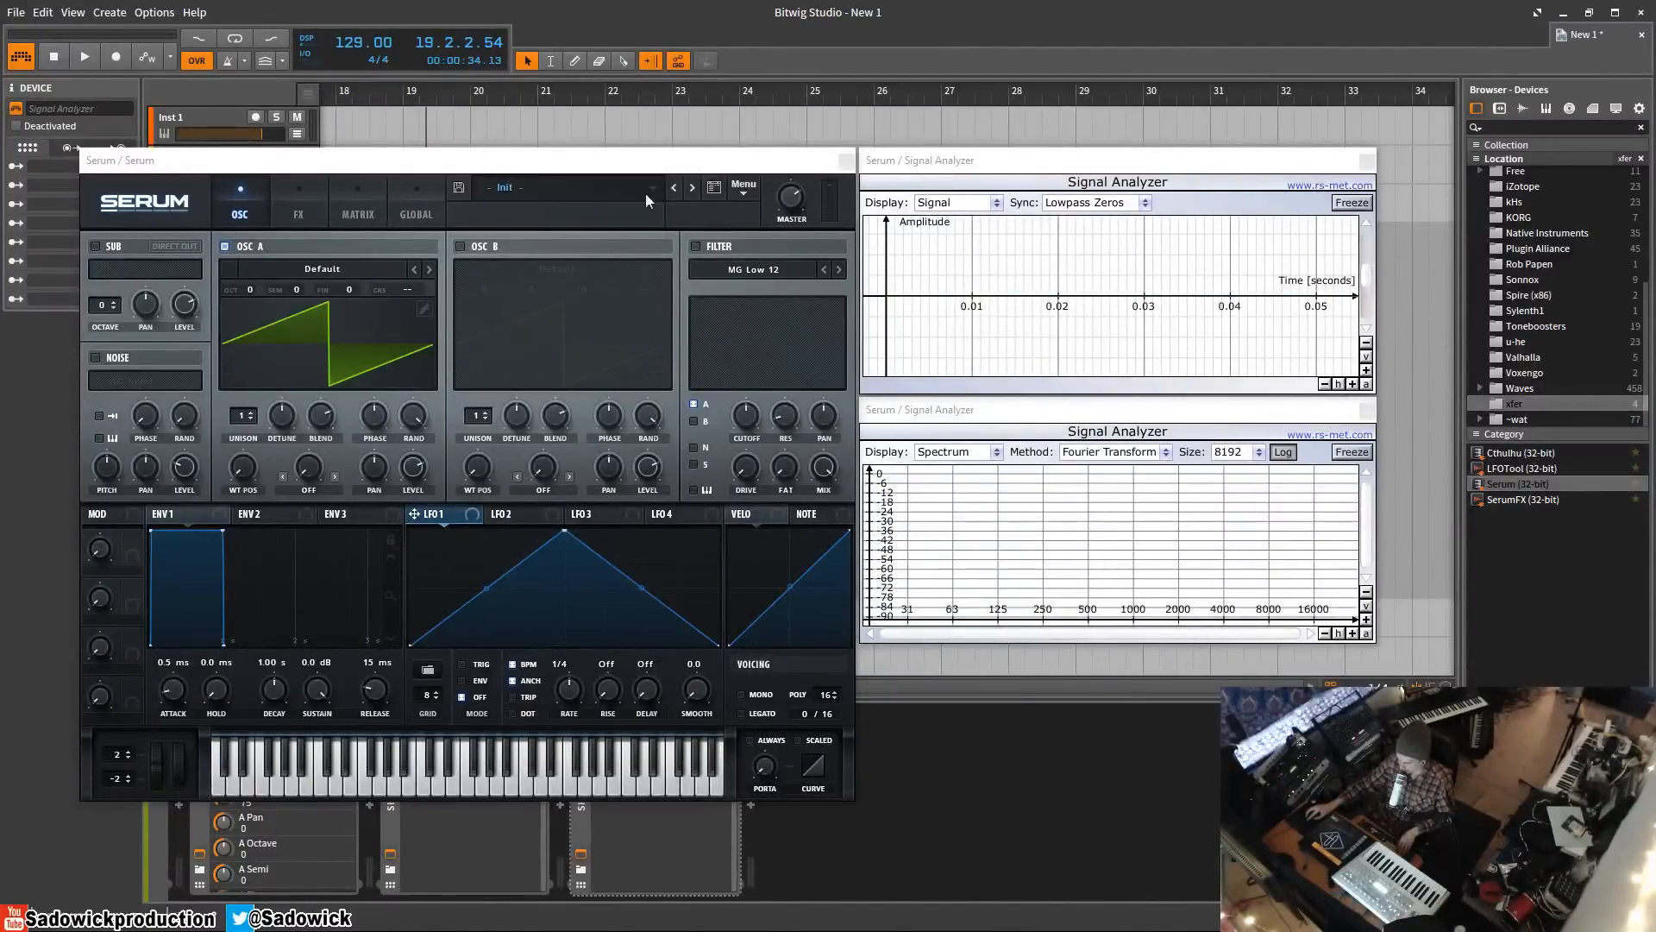
- Look through the synth's effects, modulation matrix and global settings pages, and return to the oscillator page
click(647, 166)
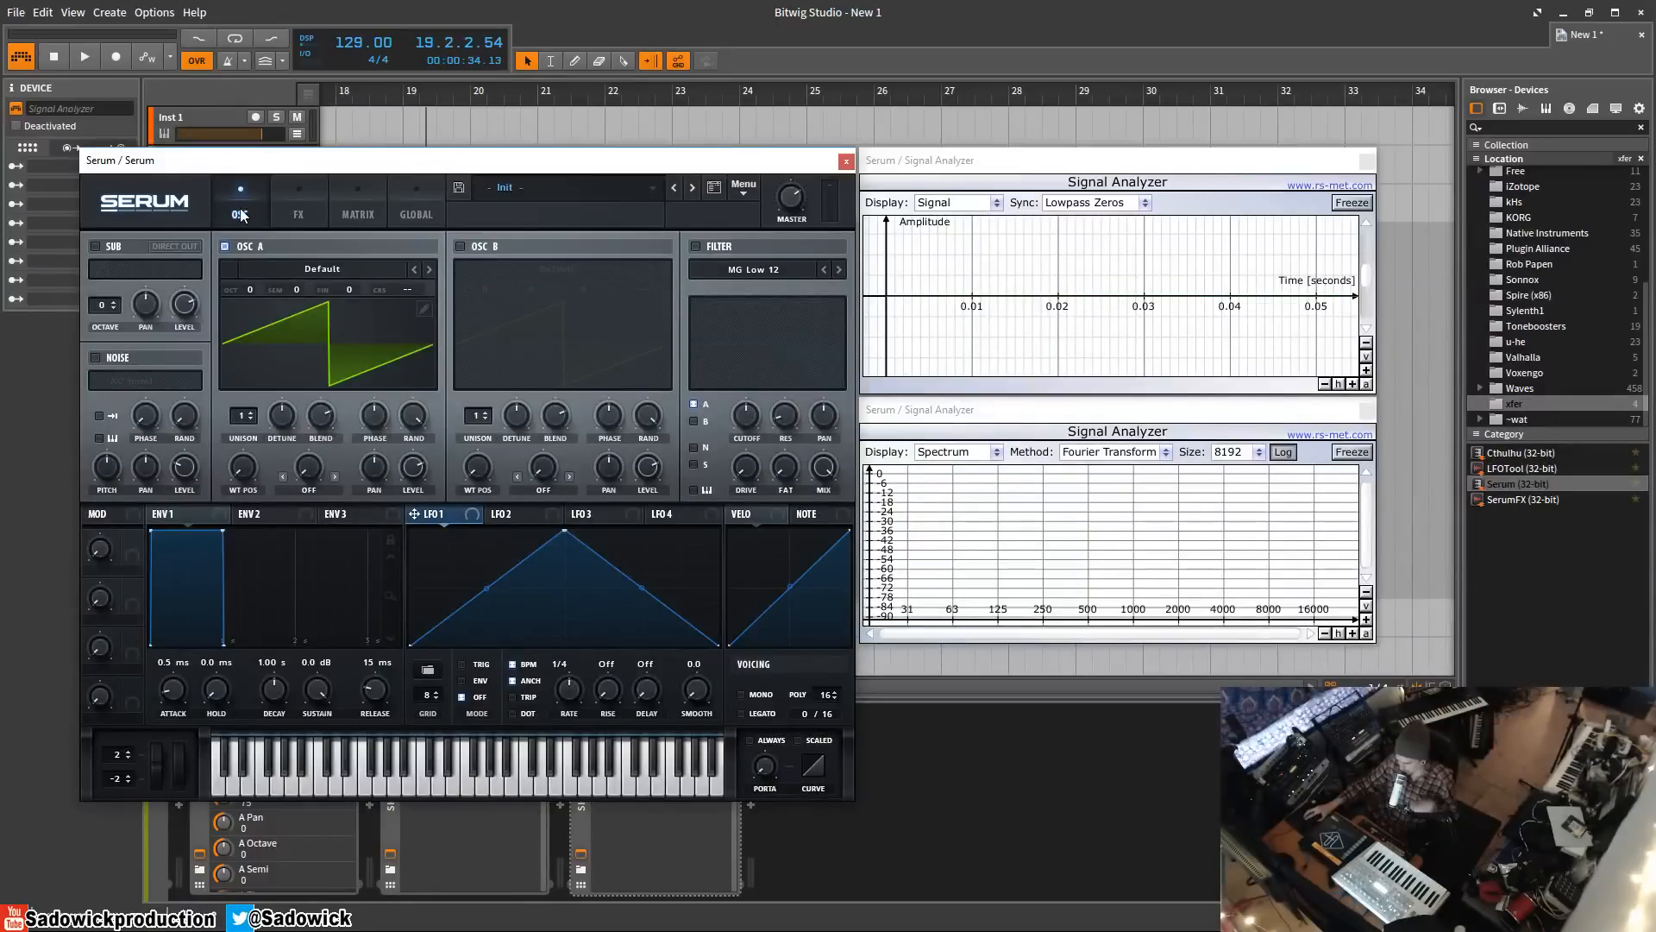
click(298, 213)
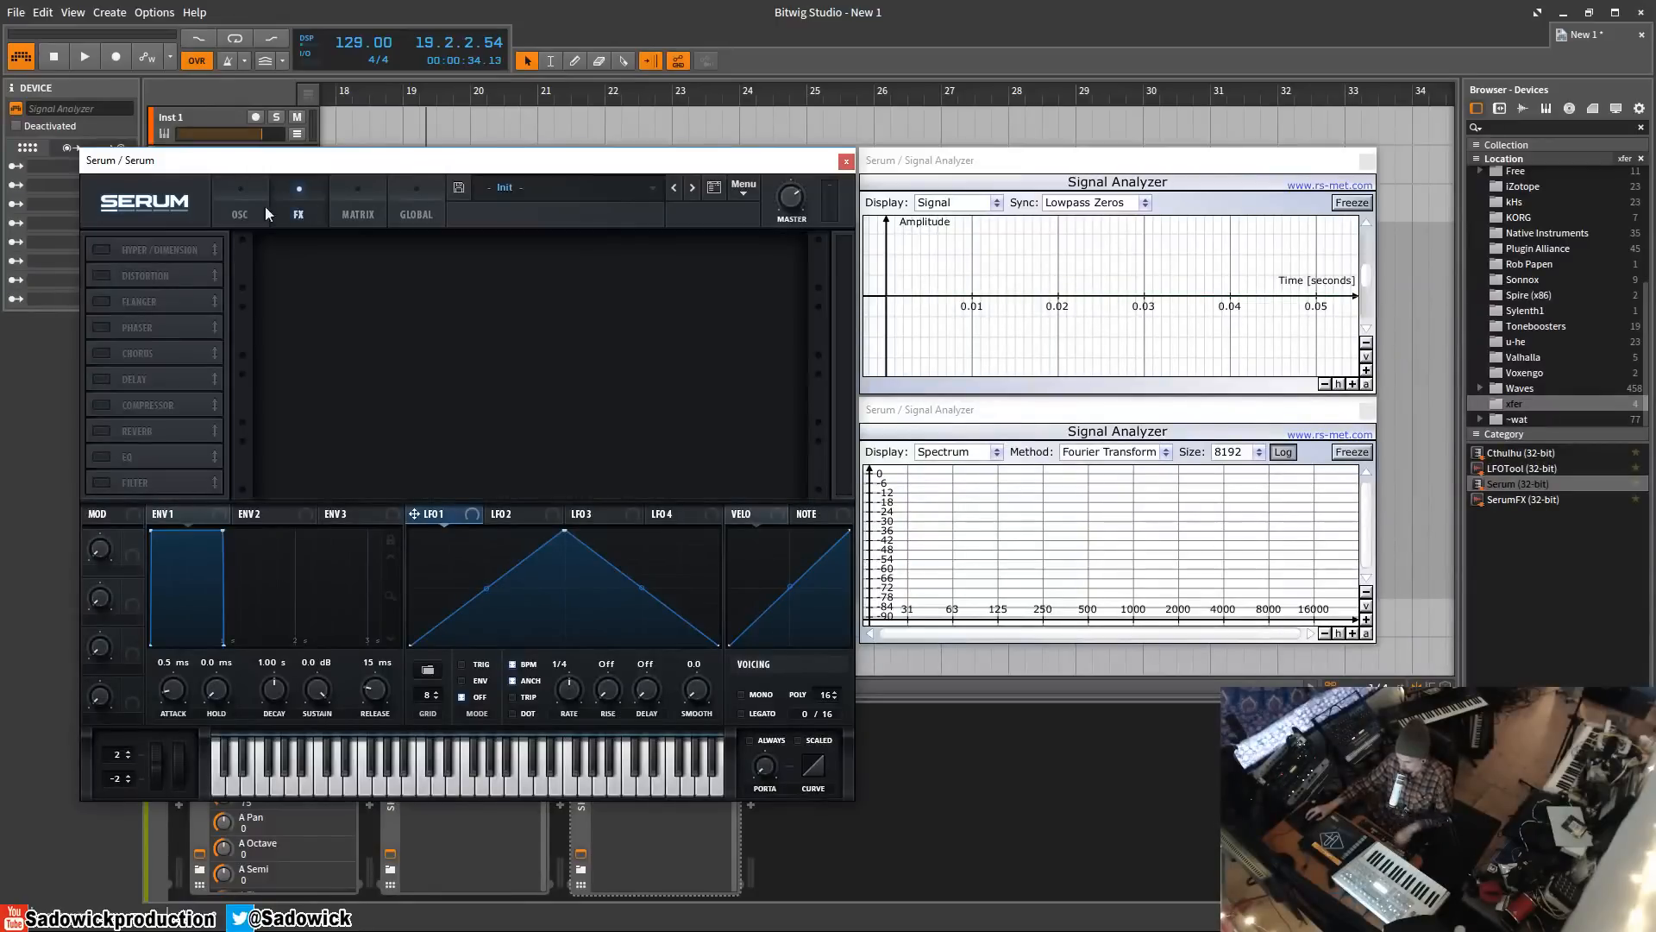
click(335, 211)
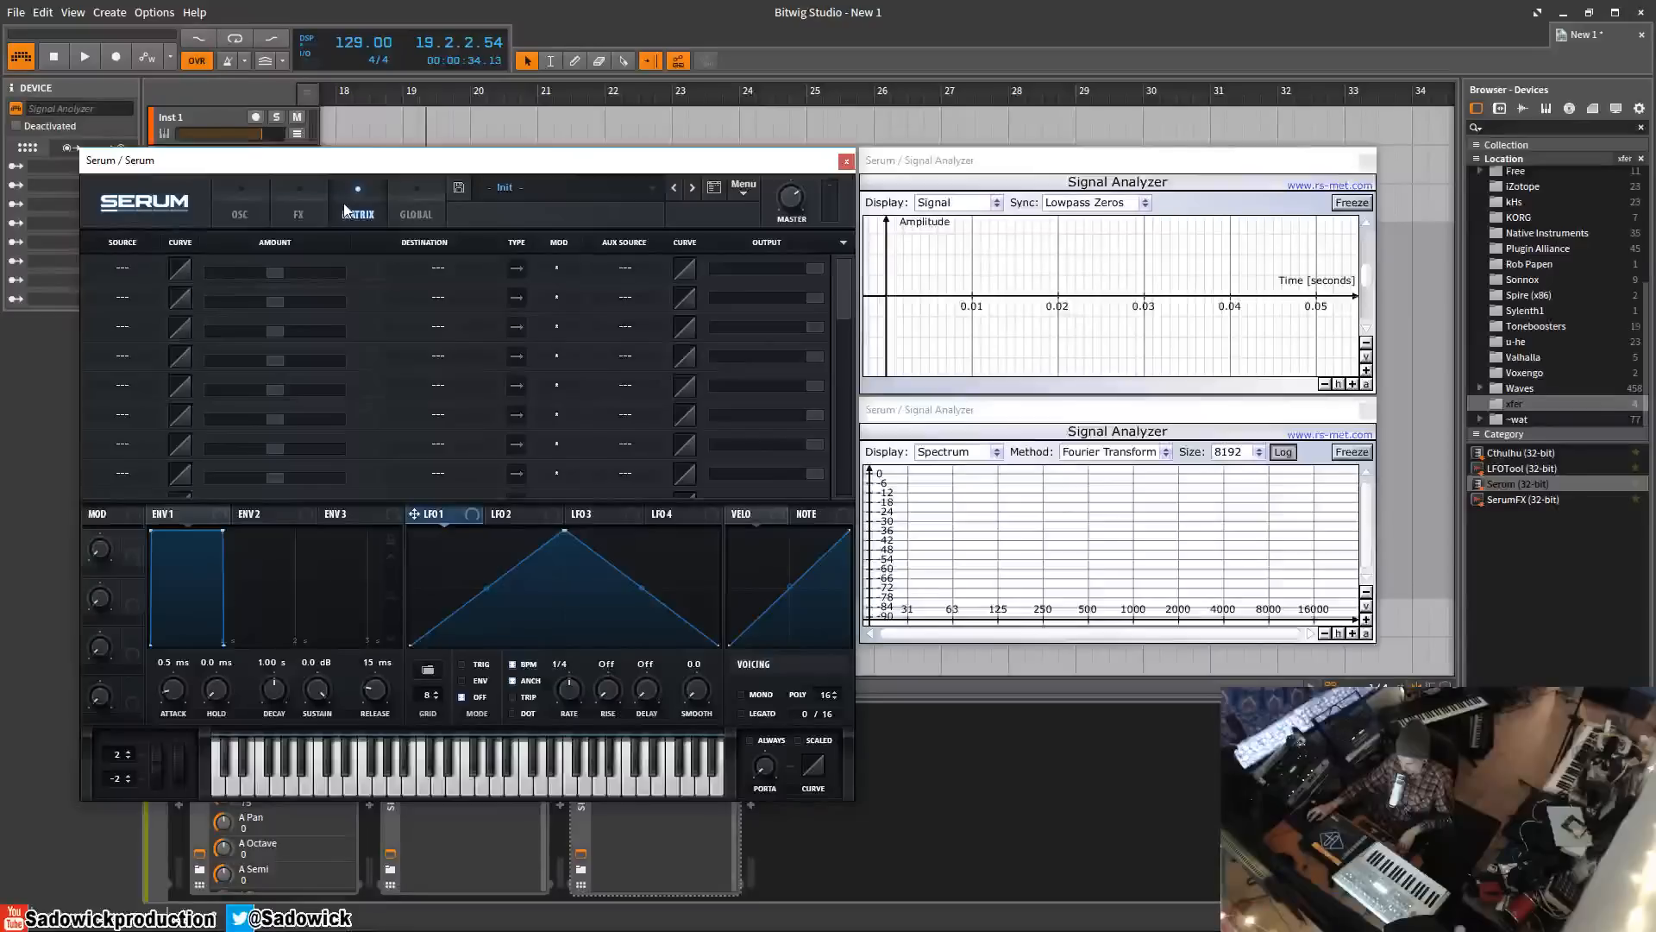
click(422, 213)
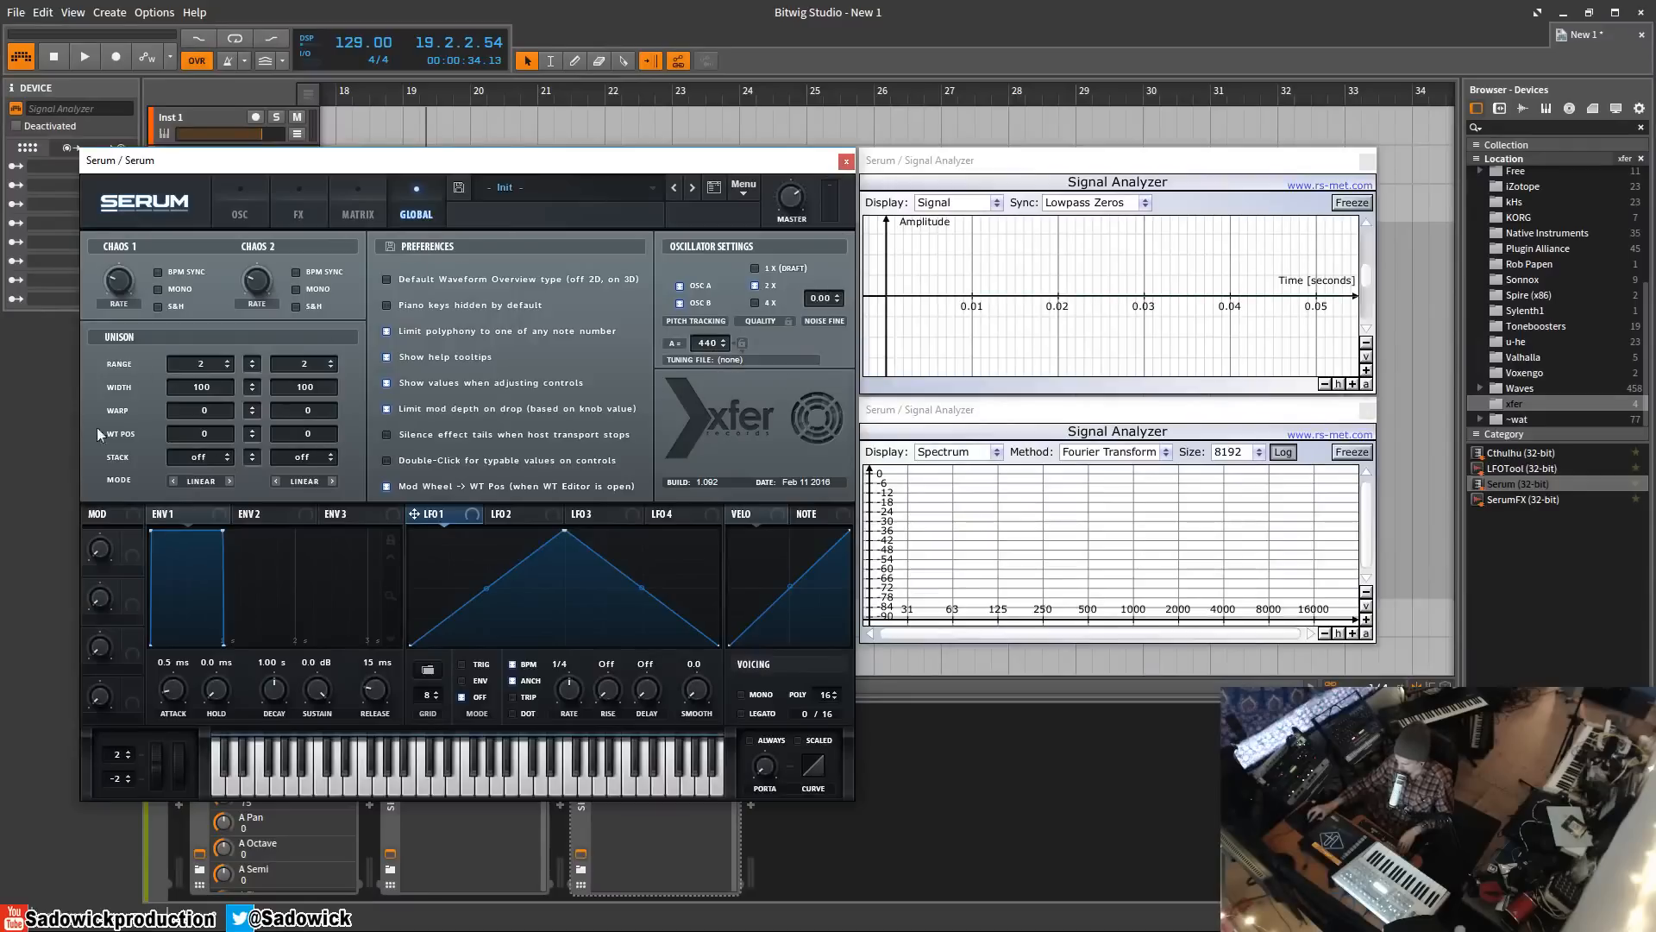
click(242, 209)
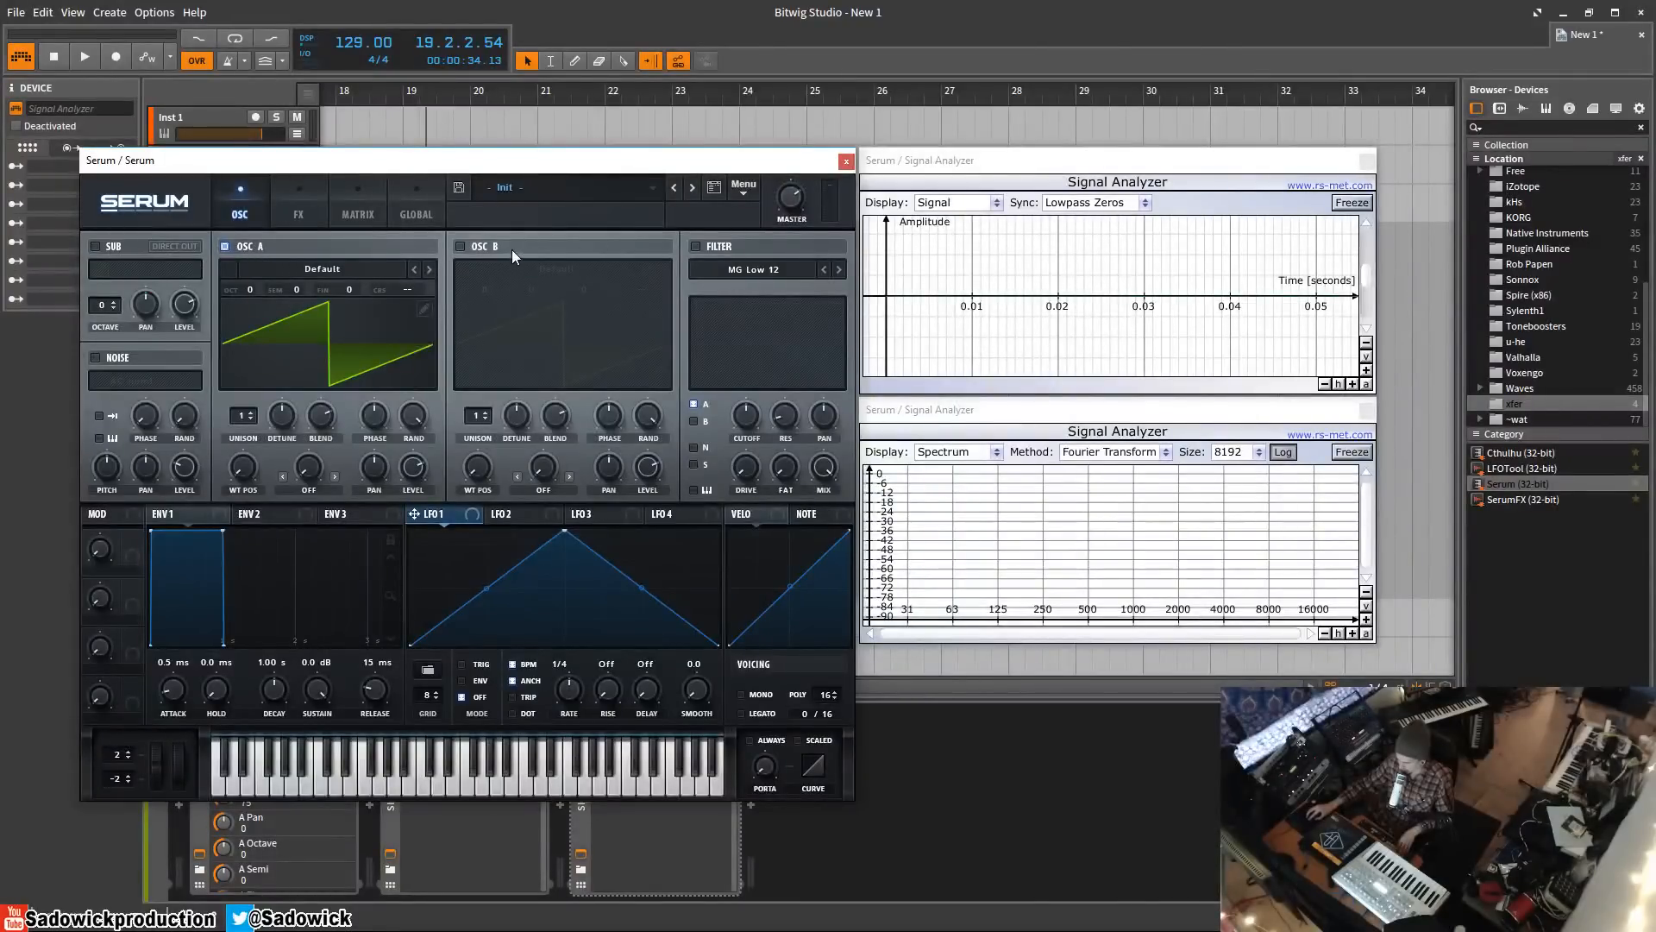
- Try the on/off switches of the sub and noise oscillators, leaving both switched off
click(111, 245)
click(96, 250)
click(96, 359)
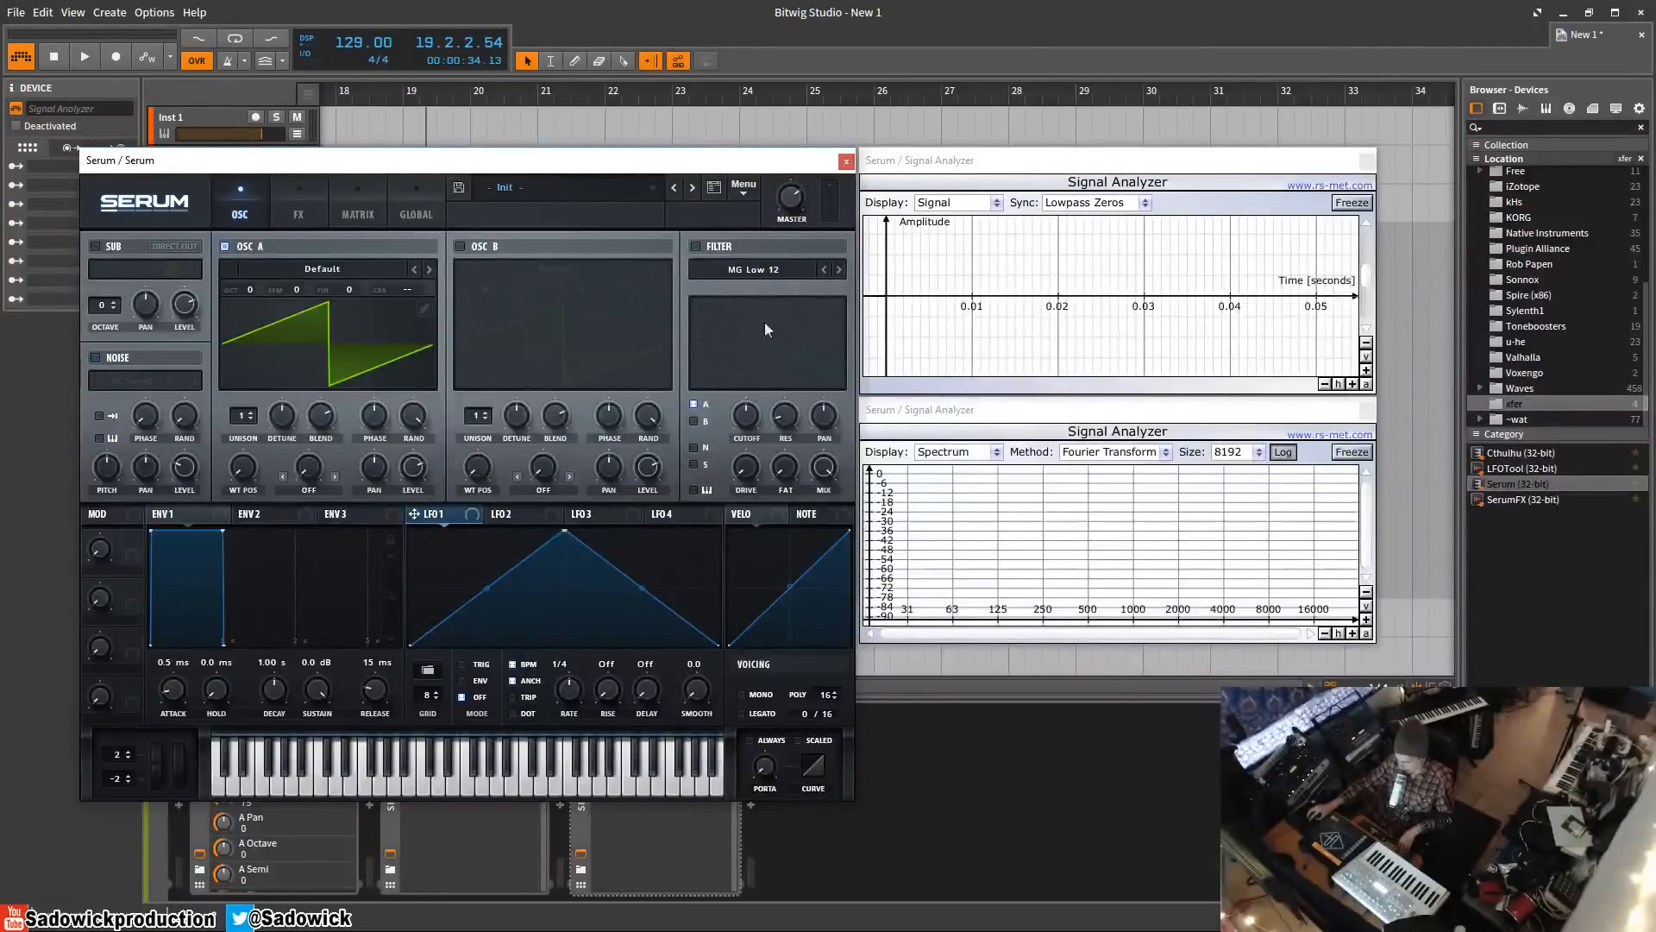
- Enable the filter to try its cutoff and view the filter type categories, and switch the filter back off
click(697, 246)
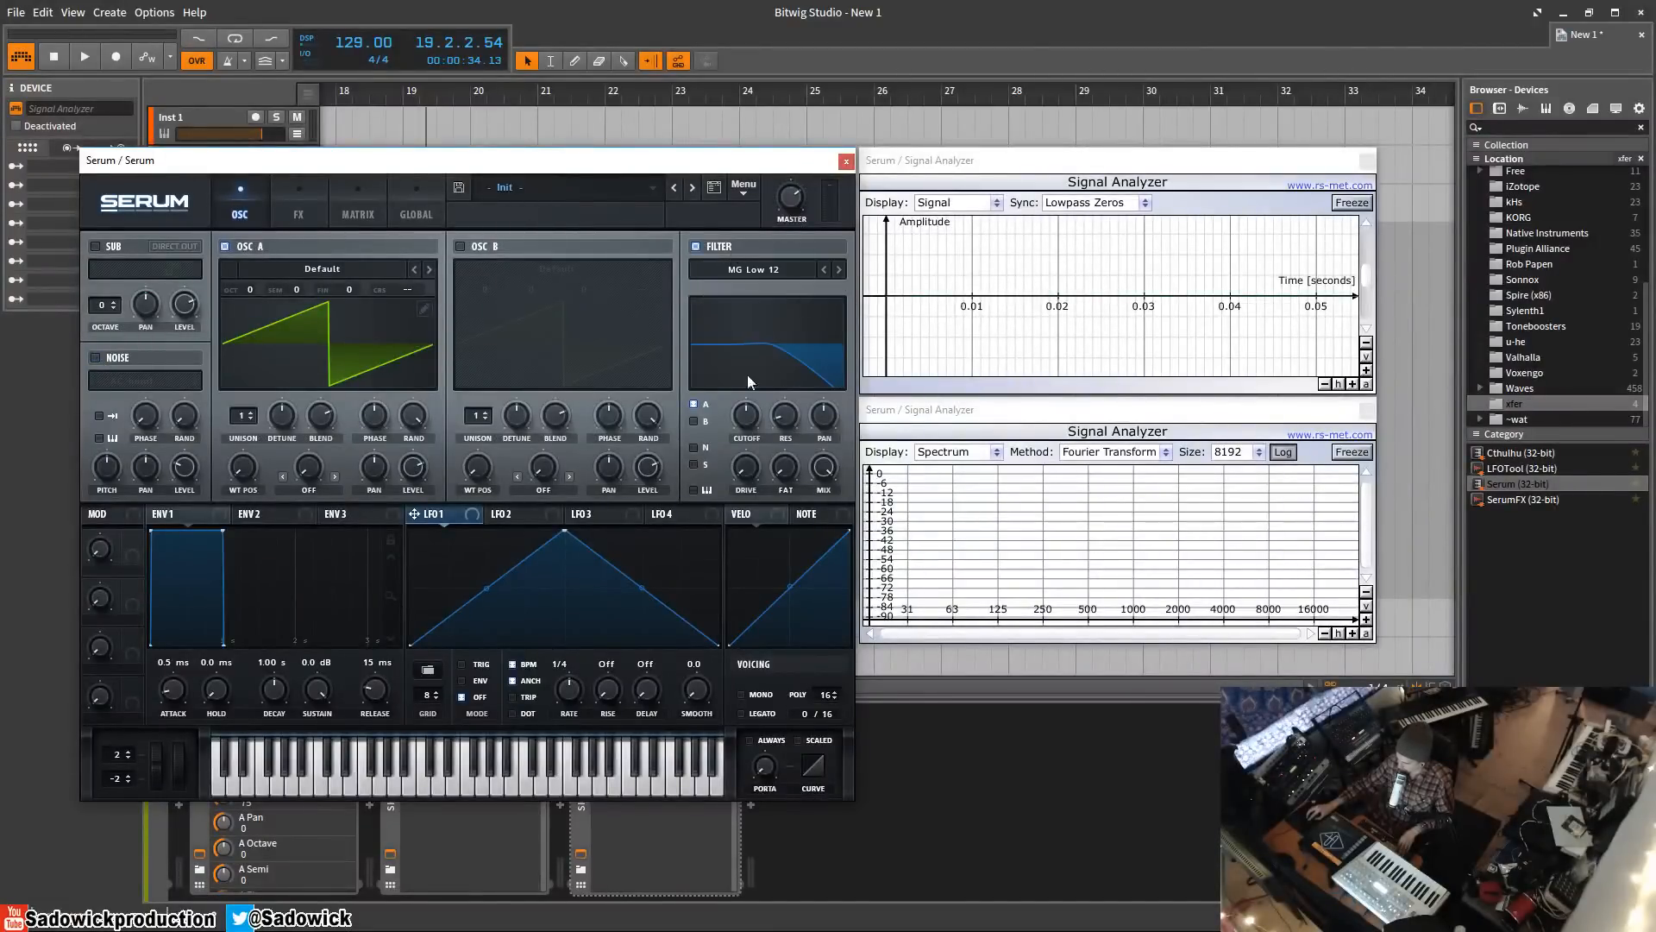
click(696, 422)
drag(752, 417, 758, 343)
click(783, 271)
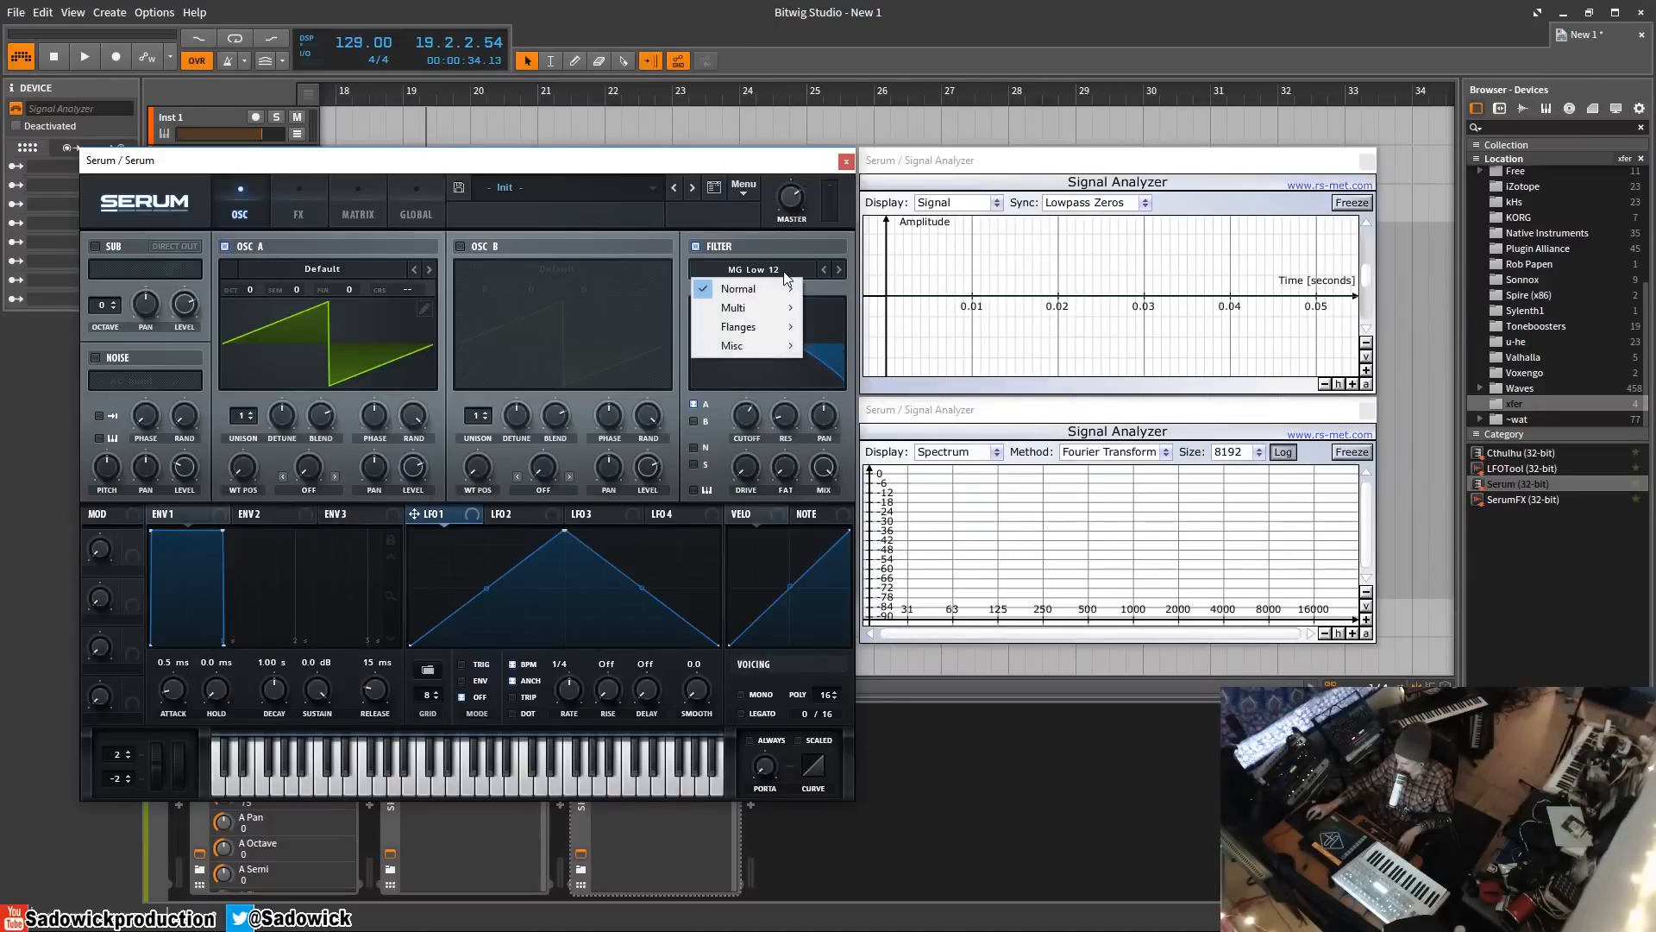
click(635, 350)
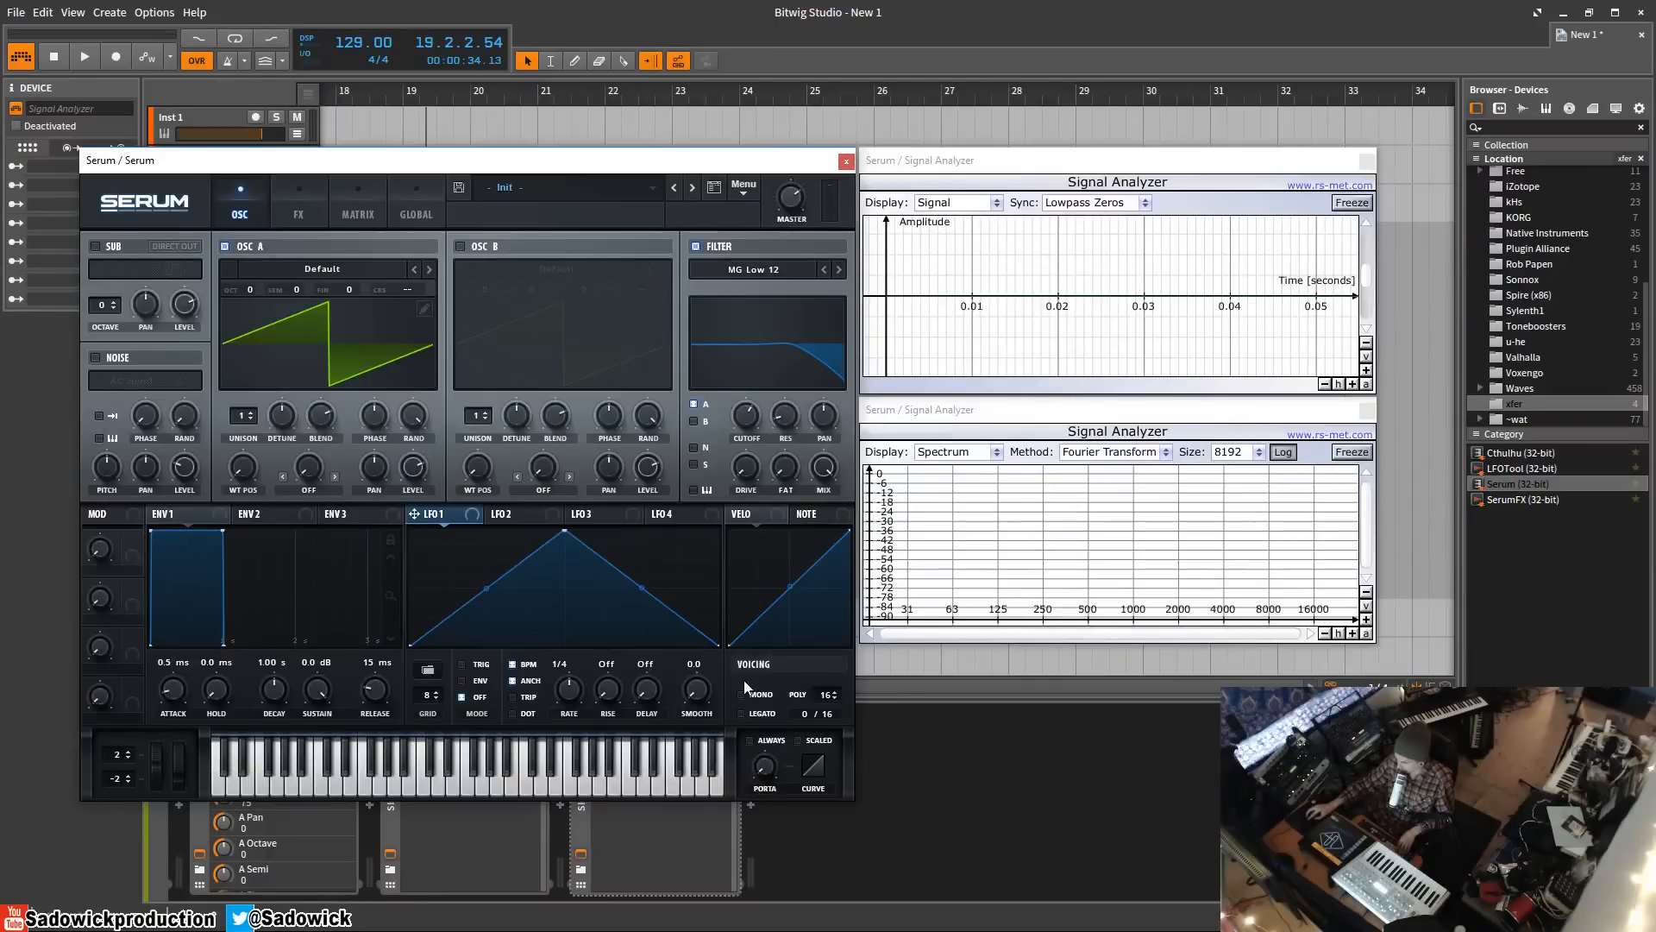
click(420, 791)
click(696, 246)
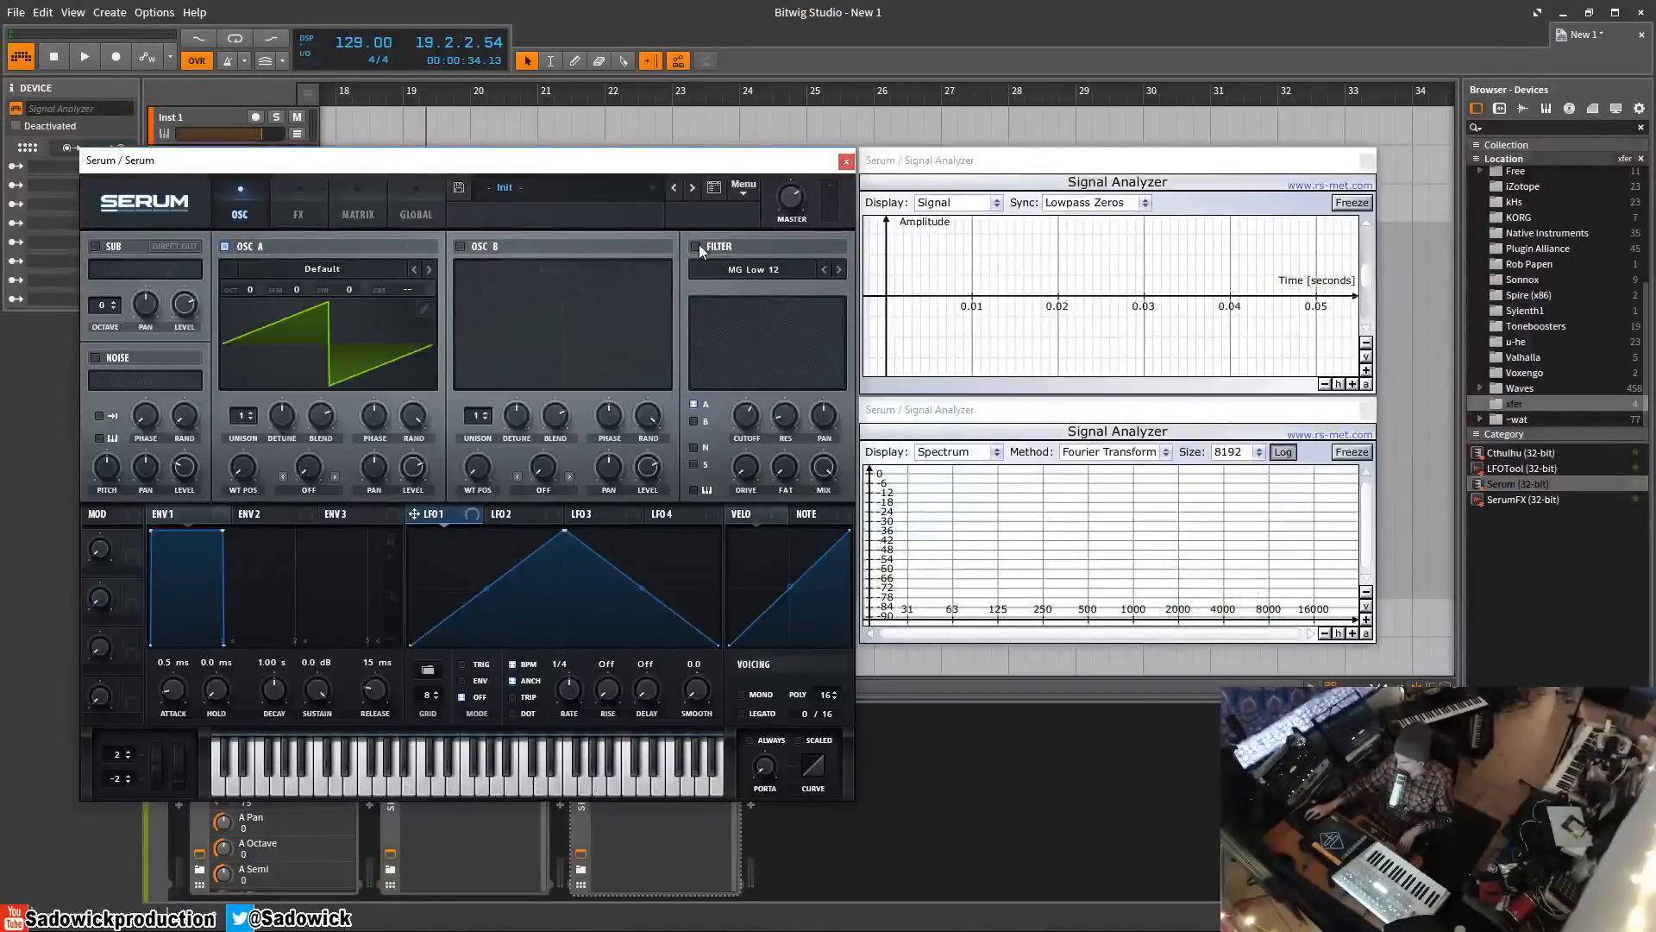
- Enable the Hyper/Dimension, Distortion, Flanger, Delay and Reverb effects in the effects rack
click(300, 211)
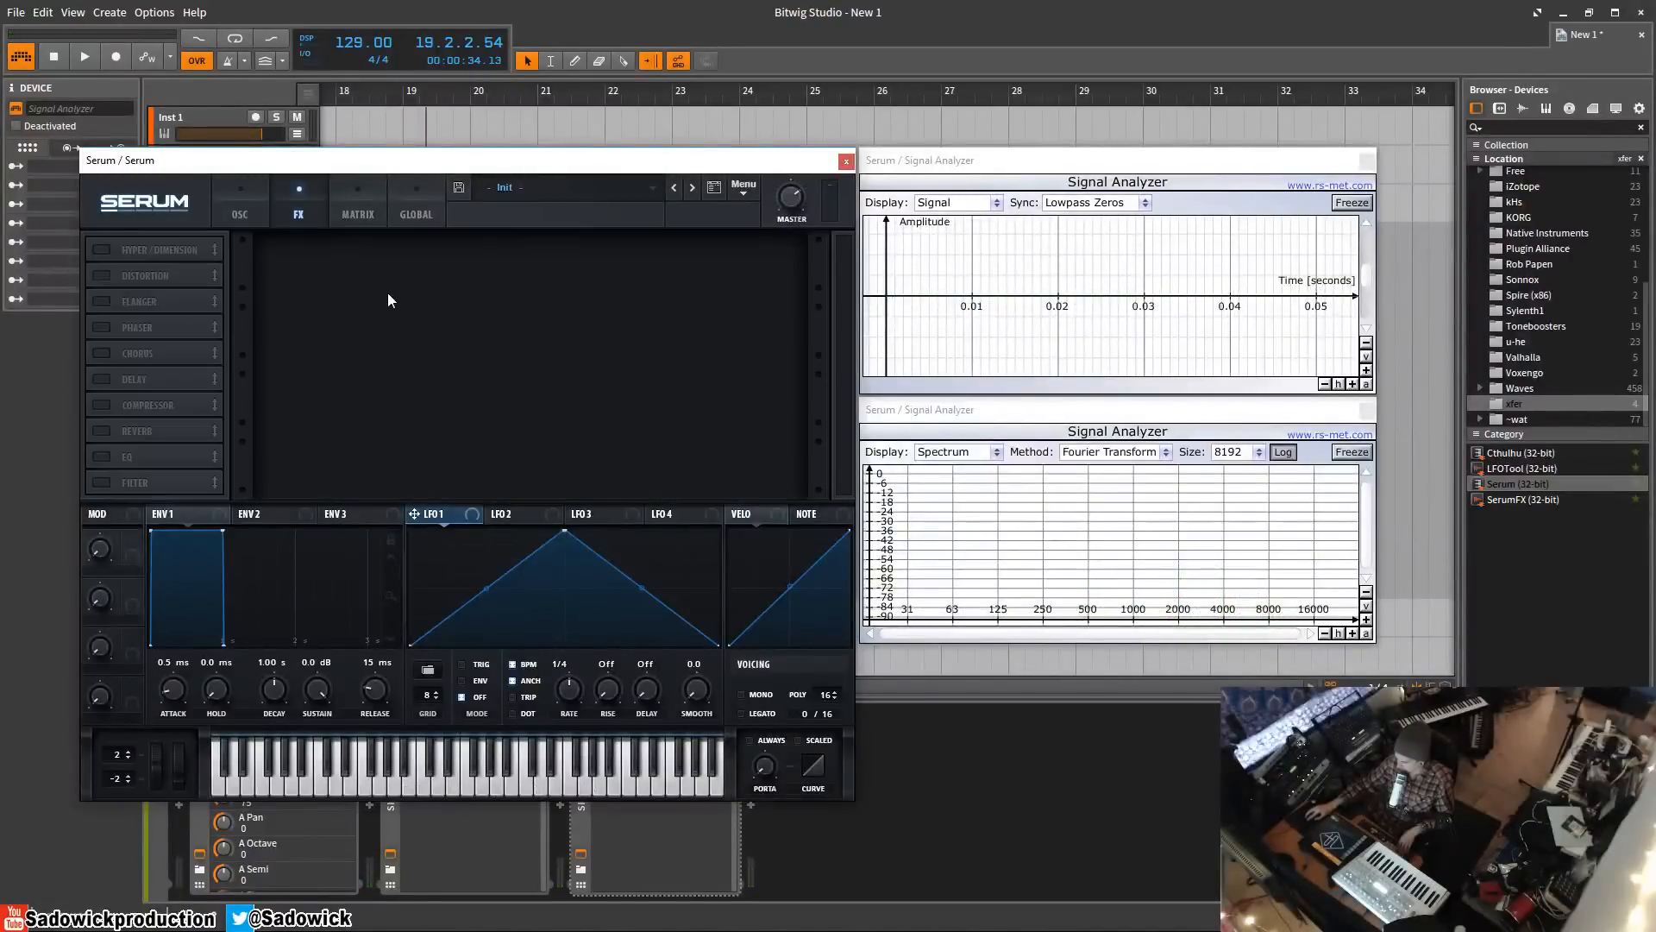
click(98, 250)
click(101, 274)
click(100, 301)
click(101, 378)
click(100, 430)
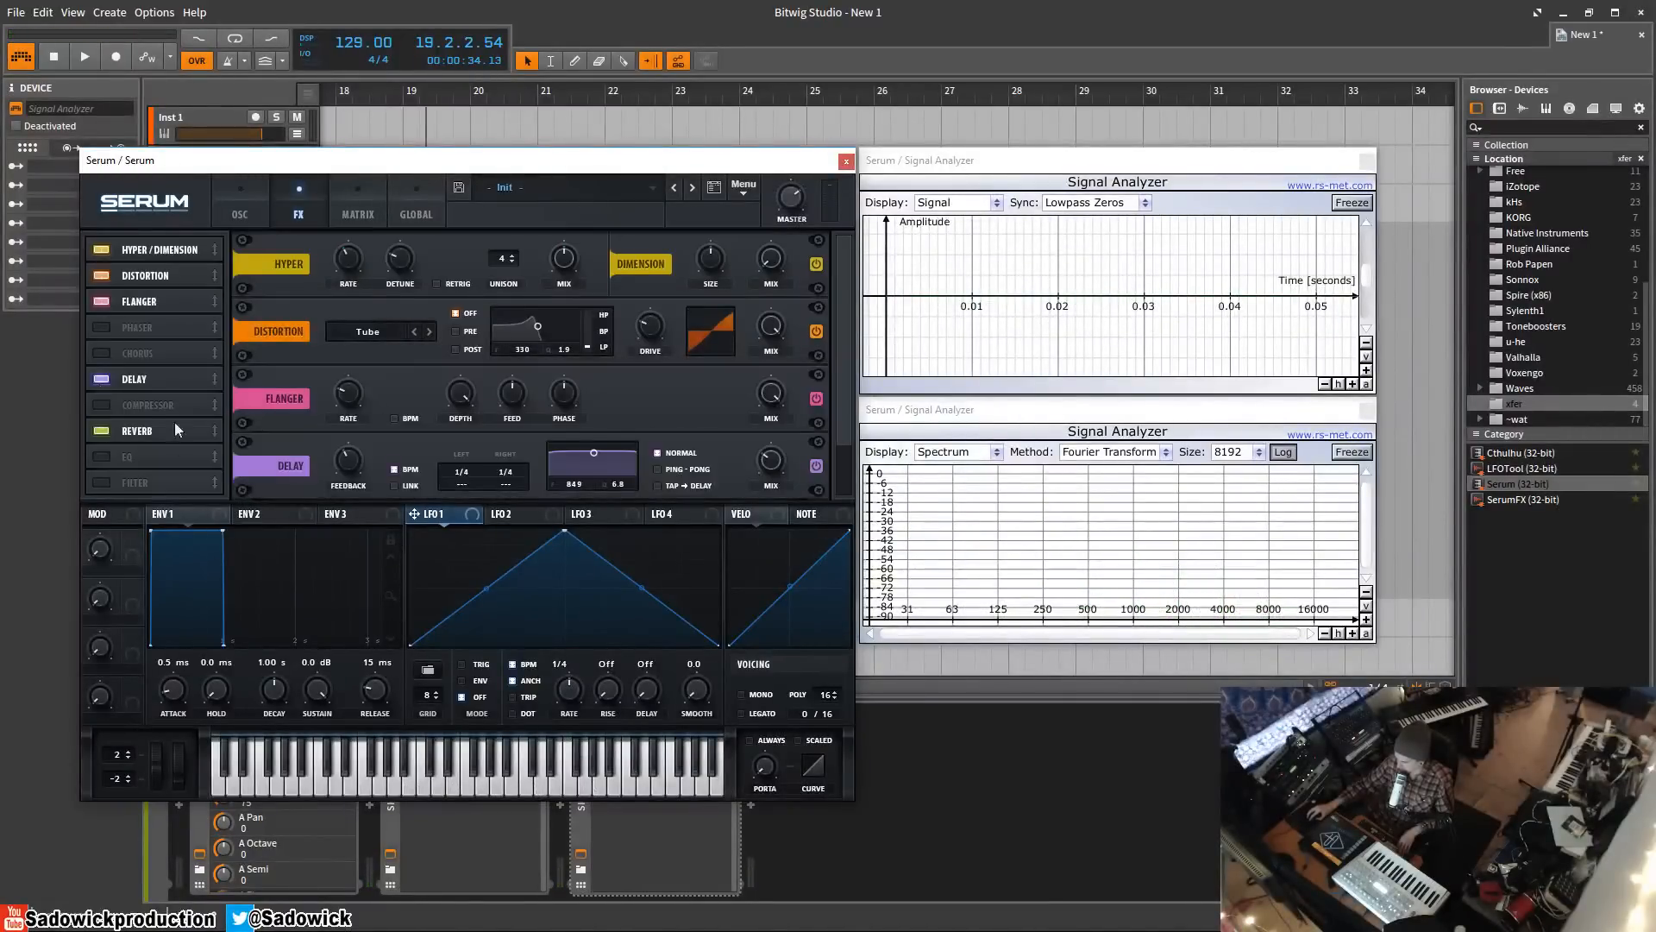
- Enable Phaser, Chorus and Compressor, and reorder the effects to Hyper/Dimension, Phaser, Compressor, Distortion, Chorus, Reverb, Flanger, Delay
drag(142, 376, 157, 433)
drag(152, 301, 159, 411)
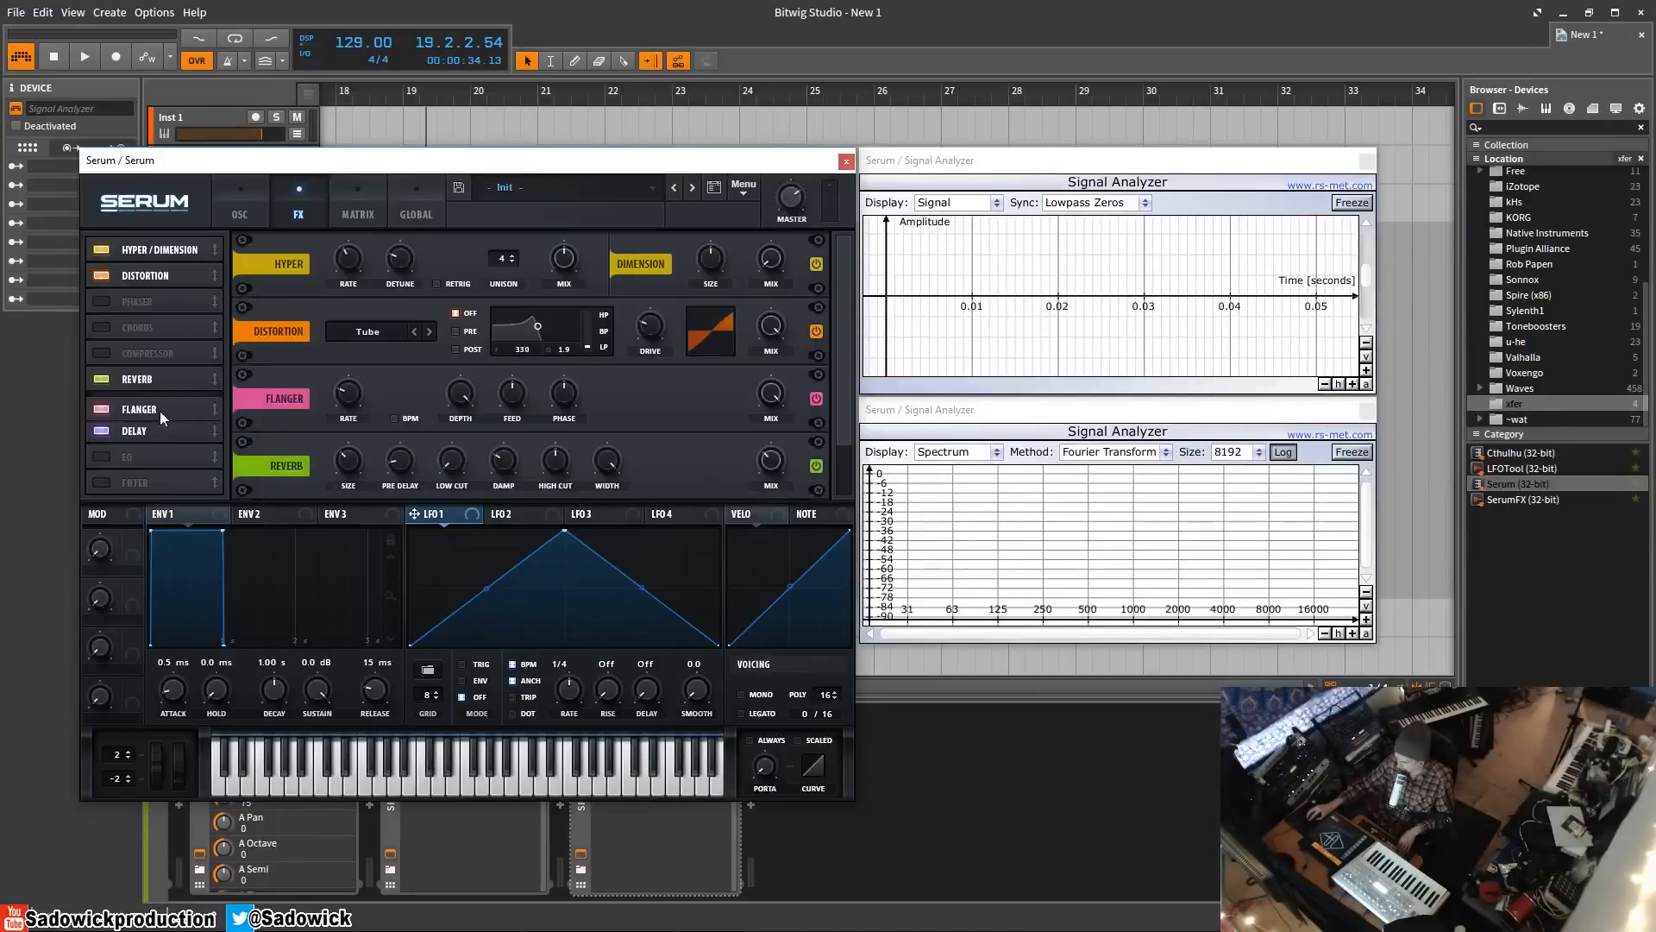
drag(157, 277, 144, 316)
click(101, 302)
click(101, 276)
click(102, 353)
mouse_move(145, 277)
mouse_down()
mouse_move(149, 335)
mouse_move(154, 302)
mouse_up()
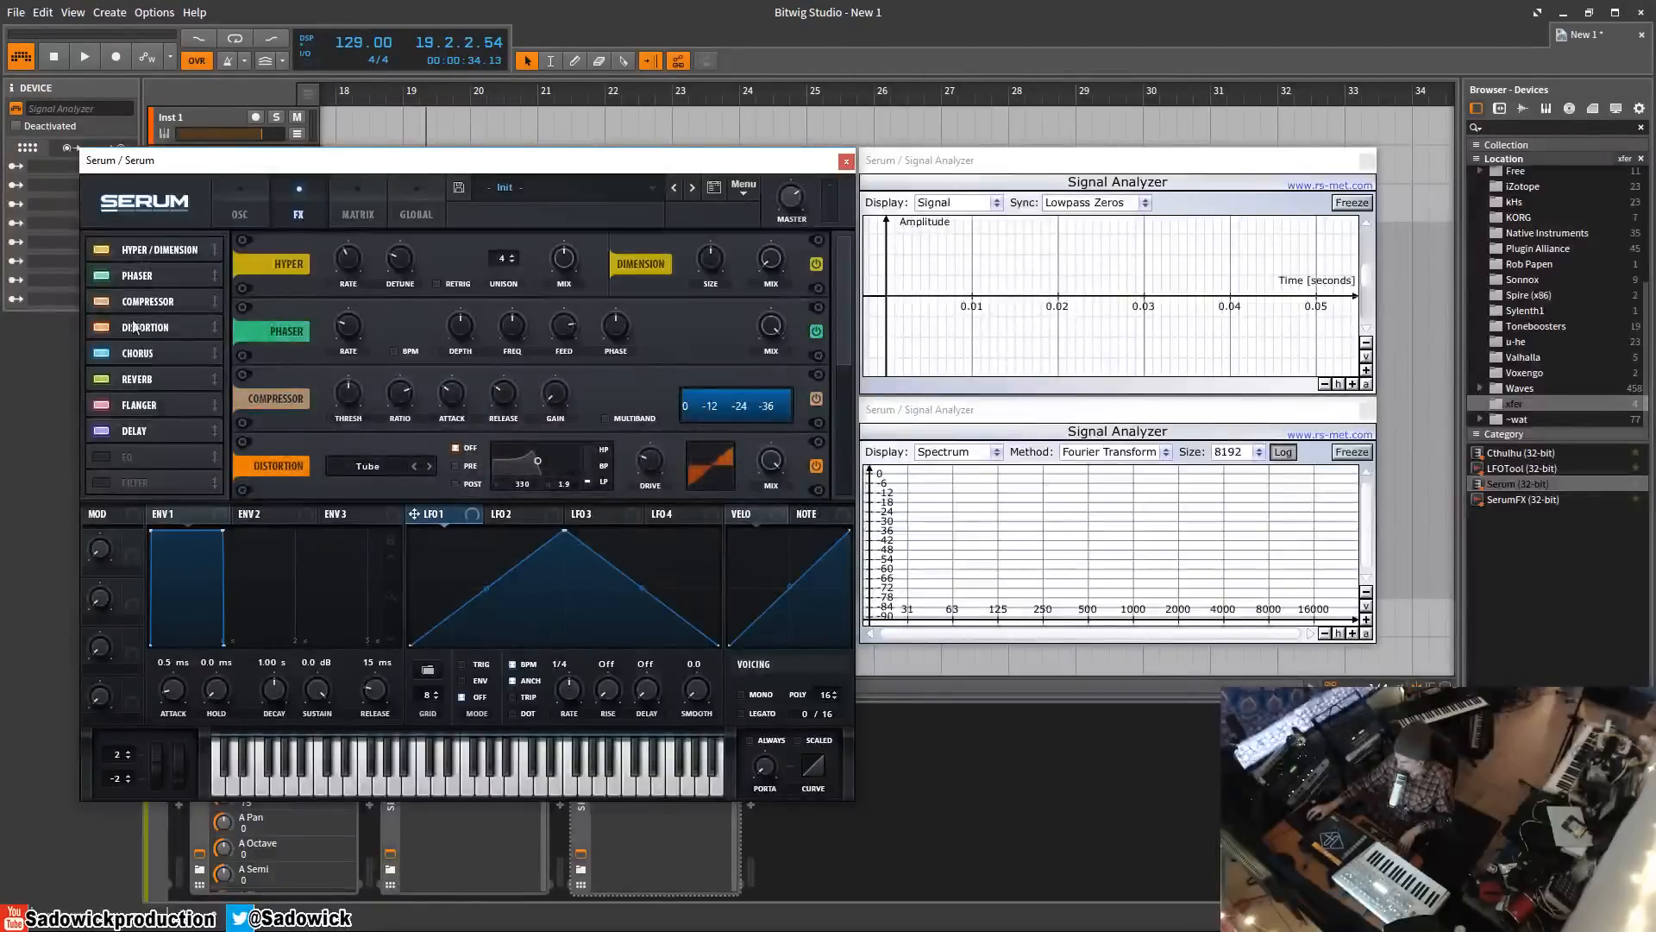
- Modulate oscillator A's level with LFO 1 at an amount of about 36, and view the routing in the matrix
click(362, 203)
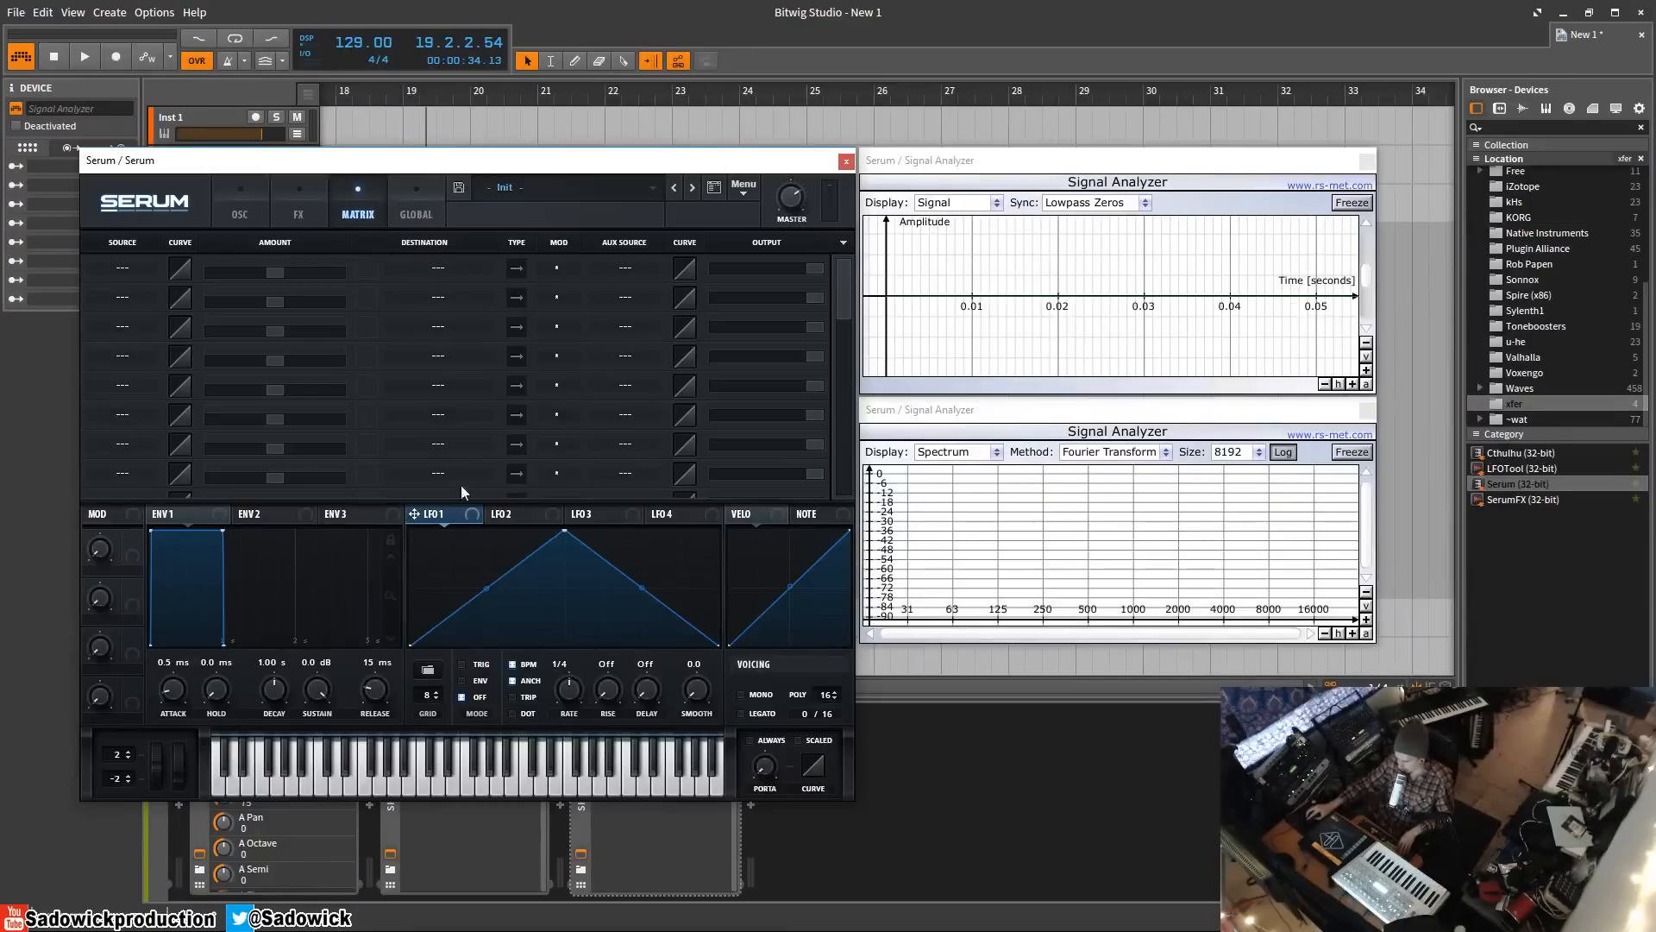
click(243, 207)
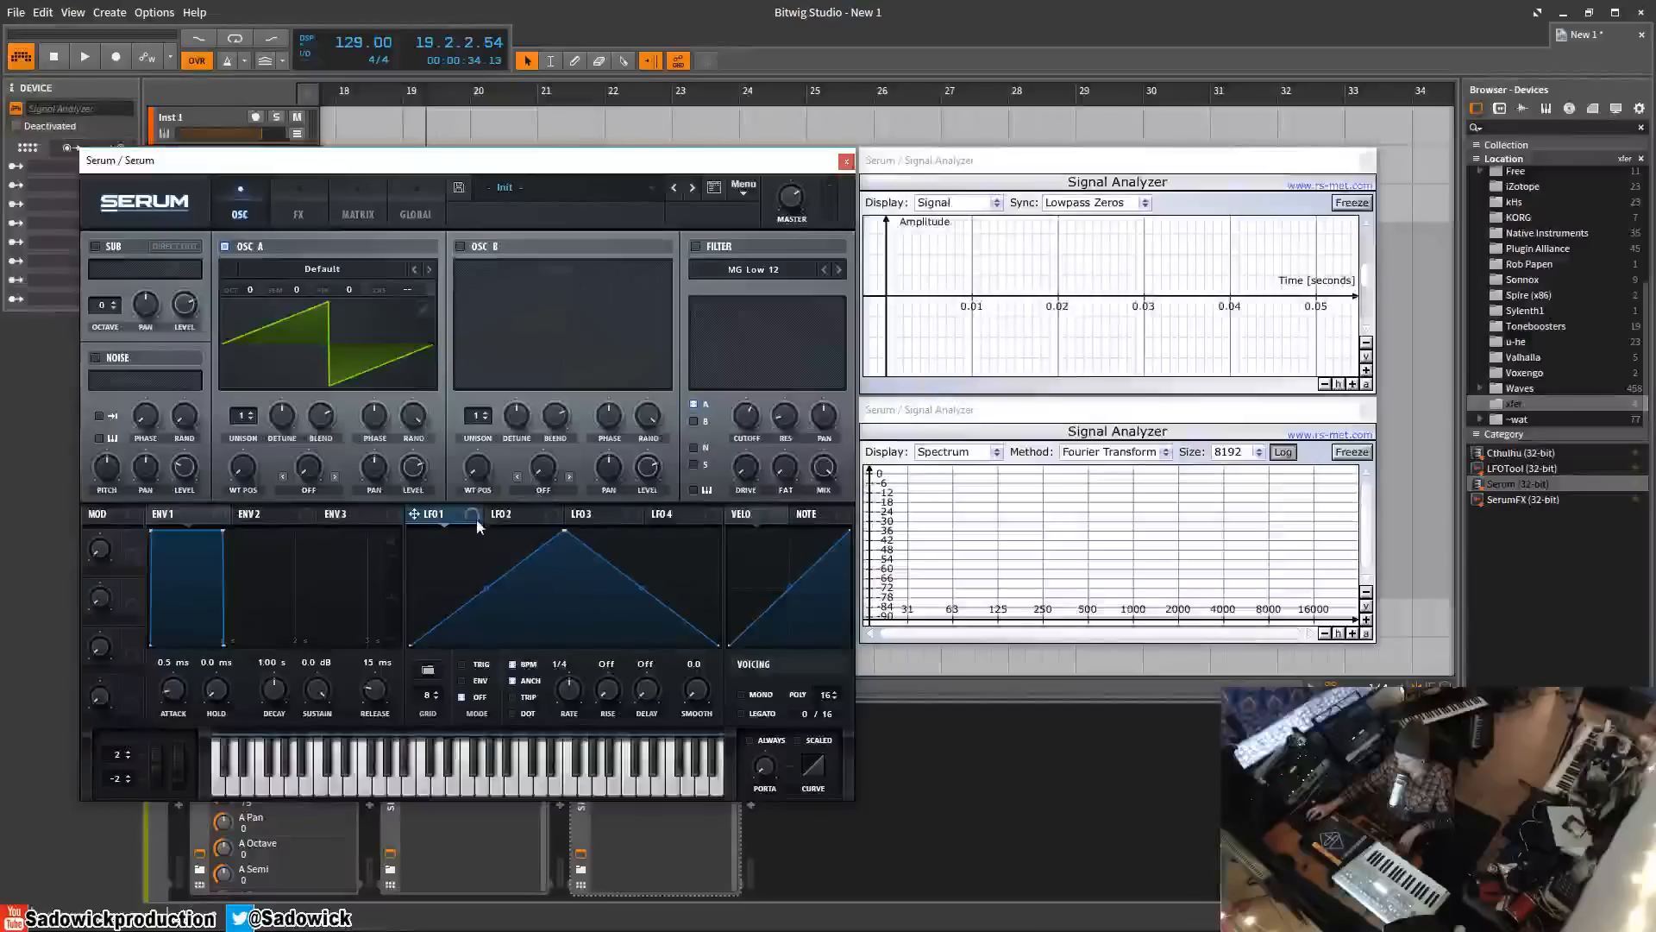
mouse_move(414, 513)
mouse_down()
mouse_move(413, 467)
mouse_move(417, 540)
mouse_up()
drag(400, 452, 412, 483)
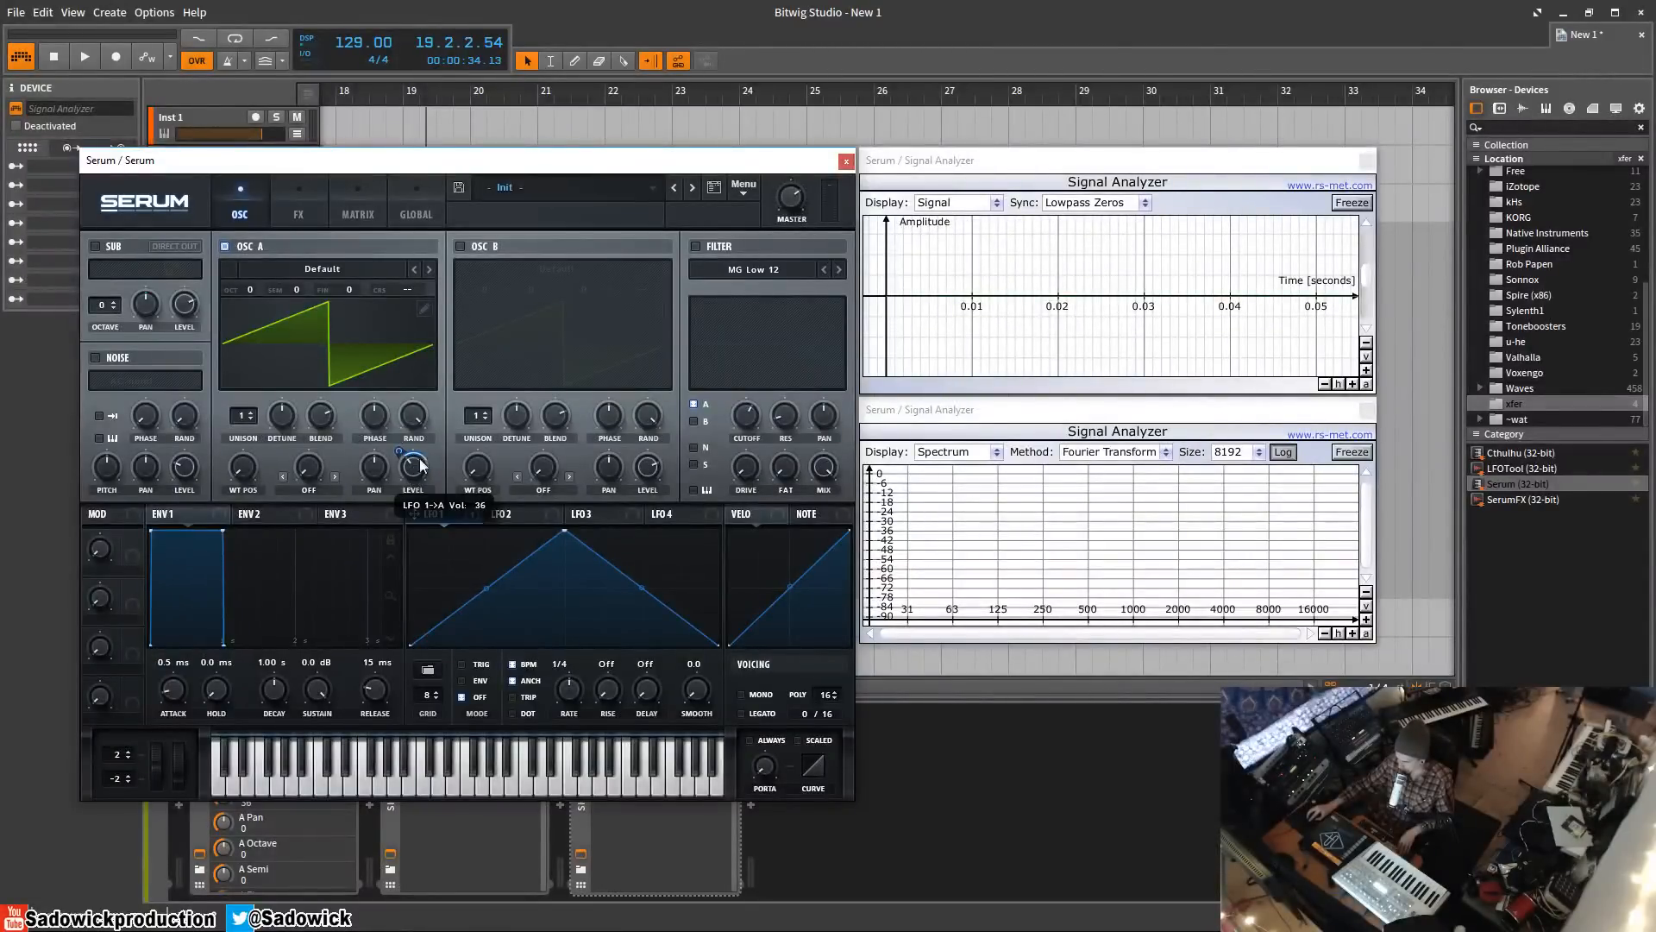
click(359, 211)
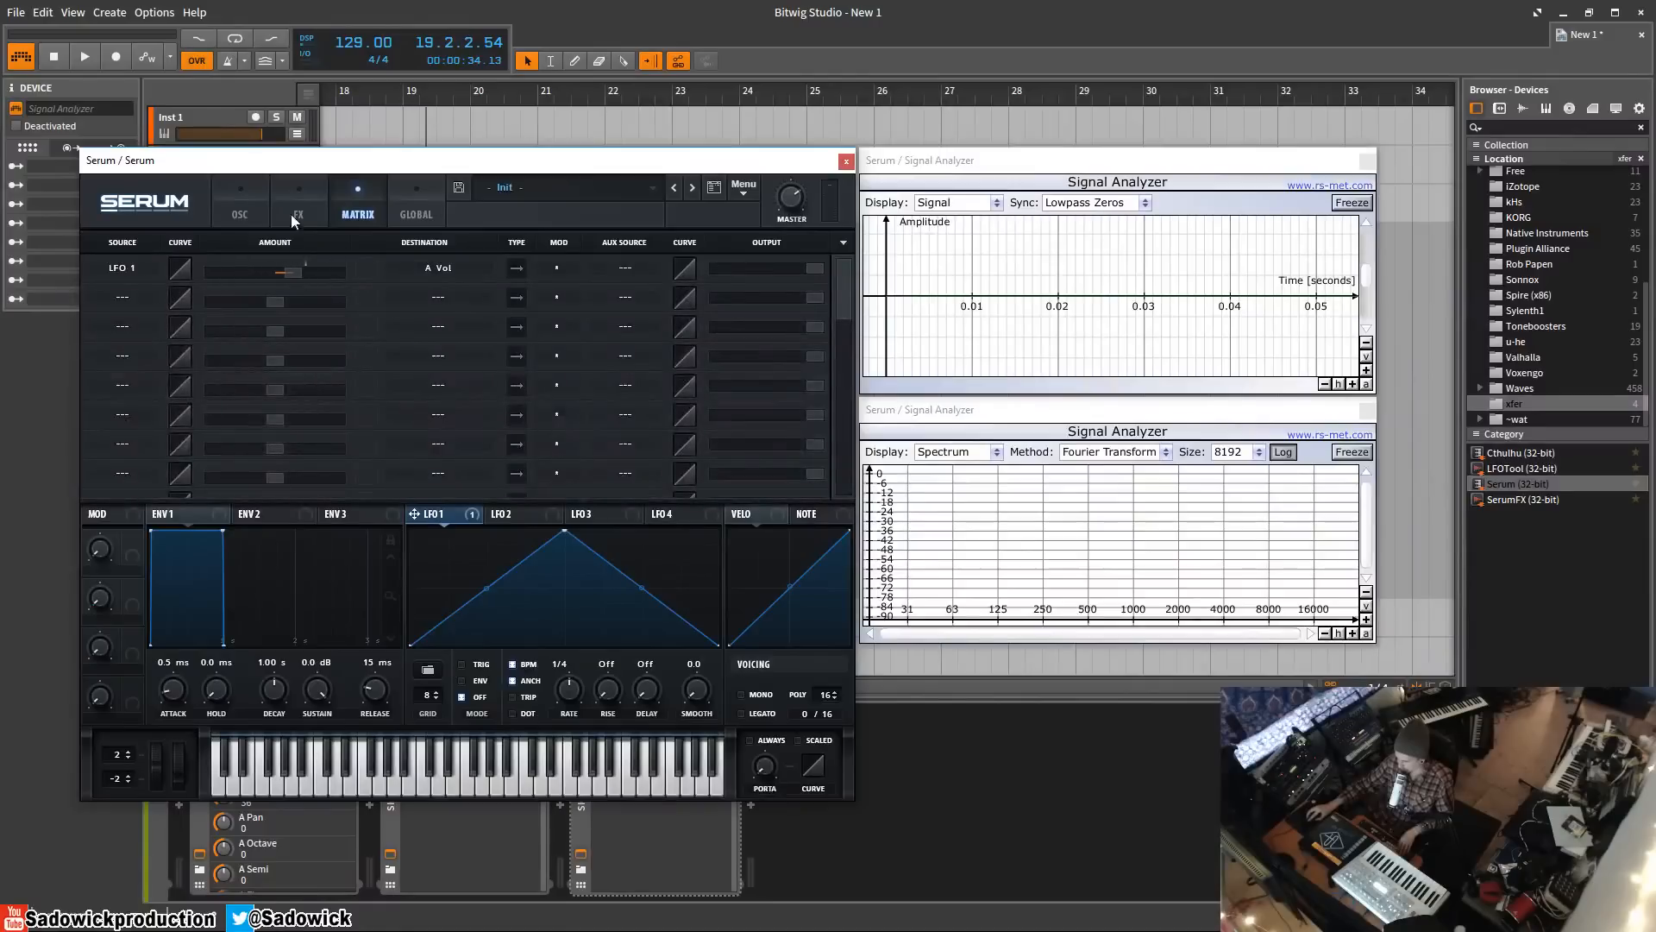
- Modulate oscillator A's pan with LFO 2, and view the routing in the matrix
click(240, 211)
click(511, 513)
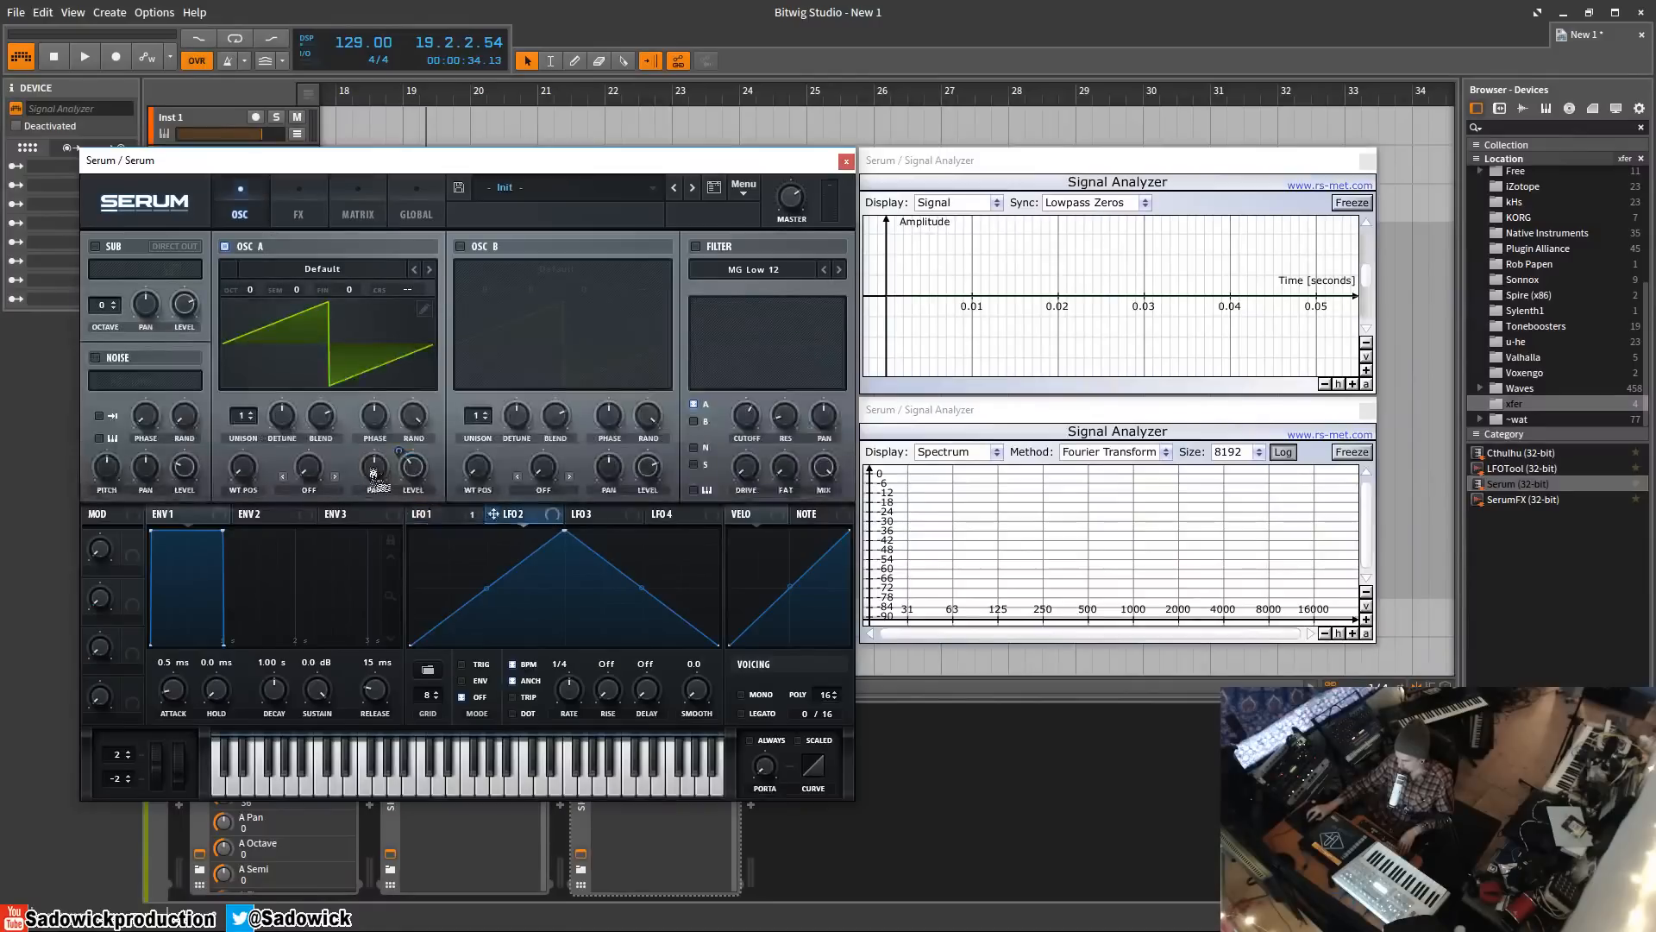
drag(373, 475, 374, 476)
click(359, 210)
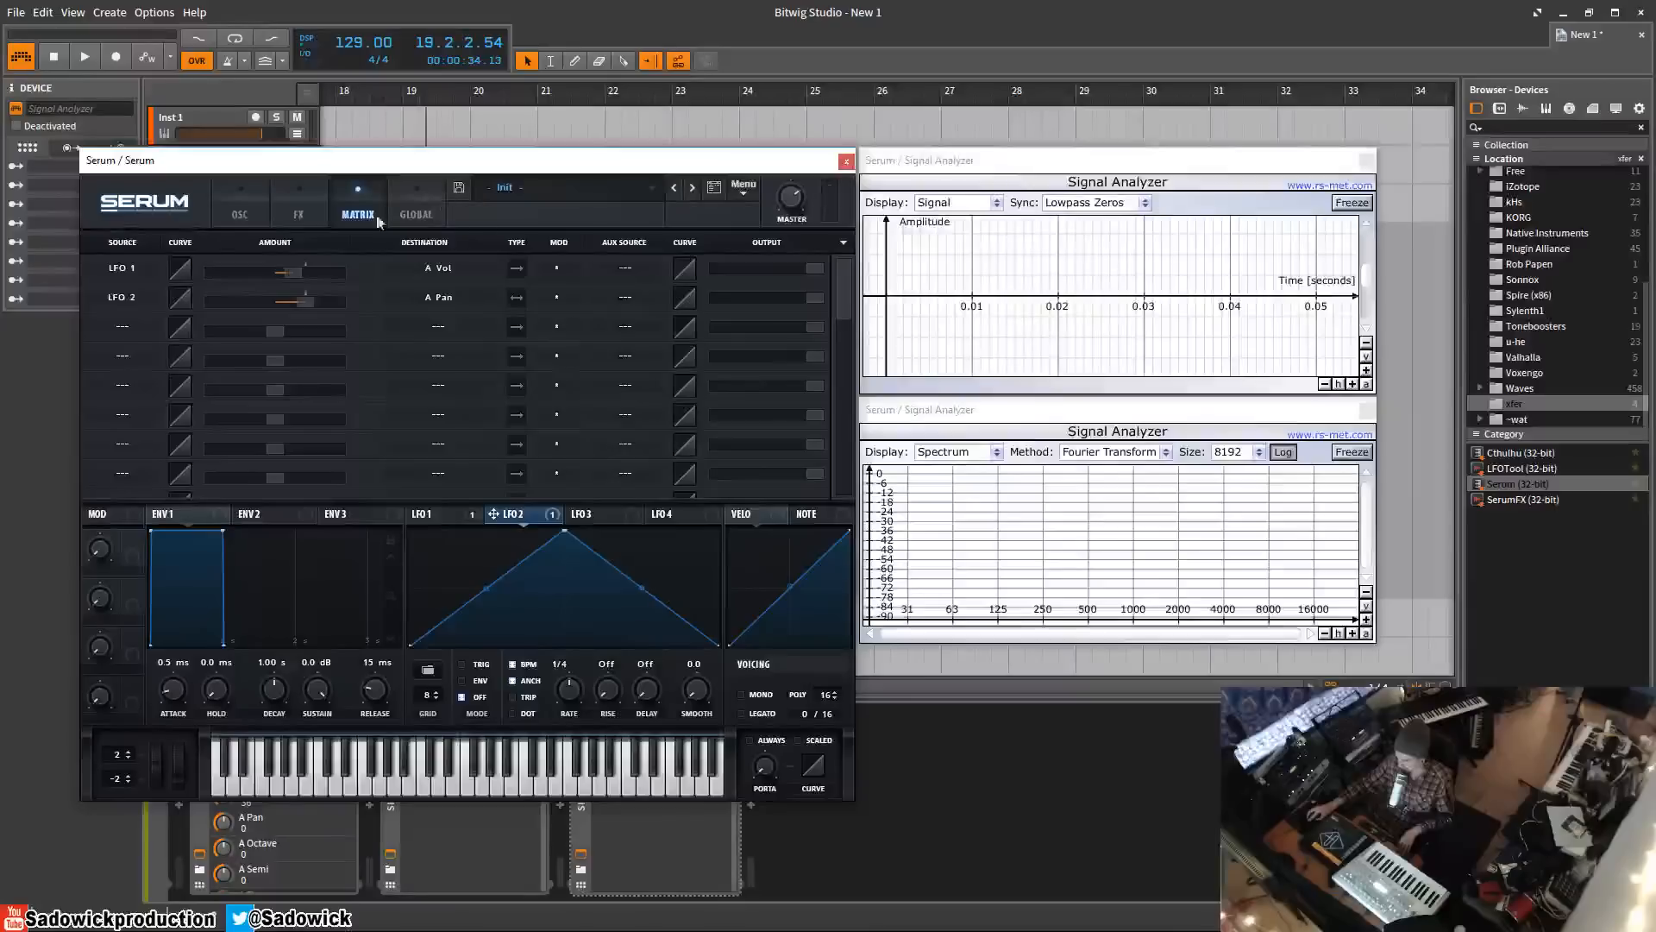
- Look at the Chaos rate in the global settings and at the modulation sources available for the third matrix slot
click(416, 208)
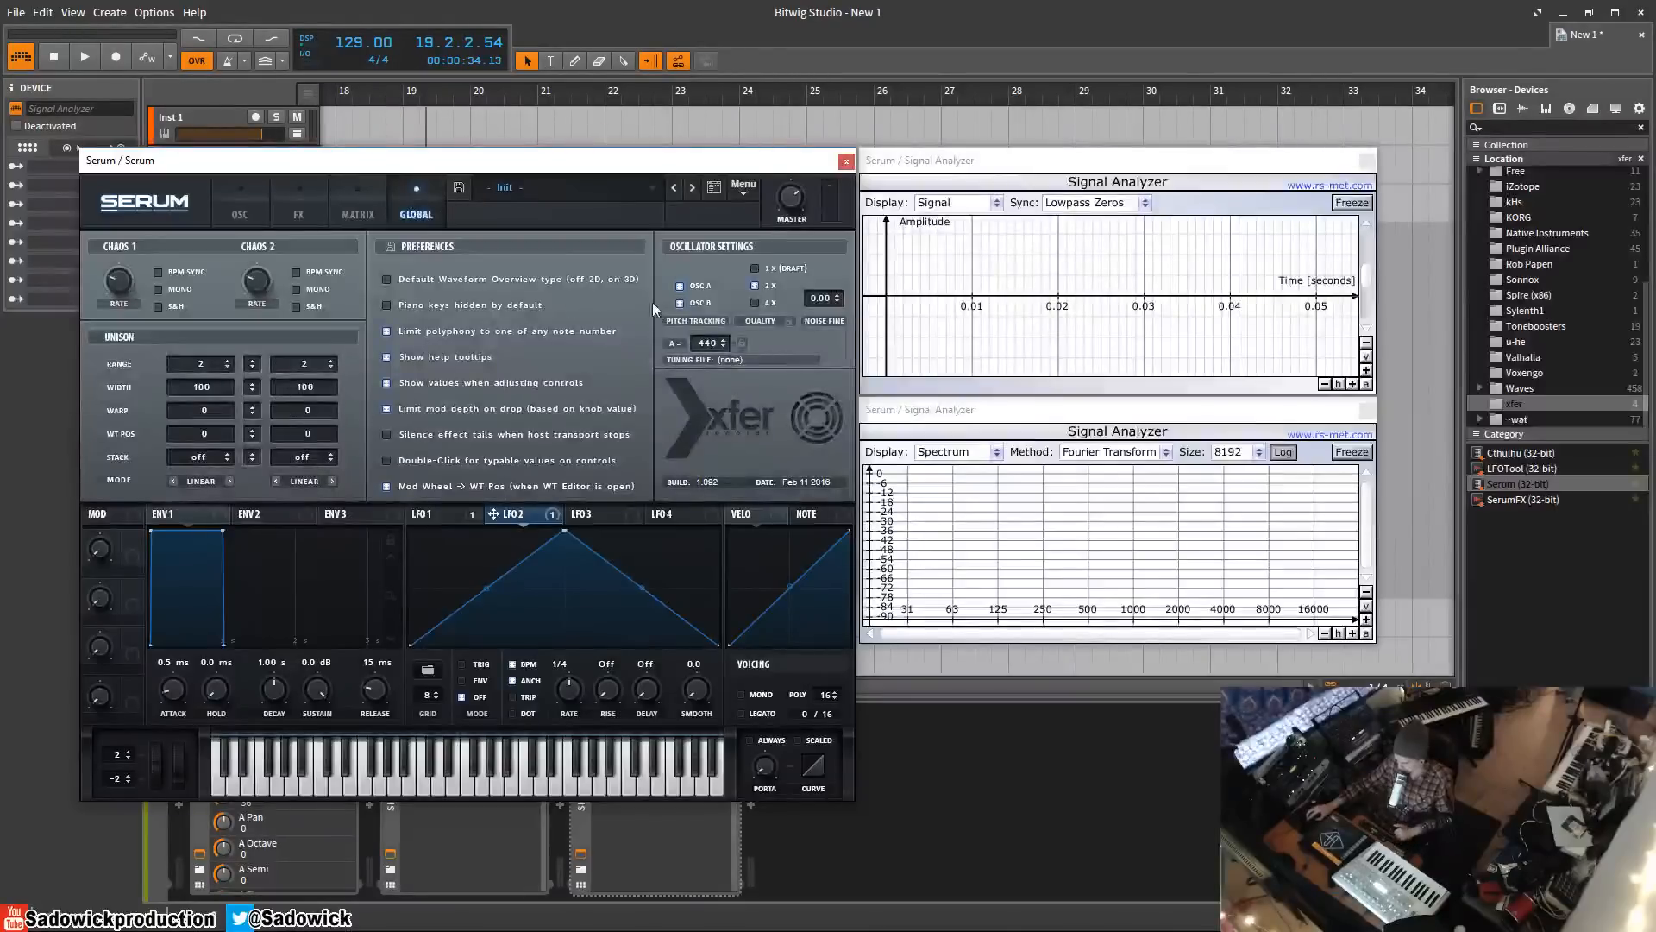
click(128, 276)
click(371, 200)
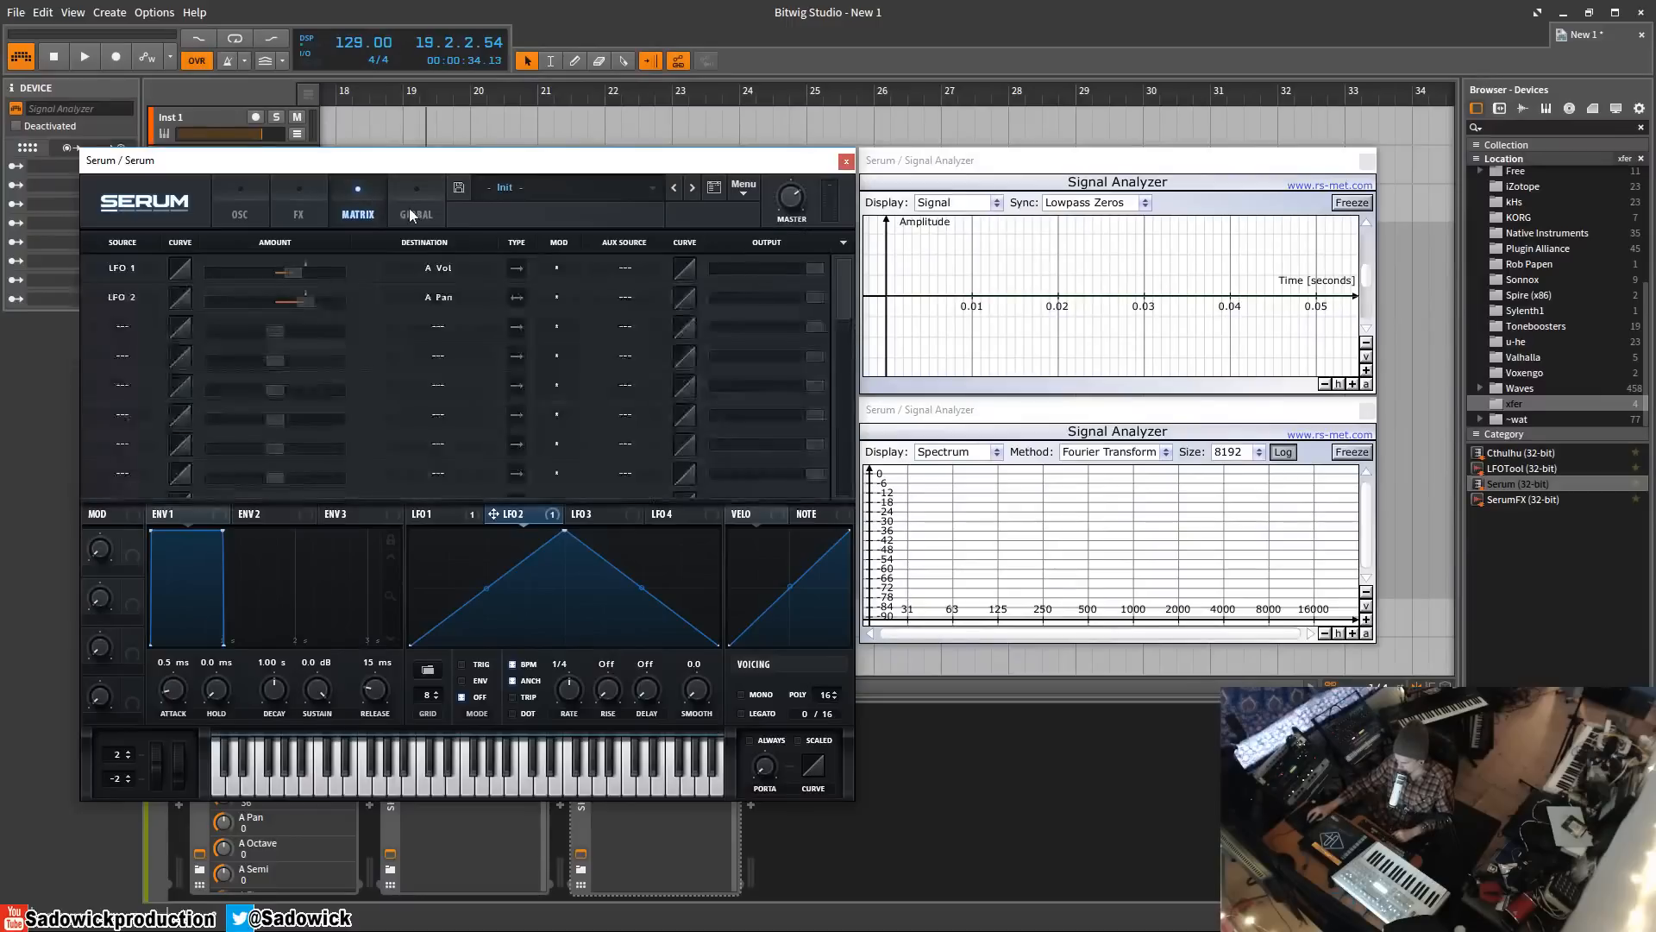
click(122, 326)
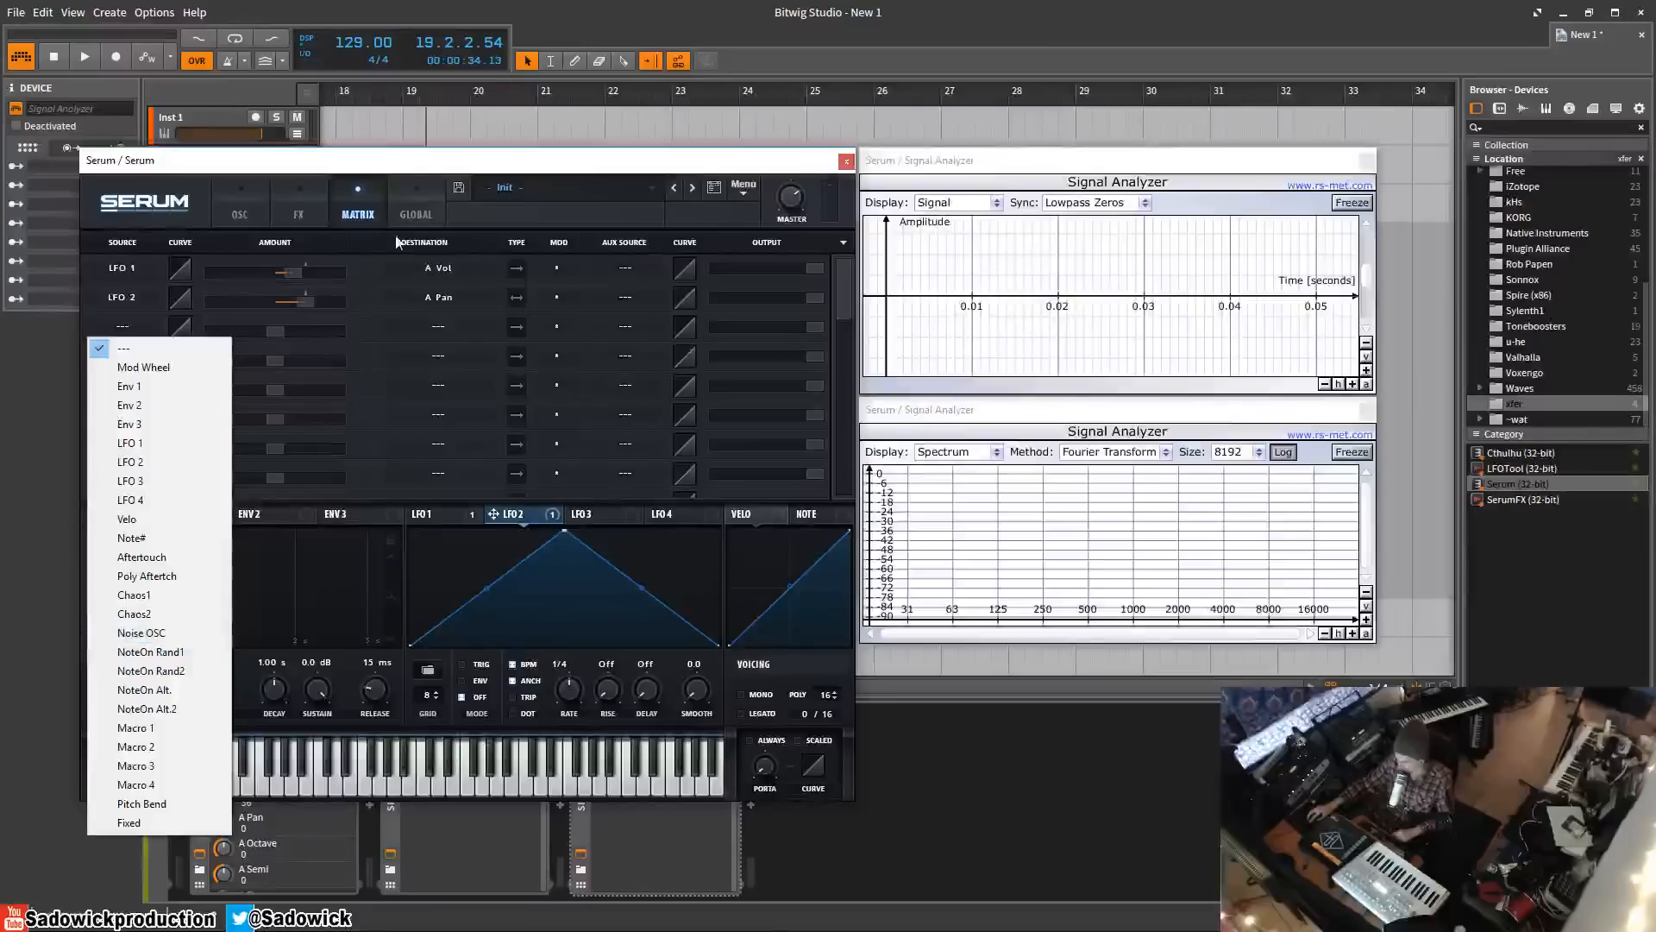
- Cycle oscillator A's unison mode in the global settings through Super and the other options back to Linear
click(414, 216)
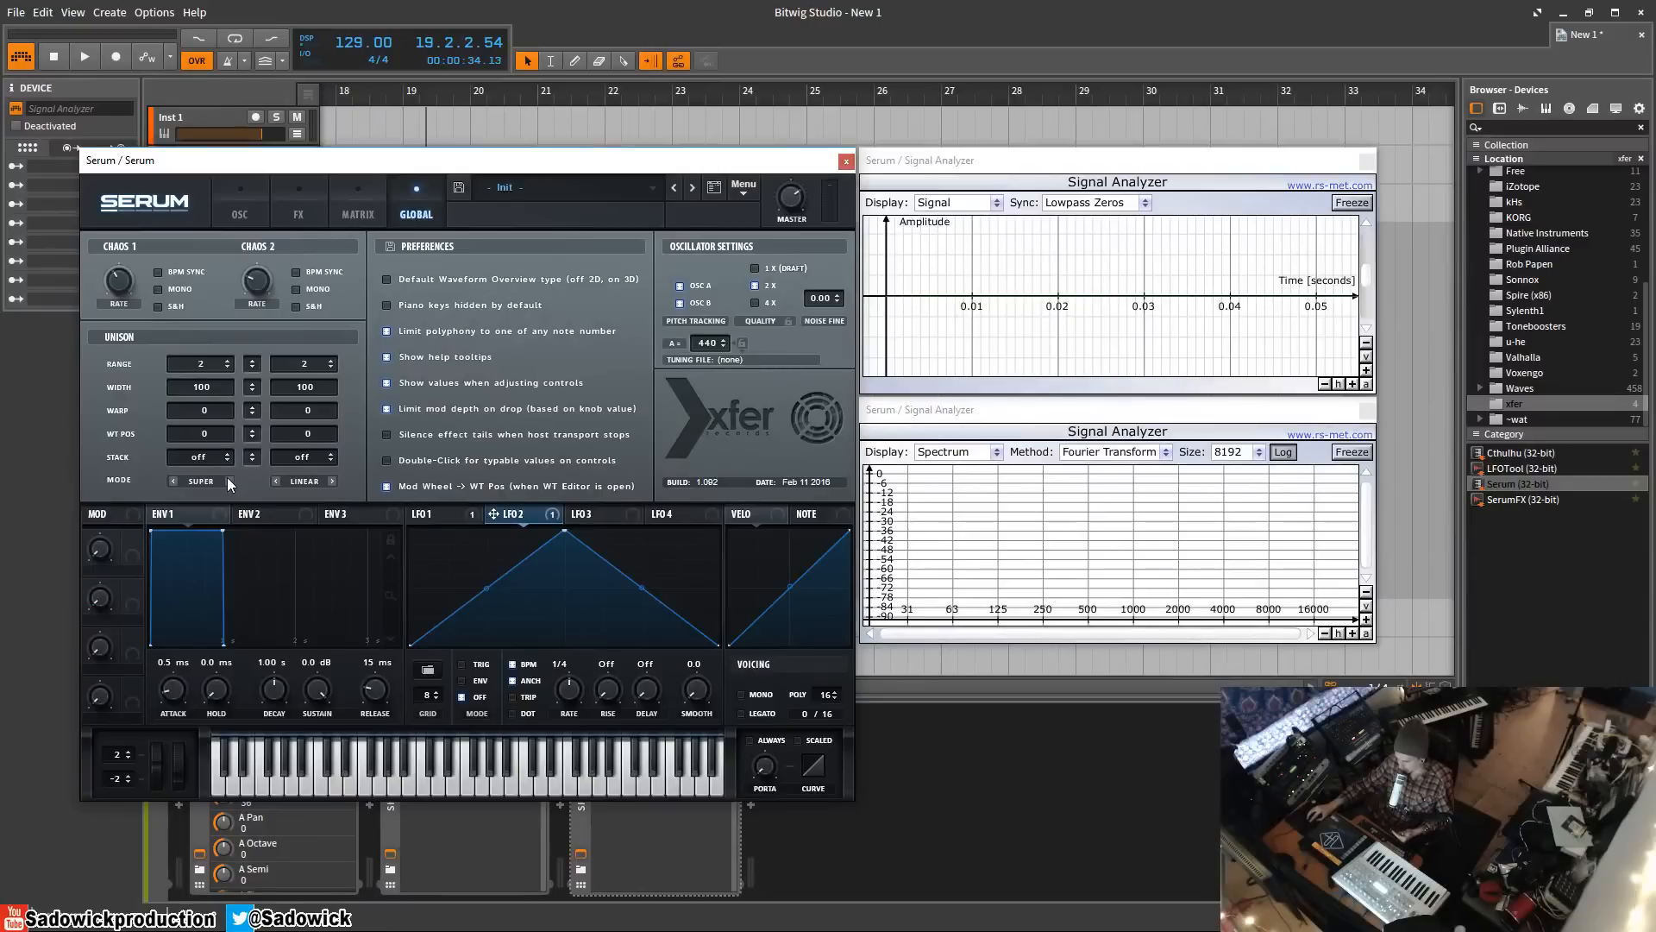
click(230, 481)
click(229, 481)
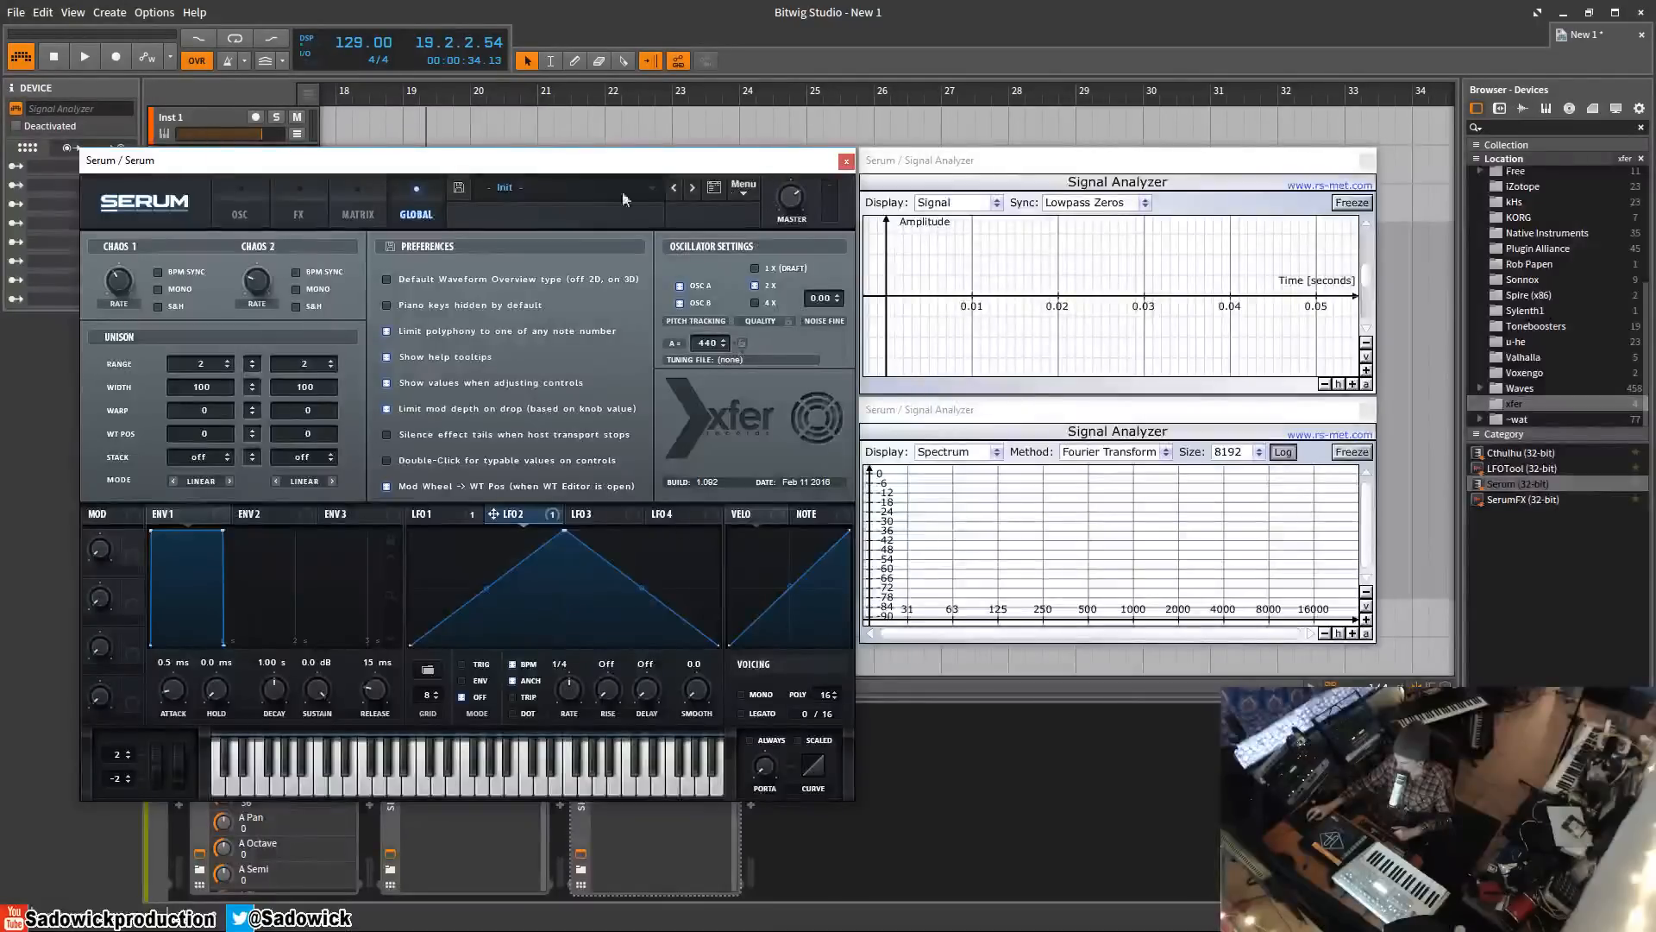
- Look at the list of preset folders from the oscillator page, and open the preset browser
click(250, 205)
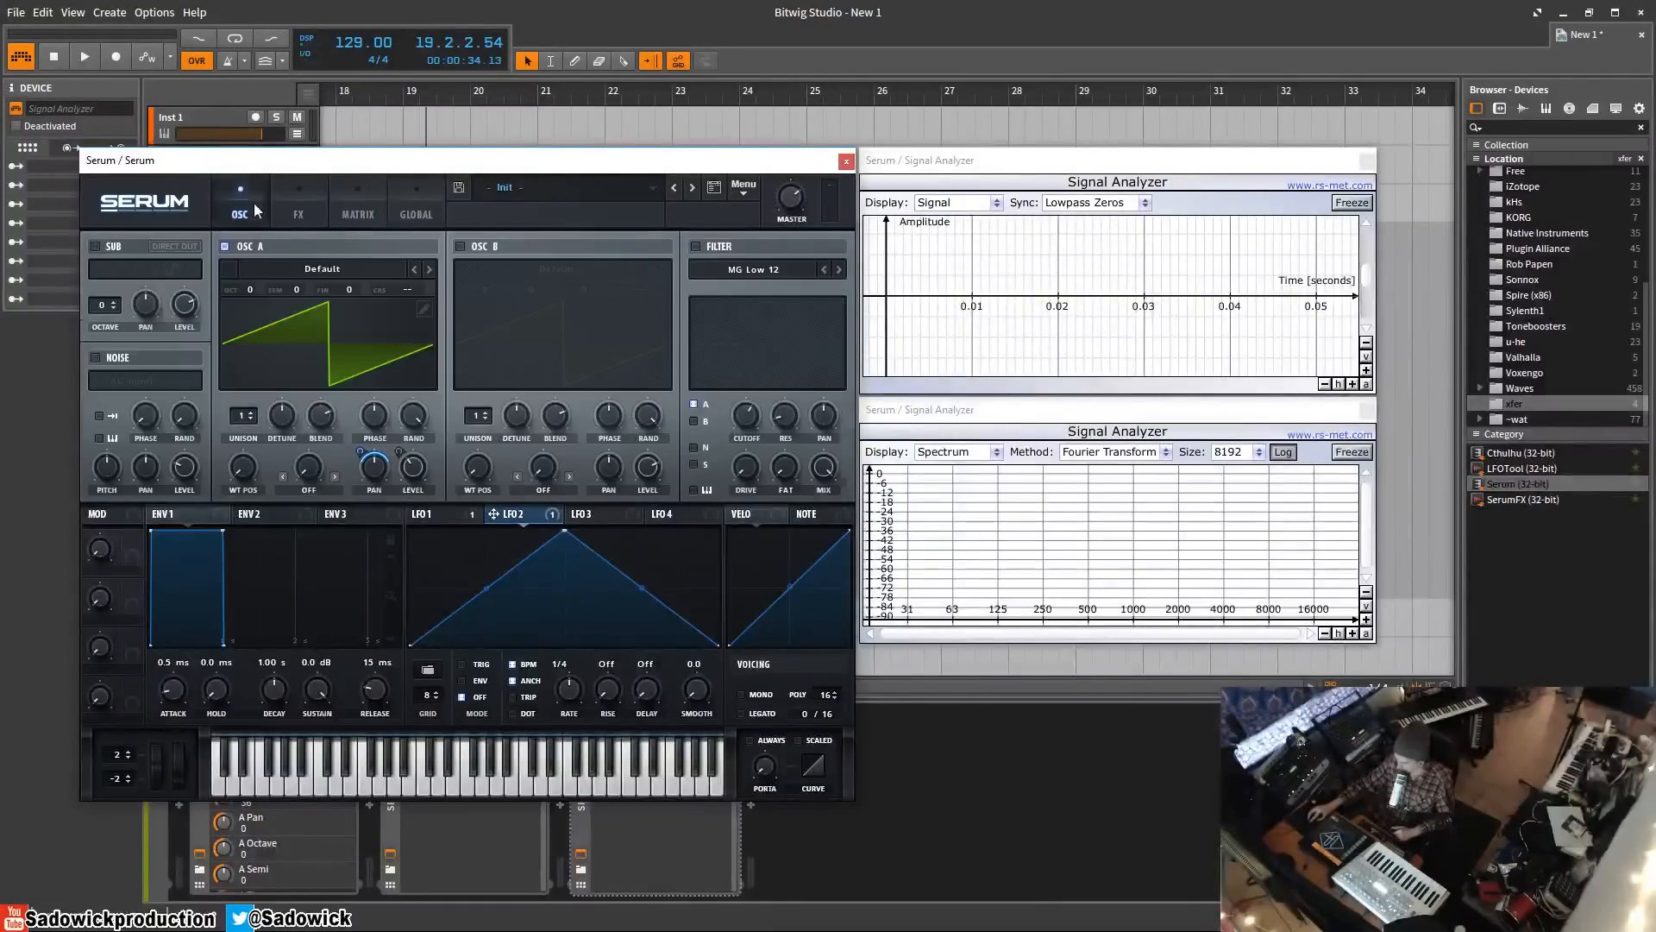
click(652, 187)
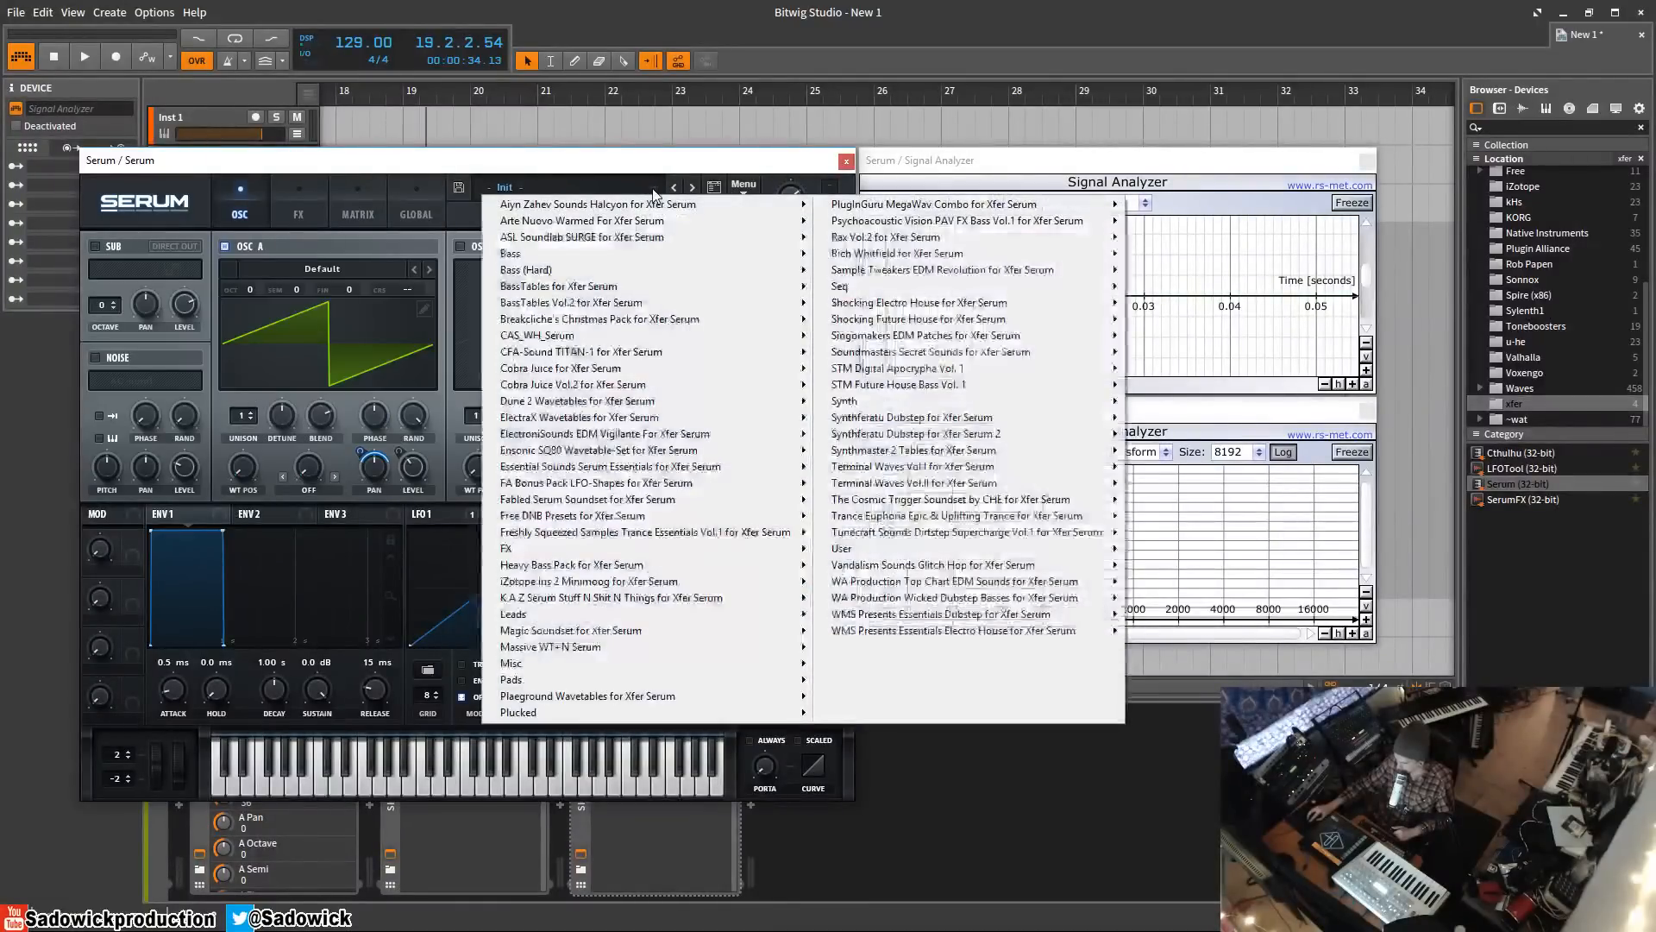
click(447, 183)
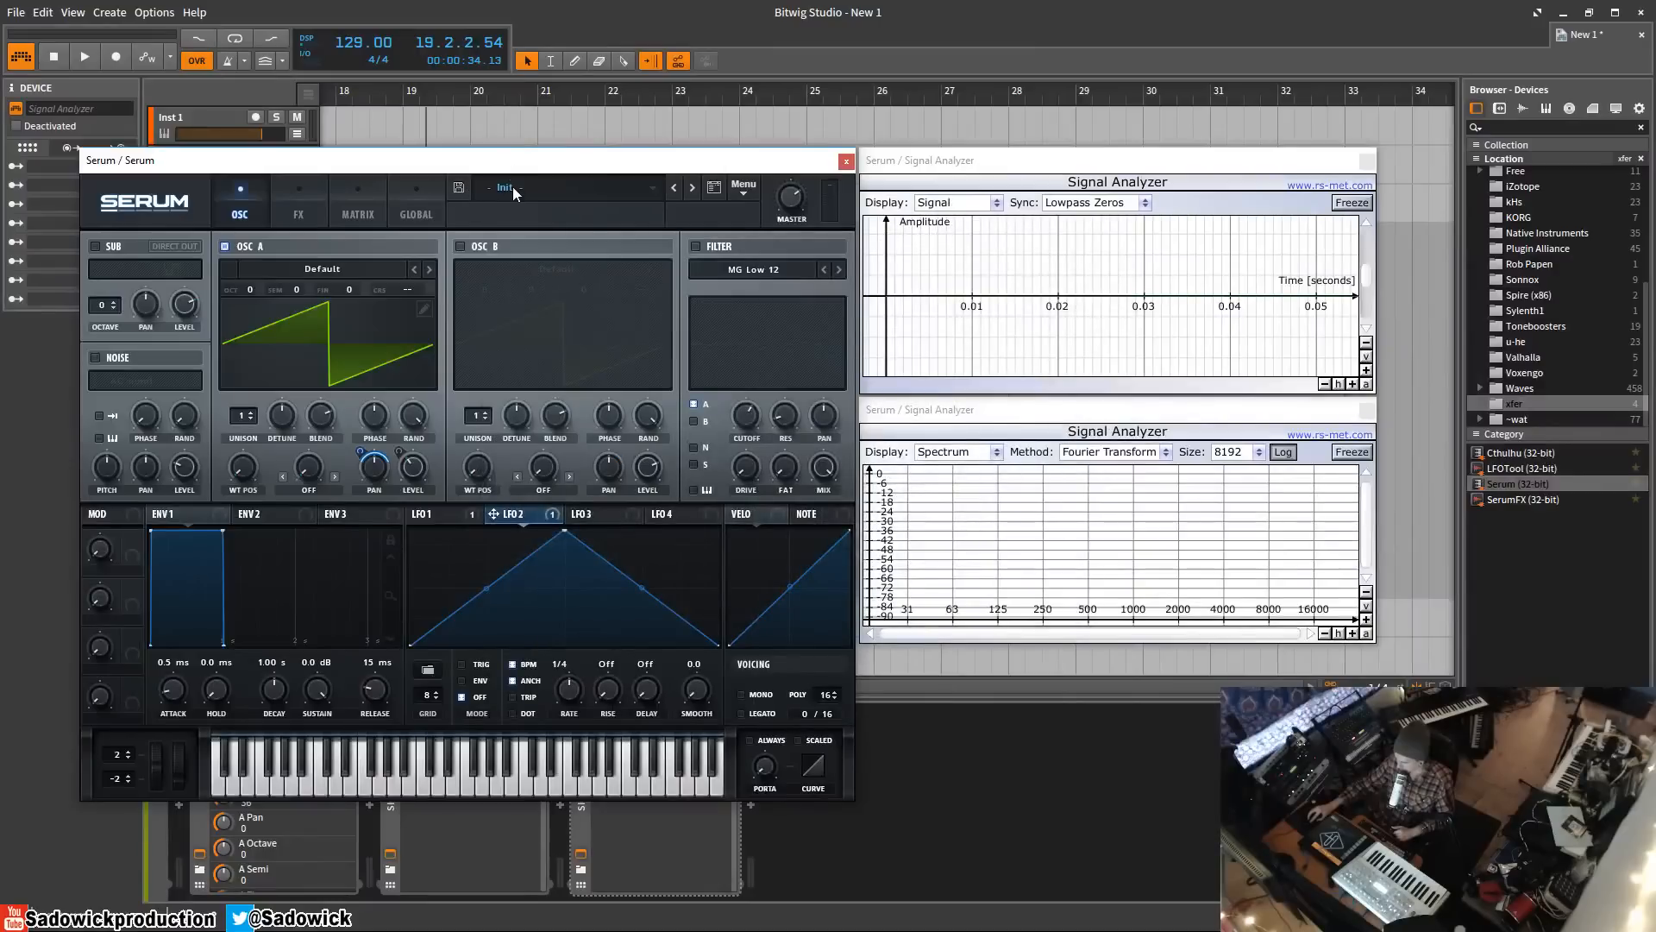
click(714, 188)
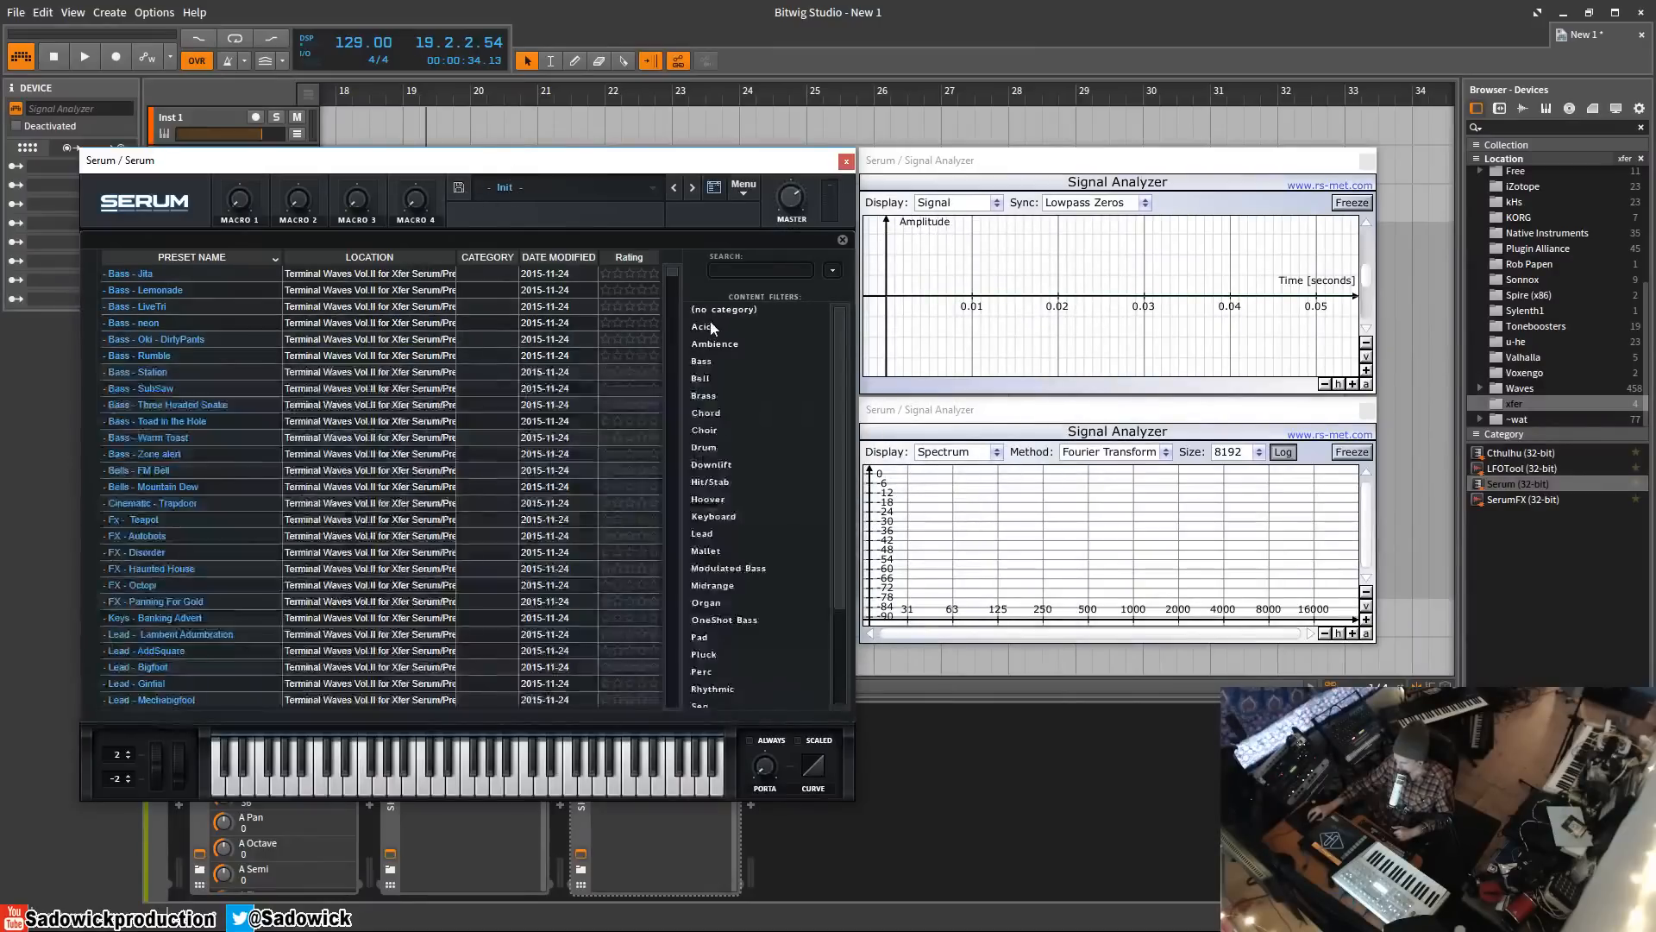
- Reset the synth to the initial preset with Init Preset and close the preset browser
click(740, 185)
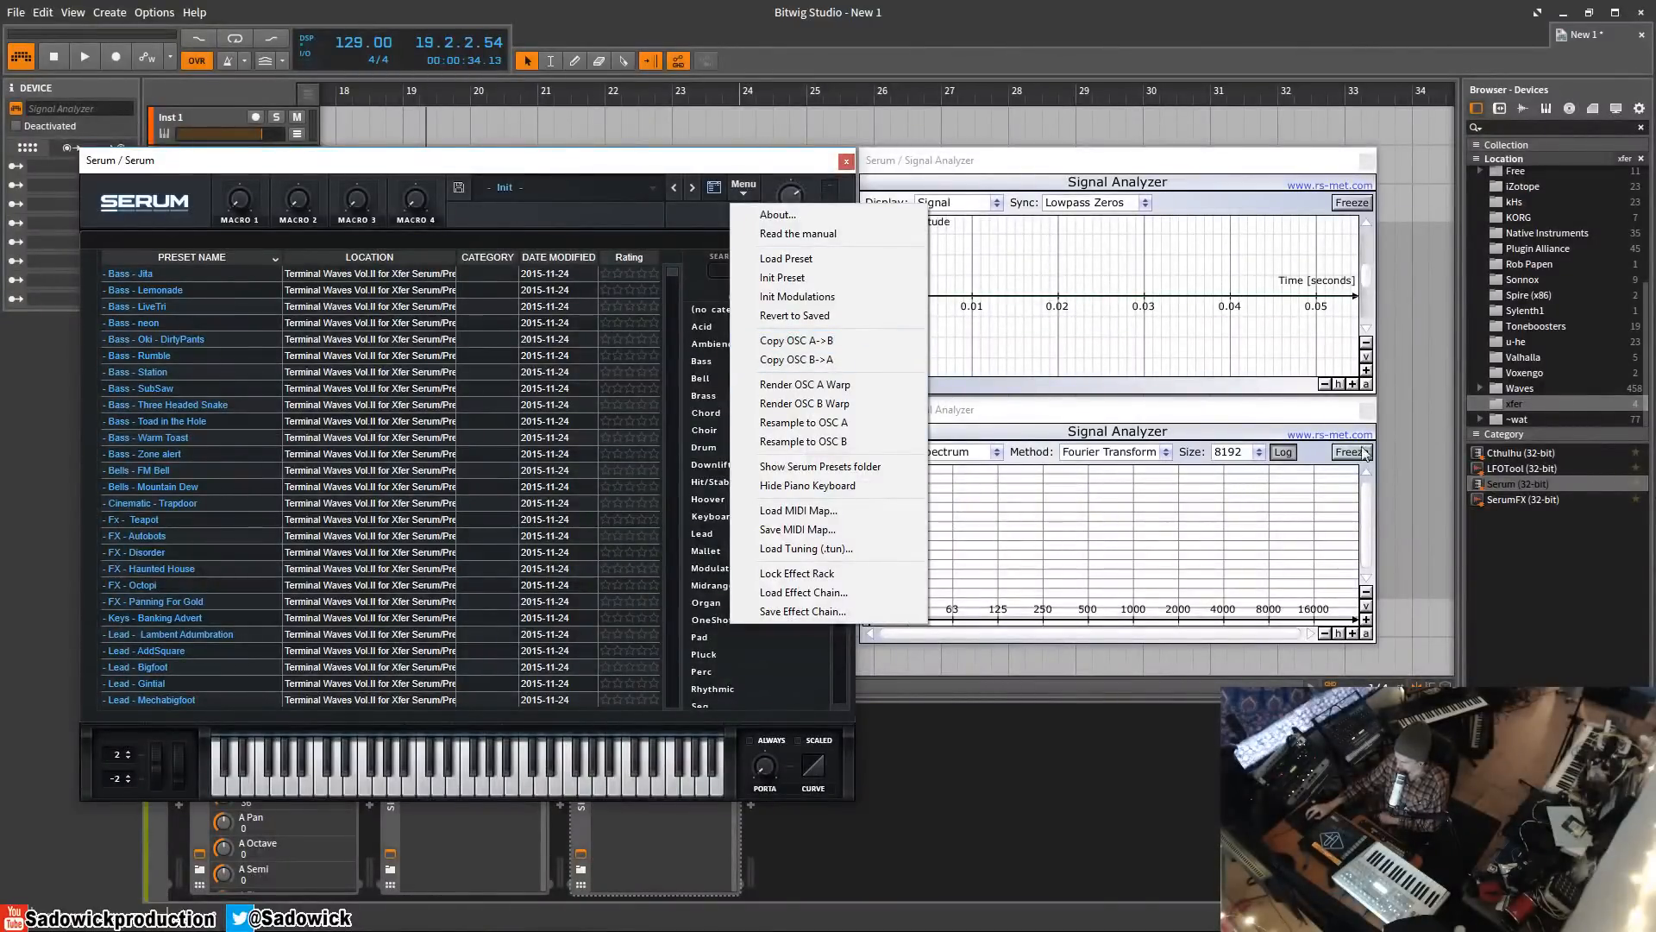
click(808, 278)
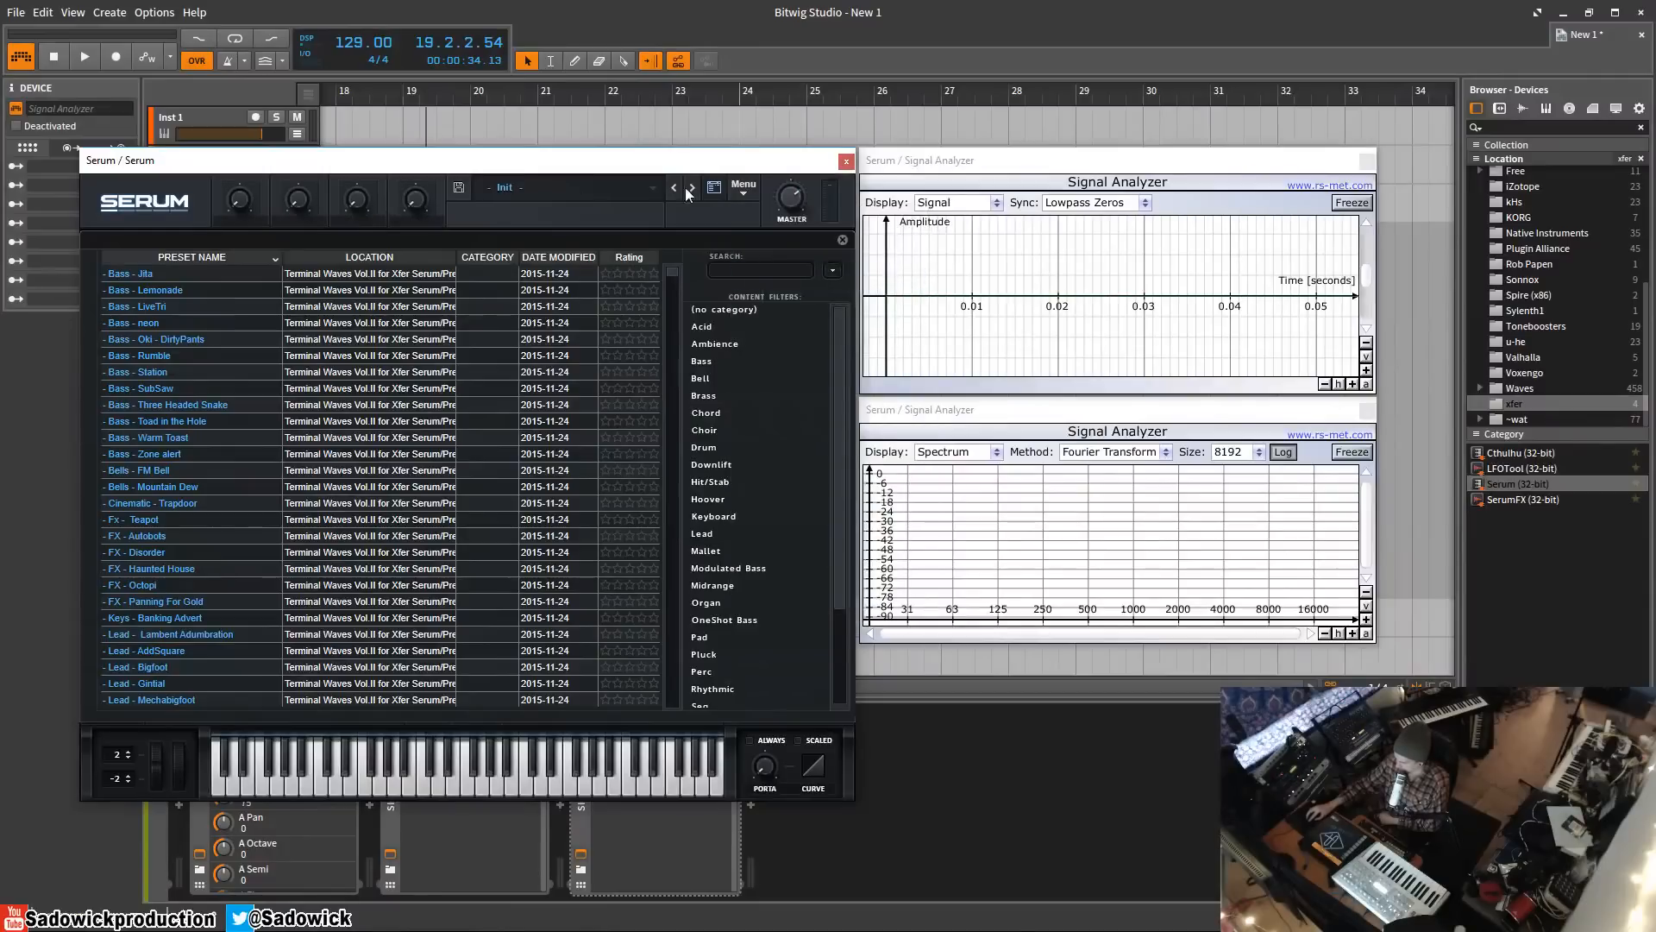
click(716, 189)
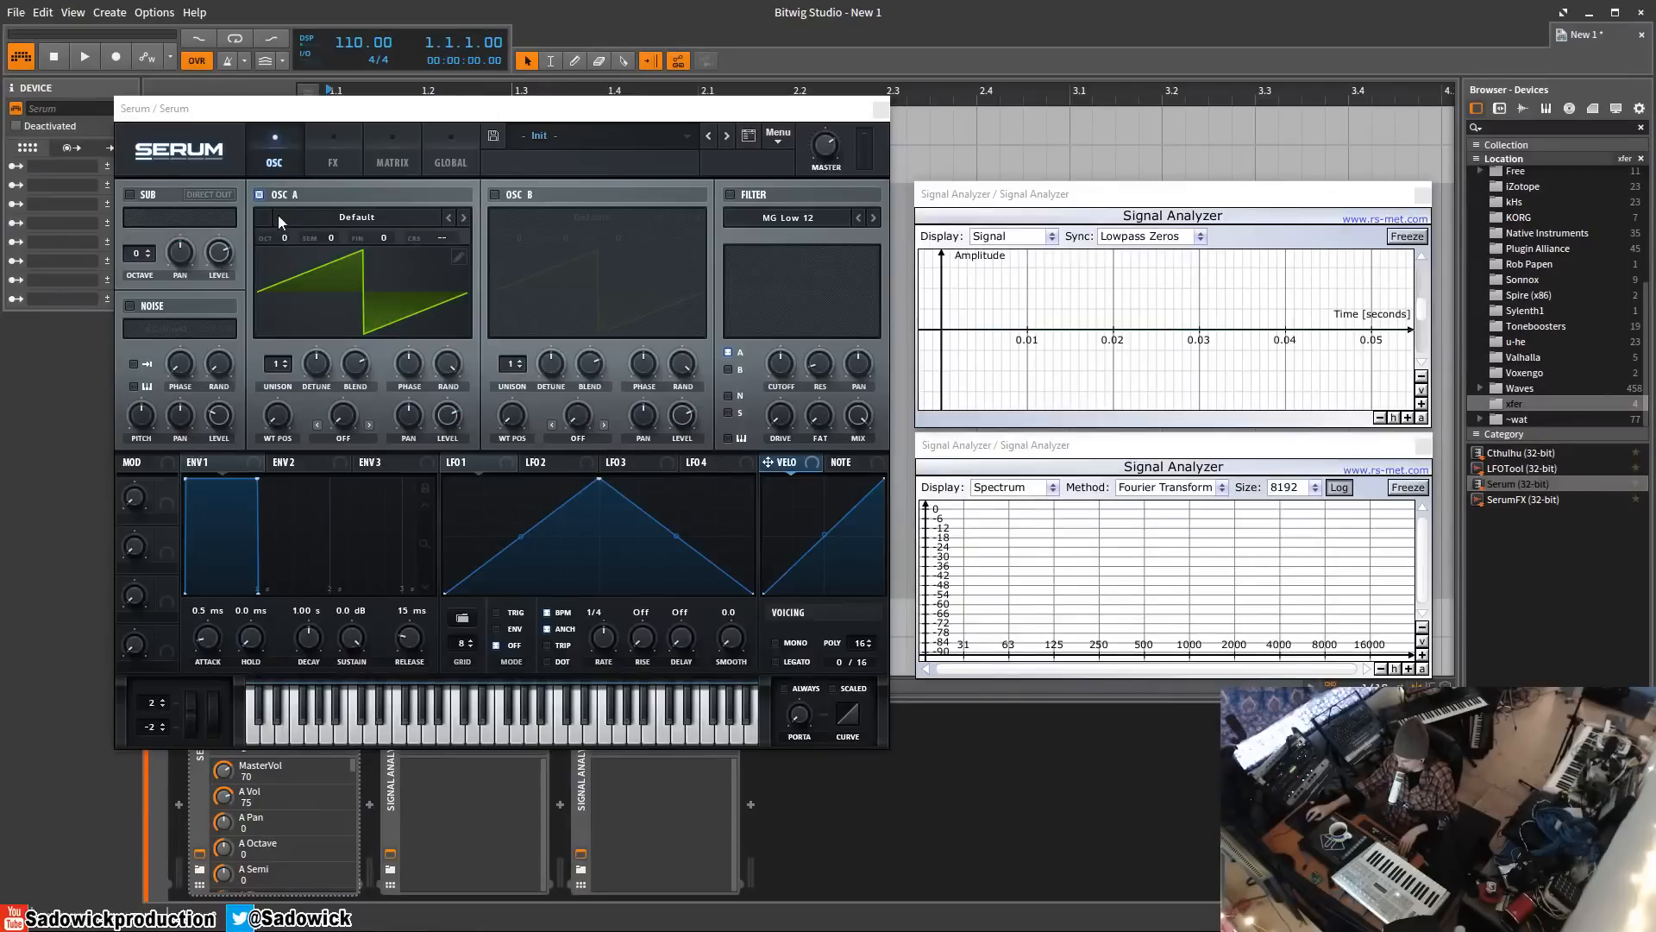
- Try the on/off switches of oscillators A and B, and change oscillator A's wavetable to Basic Mini
click(261, 191)
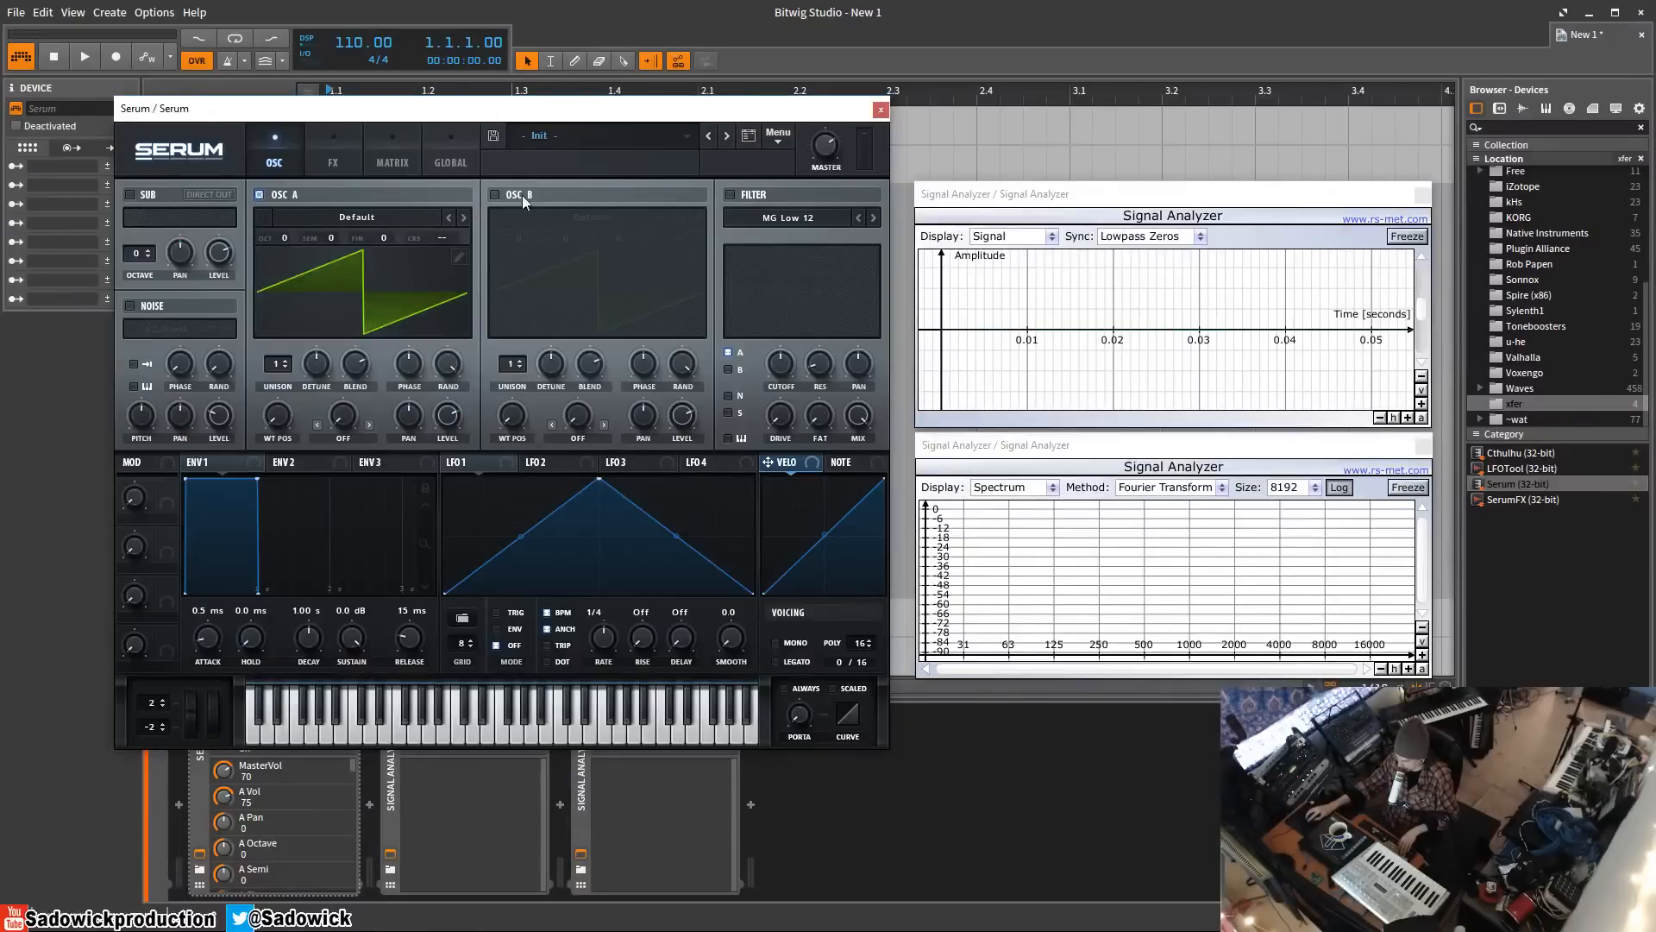
click(495, 194)
click(462, 219)
click(464, 217)
click(463, 217)
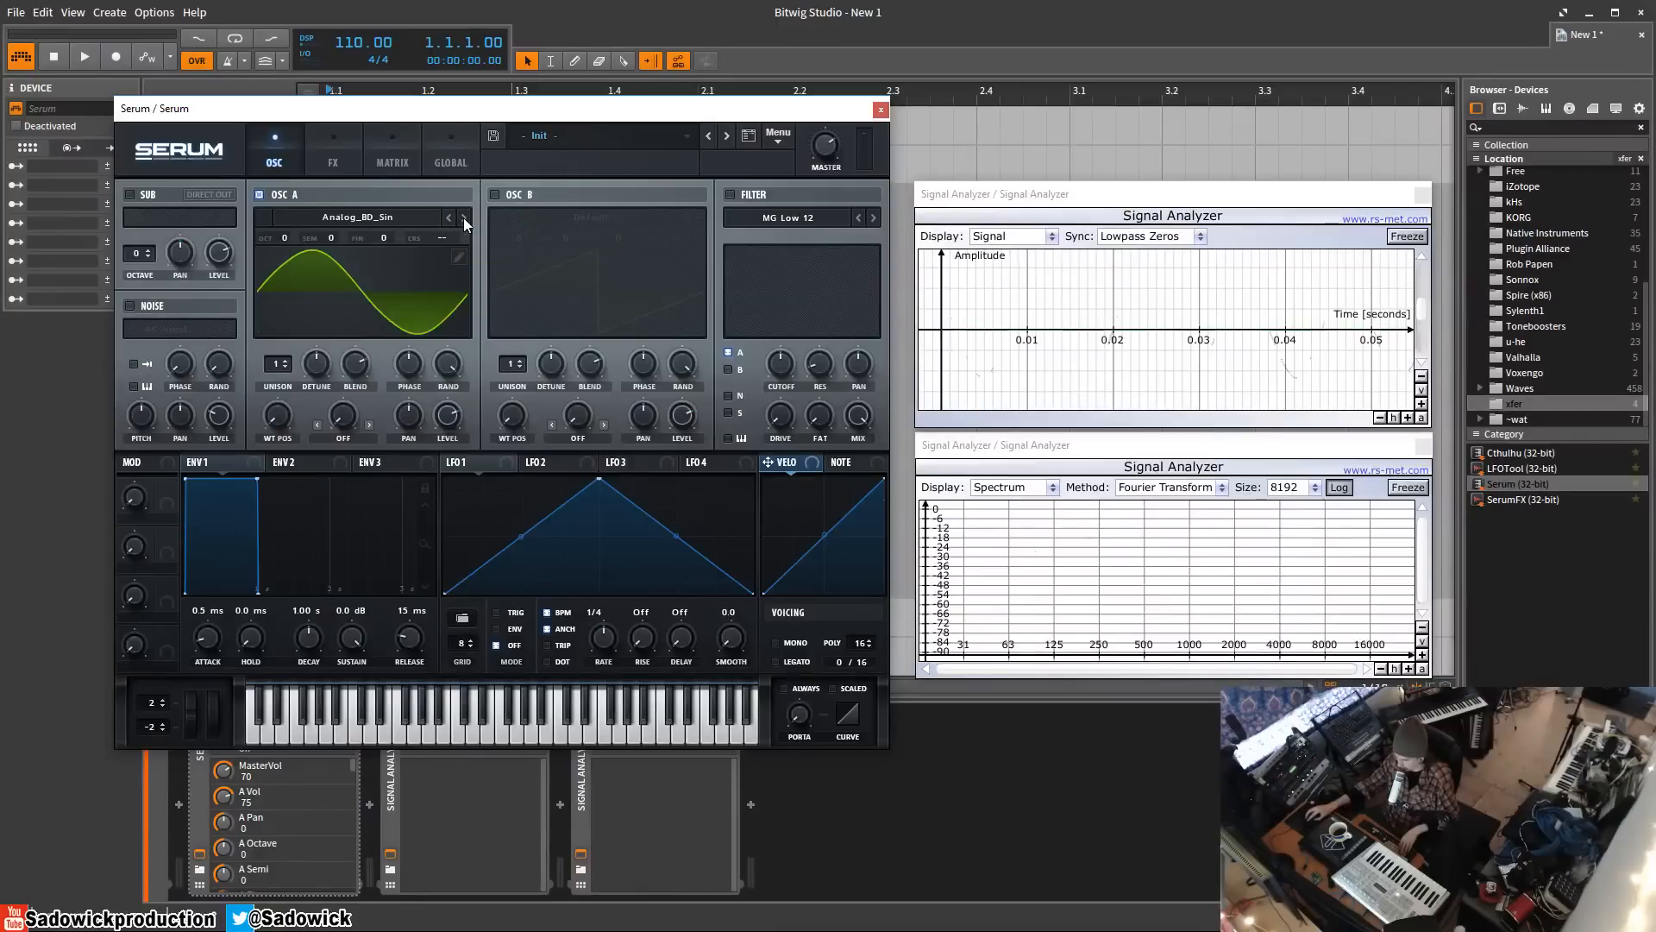
click(464, 218)
click(464, 218)
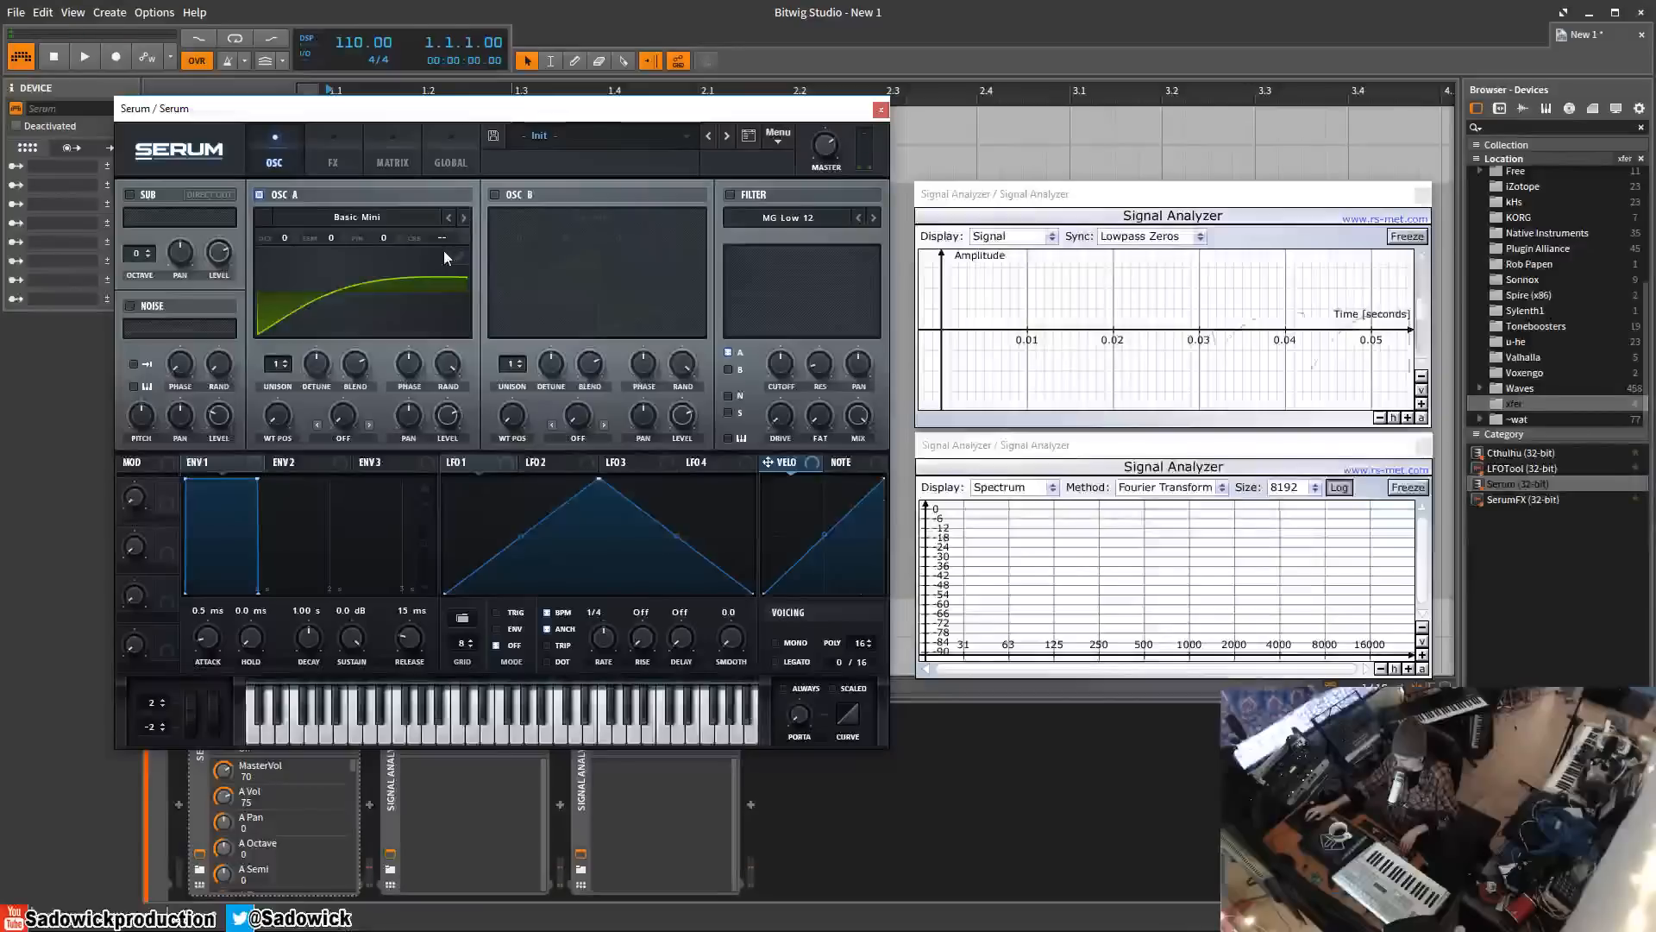
- Load the Spectral wavetable Monster 1 [SL] into oscillator A
click(278, 223)
mouse_move(351, 263)
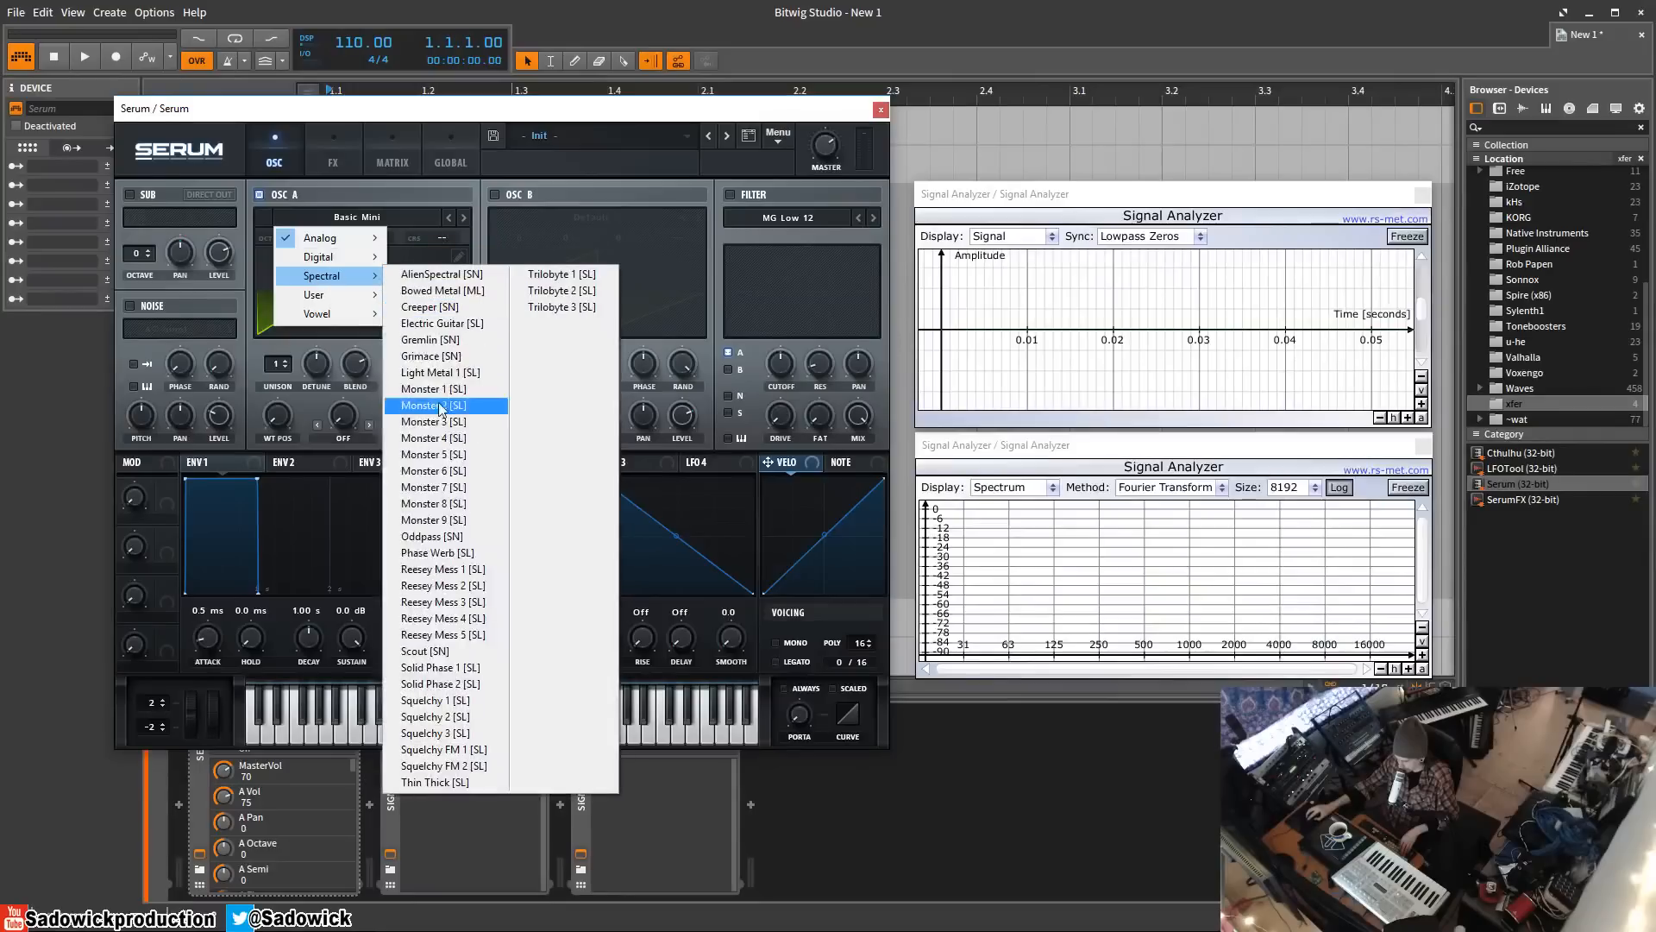
click(434, 389)
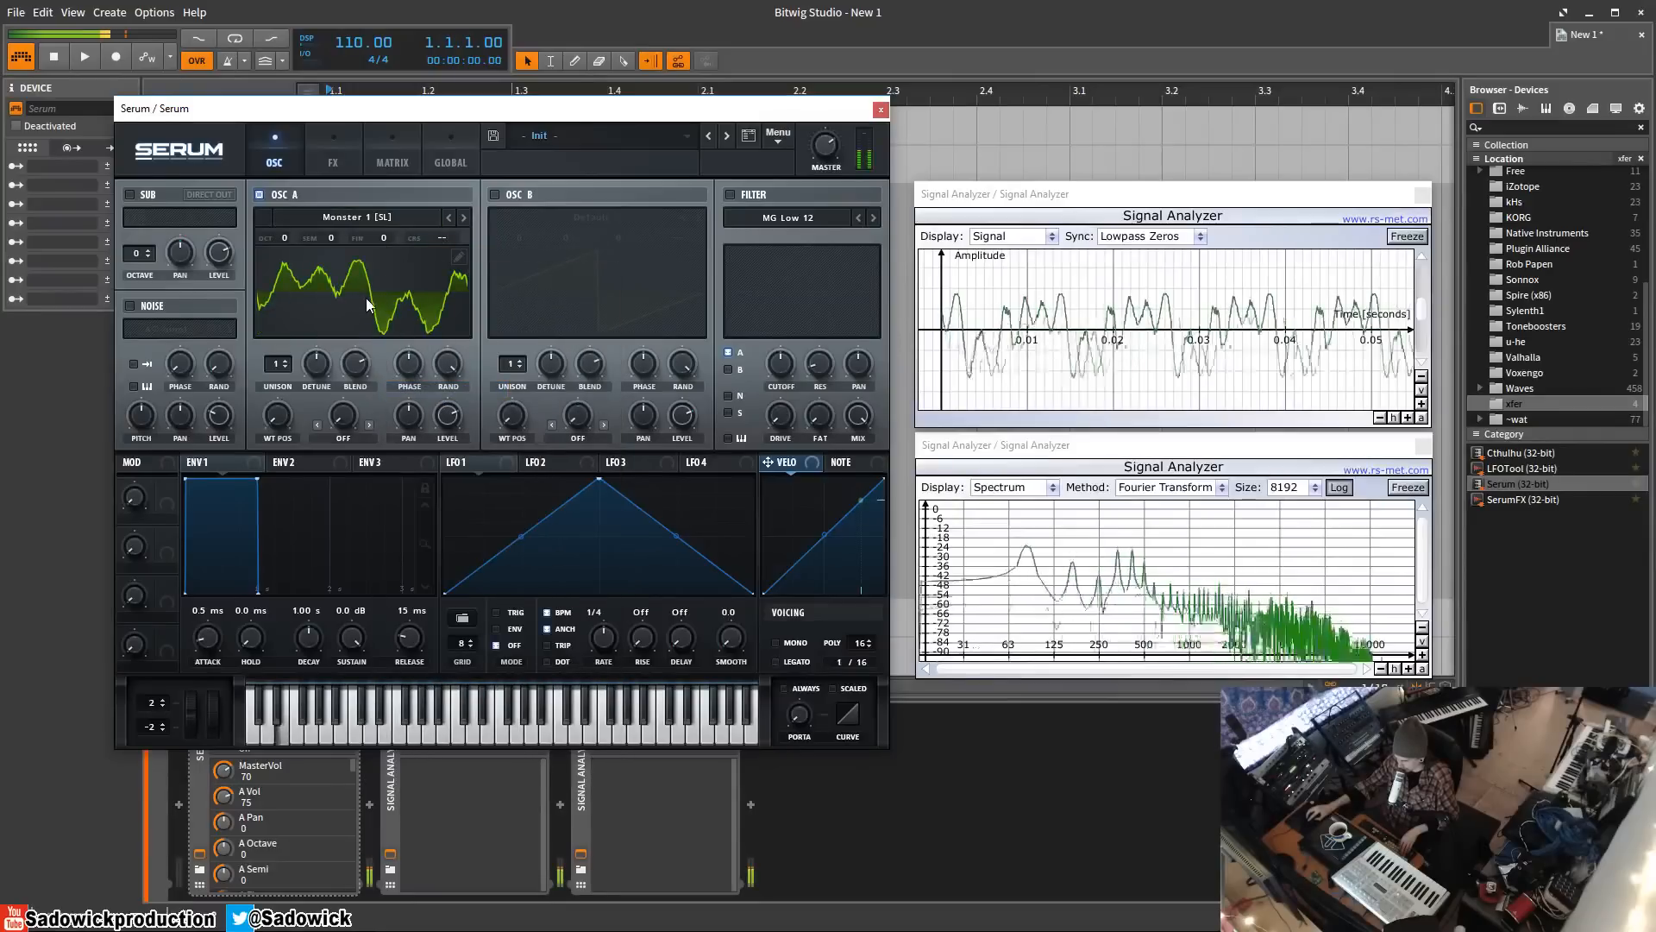
- Toggle oscillator A's waveform display between 2D and 3D and sweep the wavetable position through Monster 1 [SL], finishing in the 2D display
click(321, 307)
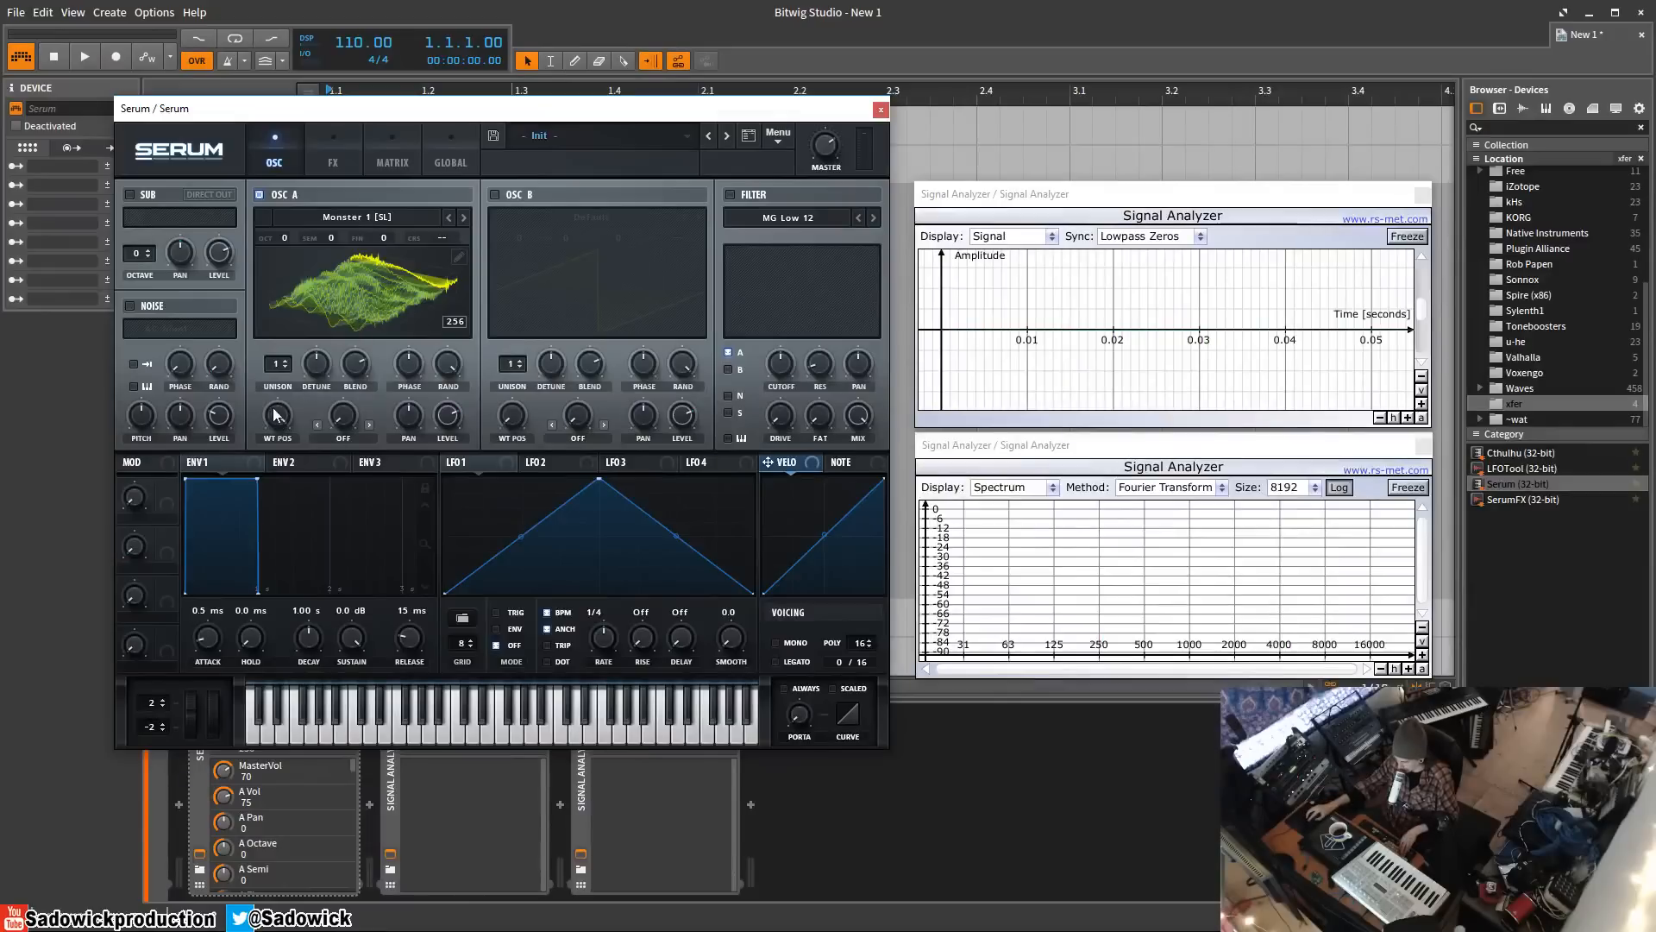
click(367, 302)
click(342, 304)
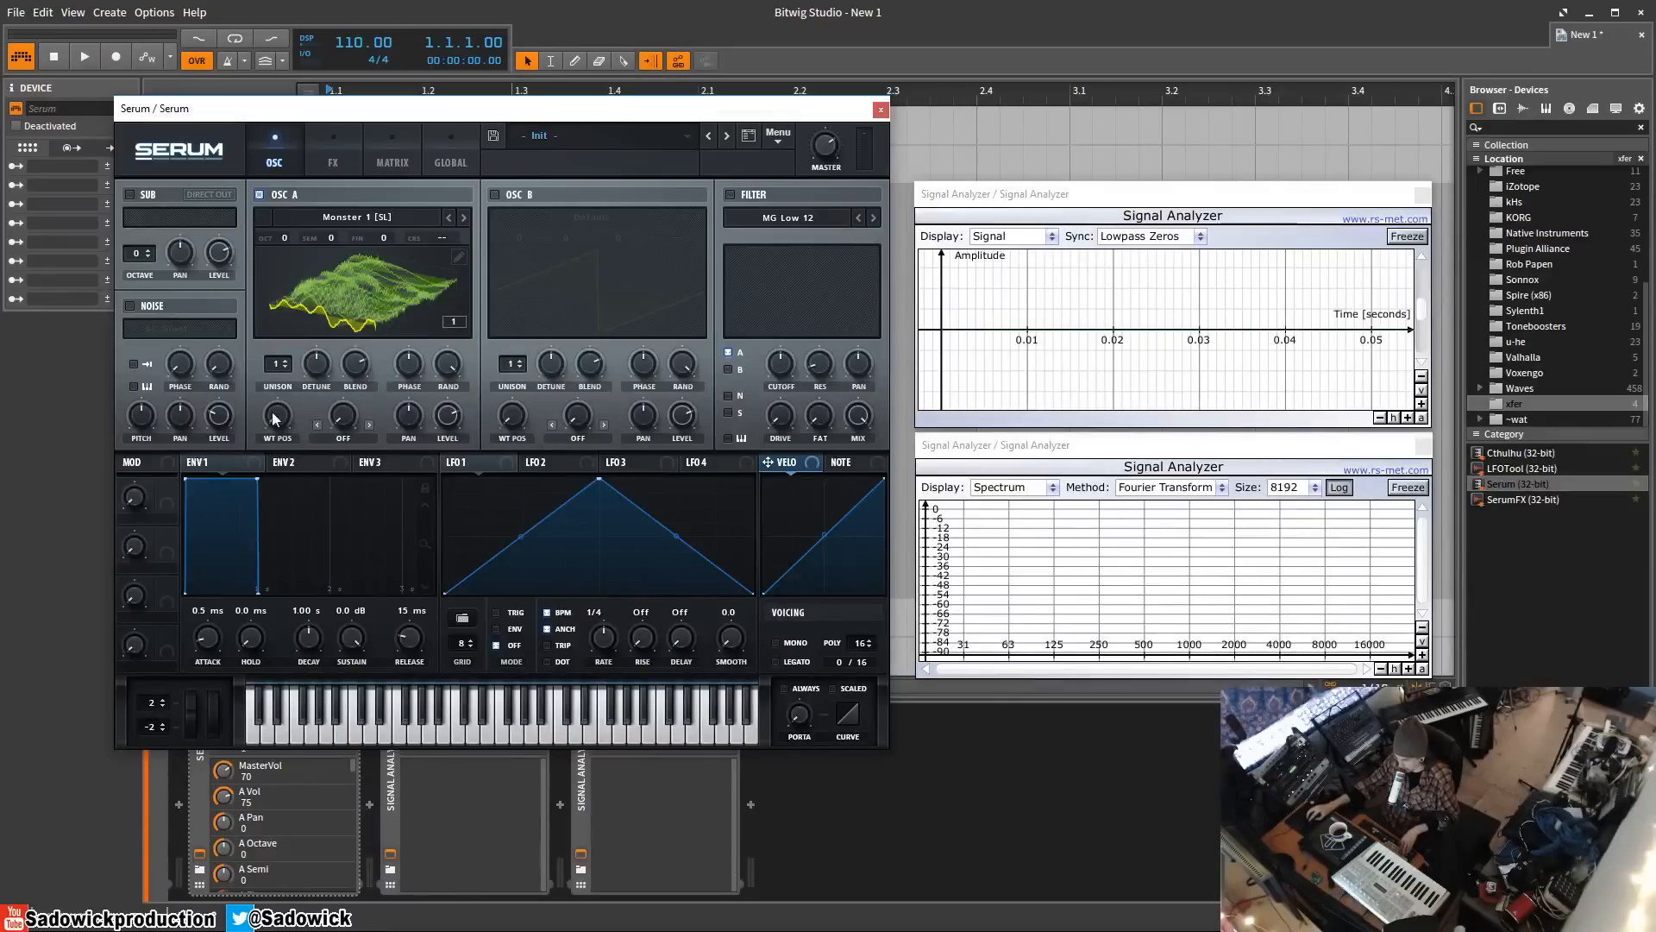
drag(273, 420, 240, 576)
click(314, 321)
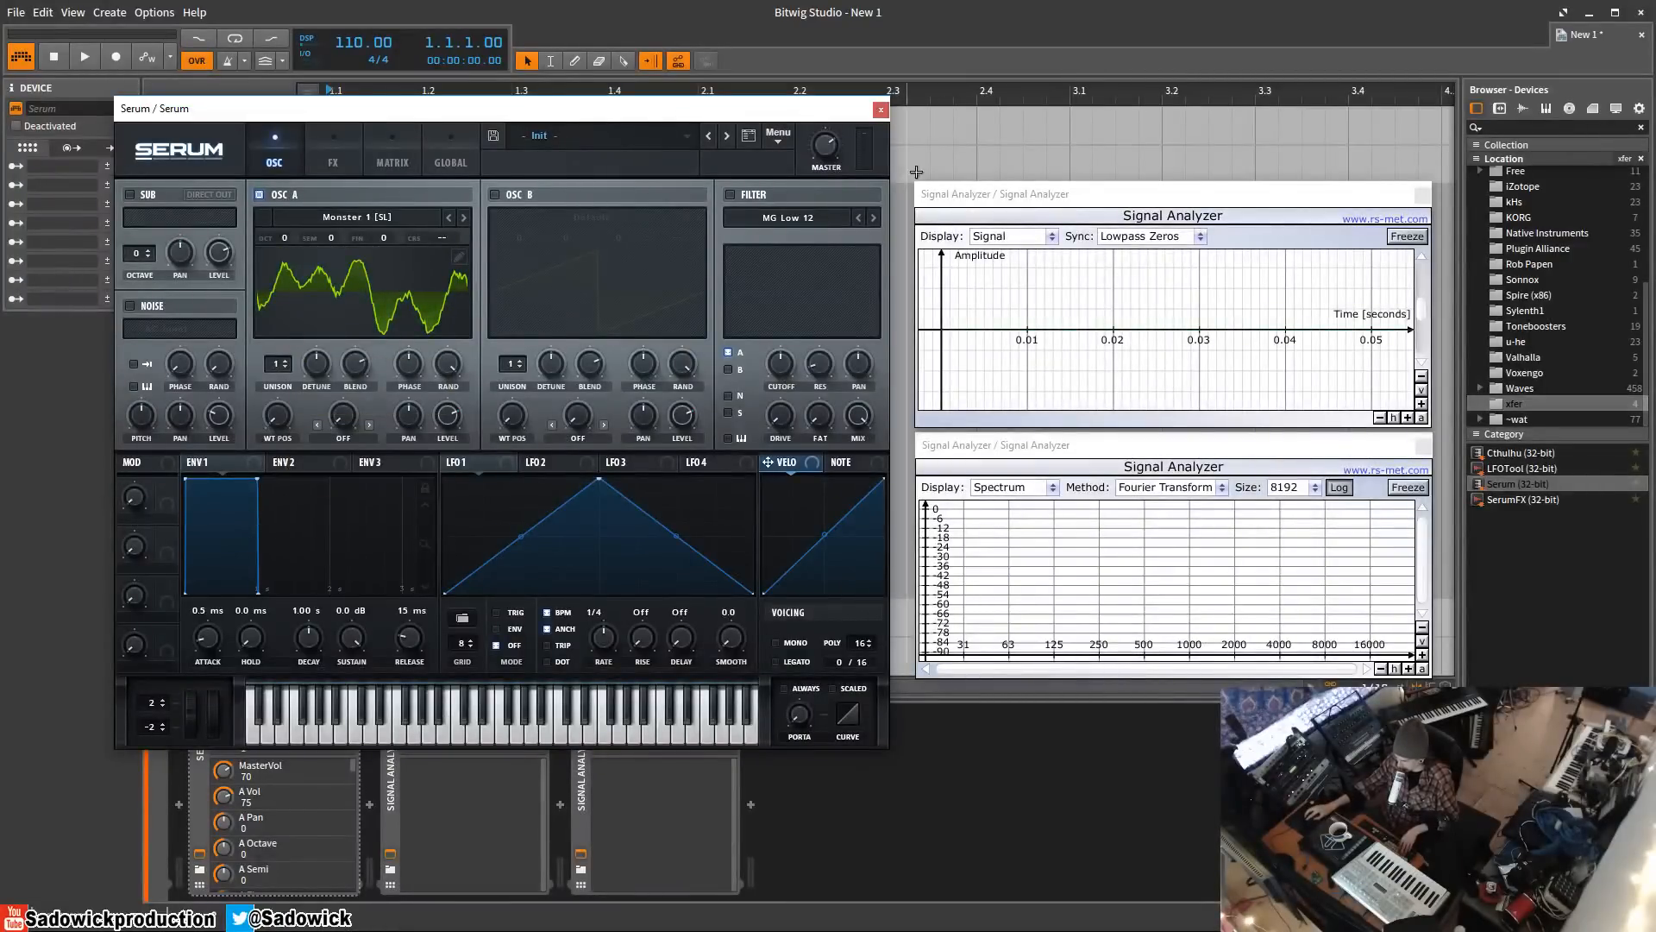
- Reset the synth with Init Preset and load the Analog wavetable Basic Mg into oscillator A
click(790, 132)
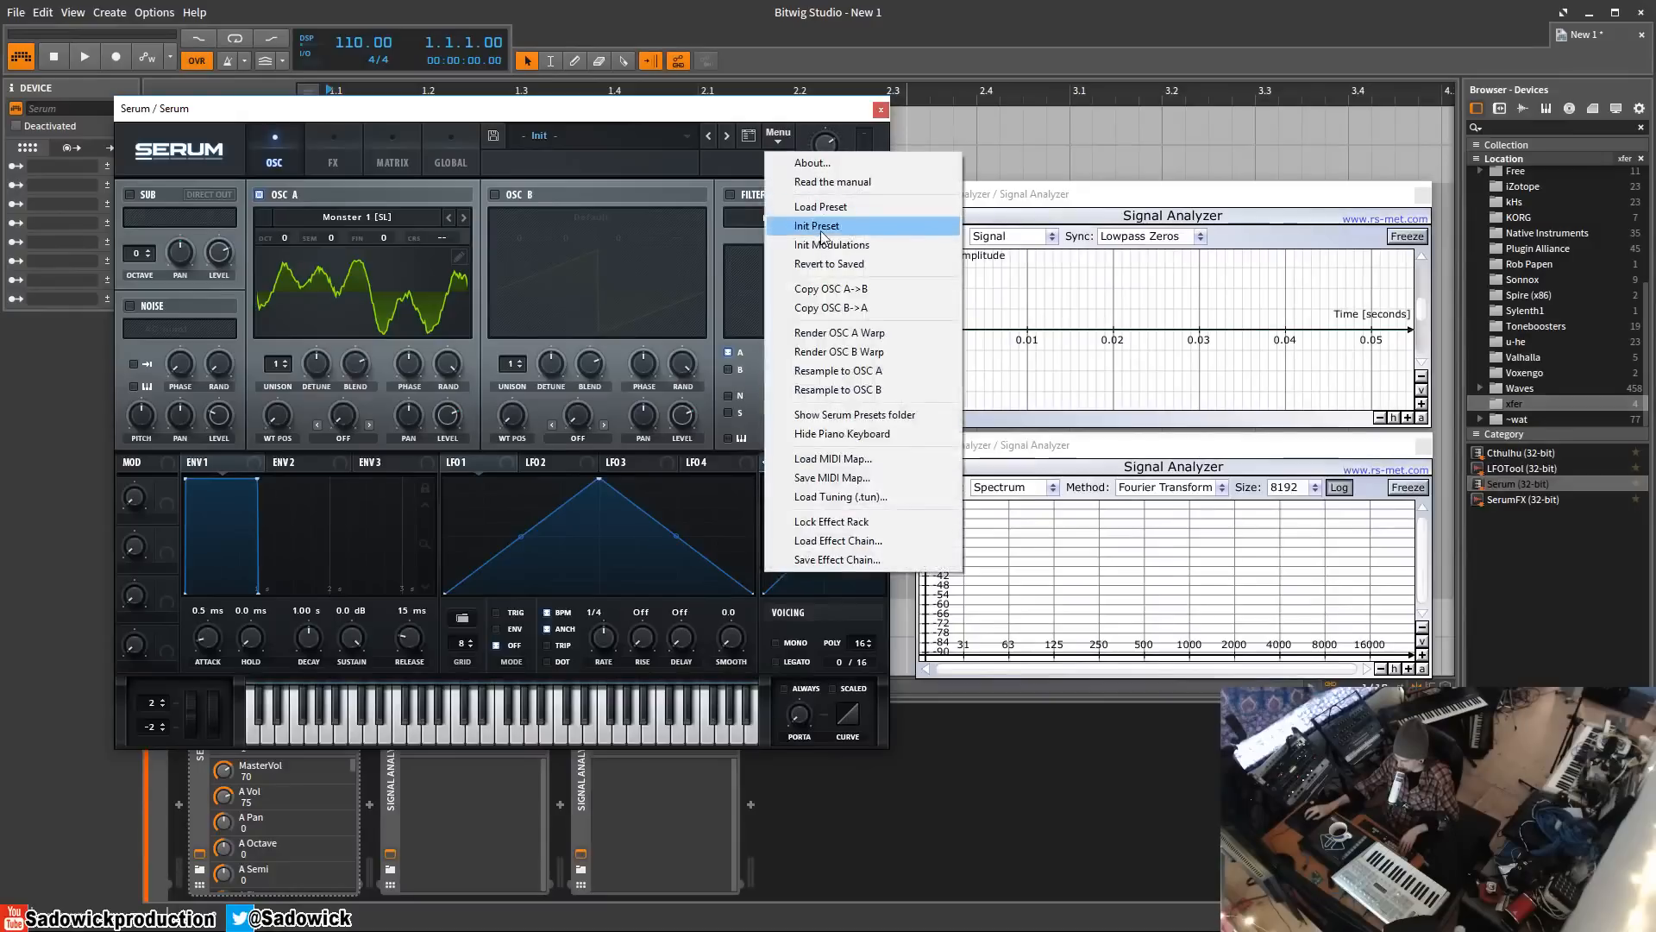
click(854, 226)
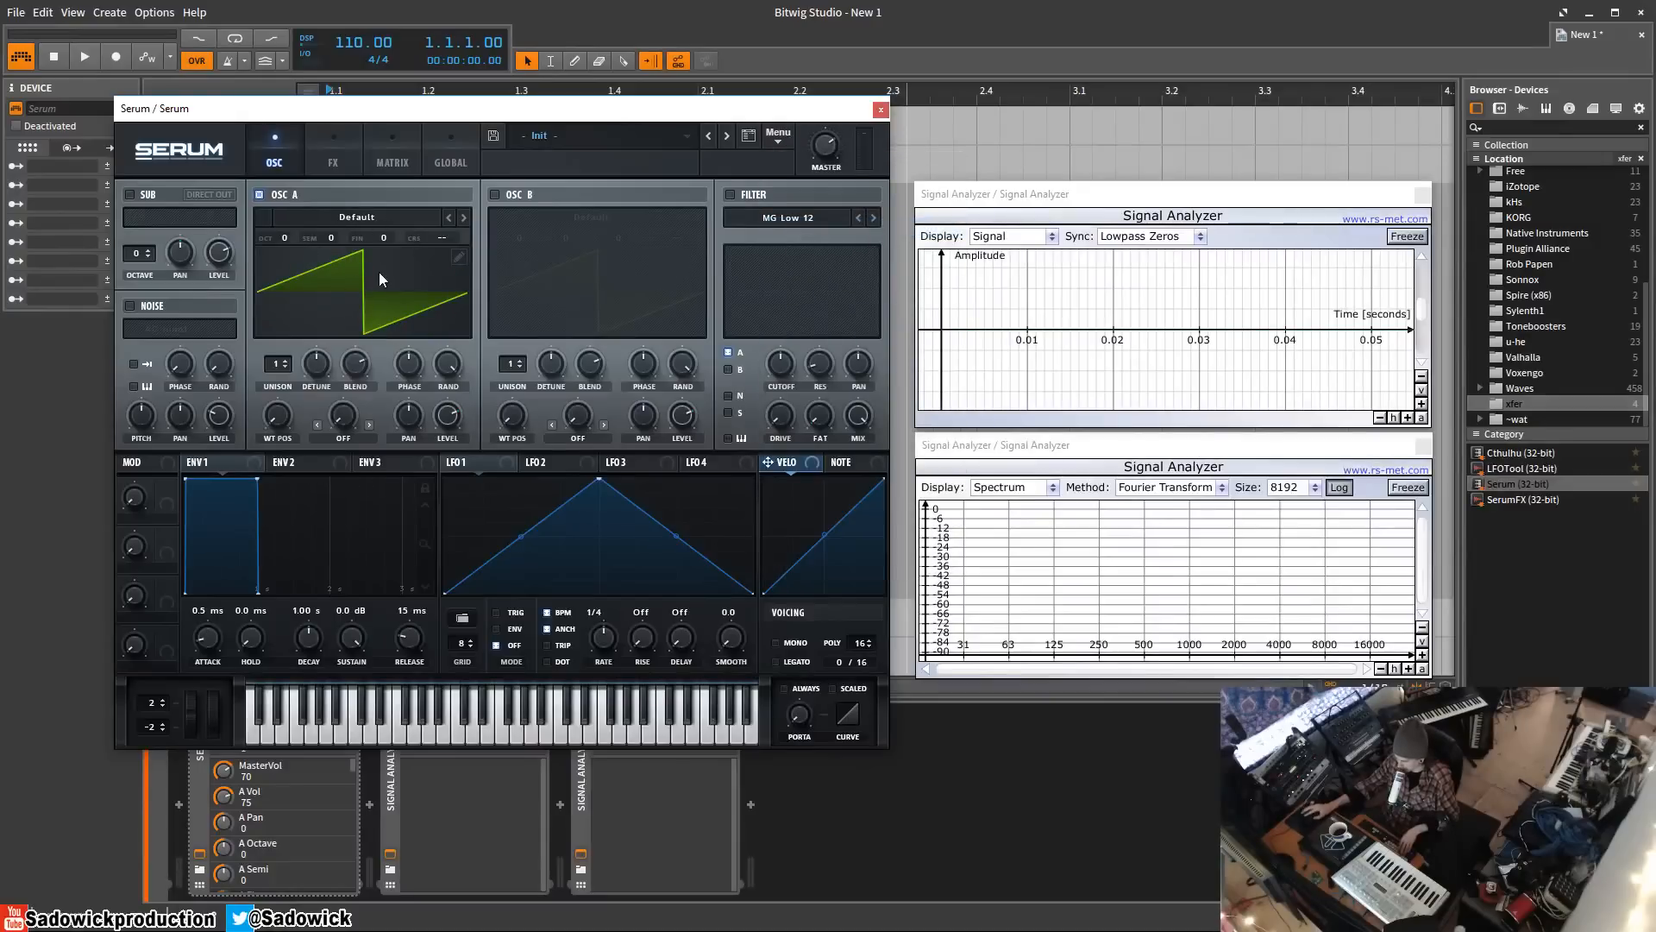
click(385, 217)
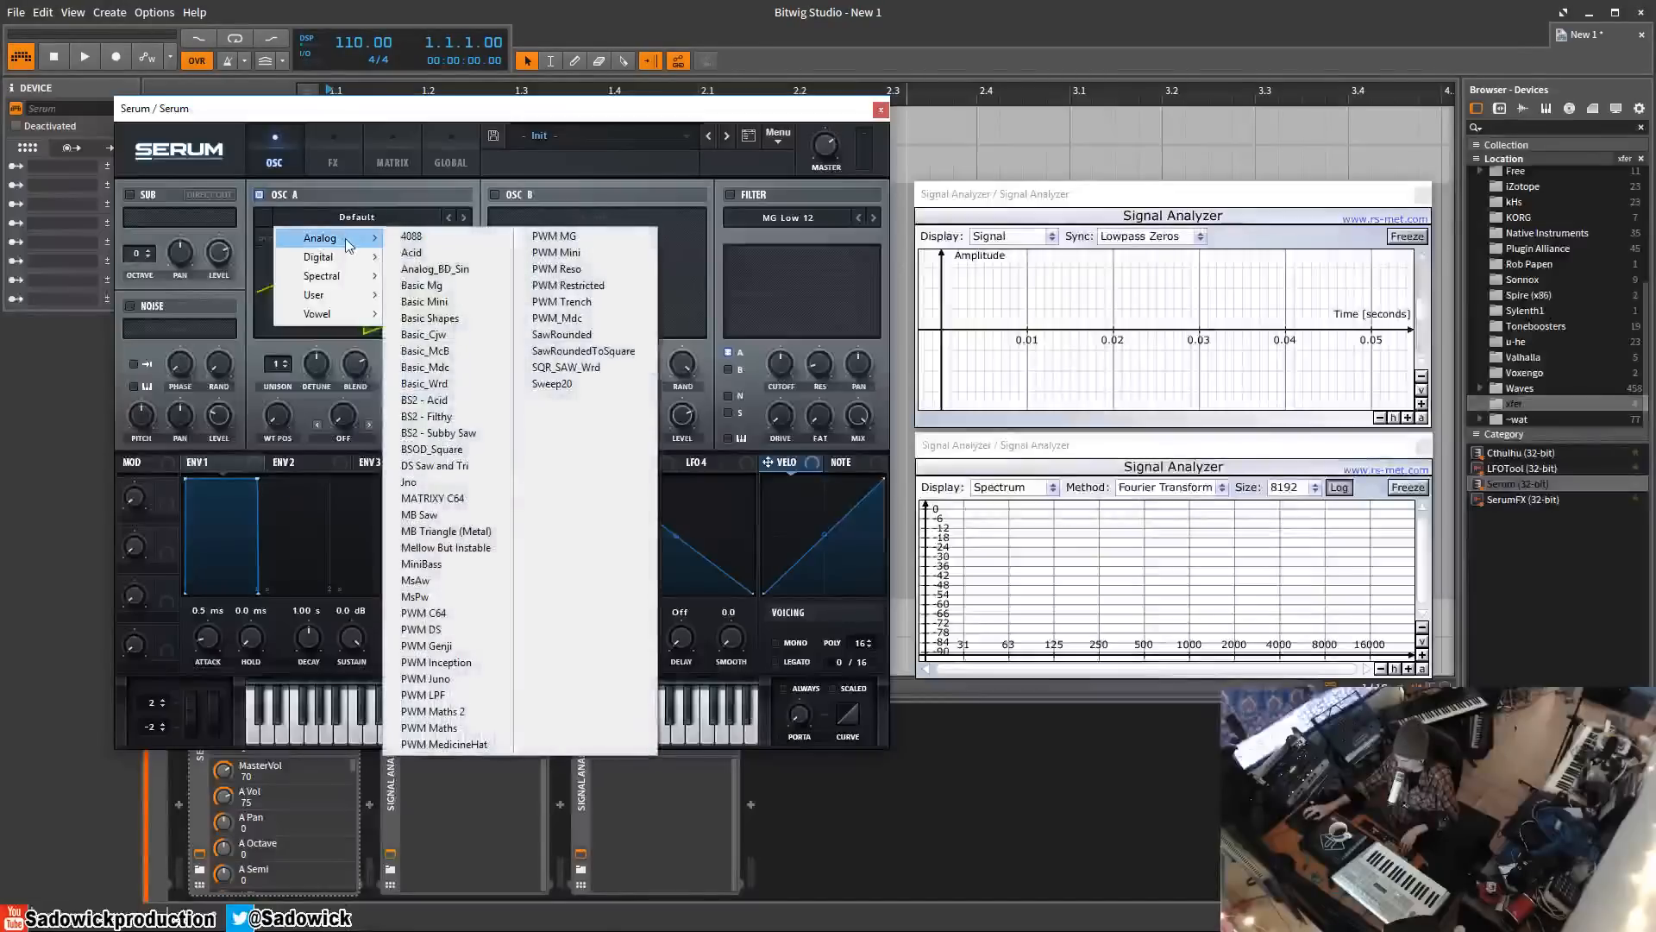
click(450, 286)
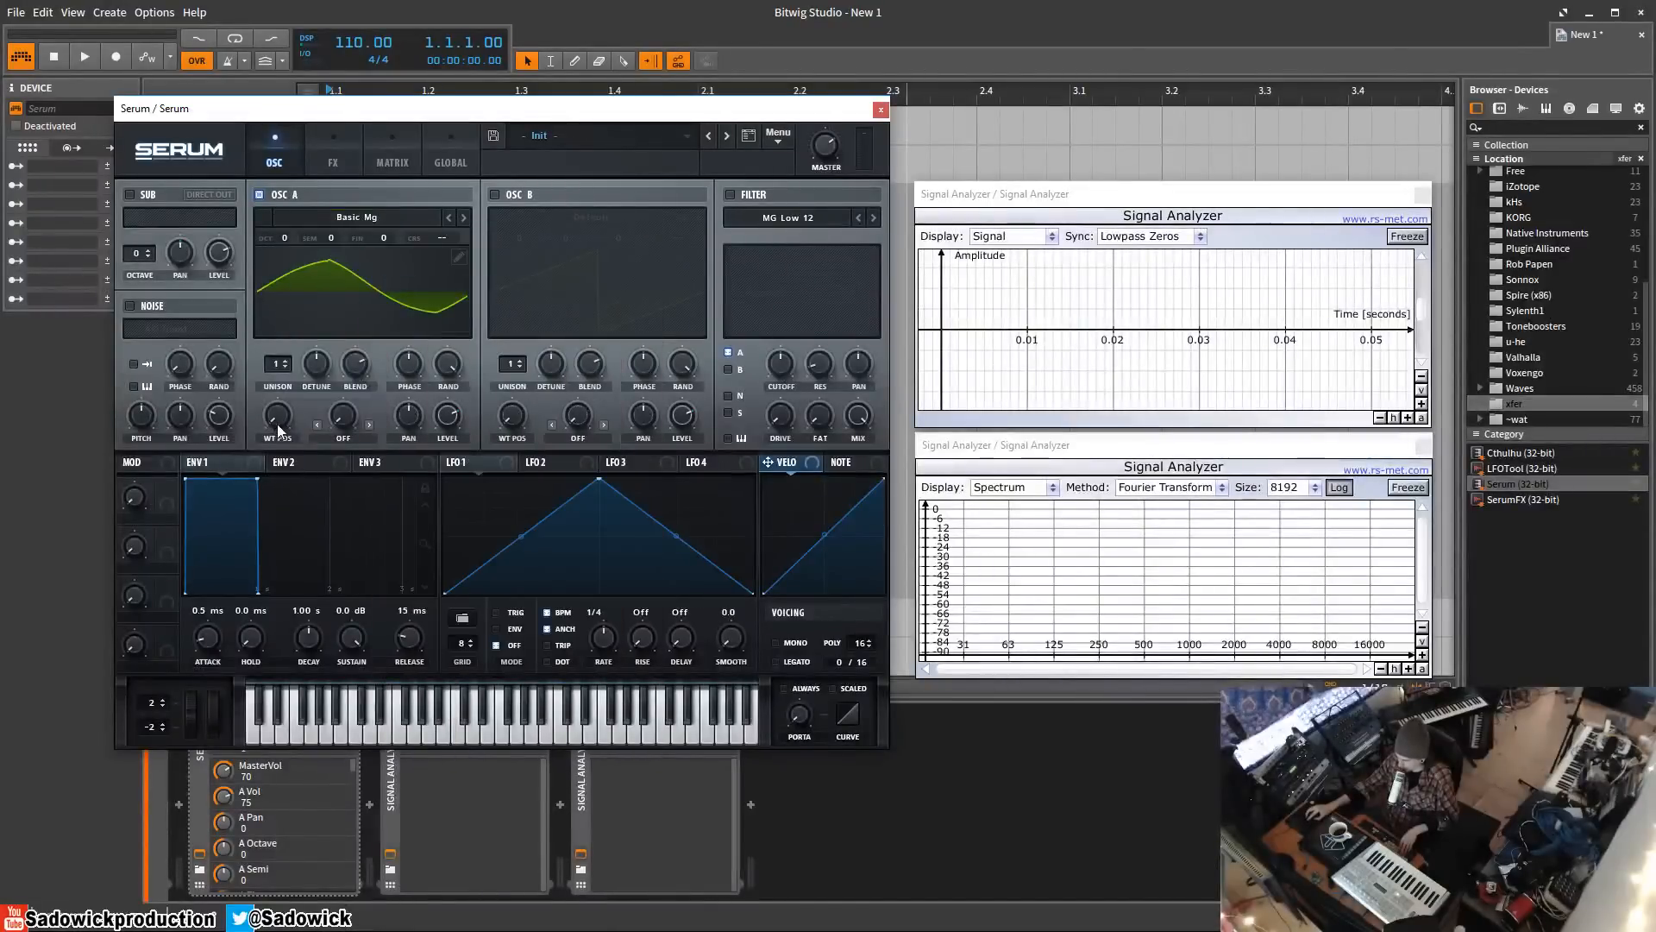
- Sweep oscillator A's wavetable position through Basic Mg and switch its waveform display to 3D and back to 2D
drag(283, 421, 267, 663)
click(336, 295)
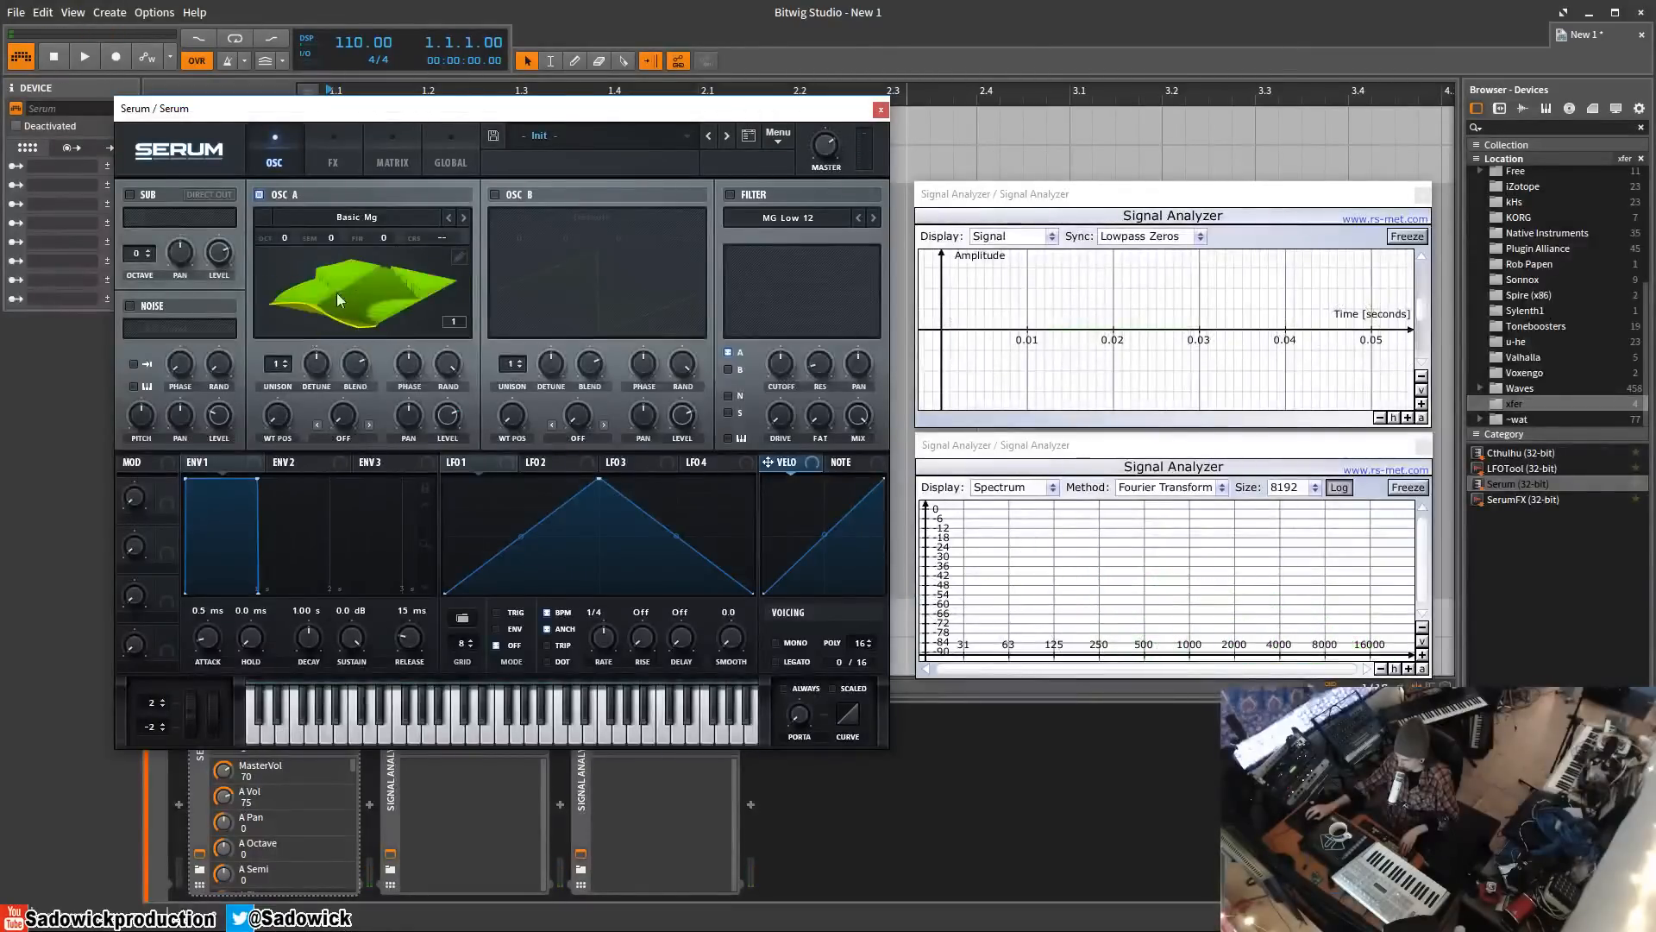
click(345, 293)
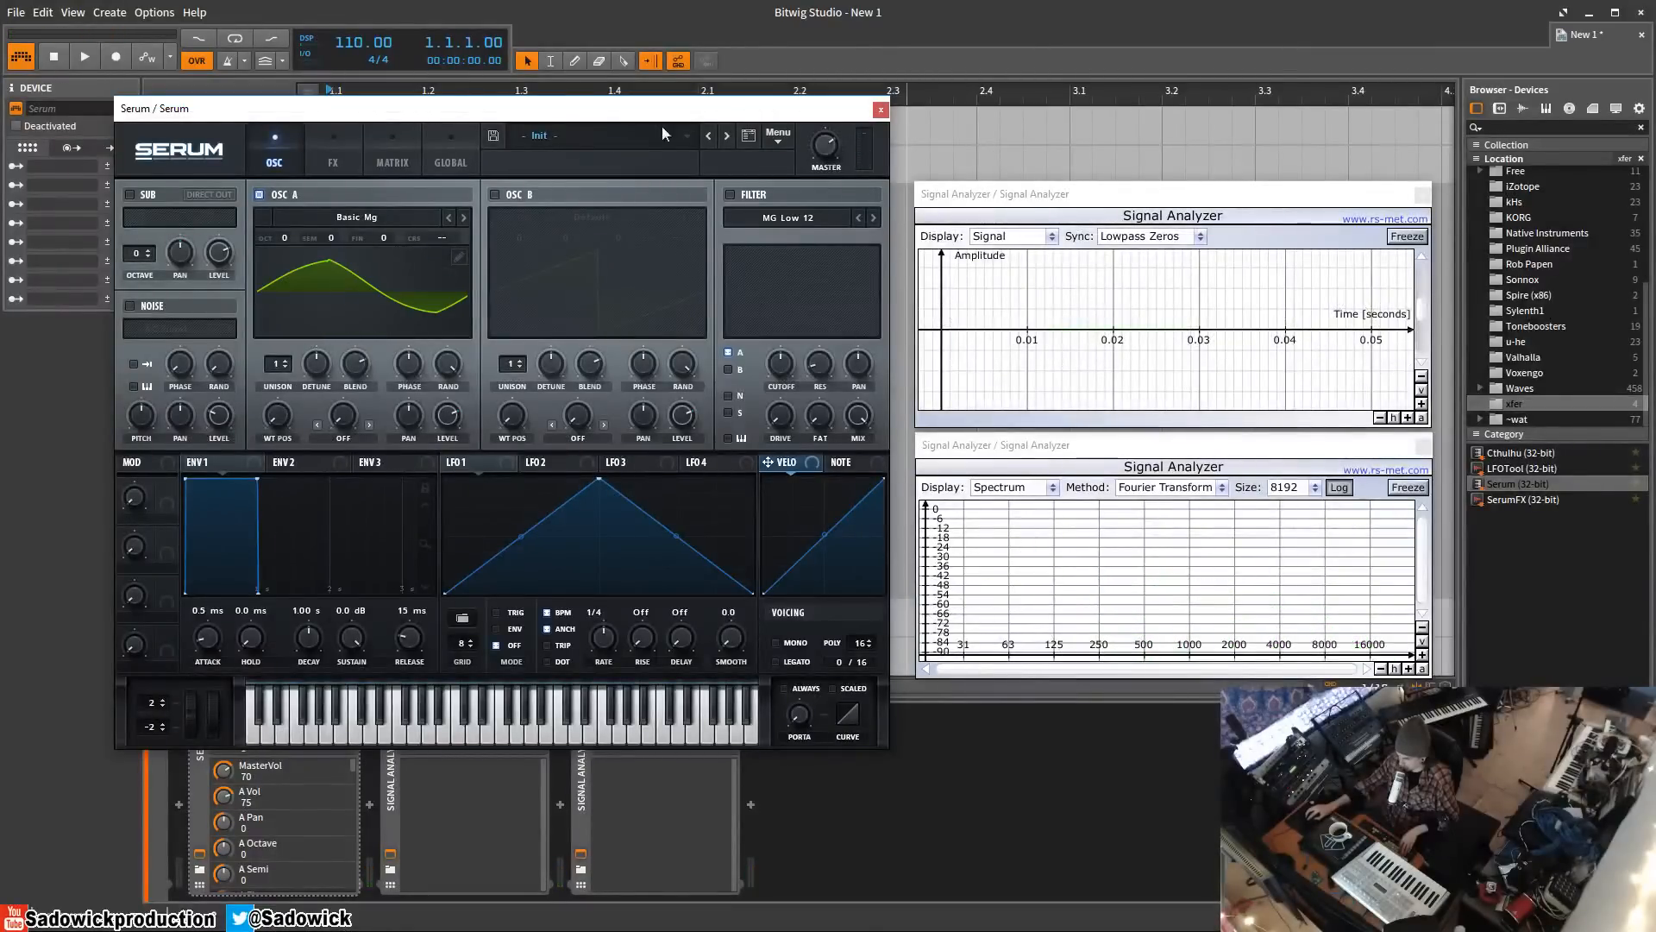
- Restore the initial patch with Init Preset
click(778, 134)
click(817, 226)
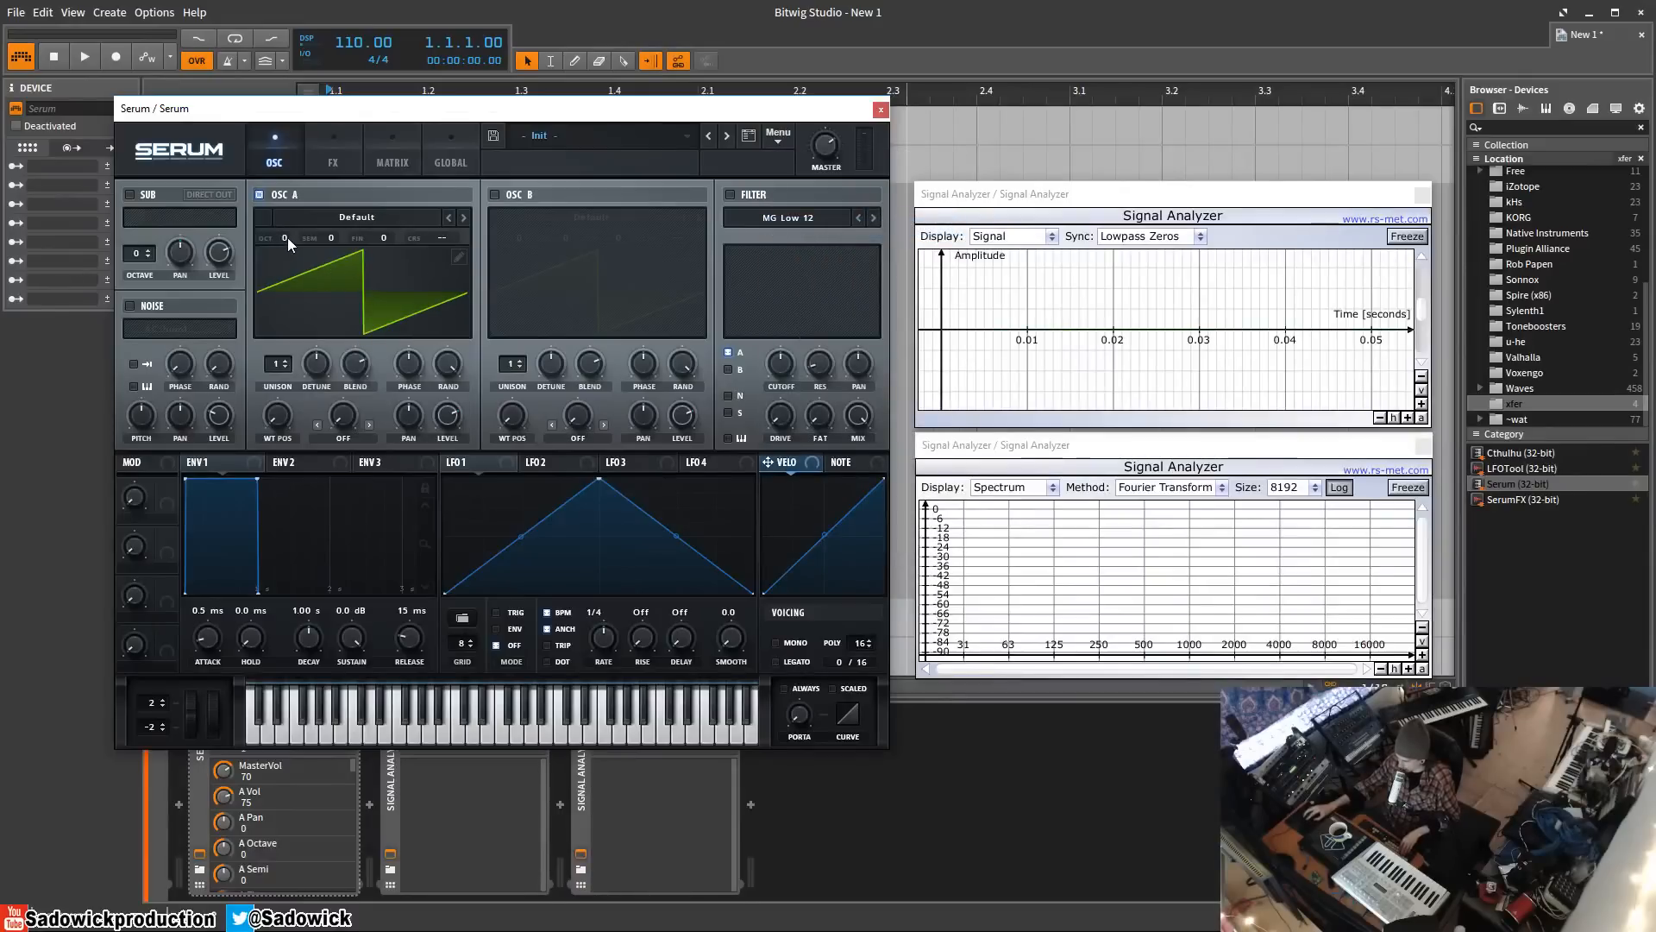
- Try oscillator A's octave, fine and coarse pitch controls, returning them to their default values
drag(288, 236, 347, 247)
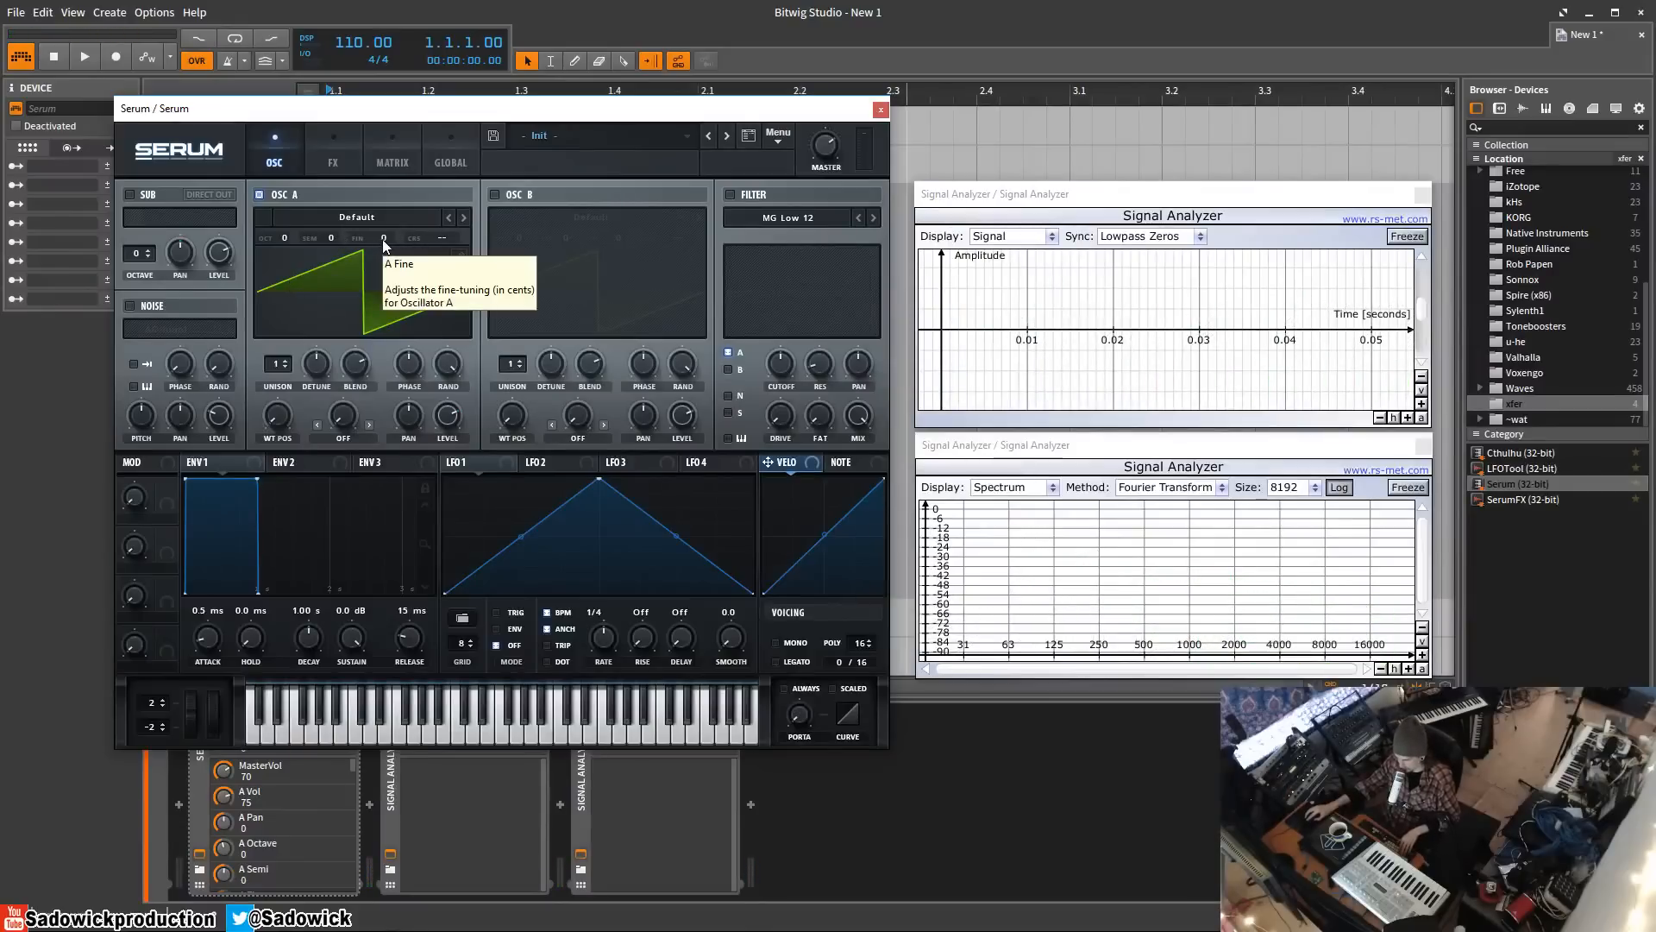
mouse_move(383, 241)
mouse_down()
mouse_move(399, 256)
mouse_move(396, 232)
mouse_move(383, 241)
mouse_up()
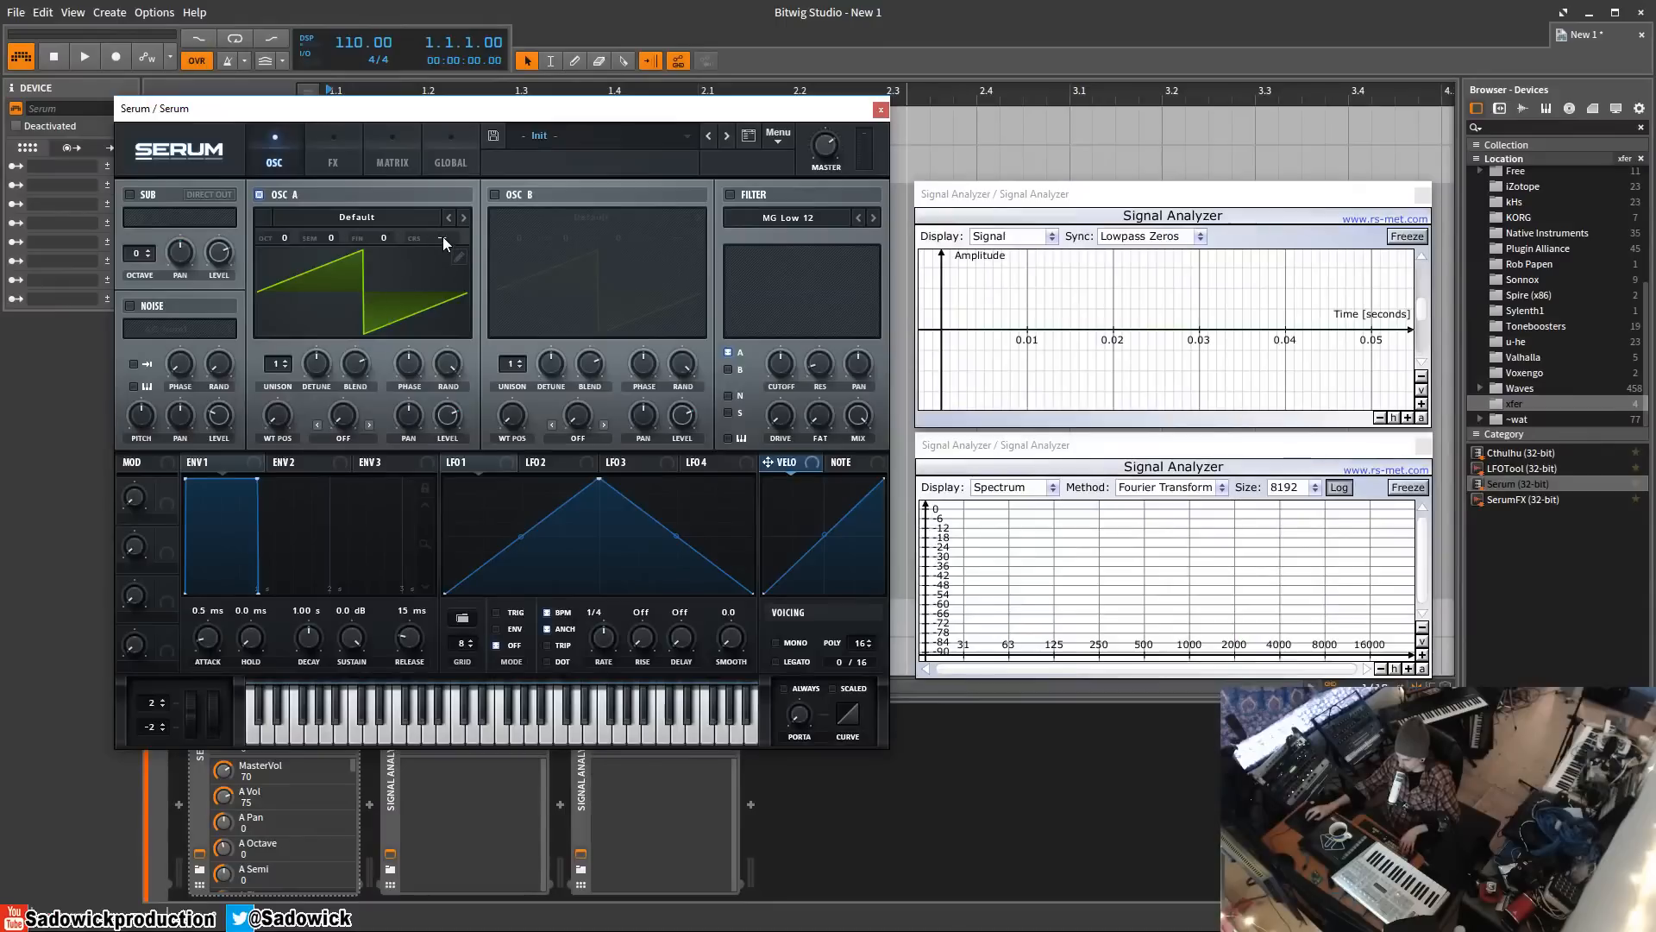
mouse_move(445, 240)
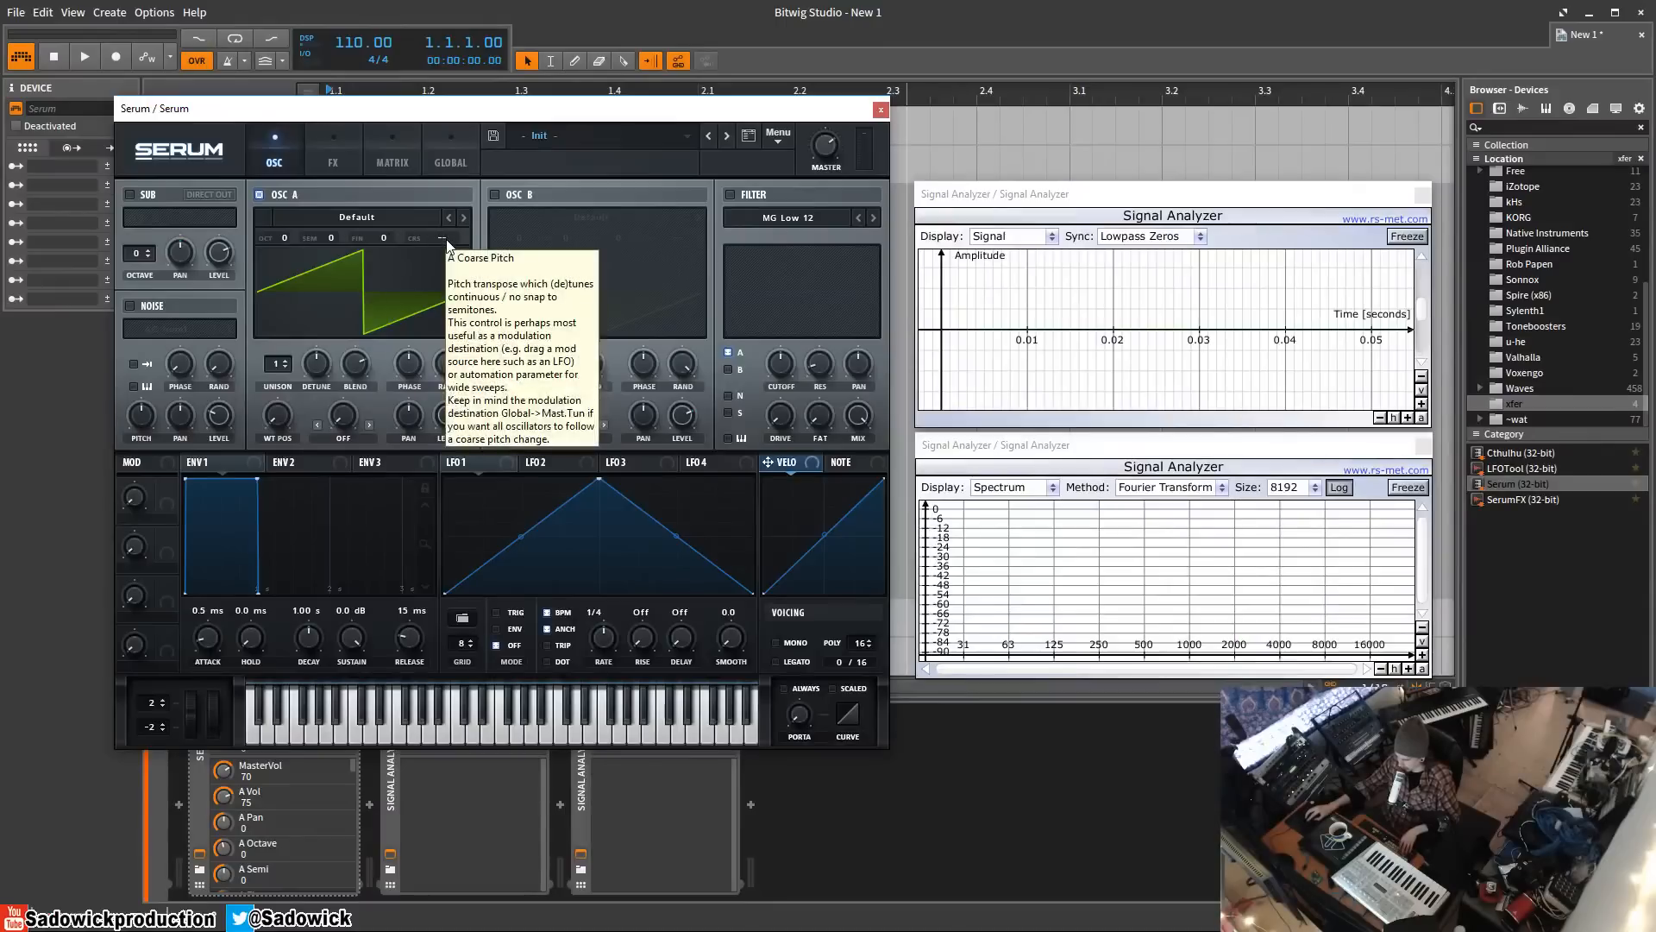
mouse_move(447, 246)
mouse_down()
mouse_move(420, 312)
mouse_move(455, 216)
mouse_up()
double_click(443, 239)
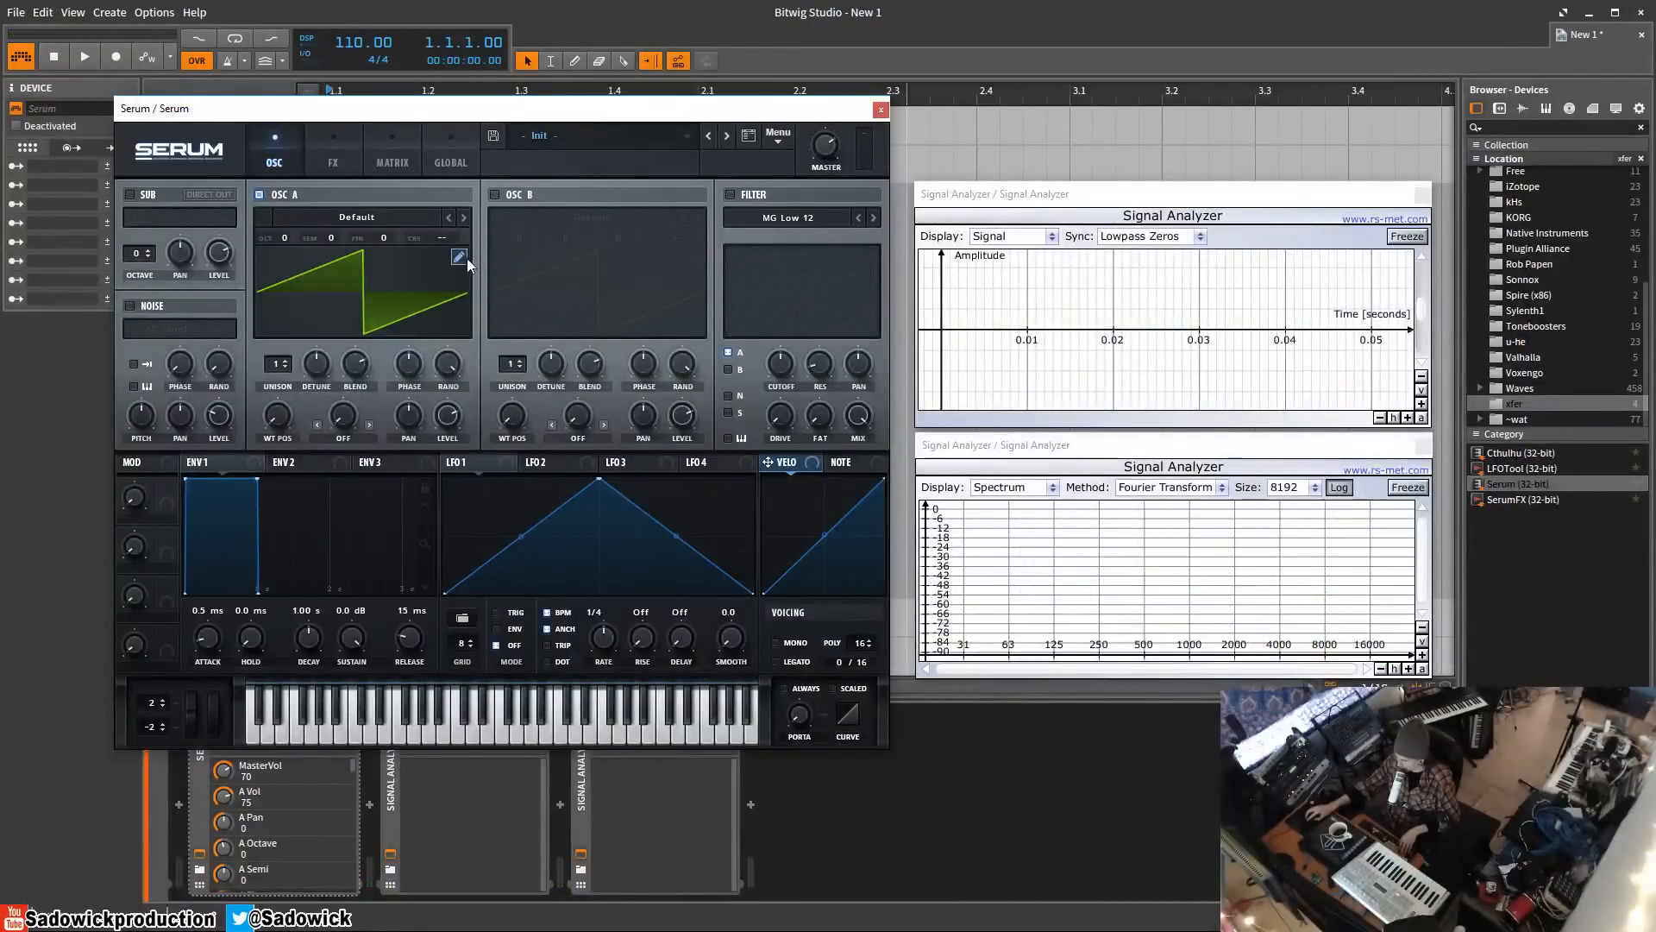
- Open oscillator A's wavetable editor, examine its layout and the single-frame waveform, and close the editor
click(459, 258)
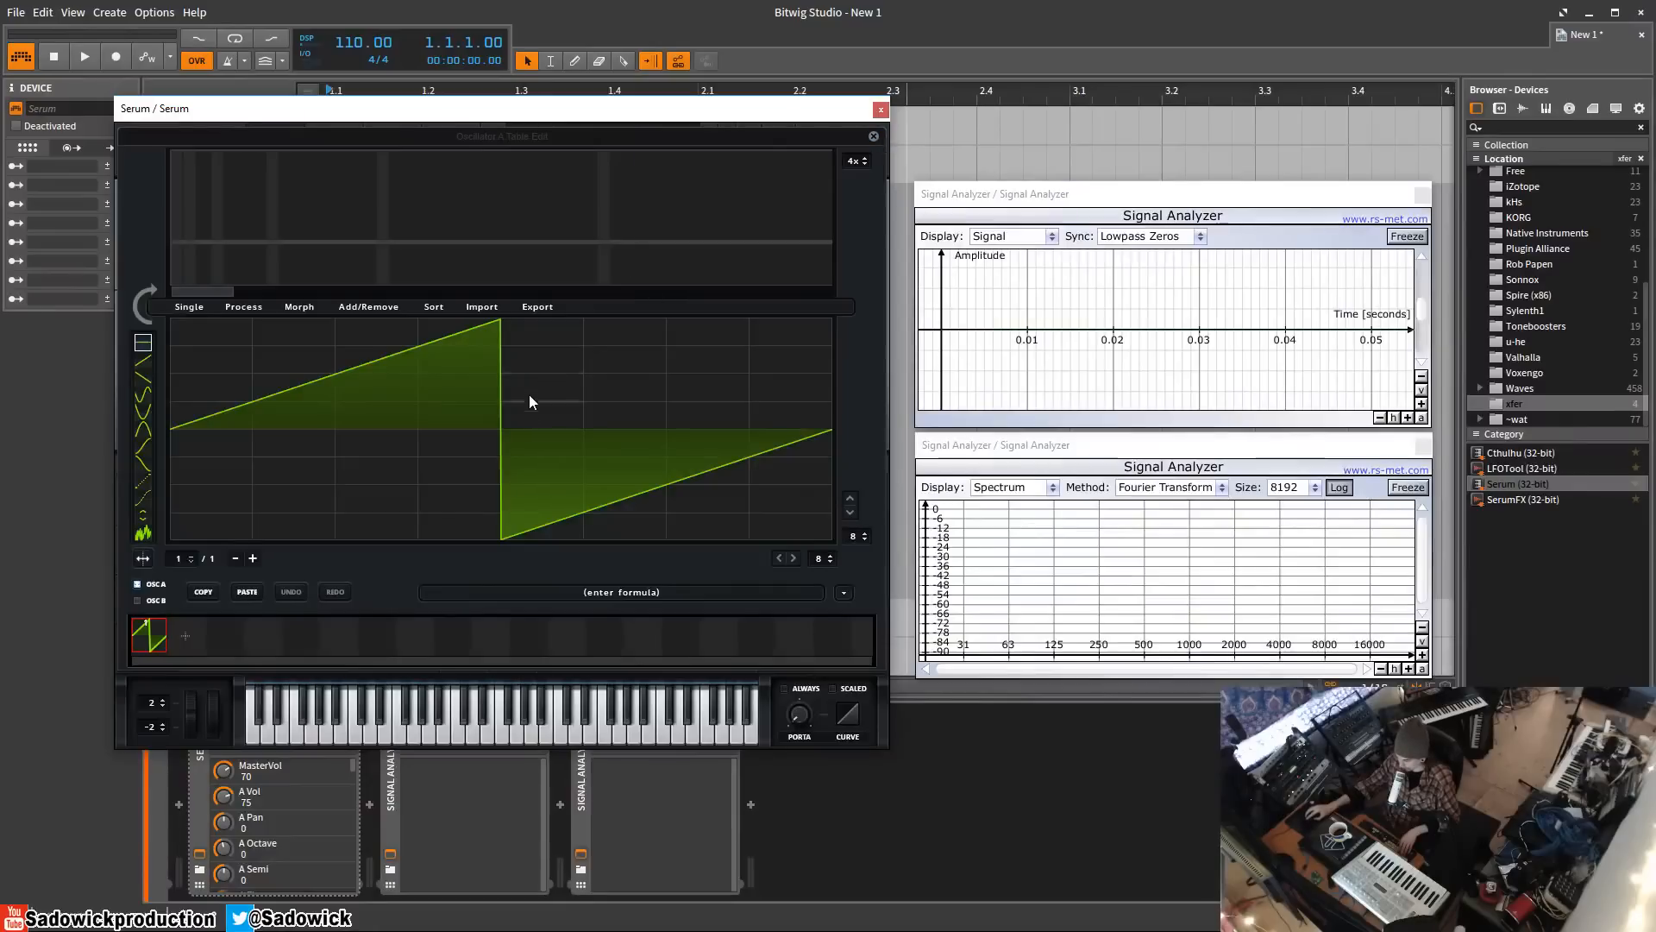
click(873, 136)
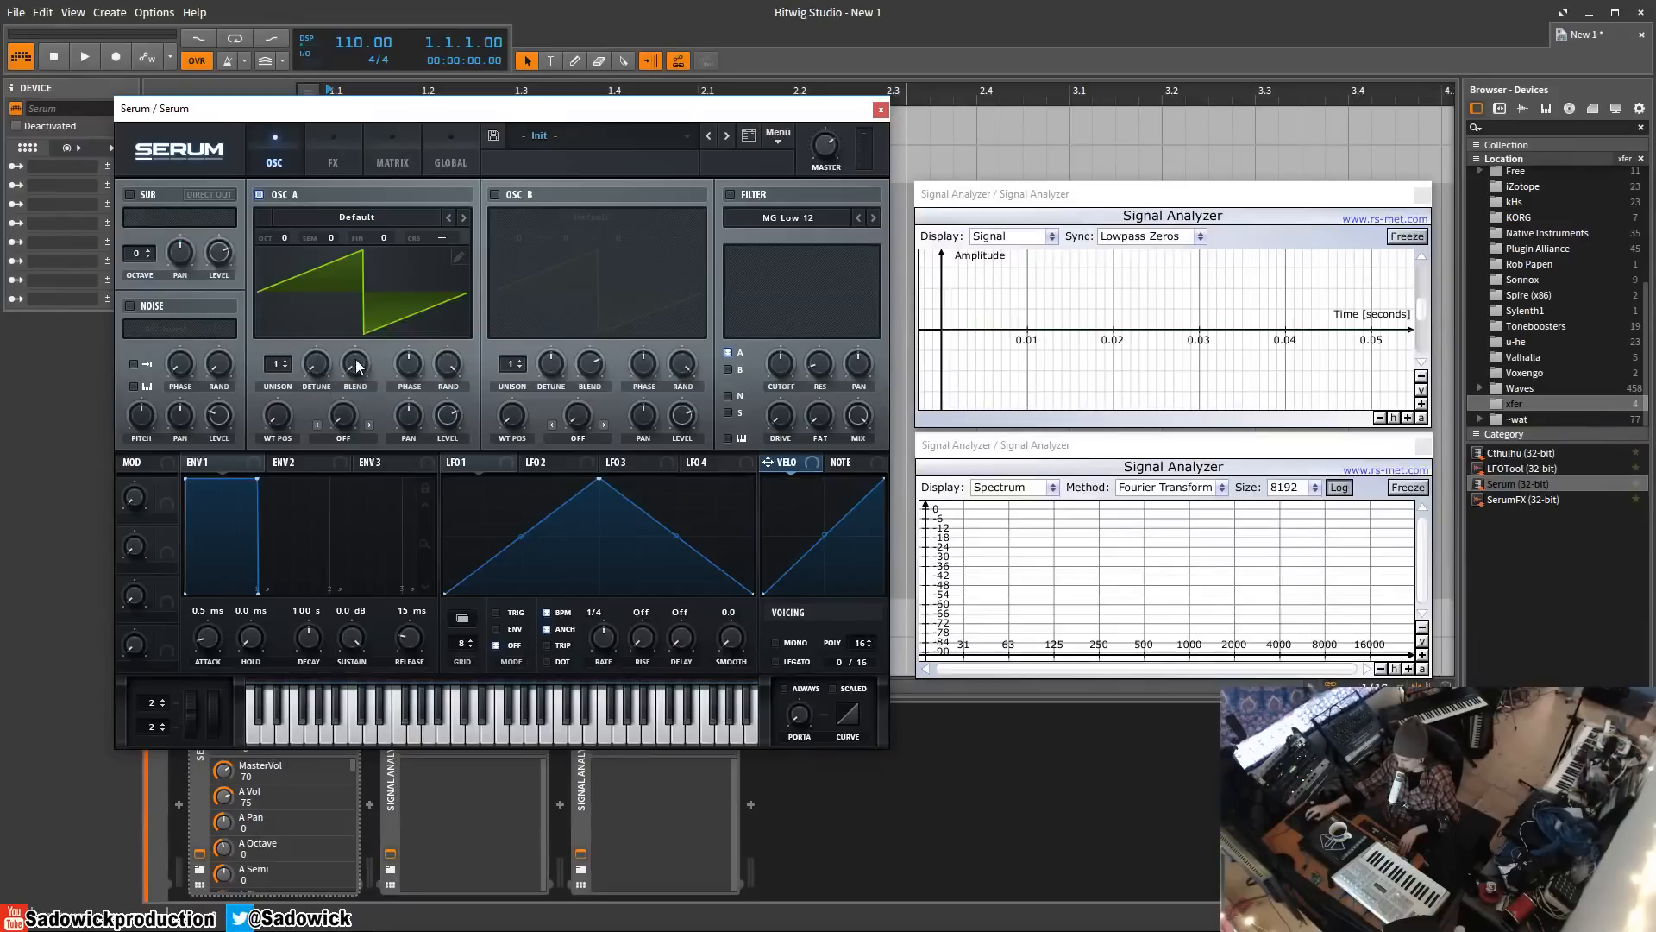
- Set oscillator A's unison to 2 voices and try different blend and detune amounts
drag(276, 364, 285, 252)
mouse_move(284, 364)
mouse_down()
mouse_move(291, 190)
mouse_move(278, 465)
mouse_move(294, 366)
mouse_up()
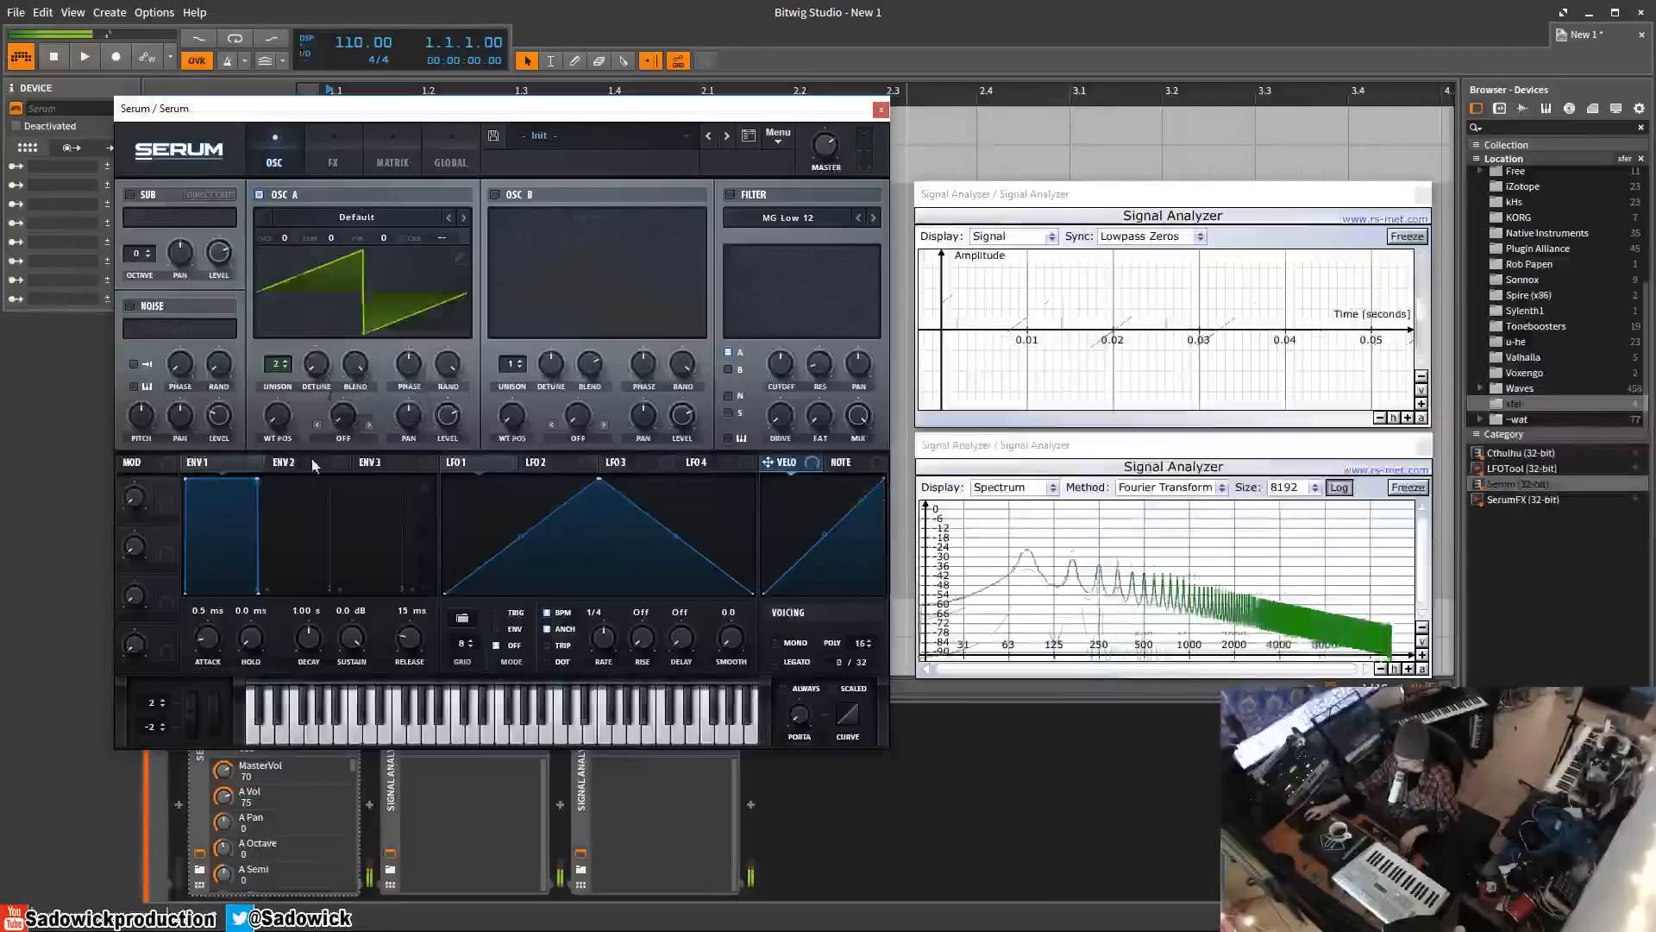
drag(353, 366, 336, 743)
drag(318, 367, 323, 308)
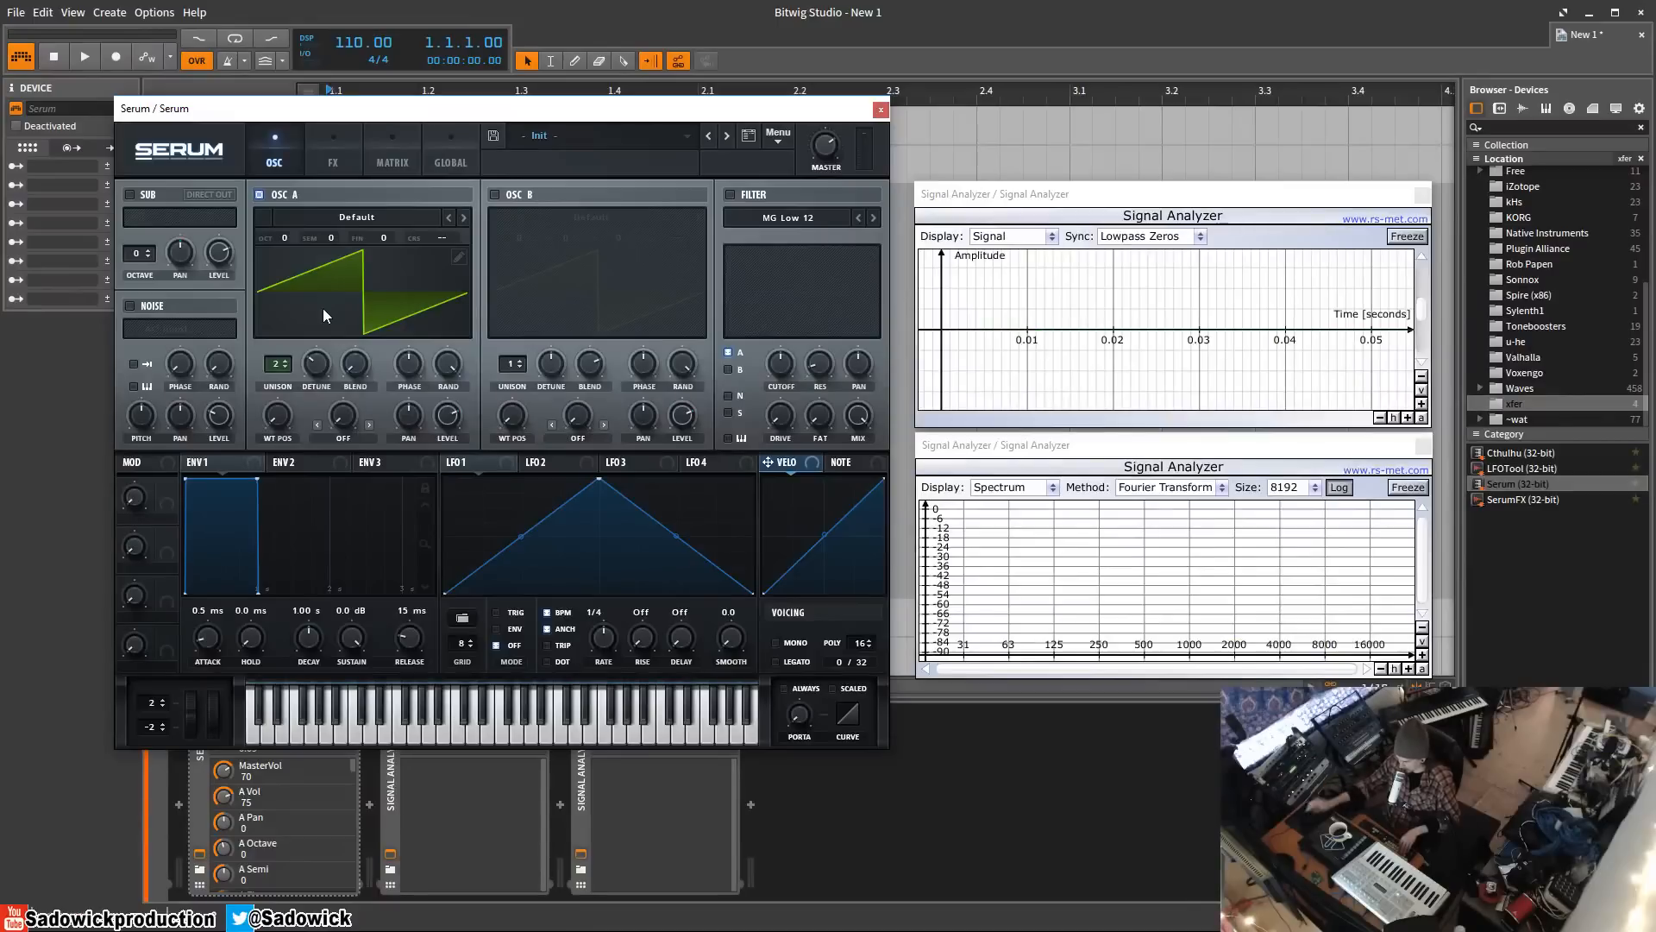
drag(356, 368, 381, 249)
- Raise oscillator A's unison to 7 voices, and sweep its unison blend down to 0 and back up
drag(276, 363, 290, 306)
drag(279, 373, 279, 386)
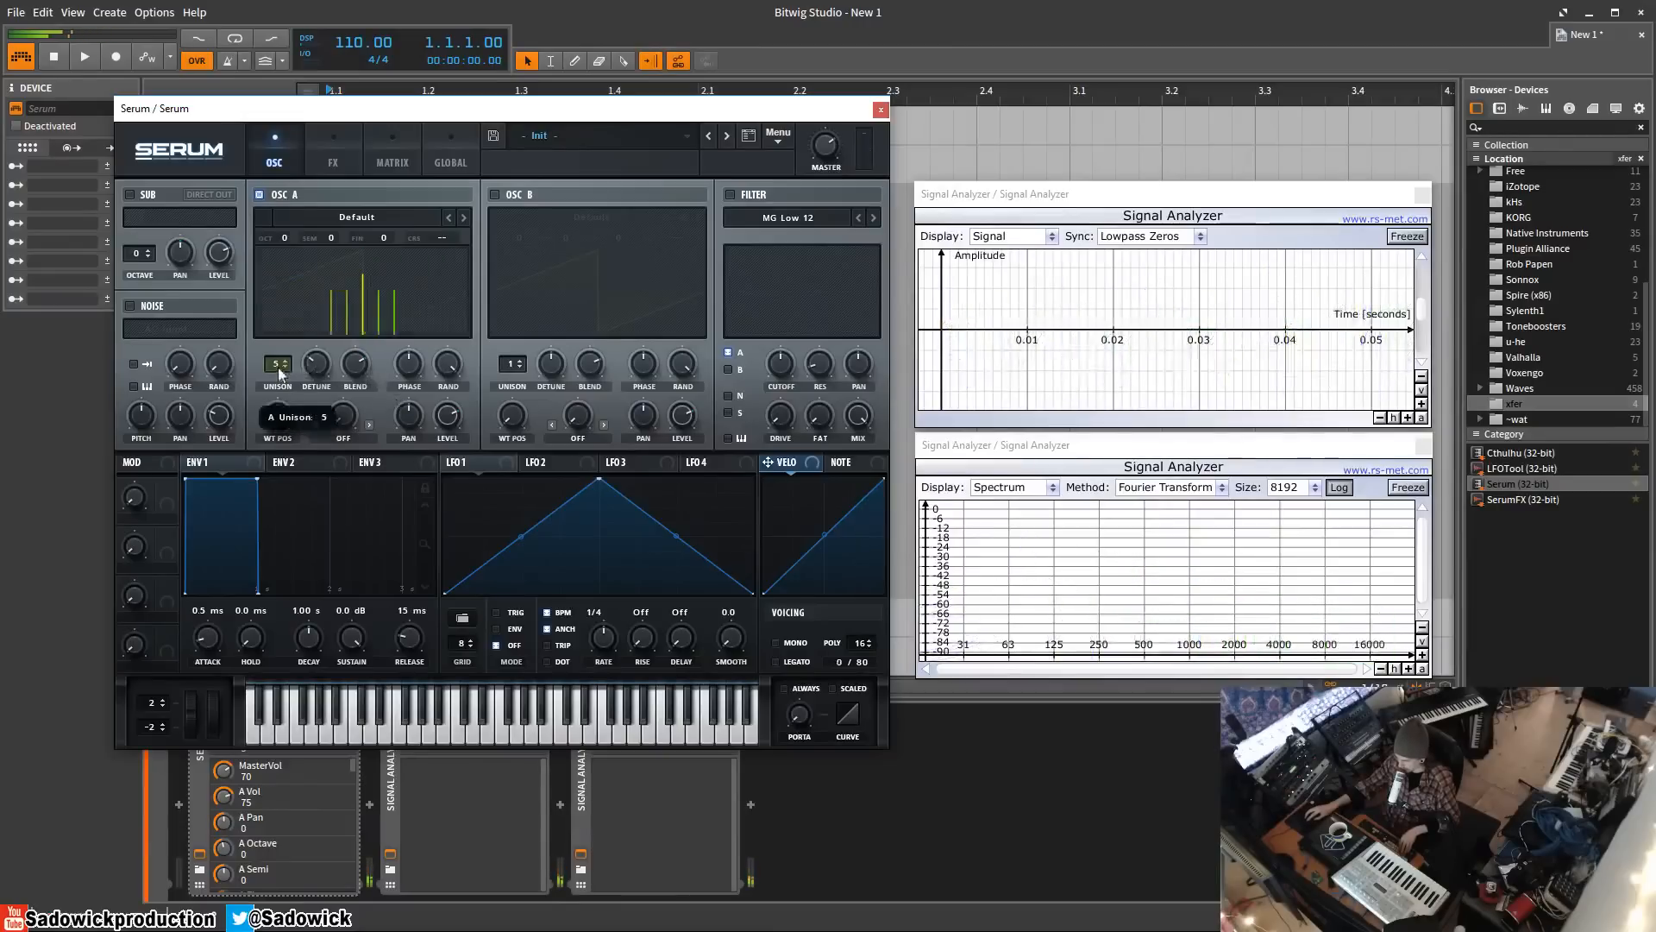
drag(280, 386, 279, 363)
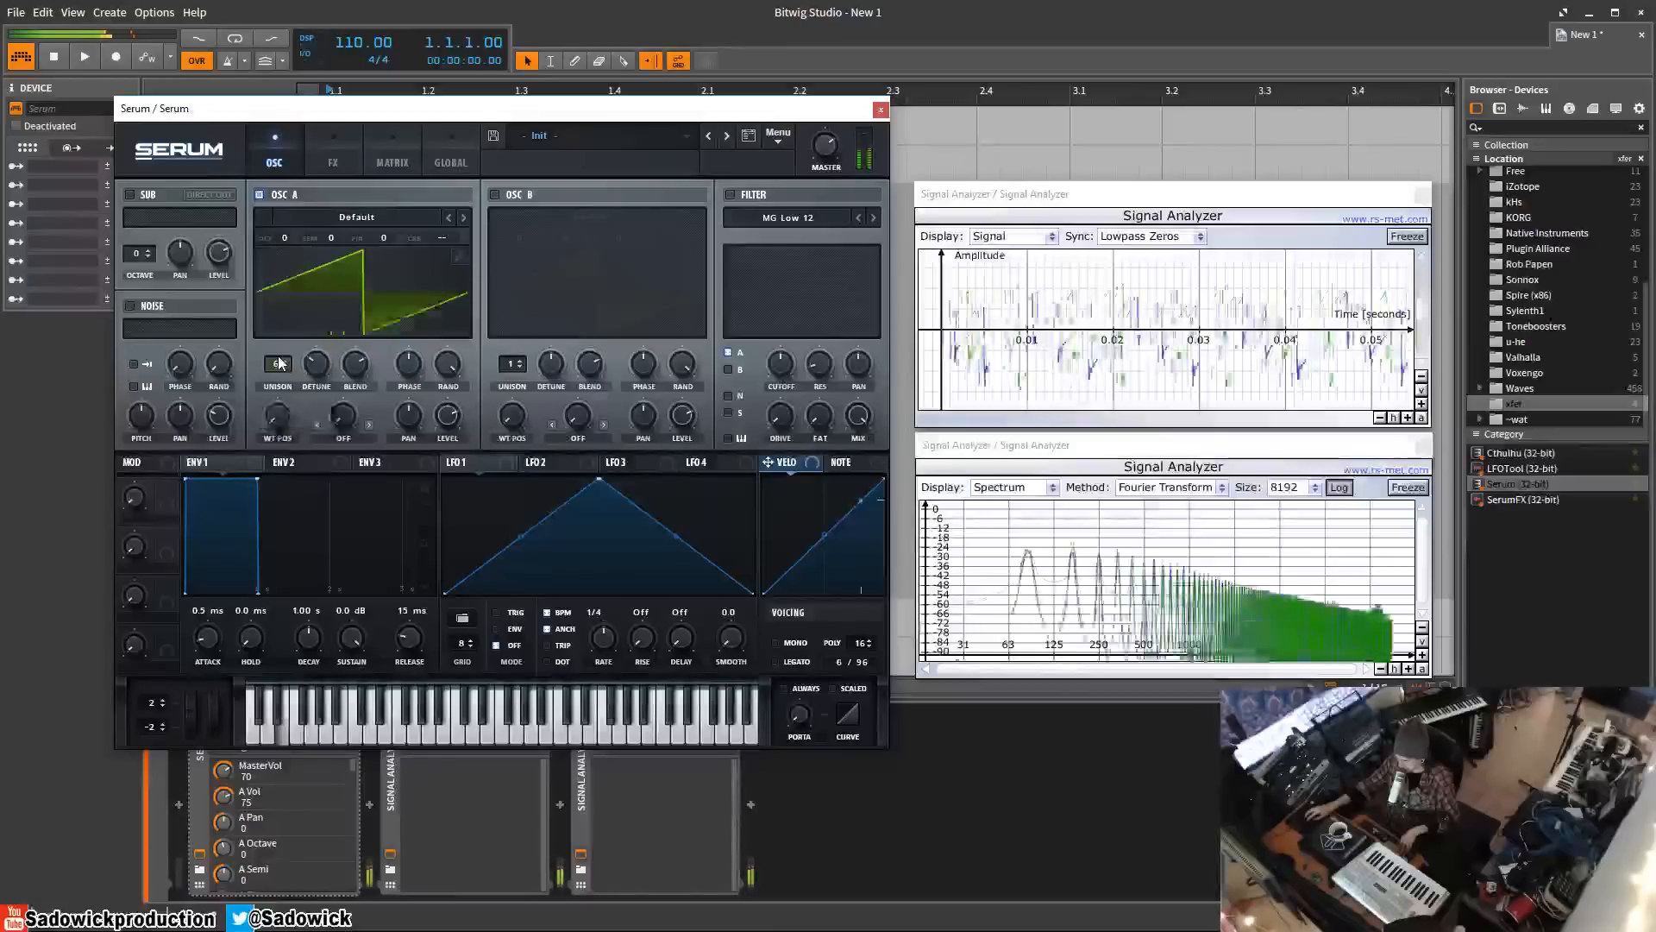
scroll(279, 363, up, 1)
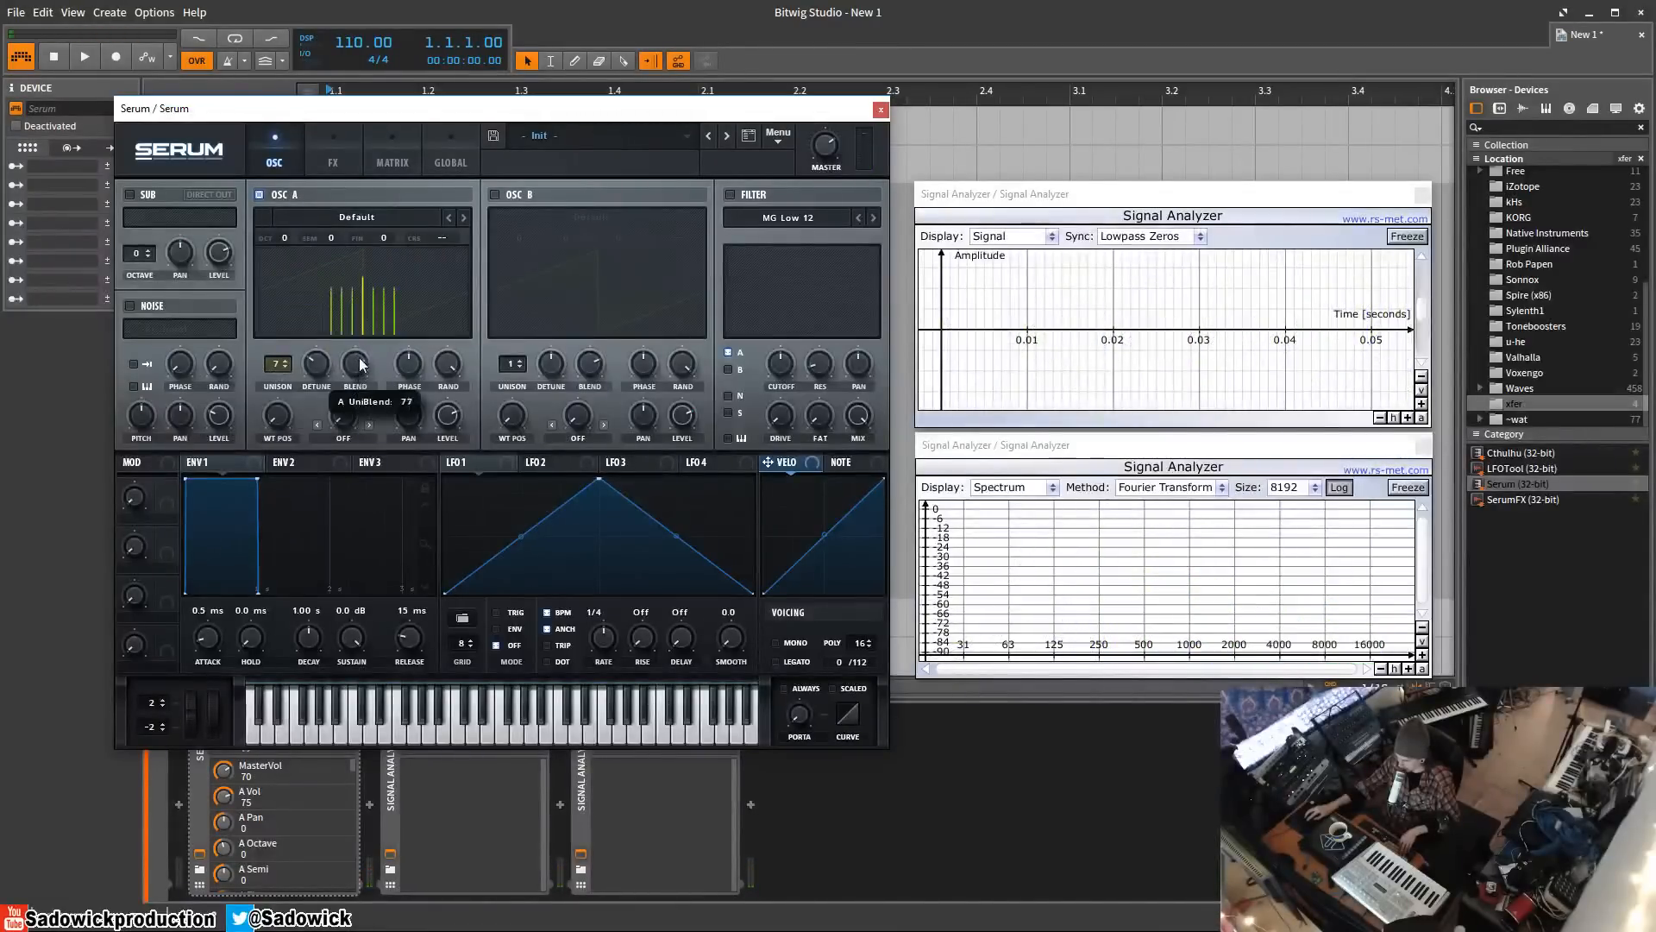
drag(361, 364, 347, 549)
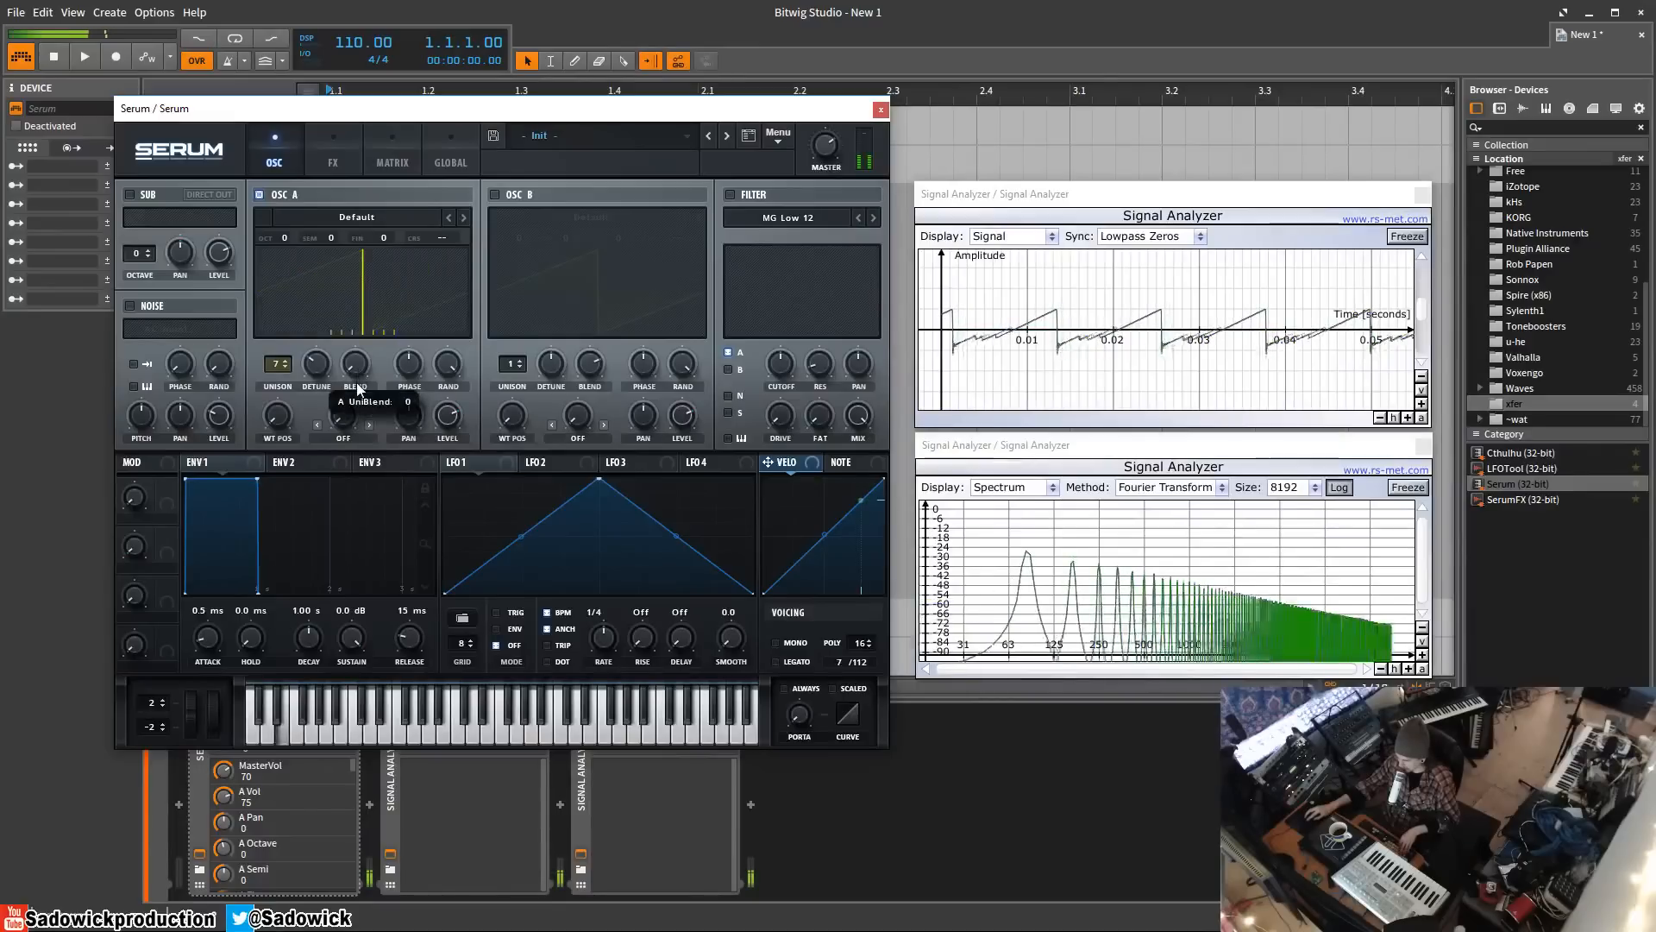
drag(359, 390, 362, 214)
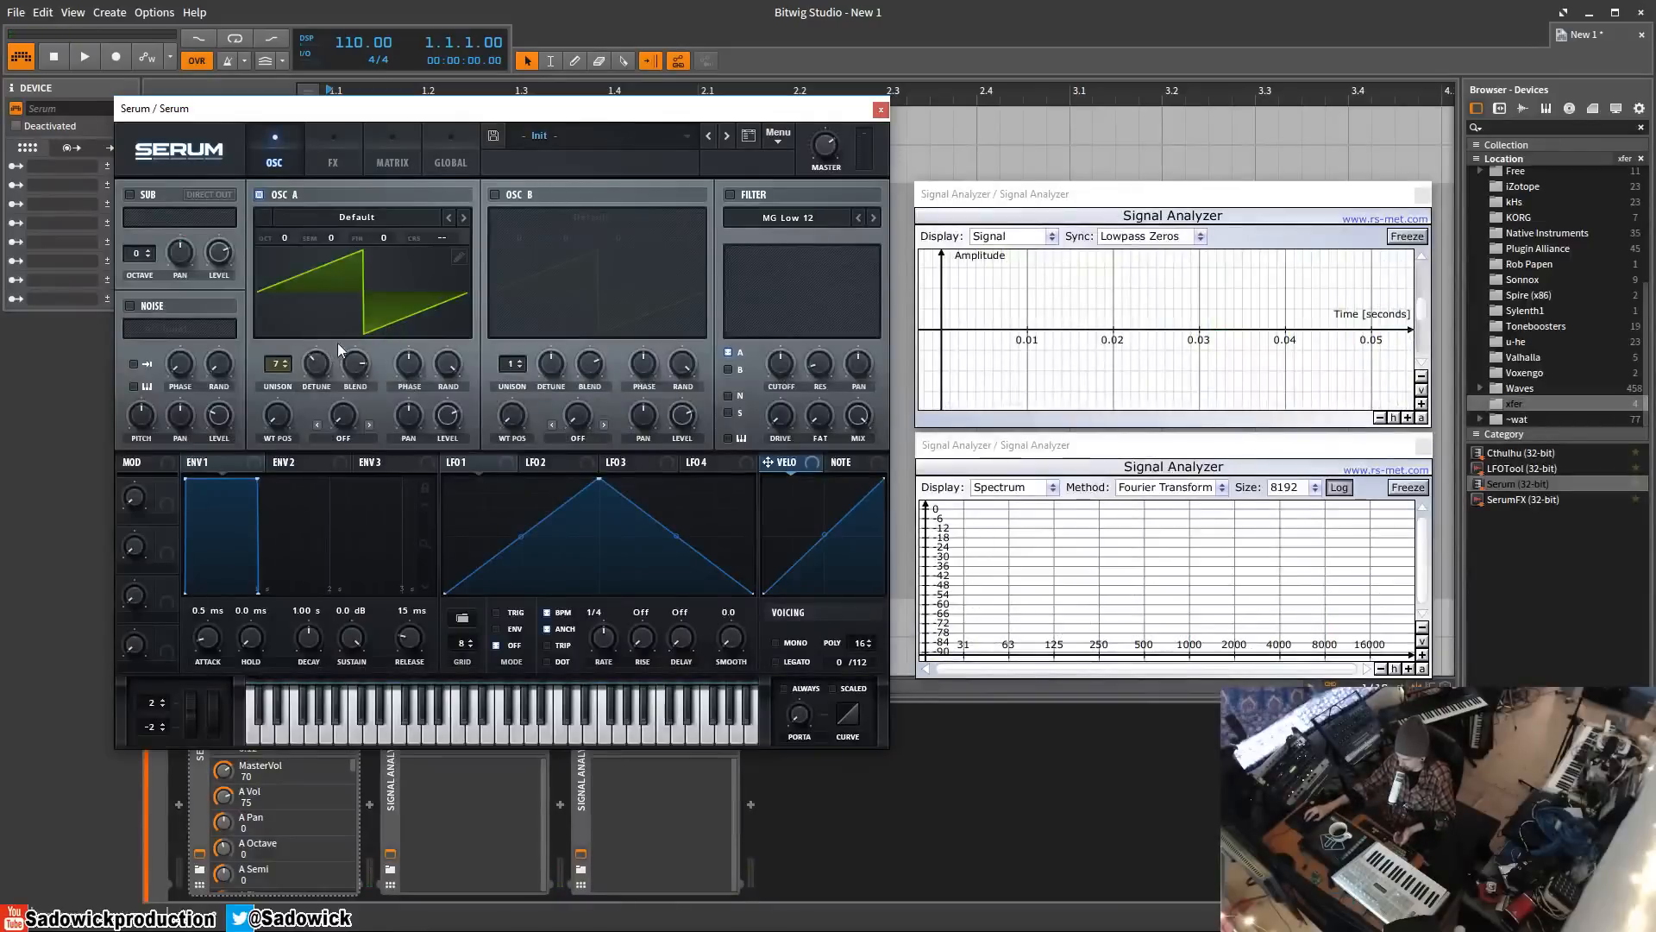
- Set oscillator A's unison to 2 voices with random phase at 0%, and try its phase control
drag(274, 368, 272, 449)
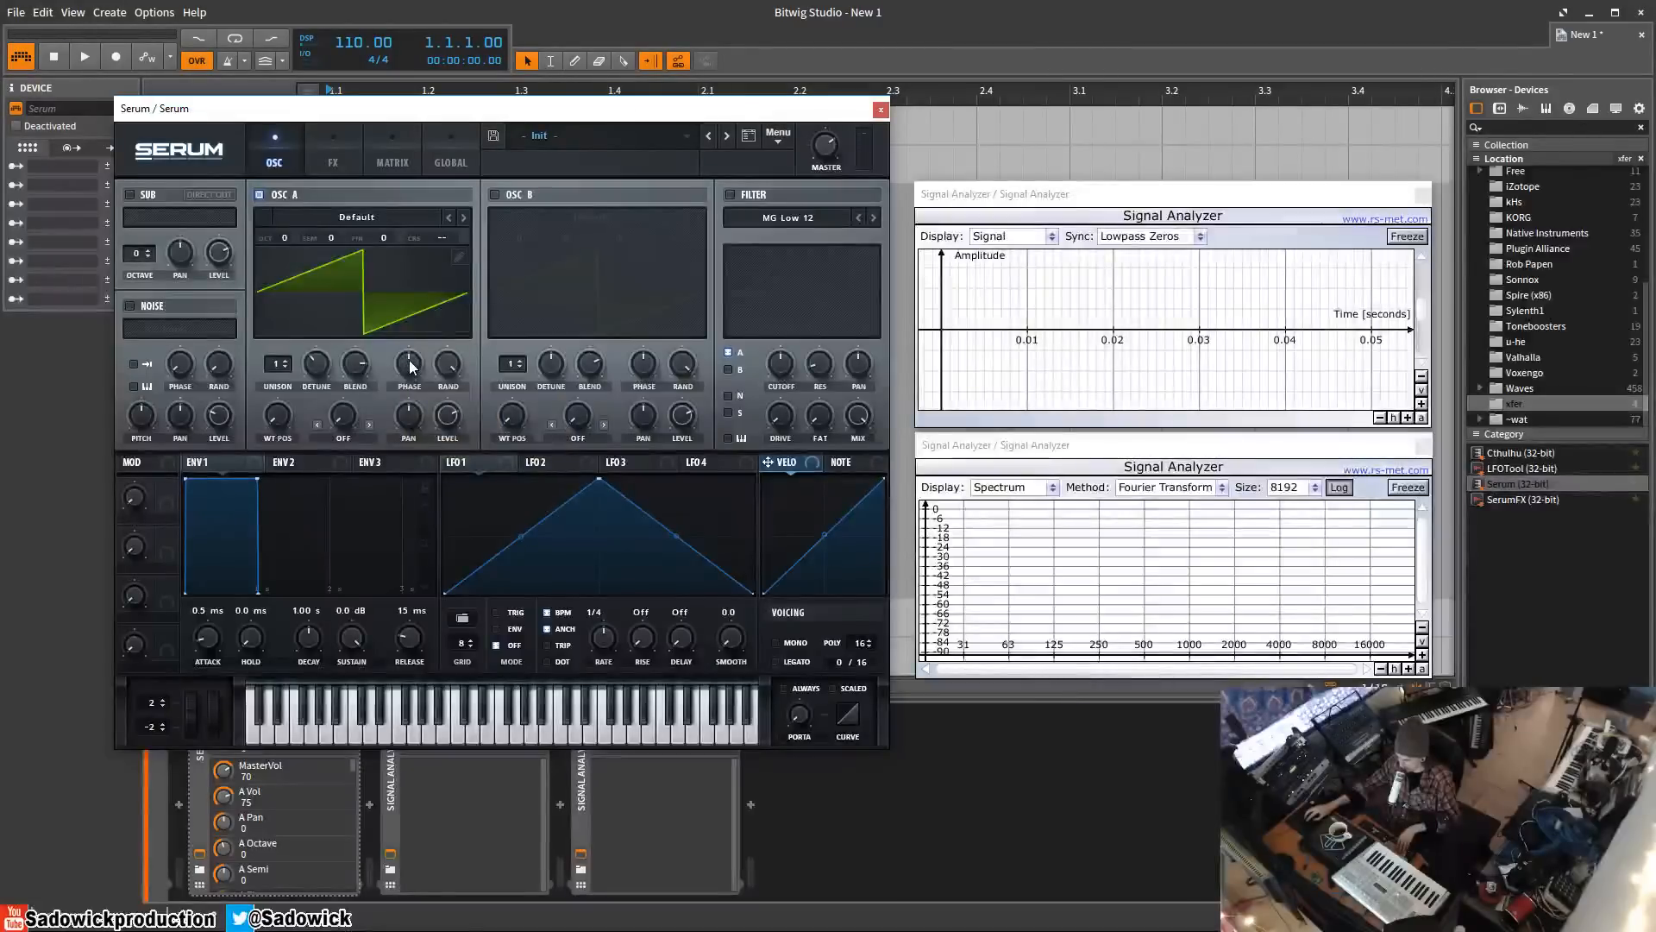
drag(278, 364, 318, 365)
drag(446, 368, 432, 597)
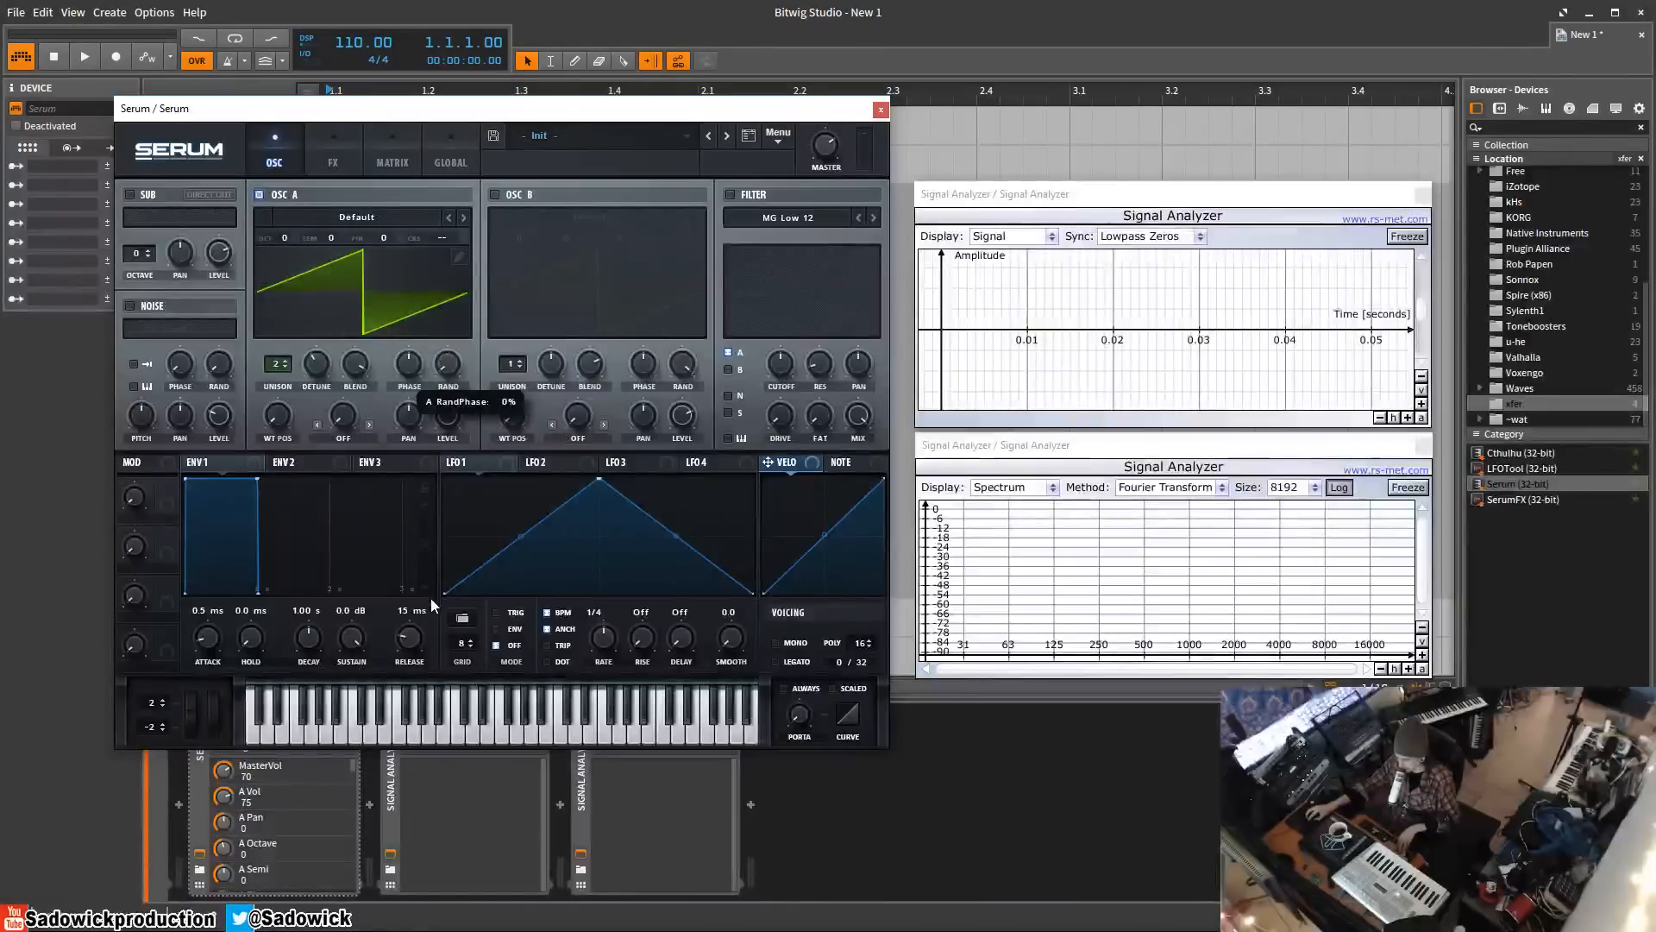
mouse_move(414, 363)
drag(414, 387, 411, 417)
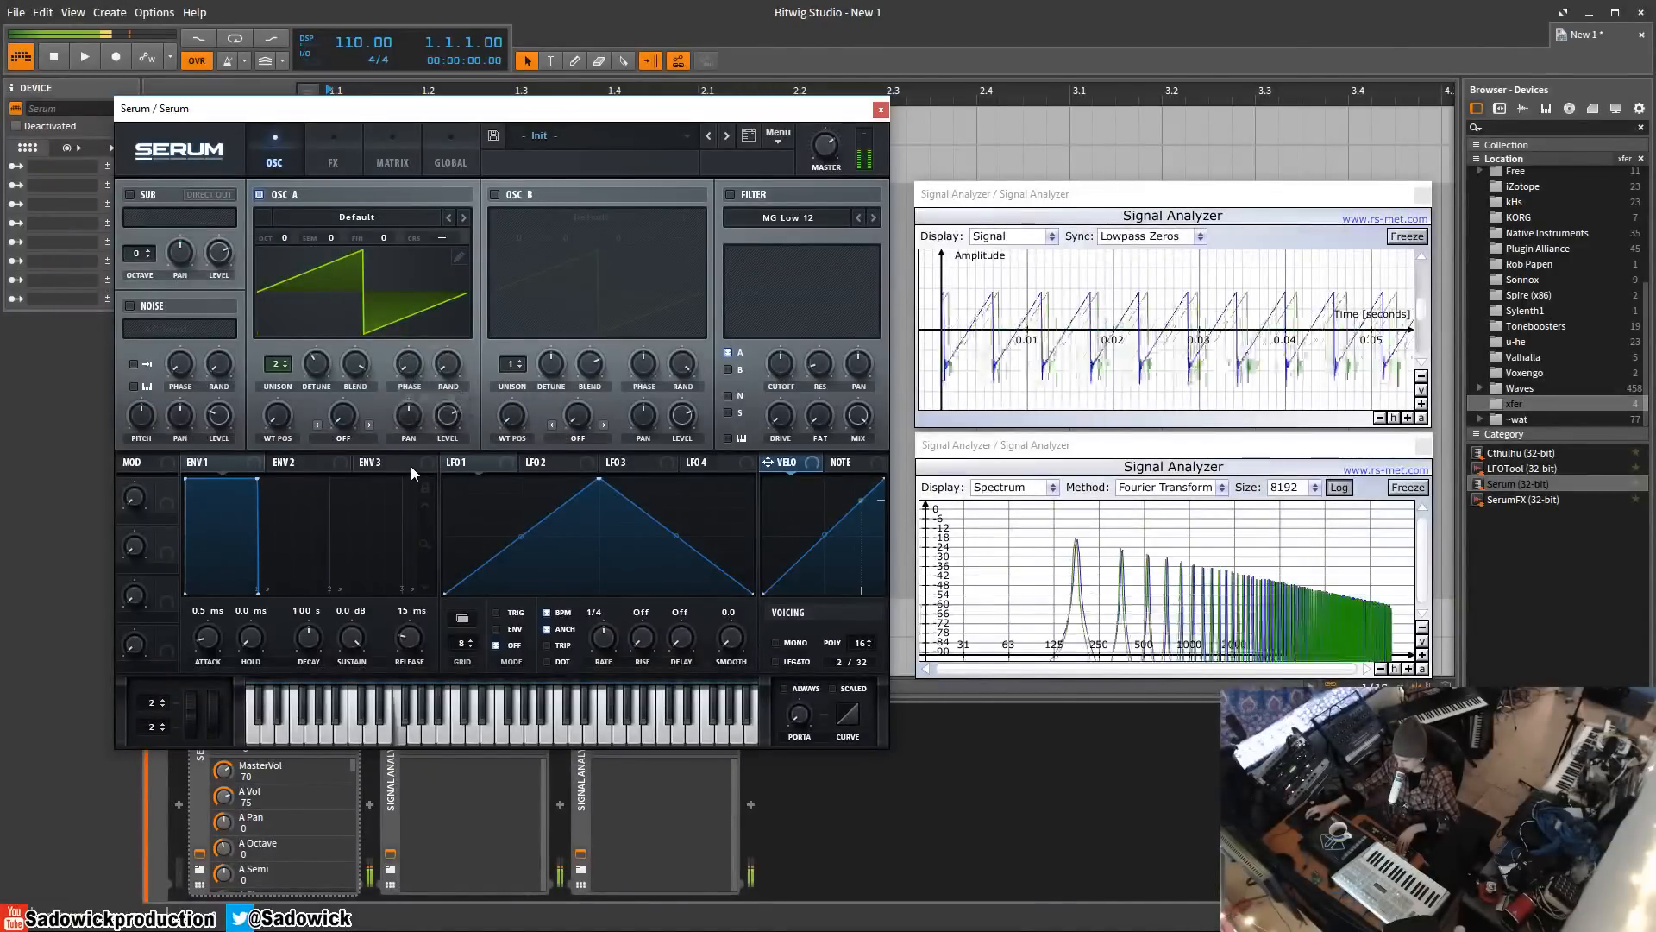
- Adjust oscillator A's detune with 7 unison voices, and return unison to 1 voice
mouse_move(282, 369)
drag(282, 369, 287, 294)
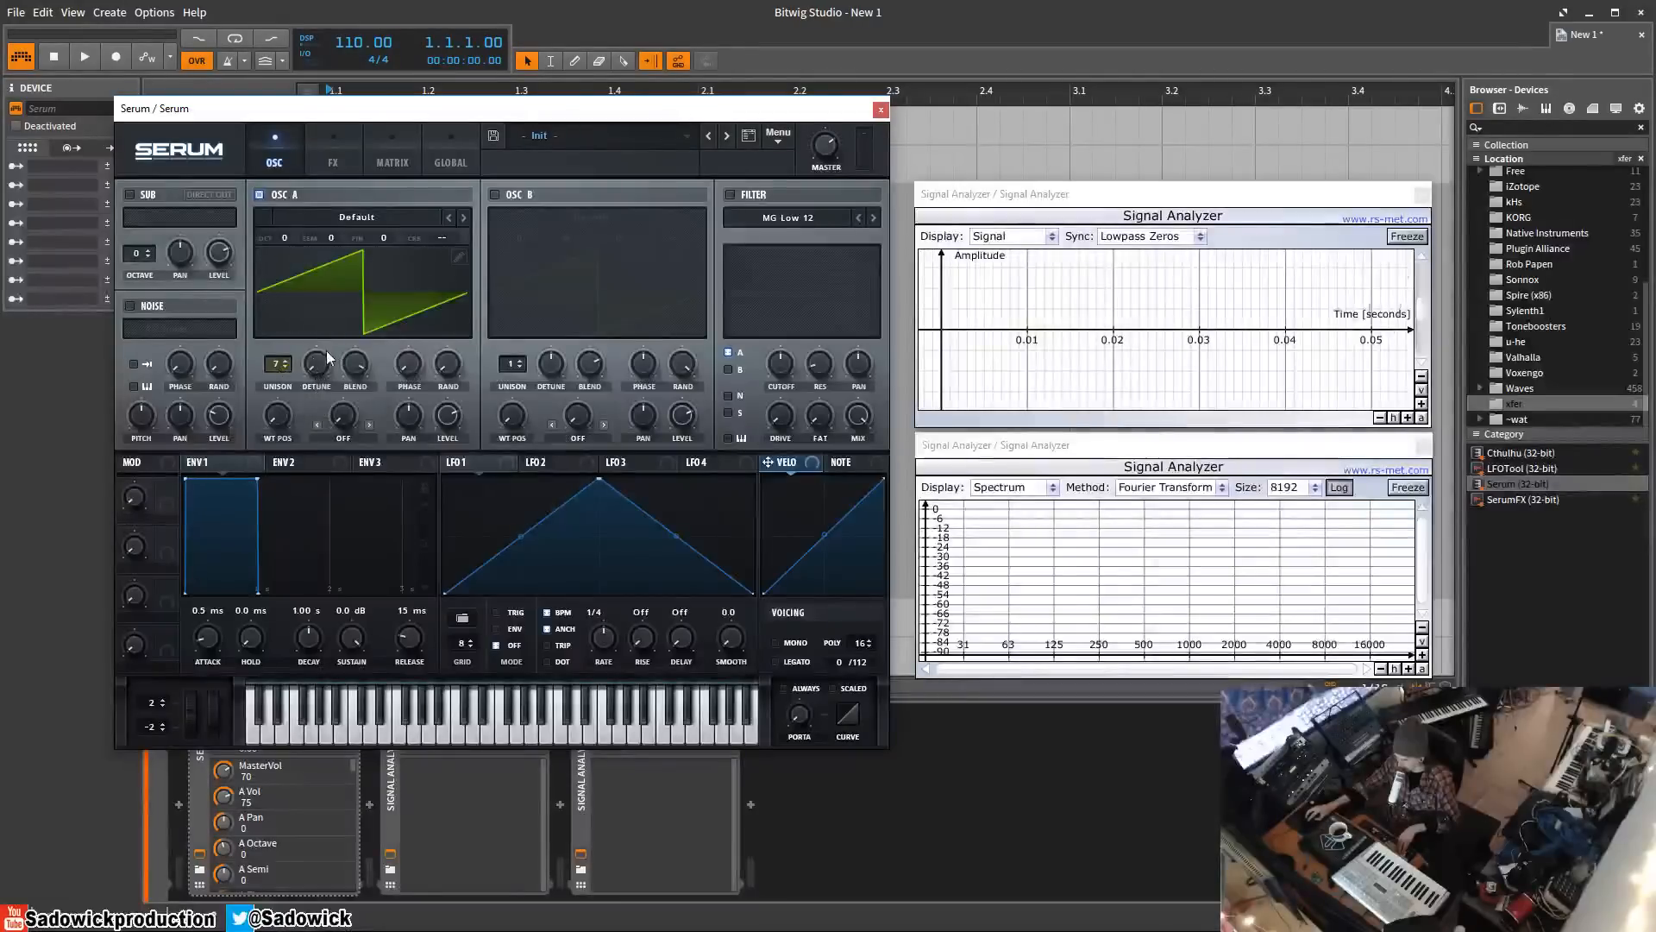
drag(328, 357, 324, 332)
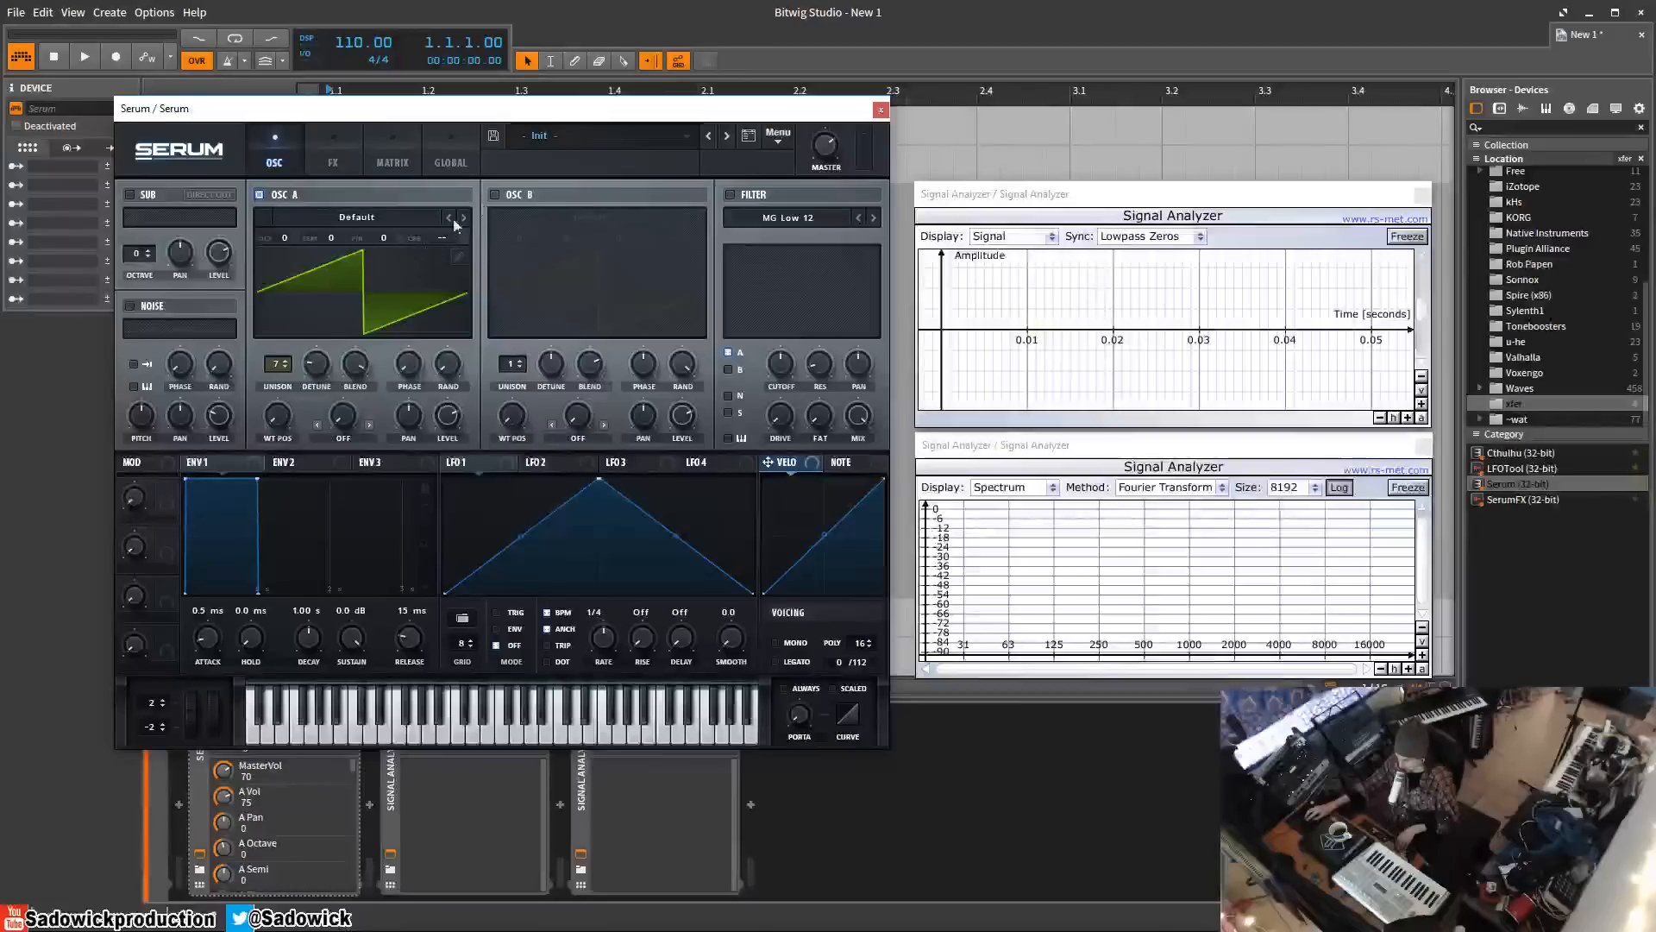
drag(292, 361, 262, 442)
- Turn on oscillator B, lower its random phase and adjust its blend
click(496, 194)
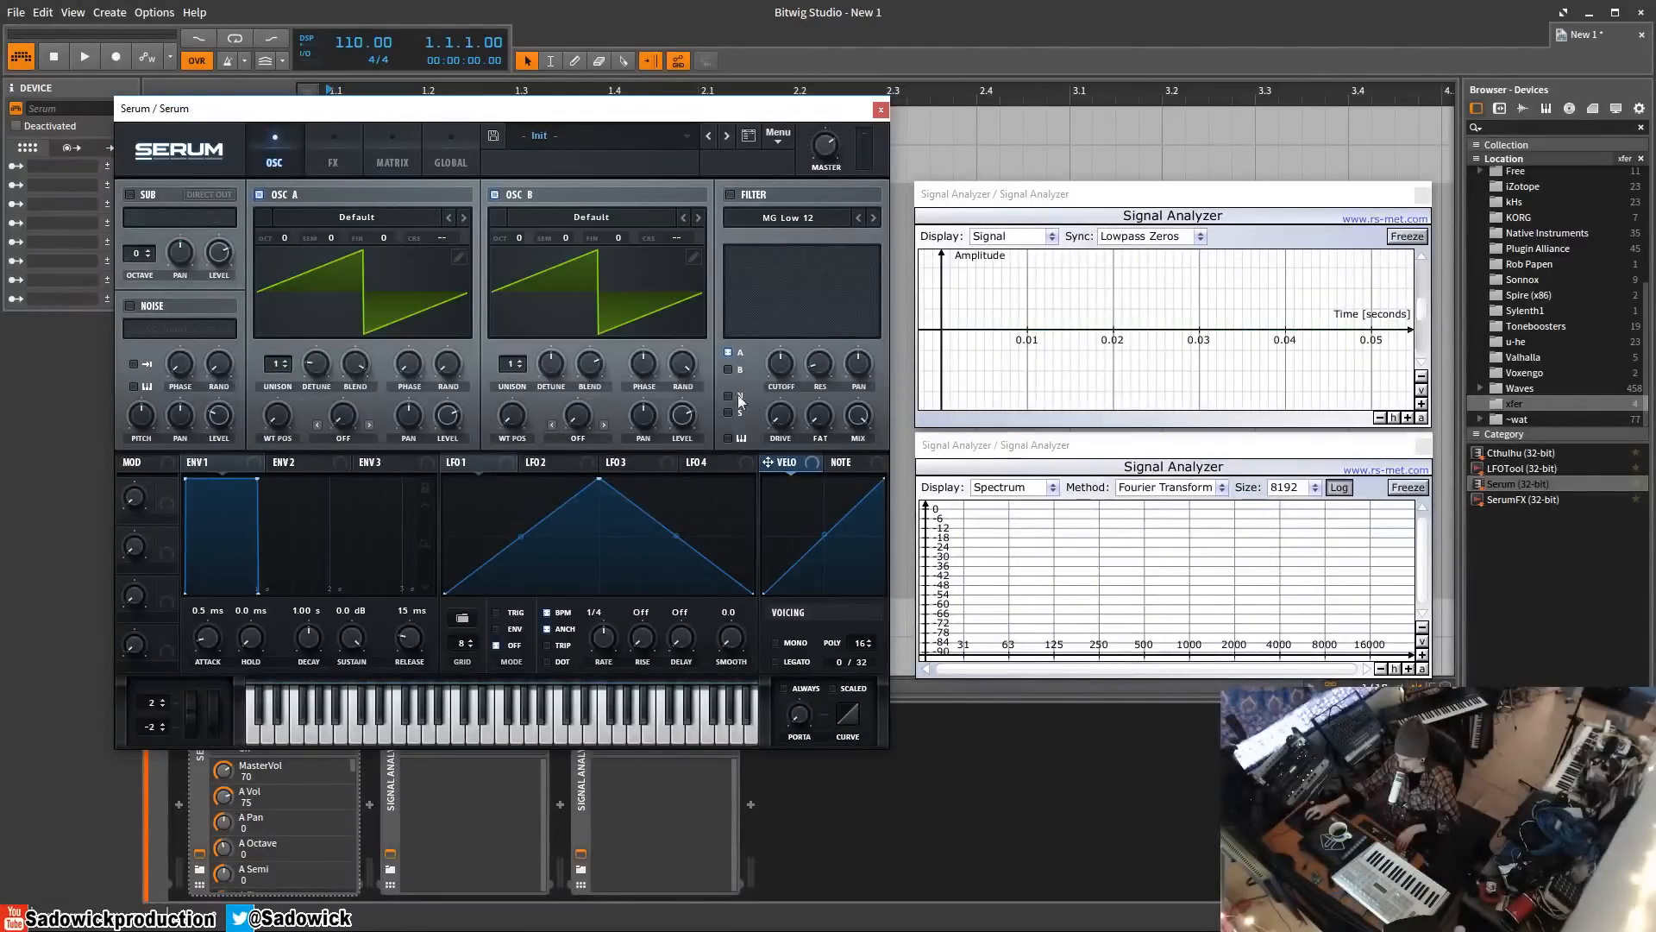
drag(682, 364, 642, 501)
drag(593, 372, 590, 387)
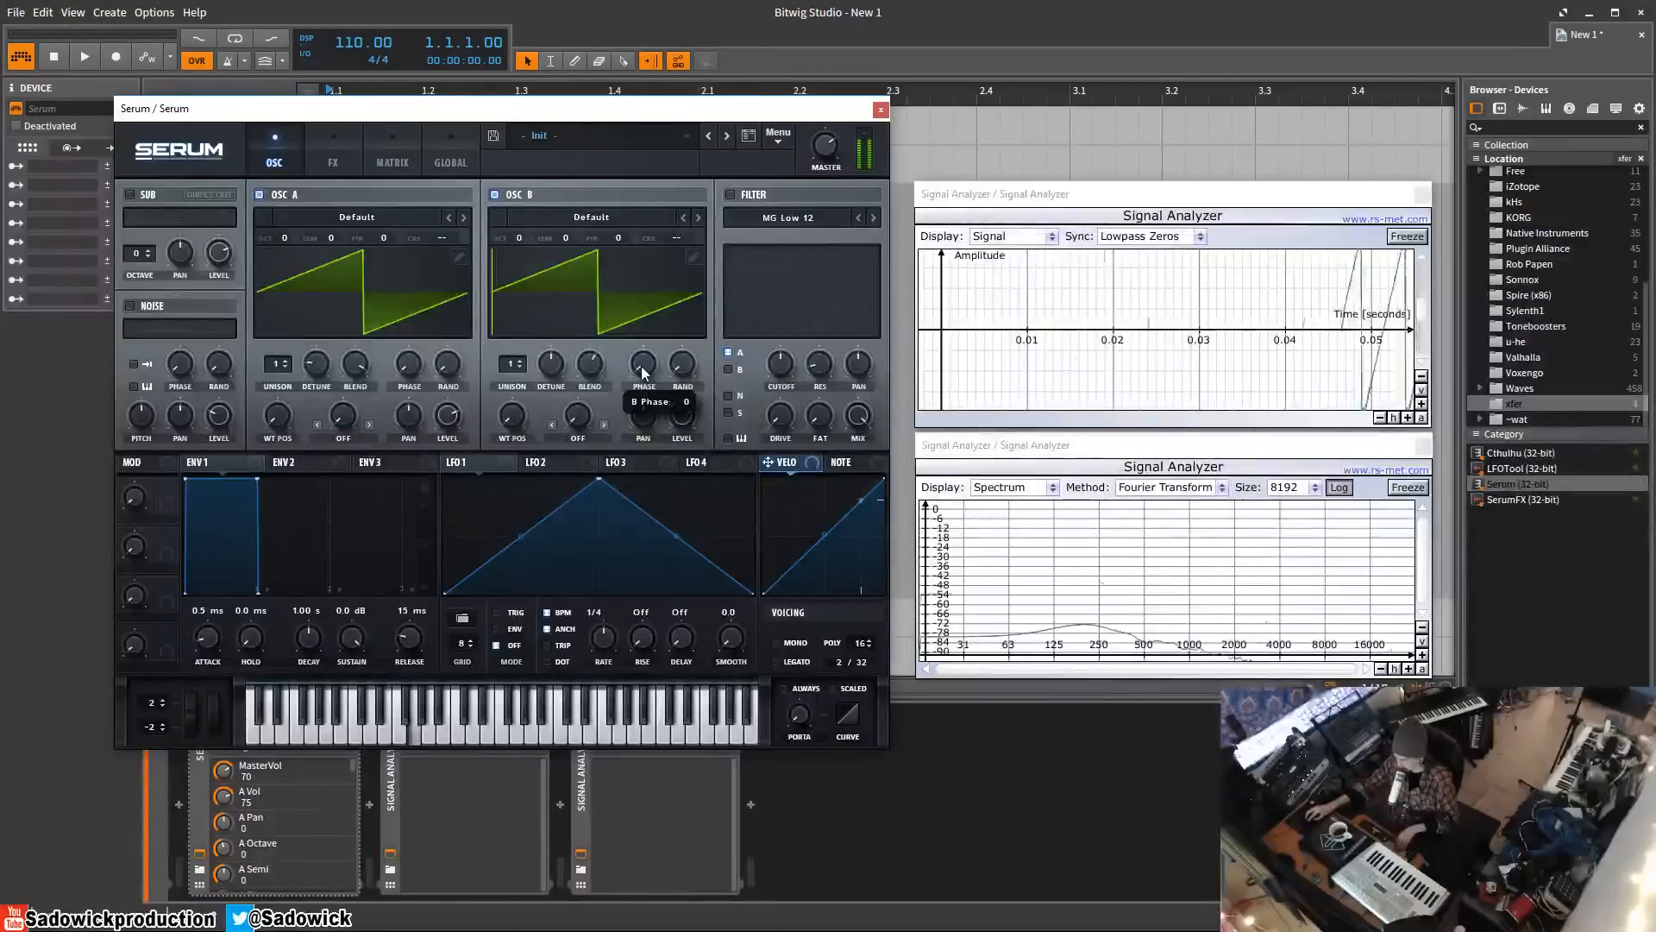
- Vary oscillator B's start phase against oscillator A, and raise oscillator B's random phase
drag(639, 364, 660, 314)
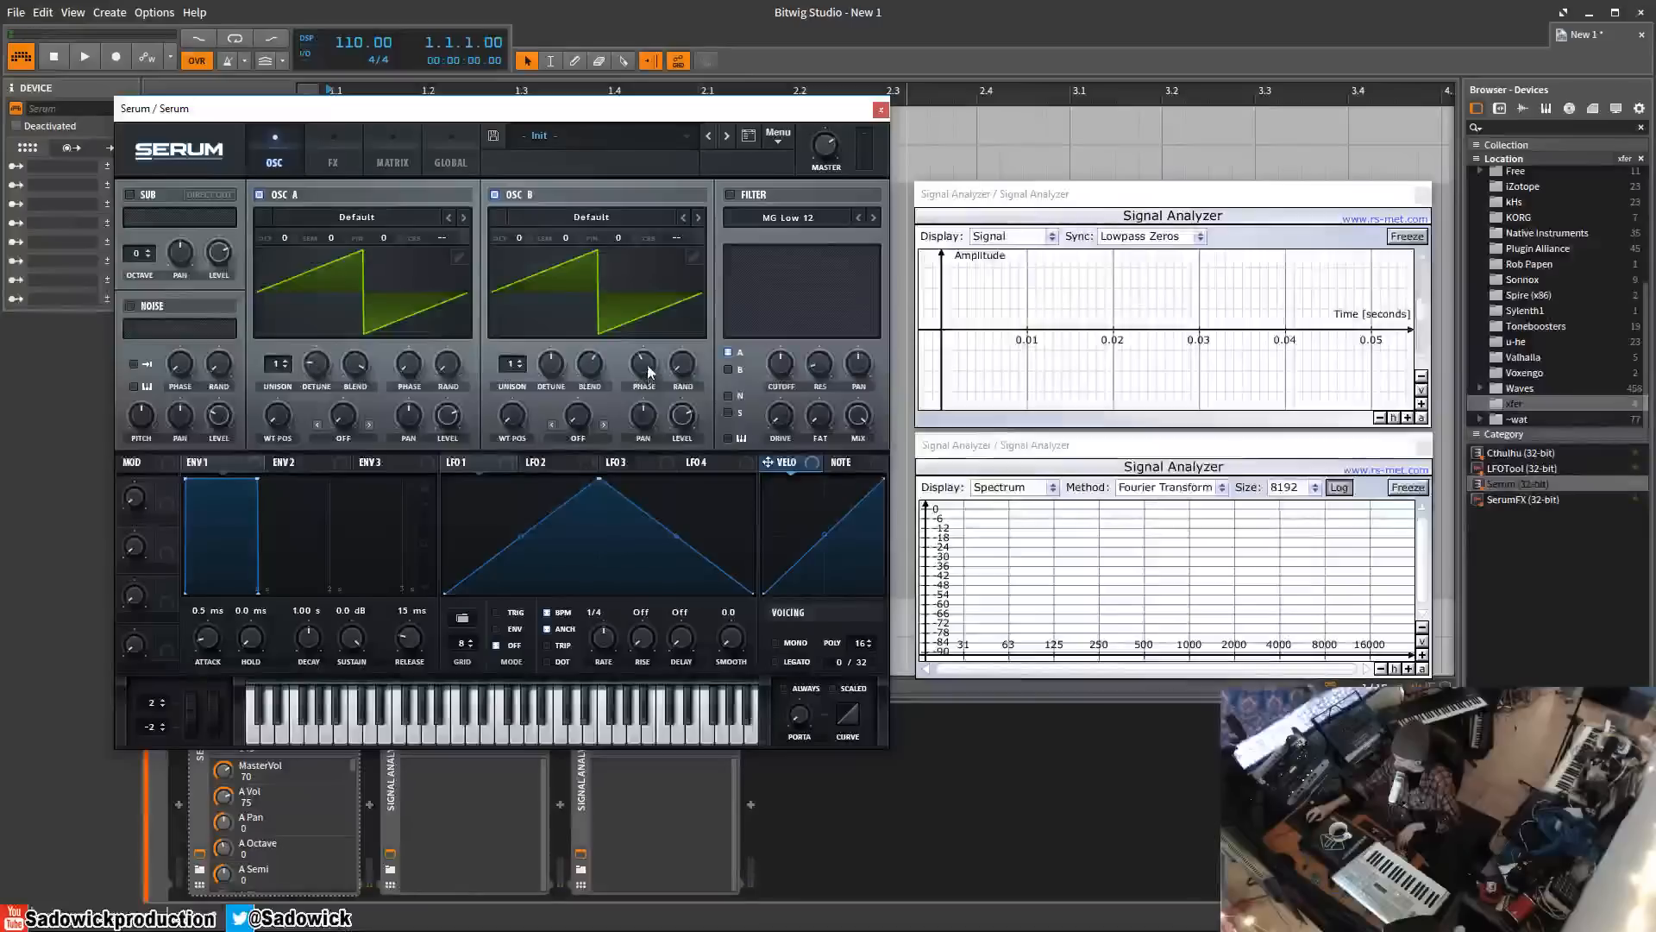
mouse_move(647, 366)
mouse_down()
mouse_move(648, 389)
mouse_move(659, 376)
mouse_up()
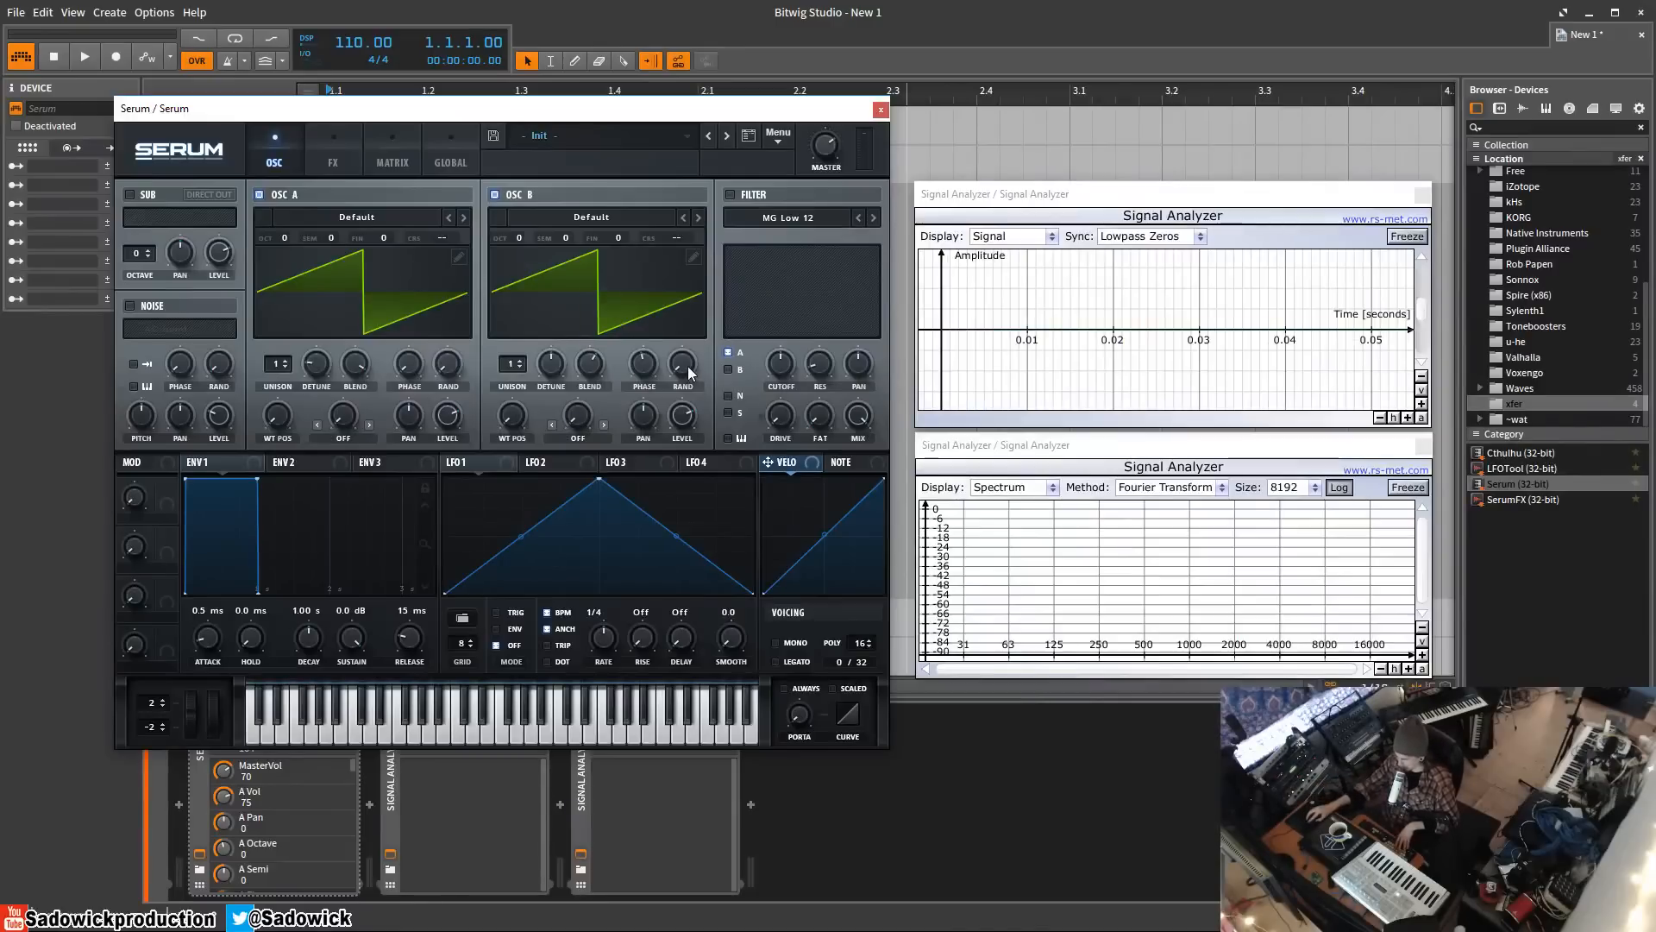
drag(699, 368, 708, 170)
click(688, 360)
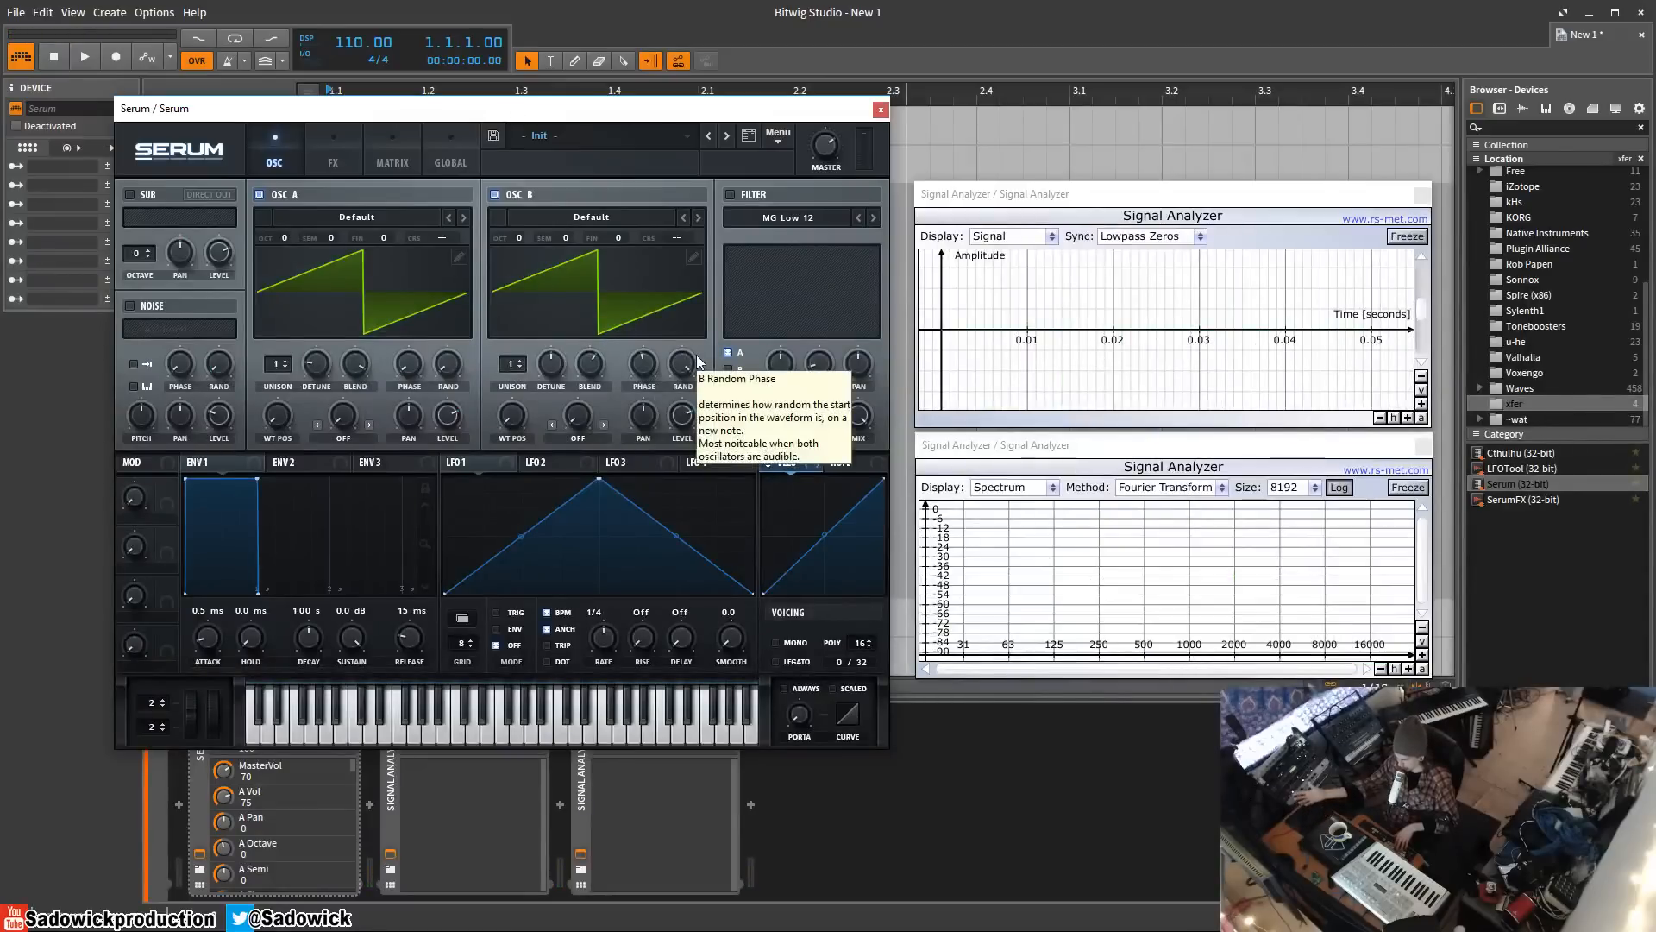
- Turn off oscillator B and adjust oscillator A's random phase
click(496, 195)
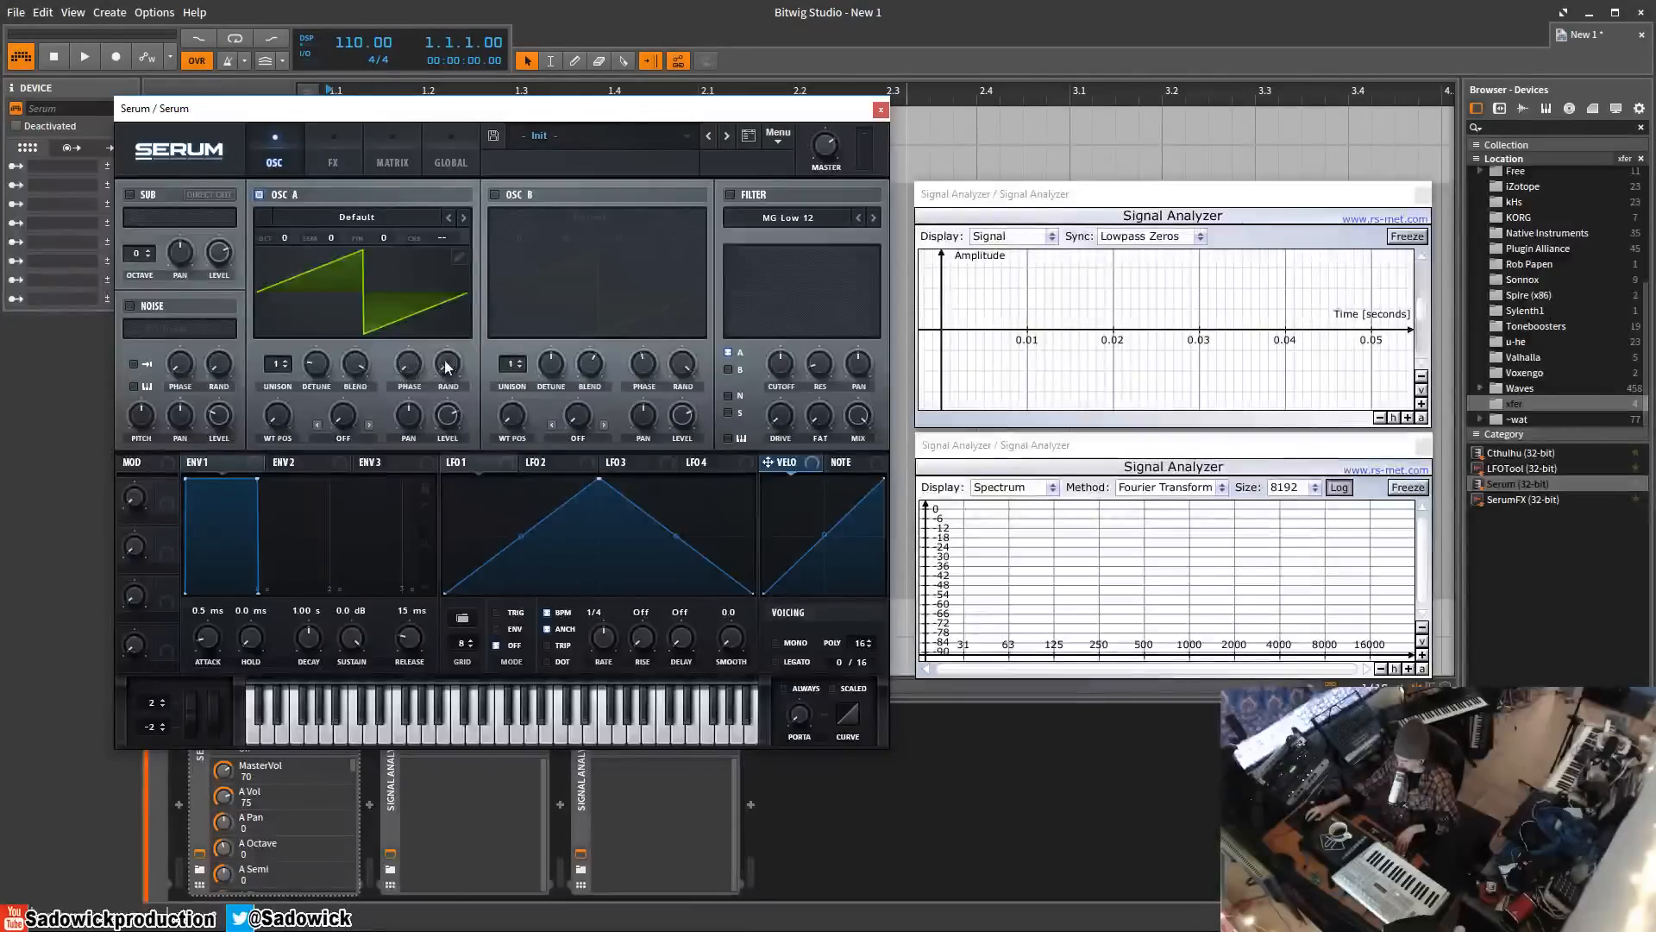
drag(445, 361, 443, 344)
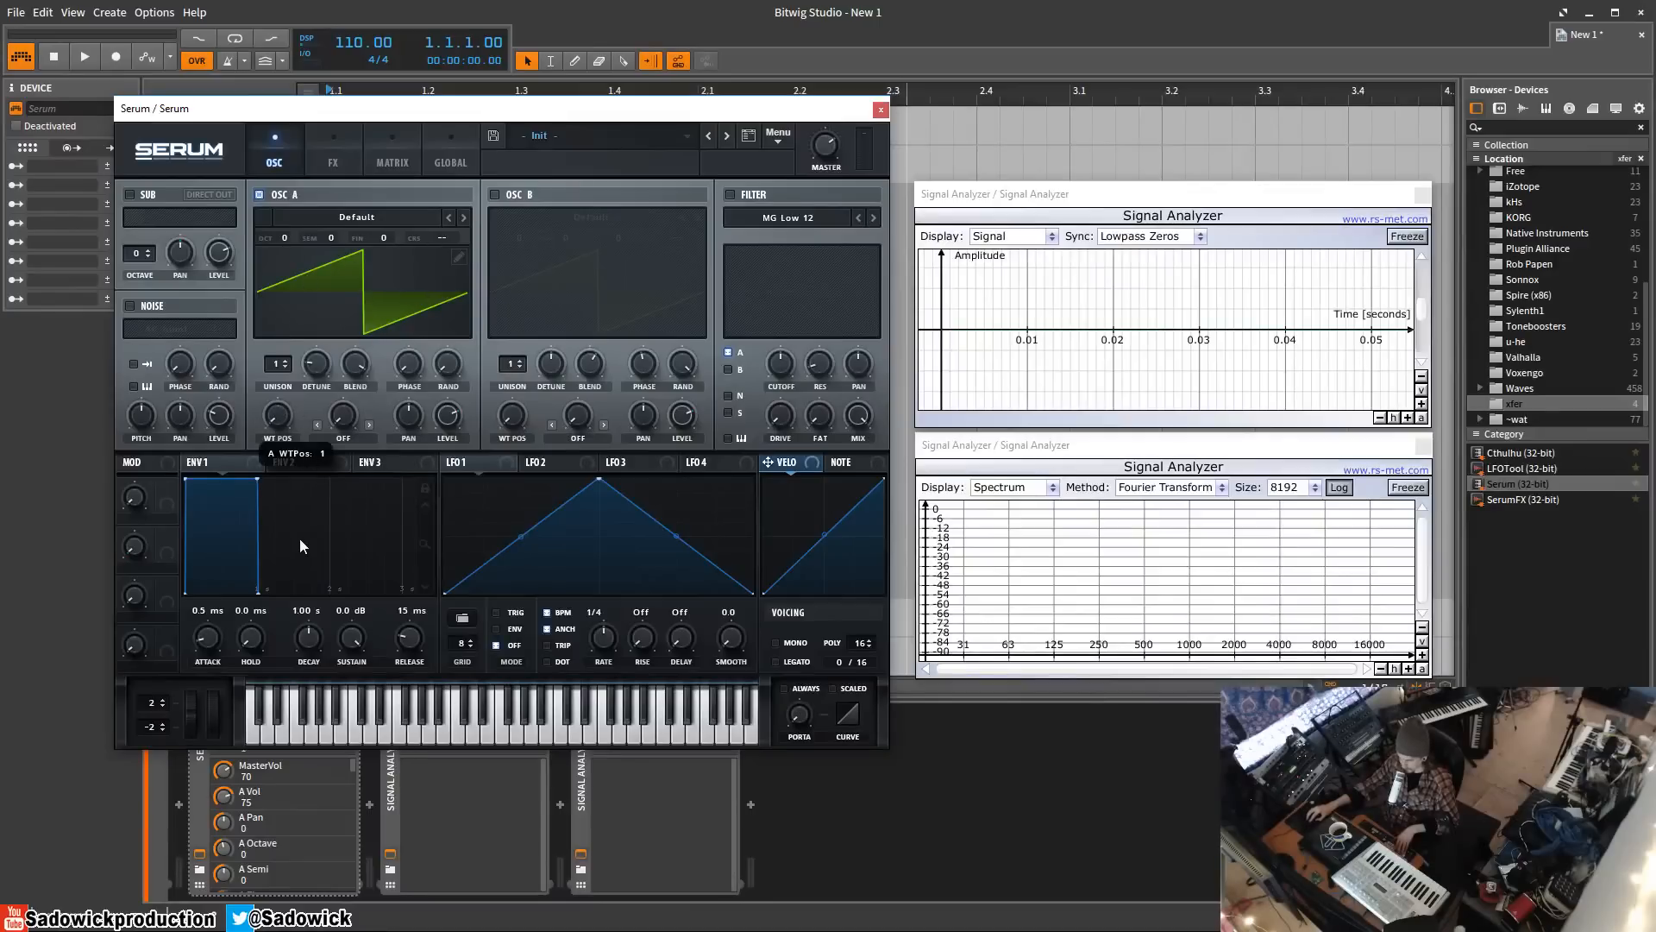
- Load the Analog wavetable Basic Shapes into oscillator A and sweep its wavetable position between 1 and 7, including in the 3D waveform view
click(392, 222)
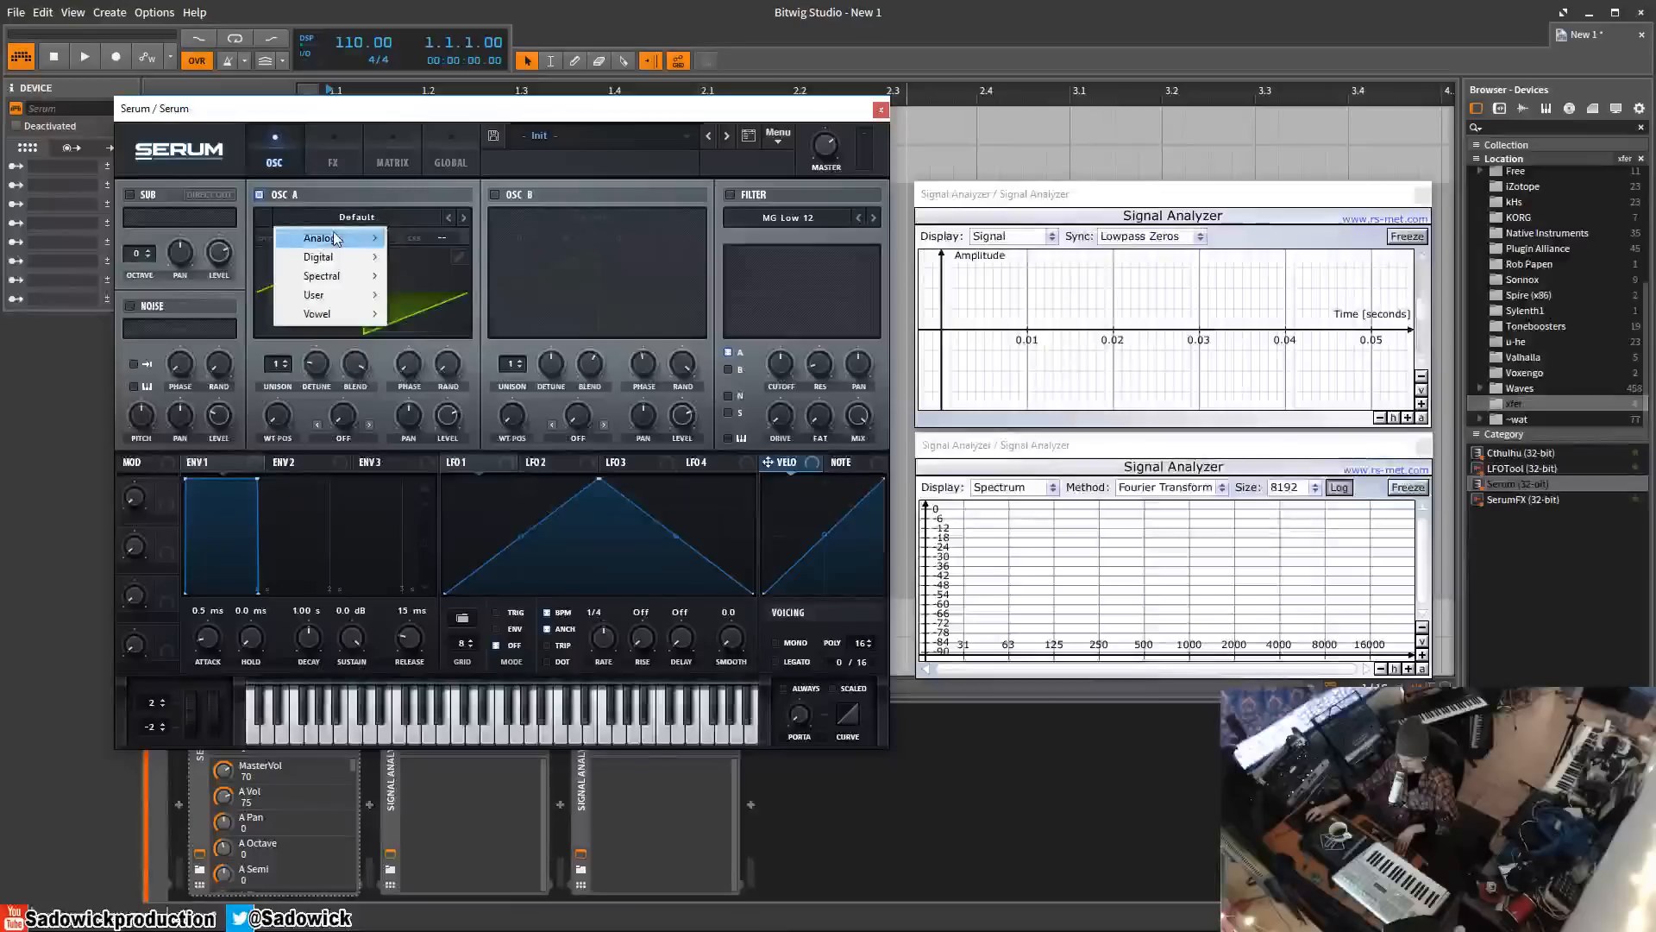
mouse_move(334, 233)
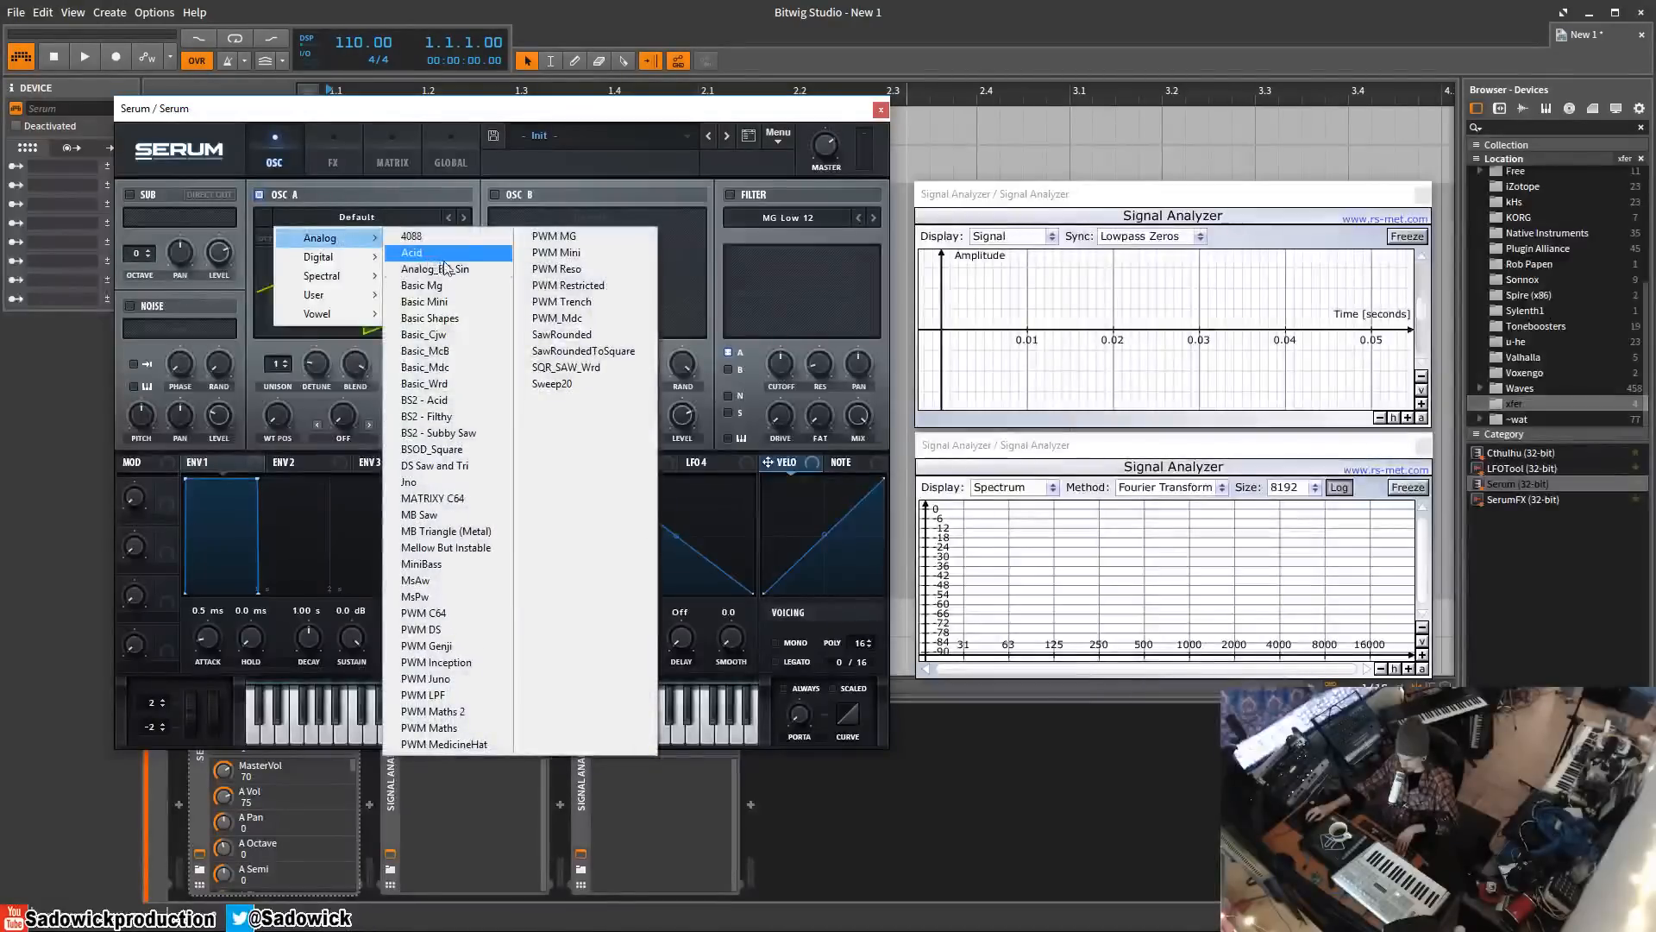
click(432, 318)
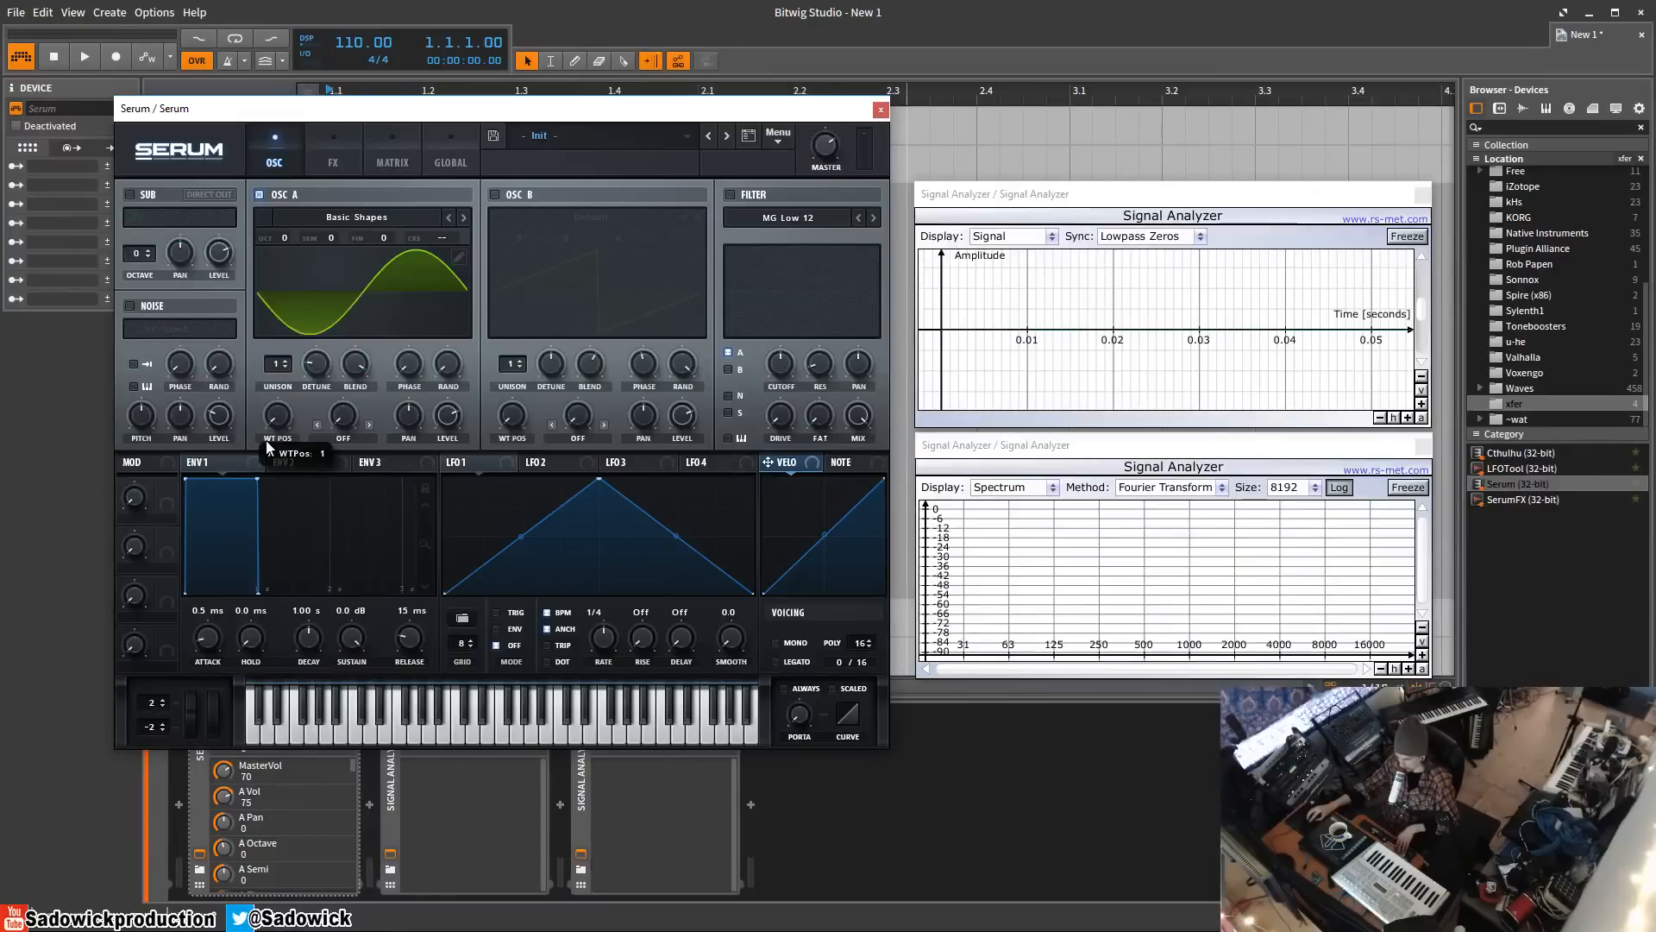
drag(269, 450, 287, 242)
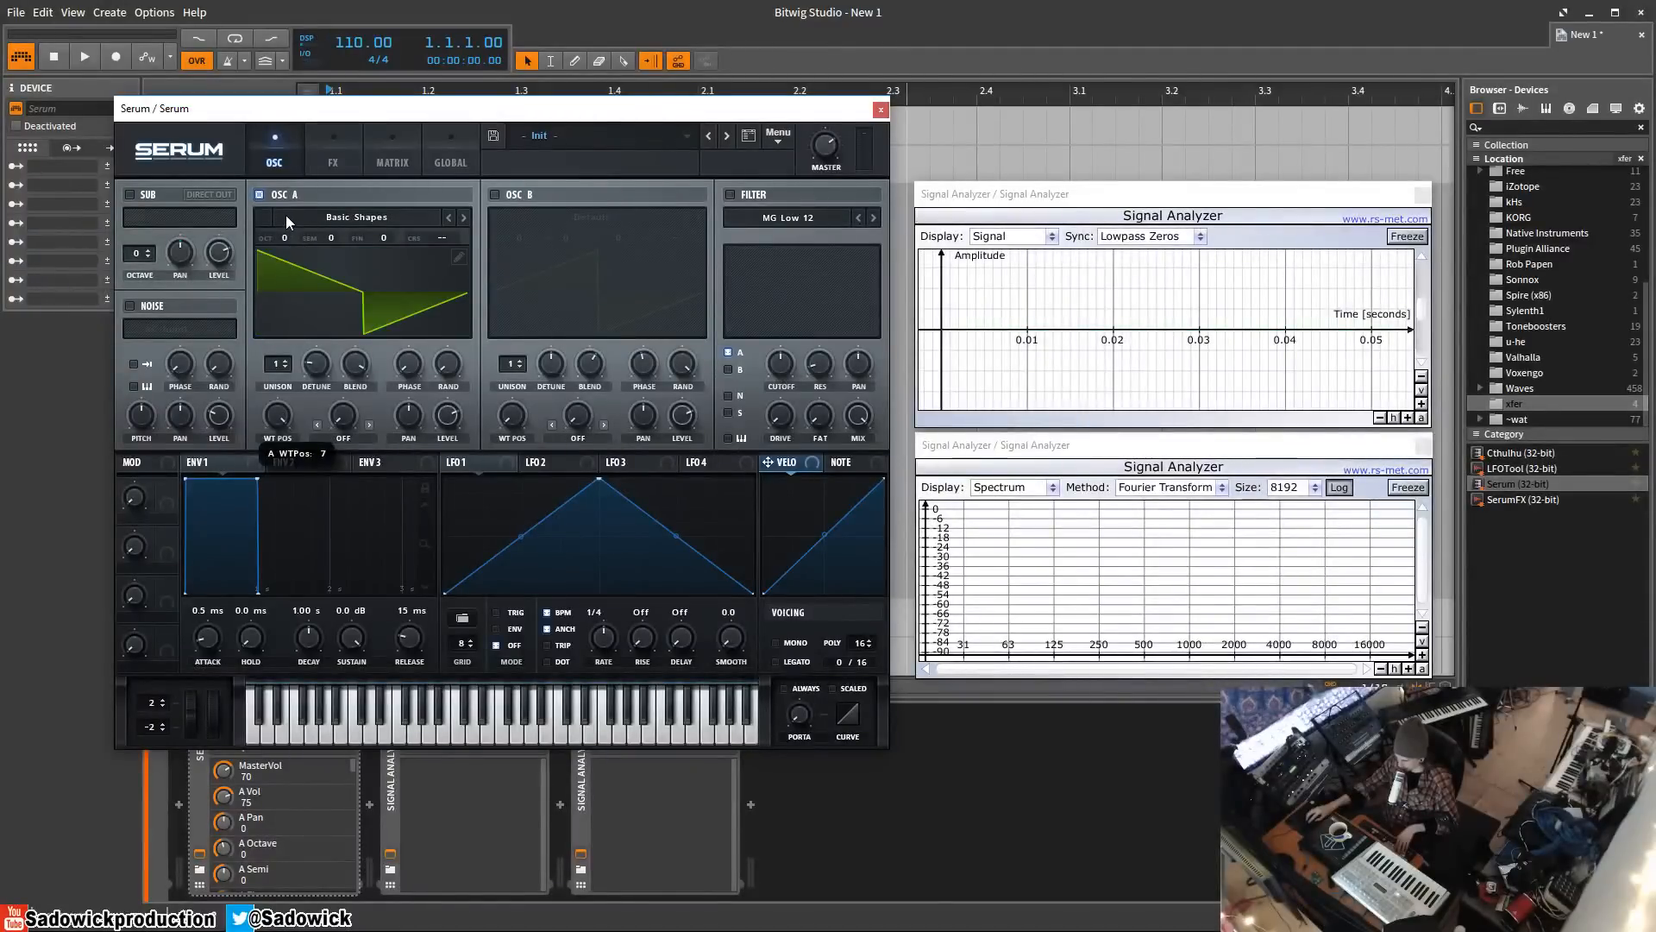
drag(288, 212, 276, 393)
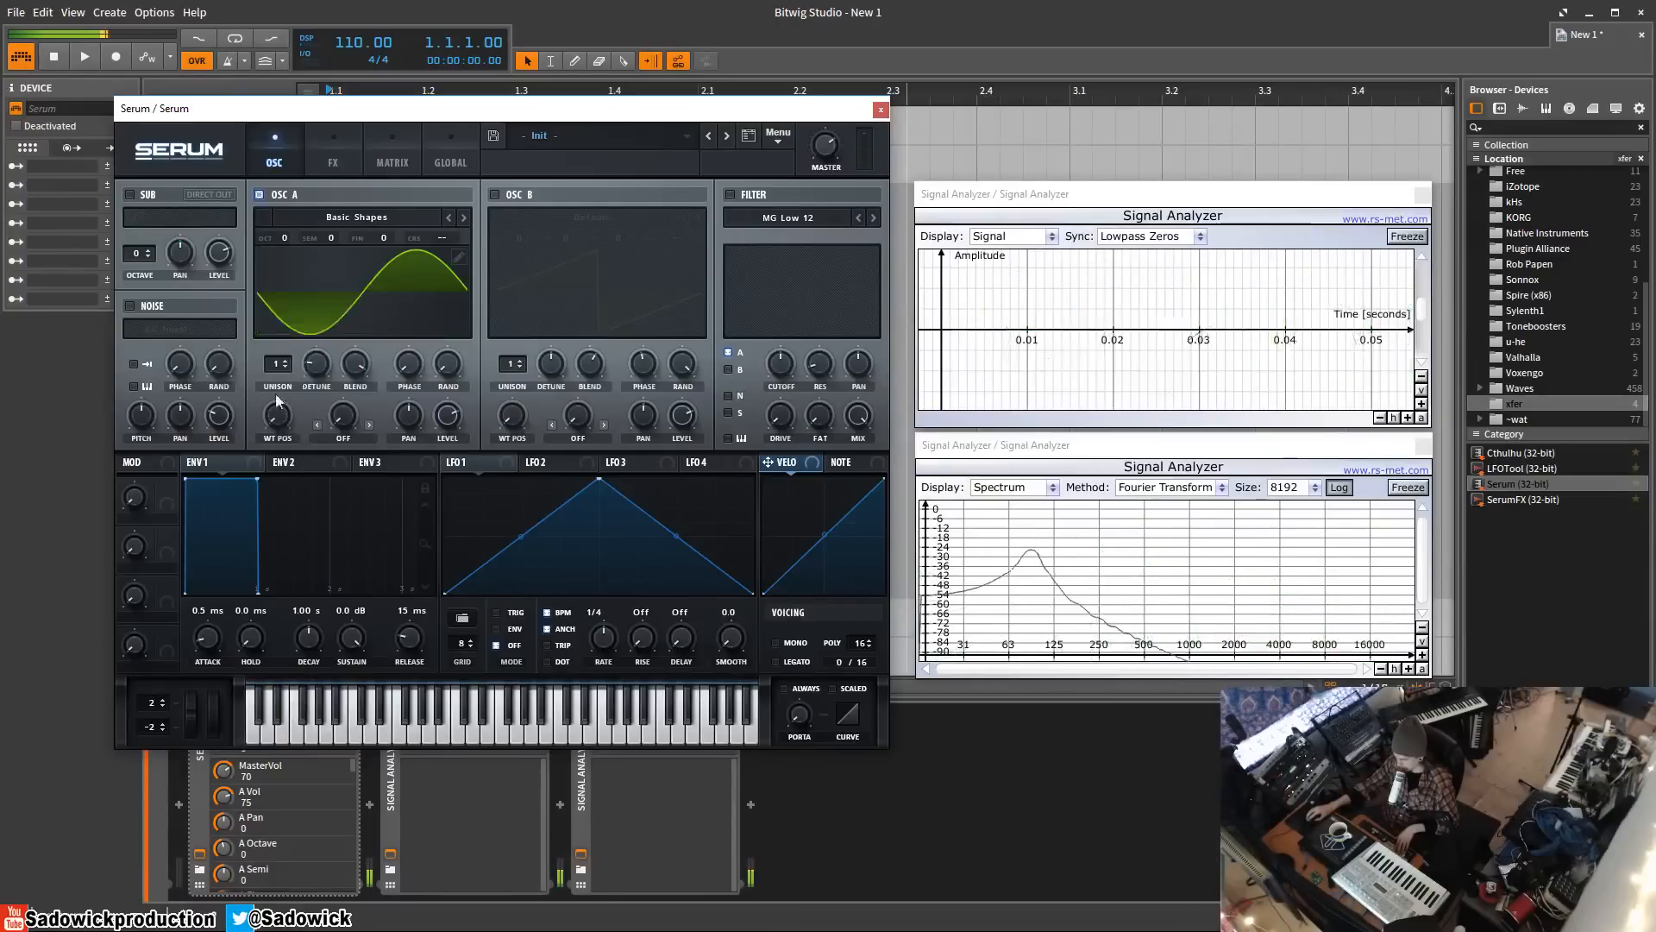
click(349, 299)
drag(287, 396, 288, 436)
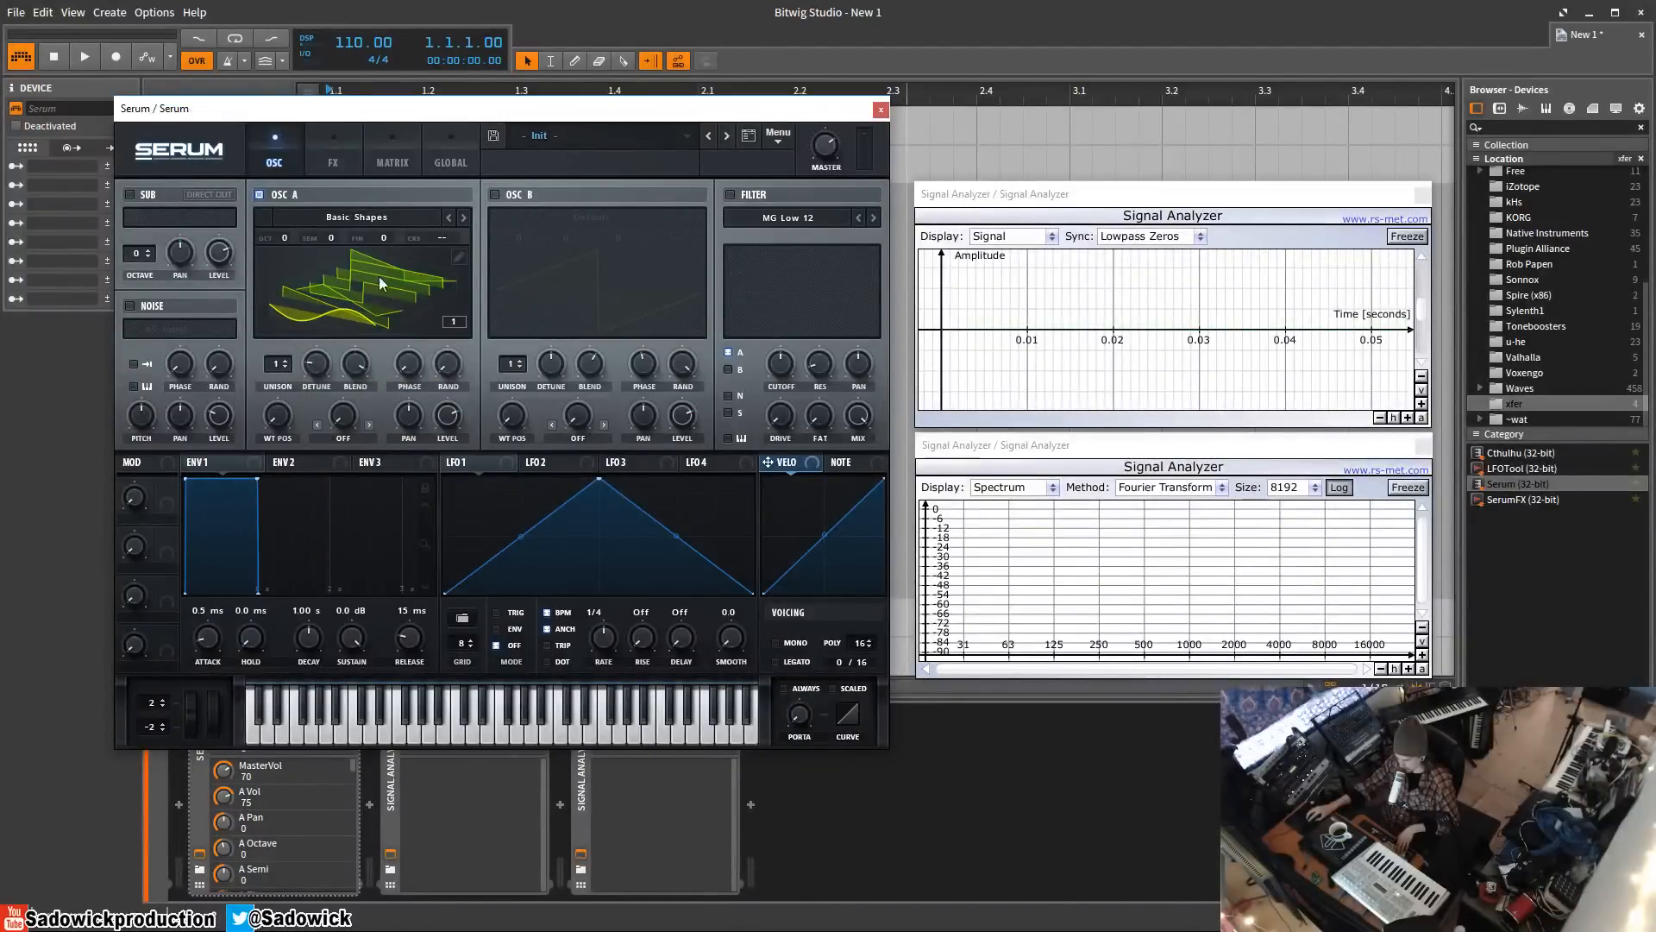
- Load the Spectral wavetable Monster 1 [SL] into oscillator A, sweep its wavetable position in 3D view, and return to the 2D waveform
click(375, 217)
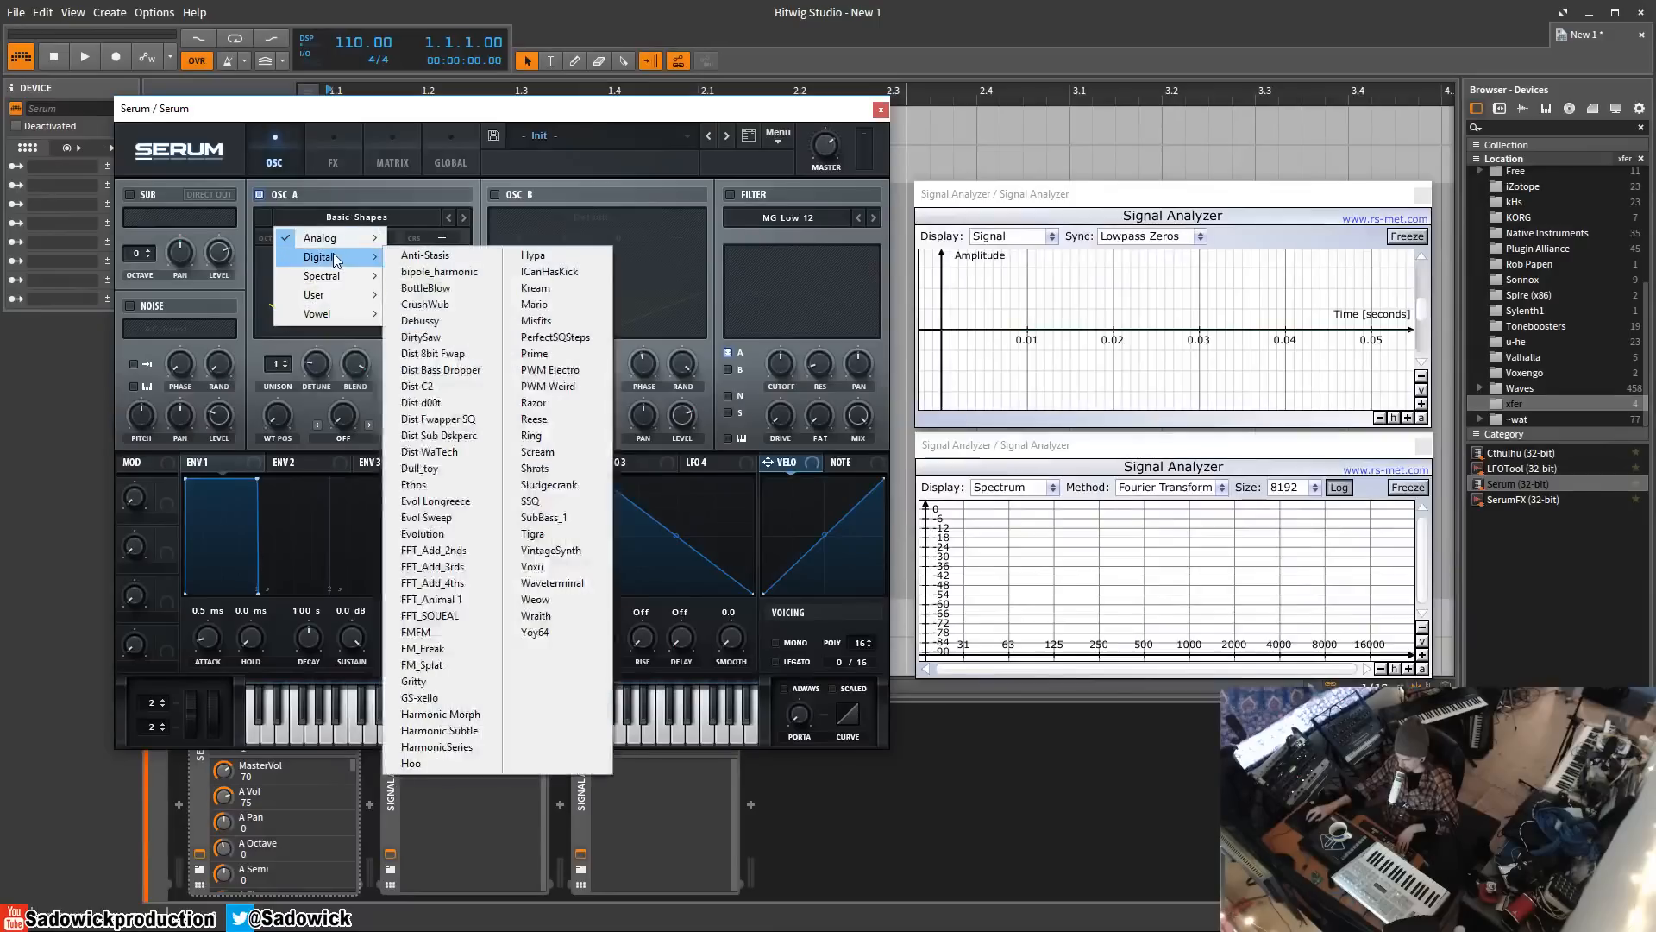
mouse_move(325, 285)
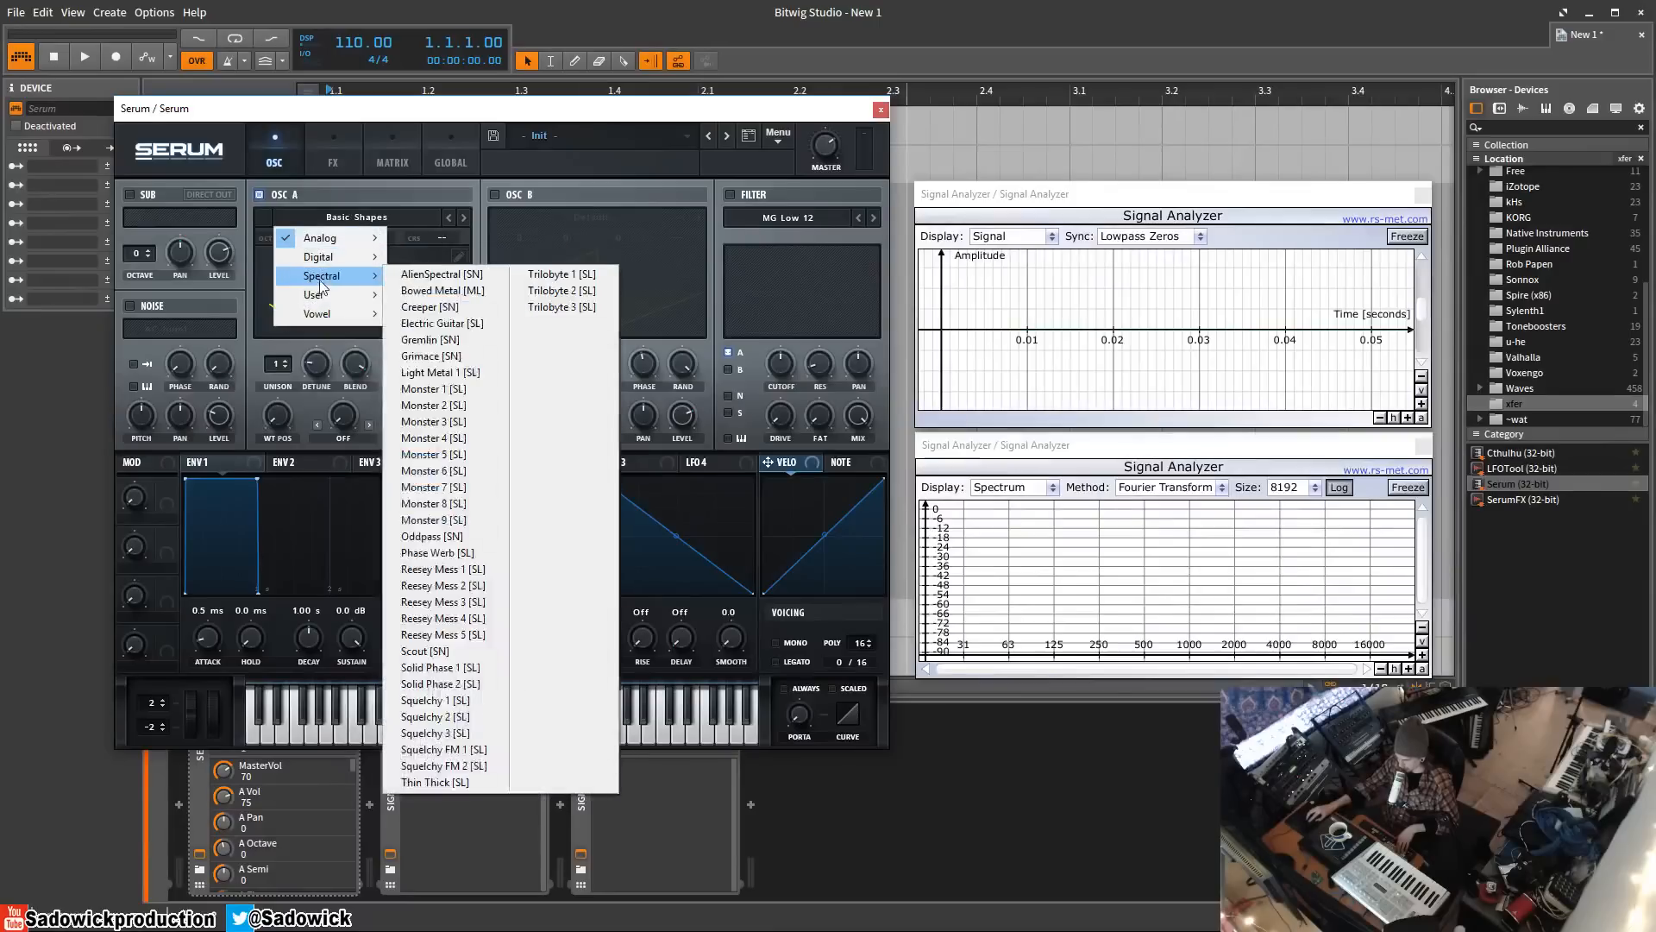
click(437, 391)
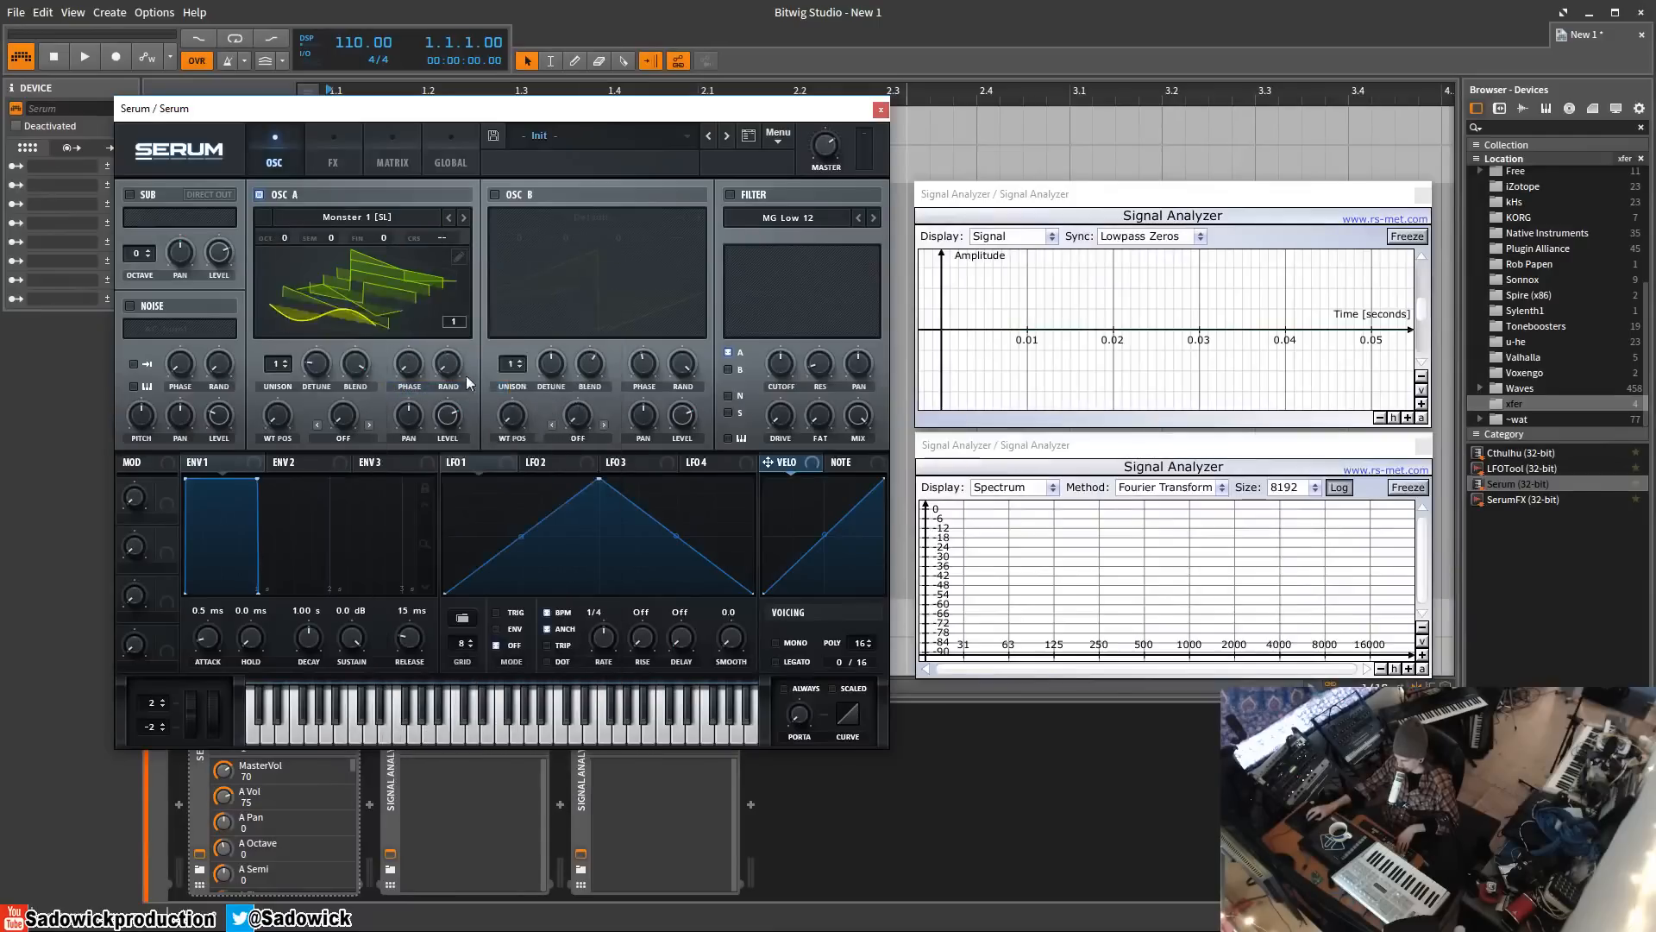
click(348, 306)
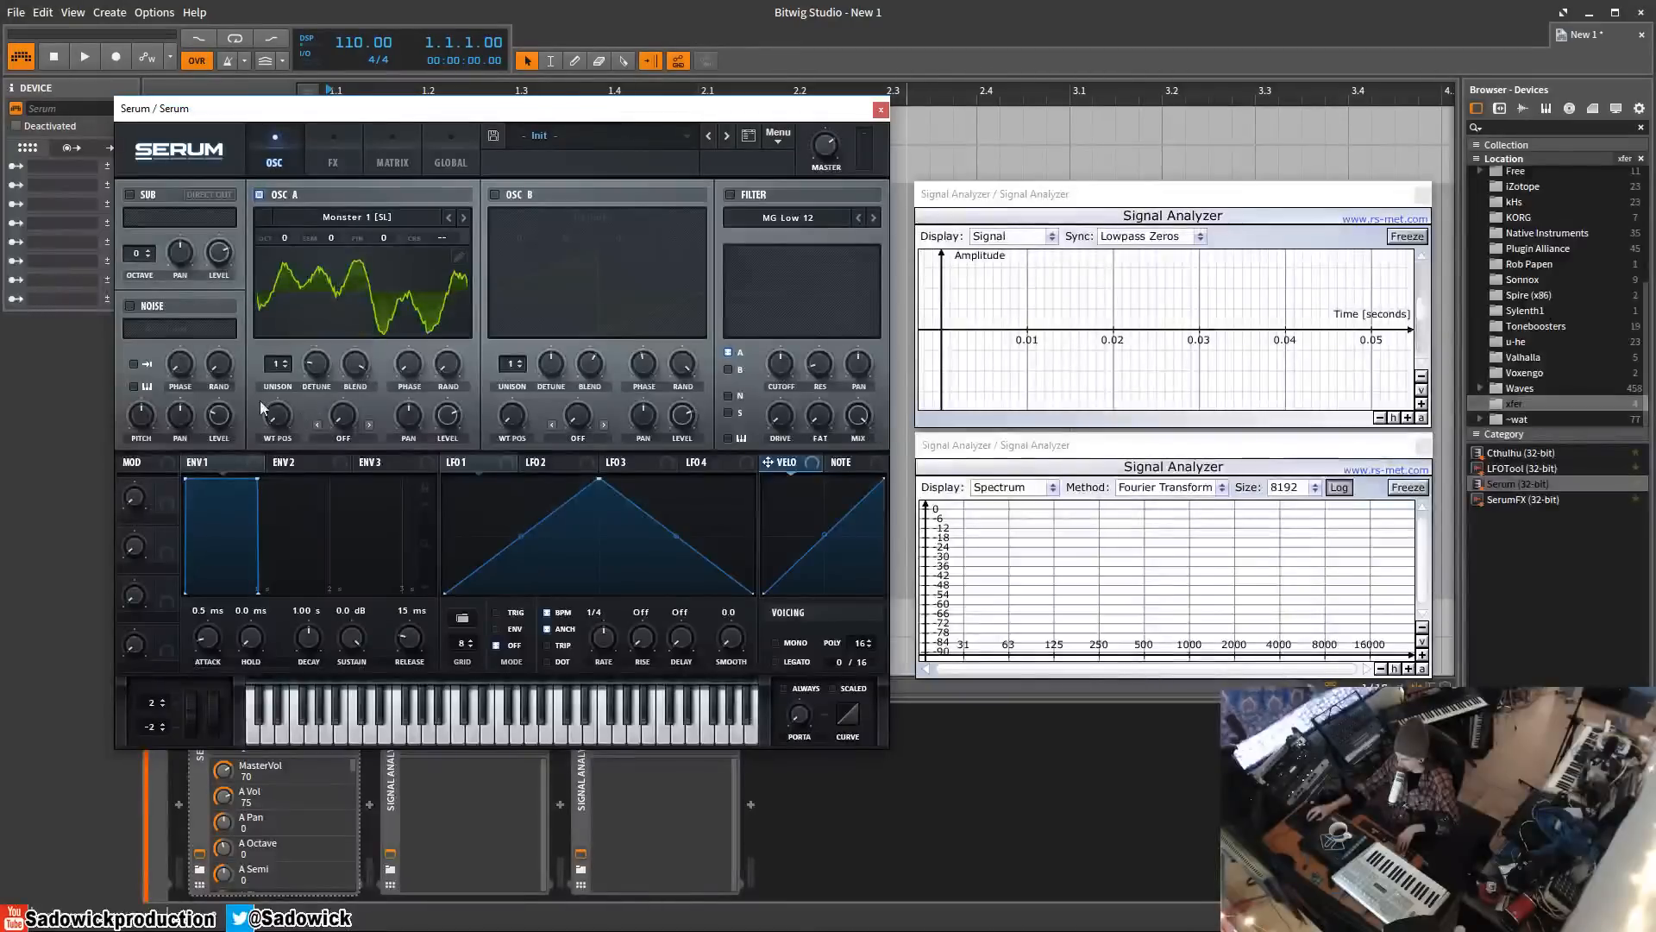
click(382, 300)
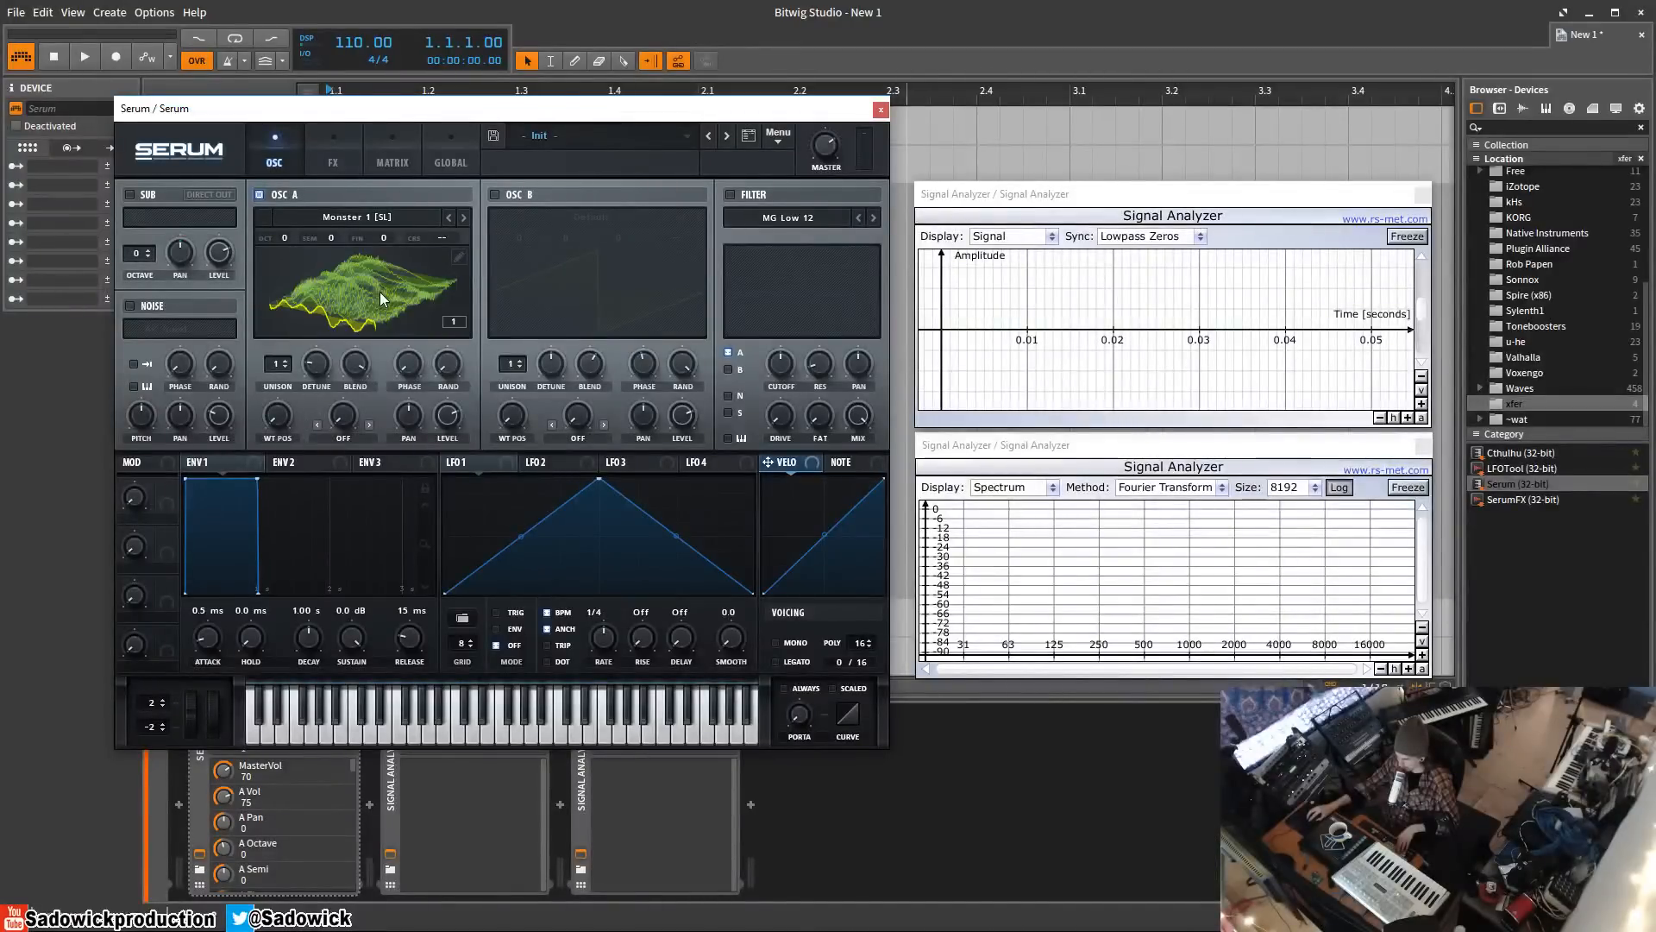
drag(278, 416, 284, 358)
drag(264, 142, 253, 448)
click(350, 298)
- Set oscillator A's warp mode to Bend +, reload the Basic Shapes wavetable, and vary the warp amount on the 2D sine waveform
click(348, 433)
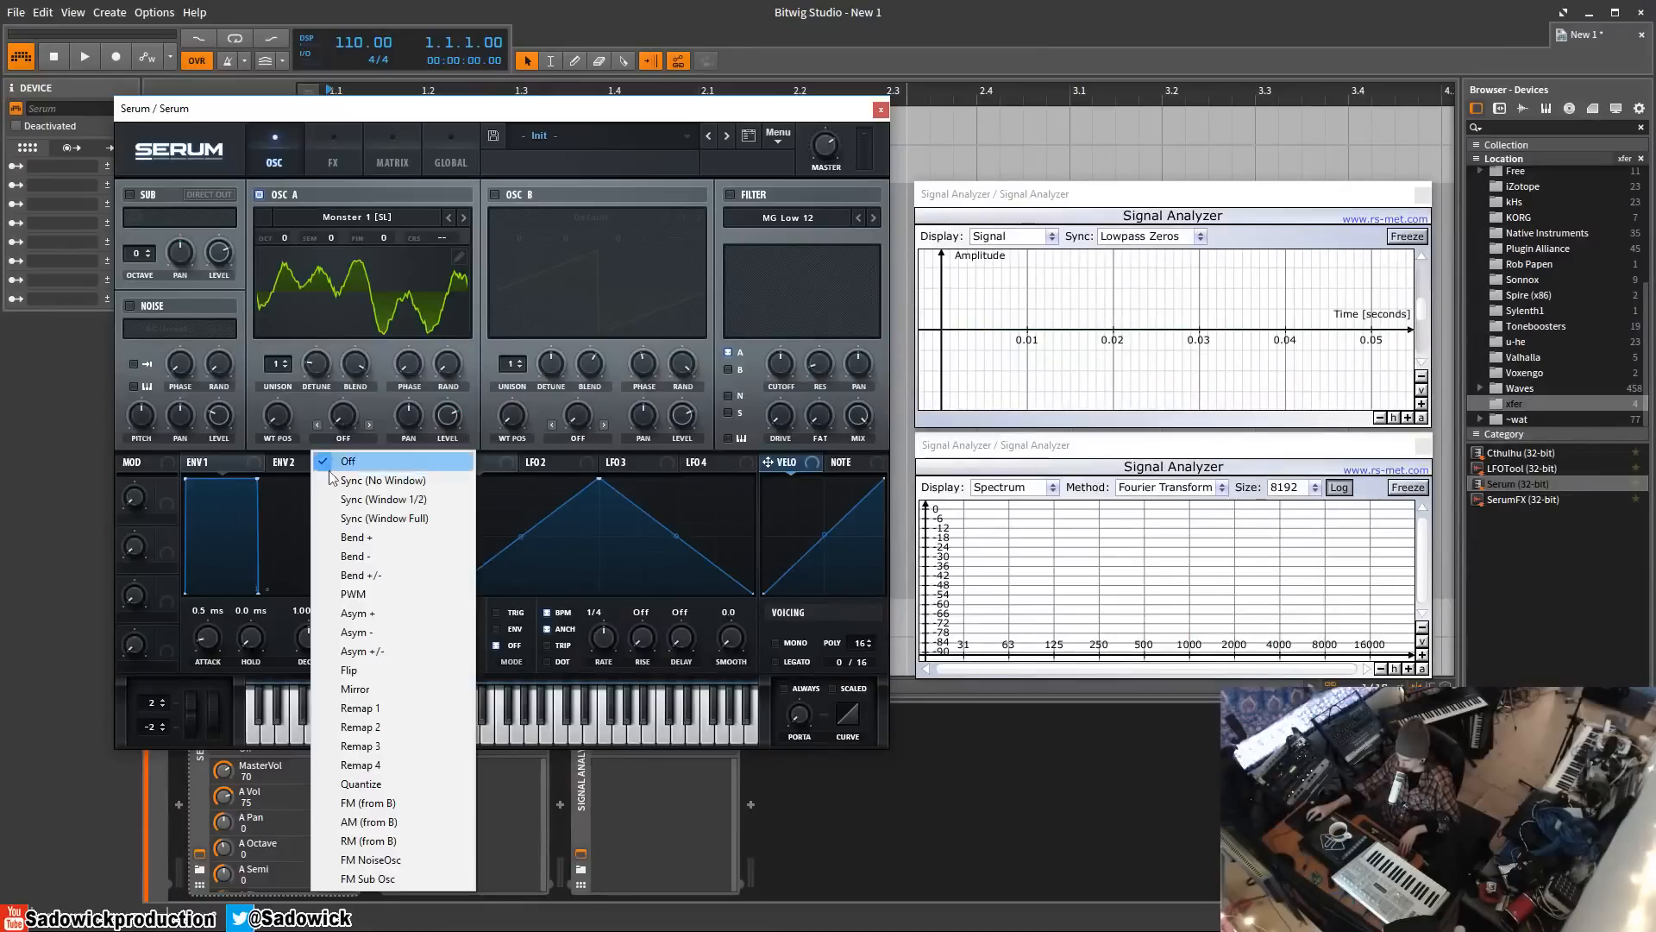
click(386, 532)
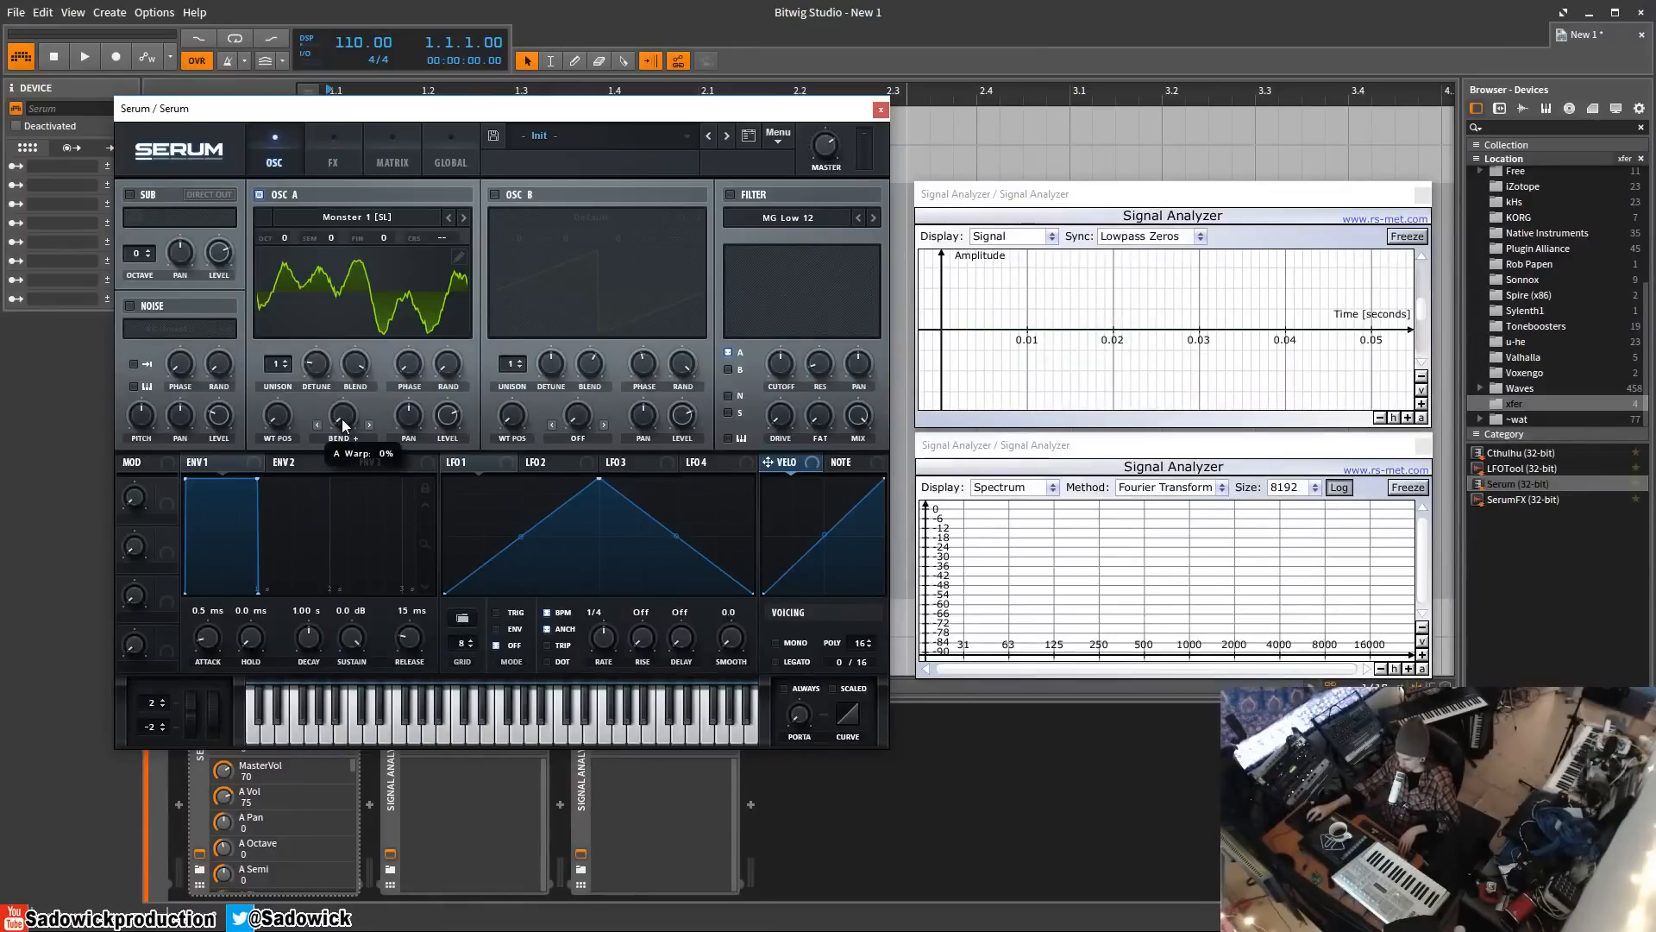
click(310, 265)
click(384, 220)
mouse_move(371, 238)
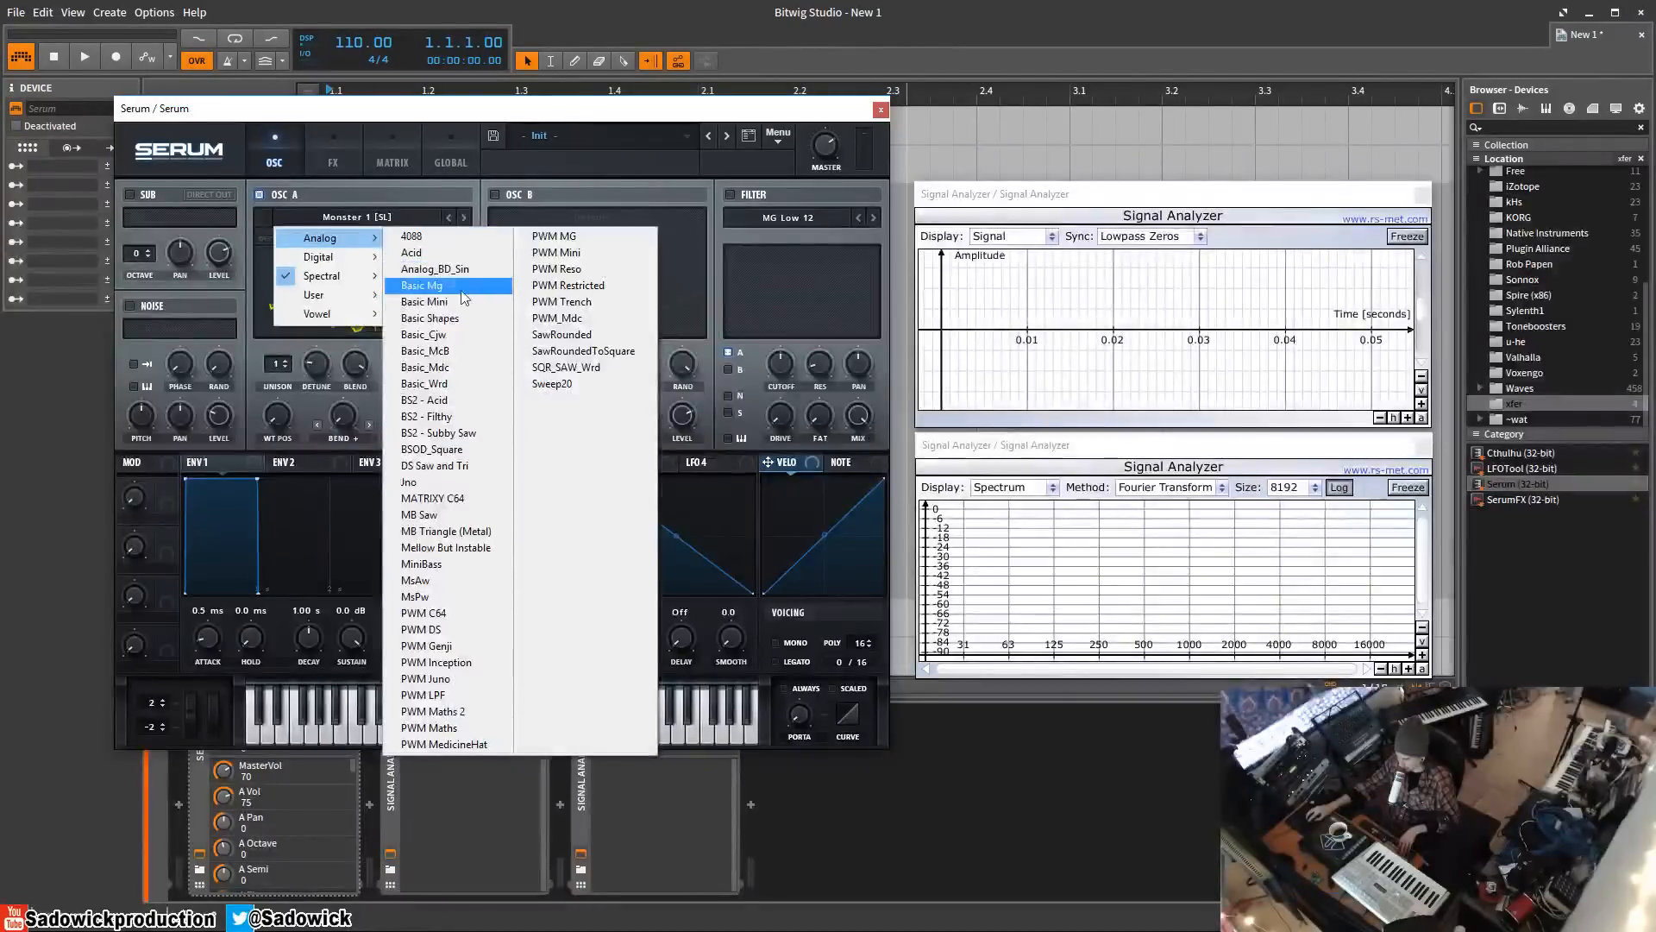
click(429, 318)
click(319, 287)
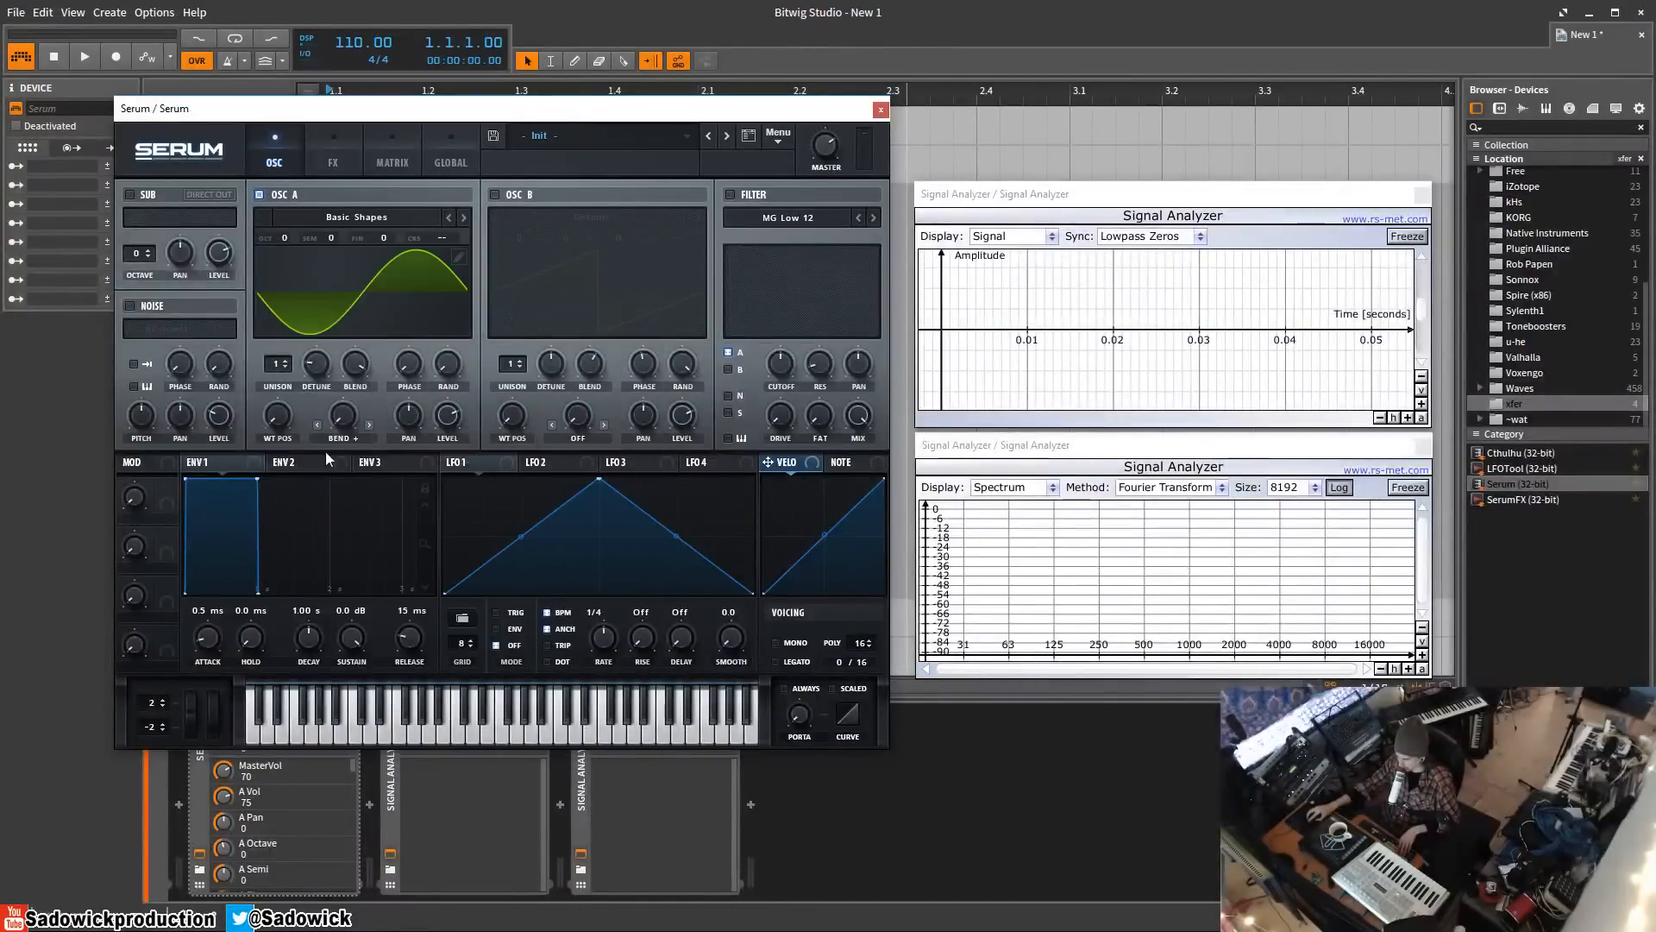
drag(344, 427, 340, 463)
- Change oscillator A's warp mode to Asym + and vary the warp amount
click(365, 433)
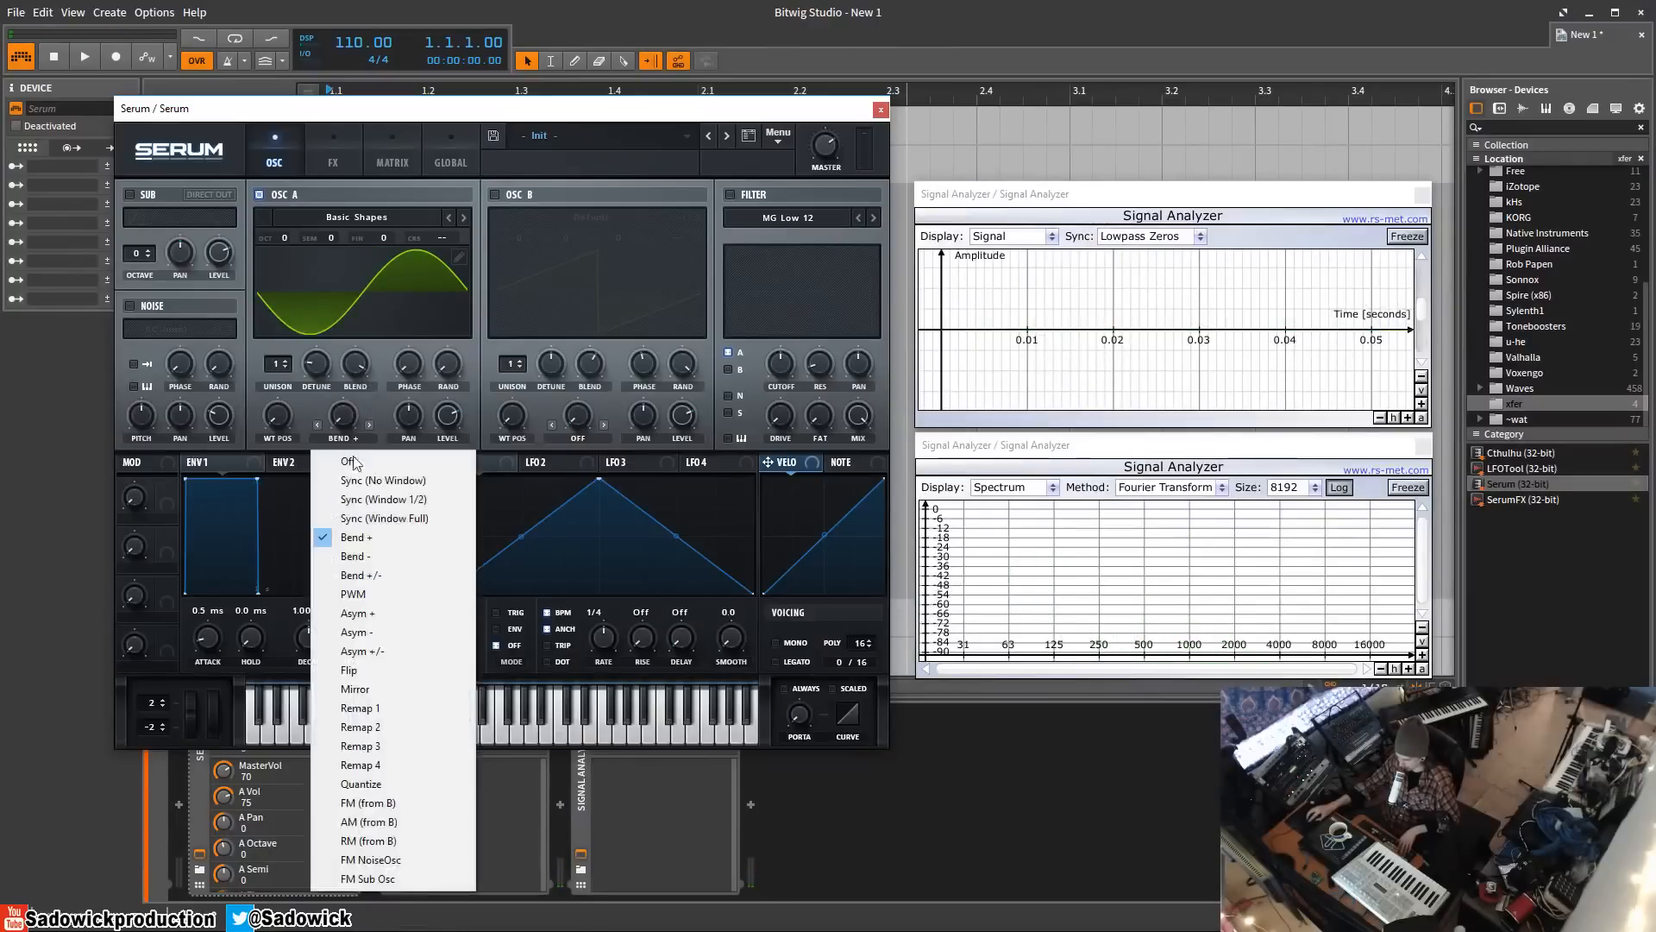
click(389, 614)
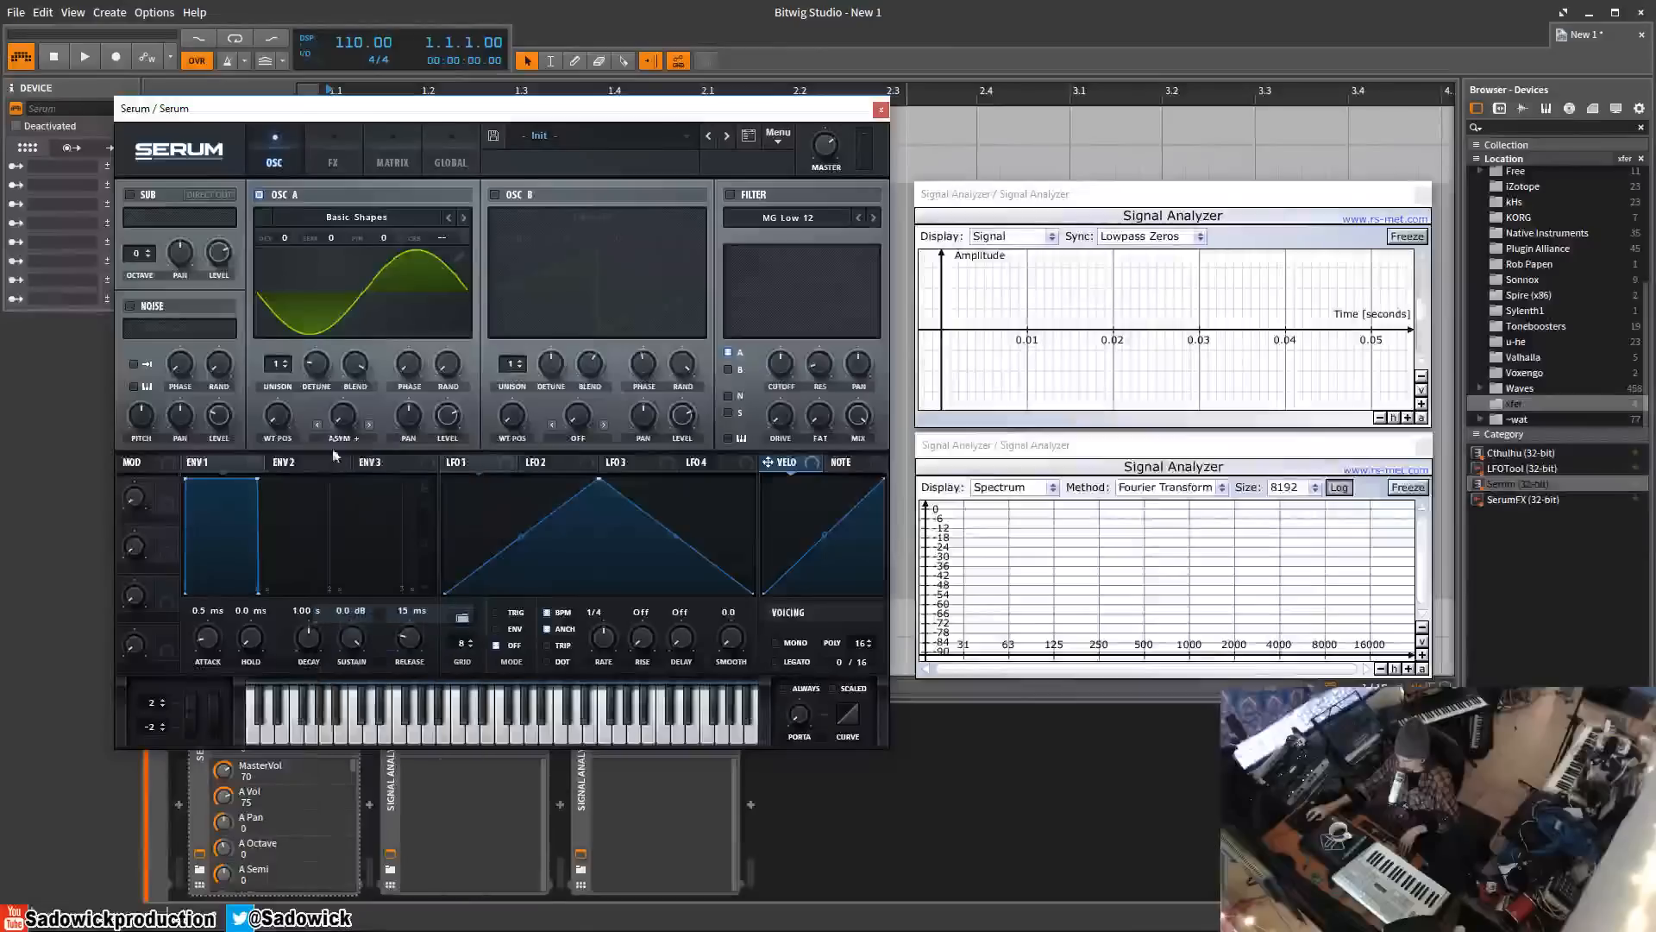
drag(364, 297, 334, 418)
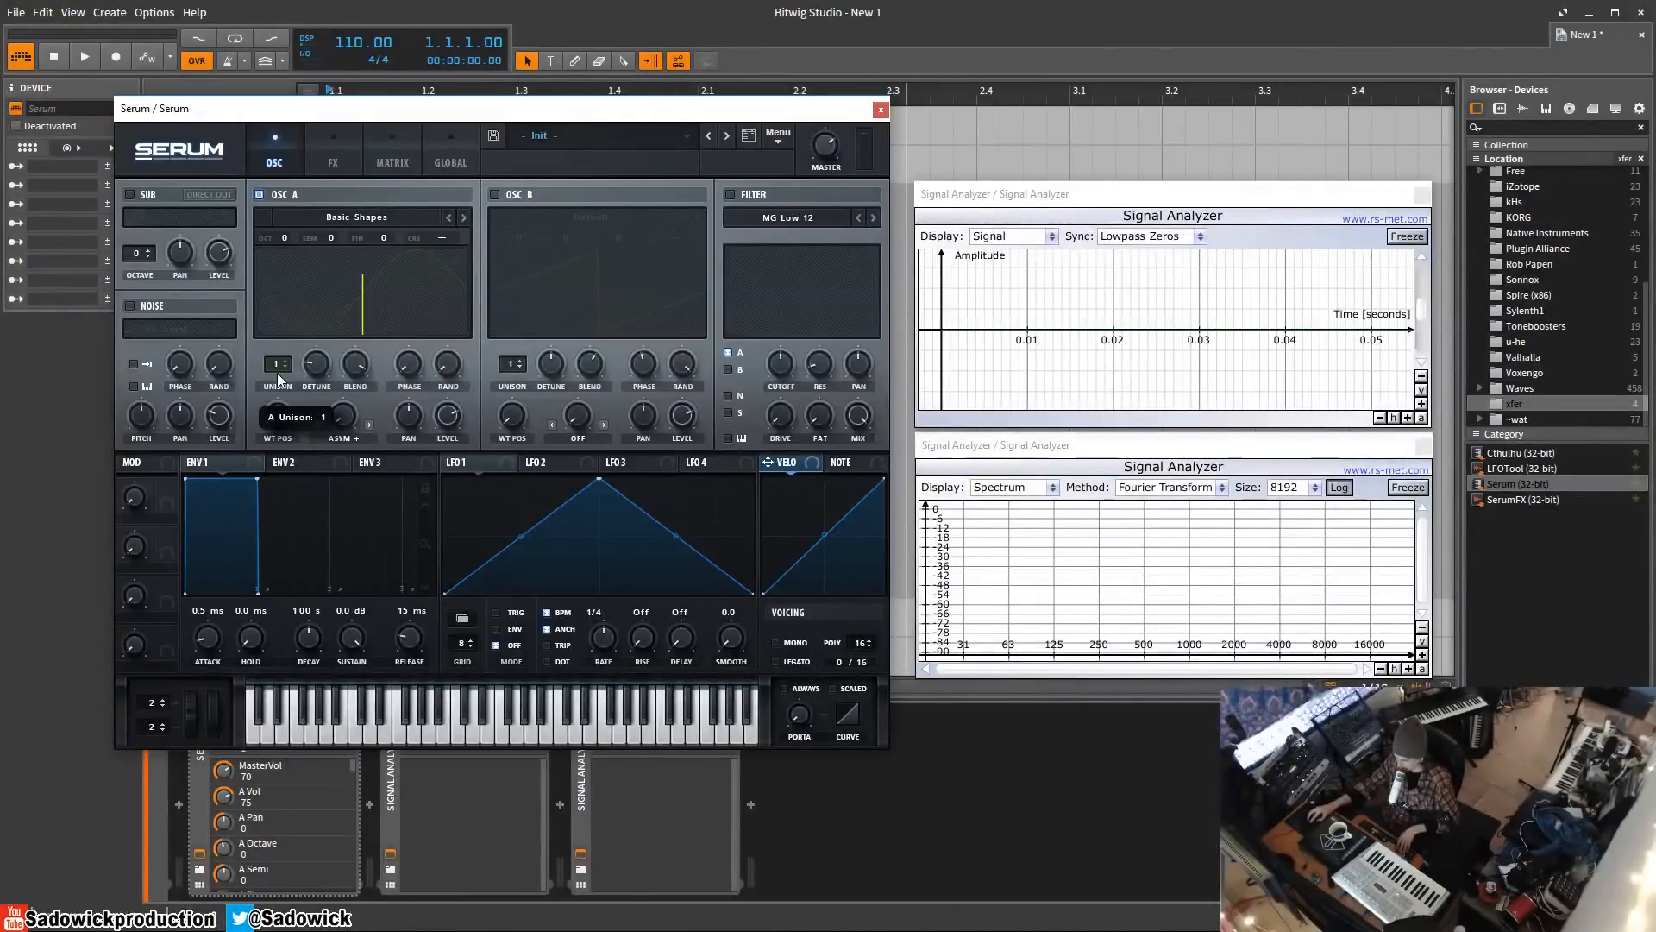
- Pan oscillator A to 50R and reset its pan to centre
drag(415, 416, 393, 194)
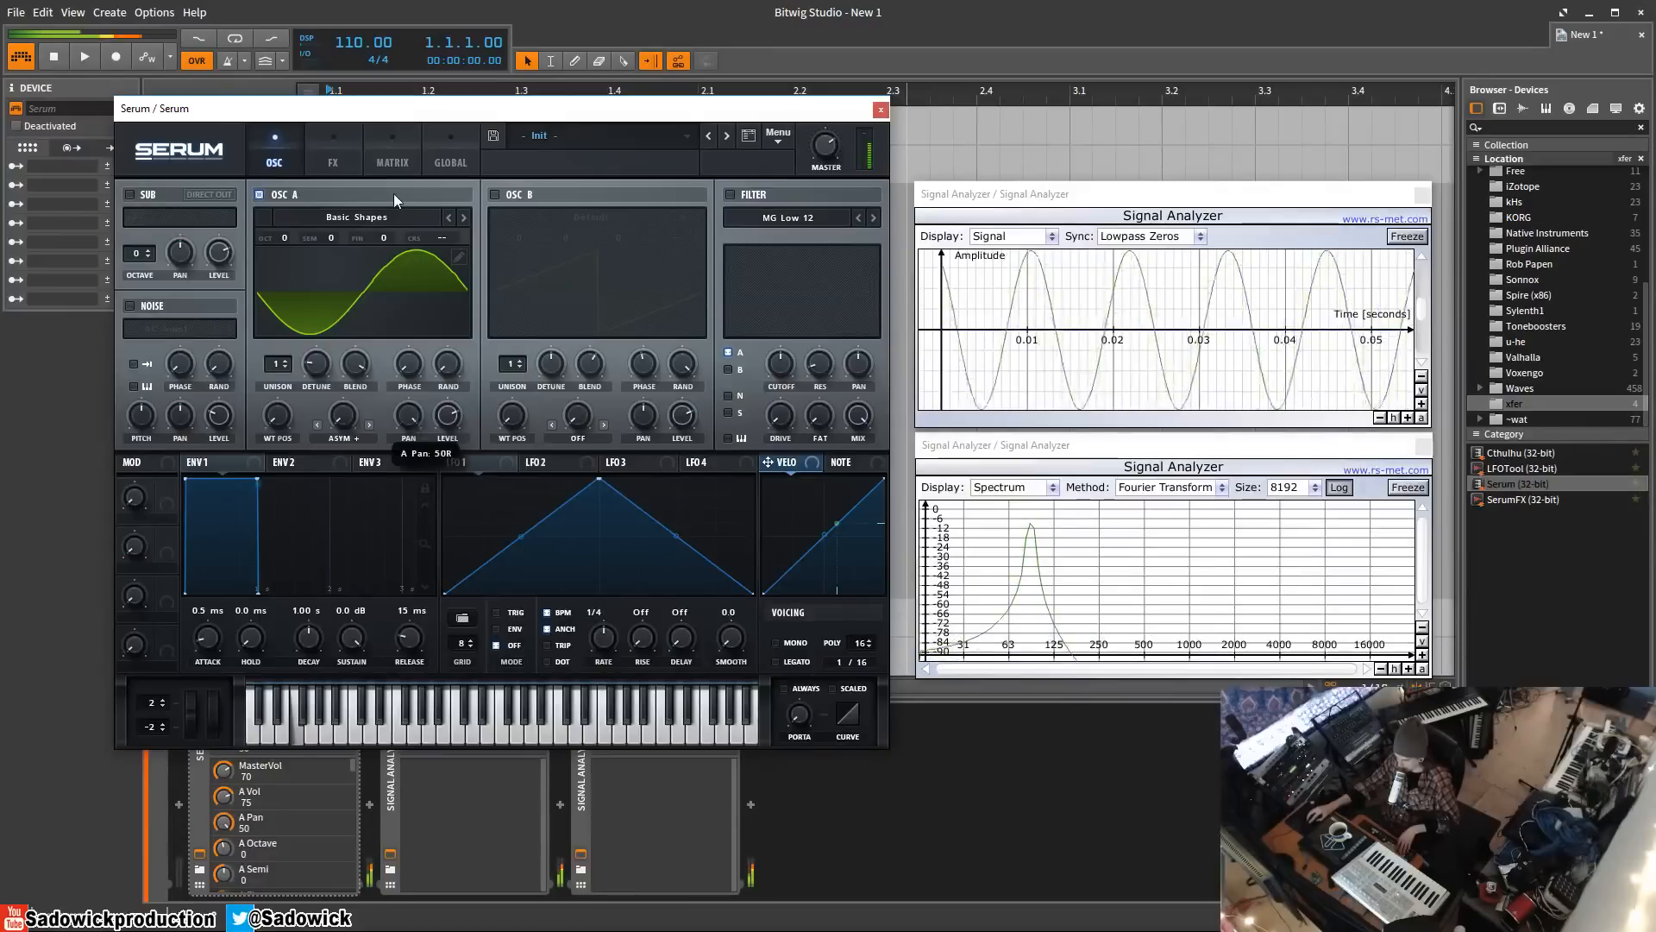
double_click(410, 416)
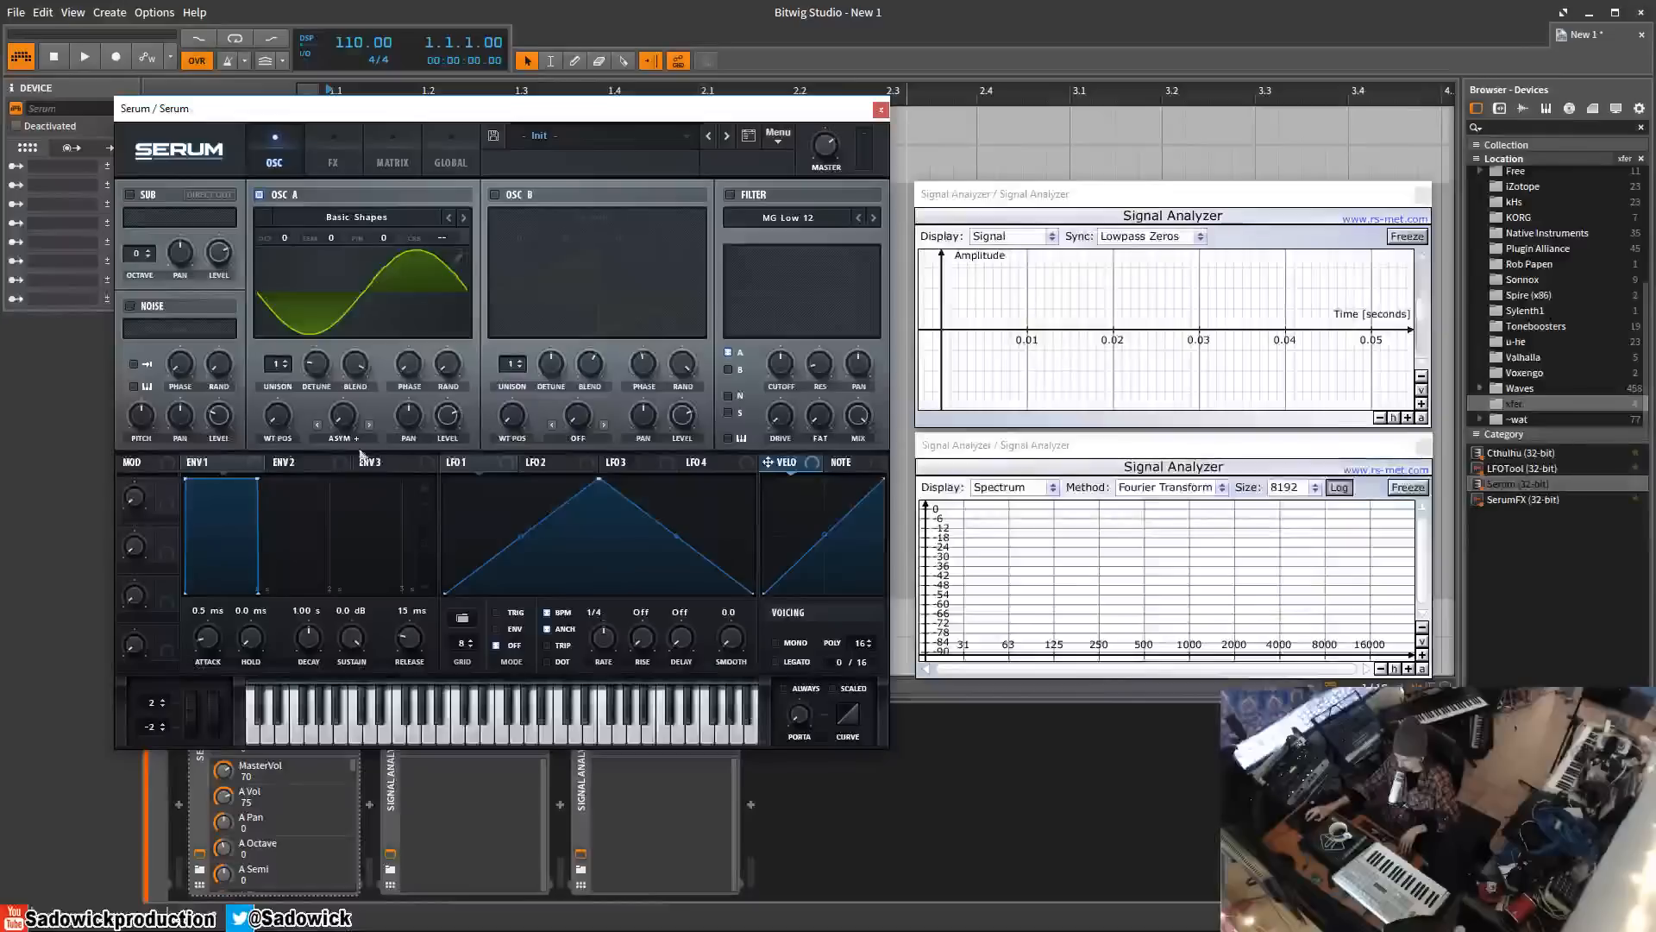
- Open oscillator A's wavetable editor and draw over frame 1, stepped on the 8-division grid and freehand with the grid sizes at 0
click(461, 256)
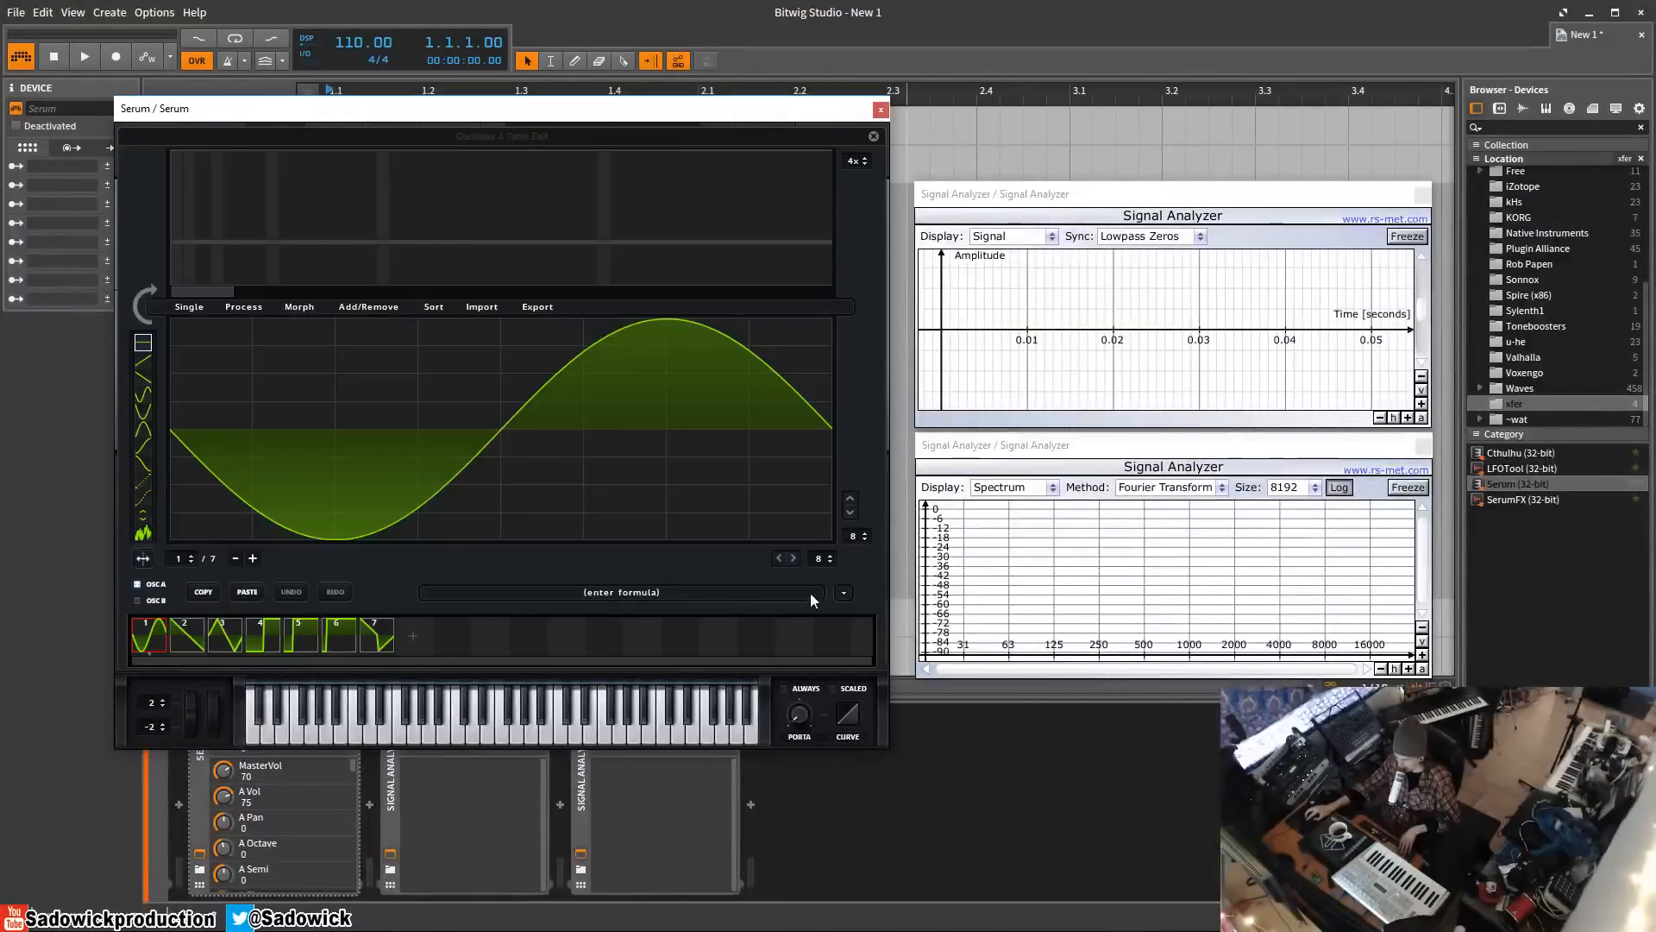
mouse_move(313, 455)
mouse_down()
mouse_move(235, 349)
mouse_move(376, 484)
mouse_move(623, 416)
mouse_up()
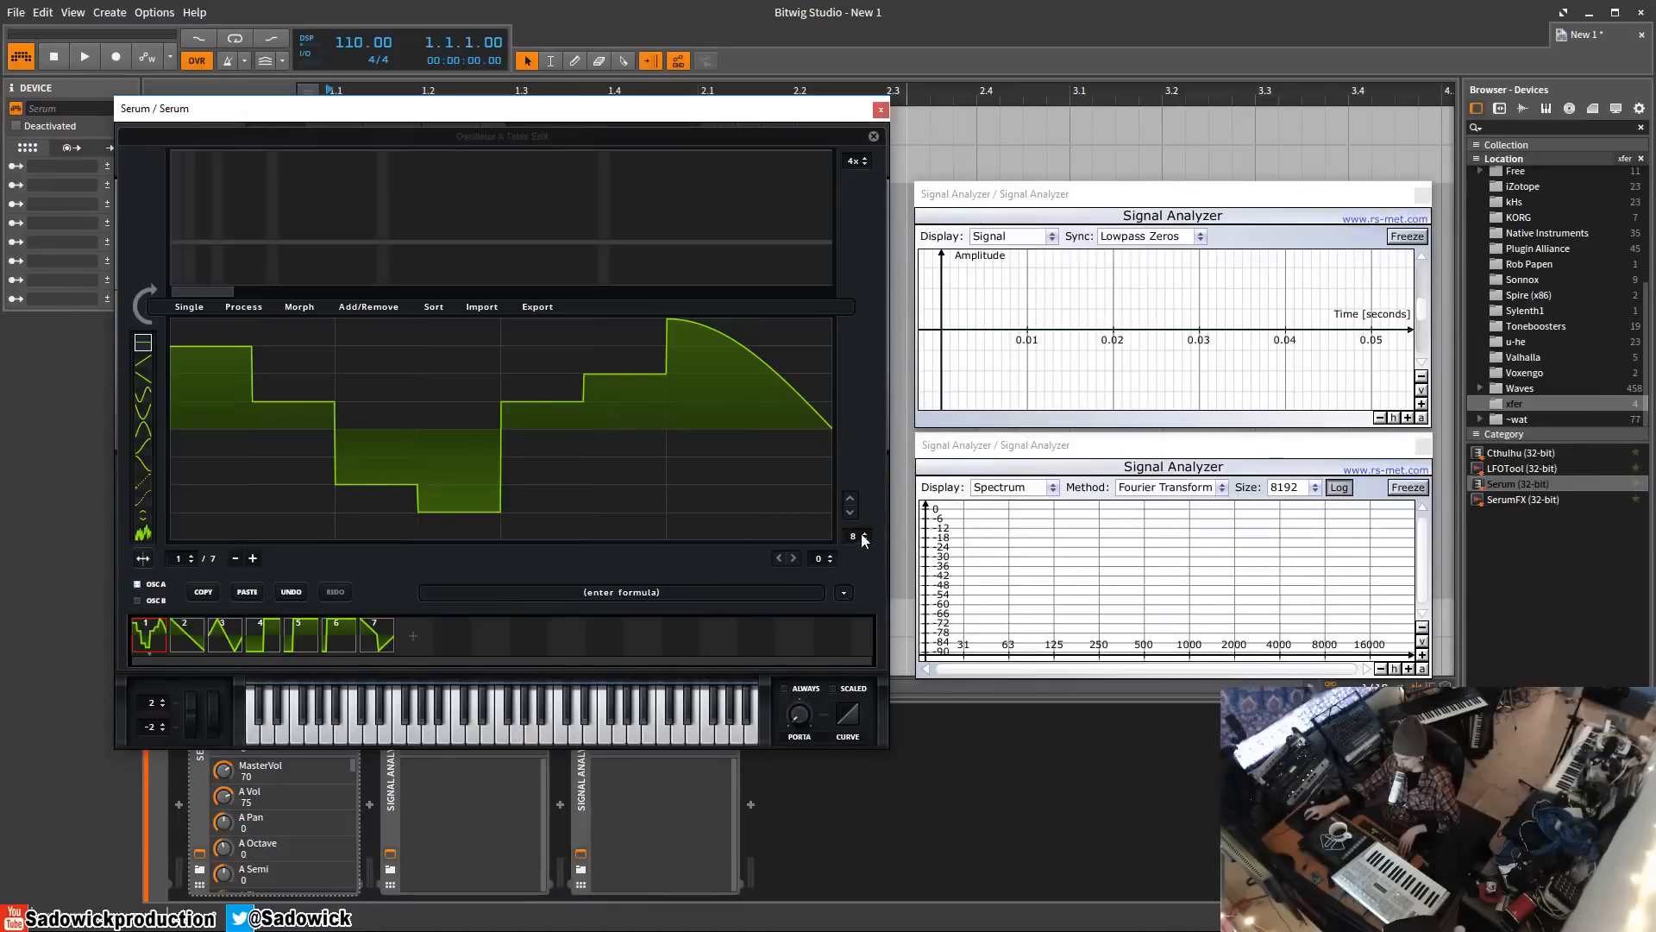
drag(862, 536, 853, 593)
mouse_move(216, 349)
mouse_down()
mouse_move(423, 450)
mouse_move(525, 528)
mouse_move(815, 323)
mouse_move(819, 362)
mouse_up()
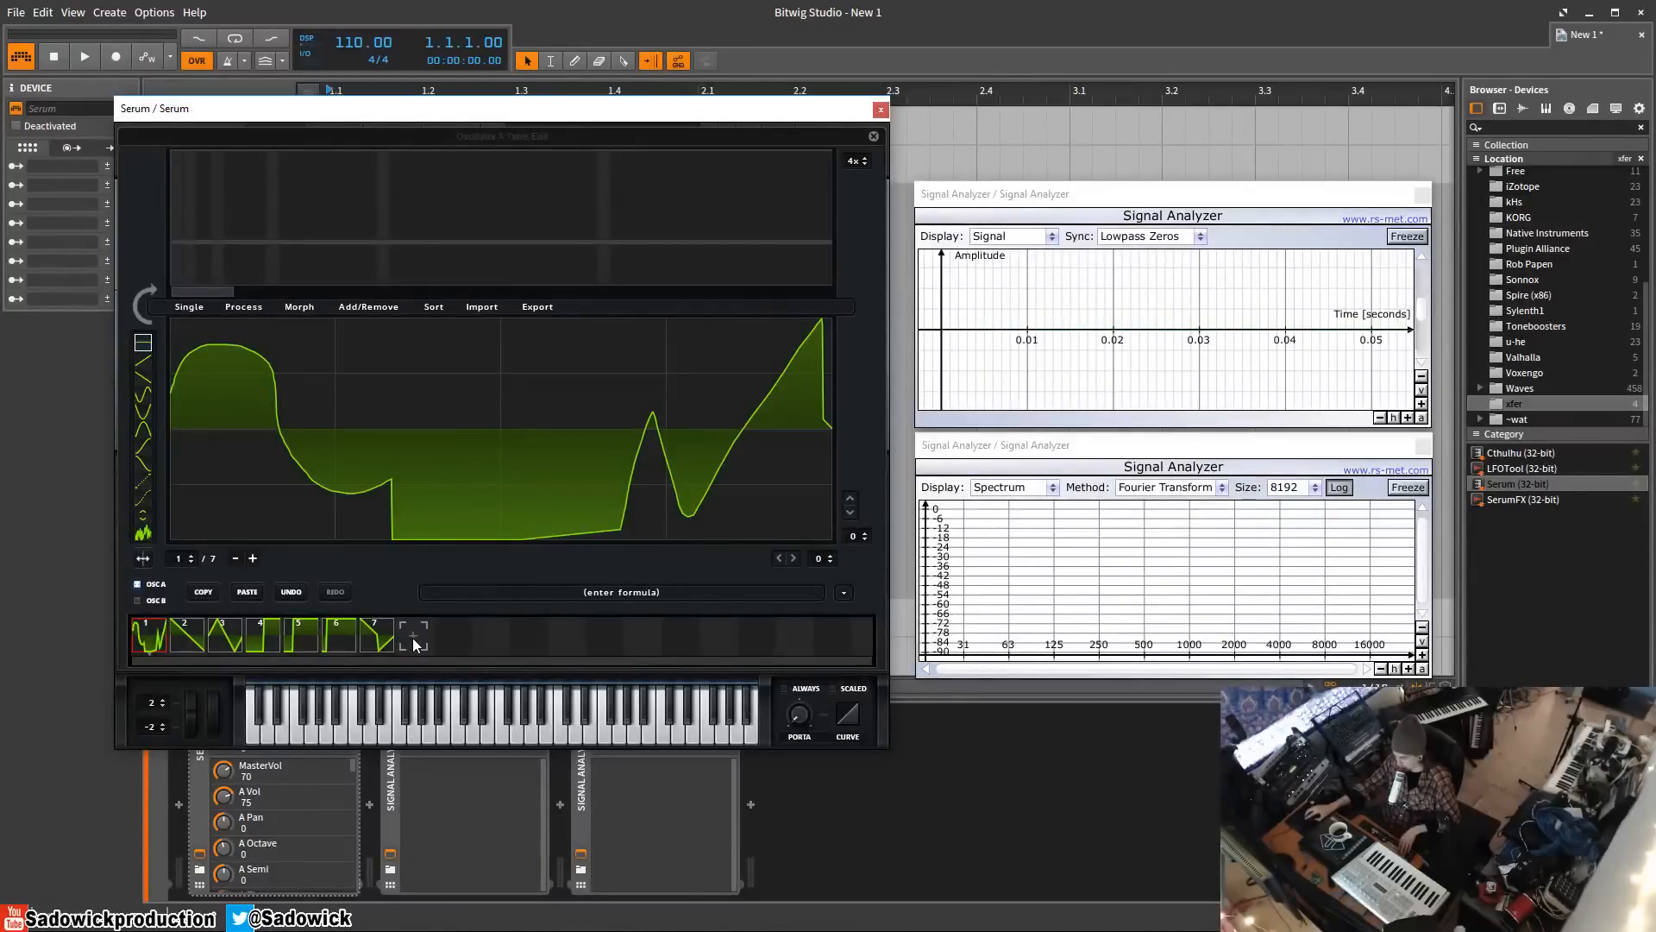
- Apply Morph - Spectral to the wavetable frames, scan through the morphed frames, and close the wavetable editor
click(300, 308)
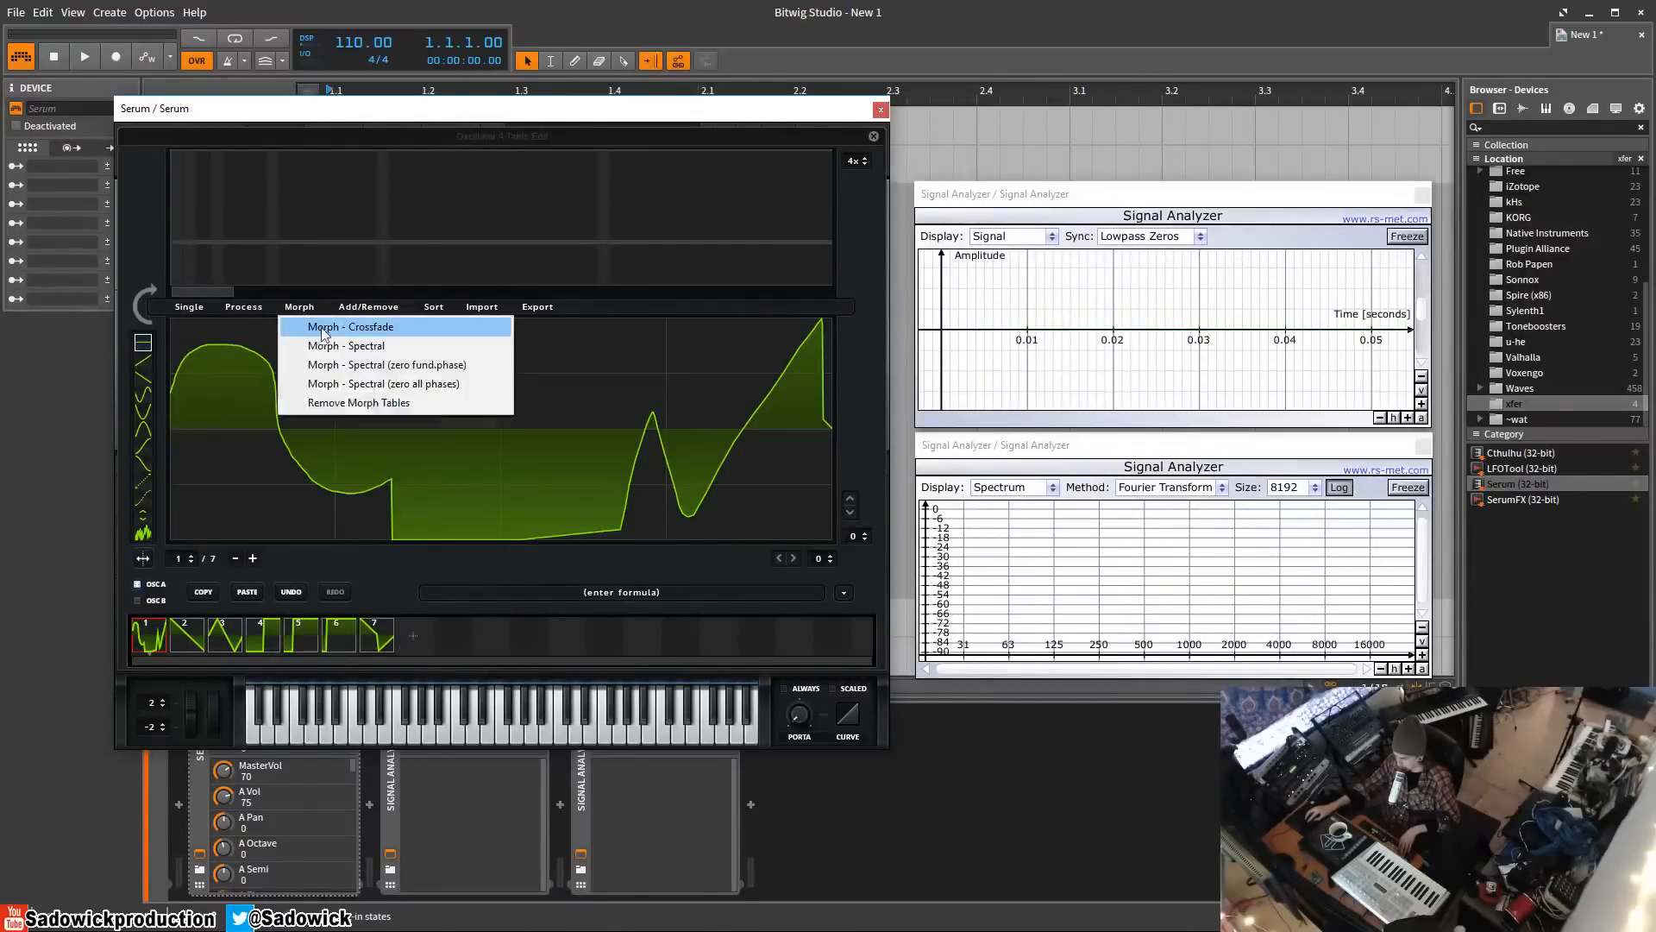
click(345, 346)
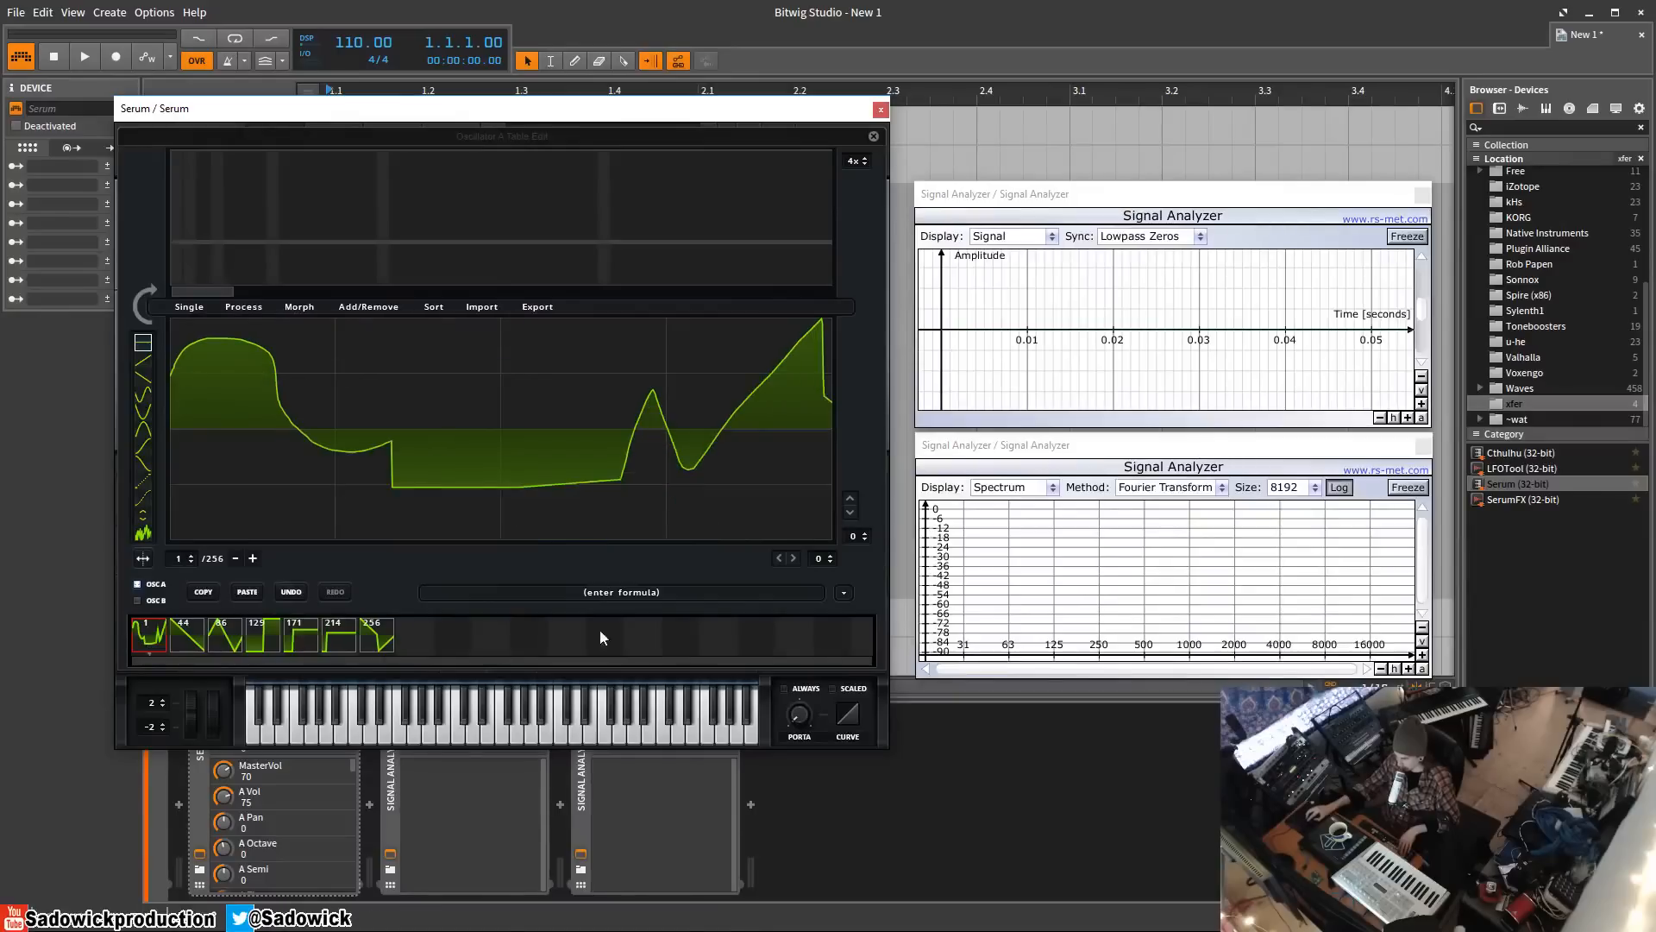
mouse_move(179, 559)
mouse_down()
mouse_move(242, 575)
mouse_move(158, 579)
mouse_move(212, 579)
mouse_move(164, 580)
mouse_move(198, 580)
mouse_up()
click(873, 135)
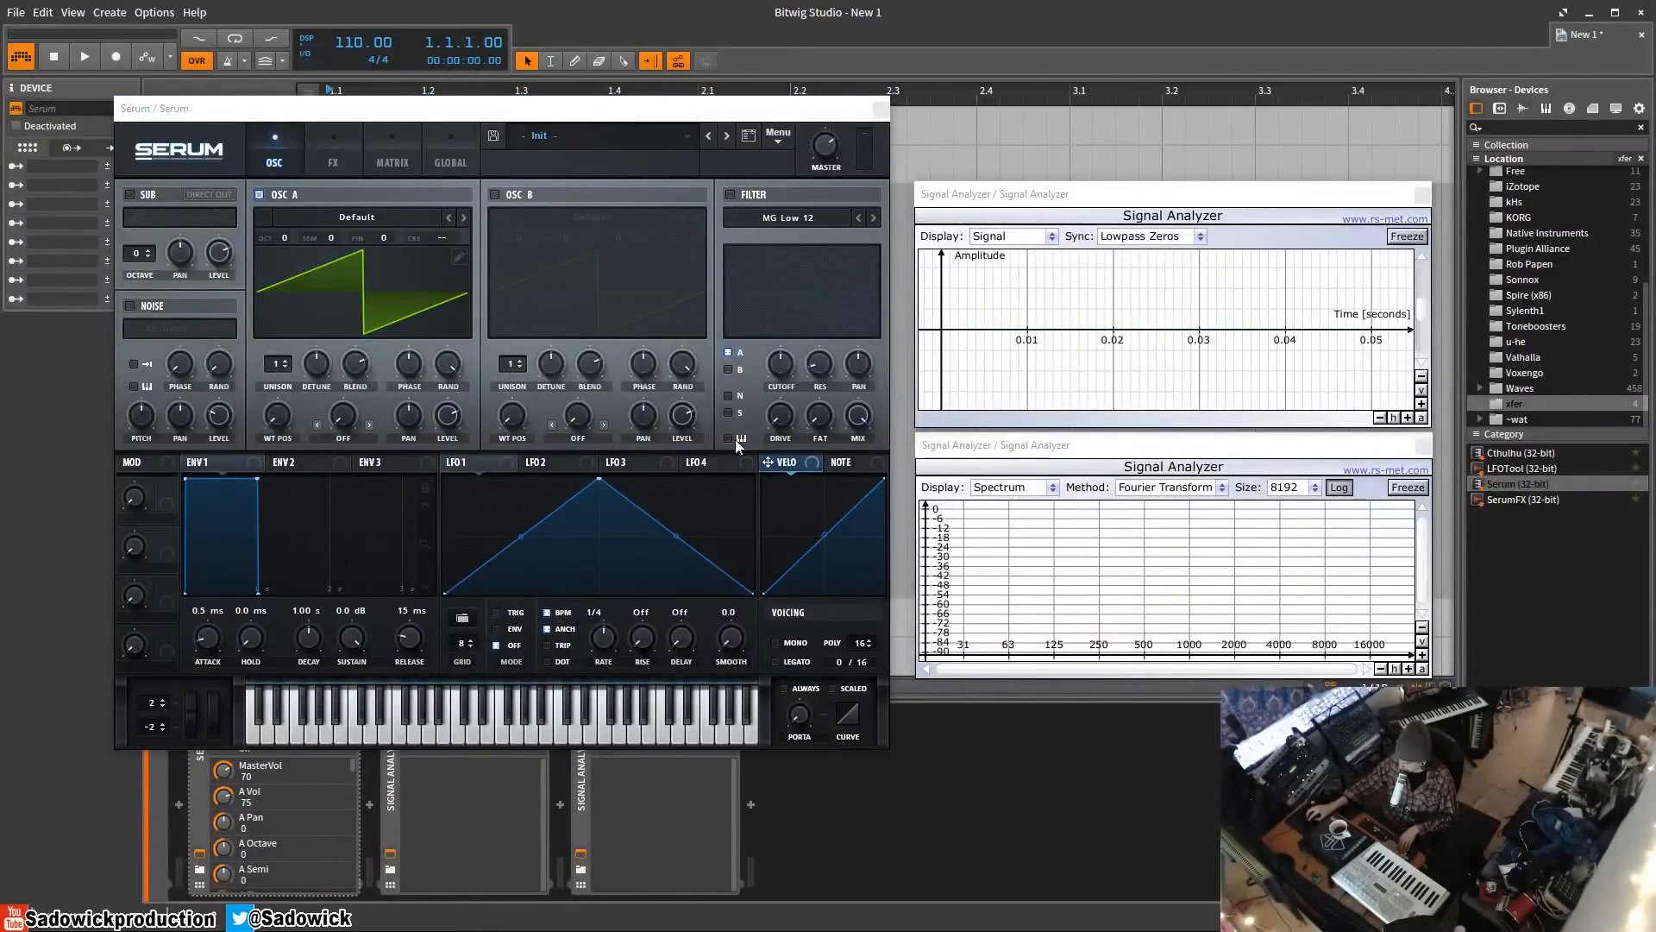
- Turn on the MG Low 12 filter, sweep its cutoff, and try the filter pan before resetting it to centre
click(729, 194)
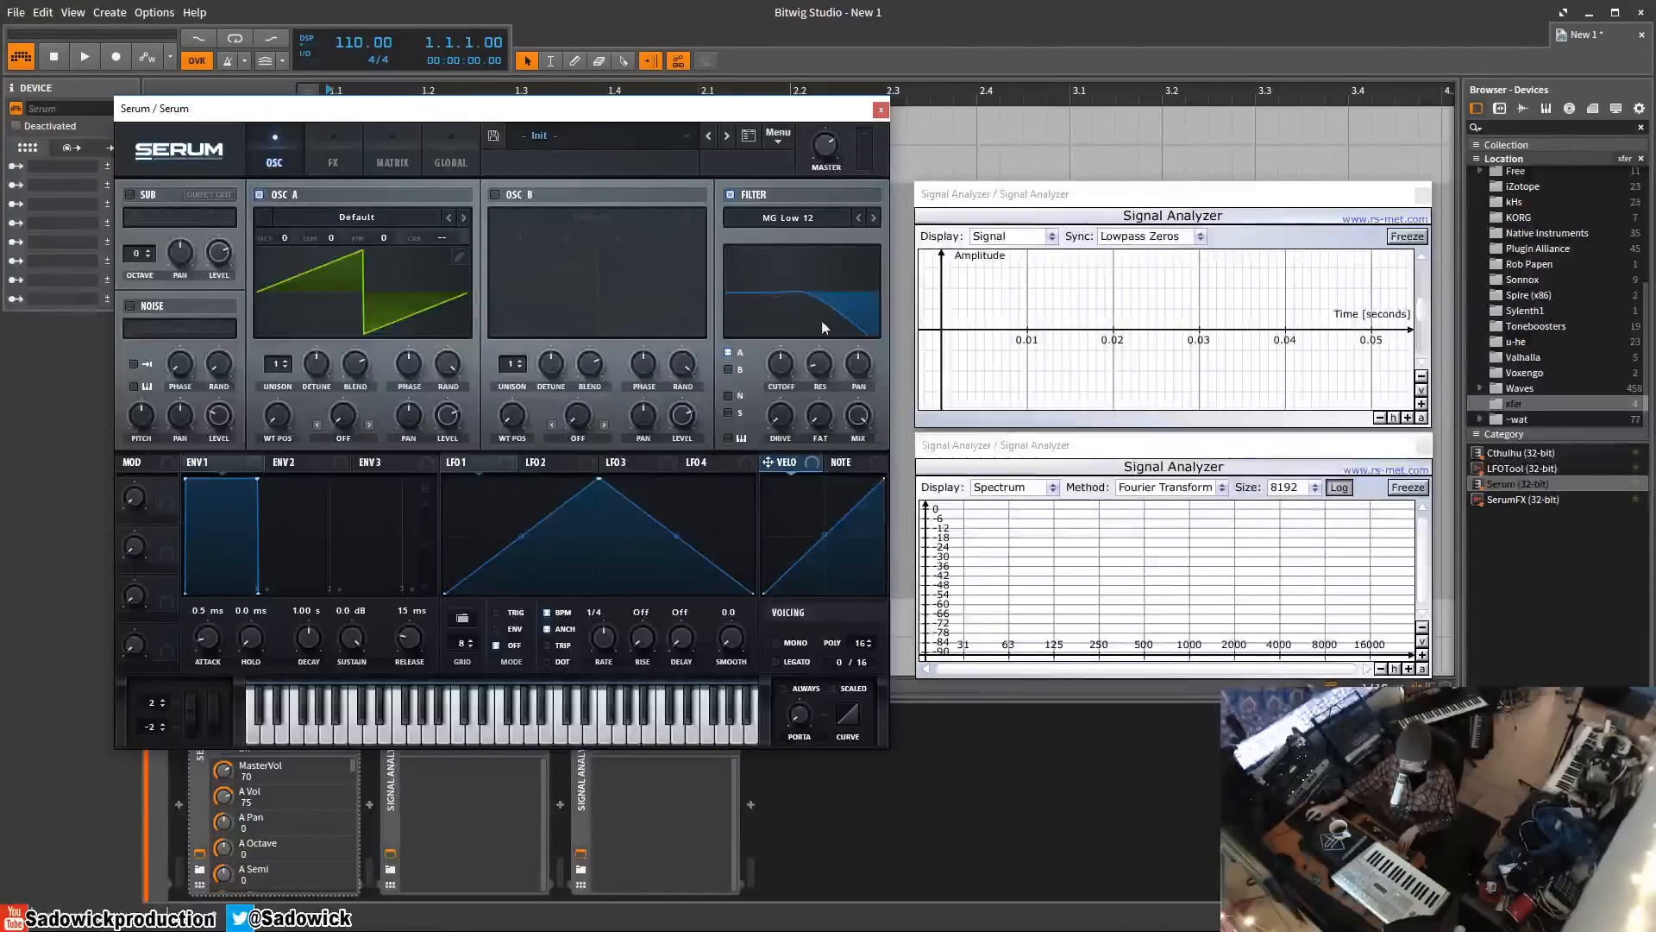
drag(784, 366, 837, 311)
drag(783, 363, 865, 365)
drag(863, 362, 883, 292)
mouse_move(783, 367)
mouse_down()
mouse_move(785, 349)
mouse_move(783, 371)
mouse_up()
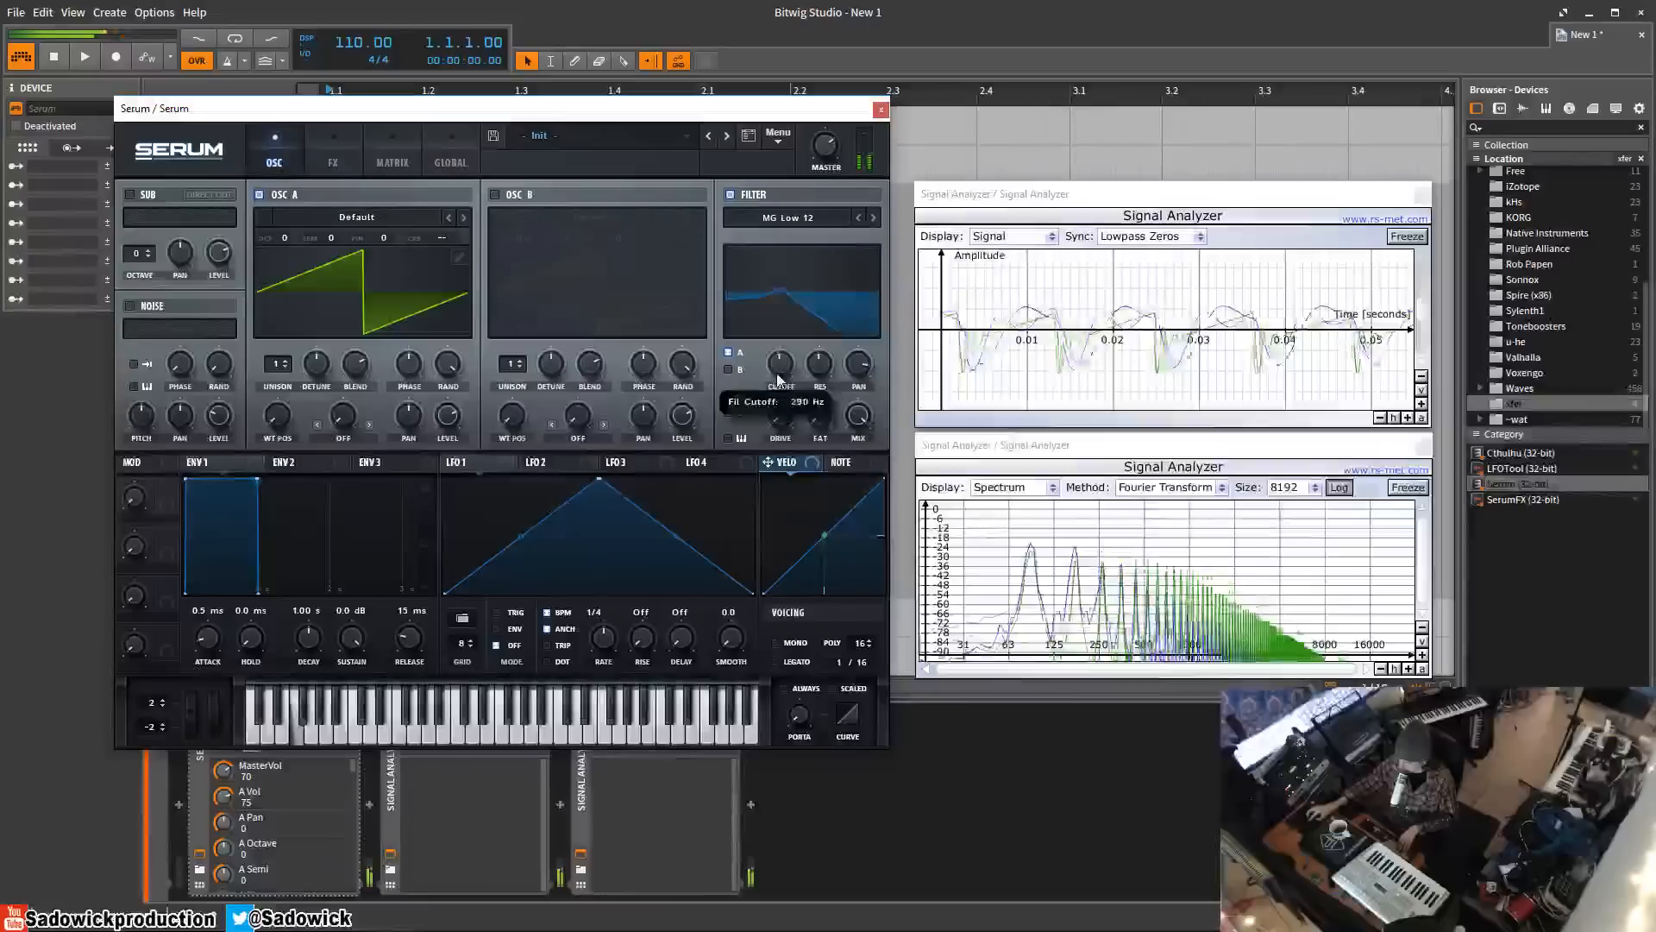
double_click(862, 369)
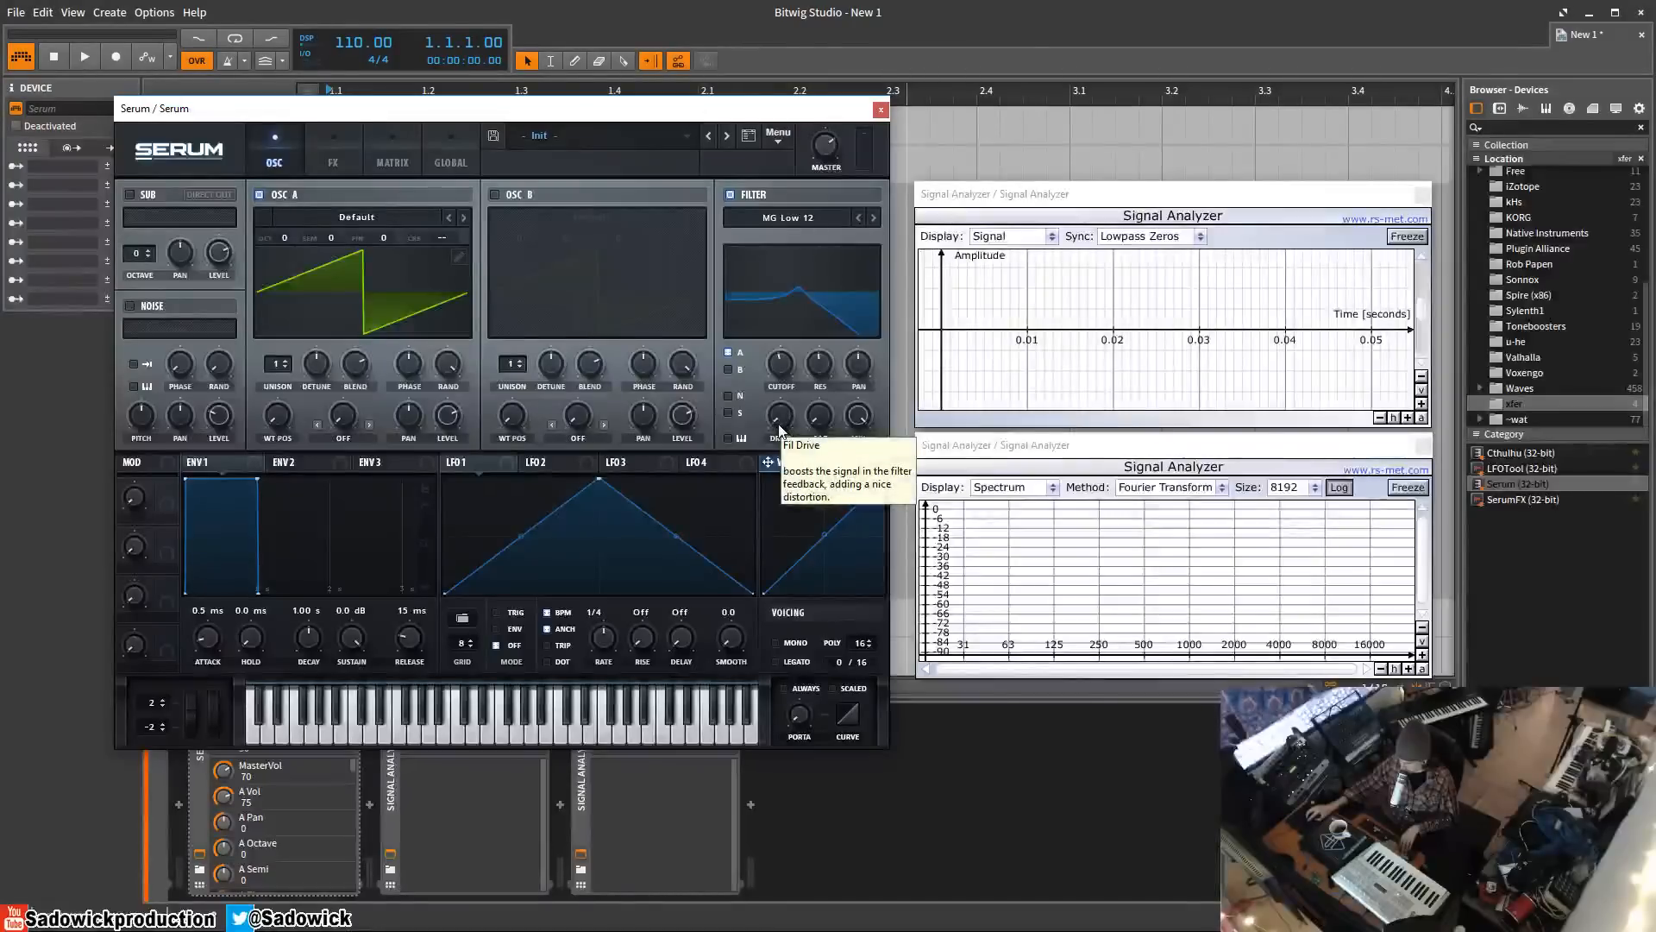
- Adjust the filter's drive, cutoff and fat controls, and lower oscillator A's level to about 63%
mouse_move(780, 429)
mouse_down()
mouse_move(792, 373)
mouse_move(805, 386)
mouse_move(784, 383)
mouse_move(777, 456)
mouse_up()
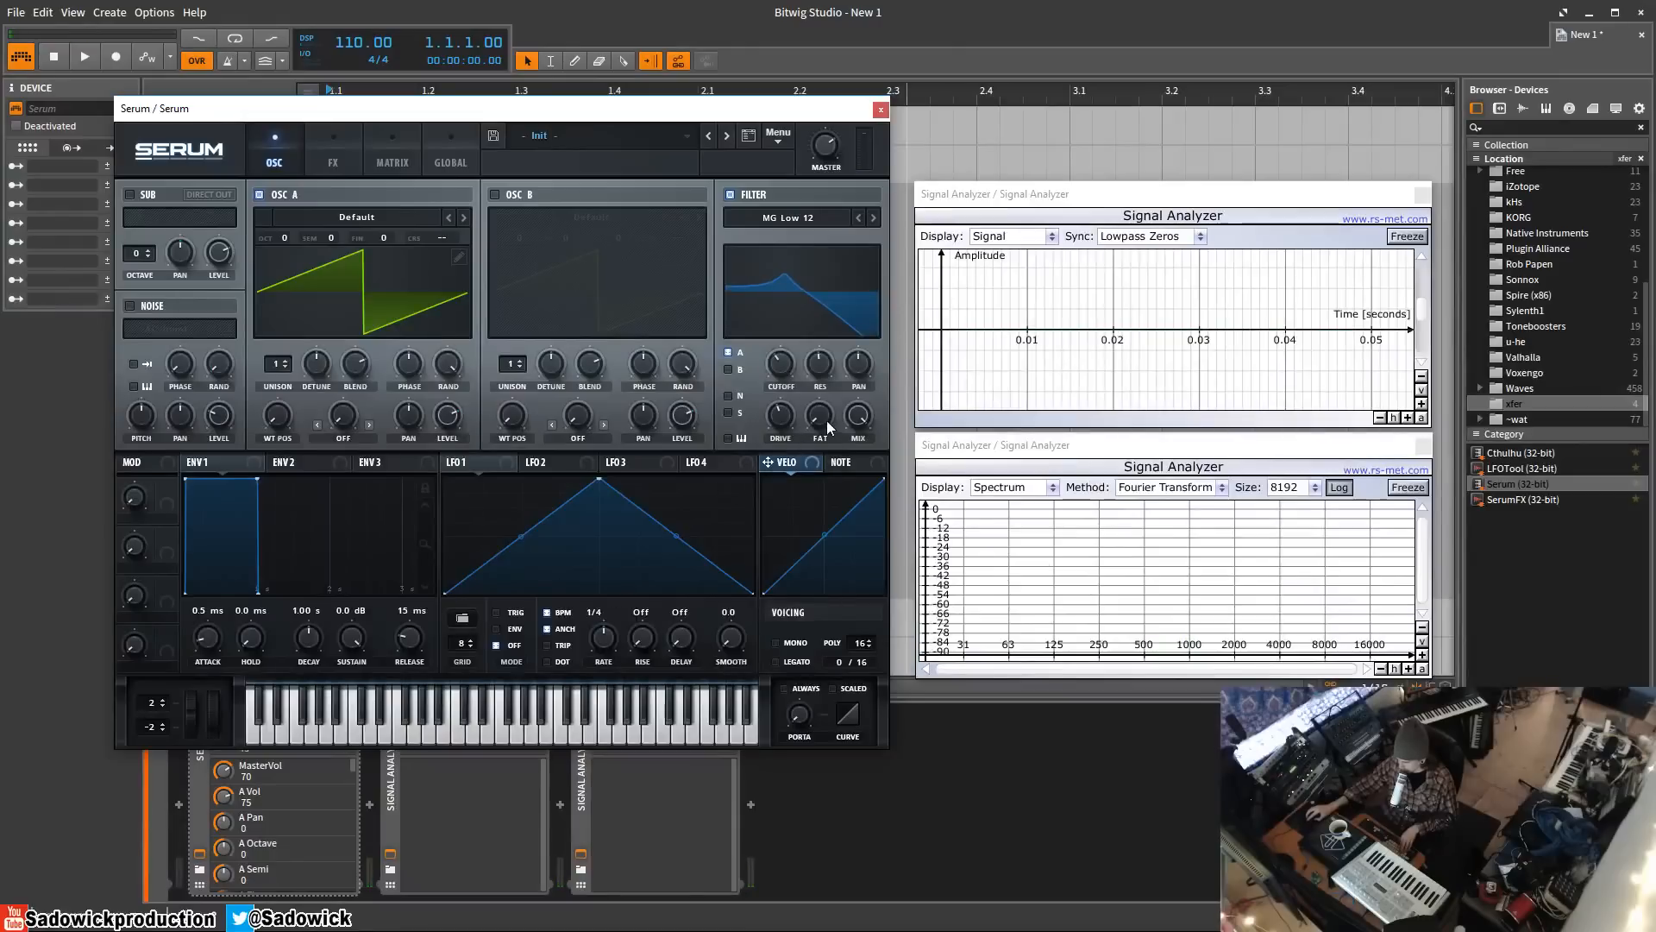
drag(779, 370, 774, 461)
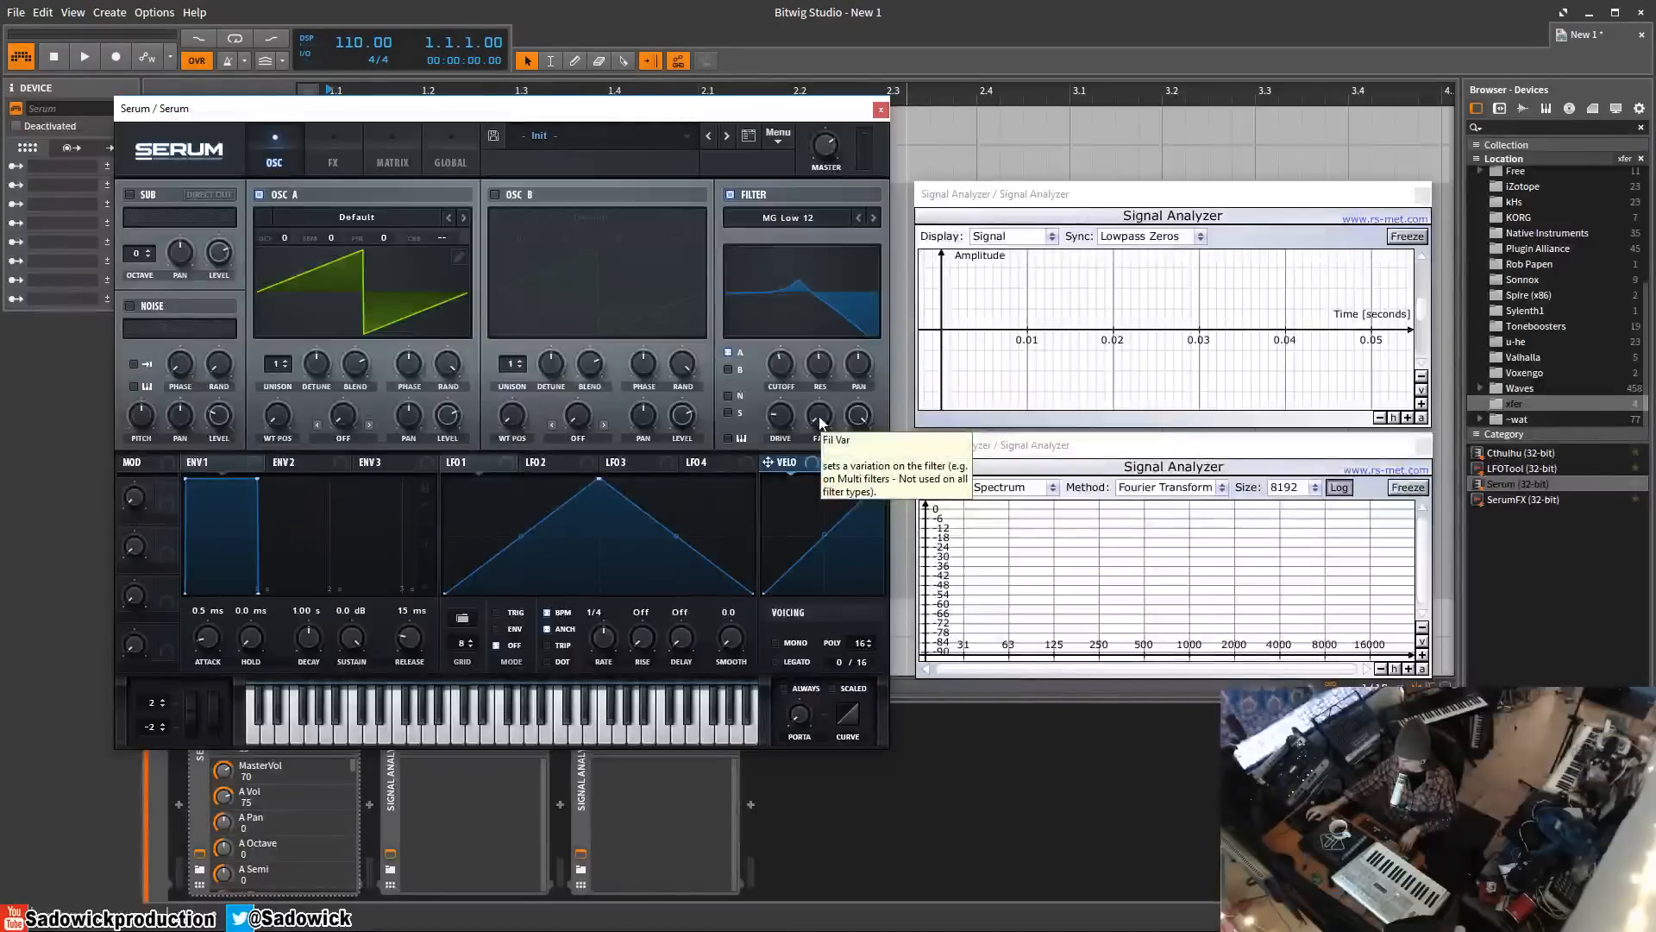
mouse_move(821, 421)
mouse_down()
mouse_move(835, 358)
mouse_move(826, 423)
mouse_up()
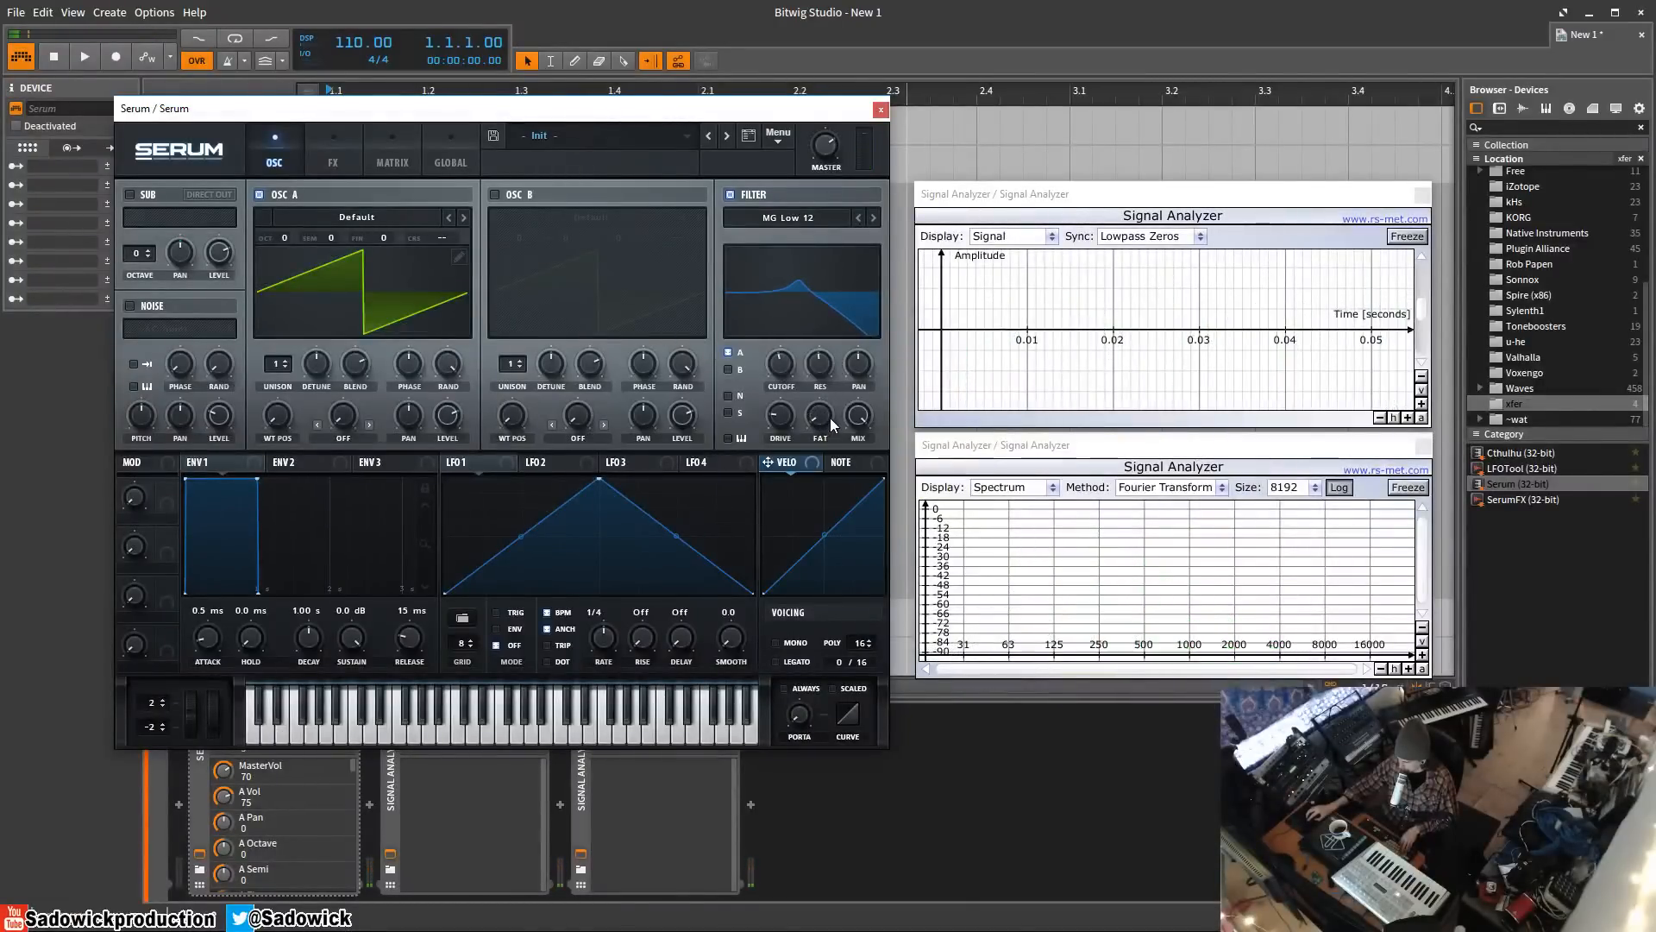
drag(453, 419, 458, 444)
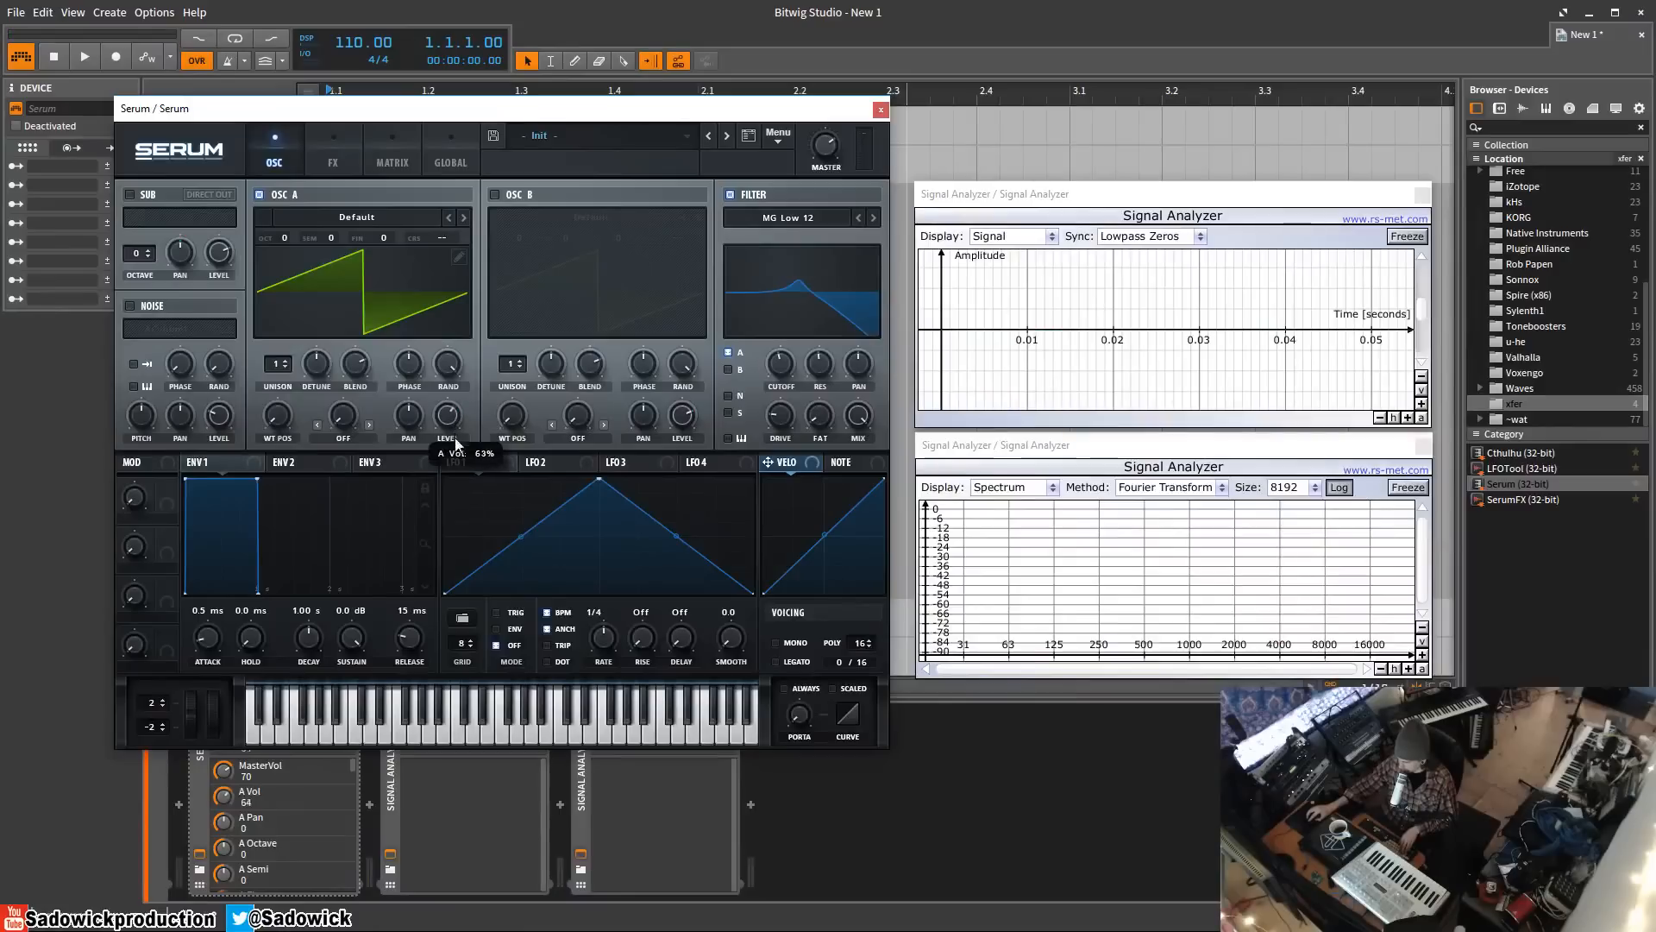
- Try raising the filter's fat amount and reset oscillator A's level to its default
drag(819, 415, 845, 228)
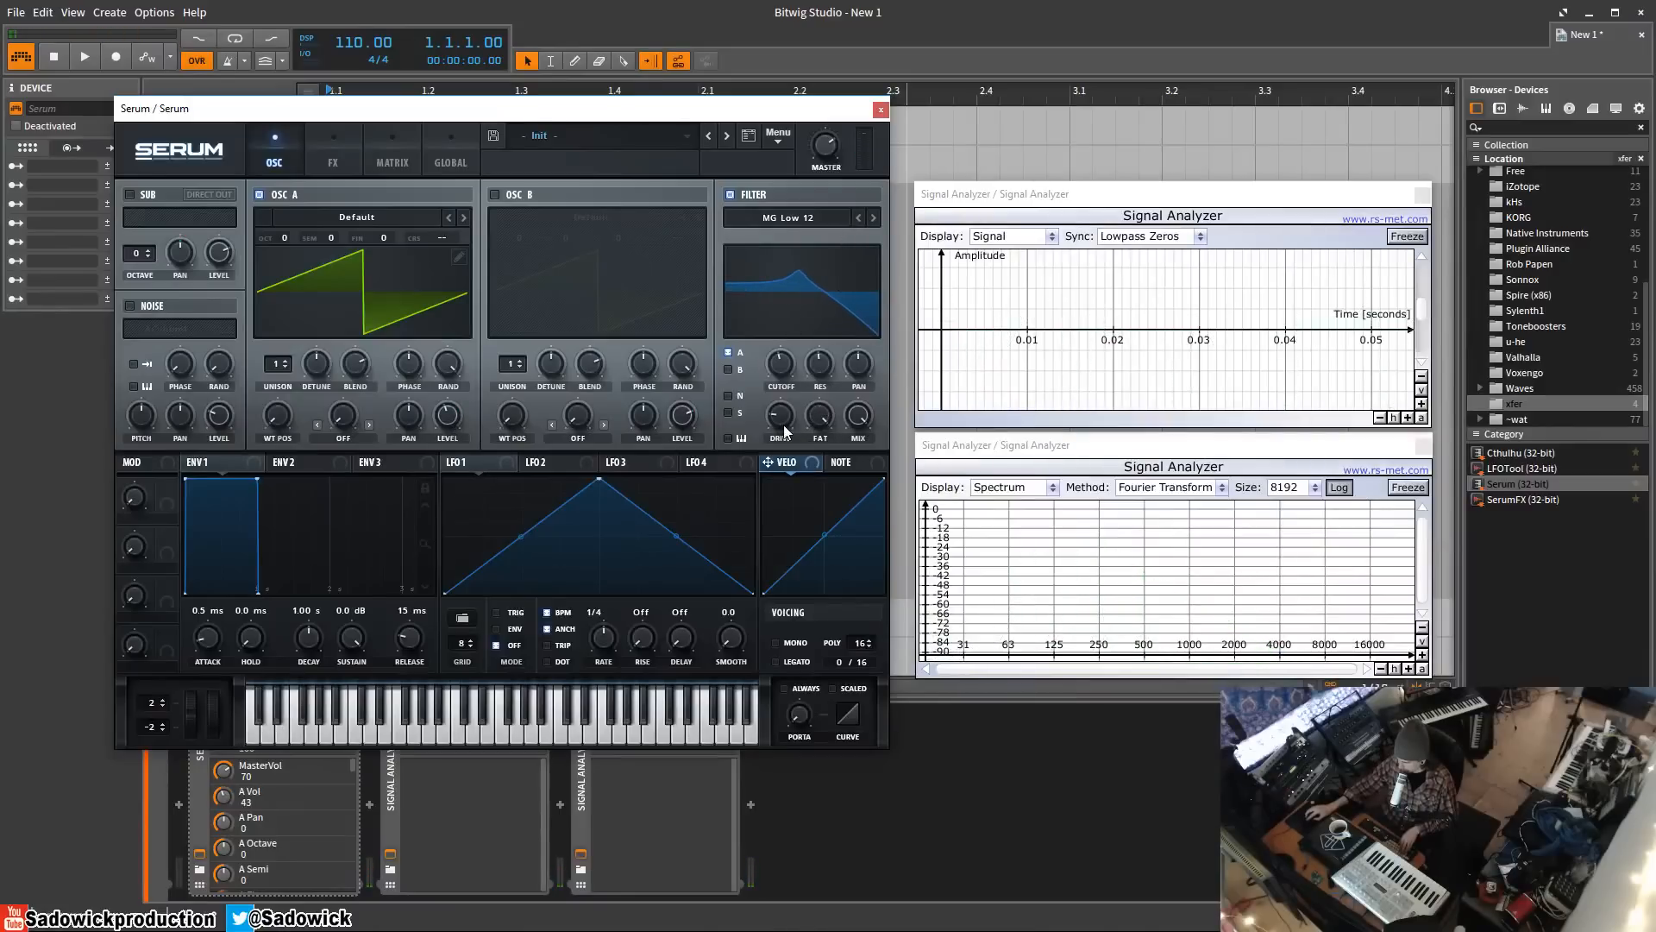
drag(824, 464, 822, 467)
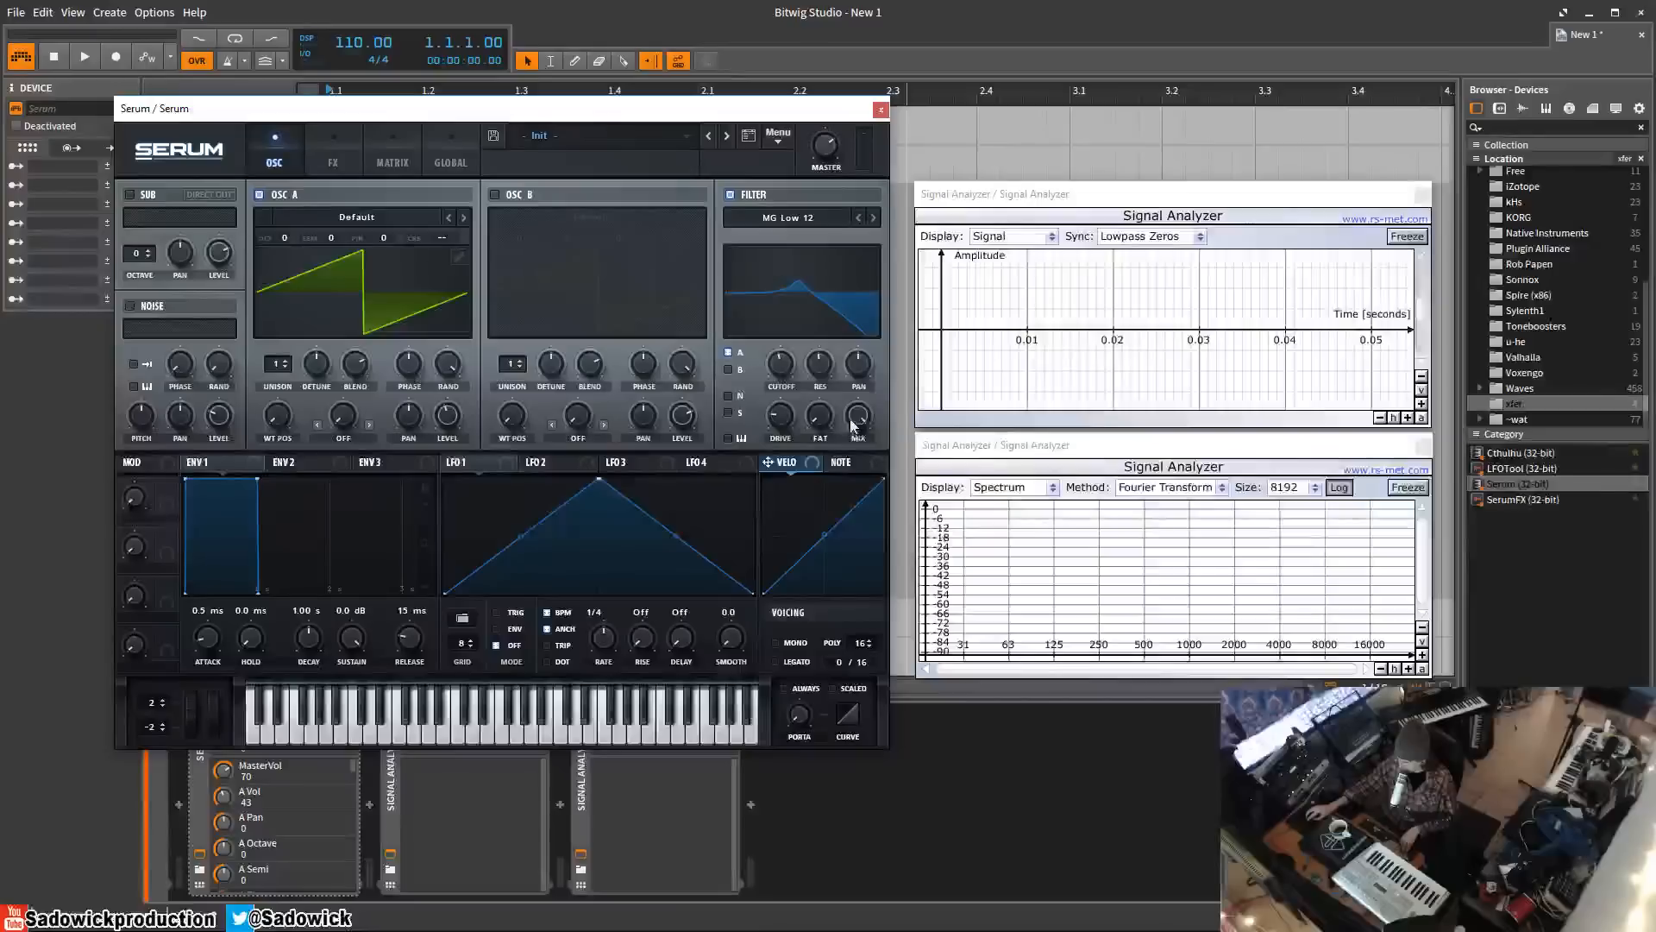
double_click(449, 421)
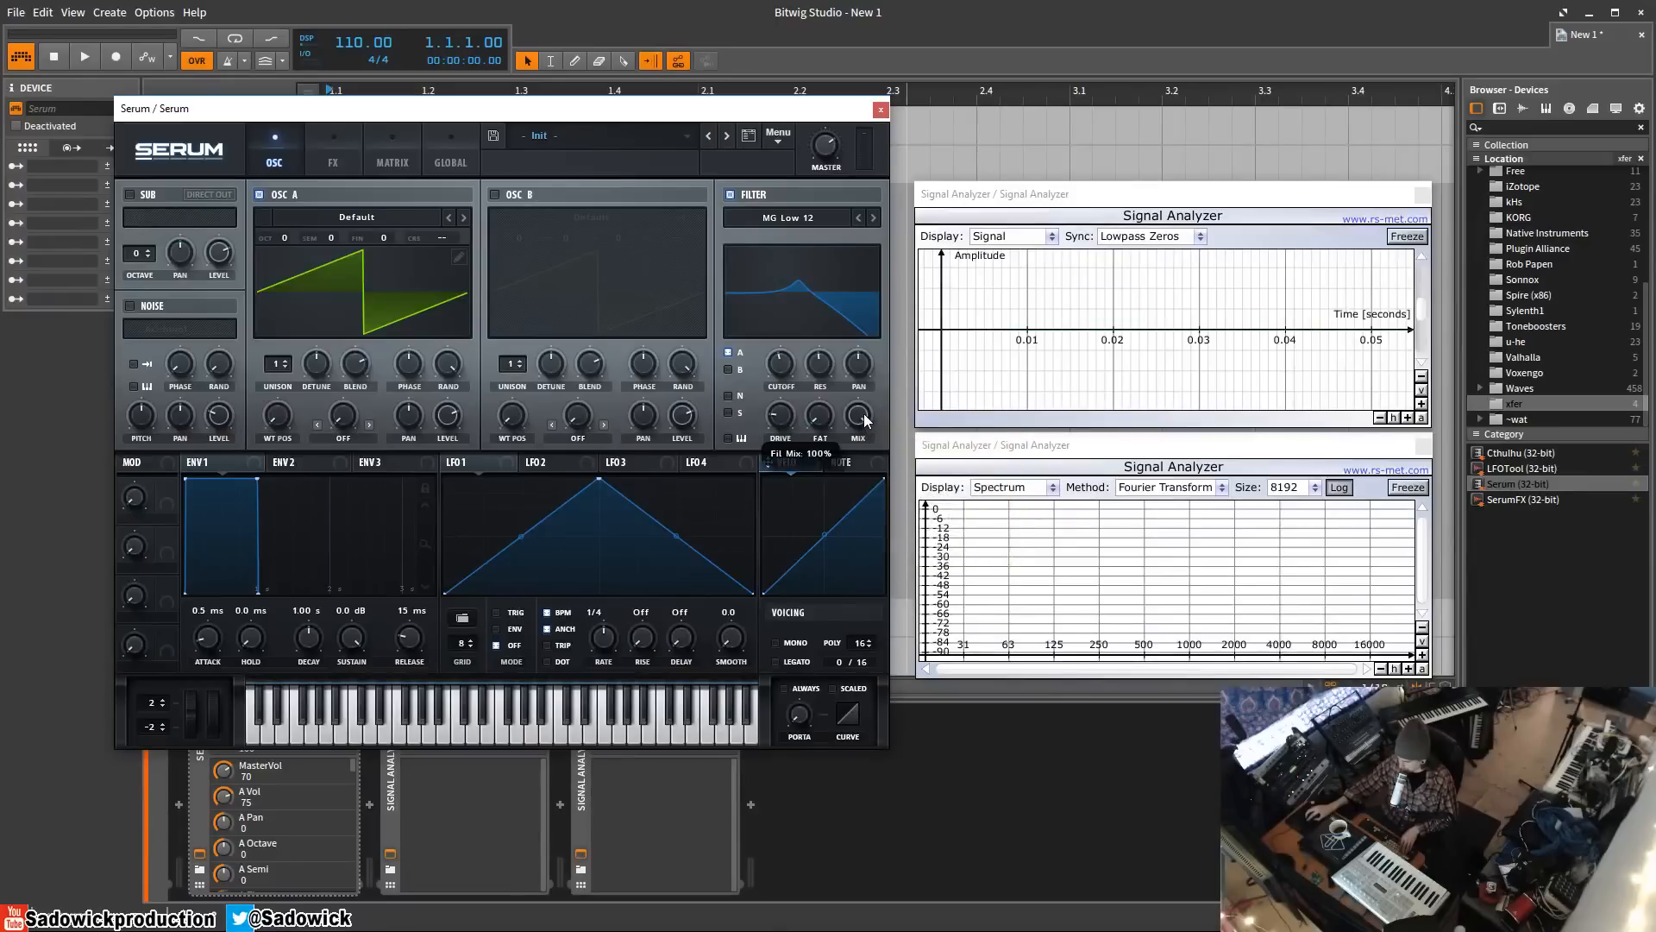
- Sweep the filter's mix down to fully dry and back up, trying the control as an output level too
drag(859, 419, 833, 631)
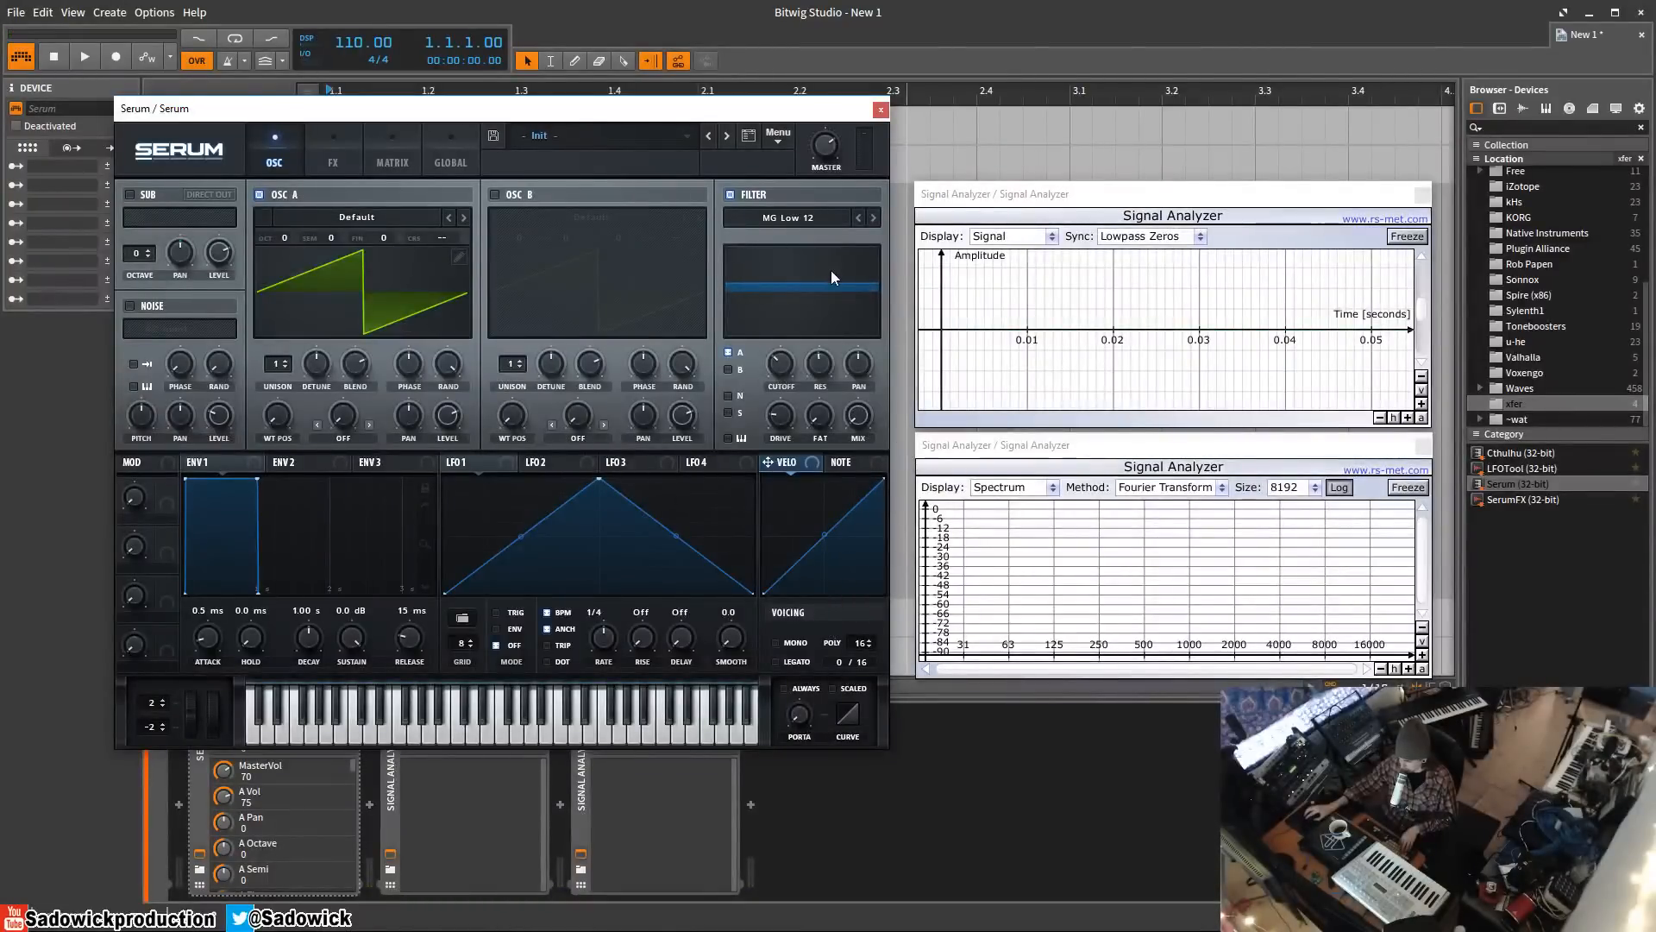
drag(859, 415, 954, 8)
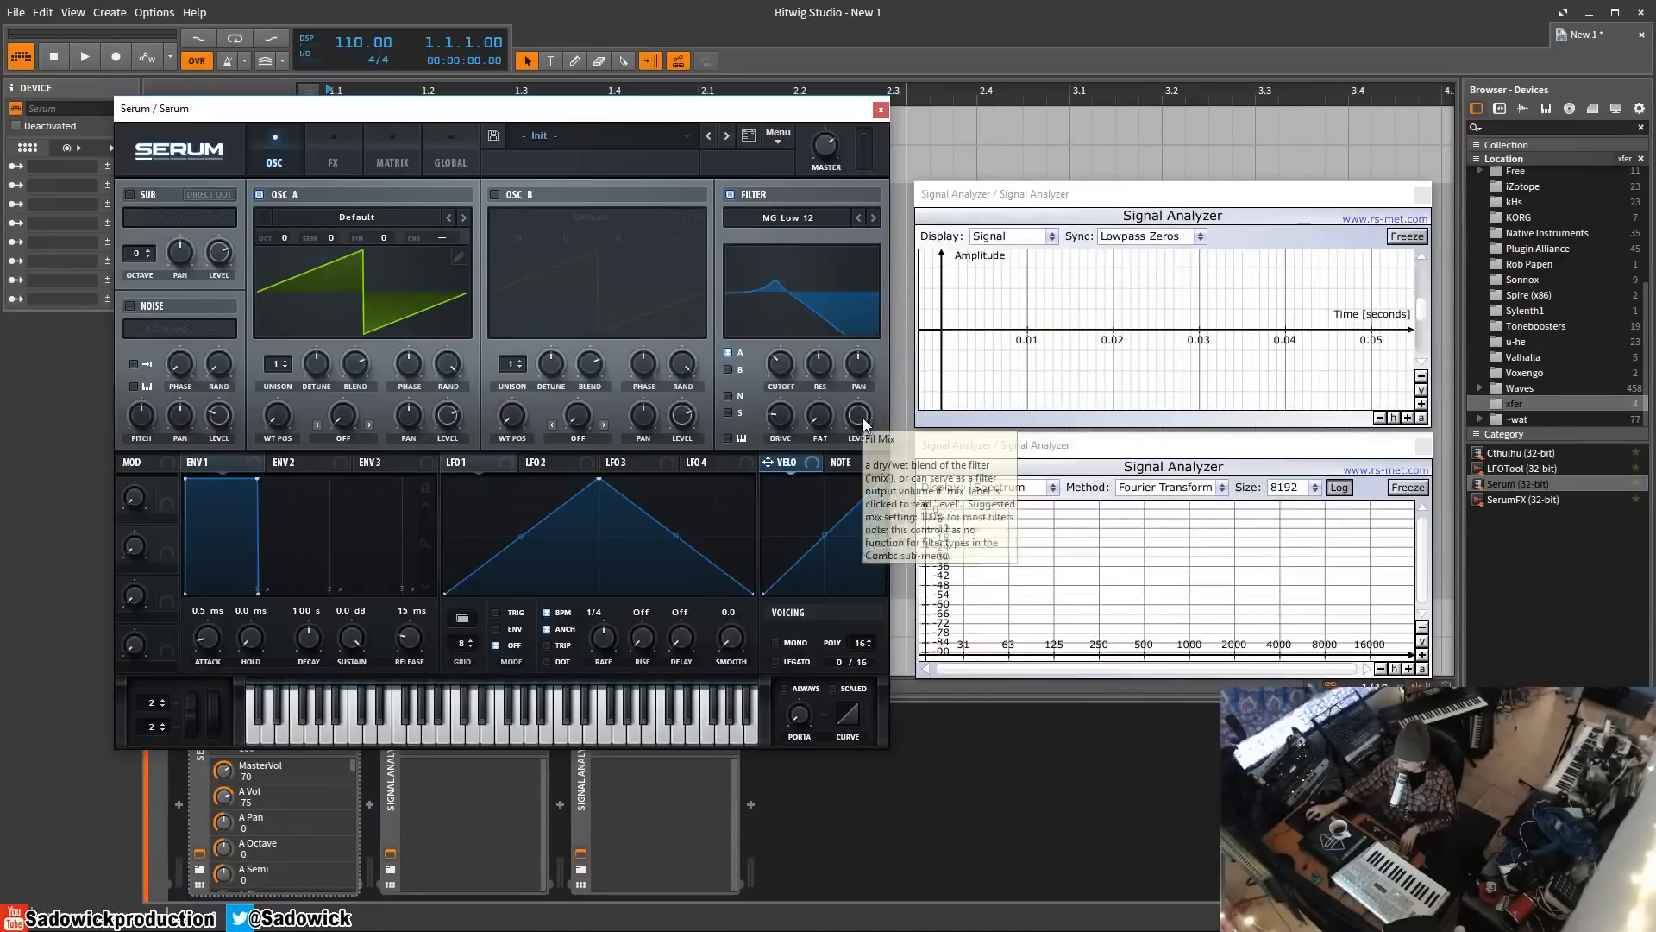
drag(861, 415, 851, 546)
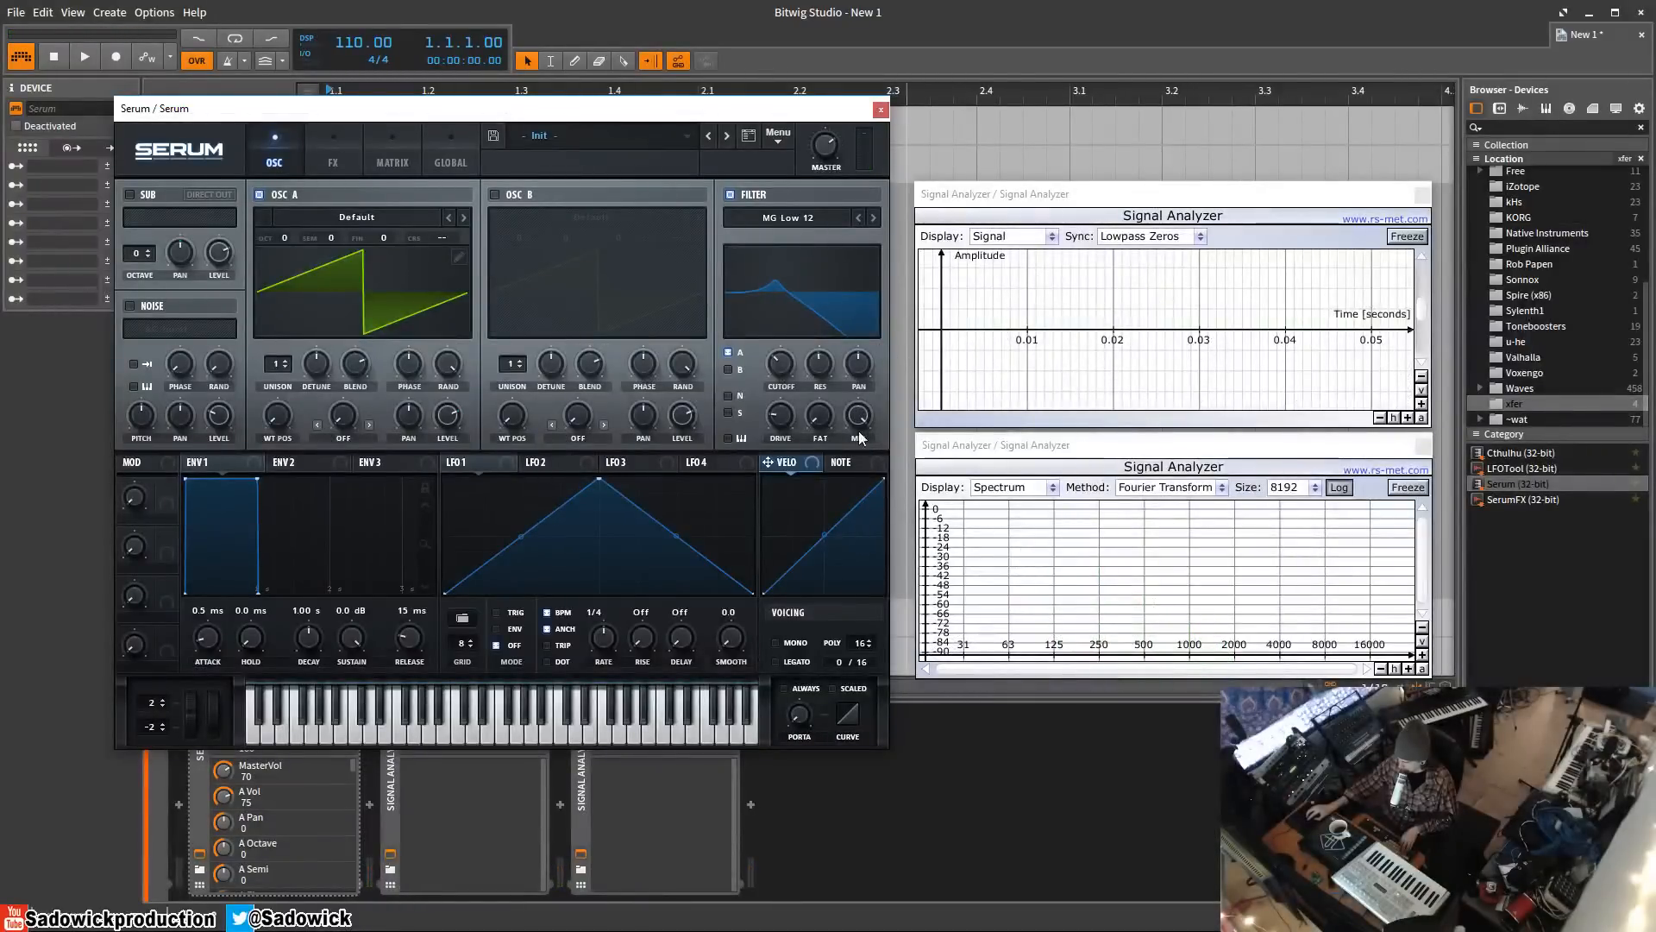
drag(864, 417, 878, 344)
- Turn on oscillator B, load the Basic Mini wavetable, and raise its octave to +1
click(495, 195)
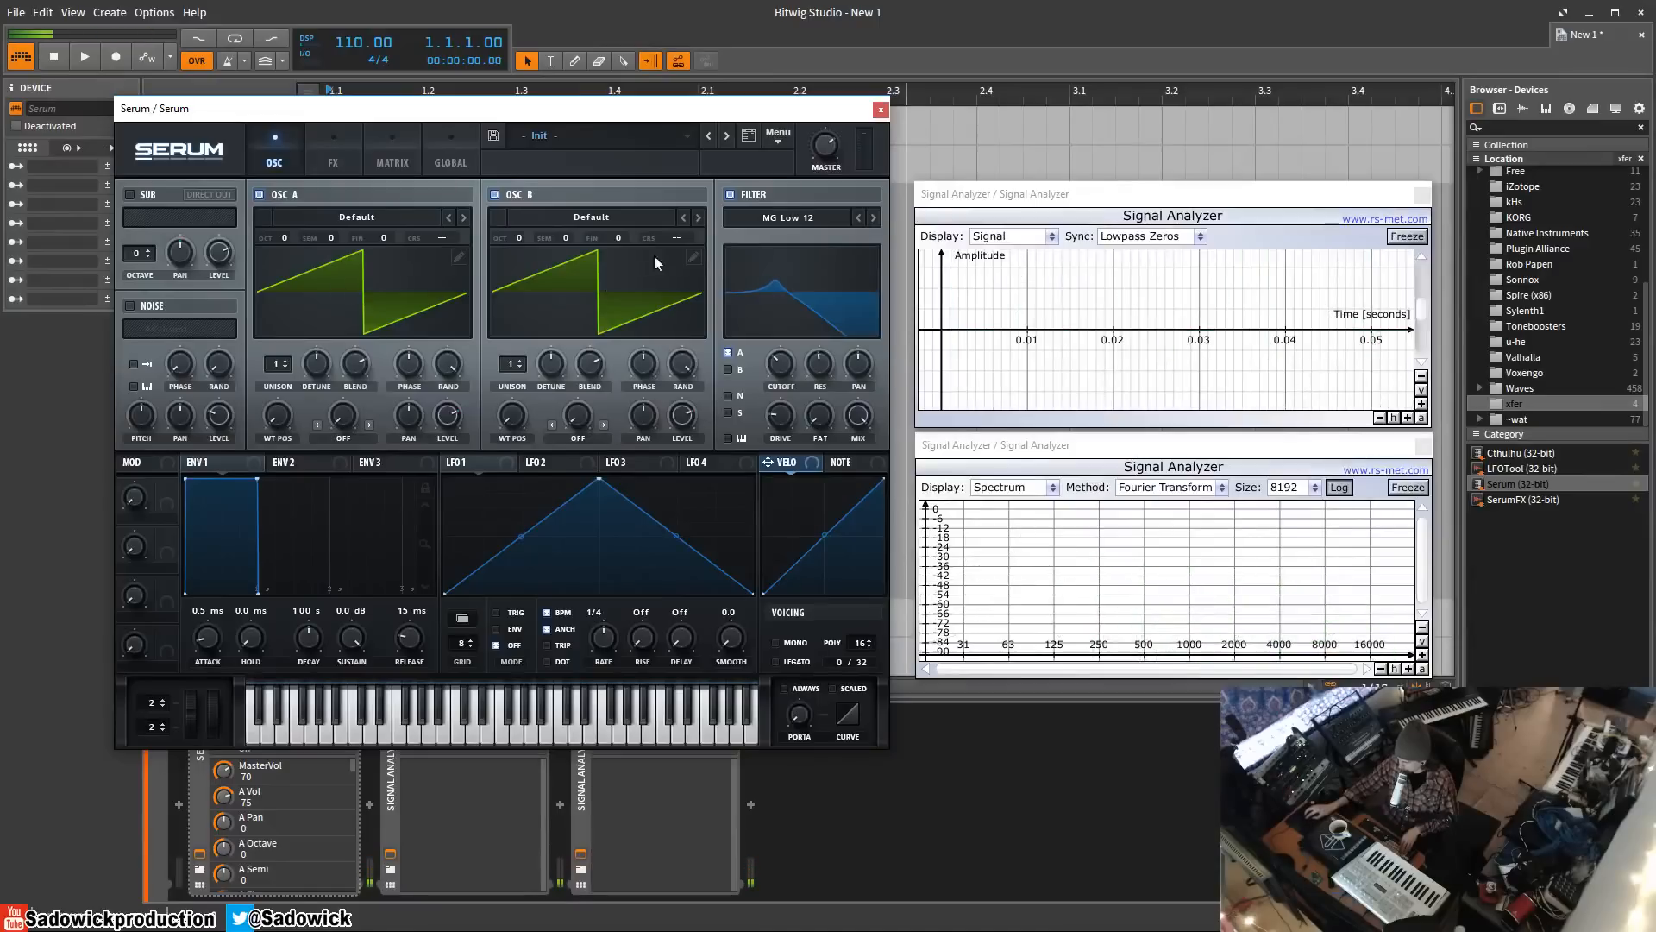
click(699, 218)
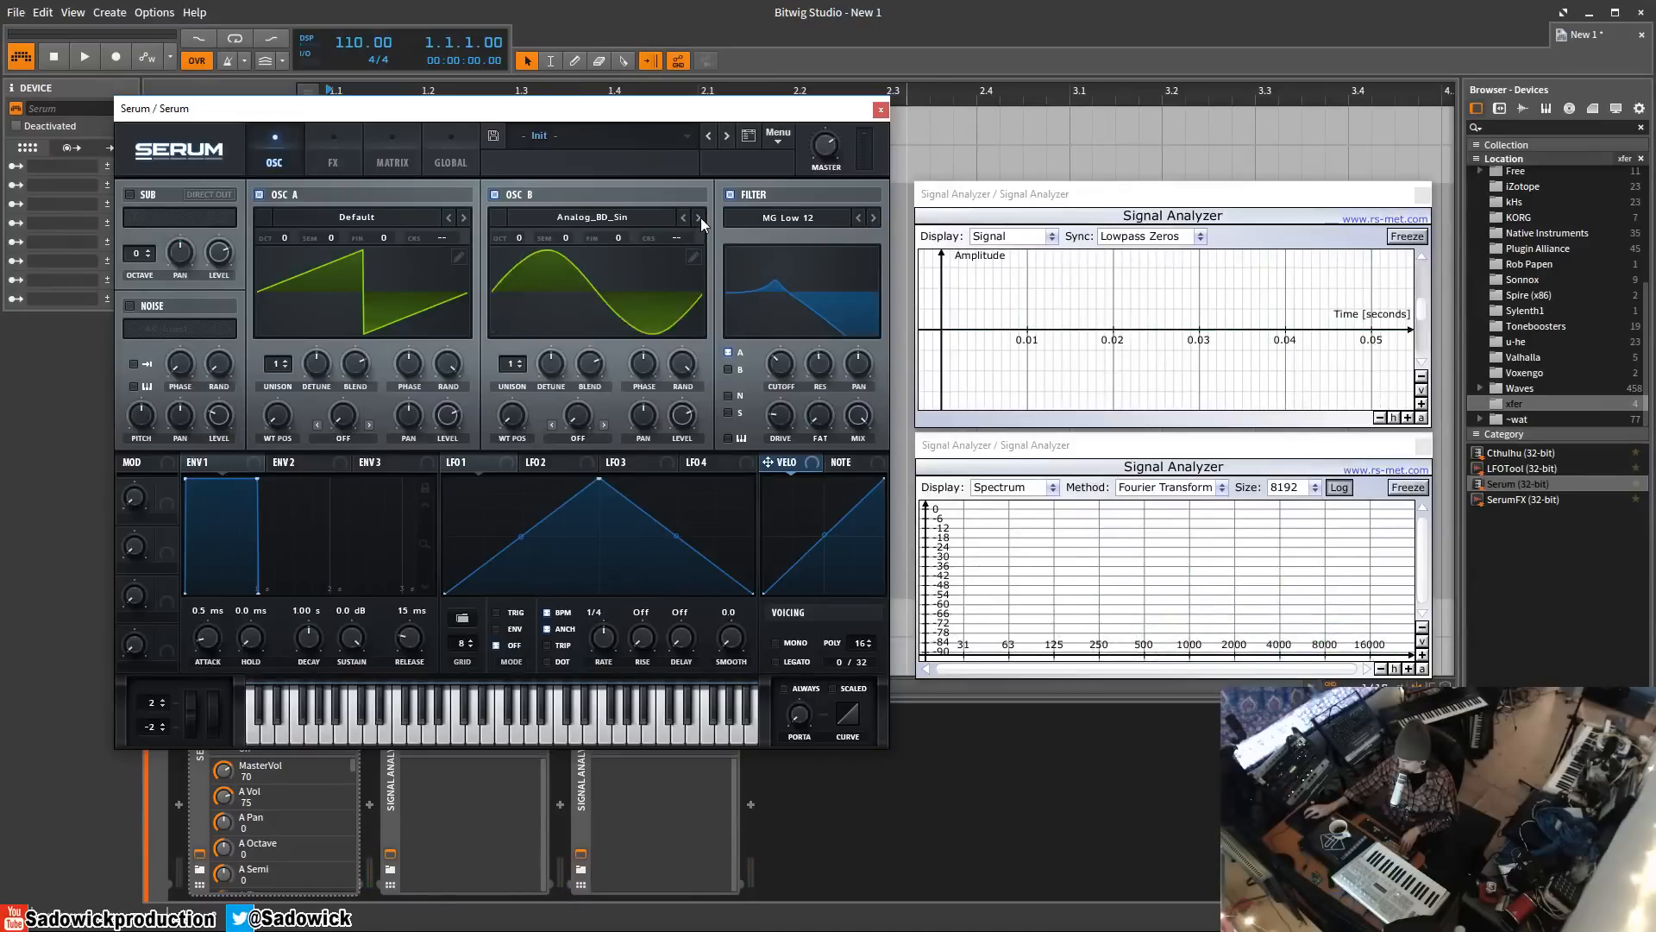
click(699, 217)
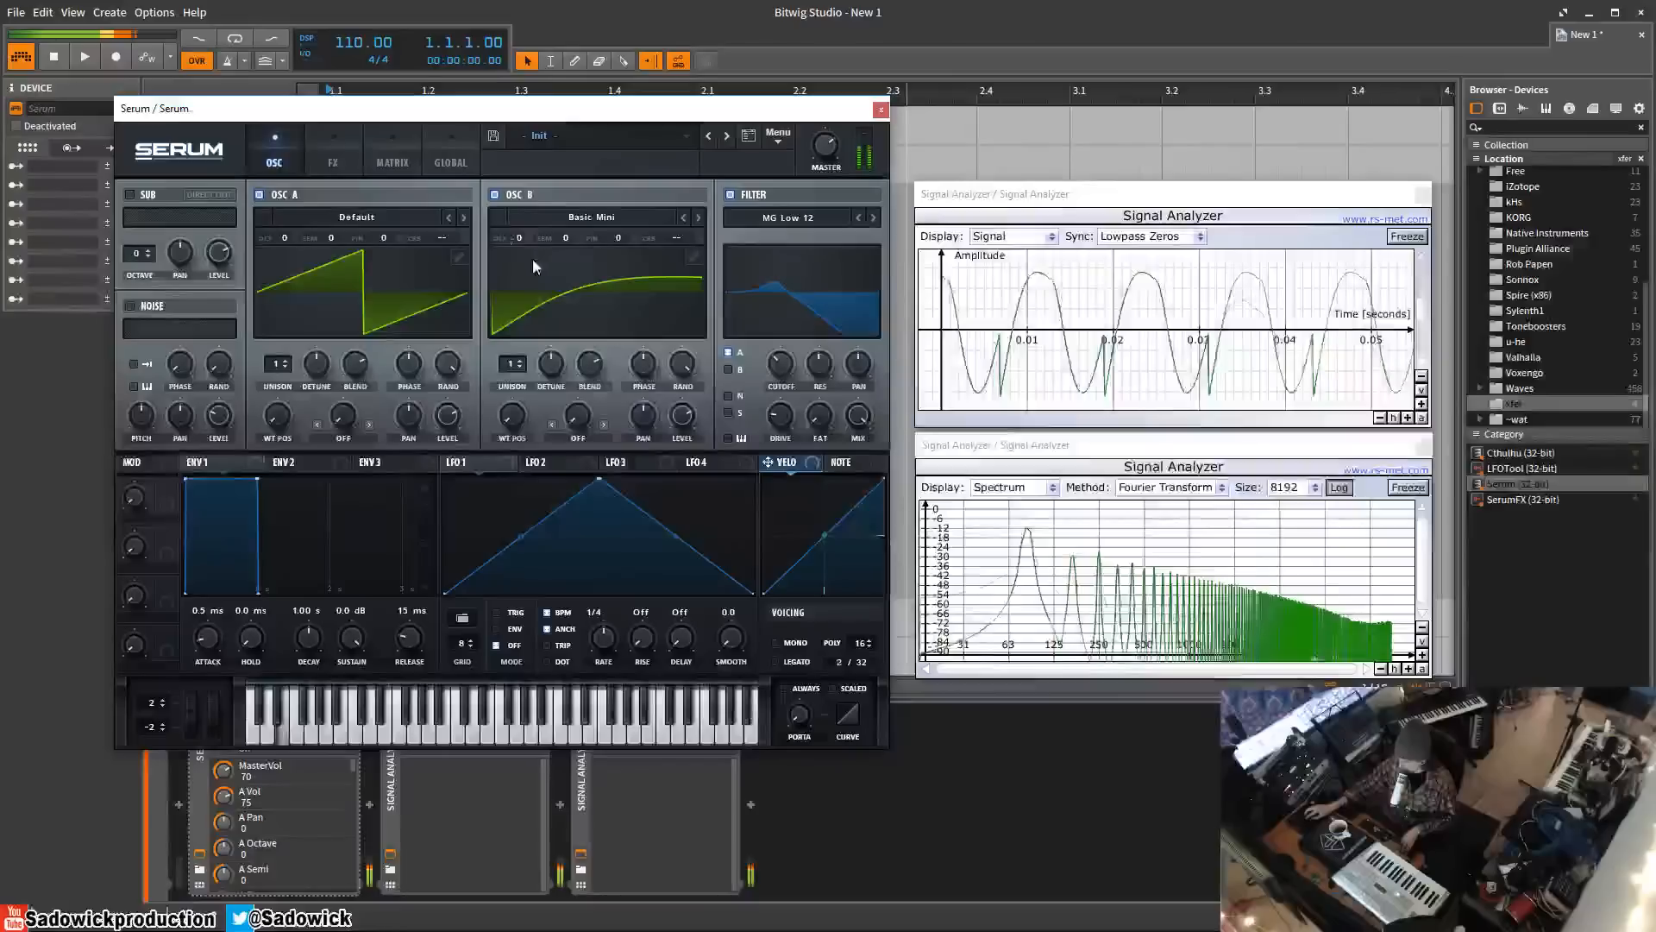
drag(517, 240, 524, 223)
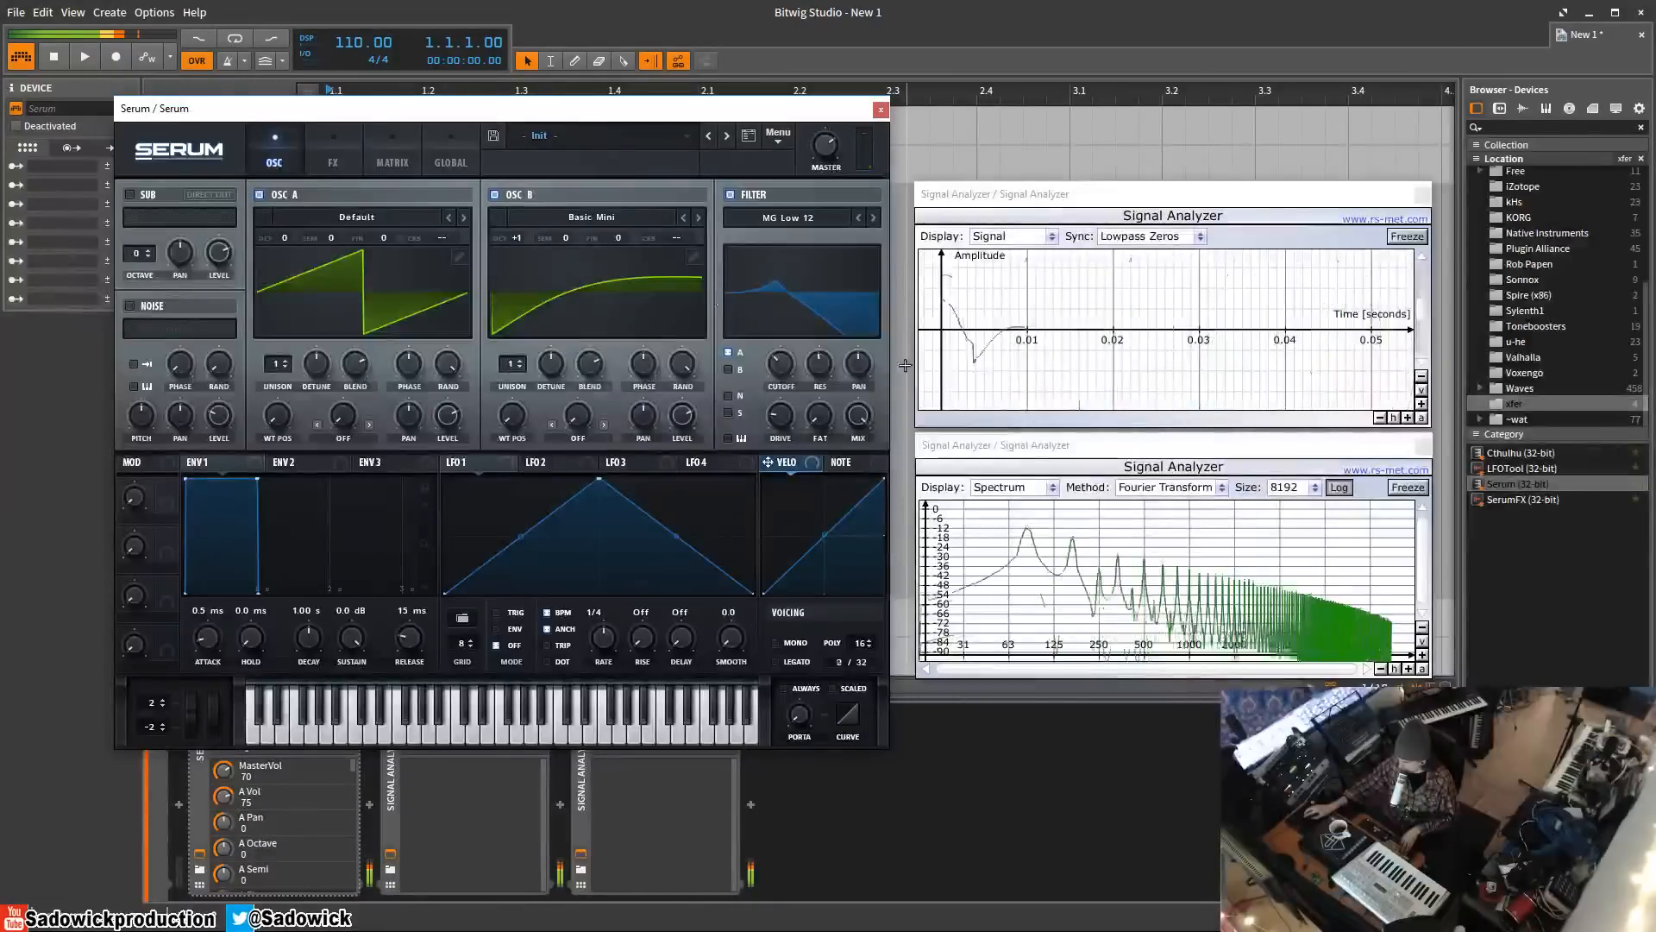
- Route oscillator B into the filter alongside oscillator A, and adjust the filter's drive and cutoff
drag(784, 370, 789, 359)
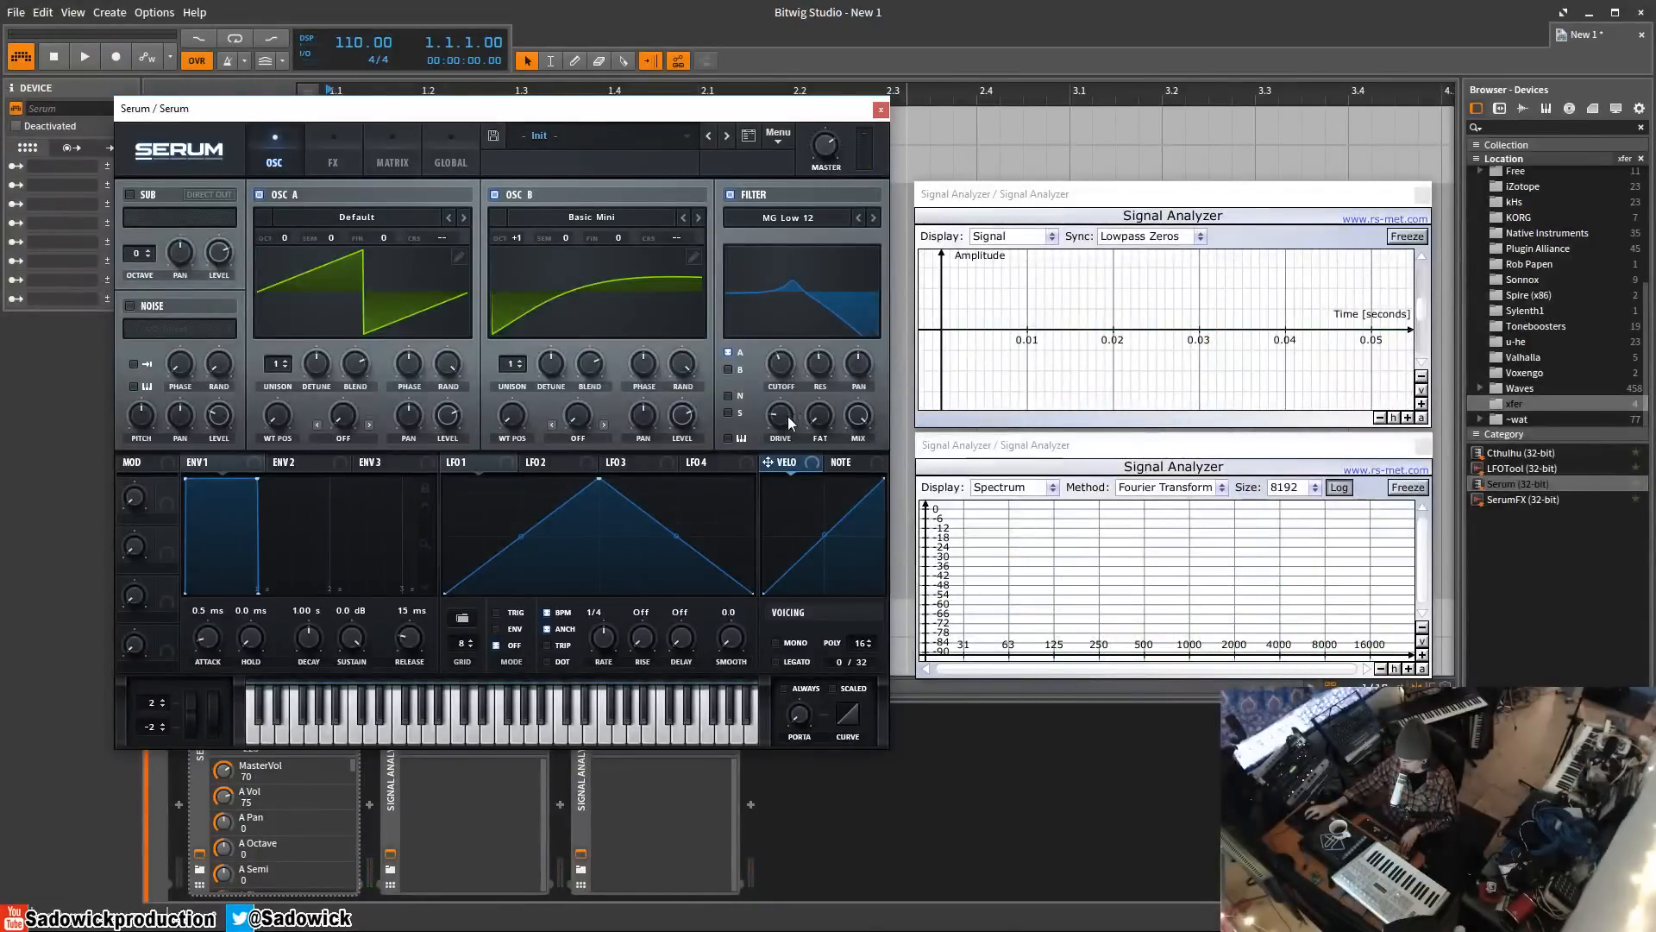
drag(789, 416, 790, 391)
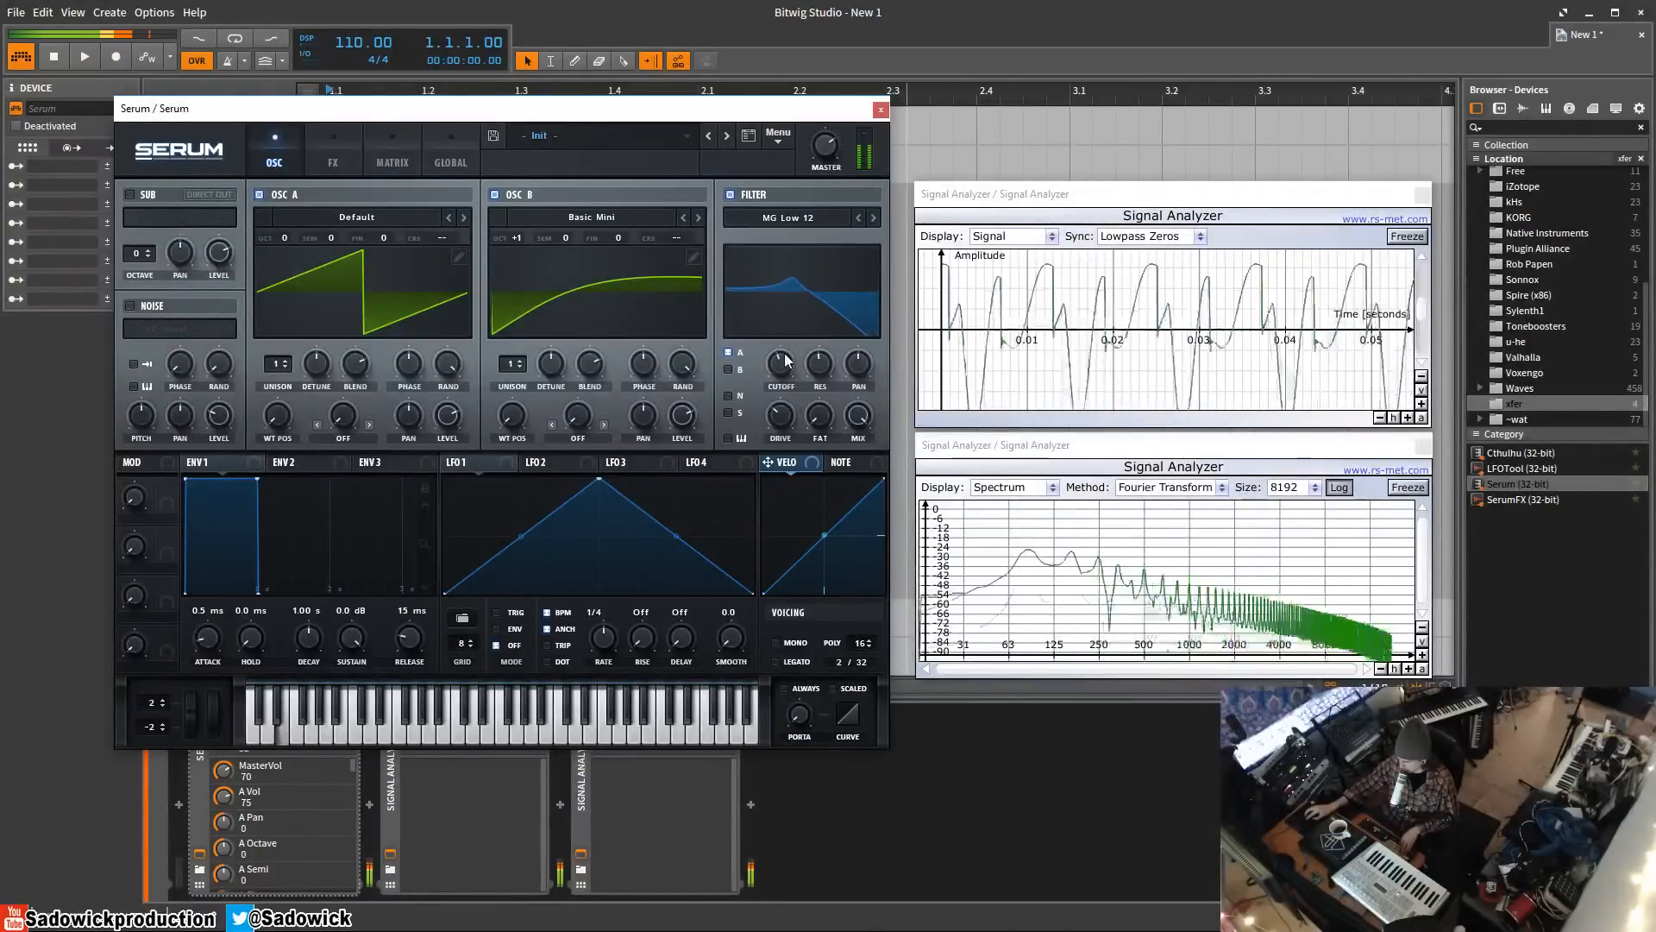
click(729, 370)
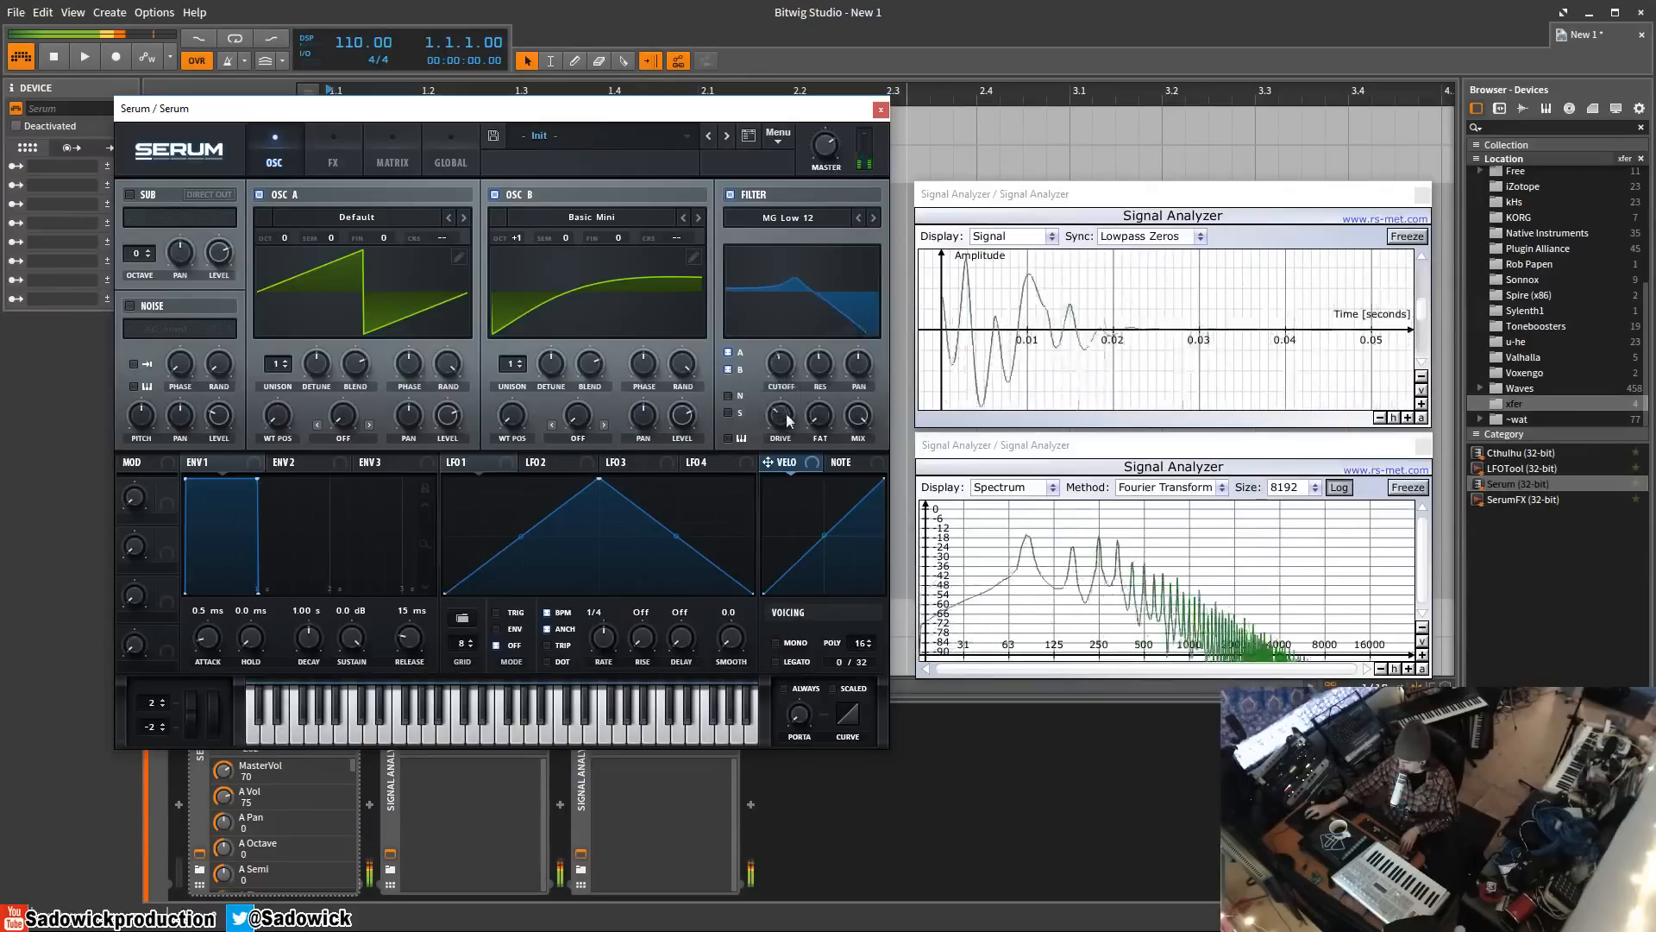
drag(780, 417, 776, 474)
drag(780, 365, 775, 299)
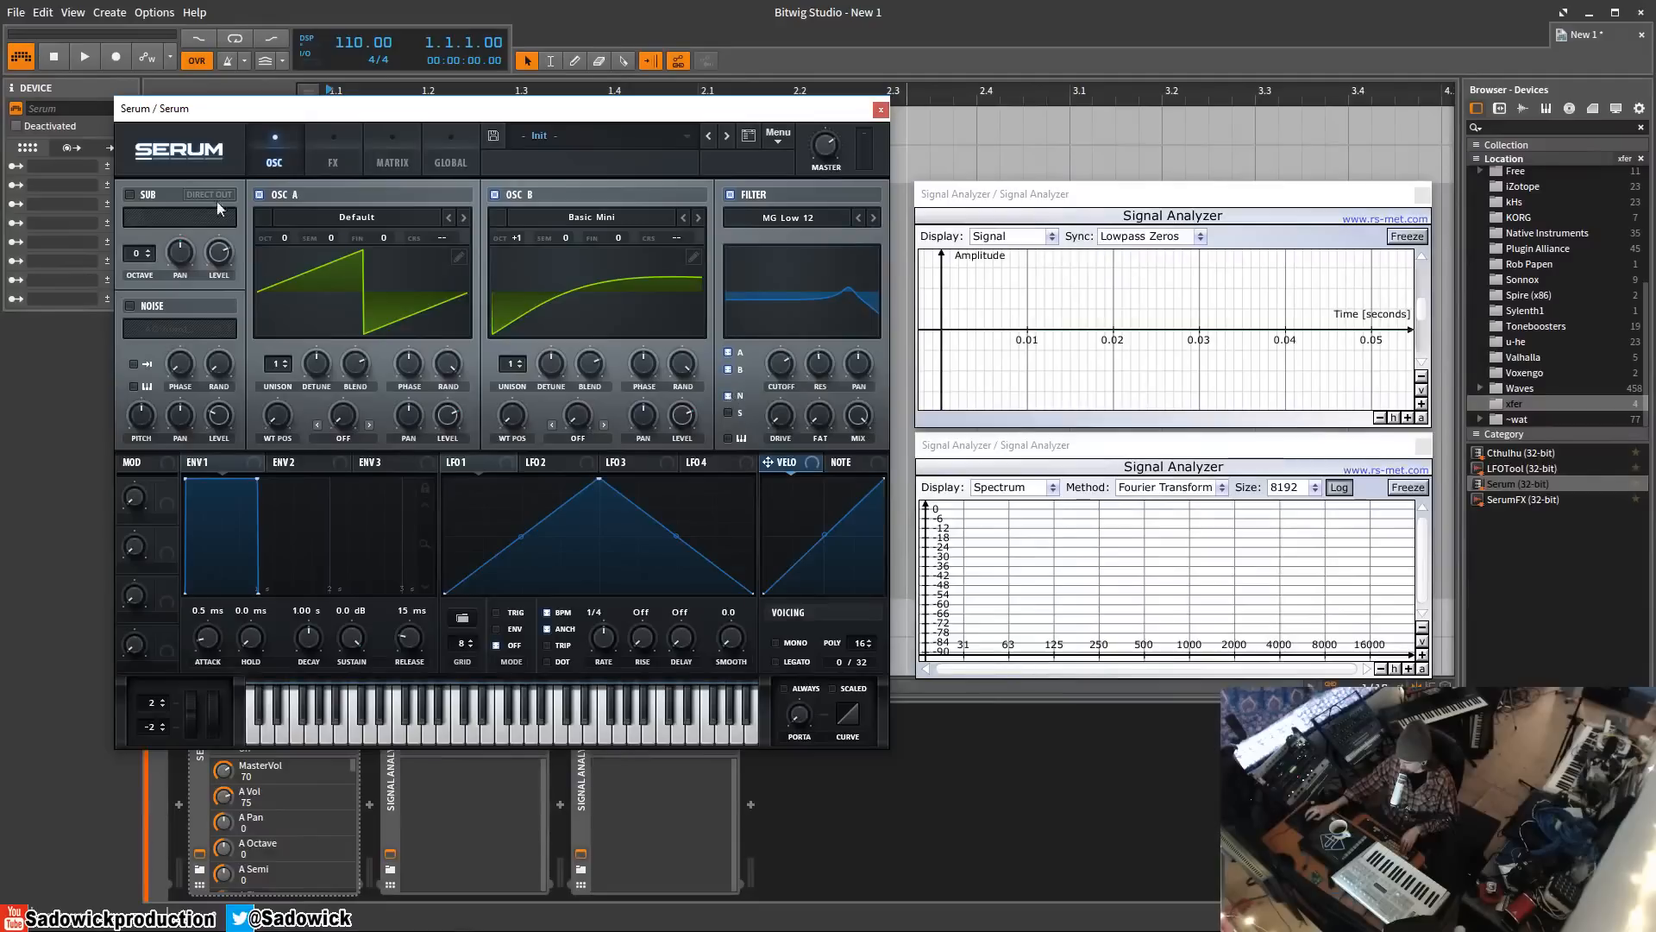
- Toggle the filter's A, B, N and S inputs, leave only oscillator A routed, and turn off oscillator B
click(735, 417)
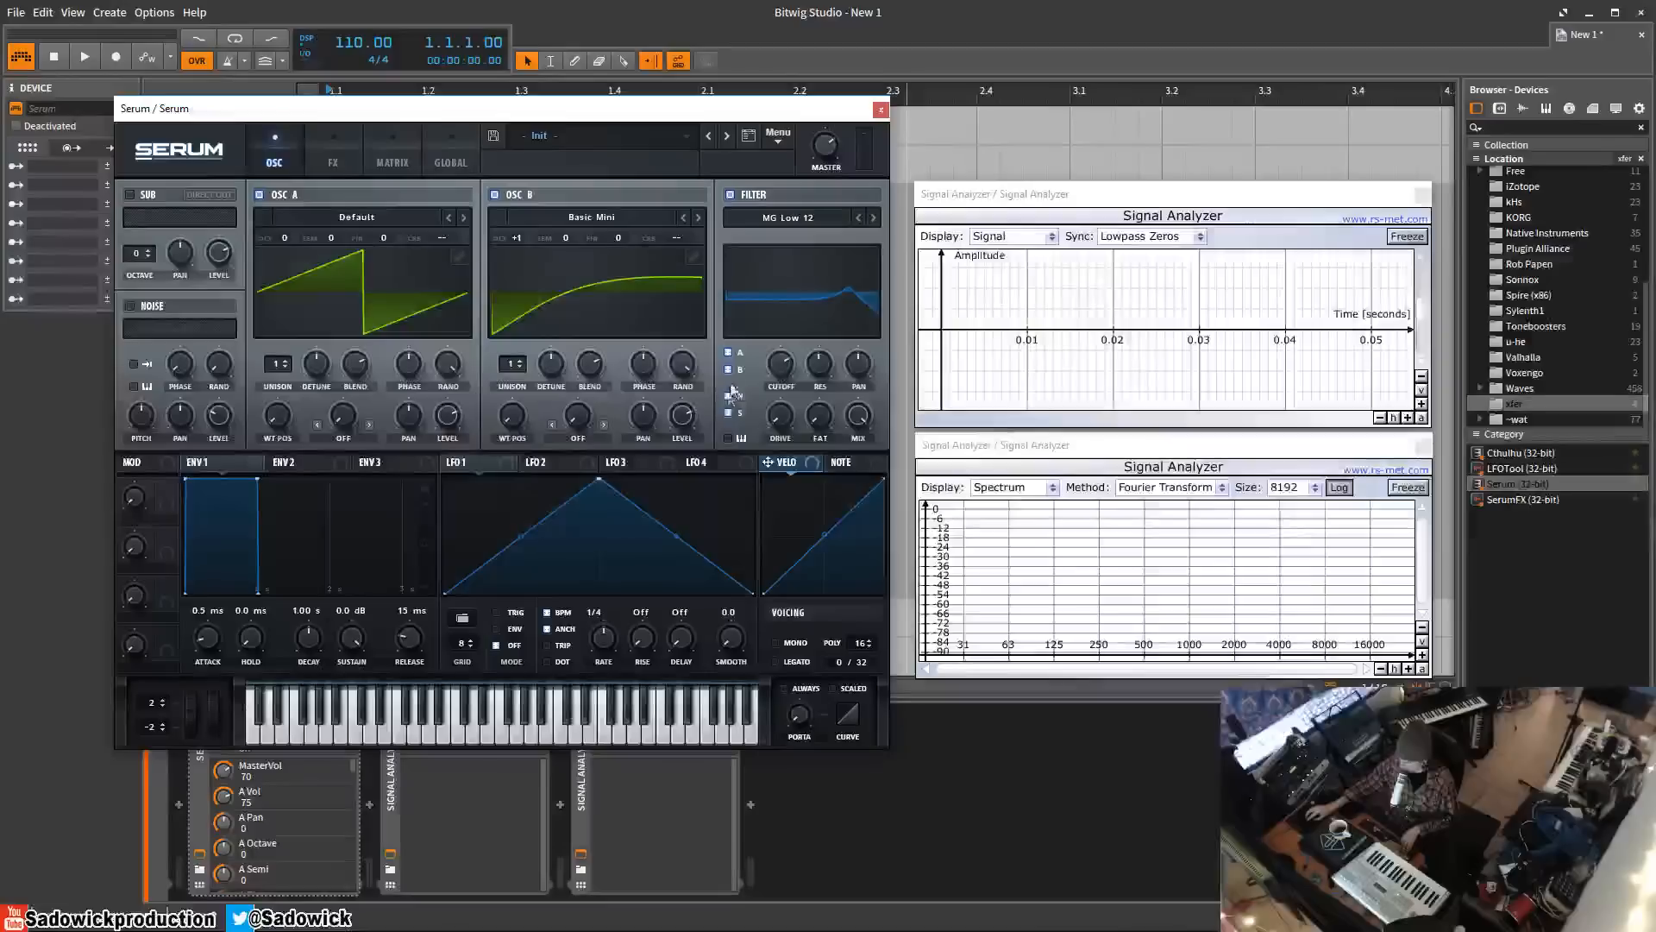
click(728, 352)
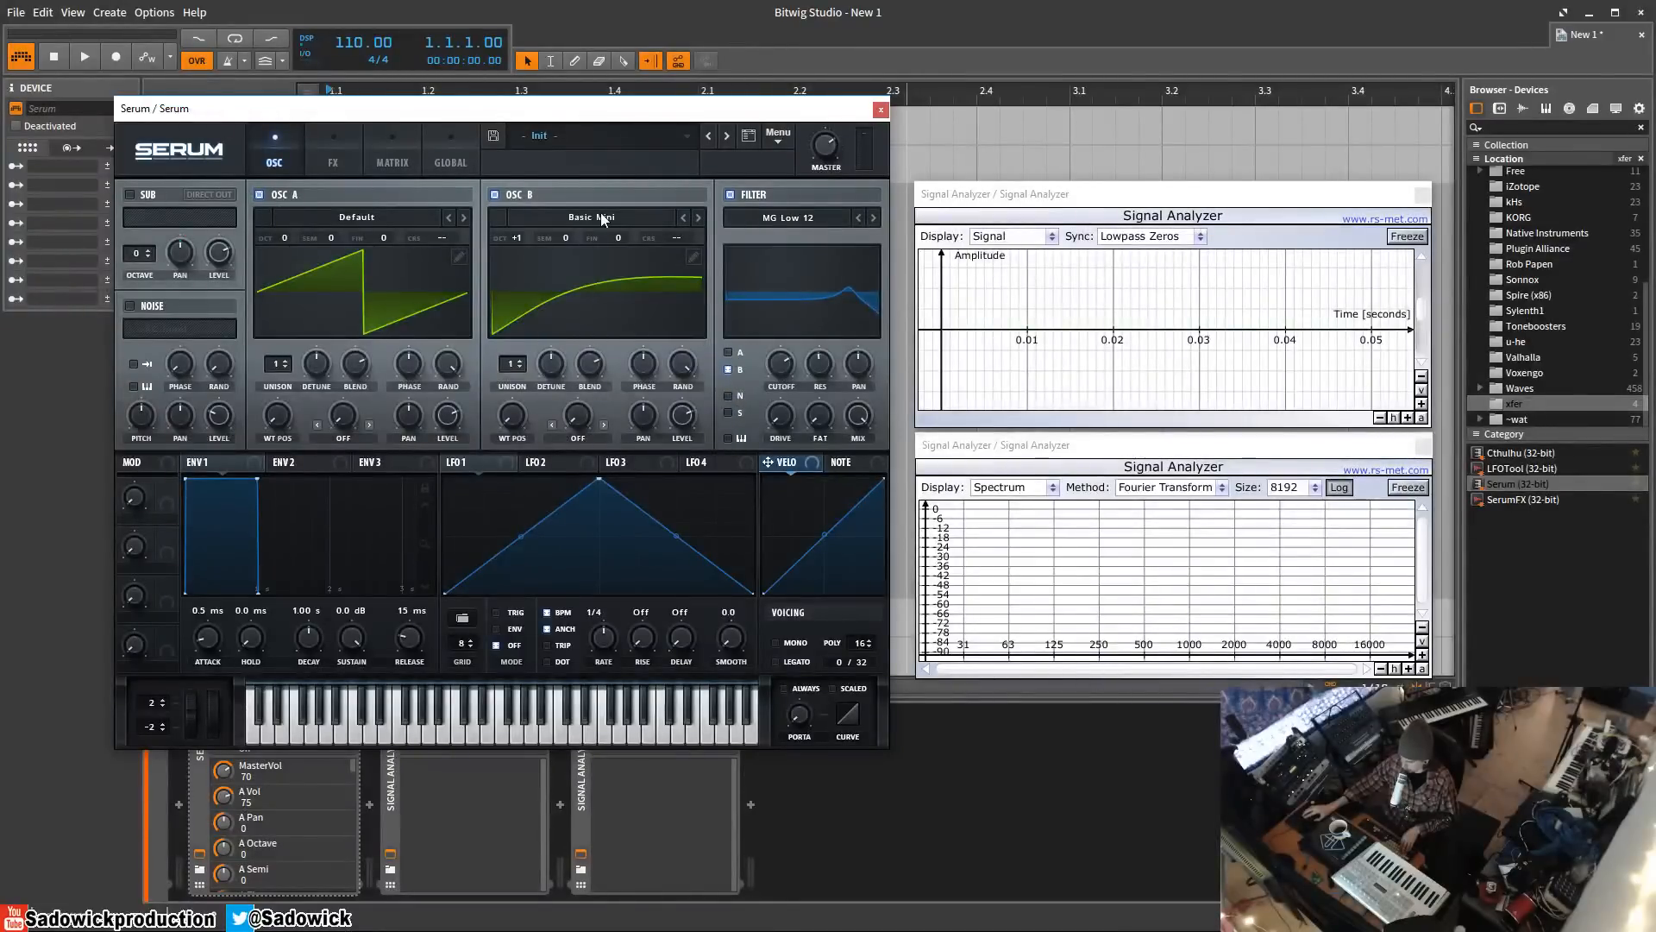
click(729, 370)
click(729, 370)
click(728, 353)
click(494, 194)
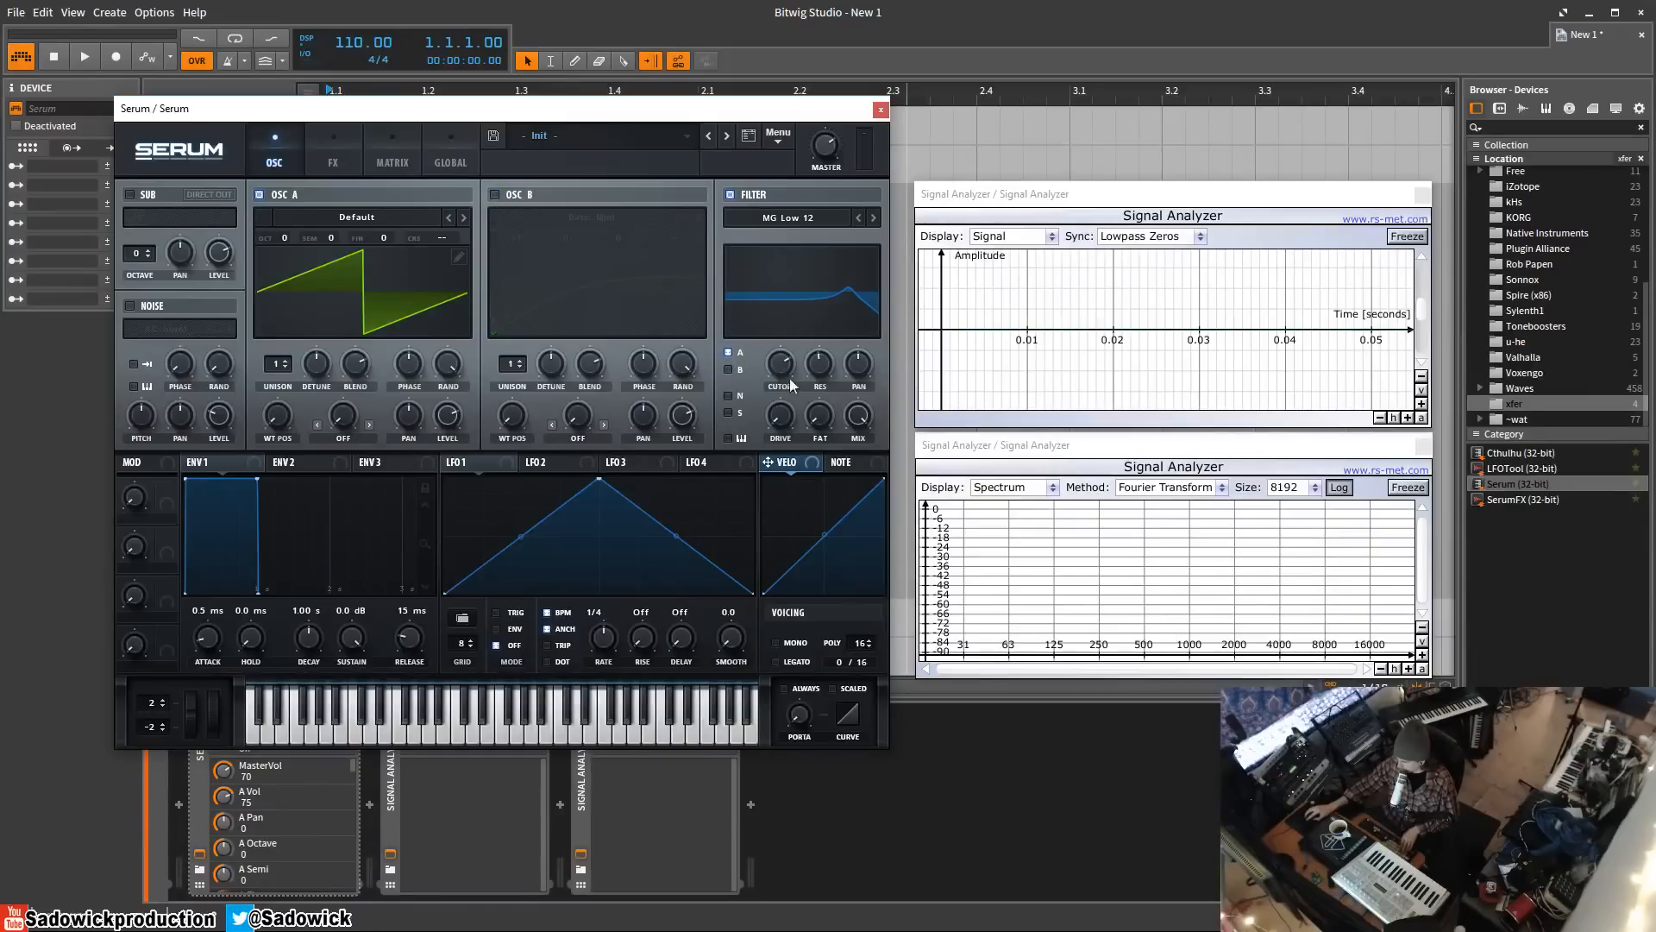
- Turn on the filter's key tracking, set the cutoff to 440 Hz, and play notes across the keyboard
click(727, 438)
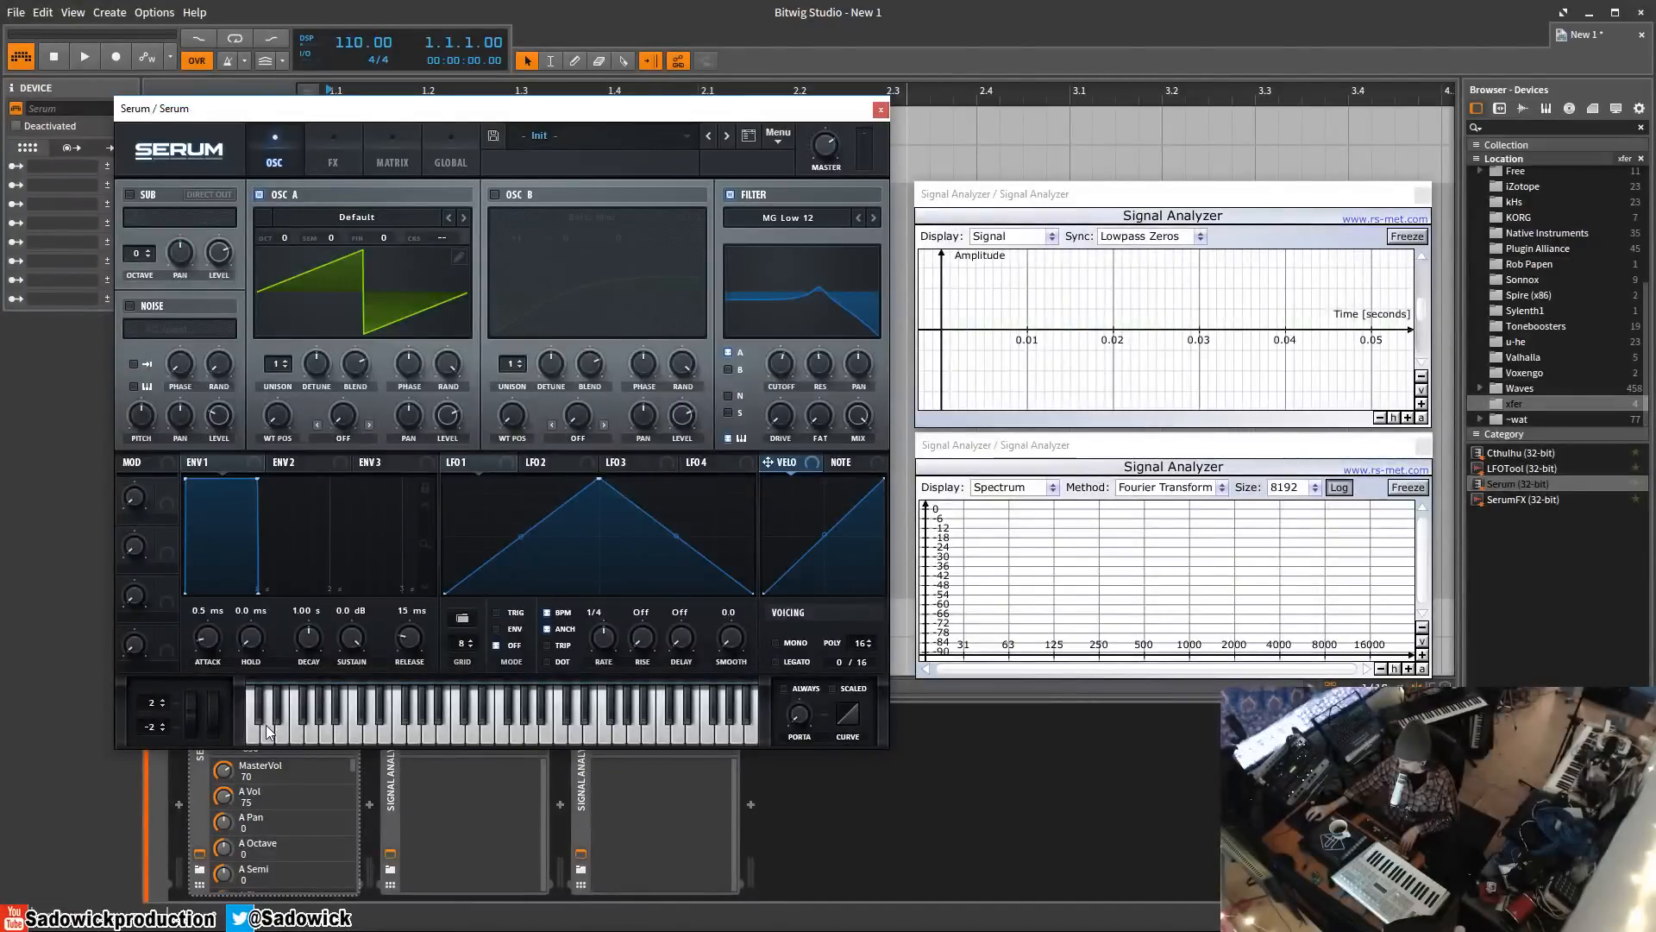
drag(780, 376, 768, 390)
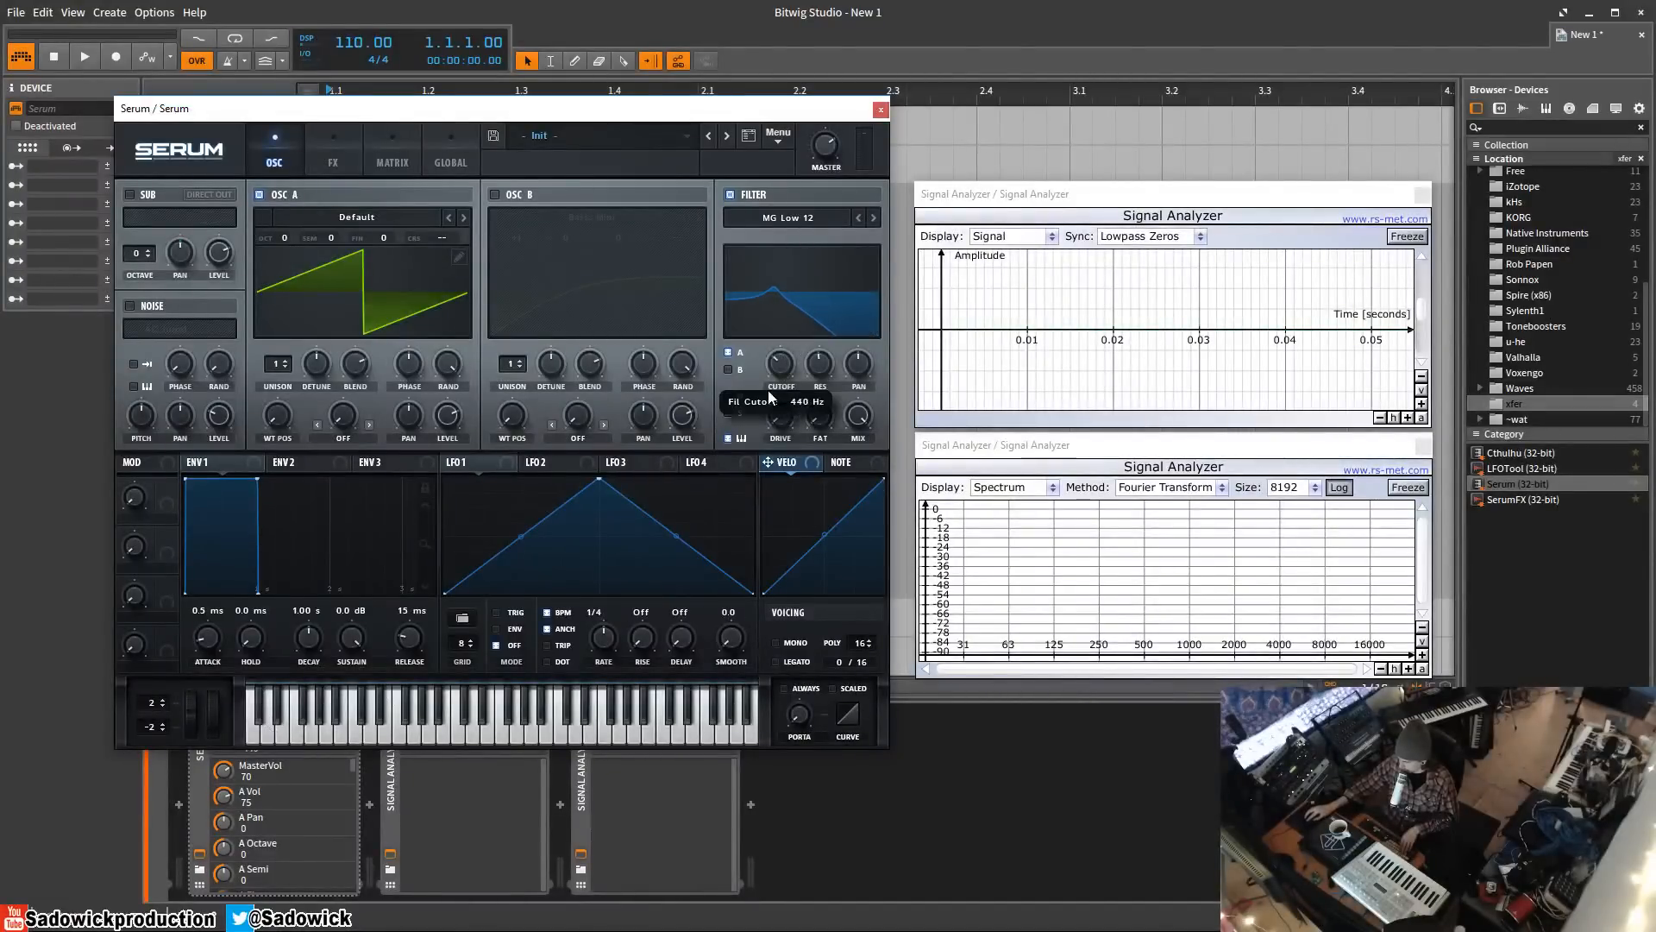
click(316, 733)
click(370, 732)
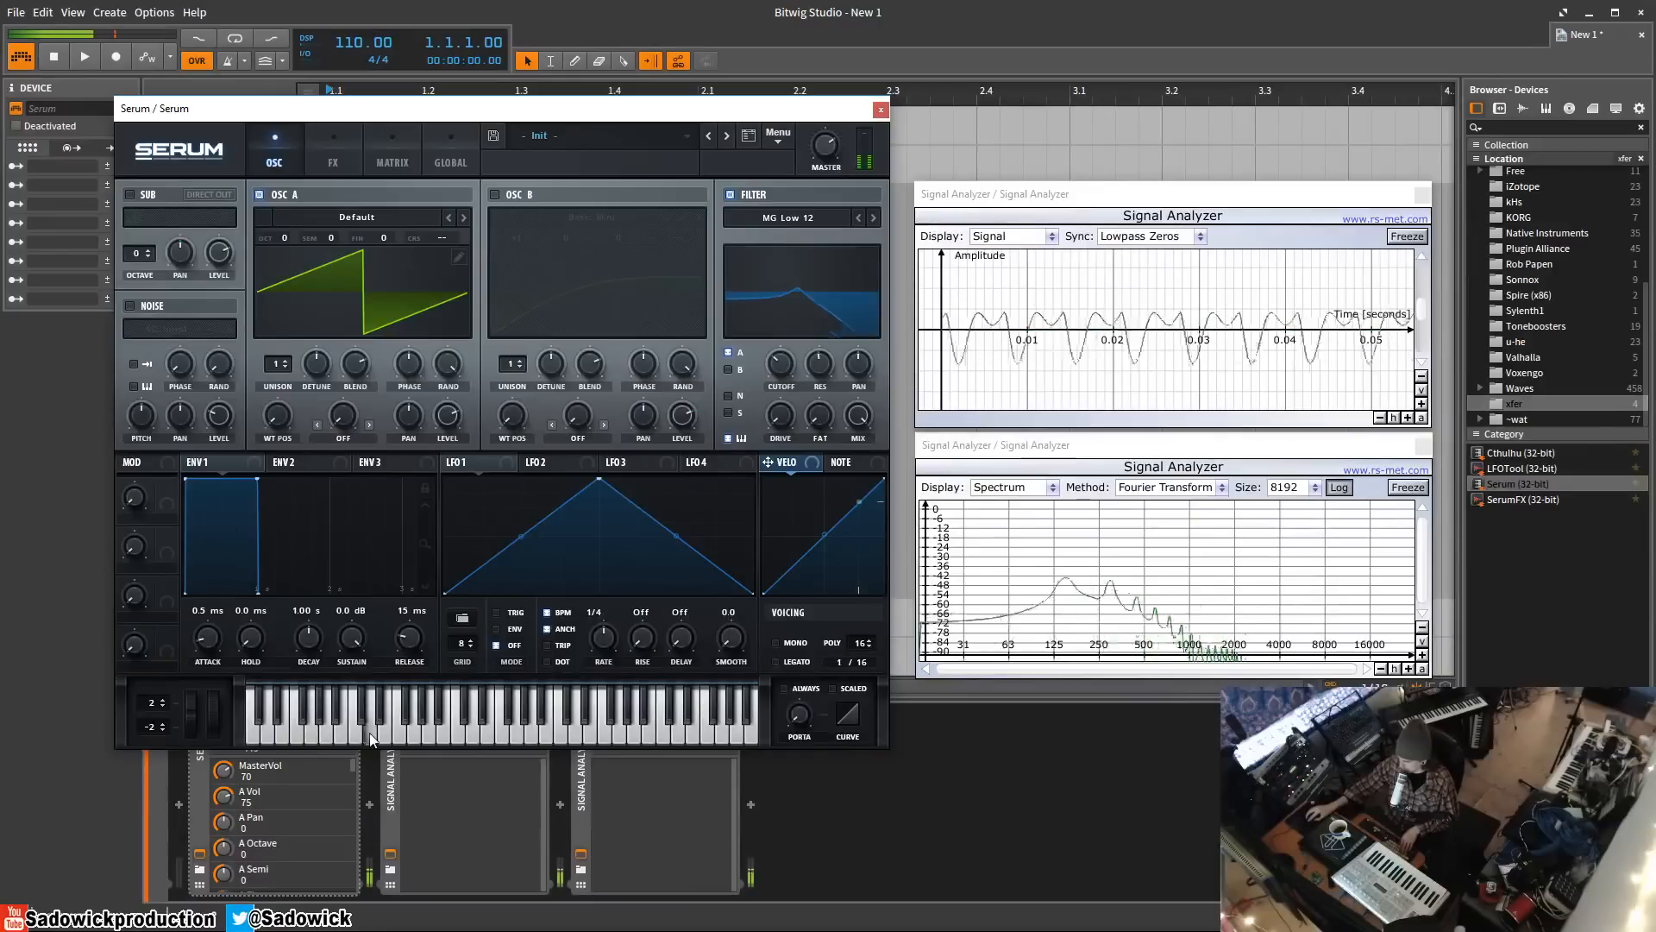
click(459, 740)
click(517, 739)
click(578, 739)
click(645, 741)
click(694, 741)
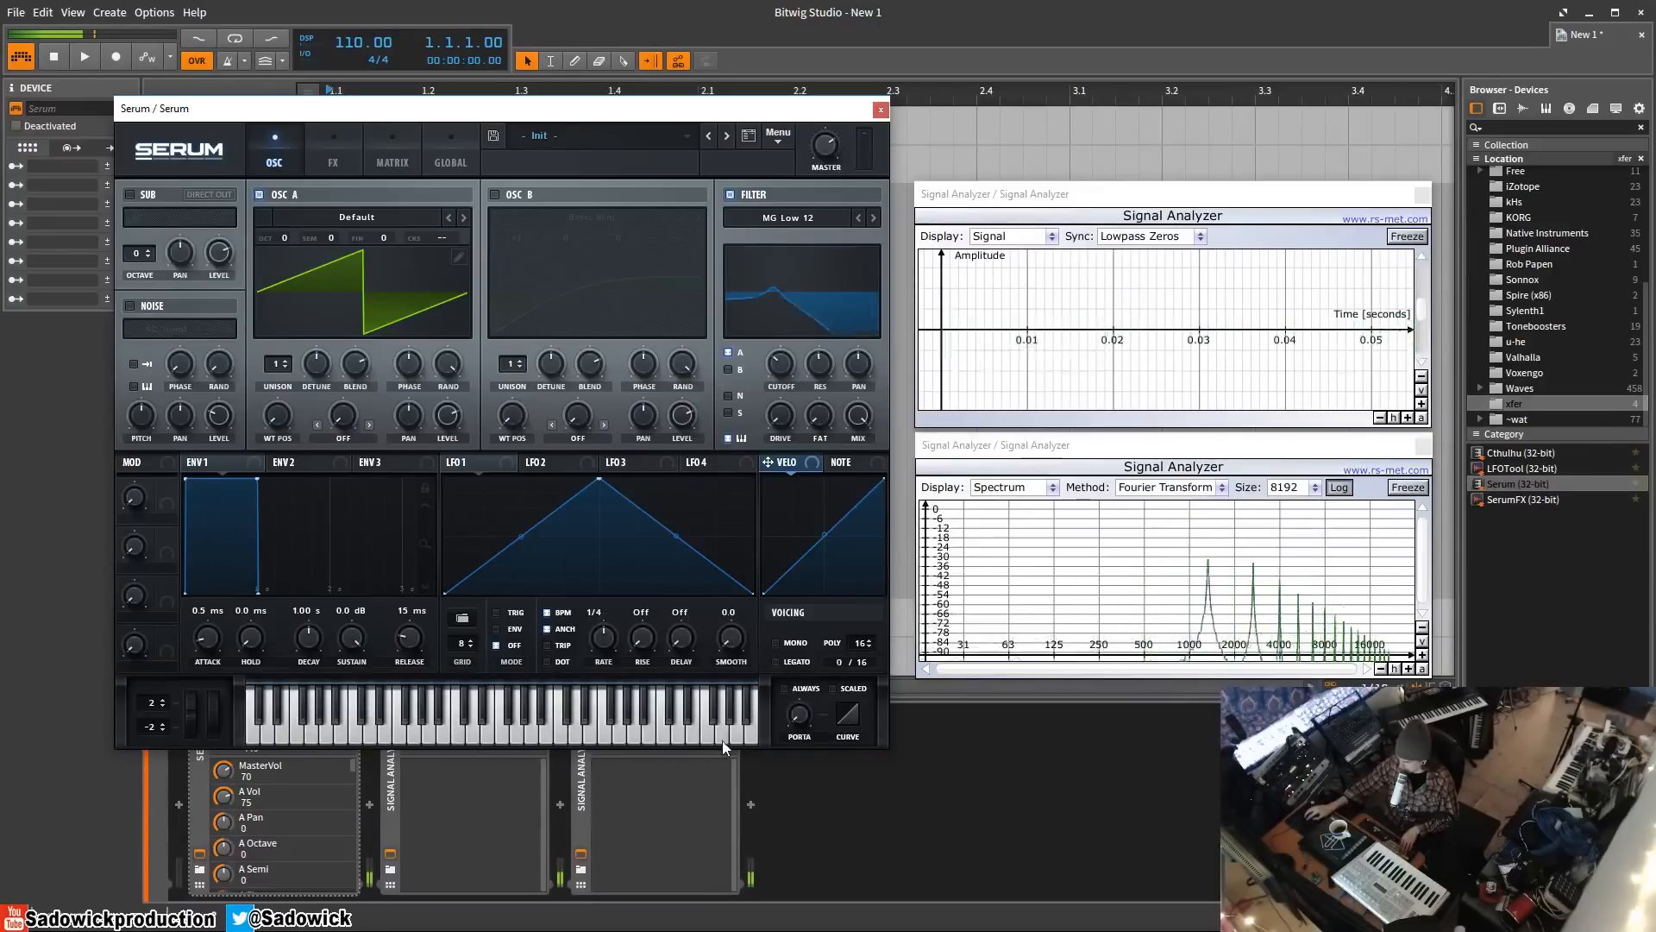
click(722, 740)
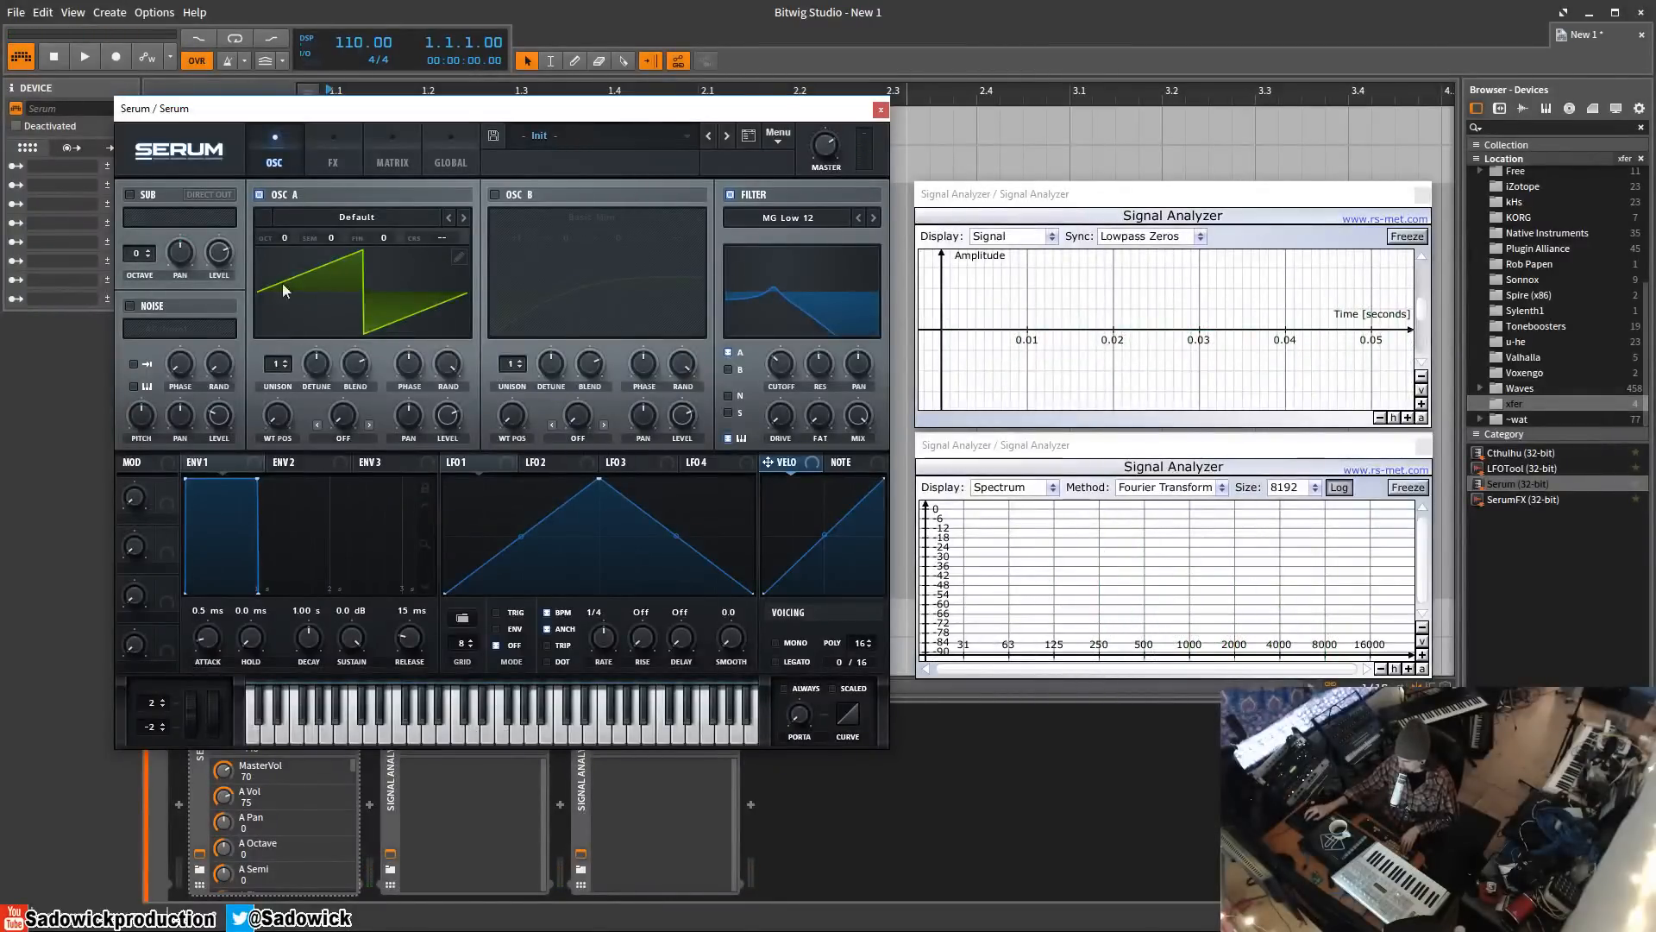
click(415, 737)
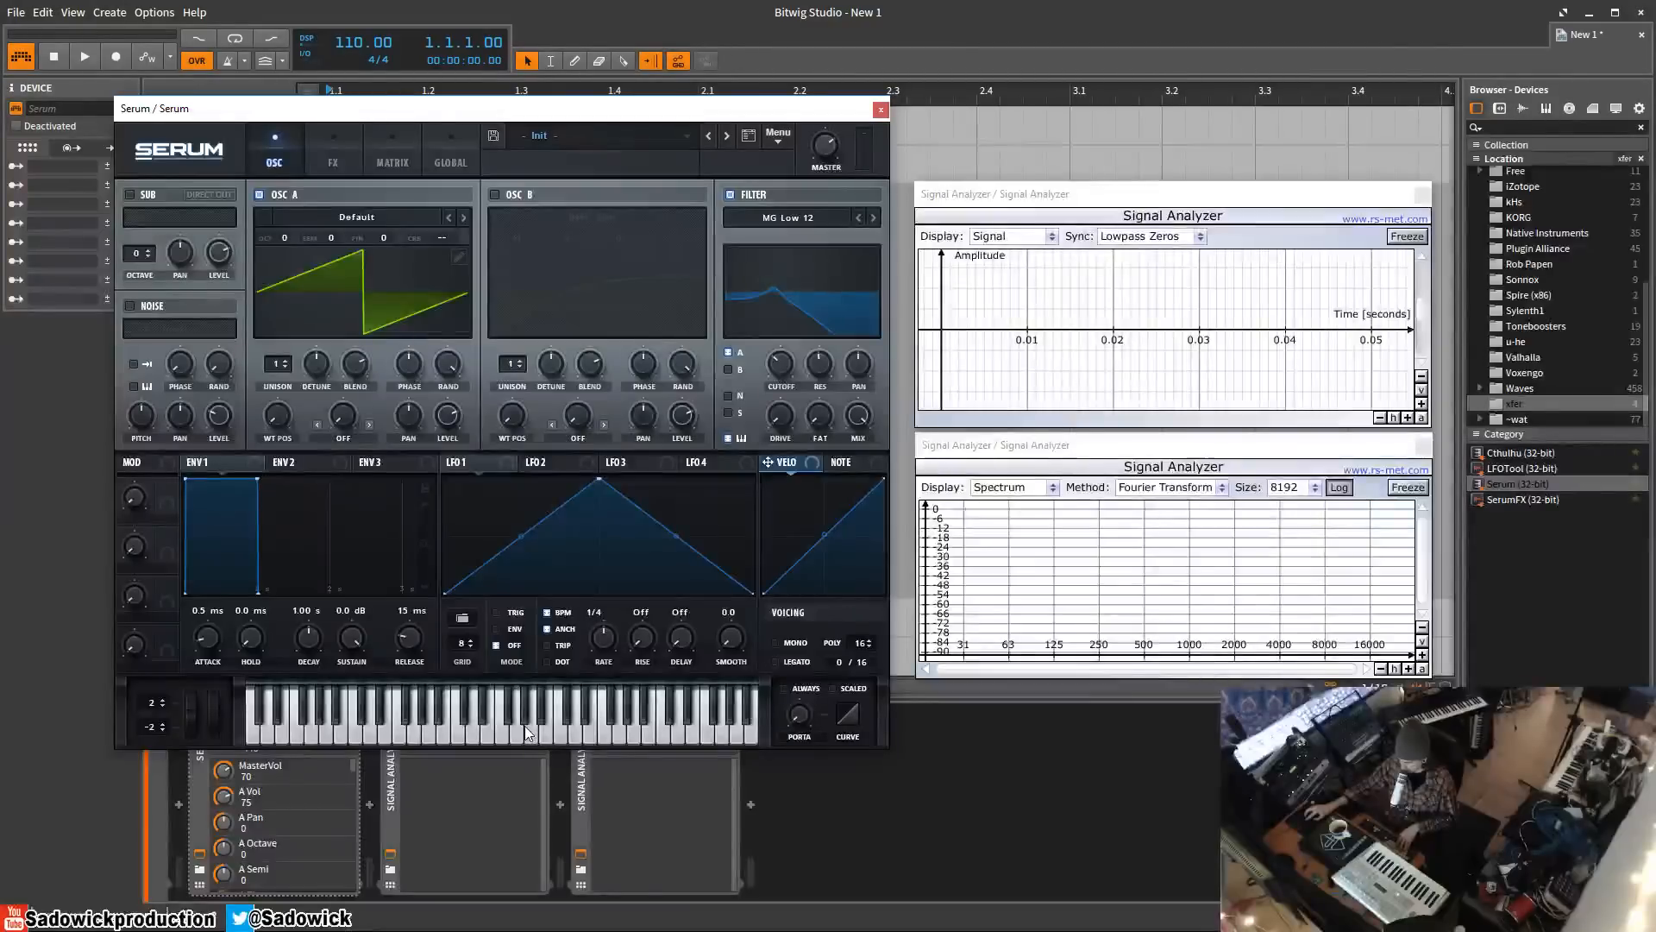
click(528, 733)
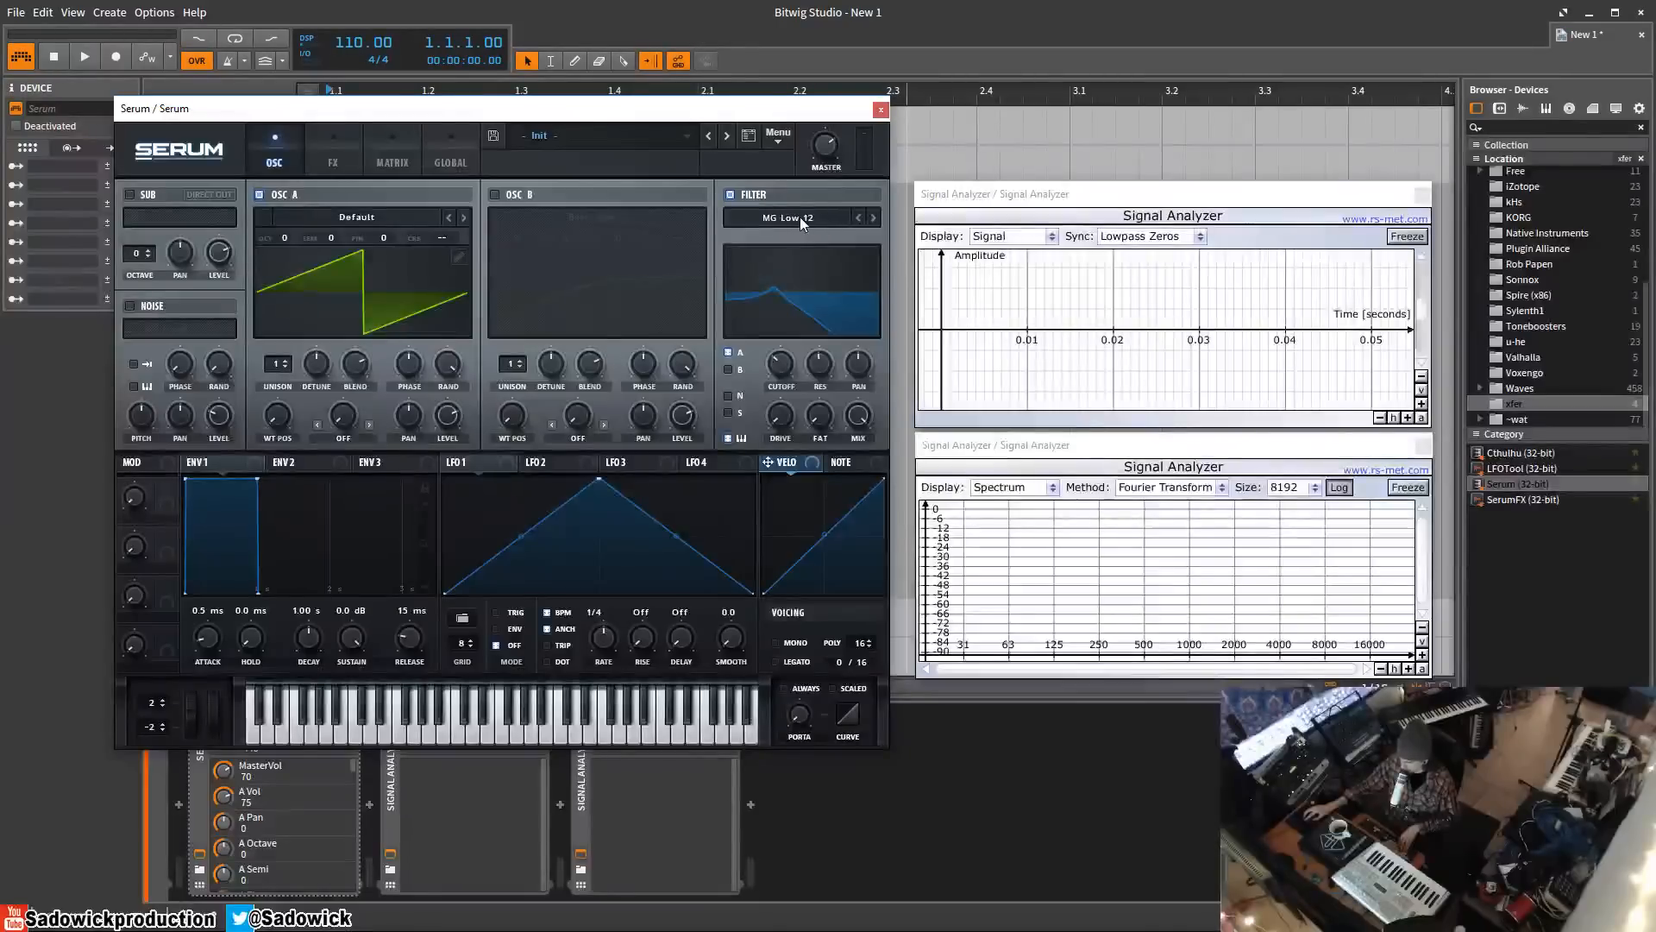
- Raise the cutoff slightly, try the MG Low 18 filter, and set the filter type to MG Low 24
drag(782, 362, 782, 356)
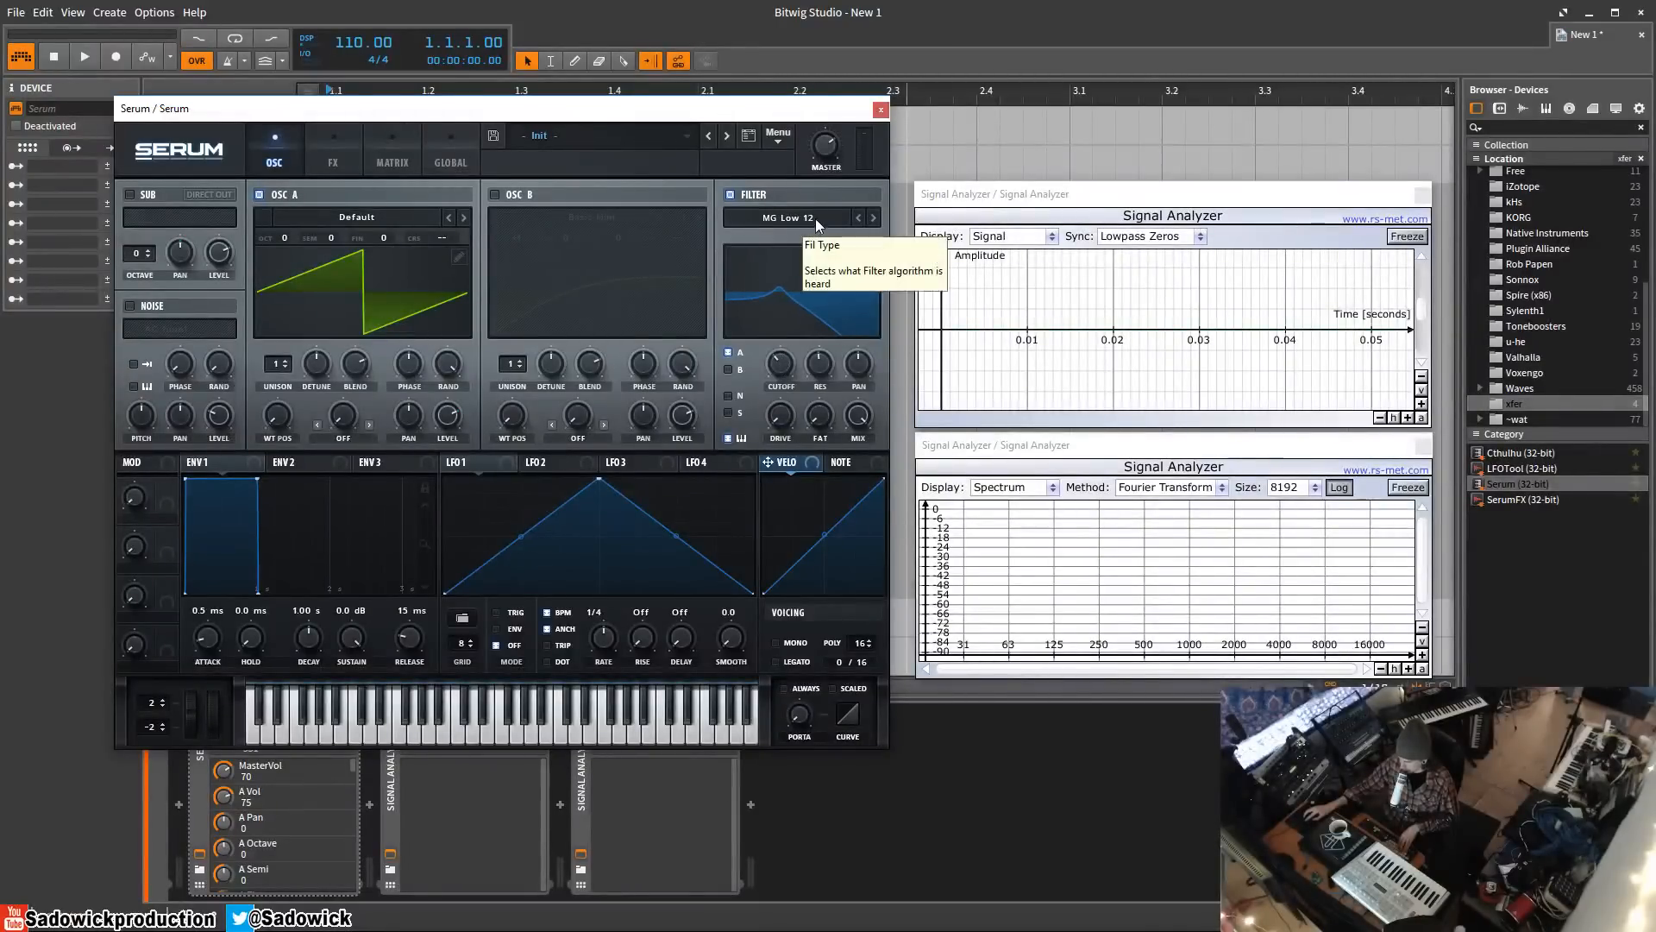
click(875, 218)
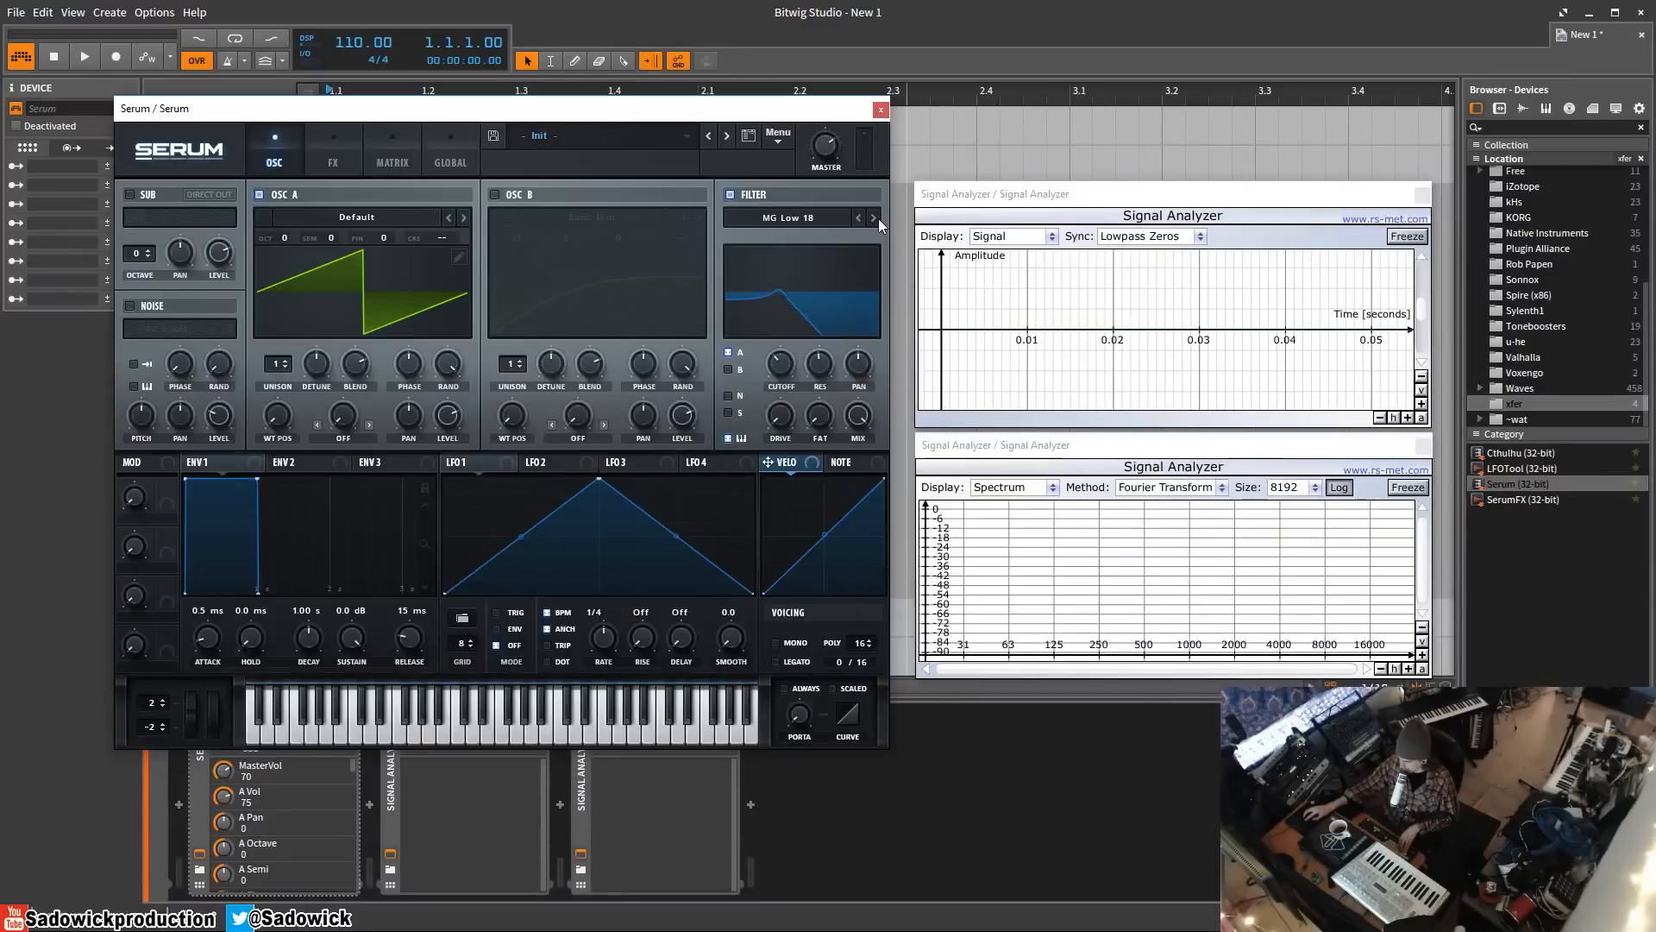
click(858, 218)
click(810, 217)
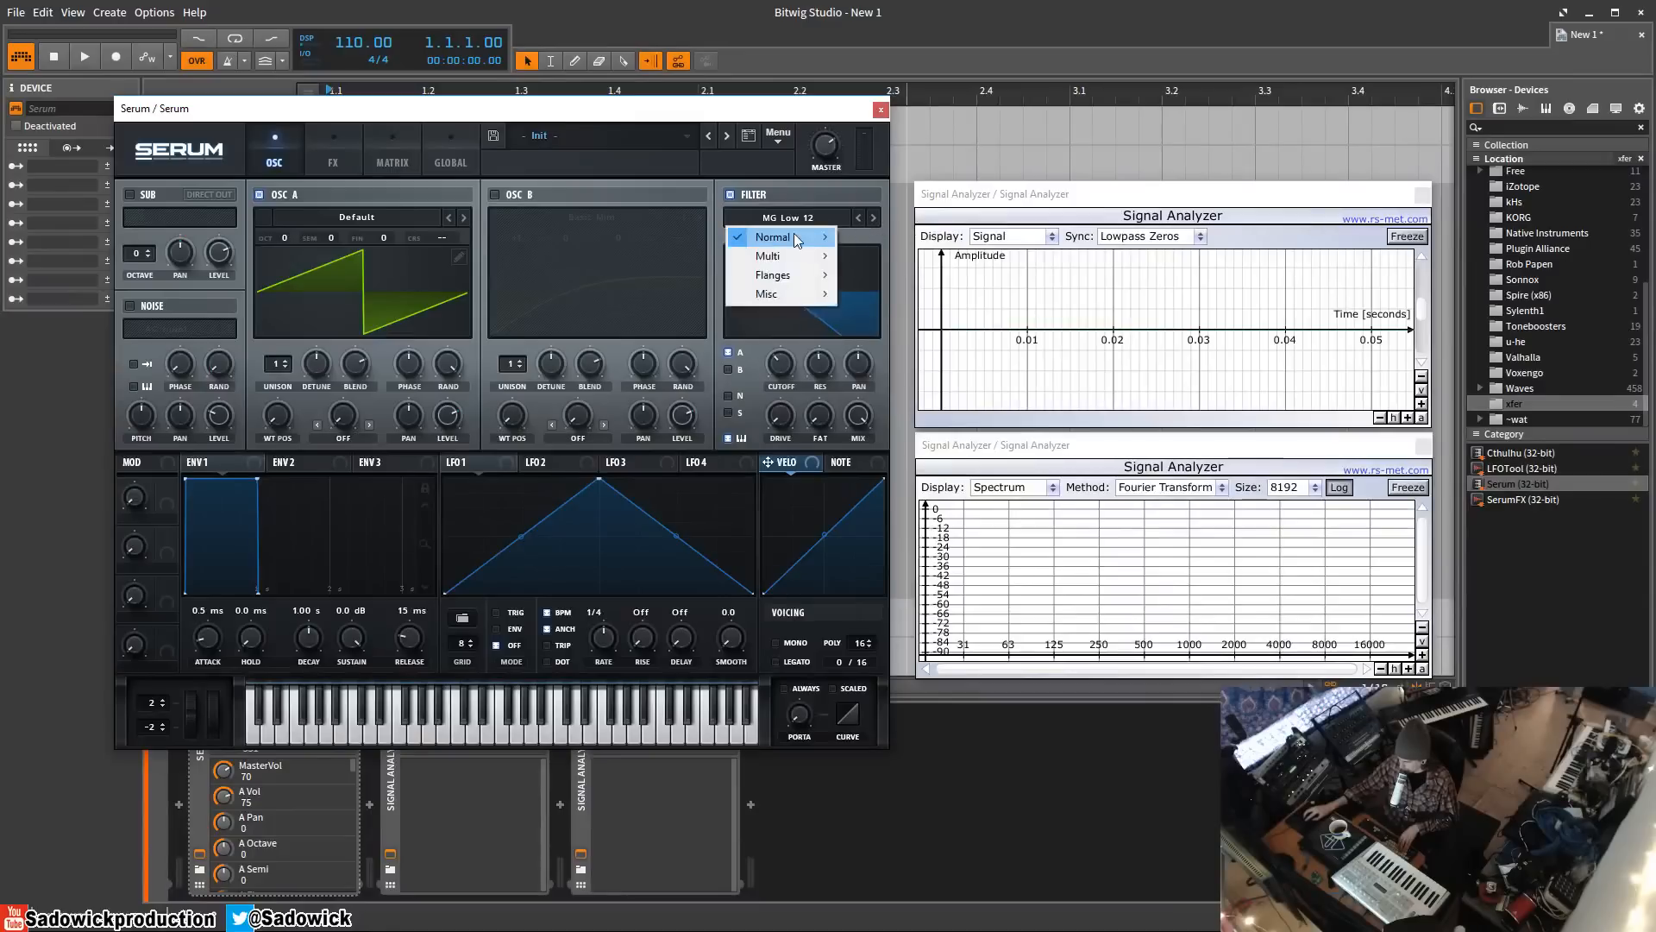
mouse_move(794, 235)
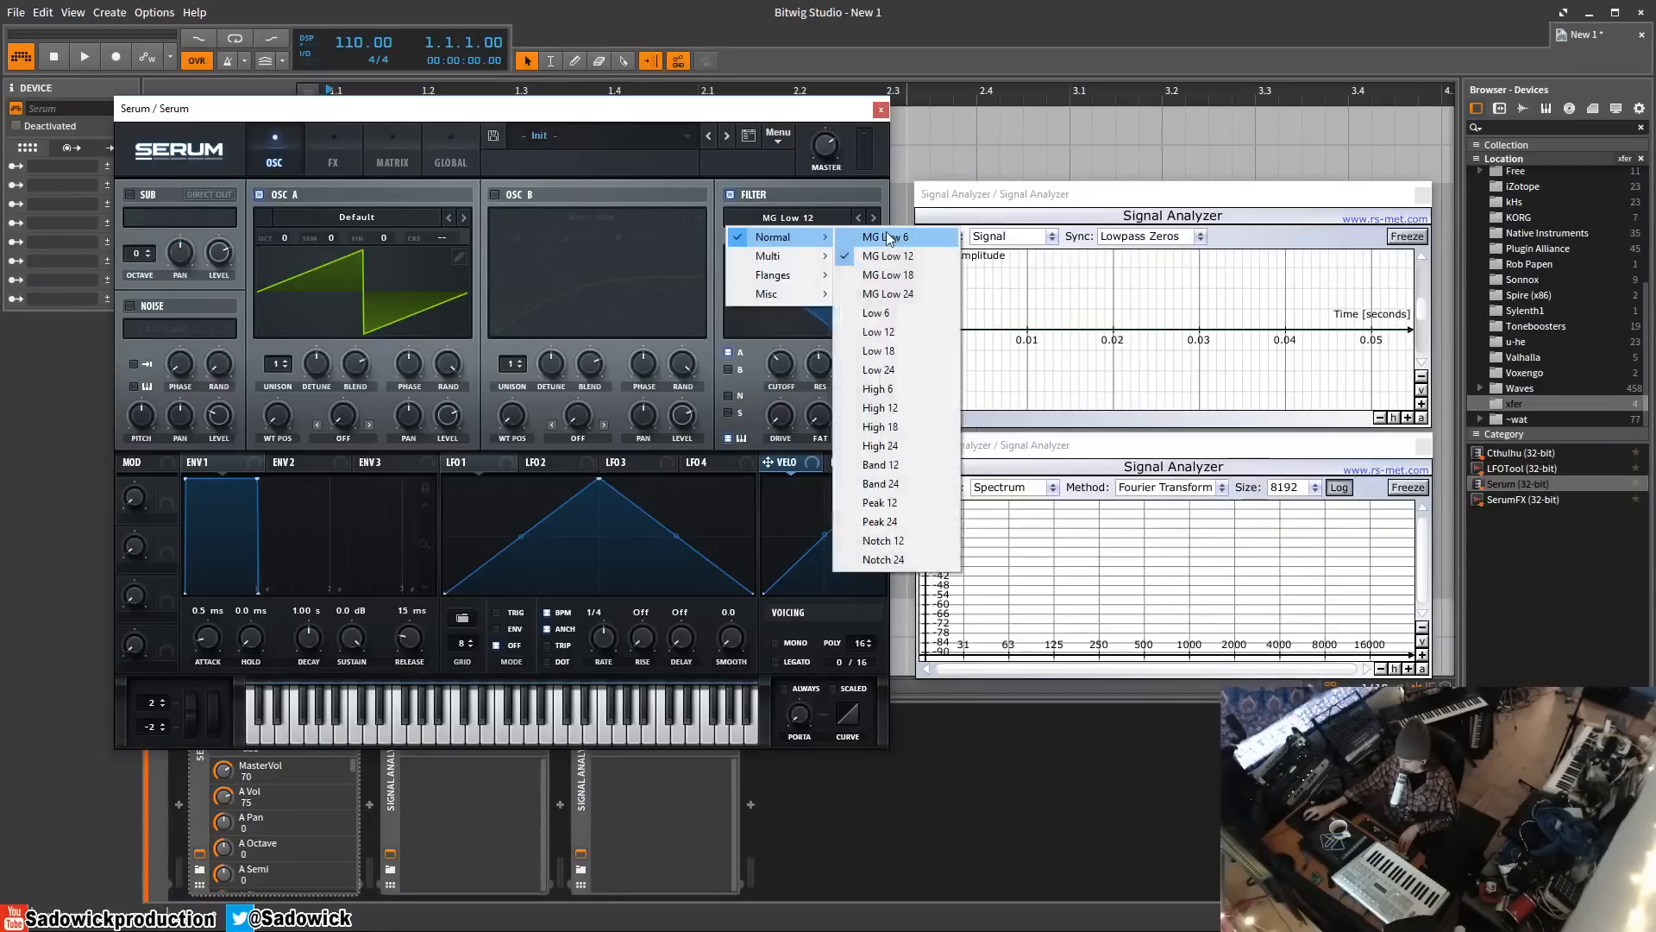
click(908, 296)
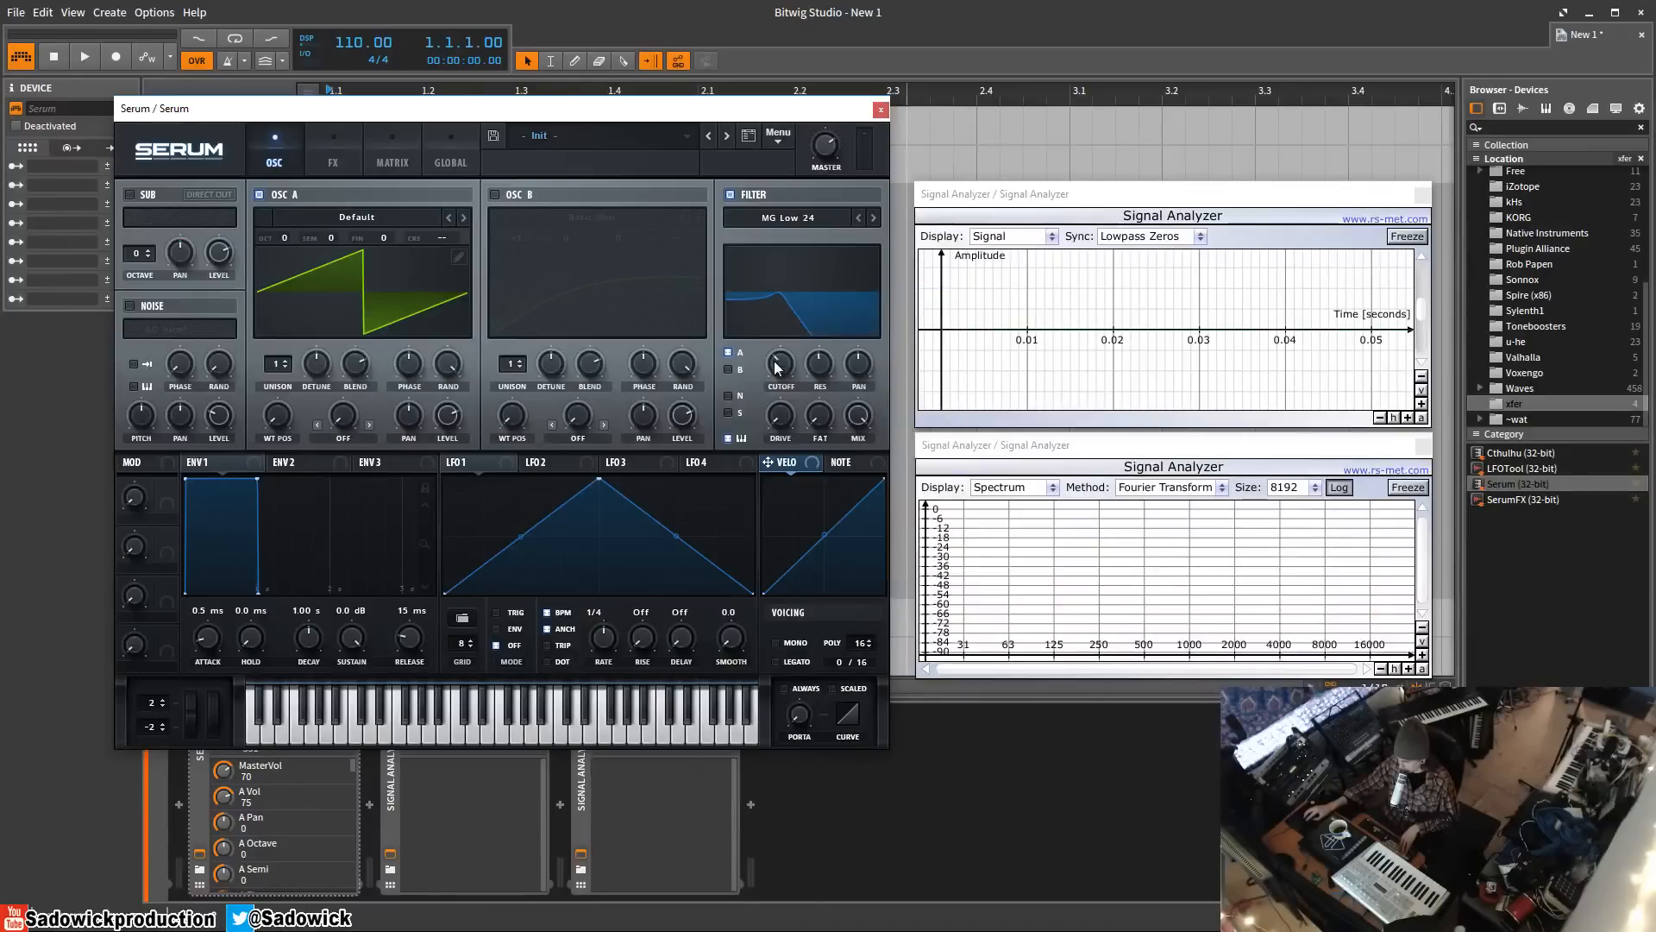
- Raise the cutoff, set the resonance to 56%, and compare the MG Low filter slopes, ending on MG Low 24
drag(776, 364, 826, 355)
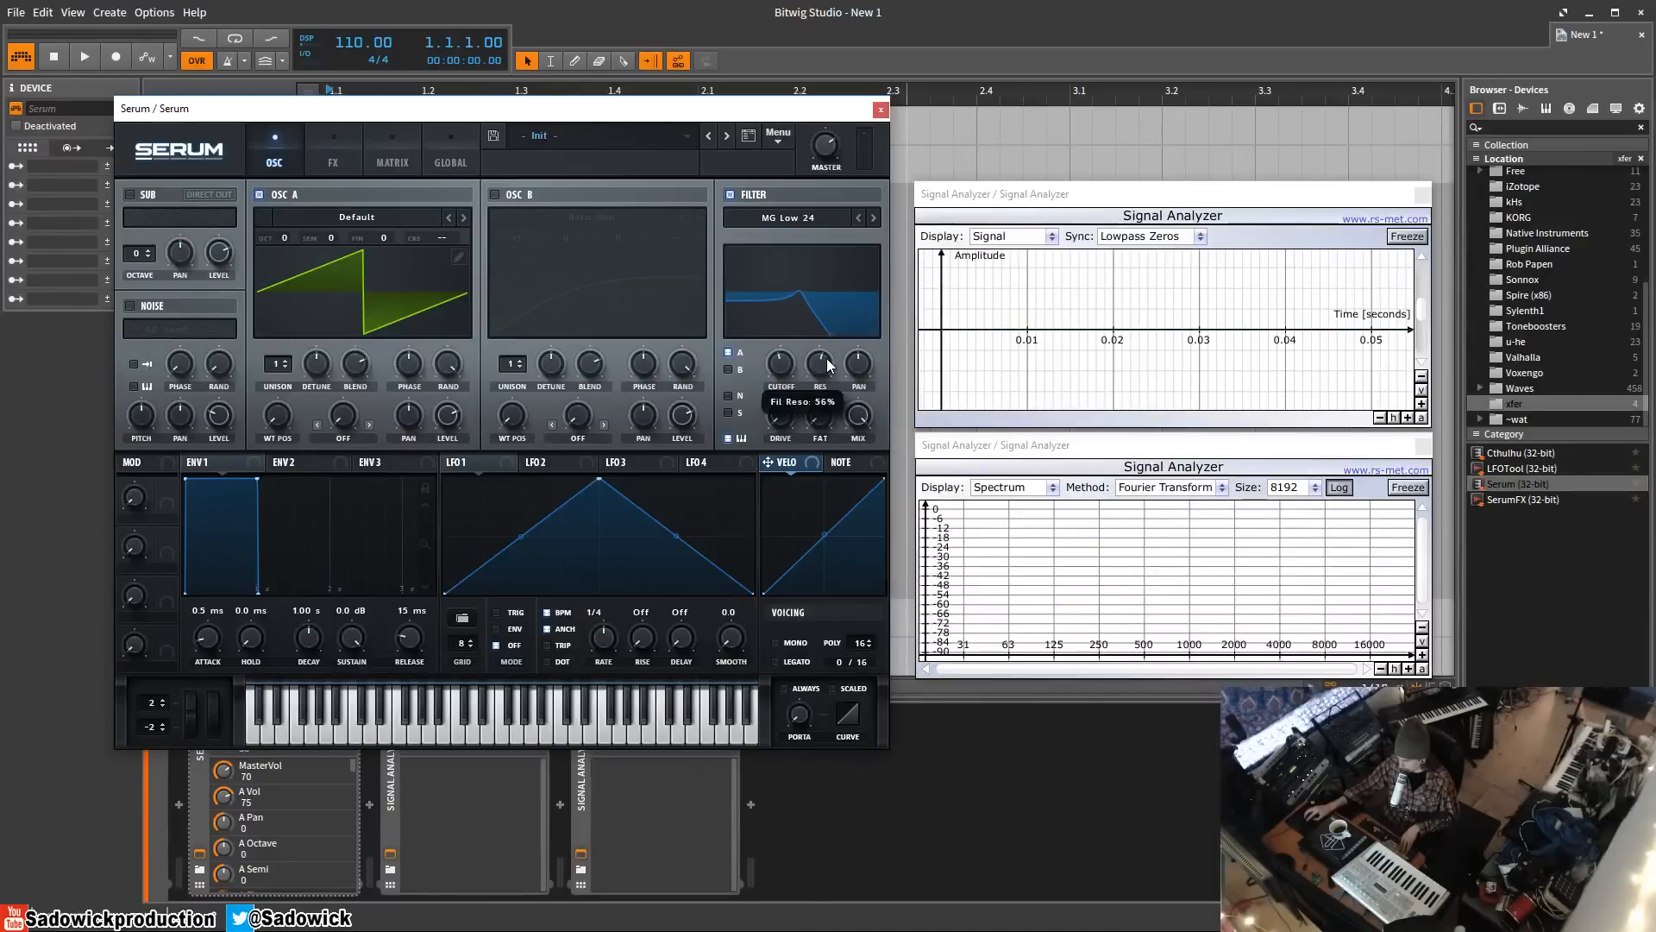
click(859, 216)
click(859, 215)
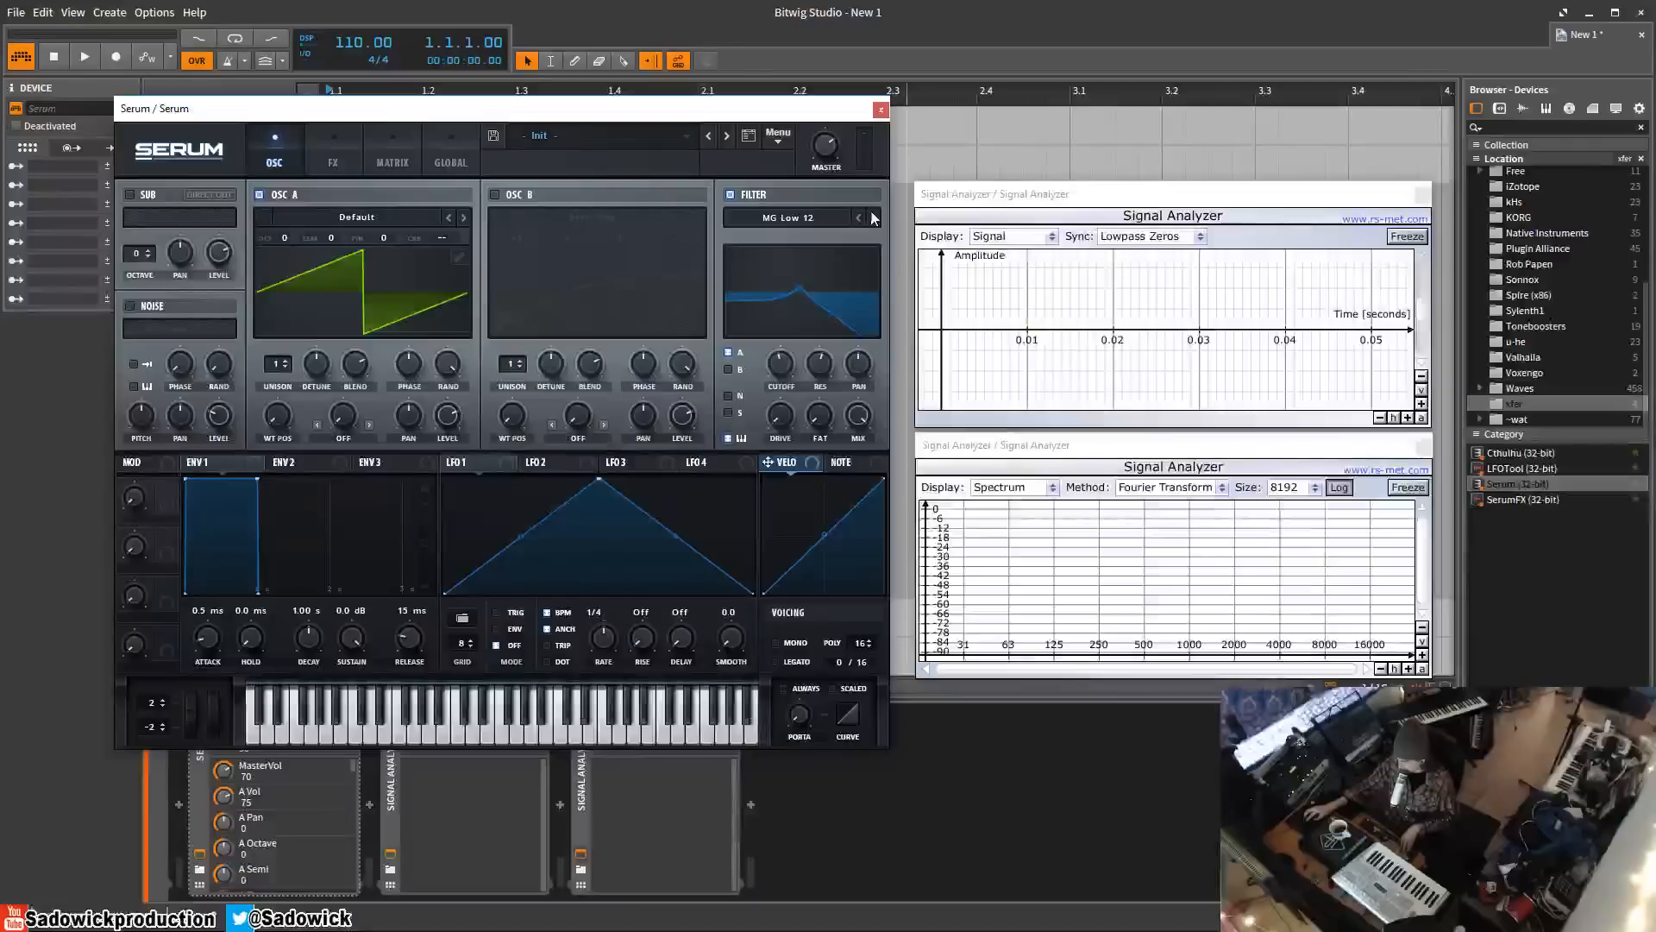
click(874, 218)
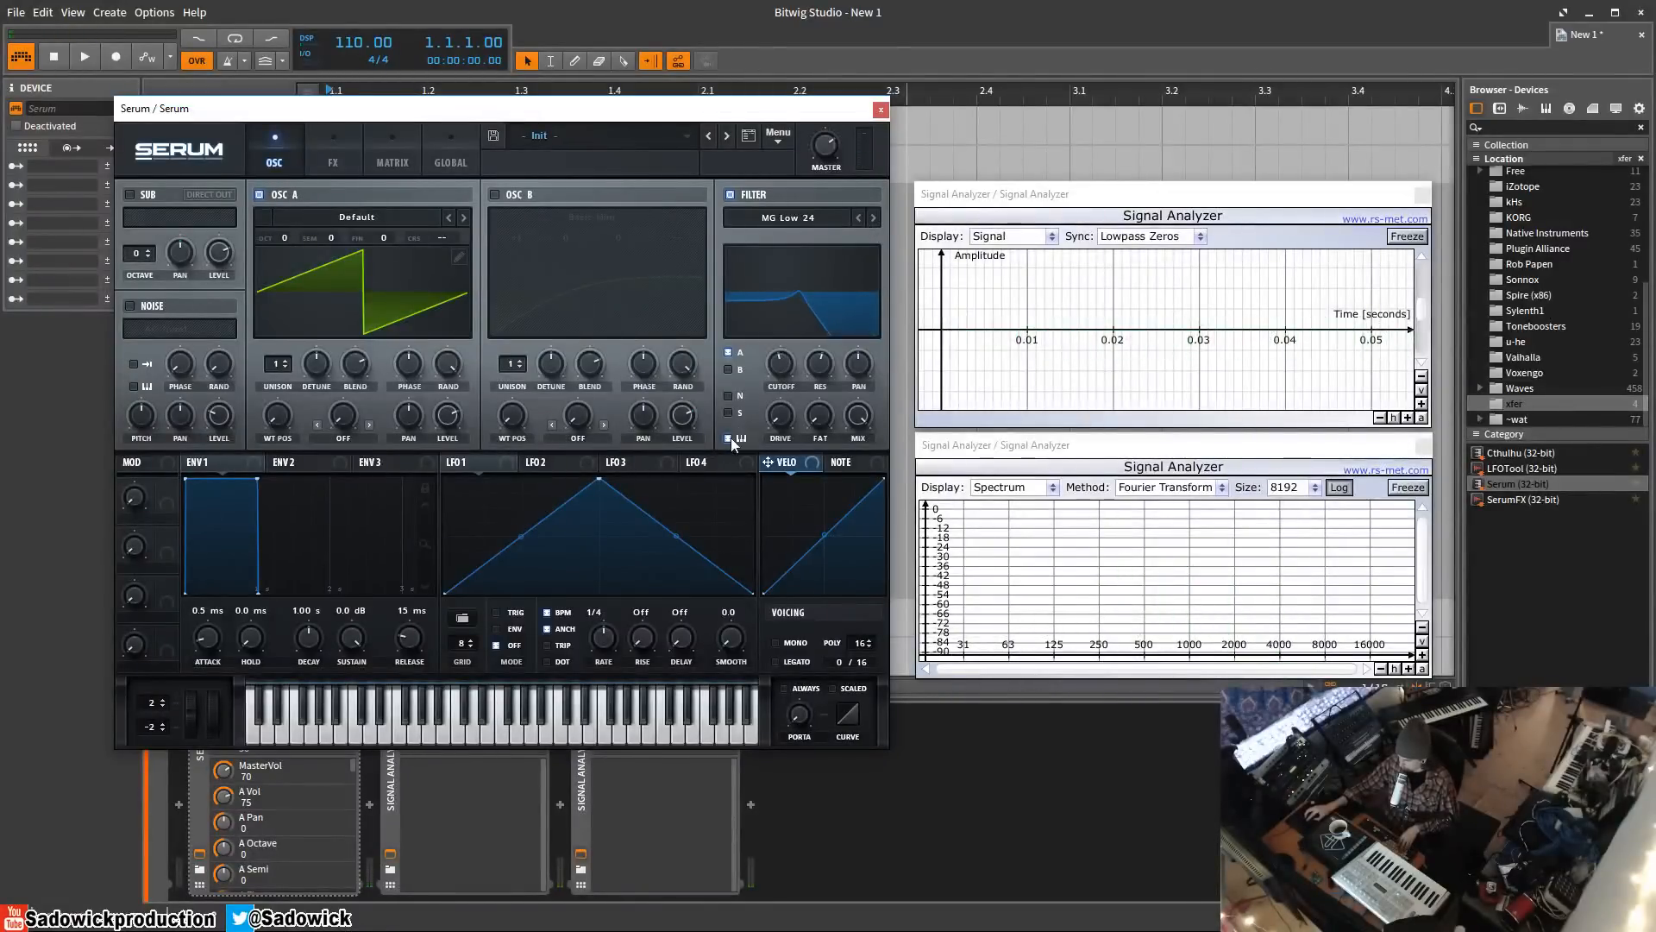
- Turn off the filter's key tracking, raise the cutoff, and change the filter type to Low 24
mouse_move(783, 369)
mouse_down()
mouse_move(819, 400)
mouse_move(786, 352)
mouse_up()
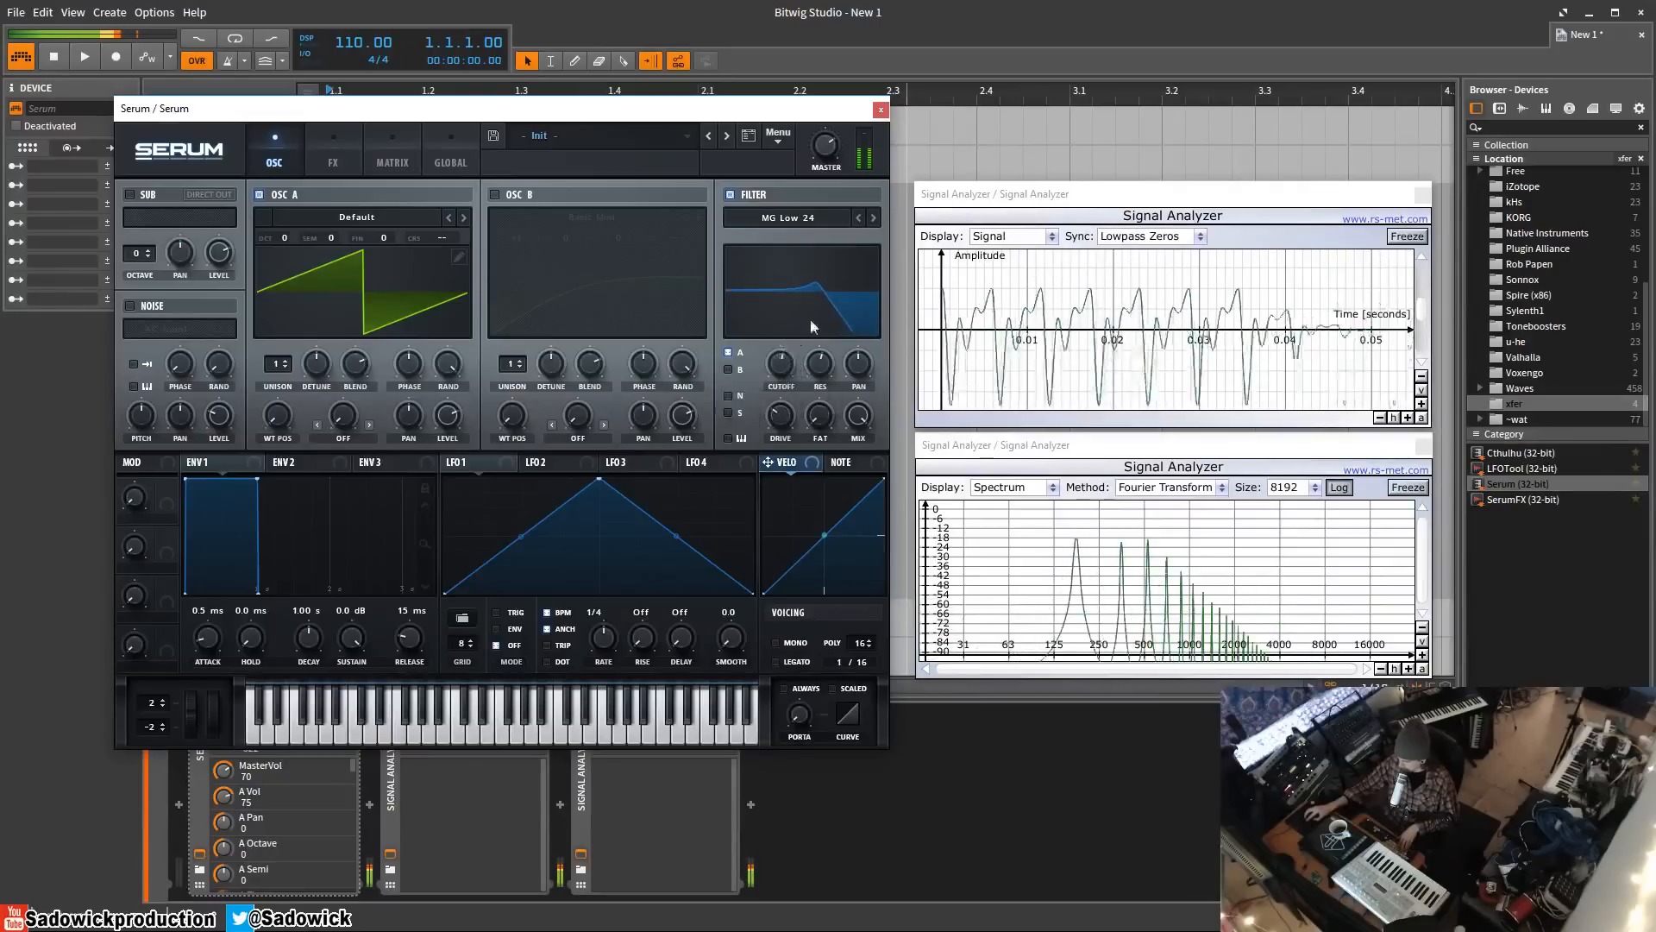
click(796, 224)
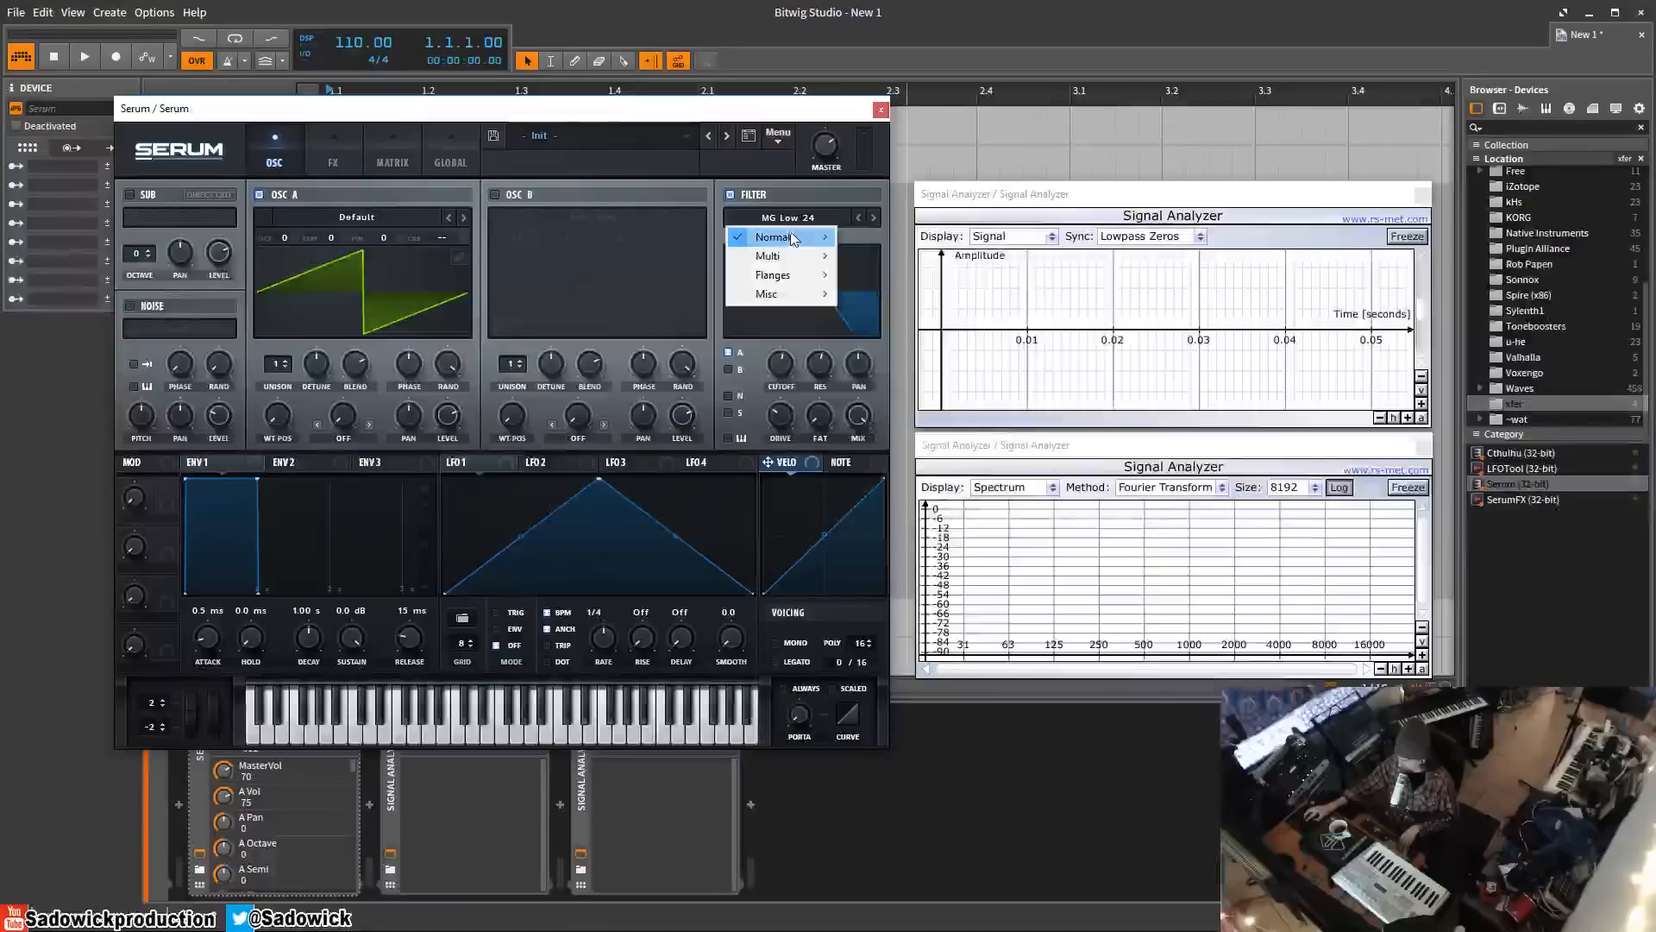
mouse_move(806, 238)
click(923, 366)
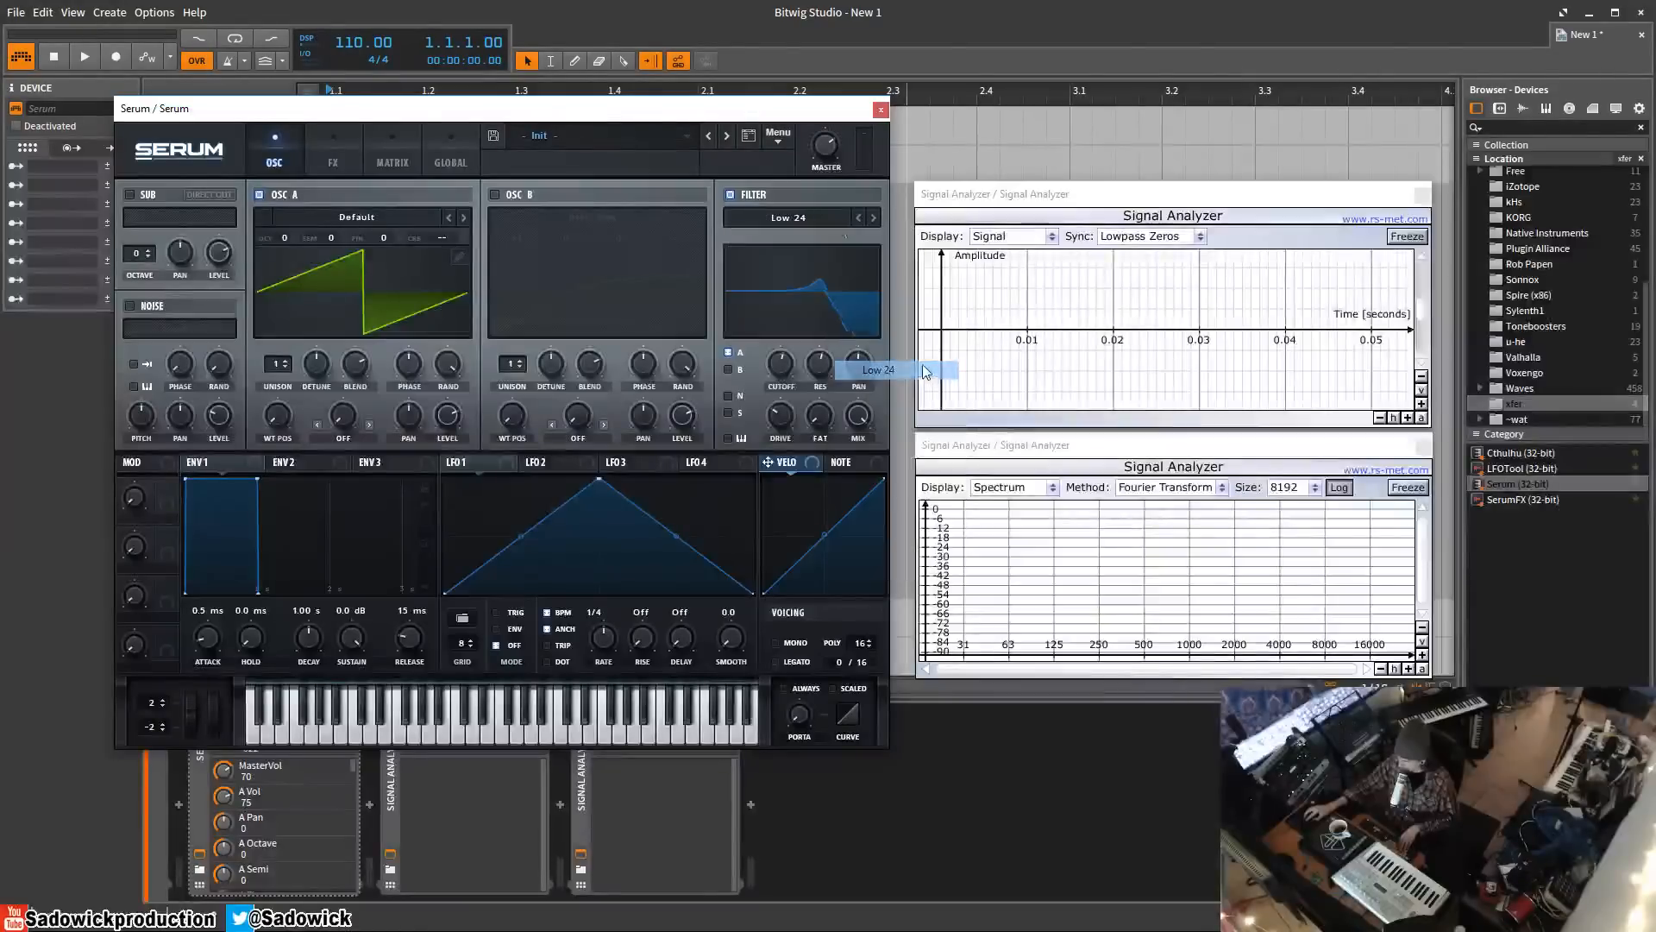
- Change the filter type to High 24 and sweep the cutoff while playing notes
click(861, 222)
click(872, 219)
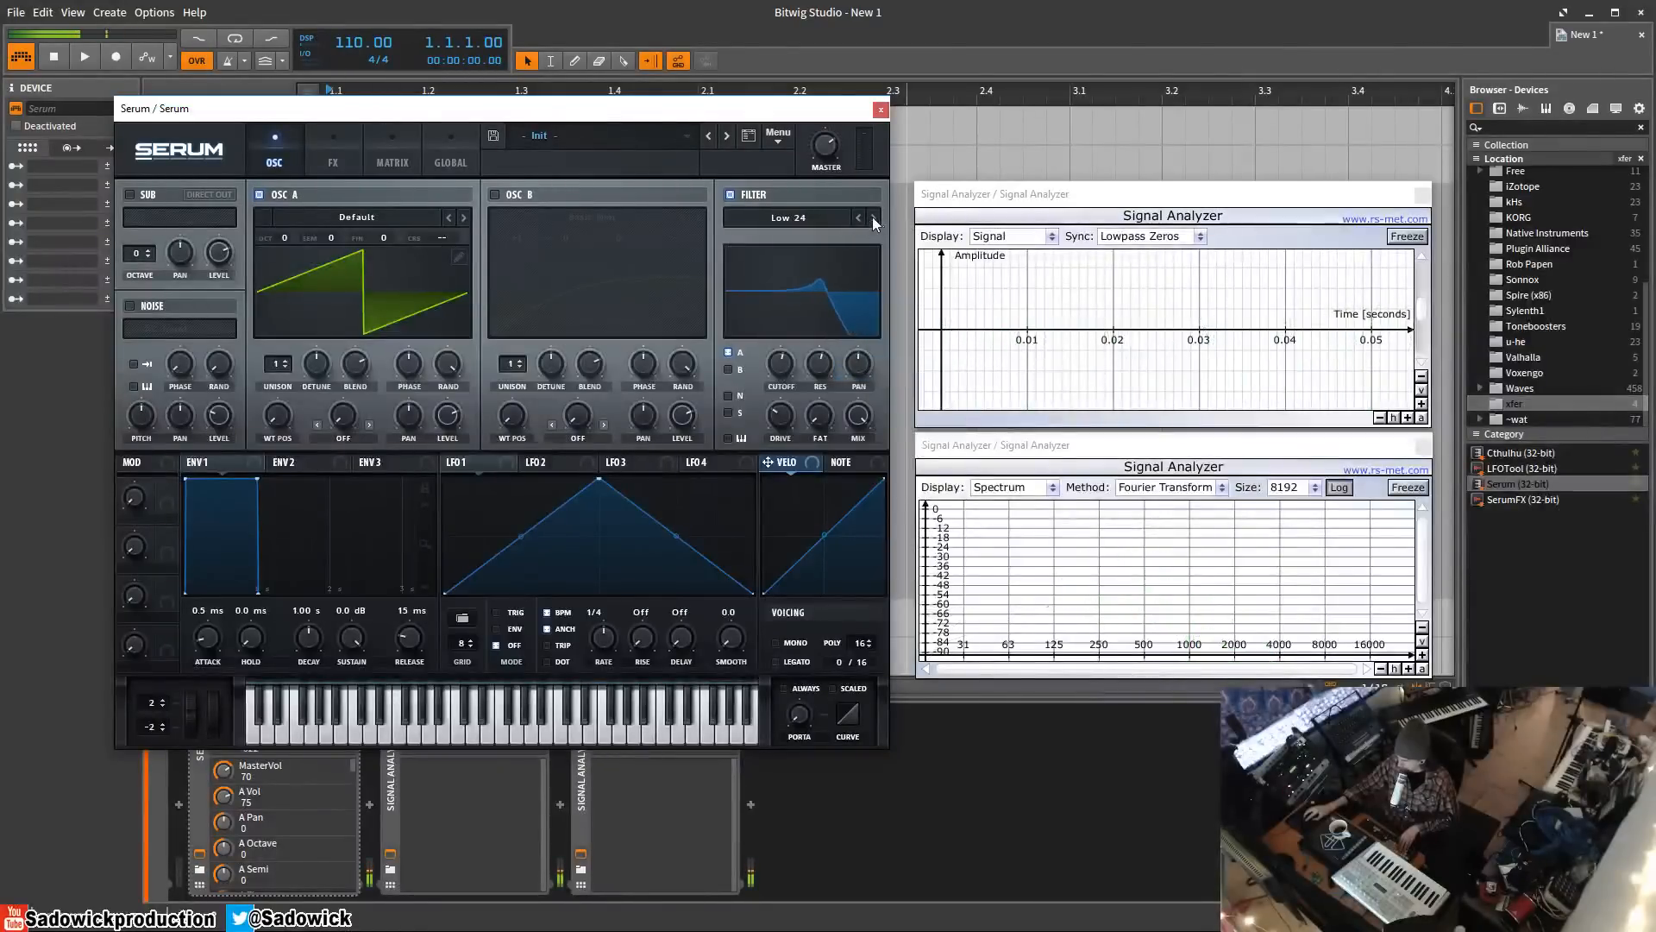
click(804, 217)
mouse_move(796, 237)
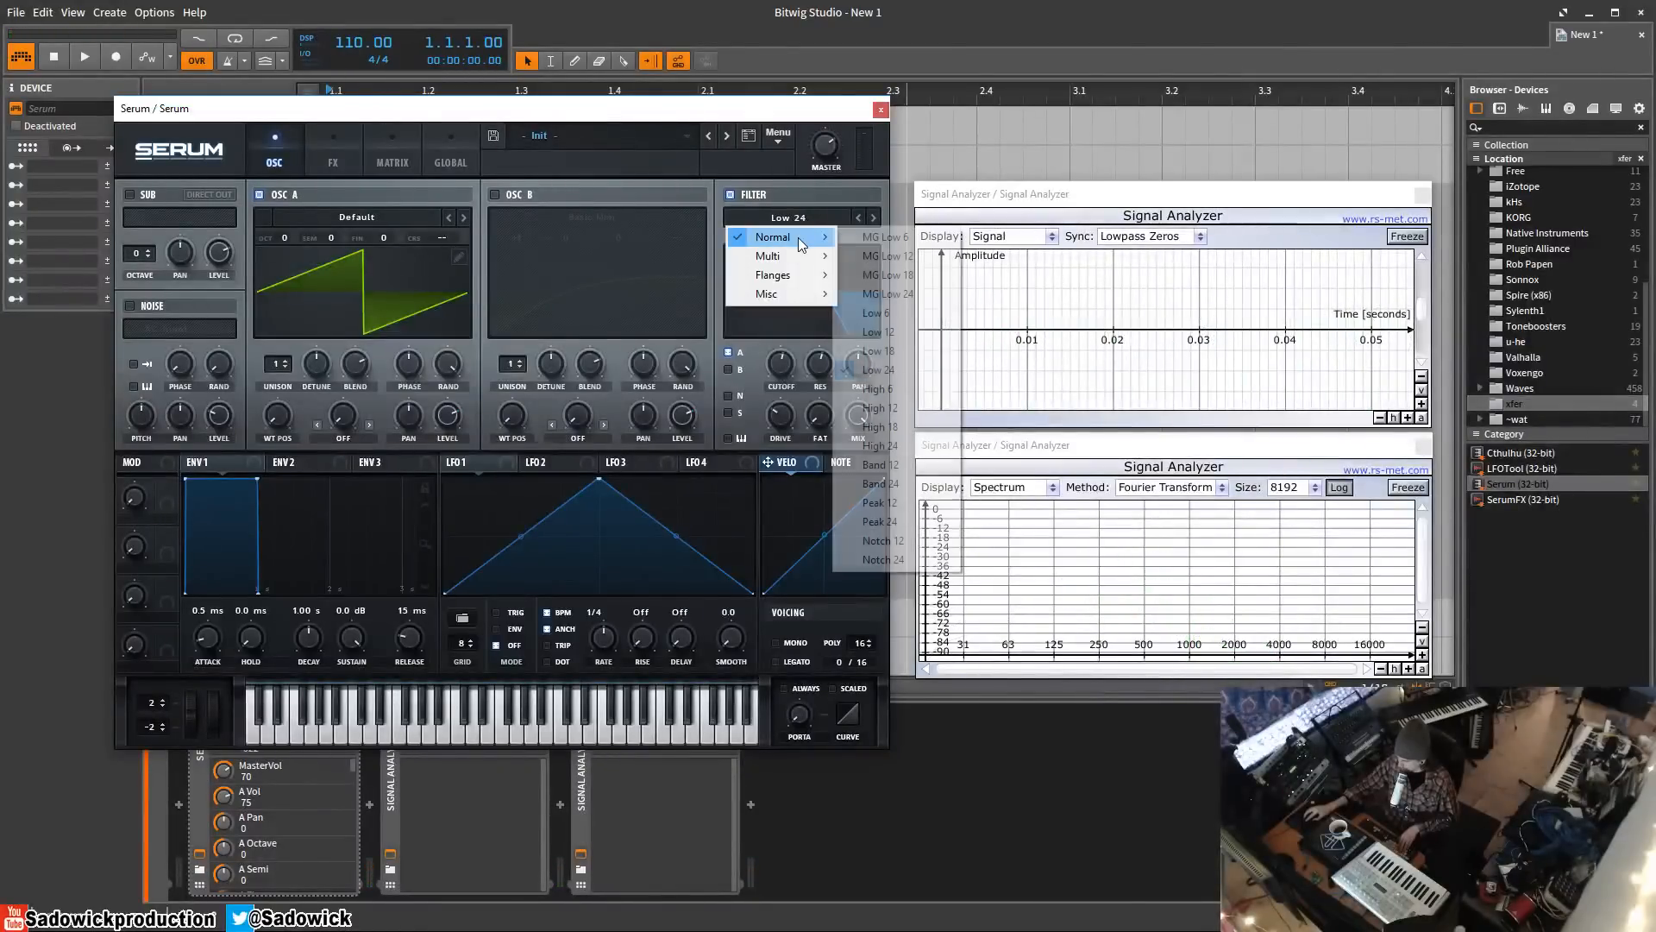
click(880, 445)
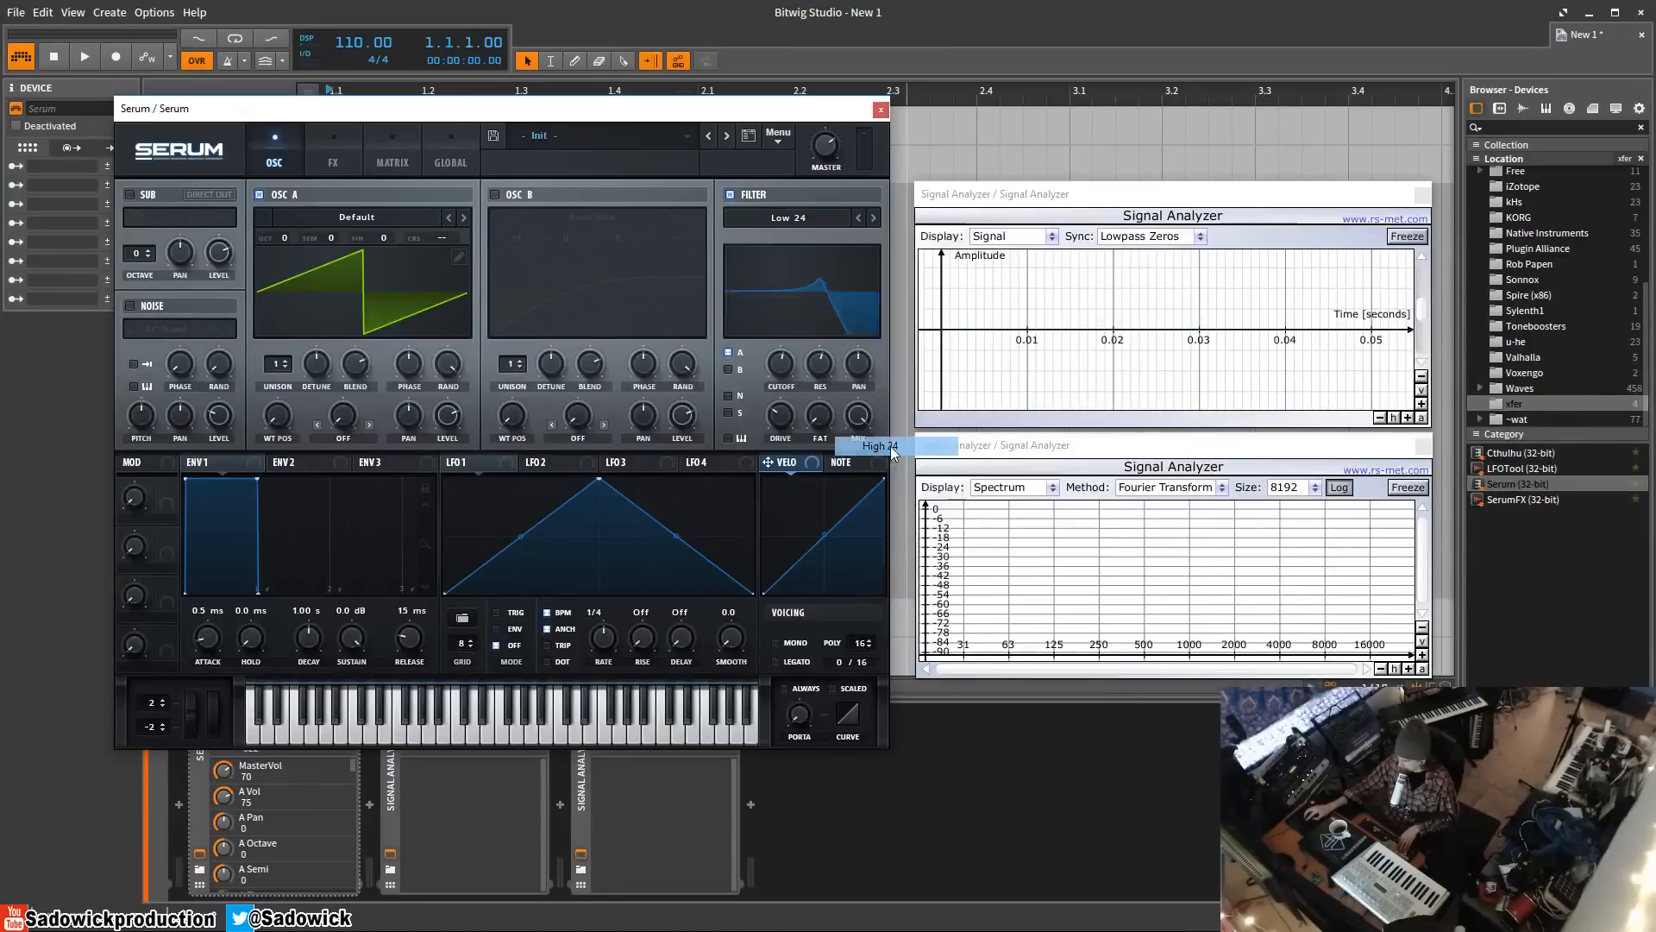
drag(779, 370, 783, 365)
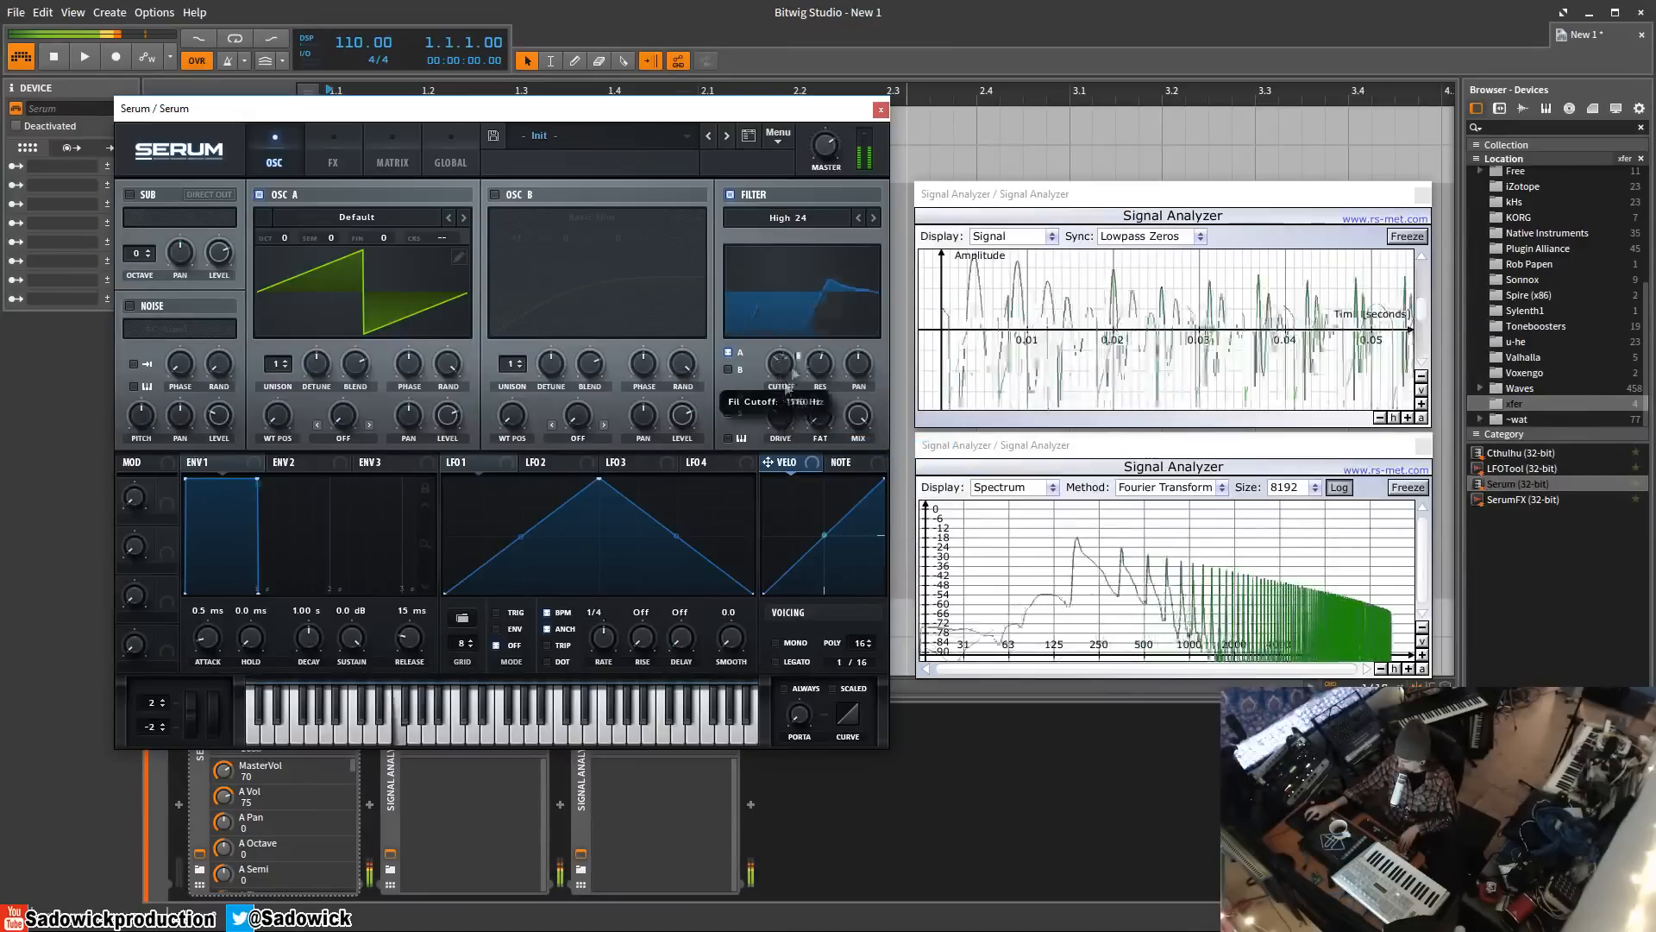
- Change the filter type to Band 24, sweep the cutoff, and adjust the filter's mix
click(788, 218)
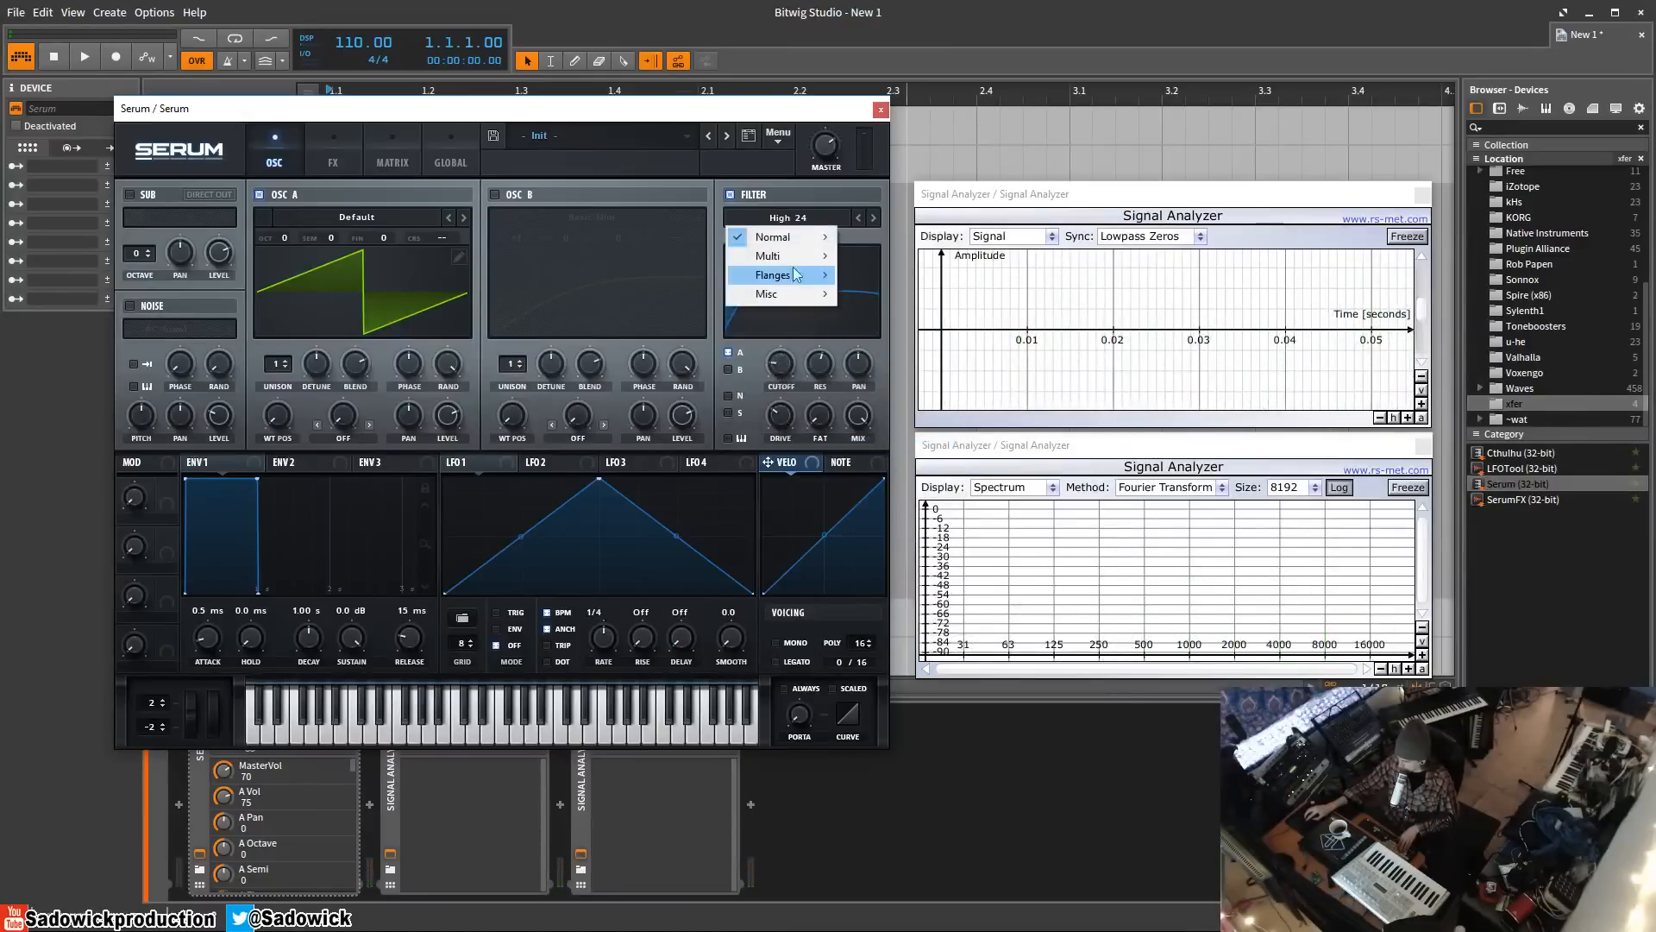
mouse_move(793, 242)
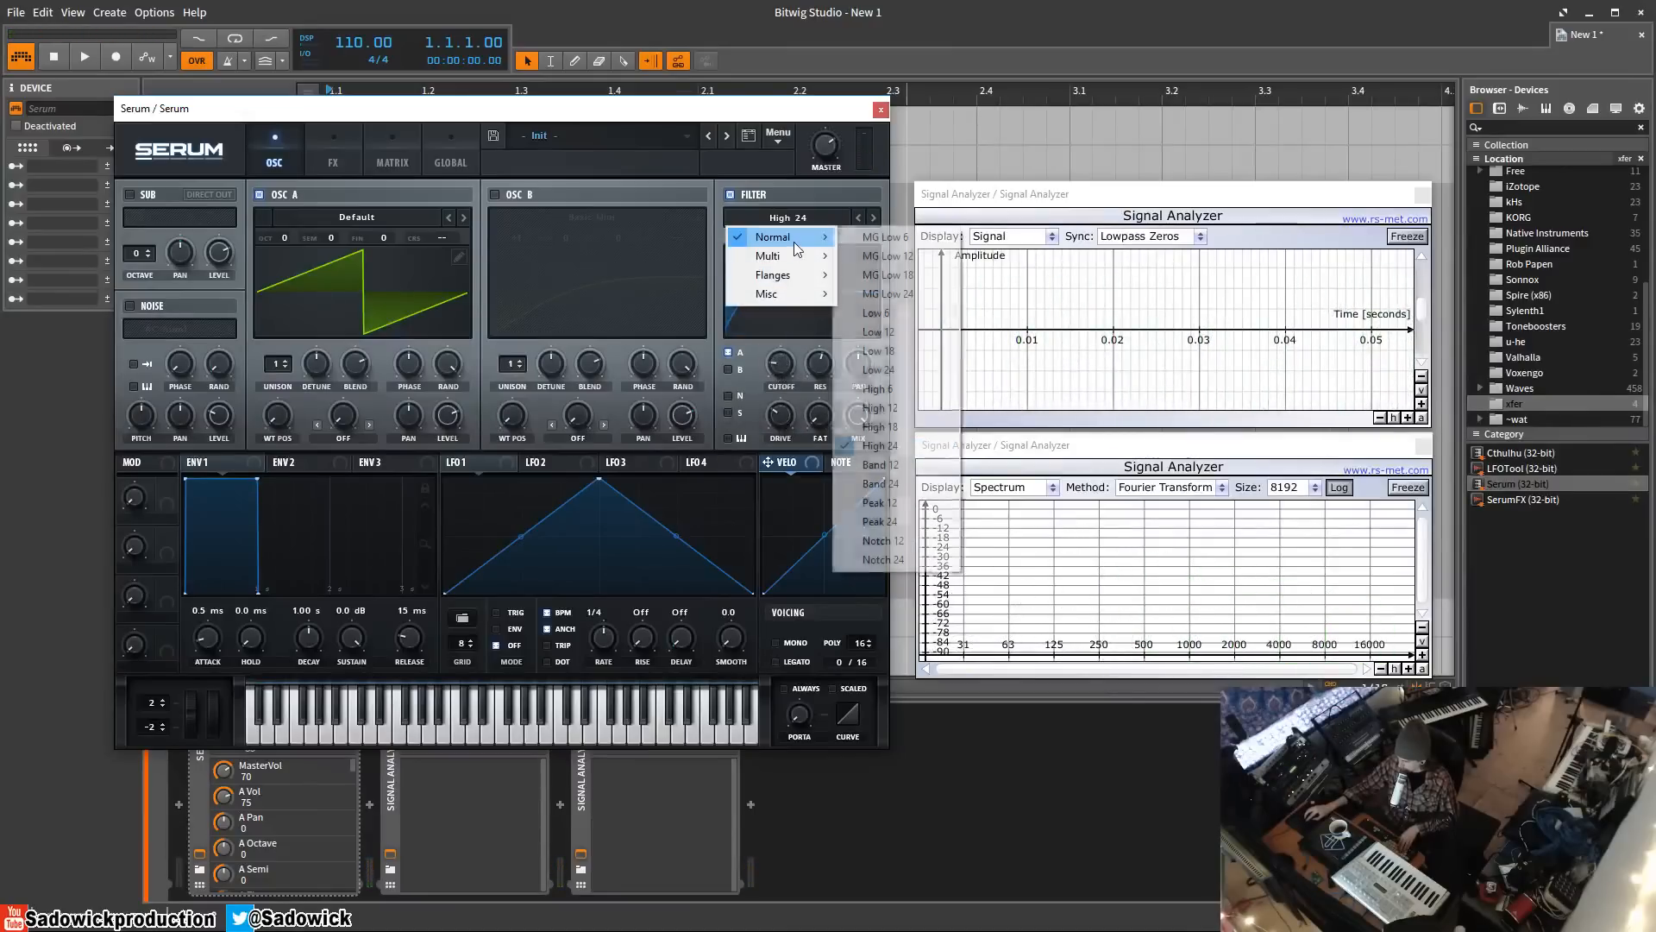
click(882, 483)
drag(781, 366, 862, 447)
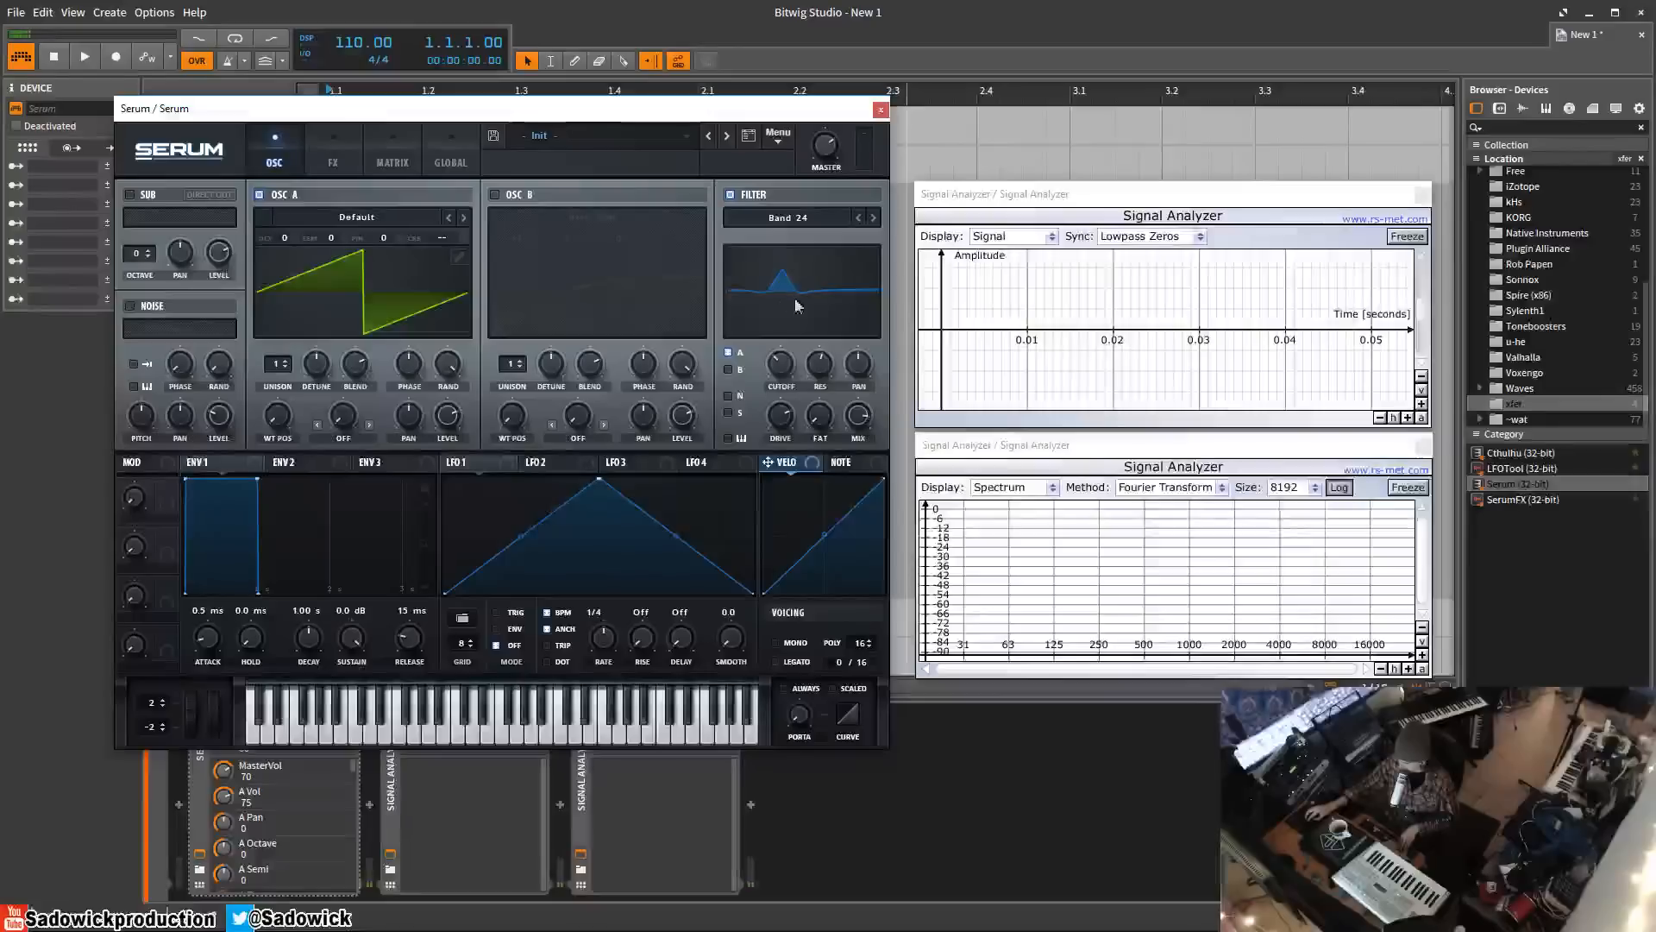
drag(863, 414, 851, 422)
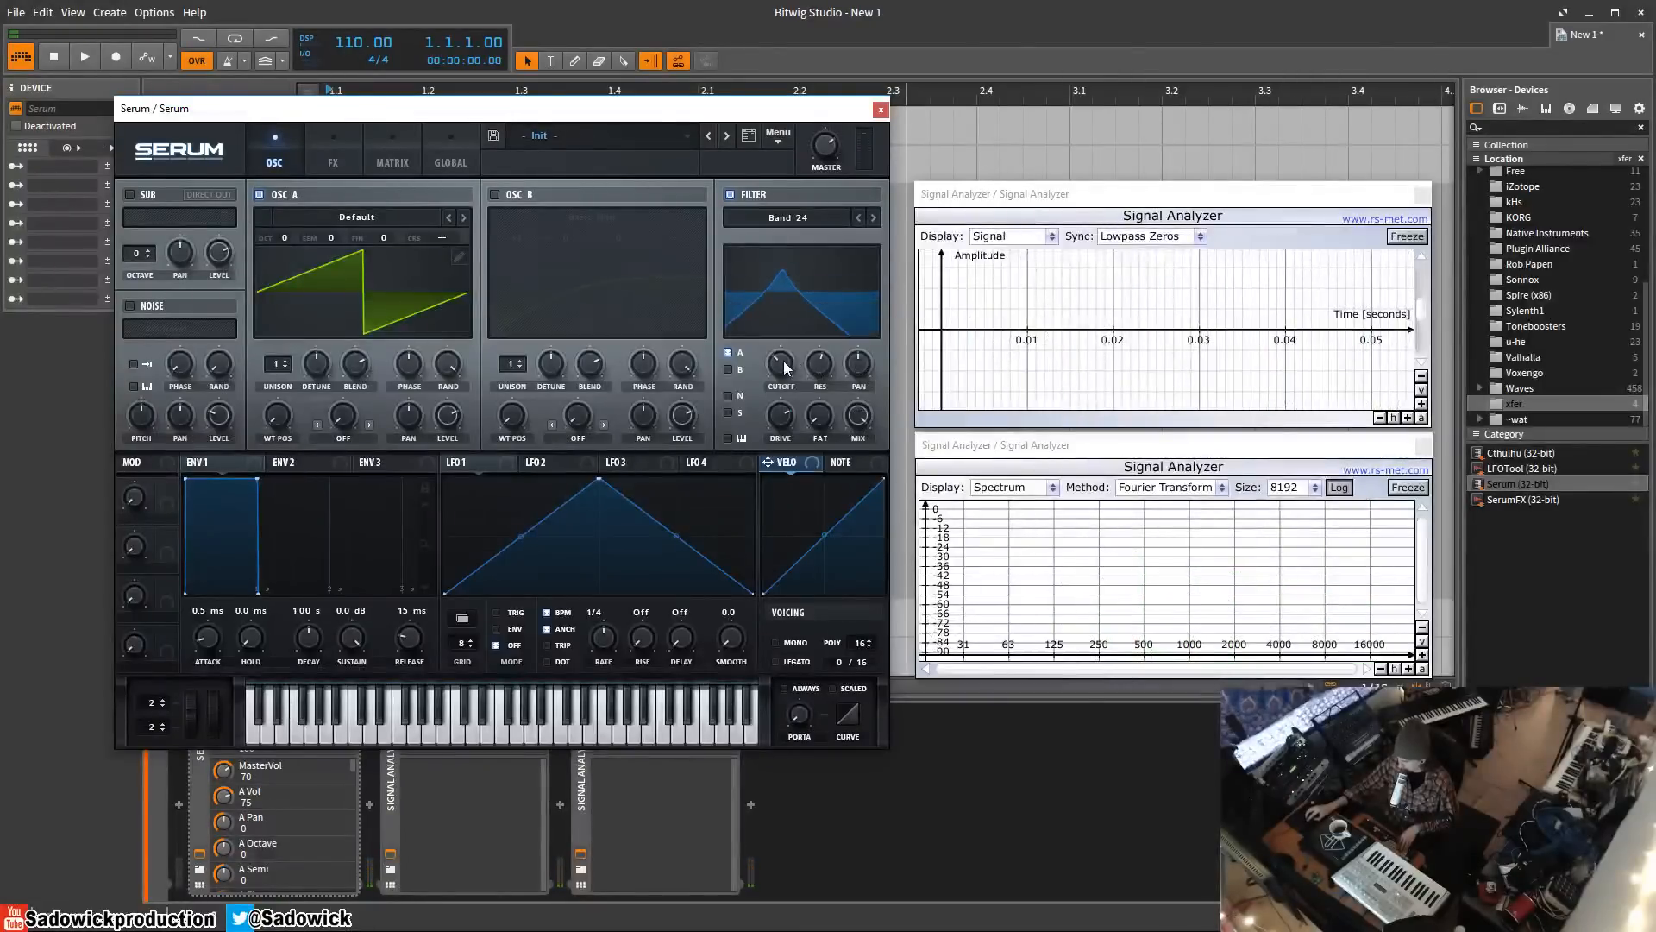
- Change the filter type to Peak 24, raise the resonance, and sweep the cutoff while playing a note
click(821, 221)
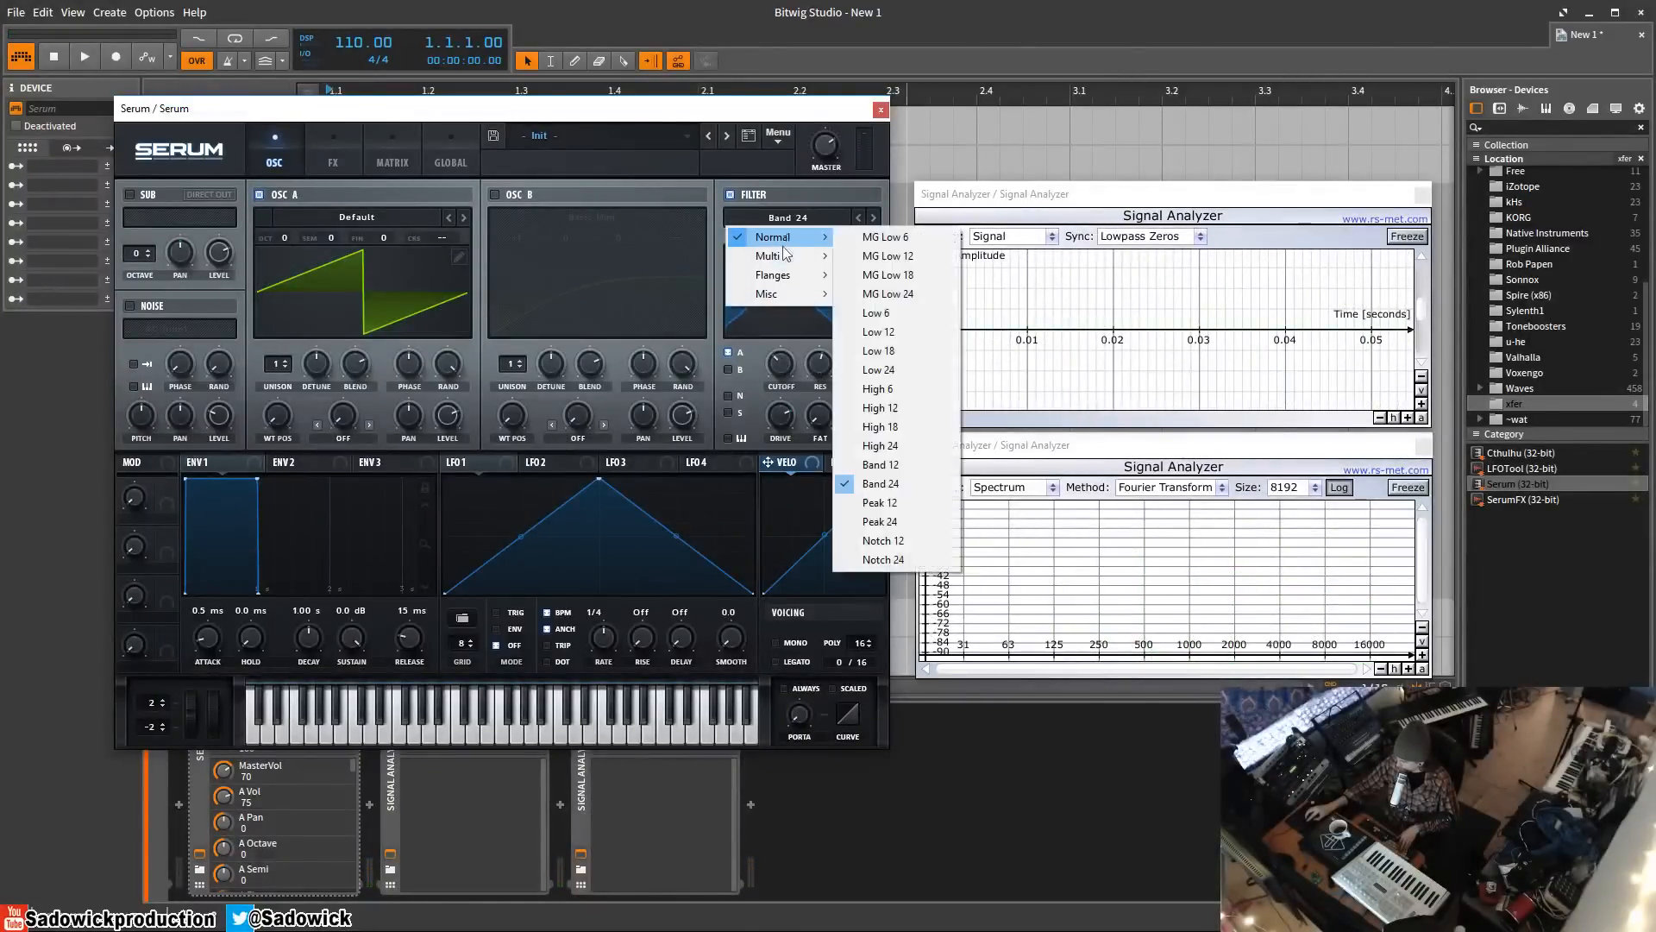
mouse_move(777, 236)
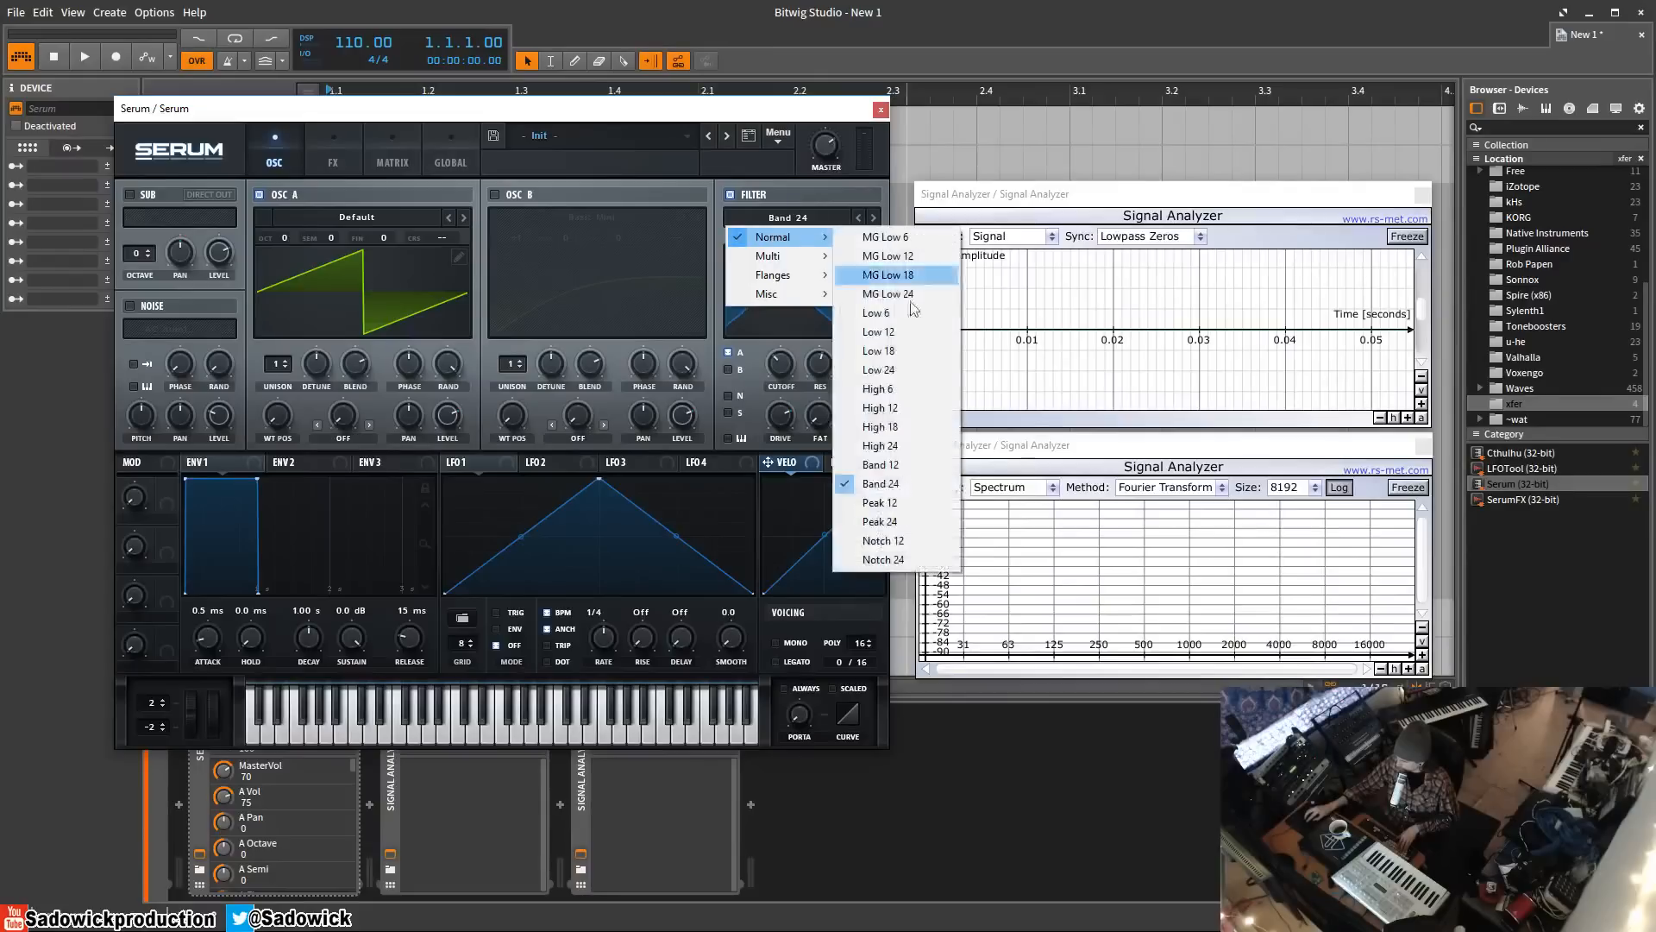
click(879, 521)
drag(785, 371, 795, 353)
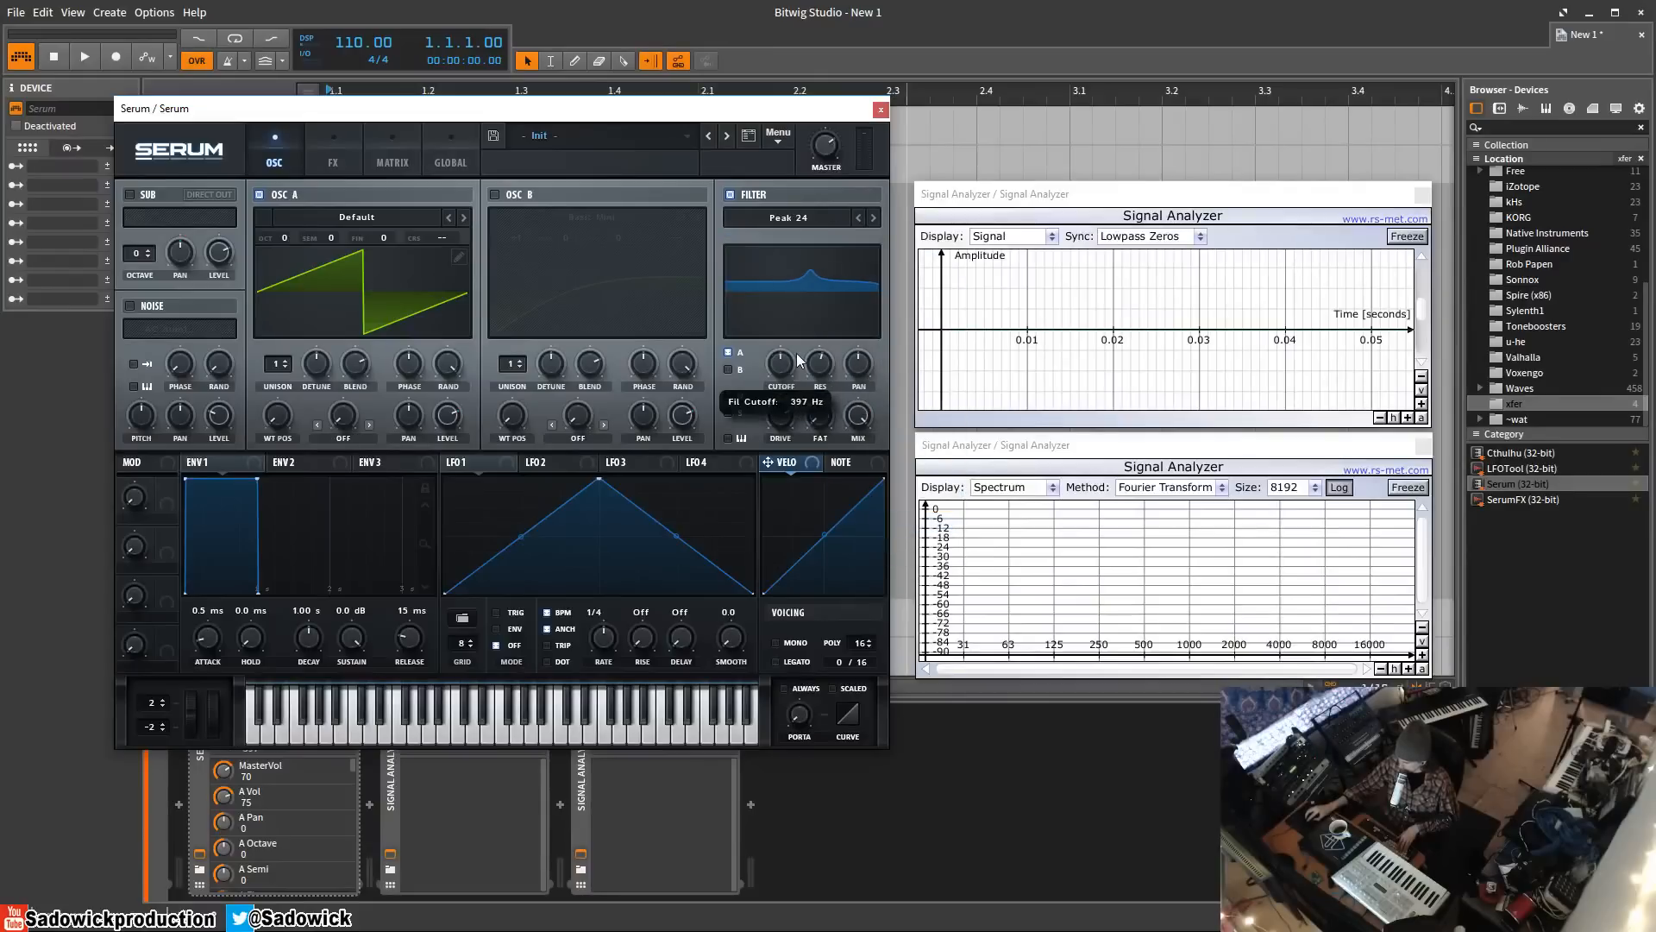
drag(786, 414, 762, 483)
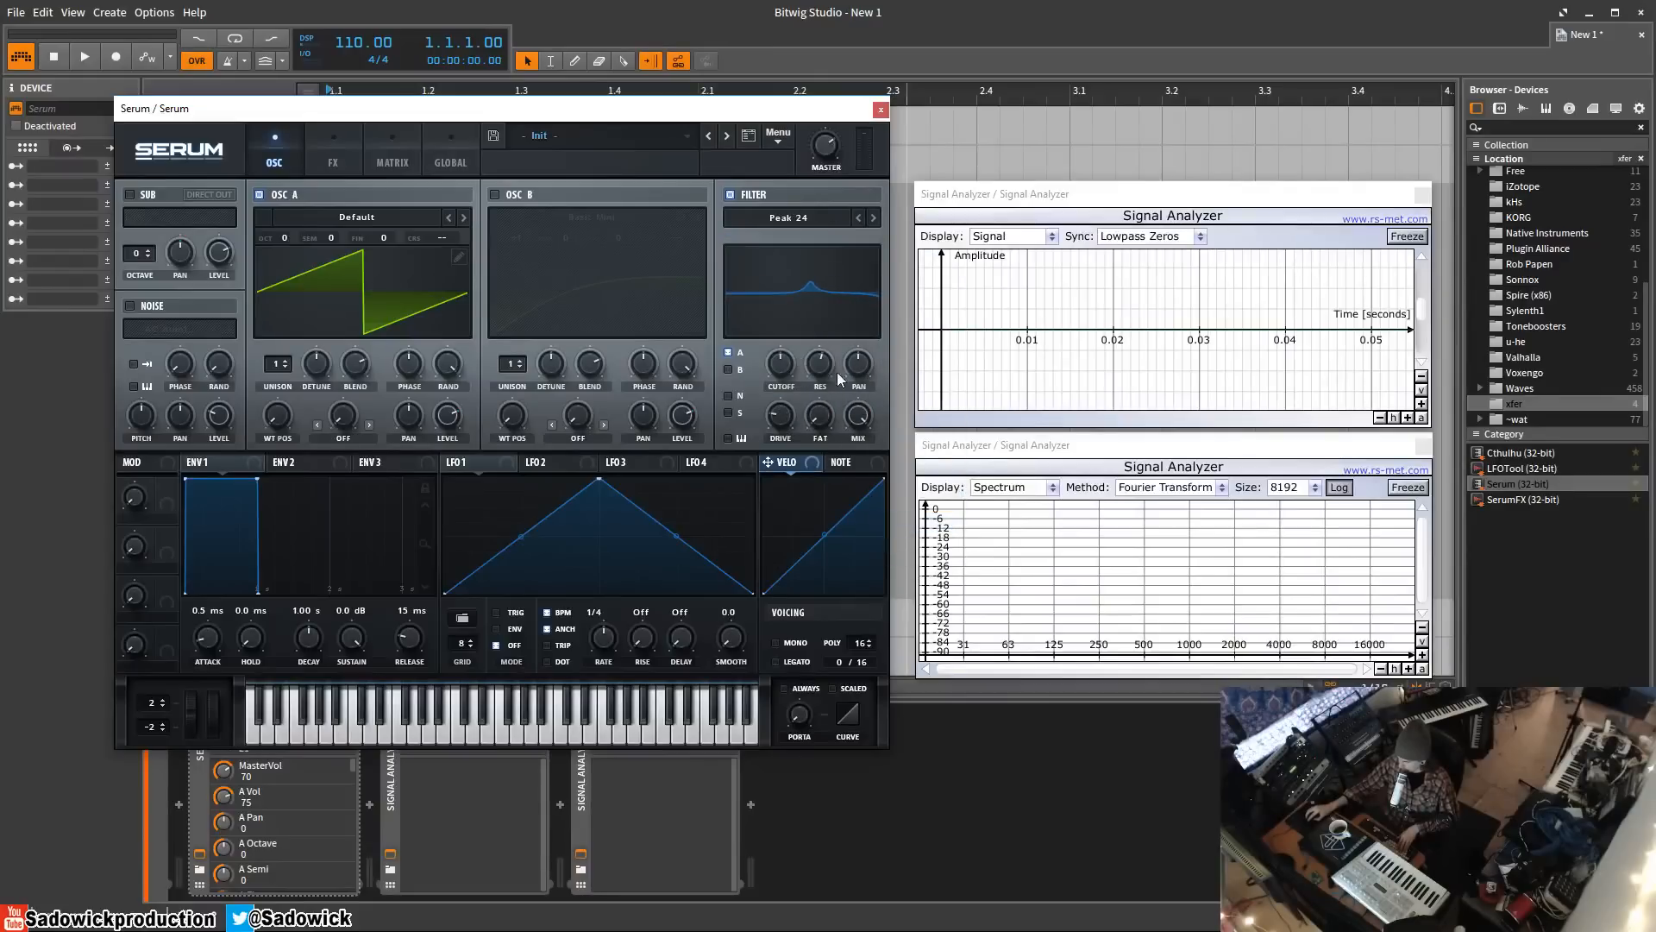
drag(825, 364, 834, 337)
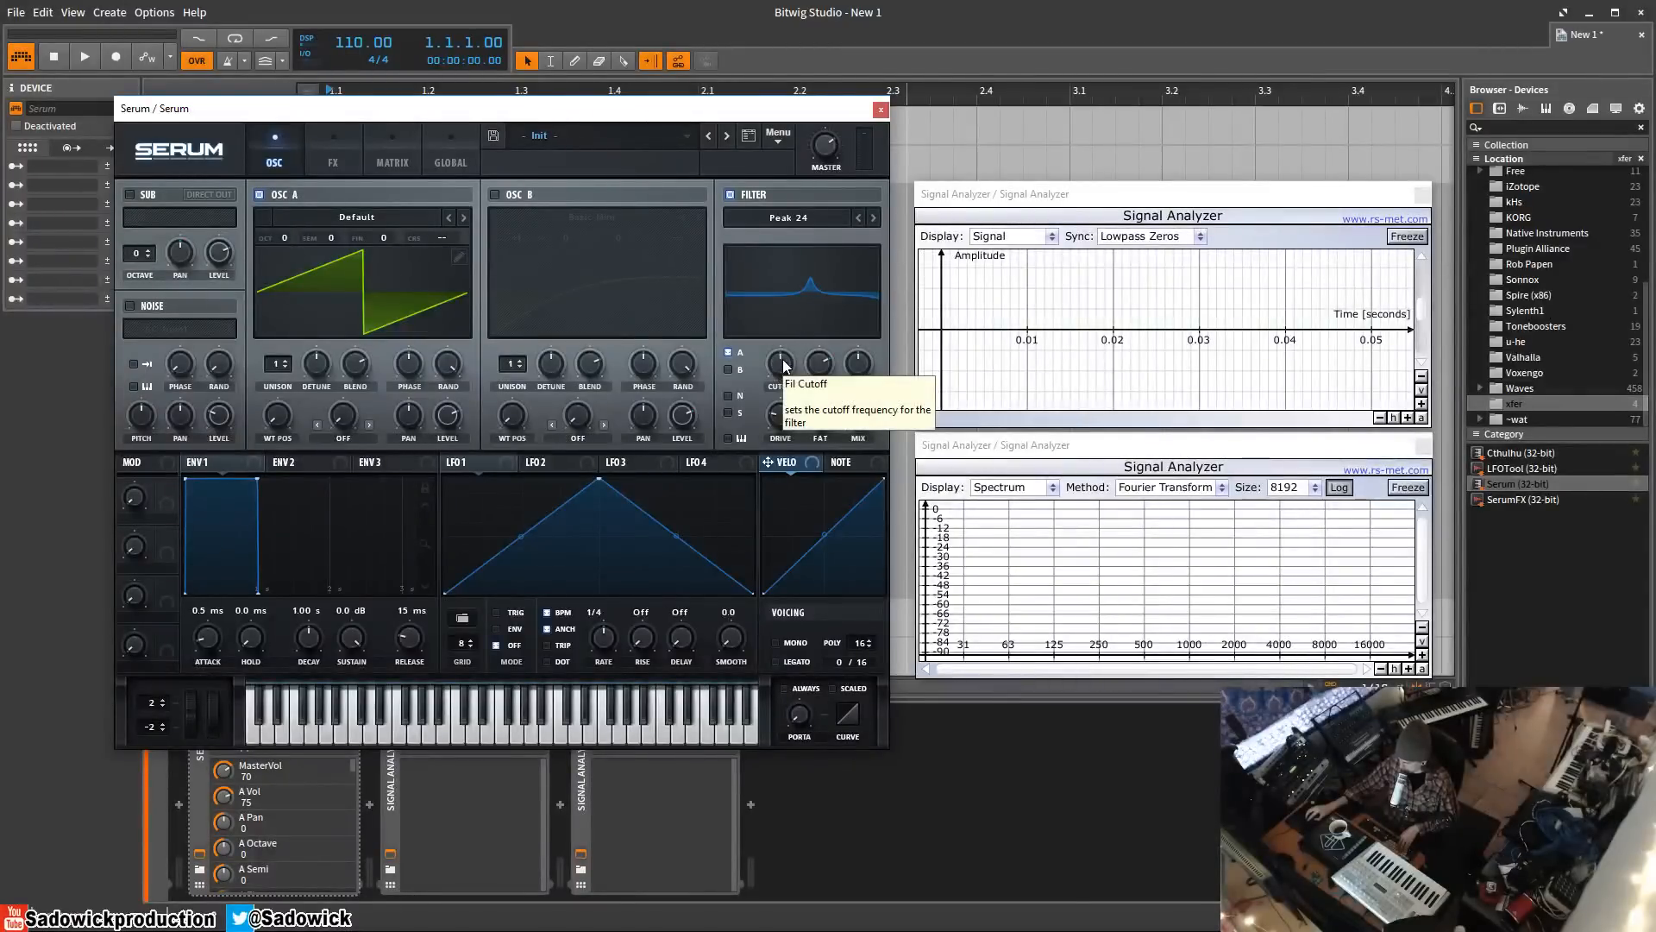
mouse_move(786, 361)
mouse_down()
mouse_move(805, 321)
mouse_move(786, 335)
mouse_up()
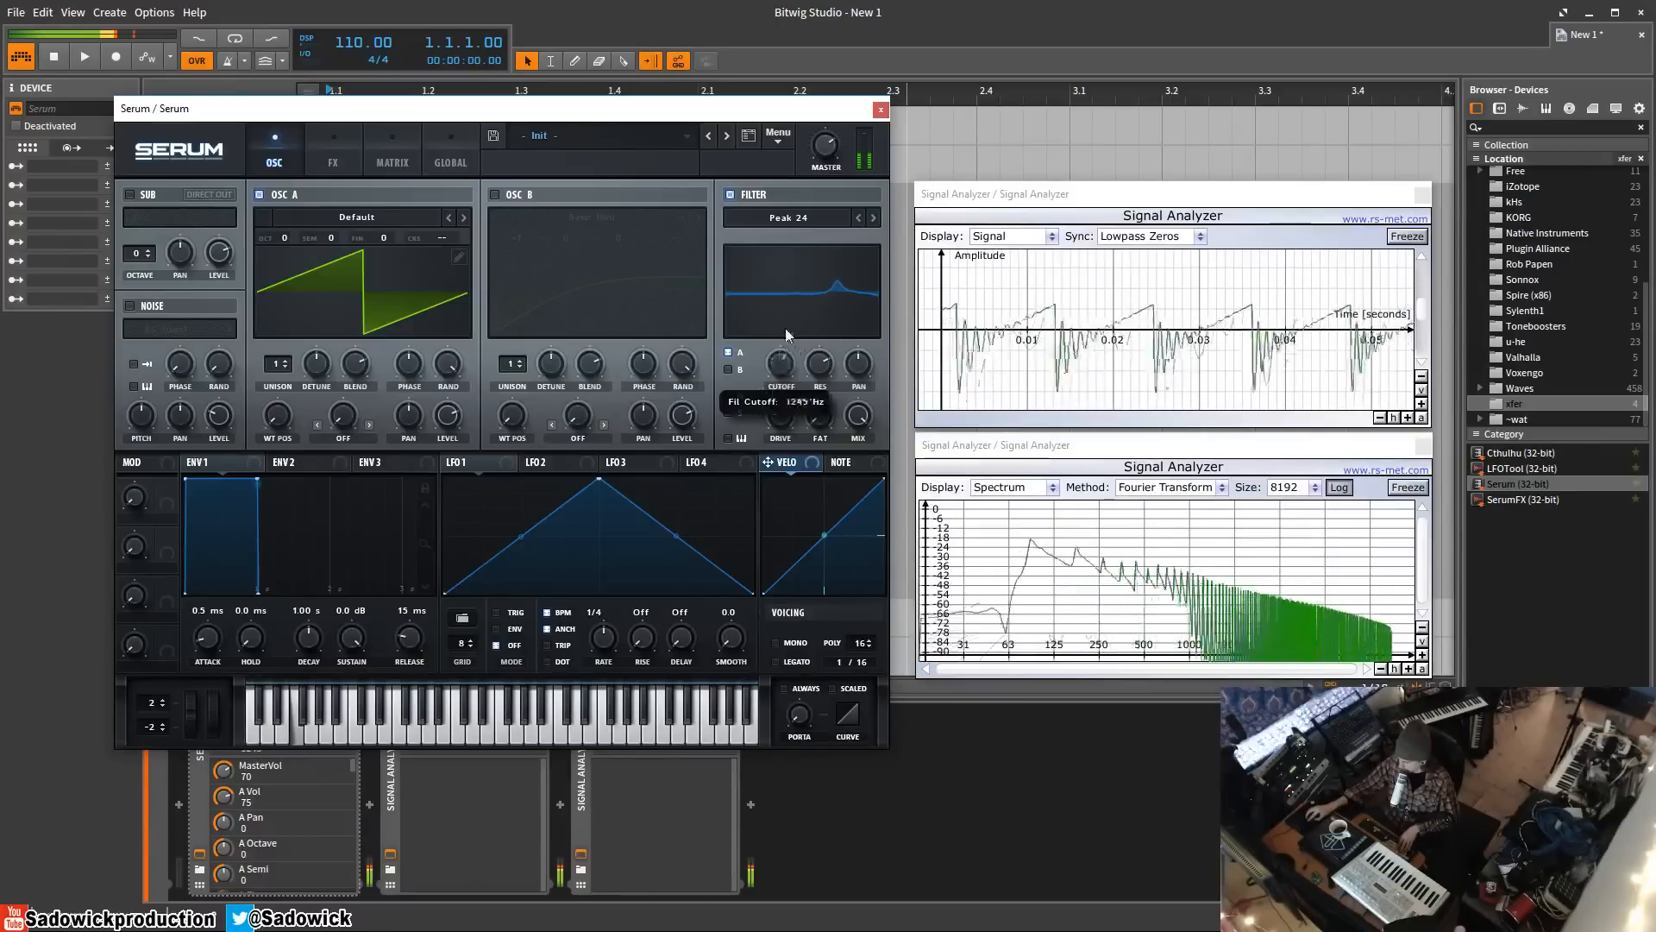
- Try the Notch 12 filter with a lower cutoff and adjusted resonance, and switch the filter type to Notch 24
click(872, 219)
drag(768, 405, 776, 472)
drag(825, 366, 828, 387)
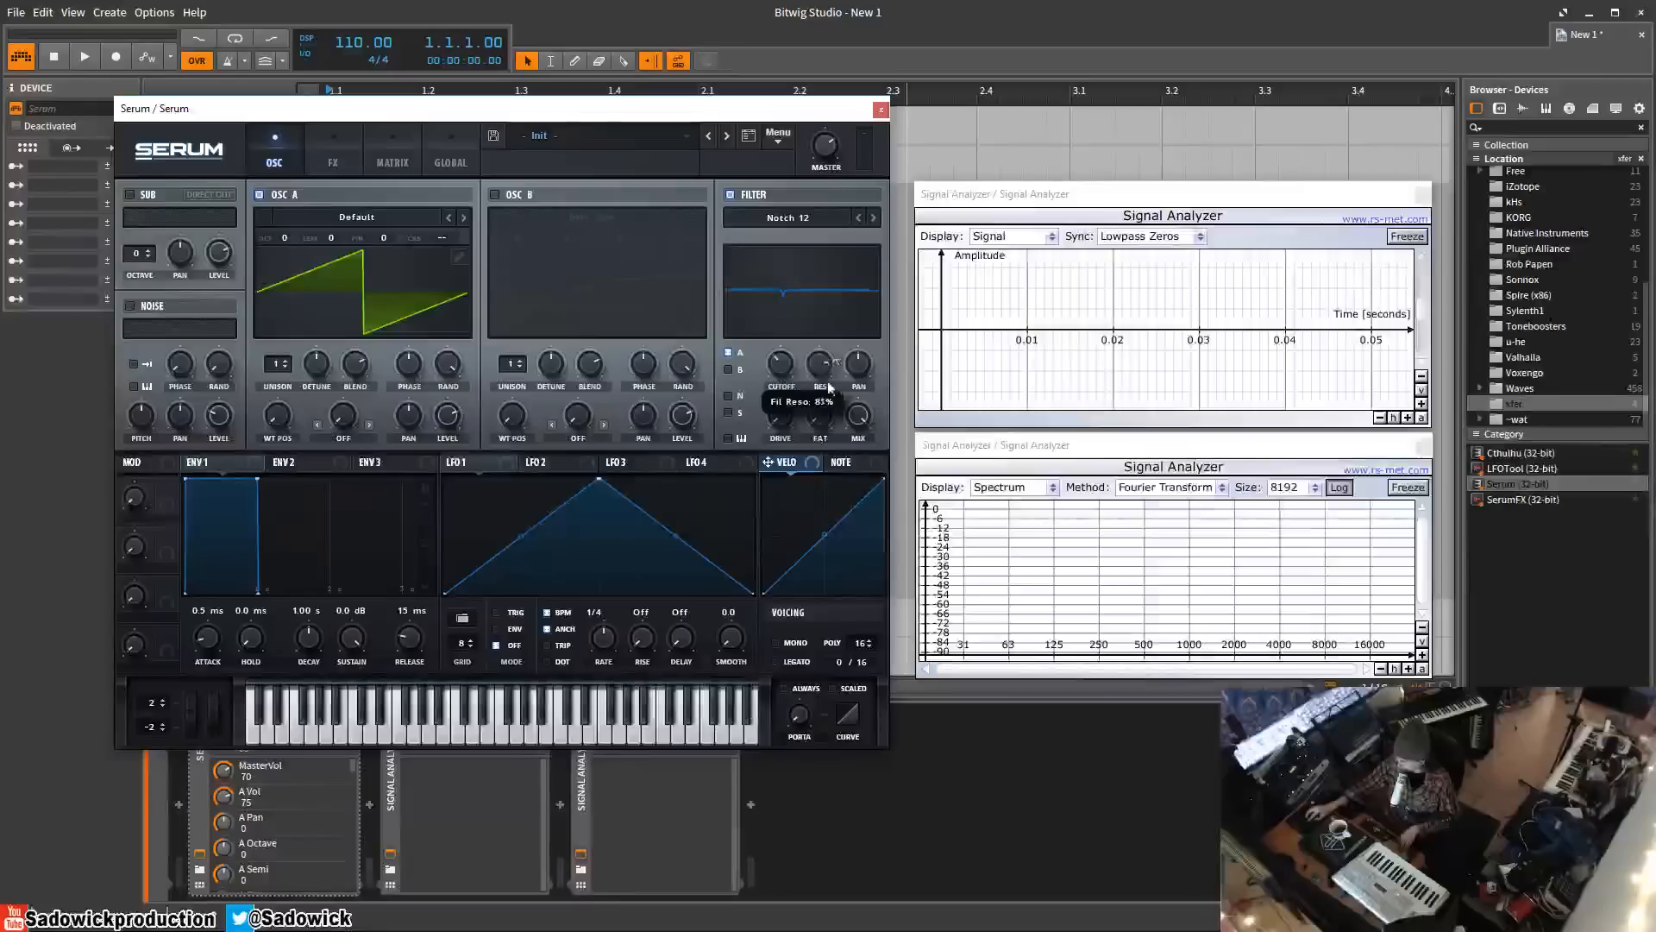
click(874, 218)
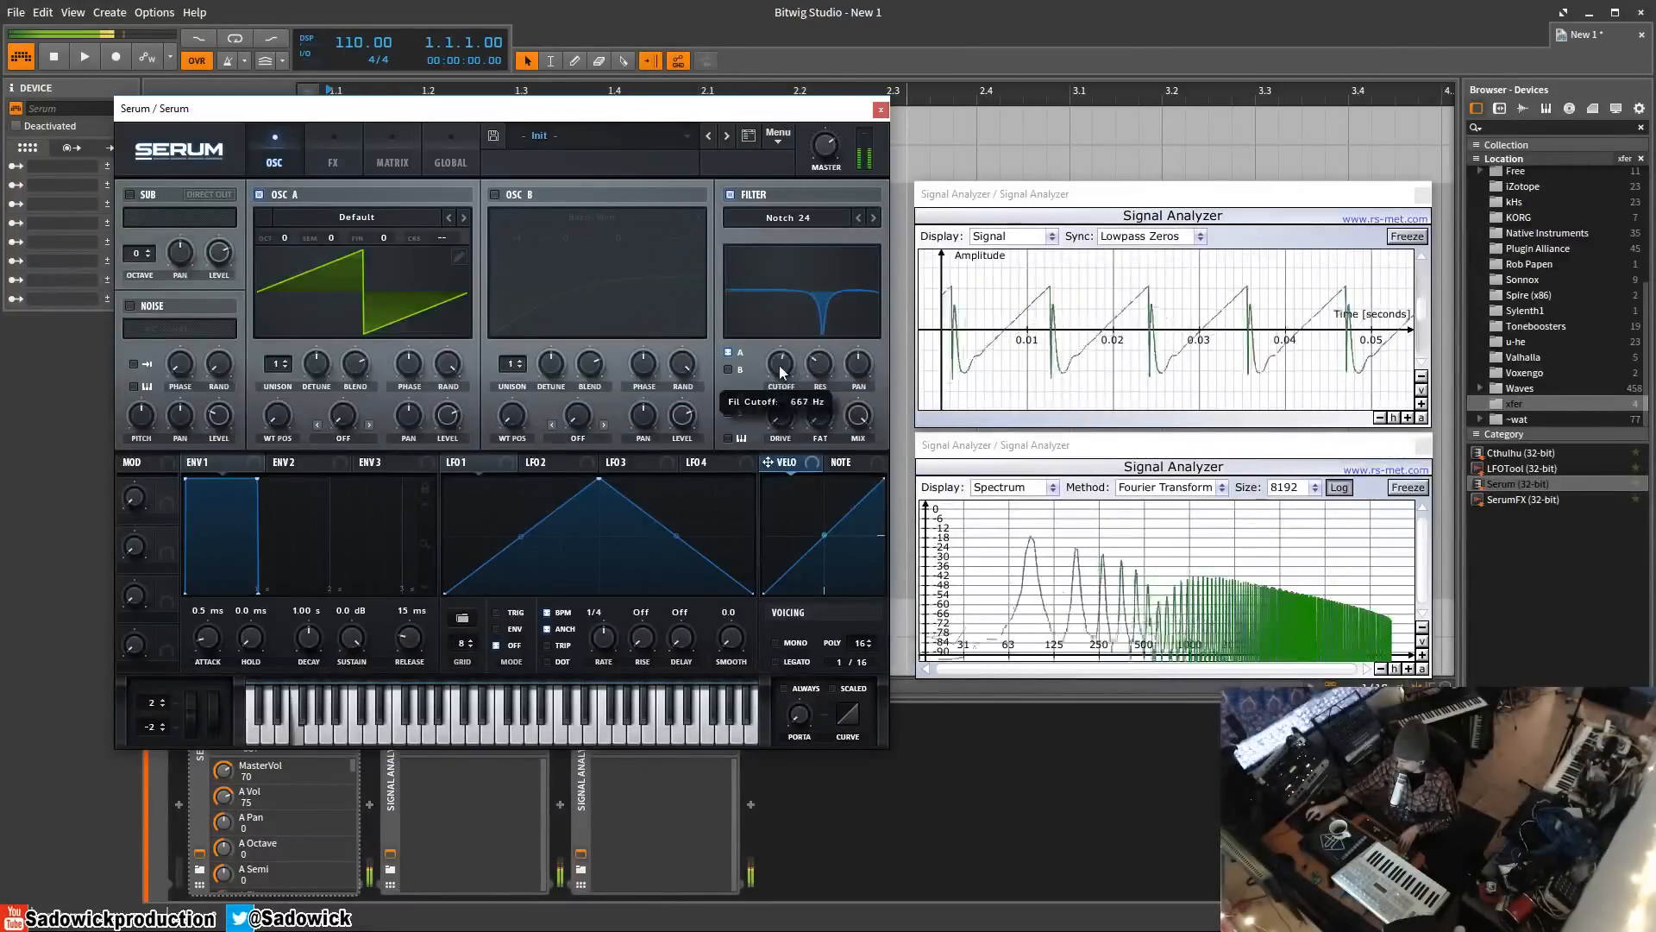
- Change the filter type to the BP 12 multi filter and play a note through it
click(810, 217)
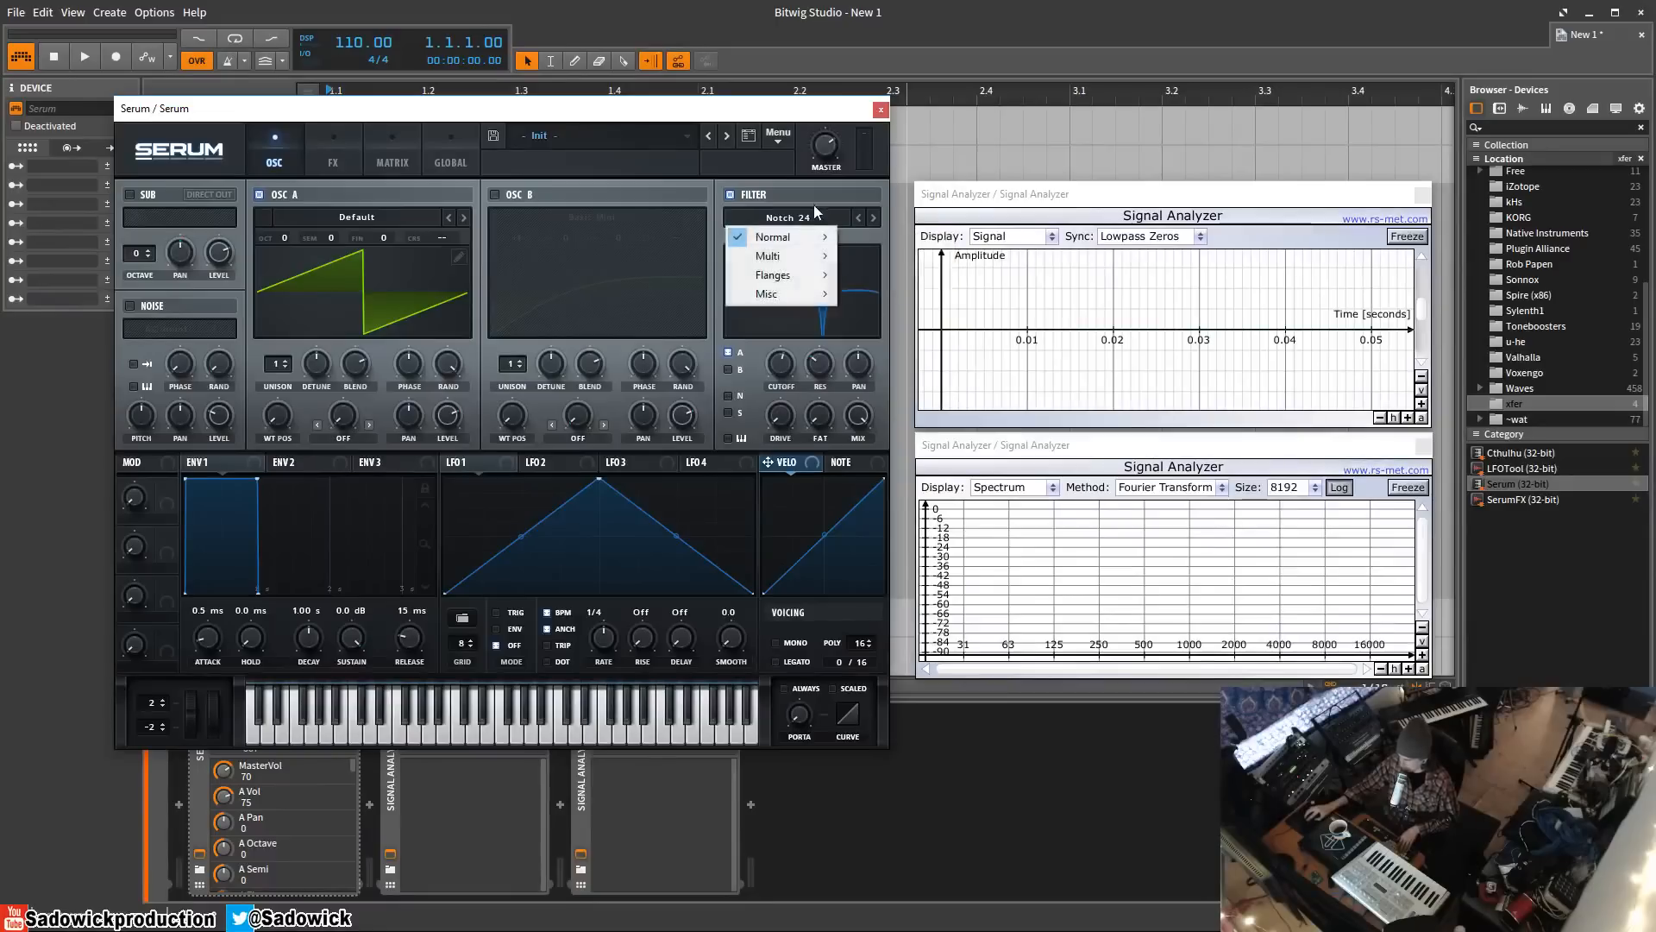
mouse_move(787, 241)
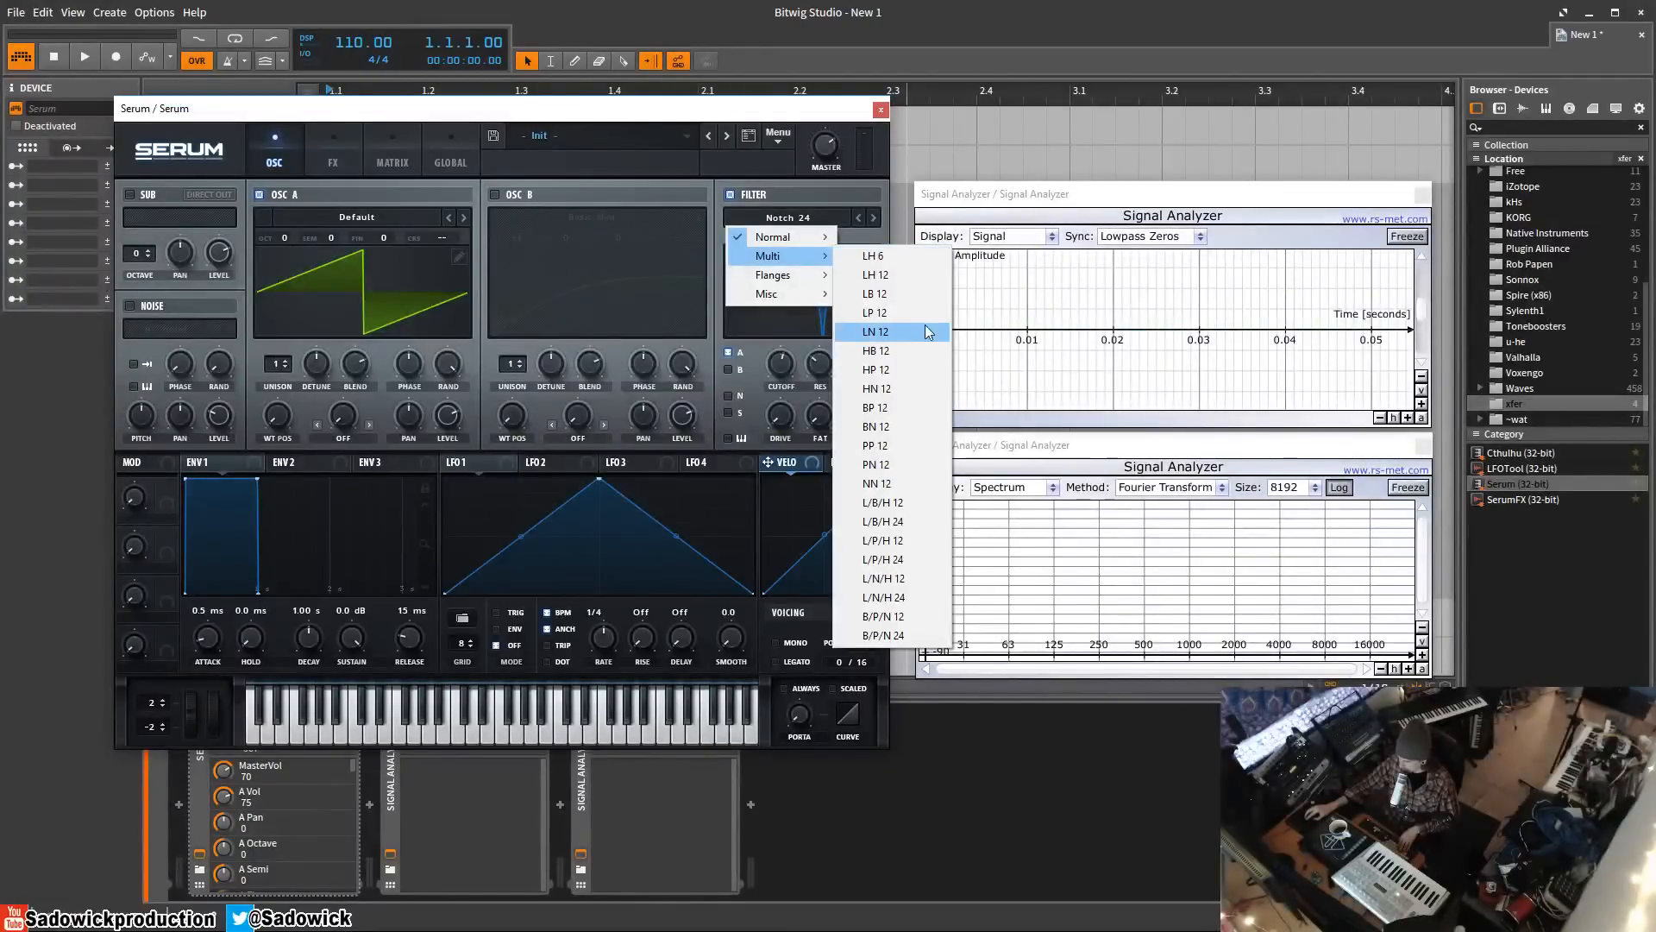
click(874, 408)
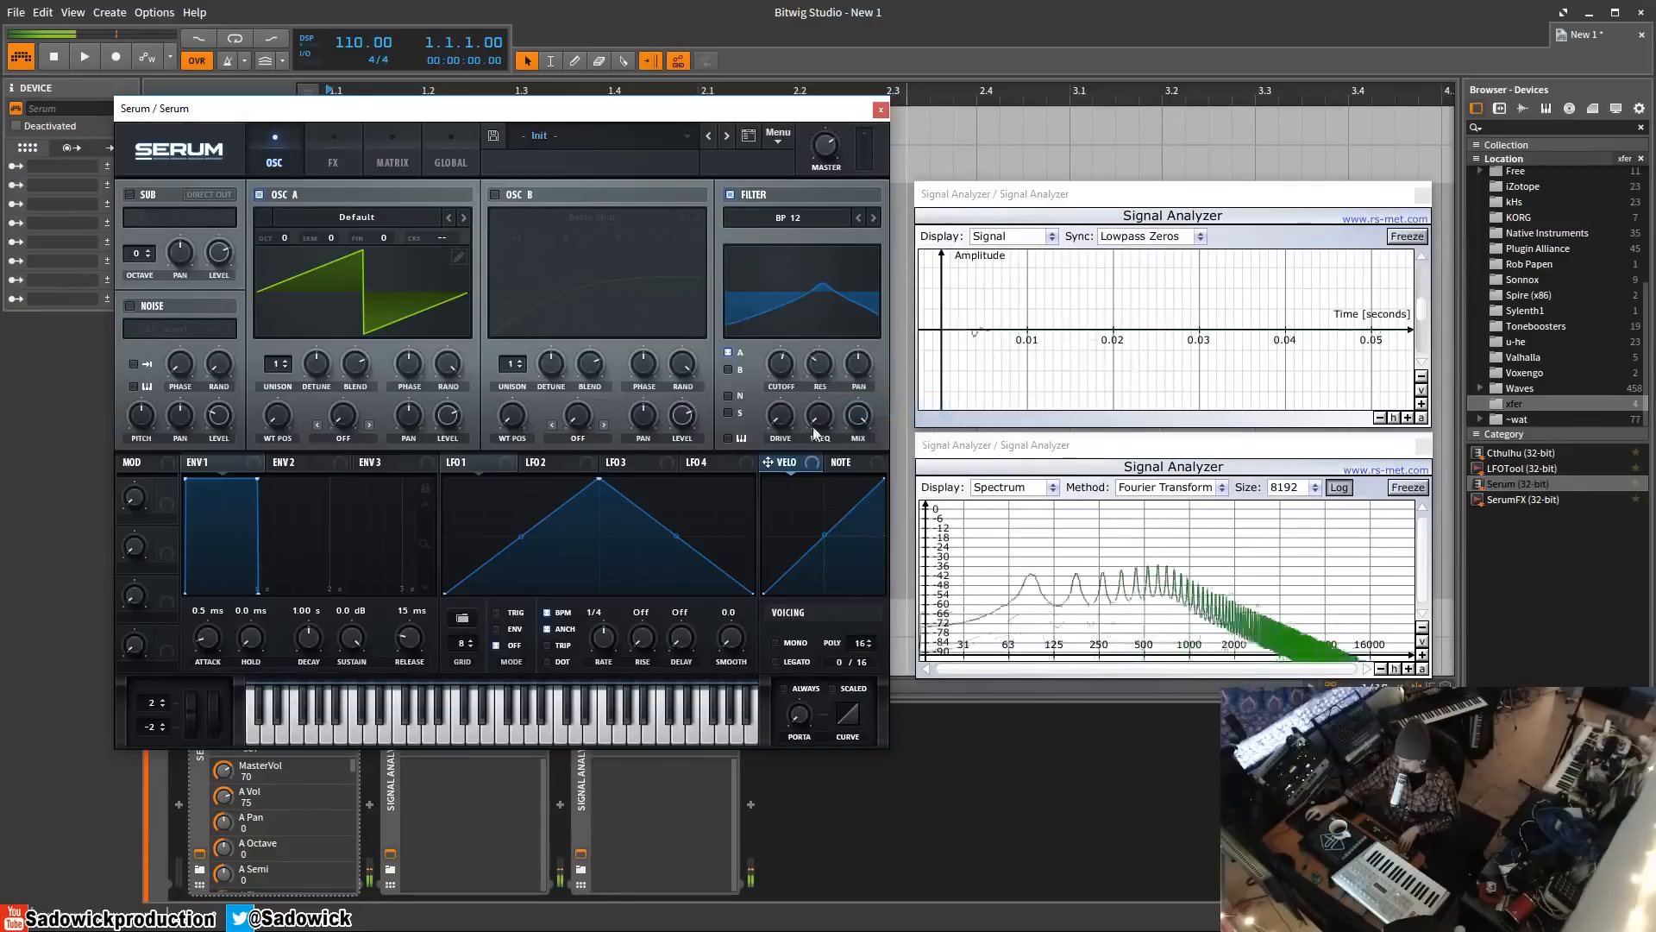
- Change the filter type to LH 12, raise the resonance, and sweep the cutoff and the second filter frequency
click(809, 219)
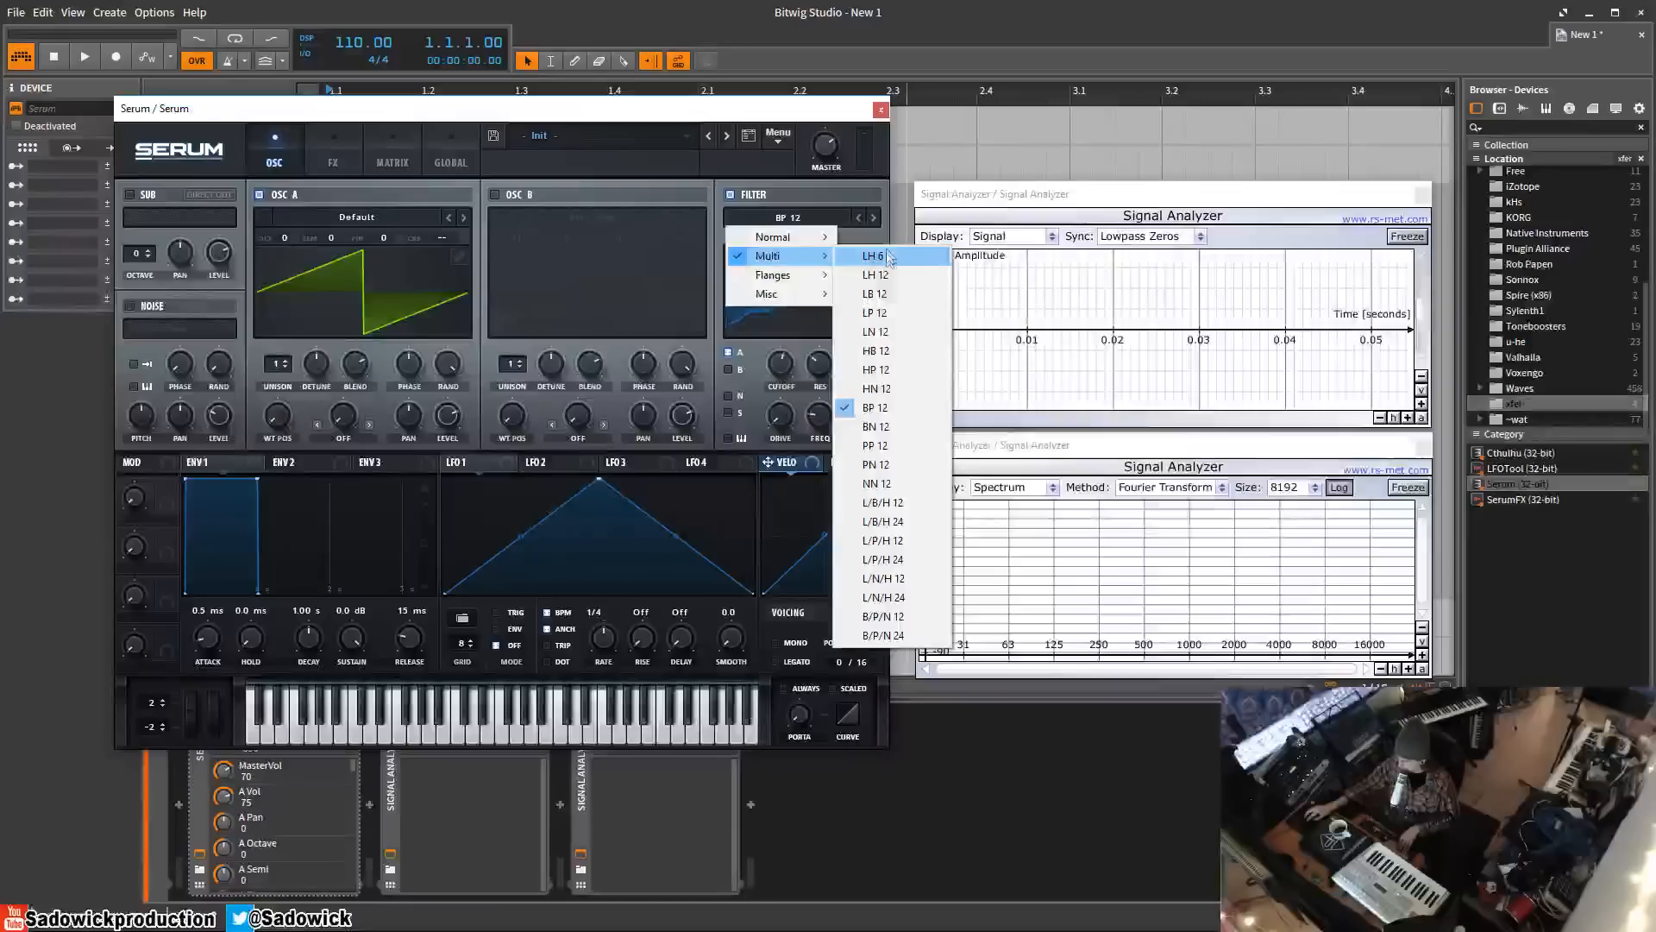
click(897, 276)
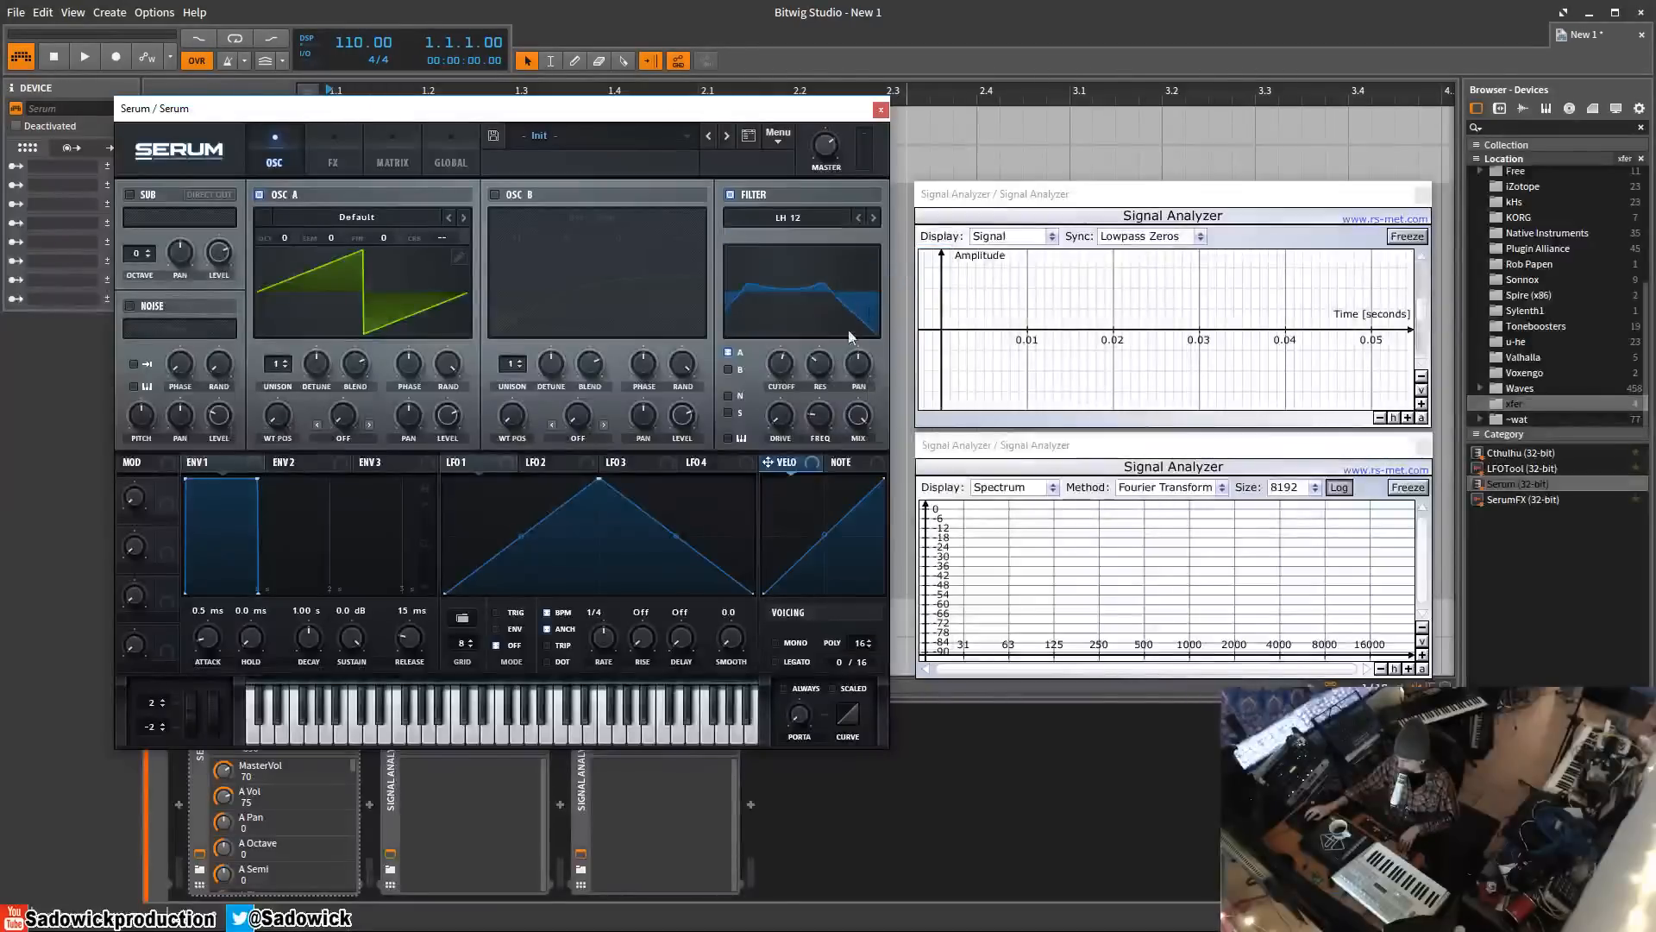
drag(776, 363, 833, 319)
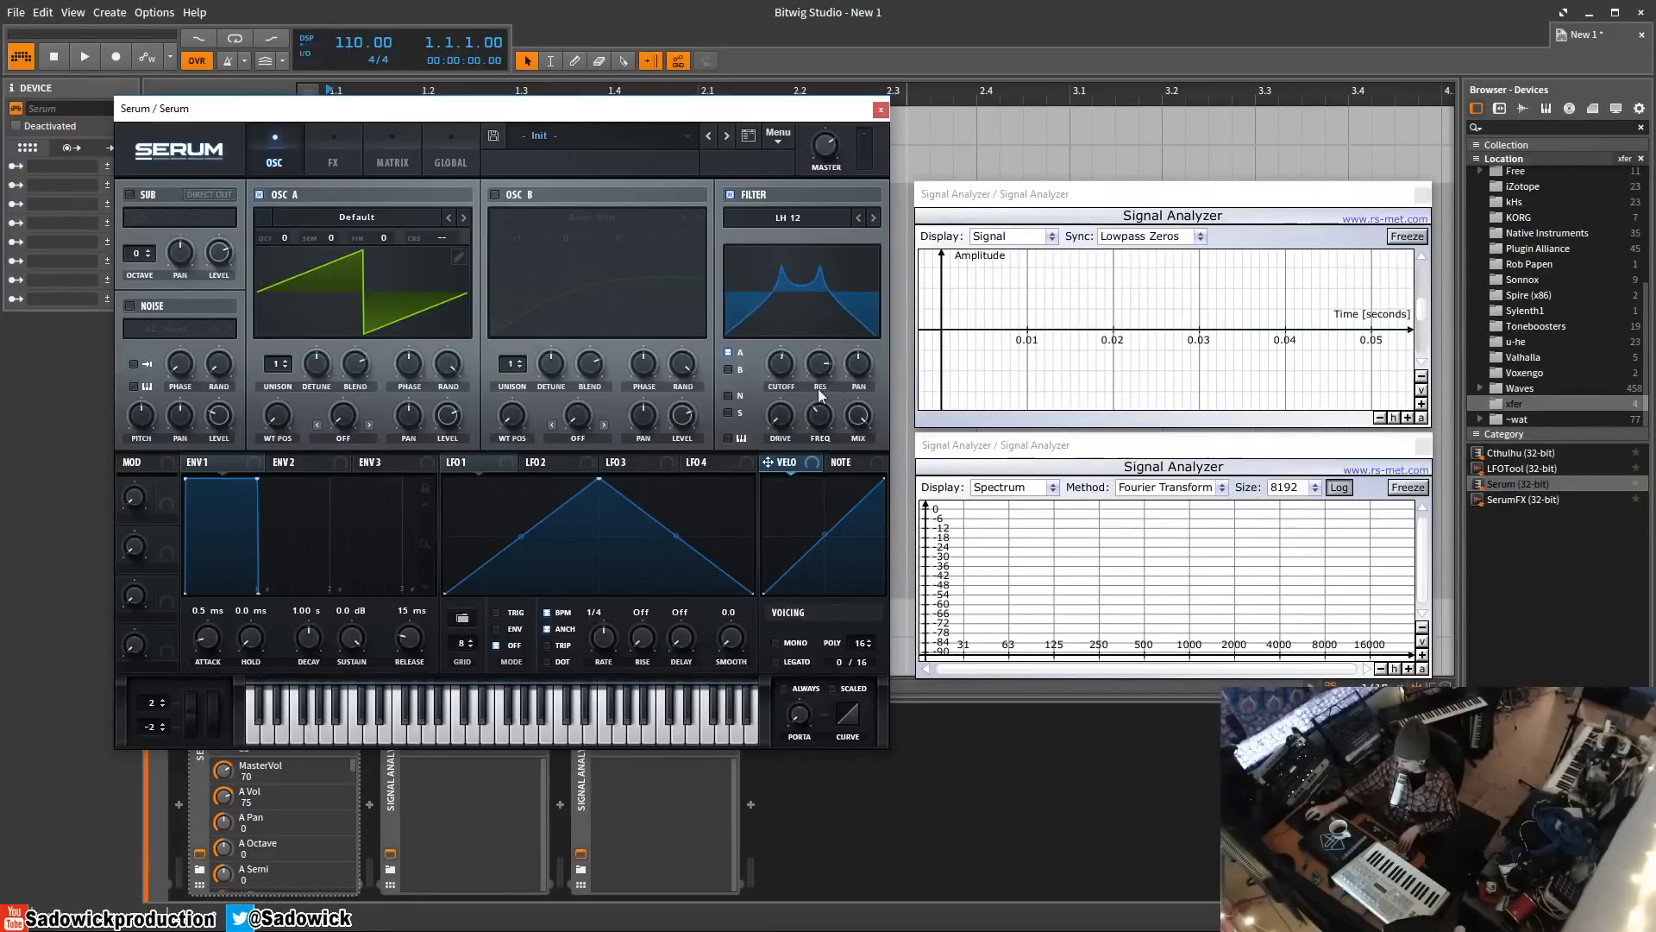
drag(779, 373, 795, 362)
drag(822, 424, 848, 465)
mouse_move(783, 371)
mouse_down()
mouse_move(786, 398)
mouse_move(805, 376)
mouse_move(802, 390)
mouse_move(779, 365)
mouse_up()
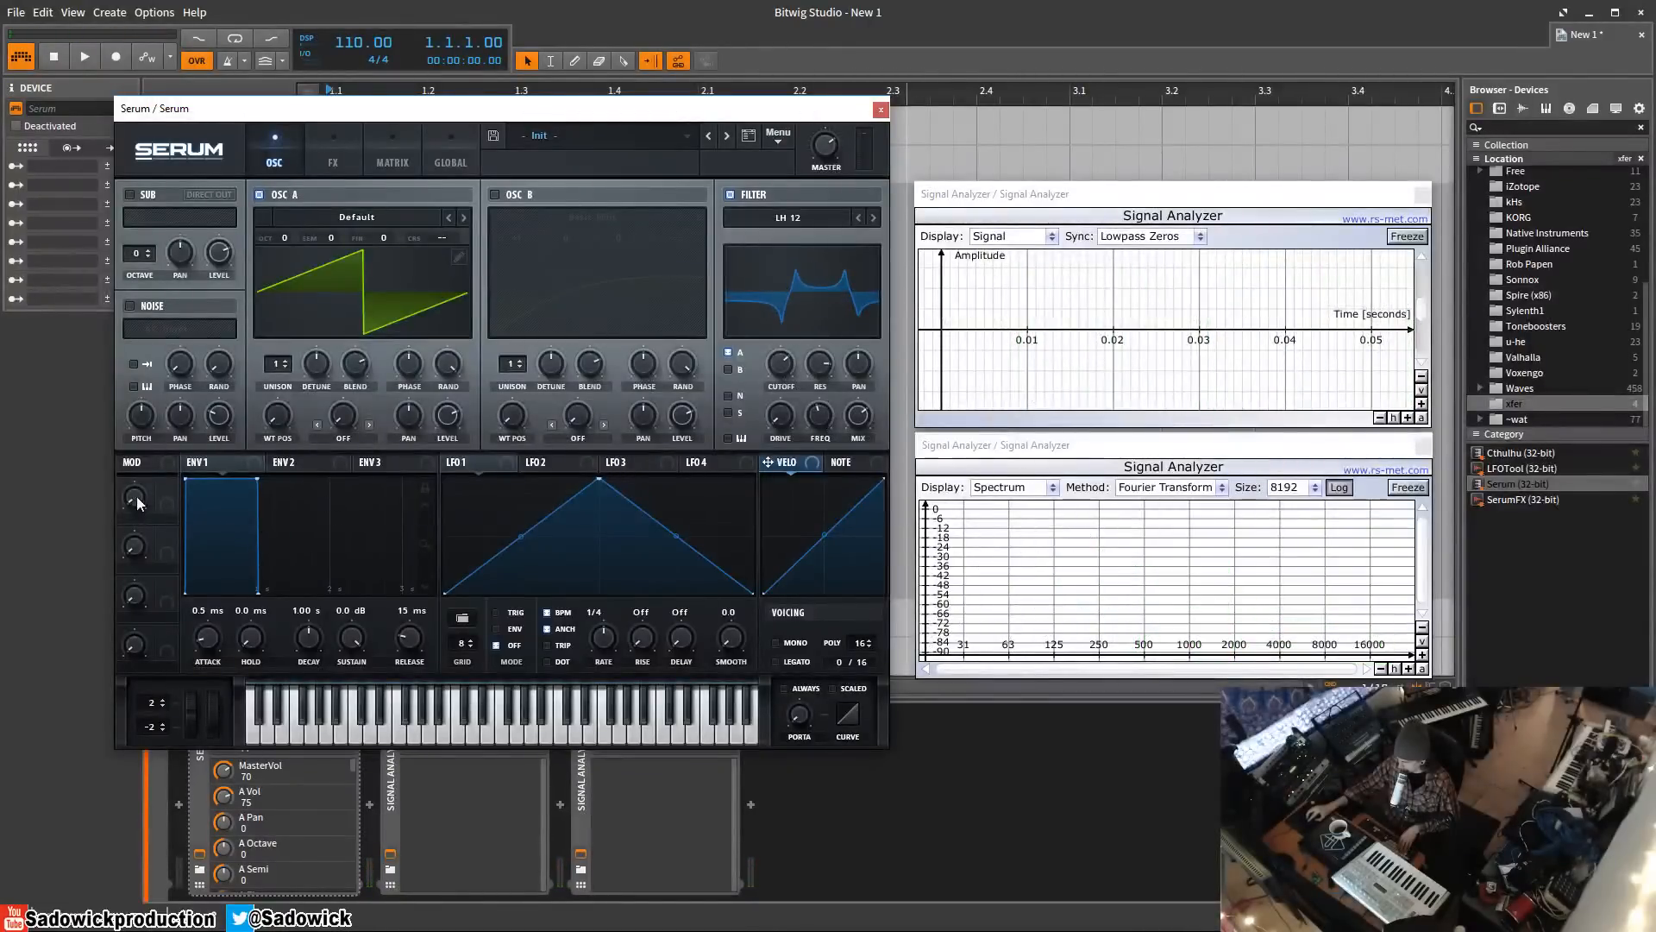
- Change the filter type to the Cmb + comb filter, and adjust its cutoff and resonance while playing notes
click(784, 219)
mouse_move(793, 256)
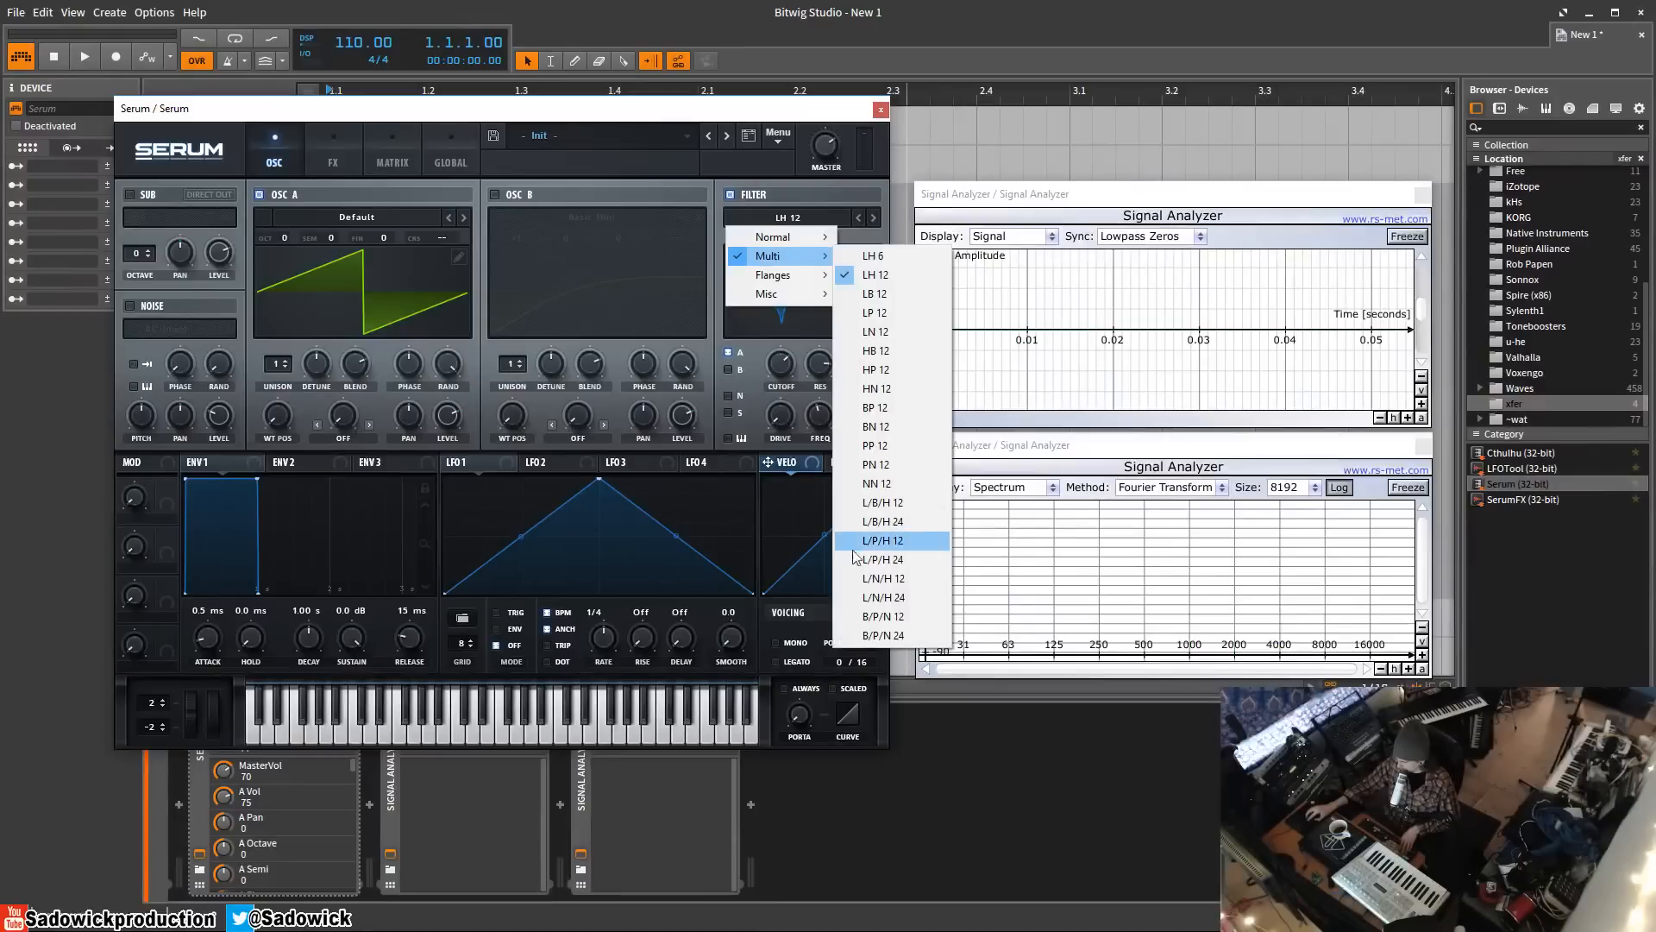
mouse_move(811, 285)
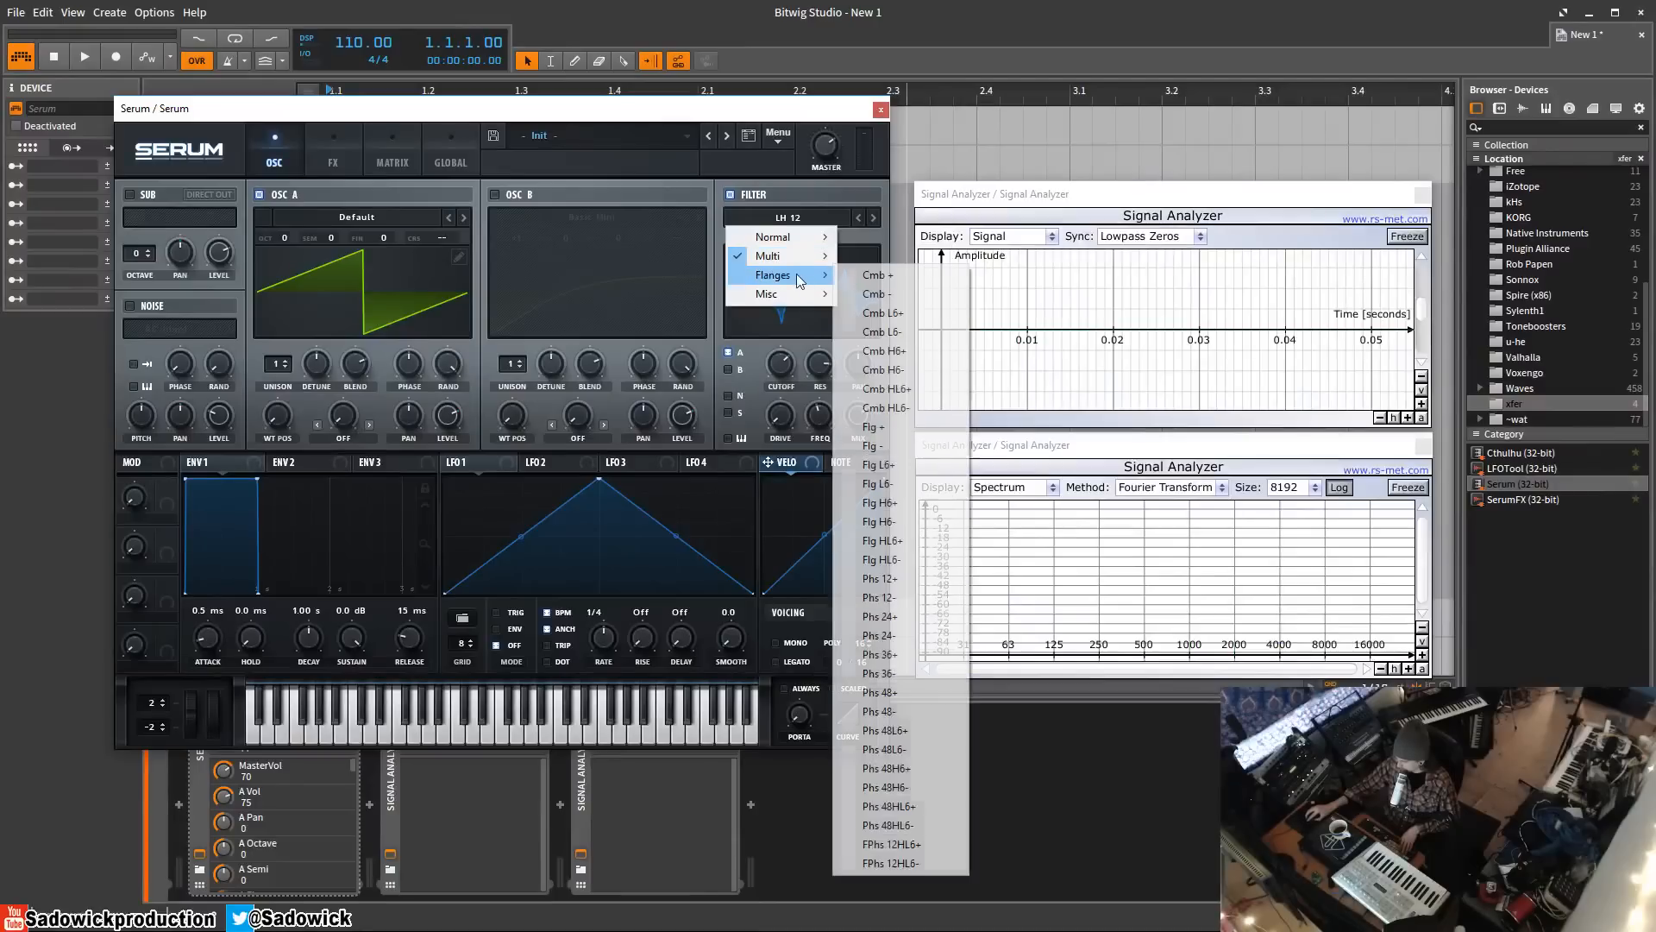
click(892, 278)
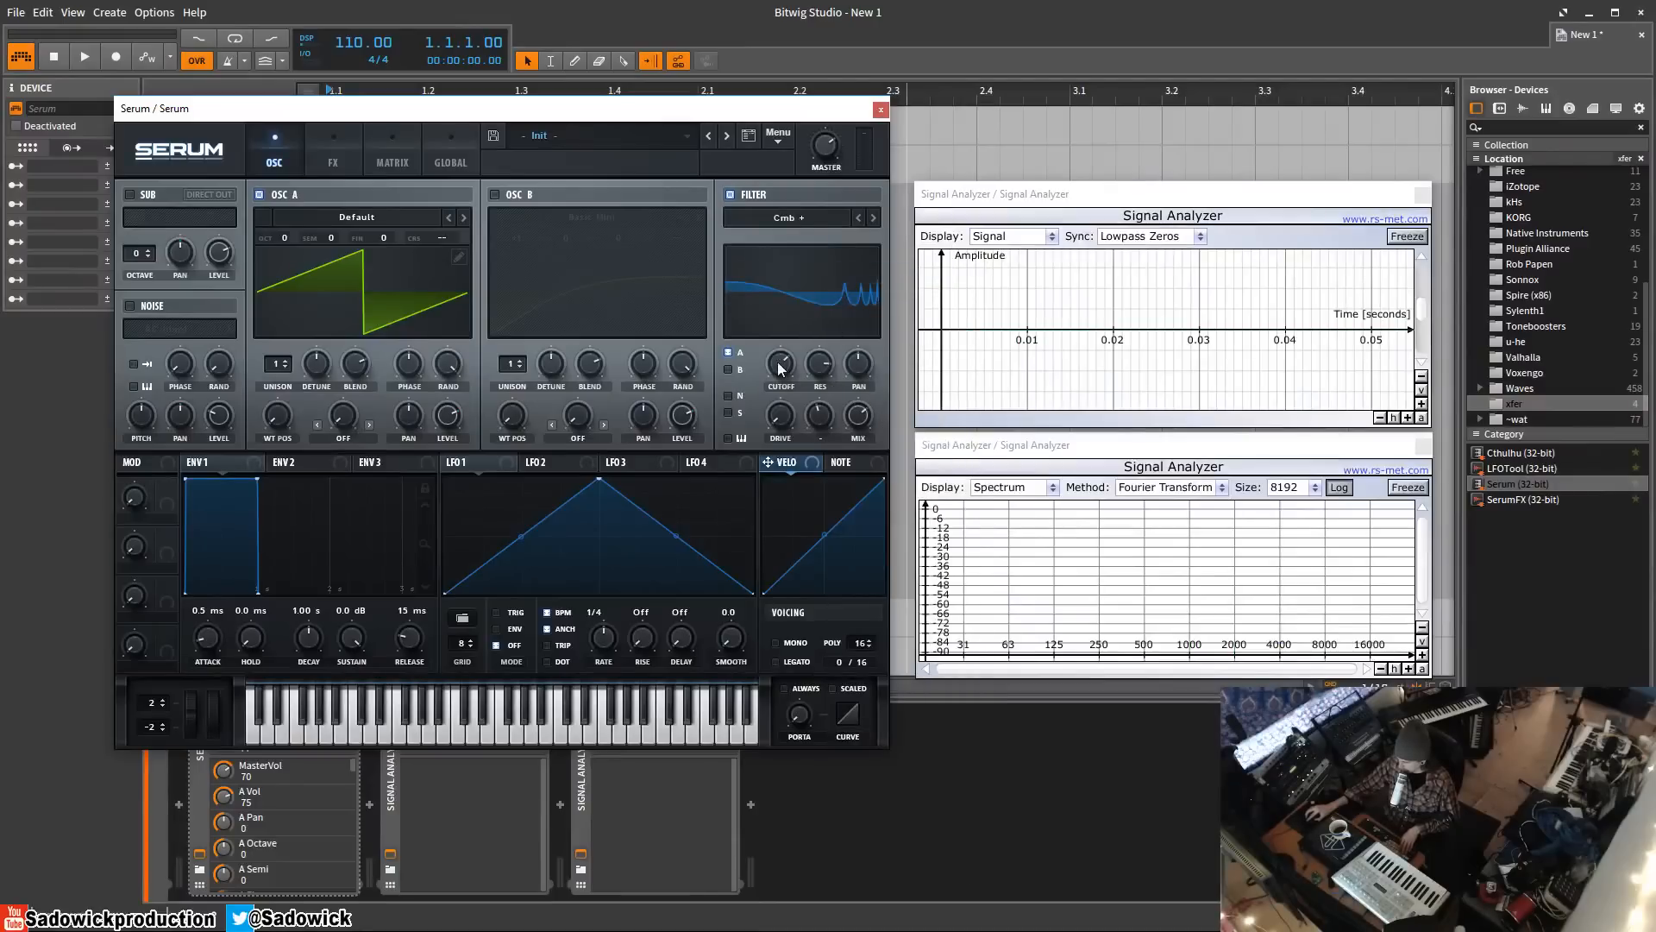
drag(780, 369, 801, 302)
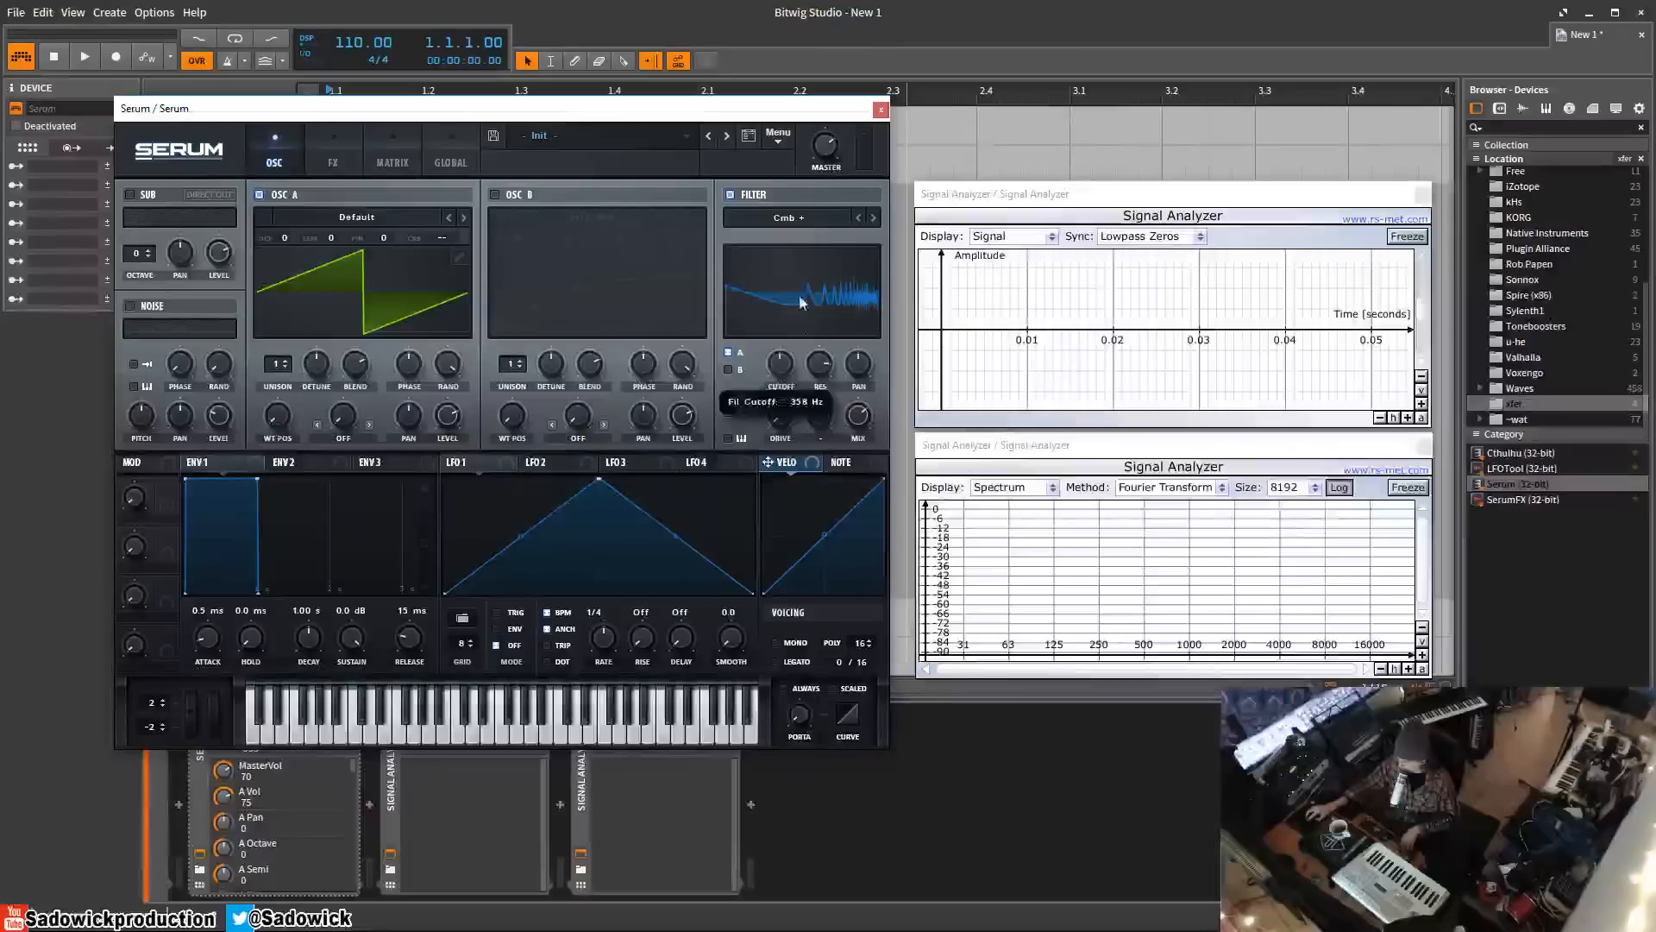
drag(818, 367, 807, 416)
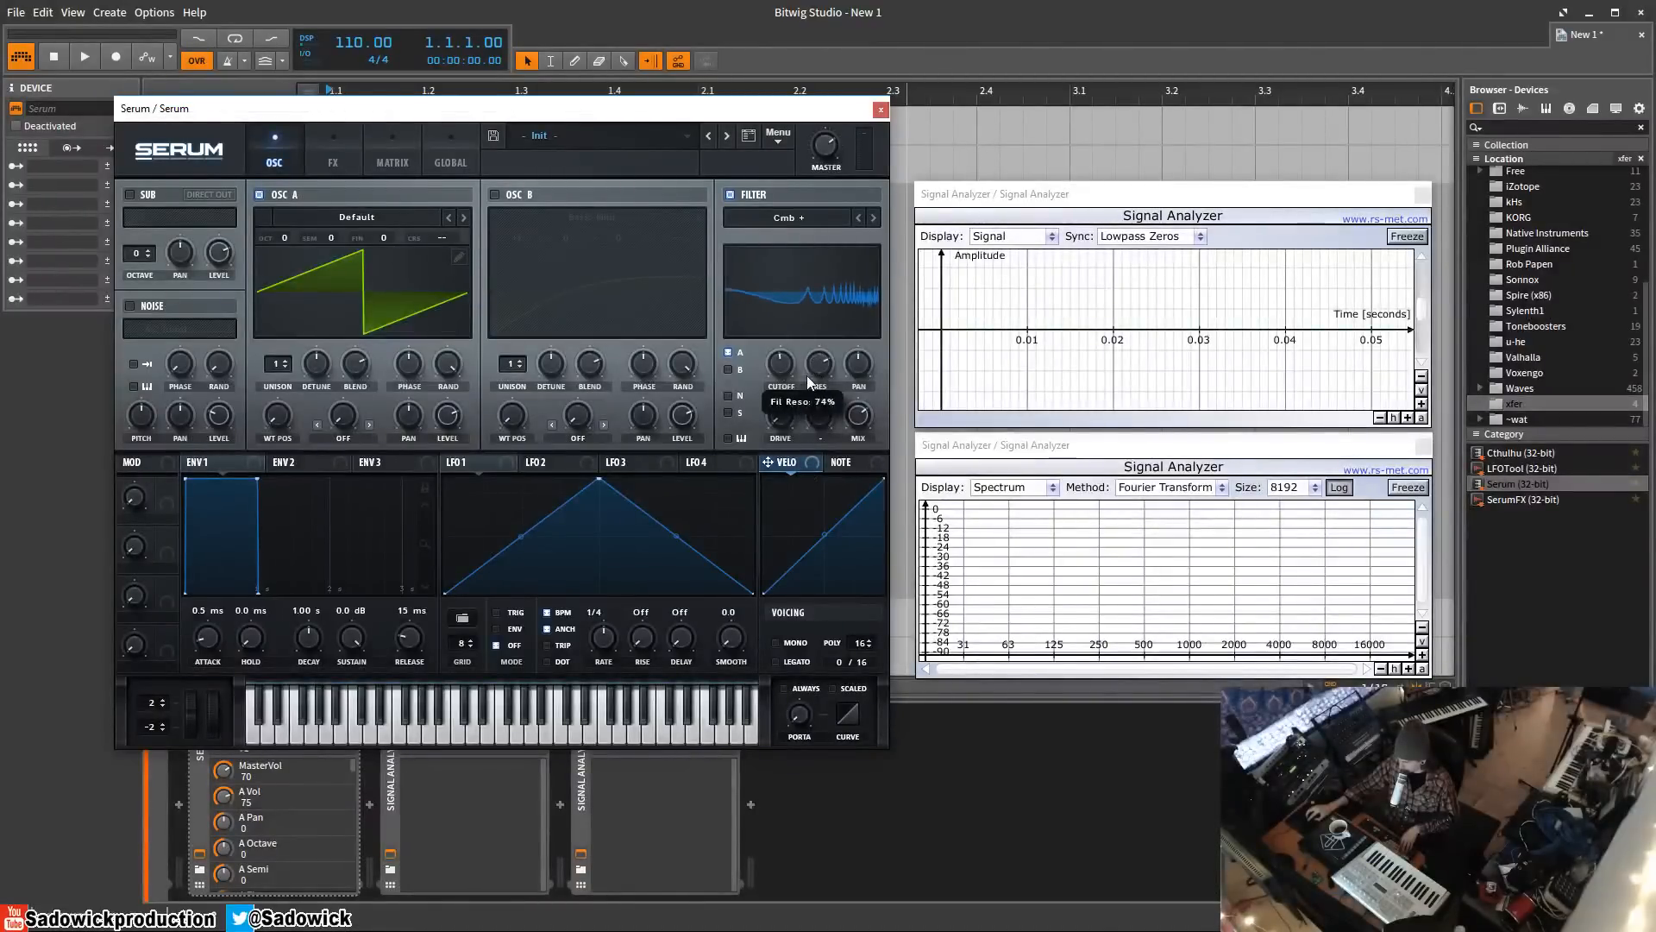
mouse_move(779, 367)
mouse_down()
mouse_move(834, 349)
mouse_move(780, 378)
mouse_move(781, 418)
mouse_move(802, 372)
mouse_up()
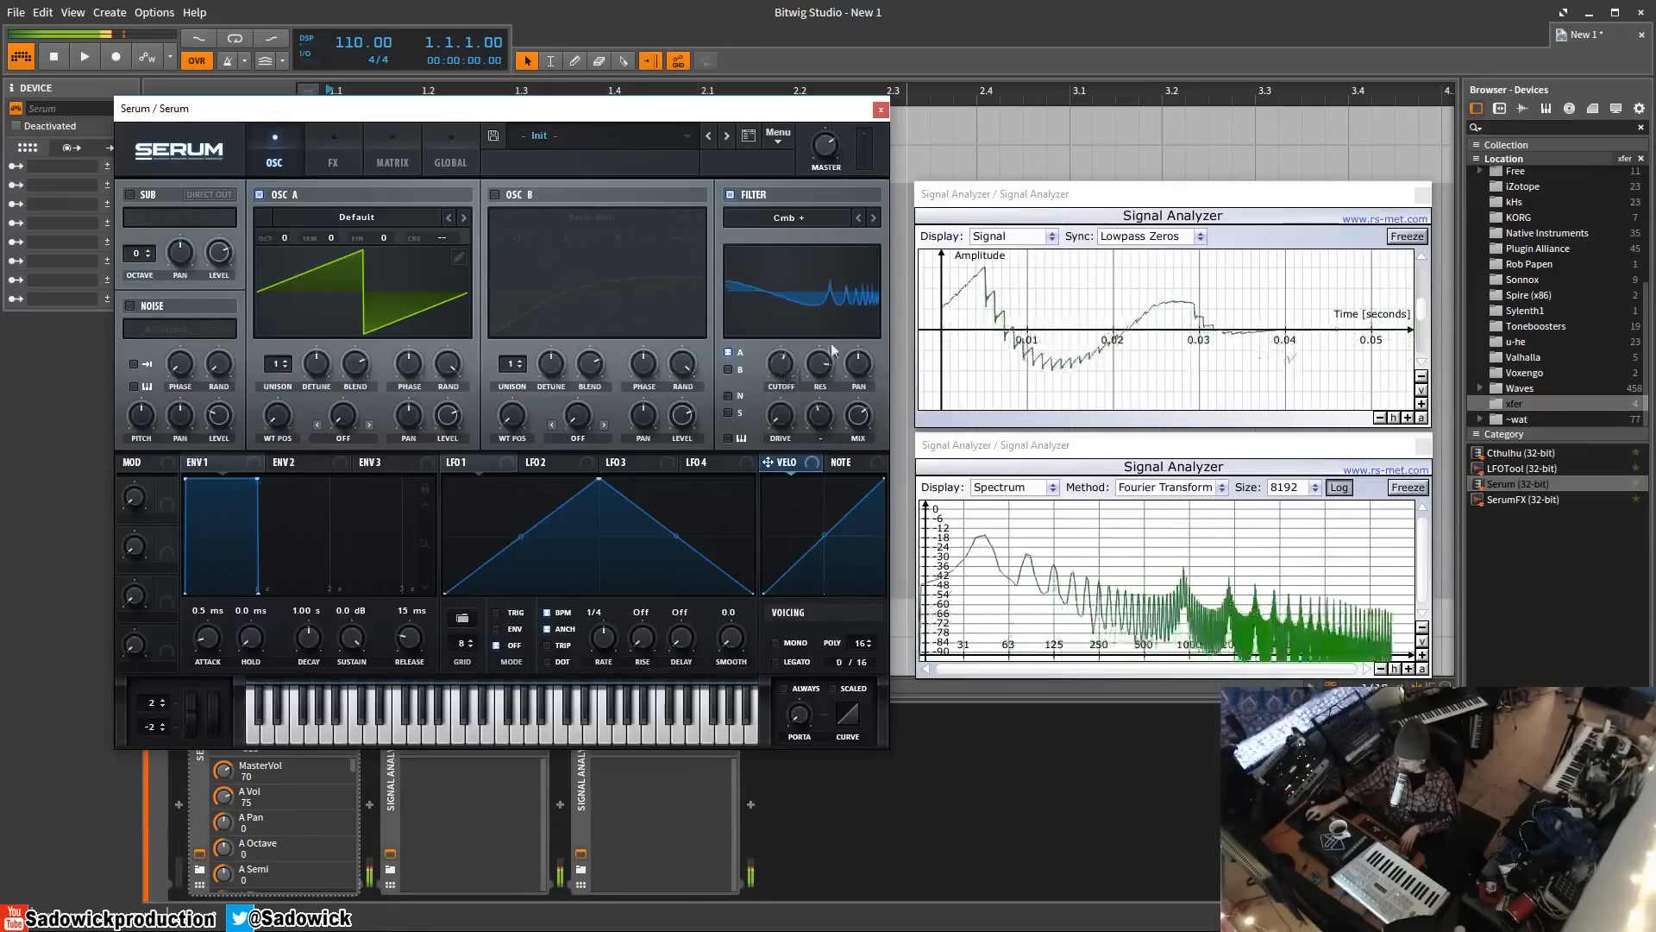
- Switch the filter type to Cmb - and sweep its cutoff
click(874, 218)
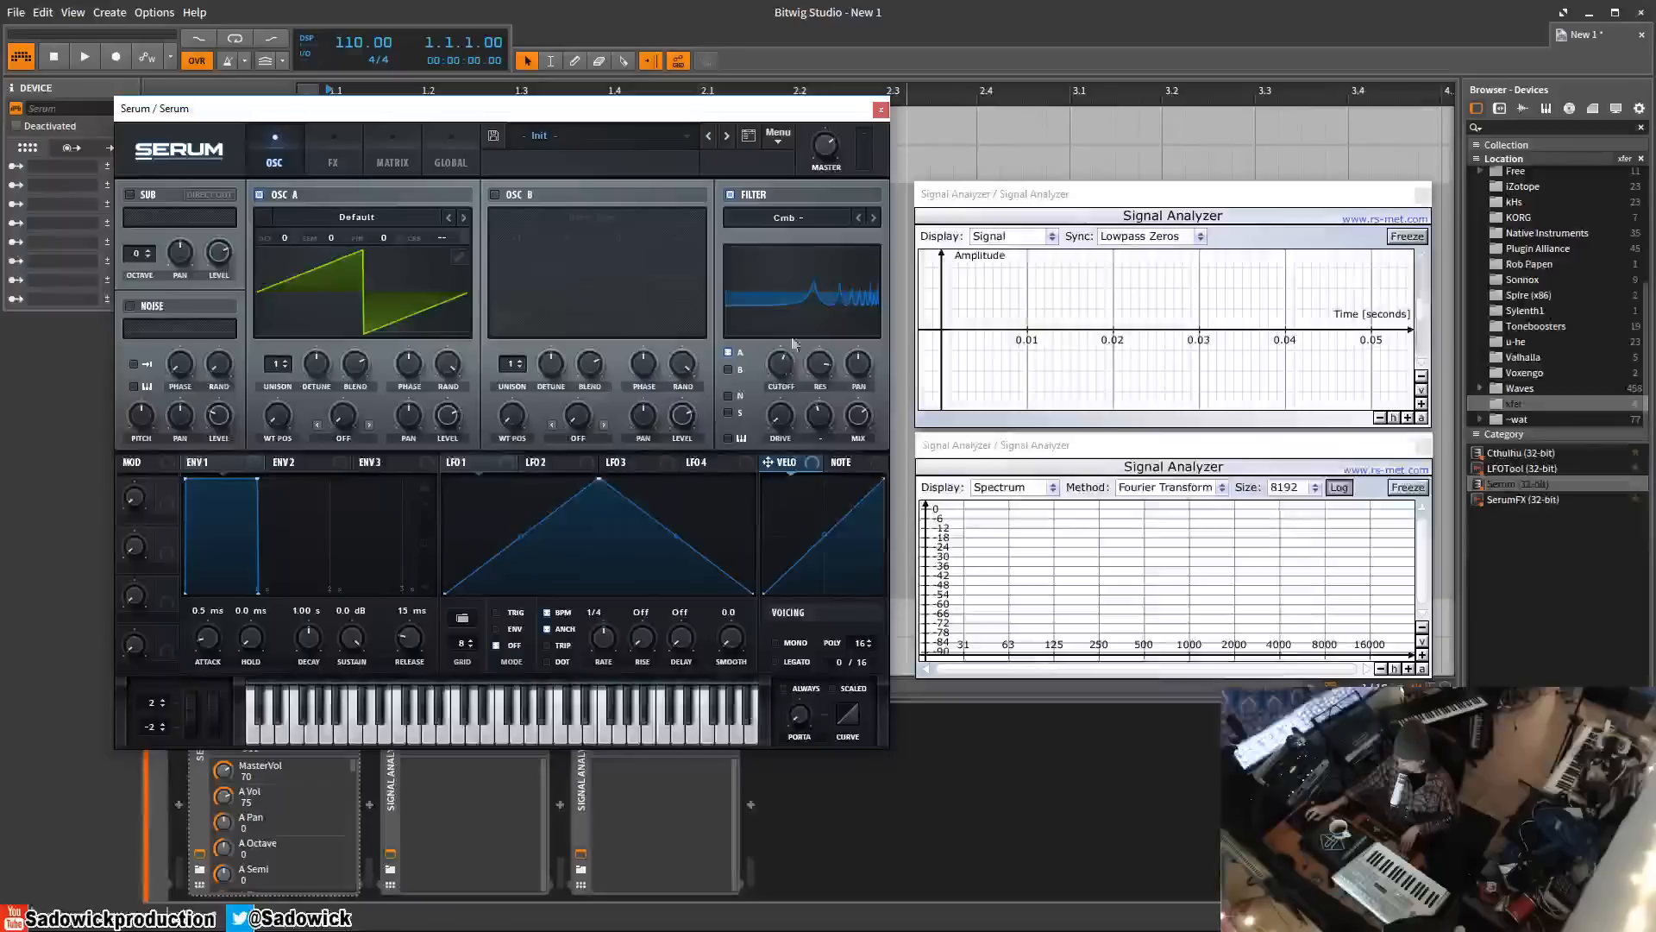
mouse_move(787, 369)
mouse_down()
mouse_move(789, 386)
mouse_move(791, 360)
mouse_up()
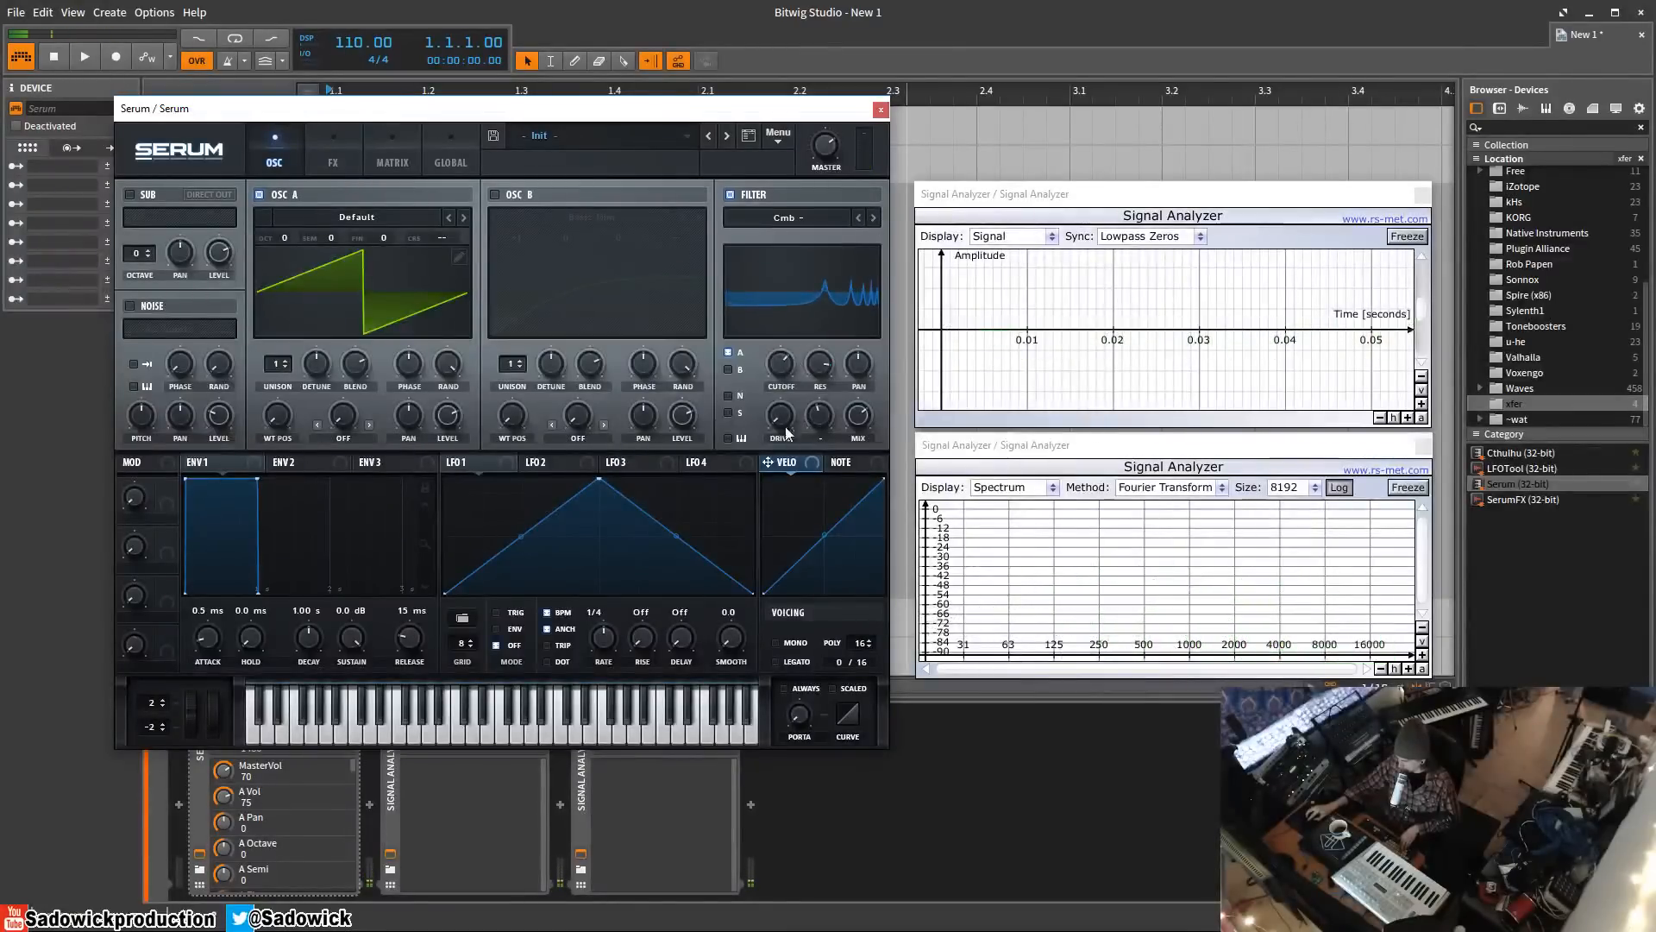
drag(785, 420, 791, 385)
- Change the filter type to the Phs 48HL6+ phaser and sweep its cutoff
click(798, 219)
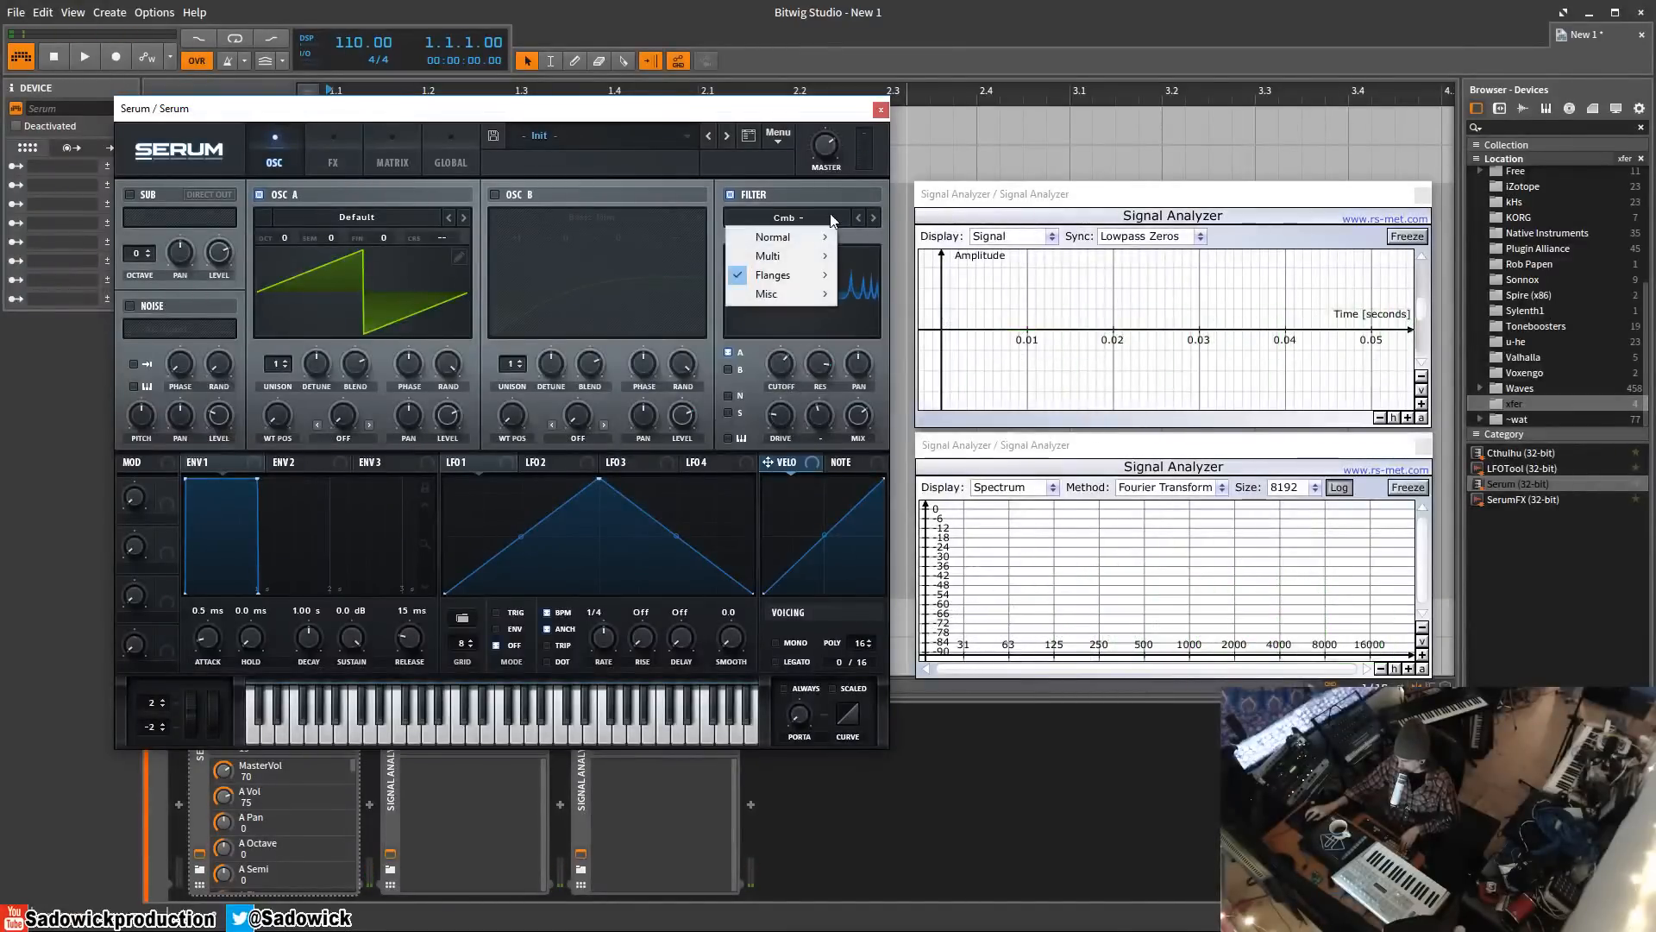
mouse_move(806, 276)
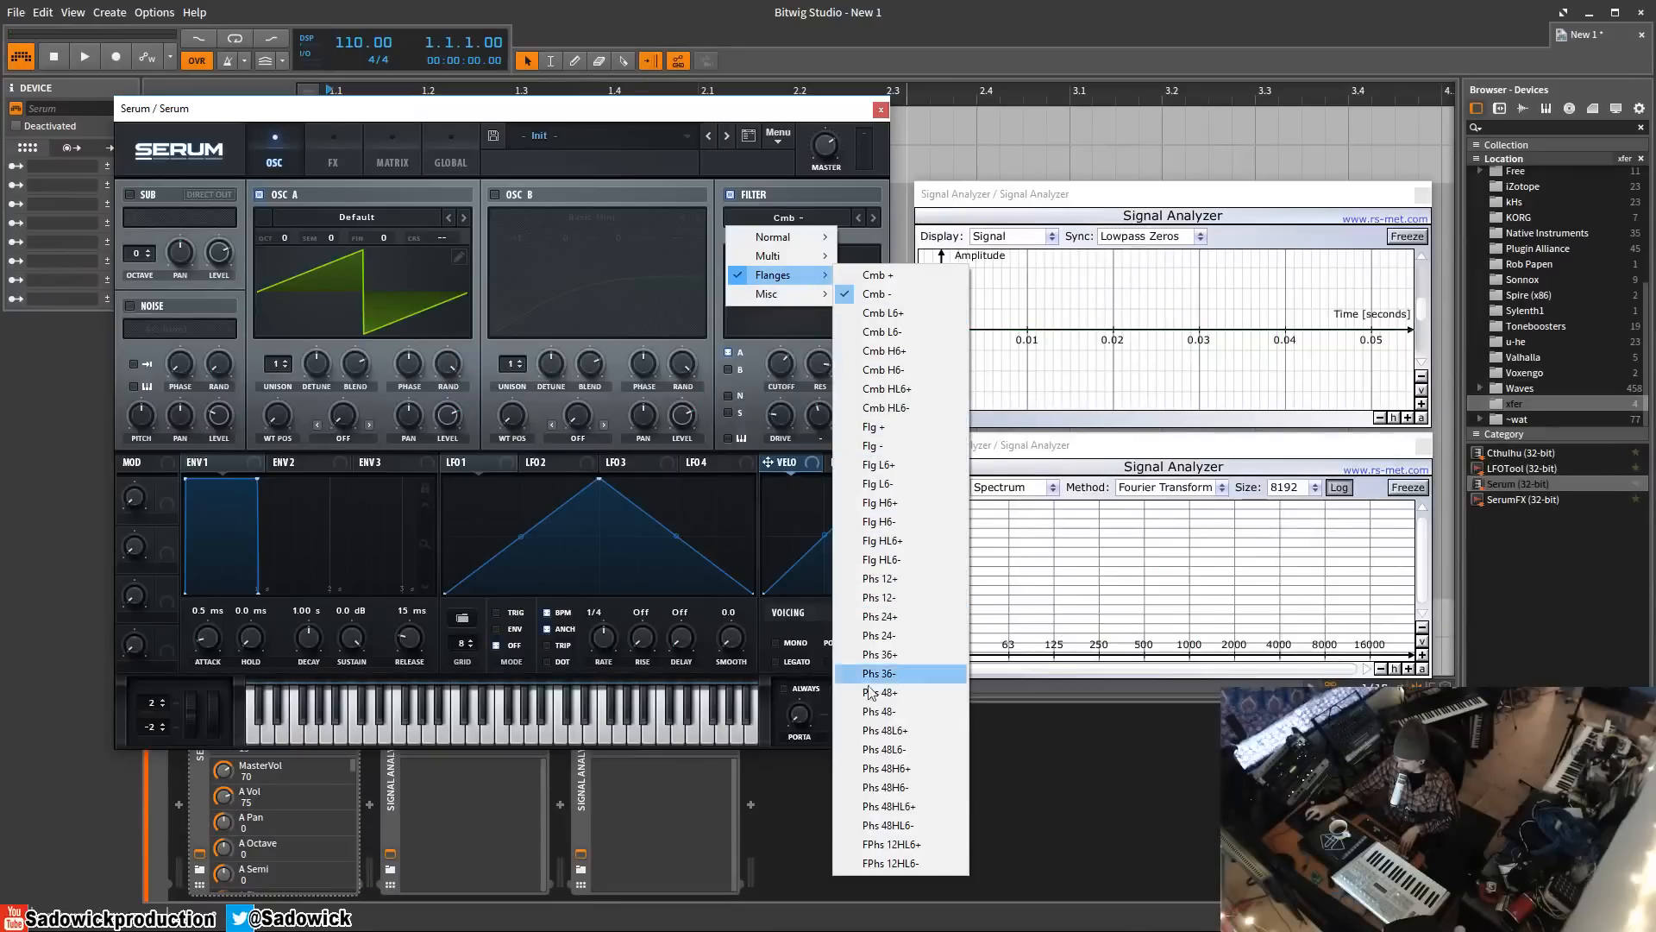
click(904, 807)
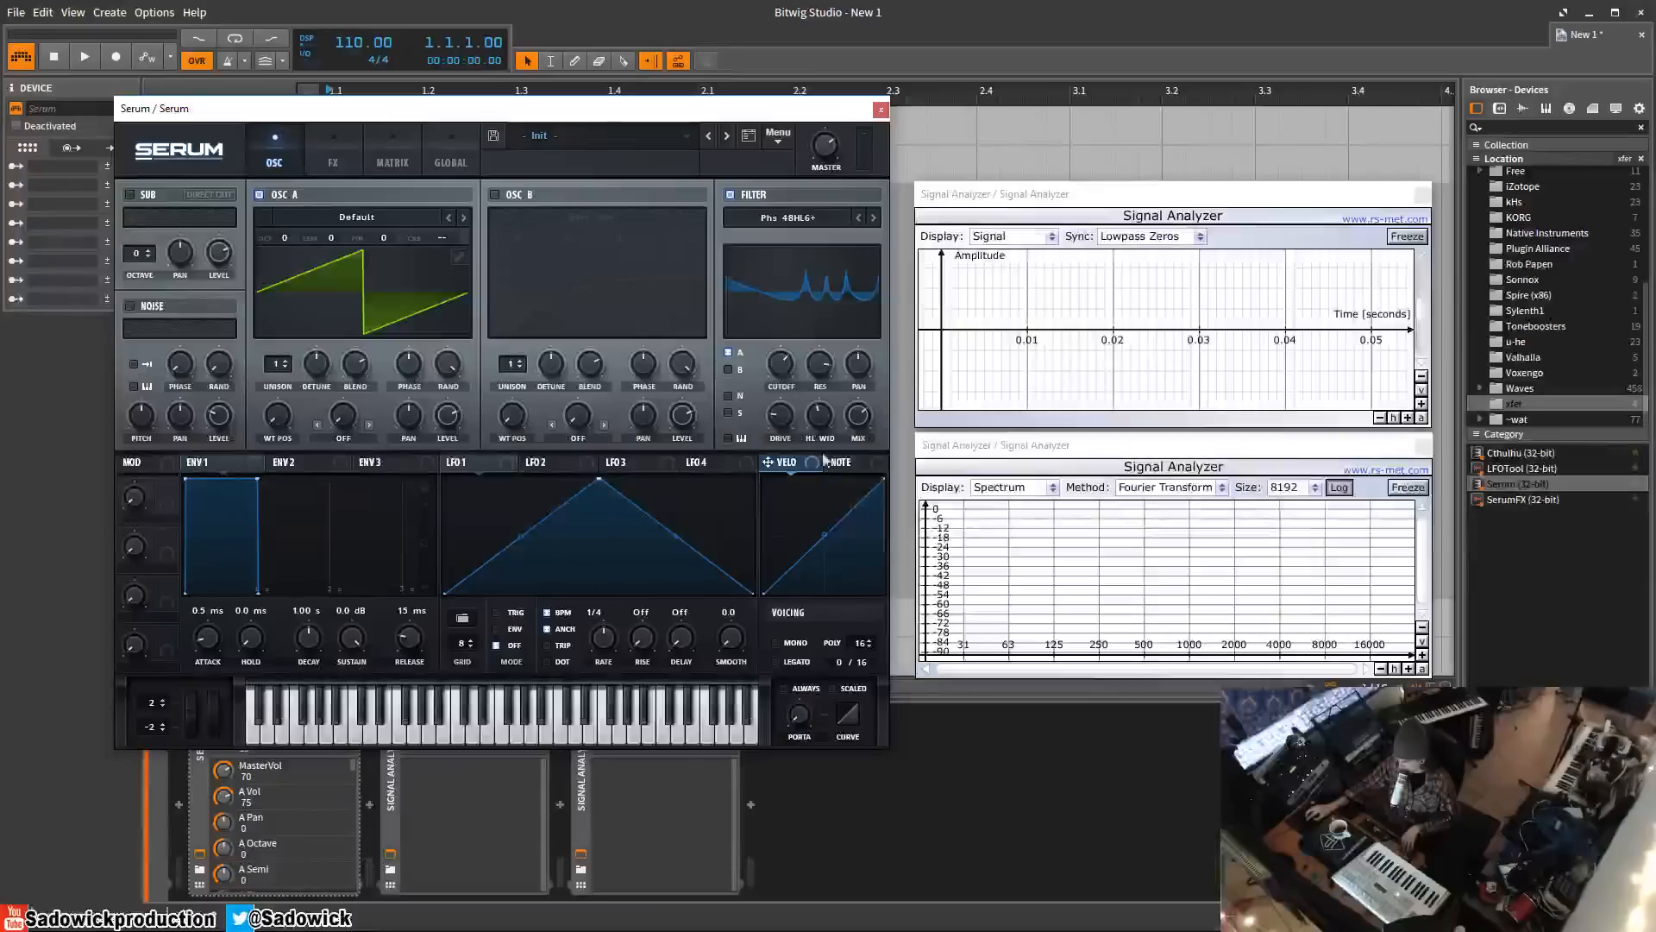
drag(794, 367, 795, 361)
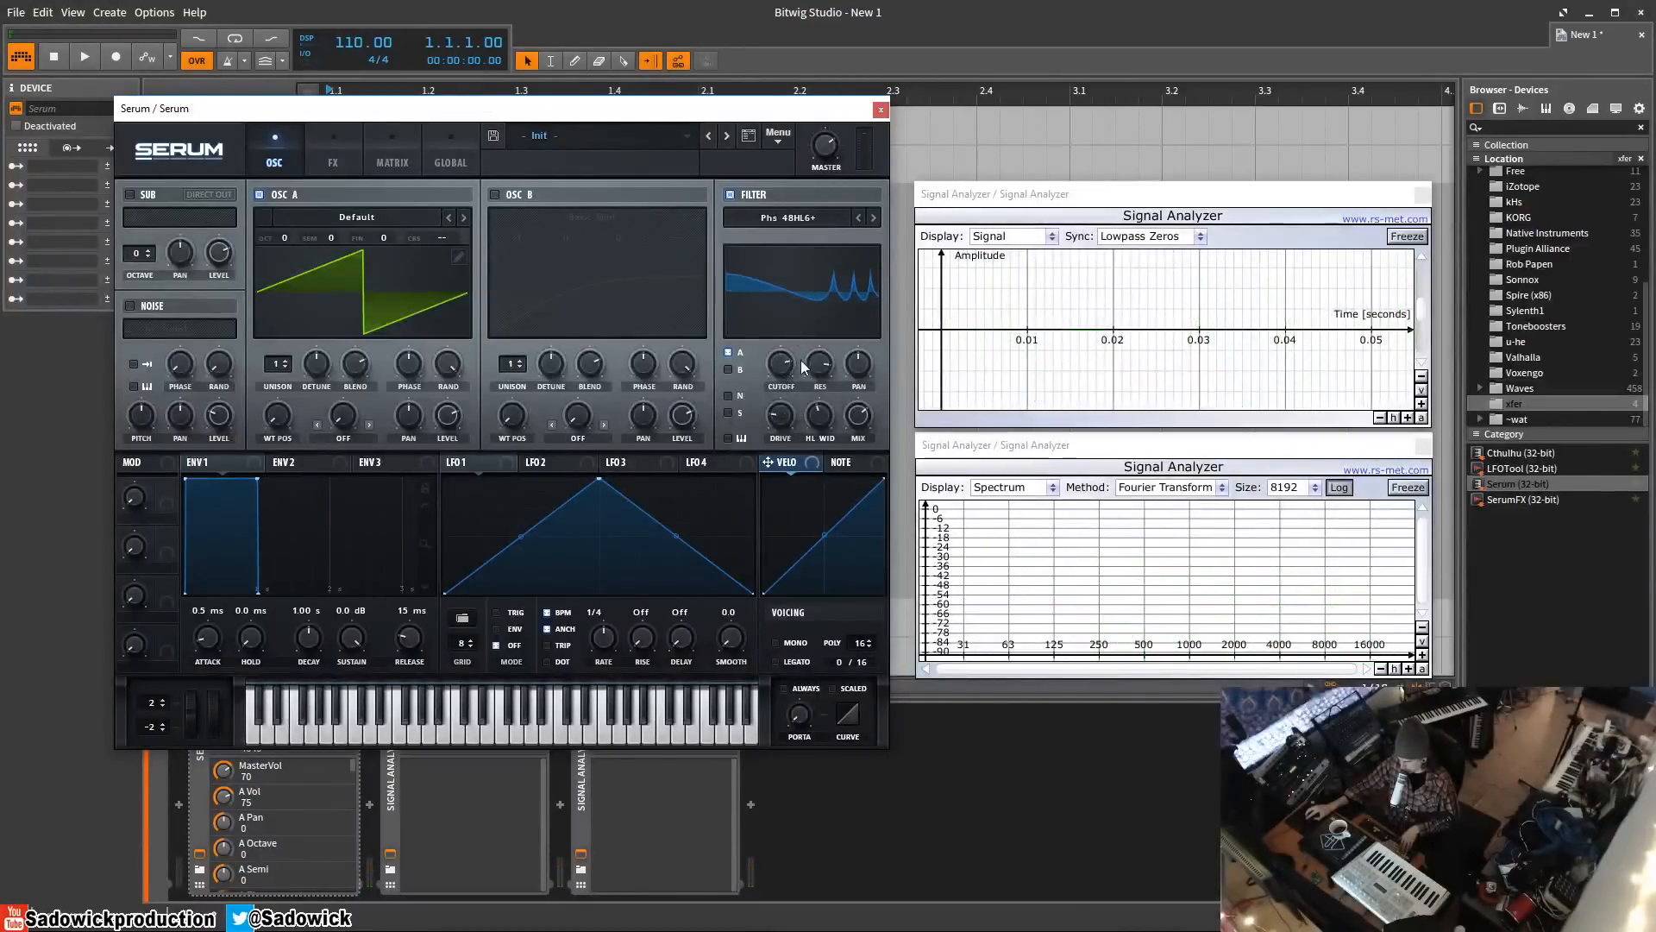
- Change the filter type to Band EQ 12 and adjust its cutoff, dB +/- amount and resonance
click(789, 218)
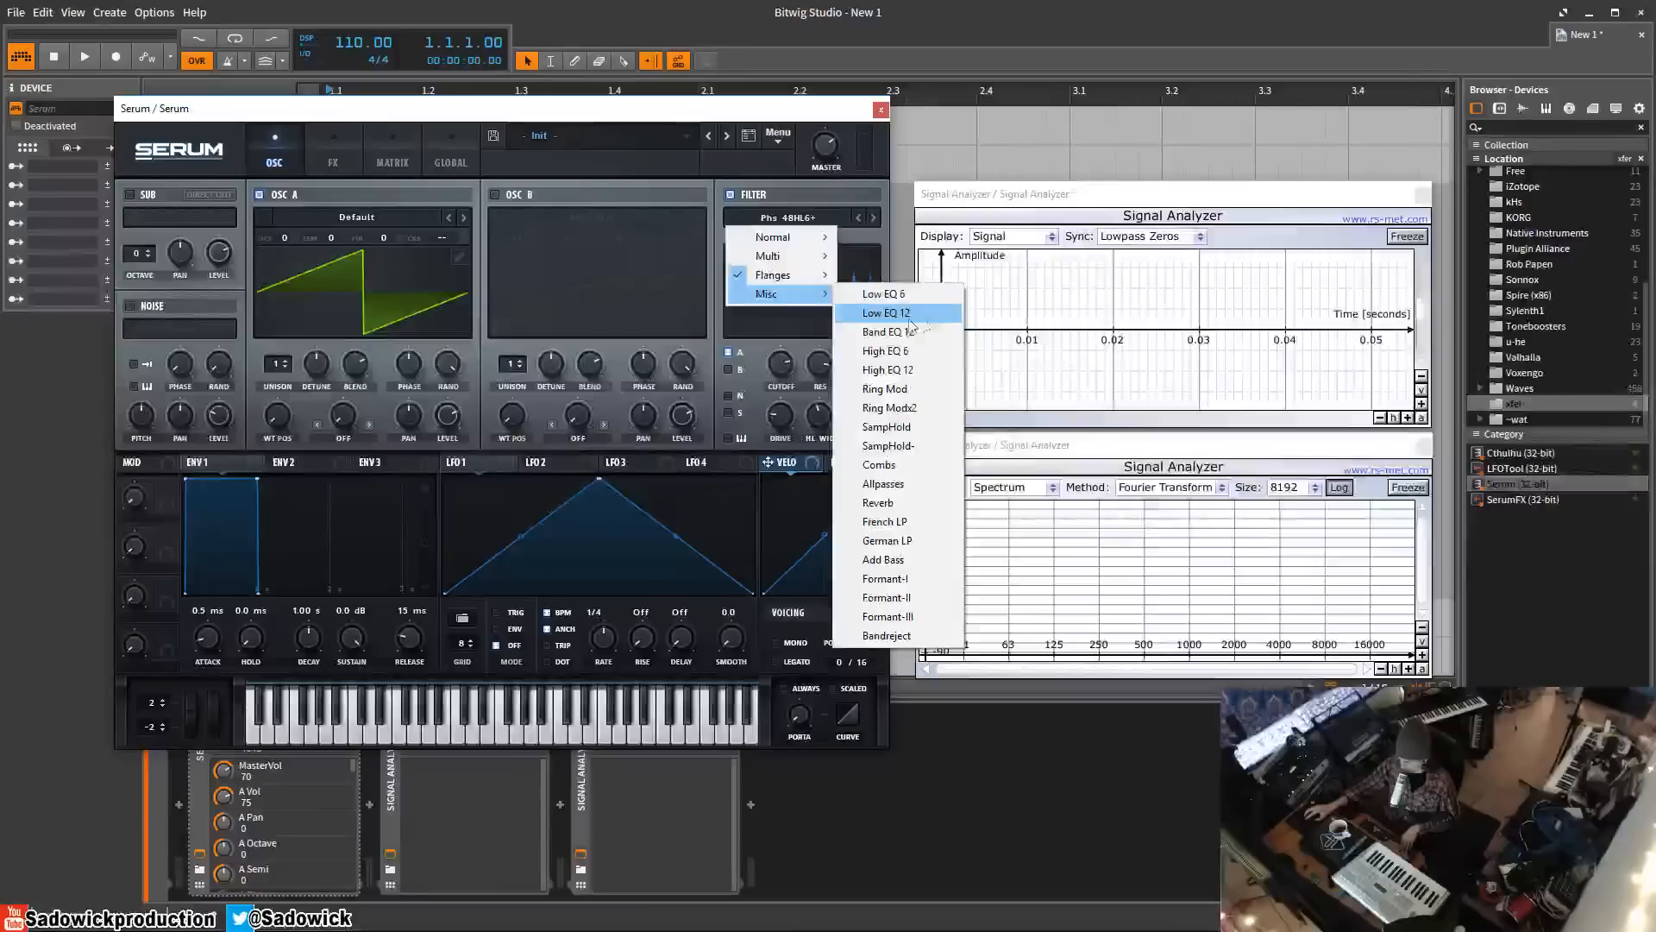
click(910, 333)
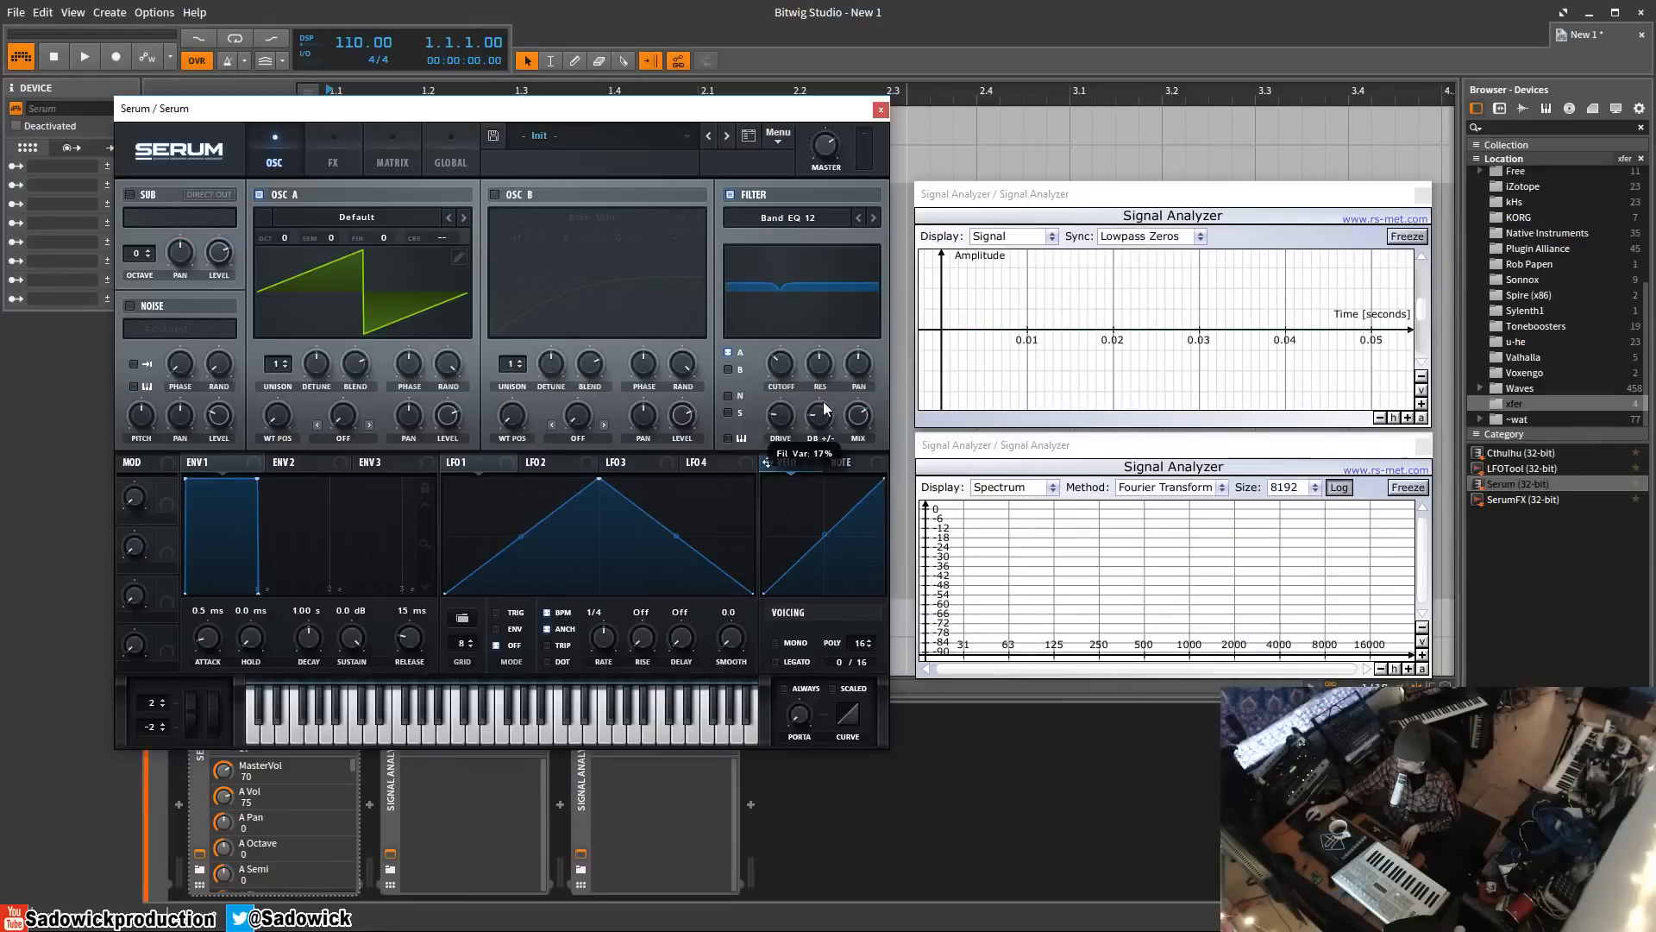
drag(781, 373, 823, 368)
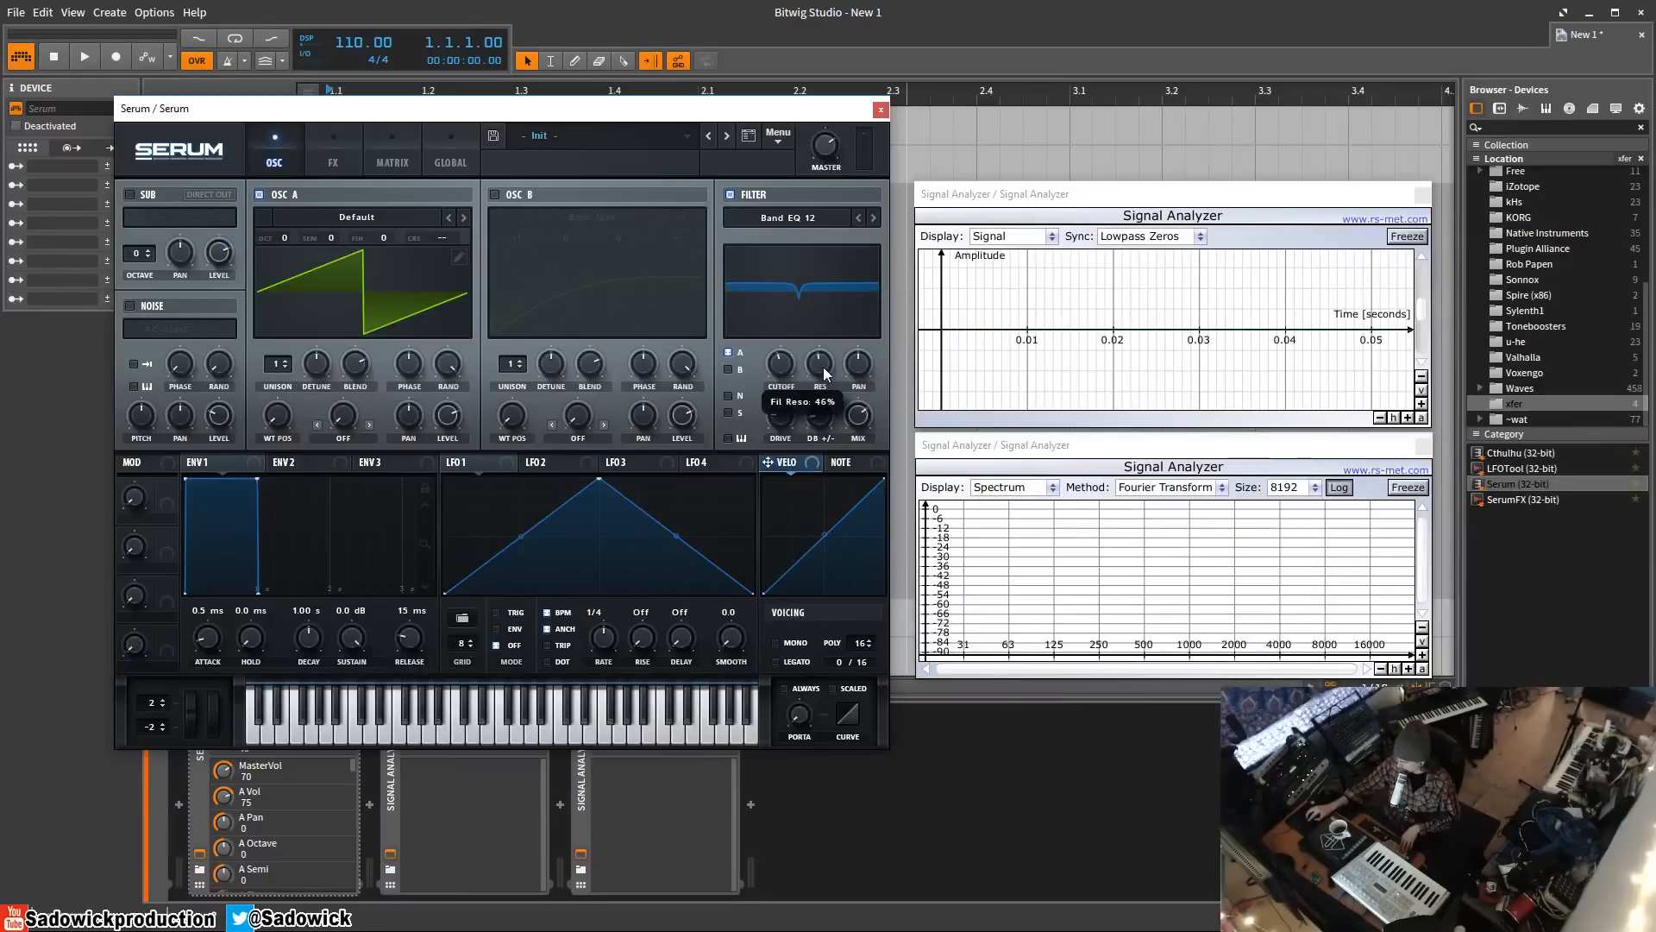
- Change the filter type to High EQ 6 and sweep its cutoff and dB +/- amount while playing a note
click(809, 217)
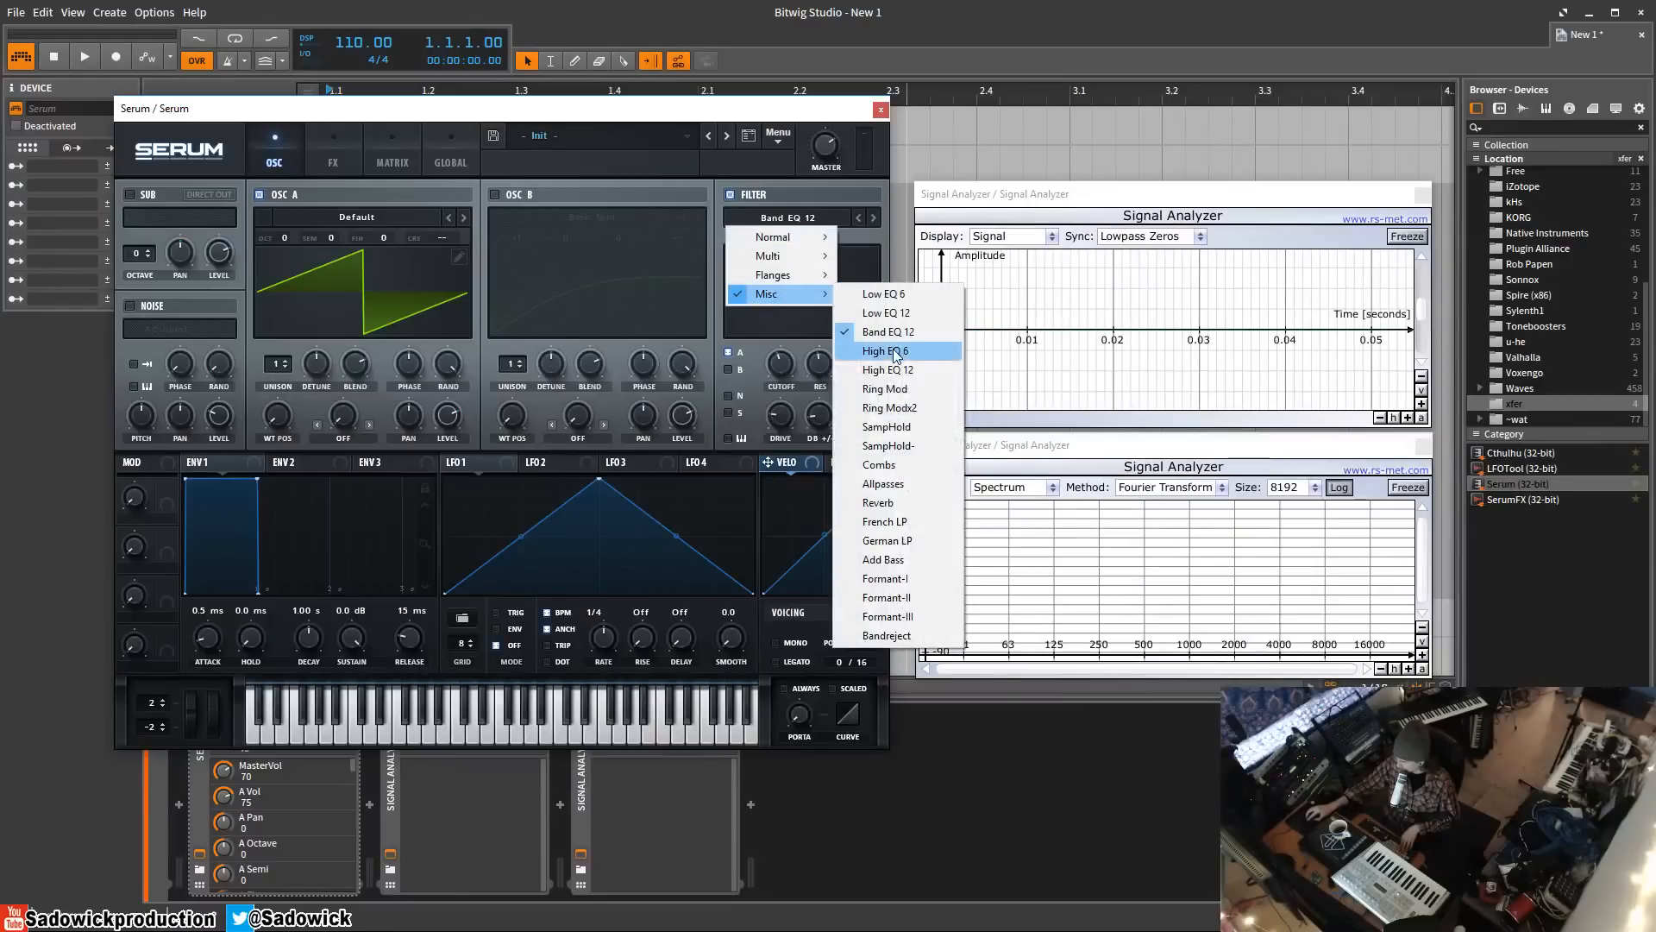
click(888, 351)
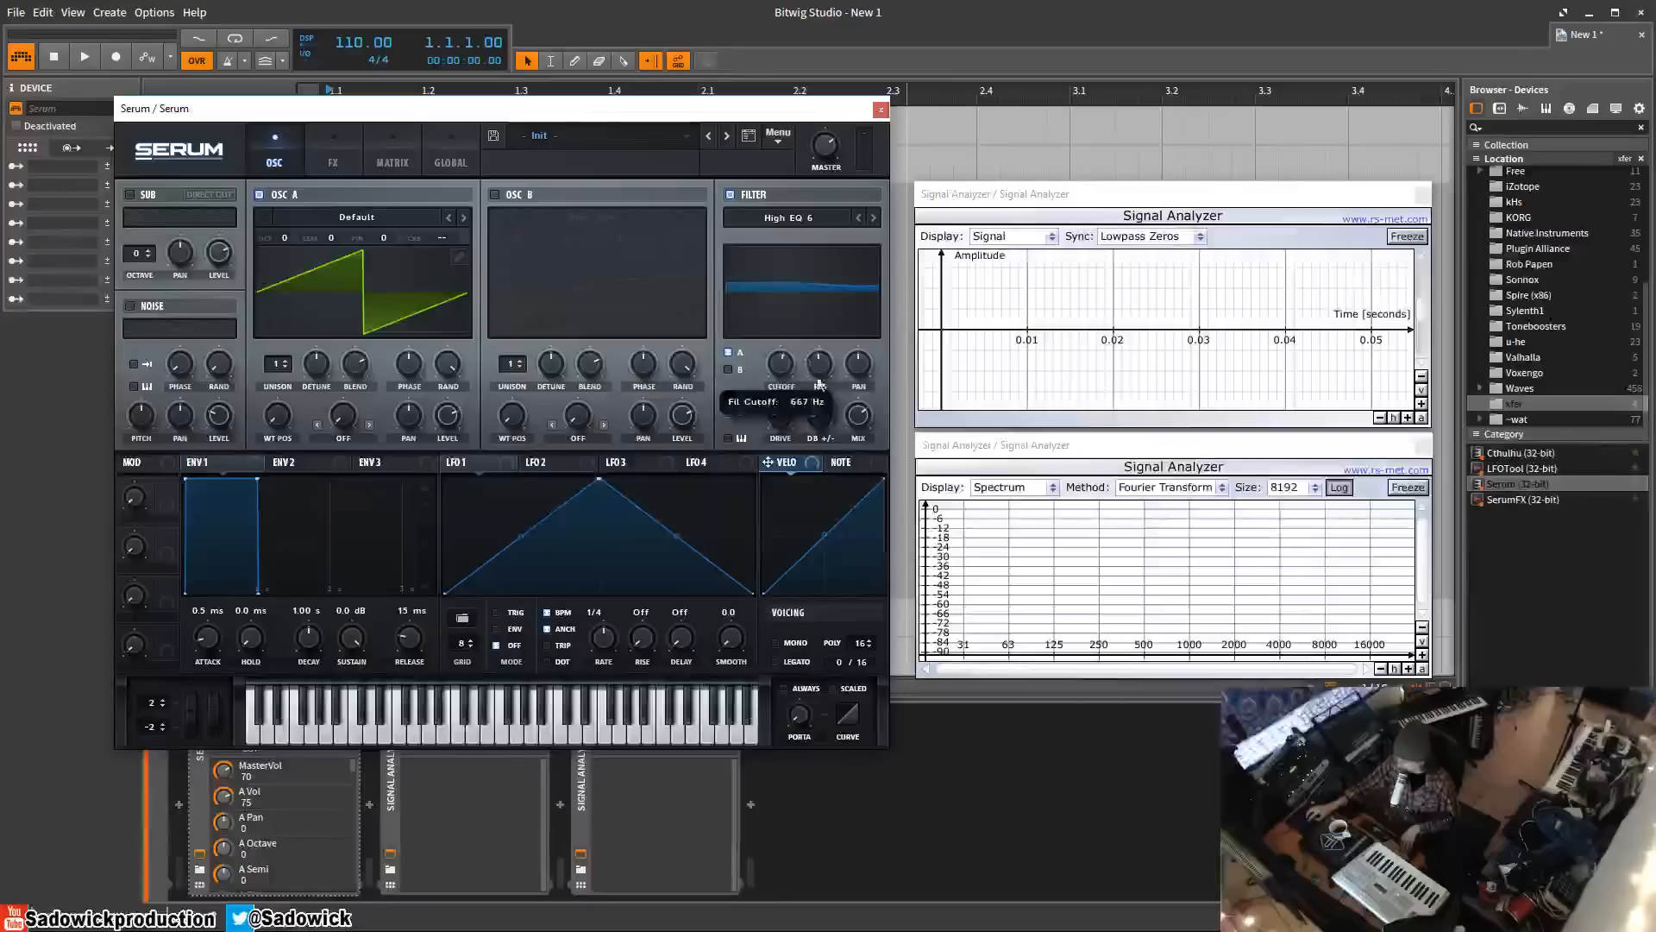
drag(818, 425, 849, 305)
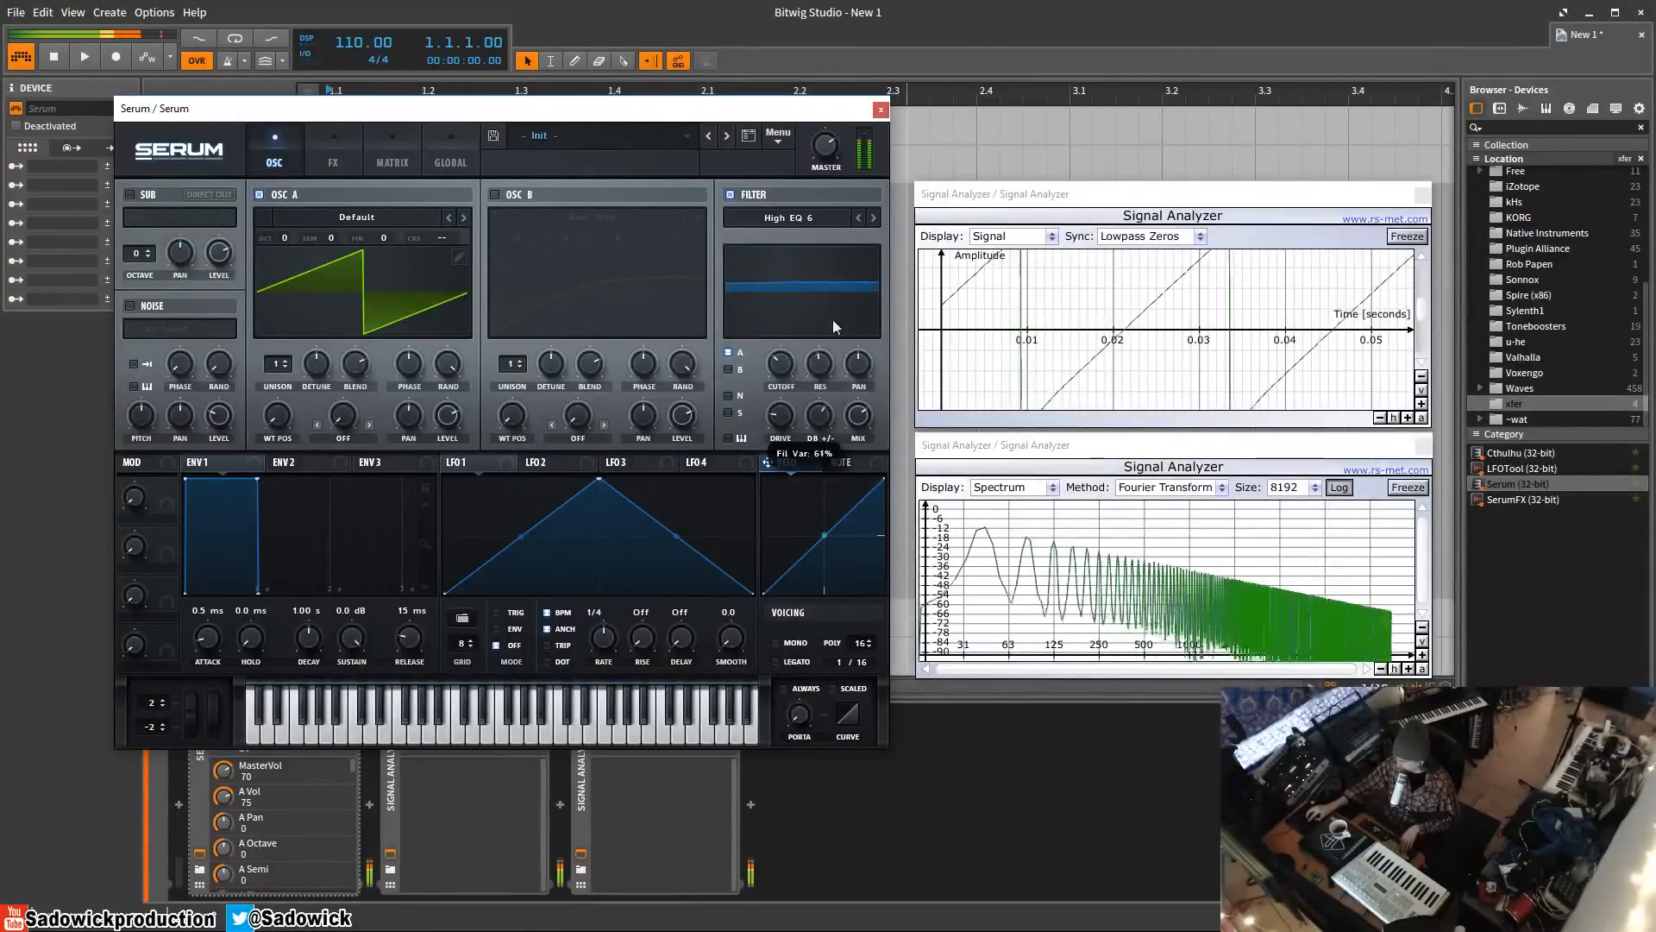
- Change the filter type to Ring Mod and adjust its cutoff while playing notes
click(811, 217)
mouse_move(795, 299)
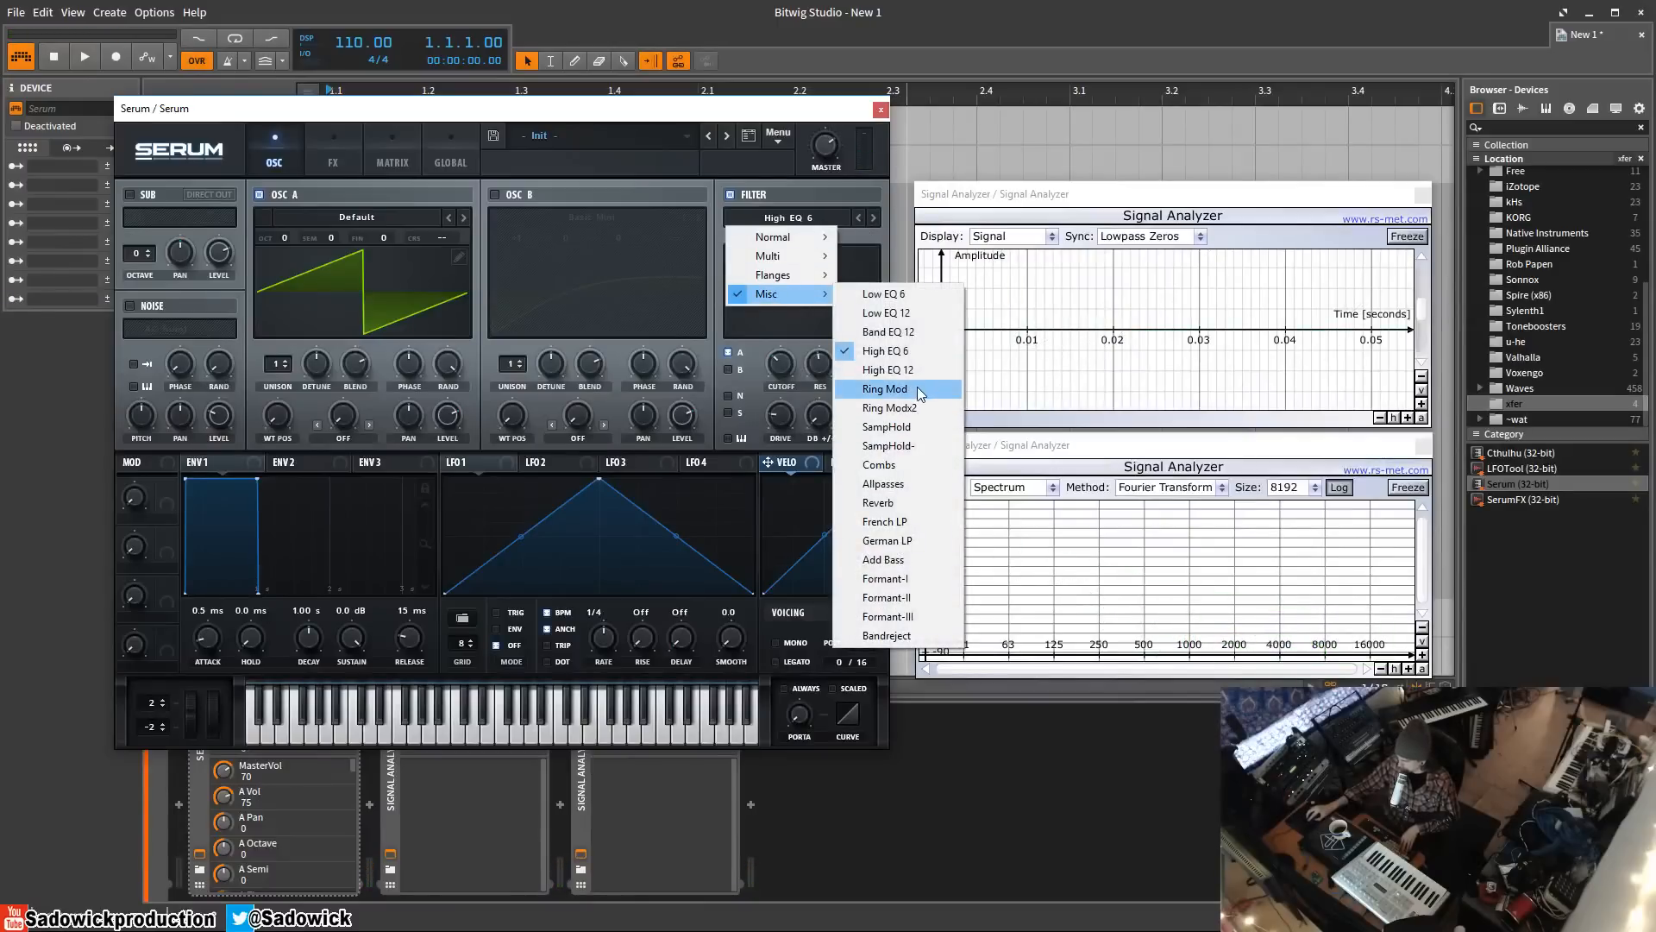
click(885, 389)
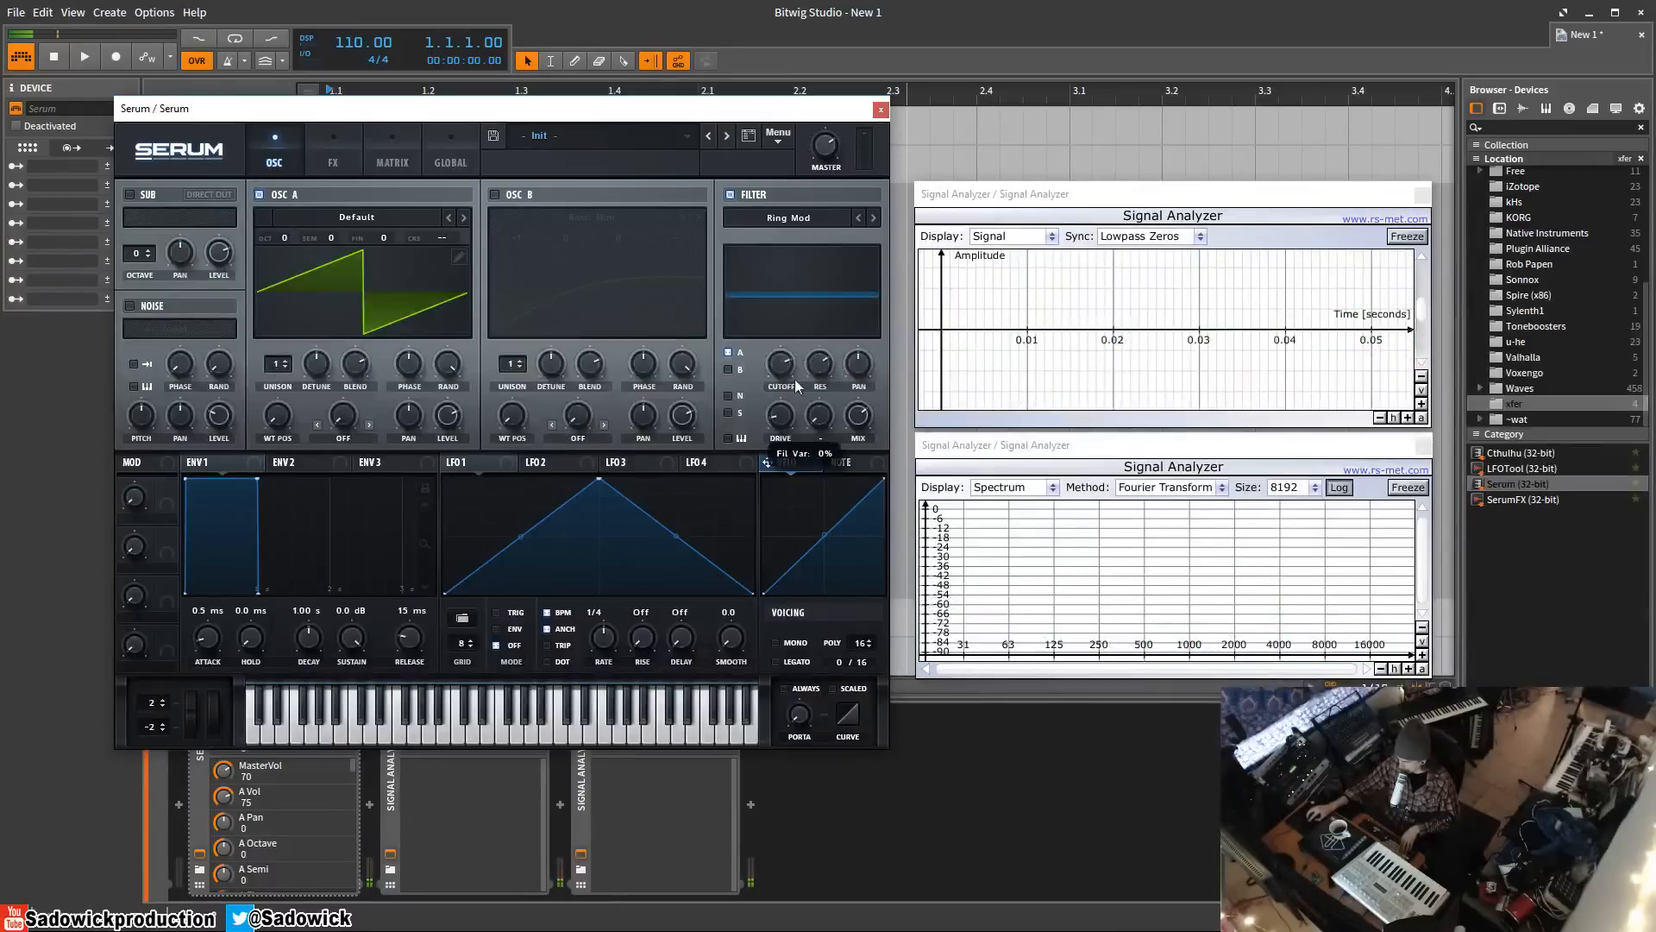
mouse_move(780, 365)
mouse_down()
mouse_move(766, 435)
mouse_move(793, 362)
mouse_move(795, 391)
mouse_up()
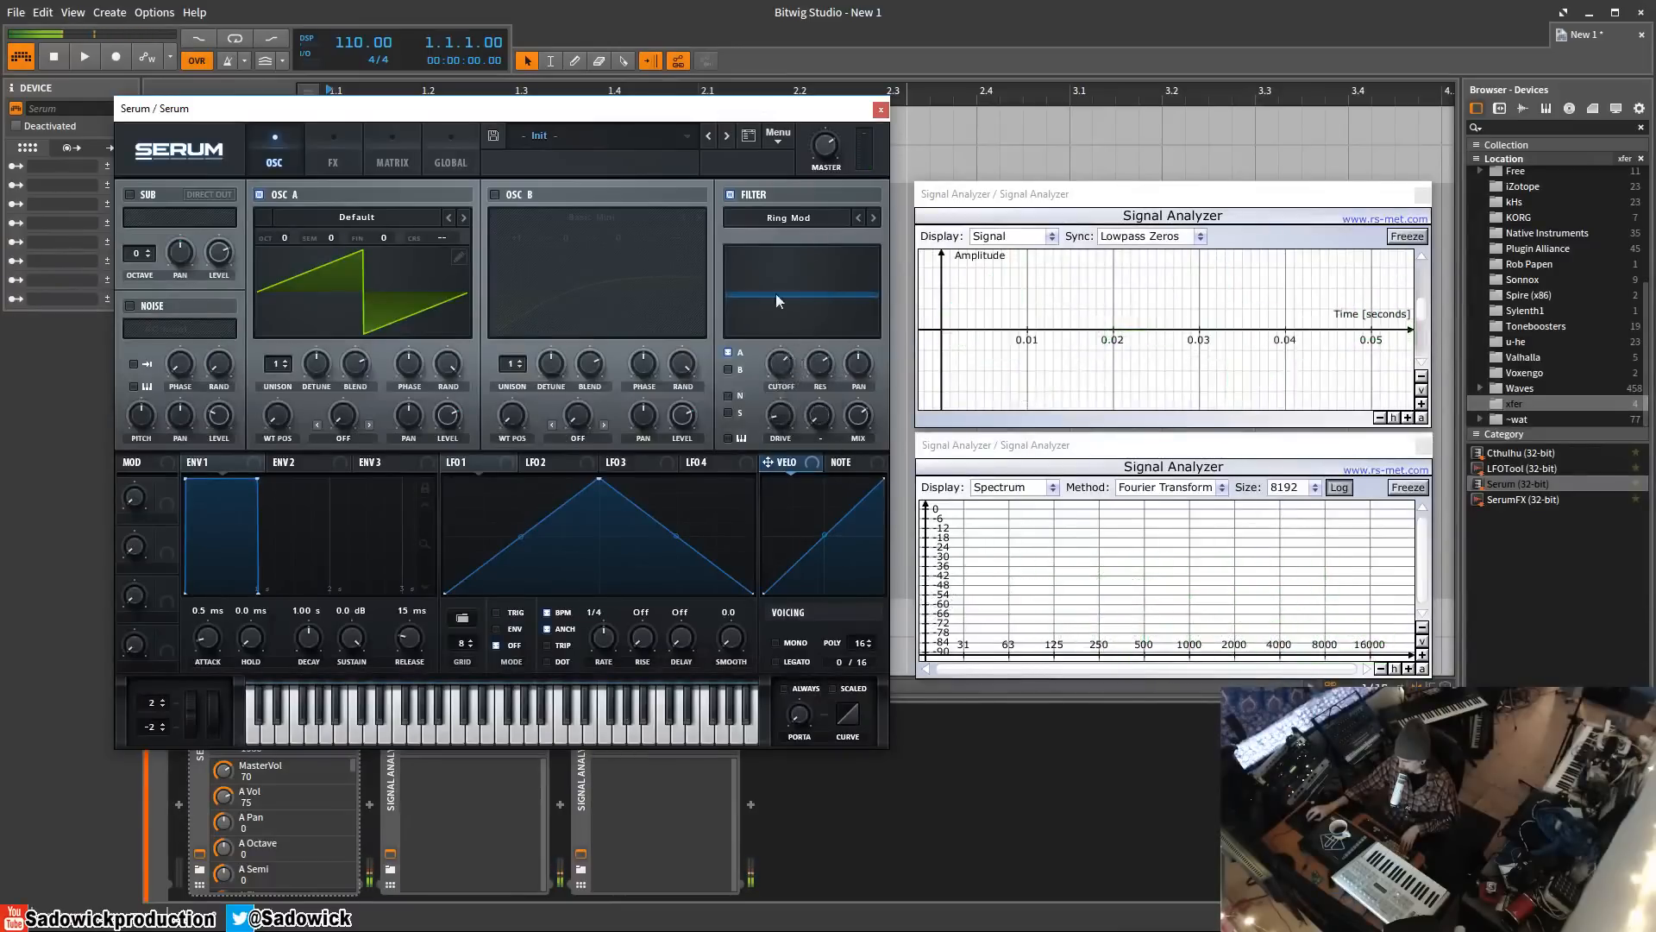
- Change the filter type to SampHold, sweep its cutoff up and down while playing notes, and adjust the resonance
click(800, 218)
mouse_move(785, 298)
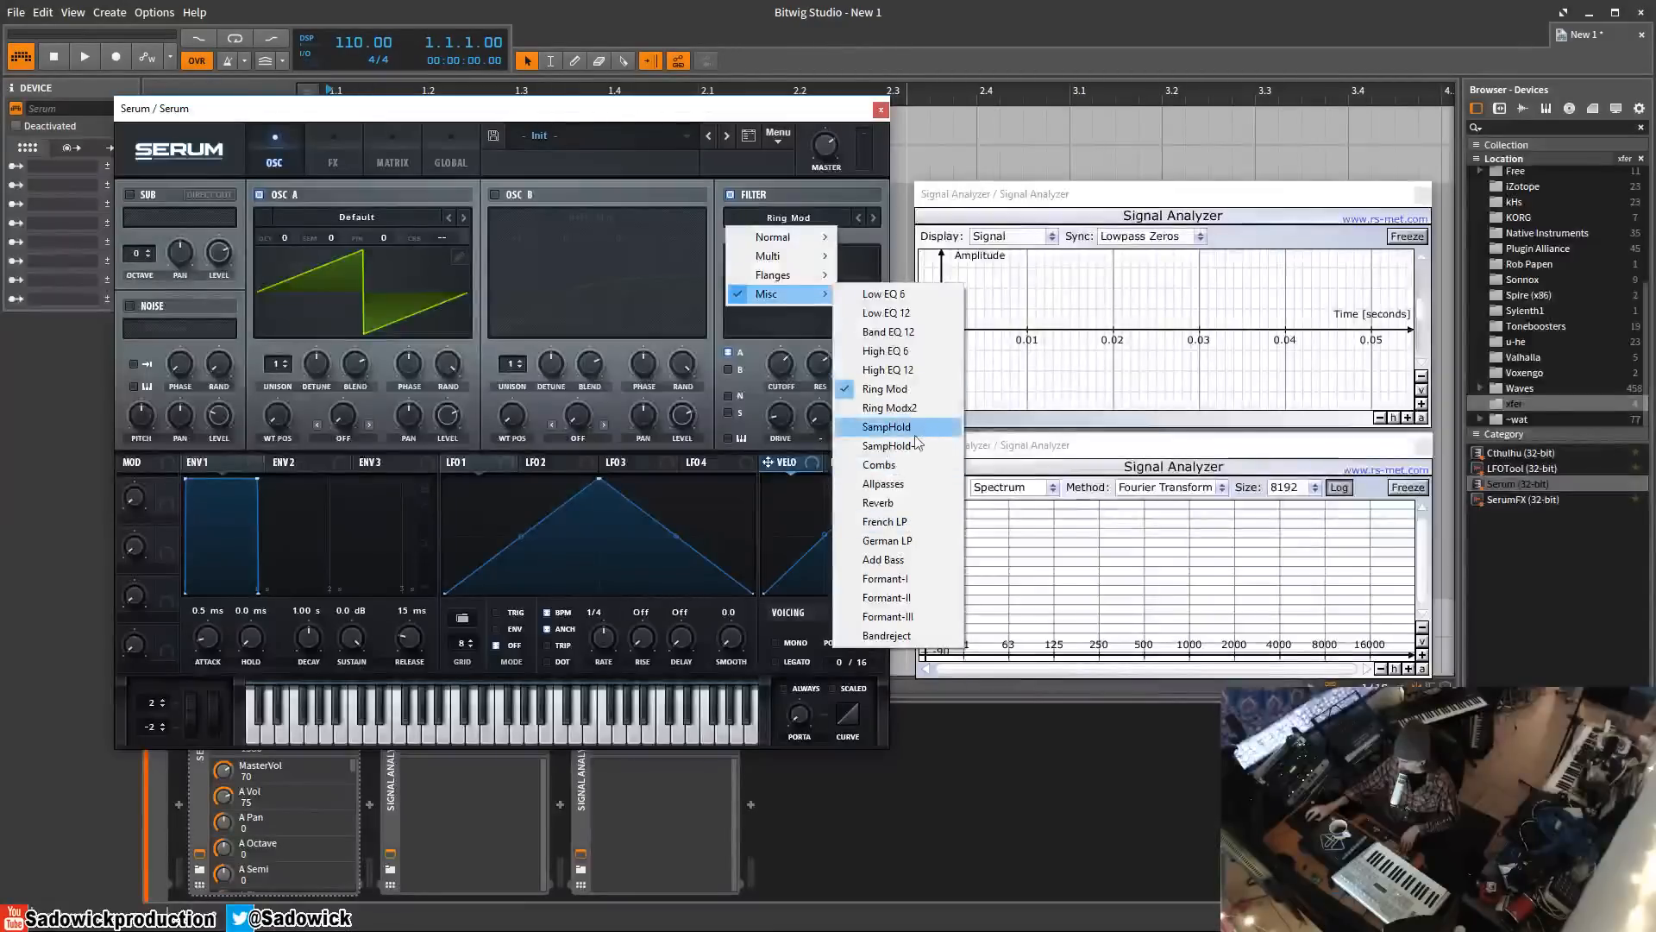
click(897, 428)
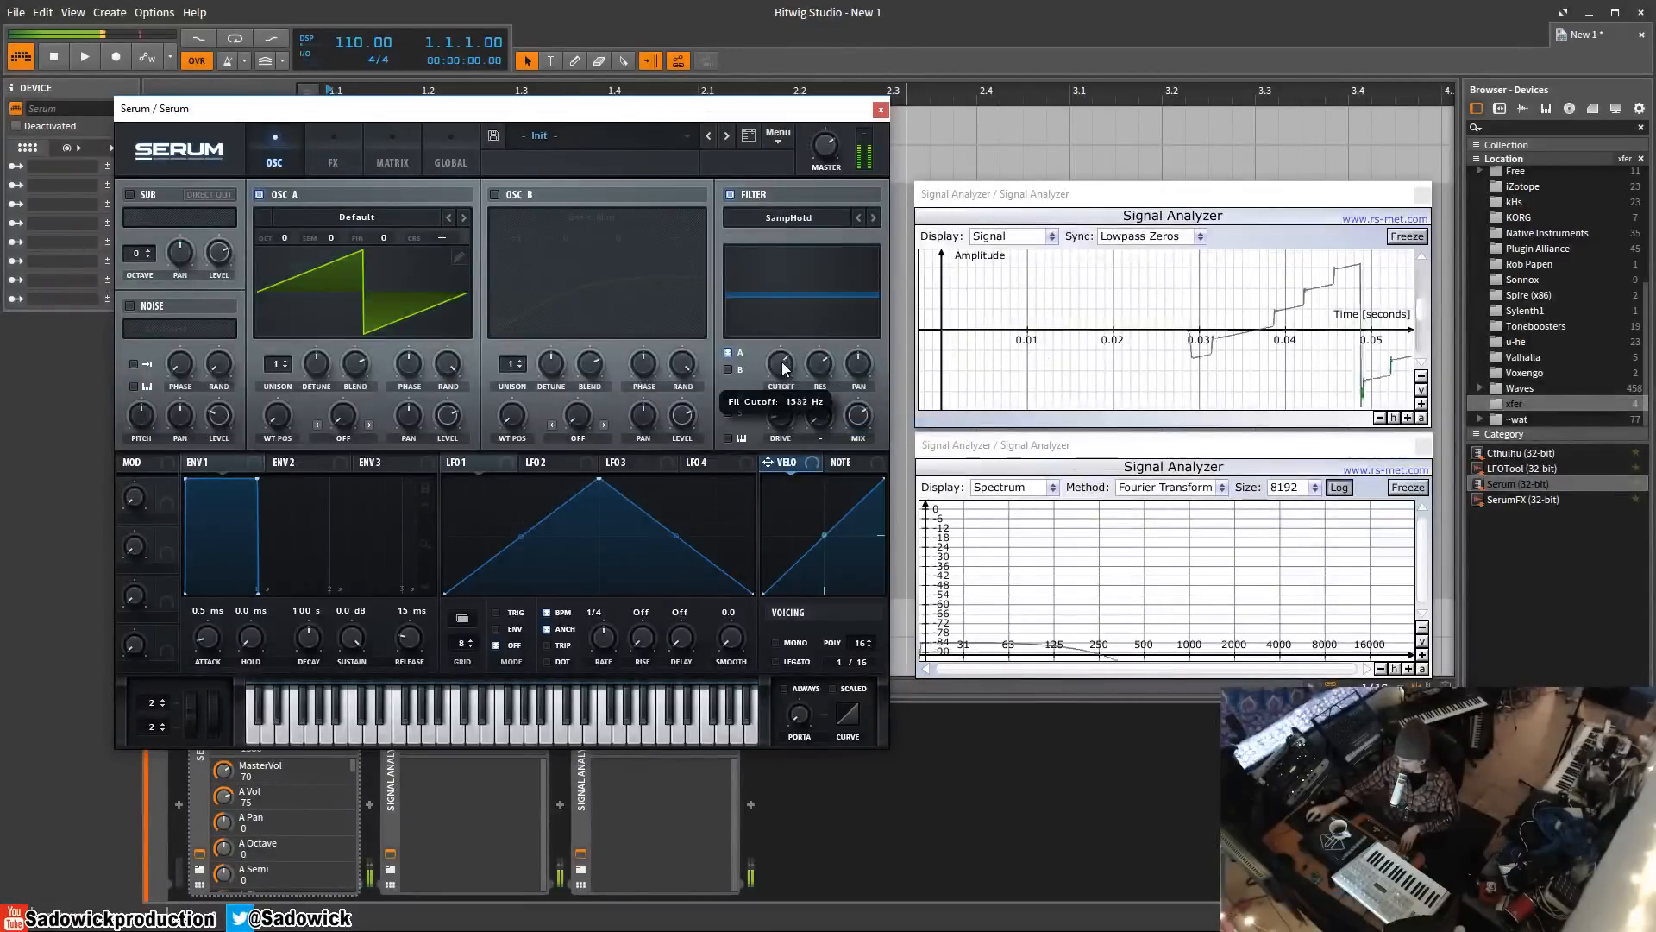
drag(833, 373, 820, 267)
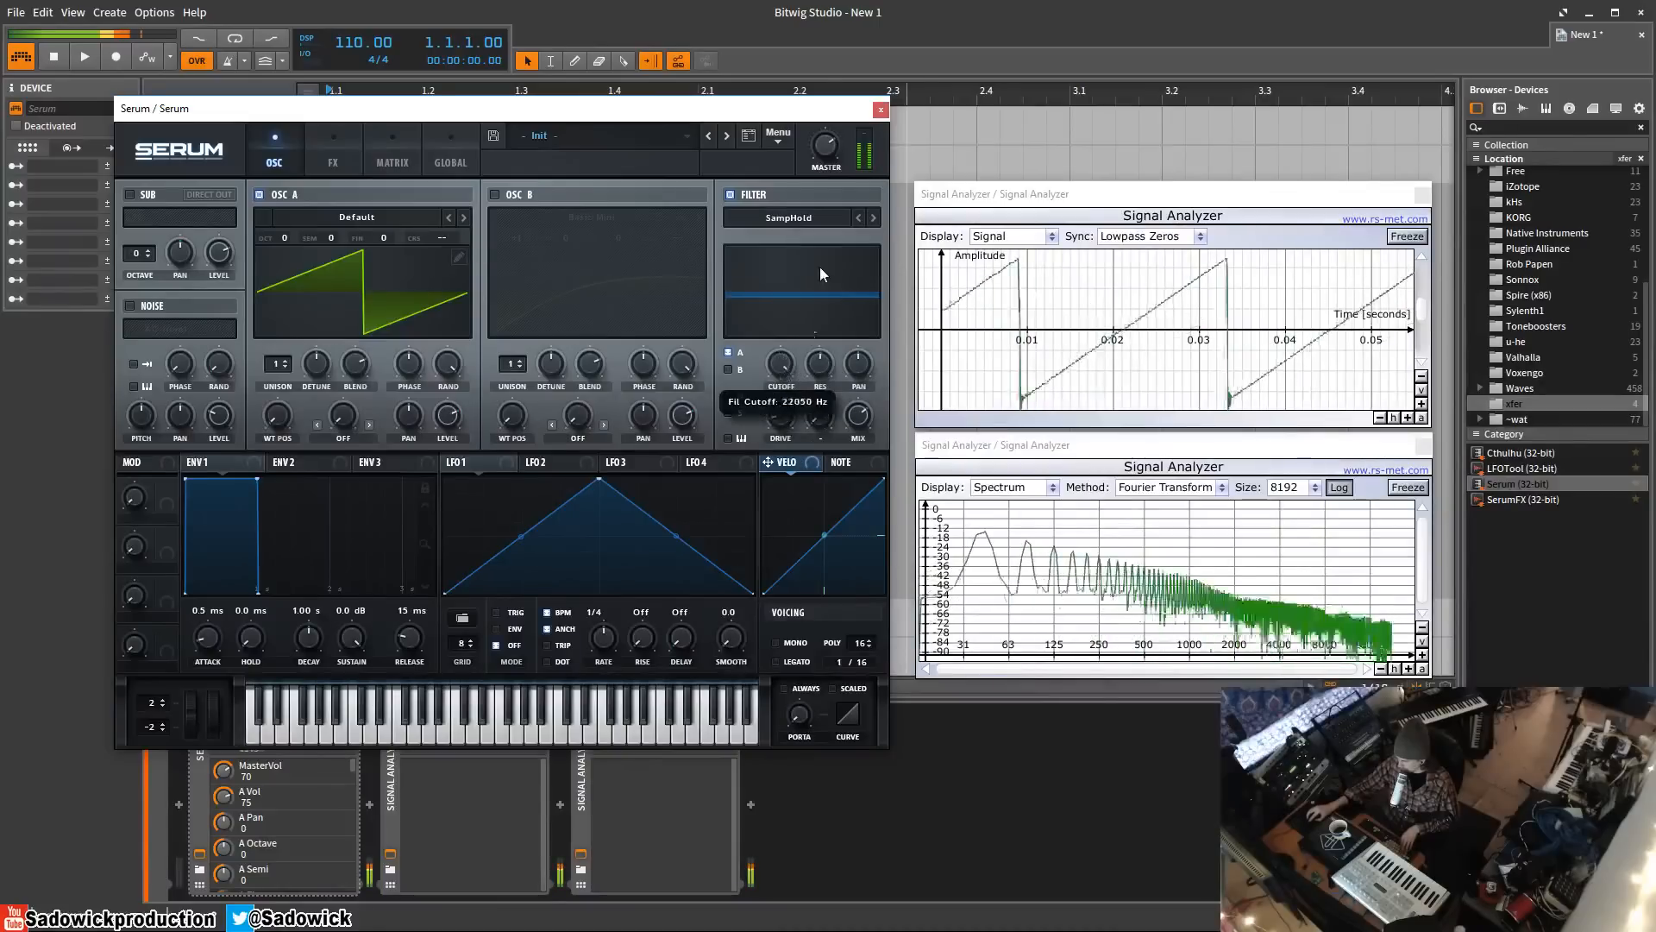
drag(784, 364, 809, 426)
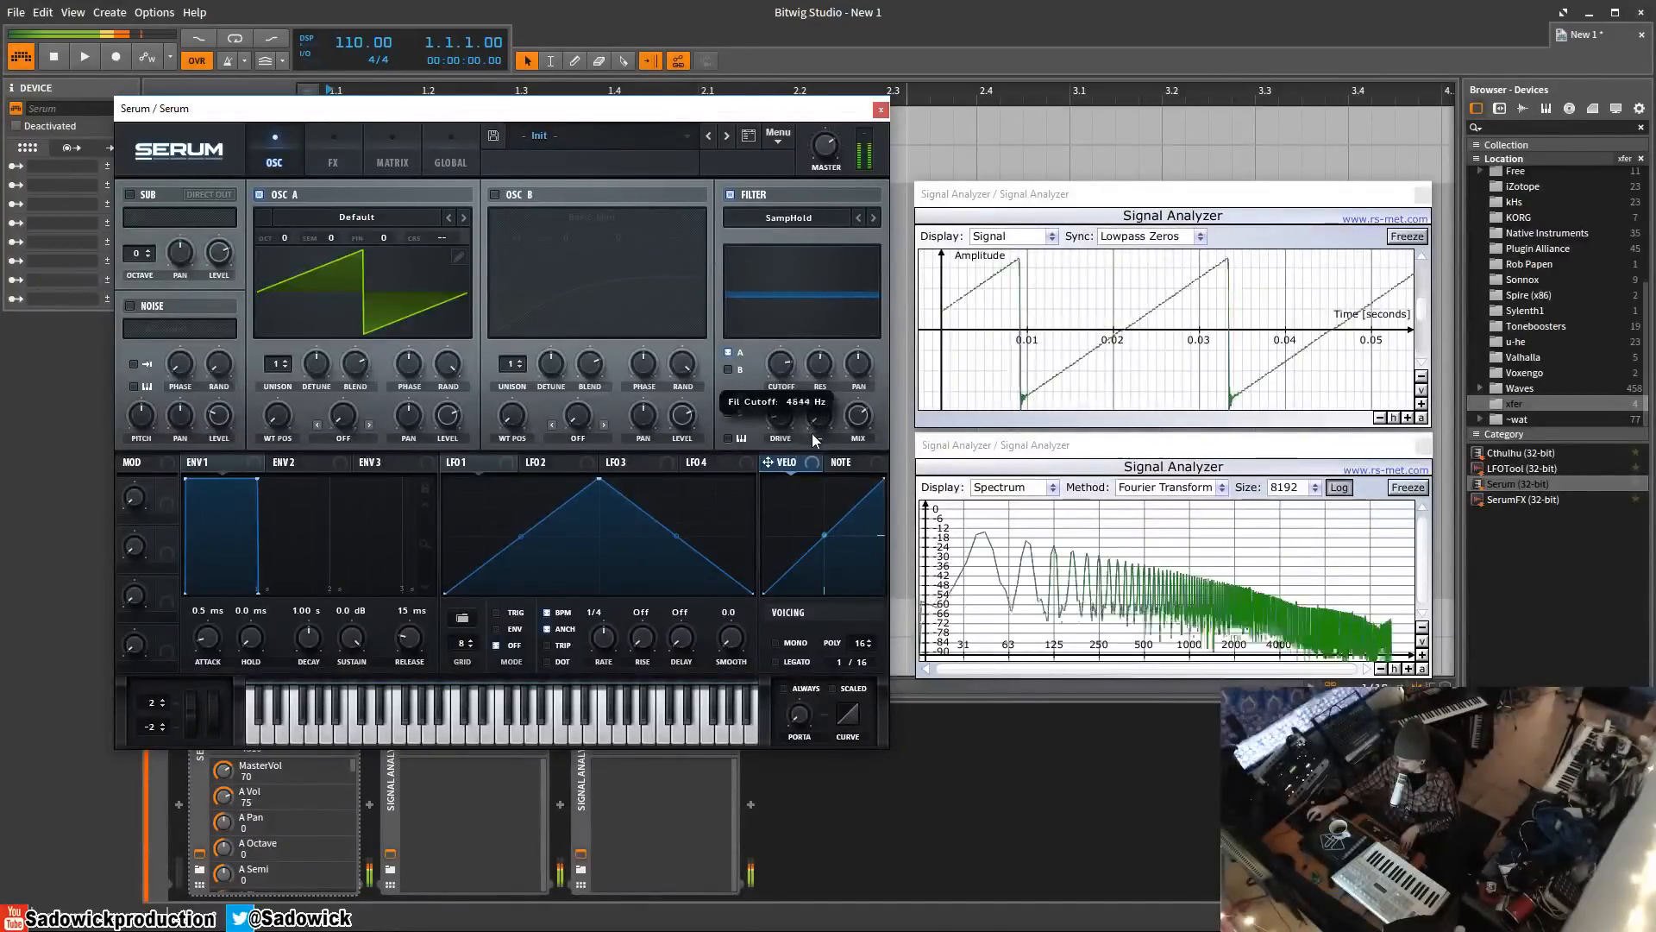
drag(811, 433, 791, 598)
drag(821, 371, 822, 395)
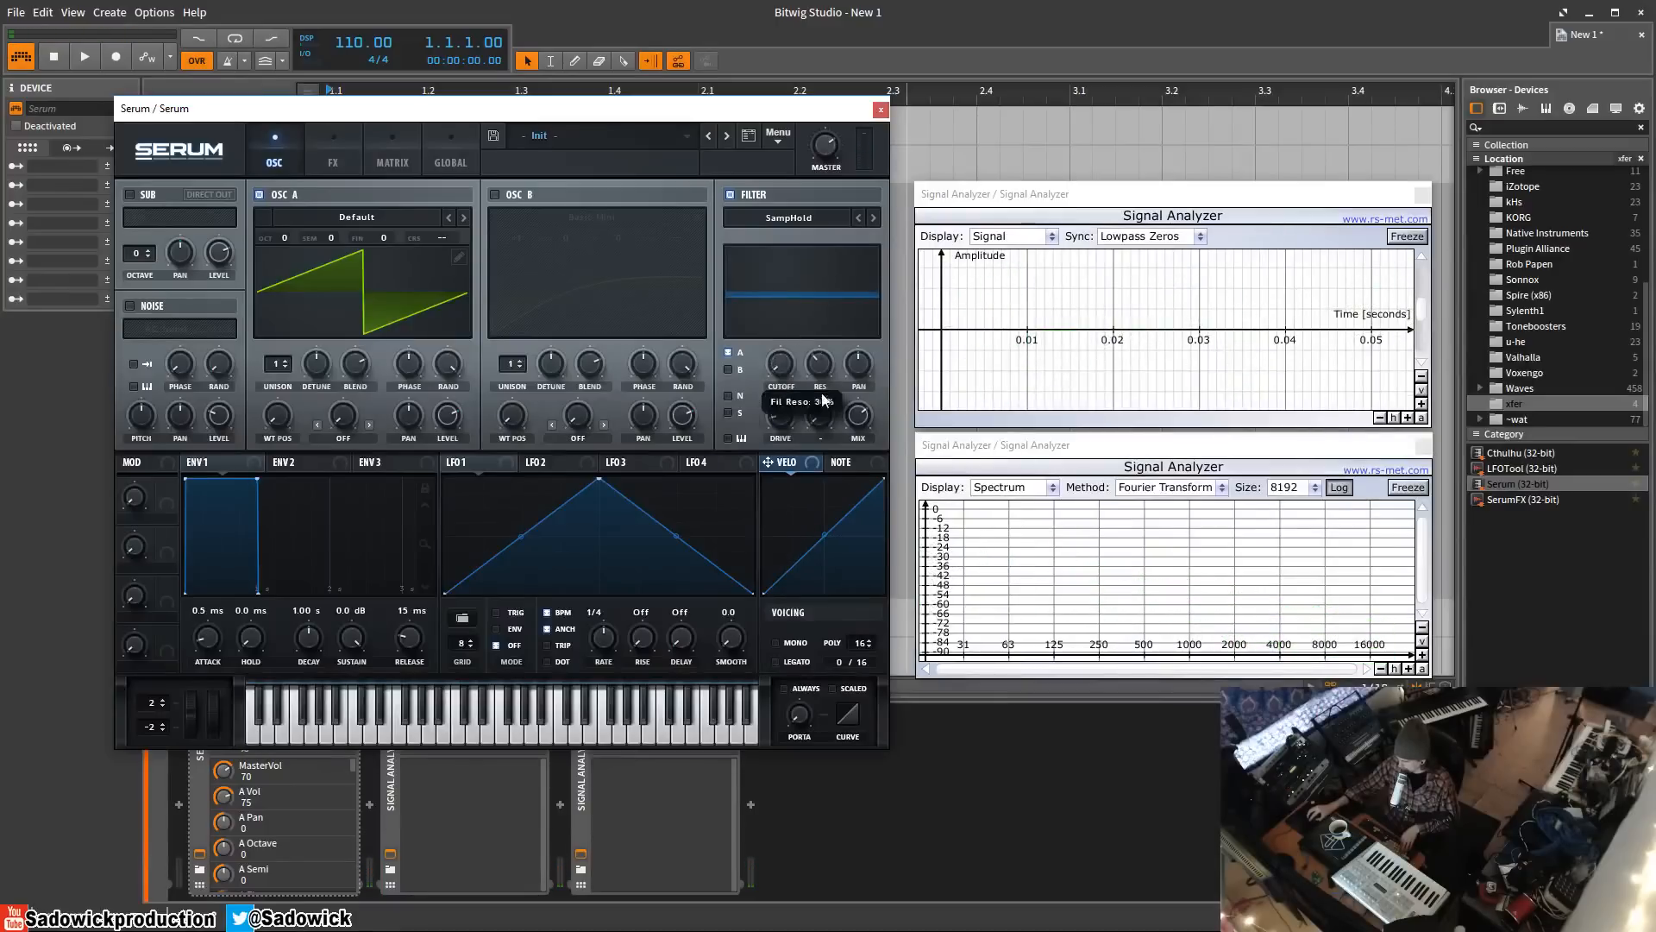
- Change the filter type to Combs and sweep its cutoff while holding a note
click(787, 217)
mouse_move(802, 294)
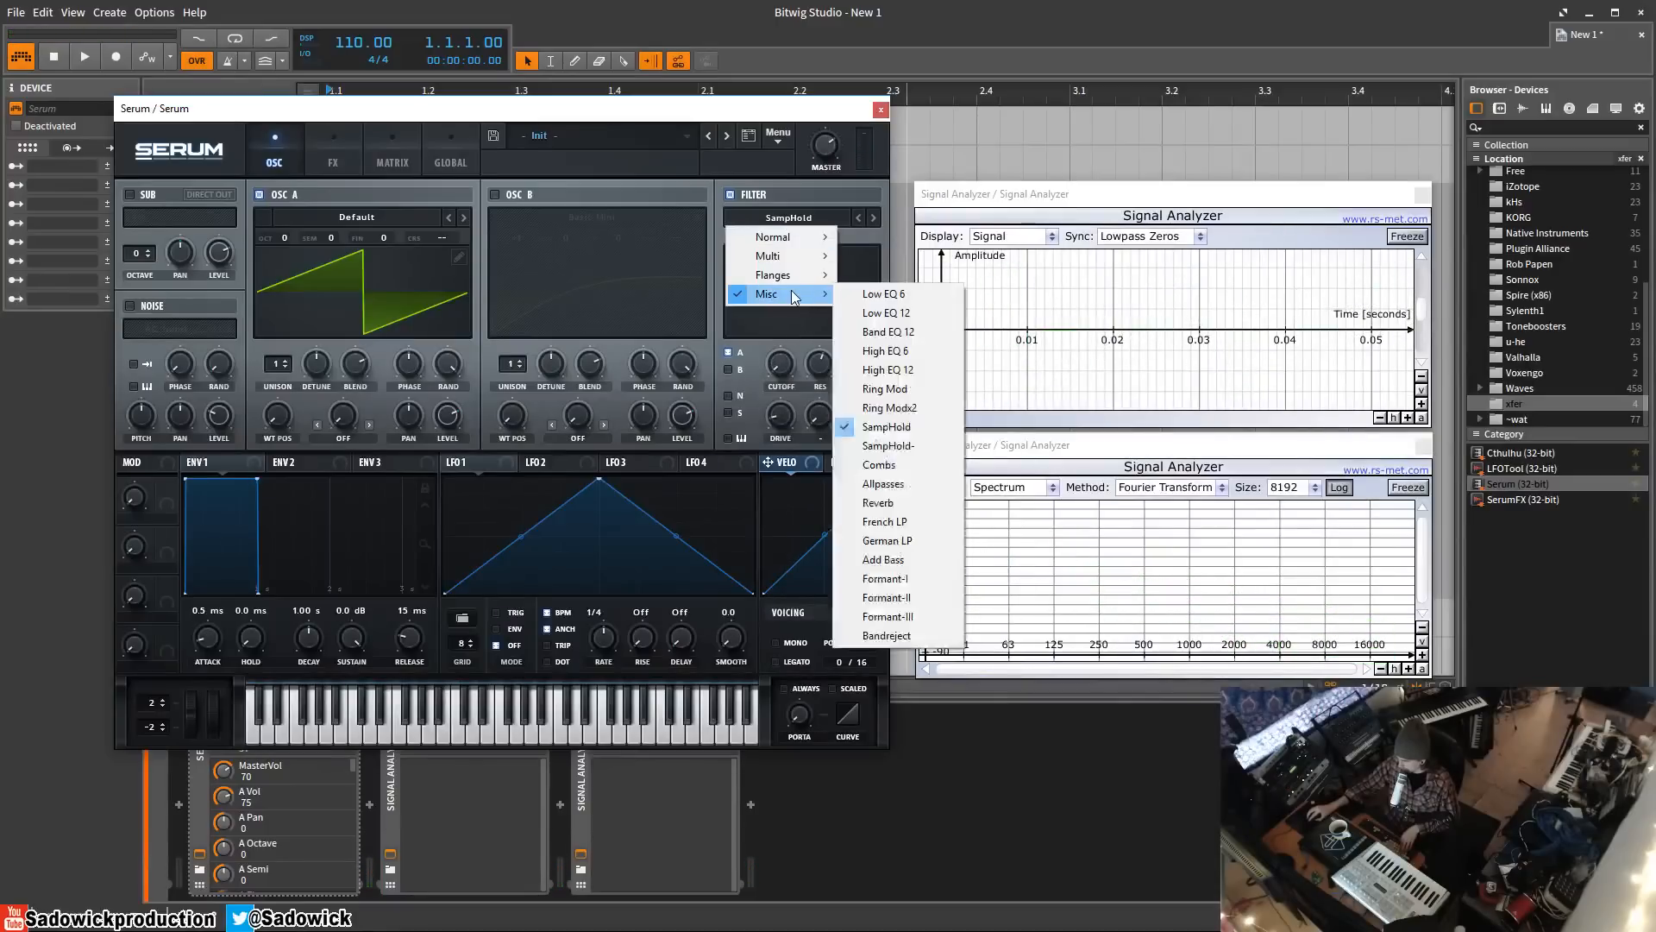
click(853, 470)
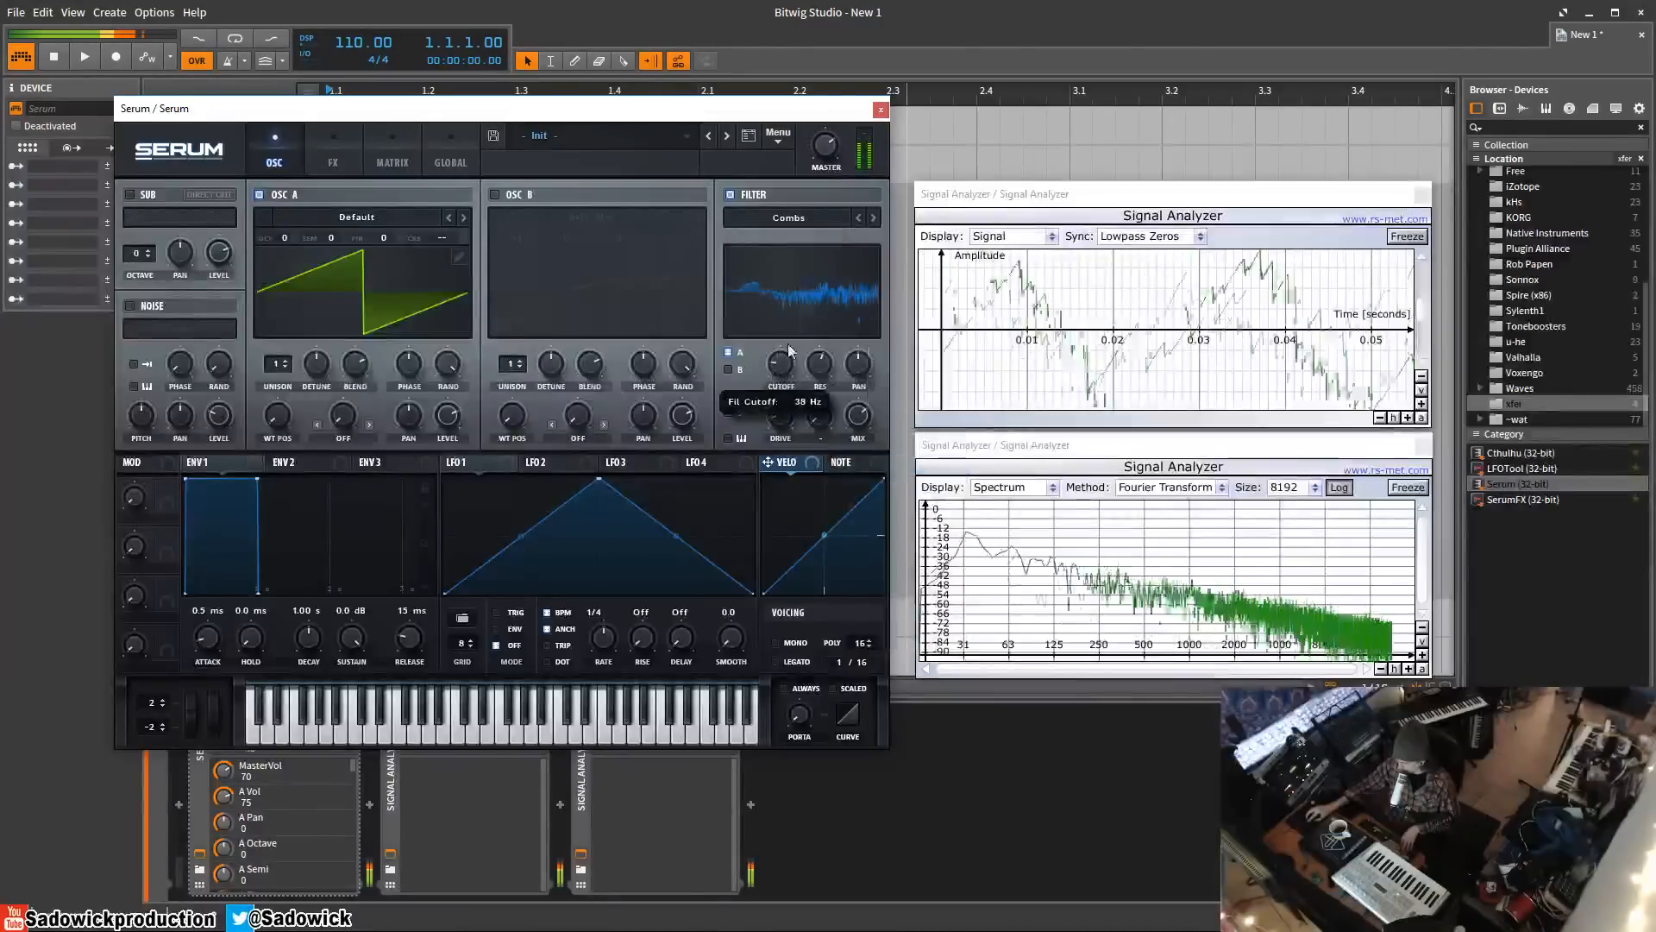
- Change the filter type to Add Bass and adjust its cutoff
click(789, 217)
mouse_move(792, 295)
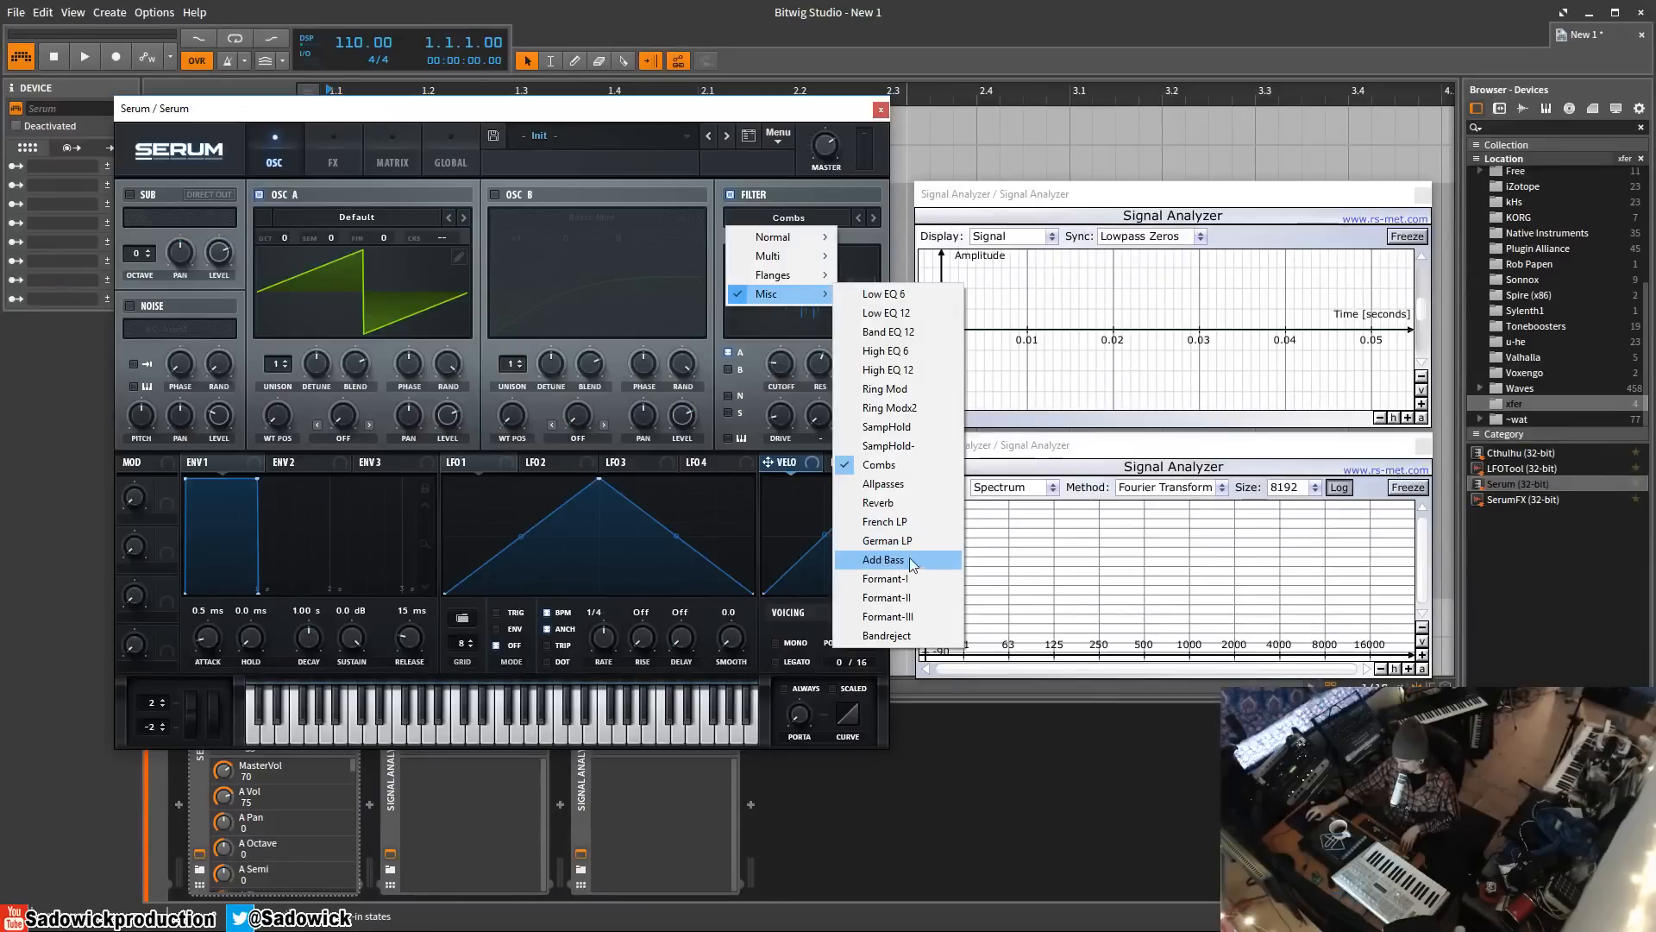
click(907, 558)
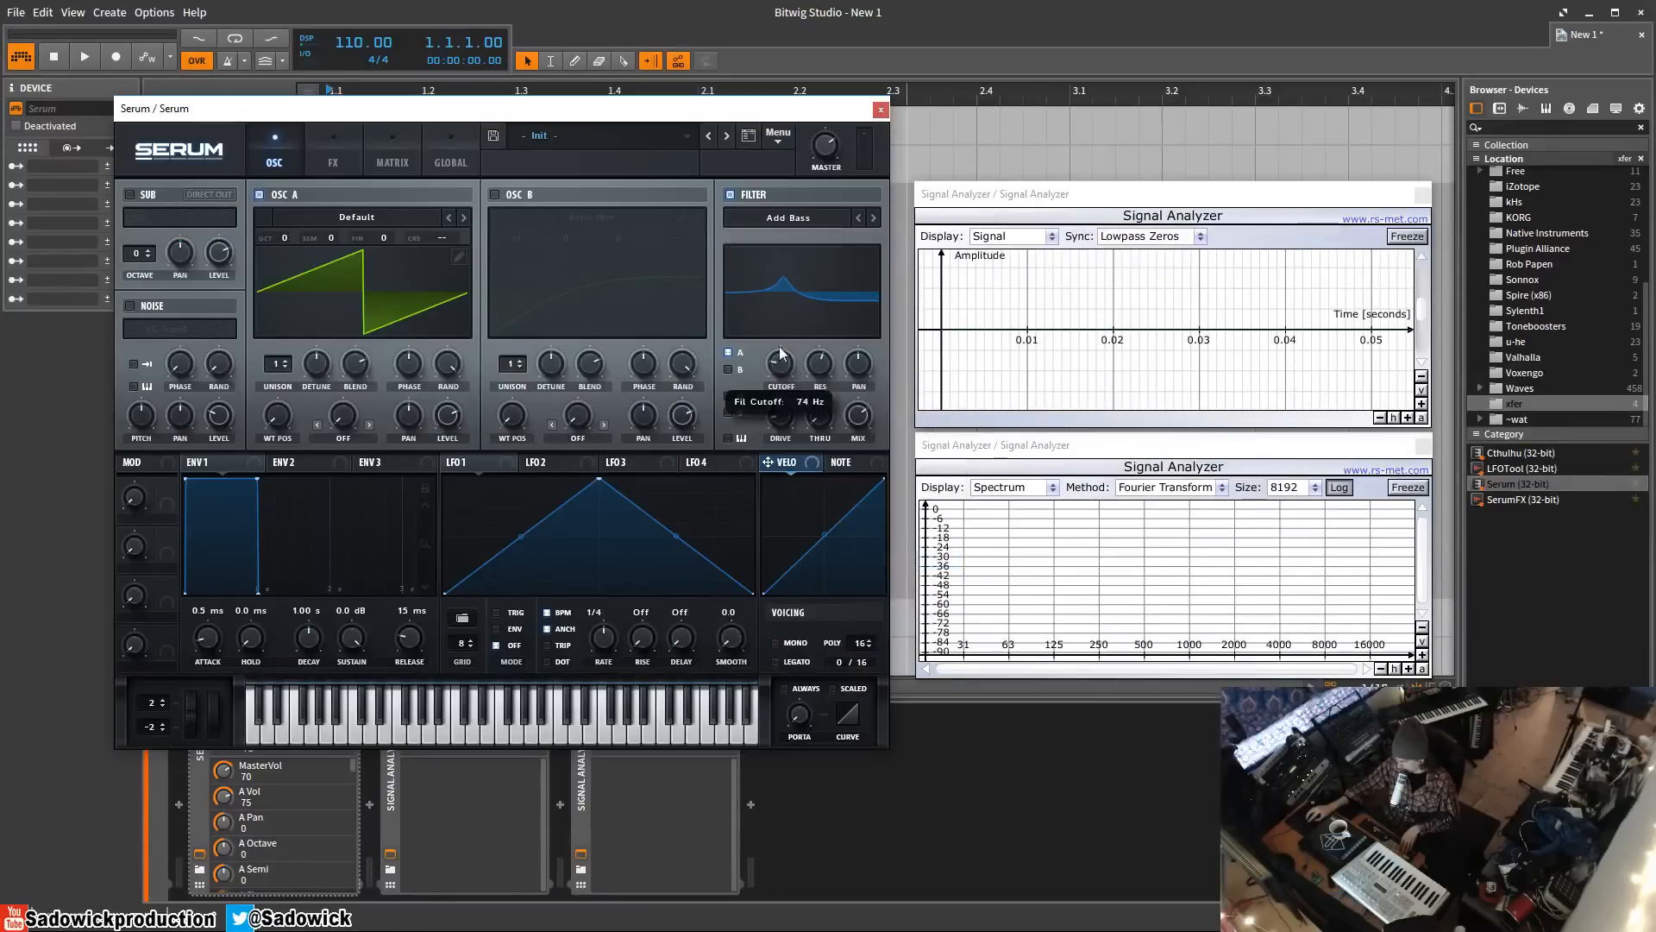
- Change the filter type to Formant-I and adjust its cutoff
click(816, 215)
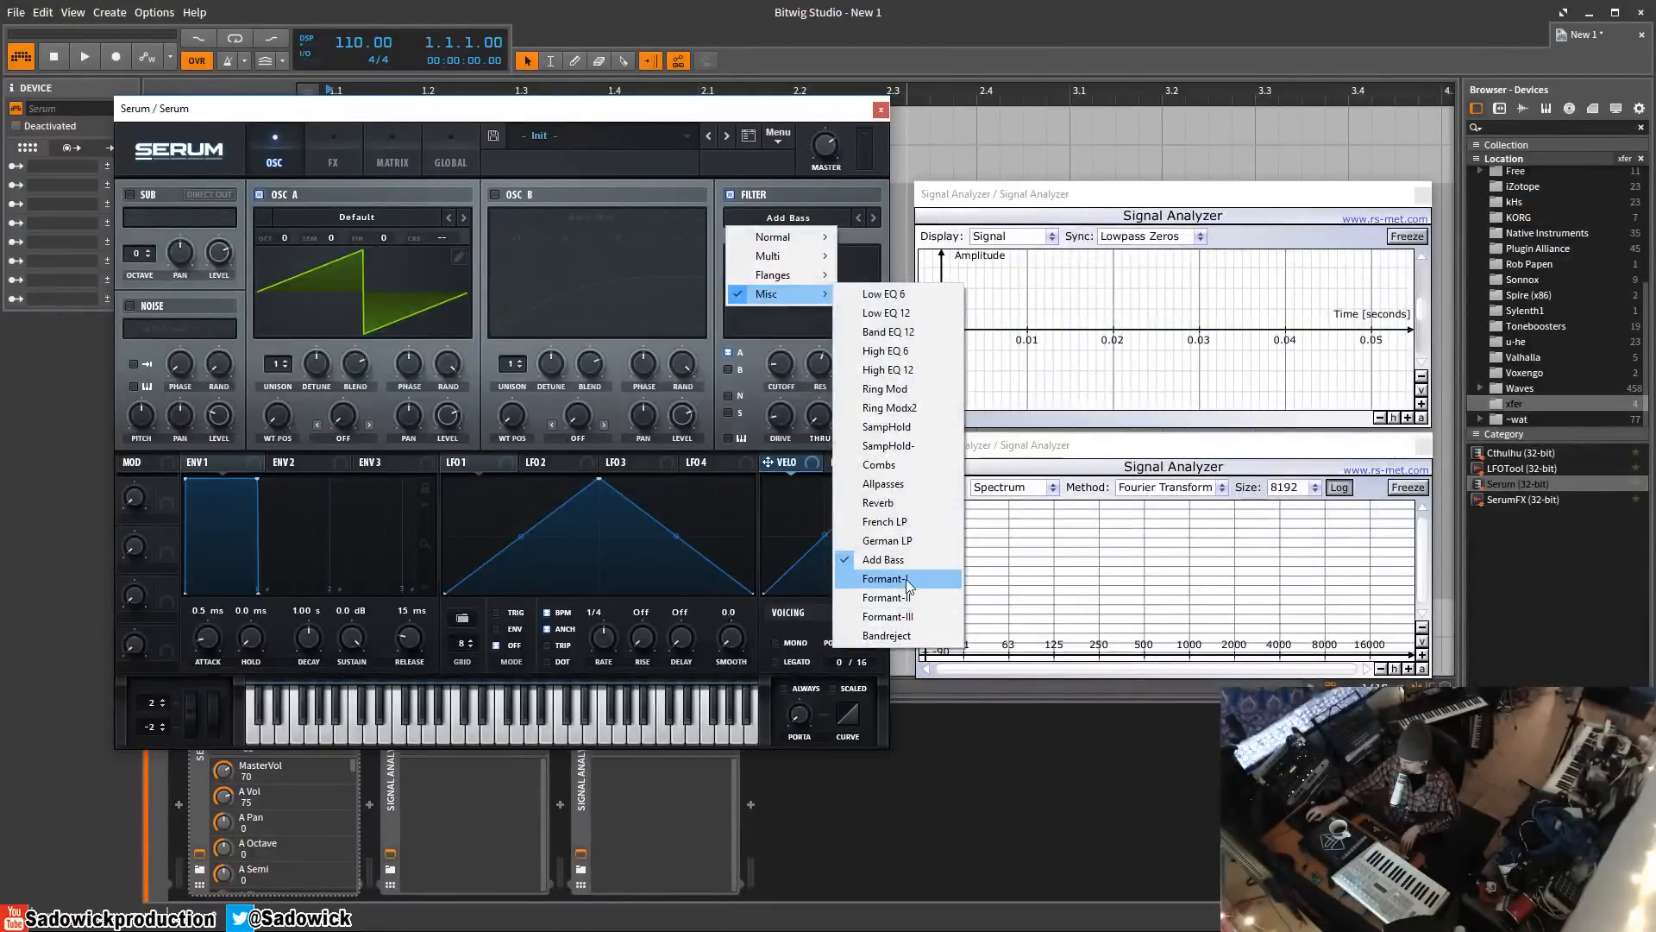
click(904, 578)
mouse_move(782, 359)
mouse_down()
mouse_move(822, 346)
mouse_move(779, 320)
mouse_move(768, 380)
mouse_move(795, 238)
mouse_move(783, 384)
mouse_up()
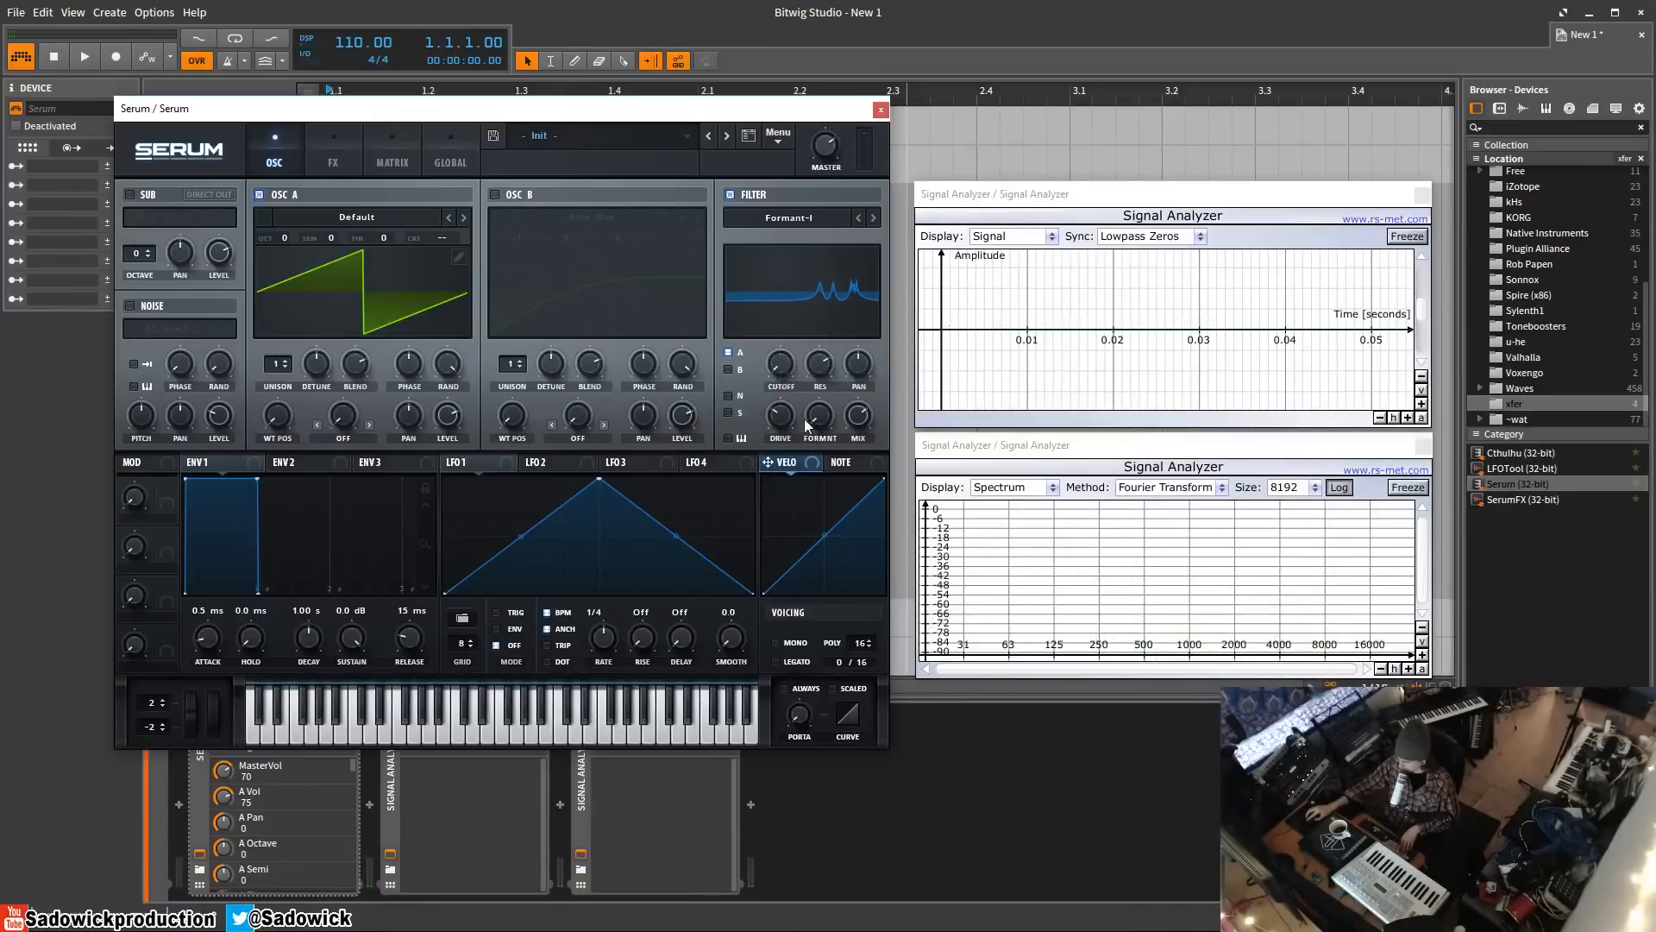
- Reset Serum to the initialised preset and toggle the zoom lock on the Envelope 1 display
click(807, 213)
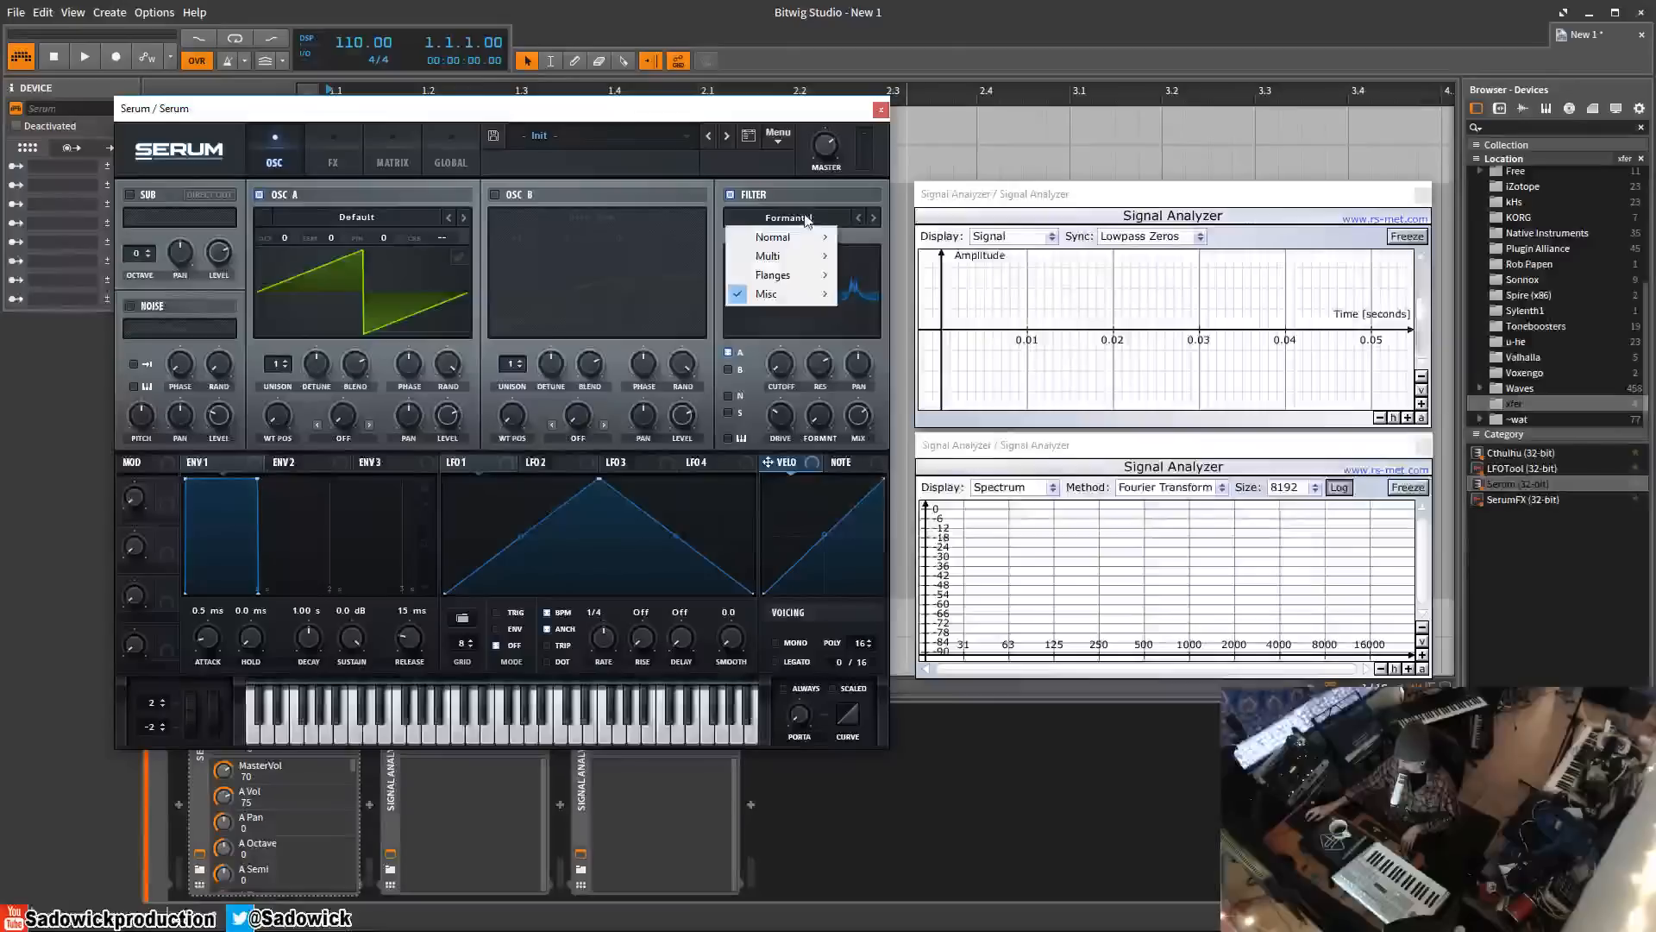
click(785, 114)
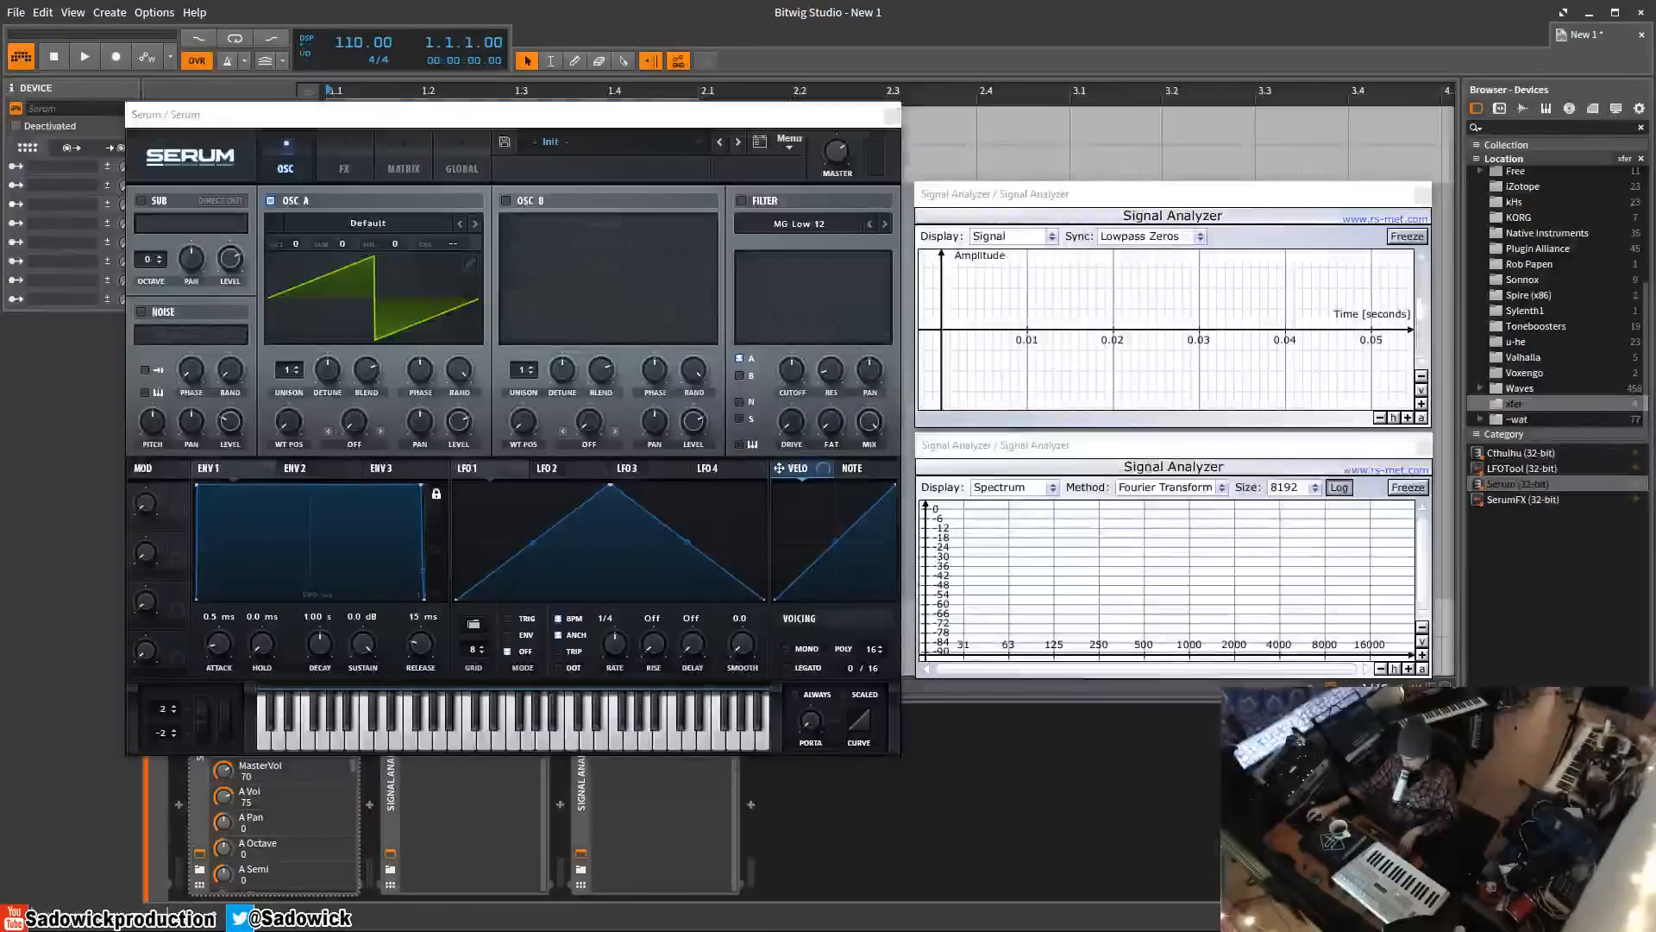
click(445, 499)
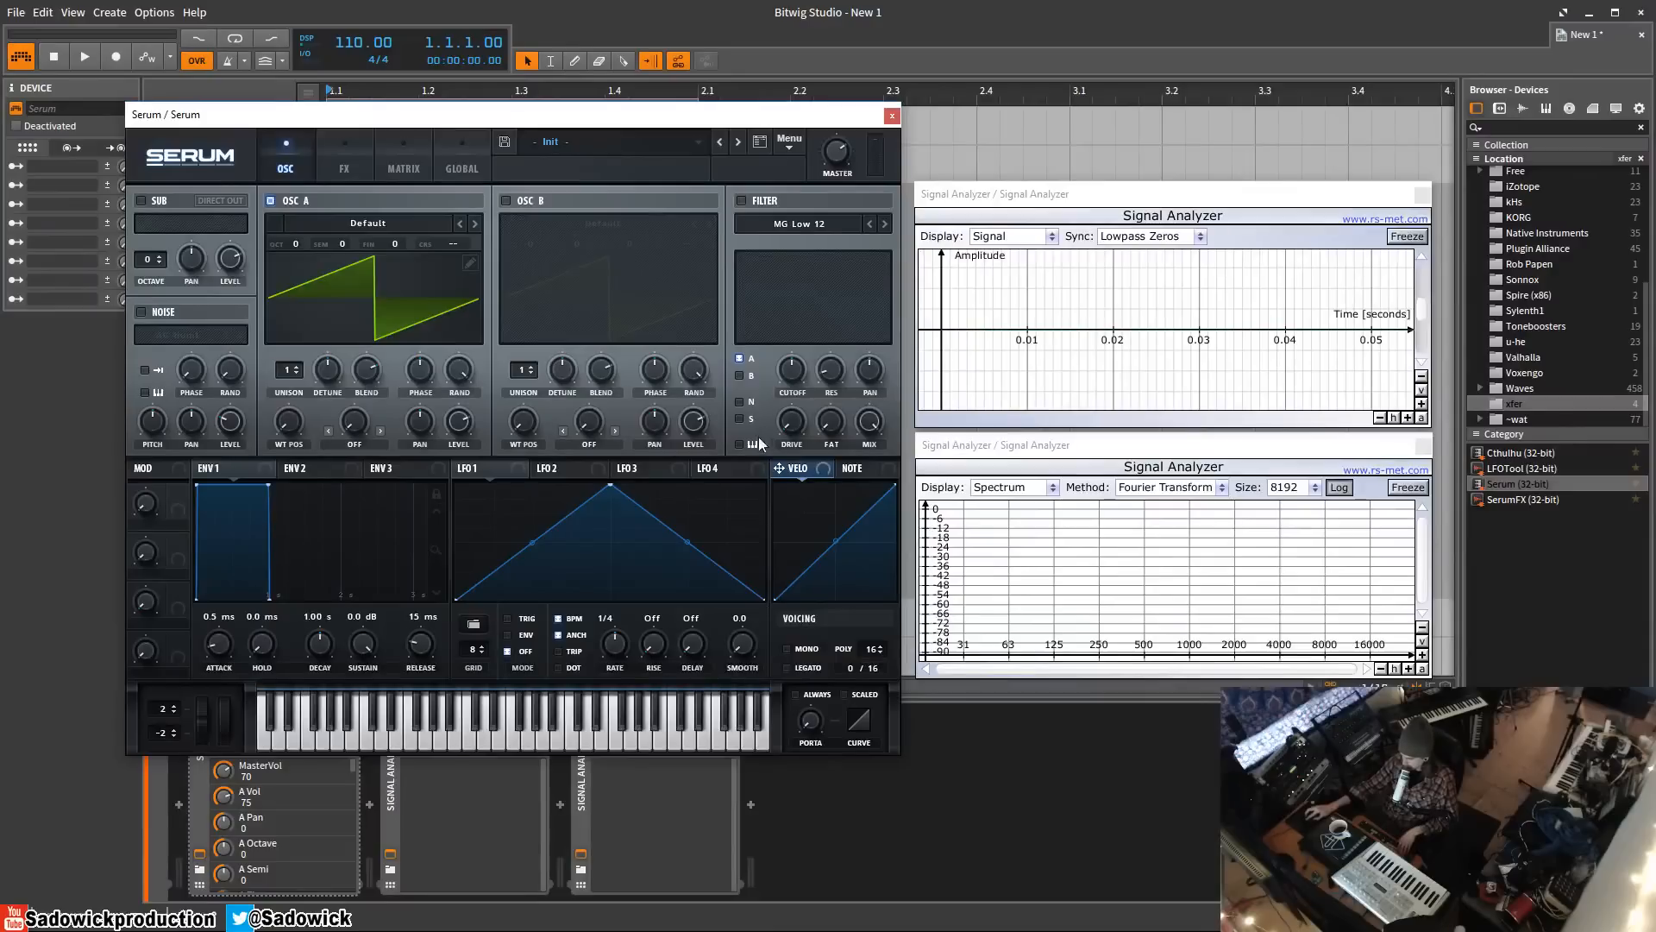
- Enable the MG Low 12 filter, sweep its cutoff down, and open the cutoff fully
click(742, 200)
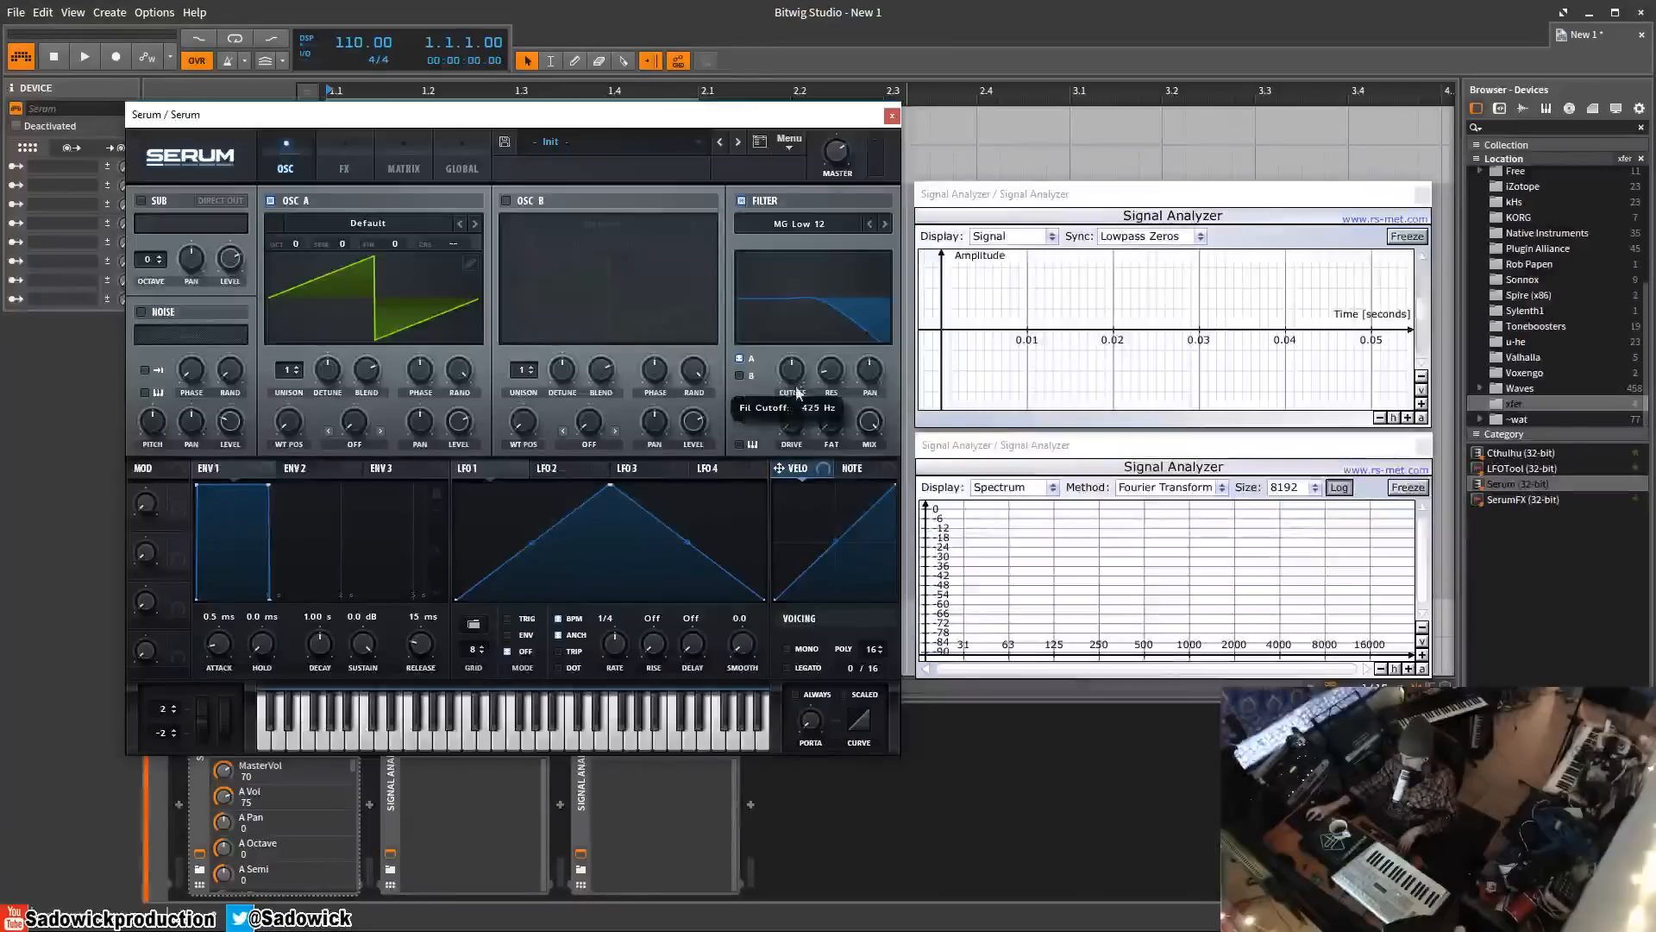
mouse_move(790, 405)
mouse_down()
mouse_move(822, 309)
mouse_move(793, 431)
mouse_up()
drag(789, 369, 813, 232)
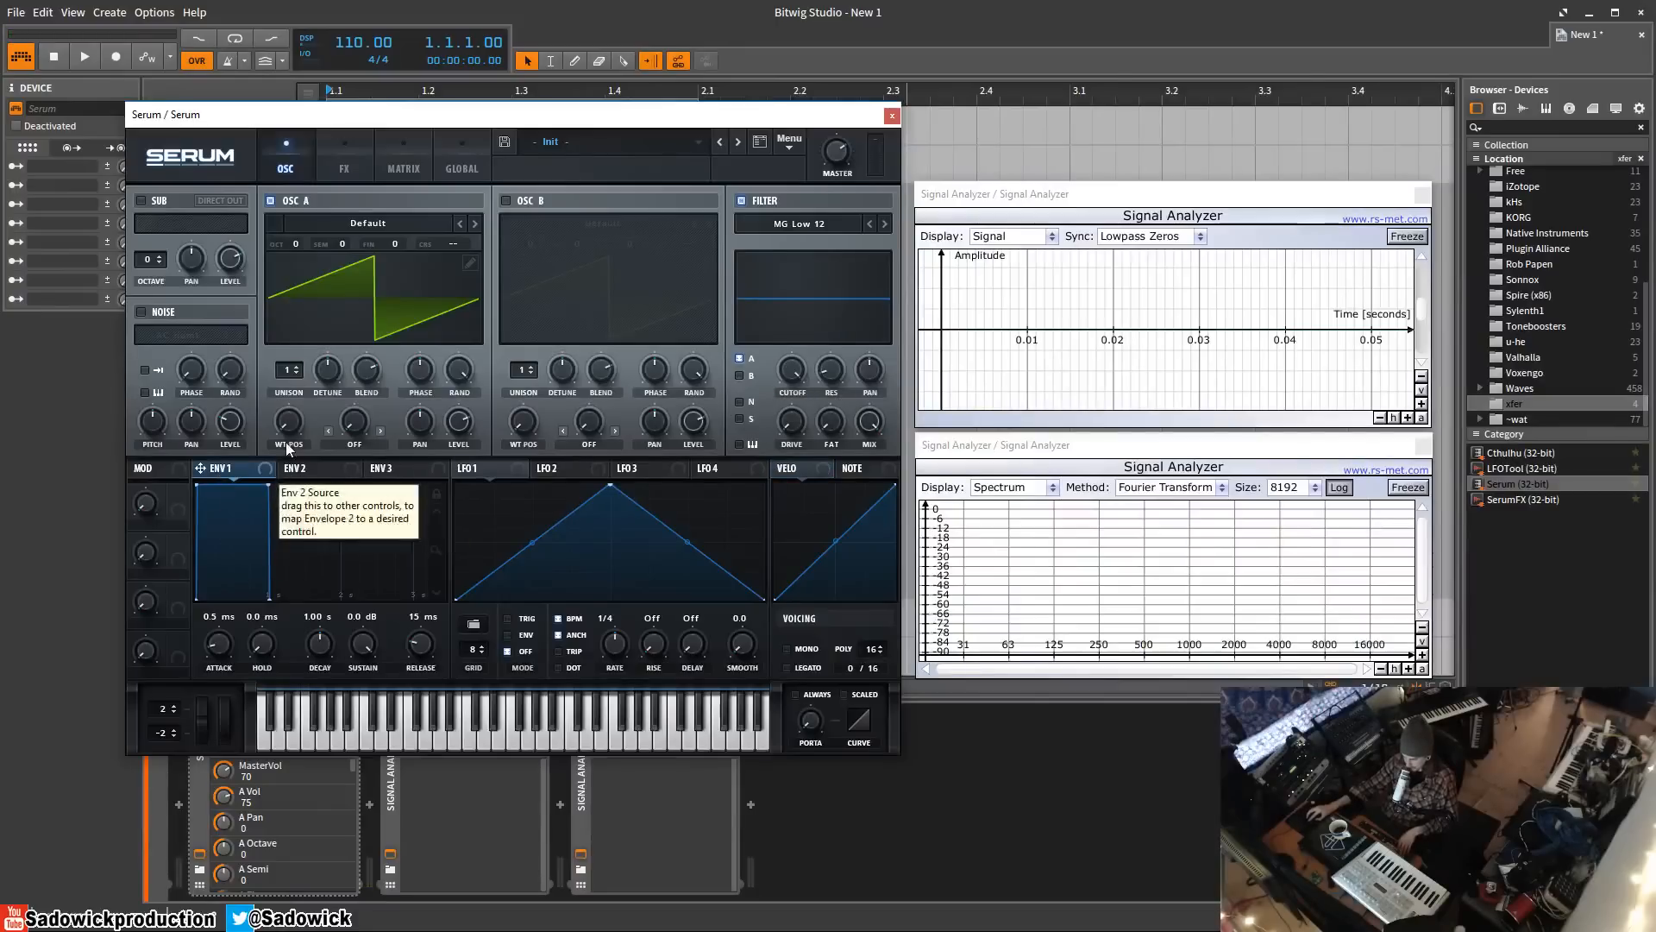
- Lower the filter cutoff and modulate it with Envelope 2, shaped with 0% sustain and a 1.21 s decay
click(328, 468)
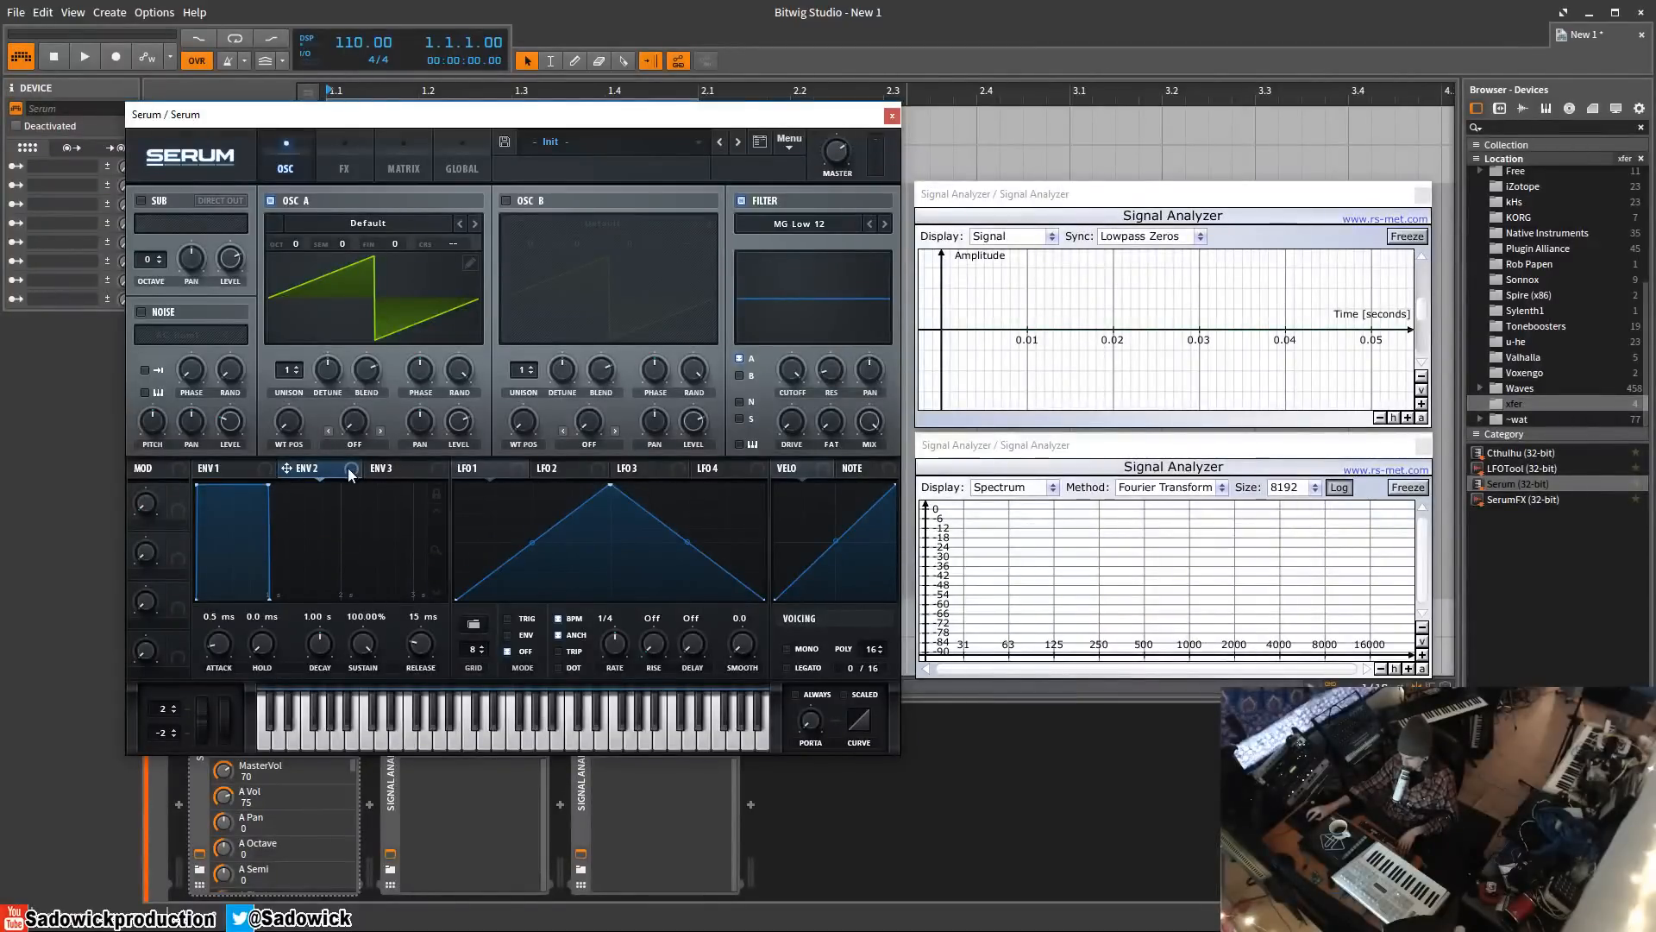
mouse_move(349, 468)
mouse_down()
mouse_move(532, 423)
mouse_move(344, 470)
mouse_up()
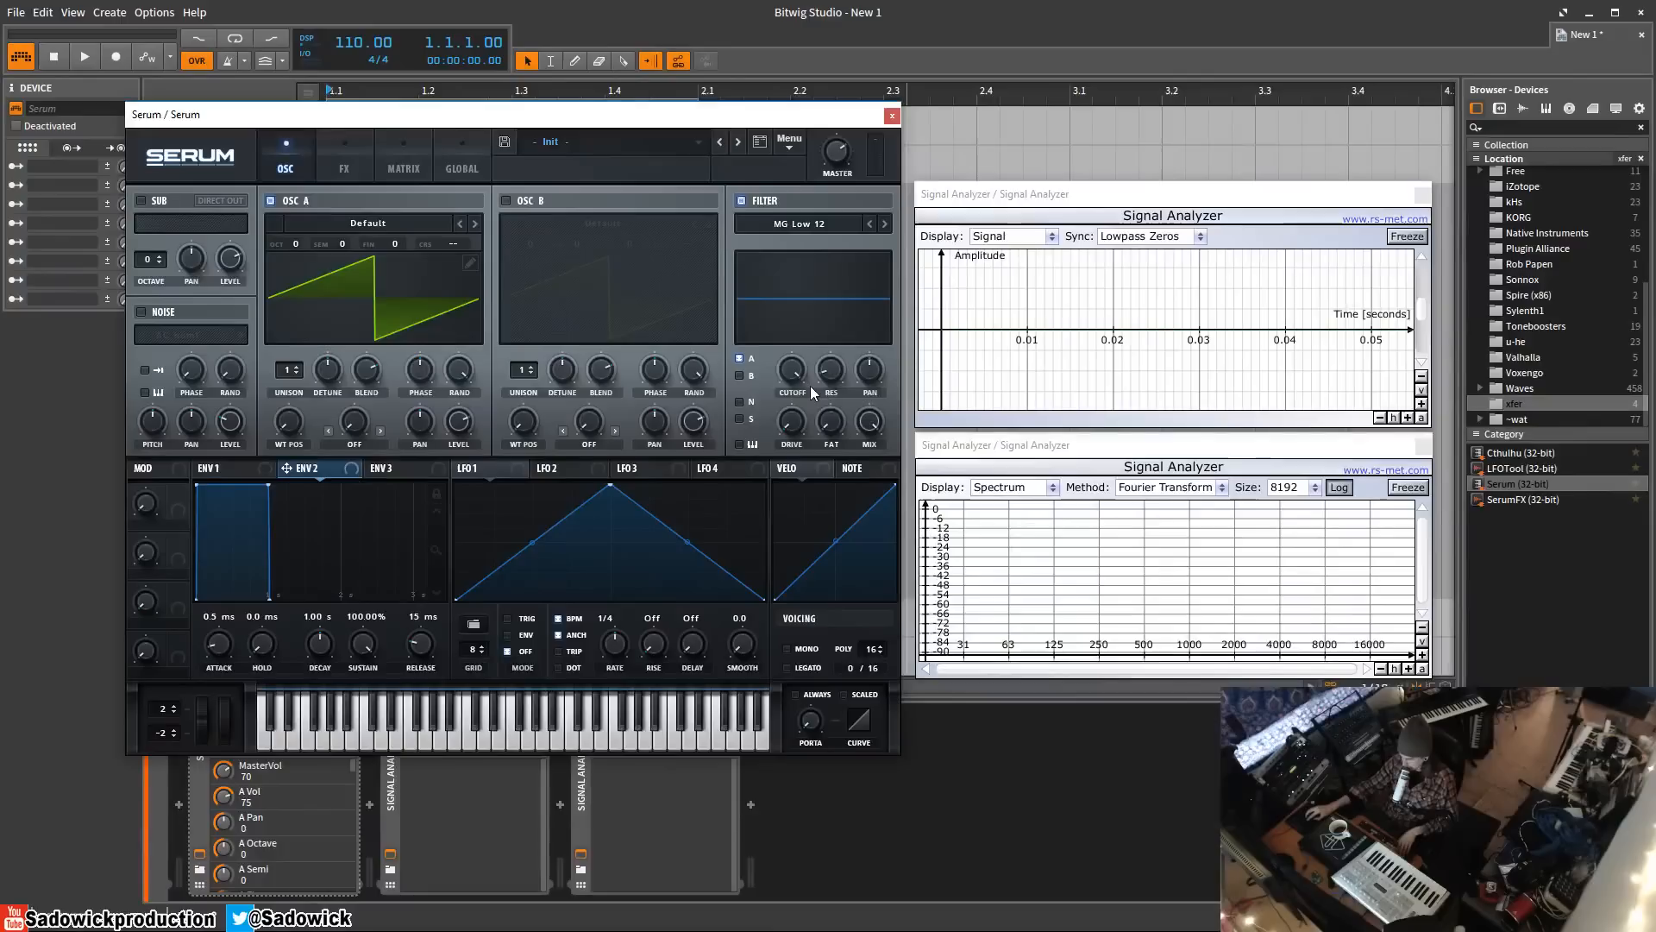
drag(791, 372, 775, 444)
drag(351, 472, 792, 373)
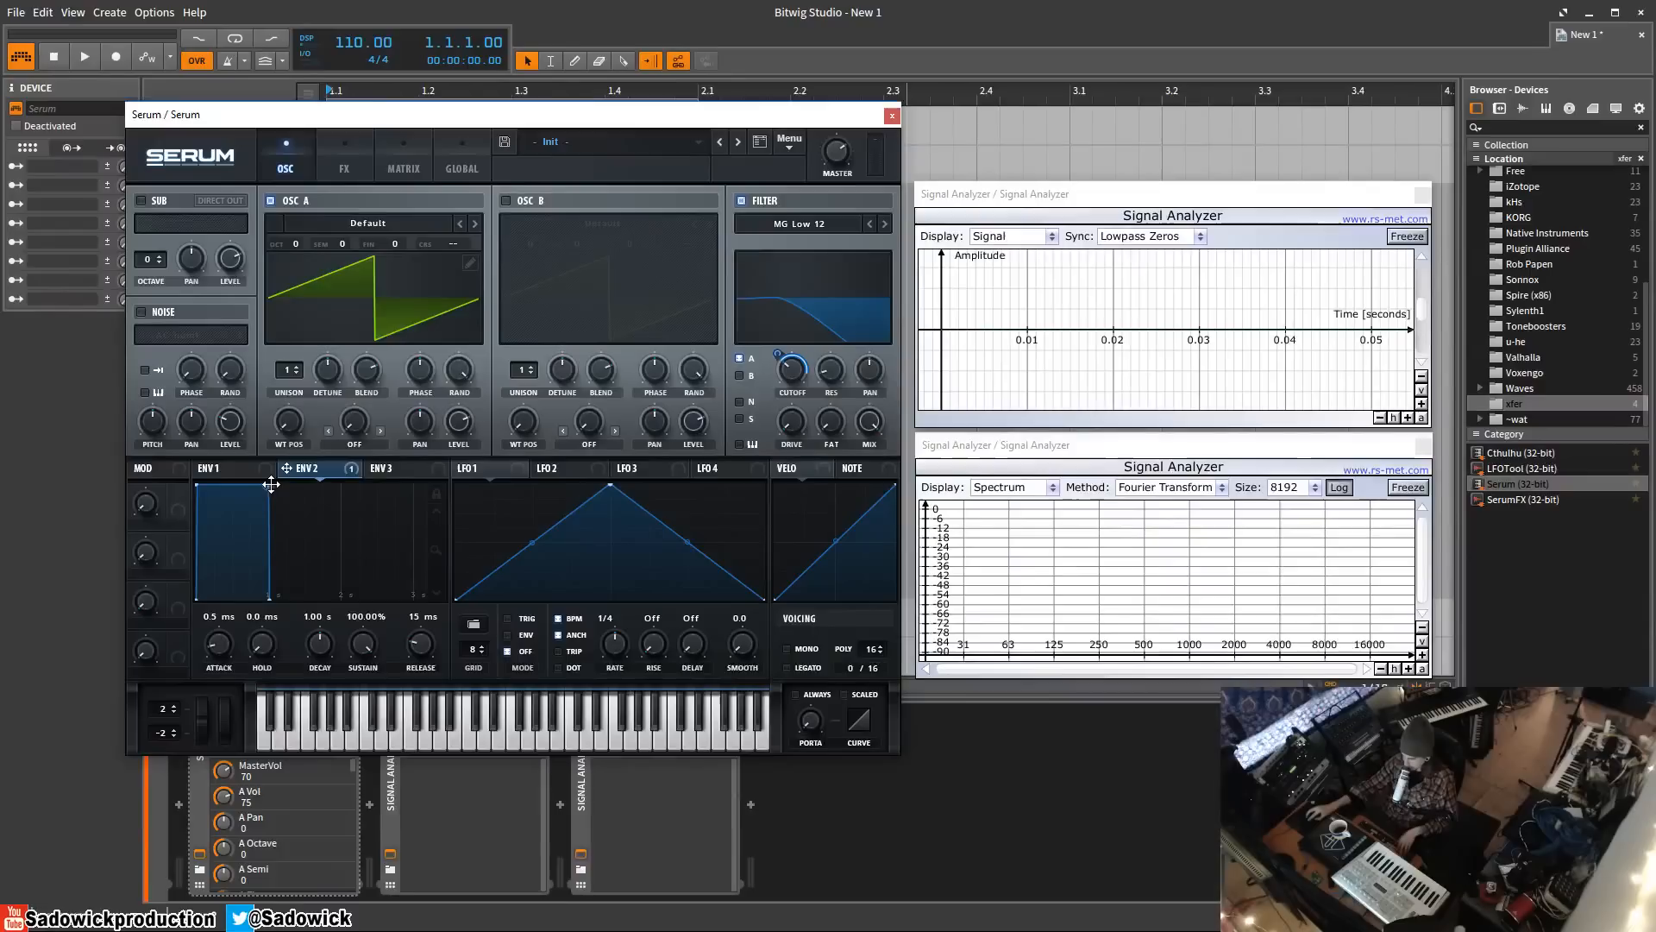
drag(268, 485, 231, 614)
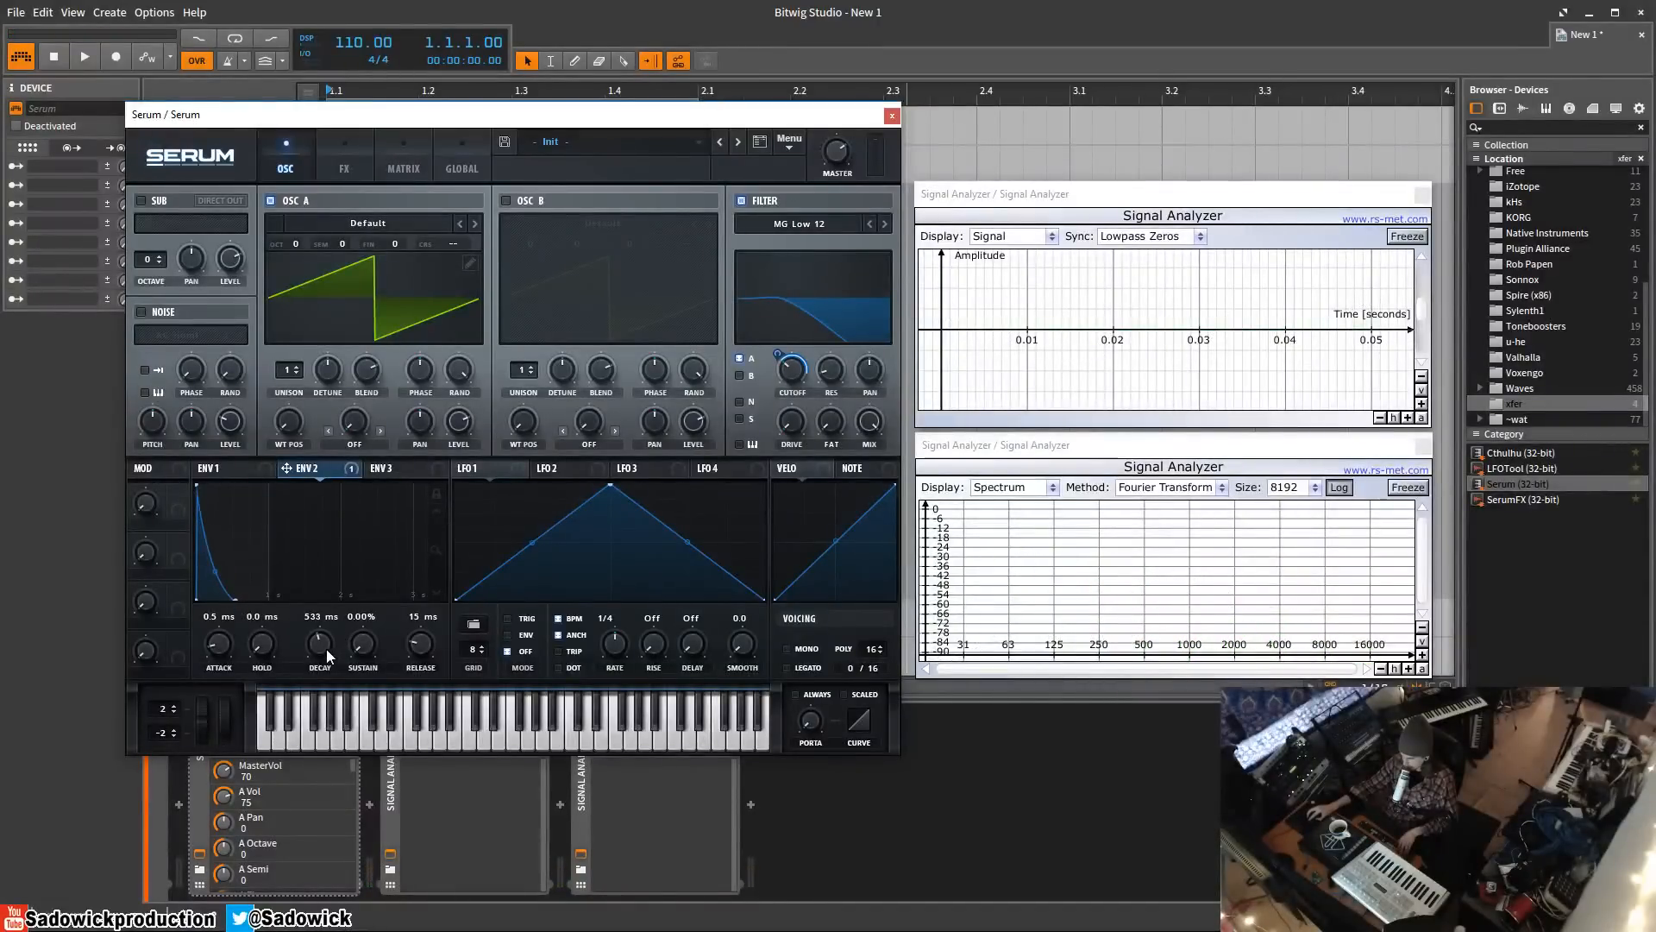
drag(327, 649, 332, 638)
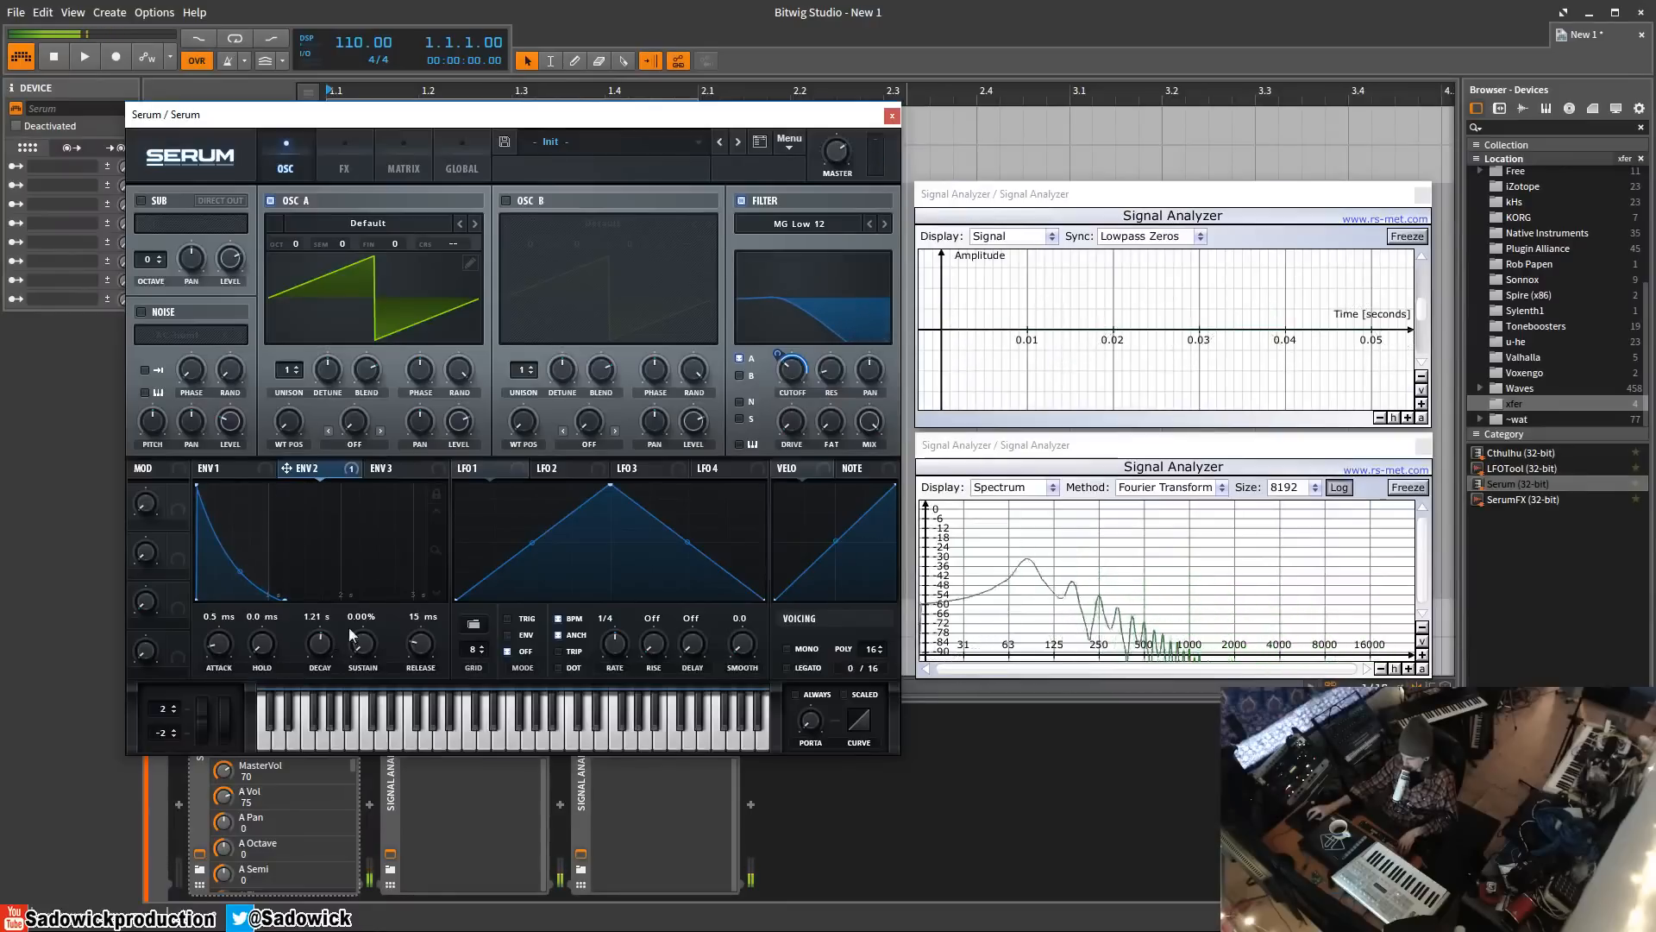
- Change the filter type to MG Low 24 and set Envelope 2's decay to 267 ms and sustain to 20.18%
click(884, 225)
click(884, 225)
click(884, 225)
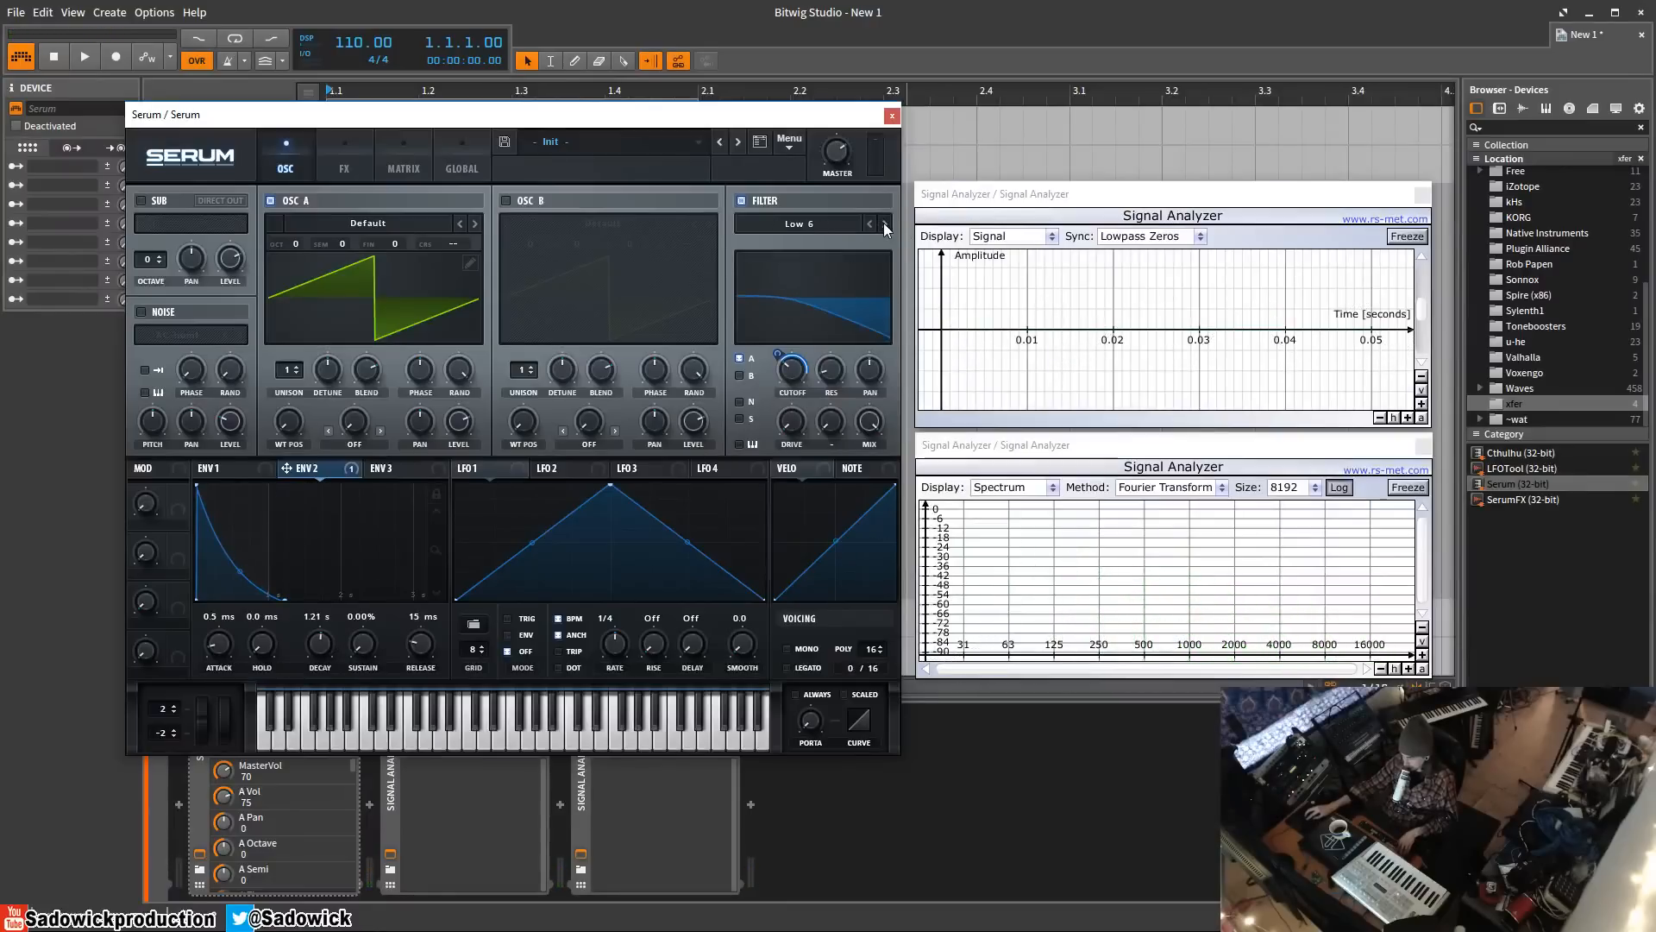
click(870, 226)
drag(319, 643, 322, 666)
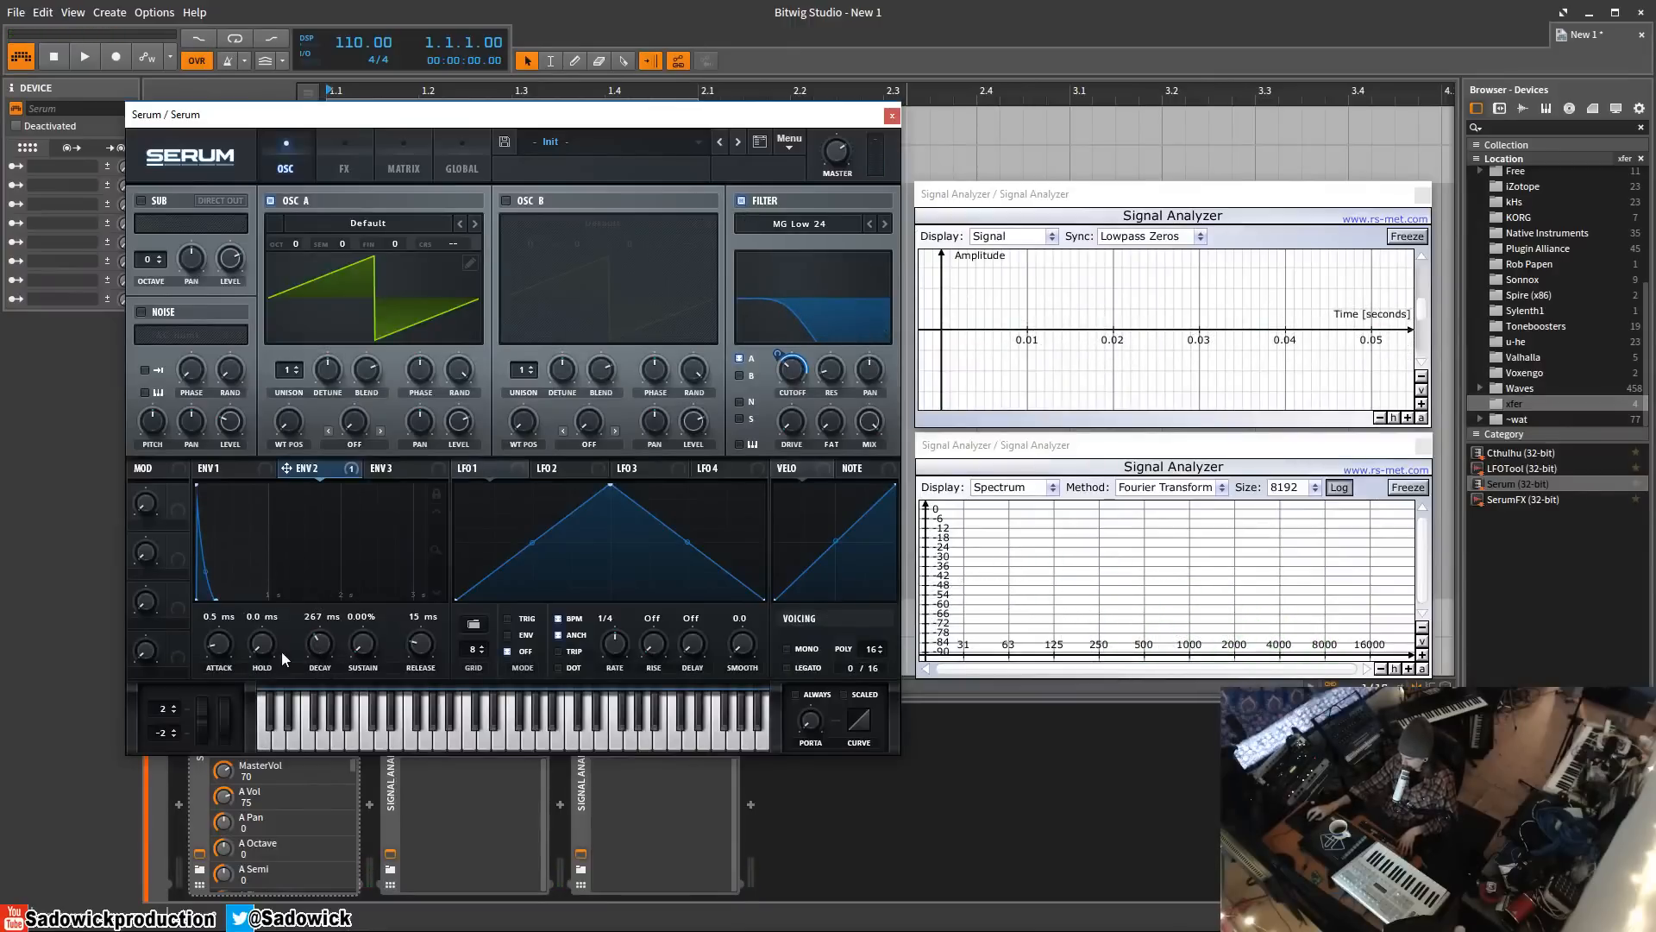
drag(357, 647, 373, 618)
- Turn the filter off and display the Envelope 1 settings
click(741, 202)
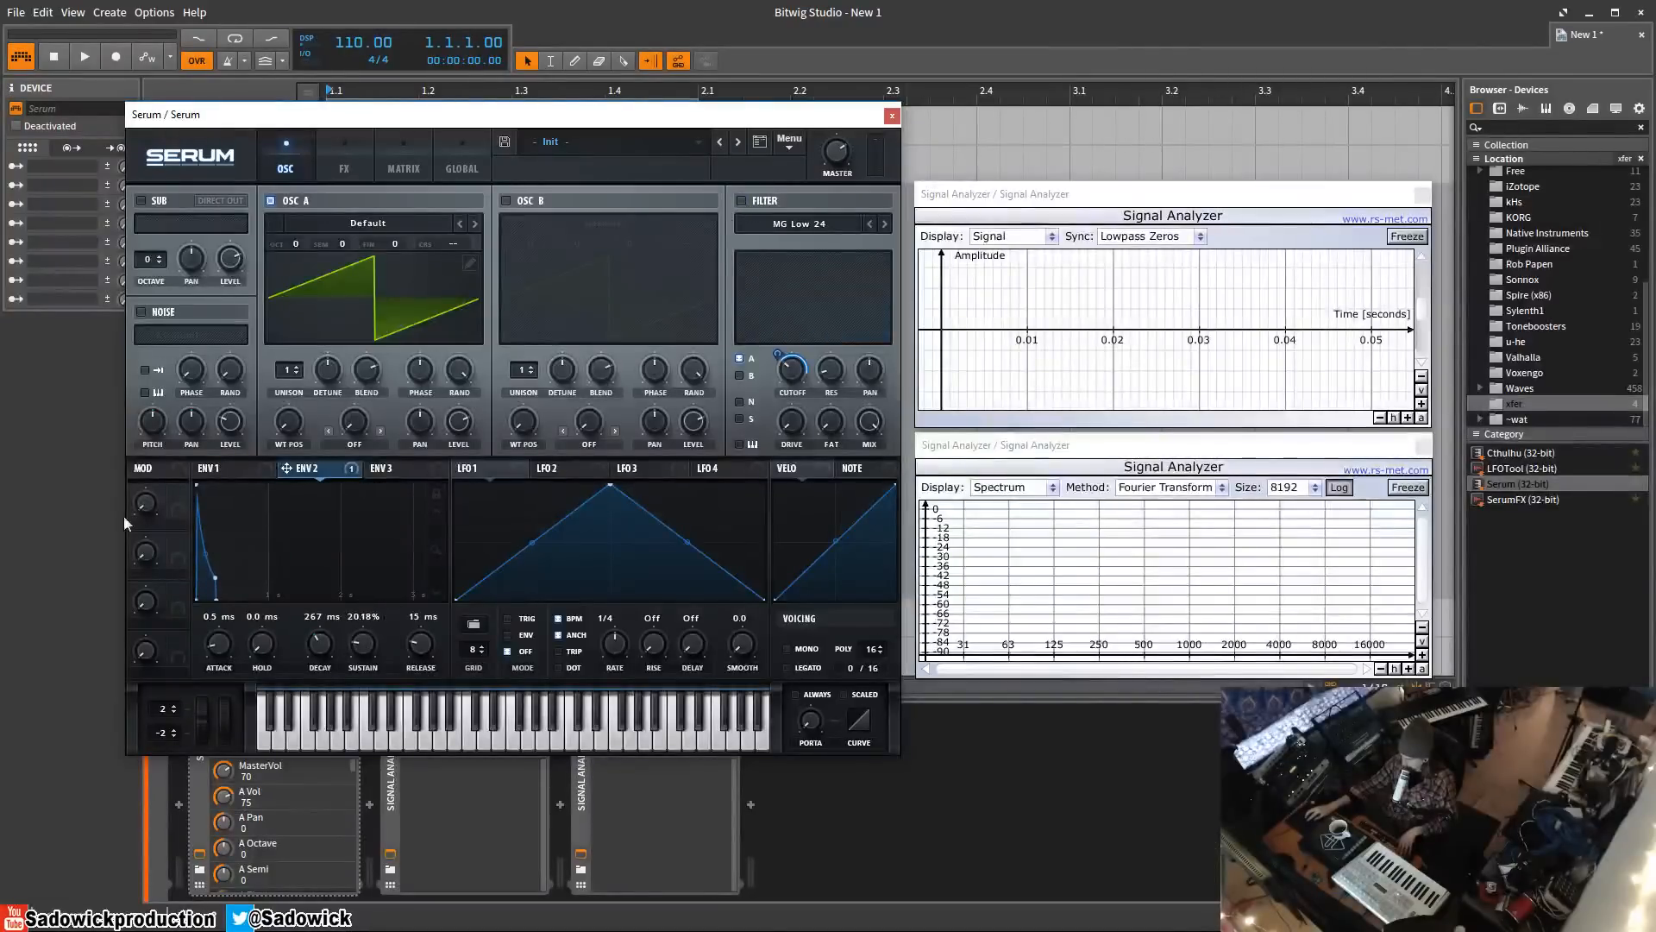
click(230, 466)
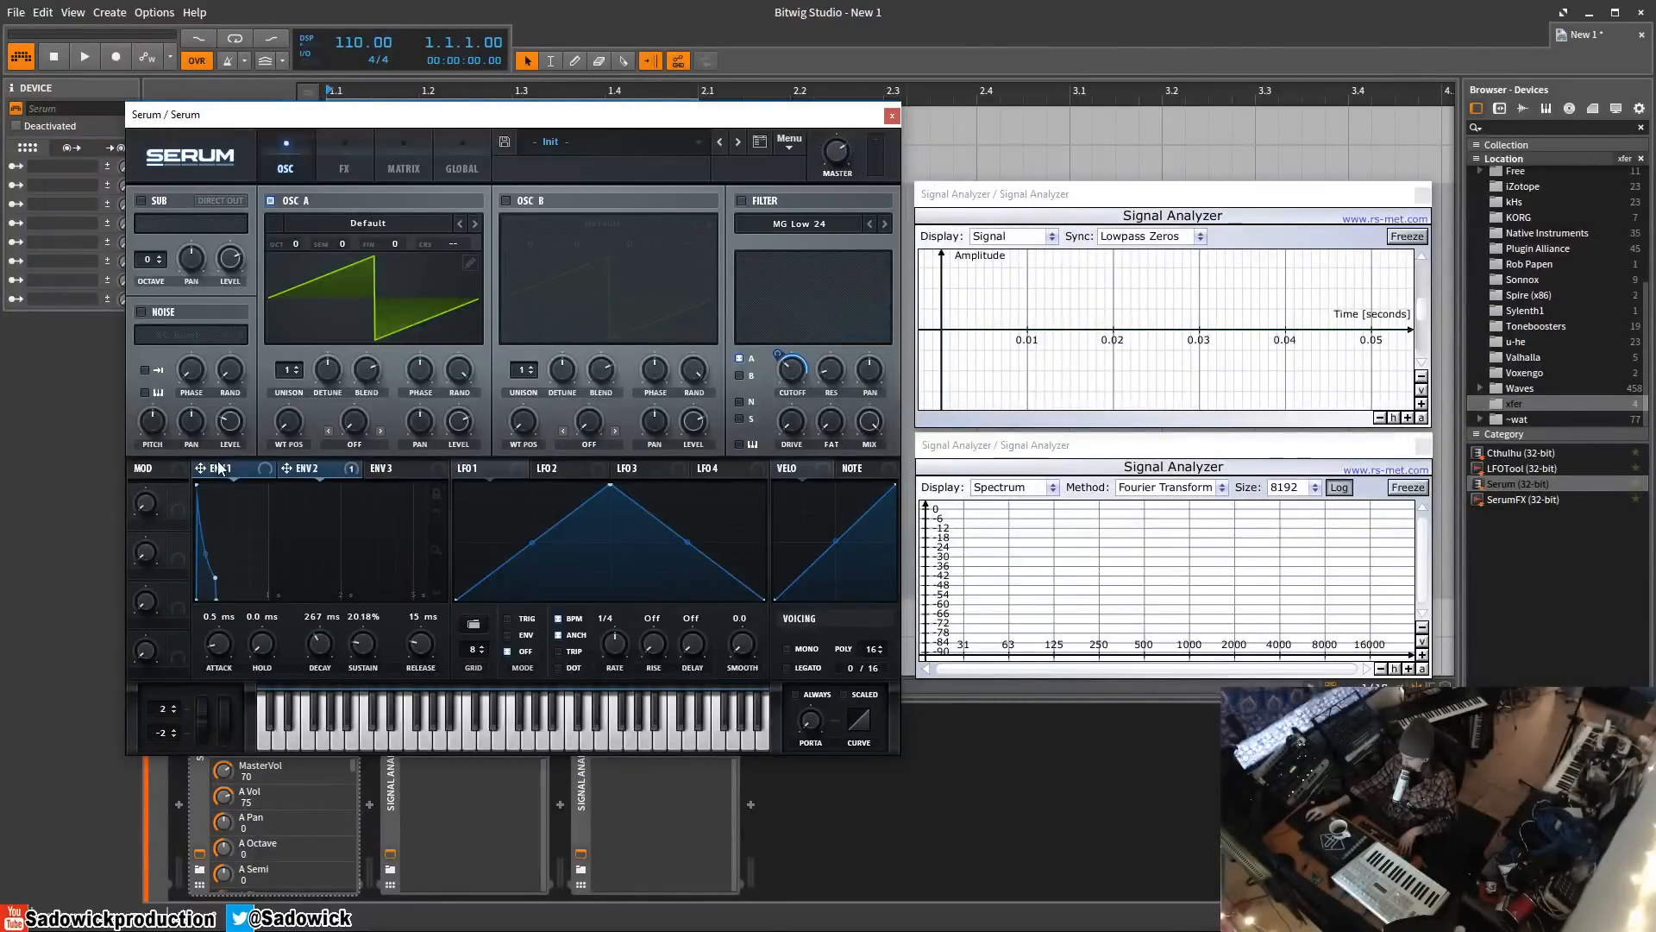
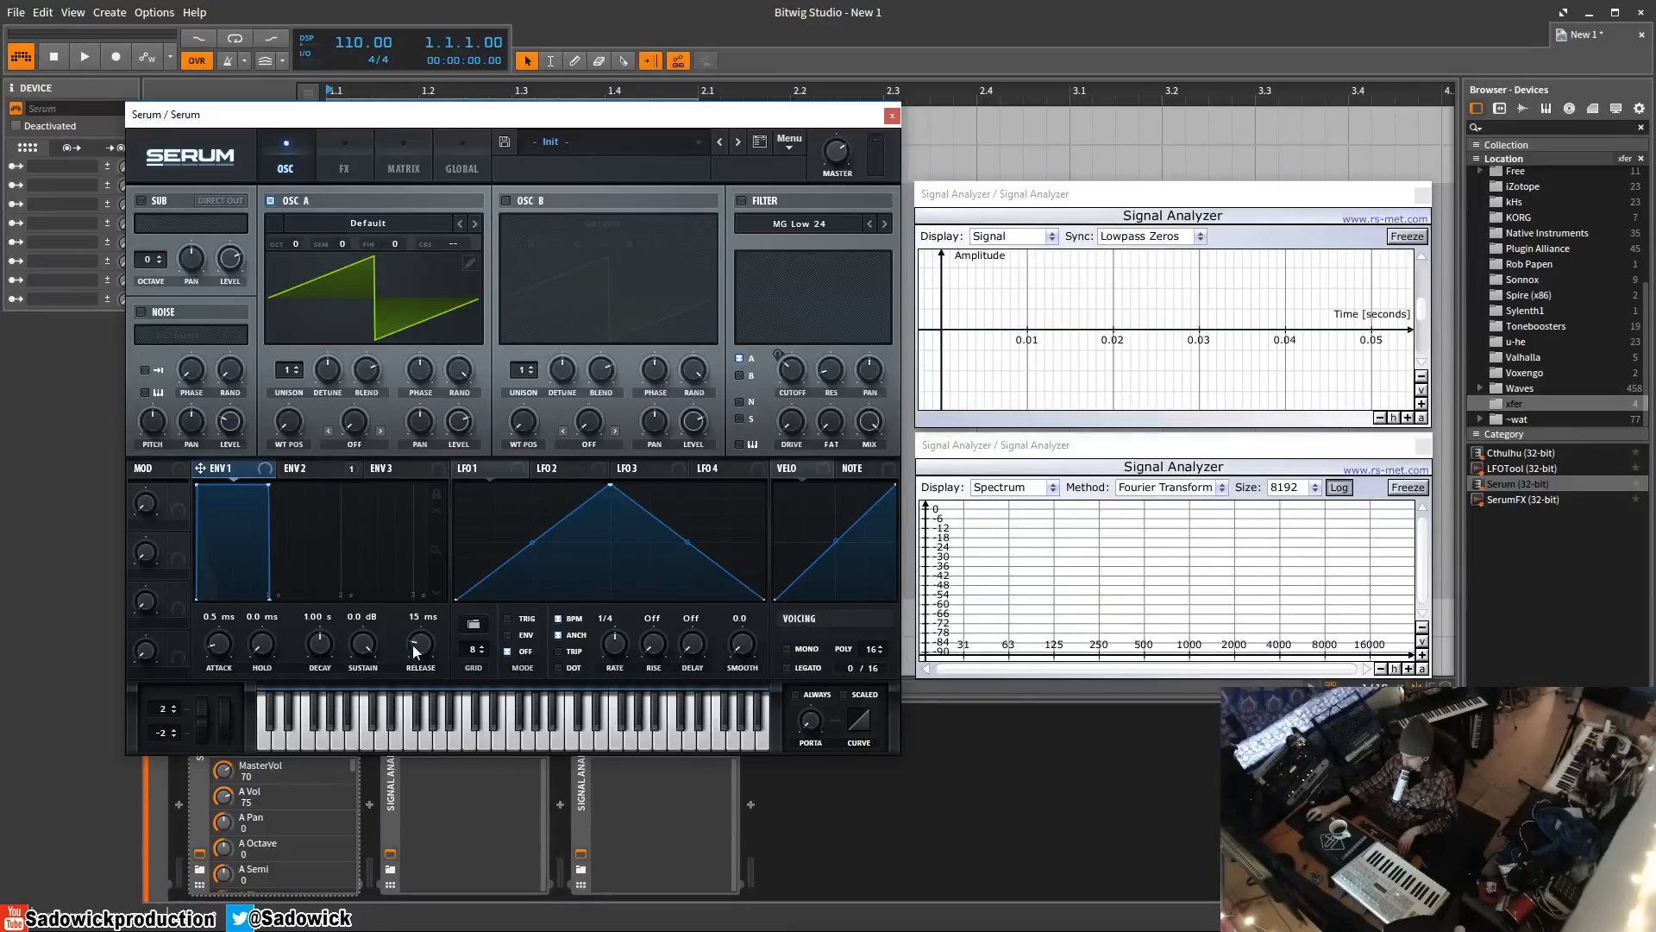
- Sweep Envelope 1's attack up to 604 ms and back to 0.0 ms, and set its release to 1.14 s
drag(221, 644, 221, 570)
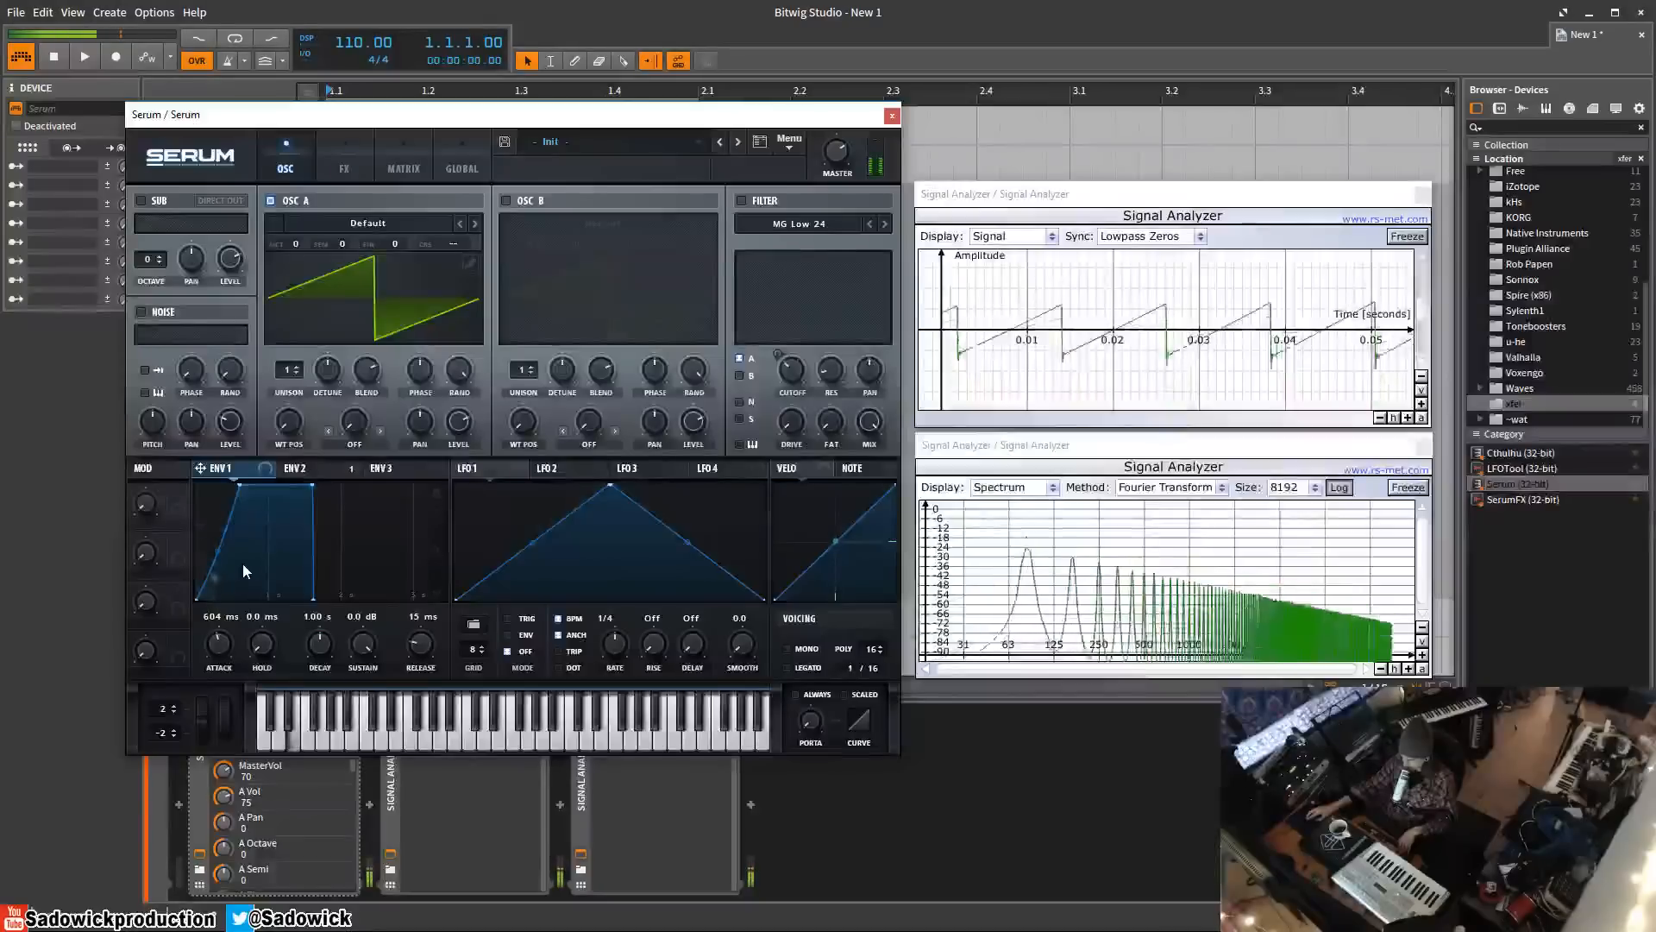
drag(229, 626, 203, 763)
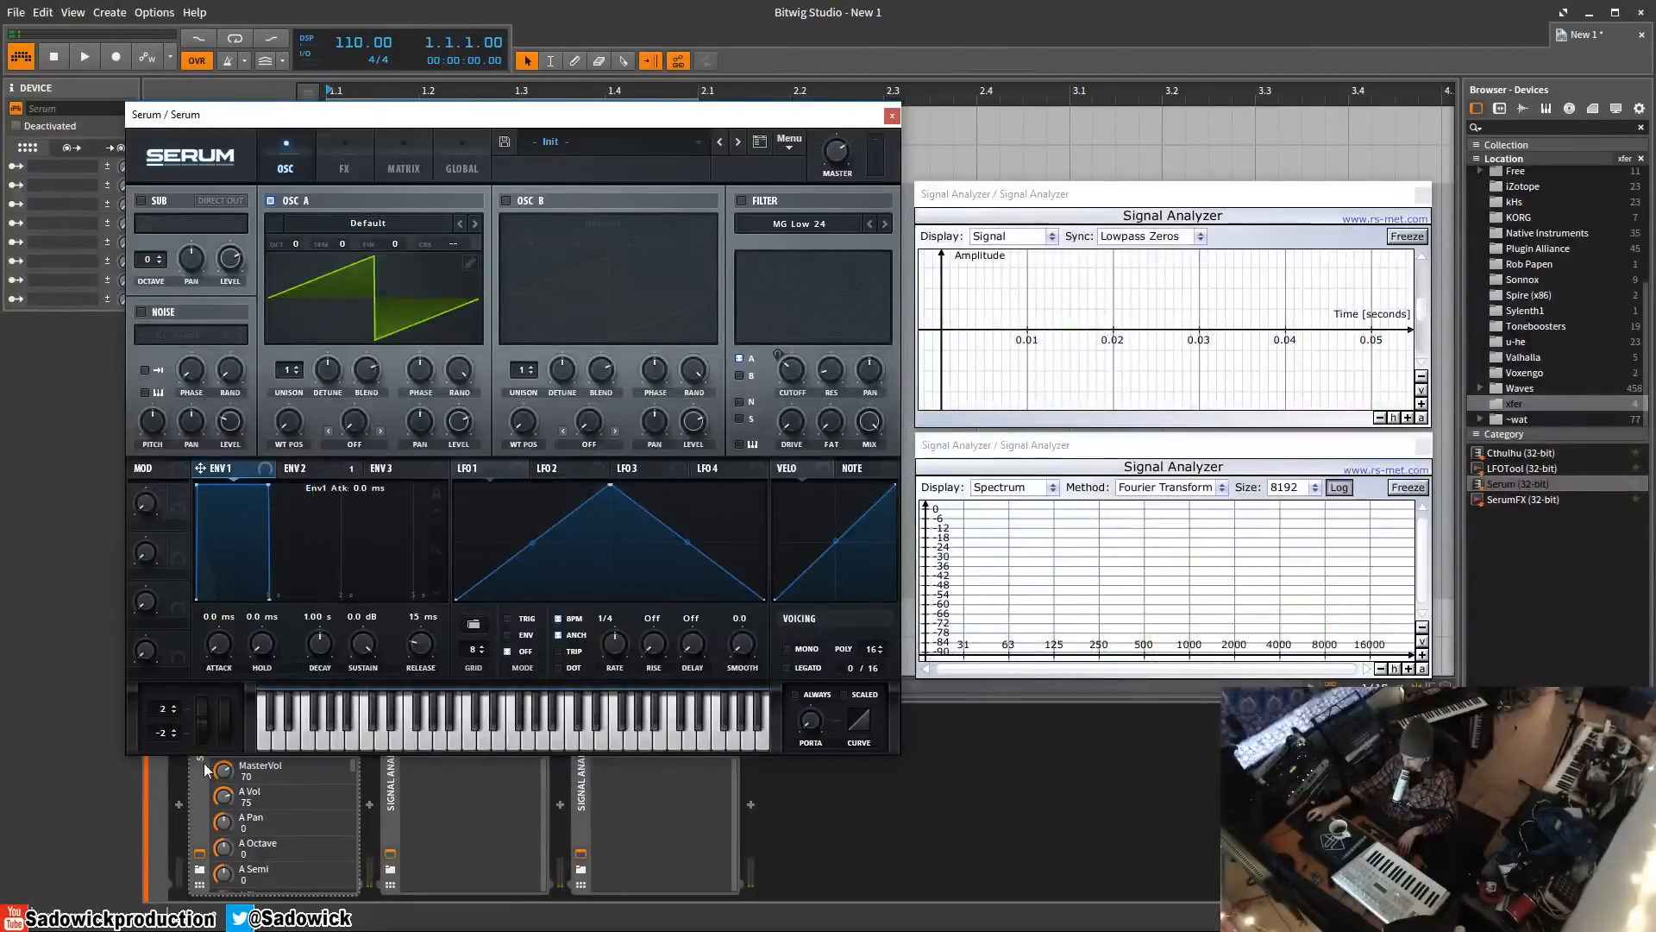
drag(418, 645, 429, 601)
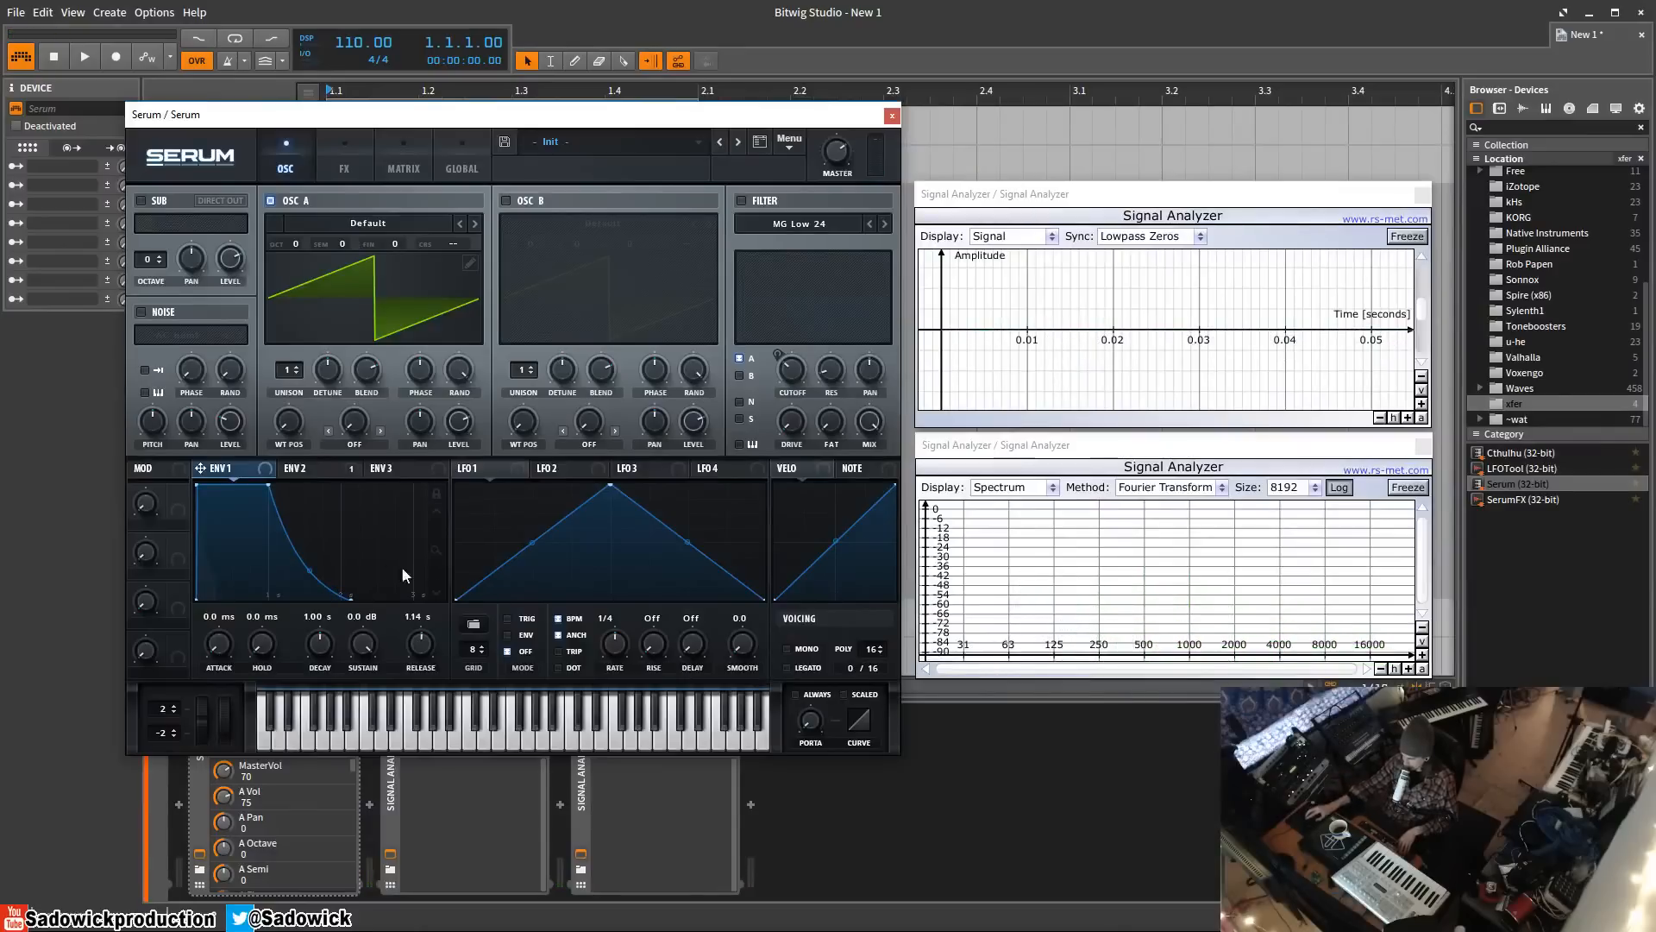
- Bend Envelope 1's release curve from concave through straight to strongly convex, and ease it back down
drag(309, 576, 312, 547)
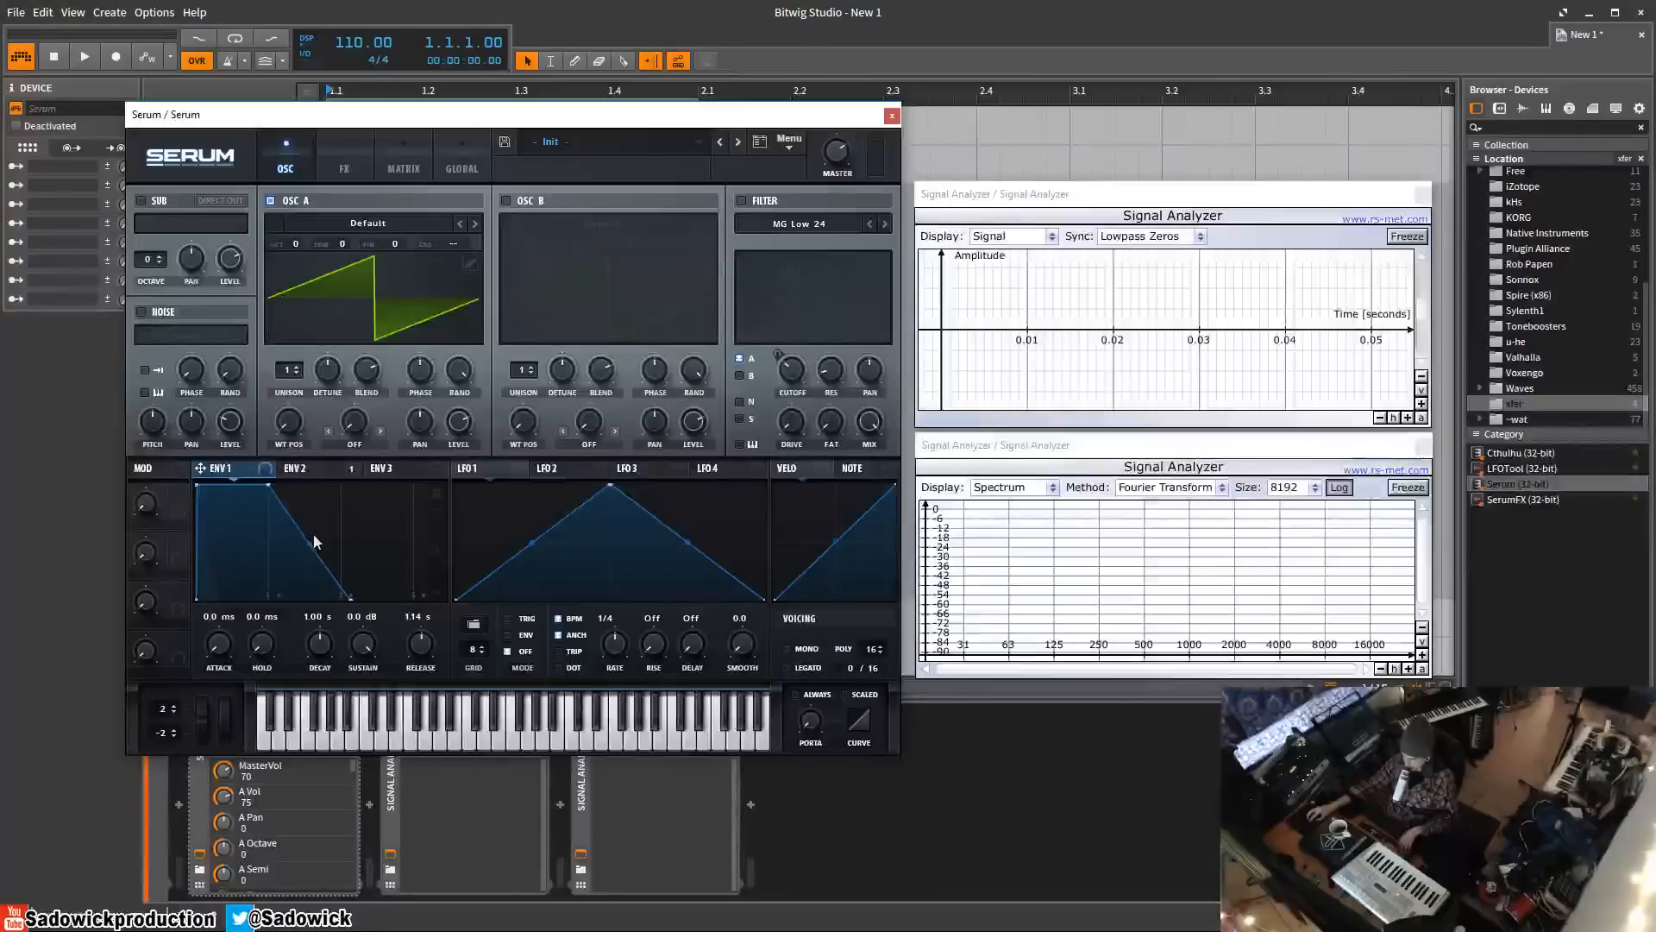
drag(317, 557, 322, 515)
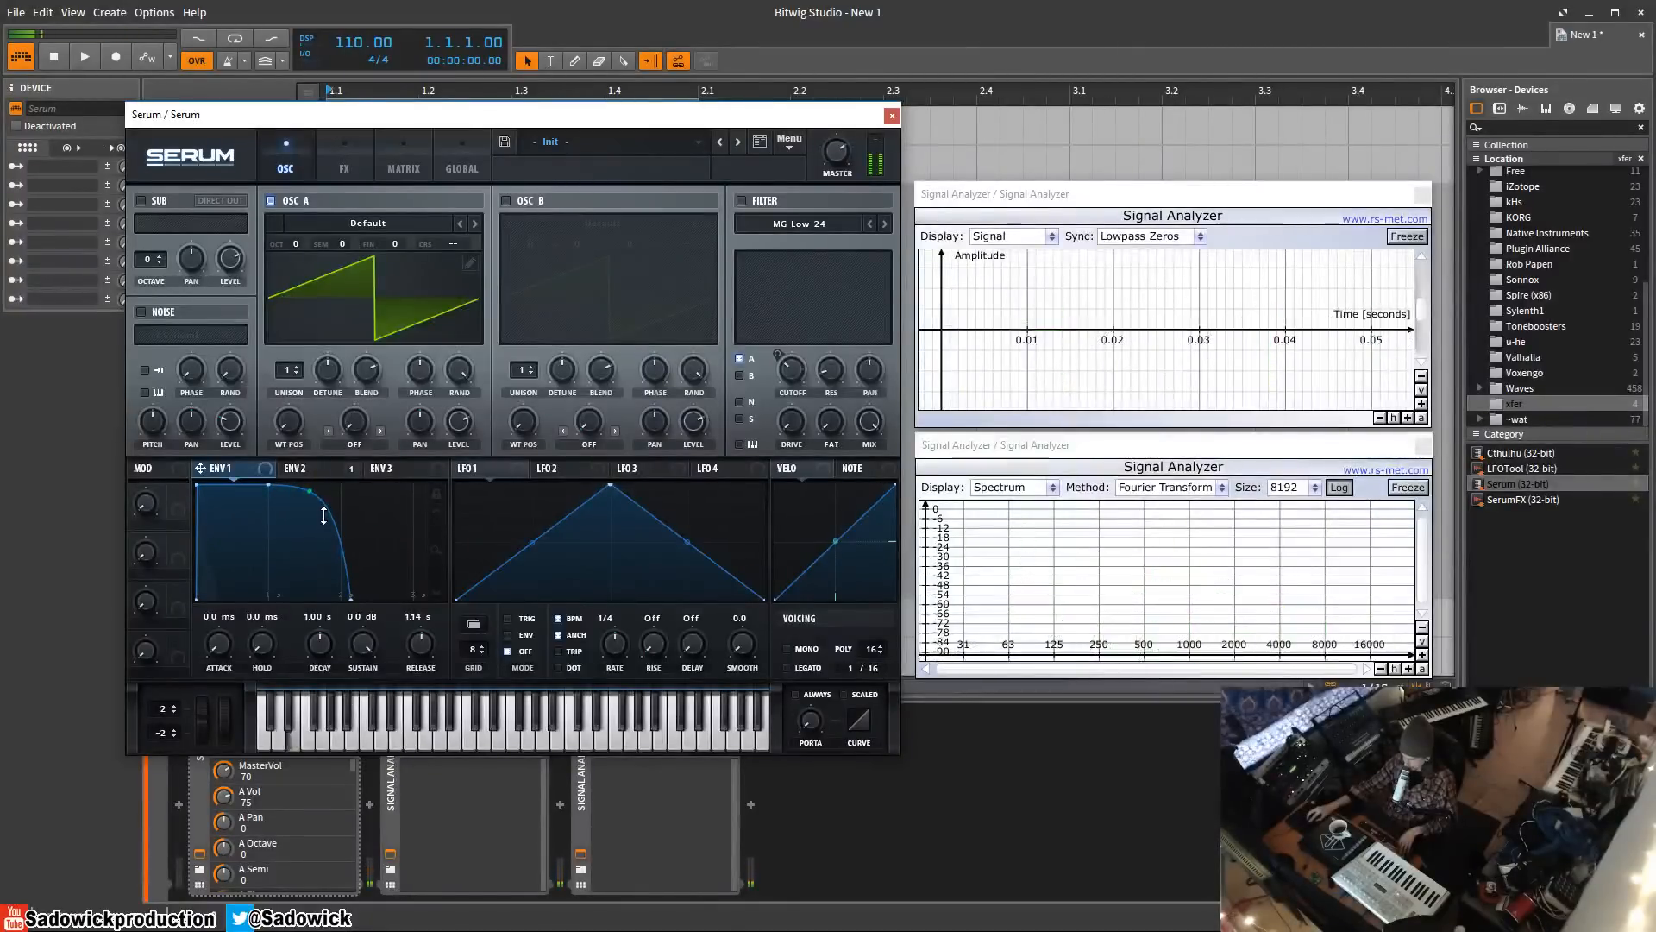
drag(324, 515, 324, 547)
- Shape Envelope 1 as a pluck with minus-infinity sustain, 324 ms decay and 56 ms release
drag(404, 640, 368, 673)
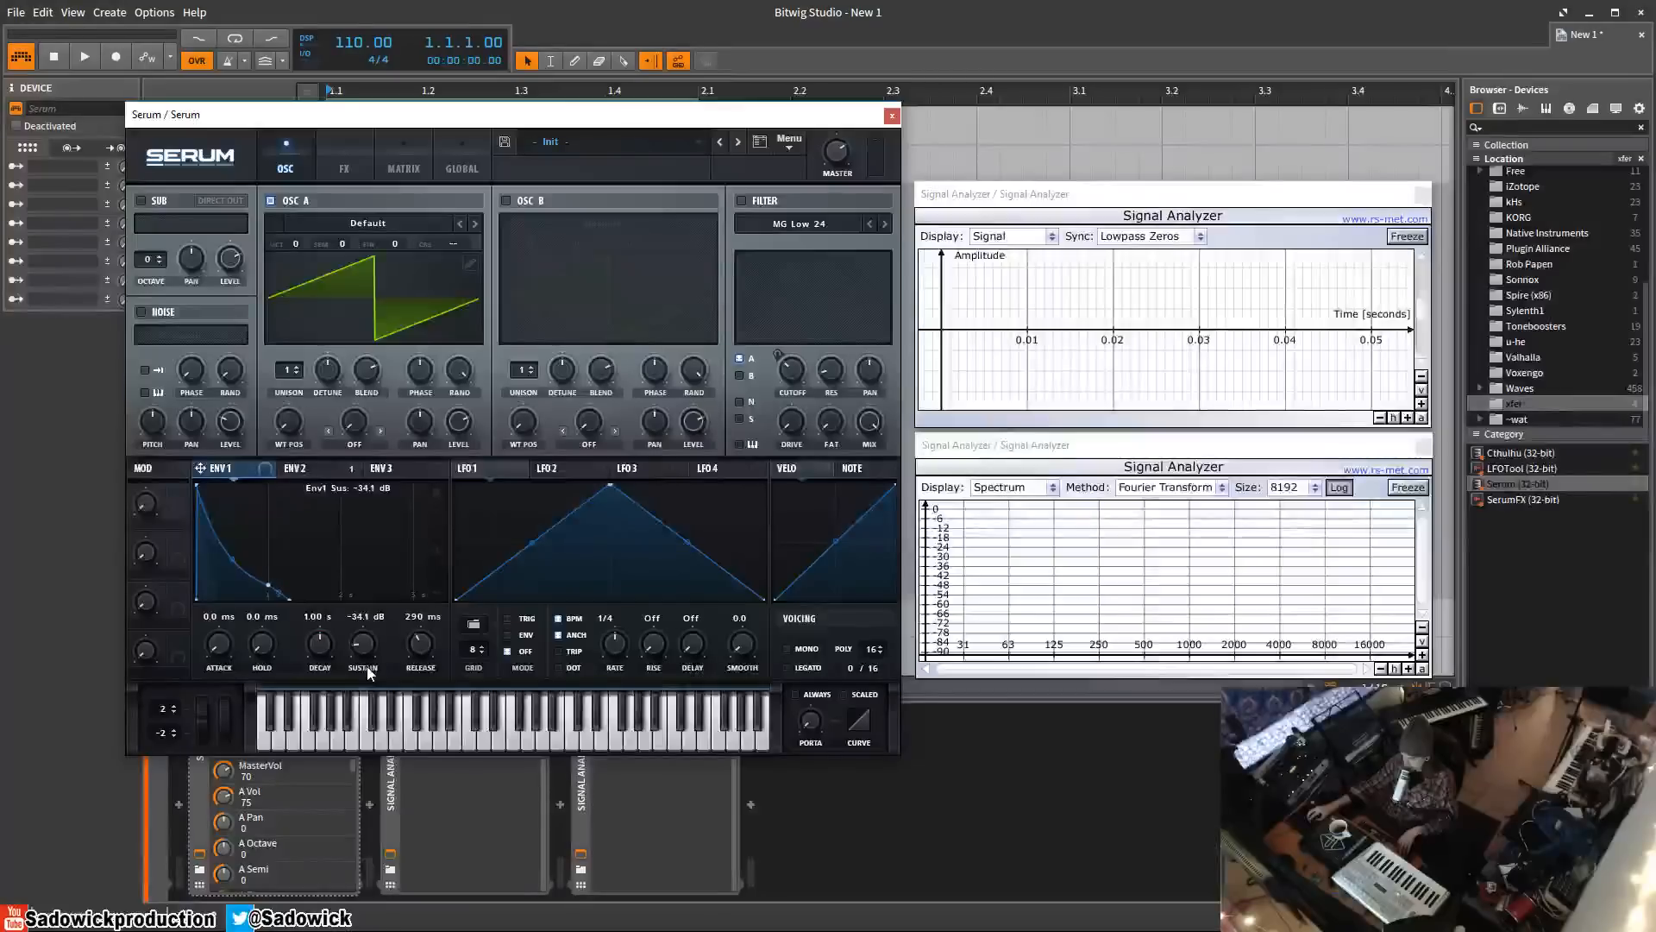
mouse_move(368, 641)
mouse_down()
mouse_move(367, 657)
mouse_move(420, 636)
mouse_move(421, 652)
mouse_move(322, 658)
mouse_move(363, 653)
mouse_move(363, 667)
mouse_up()
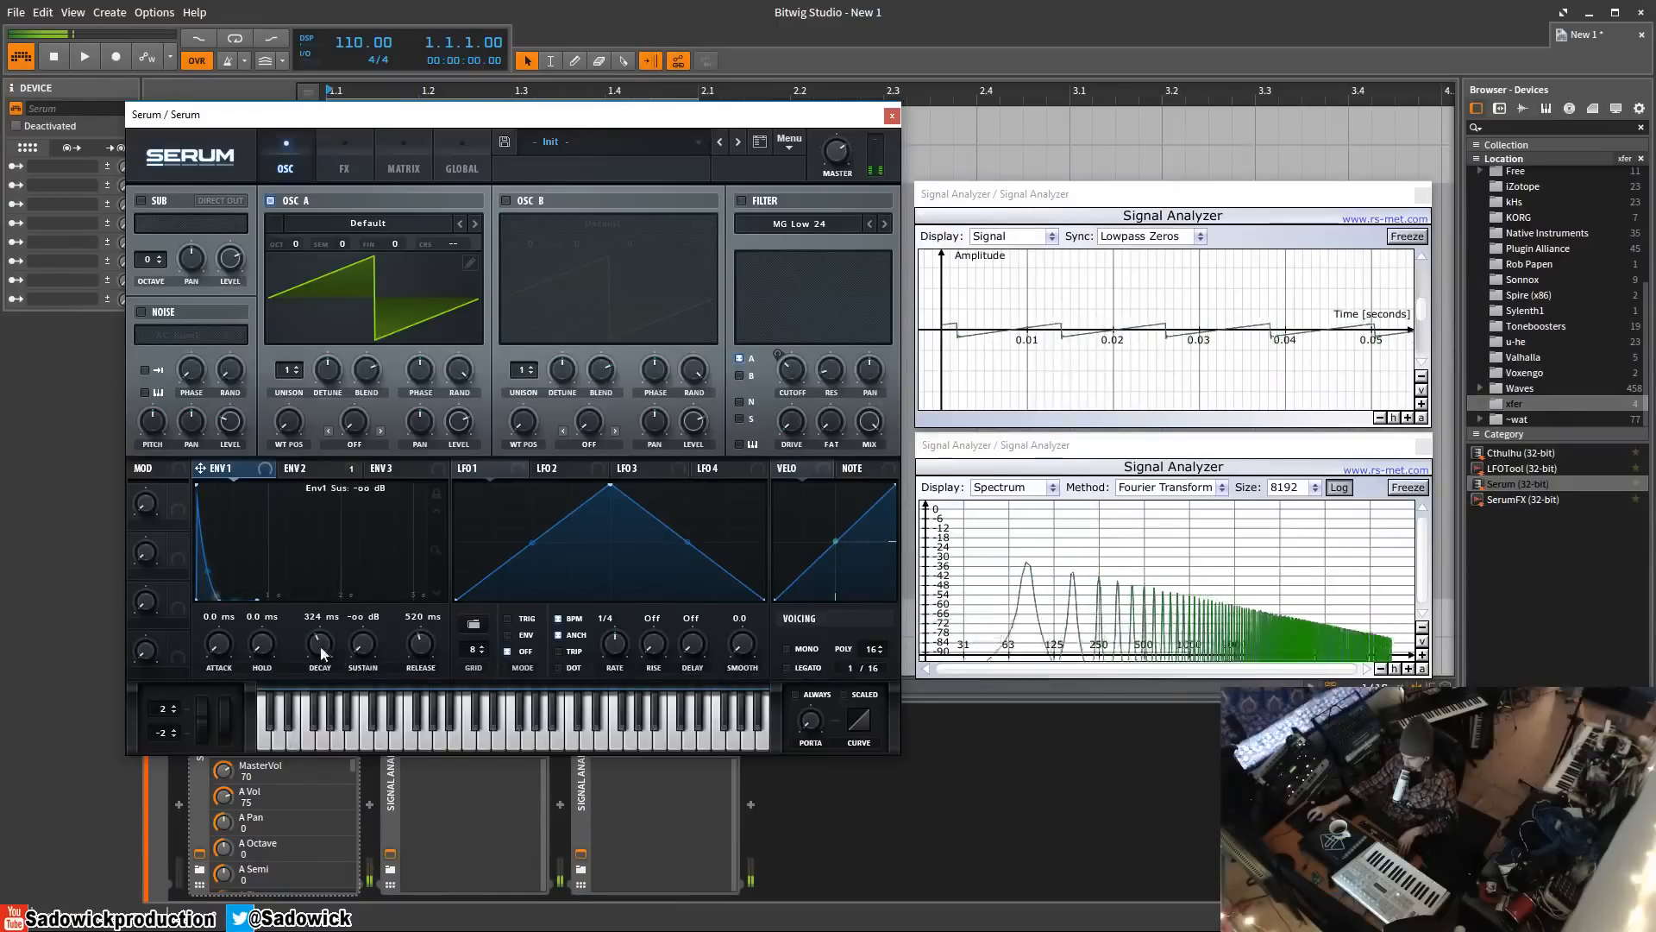
drag(427, 651, 420, 674)
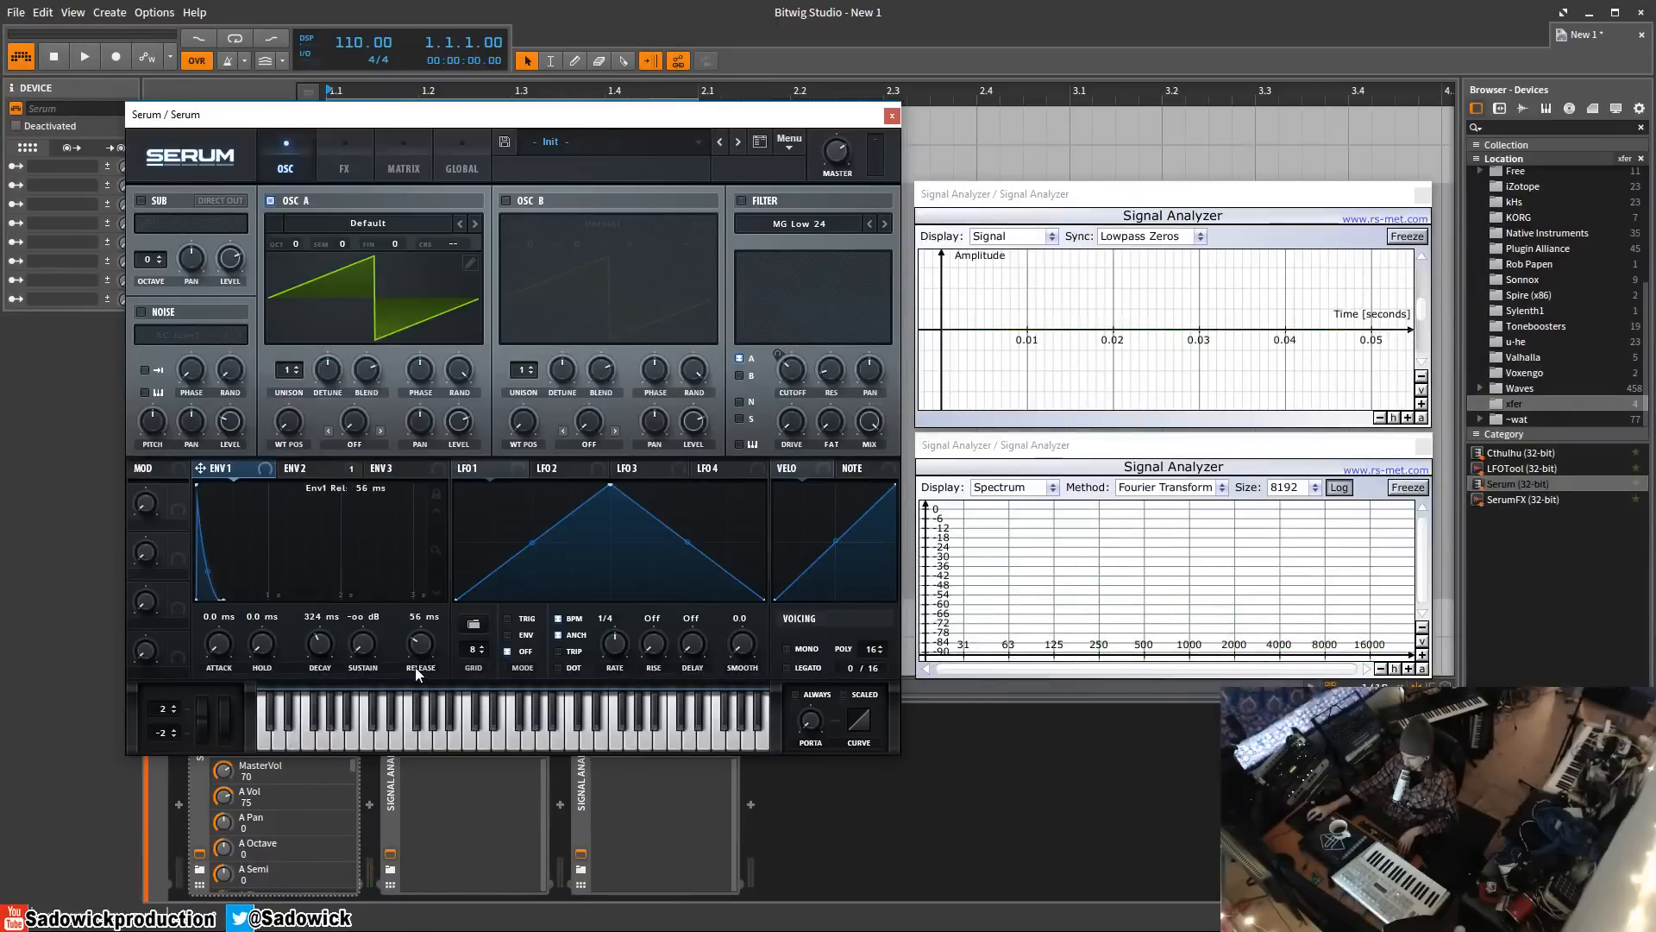
- Enable the filter with a raised drive and turn on the envelope display's zoom lock
click(742, 200)
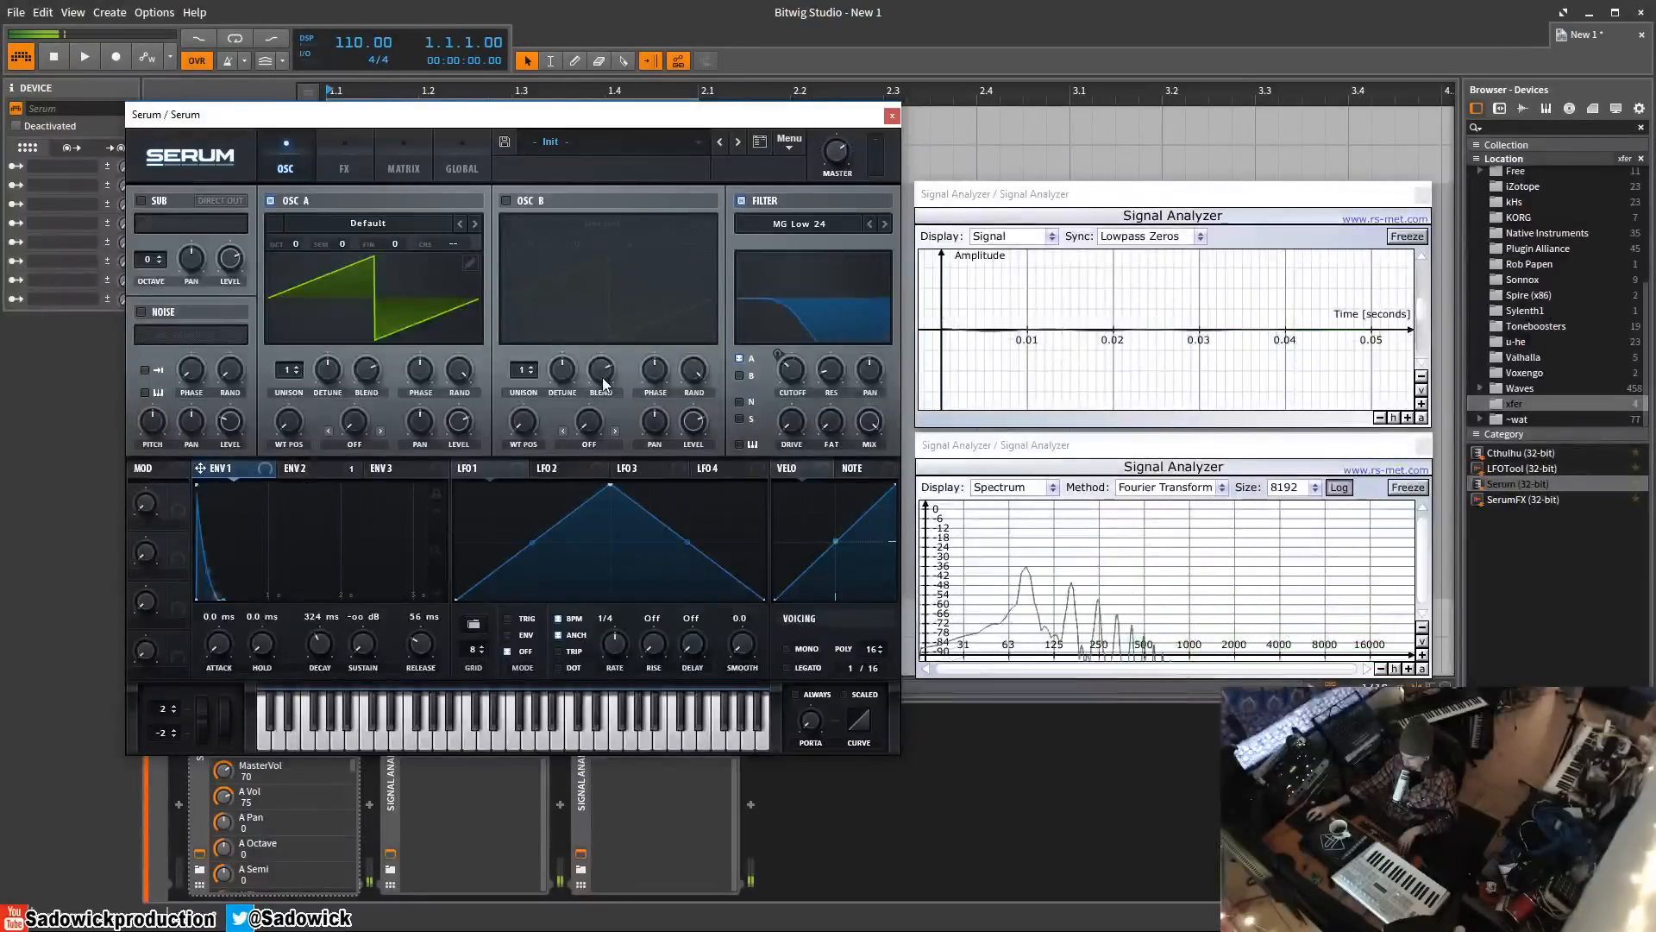
drag(794, 421, 797, 382)
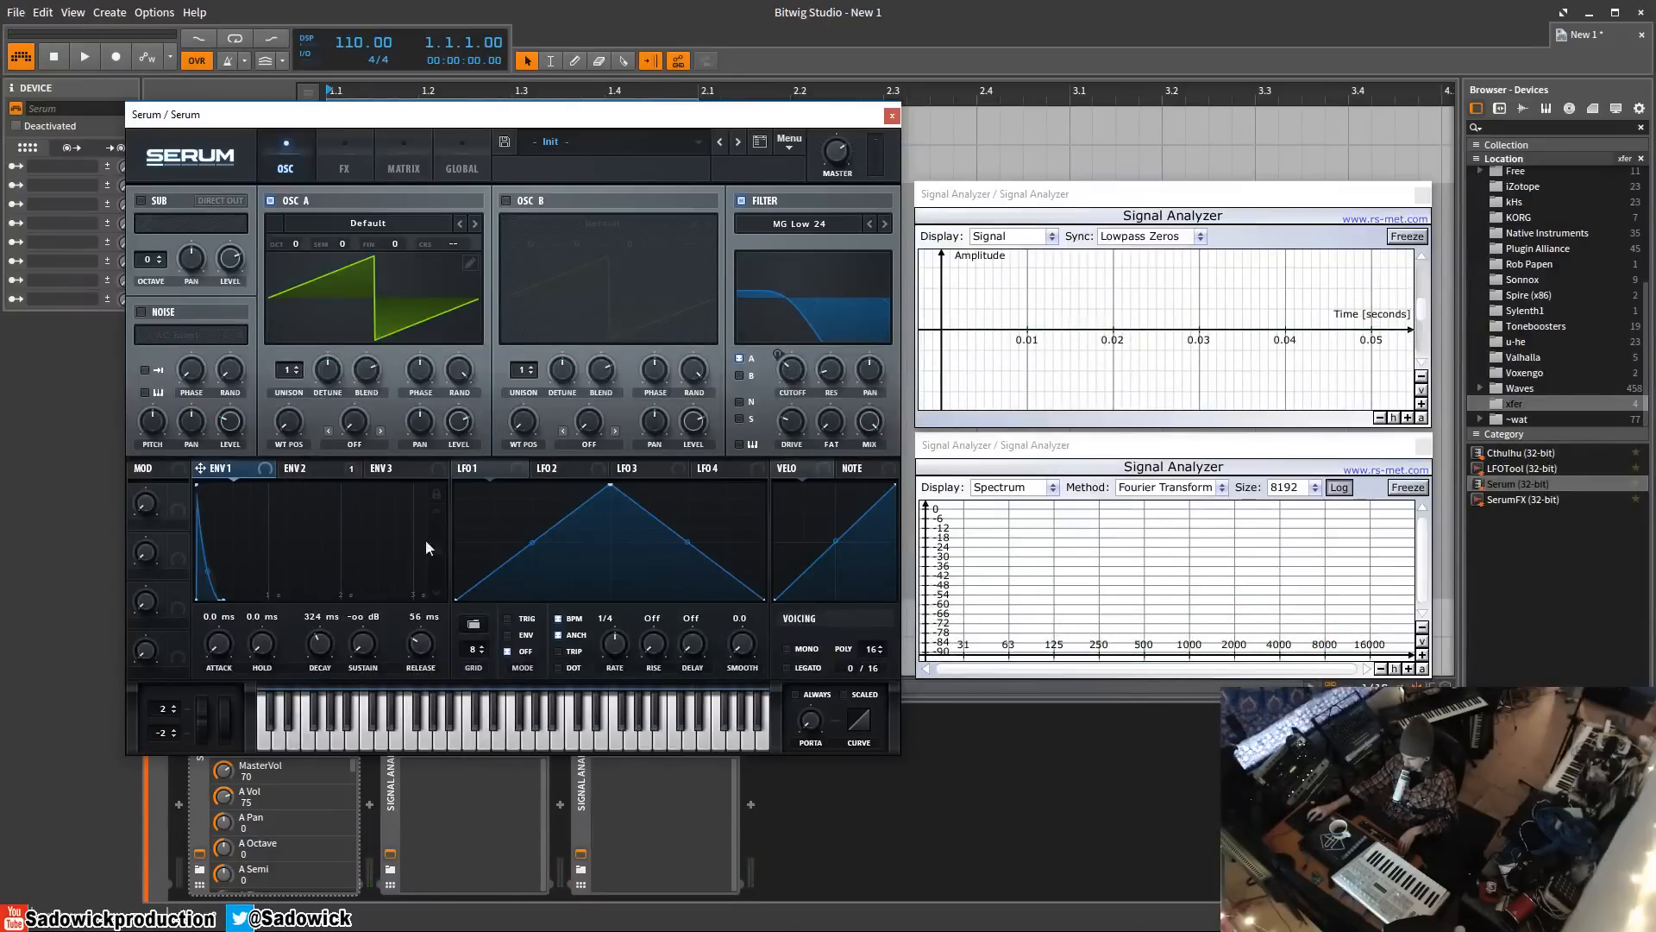
click(437, 496)
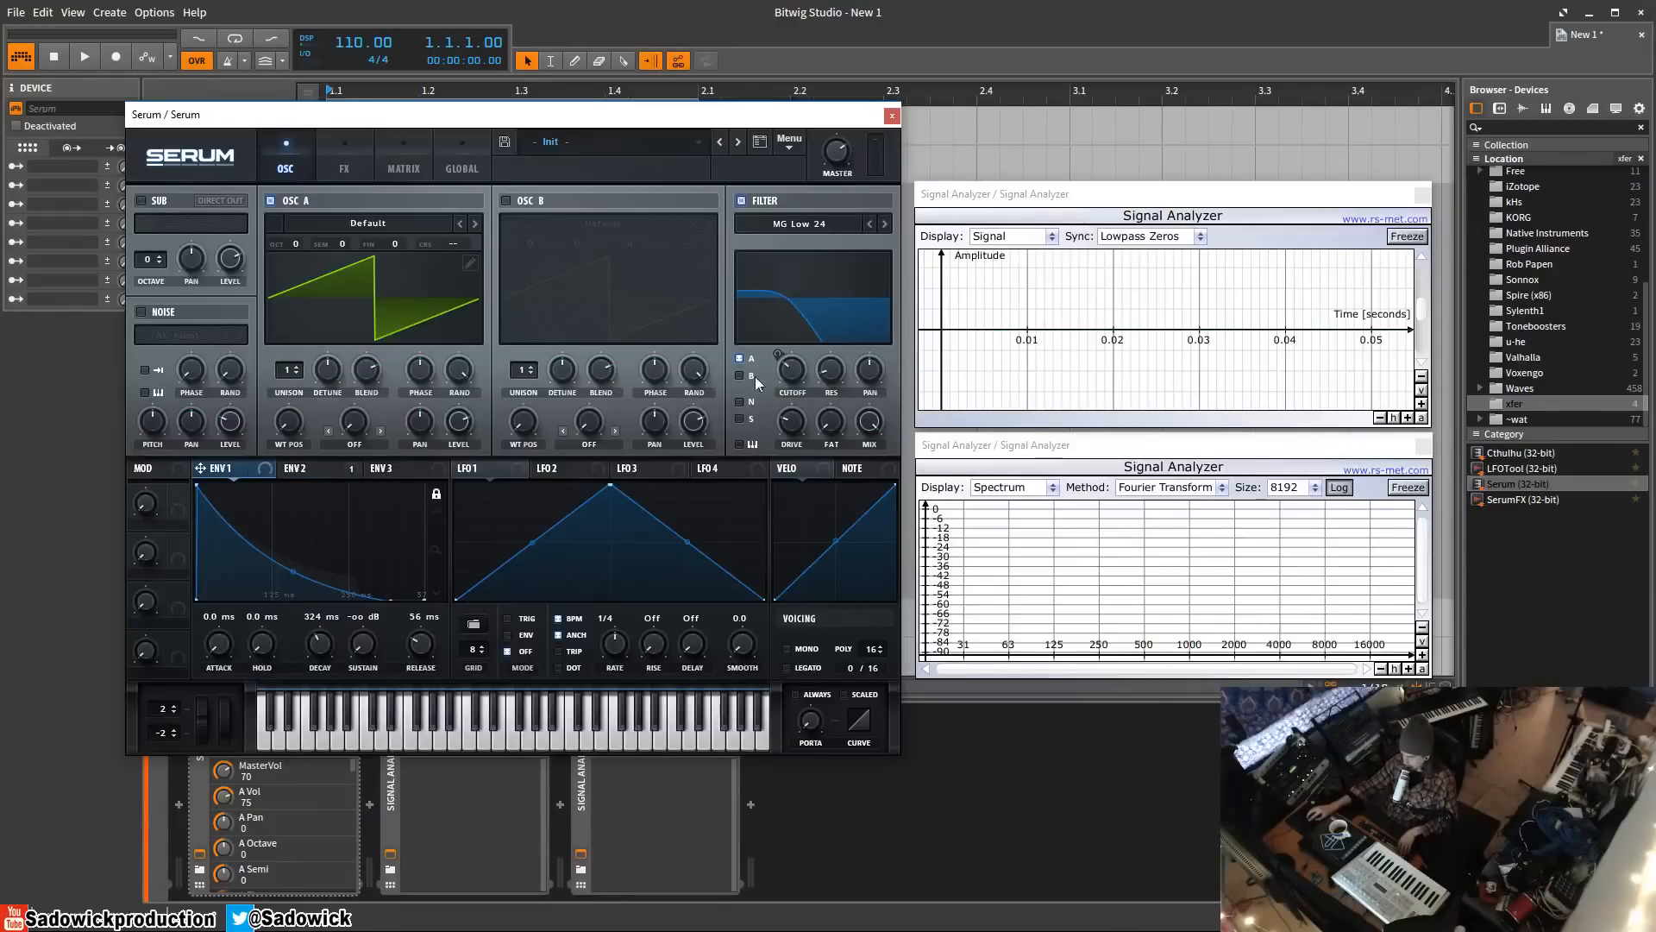
- Initialise the preset and enable the filter with the multi type LH 12
click(789, 142)
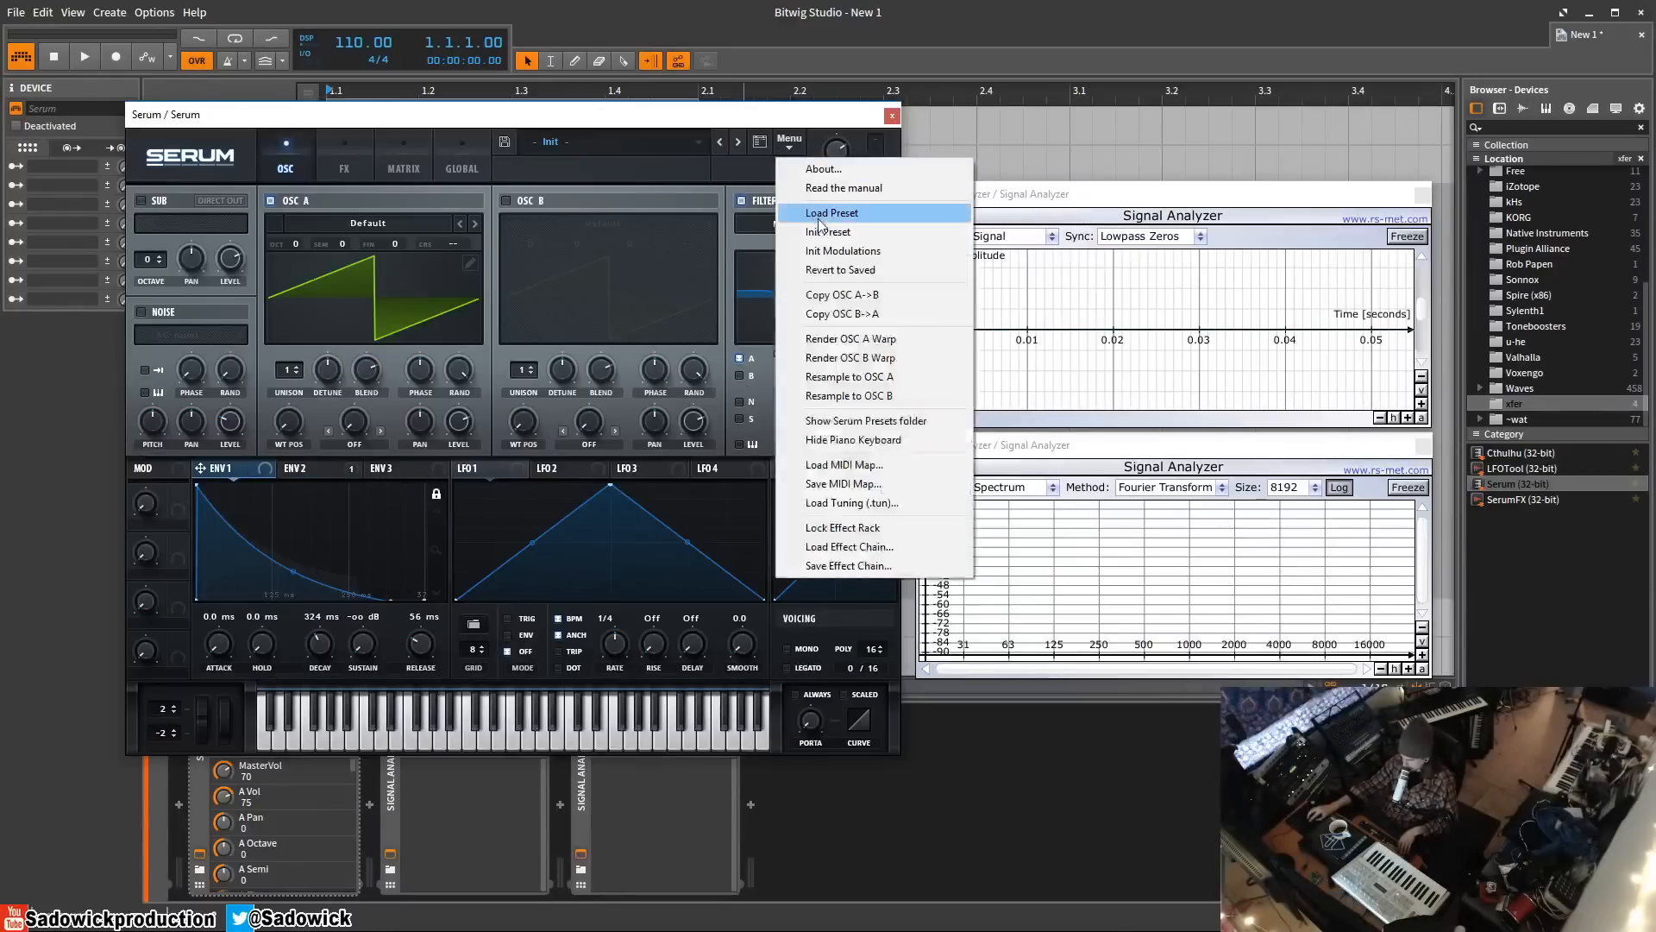
click(867, 214)
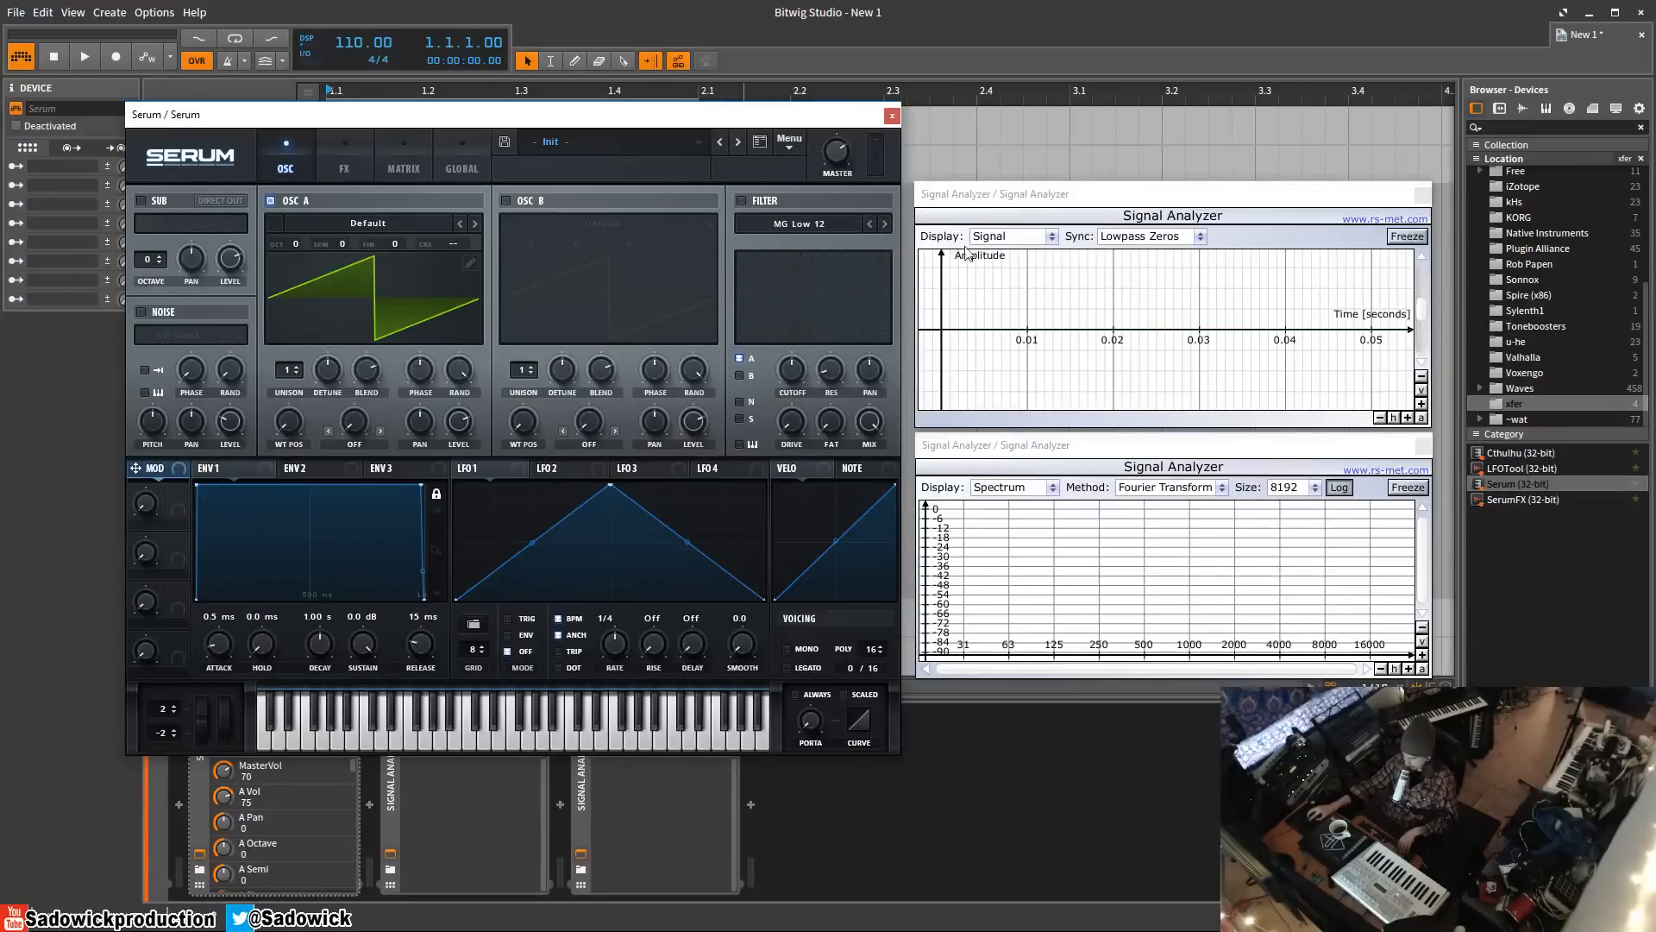
click(742, 200)
click(799, 224)
mouse_move(802, 262)
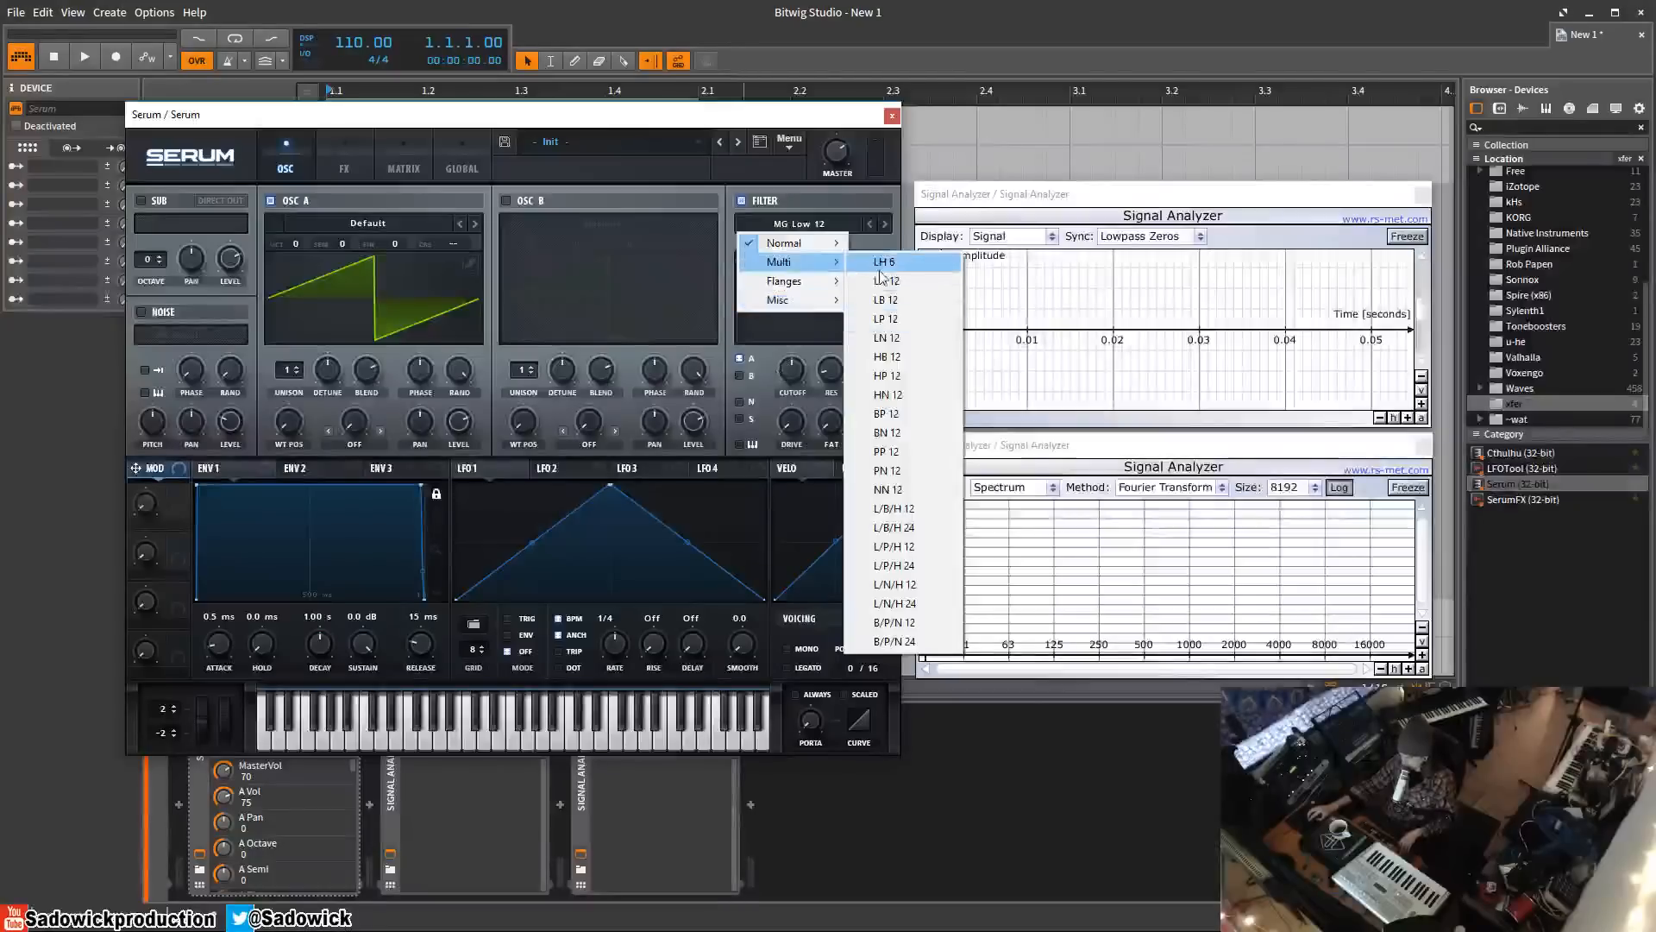
click(885, 281)
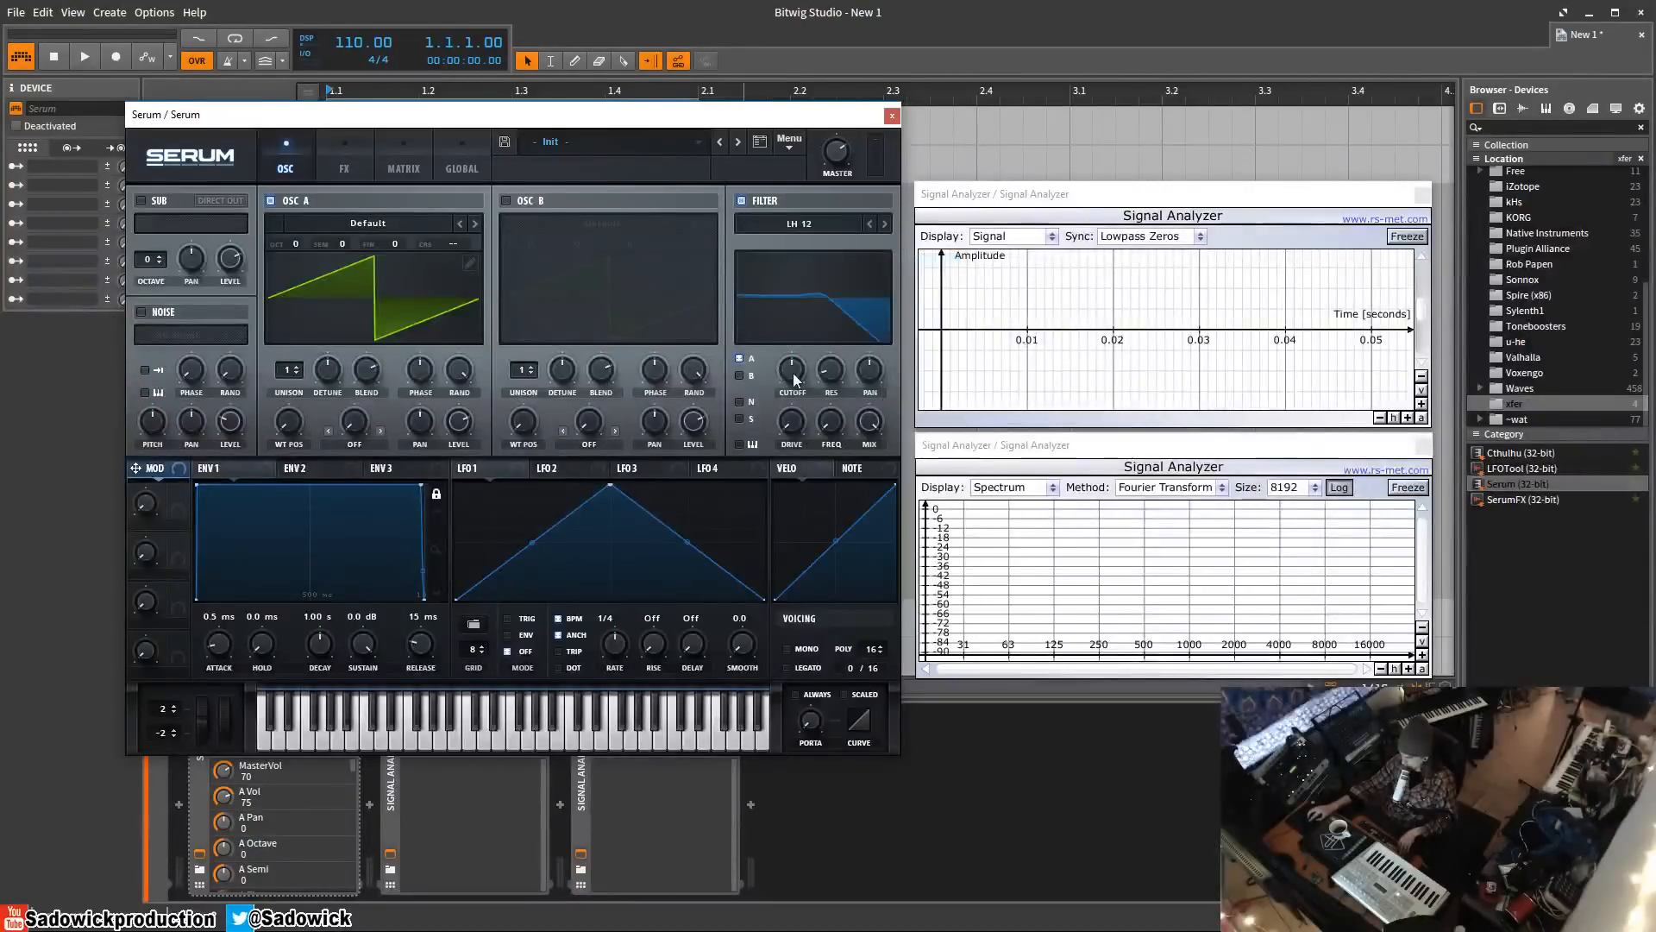
- Raise the filter's resonance and Freq to separate its two peaks, and set the cutoff to 740 Hz
drag(831, 378, 835, 292)
drag(835, 437, 835, 410)
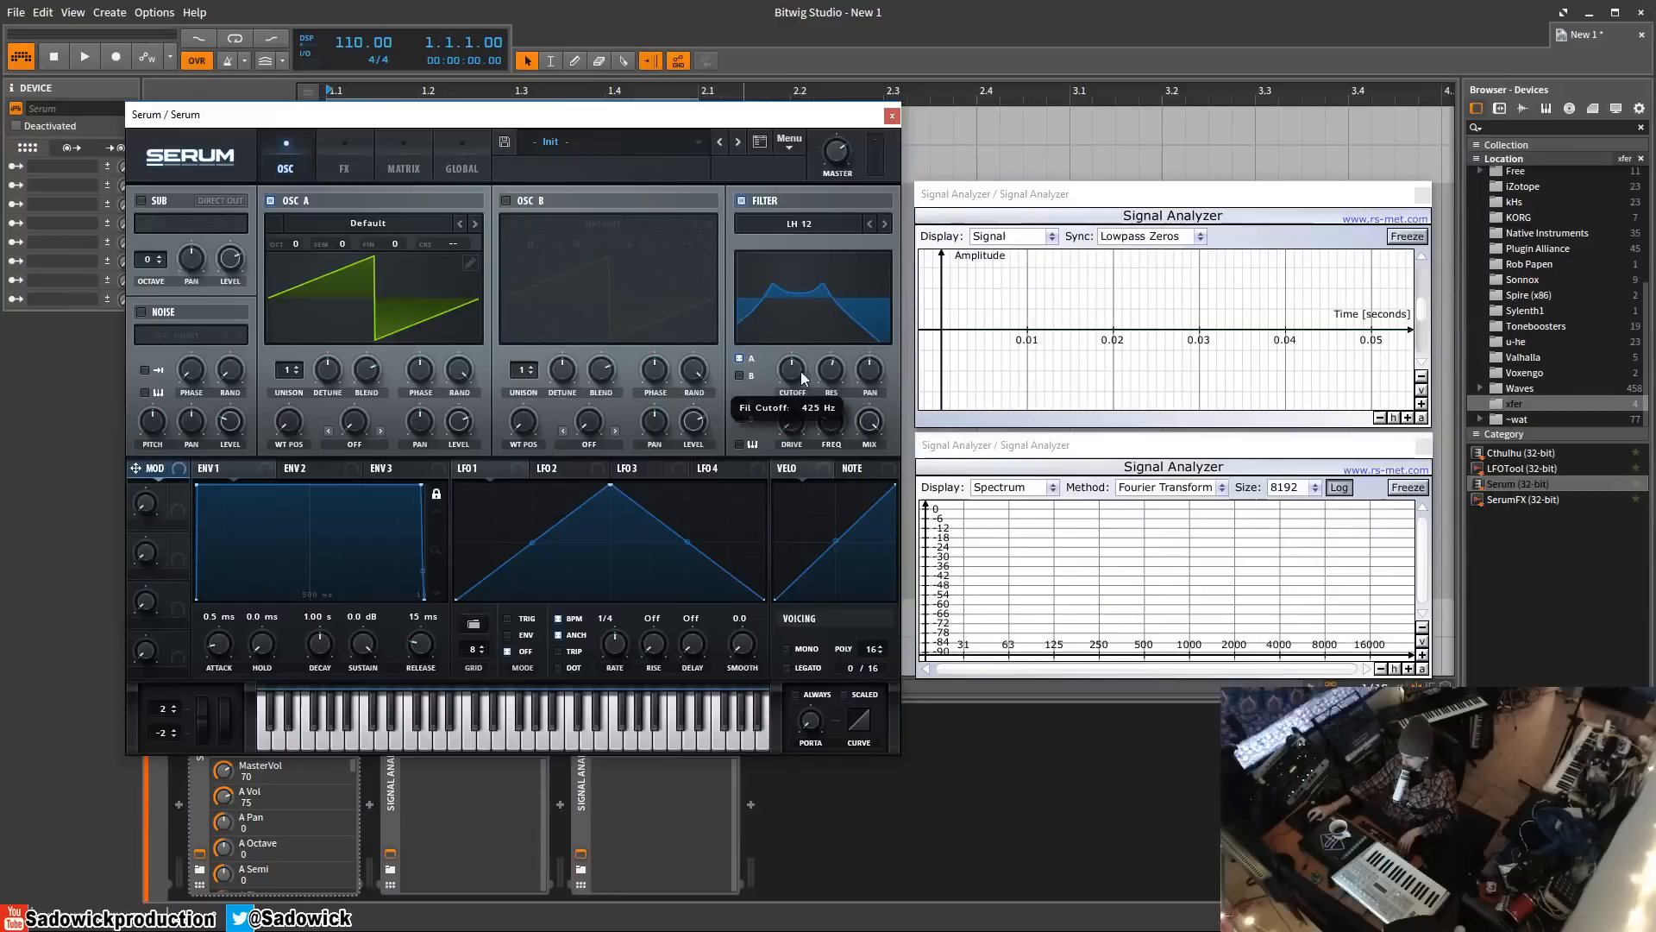
scroll(799, 372, up, 5)
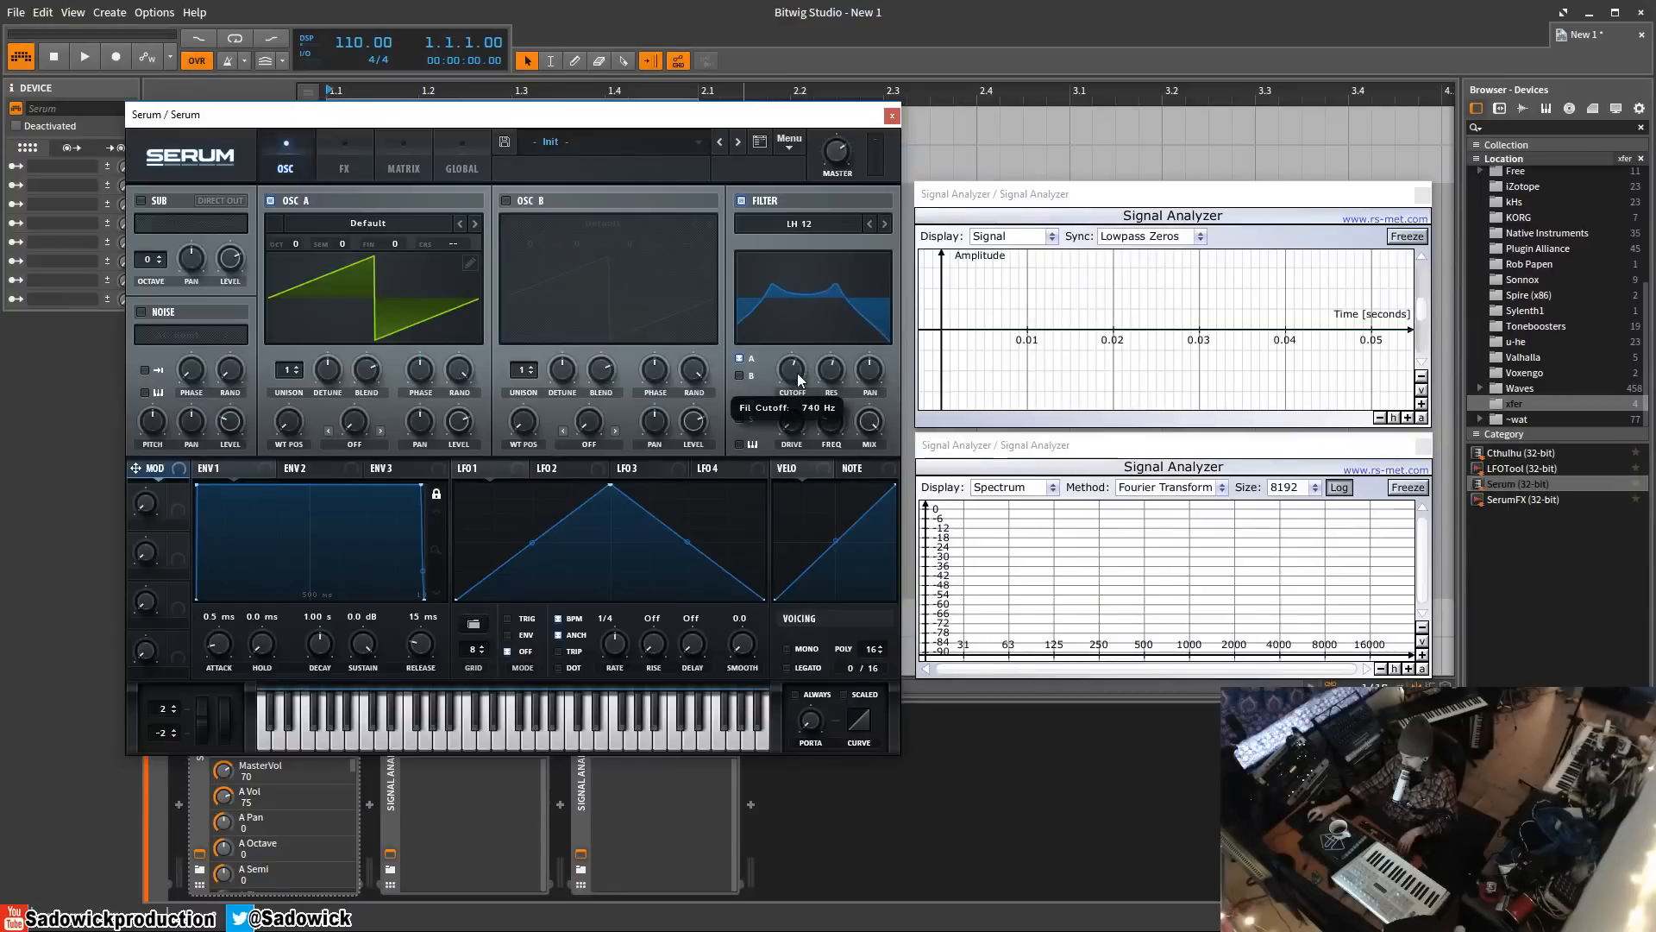
drag(798, 374, 798, 372)
drag(837, 426, 829, 419)
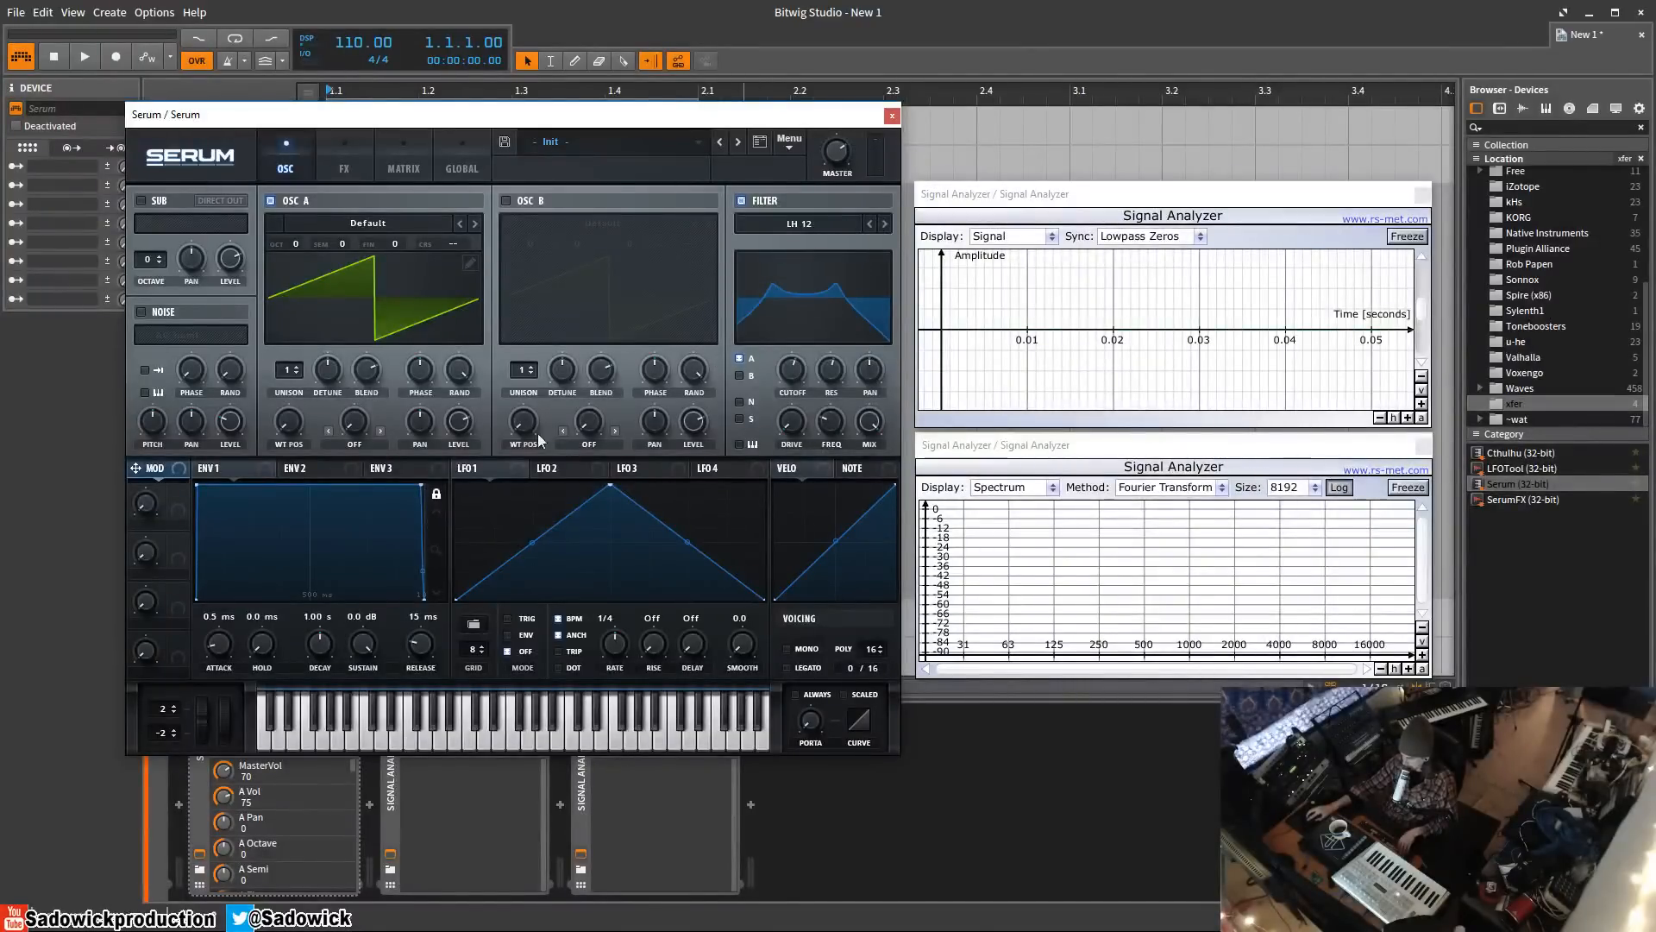
- Assign Macro 1 to both the filter's Cutoff and Freq, and adjust the Freq setting
drag(180, 504, 792, 379)
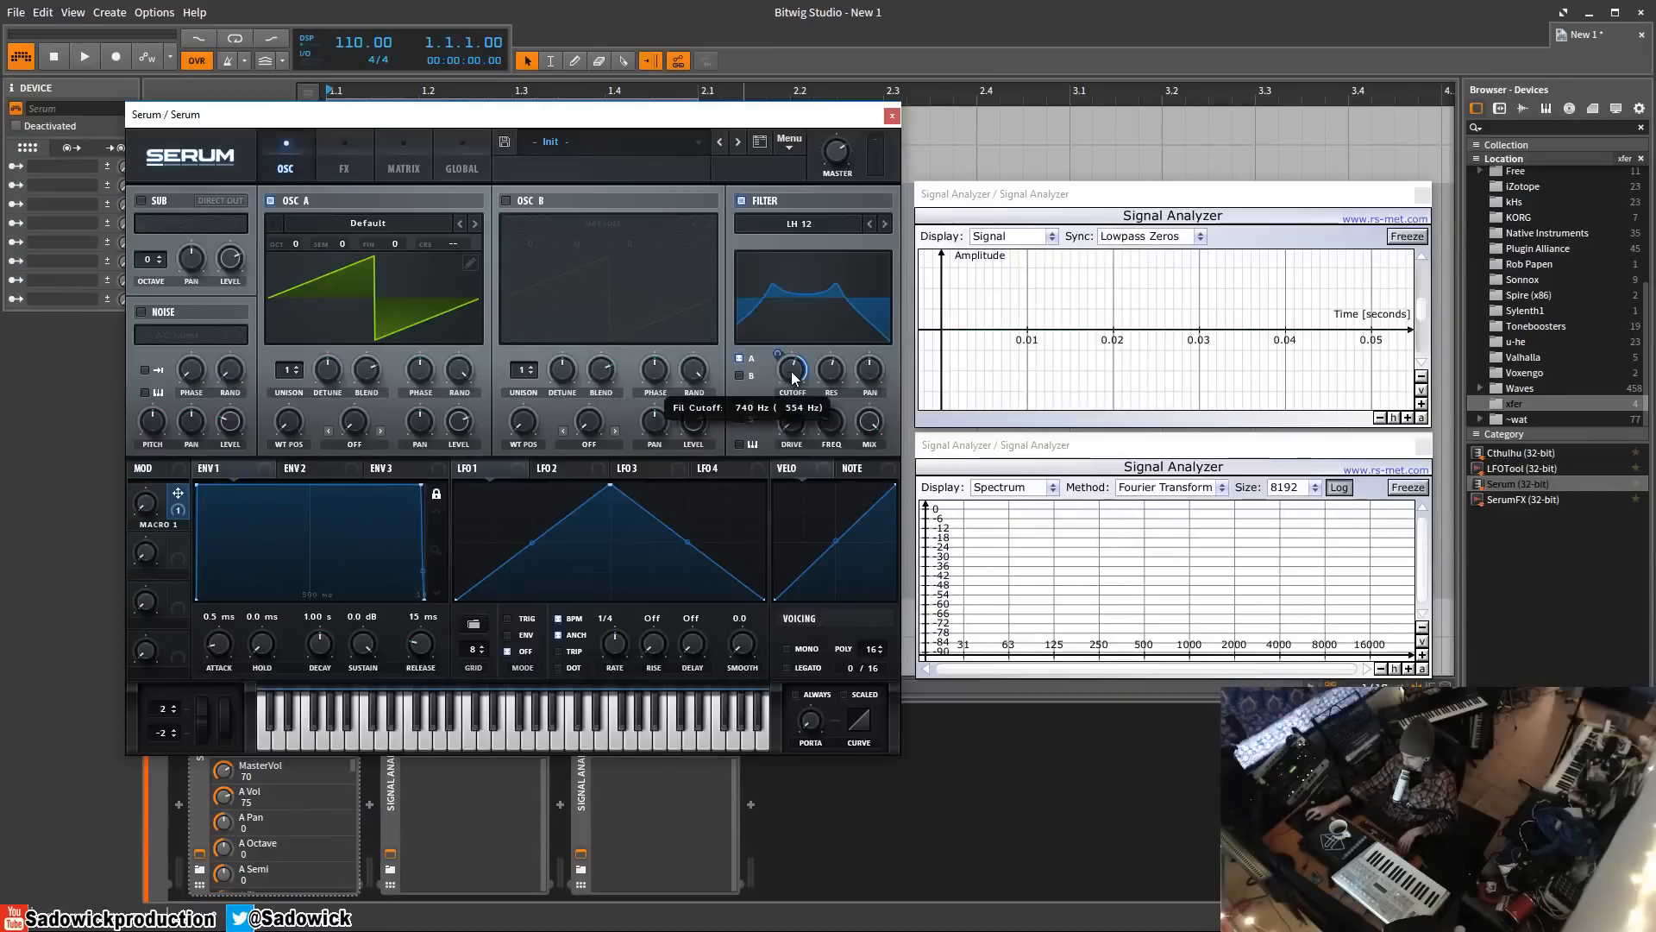
drag(180, 499, 824, 415)
drag(833, 425, 834, 420)
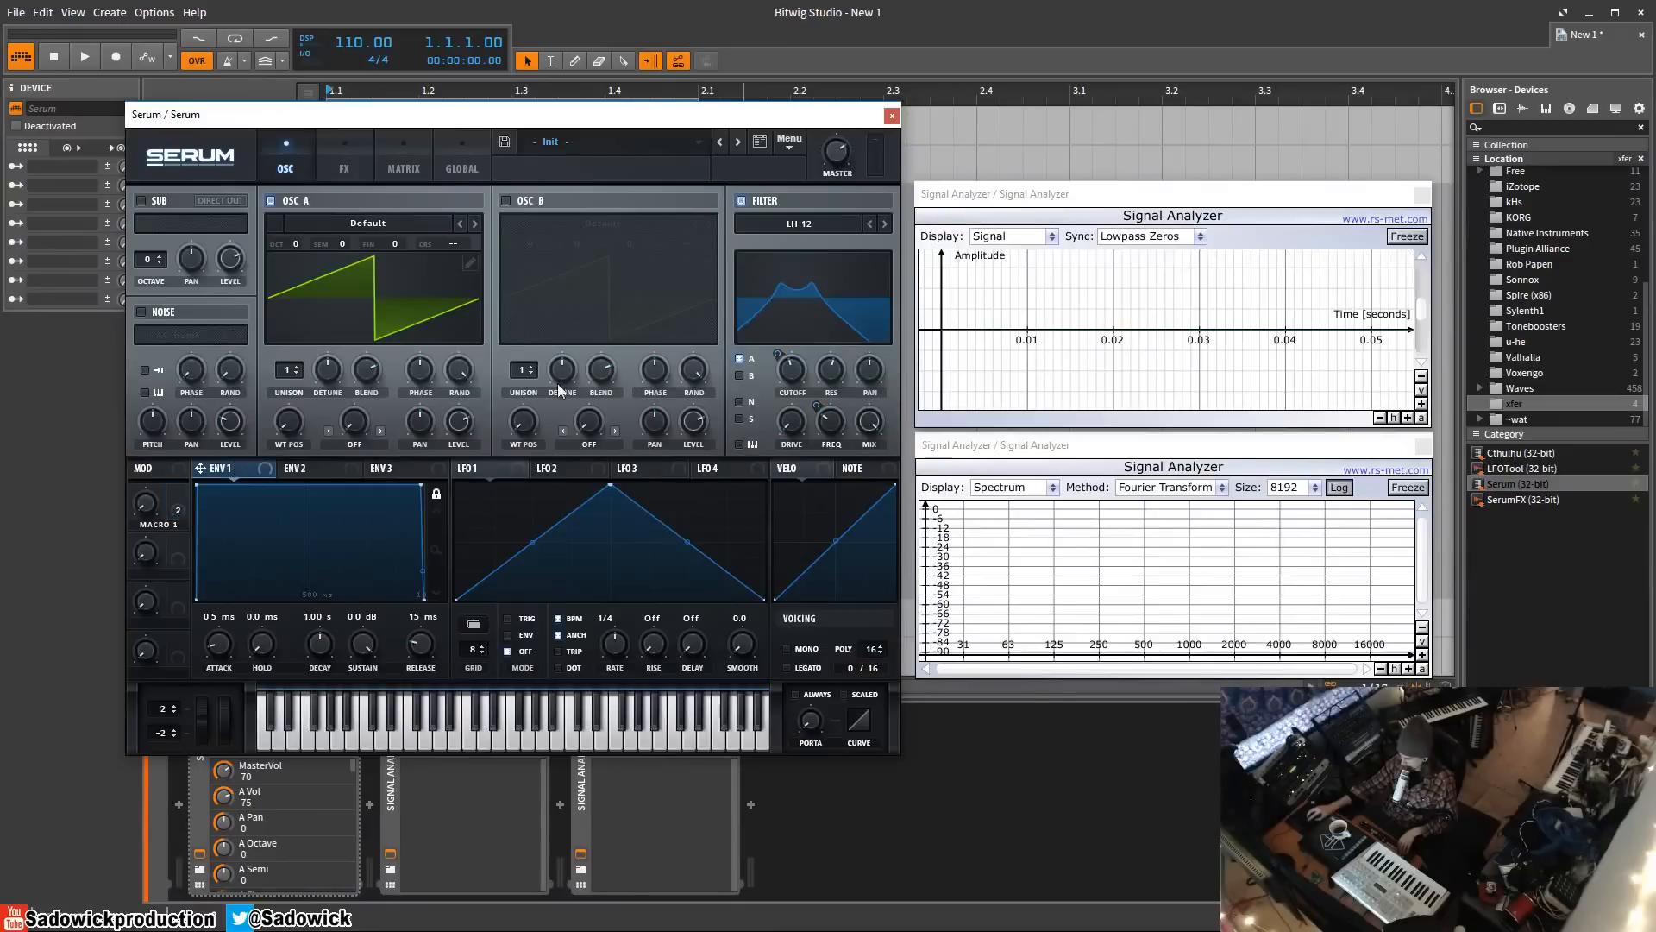
- Assign Envelope 2 to the filter cutoff, lower the cutoff, and remove the Env 2 modulator
click(316, 471)
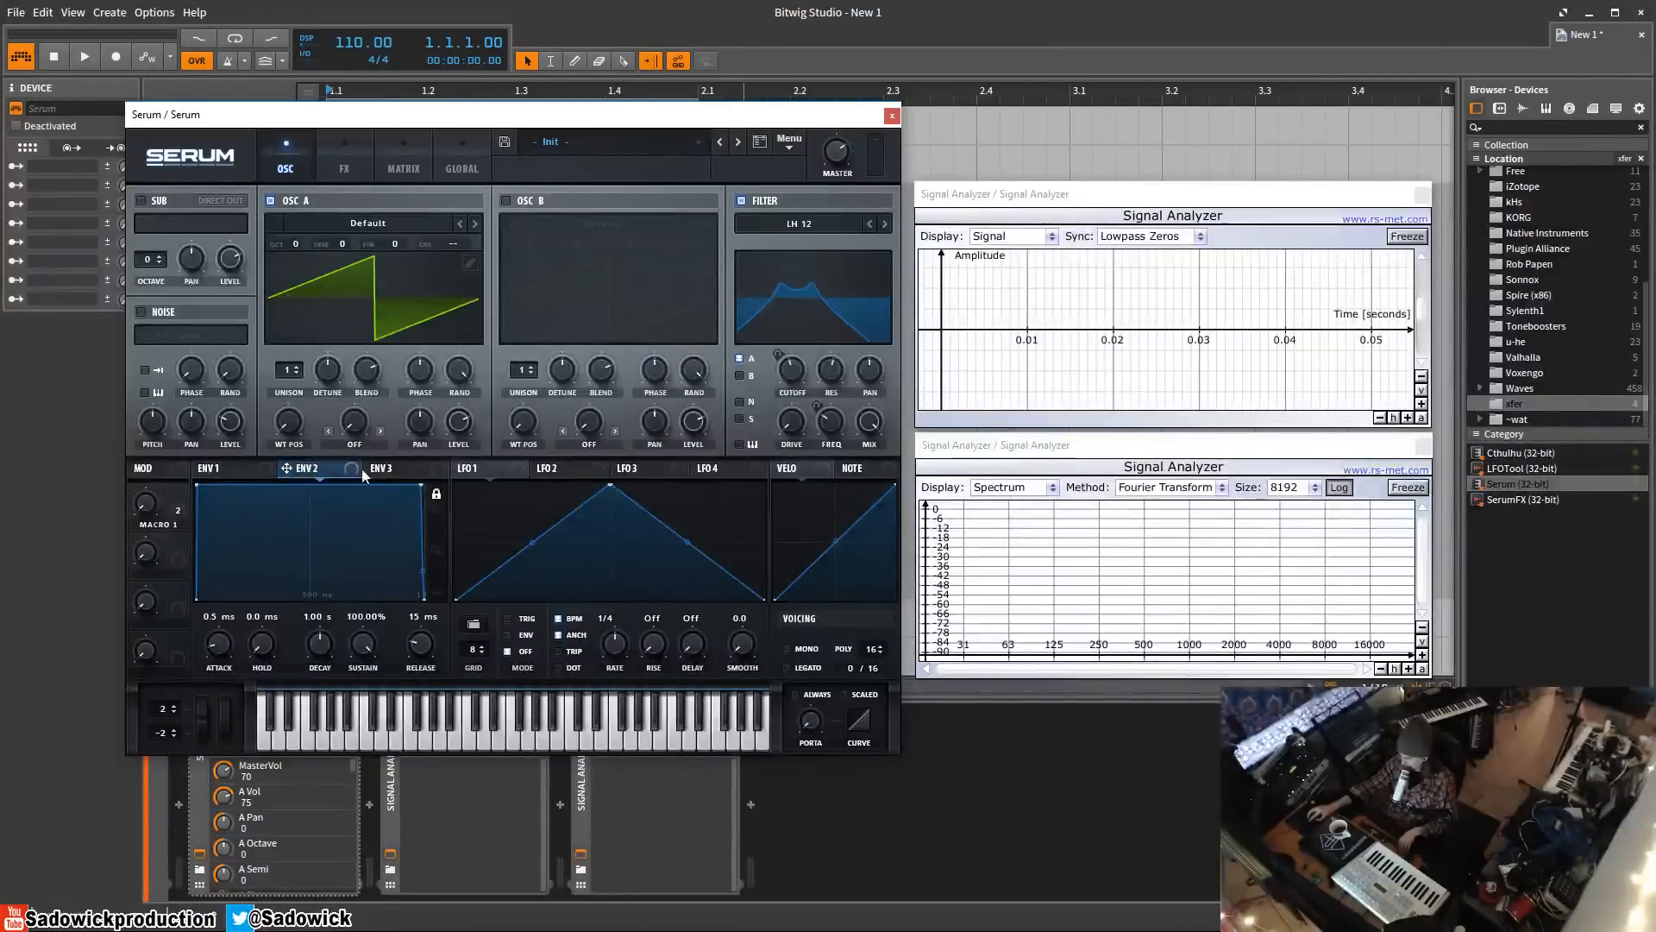
right_click(790, 371)
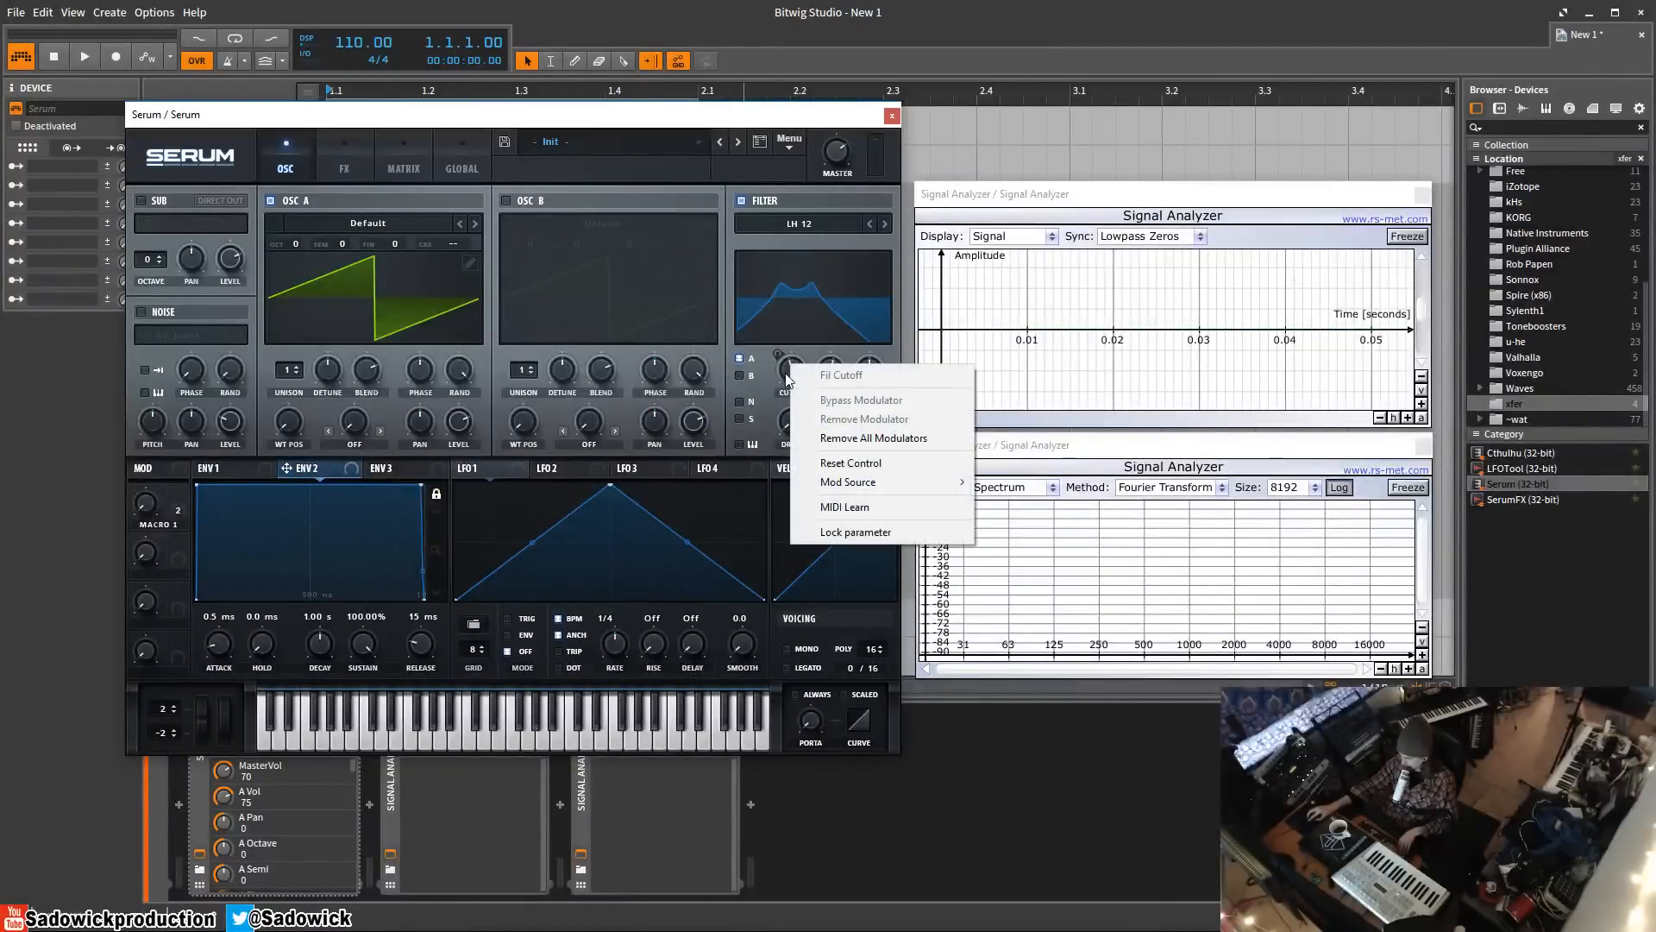
click(400, 488)
drag(286, 468, 780, 350)
drag(791, 370, 795, 366)
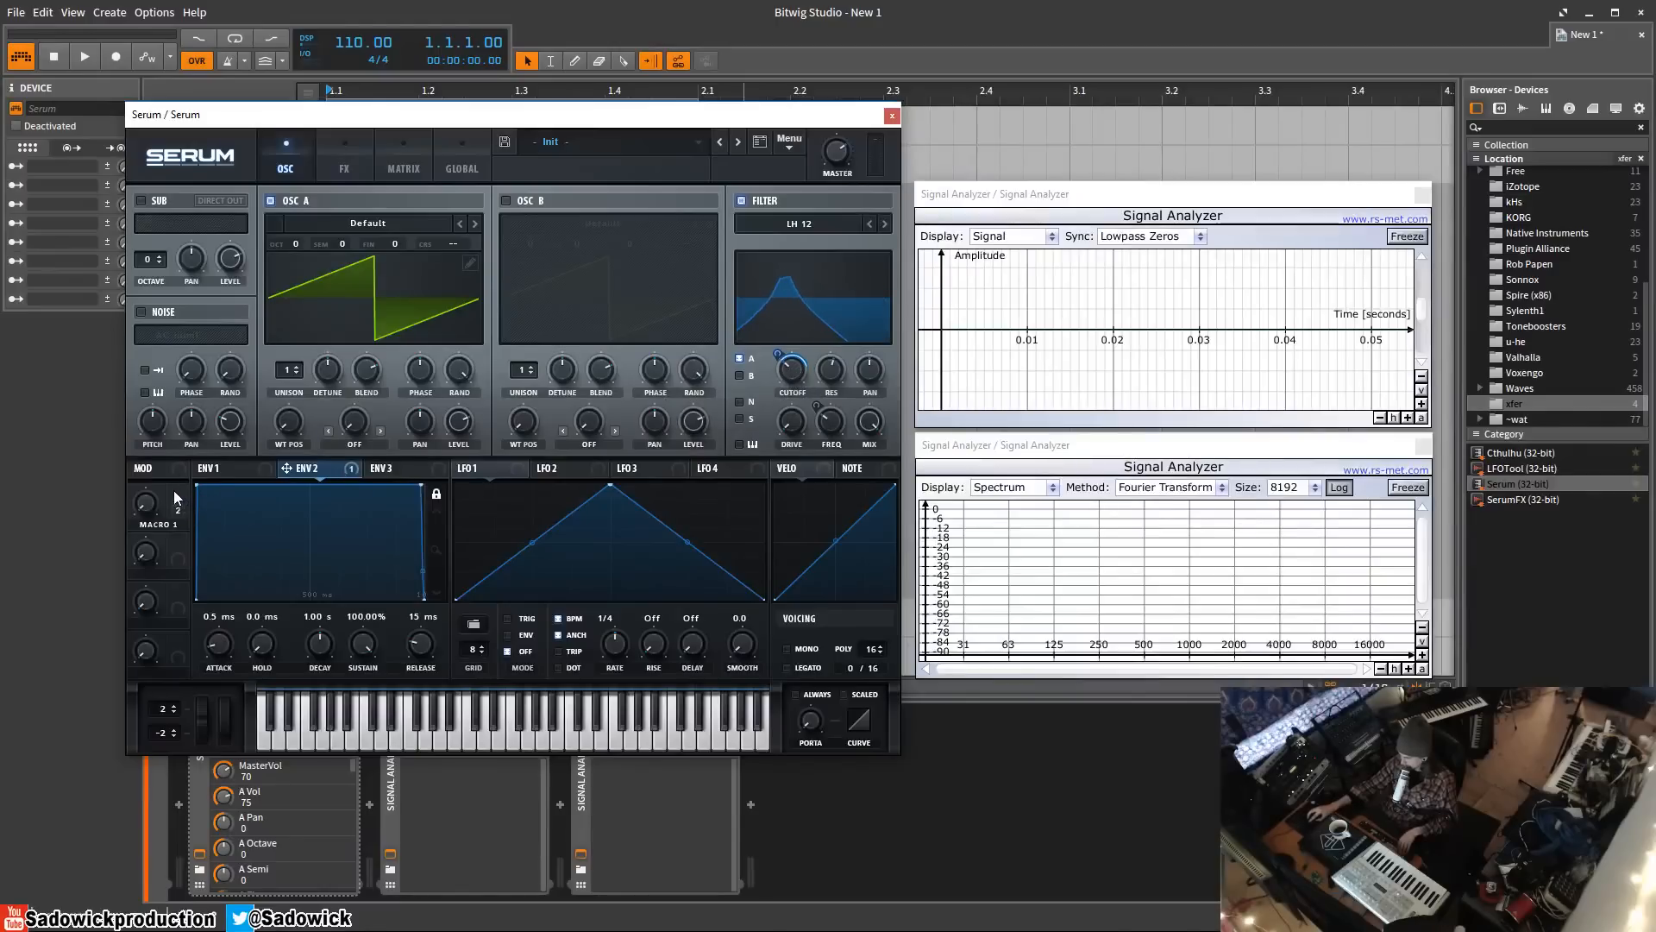
click(220, 469)
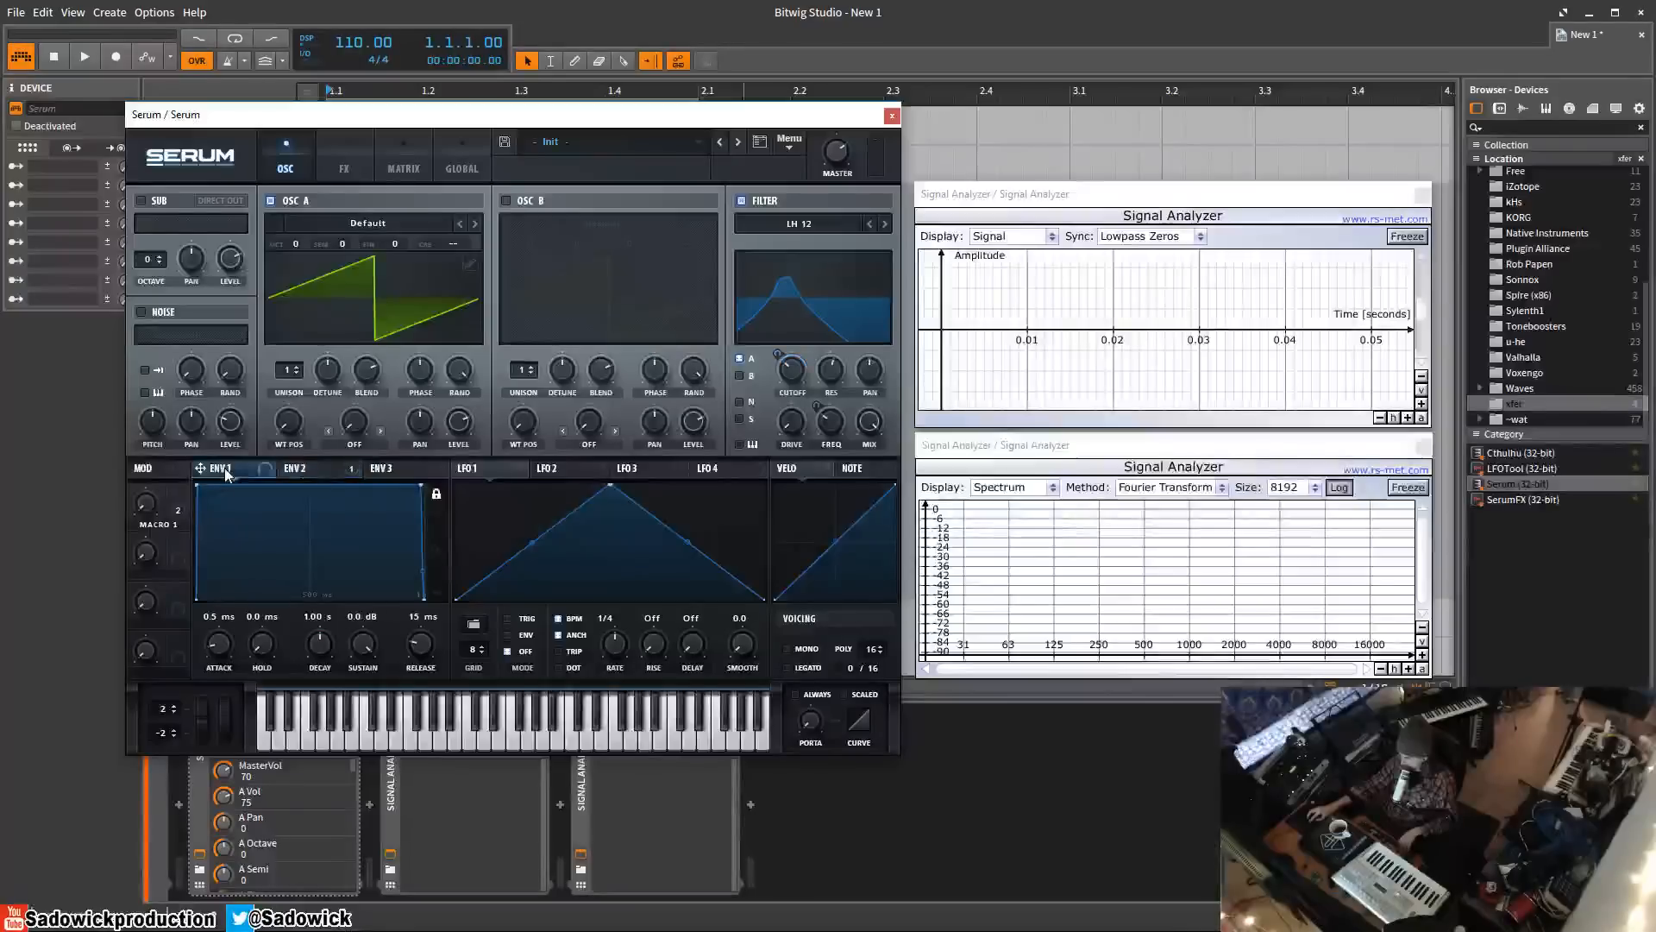
click(312, 468)
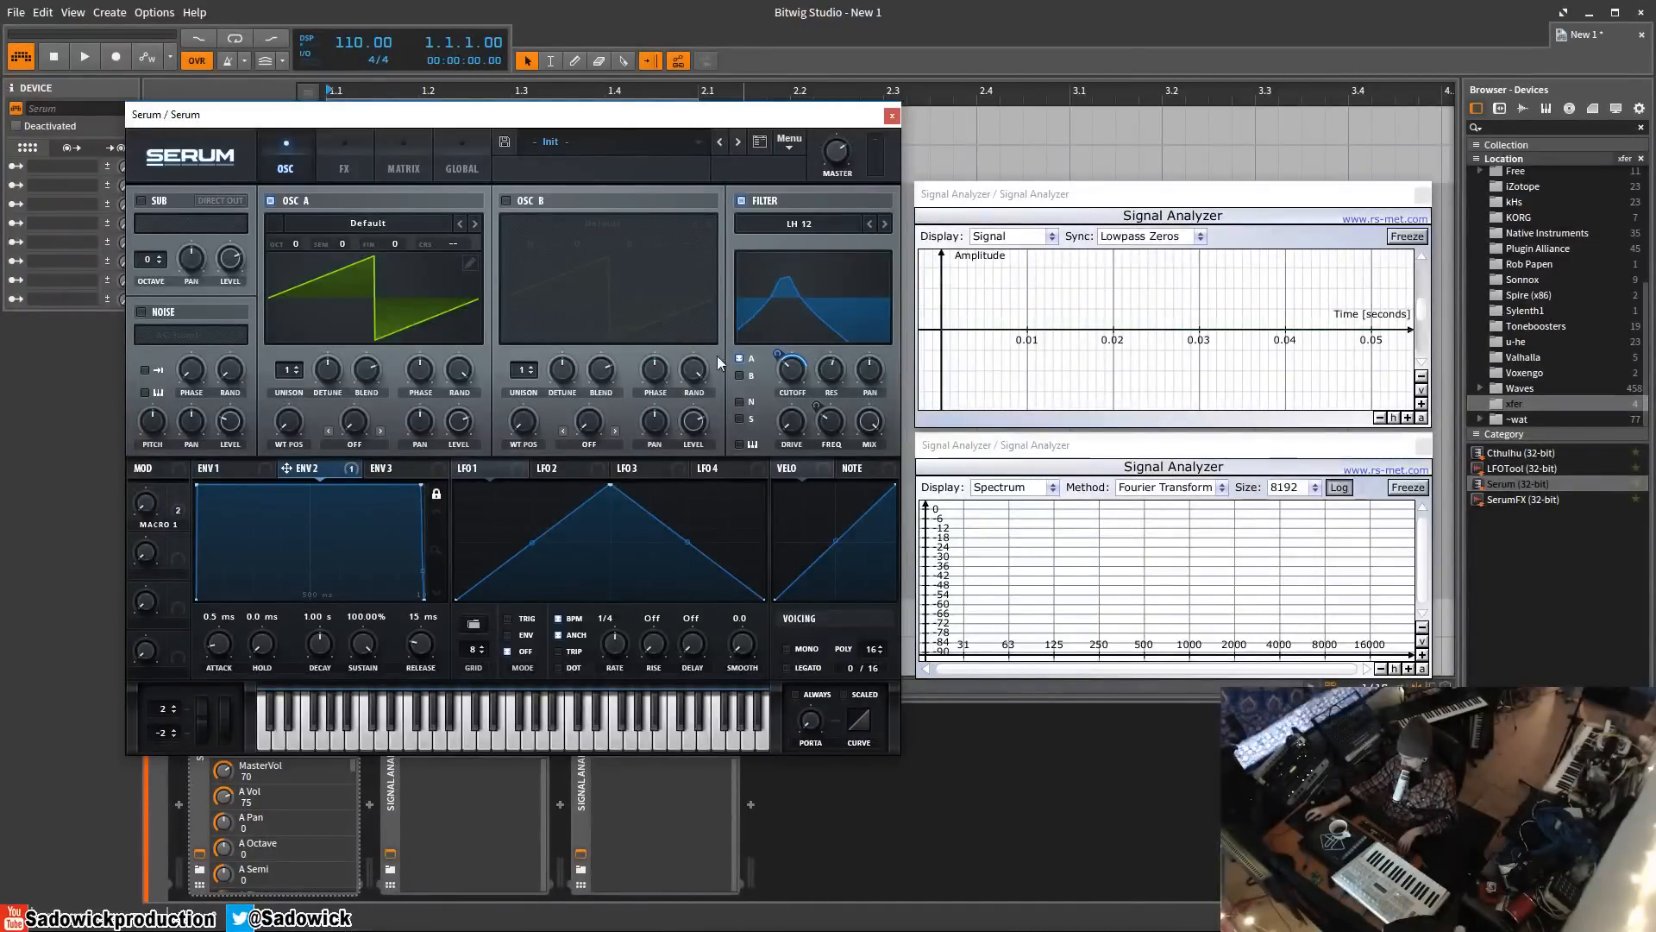
right_click(794, 372)
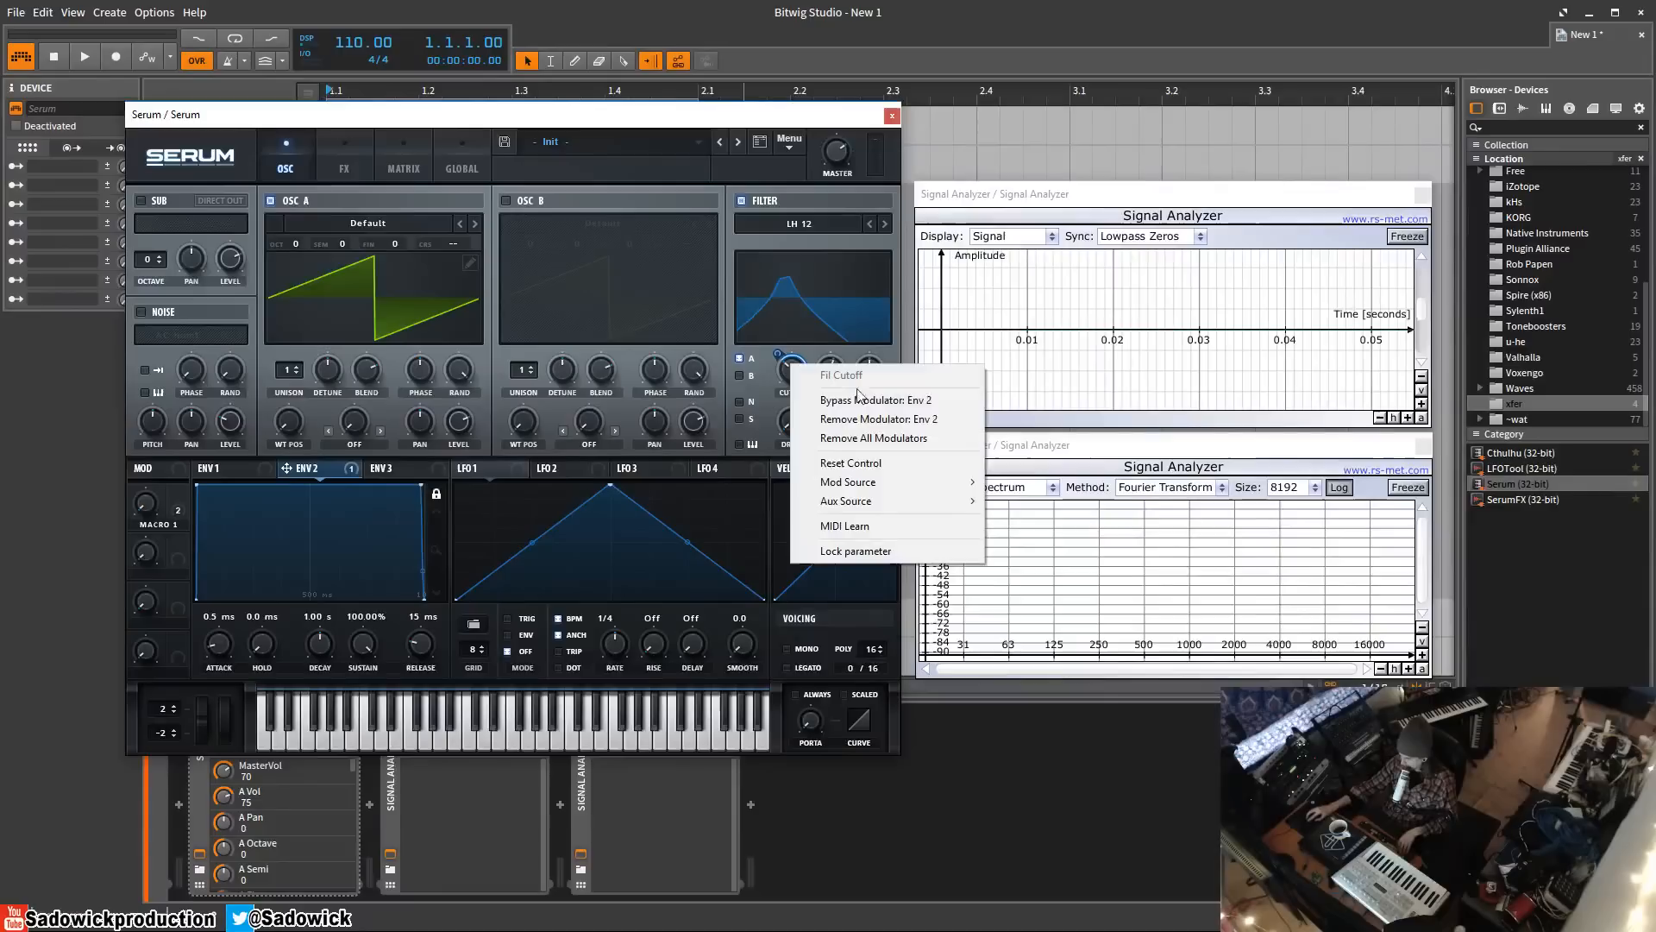
click(891, 419)
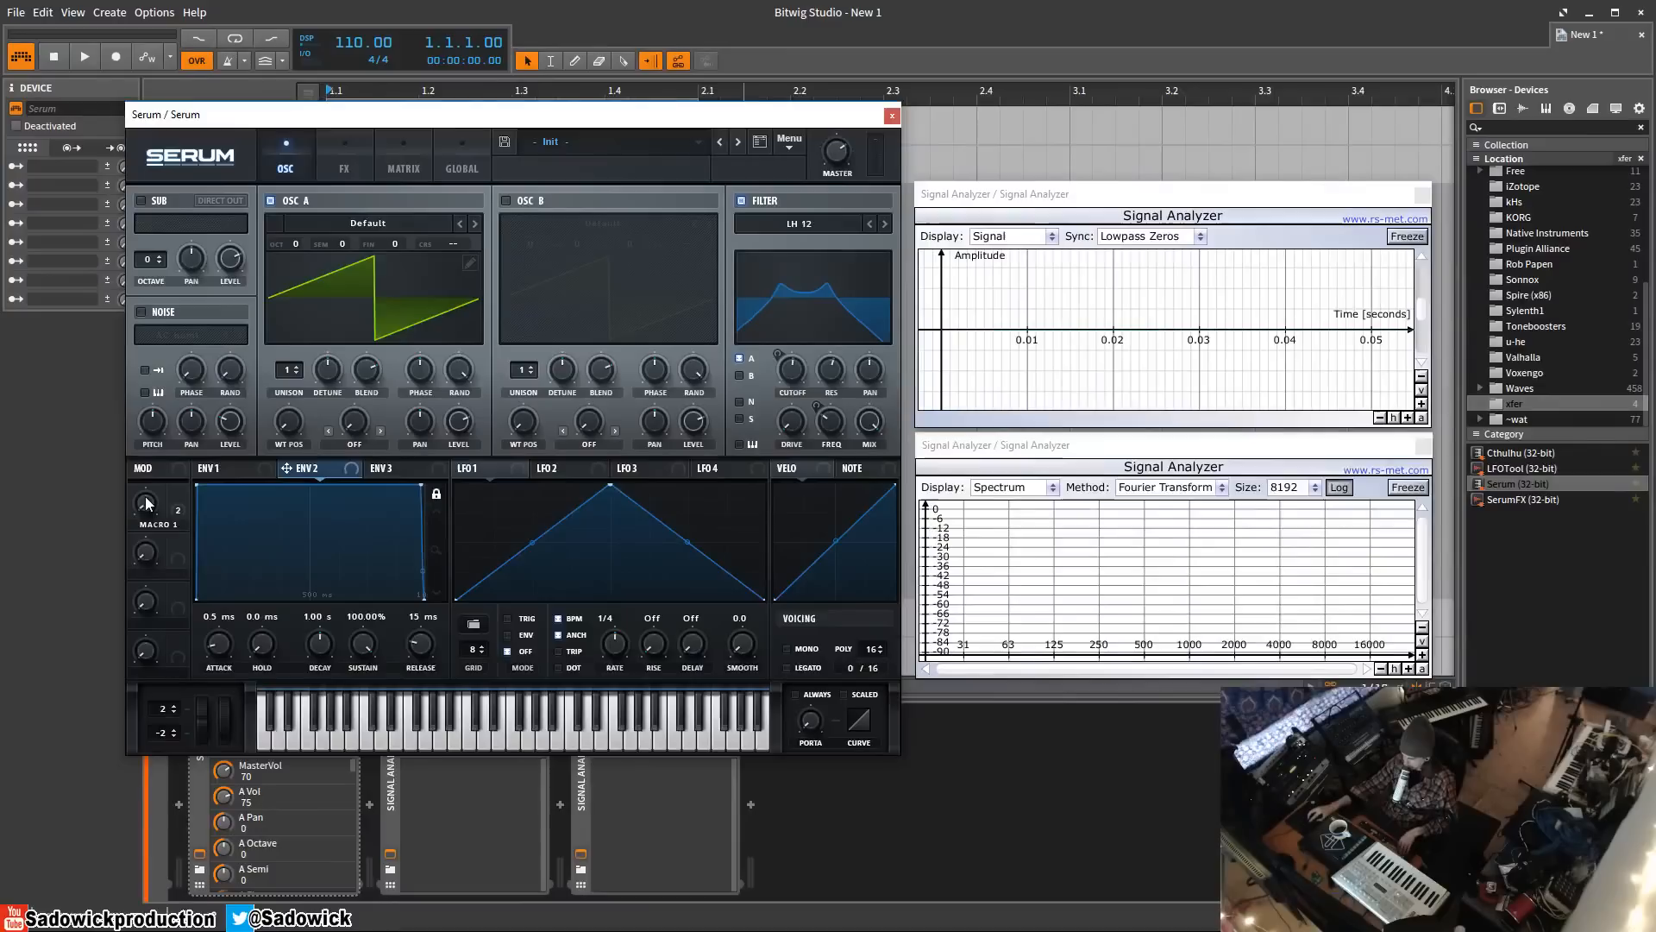
- Sweep Macro 1 to move the filter's Cutoff and Freq together, and show the macro's modulation ranges
drag(146, 503, 147, 498)
mouse_move(146, 509)
mouse_down()
mouse_move(161, 449)
mouse_move(153, 533)
mouse_move(140, 475)
mouse_move(135, 545)
mouse_move(157, 483)
mouse_move(121, 536)
mouse_move(148, 504)
mouse_up()
click(179, 495)
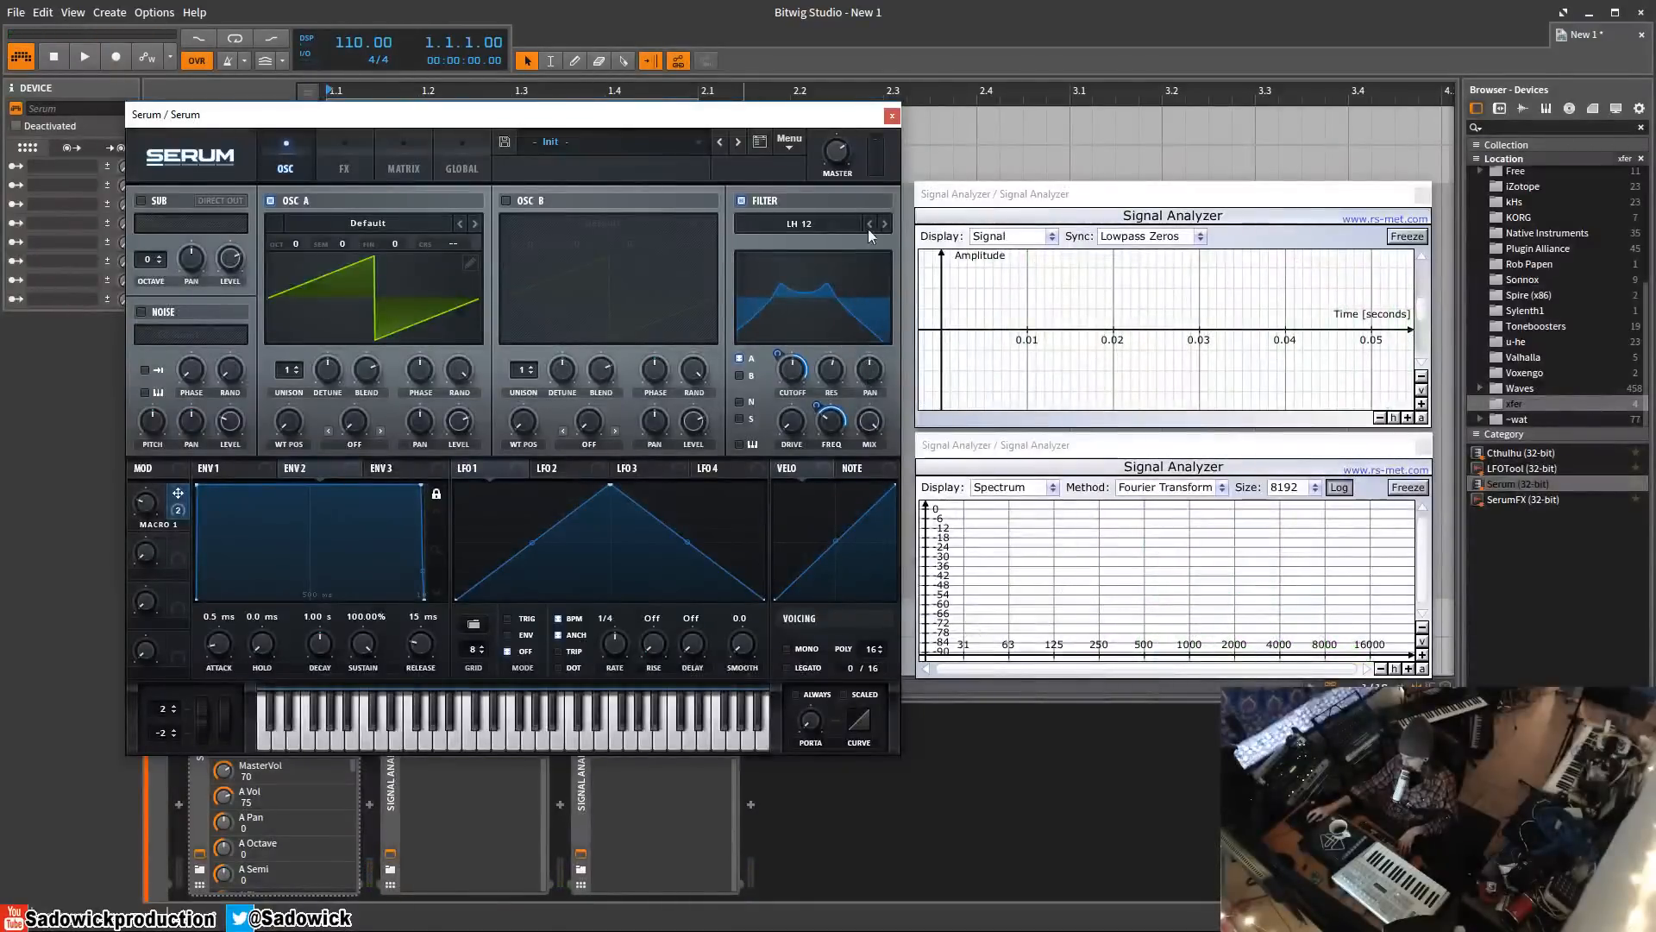
- Initialise the preset, enable the MG Low 12 filter, and modulate its cutoff with the mod wheel
click(788, 143)
click(846, 226)
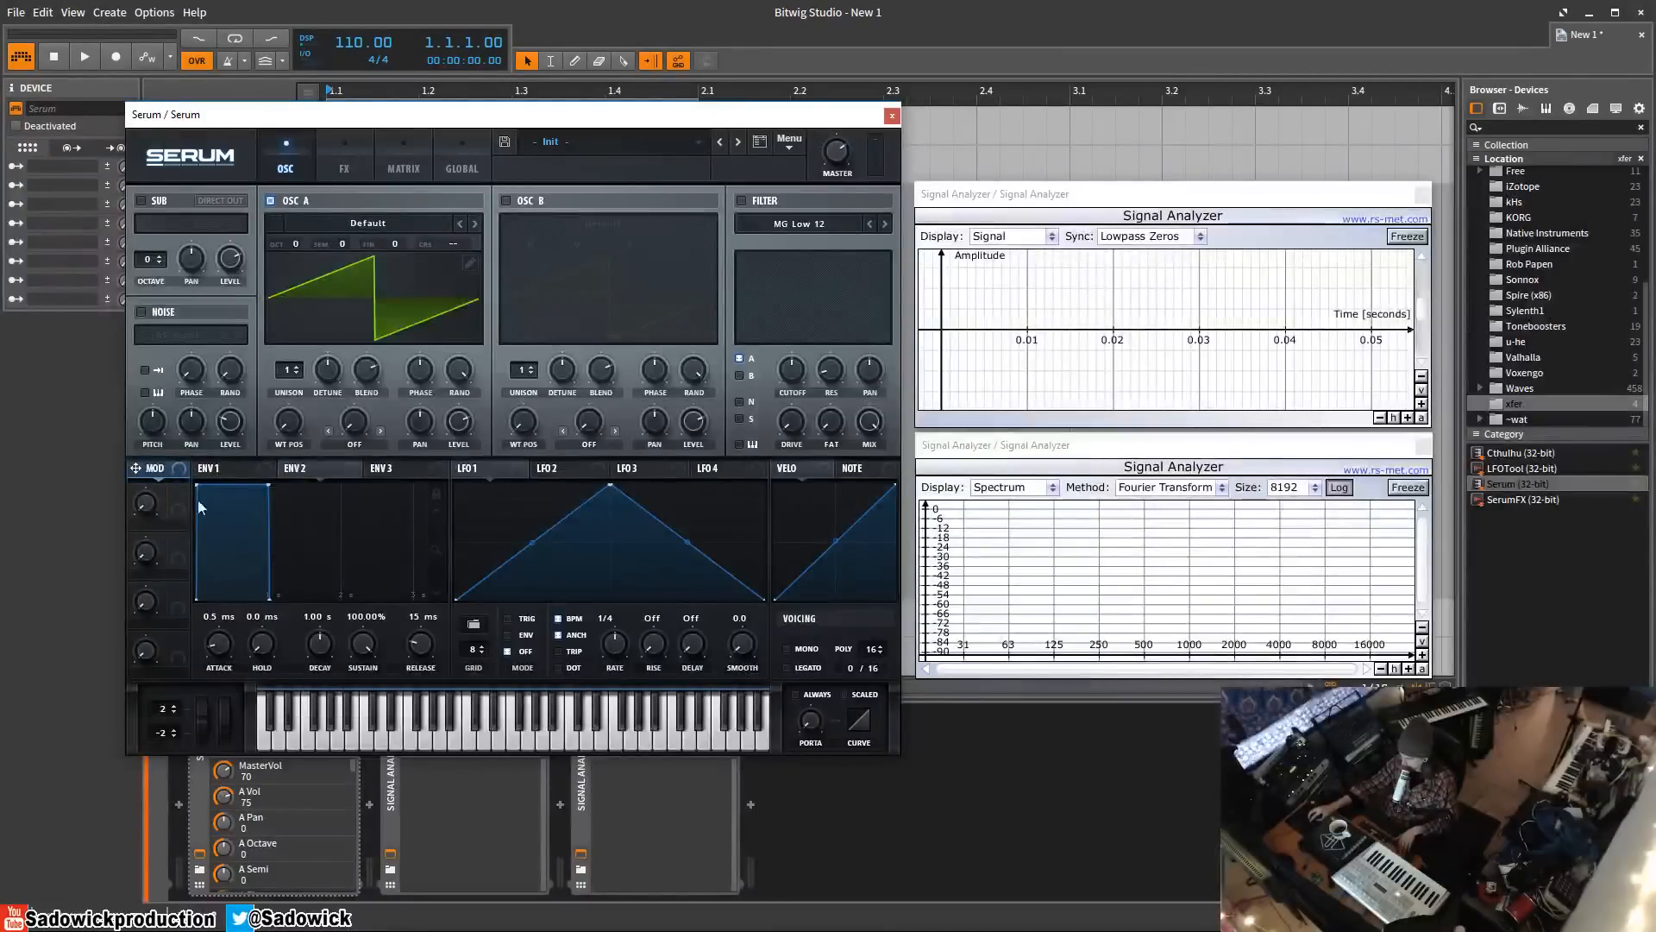
mouse_move(176, 468)
mouse_down()
mouse_move(464, 316)
mouse_move(274, 457)
mouse_move(159, 473)
mouse_up()
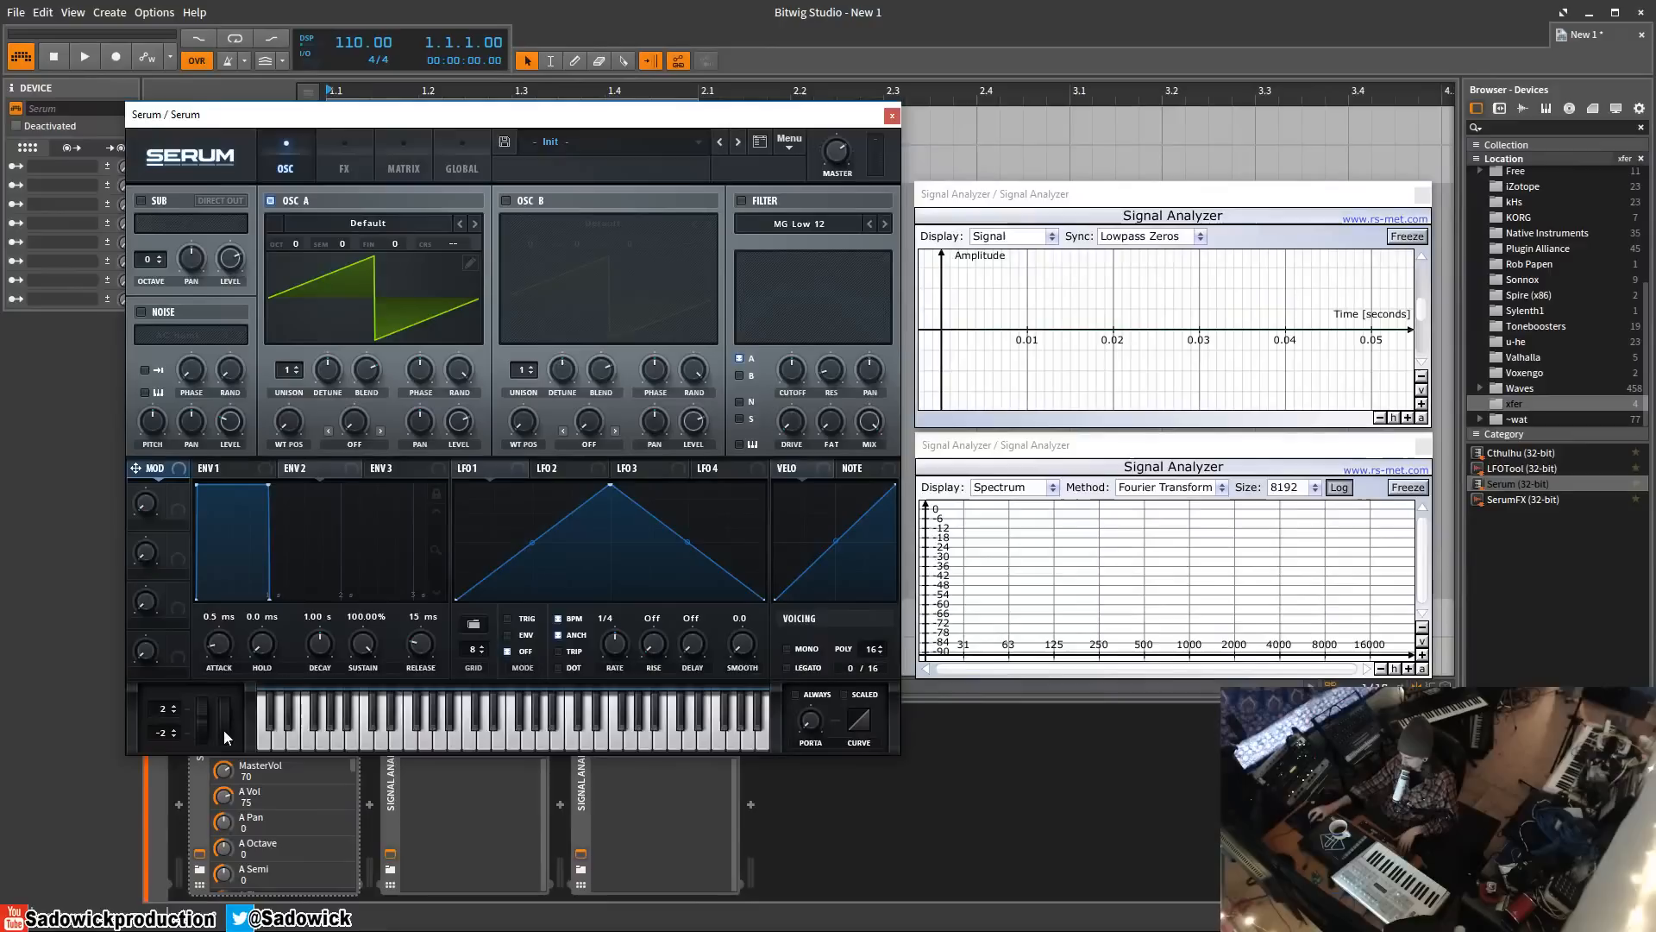
click(742, 200)
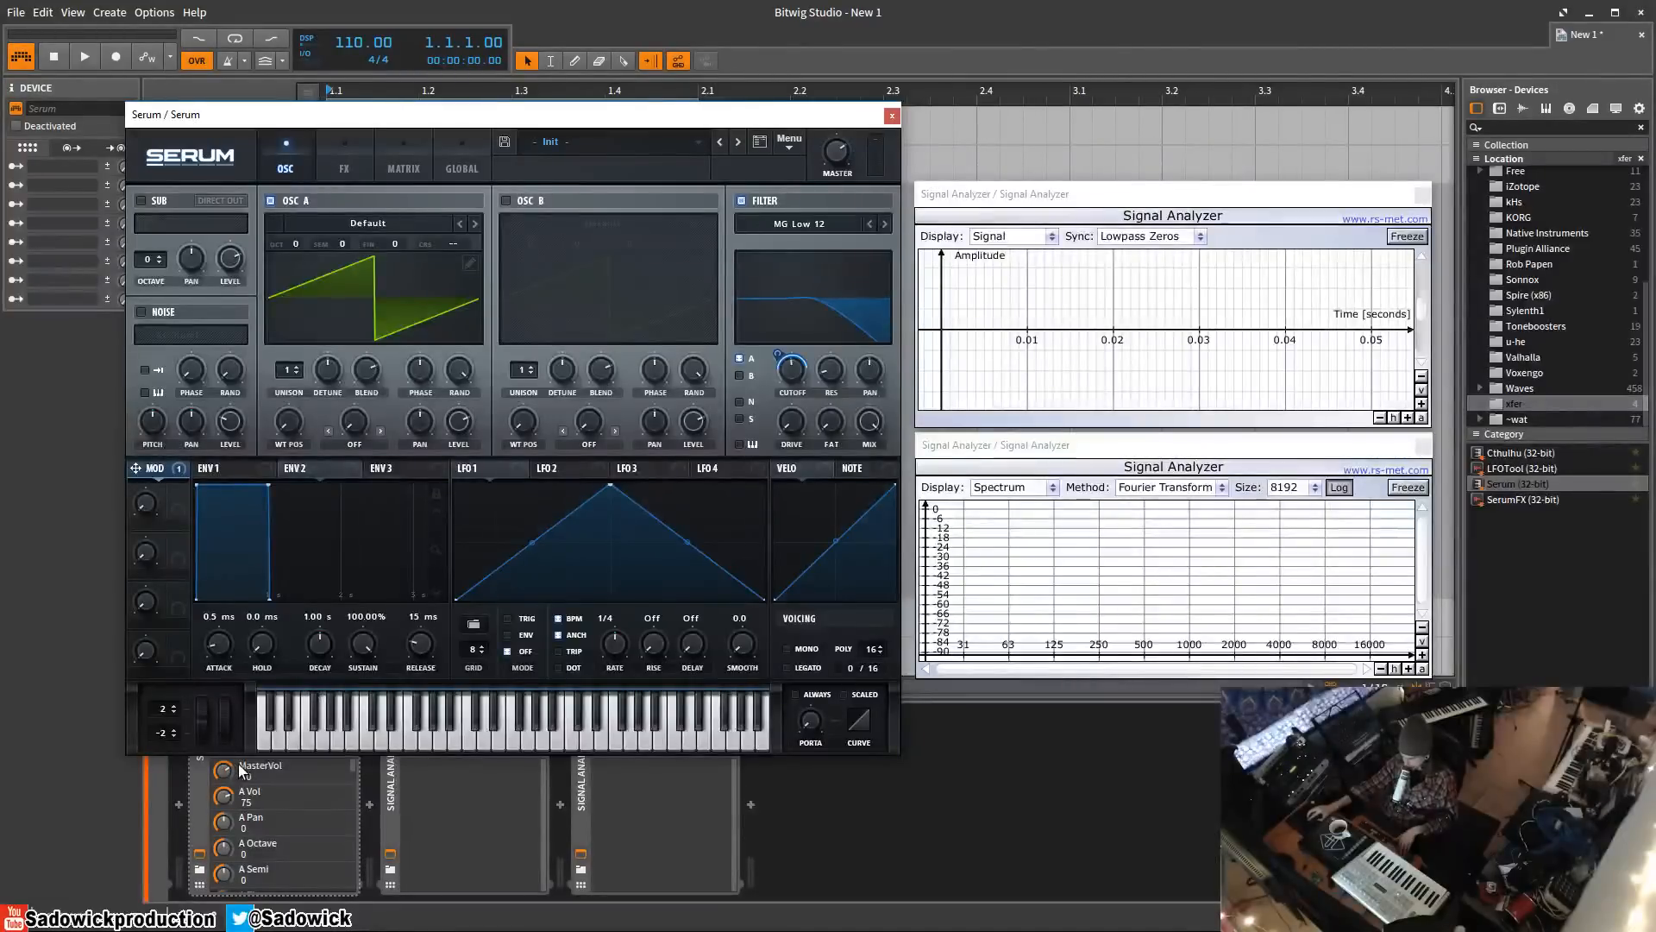
drag(224, 732, 225, 608)
right_click(155, 470)
- Reinitialise the preset, then enable the filter as MG Low 24 with a lowered cutoff
click(787, 143)
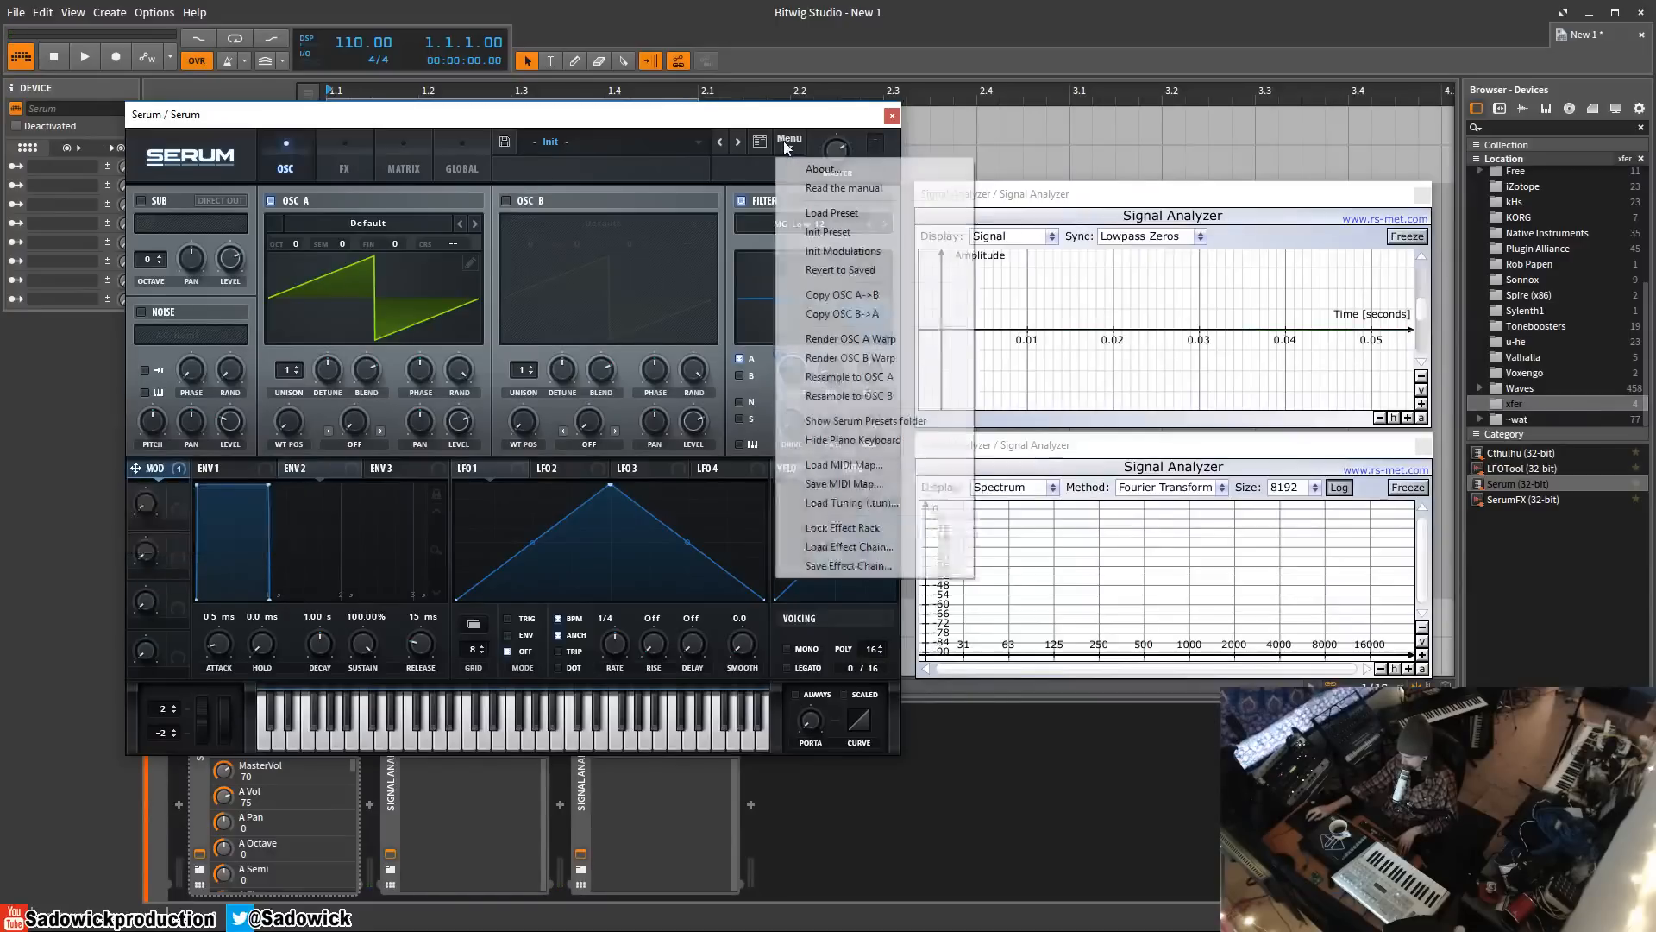
click(843, 250)
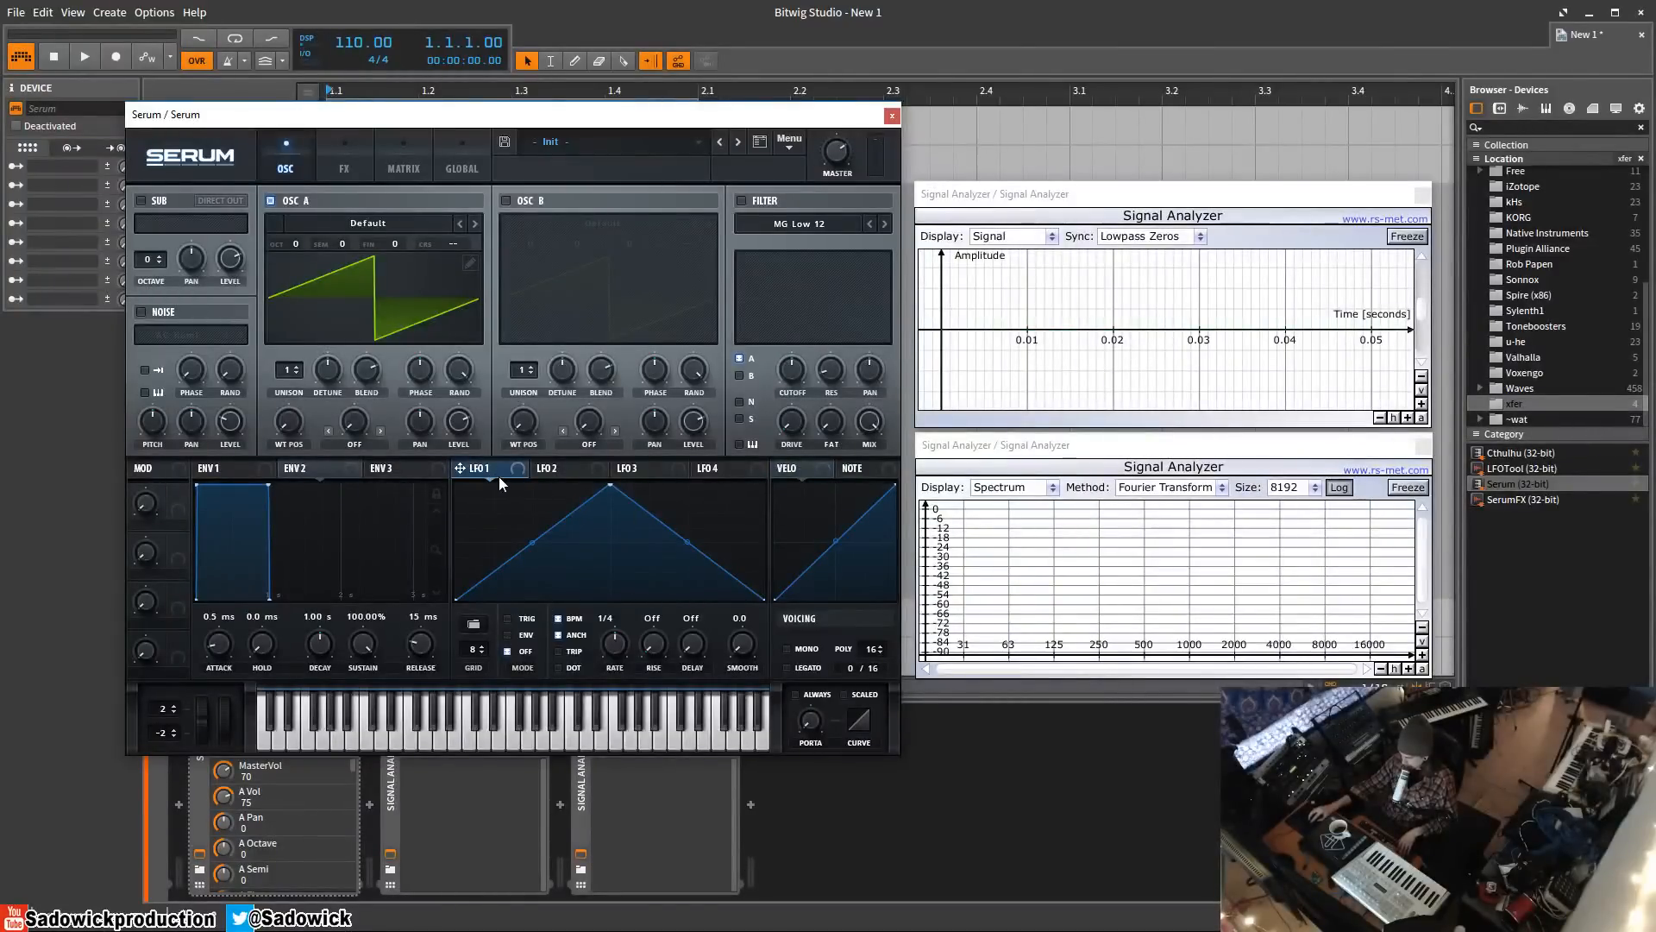
click(740, 200)
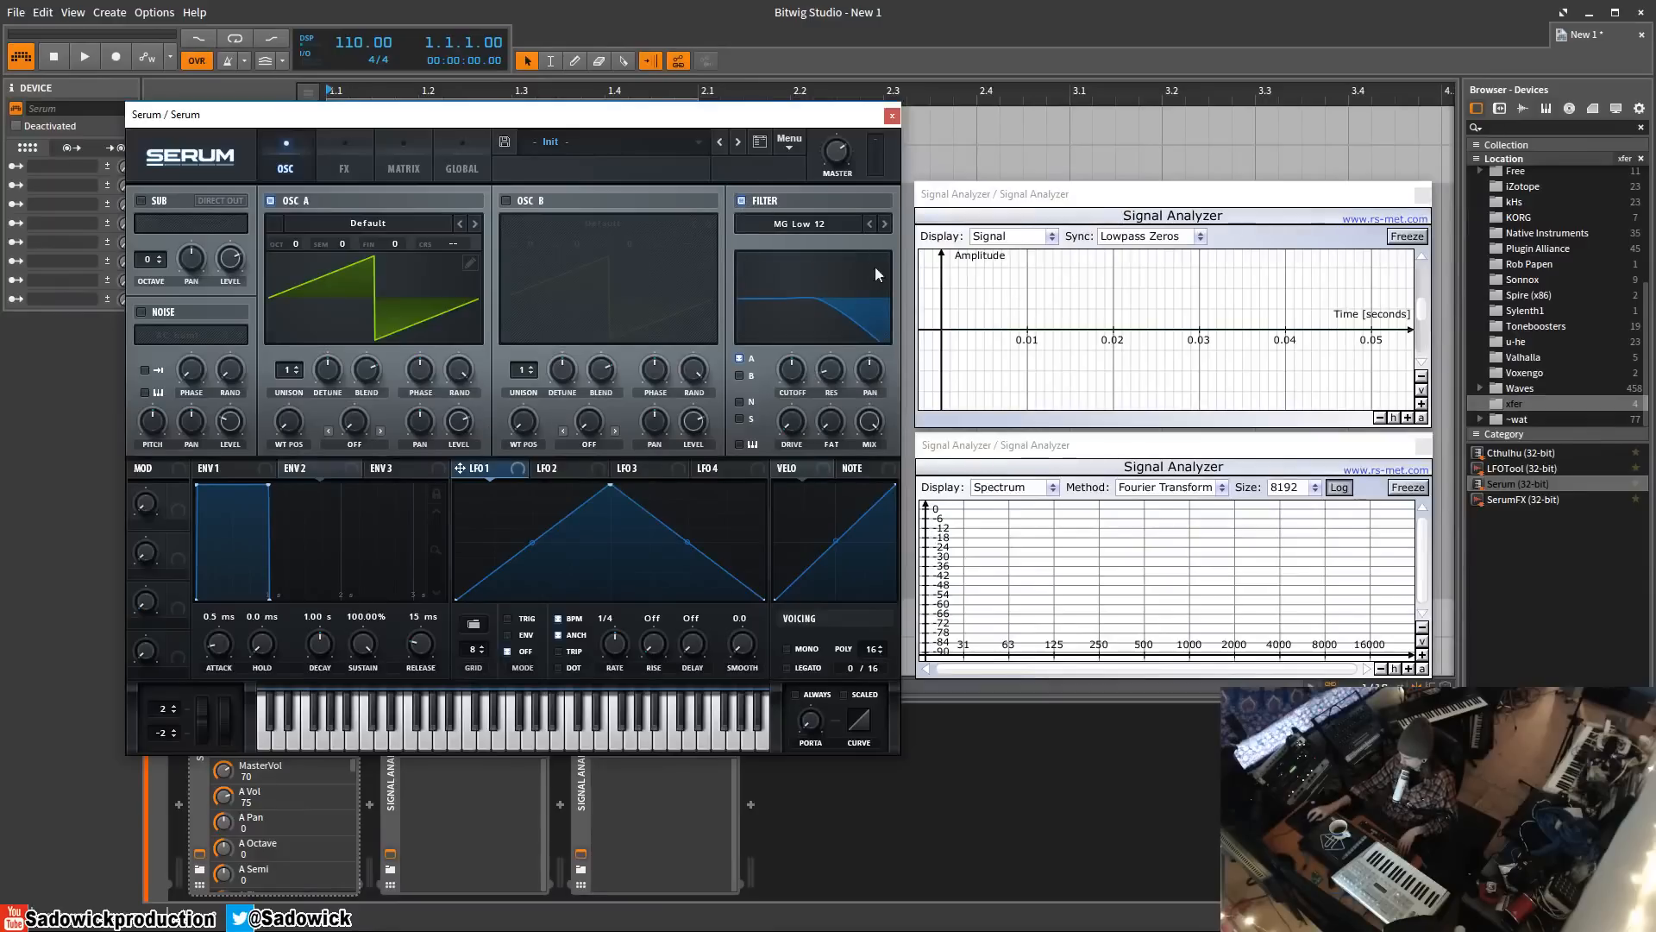
click(884, 224)
drag(789, 370, 782, 425)
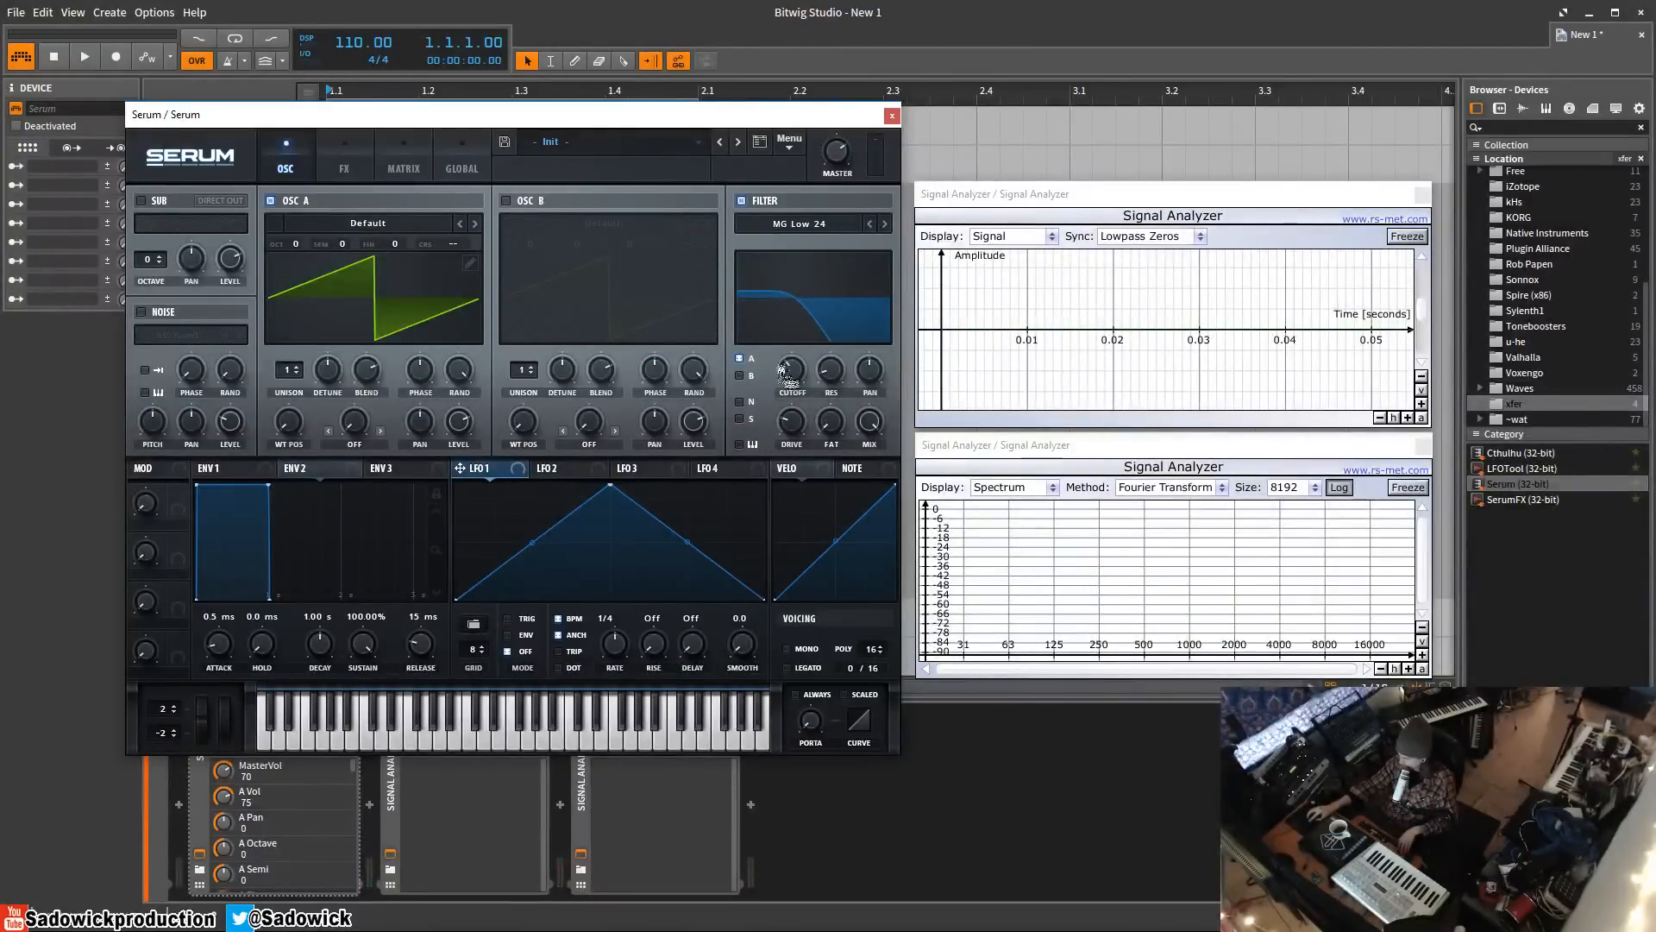
- Assign LFO 1 to the filter cutoff and try the basic sine and square shapes on the LFO
drag(793, 377, 793, 376)
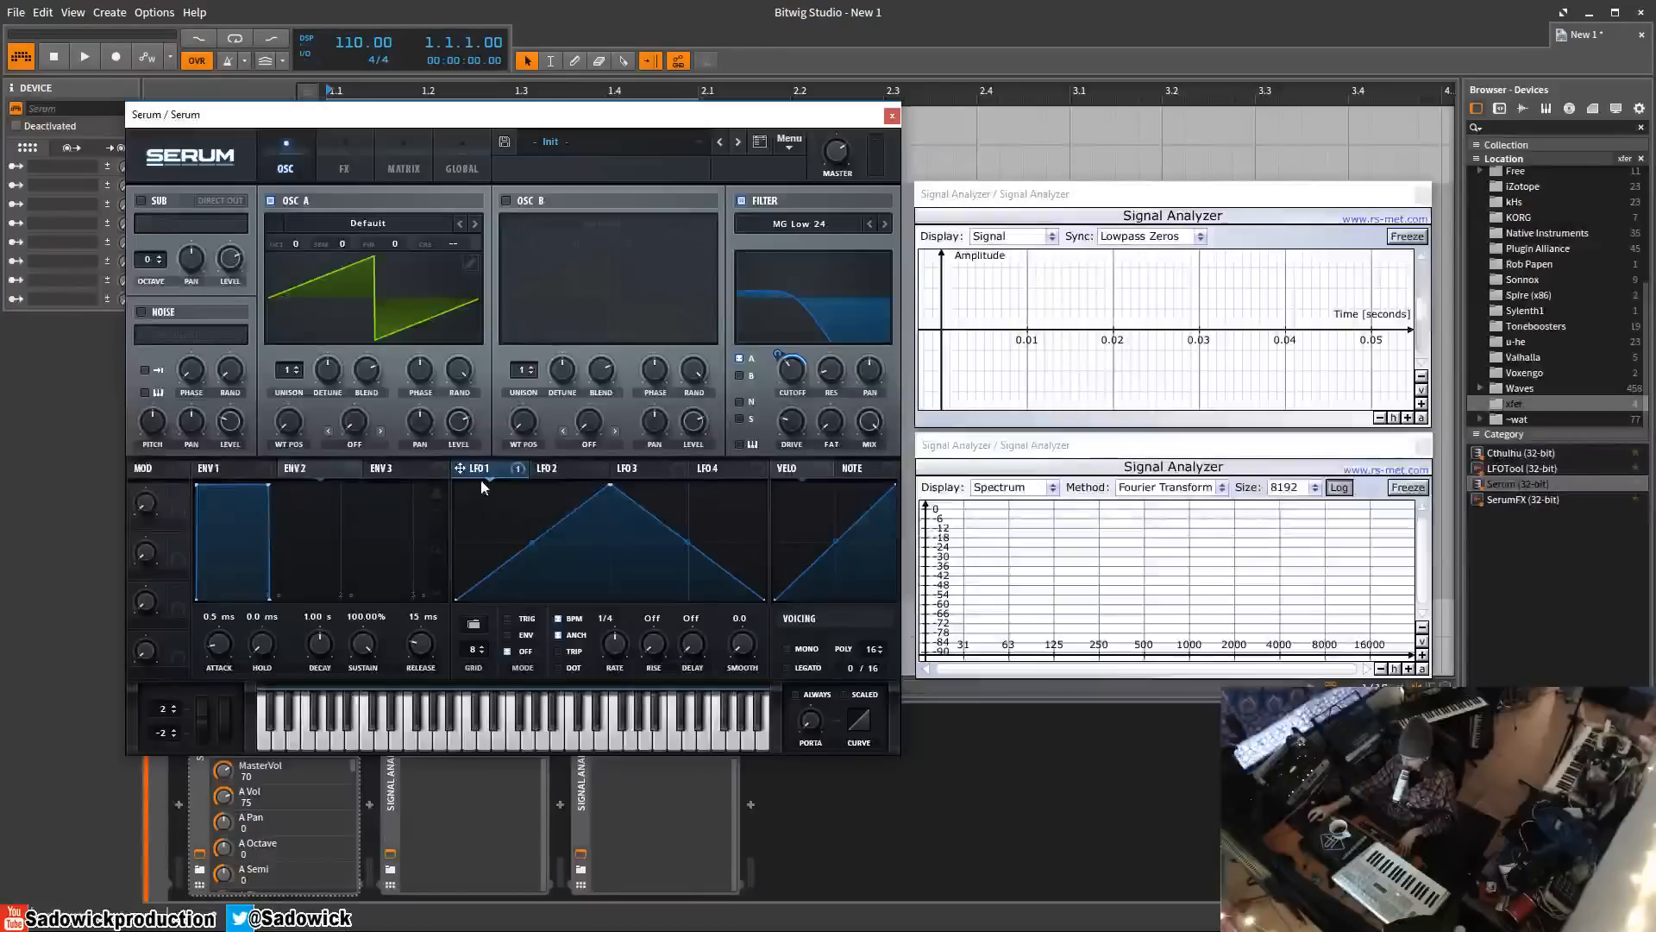
click(474, 627)
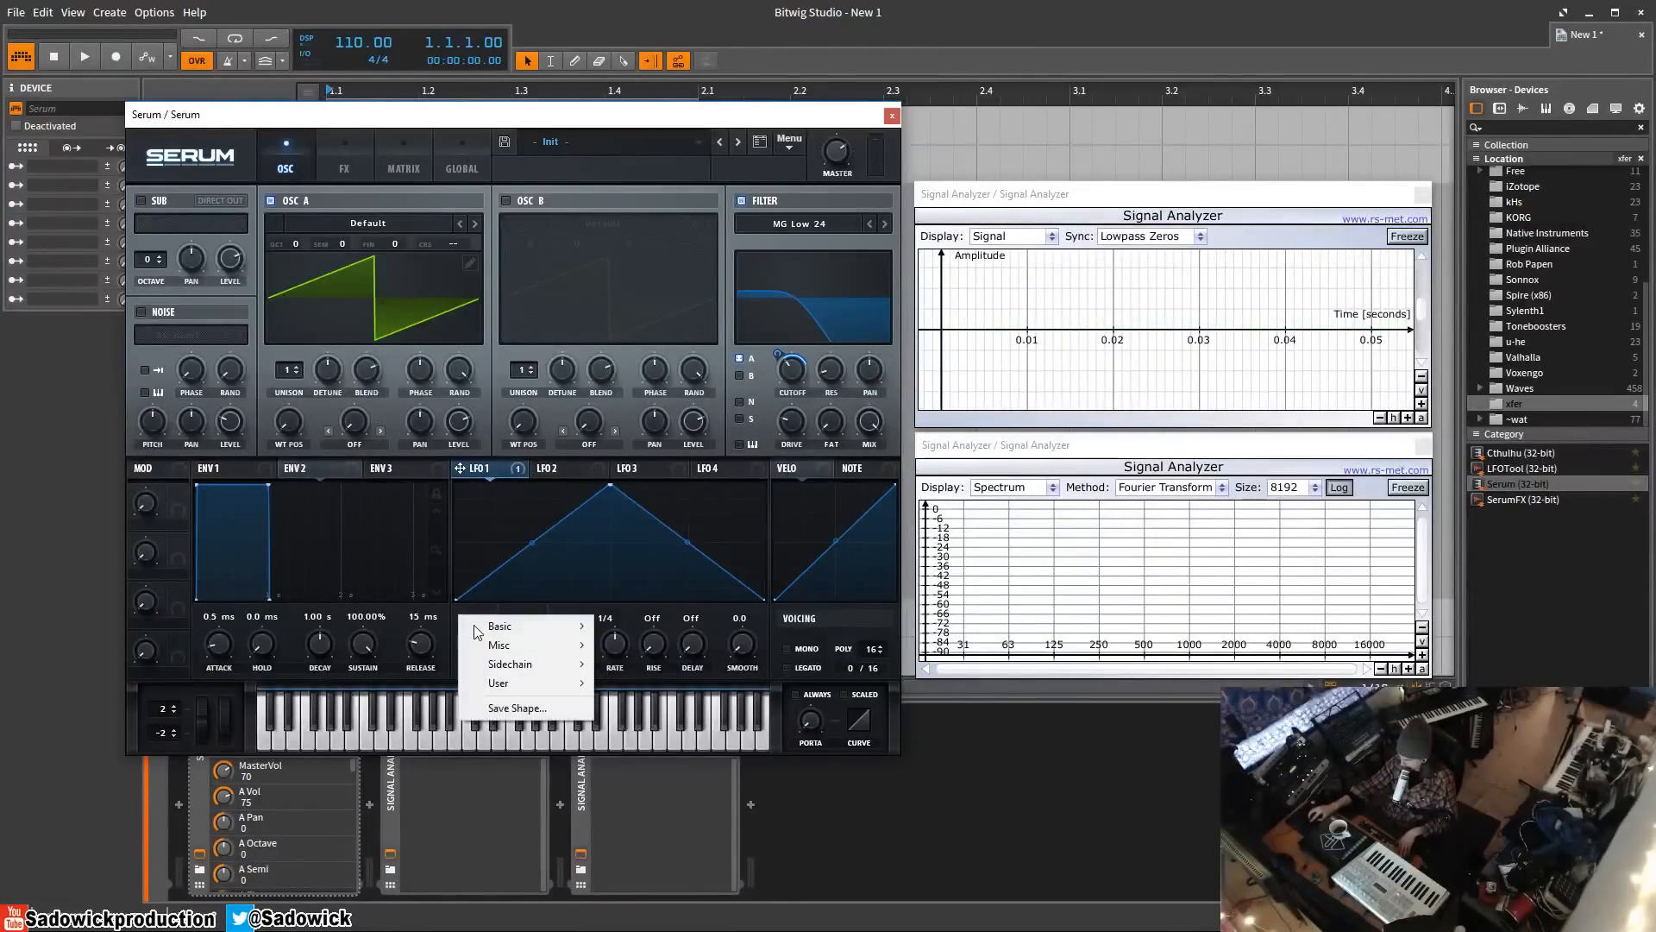
mouse_move(506, 636)
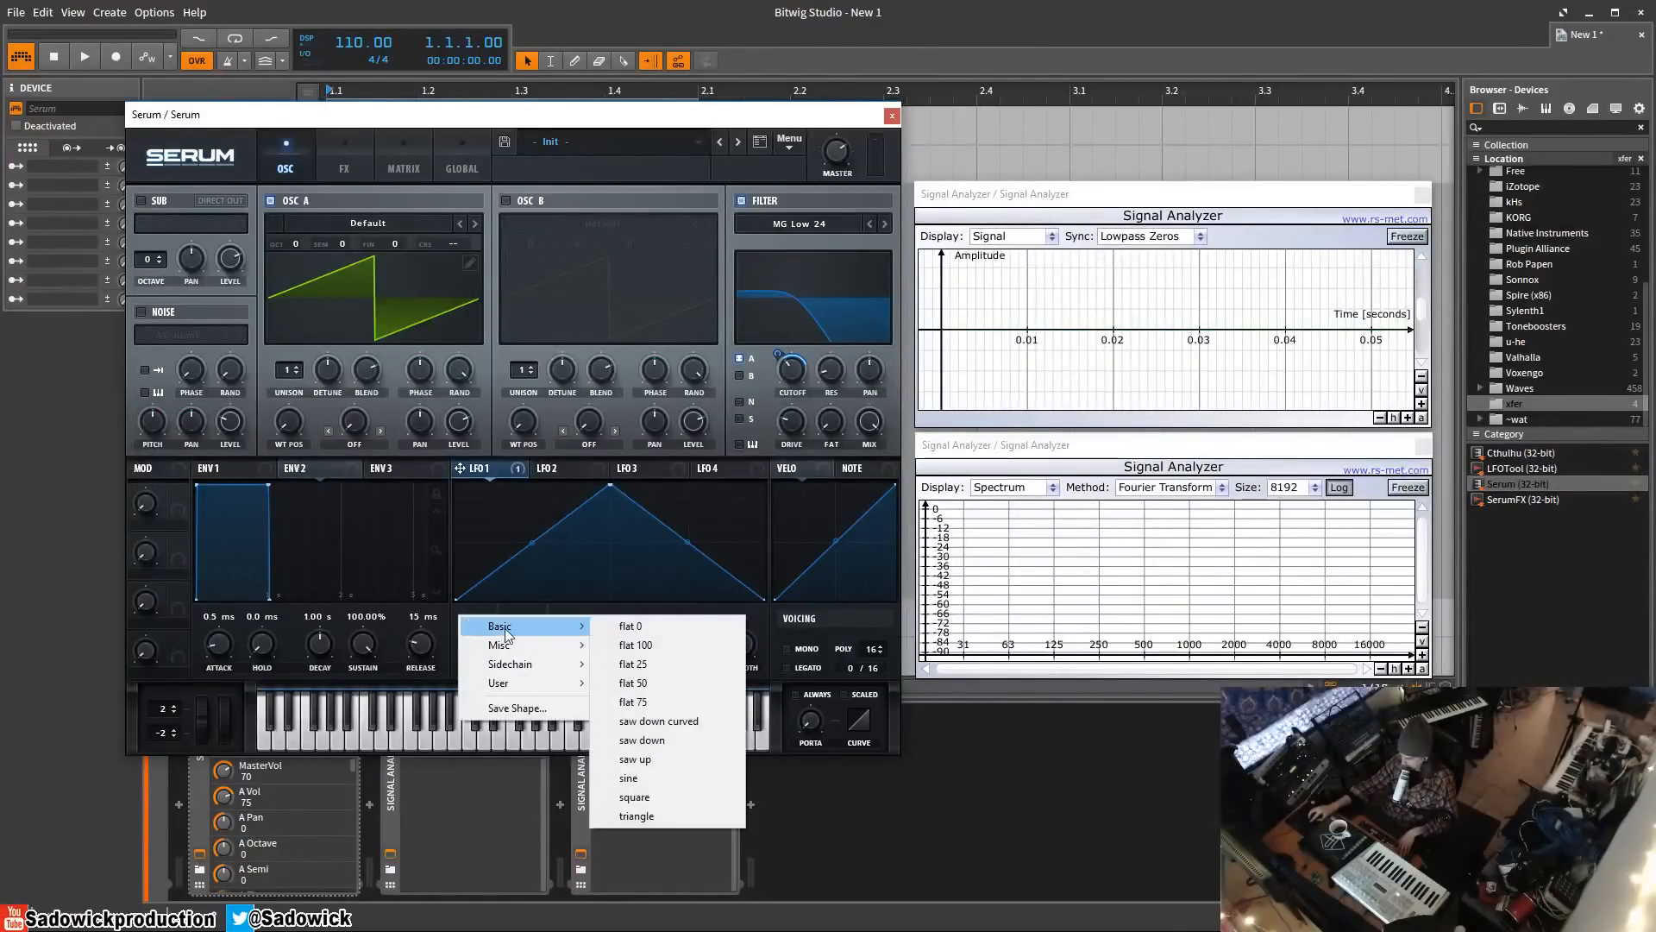
click(639, 785)
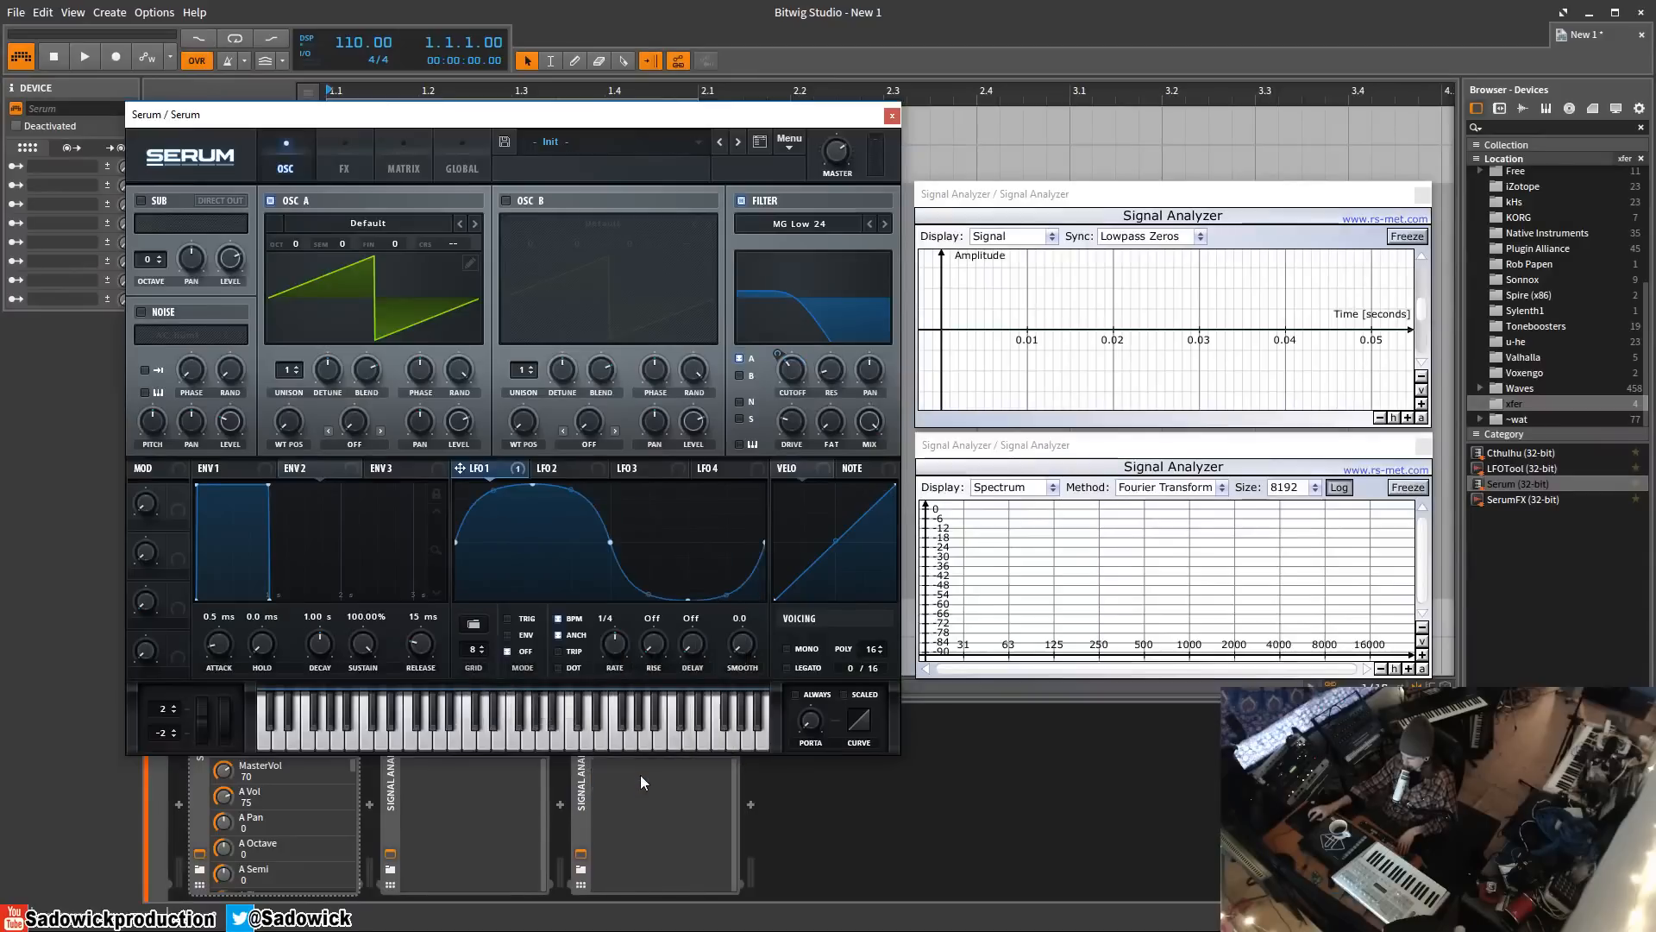
click(474, 624)
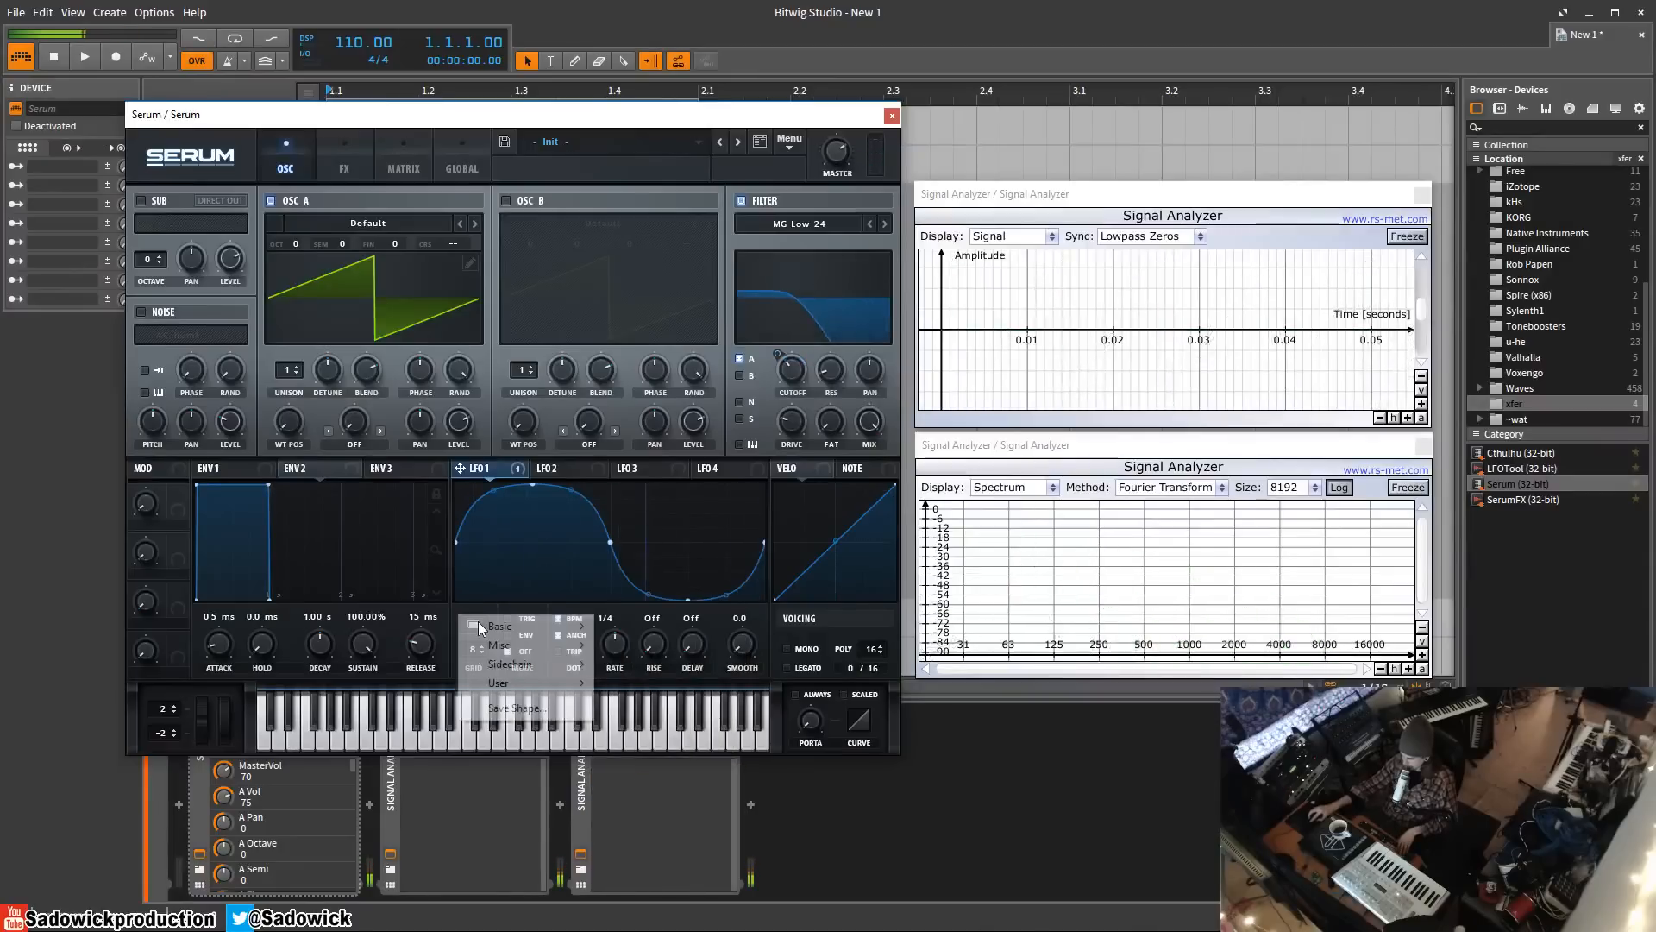
mouse_move(520, 635)
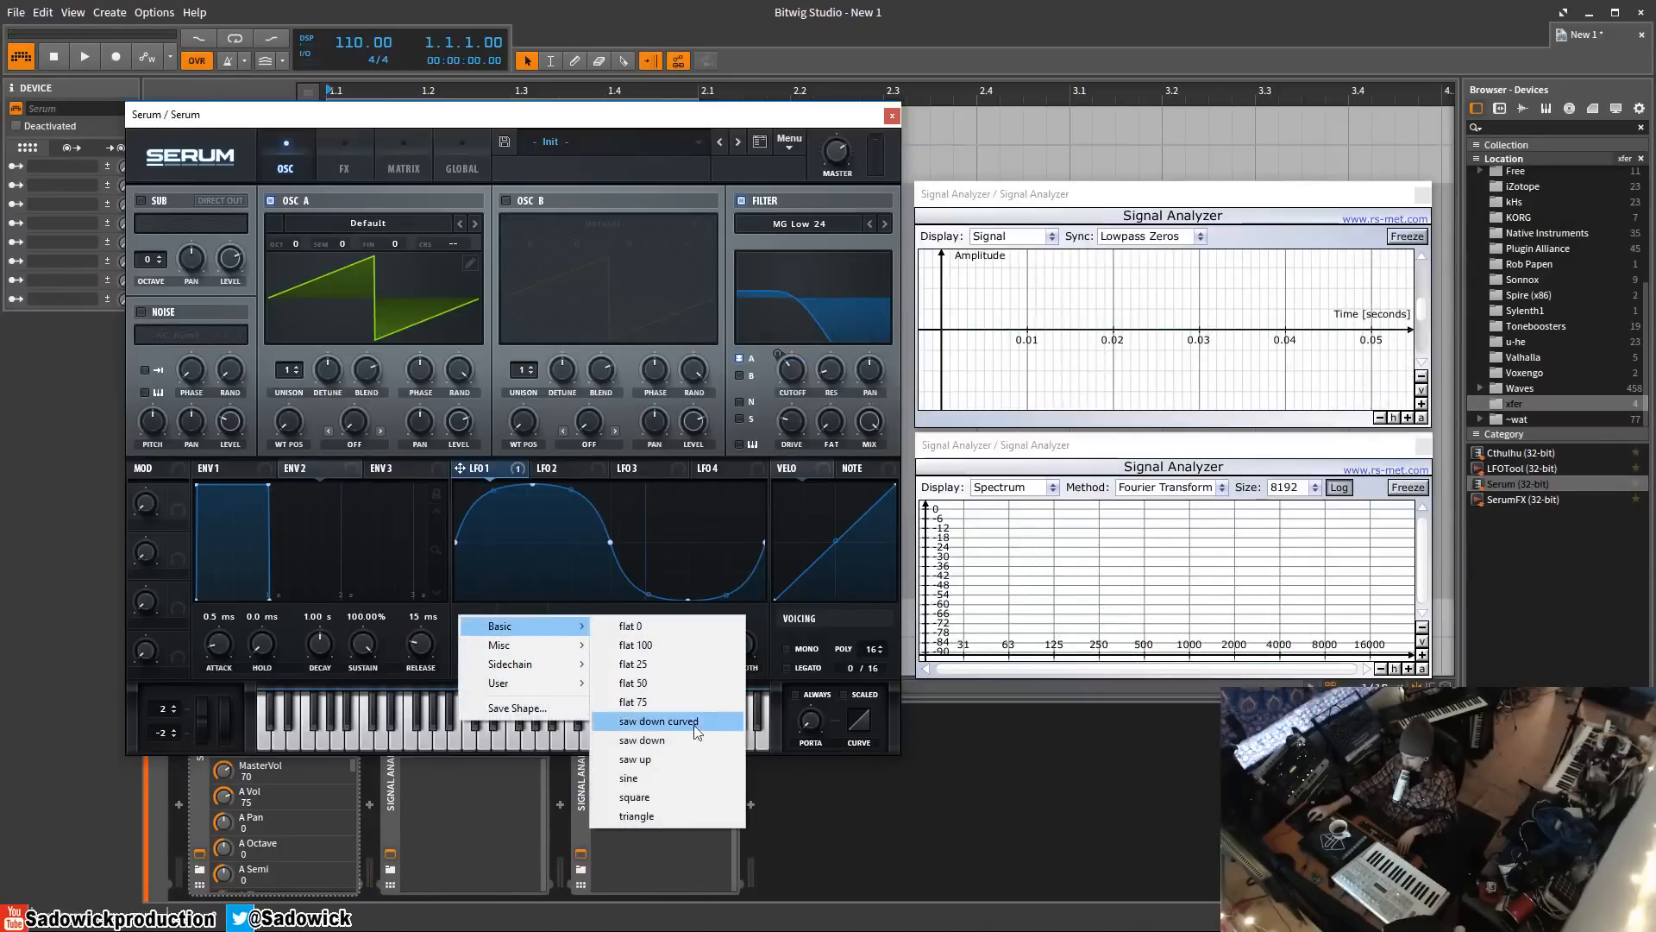
click(671, 792)
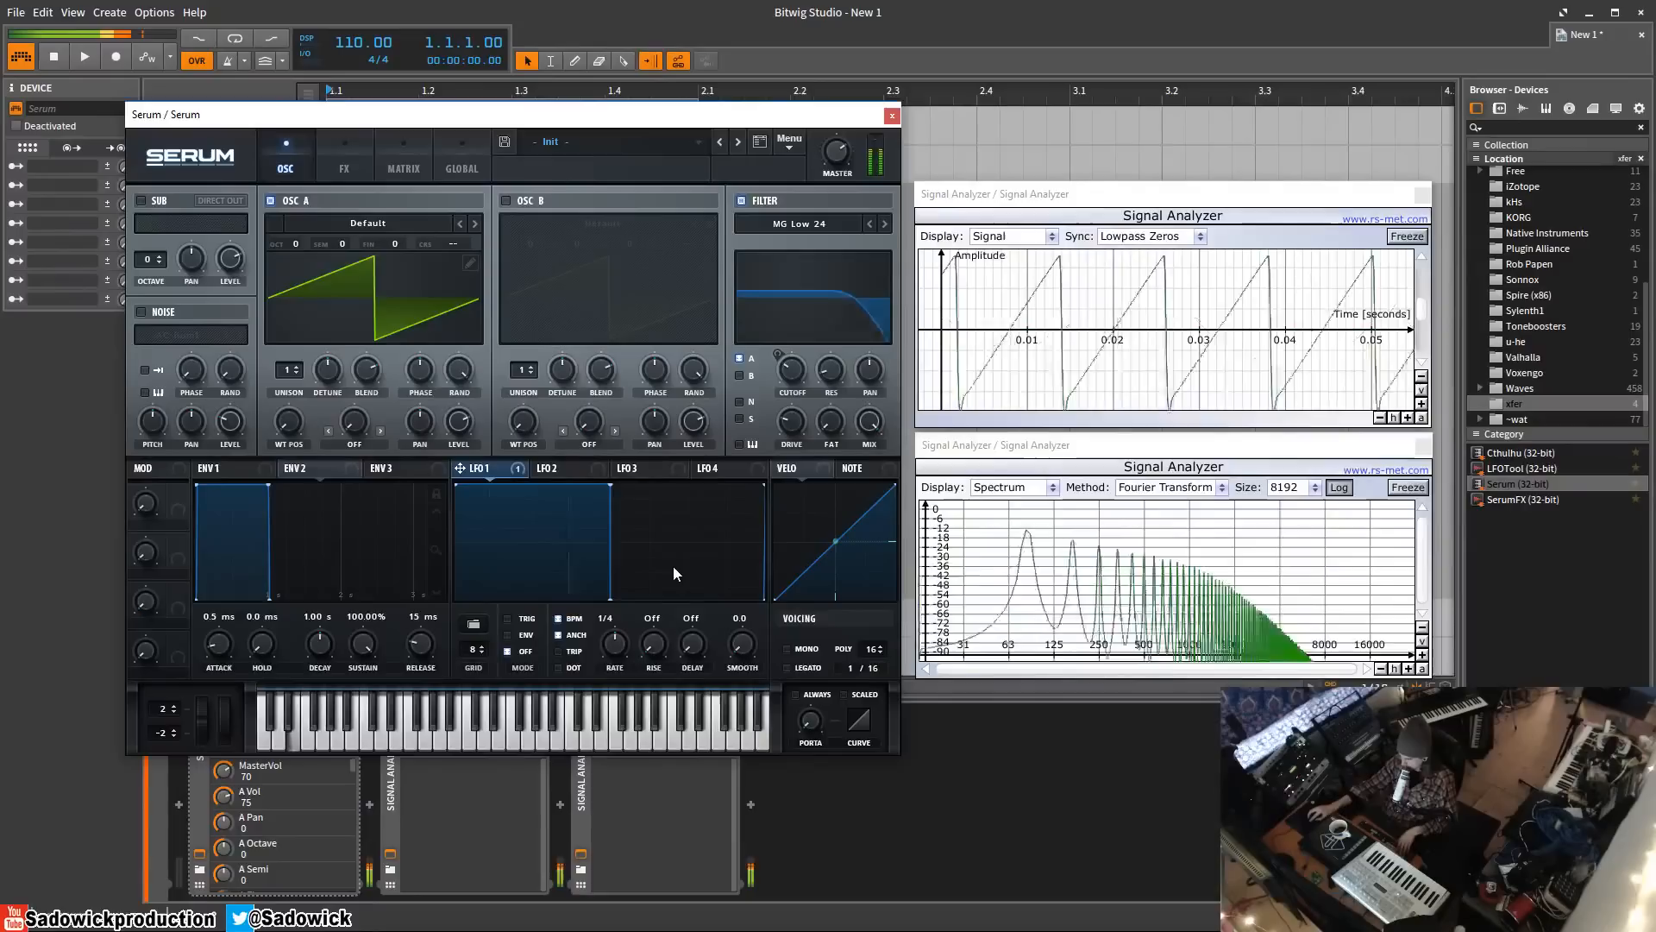
- Load the basic flat 0 shape into LFO 1 and draw a custom rising and falling contour with added points
click(474, 623)
mouse_move(517, 626)
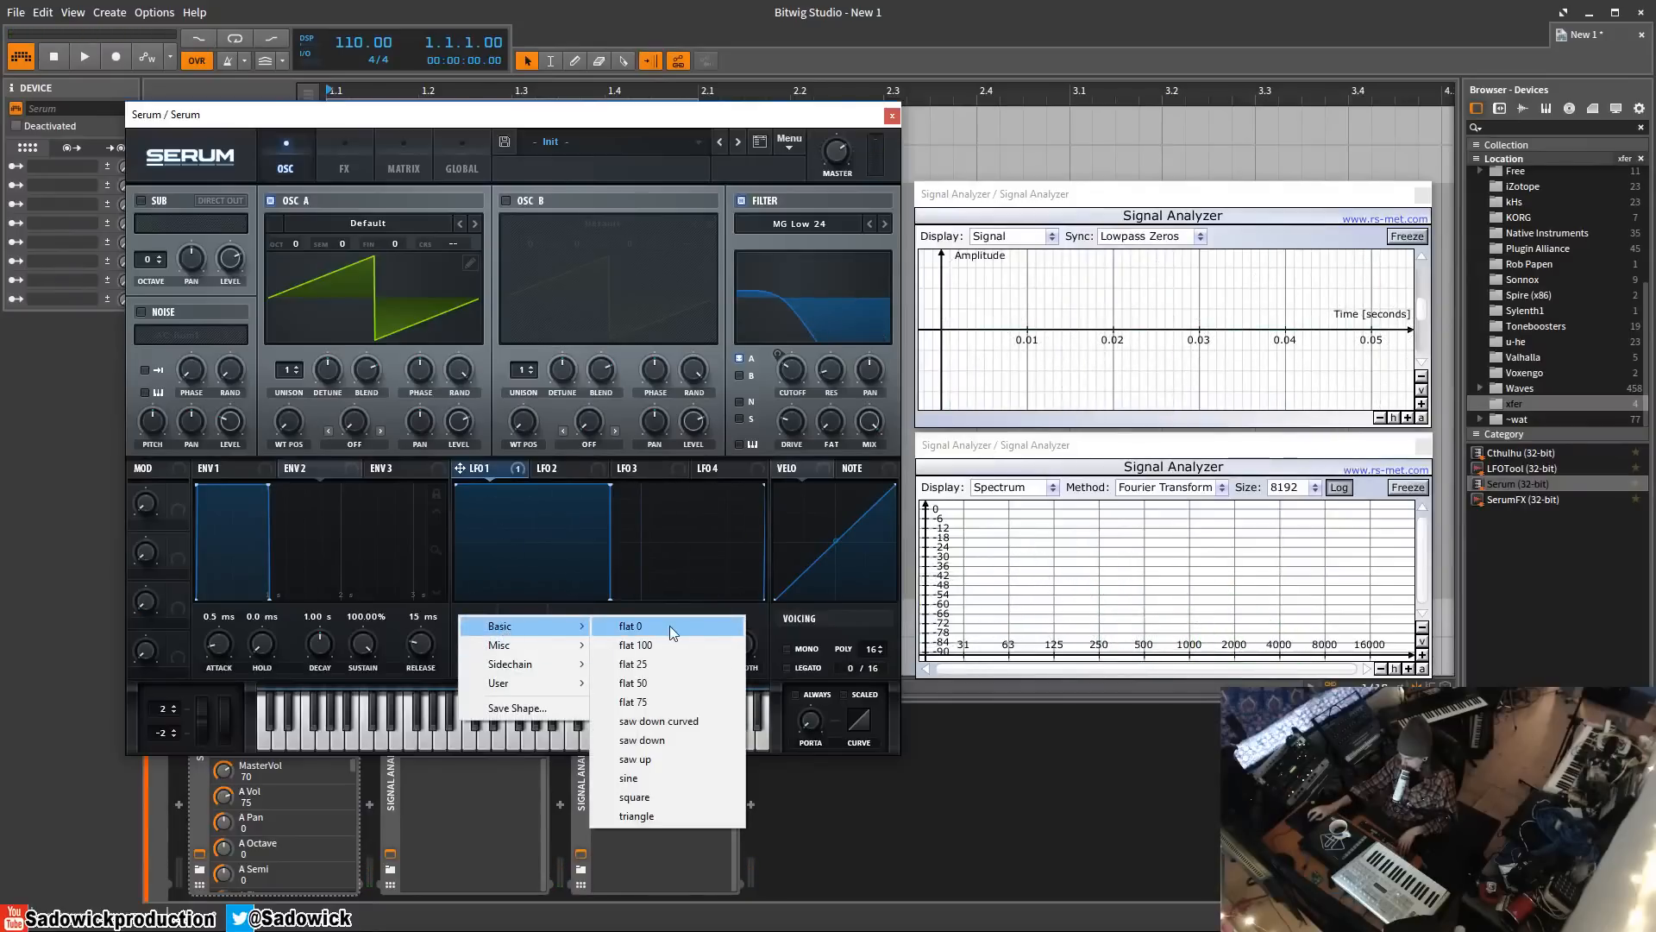
click(674, 633)
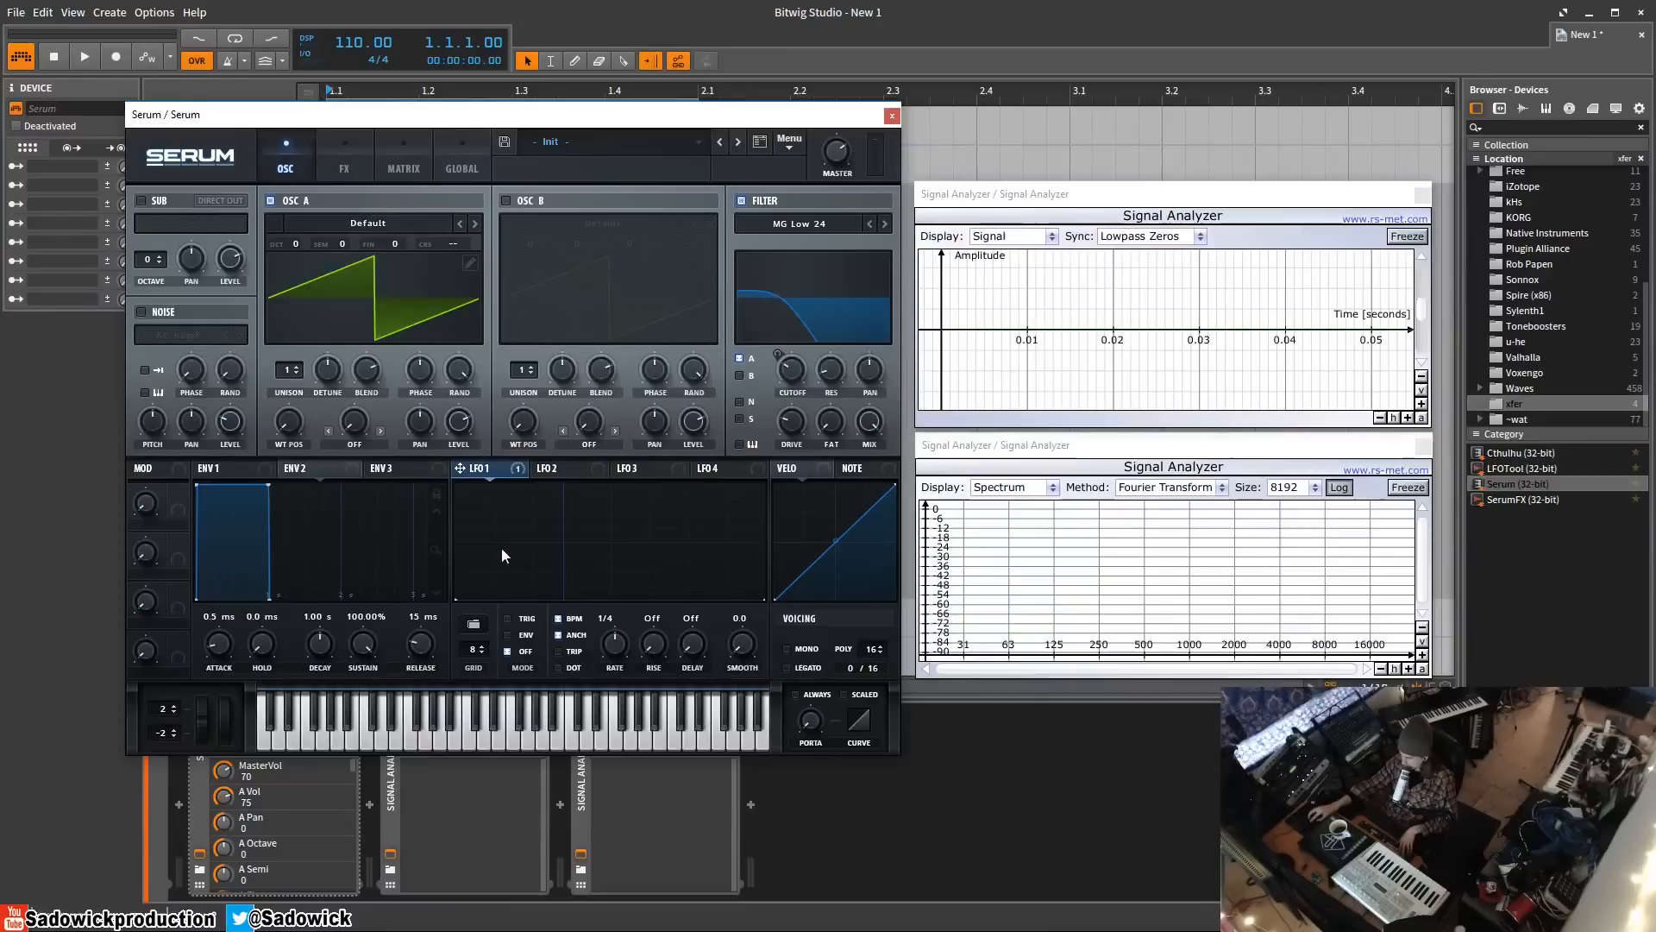
double_click(538, 536)
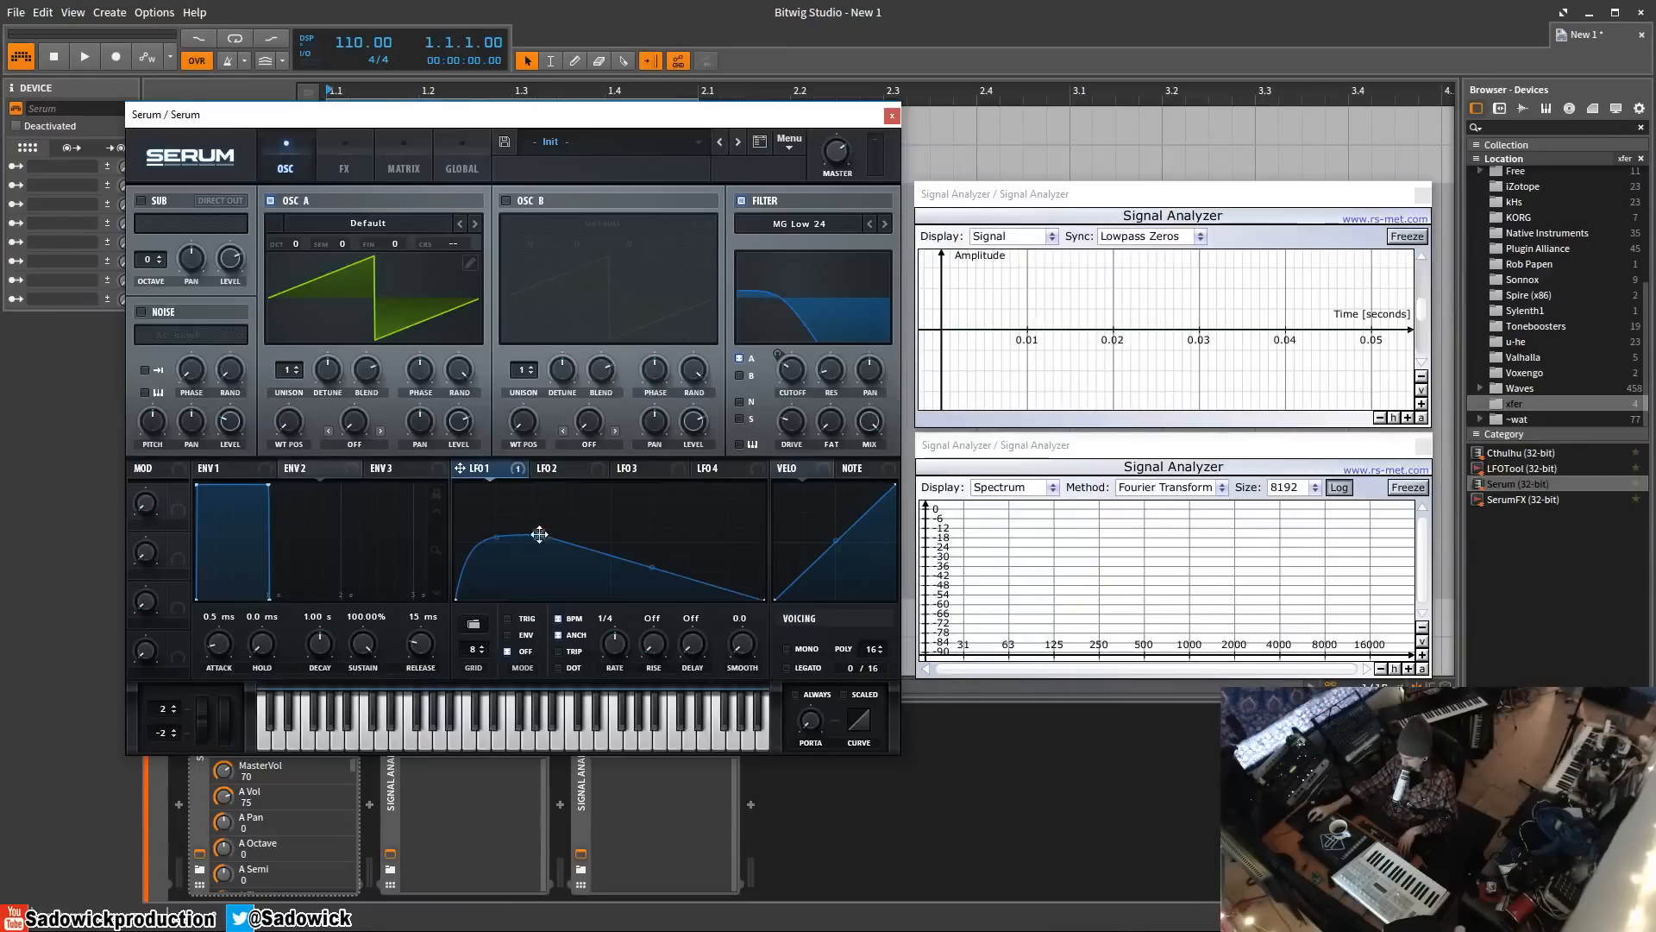
mouse_move(540, 536)
mouse_down()
mouse_move(572, 561)
mouse_move(702, 509)
mouse_move(636, 493)
mouse_move(580, 541)
mouse_move(610, 494)
mouse_move(537, 539)
mouse_move(547, 573)
mouse_move(535, 510)
mouse_up()
double_click(700, 510)
drag(701, 511, 745, 533)
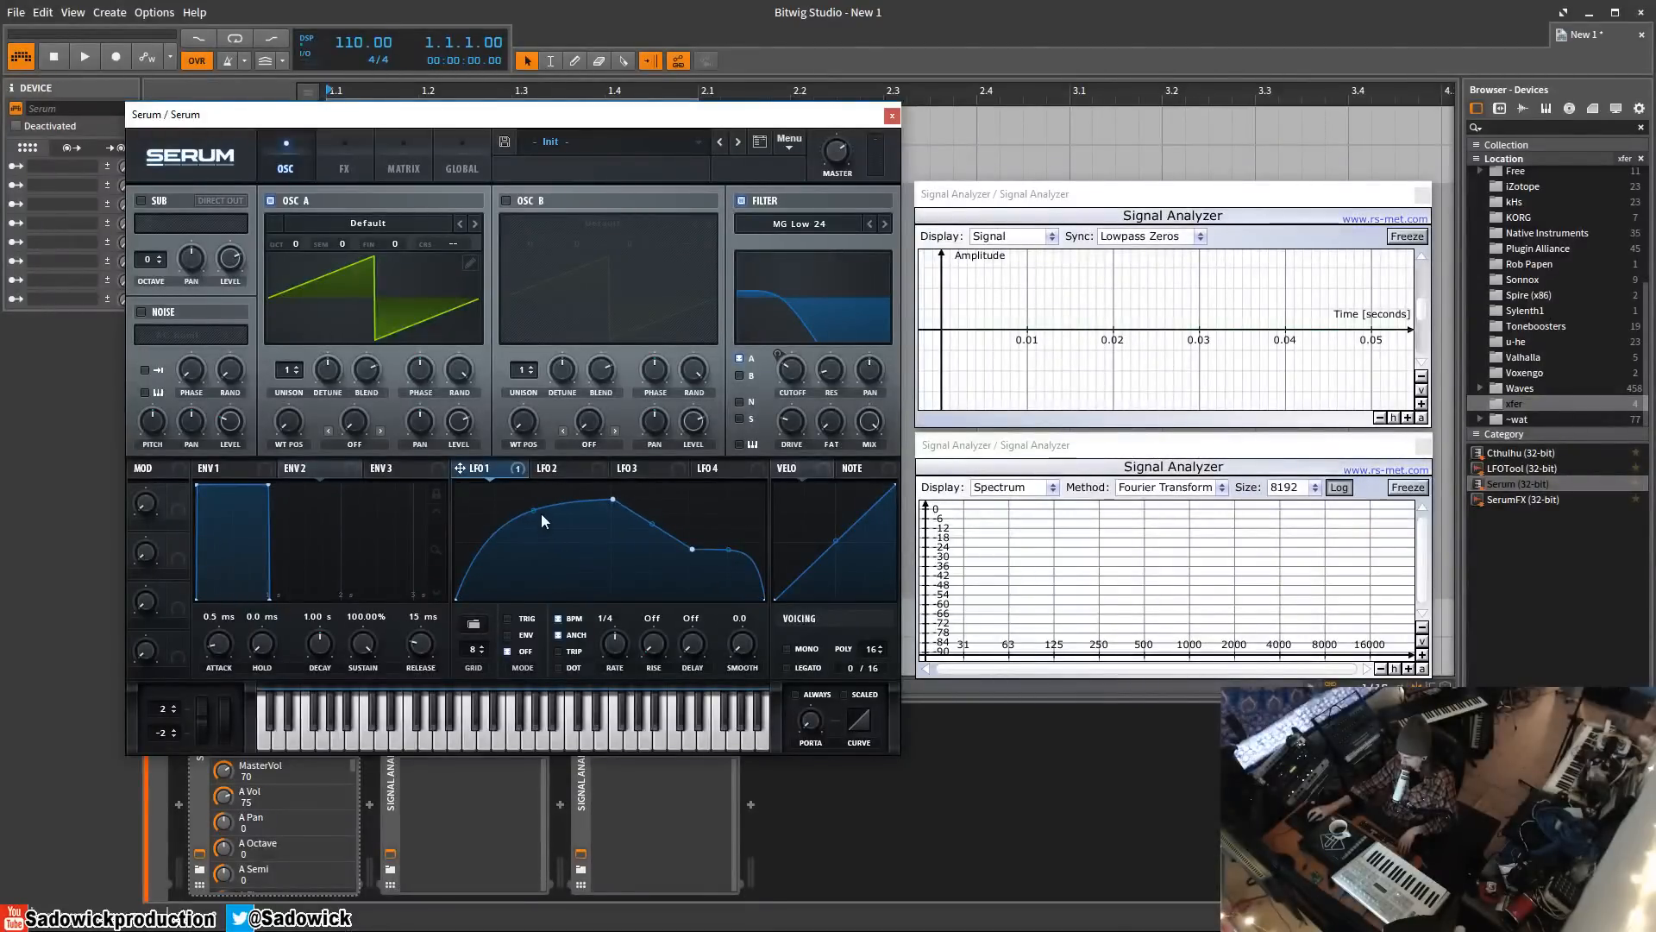
- Reshape LFO 1's contour so it starts at full height and falls to a mid-level plateau
drag(541, 518, 494, 520)
double_click(509, 586)
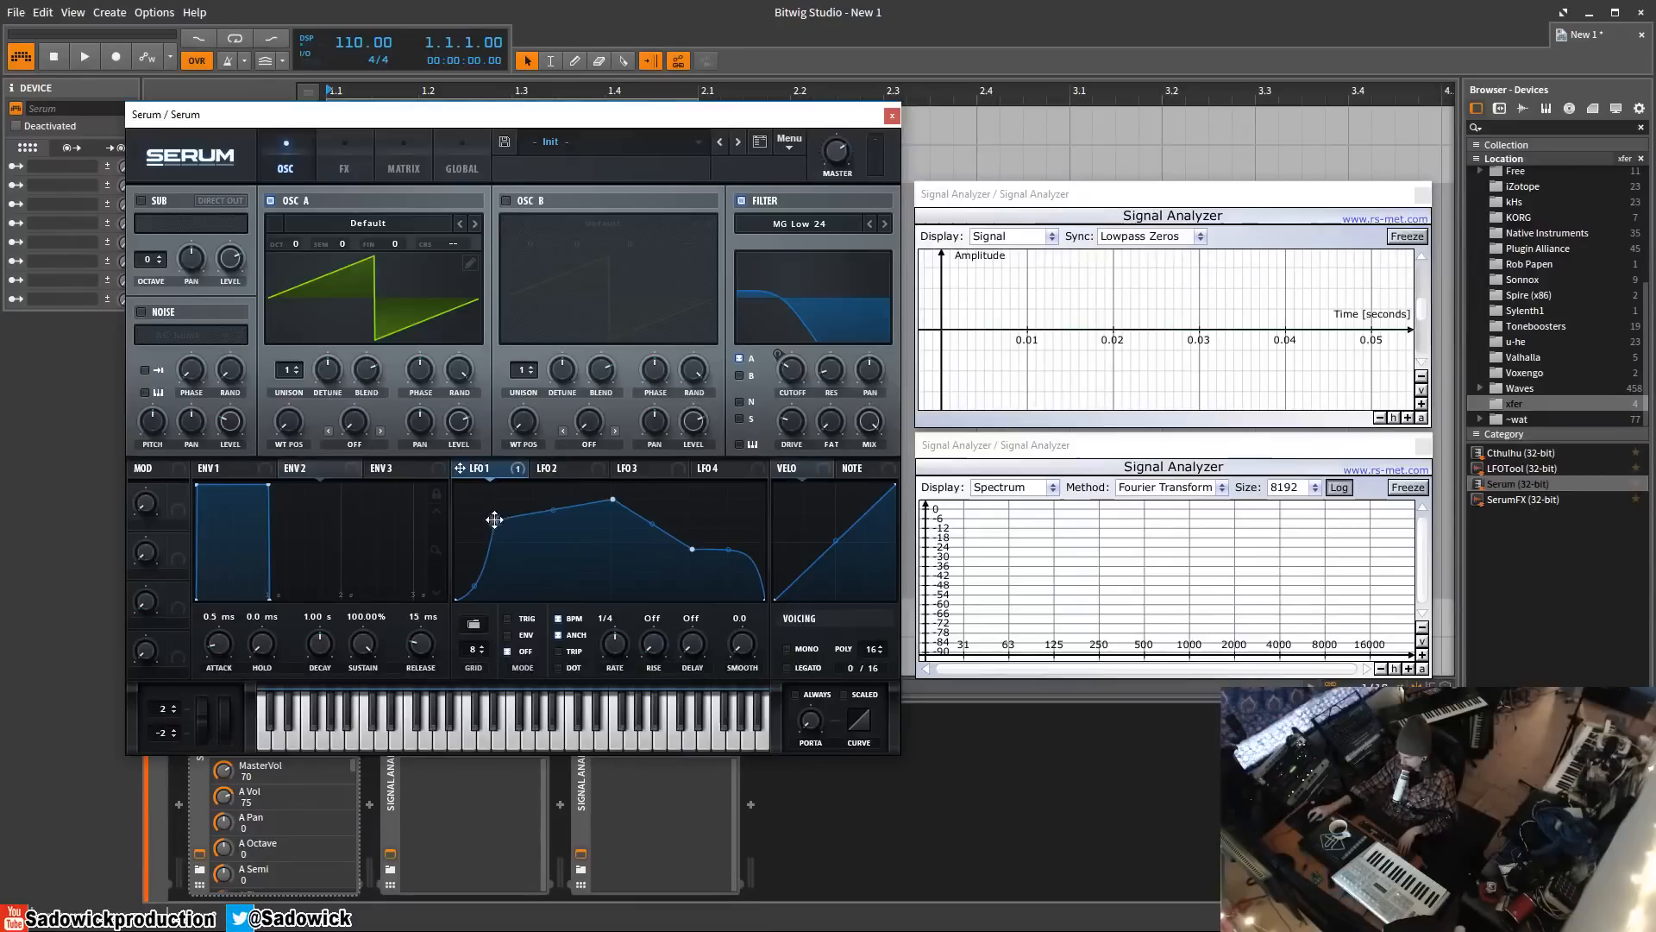
drag(612, 500, 596, 549)
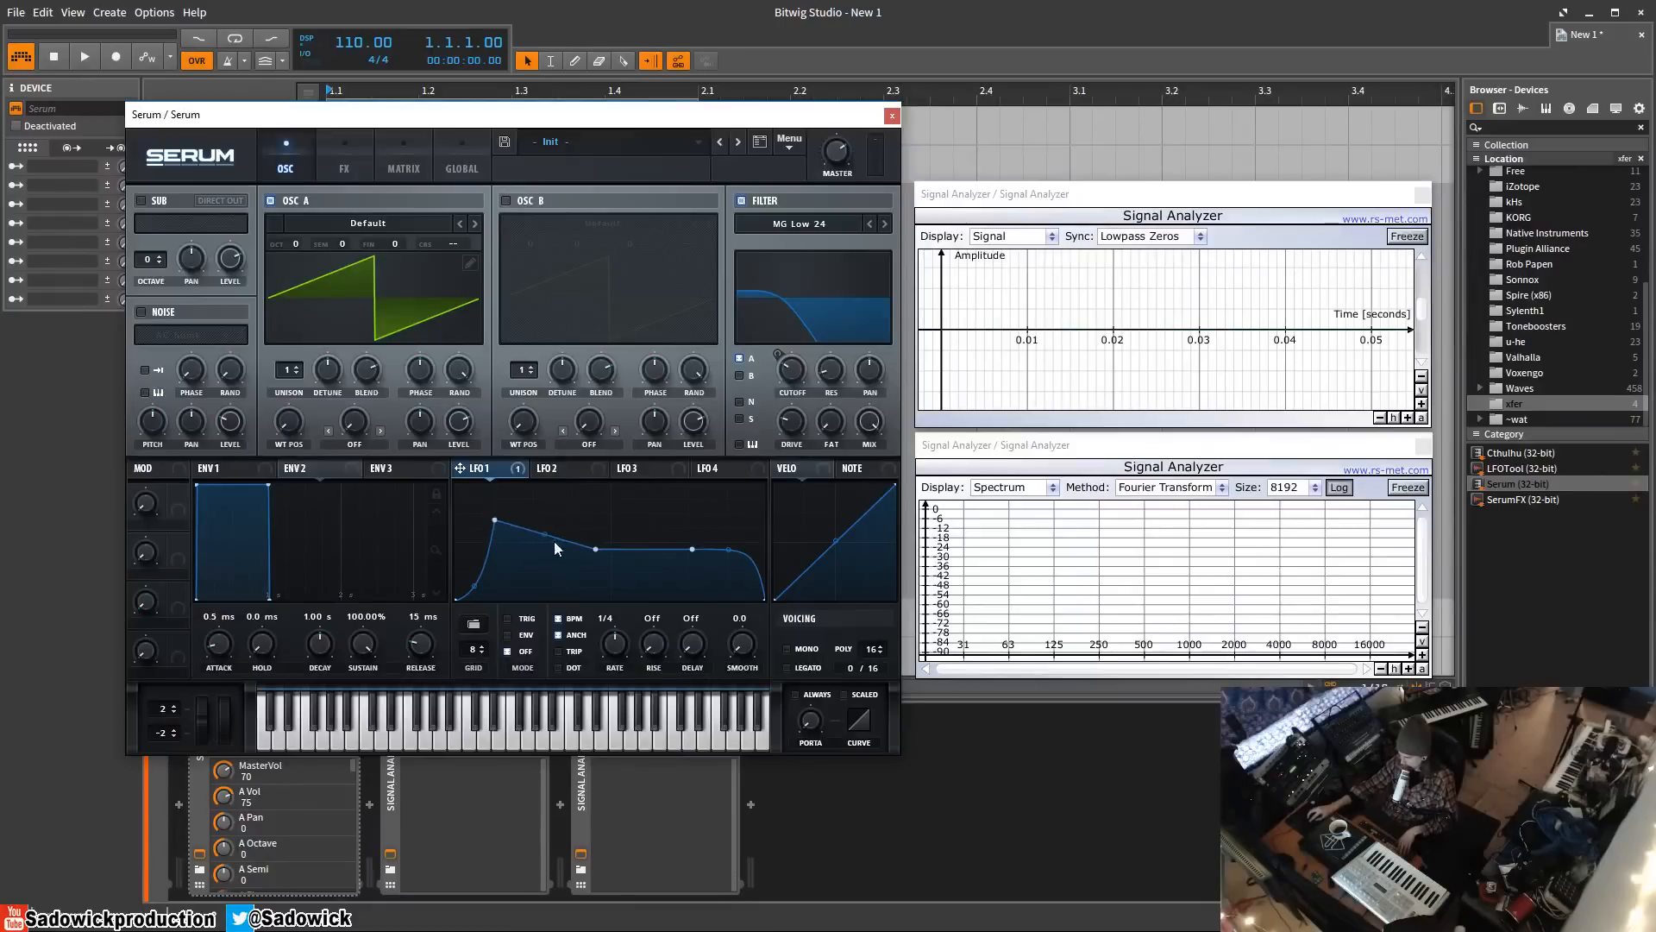
drag(498, 518, 525, 492)
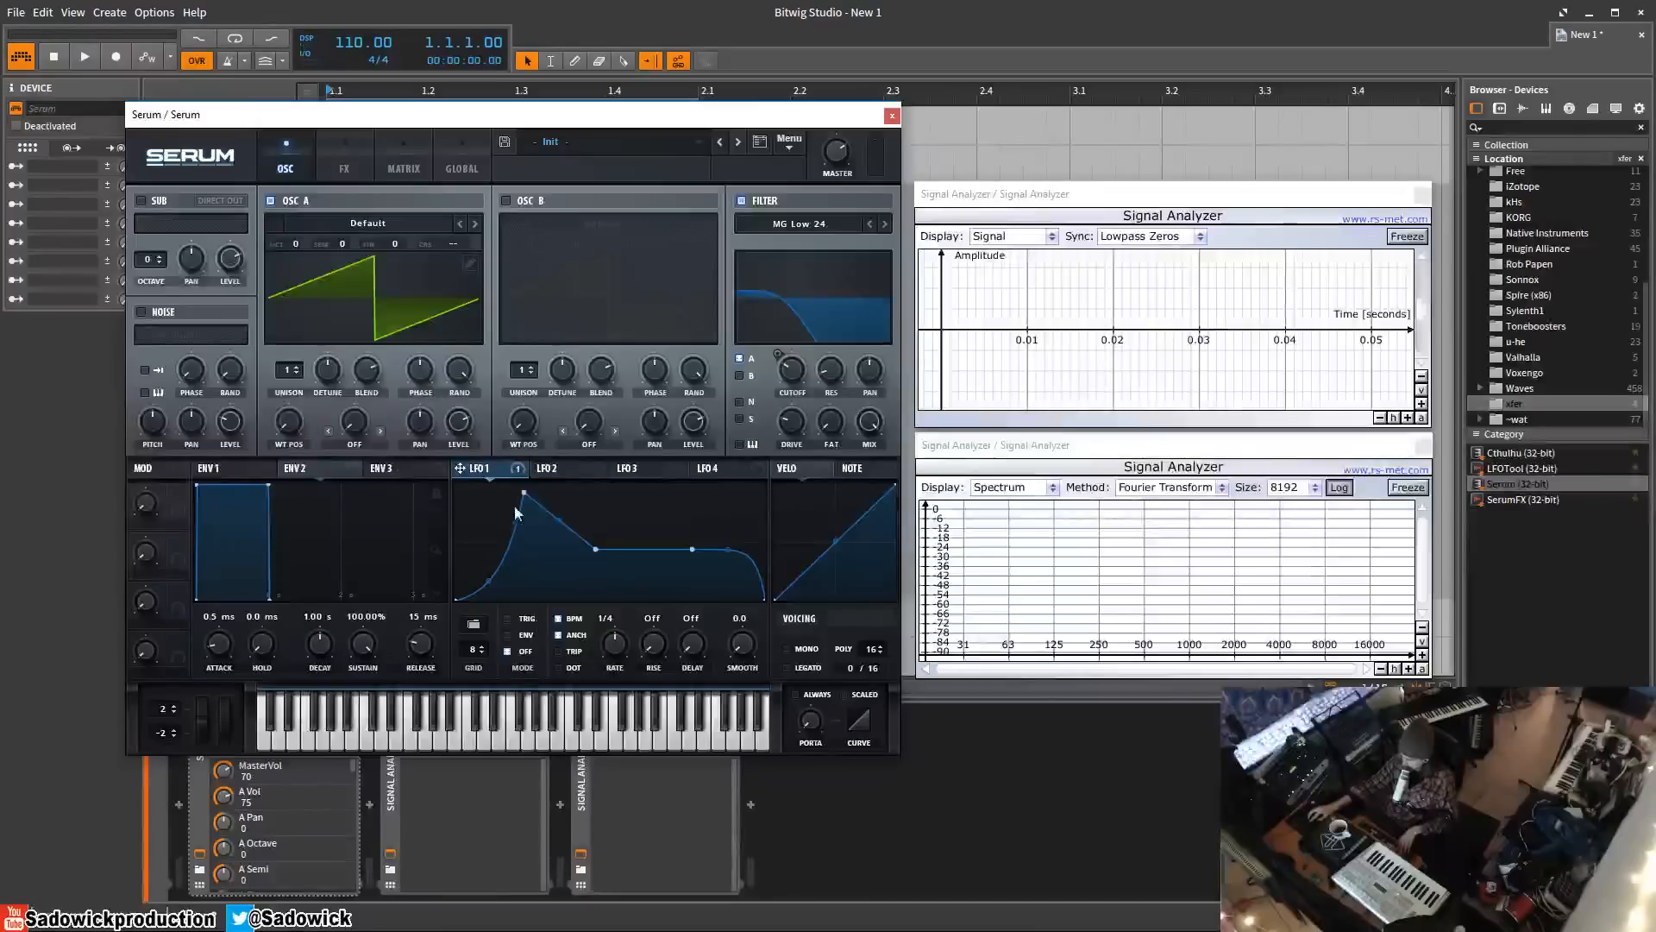
drag(523, 492, 456, 484)
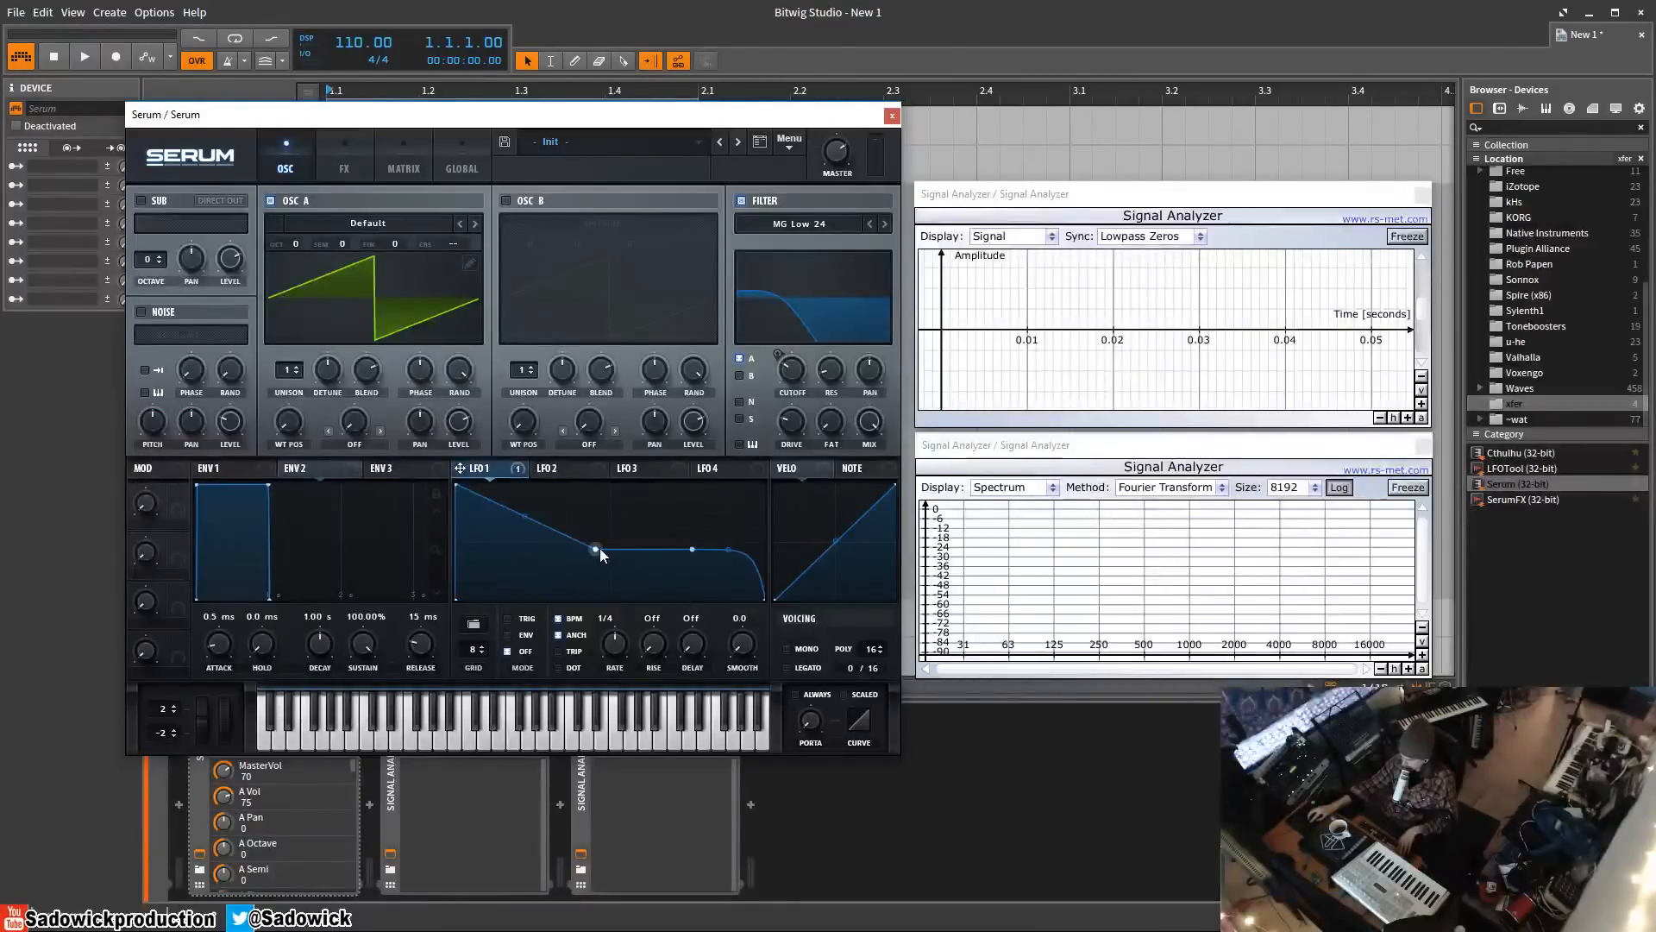
drag(597, 549, 582, 547)
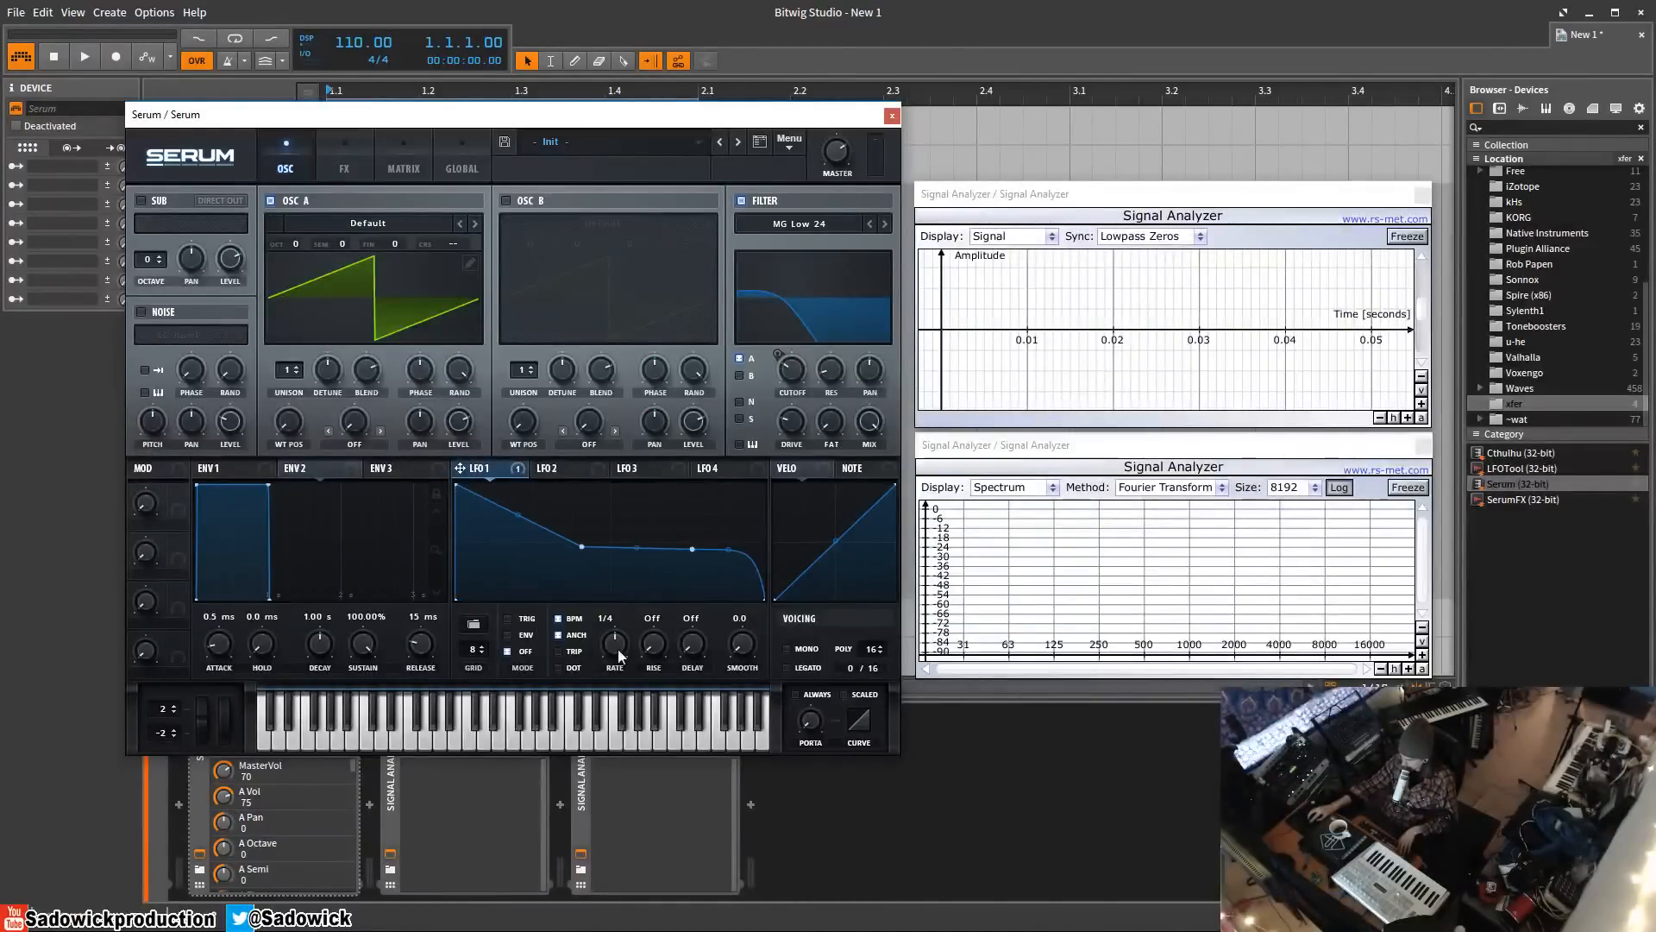
- Try LFO 1's TRIG mode, settle on ENV, and simplify its shape to one inward-curved decay without intermediate points
click(508, 619)
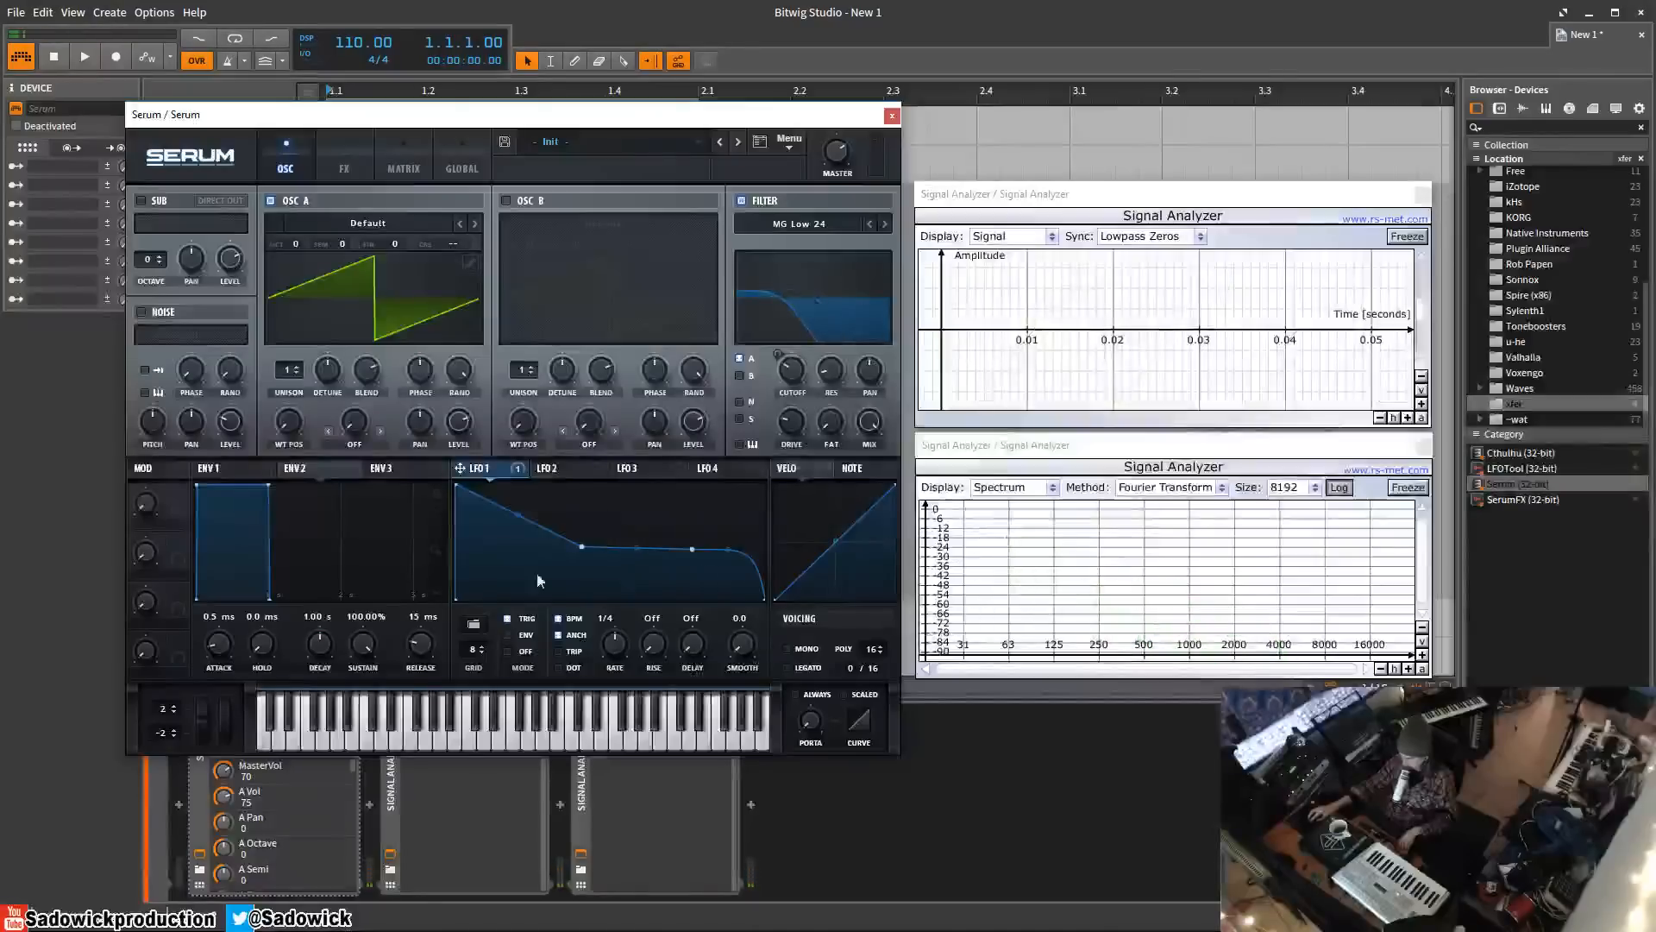
click(509, 634)
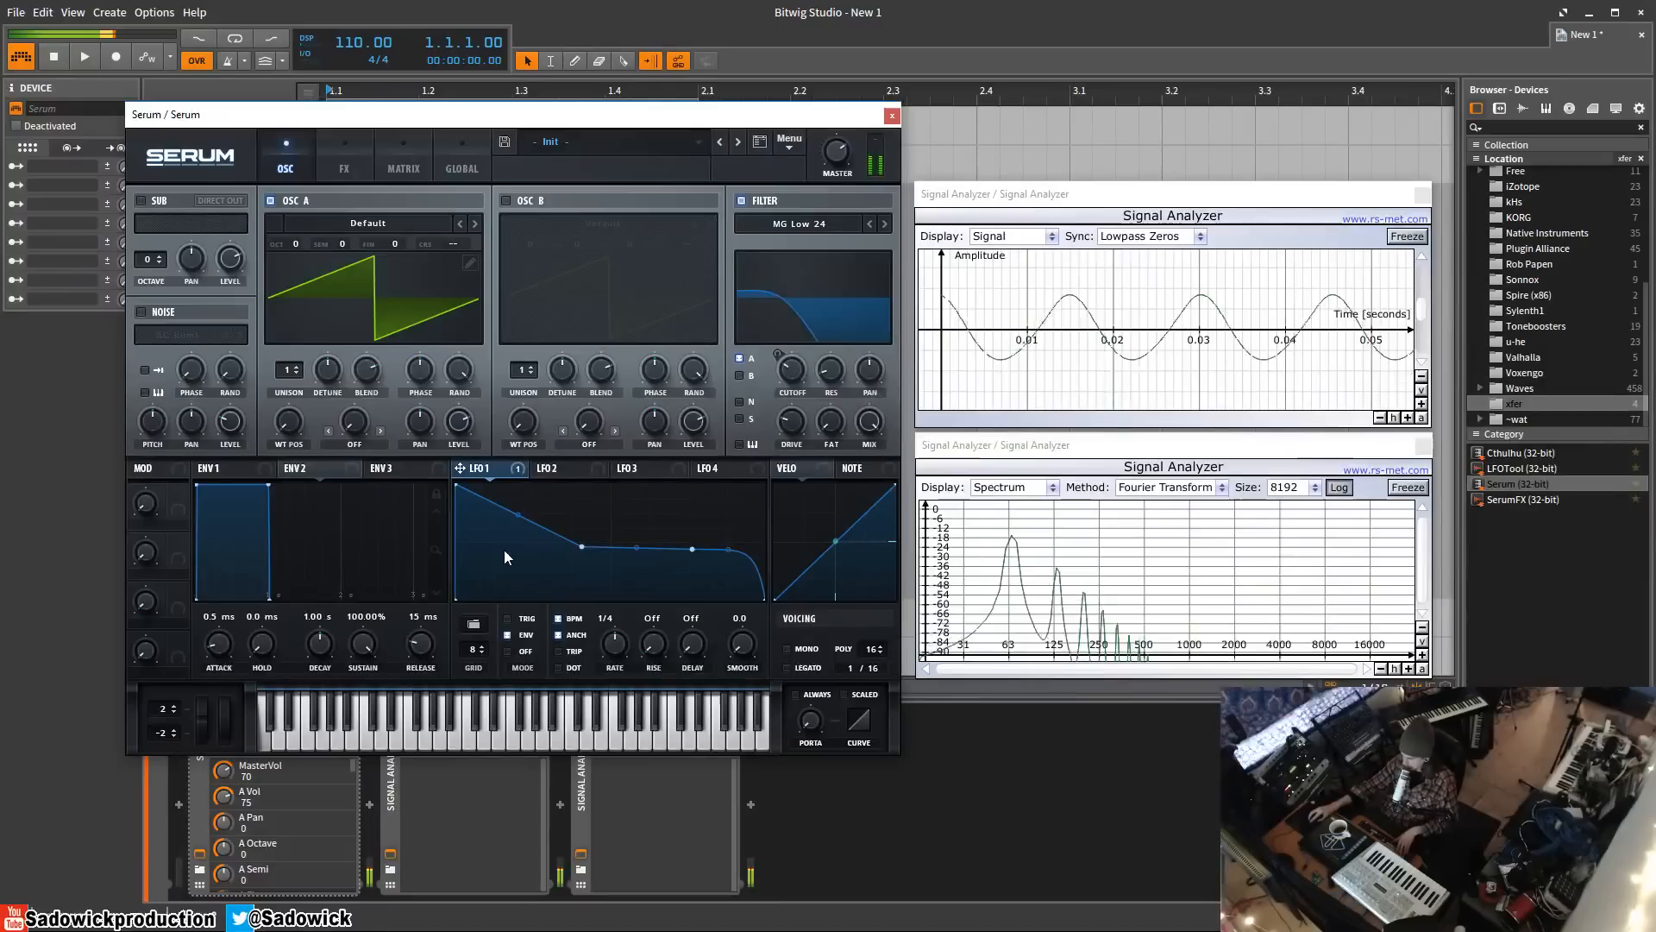
drag(734, 553, 734, 556)
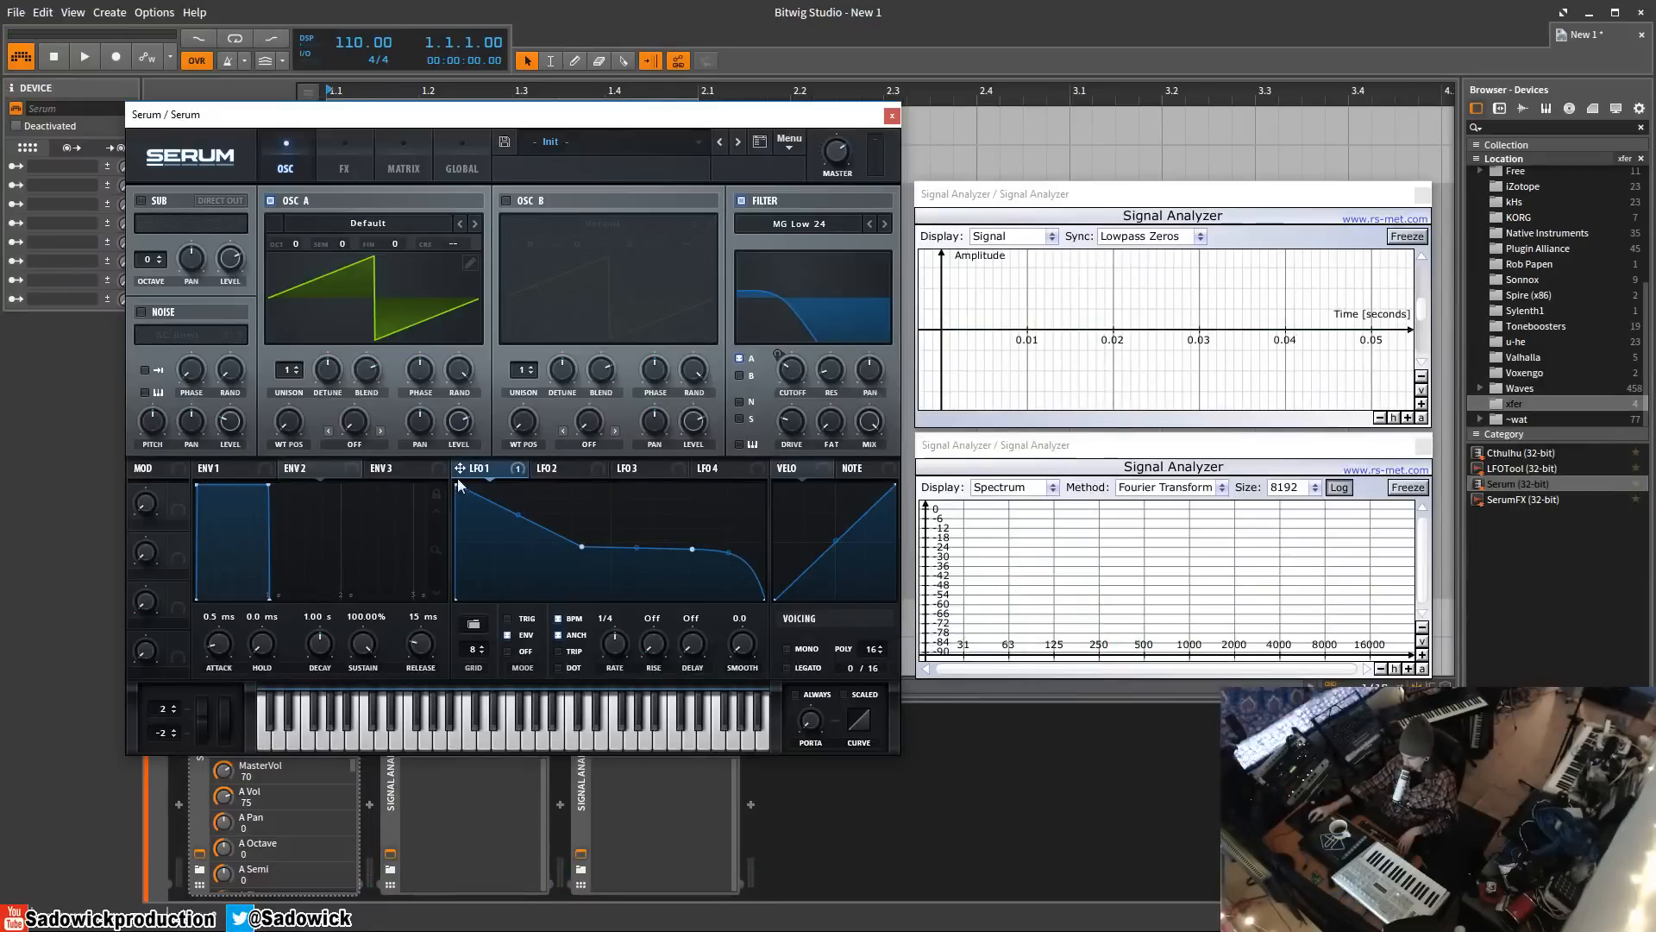
drag(693, 547, 692, 566)
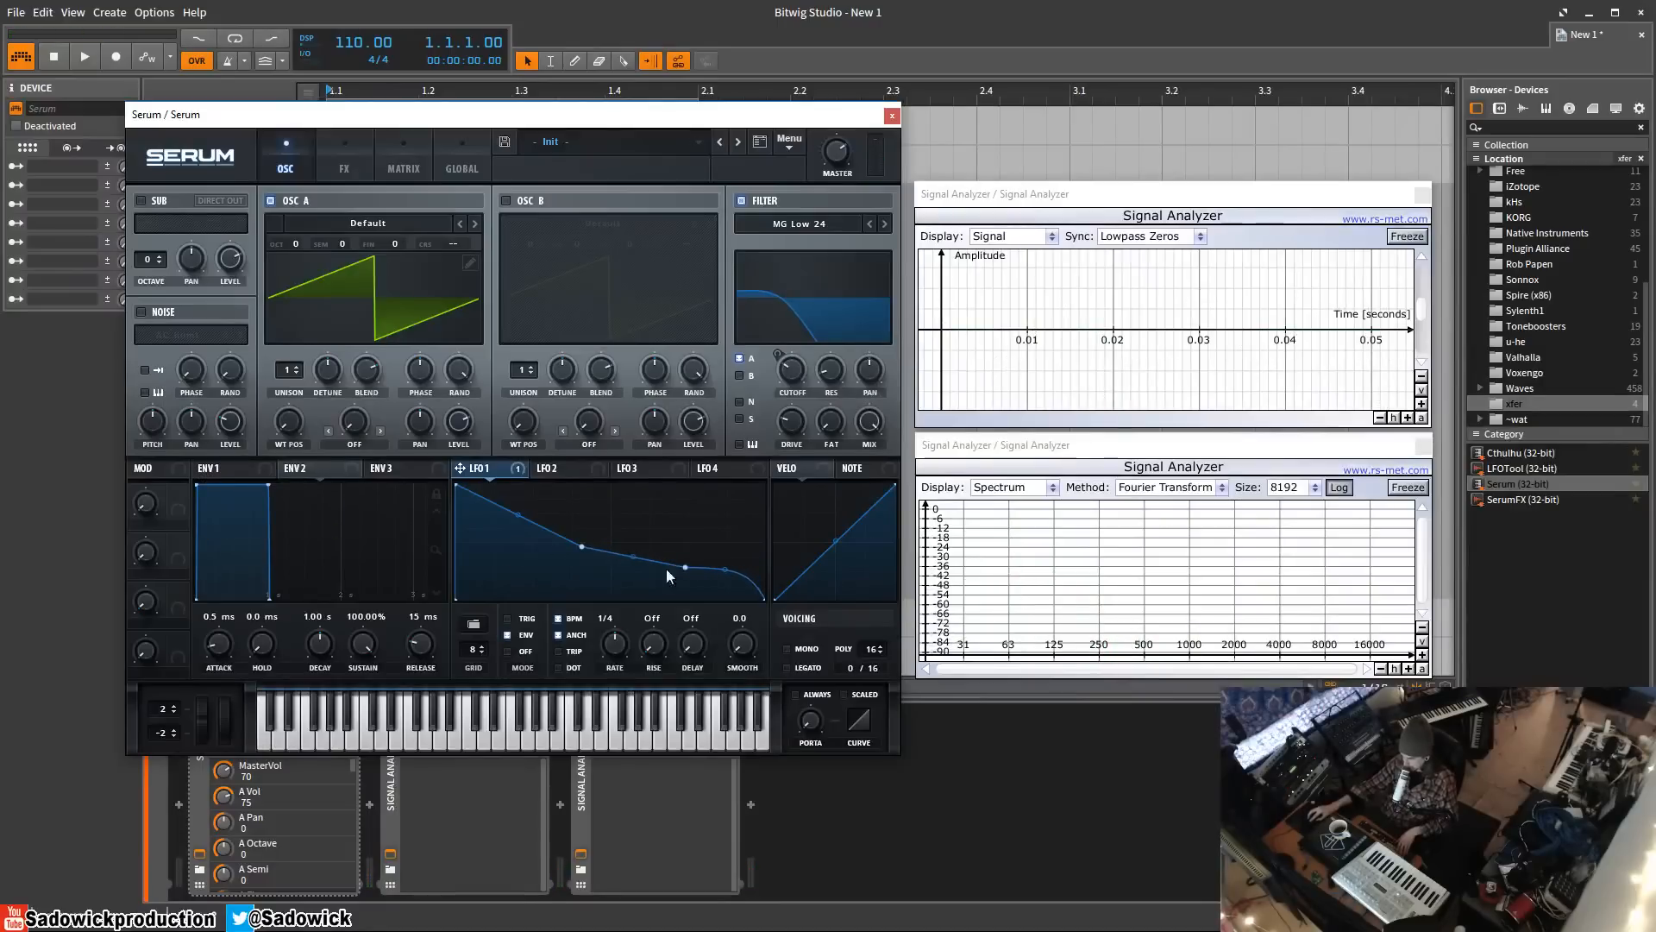
double_click(685, 567)
drag(581, 547, 540, 552)
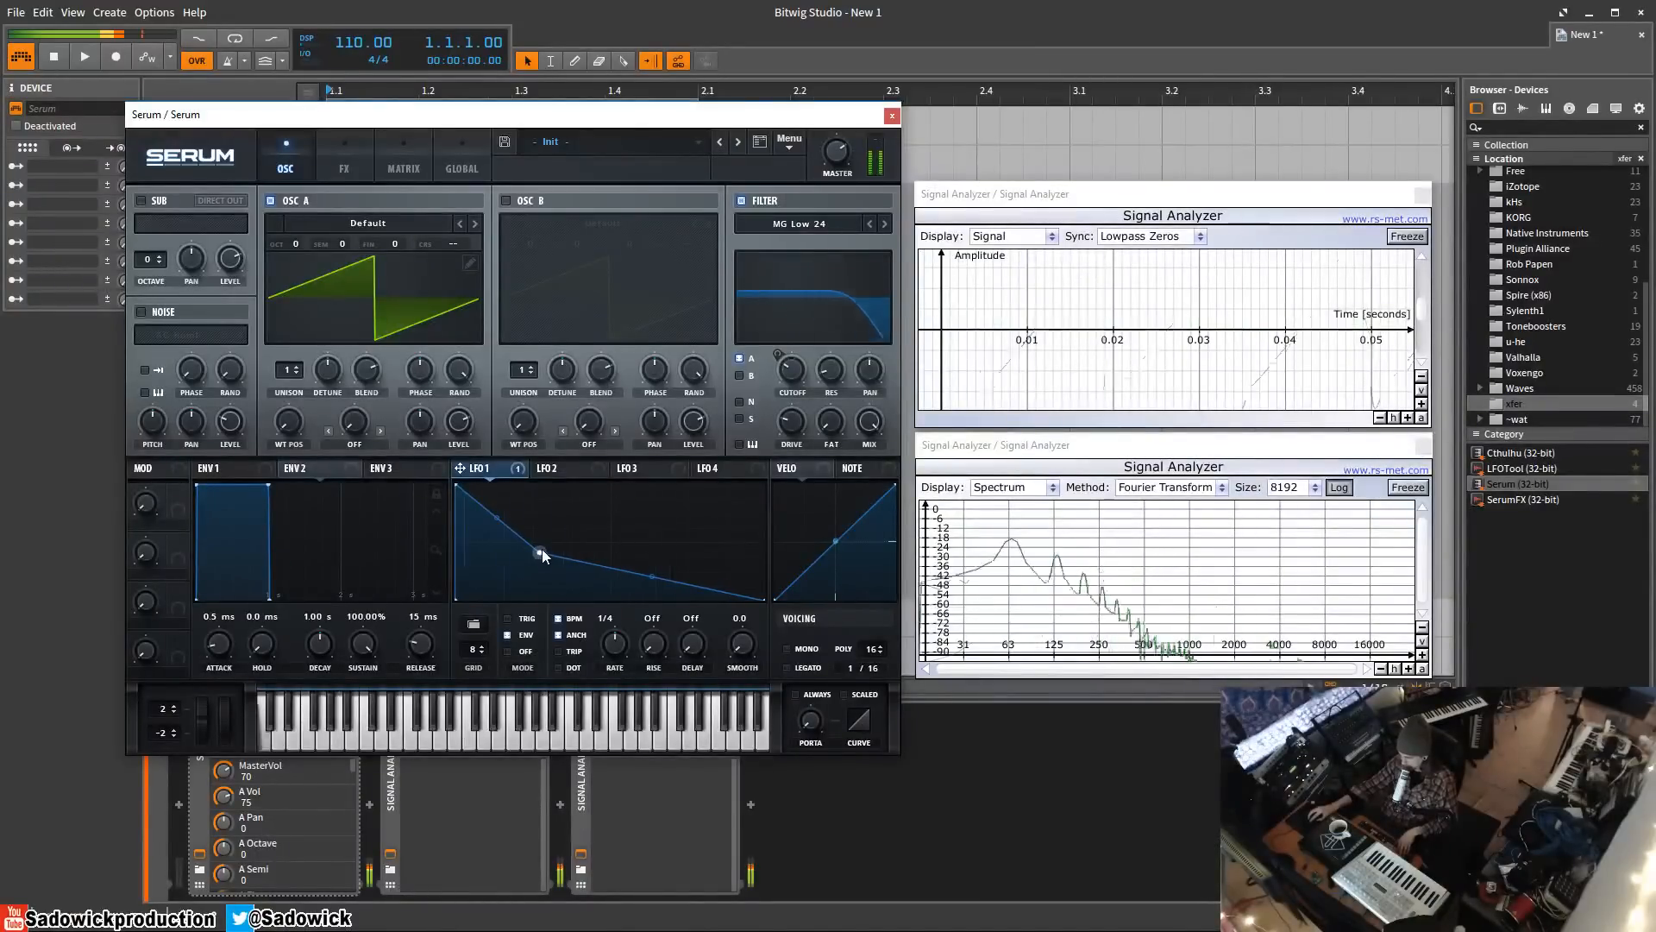
double_click(541, 552)
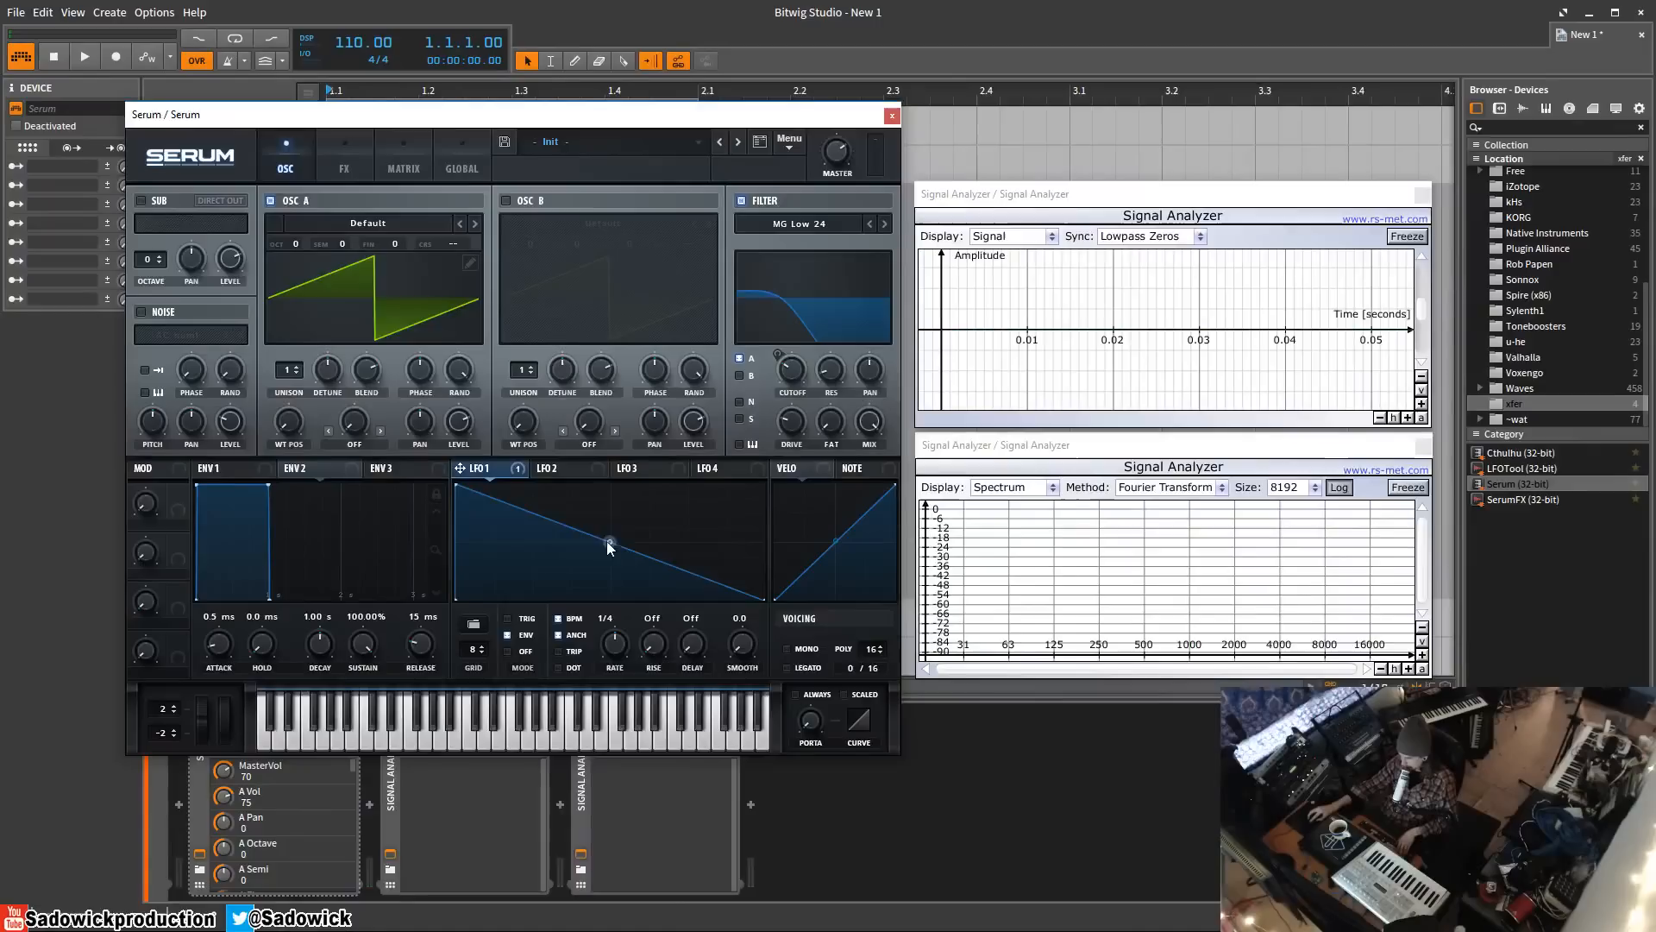
drag(610, 542, 610, 571)
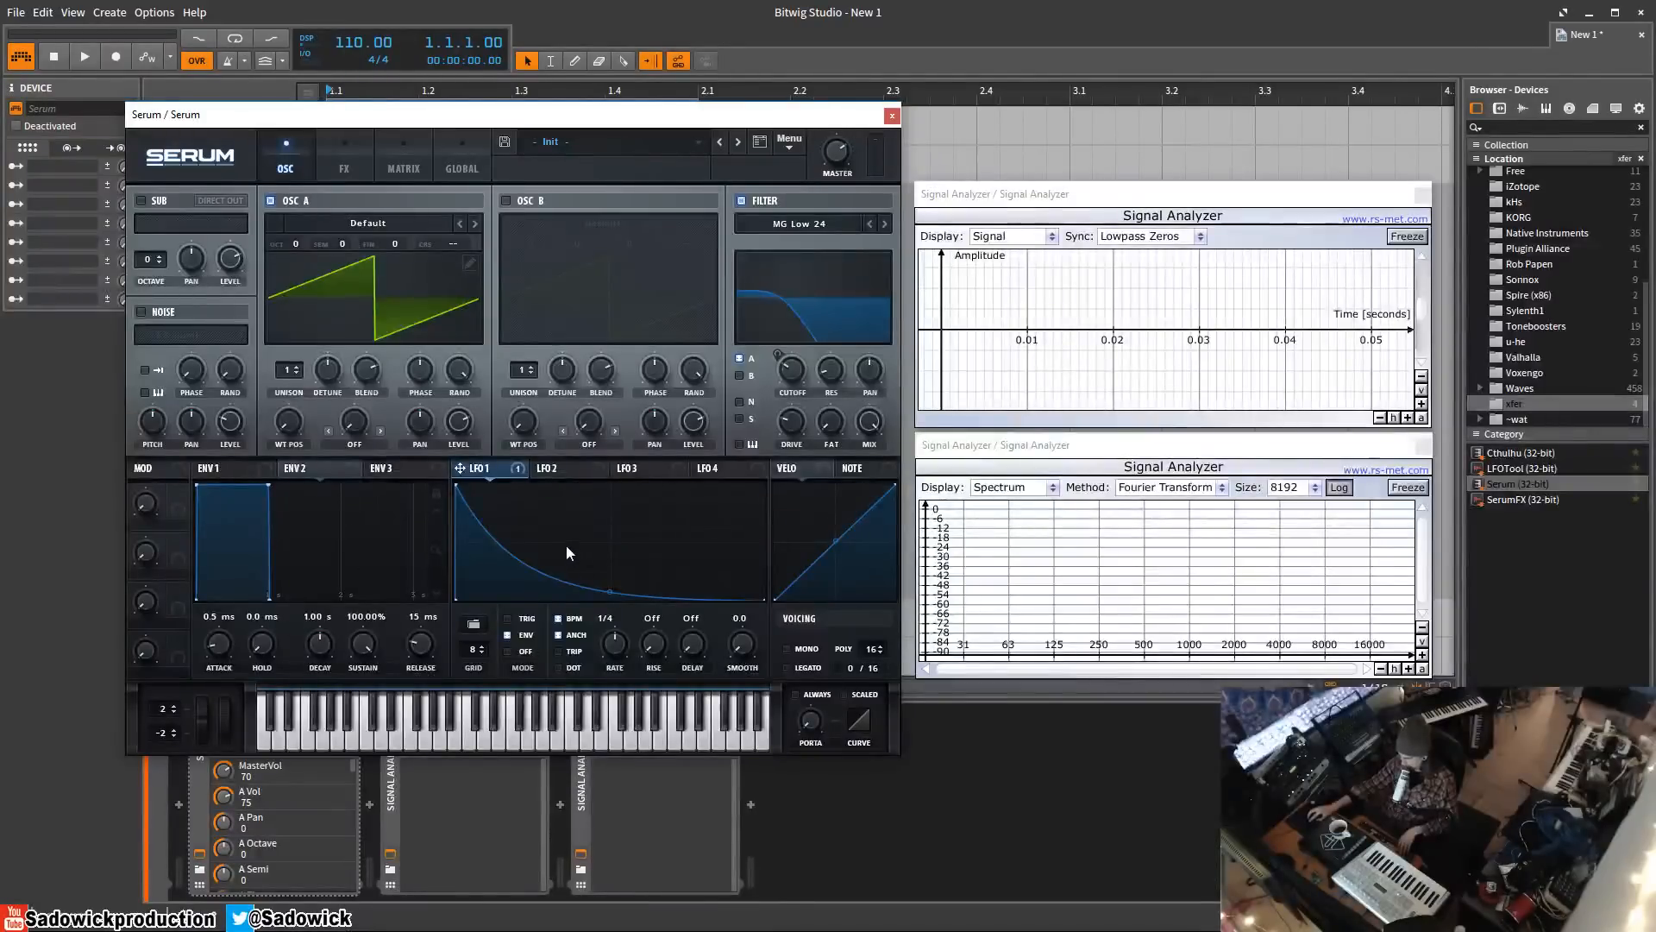
- Add two points to LFO 1's decay curve, forming a mid-level dip followed by a higher peak
double_click(620, 593)
drag(619, 592, 670, 509)
double_click(619, 561)
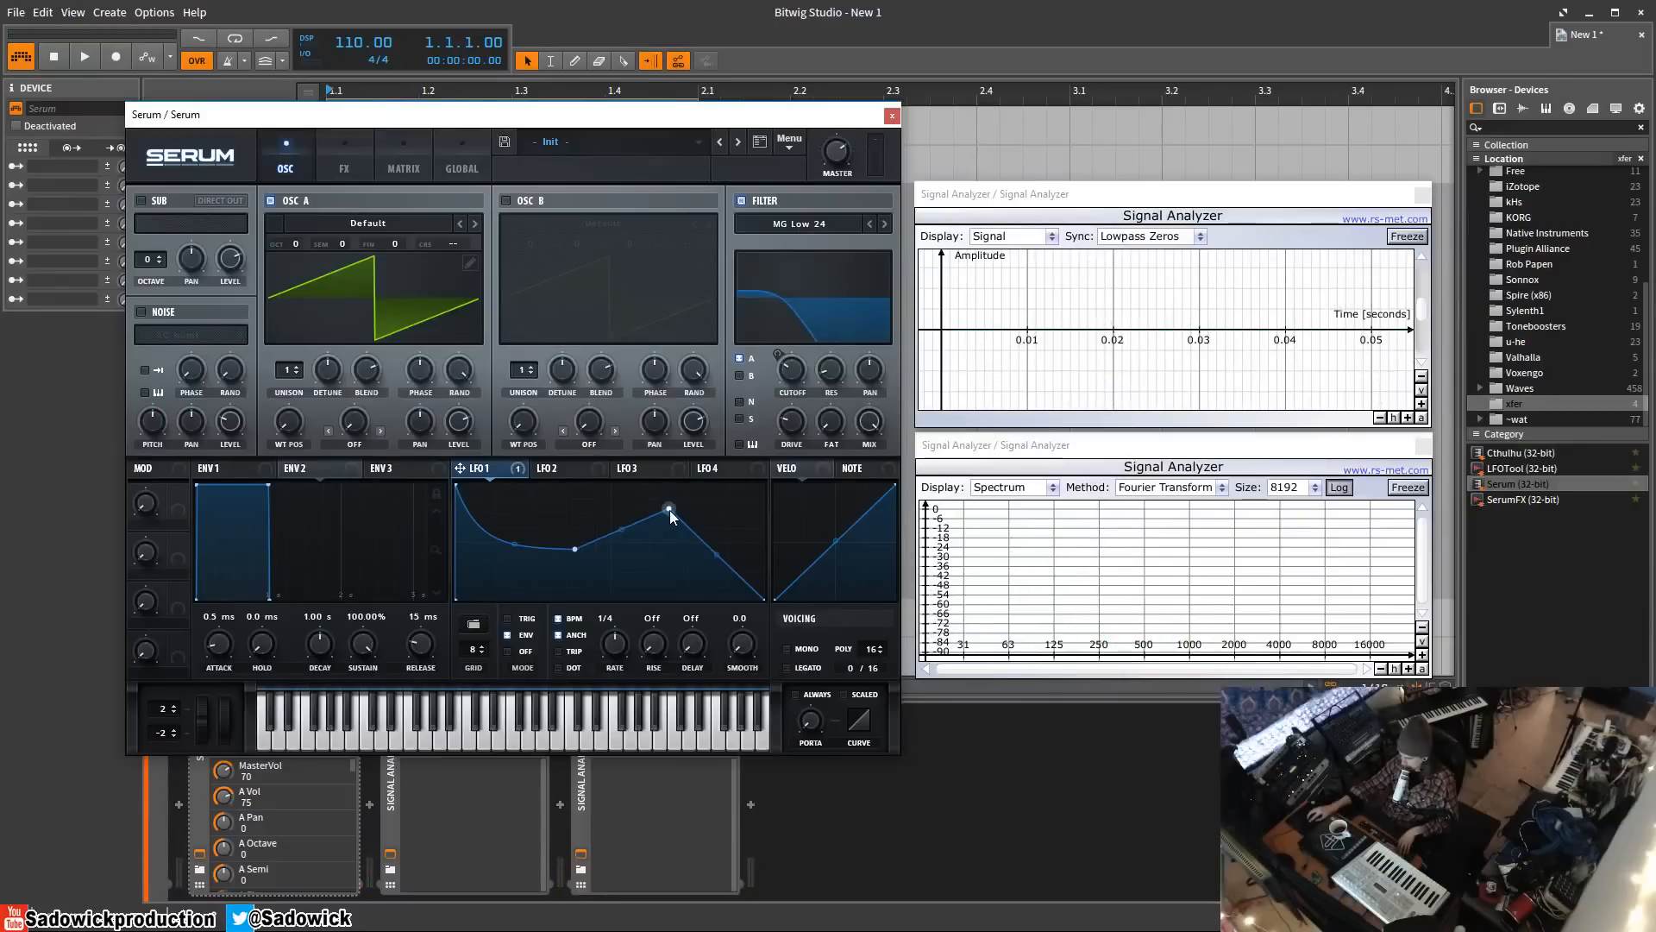
- Clear LFO 1's custom shape and rebuild it as a central peak with both sides curved inward
click(472, 624)
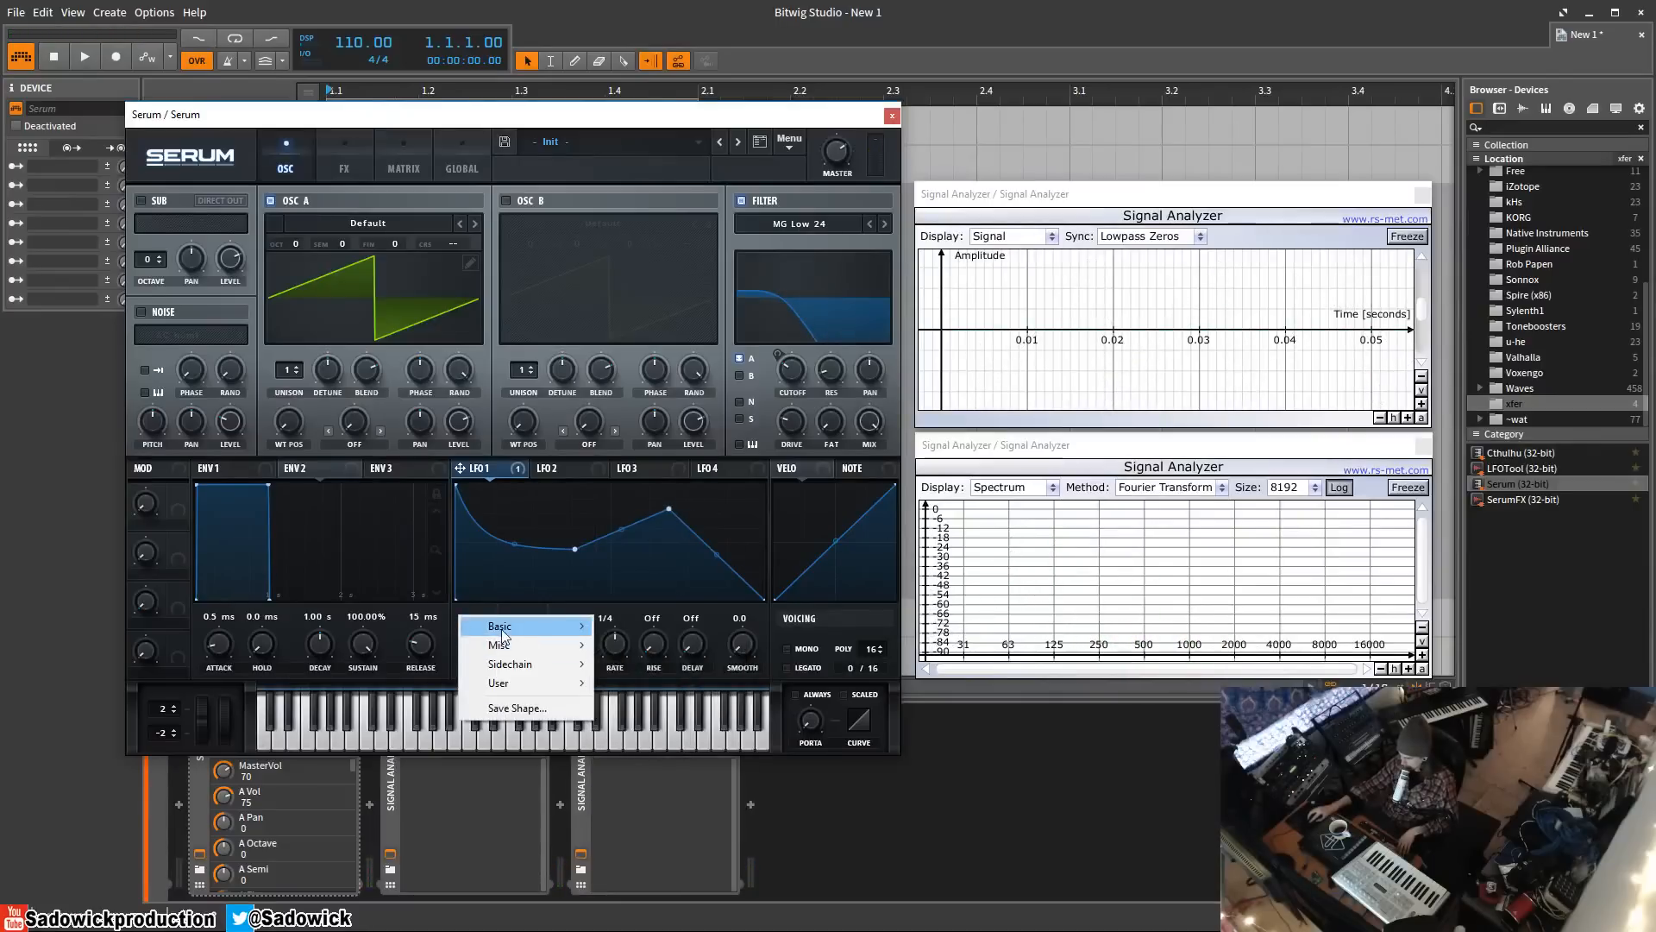
mouse_move(594, 630)
double_click(592, 540)
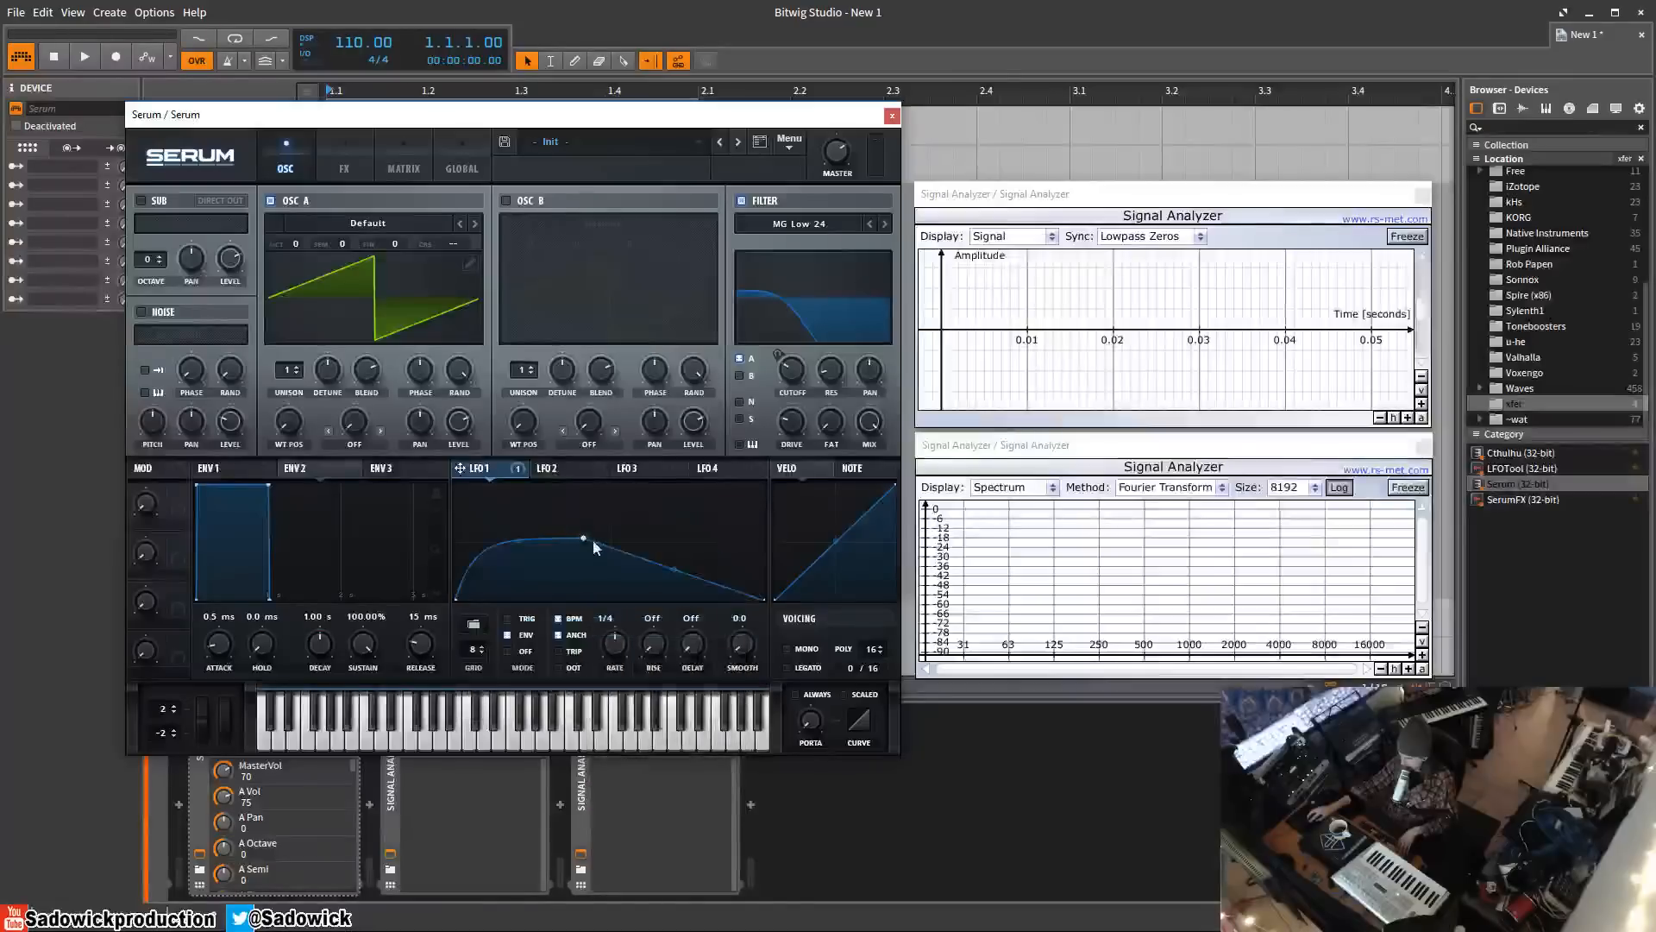
drag(593, 540, 546, 545)
drag(676, 546, 672, 563)
drag(533, 547, 546, 573)
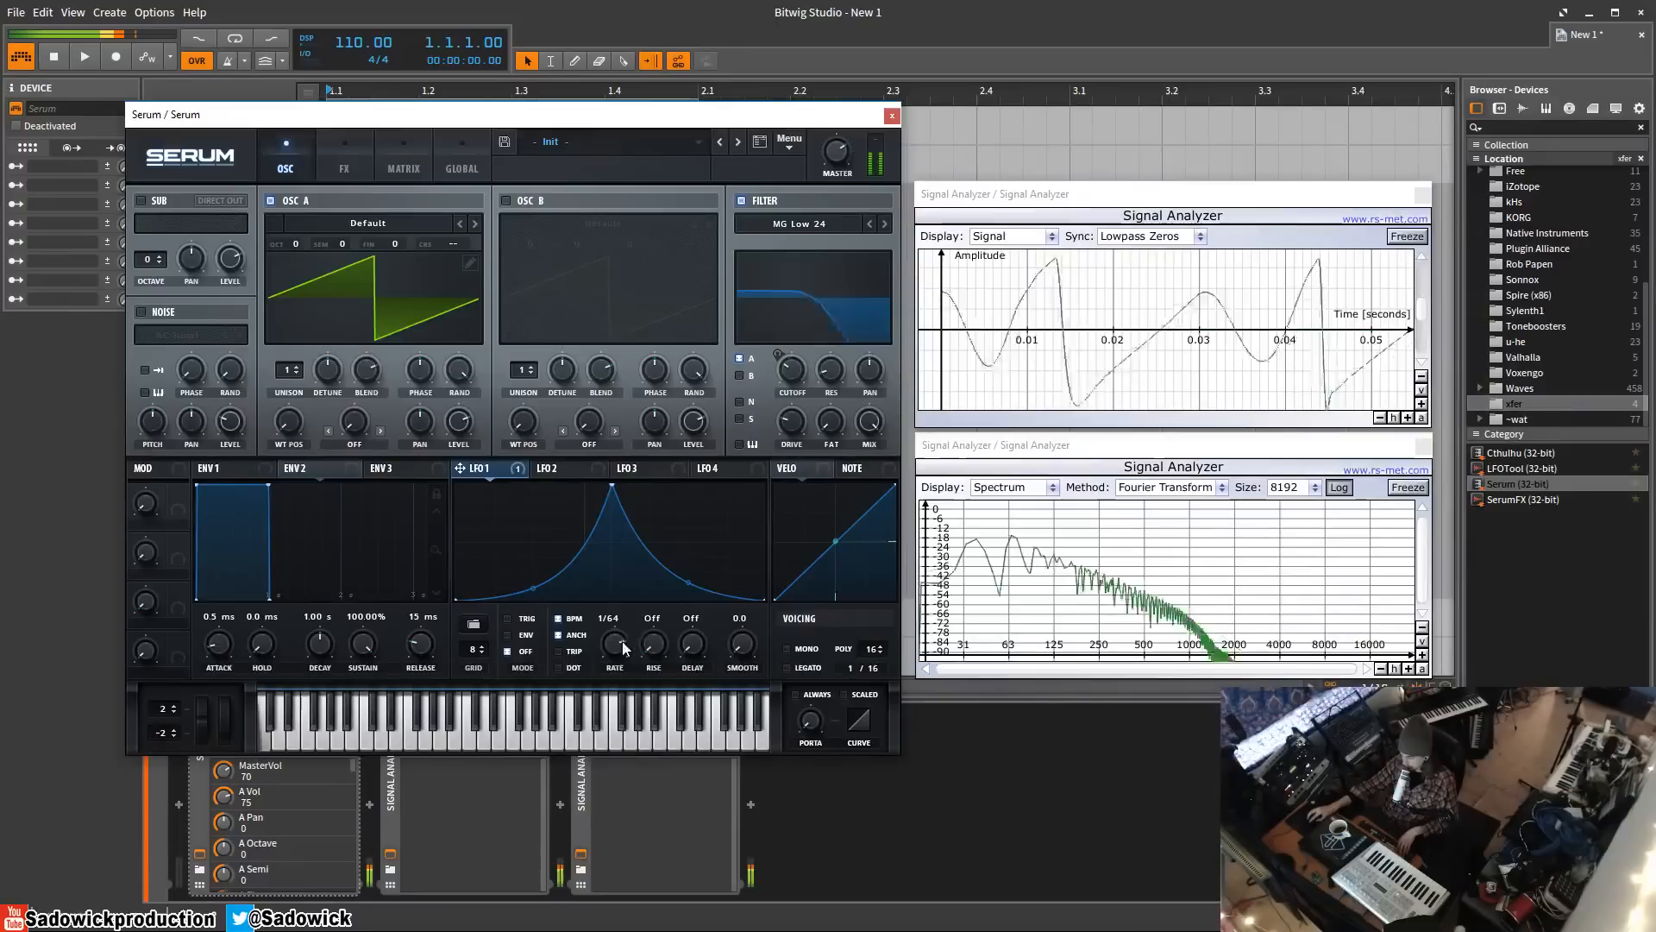
- Set LFO 1's rate to bar and replace its peak with a stepped pattern of eight varied levels
drag(620, 643, 605, 717)
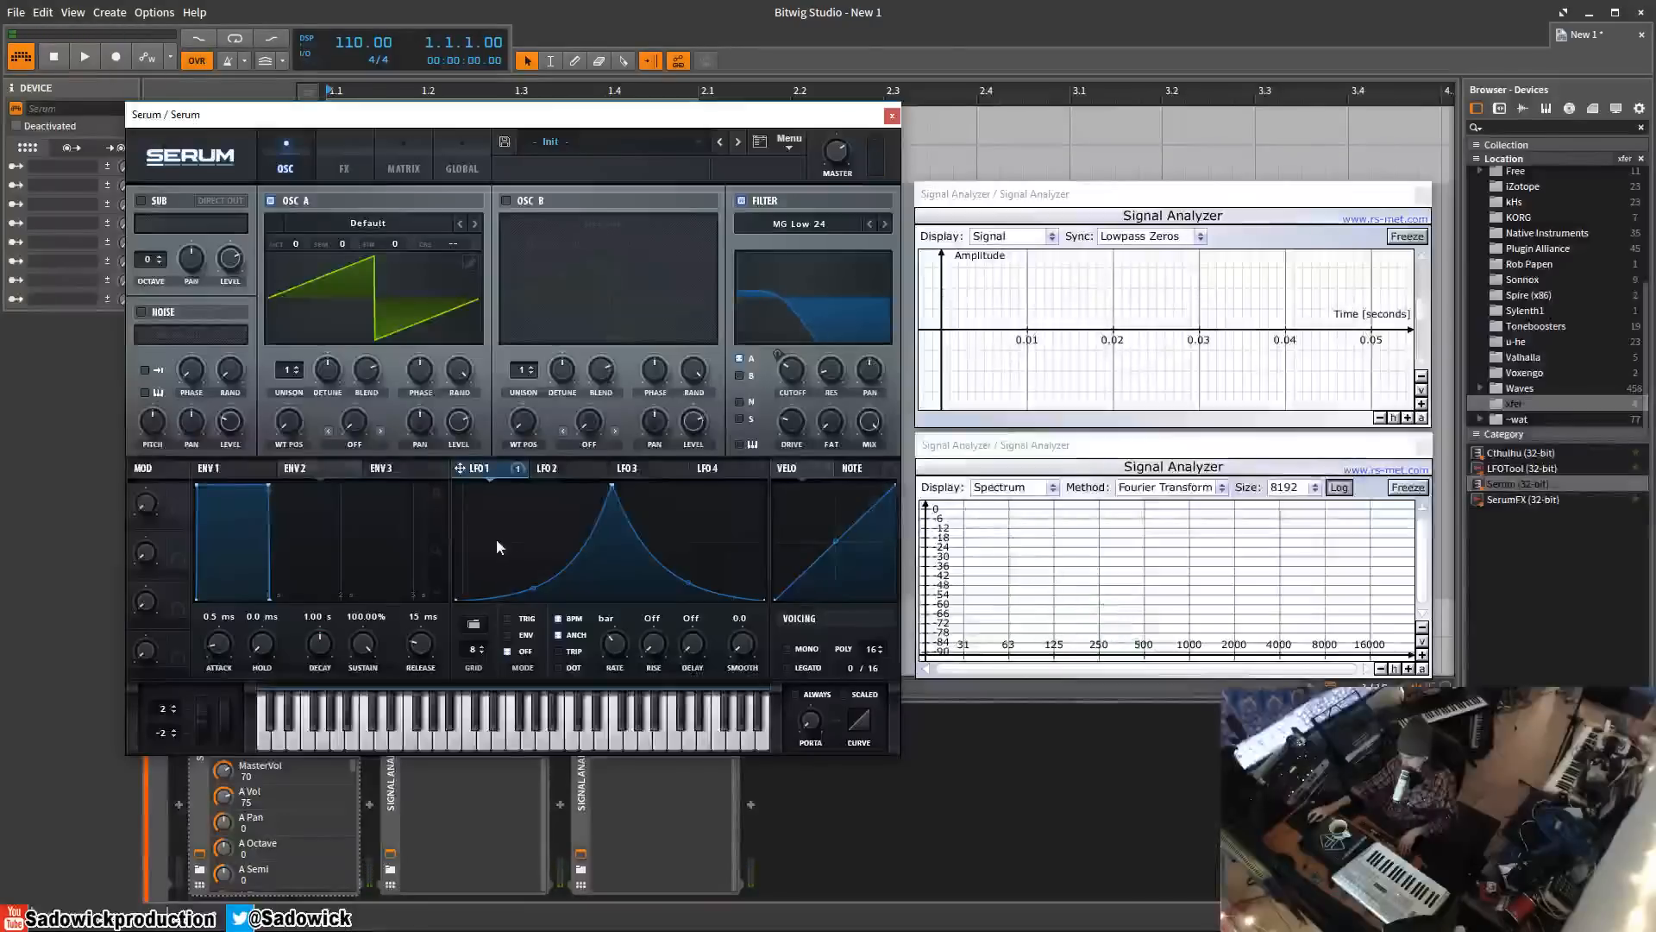
double_click(614, 486)
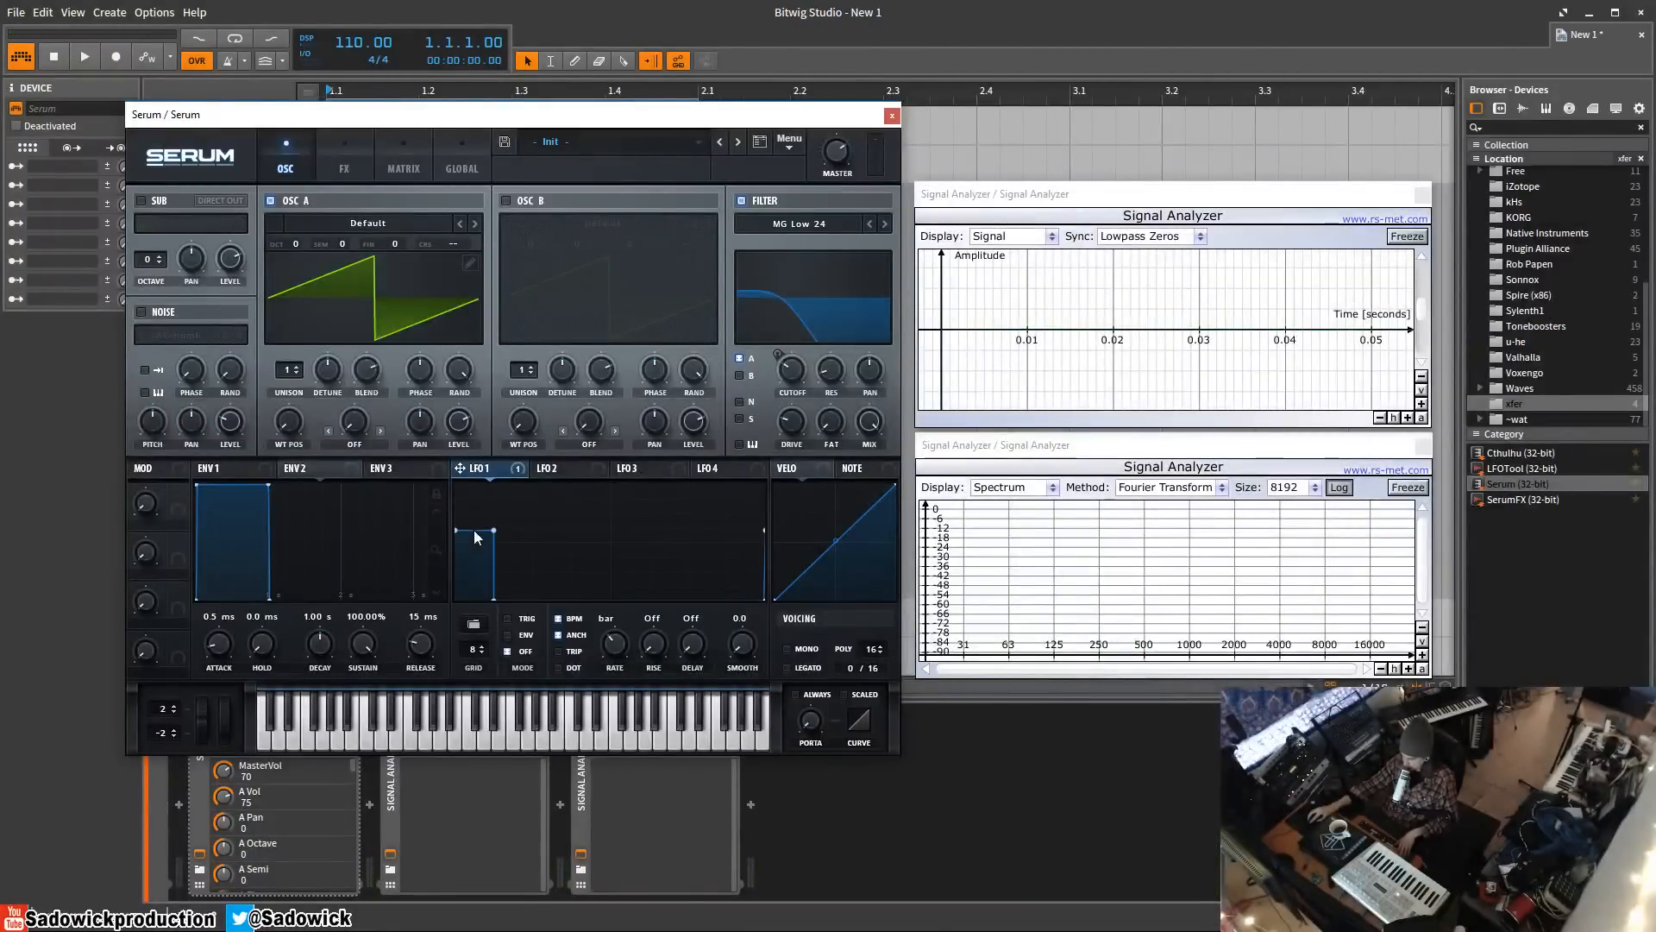
shift+click(519, 556)
shift+click(574, 527)
shift+click(548, 575)
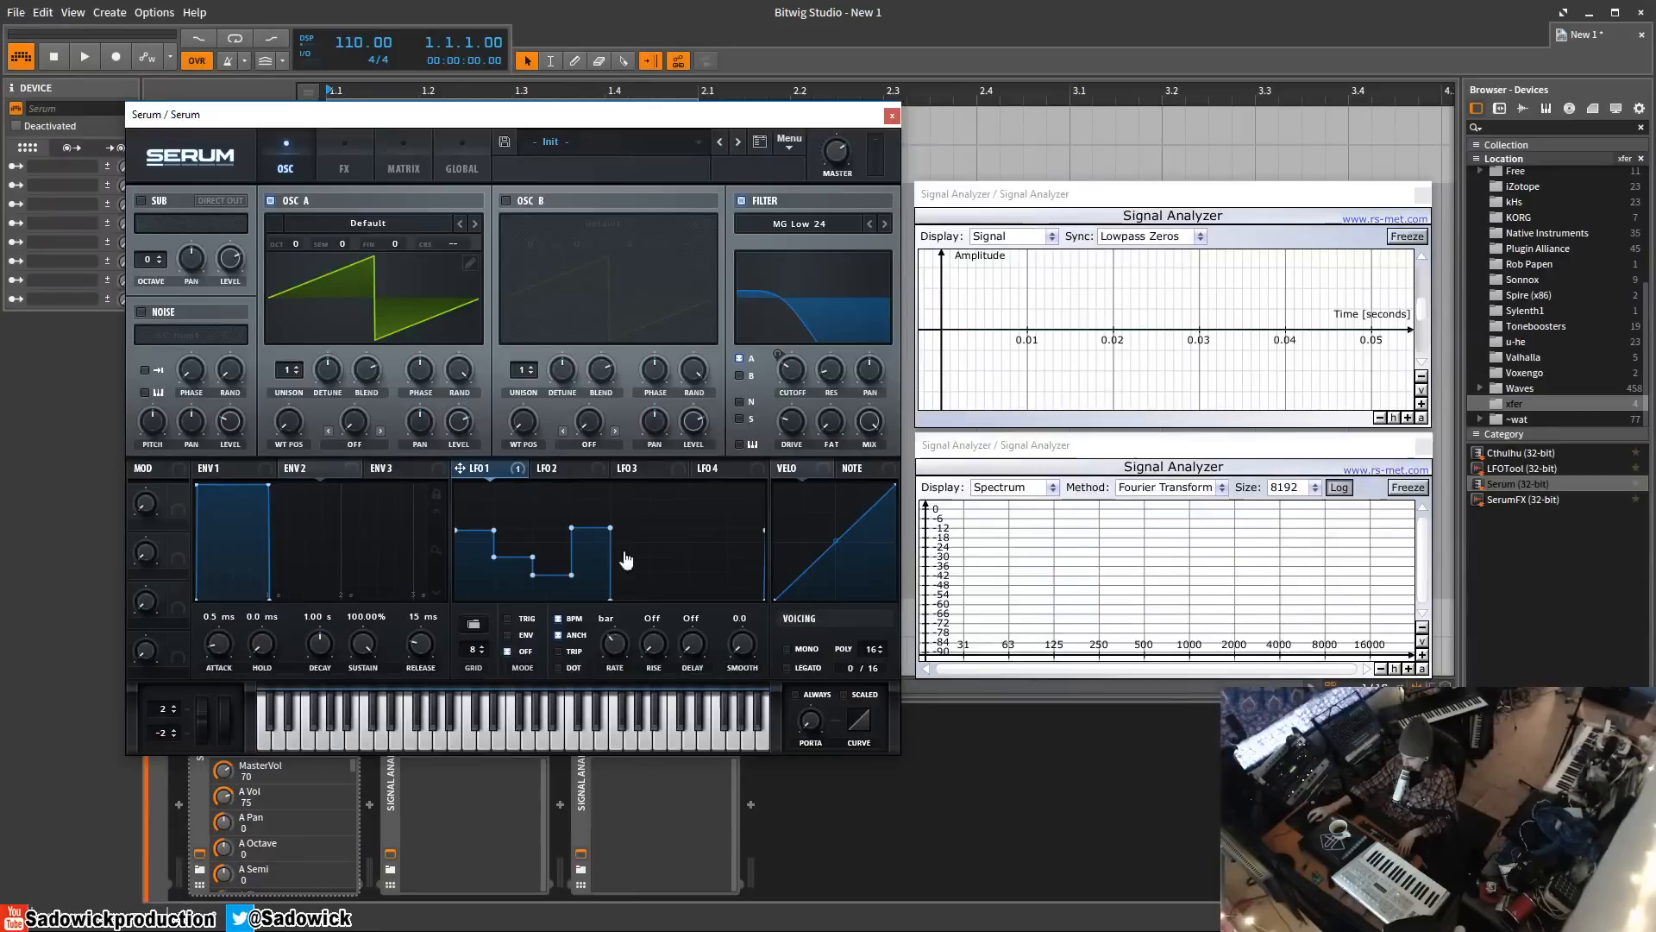
shift+click(629, 559)
shift+click(669, 514)
shift+click(708, 514)
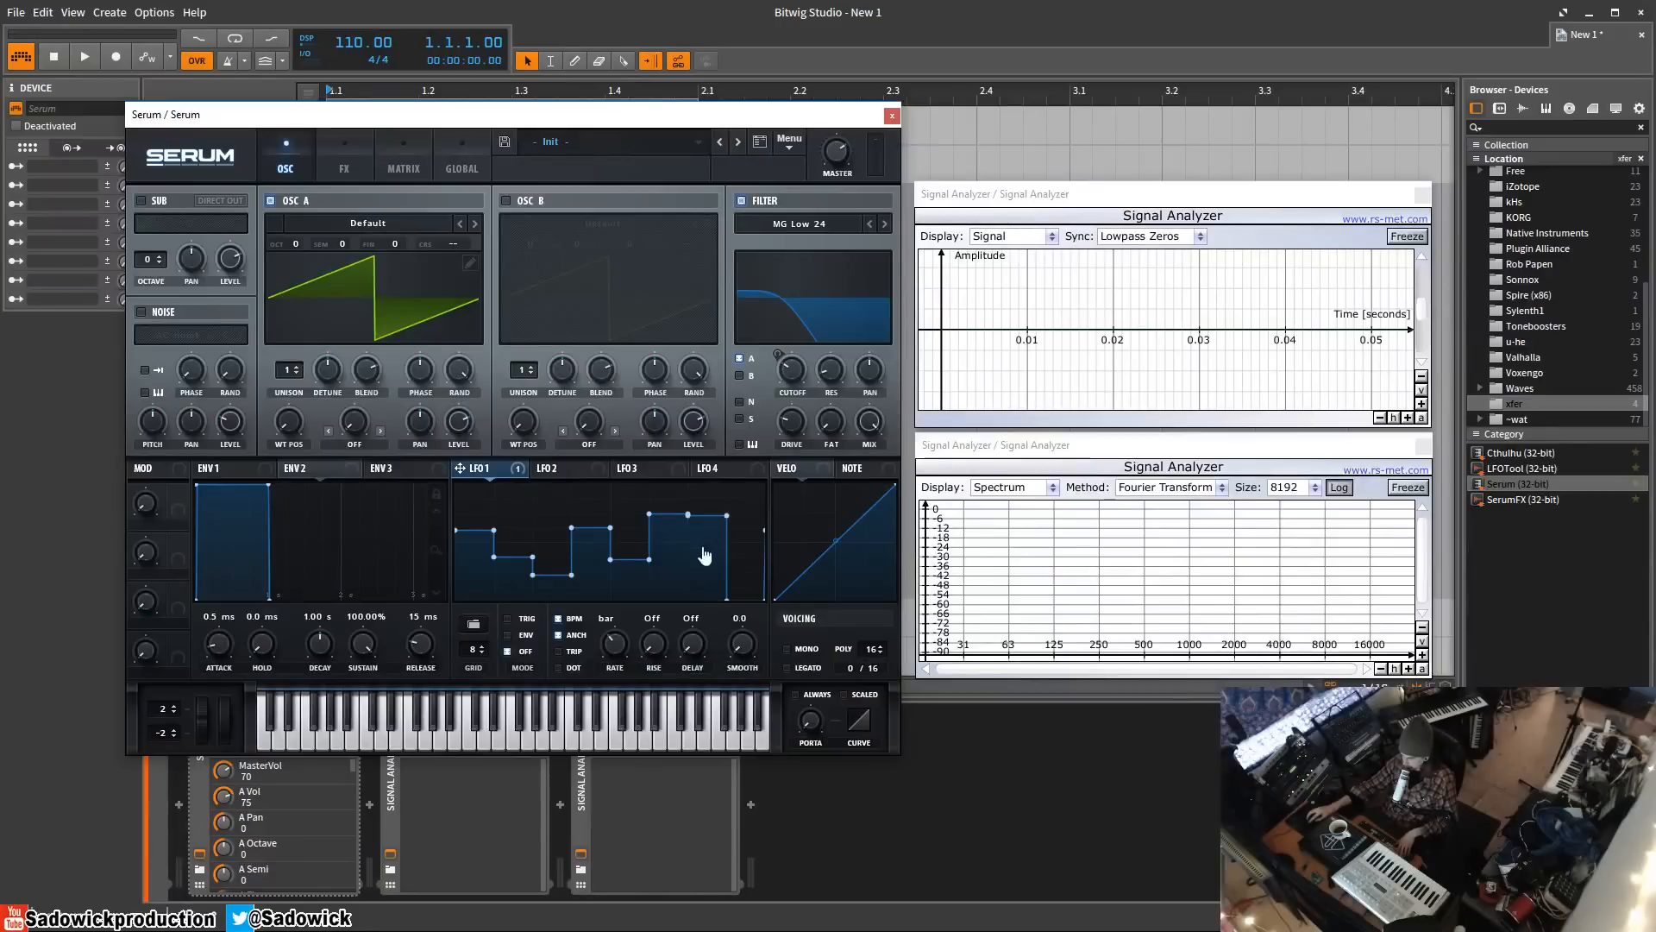
shift+click(708, 574)
shift+click(747, 510)
shift+click(747, 542)
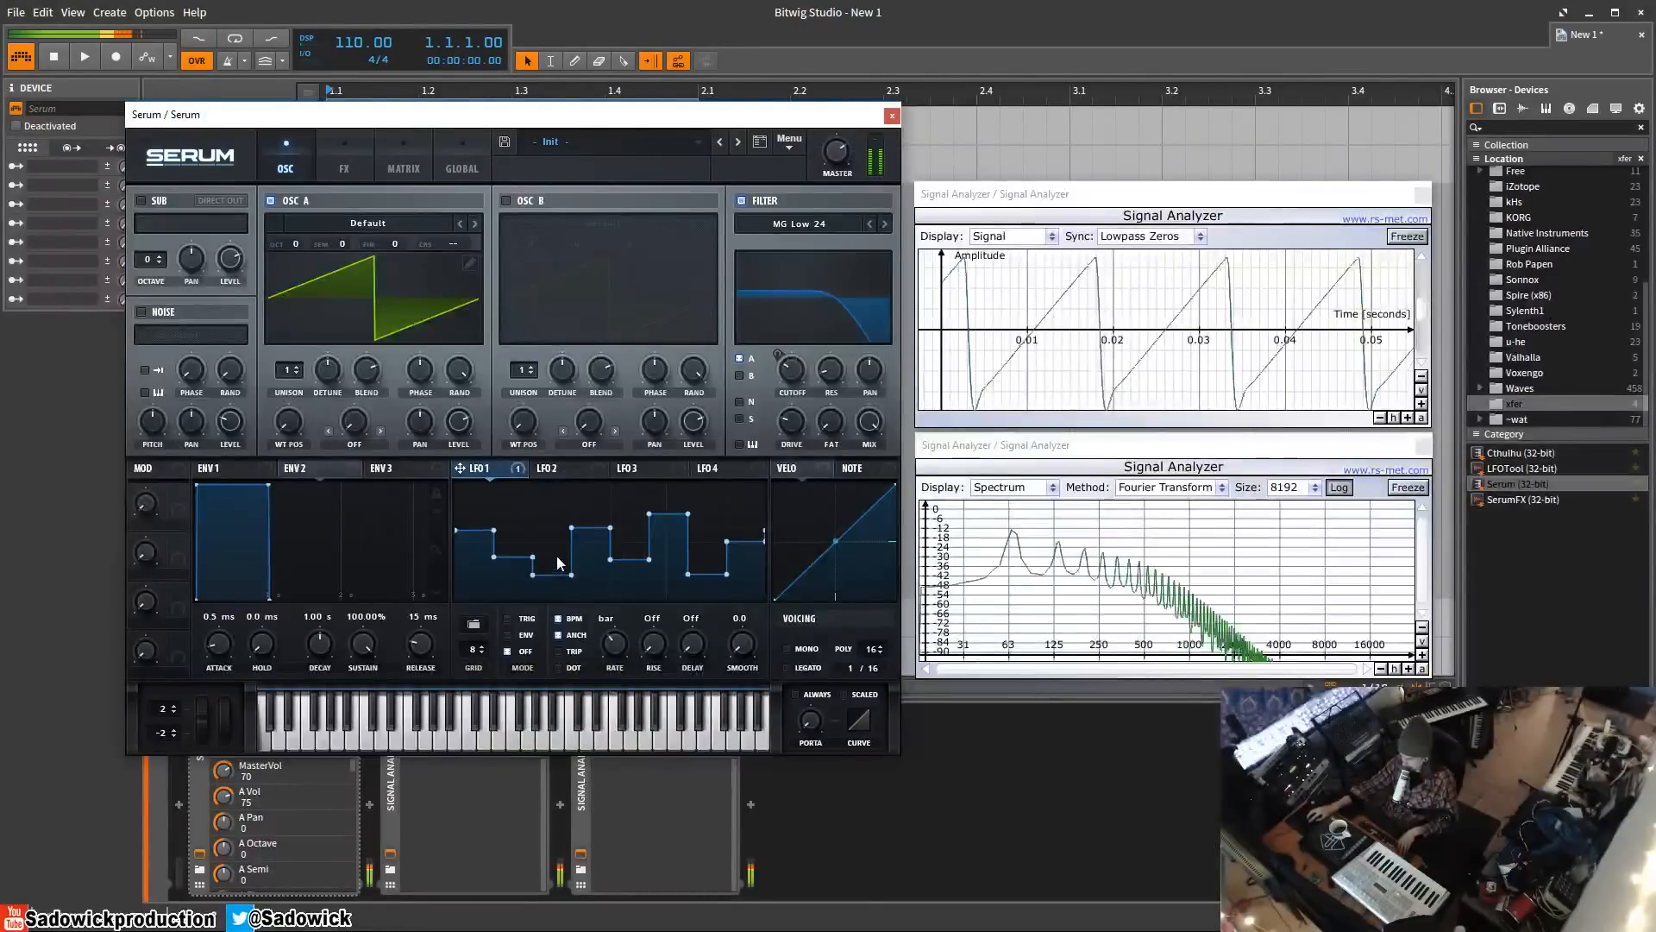
- Raise the filter resonance and set LFO 1's rate to 1/2
drag(823, 374, 827, 251)
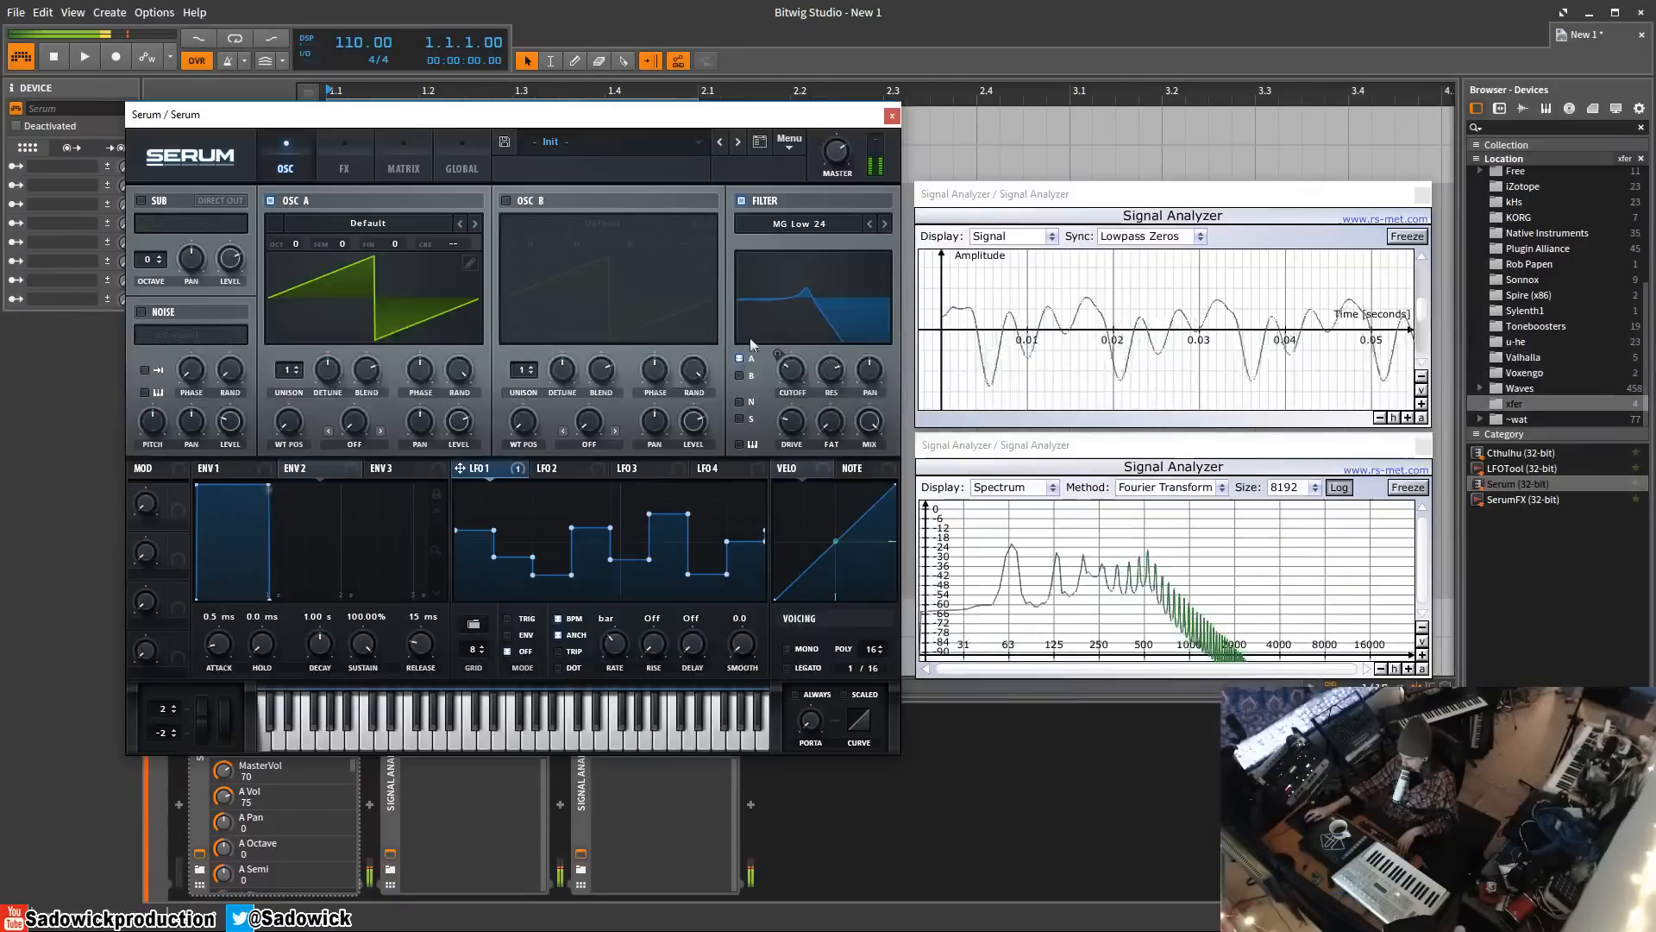
drag(609, 658, 623, 642)
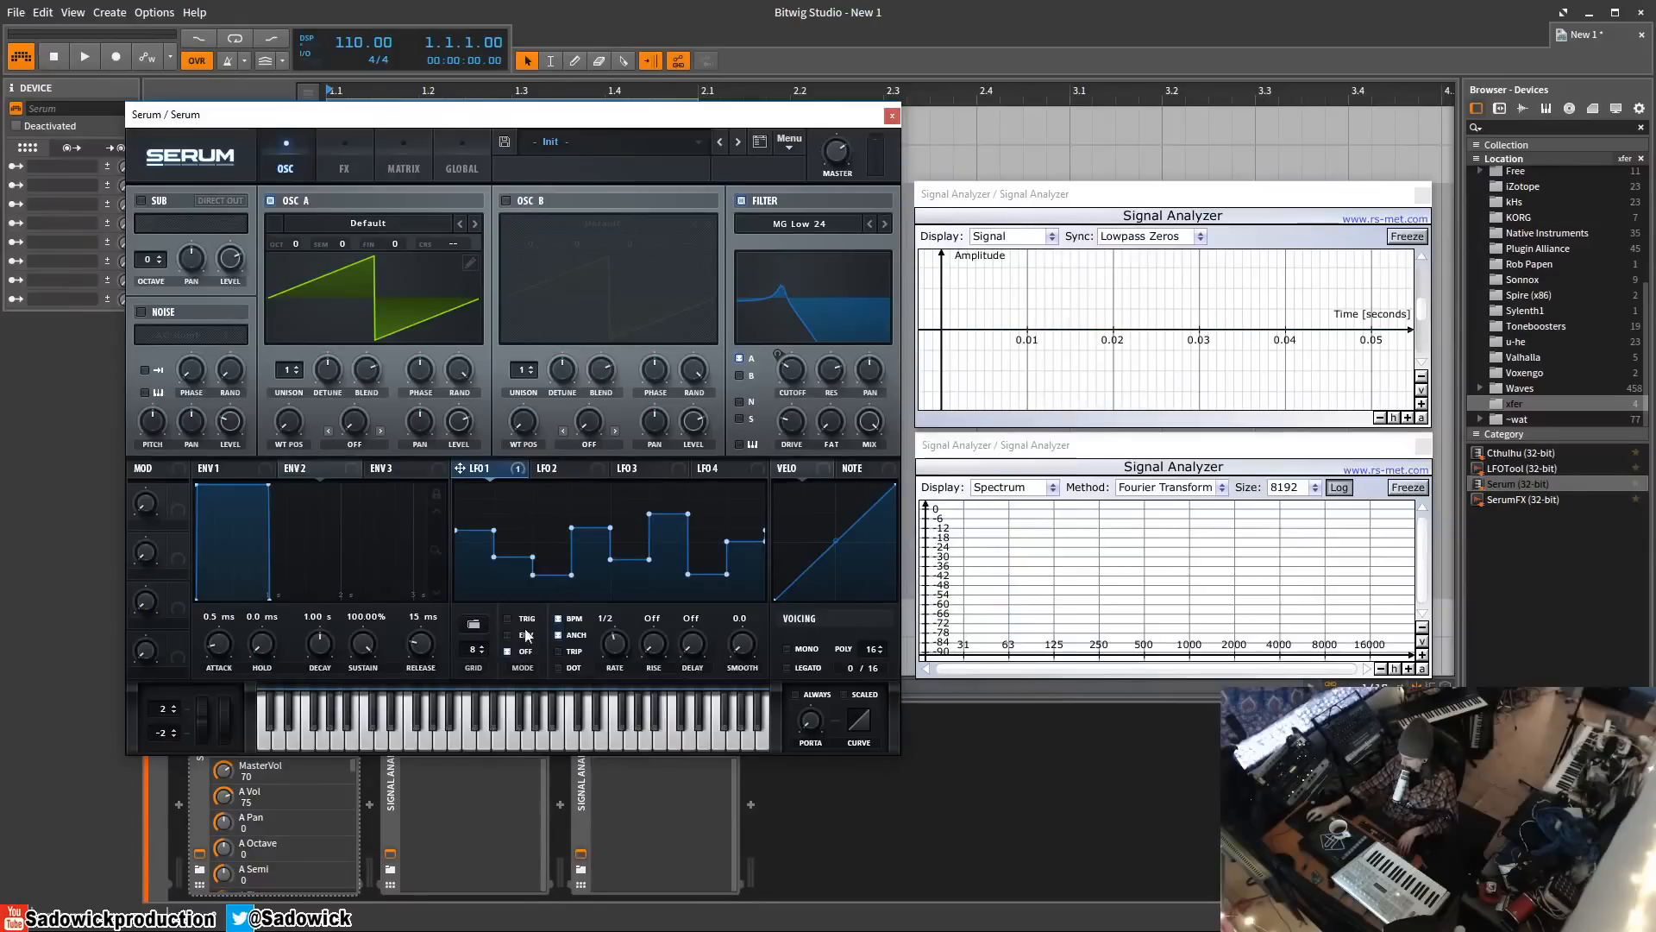
- Clear LFO 1's step pattern with a flat basic shape and draw a central peak with an inward-curved rising side
click(476, 626)
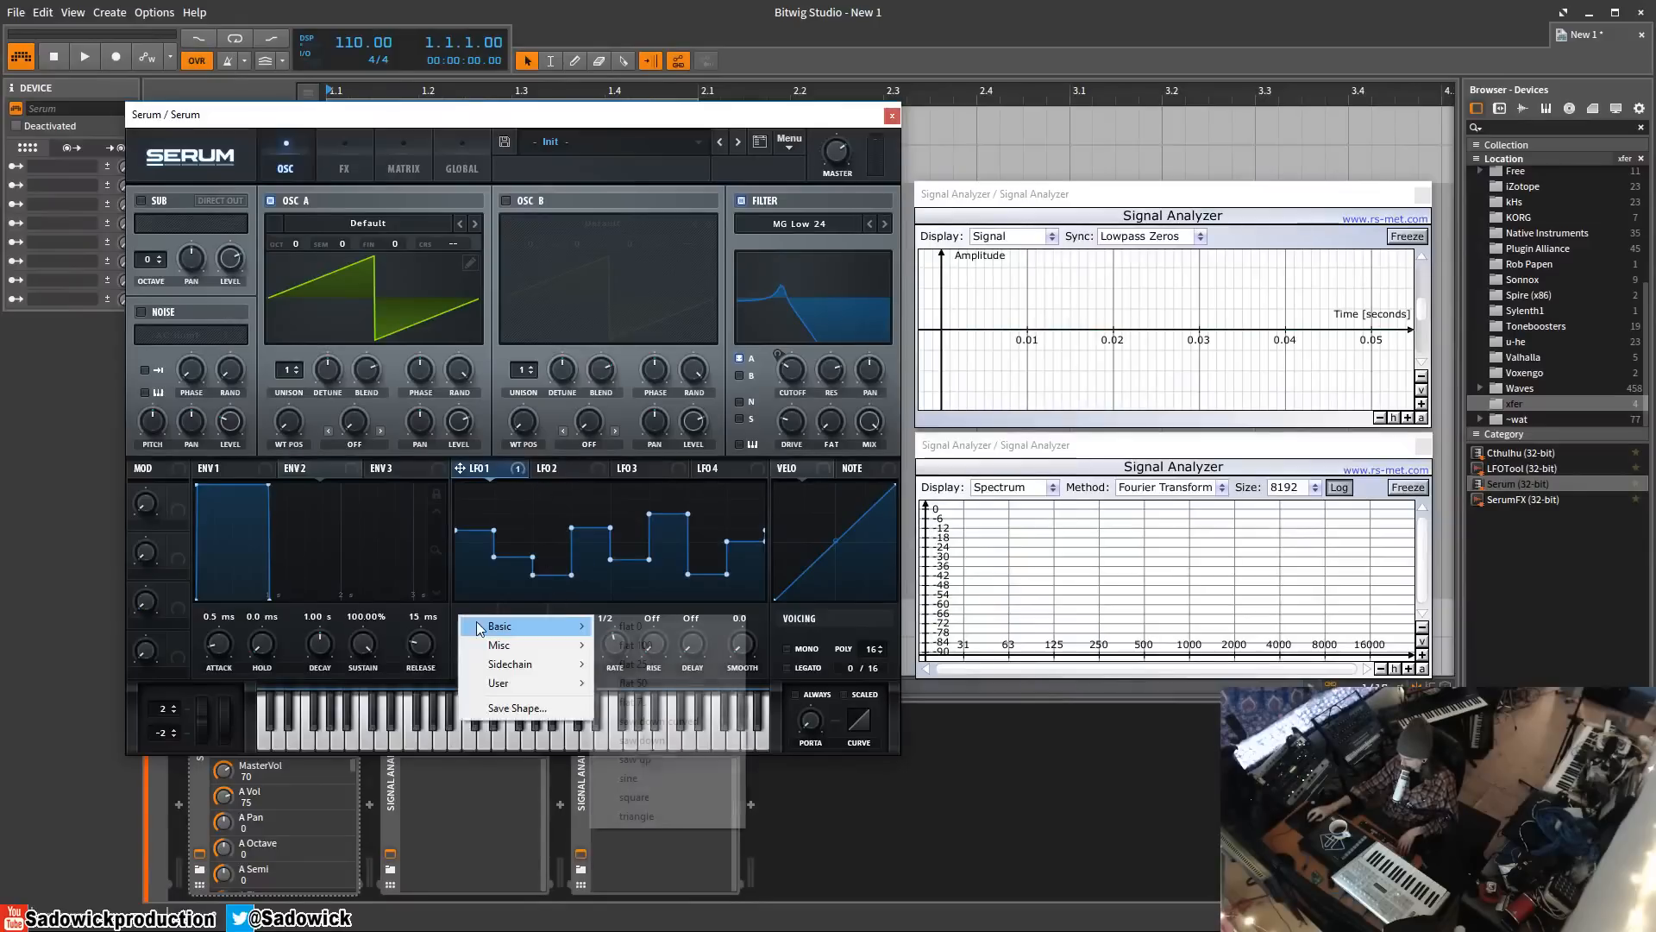
click(609, 625)
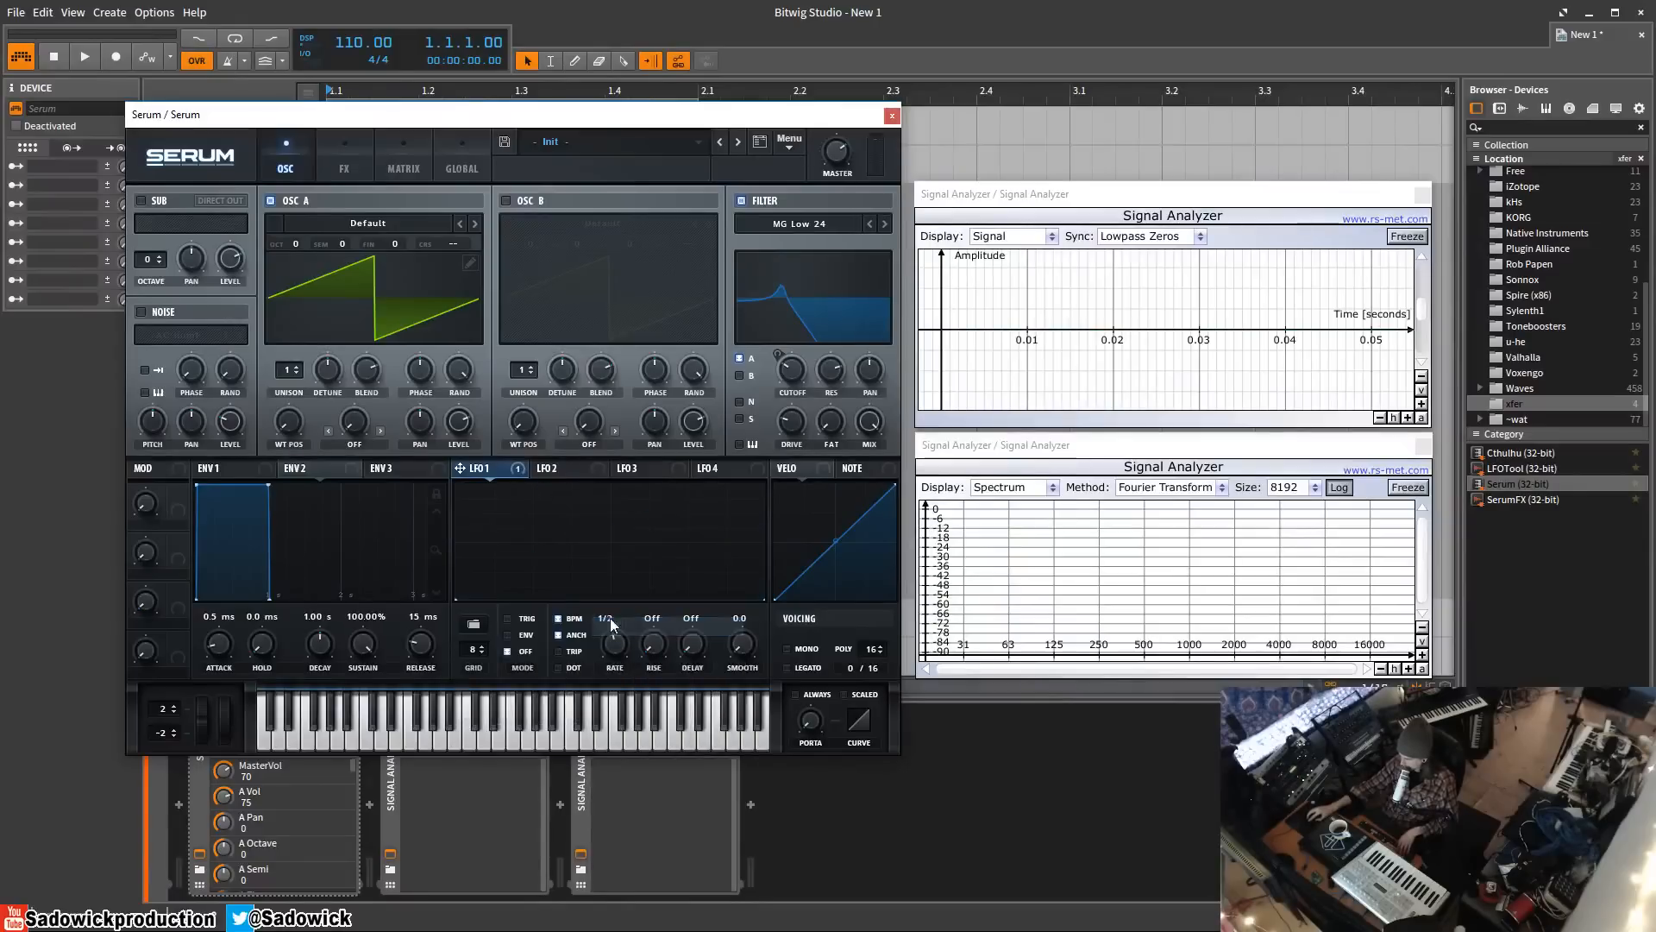
double_click(576, 562)
drag(575, 562, 543, 537)
drag(607, 483, 612, 484)
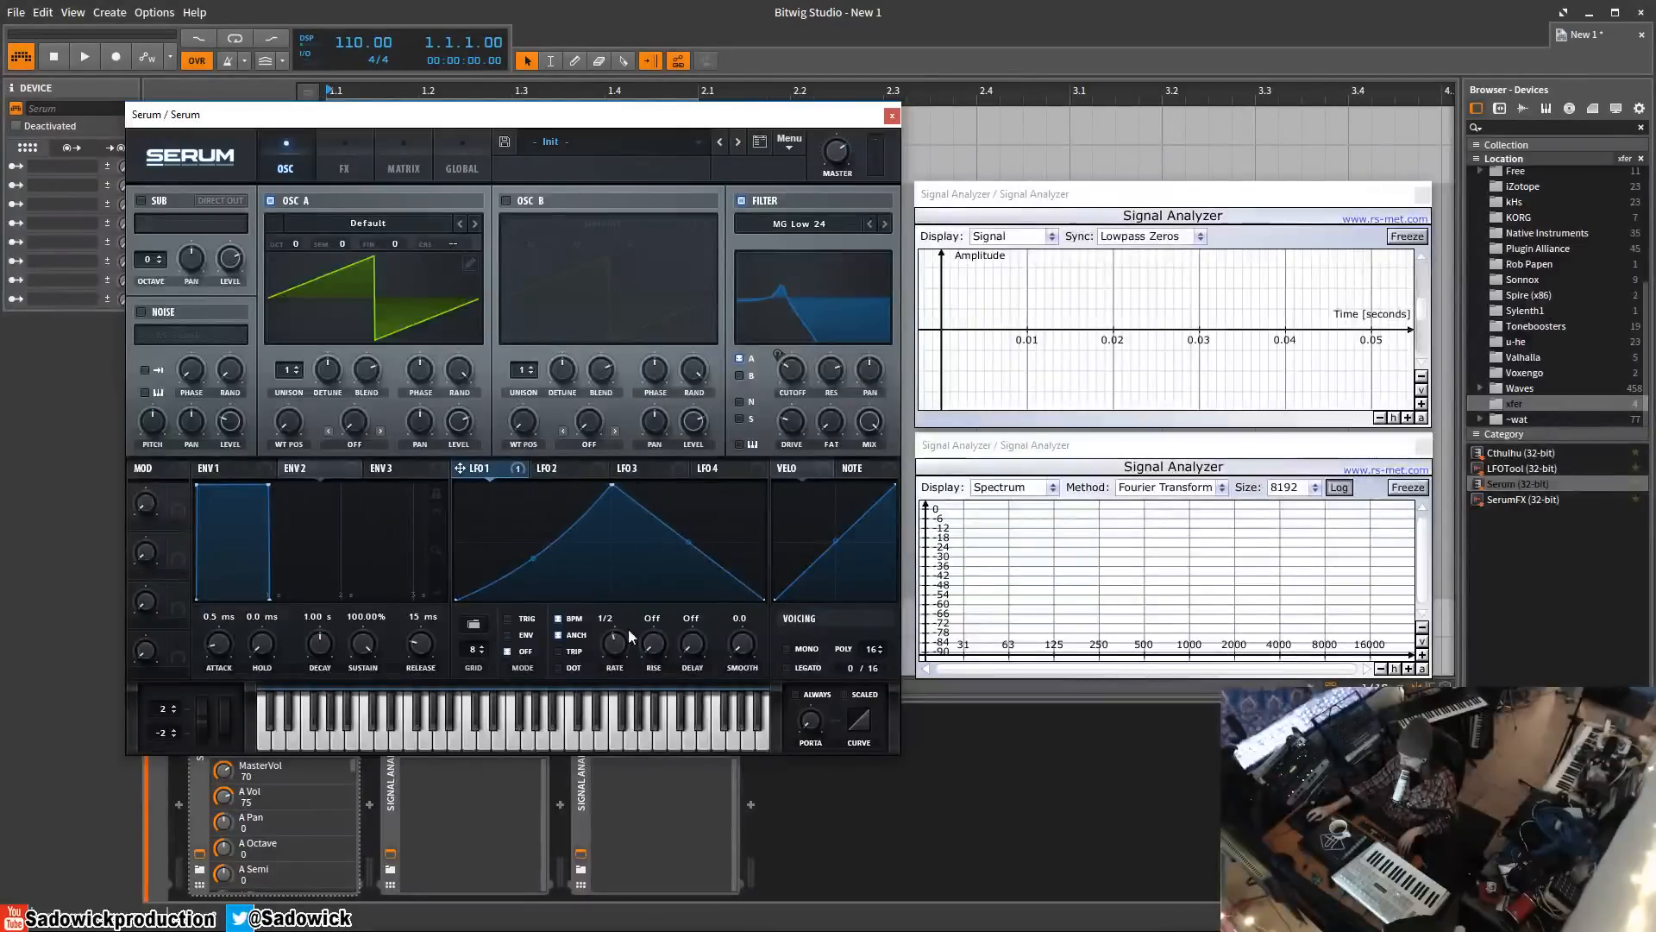
- Turn off LFO 1's BPM sync, sweep its rate down to 0 Hz and bring it up to 0.7 Hz
click(558, 619)
drag(618, 649, 629, 749)
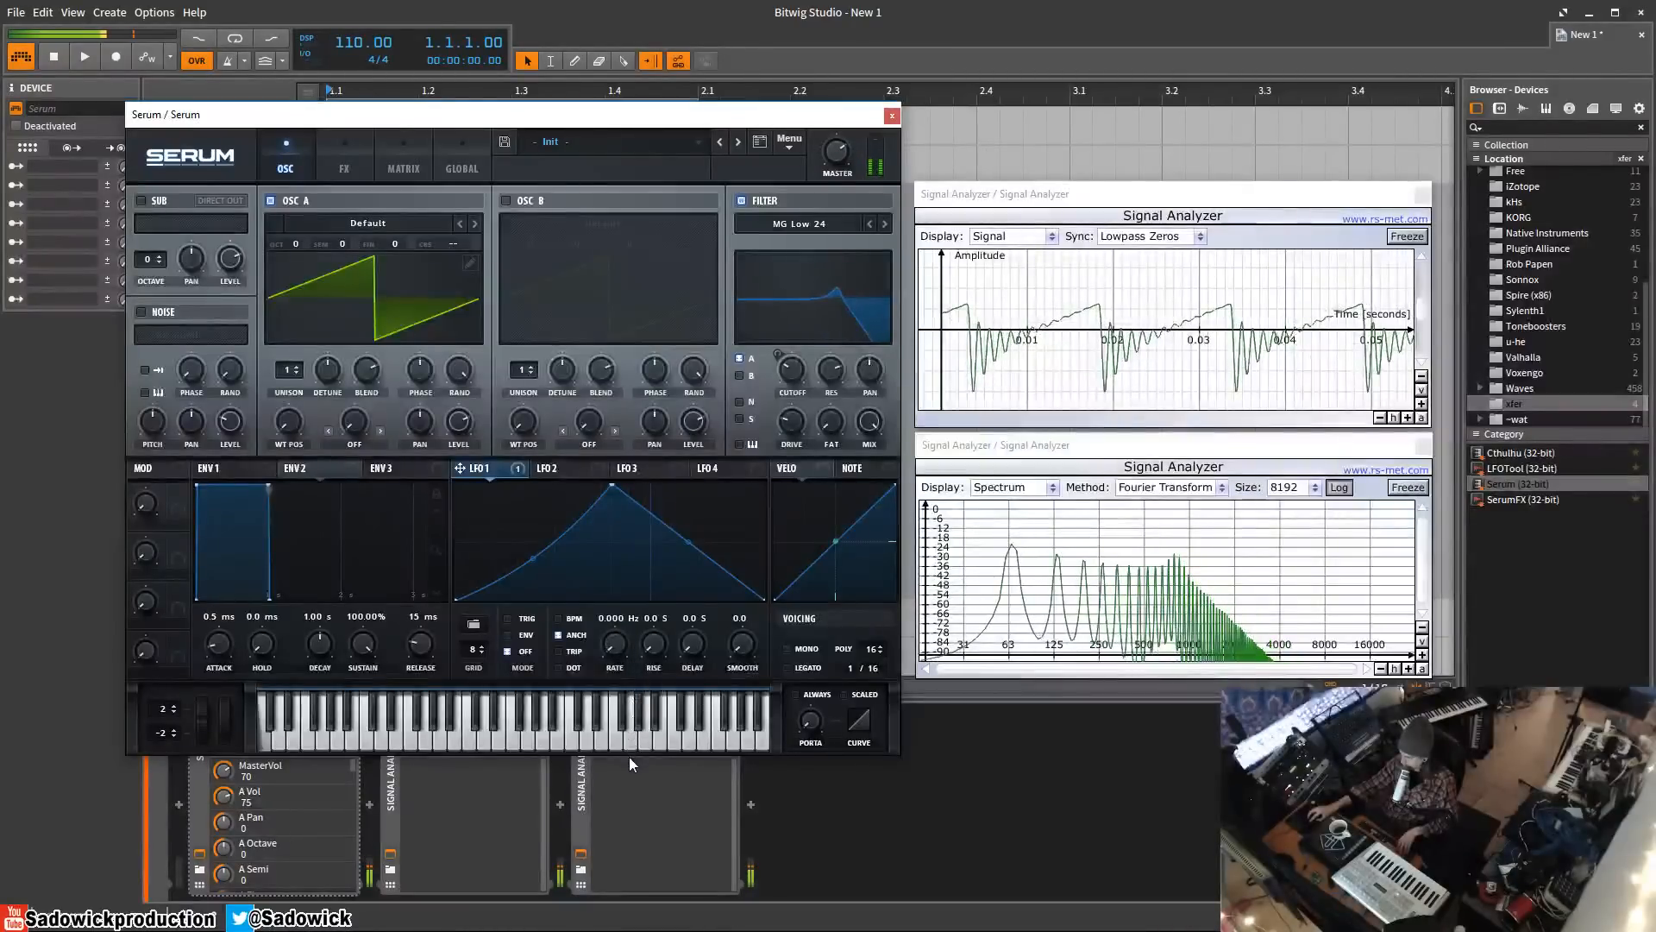
drag(620, 650, 620, 647)
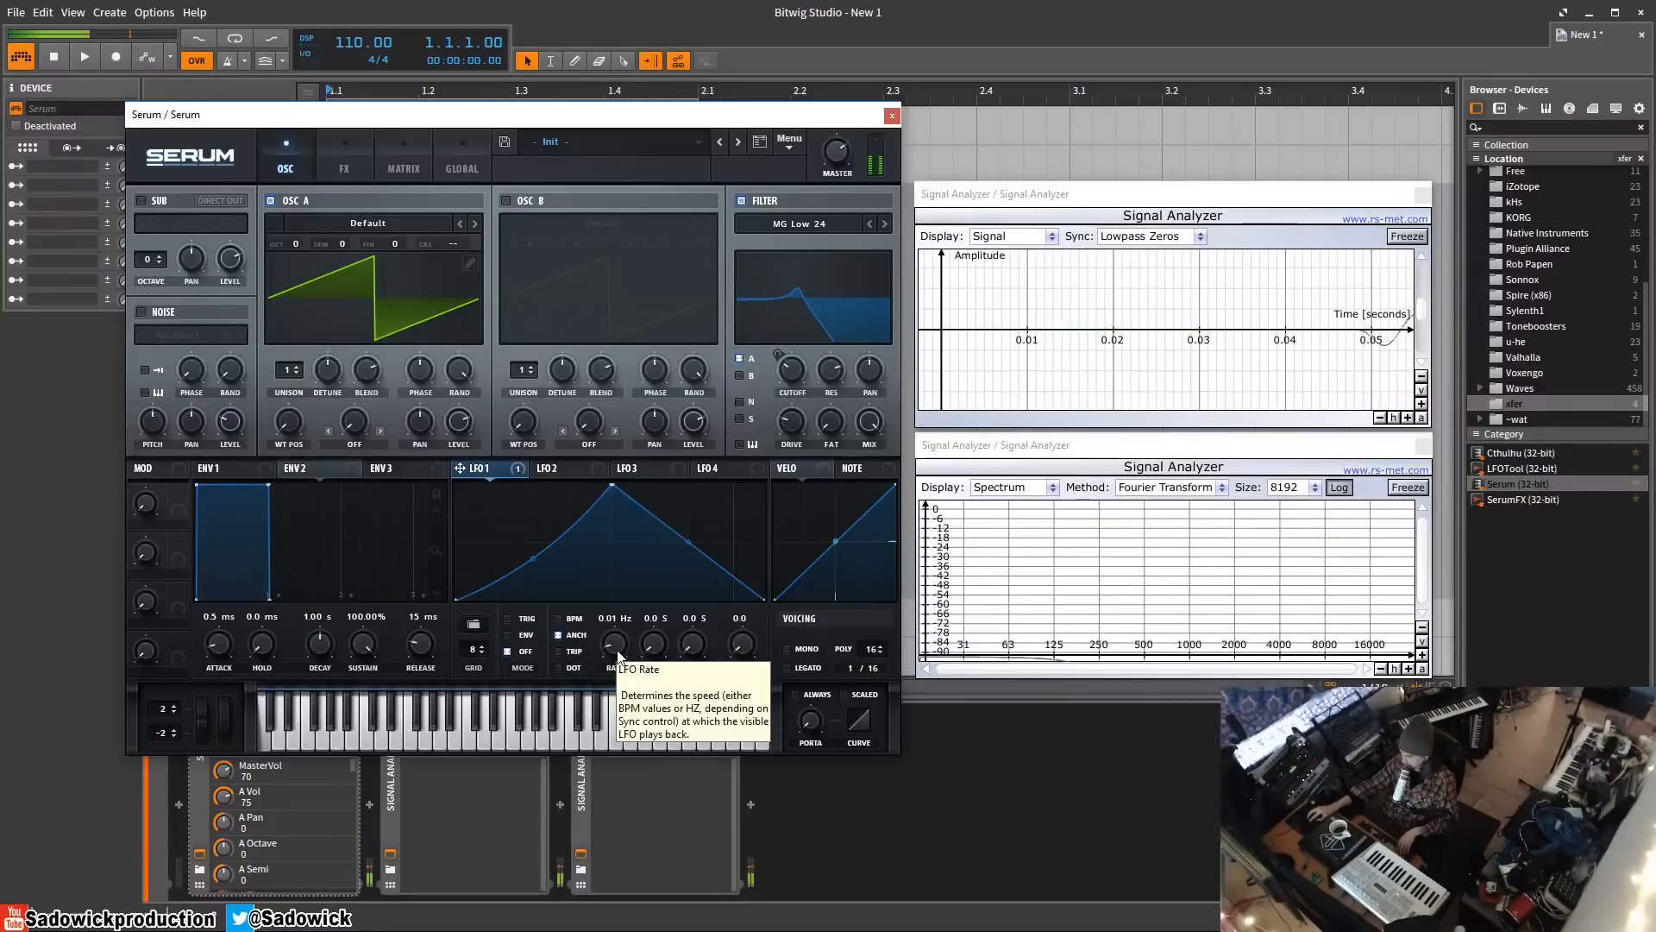
drag(620, 656, 610, 631)
- Reshape LFO 1 into an inward-curved decay and run it in envelope mode at a rate of 0.05 Hz
click(508, 619)
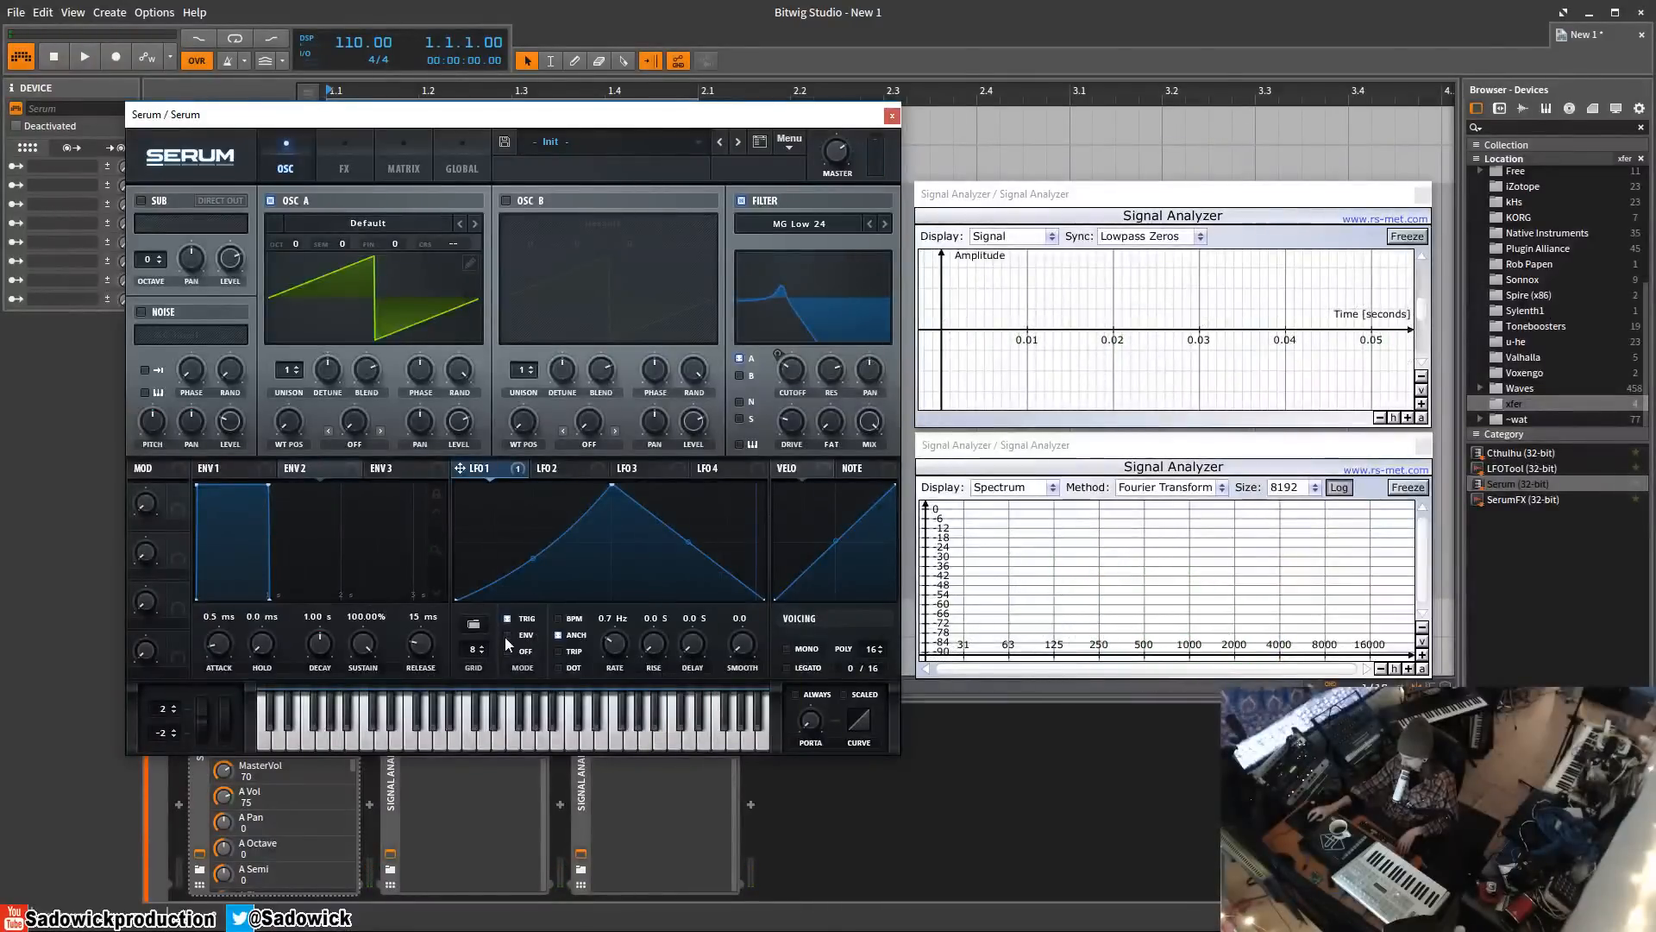
double_click(611, 486)
drag(611, 544, 610, 565)
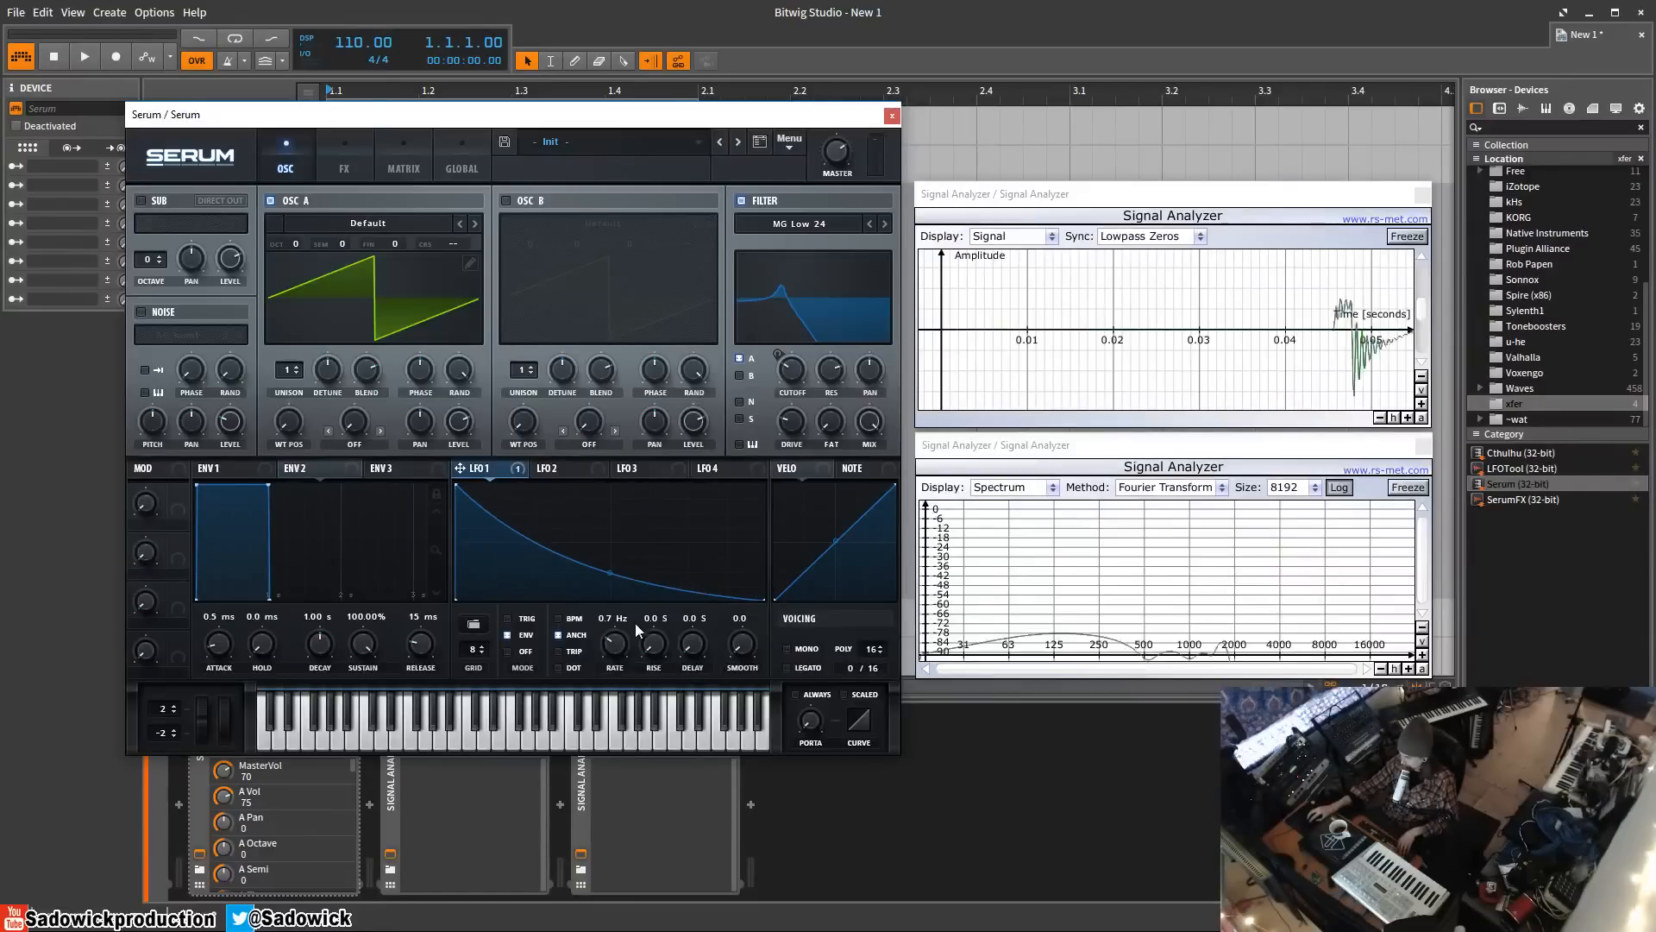
drag(621, 642, 621, 645)
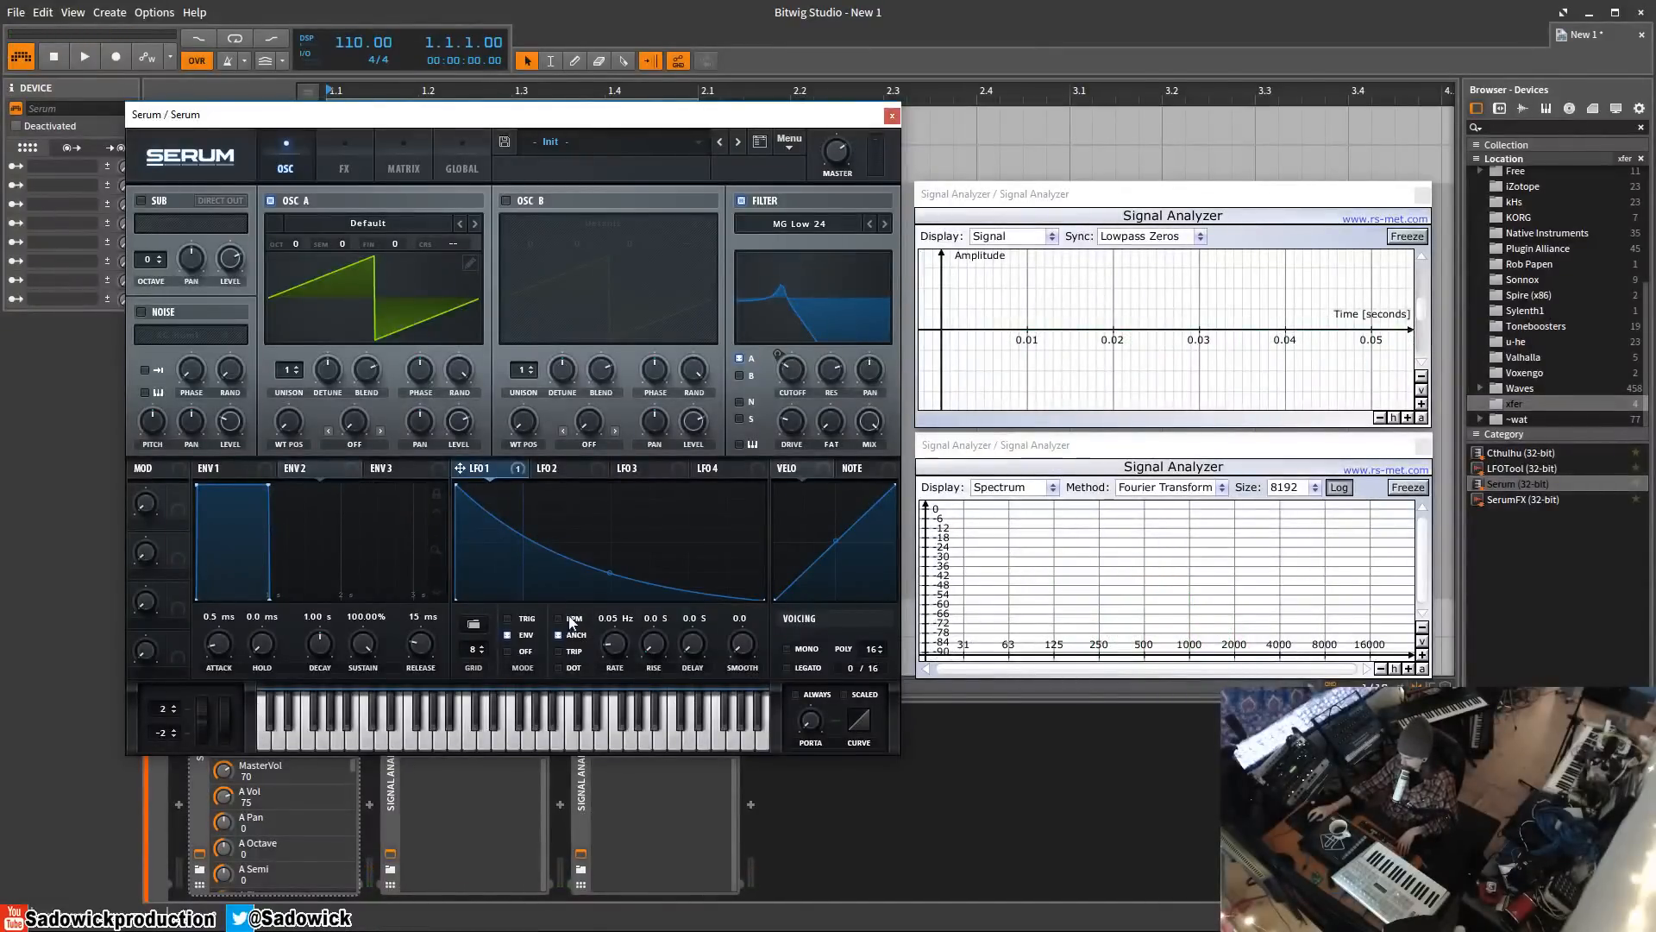
- Sync LFO 1 to BPM in trigger mode with triplet and dotted timing enabled, trying 1/32 and settling on 1/16
drag(621, 662, 632, 595)
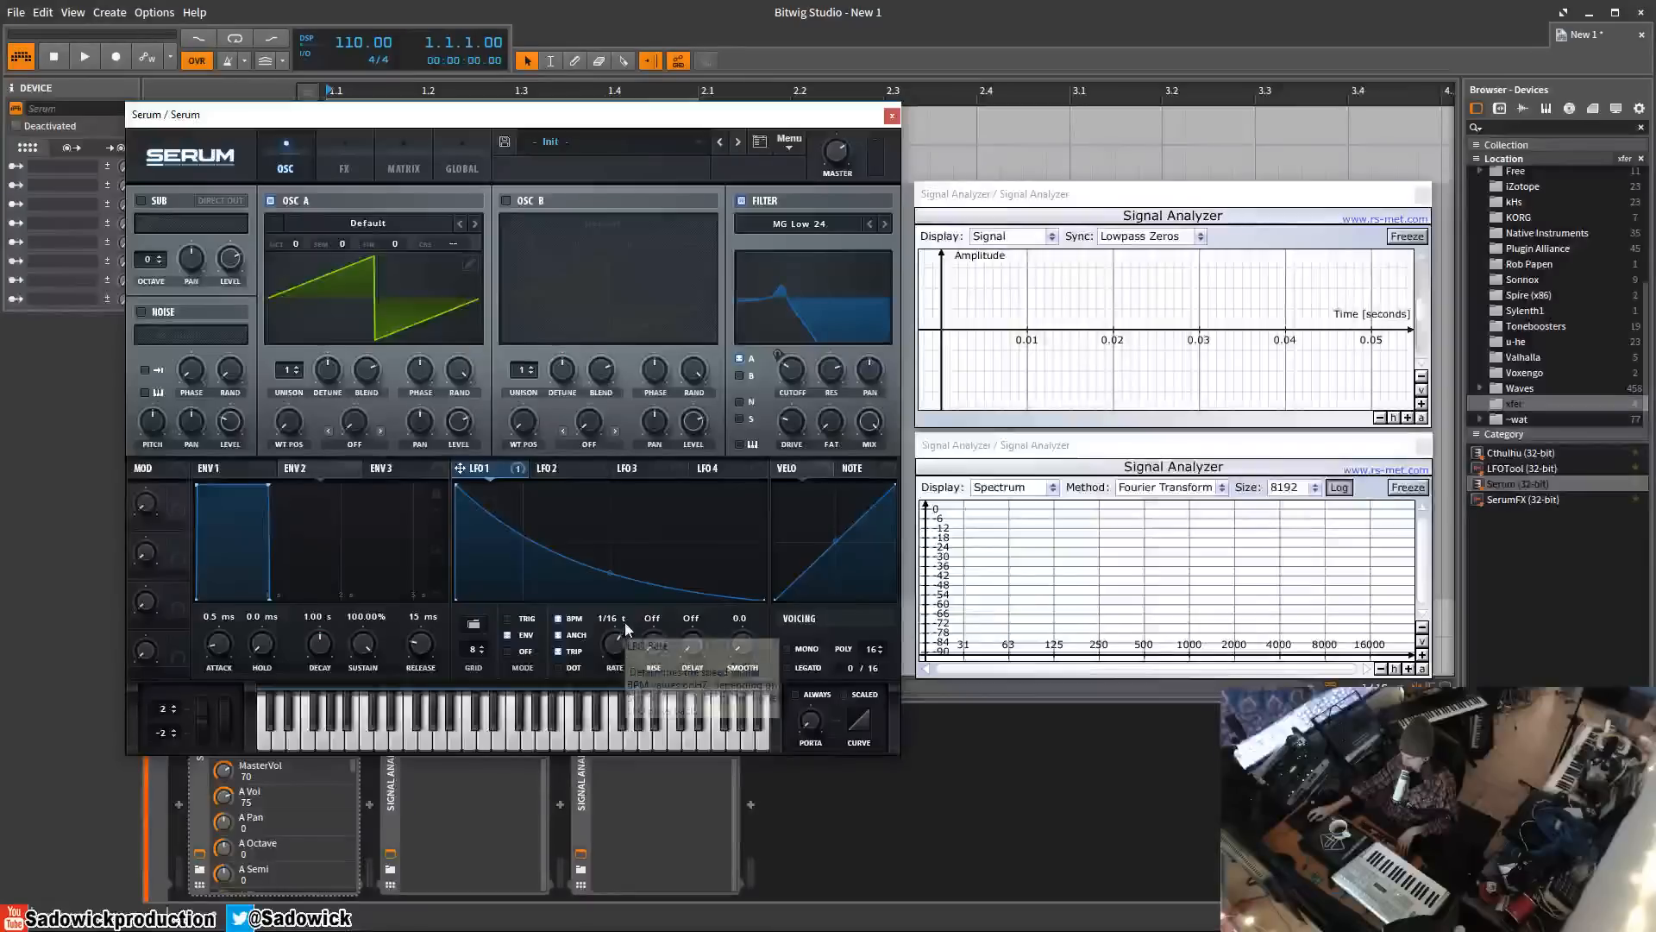
click(507, 617)
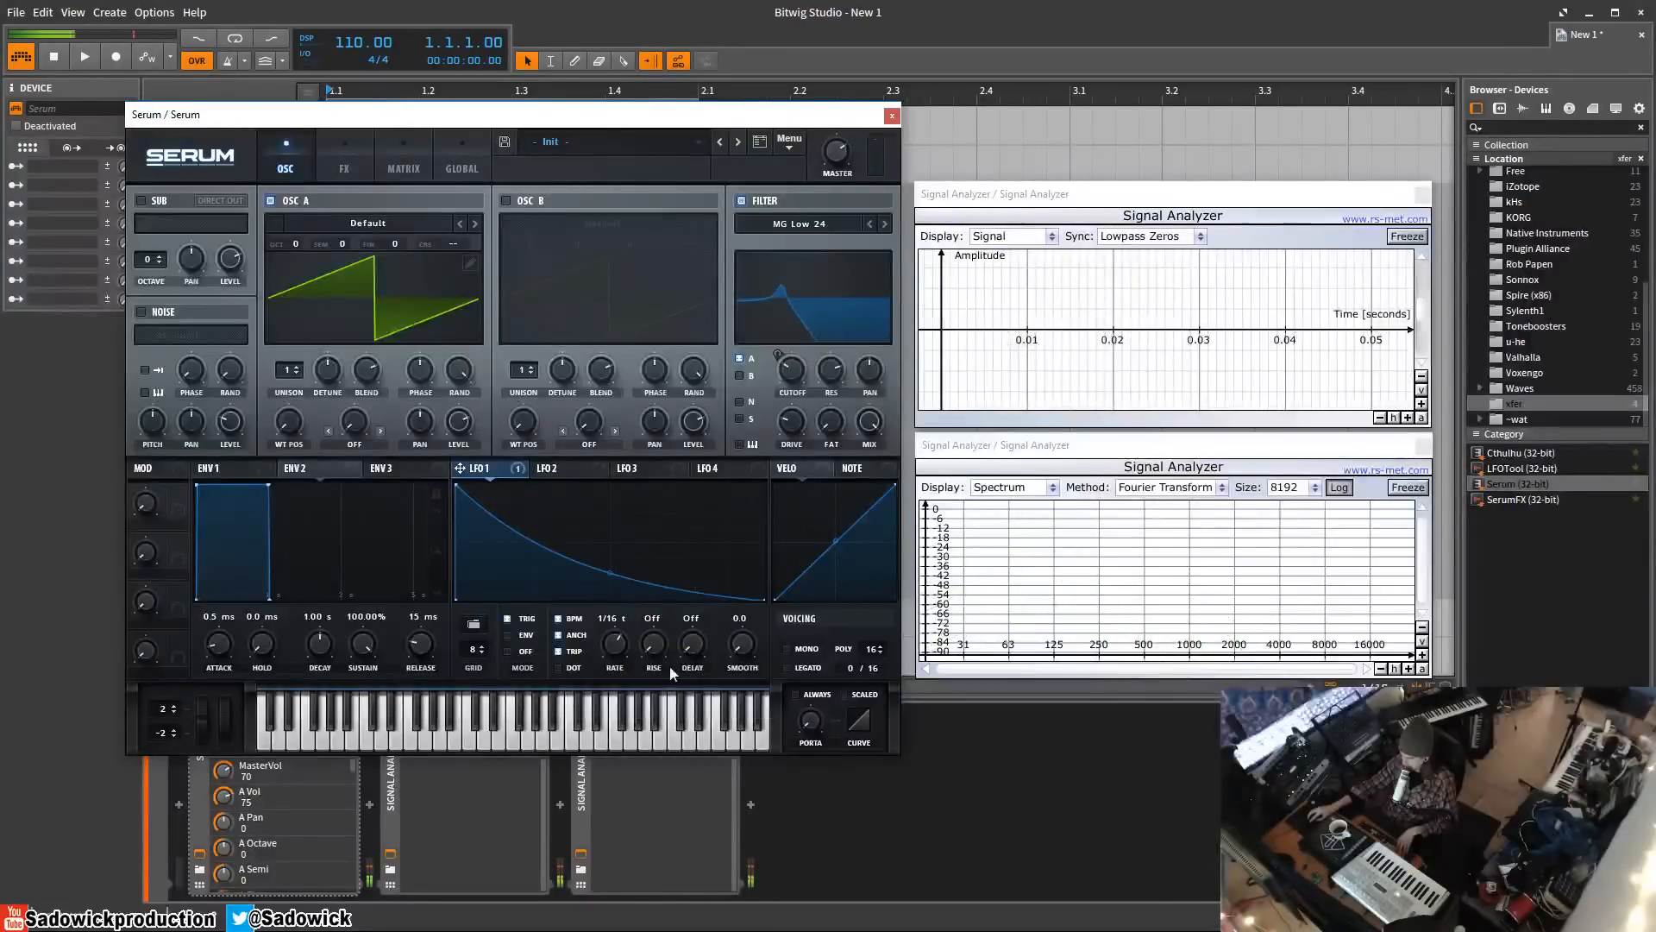
drag(618, 639, 621, 640)
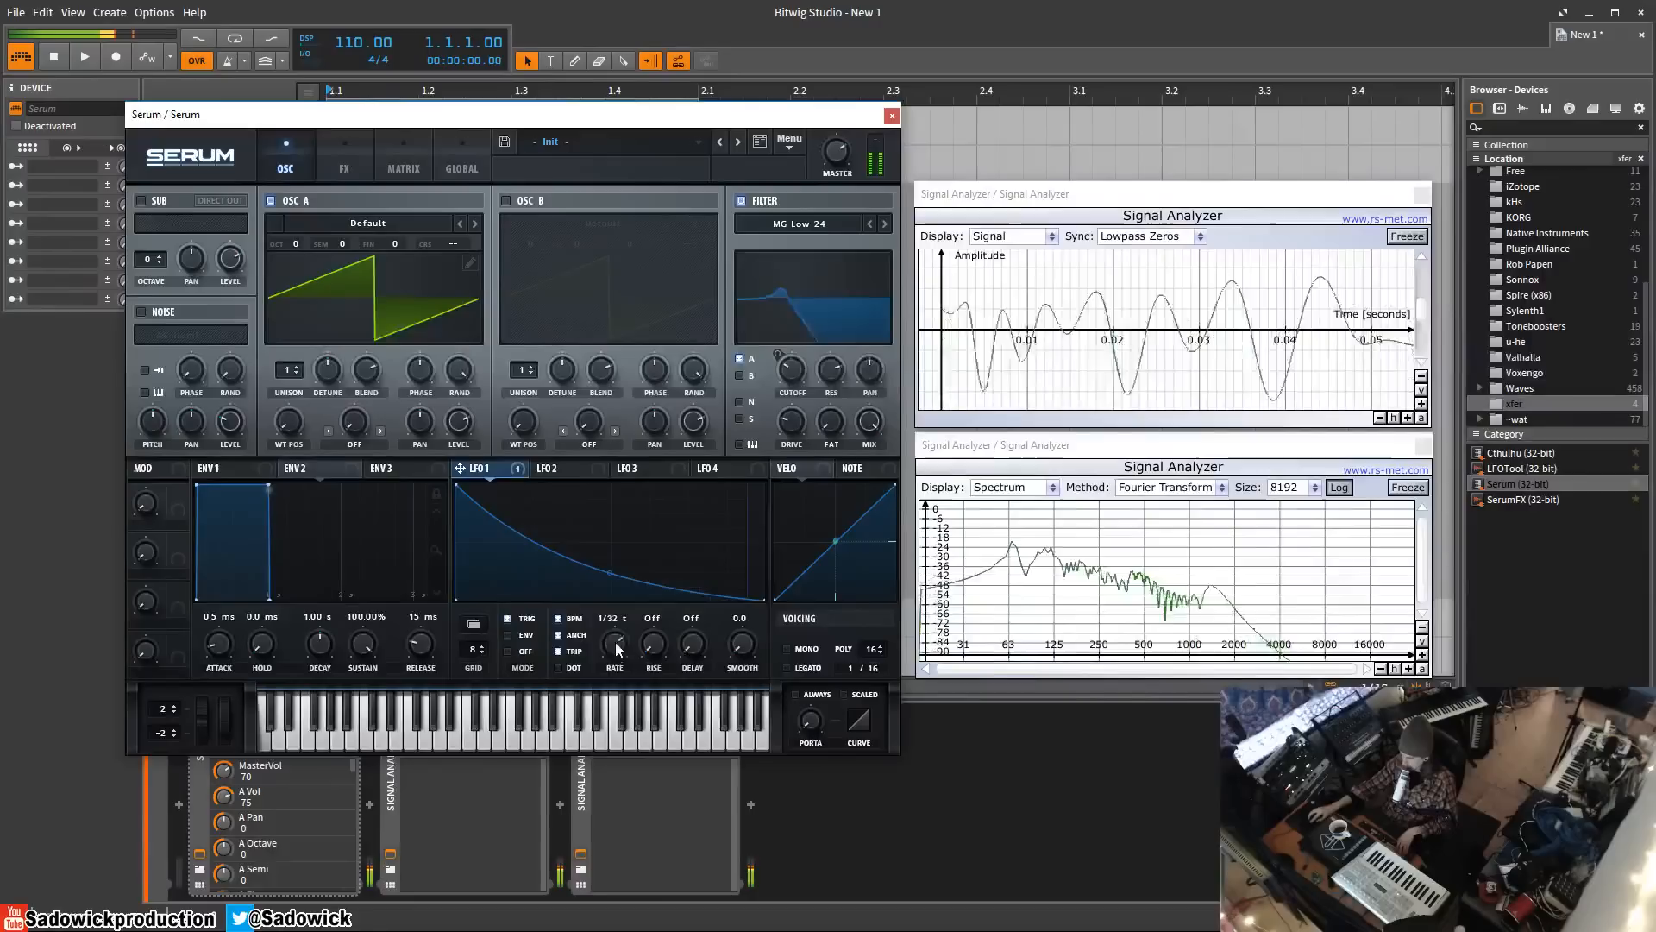
click(558, 668)
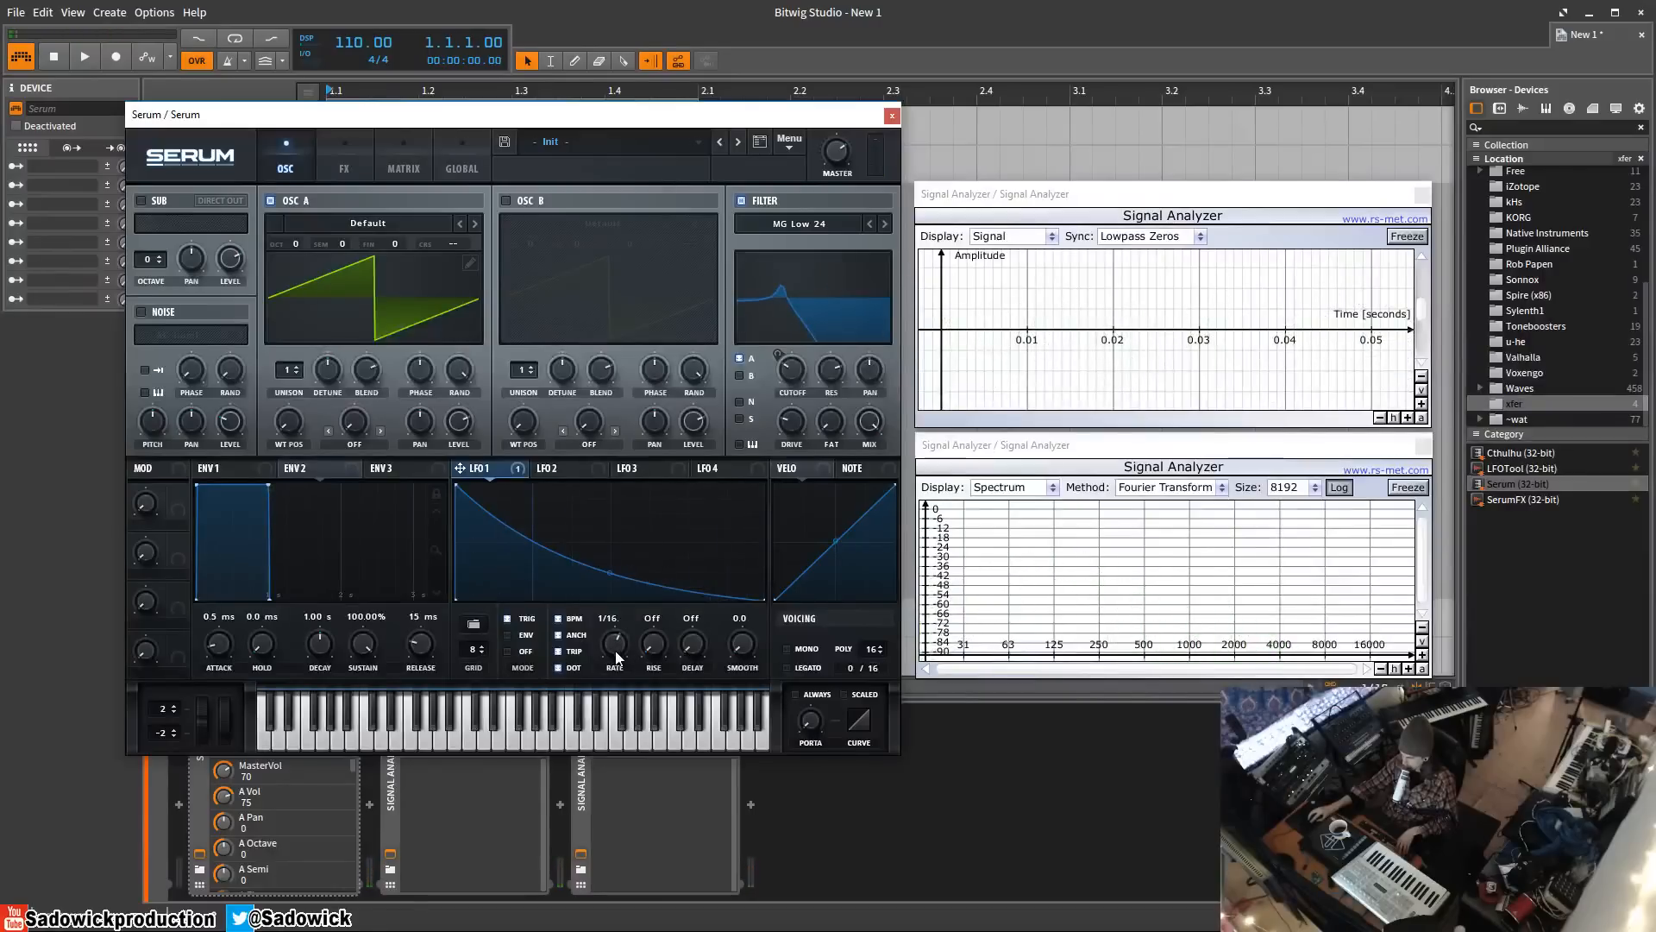
drag(621, 648, 620, 642)
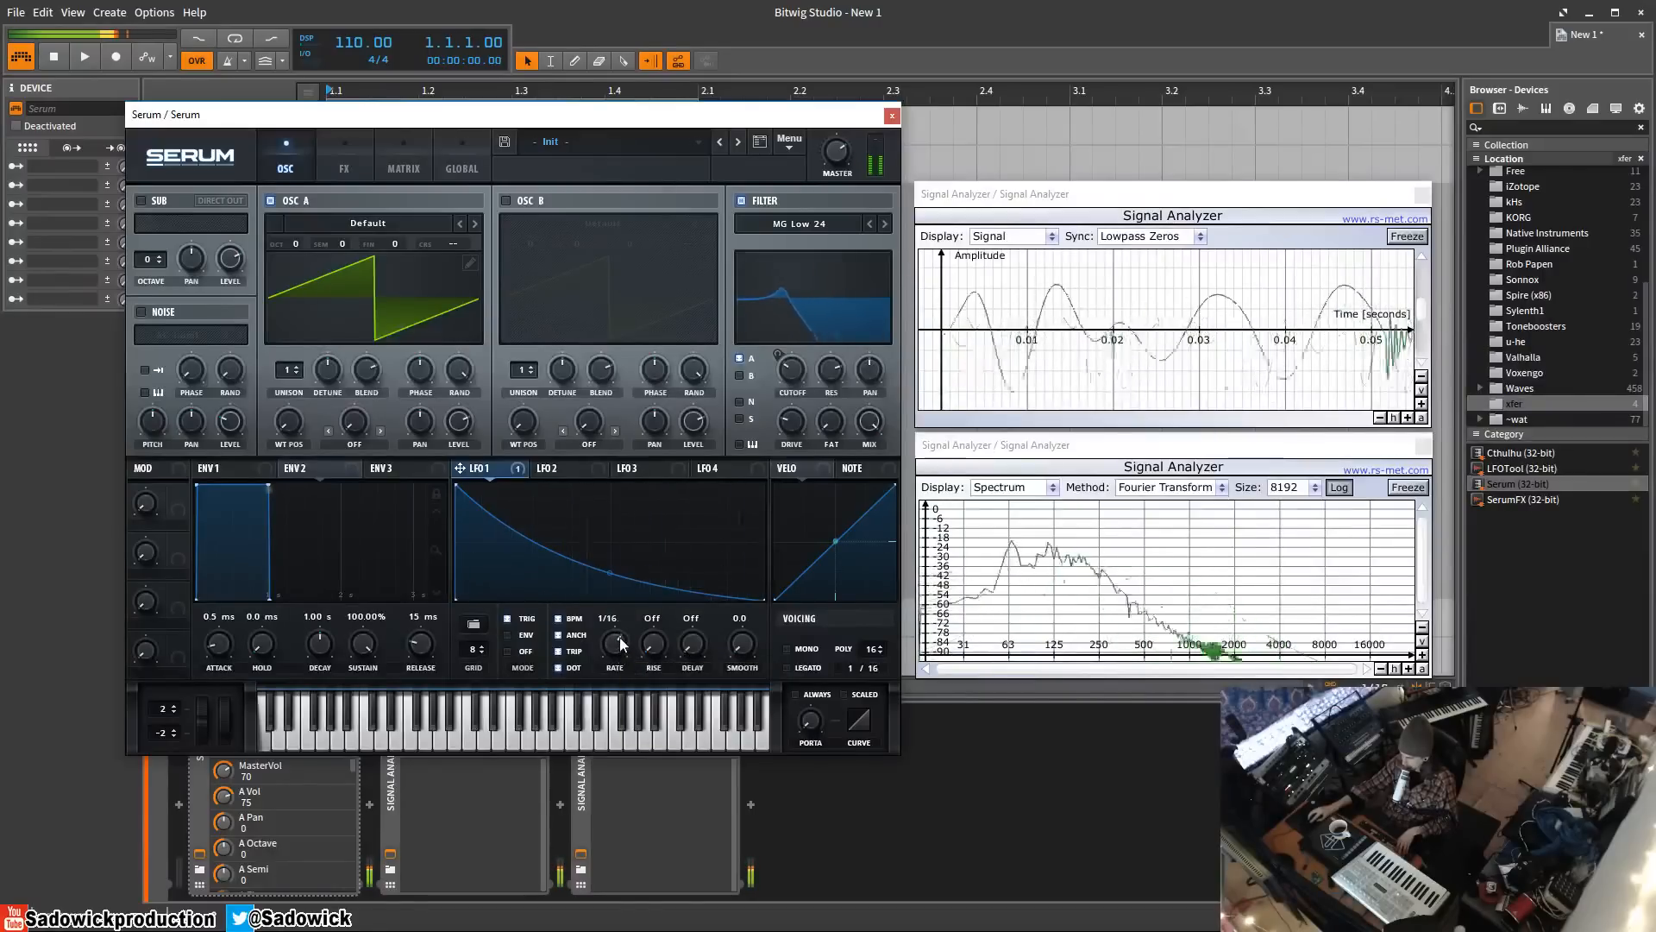
drag(618, 639, 617, 658)
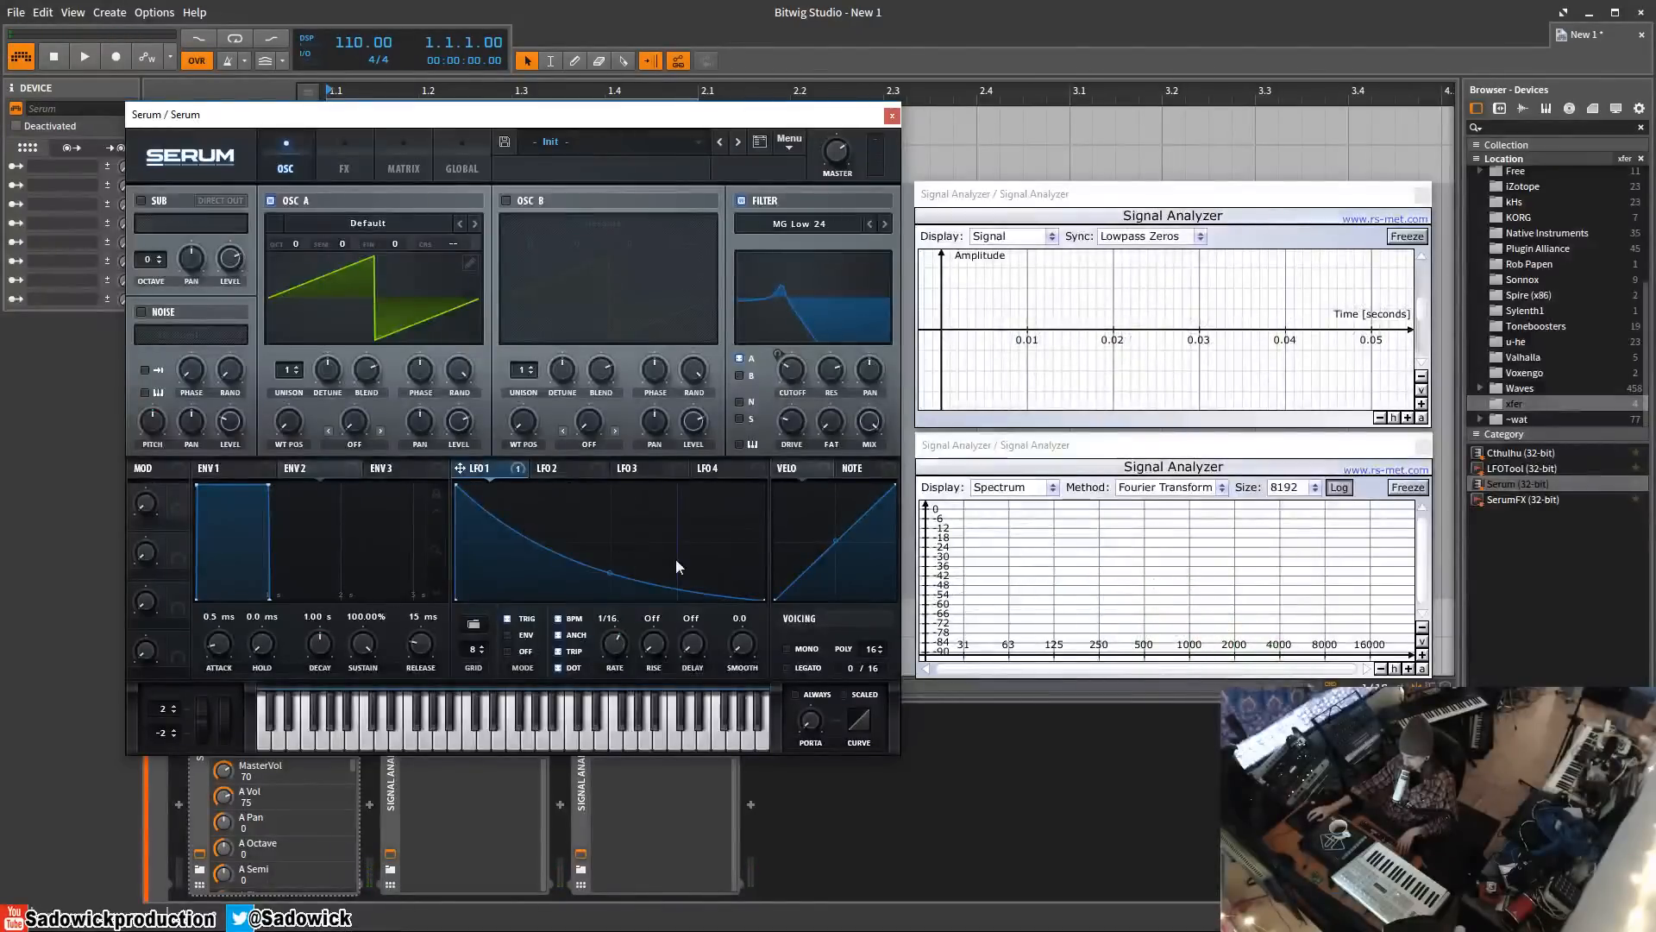
- Initialise the preset and assign LFO 1, unsynced at 7.4 Hz, to oscillator A's coarse pitch
click(781, 145)
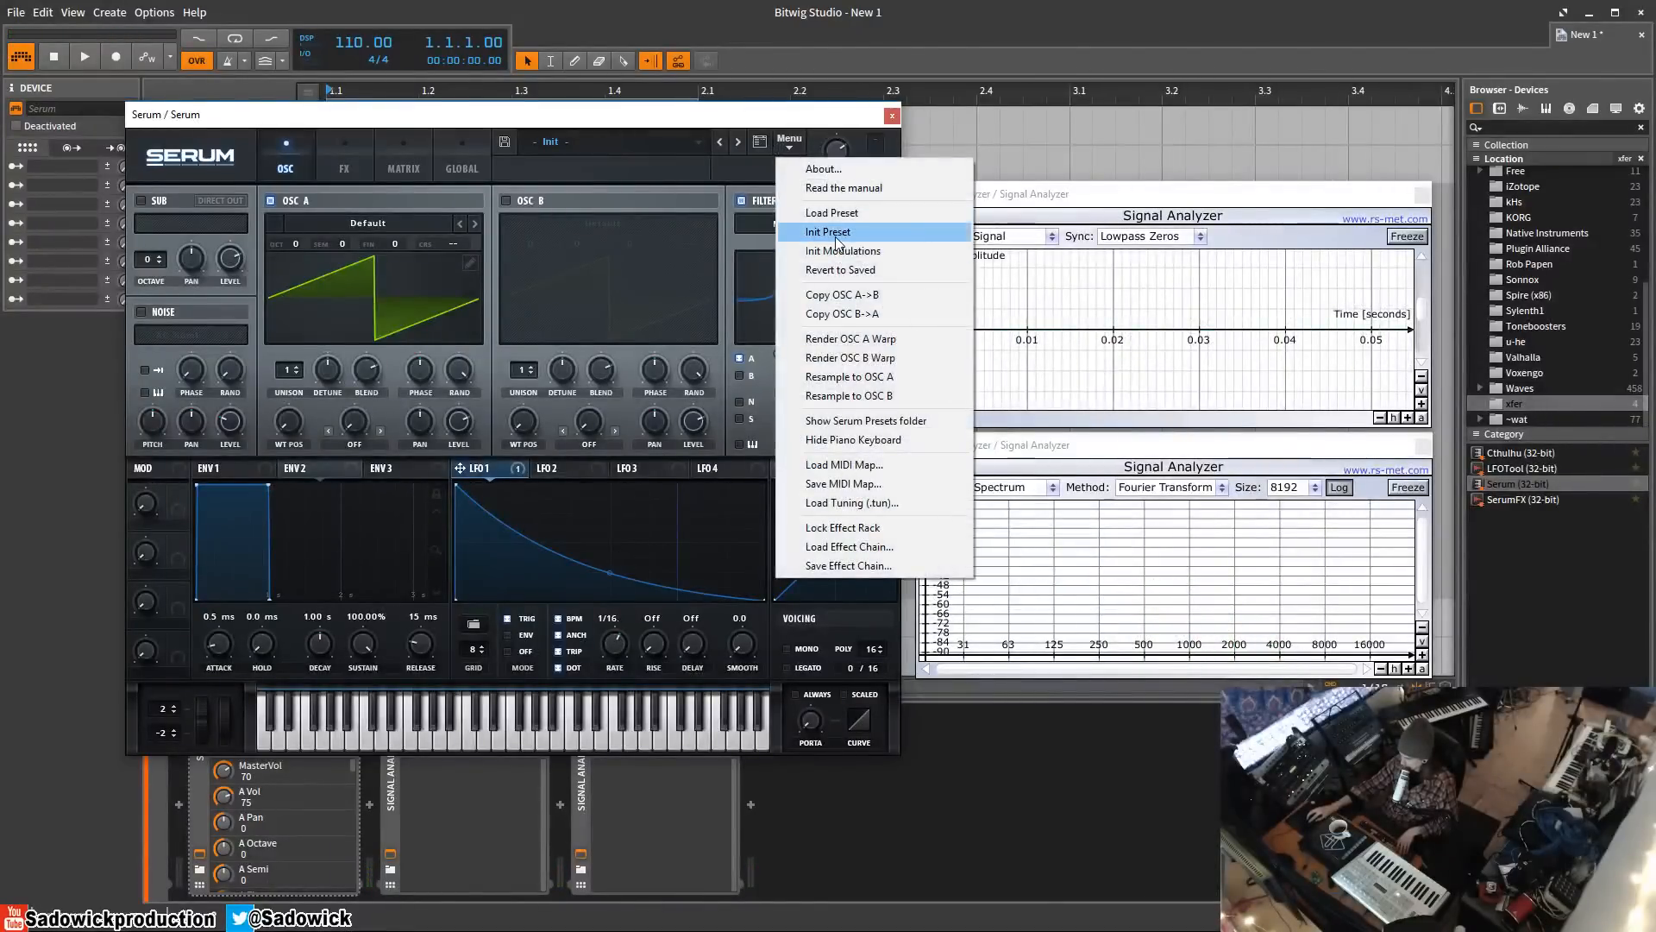
click(832, 251)
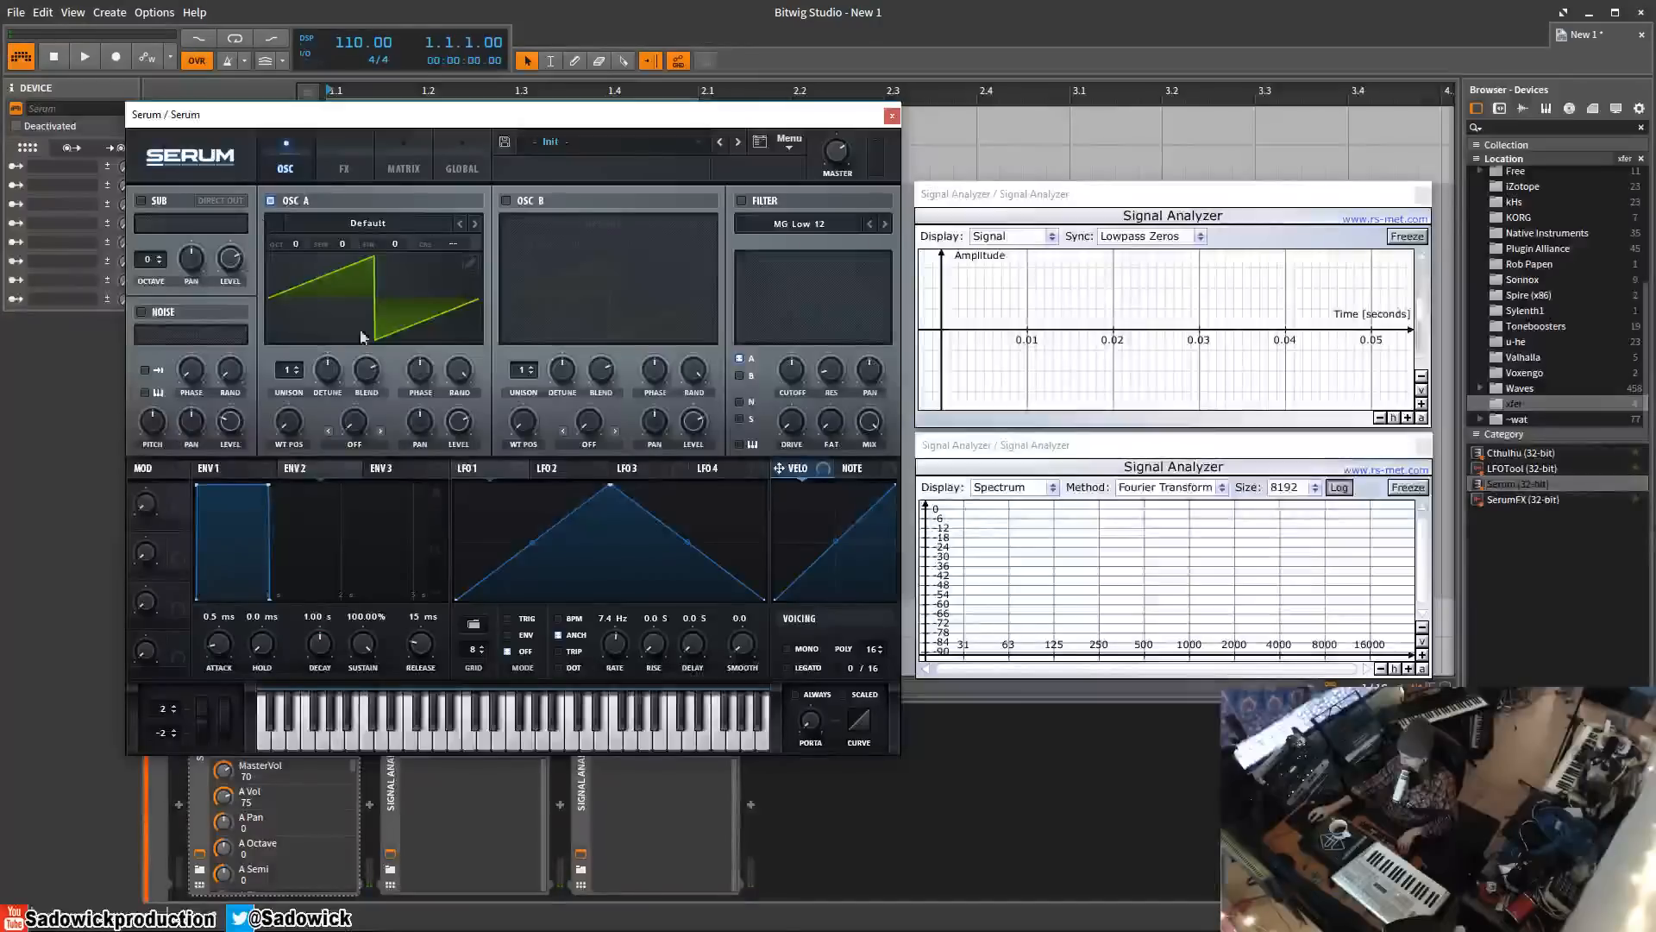
drag(516, 462, 481, 285)
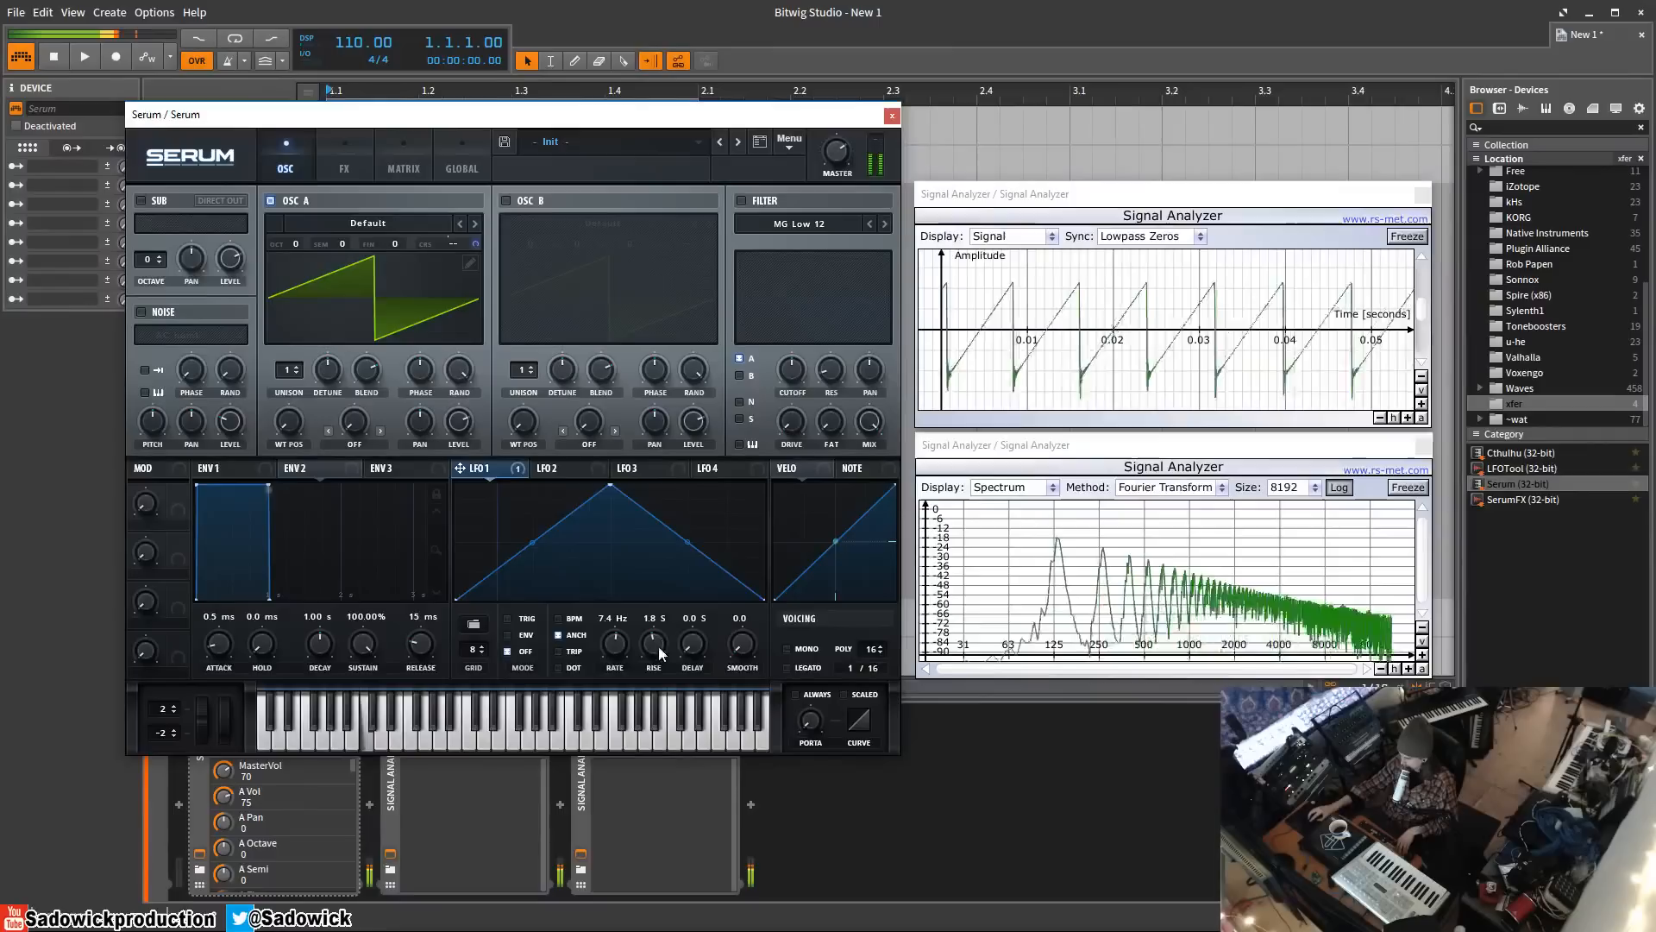
- Try LFO 1 with a 2.8 s rise and 2.1 s delay, raising oscillator A's unison and returning it to 1
drag(662, 652, 664, 619)
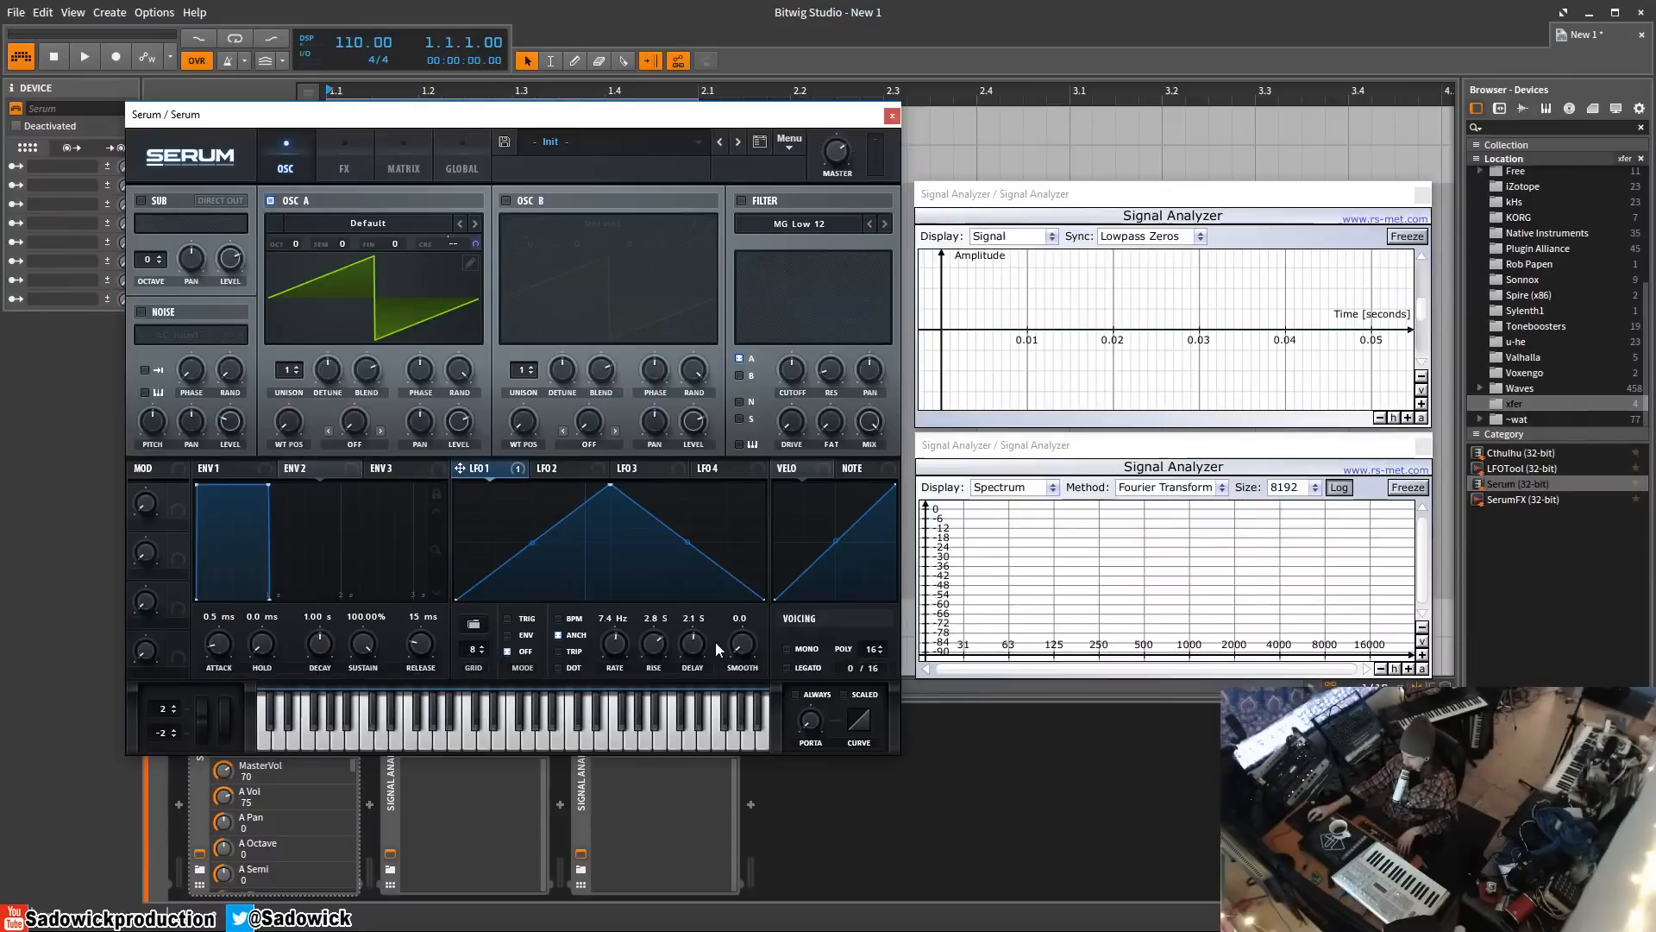
drag(300, 377, 301, 339)
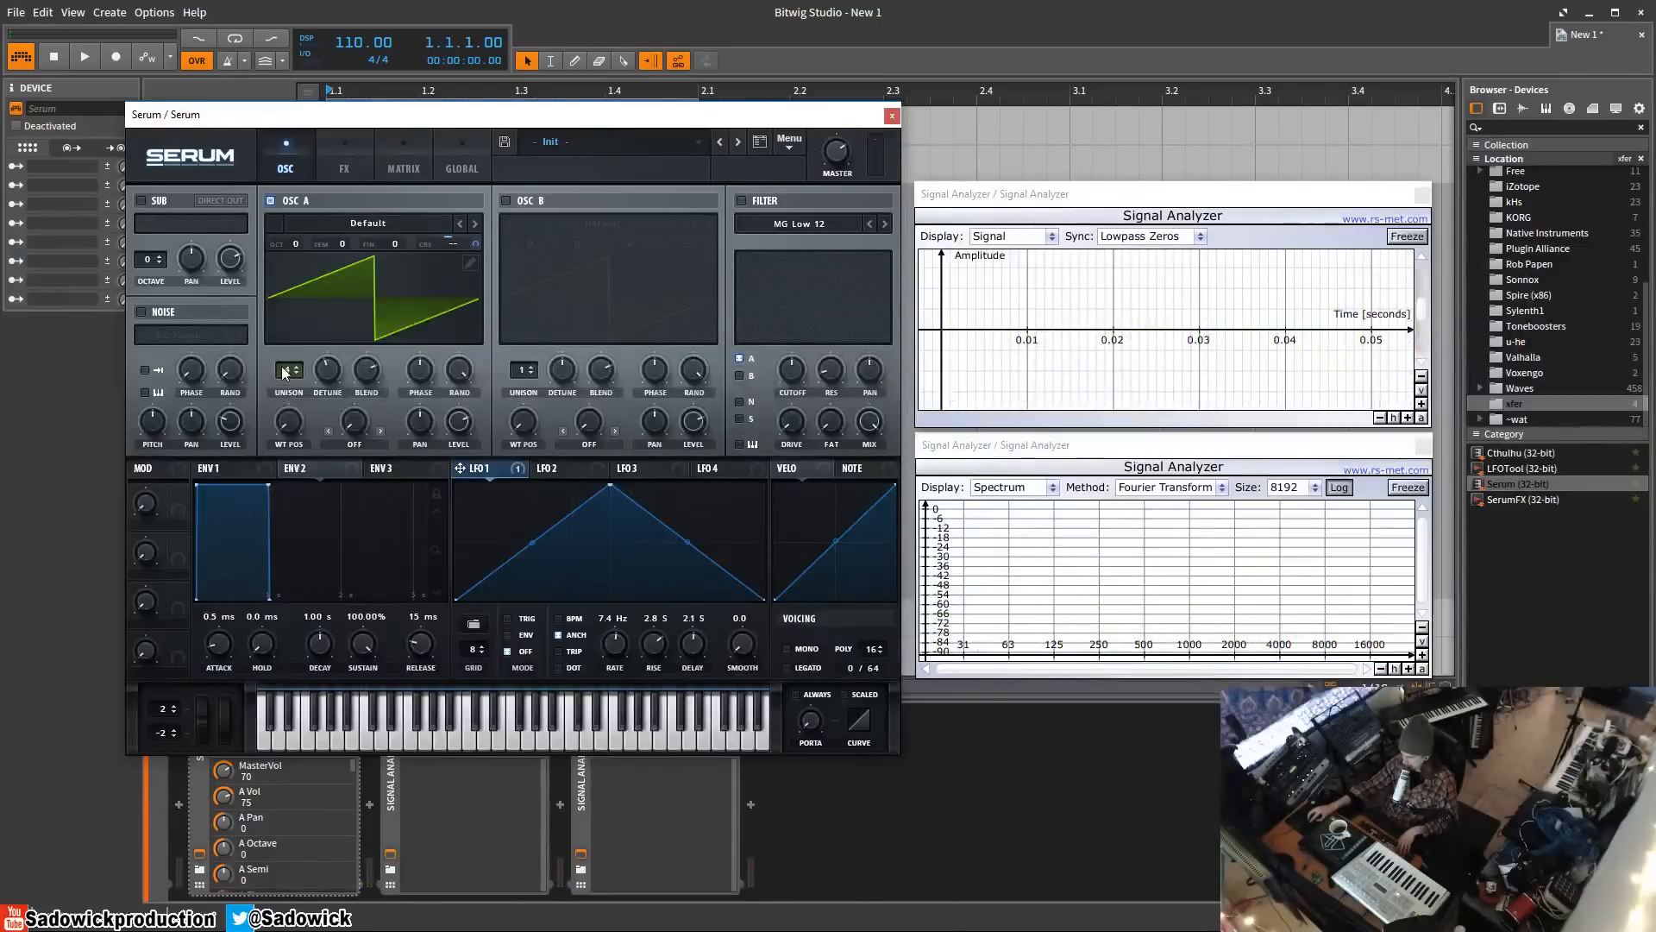
drag(283, 369, 285, 417)
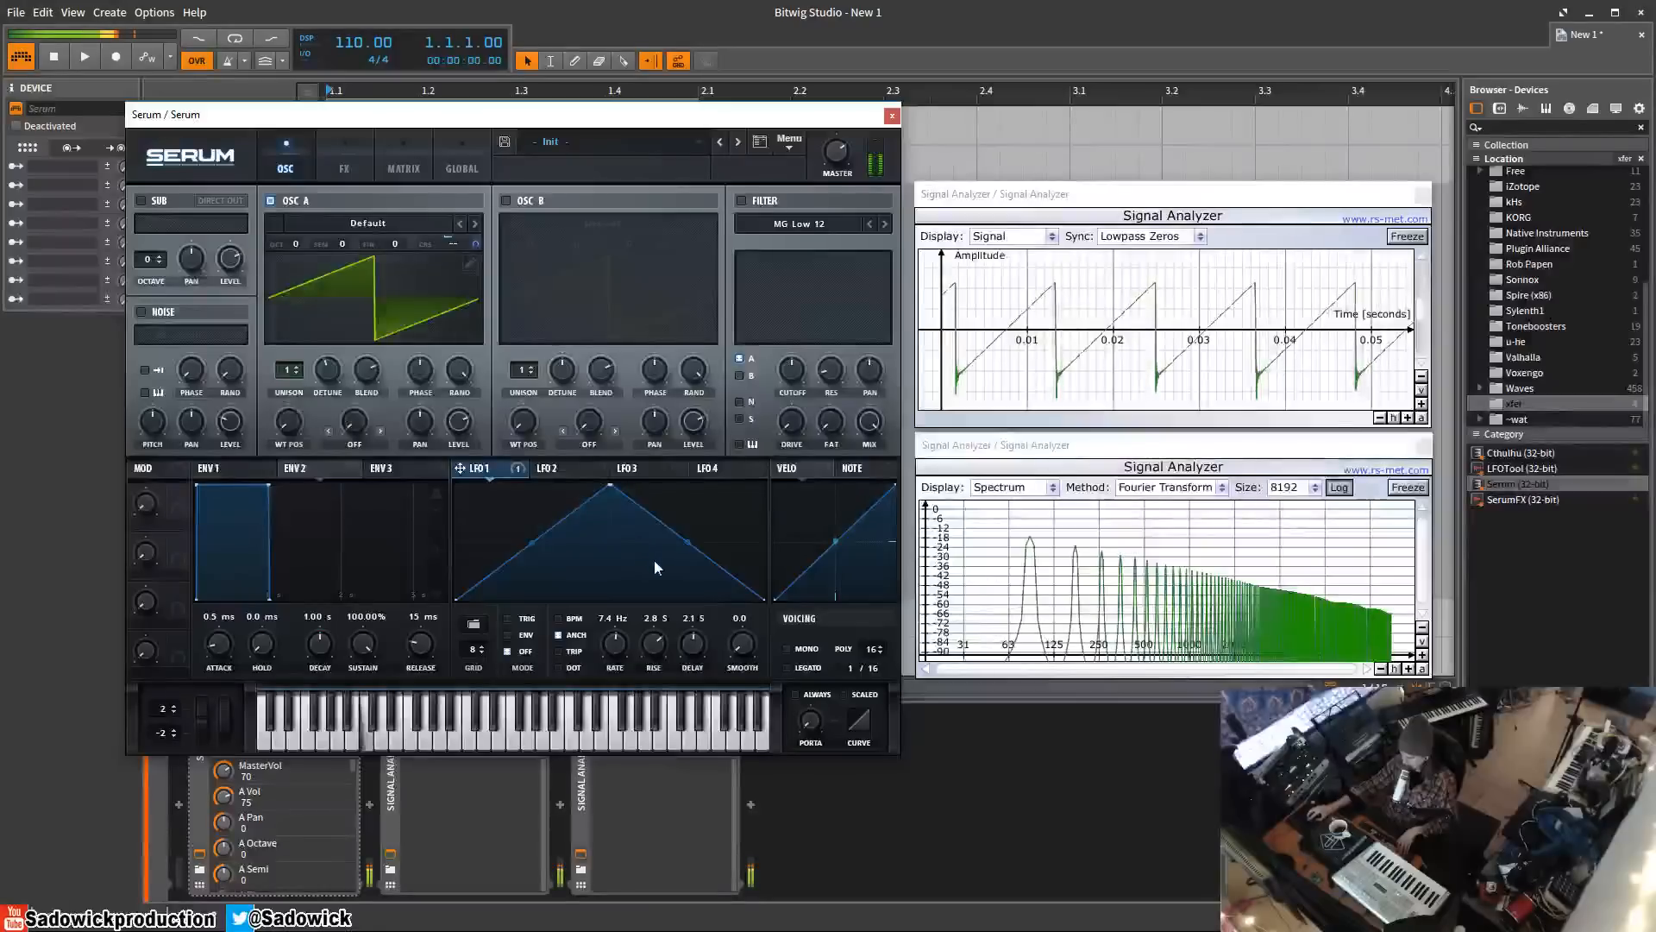
- Set LFO 1's rise to 0.0 s and its delay to 2.0 s
drag(653, 642, 658, 710)
drag(654, 644, 690, 639)
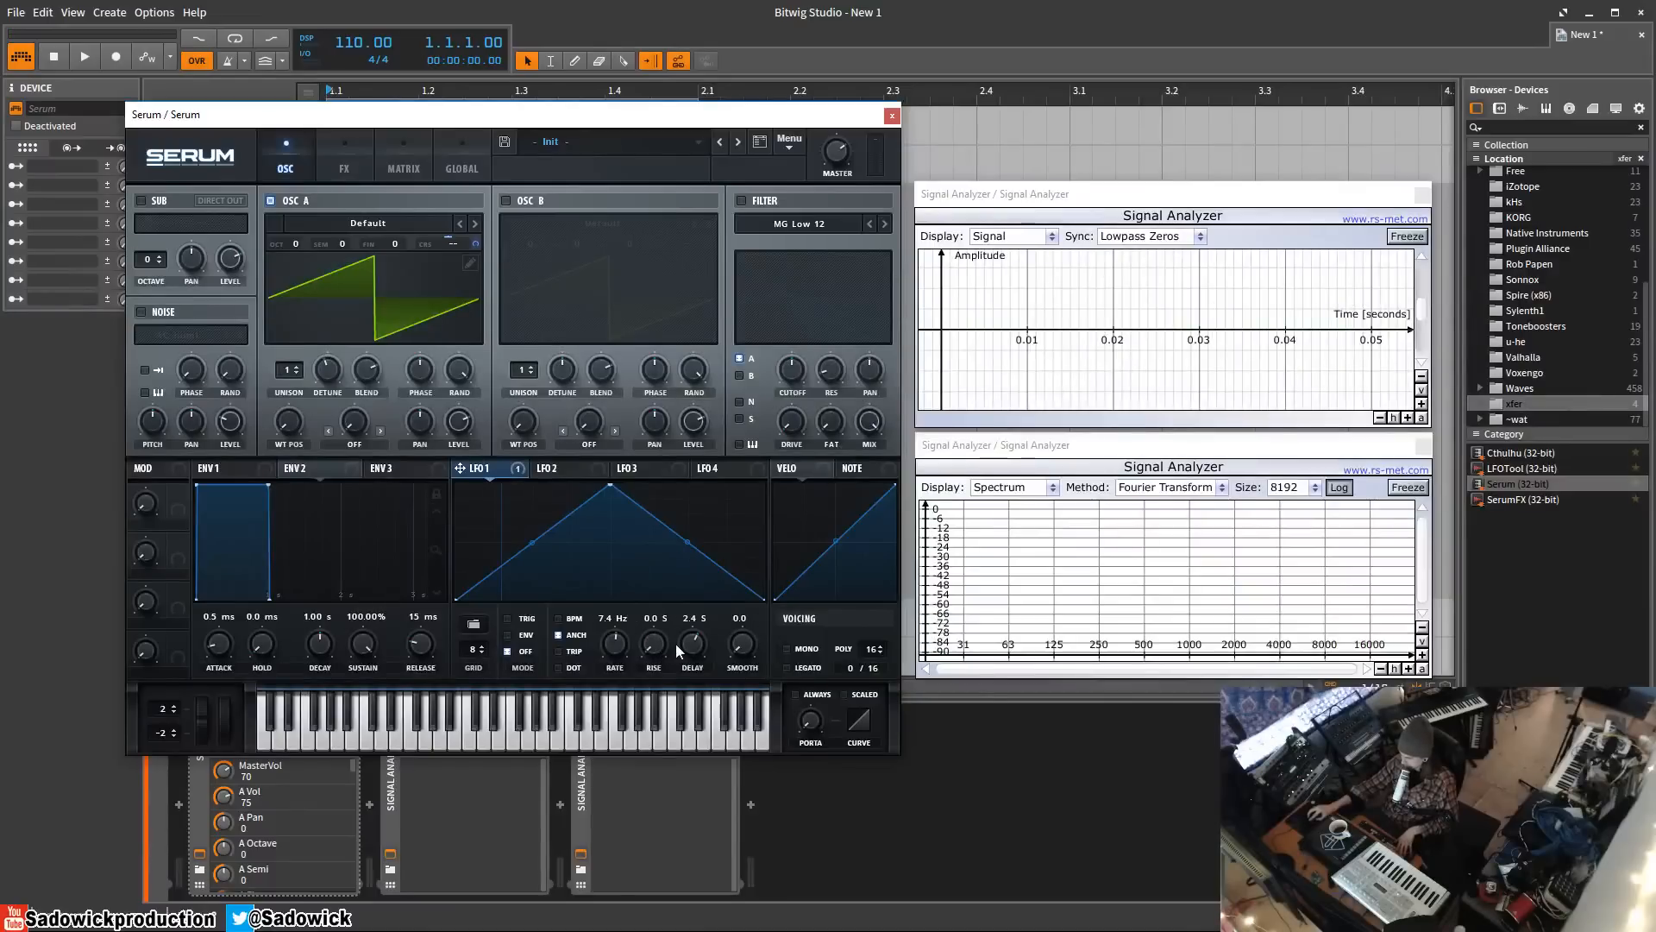
drag(675, 644, 711, 645)
- Initialise the preset, then enable the MG Low 12 filter and adjust its resonance and cutoff
click(790, 143)
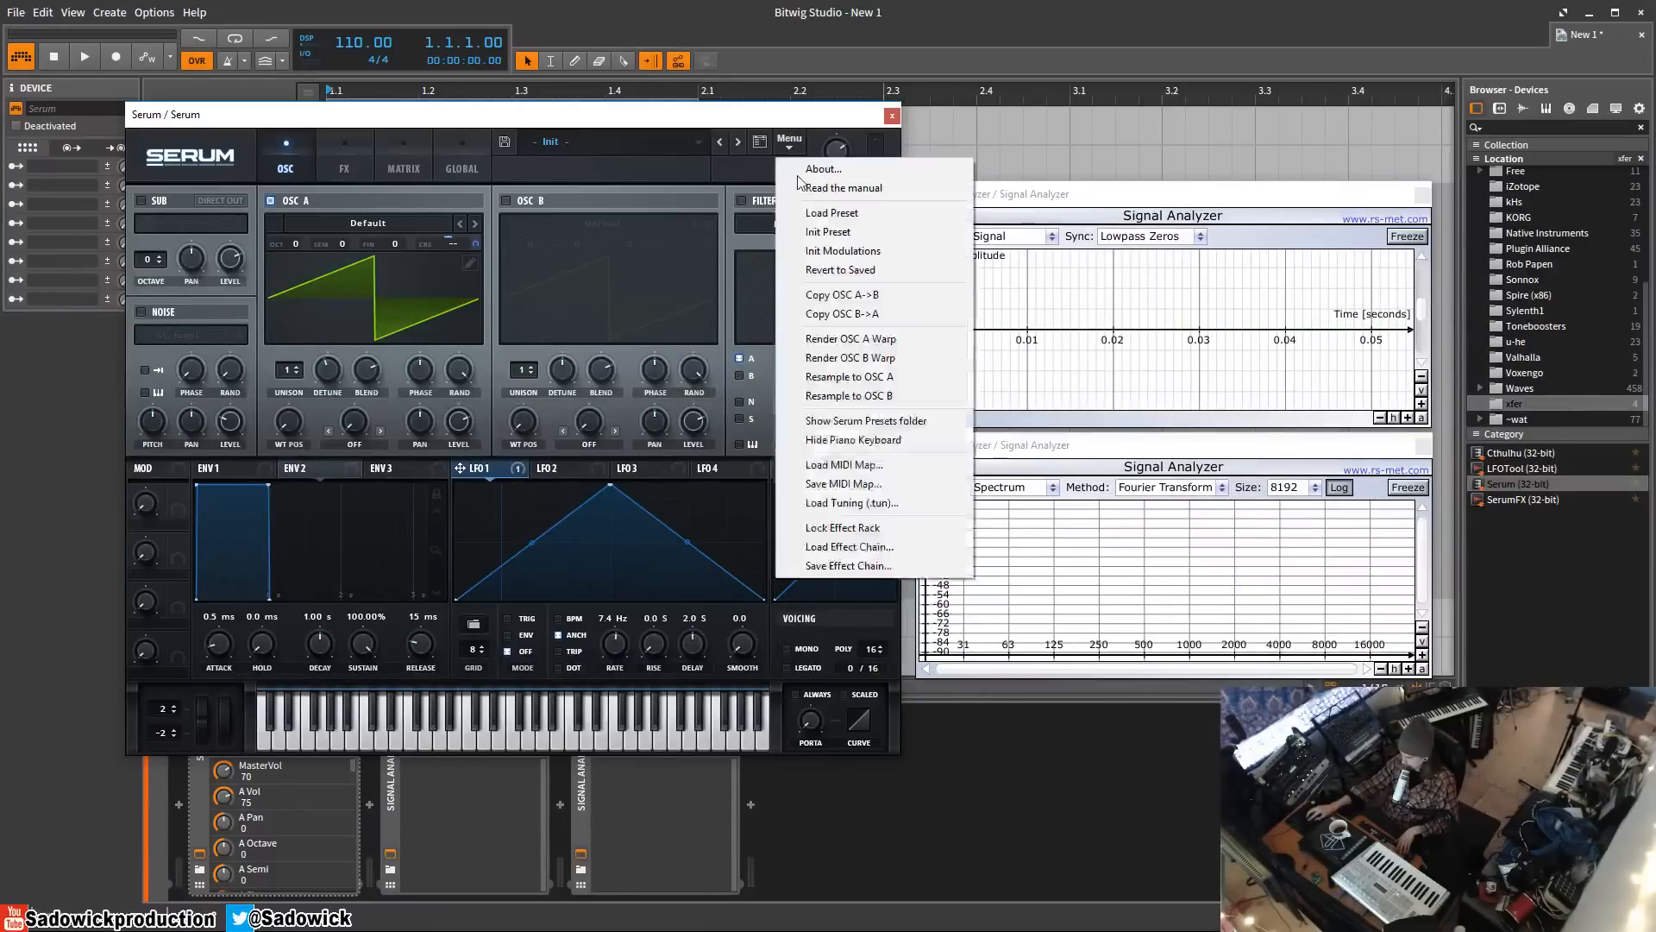
click(810, 232)
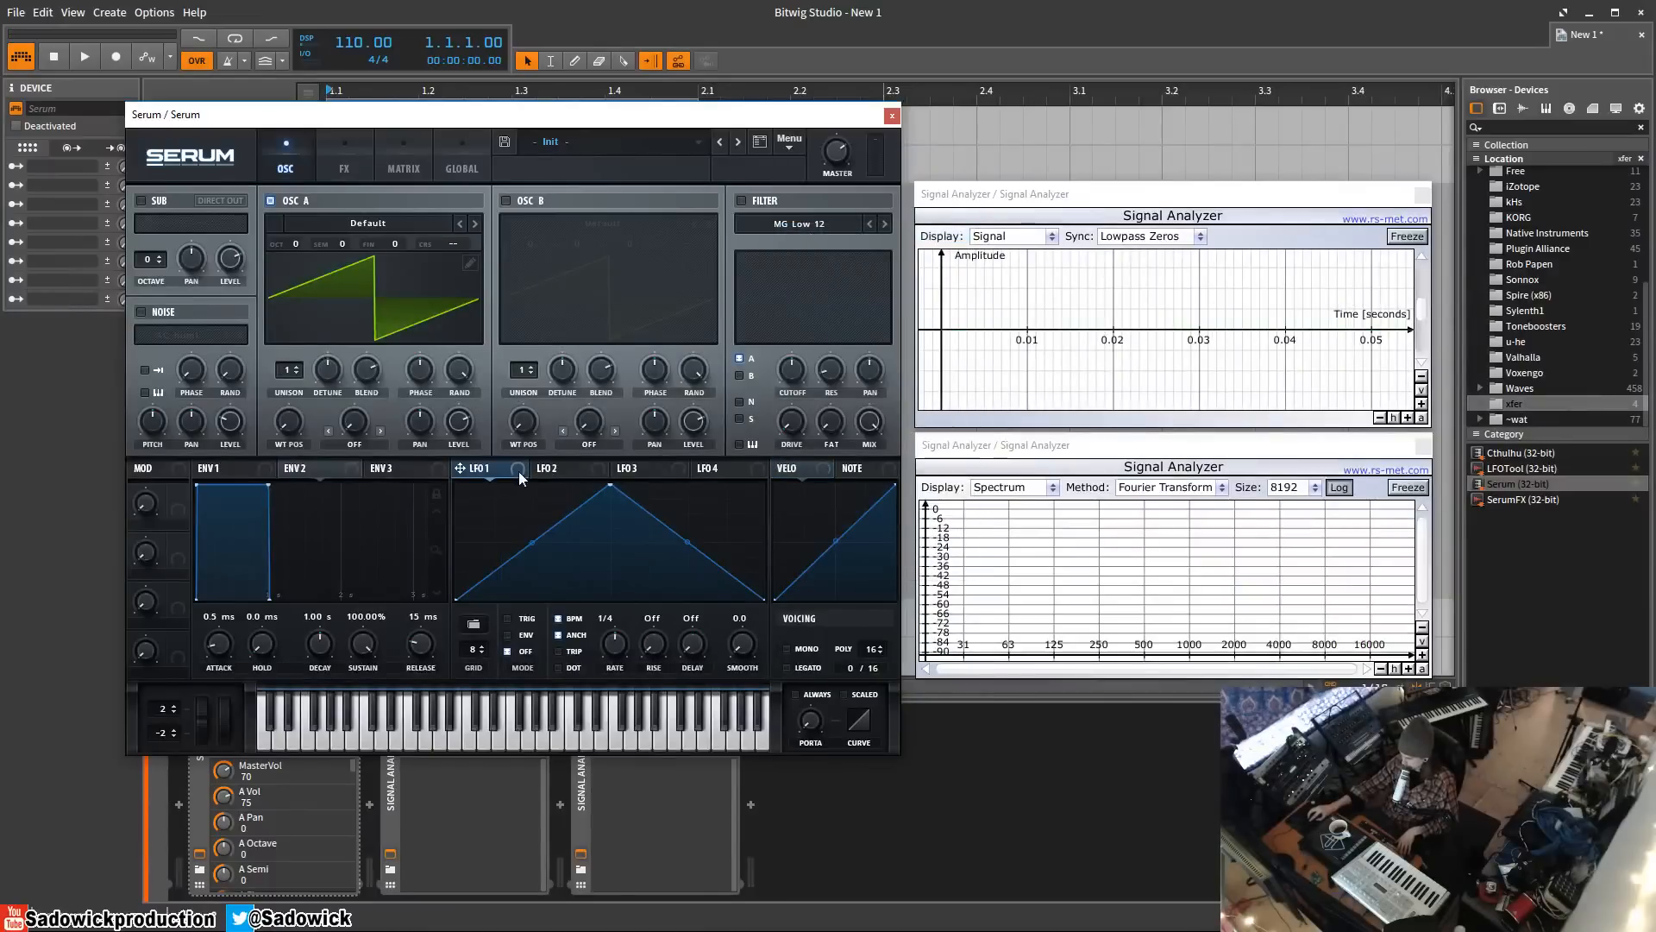
click(742, 202)
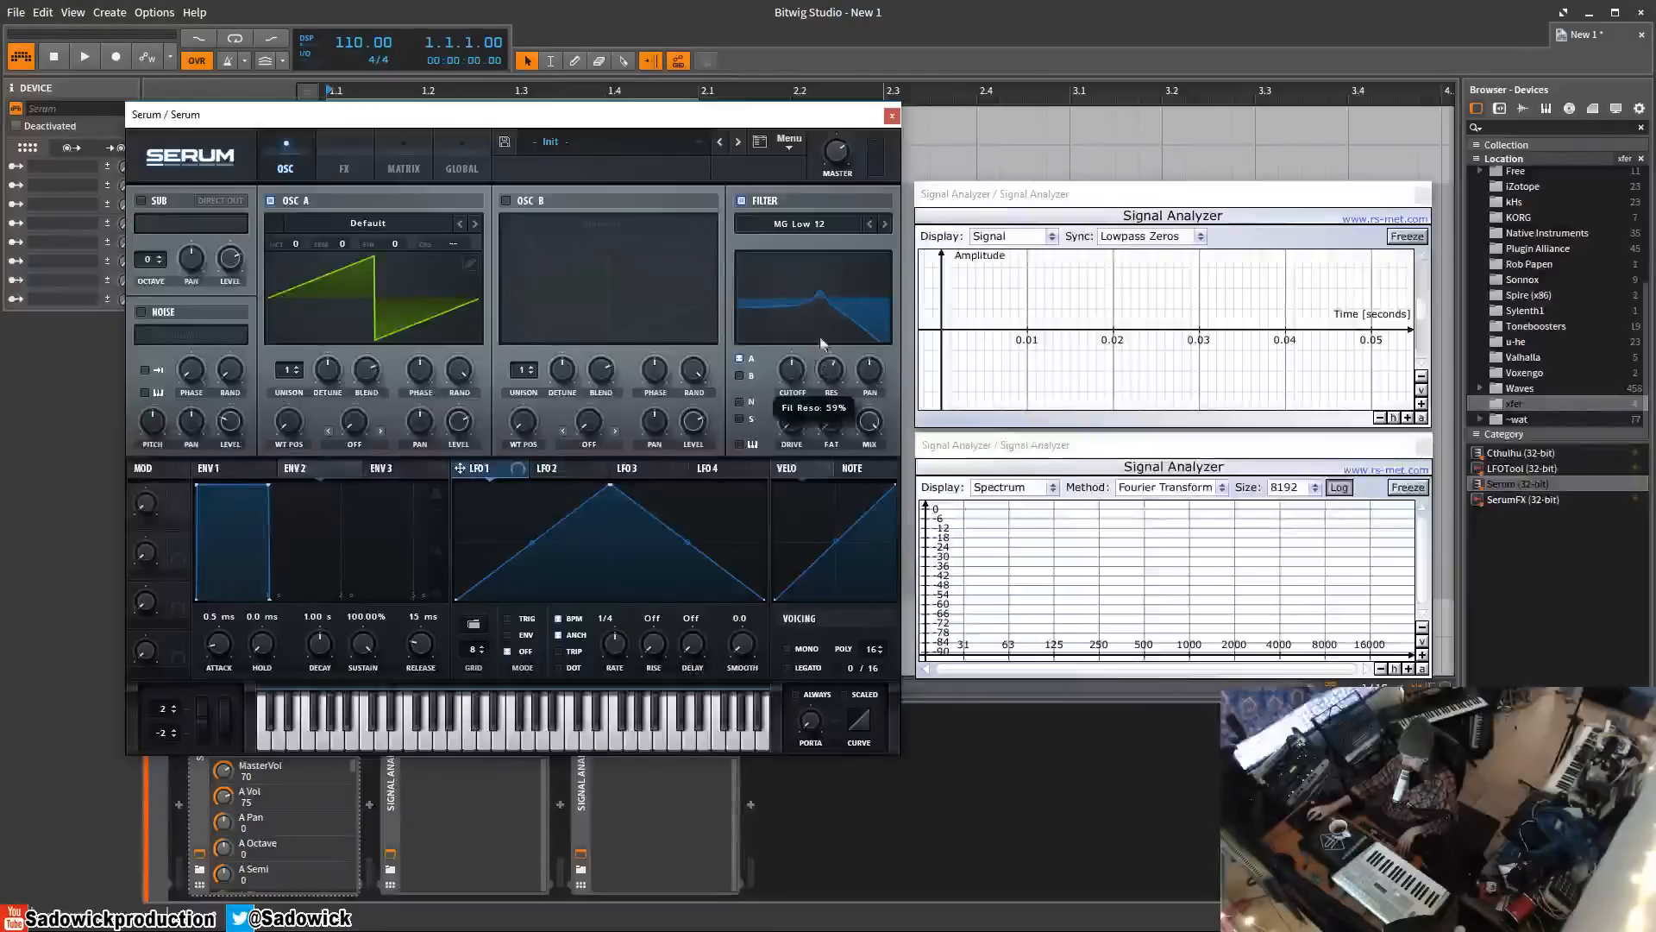
mouse_move(792, 371)
mouse_down()
mouse_move(794, 385)
mouse_move(795, 367)
mouse_up()
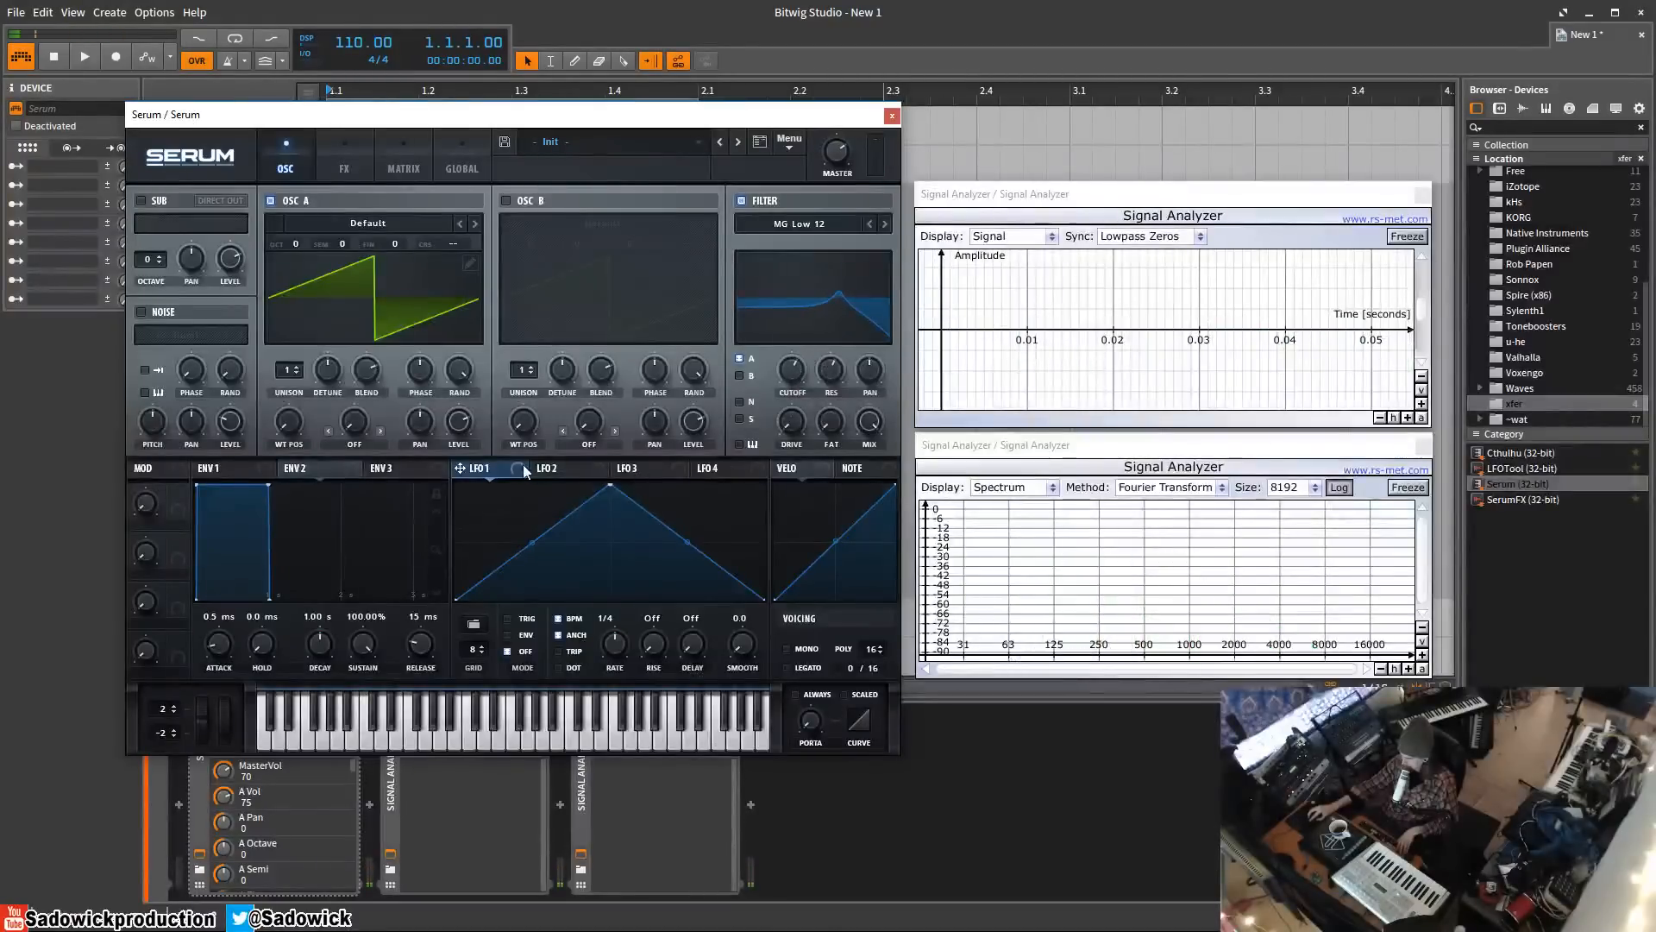
- Assign LFO 1 to the filter cutoff and redraw its triangle as an uneven pattern of steps and ramps
drag(519, 467, 789, 383)
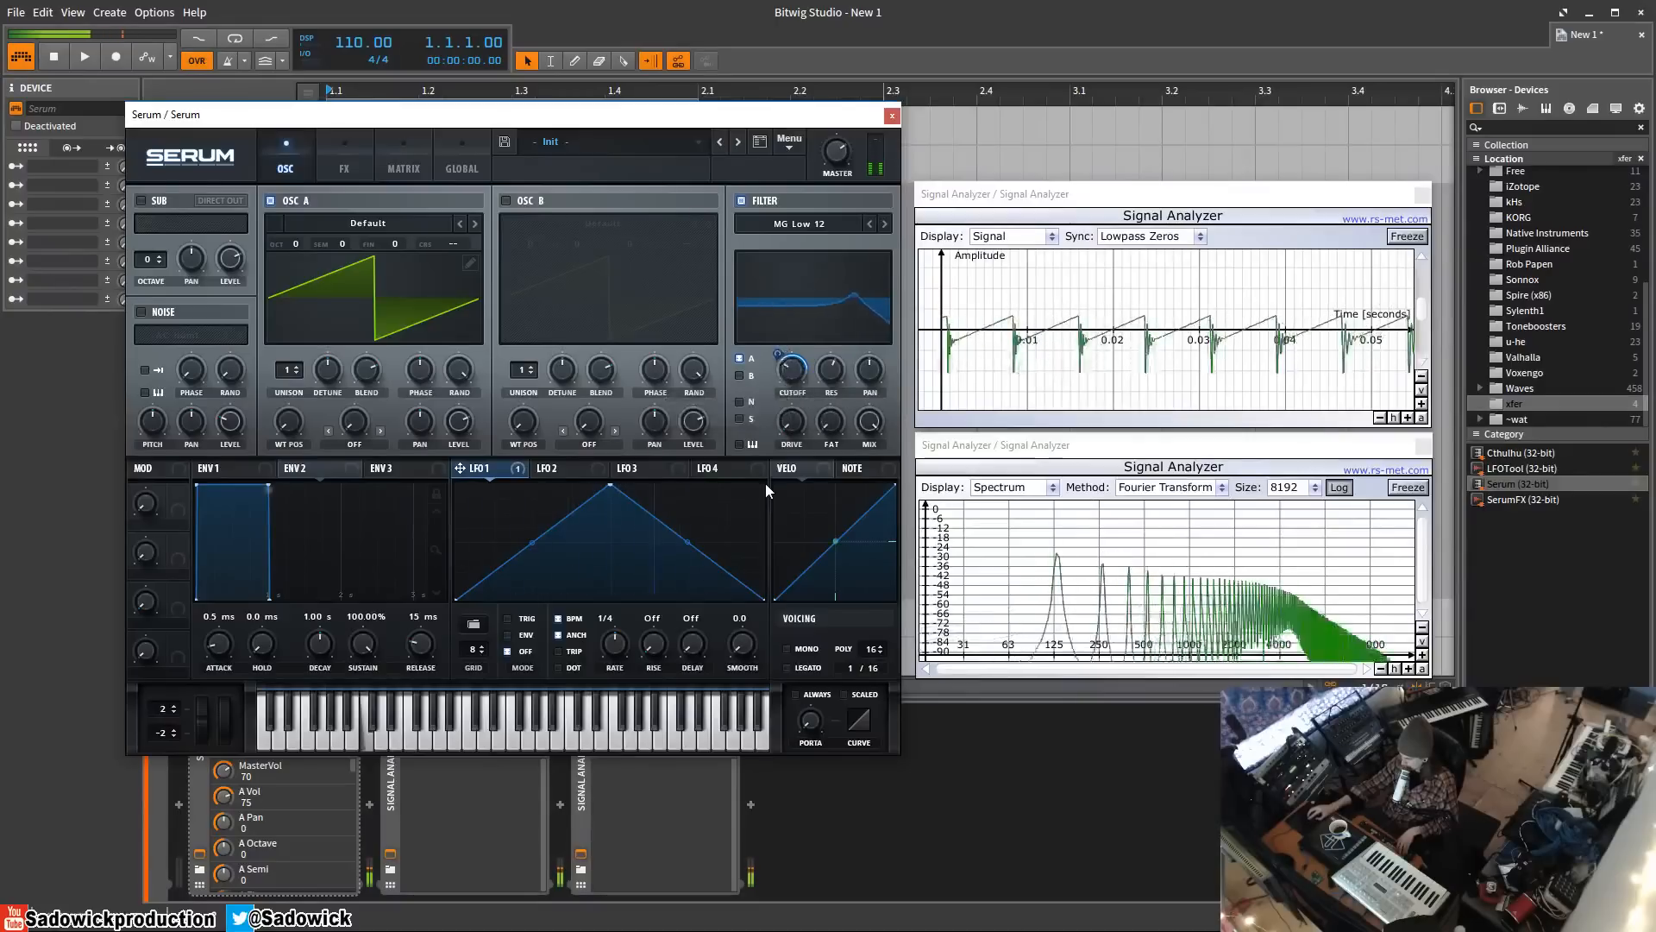
drag(477, 515, 543, 565)
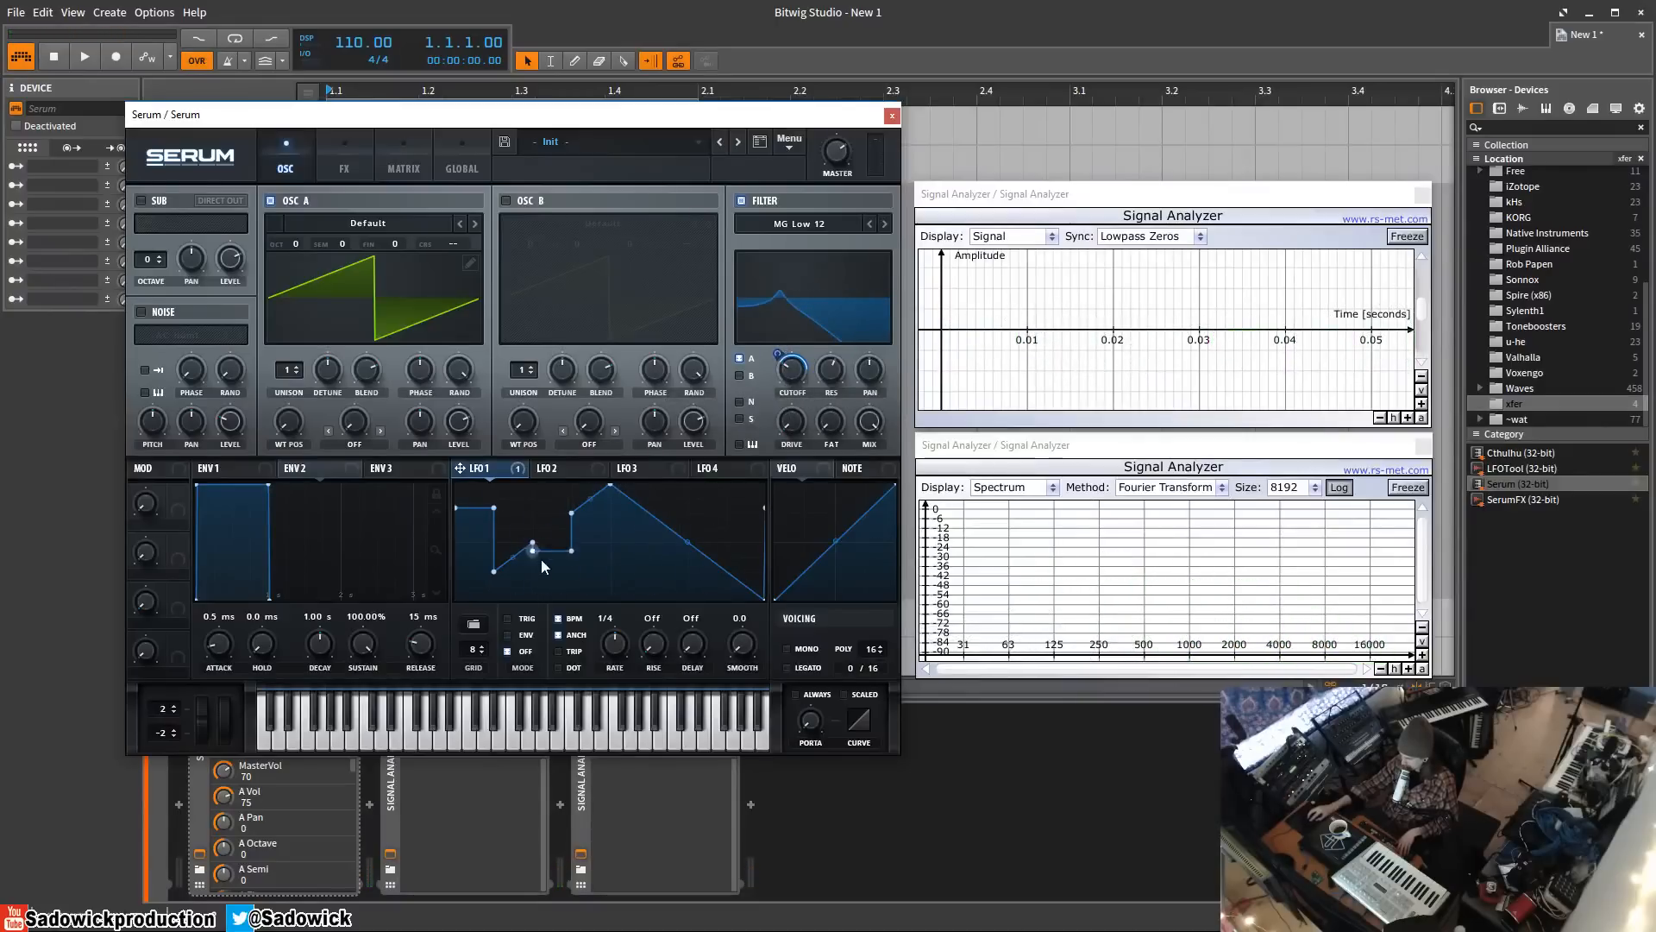
click(576, 480)
click(496, 476)
shift+click(623, 566)
mouse_move(667, 517)
mouse_down()
mouse_move(707, 508)
mouse_move(747, 536)
mouse_up()
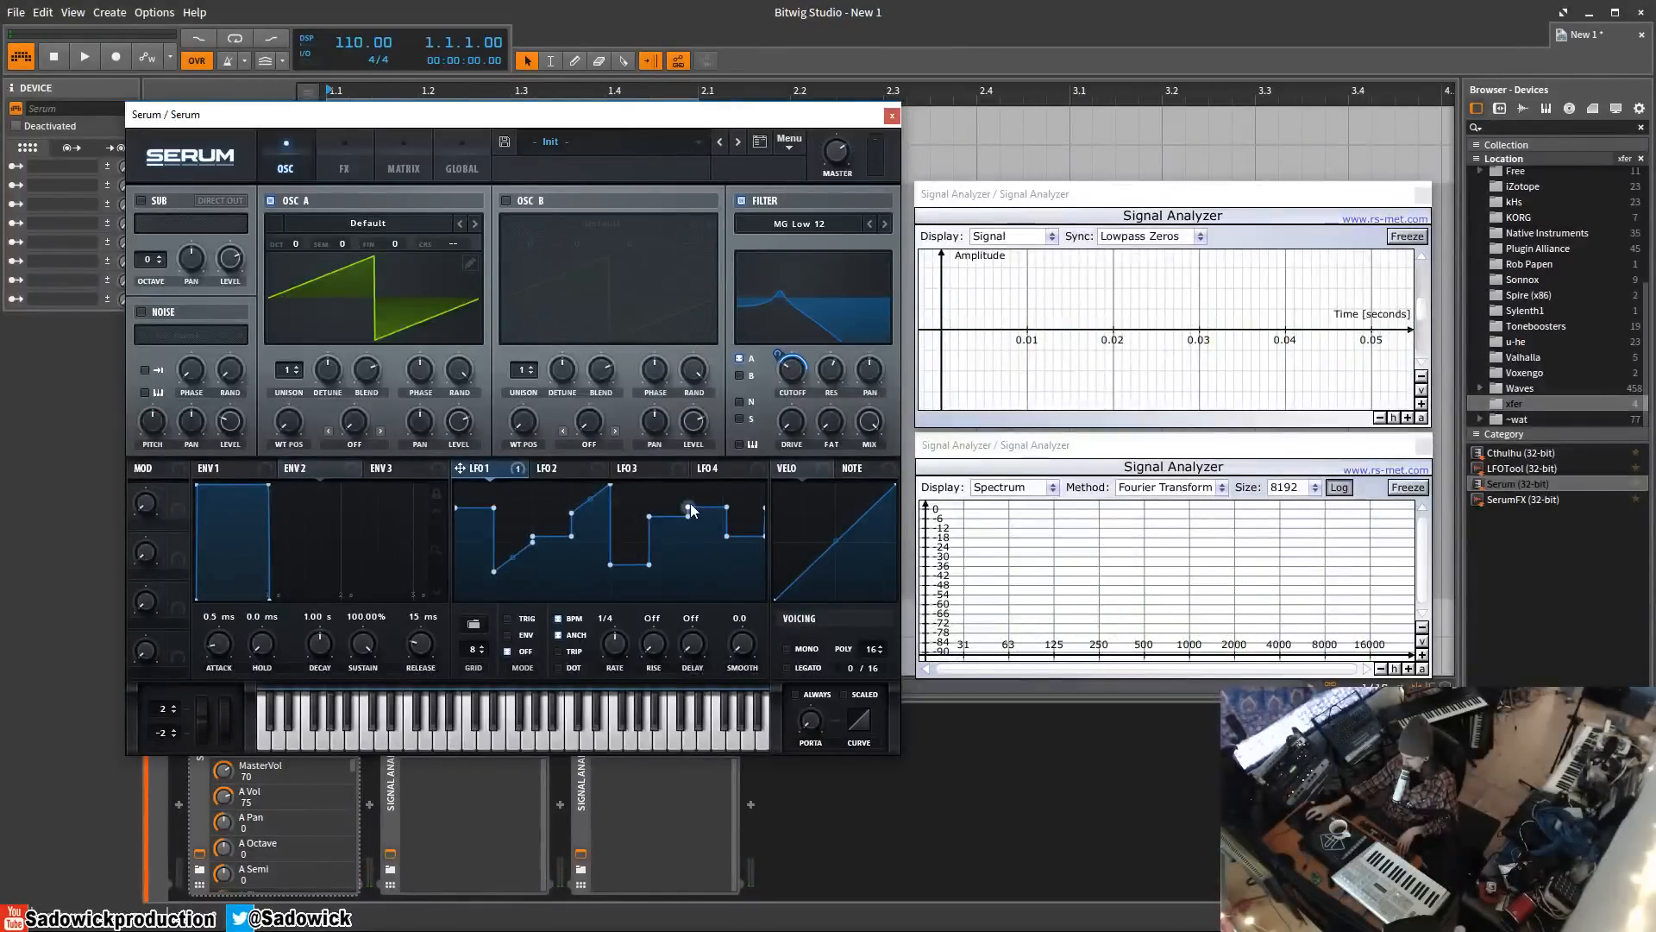
drag(740, 663, 785, 533)
- Add LFO 2 as a modulation source for LFO 1's rate and lower LFO 2's central peak to about a third height
click(549, 470)
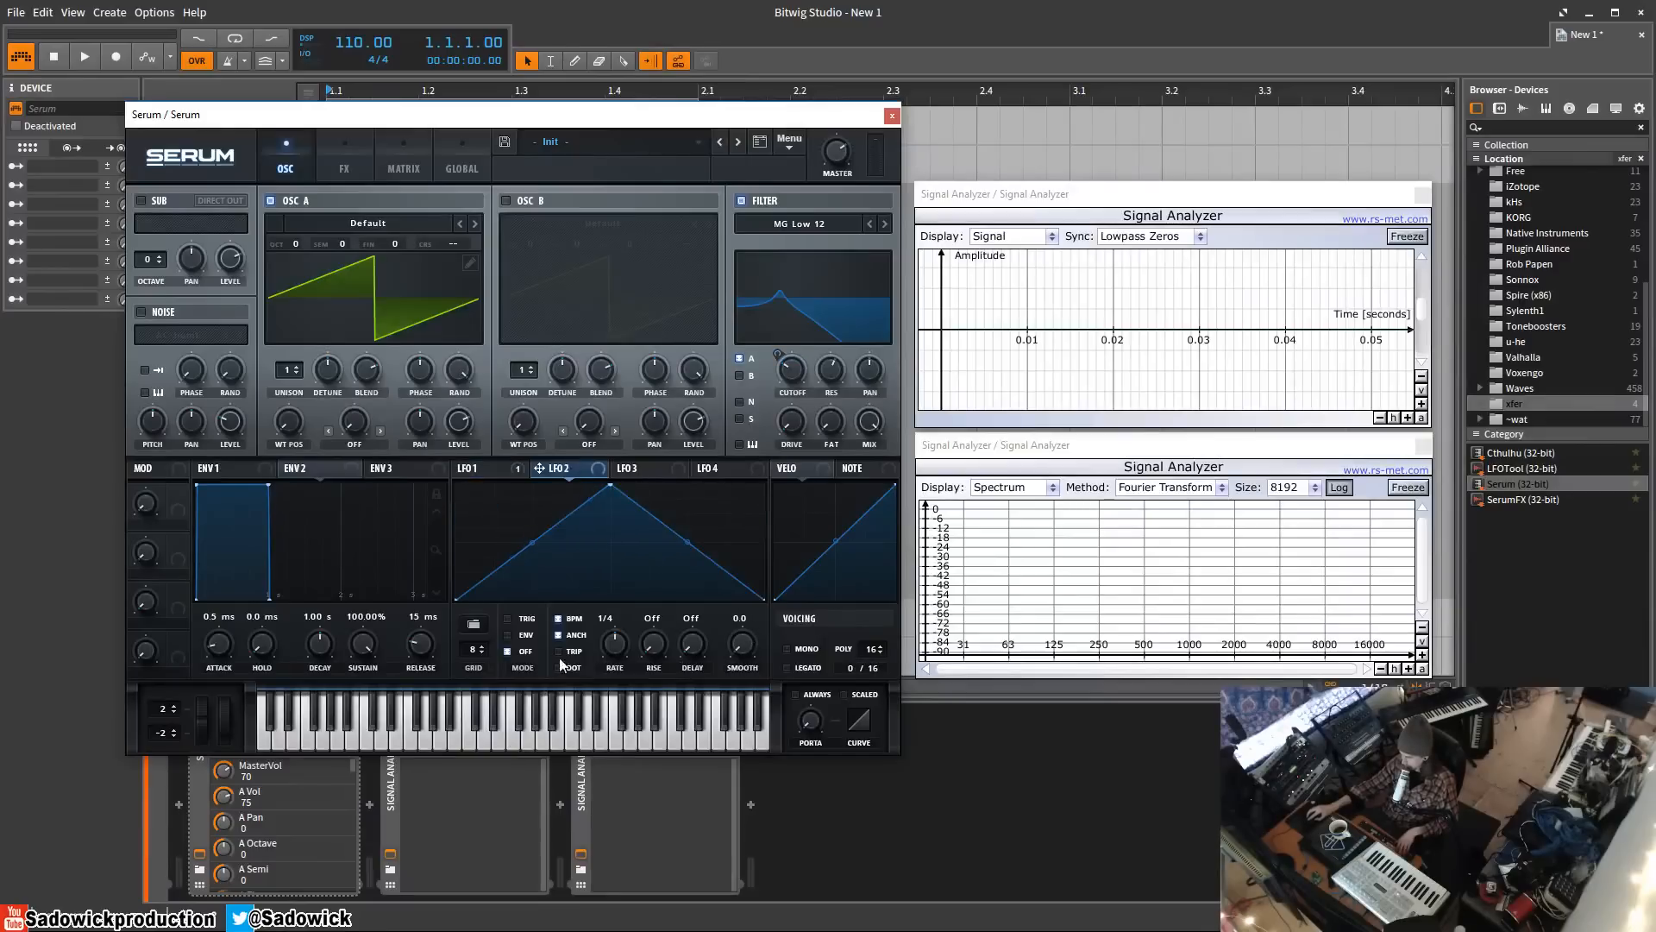
click(482, 469)
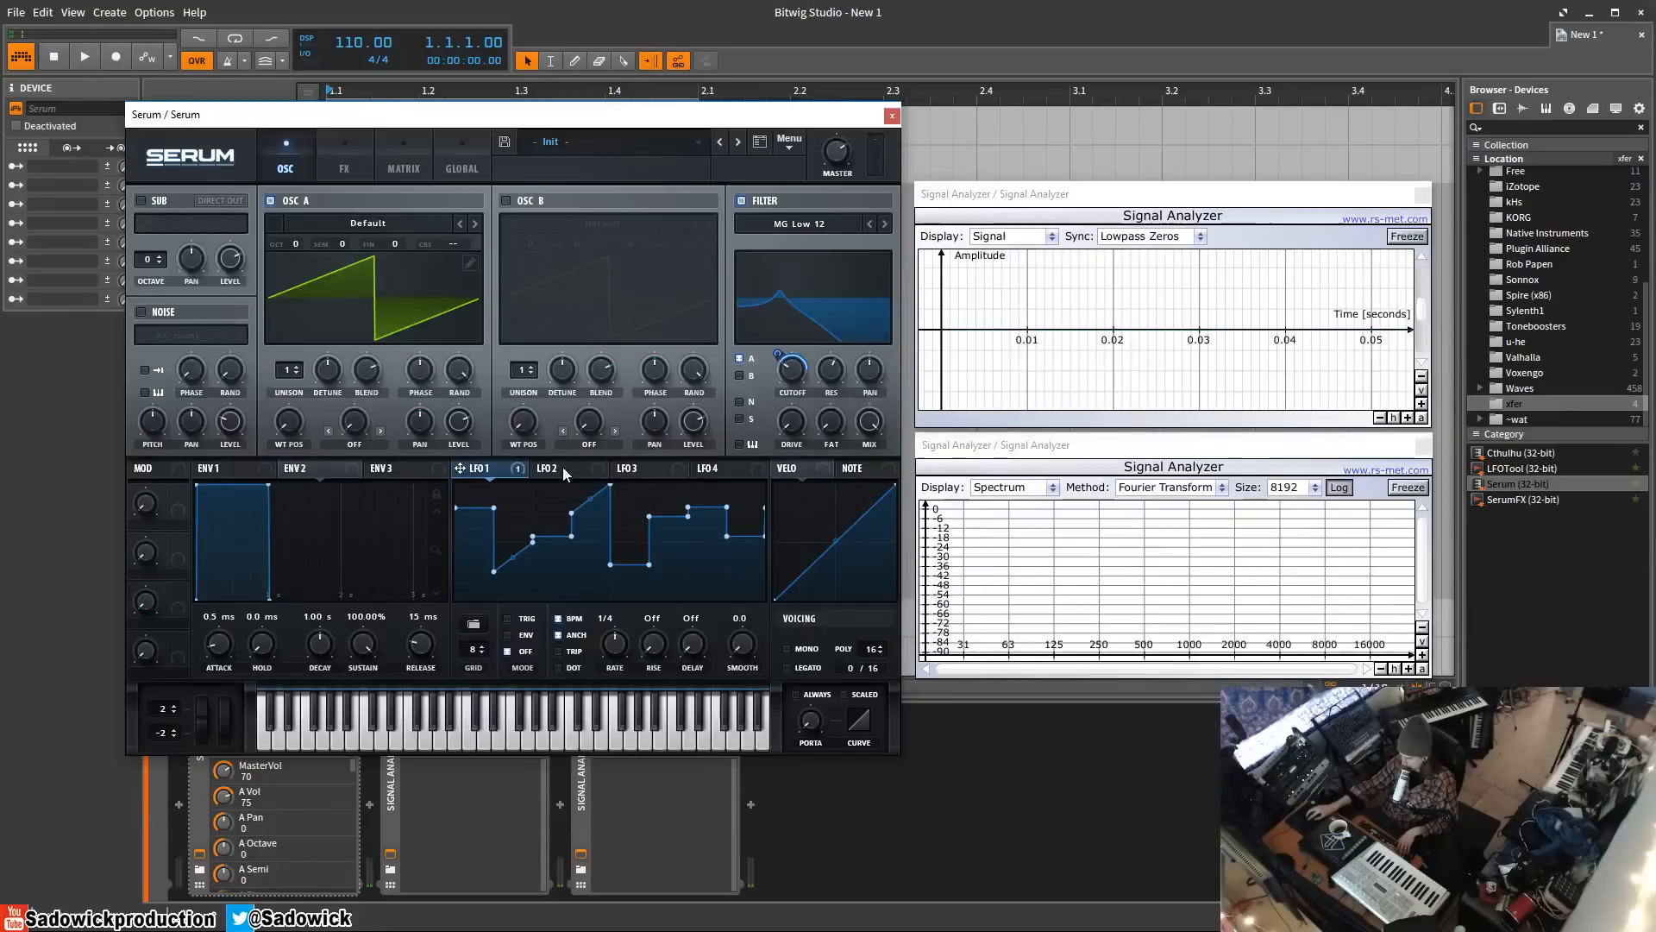
right_click(617, 653)
mouse_move(709, 762)
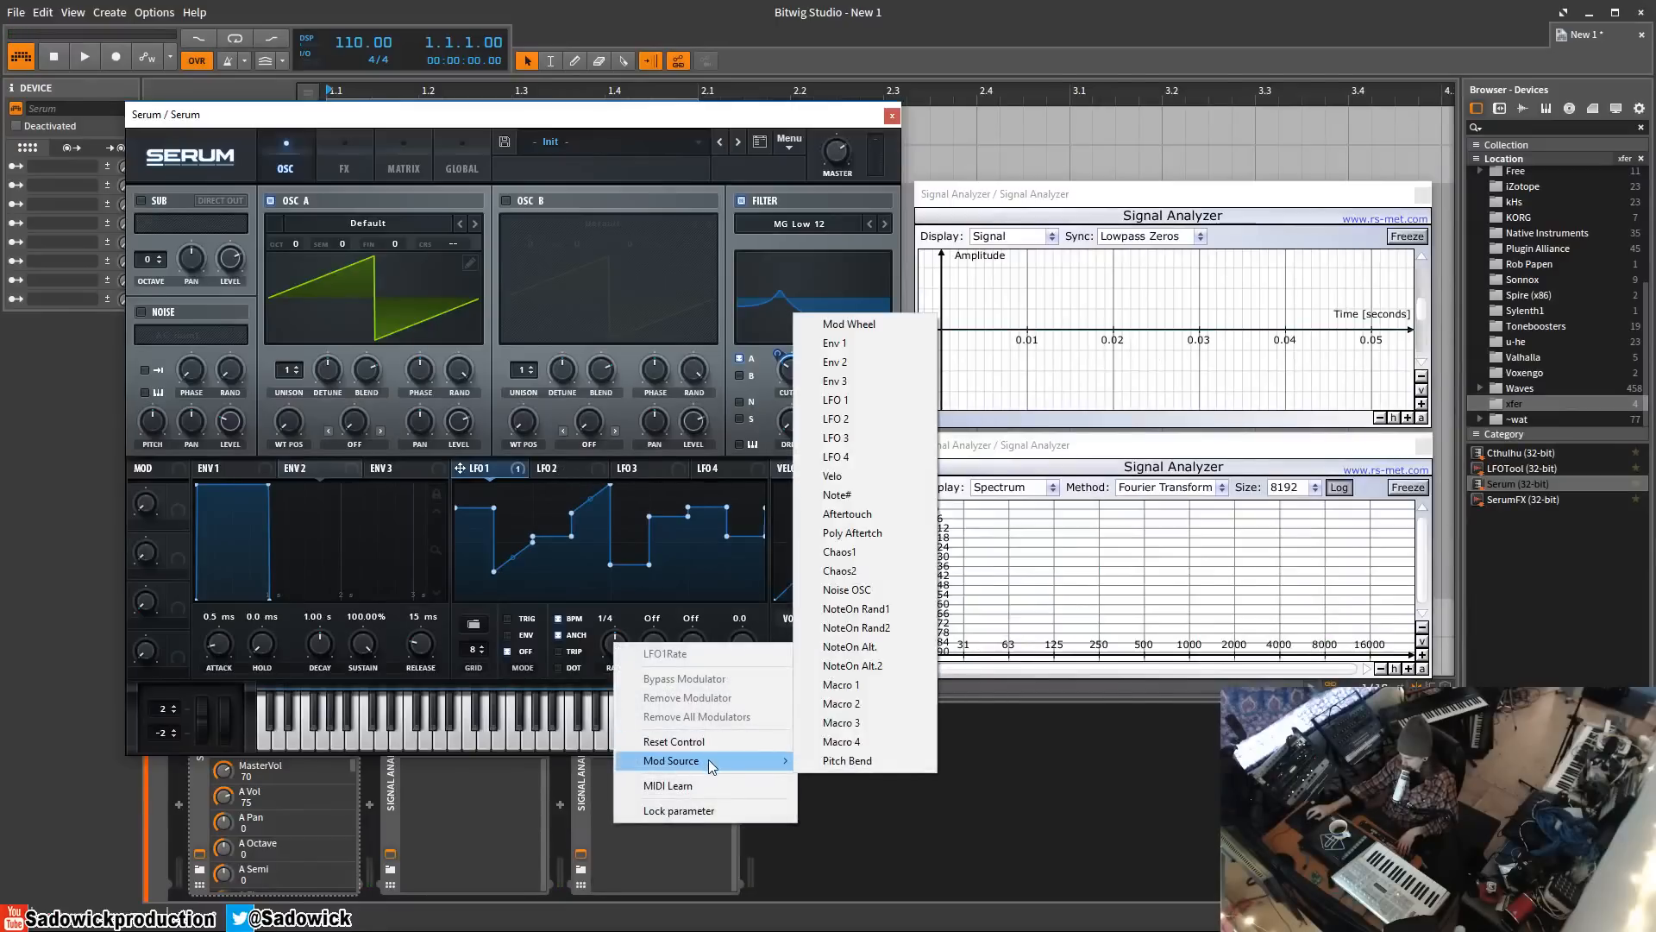
click(872, 420)
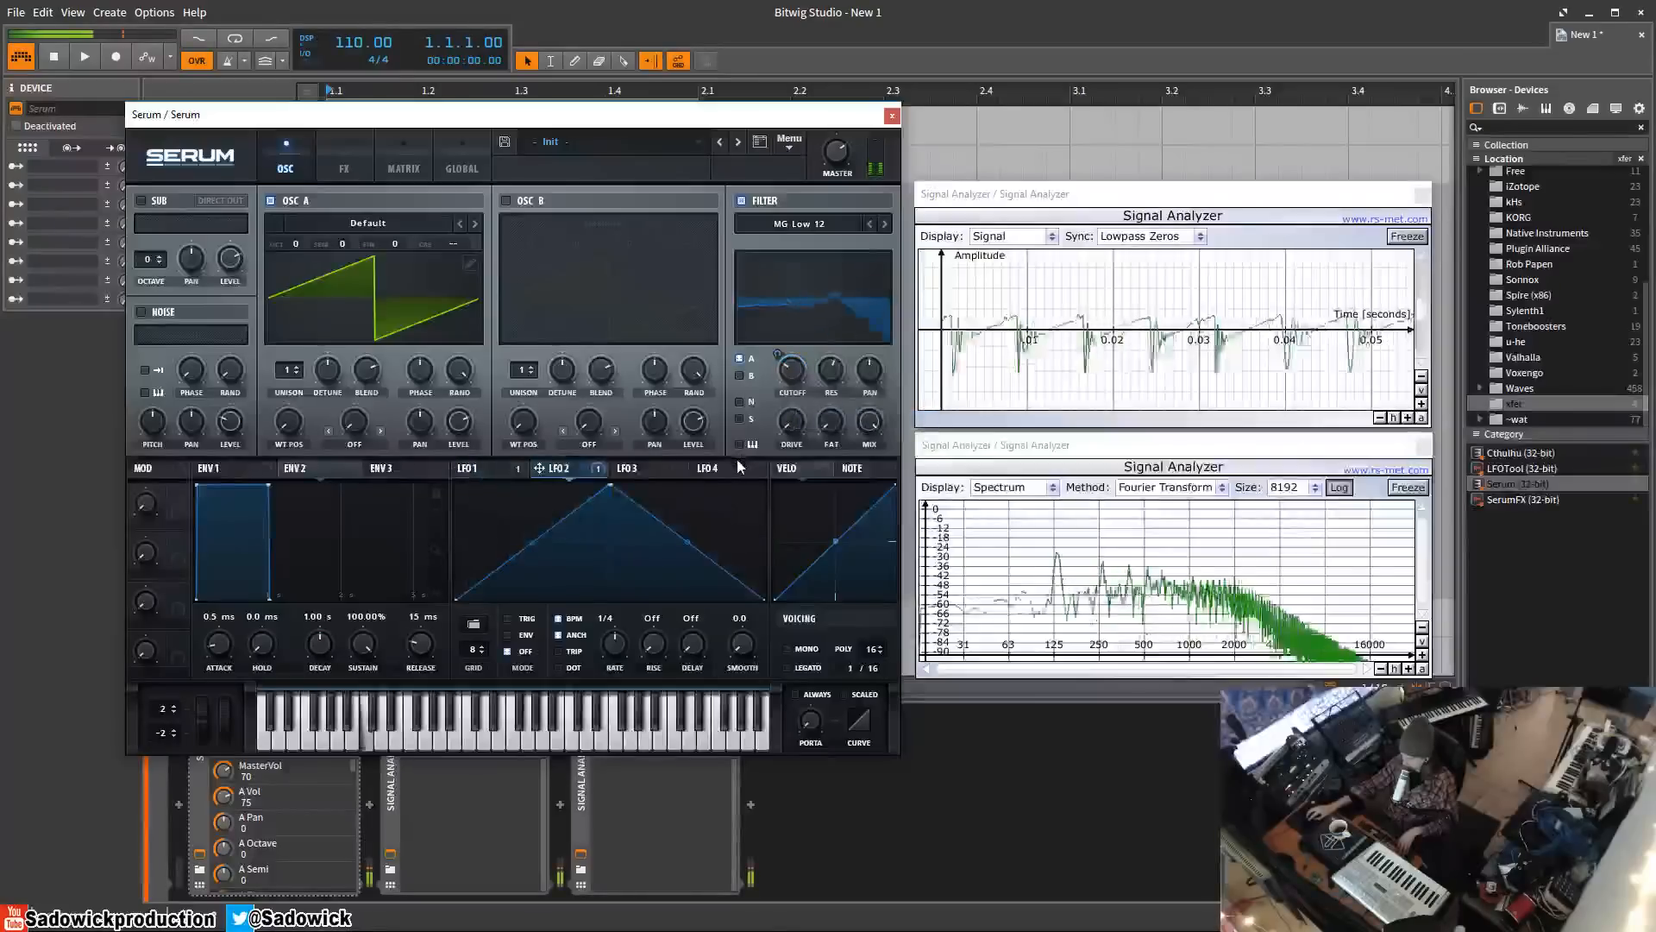
drag(610, 486, 612, 557)
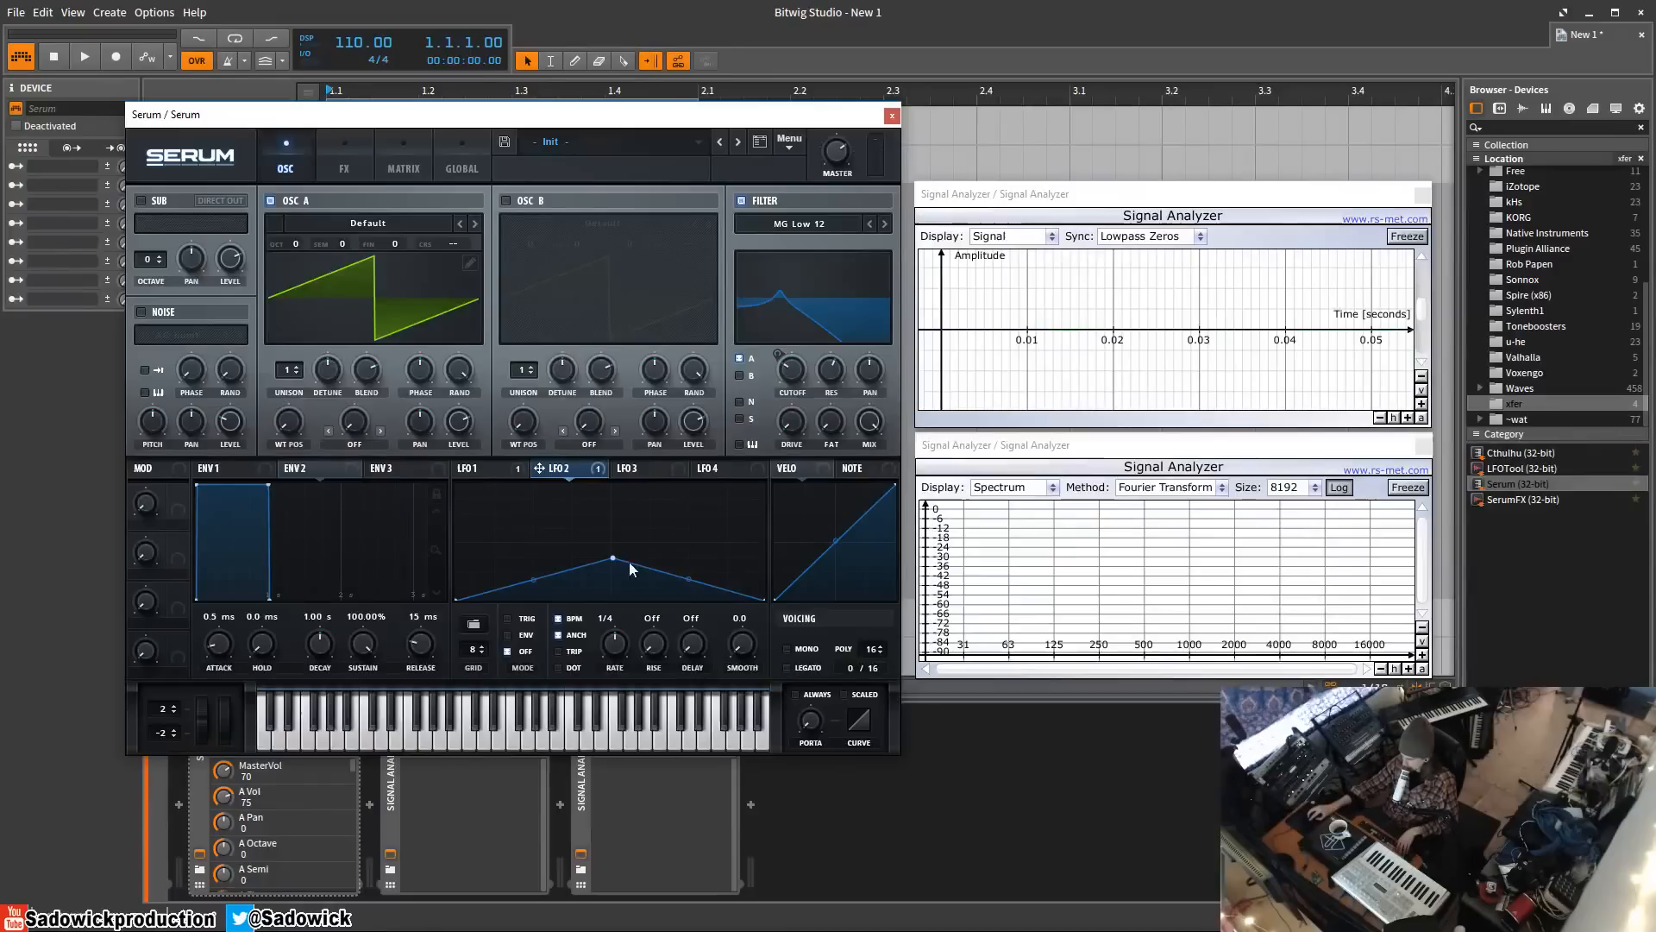
- Set LFO 1 to an unsynced rate of 6.3 Hz and assign Envelope 2 to the filter cutoff
click(477, 468)
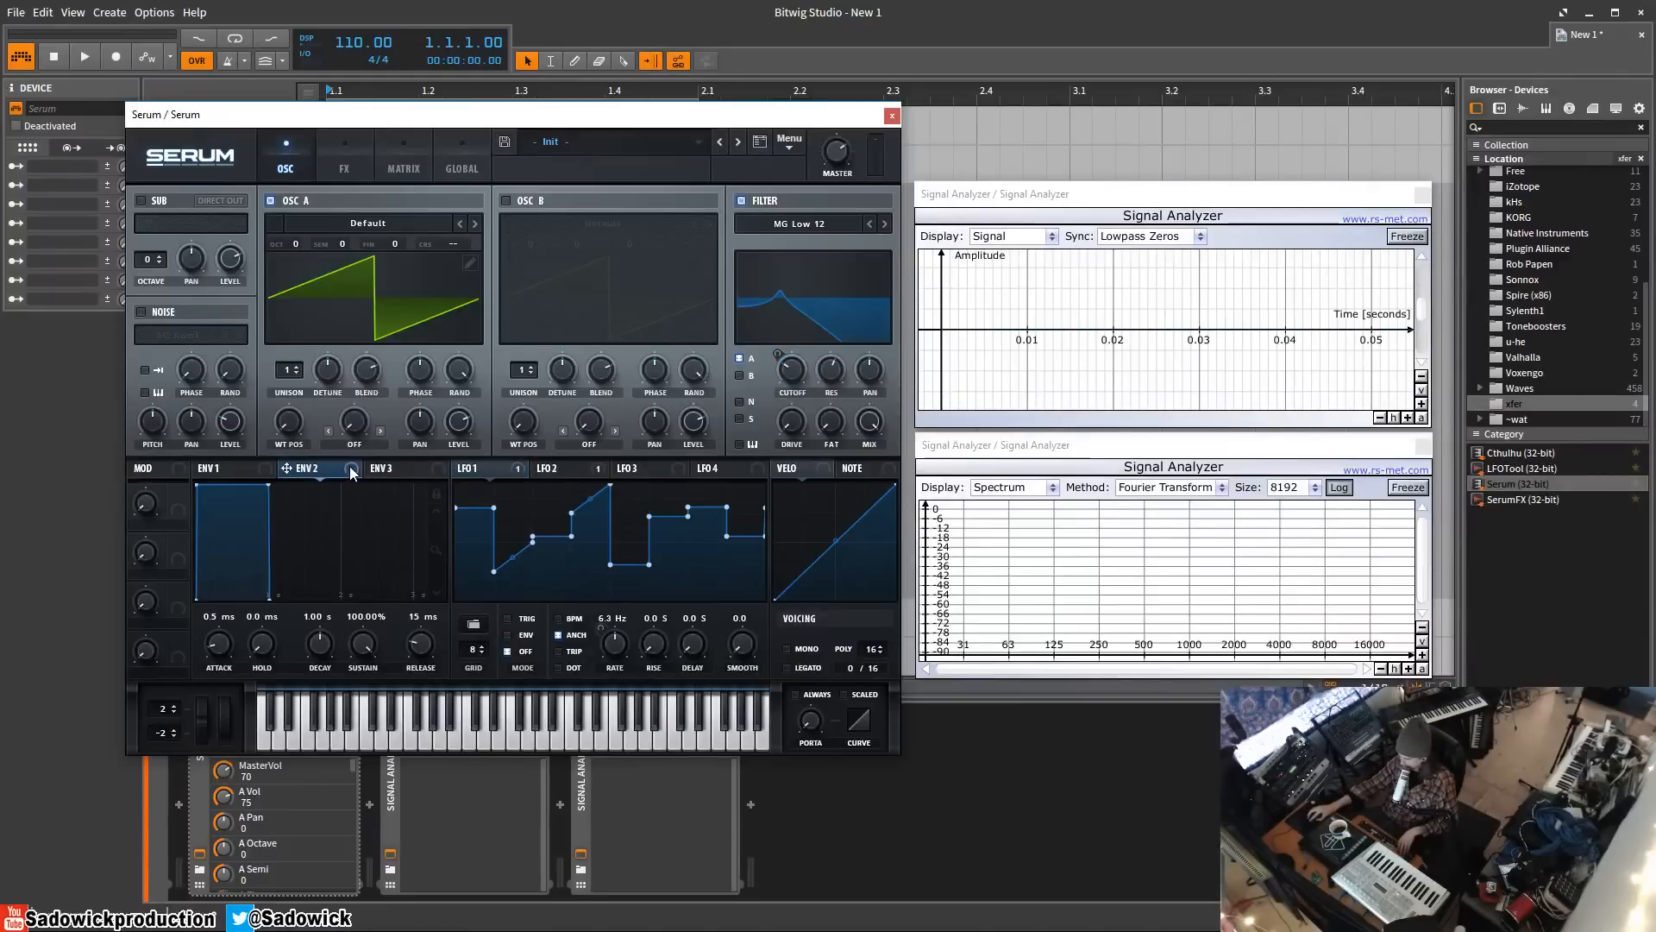
drag(351, 474, 778, 396)
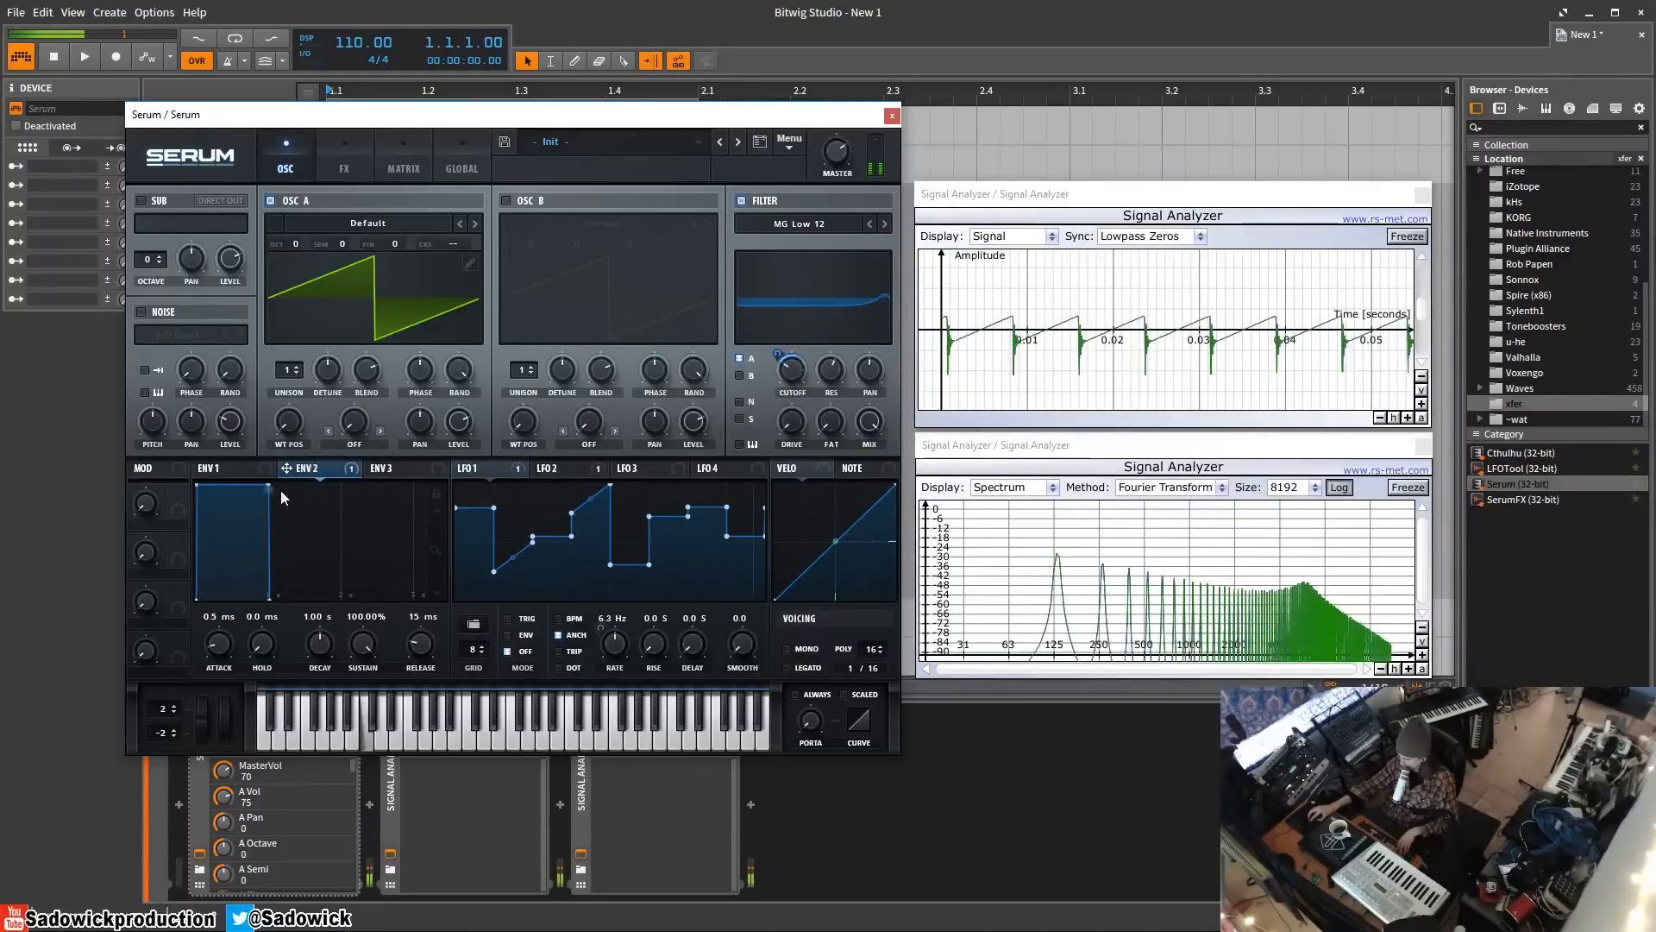
- Set Envelope 2 to 783 ms decay and 0% sustain, and raise its modulation amount on the filter cutoff in the matrix
drag(270, 487, 260, 616)
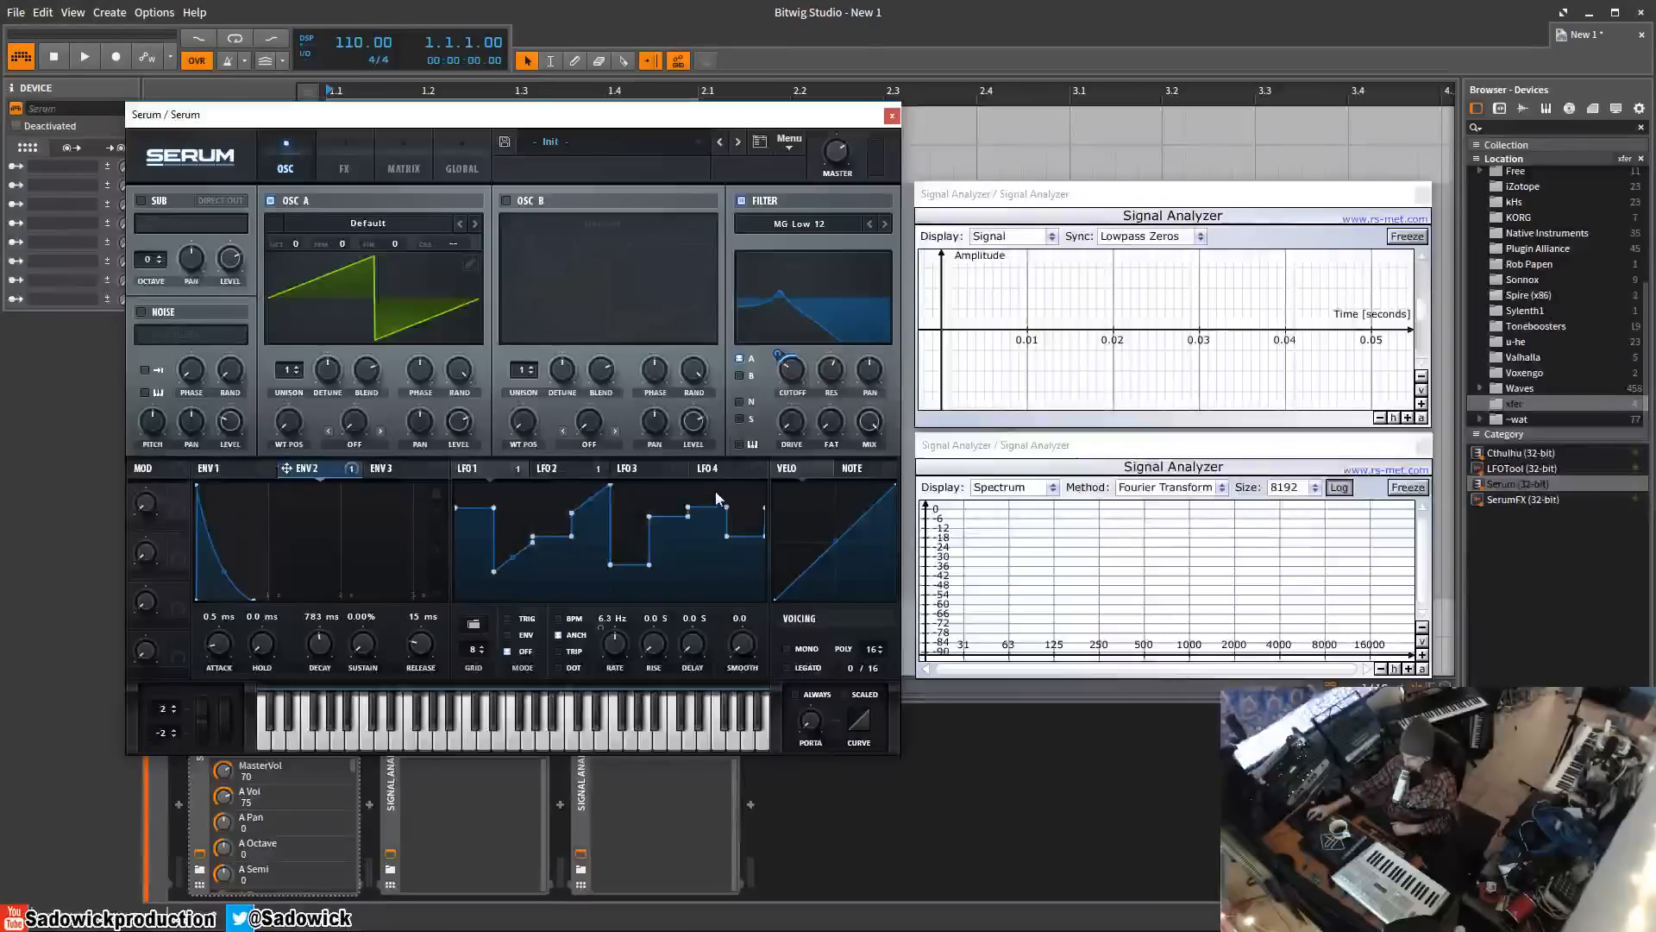
click(392, 161)
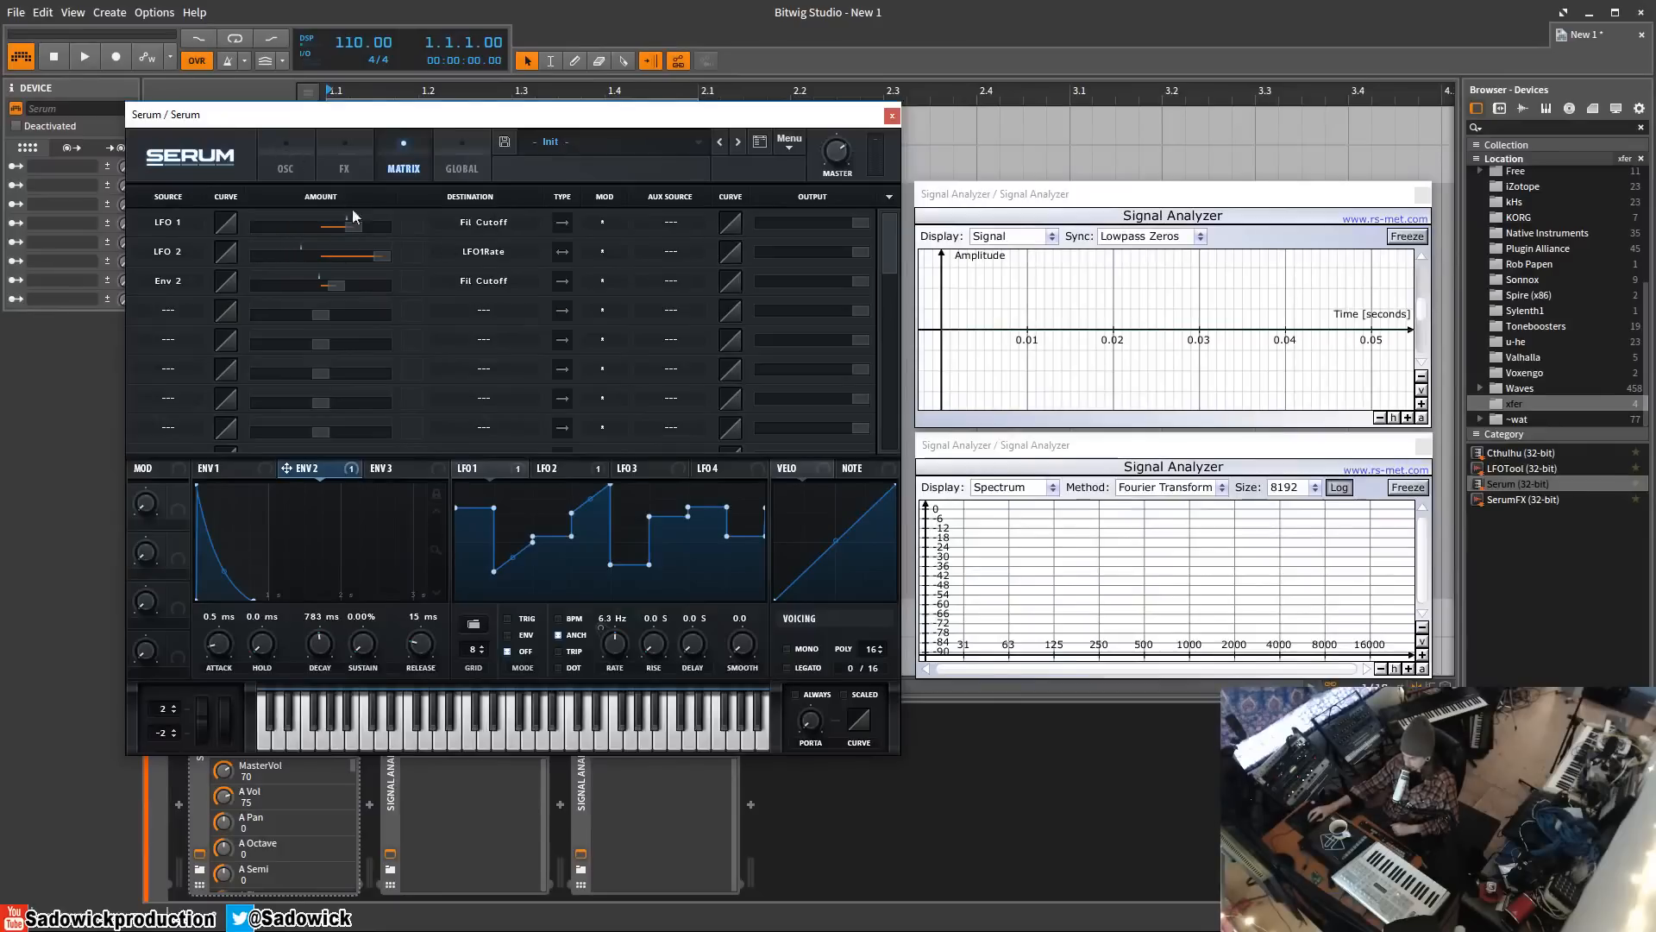
click(473, 256)
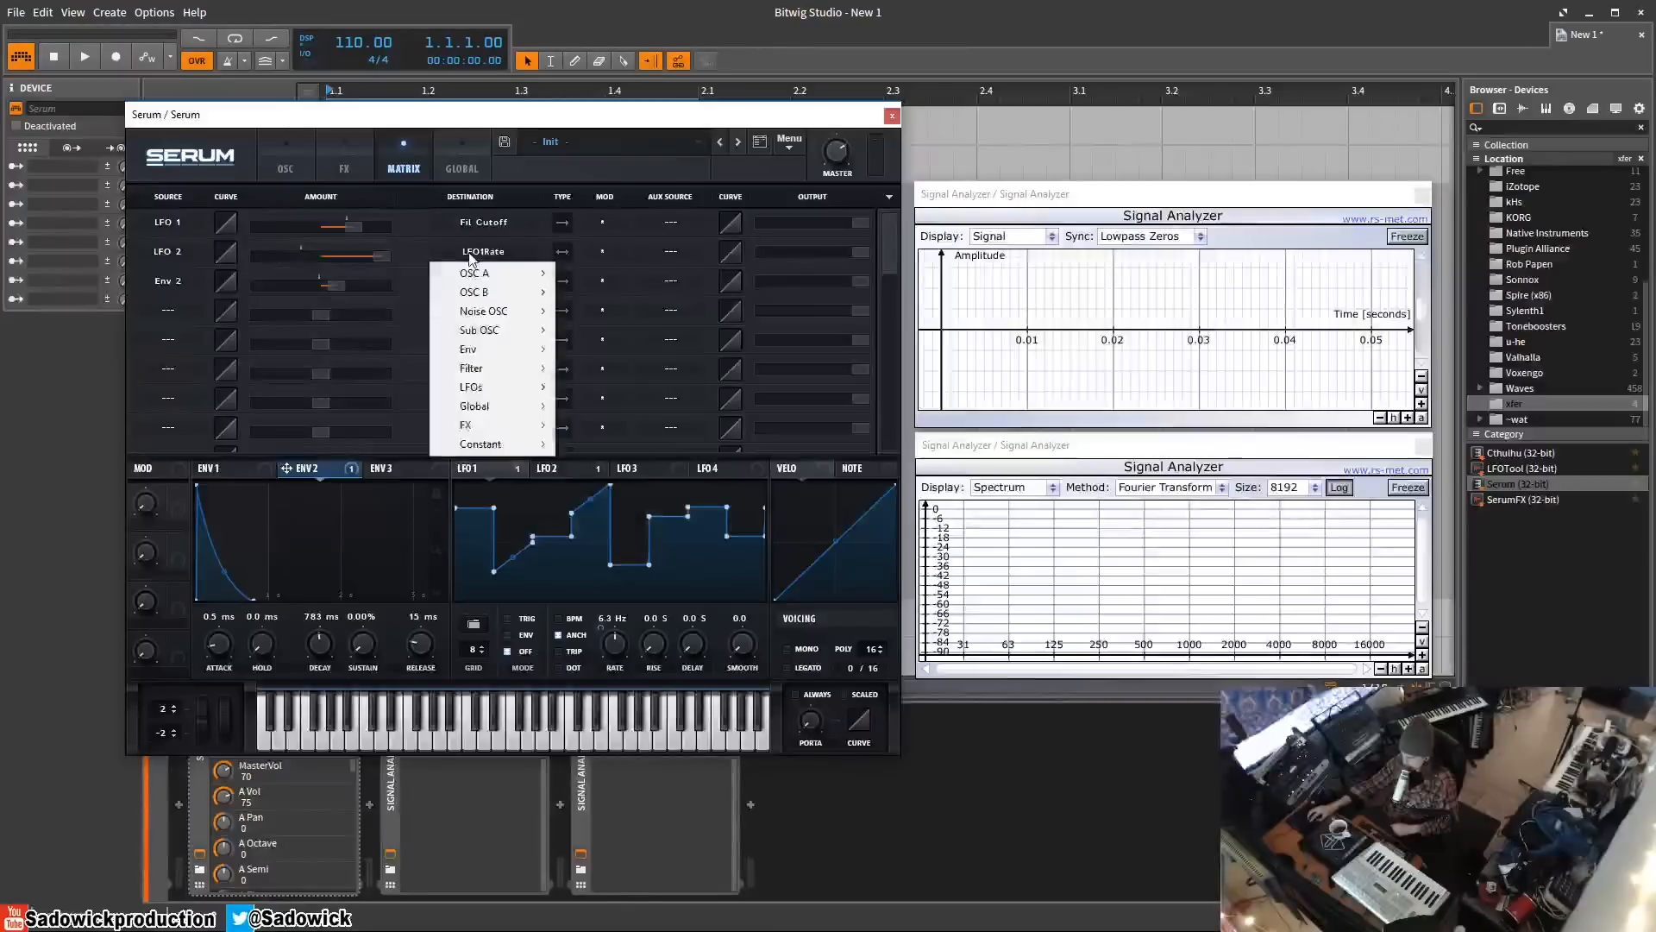
click(288, 161)
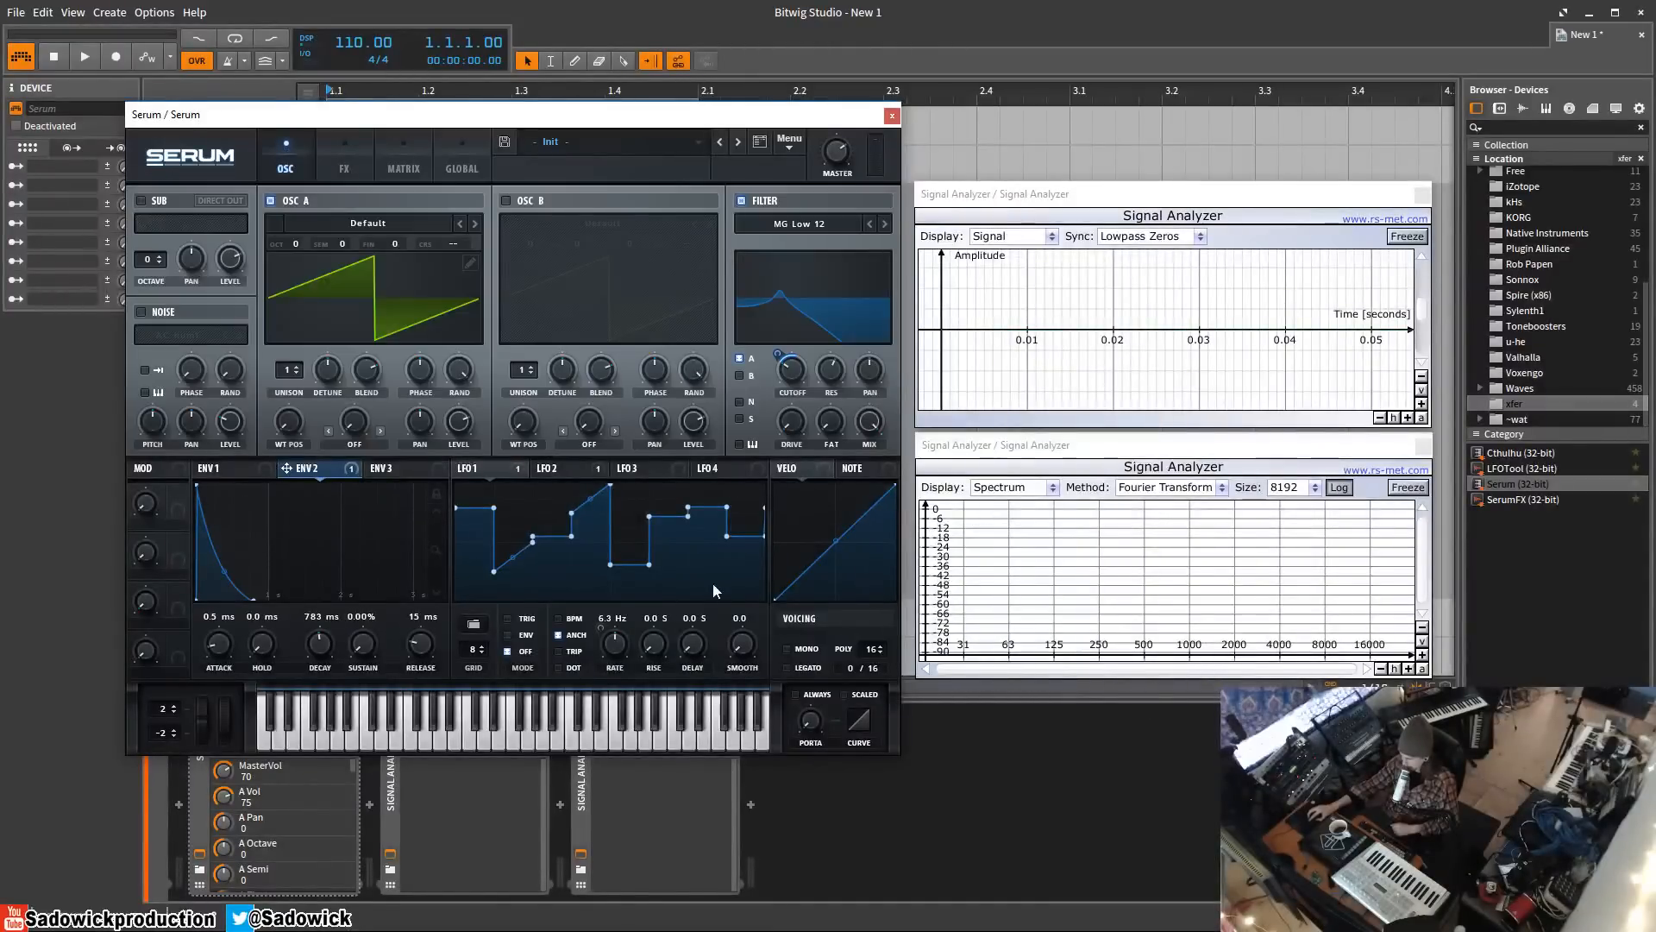
click(399, 142)
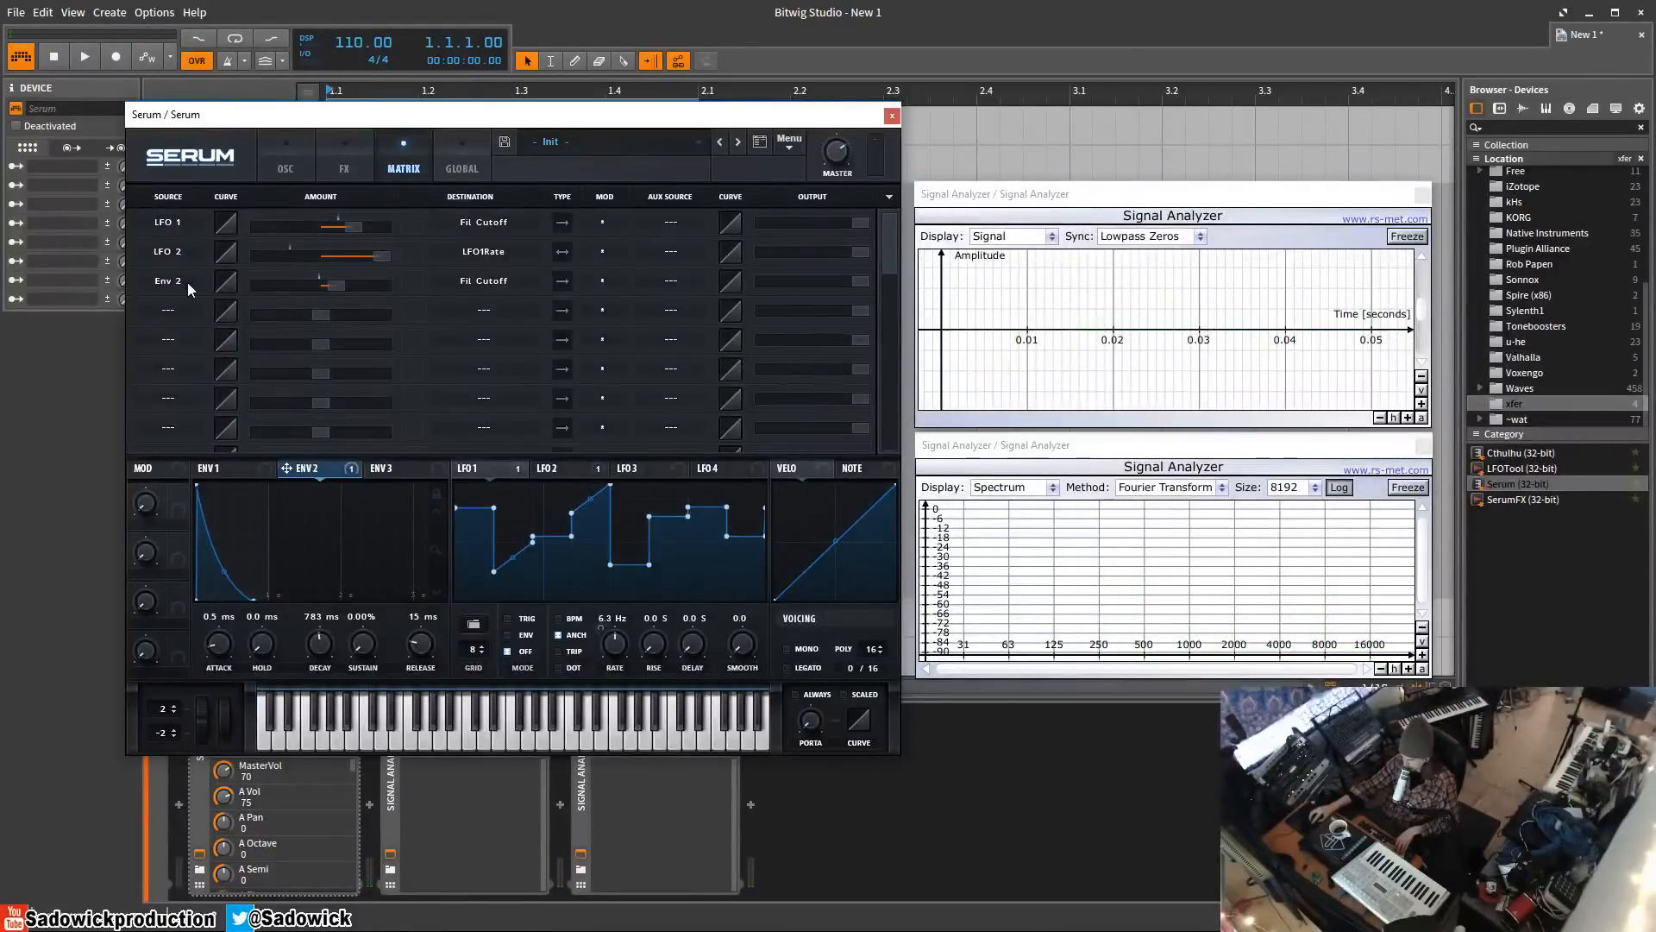
drag(339, 295, 412, 300)
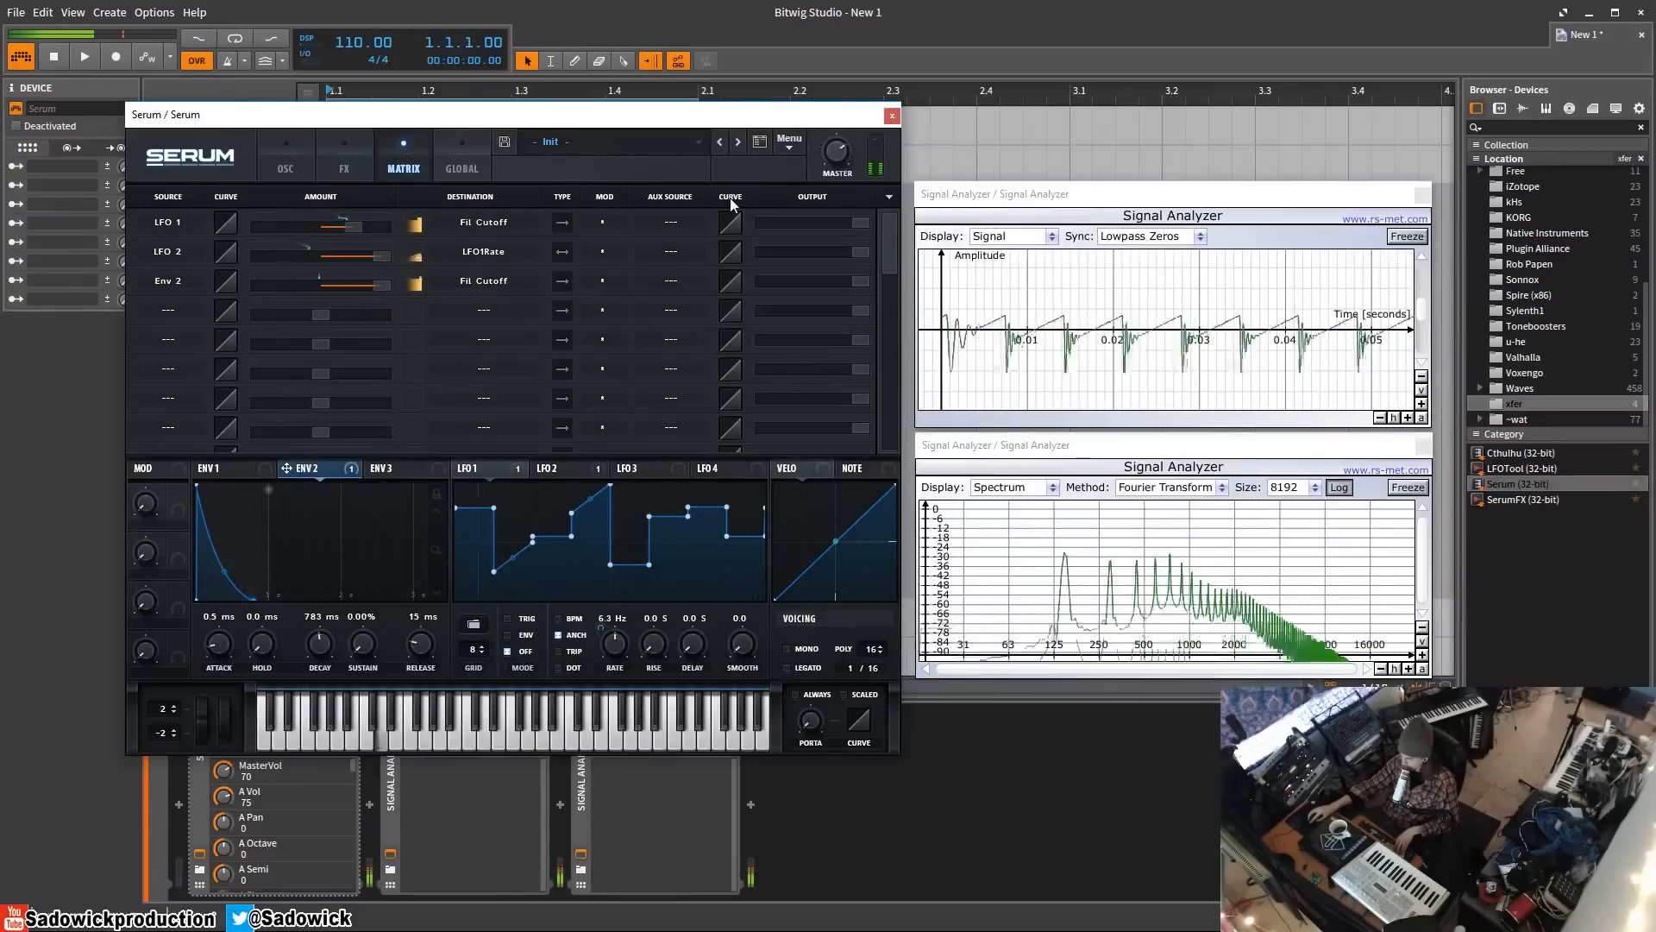
click(281, 160)
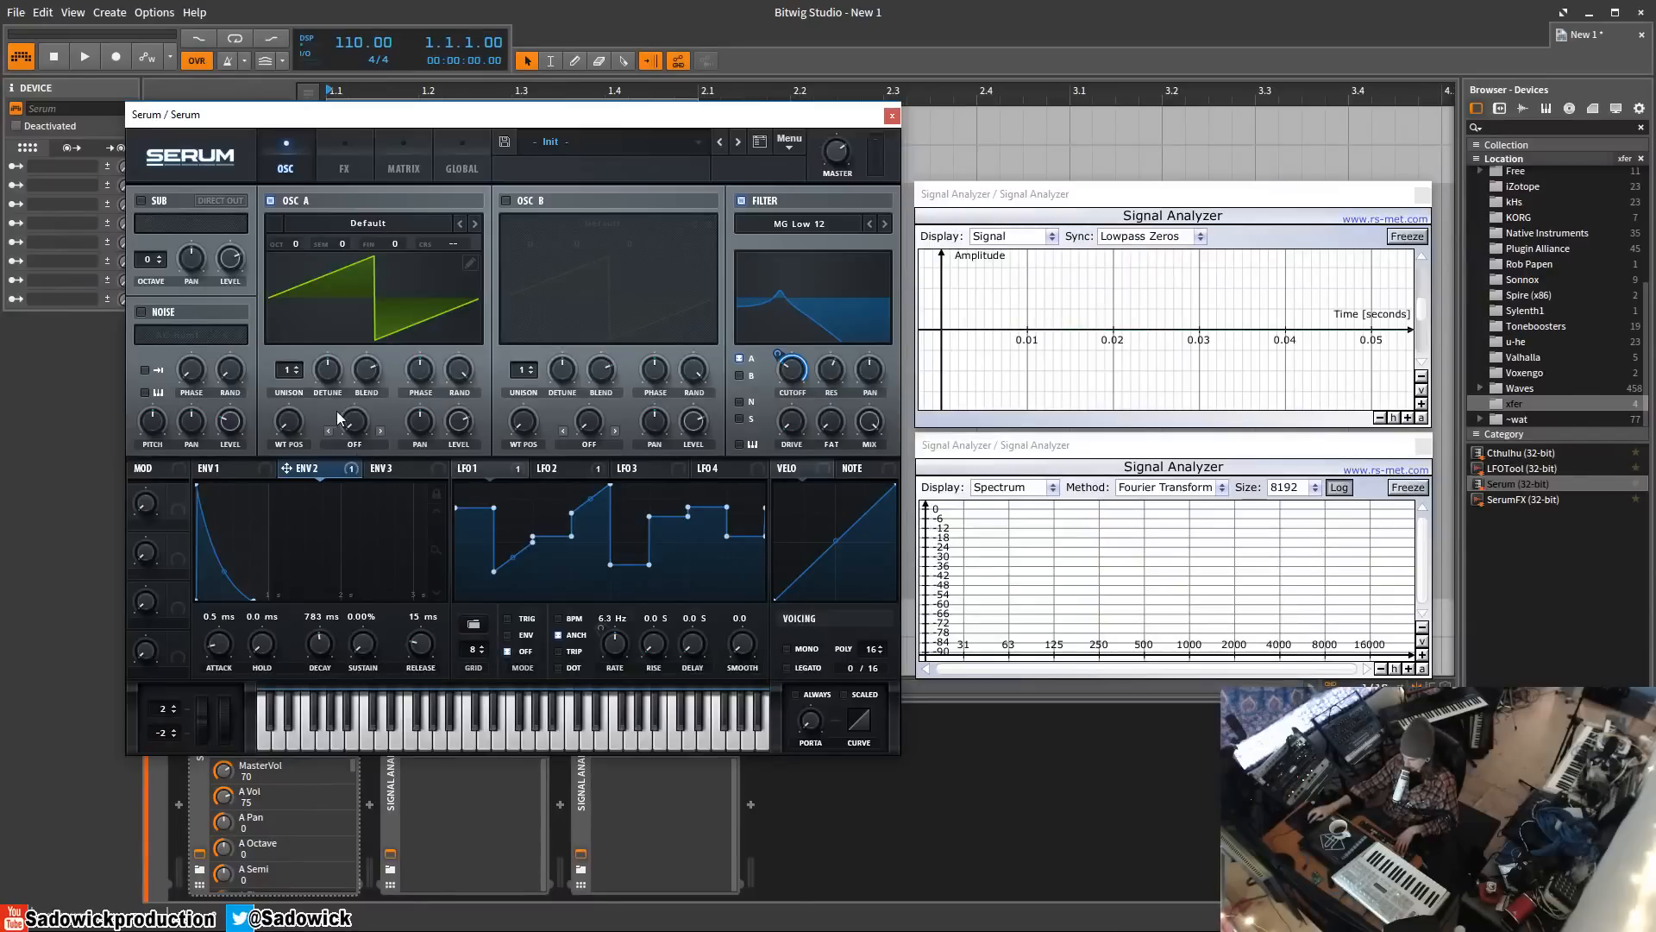
click(403, 164)
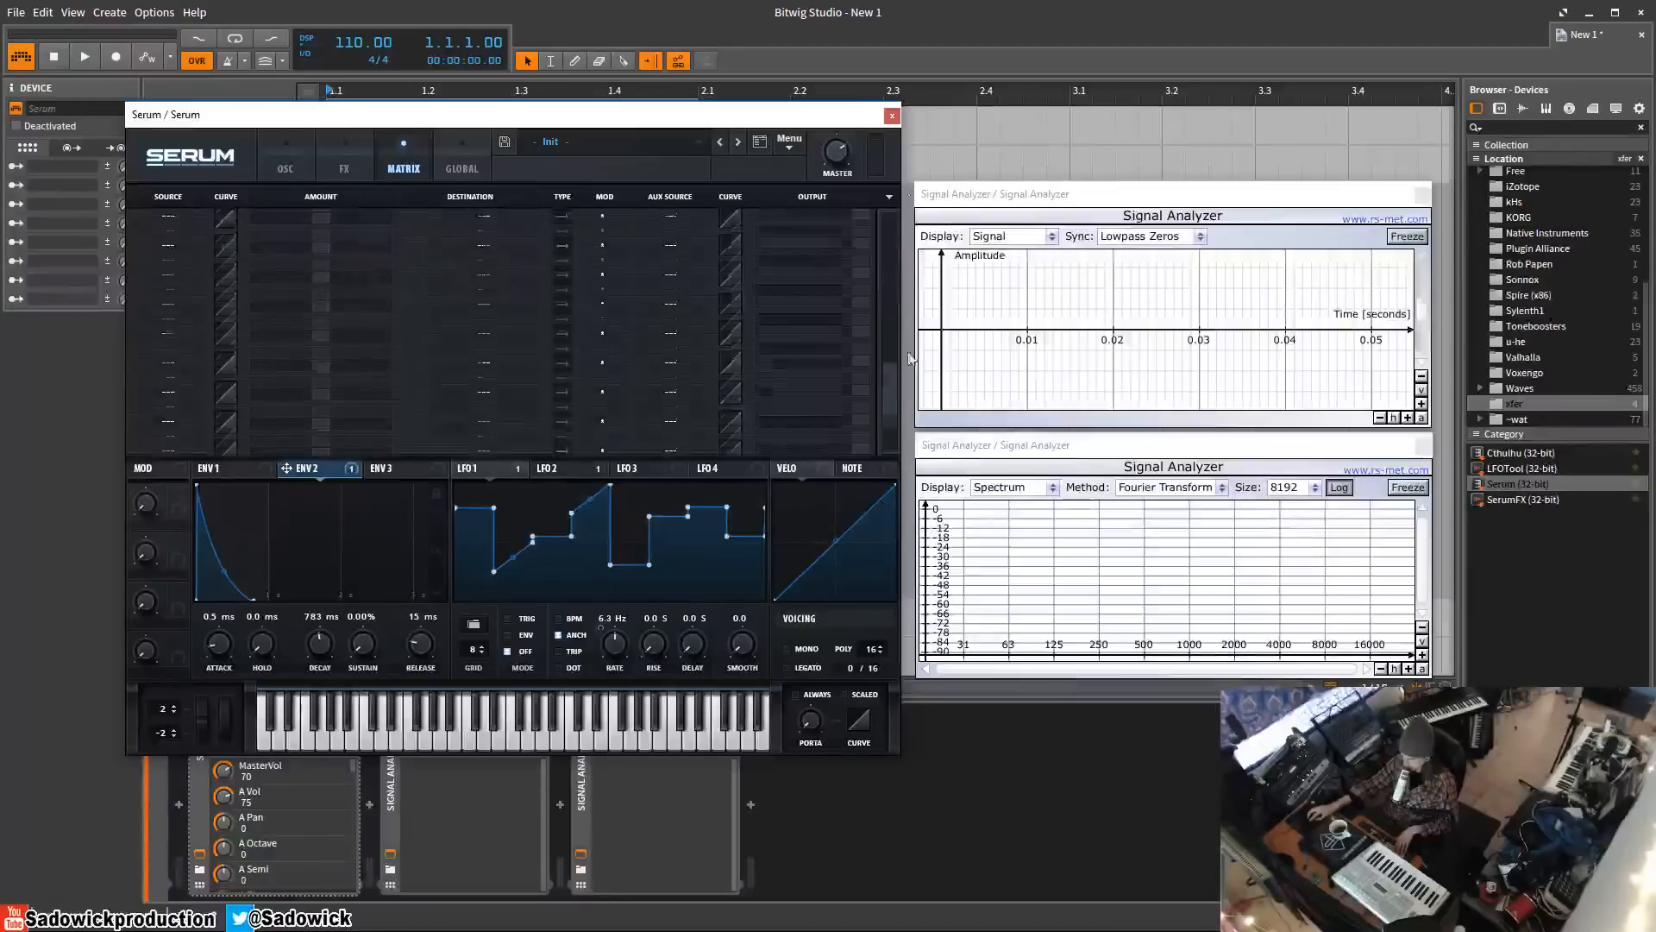
click(273, 166)
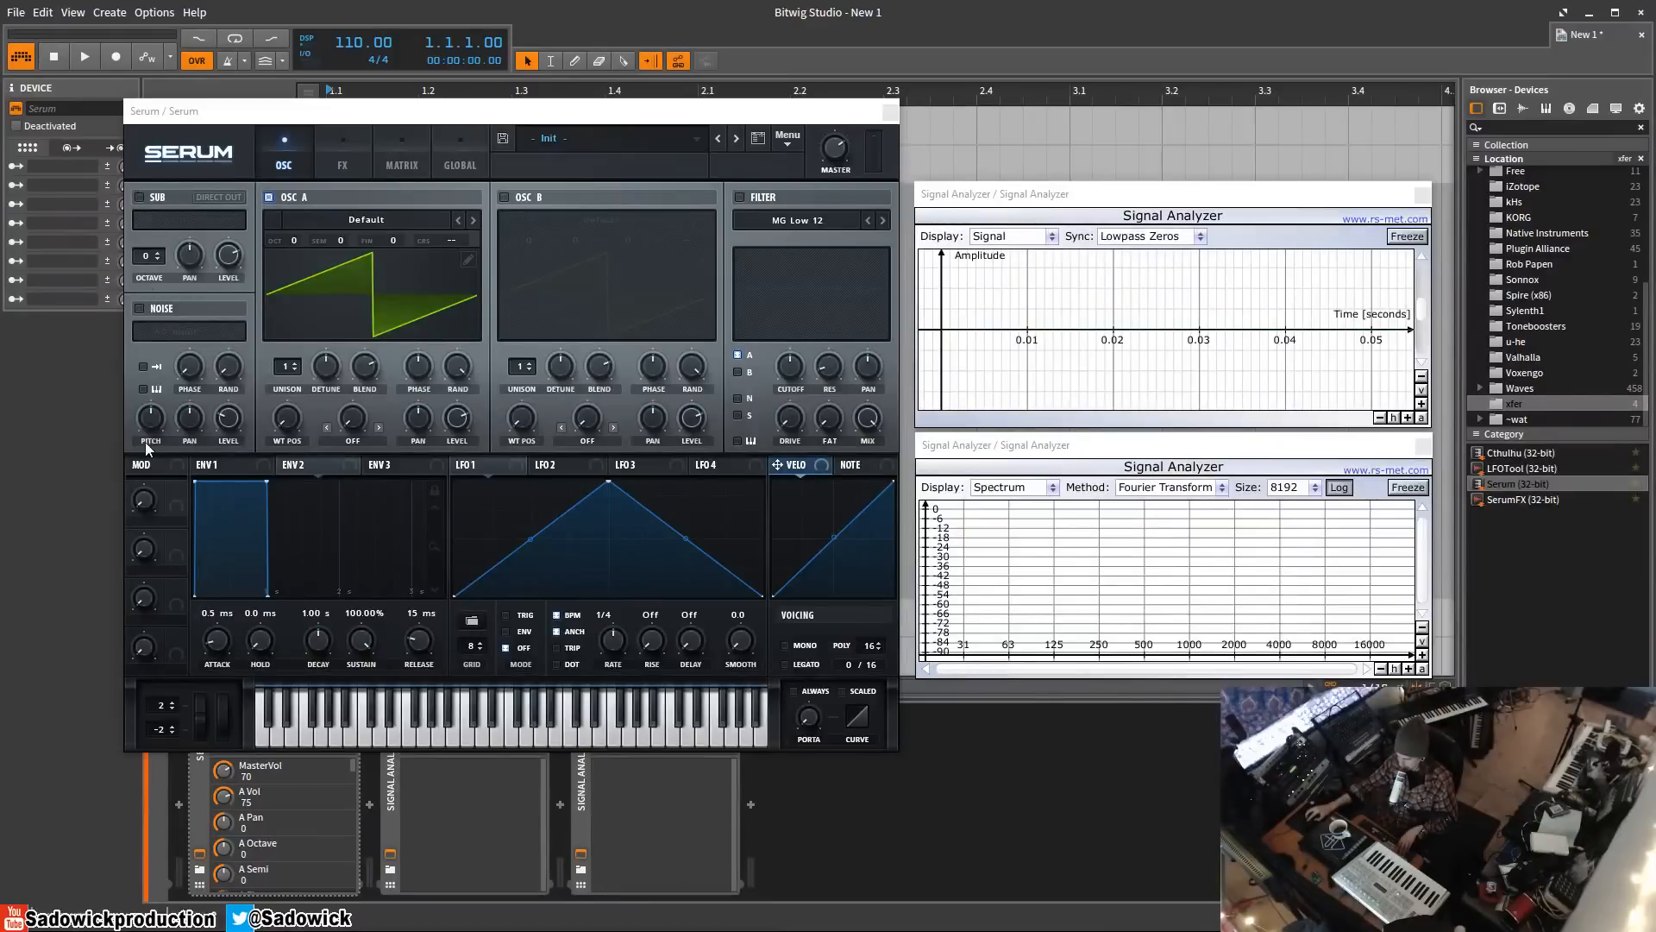
- Enable the sub oscillator with the sine shape at octave -1, and compare the sound with it off and on
click(138, 196)
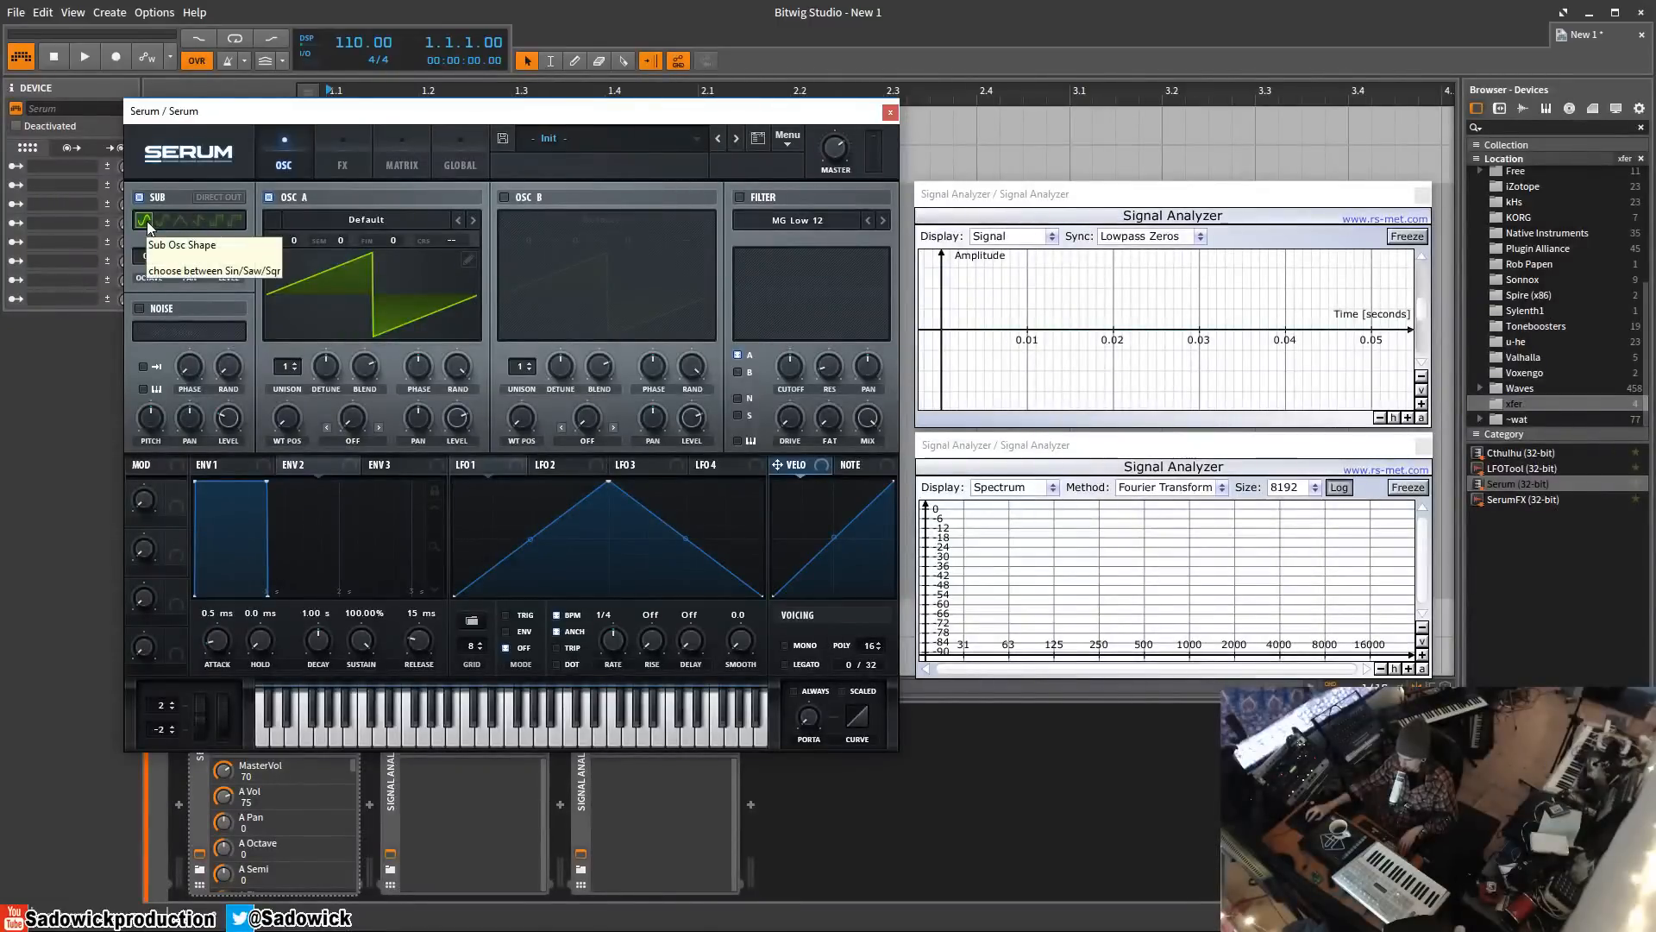
click(198, 220)
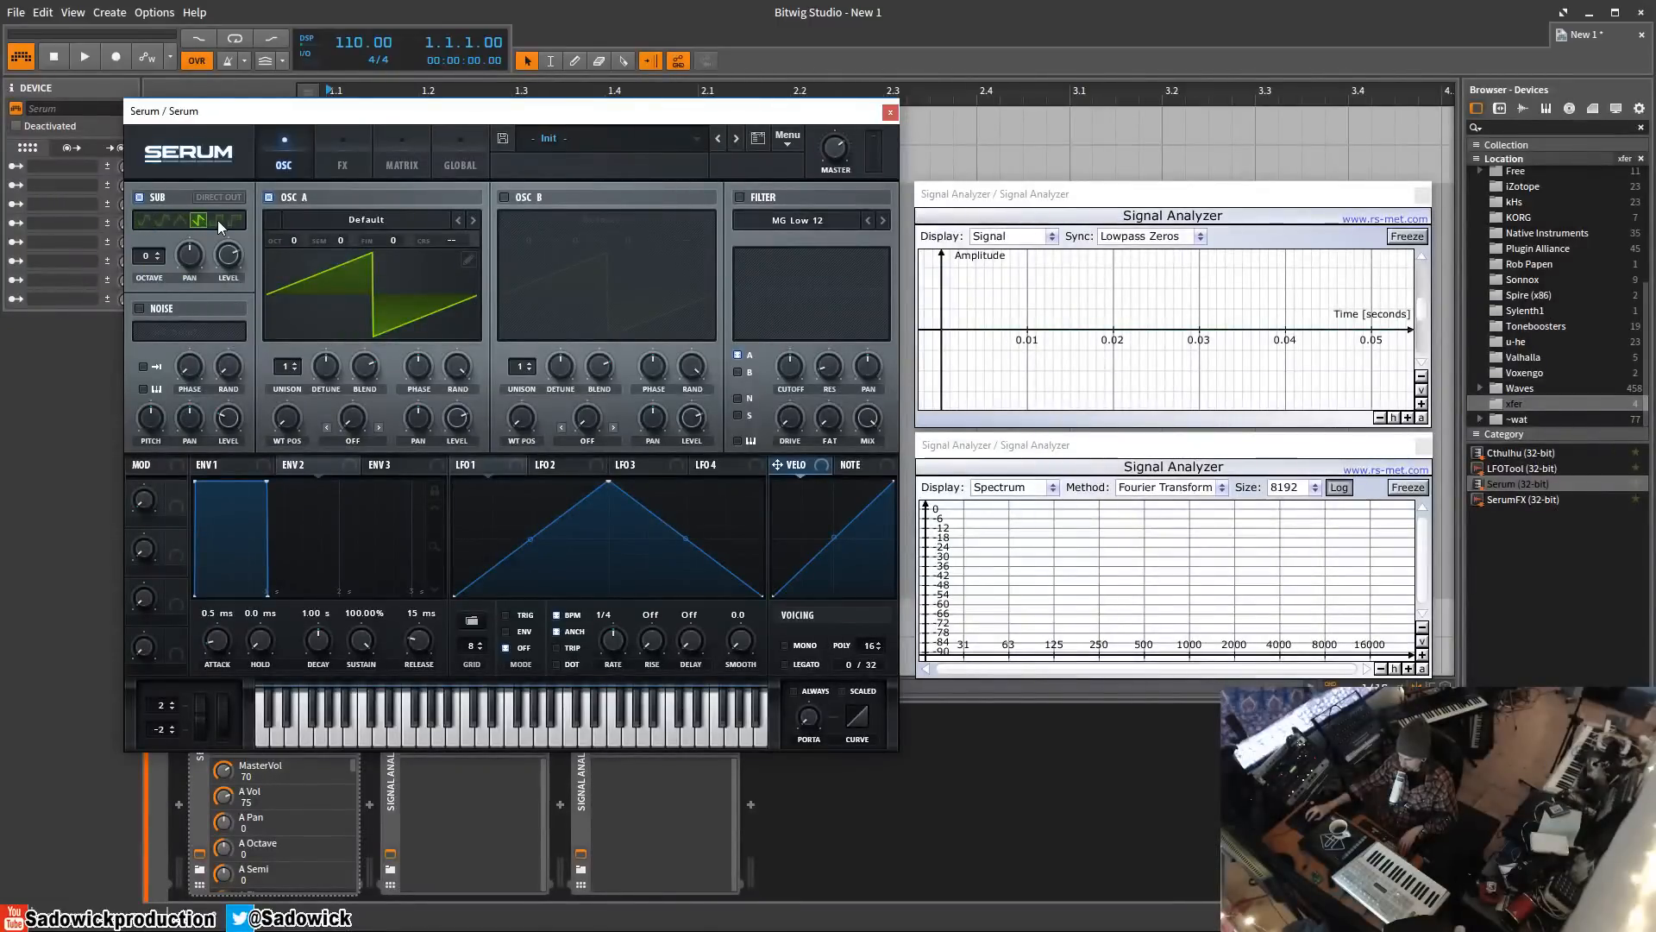
click(234, 220)
click(149, 222)
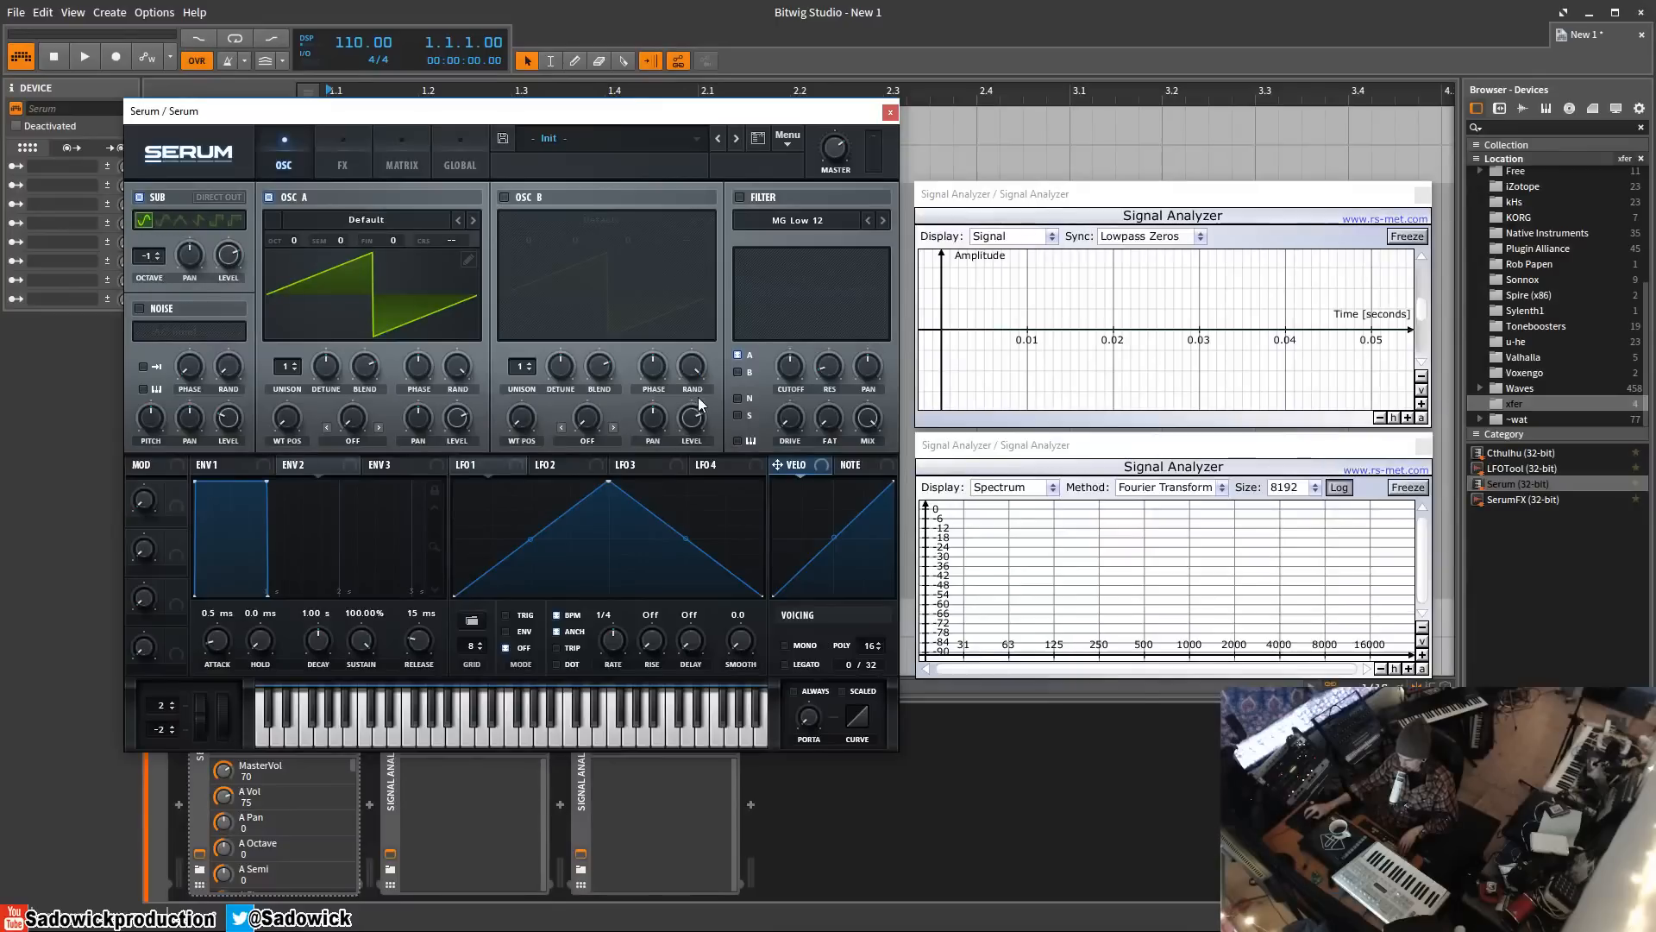
click(140, 197)
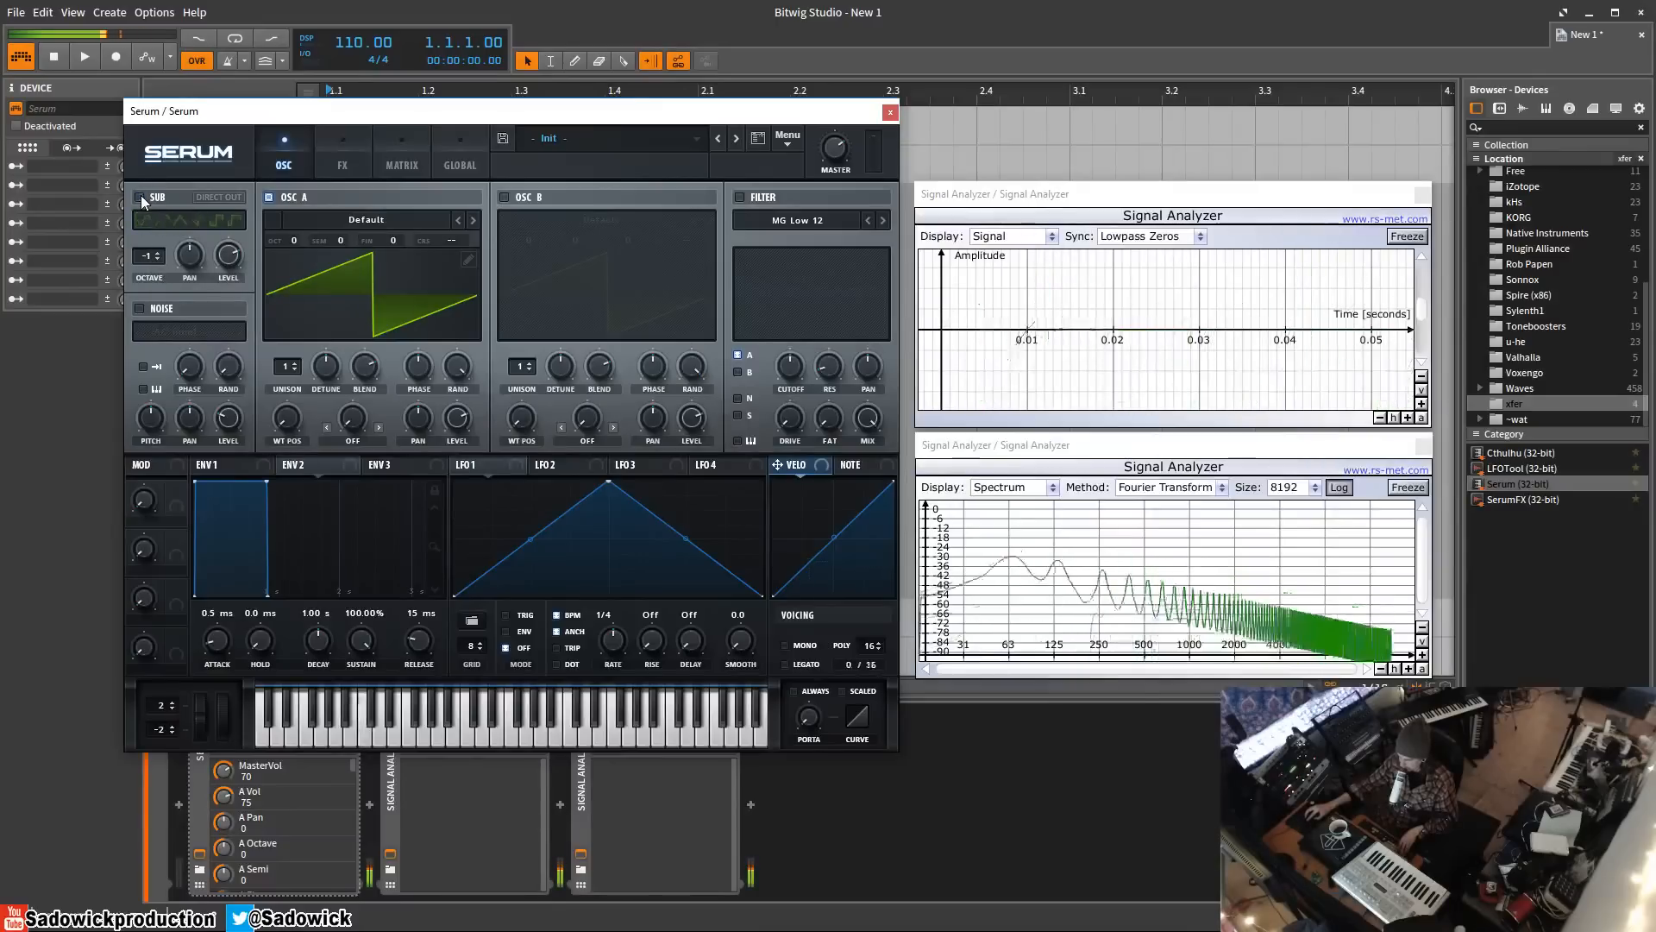
click(140, 197)
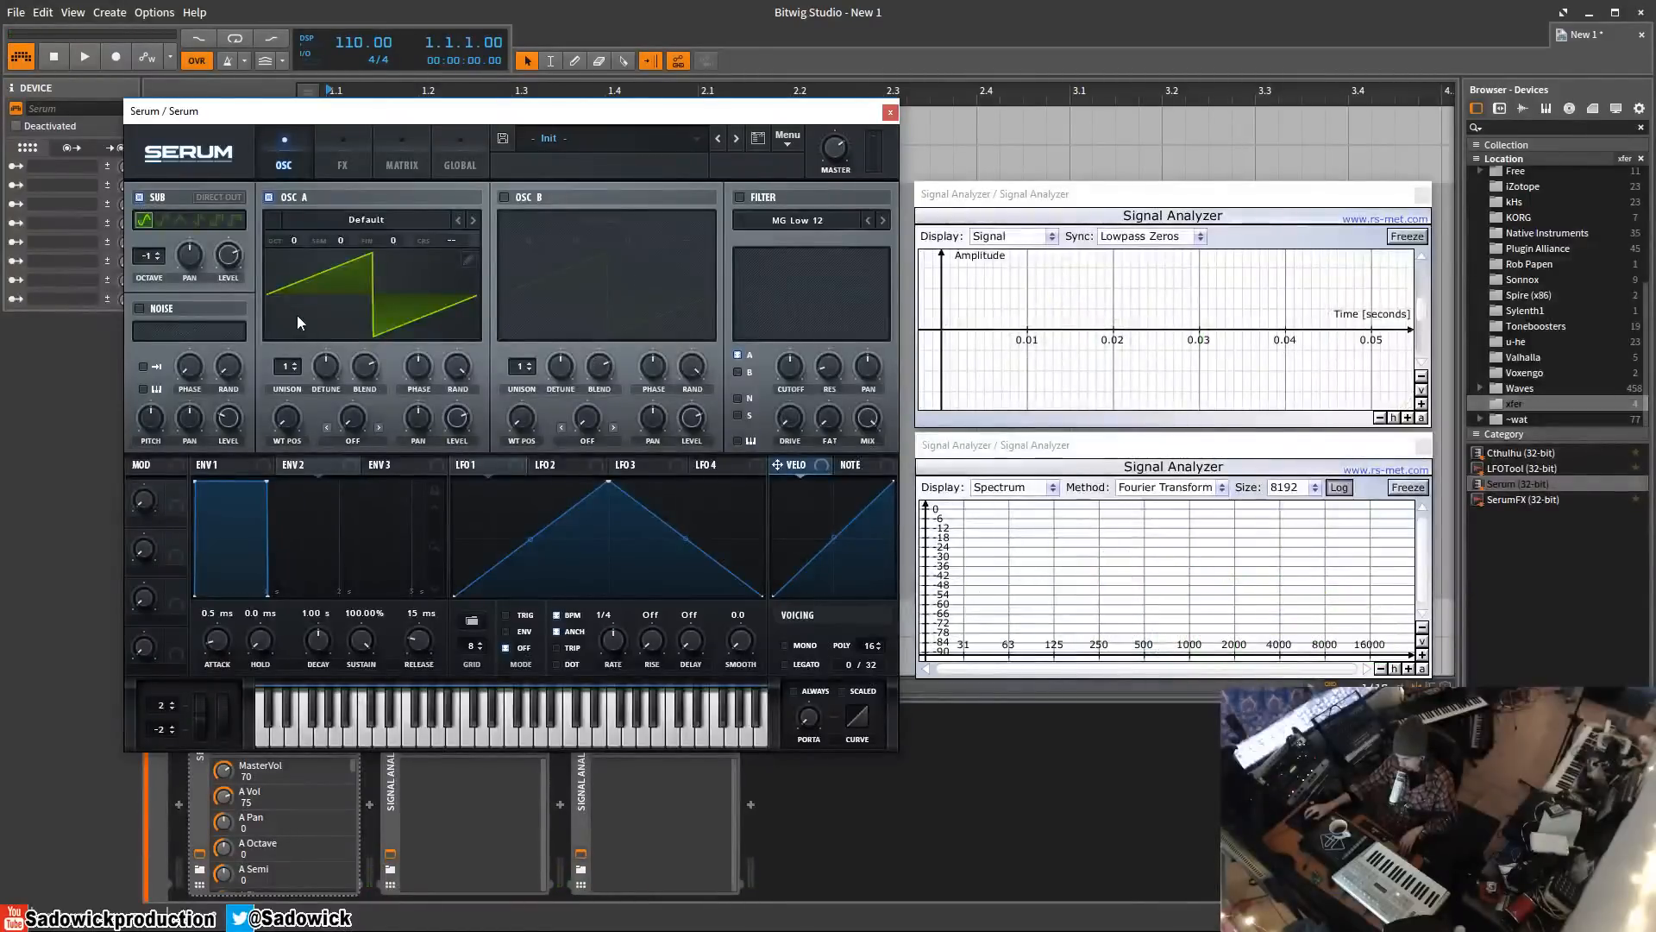
- Enable the MG Low 12 filter with the sub oscillator routed through it, and raise the filter drive to about 24%
click(739, 197)
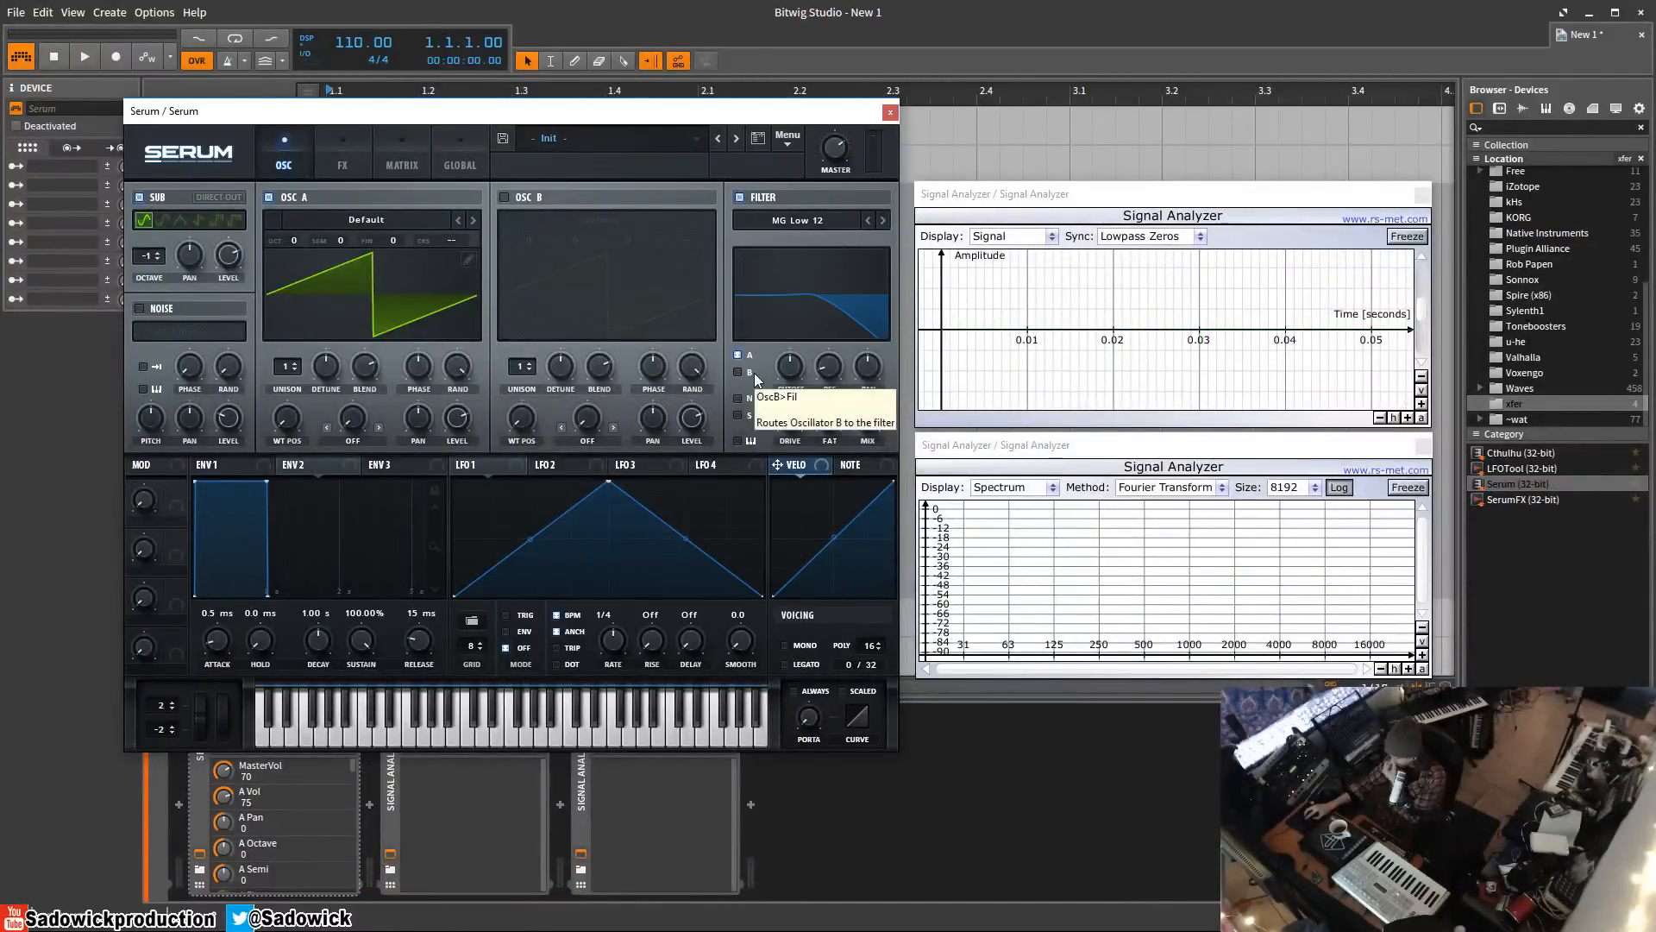
click(737, 415)
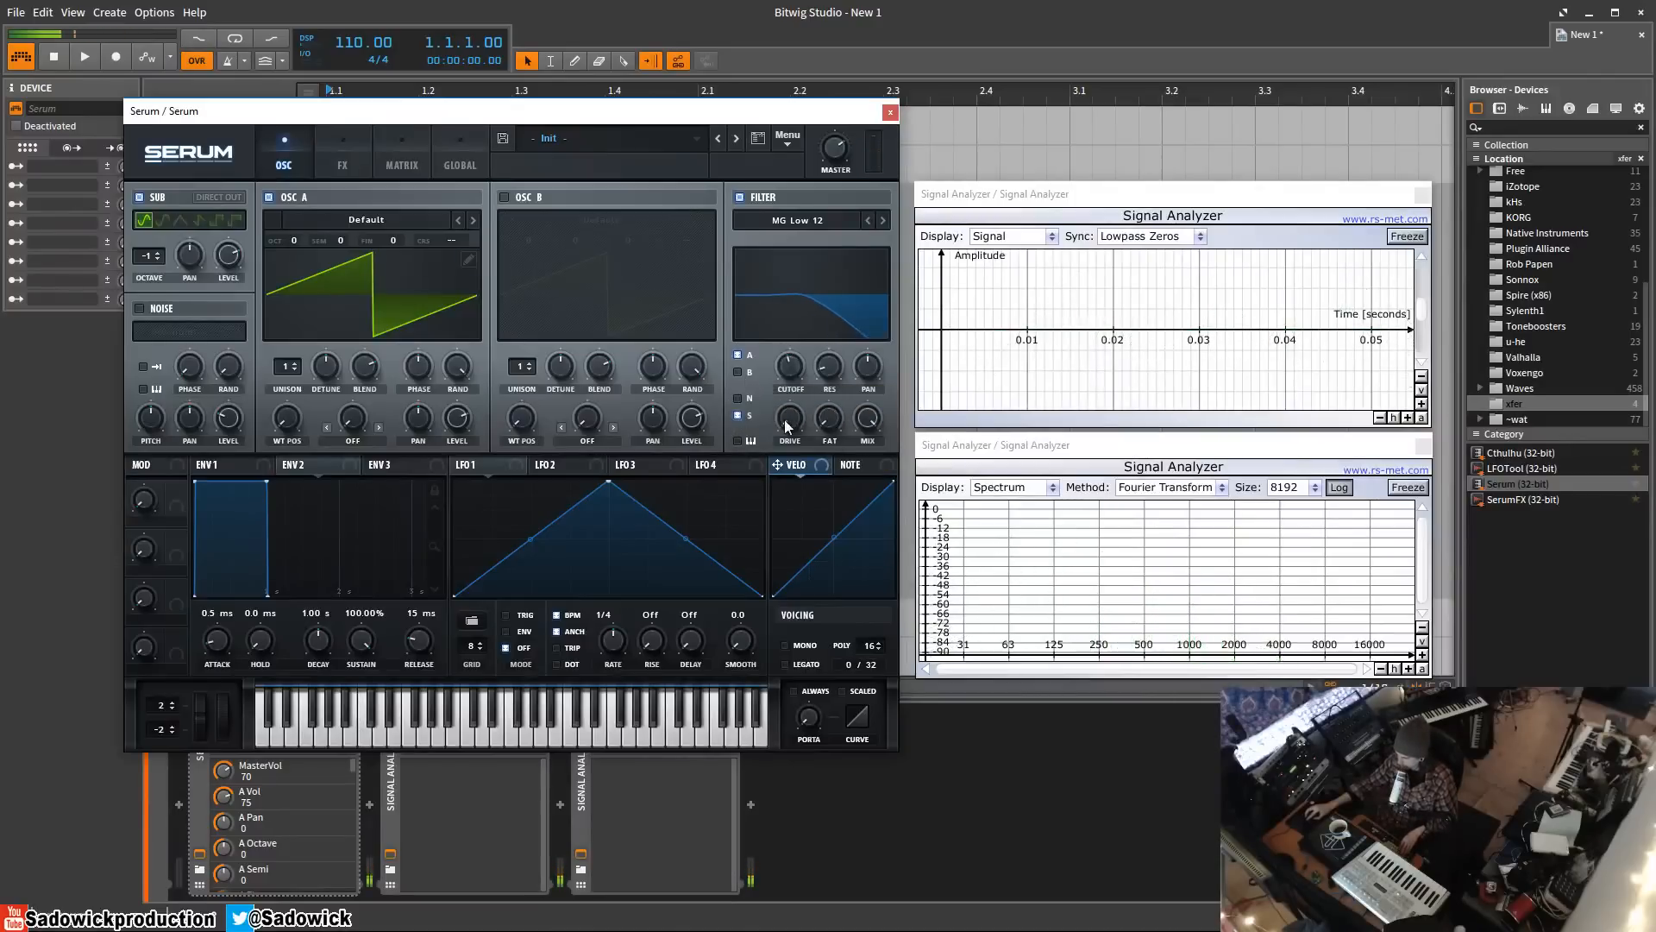
drag(786, 423, 785, 358)
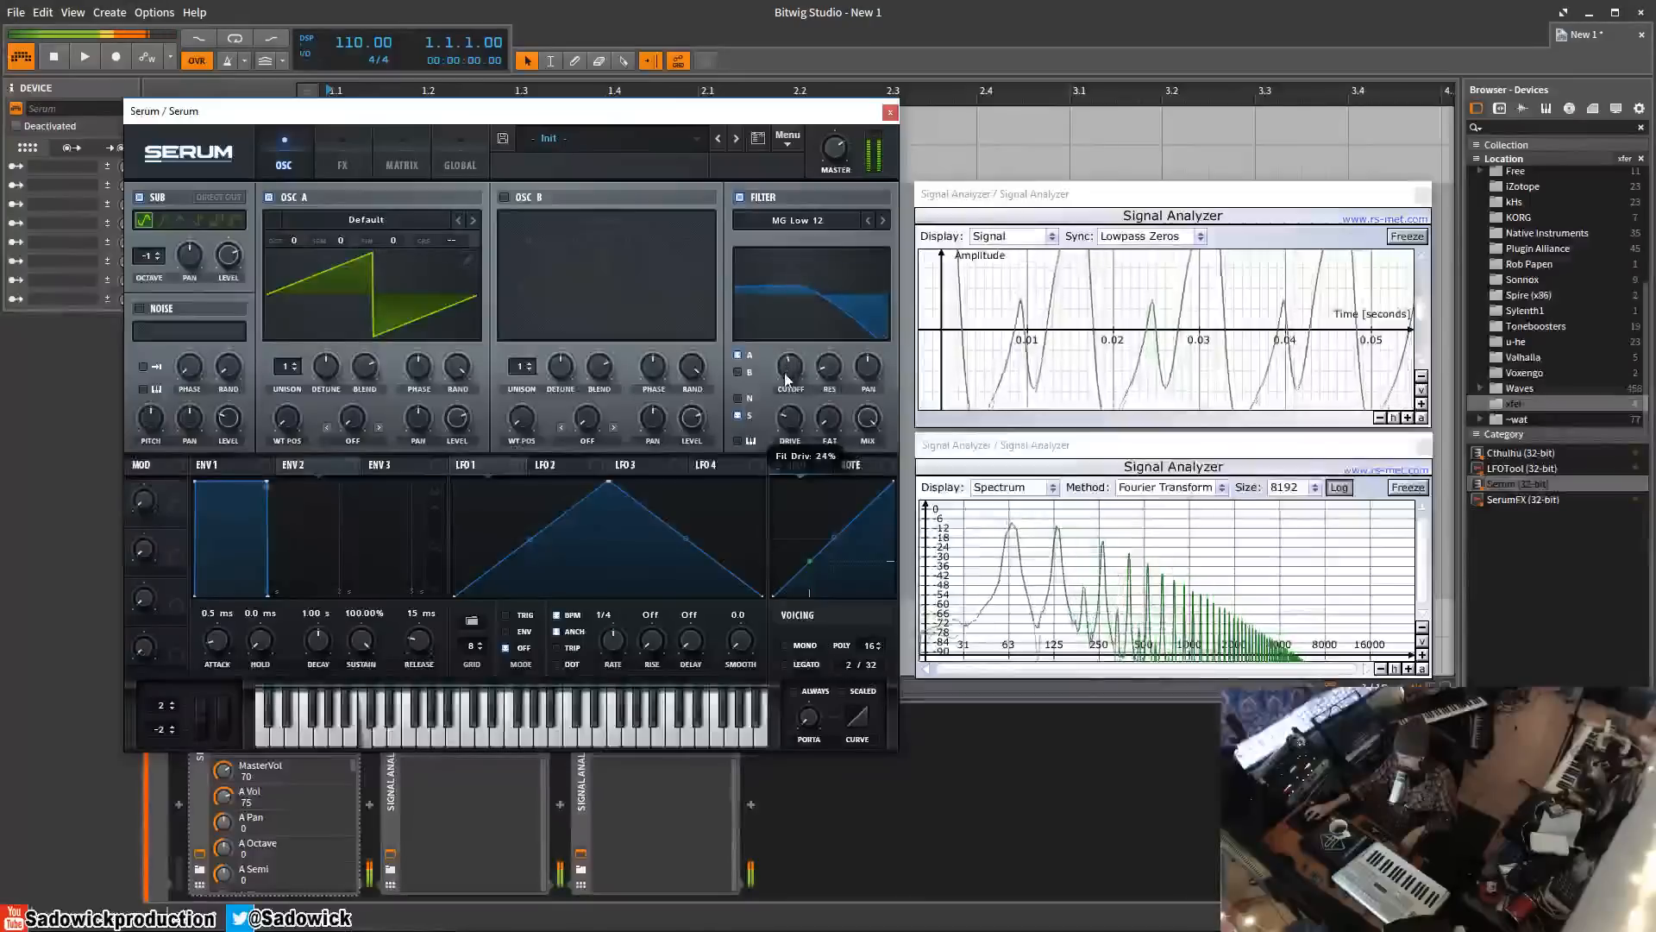
- Isolate the sub oscillator by disabling the filter and Oscillator A, and freeze the spectrum of its second waveform to inspect the harmonics
click(739, 197)
click(268, 197)
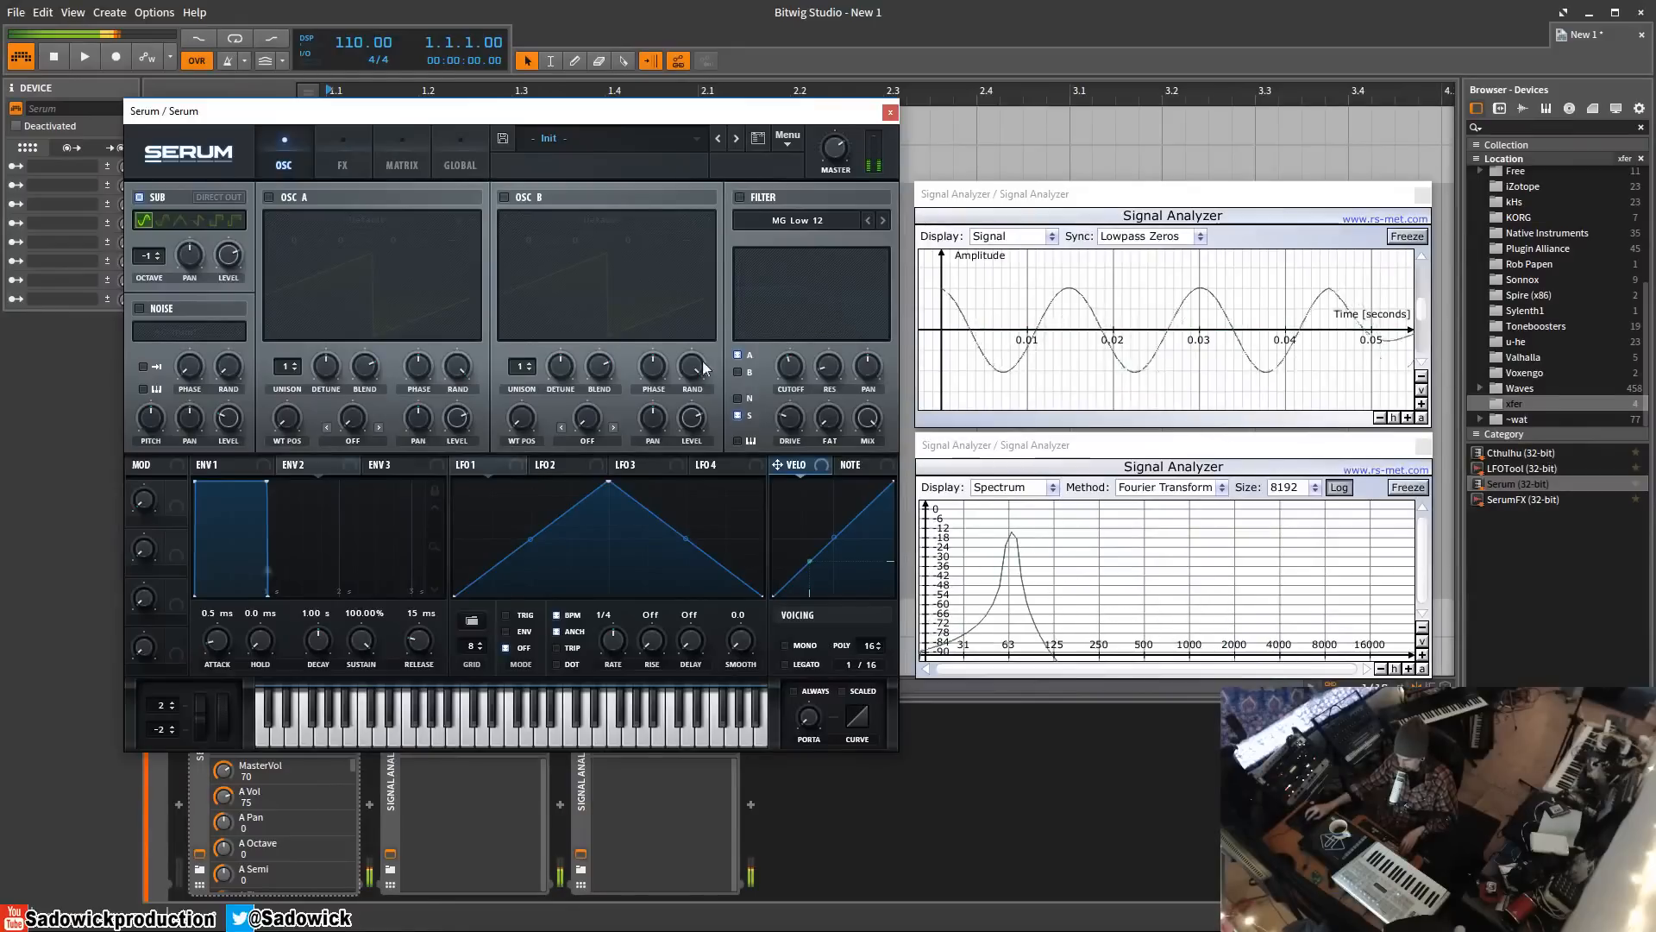
click(166, 223)
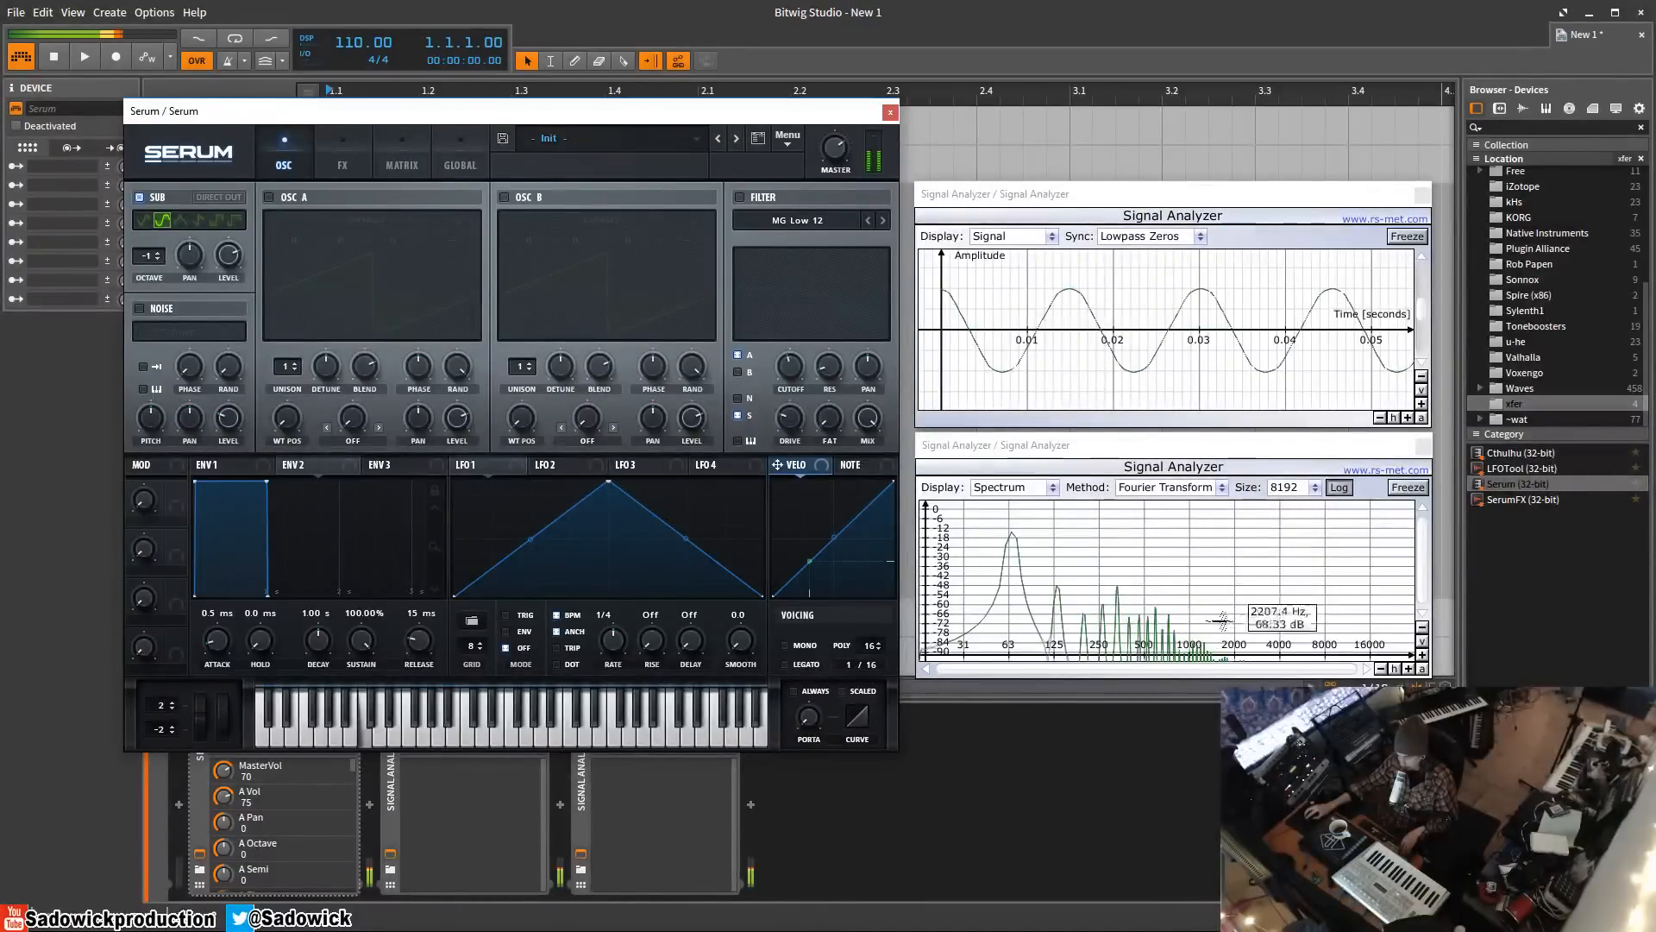
click(1408, 488)
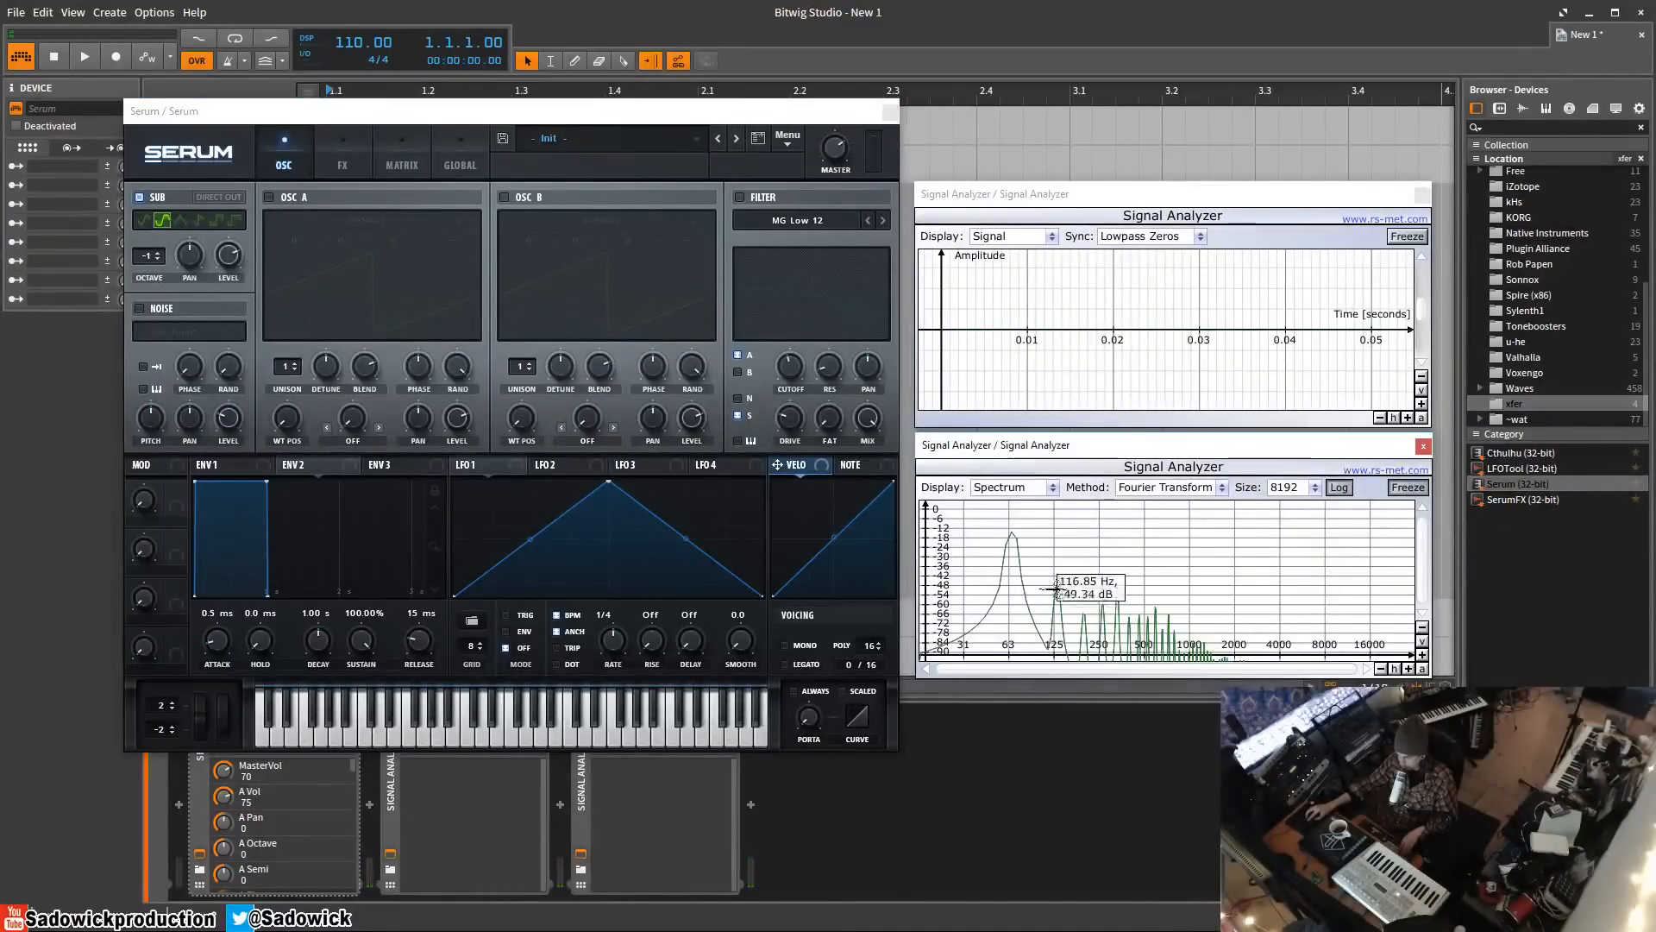
click(1408, 488)
- Re-enable the filter, push its drive up strongly on the sub oscillator, and remove the sub's routing to the filter
click(739, 197)
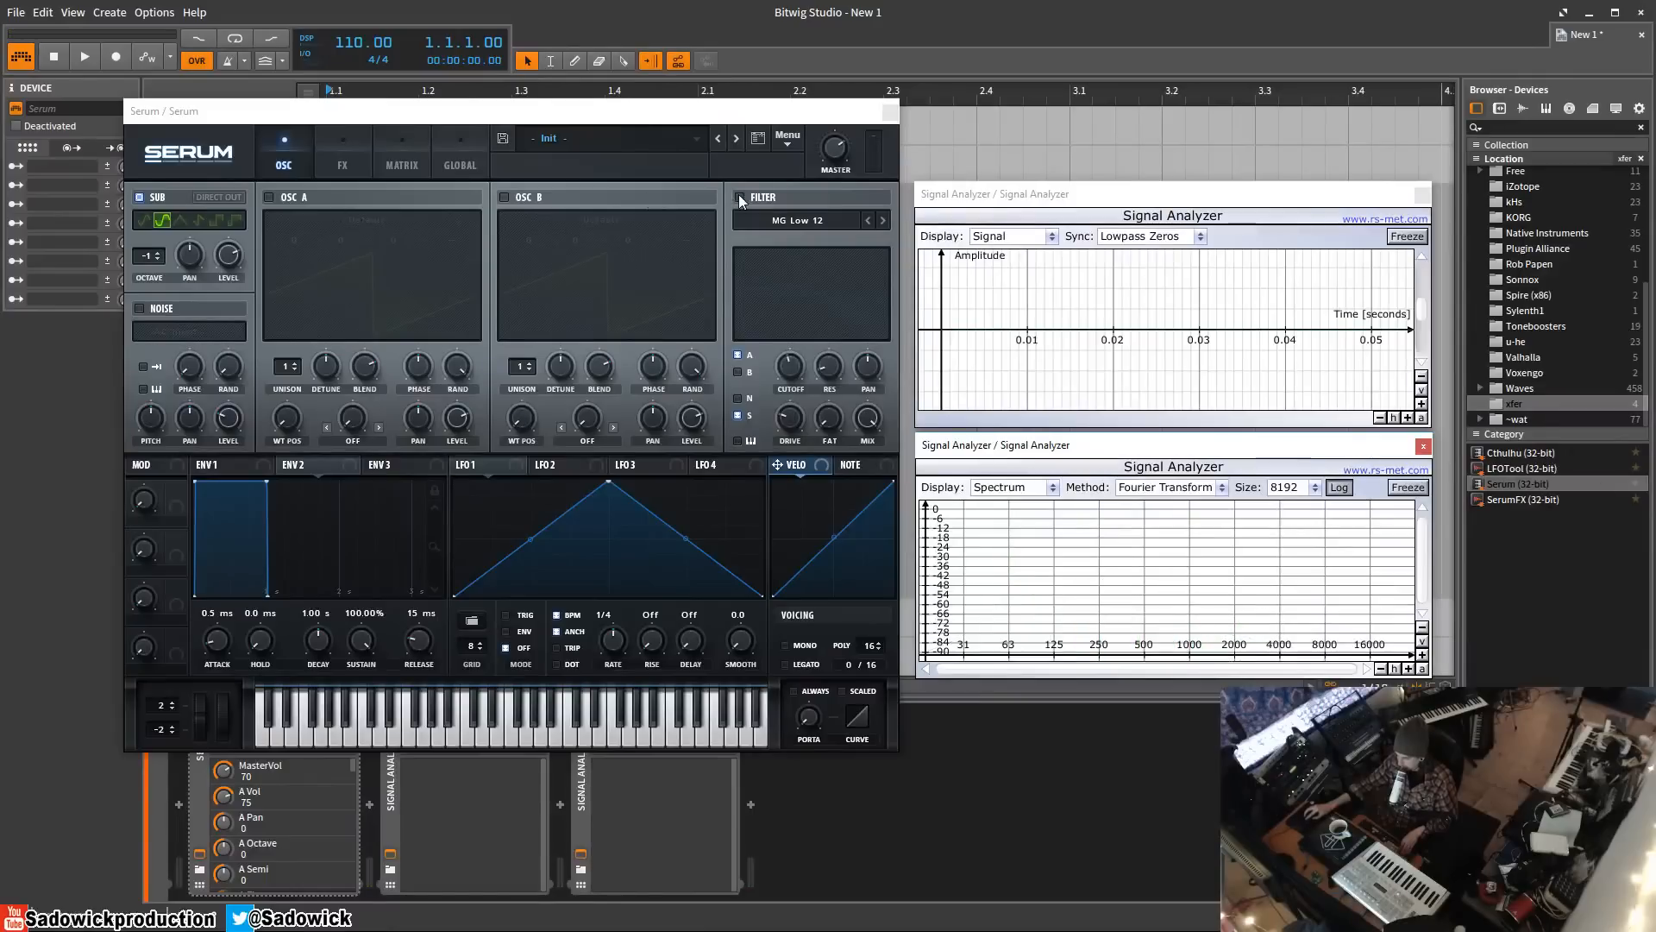
drag(792, 422, 808, 338)
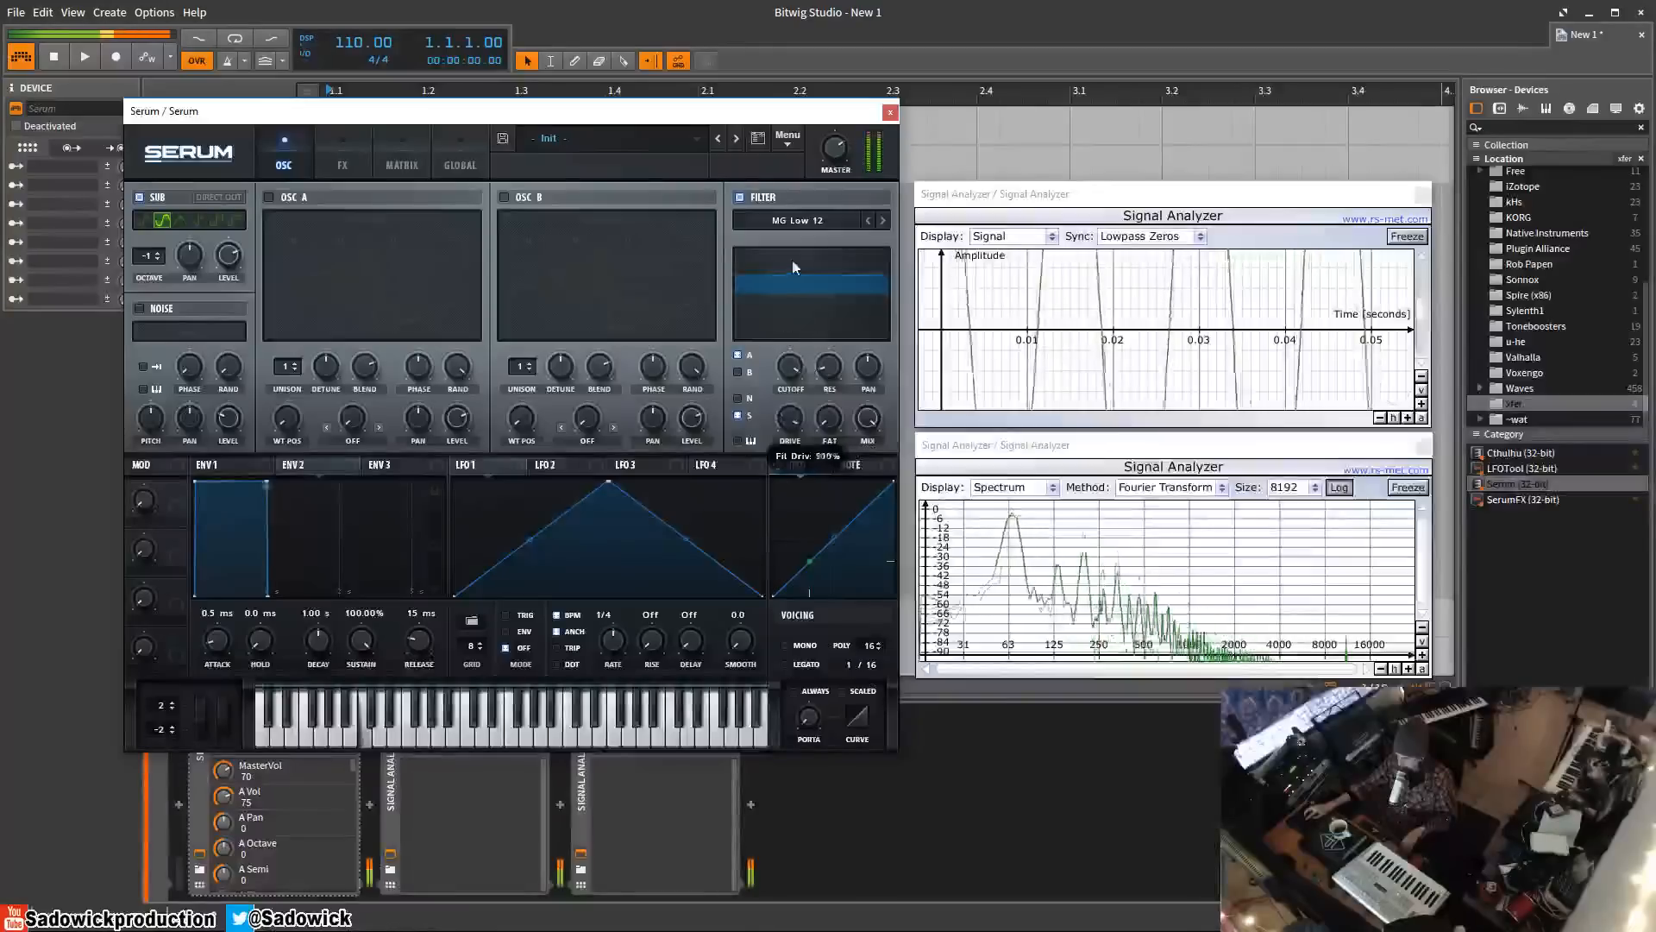
click(737, 414)
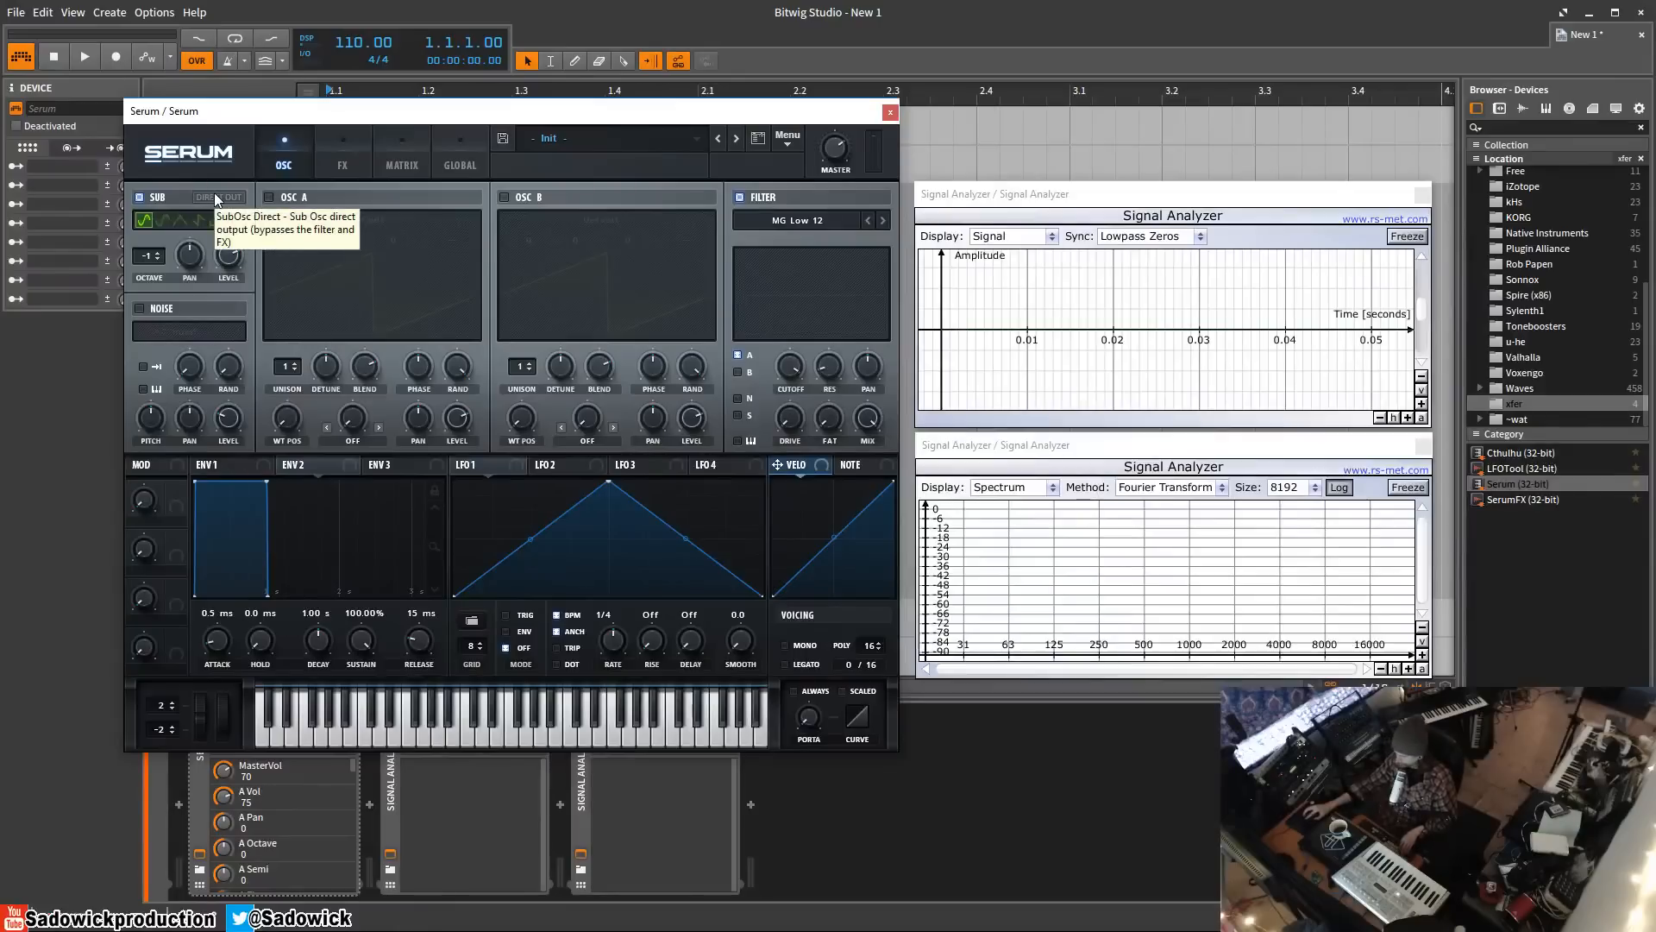
- Set the sub oscillator to its second waveform and re-enable Oscillator A
click(159, 226)
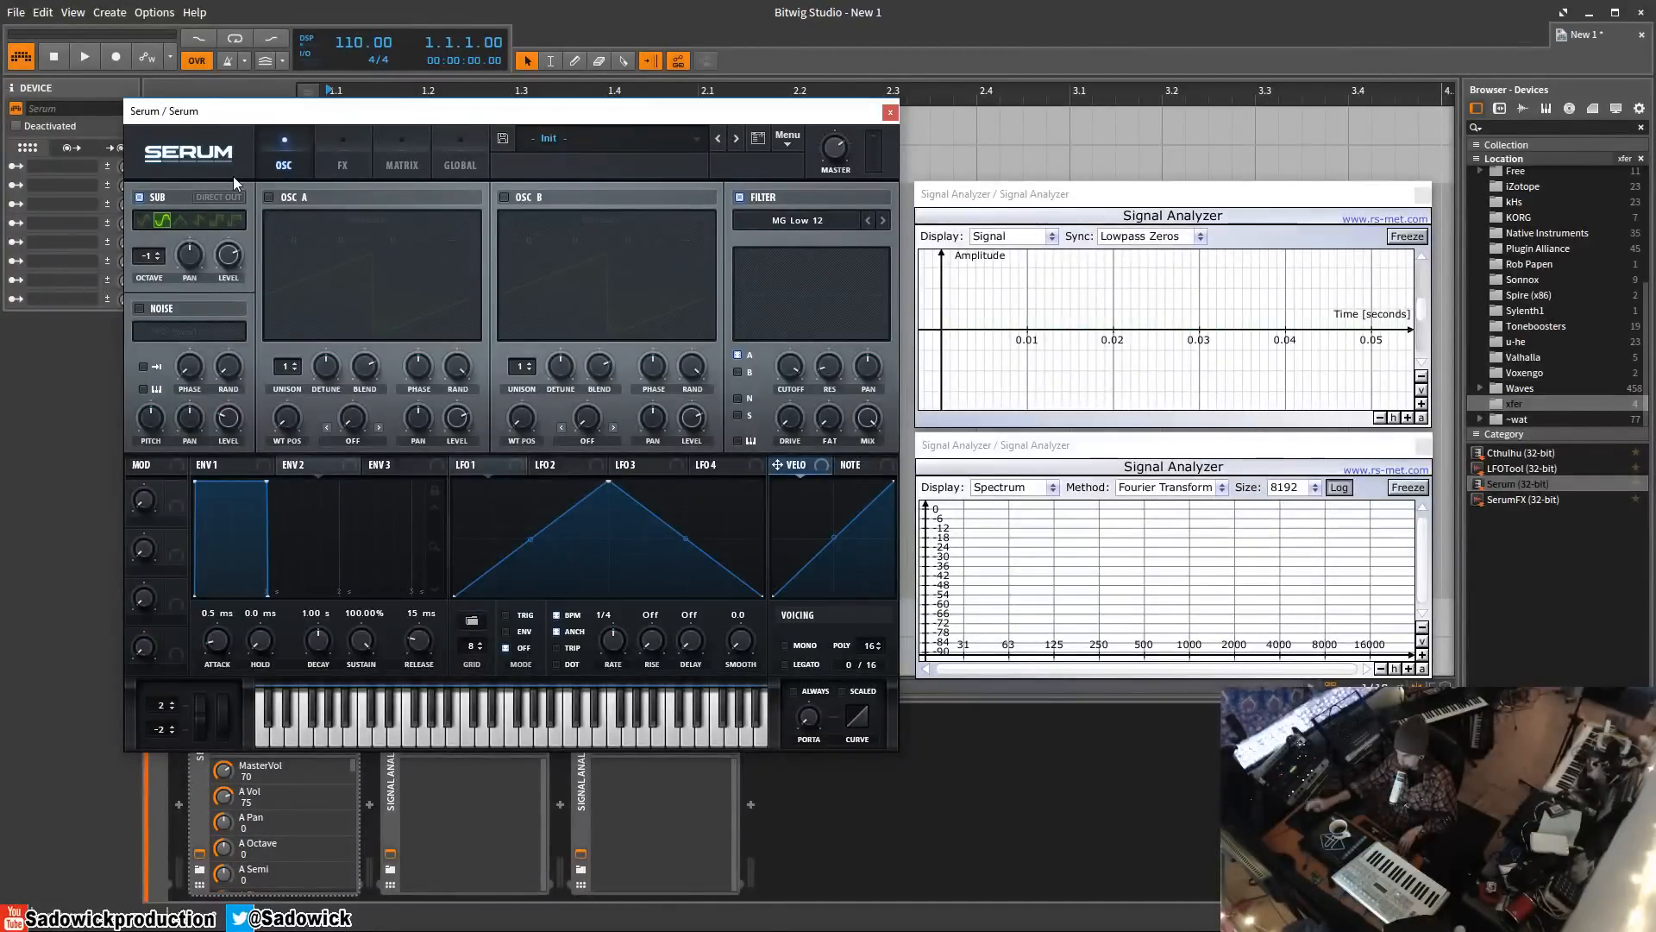
click(268, 198)
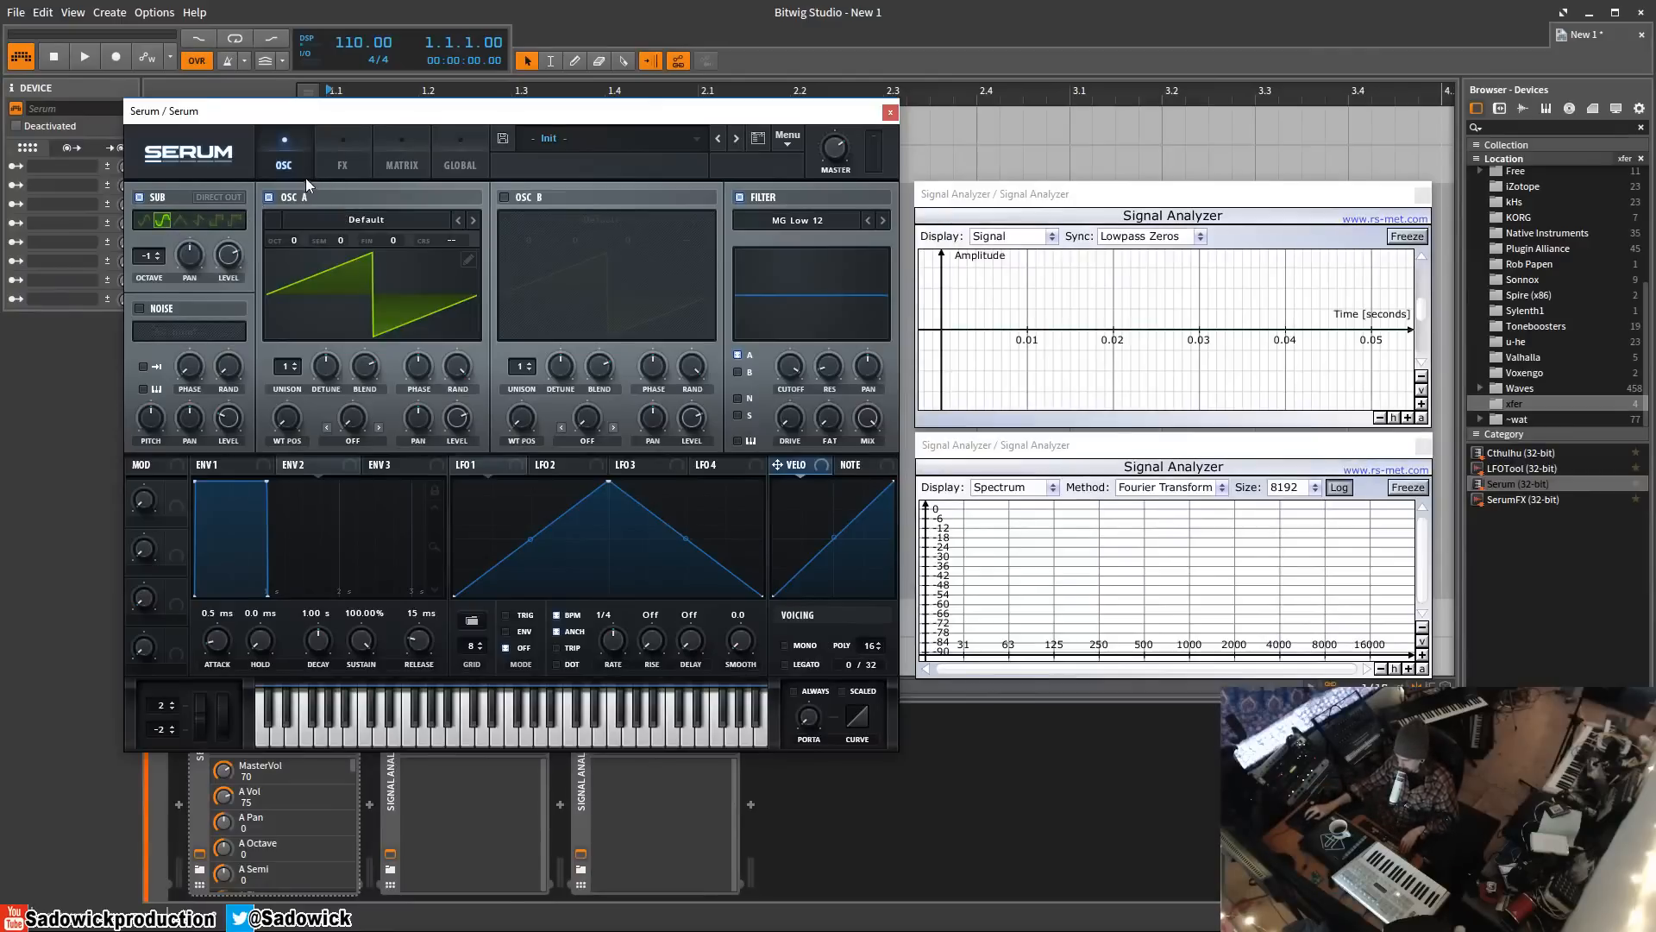
- Lower the filter cutoff and modulate it with envelope 2, using a 533 ms decay and 0% sustain
drag(797, 369, 761, 489)
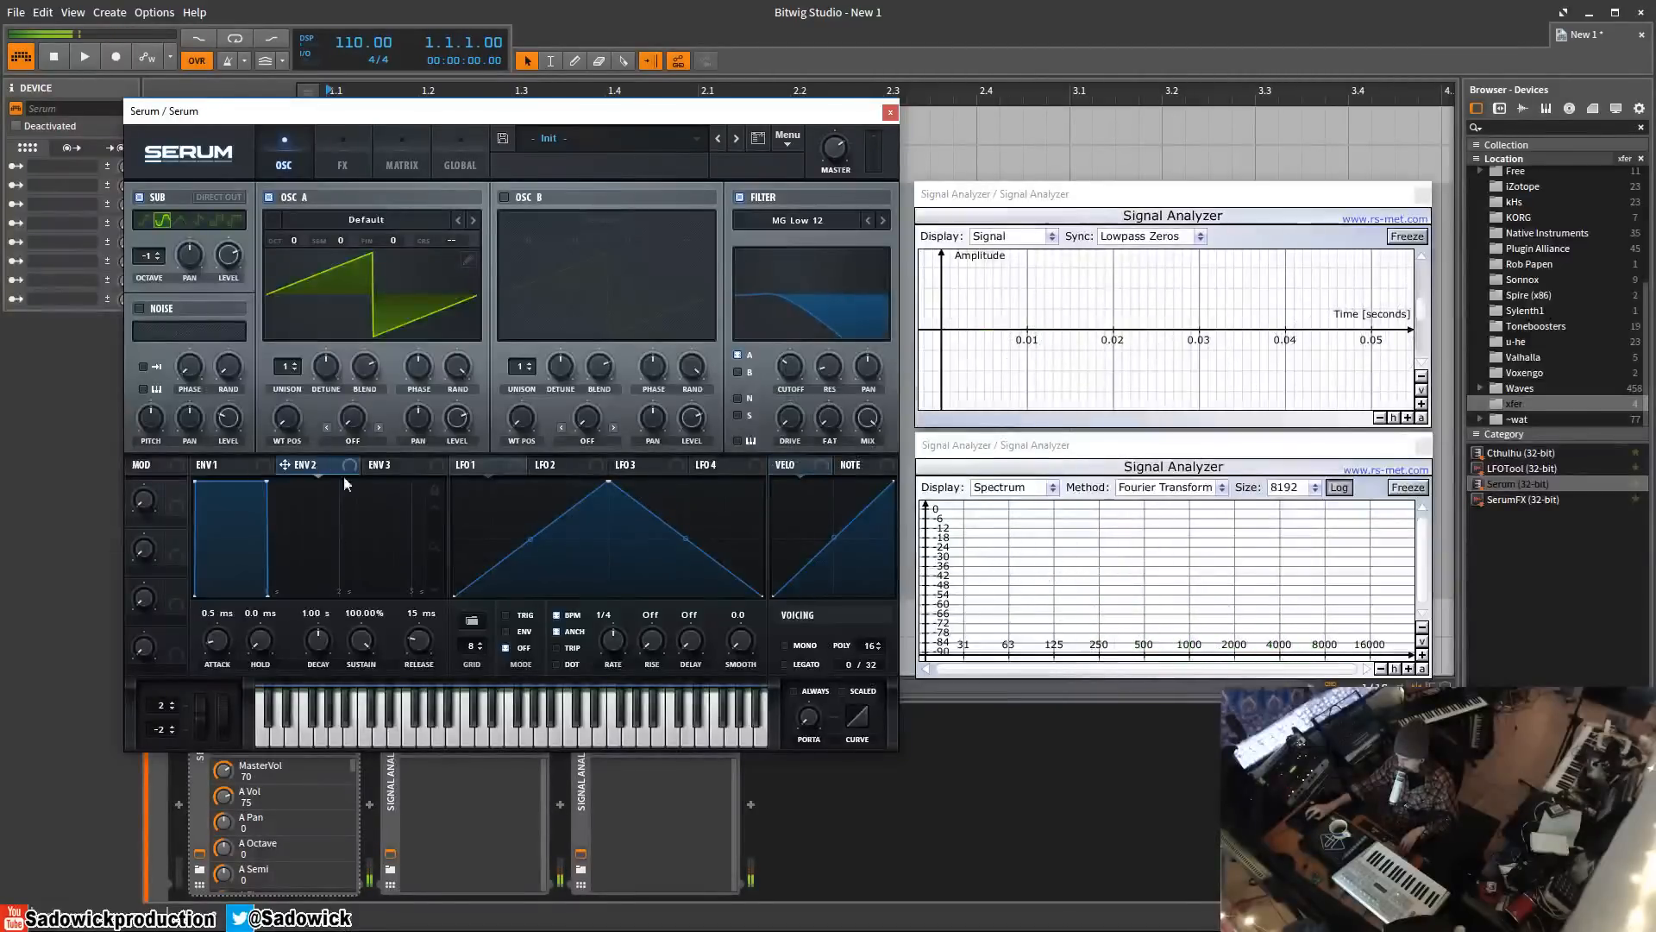
drag(348, 466, 779, 376)
drag(267, 483, 222, 678)
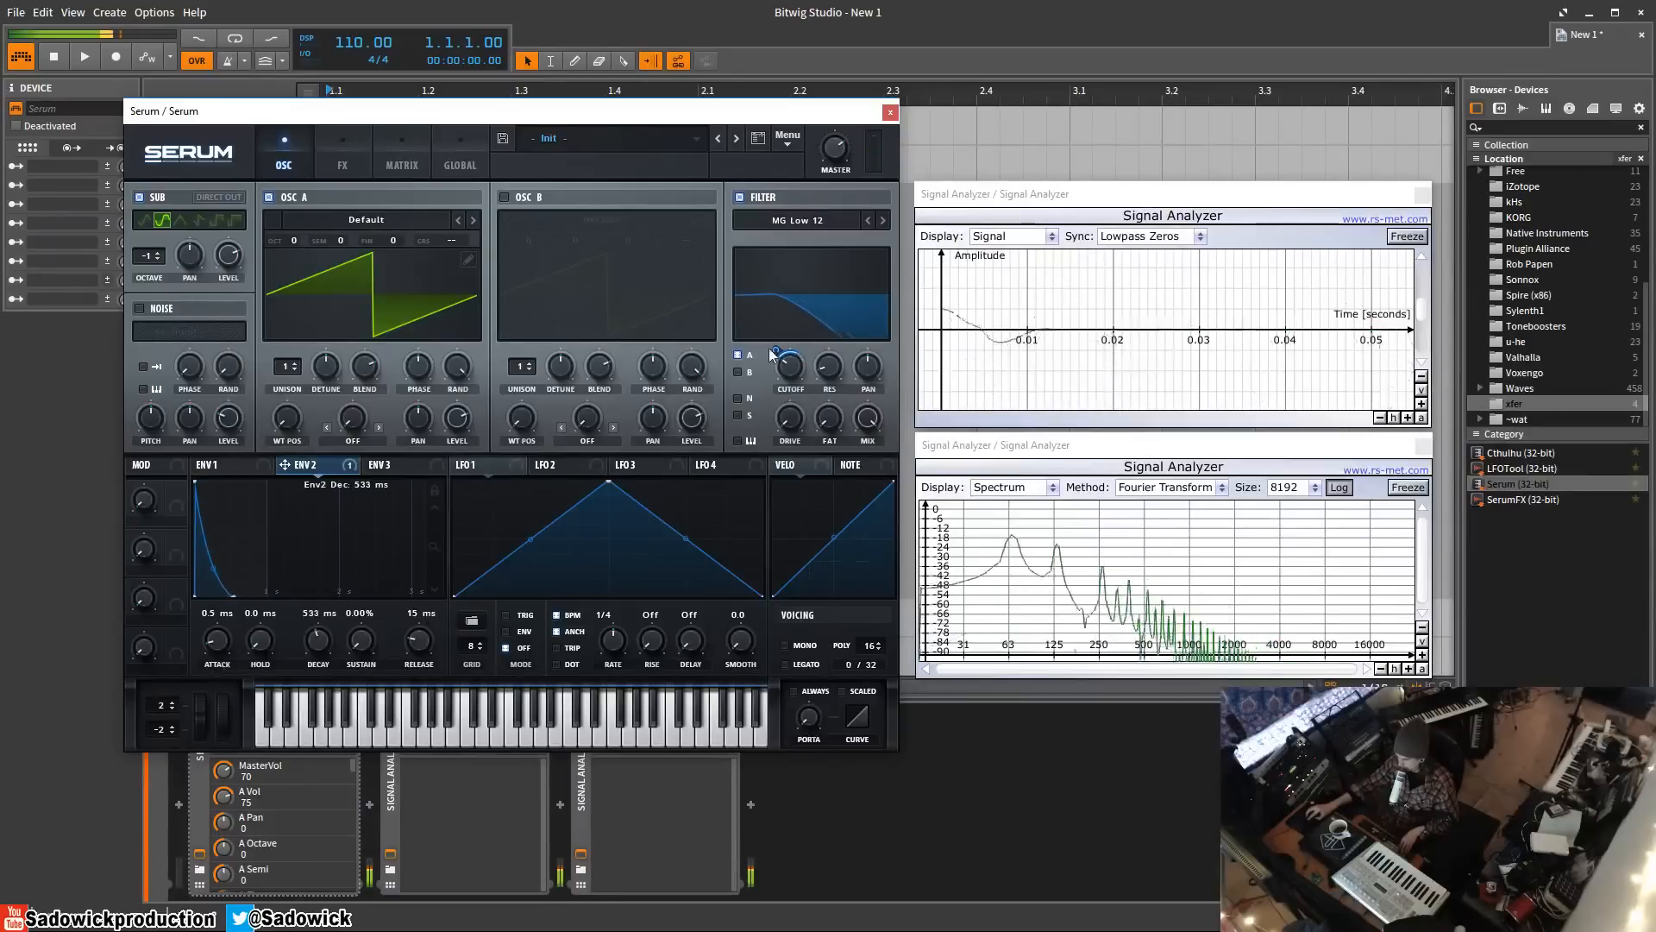
drag(777, 350, 778, 344)
drag(792, 420, 795, 401)
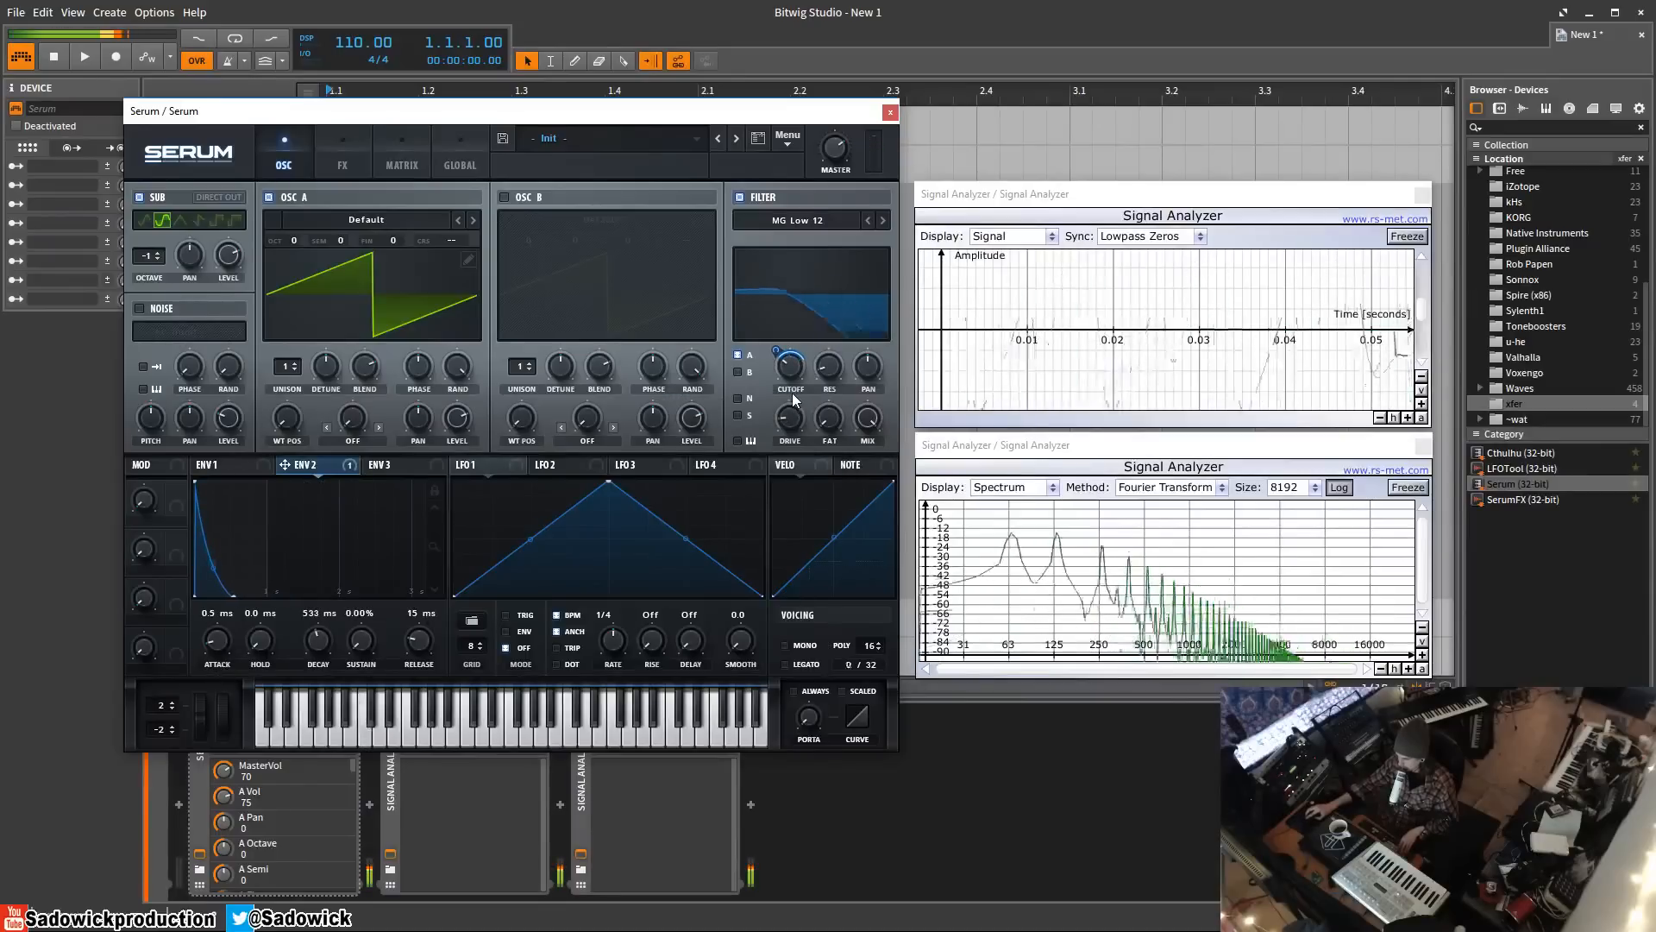
- Switch off the filter and enable the noise oscillator with its level raised to about 82%
click(740, 198)
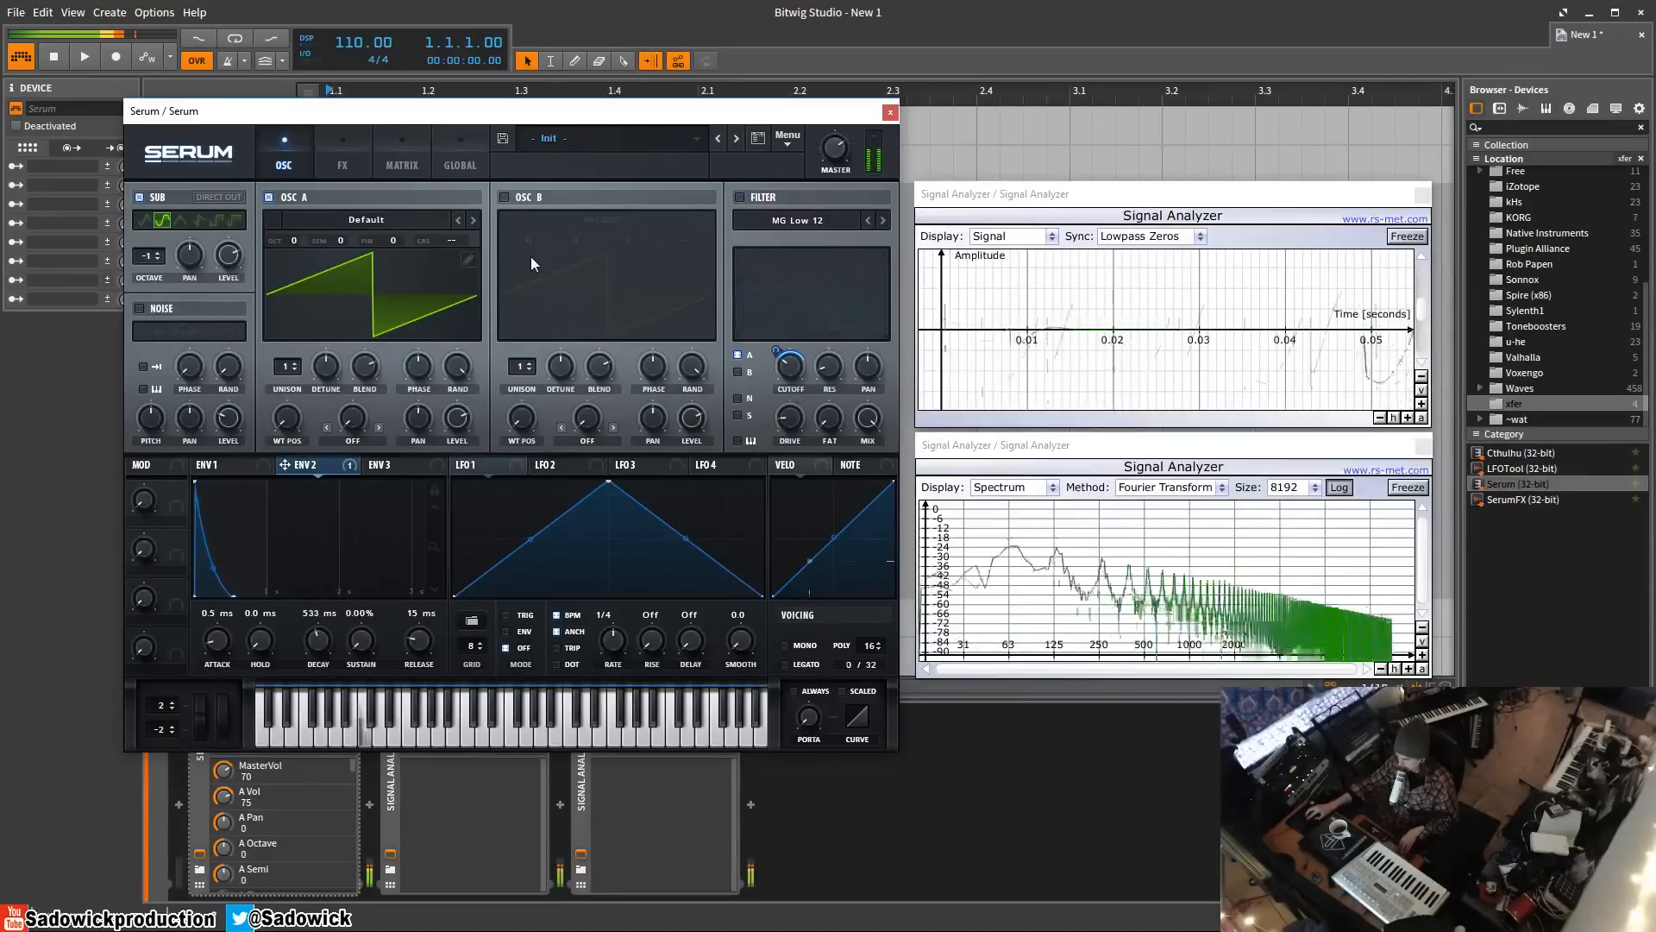
click(139, 198)
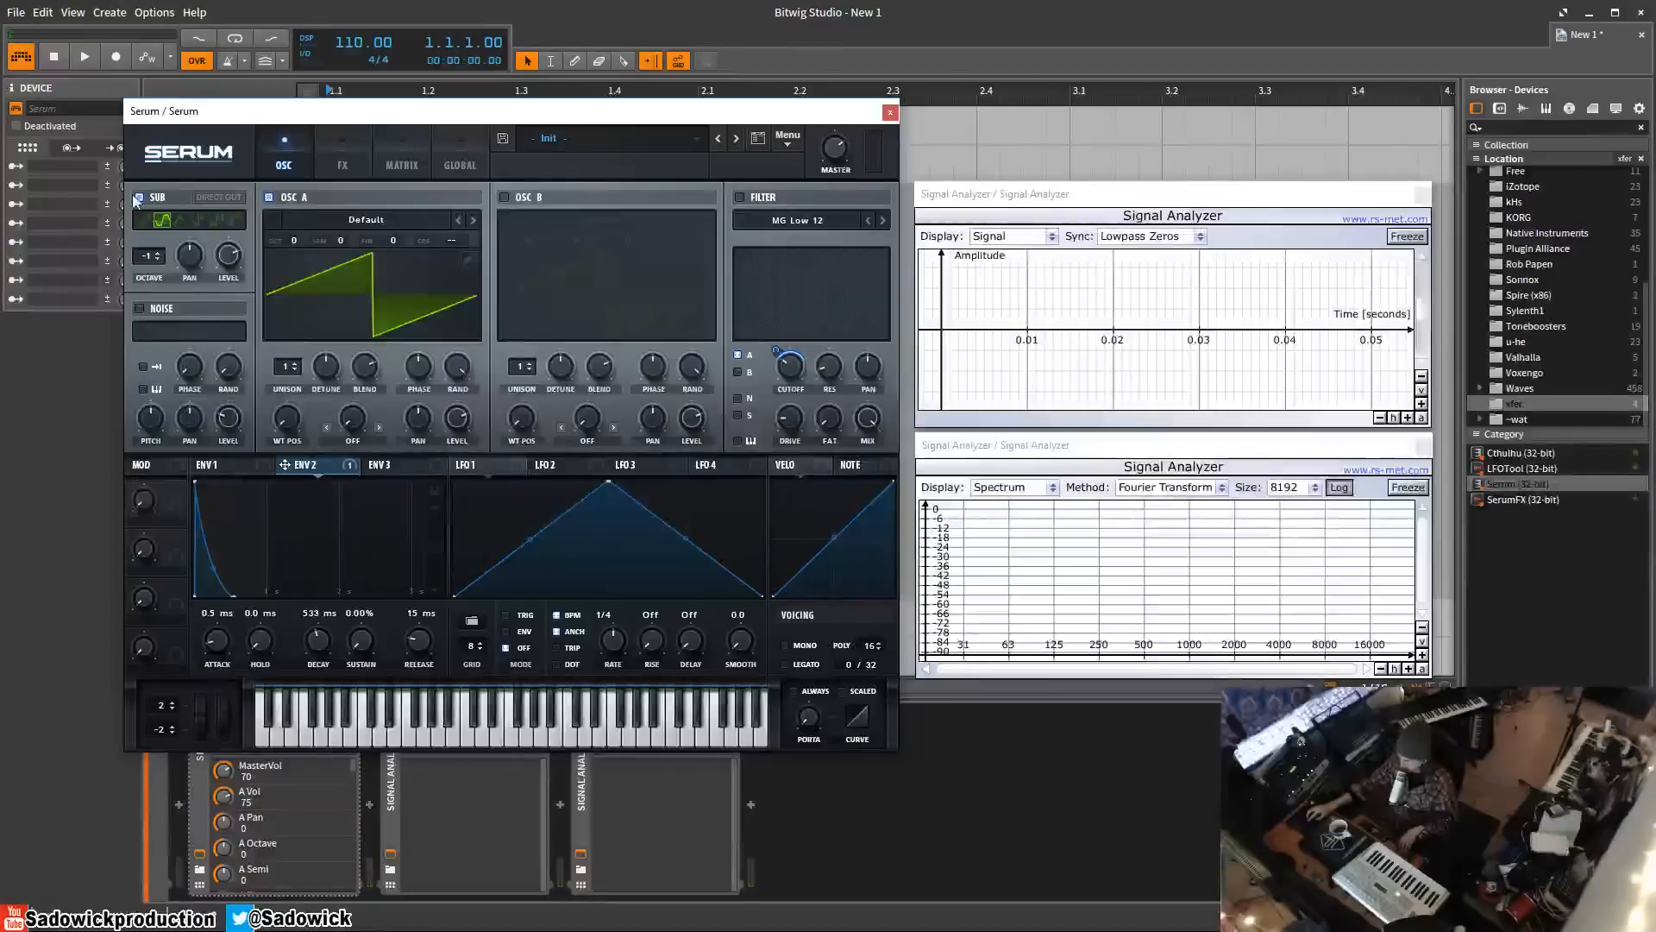
click(138, 198)
click(139, 308)
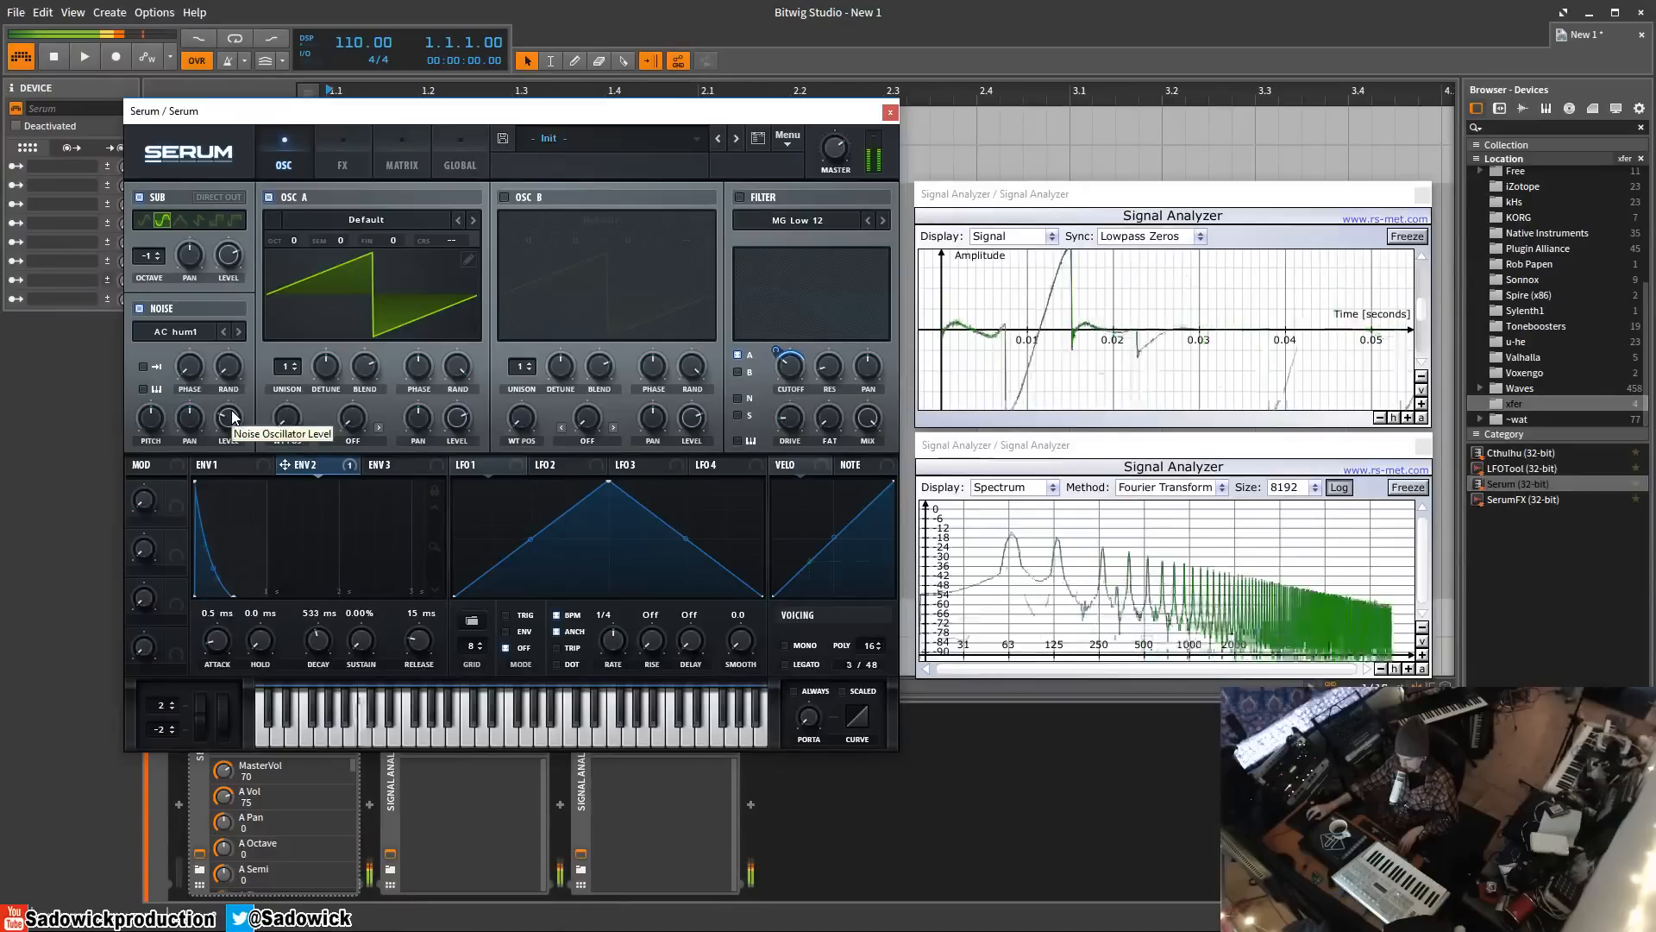
drag(230, 417, 254, 343)
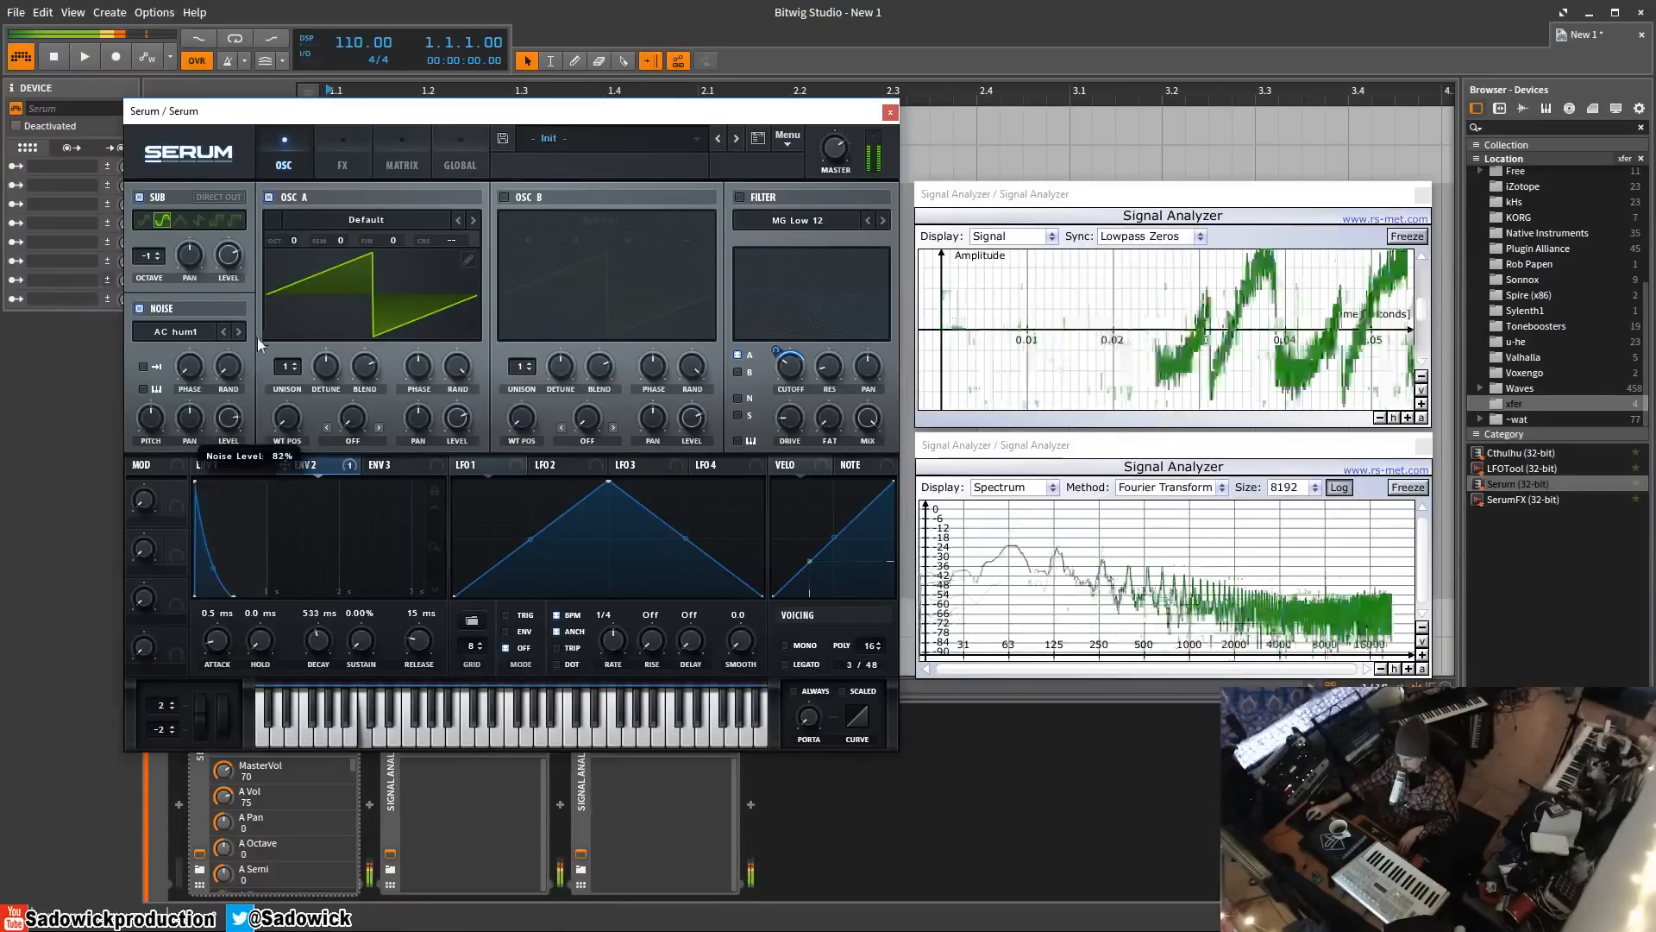
- Isolate the noise oscillator by switching off oscillator A, and audition the Analog noises AlphaNz and SID whine
click(268, 197)
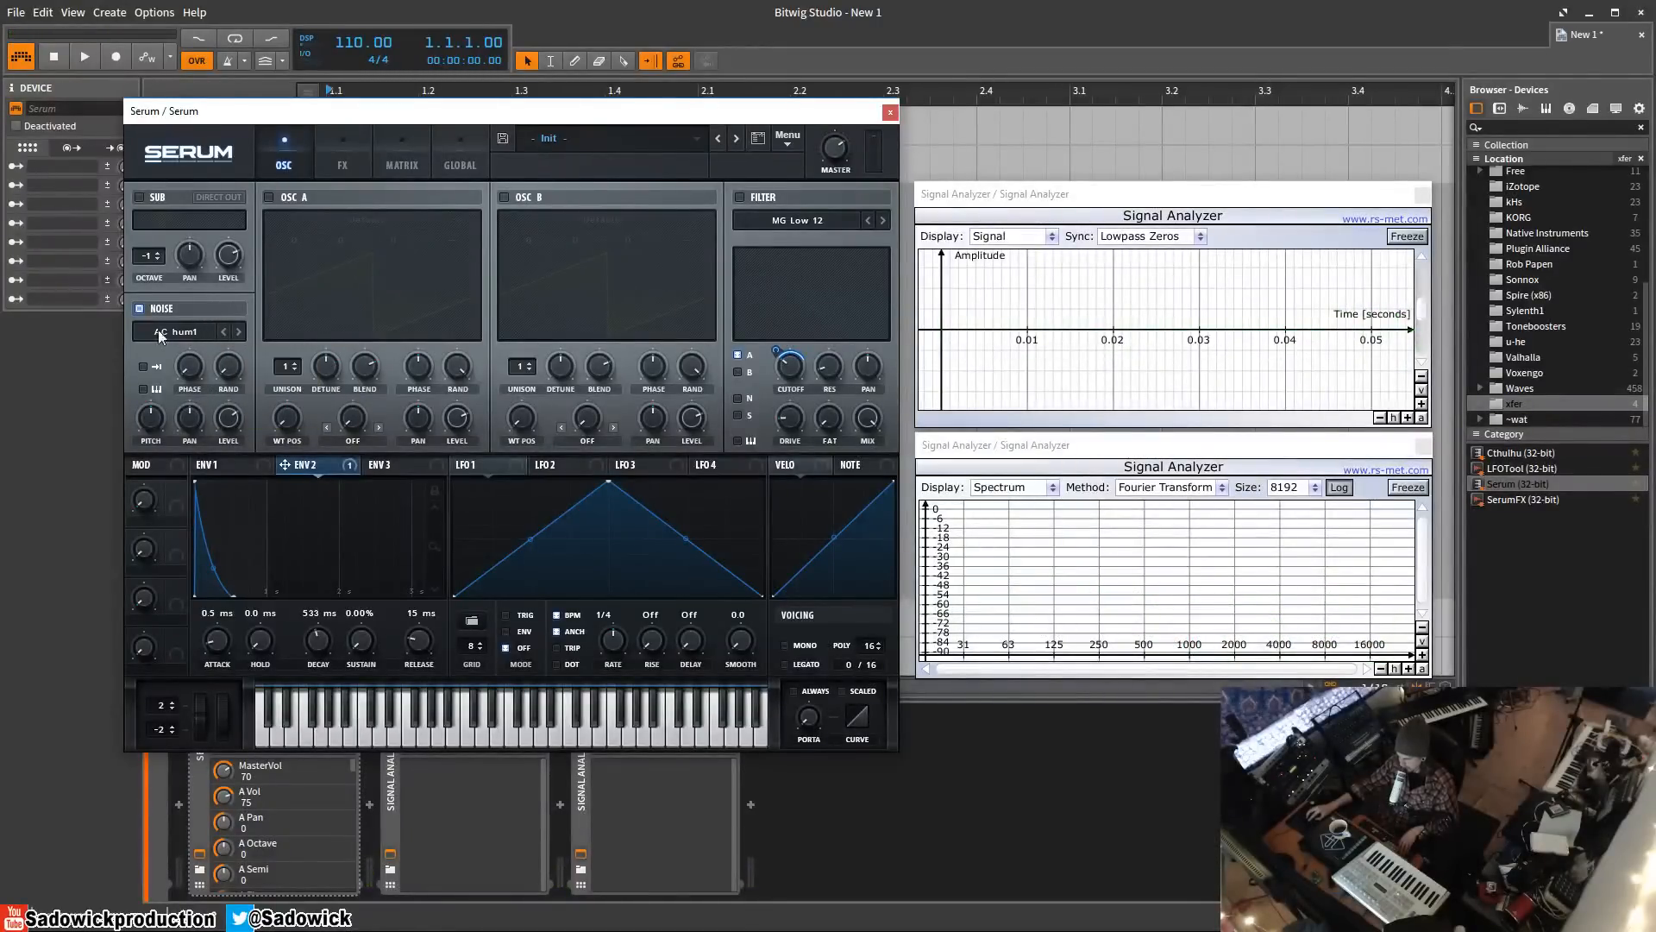
click(240, 331)
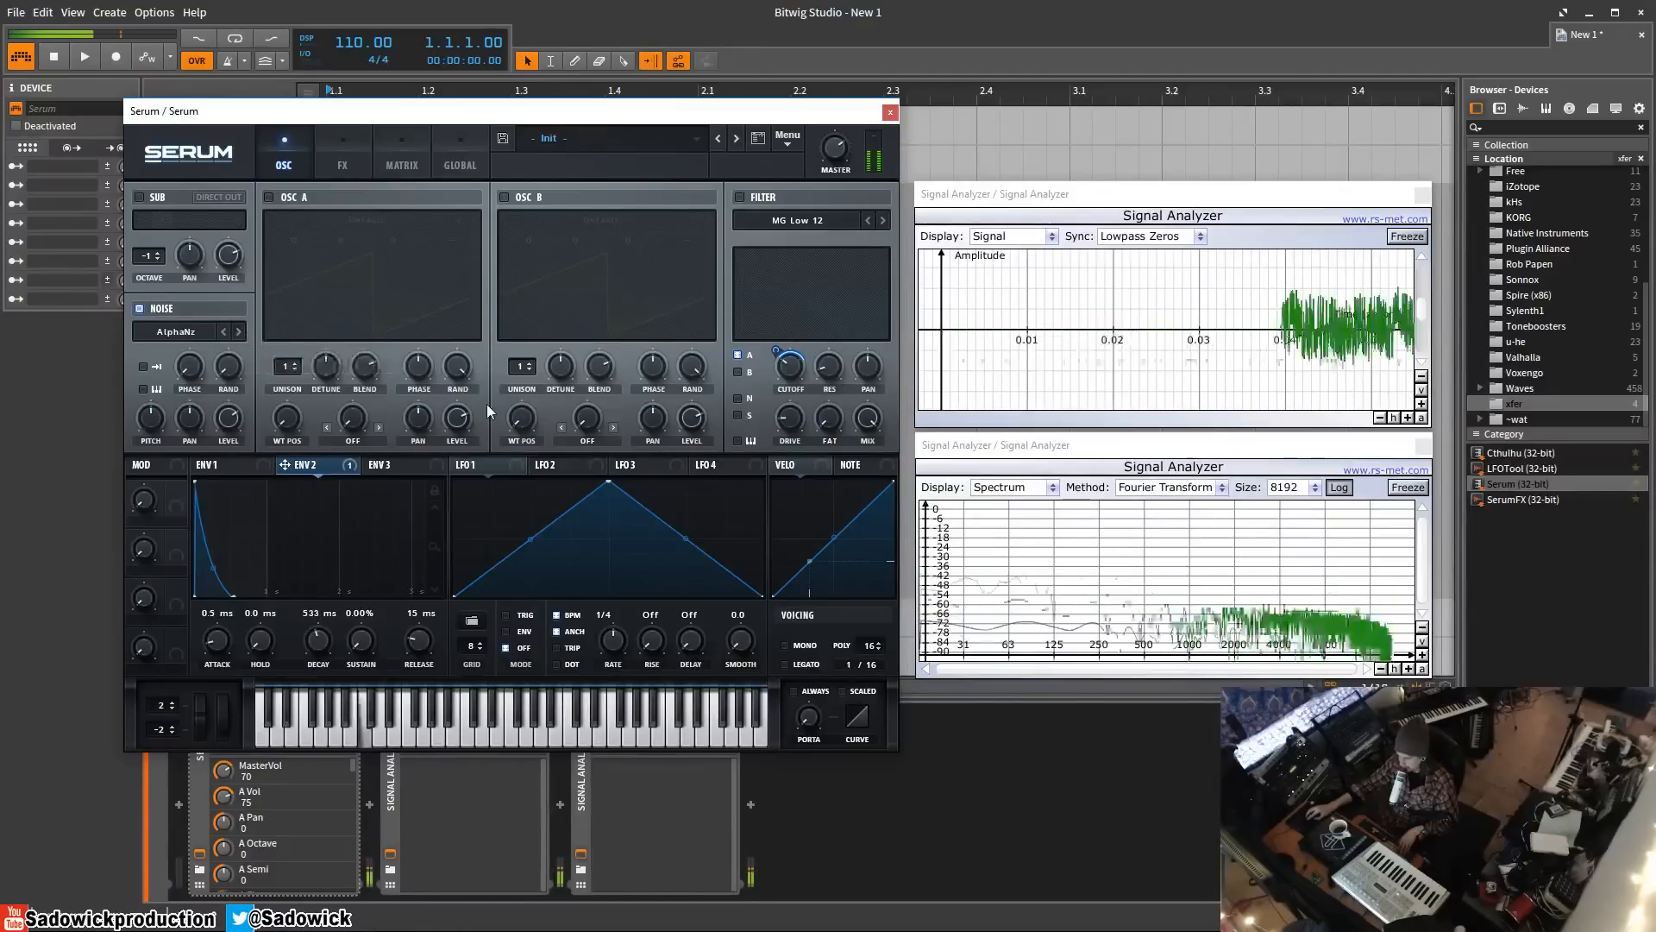
click(191, 330)
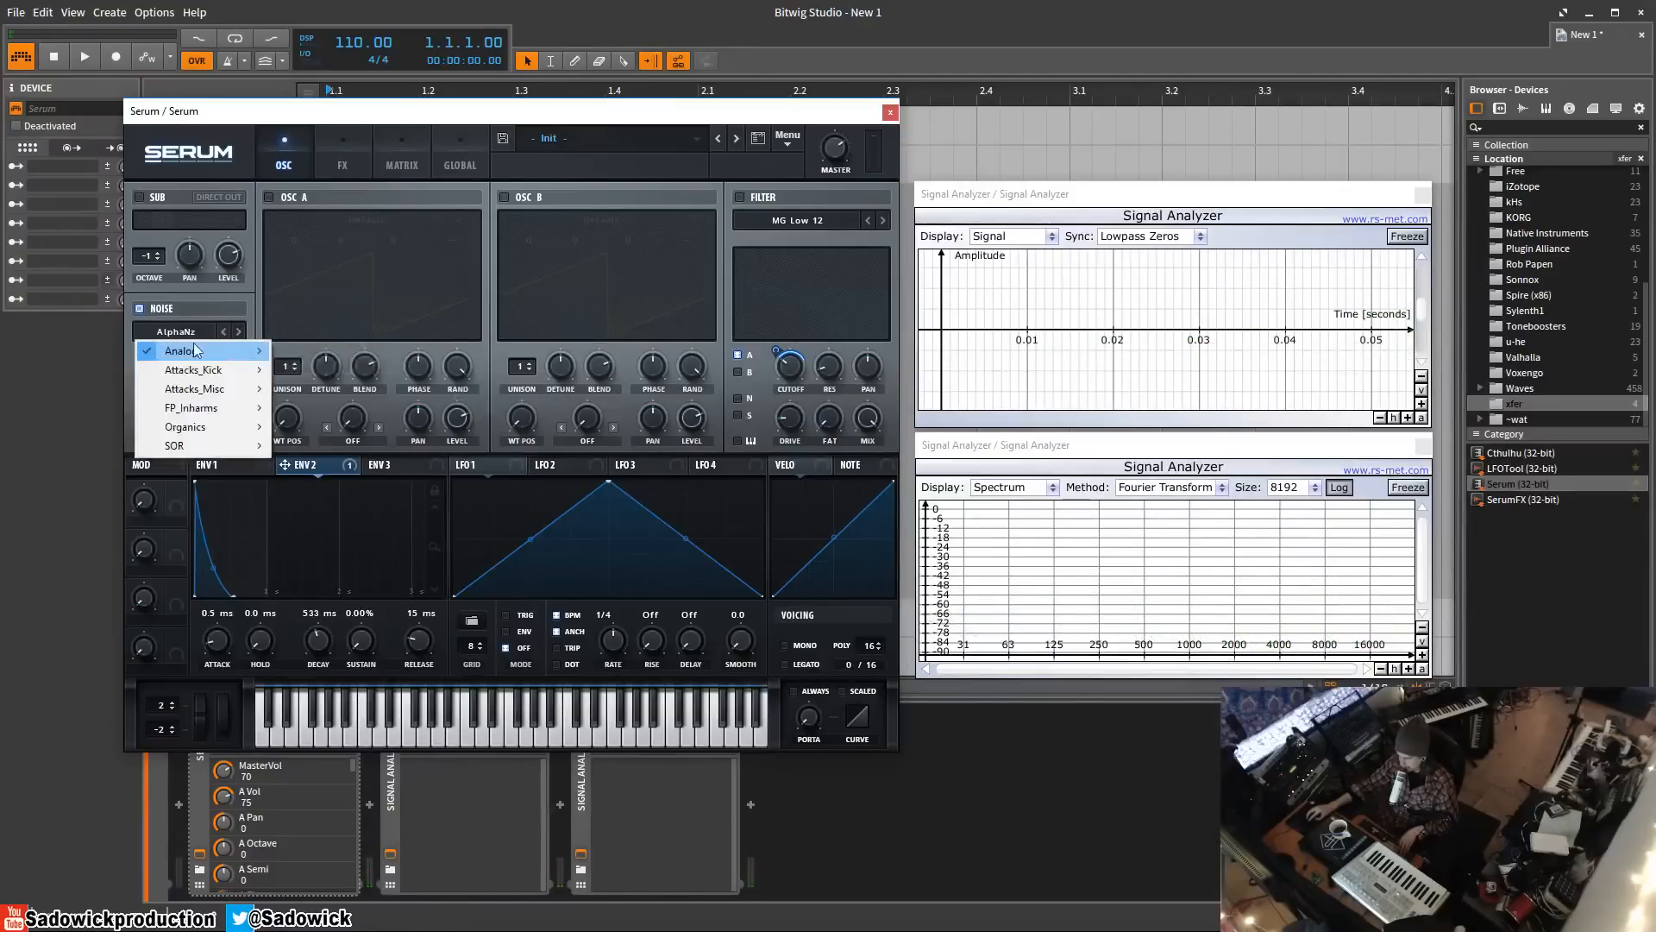
mouse_move(198, 352)
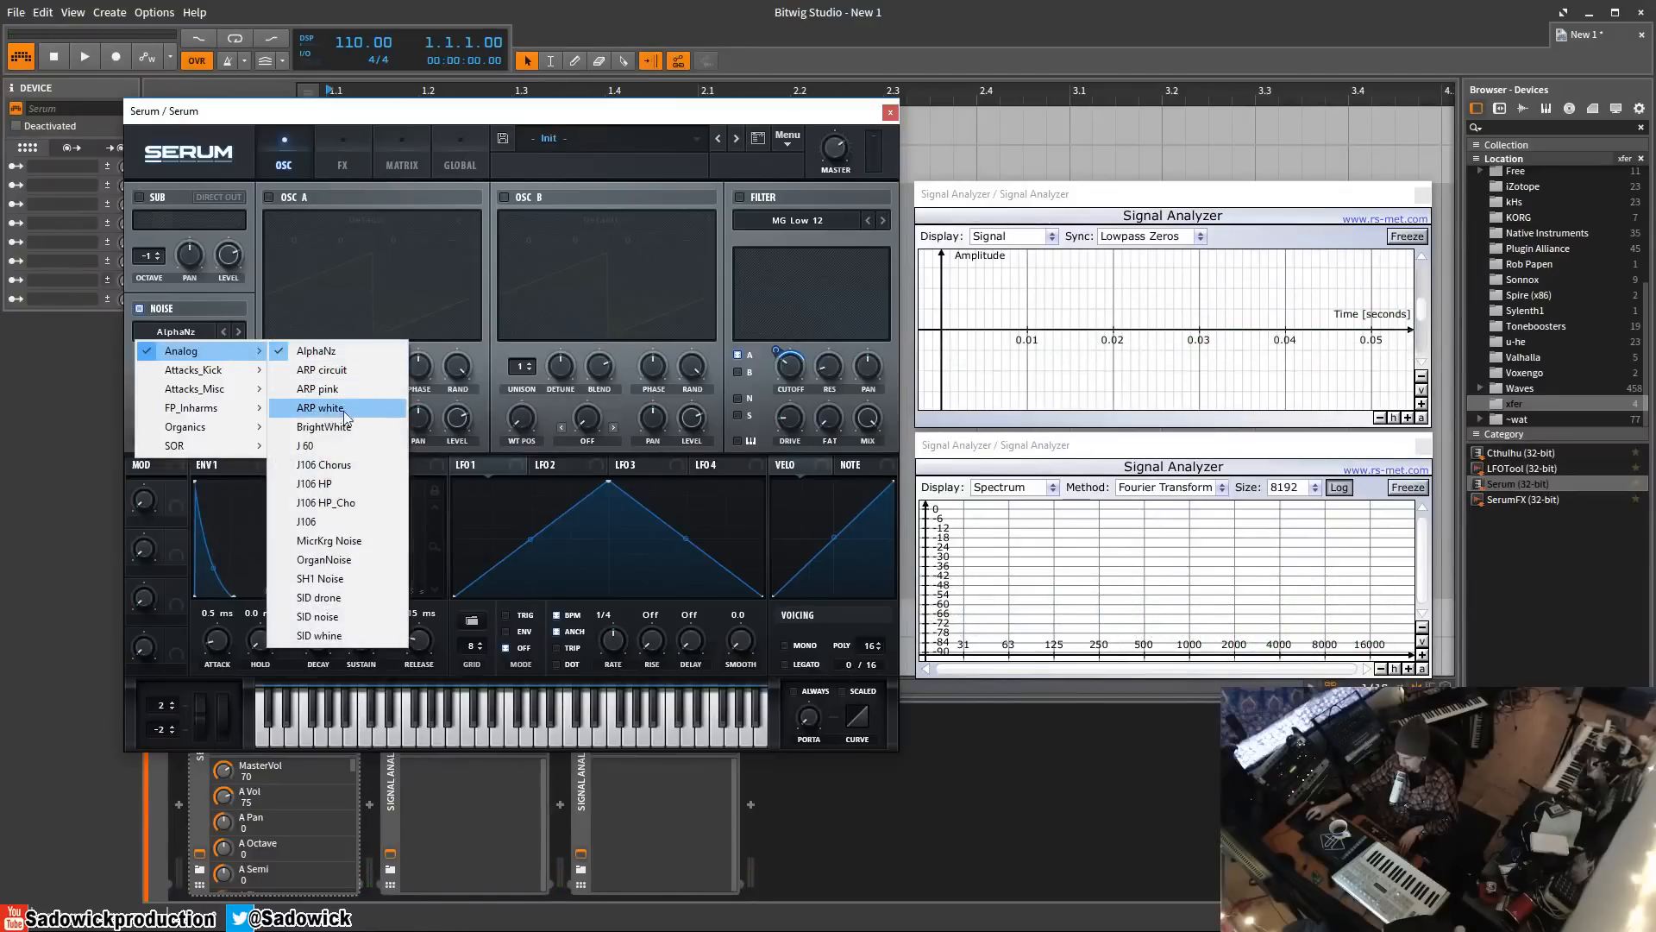
click(346, 636)
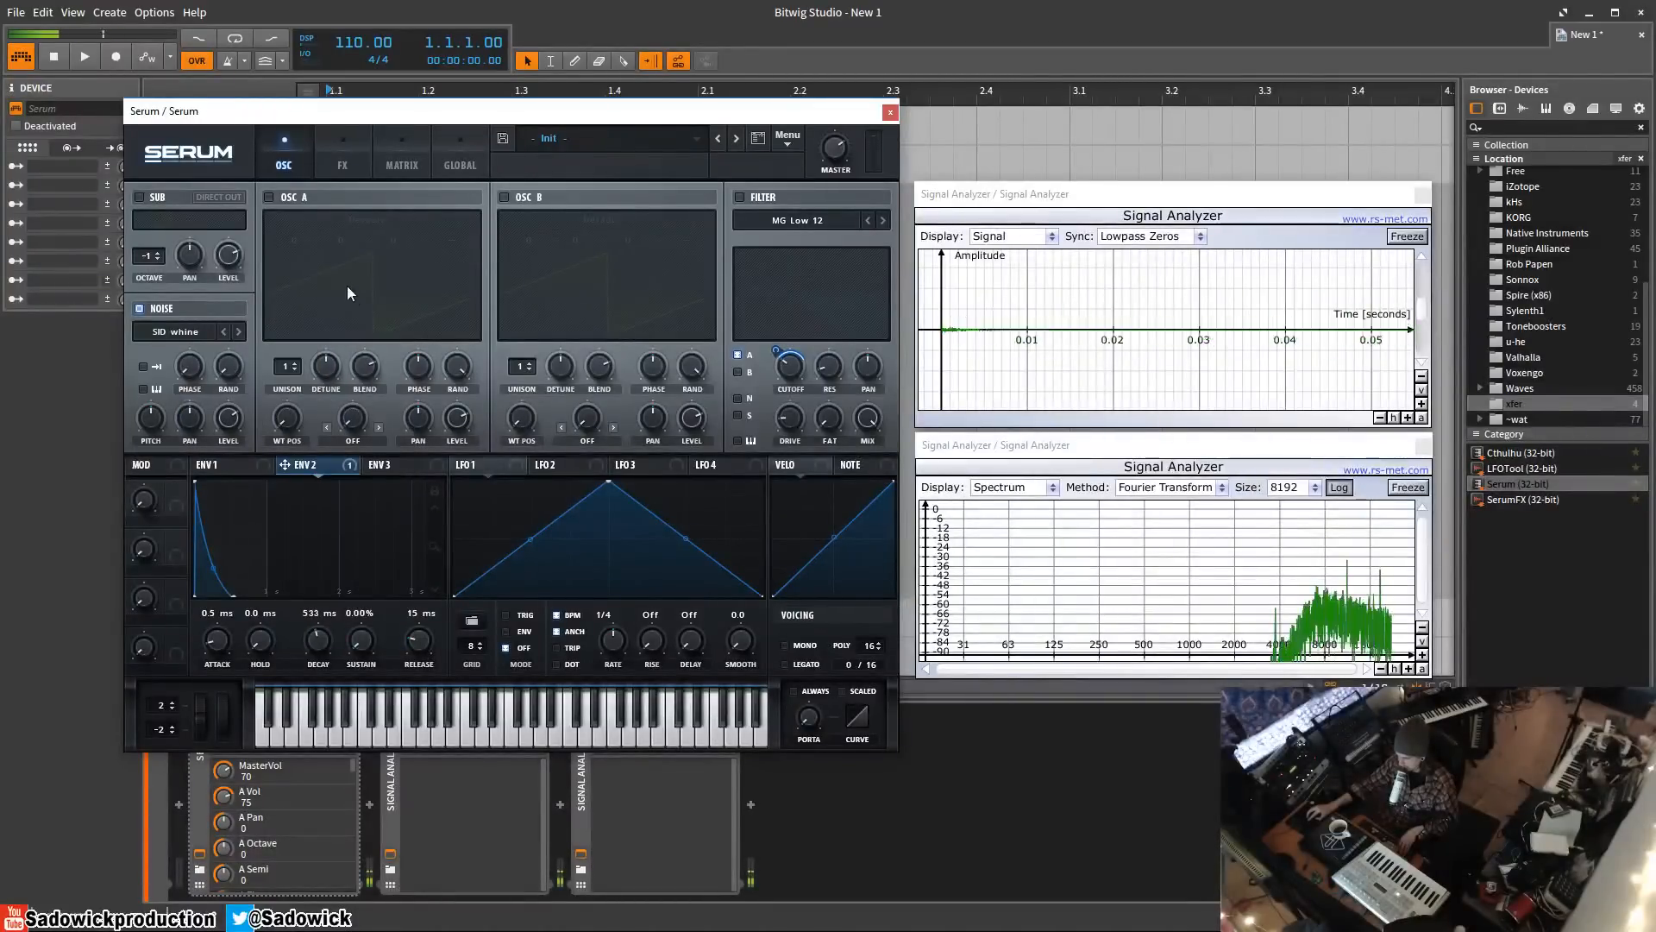
- Redraw oscillator A's saw as a square wave in the wavetable editor, and leave oscillator A switched off
click(269, 197)
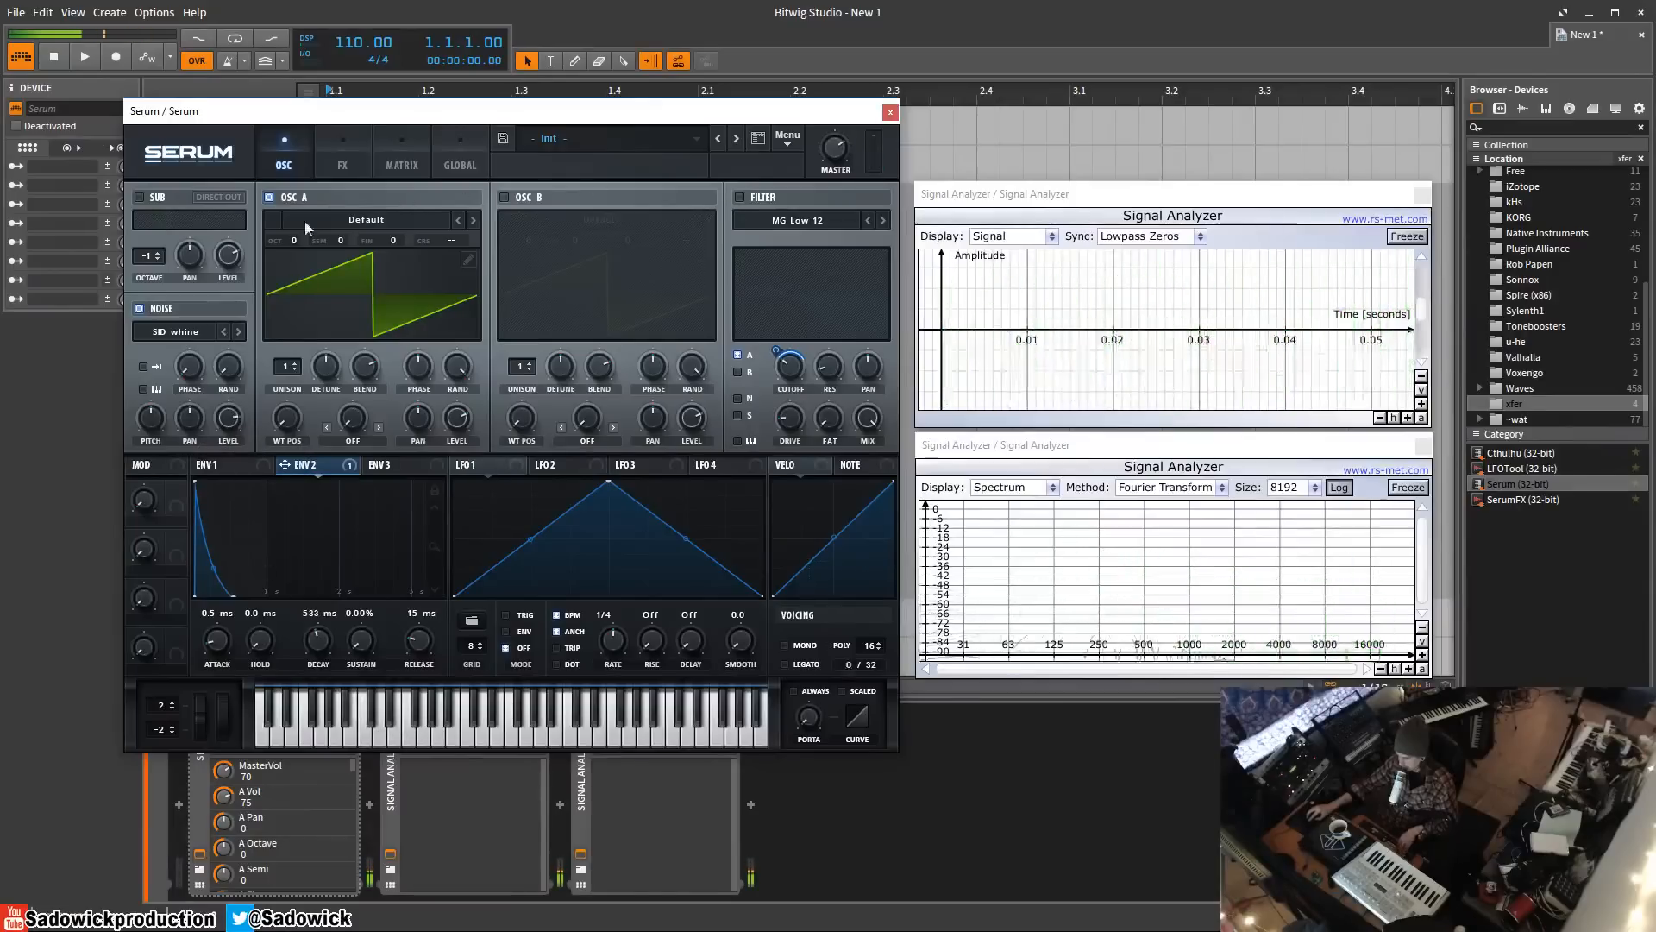
click(469, 258)
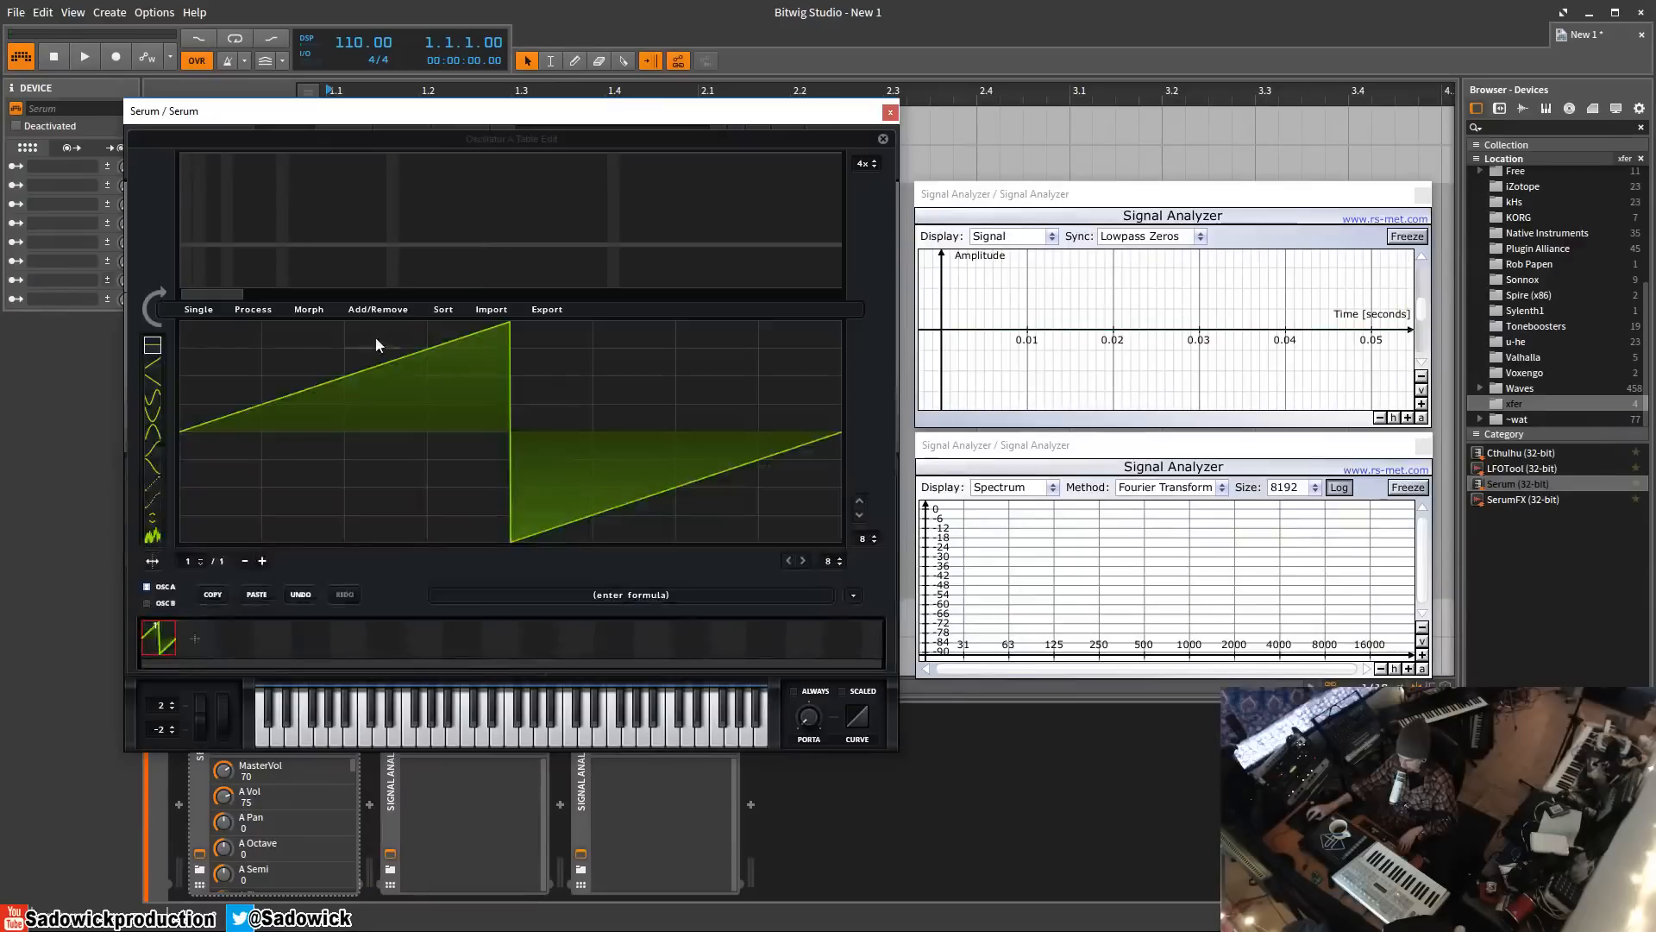
mouse_move(259, 317)
mouse_down()
mouse_move(195, 316)
mouse_move(428, 282)
mouse_move(613, 561)
mouse_move(776, 645)
mouse_up()
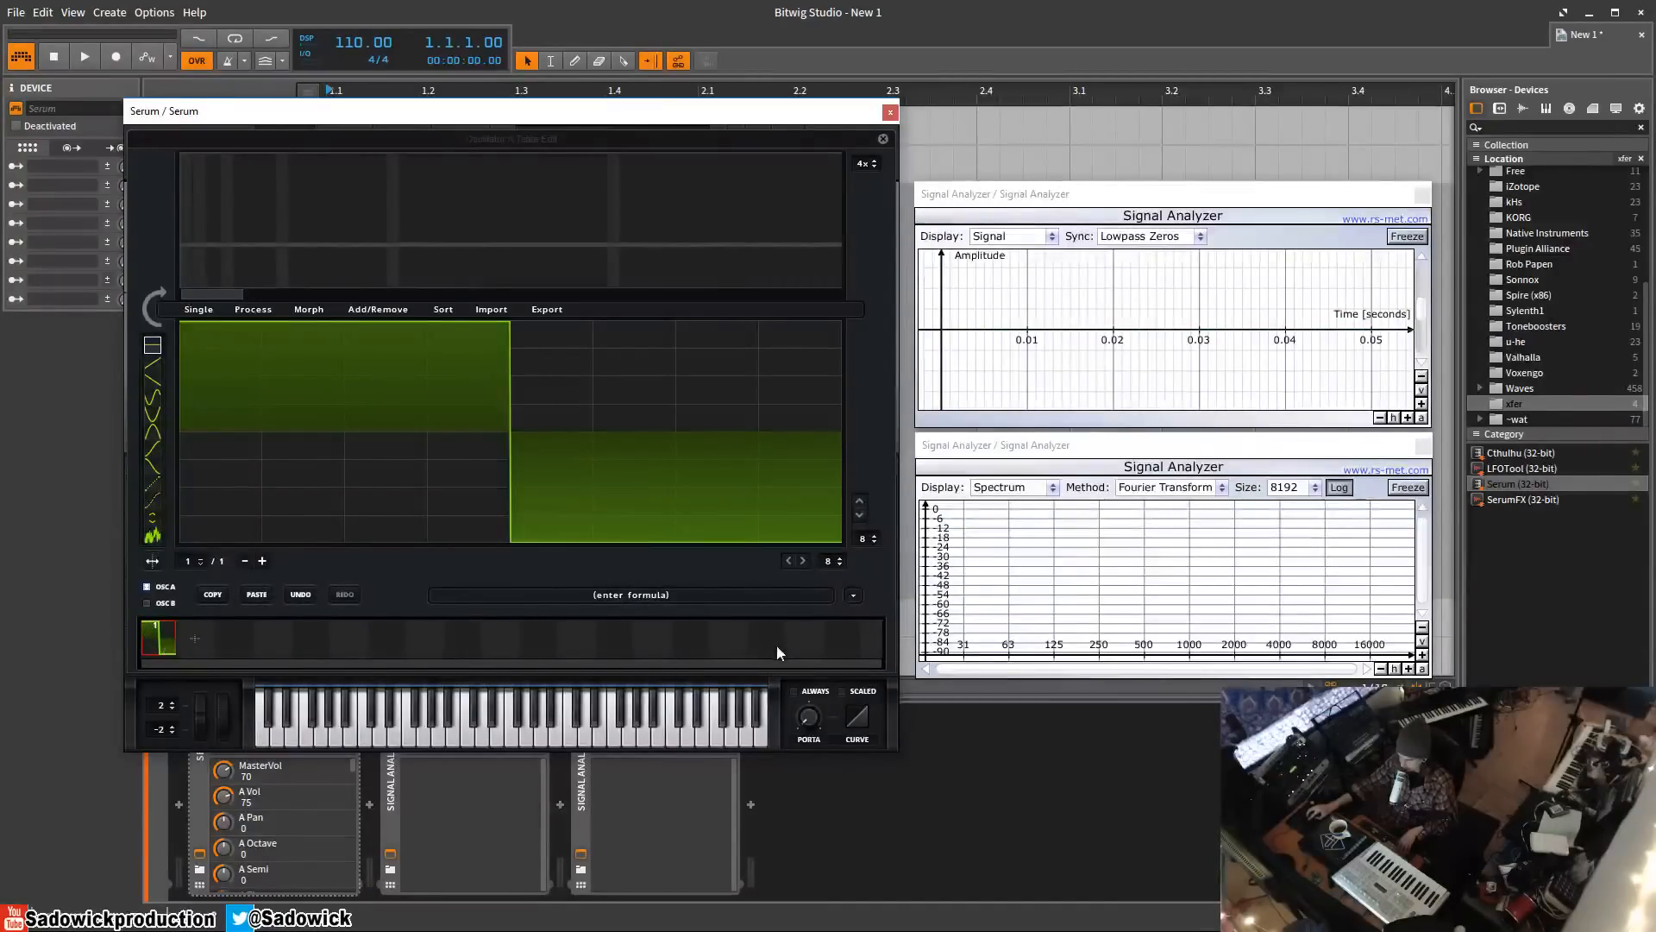
click(884, 139)
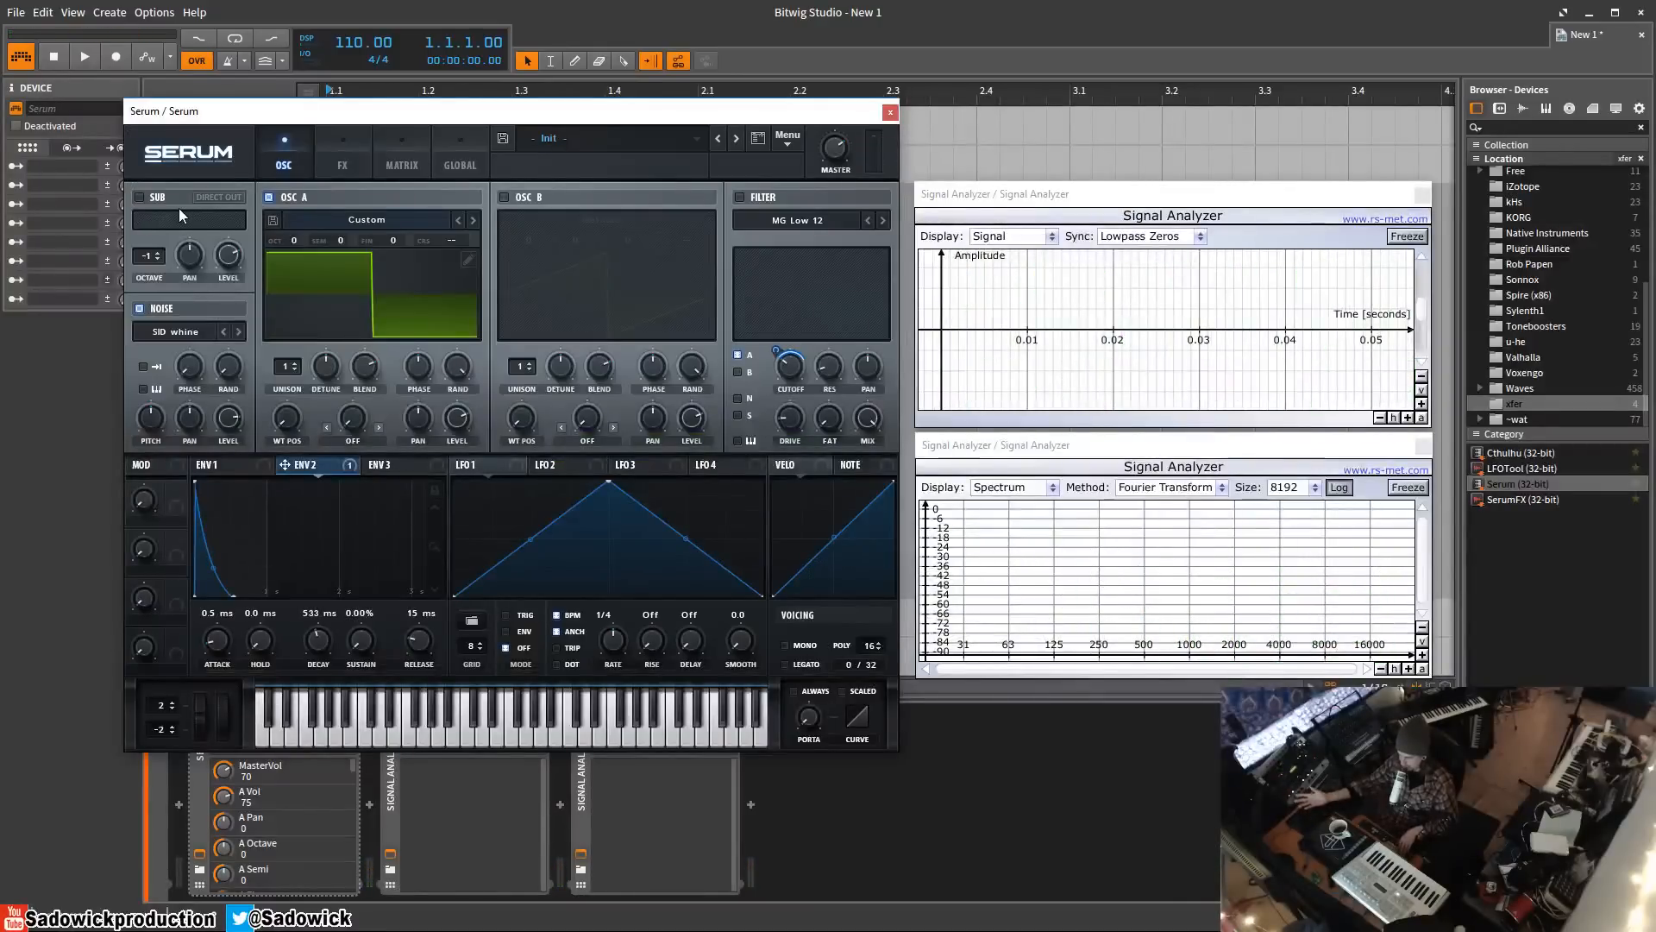
click(268, 198)
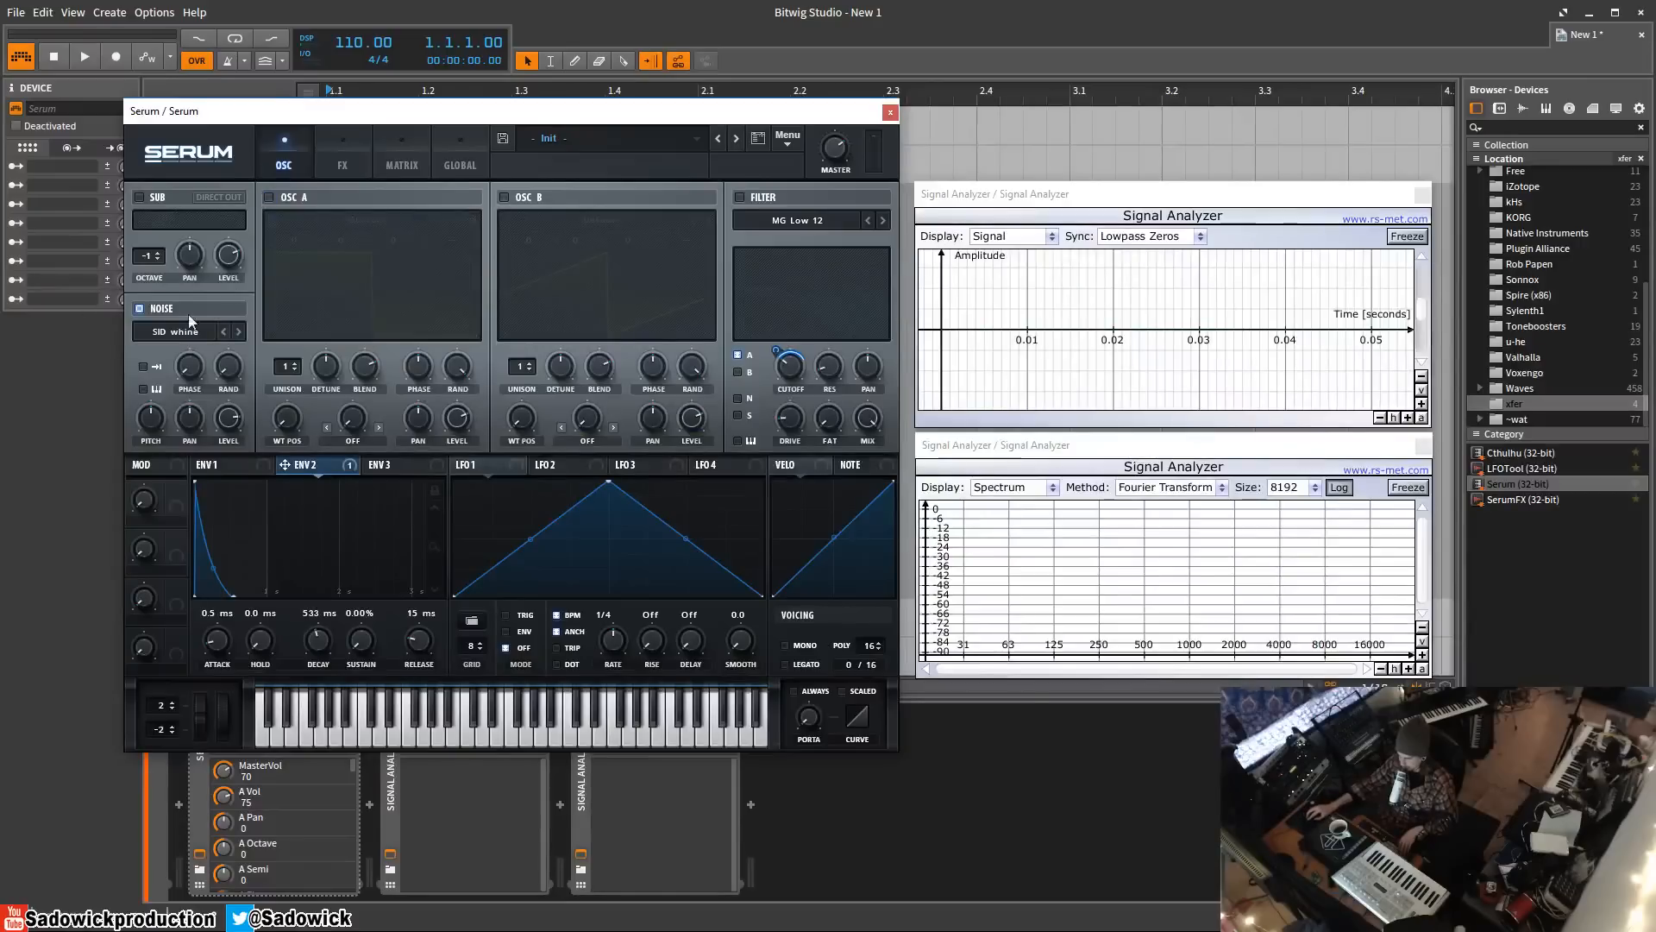
- Load XF_KikAtk_01 from the Attacks_Kick noises and enable one-shot playback for the noise oscillator
click(192, 332)
mouse_move(207, 369)
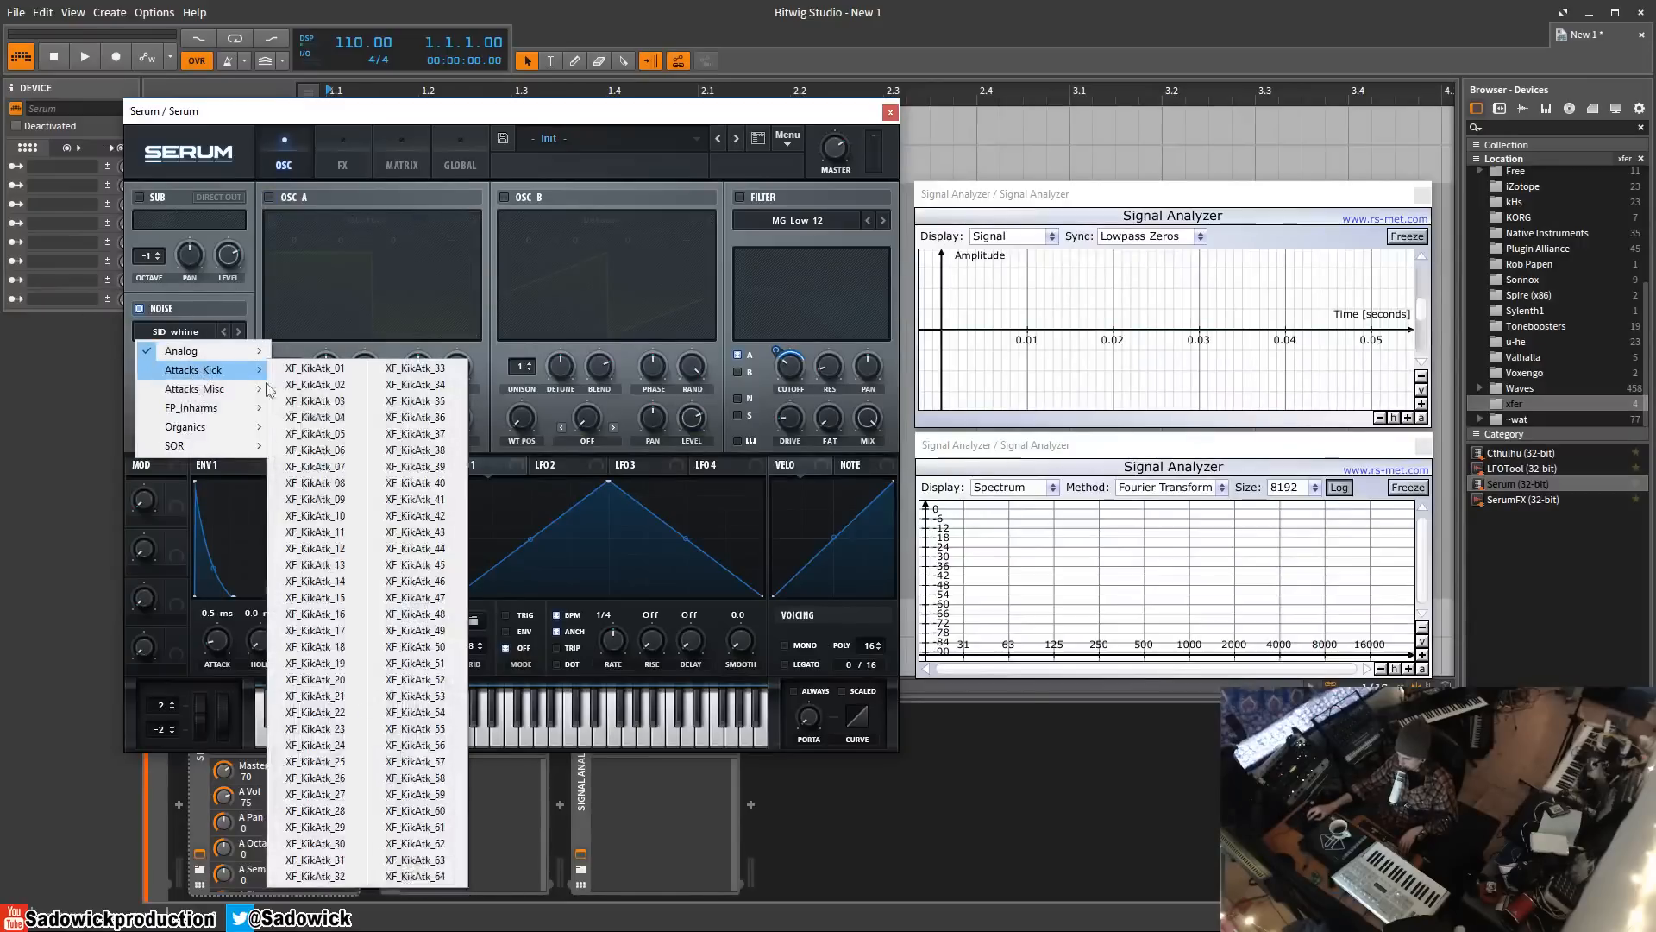
click(338, 371)
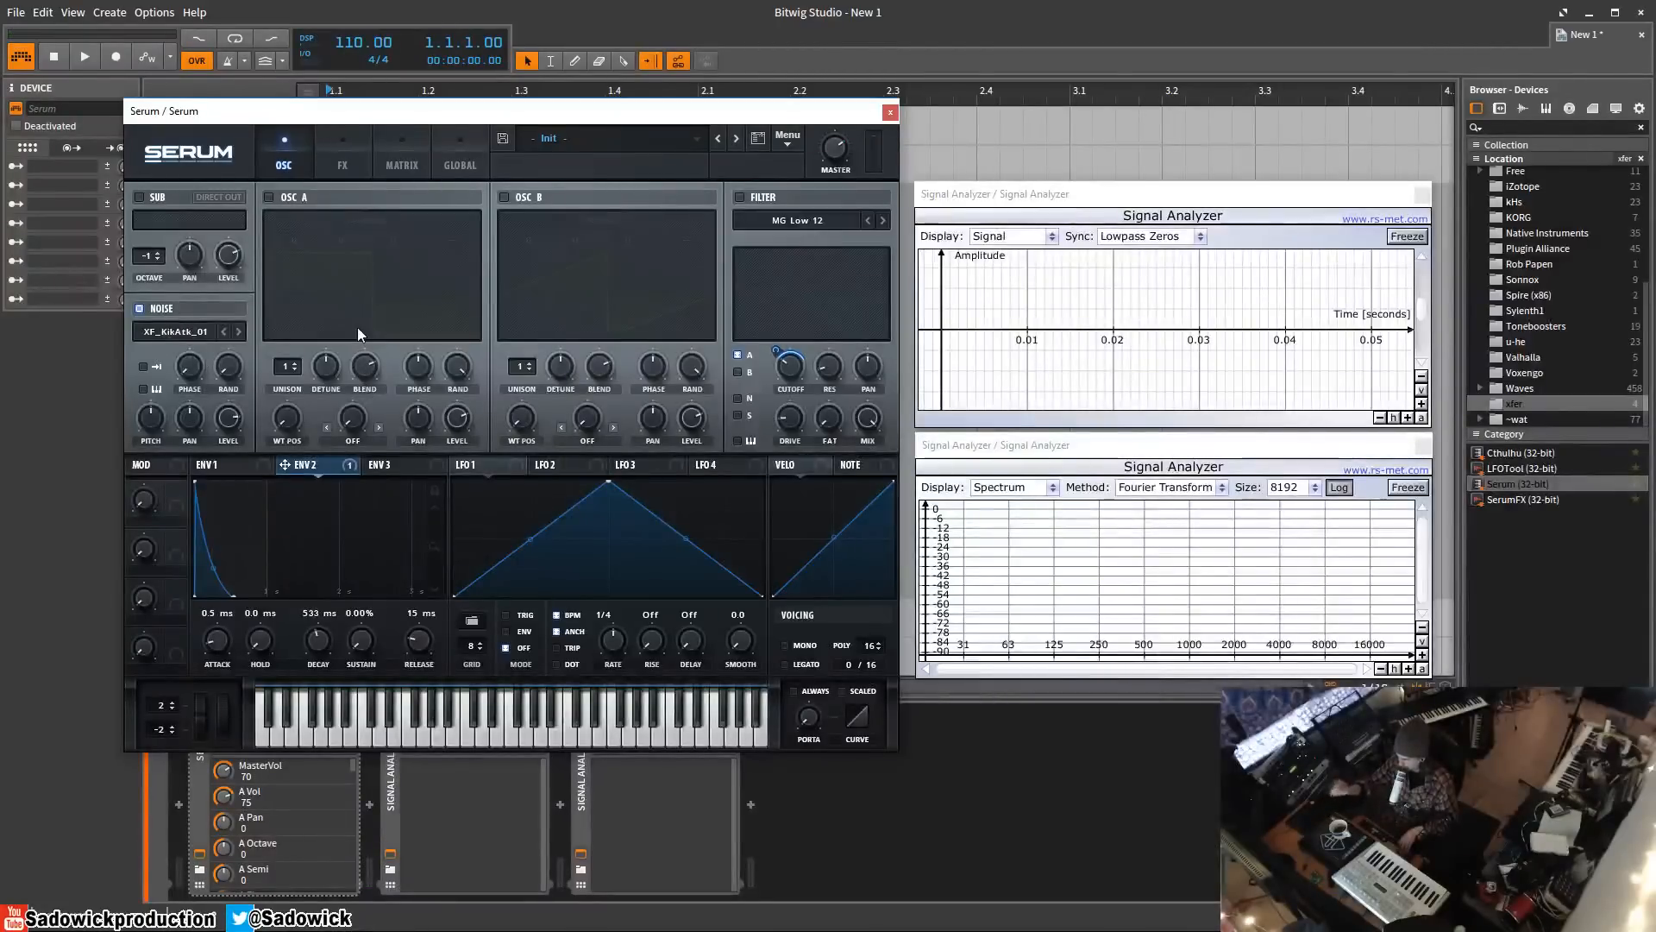
click(143, 366)
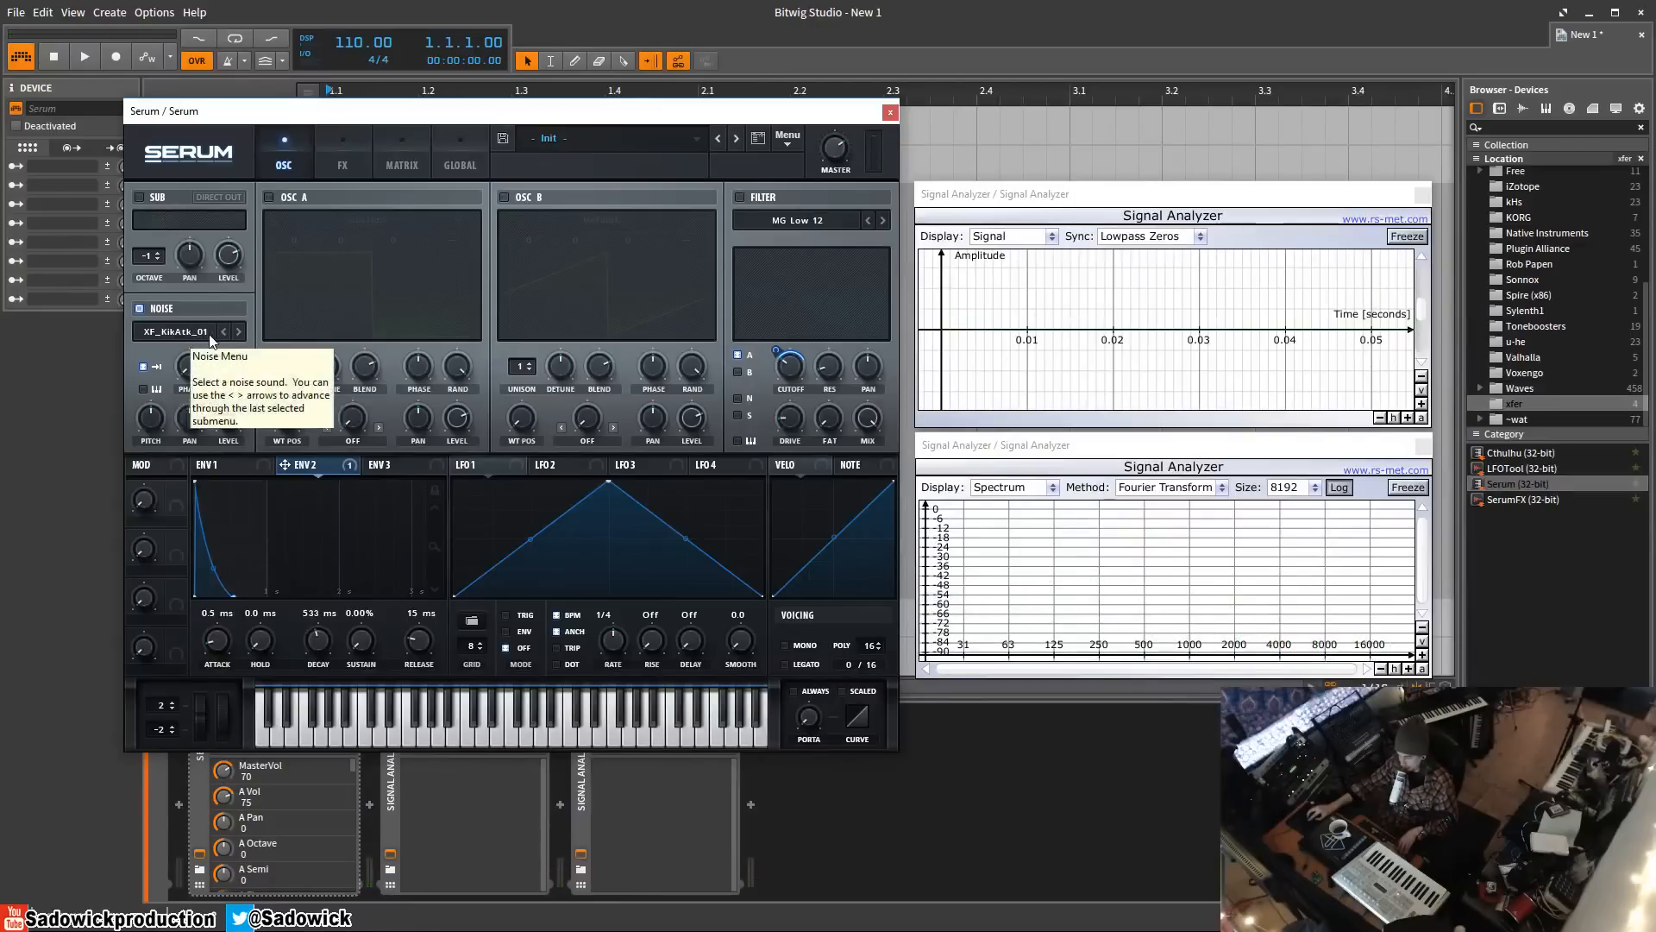
- Step through the kick attack noises one by one up to XF_KikAtk_14
click(238, 332)
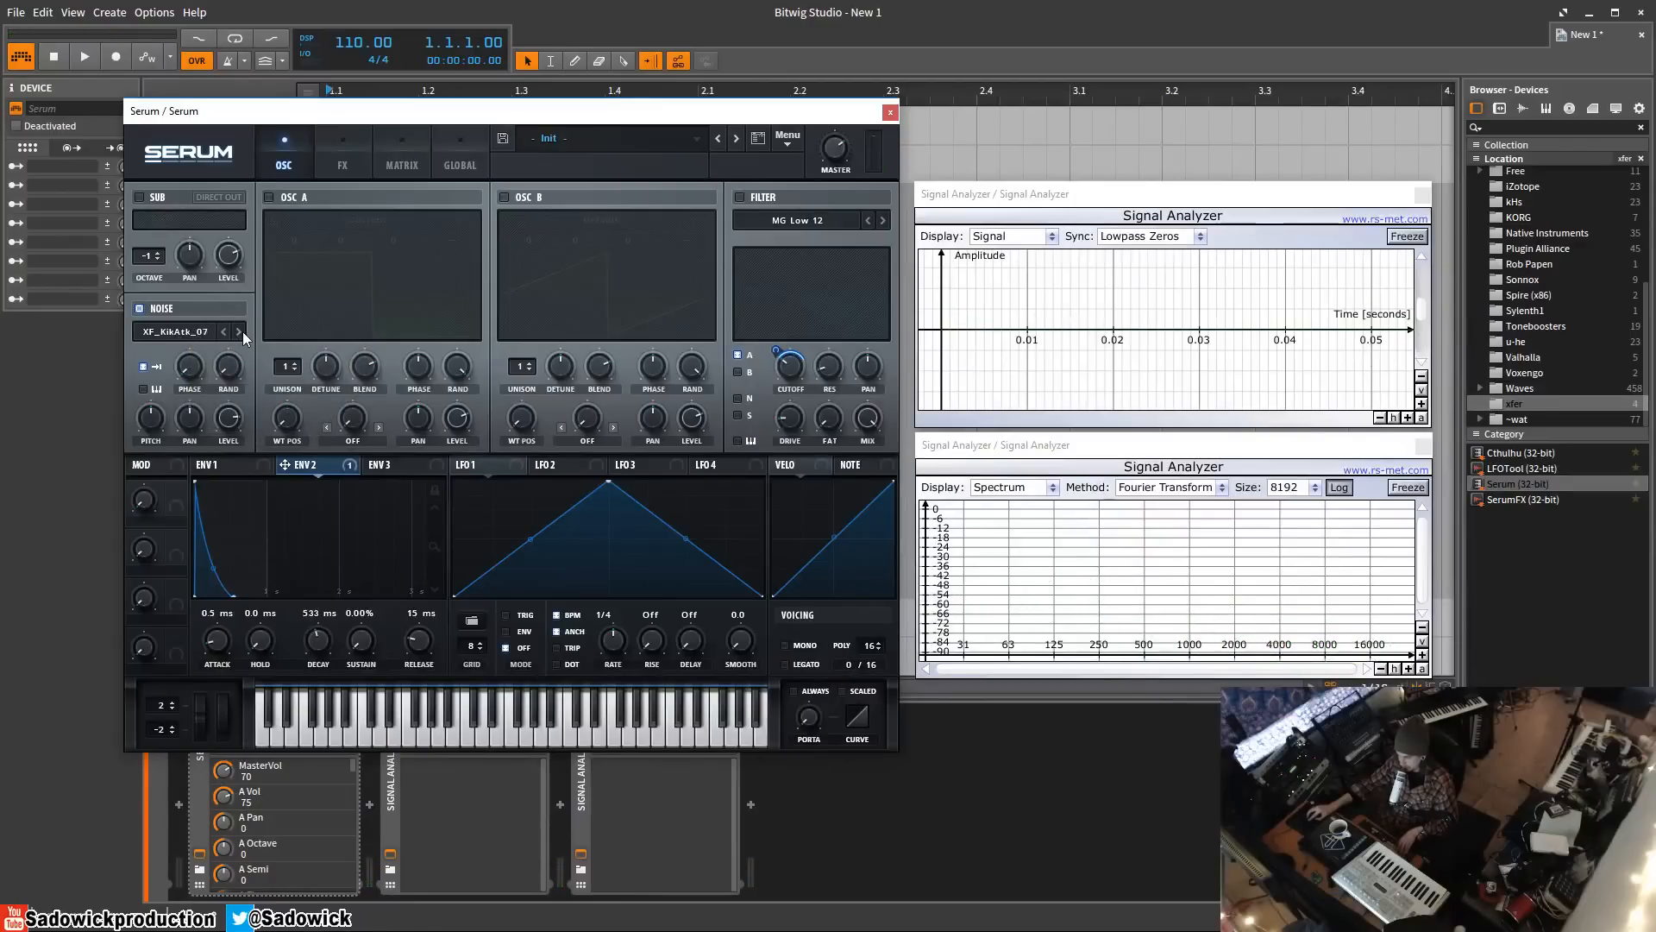
click(242, 333)
click(242, 333)
click(242, 333)
click(243, 333)
click(242, 333)
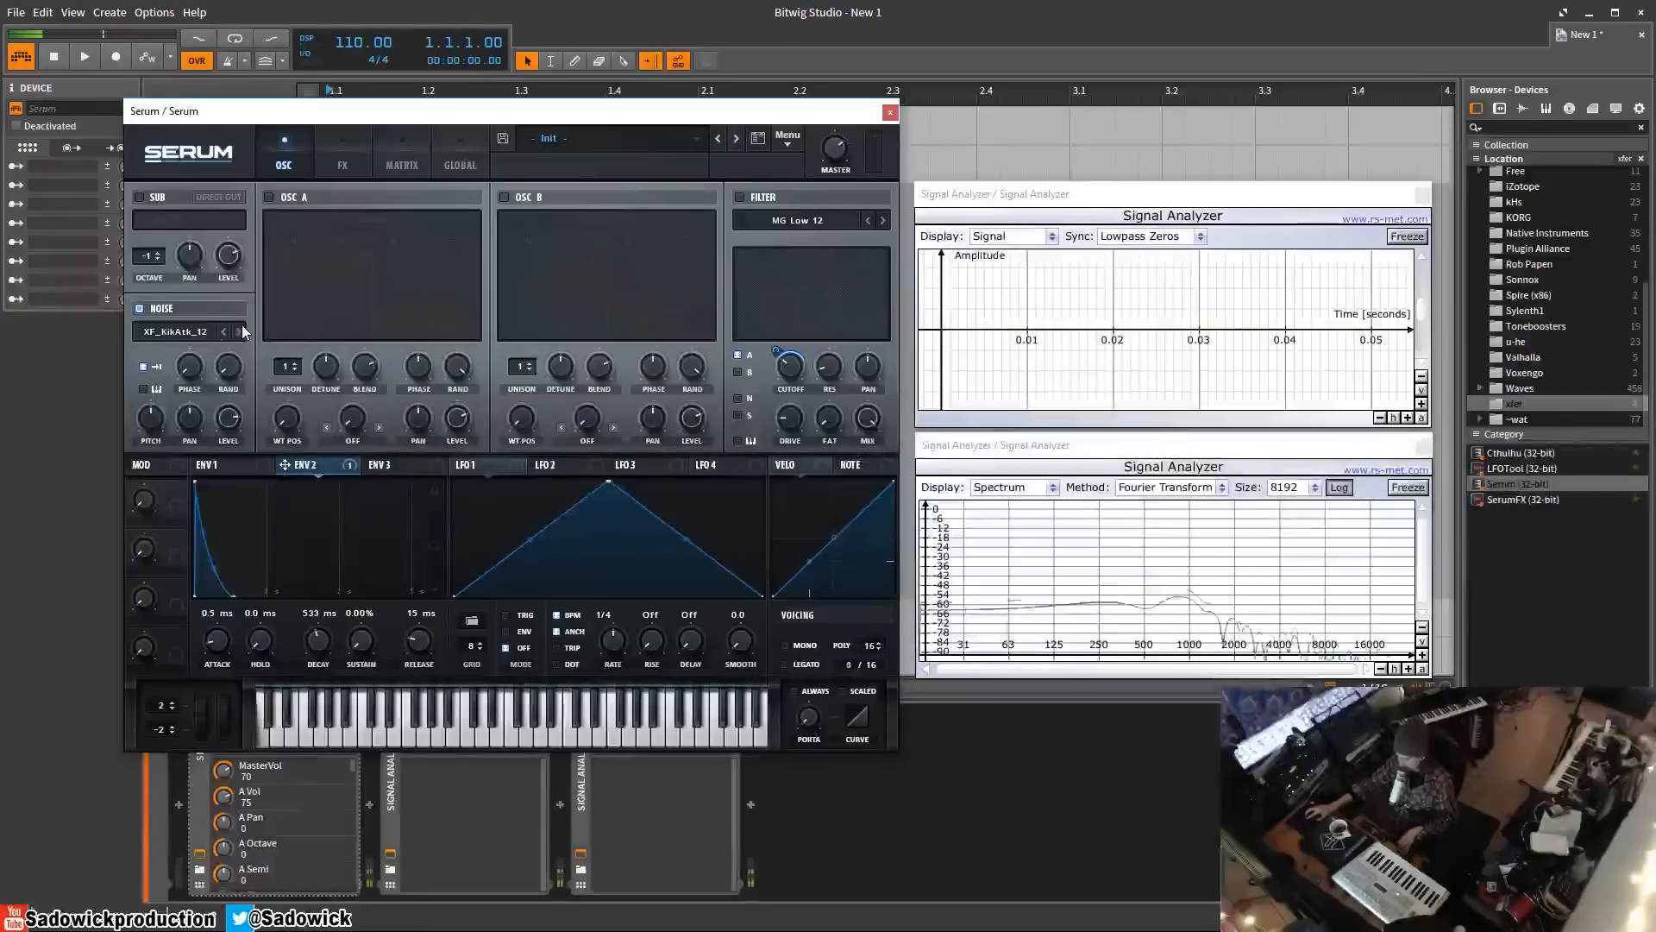
click(241, 333)
click(240, 333)
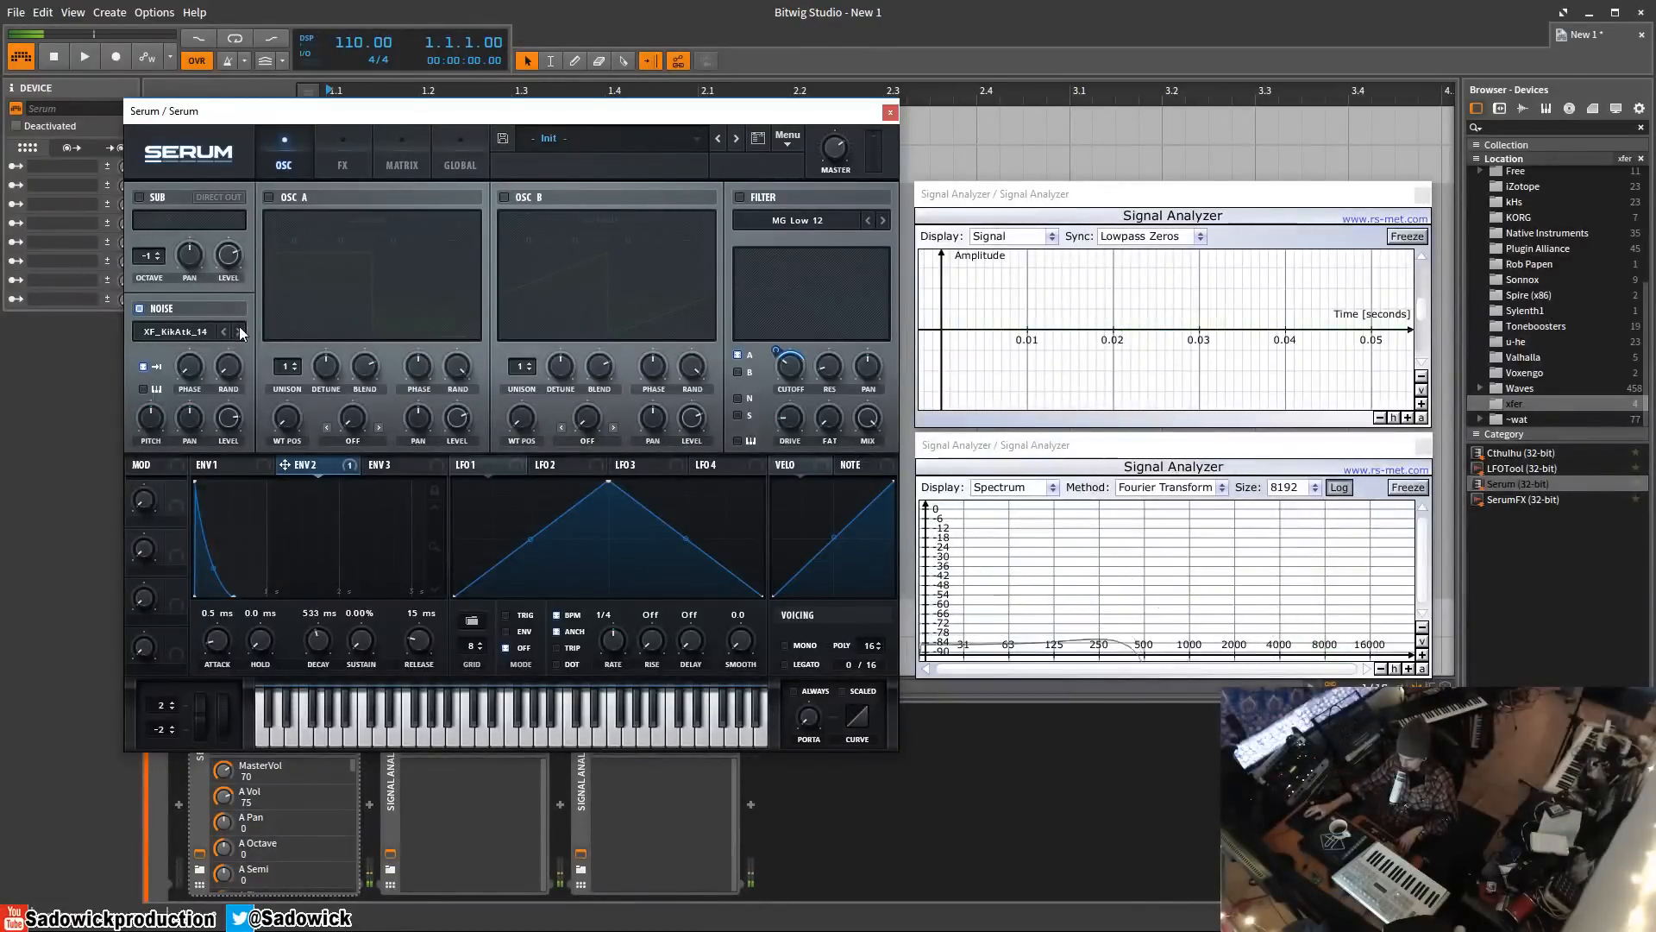
- Audition kick trans 1 and metal tick 1 from the Attacks_Misc noises
click(196, 337)
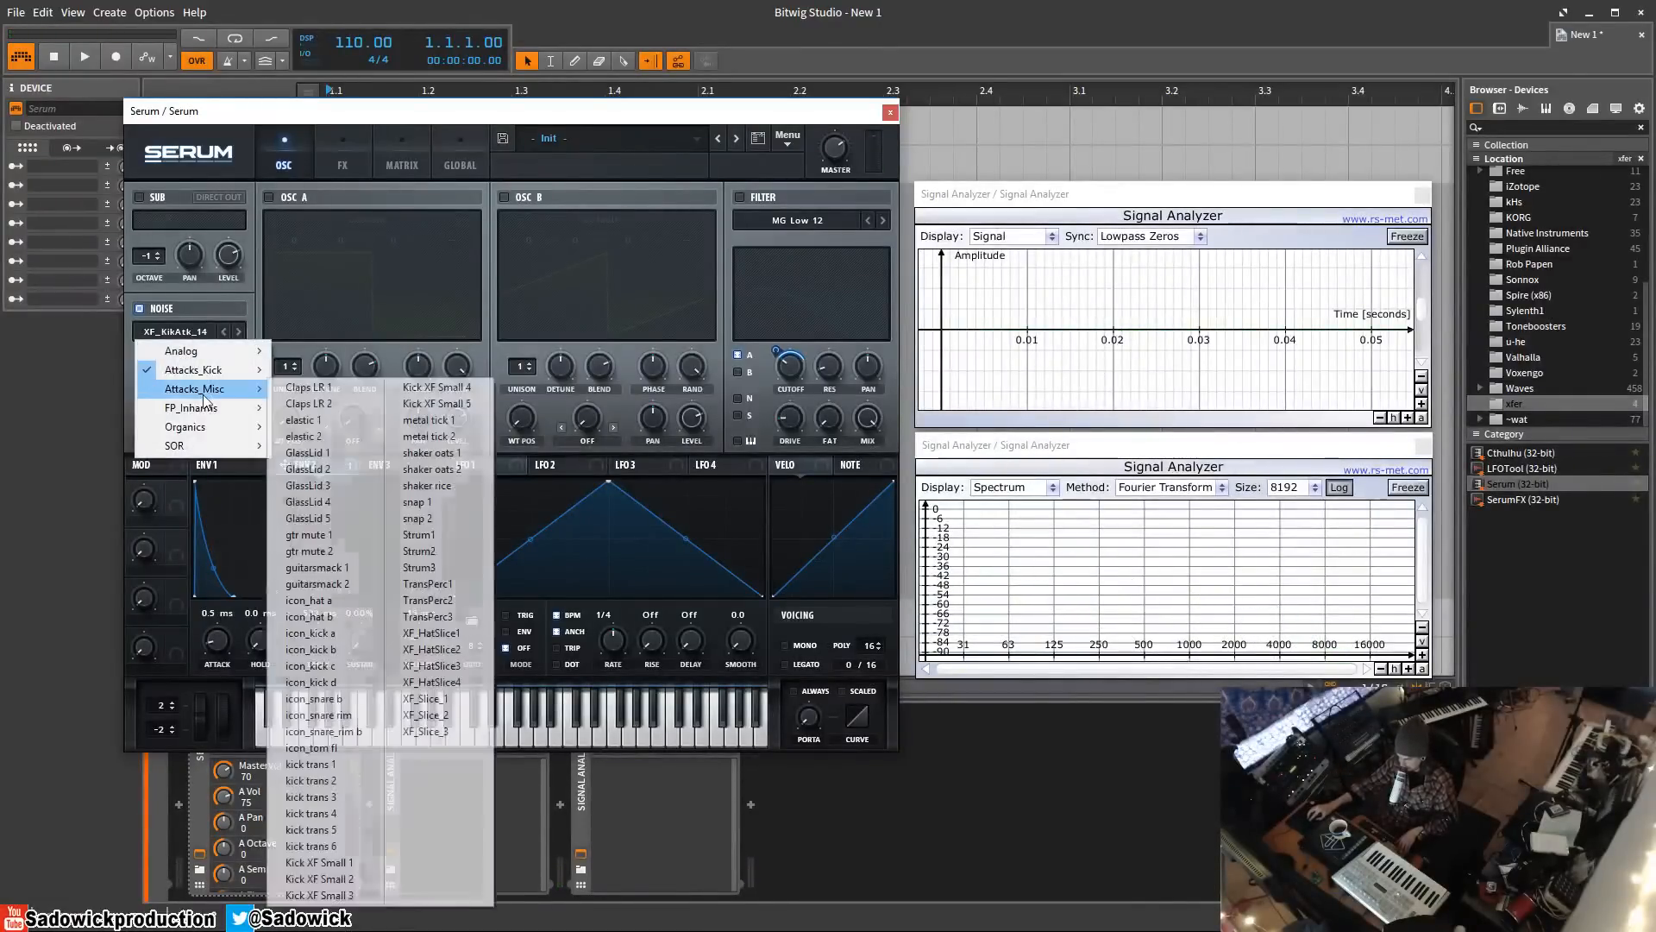
mouse_move(229, 392)
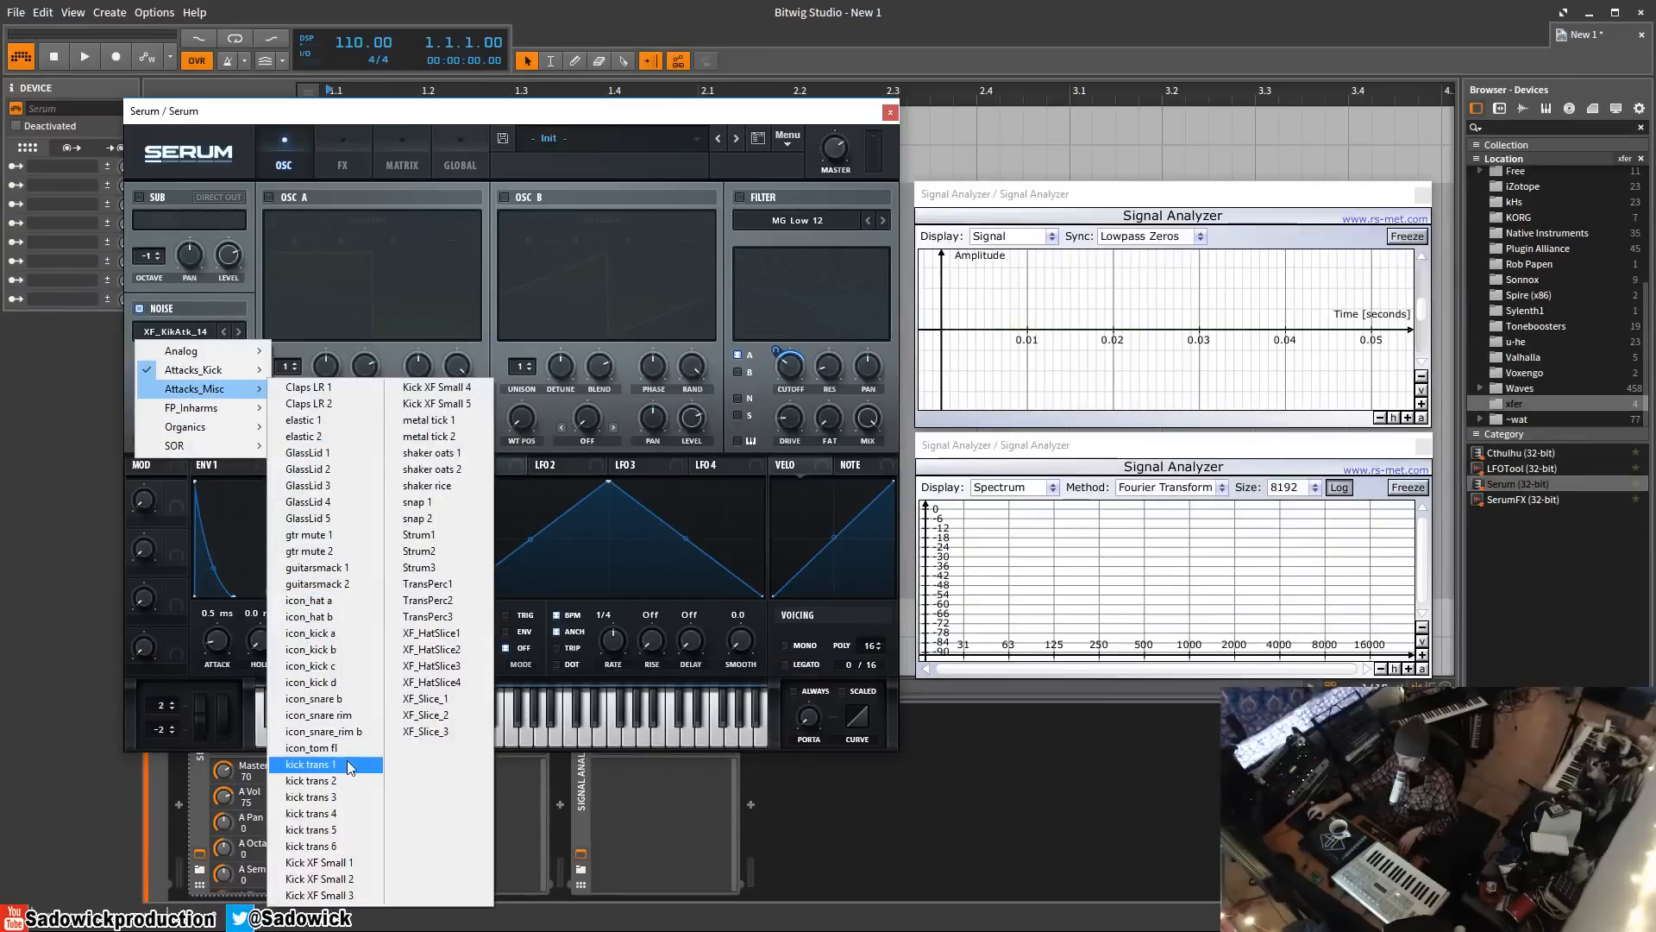
click(309, 765)
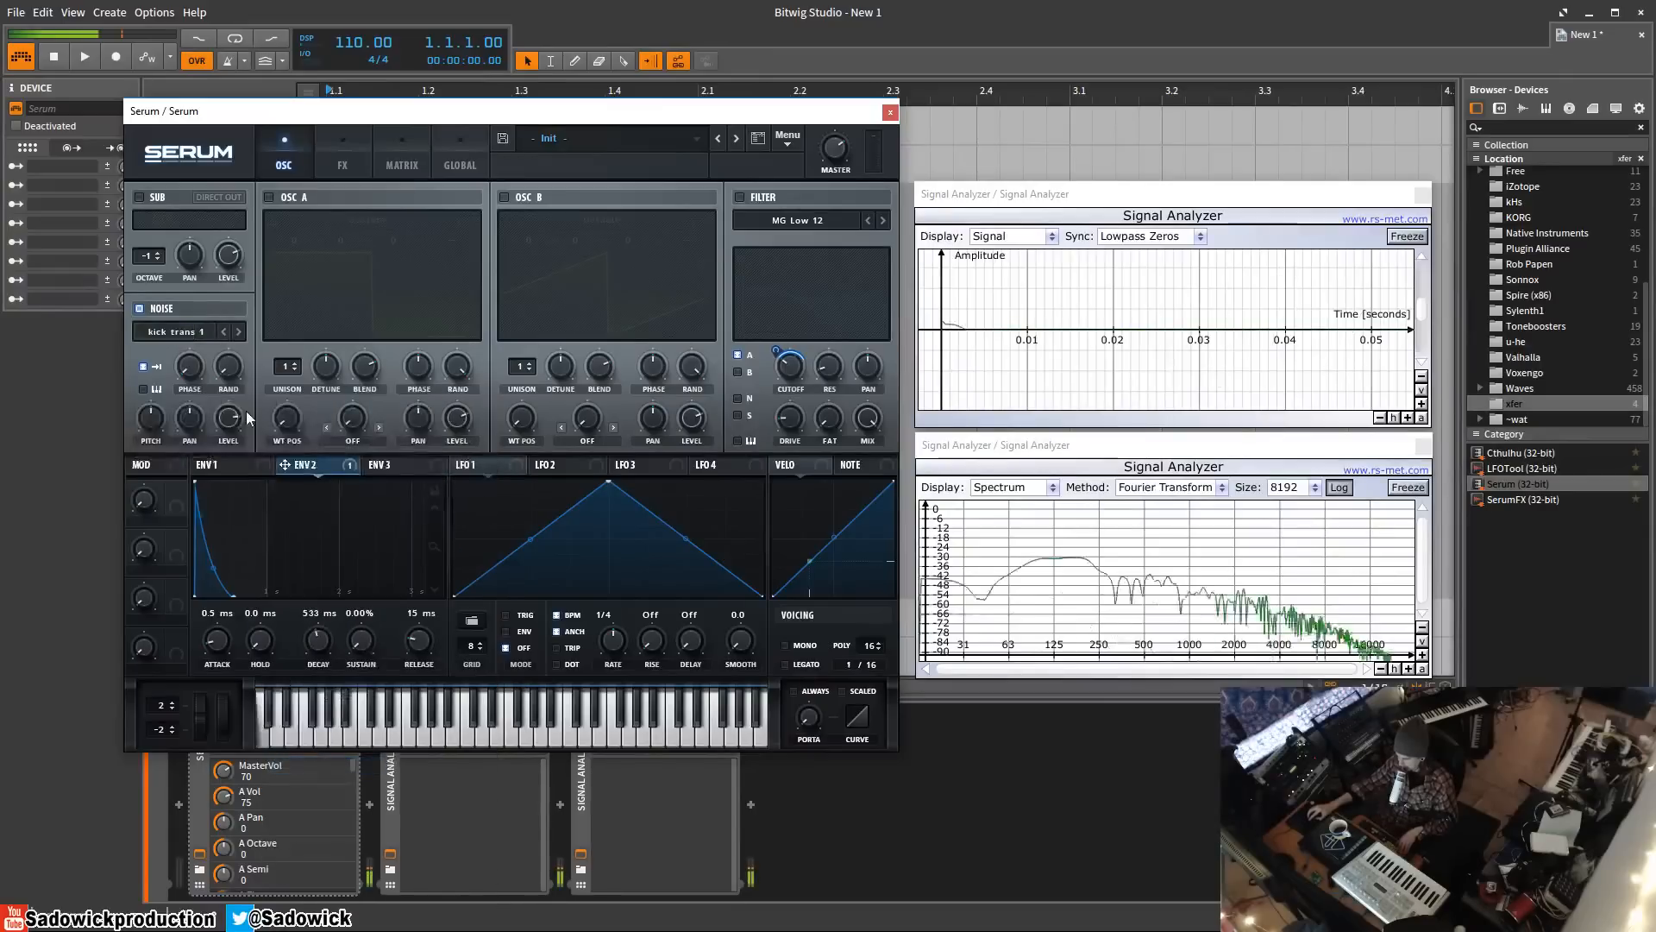
click(194, 333)
mouse_move(194, 390)
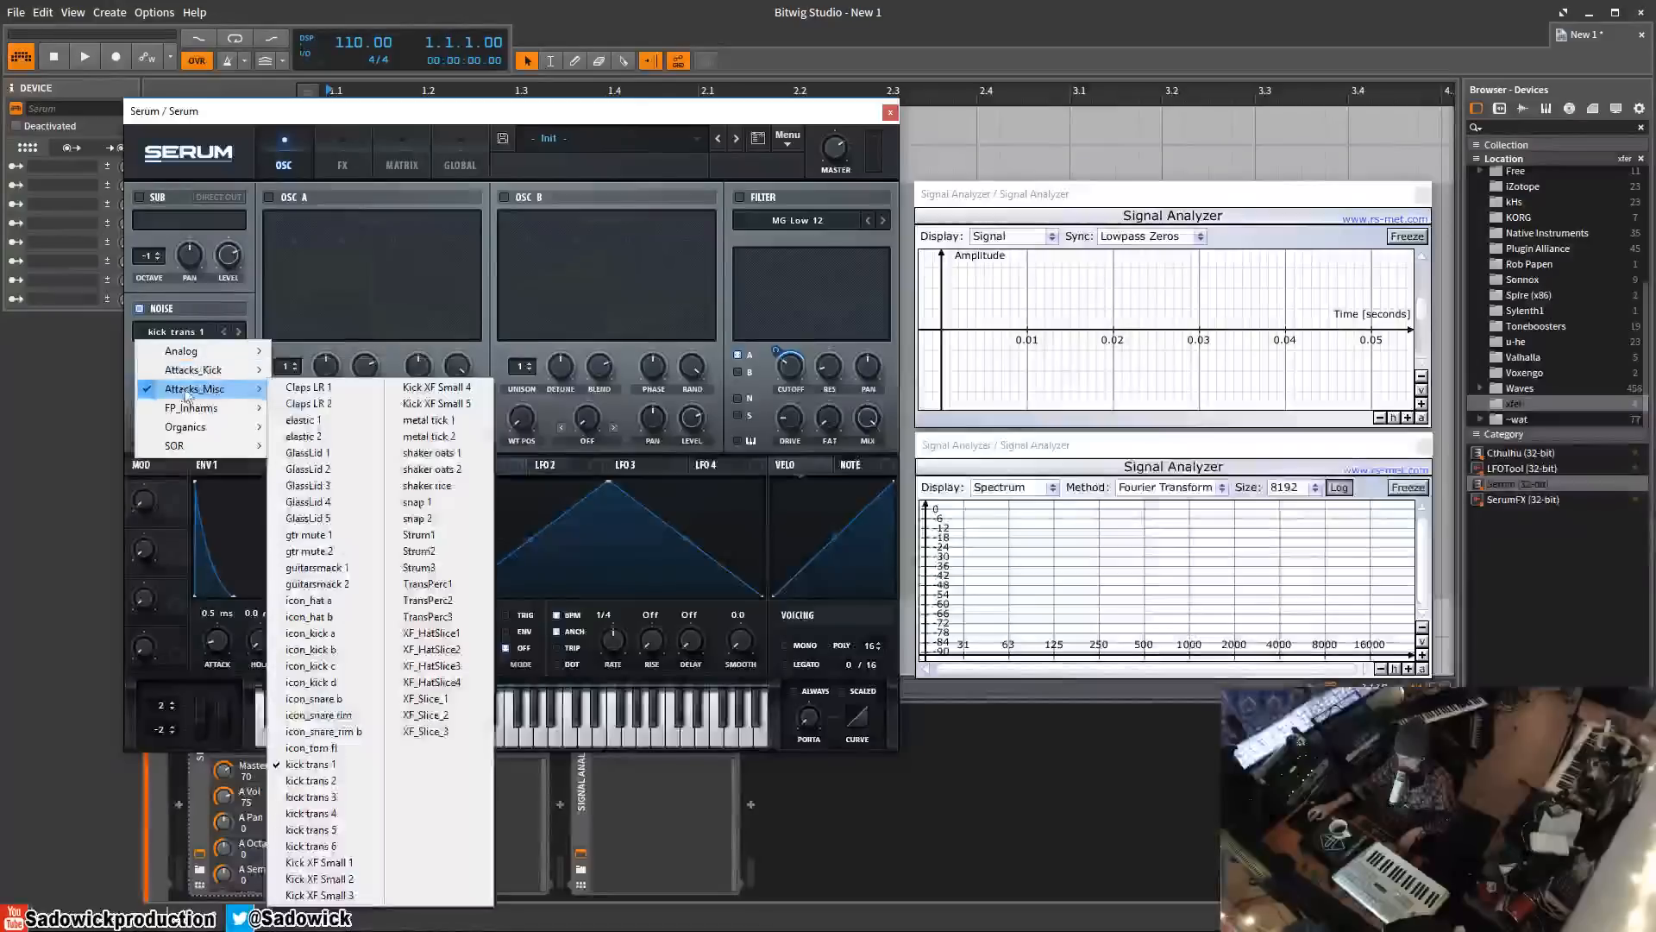
click(456, 421)
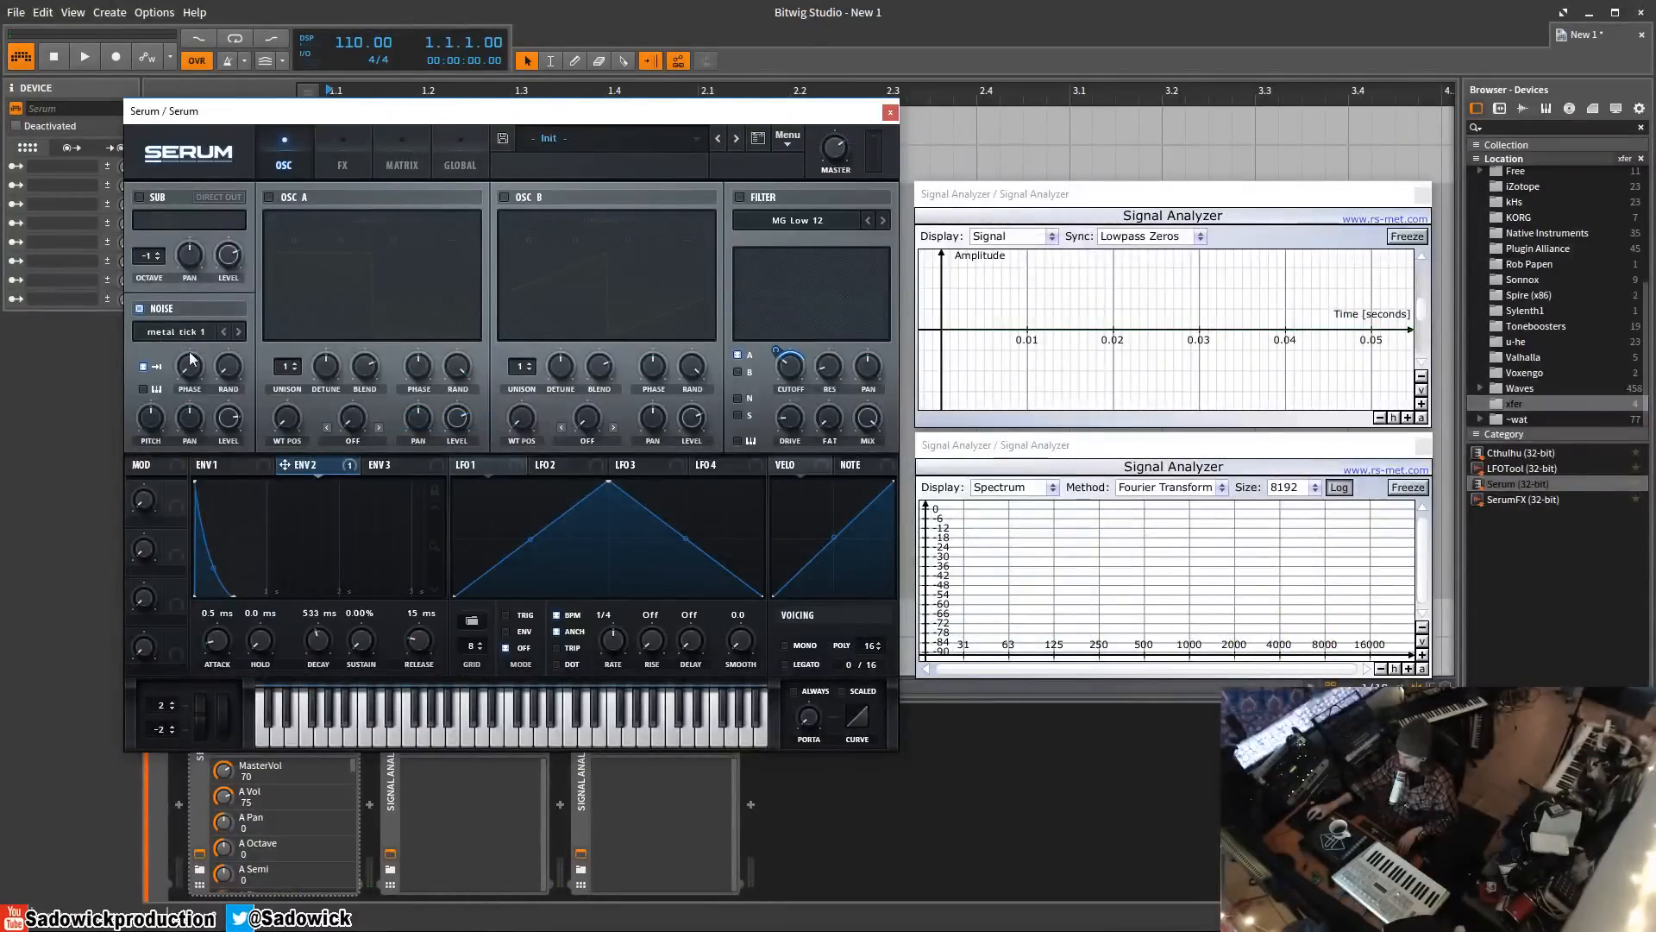
- Load Inharmx 1 from the FP_Inharms noises, with one-shot playback off and key tracking on
click(185, 323)
mouse_move(216, 408)
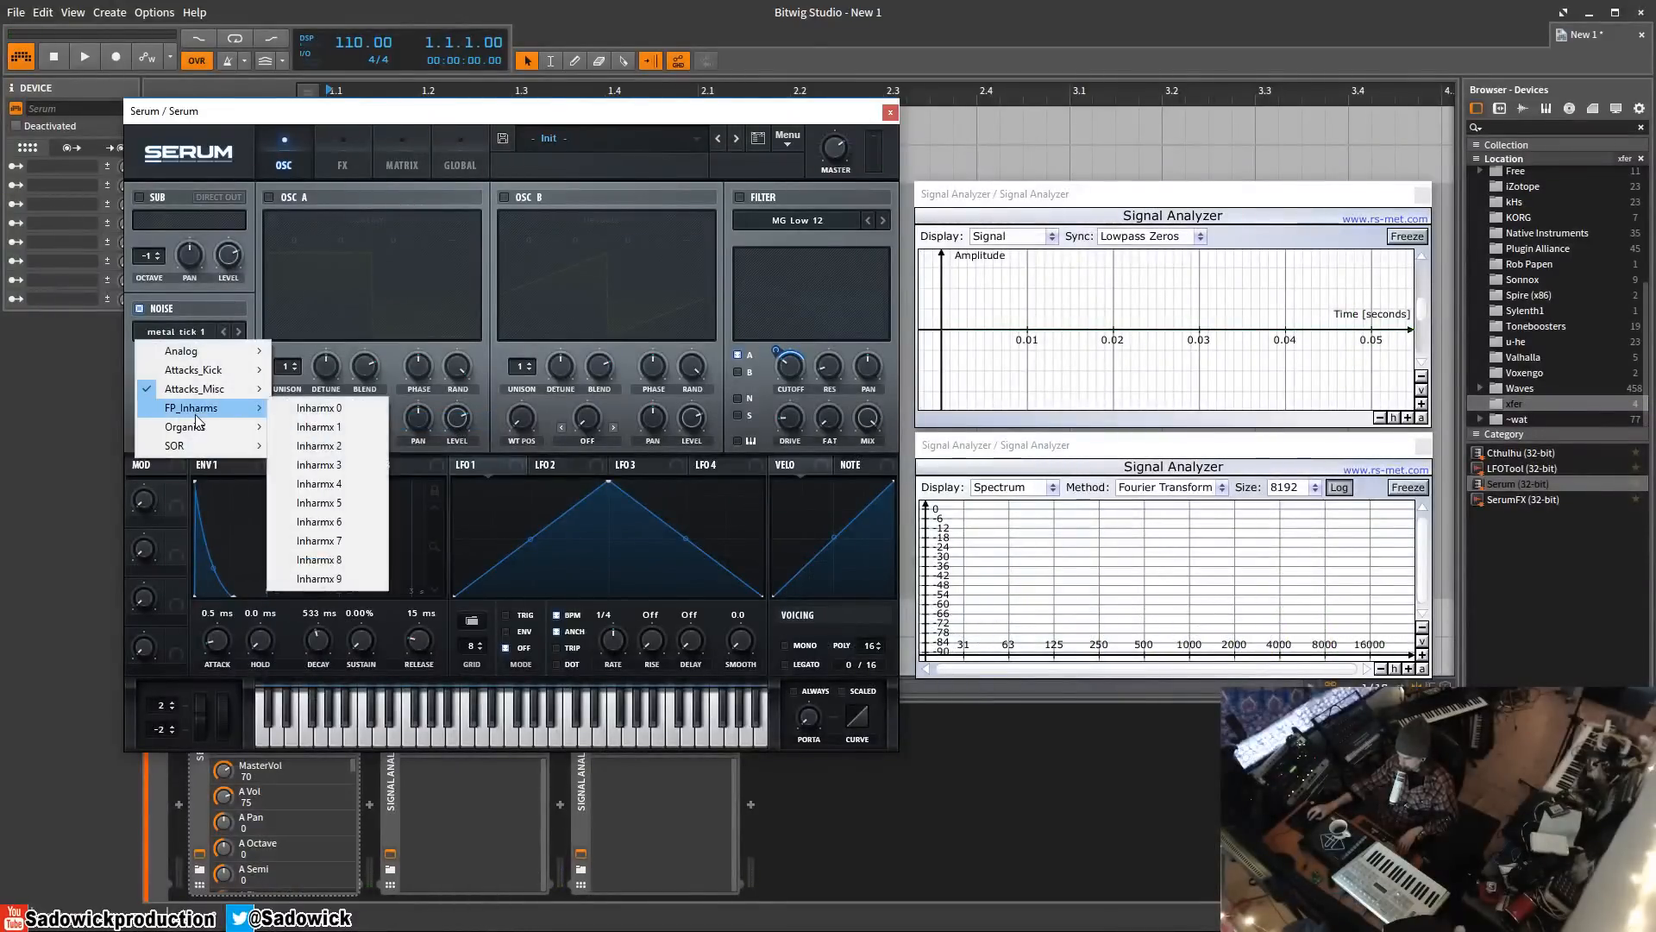
click(302, 427)
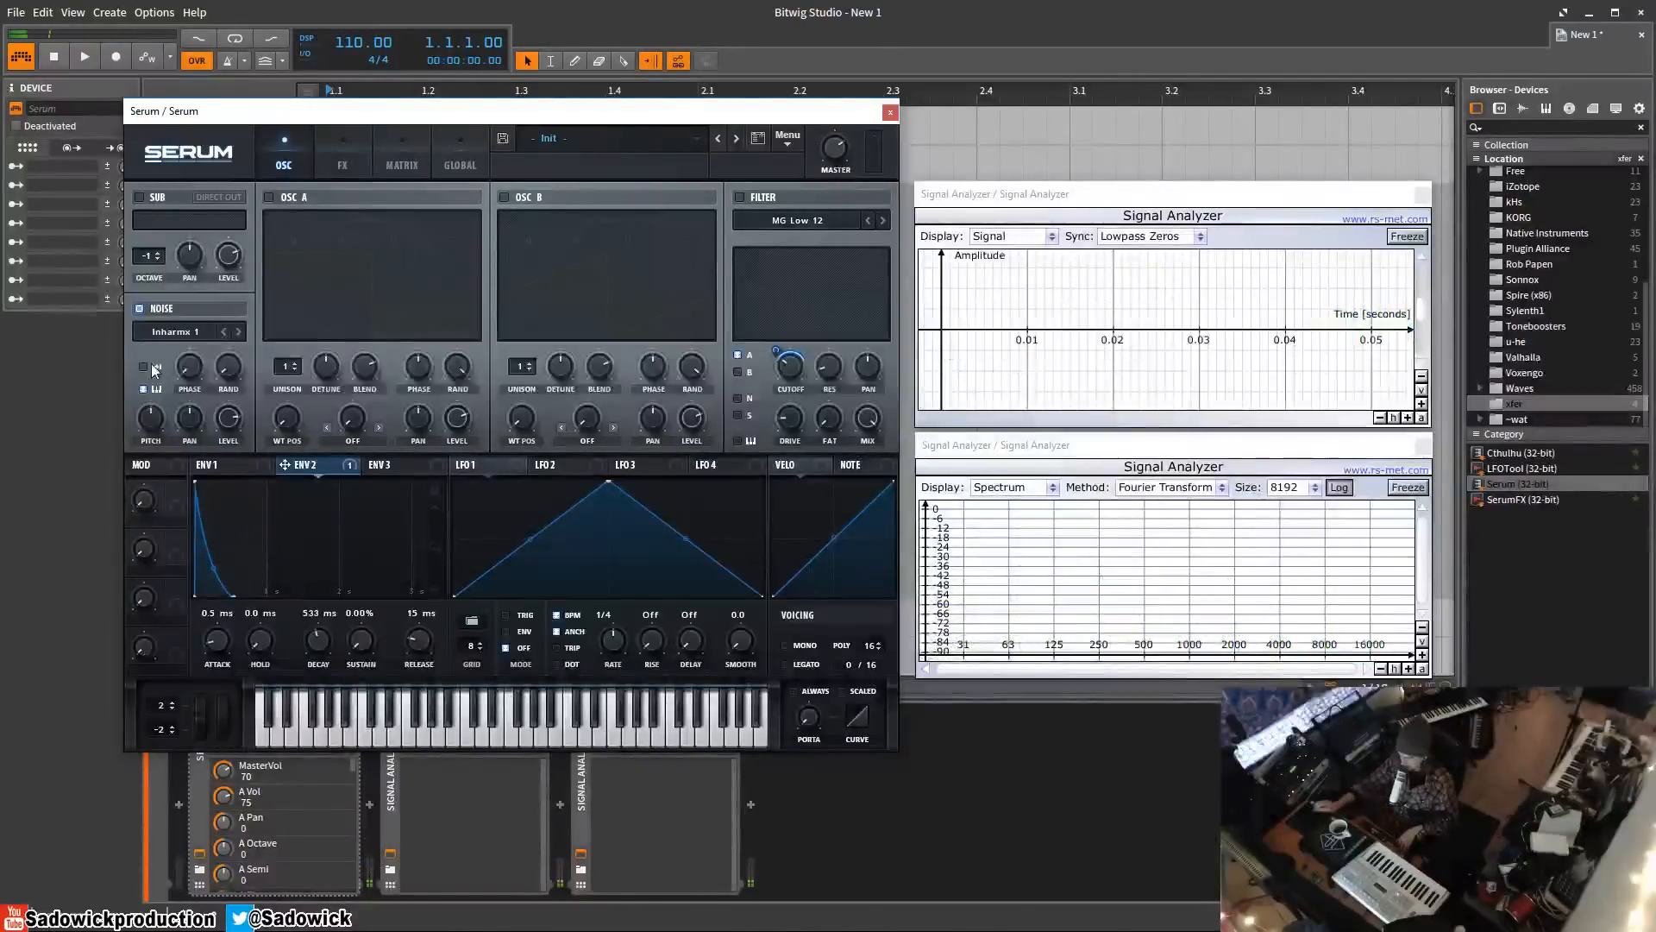
- Load Paper Bag from the Organics noises and turn off key tracking for the noise oscillator
click(194, 329)
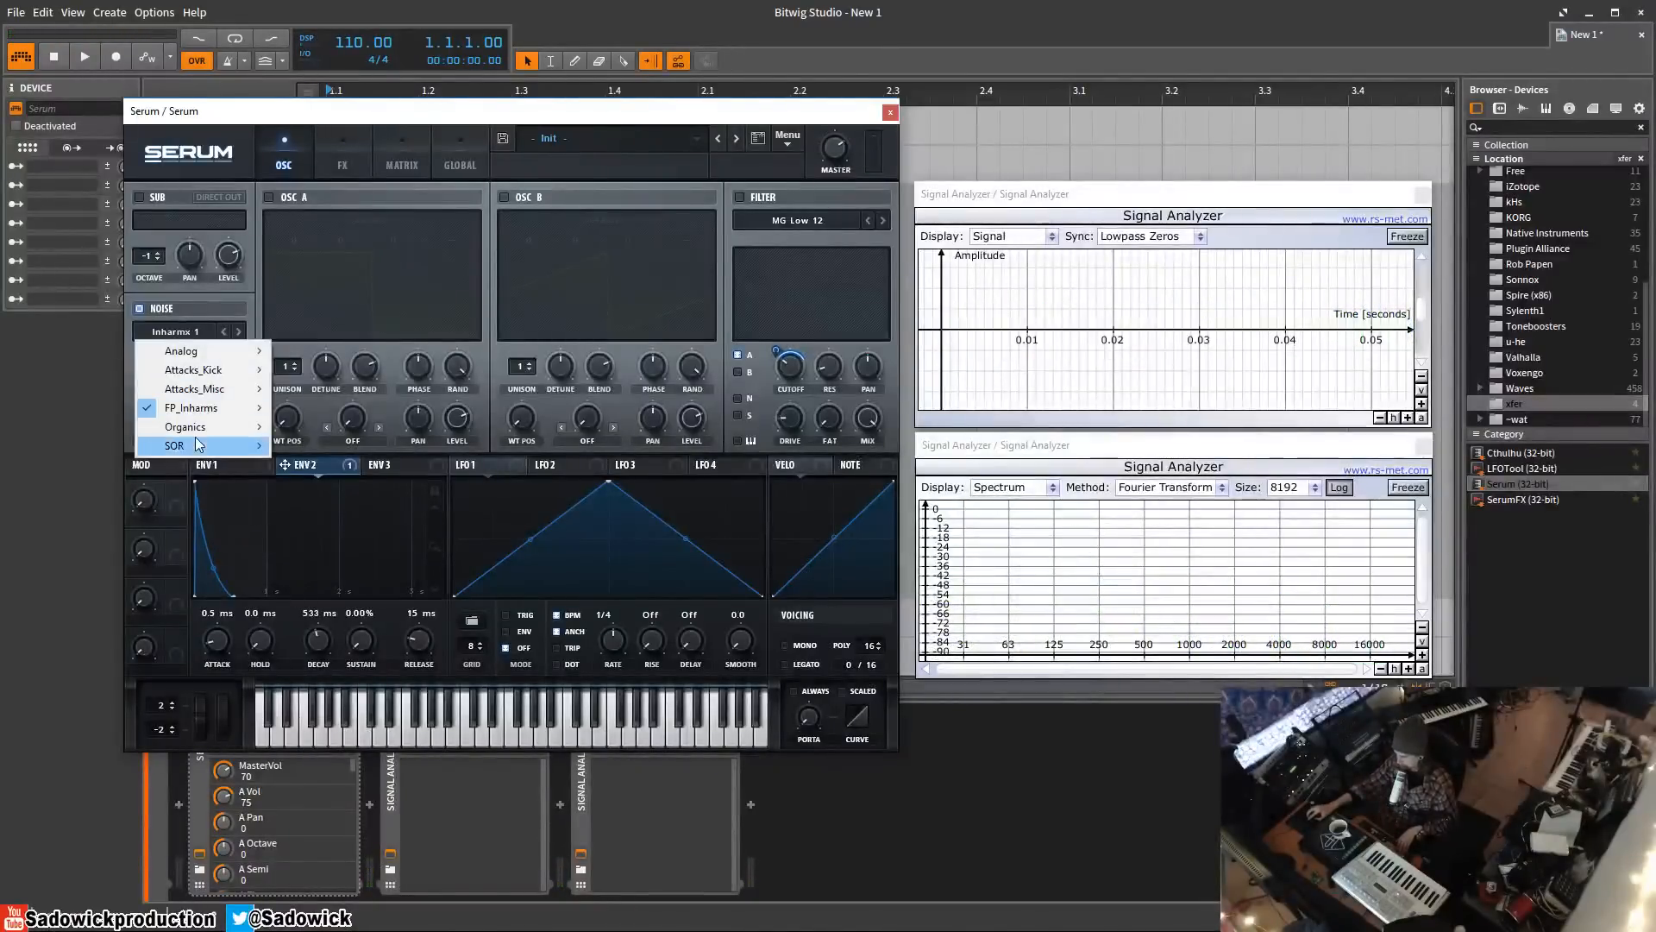
mouse_move(198, 433)
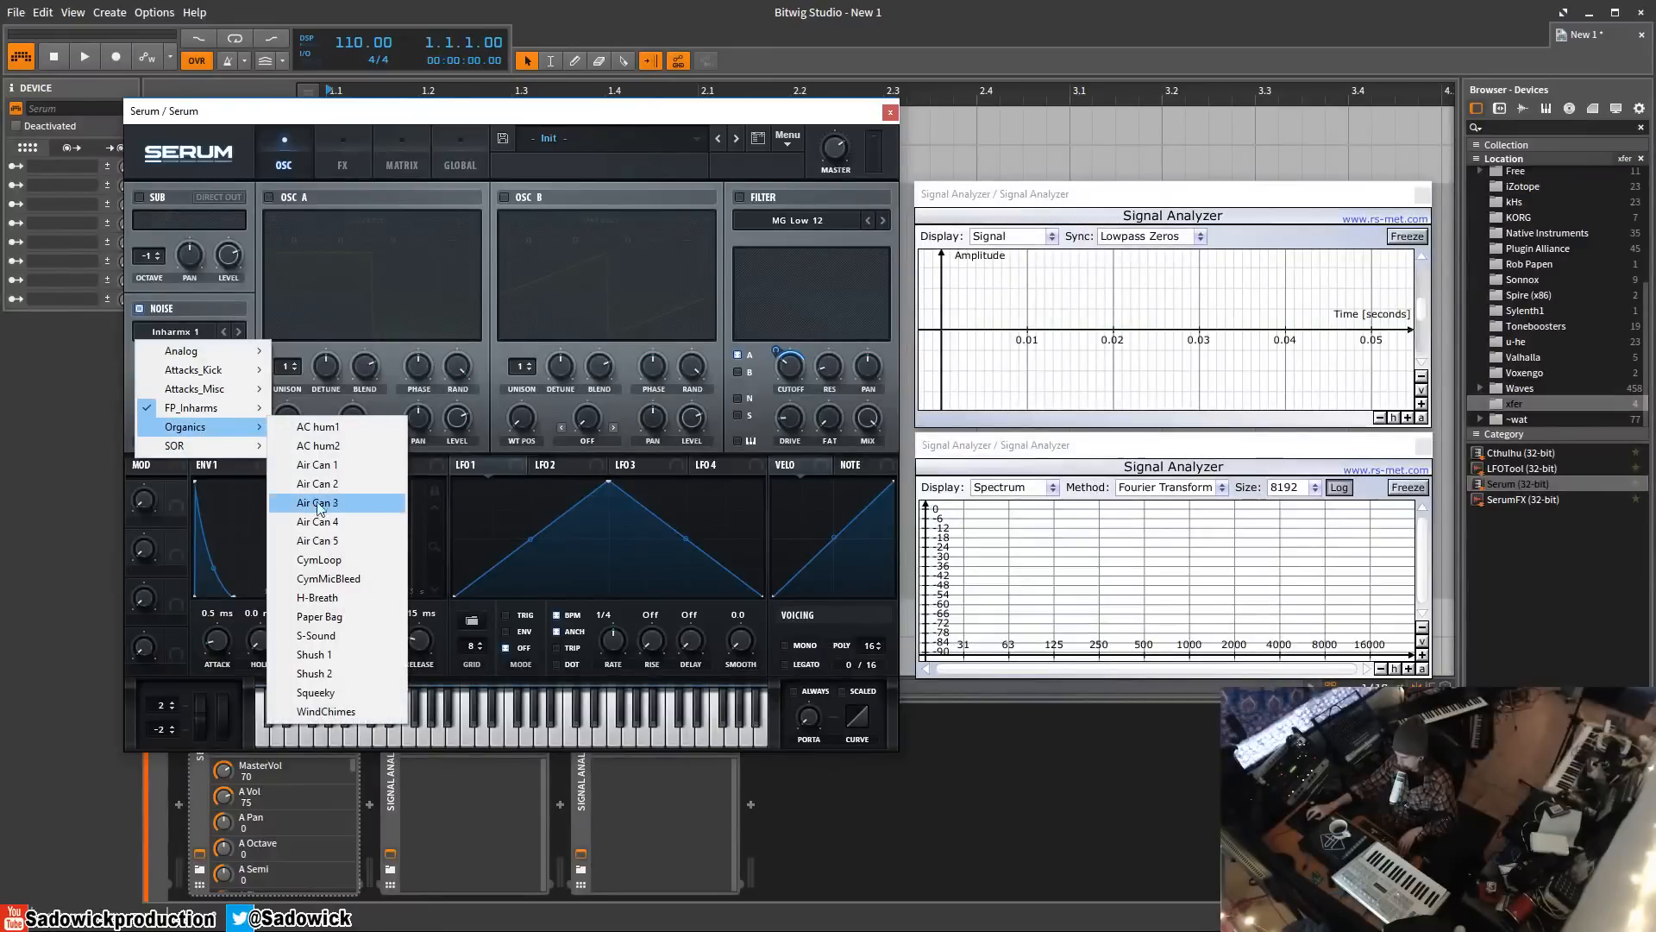
click(359, 614)
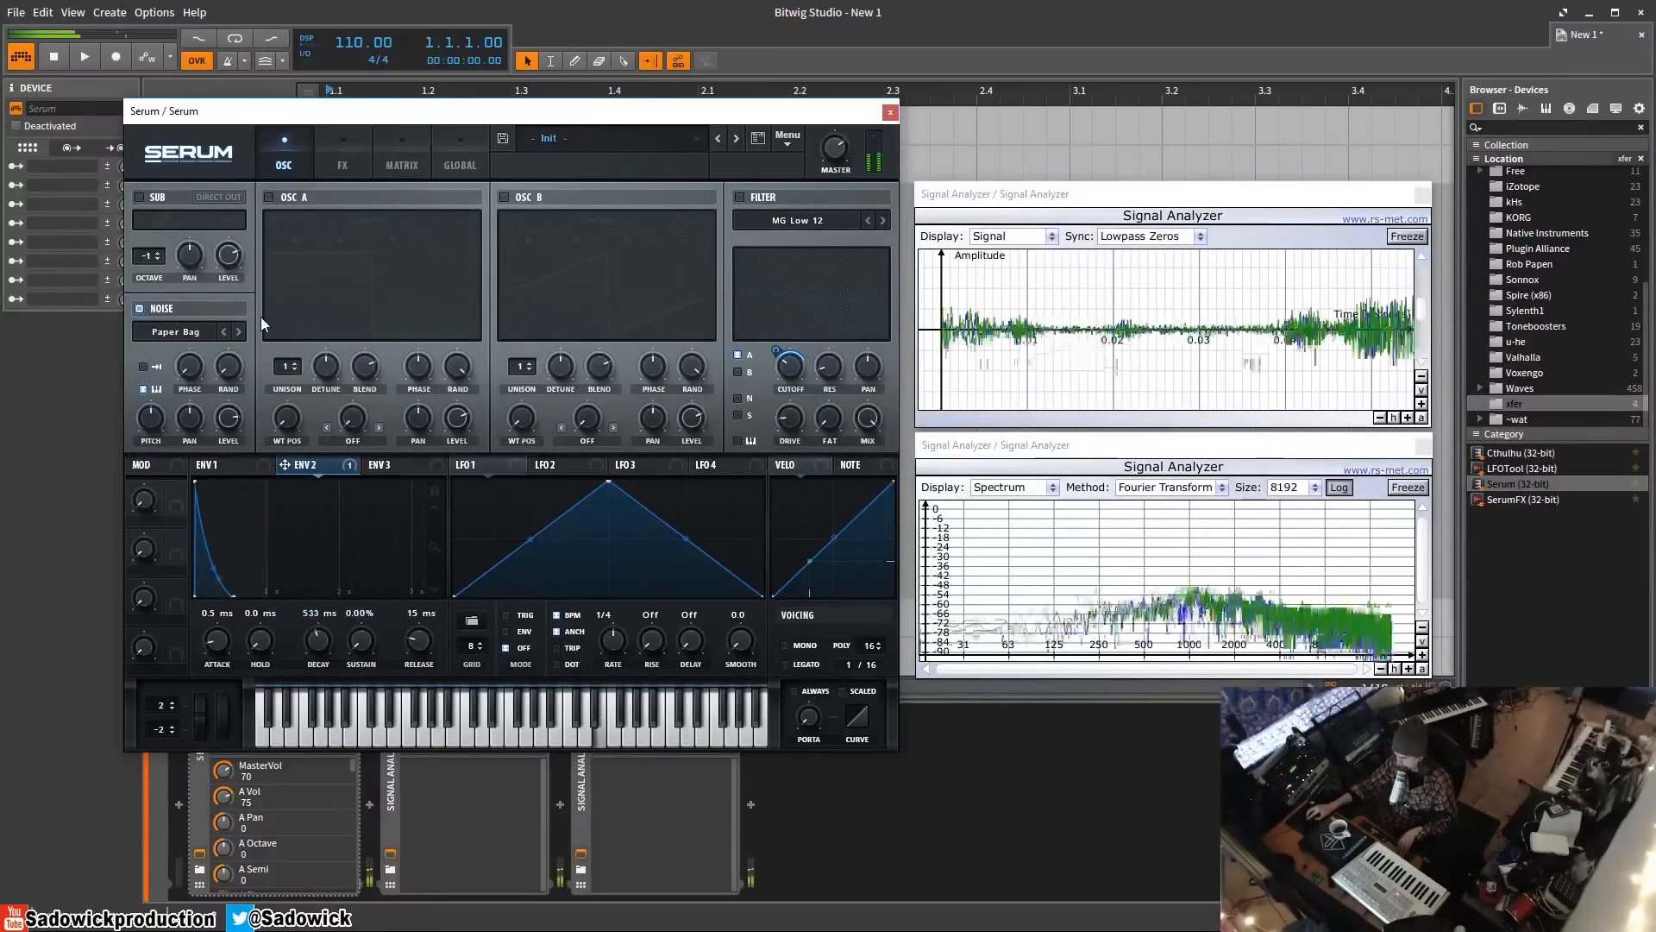
click(145, 391)
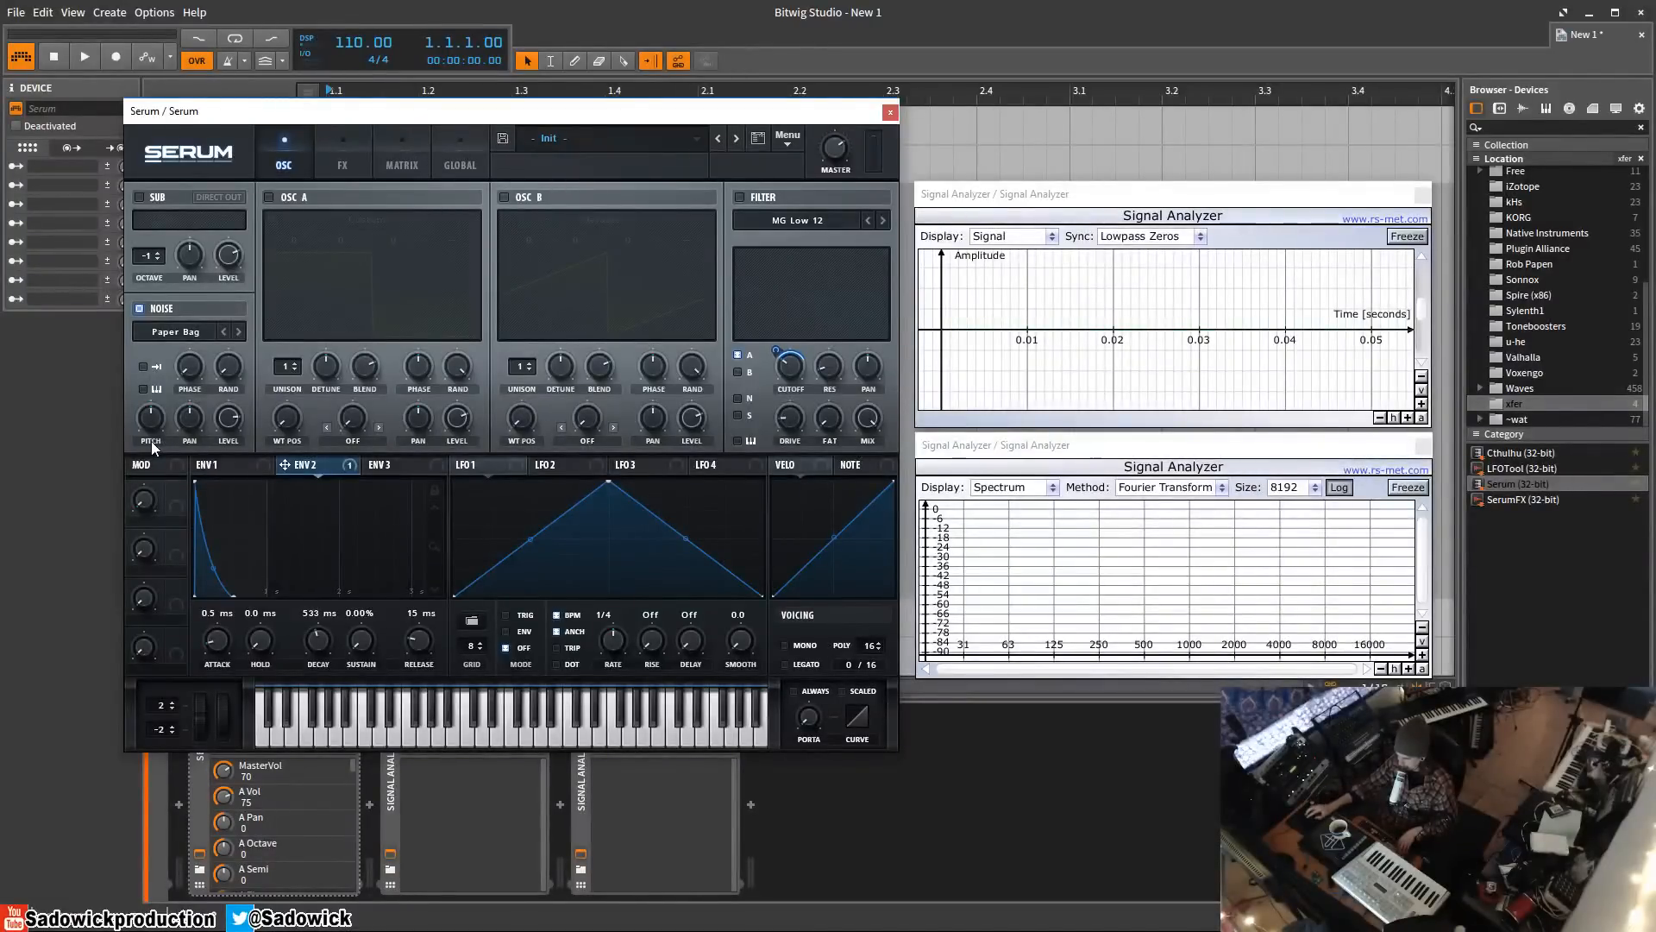
- Sweep the noise oscillator's pitch up and down while playing, and reset it to 50%
mouse_move(152, 440)
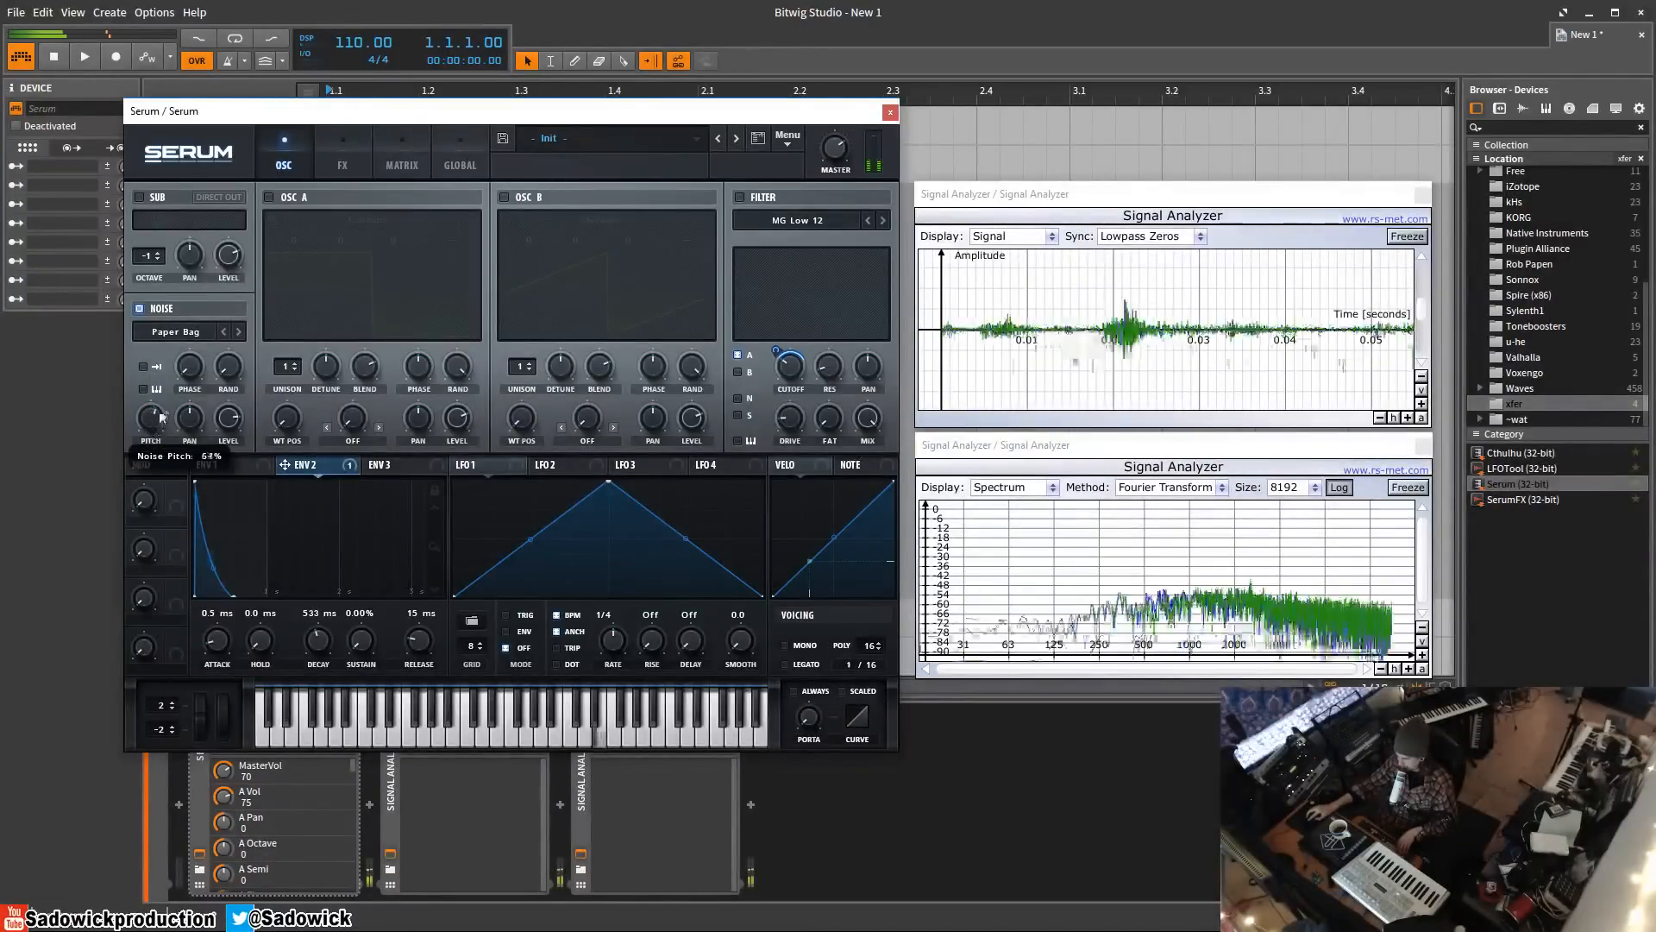
drag(152, 423, 177, 487)
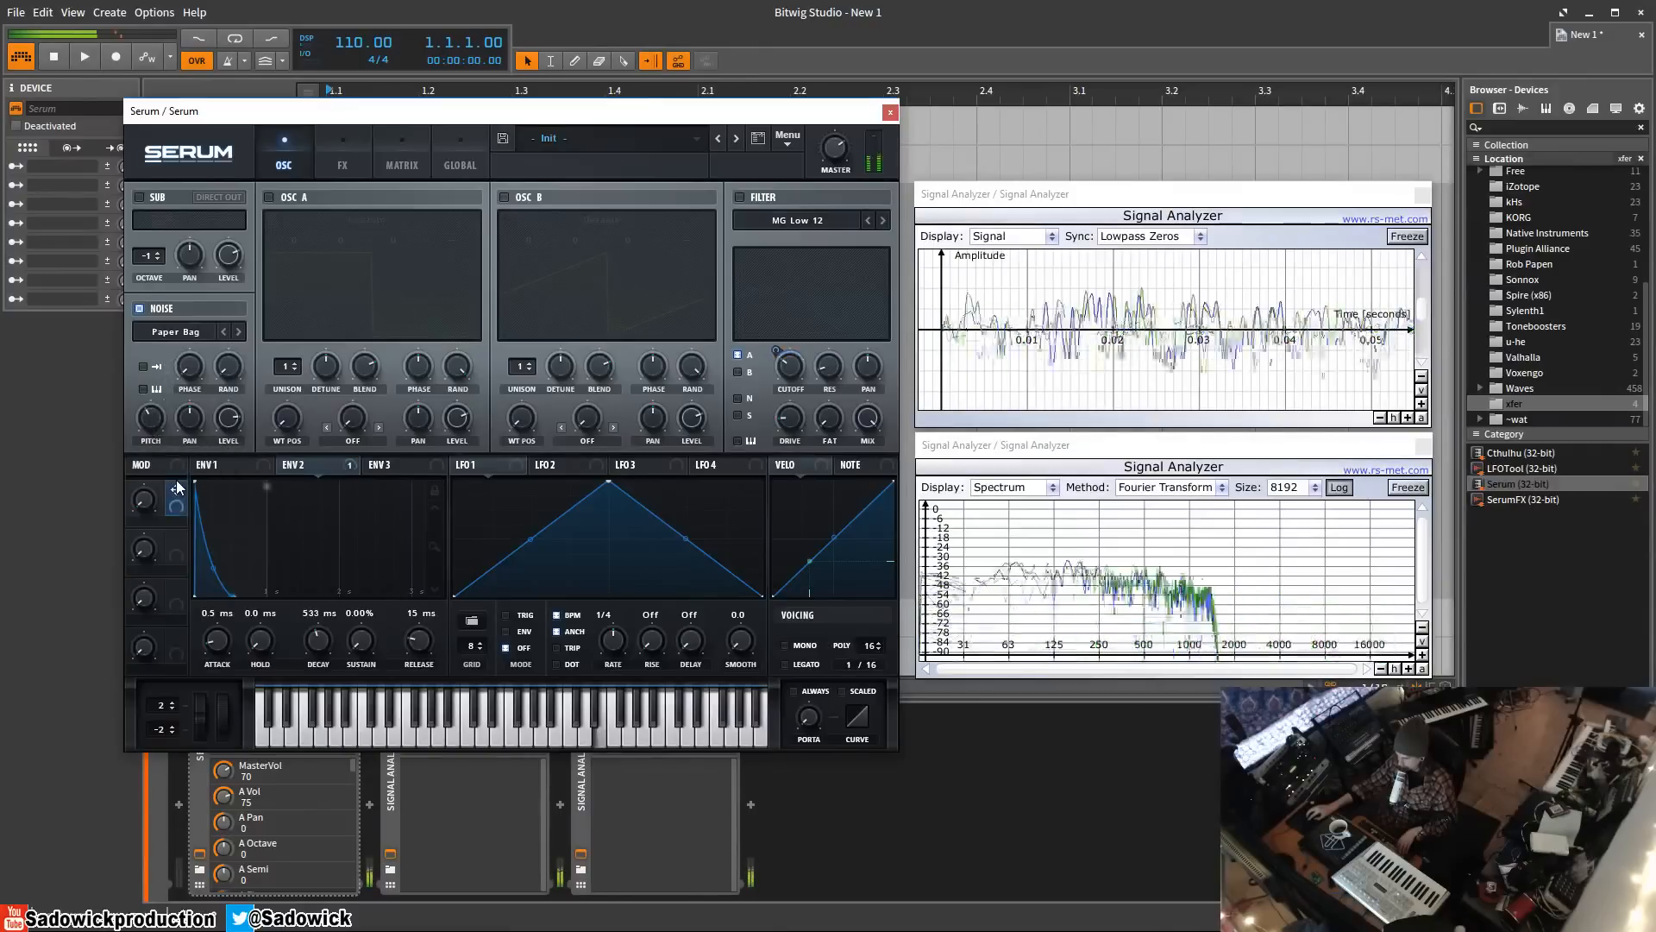
double_click(152, 421)
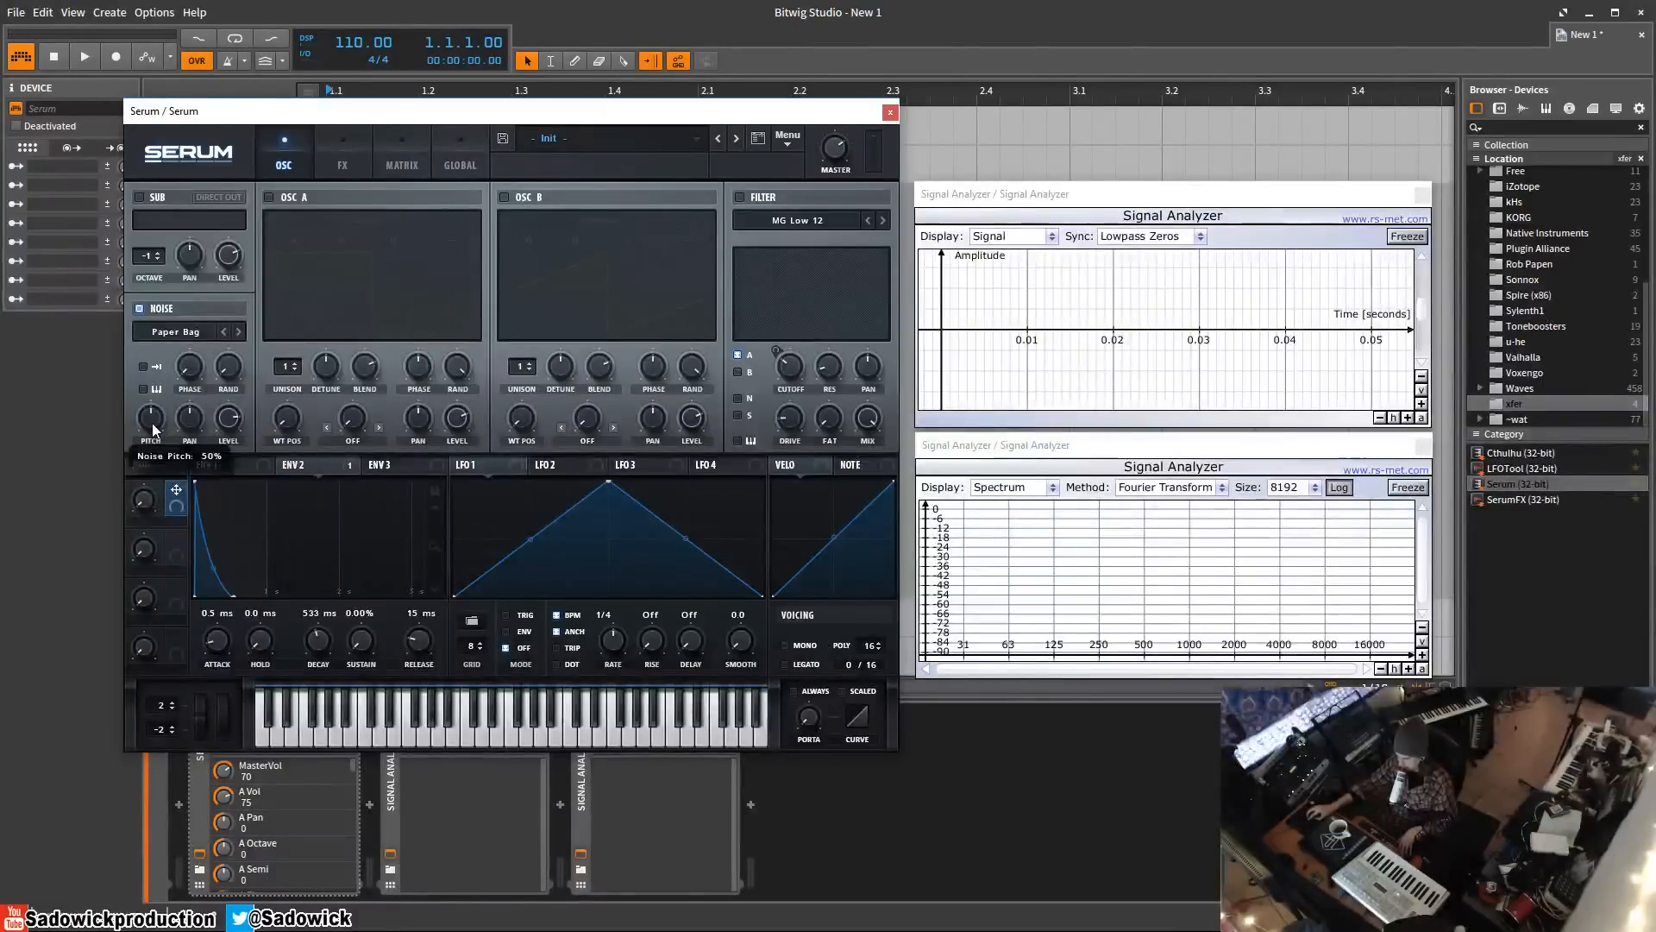
- Audition Atmos 20 from the SOR noises with the noise pitch lowered, and reset the pitch to its default
click(215, 330)
mouse_move(194, 446)
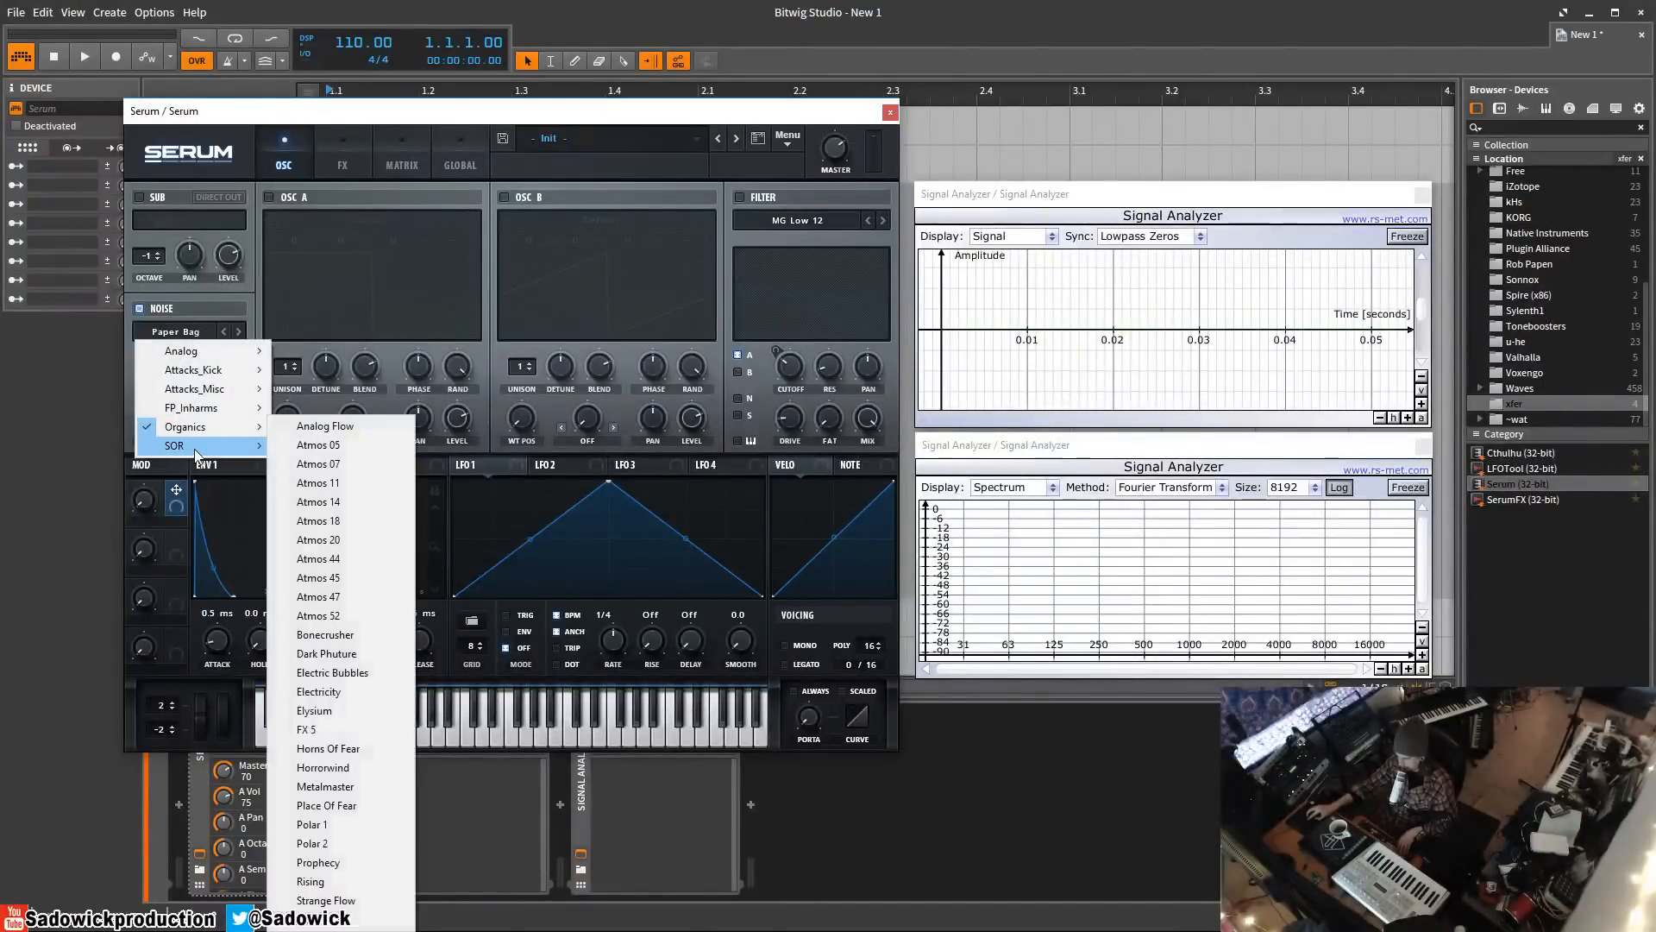
click(297, 540)
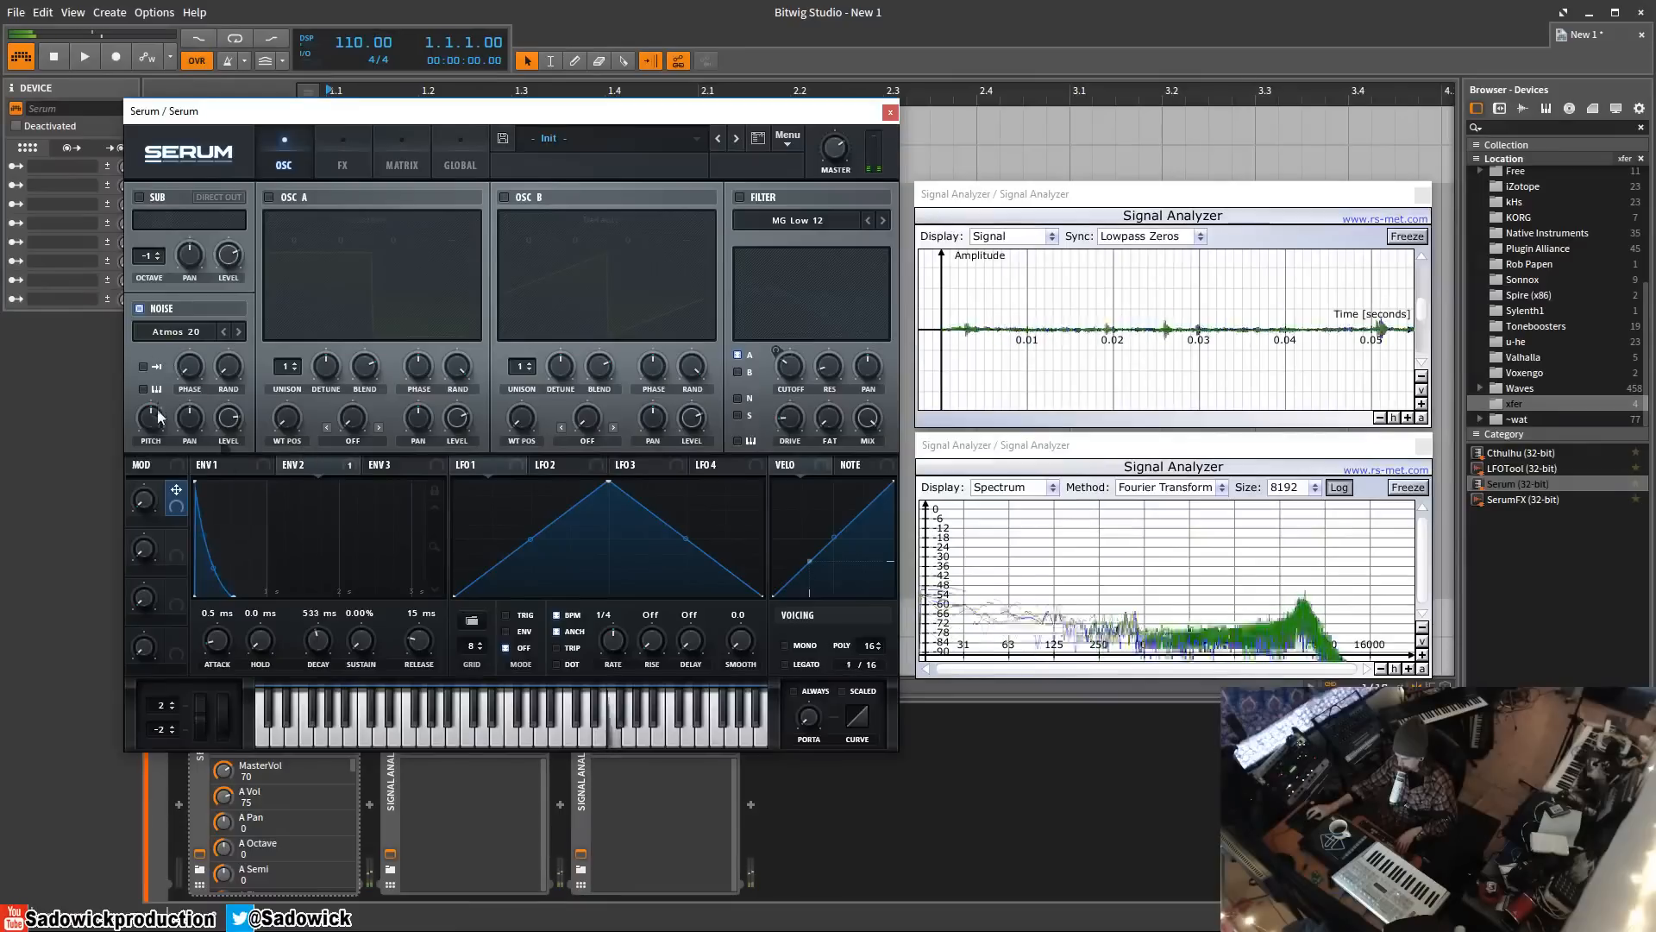
drag(152, 420, 156, 444)
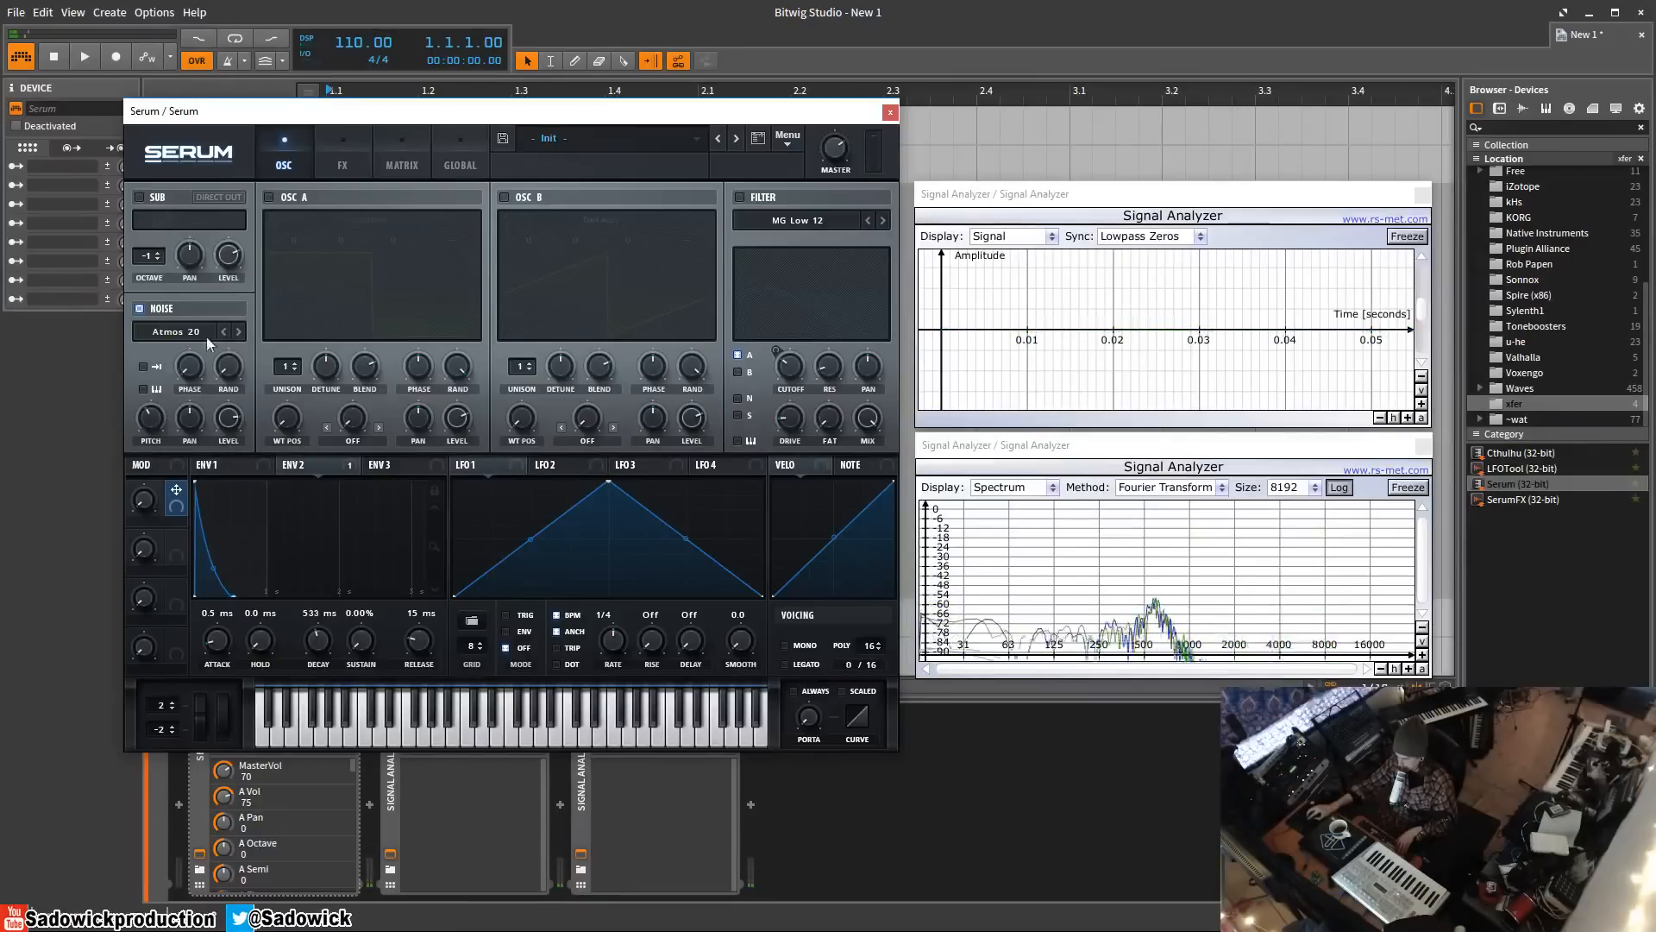
double_click(159, 424)
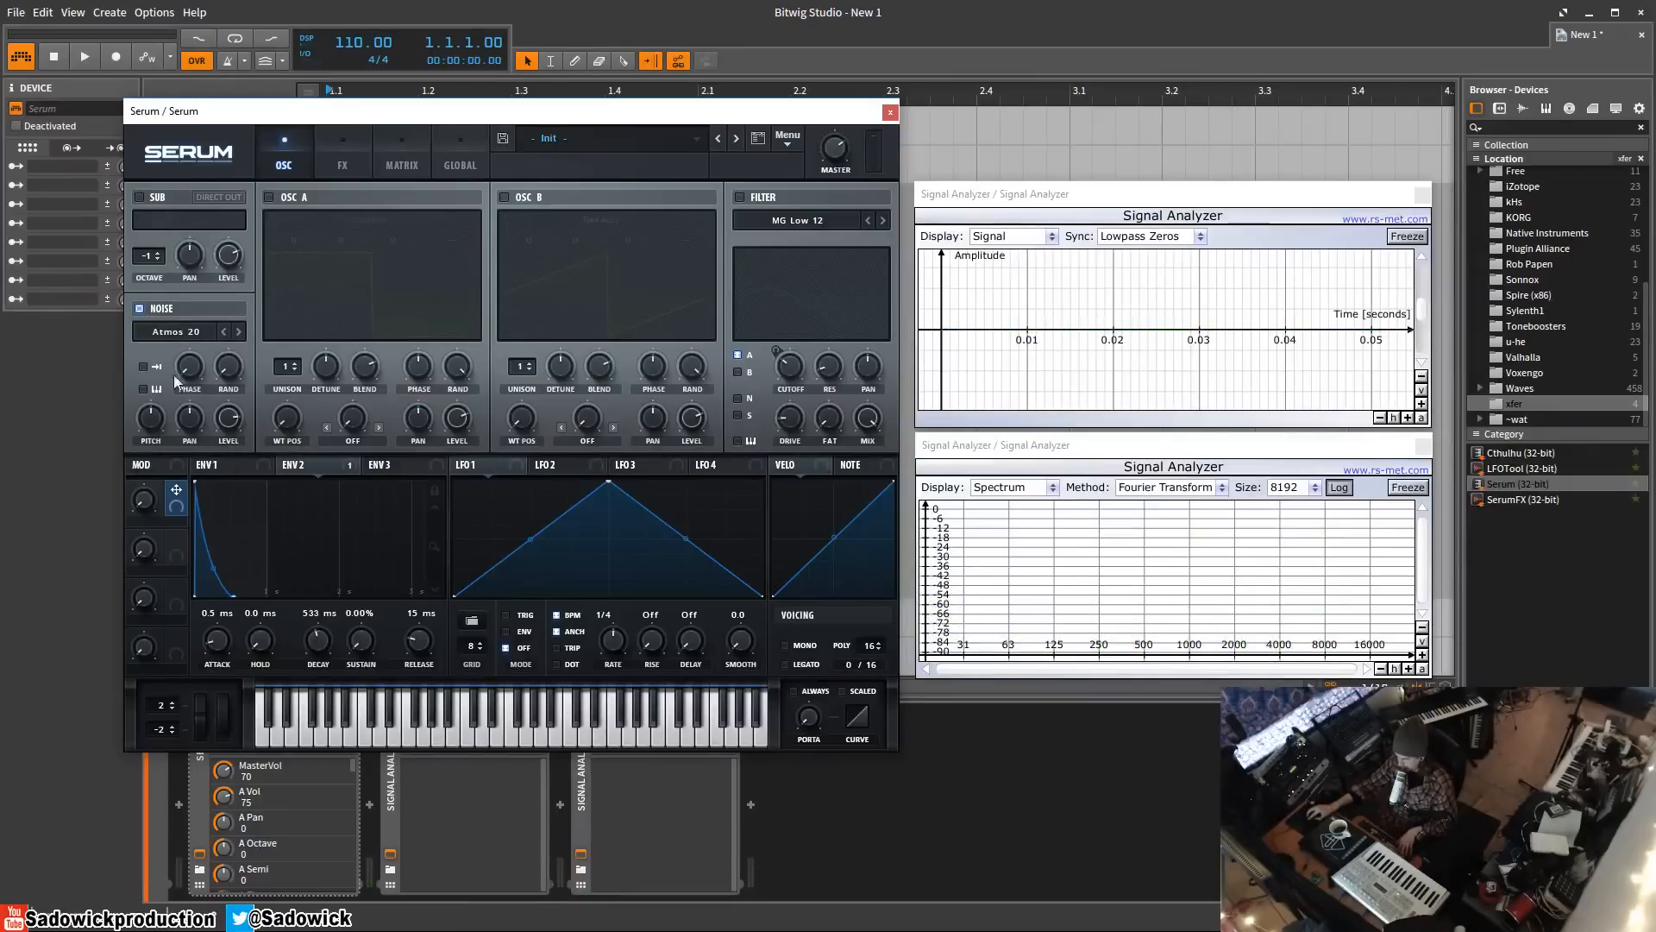
- Load AlphaNz from the Analog noises into the noise oscillator
click(174, 331)
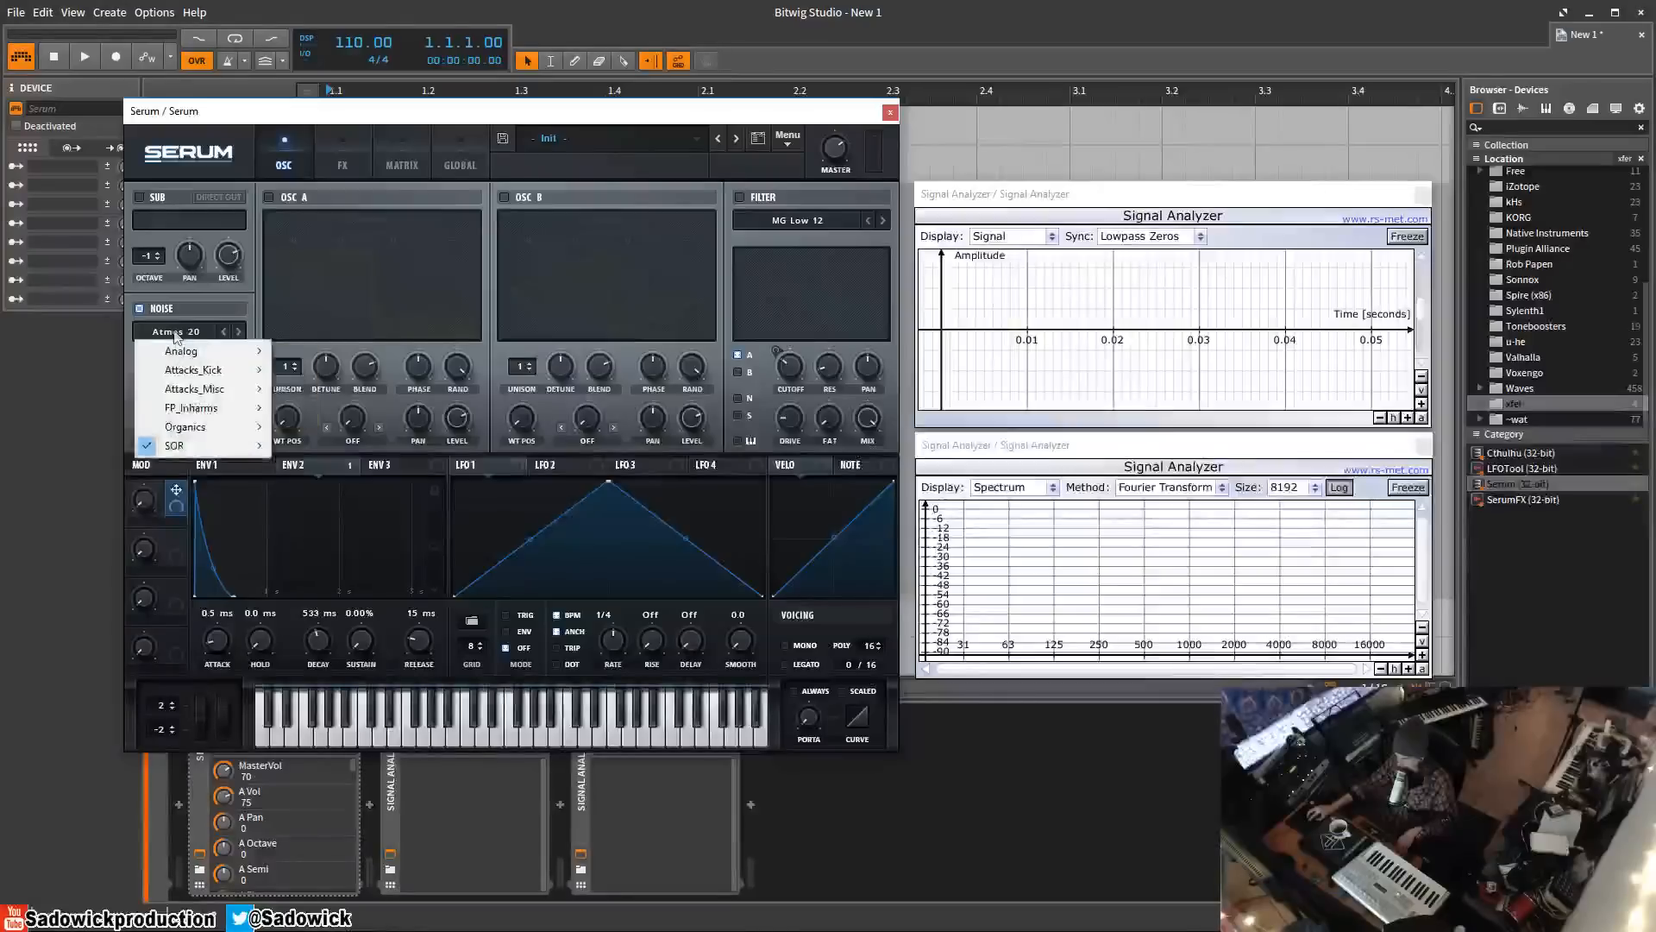
mouse_move(178, 352)
click(337, 352)
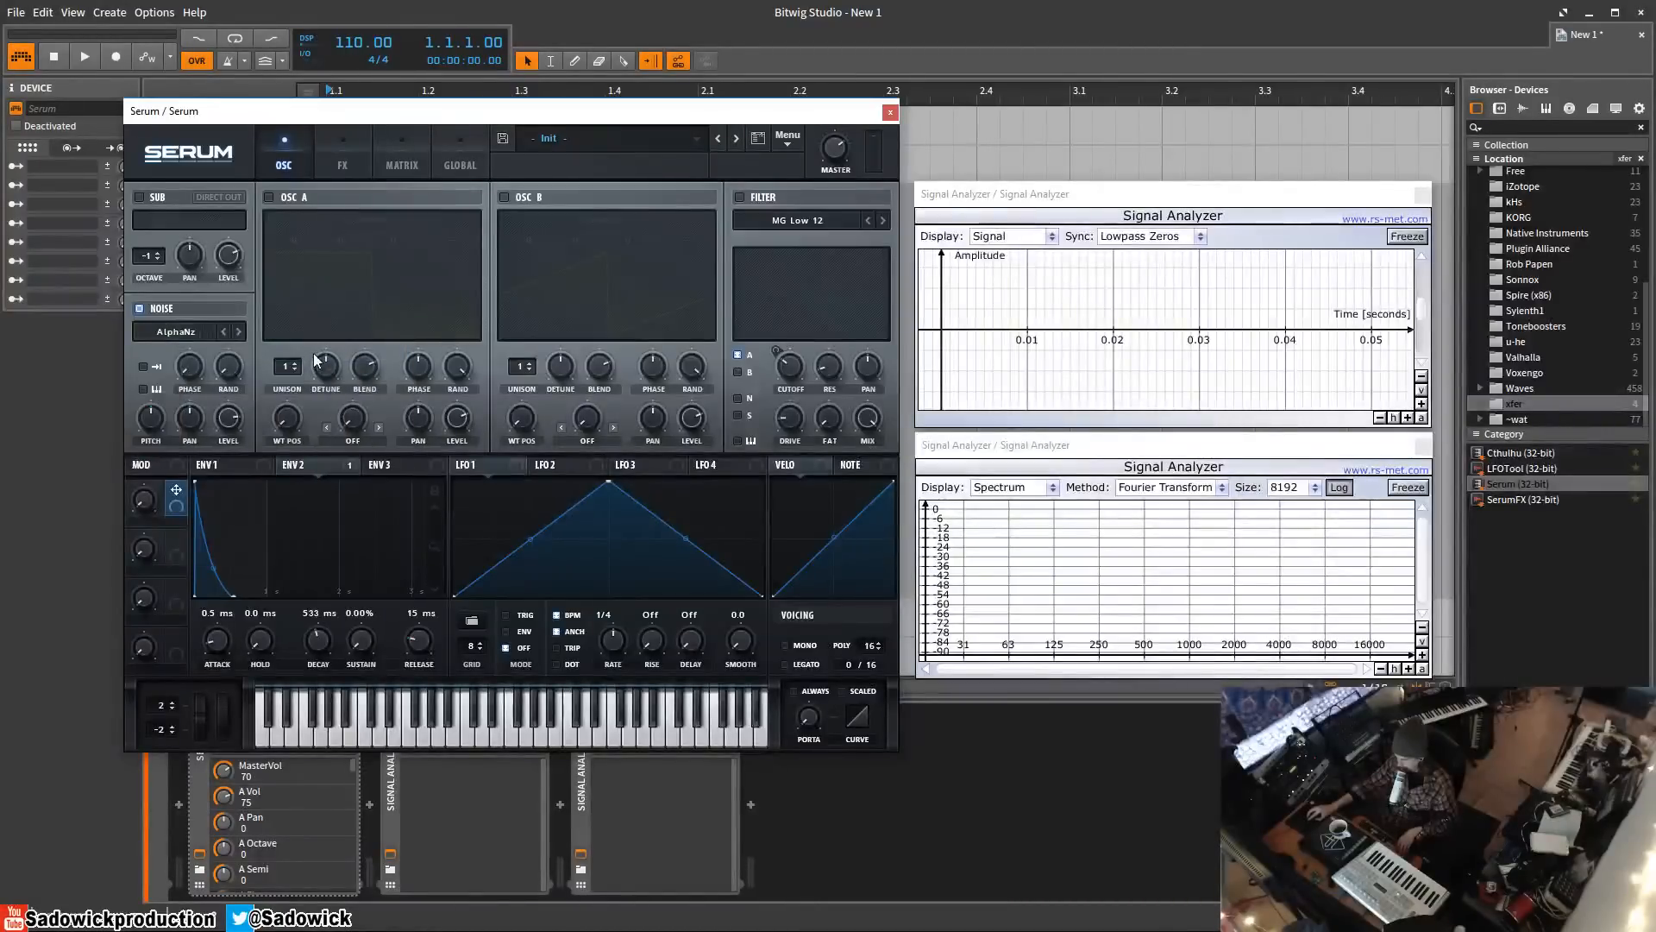
- Set Envelope 1's decay to 1.05 s and enable oscillator A, the sub oscillator and the filter
click(235, 463)
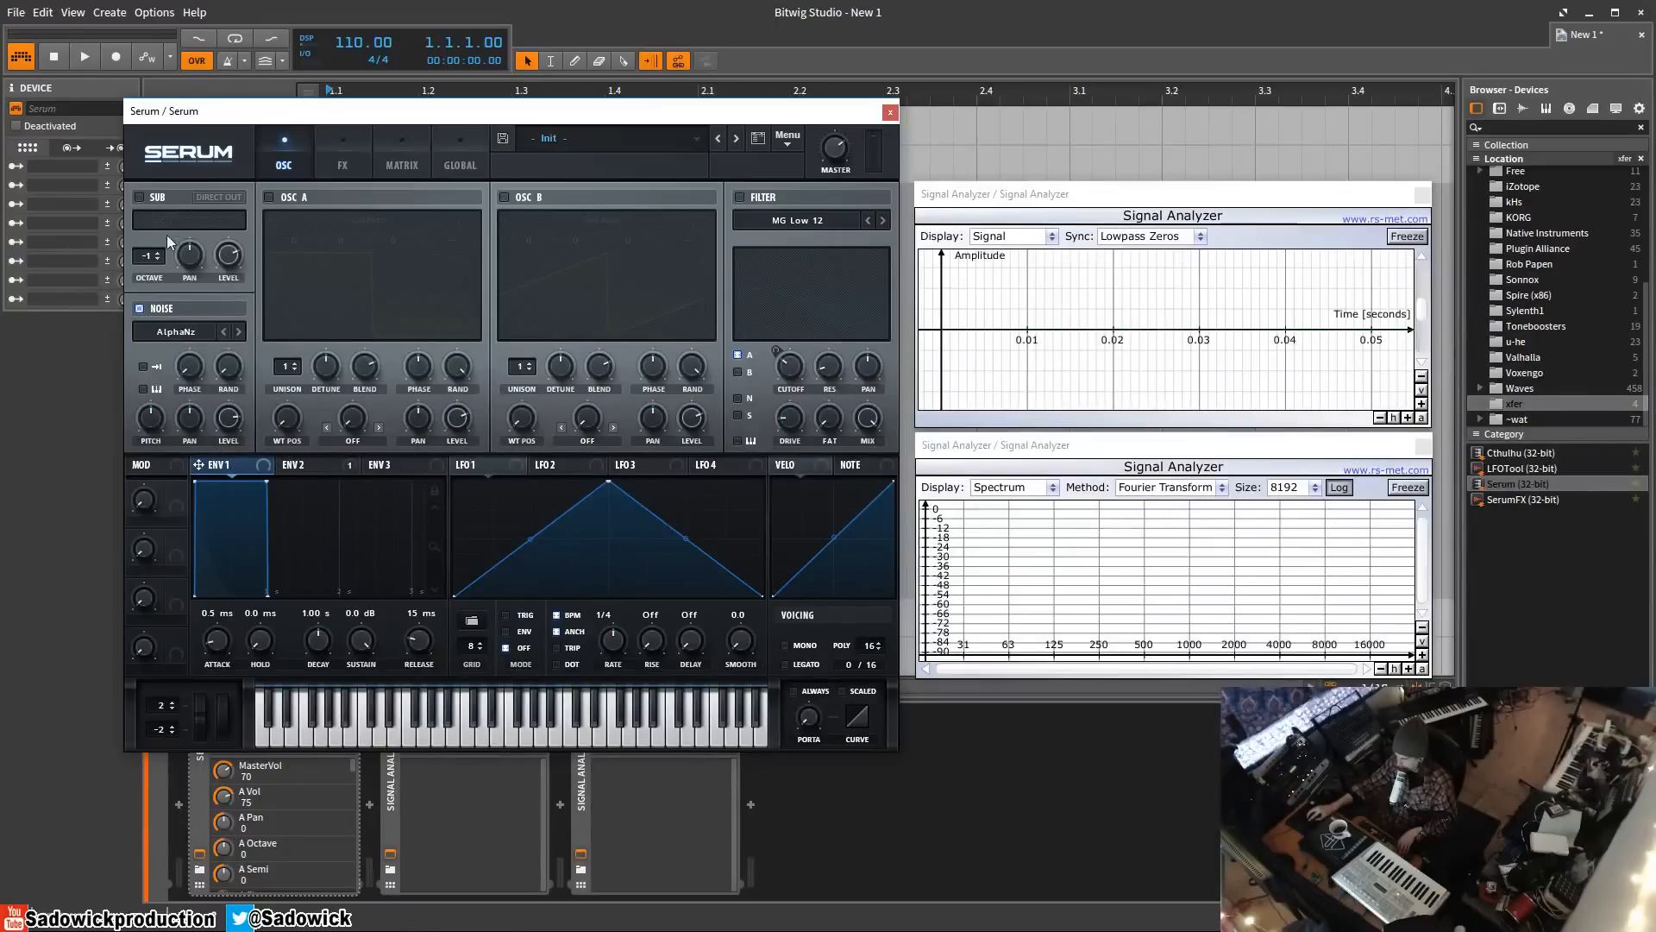
mouse_move(269, 484)
mouse_down()
mouse_move(205, 690)
mouse_move(278, 463)
mouse_up()
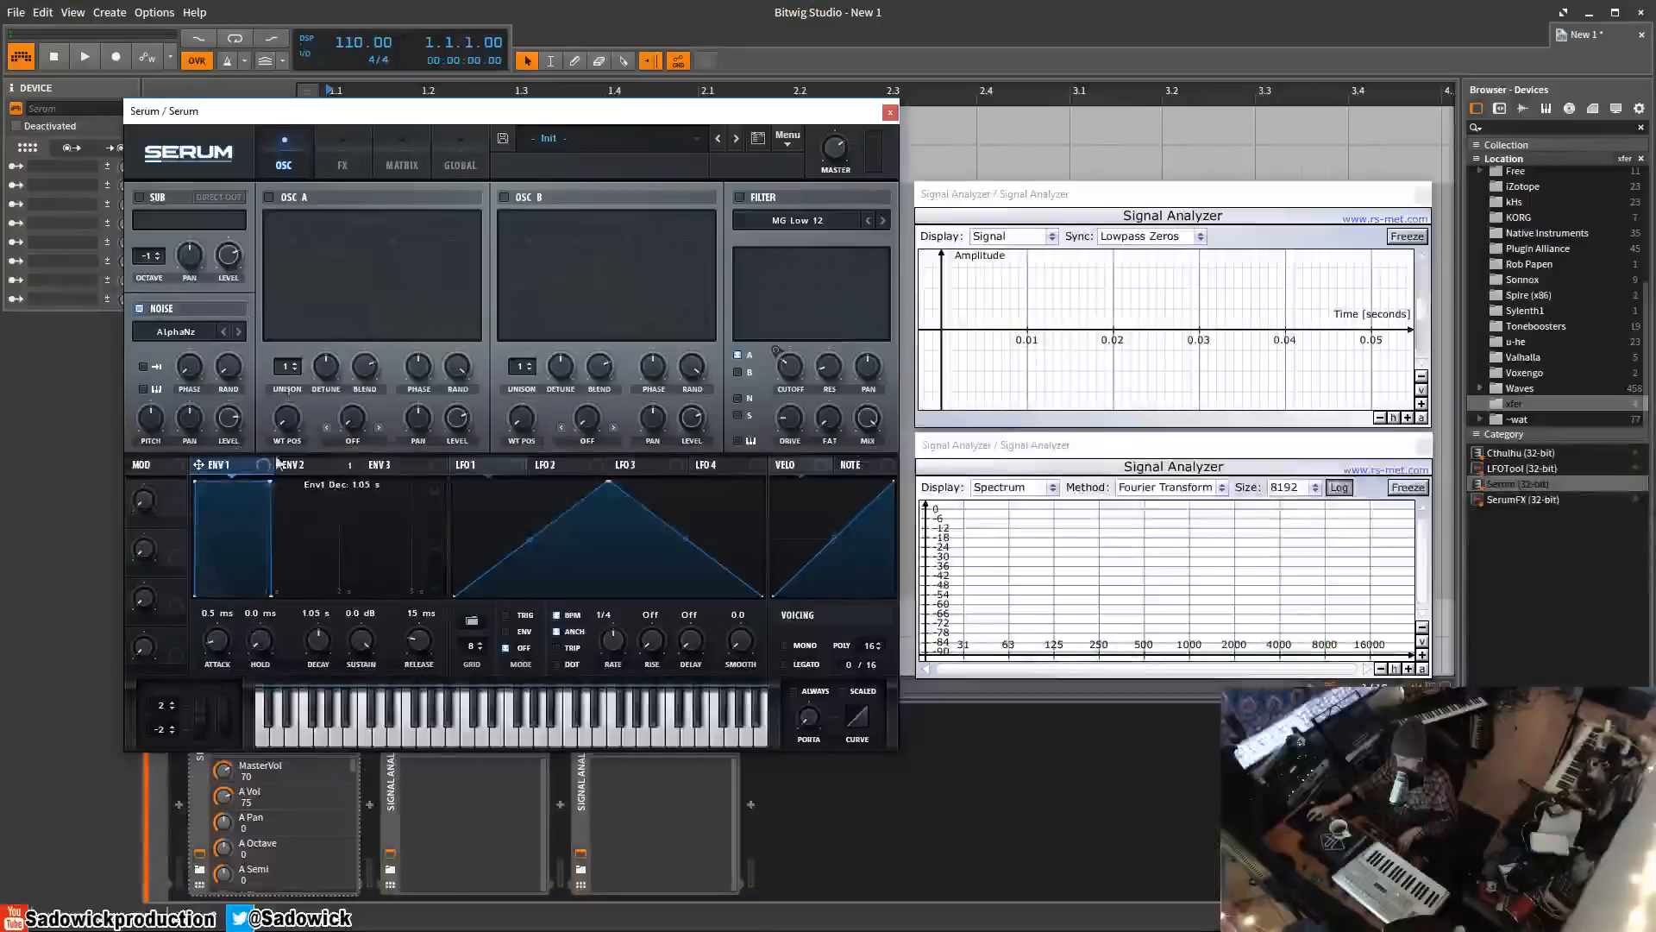
click(267, 197)
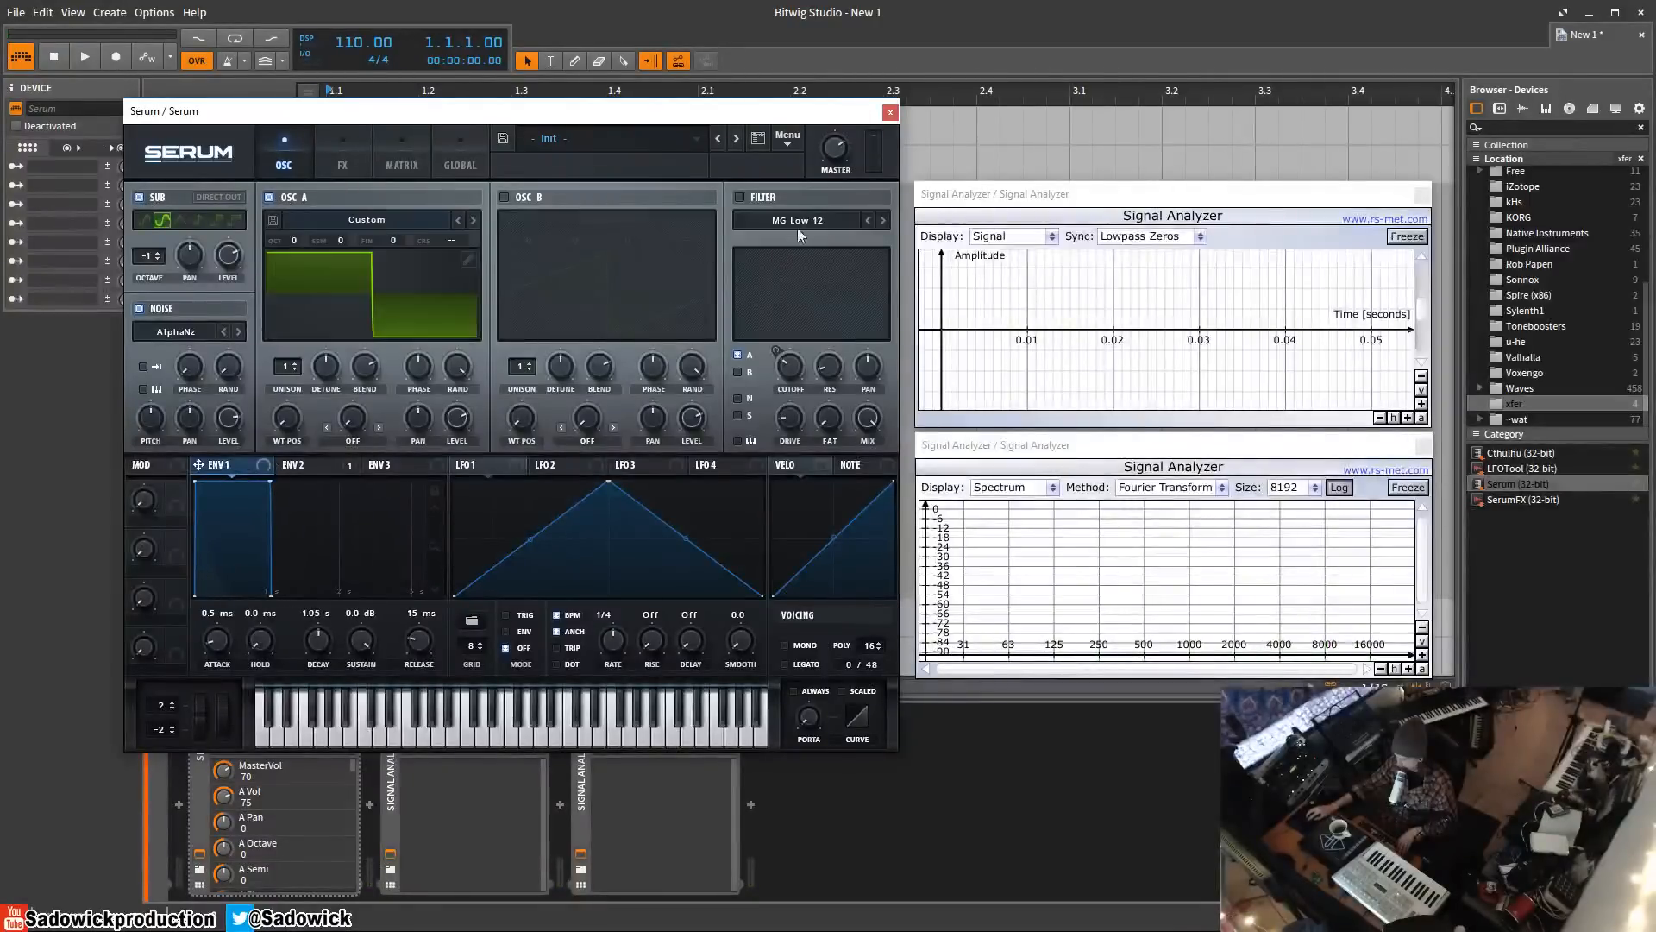
click(739, 197)
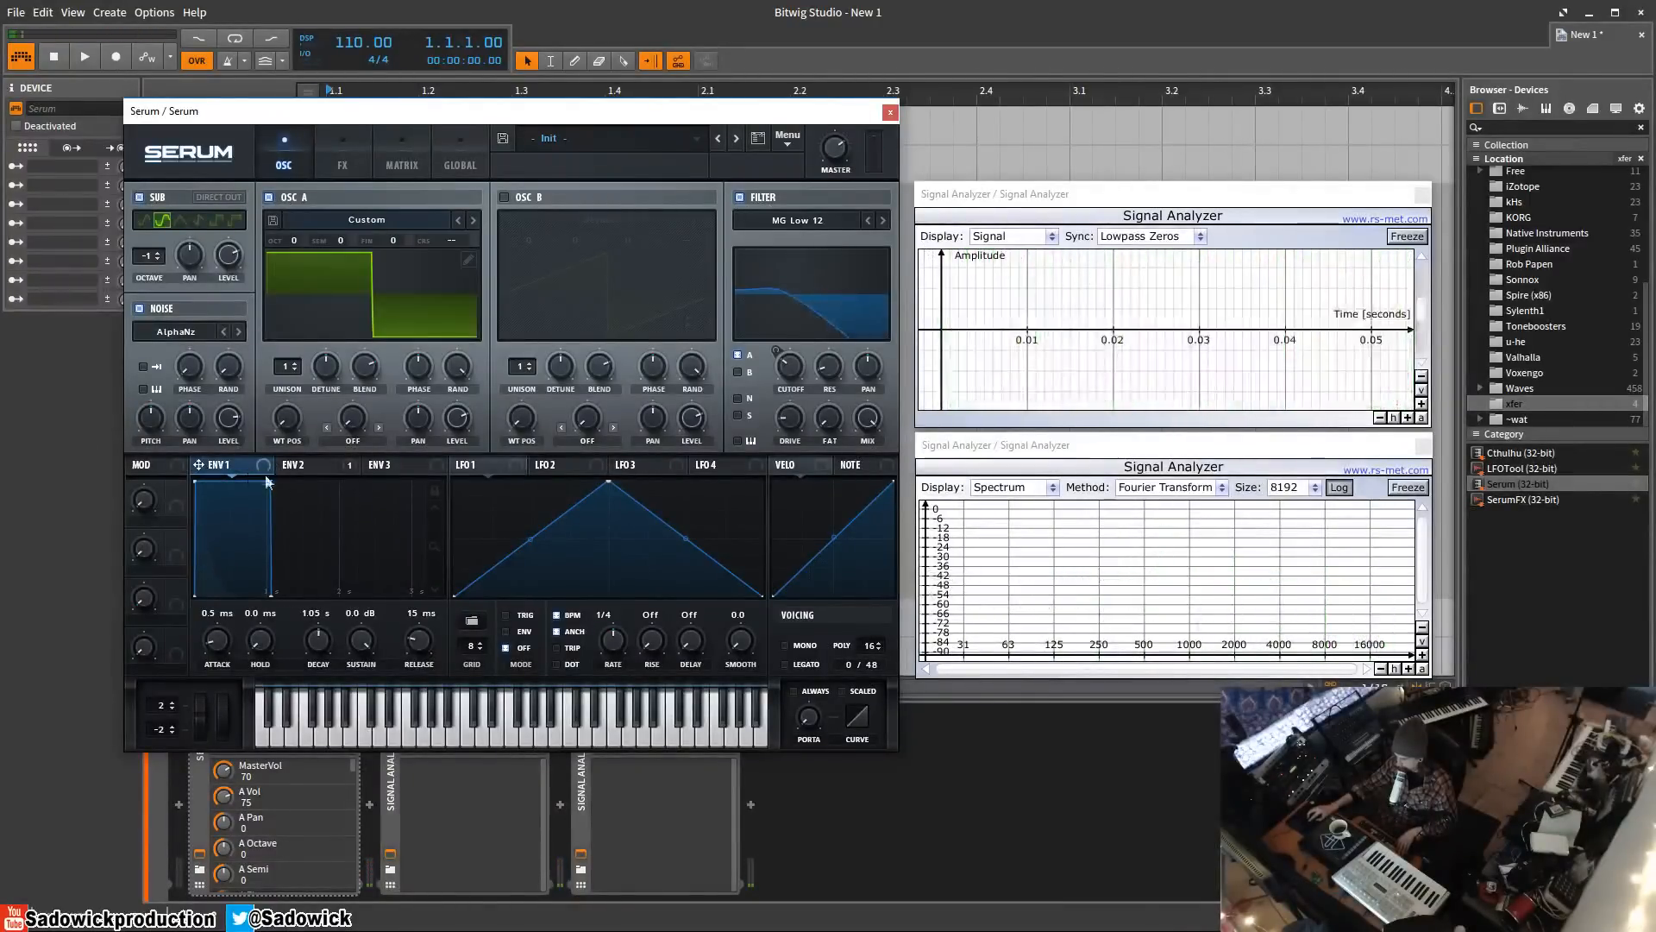
- Modulate the lowered noise level with Envelope 2 and route the noise and sub oscillators through the filter
click(328, 462)
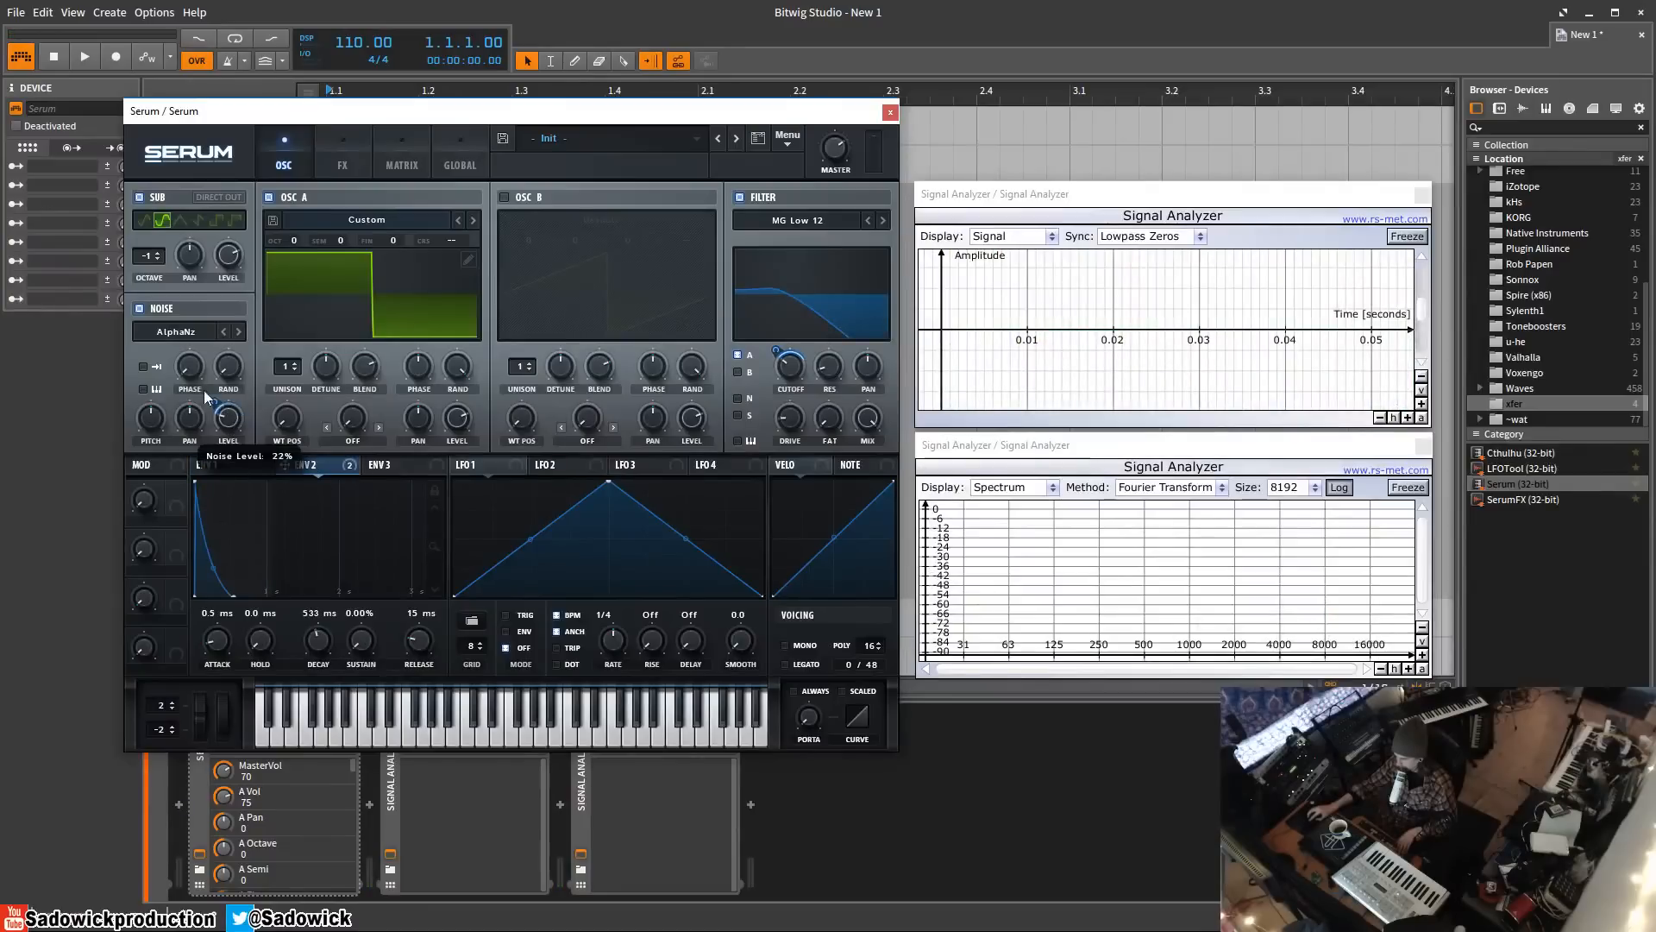
drag(207, 397, 231, 374)
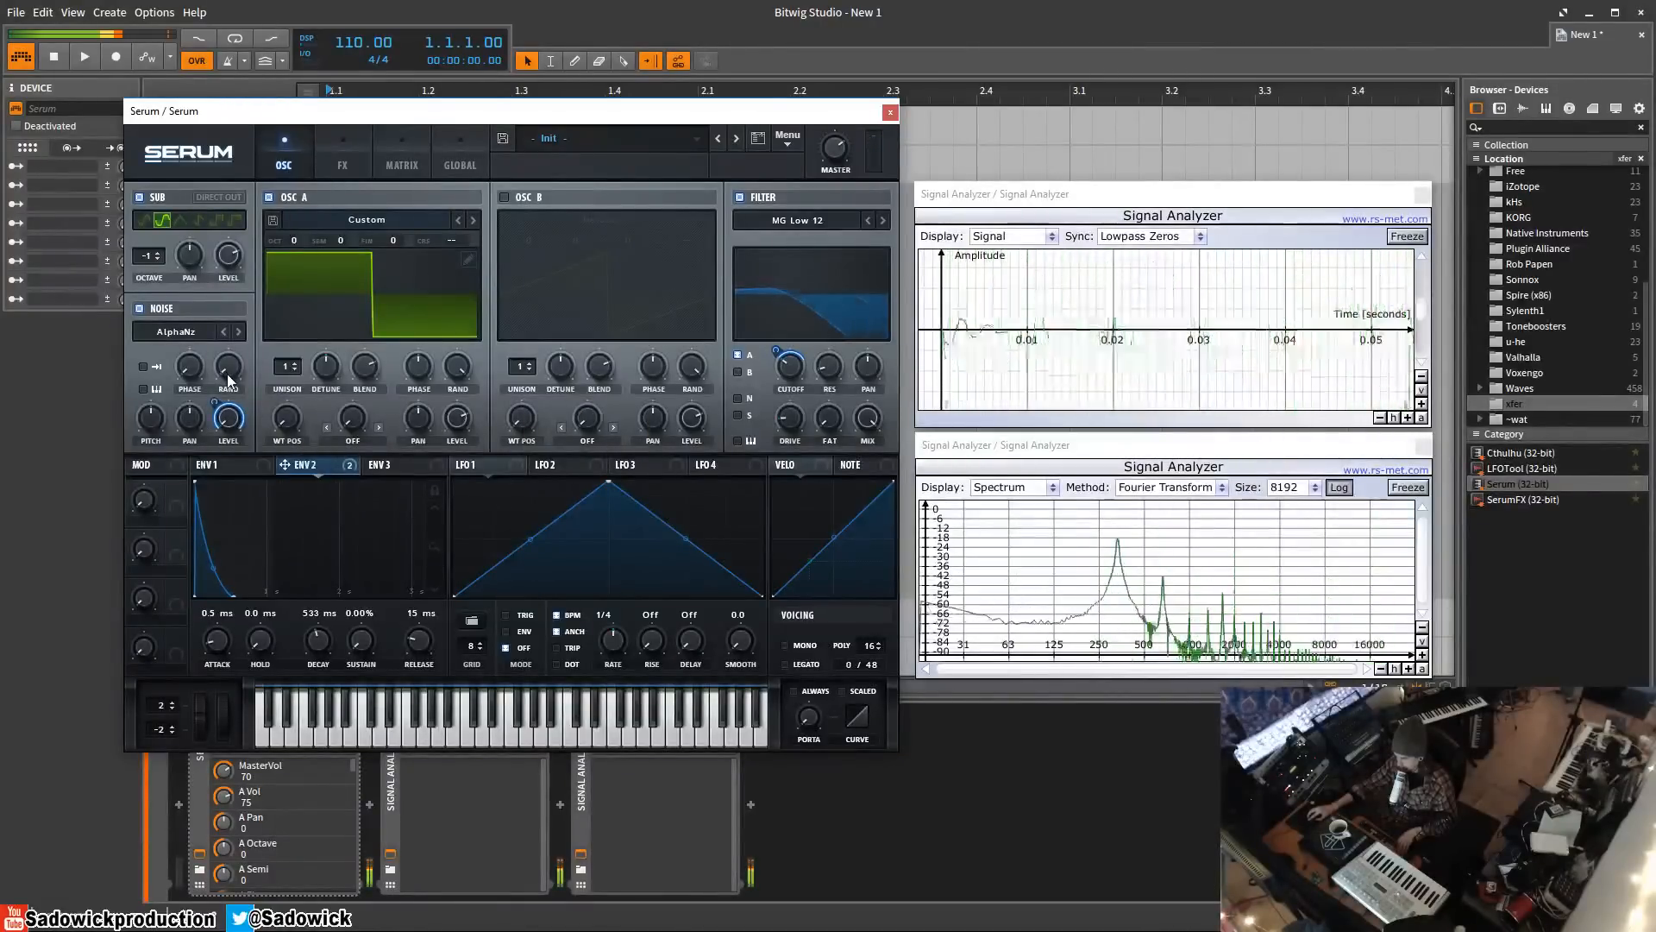
click(738, 399)
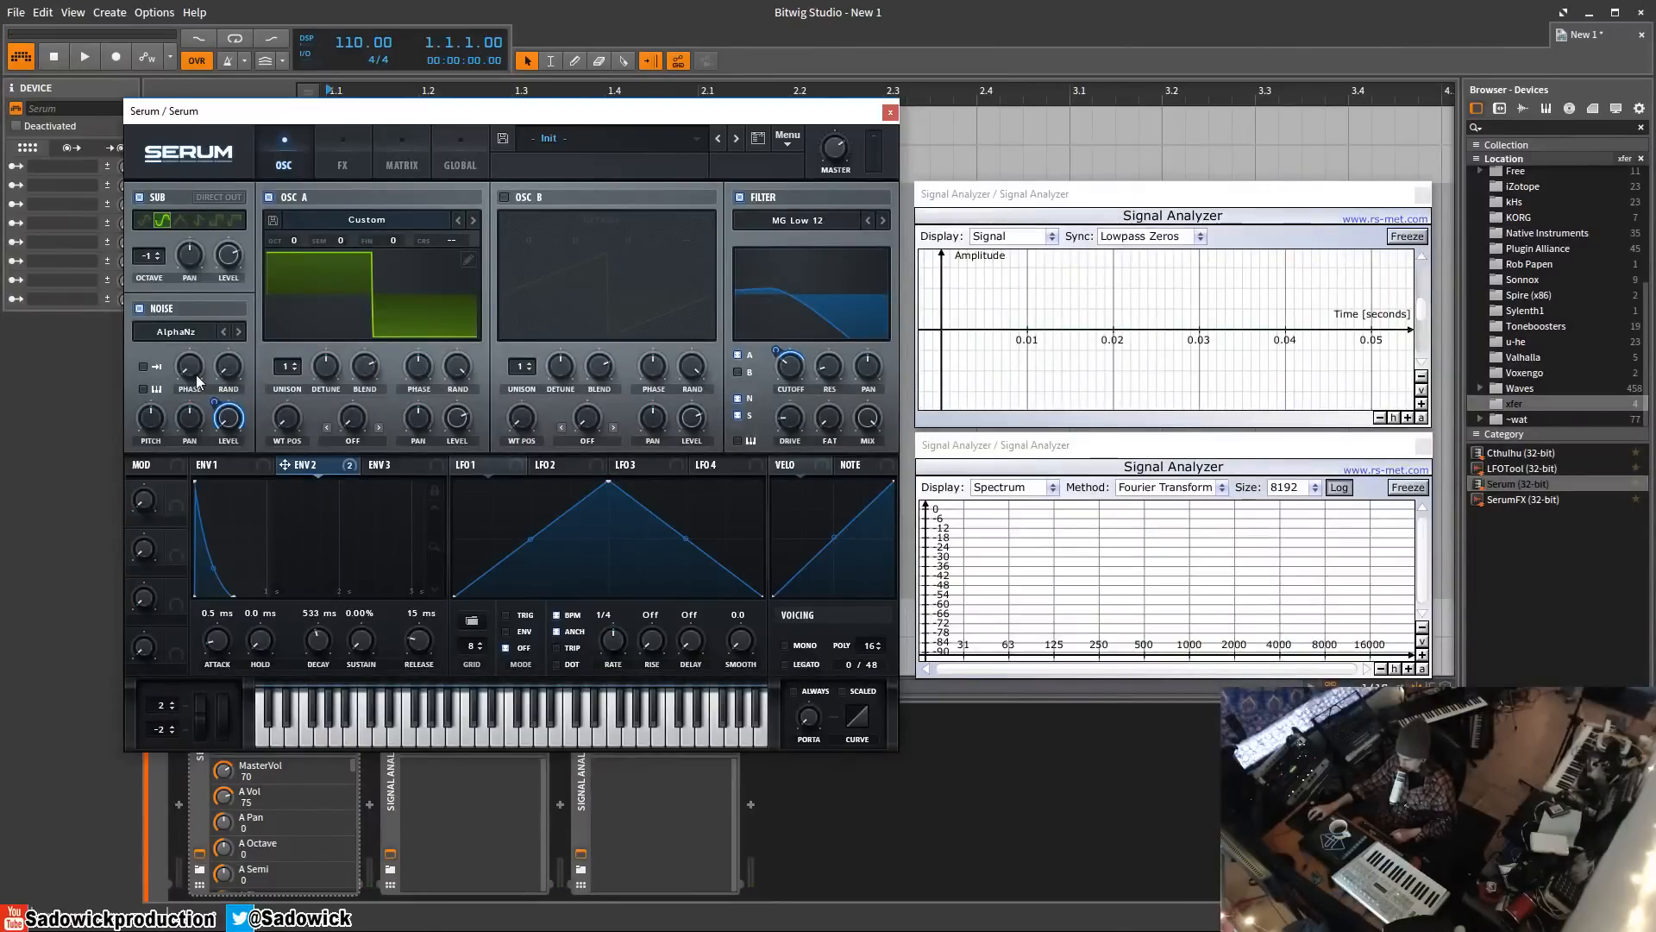
click(173, 331)
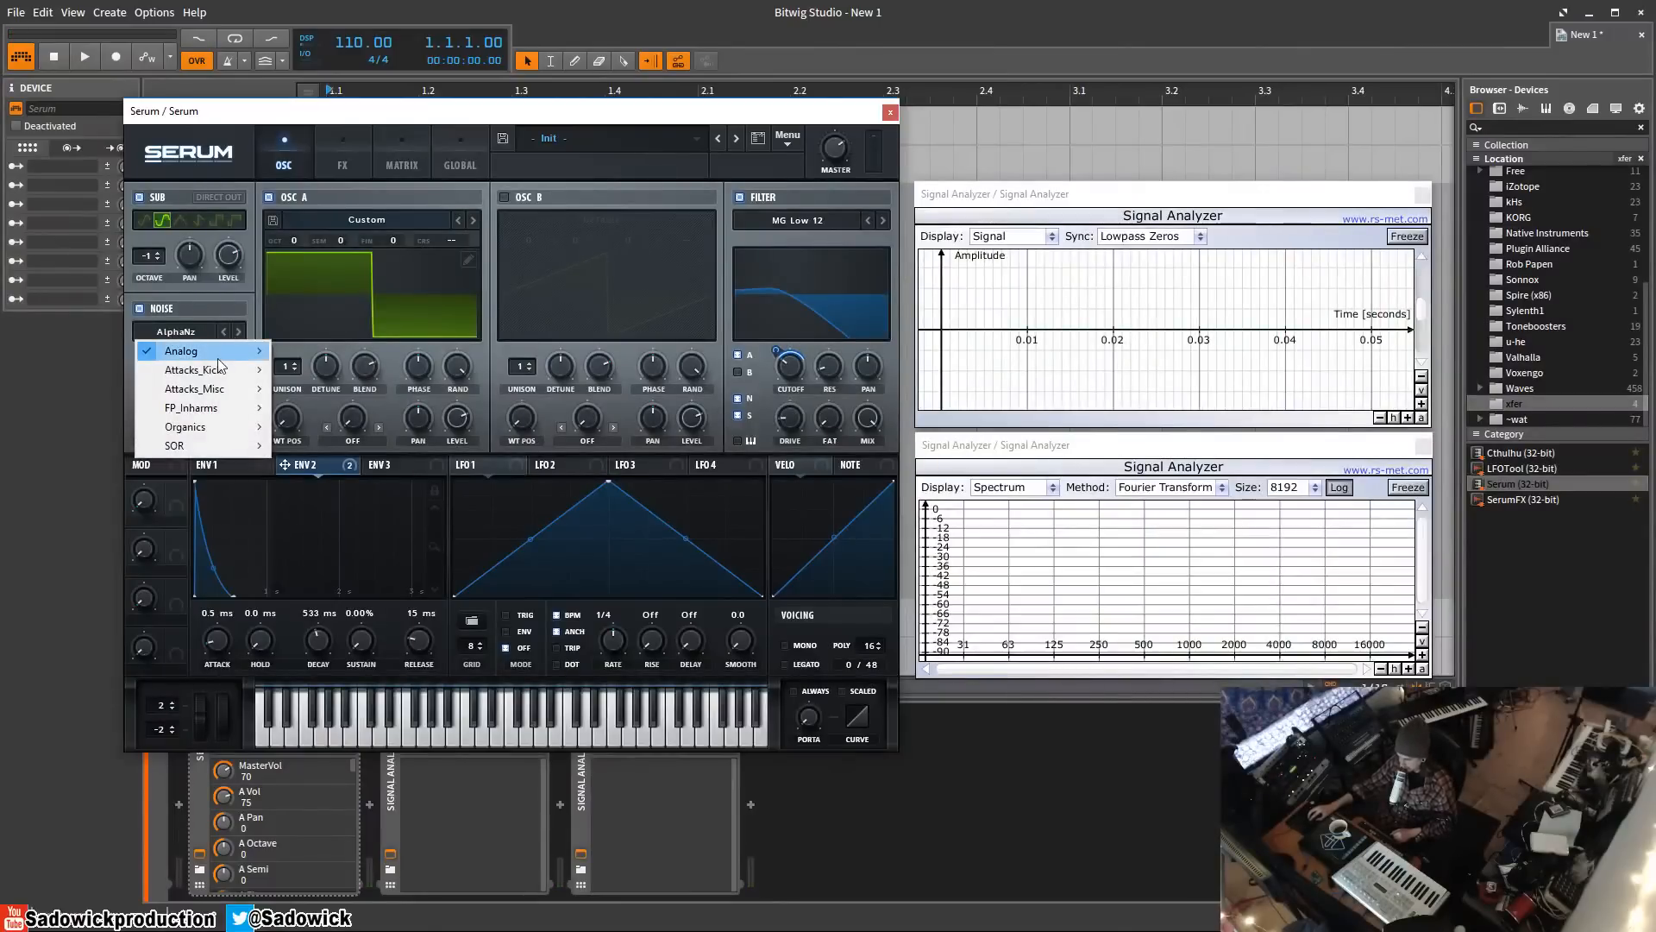
mouse_move(204, 361)
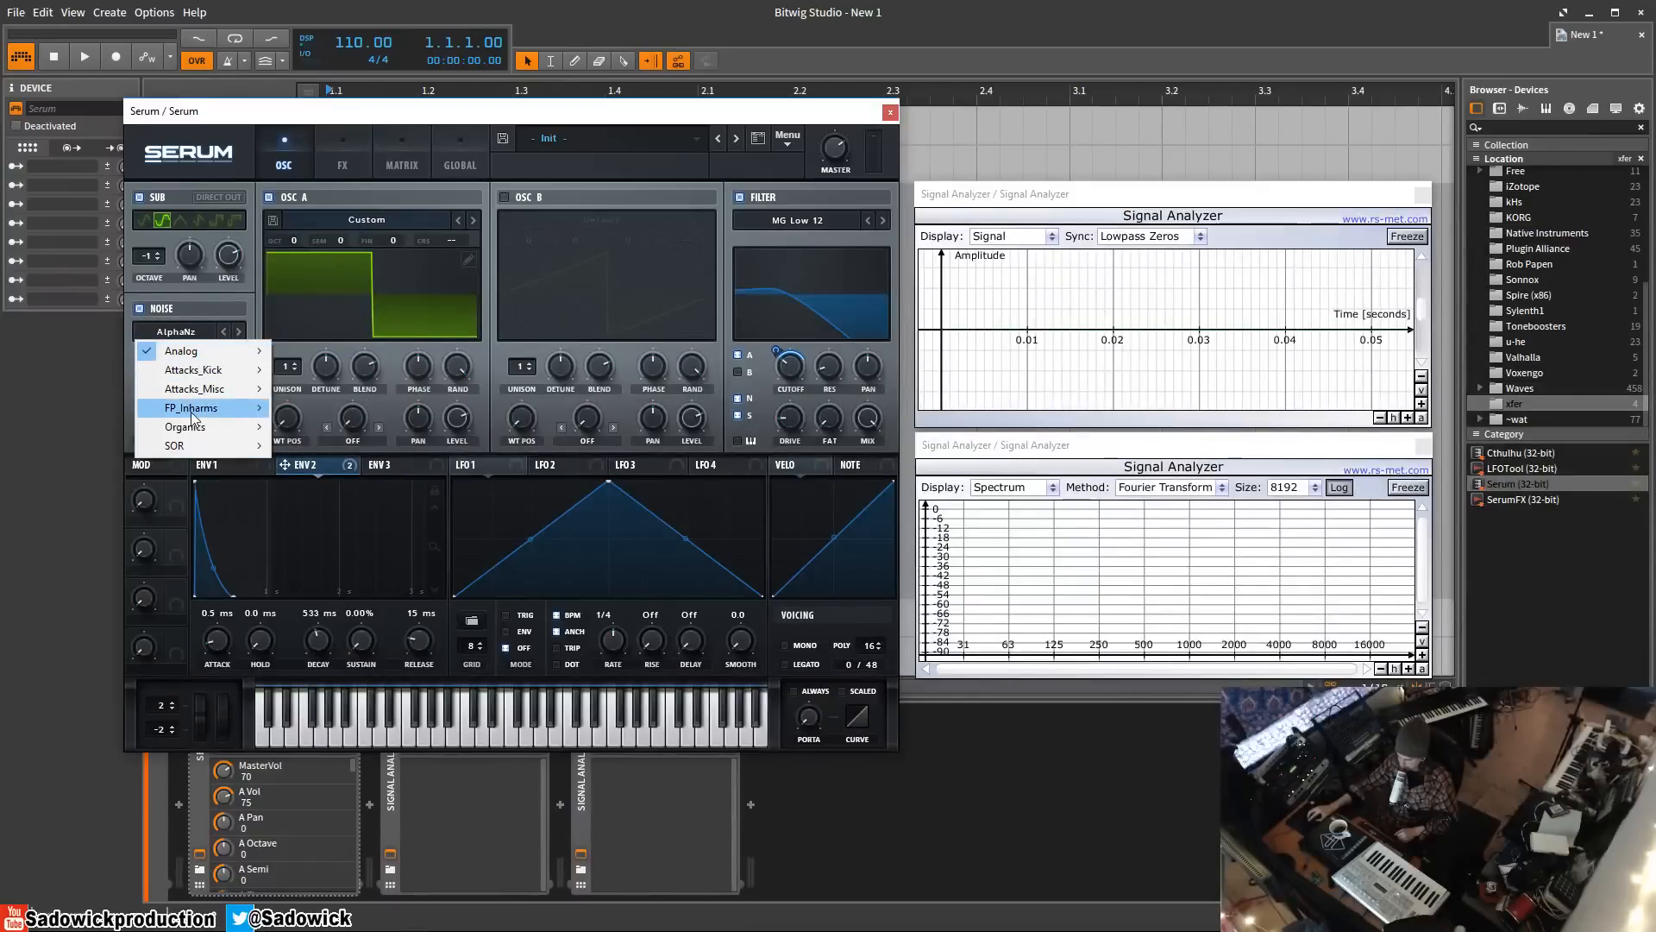
mouse_move(195, 411)
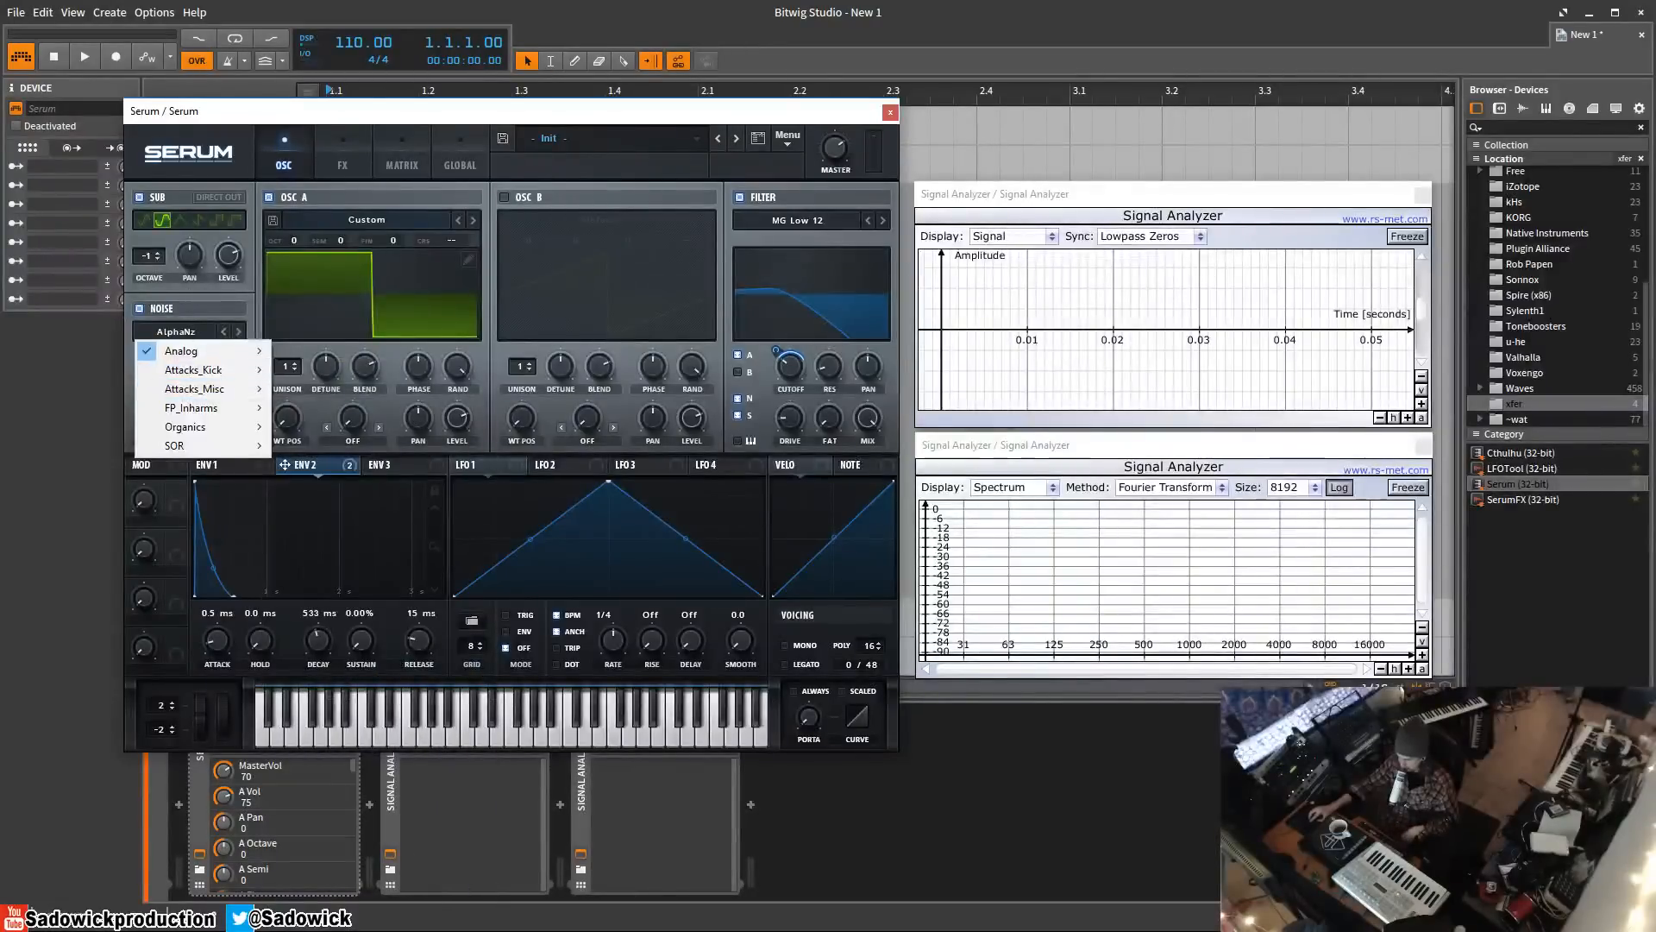
- Turn off the noise oscillator and set the sub oscillator's waveform to sine
click(189, 179)
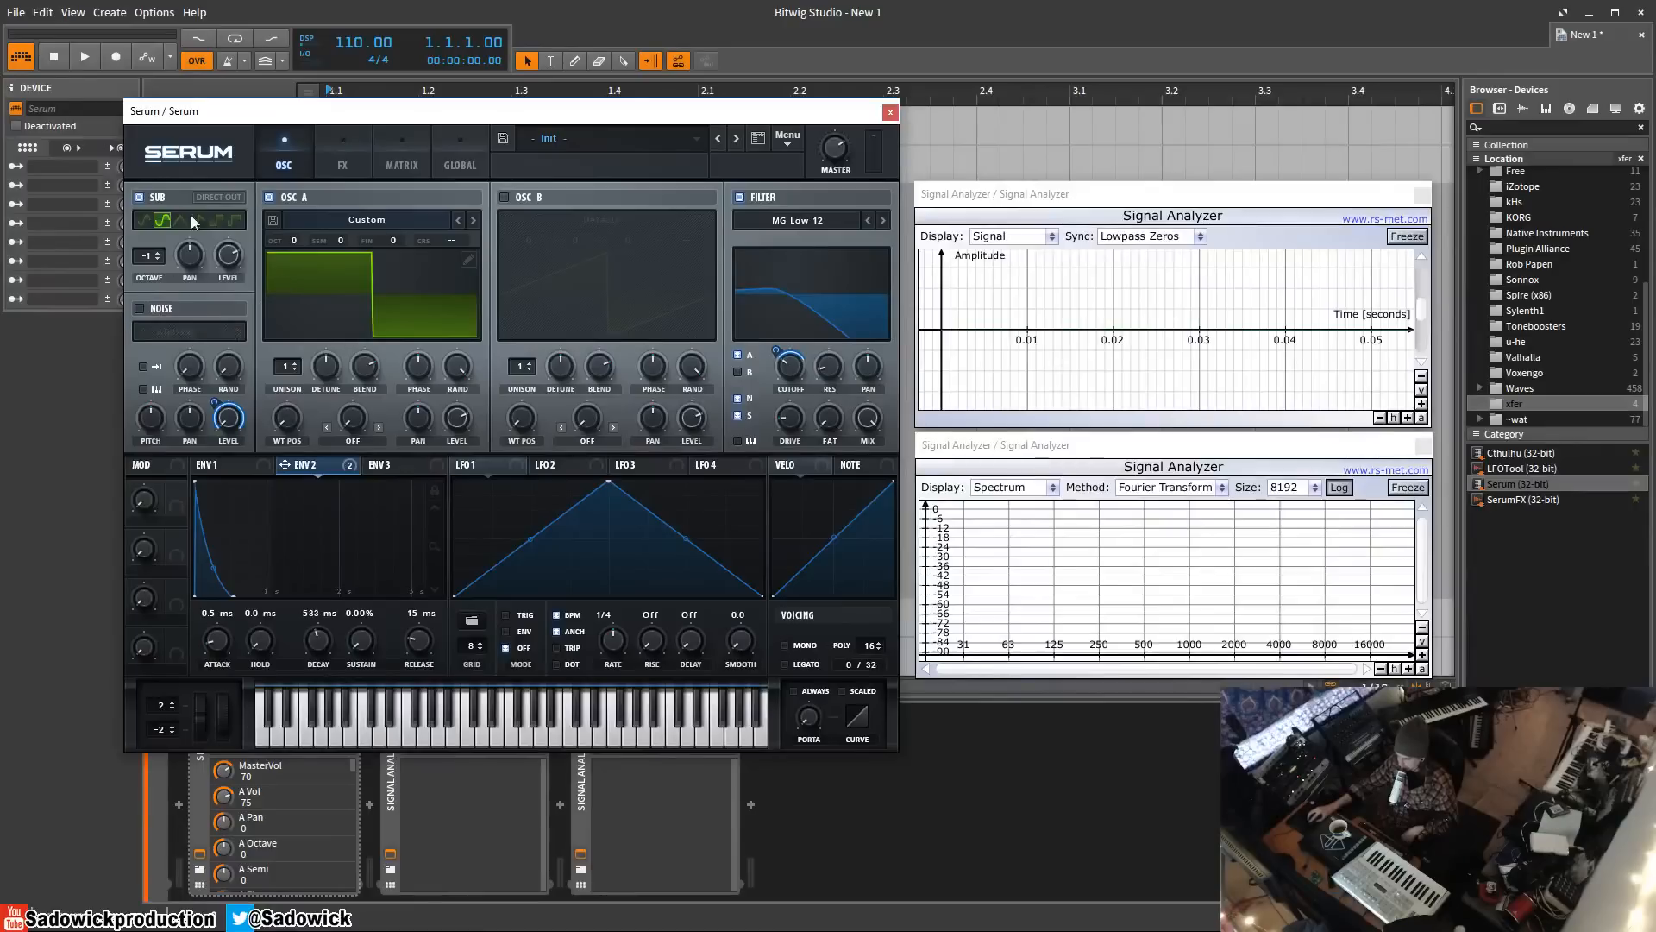
click(143, 220)
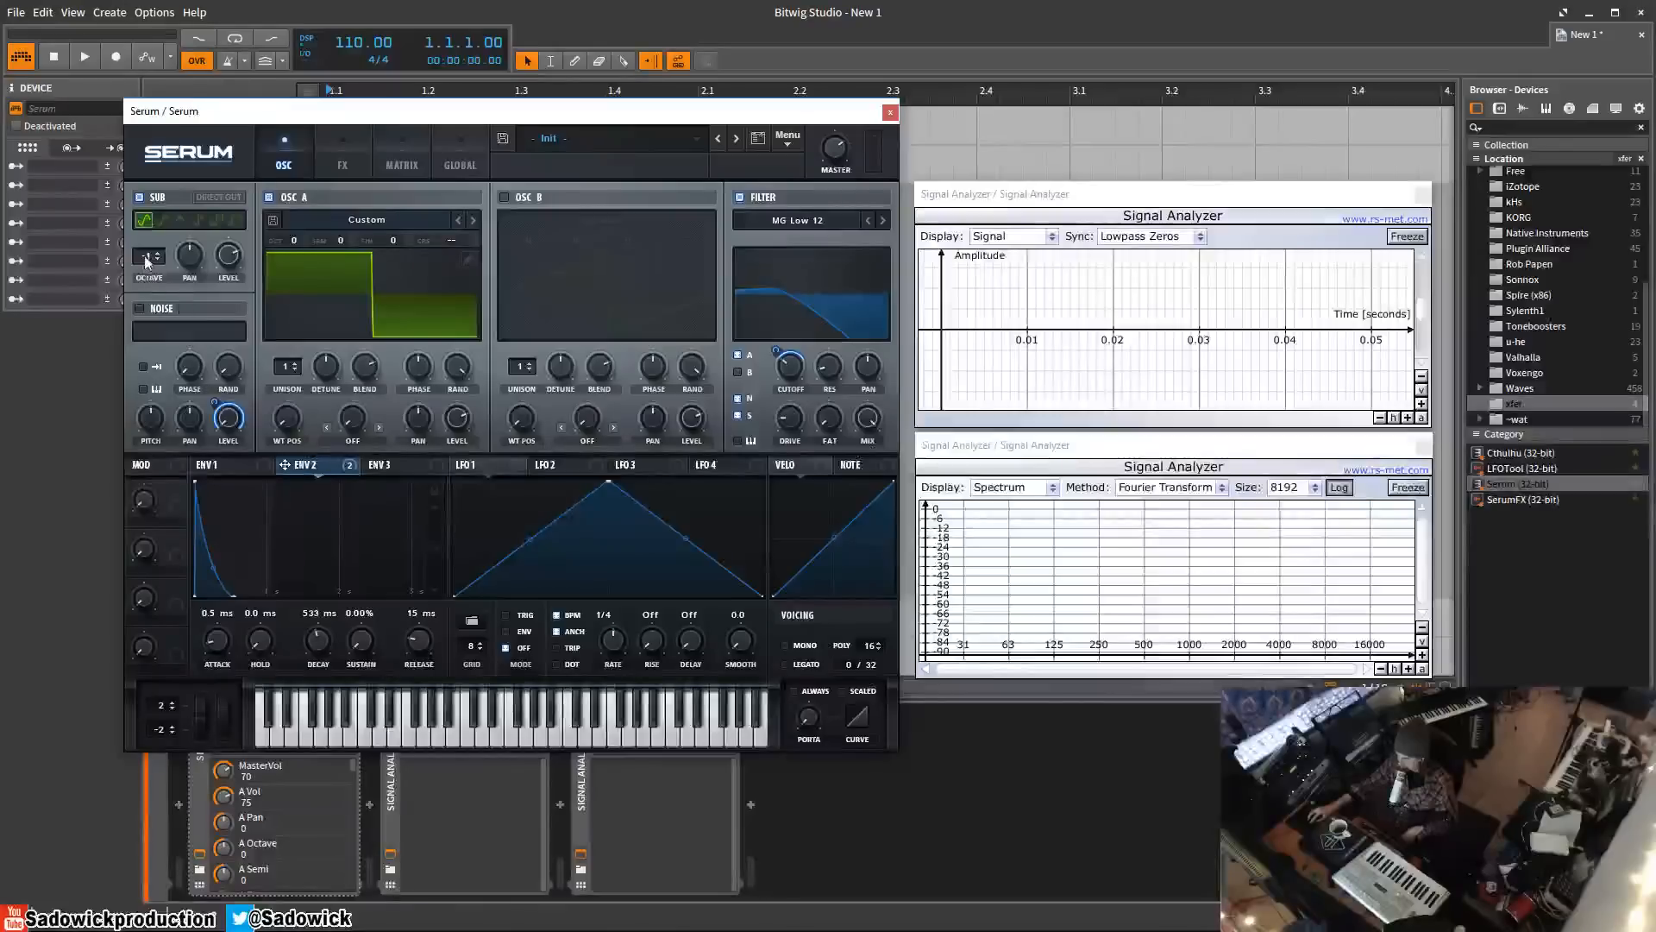
- Set oscillator A's warp mode to FM Sub Osc and adjust the FM amount and the sub level
click(368, 428)
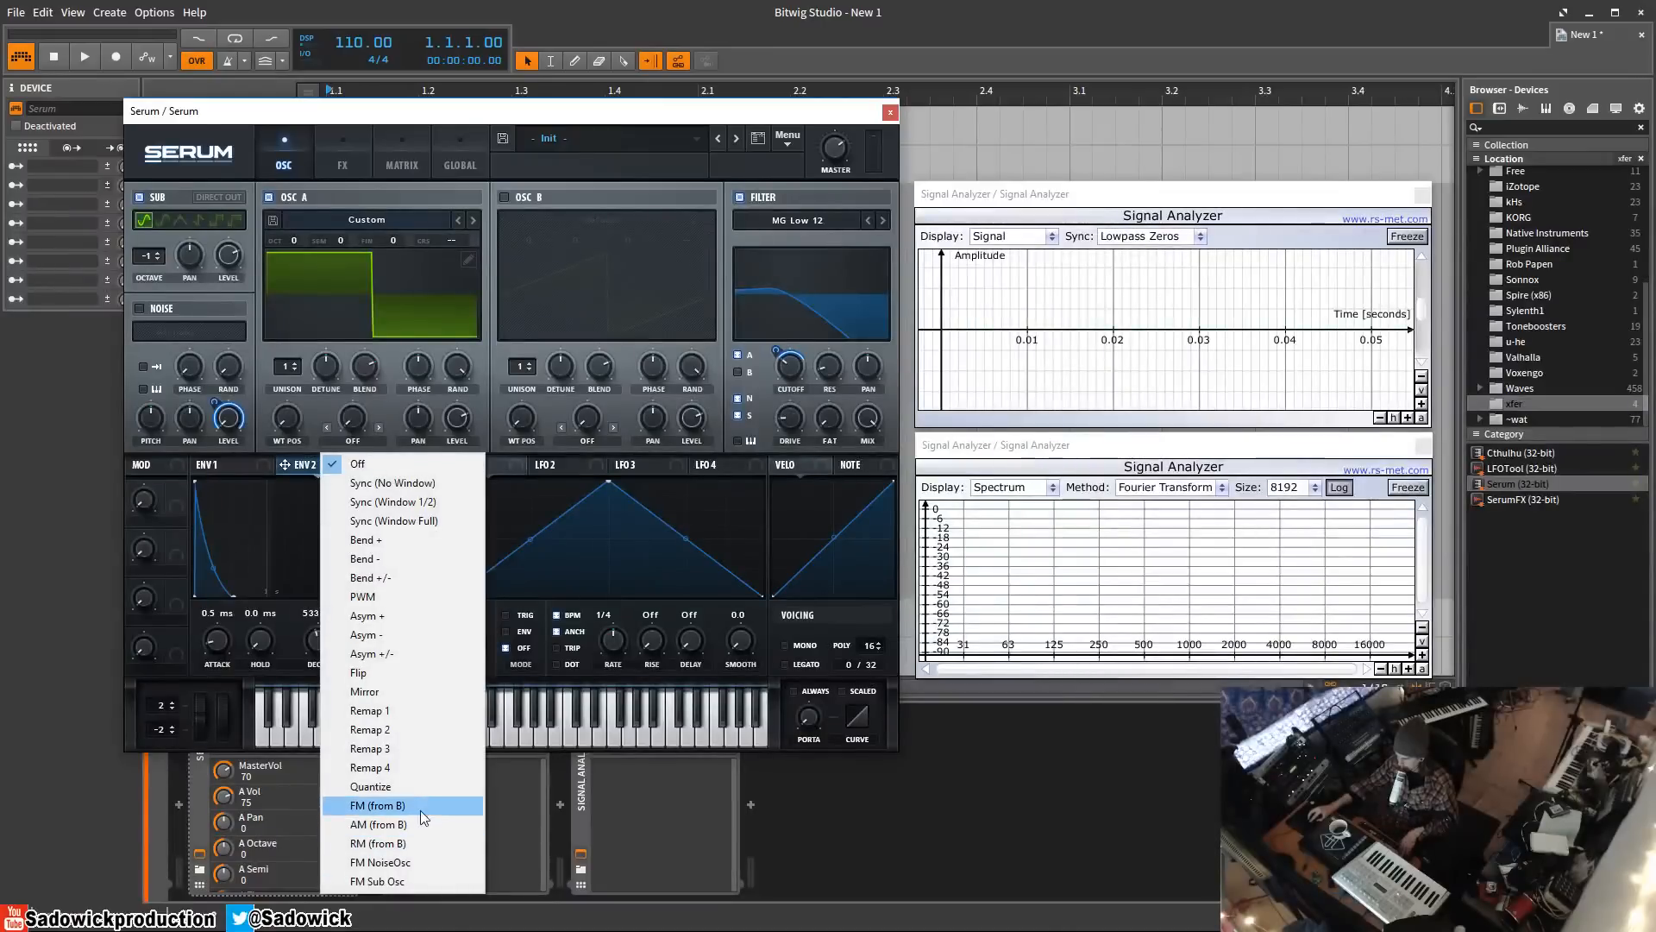
click(417, 807)
click(371, 441)
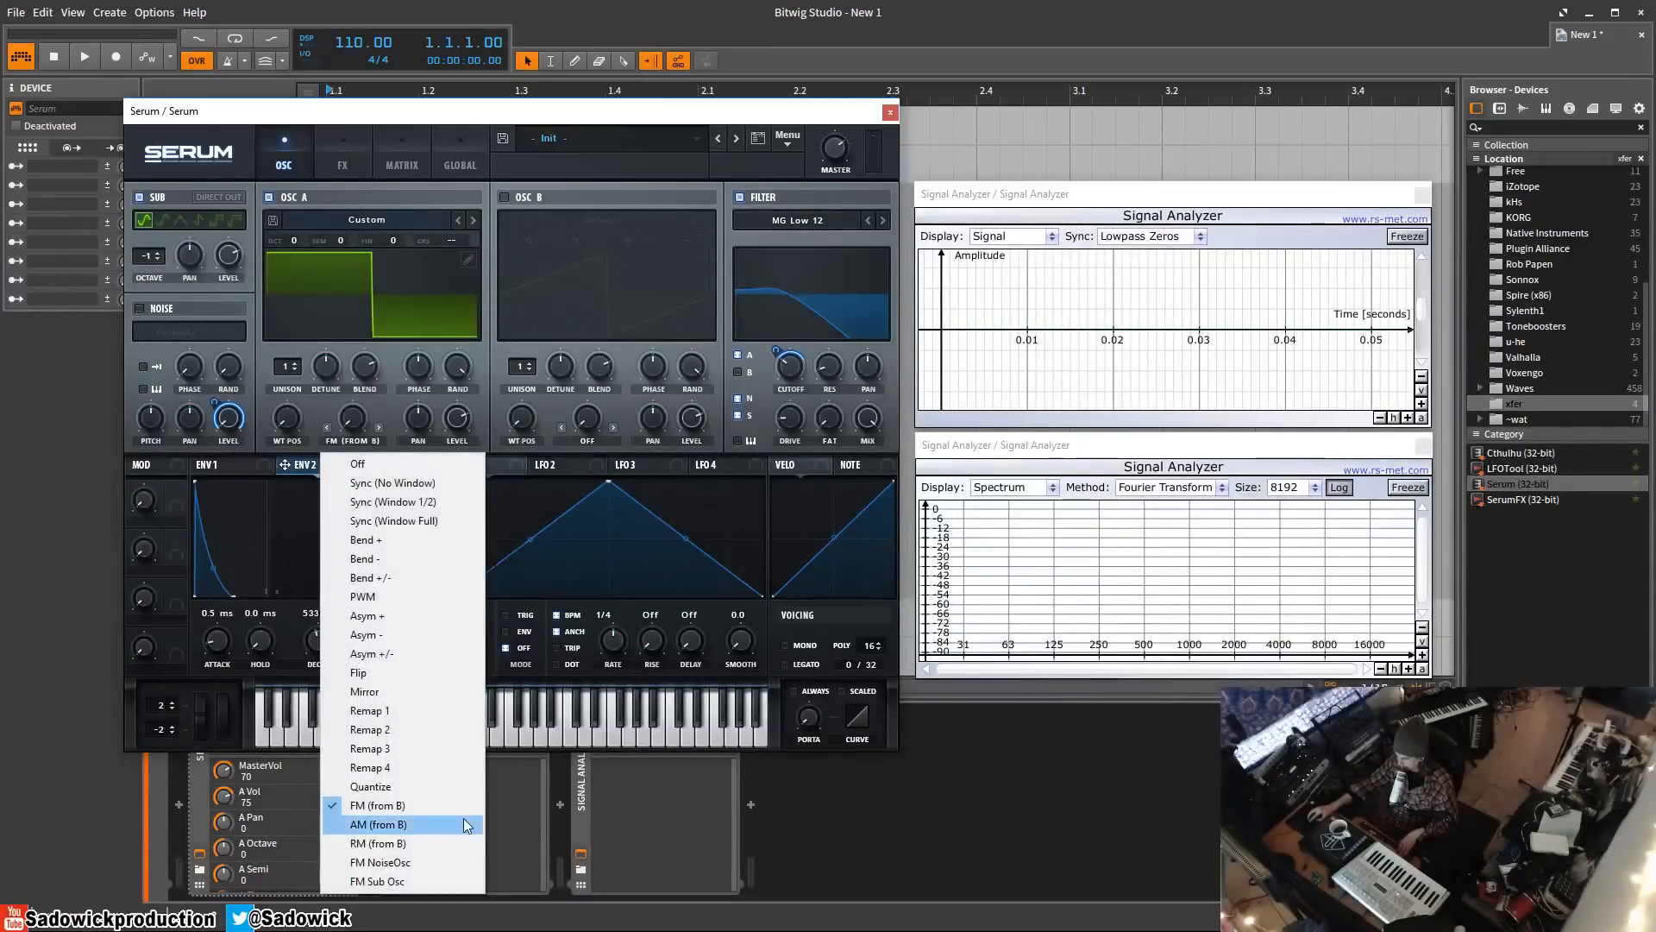
click(449, 884)
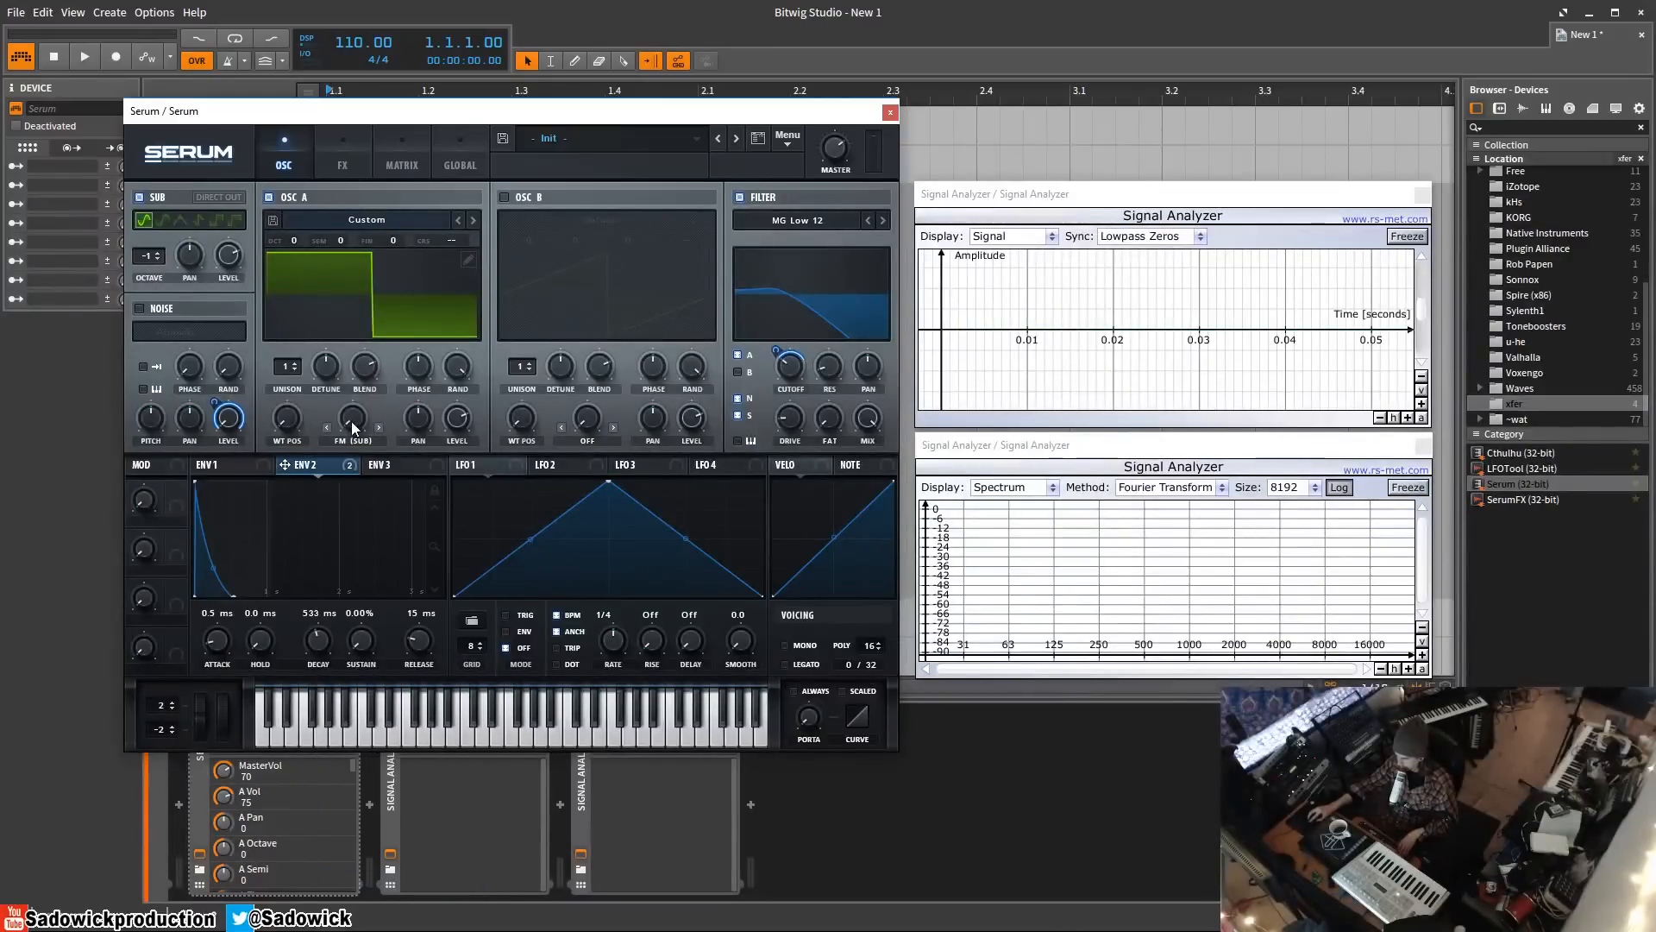
drag(352, 419, 361, 297)
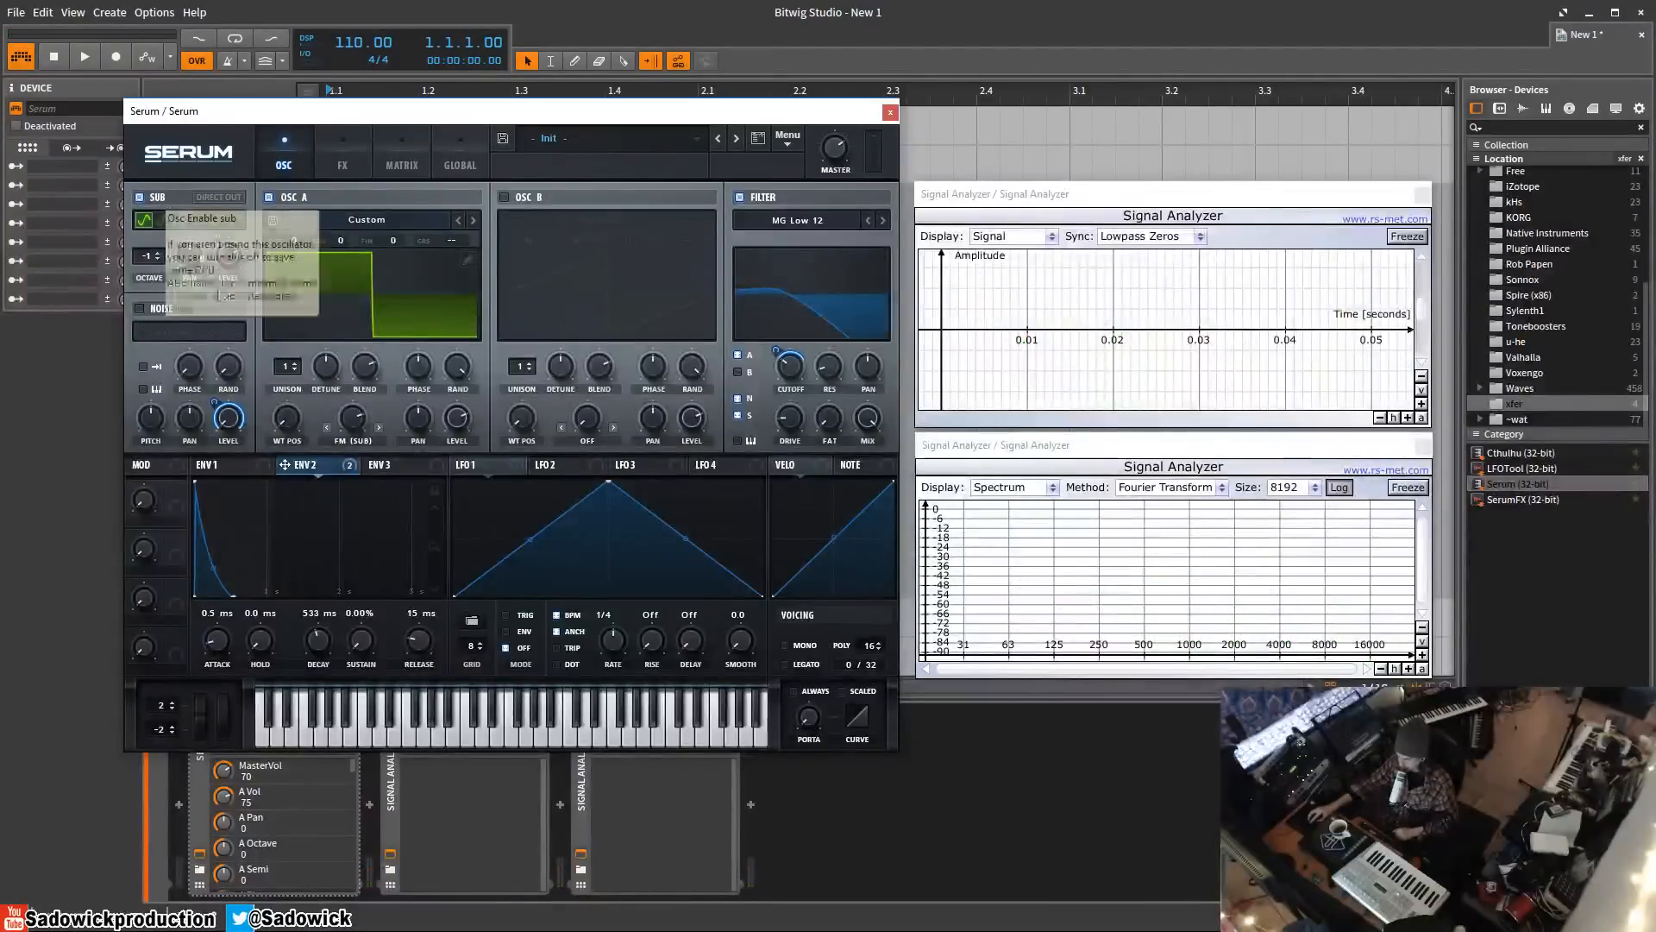
drag(222, 256, 222, 345)
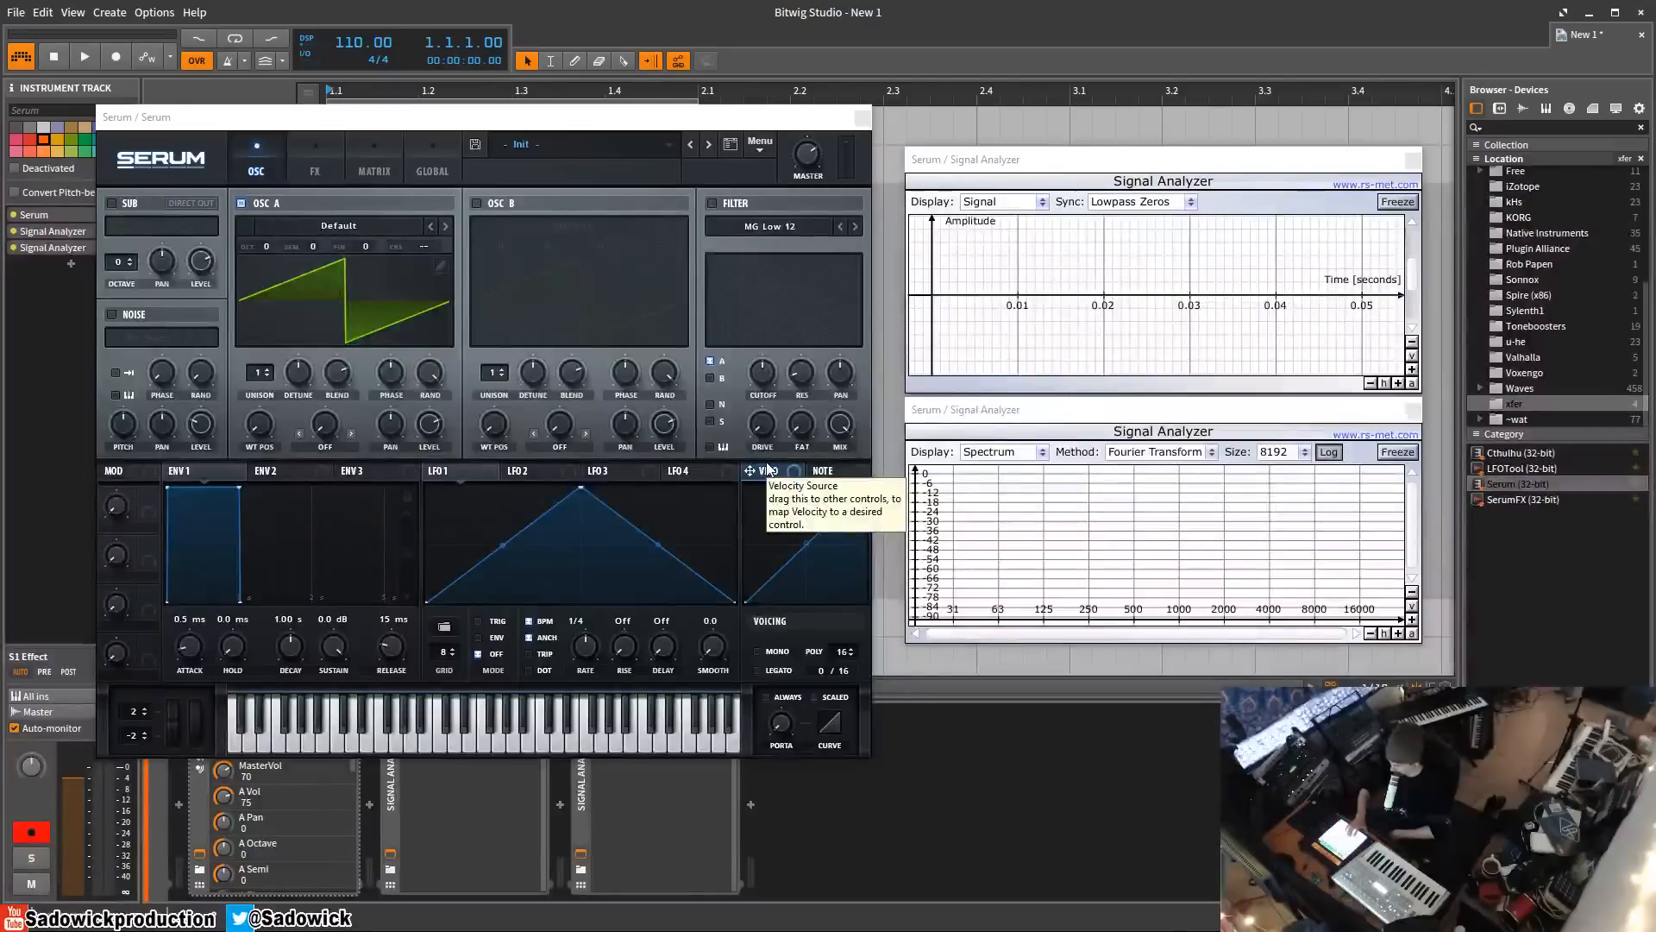
- Lower oscillator A's level to zero in the initial patch and assign velocity to modulate it
click(240, 204)
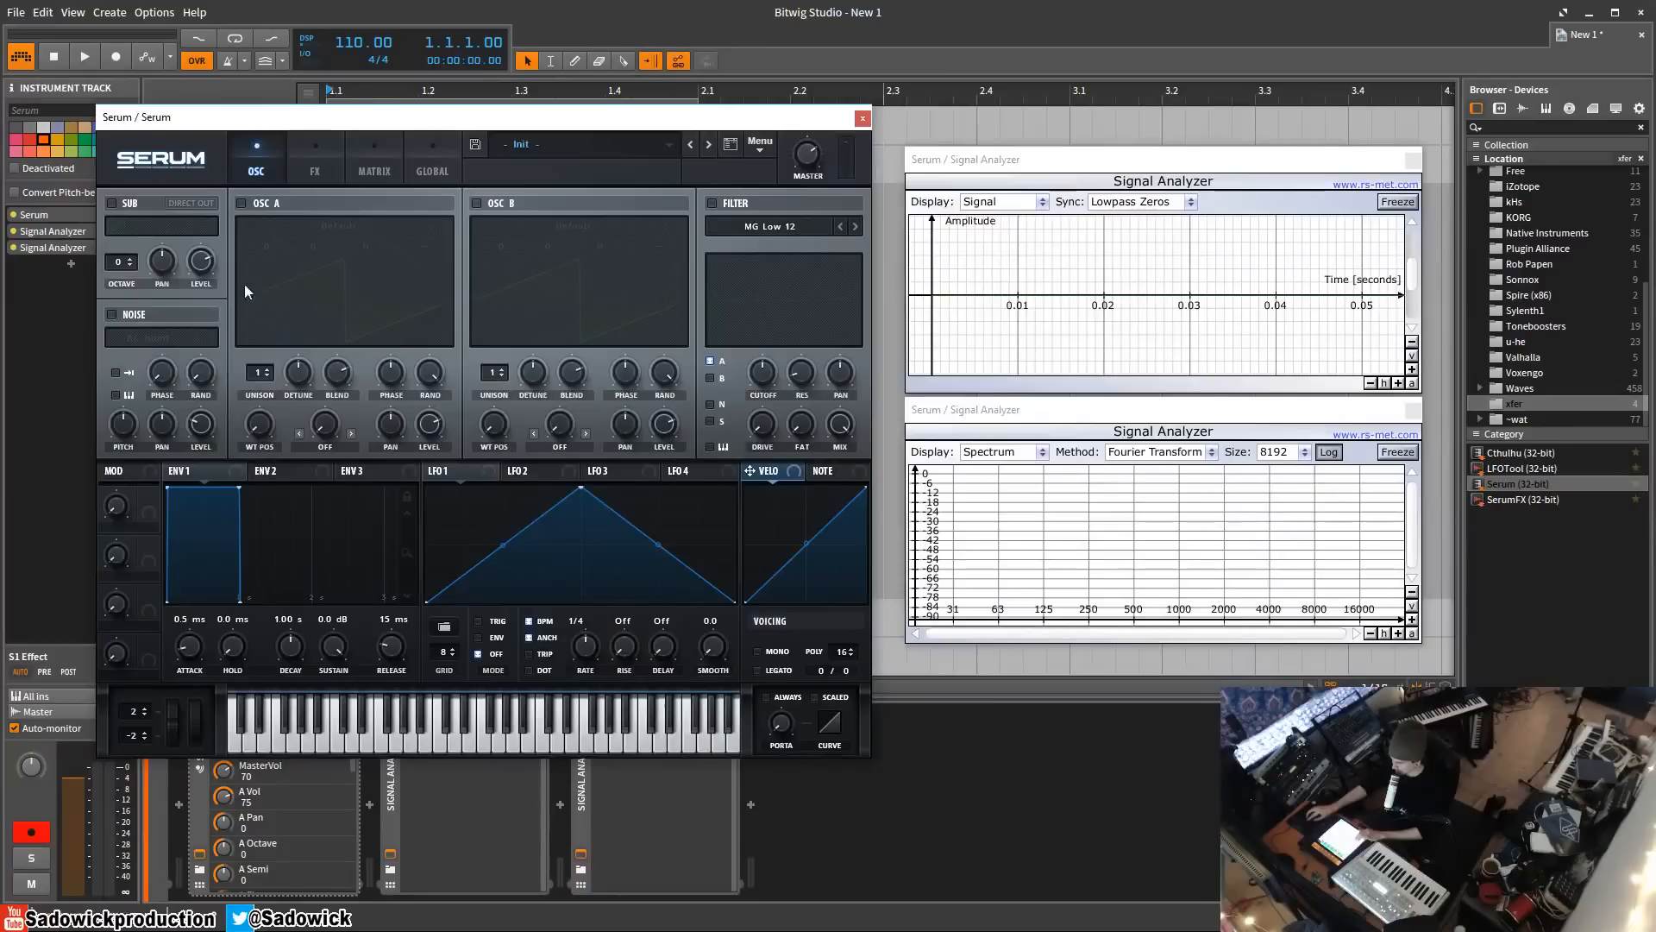
click(241, 203)
drag(428, 423, 429, 474)
drag(750, 471, 418, 388)
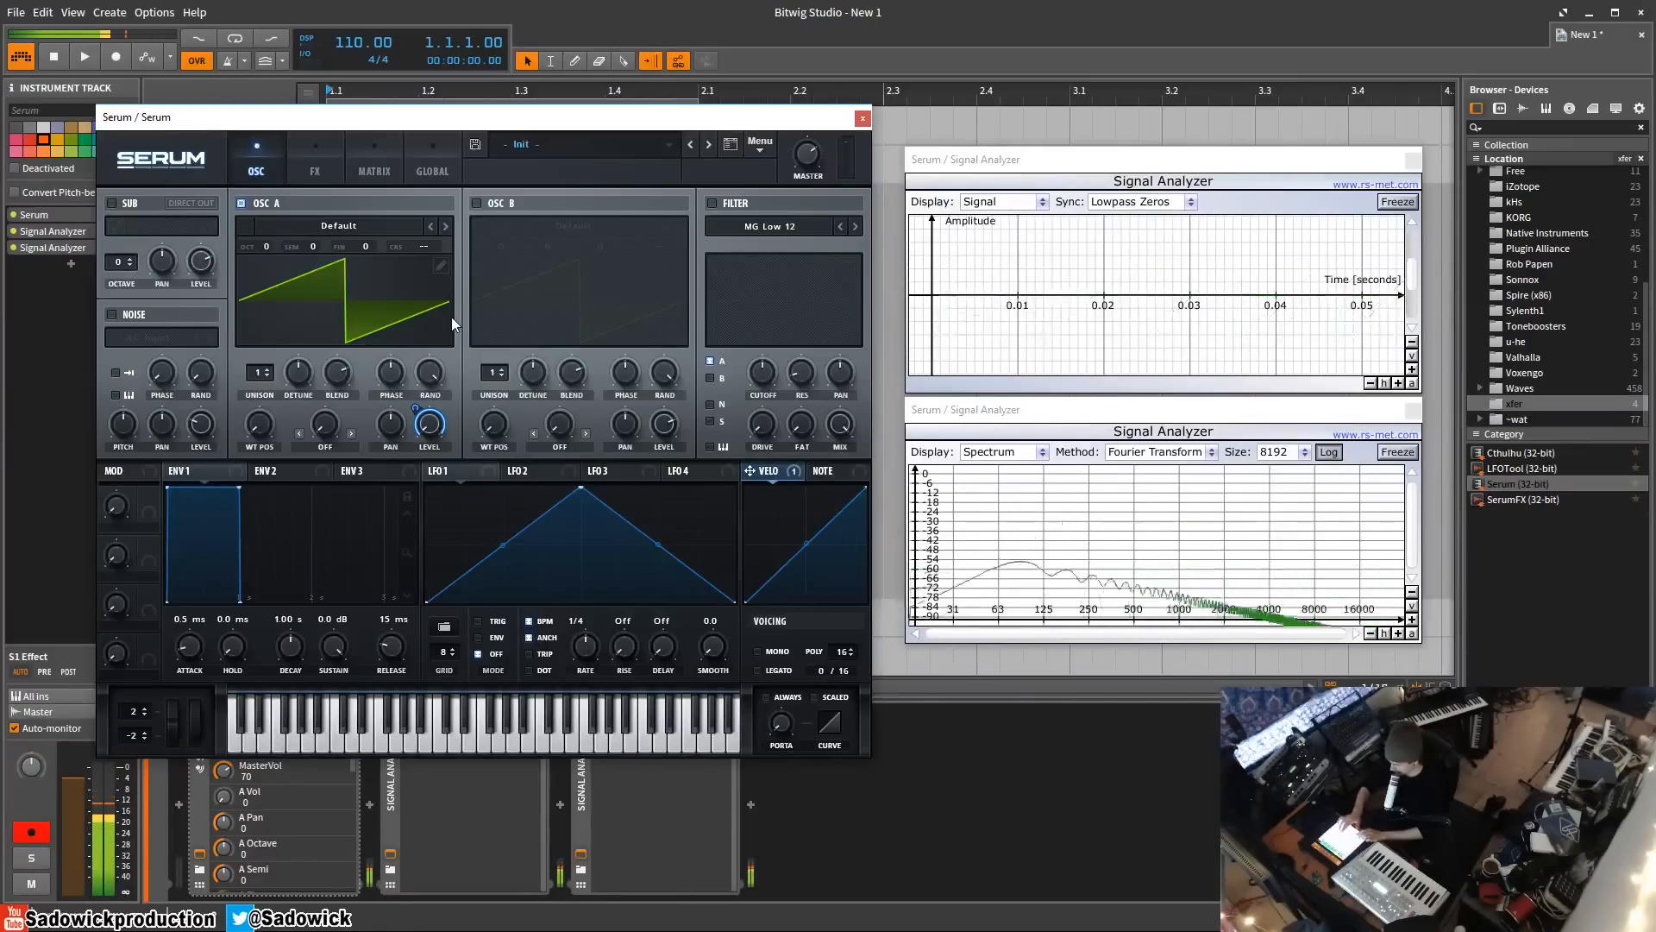
- Remove the velocity modulation from oscillator A's level
right_click(775, 473)
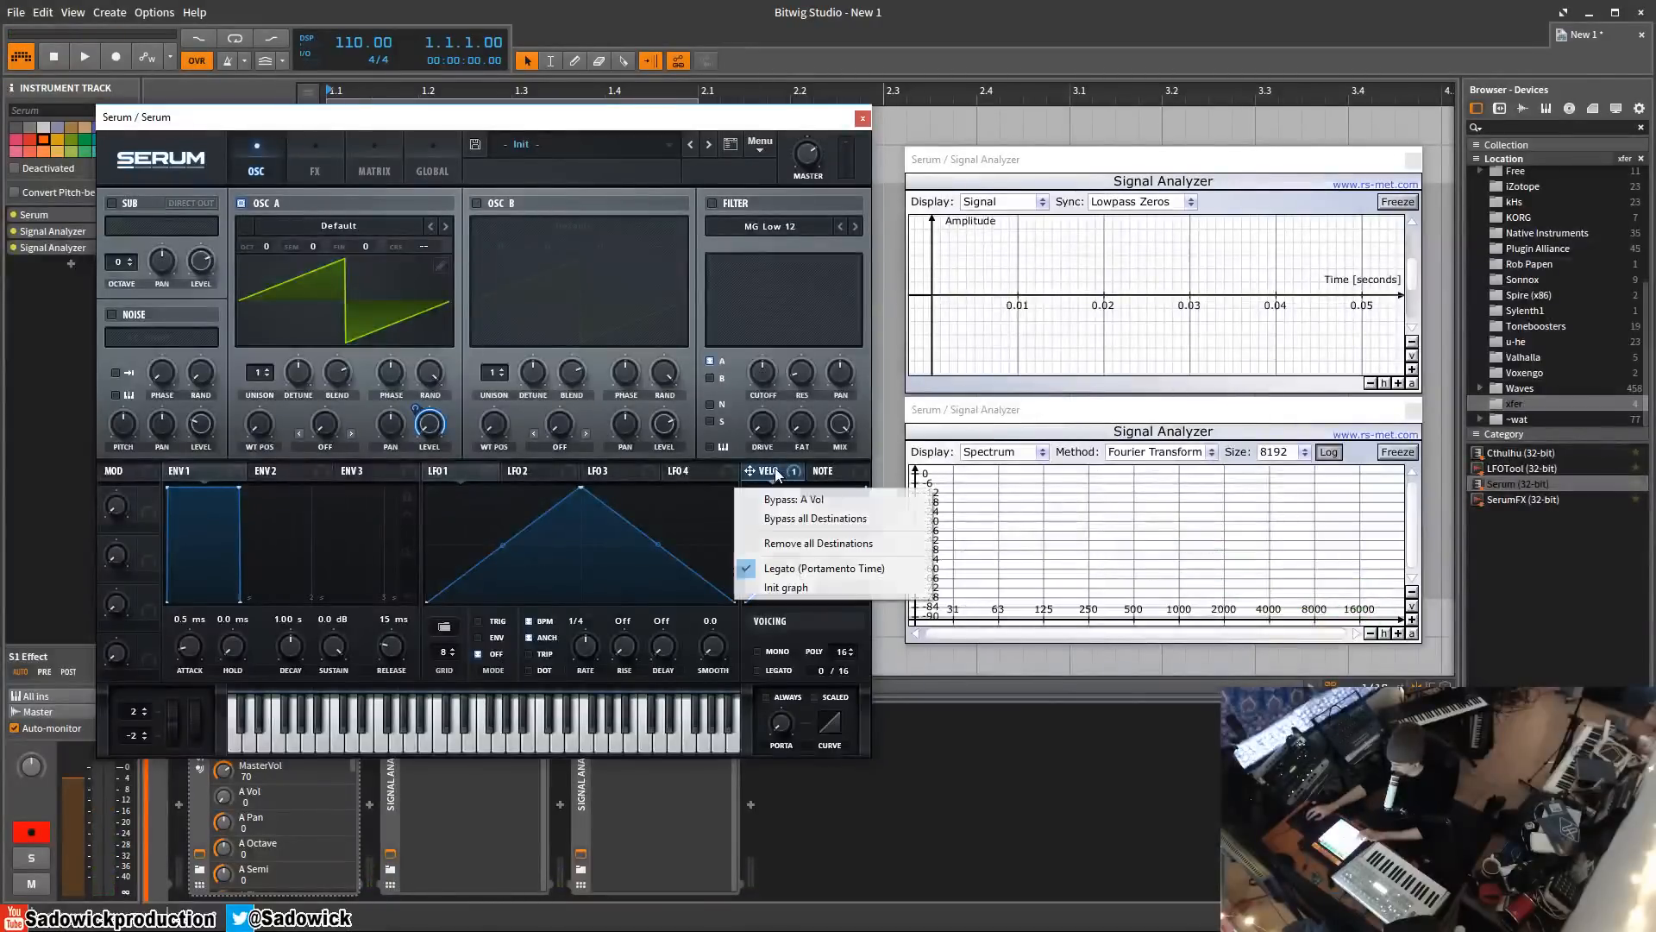
right_click(432, 423)
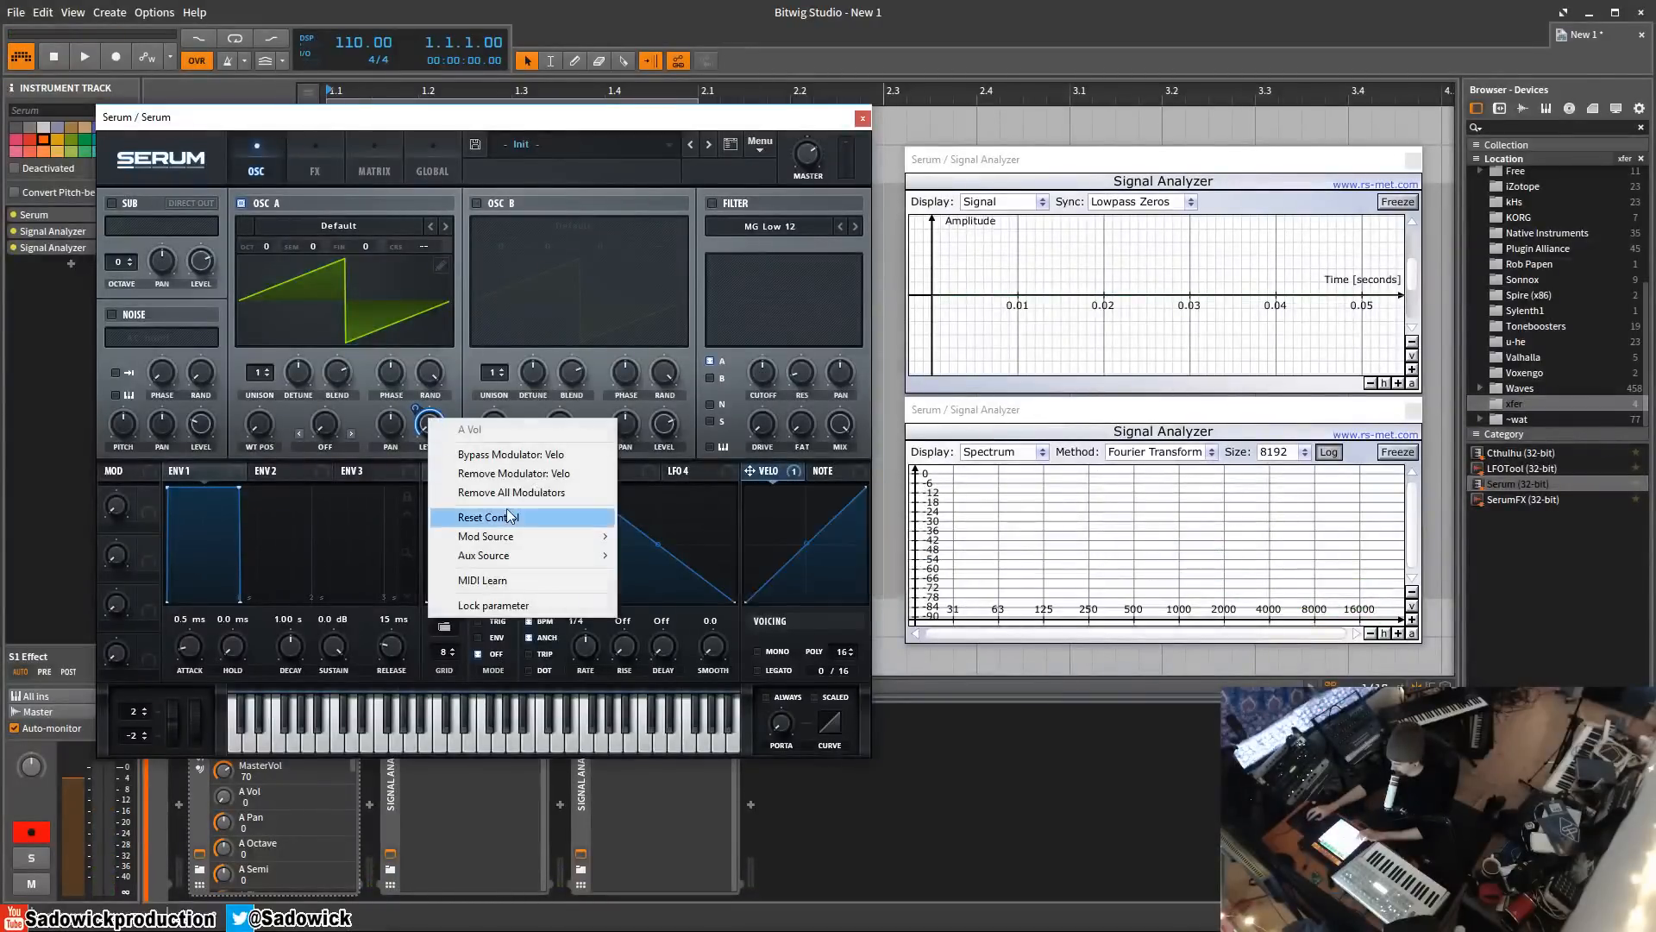
click(481, 487)
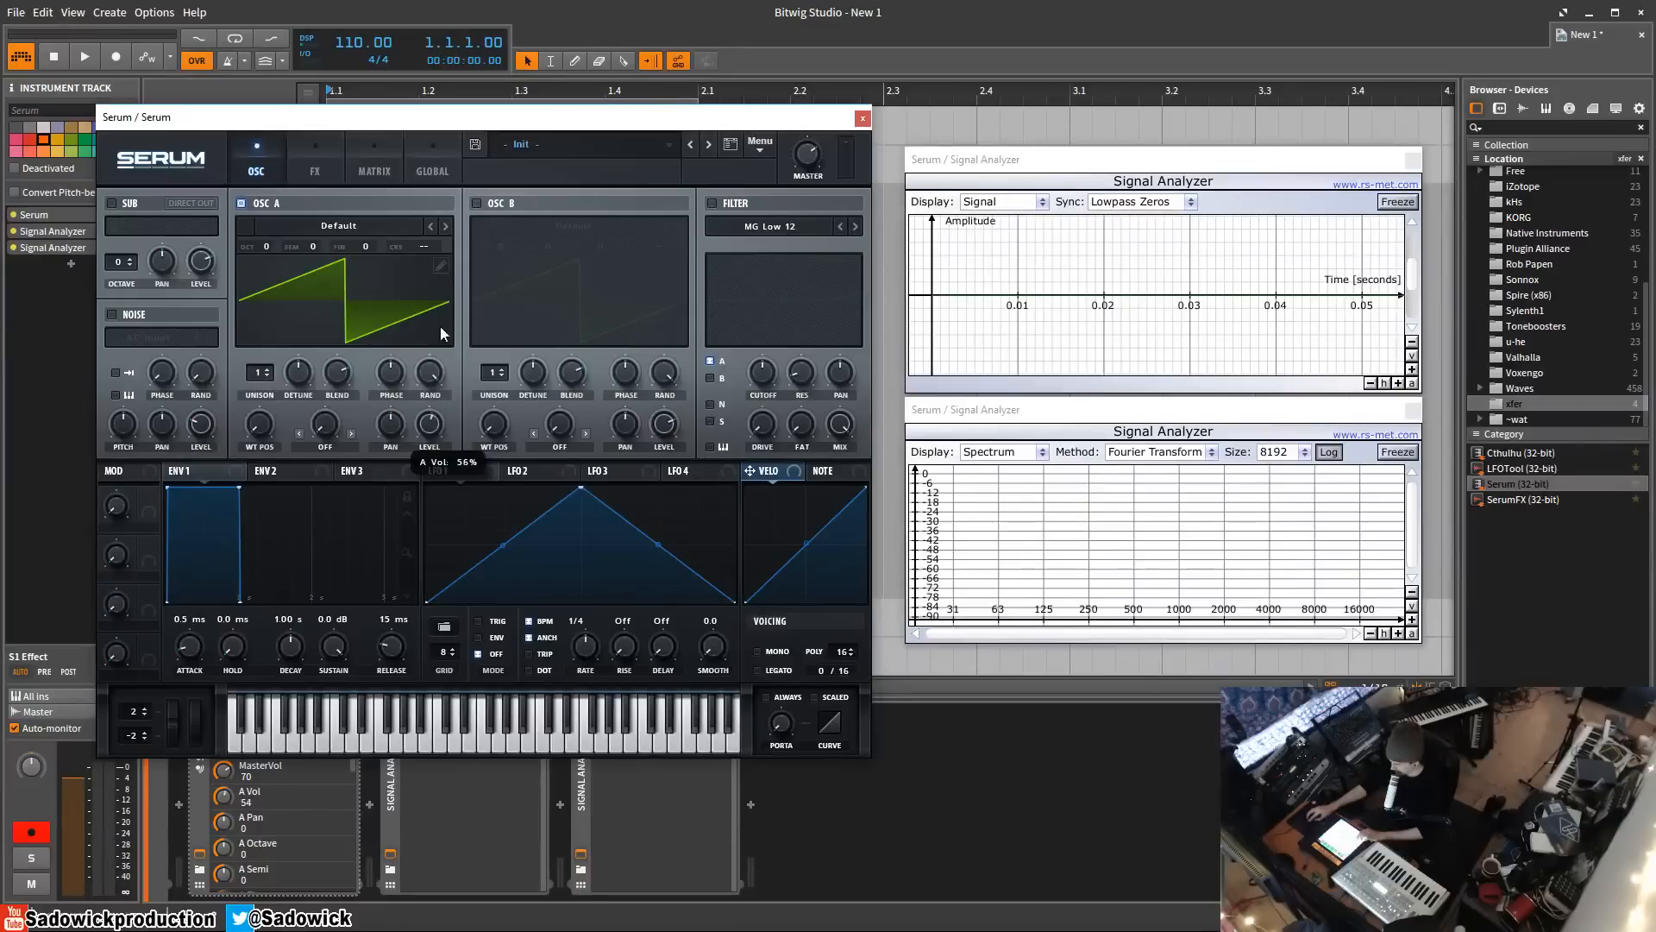
- Turn on the MG Low 12 filter, lower its cutoff to 161 Hz or below, and assign velocity to modulate the cutoff
click(712, 203)
drag(764, 371, 767, 384)
drag(770, 431, 776, 412)
drag(795, 378, 788, 358)
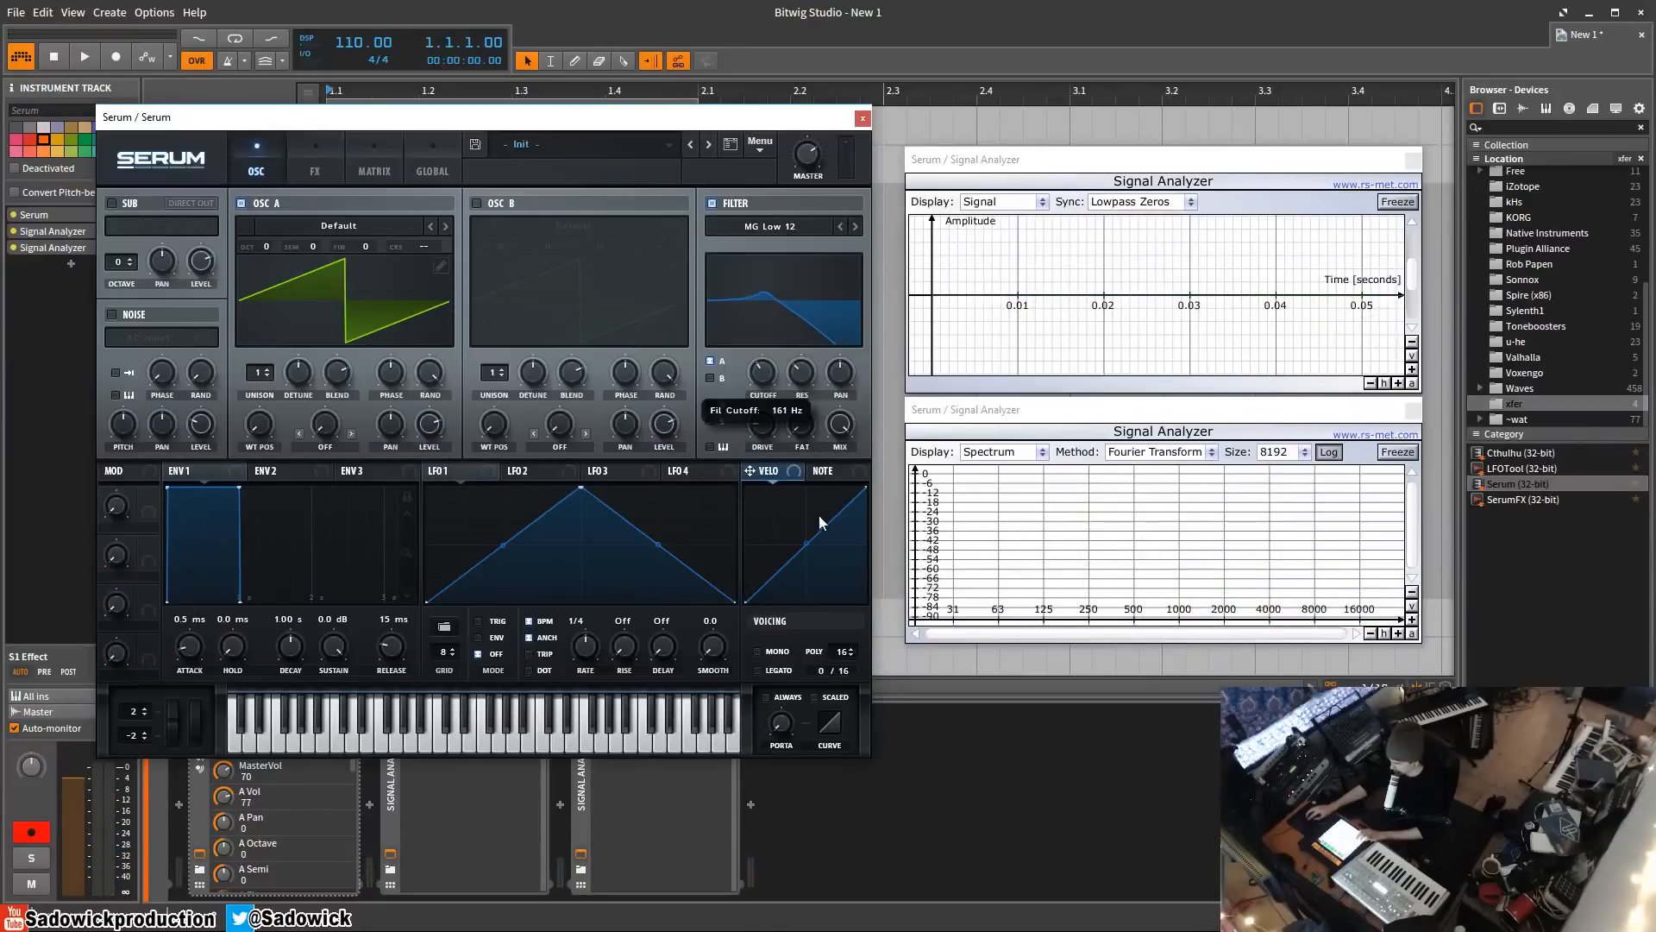
drag(749, 470, 760, 385)
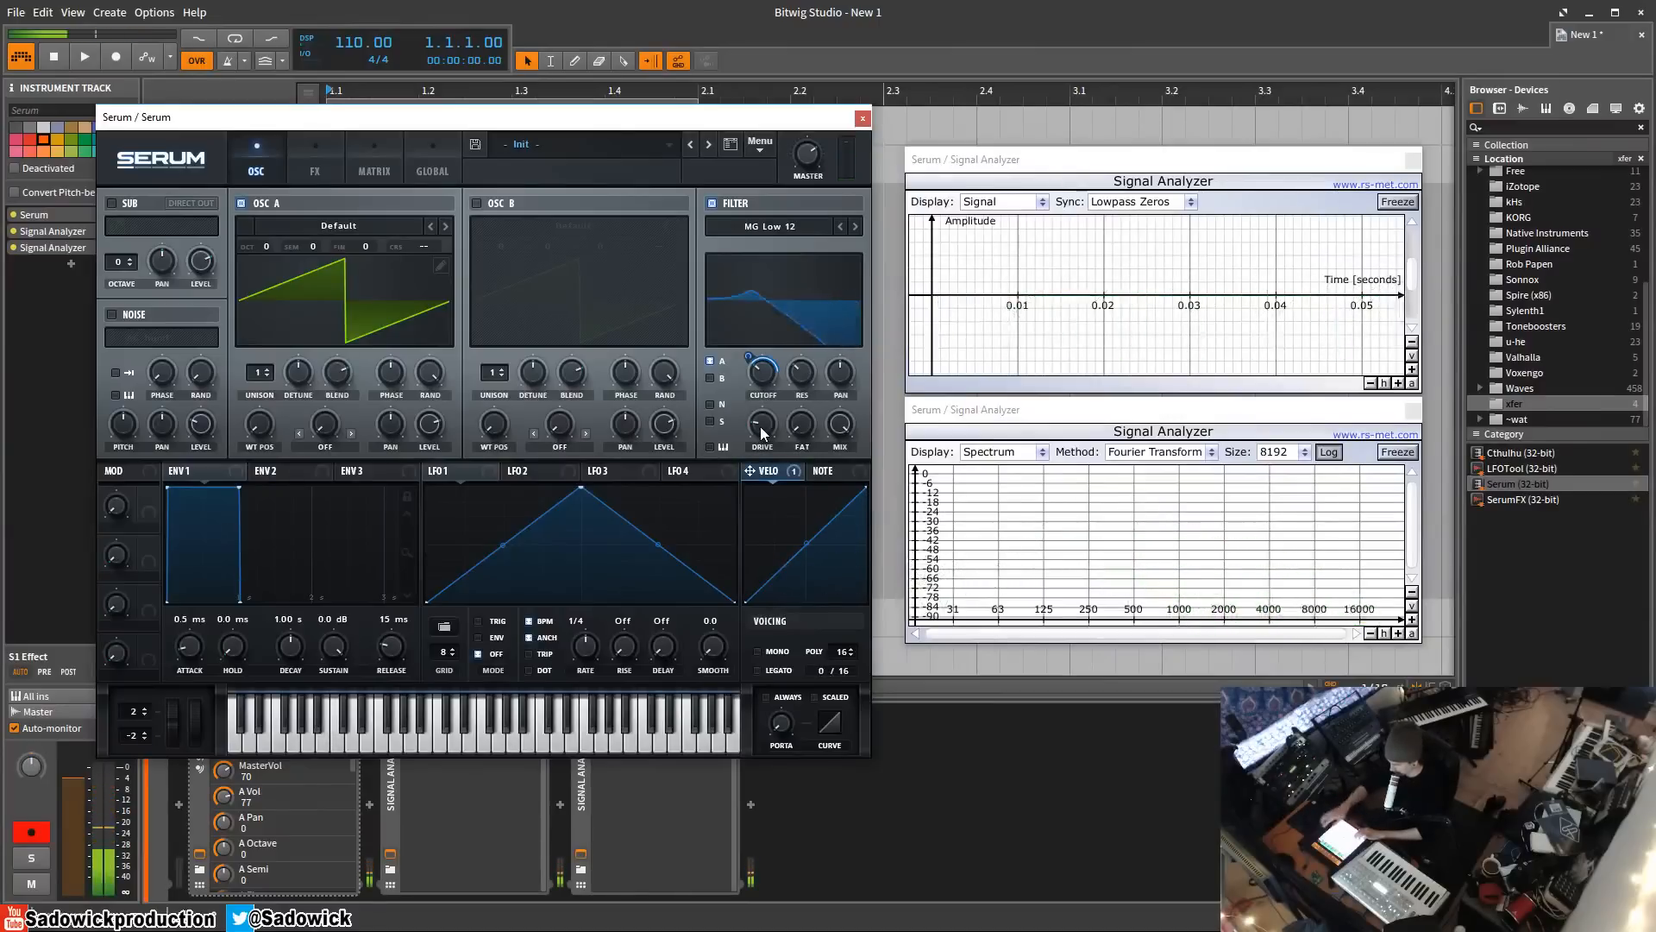
mouse_move(765, 375)
mouse_down()
mouse_move(764, 391)
mouse_move(751, 353)
mouse_up()
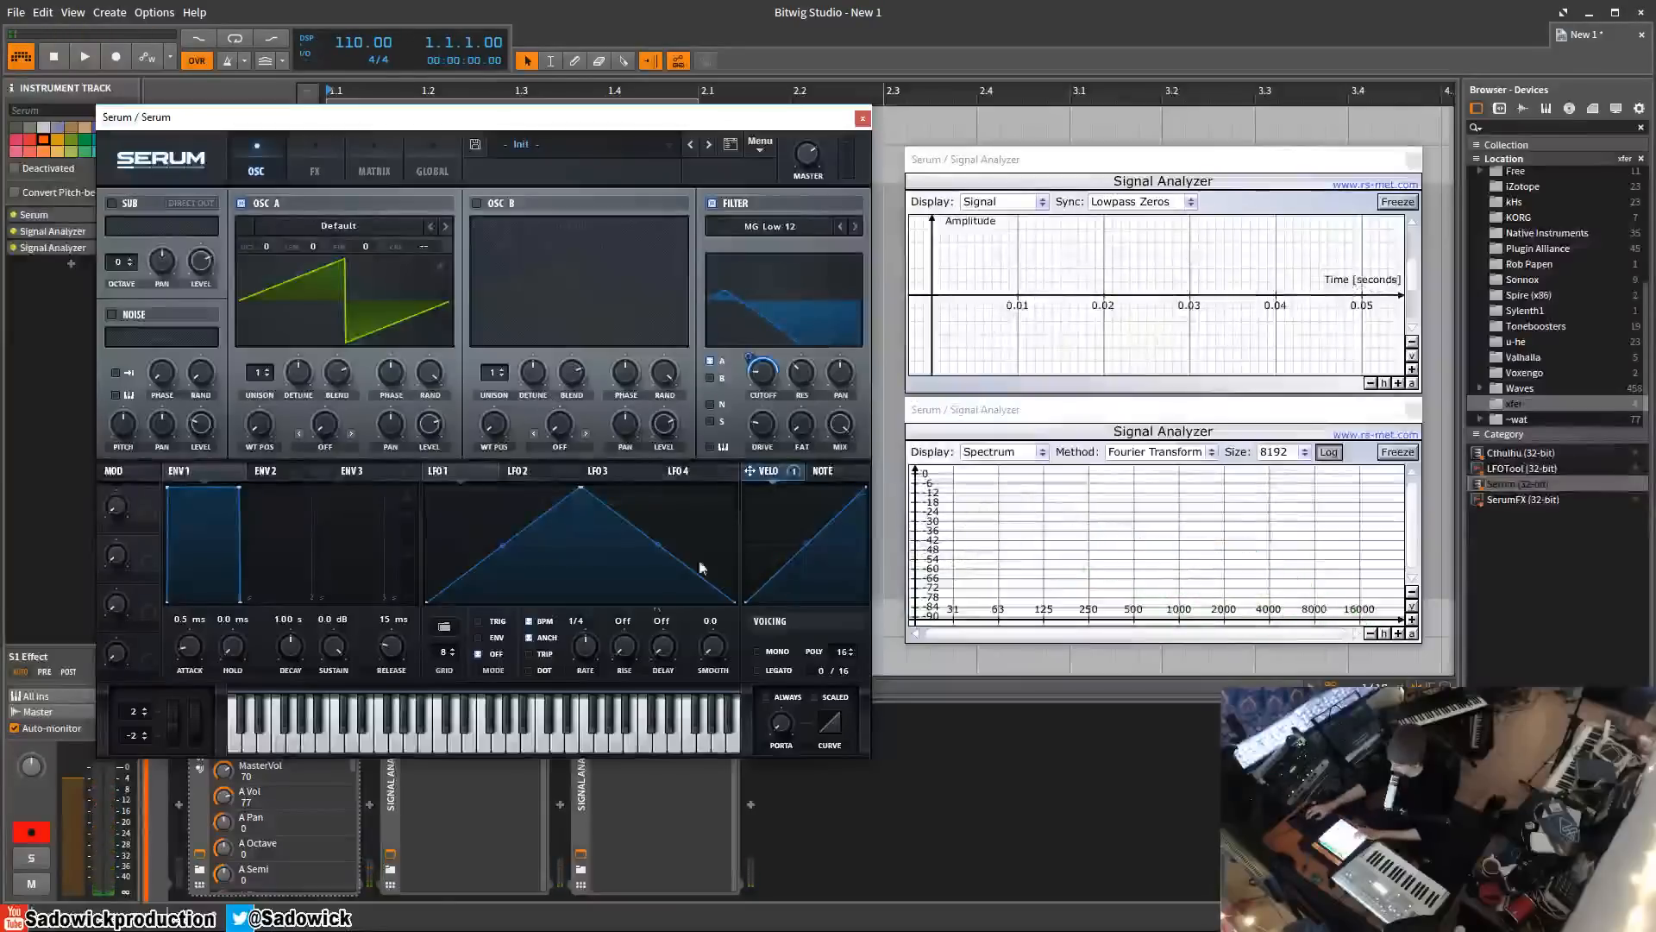
- Remove all modulators from the filter cutoff
right_click(773, 473)
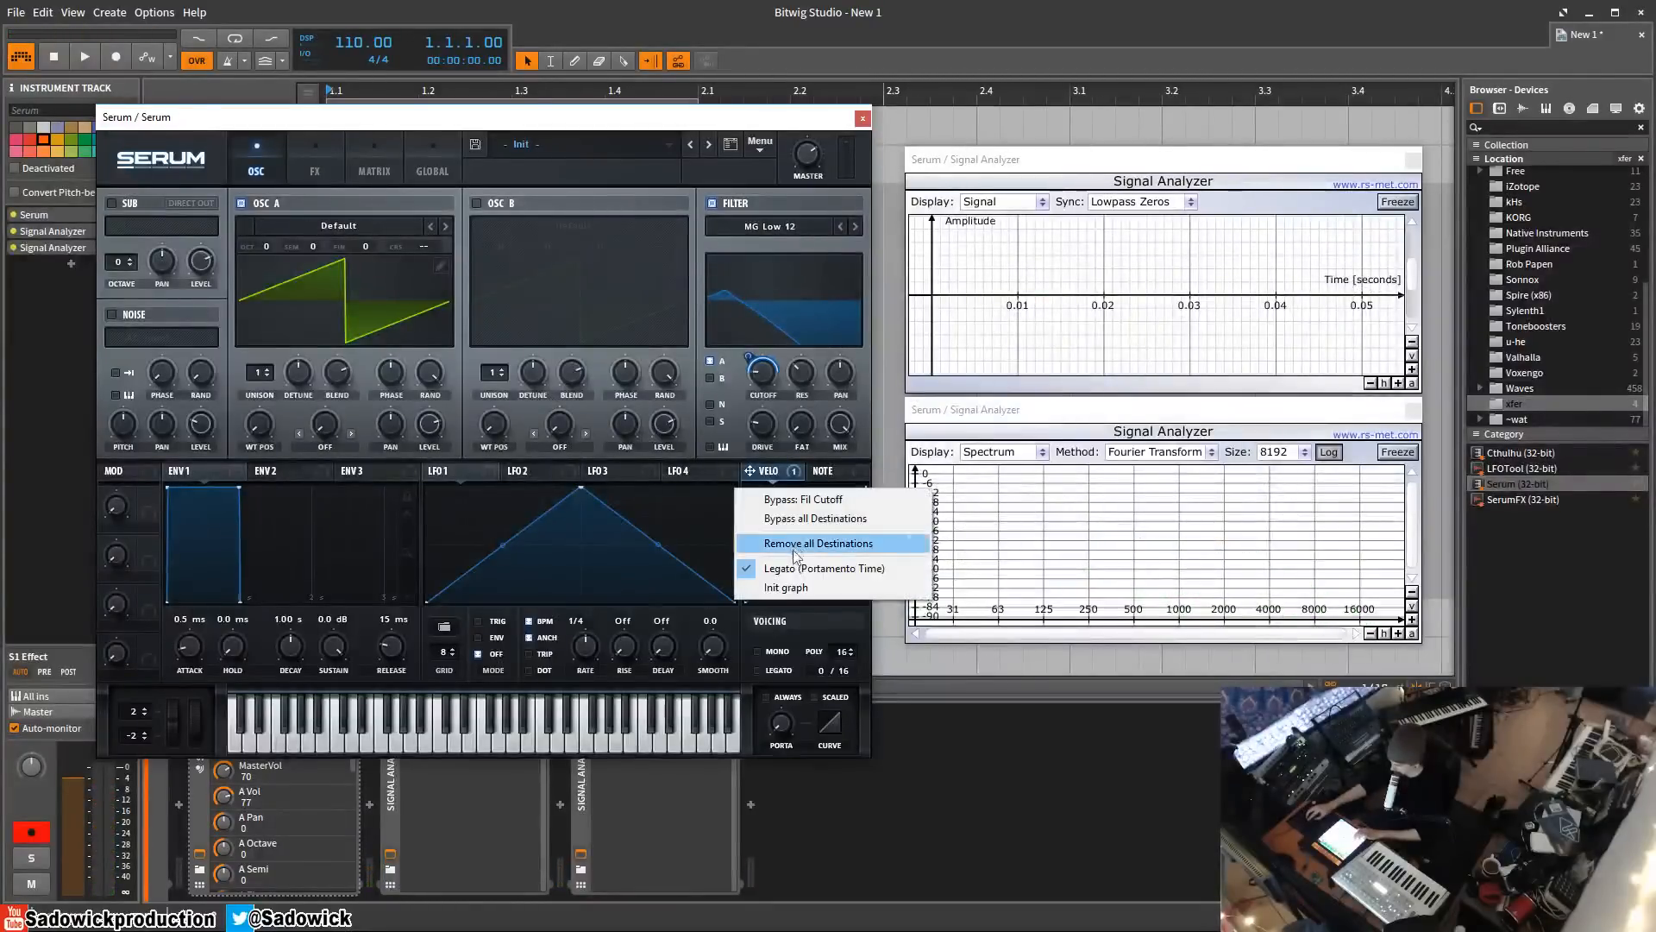
right_click(763, 369)
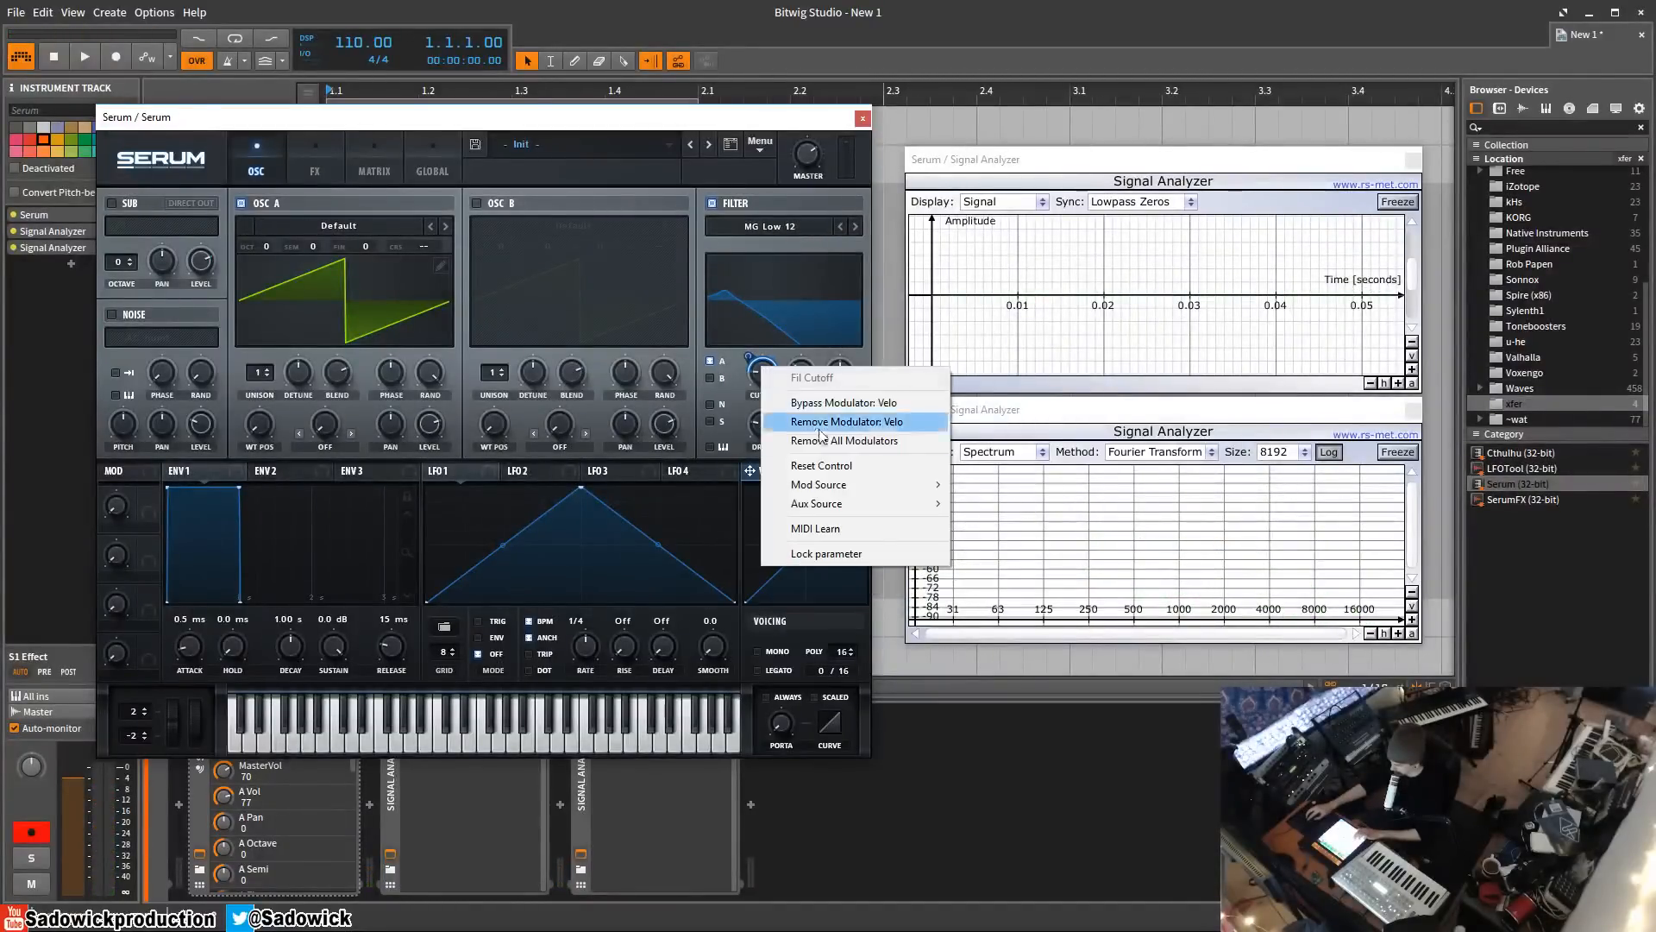
click(830, 441)
- Assign the note modulator to the filter cutoff, change the filter type to MG Low 24, and adjust the modulation depth and base cutoff
click(831, 472)
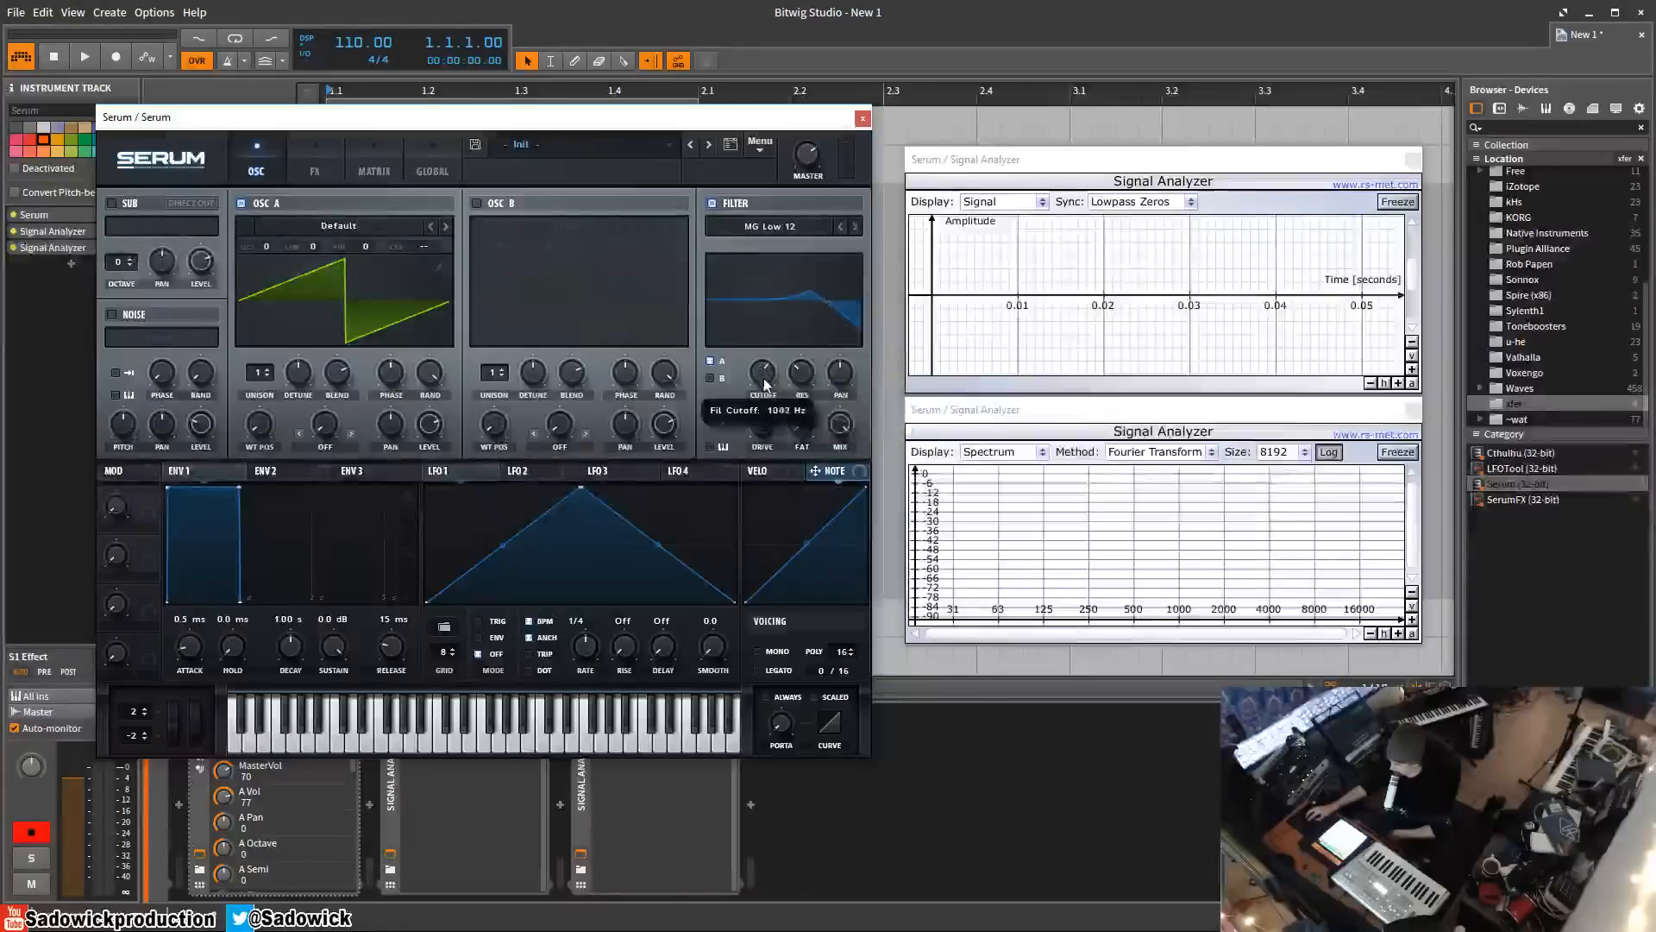
drag(763, 378, 762, 409)
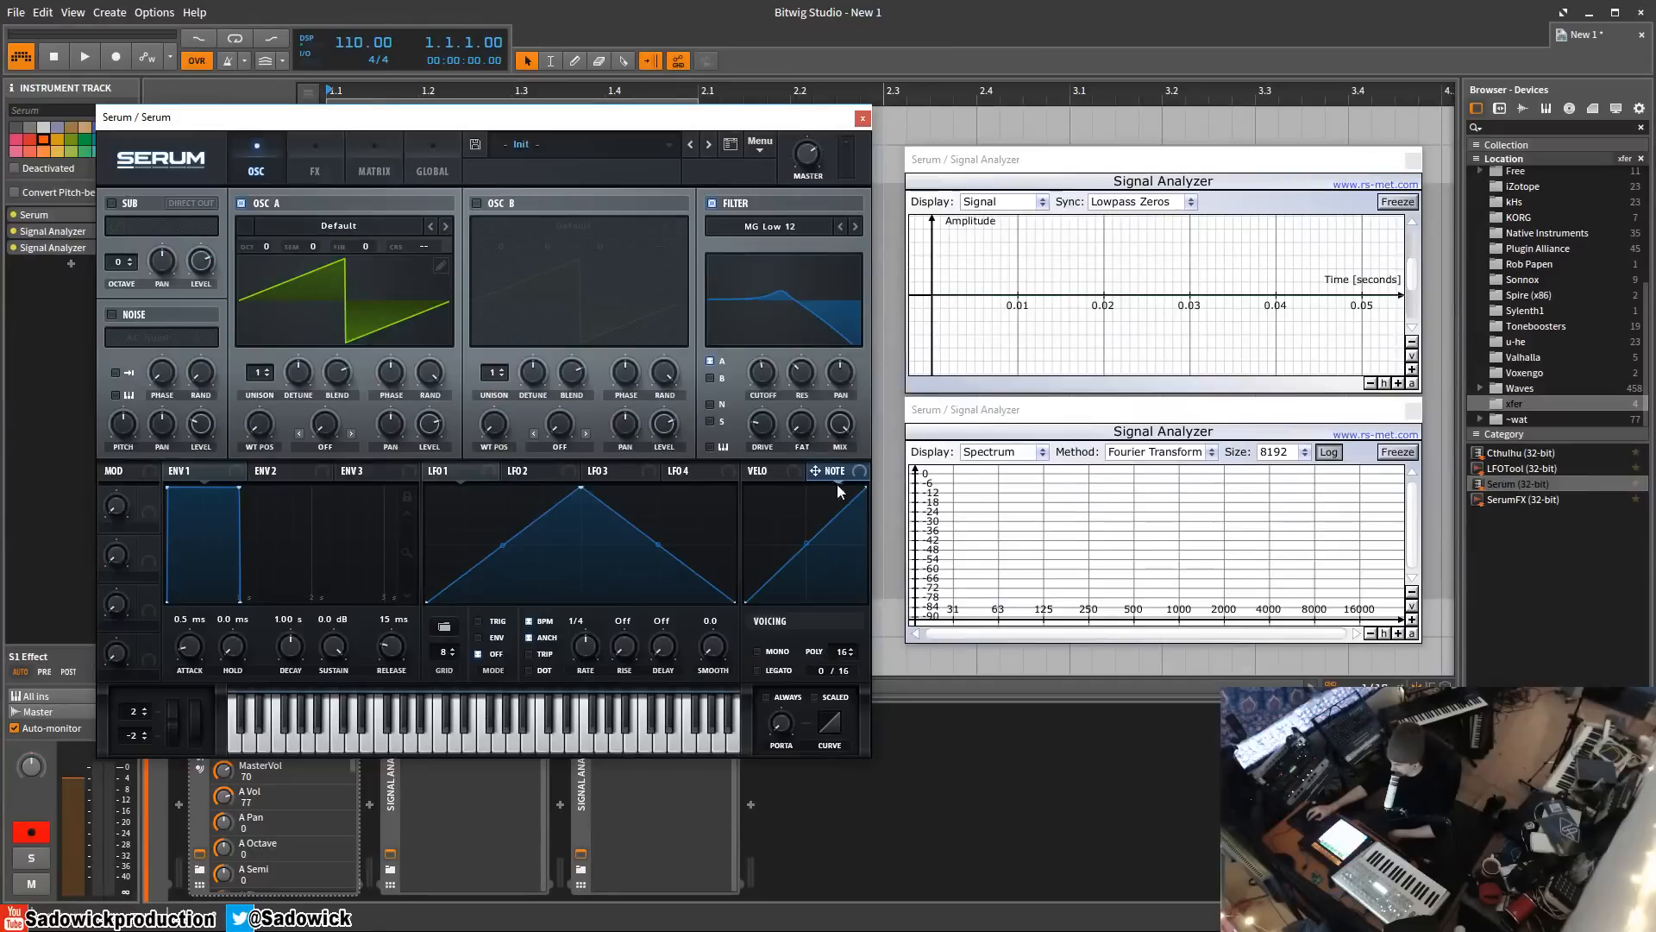
drag(860, 472, 753, 366)
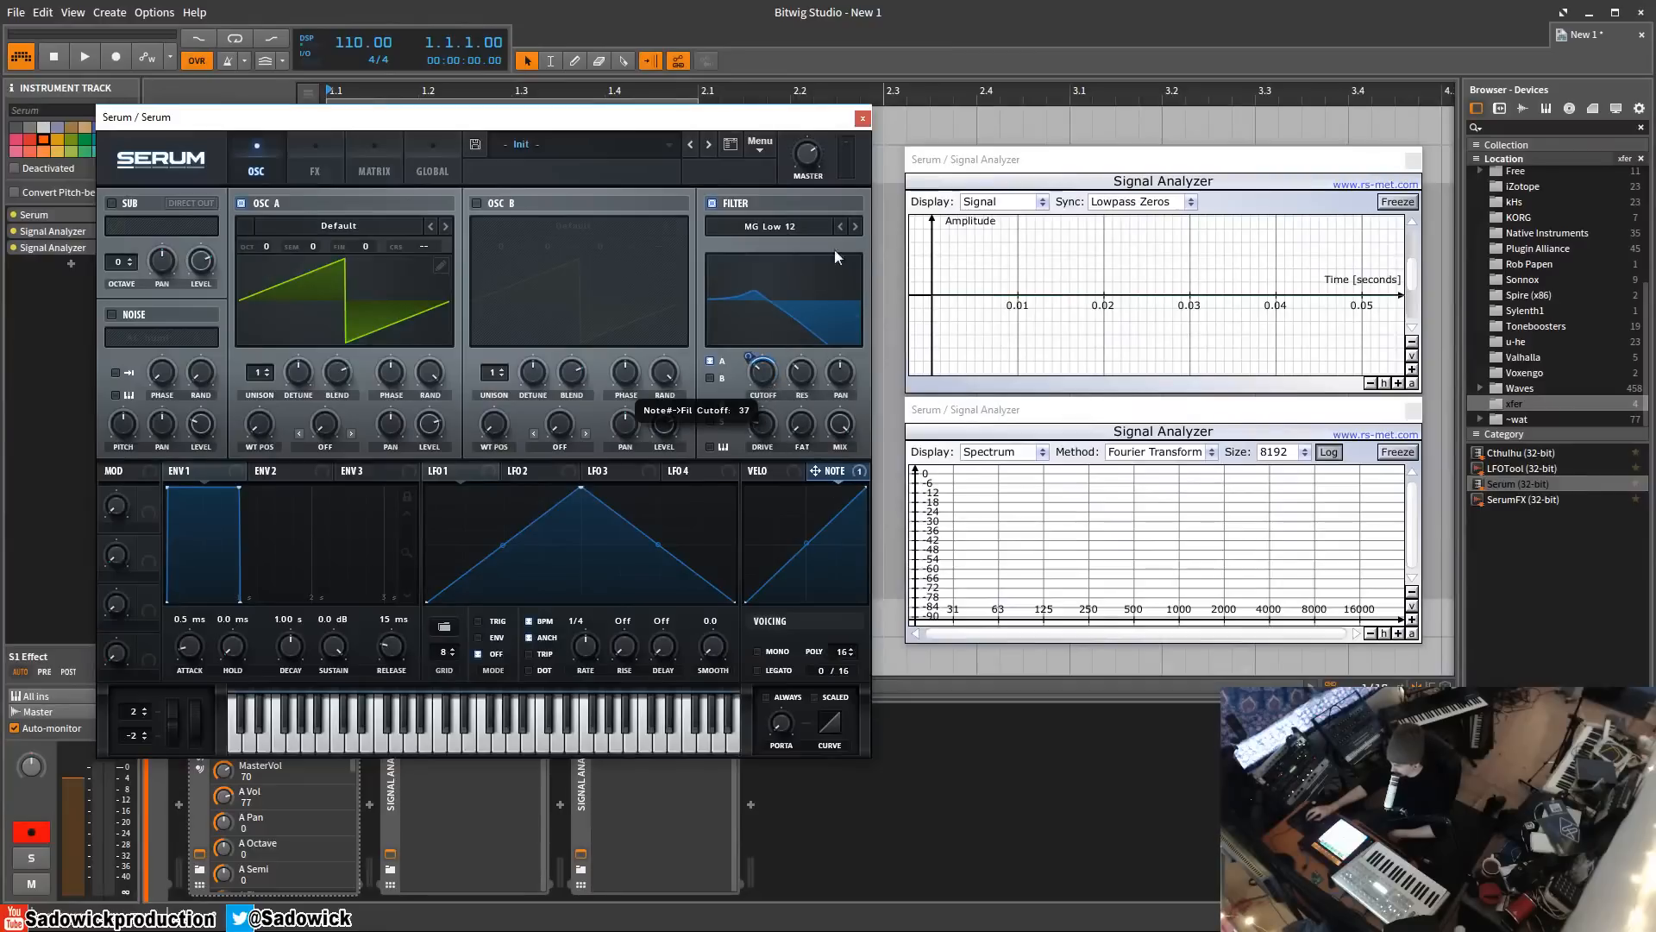
click(856, 227)
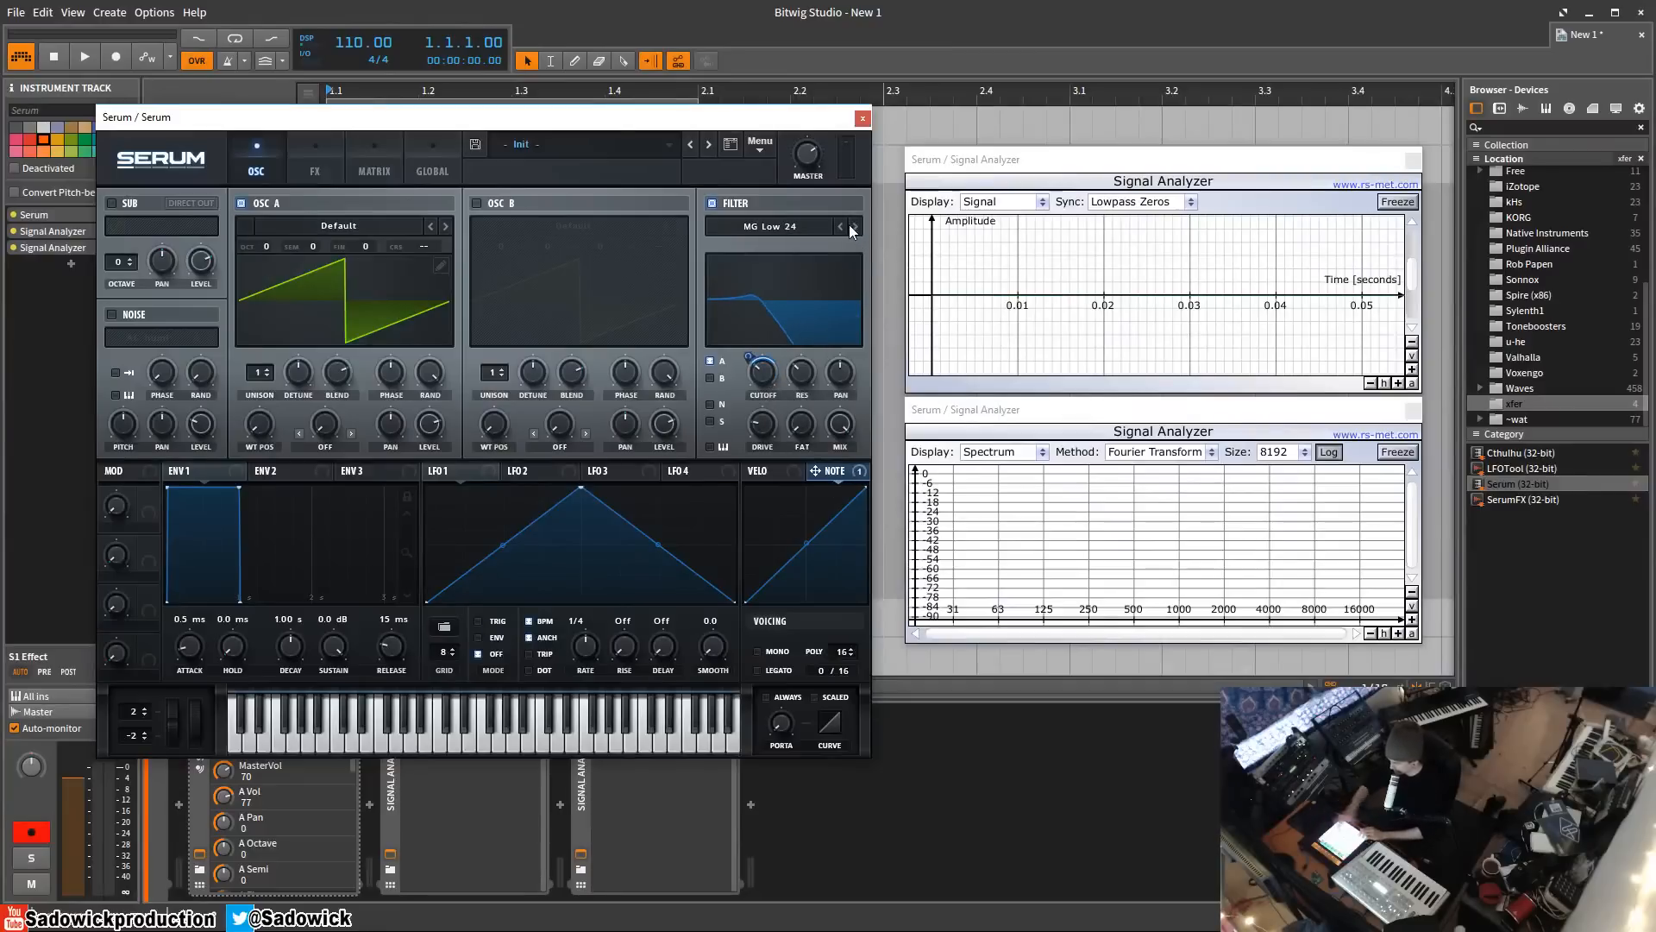
drag(749, 357, 754, 319)
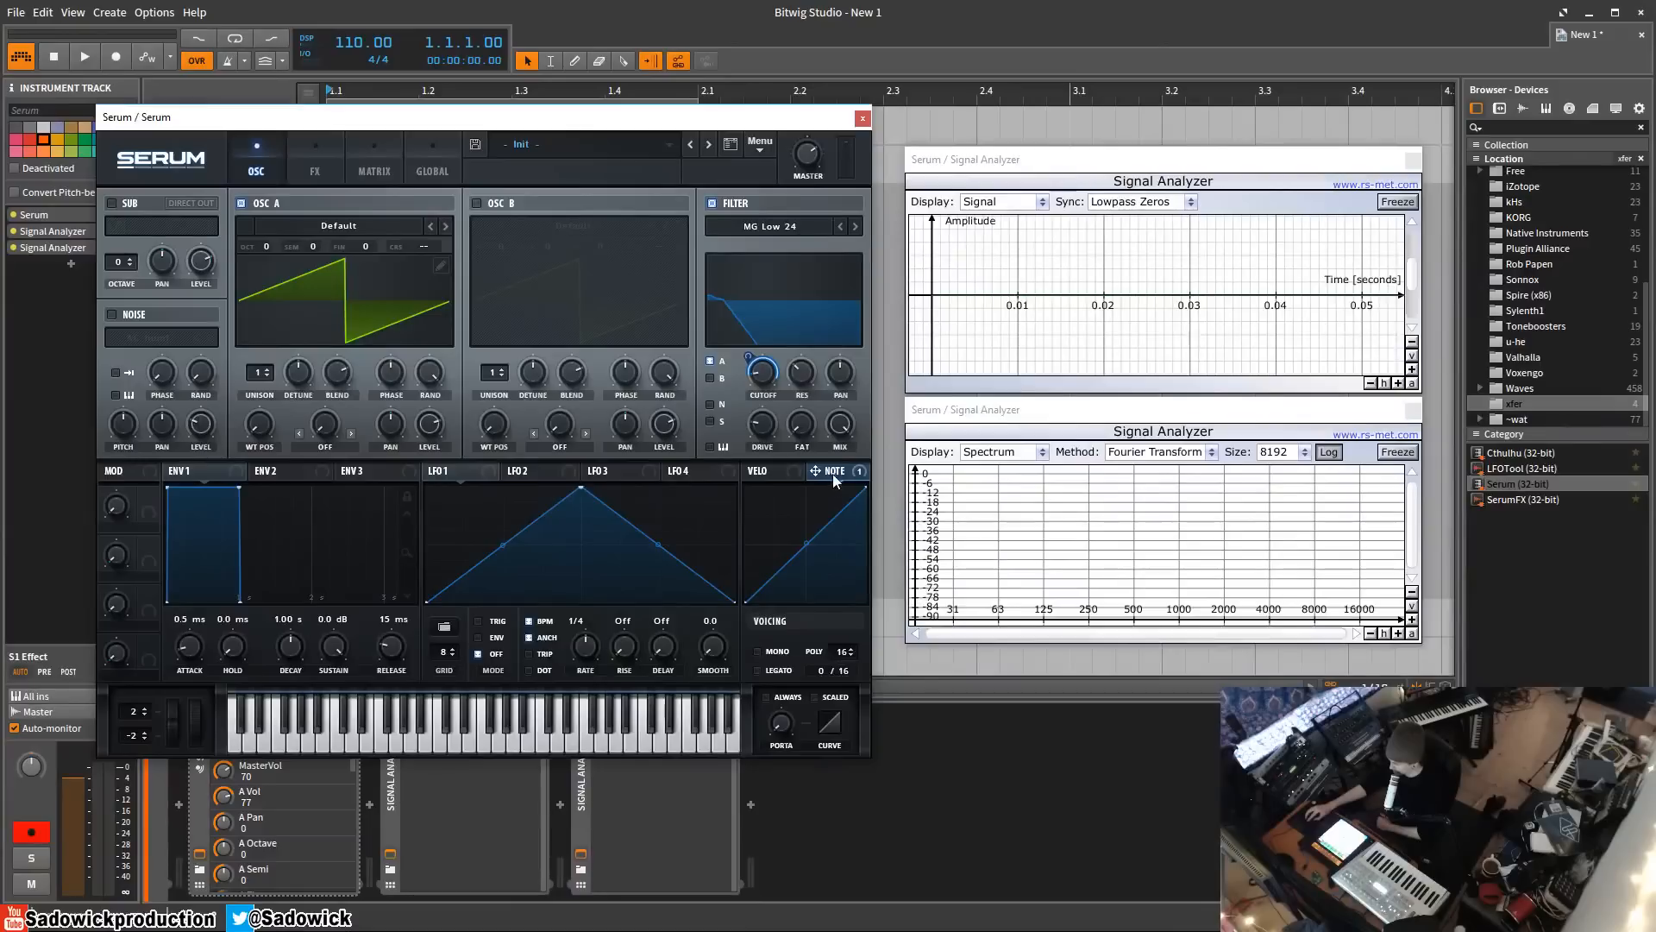
mouse_move(761, 373)
mouse_down()
mouse_move(760, 344)
mouse_move(747, 385)
mouse_up()
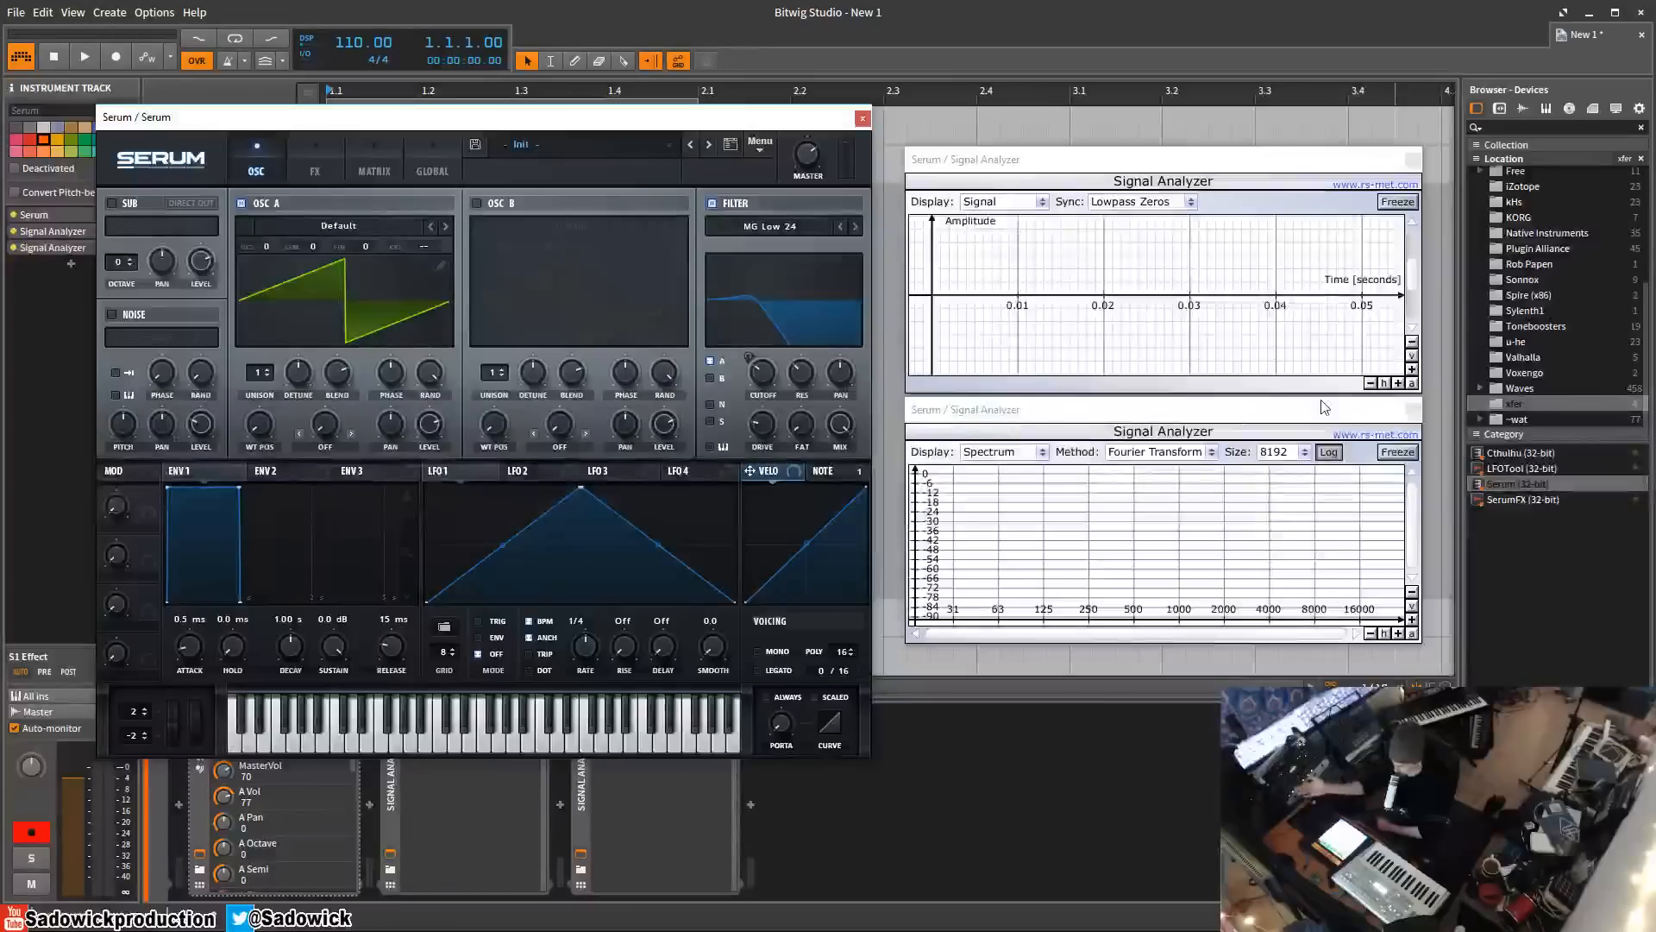
- Reset the patch to the init preset and bring up the note and velocity modulation curves
click(760, 144)
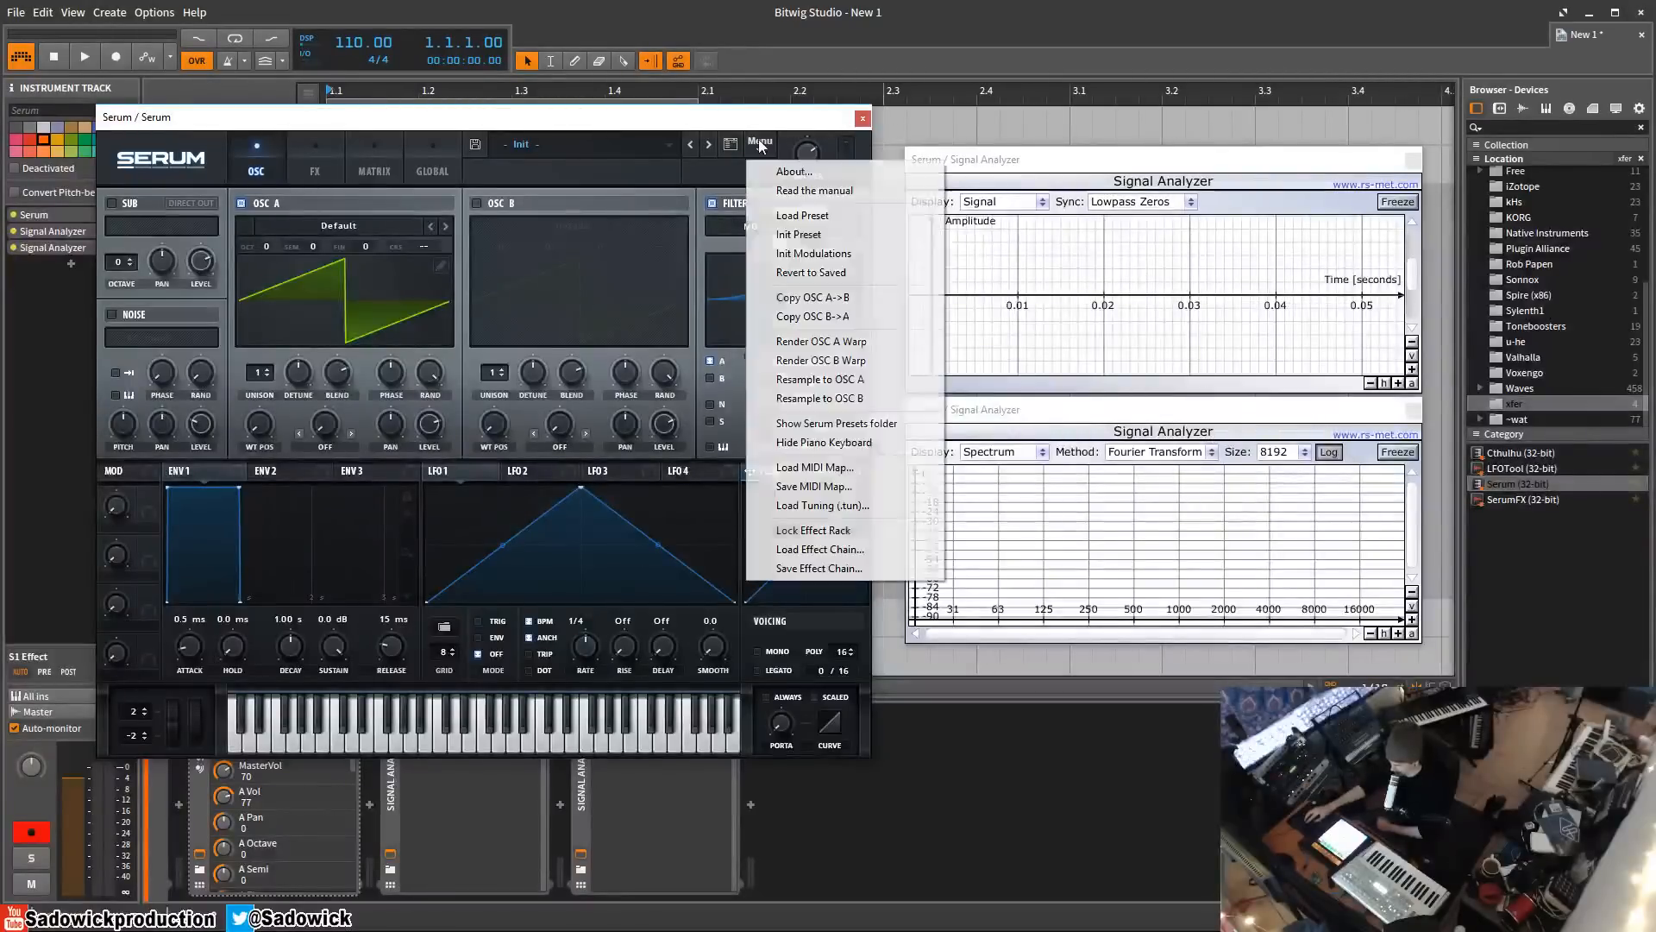
click(781, 234)
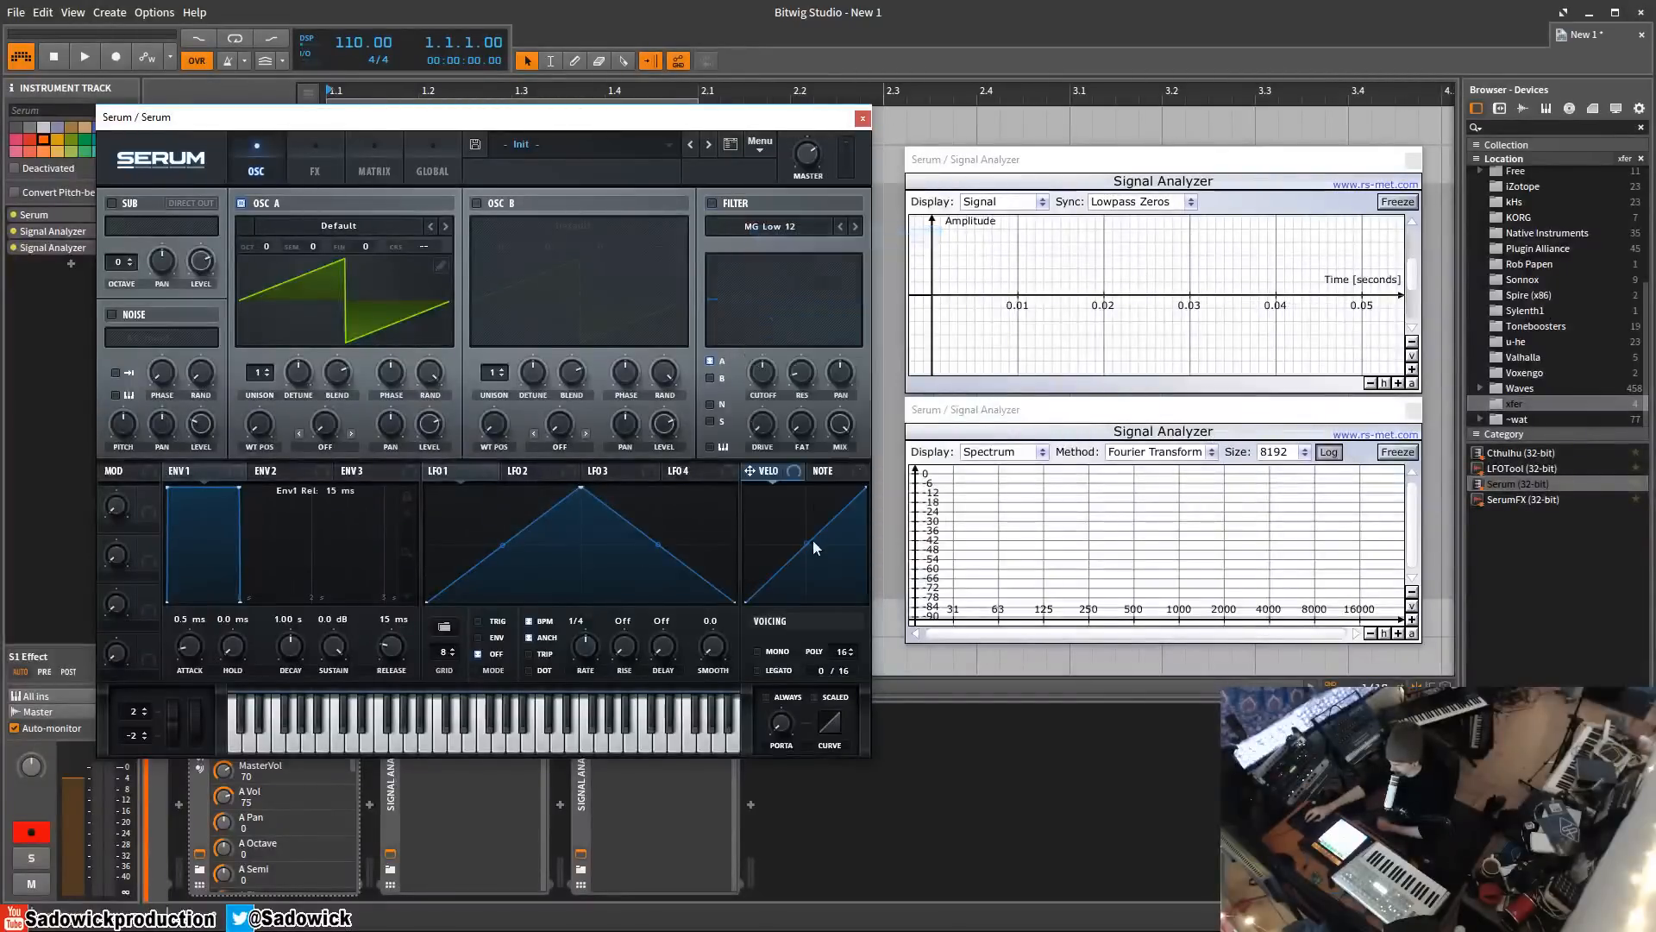
click(832, 471)
click(771, 470)
- Switch the voicing to mono, keeping oscillator A at one unison voice
mouse_move(836, 649)
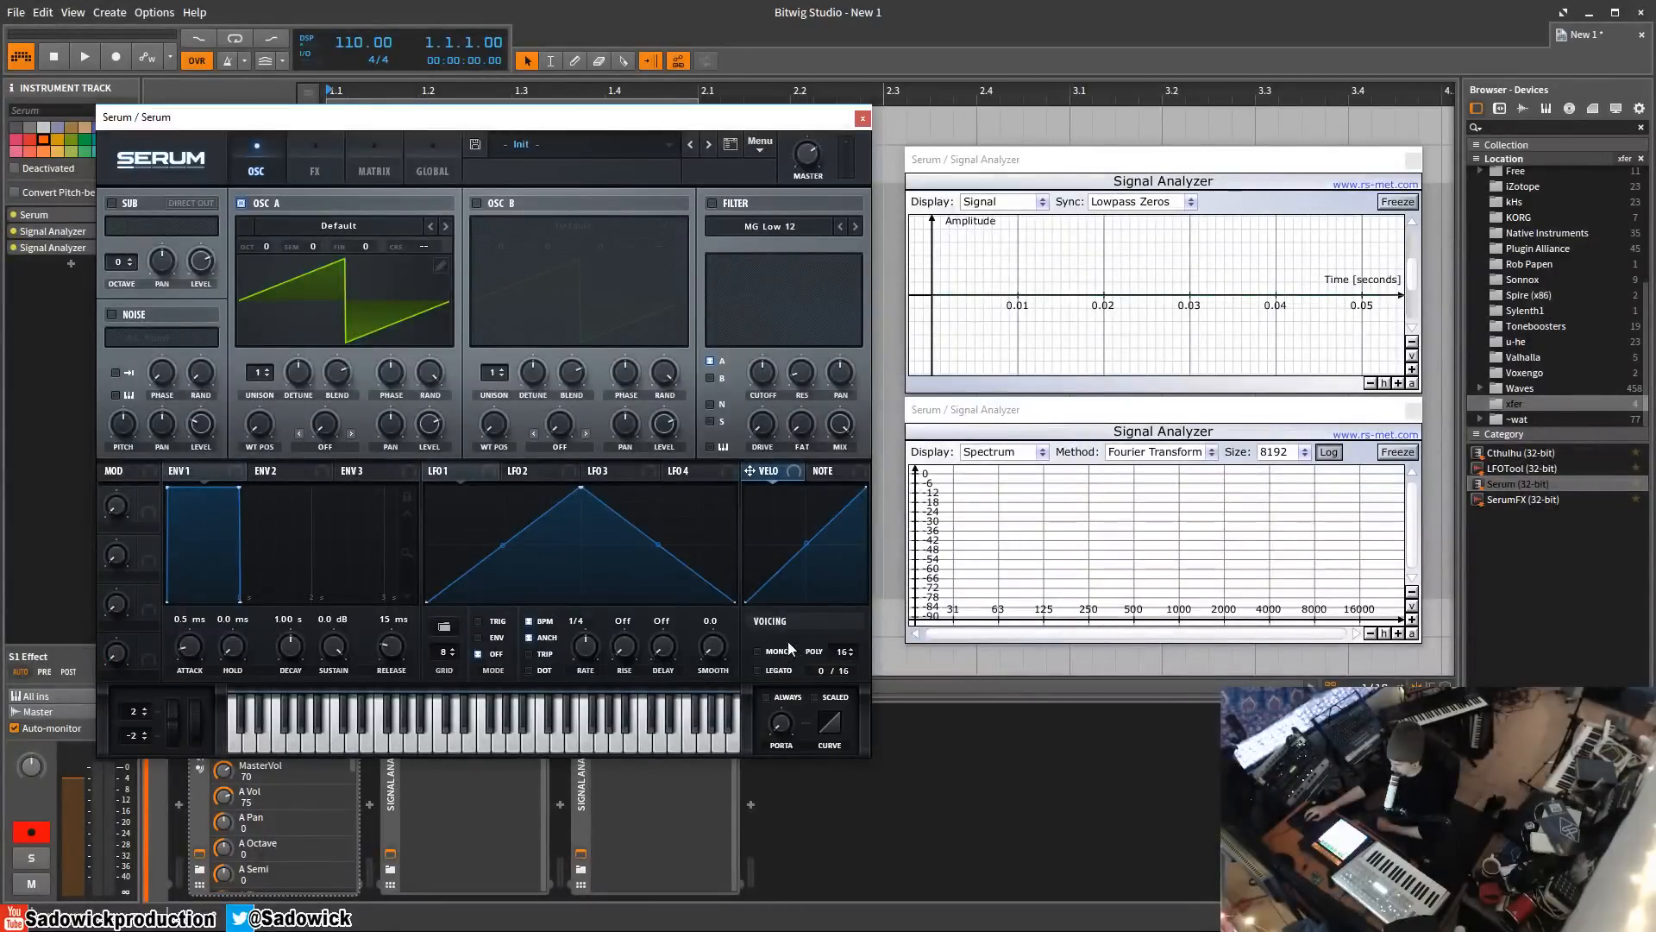
mouse_move(764, 654)
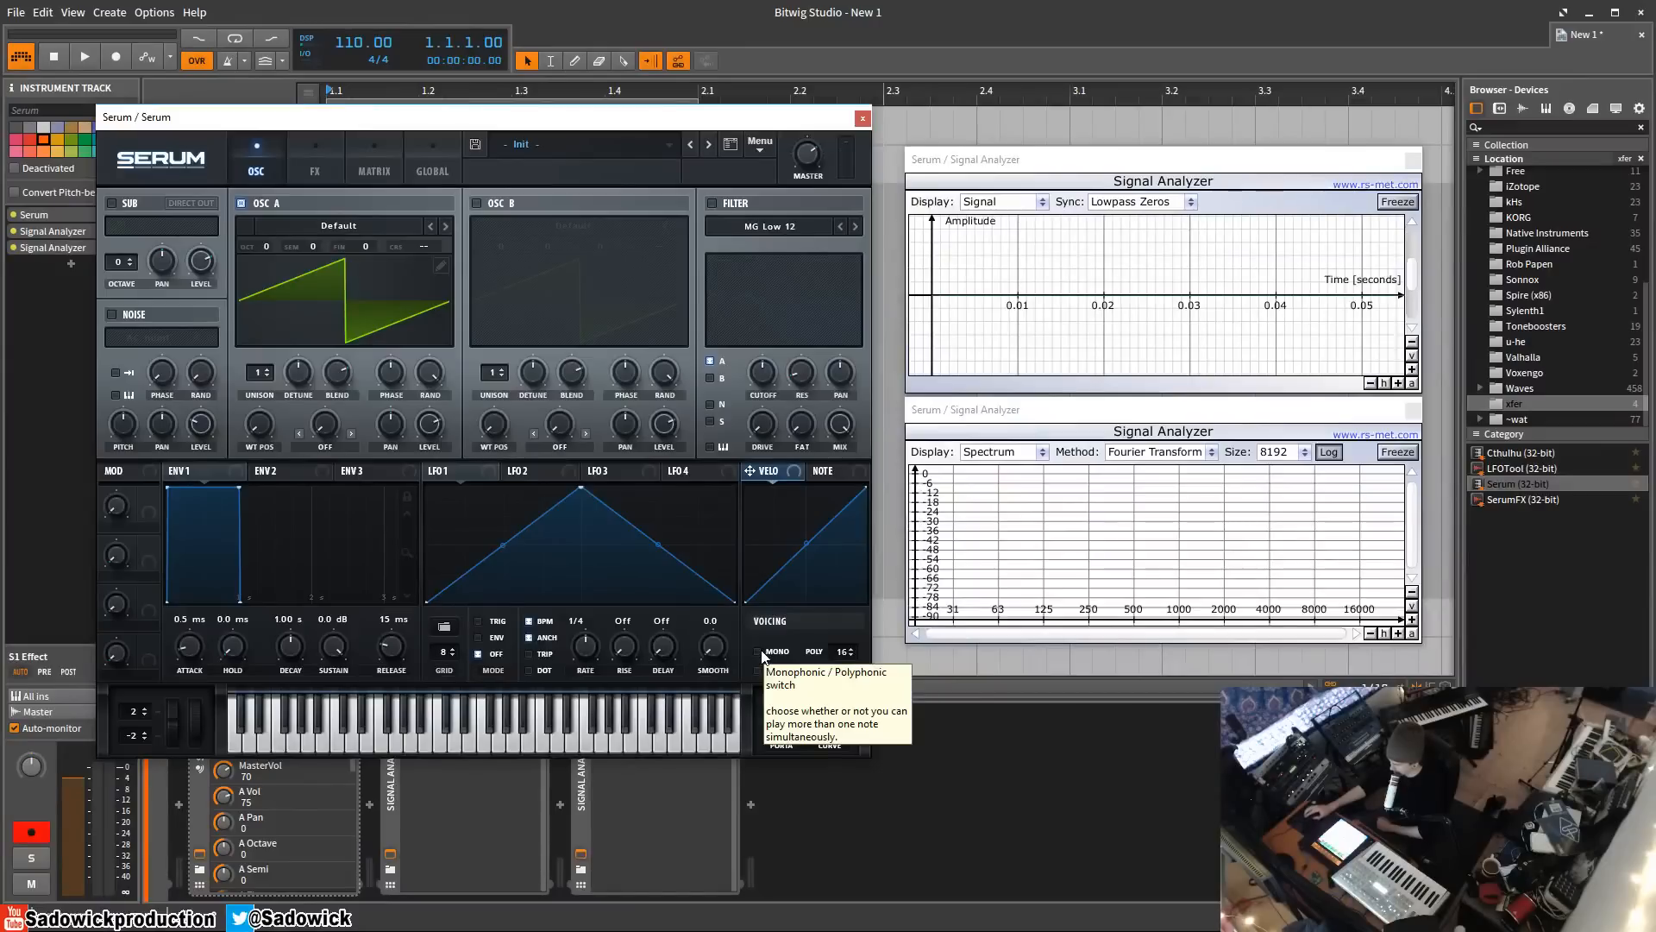
click(264, 378)
mouse_move(264, 378)
mouse_down()
mouse_move(272, 312)
mouse_move(278, 394)
mouse_up()
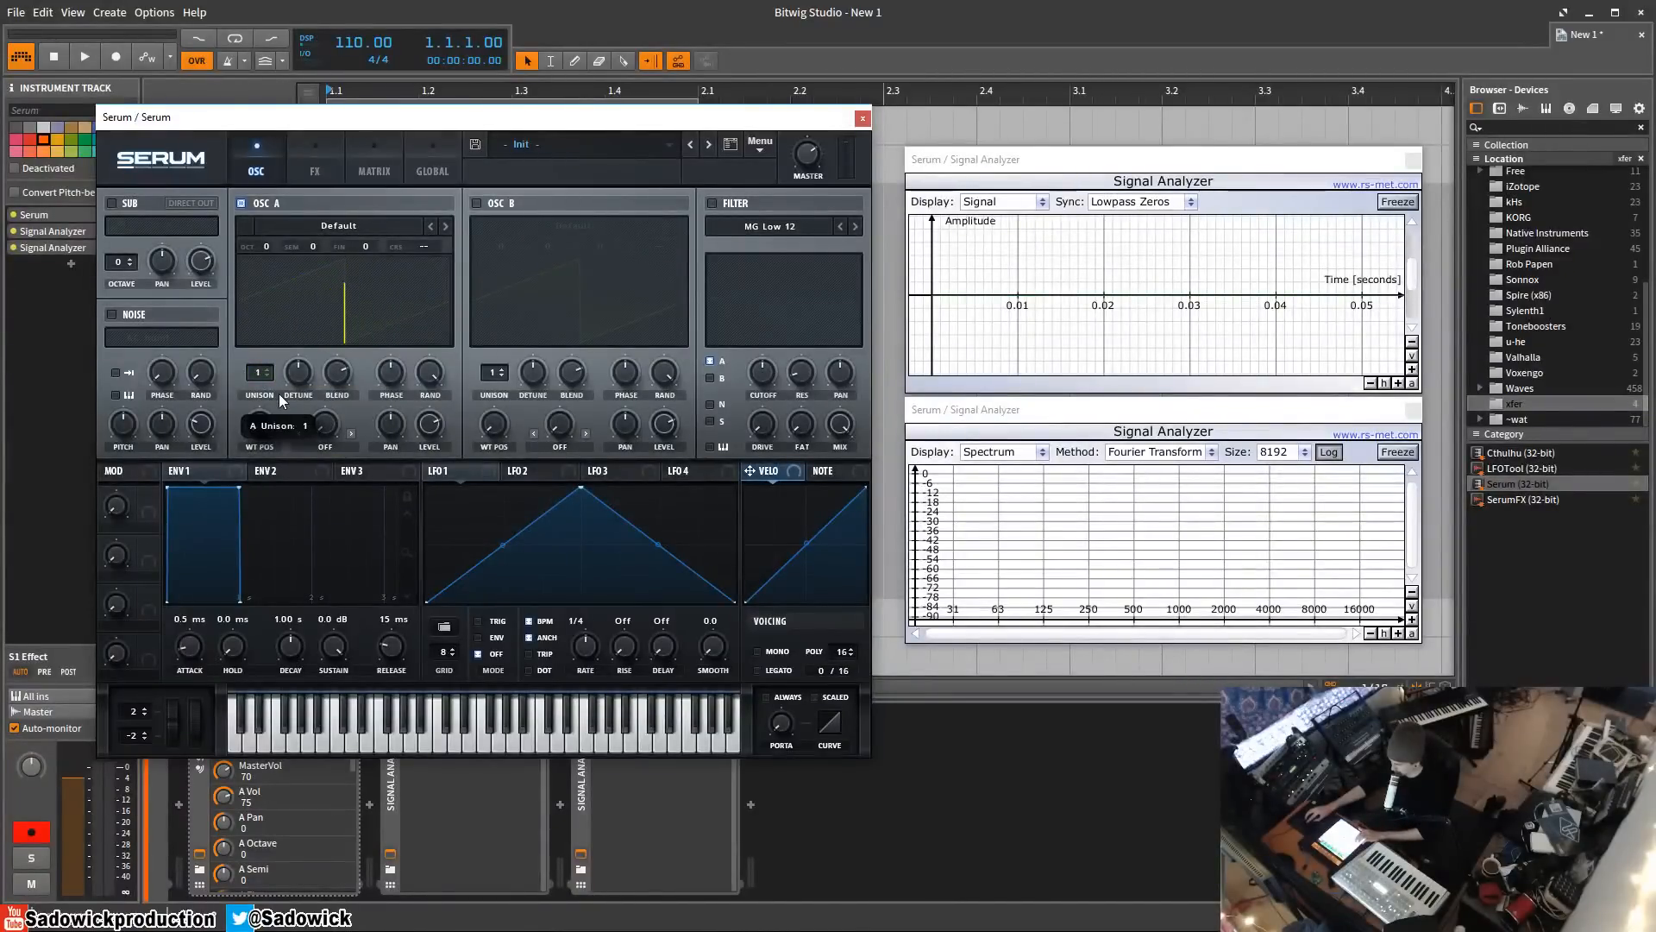
click(758, 653)
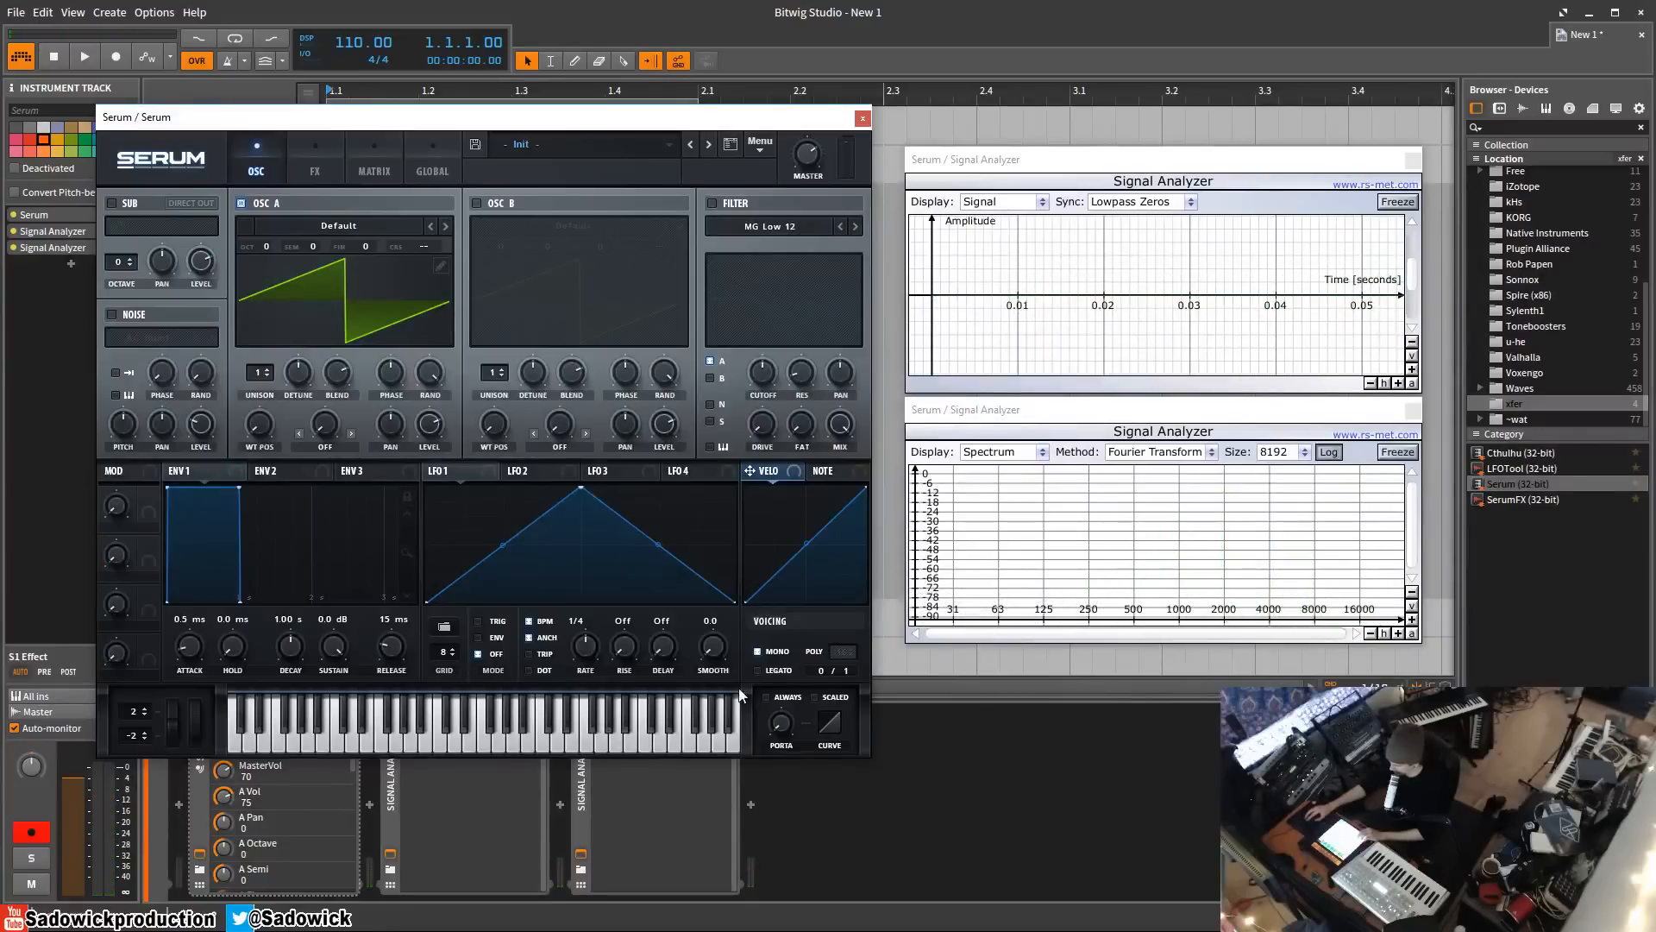
- Raise oscillator A's unison to 2 voices in mono mode and return it to 1
click(261, 378)
drag(260, 378, 264, 373)
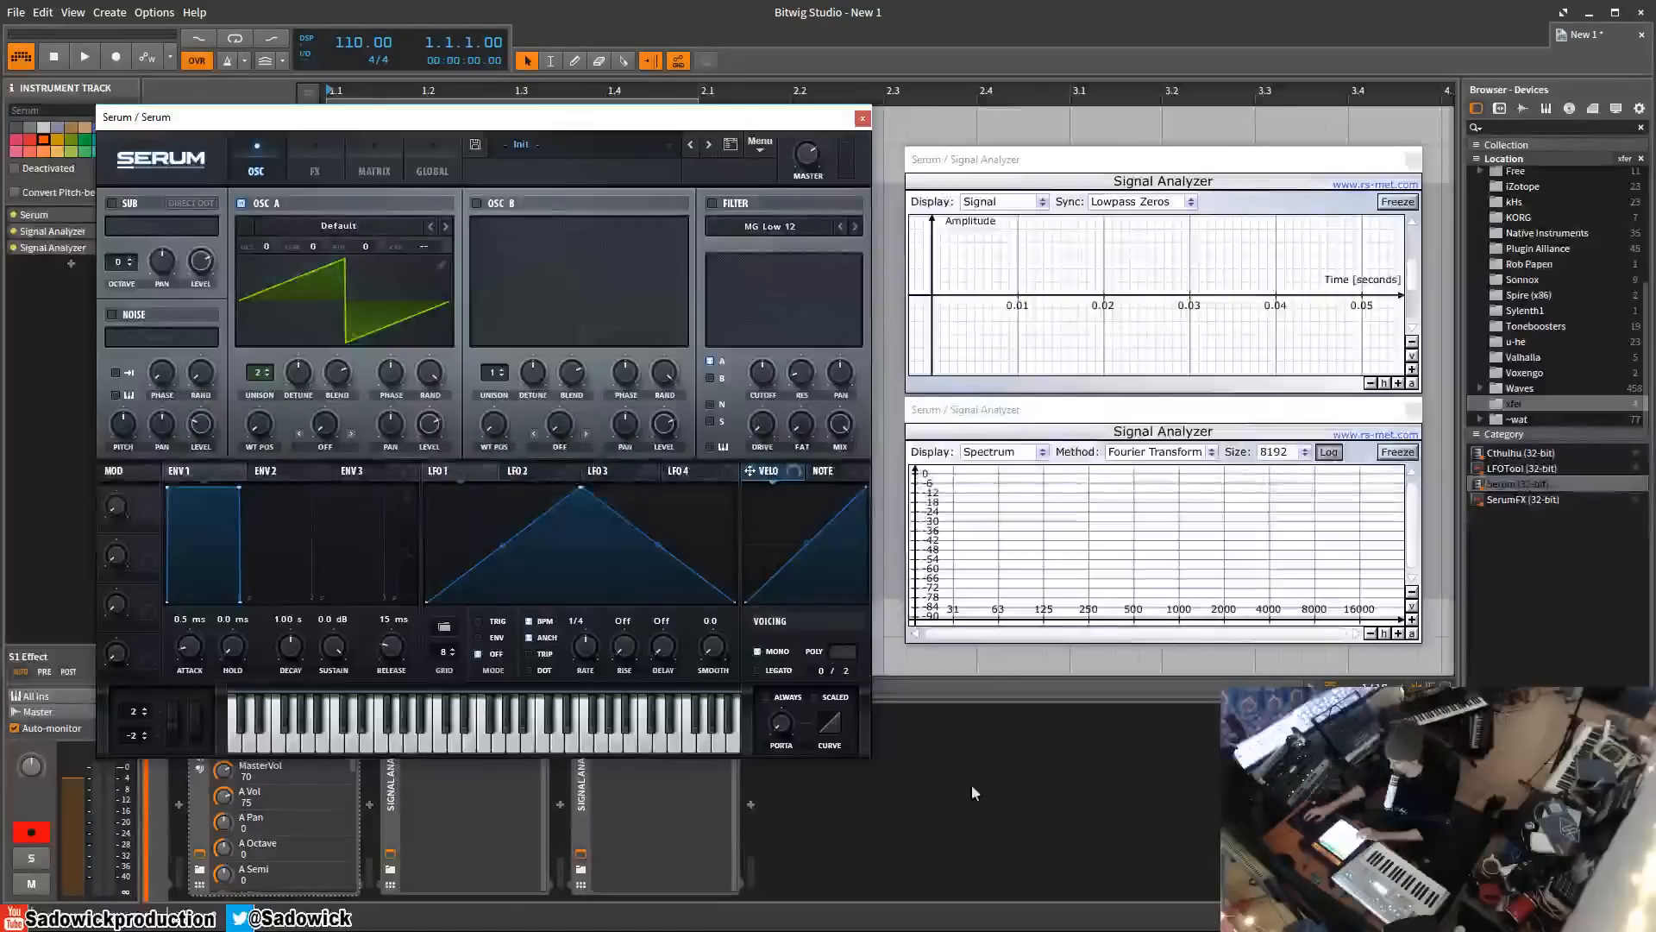
drag(251, 374, 256, 380)
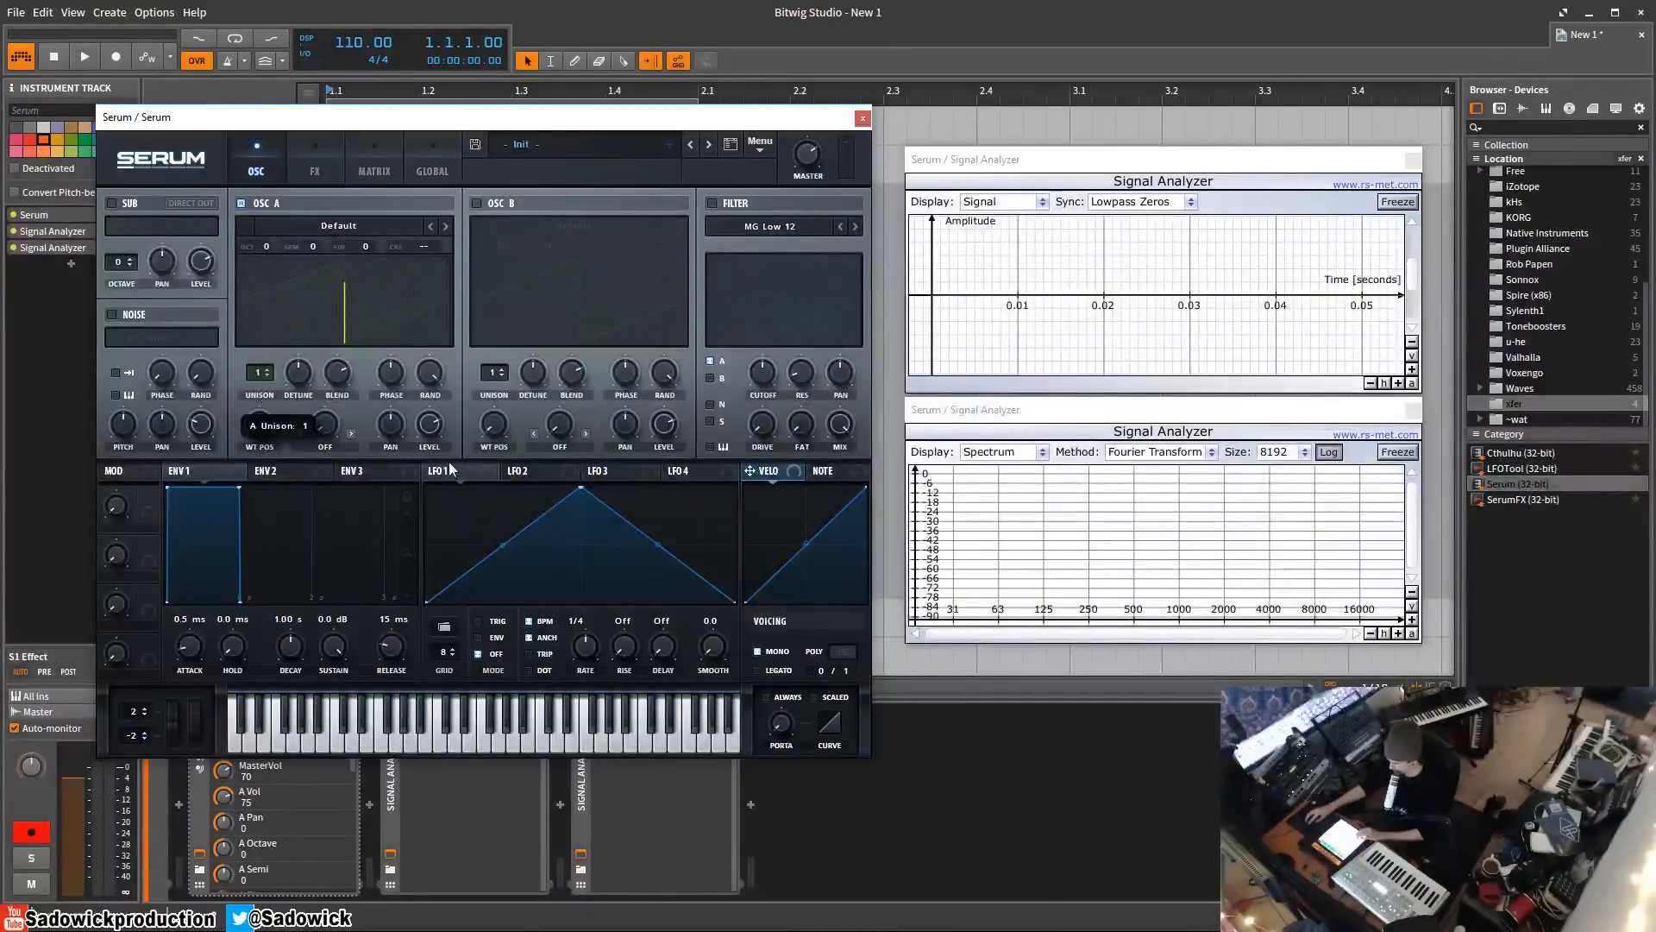
- Turn mono off and set the polyphony count to 3
click(762, 653)
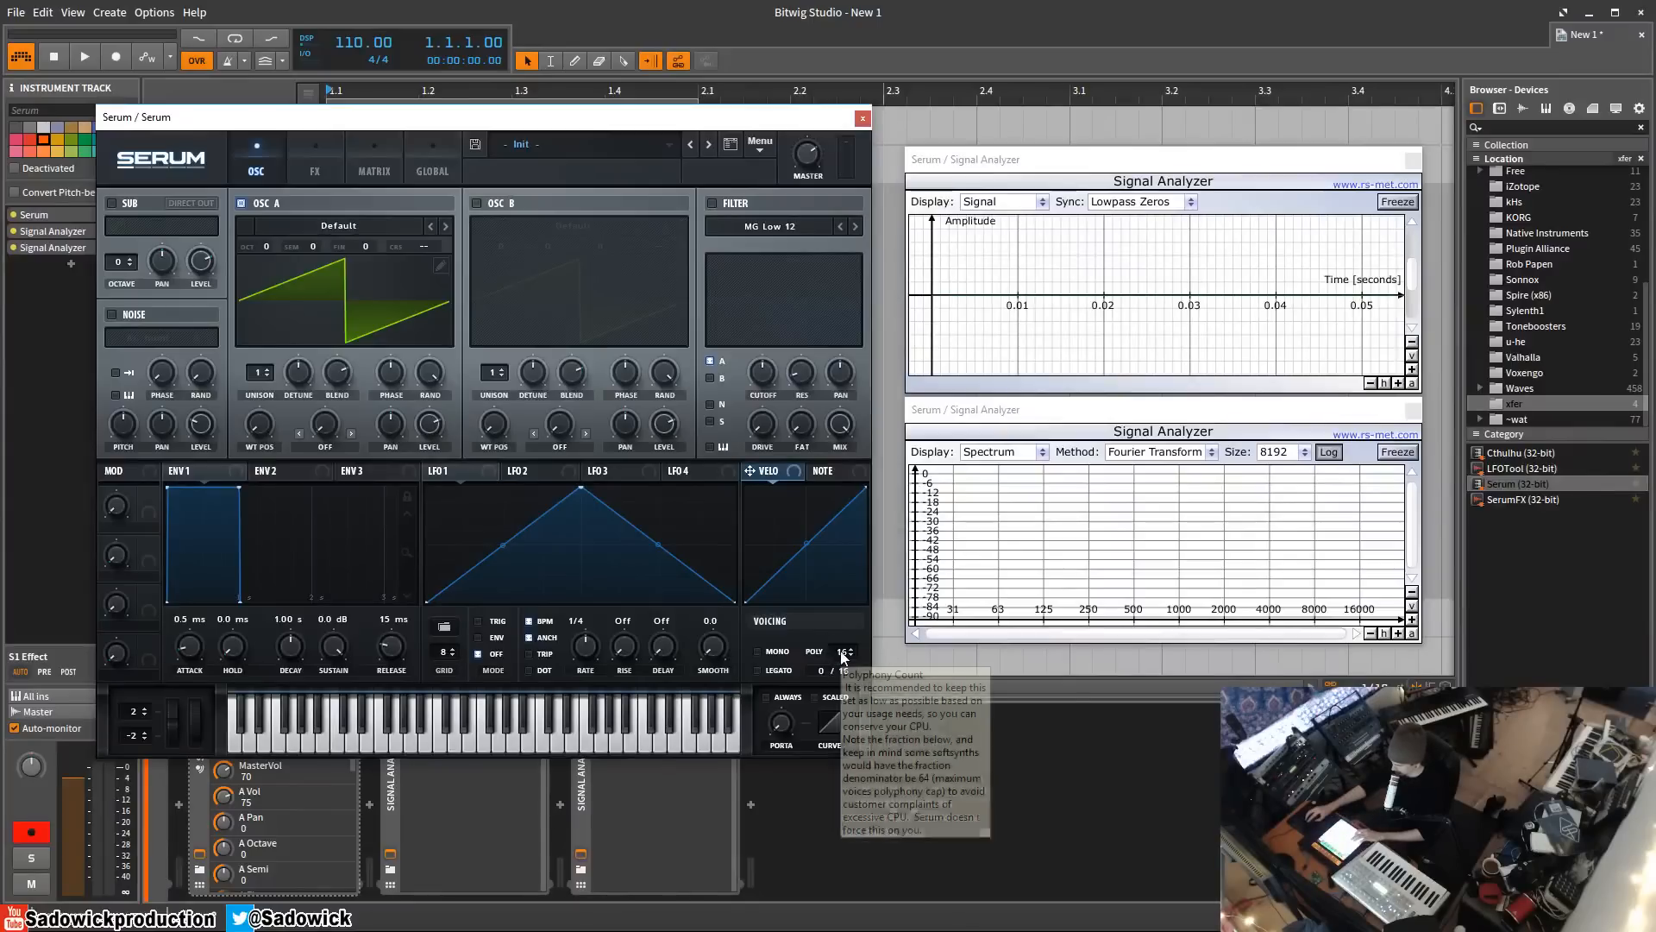
drag(845, 651, 843, 657)
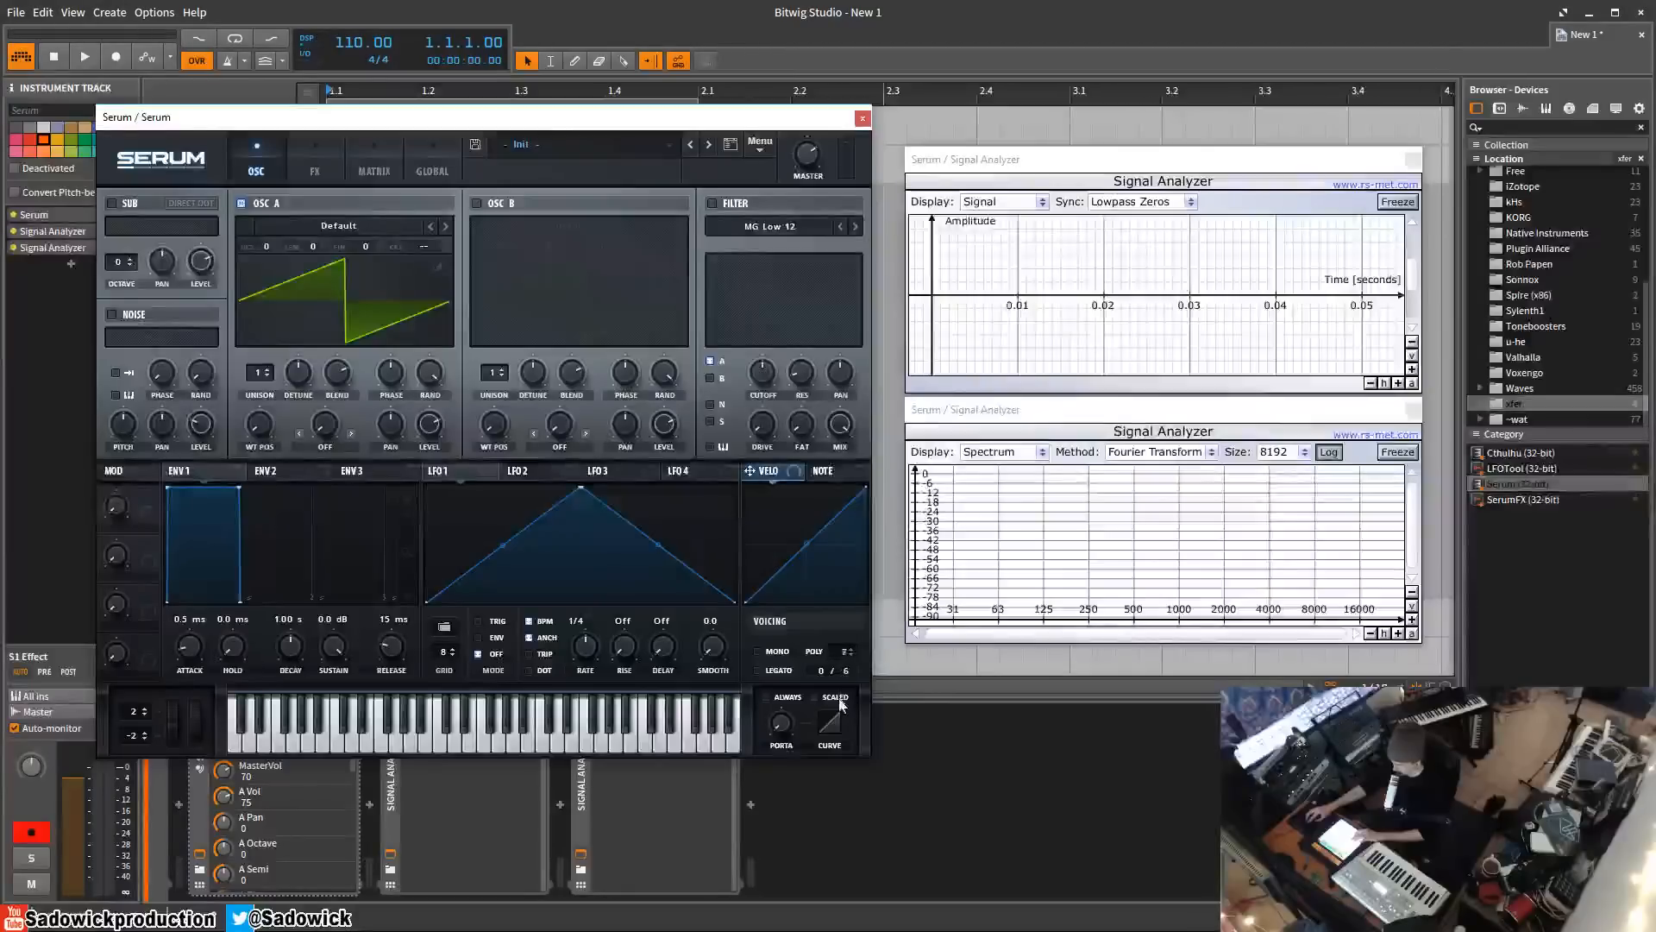
drag(841, 714, 841, 720)
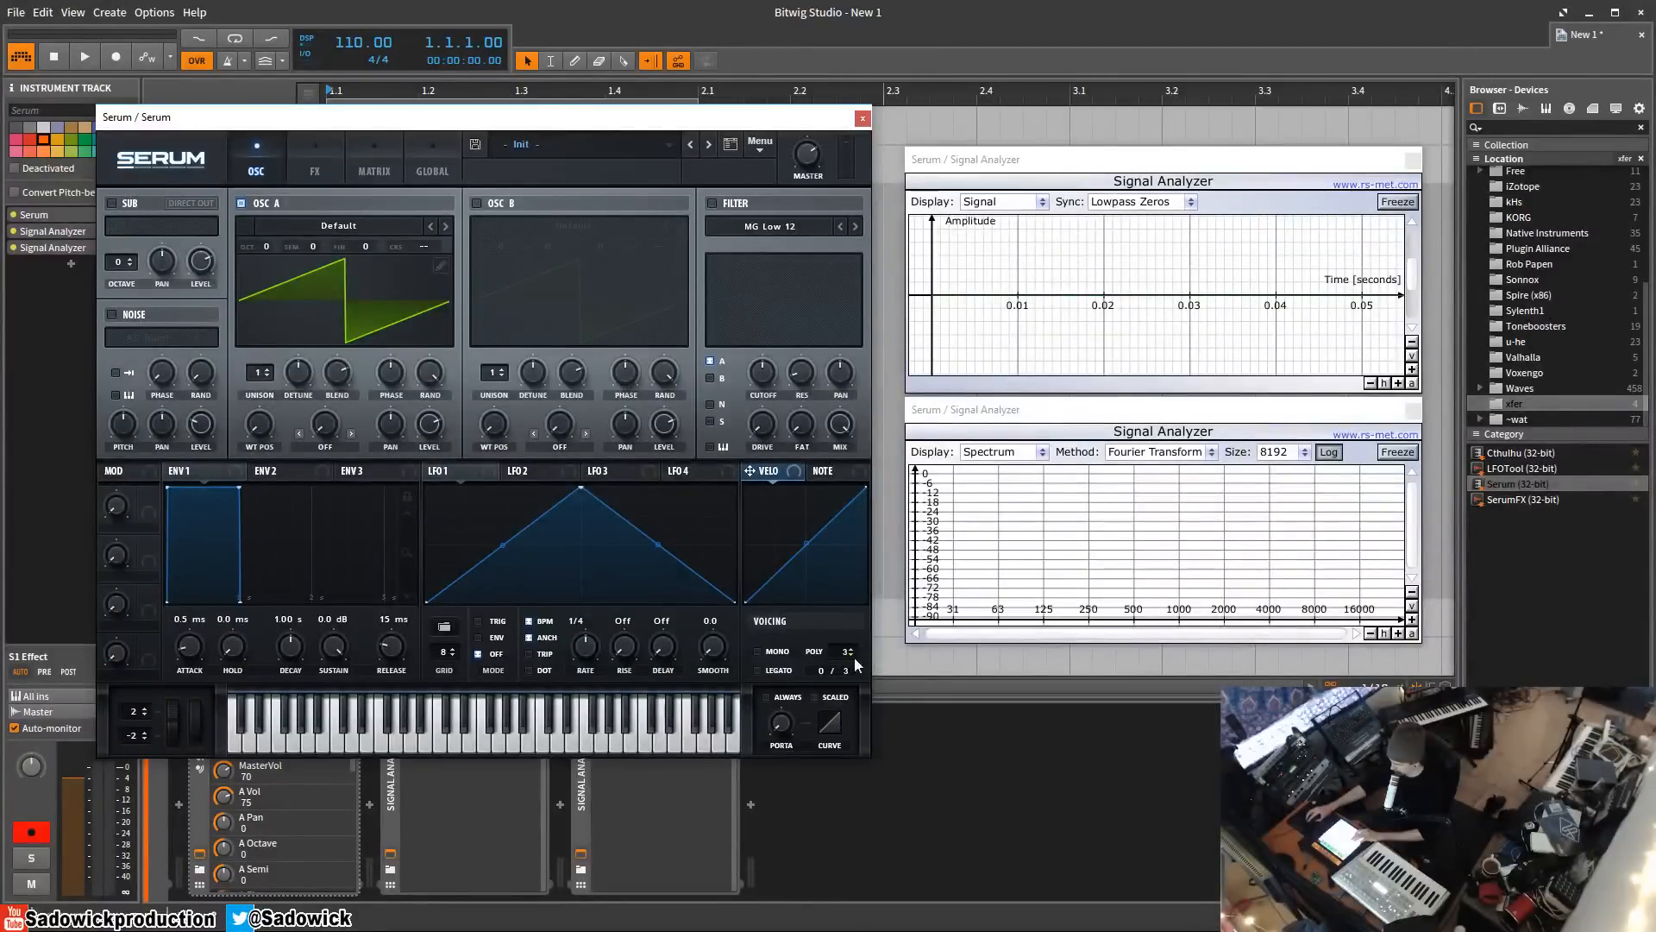
- Raise oscillator A's unison to 7 and 8 voices, and return it to 1
drag(259, 372, 242, 281)
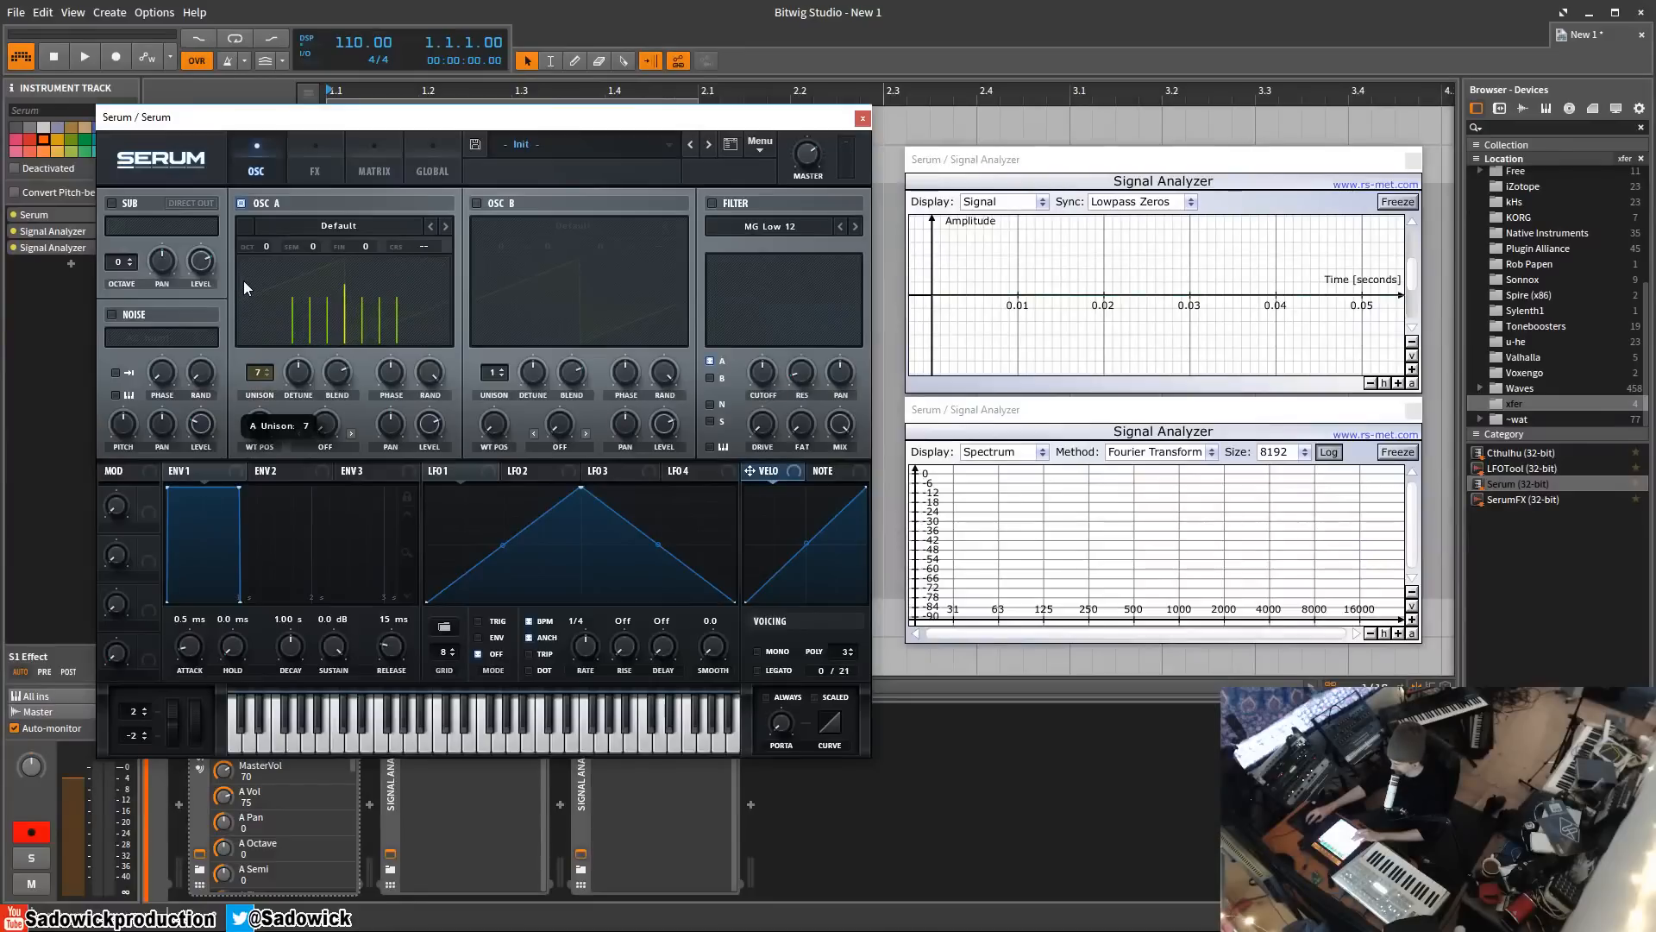
drag(244, 281, 245, 259)
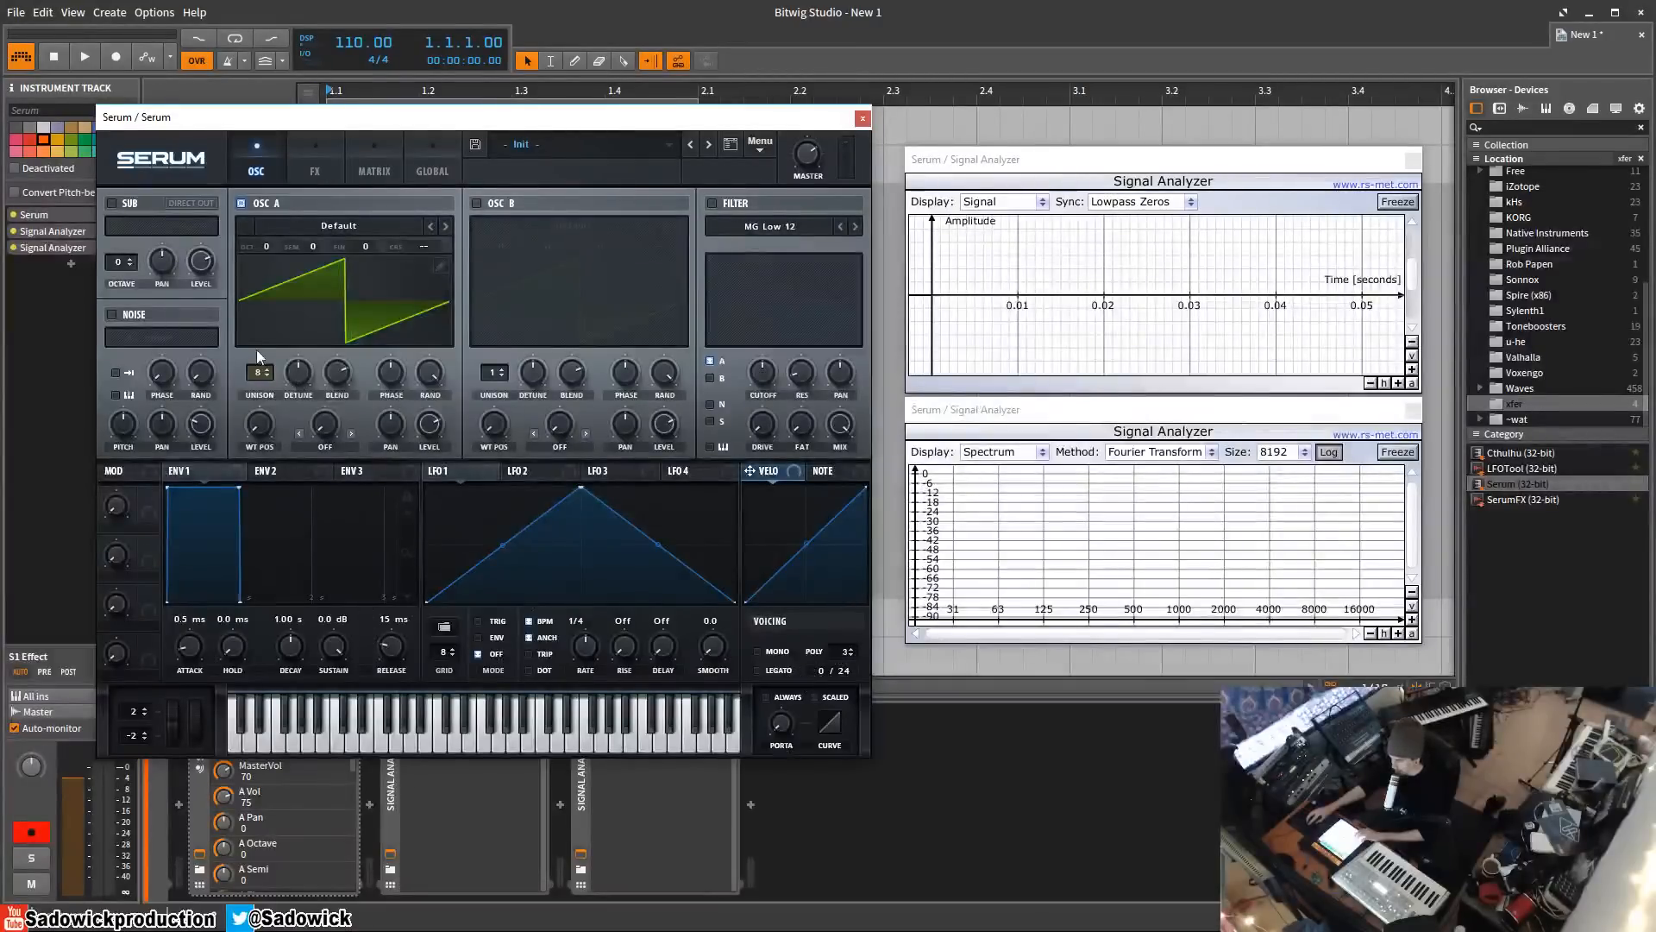
drag(257, 370, 257, 431)
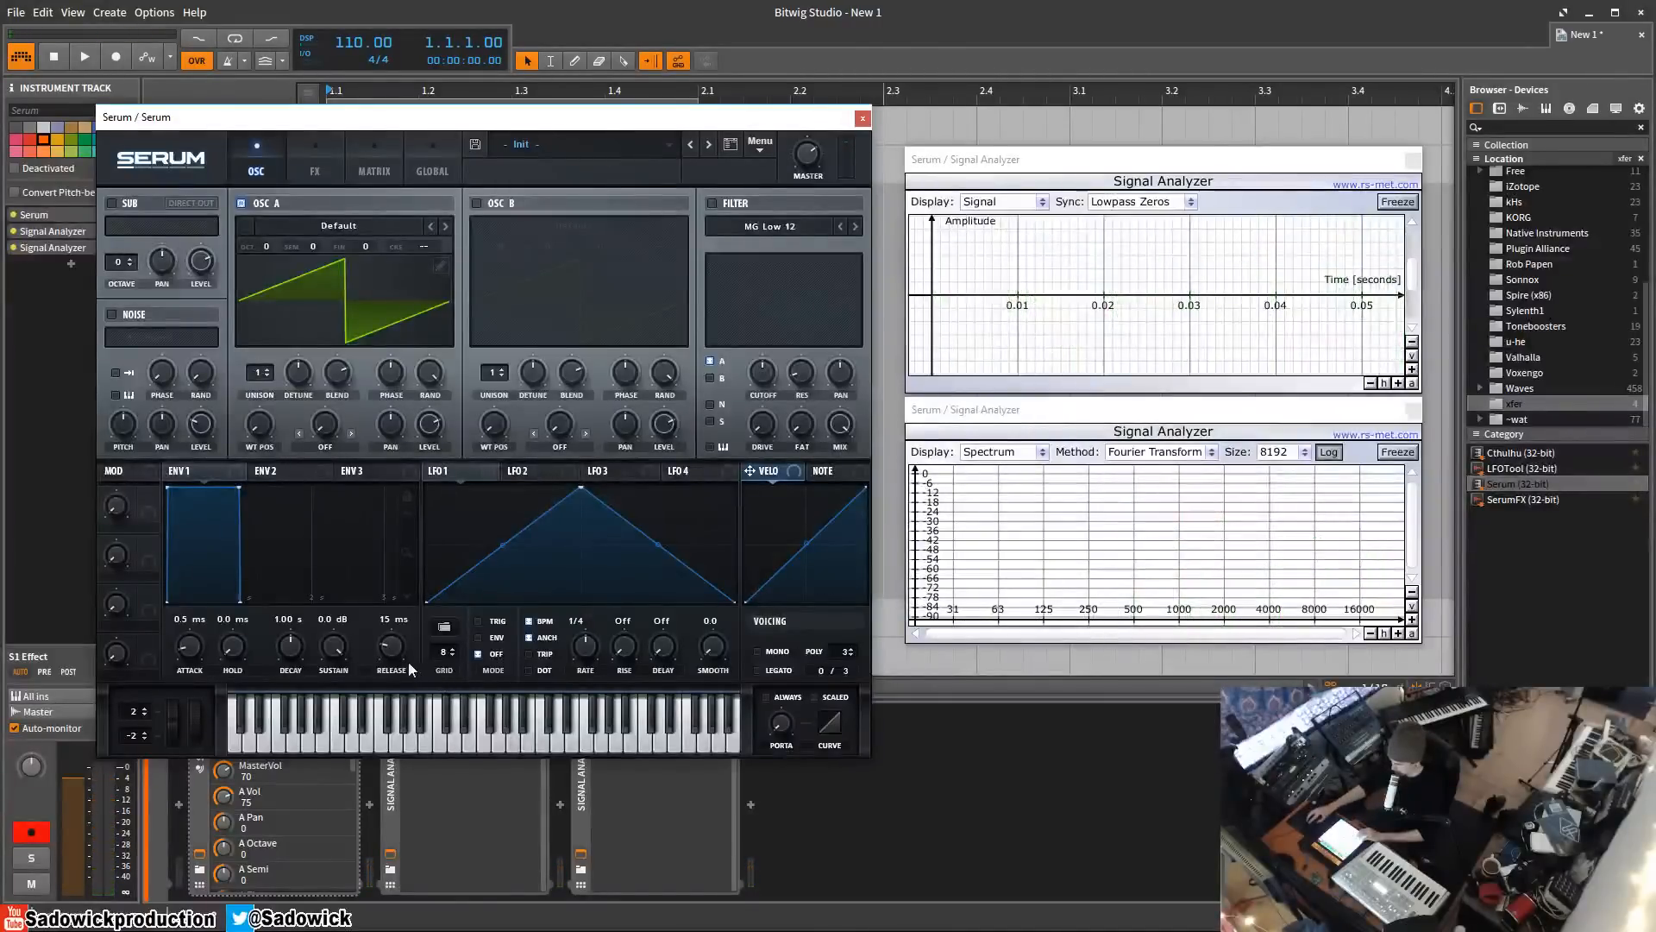
- Set Envelope 1's release to 1.72 s and compare polyphony counts of 3 and 6, ending on 6
drag(393, 652, 400, 588)
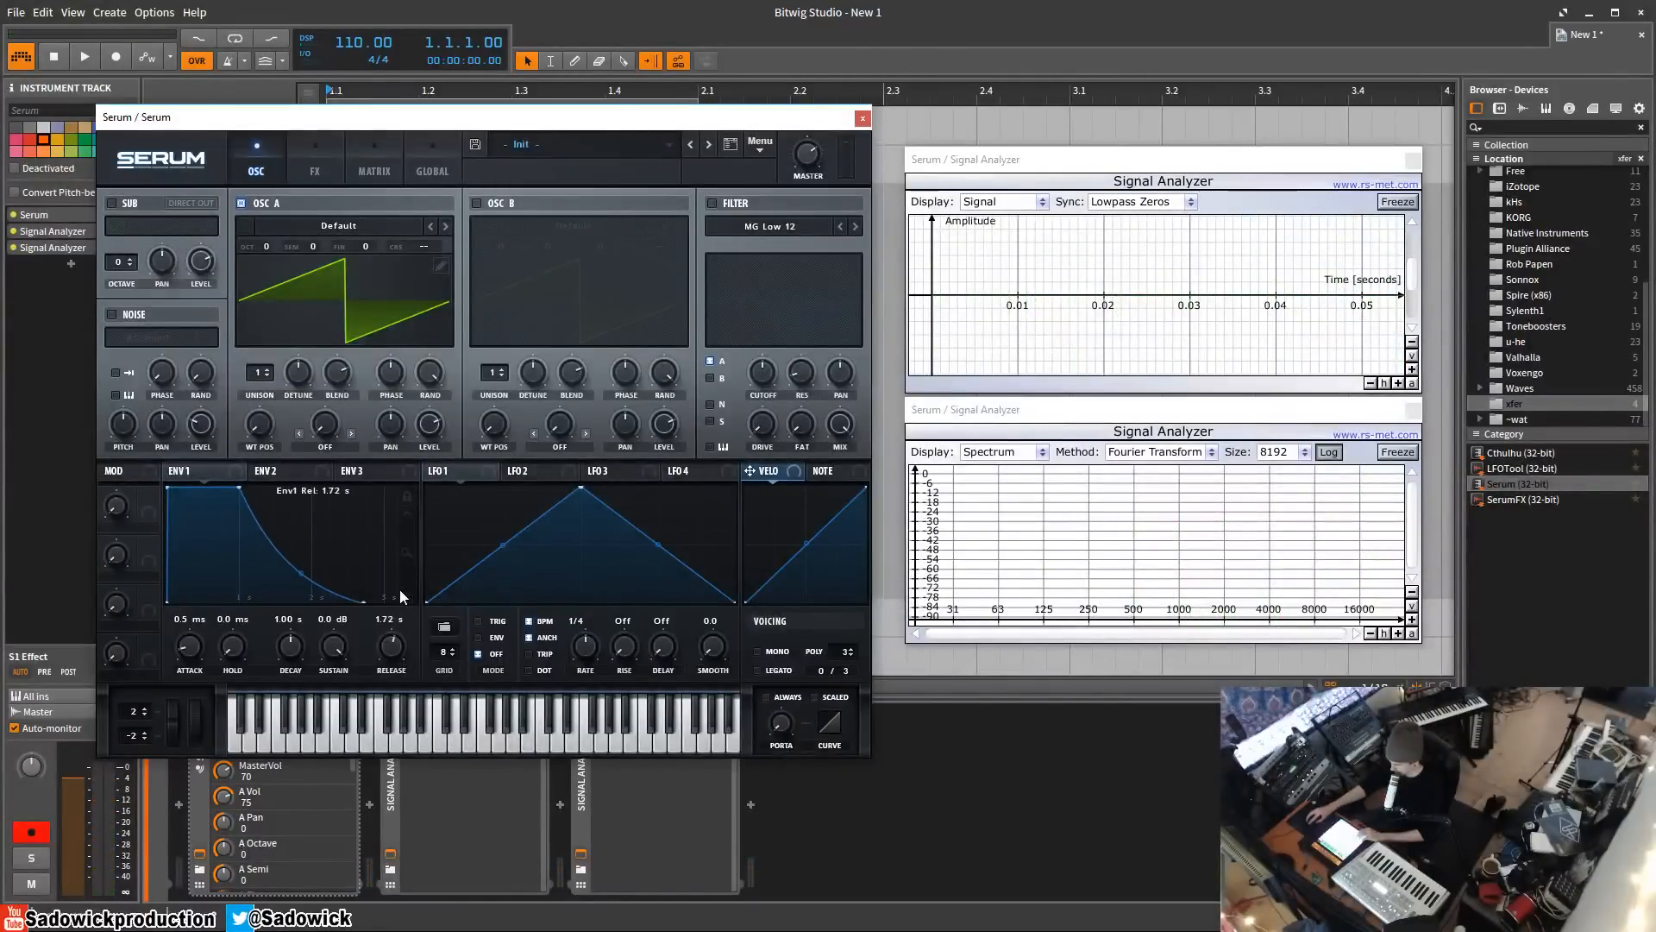
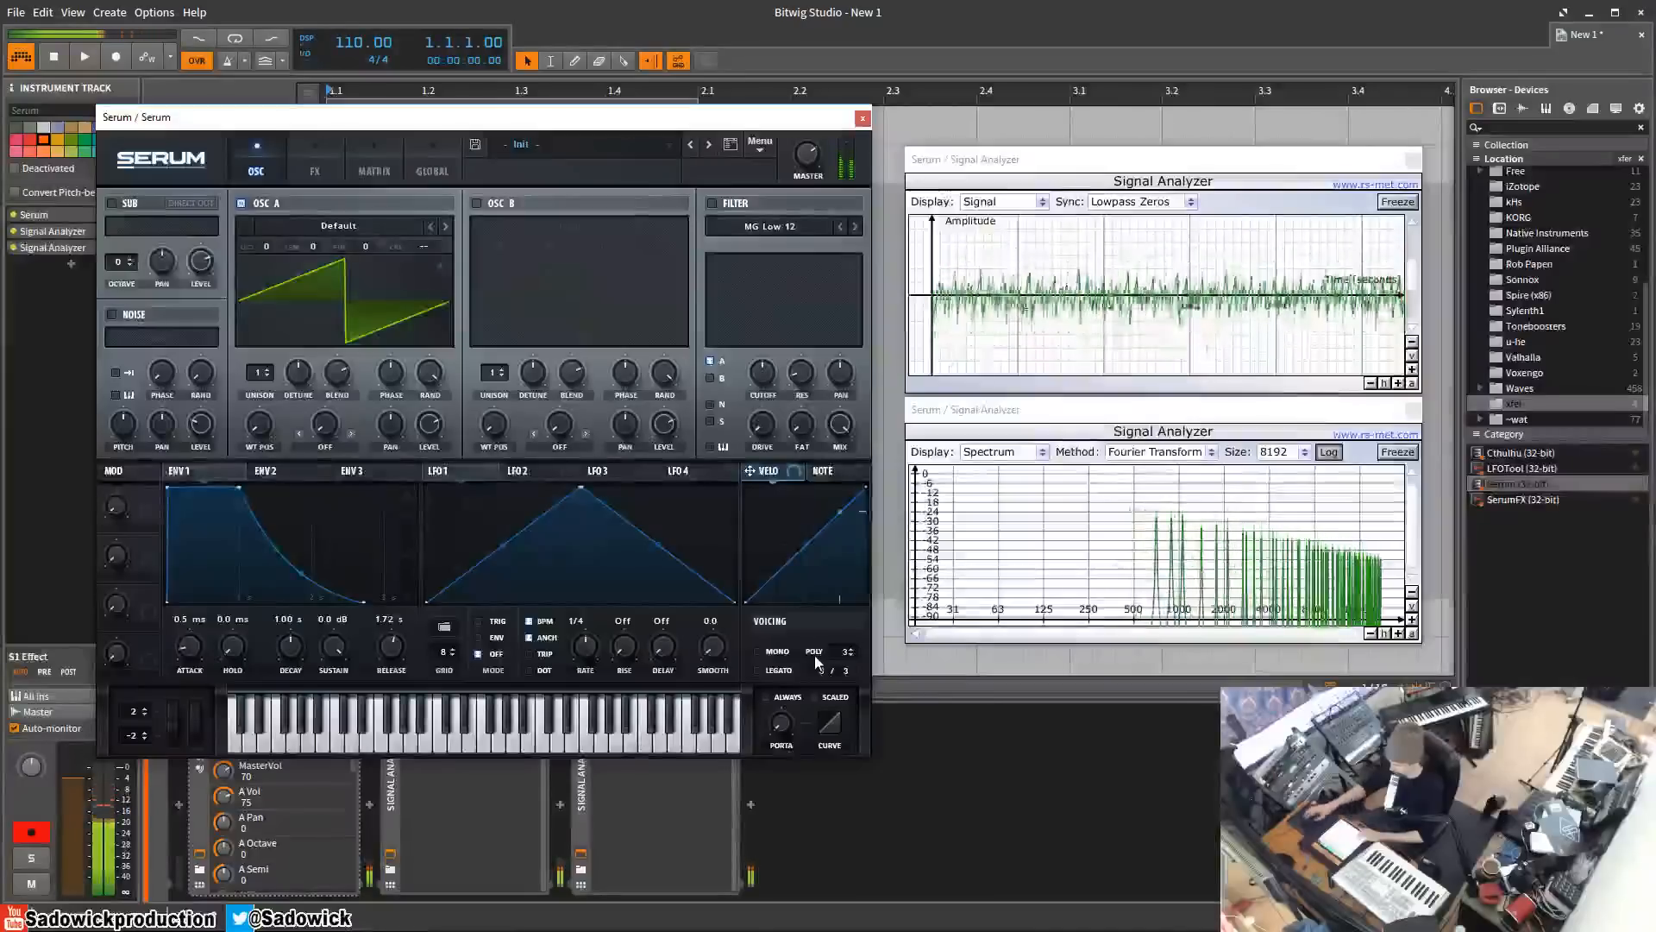
drag(847, 653, 855, 636)
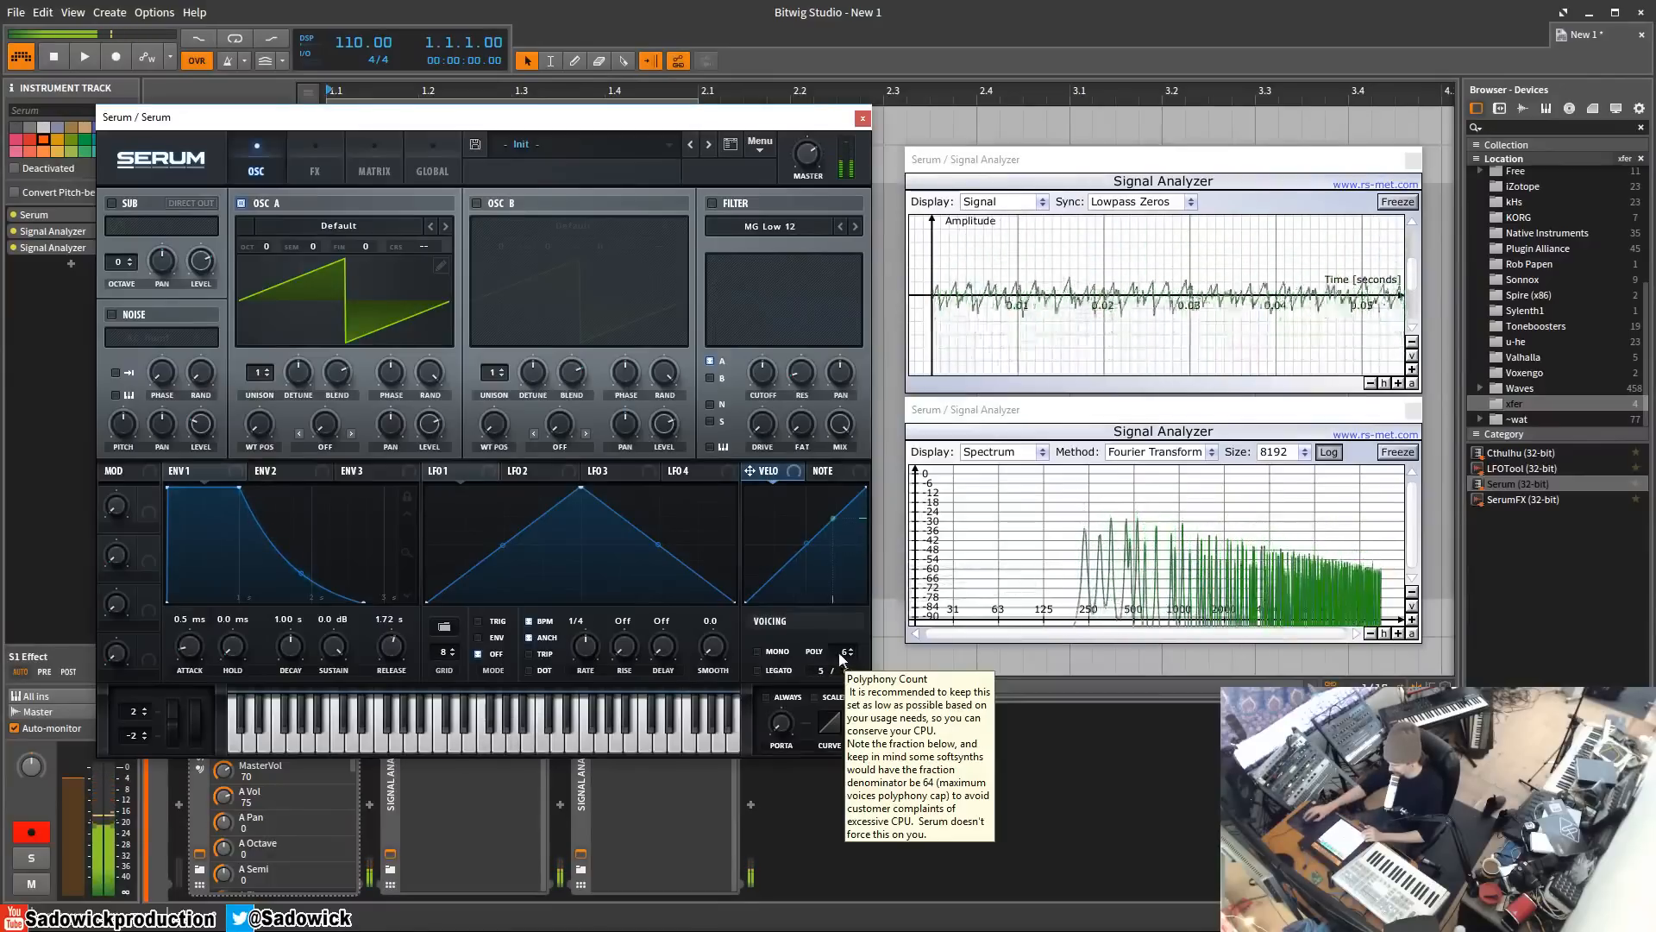
drag(846, 661, 843, 681)
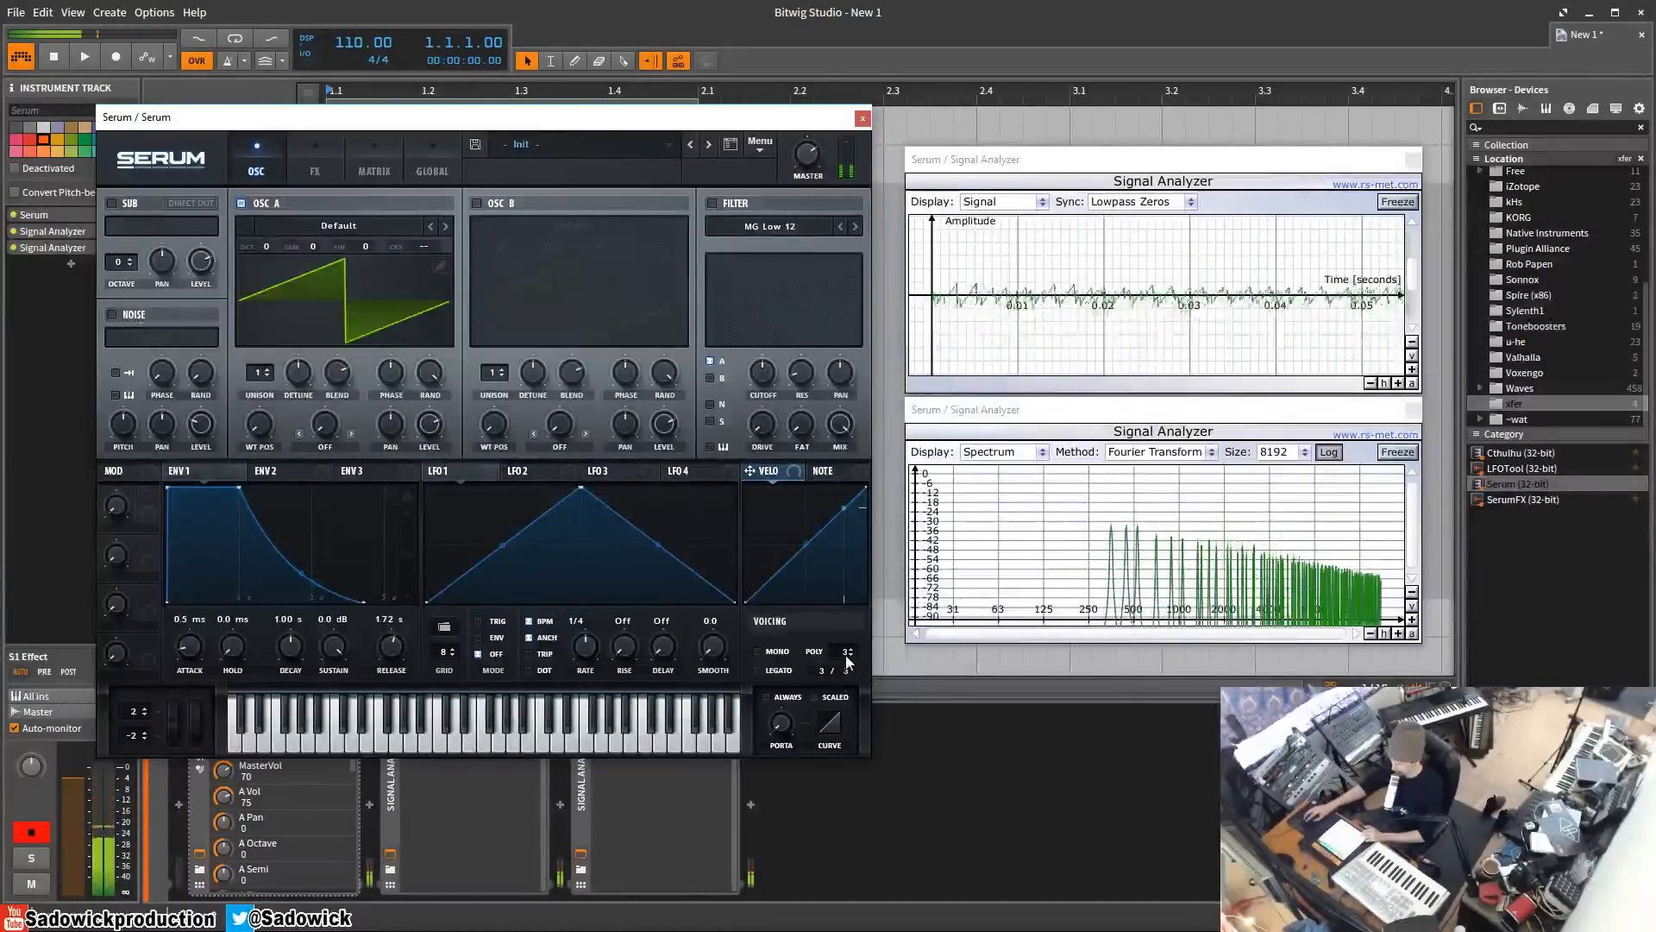
drag(846, 676, 848, 639)
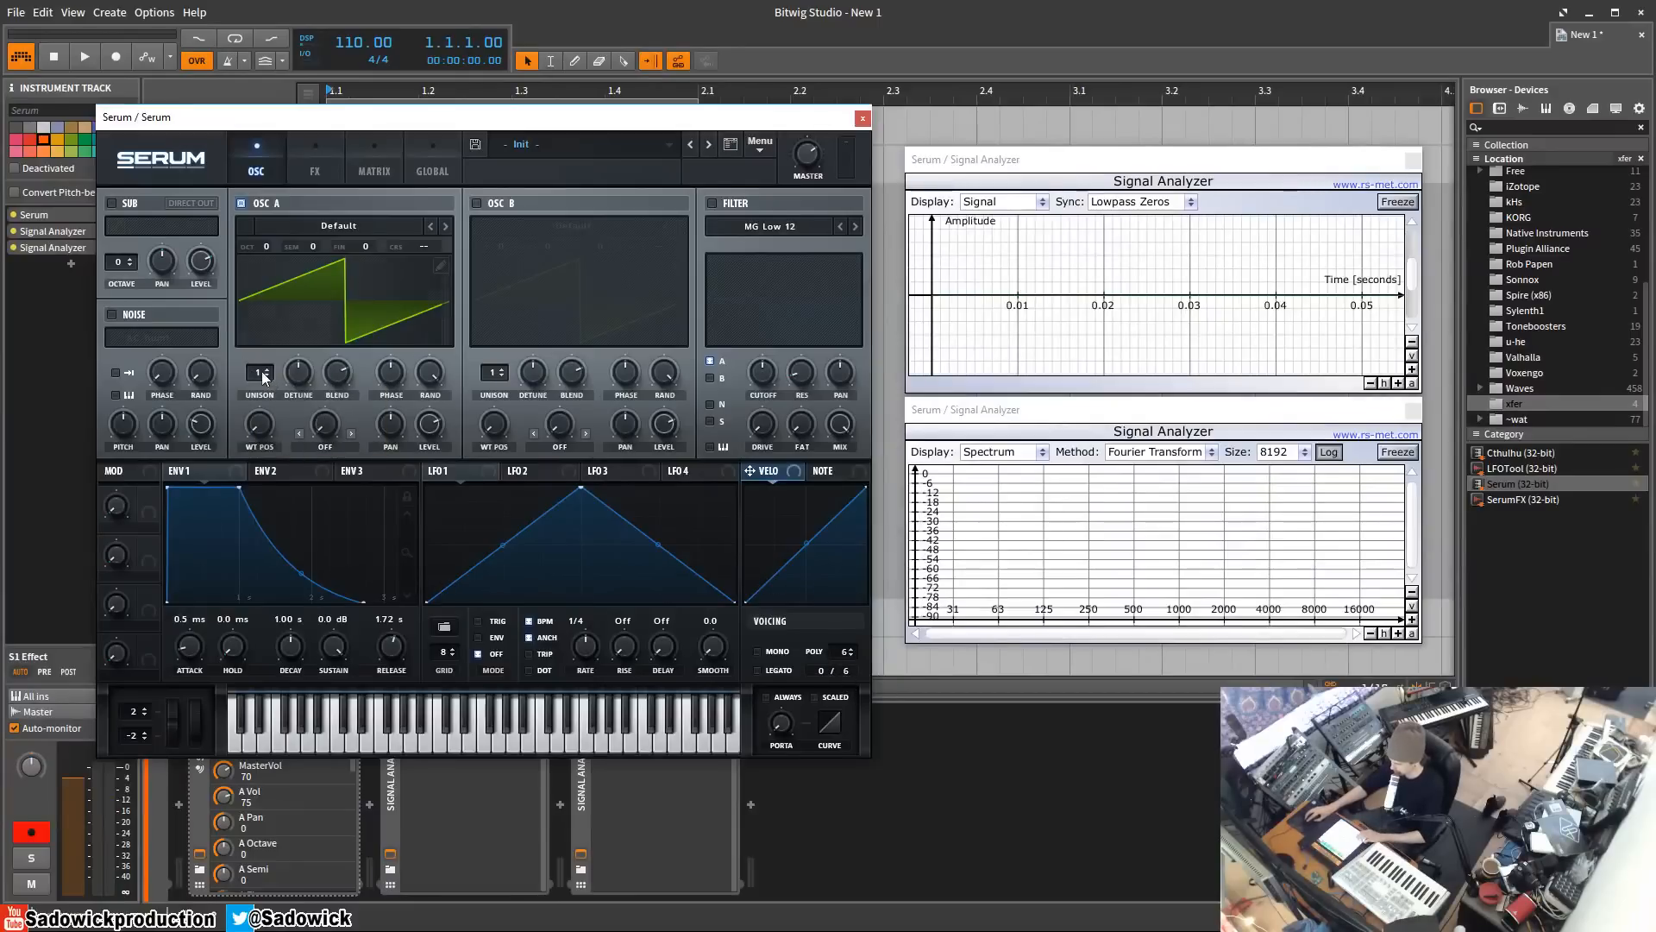
- Set oscillator A's unison to 7 voices and compare polyphony counts of 3 and 6, ending on 6
mouse_move(262, 372)
mouse_down()
mouse_move(271, 317)
mouse_move(295, 396)
mouse_move(264, 358)
mouse_move(290, 378)
mouse_up()
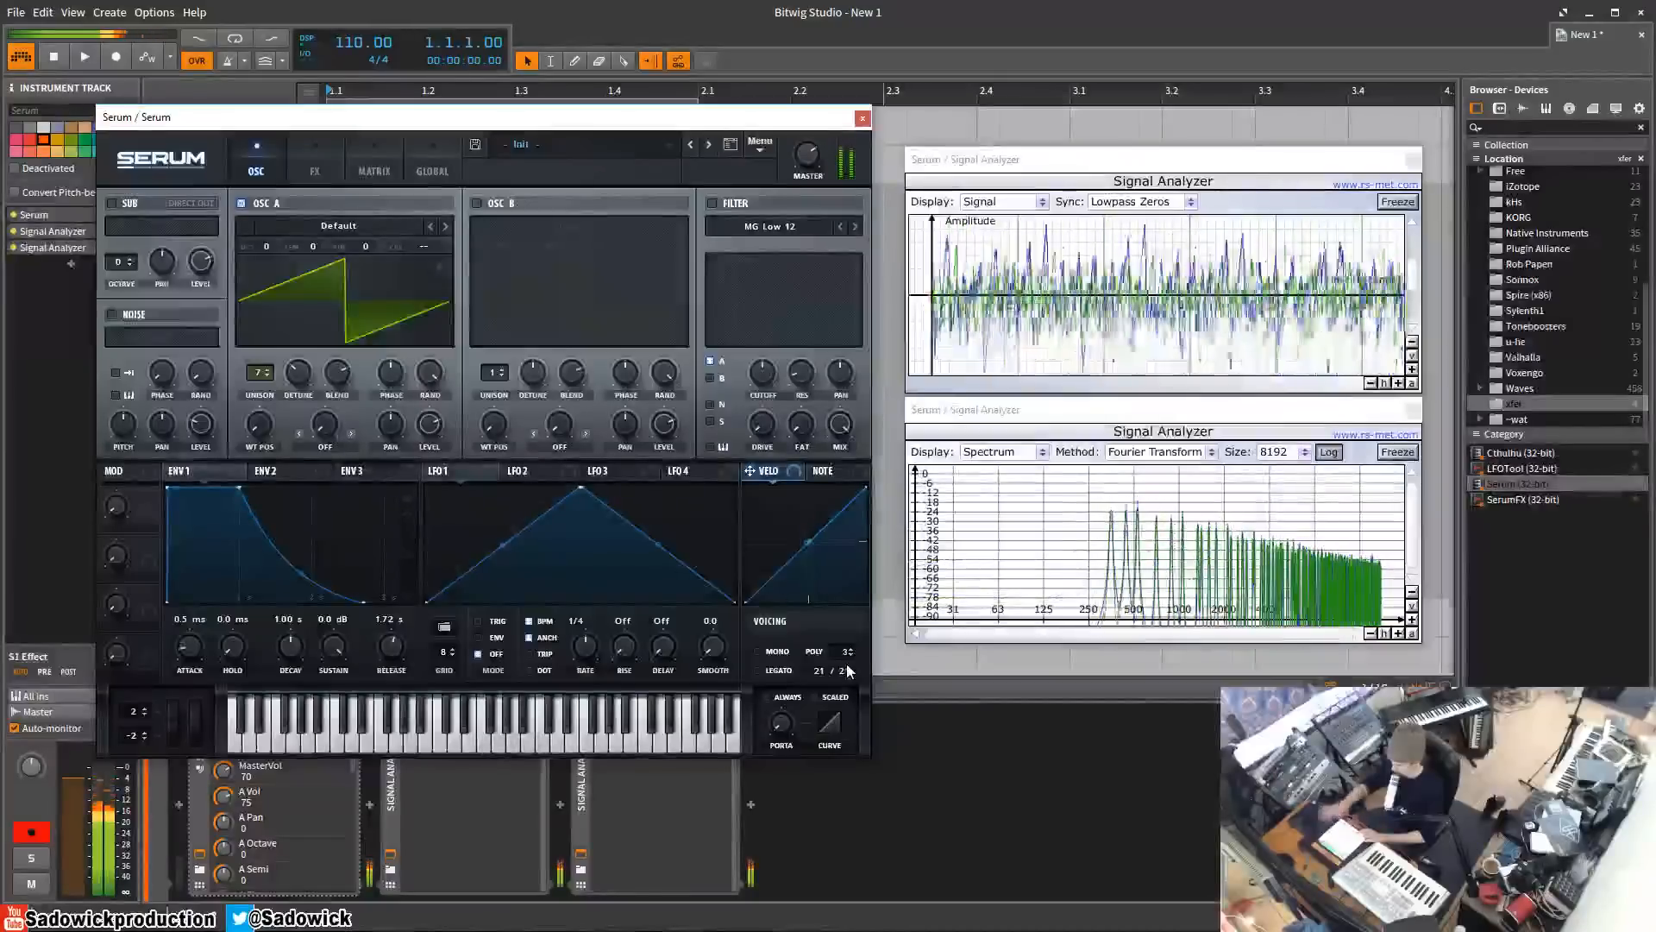
drag(847, 652, 857, 645)
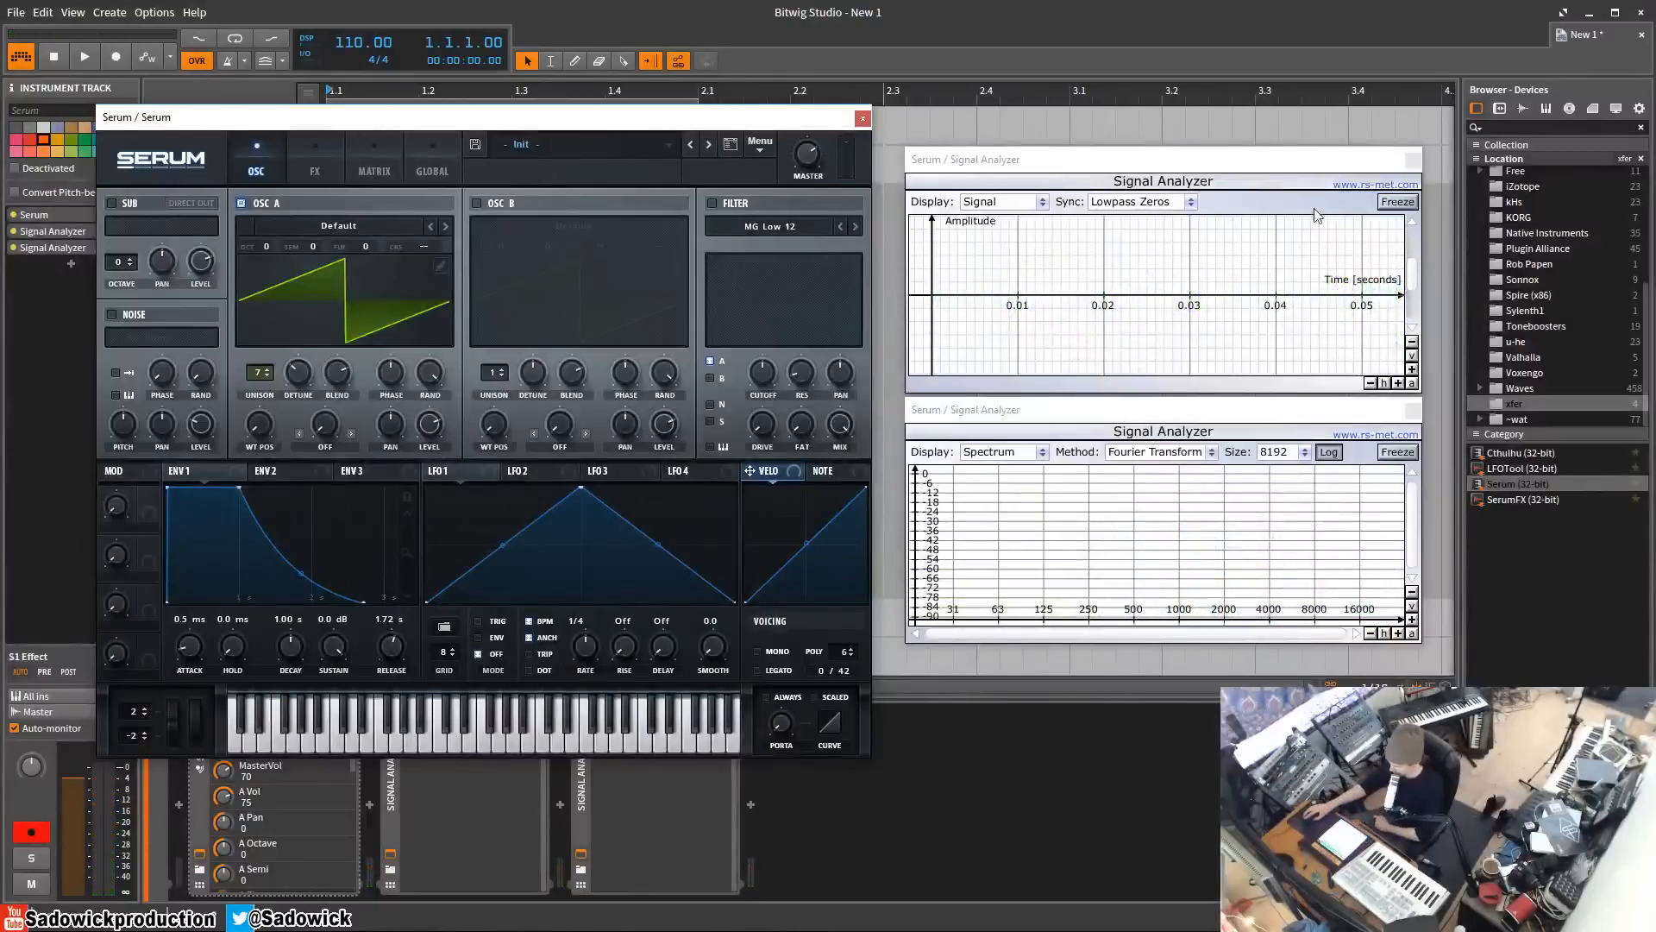
- Switch the voicing to mono with one unison voice on oscillator A, and enable legato with always-on portamento
click(762, 650)
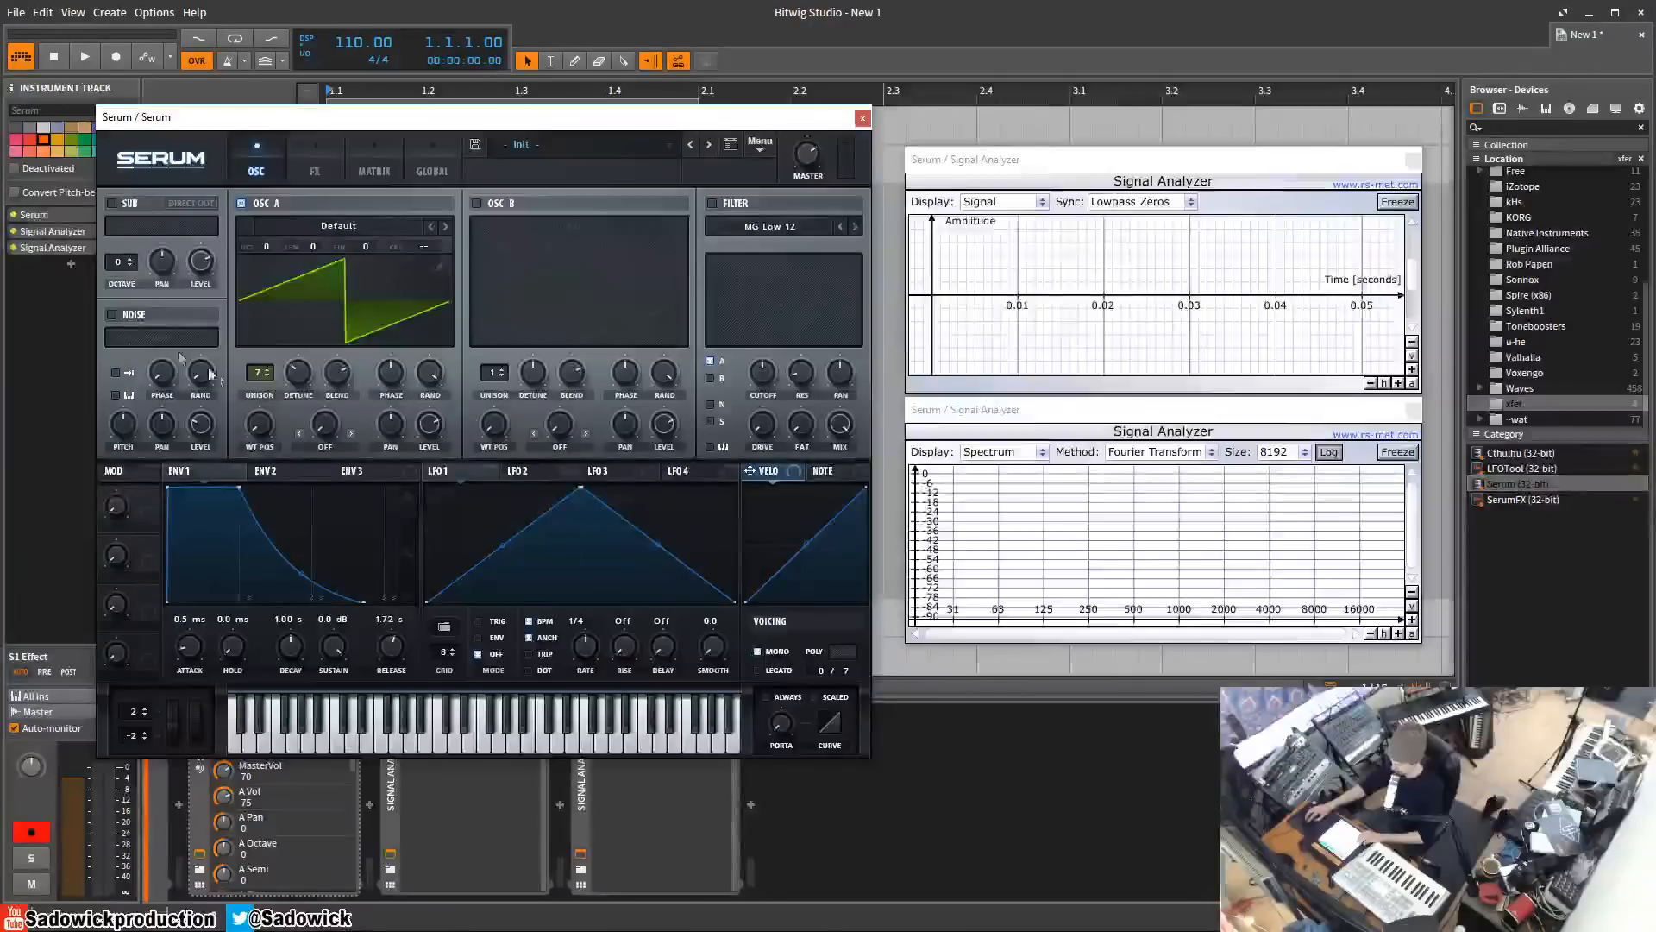
drag(254, 374, 225, 432)
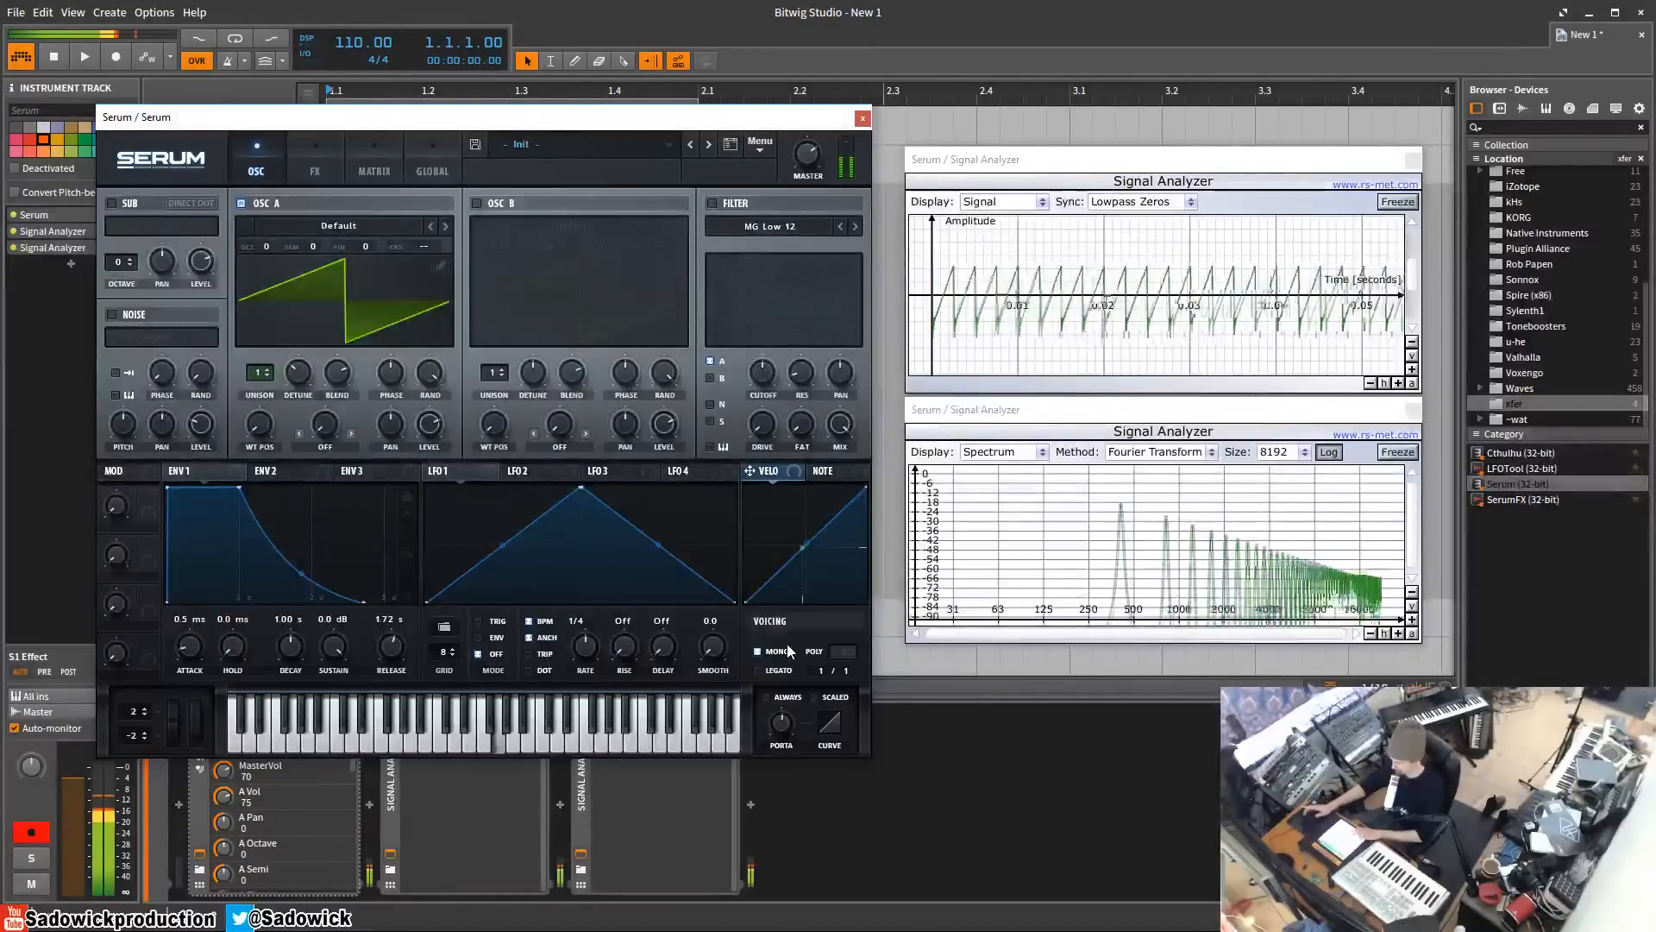
click(766, 697)
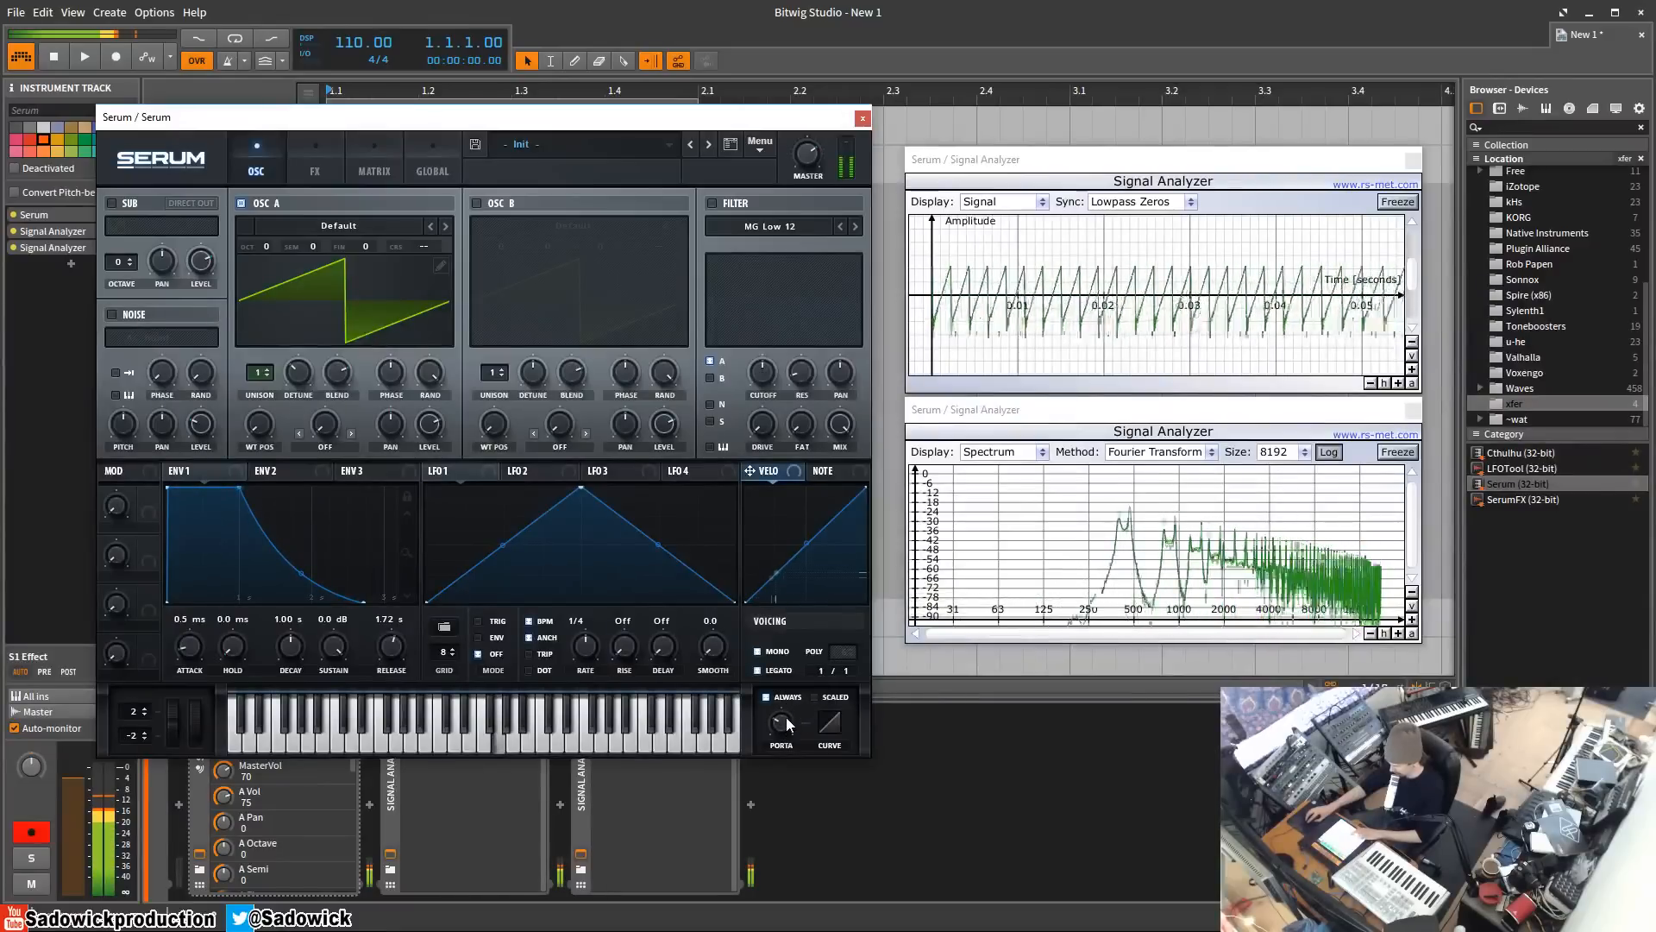
- Adjust the portamento time and turn always-on portamento back on for the mono legato voice
drag(781, 726, 782, 724)
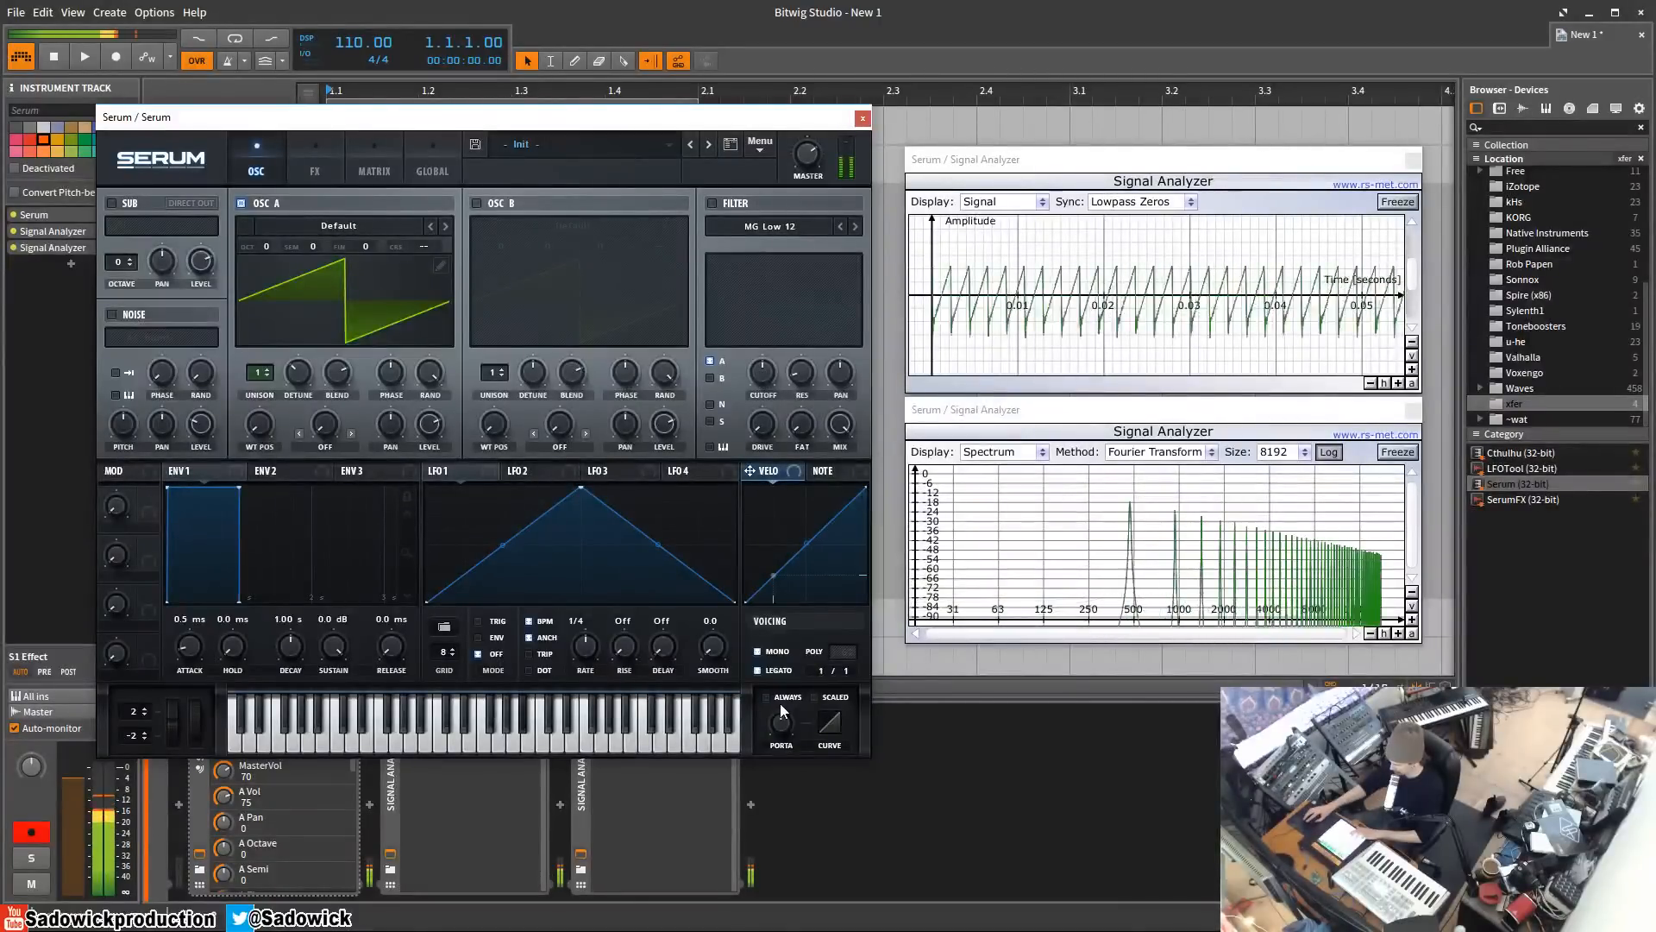
click(780, 702)
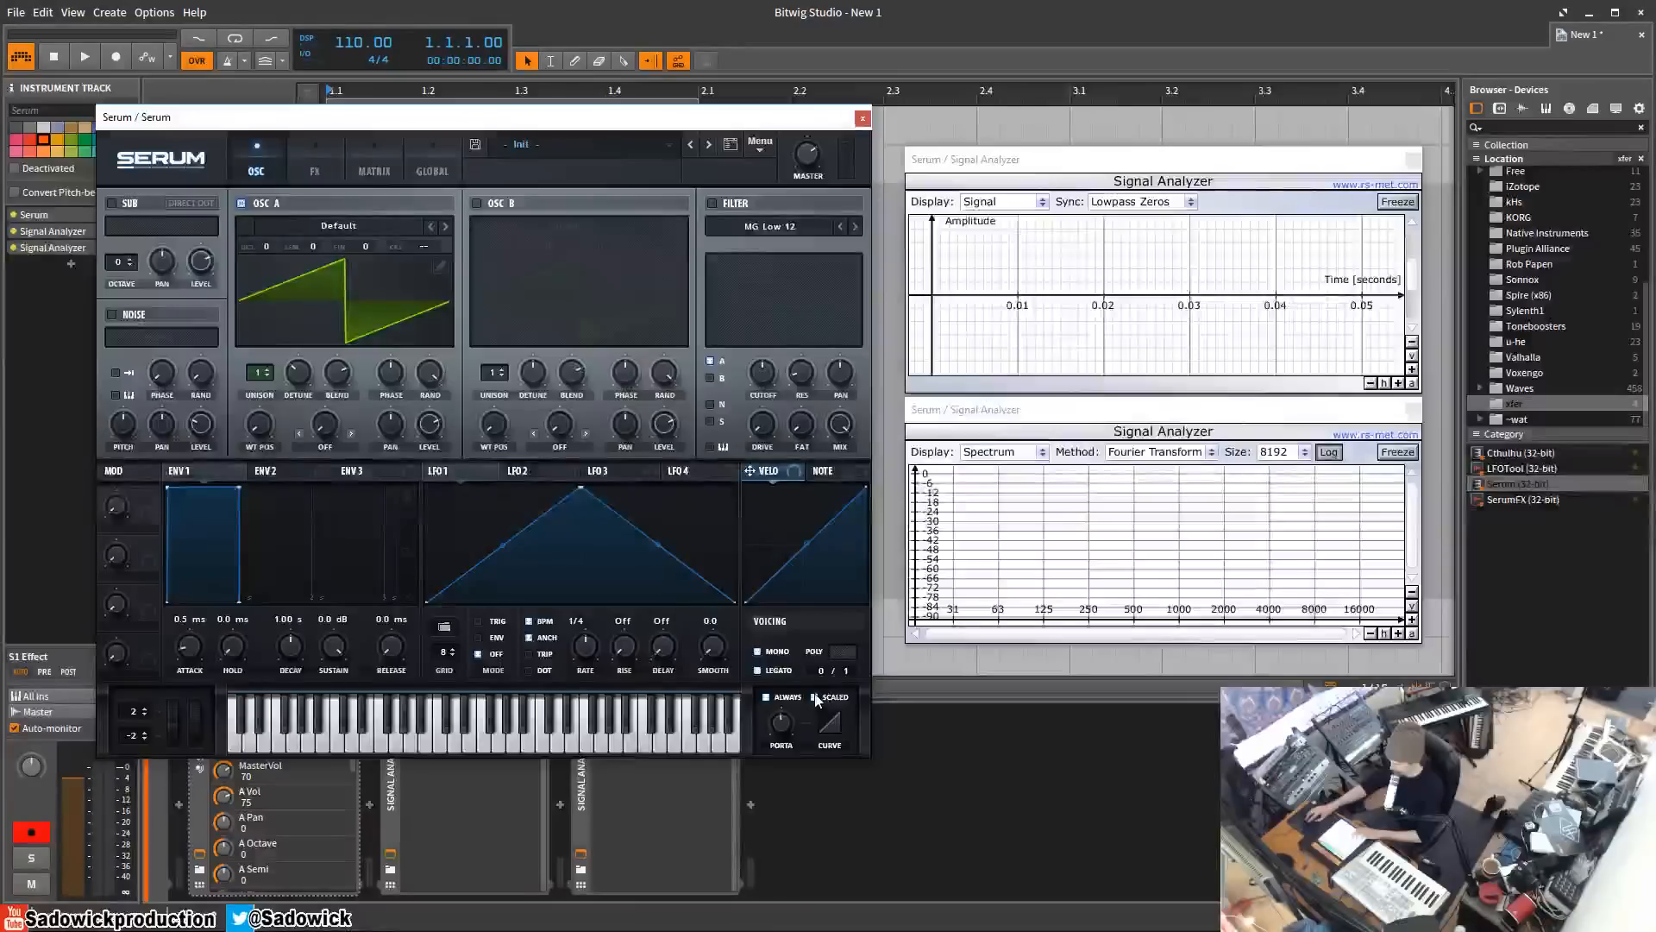
mouse_move(788, 712)
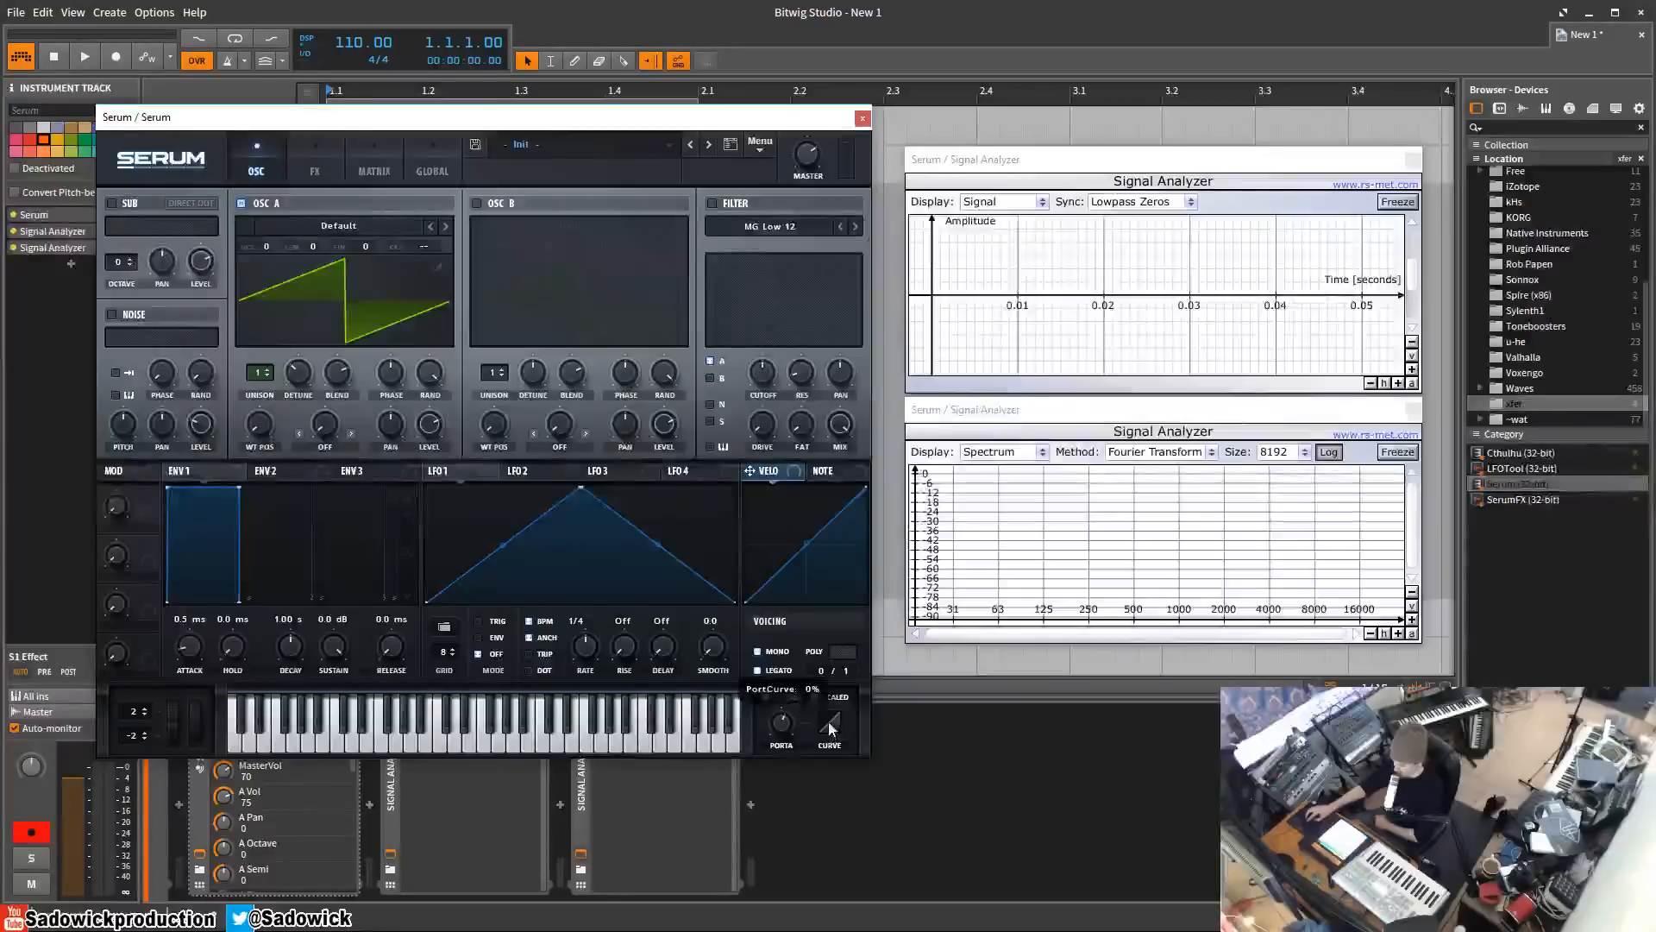
- Try the portamento curve bent in both directions, readjust the portamento time, and reset the curve to 0%
drag(828, 721, 833, 682)
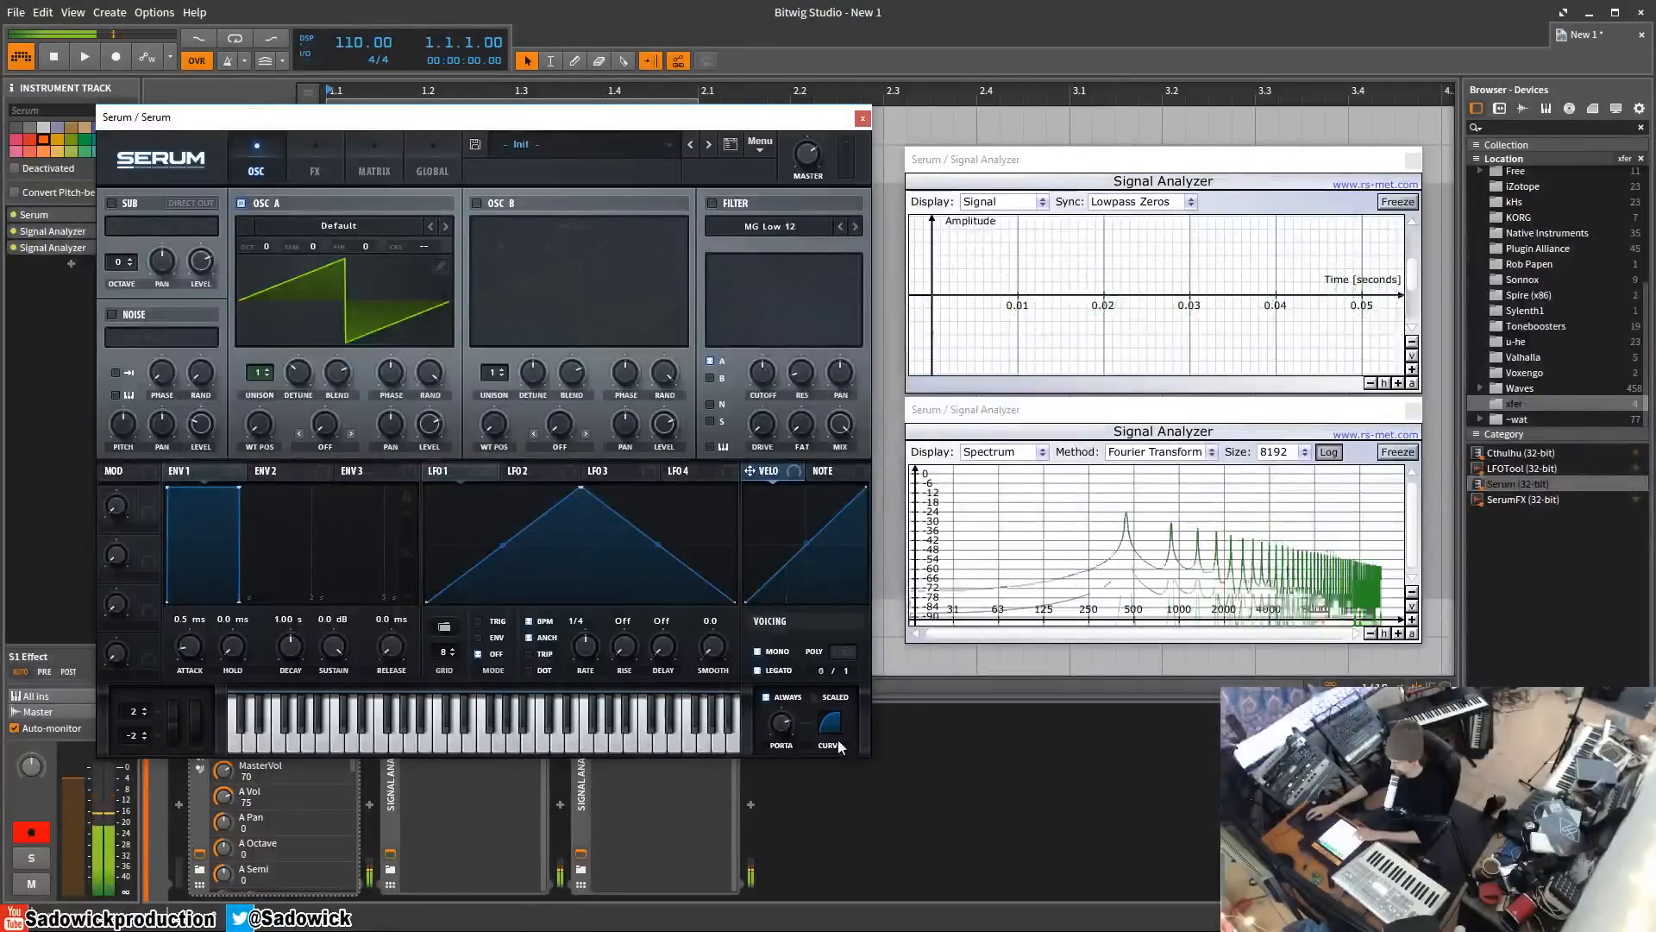
mouse_move(831, 729)
drag(842, 758, 840, 768)
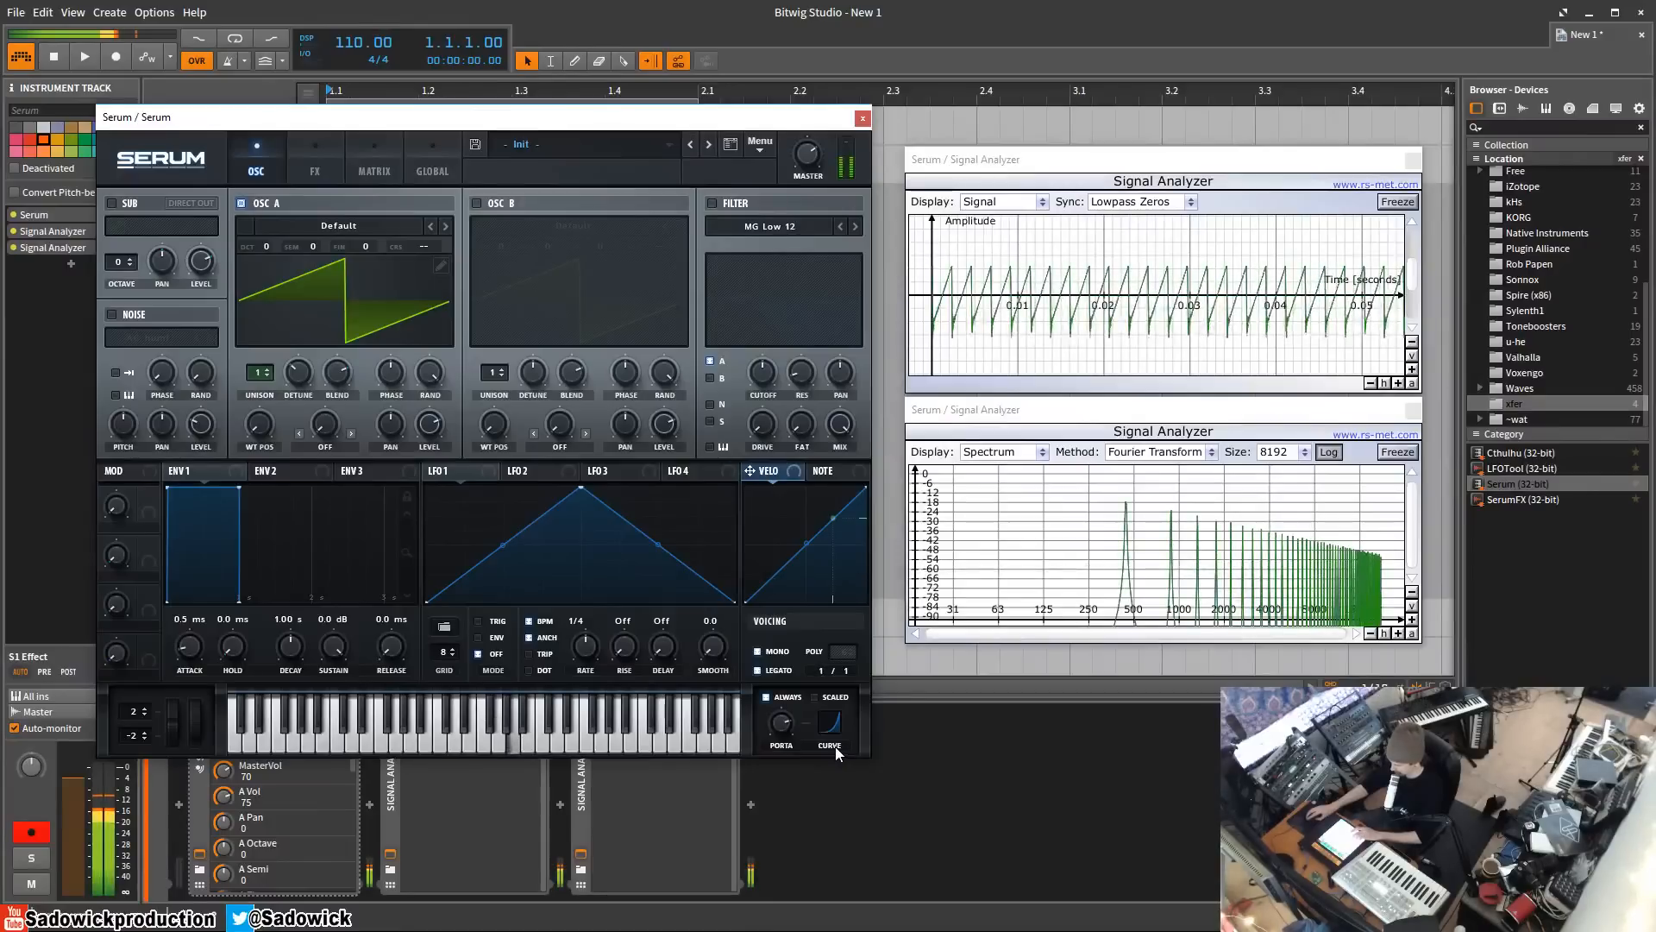
mouse_move(786, 733)
drag(786, 734, 785, 773)
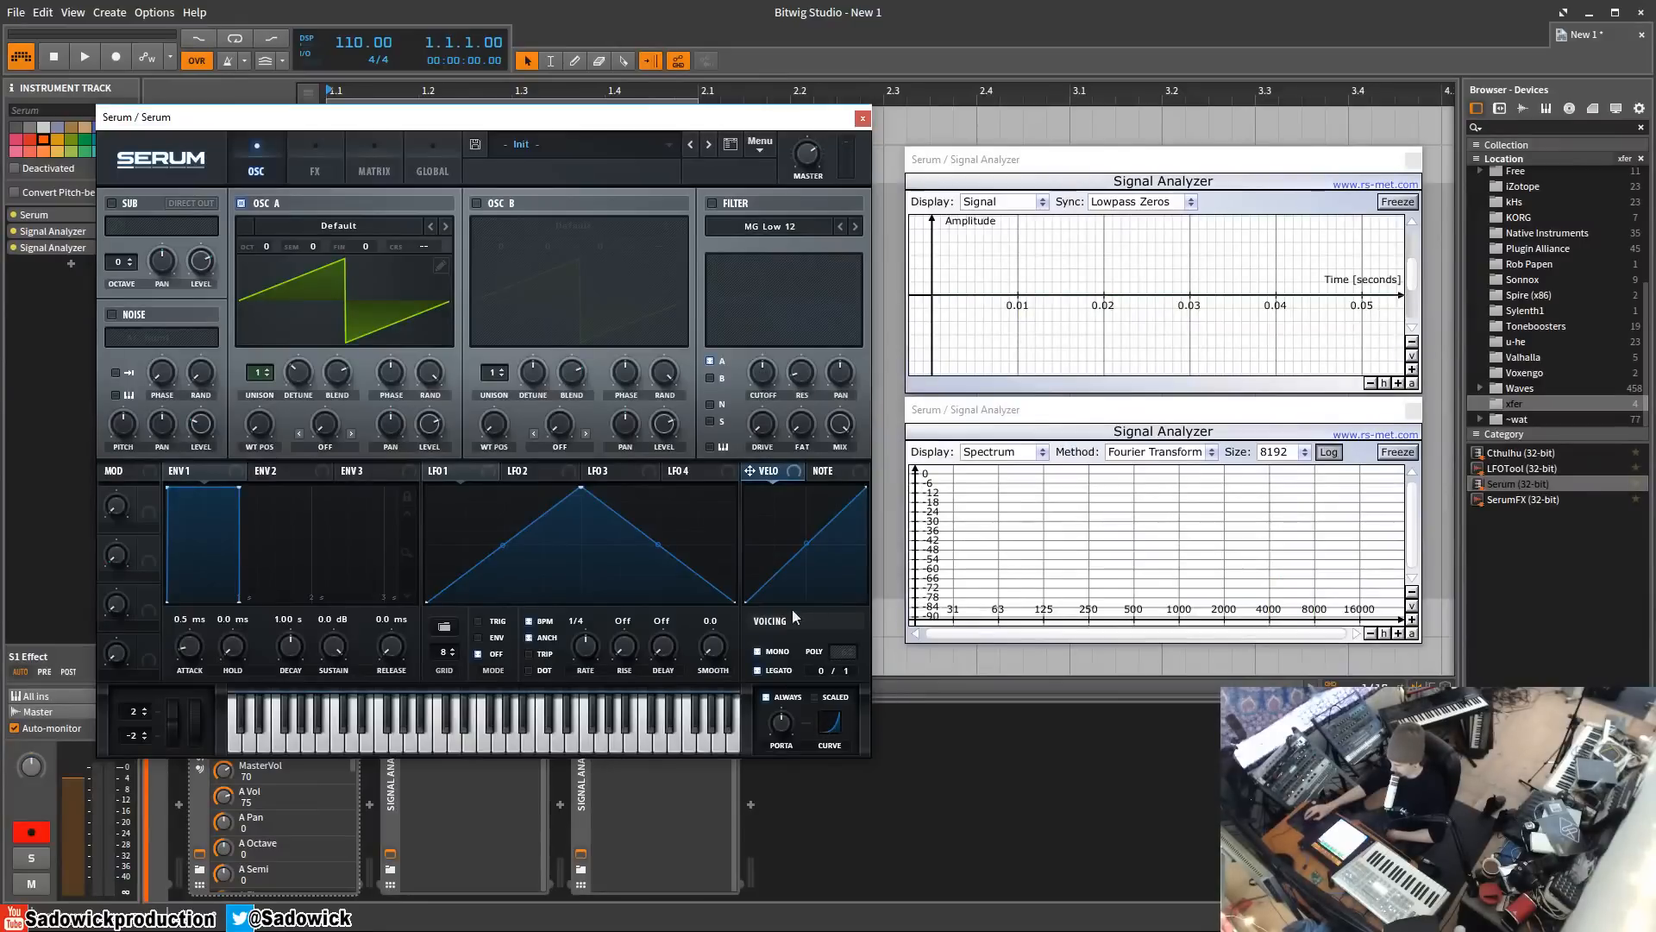
double_click(827, 729)
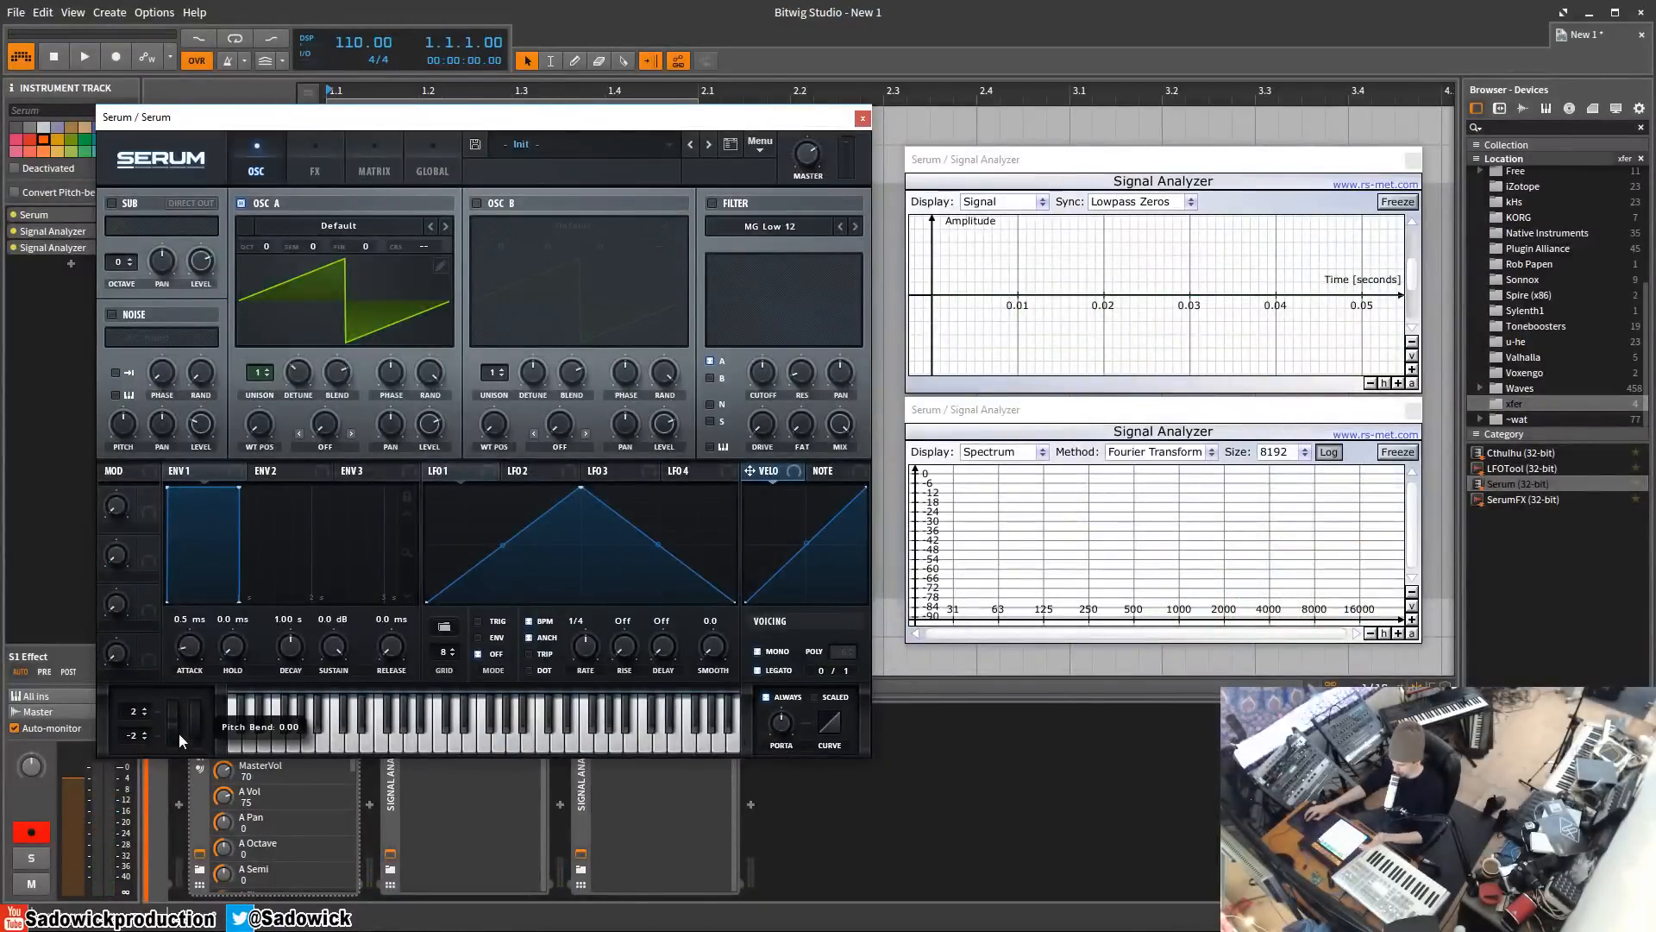
- Set the pitch bend range to 12 semitones up and -12 semitones down
drag(131, 714, 146, 681)
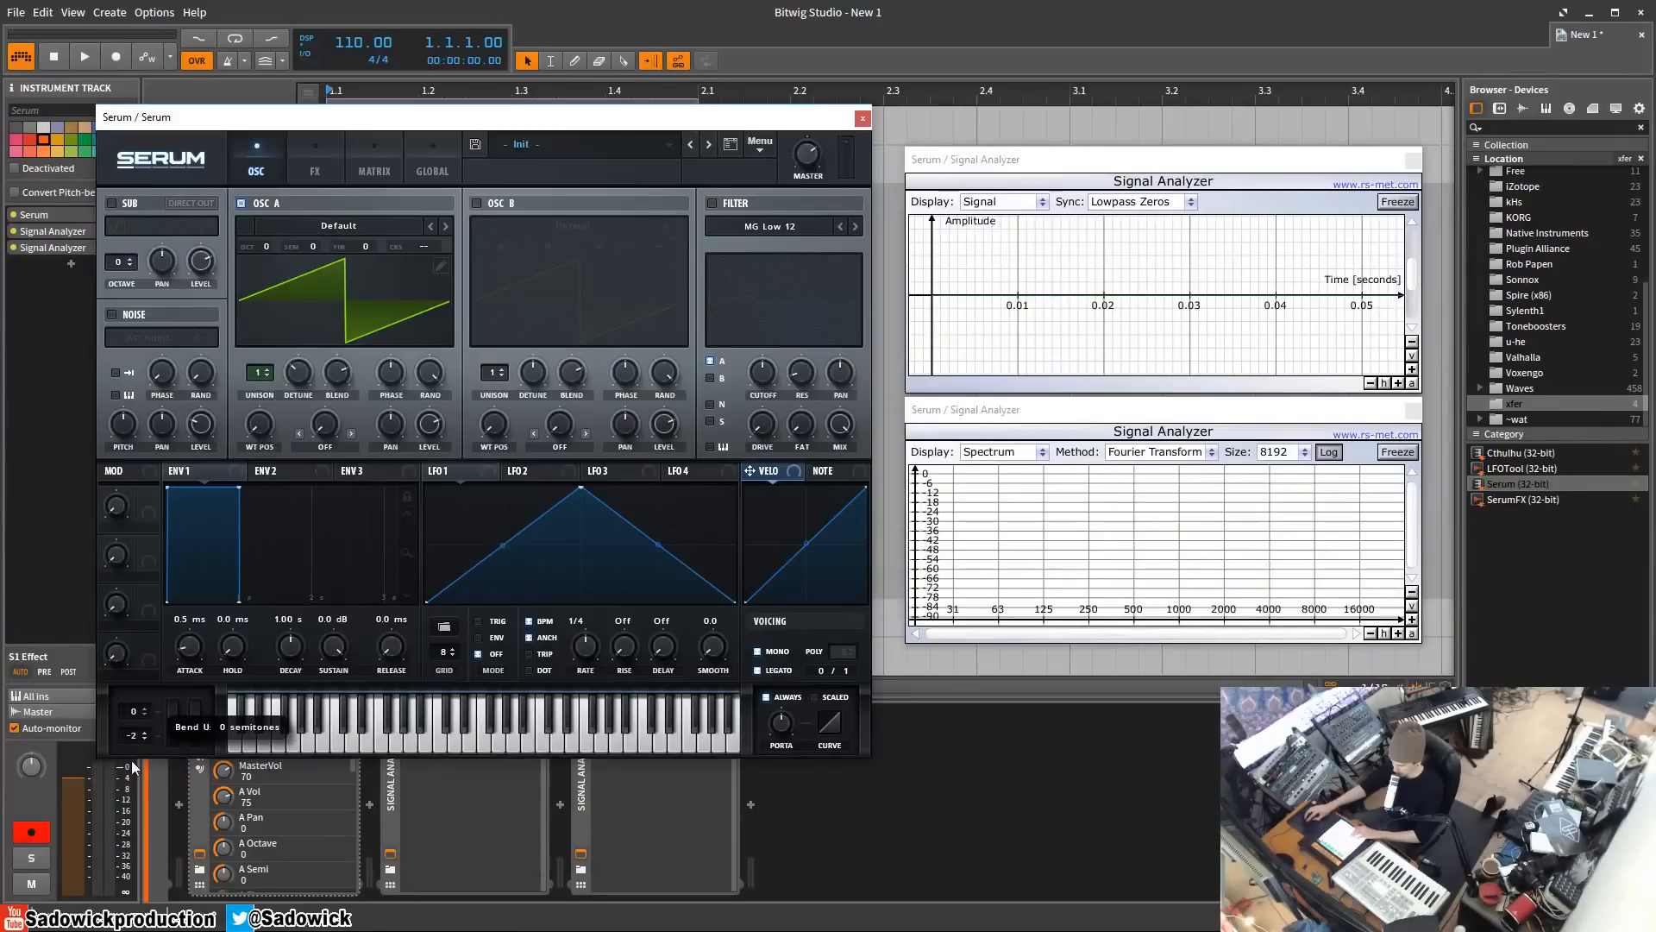
mouse_move(134, 767)
mouse_down()
mouse_move(156, 724)
mouse_move(134, 783)
mouse_up()
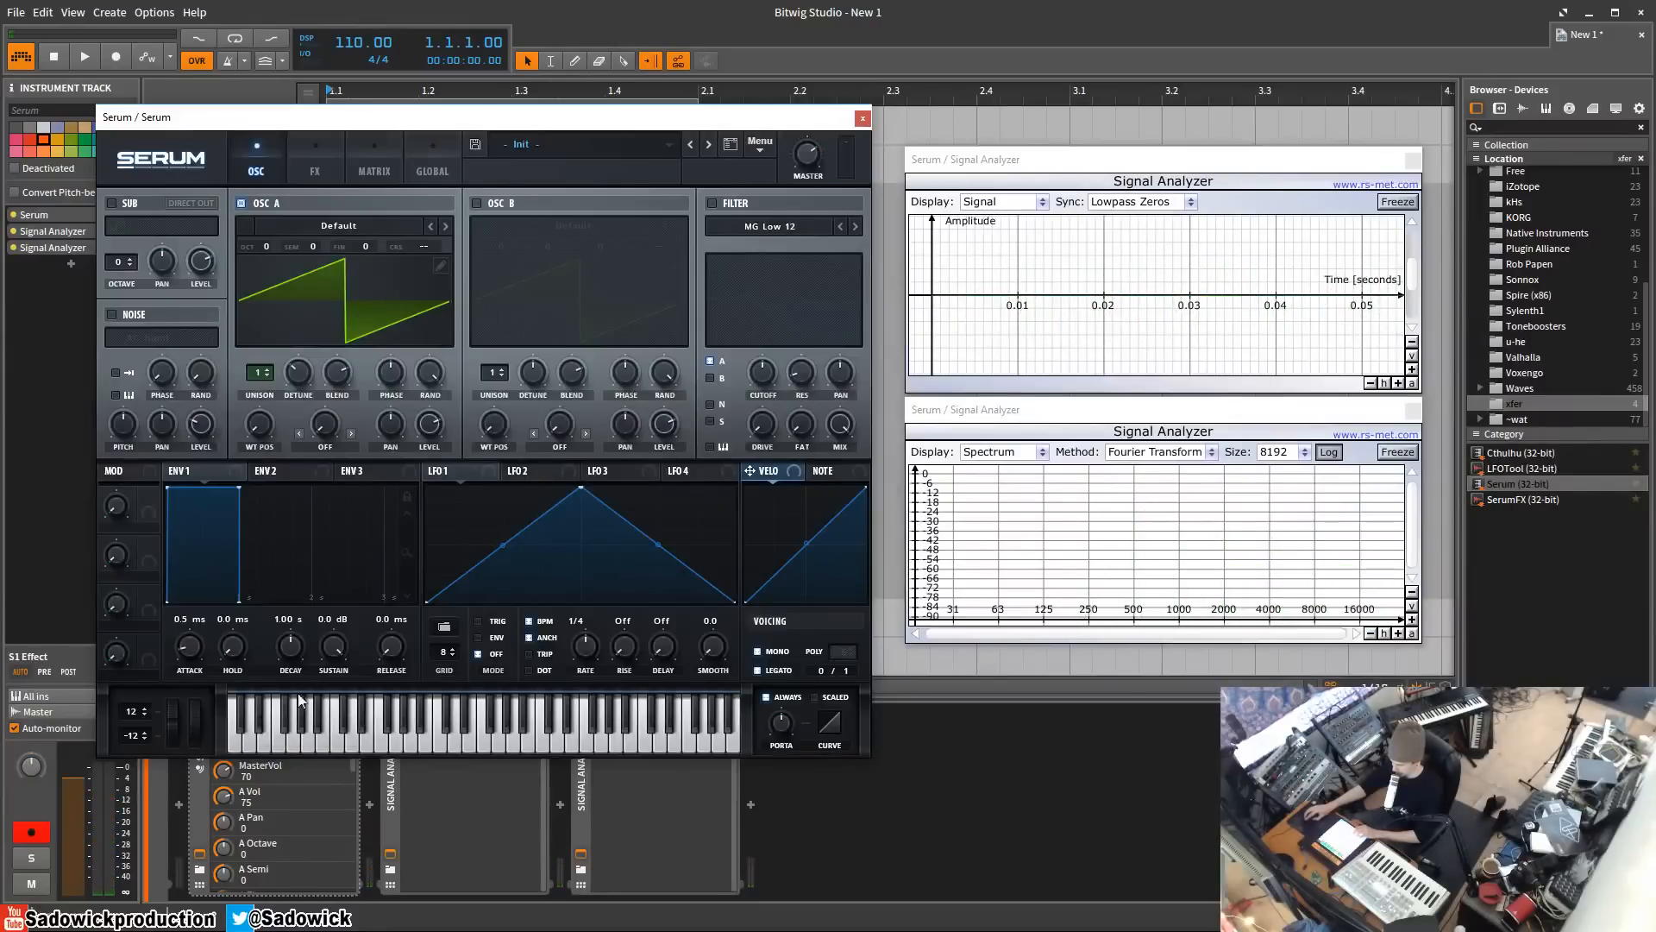
- Enable the MG Low 12 filter with a lowered cutoff, and sweep the cutoff using the Mod Wheel as modulation source
click(712, 205)
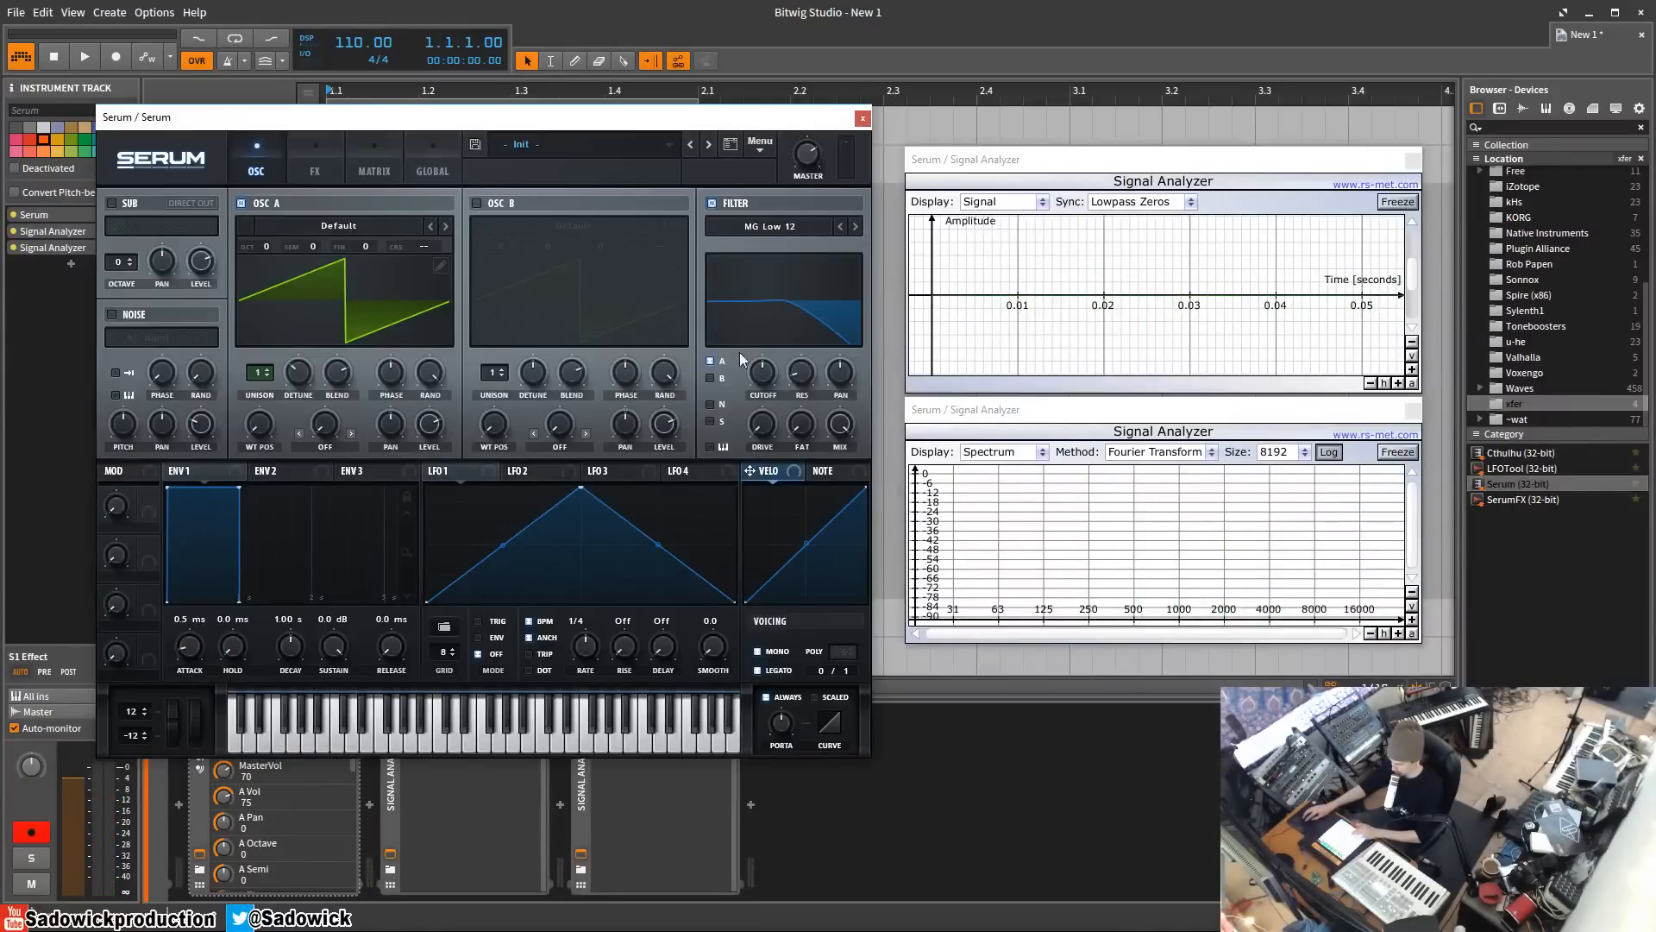
drag(762, 373, 759, 394)
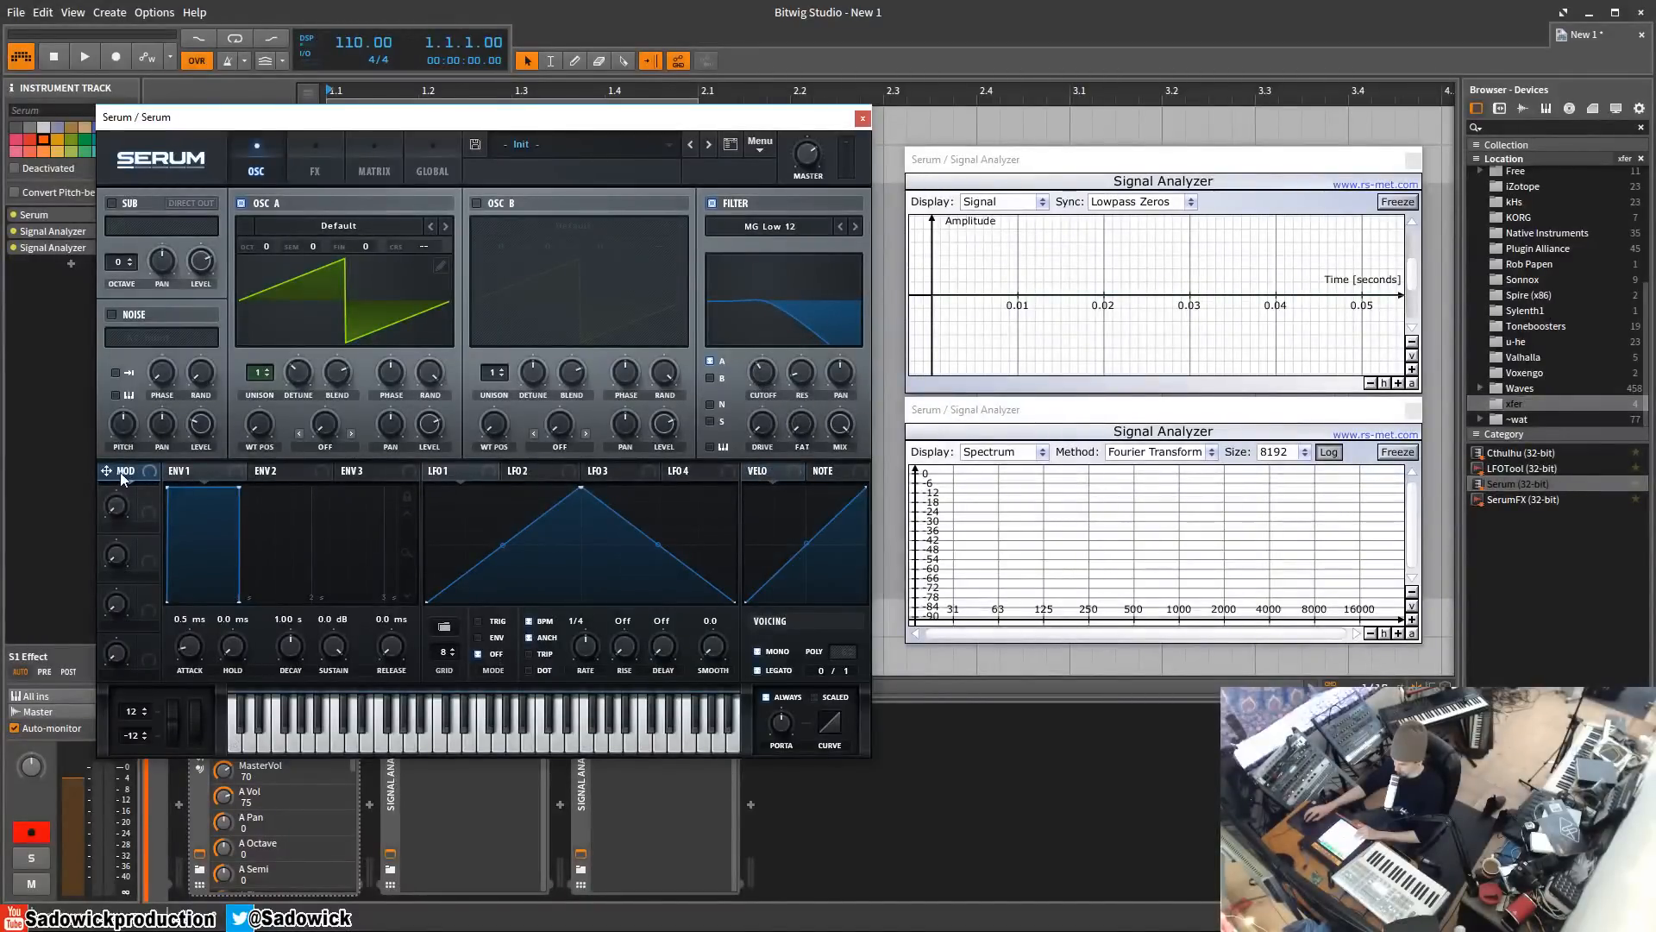
right_click(763, 371)
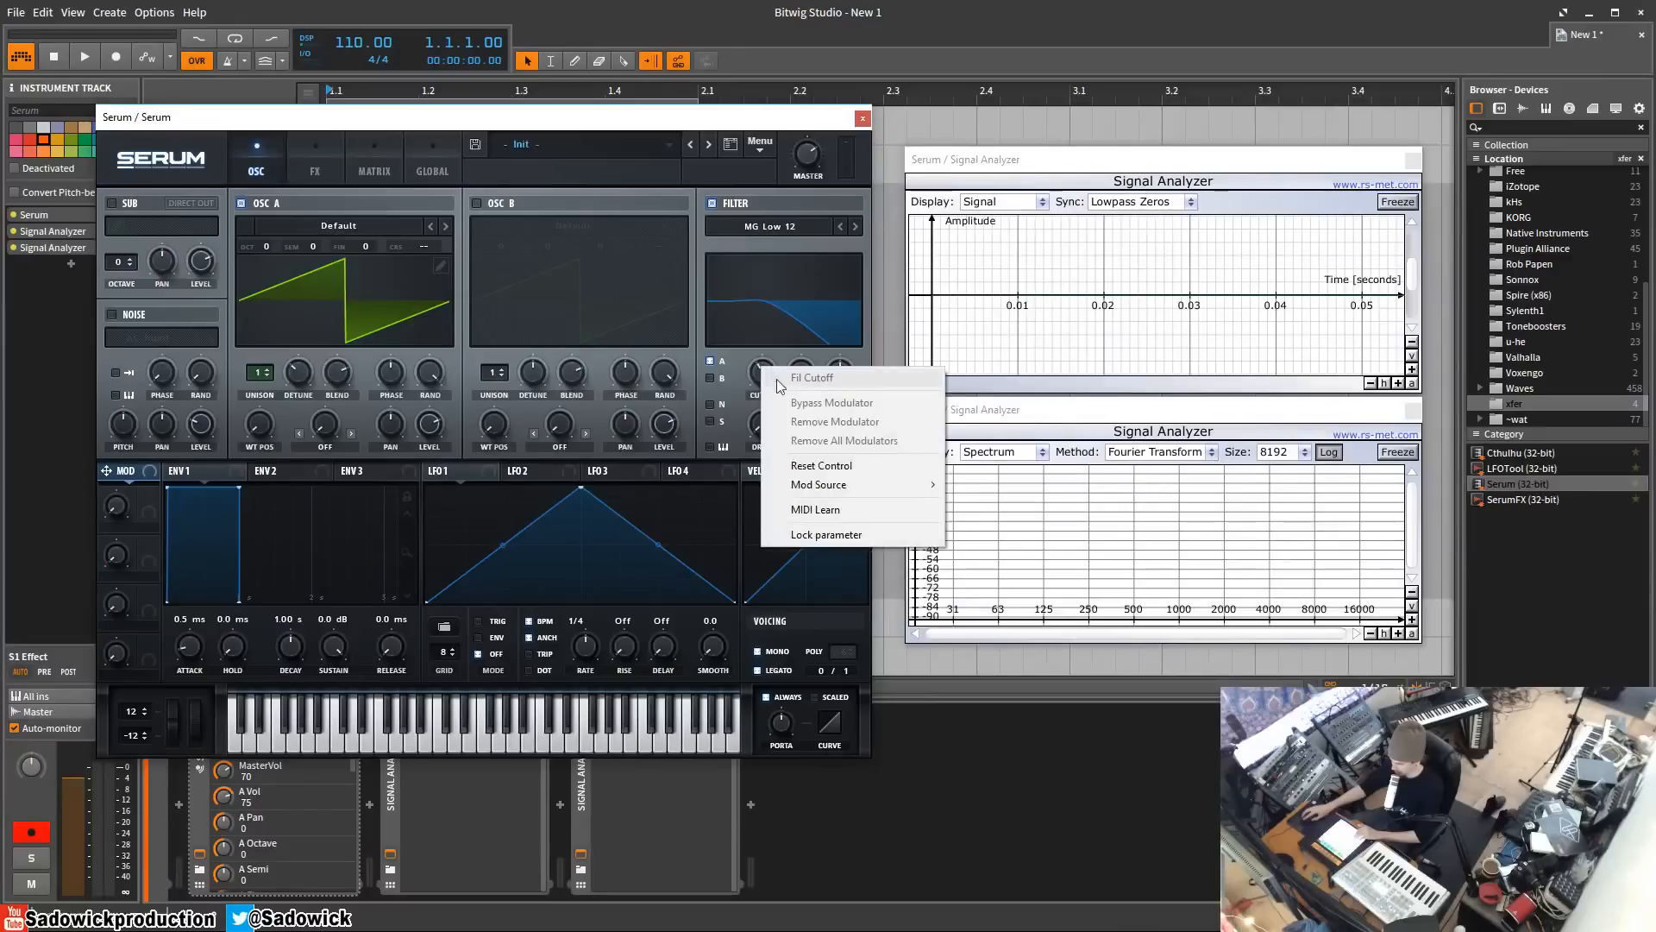
mouse_move(914, 485)
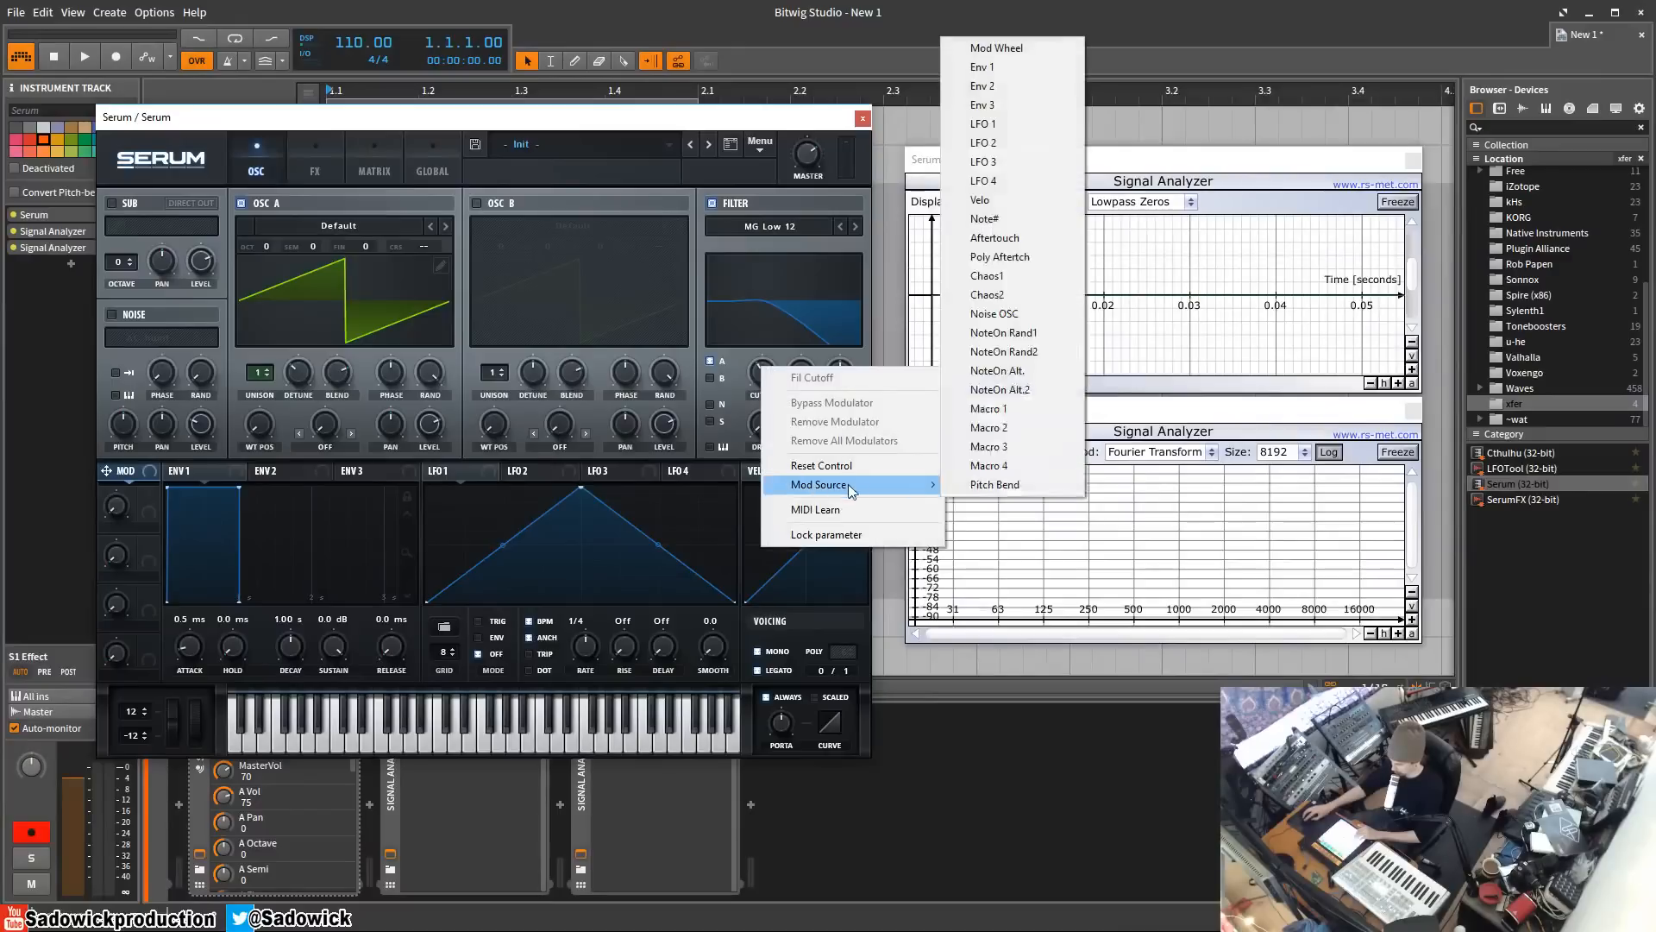
click(1017, 48)
mouse_move(763, 379)
mouse_down()
mouse_move(752, 357)
mouse_move(755, 371)
mouse_up()
drag(194, 738, 210, 507)
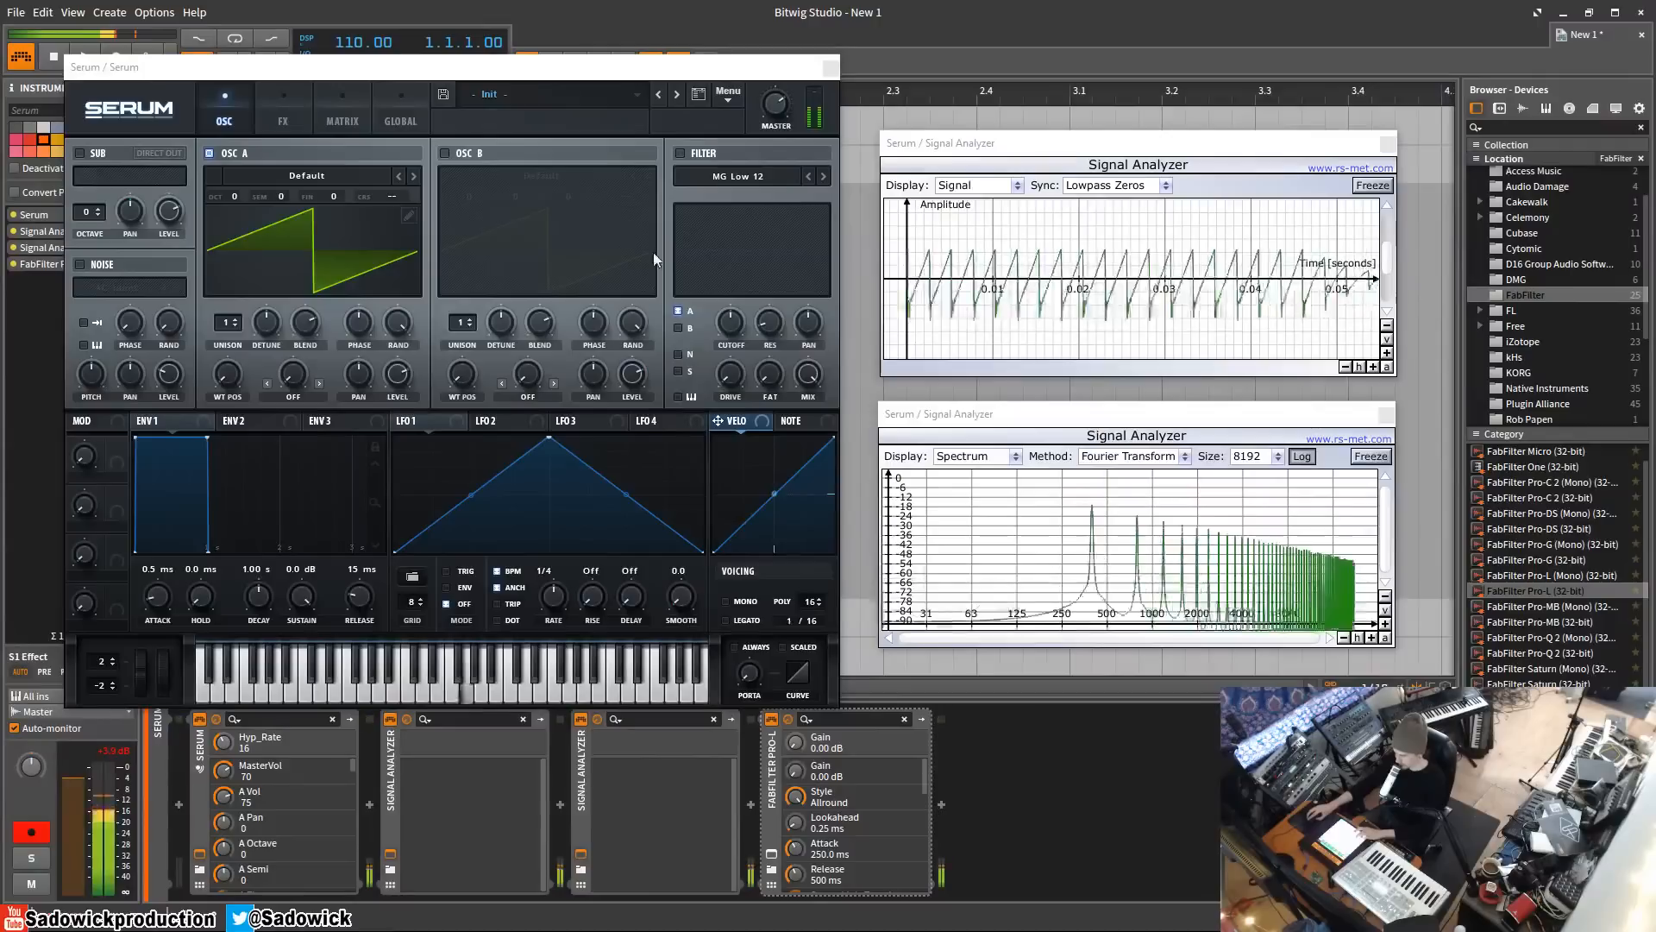
- Enable the Hyper/Dimension, Distortion, Flanger and Phaser effects and rearrange their chain order, ending with Hyper/Dimension first
click(300, 118)
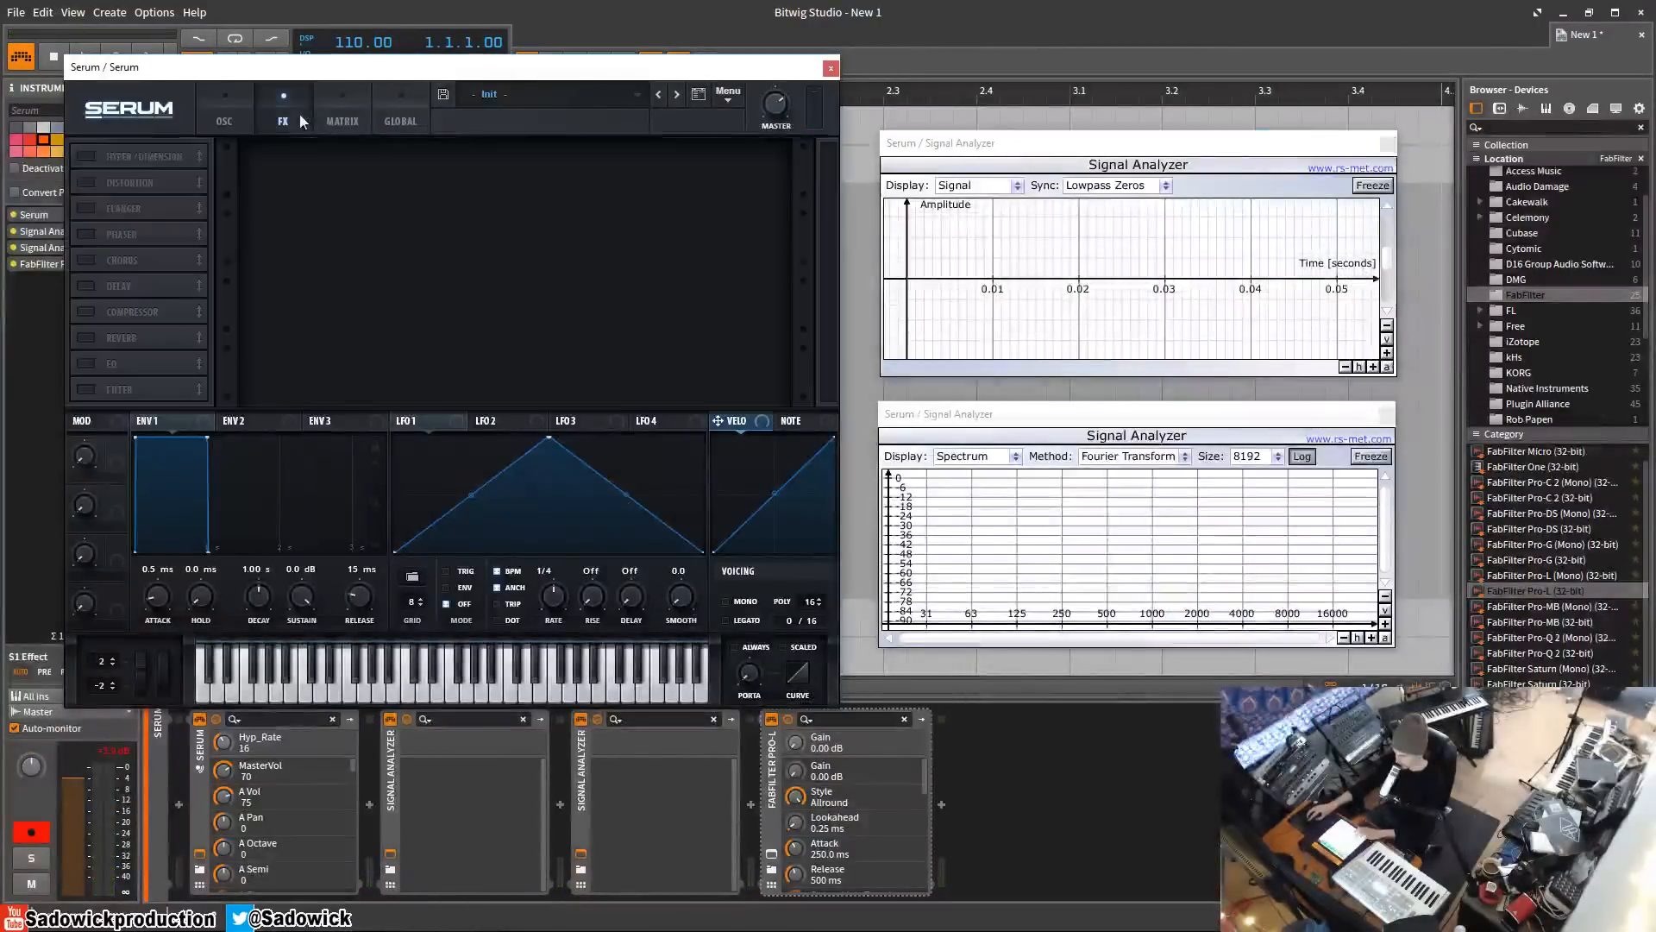
click(1372, 367)
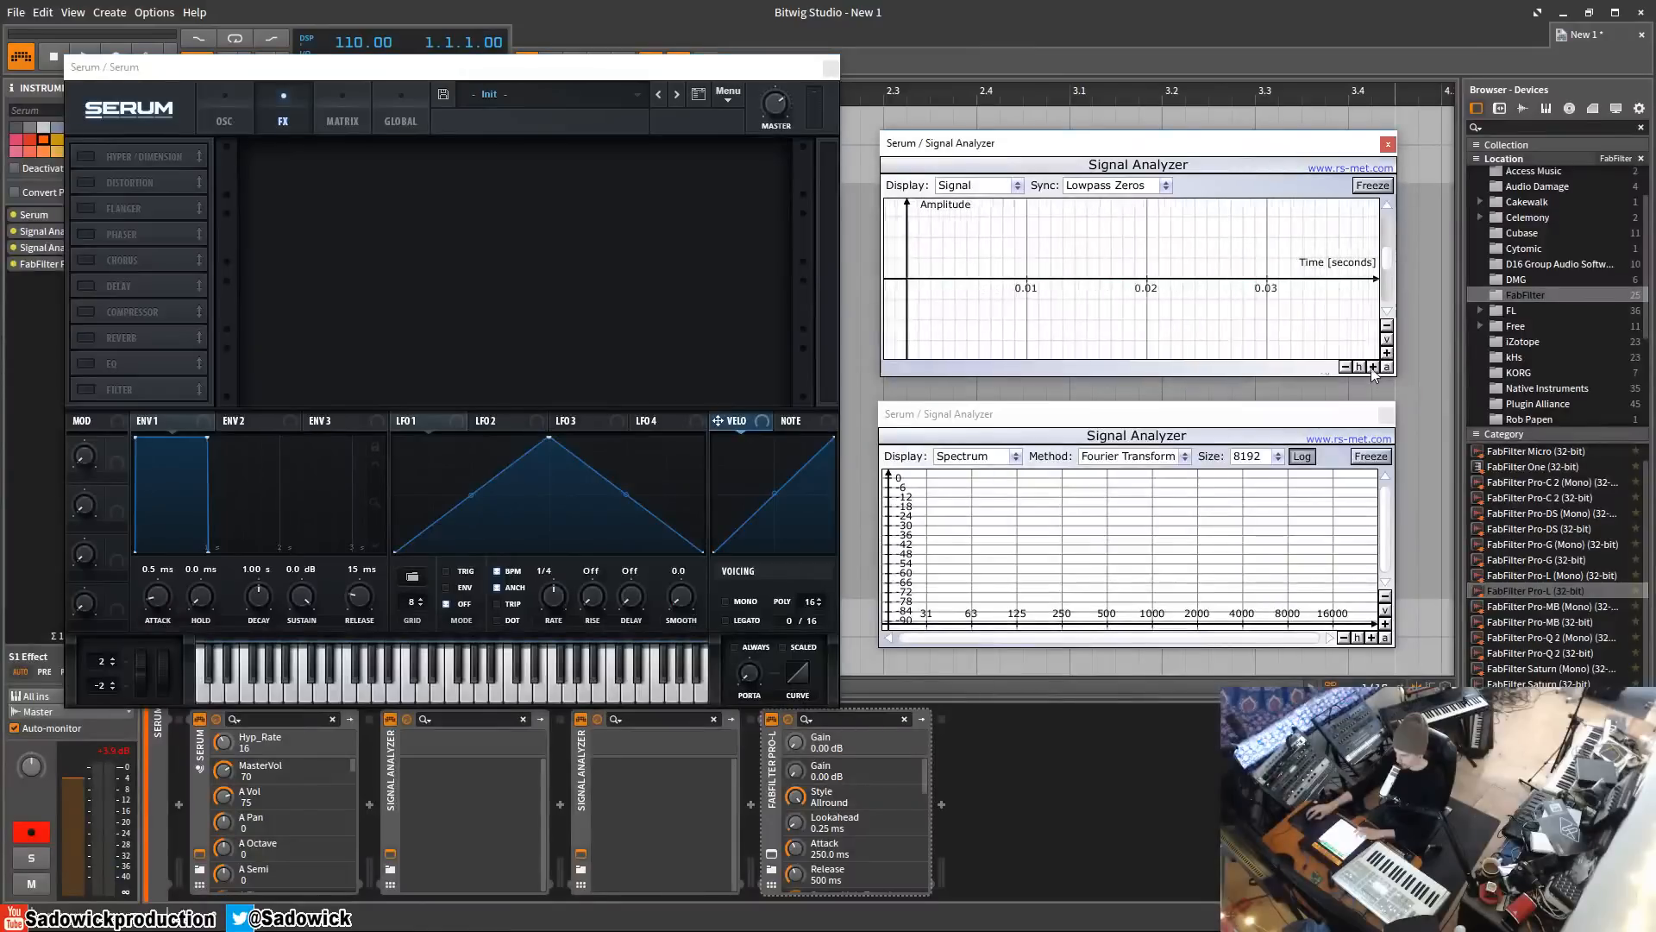
click(86, 156)
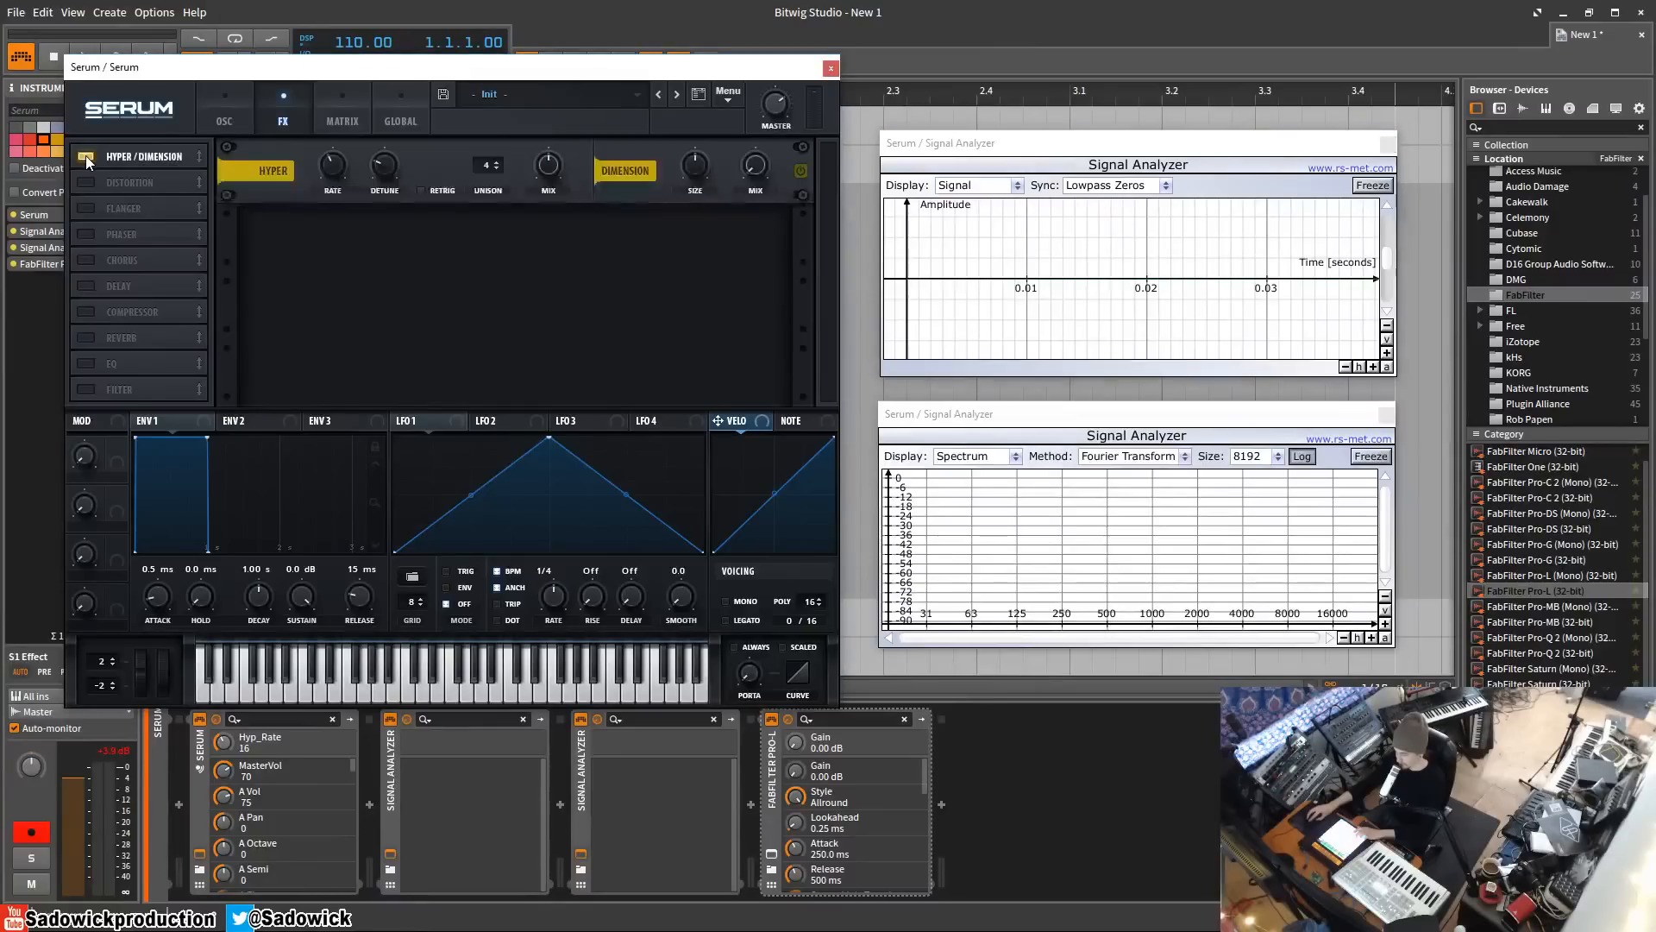
click(85, 182)
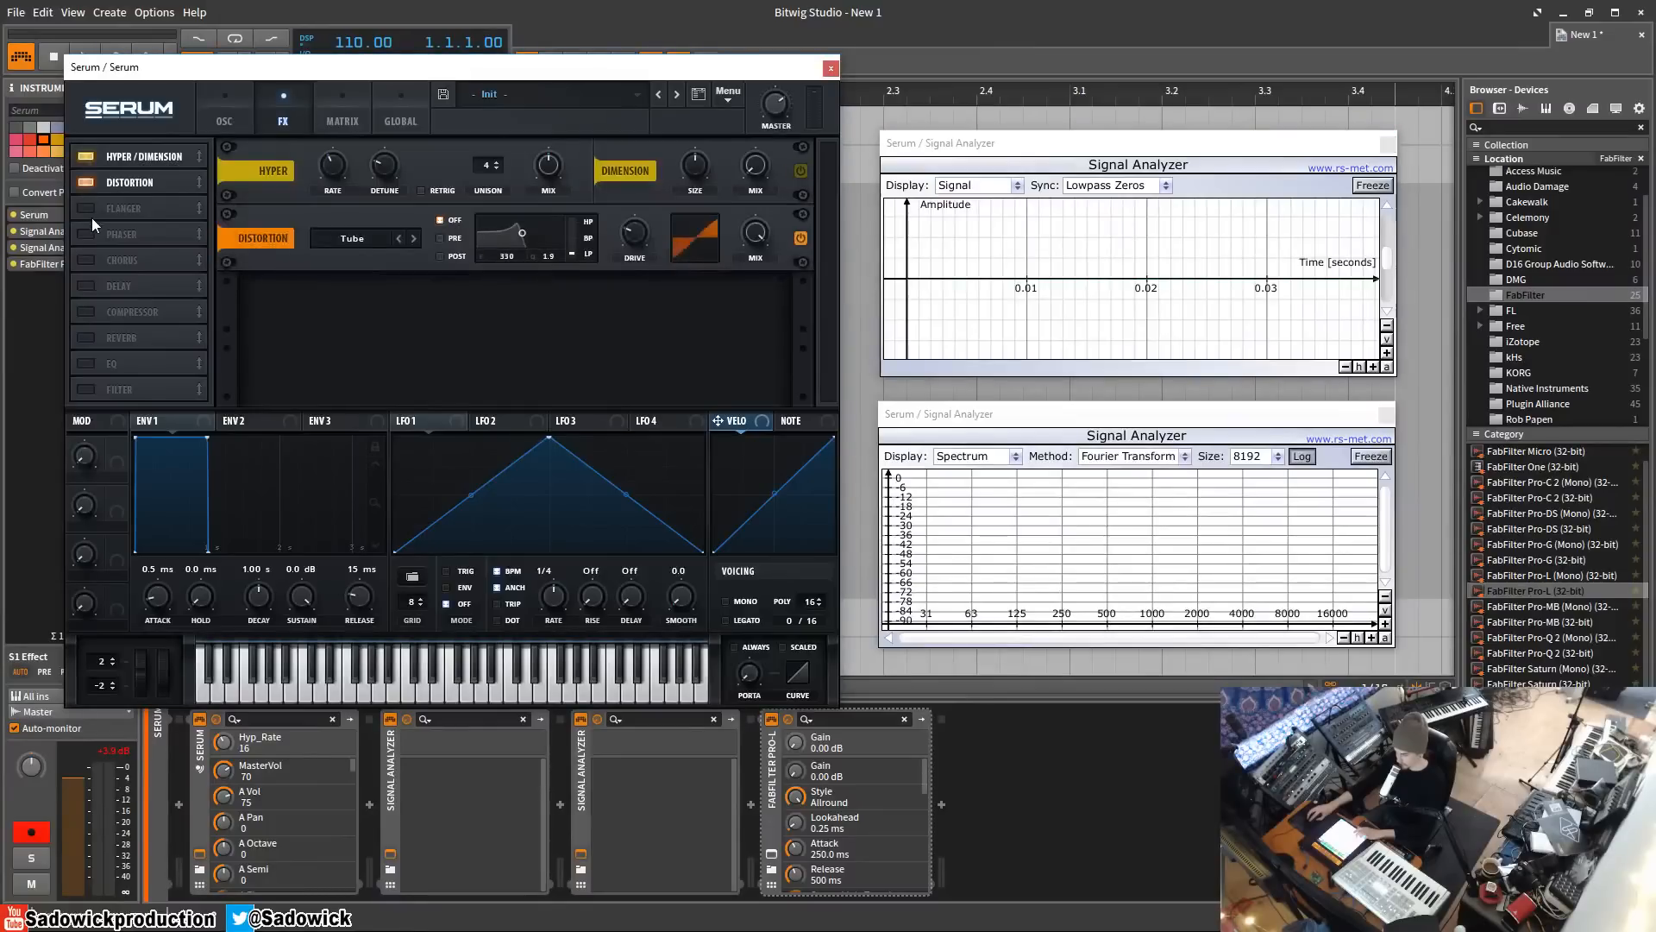
click(89, 216)
click(86, 233)
mouse_move(116, 234)
mouse_down()
mouse_move(128, 177)
mouse_move(123, 206)
mouse_up()
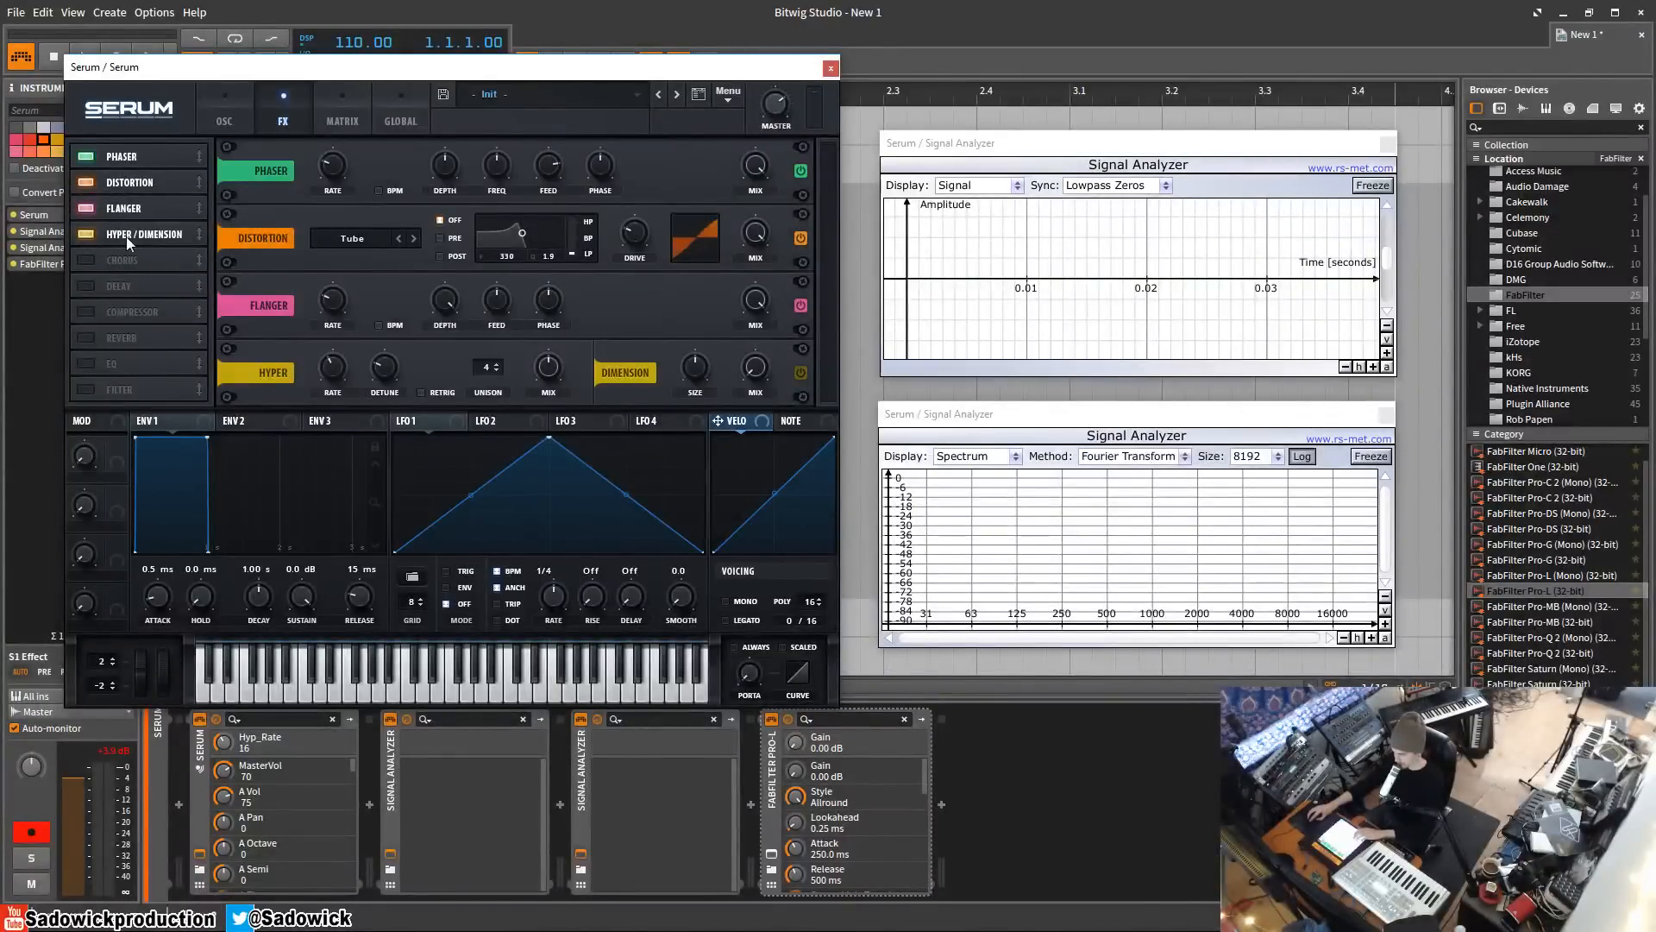
drag(126, 236, 127, 157)
- Turn off the Phaser, Distortion and Flanger, leaving only Hyper/Dimension active
click(90, 182)
click(87, 209)
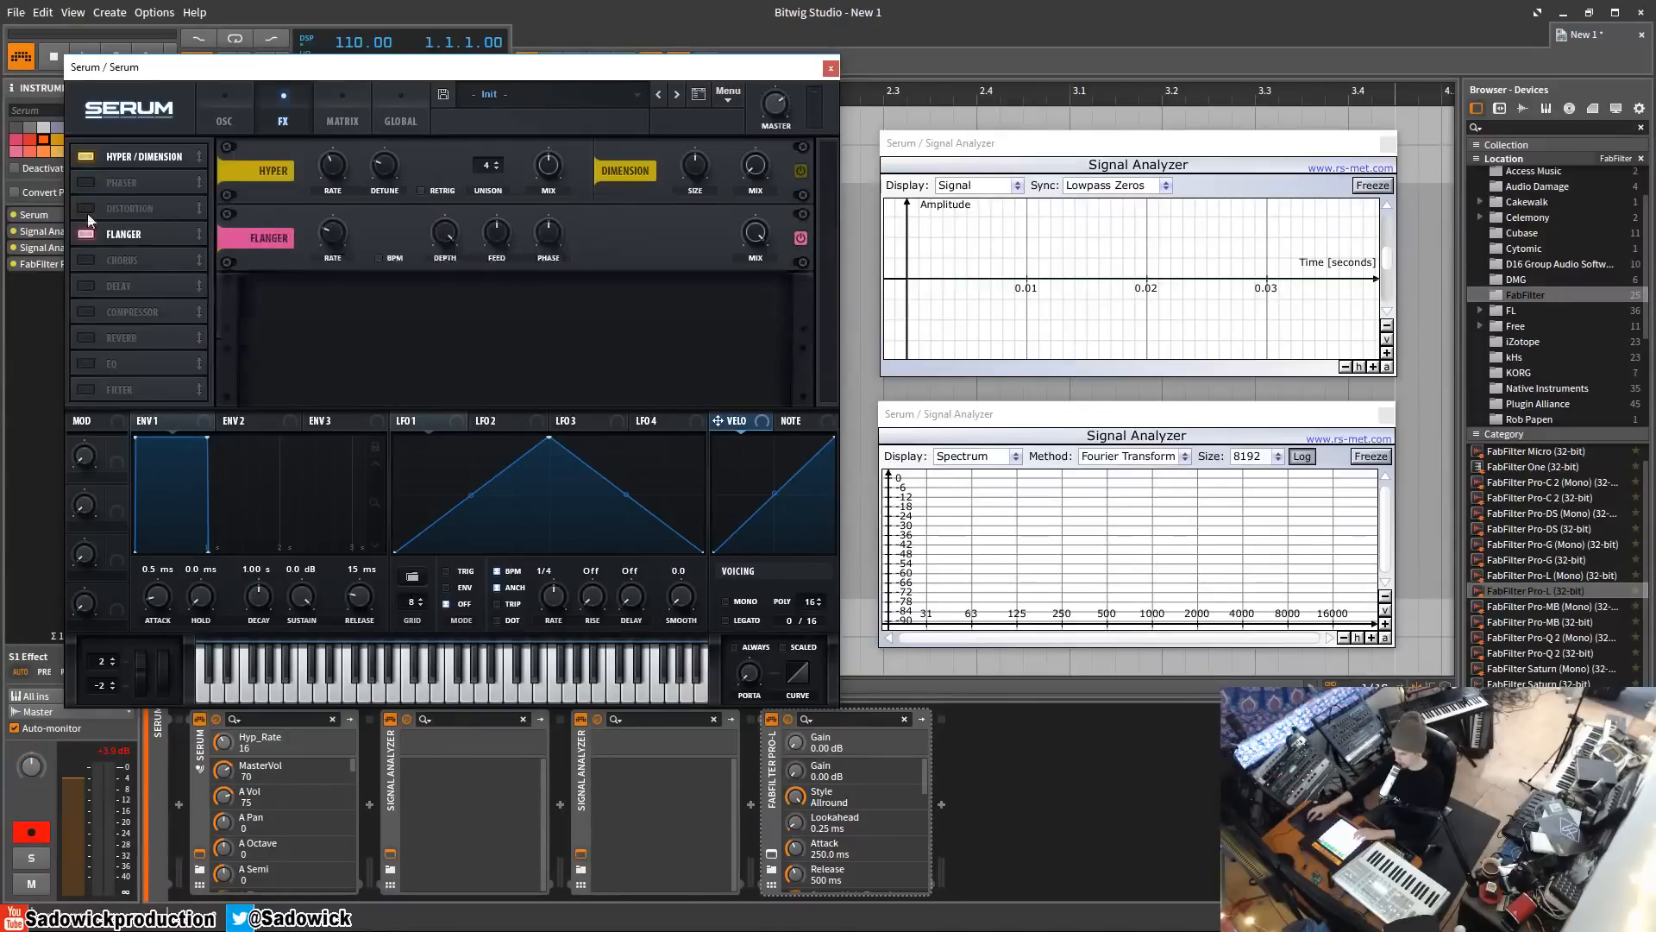
click(88, 233)
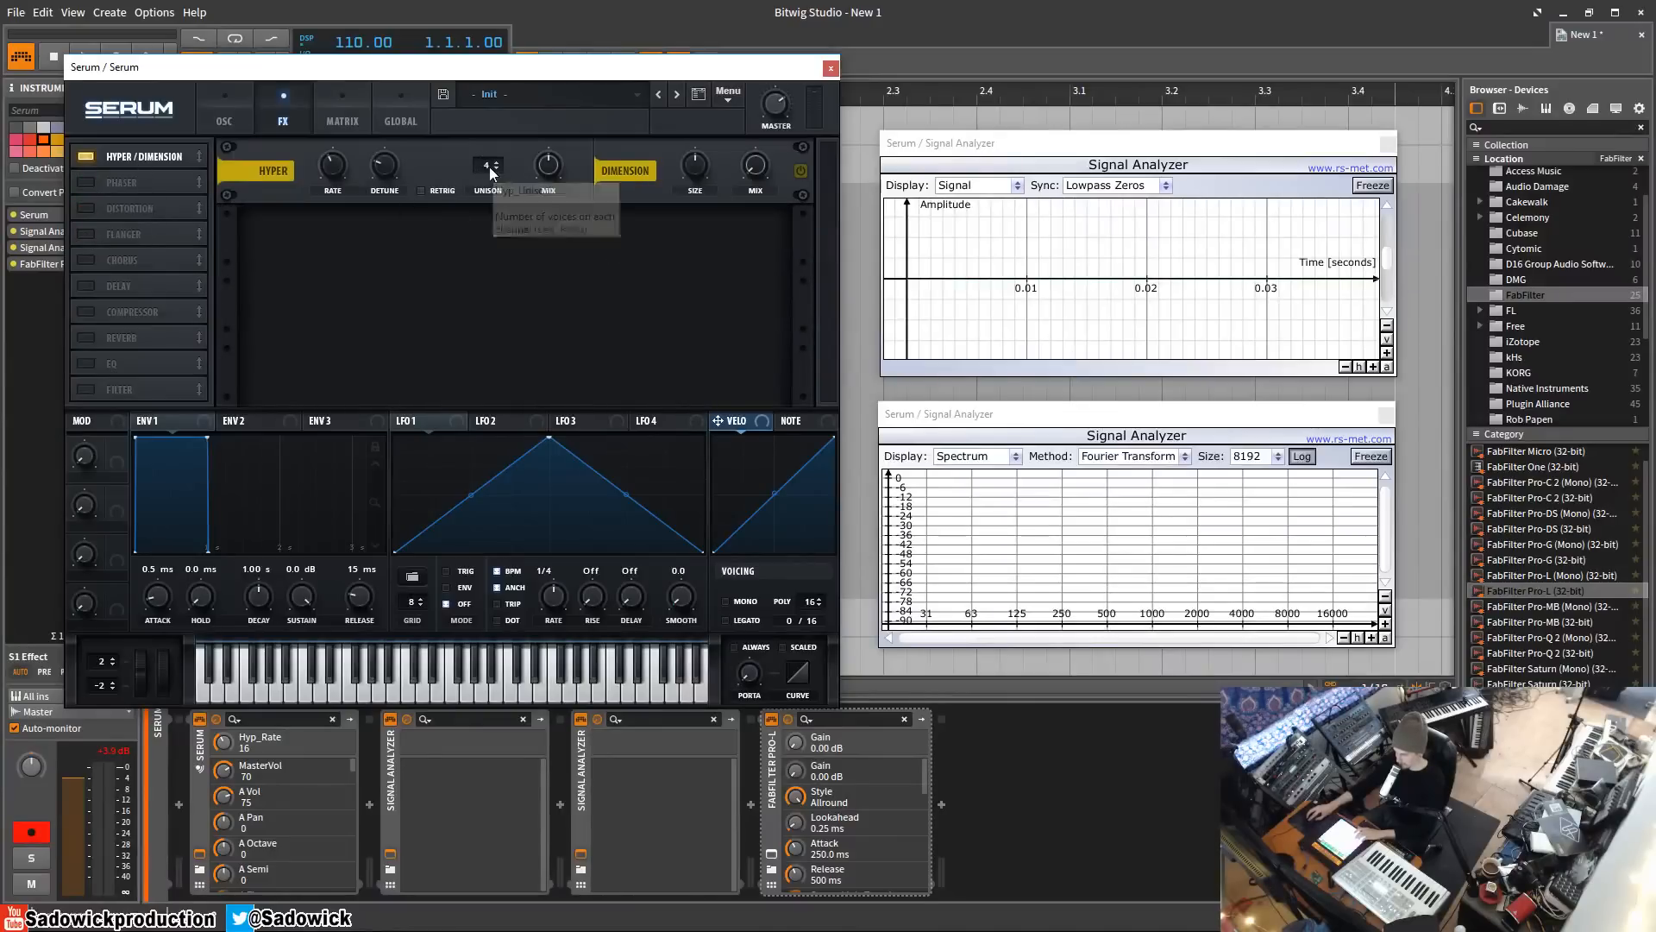
- Set the Hyper effect to 4 unison voices, a mix of 0 and a rate of 18
drag(490, 169, 487, 216)
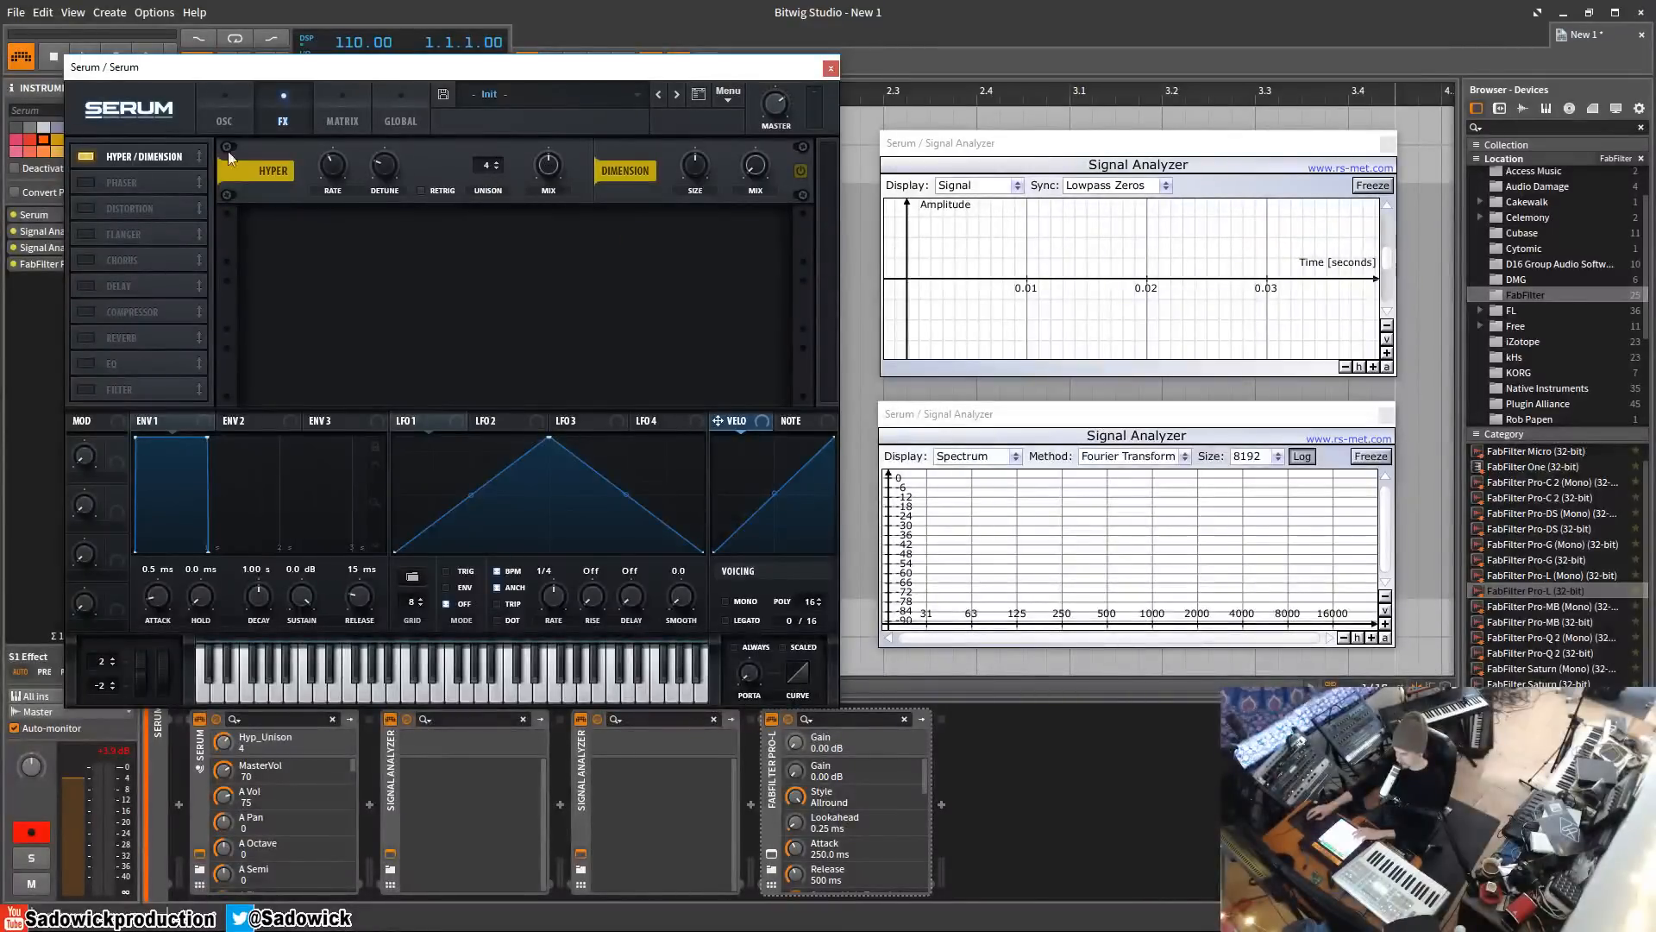
click(224, 123)
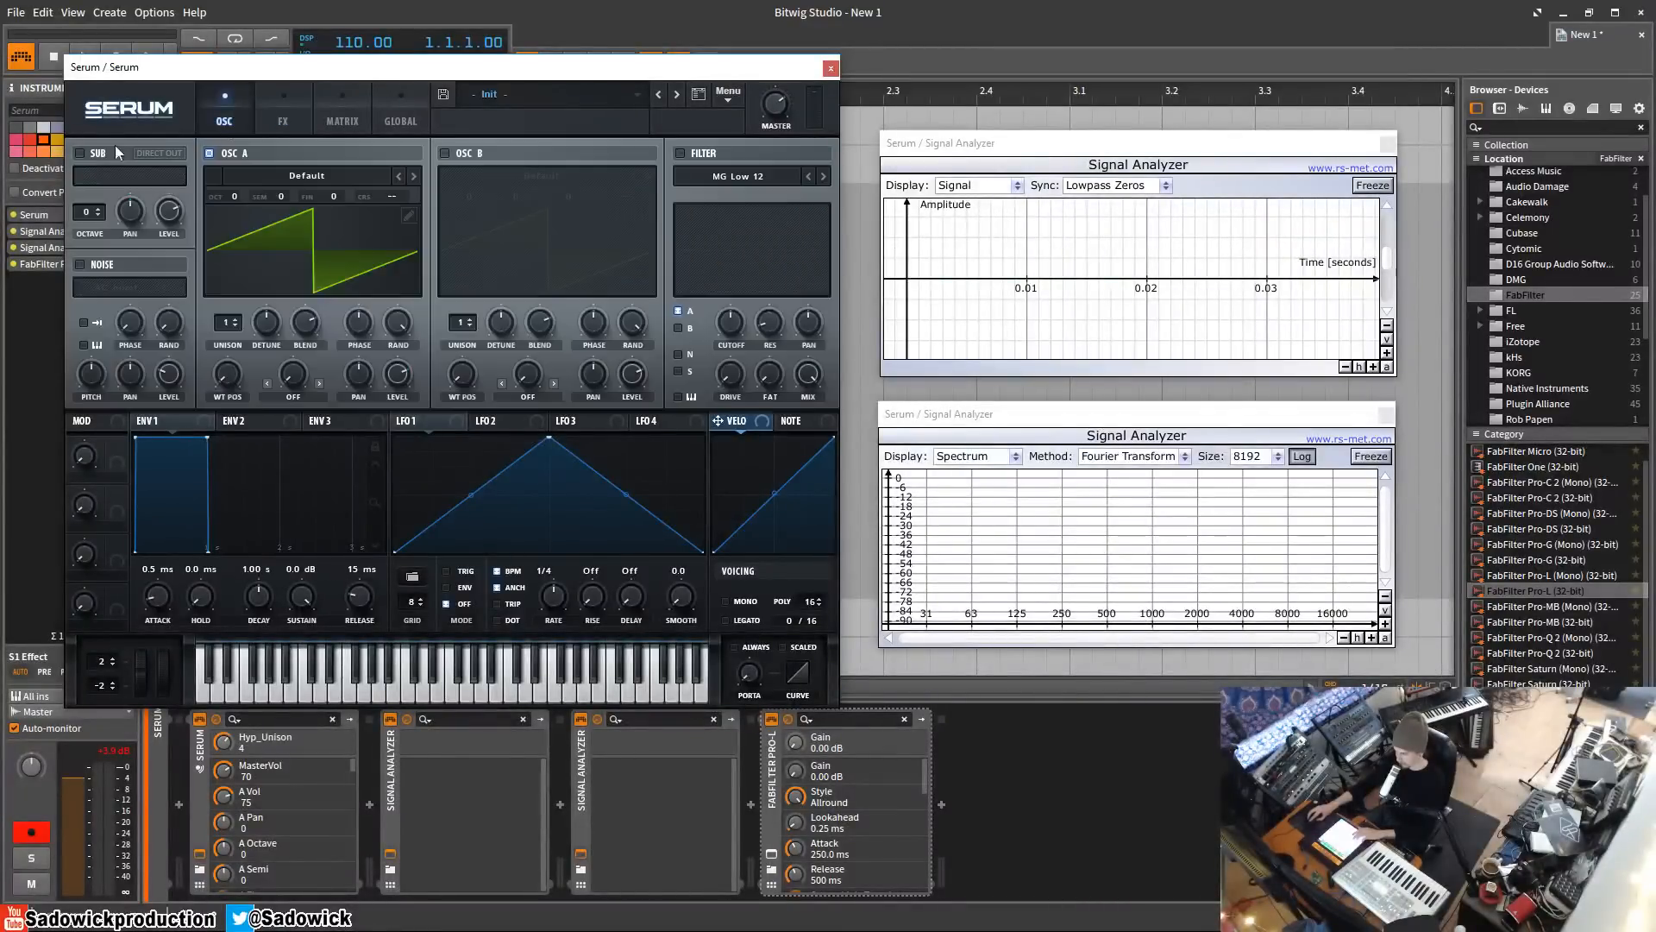
click(289, 129)
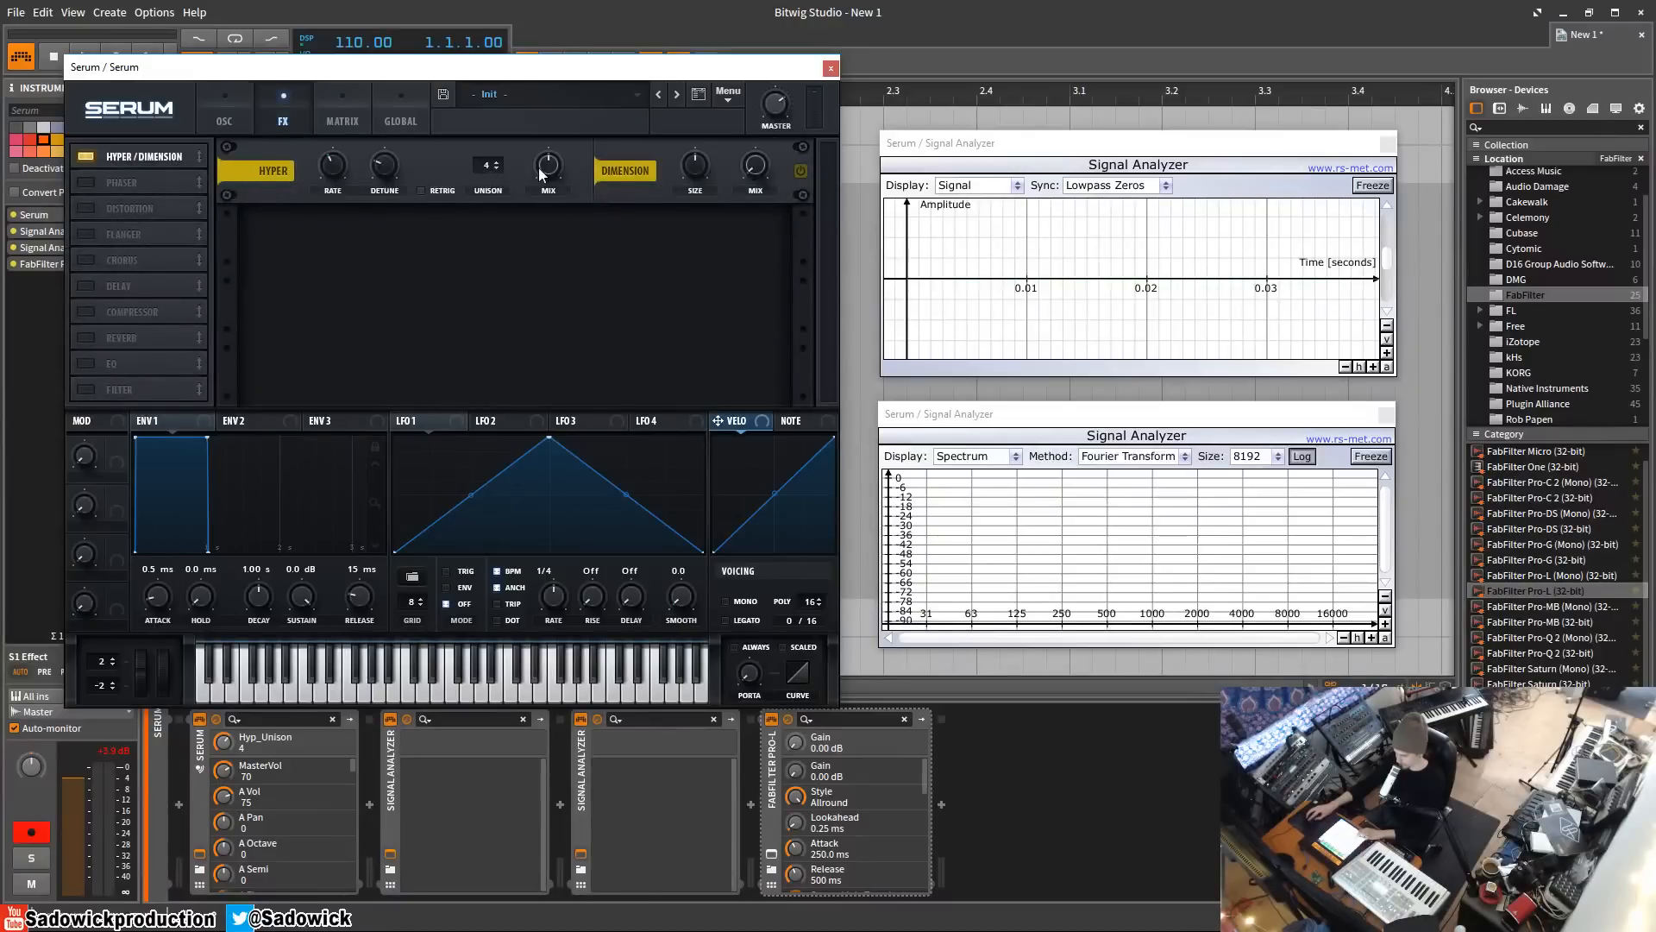
drag(538, 167, 550, 302)
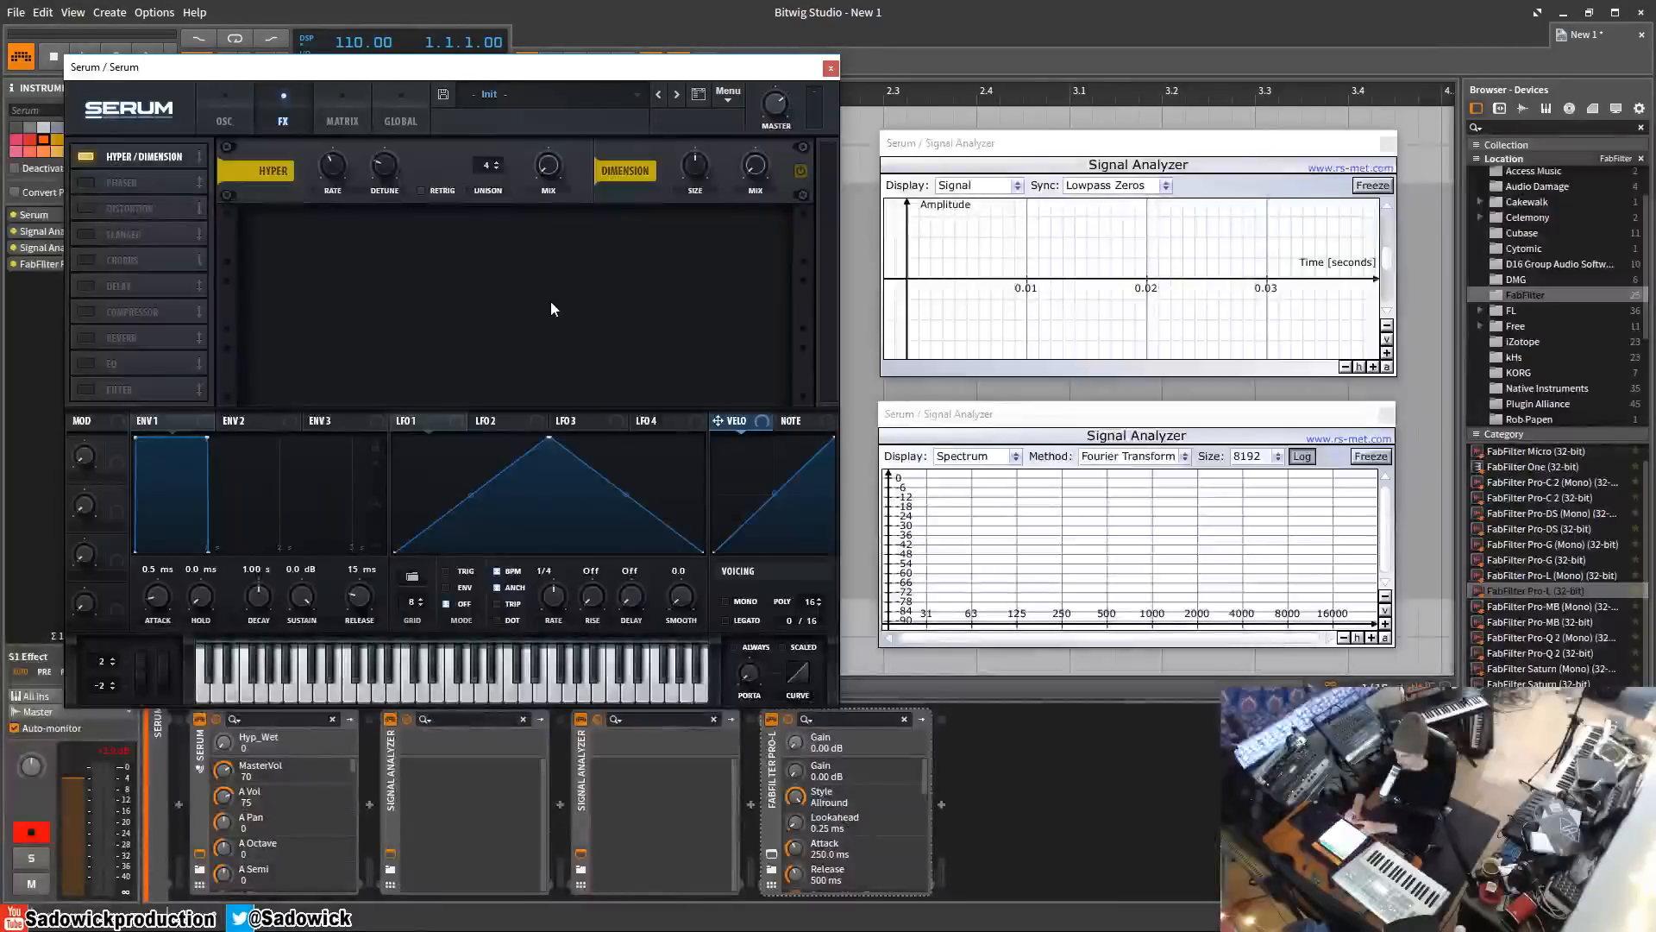
click(341, 171)
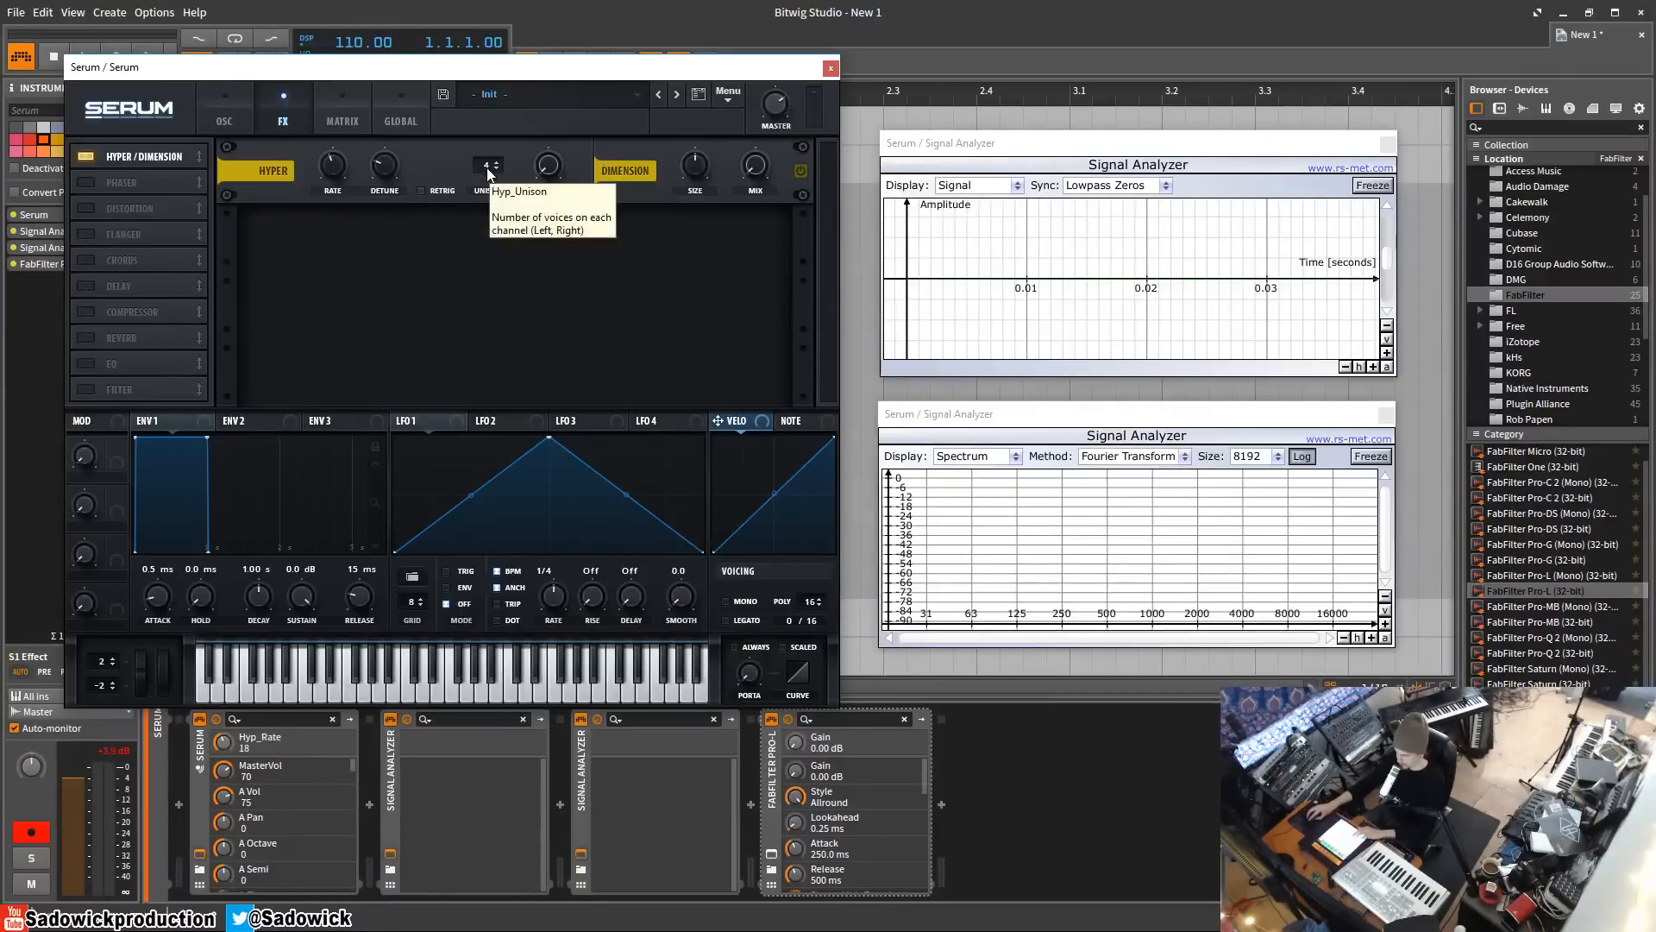
- Raise the Hyper mix to 56 and narrow the signal analyzer's time range to about 0.009 seconds
click(552, 173)
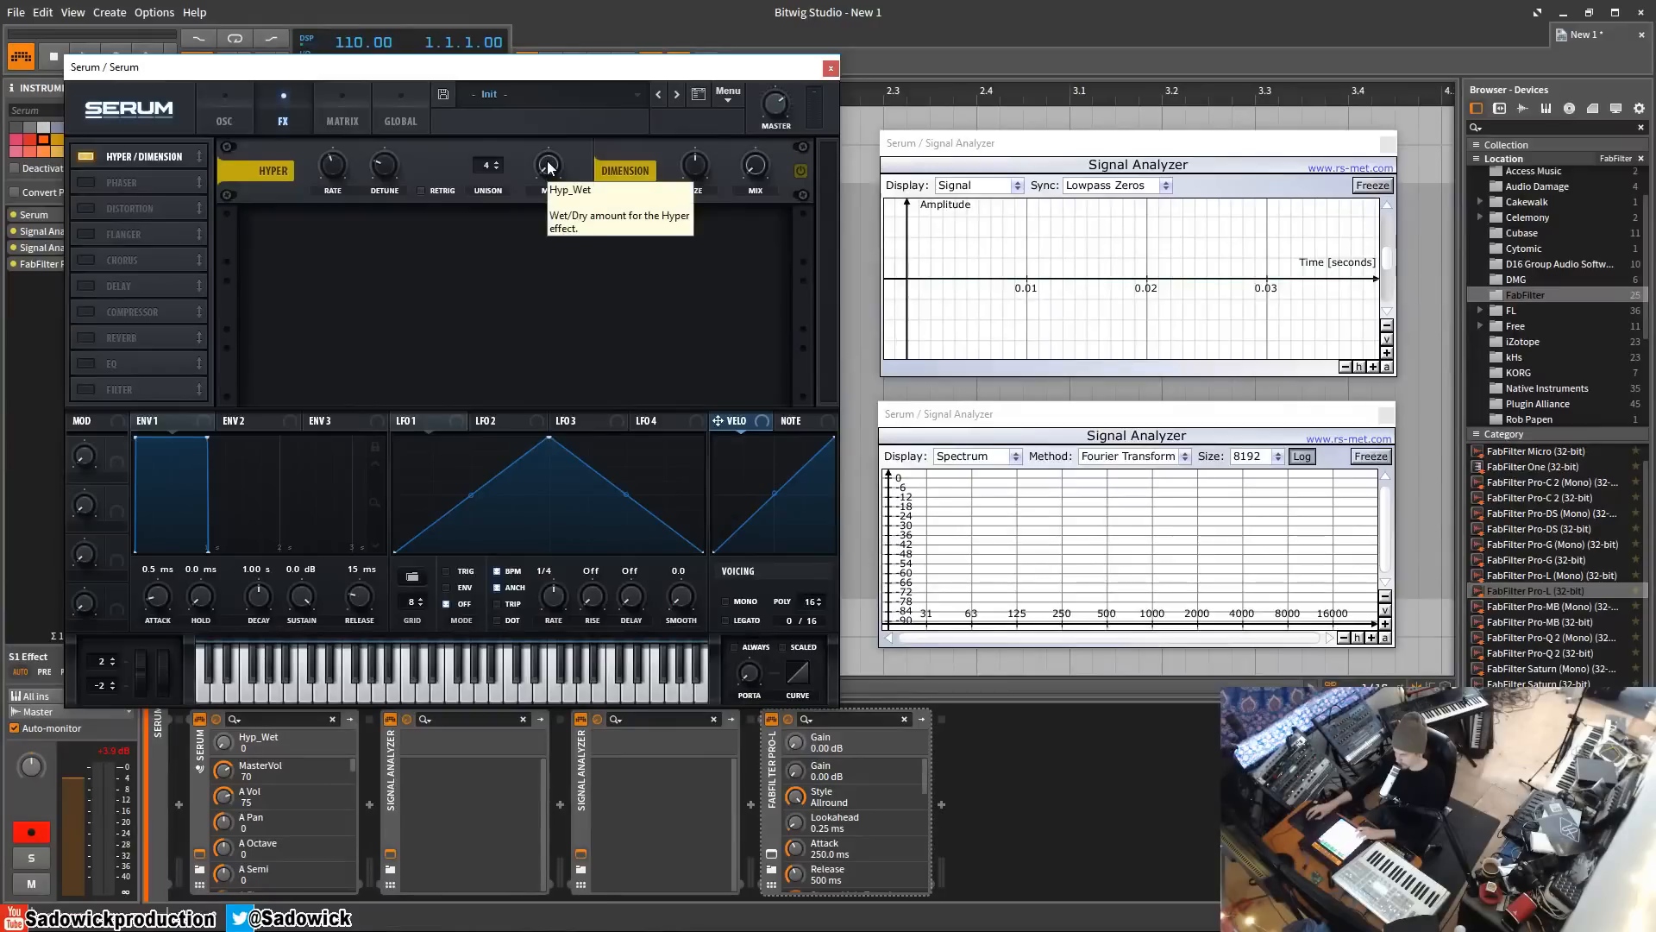
drag(545, 153, 565, 71)
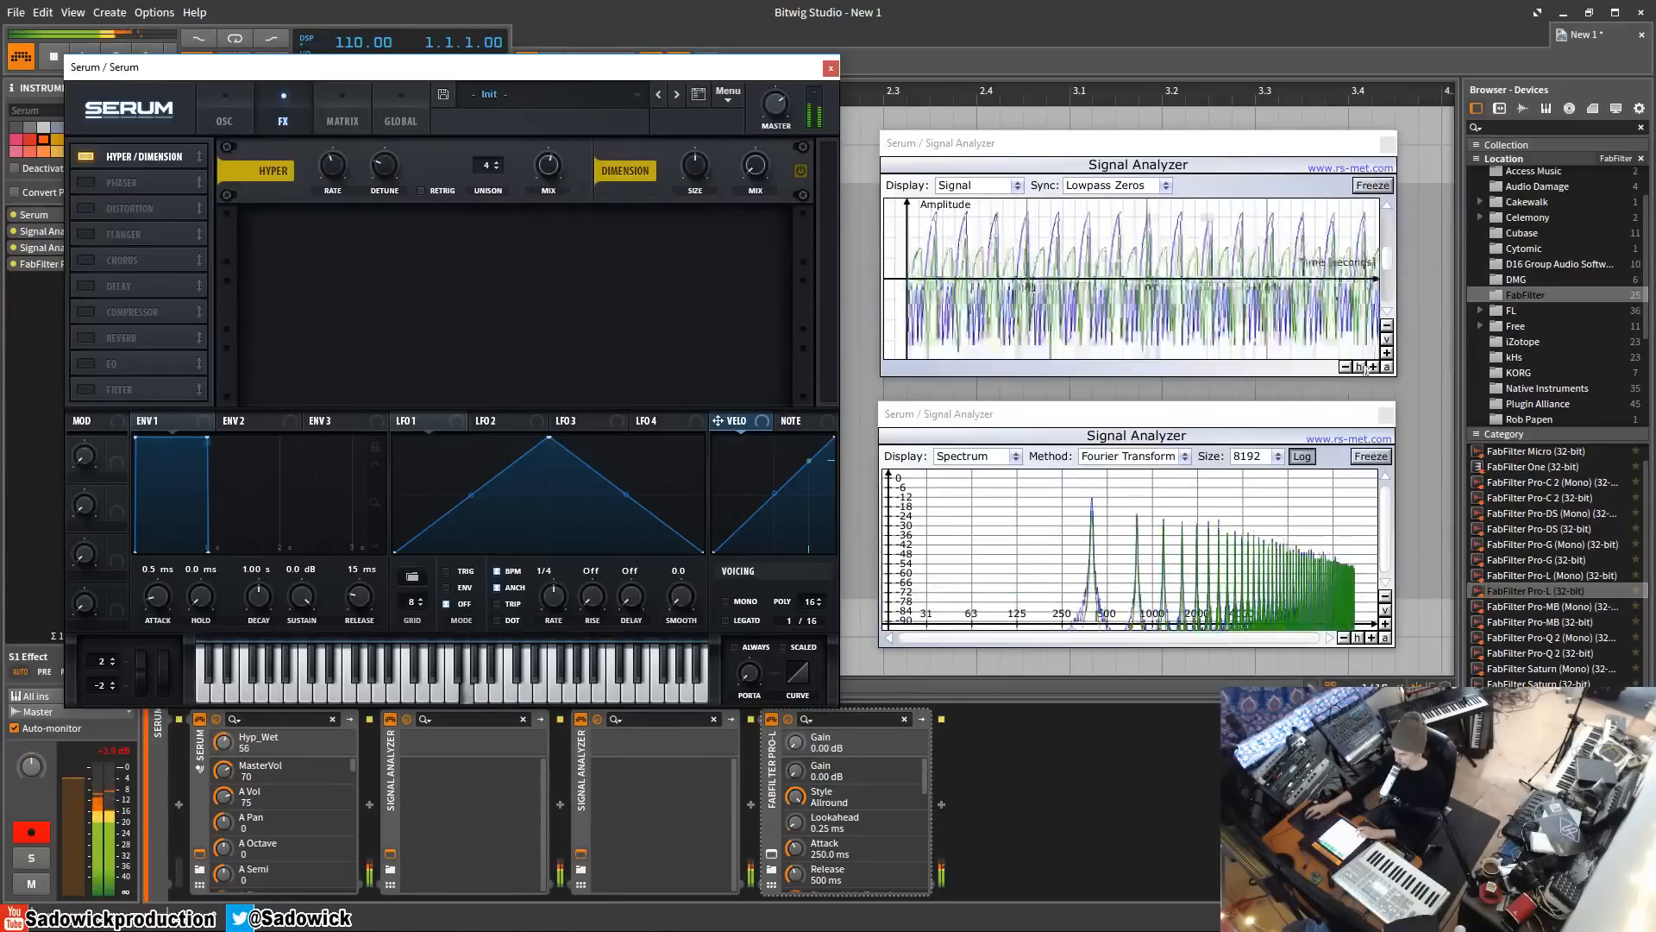
click(1373, 366)
click(1373, 367)
click(1373, 366)
click(1373, 366)
click(1374, 366)
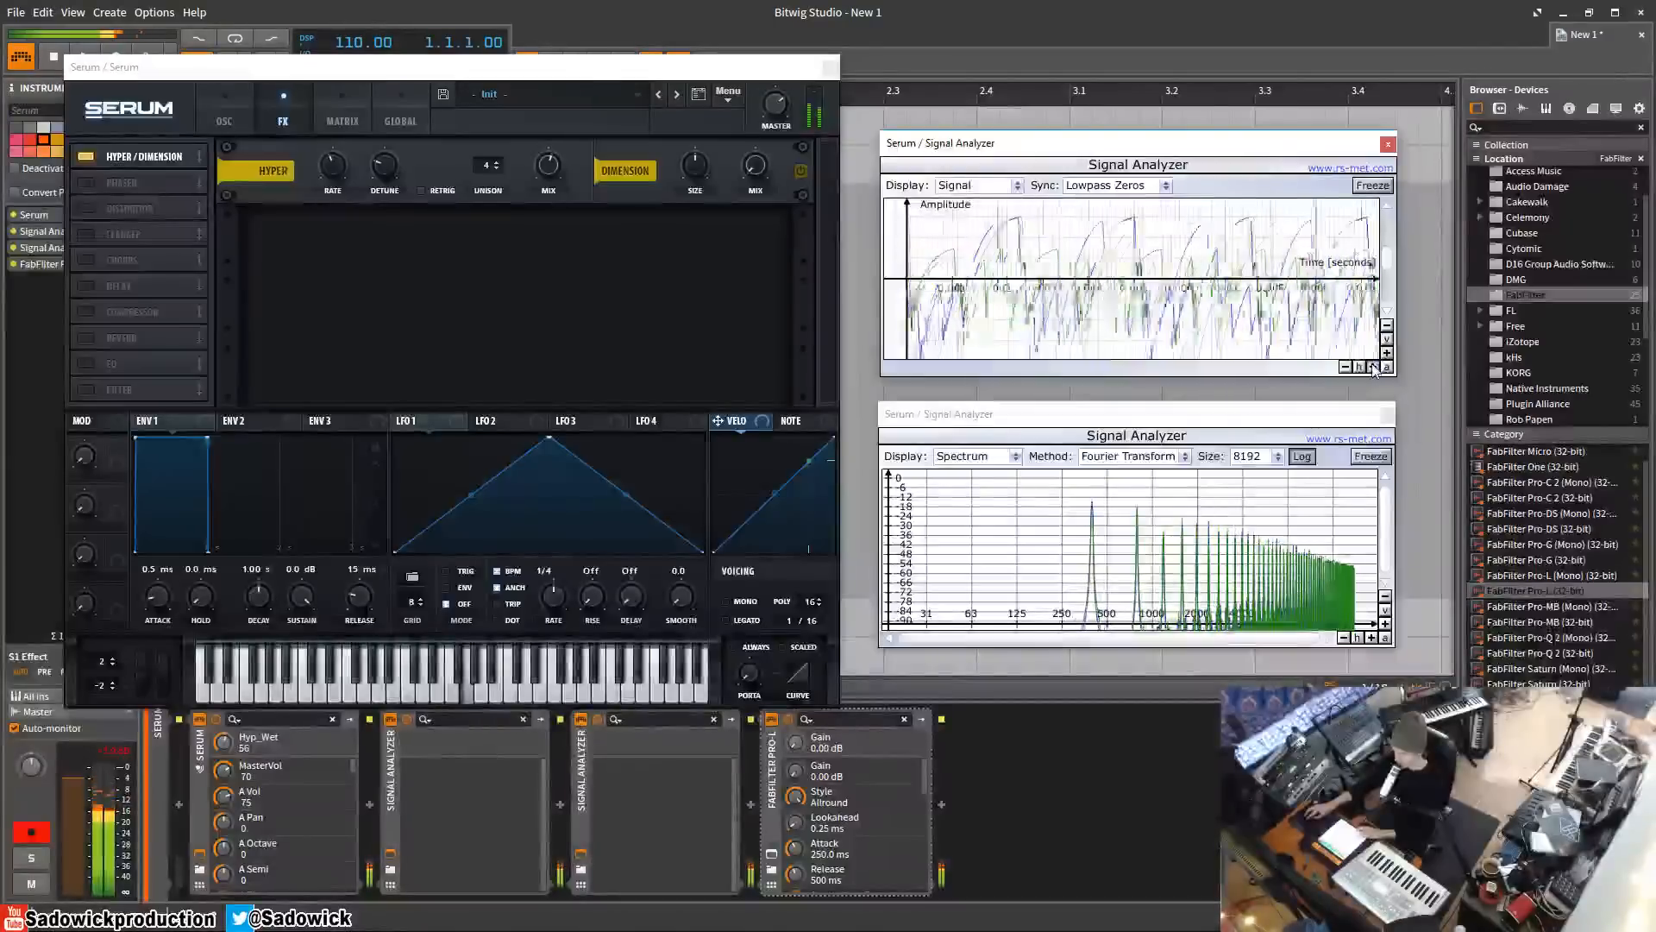
- Set the Hyper unison to 2 voices and lower its rate to 0
drag(480, 170, 483, 229)
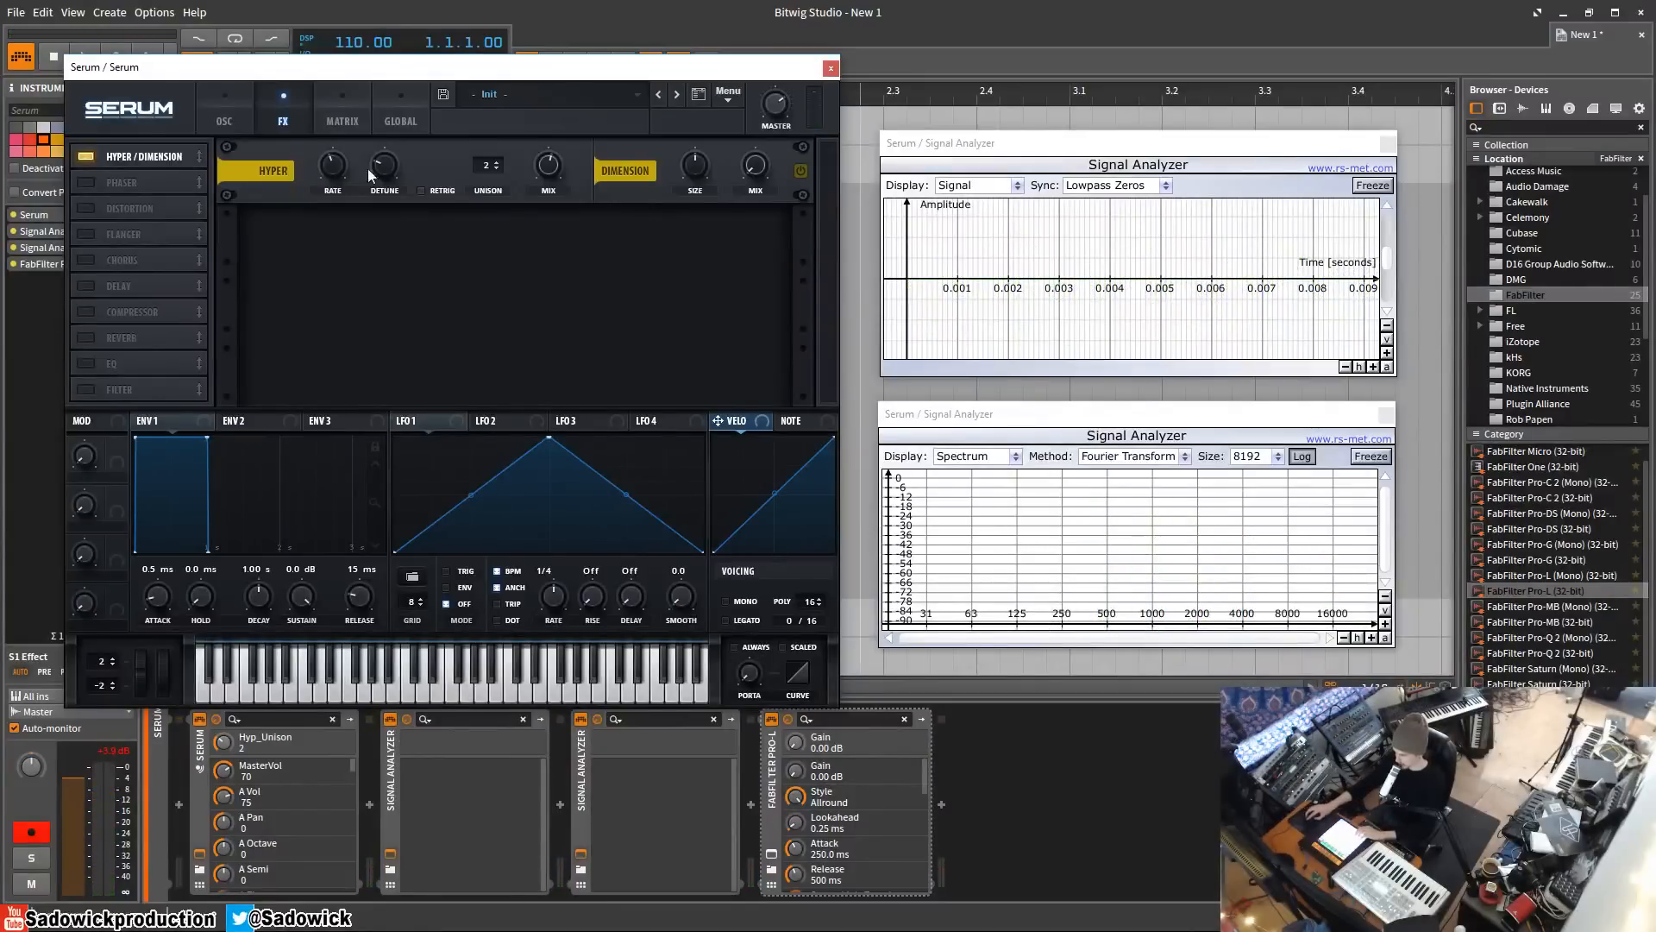
drag(334, 171, 375, 206)
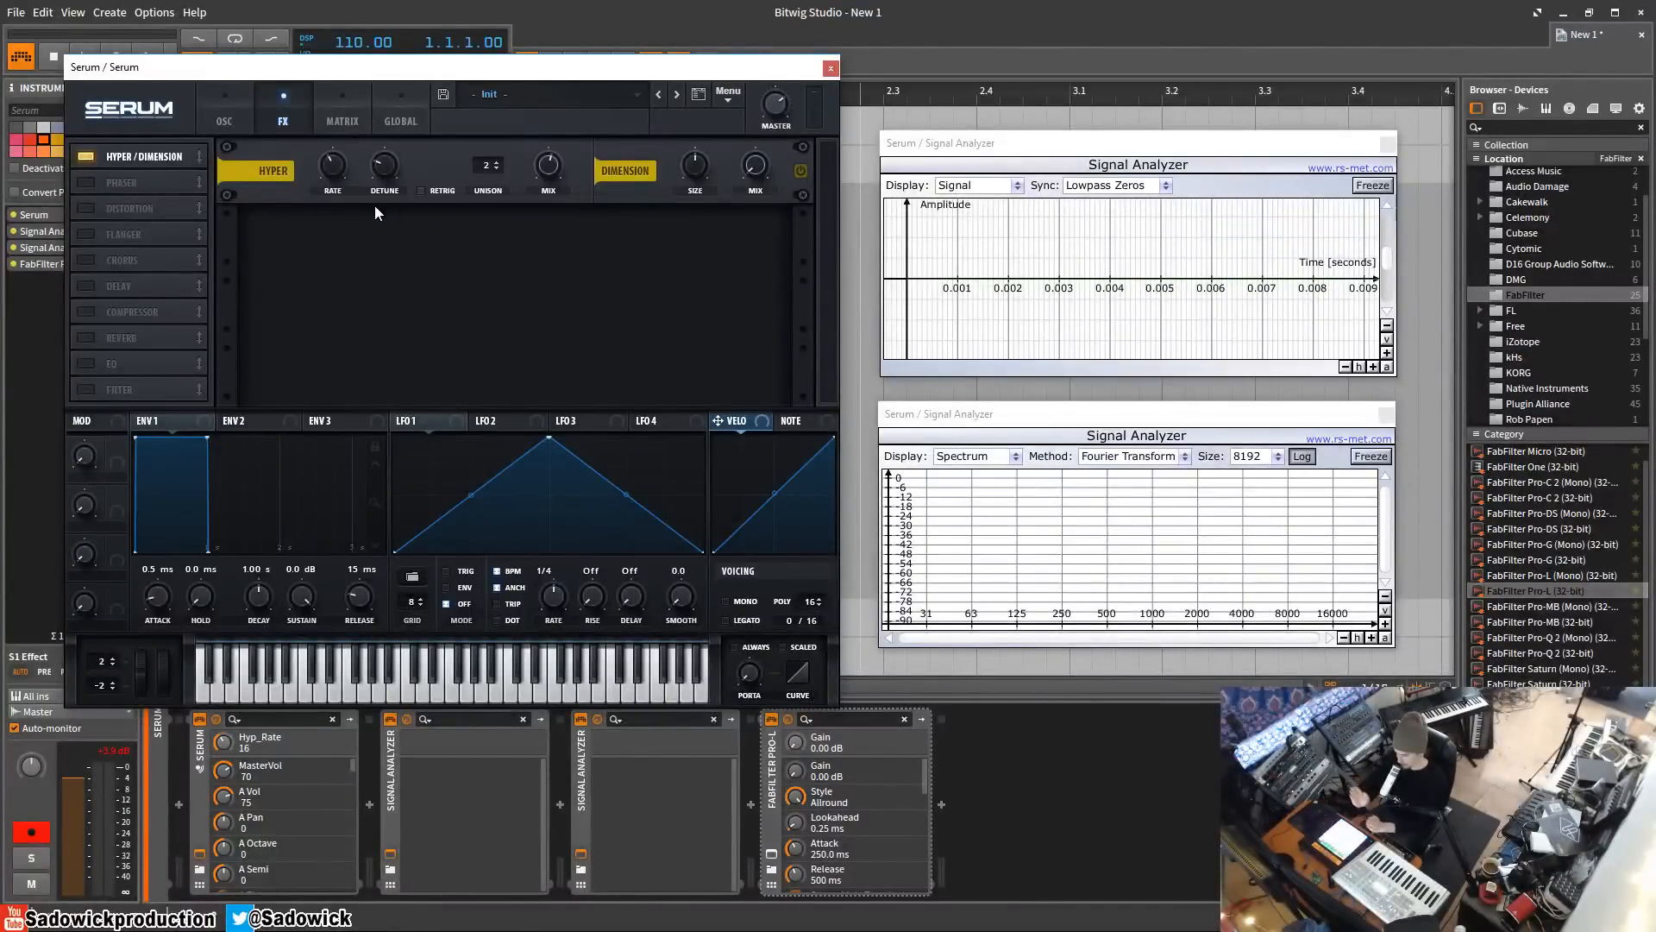
scroll(339, 179, down, 2)
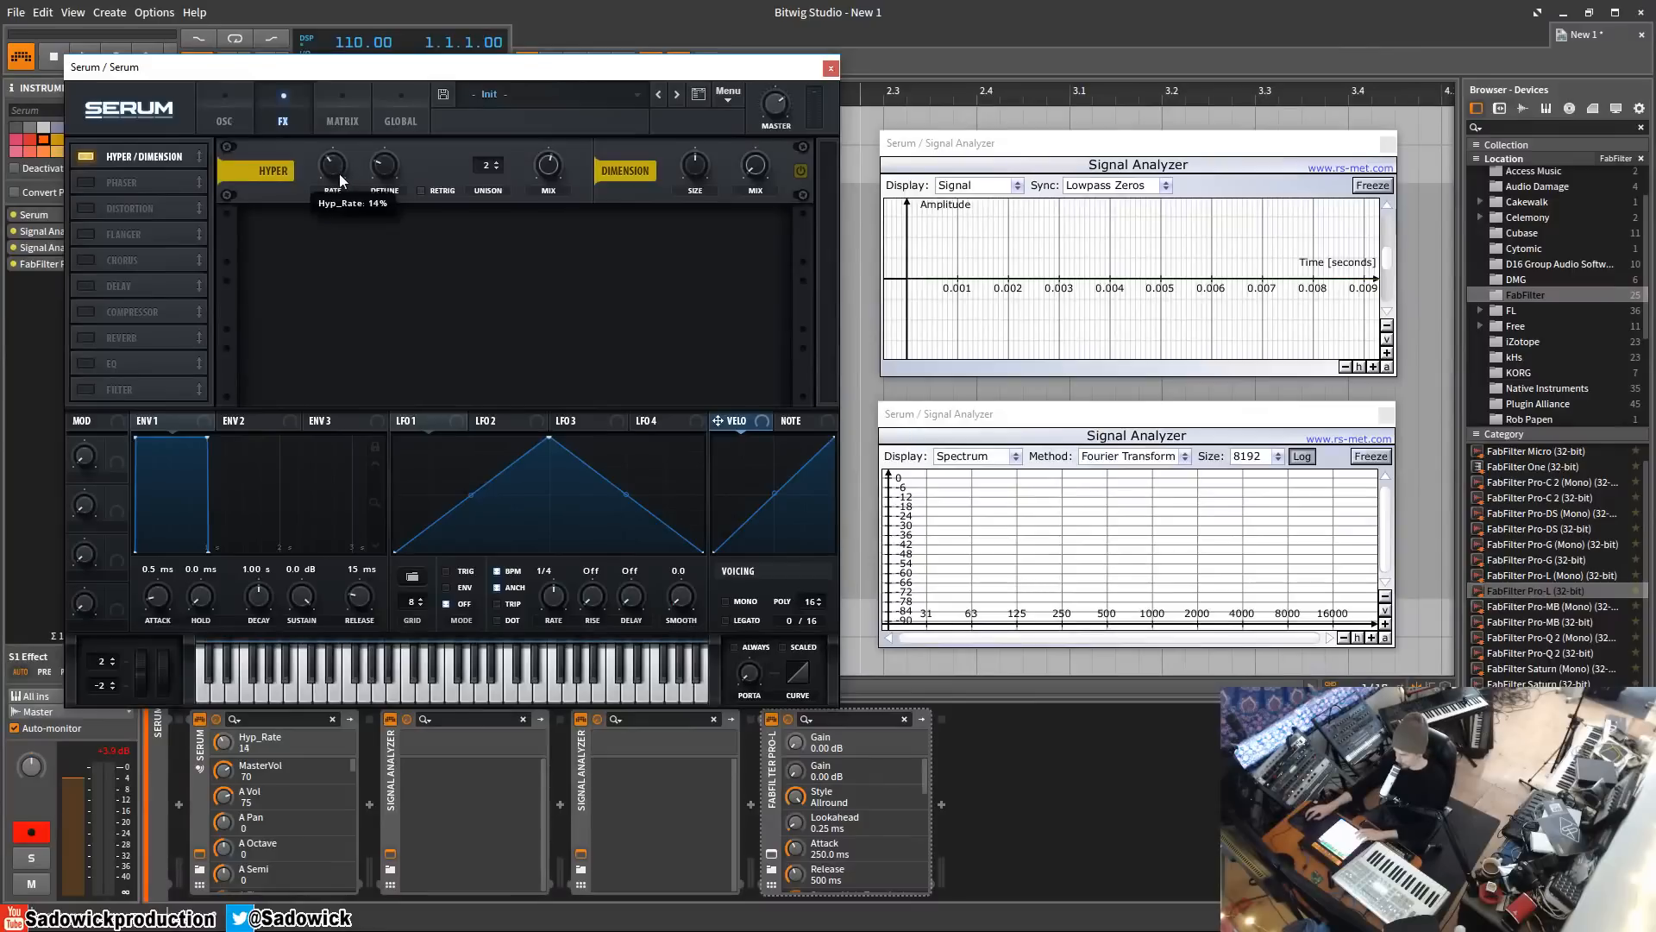
drag(333, 196, 318, 241)
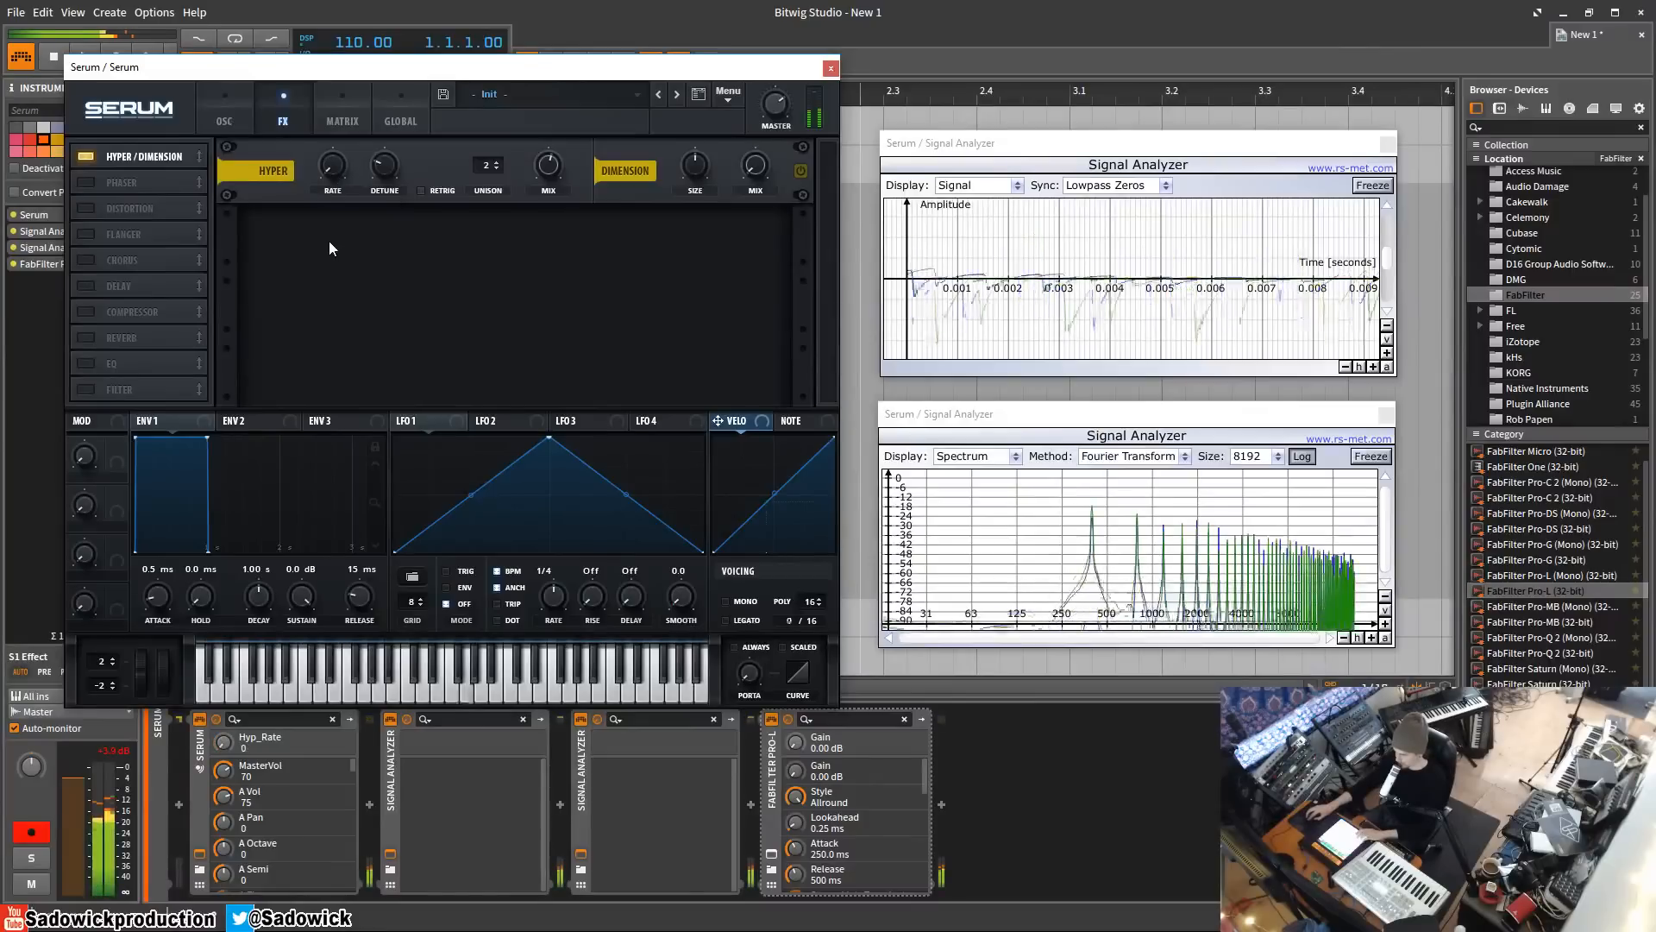
- Compare the Hyper unison at 0 and 7 voices, ending on 7
drag(327, 170, 490, 195)
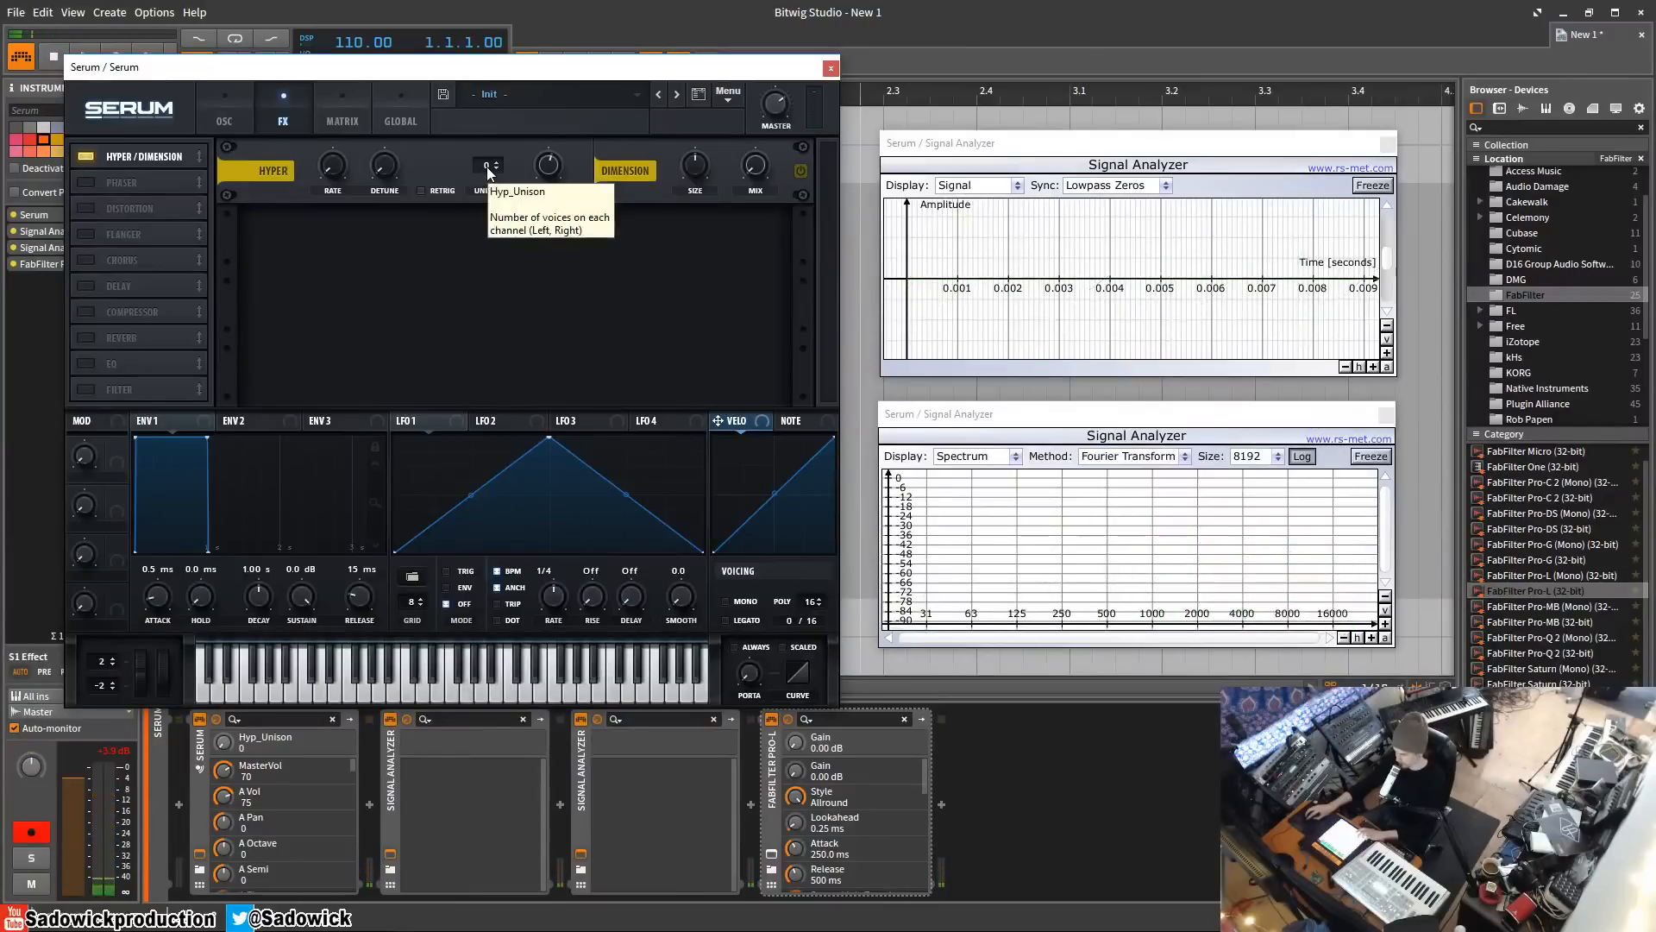
drag(487, 172, 504, 119)
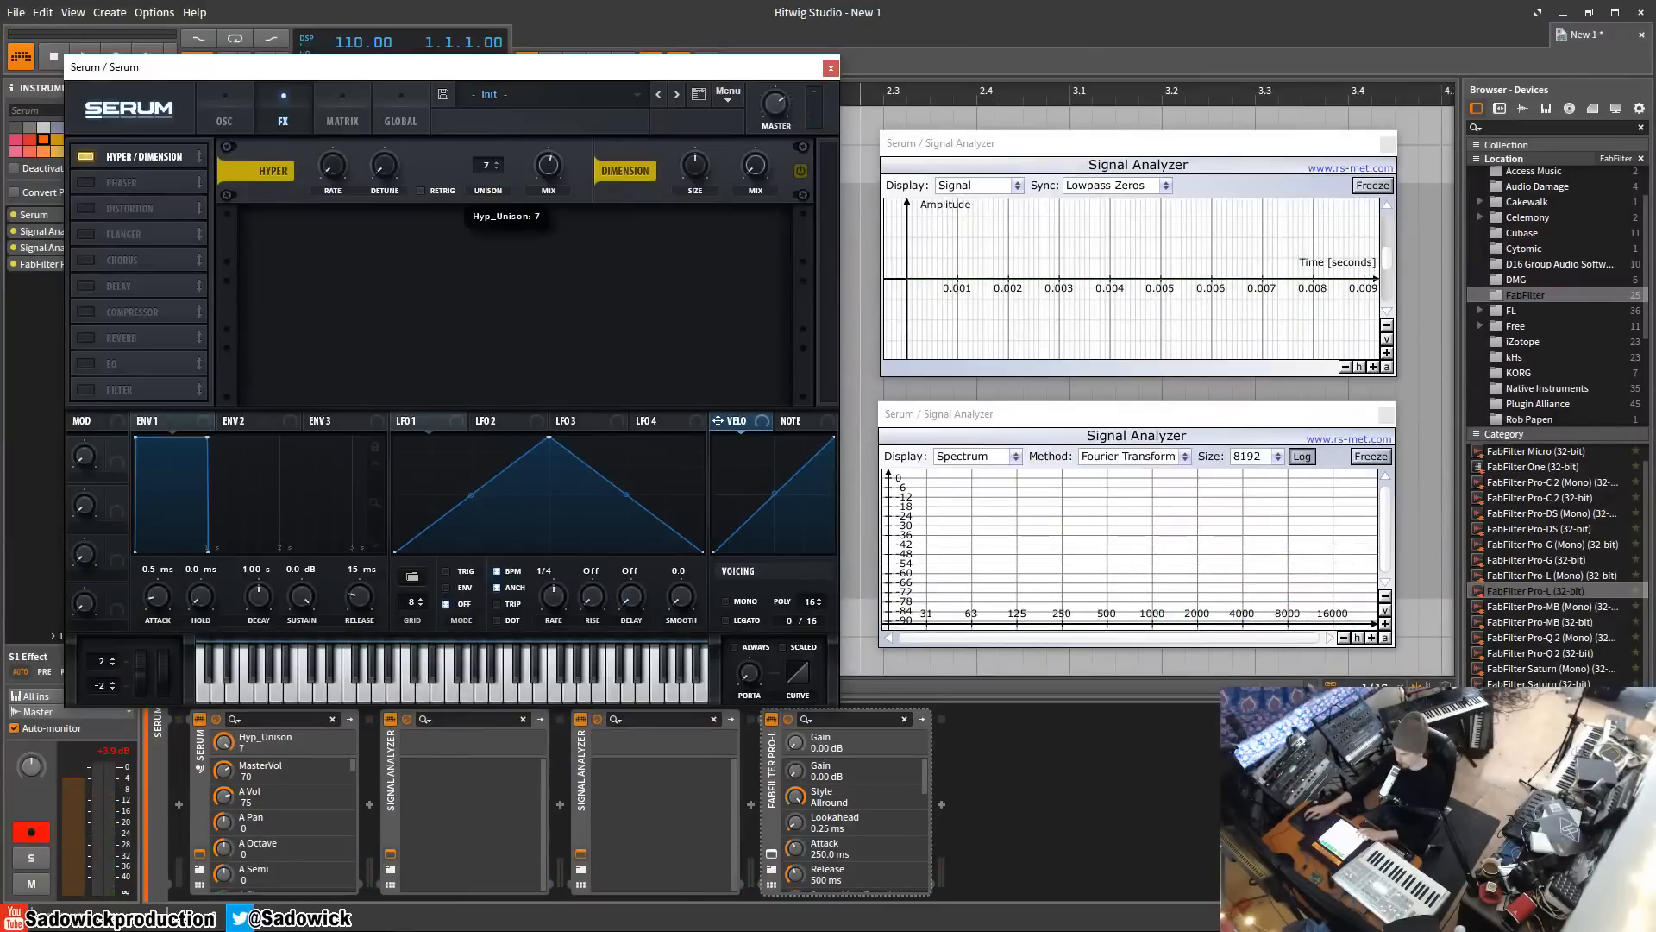
- Set the Hyper effect's rate to 16, its mix to 50 and its detune to 63
drag(551, 178, 458, 460)
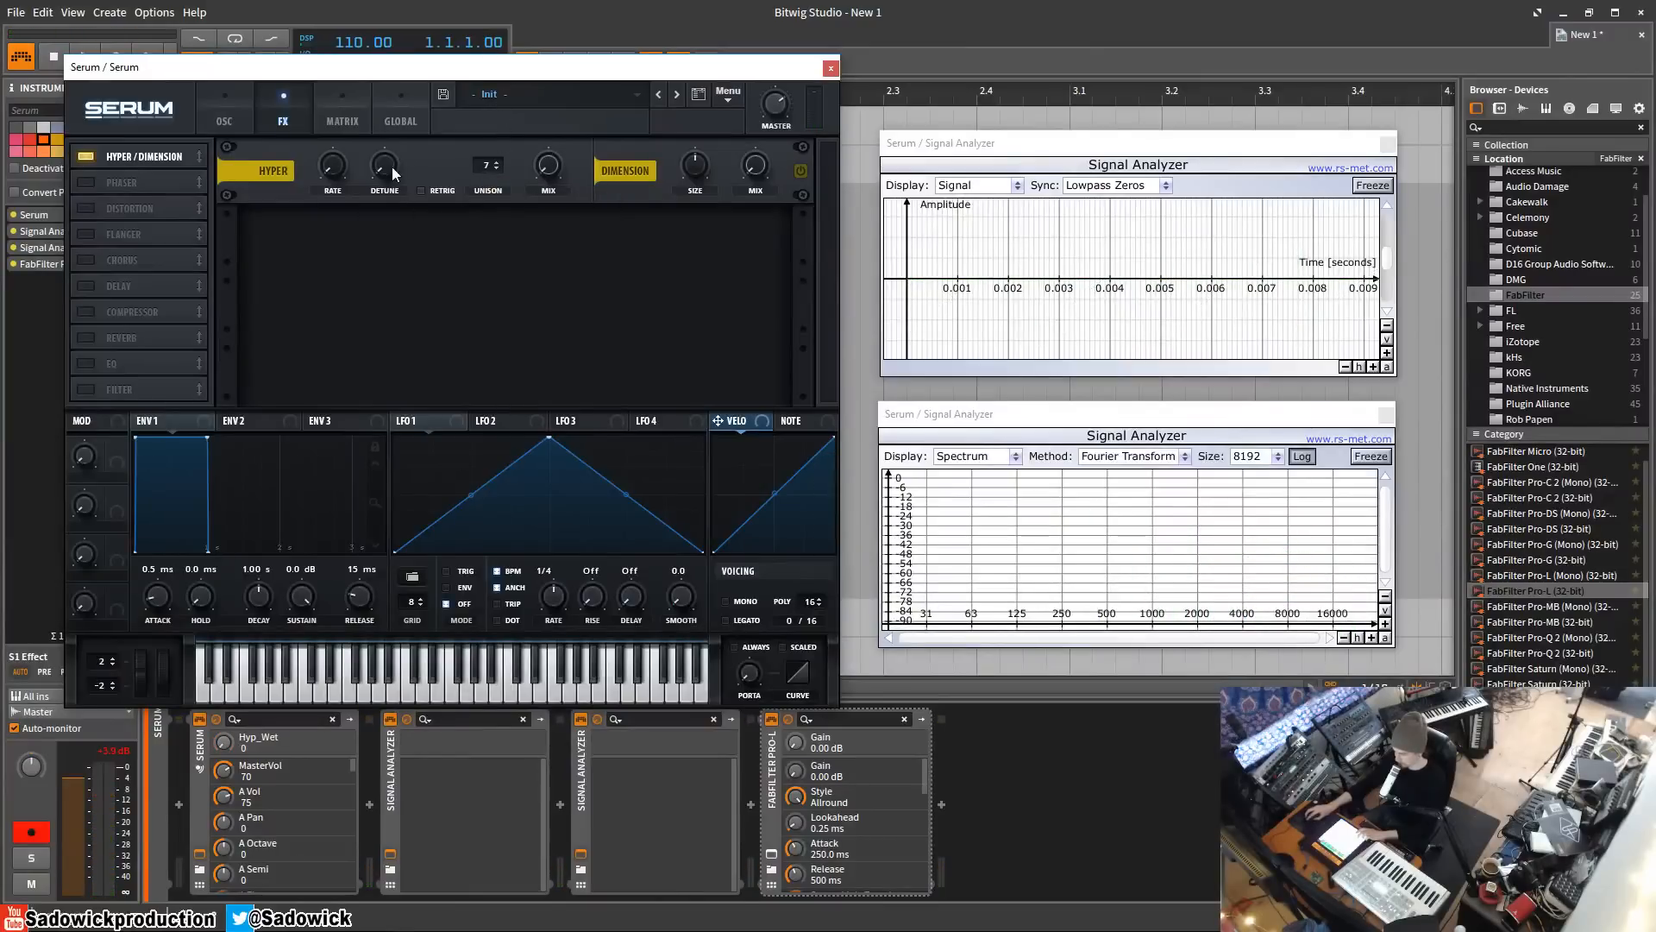
click(332, 171)
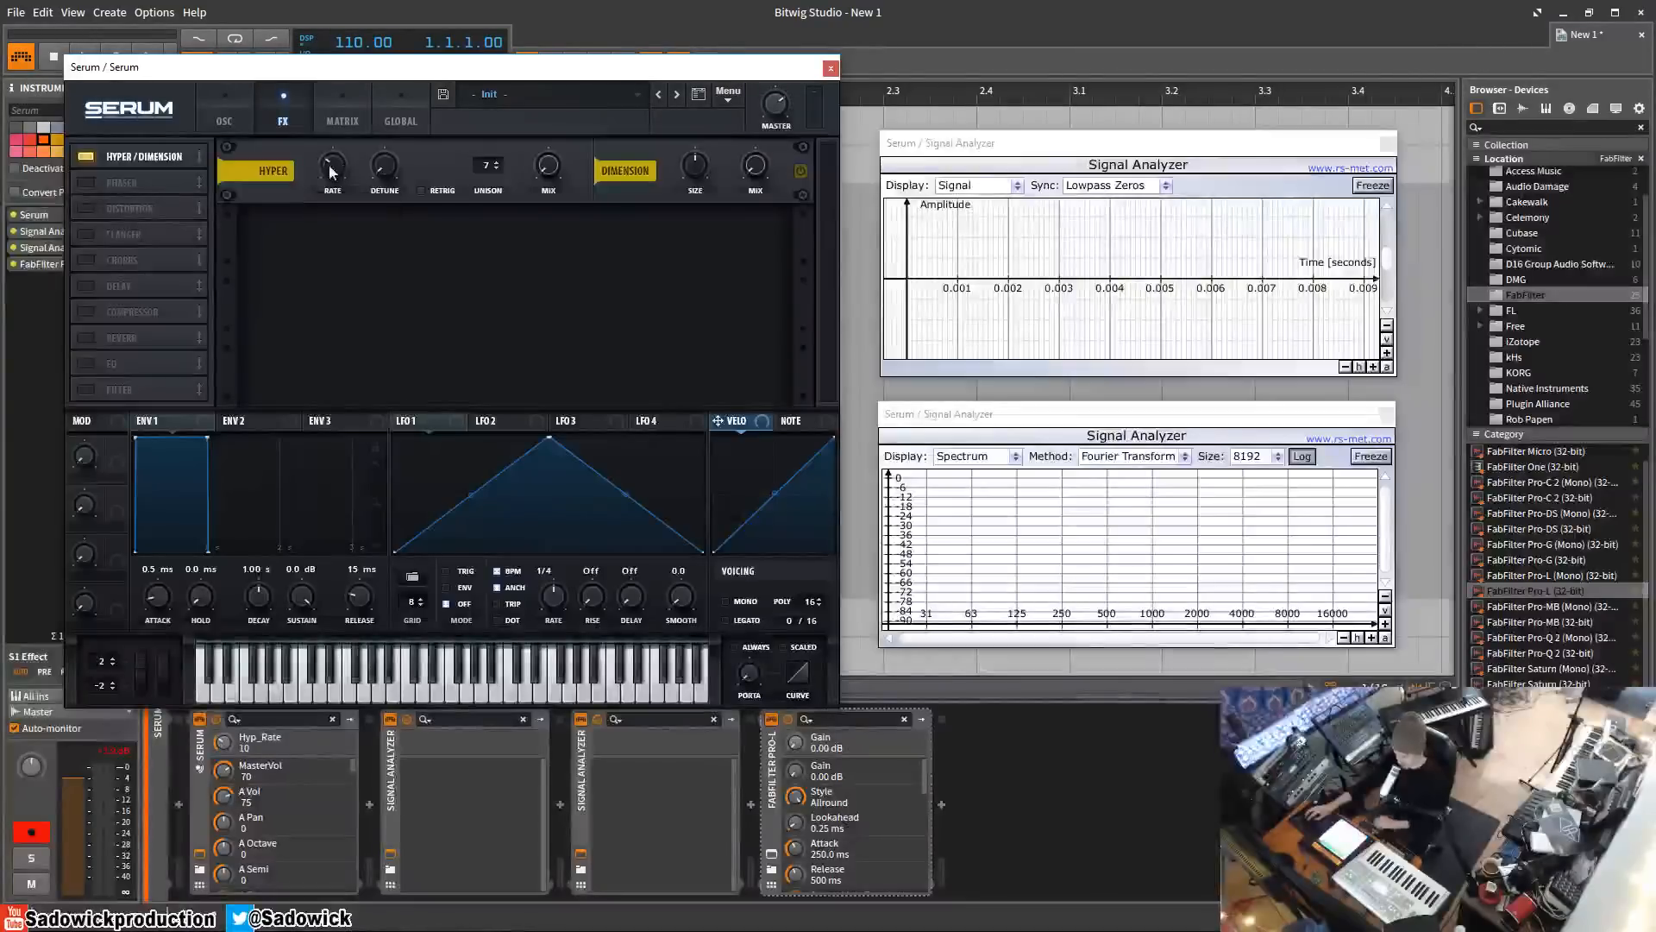
drag(329, 166, 333, 155)
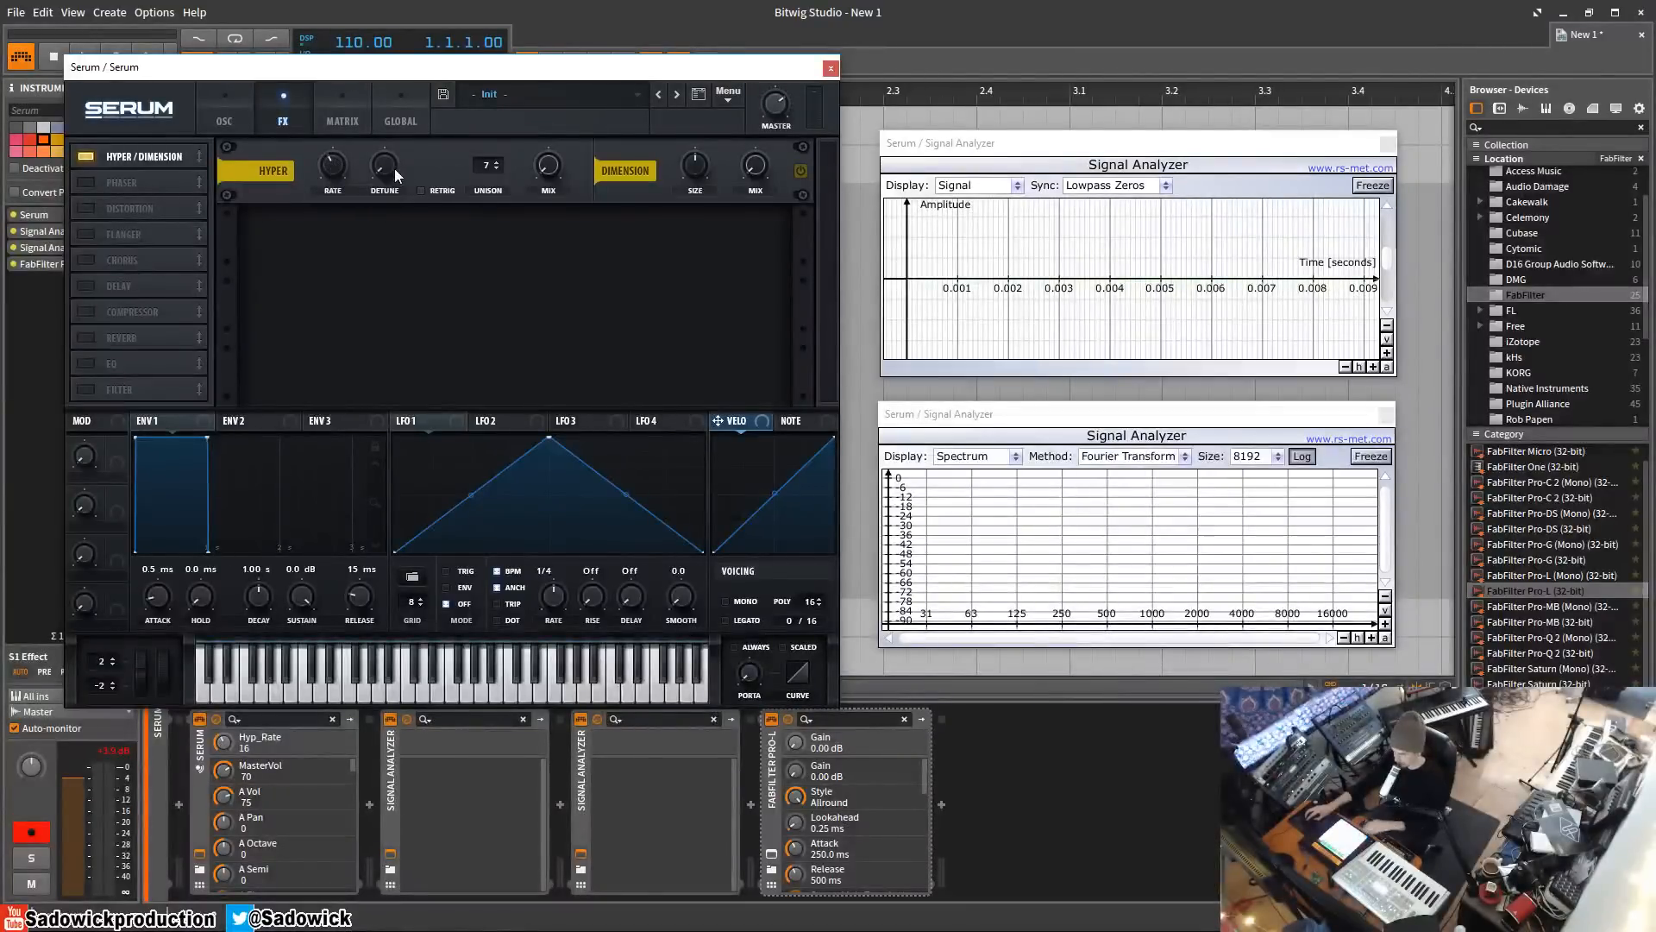
drag(549, 168, 554, 79)
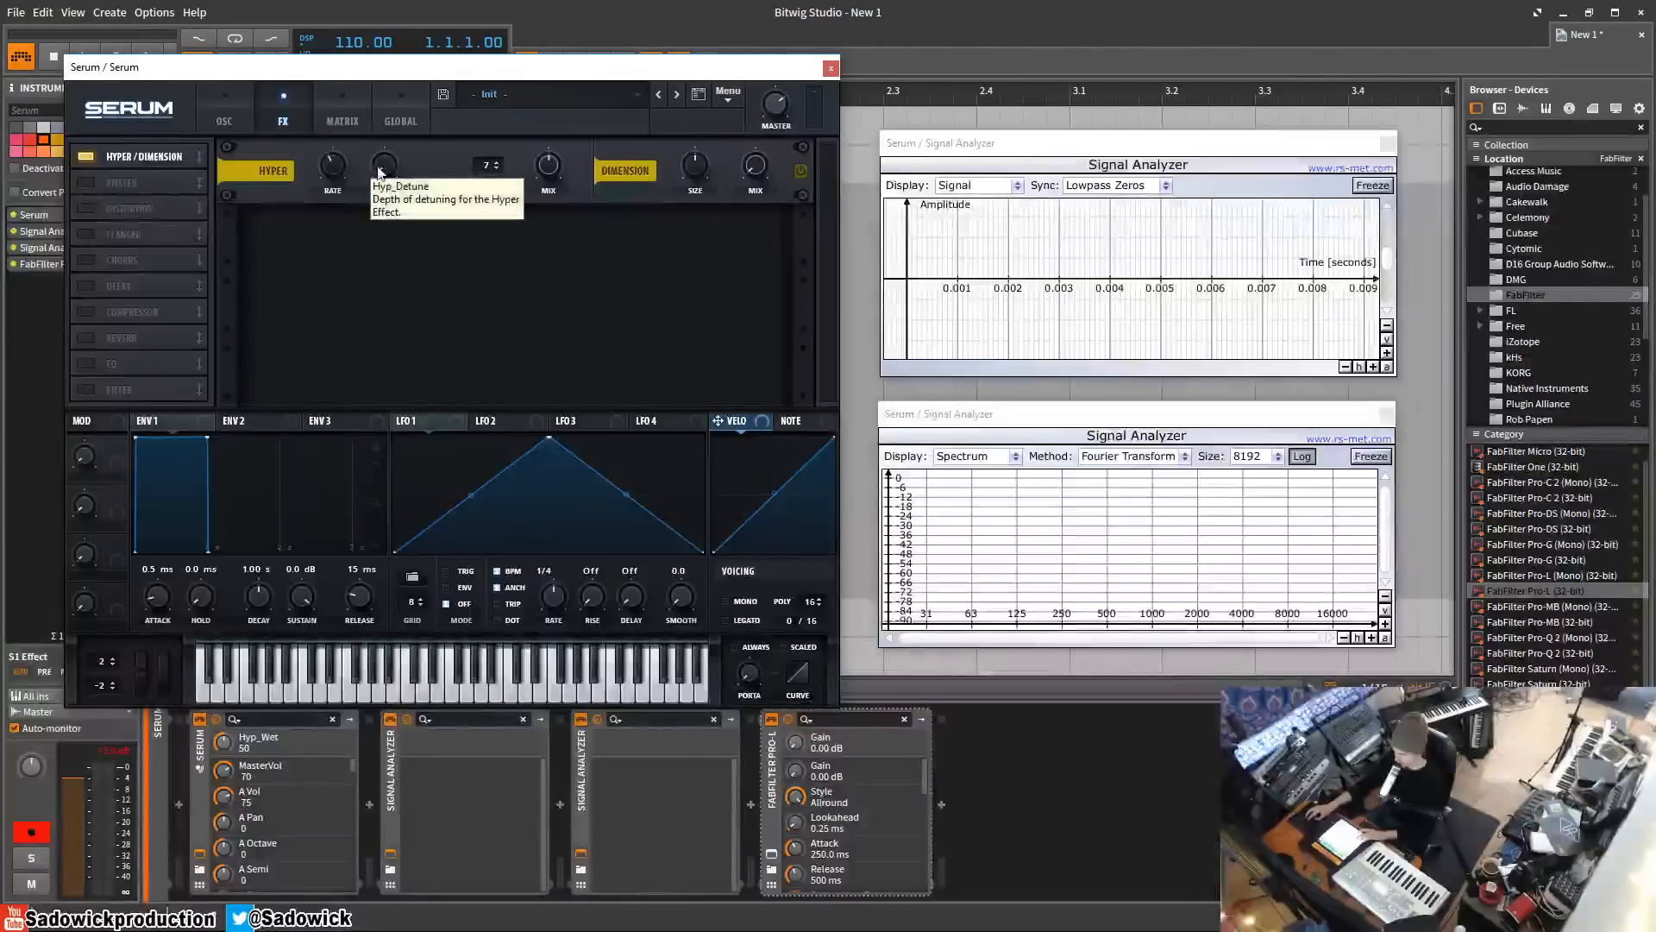
drag(392, 170, 395, 50)
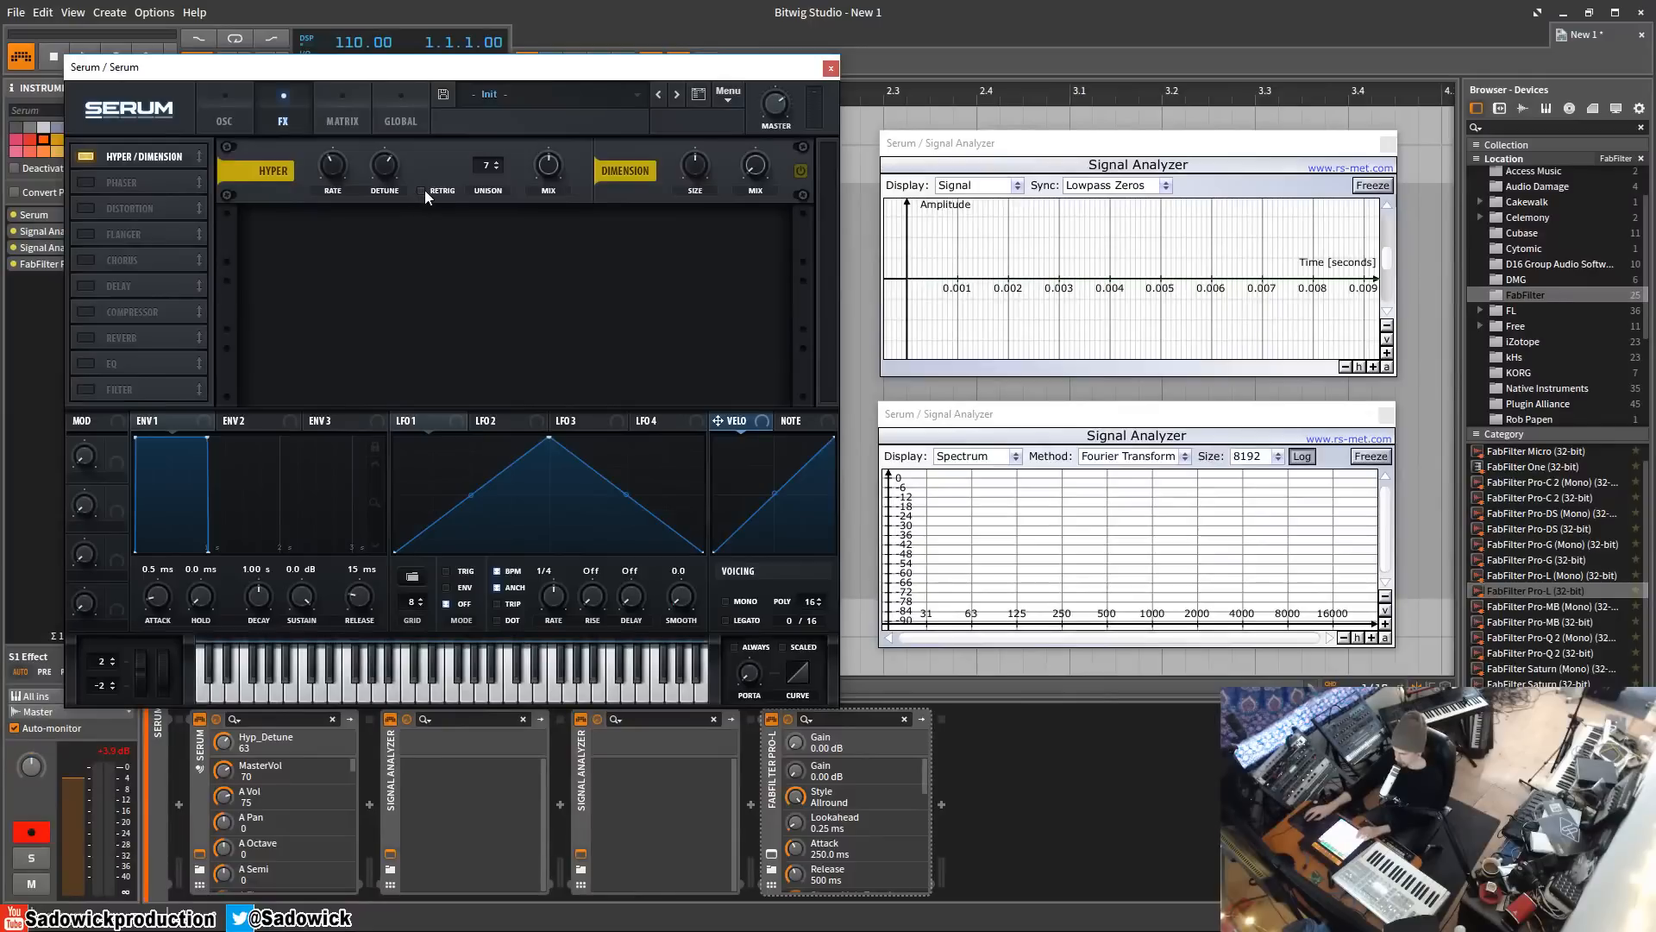
- Enable Hyper retriggering and lower the detune, trying values of 14 and 31
click(421, 191)
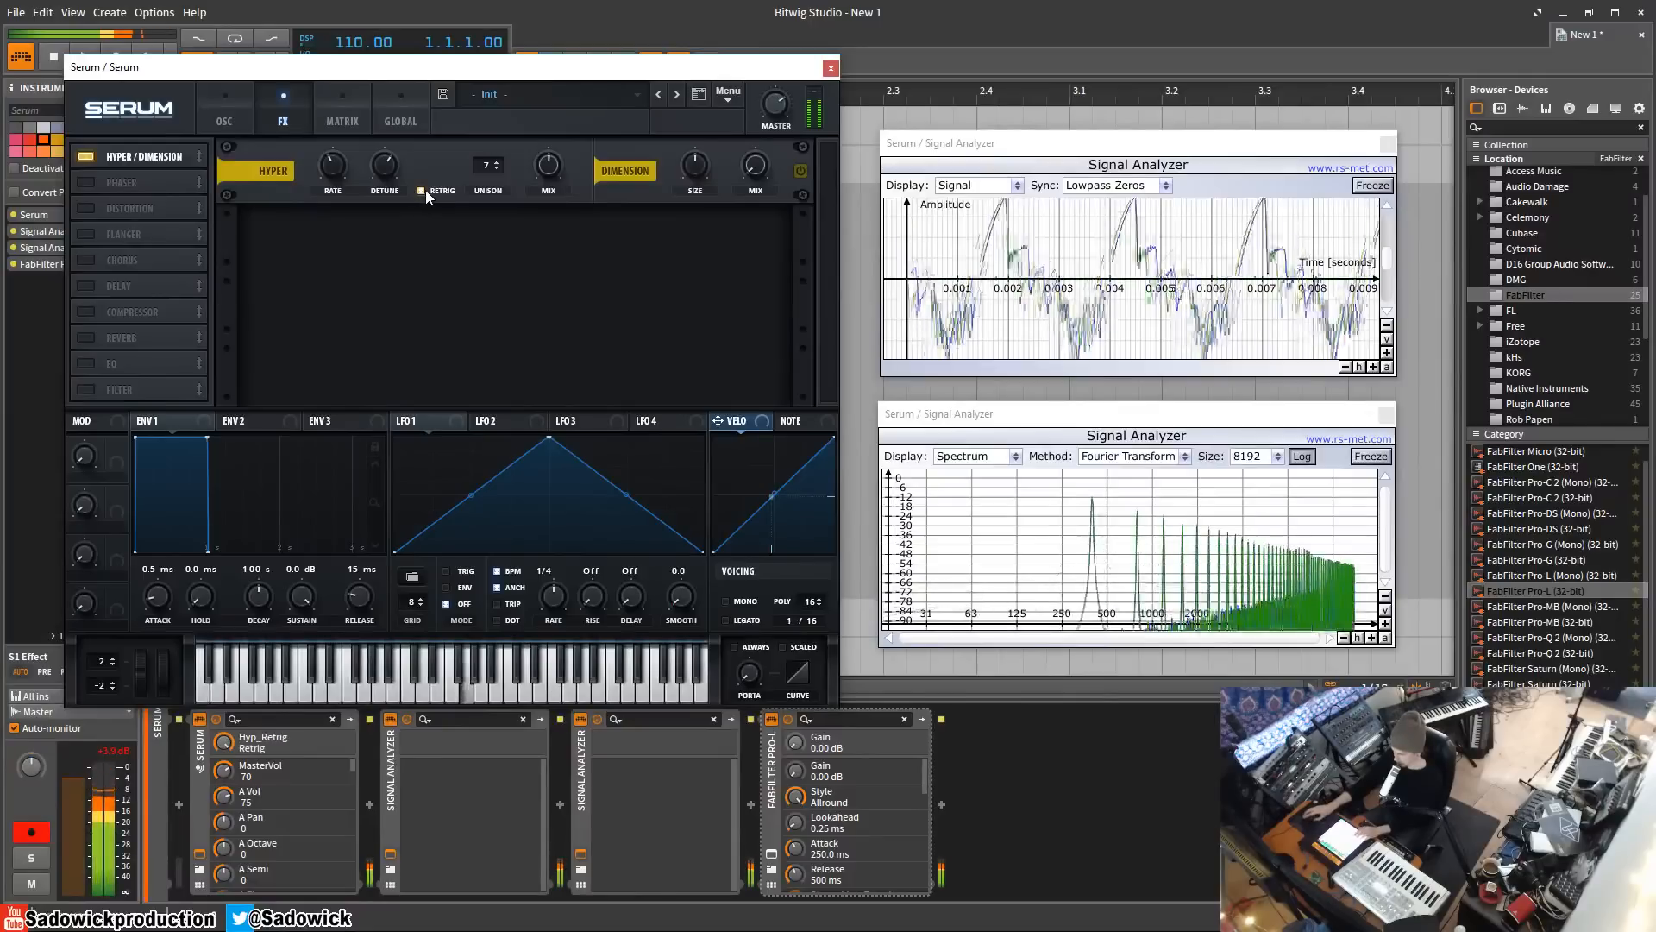
drag(390, 170, 375, 243)
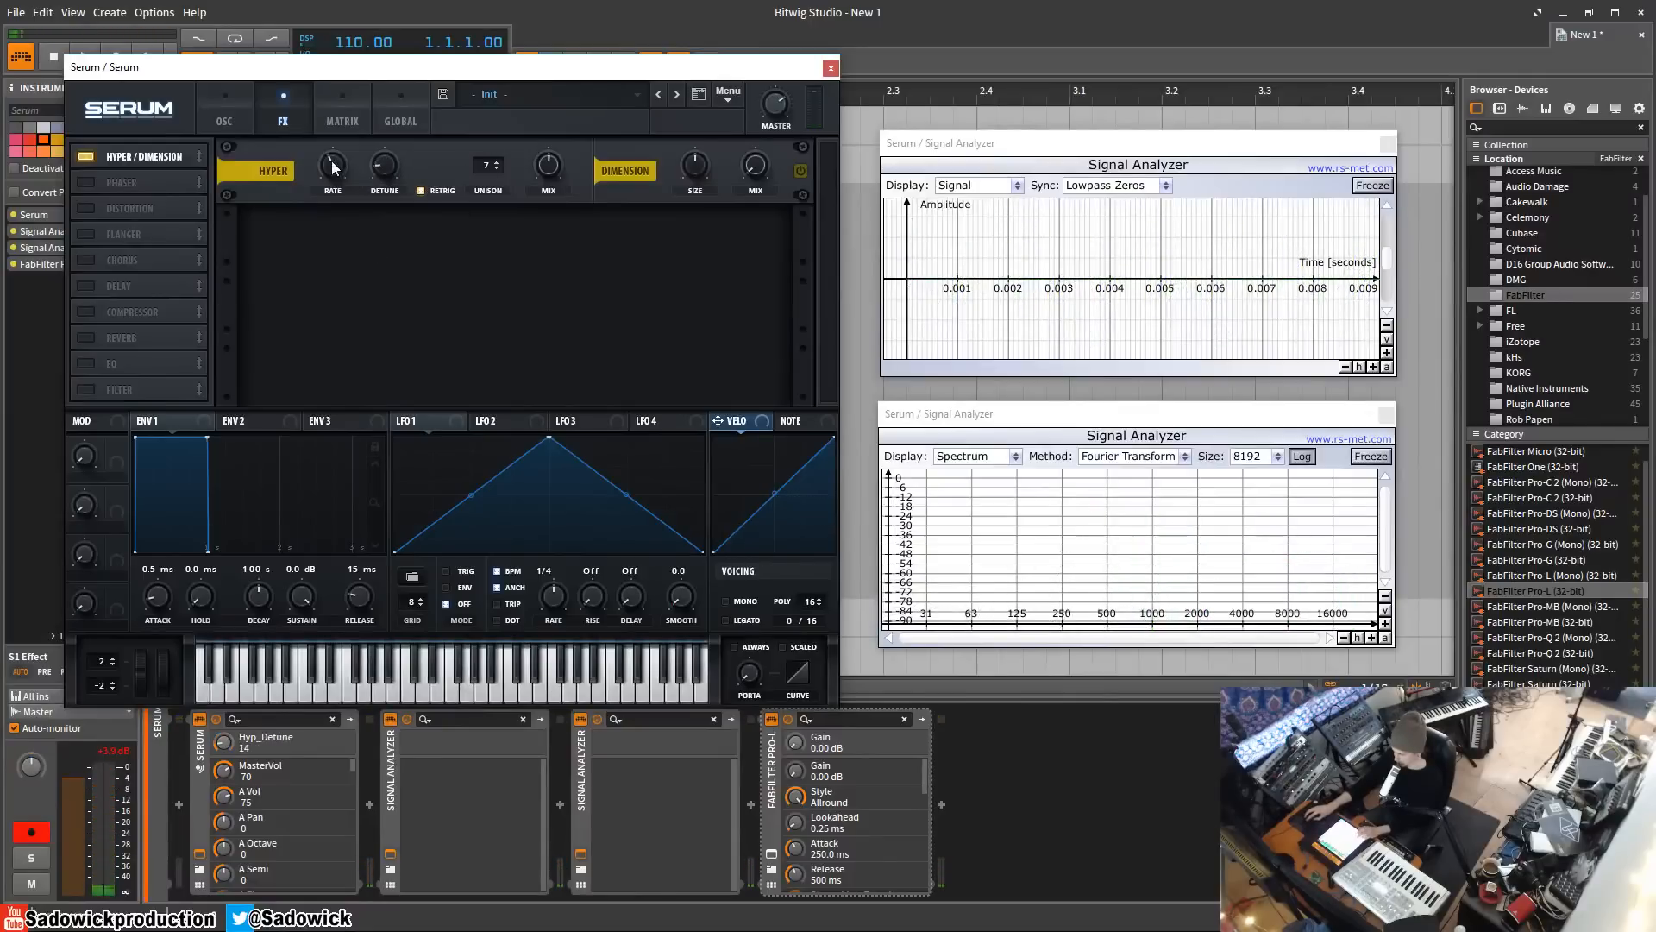
drag(333, 163, 383, 137)
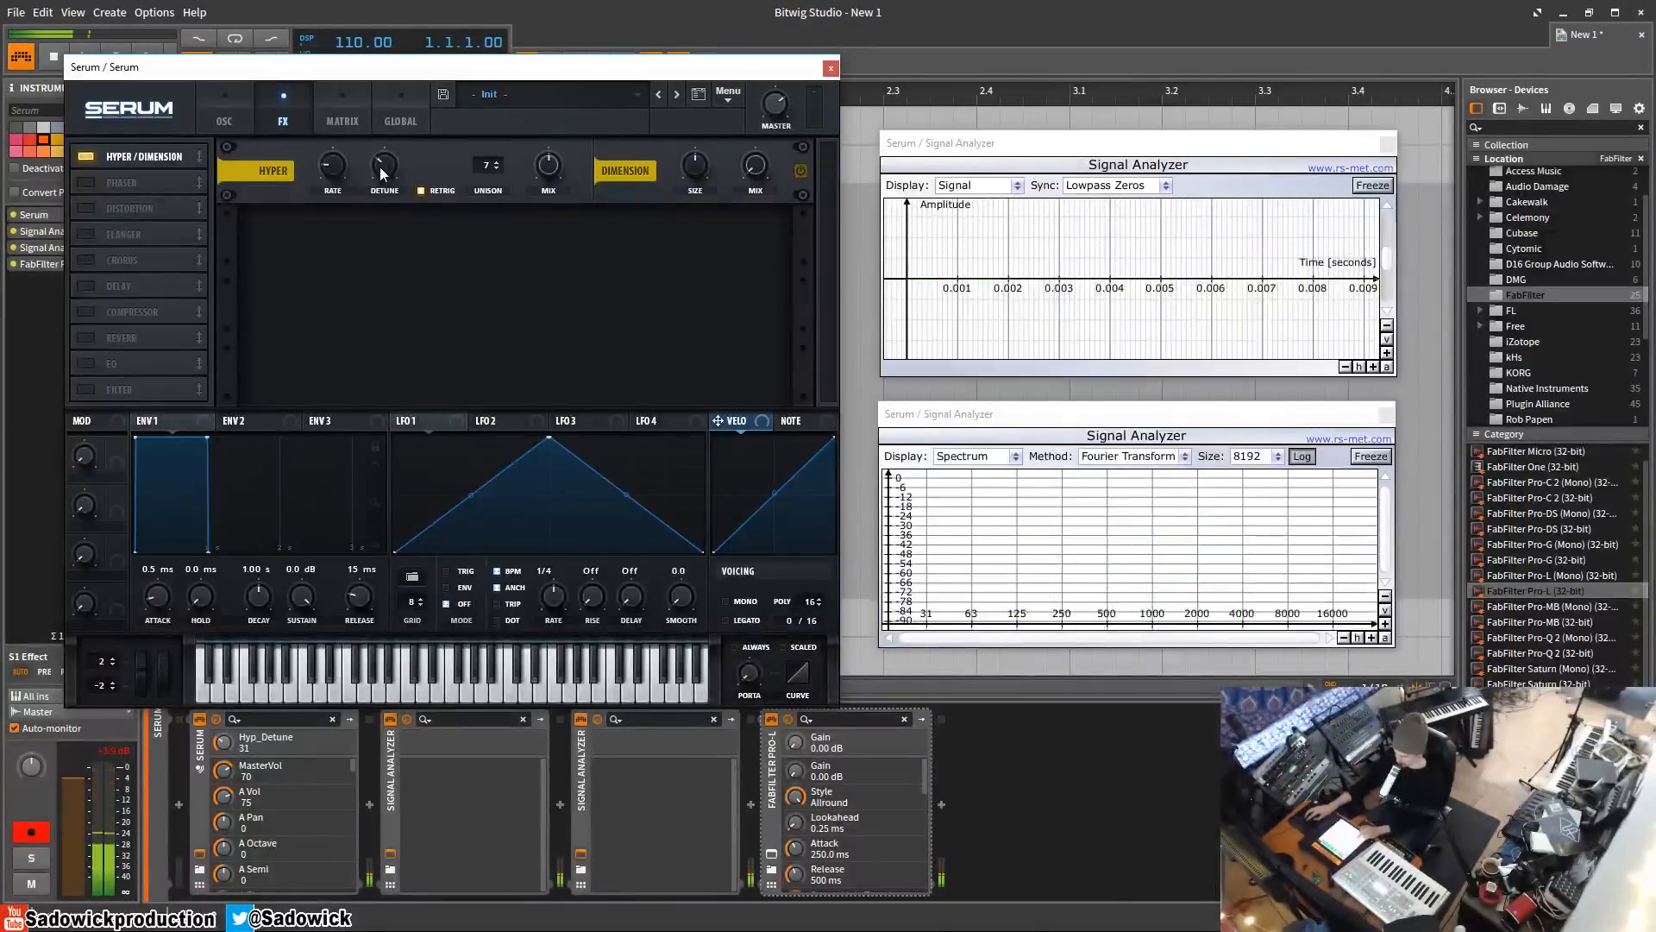
drag(536, 167, 545, 166)
- Set the Hyper rate to 23 and switch retriggering off
drag(333, 167, 347, 117)
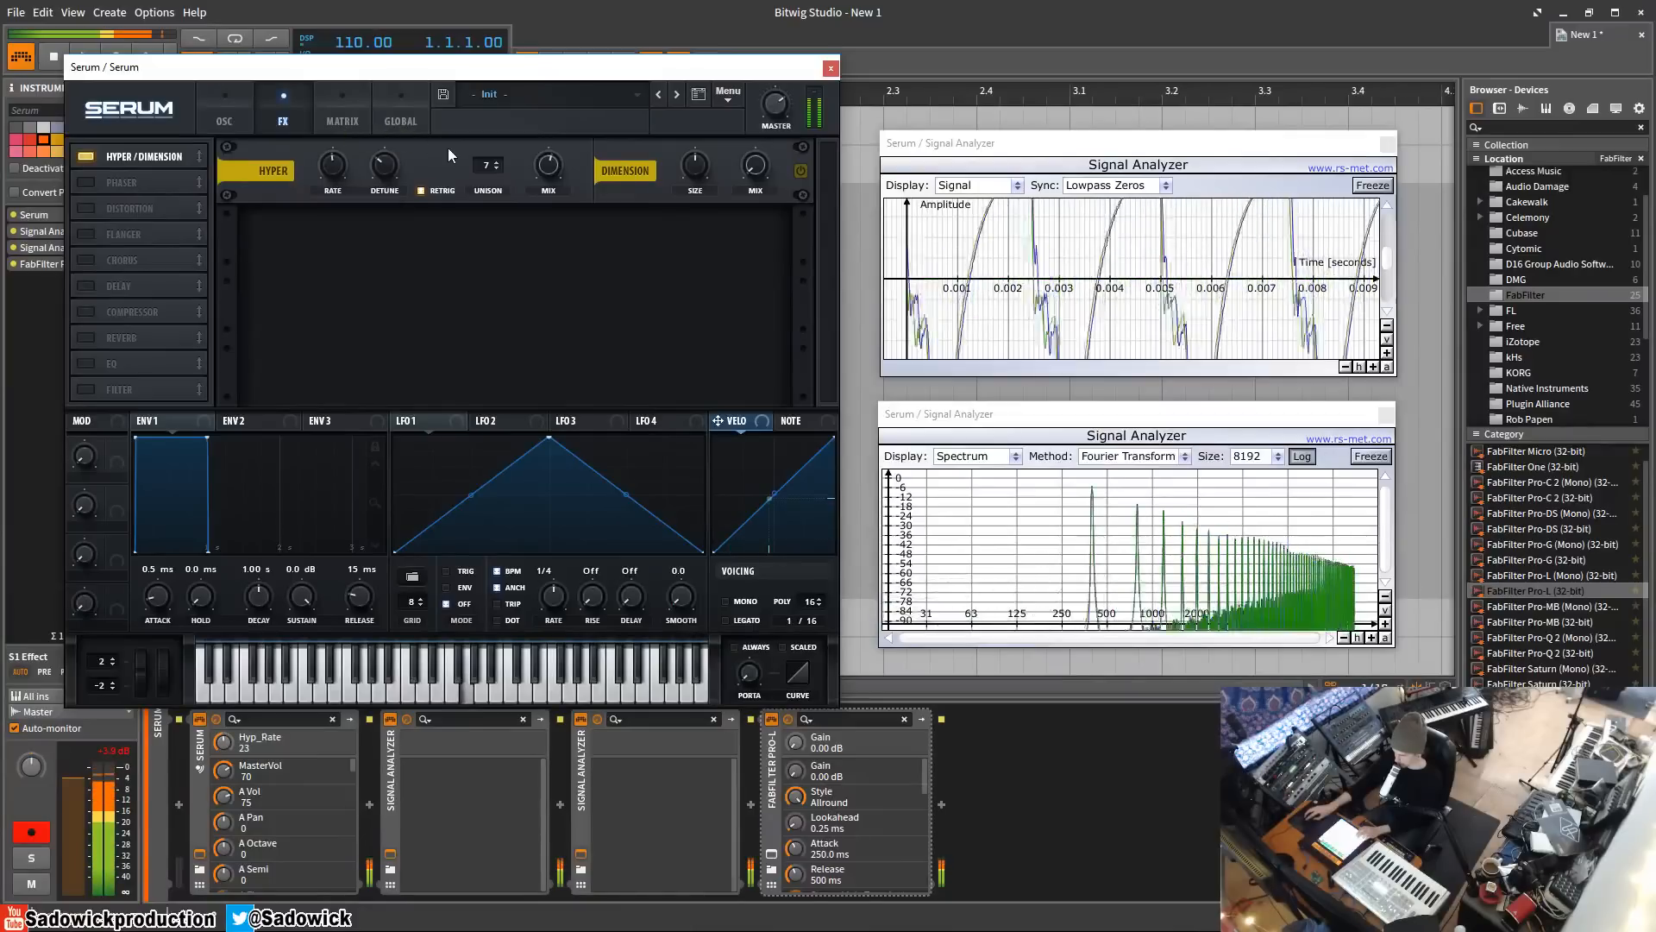
click(421, 190)
click(423, 189)
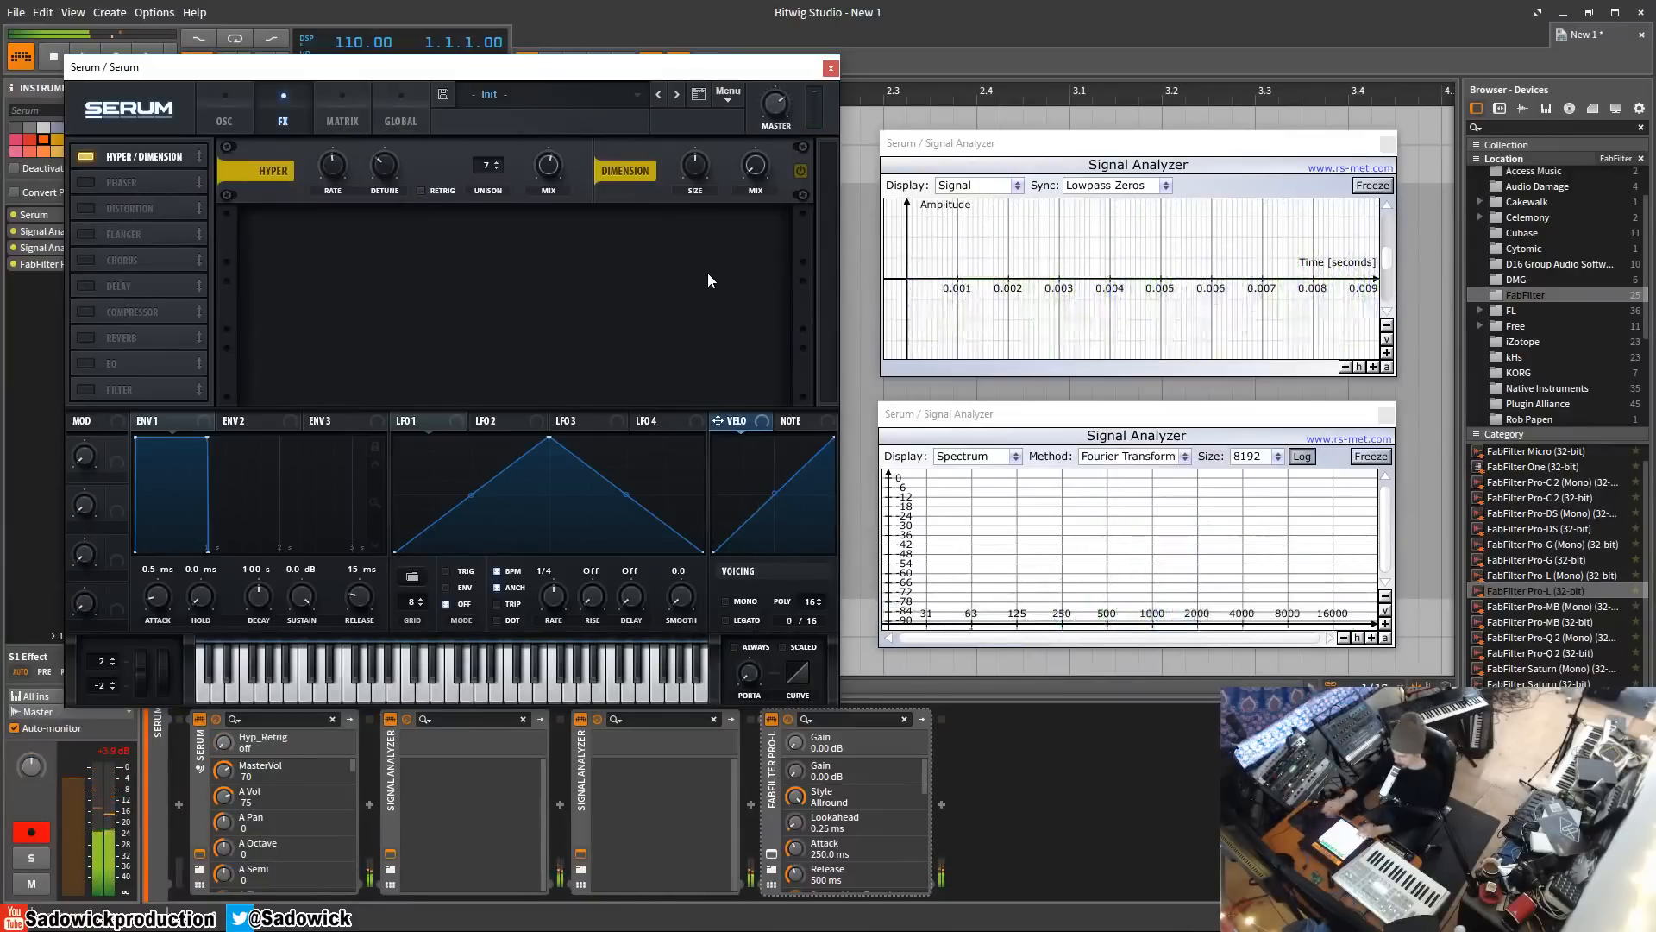
- Compare the oscillators' unison controls with the Hyper effect and lower the Hyper mix to 0
click(249, 125)
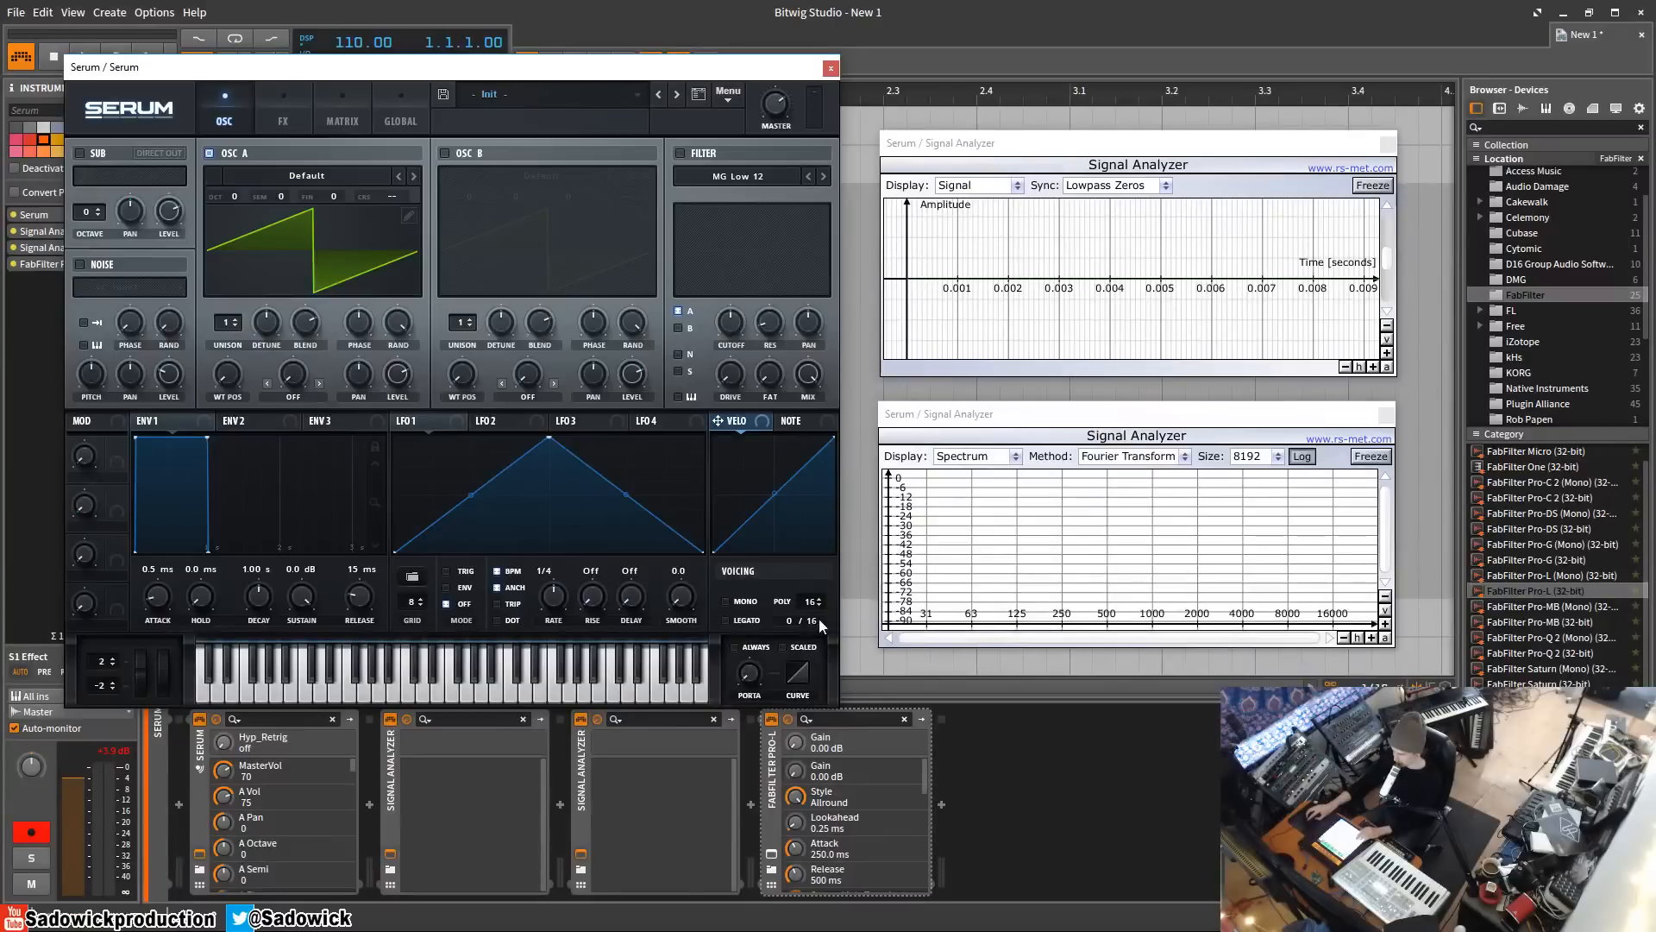
click(280, 122)
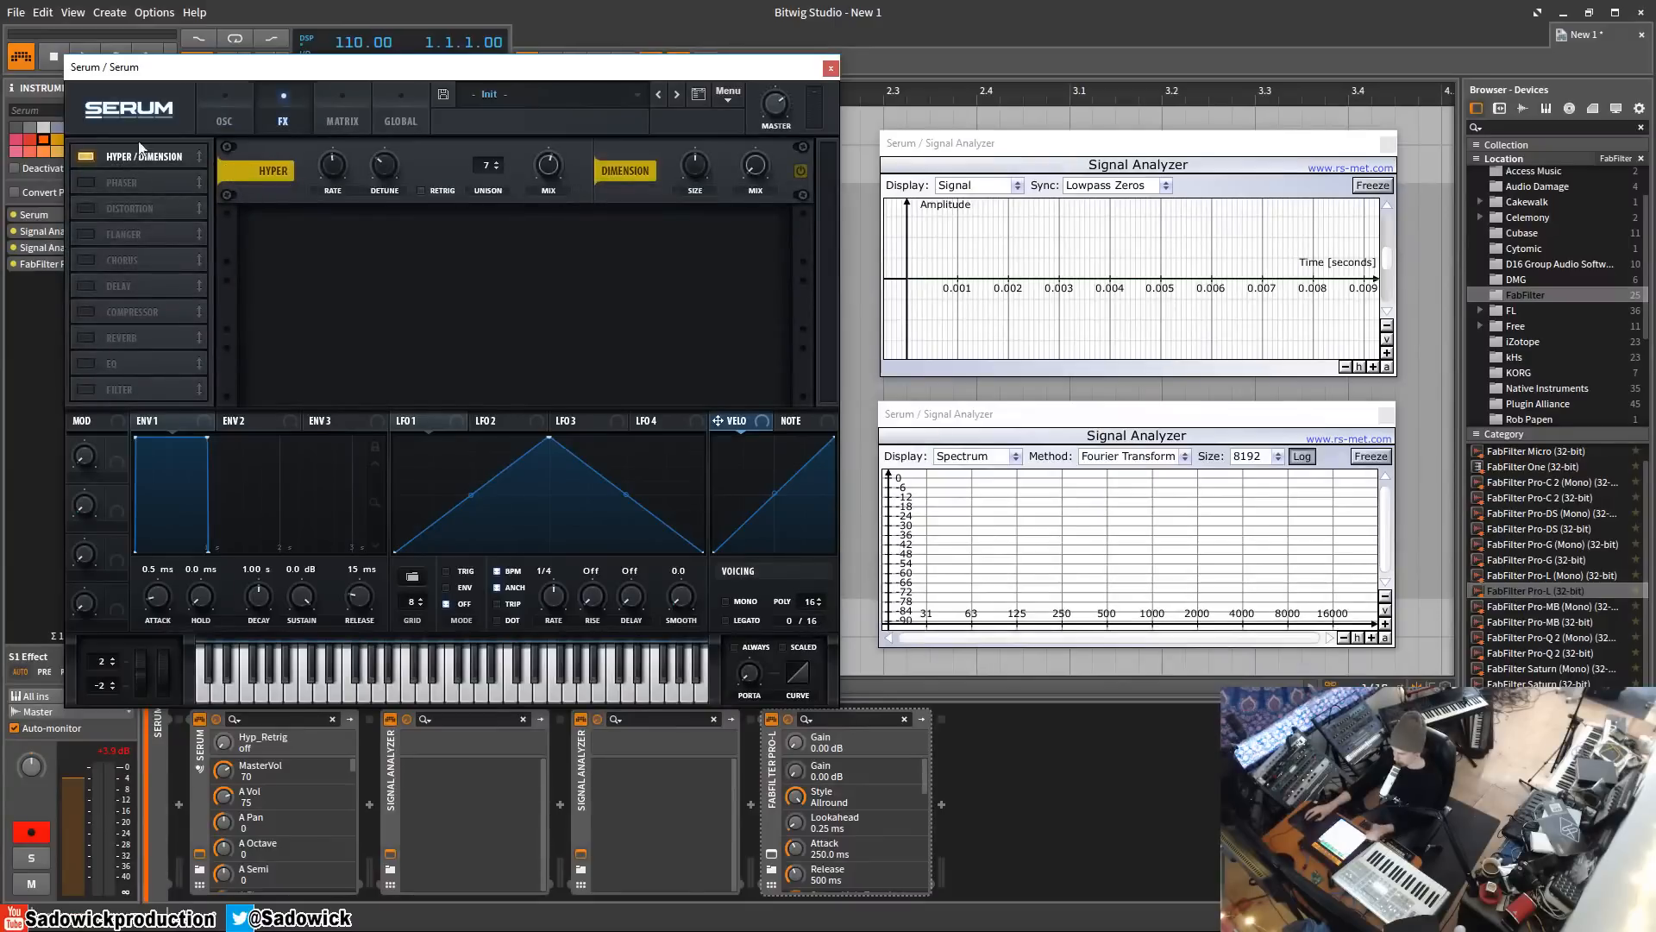
click(226, 121)
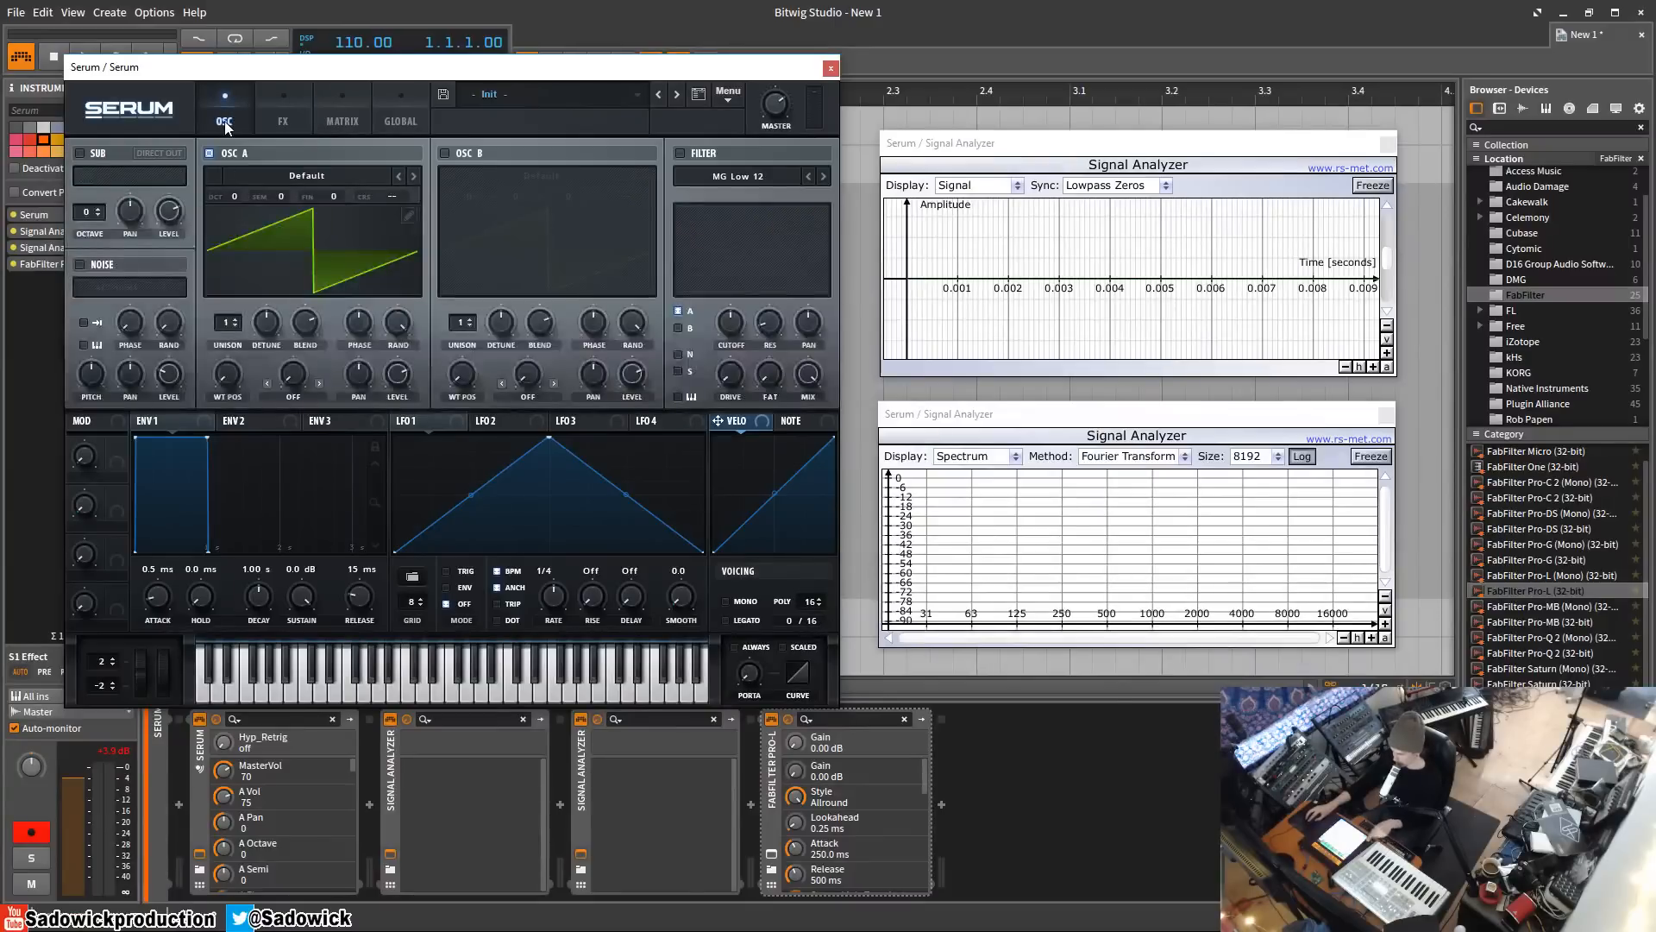
click(282, 121)
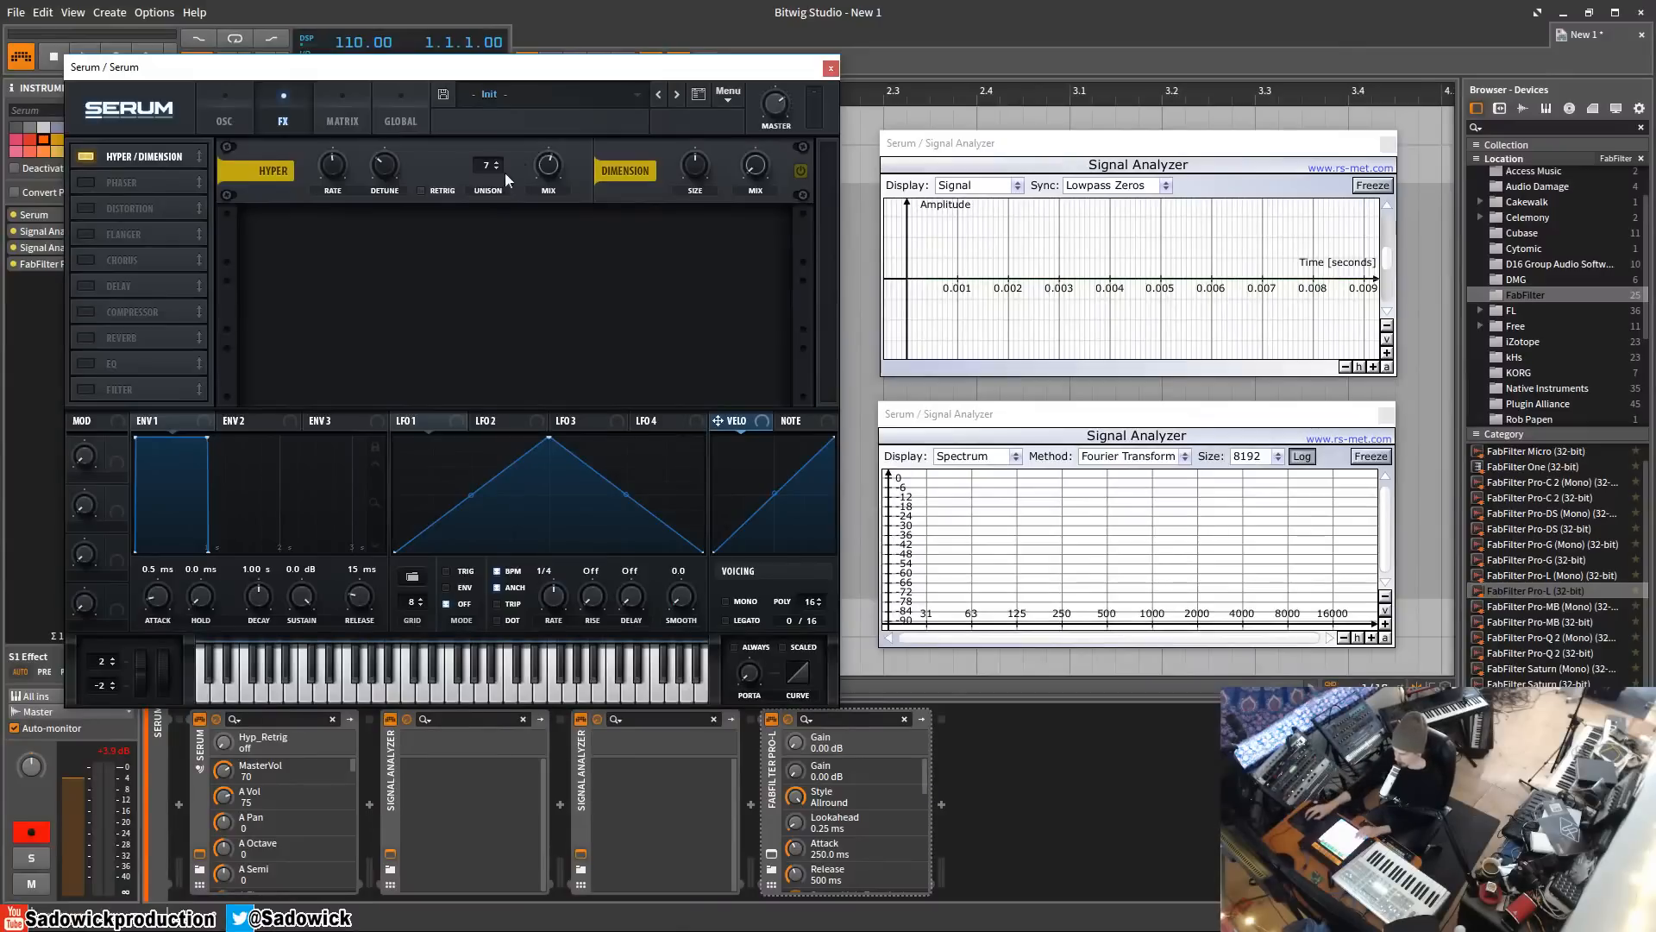
drag(549, 164, 548, 215)
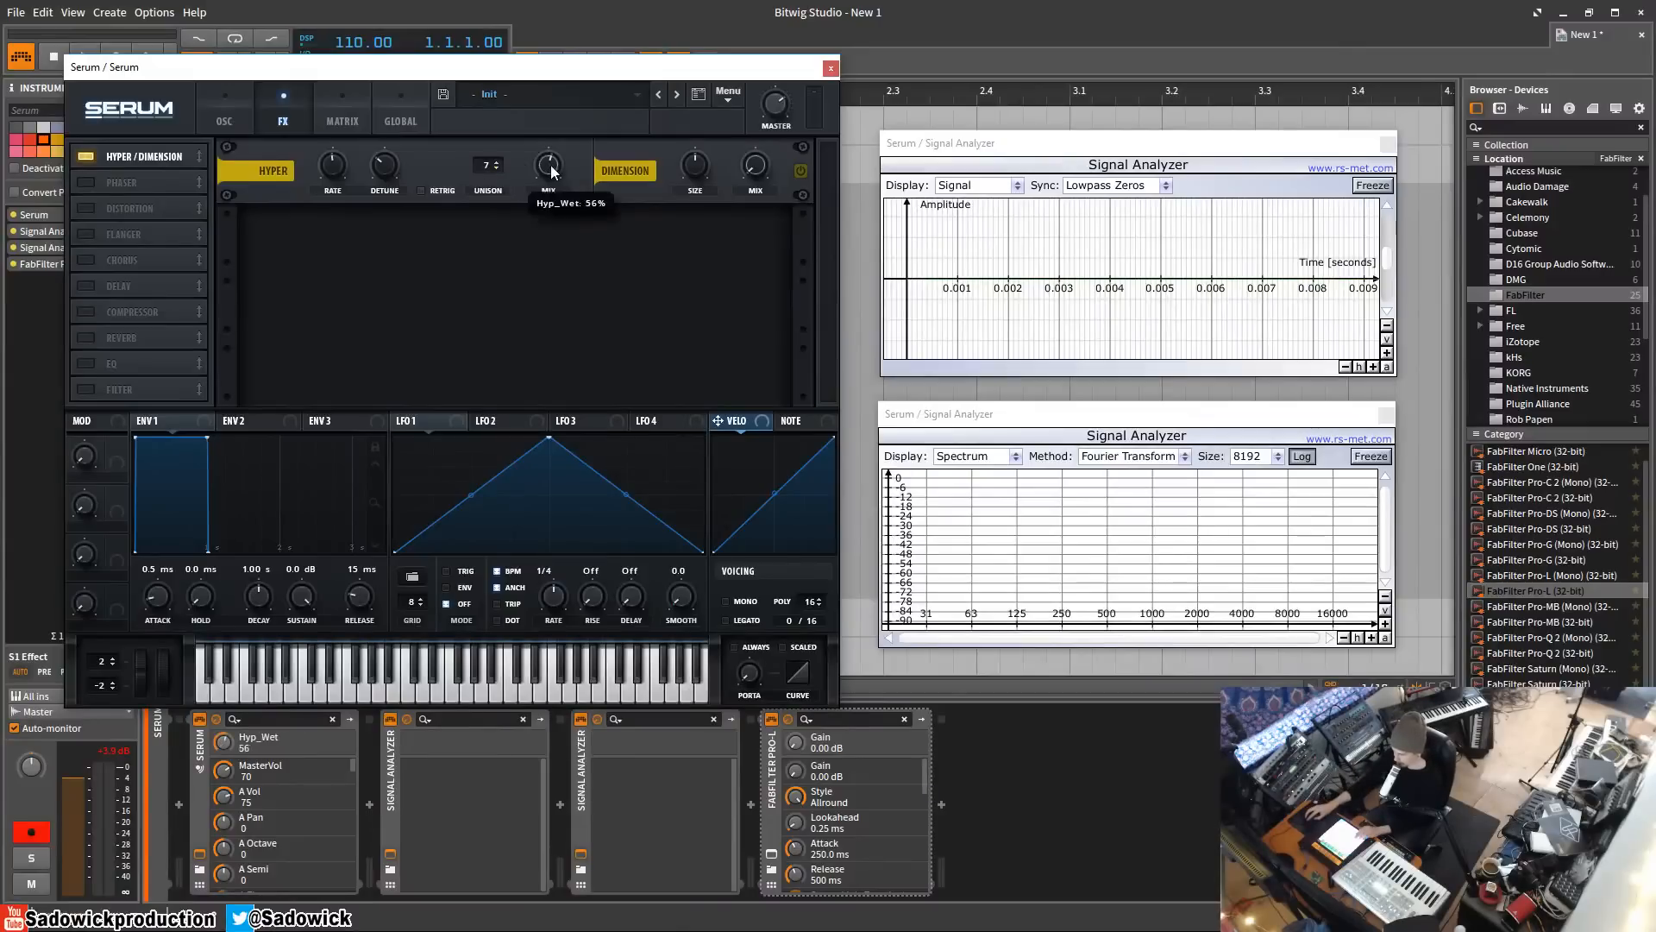
click(223, 117)
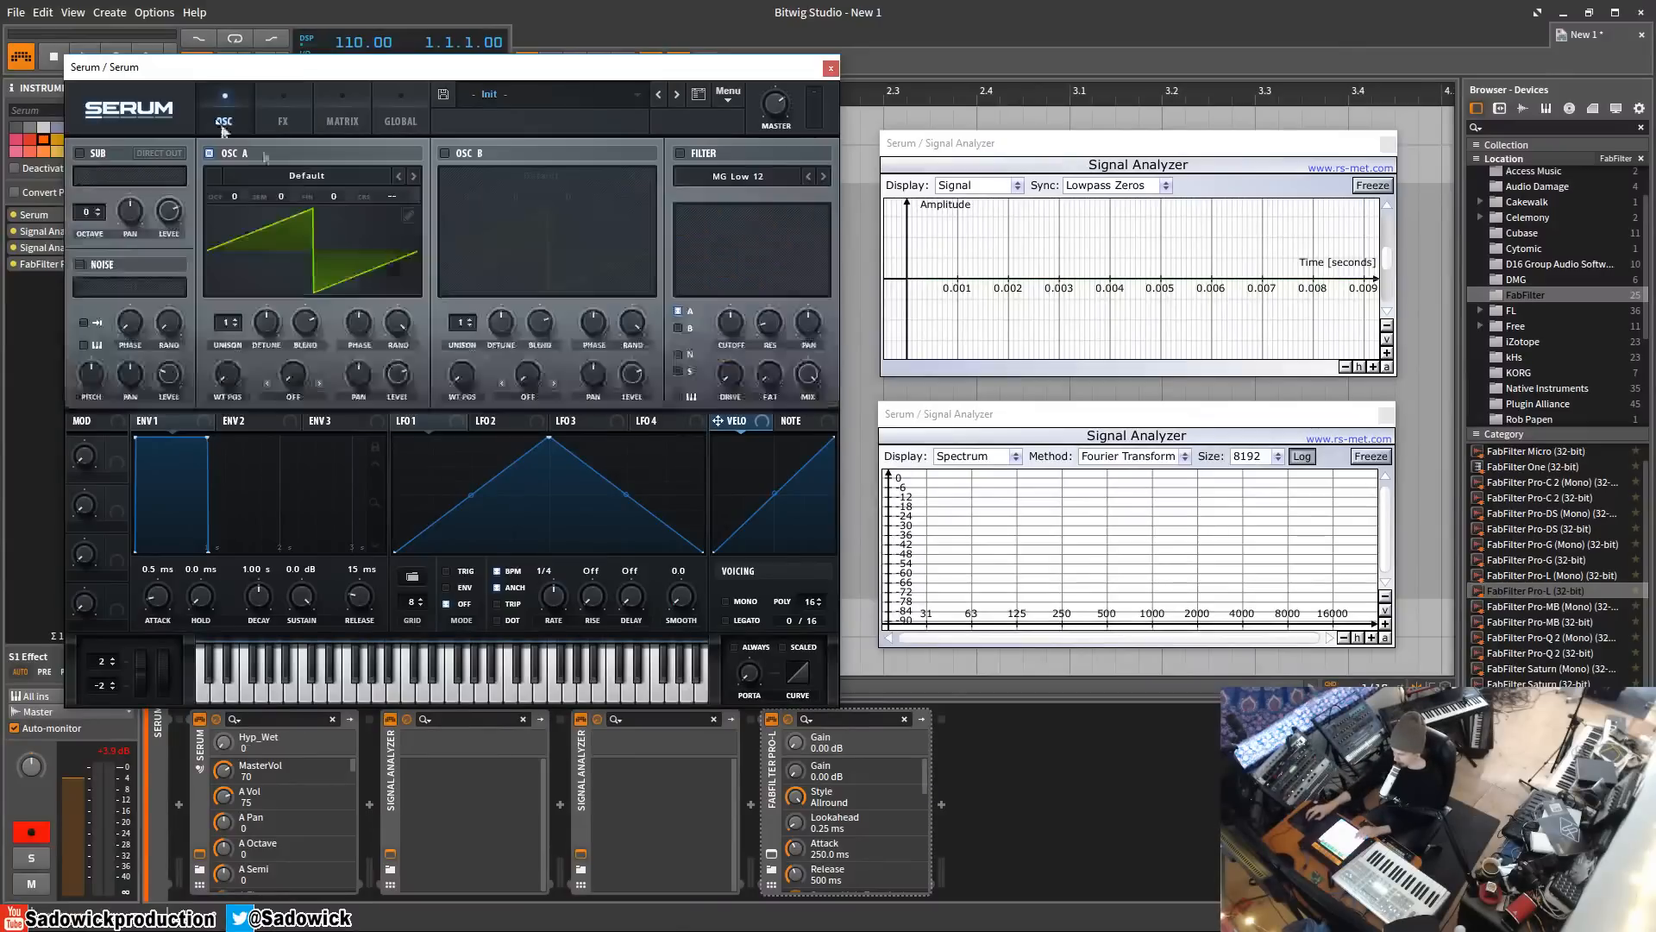
click(278, 125)
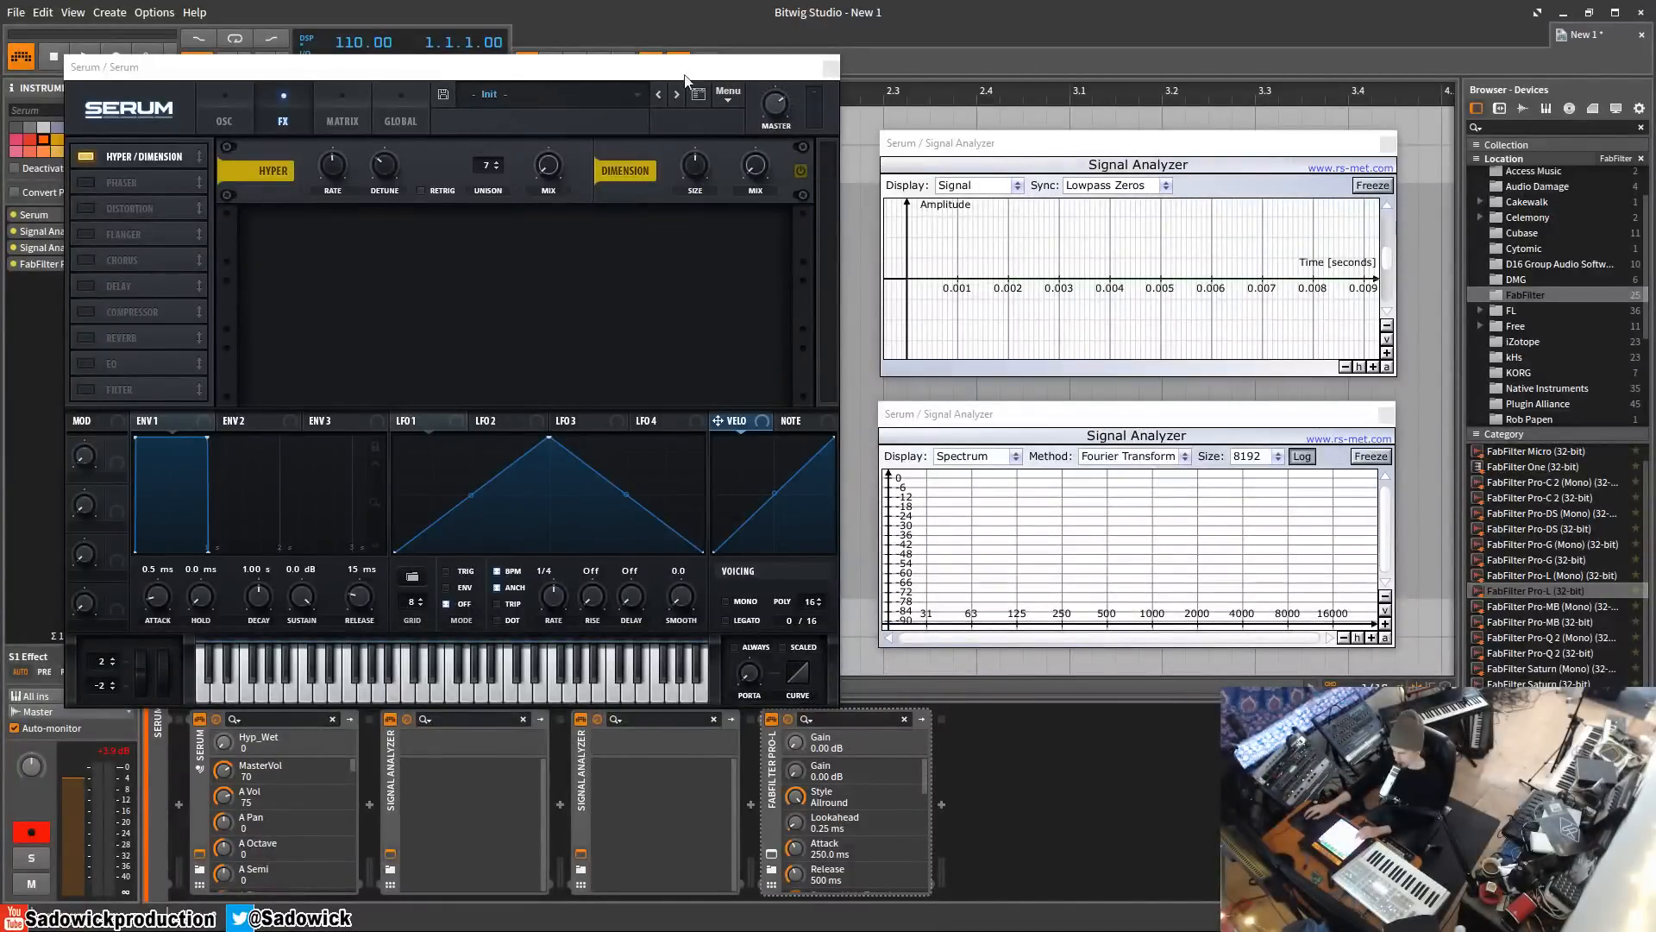
- Raise the Dimension mix to 64, try its size at 100 and 92, and lower the size to 10
drag(734, 71, 761, 83)
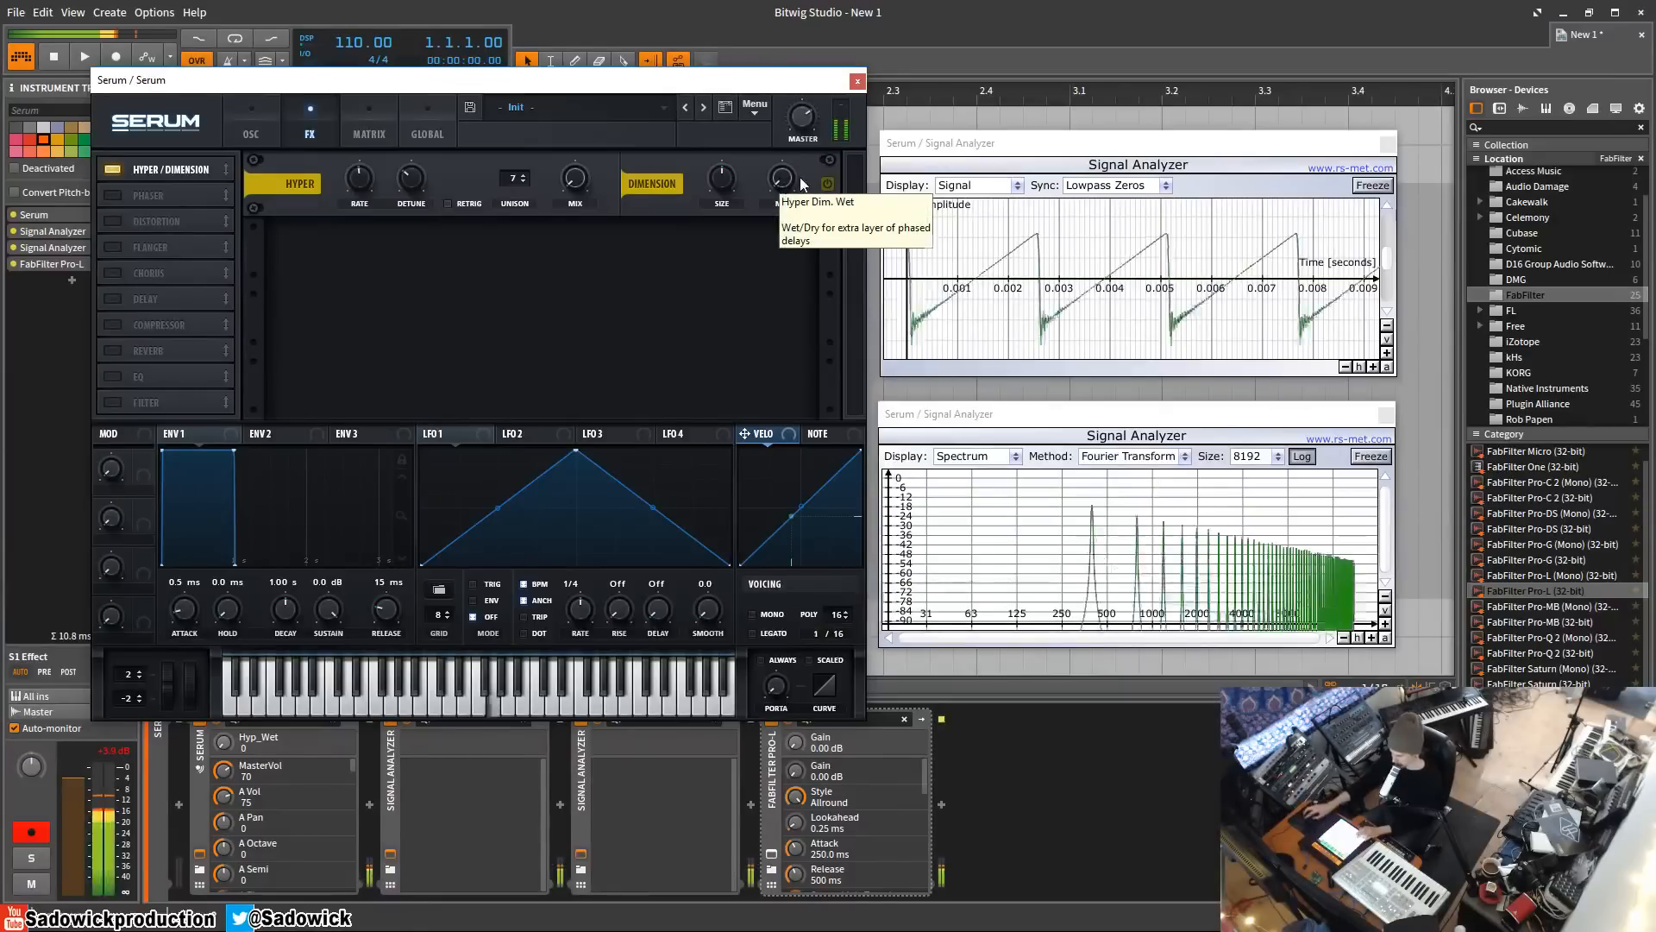
drag(729, 183, 805, 142)
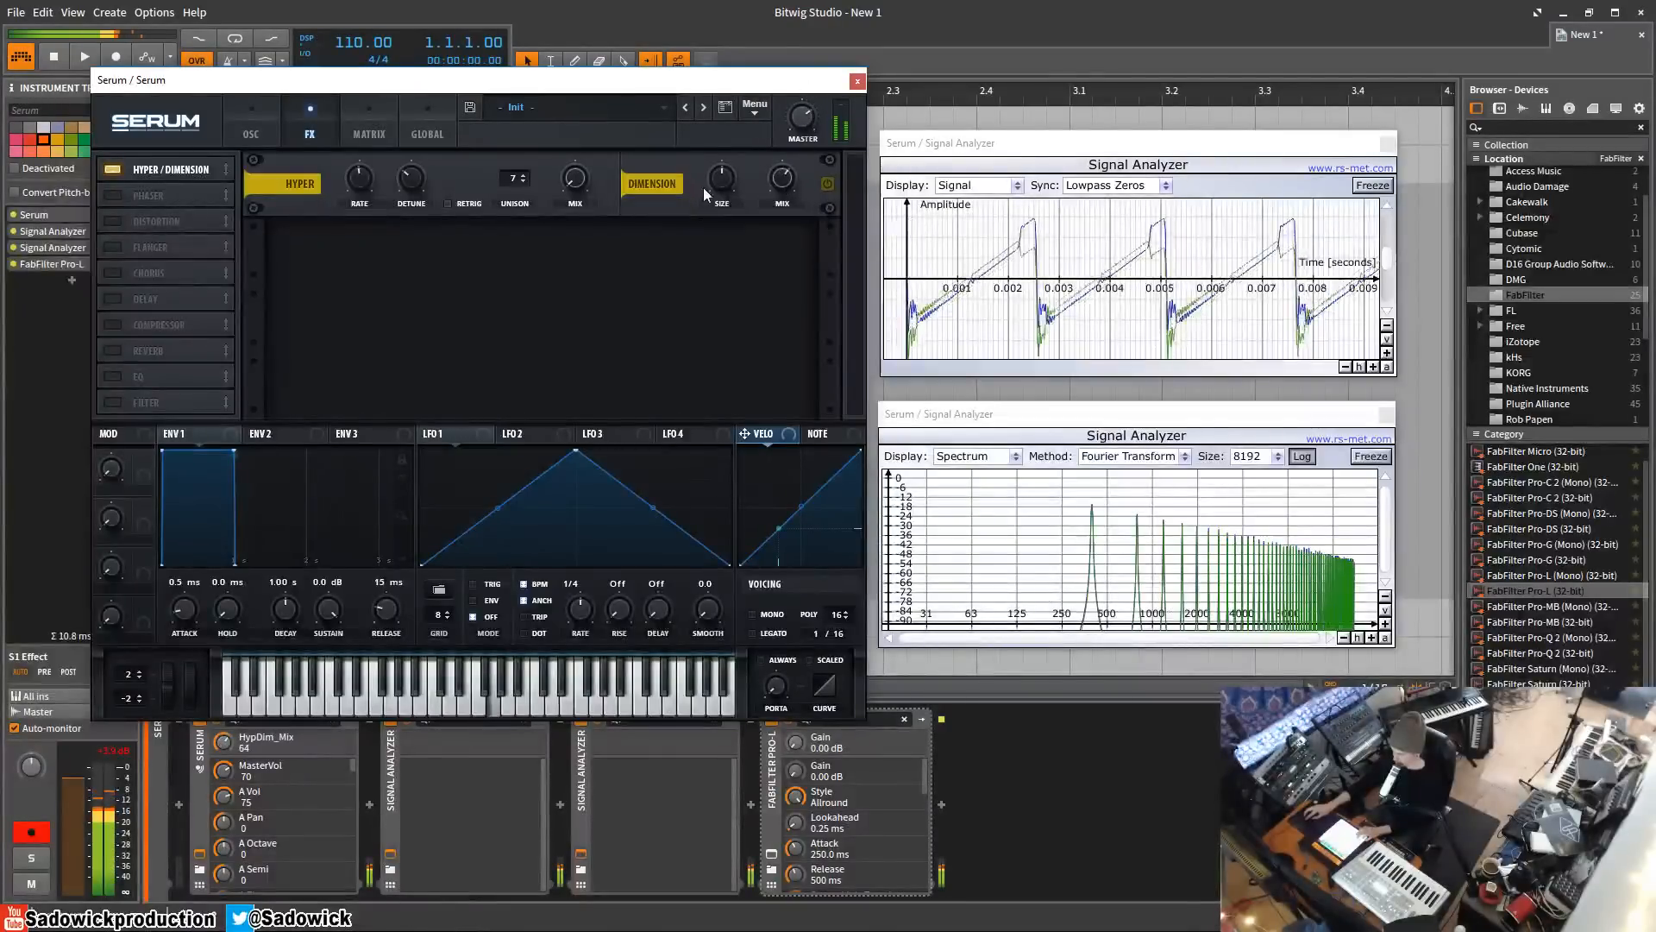
drag(721, 186, 732, 142)
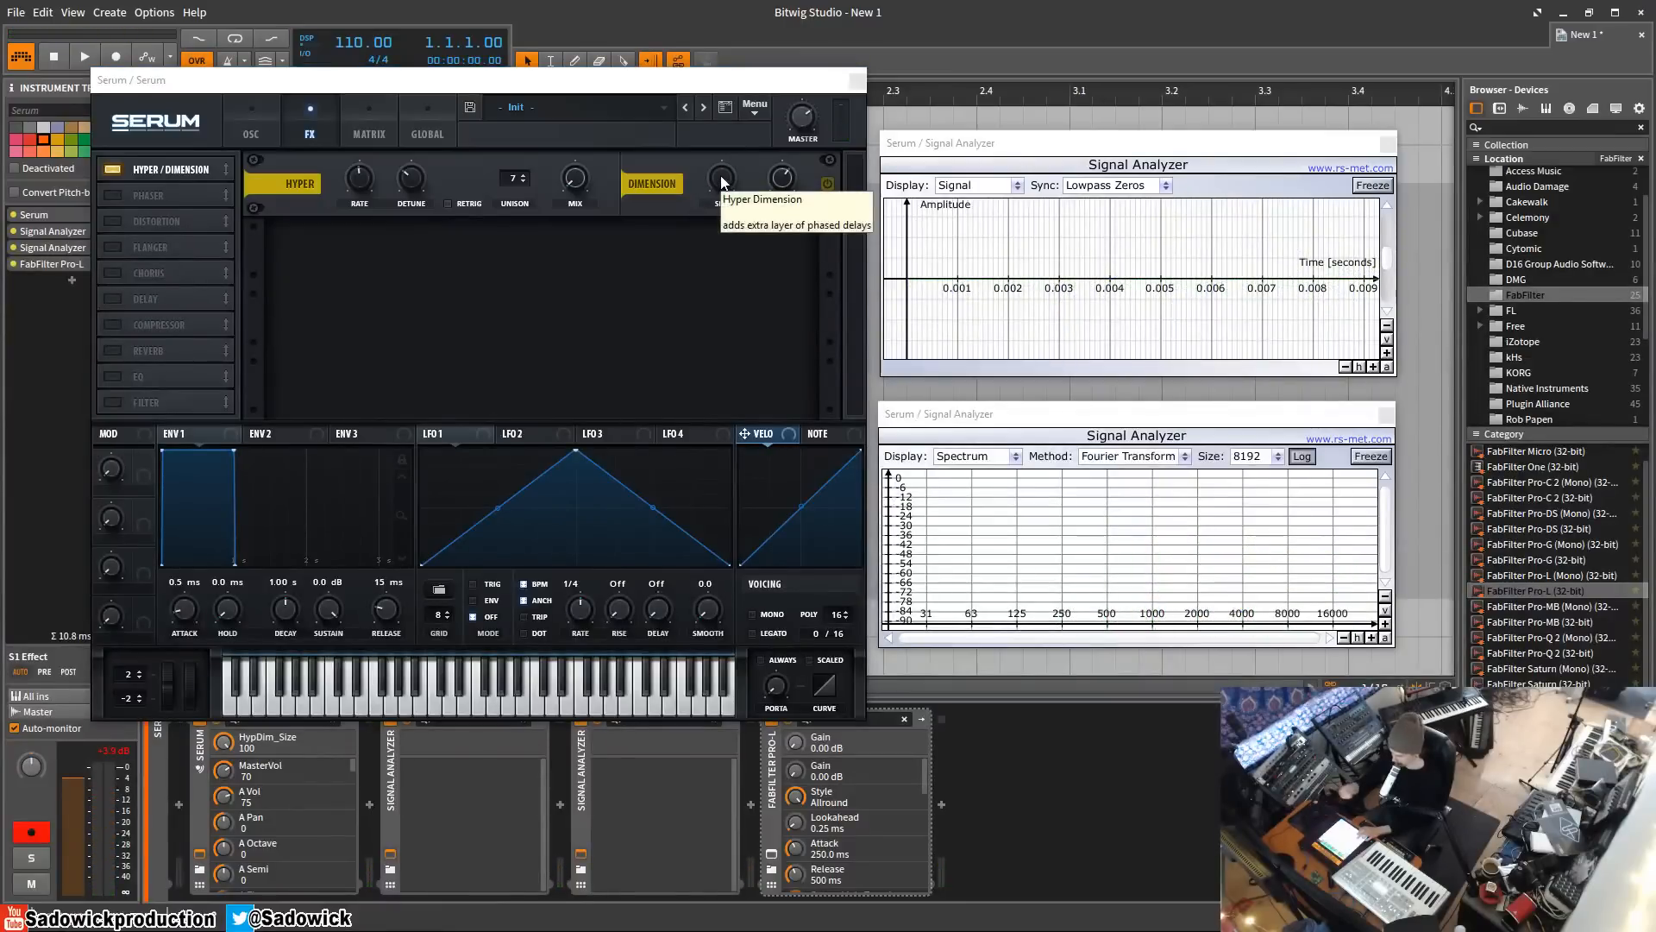
drag(723, 167, 725, 180)
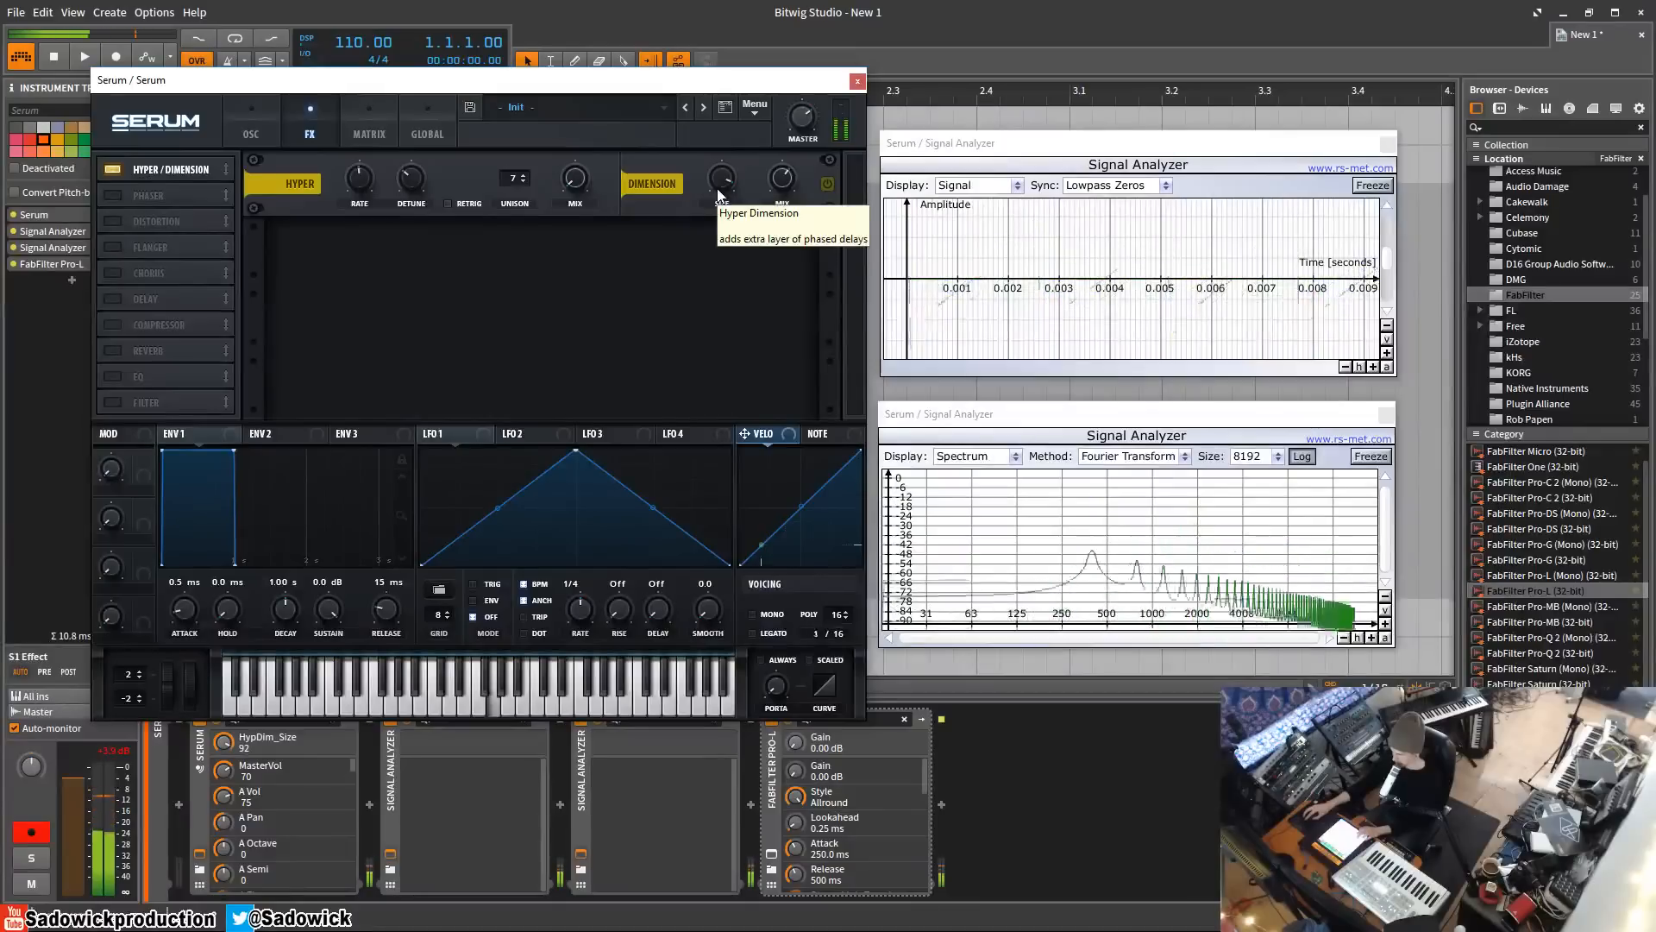
drag(716, 192, 737, 359)
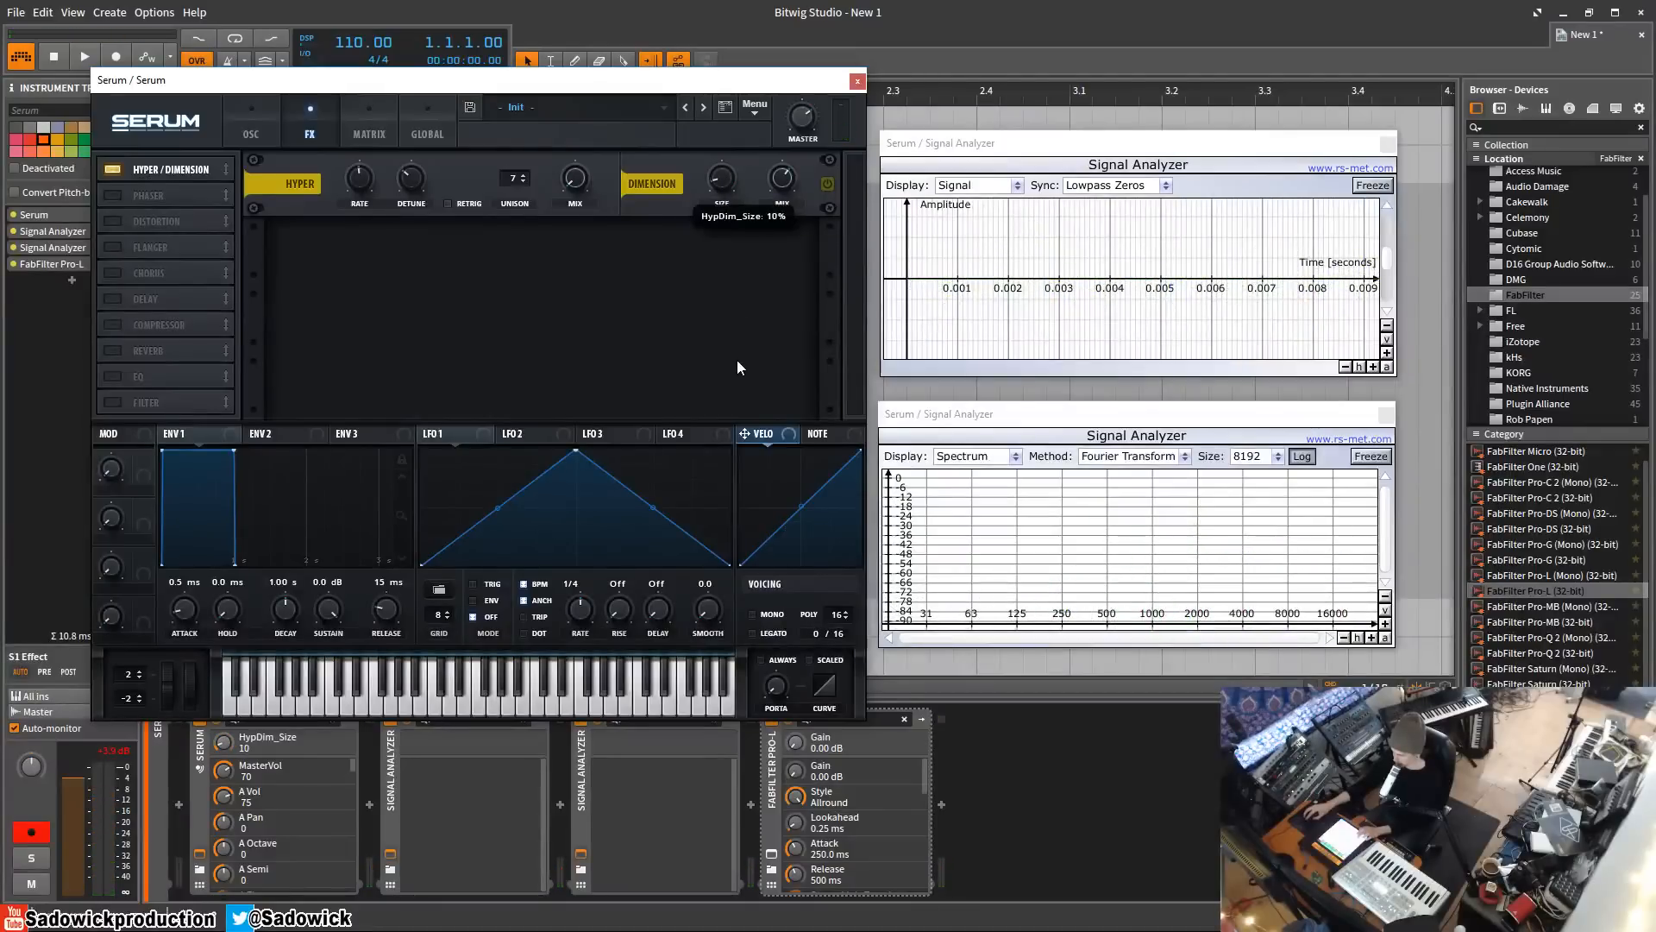
click(782, 186)
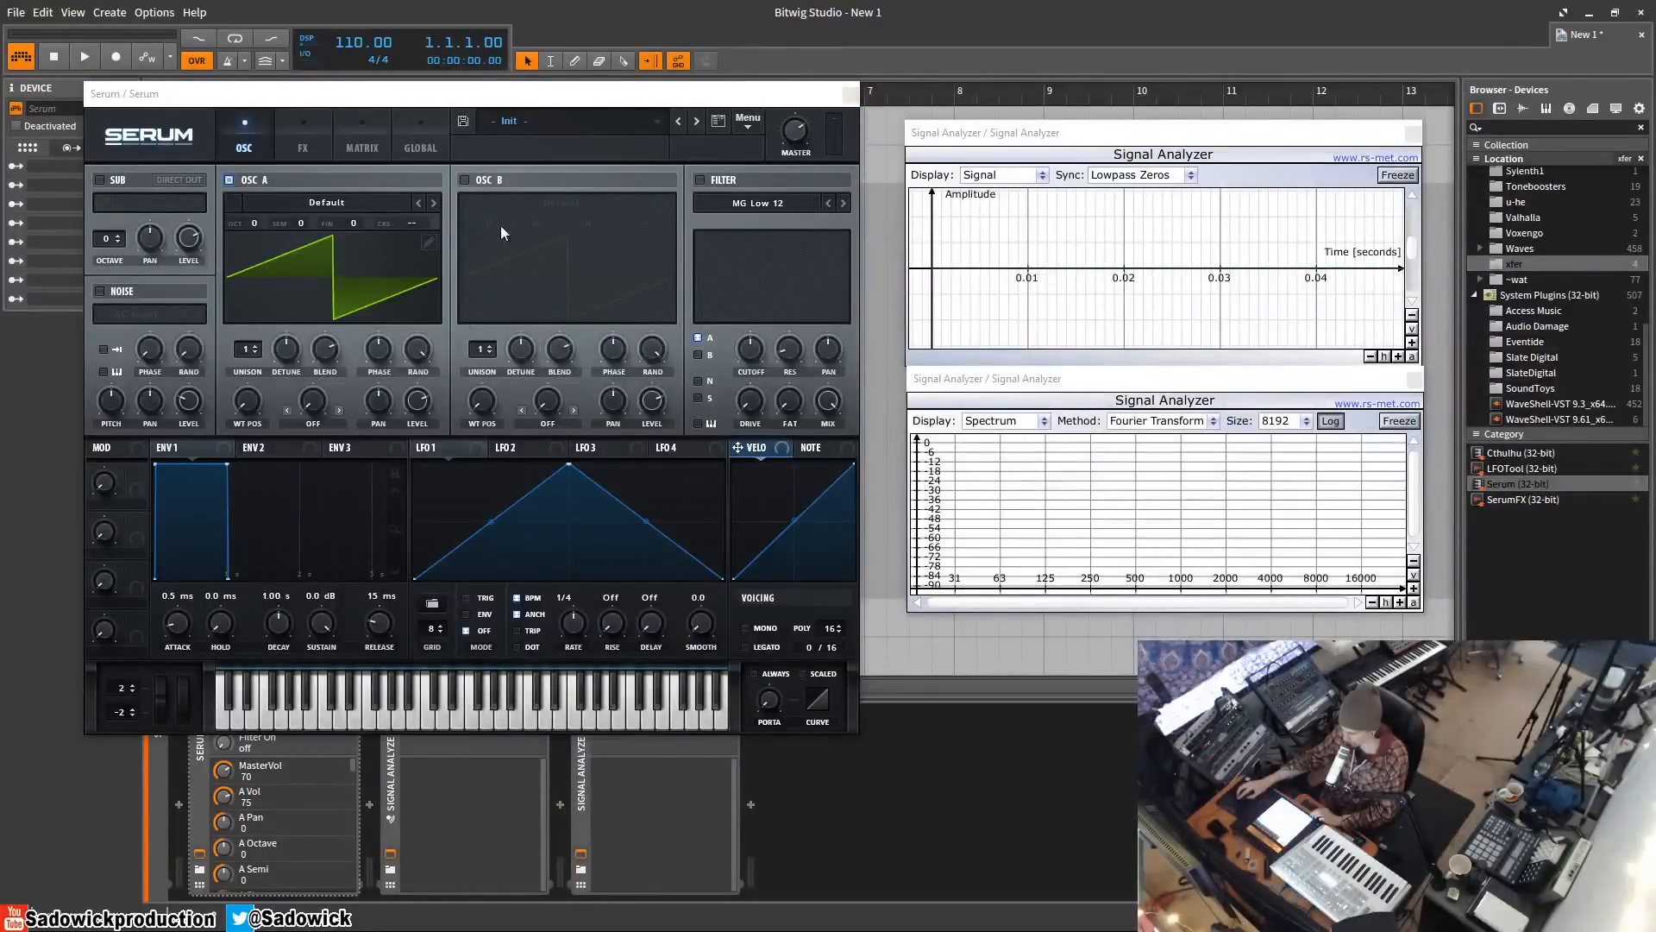
- Enable the Distortion effect in Tube mode and lower its drive to 0
click(304, 147)
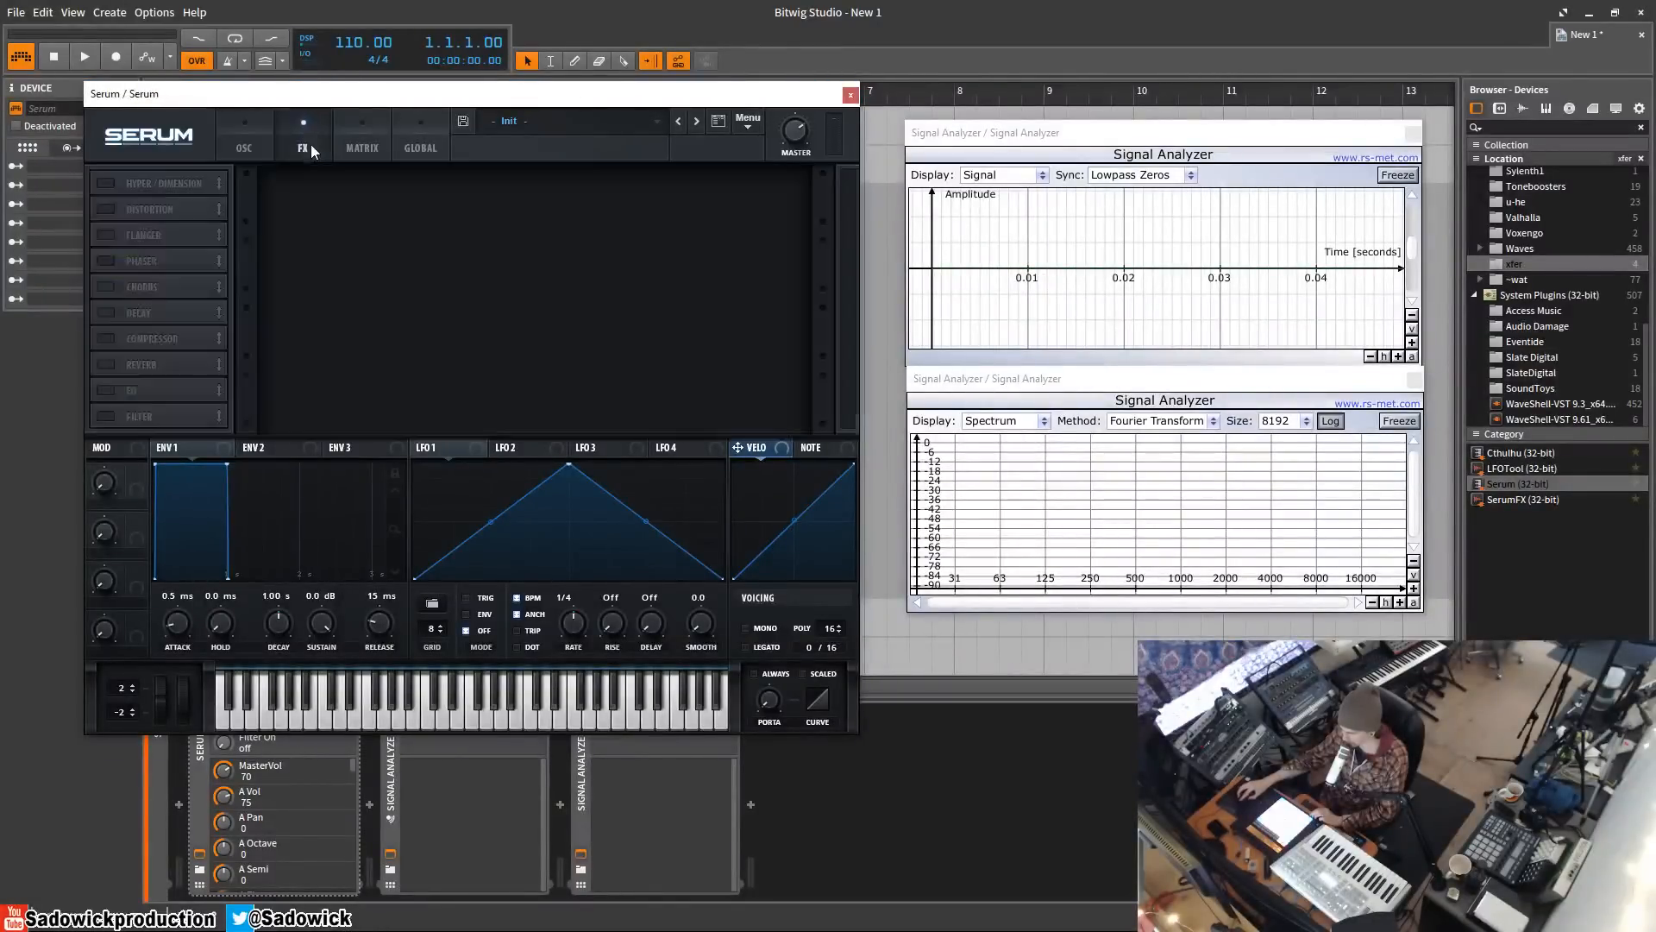
click(105, 210)
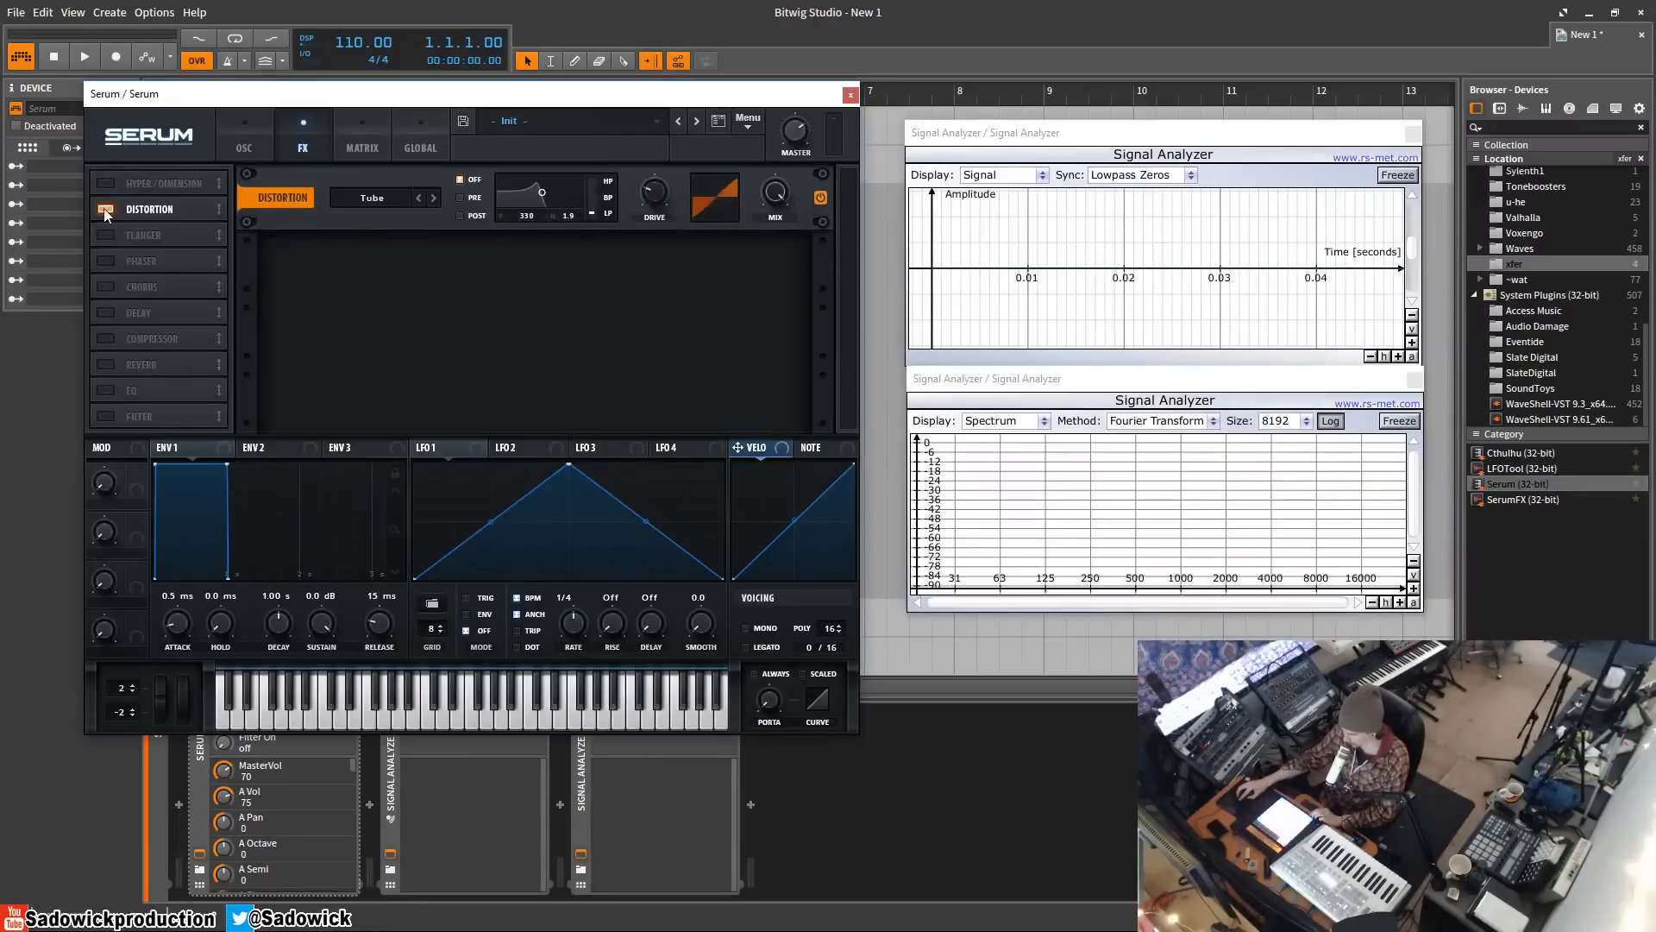
click(395, 198)
click(391, 179)
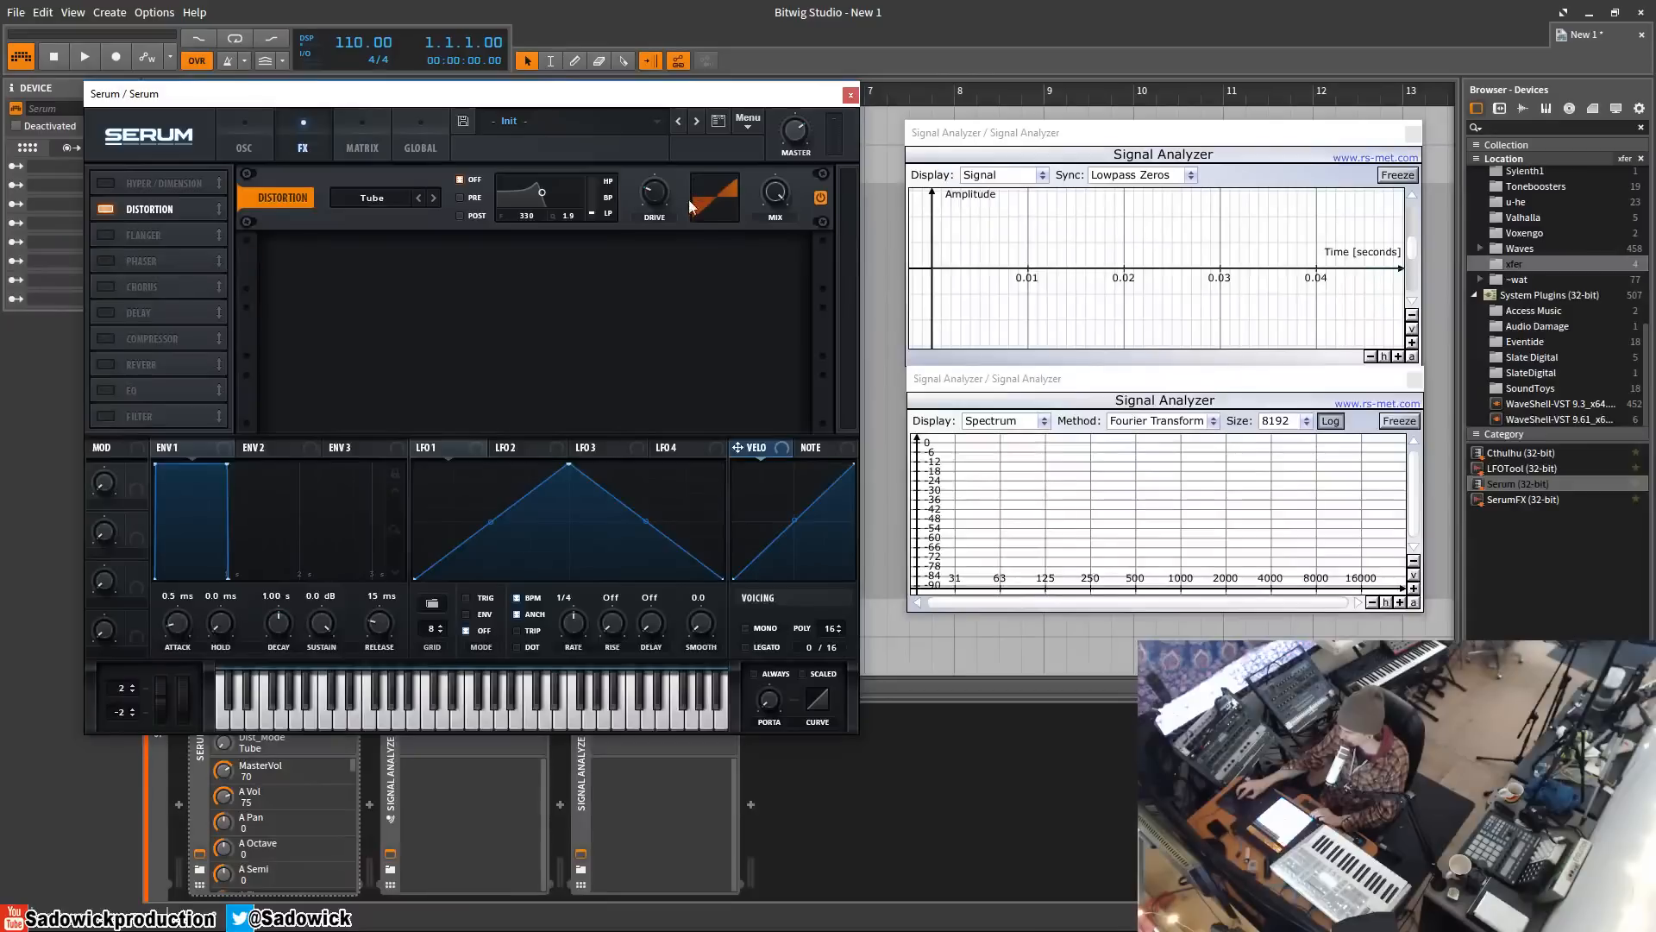
drag(655, 191, 654, 250)
- Replace oscillator A's saw with the single-cycle sin wave preset in the wavetable editor
click(243, 147)
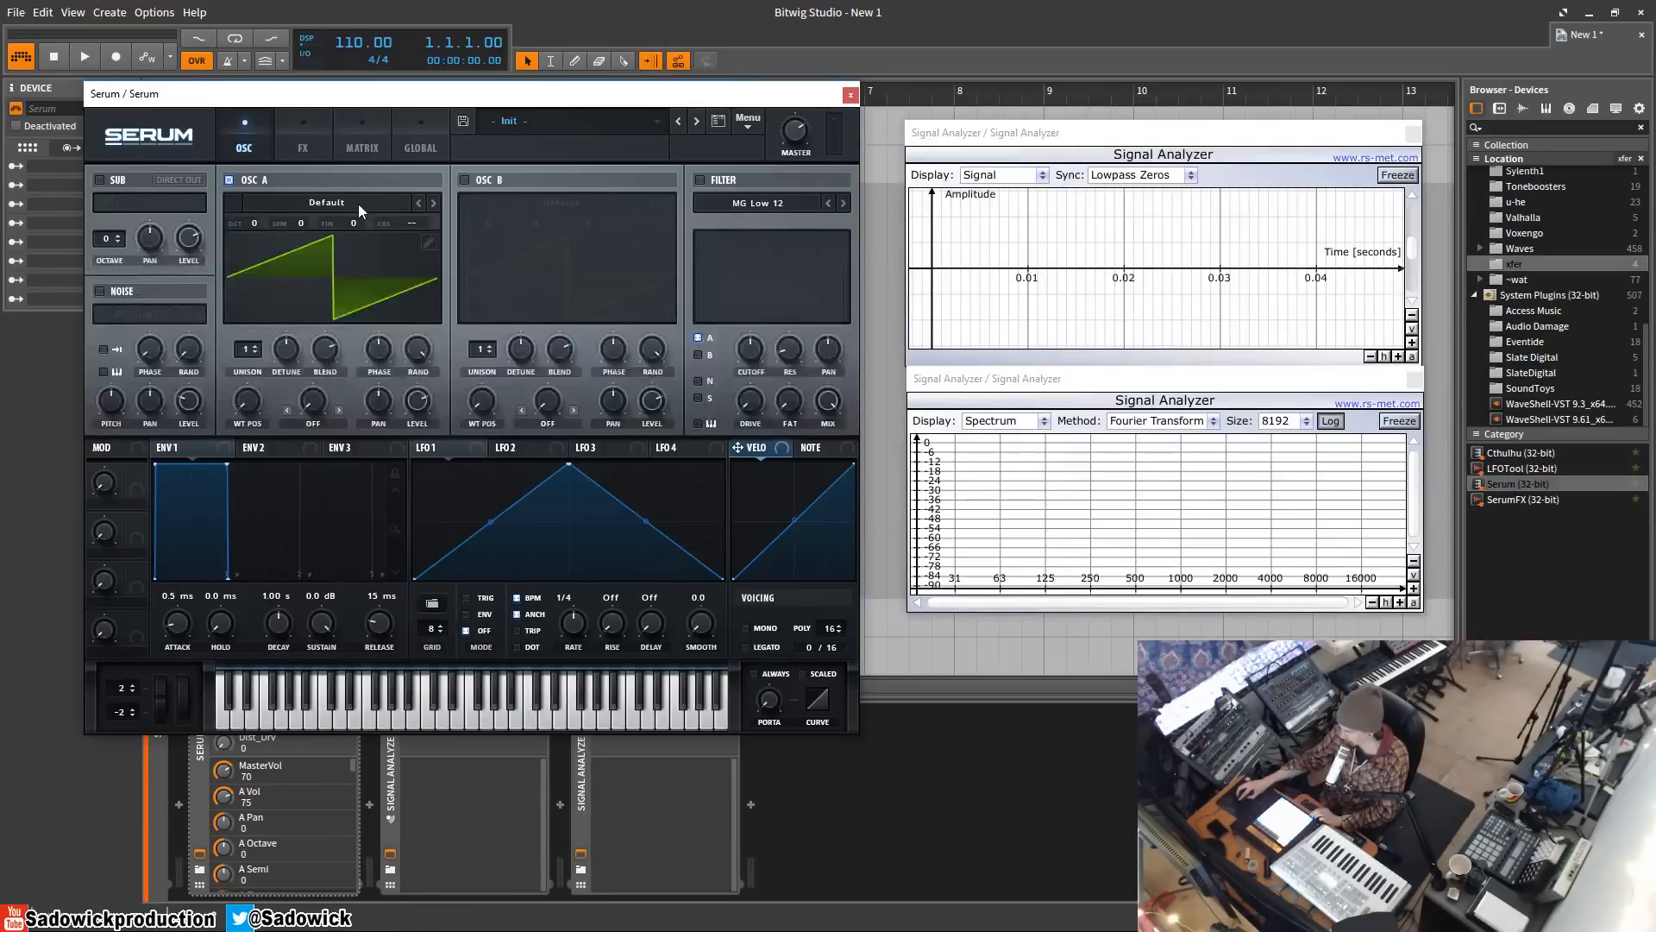
click(428, 242)
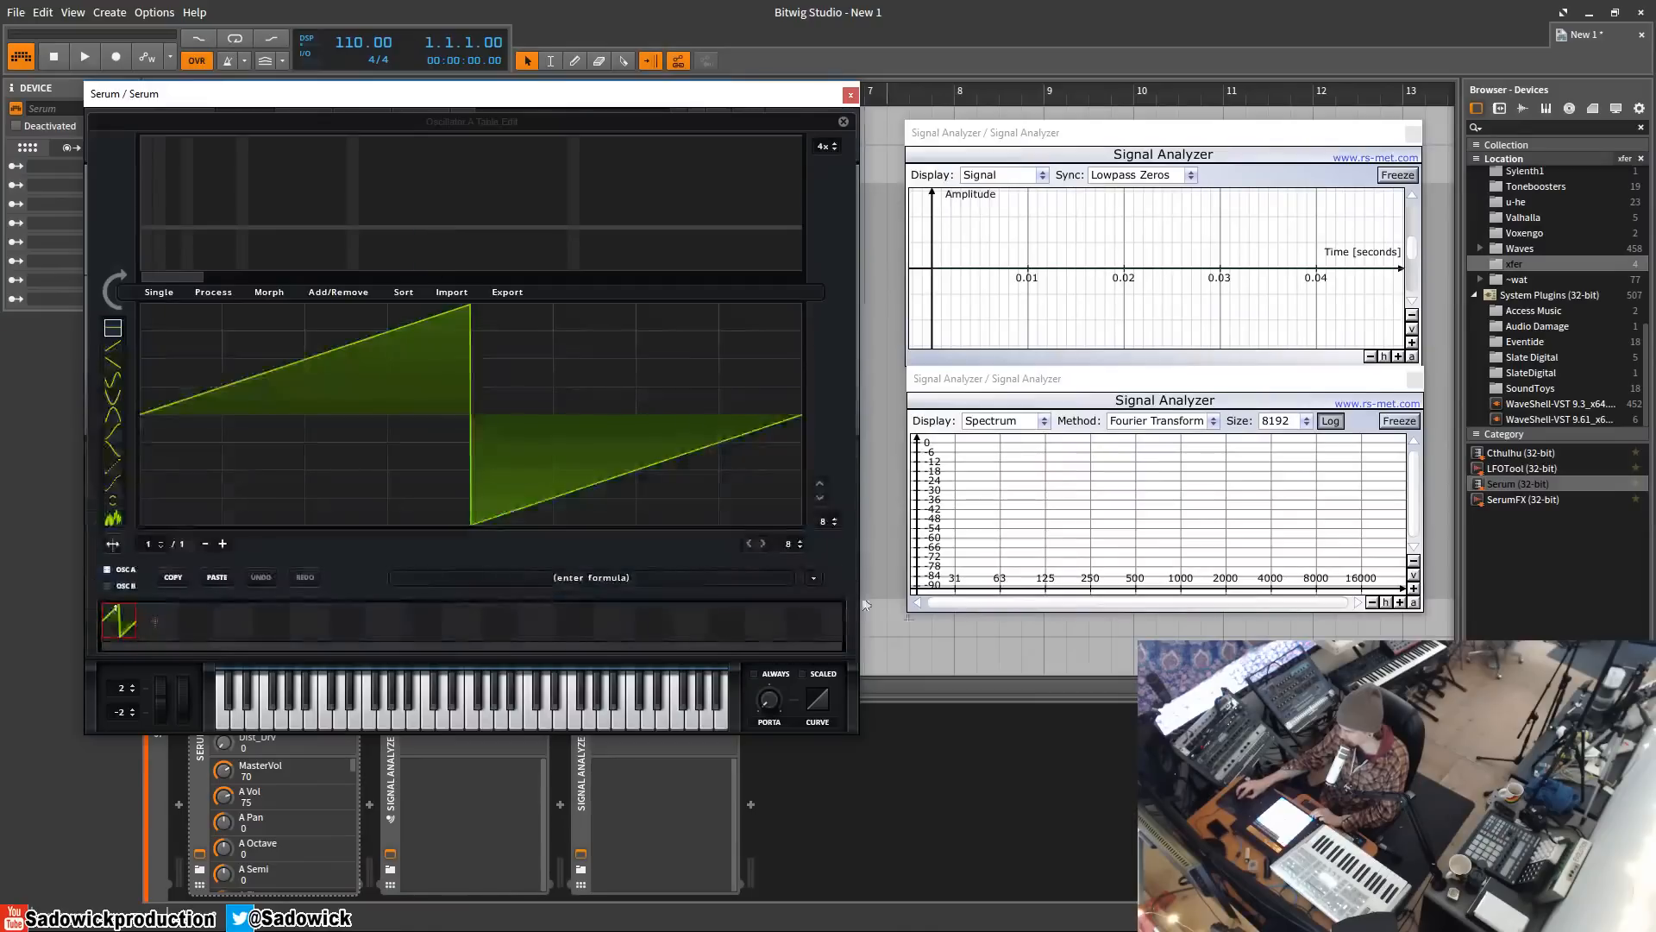
click(814, 578)
mouse_move(841, 601)
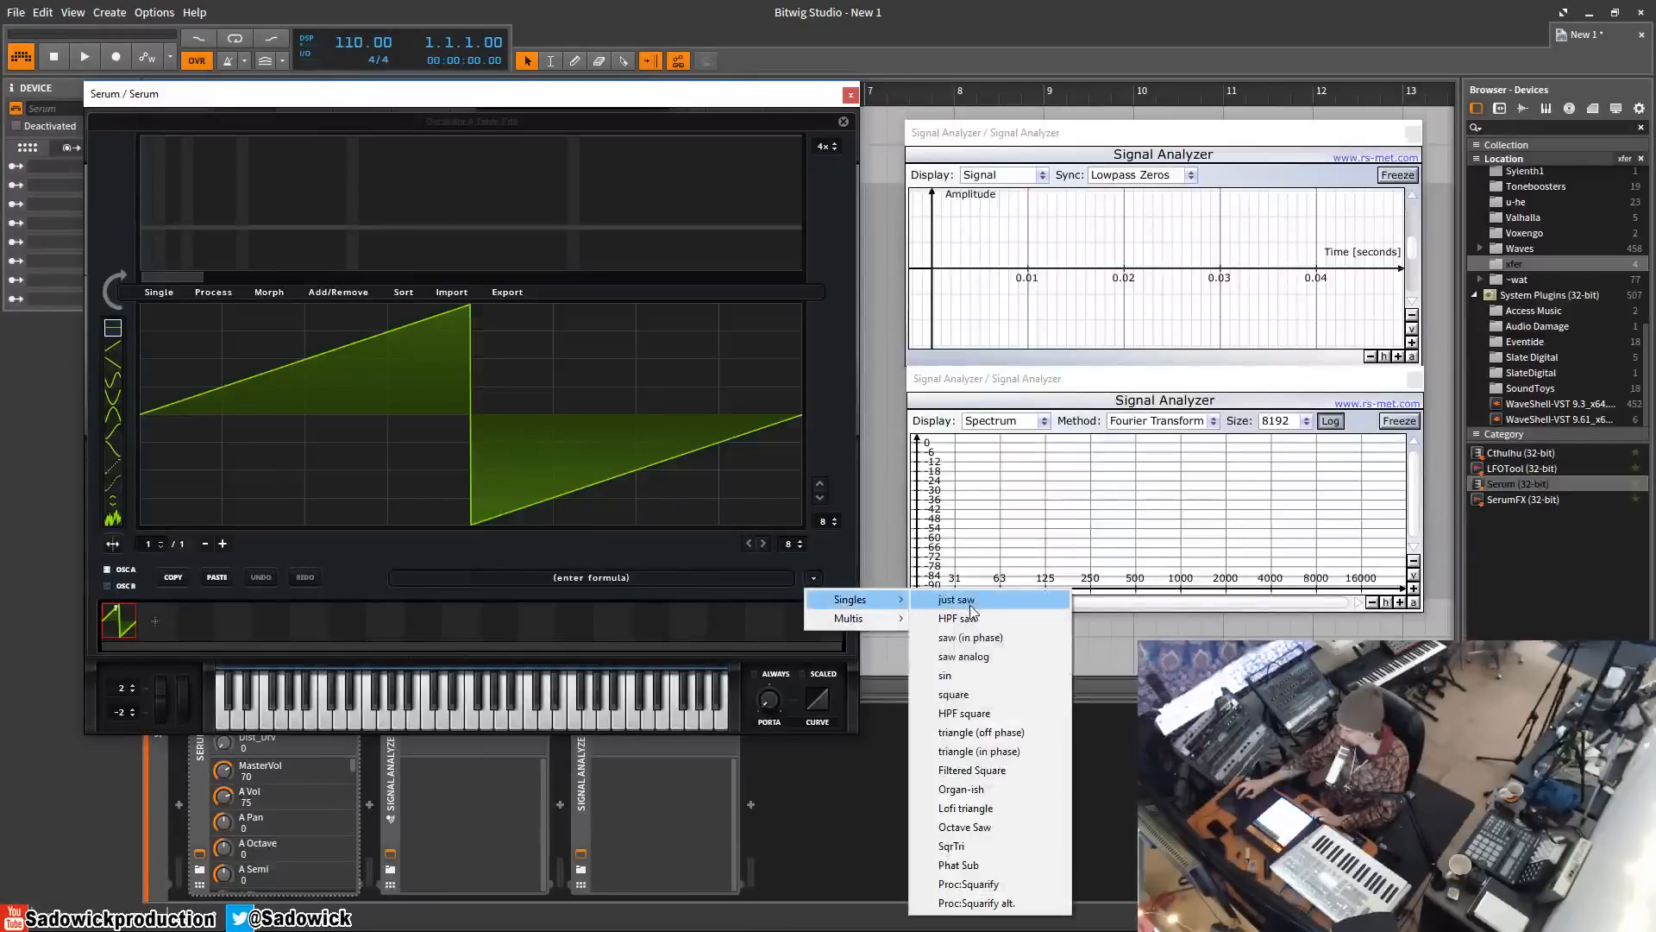
click(972, 676)
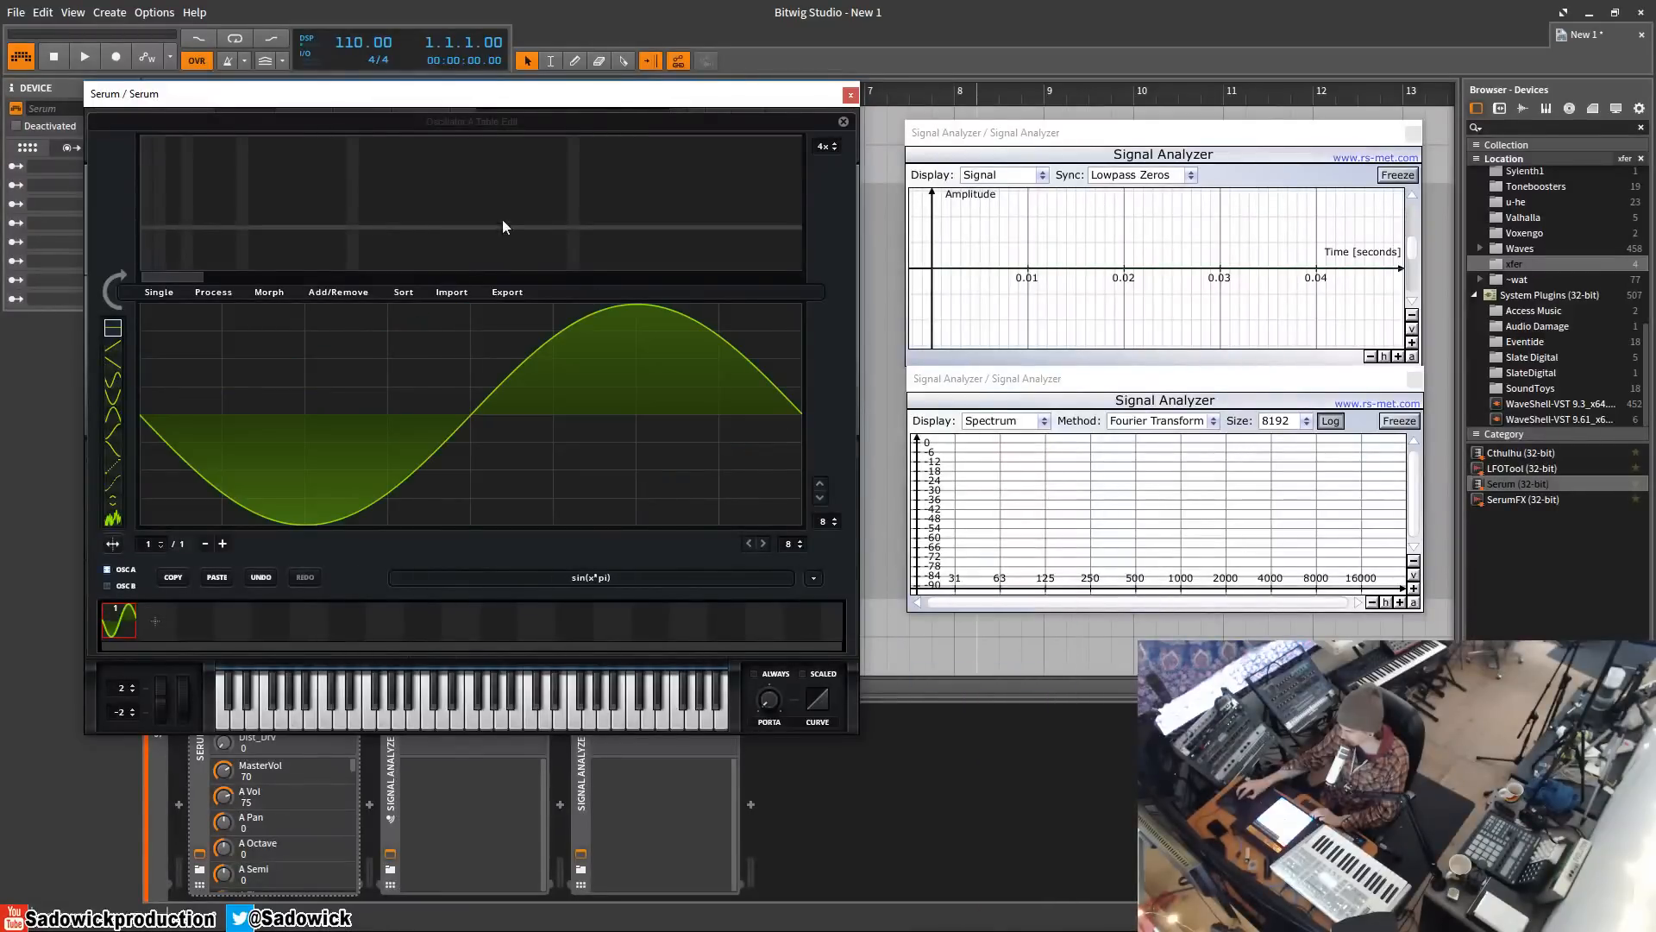
click(842, 126)
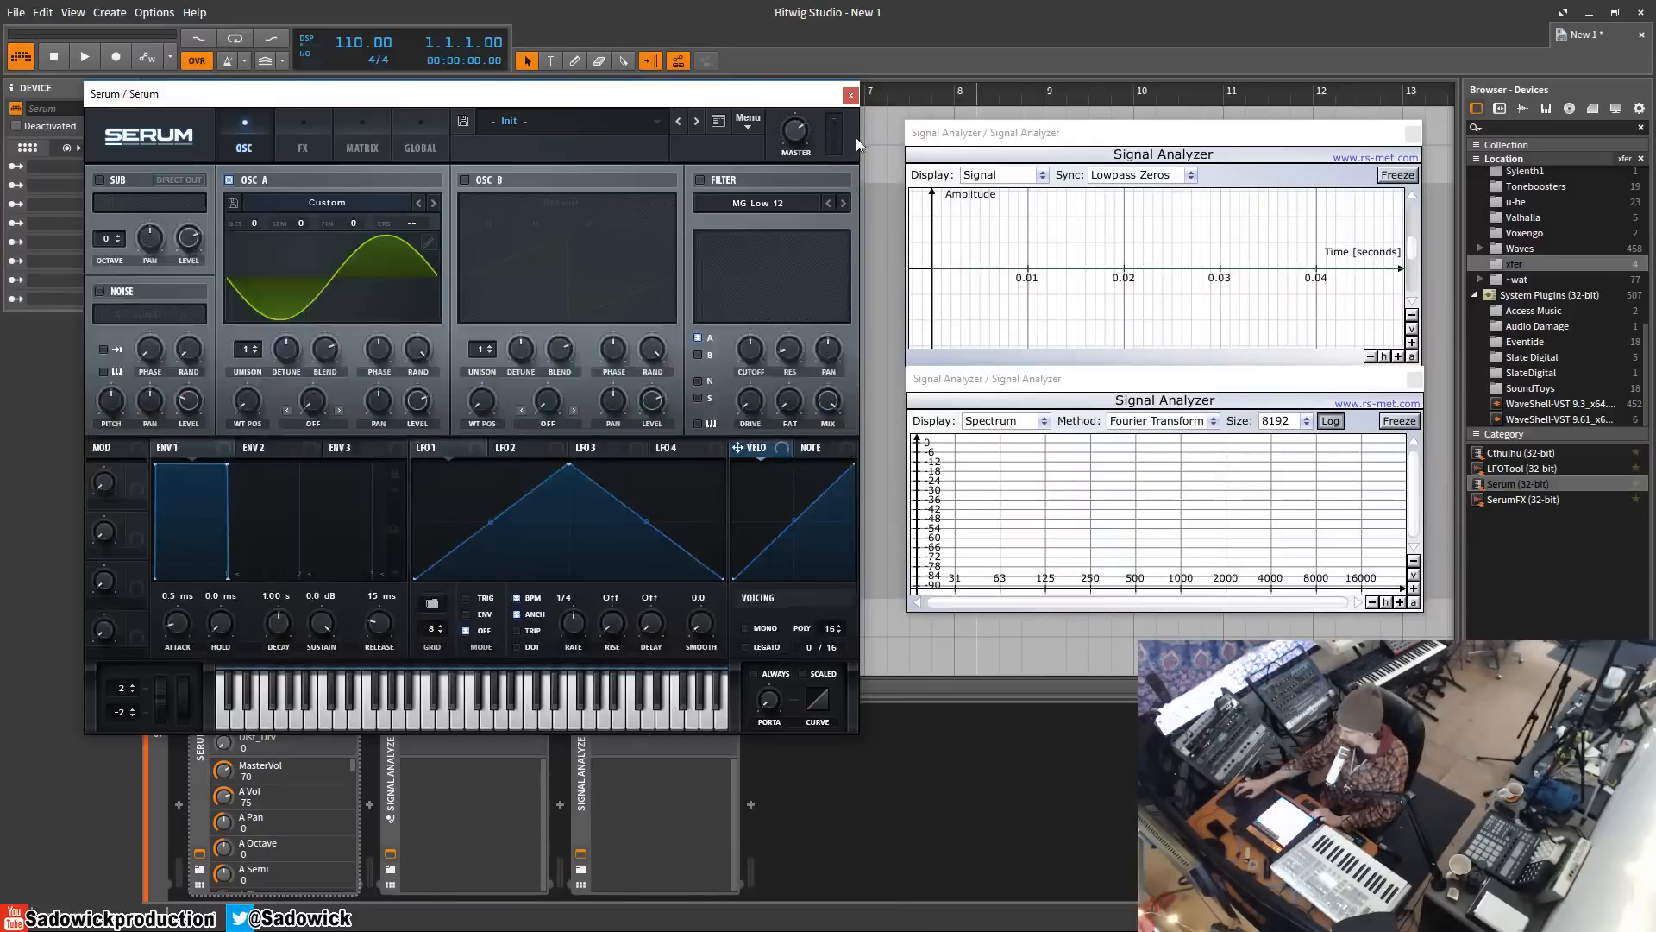
- Return to the effects rack and switch the Distortion effect off
click(362, 147)
click(306, 144)
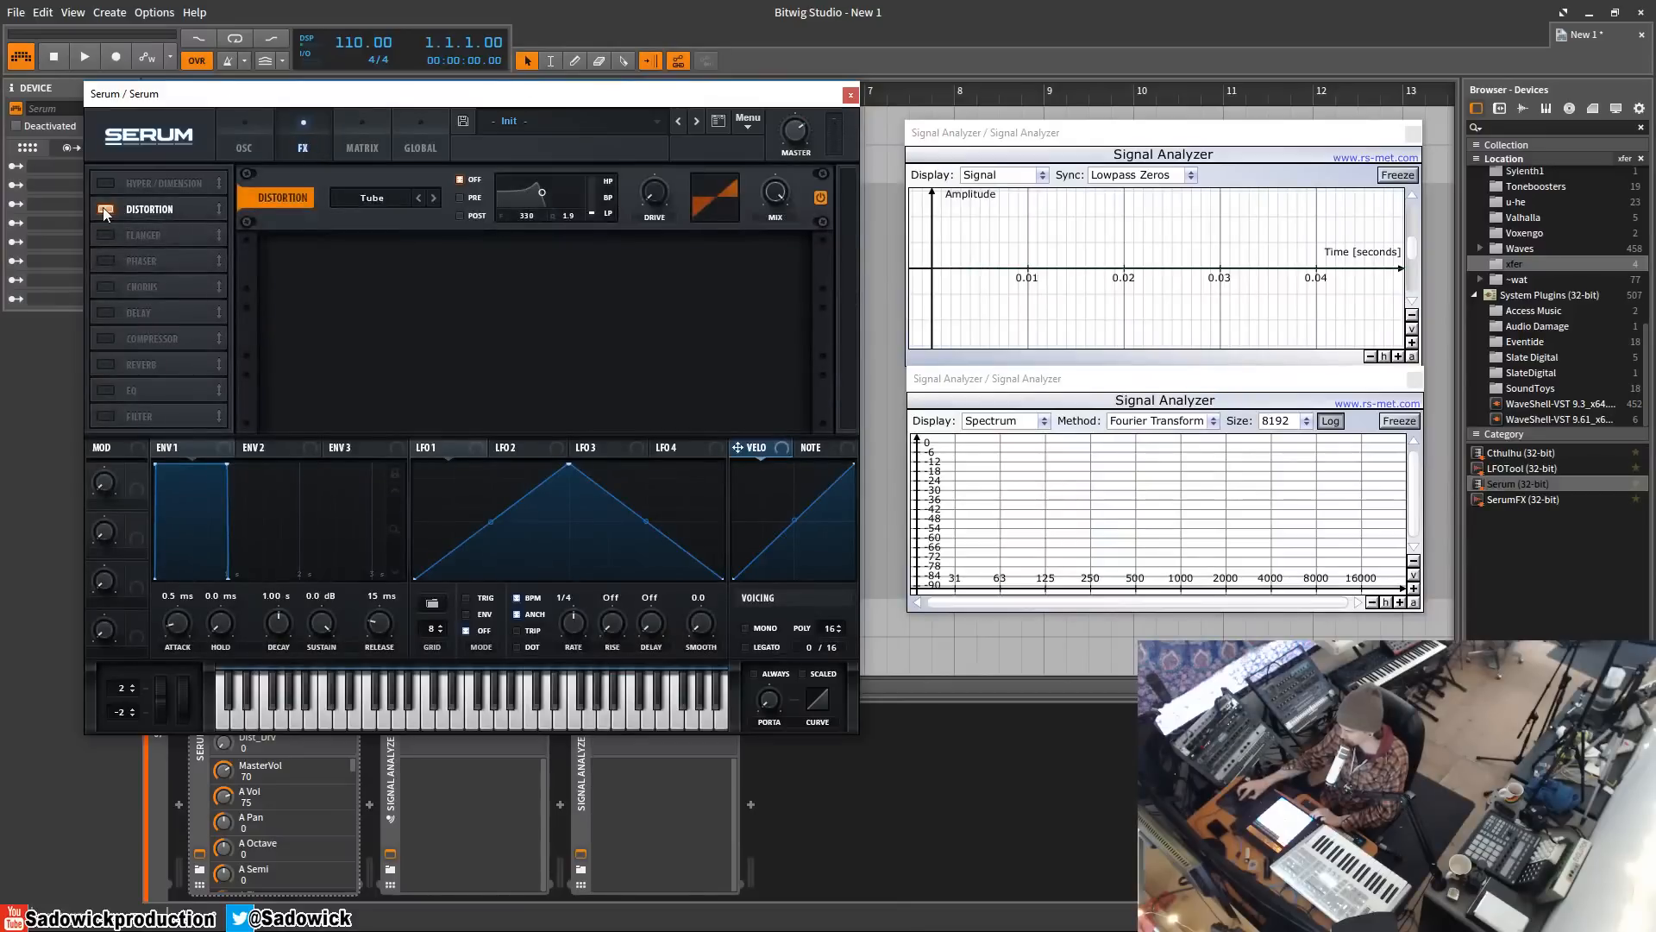
click(104, 210)
- Examine the undistorted sine wave in the waveform and spectrum analyzers, using their freeze function
click(1066, 133)
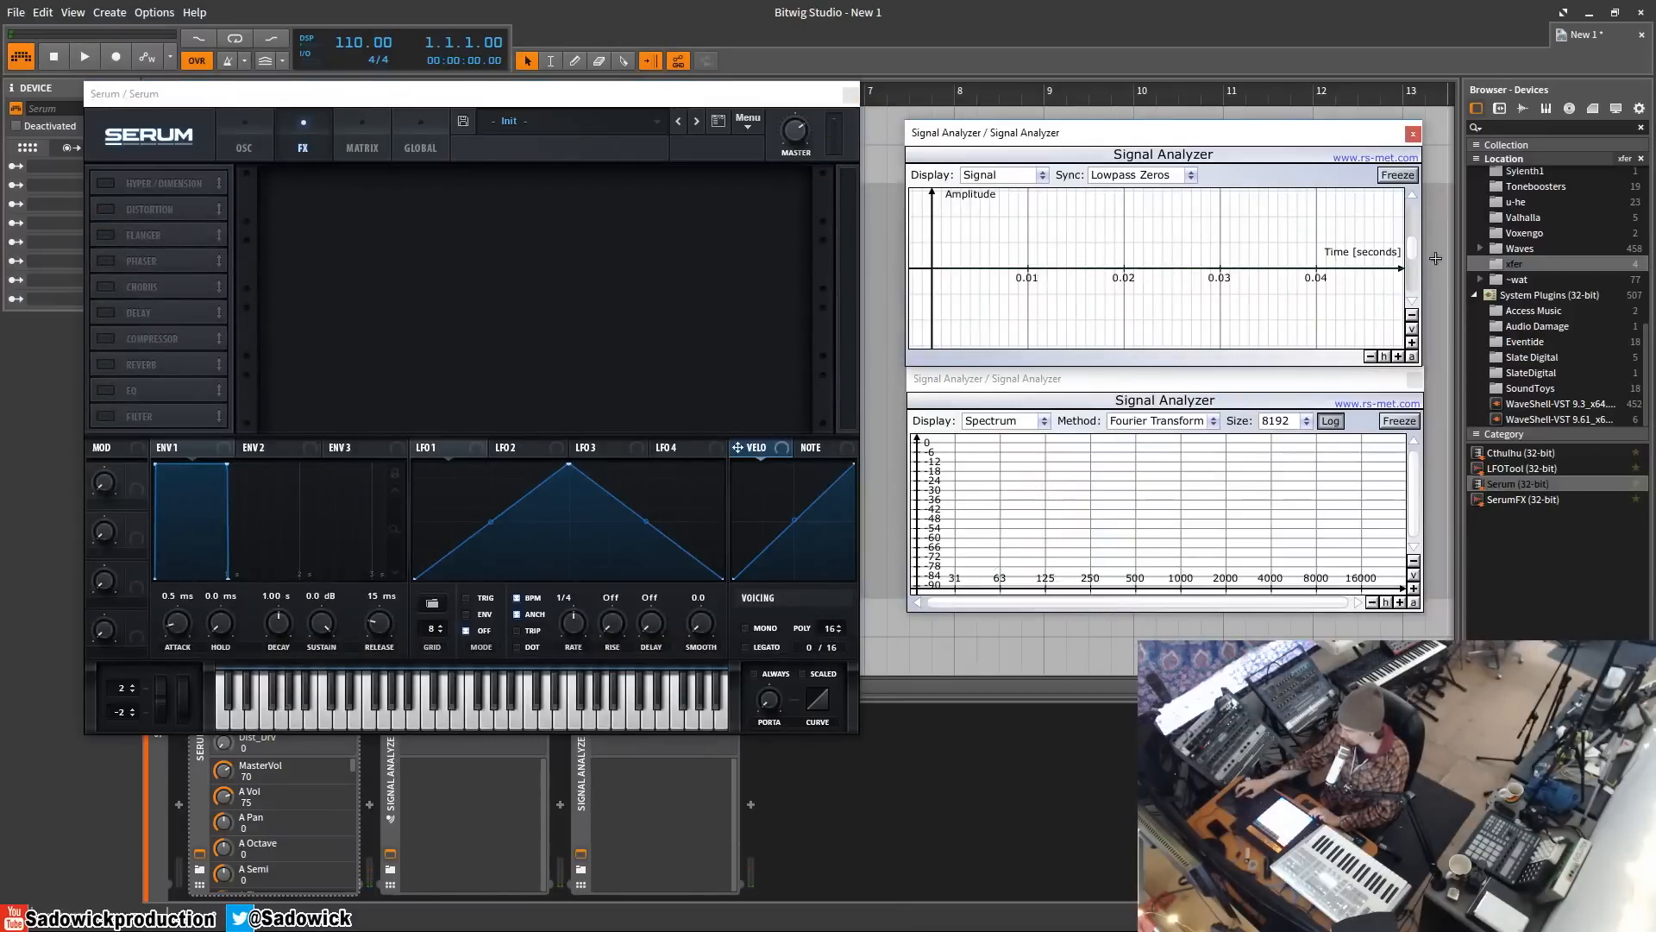
click(1398, 176)
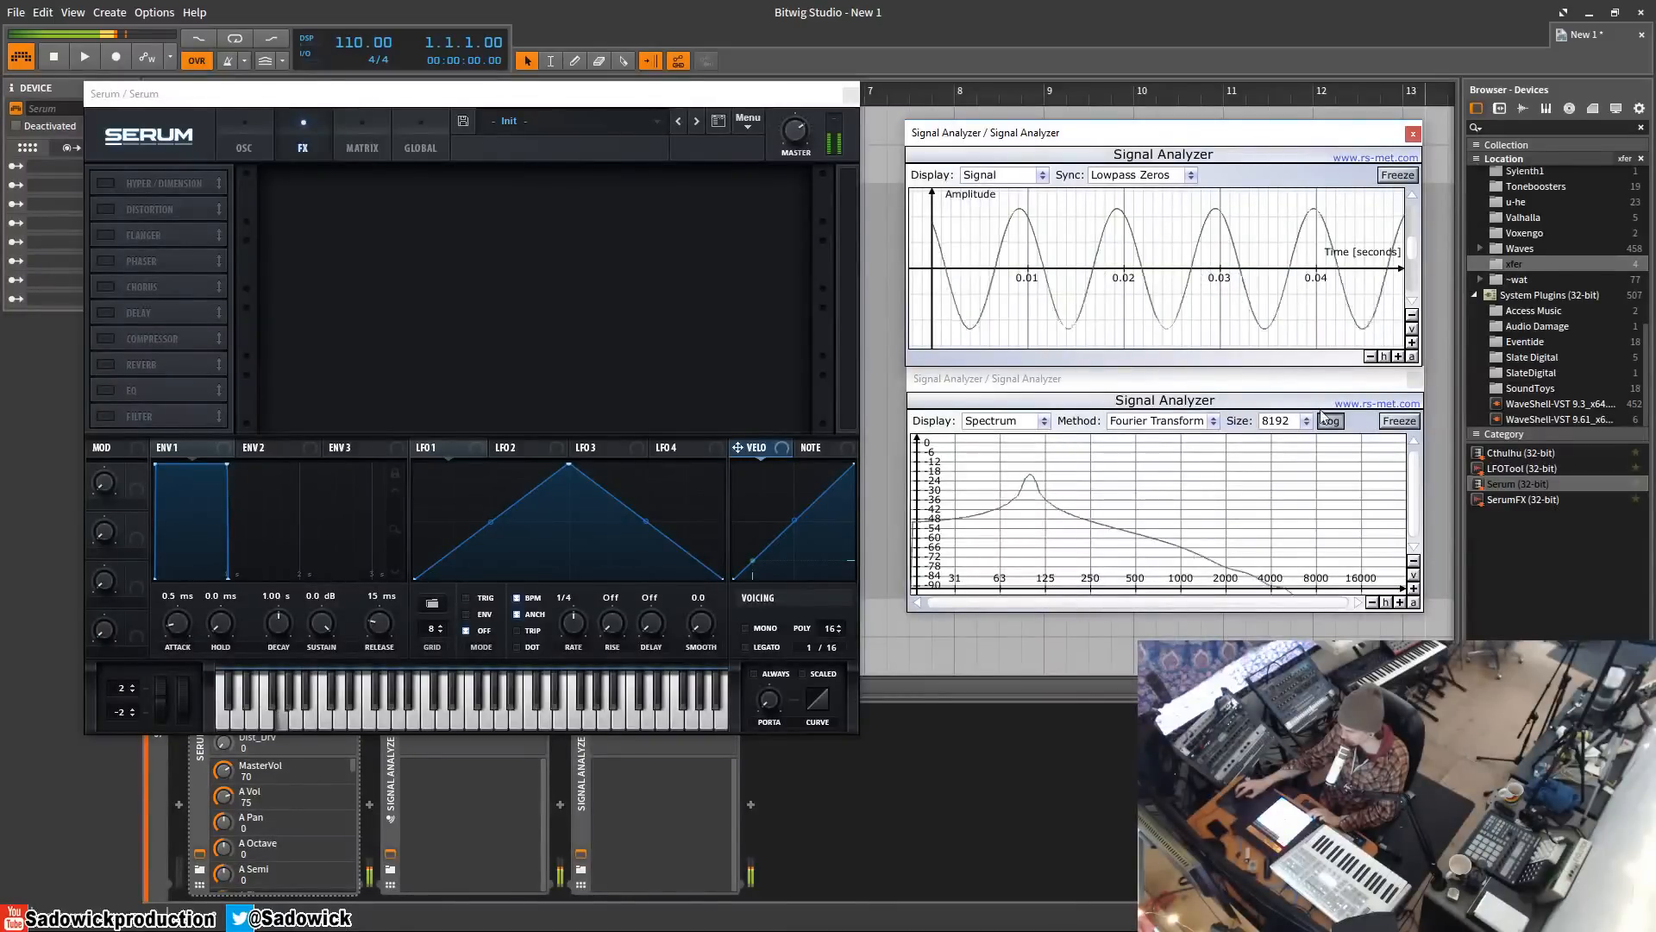
click(1398, 422)
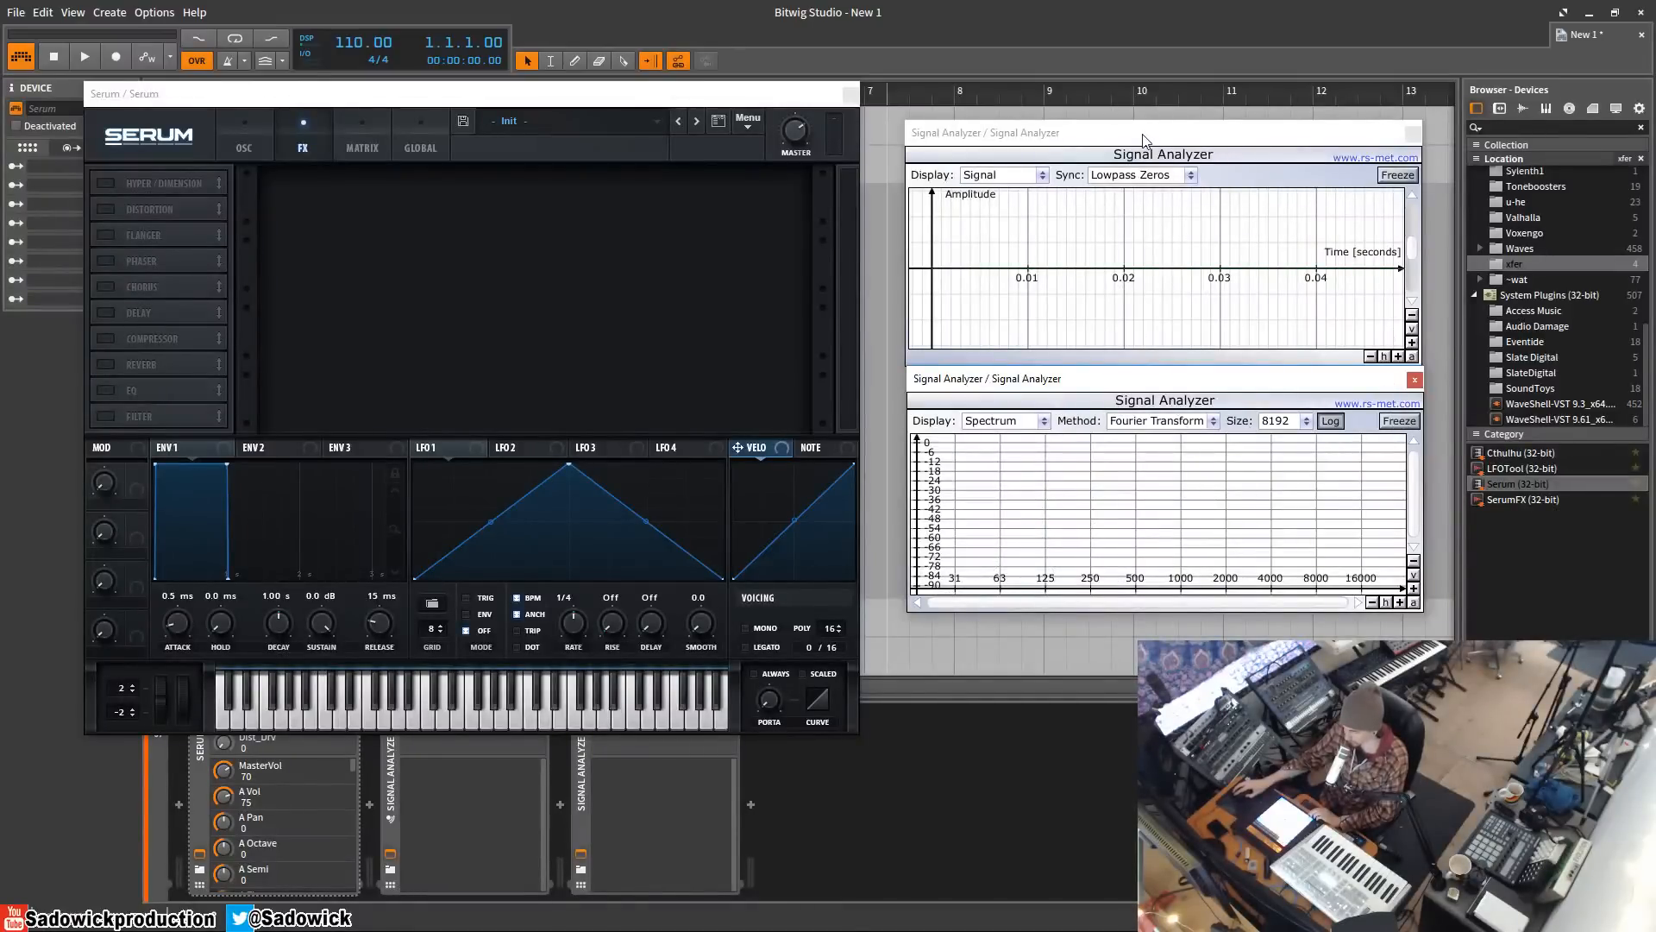
- Enable the Distortion effect, raise its Tube drive to 86%, and freeze the waveform and spectrum analyzers
click(105, 209)
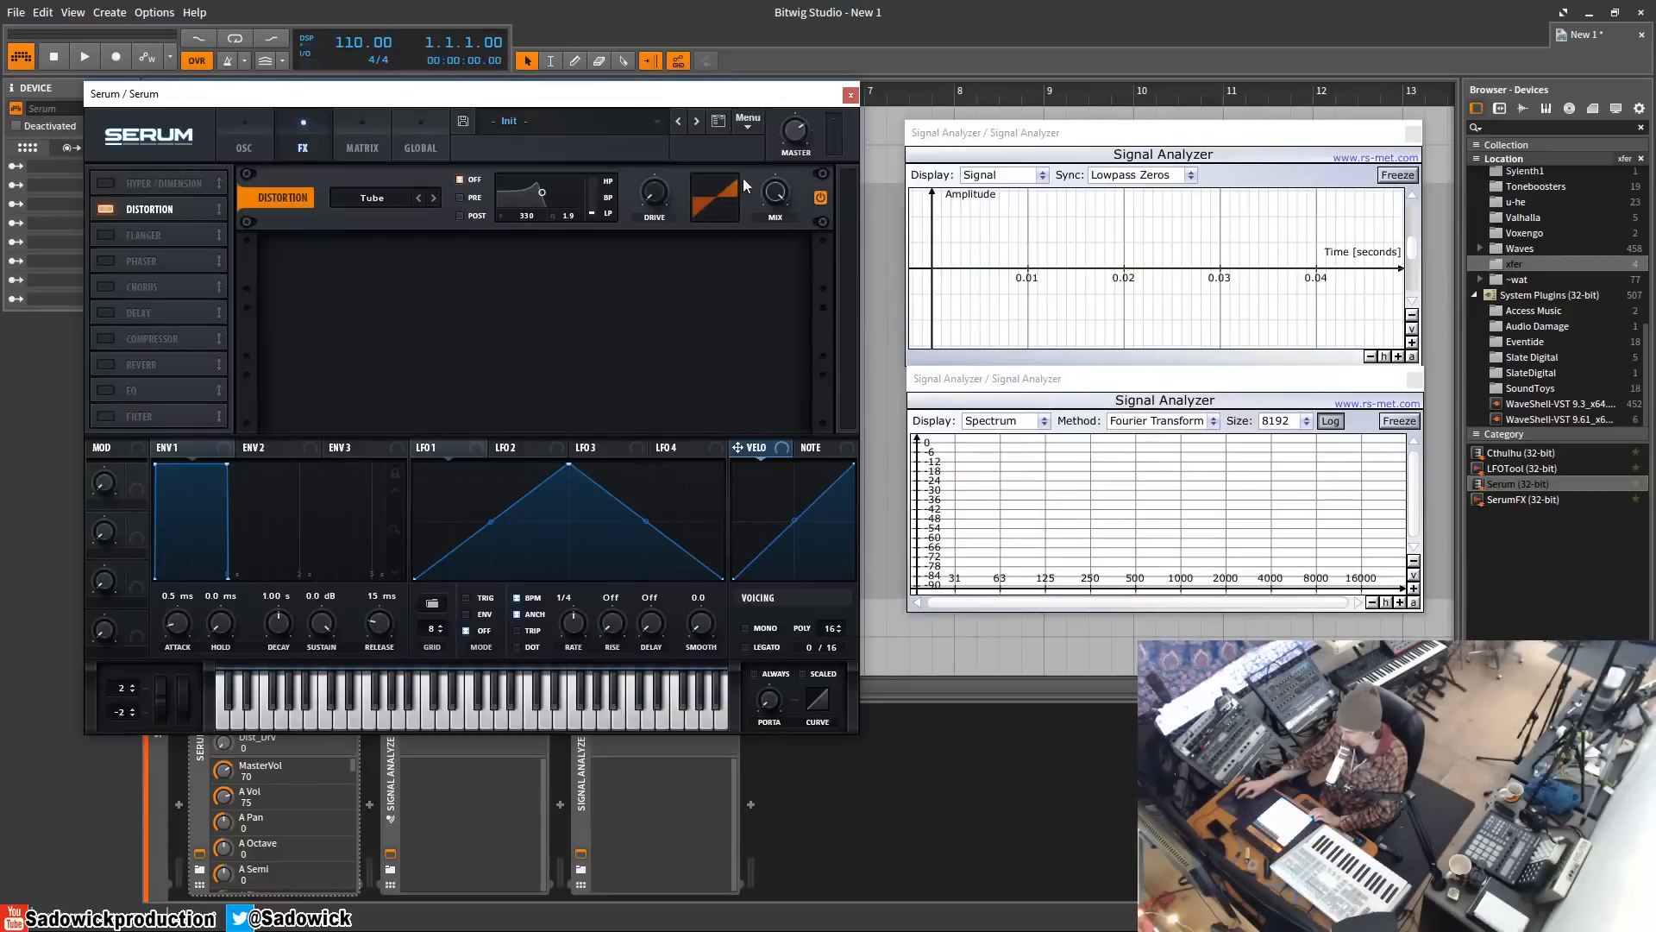
drag(655, 194, 673, 78)
drag(656, 195, 657, 210)
click(1400, 421)
click(1398, 177)
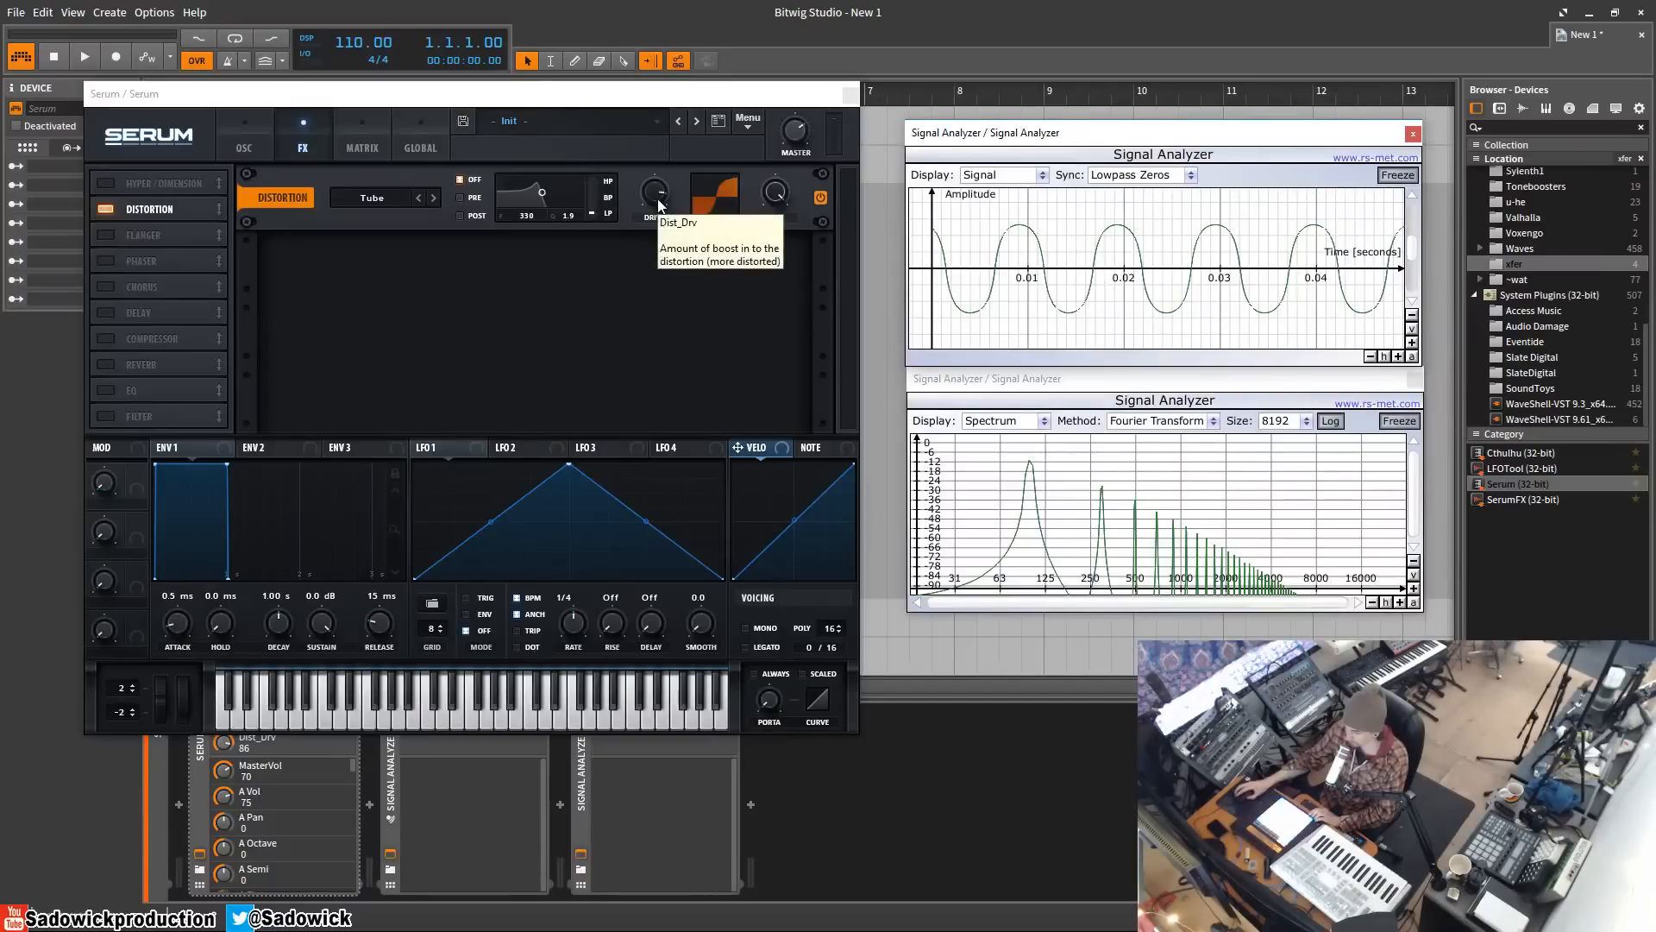
drag(660, 205, 657, 217)
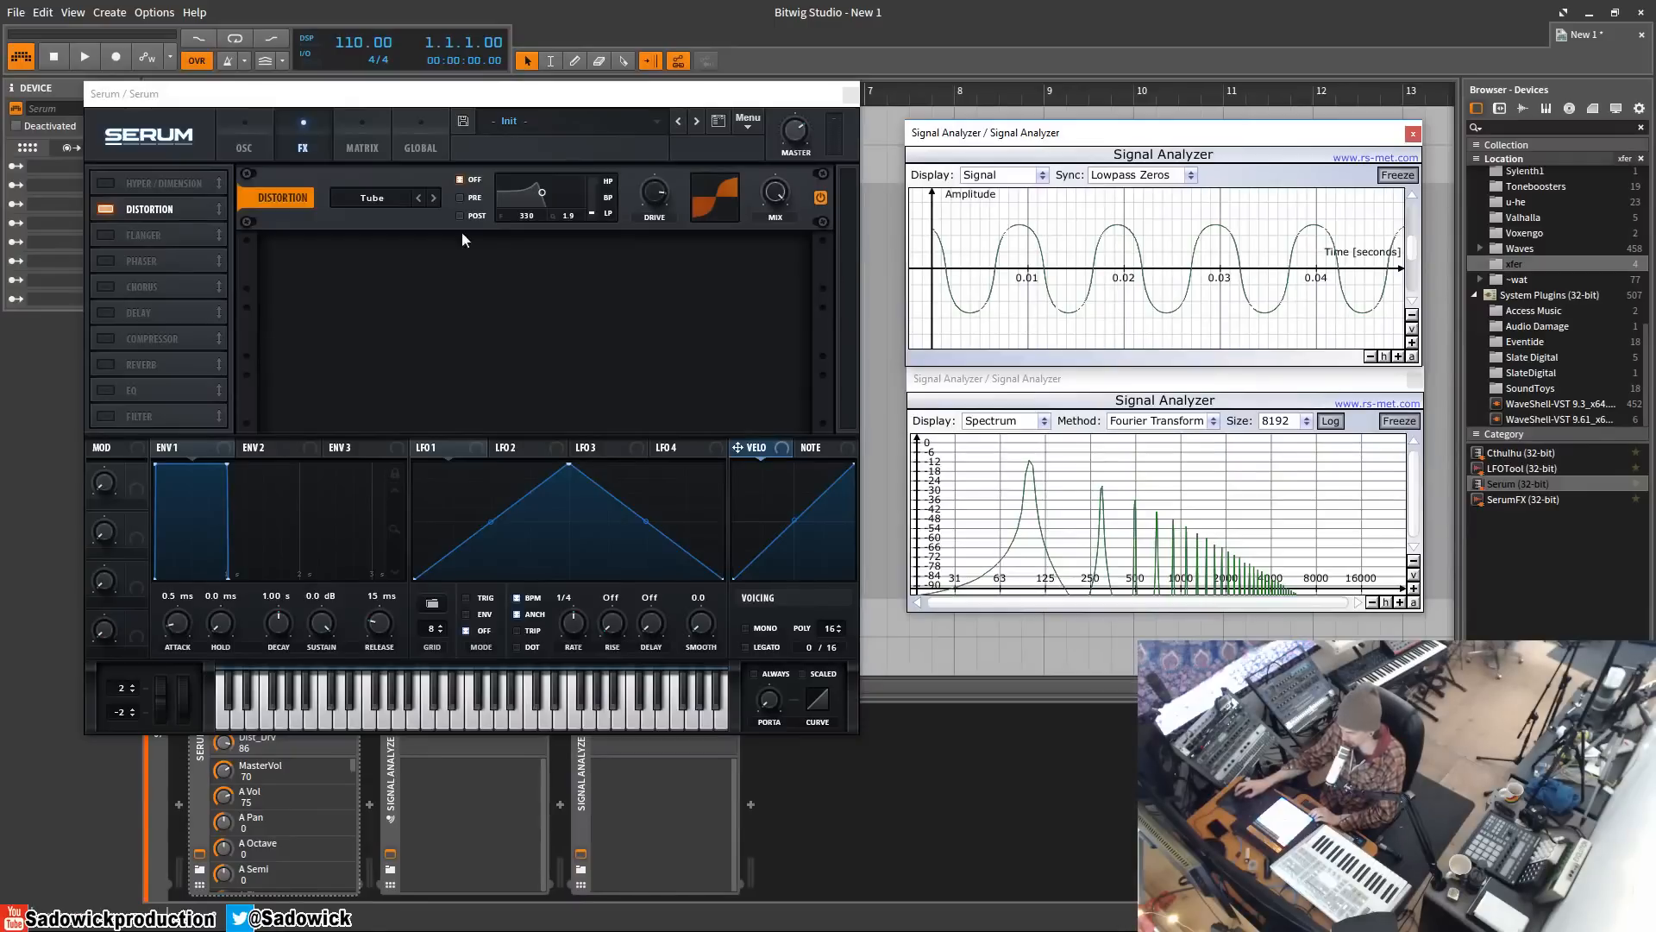
- Keep the Tube mode, raise the distortion drive to 100%, and toggle the freeze on both signal analyzers
click(392, 201)
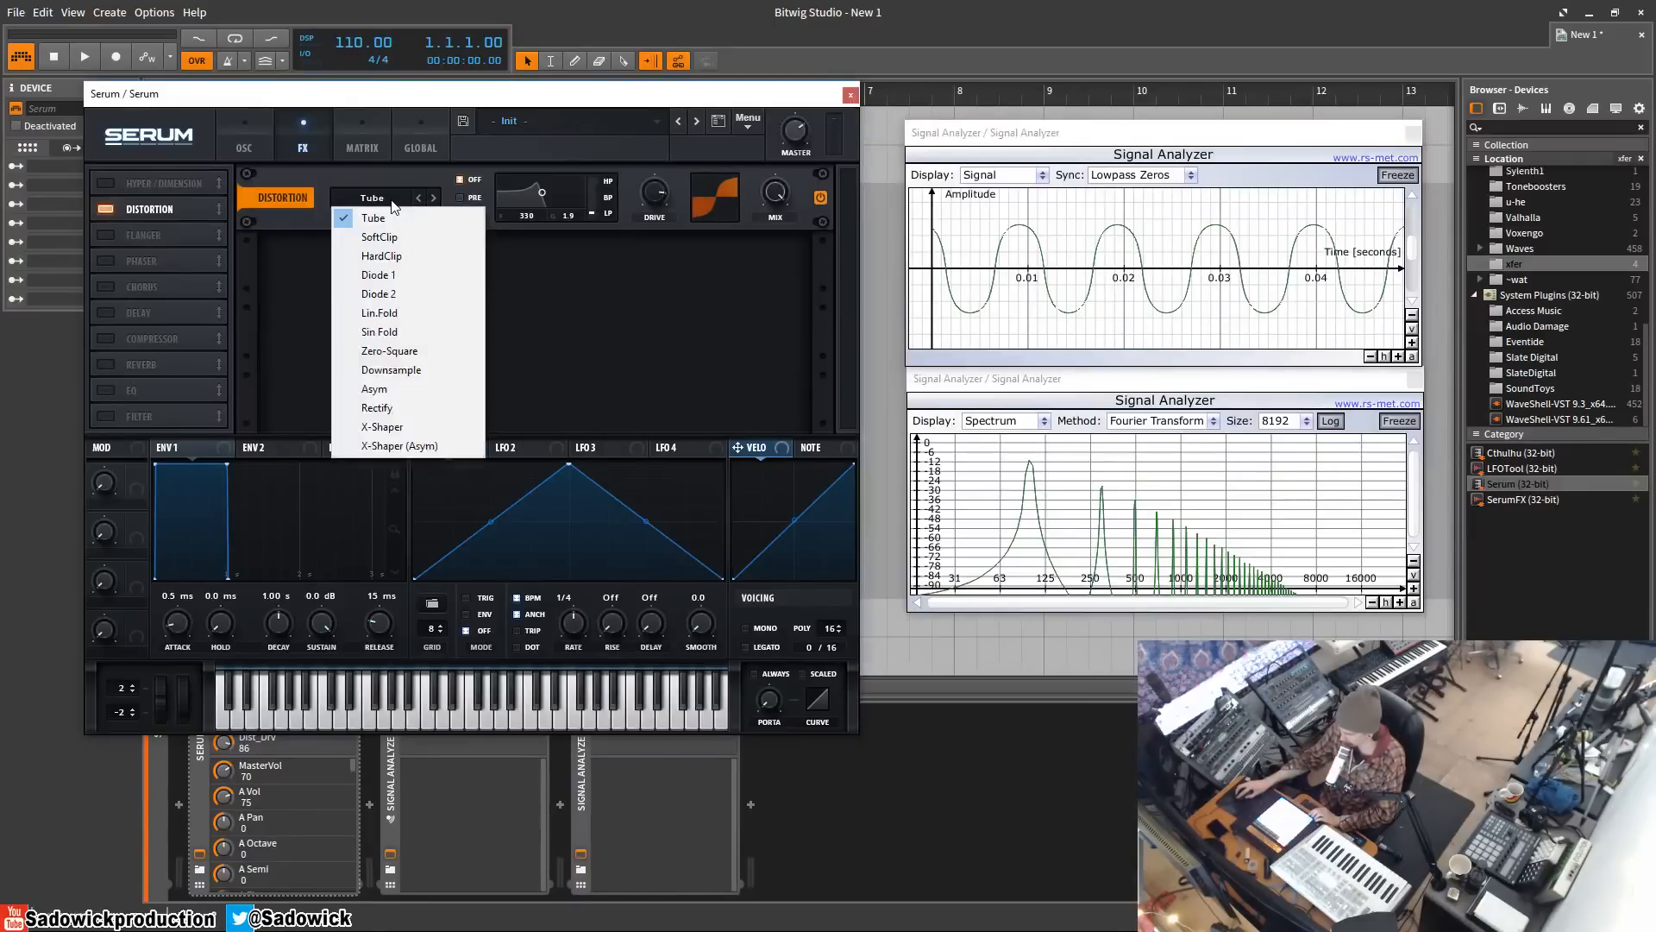
click(400, 199)
mouse_move(654, 191)
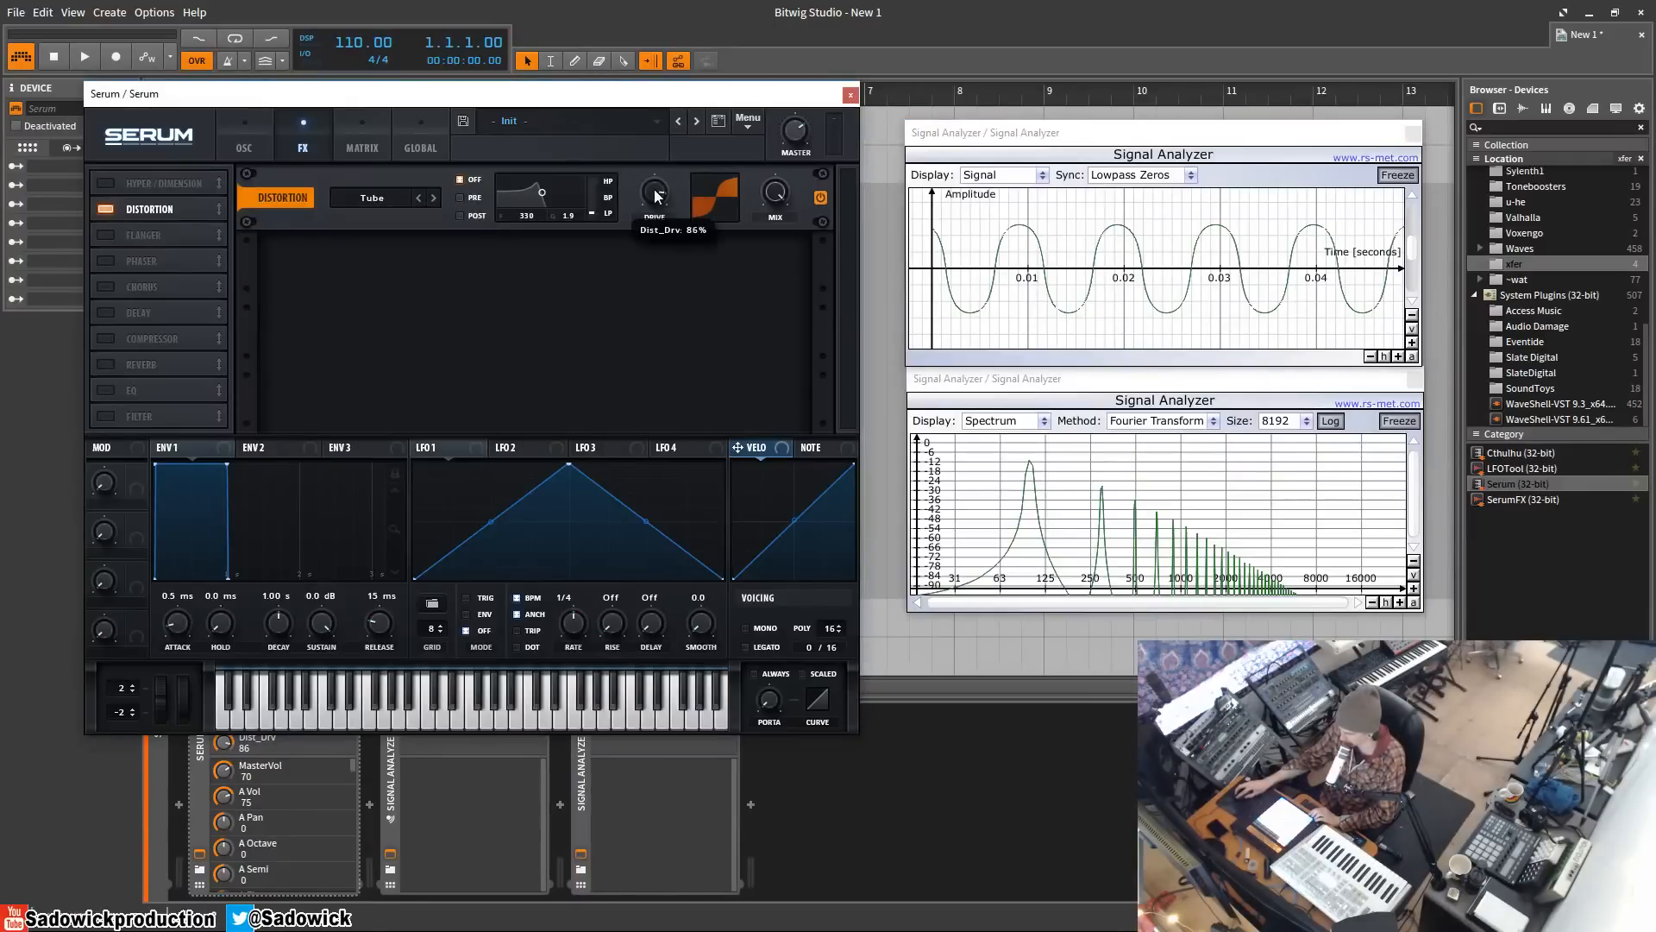
drag(654, 196, 658, 170)
click(1396, 172)
click(1399, 420)
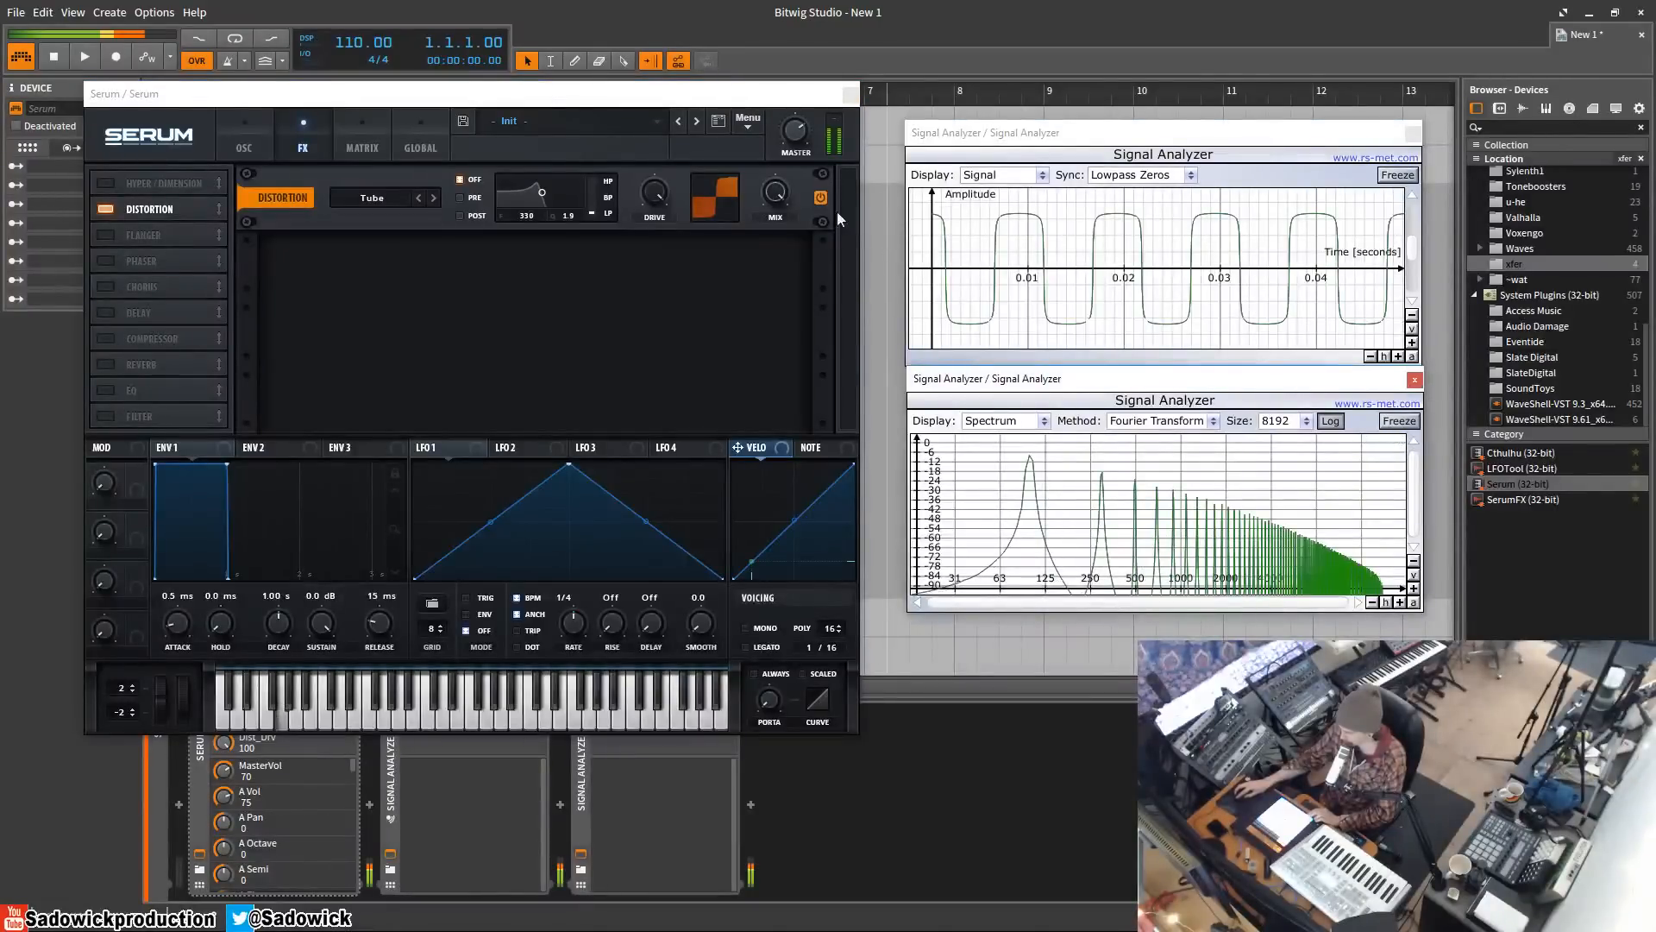
- Examine the fully driven Tube waveform with the waveform analyzer's time axis magnified
click(1186, 251)
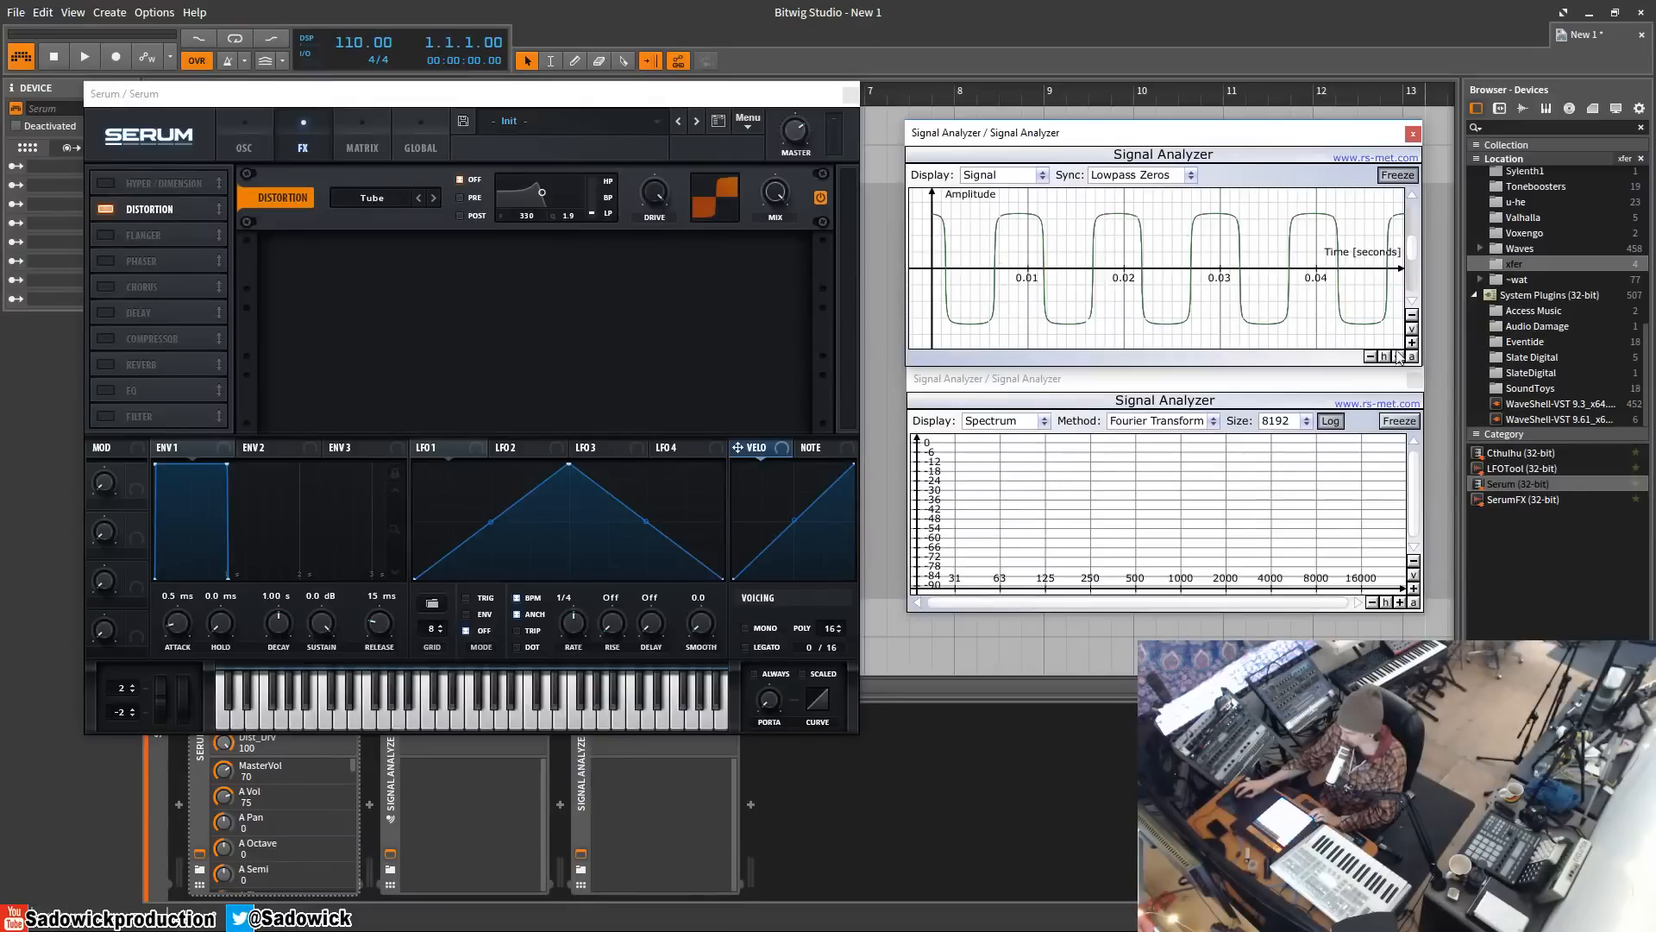
click(1399, 356)
click(1398, 356)
click(1398, 356)
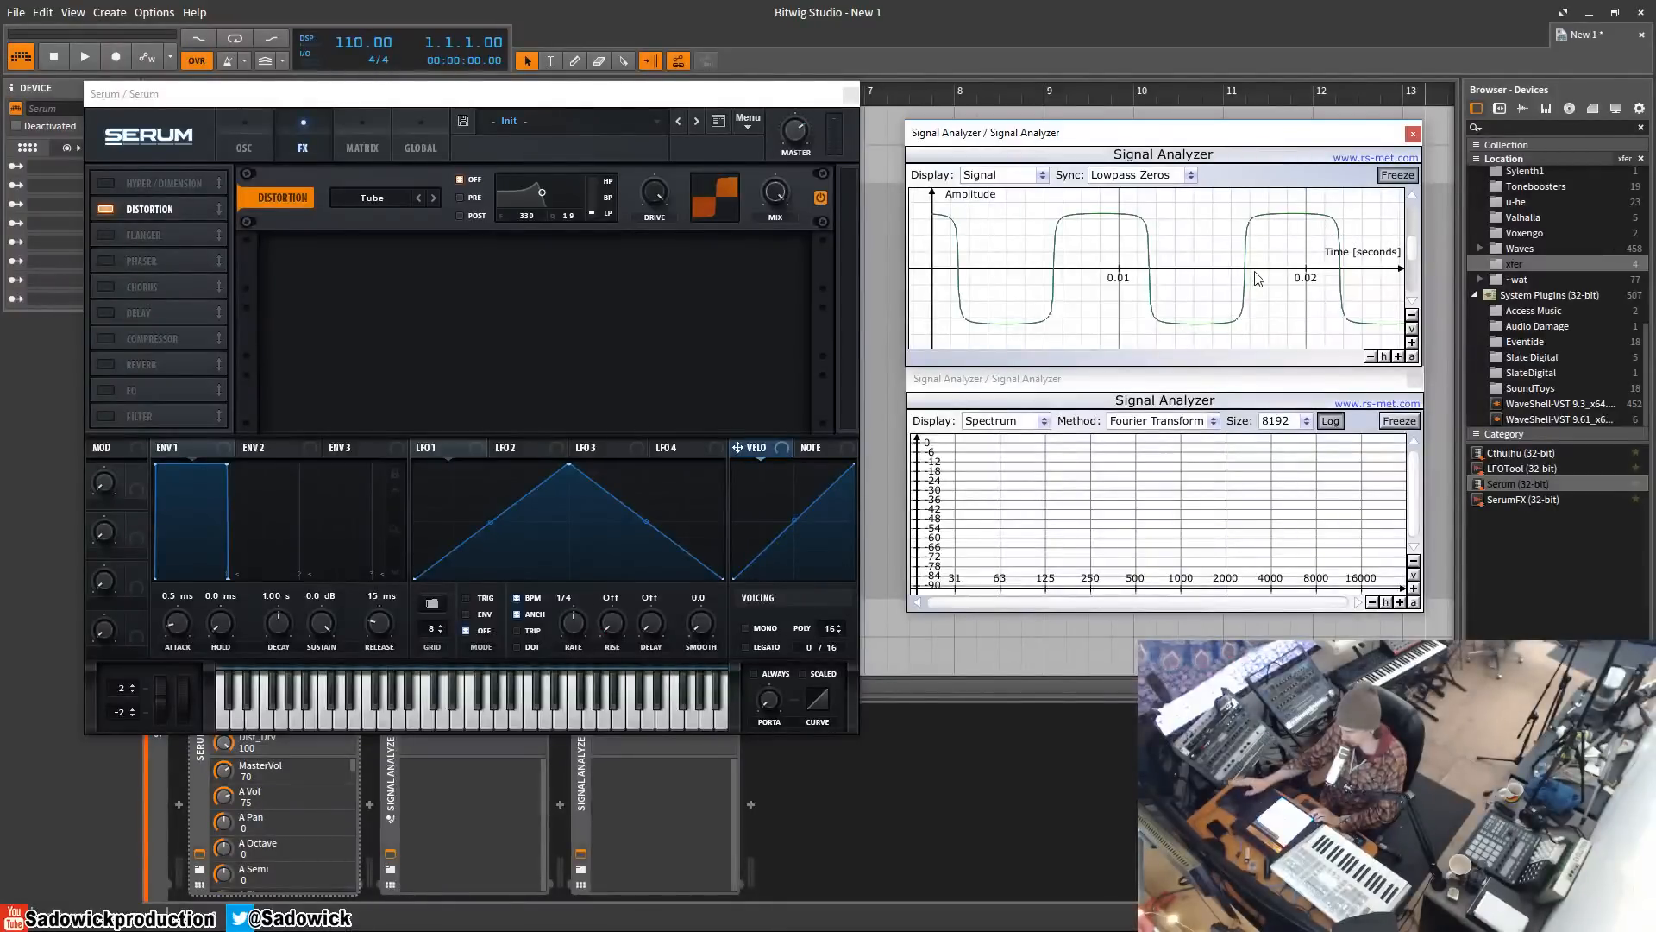
- Lower the drive to 0, switch the Distortion to SoftClip mode, and raise its drive to 100%
drag(661, 198, 670, 470)
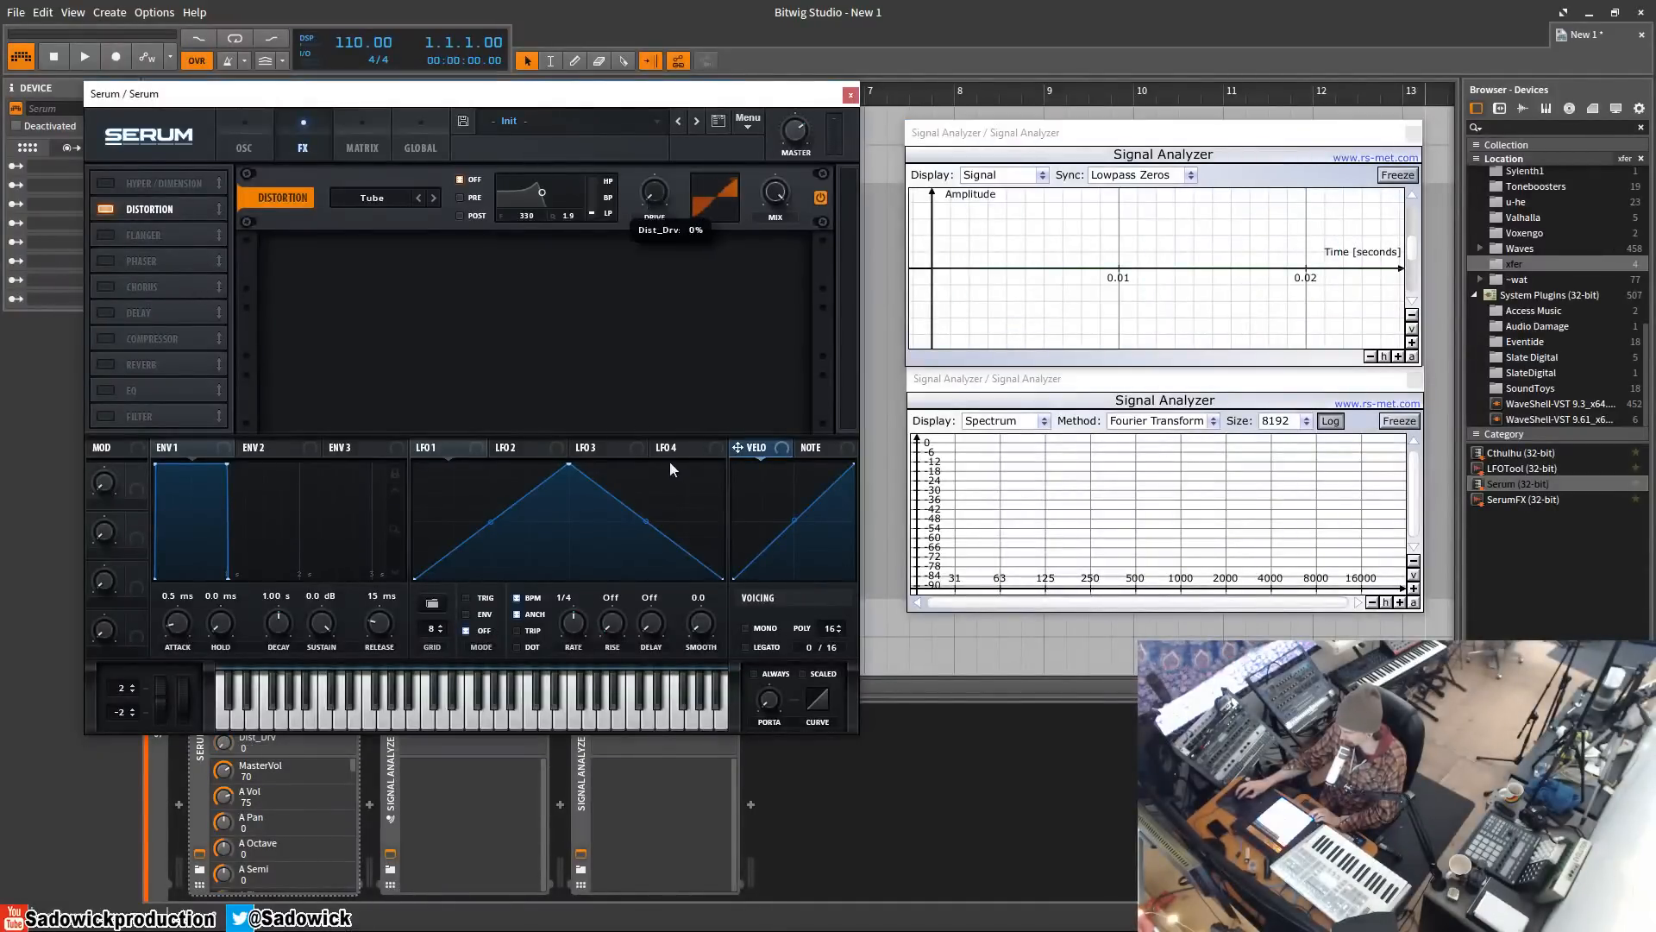
click(395, 197)
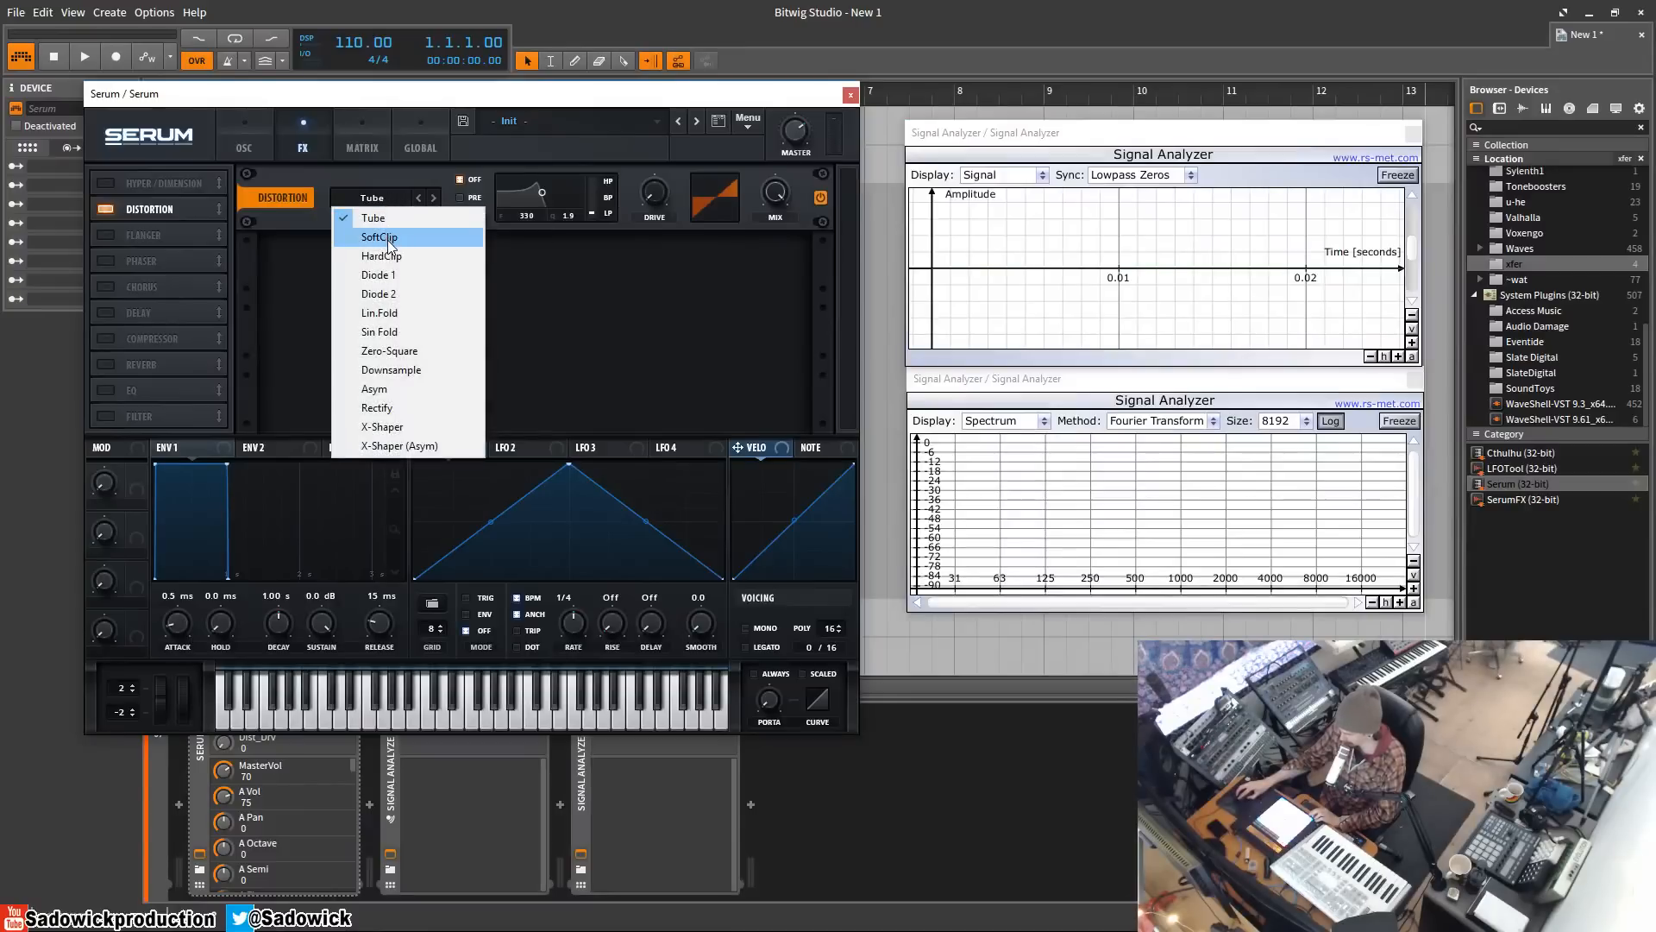
click(389, 239)
drag(654, 194, 656, 95)
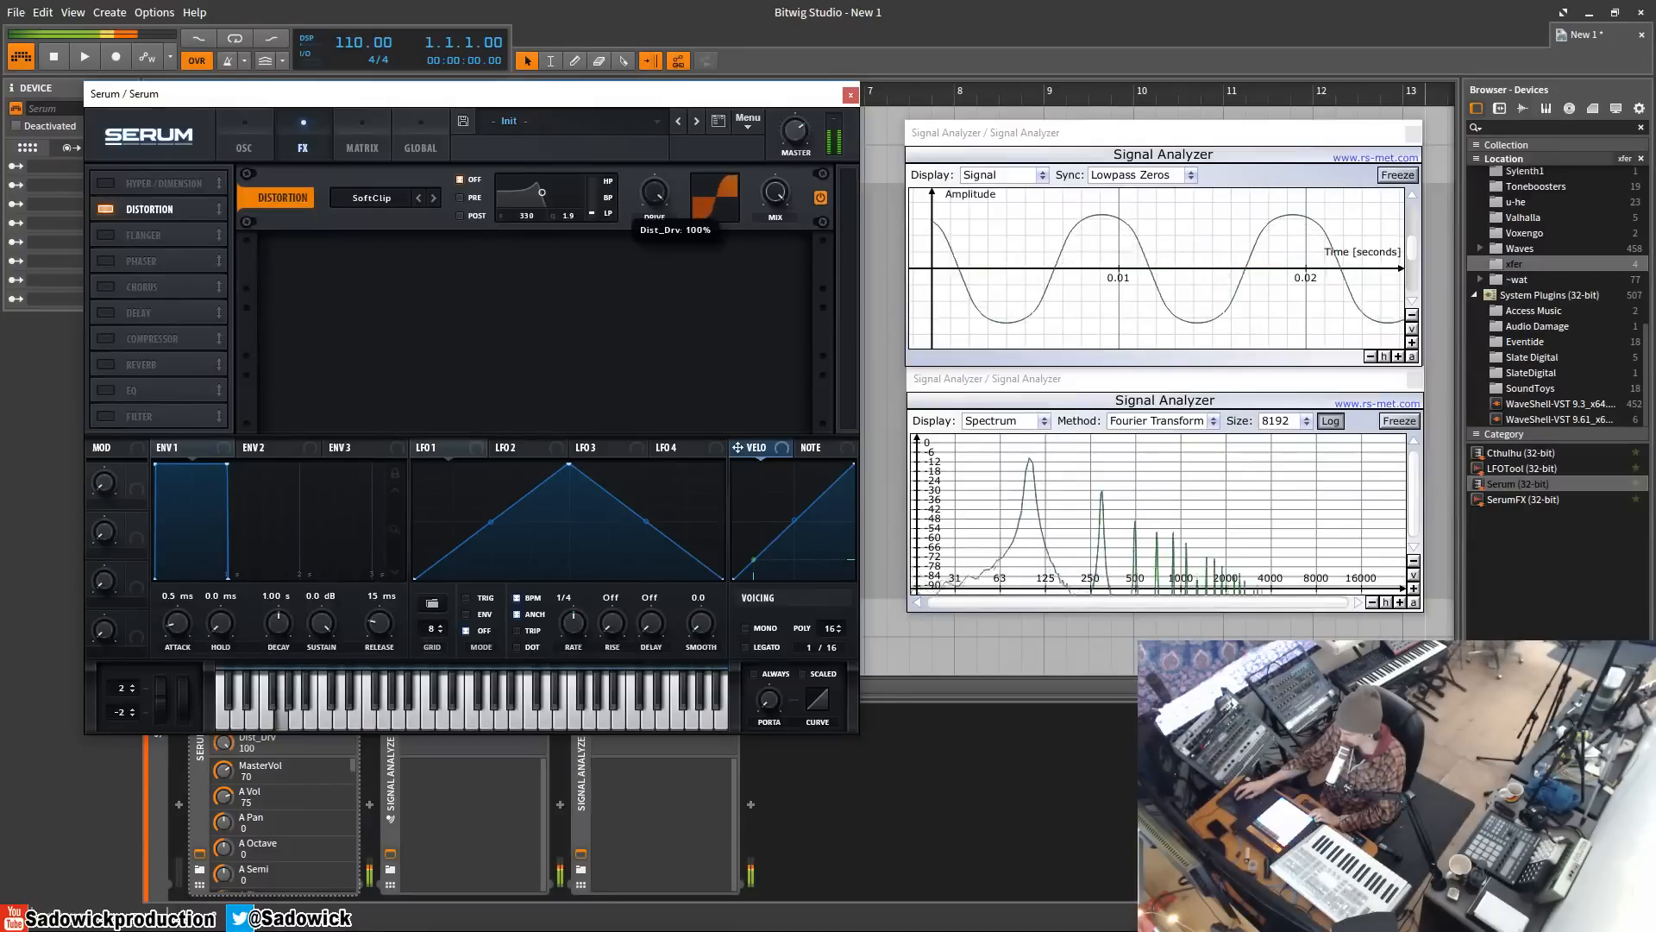
- Switch the Distortion to HardClip and sweep its drive between 0 and 100%, freezing the waveform for comparison and ending at 0
click(434, 197)
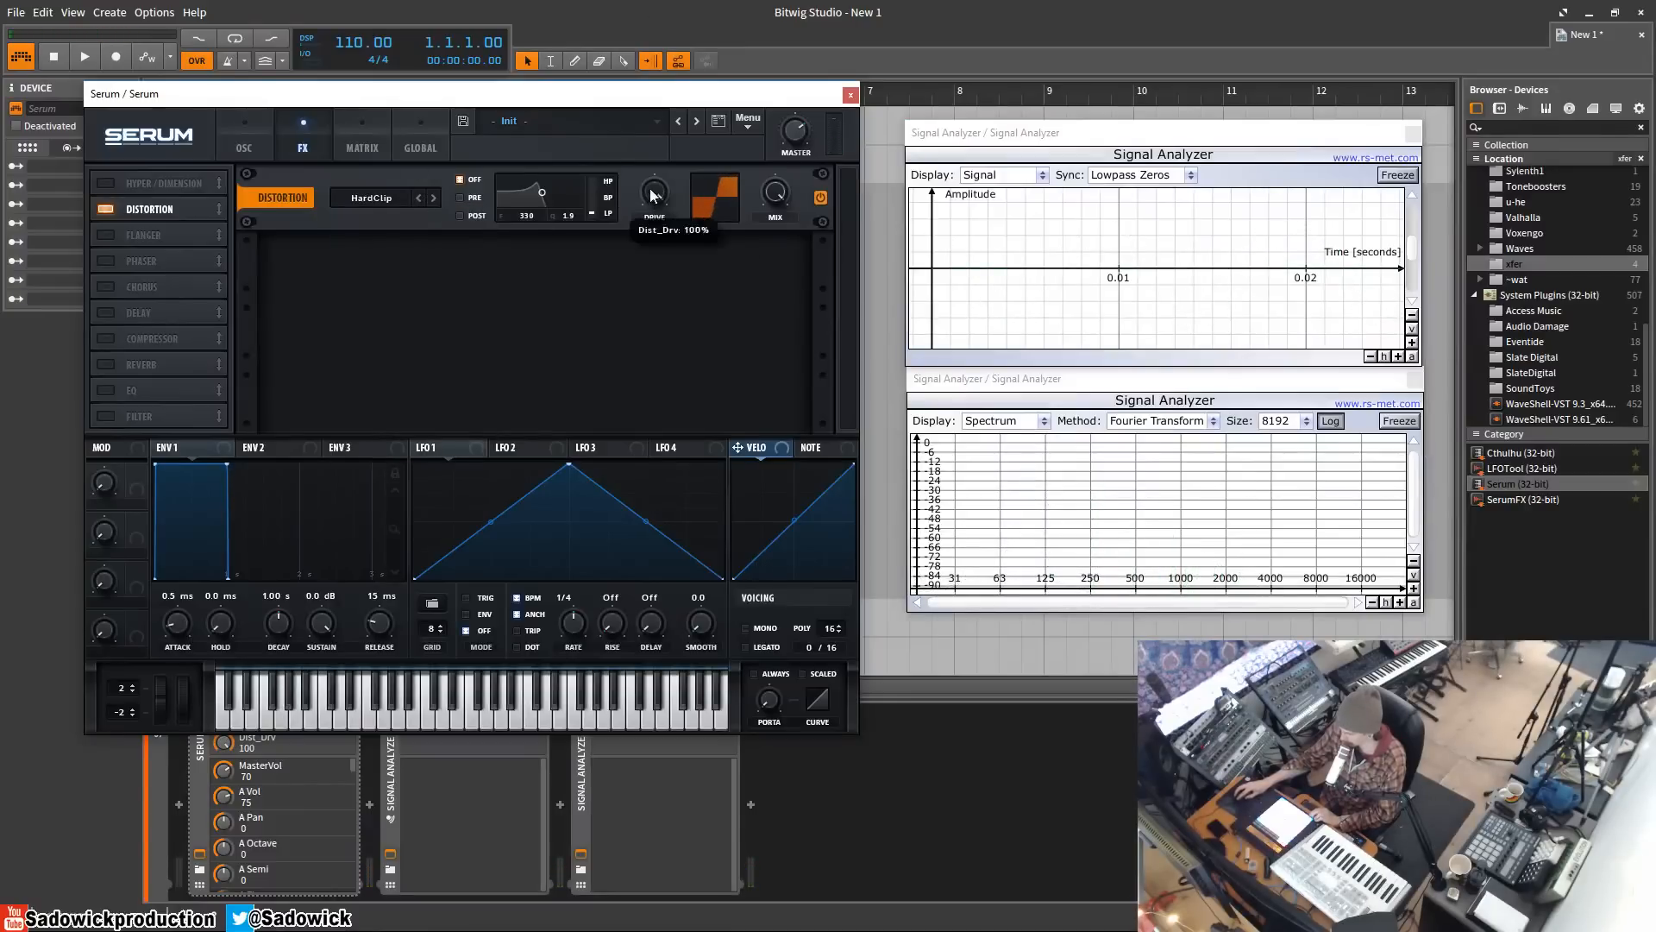
drag(652, 195, 647, 345)
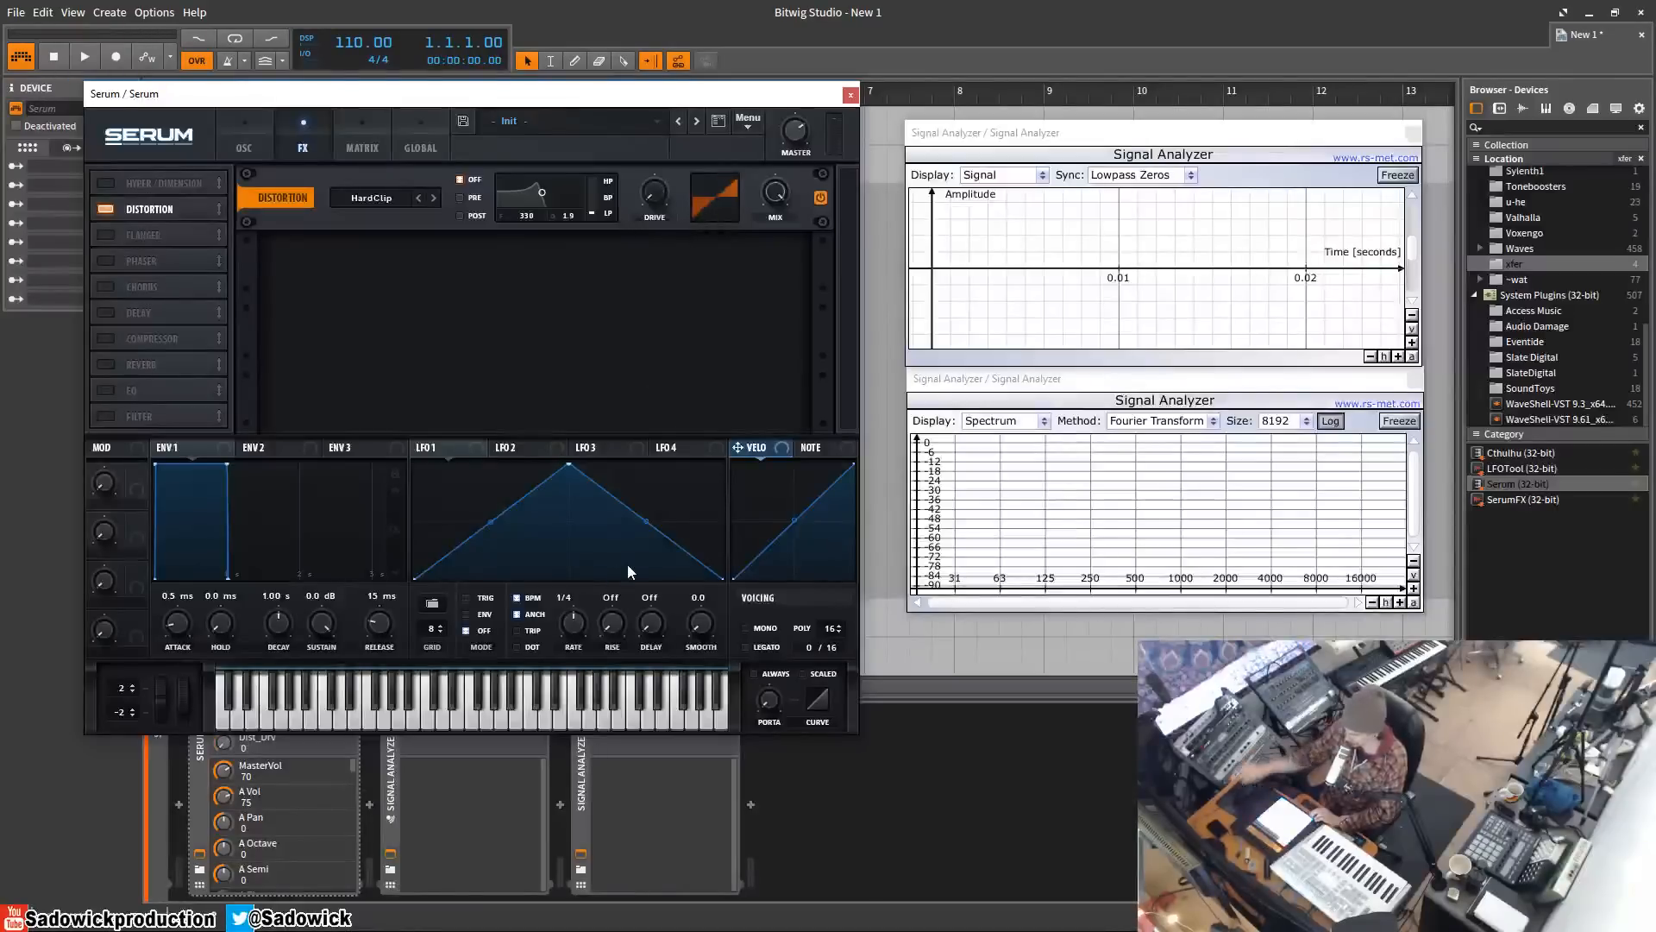
drag(654, 193, 656, 104)
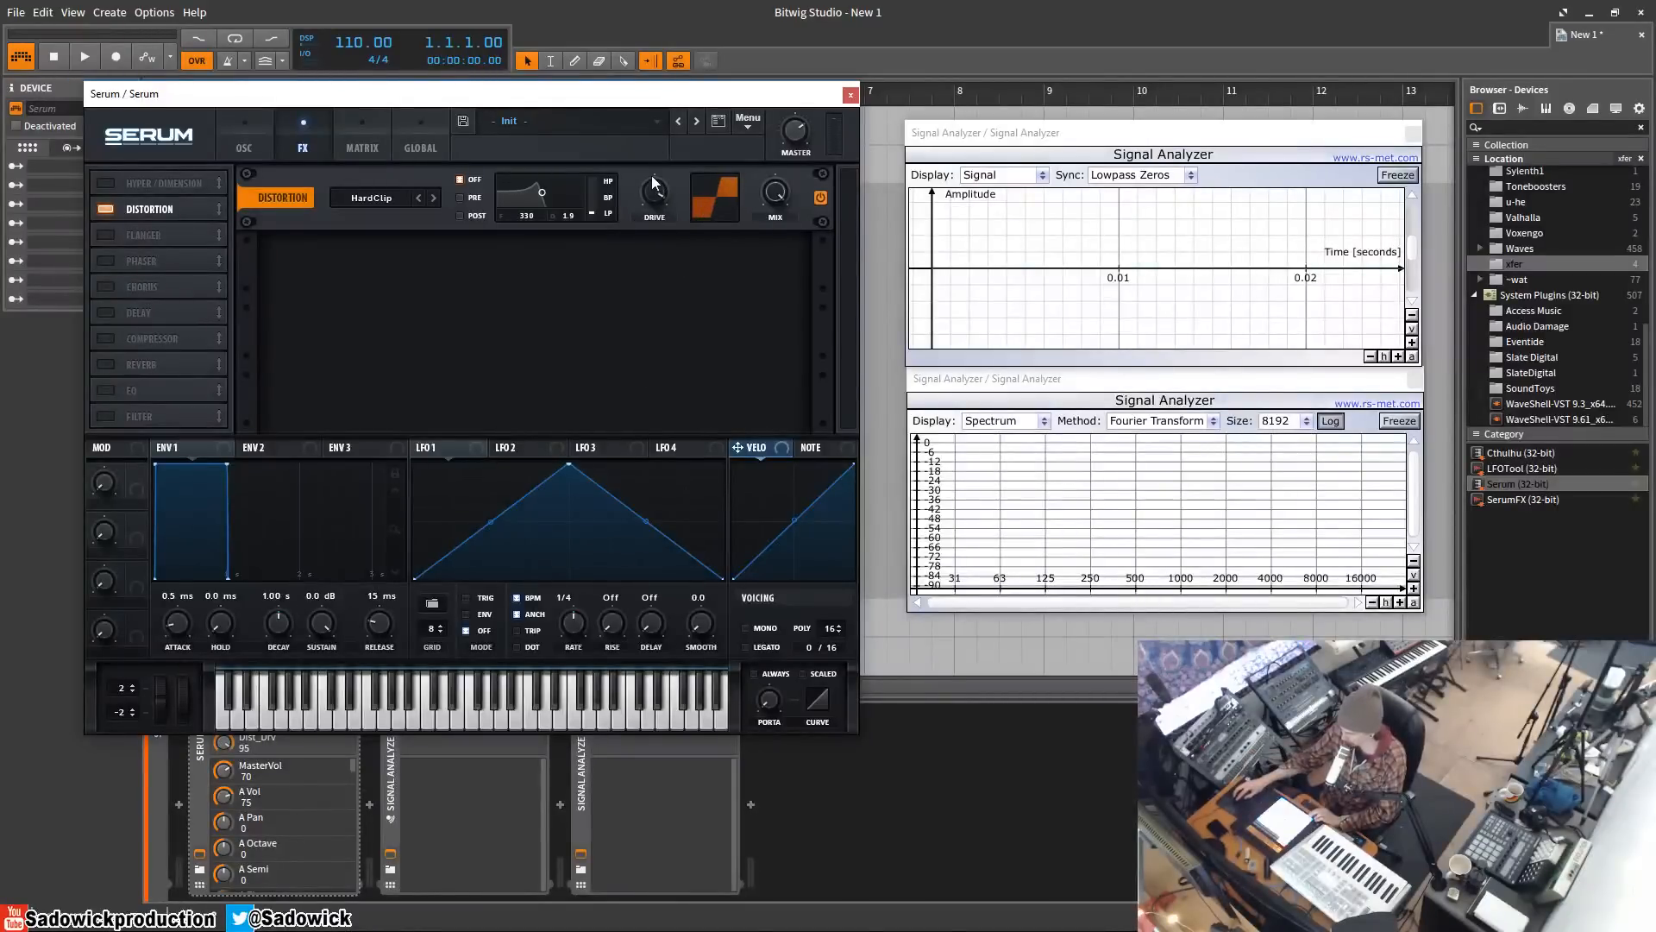
drag(655, 182, 640, 559)
drag(655, 193, 660, 14)
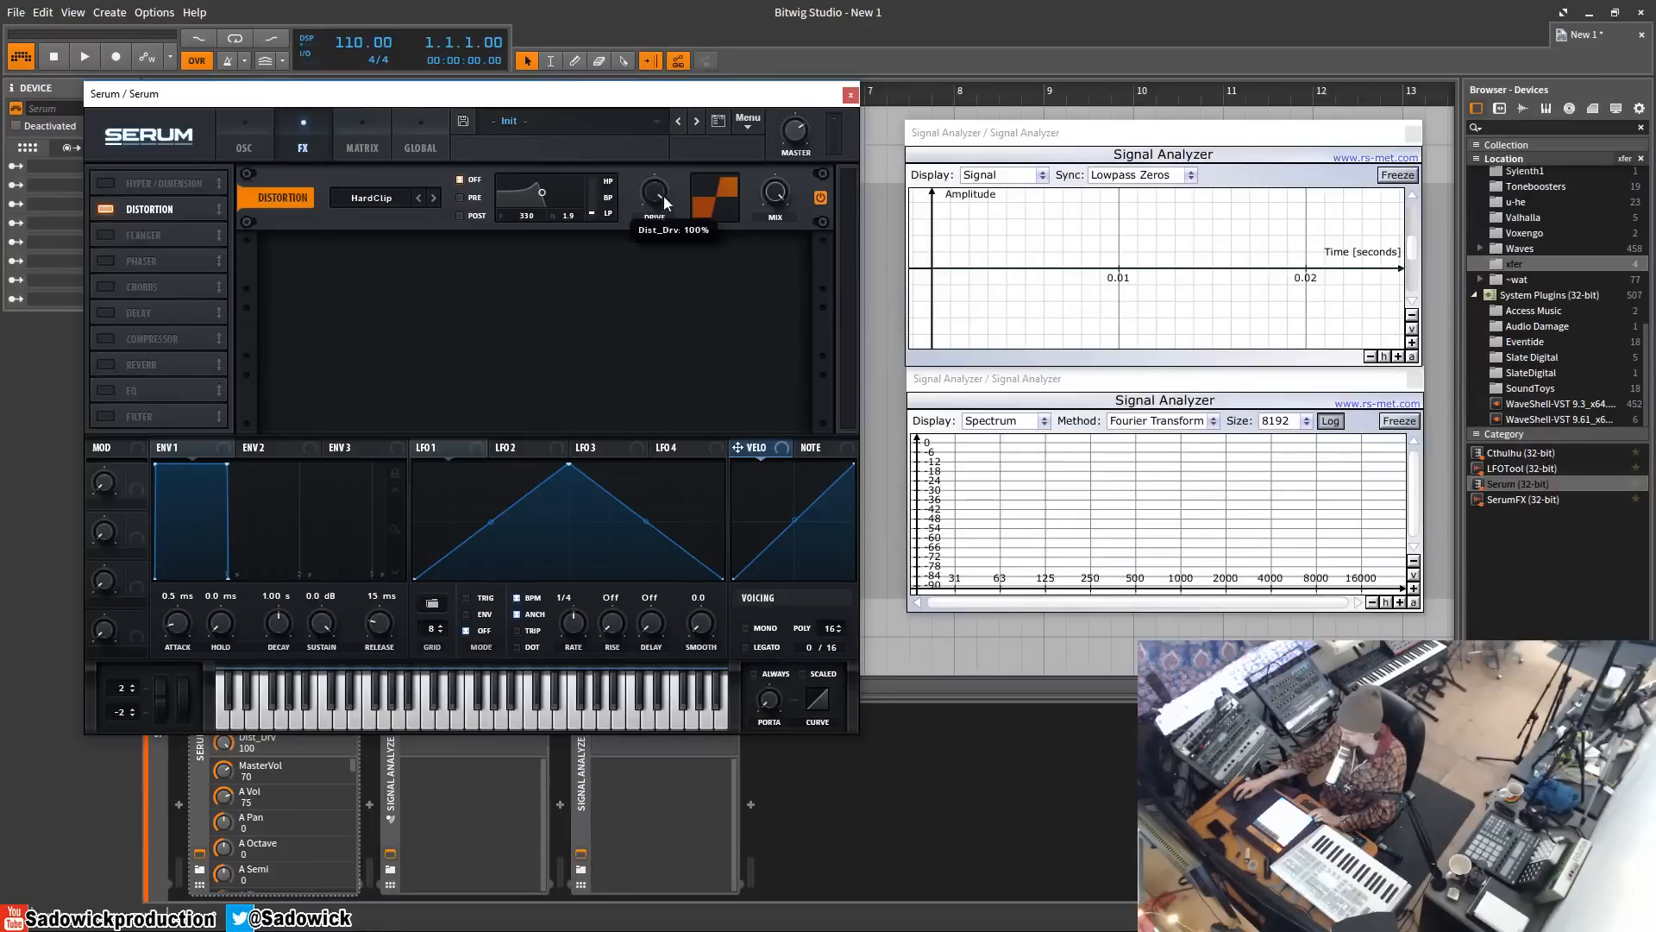
drag(656, 195, 635, 436)
drag(657, 195, 660, 14)
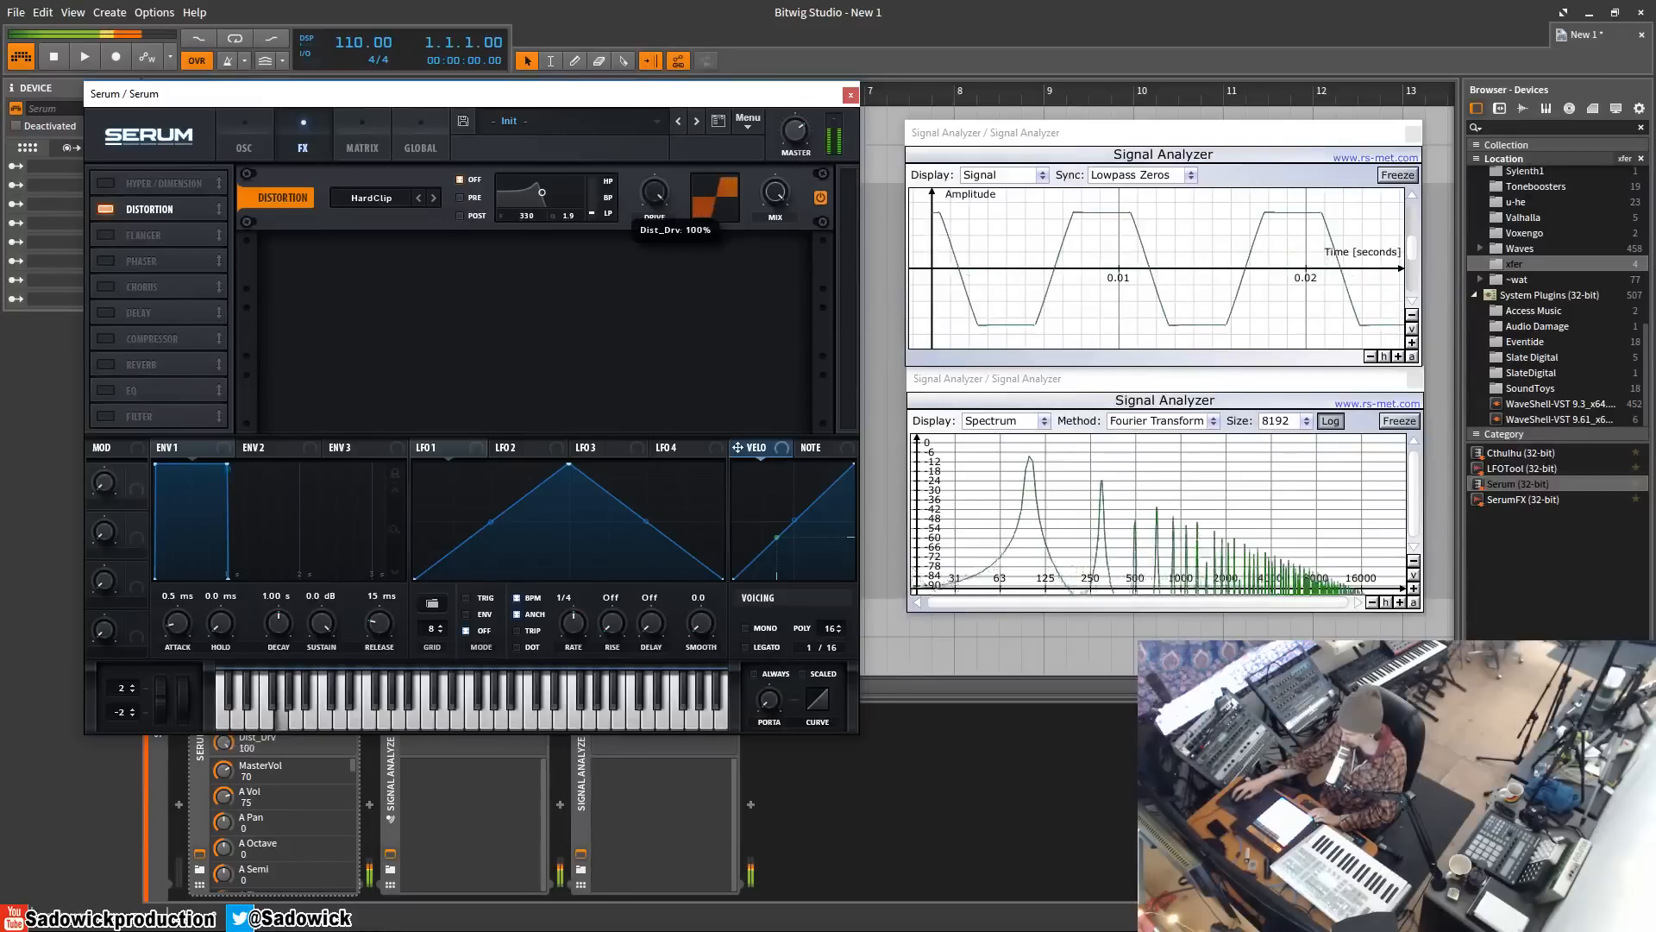
click(1394, 175)
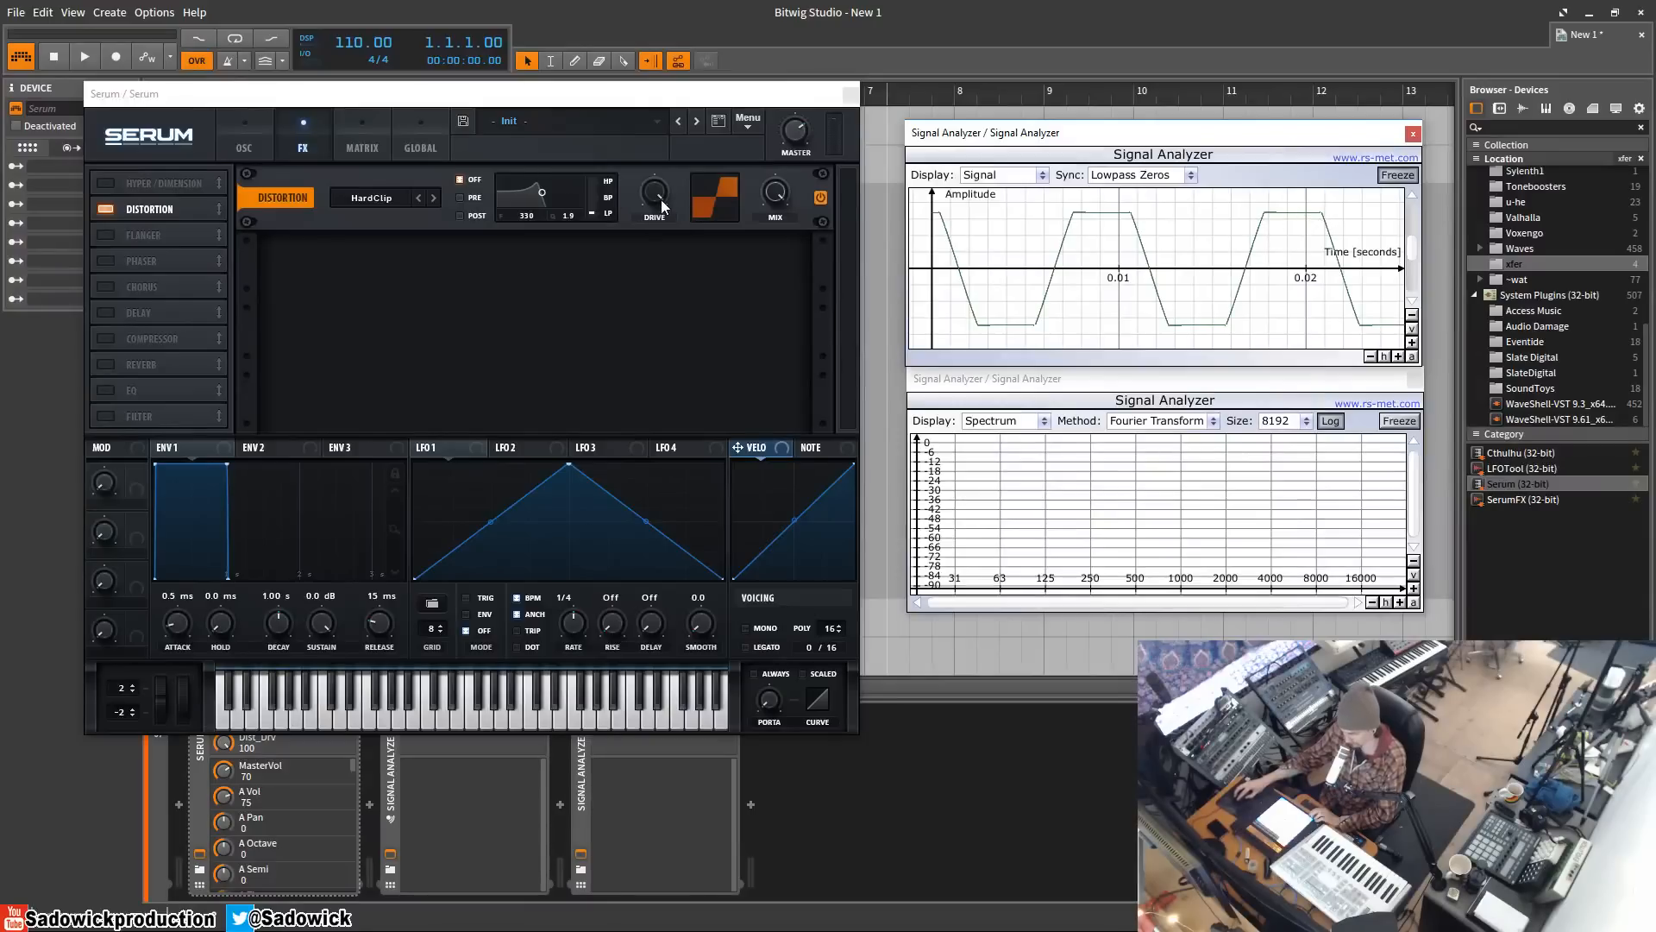
drag(665, 203, 541, 407)
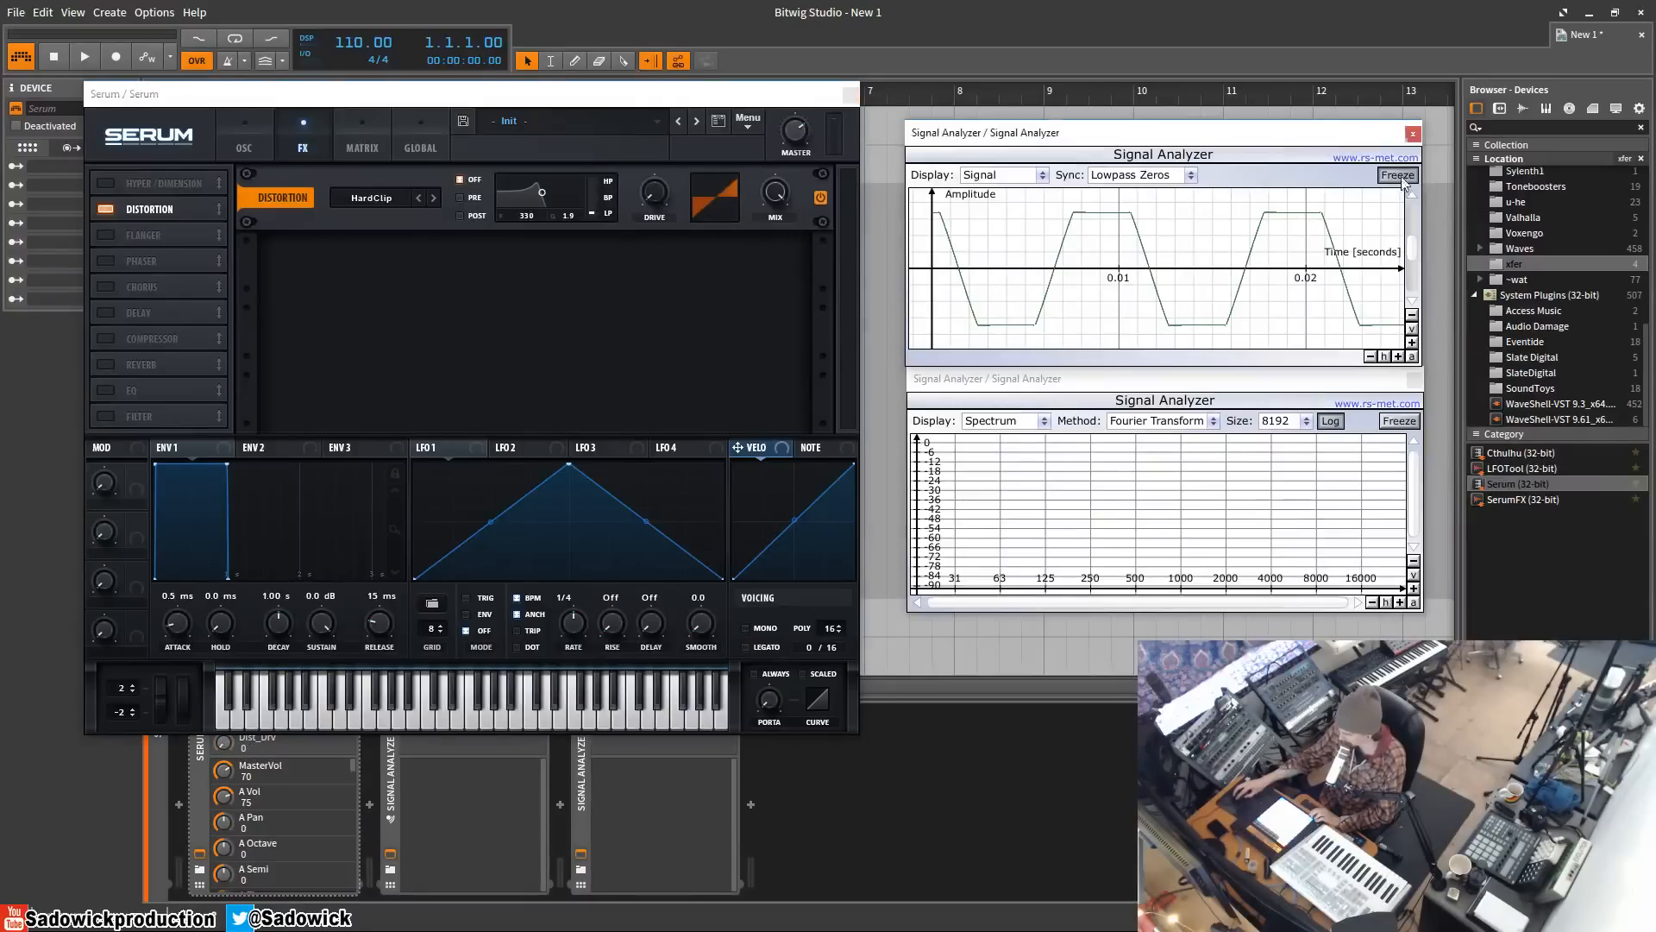
- Change the distortion mode to Diode 1 and sweep its drive to see how it shapes the sine wave
click(371, 197)
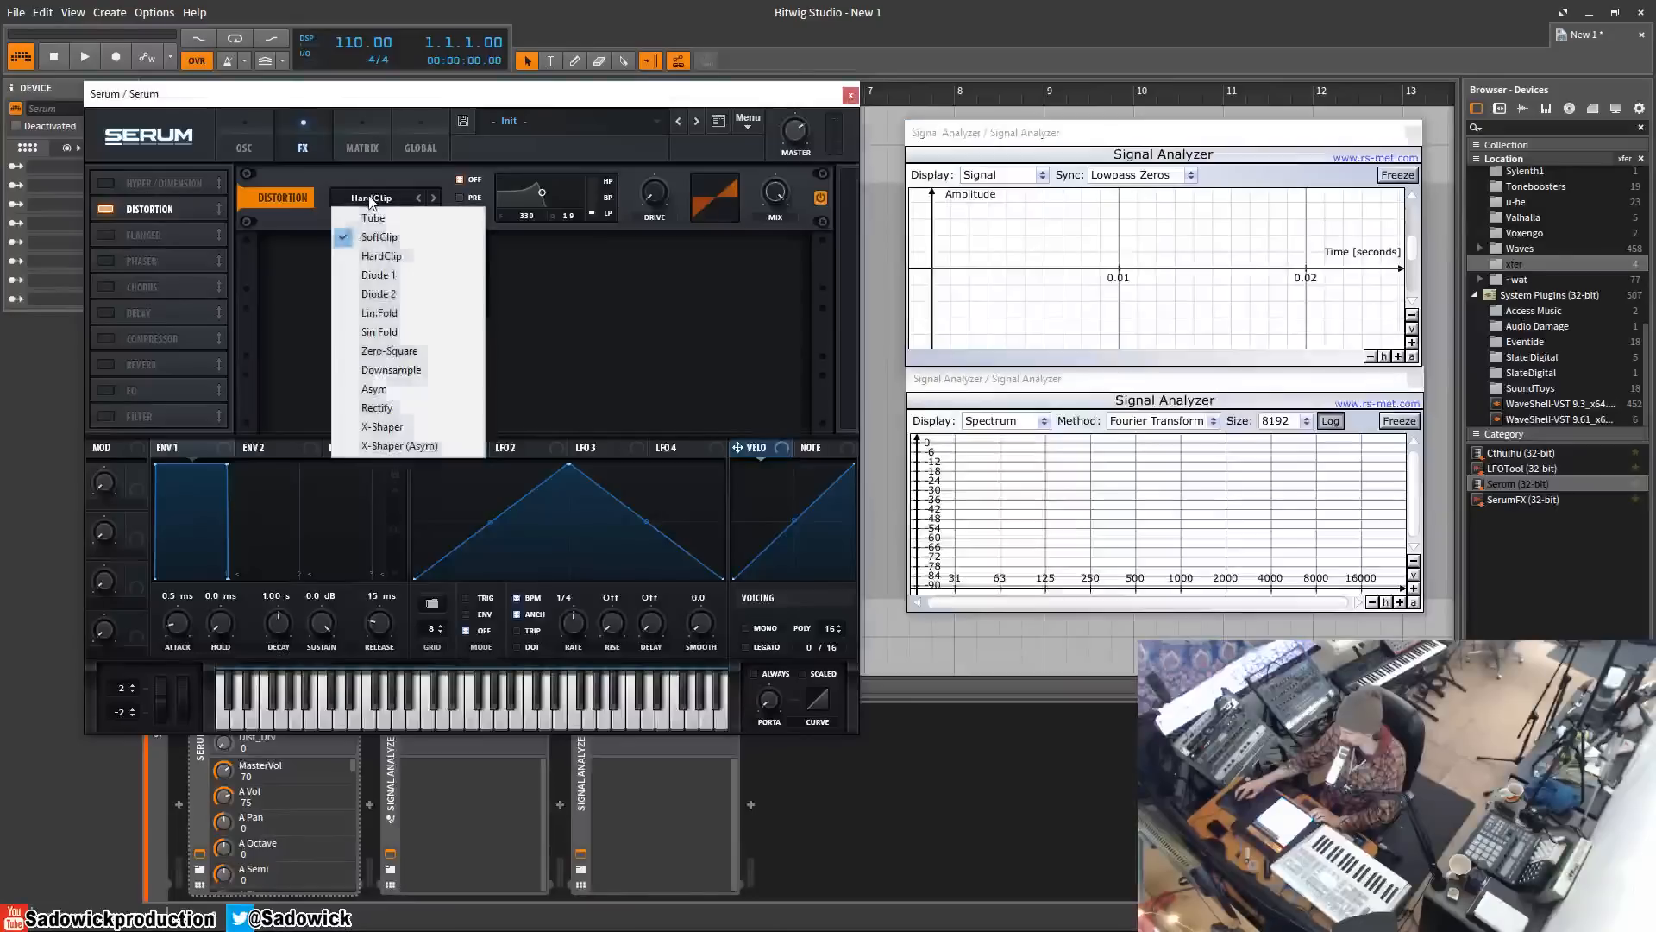
click(380, 257)
click(433, 197)
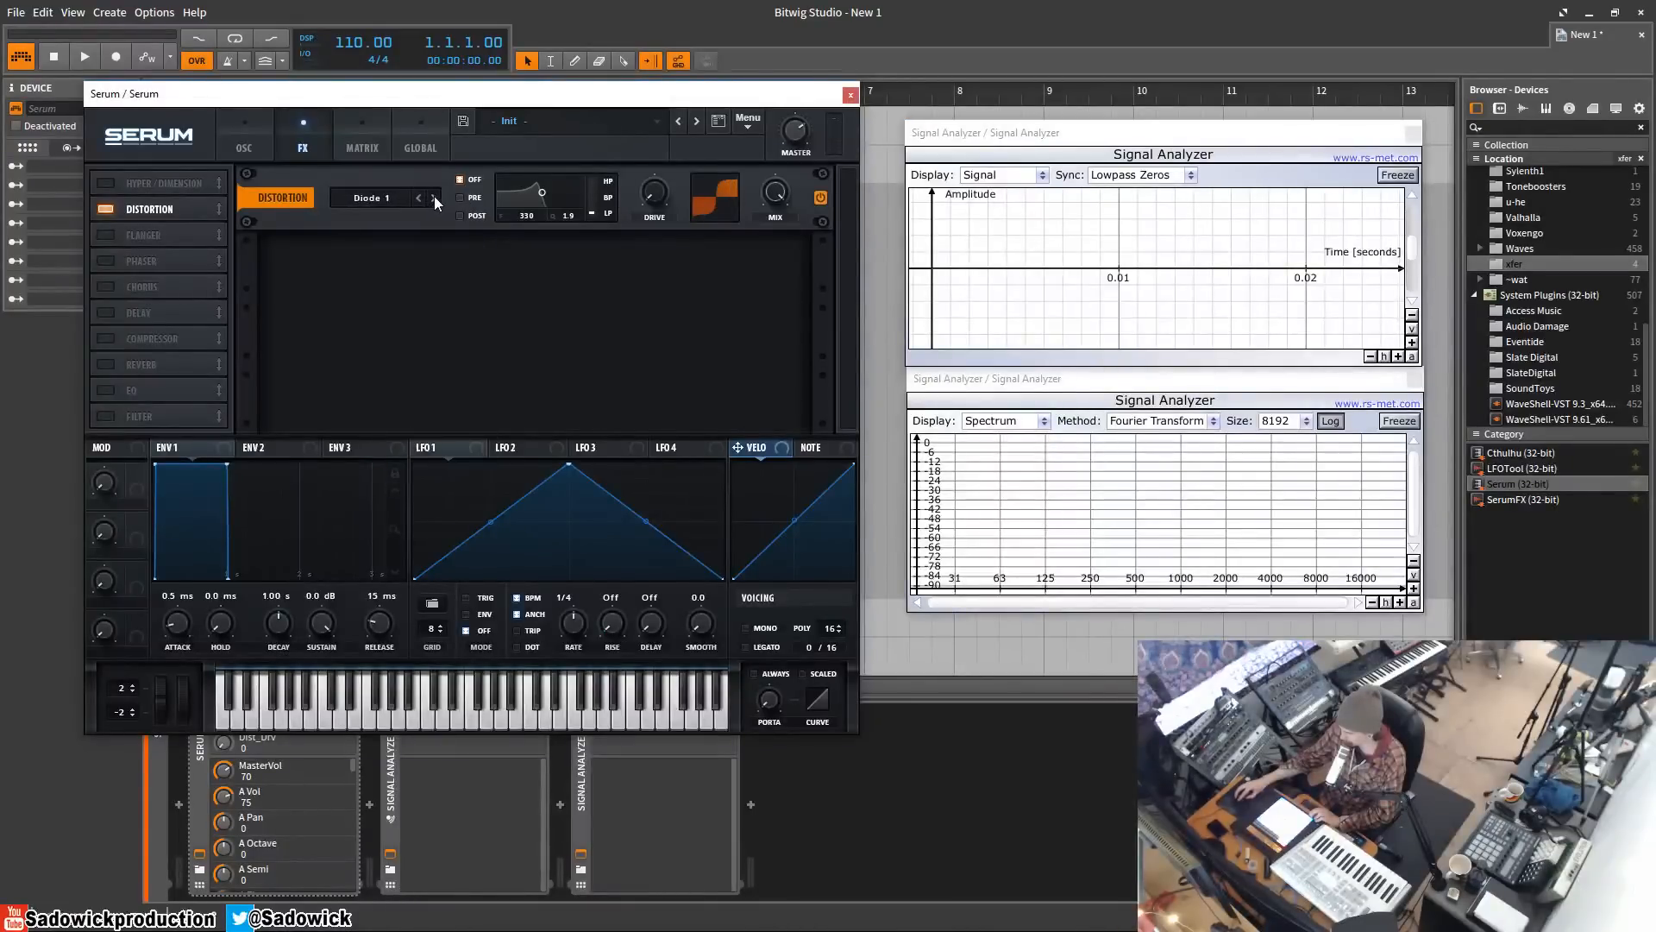
mouse_move(662, 193)
mouse_down()
mouse_move(641, 233)
mouse_move(674, 200)
mouse_up()
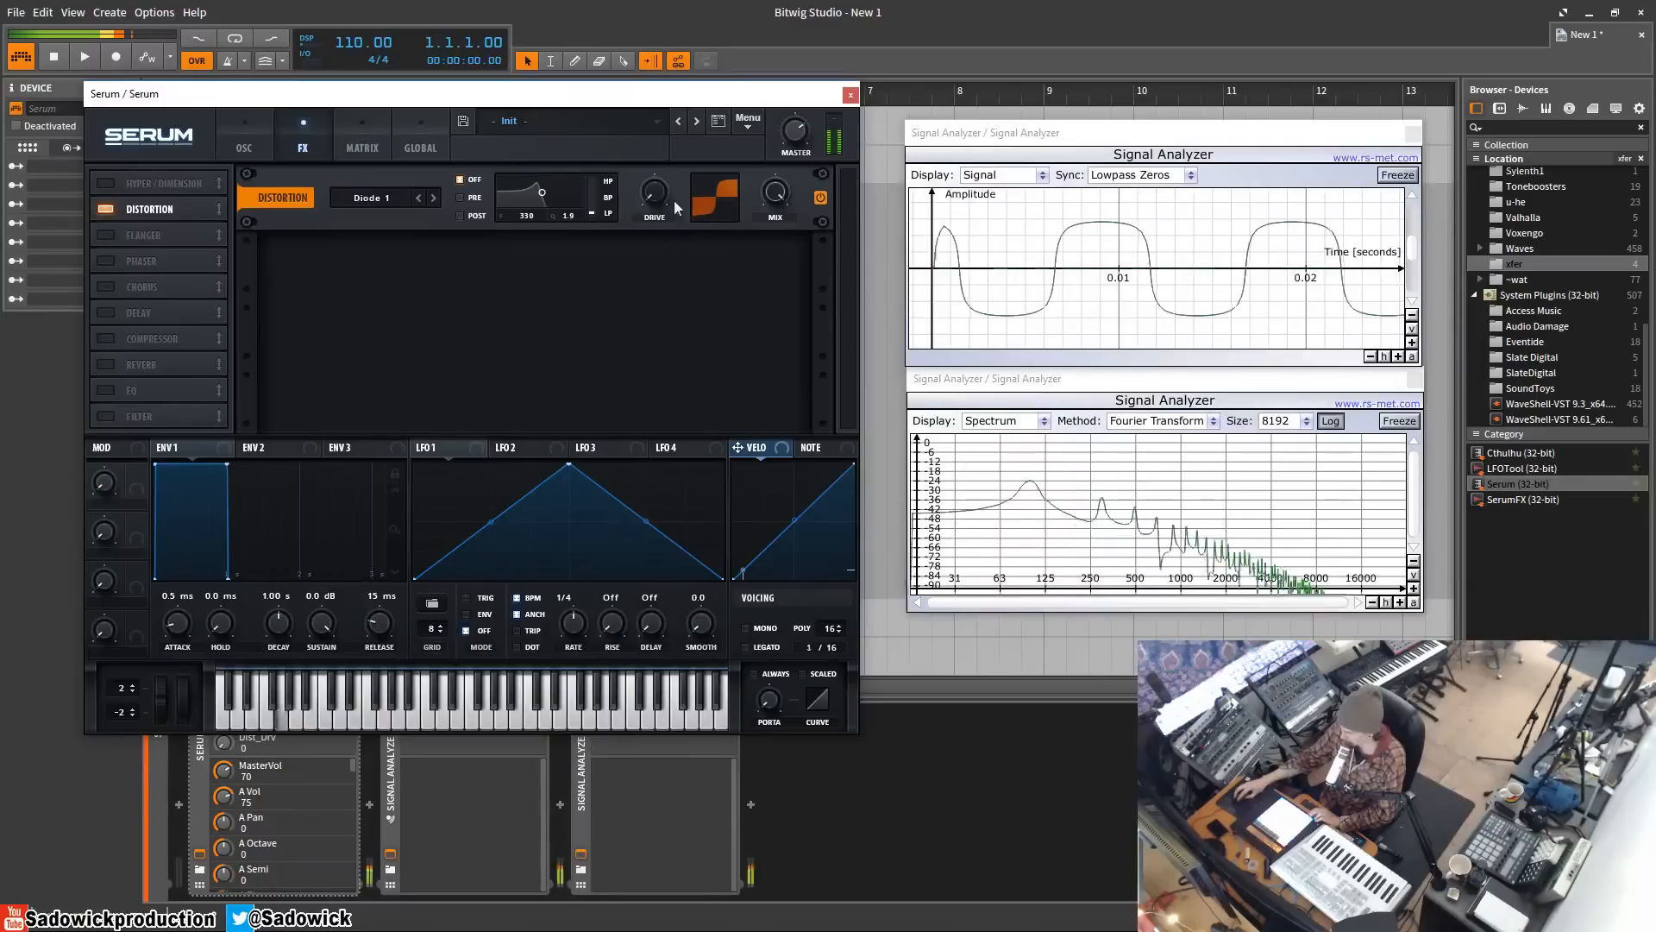
- Compare the Diode 2 mode with HardClip at 100% drive, return to Diode 2, and lower the drive to 0
click(433, 196)
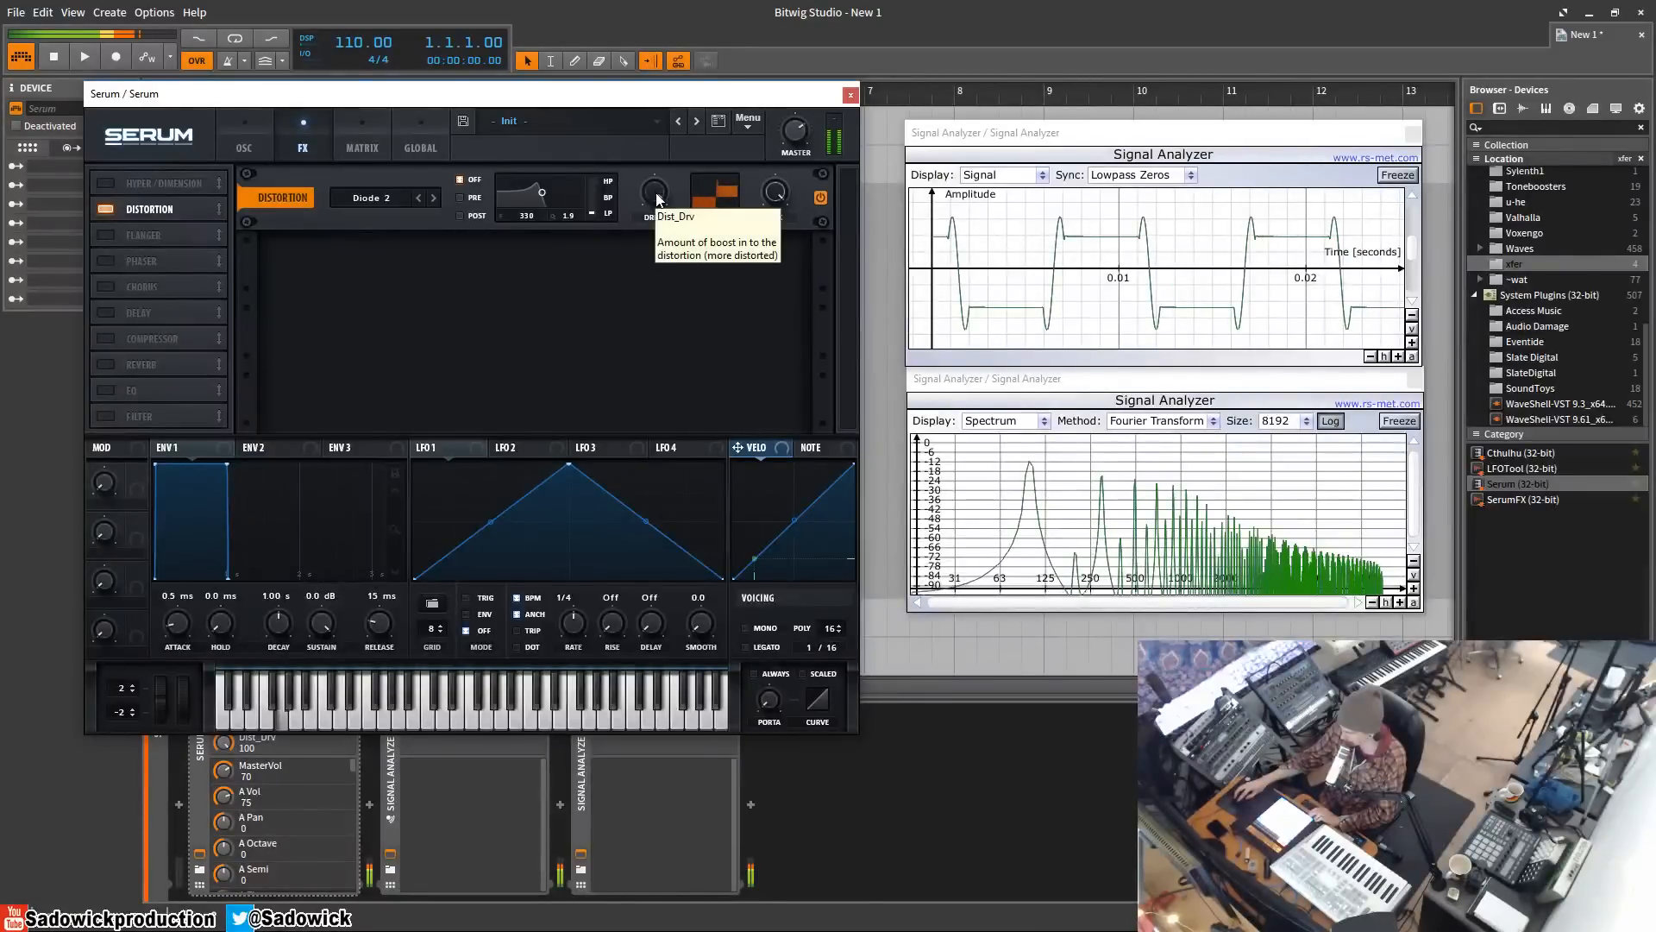
click(380, 197)
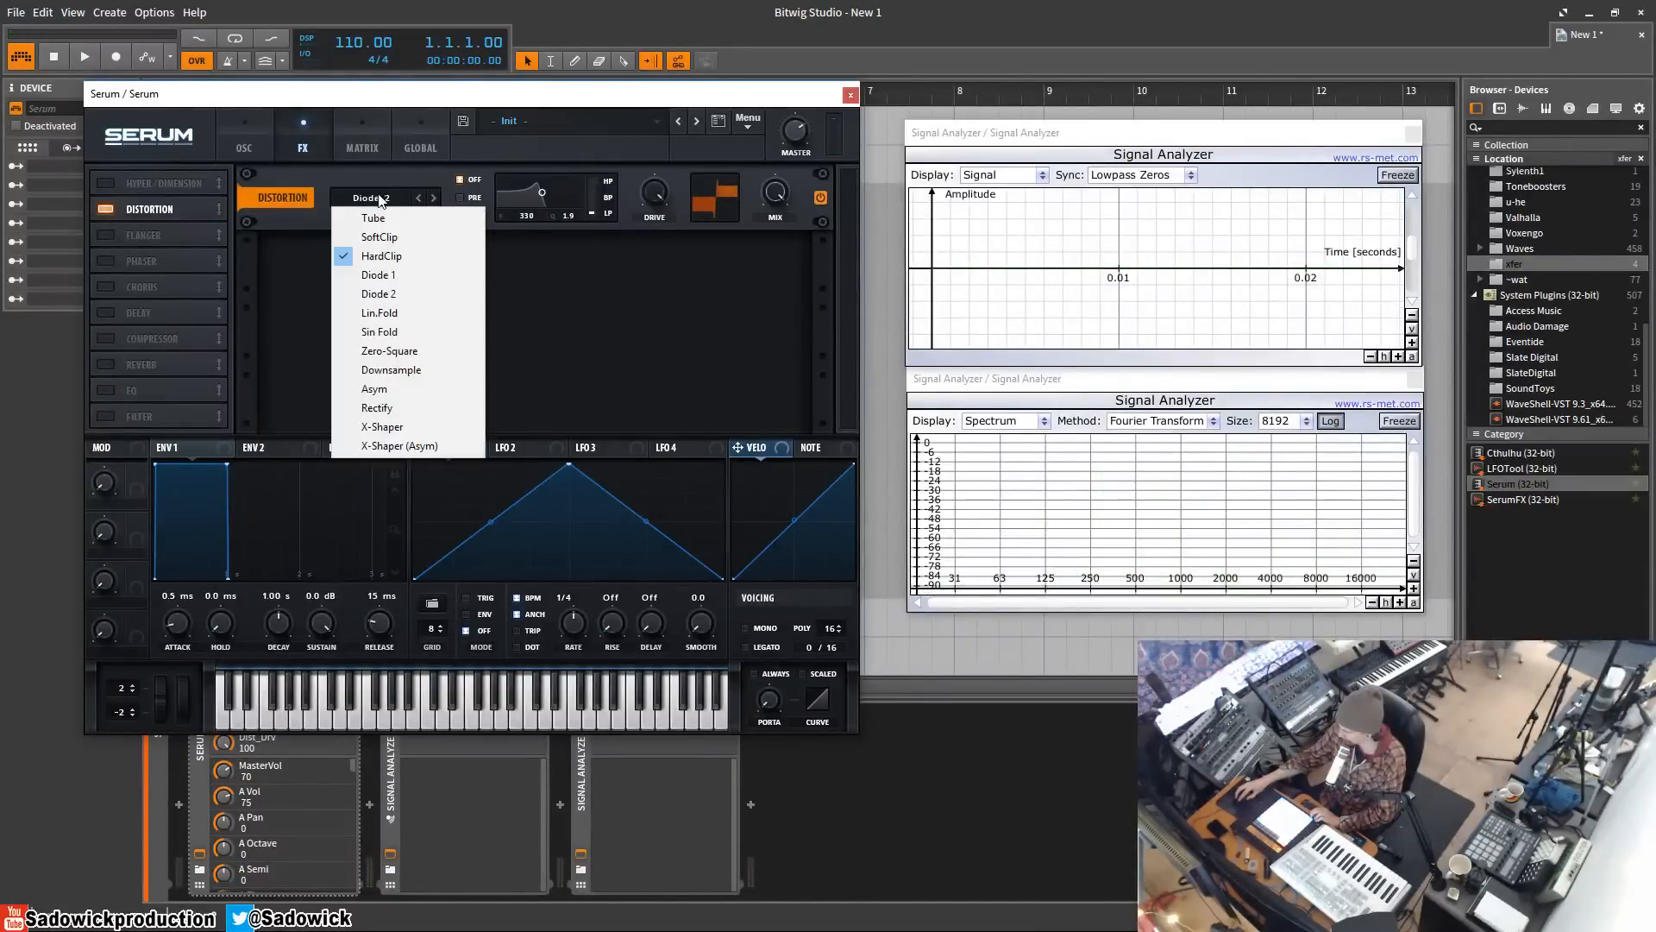
click(381, 255)
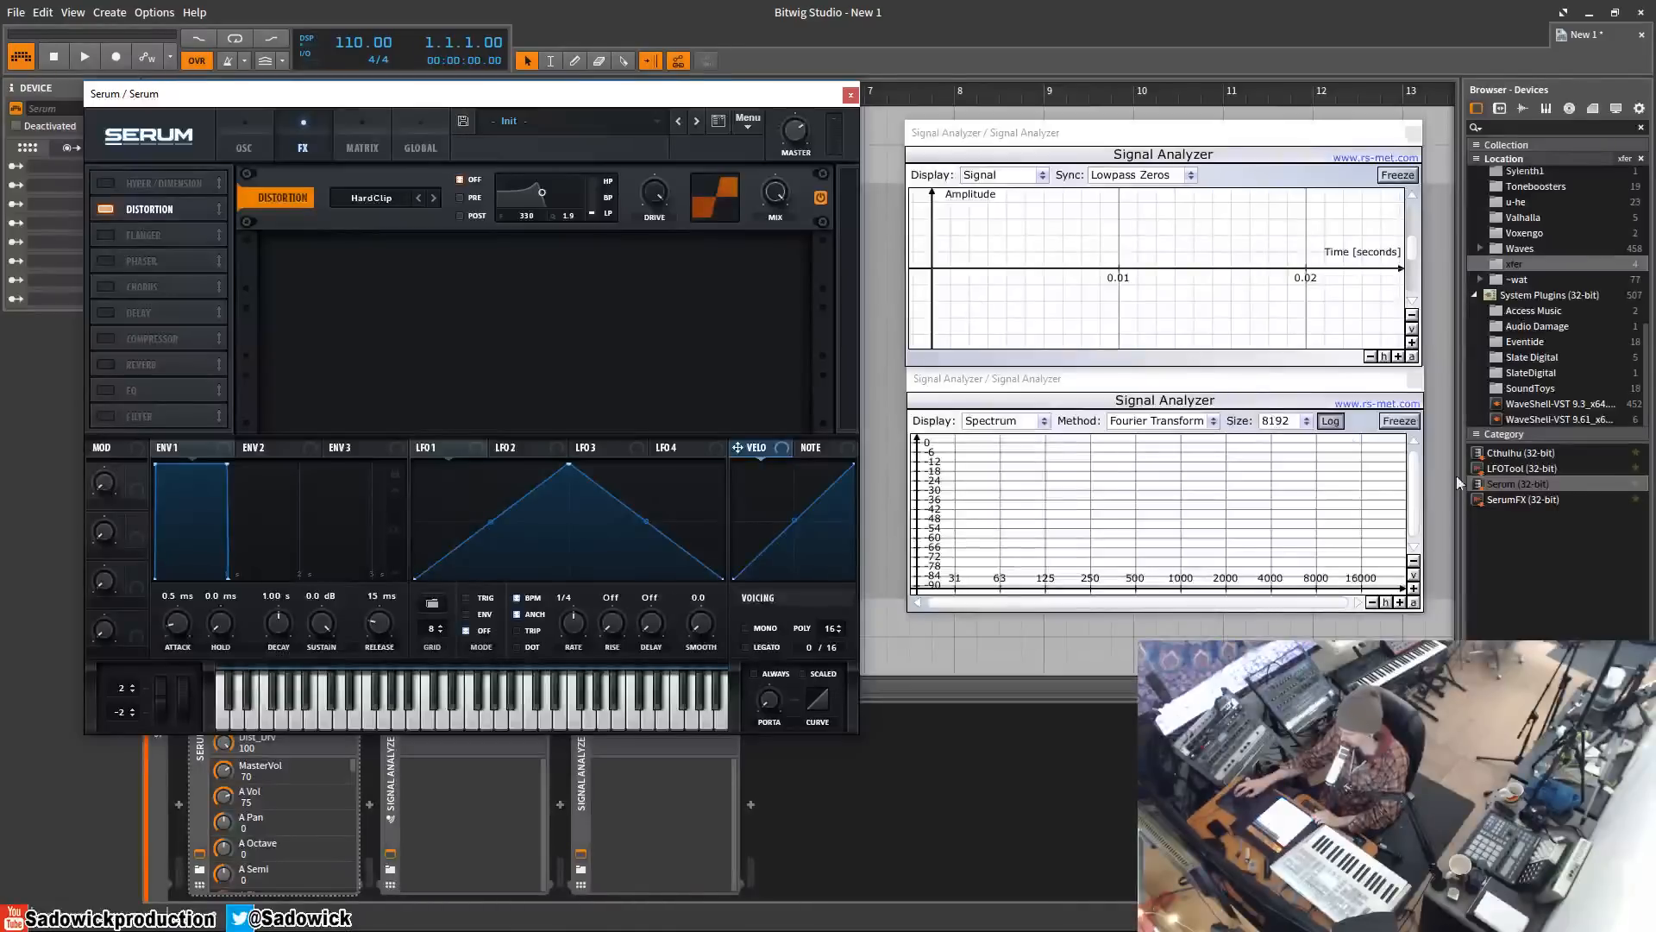
double_click(432, 198)
drag(657, 195, 620, 407)
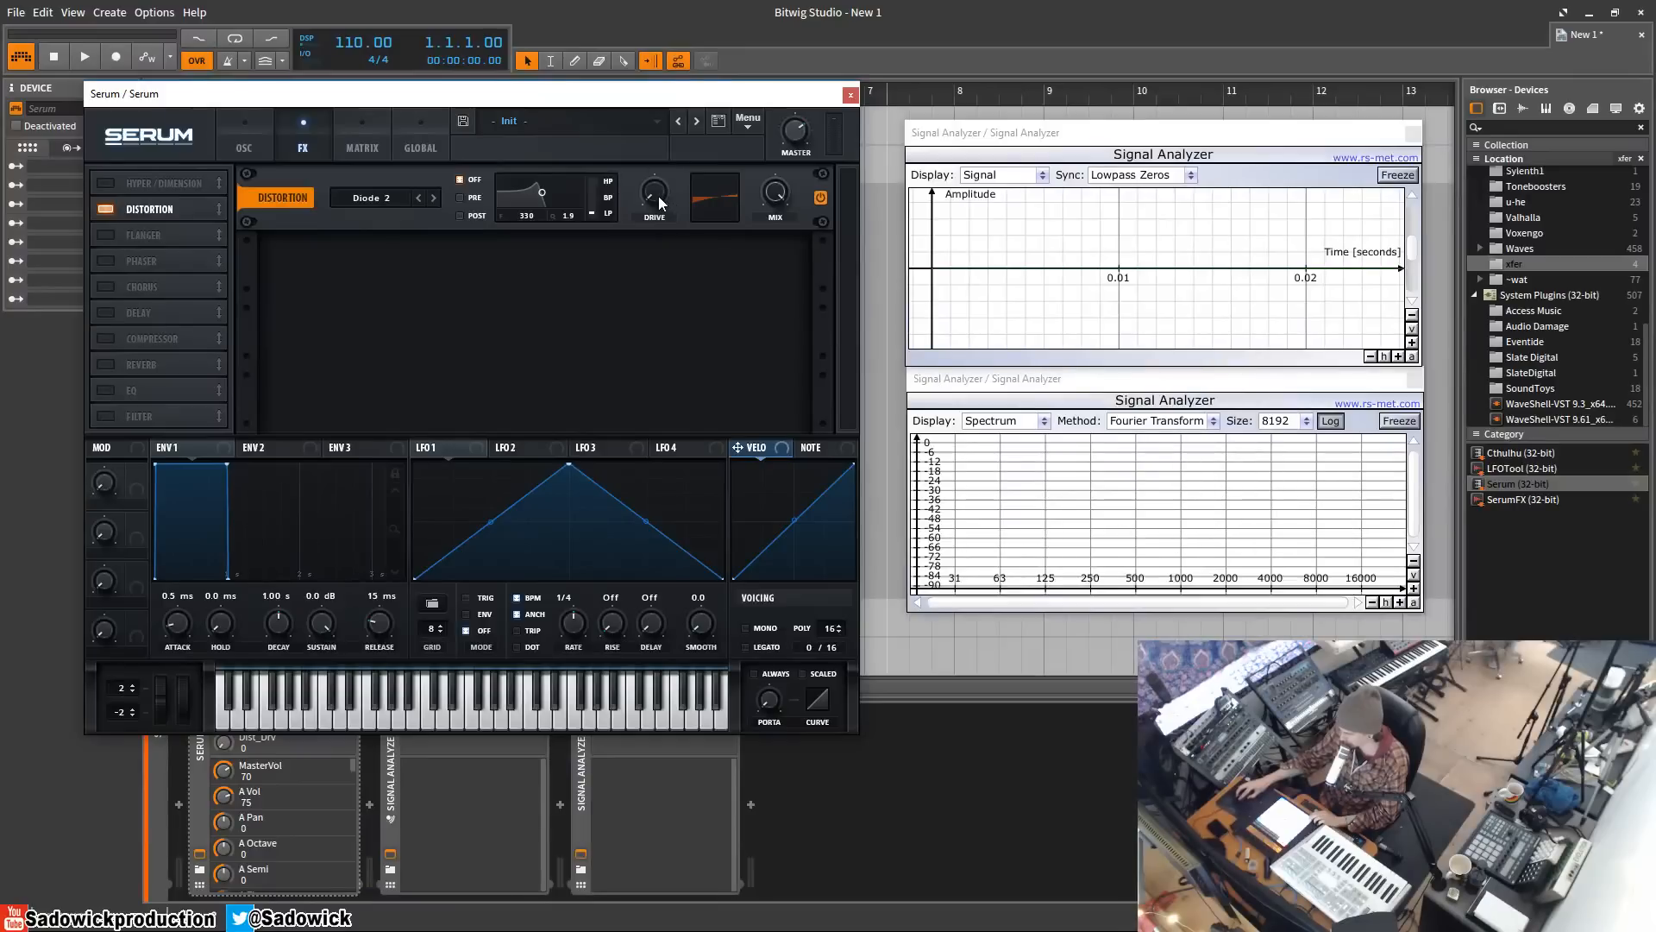
drag(660, 204, 432, 216)
- Check the oscillator's sine wave, set the distortion mode to Sin Fold, and sweep its drive, ending at 0
click(270, 151)
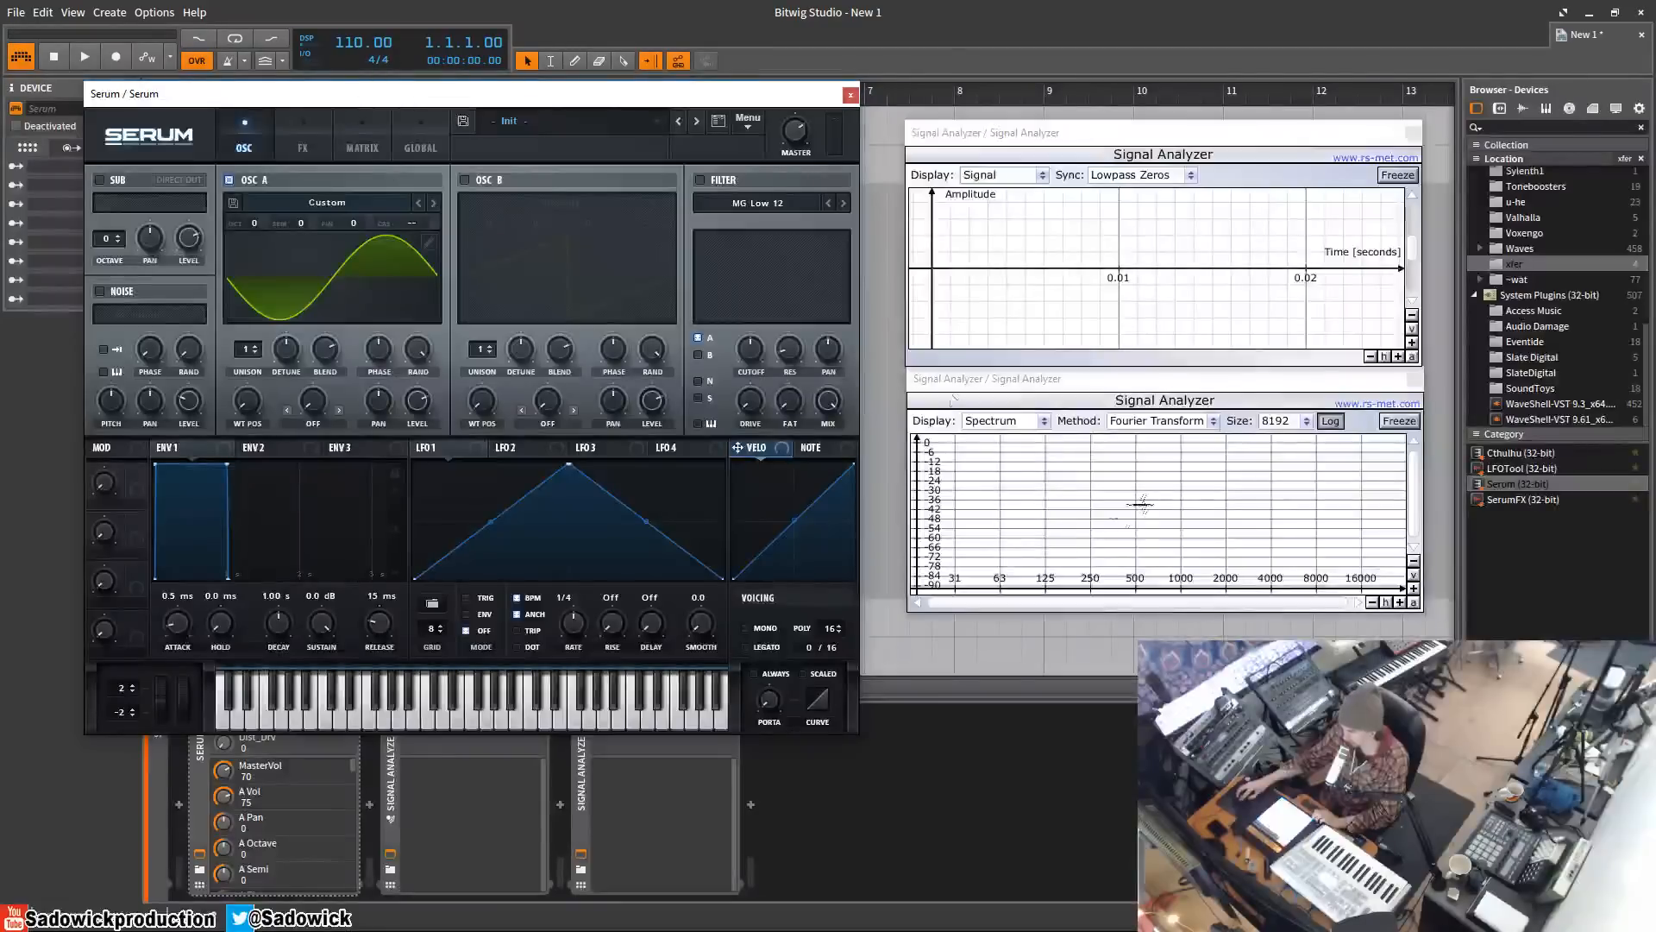
click(302, 138)
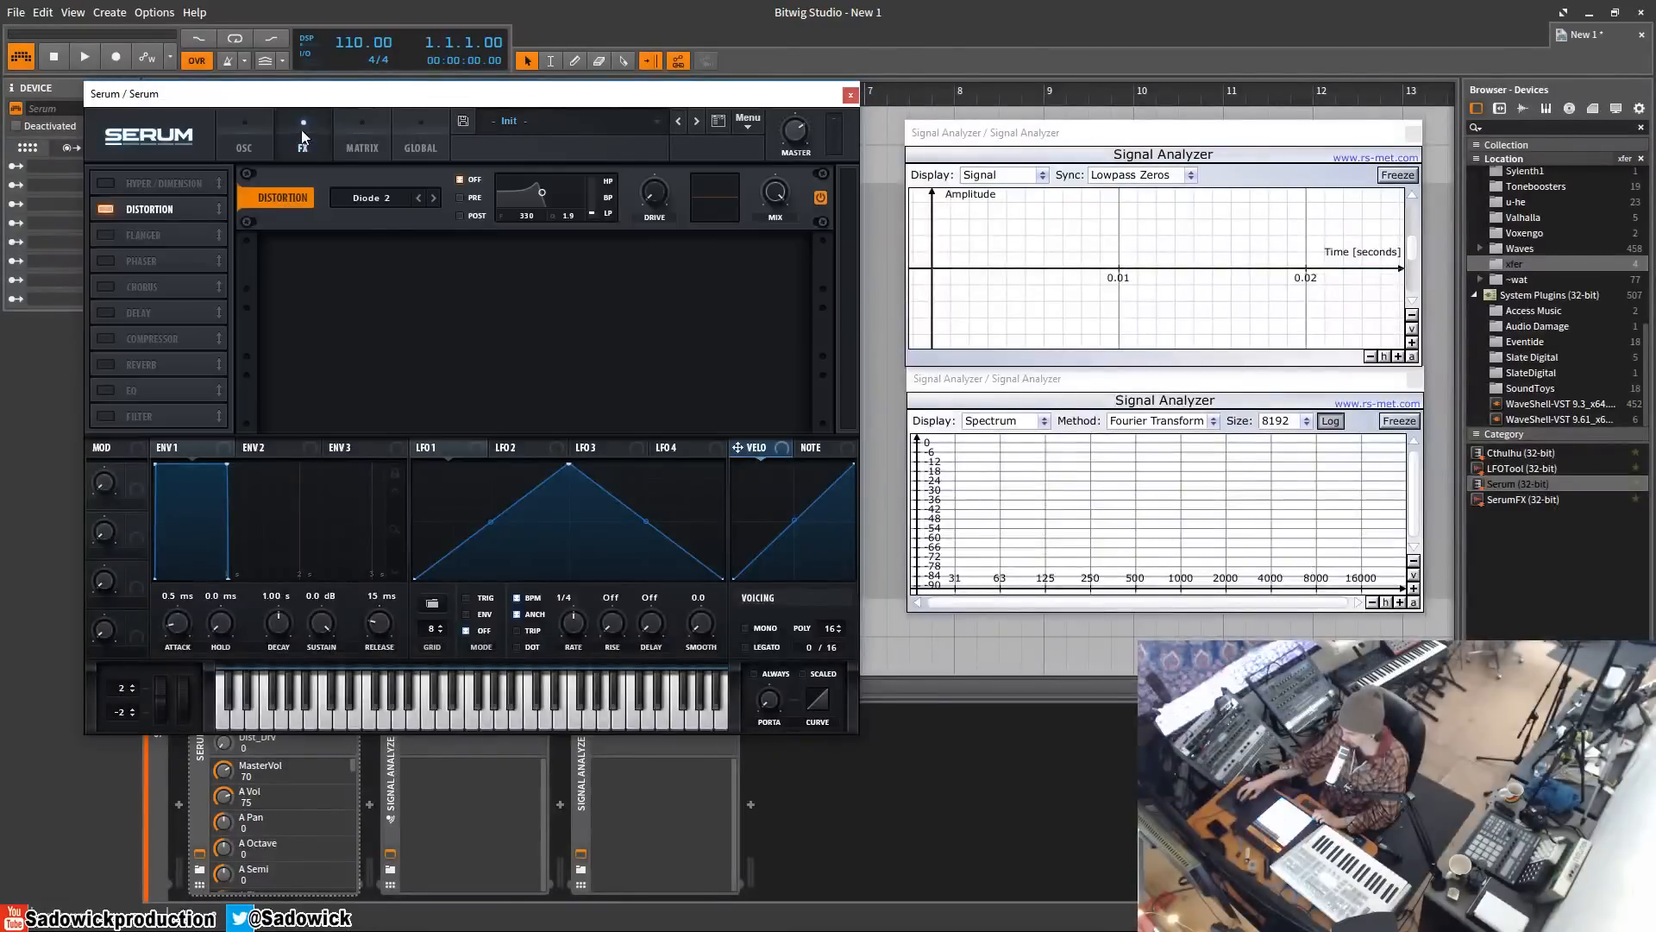
click(398, 200)
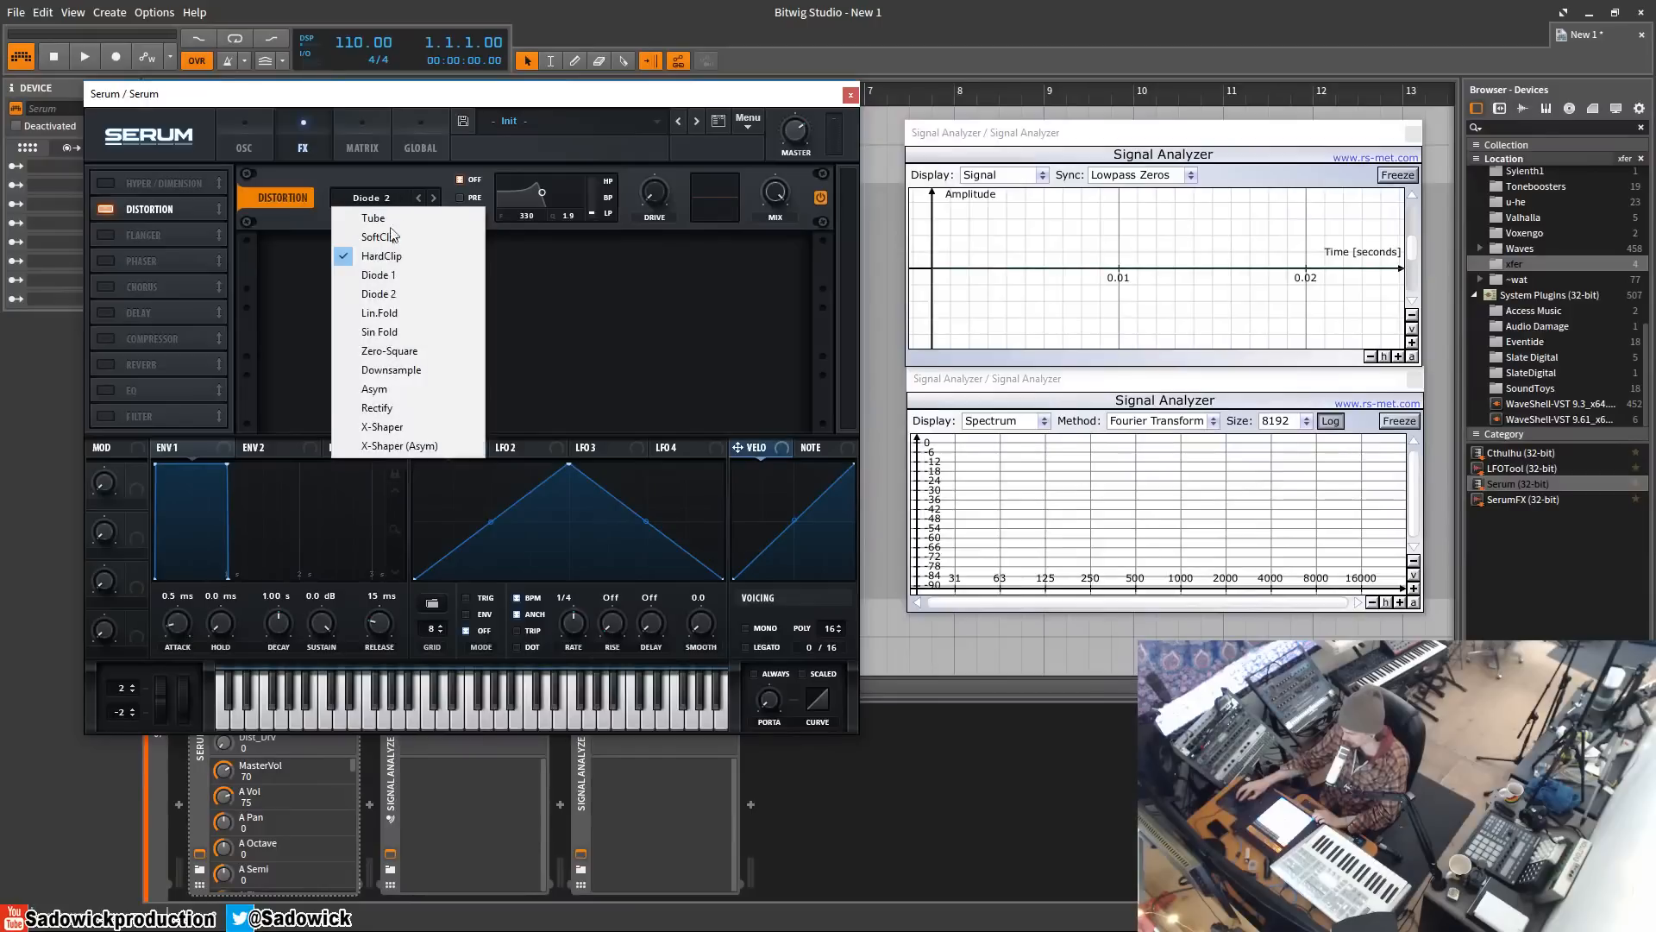
click(395, 332)
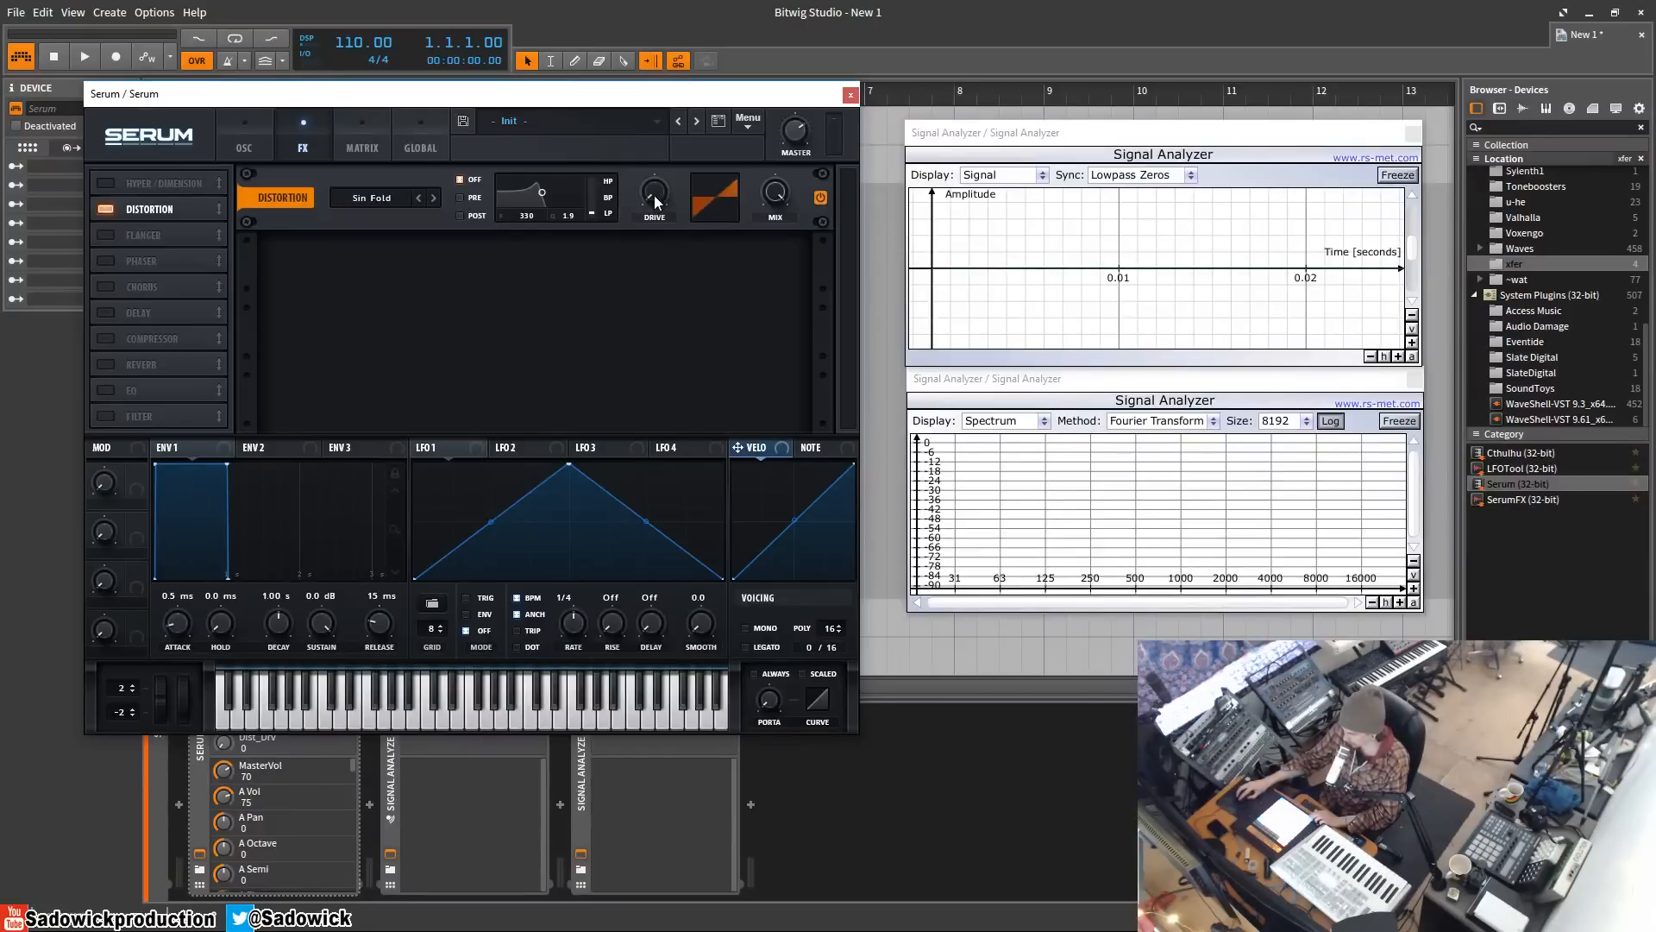
mouse_move(654, 195)
mouse_down()
mouse_move(656, 172)
mouse_move(655, 221)
mouse_move(656, 164)
mouse_move(659, 219)
mouse_up()
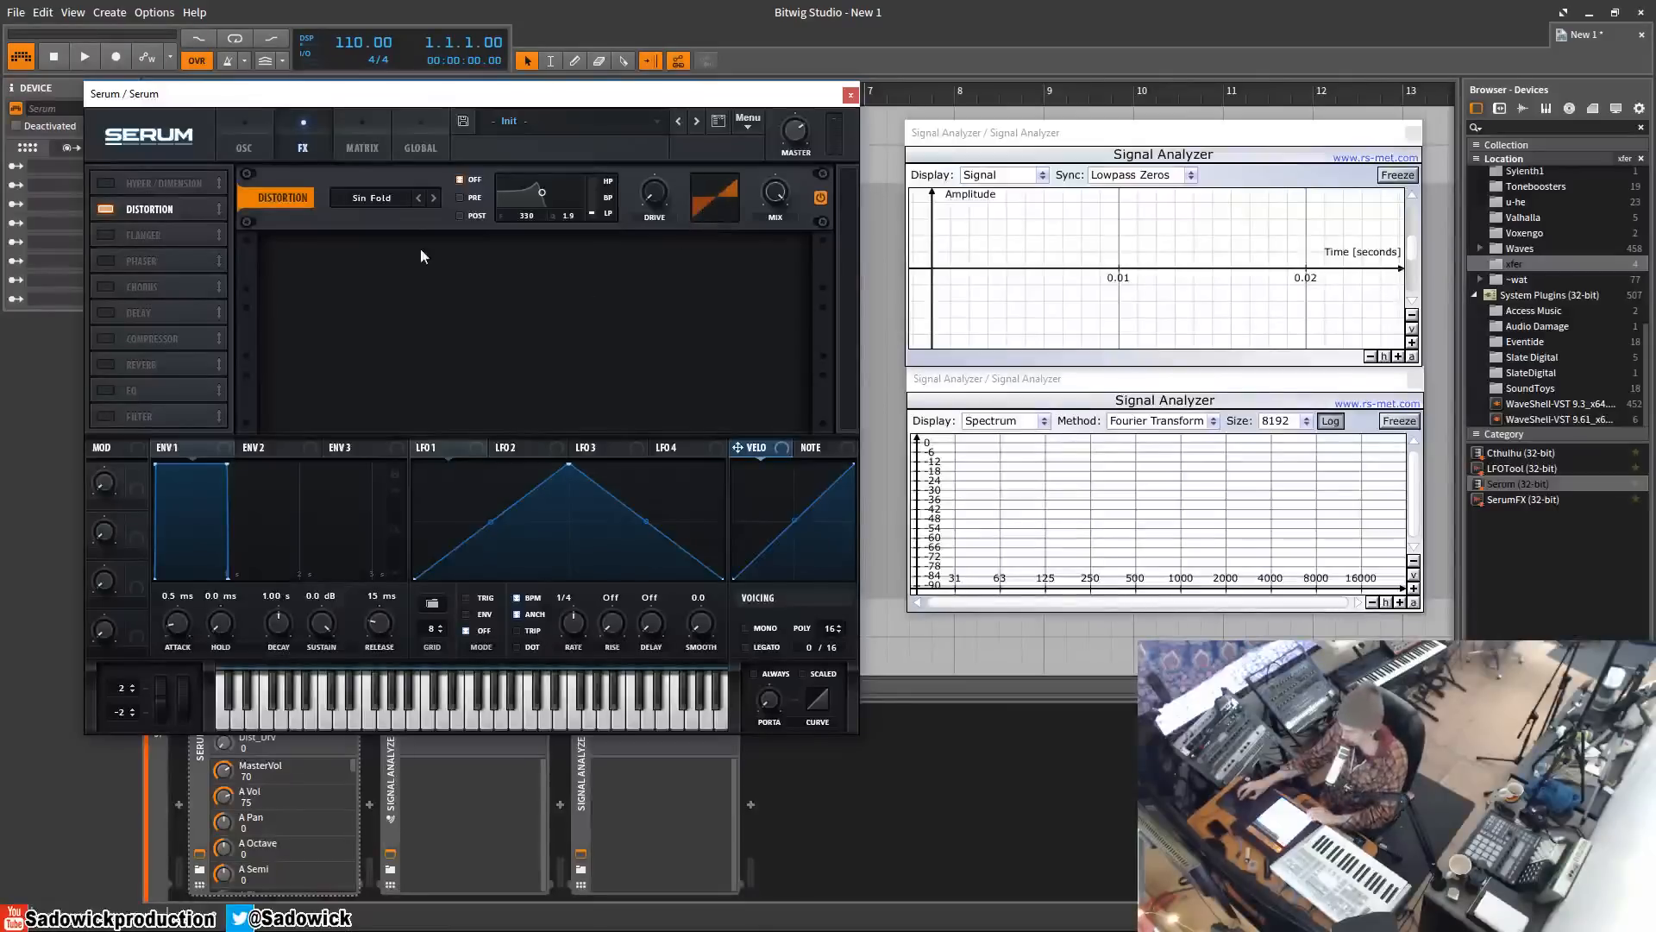
- Set the distortion mode to Zero-Square and raise its drive to 100%
click(372, 198)
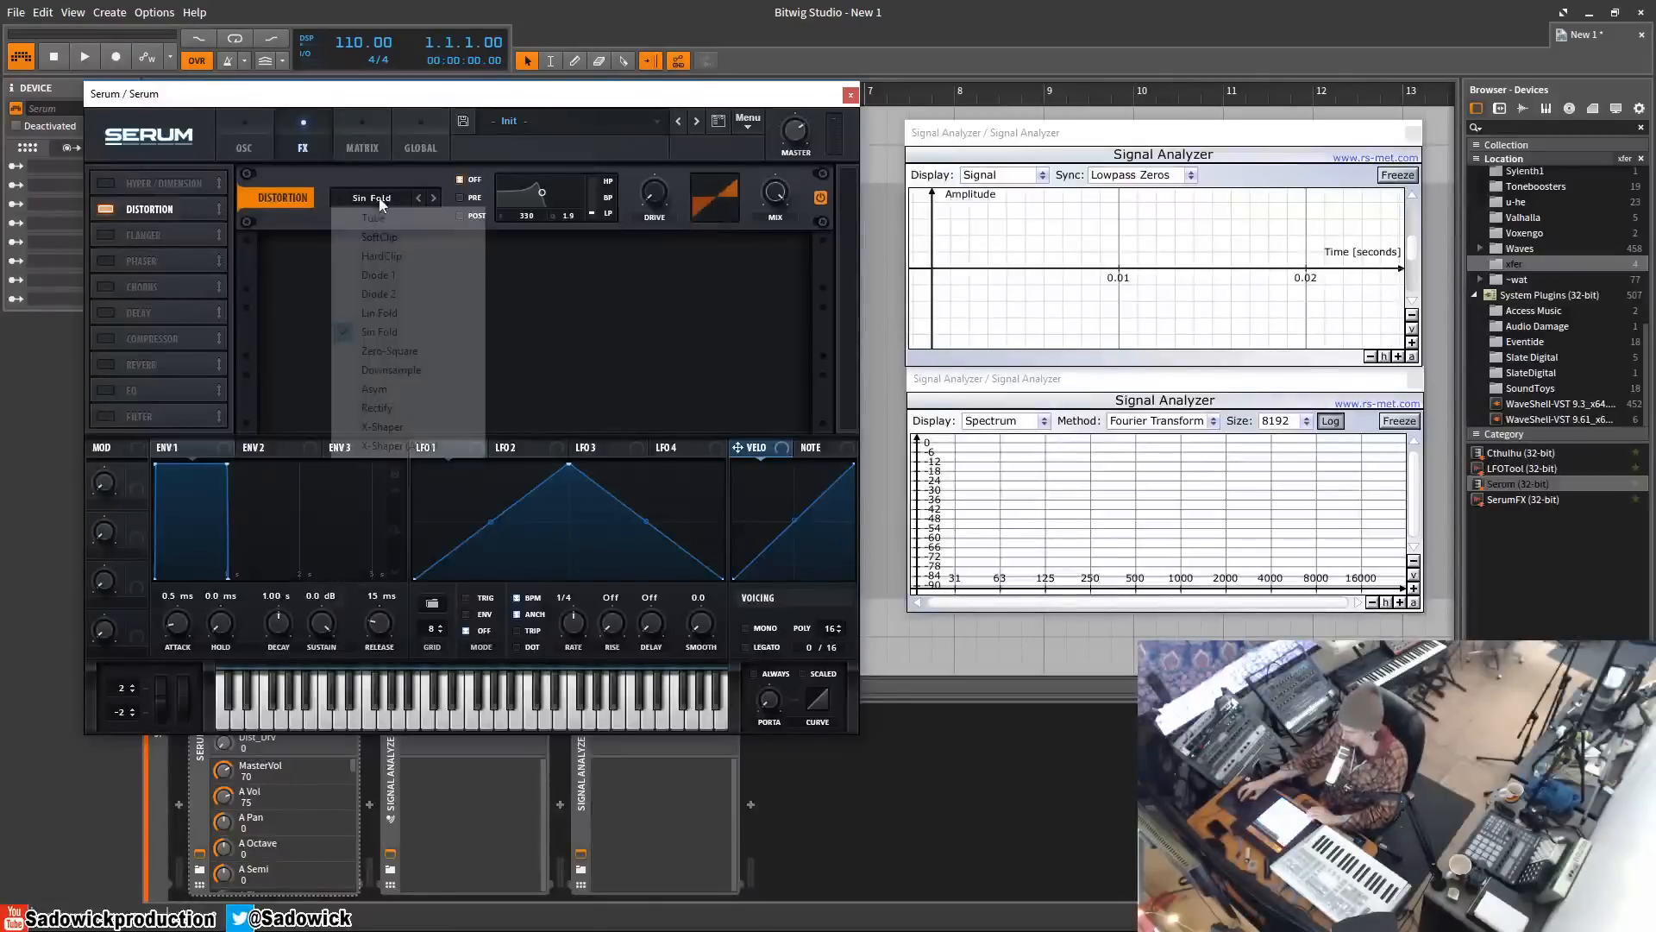
click(421, 352)
mouse_move(655, 193)
mouse_down()
mouse_move(655, 146)
mouse_move(659, 168)
mouse_up()
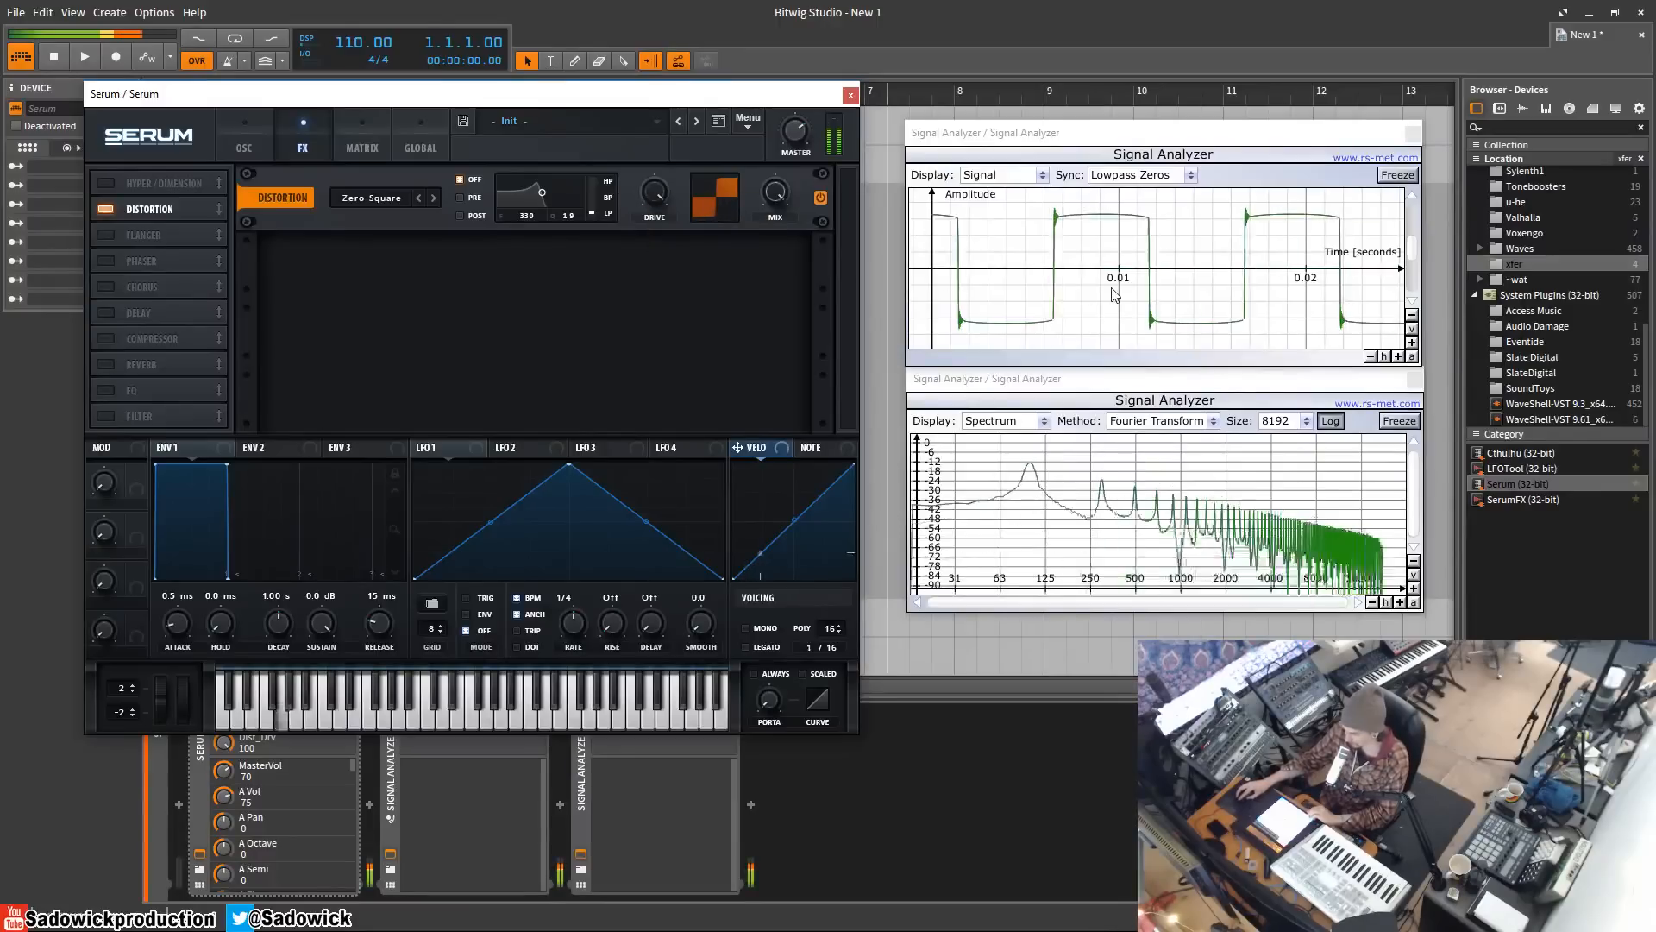
- Lower the Zero-Square distortion's mix and drive to compare the result with the clean sine wave in the waveform analyzer
drag(777, 200, 778, 319)
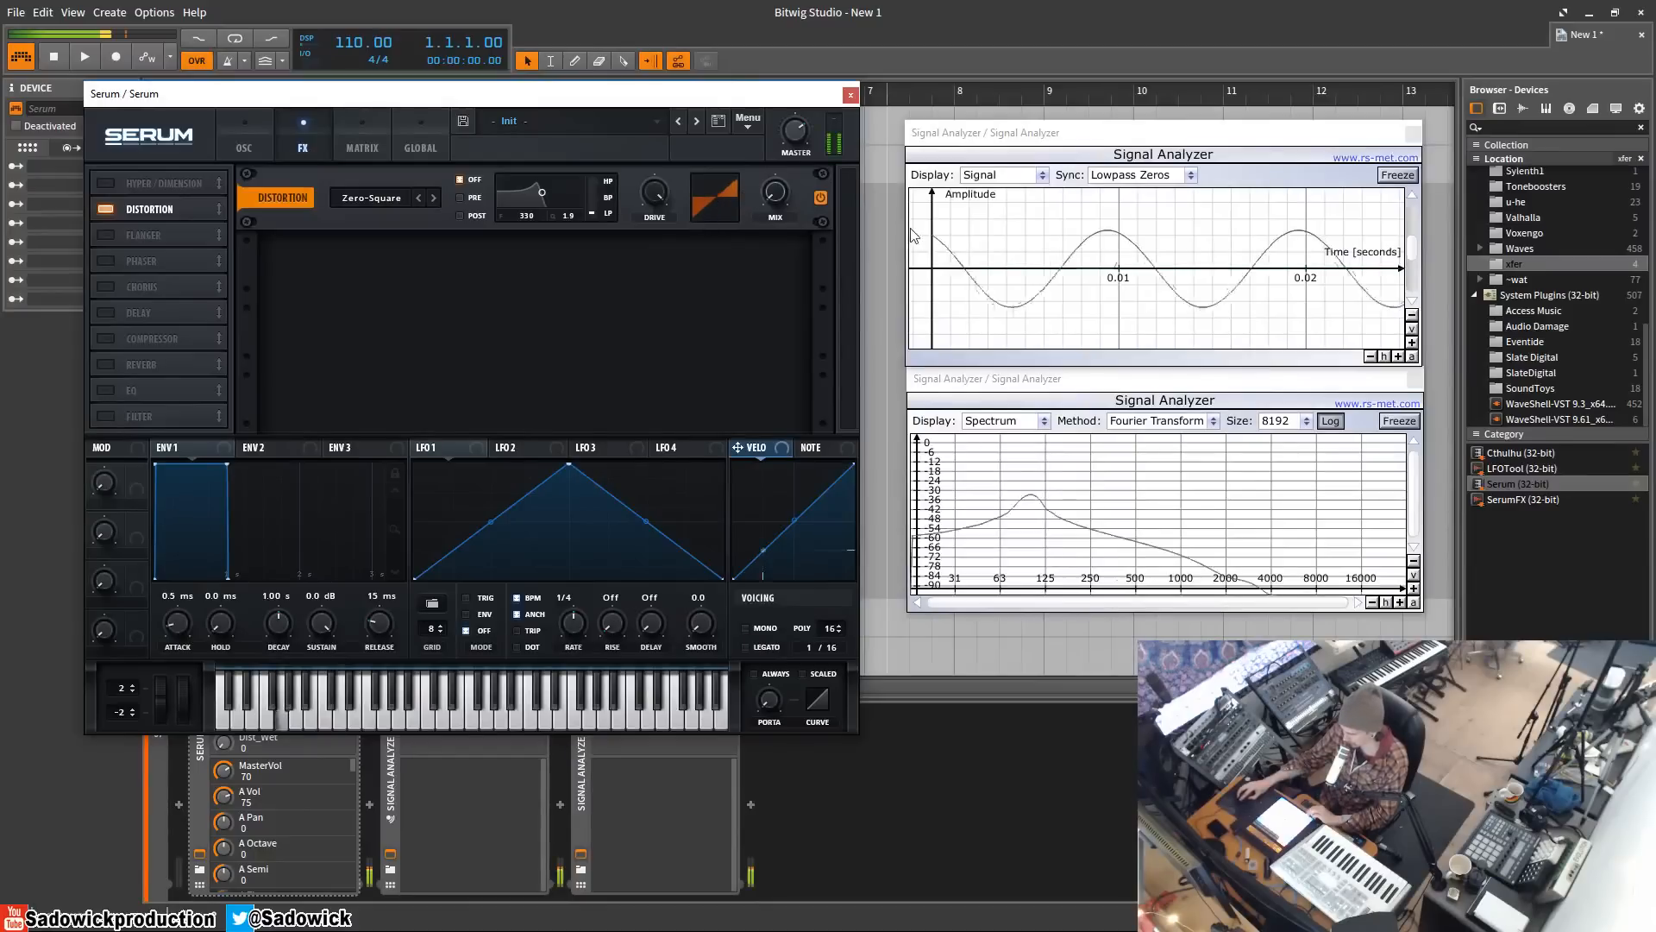
click(1160, 276)
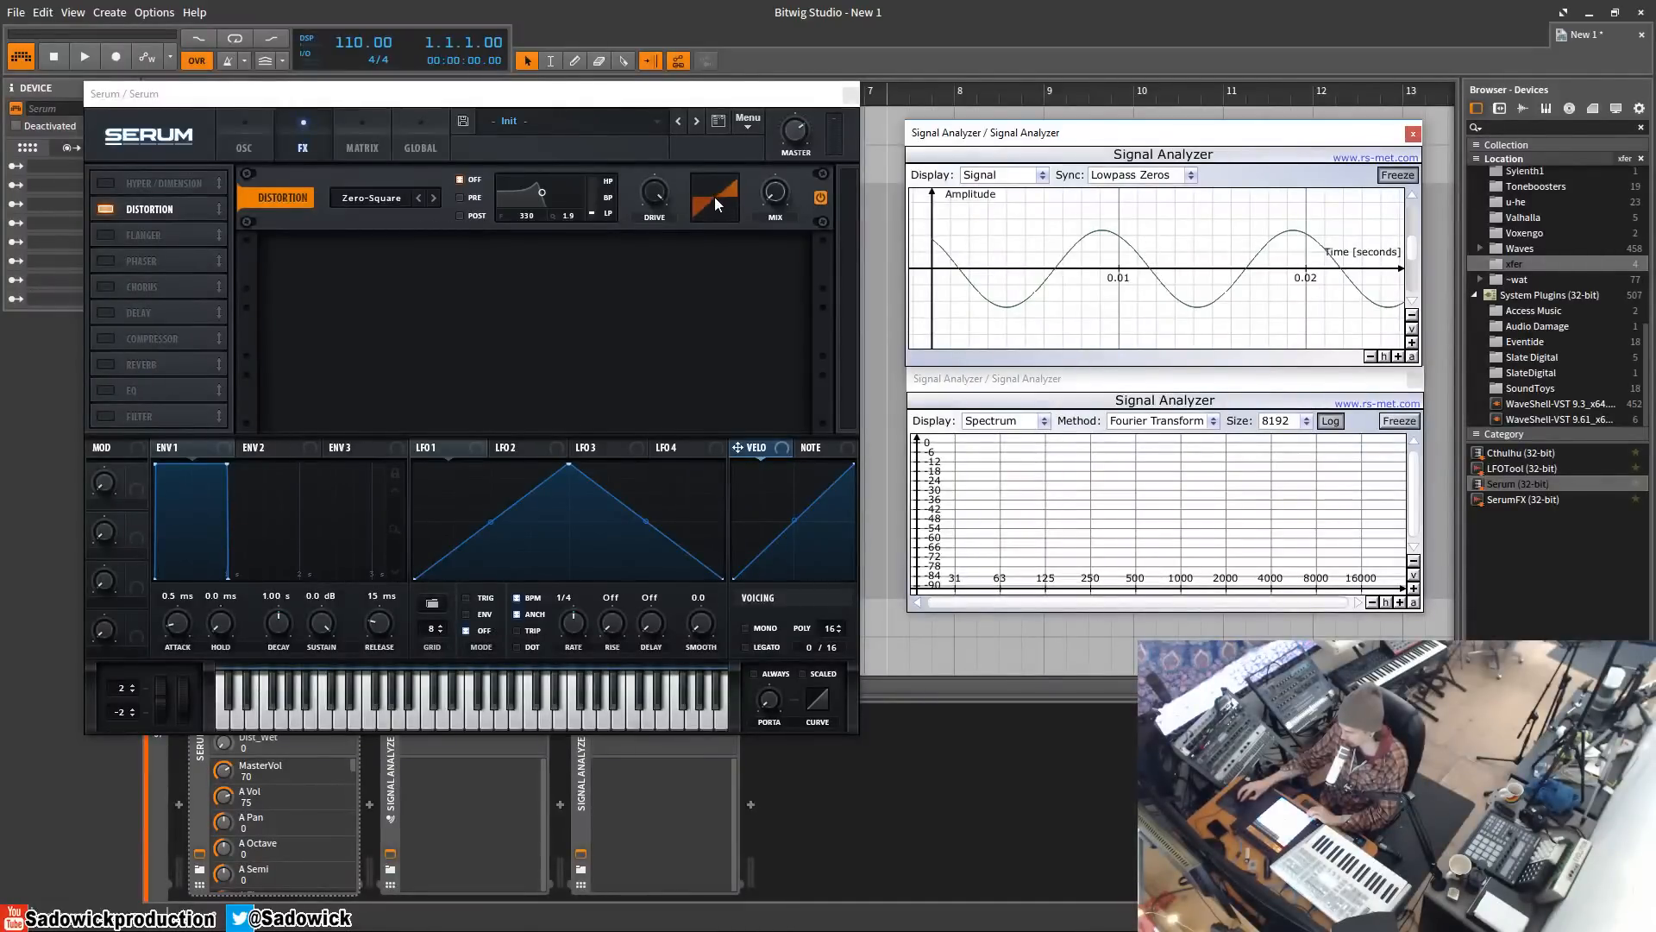
click(654, 194)
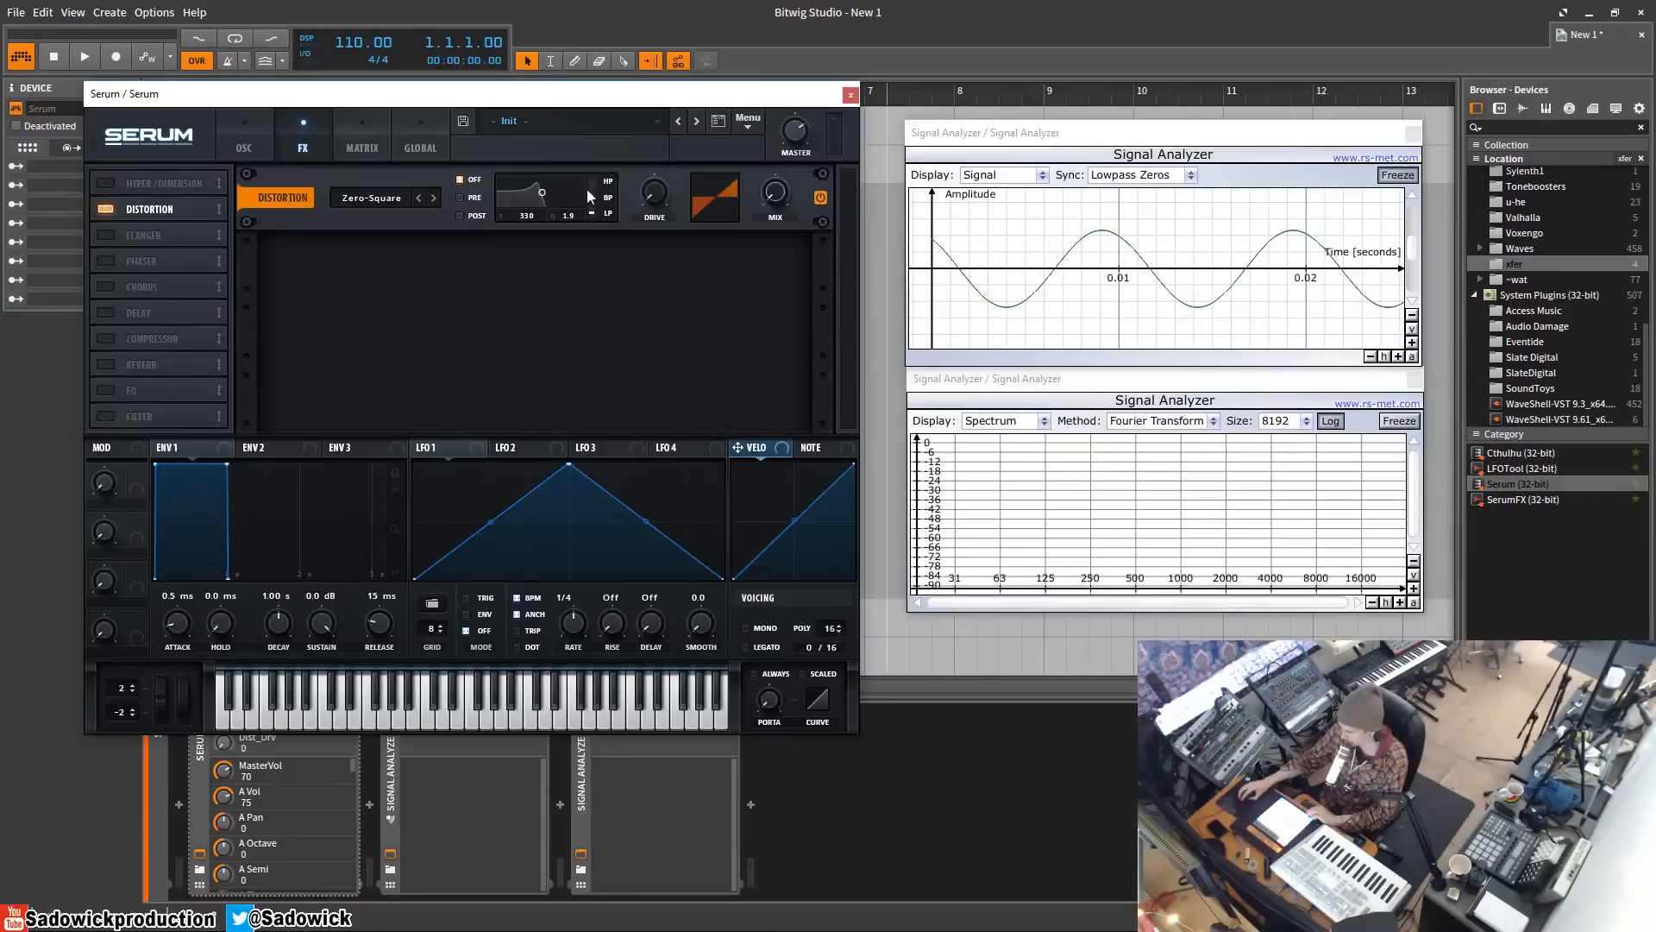
- Unfreeze the waveform analyzer, sweep the Zero-Square drive up and back down, and toggle the distortion's power off and on
click(1395, 175)
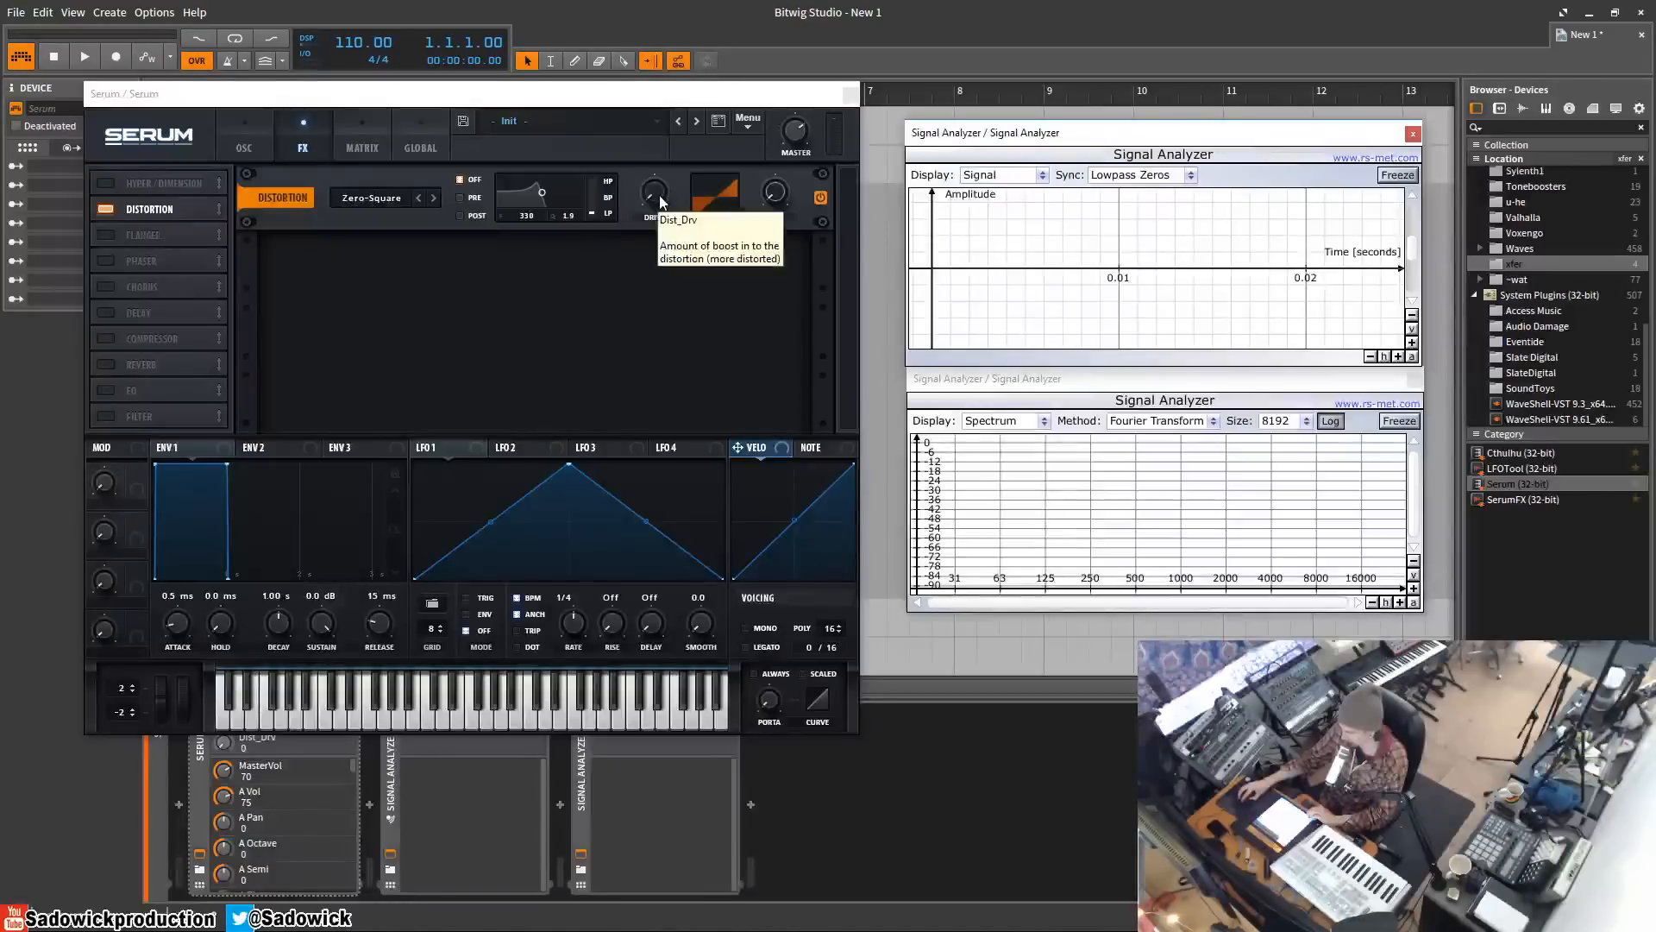
drag(662, 202, 656, 161)
drag(656, 80, 690, 212)
click(819, 200)
click(819, 199)
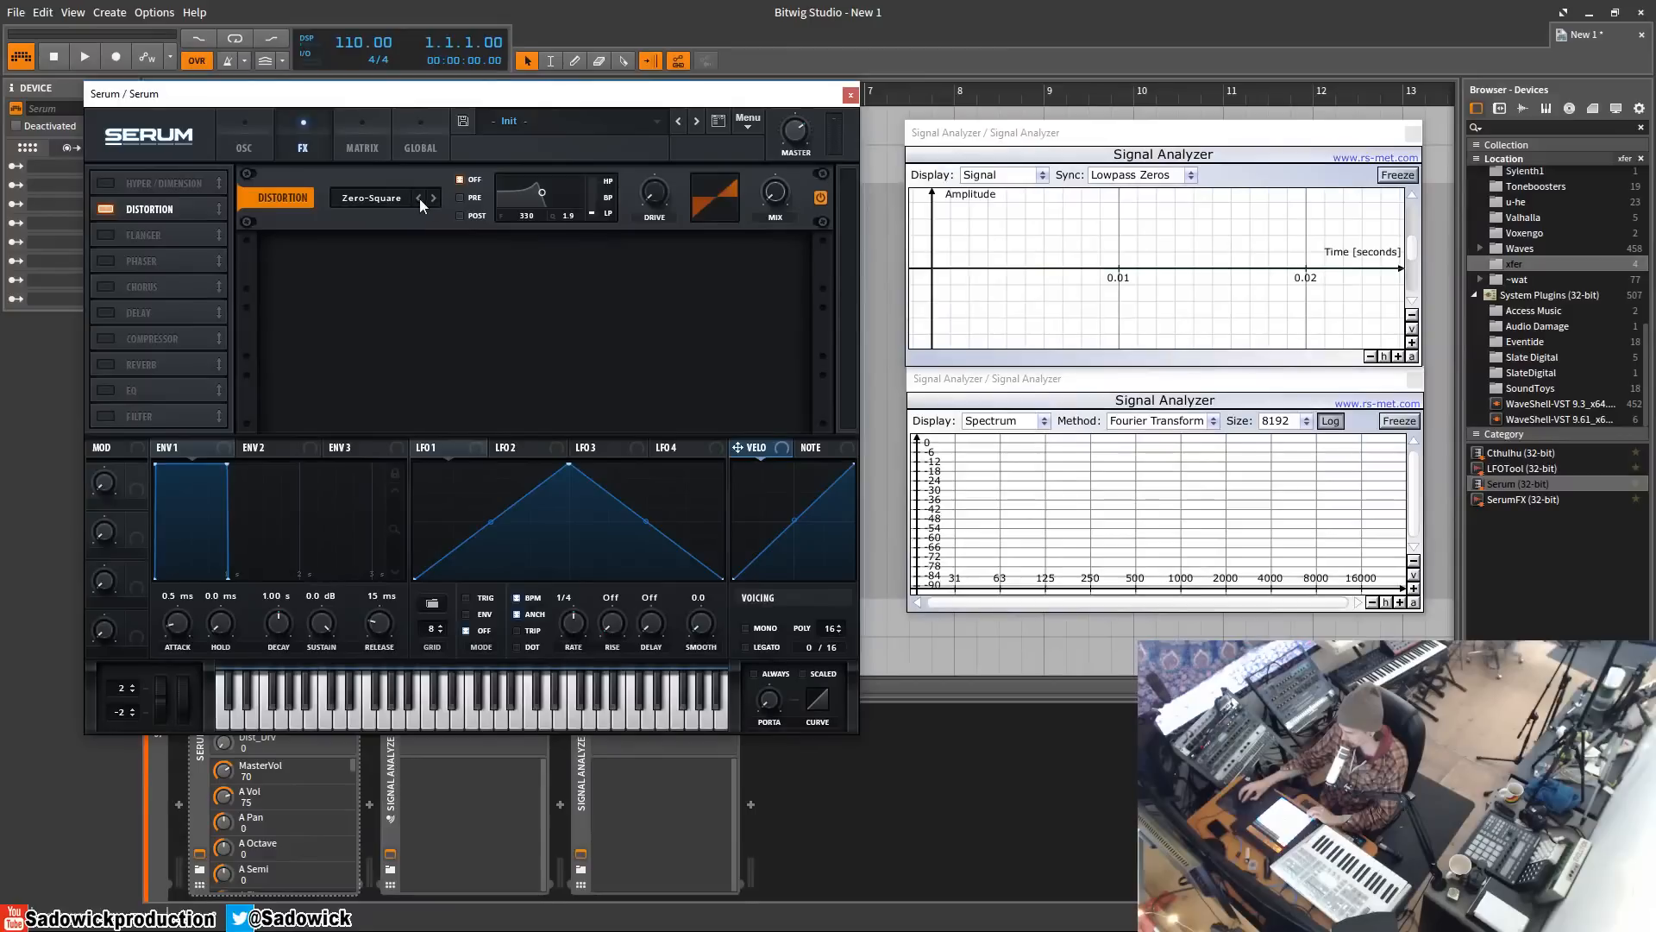
- Raise the Zero-Square distortion's mix, sweep its drive between 0 and 100%, and reset the drive to 0
drag(655, 194, 653, 58)
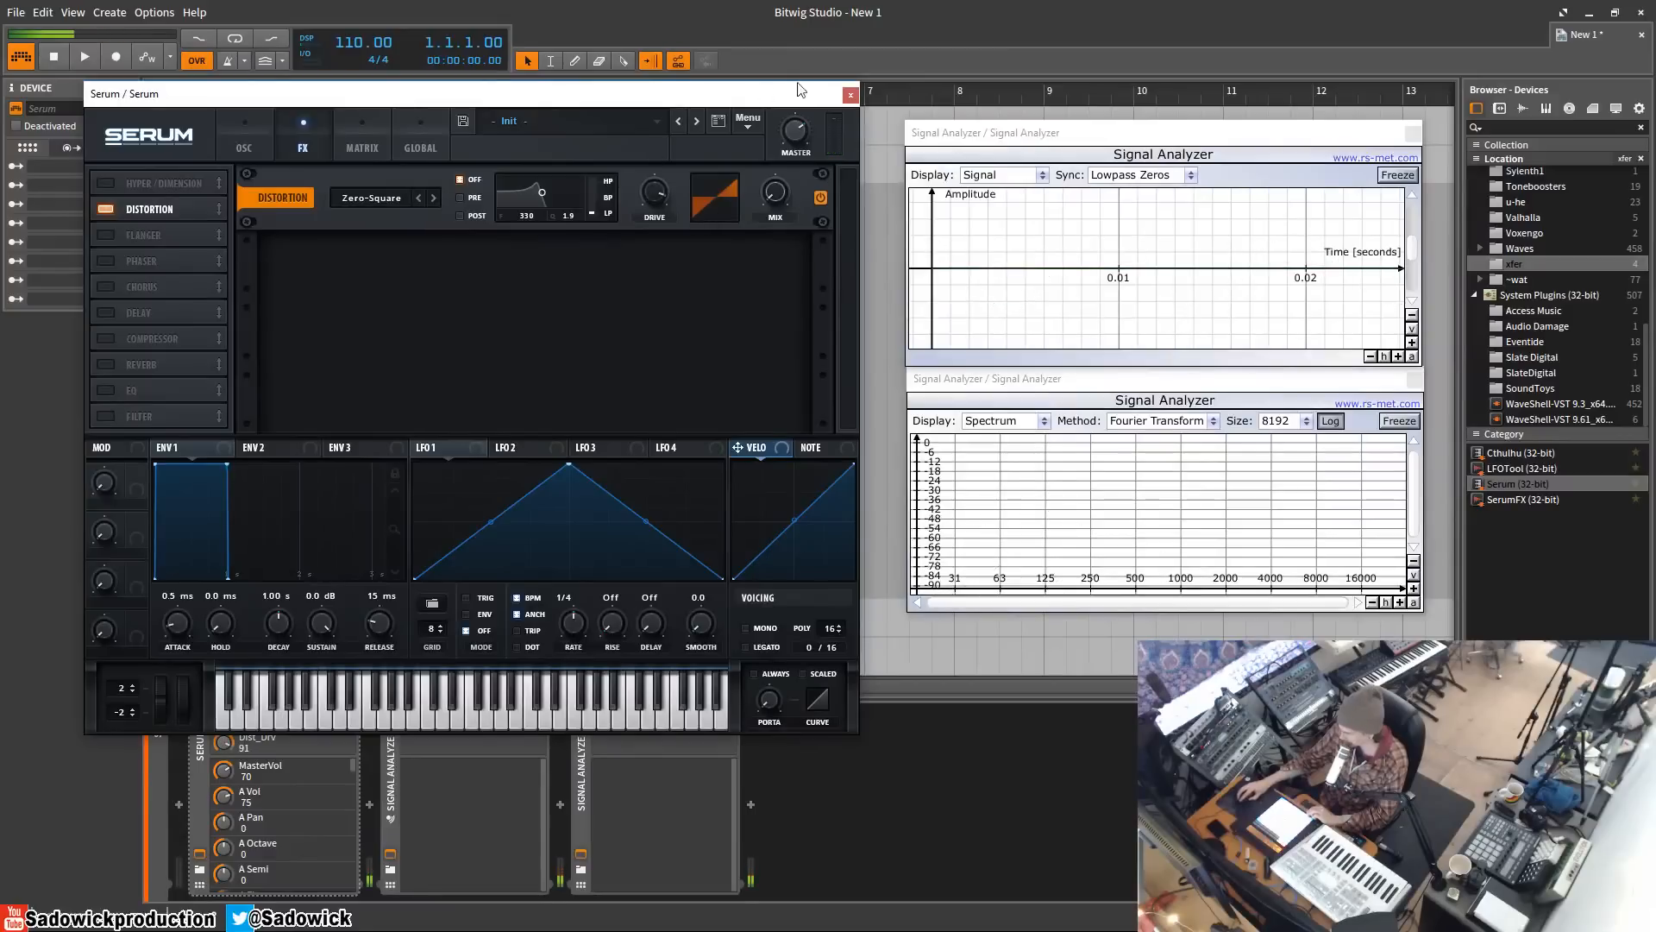
drag(774, 194, 787, 7)
drag(647, 199, 650, 583)
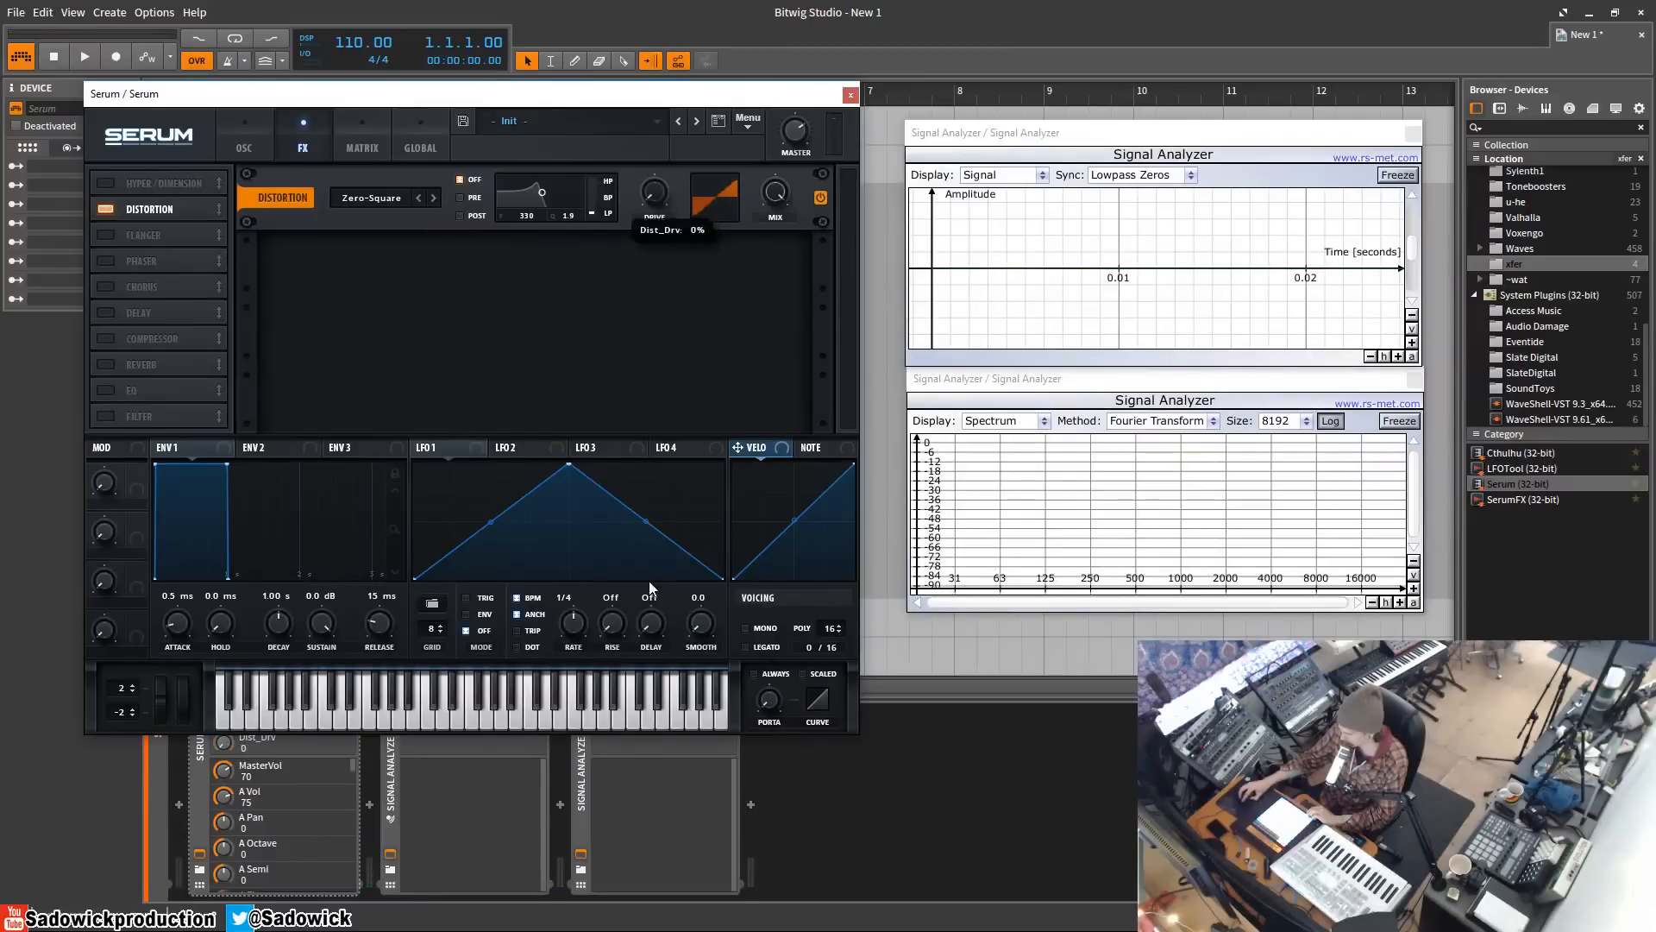
mouse_move(647, 203)
mouse_down()
mouse_move(657, 166)
mouse_move(657, 254)
mouse_move(663, 158)
mouse_move(660, 196)
mouse_move(662, 182)
mouse_up()
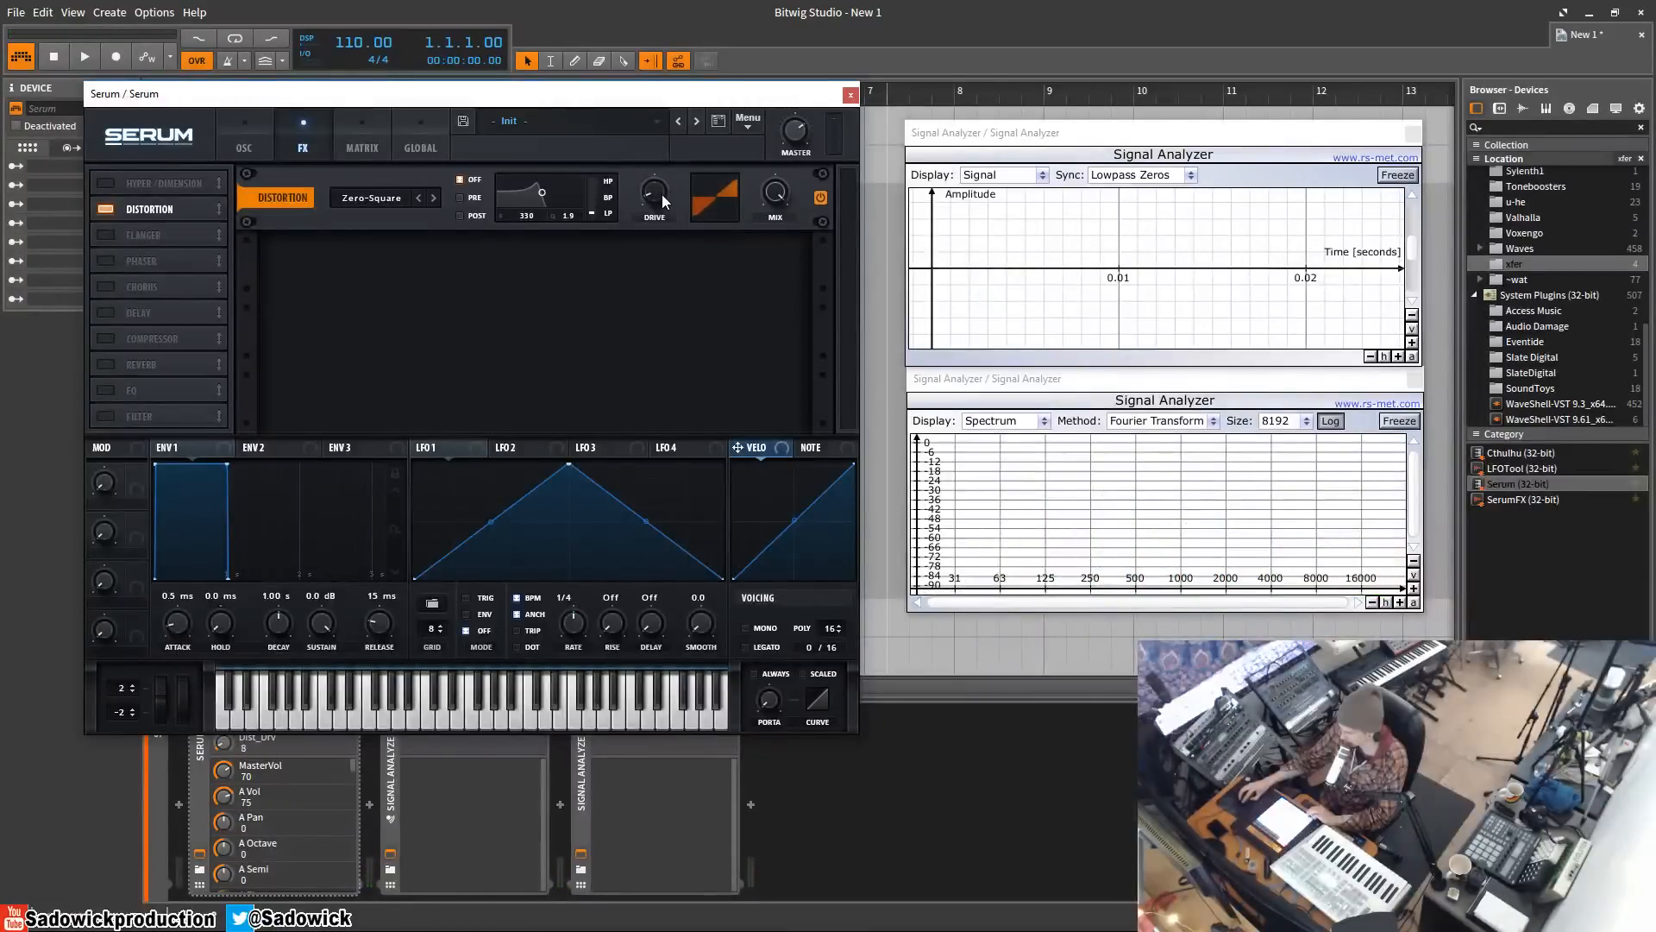
drag(655, 193, 659, 86)
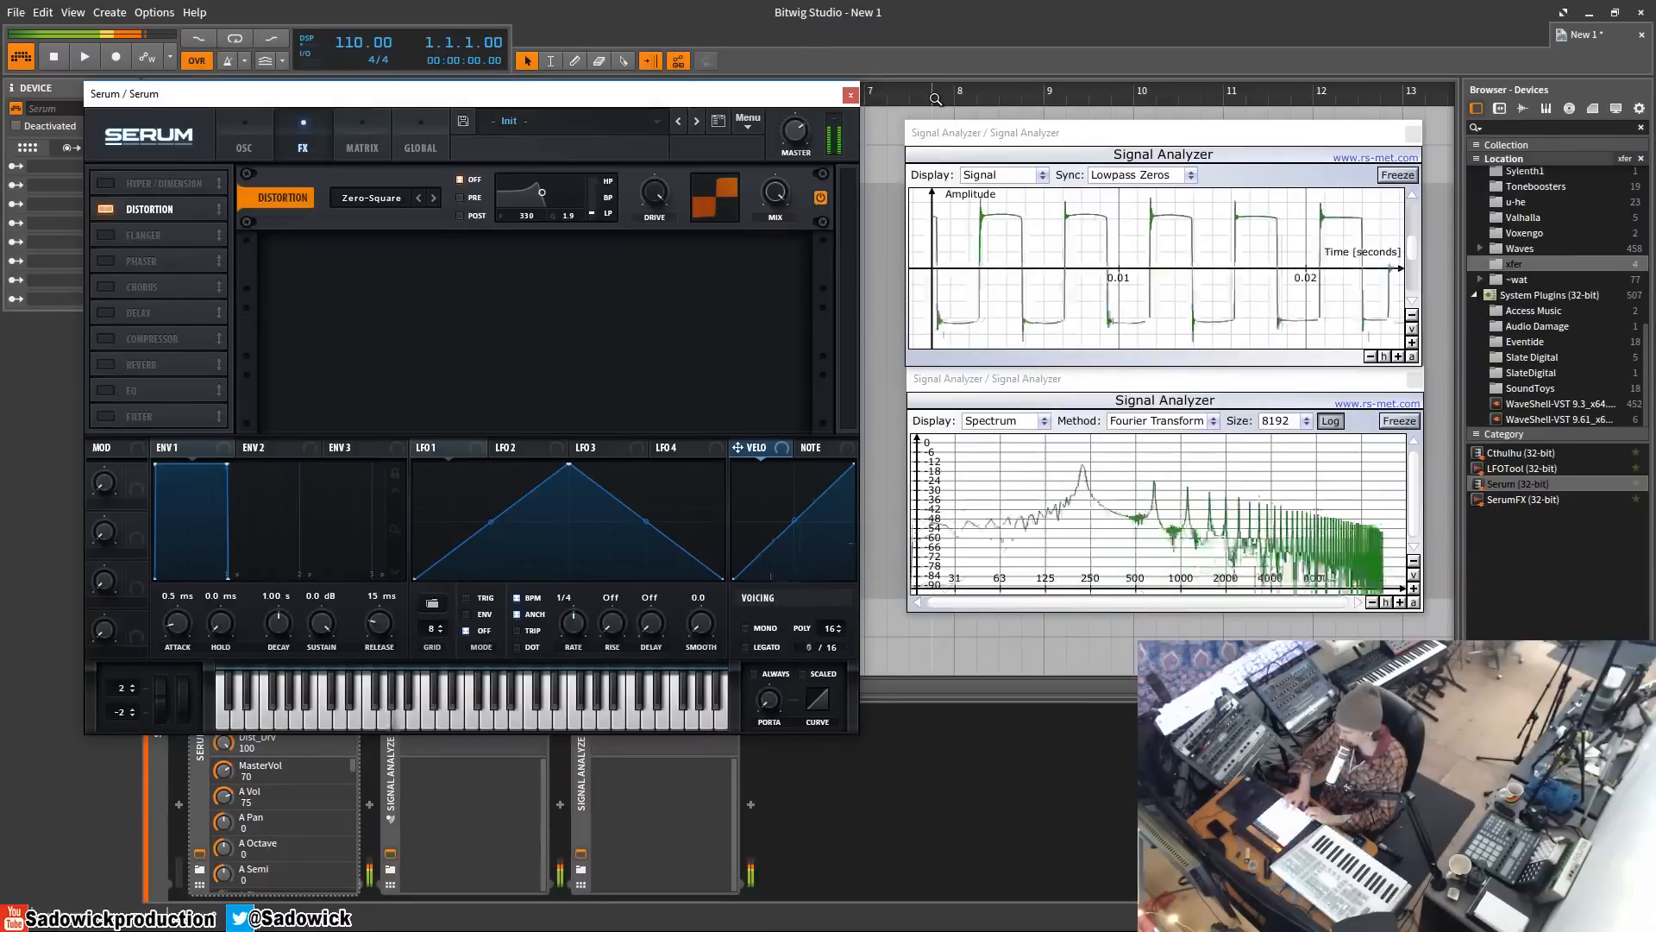
double_click(656, 194)
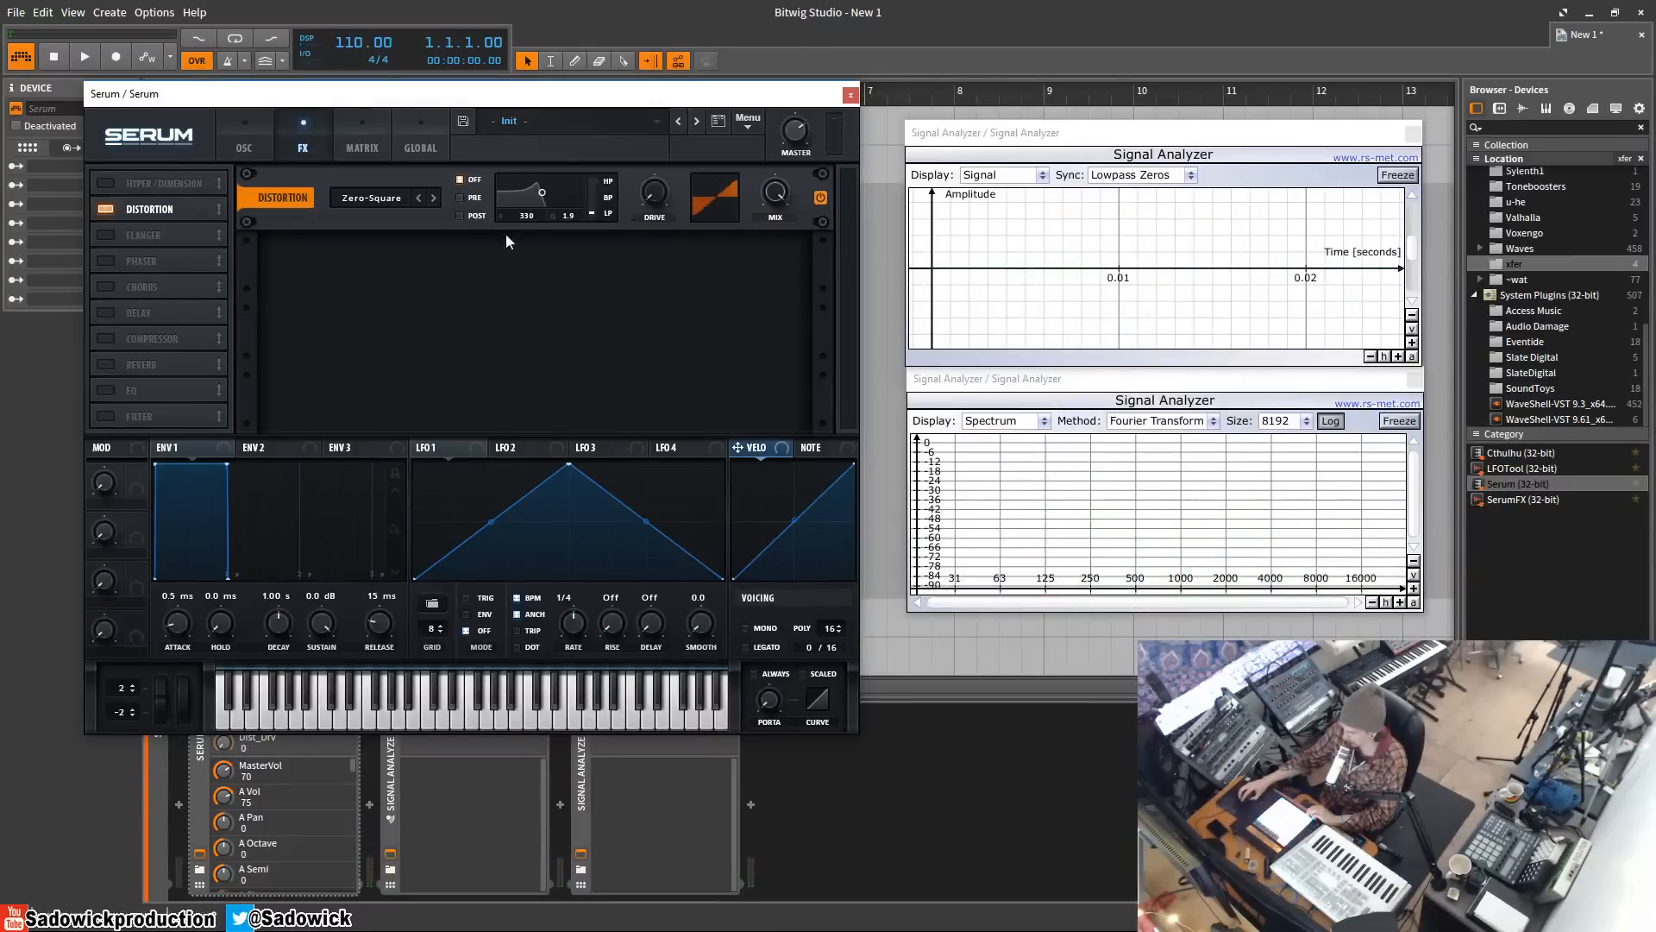
- Set the distortion mode to Downsample, bring its drive to 49%, and freeze both signal analyzers
click(367, 198)
click(414, 371)
drag(675, 116, 766, 429)
drag(653, 193, 759, 463)
drag(658, 207, 663, 106)
click(1390, 176)
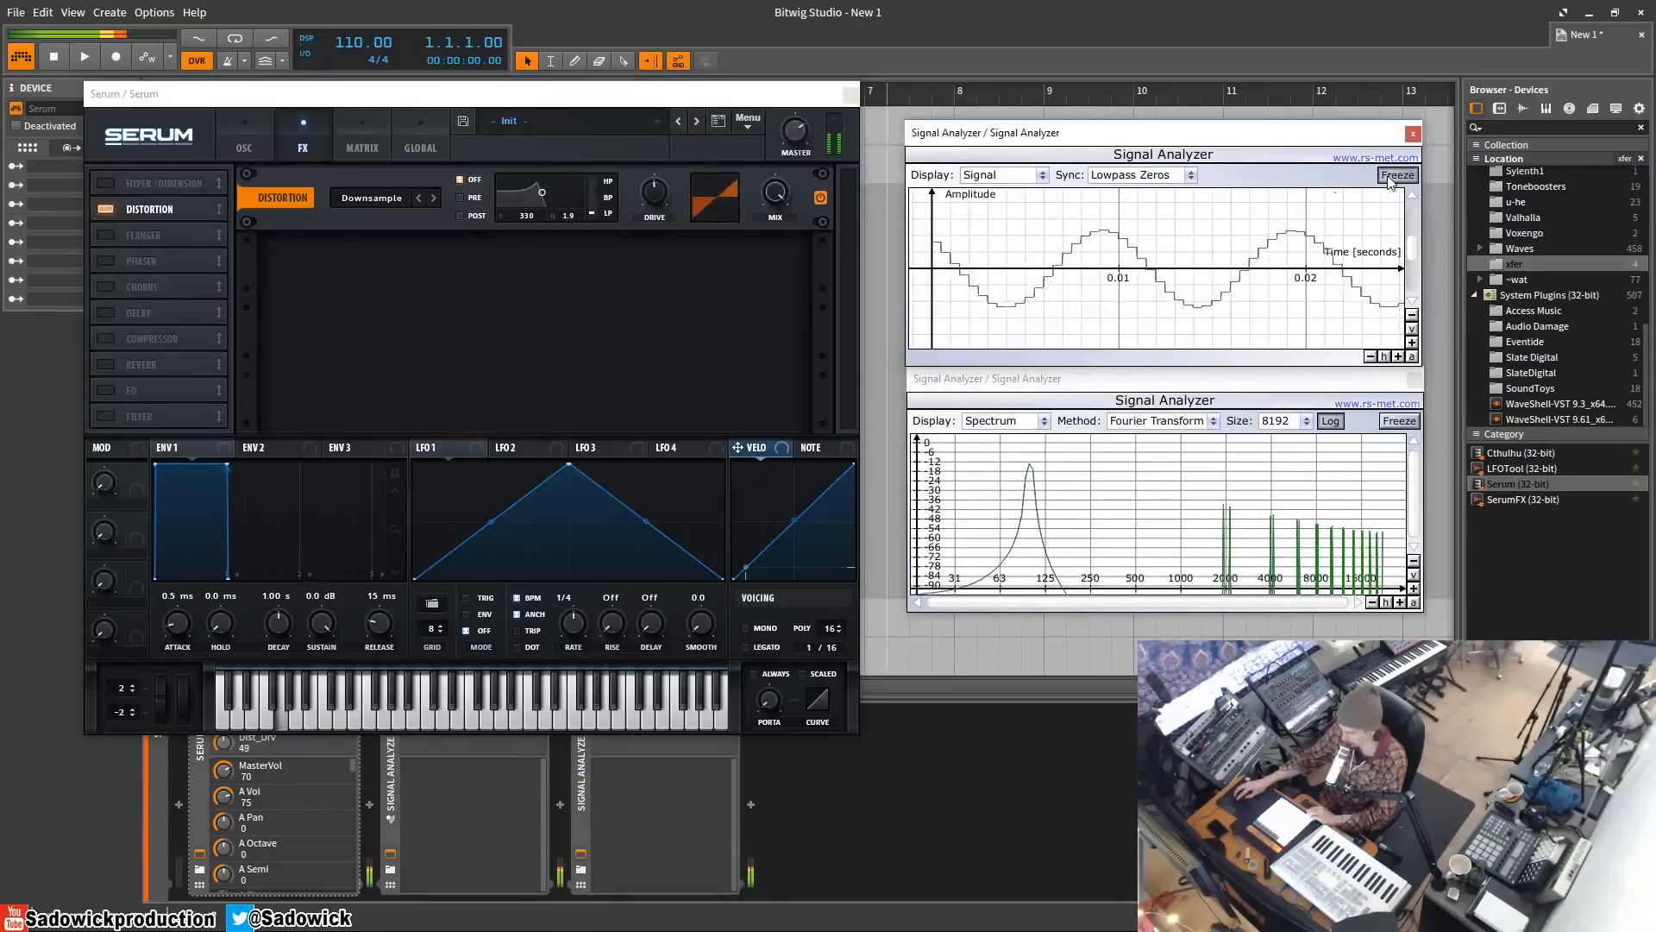
click(1407, 426)
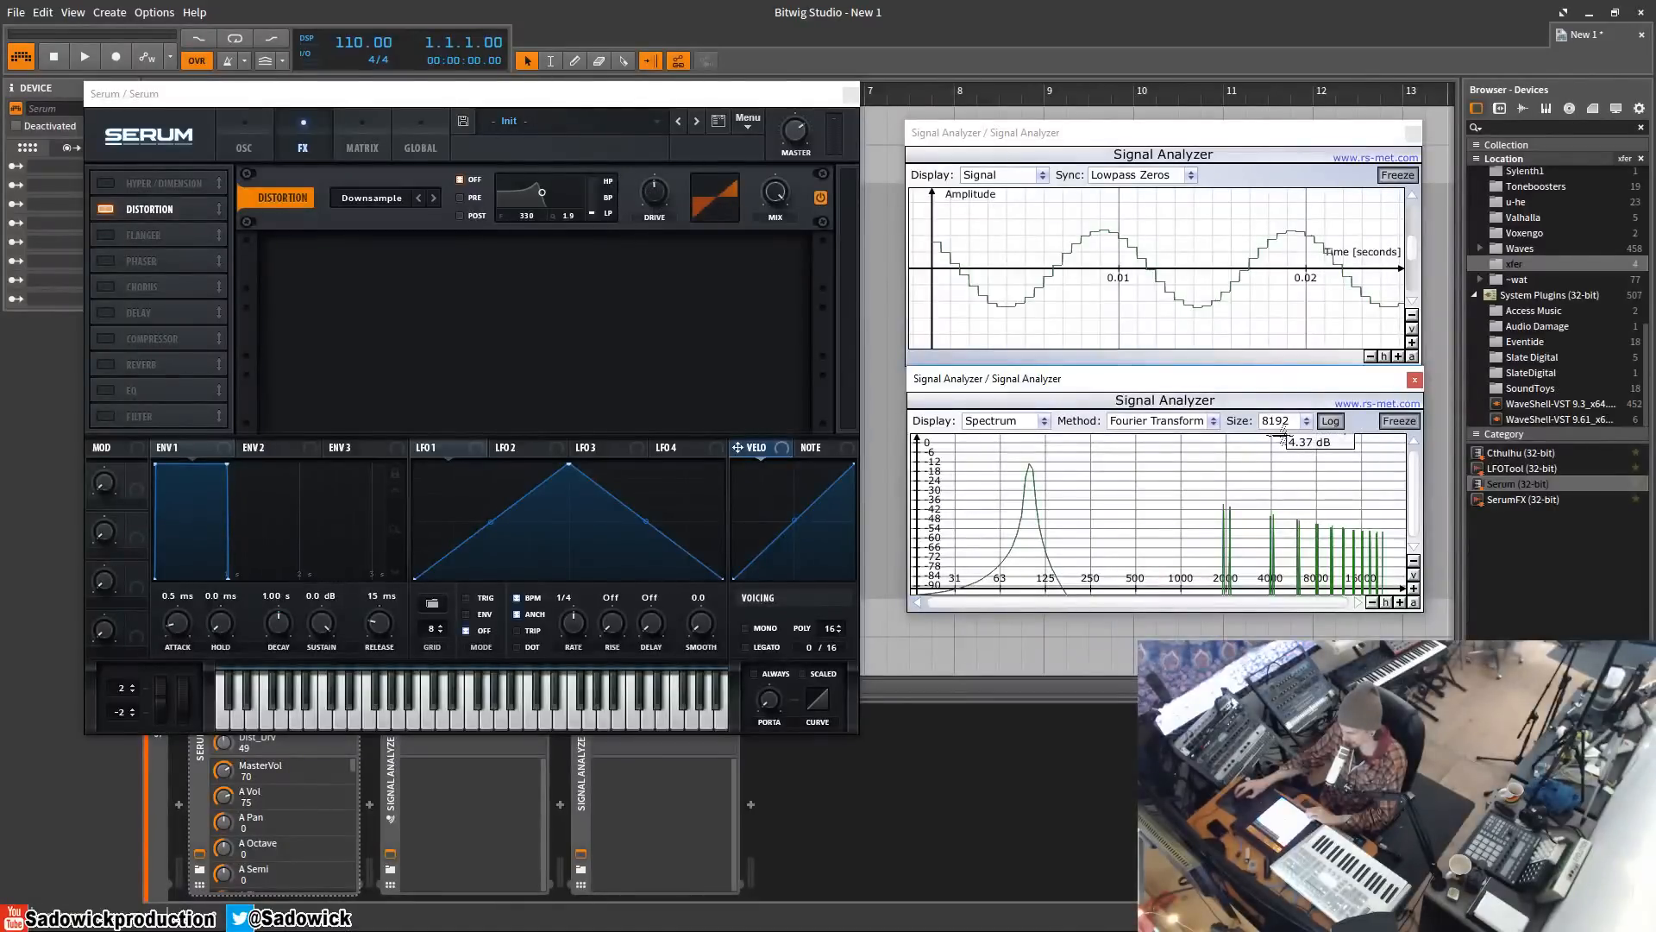
- Unfreeze both analyzers and lower the Downsample drive through 21% and 9% to 0
click(656, 198)
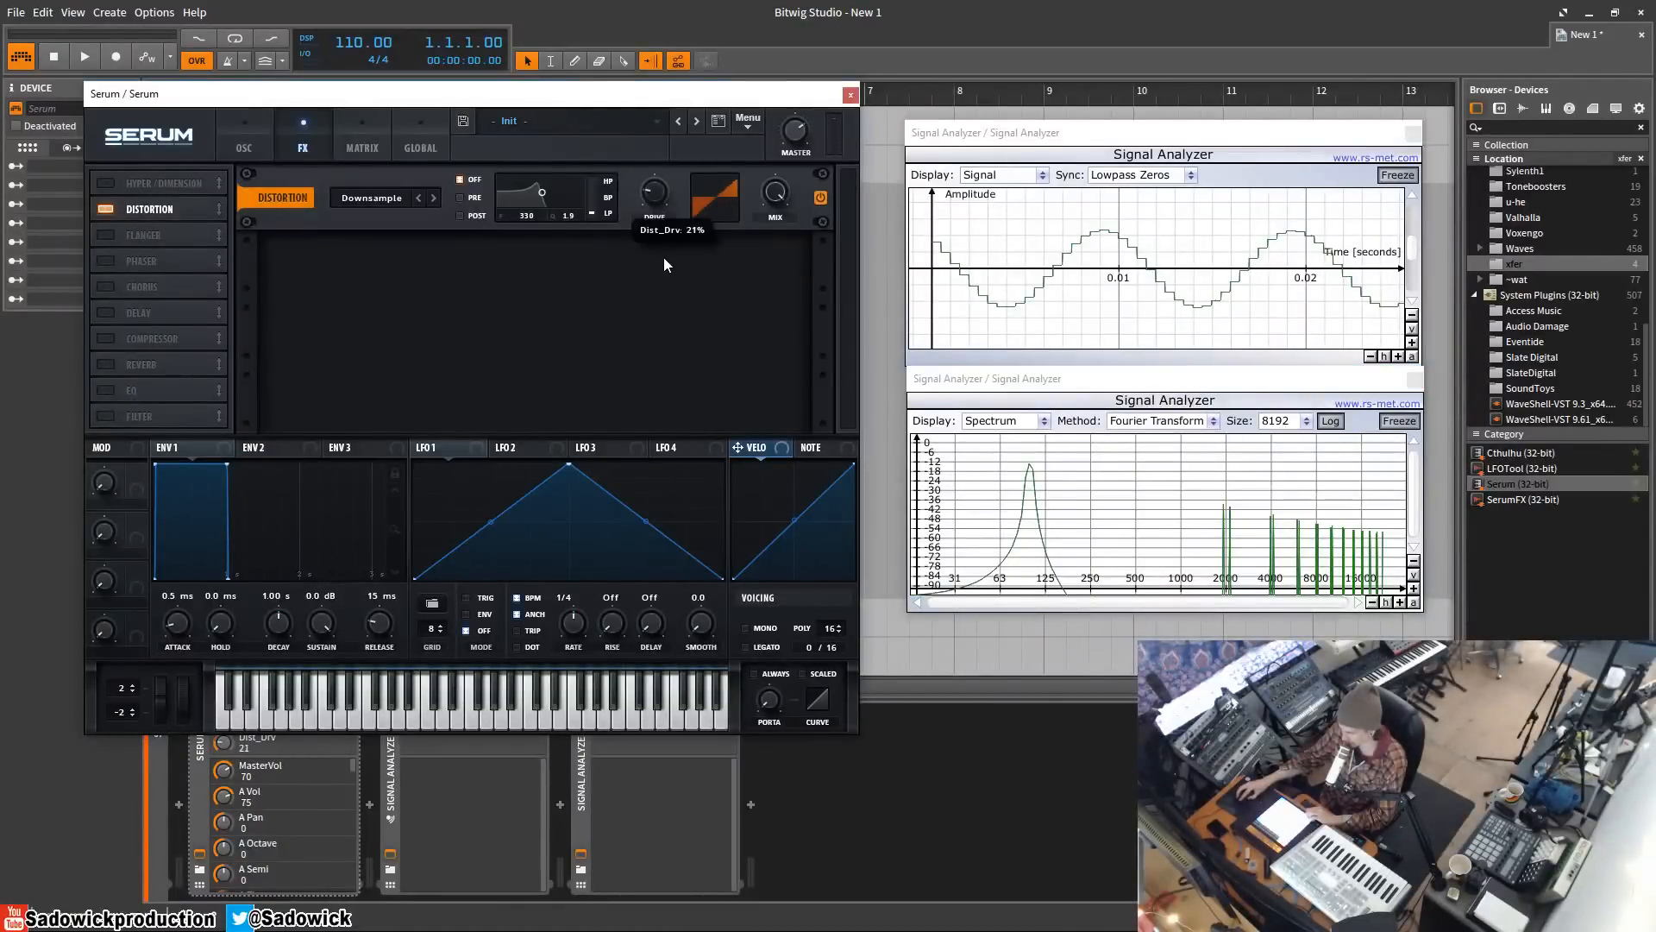
click(1402, 175)
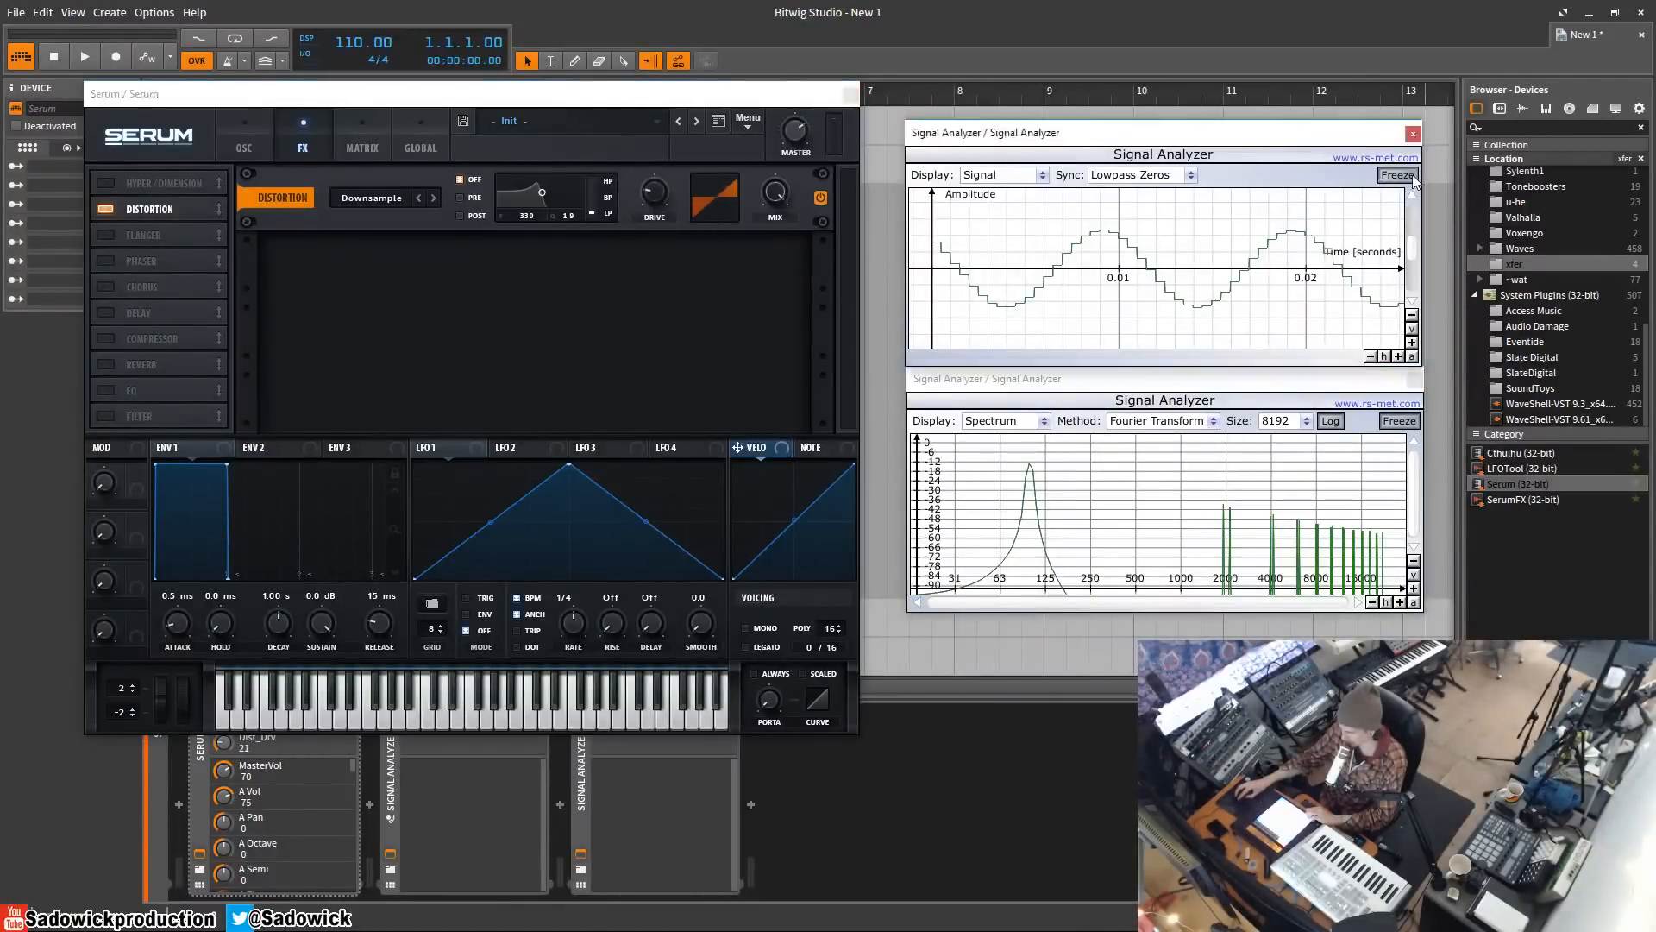
click(1408, 421)
click(656, 197)
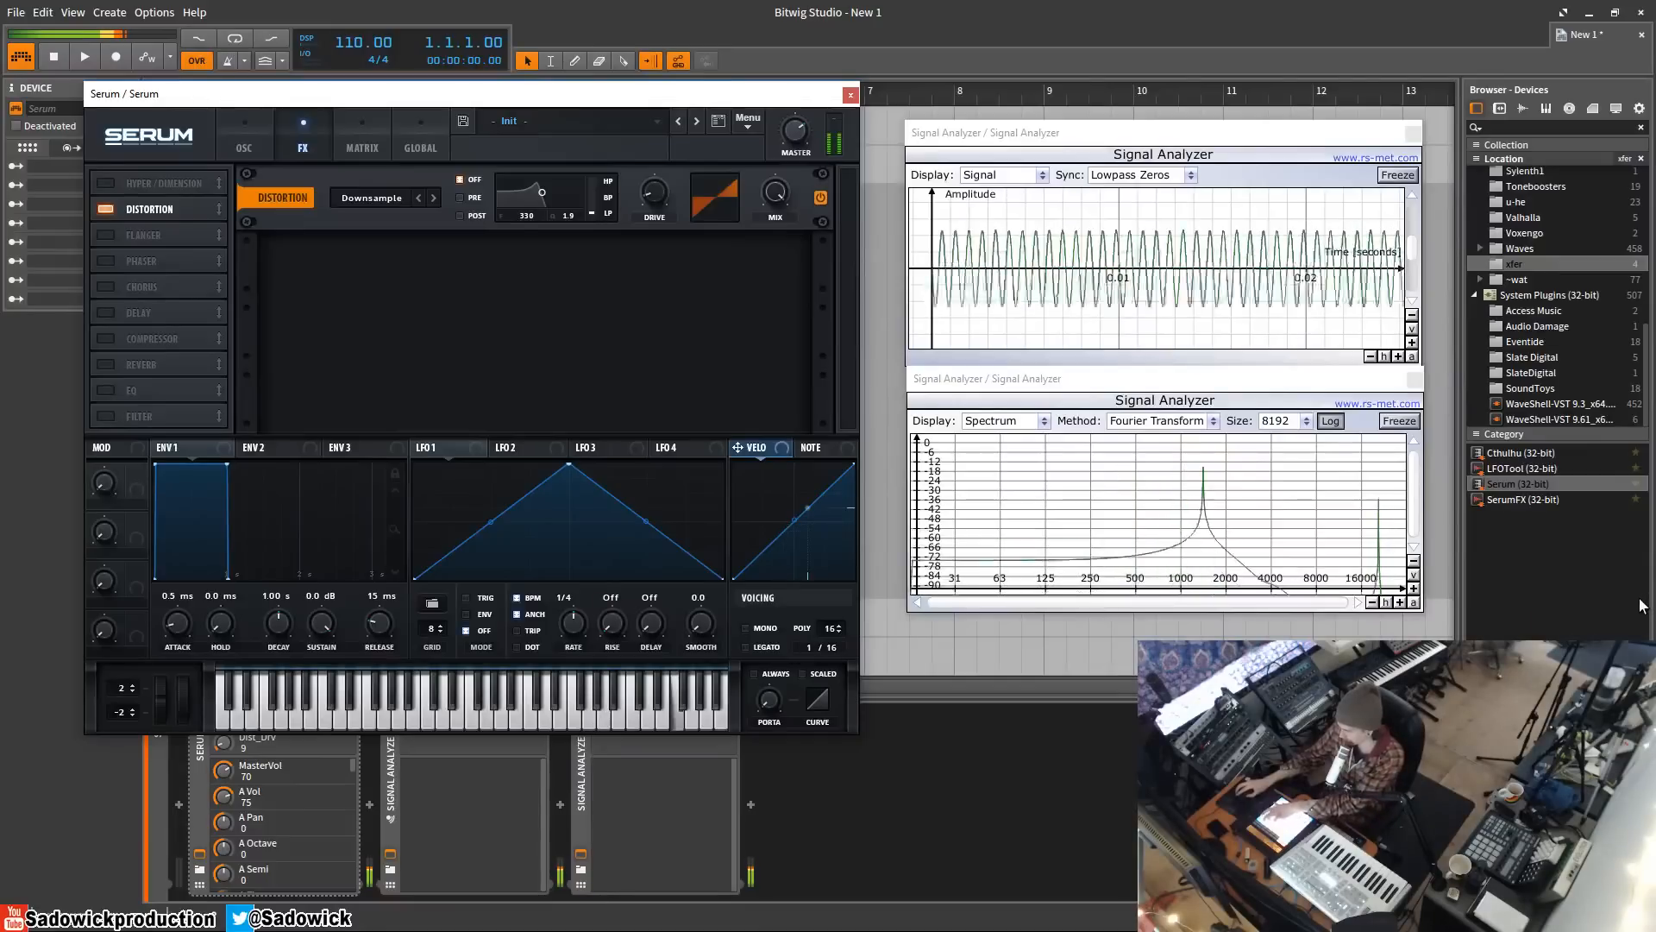
drag(655, 211, 654, 374)
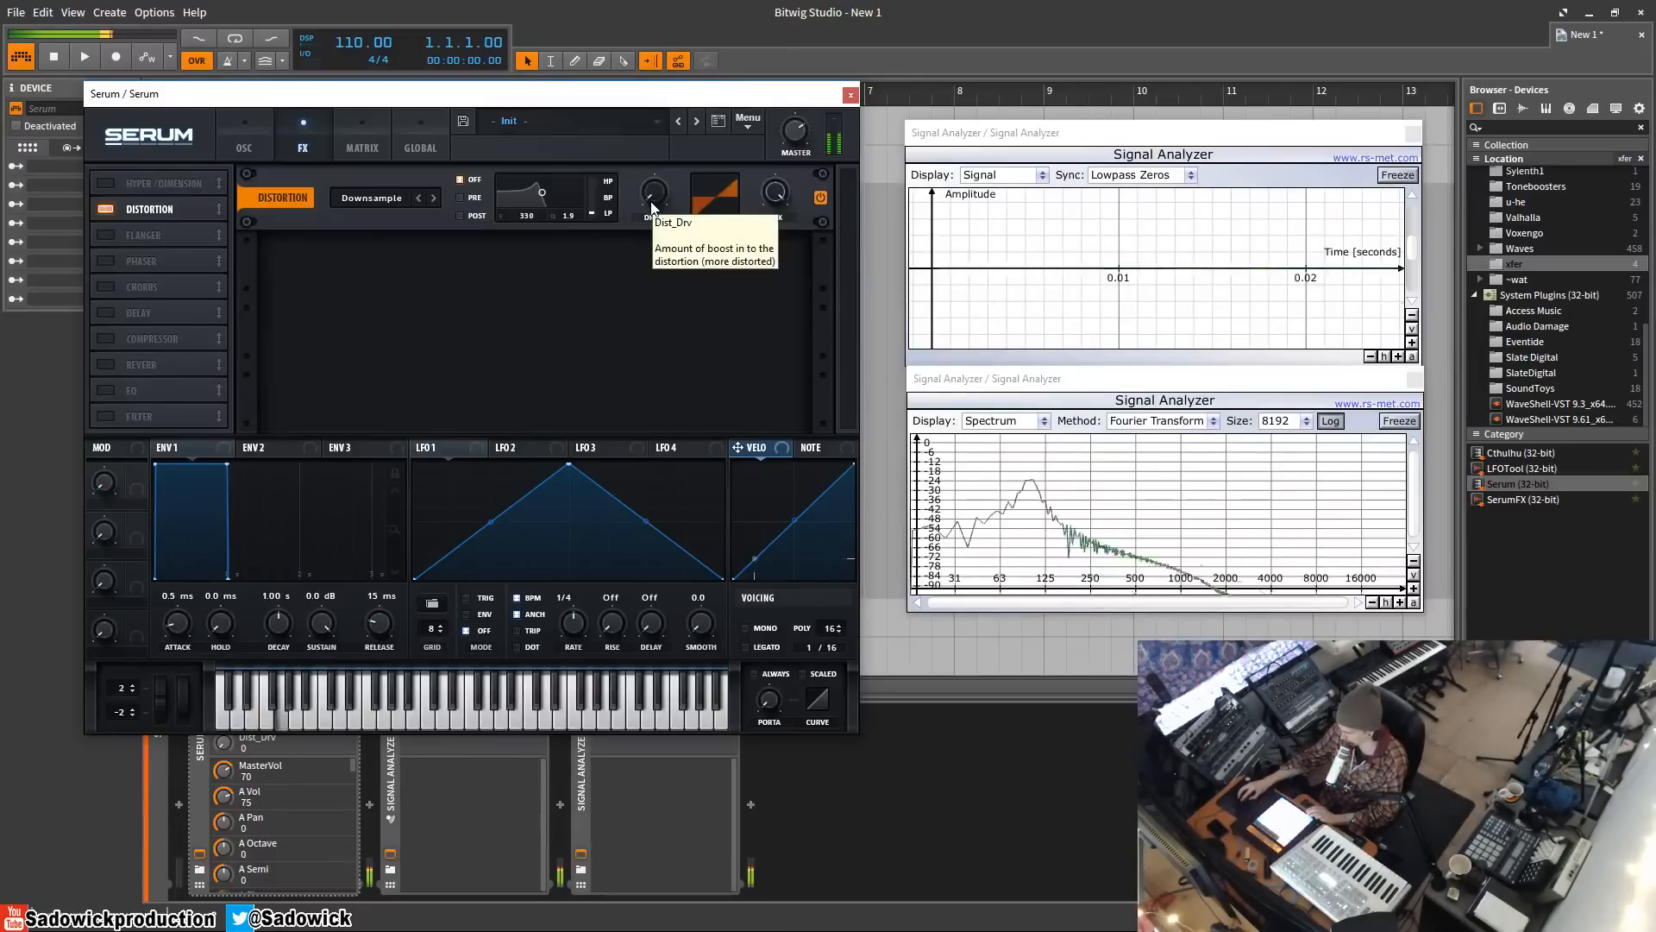
- Set the distortion mode to Asym and raise its drive to 100%
click(386, 199)
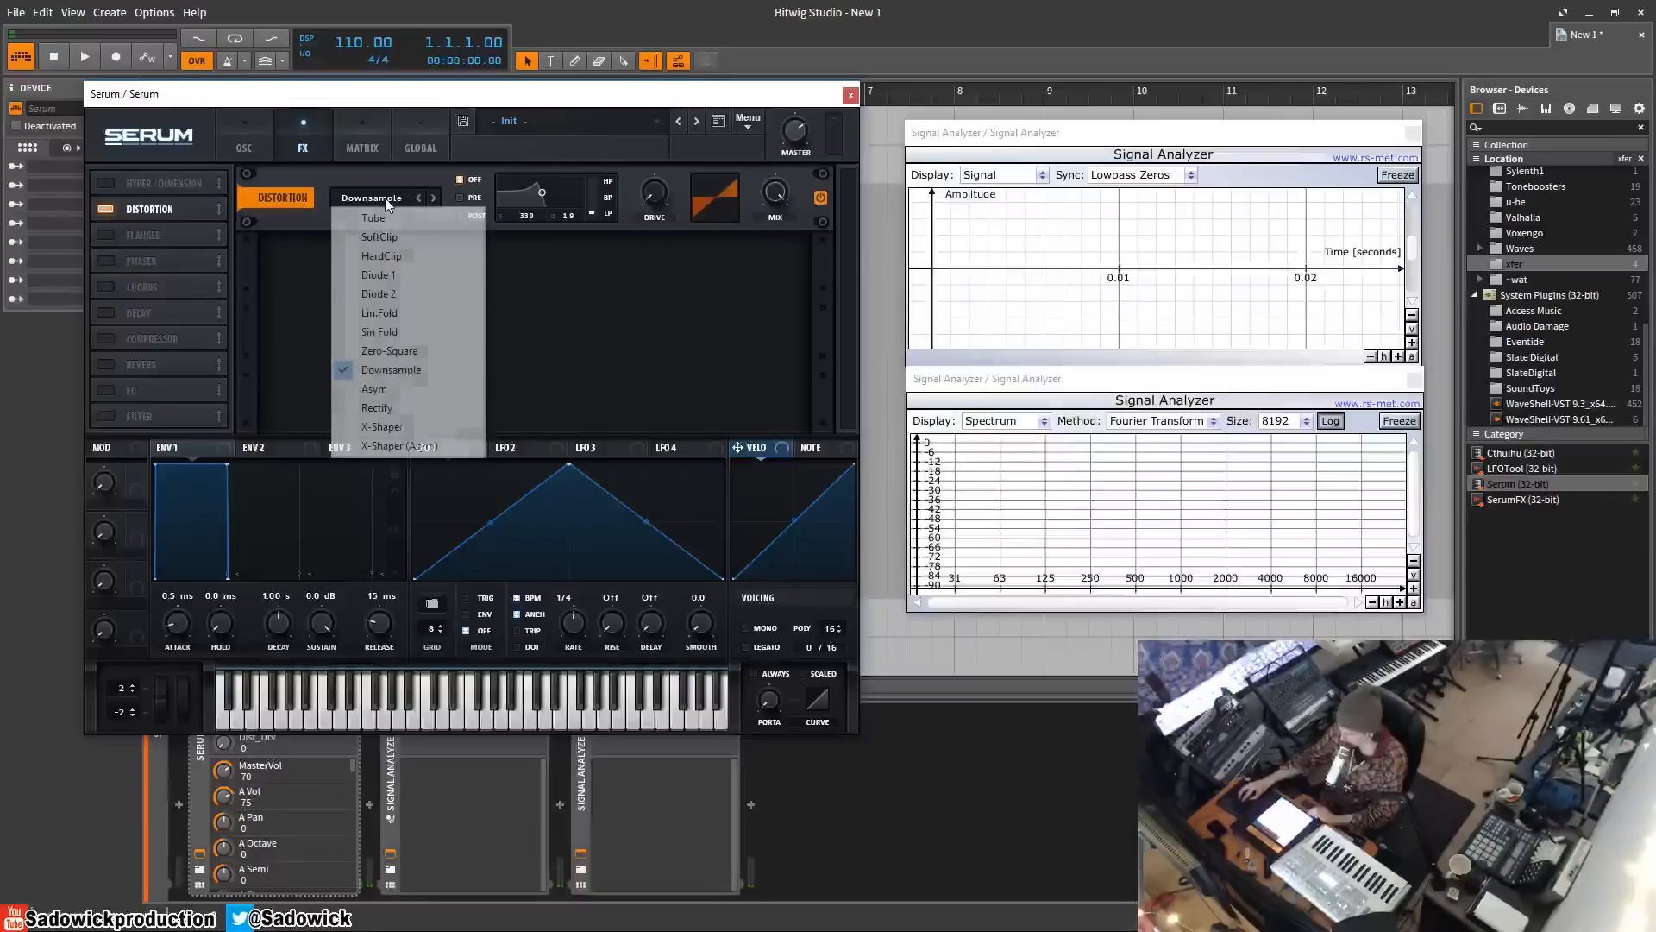
click(423, 389)
mouse_move(656, 197)
mouse_down()
mouse_move(656, 155)
mouse_move(655, 197)
mouse_move(666, 168)
mouse_up()
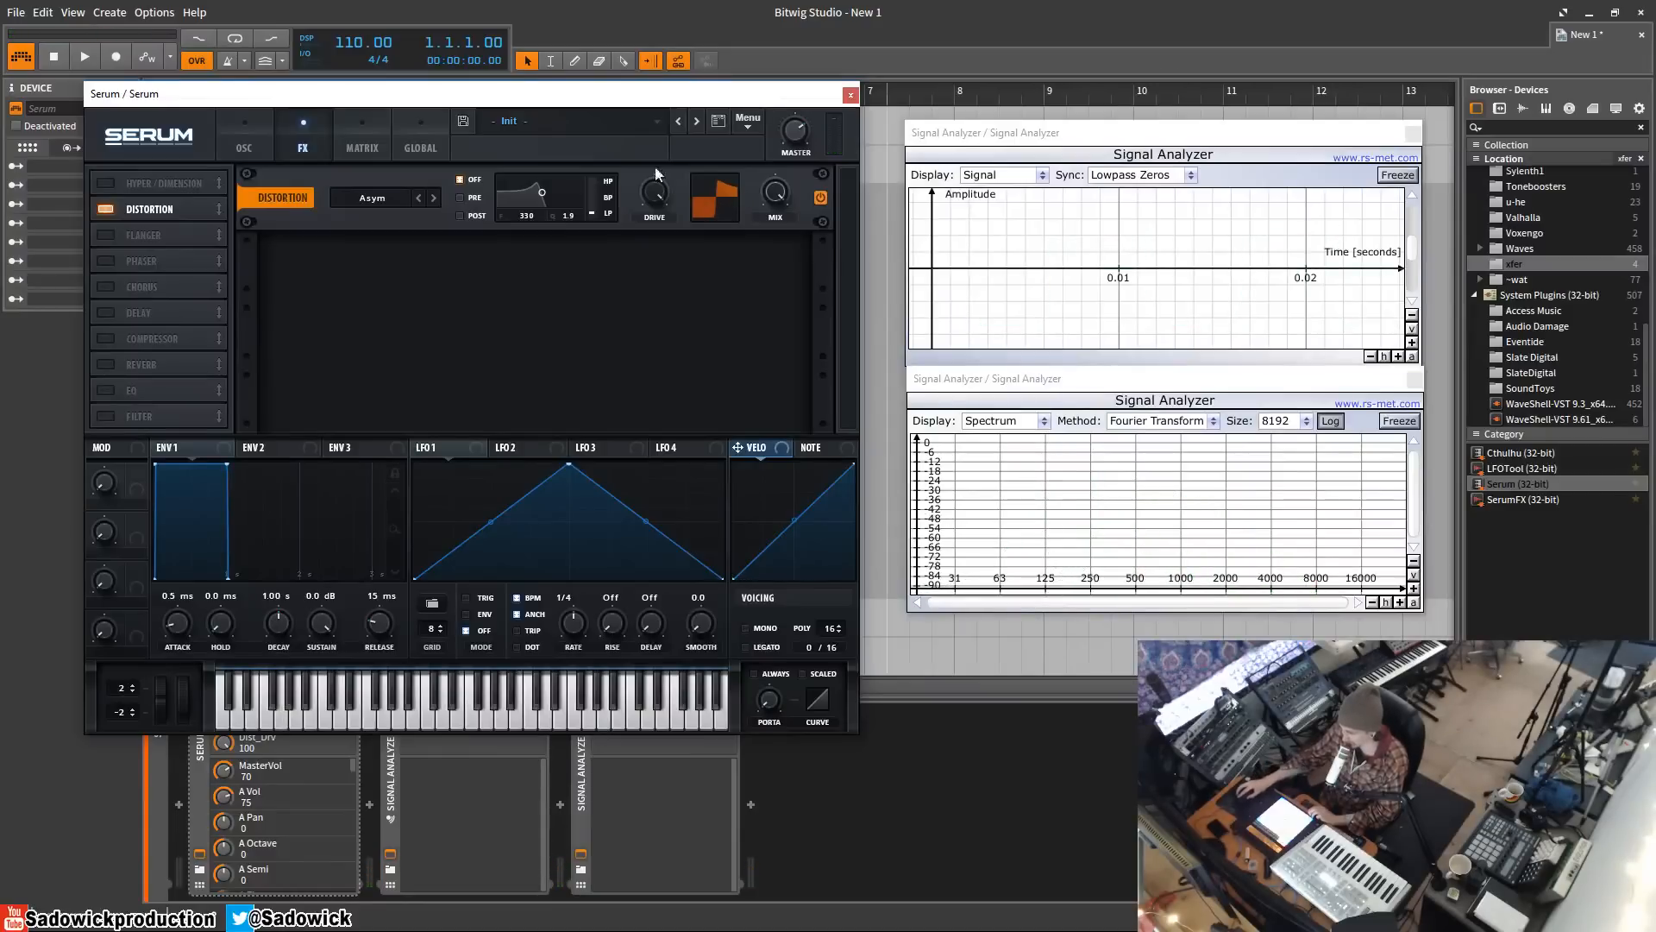
- Set the distortion mode to Rectify and compare its drive at 0, 37% and 47%, ending at 20%
click(349, 197)
click(414, 409)
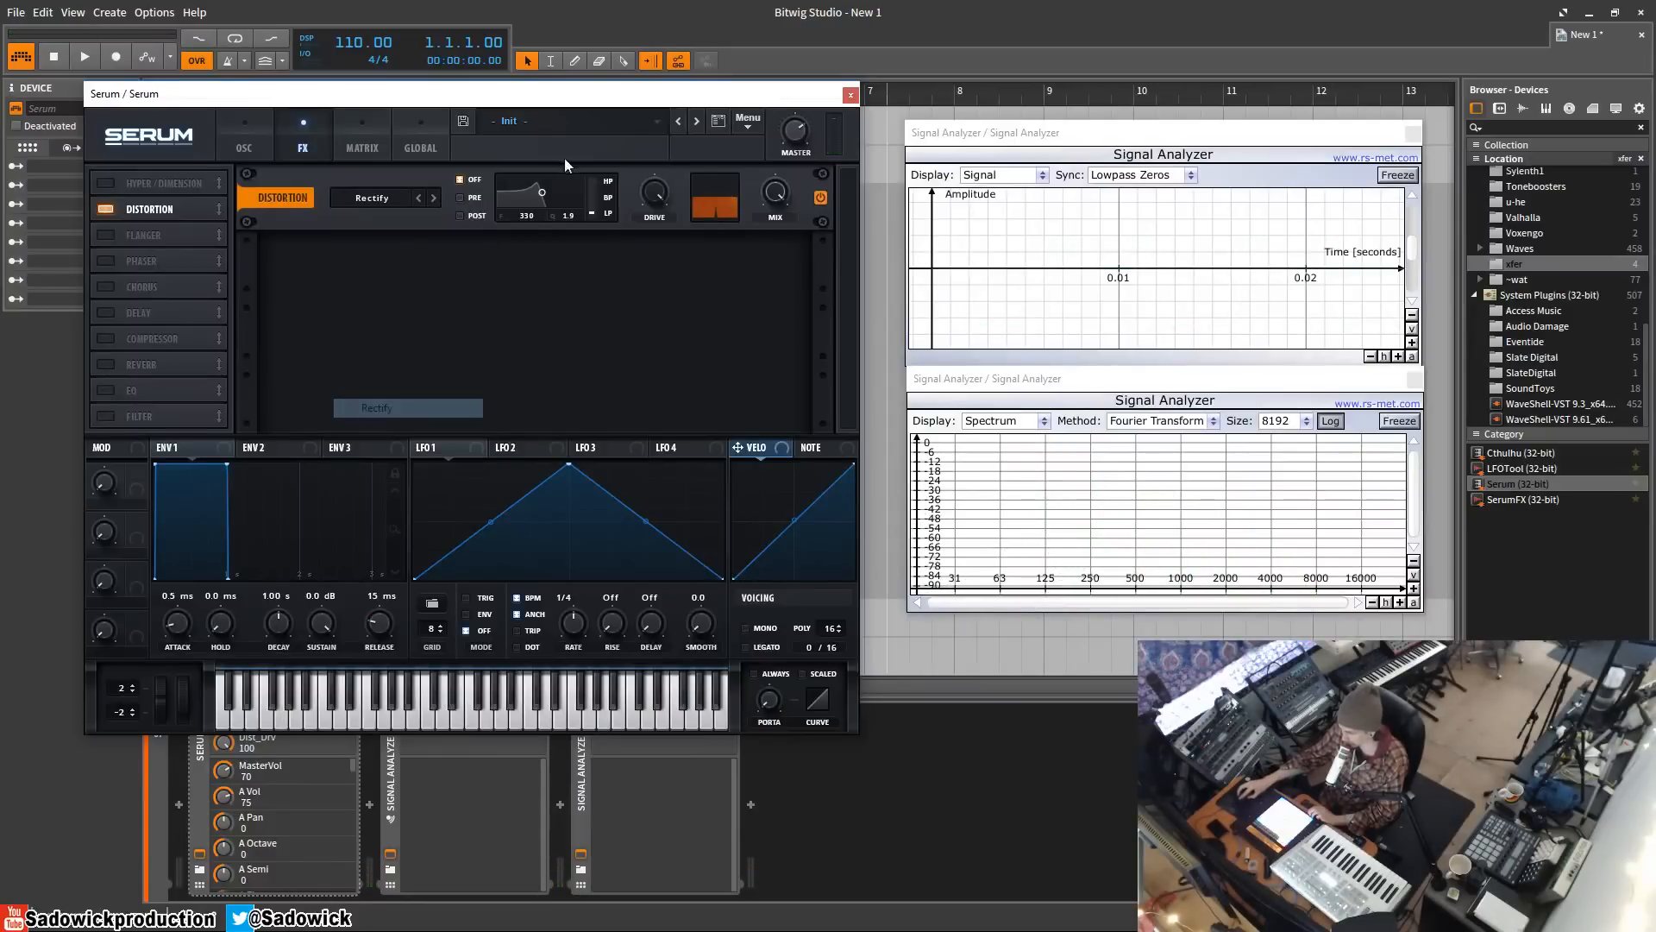
drag(666, 200, 610, 585)
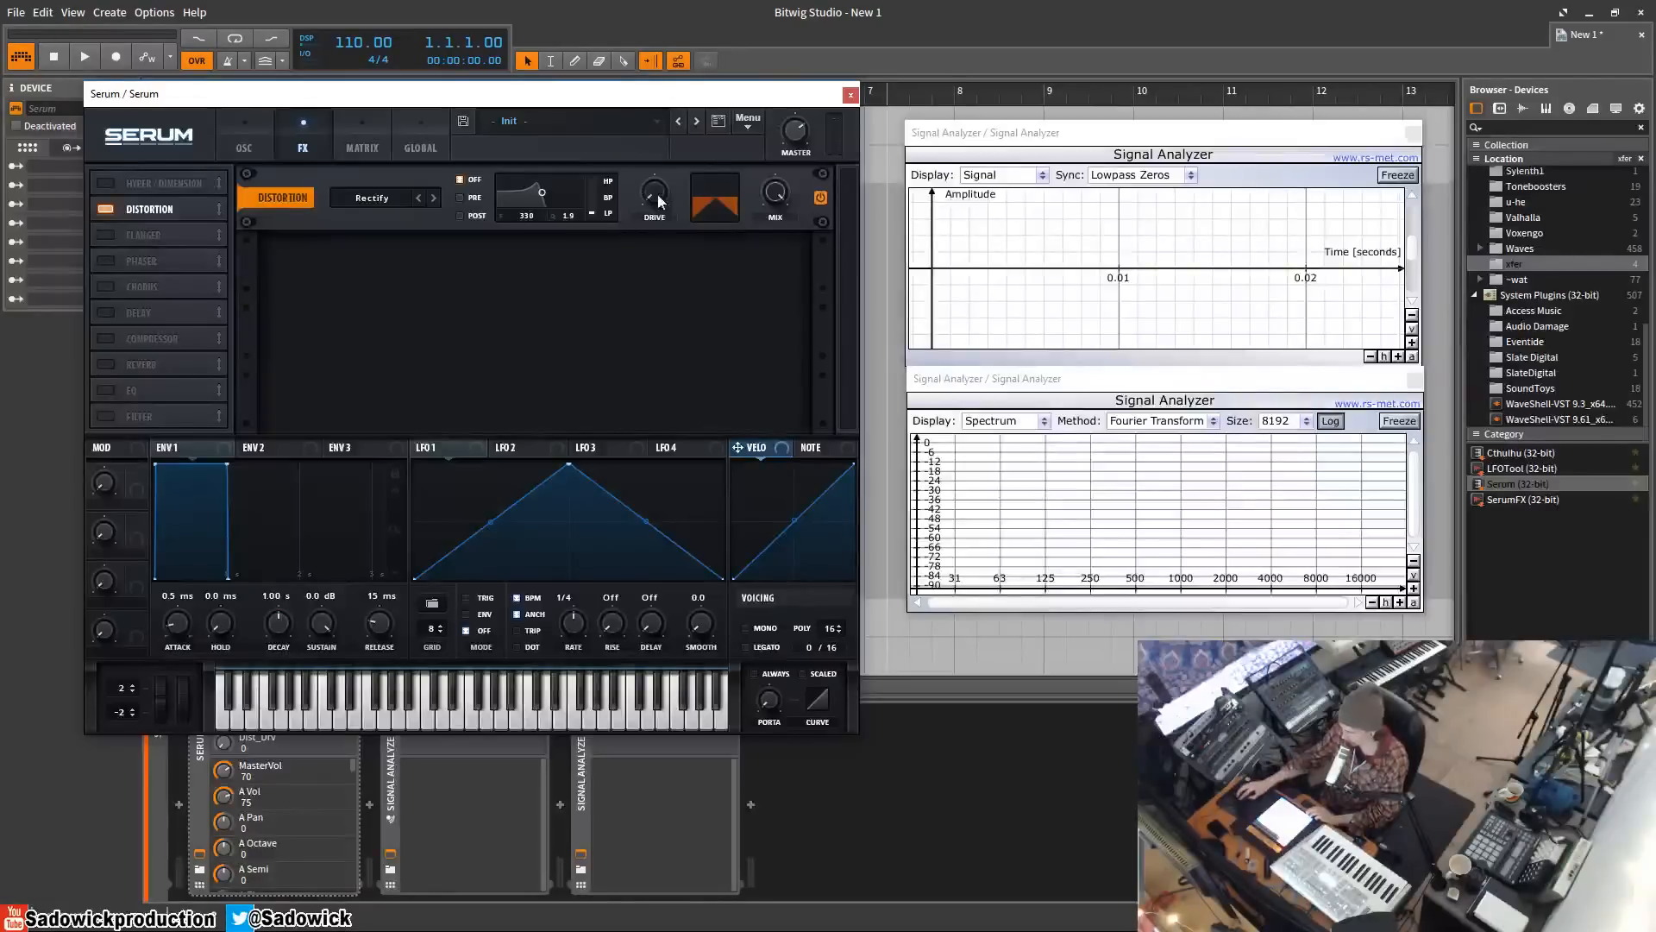
drag(660, 201, 670, 133)
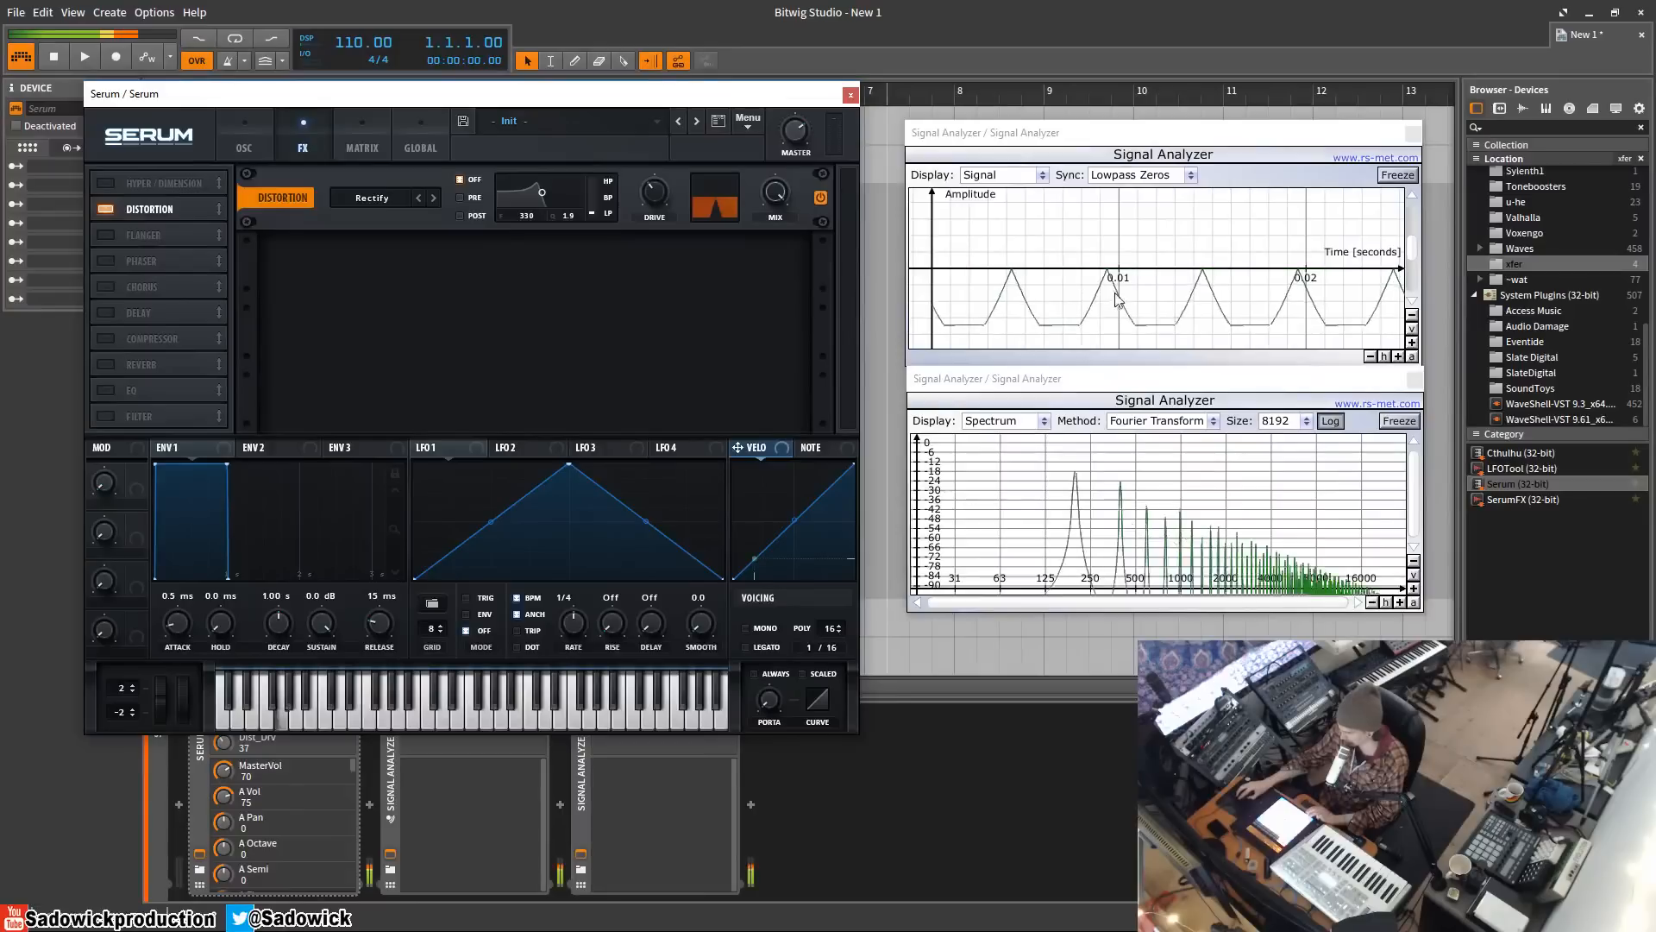
mouse_move(665, 193)
drag(665, 194, 672, 154)
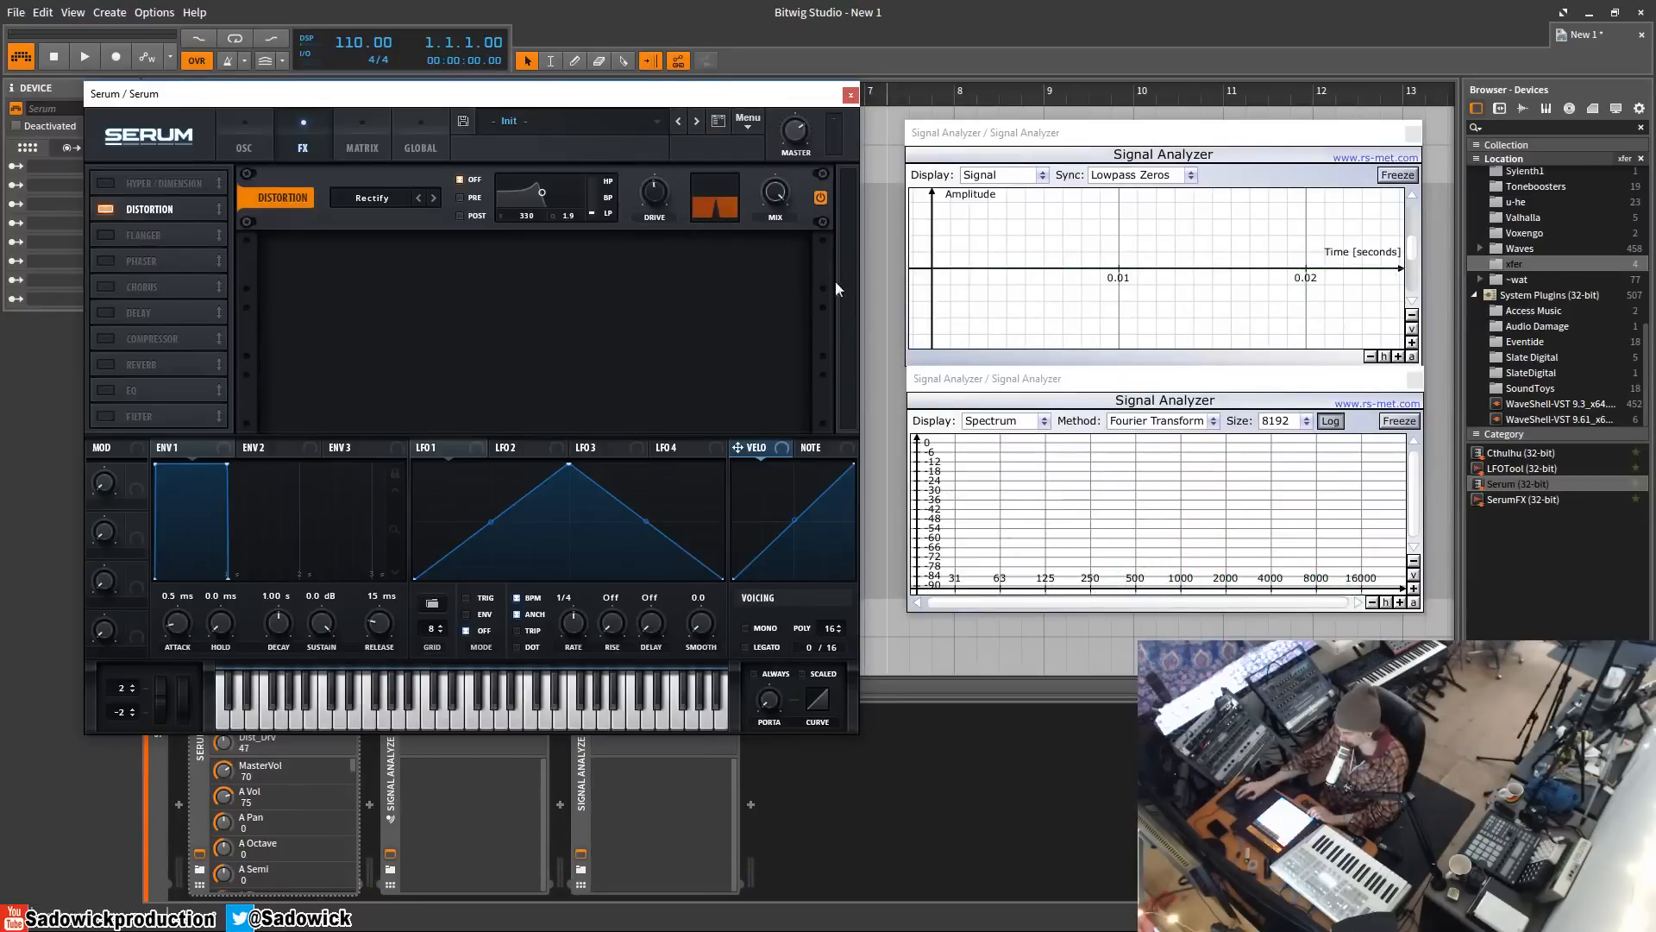
drag(655, 194, 664, 260)
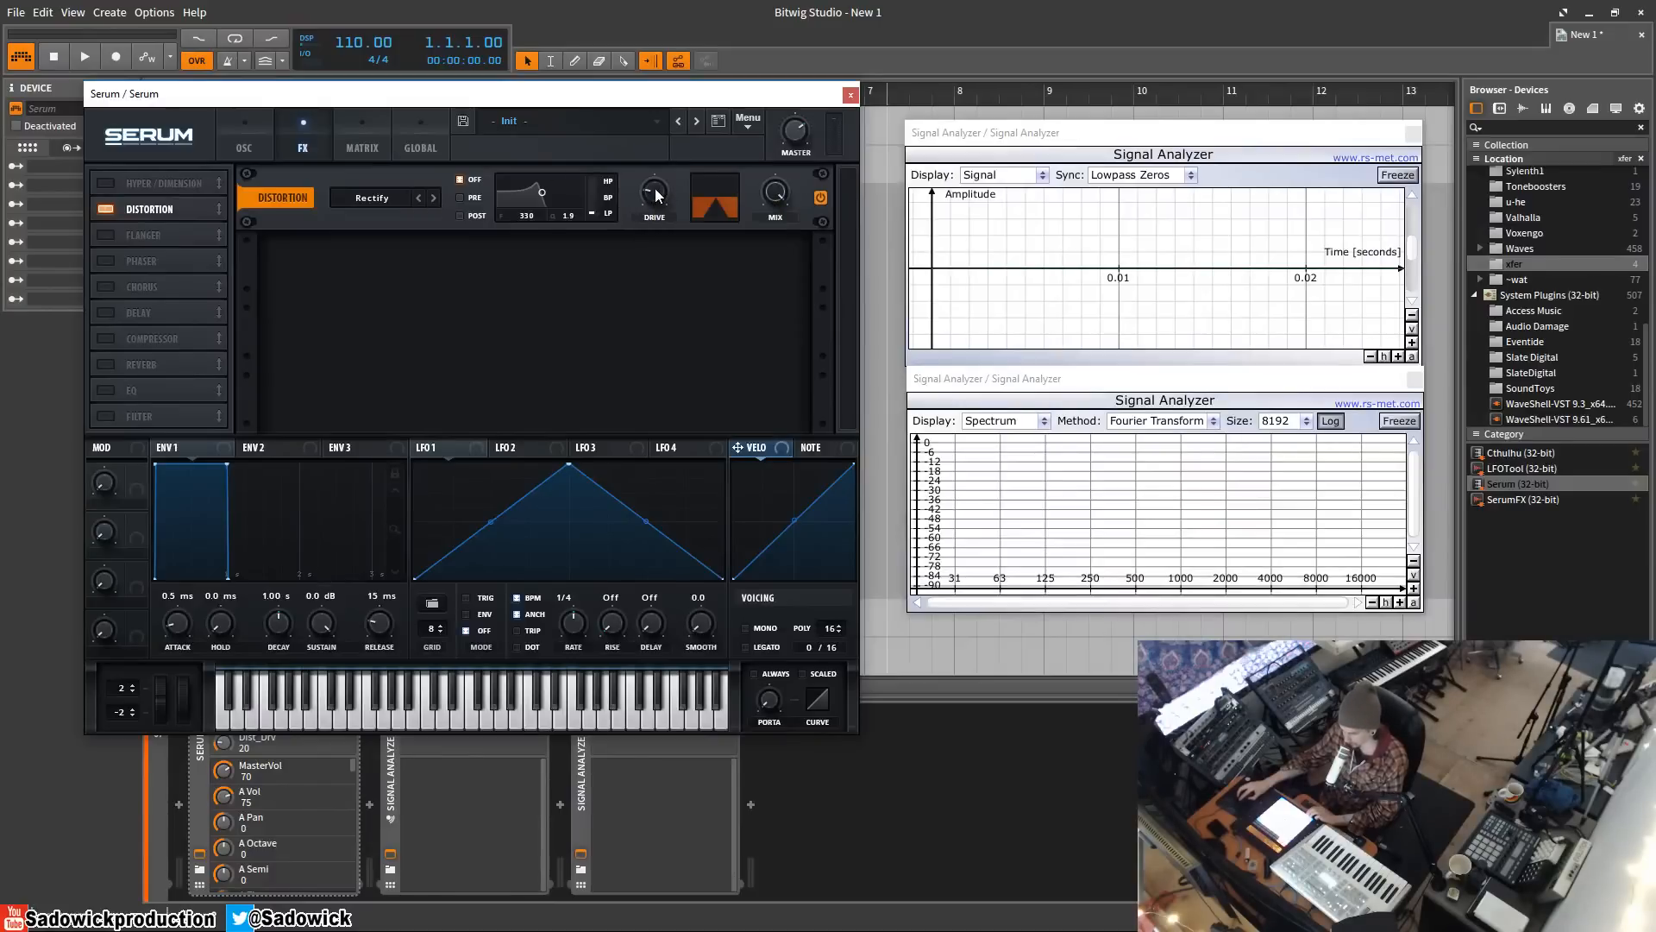
- Set the distortion mode to X-Shaper and lower its drive to 0
click(407, 199)
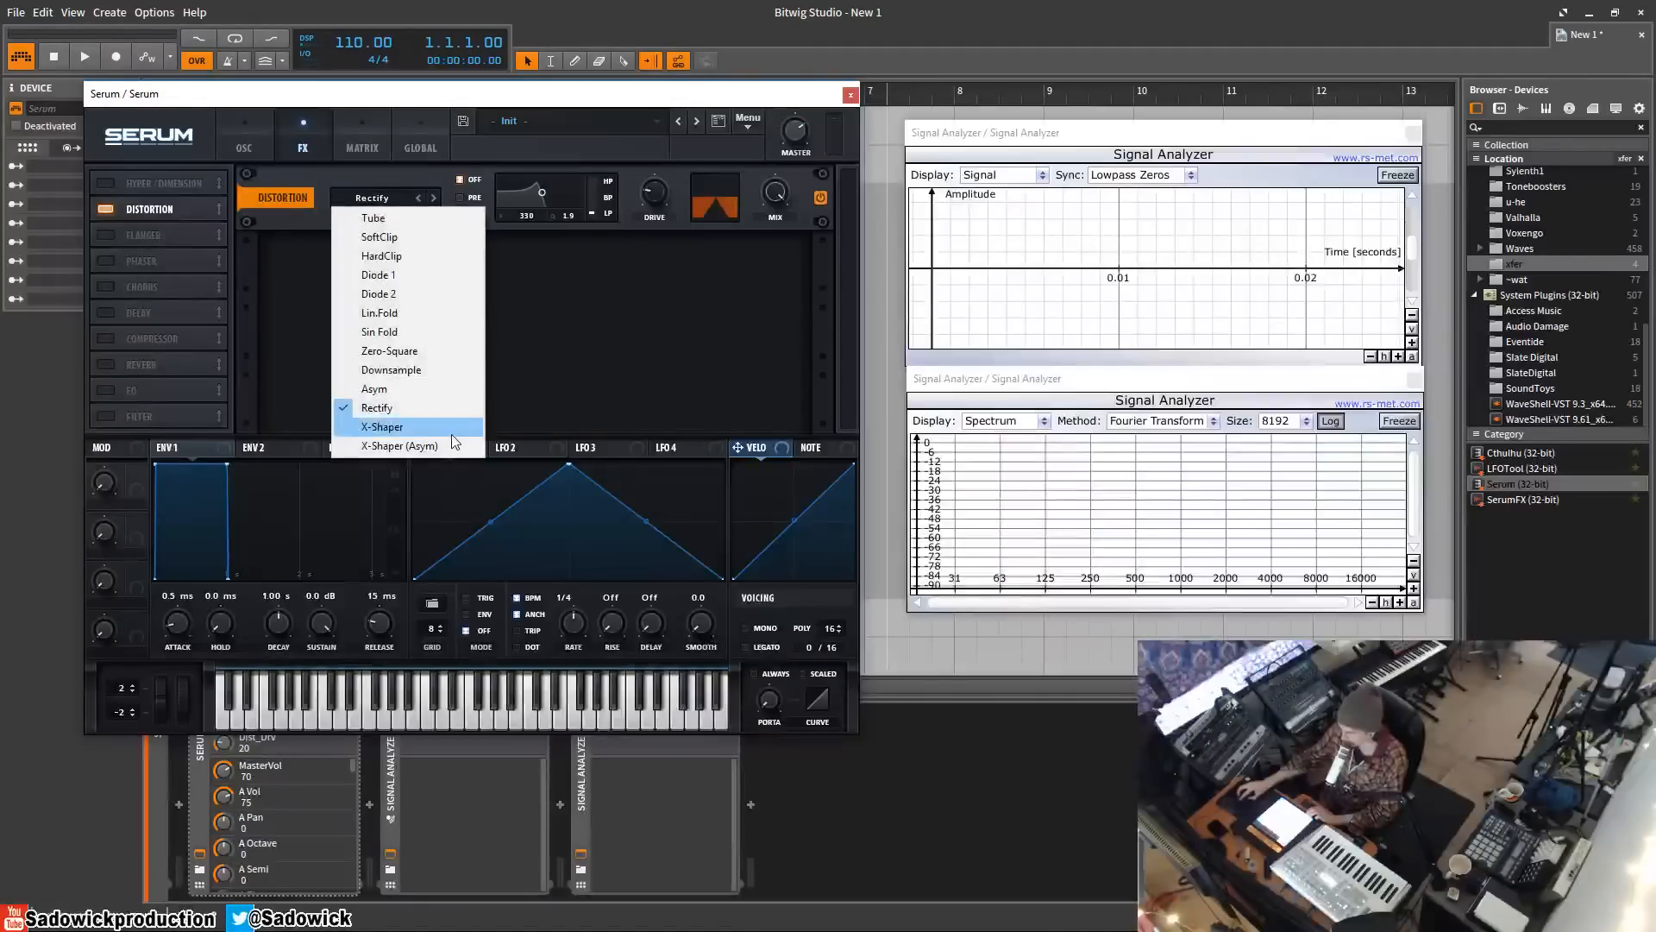
click(421, 428)
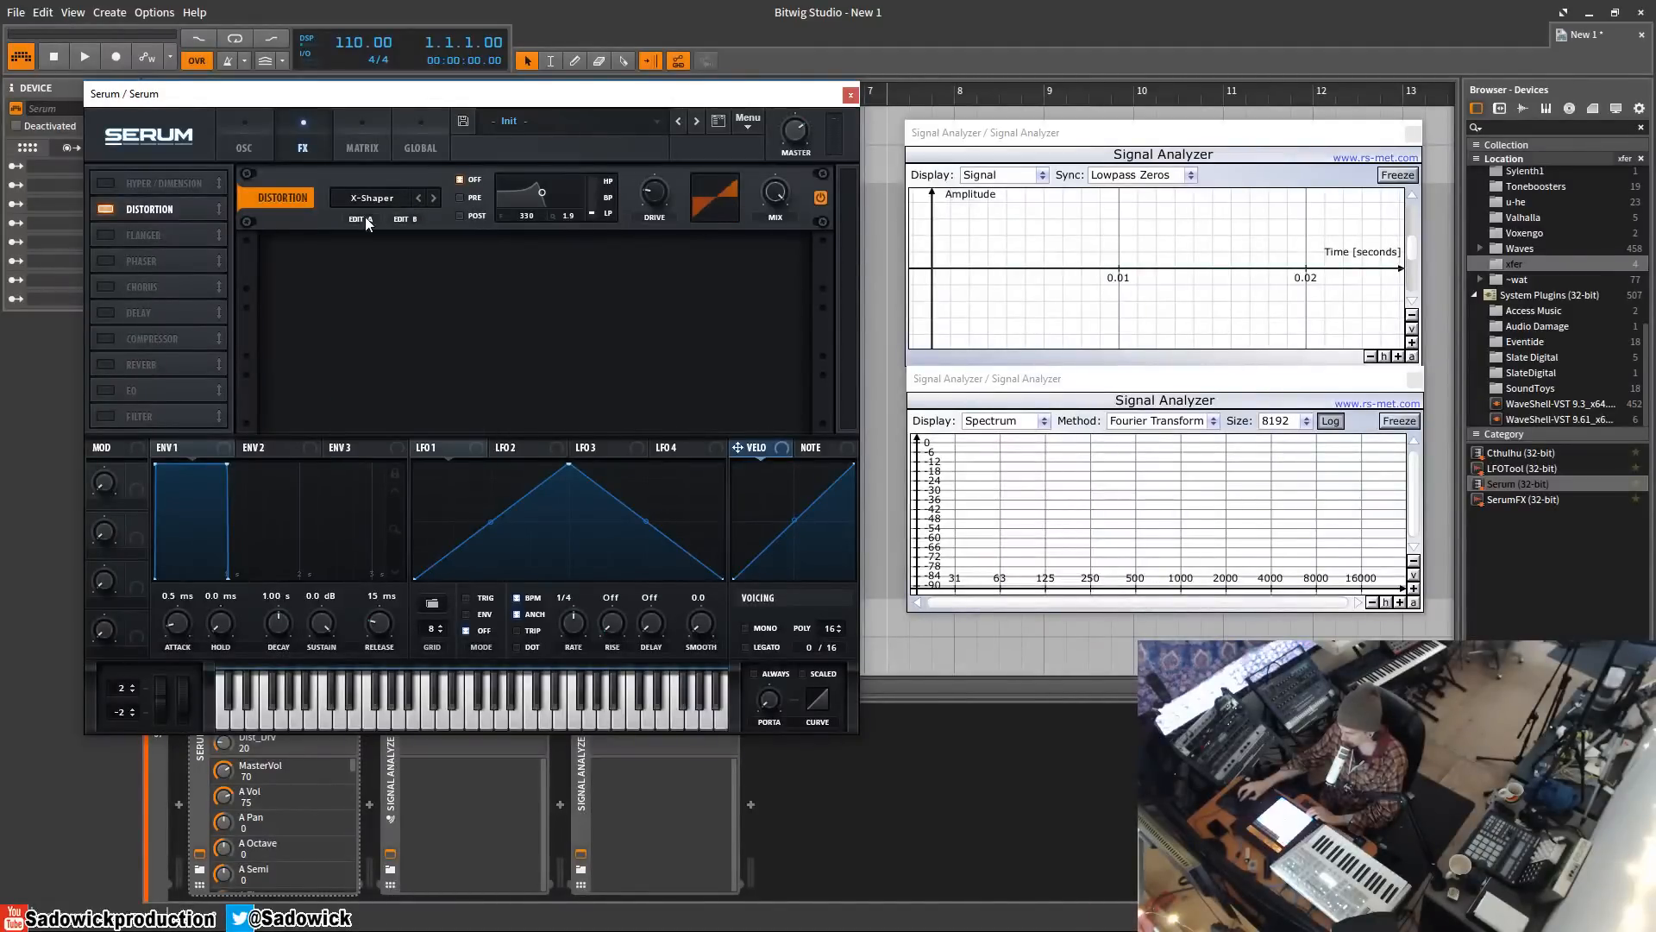
drag(655, 193, 659, 352)
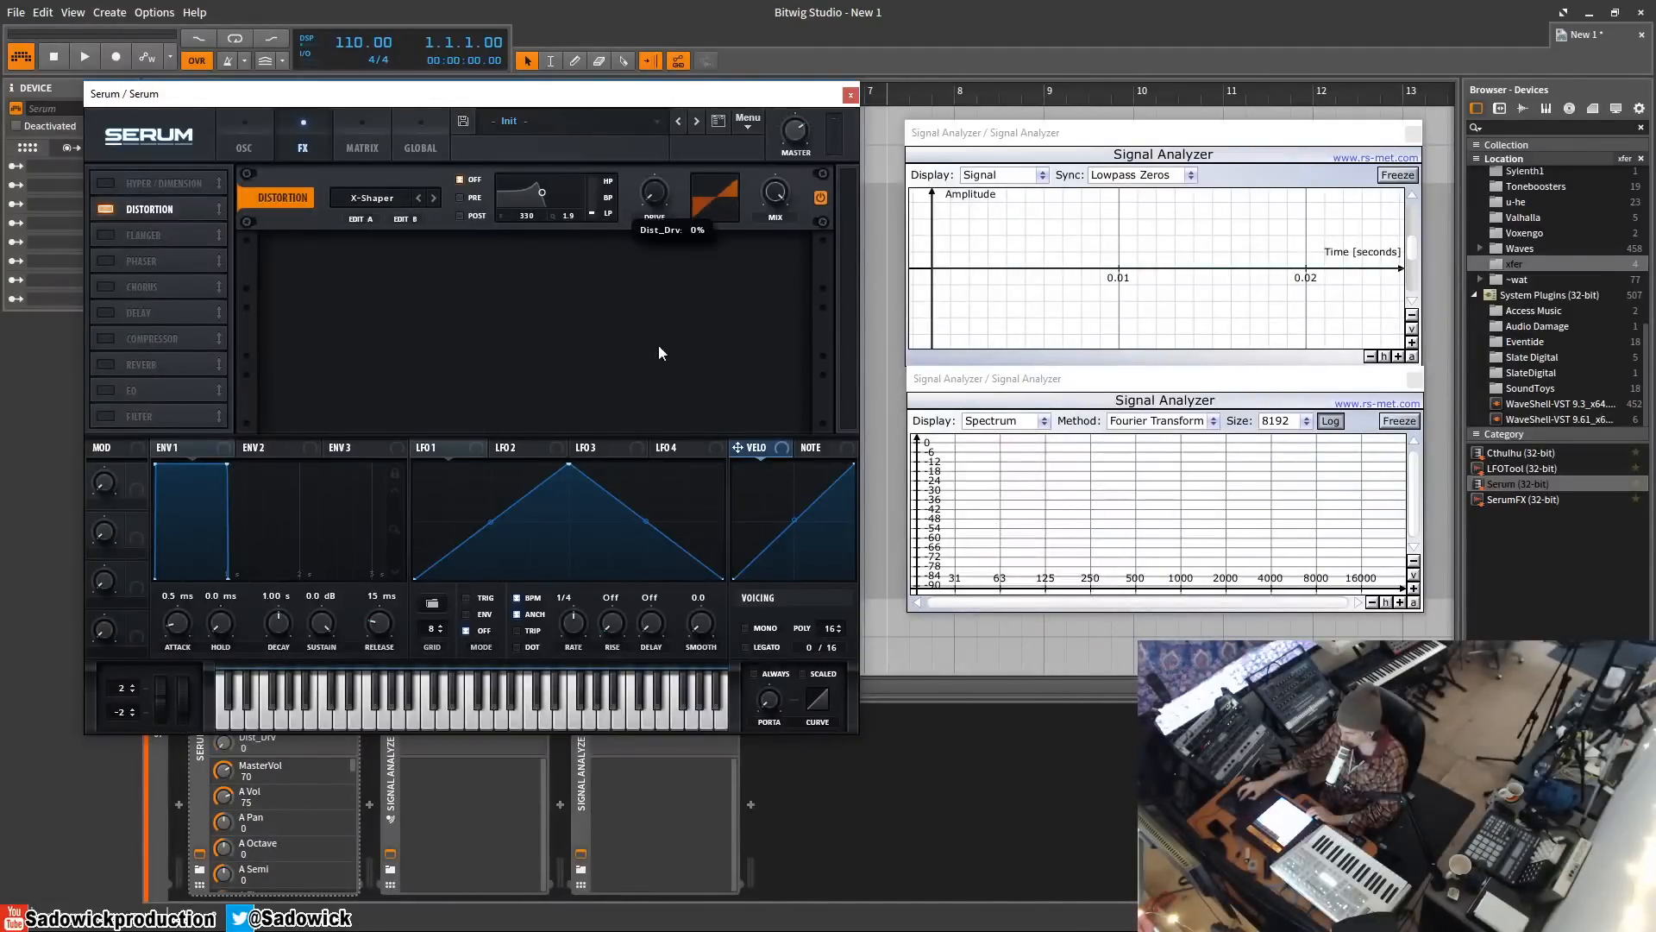
- Shape the Shaper A curve with a centre point, a lowered point before it and a lowered point after it, and test the drive
click(361, 221)
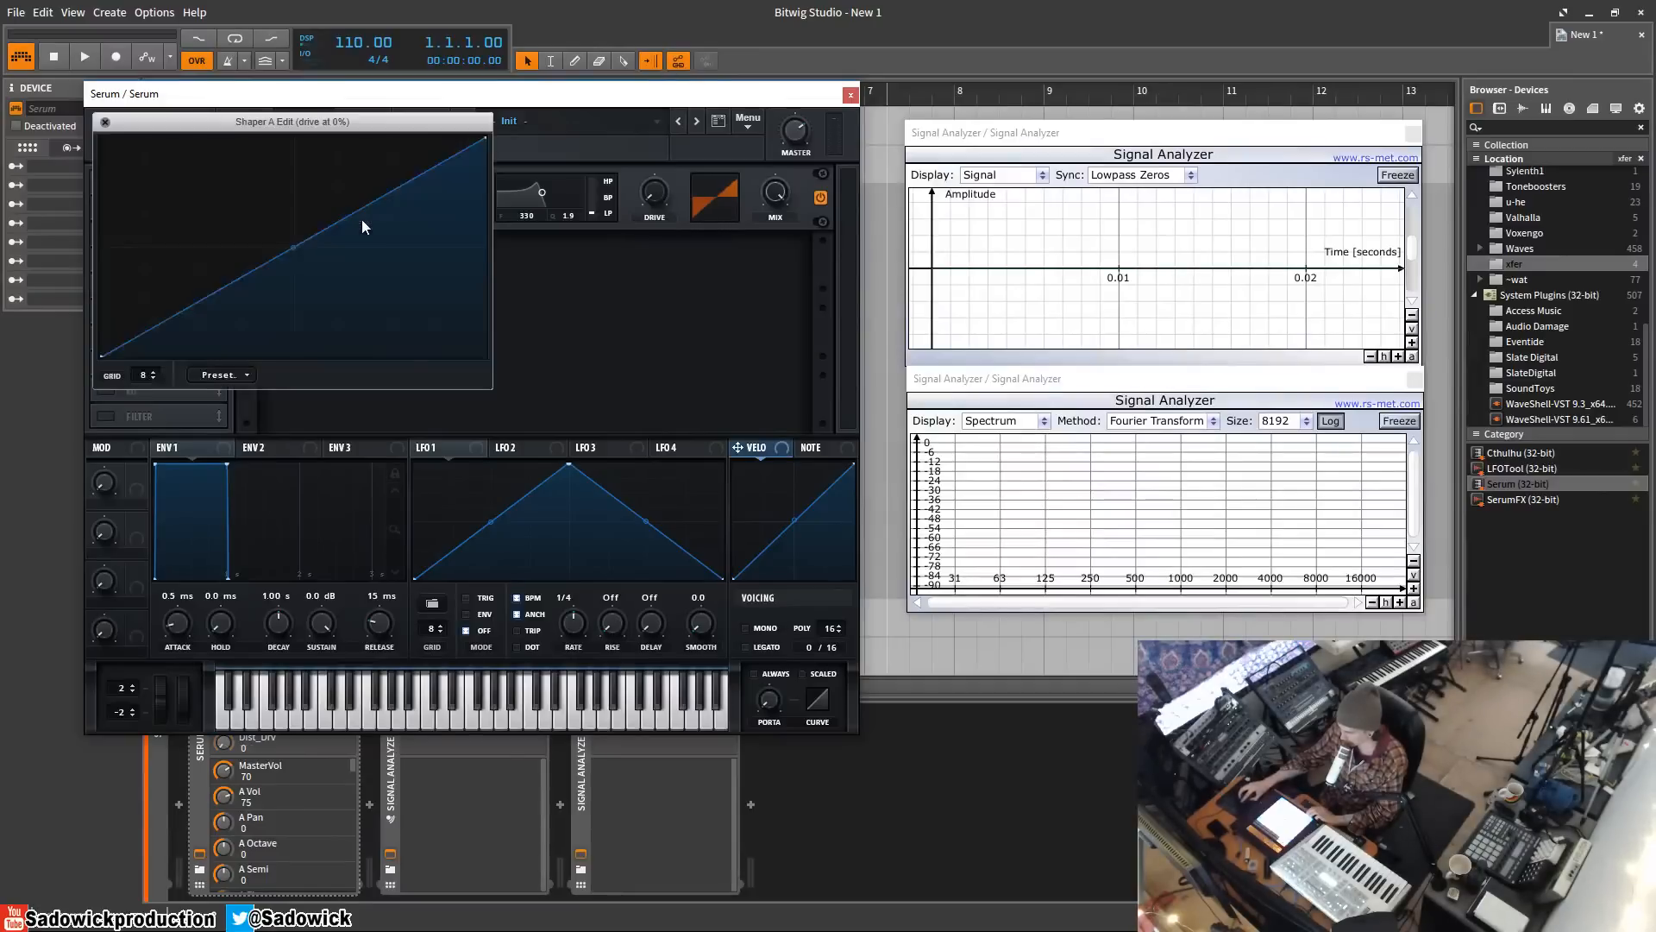
double_click(294, 246)
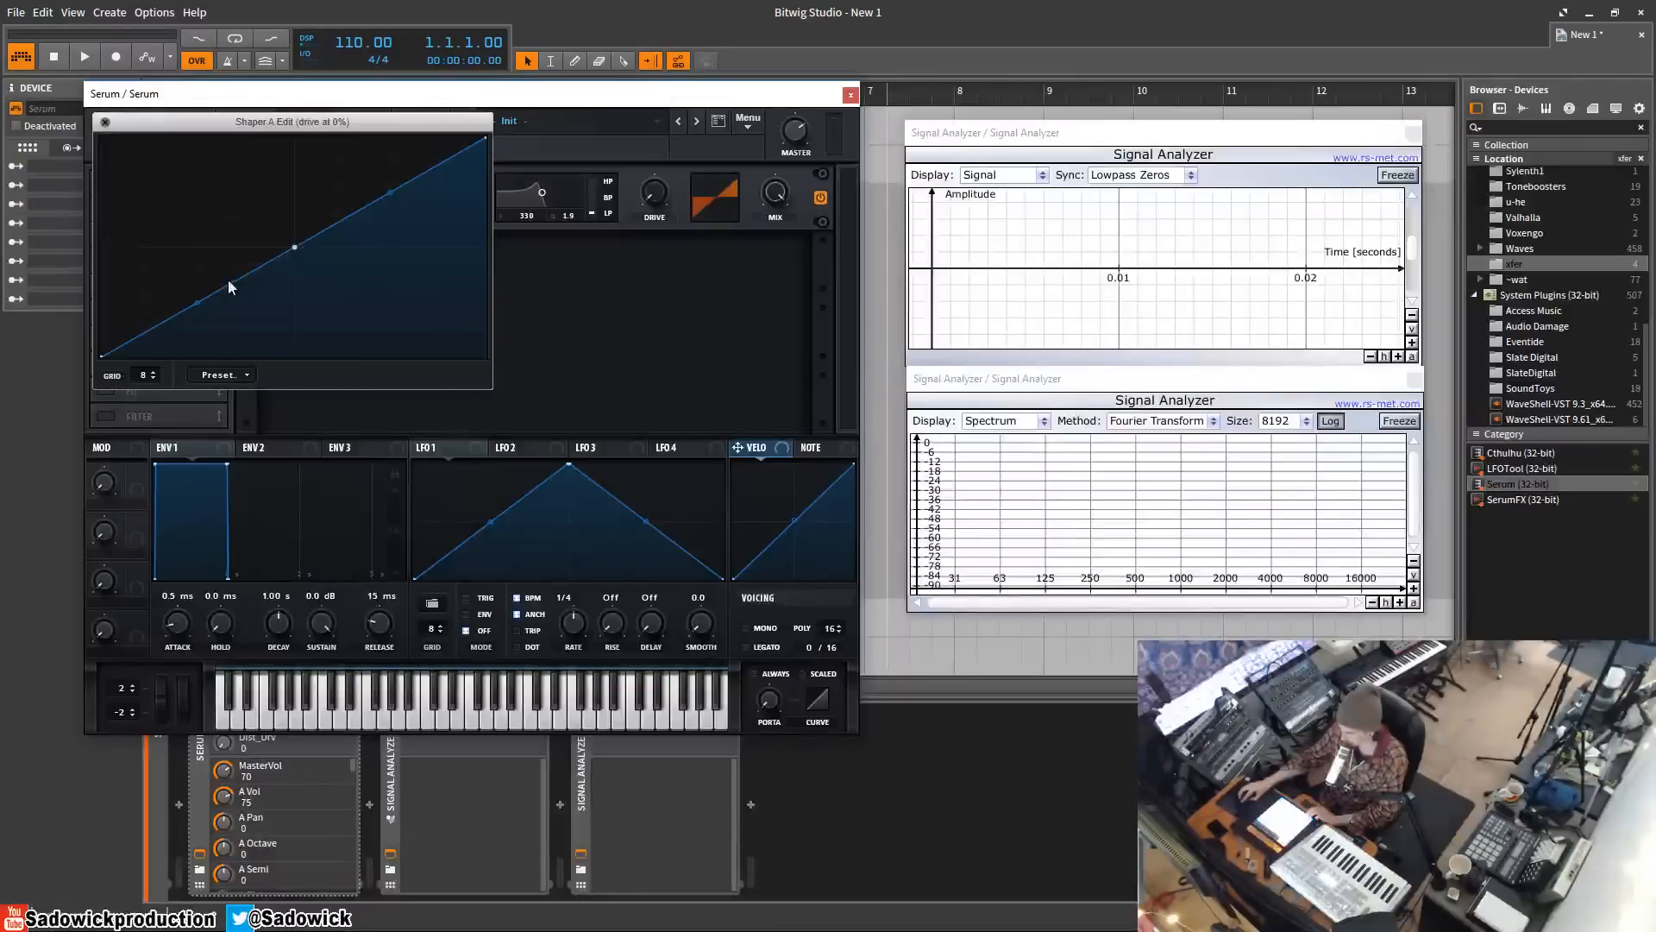
drag(228, 281, 250, 329)
double_click(361, 207)
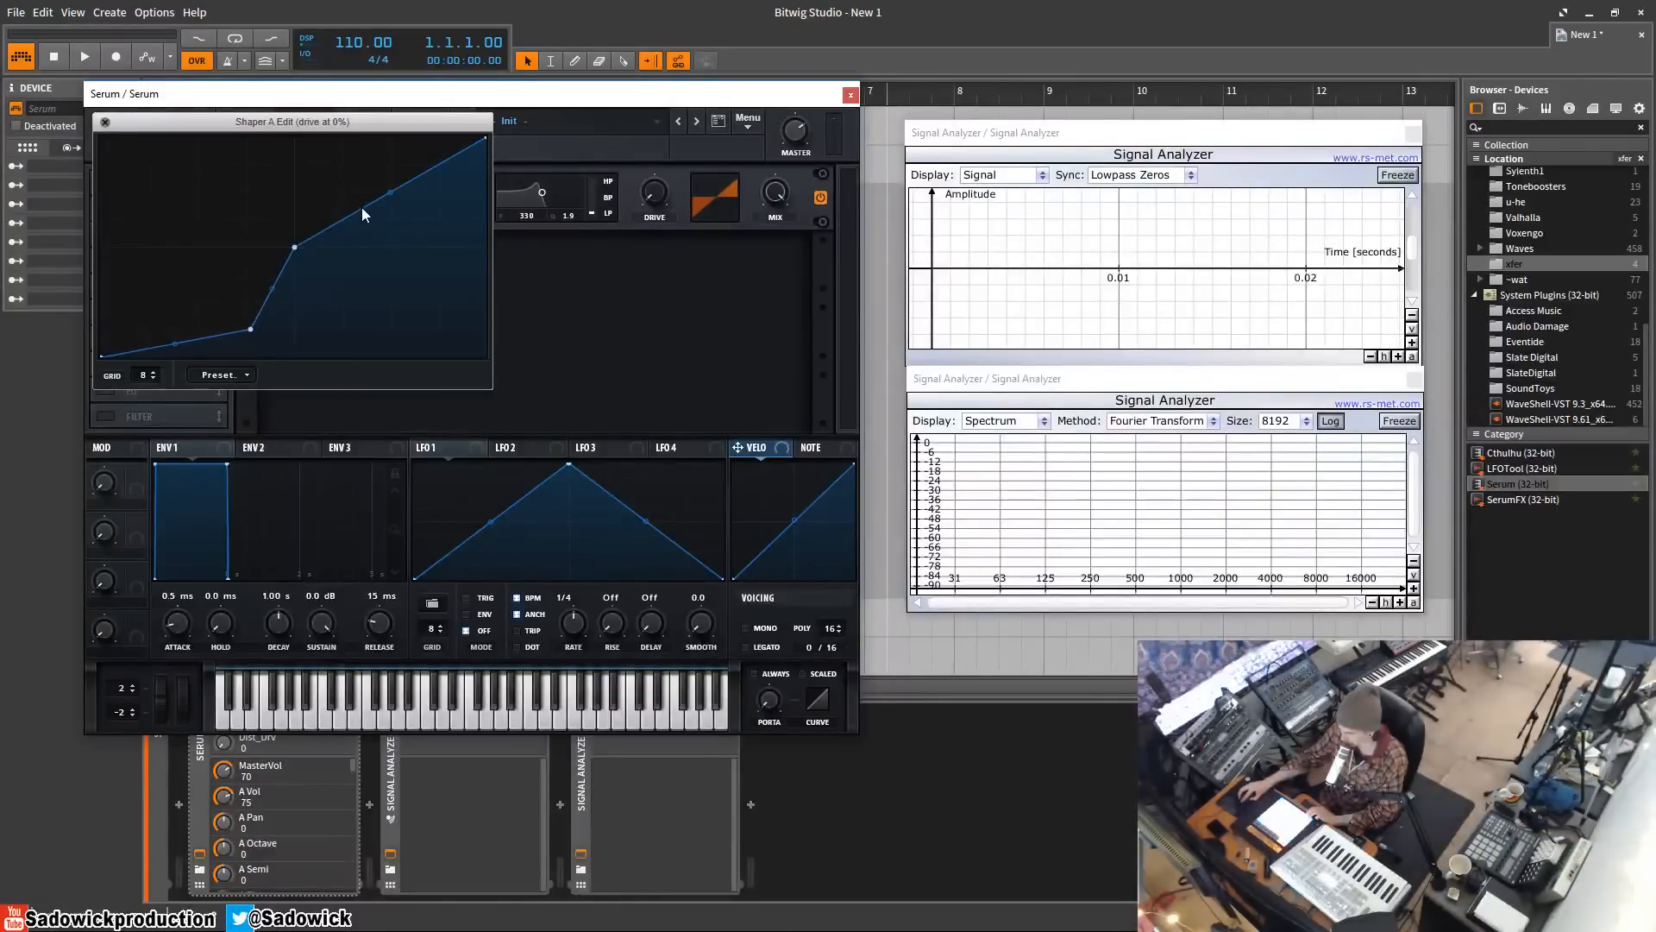
drag(362, 207, 413, 301)
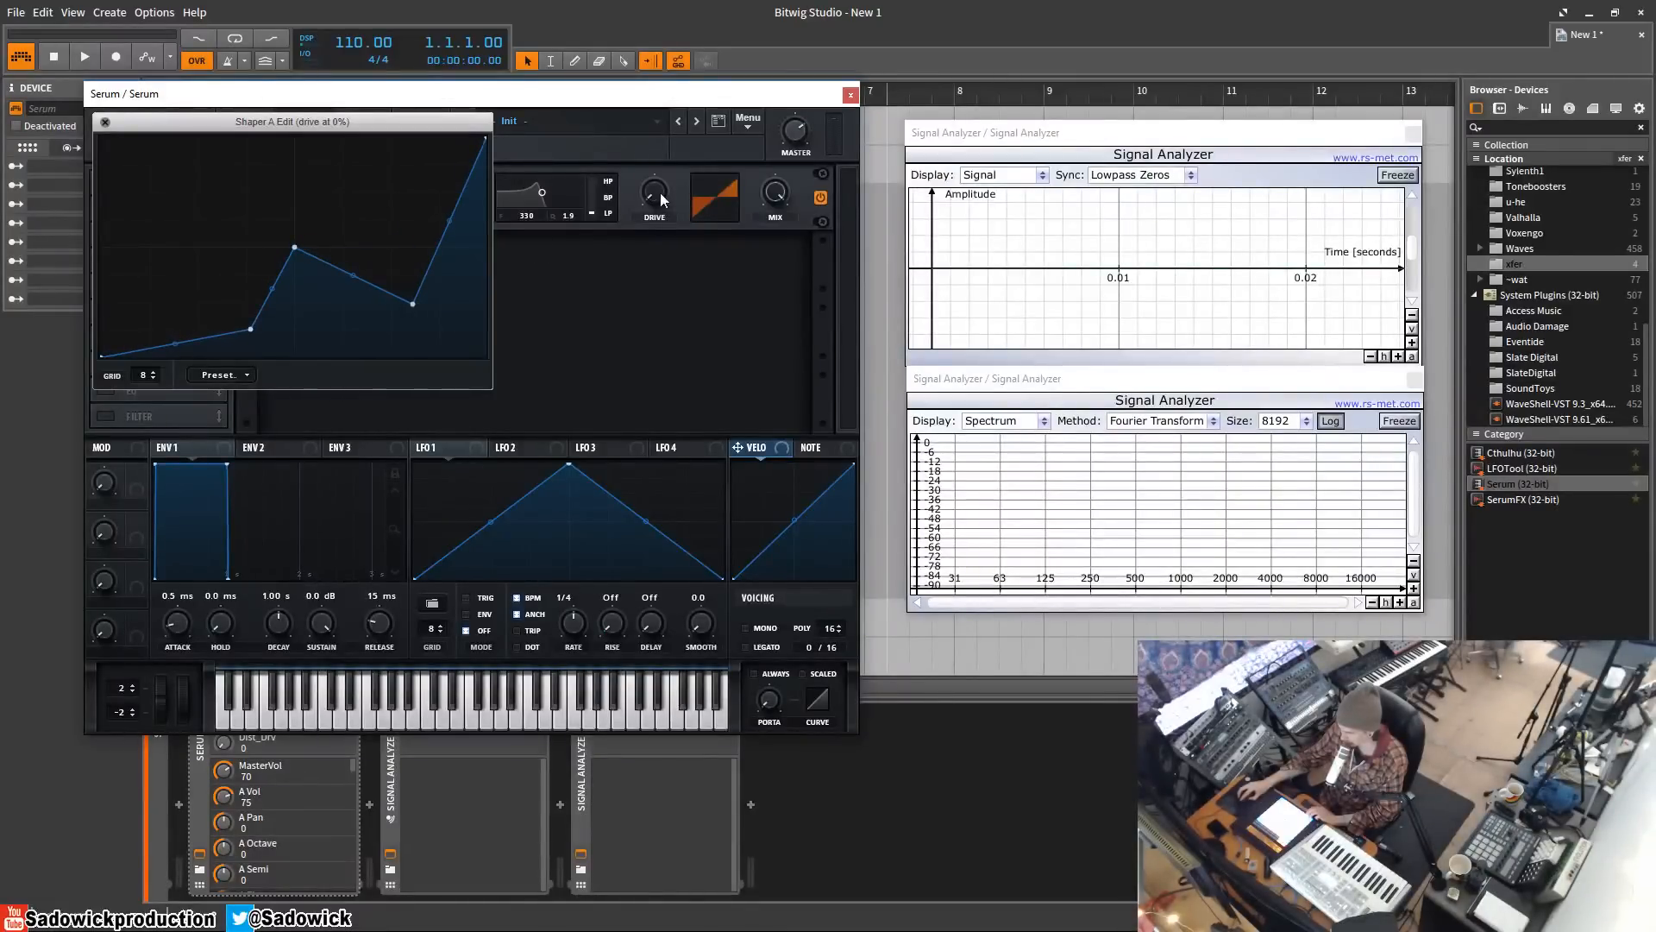
mouse_move(661, 200)
mouse_down()
mouse_move(665, 105)
mouse_move(637, 220)
mouse_up()
click(104, 122)
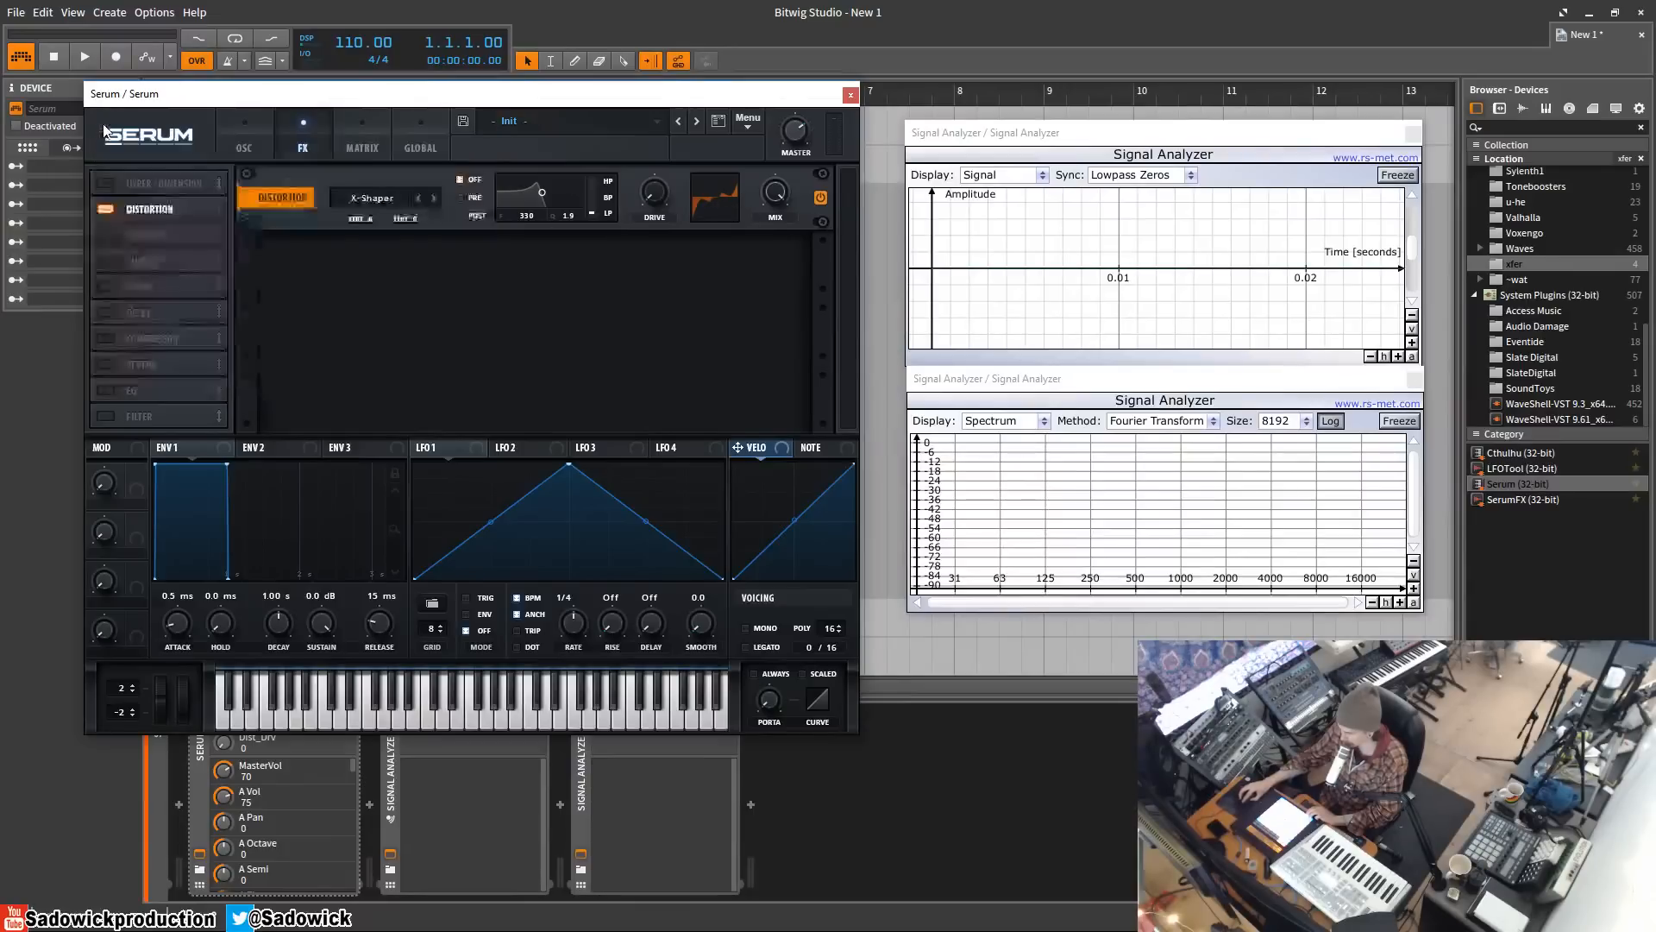
- Remove the added points from the Shaper A curve to restore its straight line, and close the curve editor
click(752, 128)
click(810, 212)
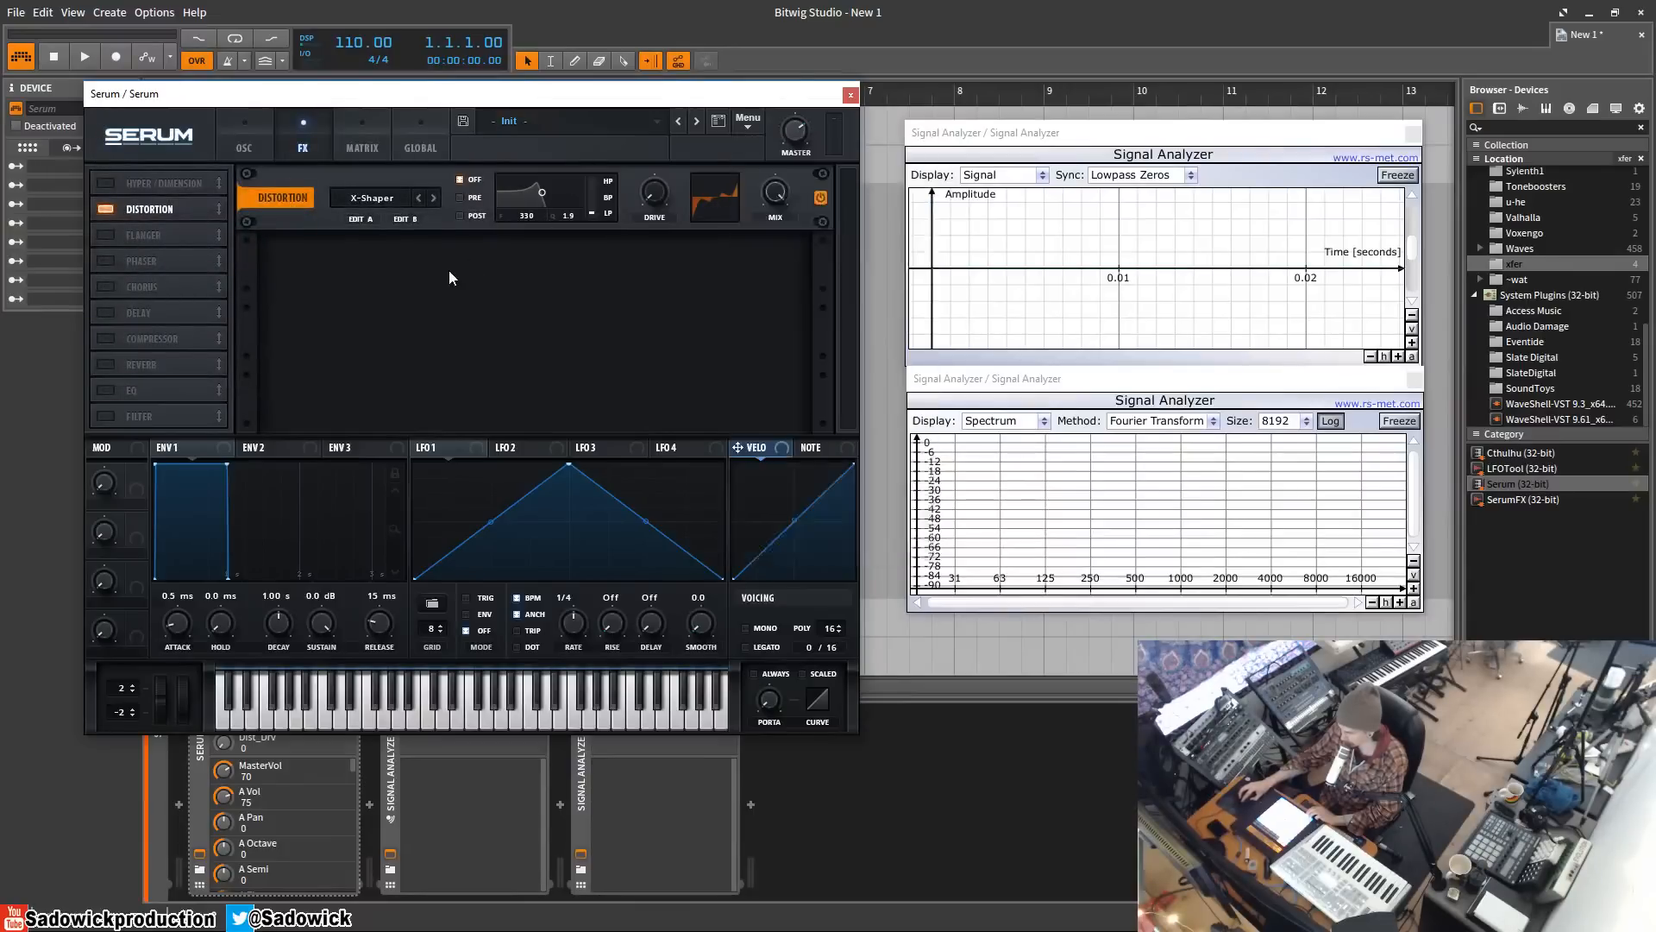
click(377, 221)
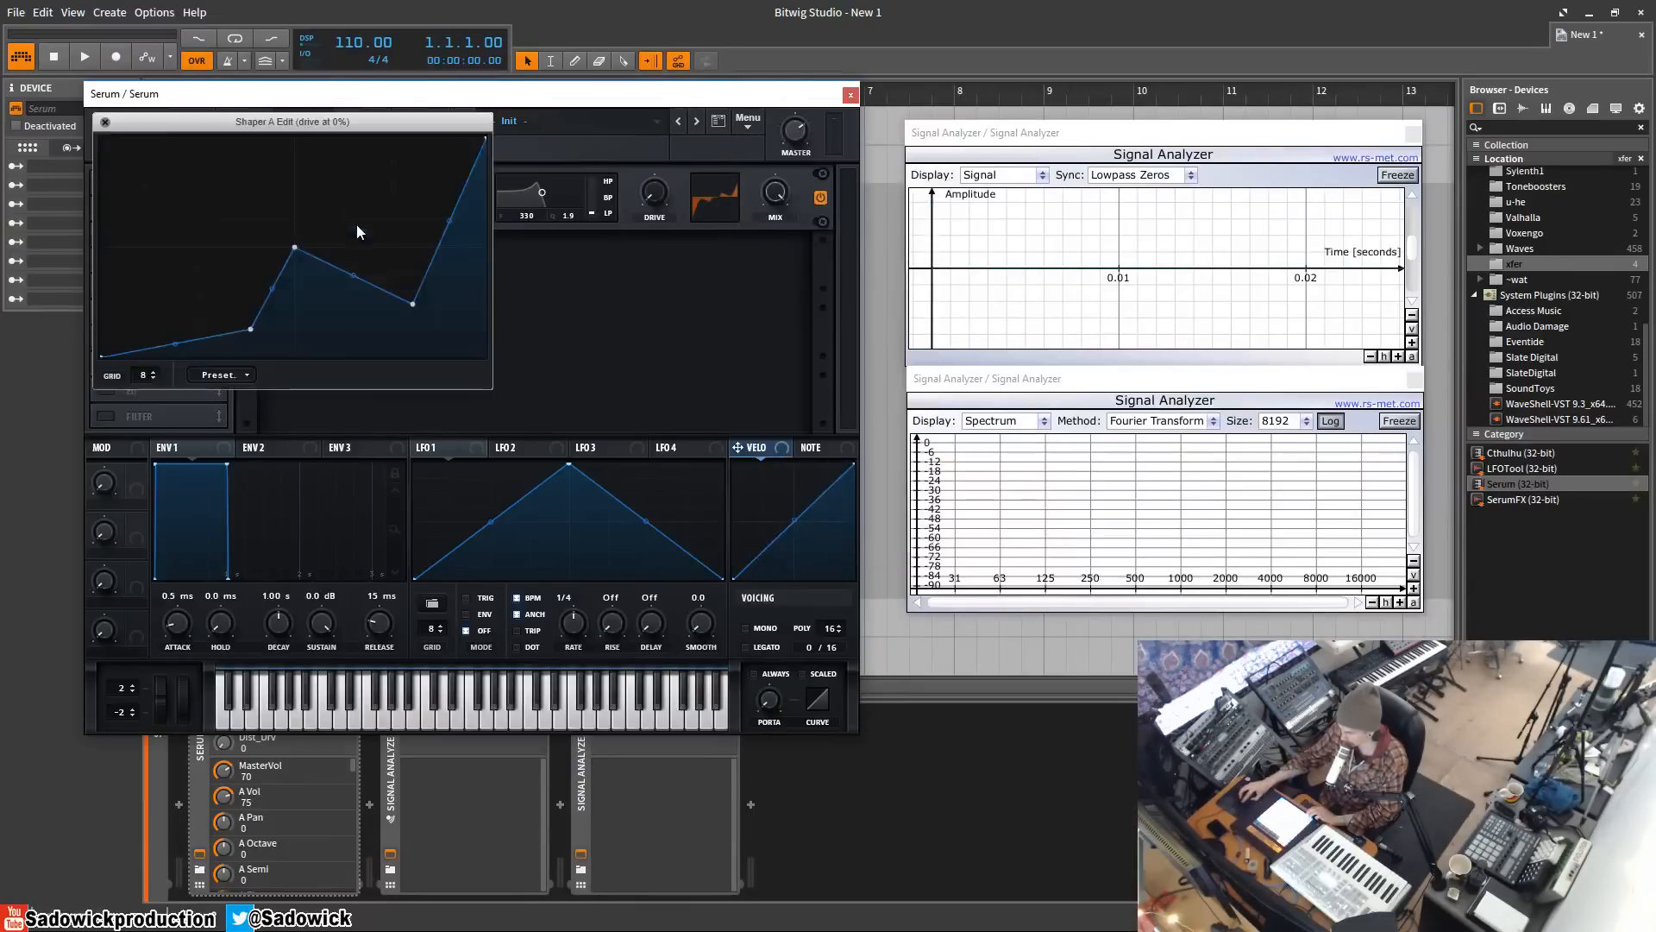
double_click(414, 305)
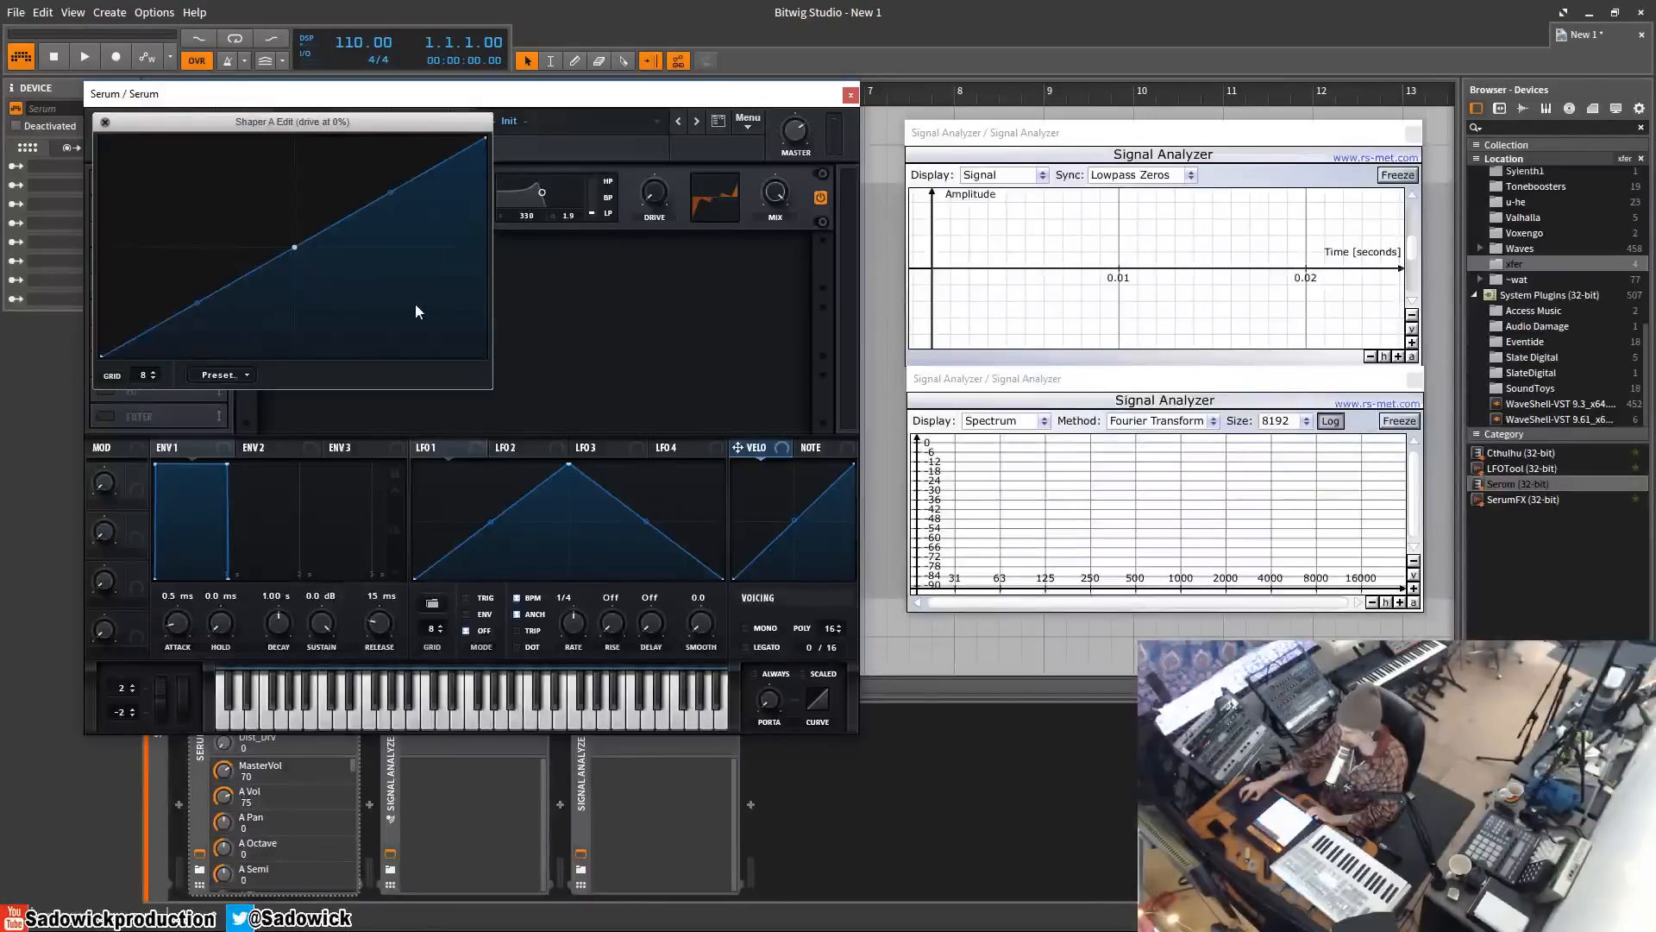
click(104, 124)
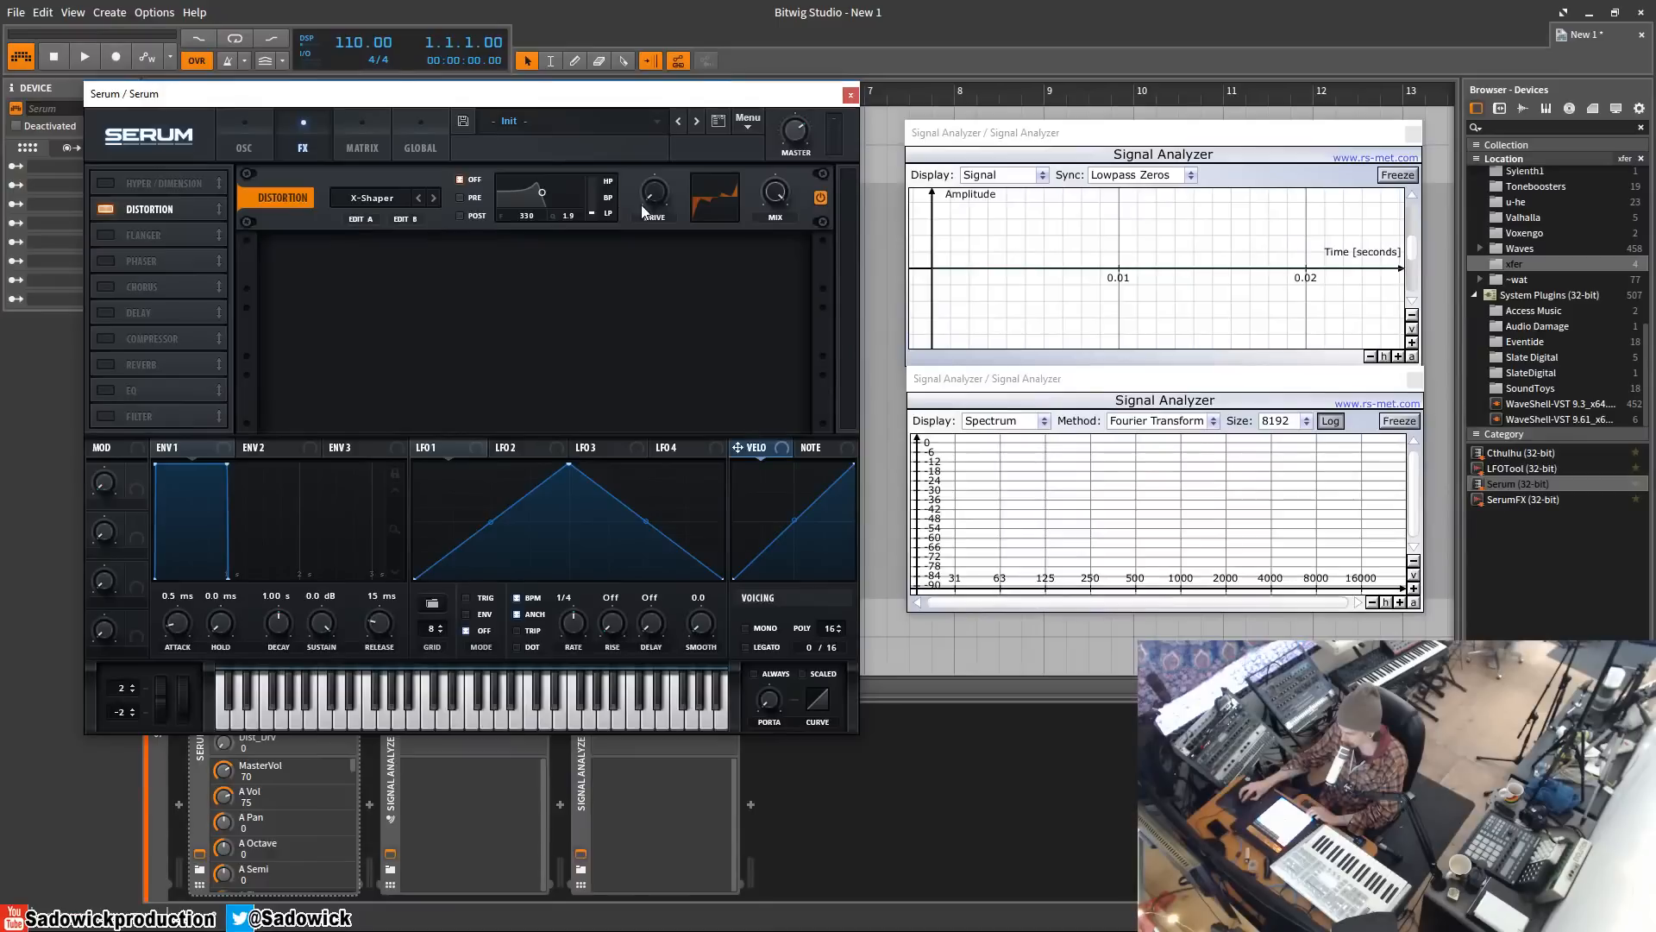
click(359, 221)
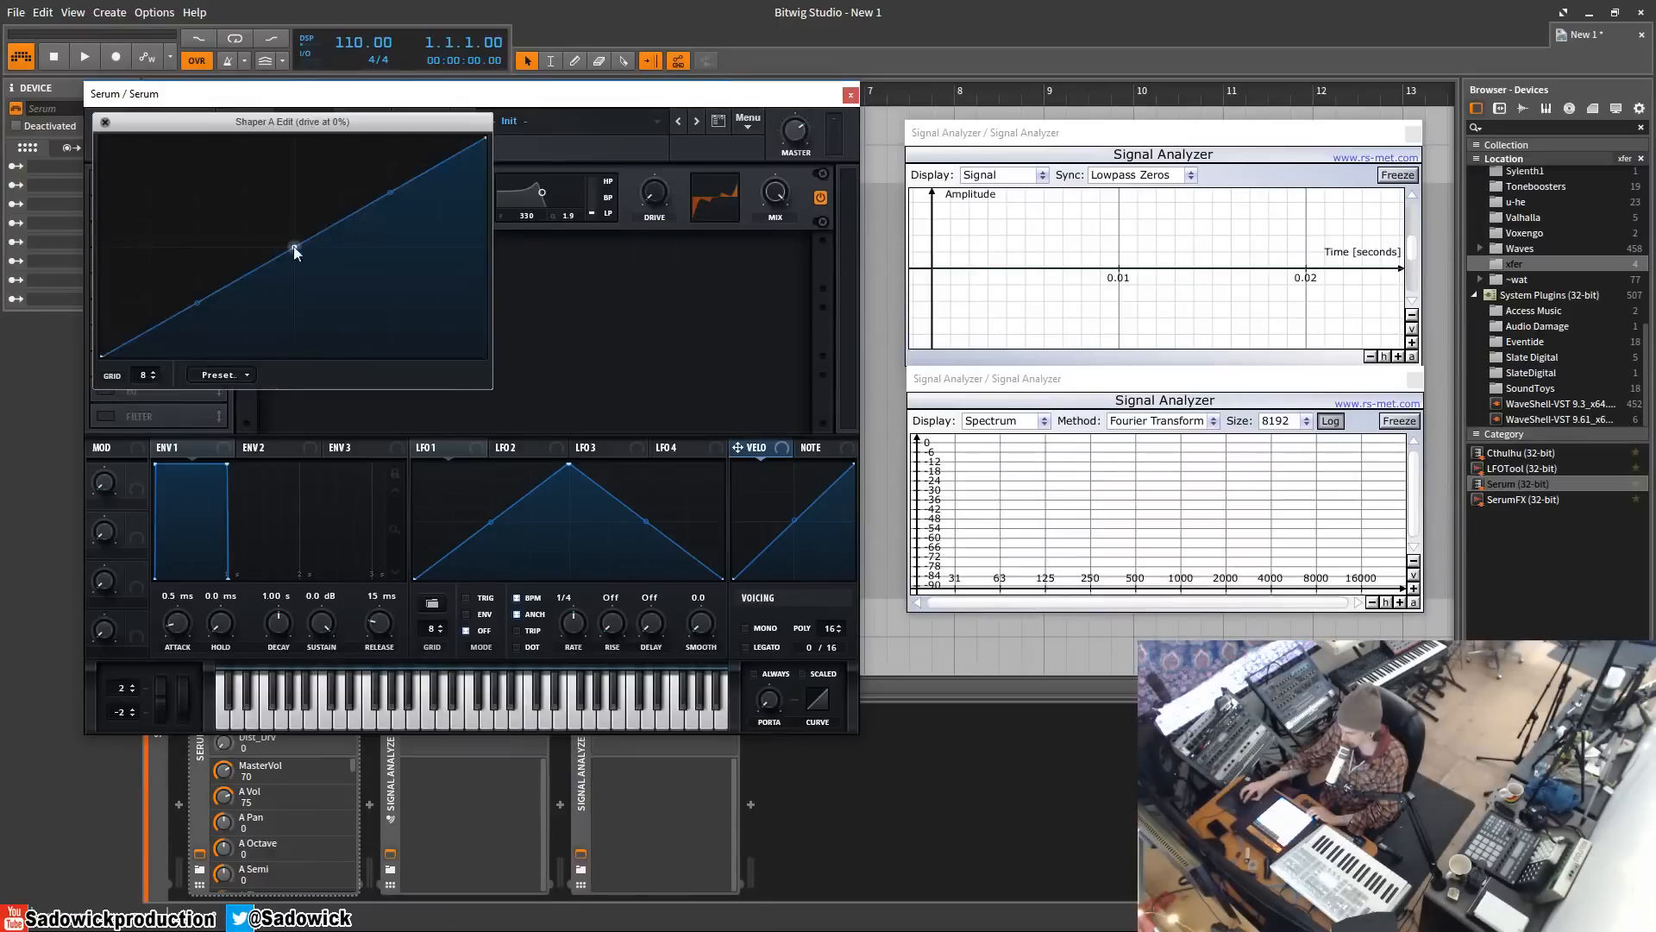
click(105, 123)
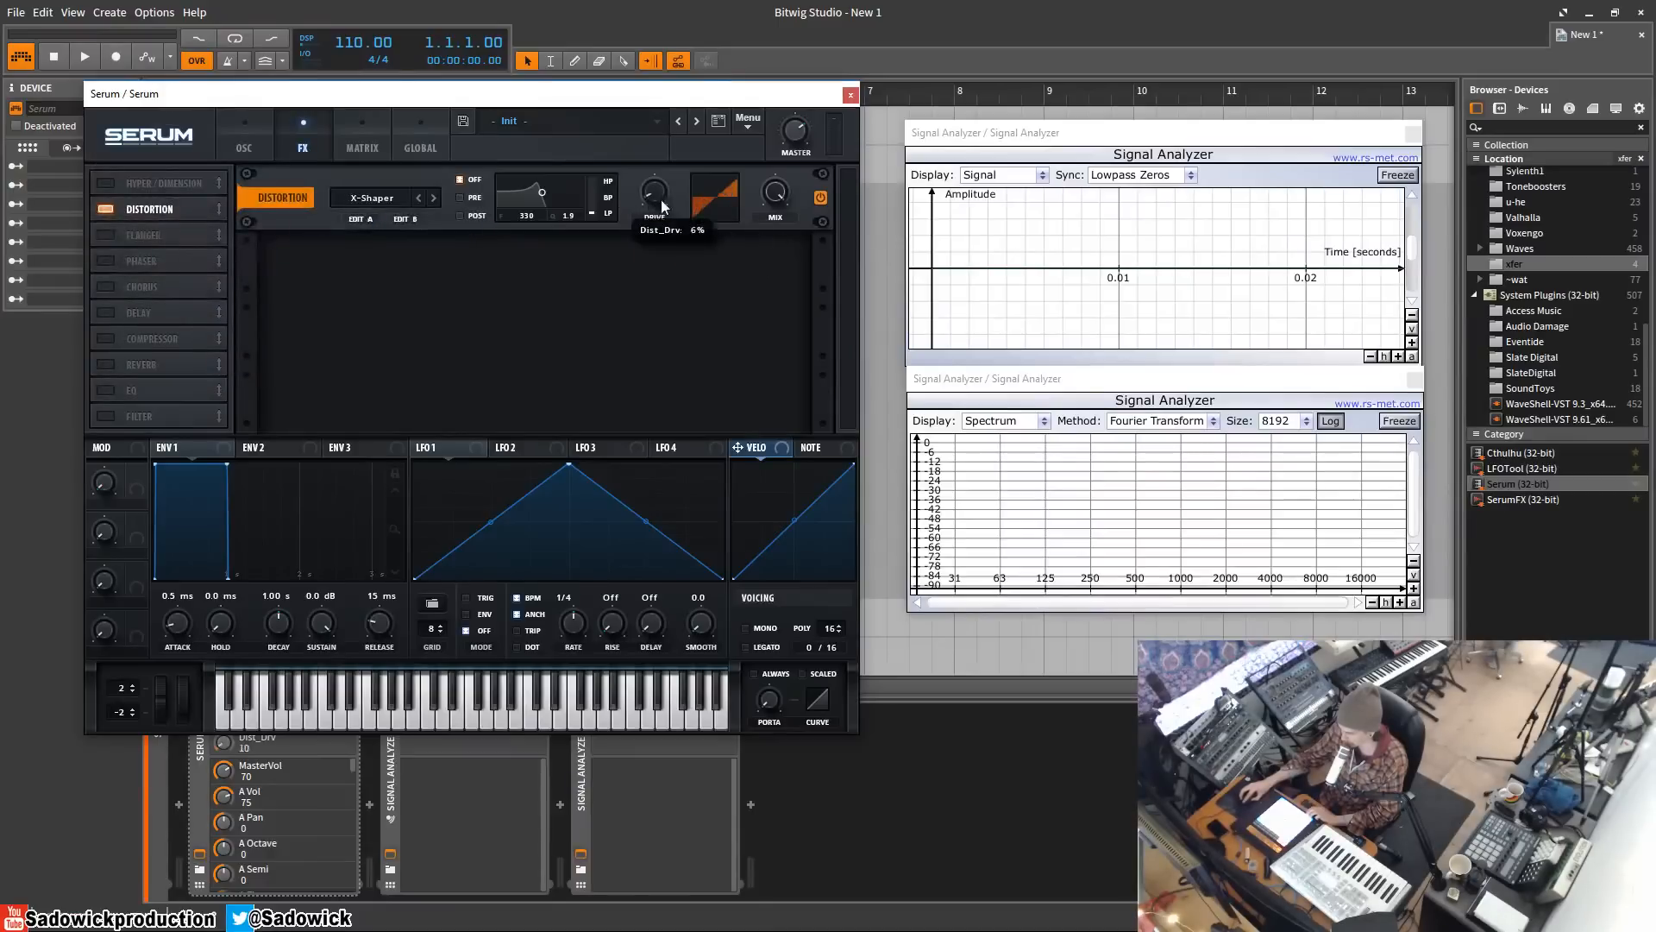
- Shape the Shaper B curve with a centre point, a raised point before it and a peak and dip after it, and raise the drive to 100%
click(413, 220)
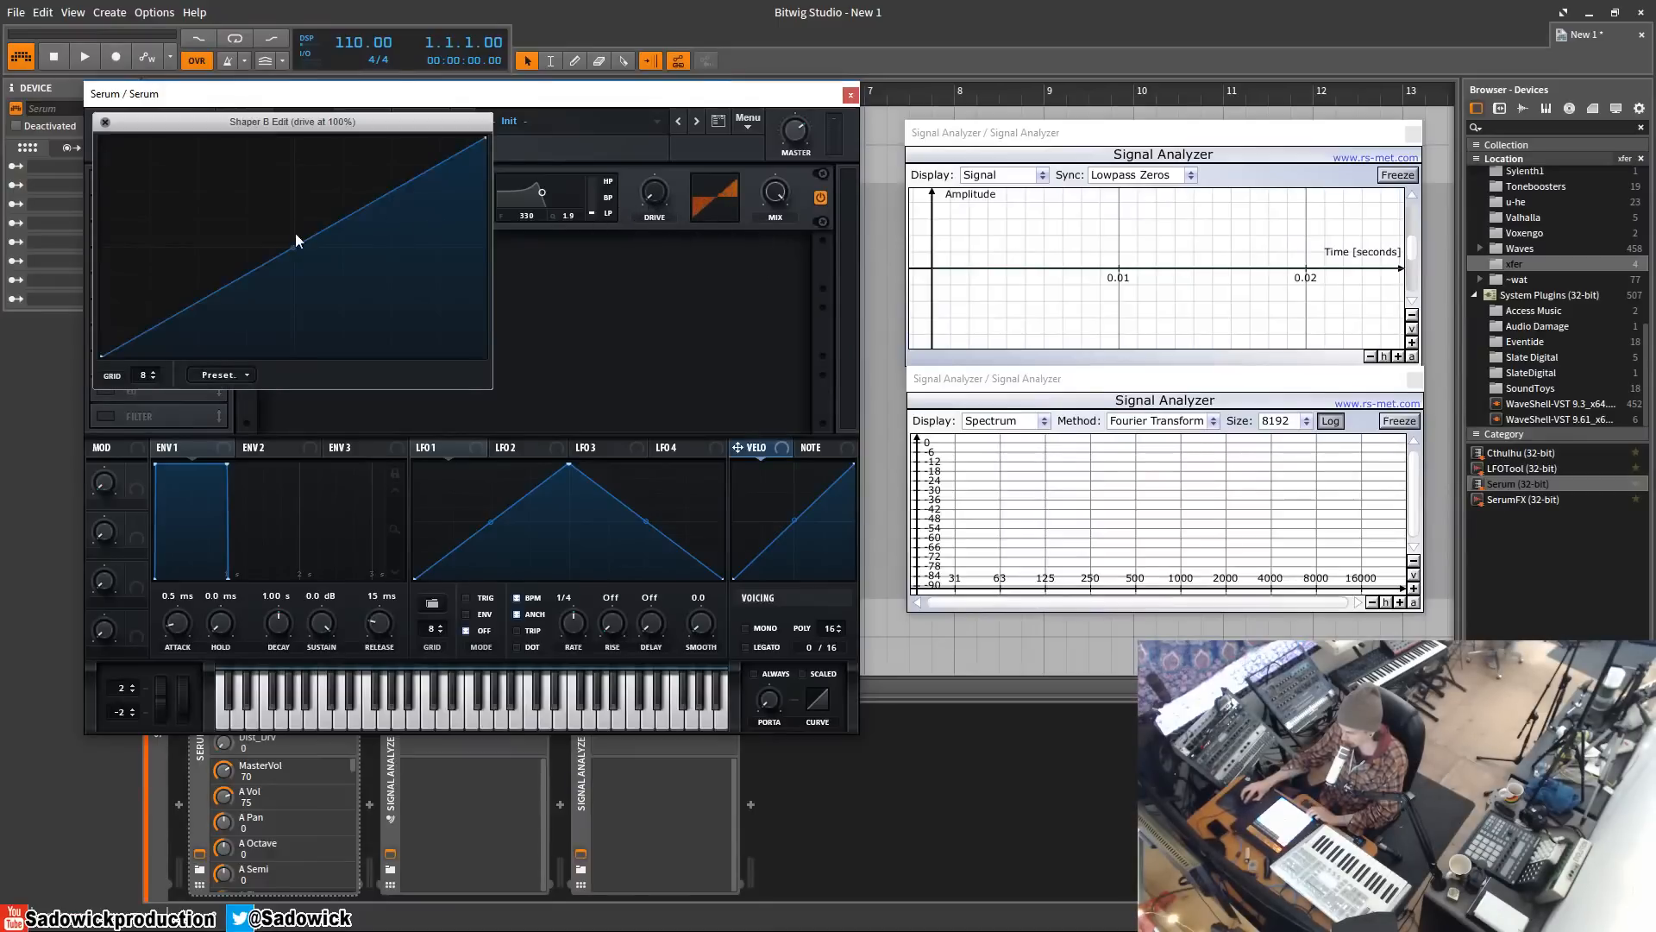
double_click(350, 219)
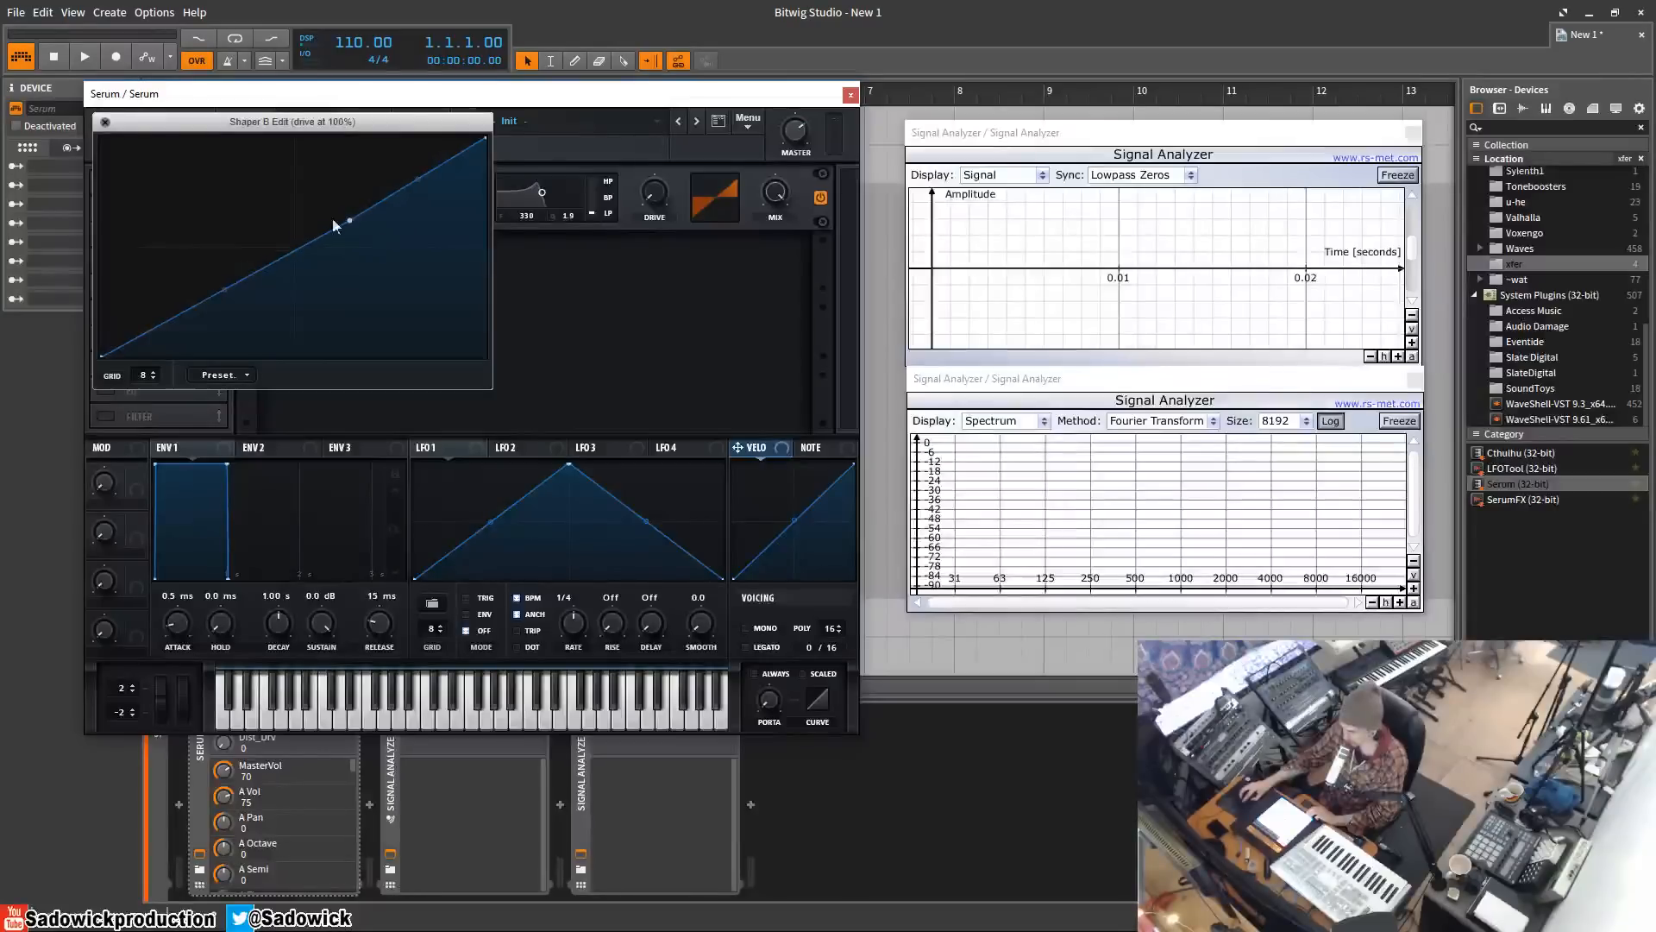
double_click(298, 242)
drag(344, 221, 440, 229)
double_click(204, 284)
drag(205, 285, 167, 219)
drag(663, 200, 673, 42)
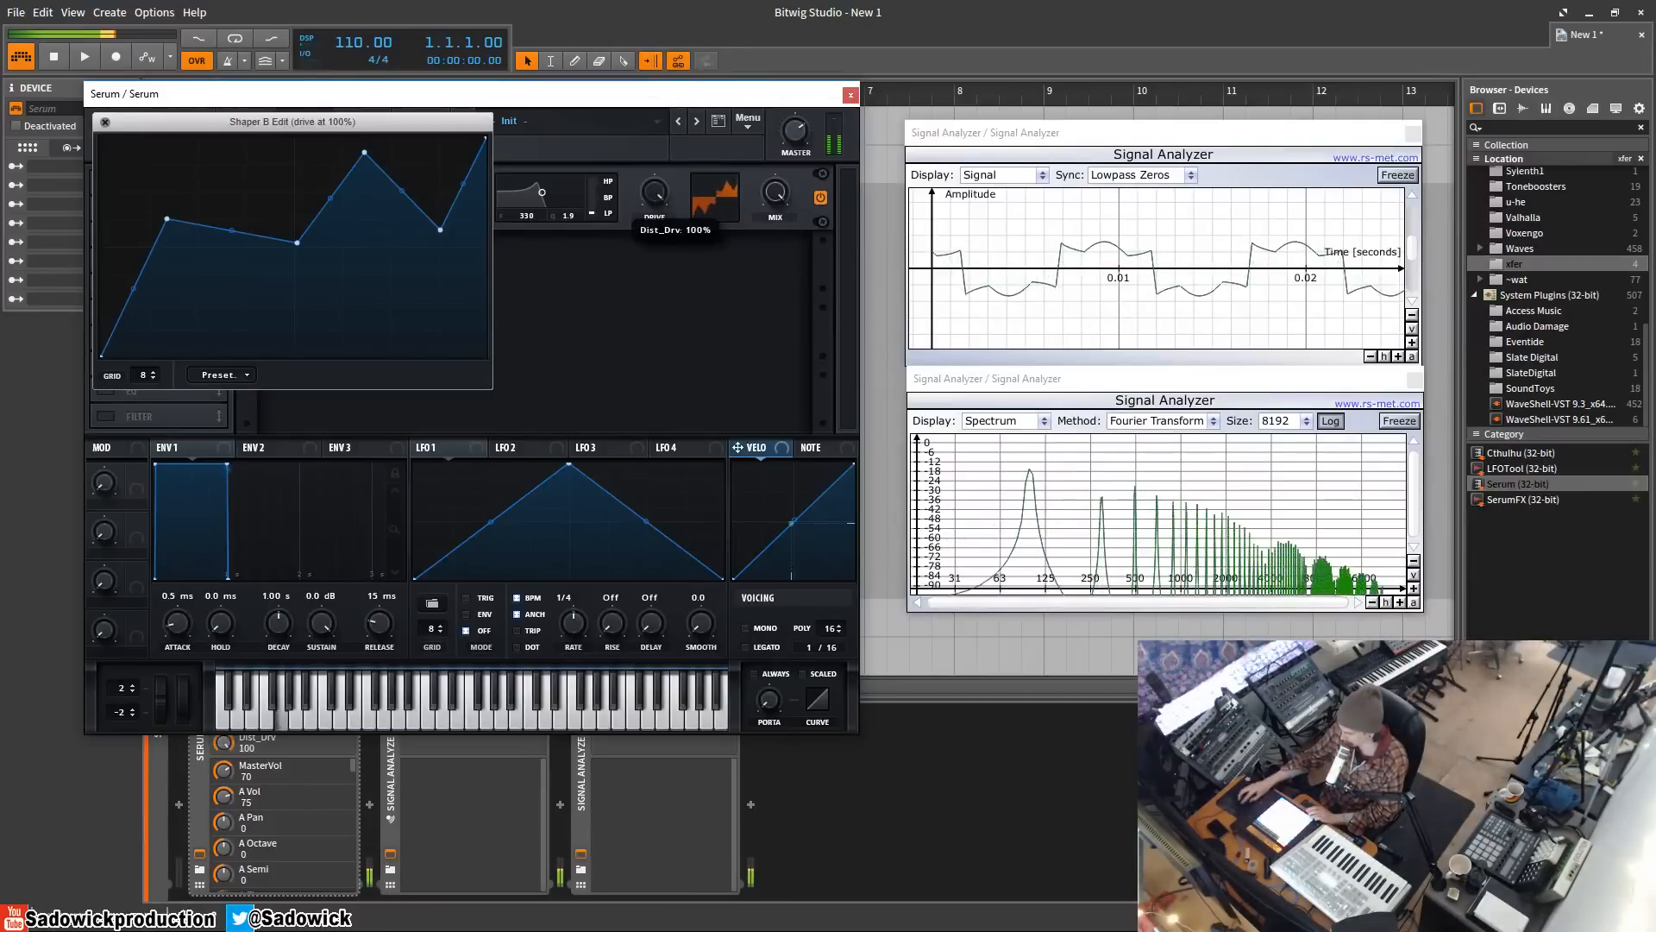
click(1179, 284)
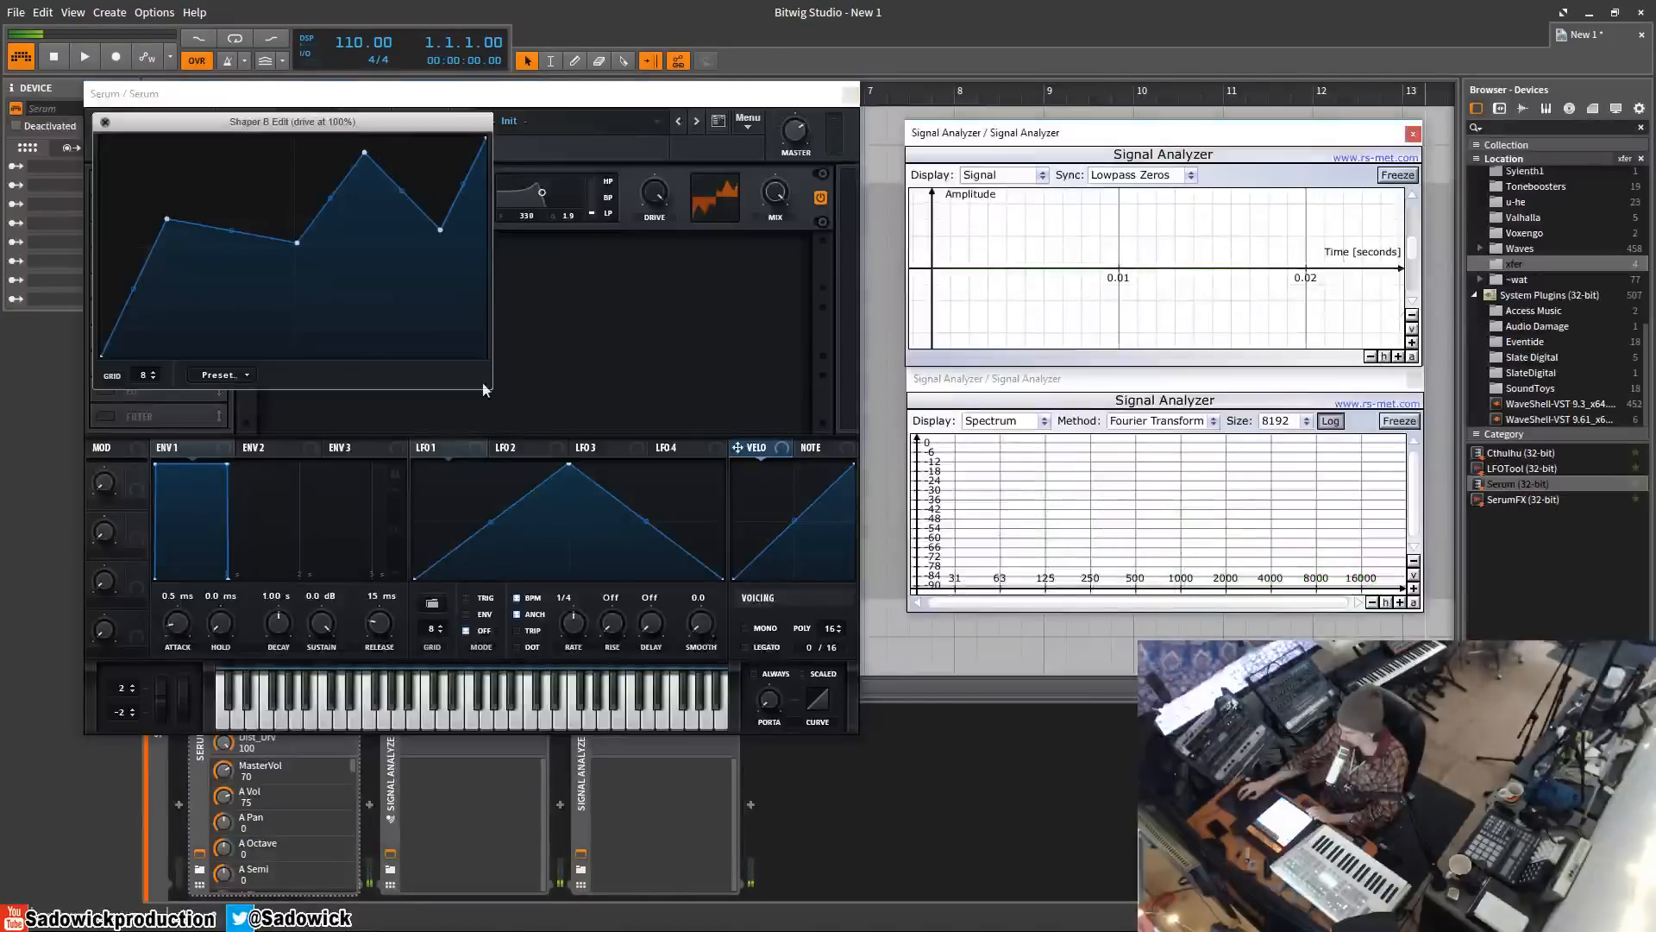
- Turn the middle of the Shaper B curve into a vertical jump from minimum to maximum, and test the curve by lowering the drive
drag(371, 162, 292, 172)
drag(294, 250, 311, 373)
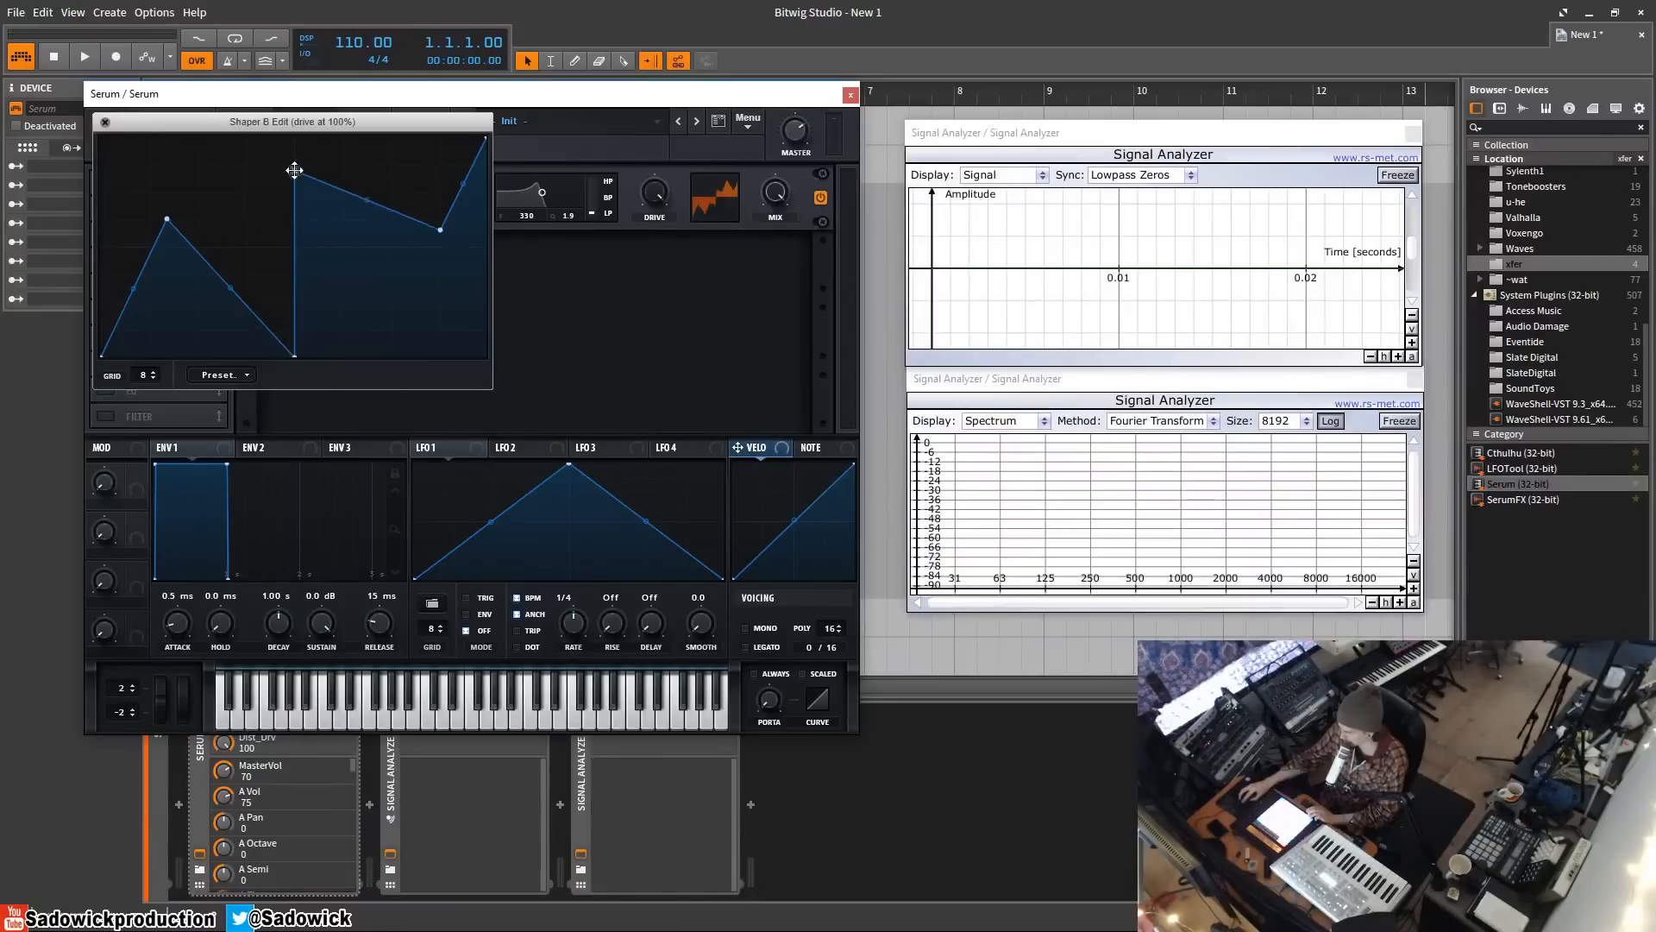
drag(294, 170, 294, 138)
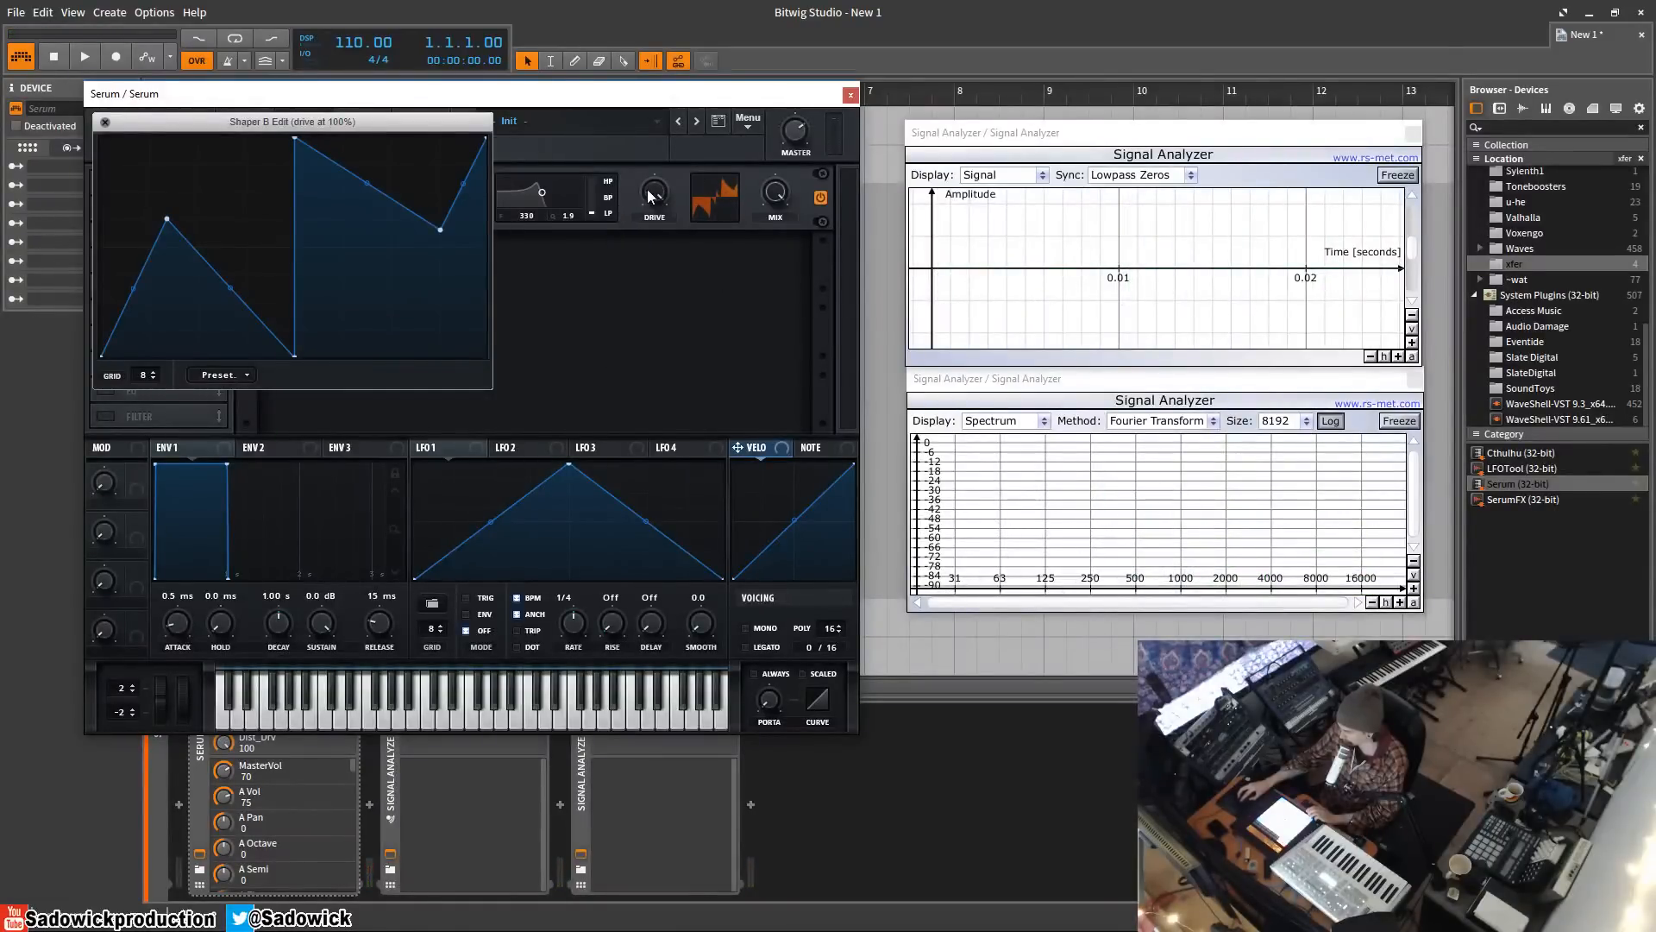
drag(651, 195, 640, 286)
drag(638, 220, 631, 274)
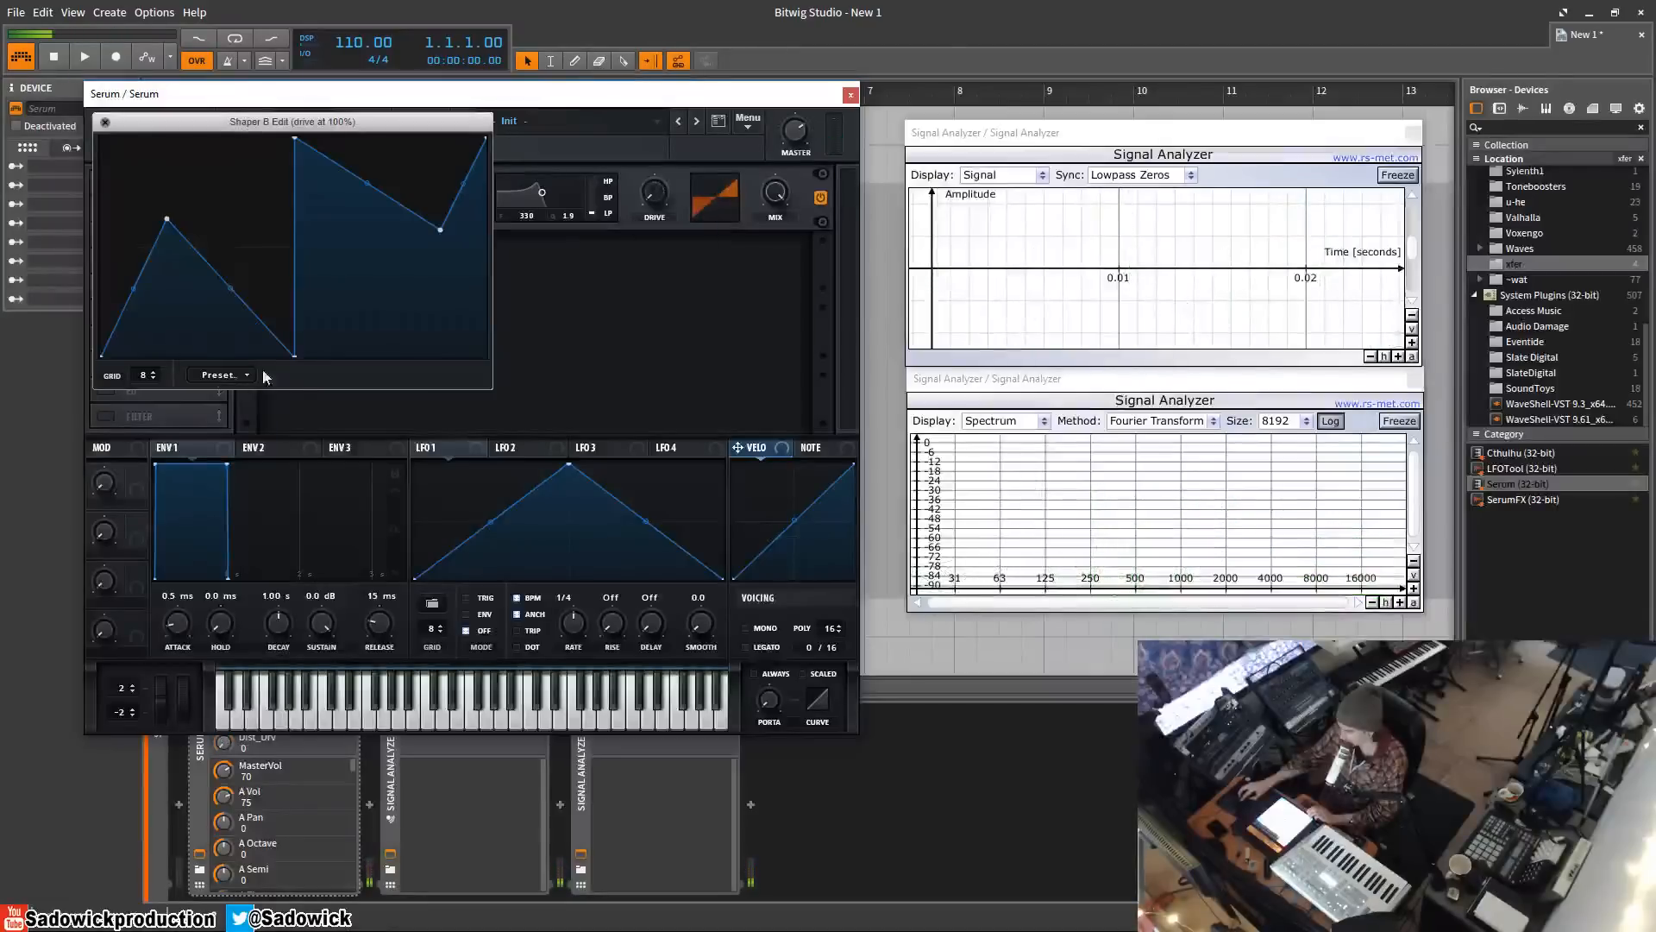
- Remove the Shaper B points before the central peak, bend that segment steeply downward, test the drive from high to low, and close the curve editor
double_click(296, 355)
double_click(166, 218)
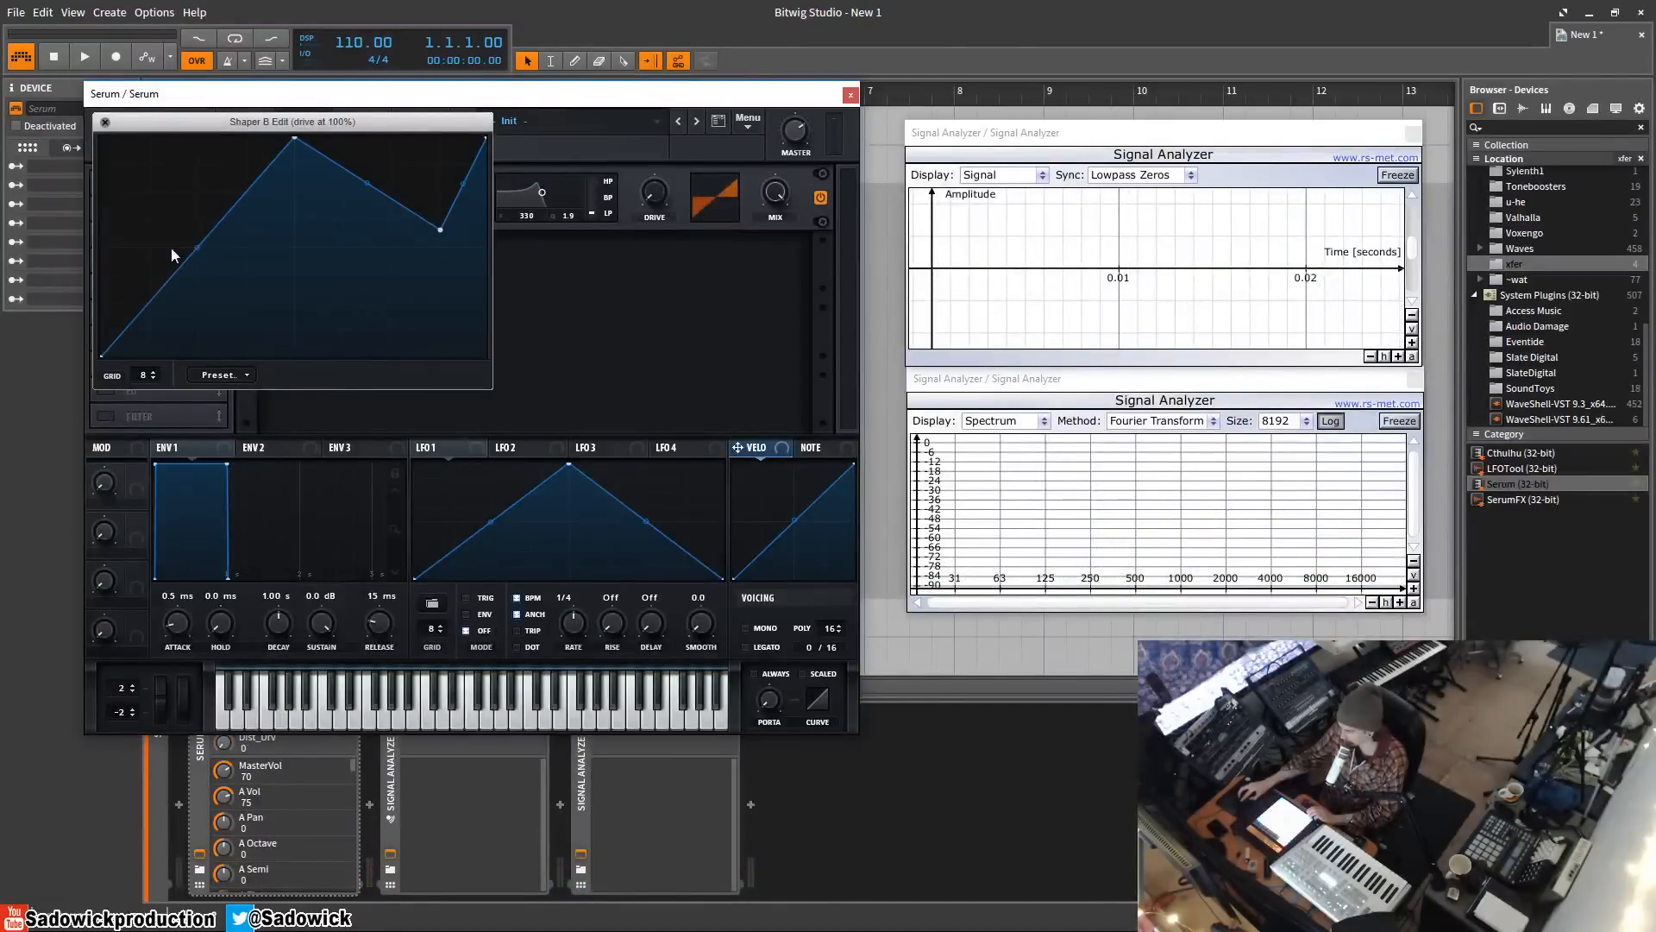
drag(195, 249, 197, 348)
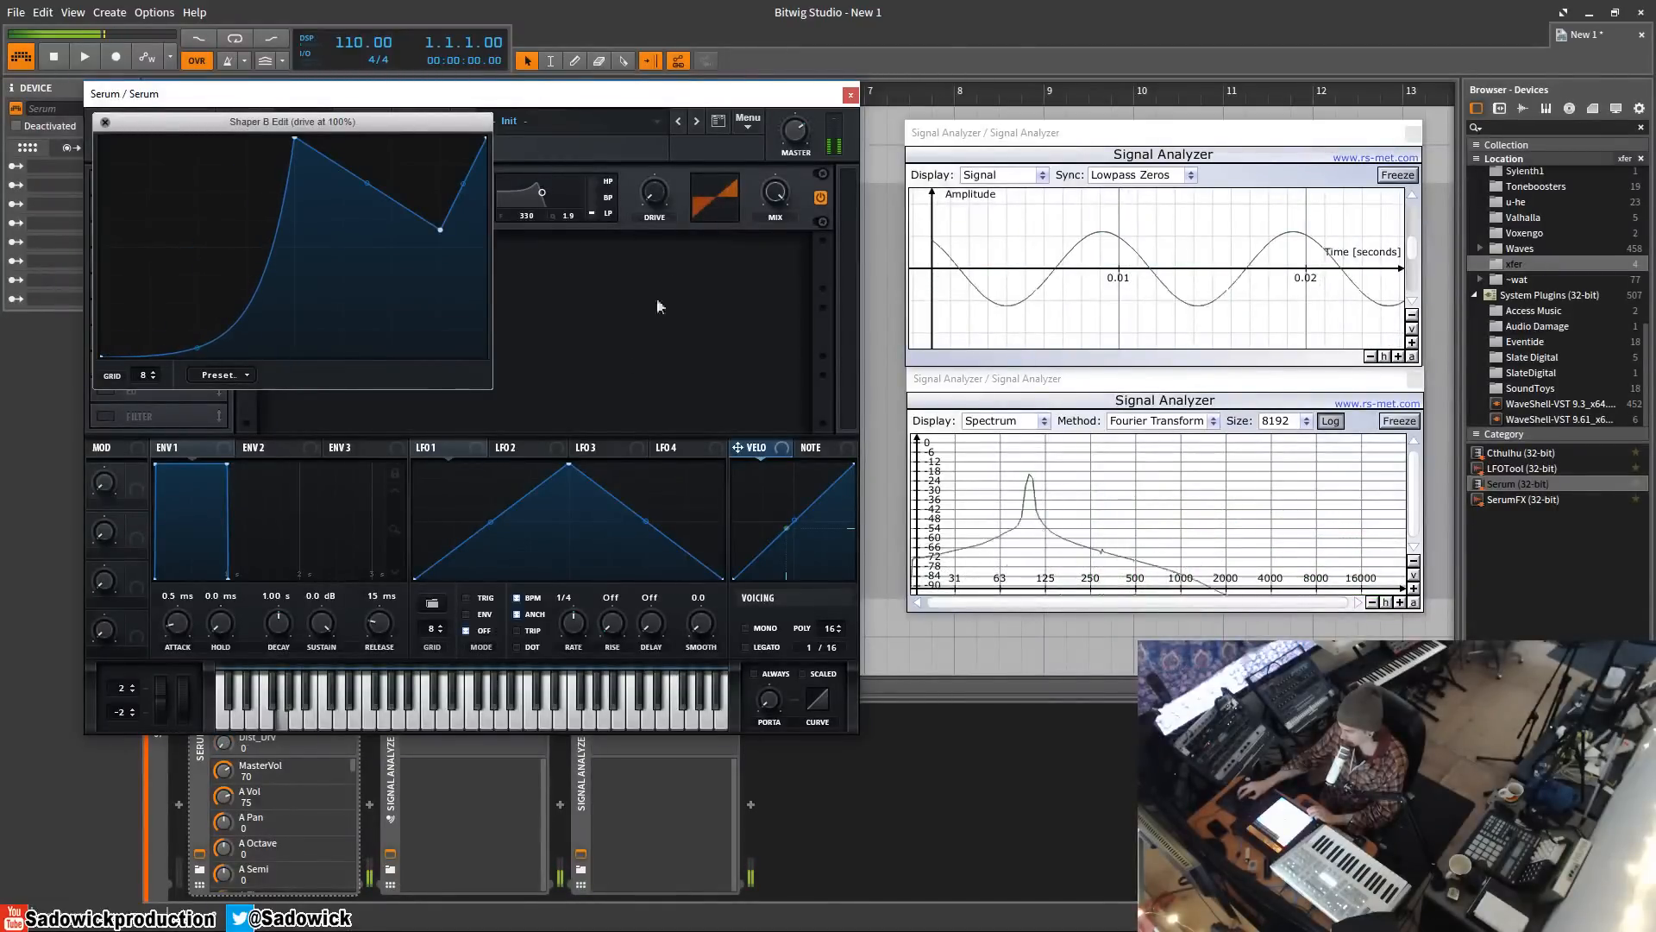
drag(654, 191, 595, 13)
drag(656, 194, 614, 509)
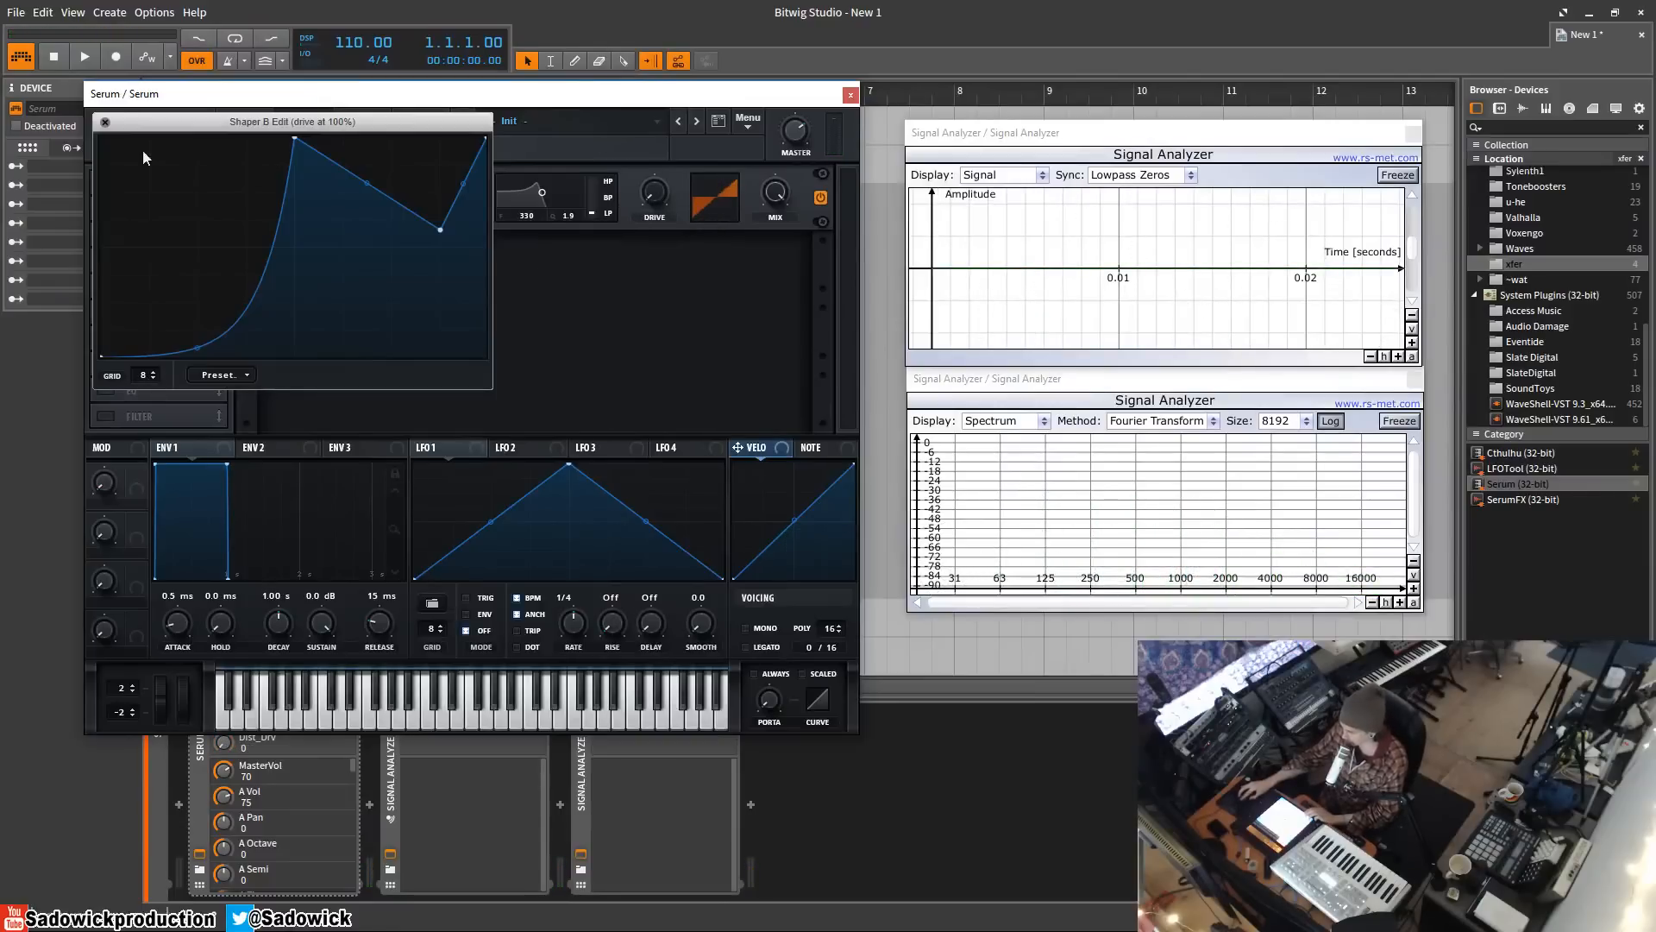
click(105, 123)
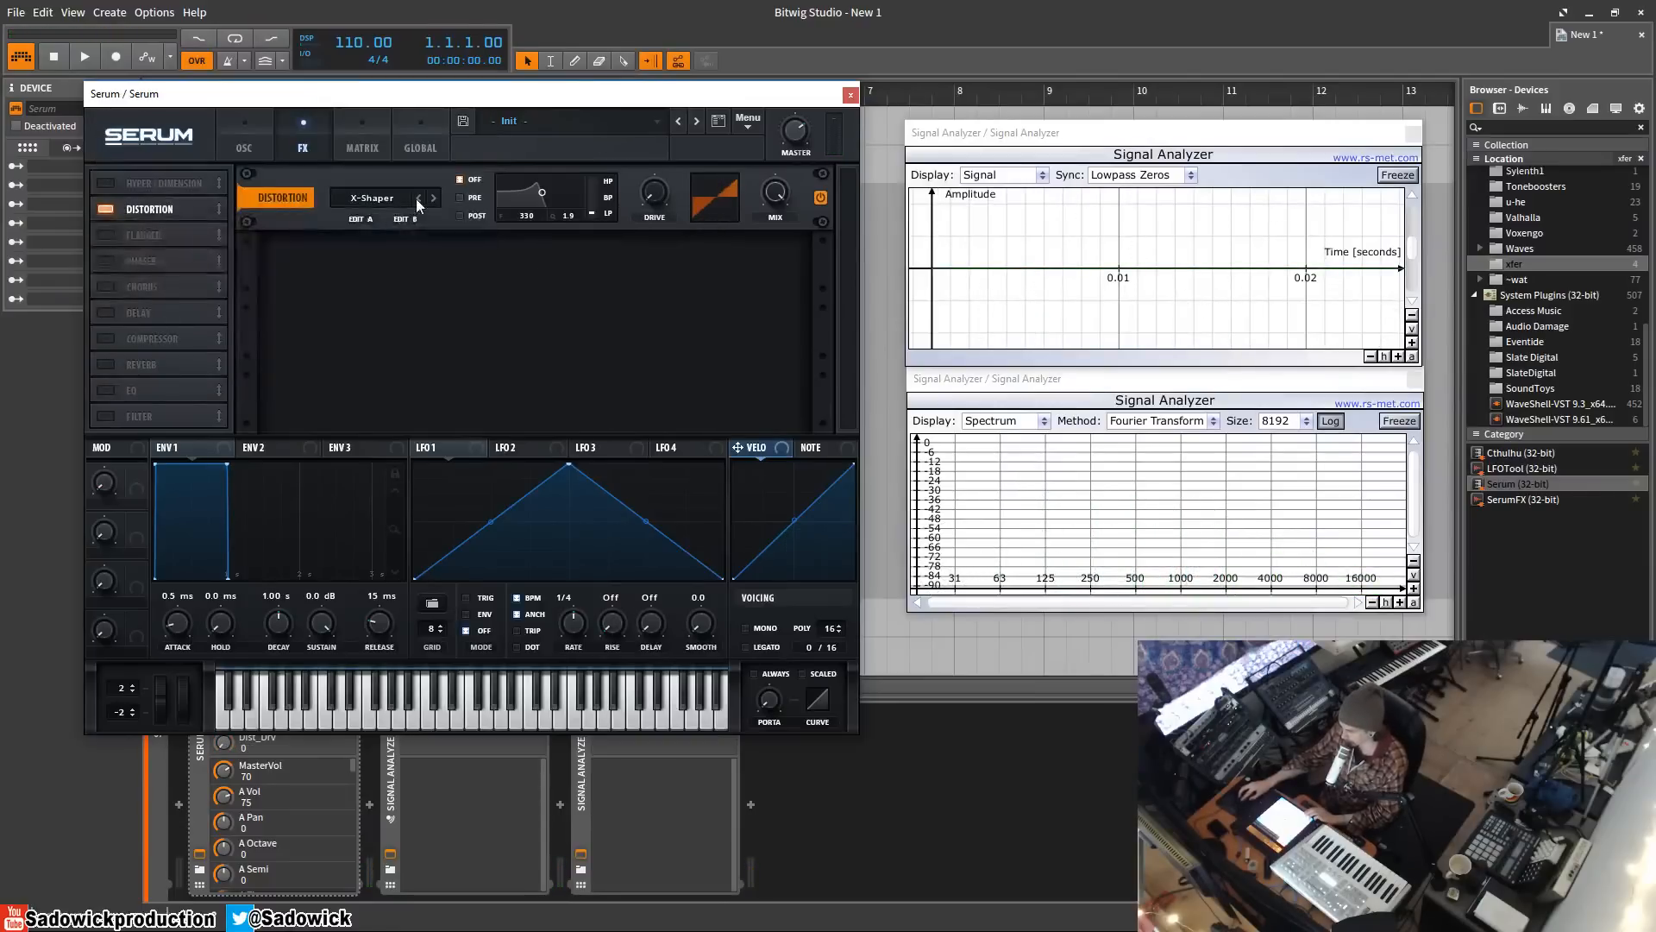
- Set the distortion mode to X-Shaper (Asym) and reshape the Shaper A curve with raised first and centre points and a deep dip after them
click(372, 200)
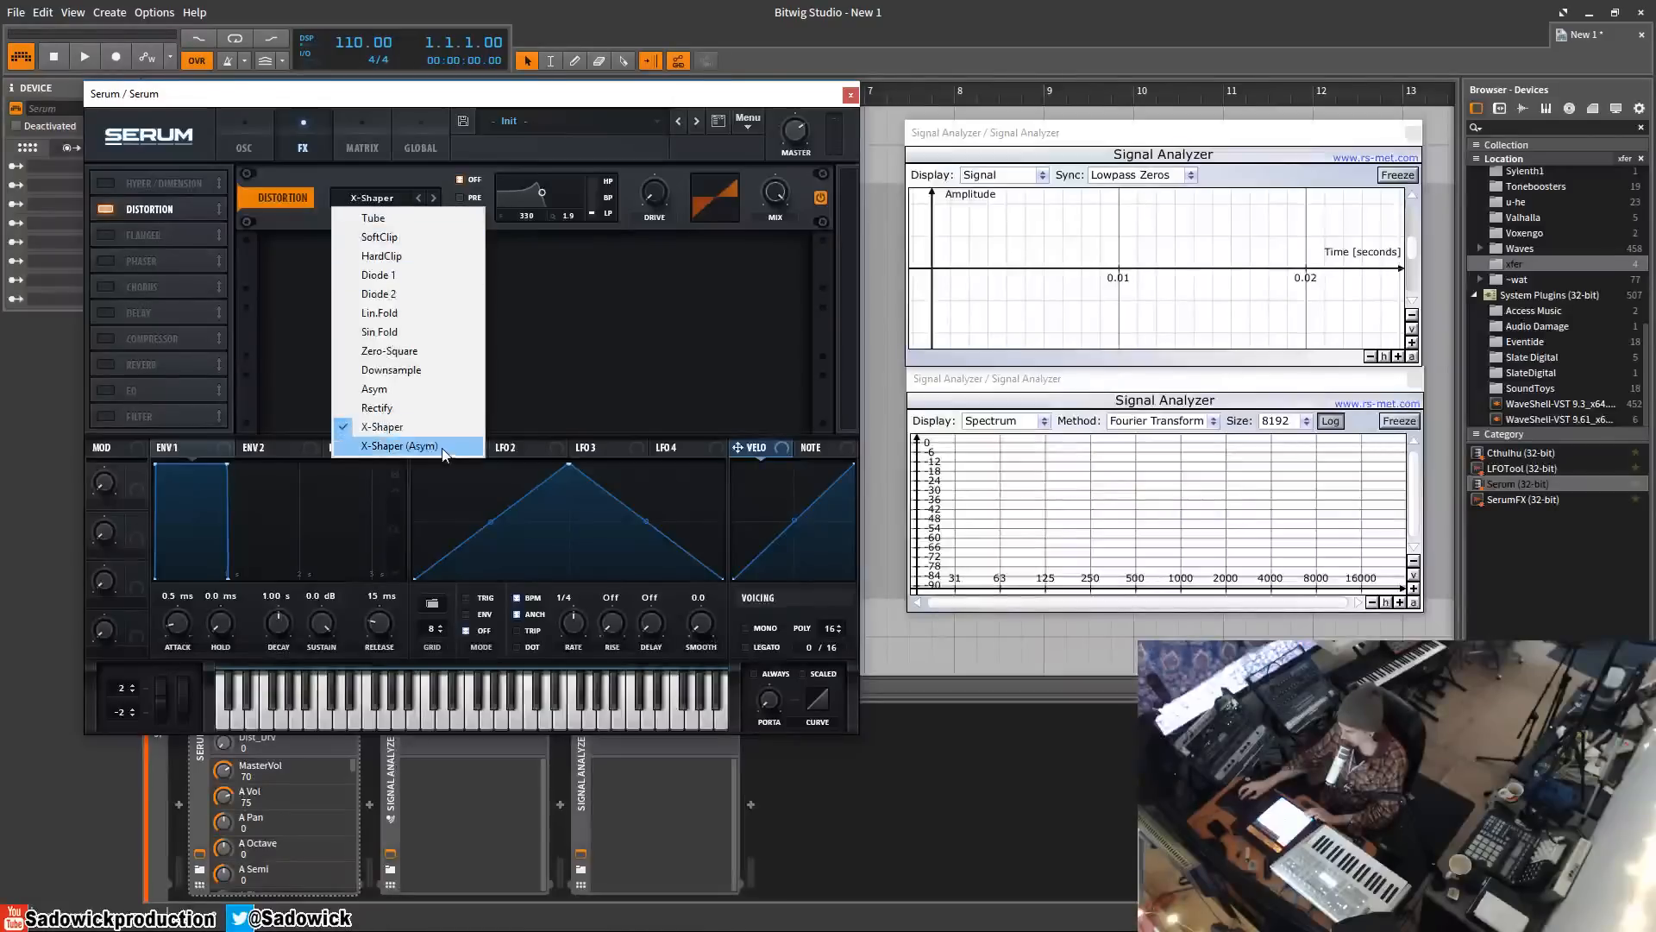
click(371, 439)
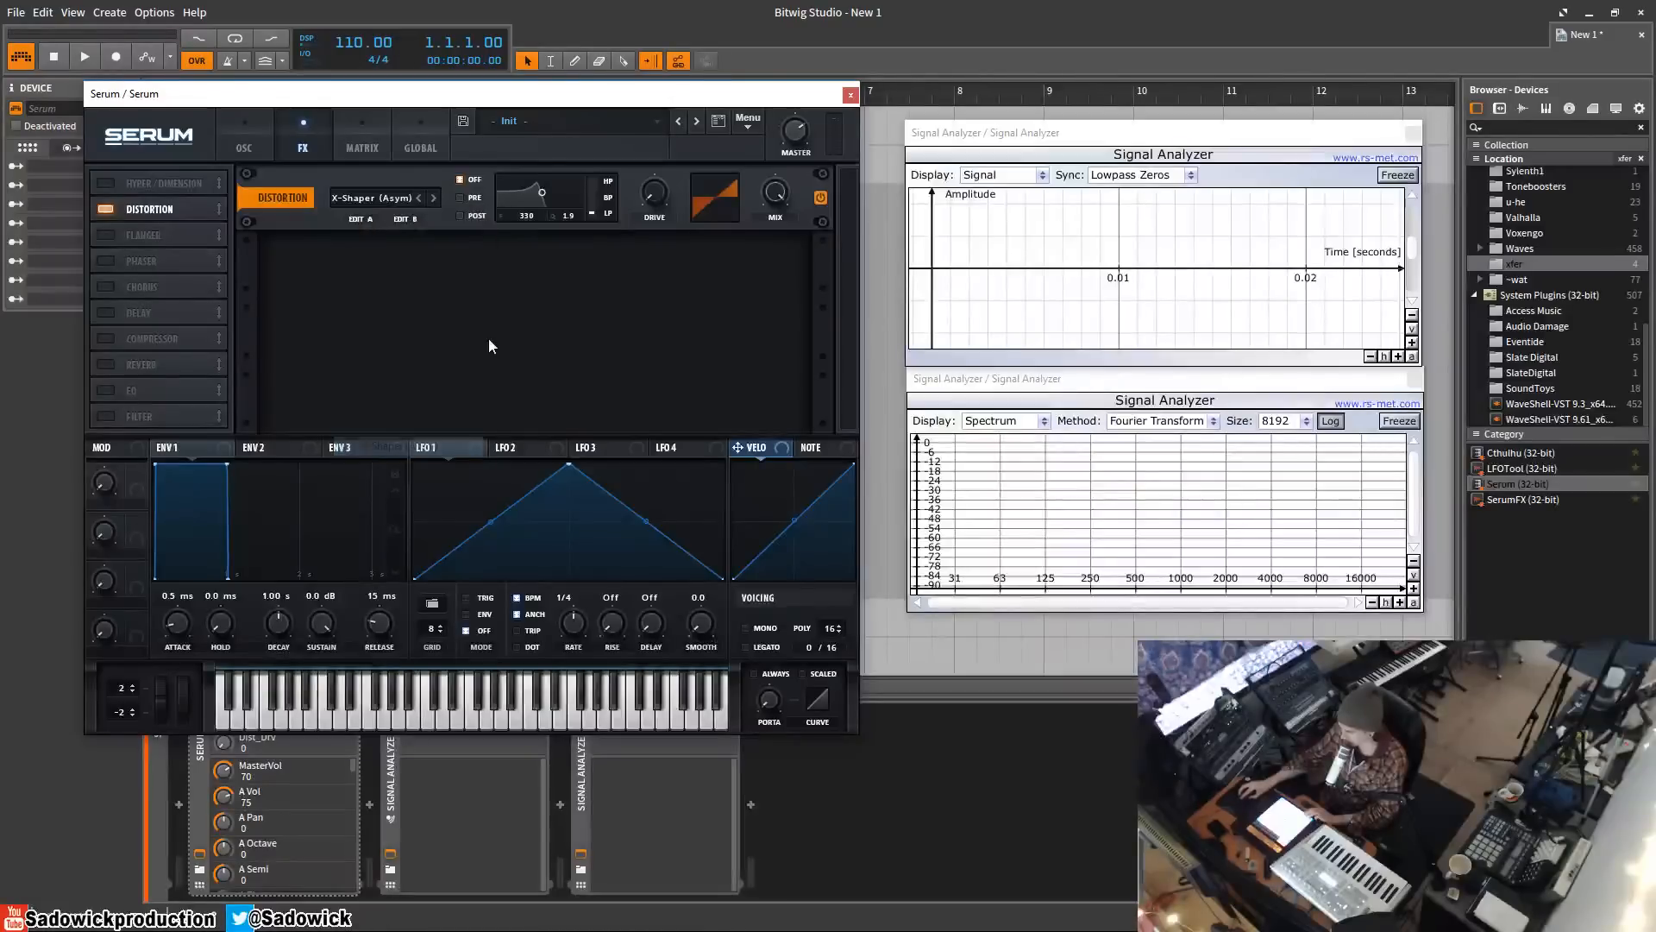
click(365, 220)
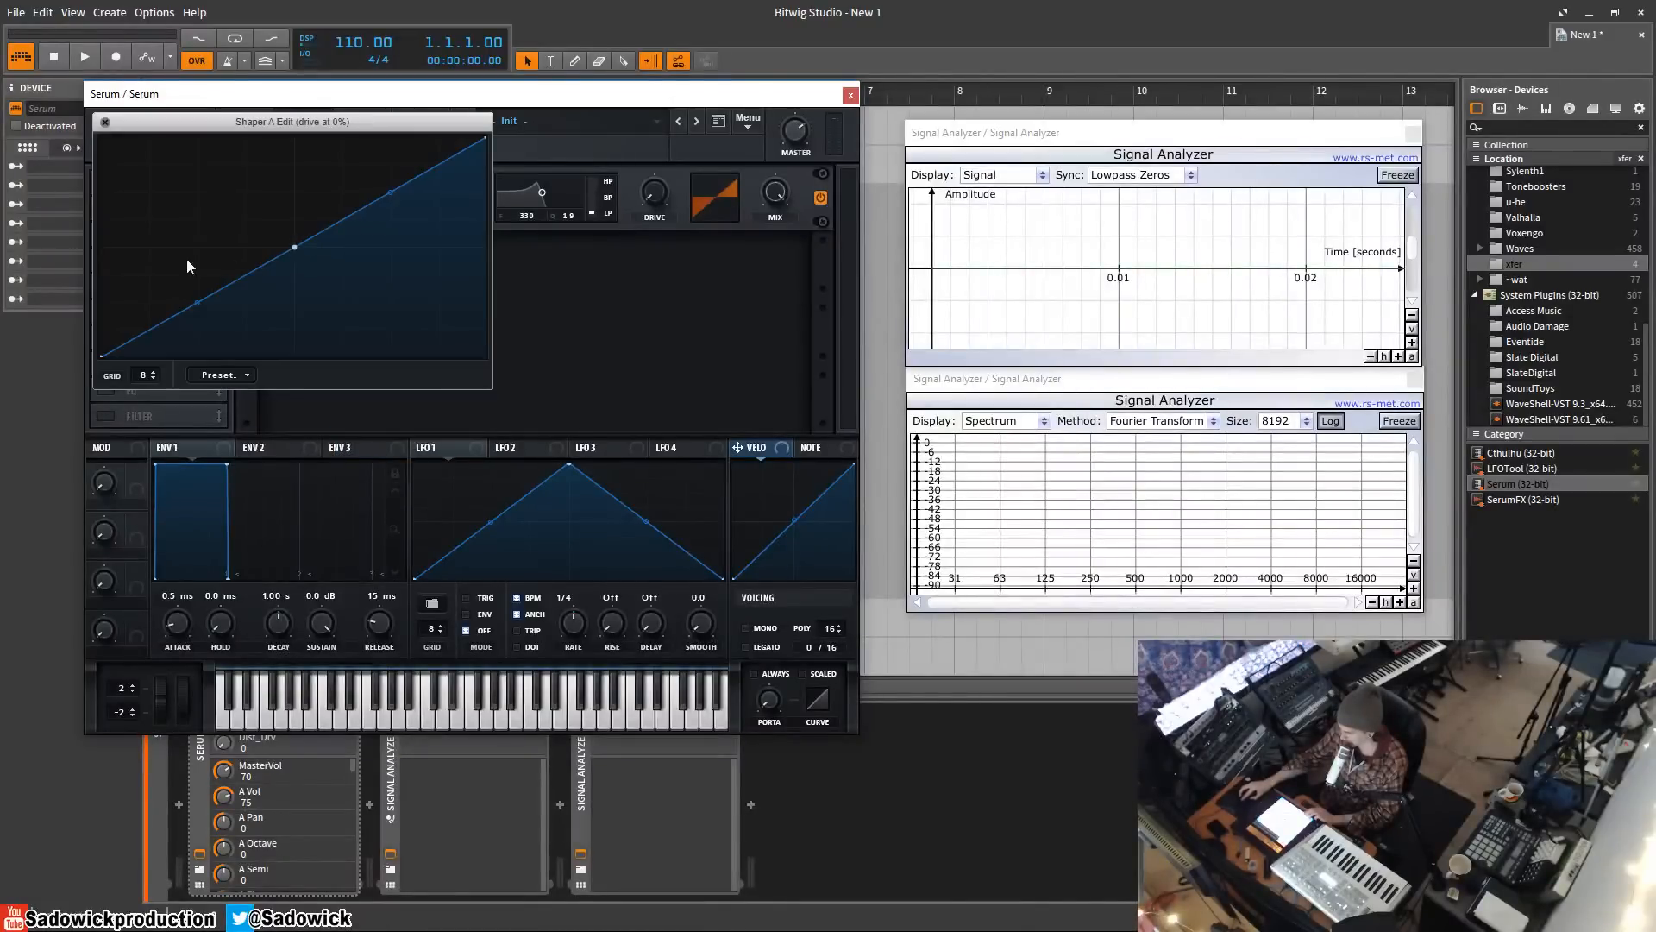
drag(238, 274, 177, 203)
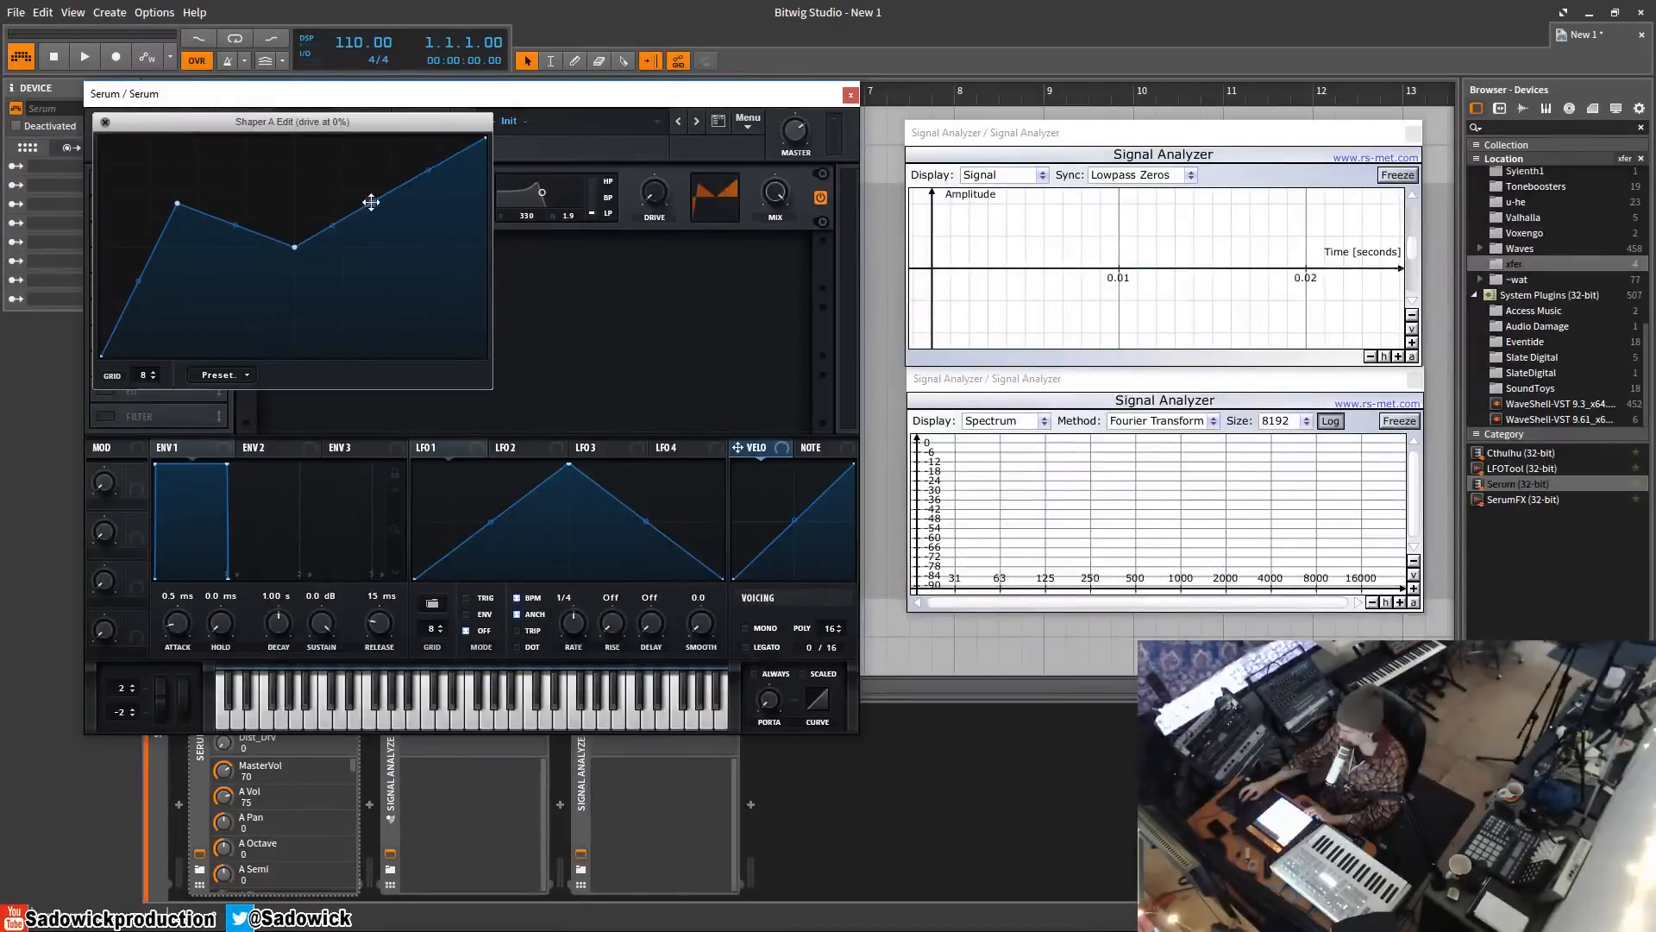
drag(371, 201, 412, 329)
drag(296, 247, 296, 162)
drag(656, 204, 650, 271)
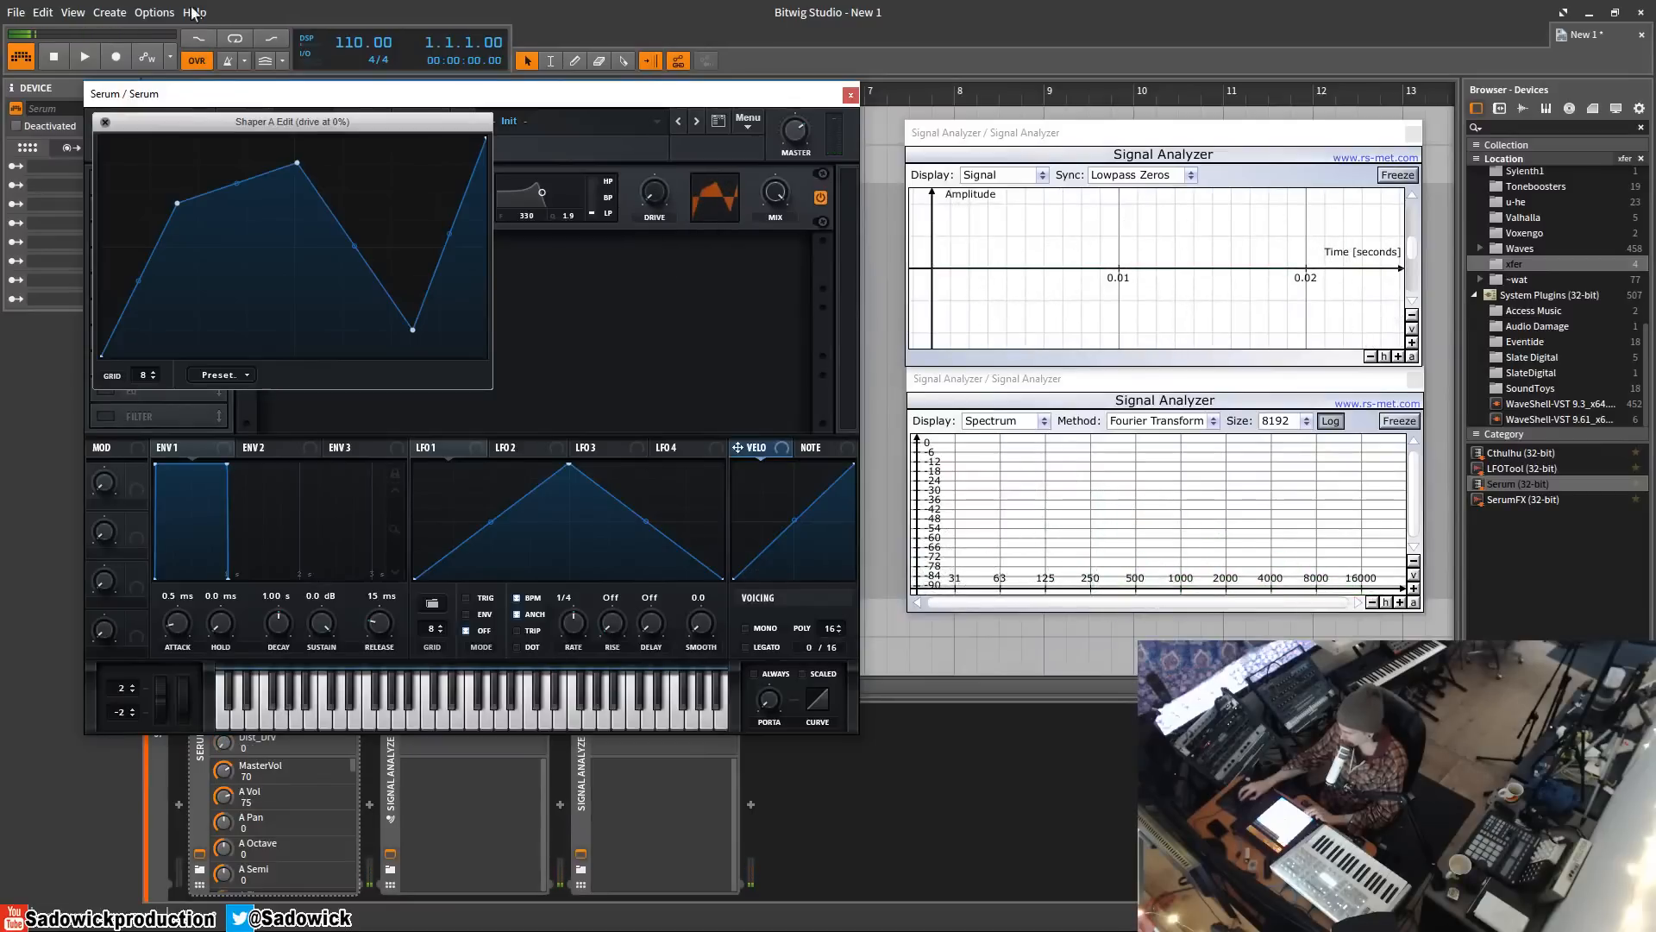
click(106, 122)
- Switch the distortion mode back to X-Shaper for comparison, ending on Tube
click(375, 198)
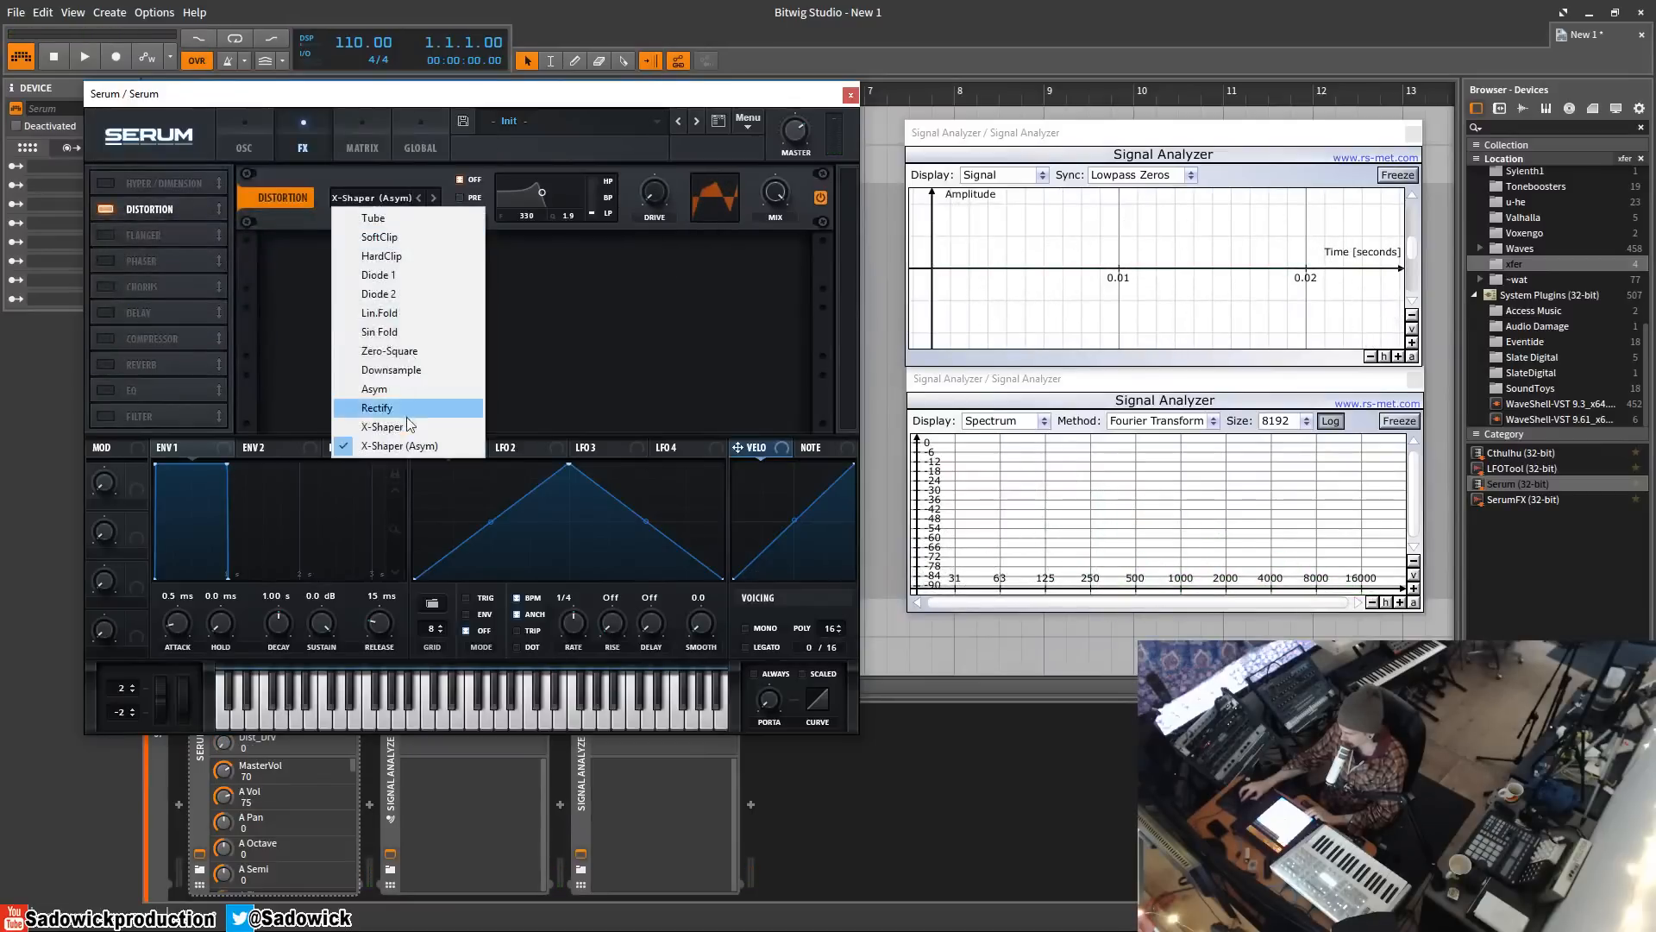
click(408, 426)
click(387, 196)
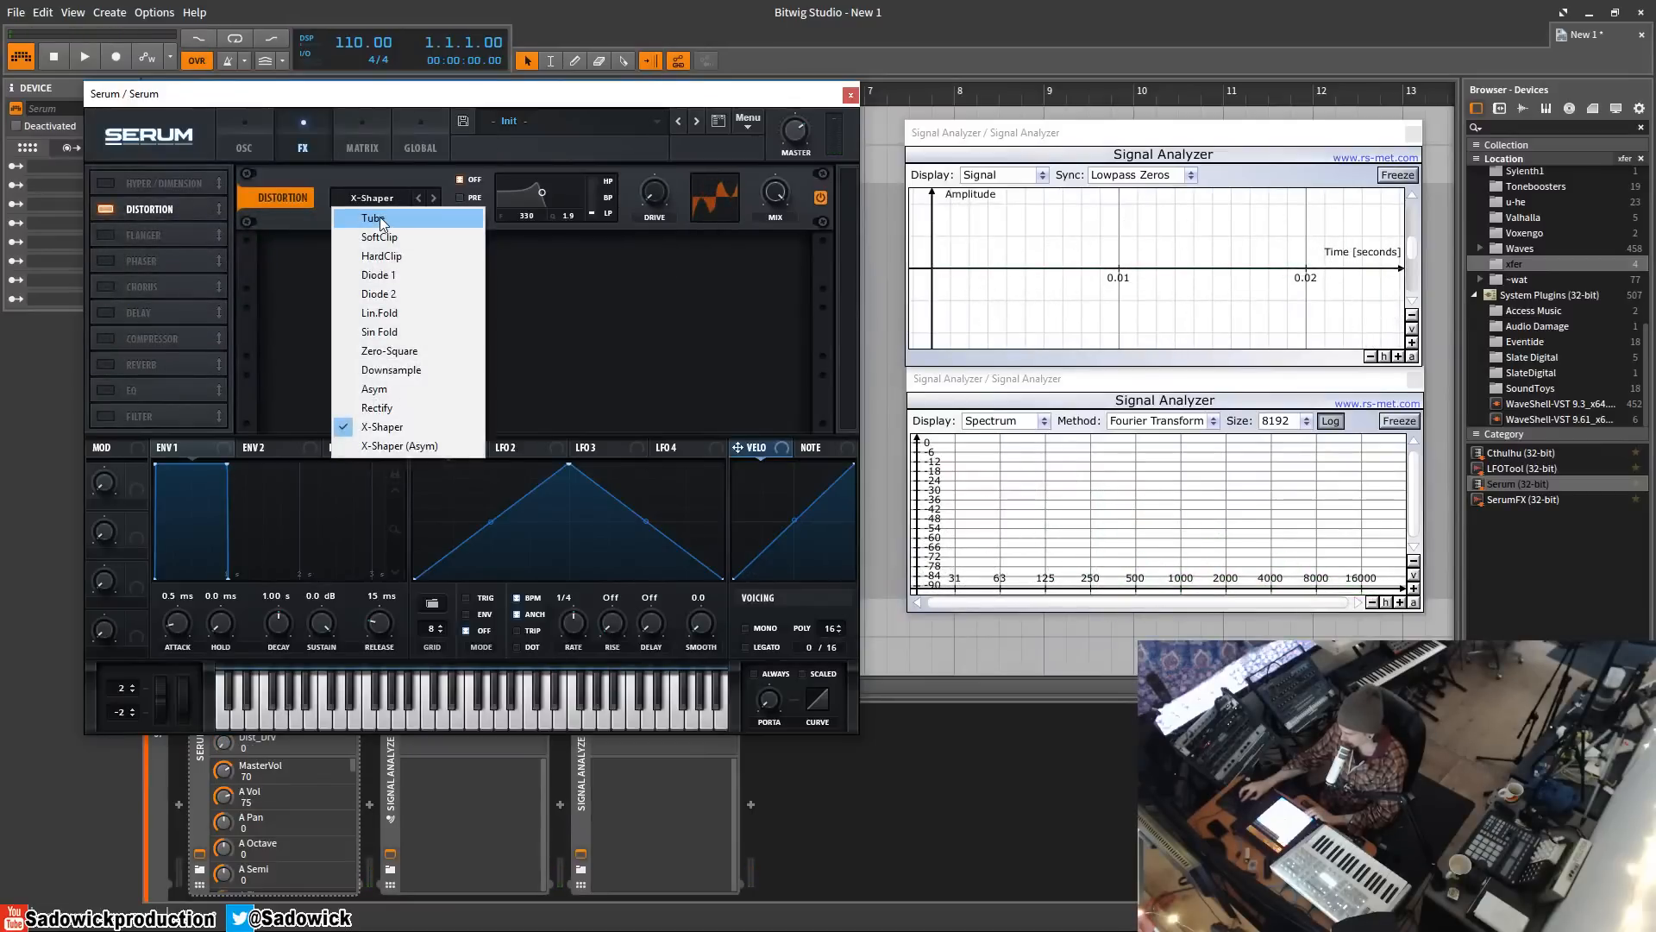
click(380, 215)
- Replace oscillator A's sine waveform with the "just saw" single-cycle formula and close the wavetable editor
click(241, 143)
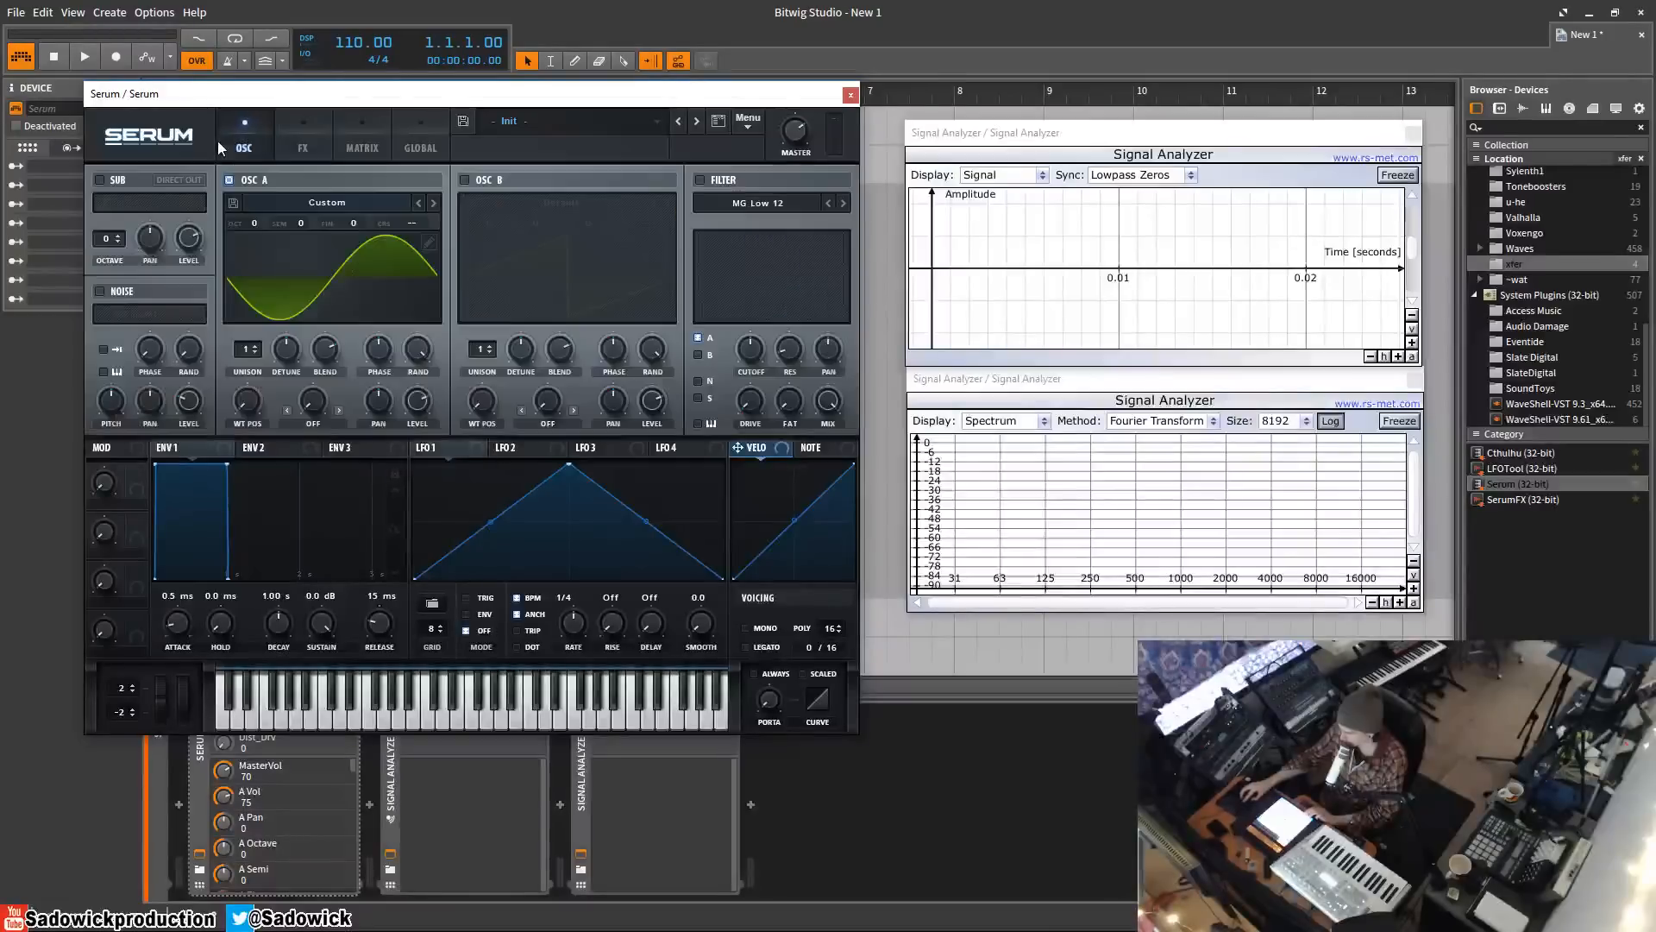
click(429, 242)
click(814, 579)
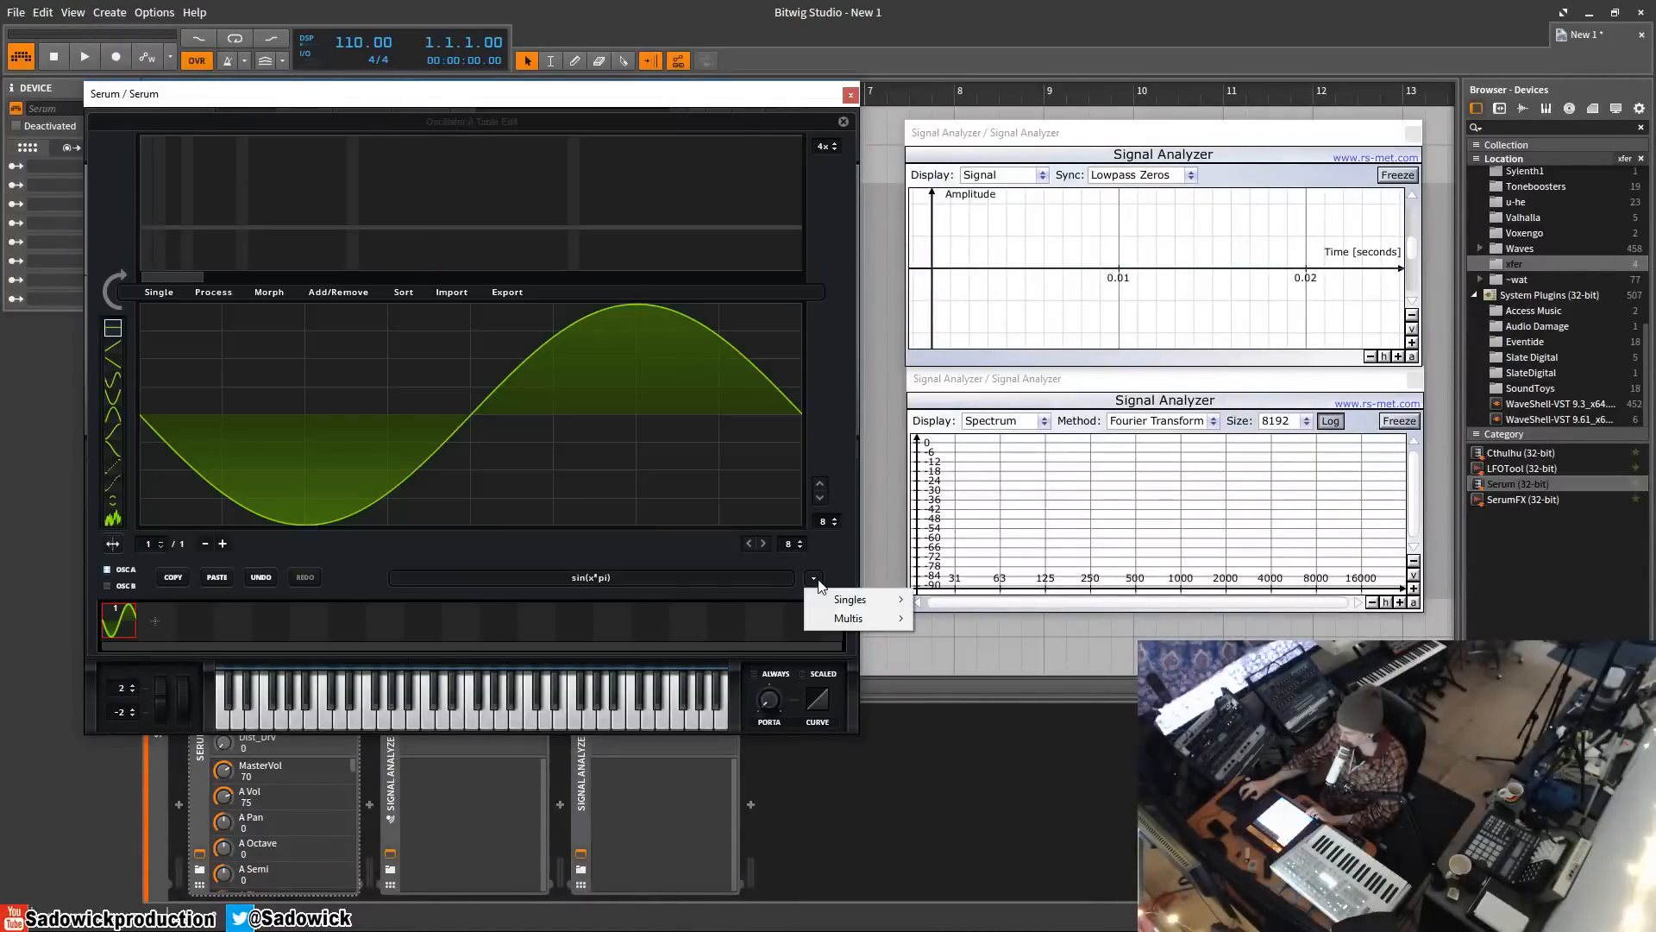
mouse_move(832, 602)
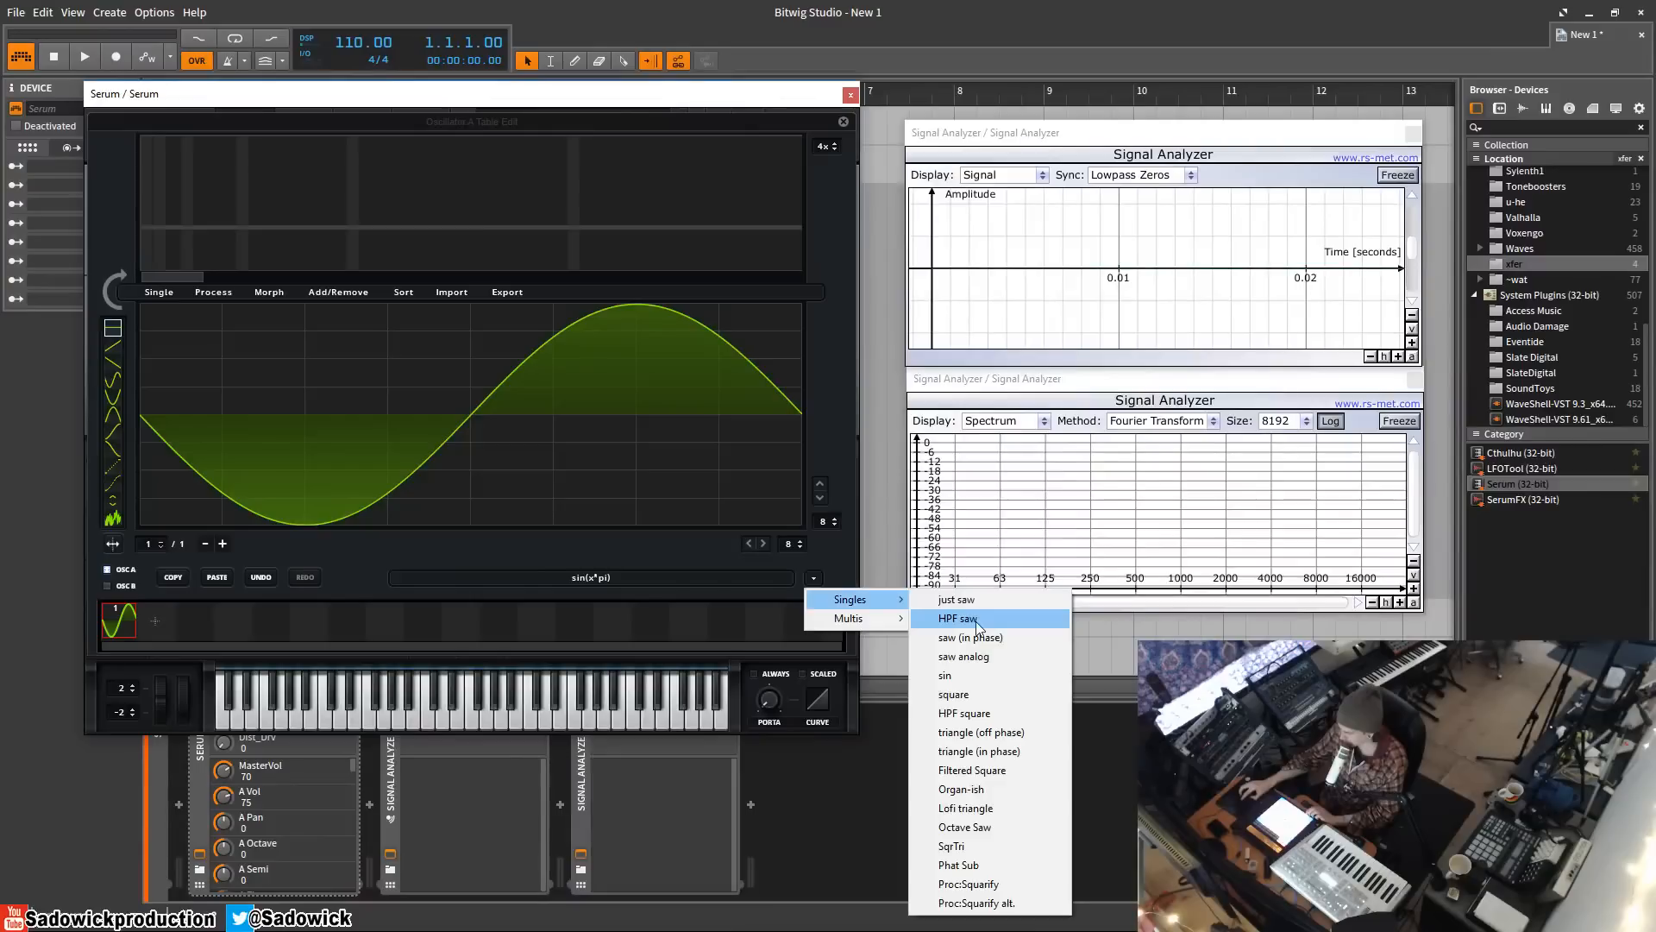
click(973, 599)
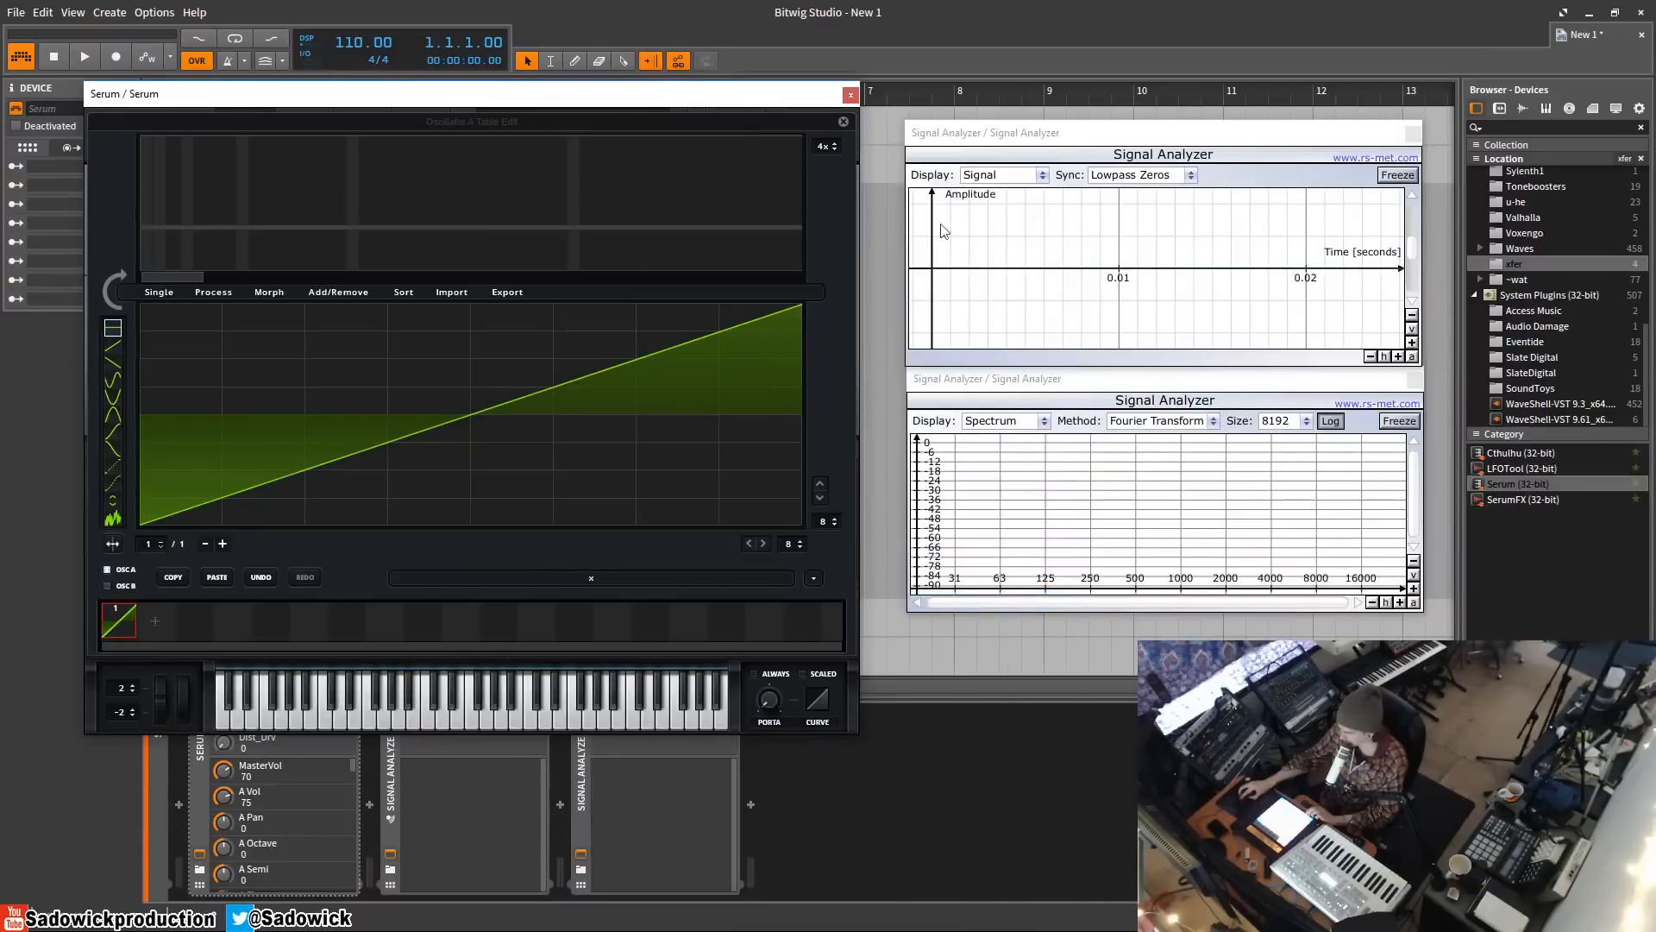
click(844, 123)
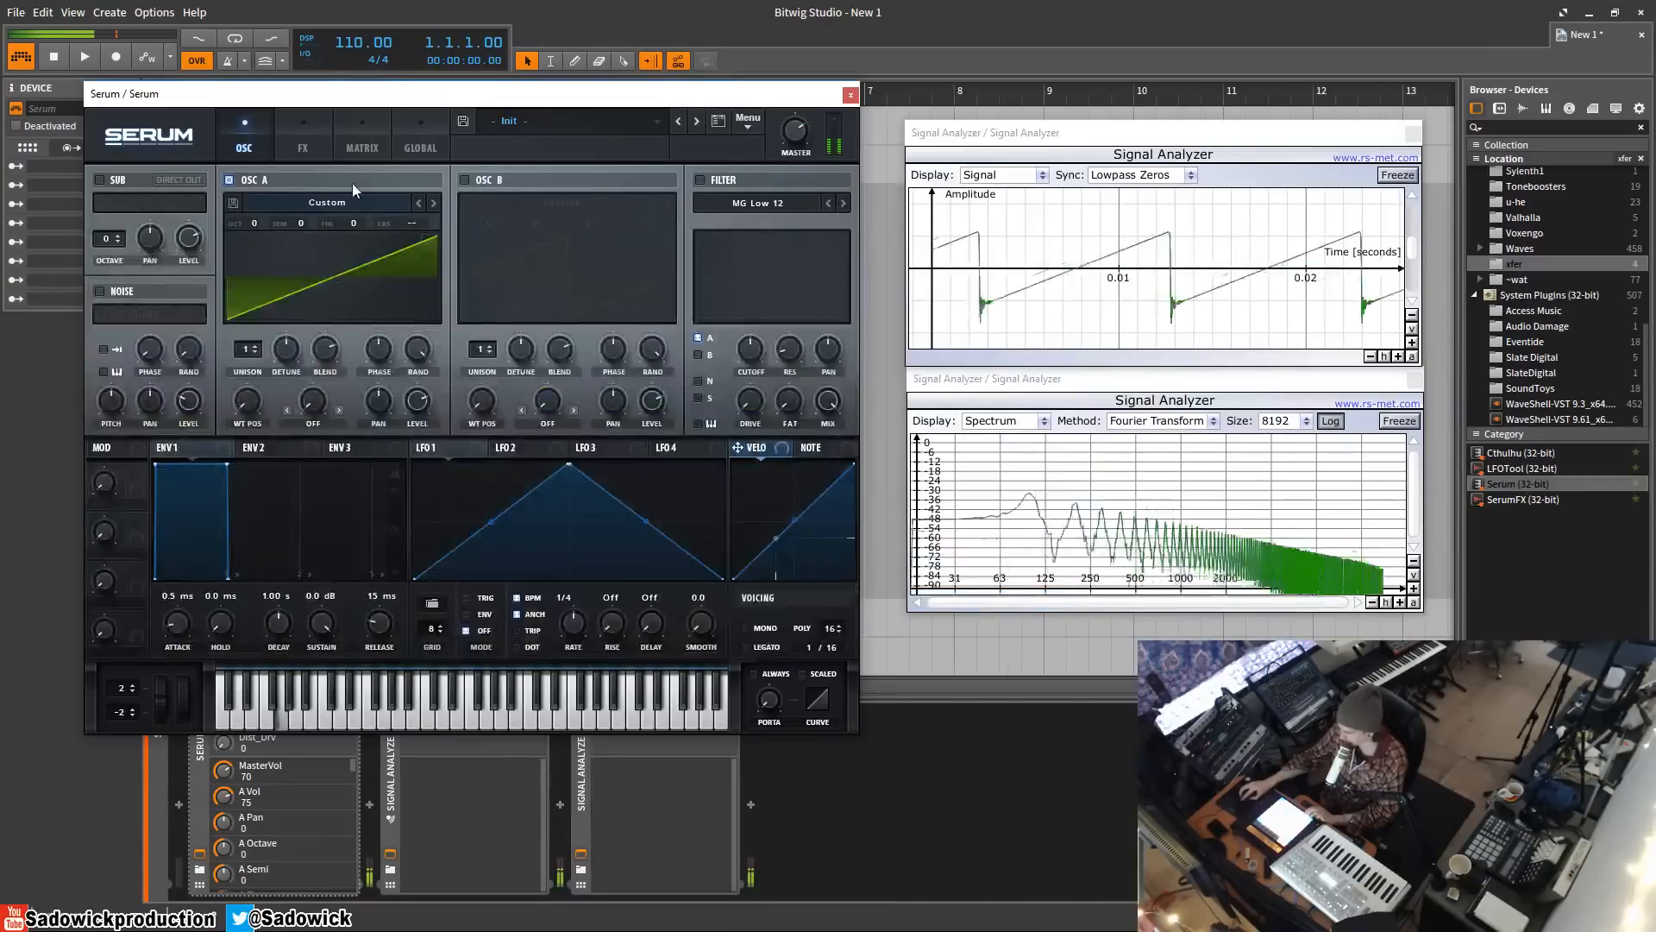
- Set the distortion's filter to Pre and tune its low-pass to a frequency of 153 with a resonance of 1.8
click(297, 141)
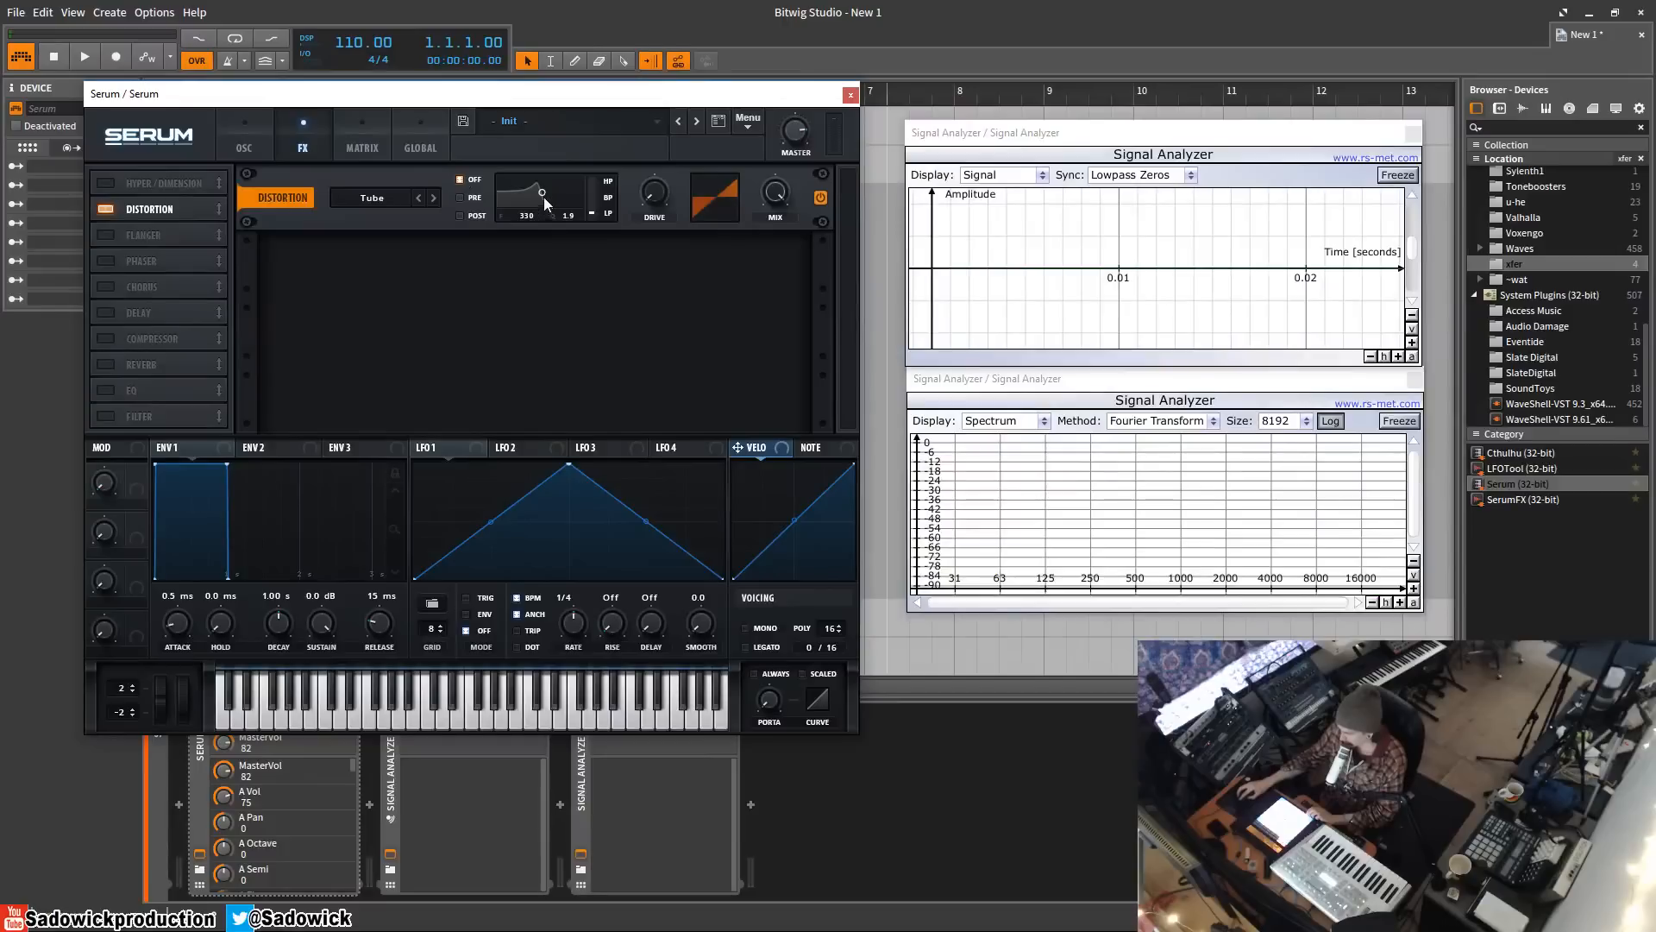
drag(552, 192, 580, 190)
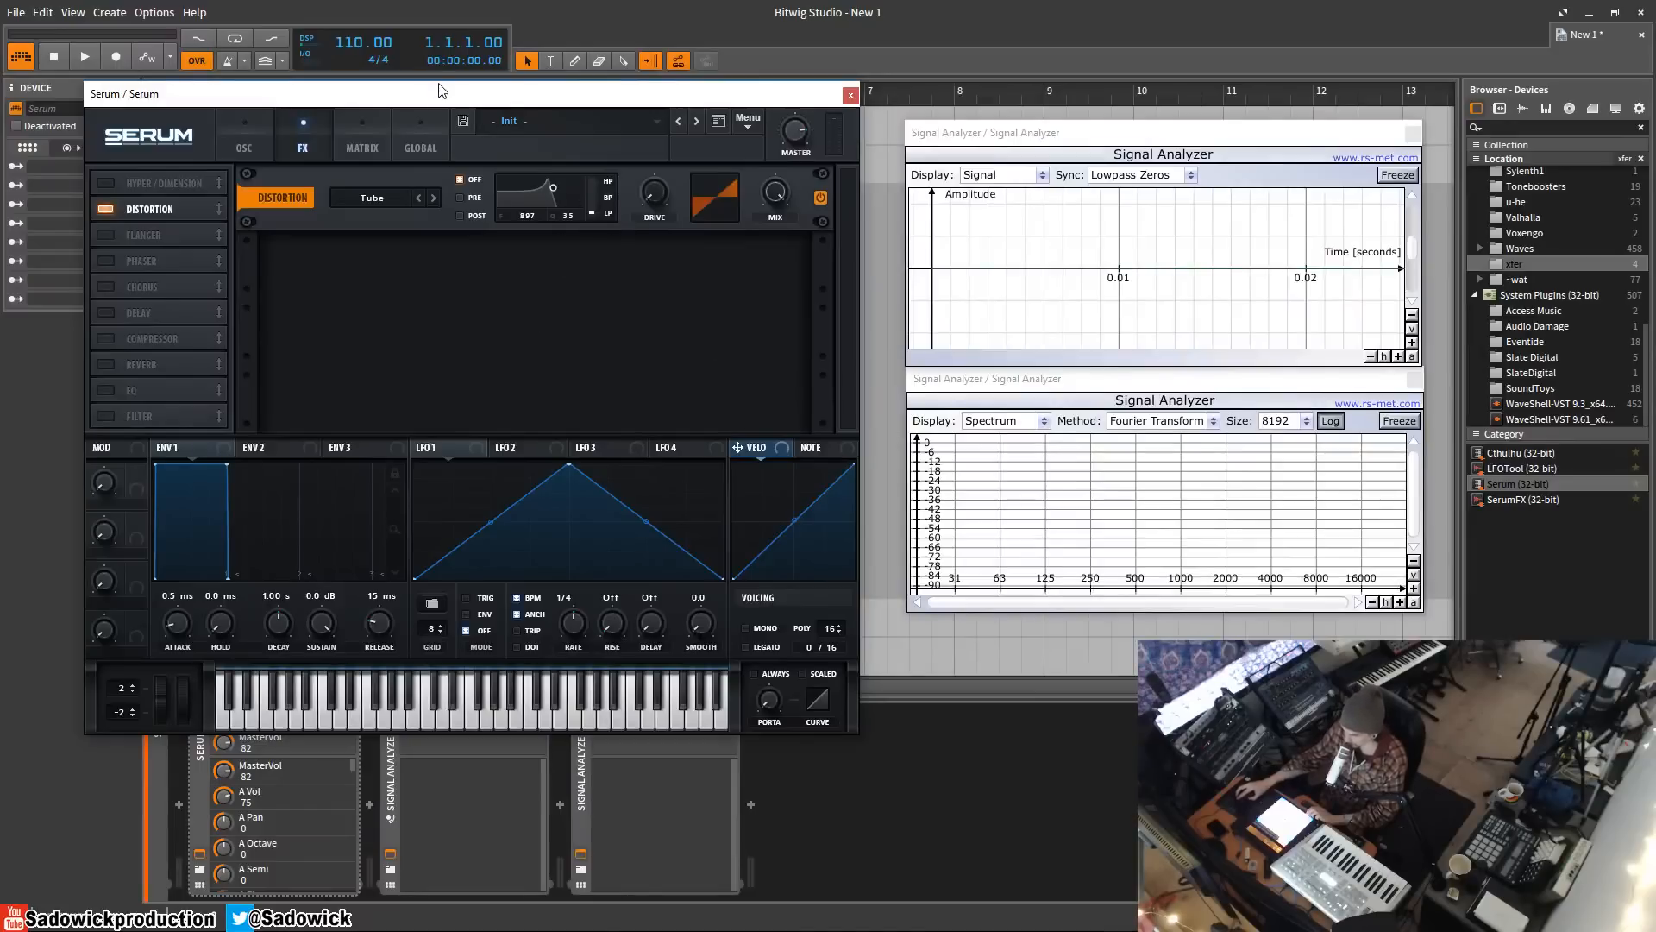
click(463, 197)
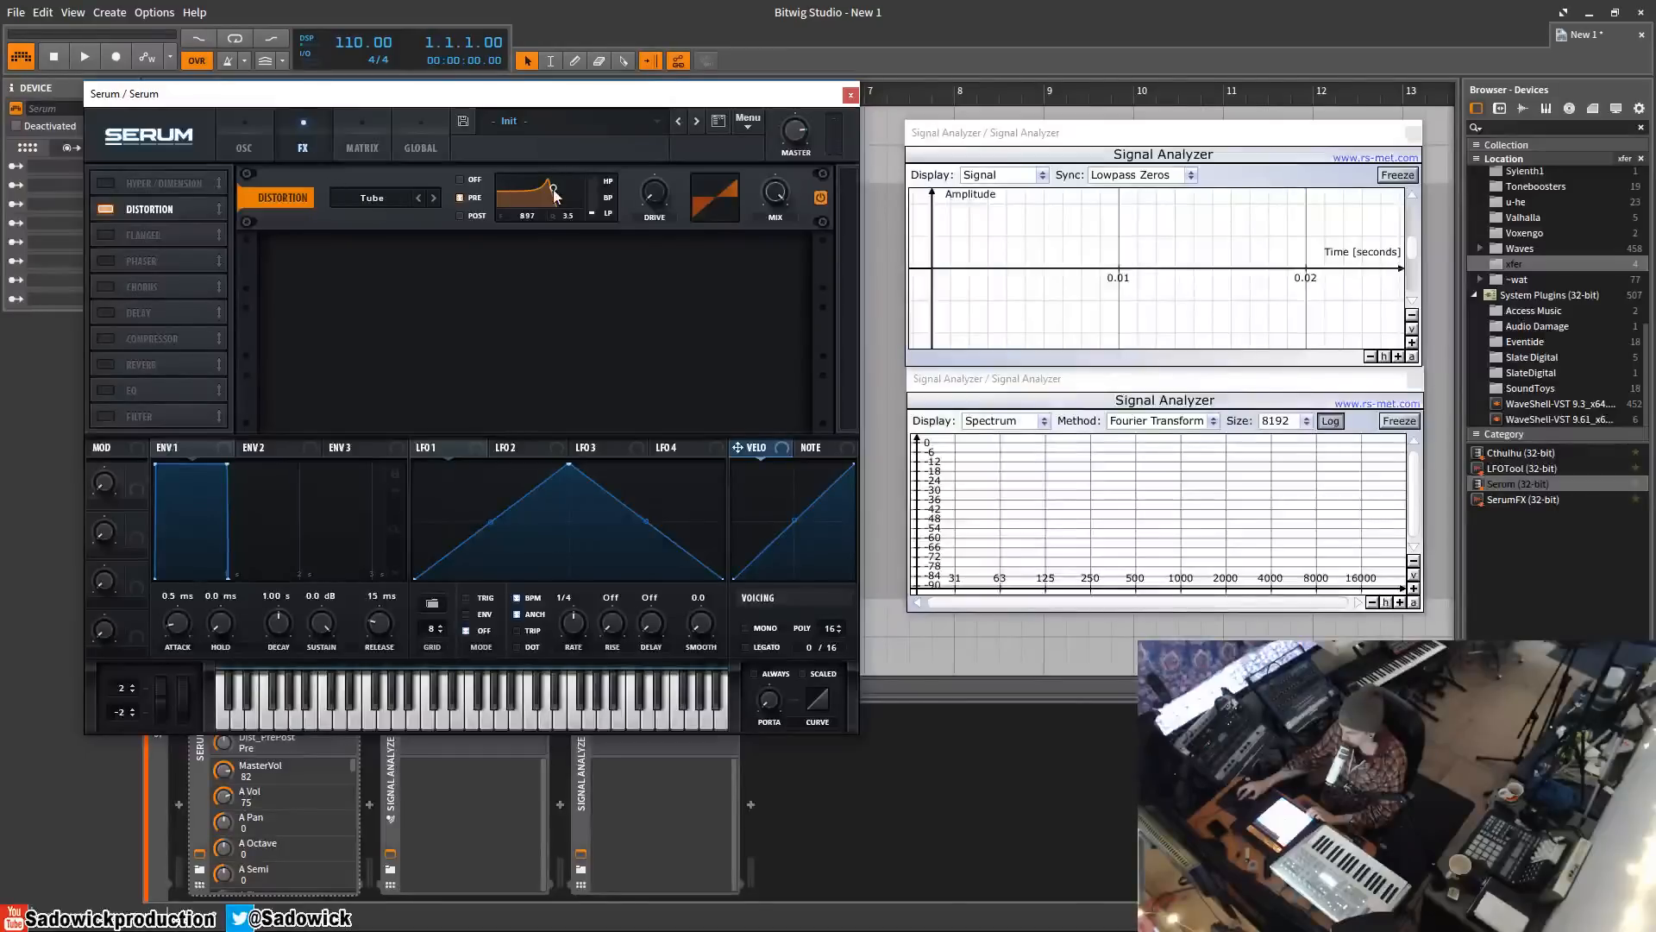
drag(553, 187, 550, 191)
drag(541, 186, 519, 369)
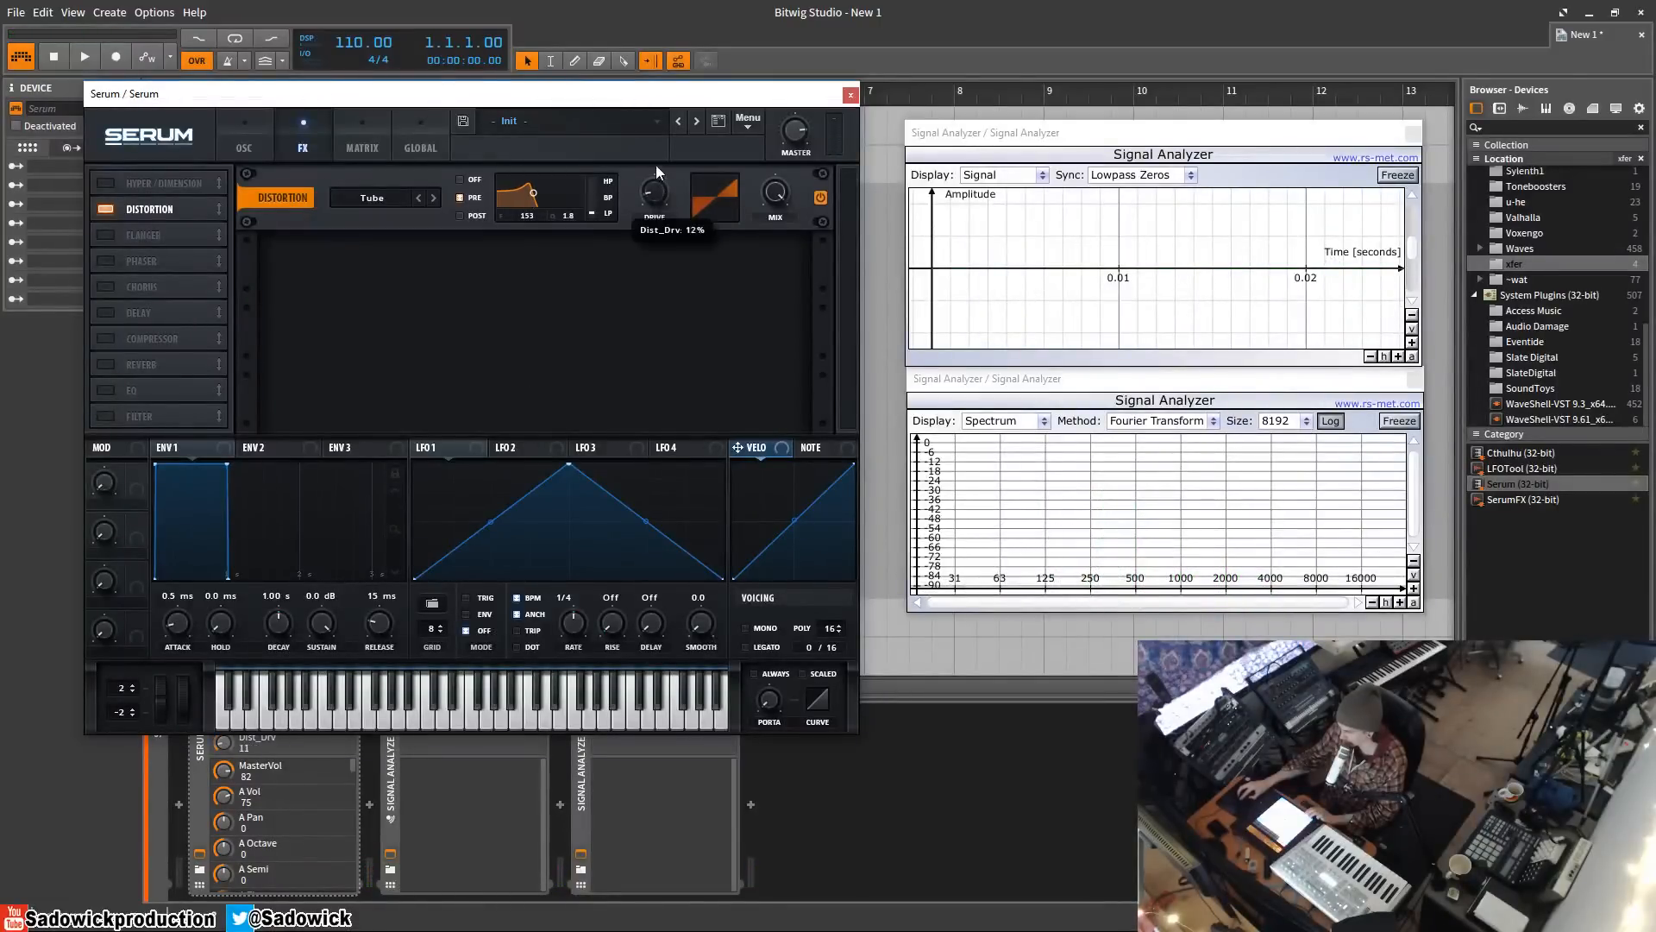
- Raise the Tube drive to 92% and compare the sound with the distortion filter off and set to Pre
drag(653, 132, 652, 101)
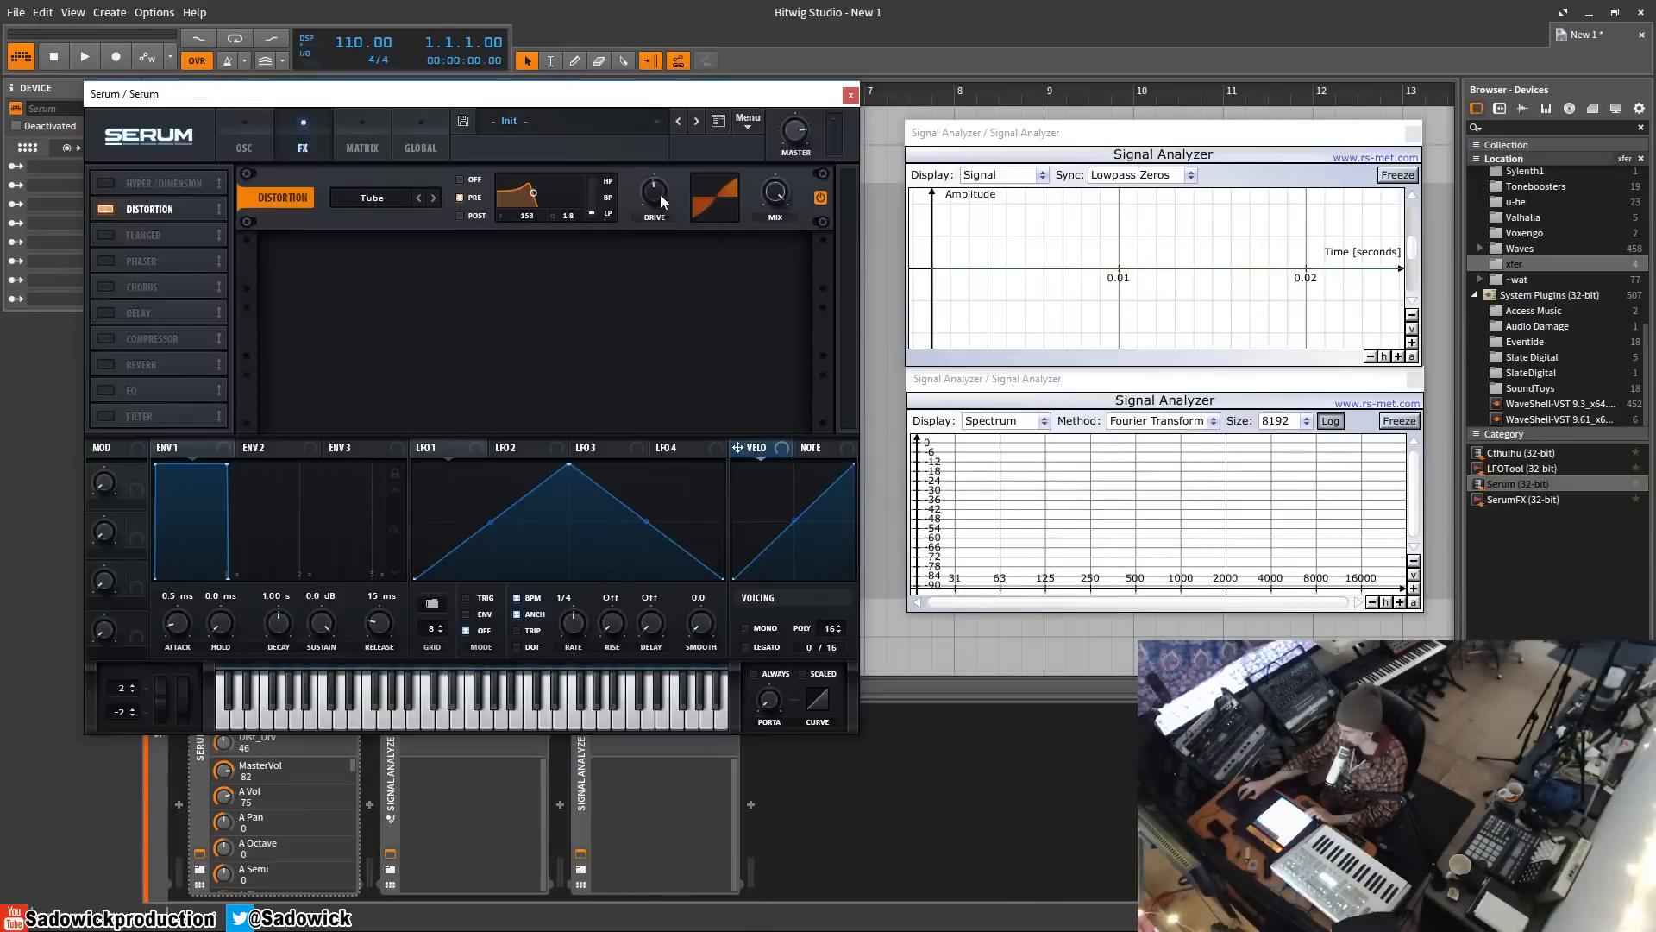
drag(660, 194, 681, 127)
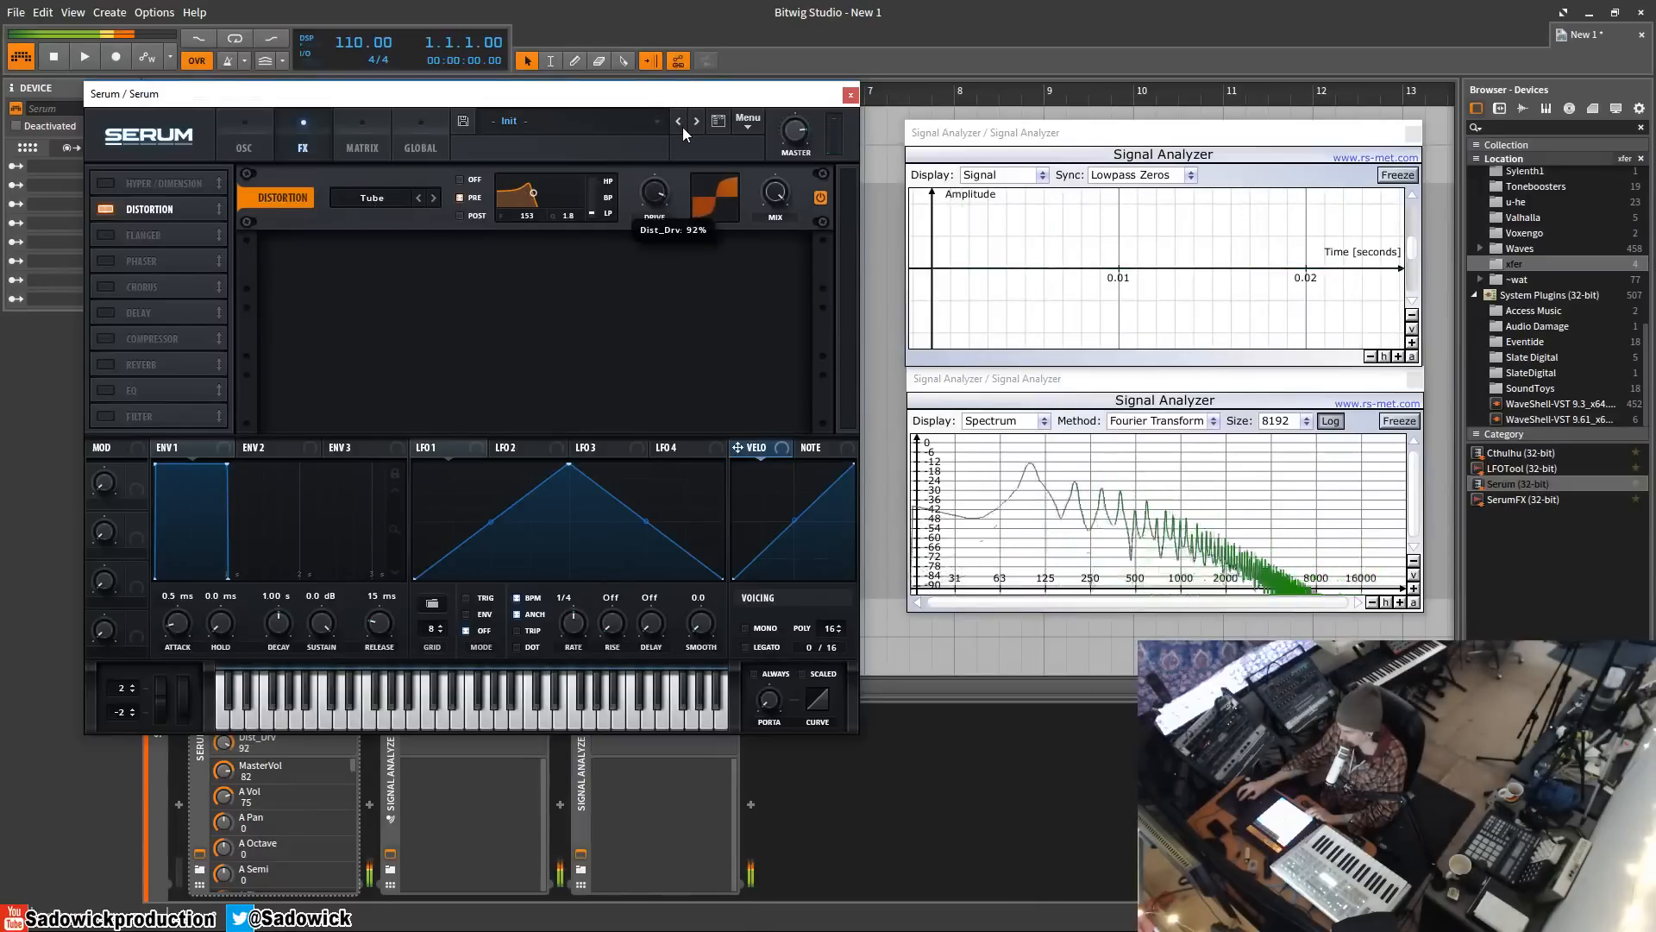
click(459, 179)
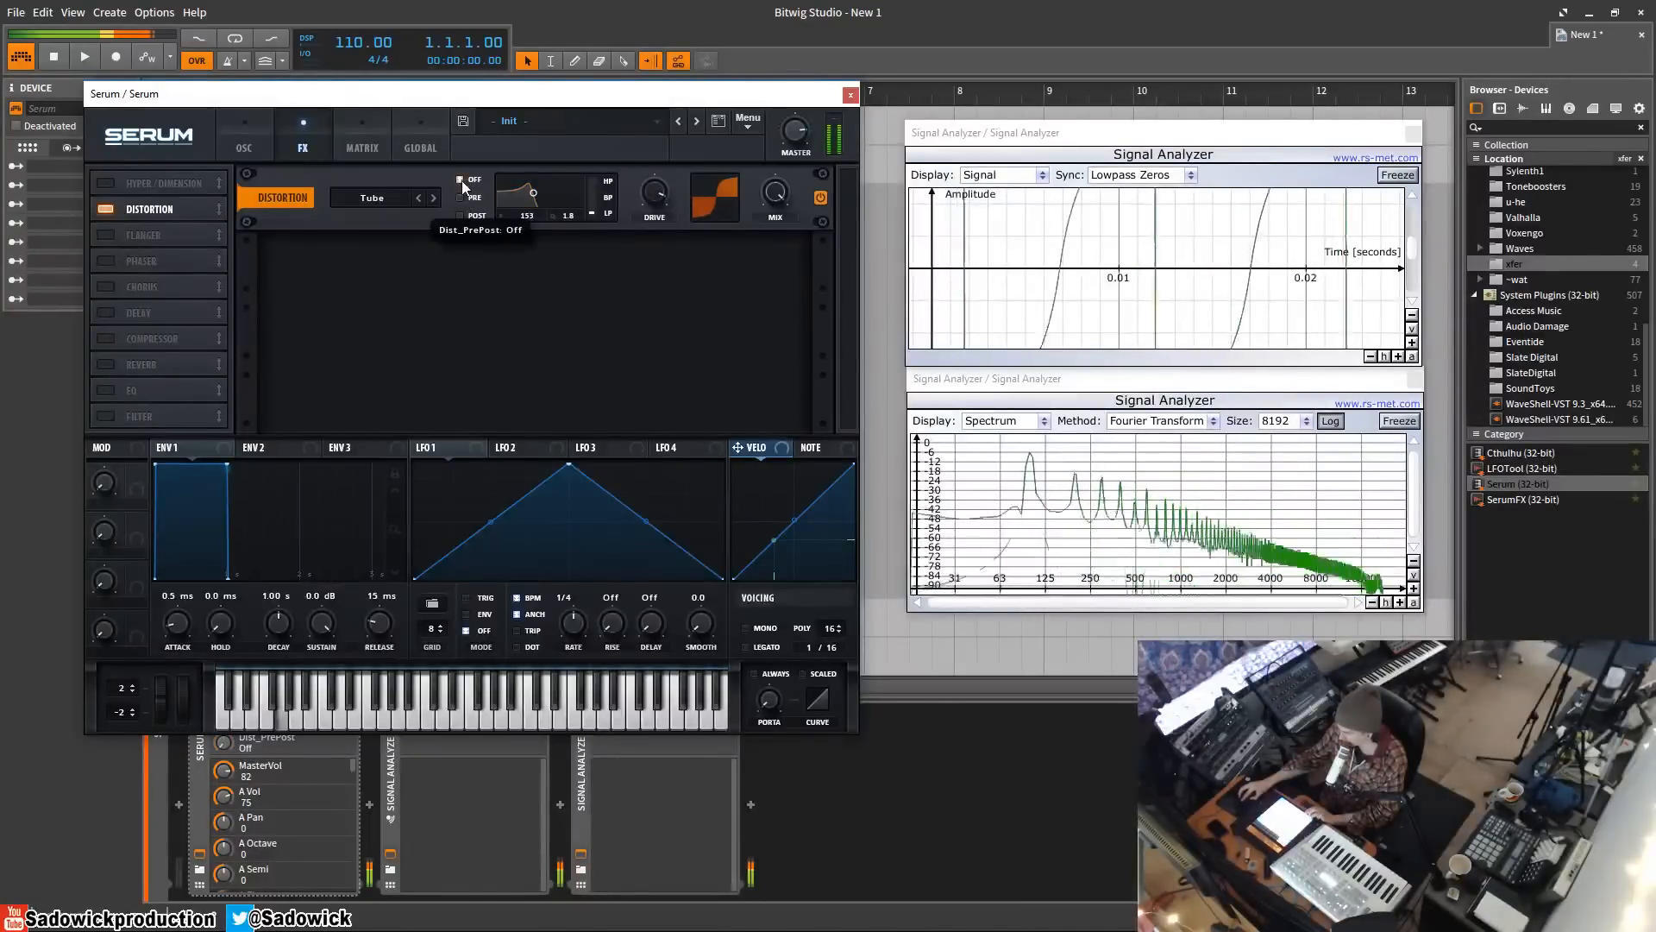
click(460, 198)
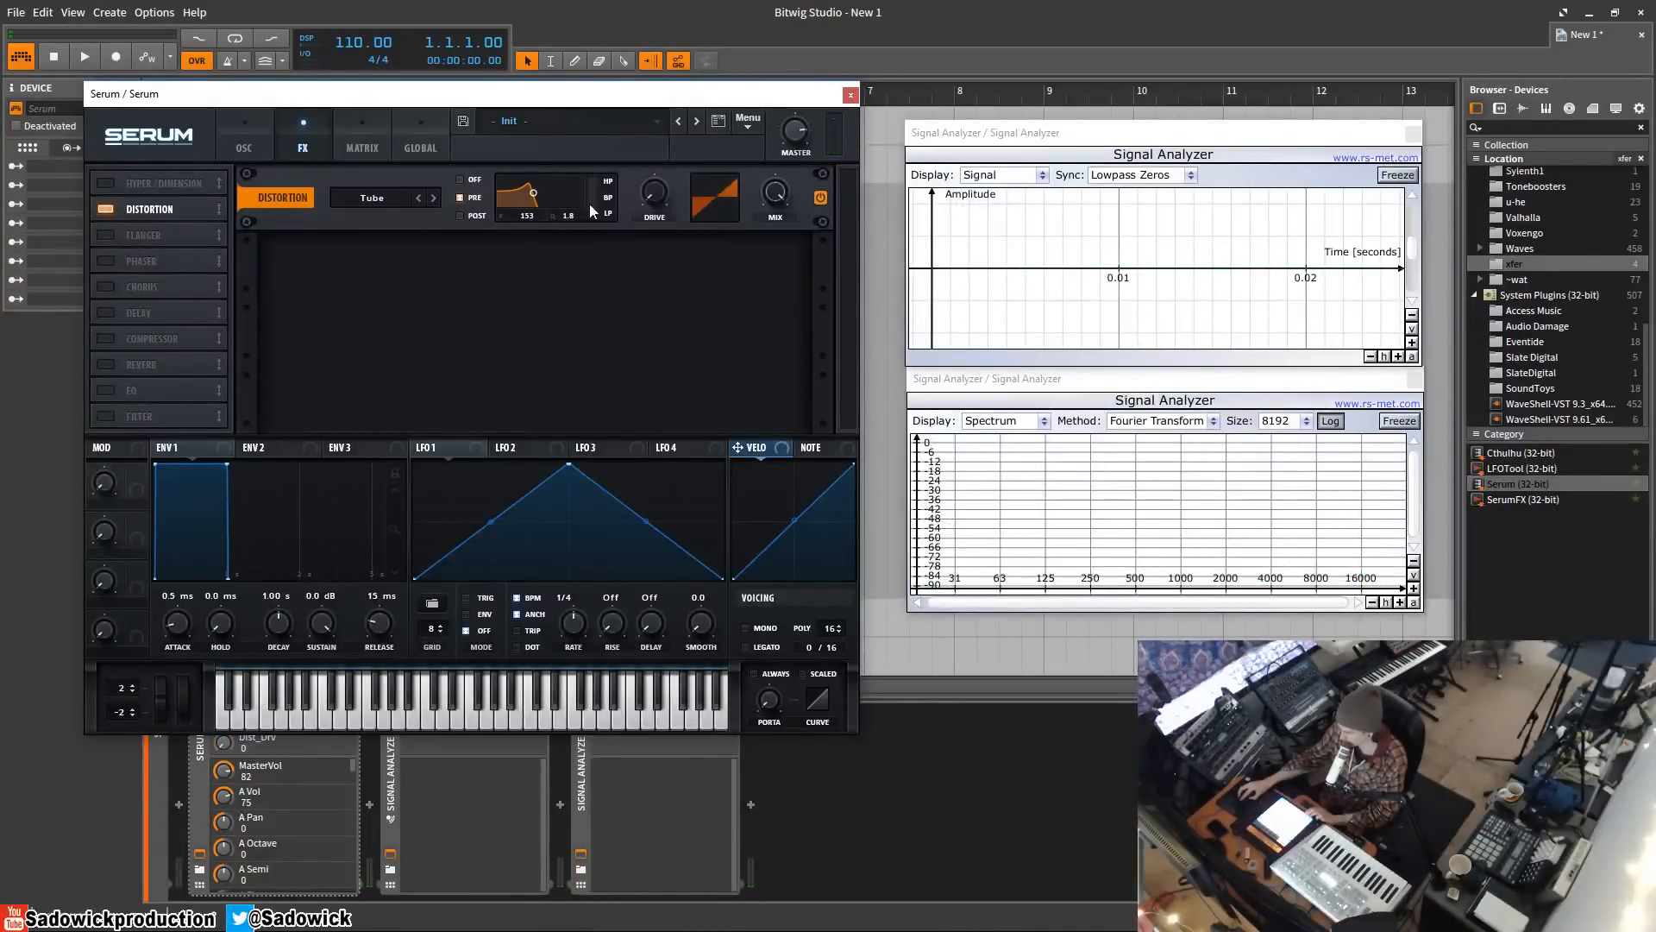
- Change the distortion's pre filter to band-pass at a frequency of 242 with a width of 4.6, and raise the drive to 98%
drag(592, 210, 609, 131)
drag(535, 194, 530, 195)
mouse_move(534, 197)
mouse_down()
mouse_move(571, 210)
mouse_move(541, 189)
mouse_up()
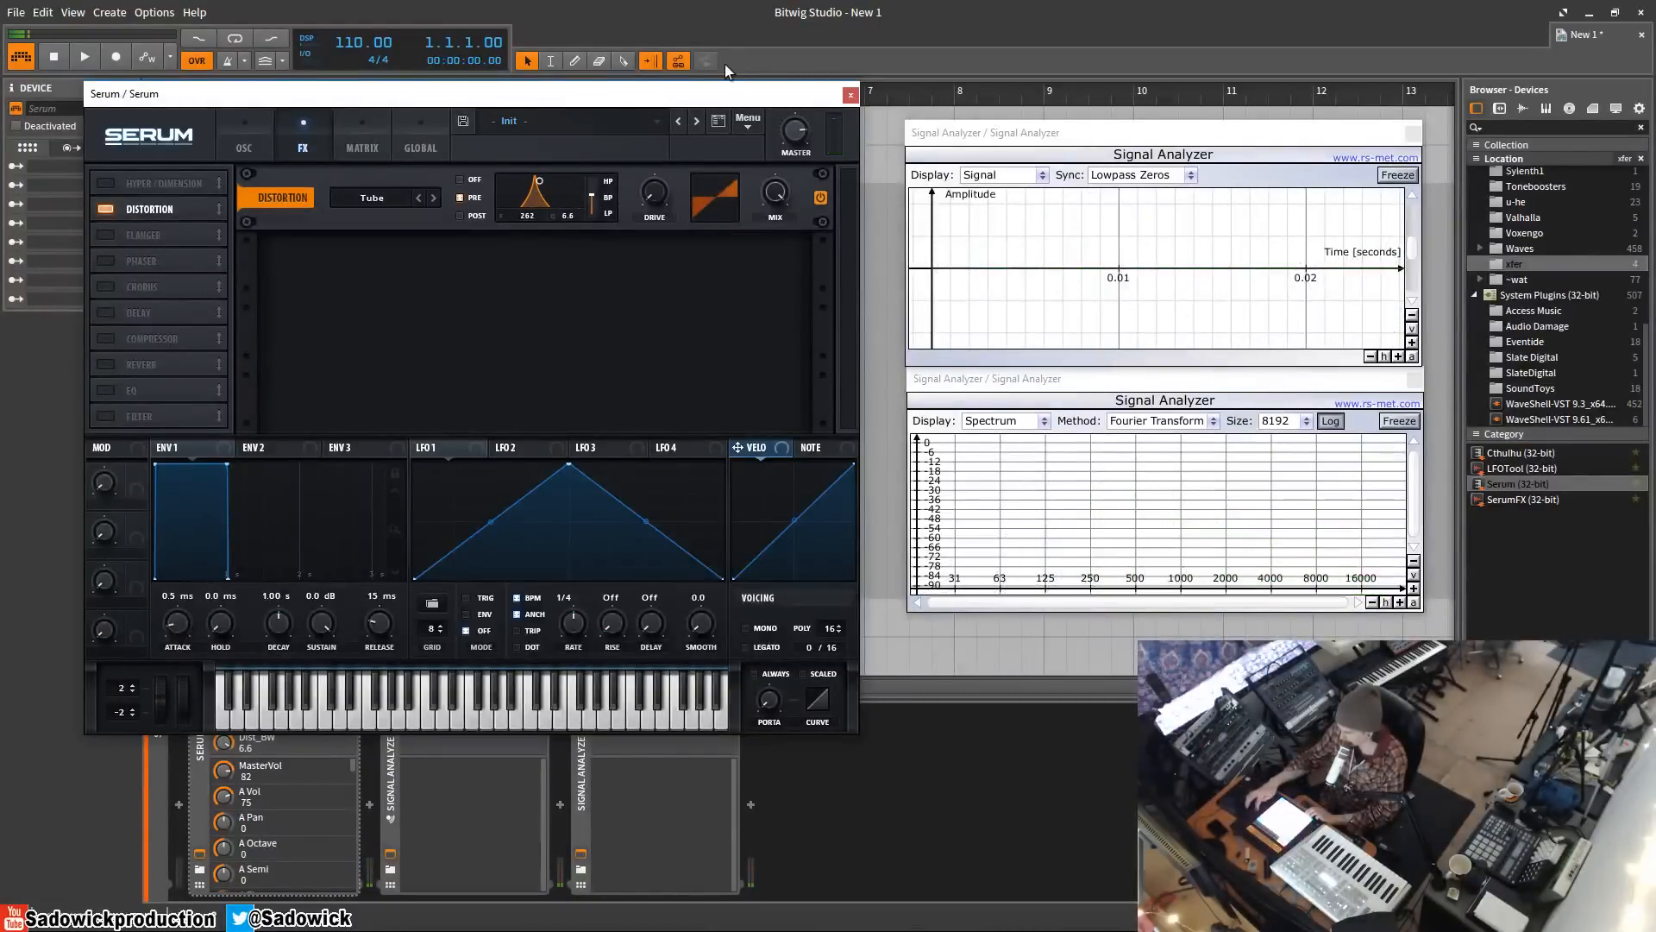
mouse_move(543, 181)
mouse_down()
mouse_move(529, 180)
mouse_move(541, 193)
mouse_up()
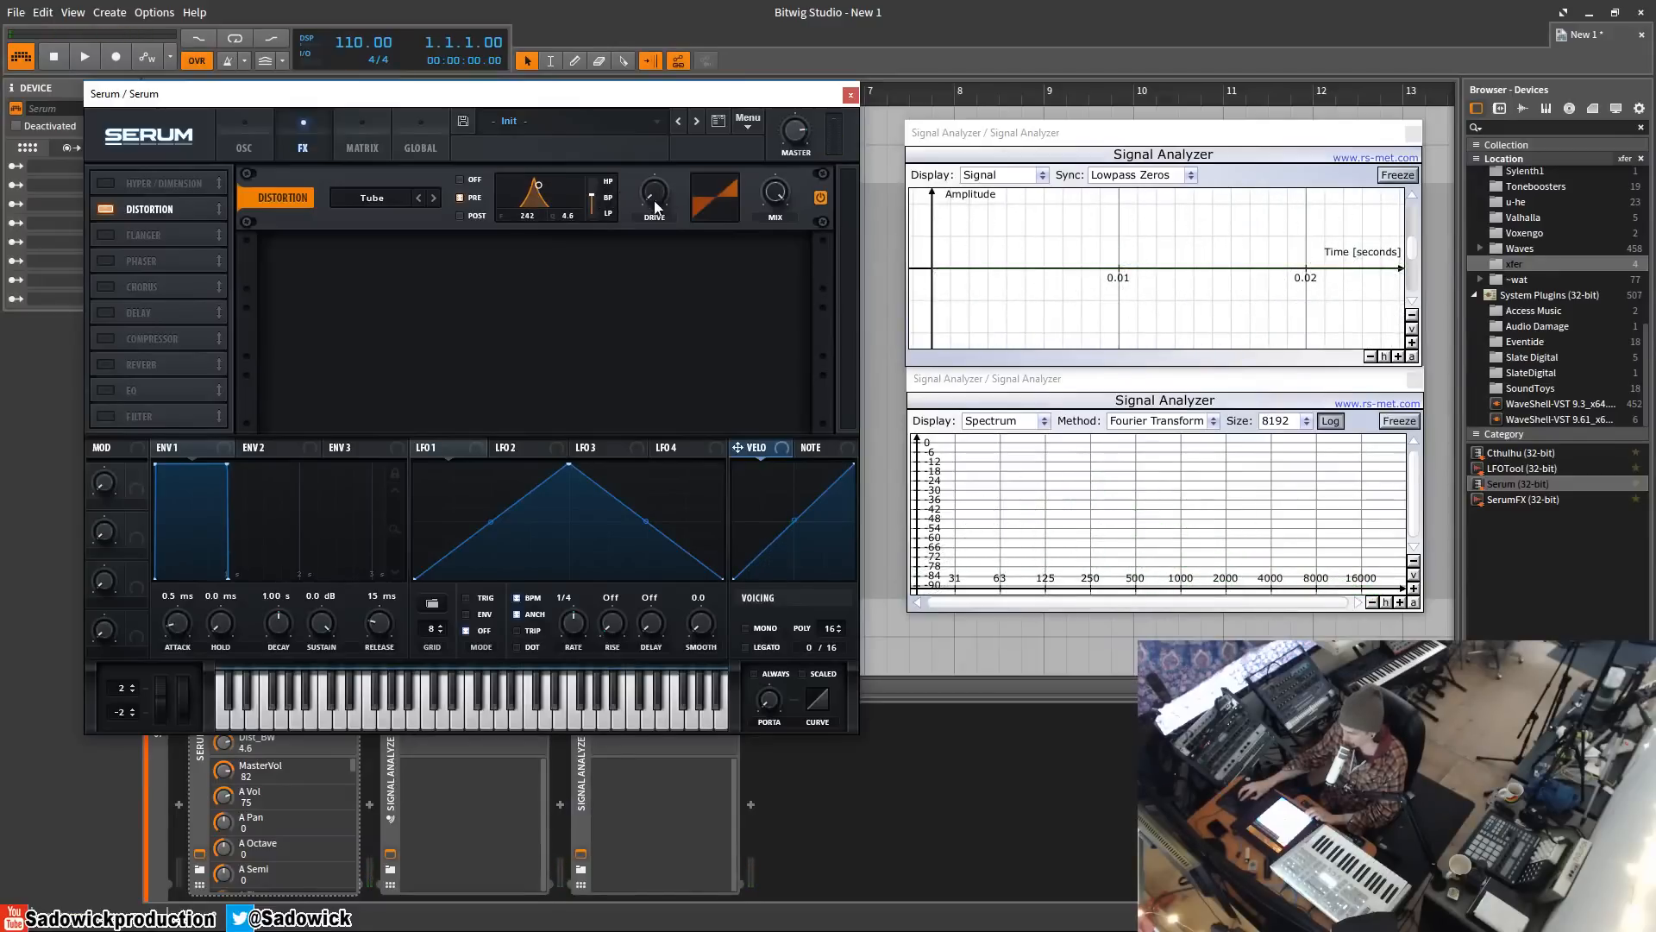
drag(655, 207, 654, 151)
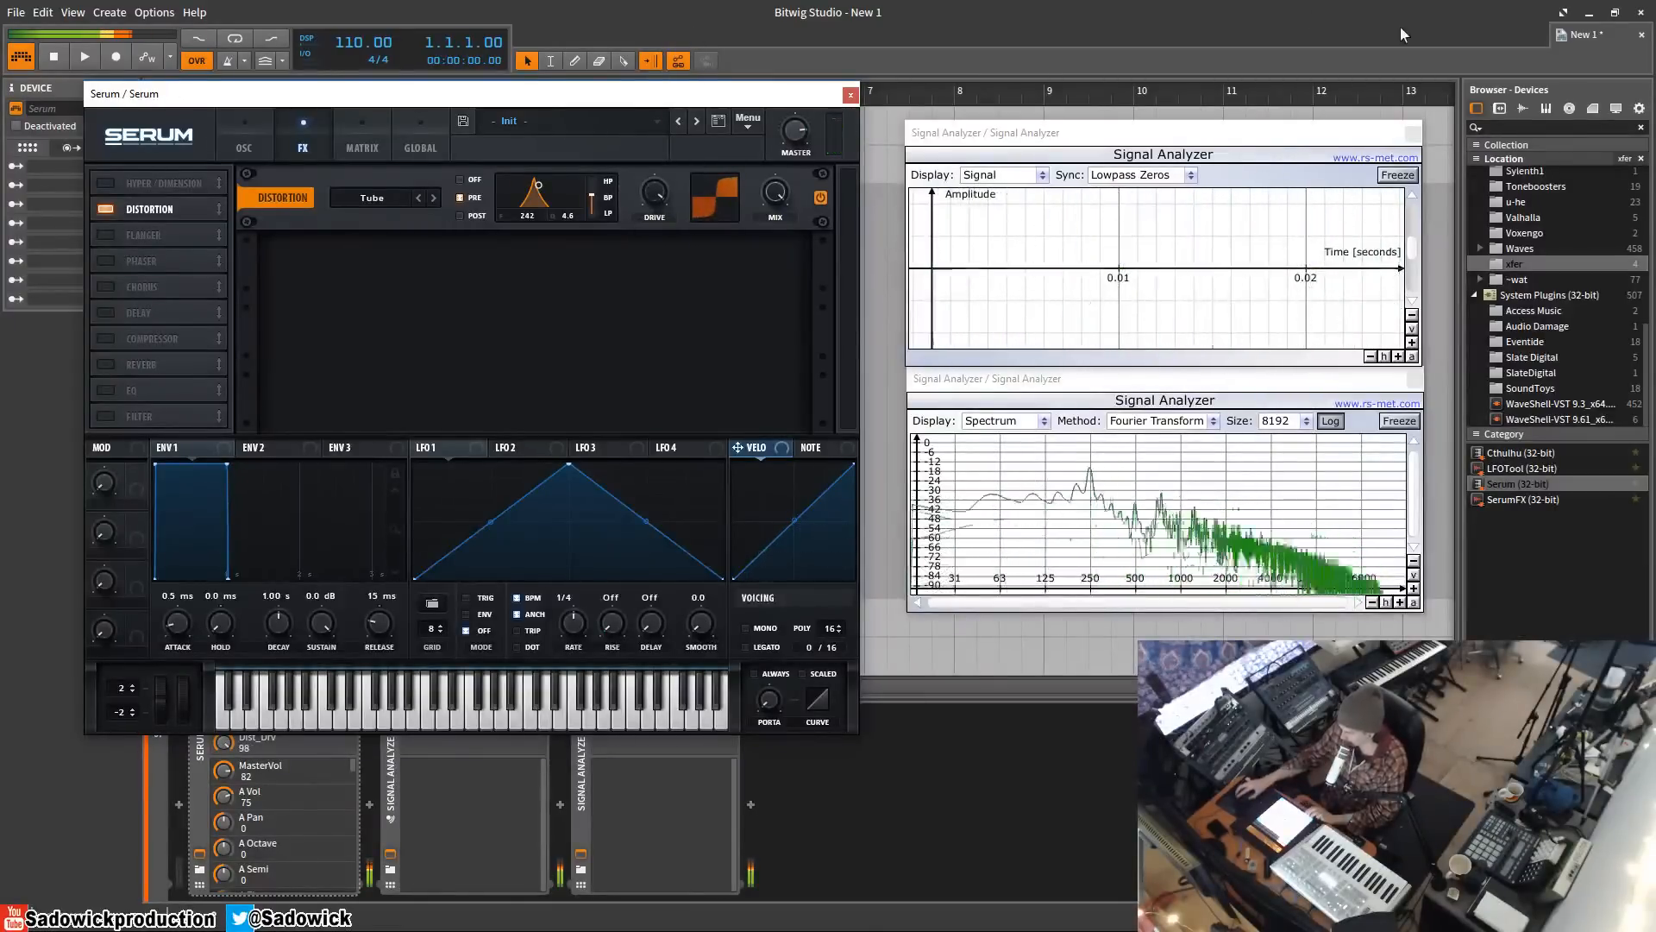
click(1416, 318)
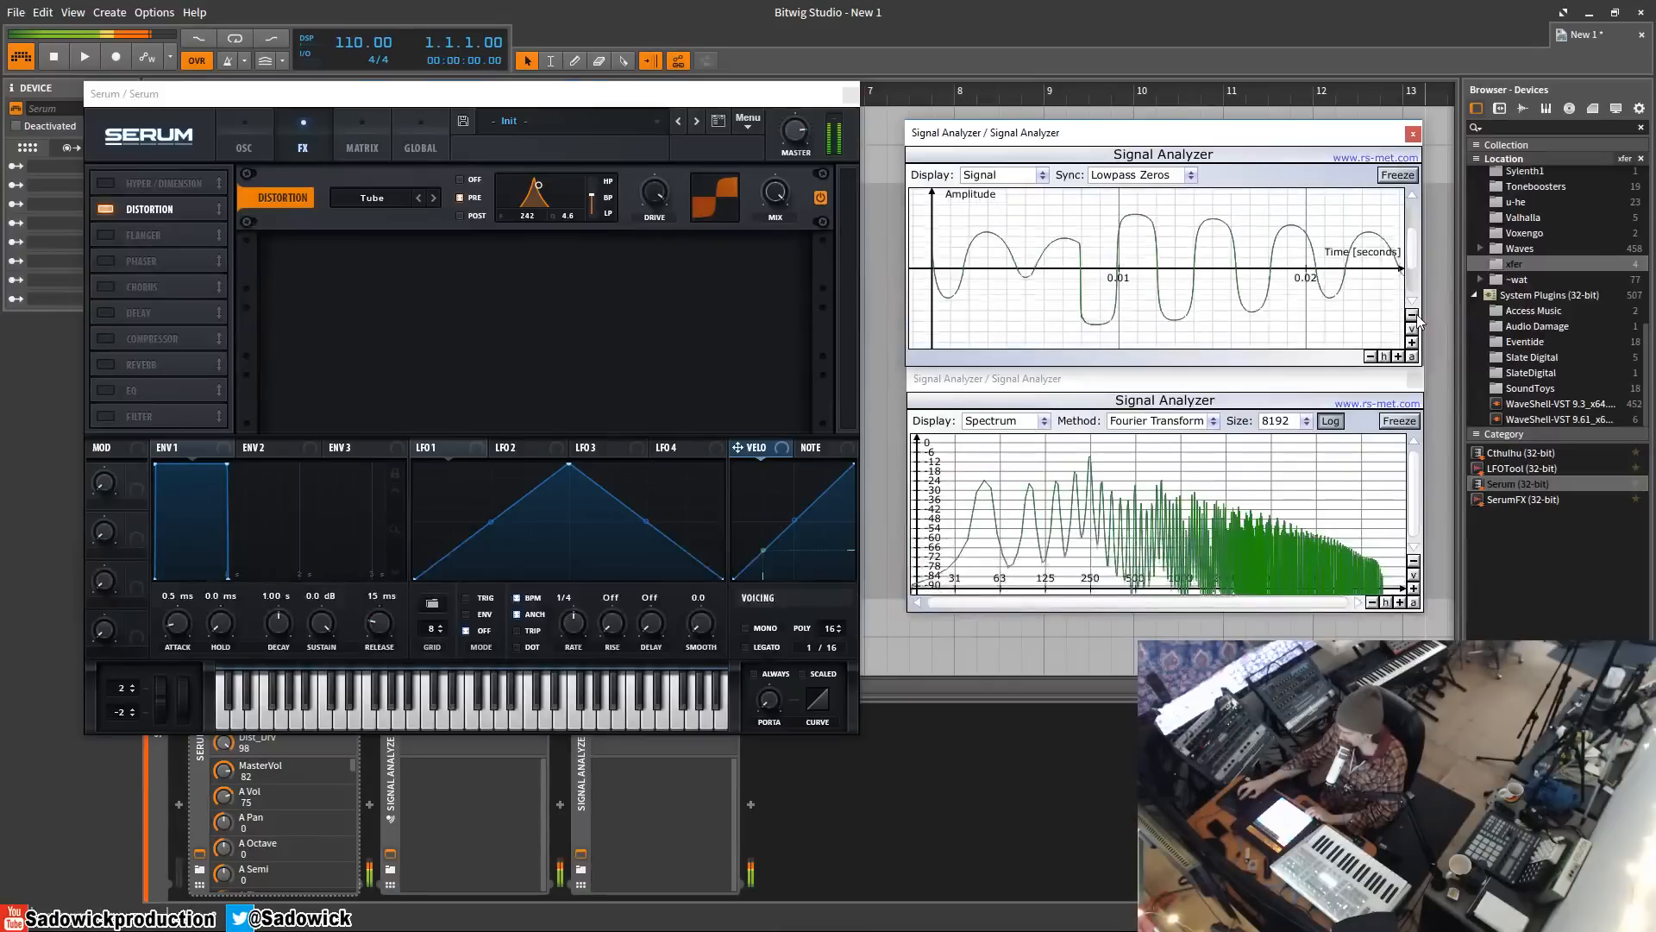
- Switch the distortion through SoftClip to HardClip, raise the drive to 100%, and sweep the pre band-pass frequency to 314
click(431, 200)
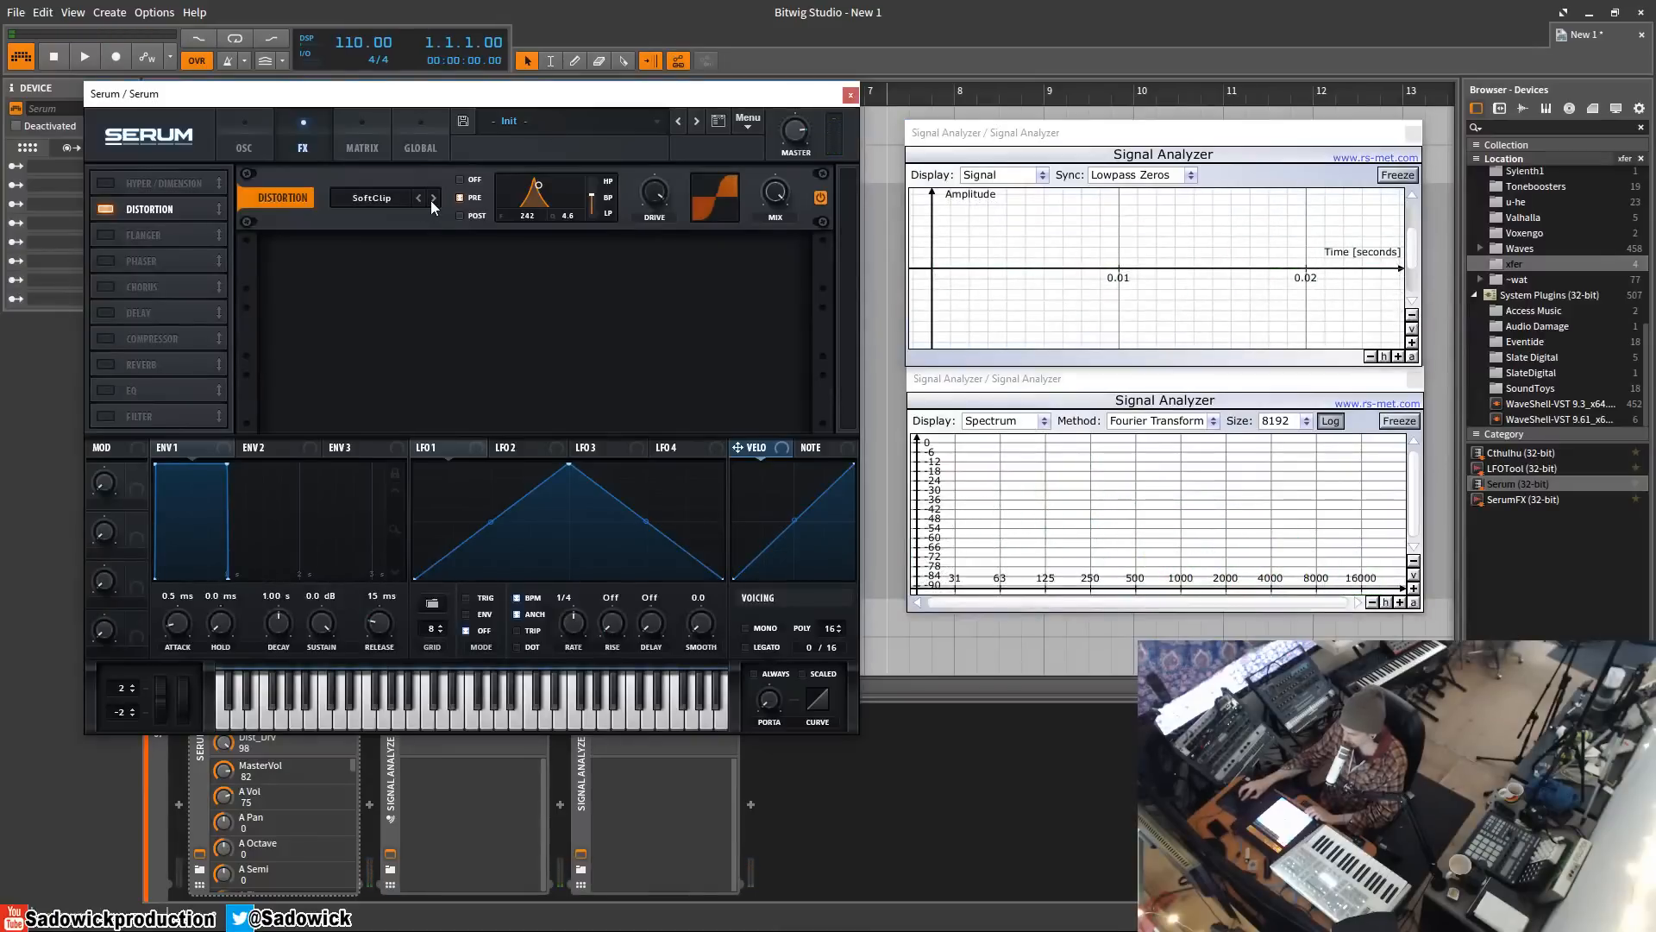
mouse_move(652, 207)
mouse_down()
mouse_move(640, 265)
mouse_move(645, 195)
mouse_up()
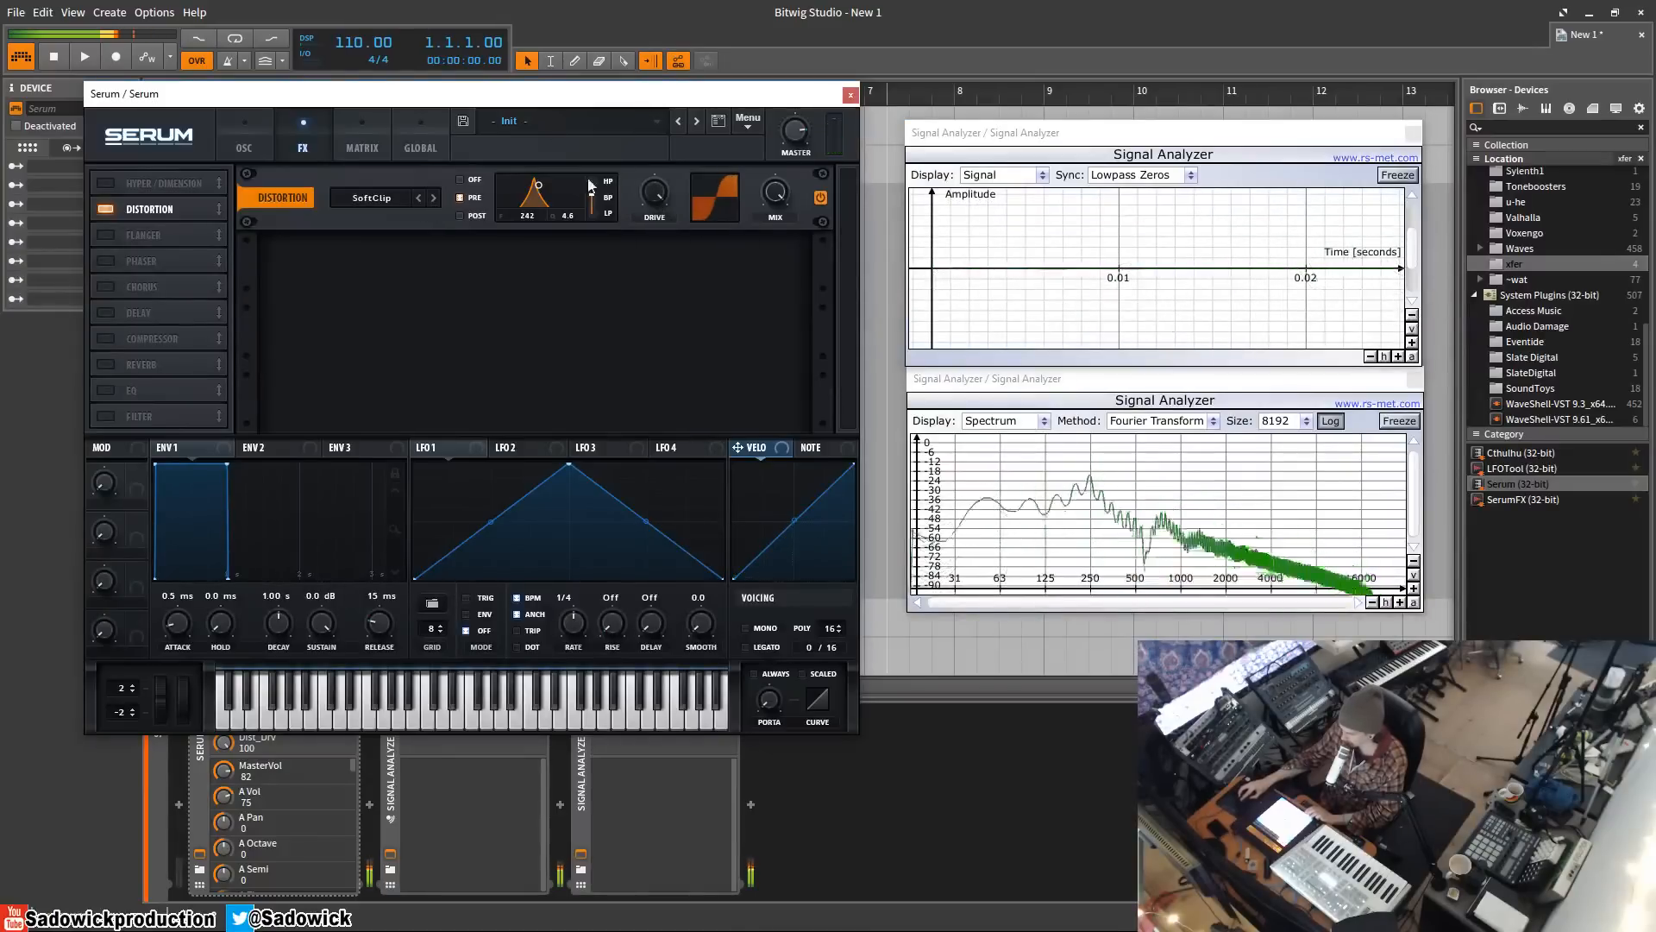
click(434, 198)
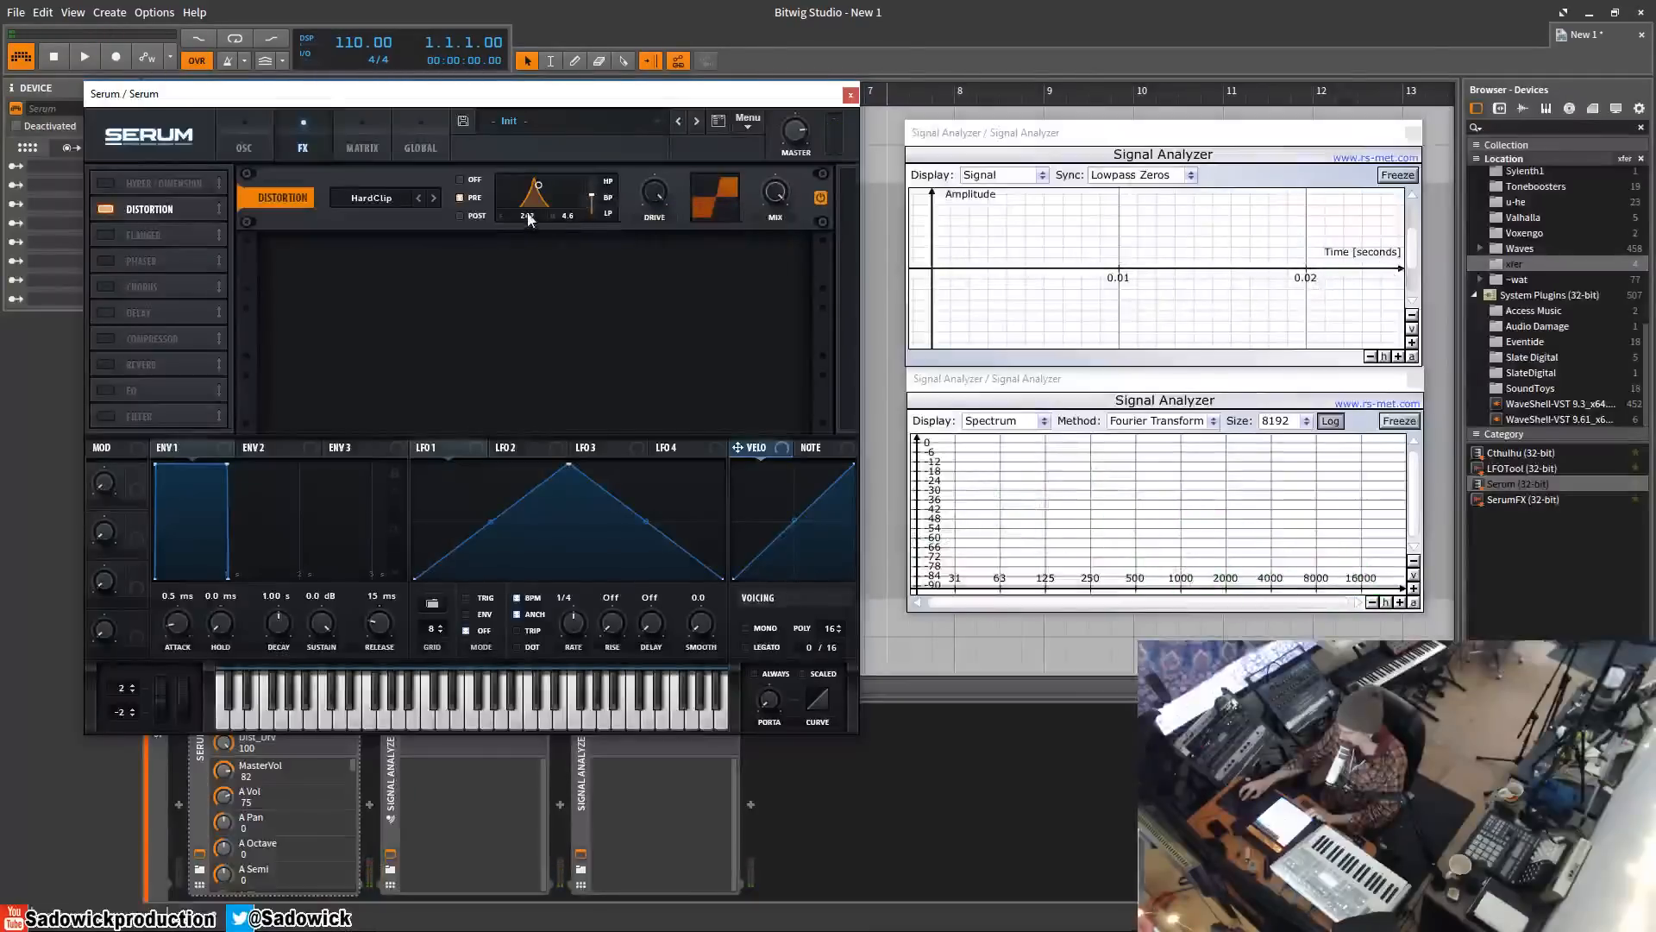
drag(527, 214, 526, 210)
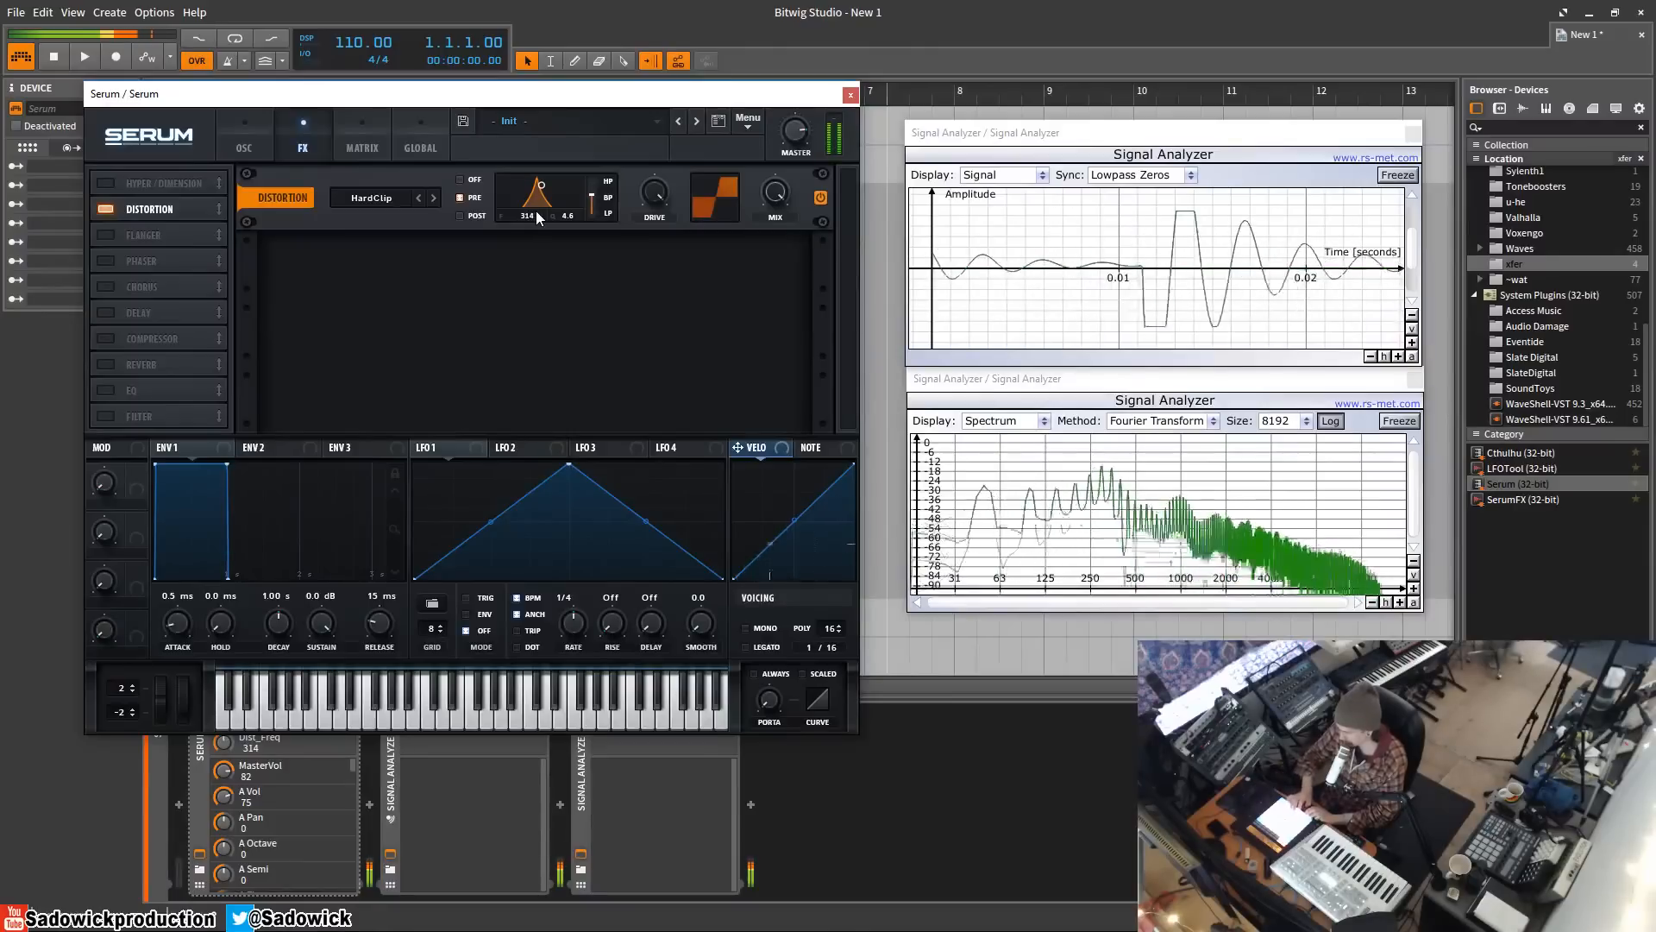
- Enable the sub oscillator with Direct Out and set its level to 100%
click(237, 138)
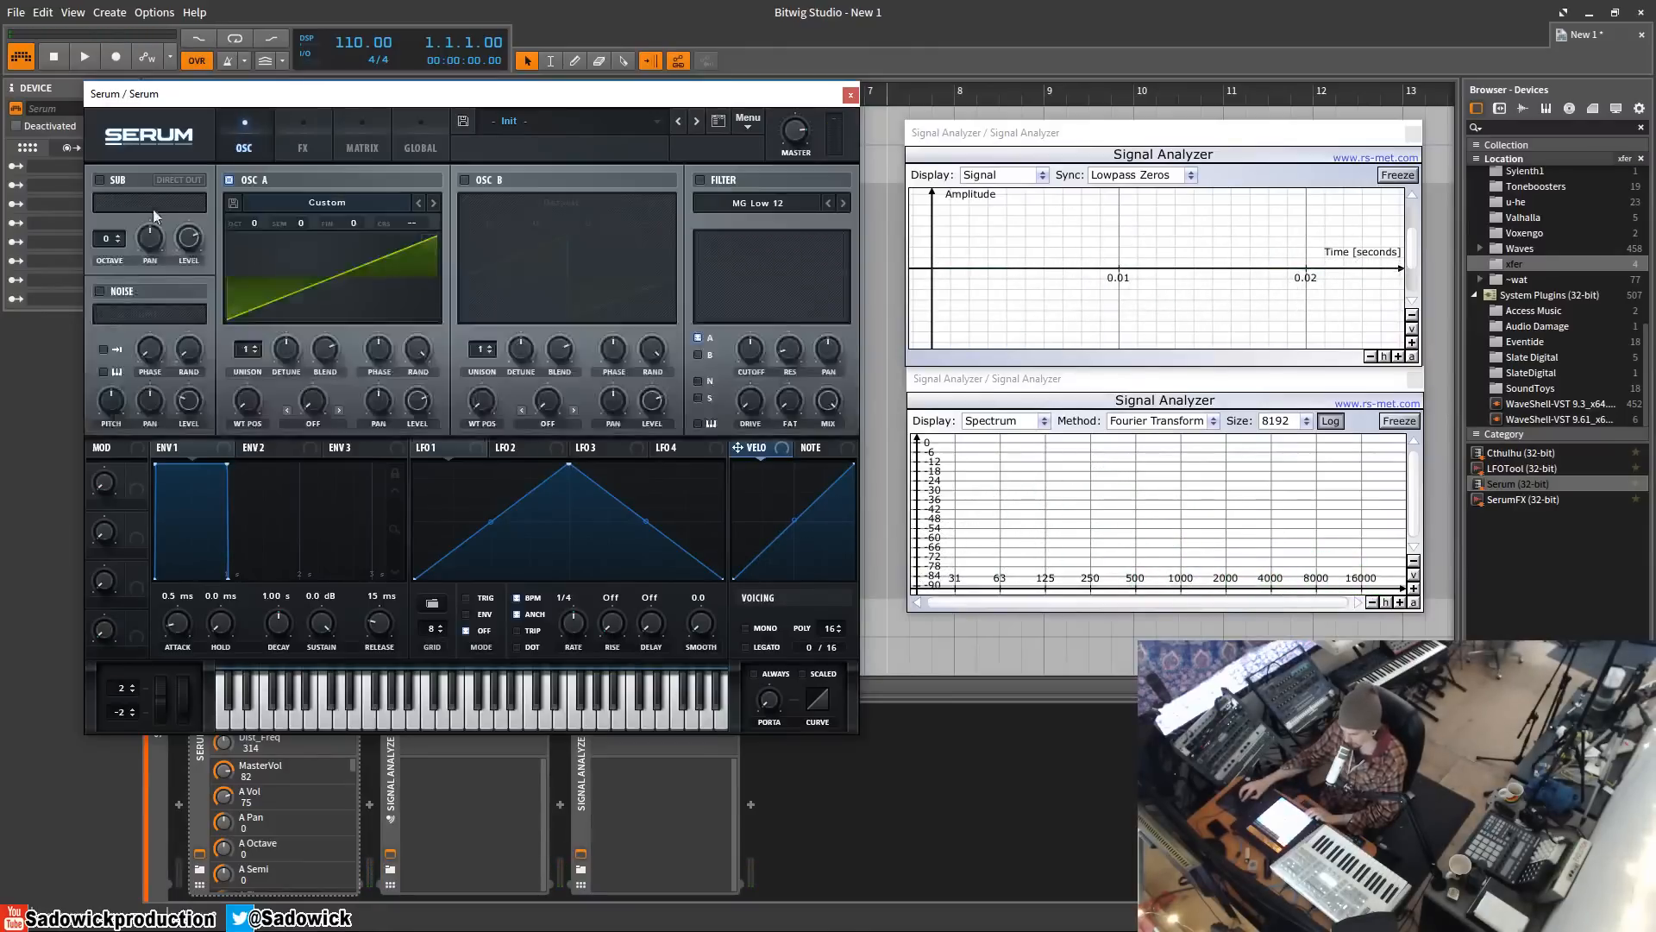
click(100, 179)
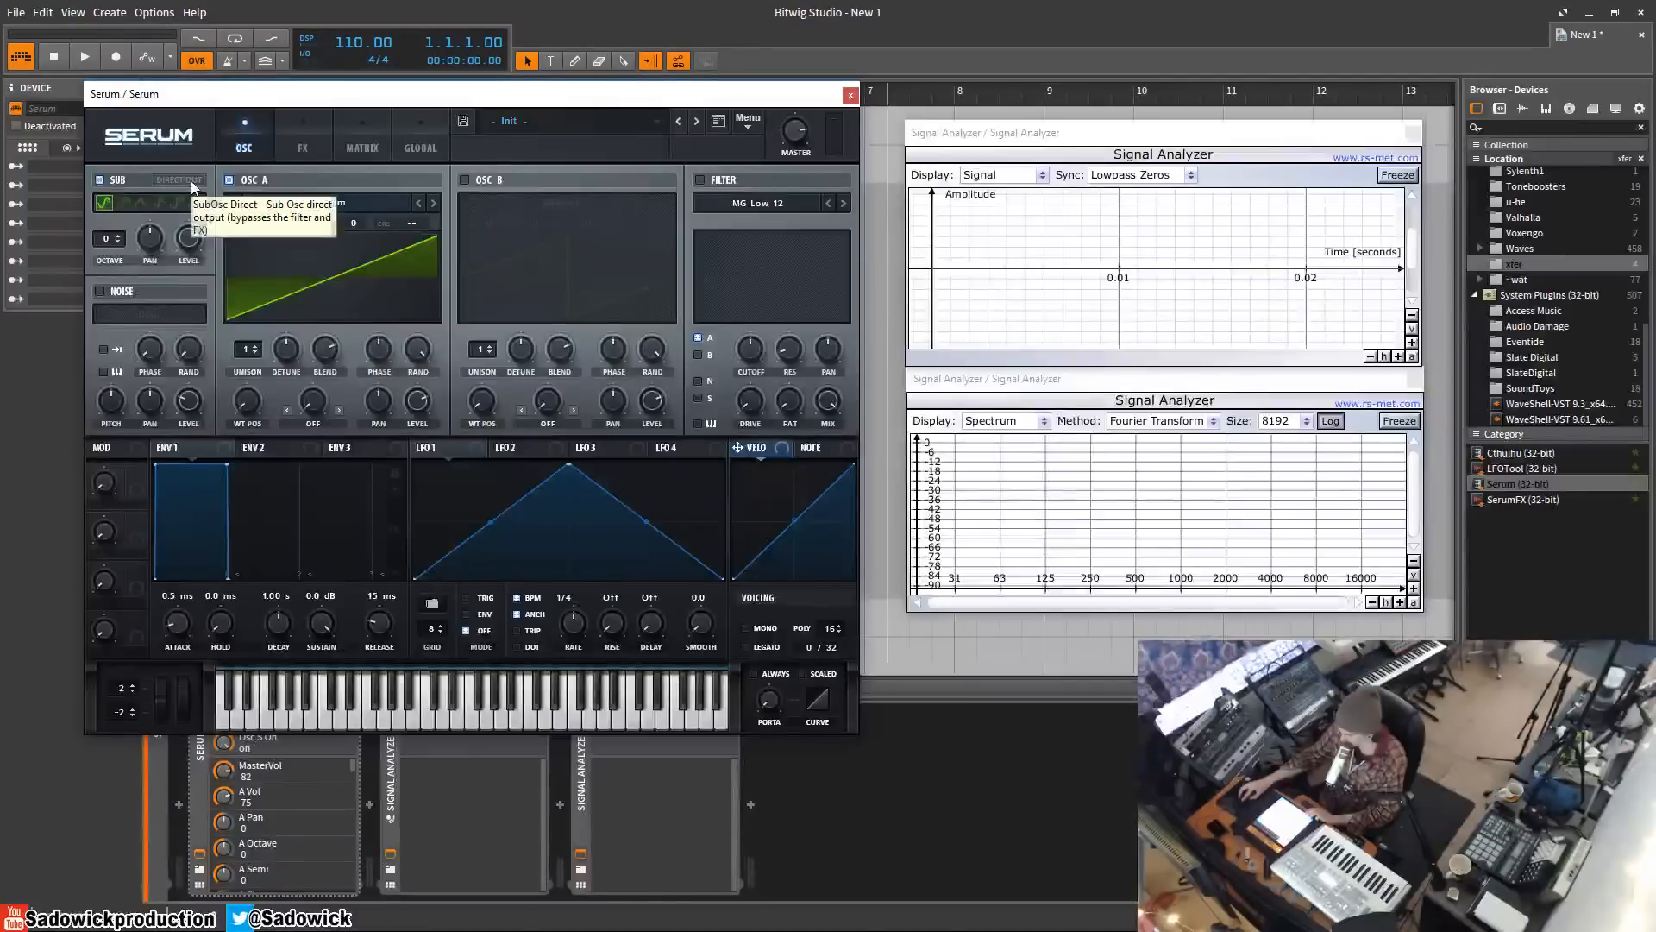
click(195, 179)
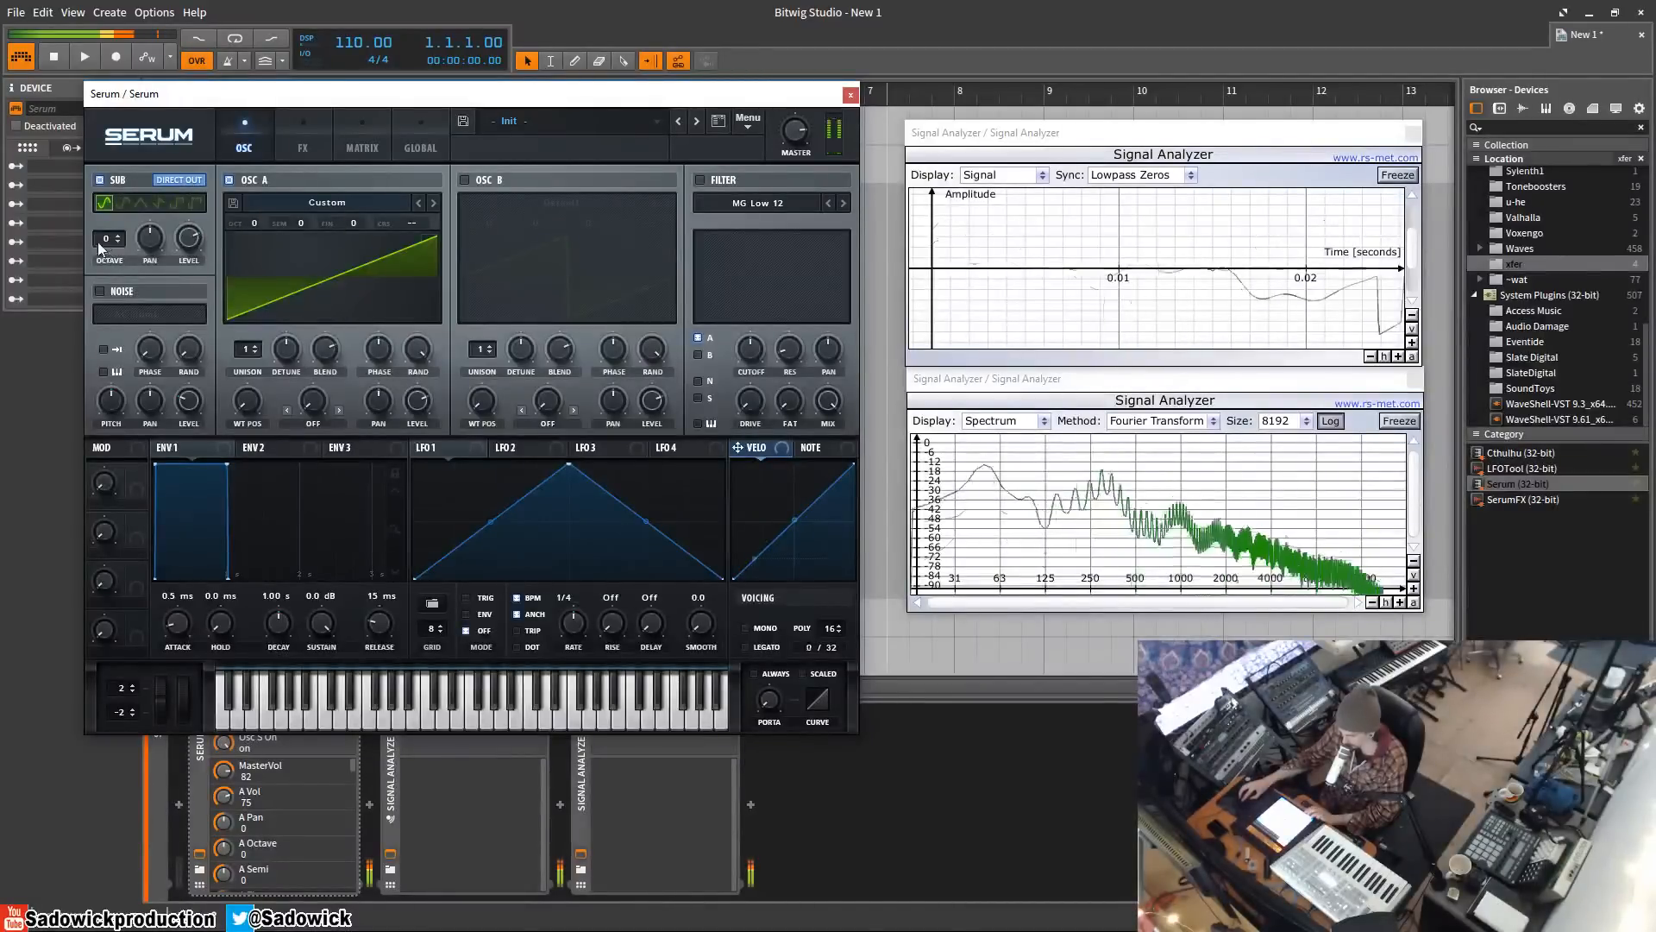
drag(96, 242, 192, 181)
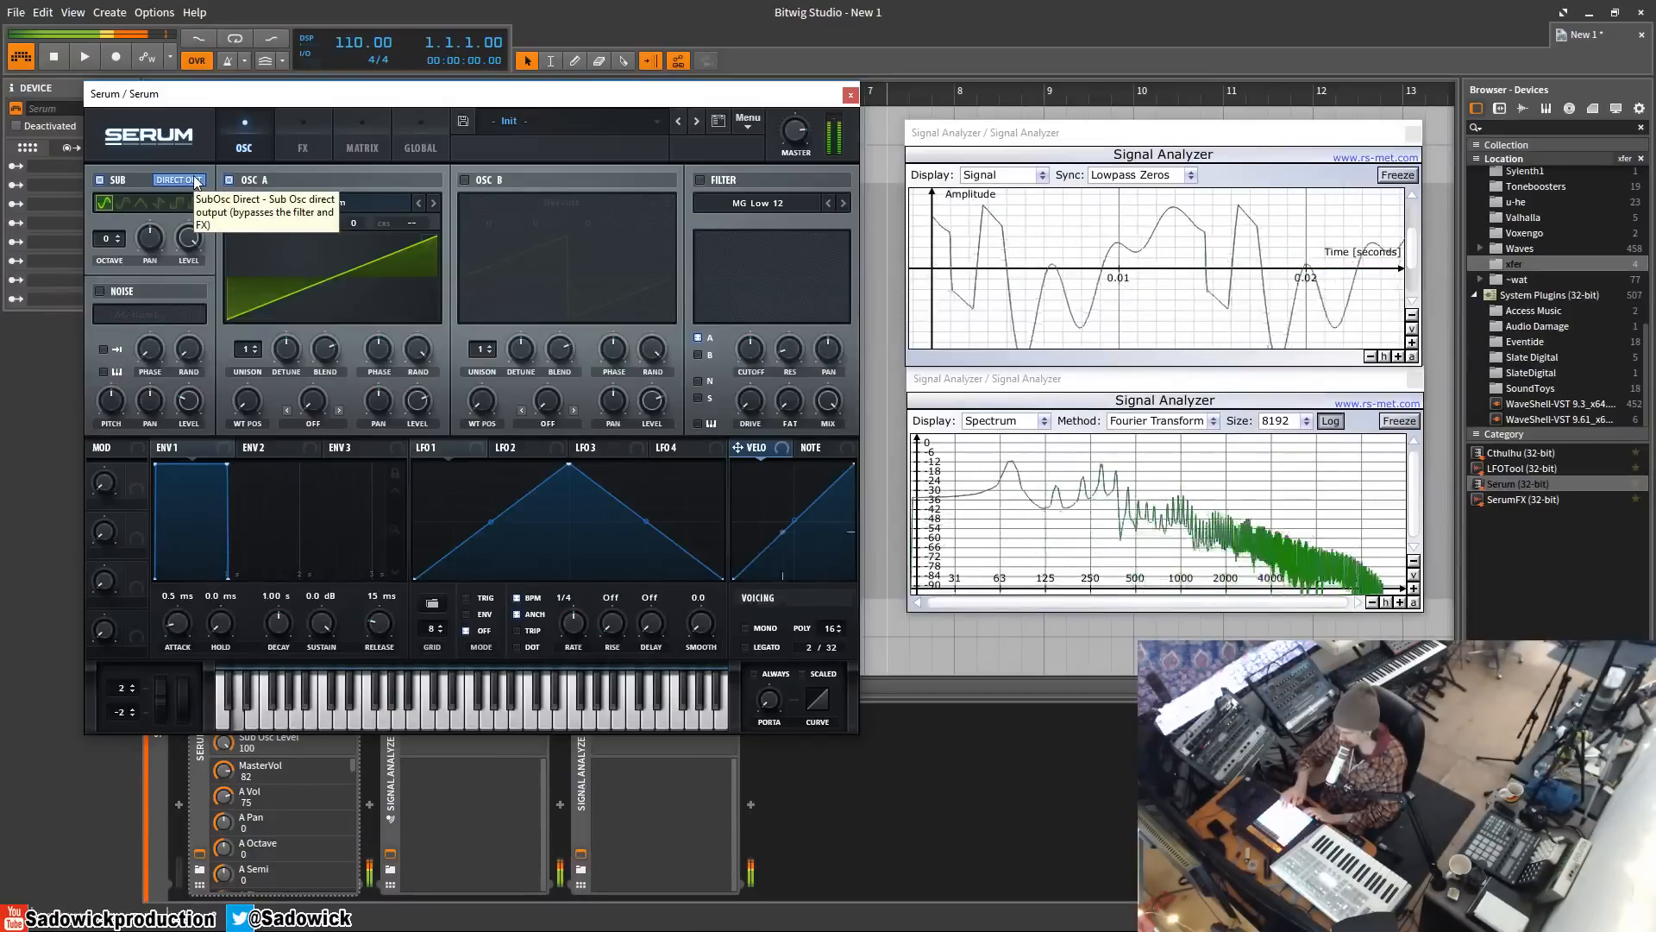
- Sweep the distortion's band-pass frequency down to 157, and change the filter to a Post low-pass at 13290 with a resonance of 0.1
click(302, 139)
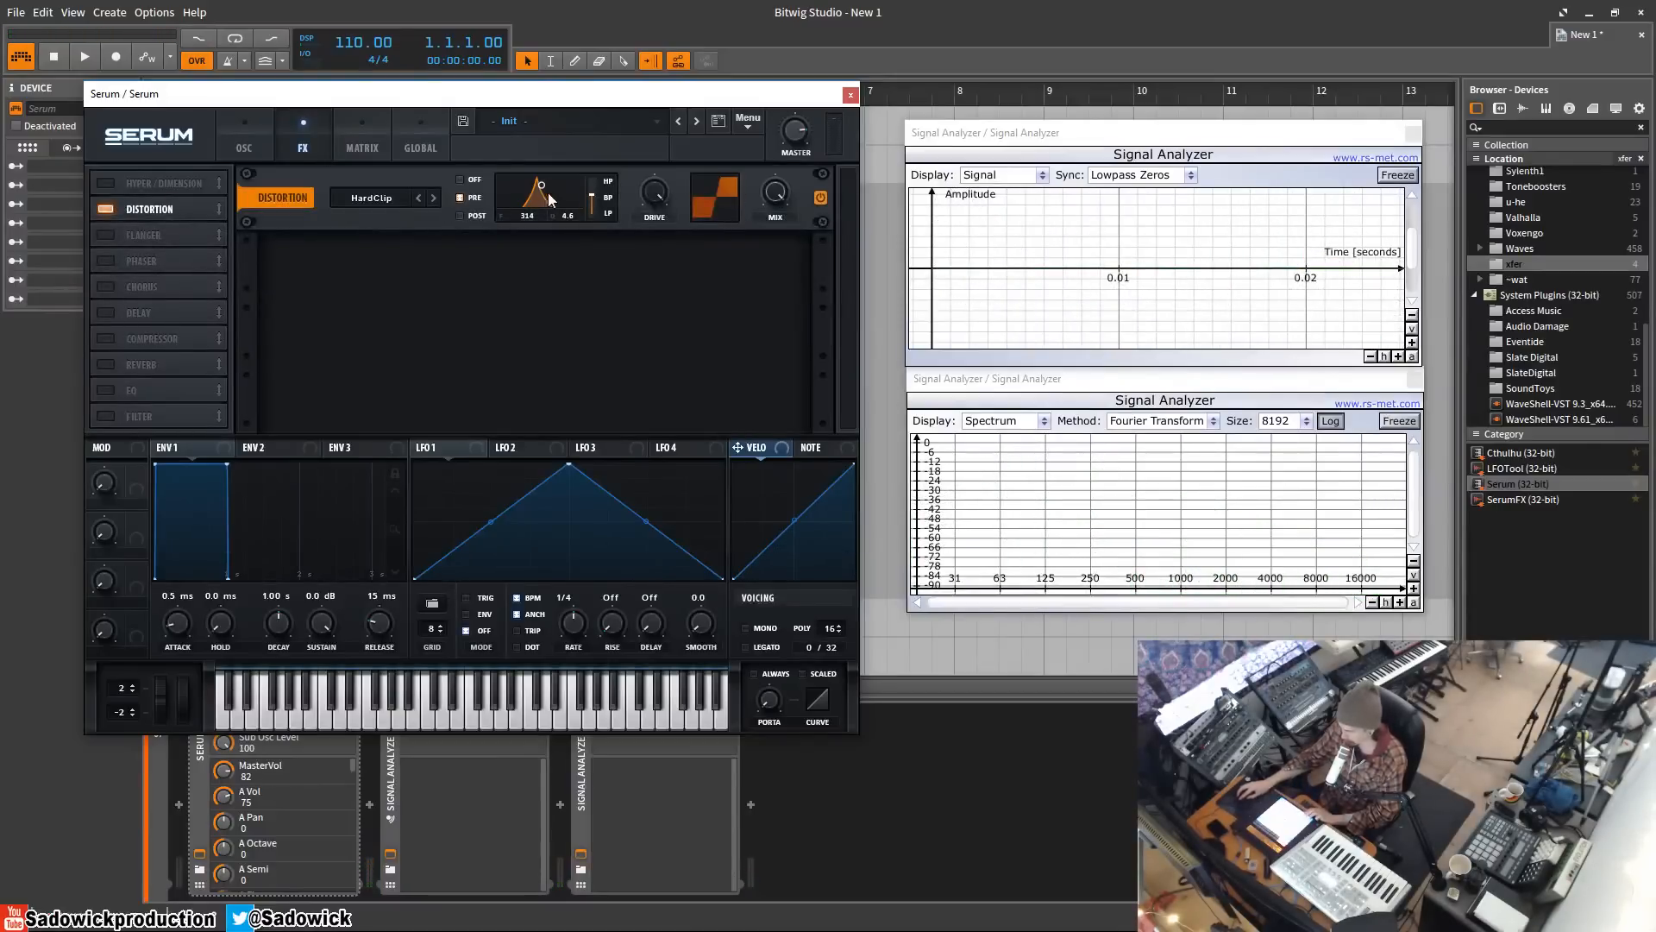
mouse_move(535, 215)
mouse_down()
mouse_move(536, 234)
mouse_move(551, 203)
mouse_move(482, 289)
mouse_move(515, 217)
mouse_up()
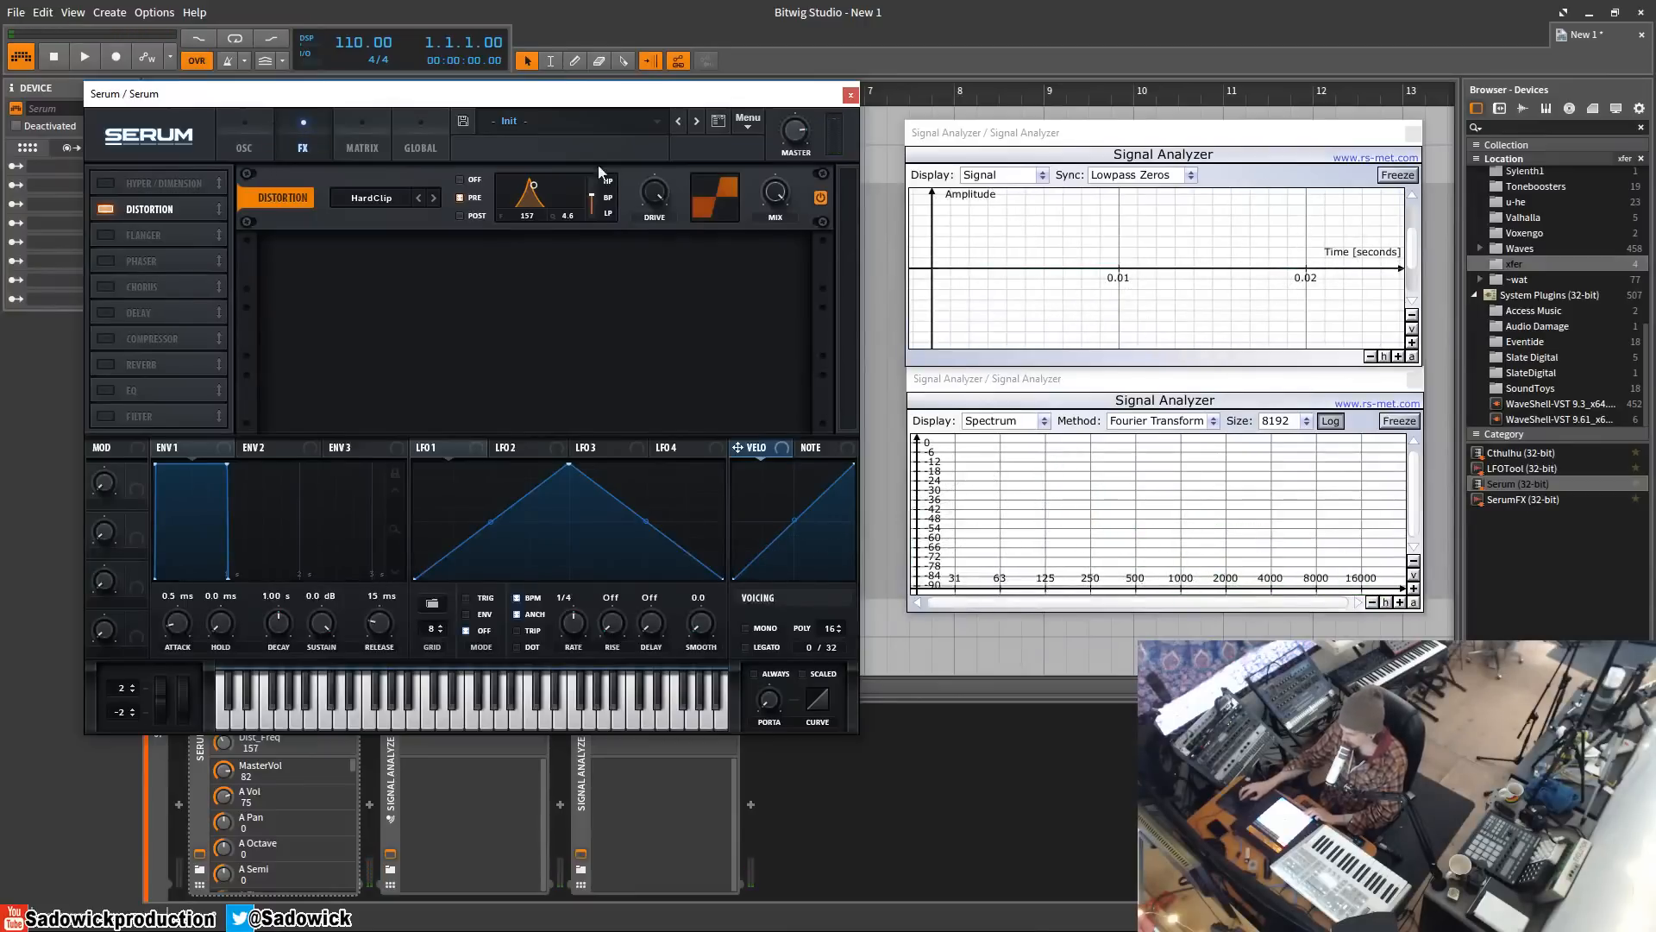
click(385, 200)
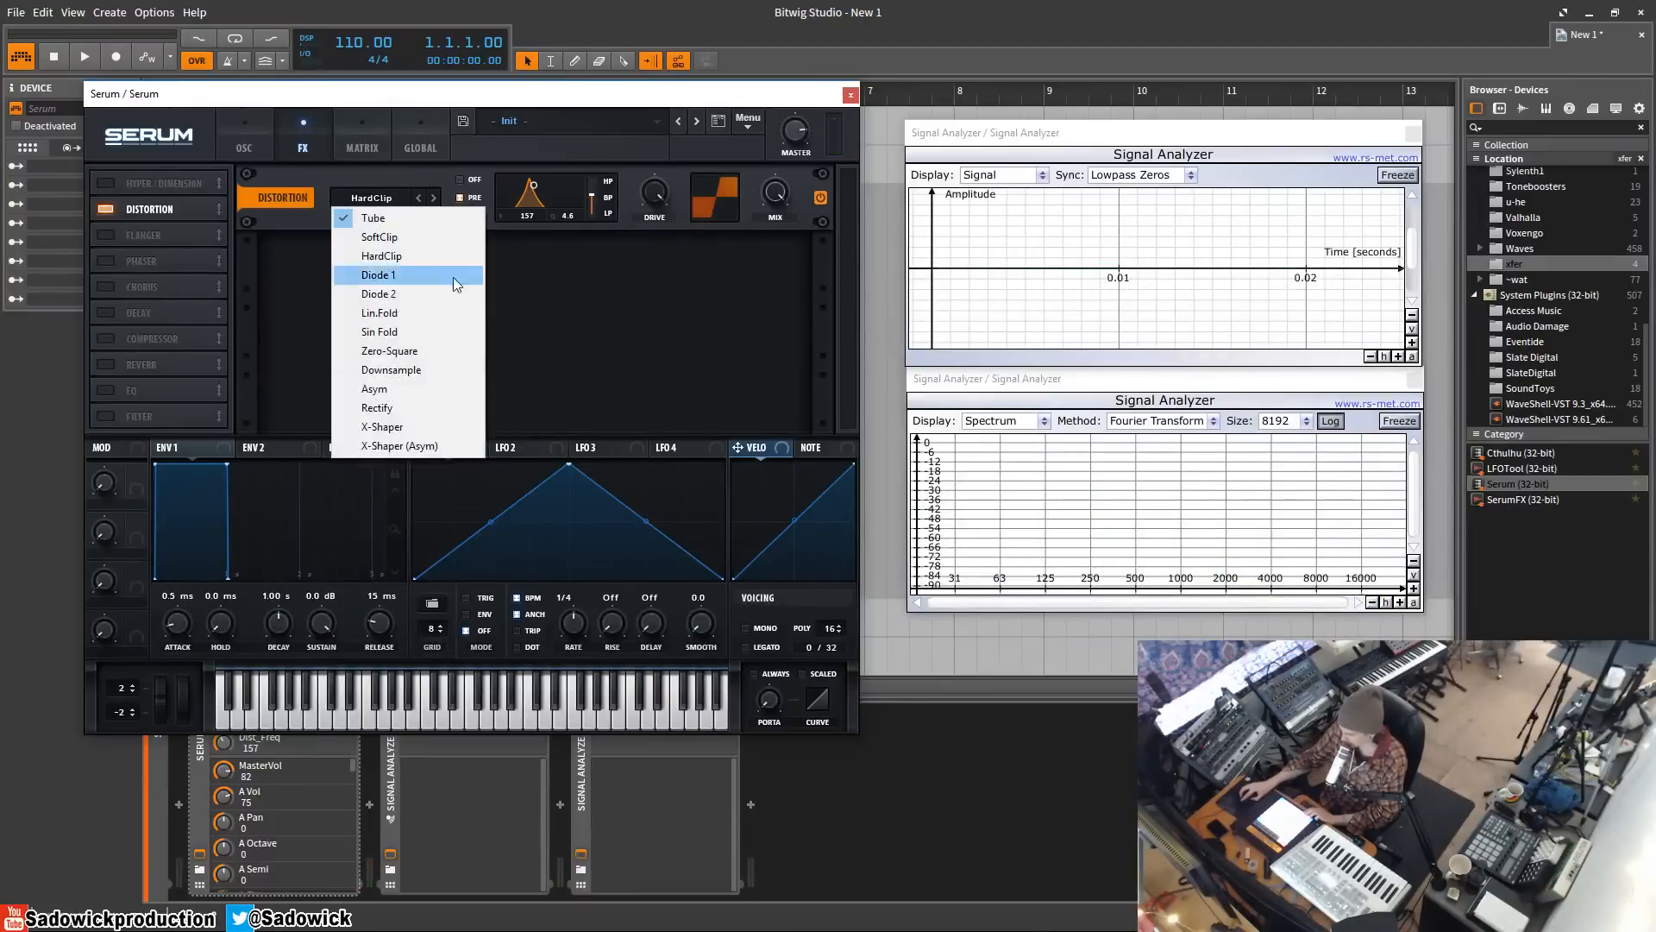
click(459, 216)
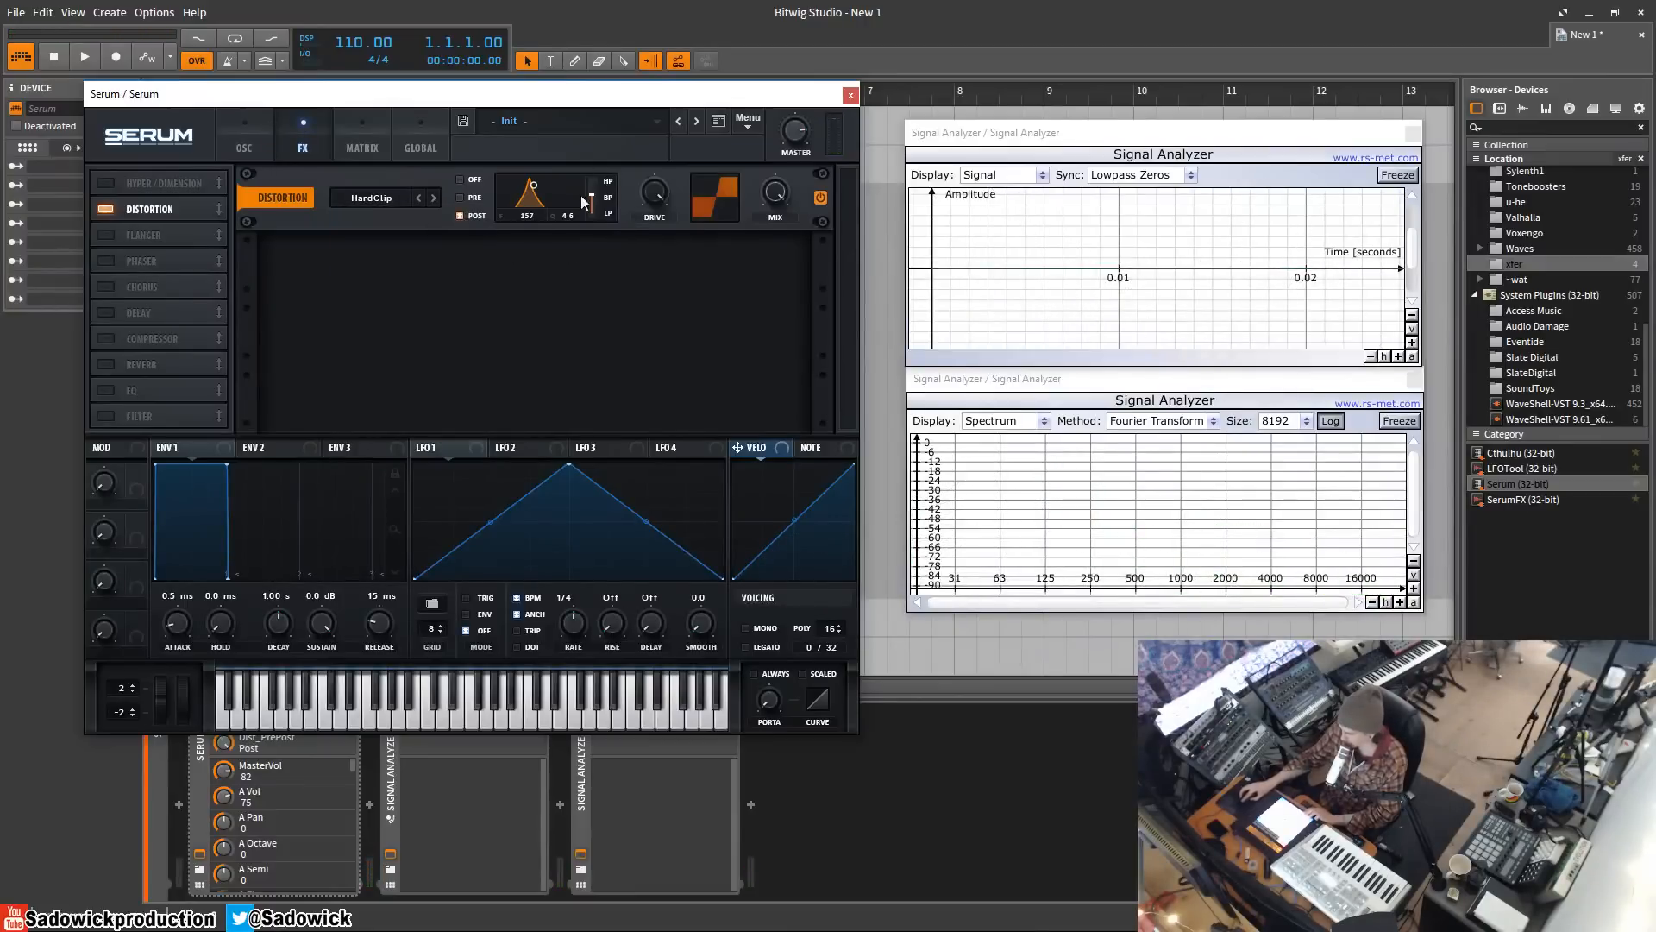
drag(593, 202, 638, 204)
click(671, 191)
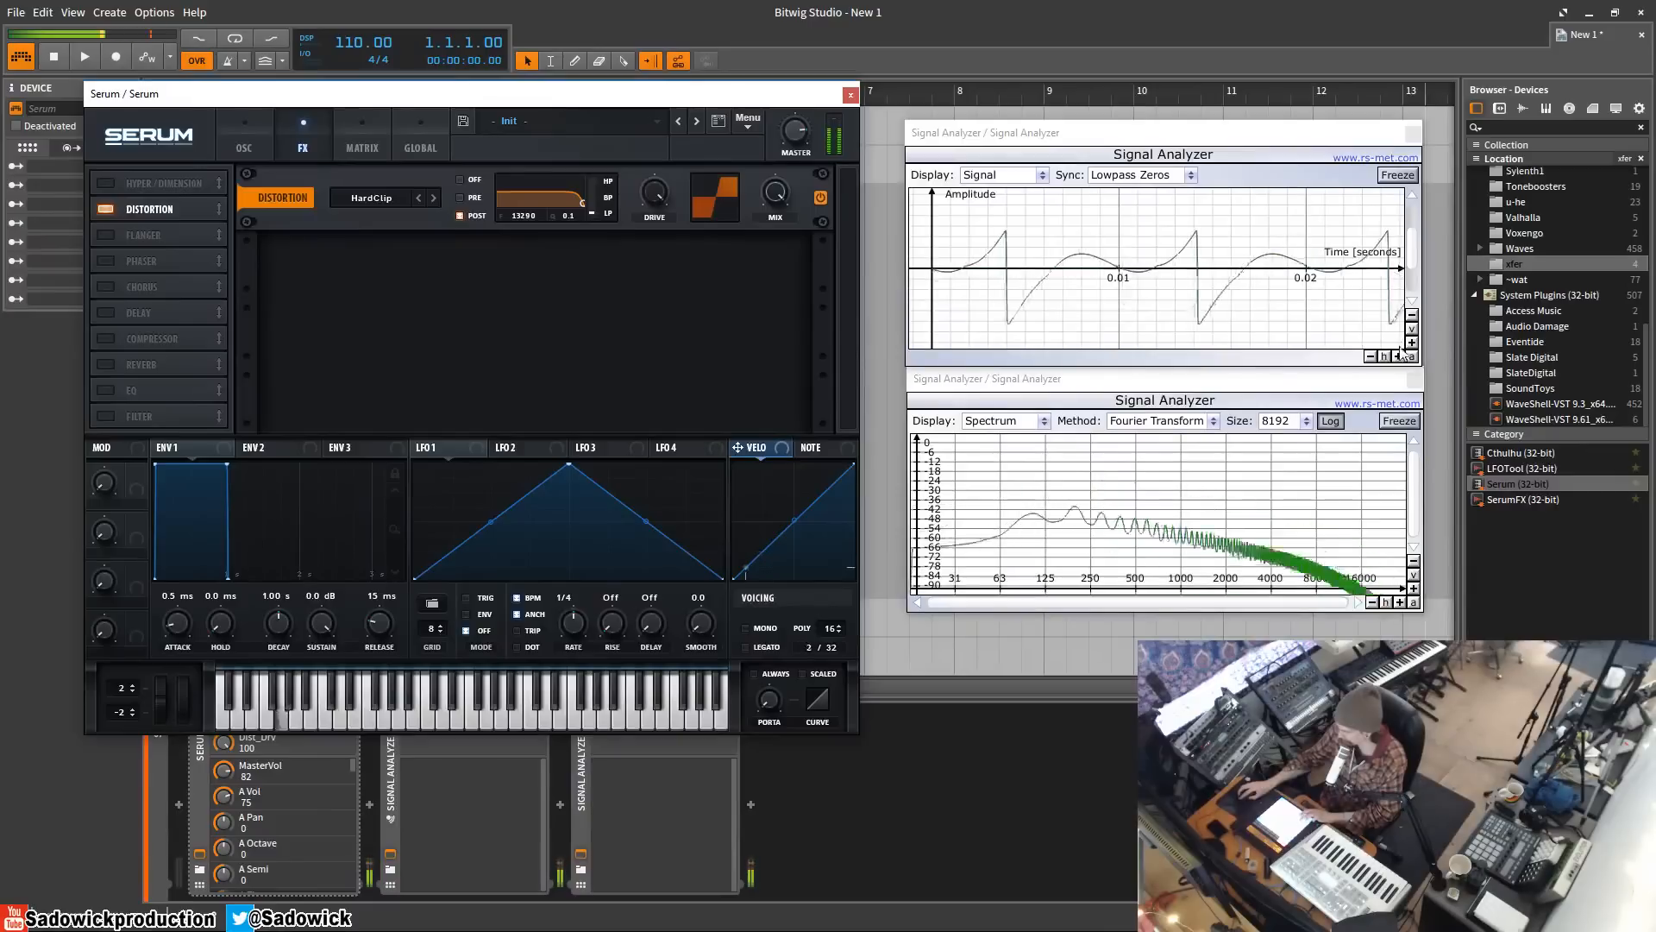
- Change the distortion to Sin Fold with a drive of 68%, and tune the post low-pass to 3077 with a resonance of 0.5
click(433, 198)
click(433, 198)
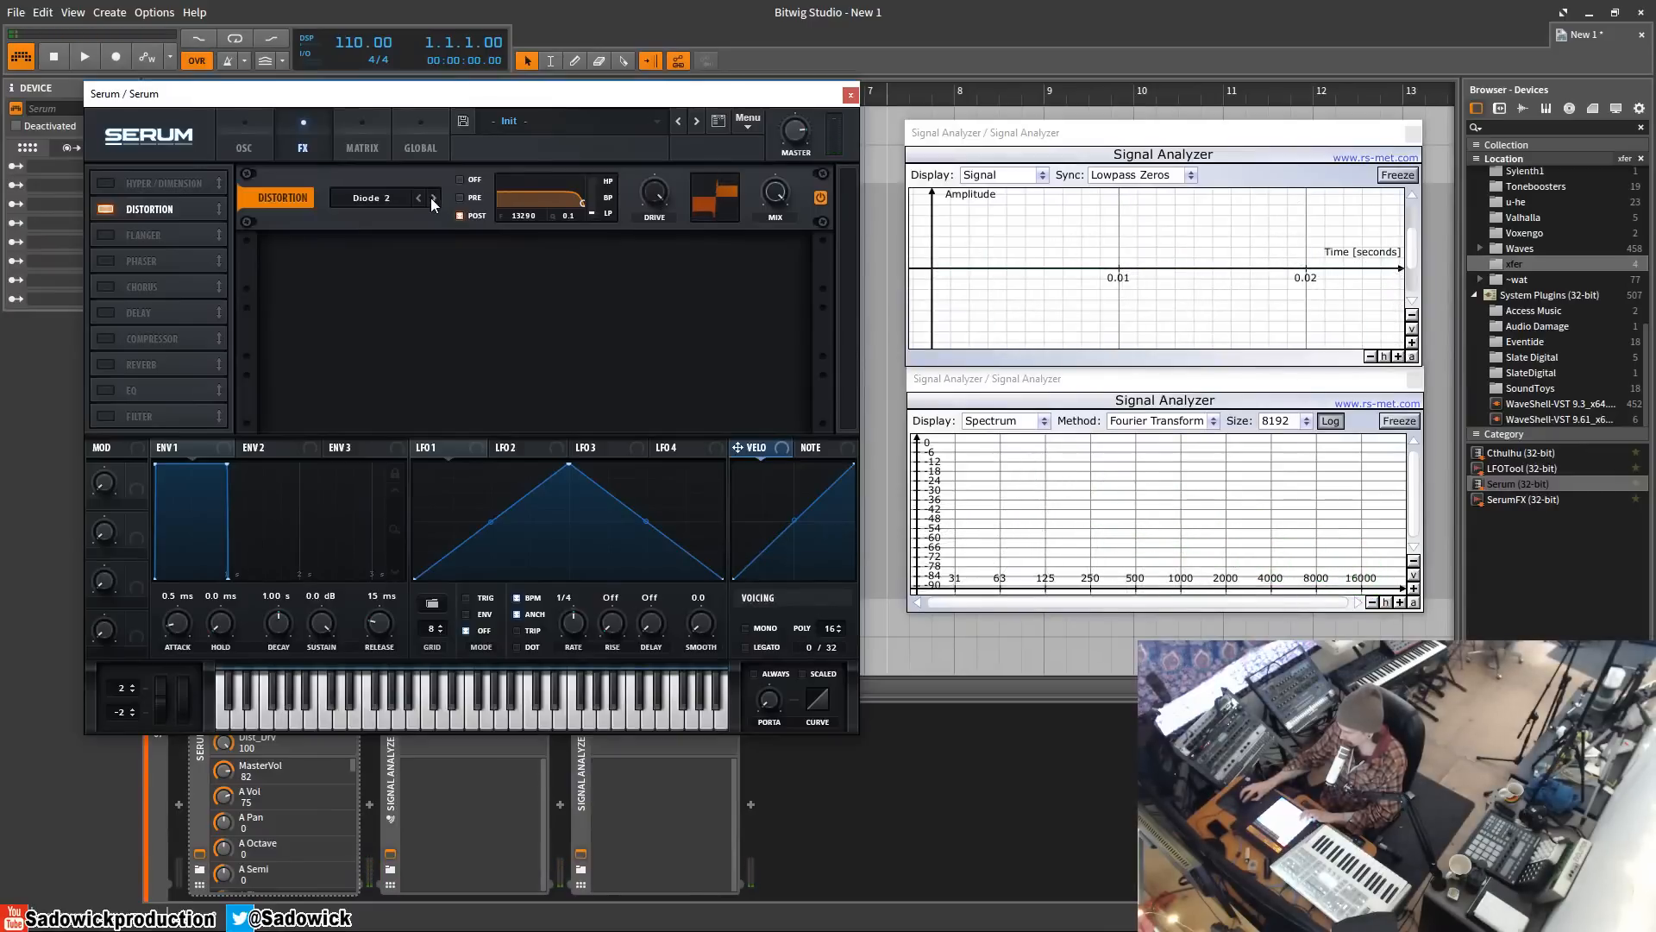
click(435, 200)
click(435, 200)
drag(654, 193, 662, 261)
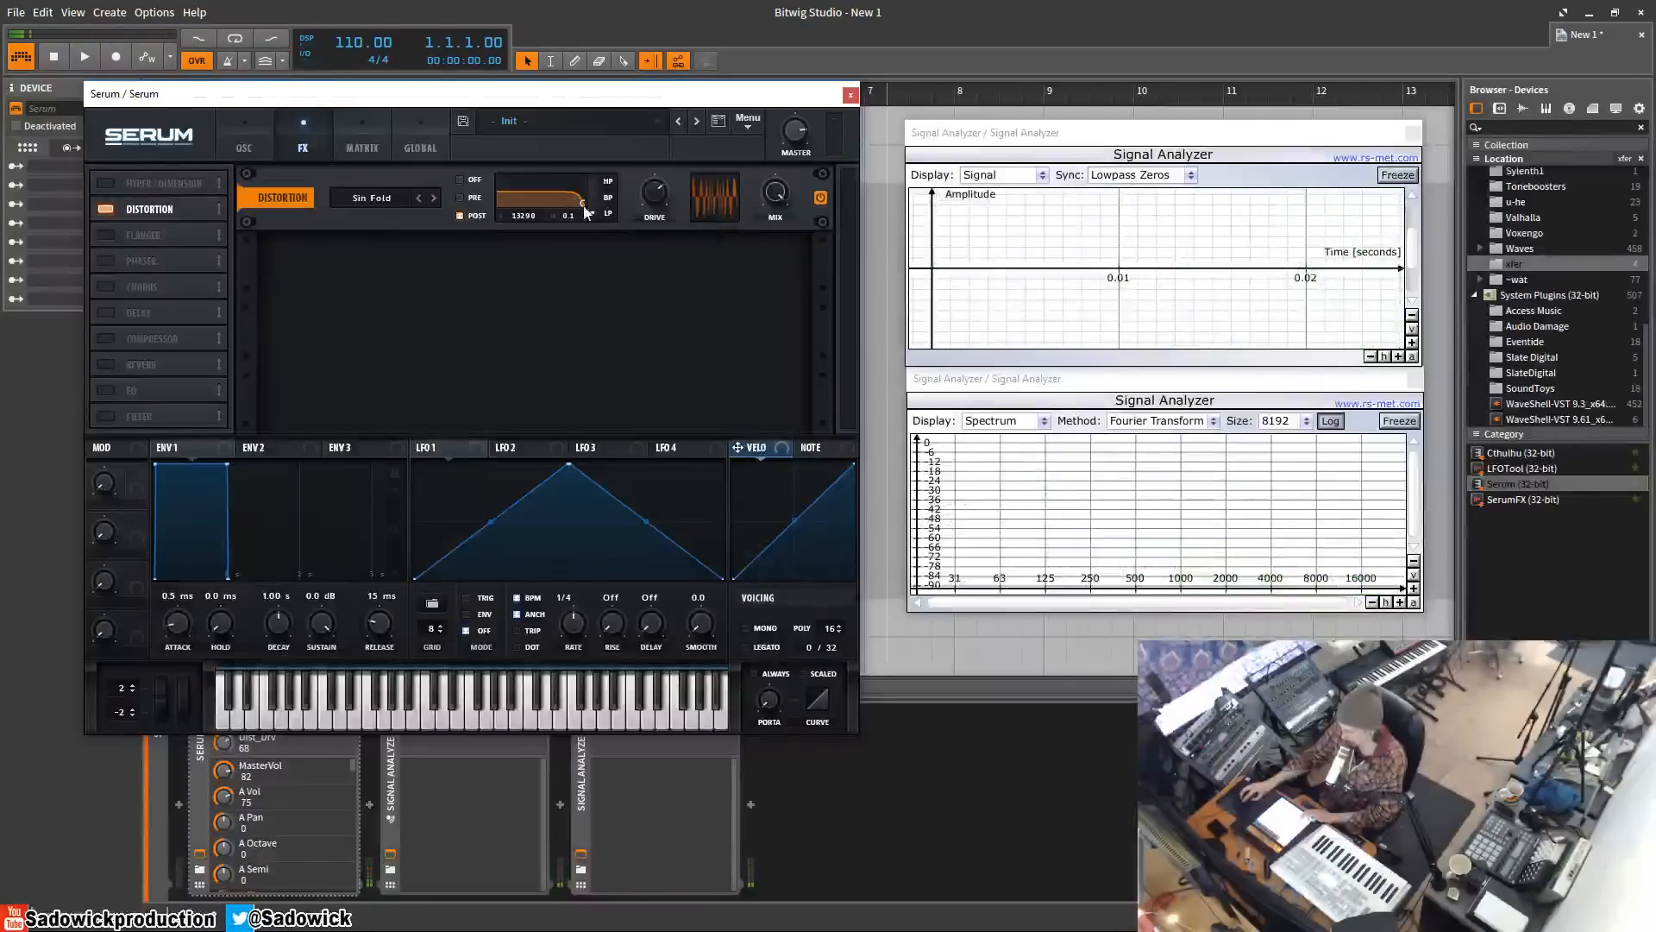
mouse_move(584, 210)
mouse_down()
mouse_move(562, 205)
mouse_move(570, 221)
mouse_move(570, 208)
mouse_up()
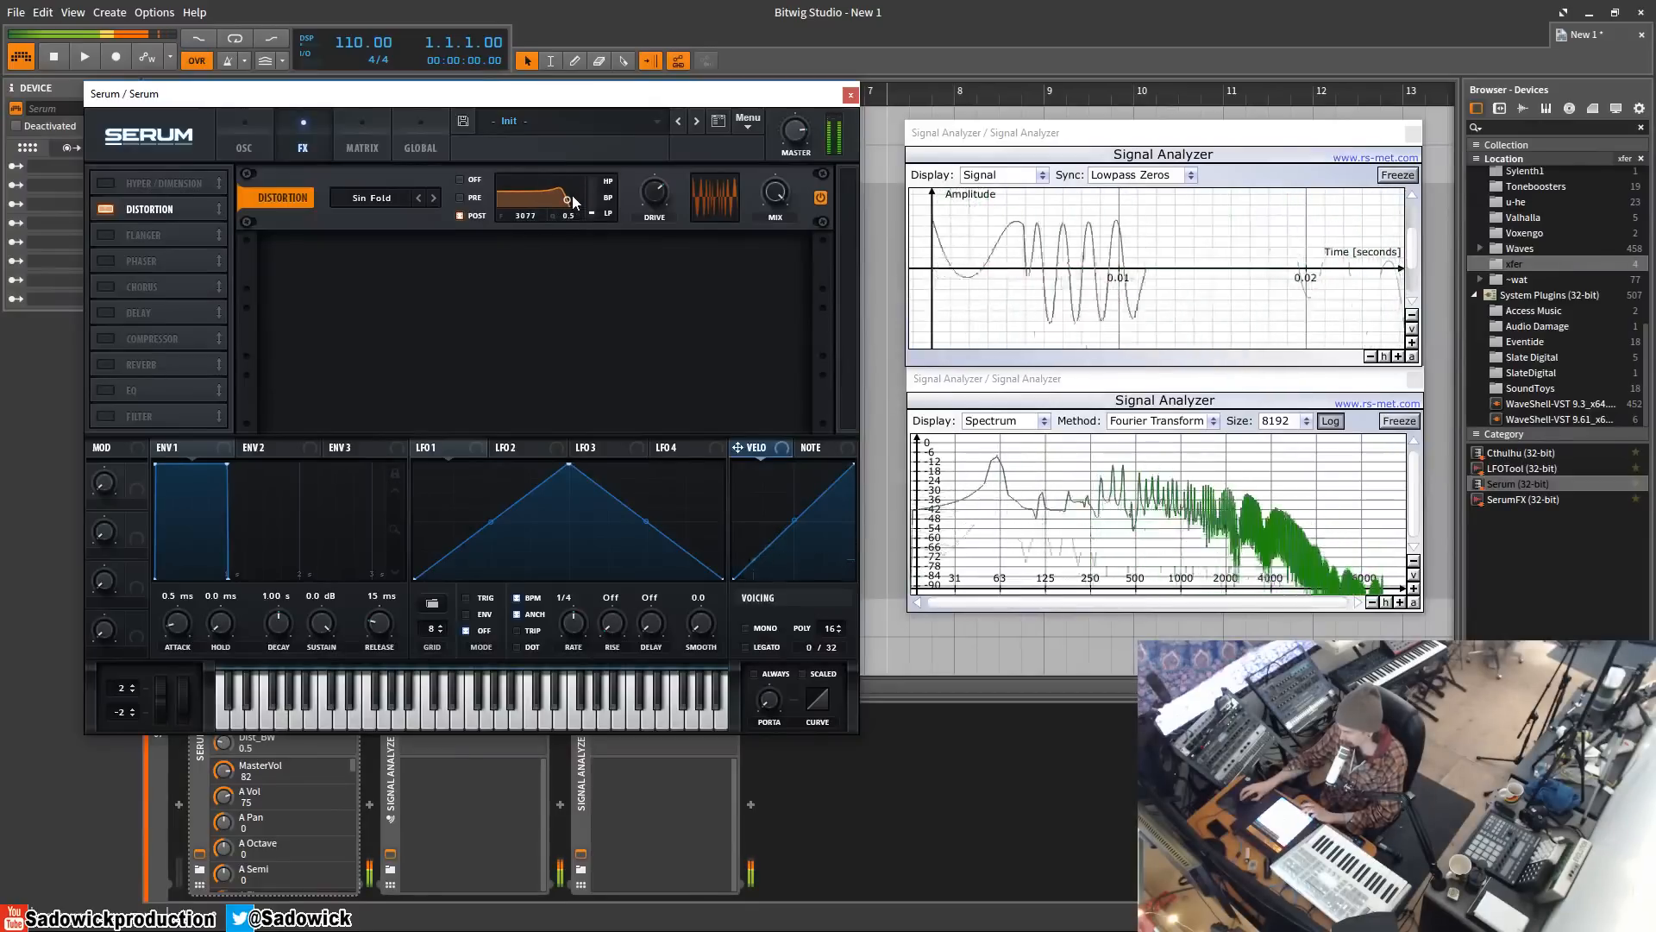
- Move the distortion's low-pass to Pre at a frequency of 415 with a resonance of 0.6, and lower the master volume to 69
click(460, 198)
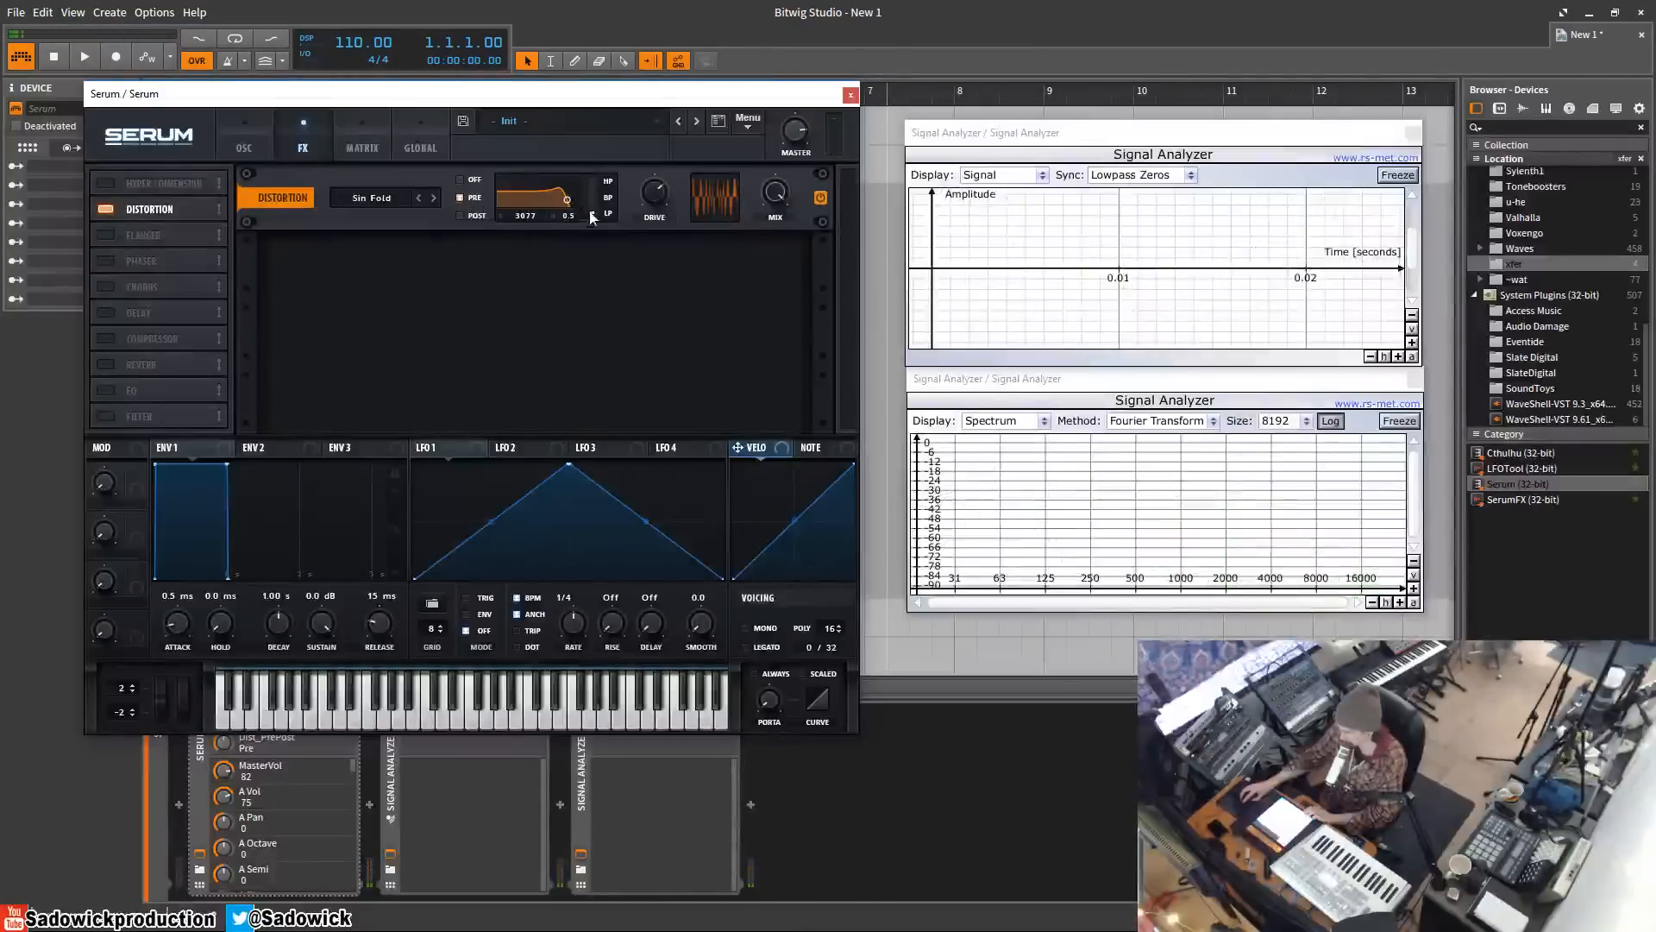
drag(566, 200, 545, 198)
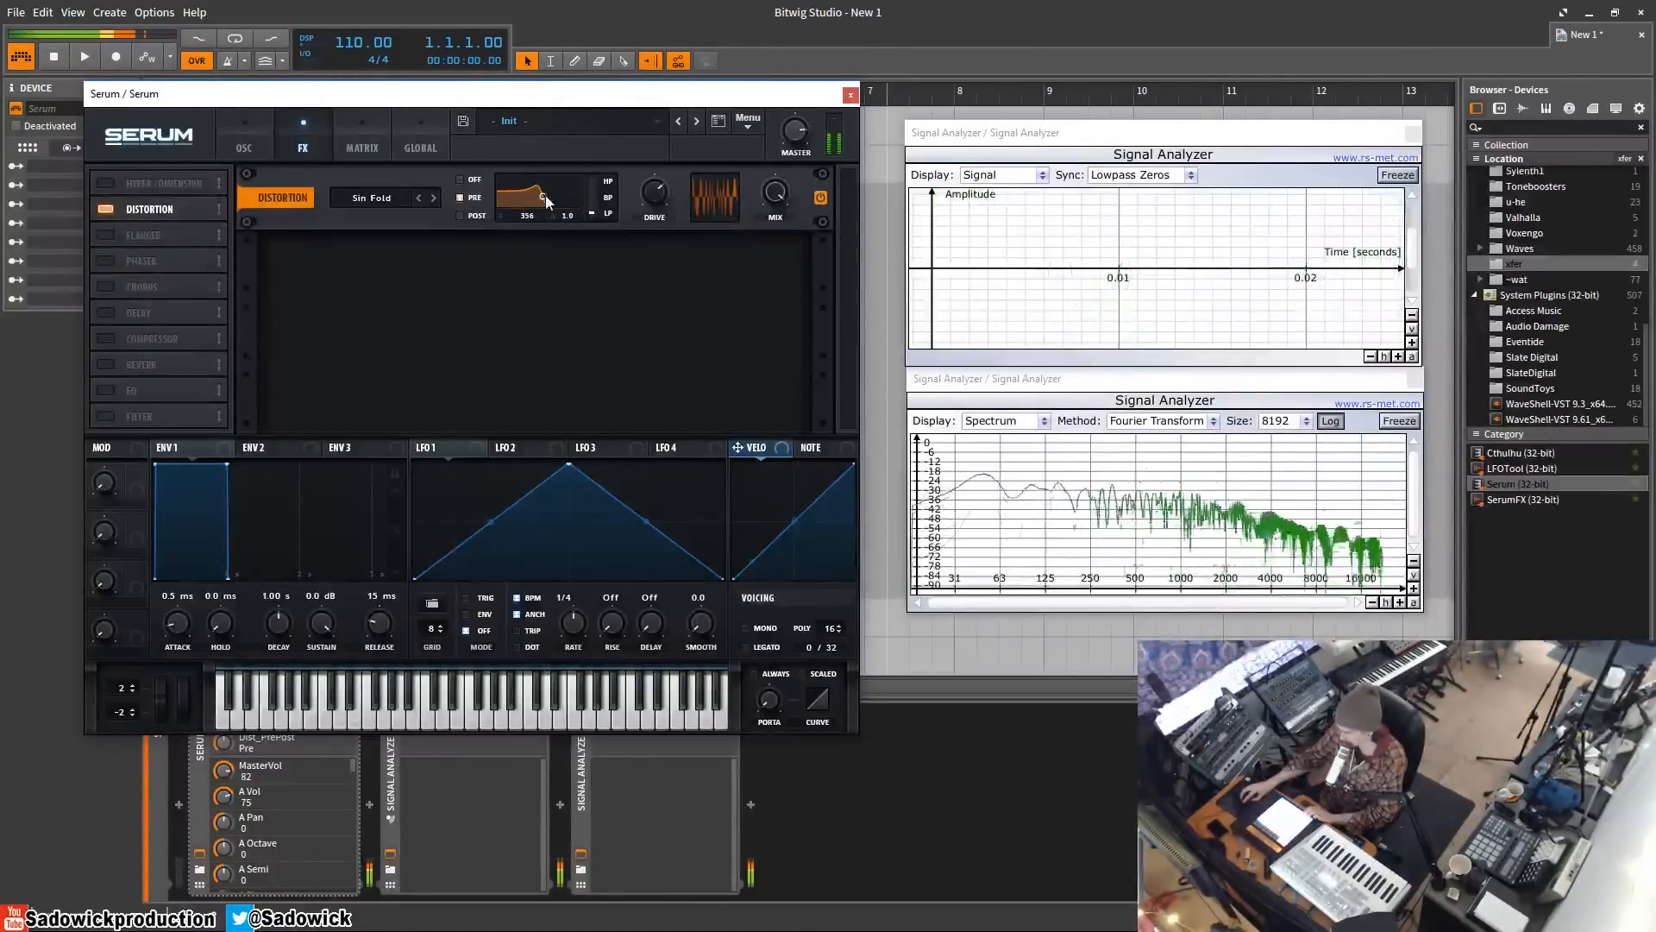
drag(795, 131, 800, 174)
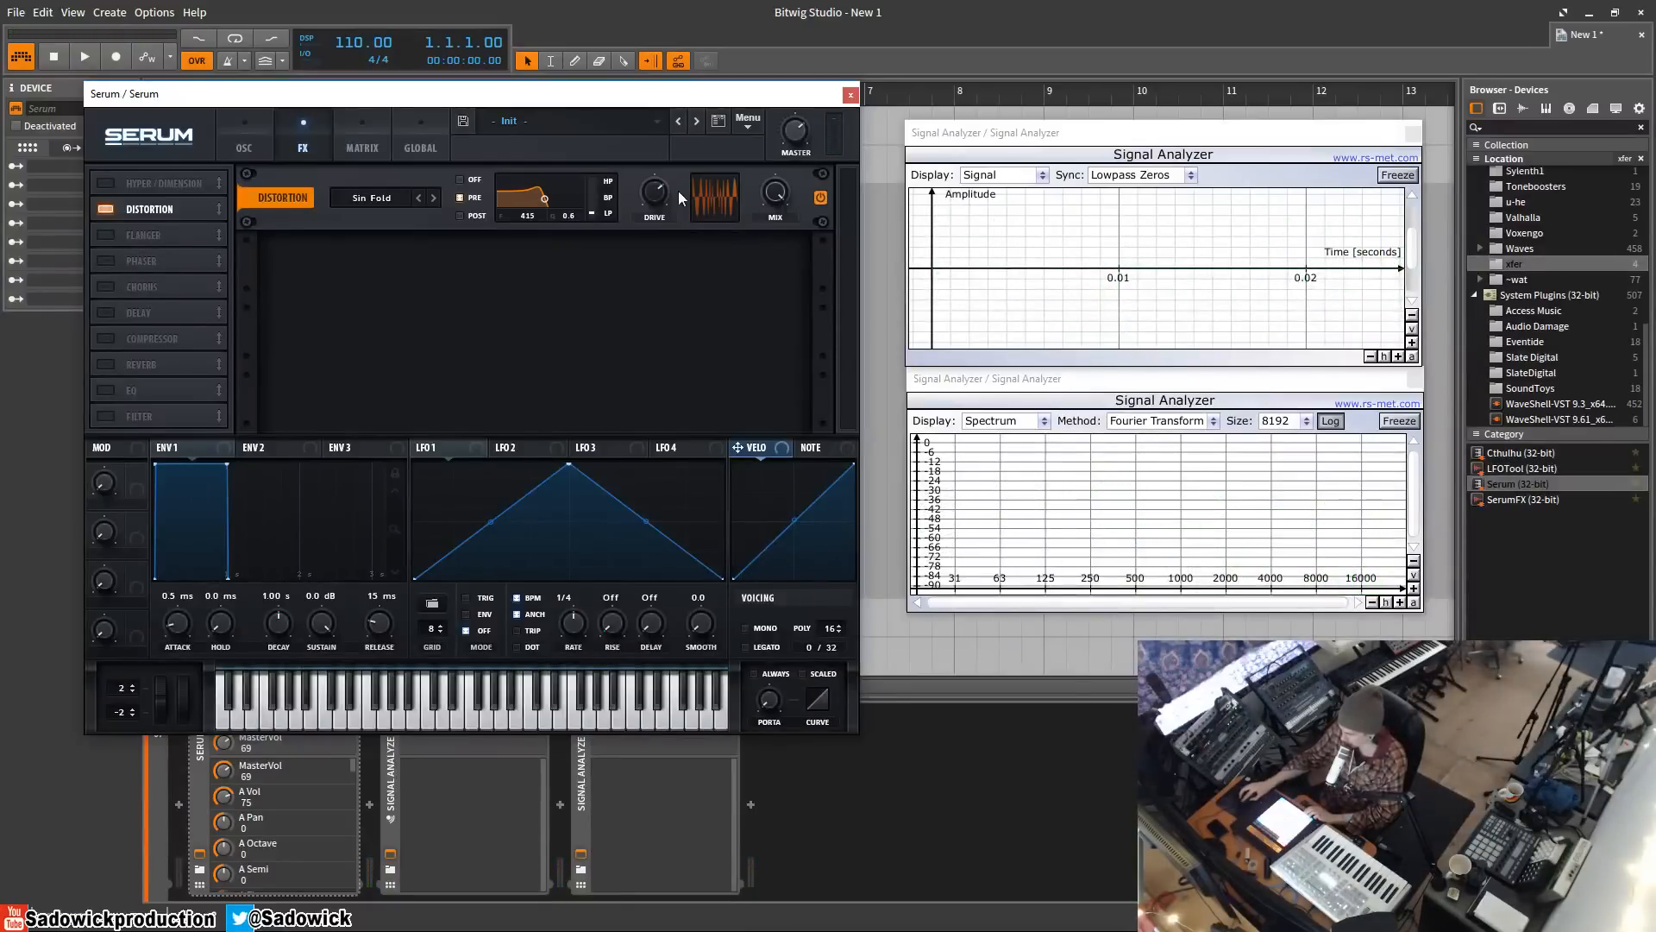
- Lower the distortion's mix and assign Env 2 to modulate it
click(784, 203)
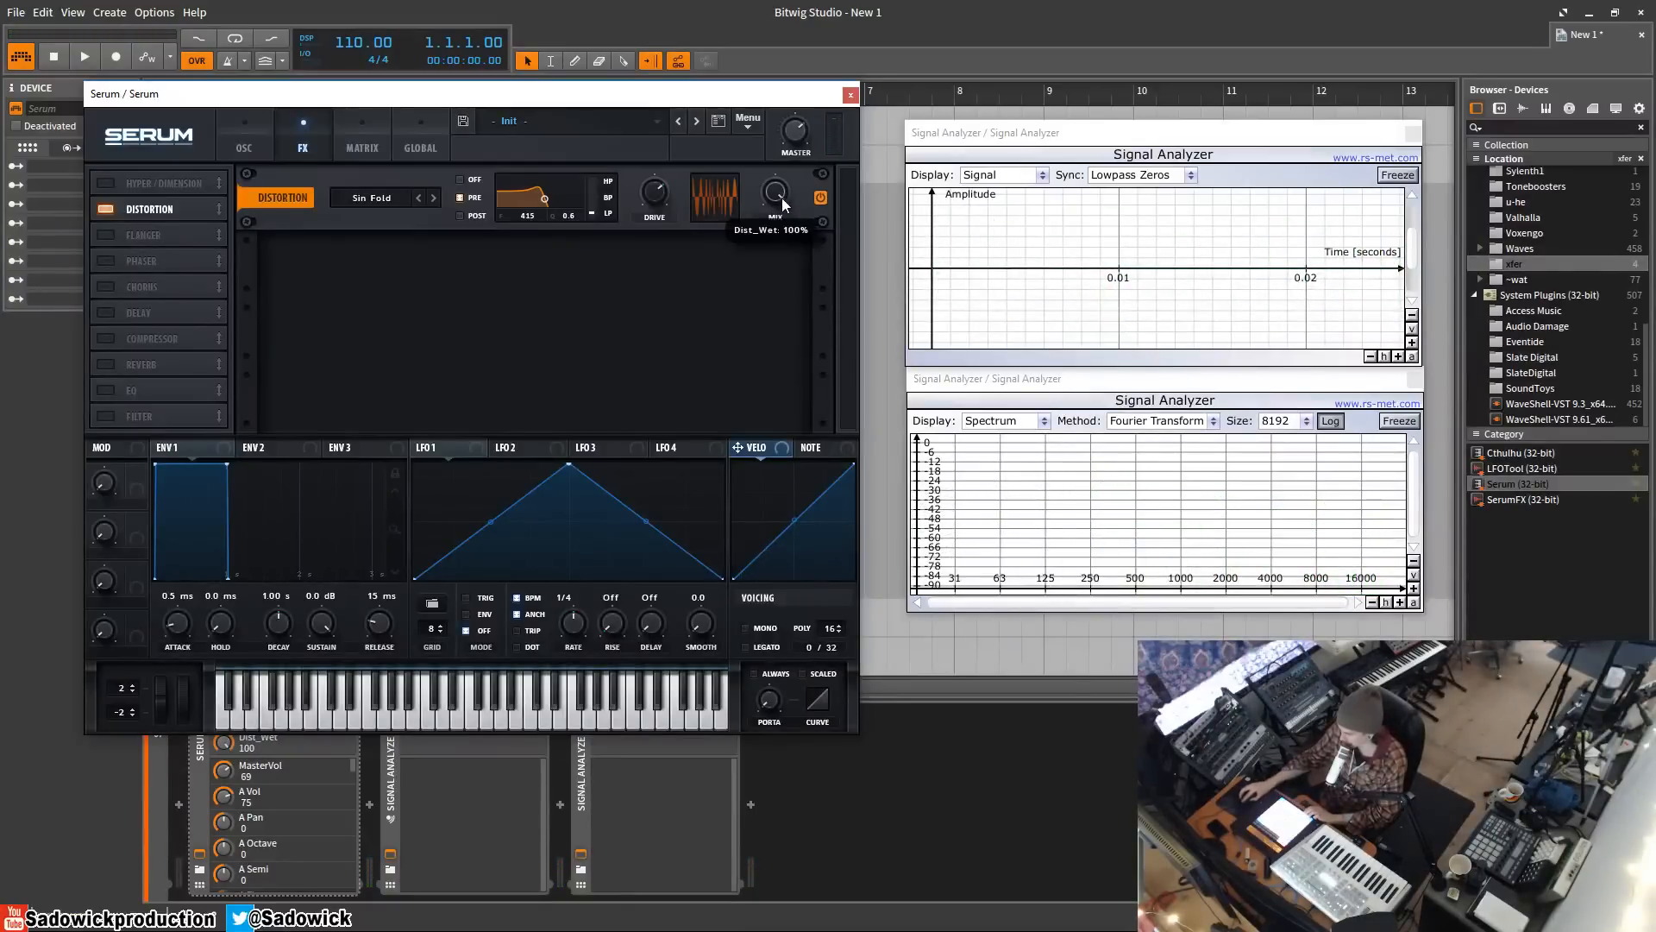
mouse_move(784, 204)
mouse_down()
mouse_move(756, 265)
mouse_move(744, 448)
mouse_move(719, 230)
mouse_move(780, 193)
mouse_up()
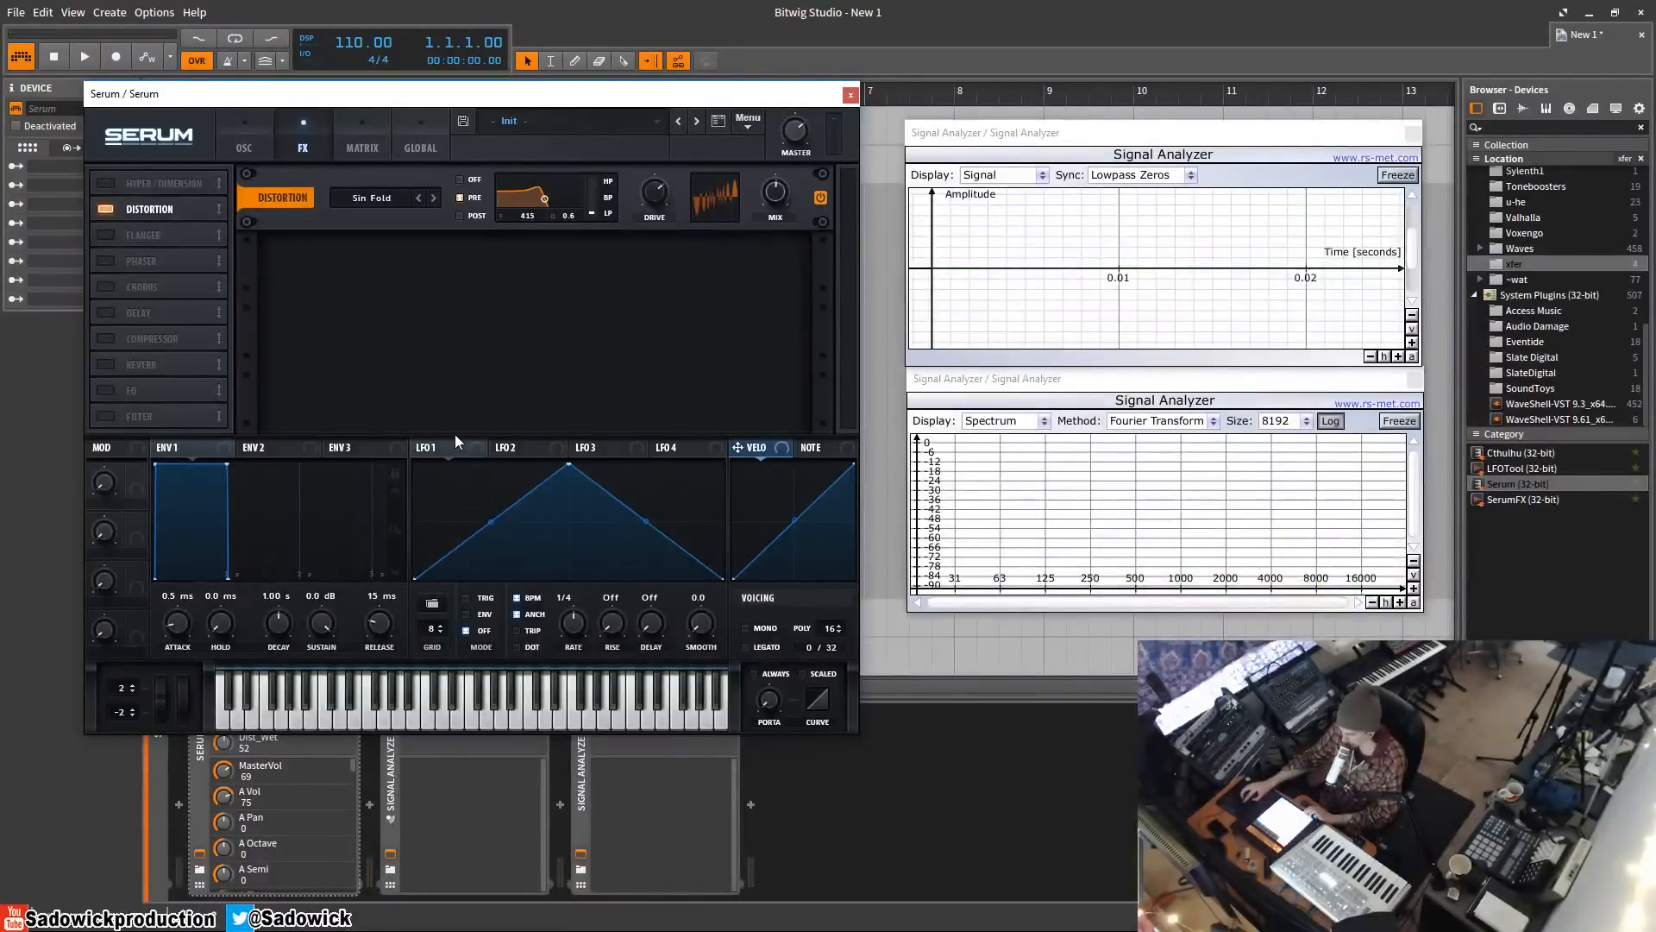
click(262, 448)
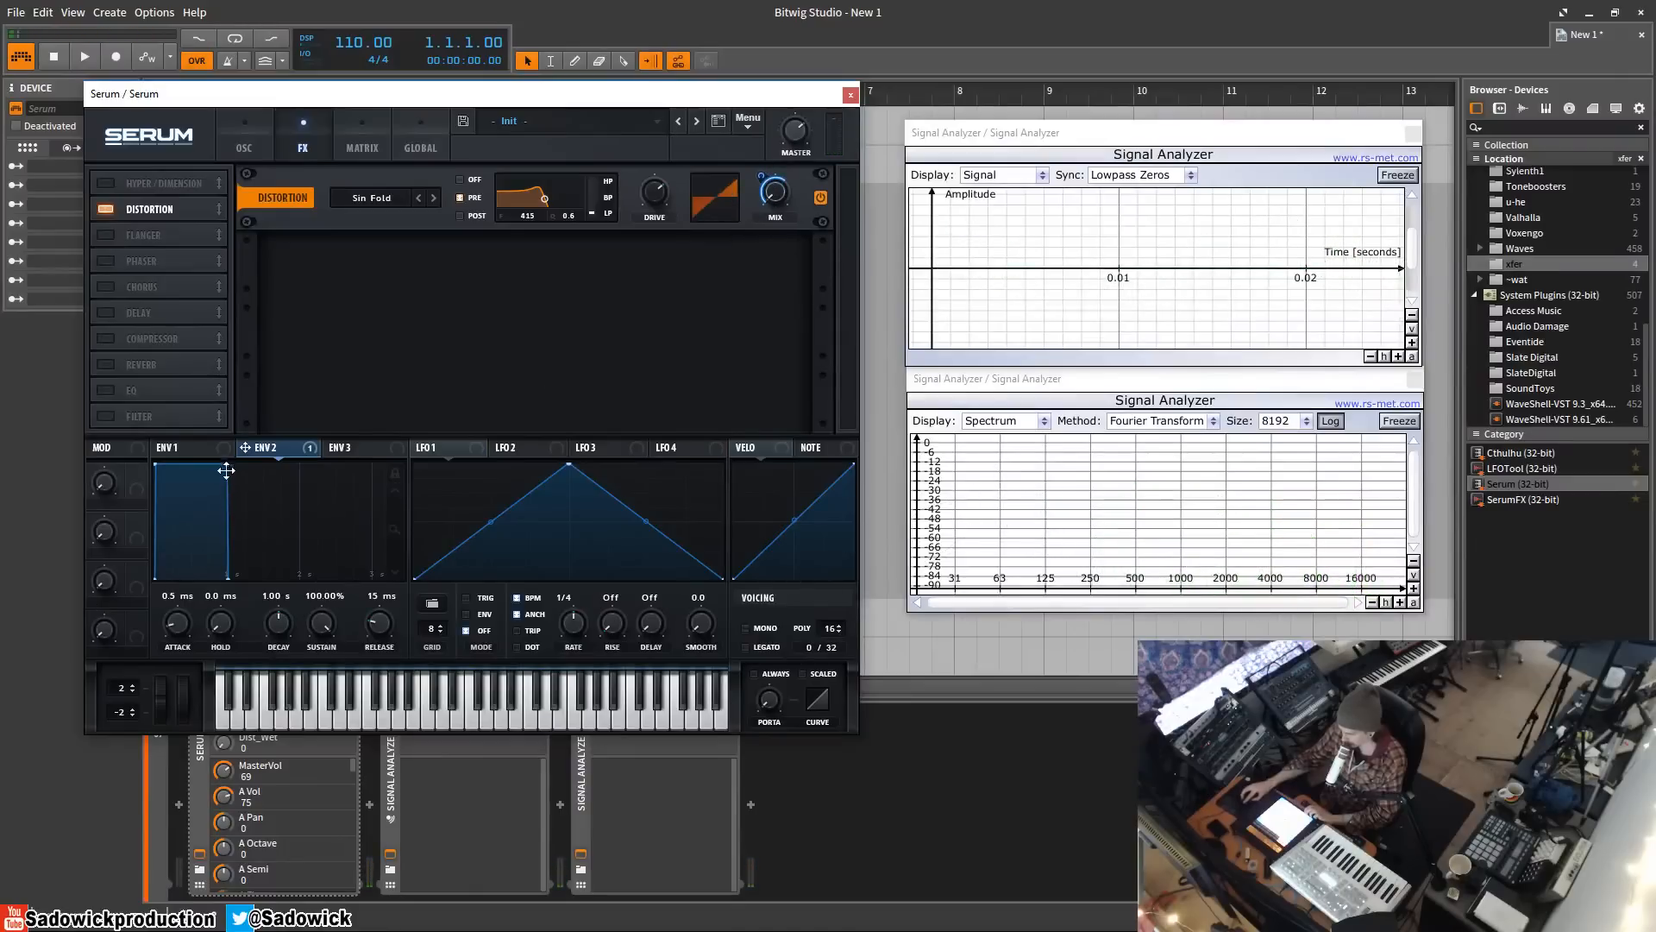
- Shape Env 2 with 0% sustain and a 144 ms decay, and set the Sin Fold drive to 82%
drag(226, 465, 176, 621)
drag(657, 200, 660, 184)
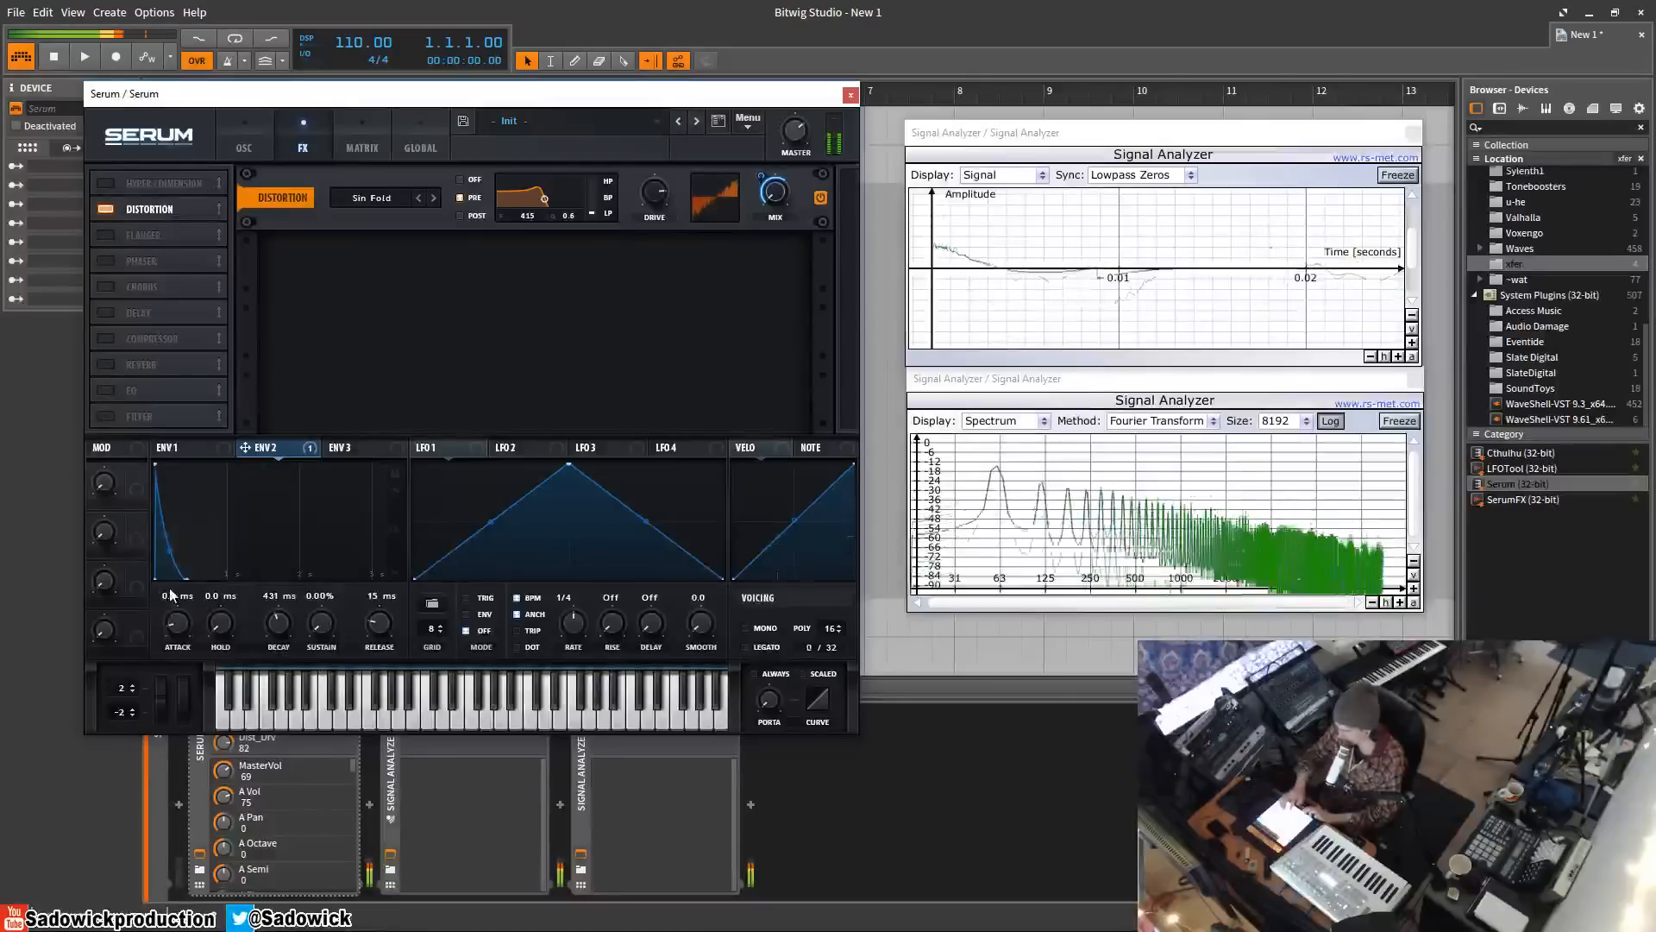
drag(287, 632, 292, 632)
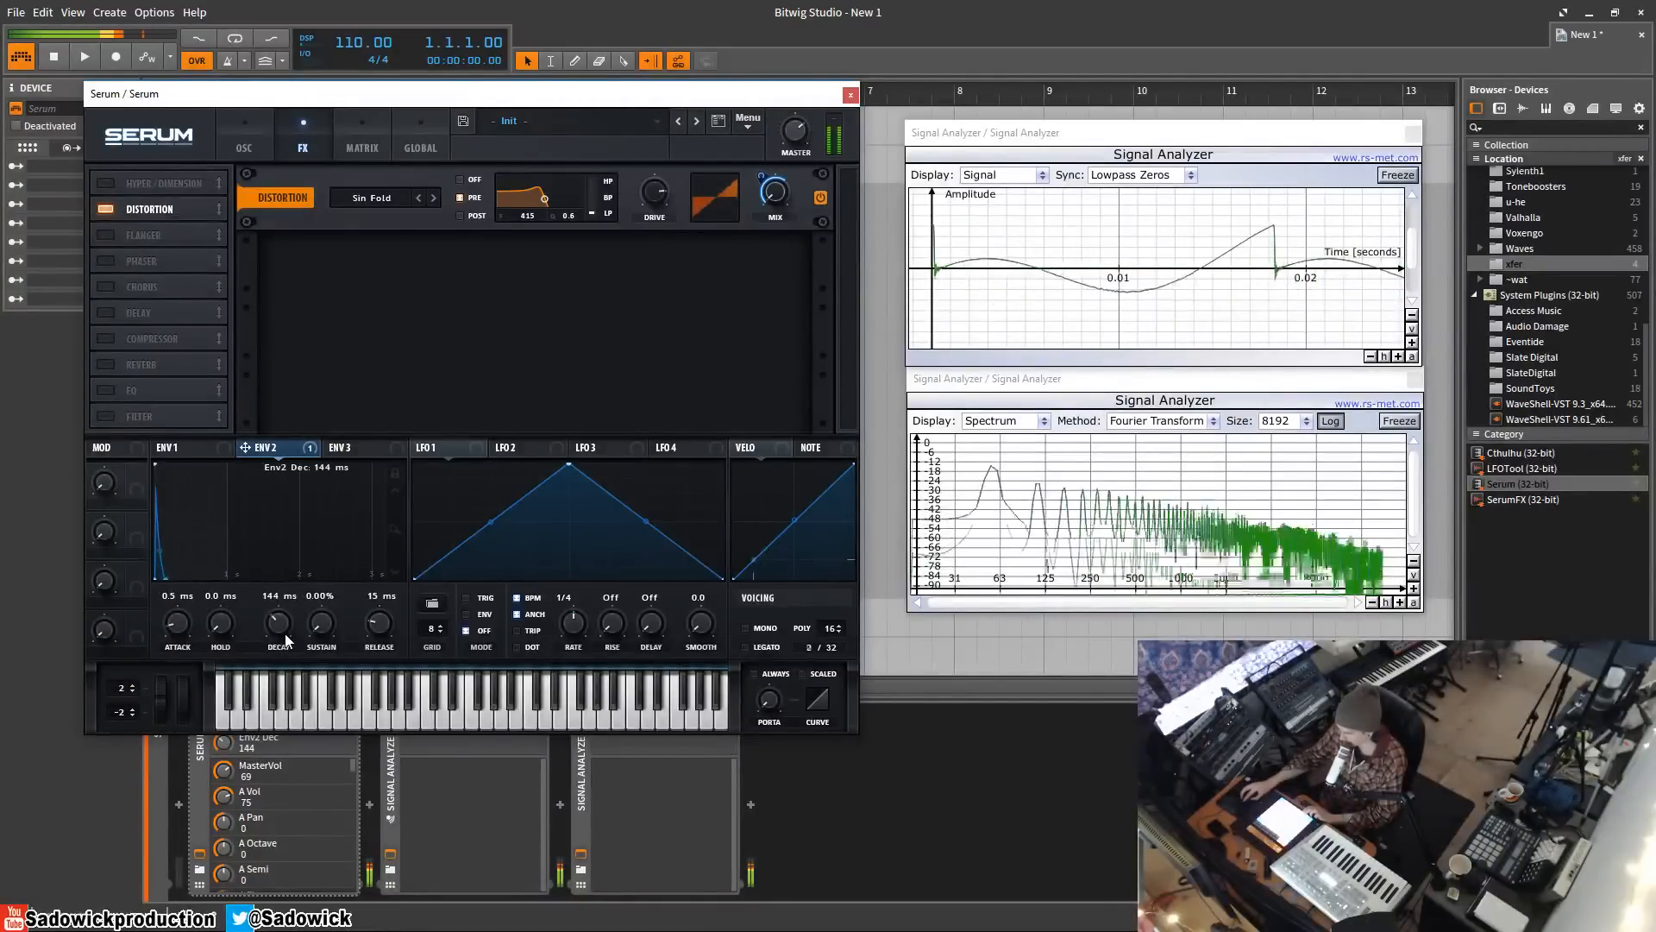
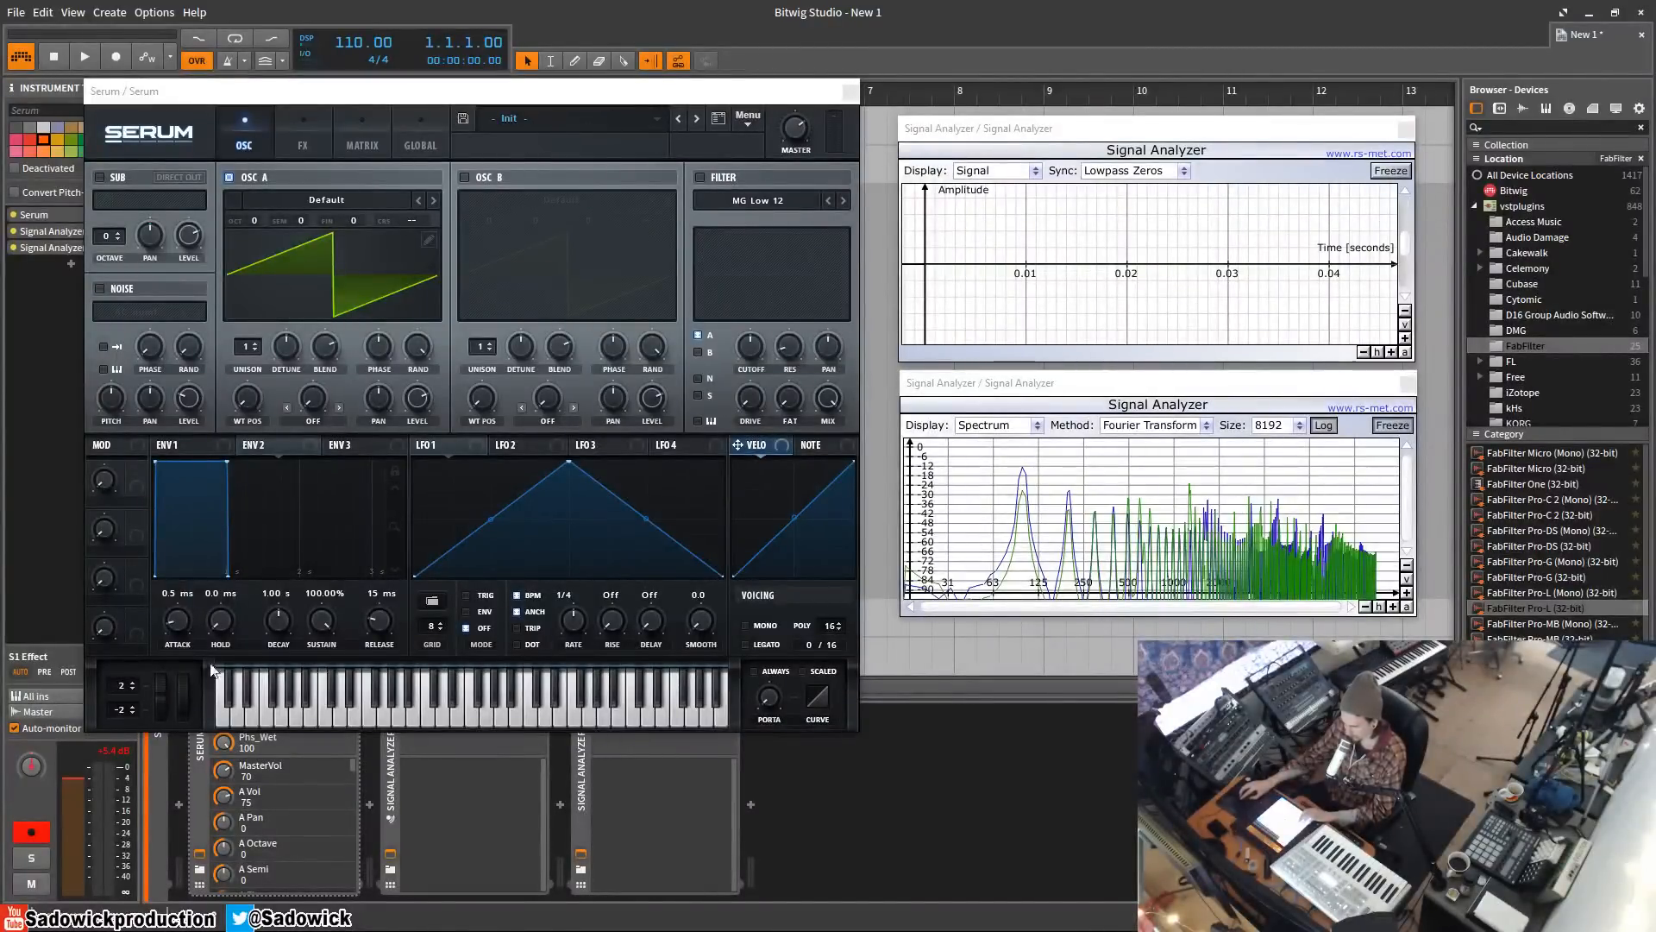
- Enable the Flanger, Phaser and Chorus in the effects rack and lower their mixes to 0
click(202, 873)
click(202, 873)
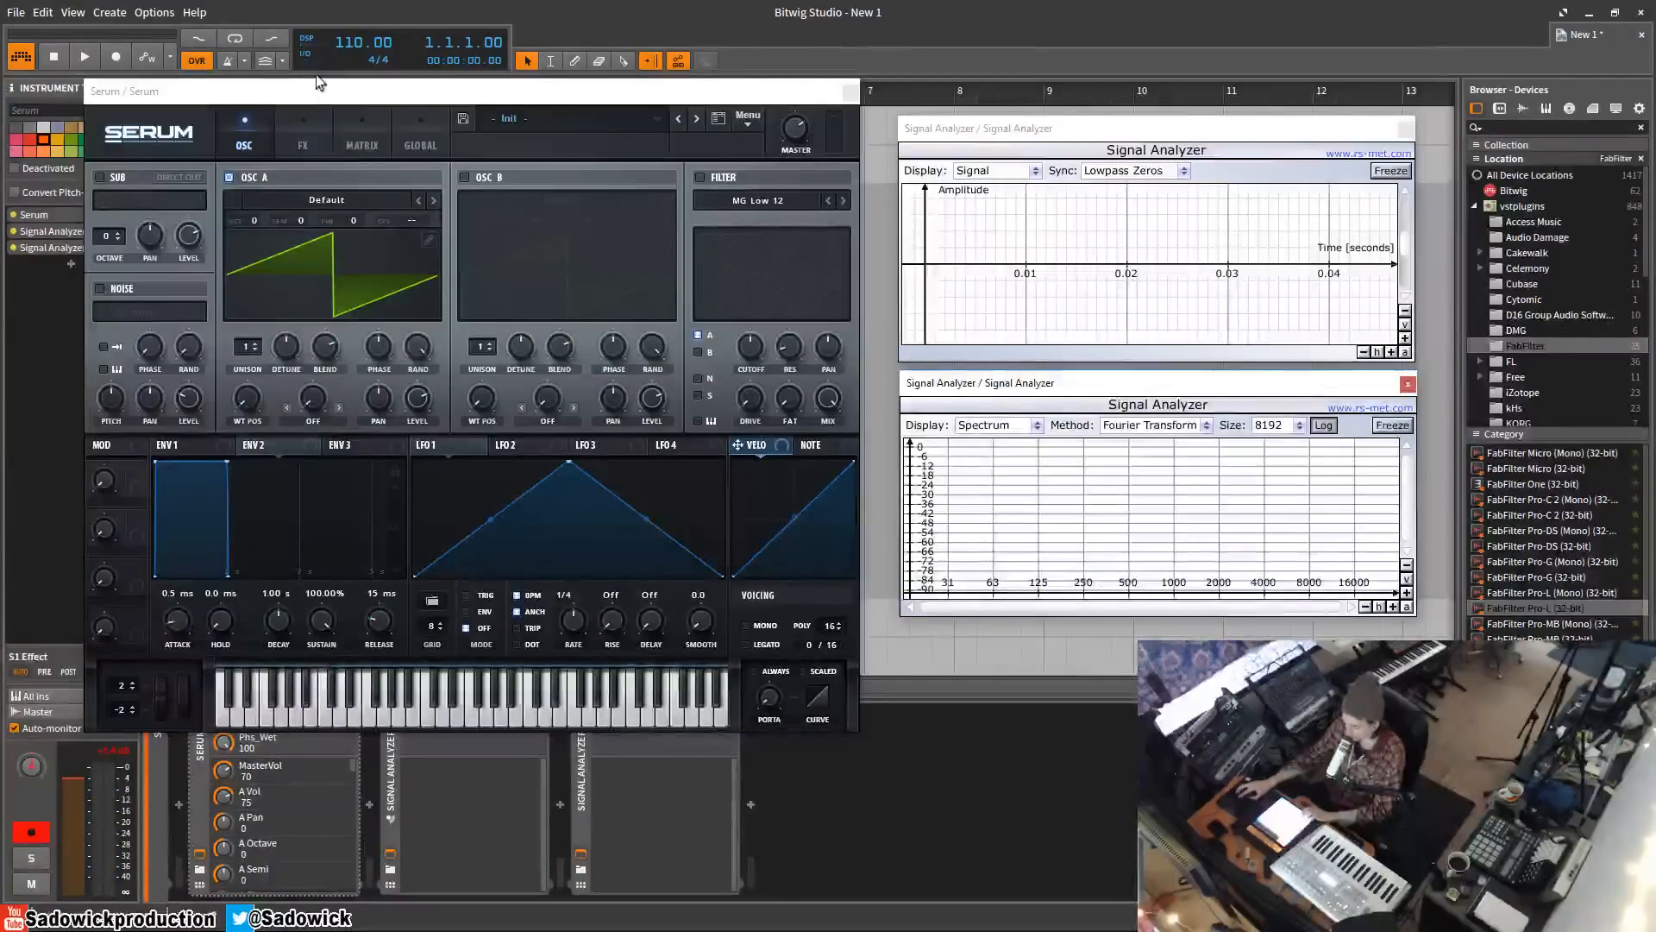
click(304, 136)
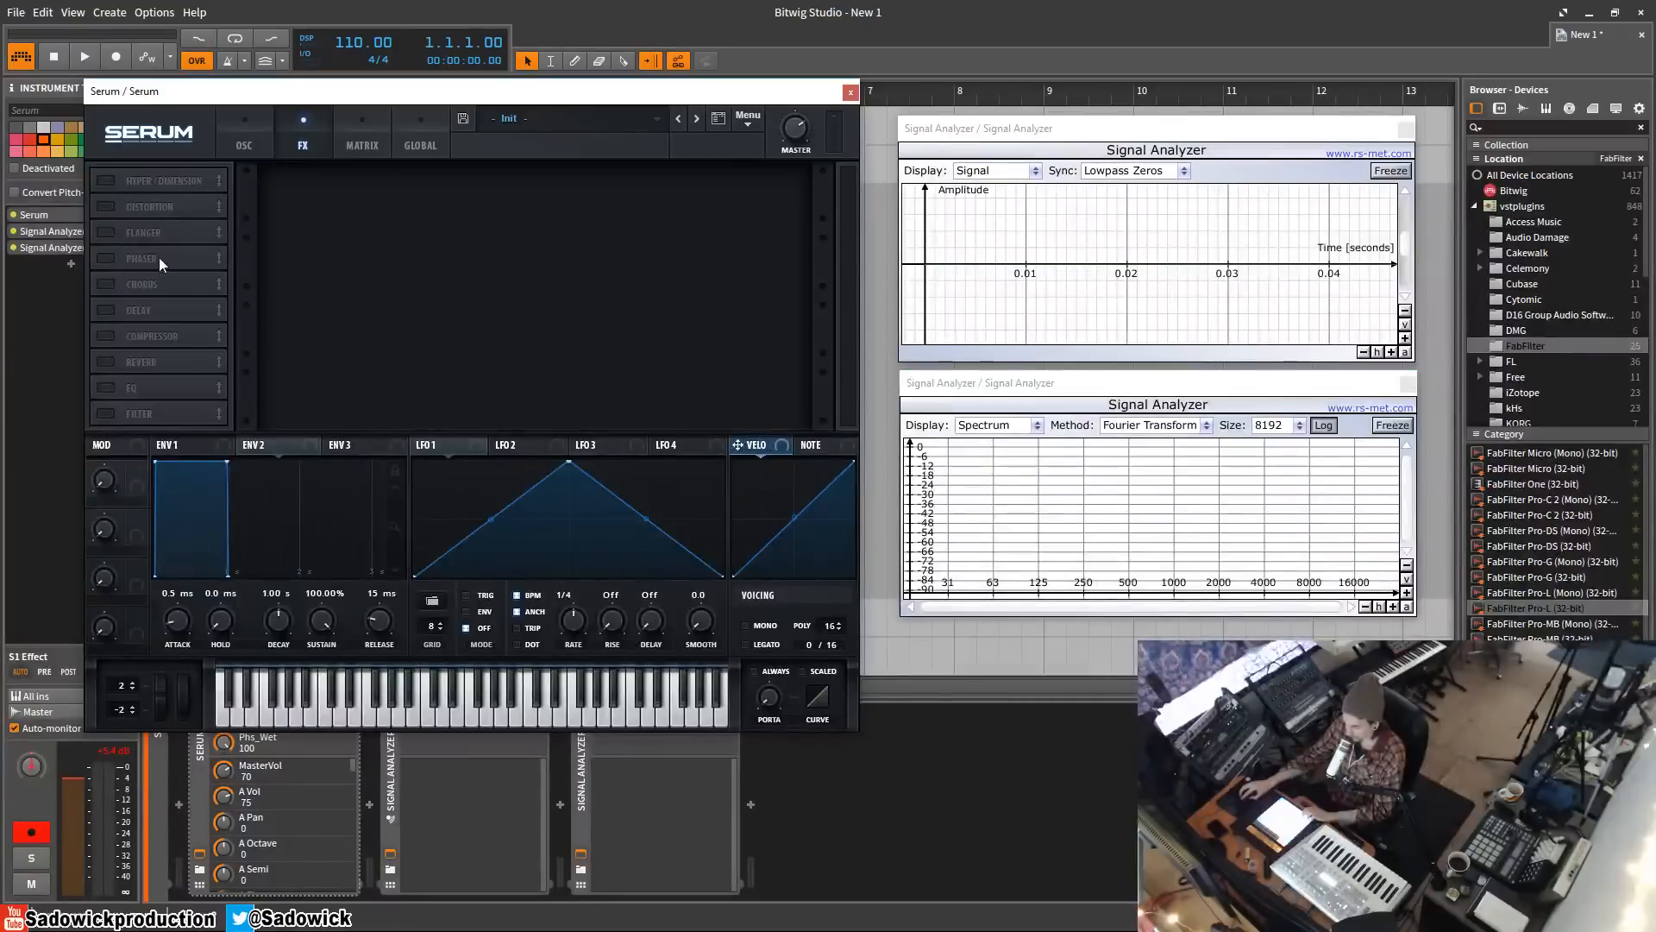
click(106, 233)
click(107, 258)
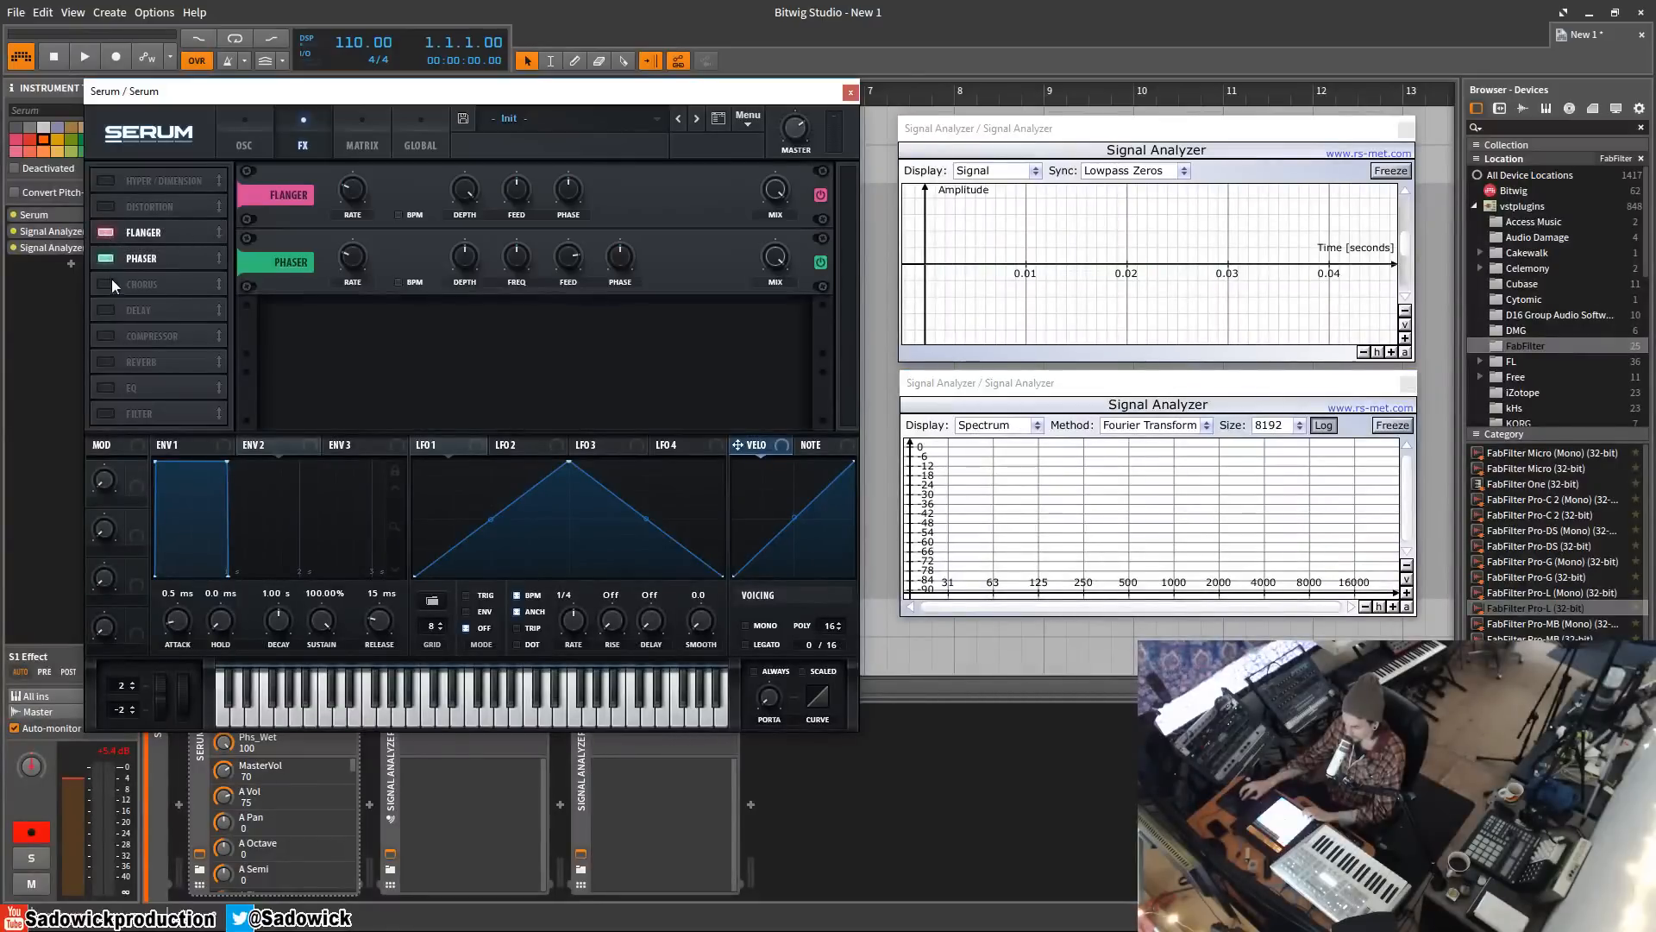
click(109, 283)
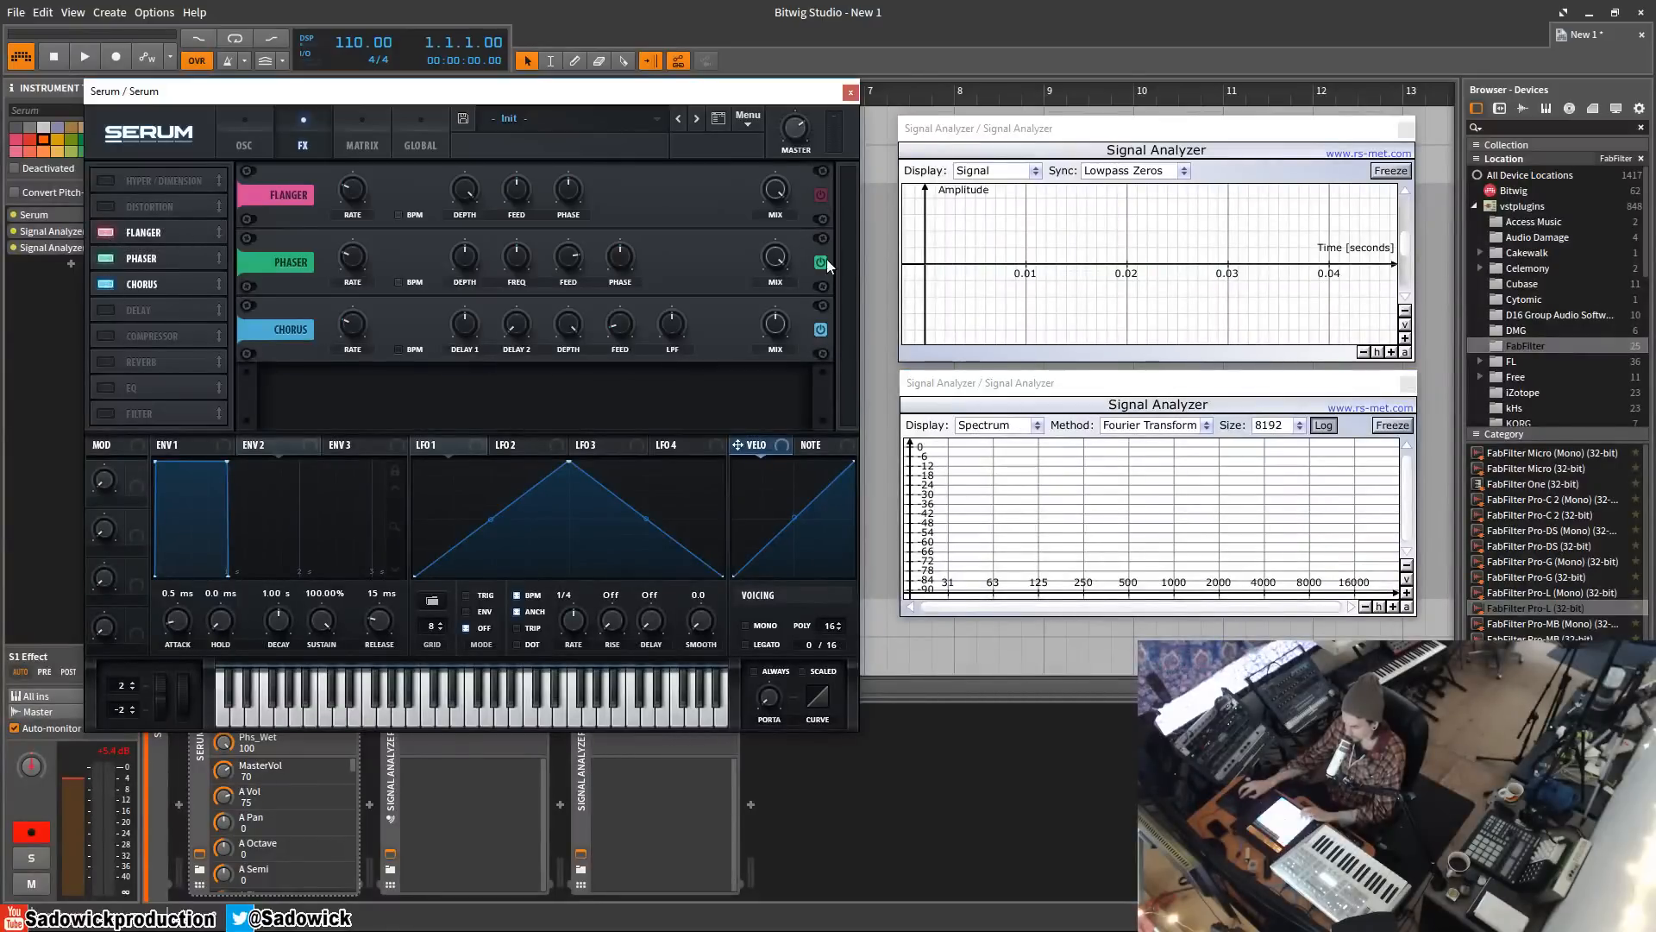
drag(772, 200, 733, 395)
drag(774, 264, 754, 431)
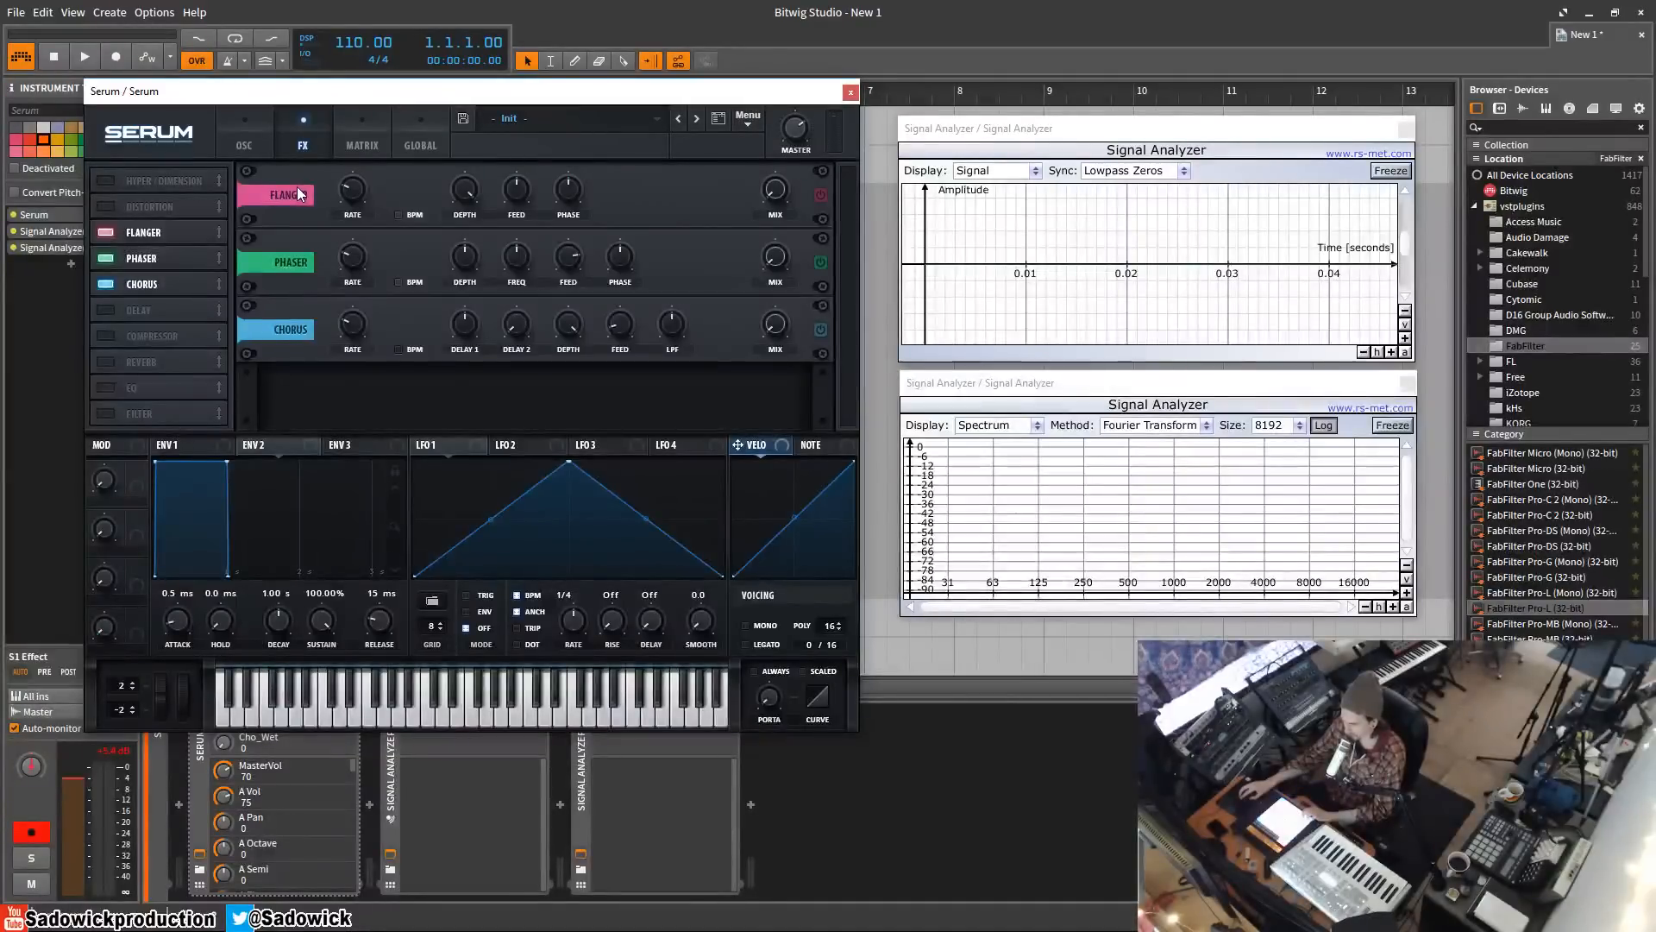
- Set the Flanger's rate to 0 Hz and raise its mix to 100%
click(355, 201)
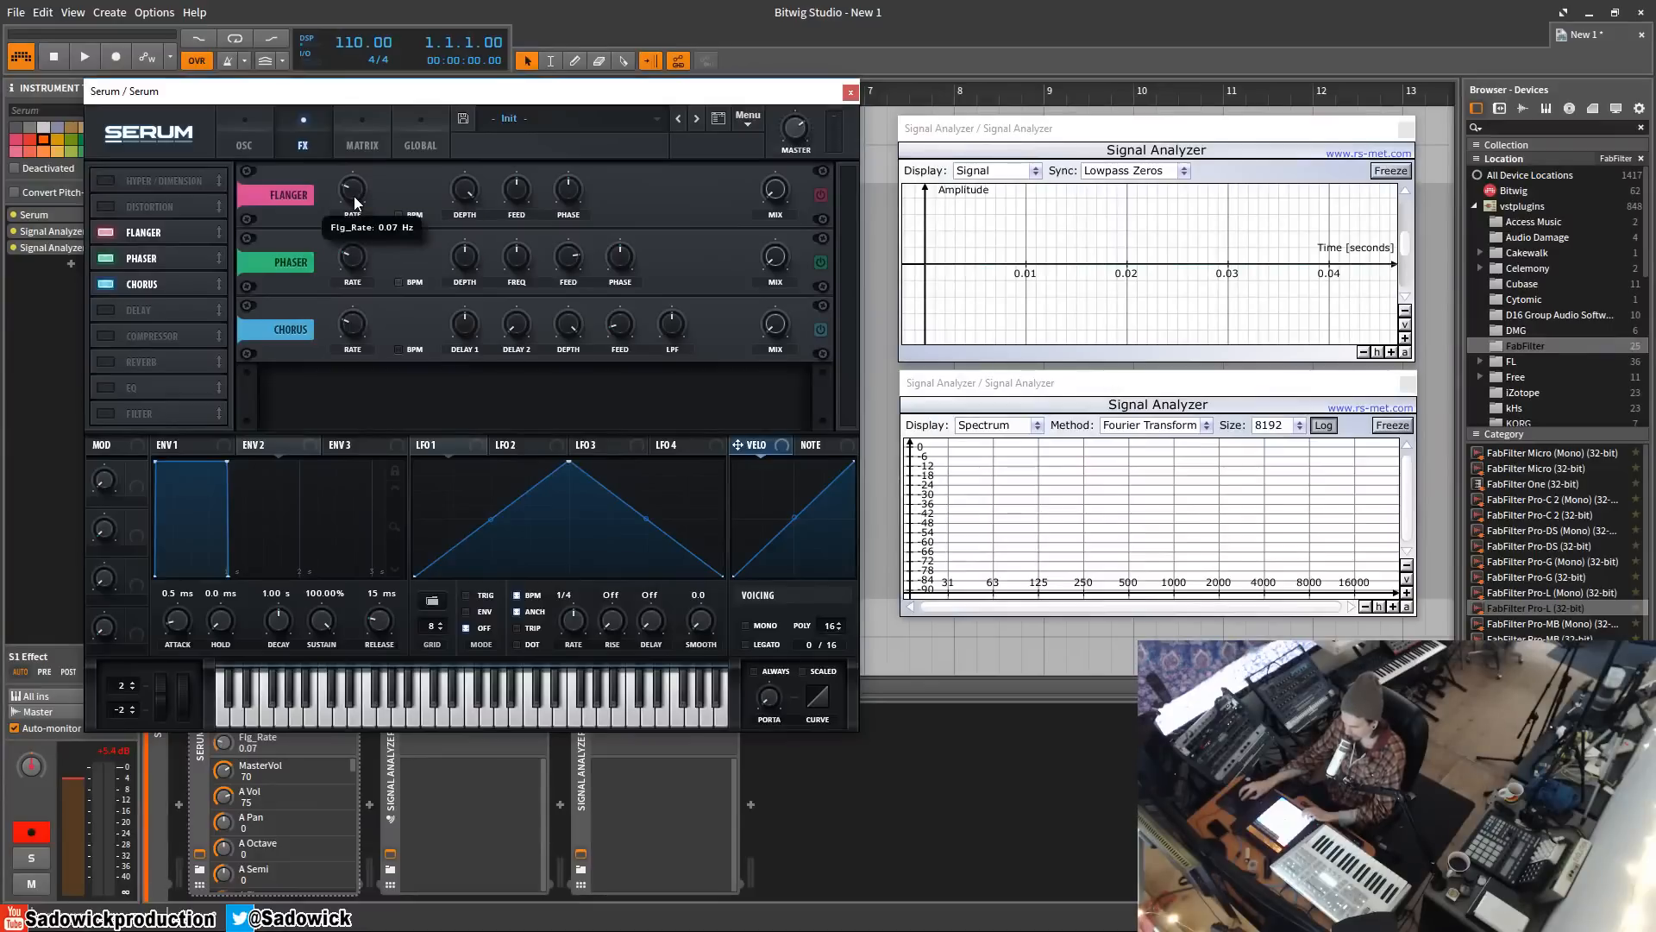
drag(354, 197, 356, 188)
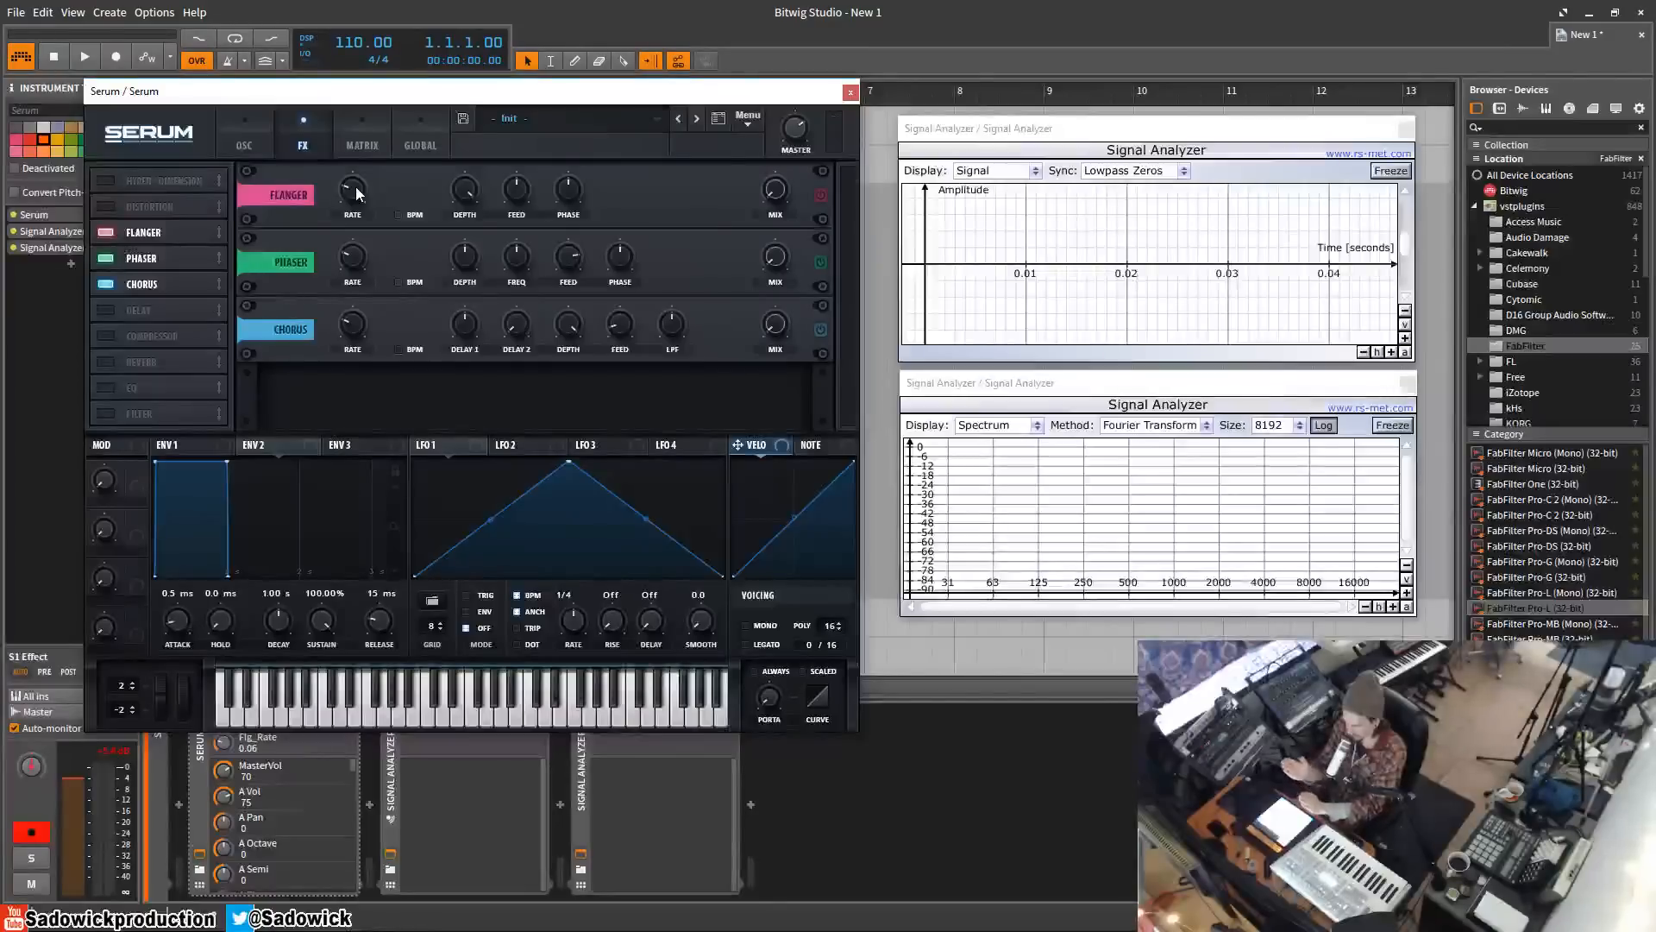
drag(357, 192, 351, 201)
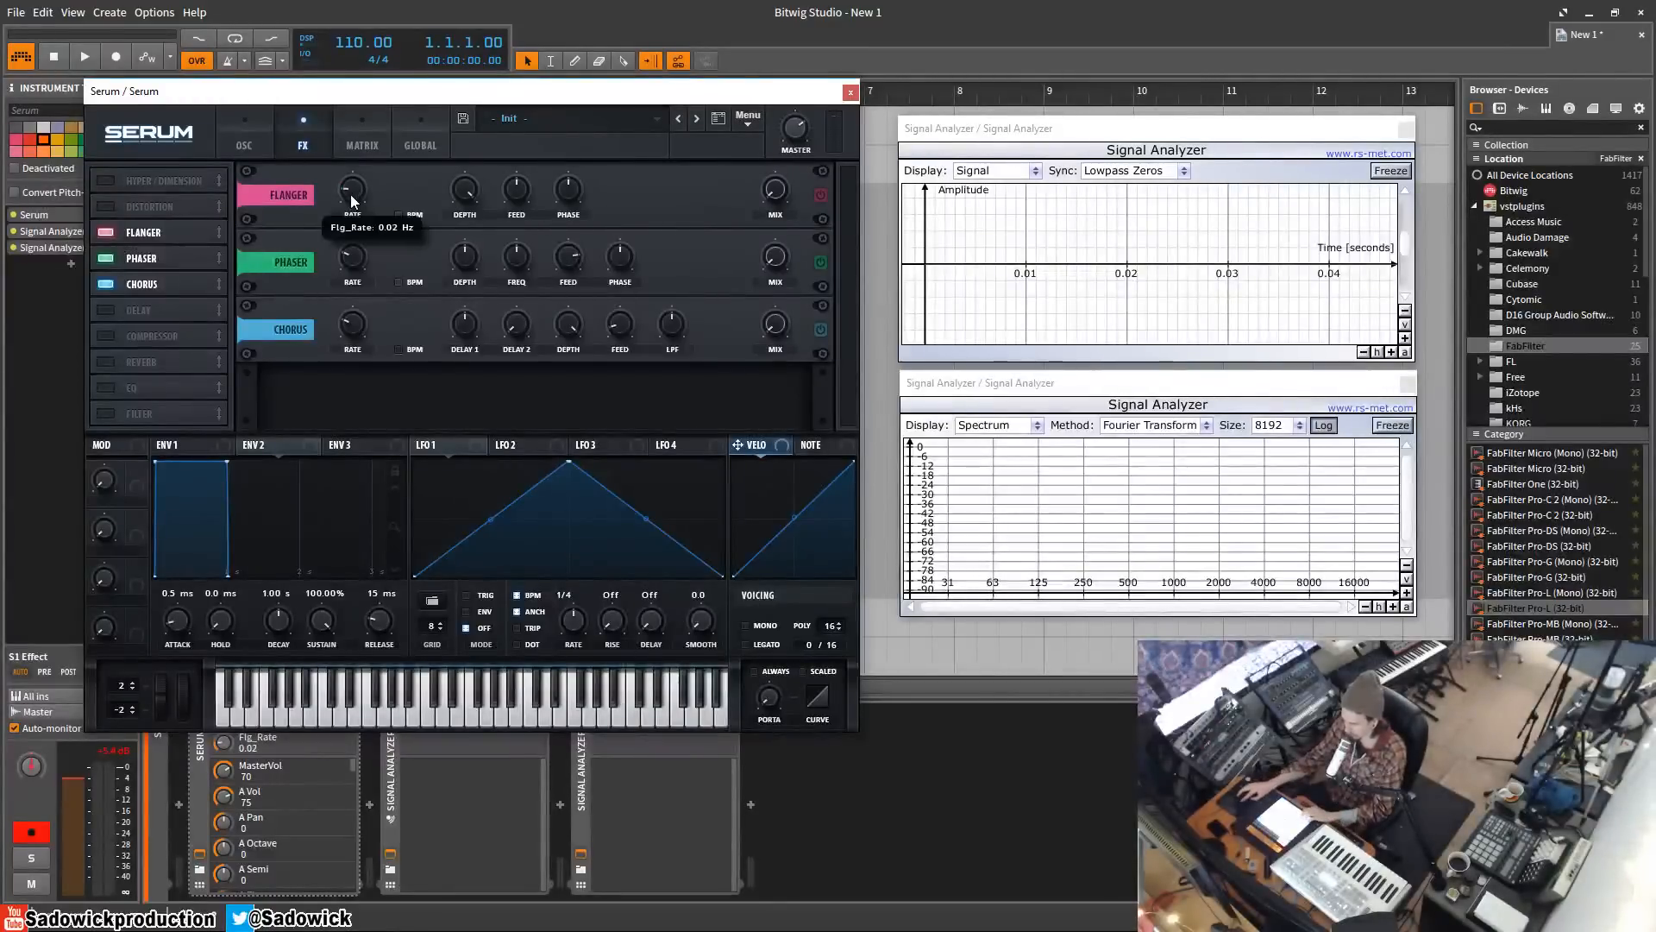
drag(361, 285, 371, 276)
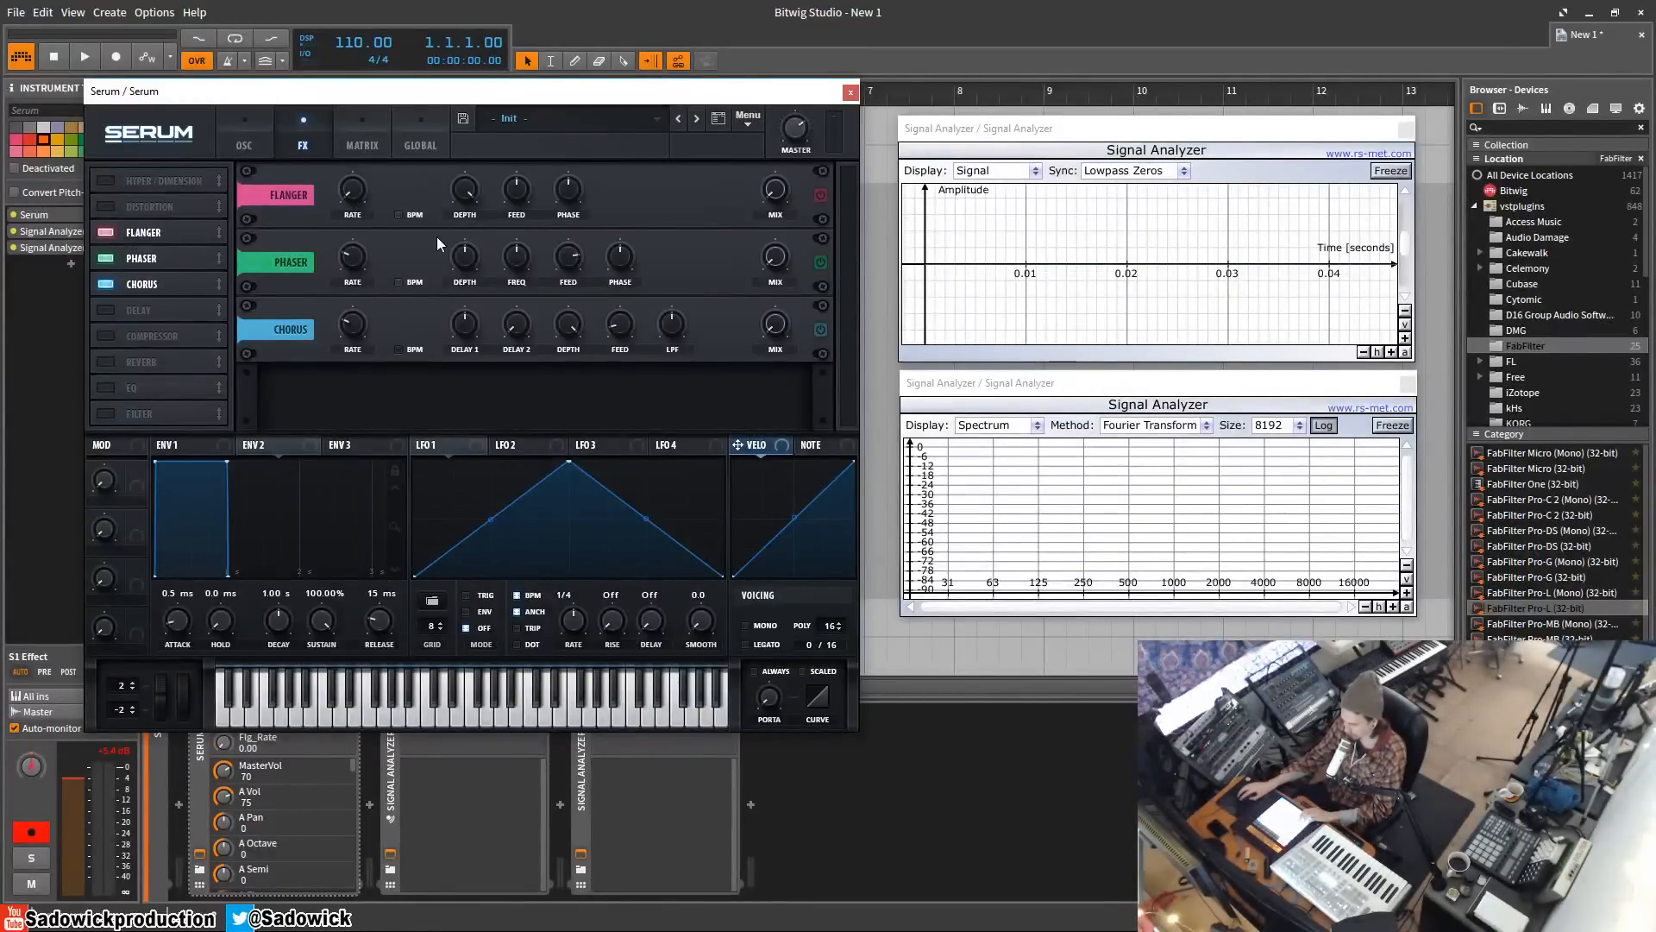
drag(794, 195, 784, 28)
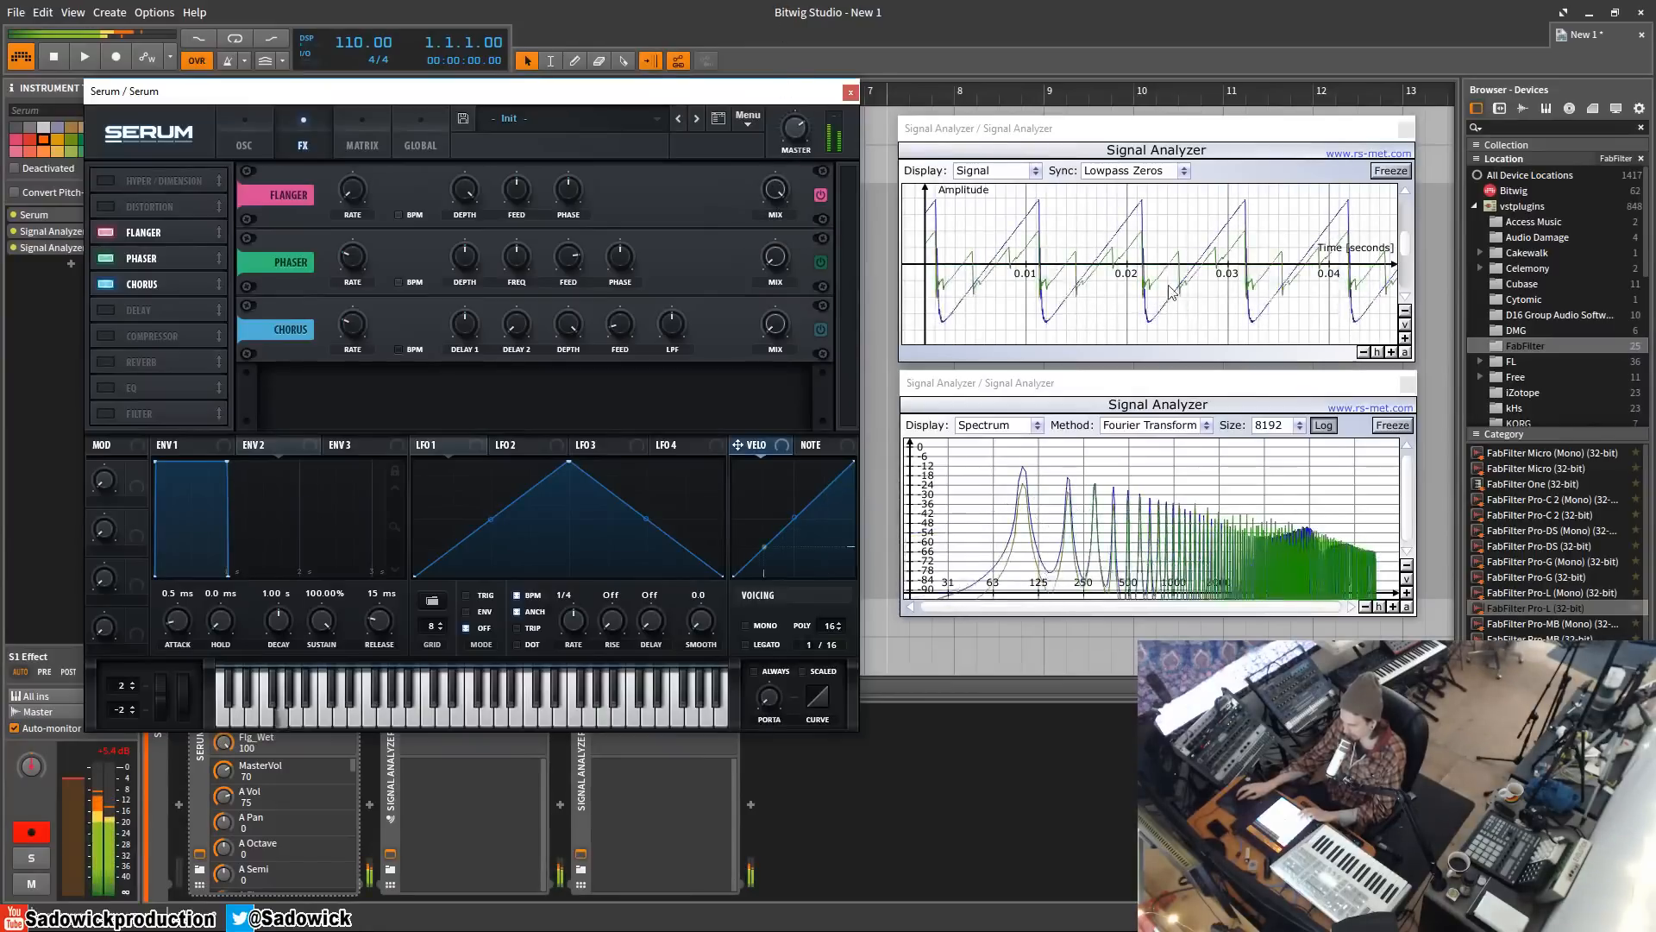
- Set the Flanger's rate to 0.12 Hz and feedback to 89%, then sweep its mix and return it to 100%
click(357, 201)
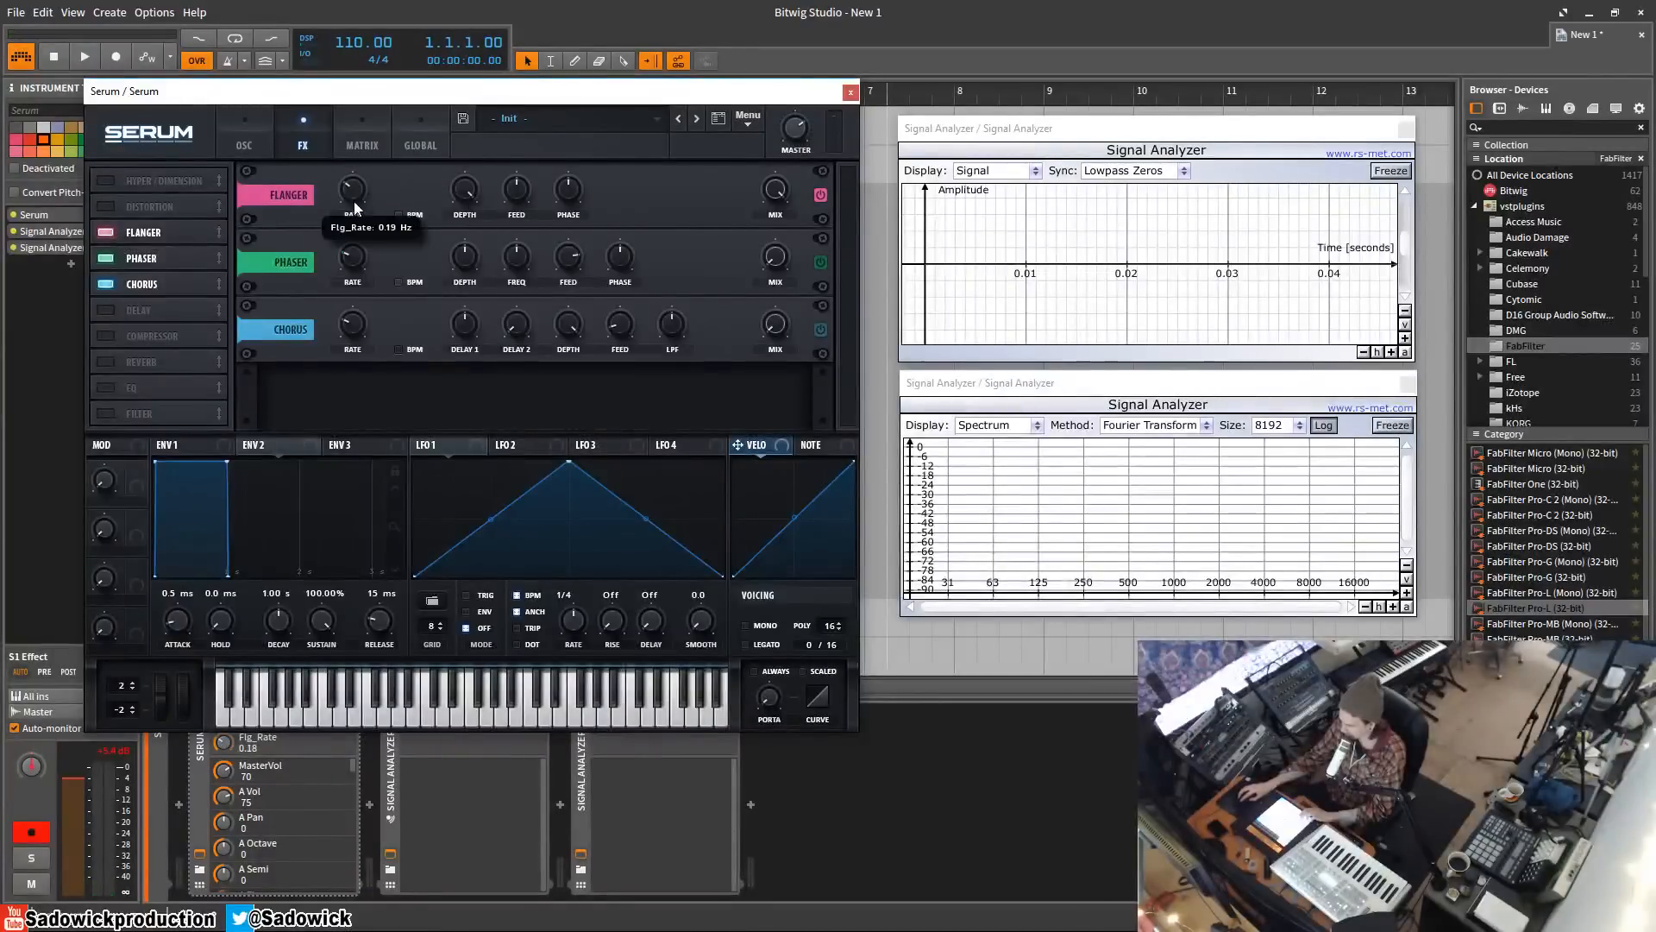
drag(354, 200, 360, 211)
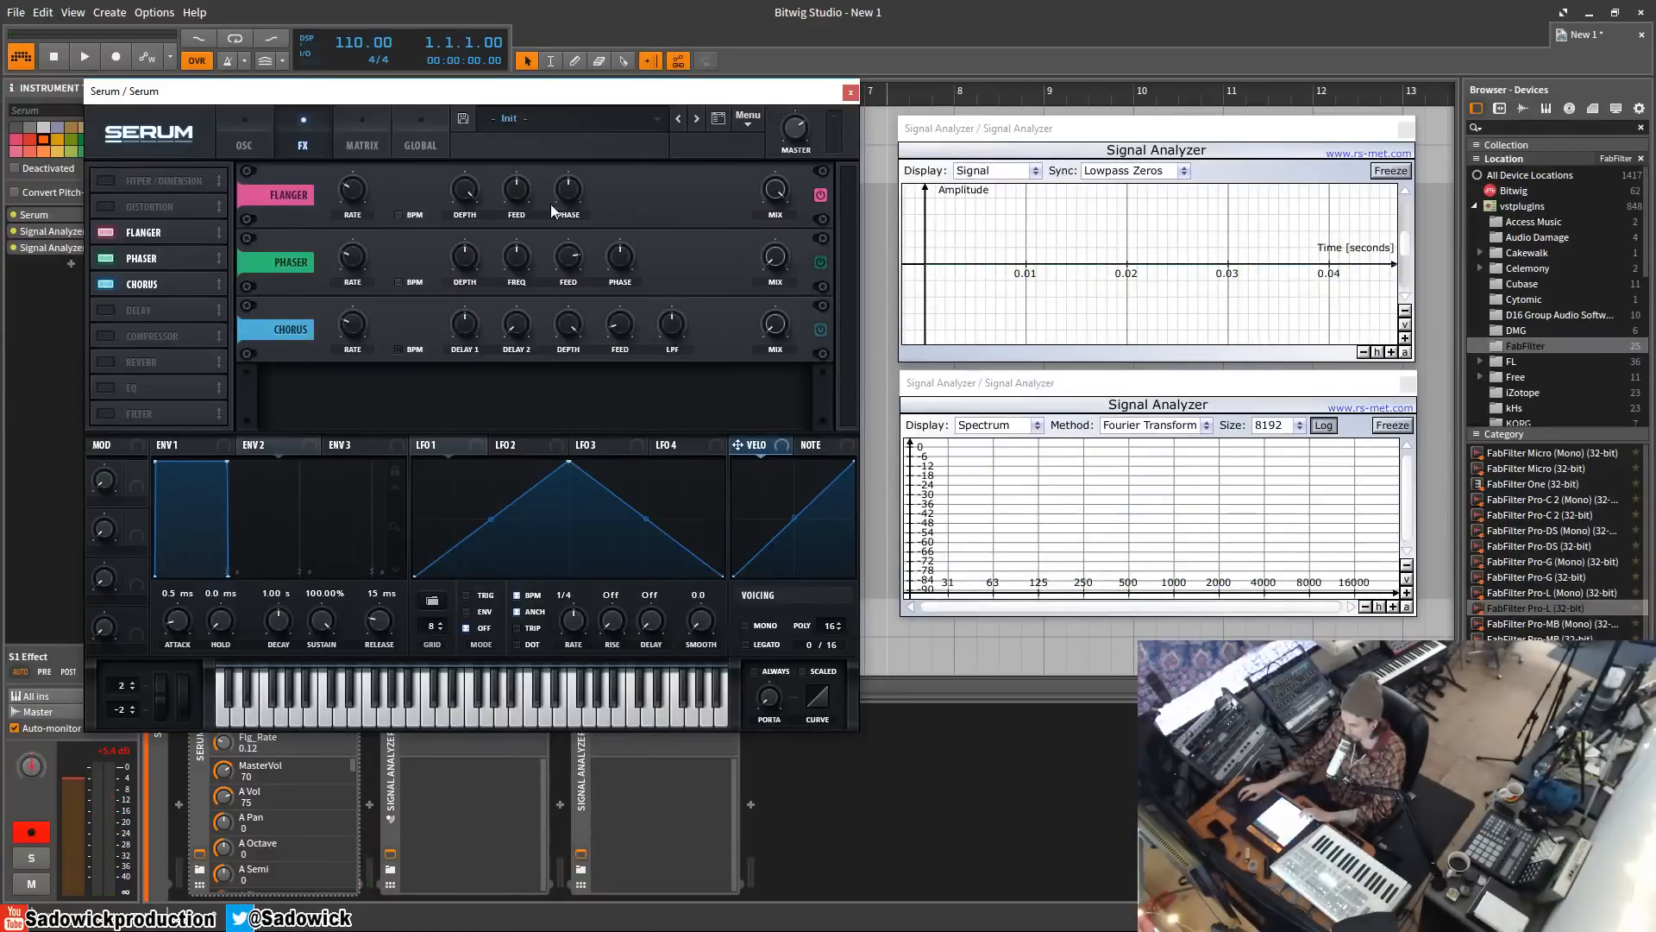
drag(518, 192, 528, 121)
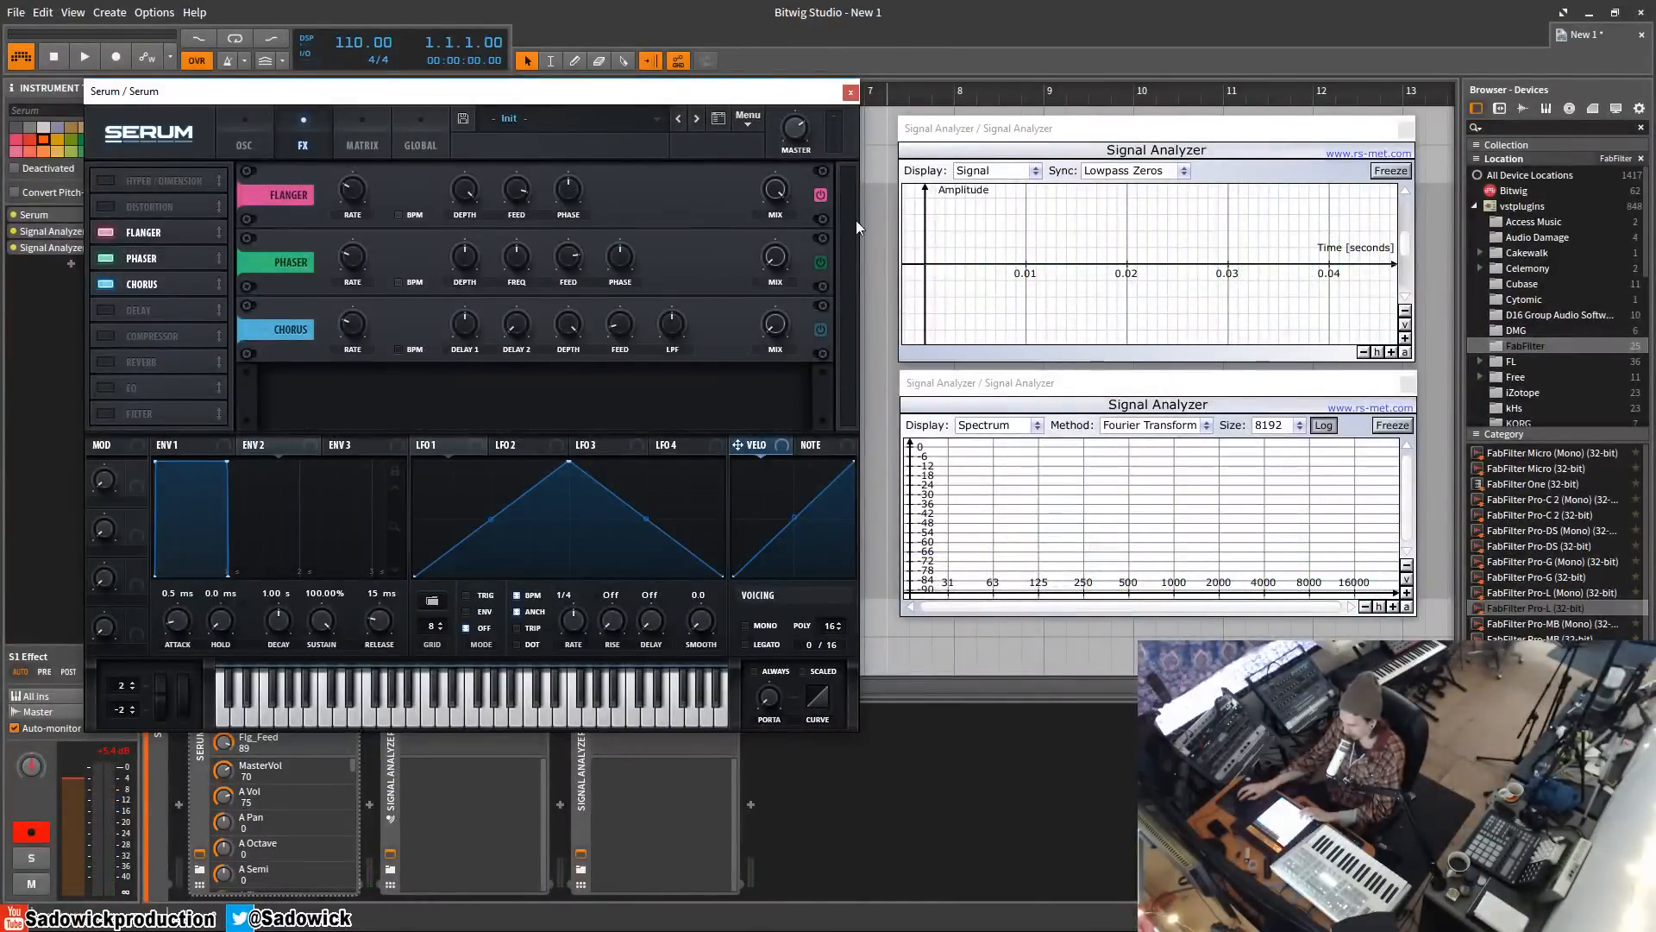
click(775, 188)
drag(759, 274, 748, 143)
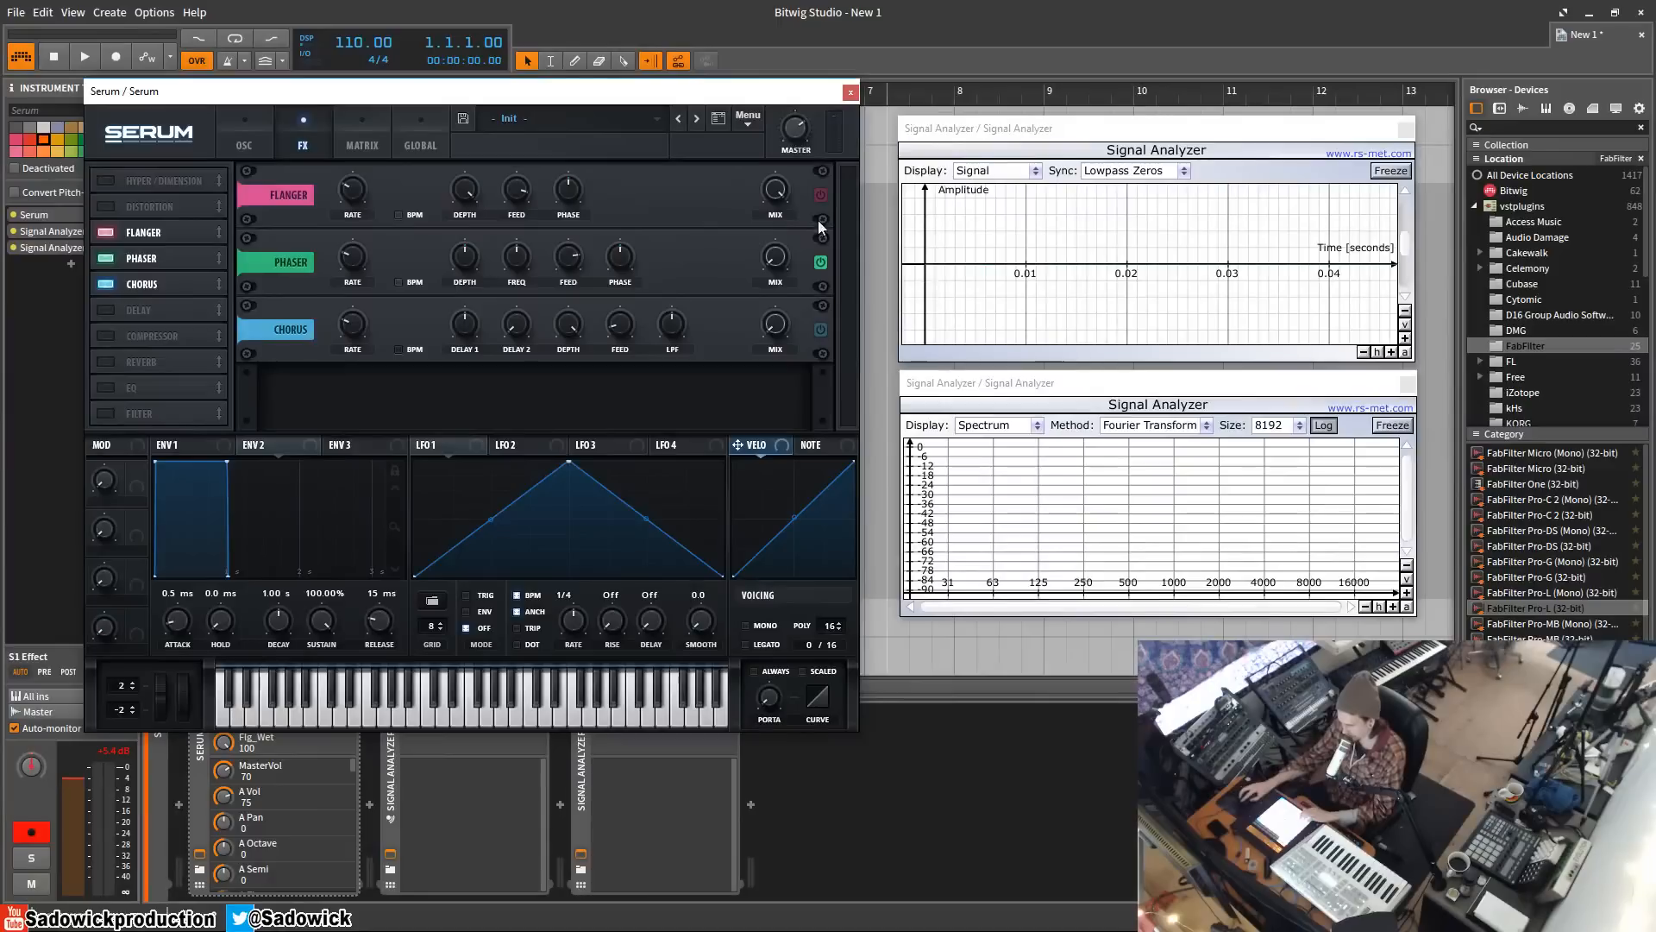
- Switch from the Flanger to the Phaser at 100% mix and 0.55 Hz rate, and adjust its depth
click(778, 265)
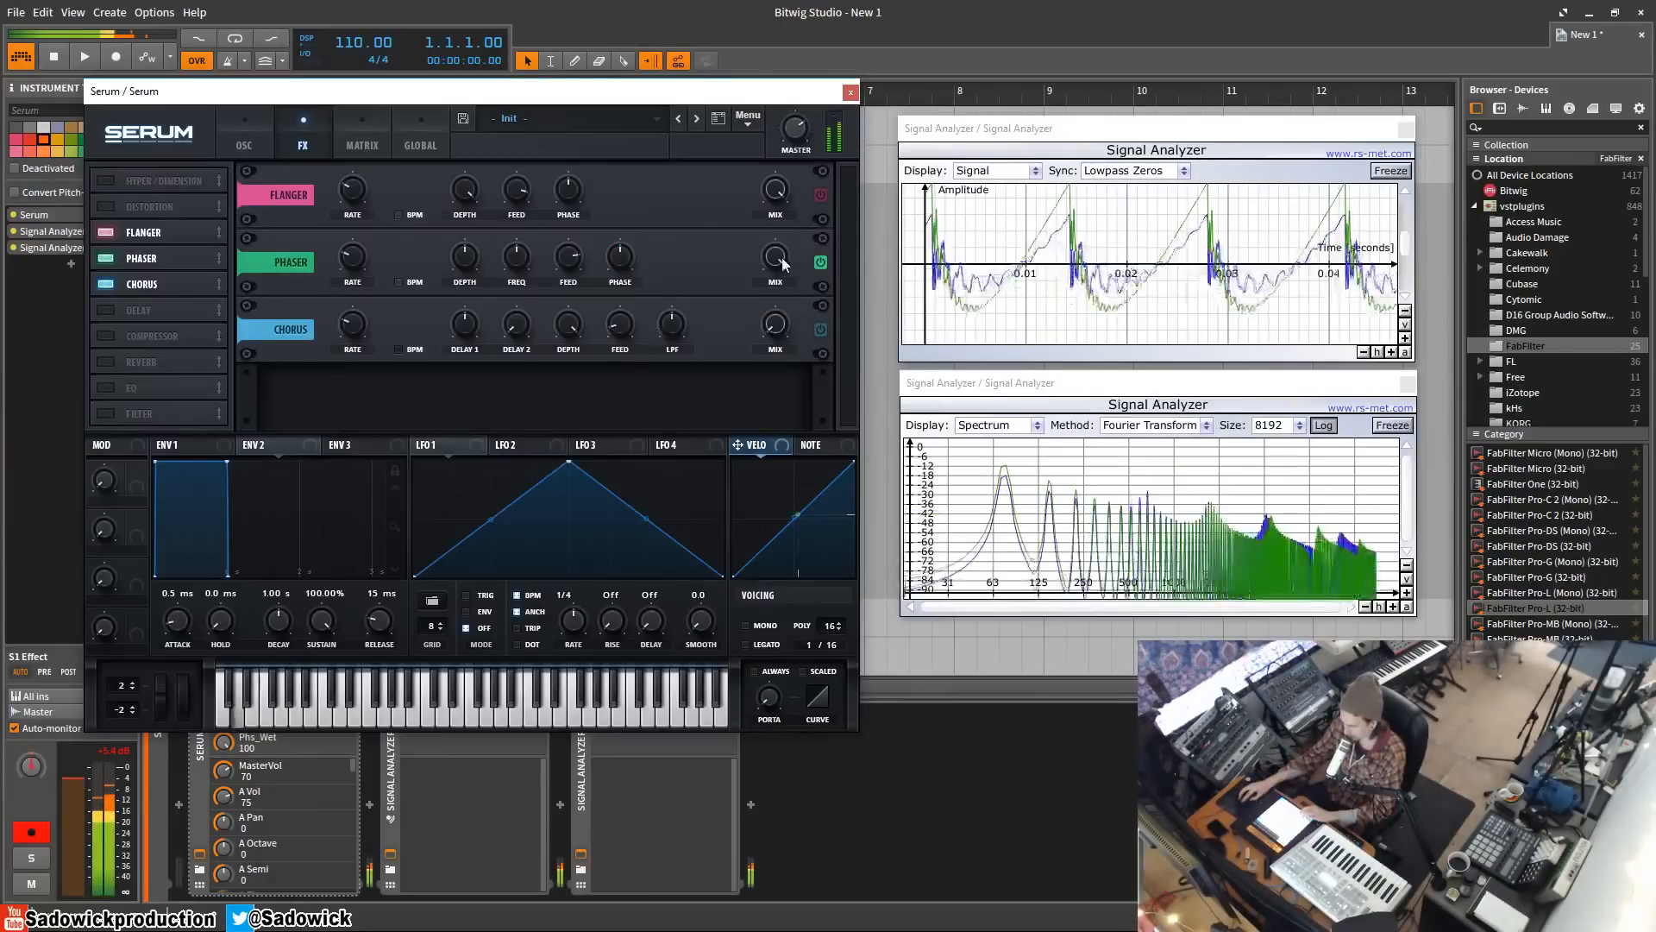
click(355, 235)
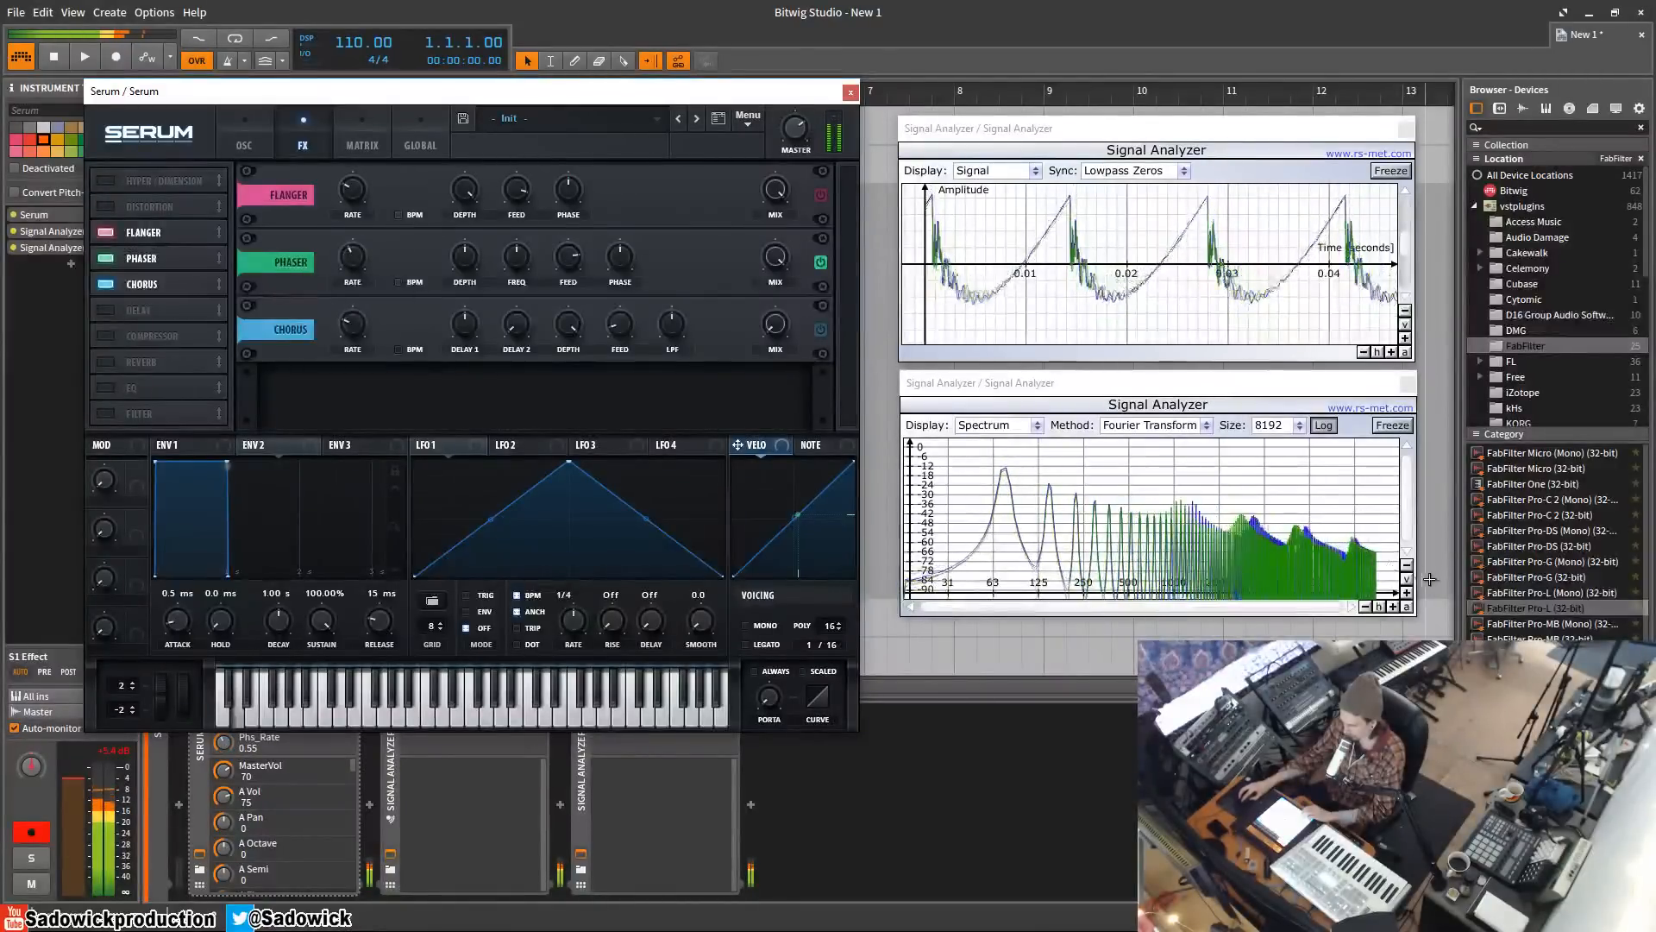
drag(473, 270, 490, 193)
- Sweep the Phaser's frequency and leave it at 1227 Hz
click(518, 259)
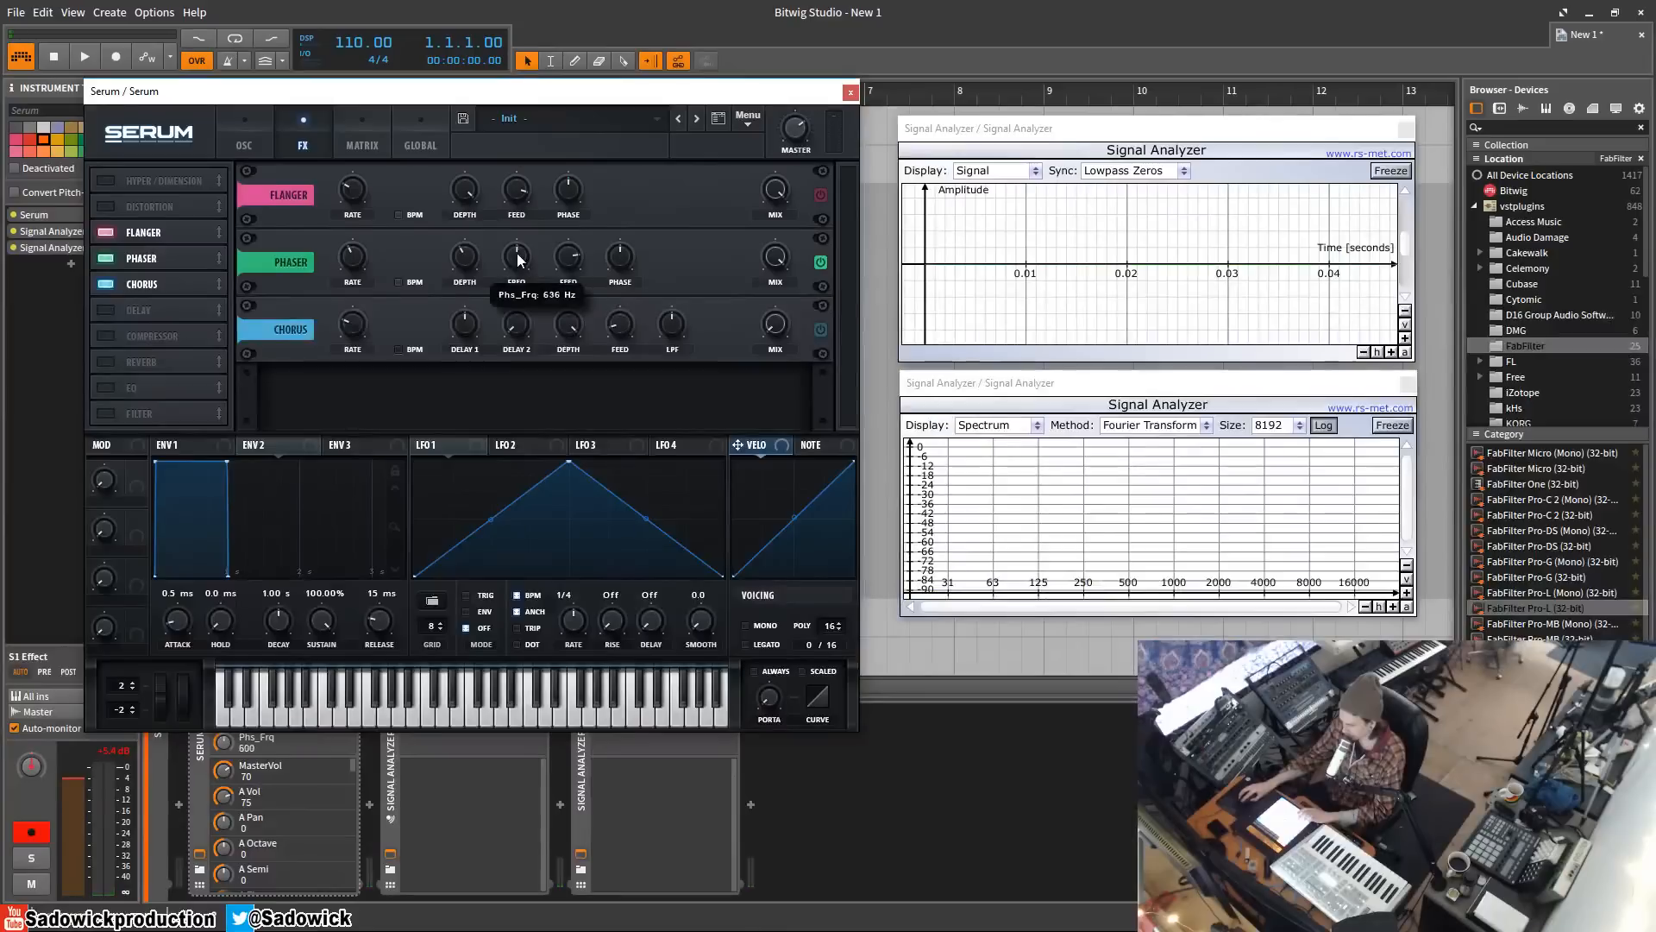
drag(525, 302, 528, 264)
drag(537, 210, 533, 257)
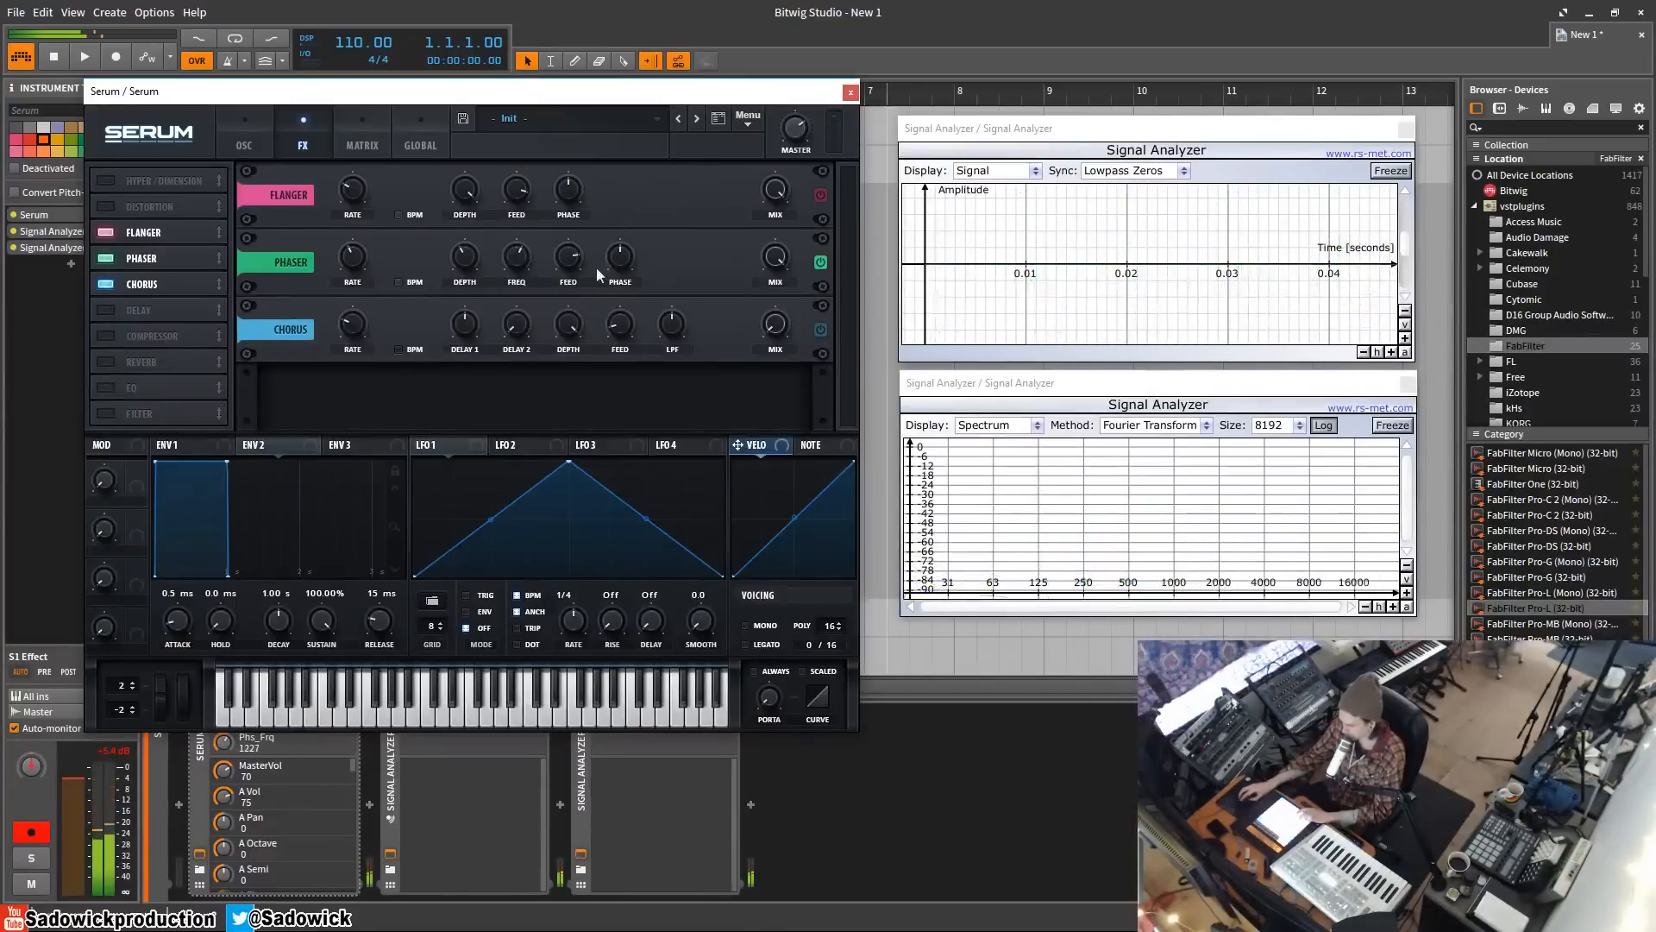
- Try the Phaser's feedback and a stereo phase of 360, then reset the phase to 180
click(570, 259)
click(627, 268)
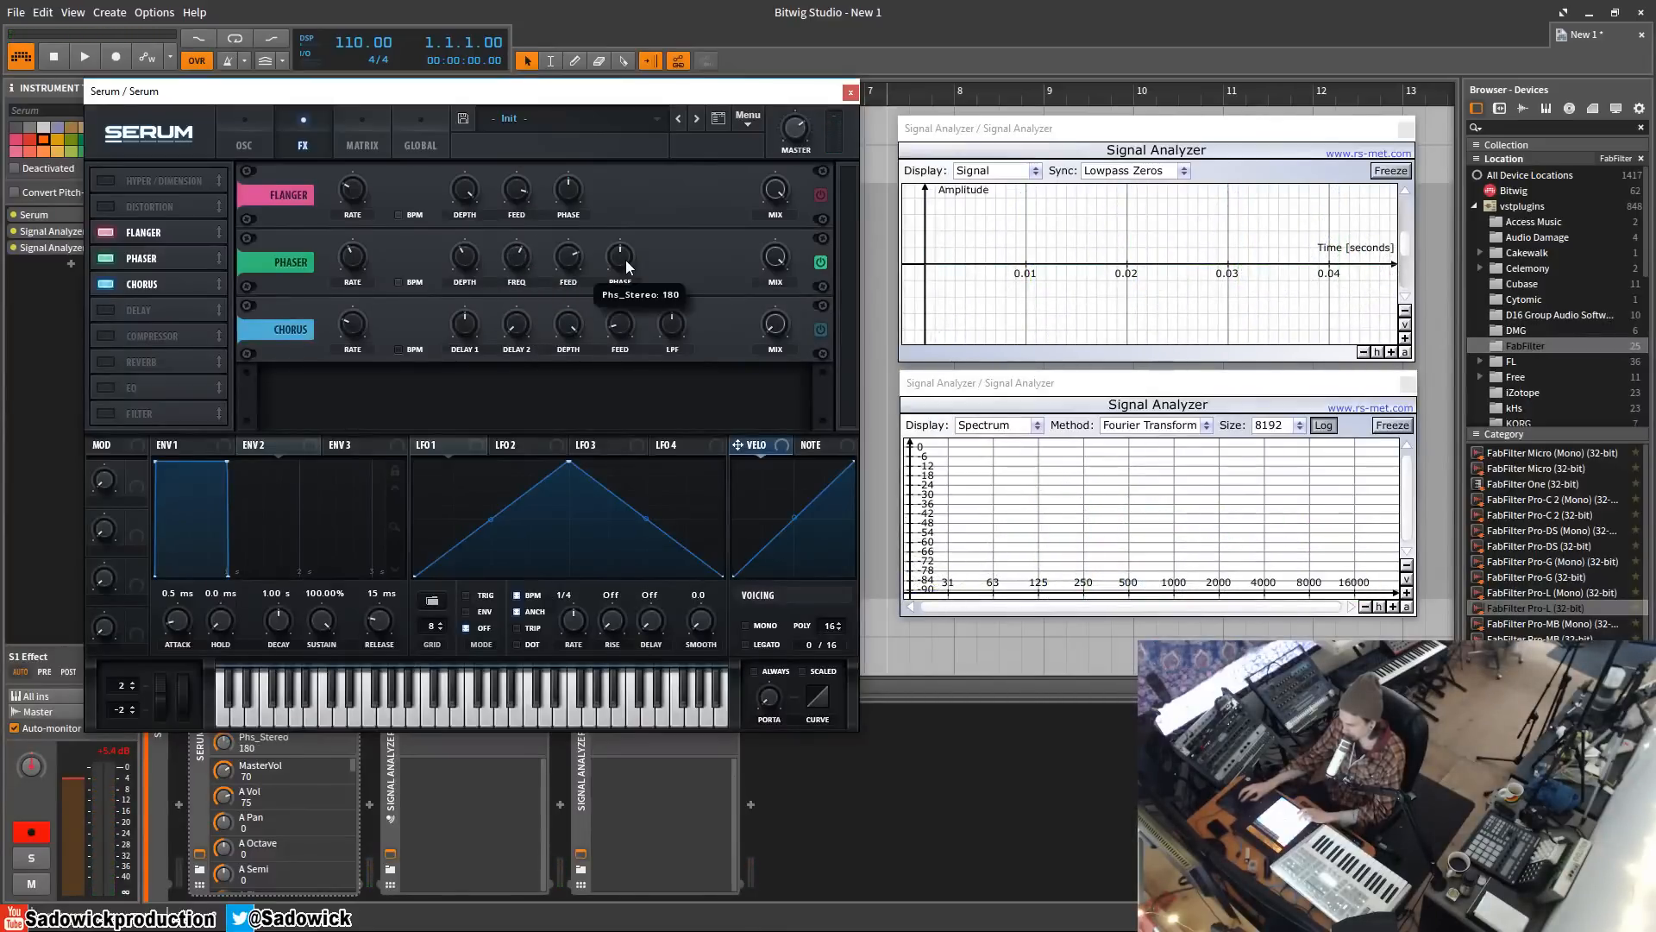
drag(620, 360, 620, 155)
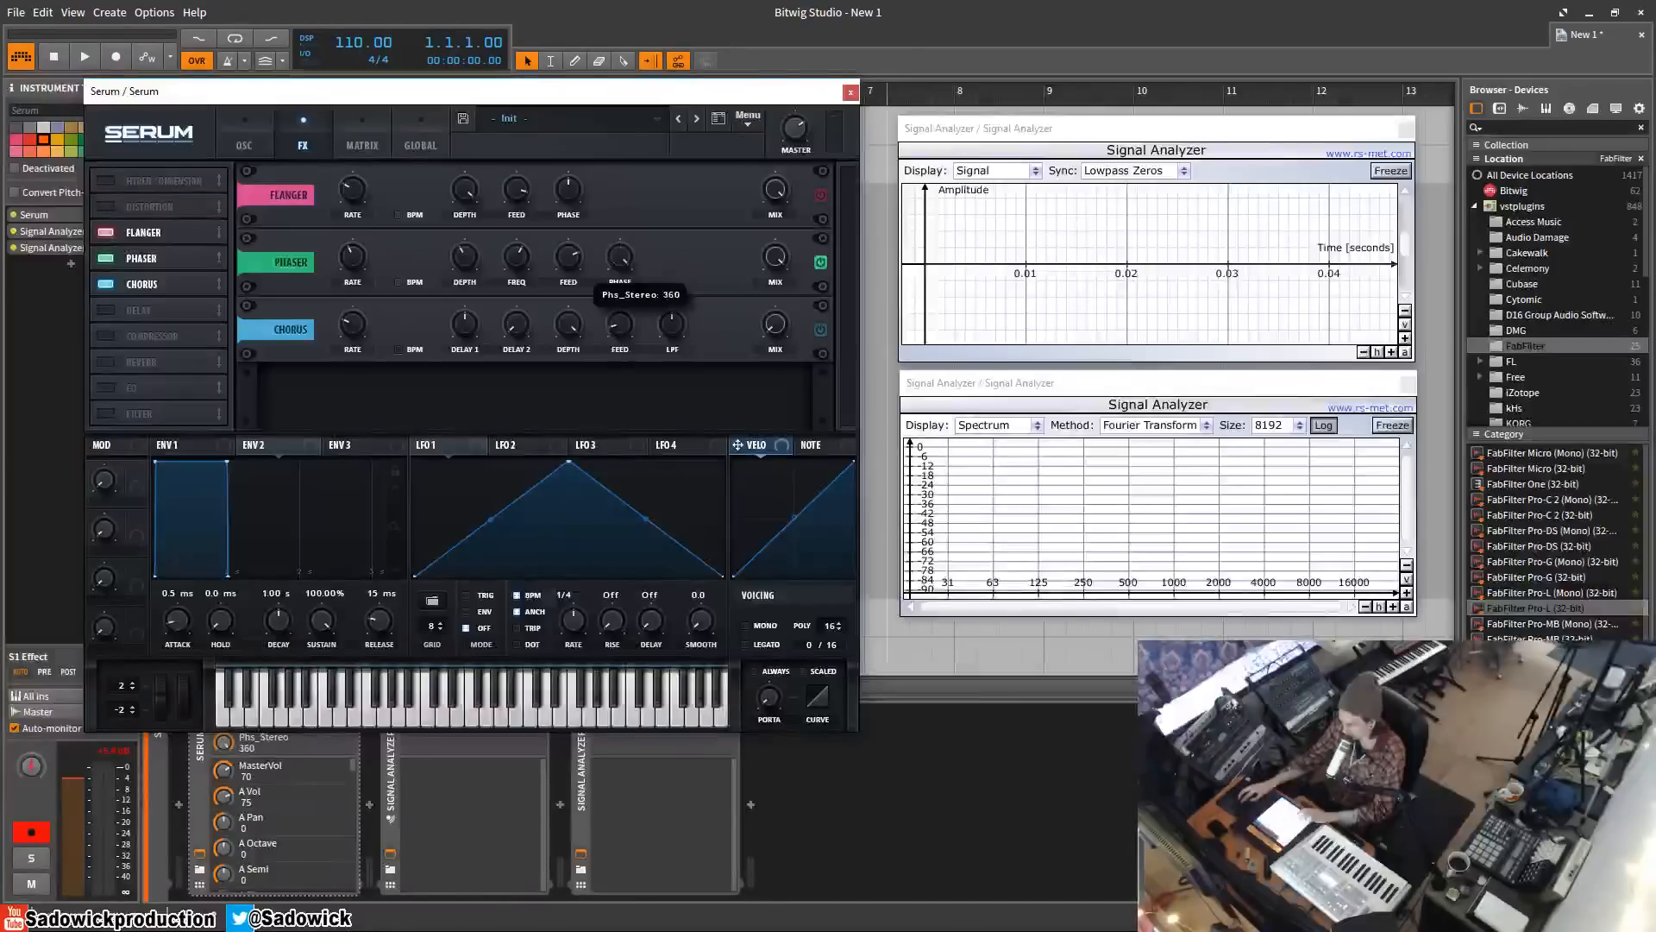
double_click(623, 261)
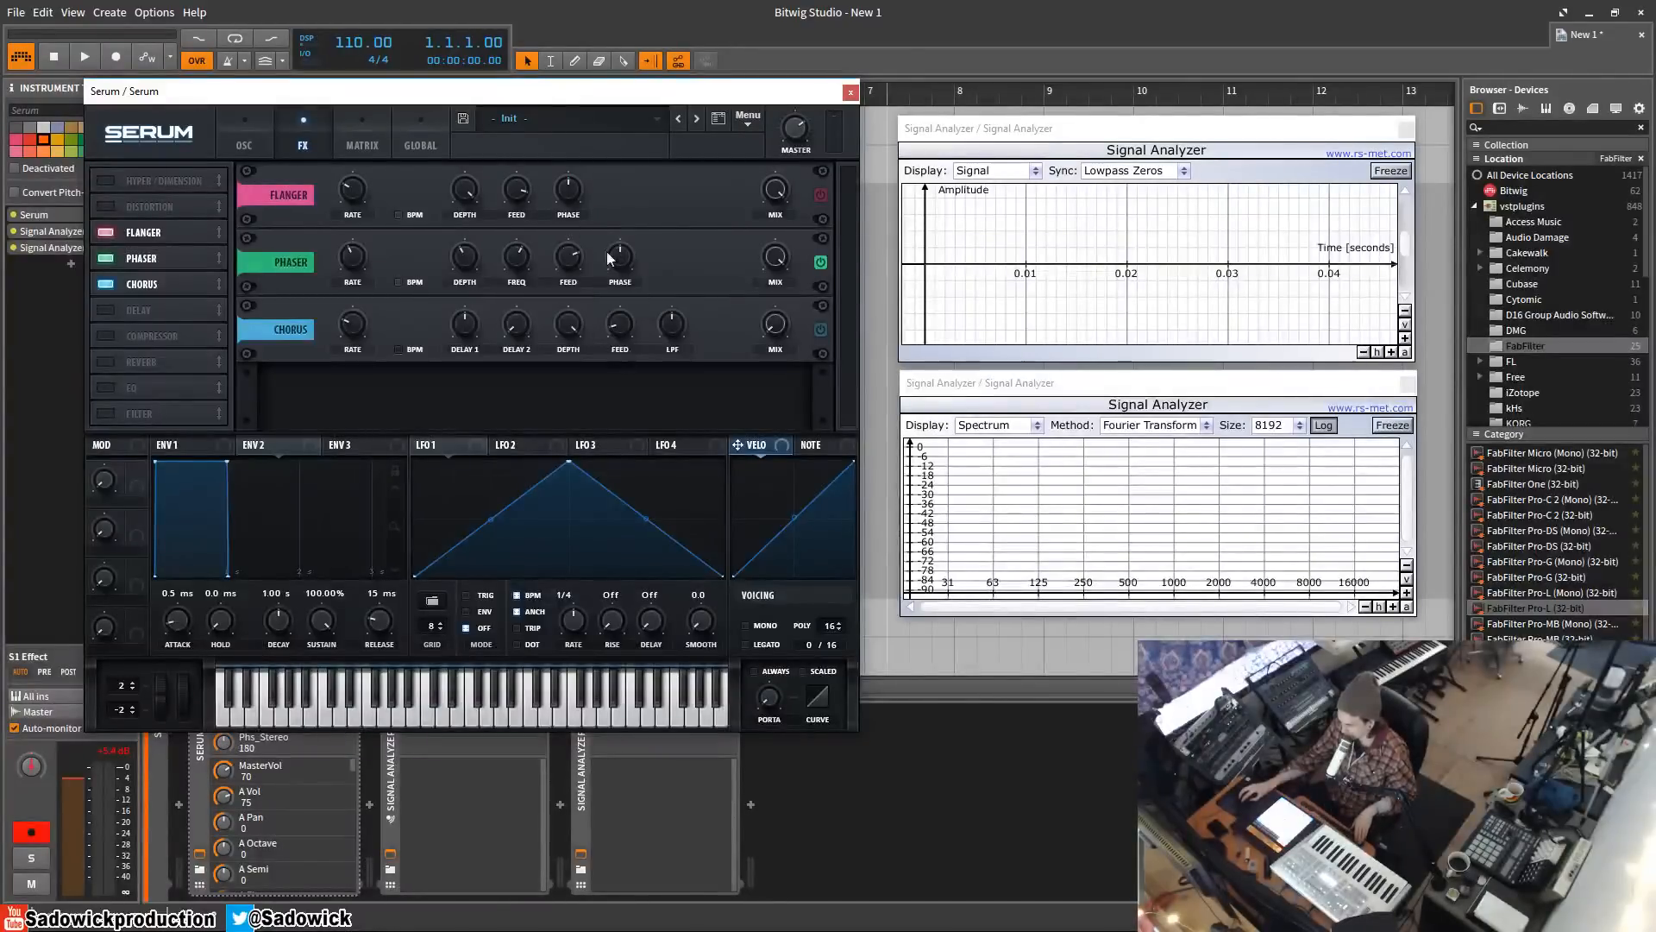
- Stop the Phaser's rate at 0 Hz, sweep its frequency down to 230 Hz and set its feedback to 72%
click(355, 261)
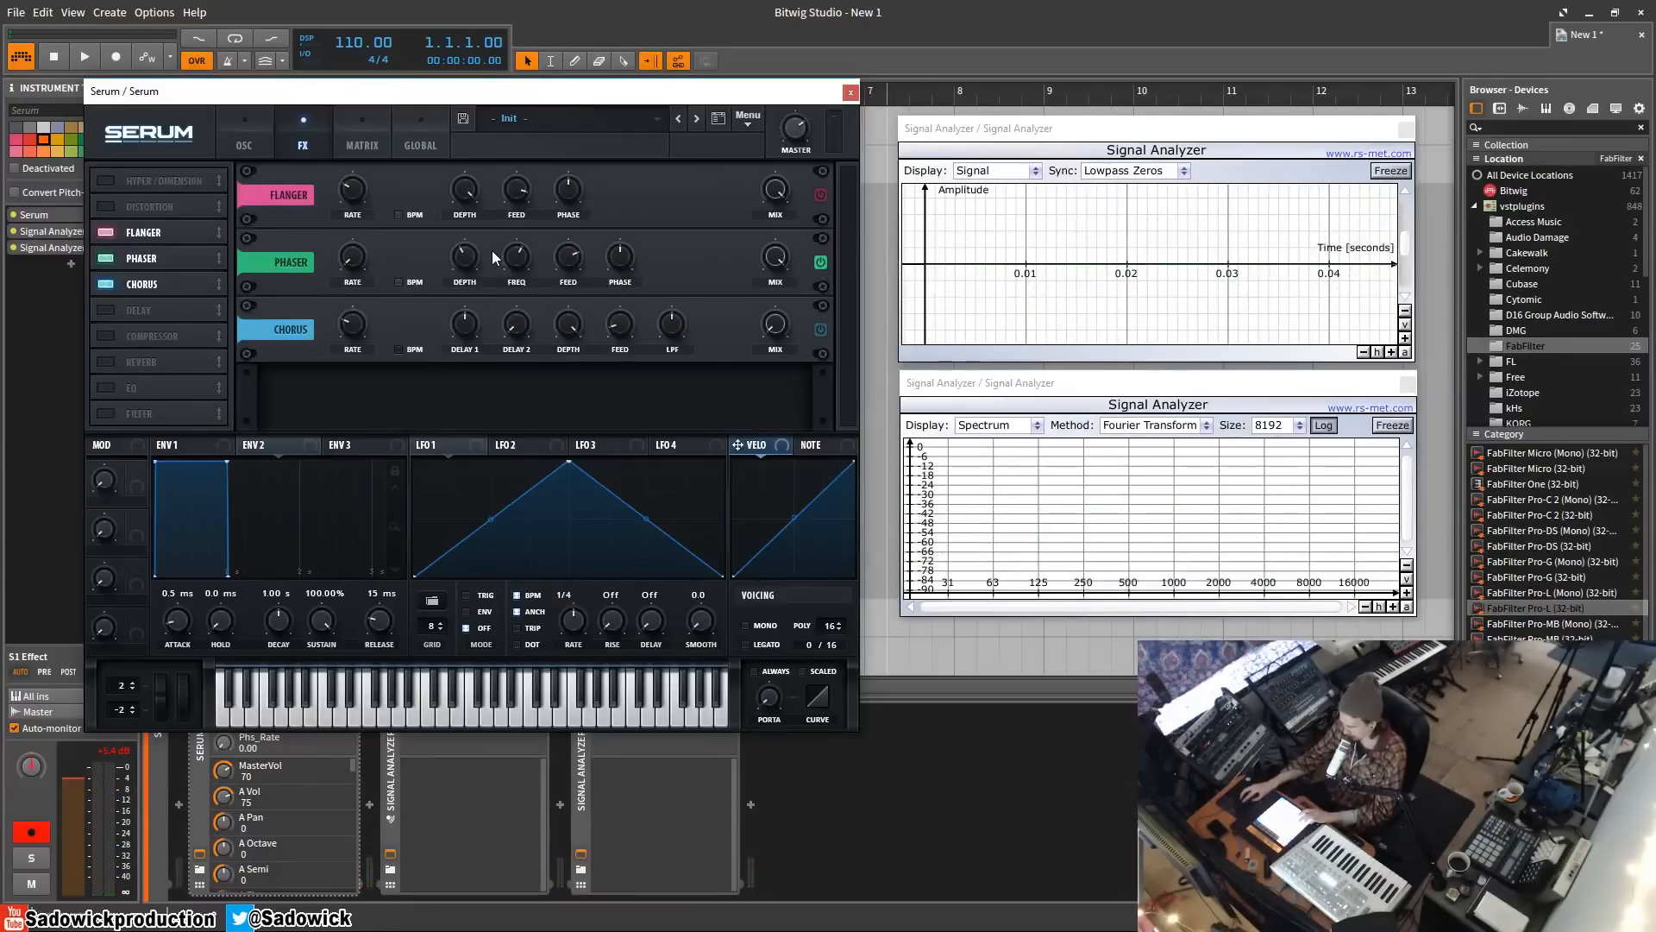
drag(515, 259, 521, 322)
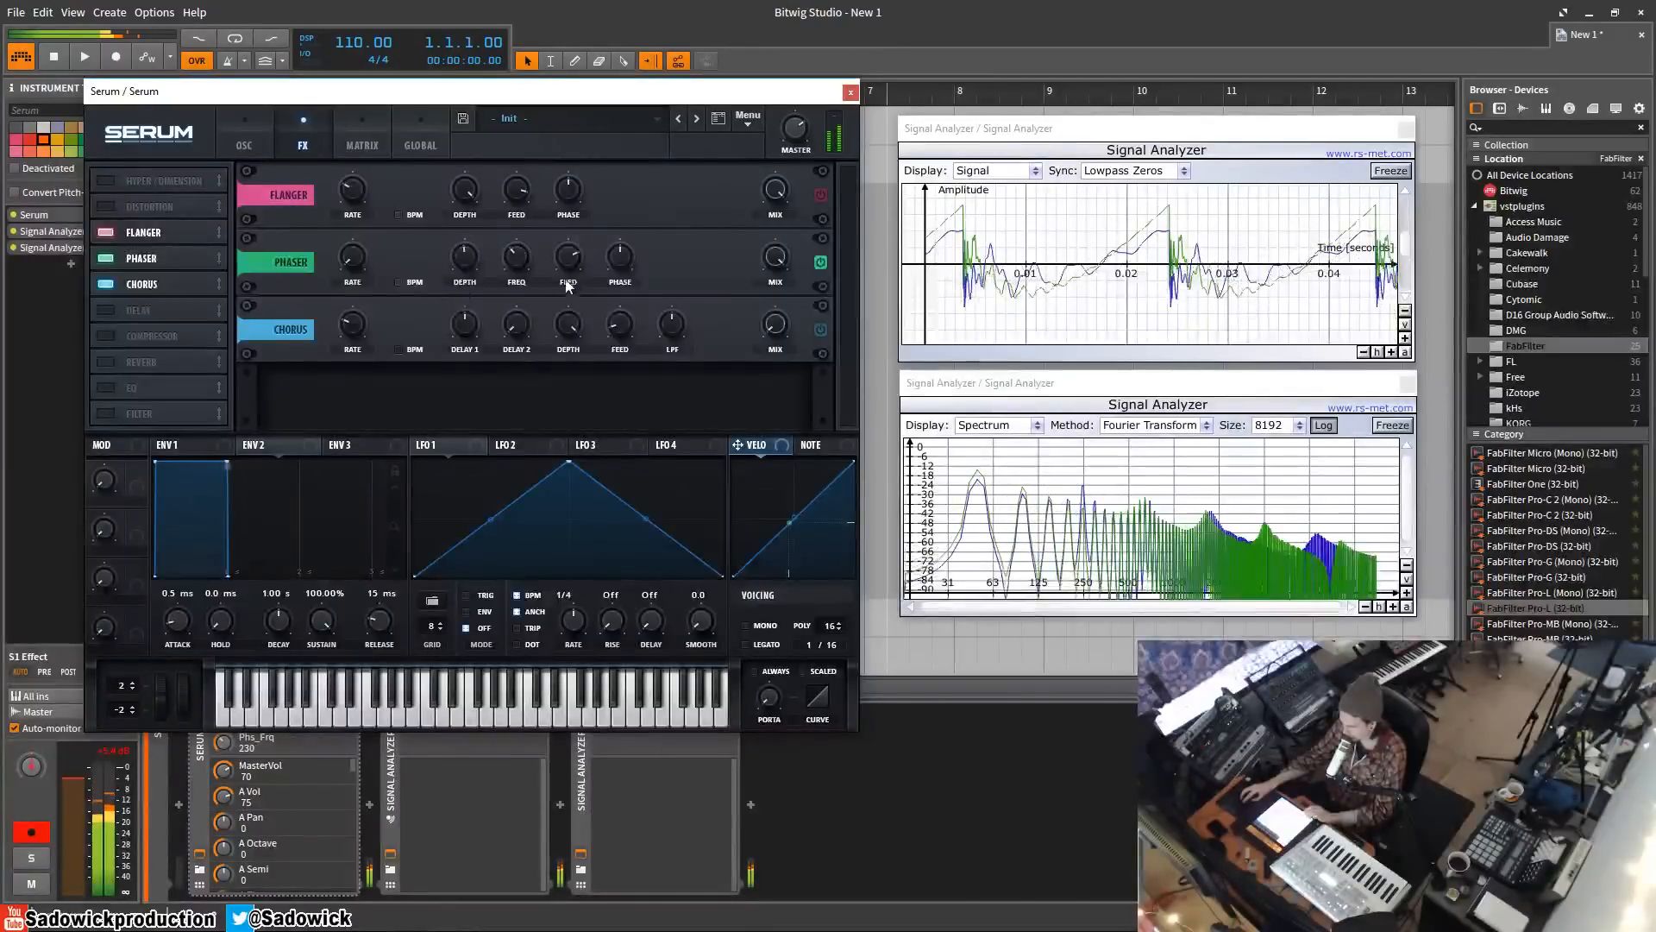
mouse_move(566, 270)
mouse_down()
mouse_move(561, 361)
mouse_move(559, 251)
mouse_up()
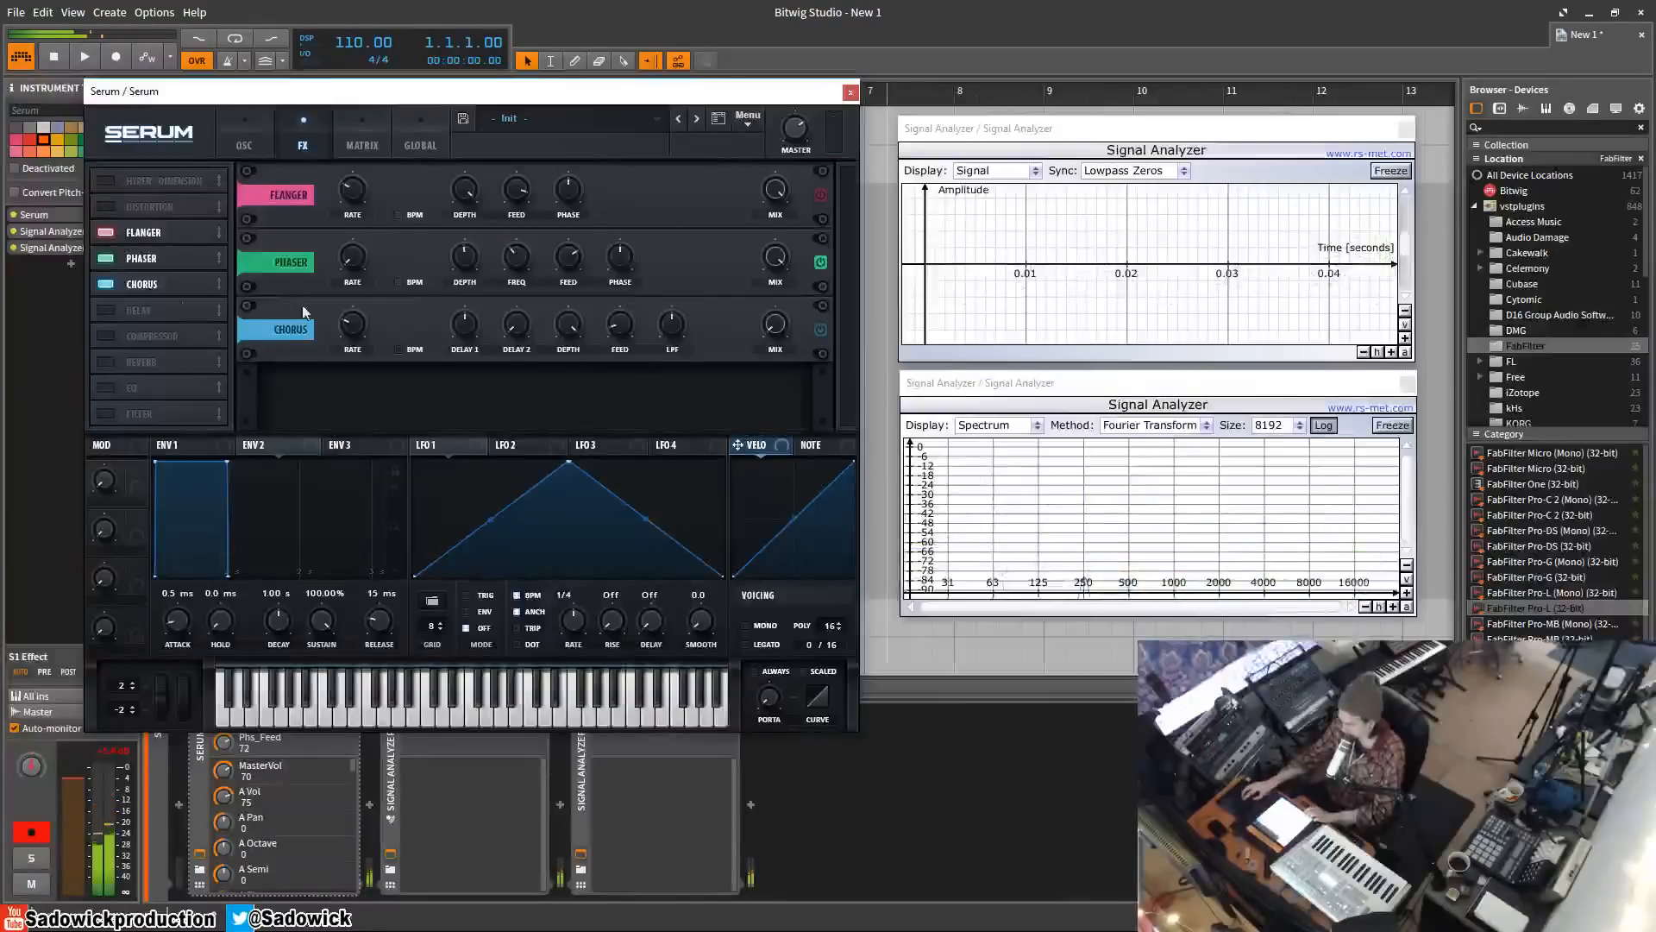
- Enable the Distortion, move it below the Chorus in the effects order and raise its Tube drive to 96%
click(110, 207)
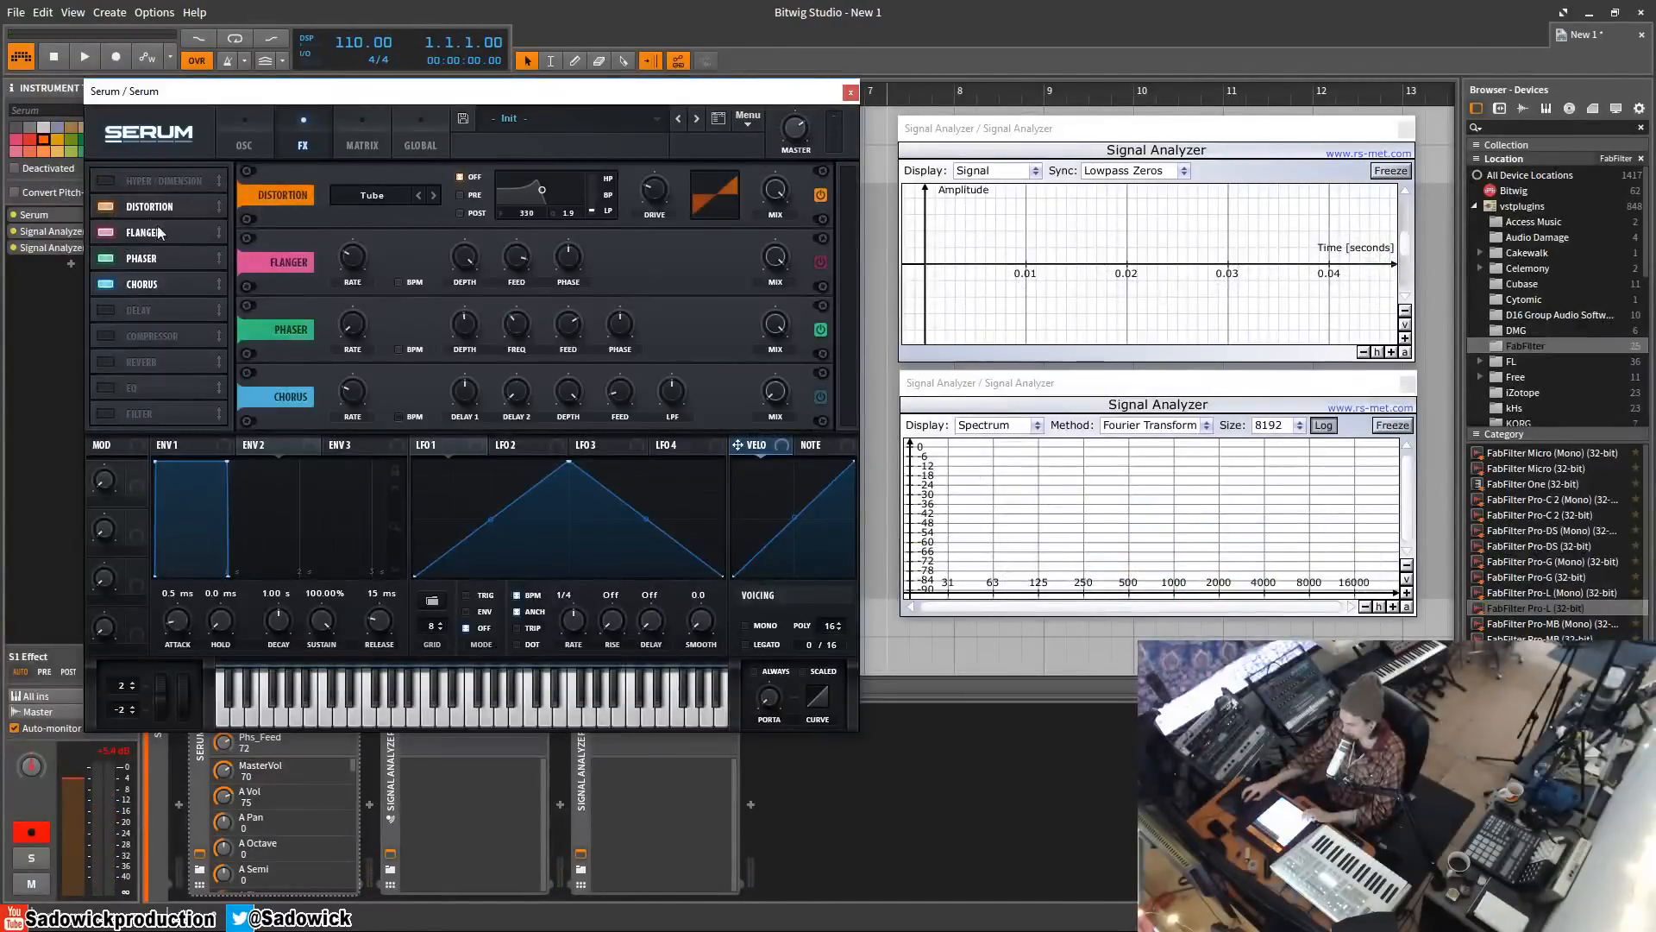
drag(159, 265, 161, 287)
drag(653, 395, 663, 280)
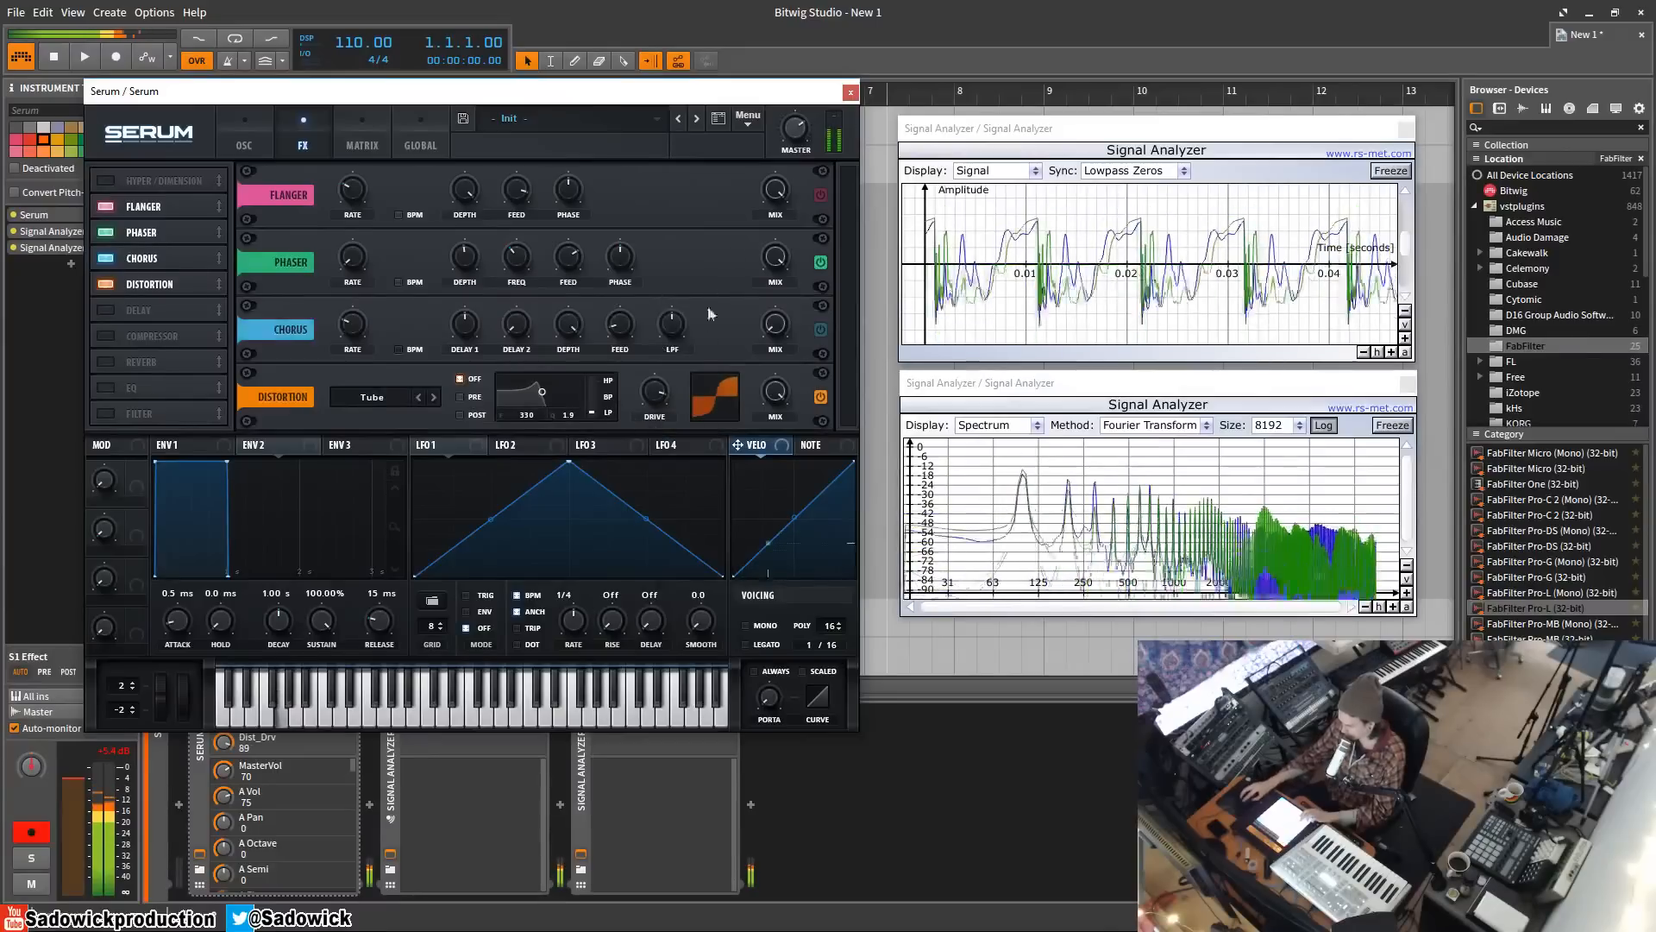
drag(661, 395, 670, 369)
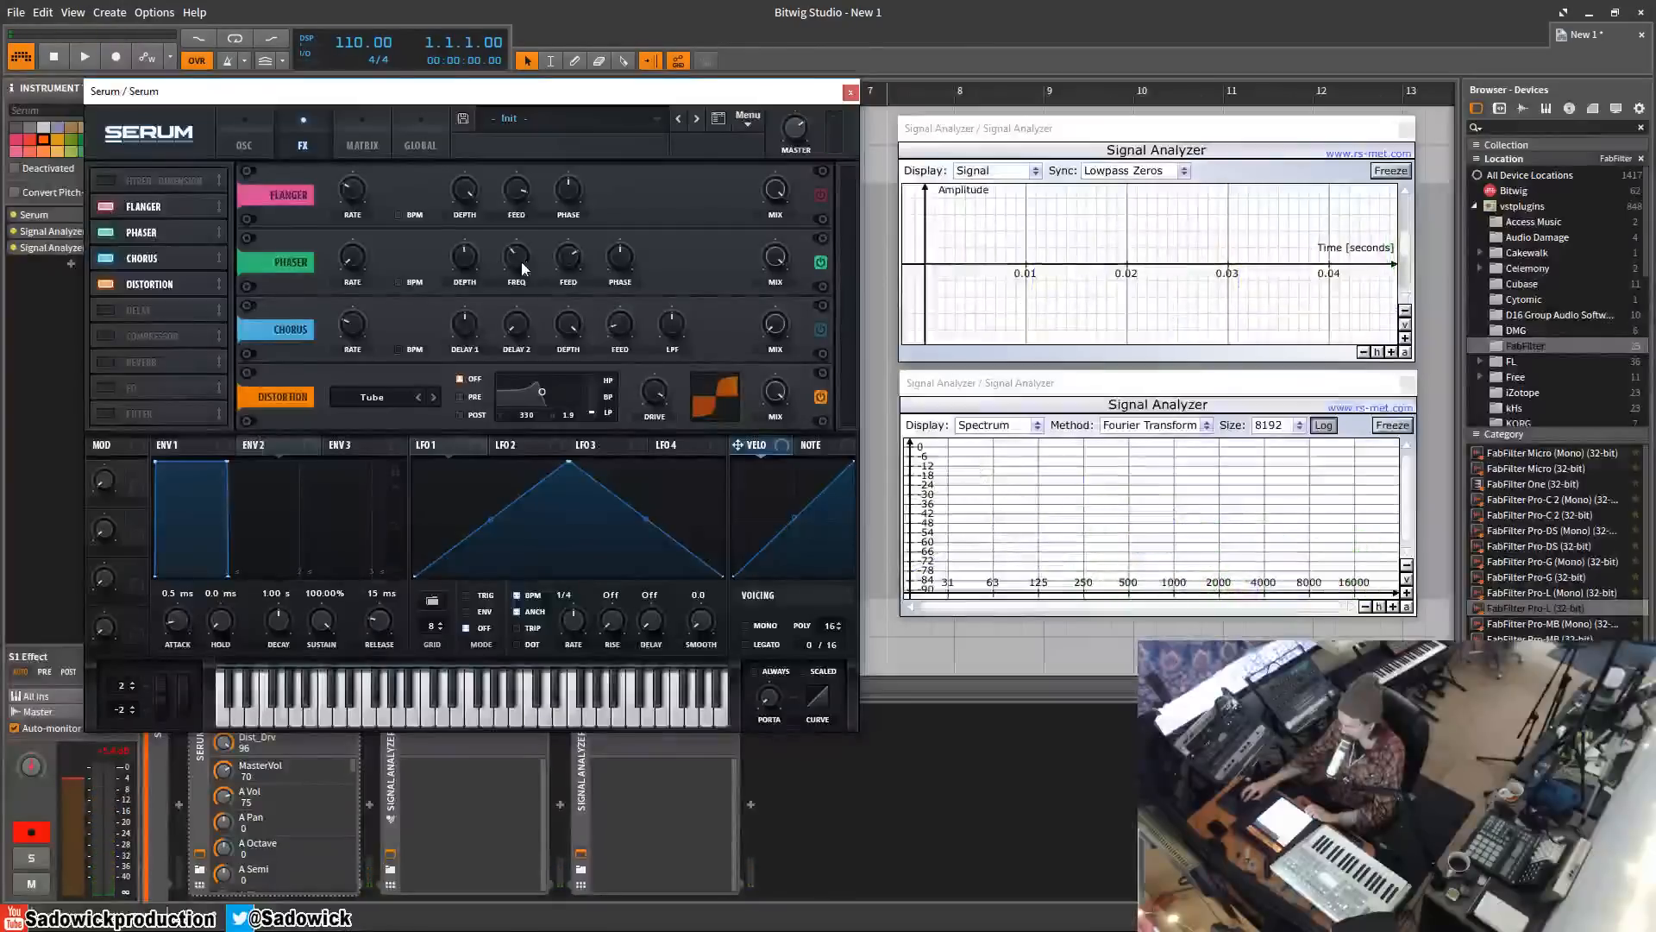
- Lower the Phaser's depth, set its stereo phase to 0 and sweep its frequency to 458 Hz
drag(465, 259, 458, 285)
drag(624, 252, 606, 389)
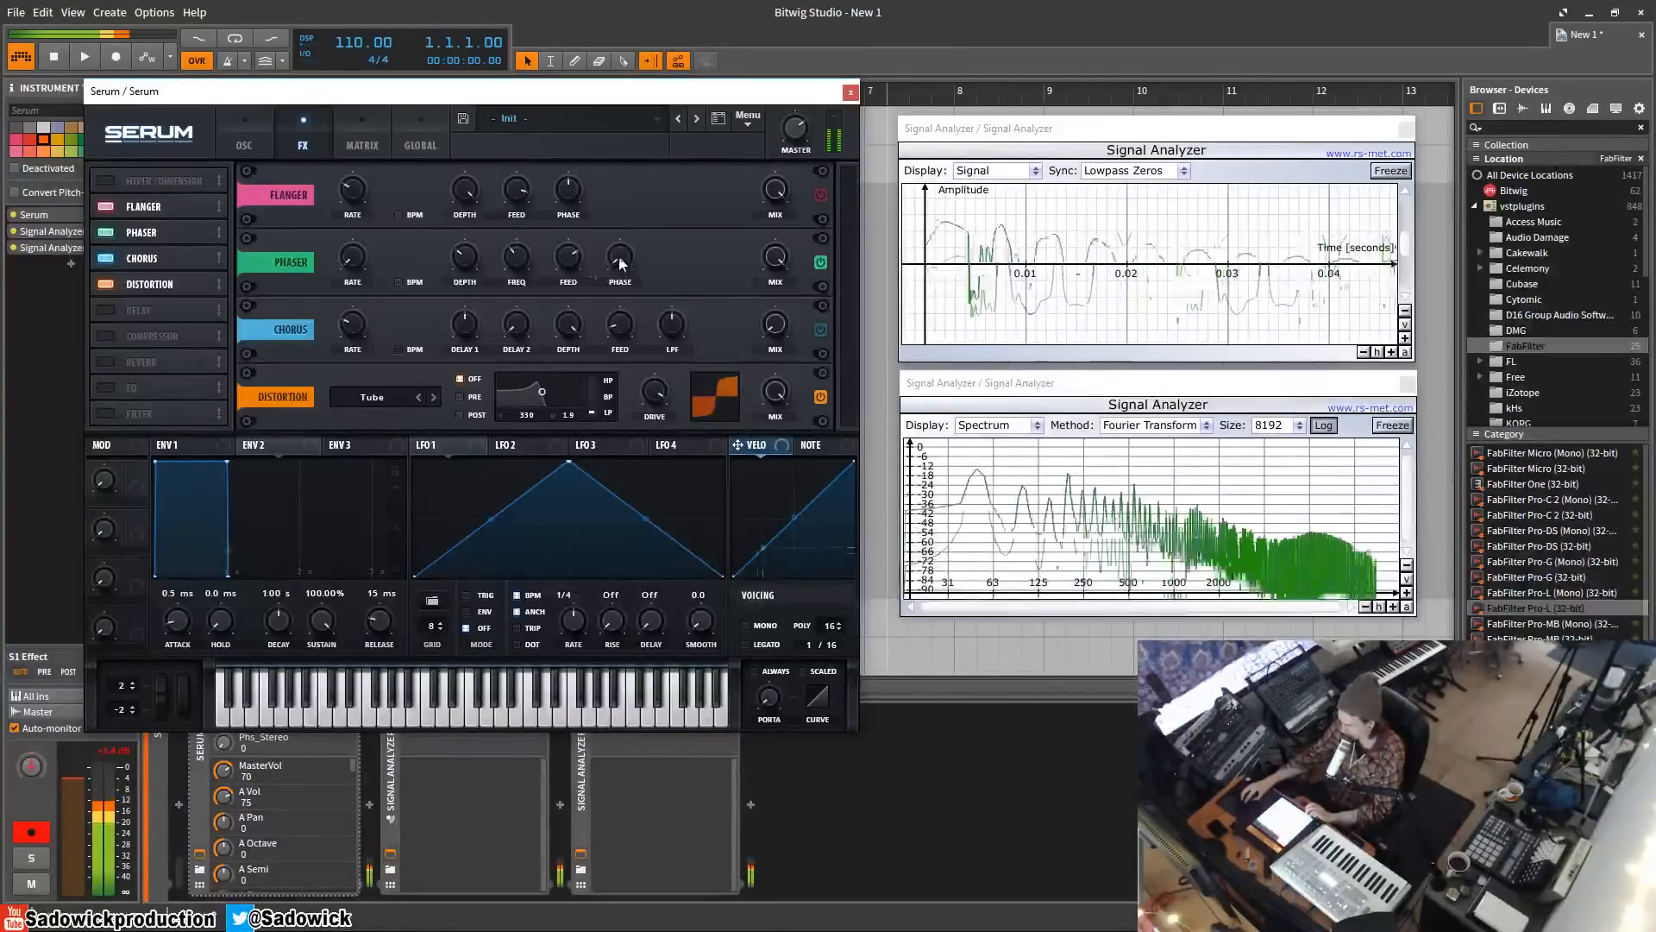
drag(566, 410, 525, 240)
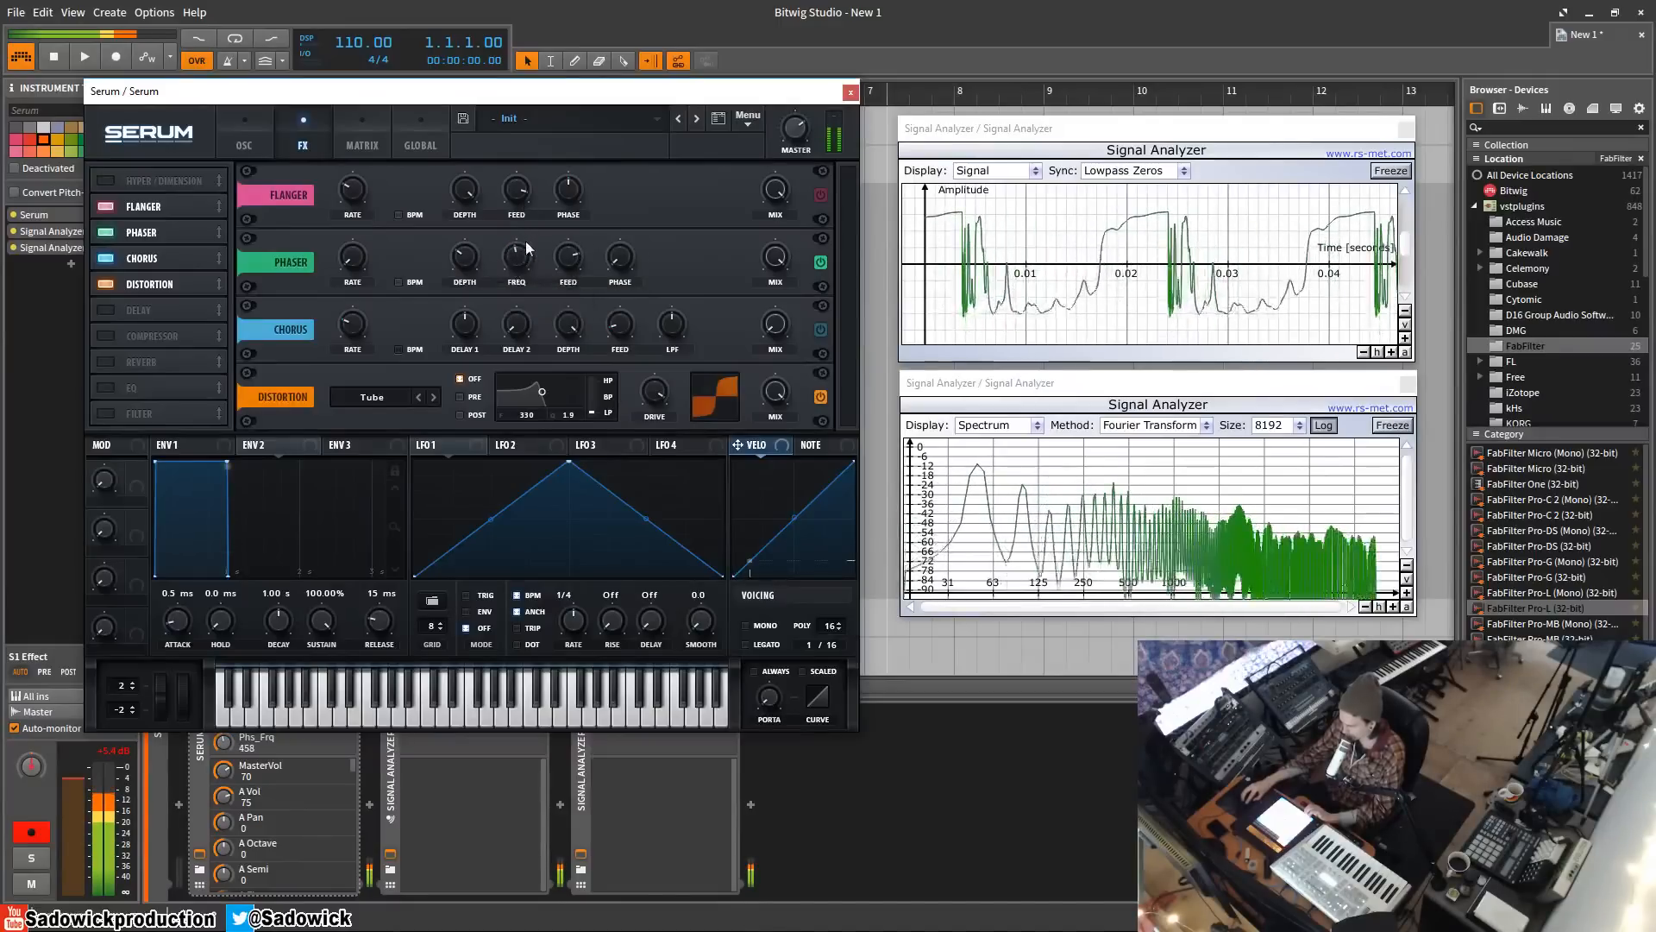
- Remove the Flanger, Phaser and Distortion from the effects rack and leave only the Chorus enabled
click(820, 194)
click(108, 257)
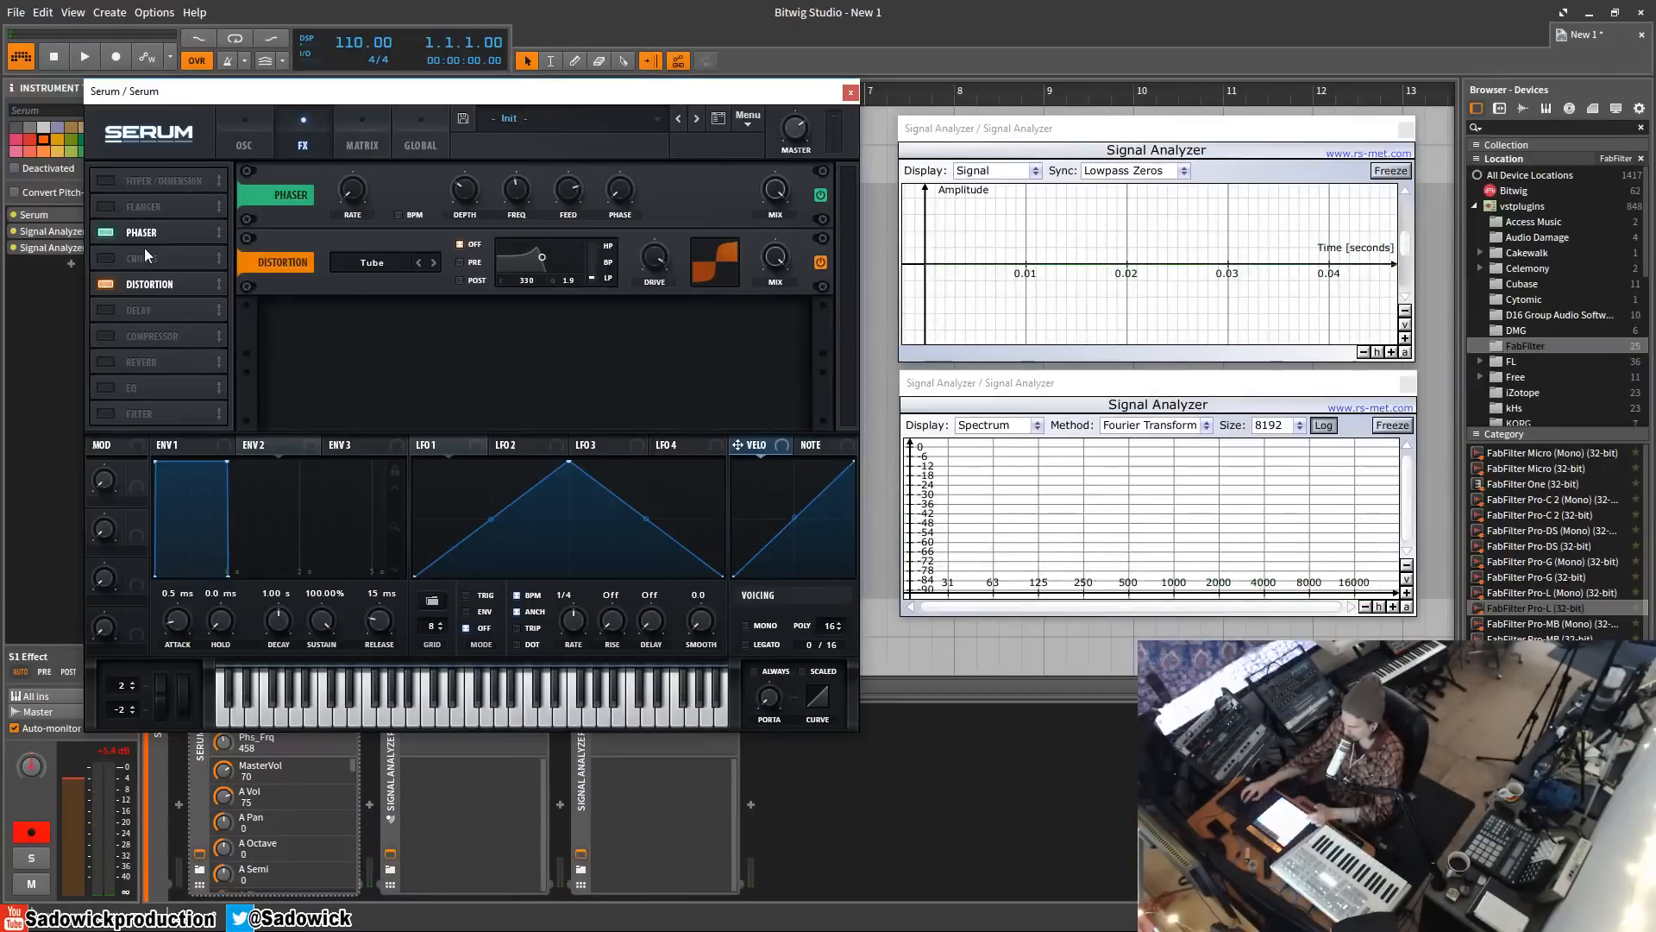
click(104, 232)
click(105, 284)
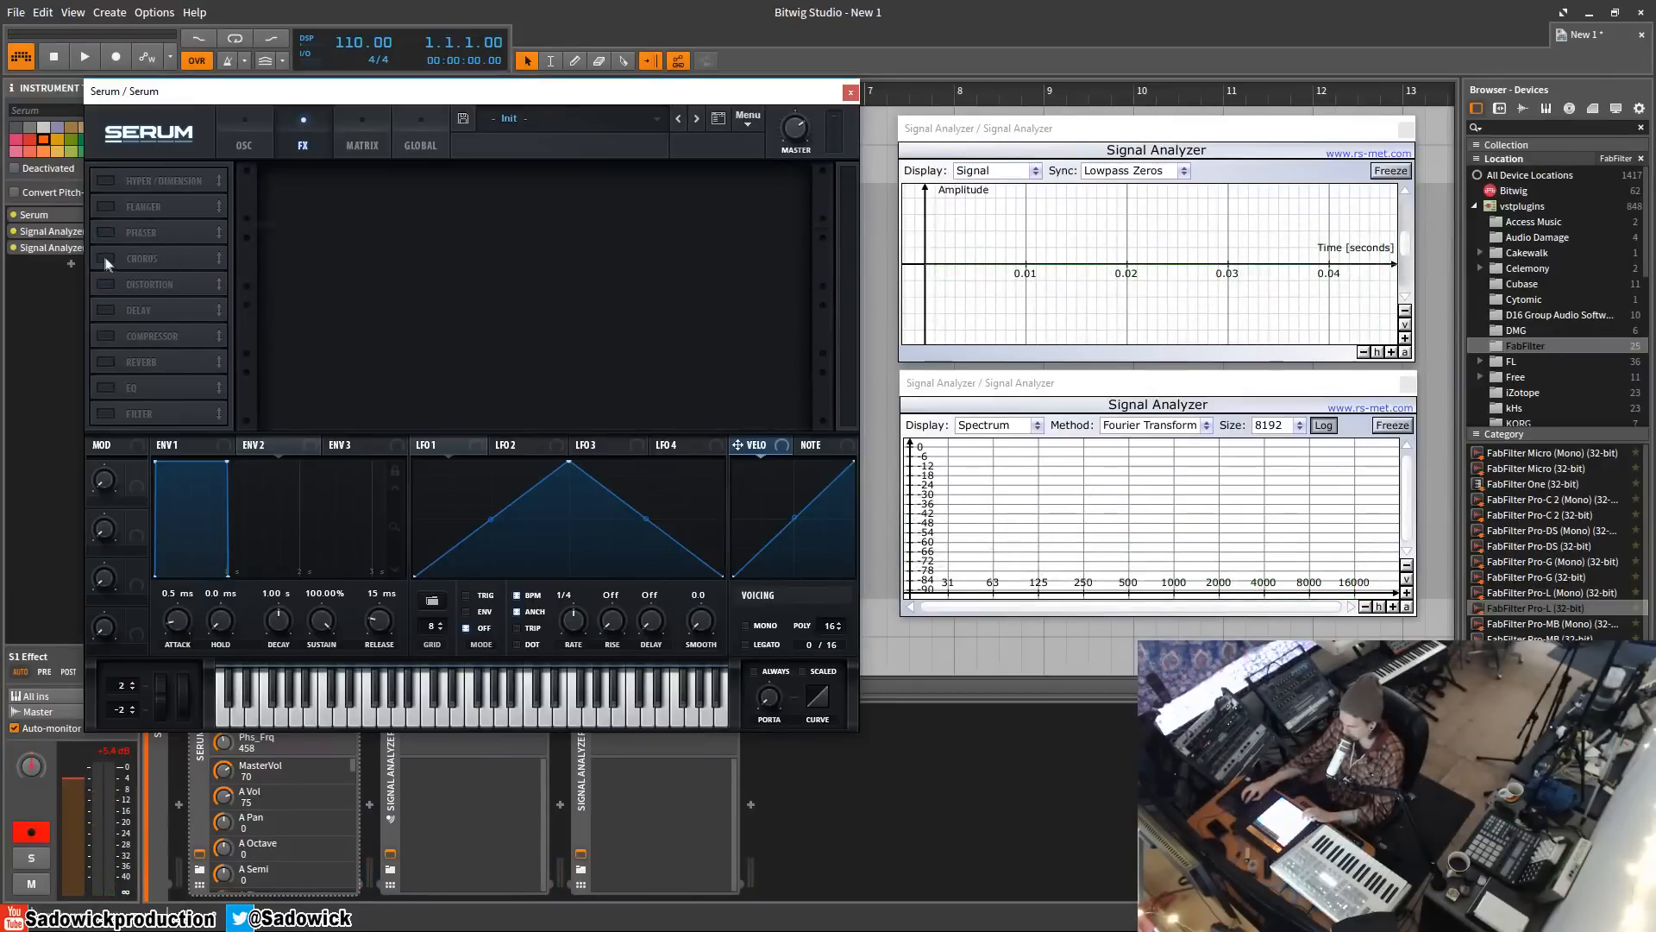
click(104, 258)
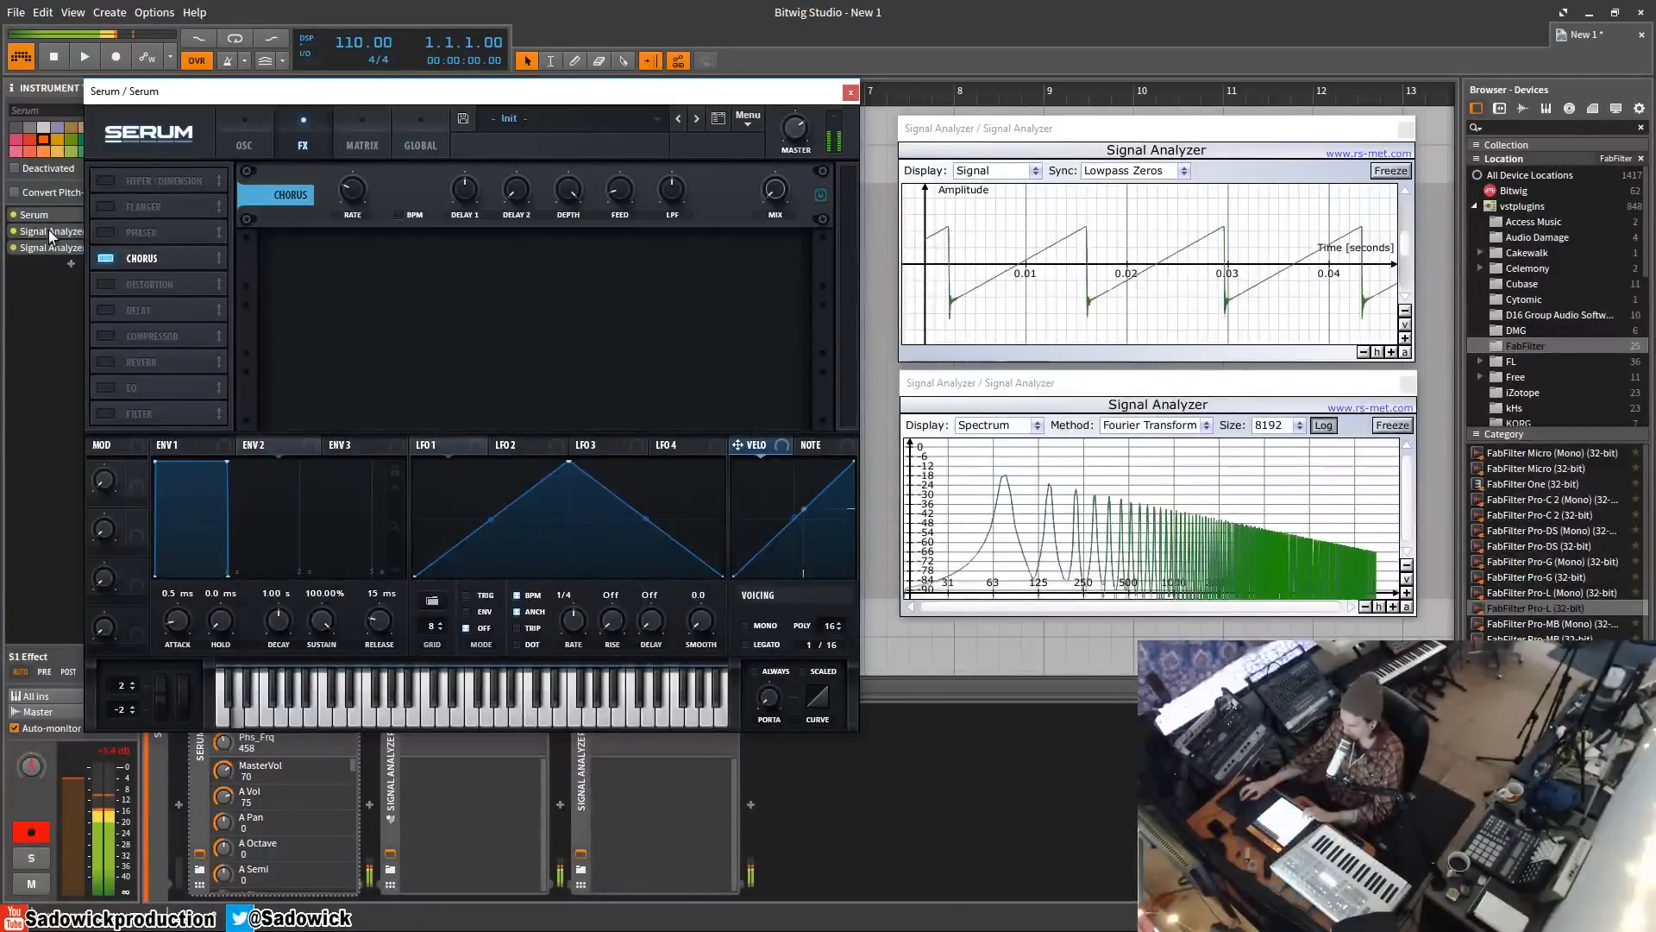
- Raise the Chorus mix to 96%, then bring it back to around 55% and fine-tune it
click(783, 188)
drag(810, 30, 808, 24)
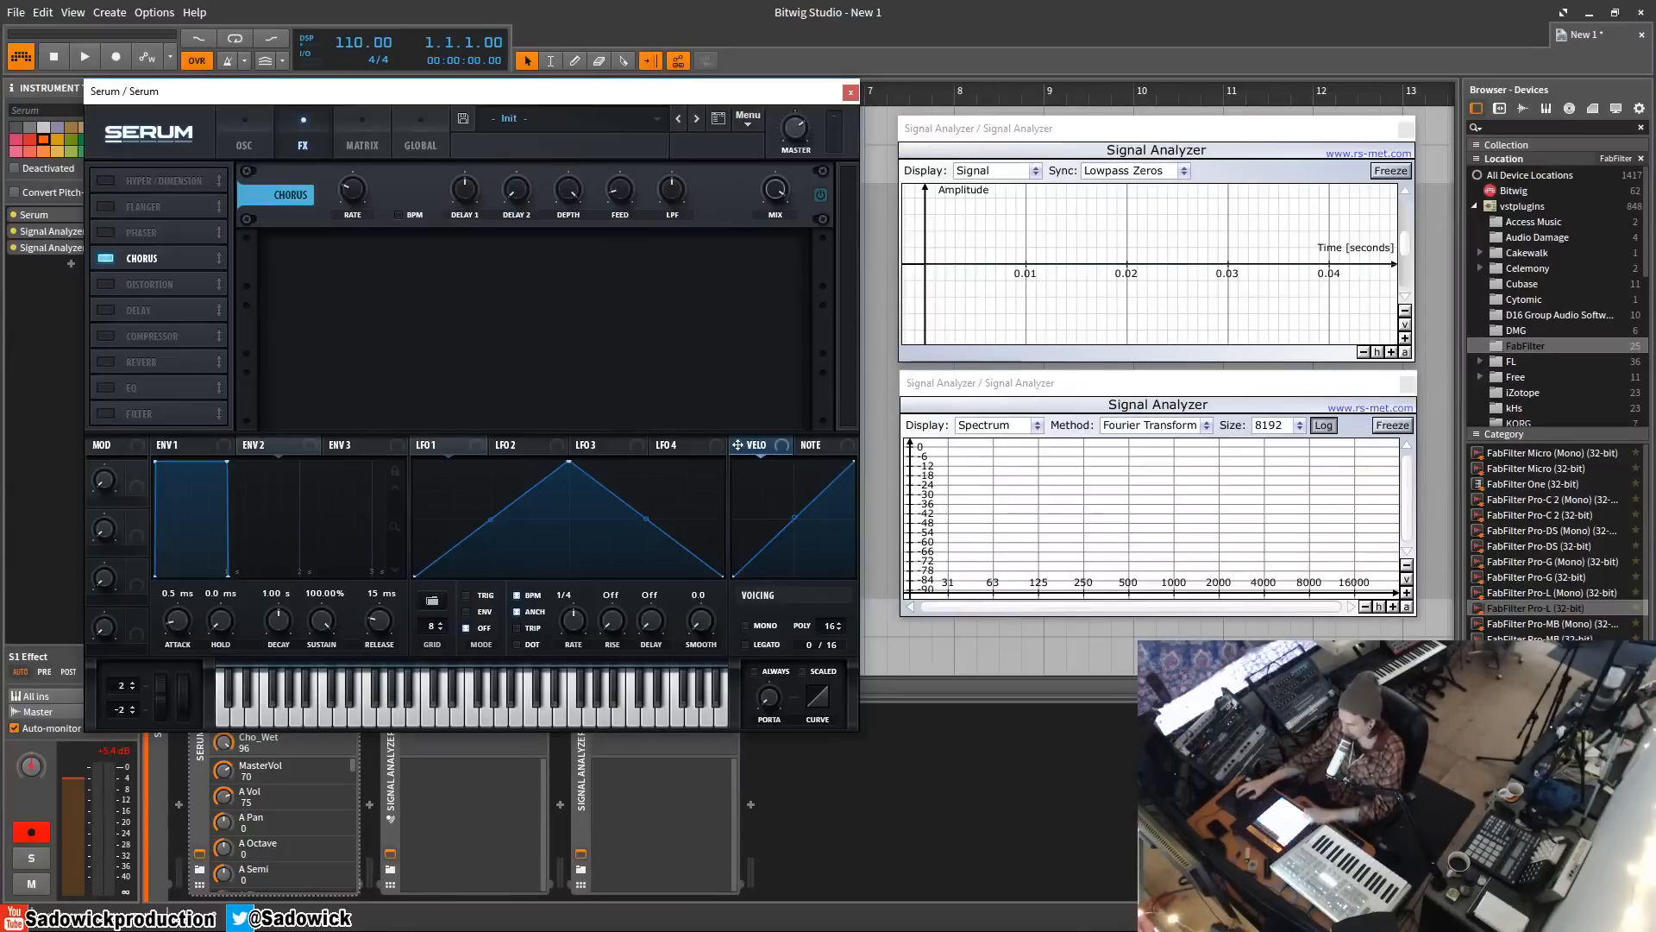
drag(775, 188, 776, 283)
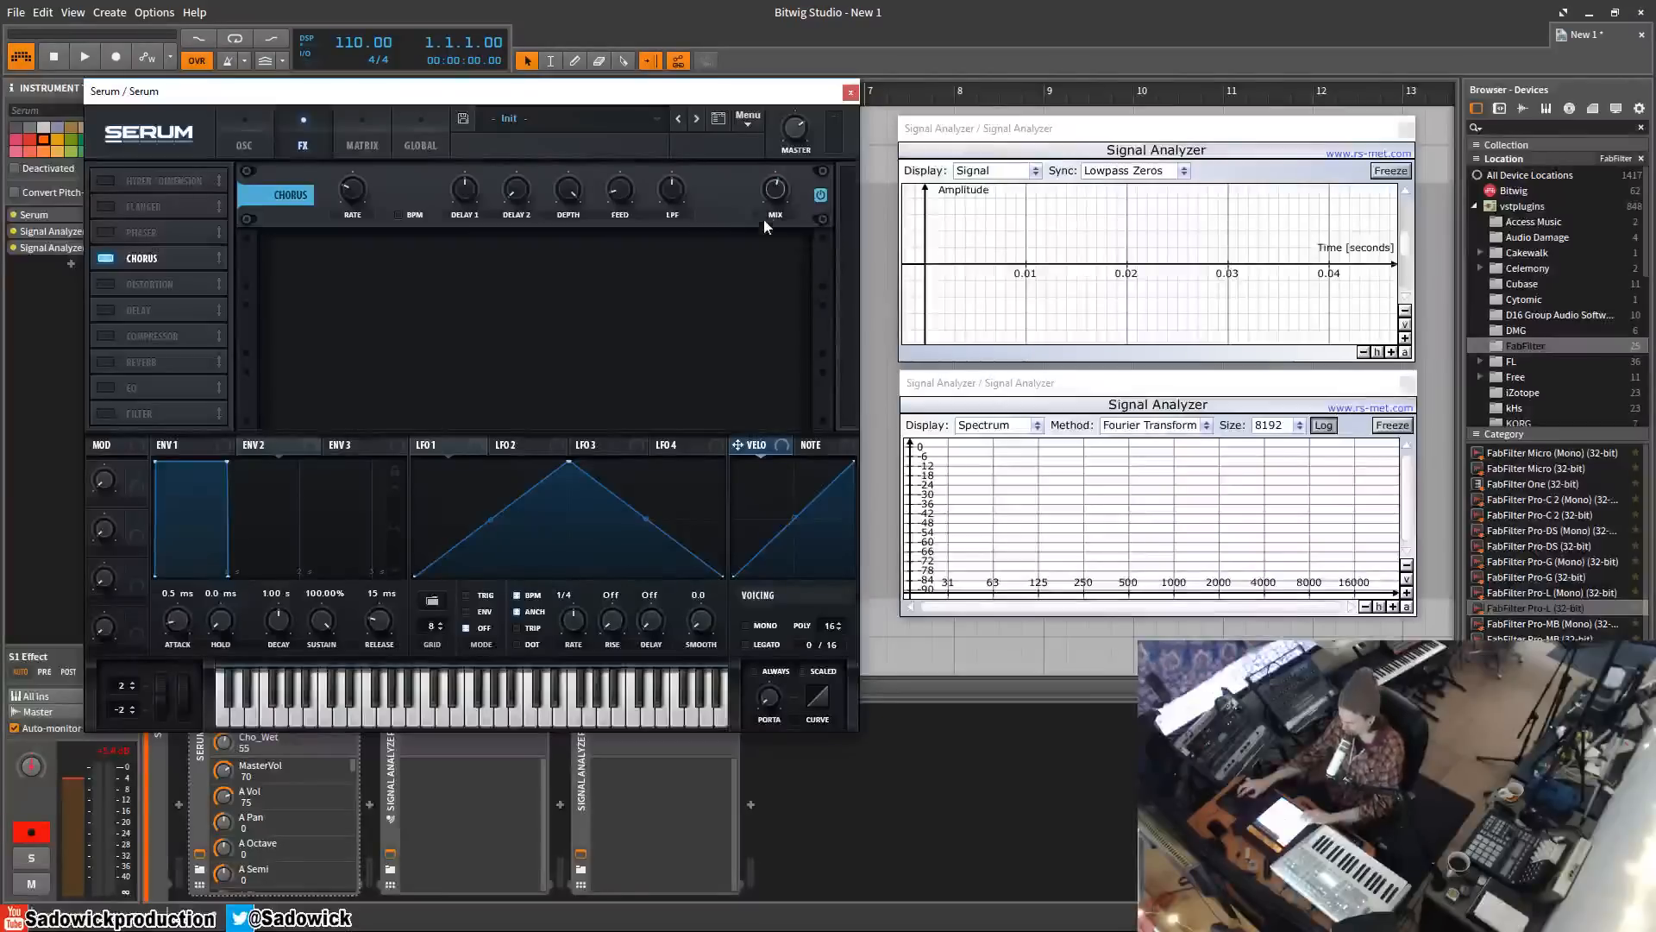
mouse_move(778, 197)
mouse_down()
mouse_move(785, 155)
mouse_move(782, 175)
mouse_up()
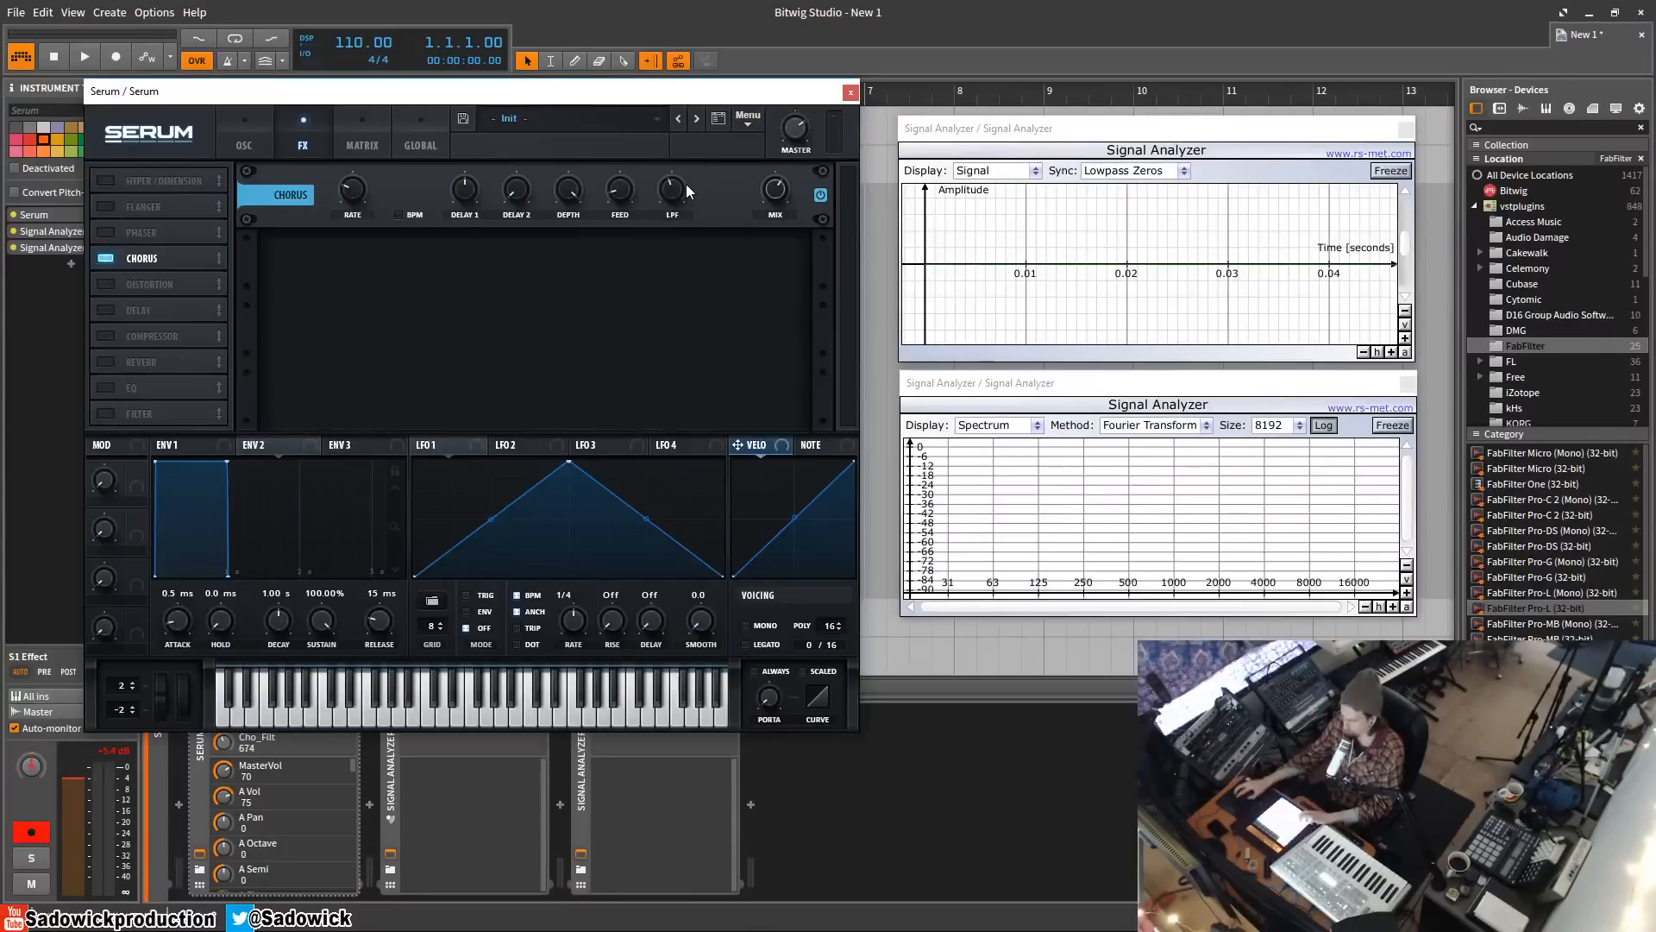
- Open the Chorus low-pass filter to 20000 Hz and raise the master volume to 82%
drag(676, 181, 701, 91)
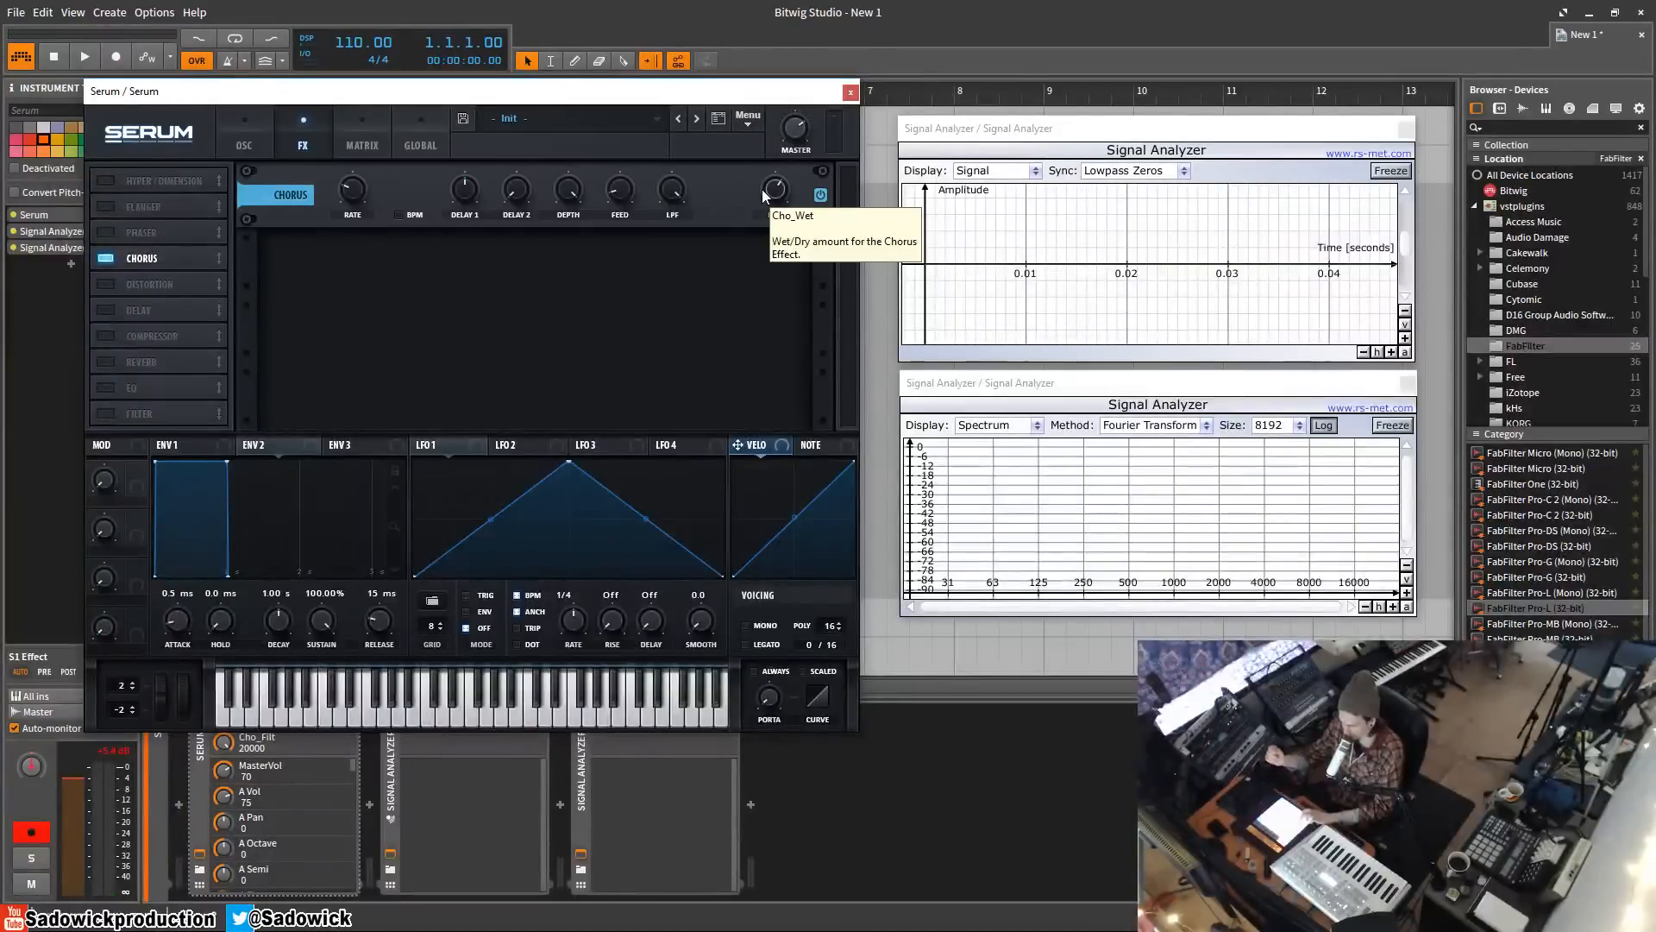
drag(797, 136, 804, 121)
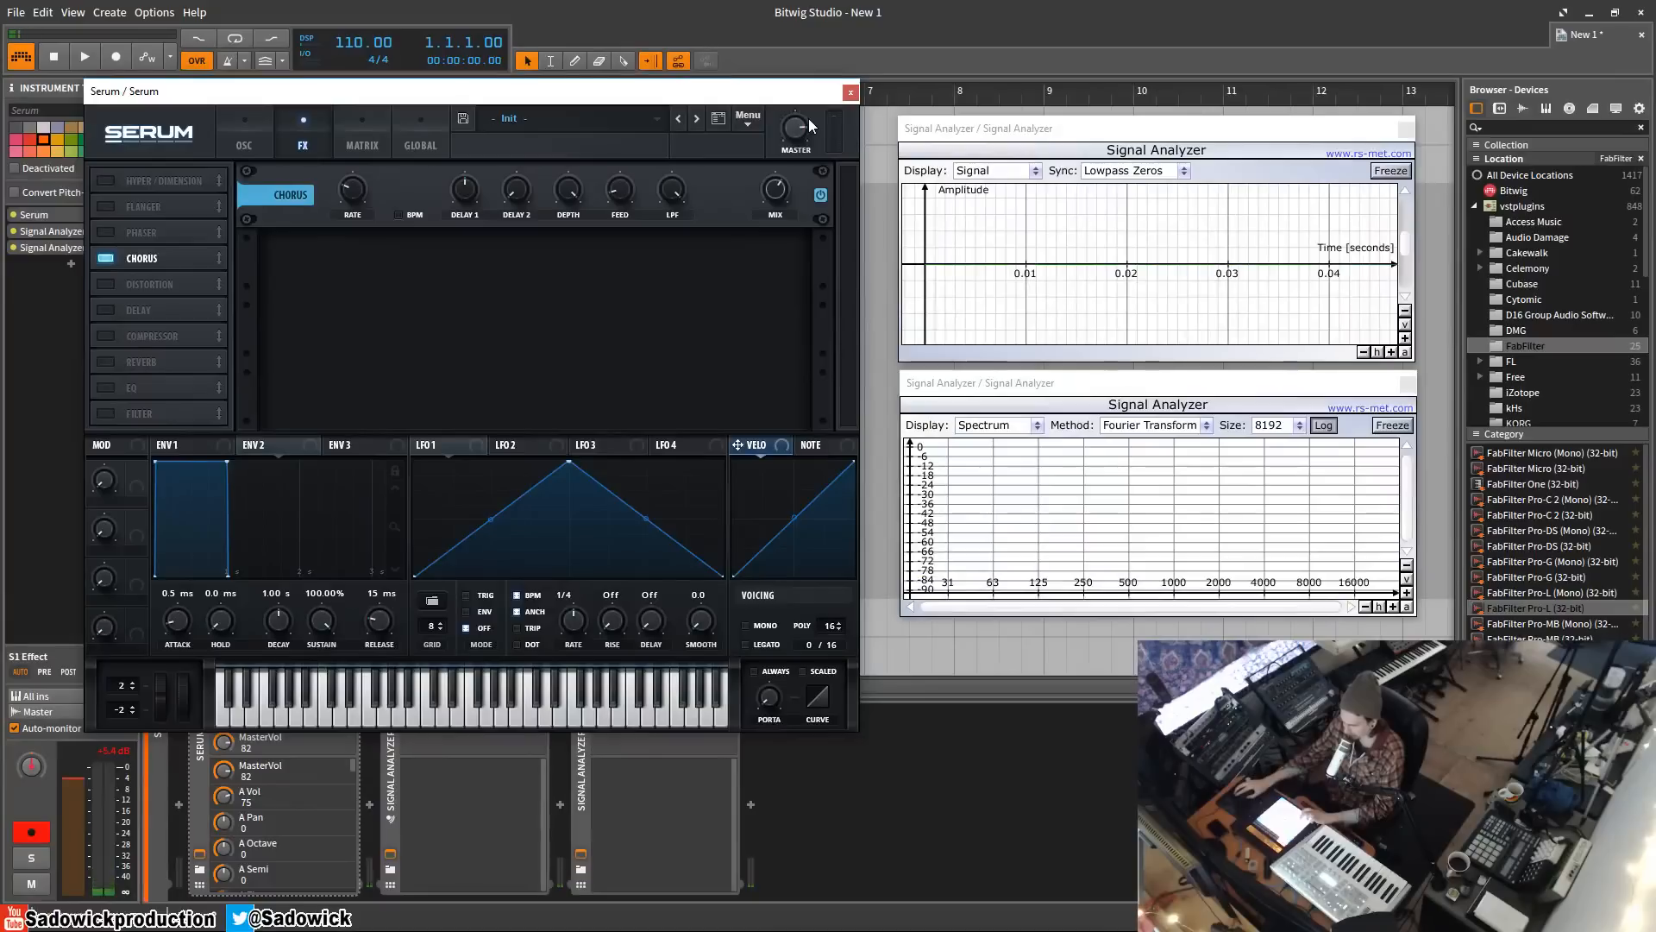
- Set the Chorus's Delay 2 to 0.0 ms and raise Delay 1 to 10.1 ms
click(521, 192)
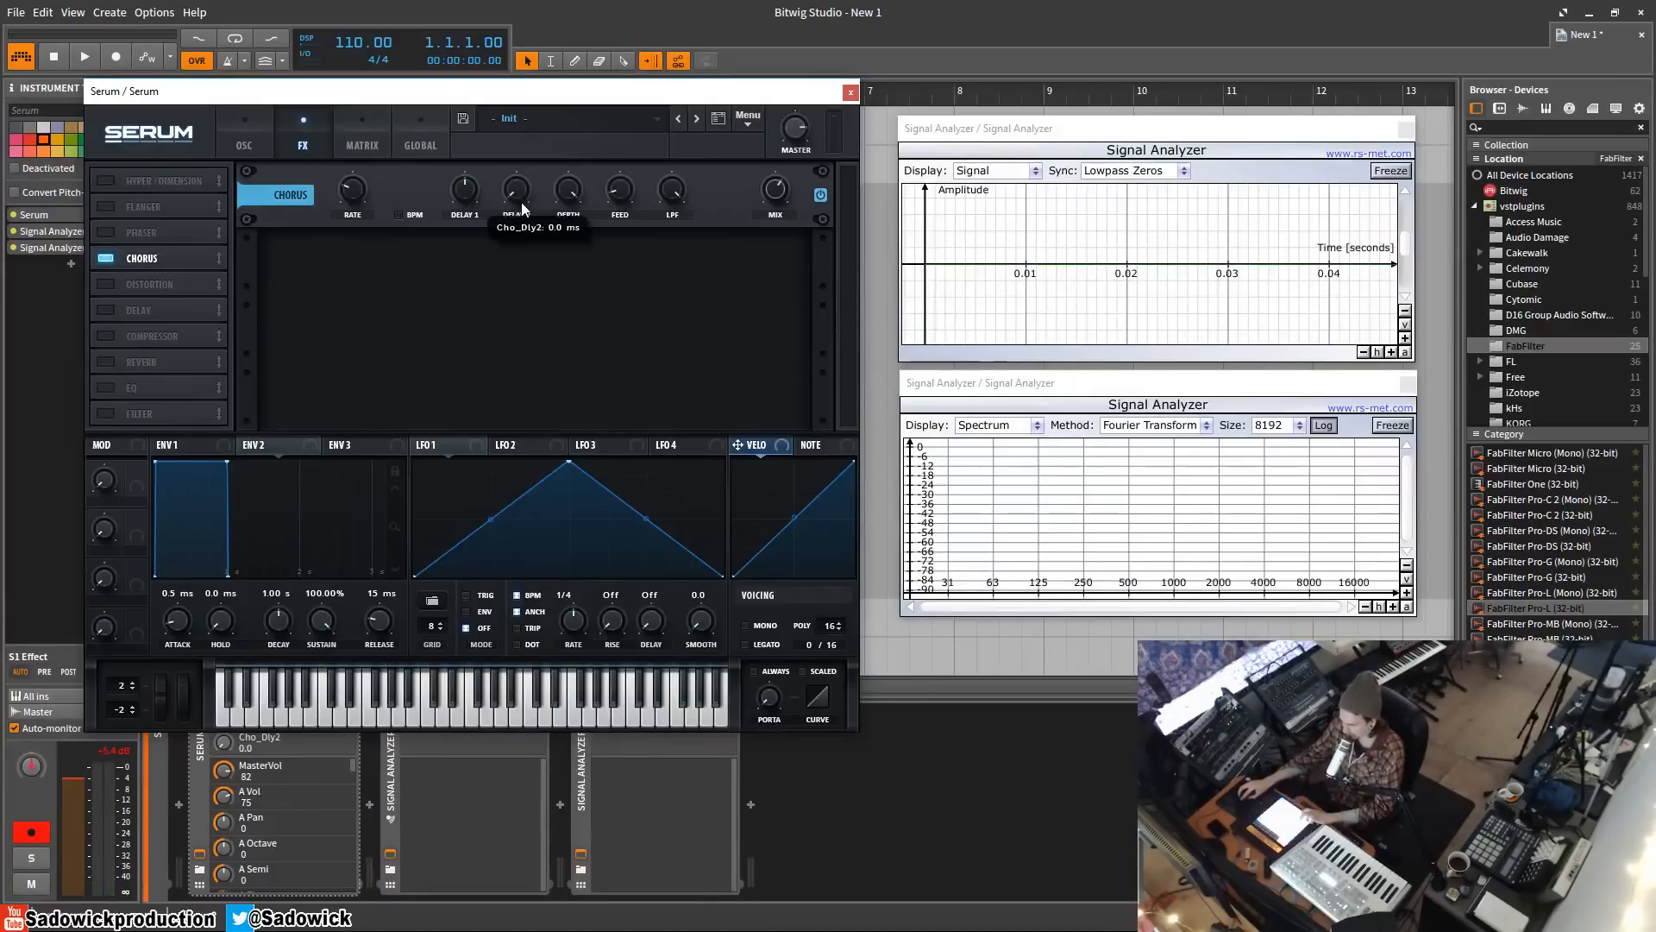
click(470, 196)
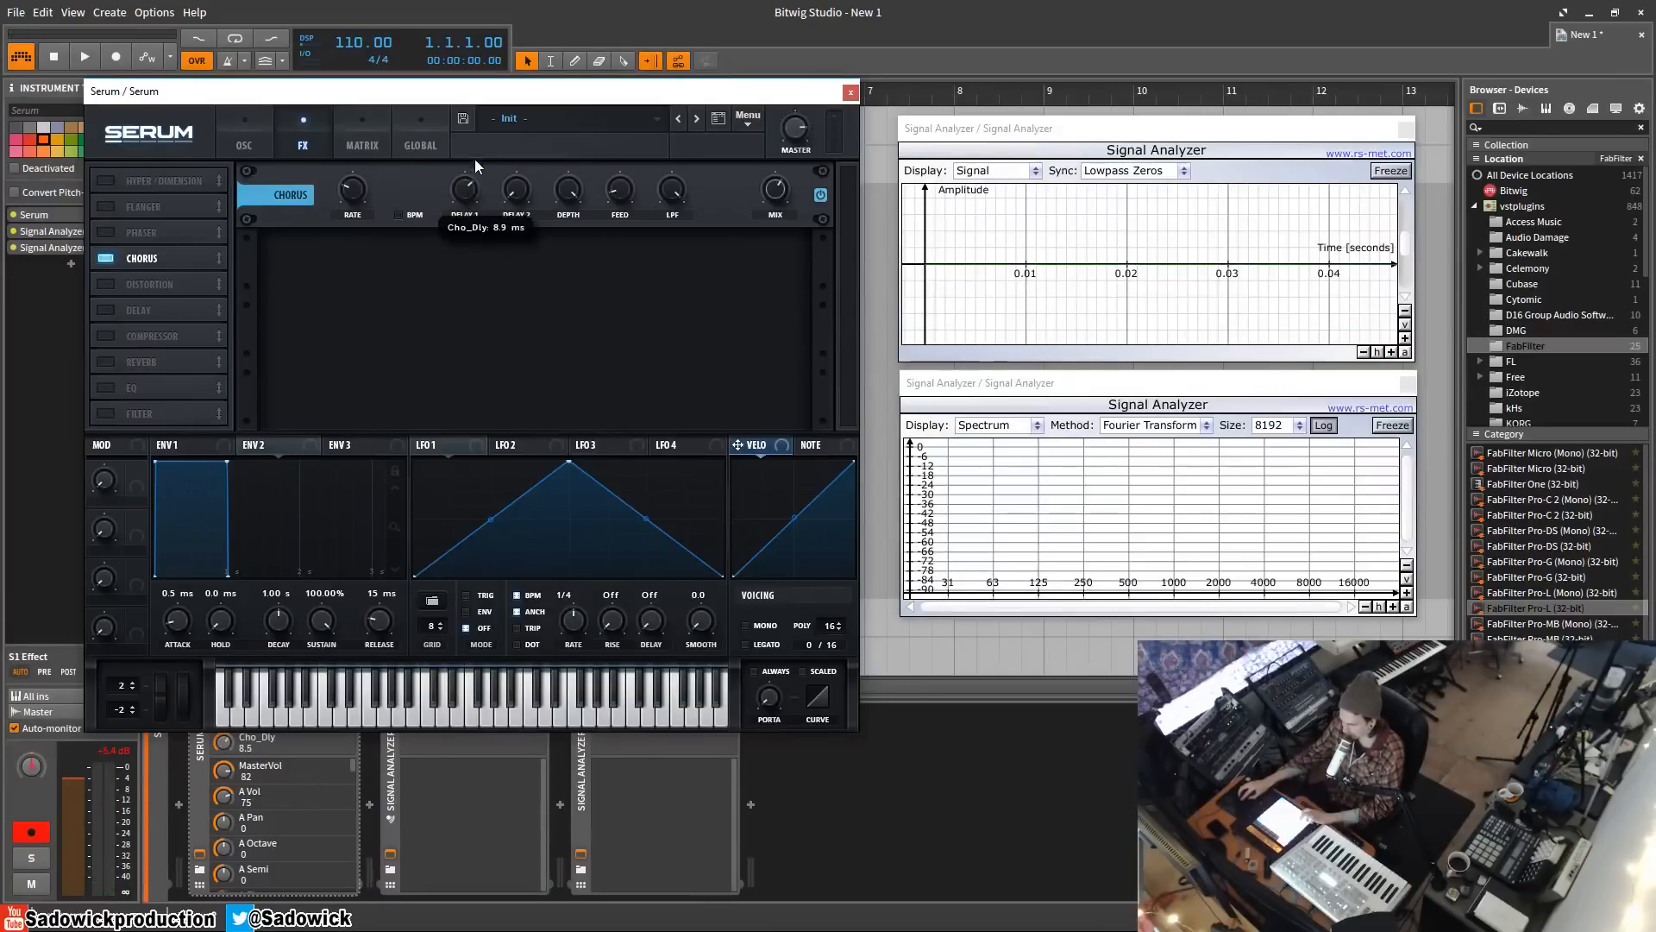
drag(475, 160, 477, 157)
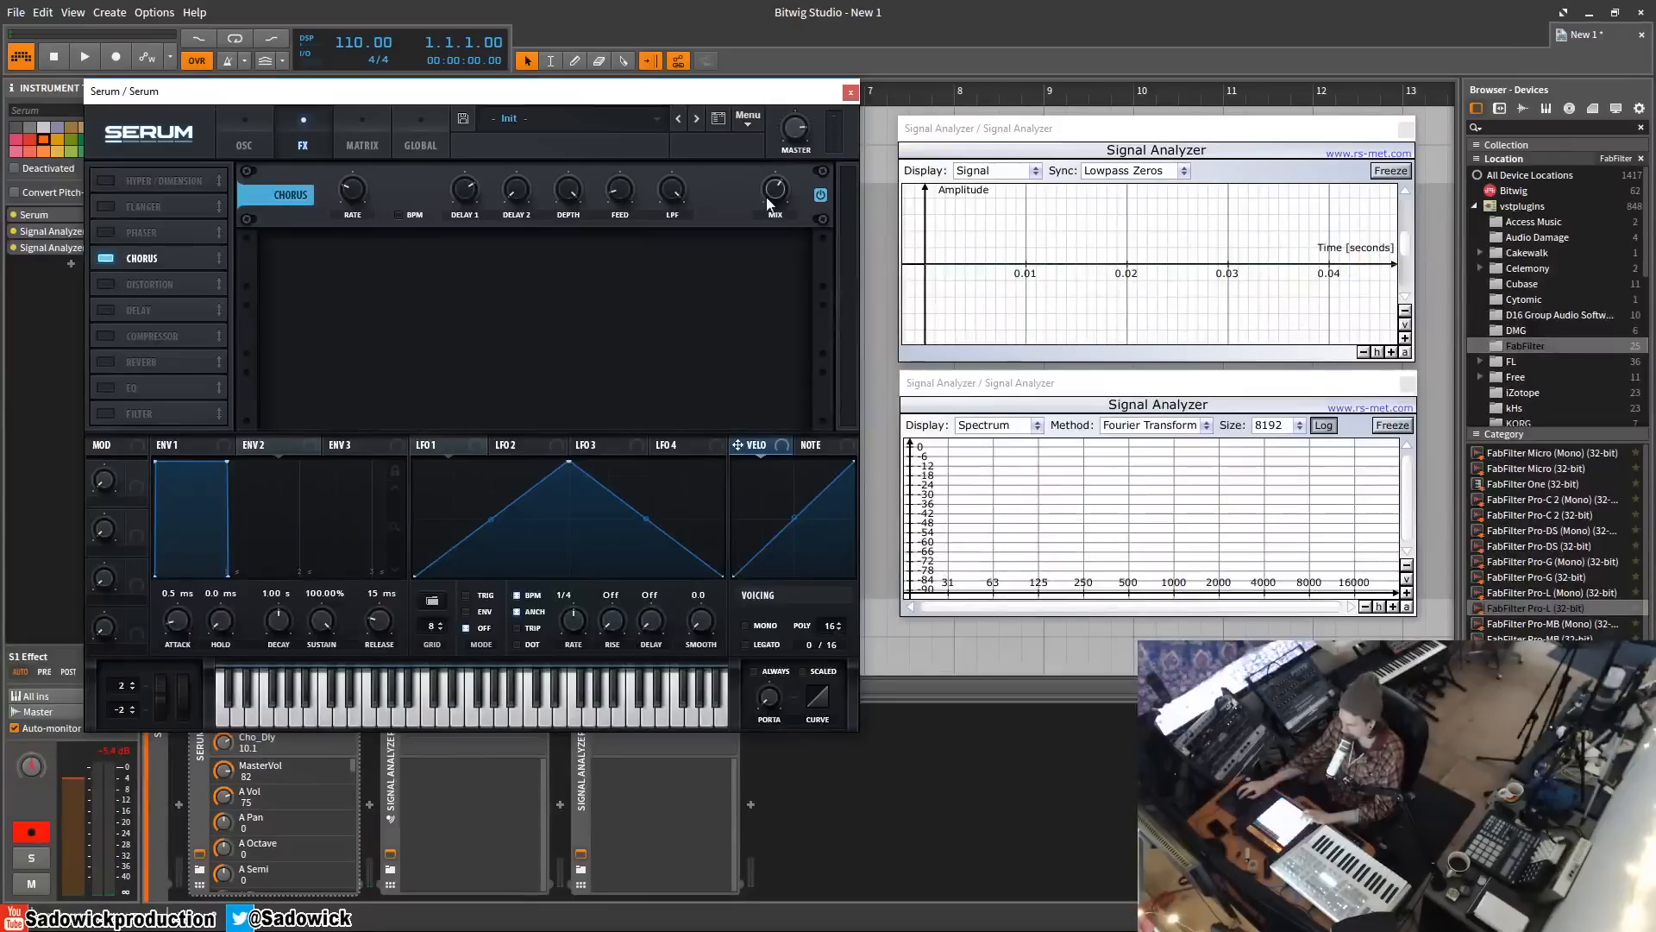
- Set the chorus mix to 100 and sweep its rate up and back down to 0.03
drag(788, 157, 789, 102)
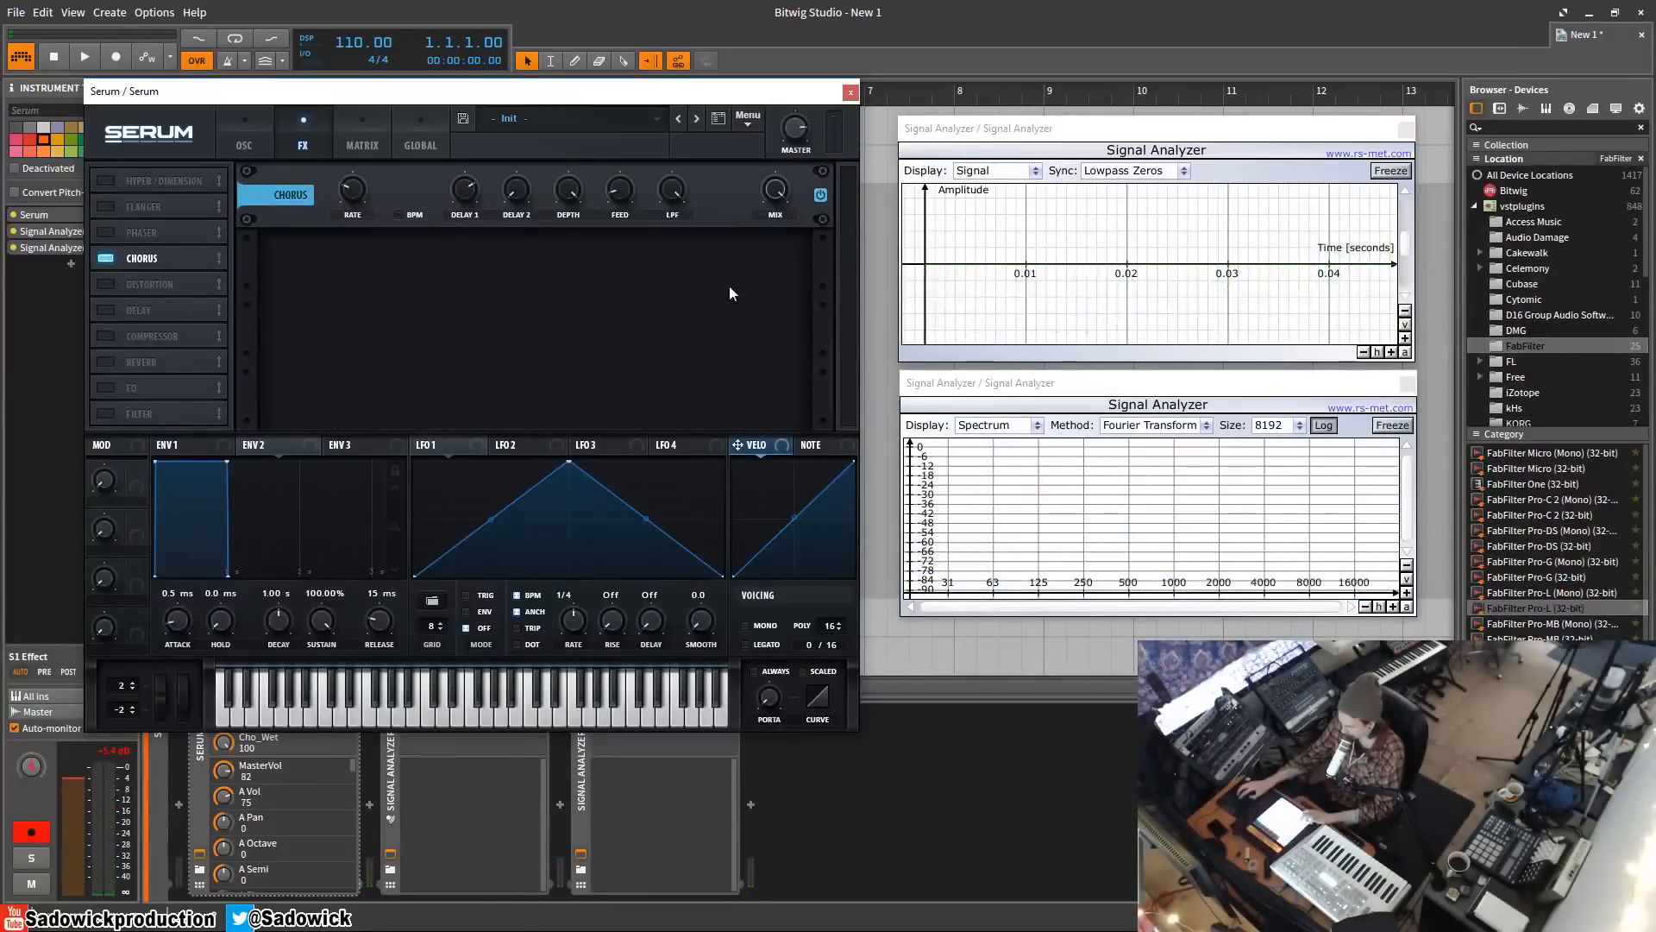
click(354, 193)
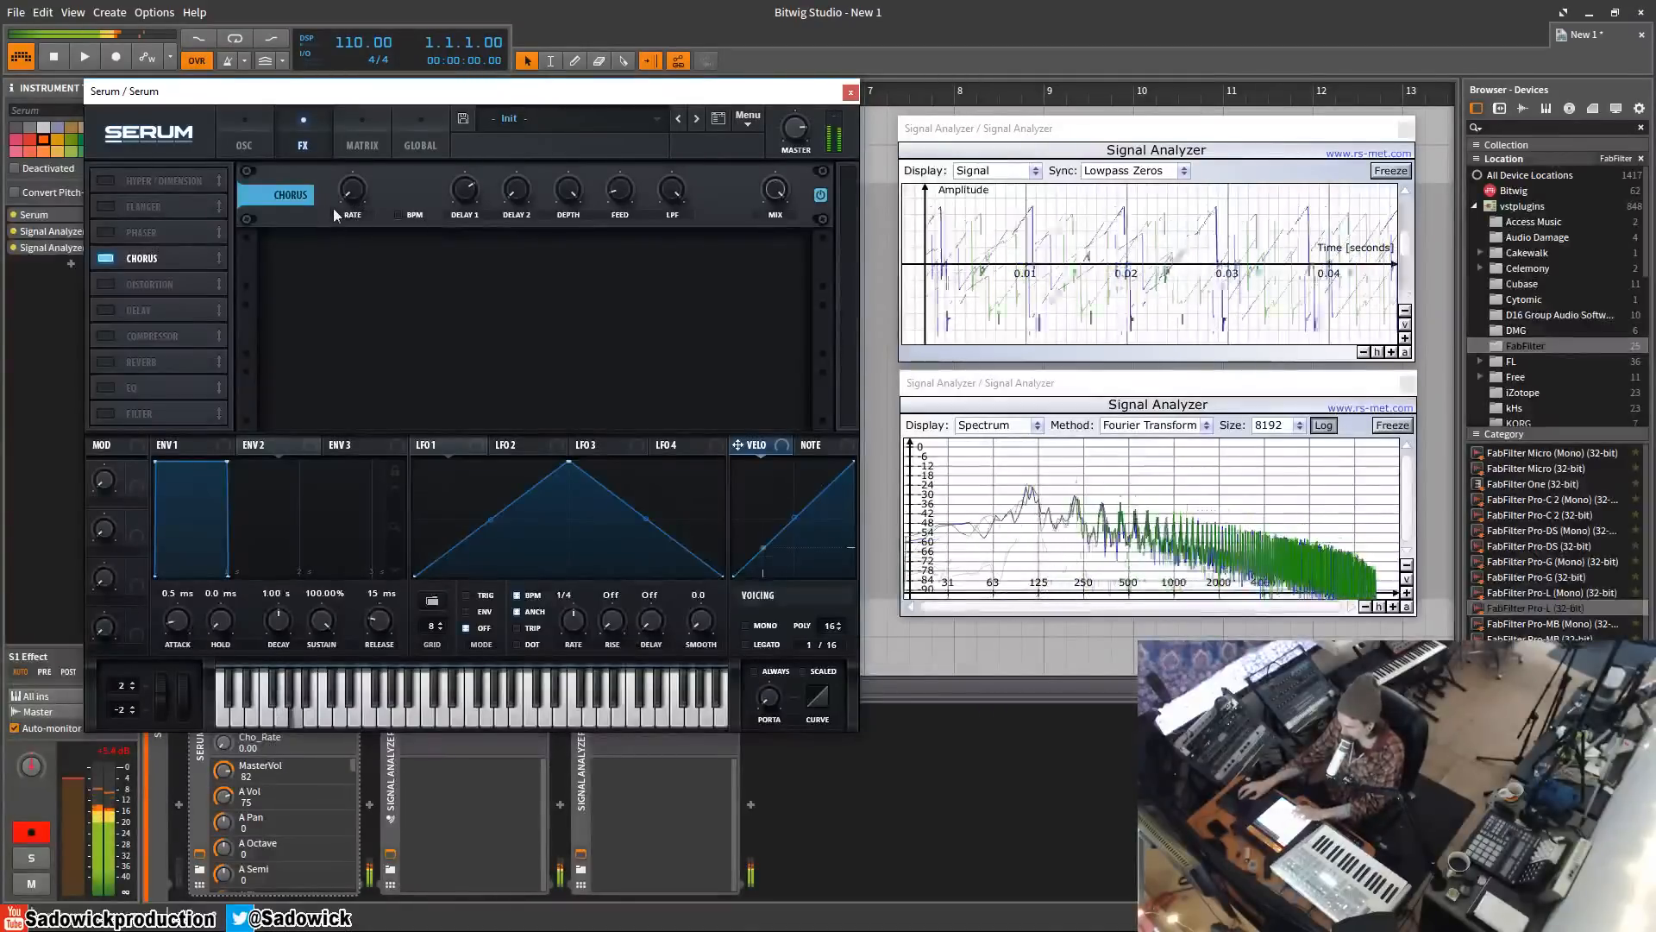
drag(348, 197, 355, 120)
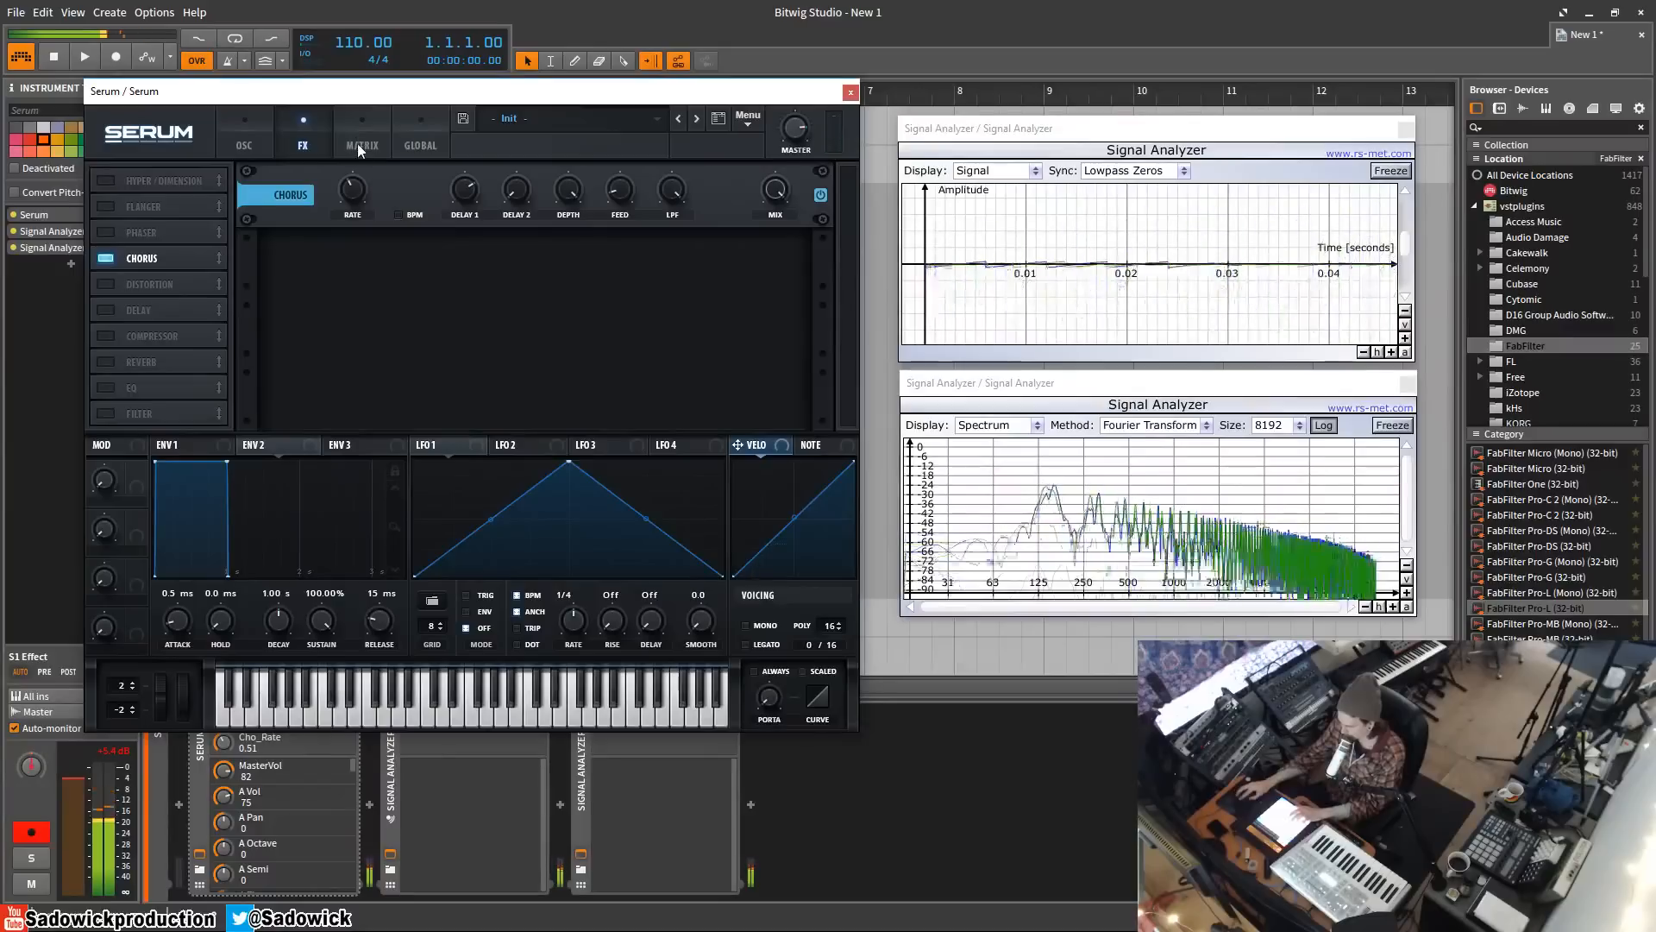
drag(351, 119, 347, 236)
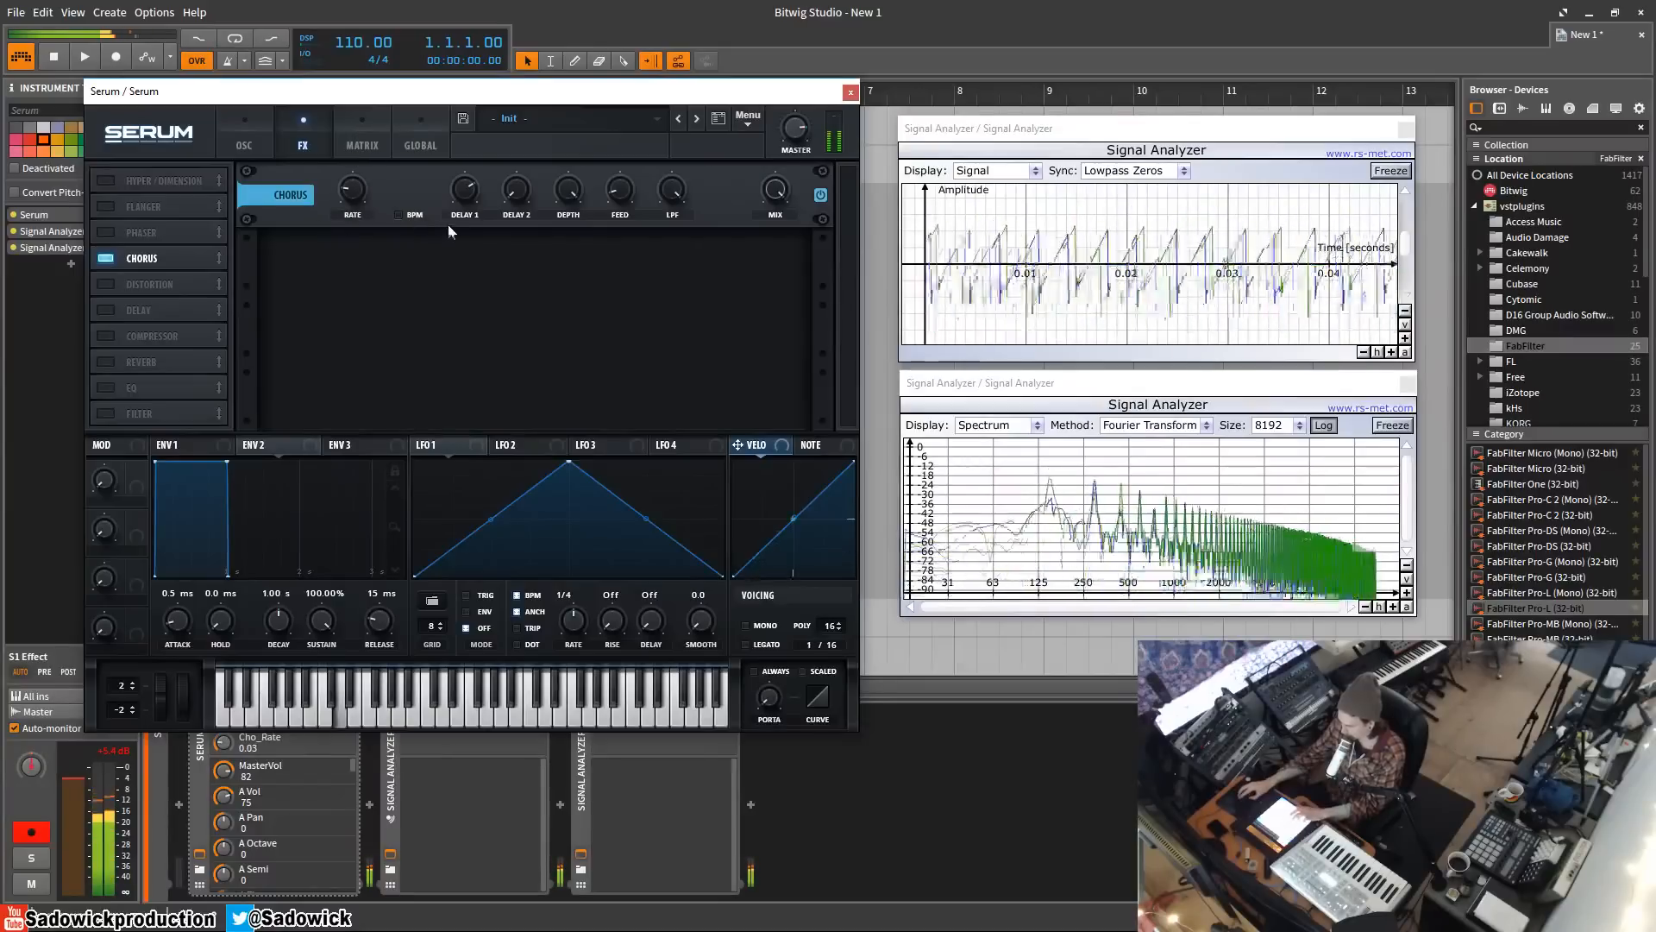
- Set the chorus feedback to 53 and its mix to 62, adjusting the low-pass filter along the way
drag(629, 183, 613, 103)
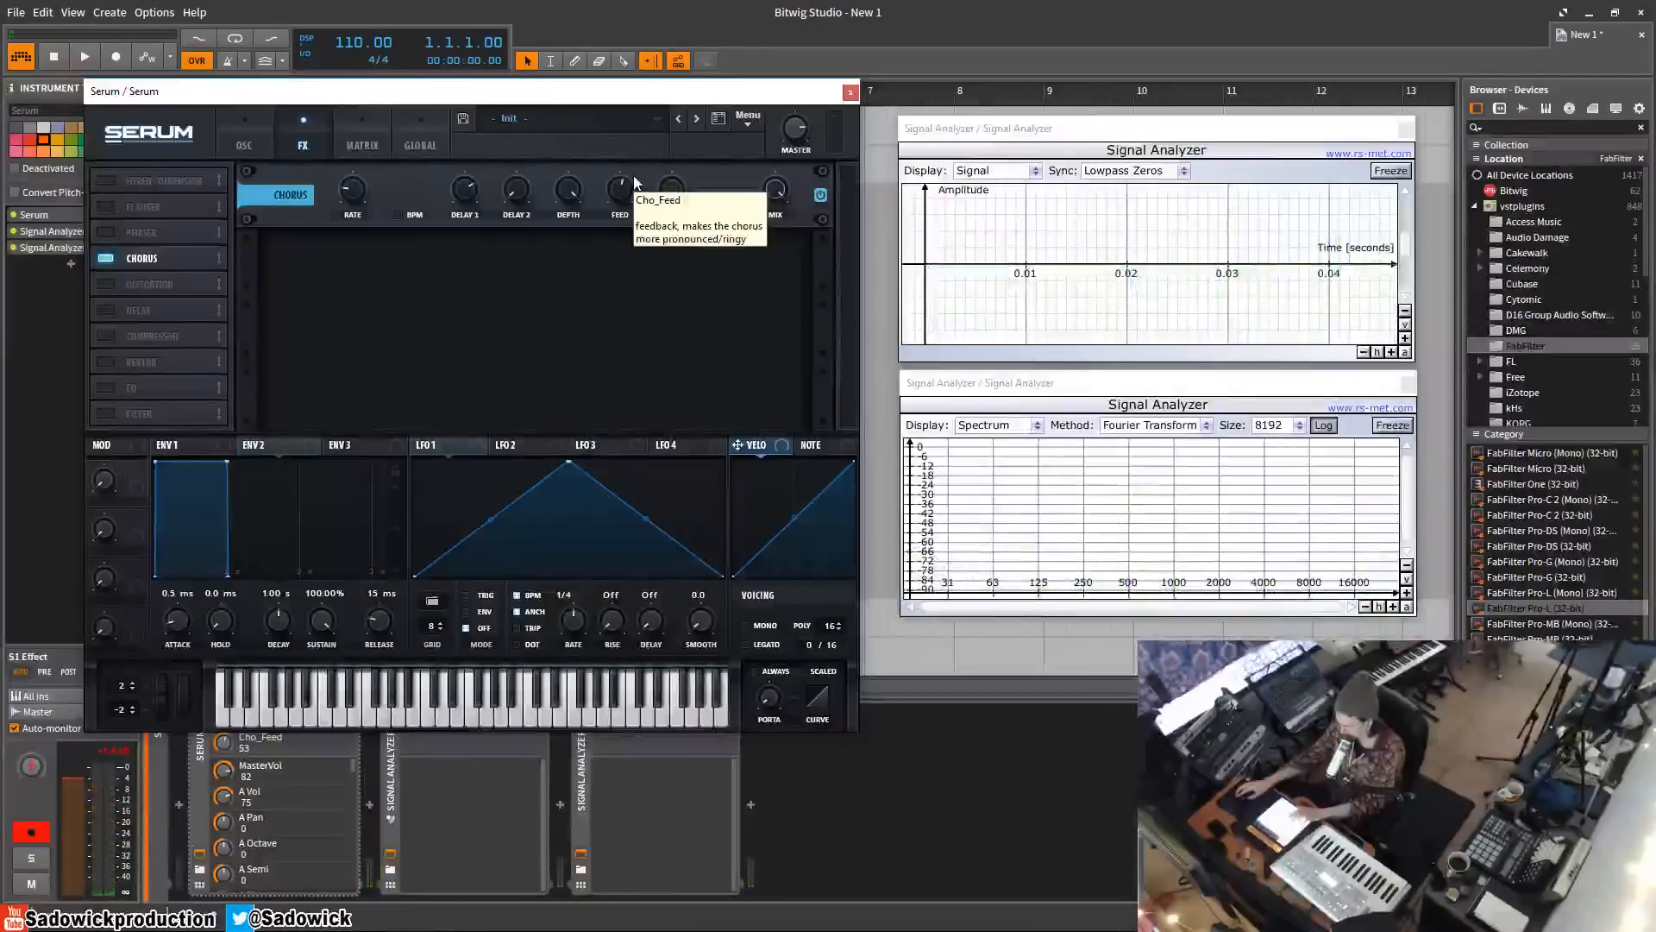
drag(672, 191, 676, 247)
drag(687, 381, 695, 298)
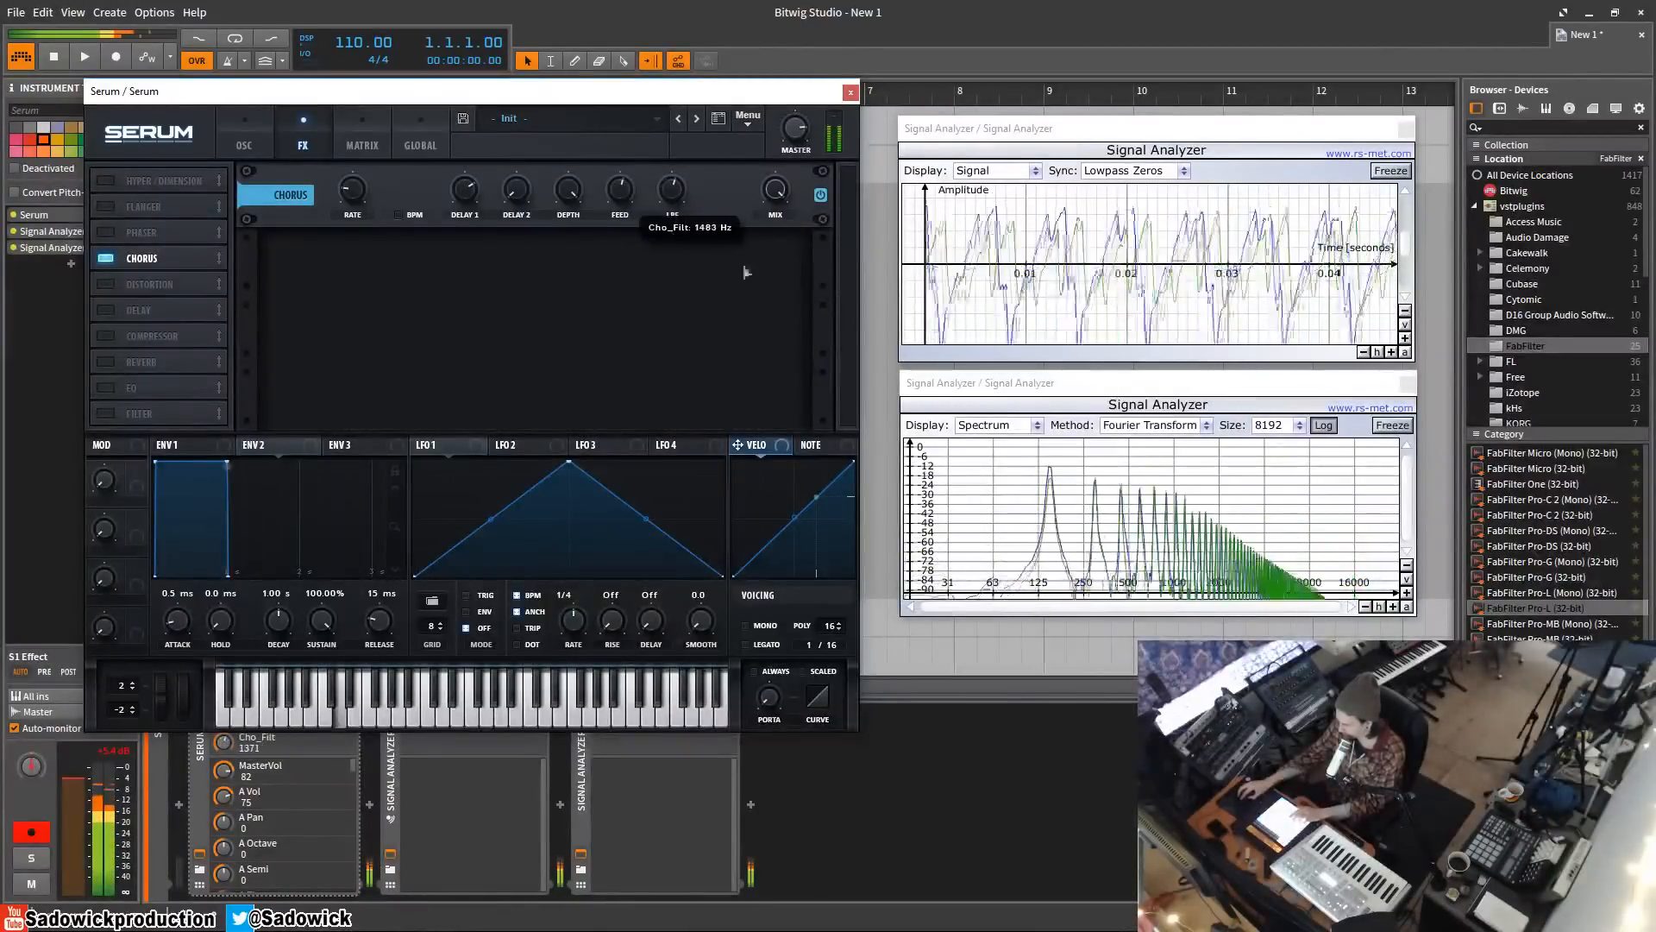
drag(775, 188, 774, 281)
drag(672, 191, 776, 188)
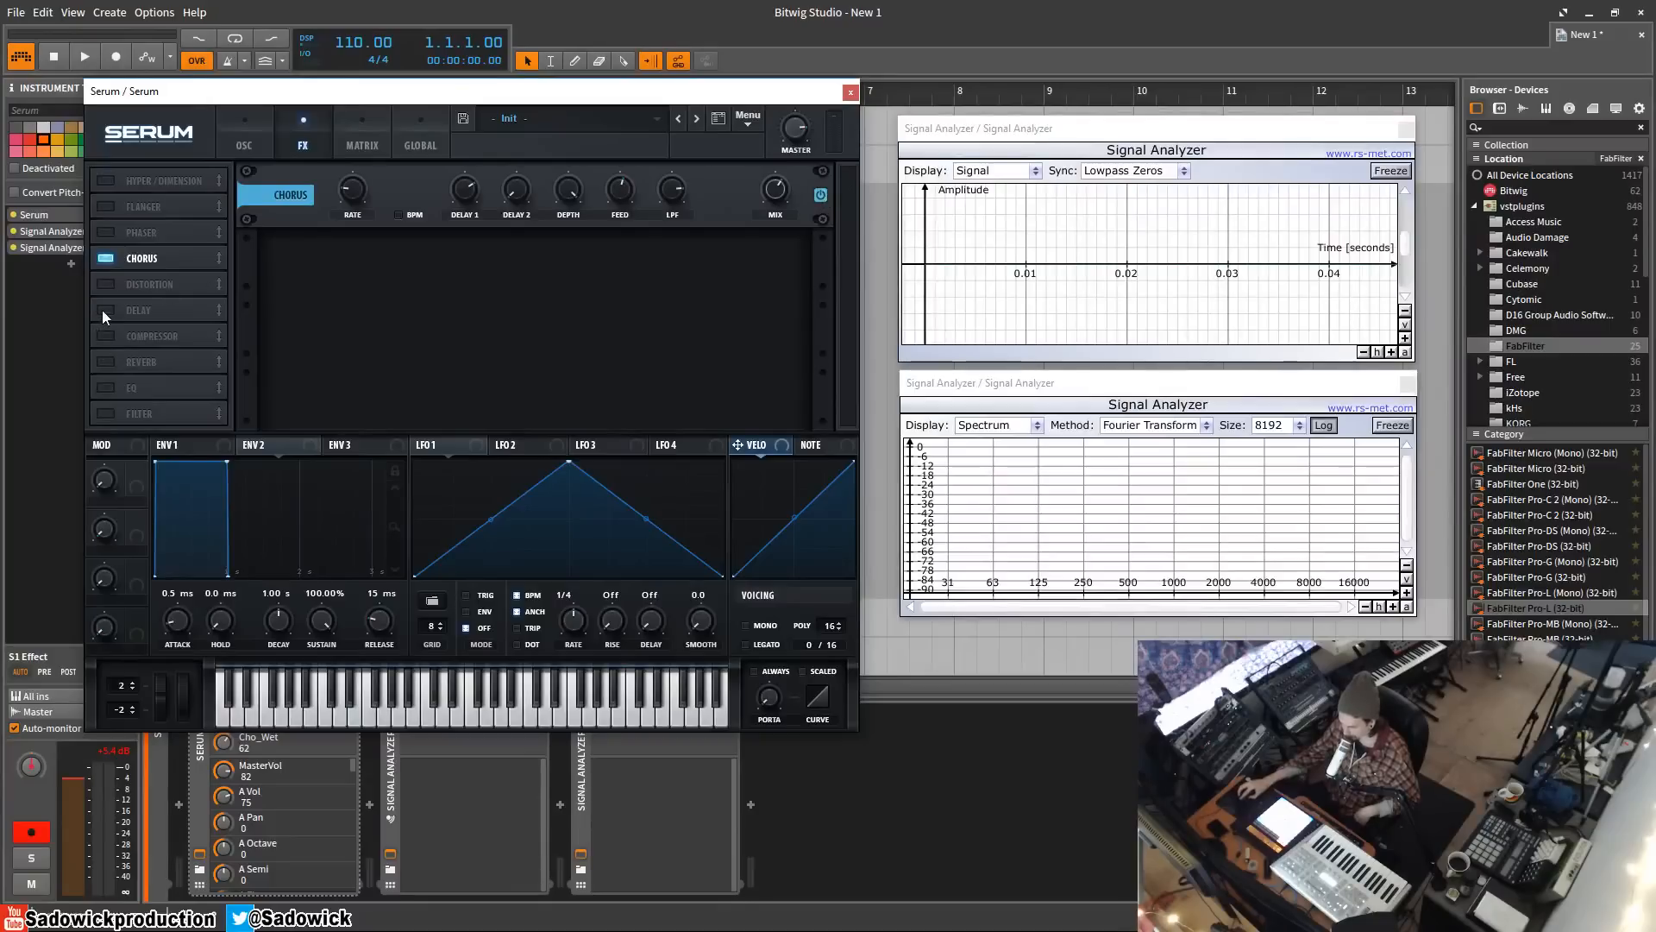
- Try the Reverb effect after the chorus, switching it on and back off
click(105, 362)
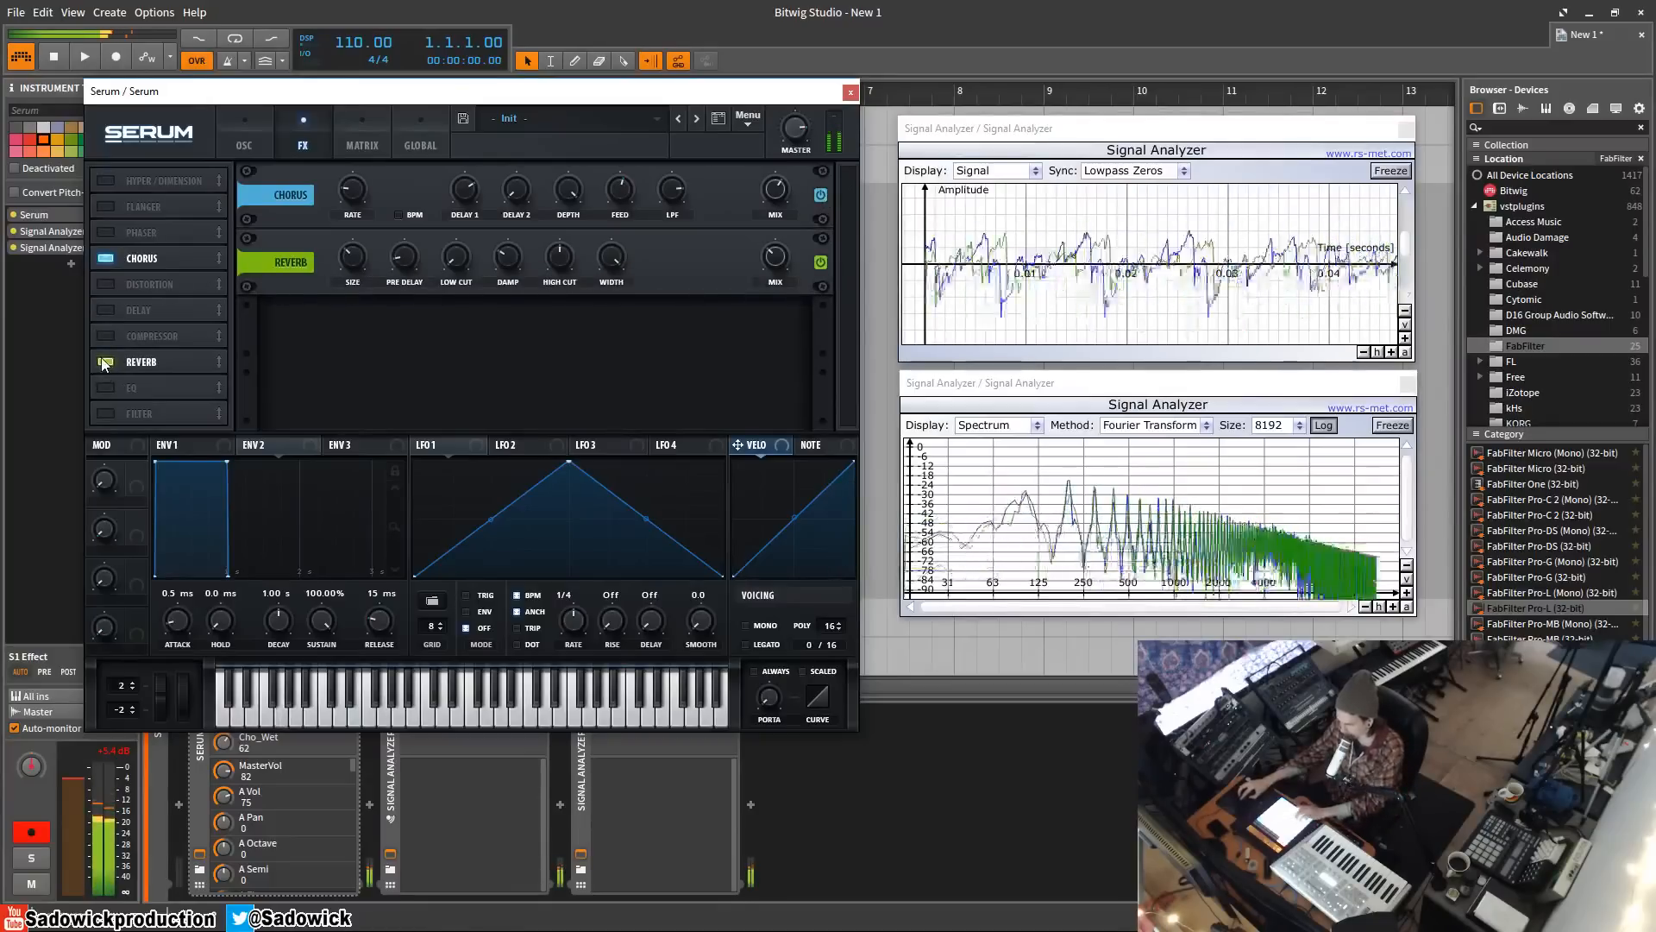
click(105, 362)
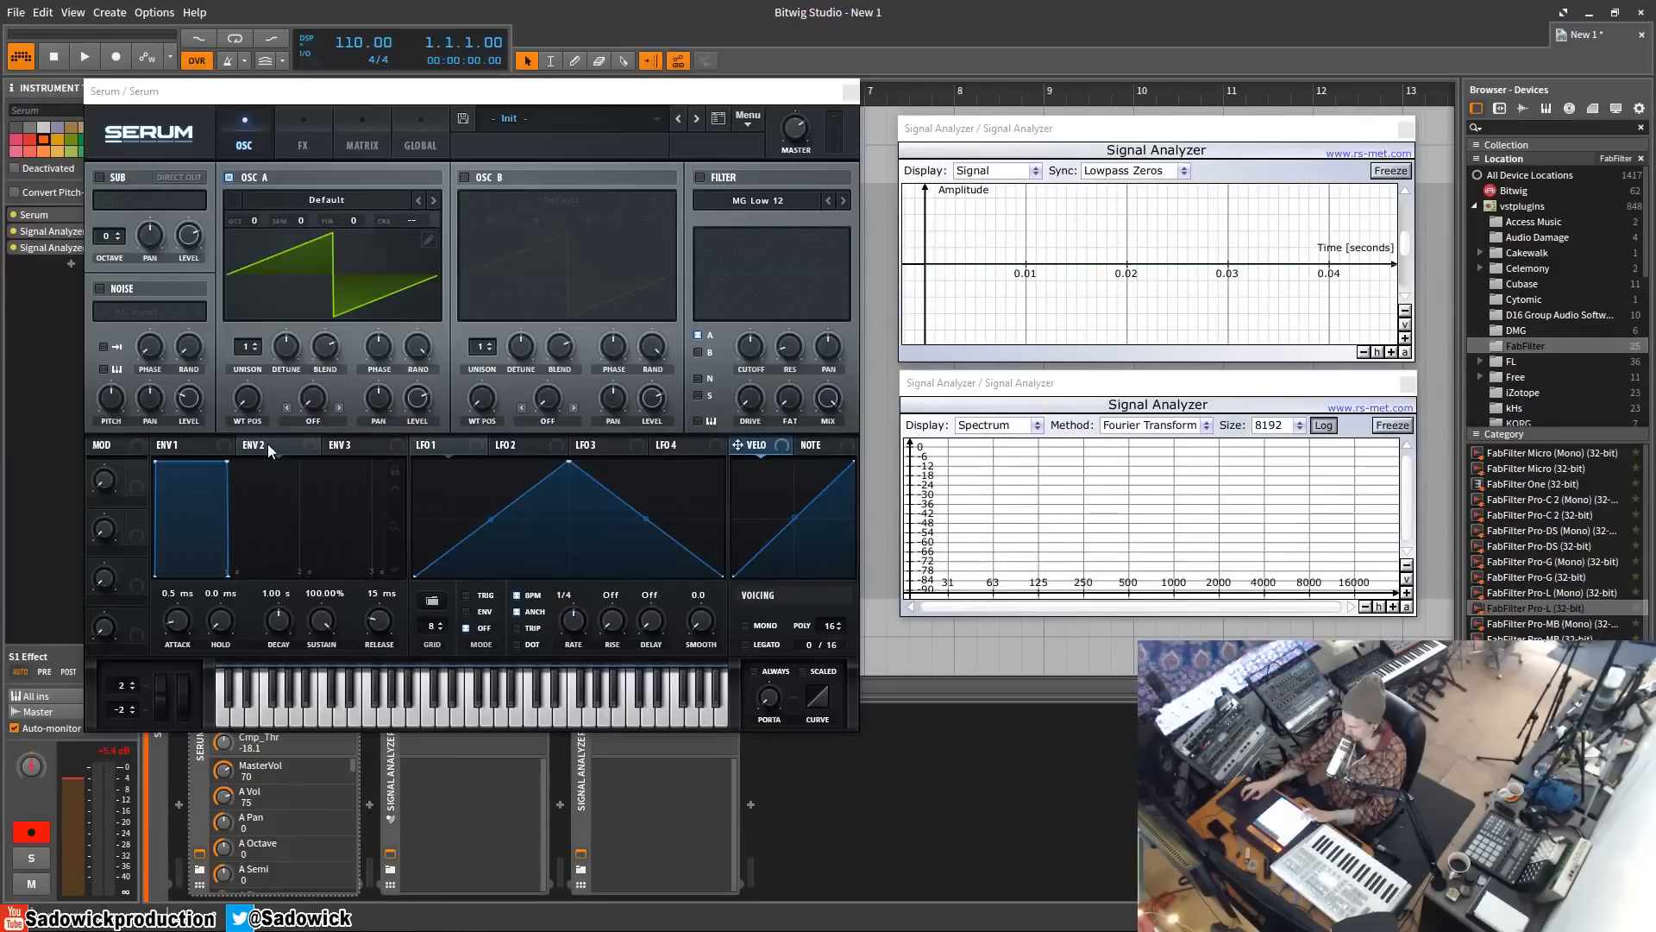
- Enable the filter on oscillator A, choose the MG Low 24 type and lower its cutoff
click(303, 444)
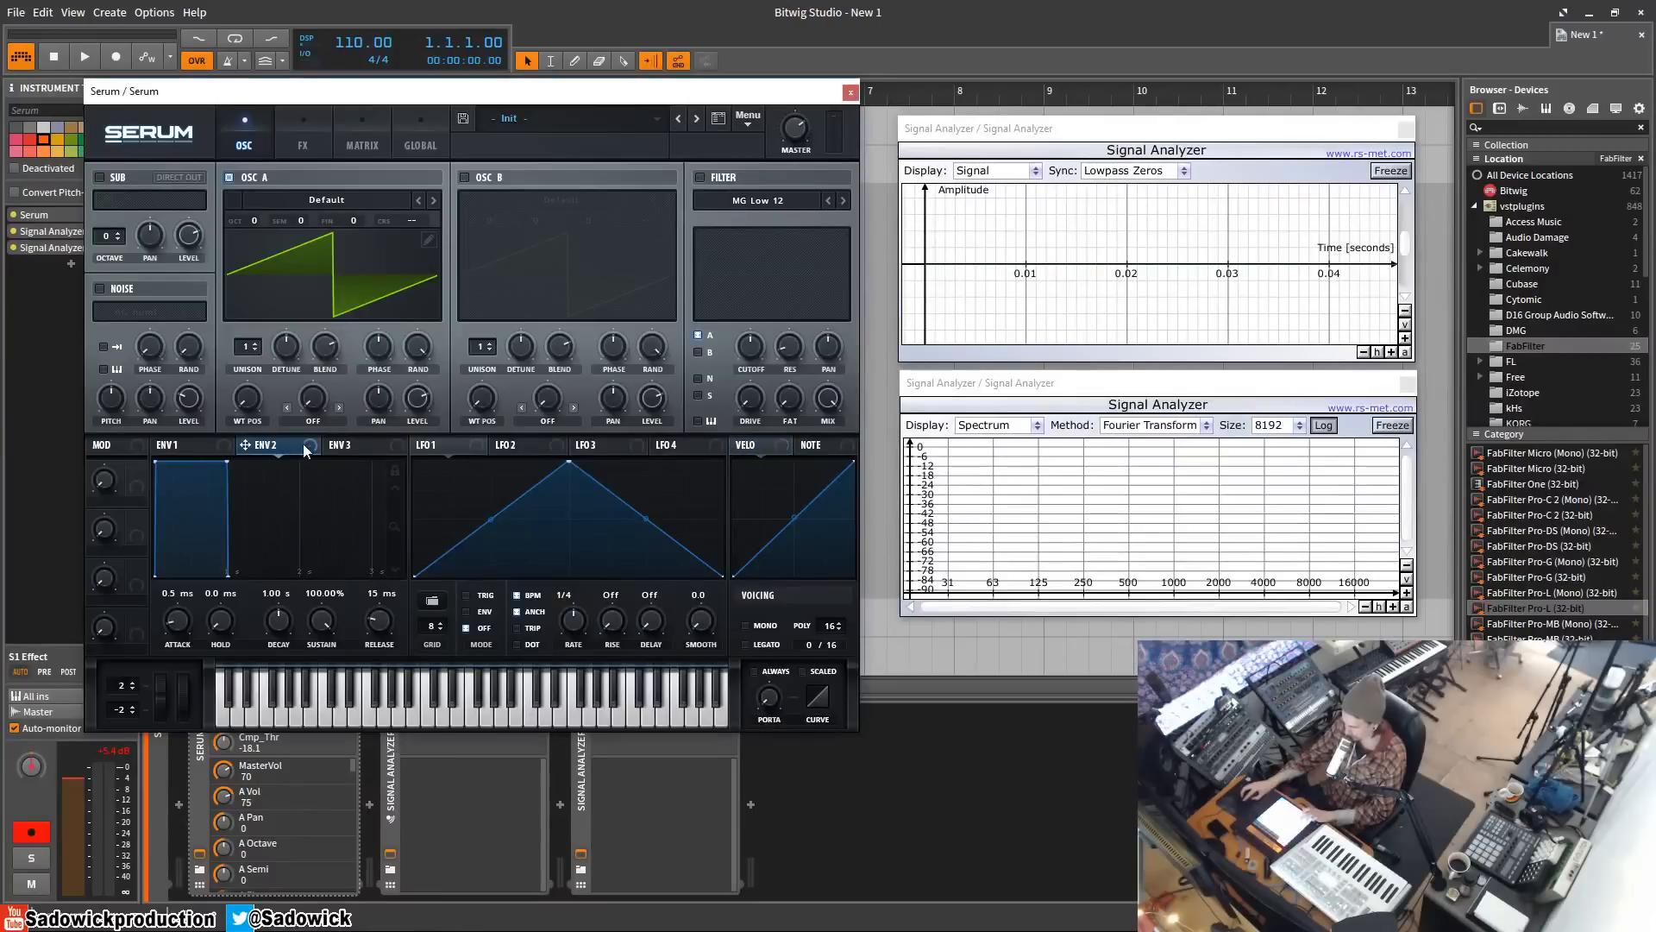
click(699, 177)
drag(750, 350, 740, 402)
click(844, 199)
click(844, 199)
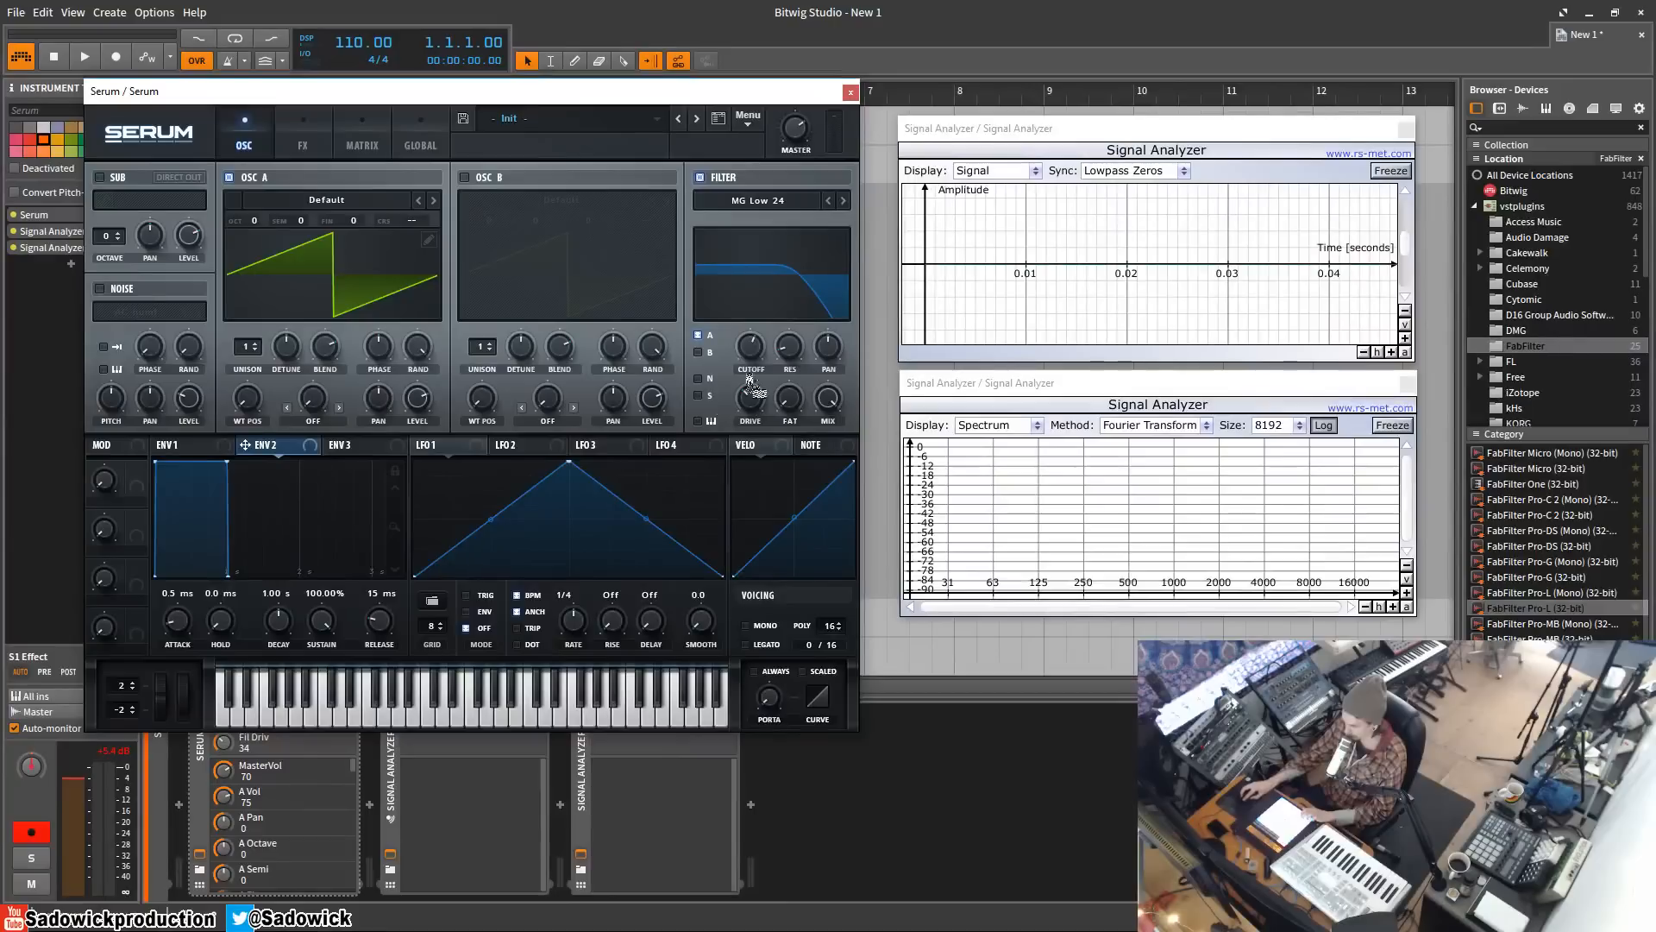
- Modulate the filter cutoff with Env 2 by about 56 and shape Env 2 to a 506 ms decay with zero sustain
drag(750, 384, 751, 345)
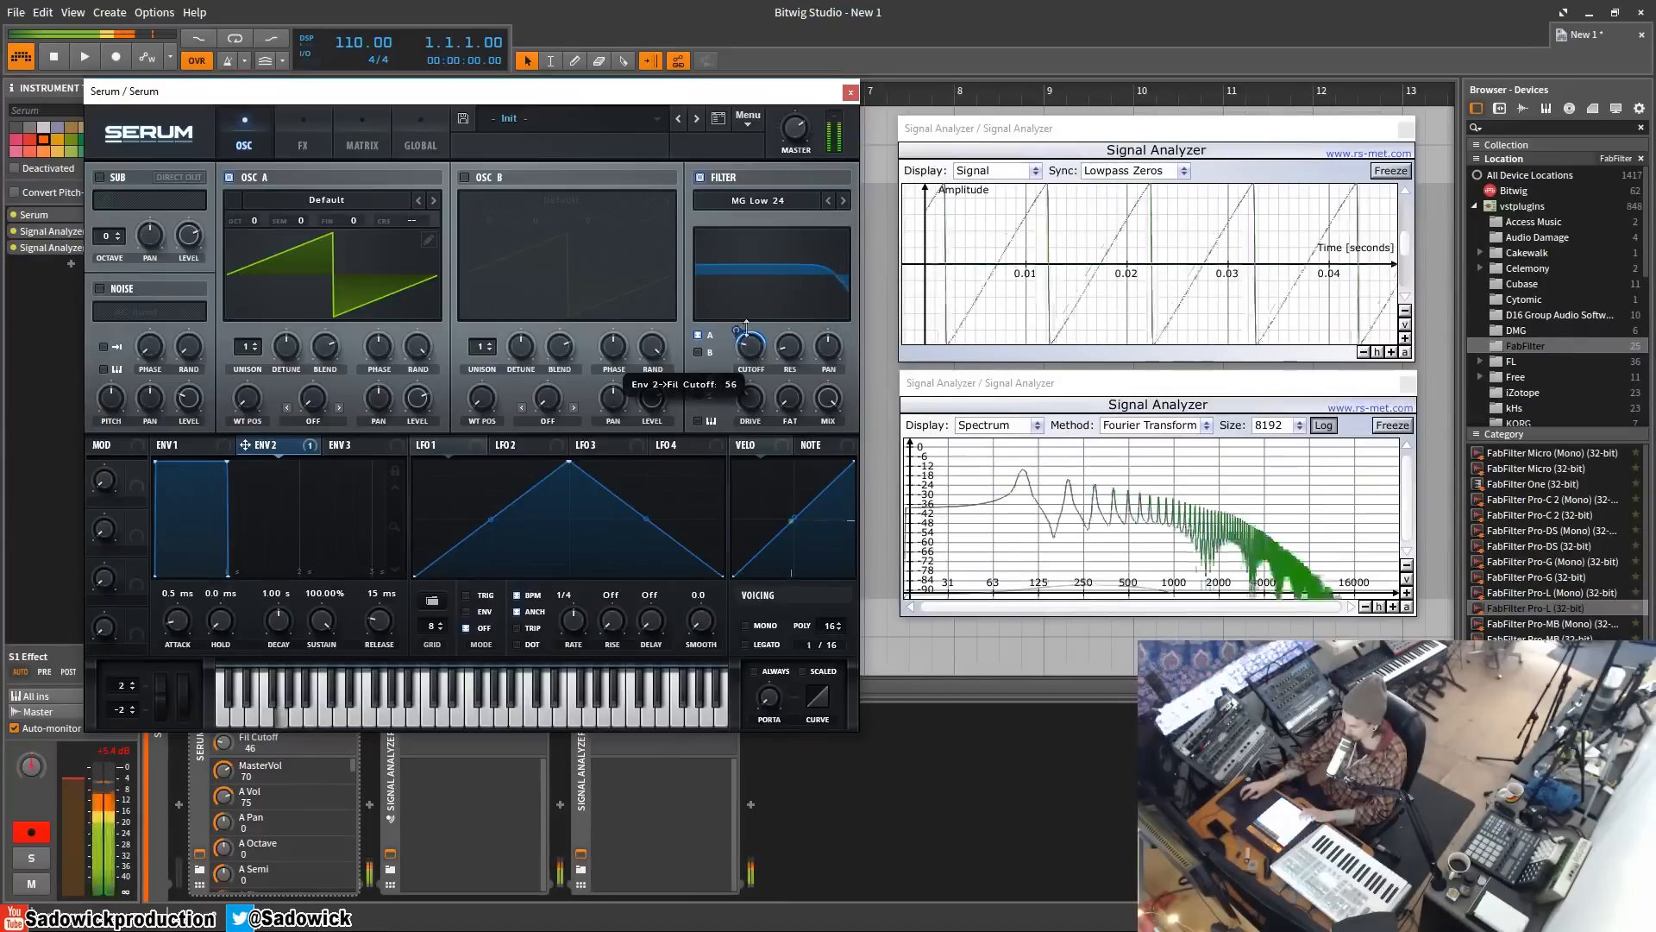
drag(229, 462, 186, 606)
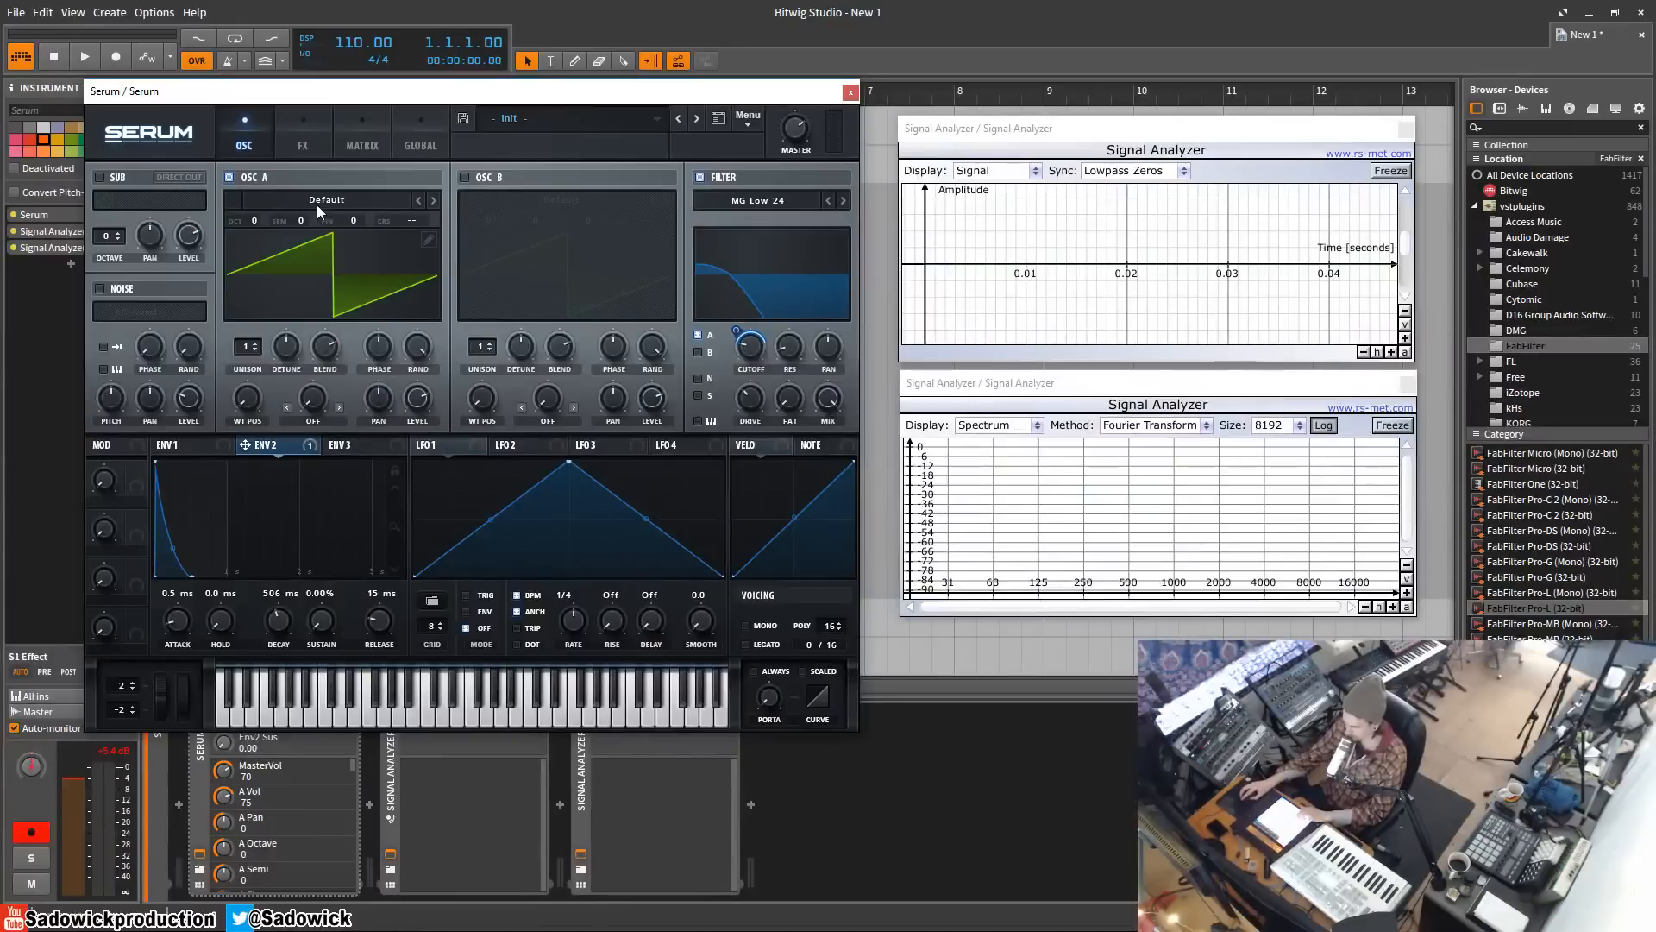
- Add the Delay effect with BPM sync off and the channels linked at a delay time of 183.57
click(302, 138)
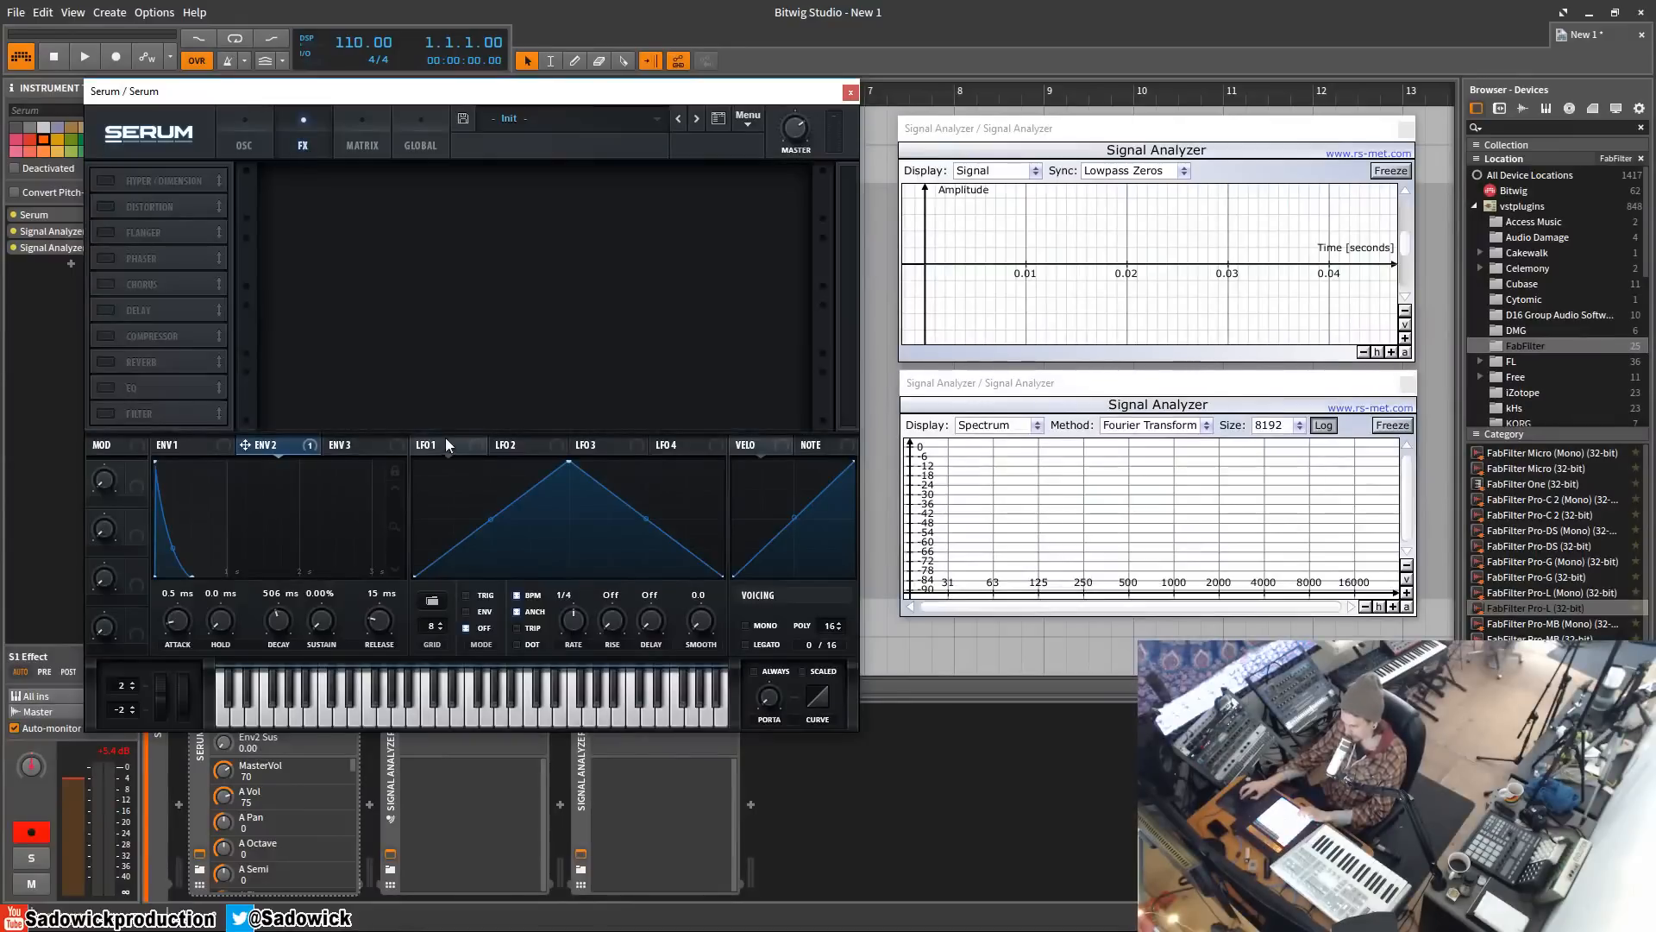
click(105, 309)
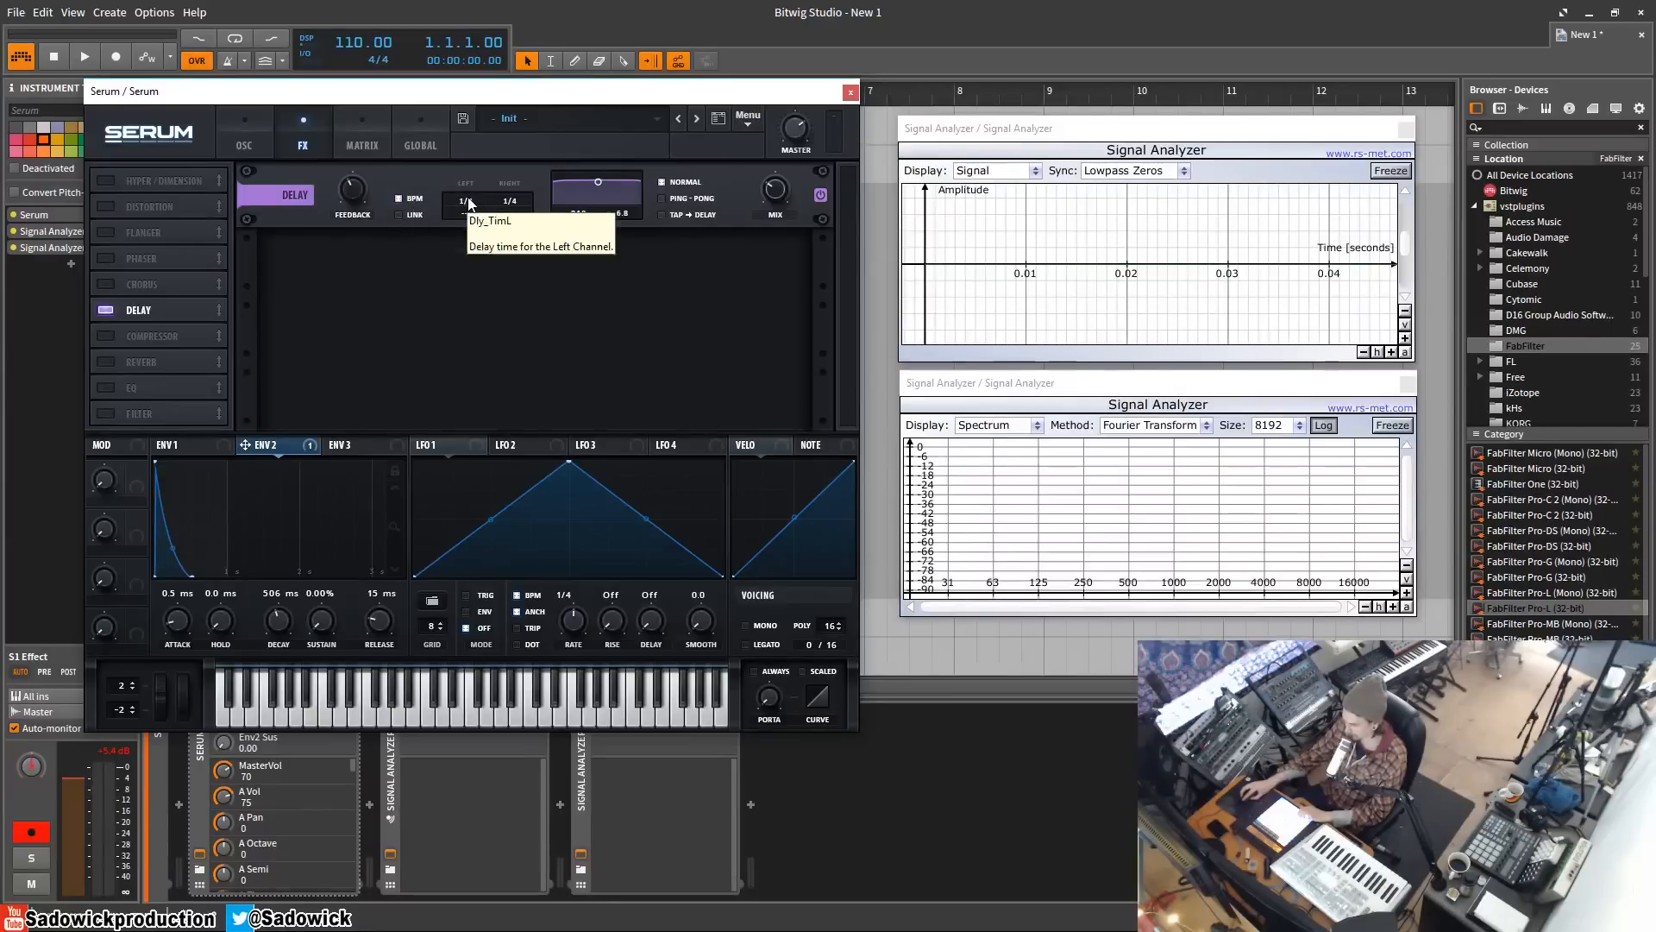
click(400, 199)
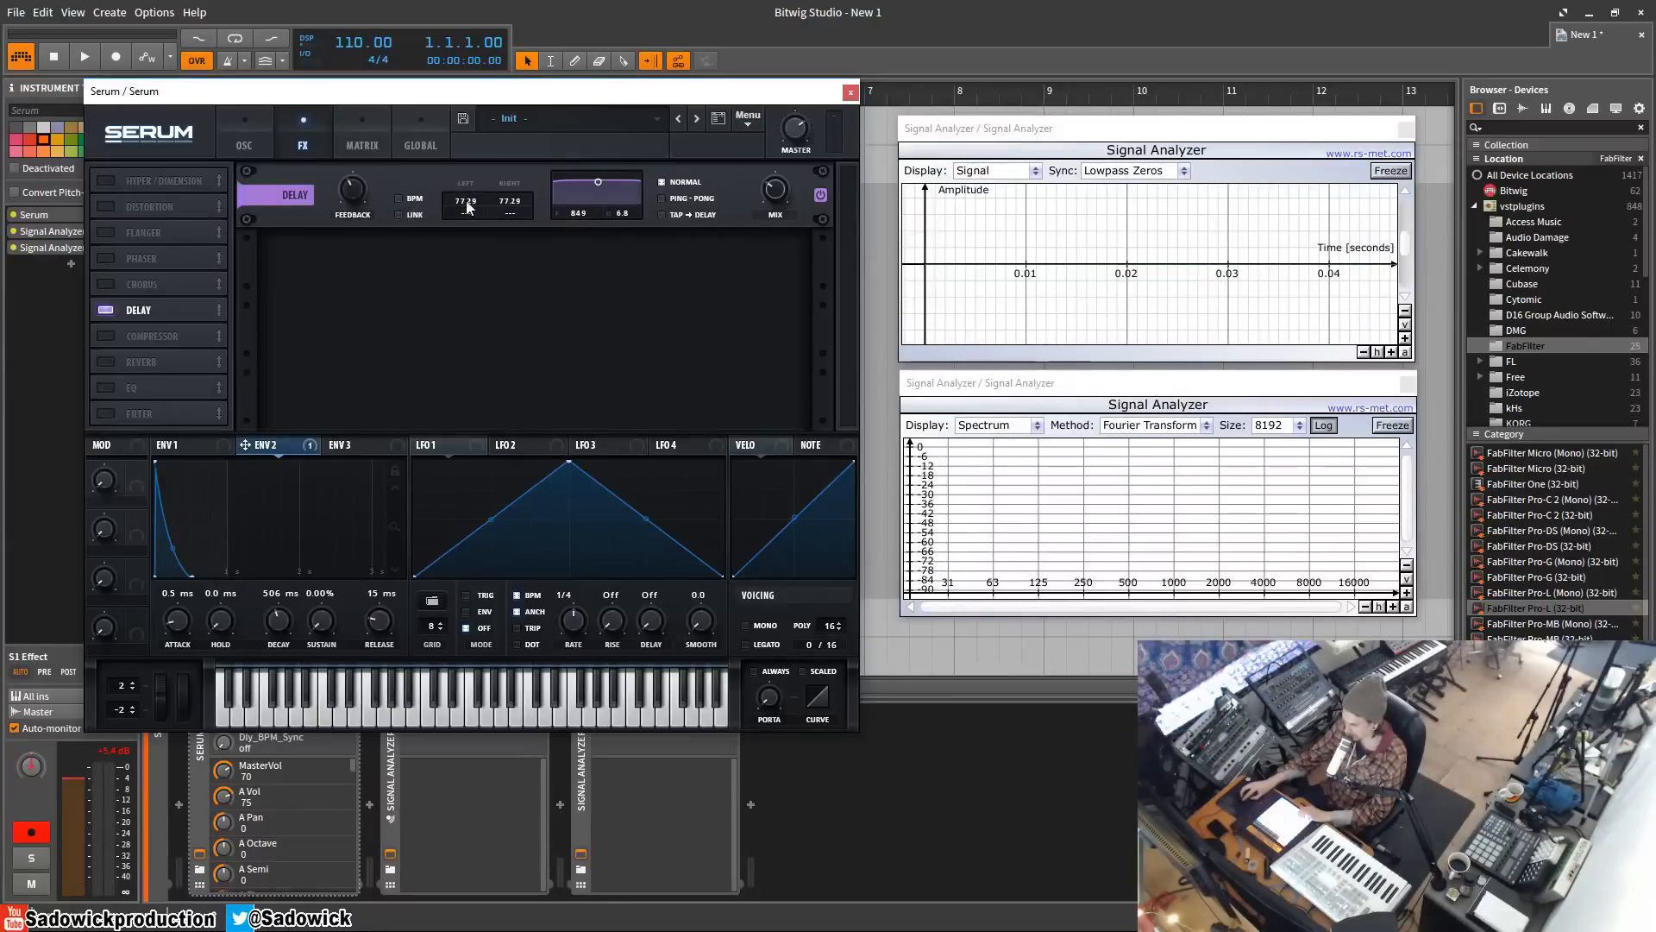
click(401, 214)
mouse_move(465, 202)
mouse_down()
mouse_move(468, 178)
mouse_move(468, 200)
mouse_move(481, 185)
mouse_up()
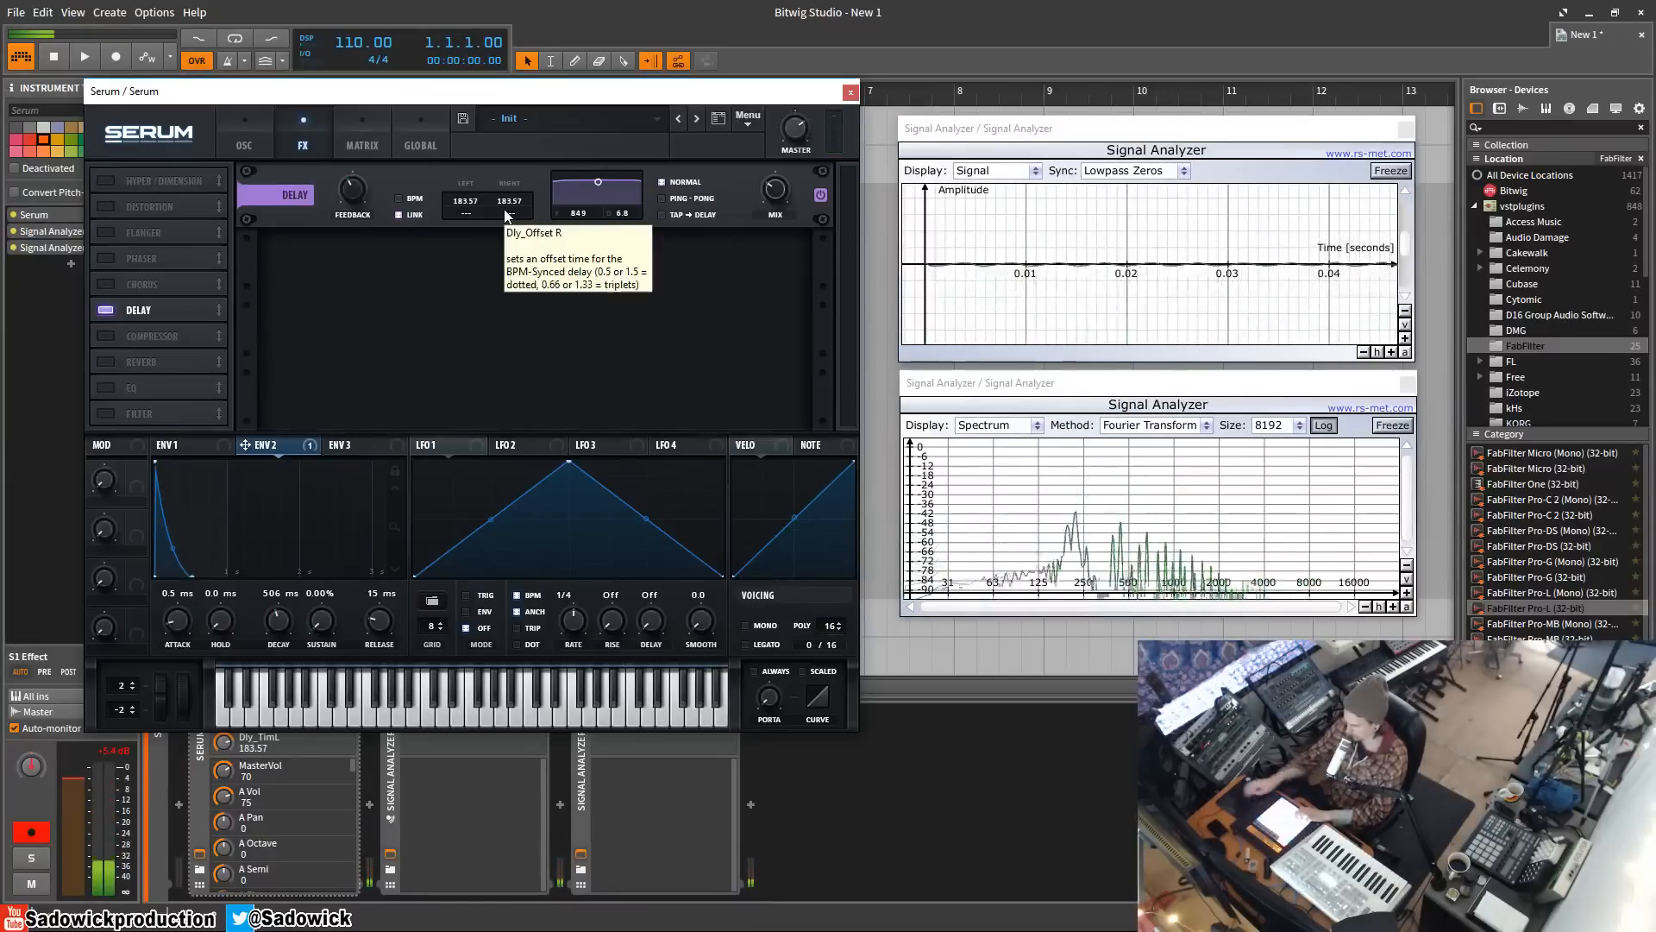
- Sync the delay to BPM, then unlink the channels with the left time at 1/16 and the right at 1/8
click(409, 199)
drag(470, 201, 483, 252)
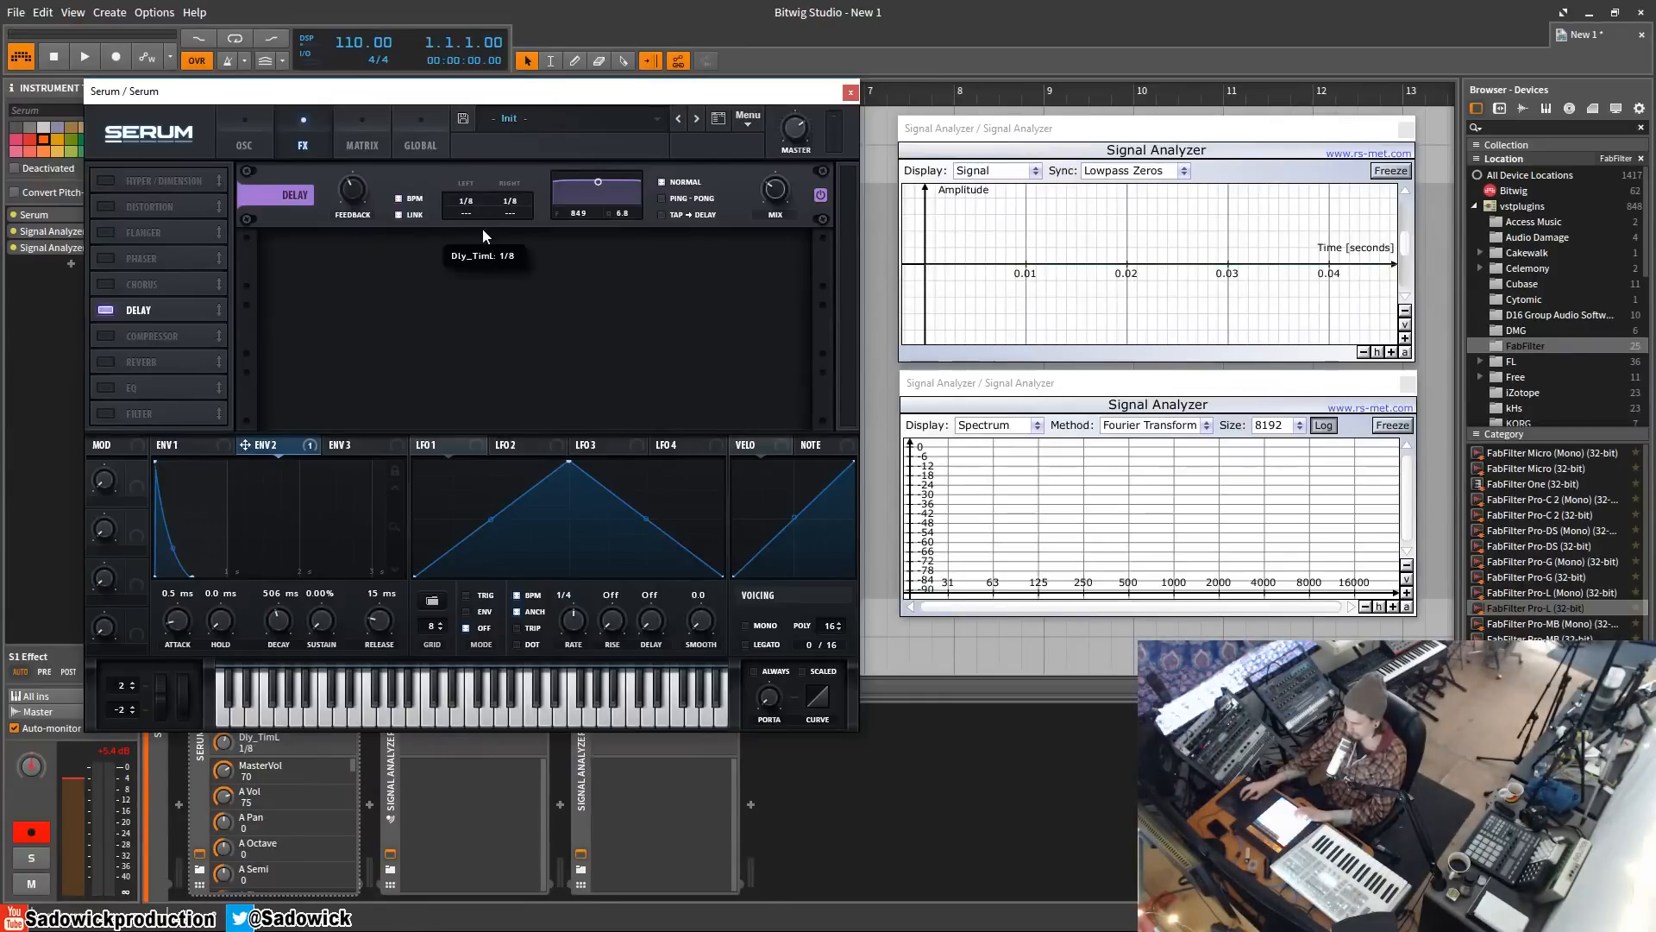
drag(483, 242, 470, 259)
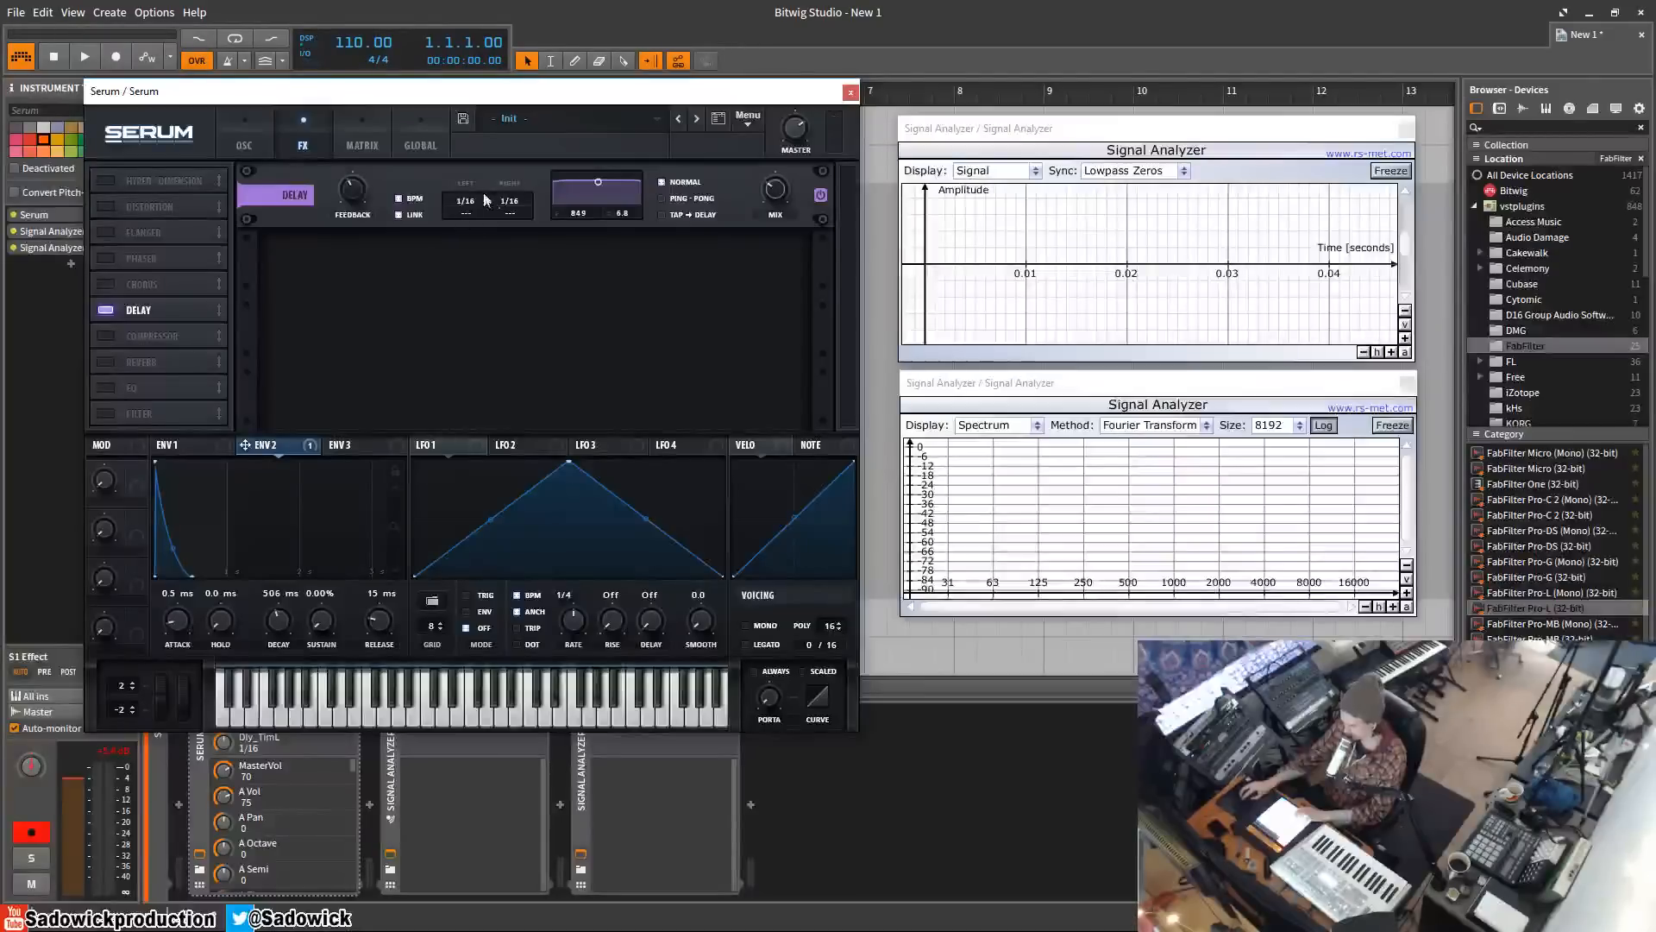
click(399, 214)
drag(526, 204, 519, 200)
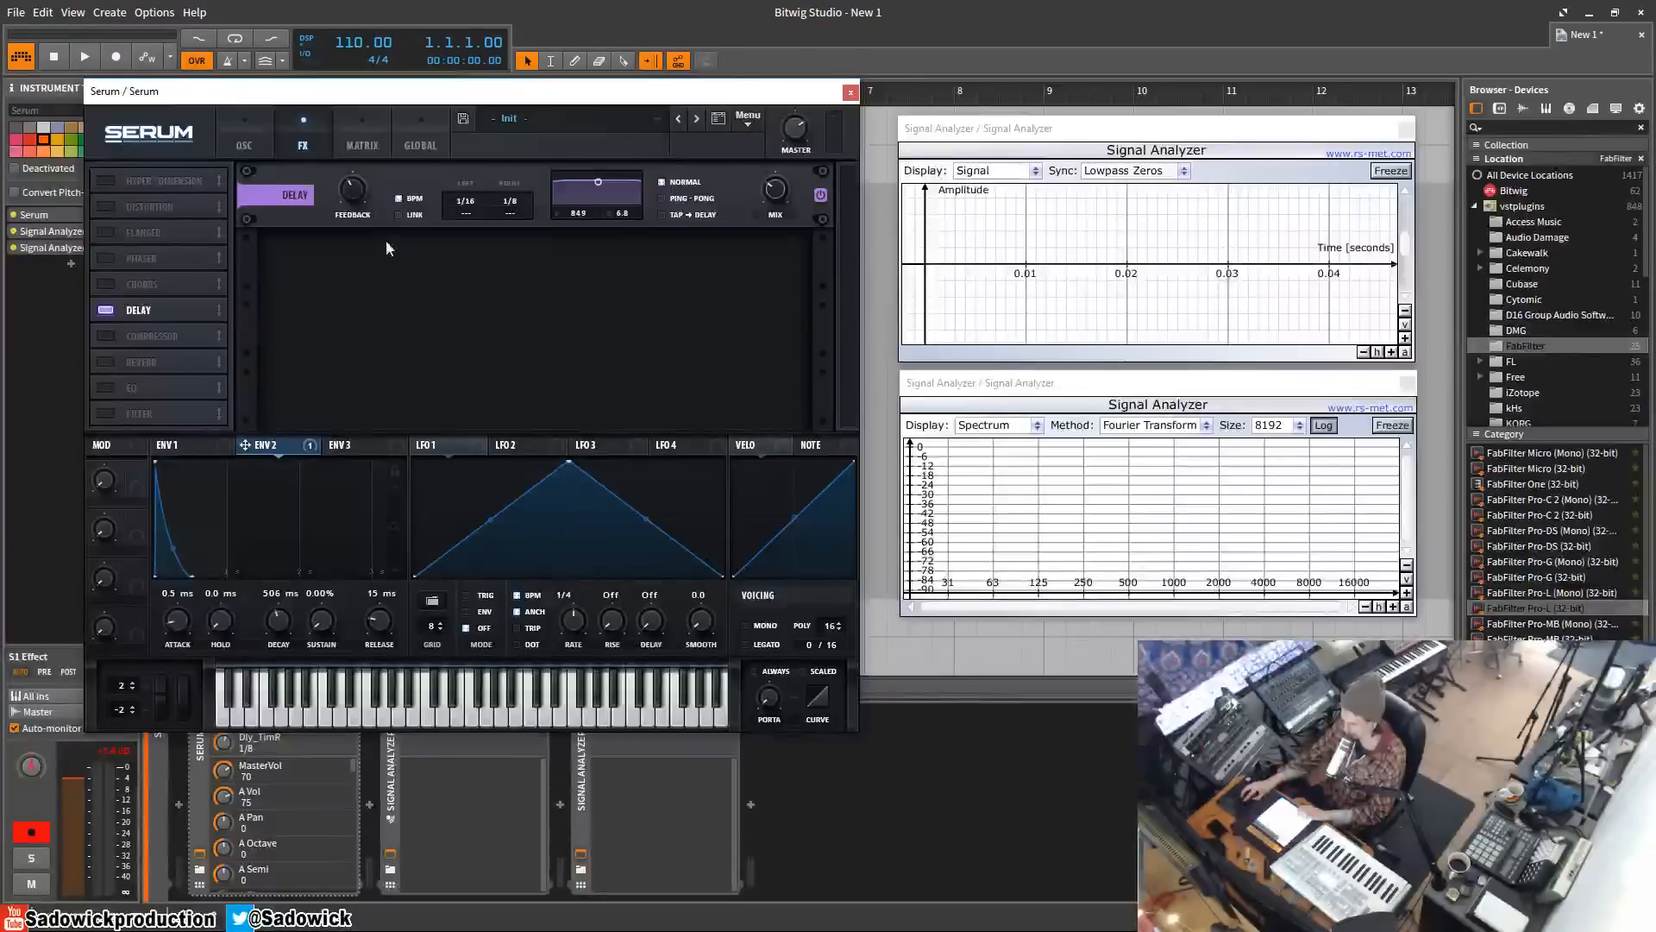
- Switch the delay to Ping-Pong mode with a left time of 1/8 and an unlinked right time of 1/16
click(402, 213)
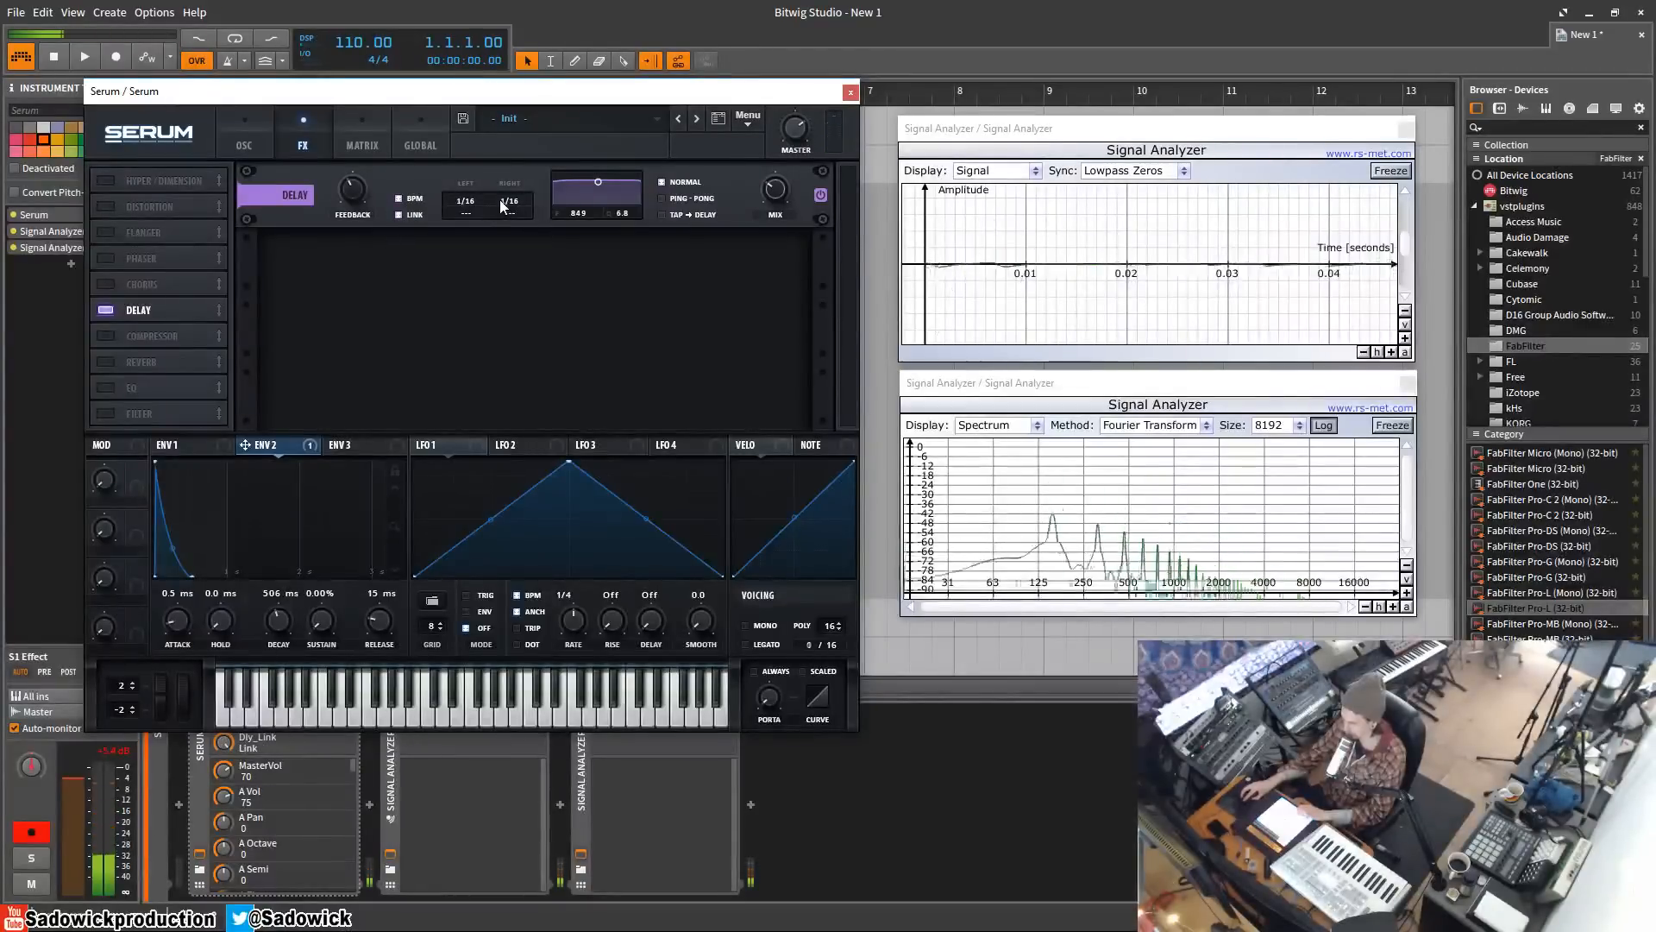
drag(502, 204, 504, 191)
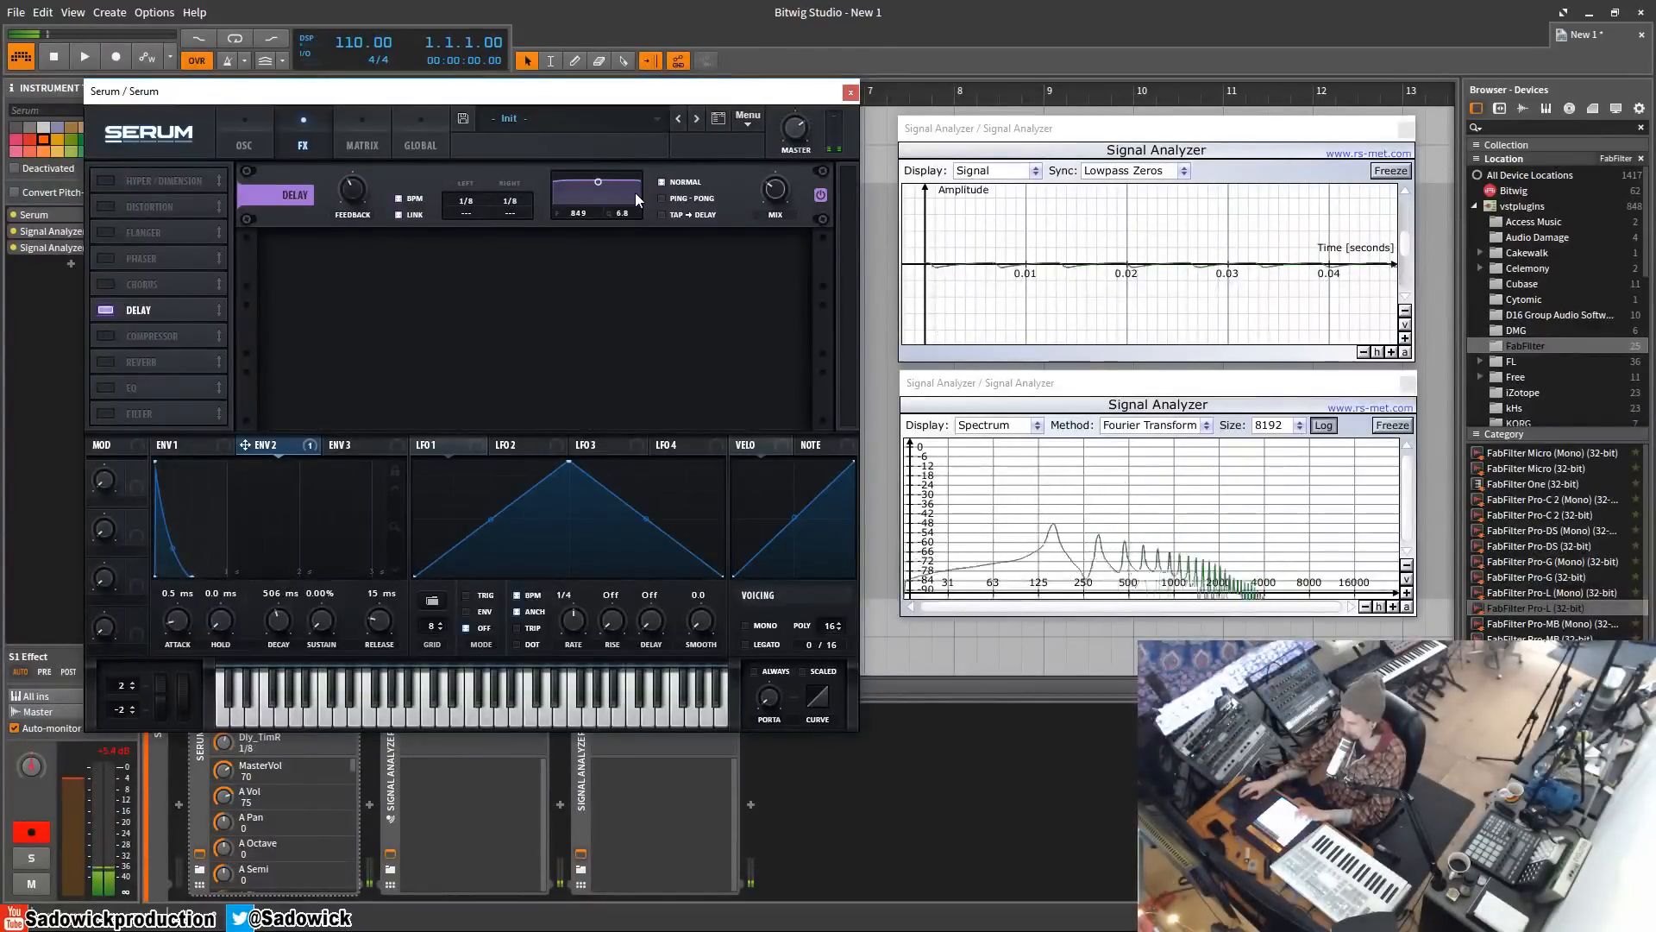
click(662, 198)
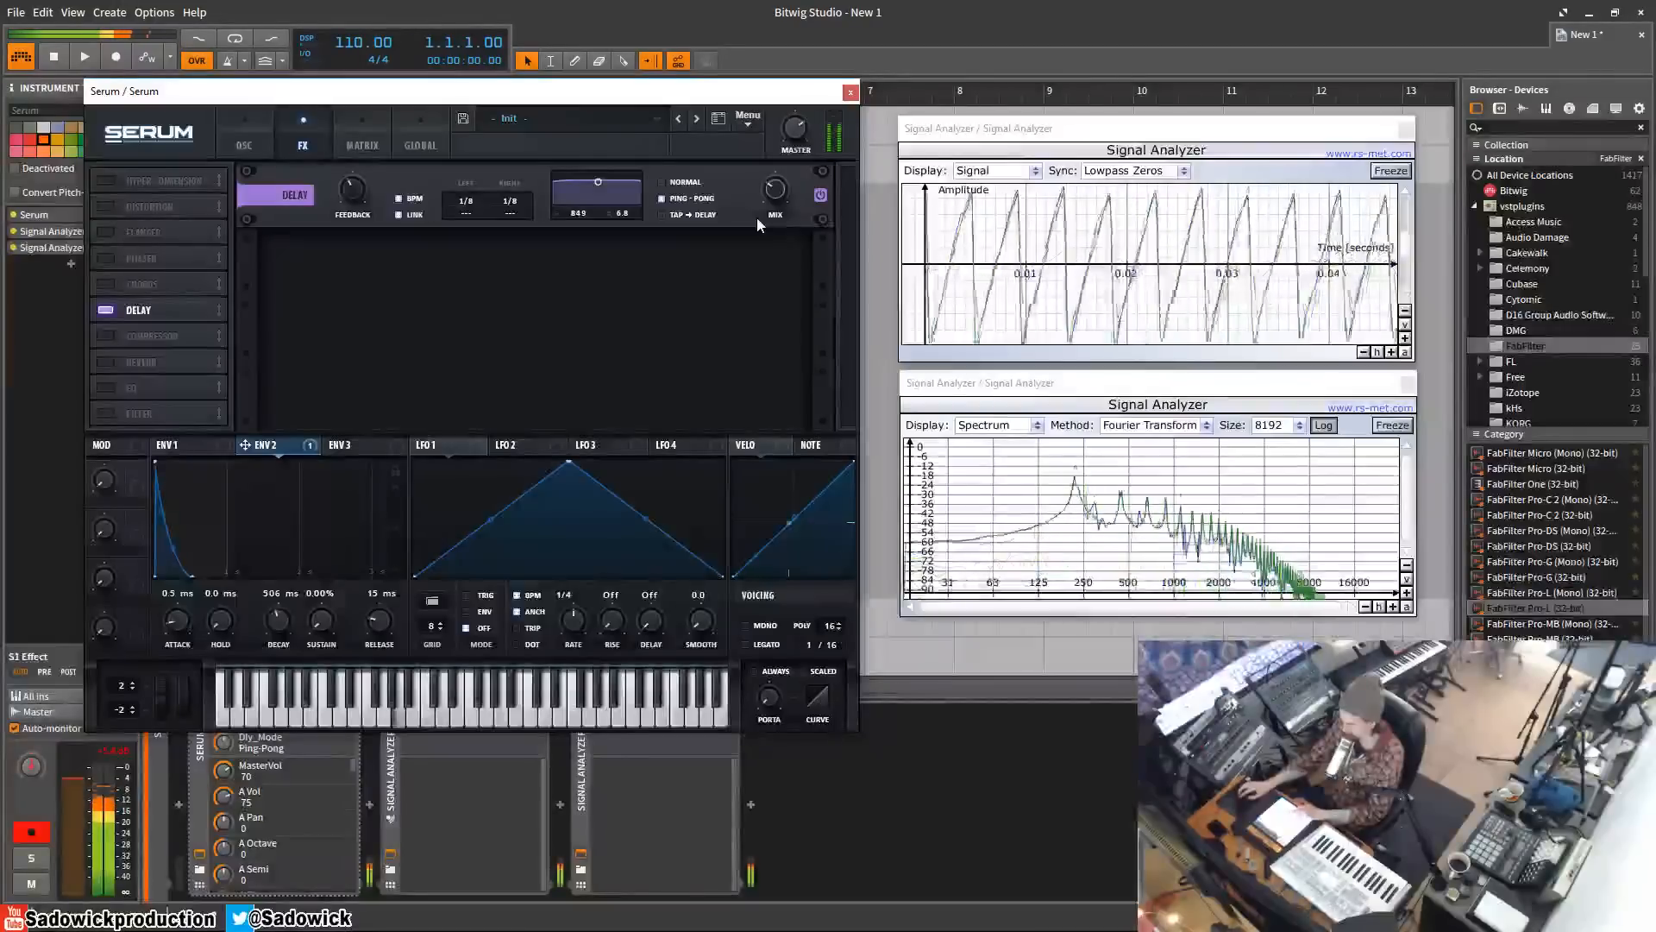
click(398, 214)
drag(514, 209, 516, 213)
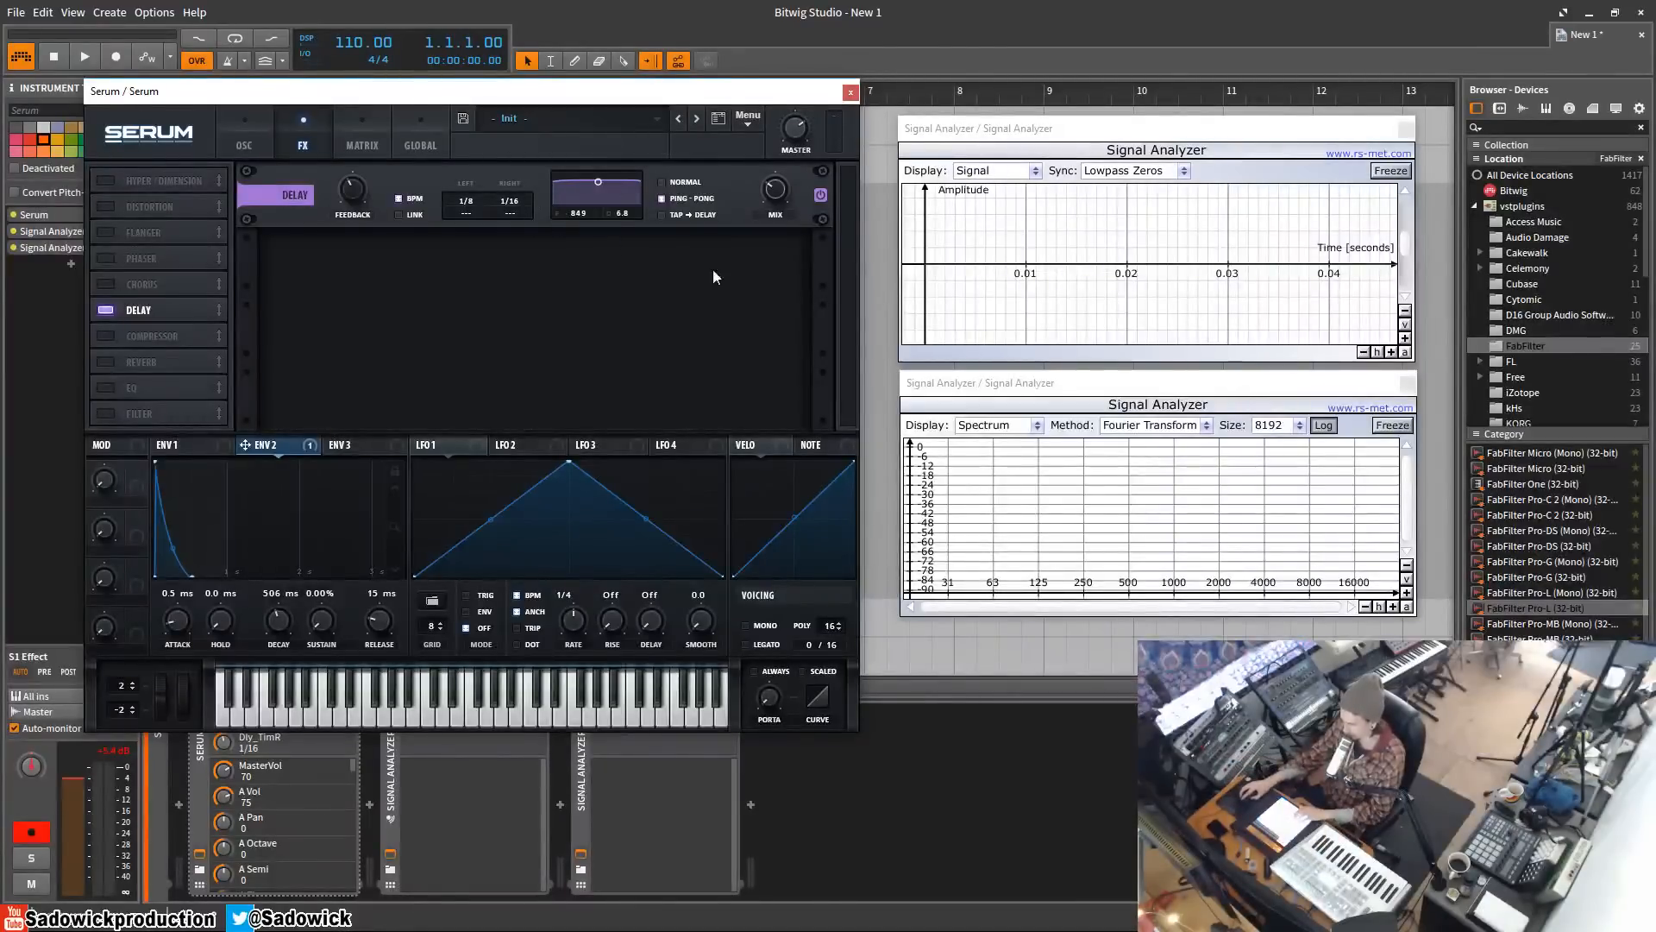
- Switch the delay to Tap->Delay mode, with the mix at 37 and the left time raised through 1/4 to 1/2
click(661, 215)
drag(466, 203, 479, 195)
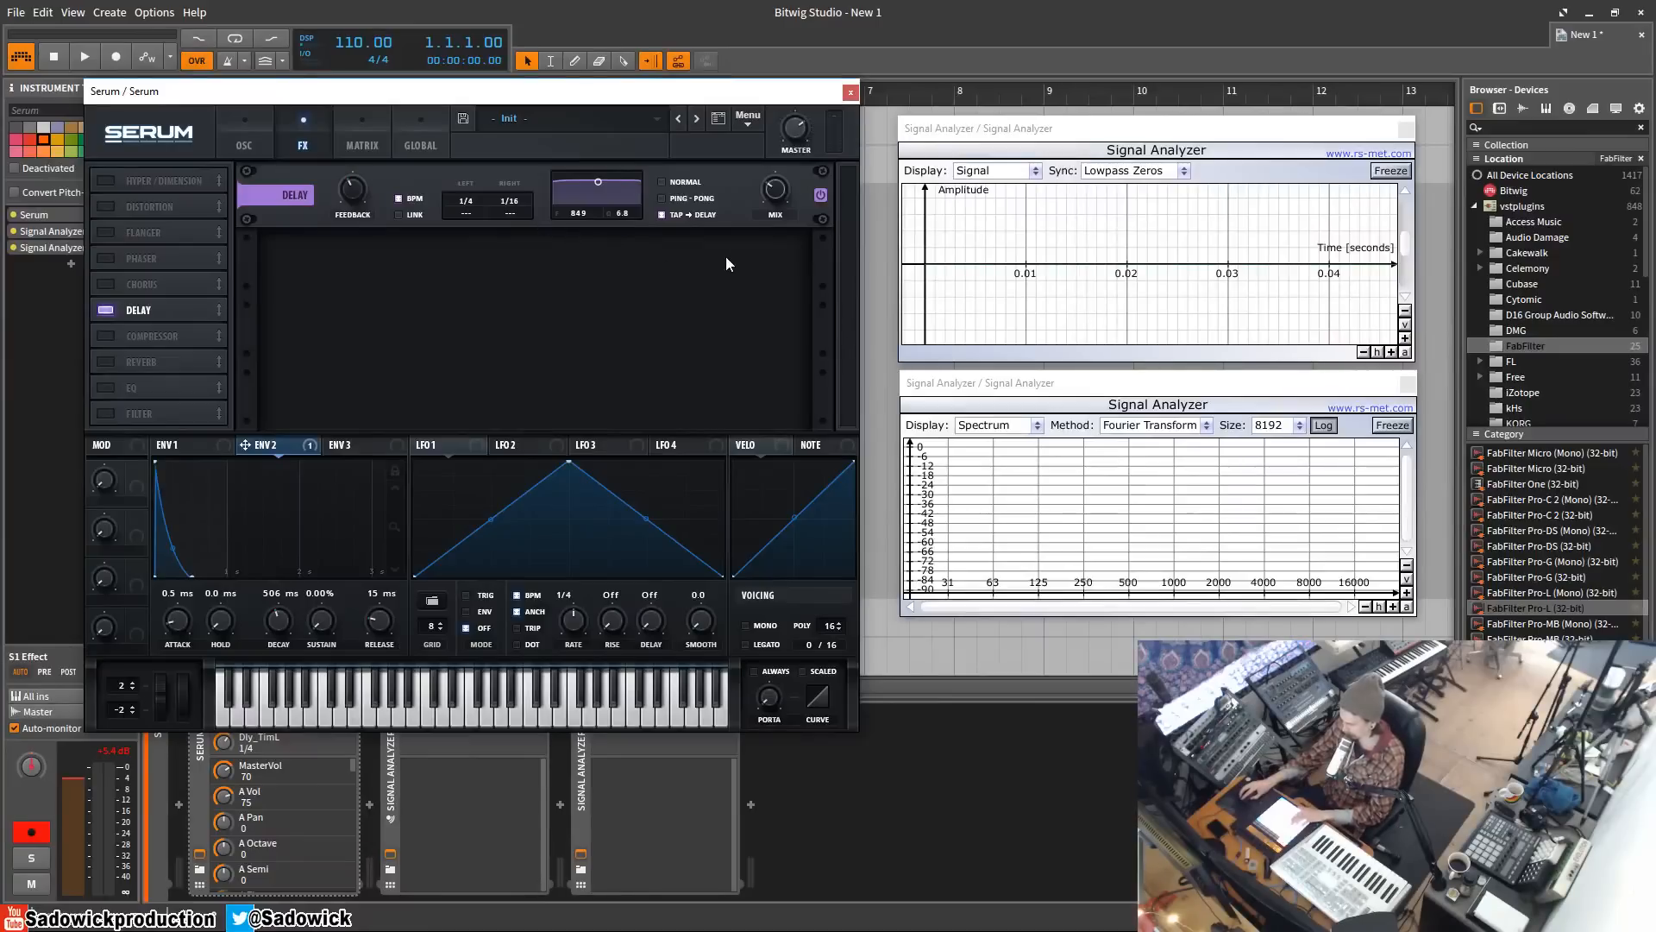
click(775, 201)
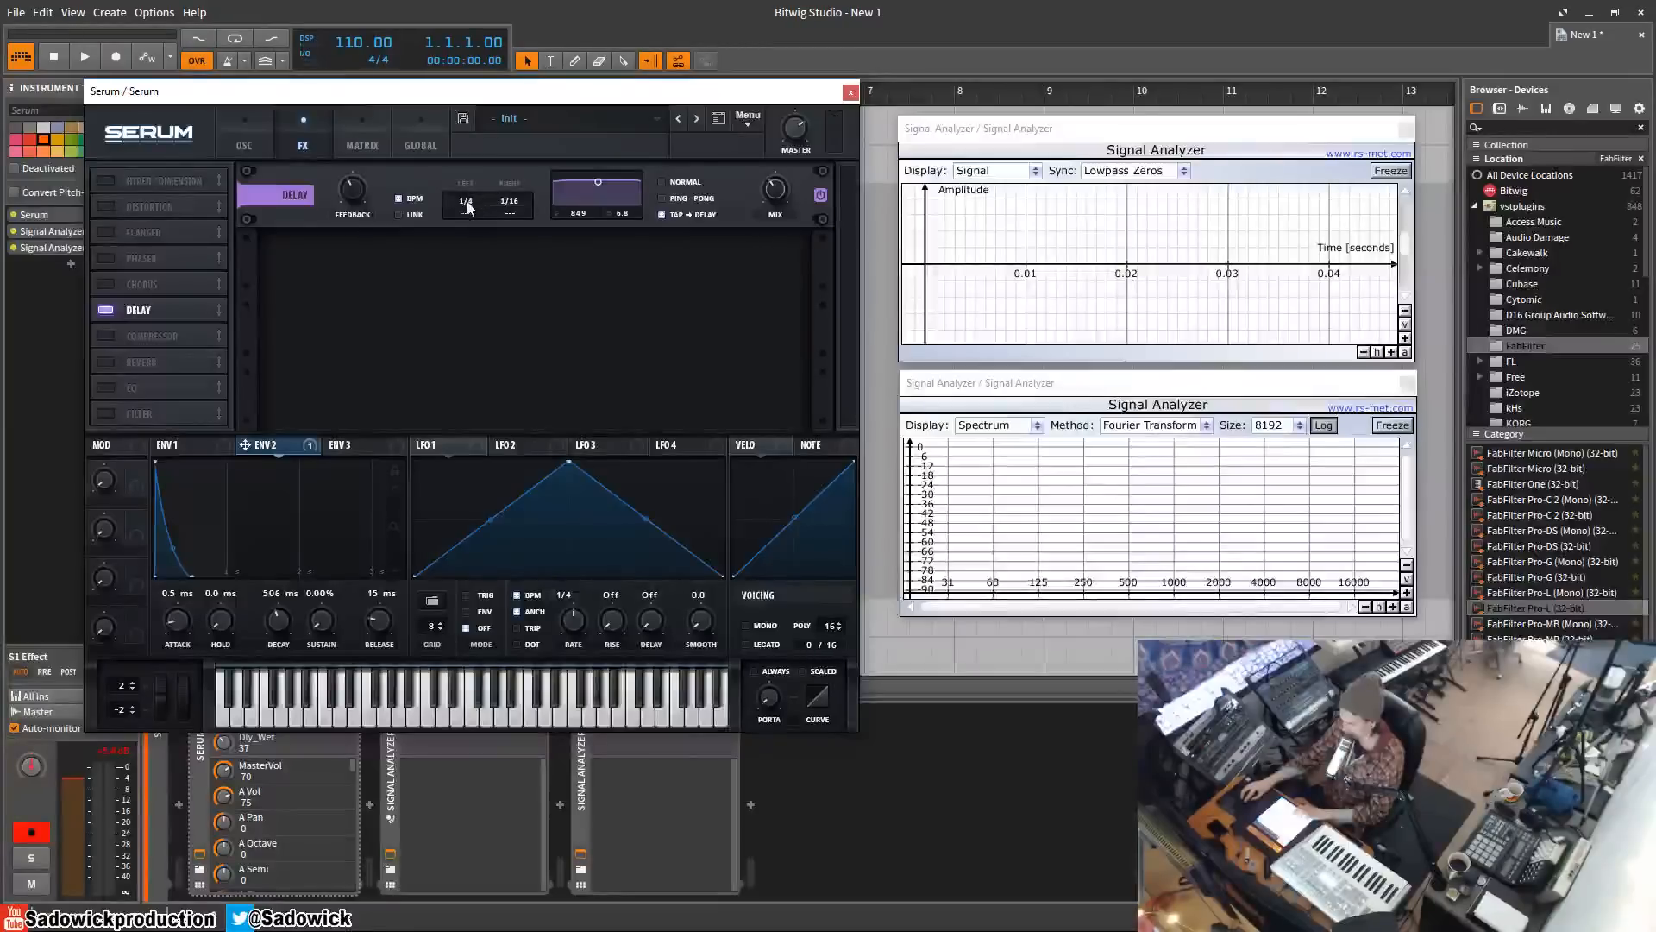
drag(470, 201, 480, 197)
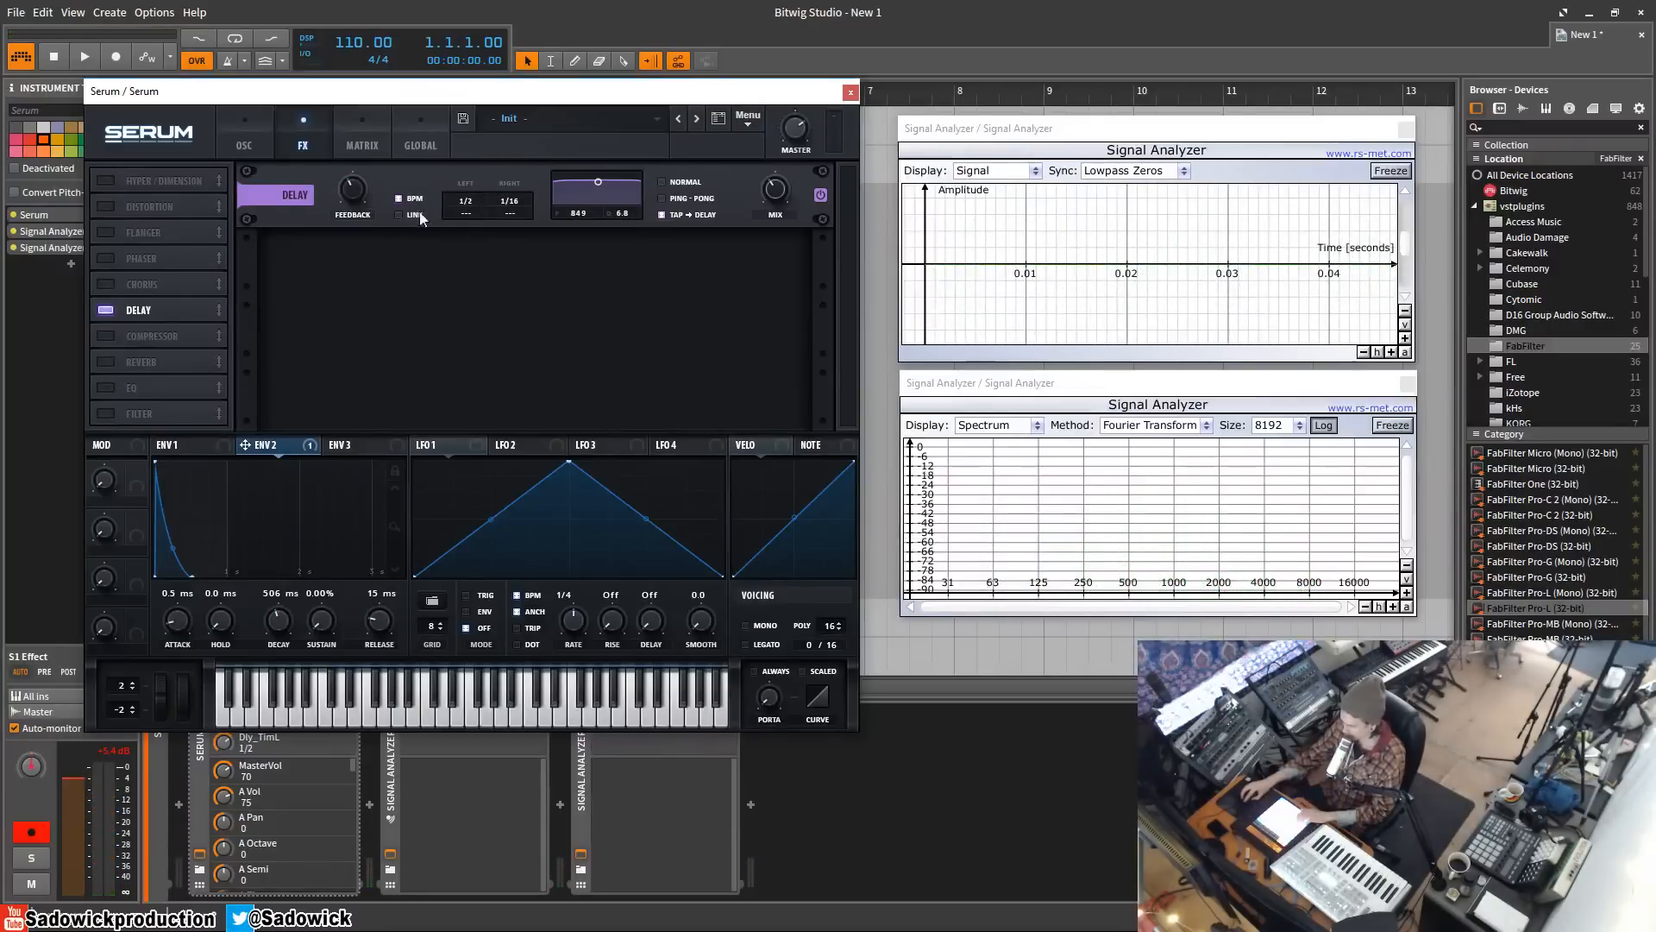
- Return the delay to Normal mode at 100 mix and set its filter to 6101 with a width of 2.4
click(747, 210)
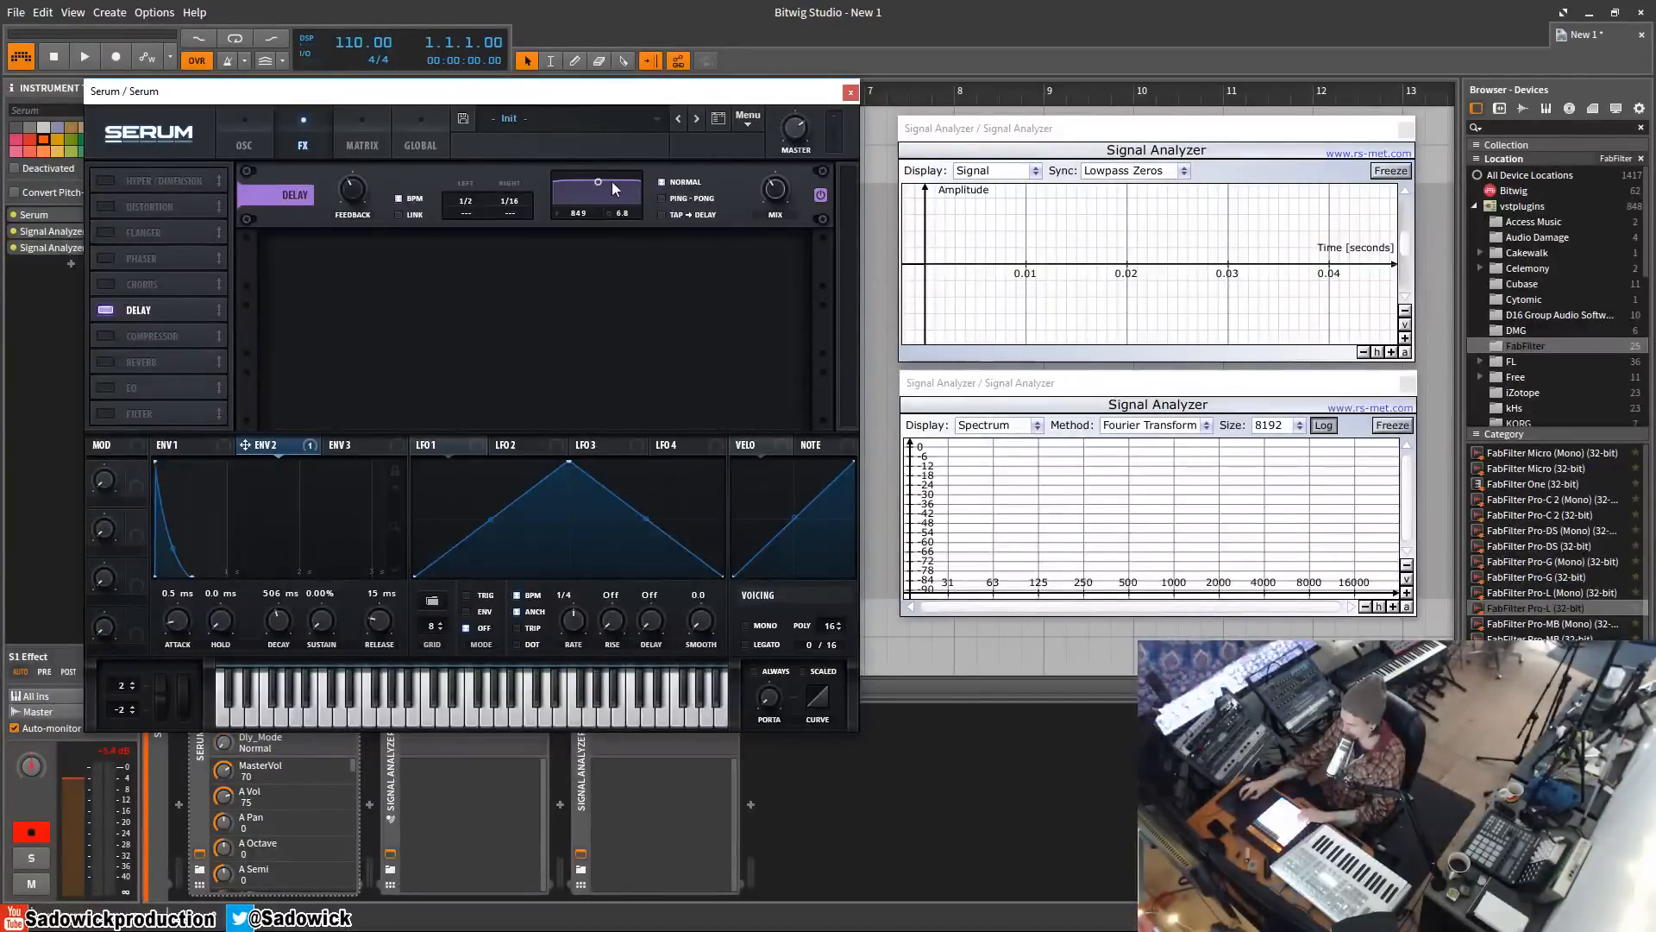
drag(552, 199, 609, 207)
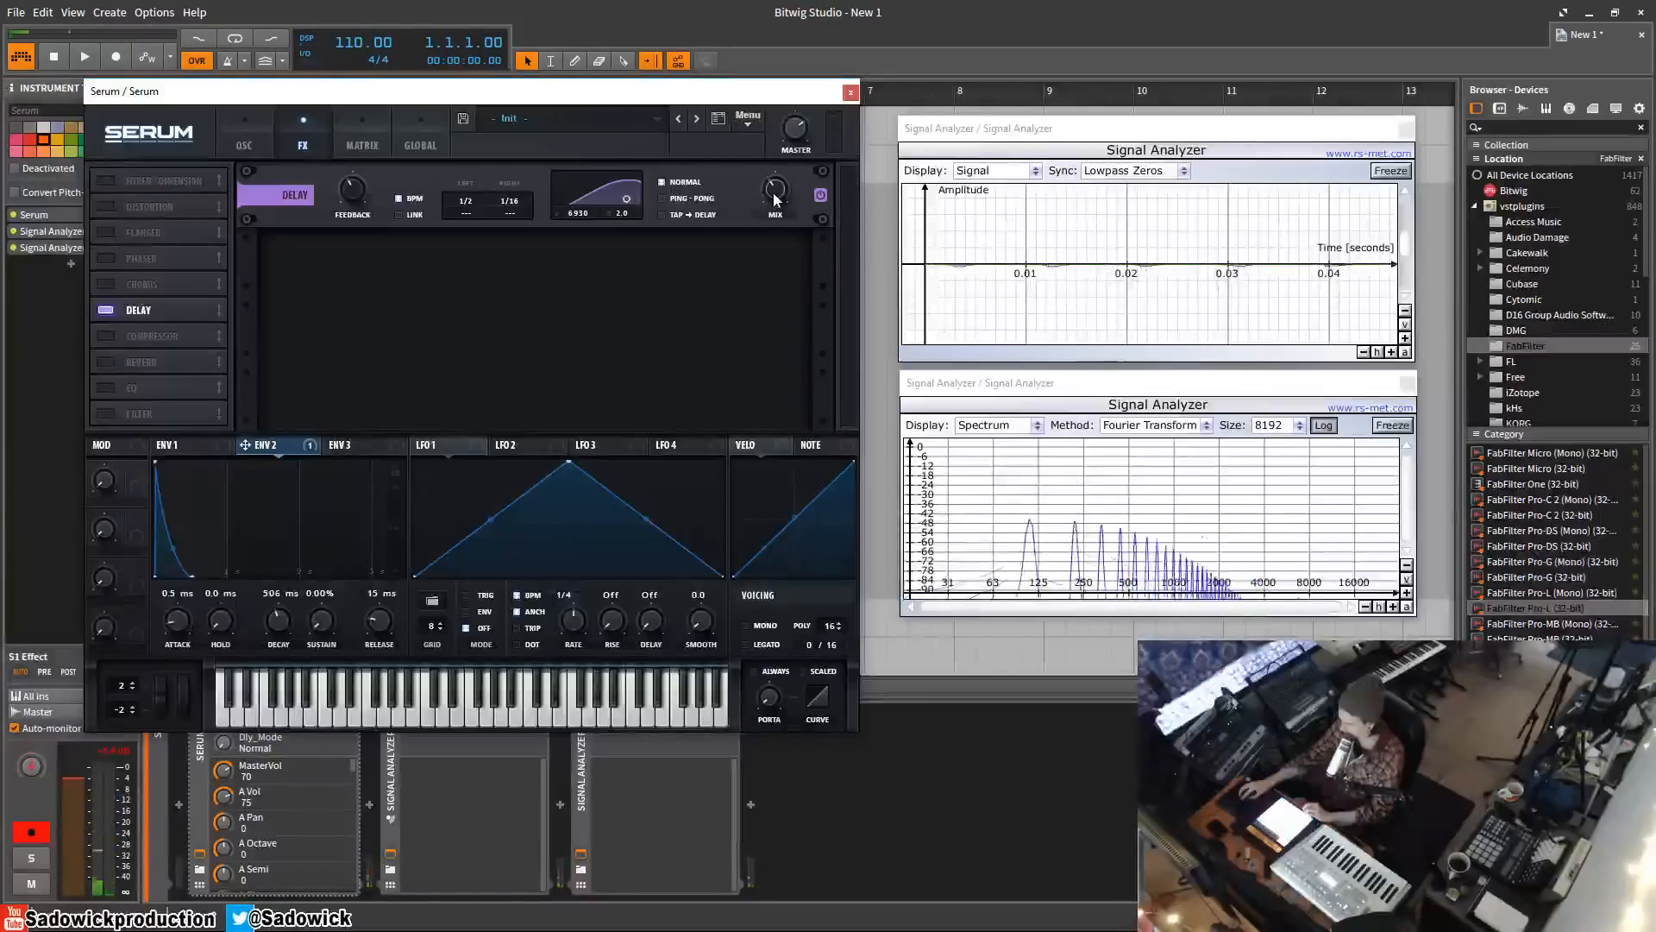
drag(778, 190, 819, 9)
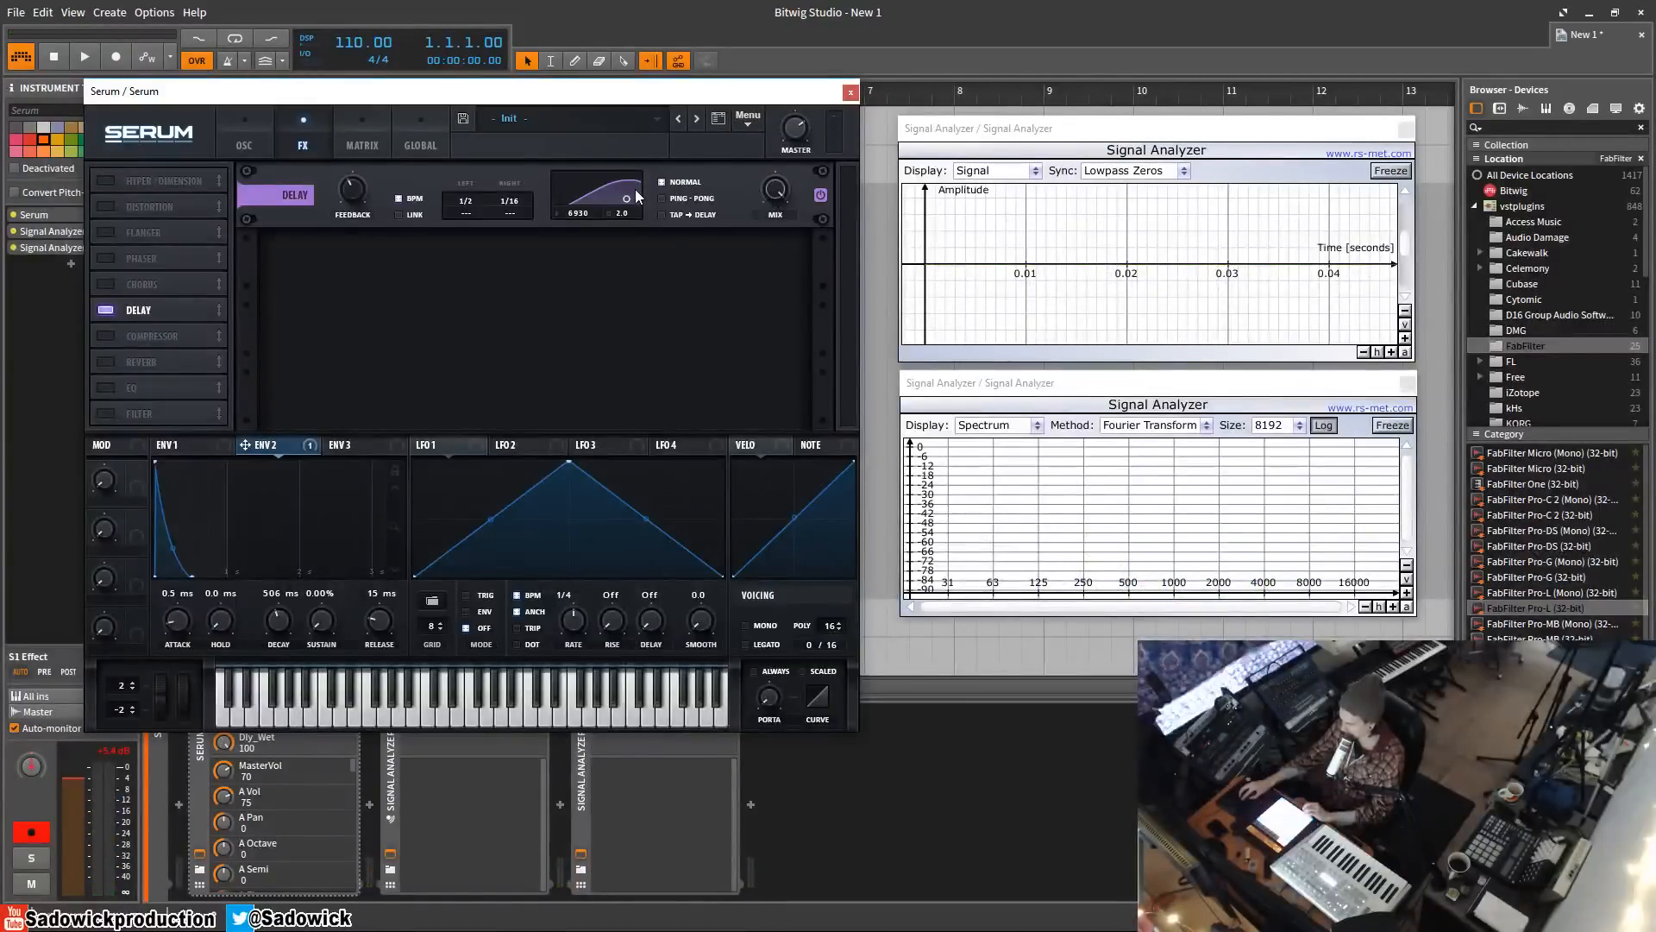
drag(631, 199, 624, 197)
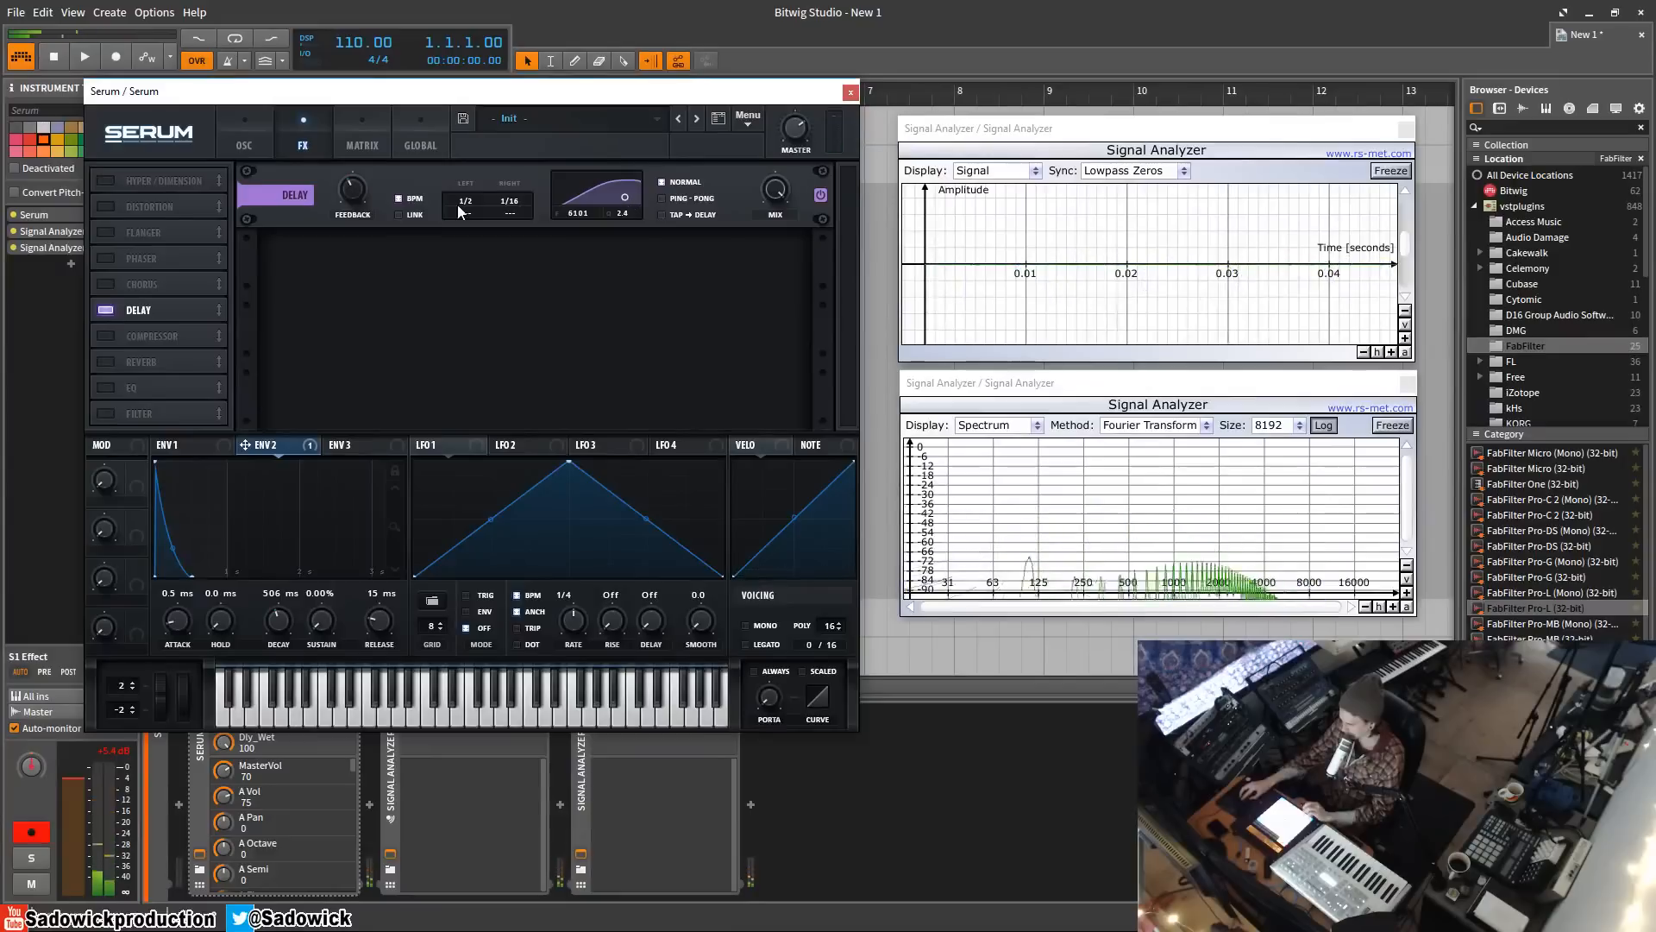
- Set the left delay time to 1/8 and reduce the delay mix to 44
drag(466, 201, 471, 210)
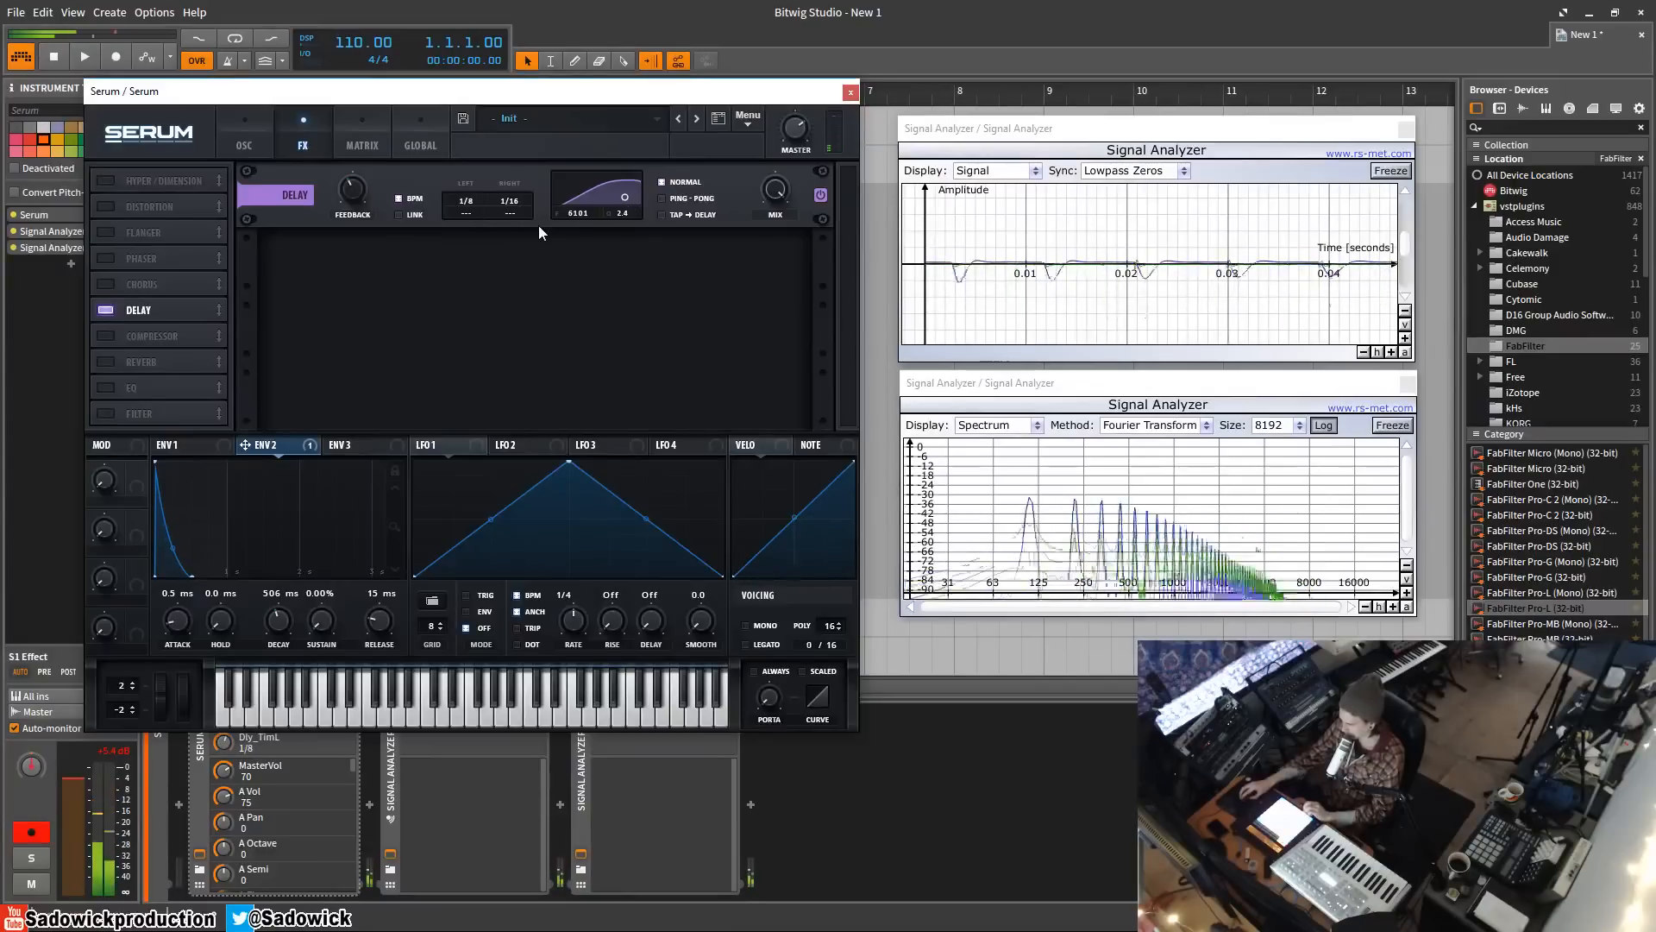
drag(783, 197, 760, 282)
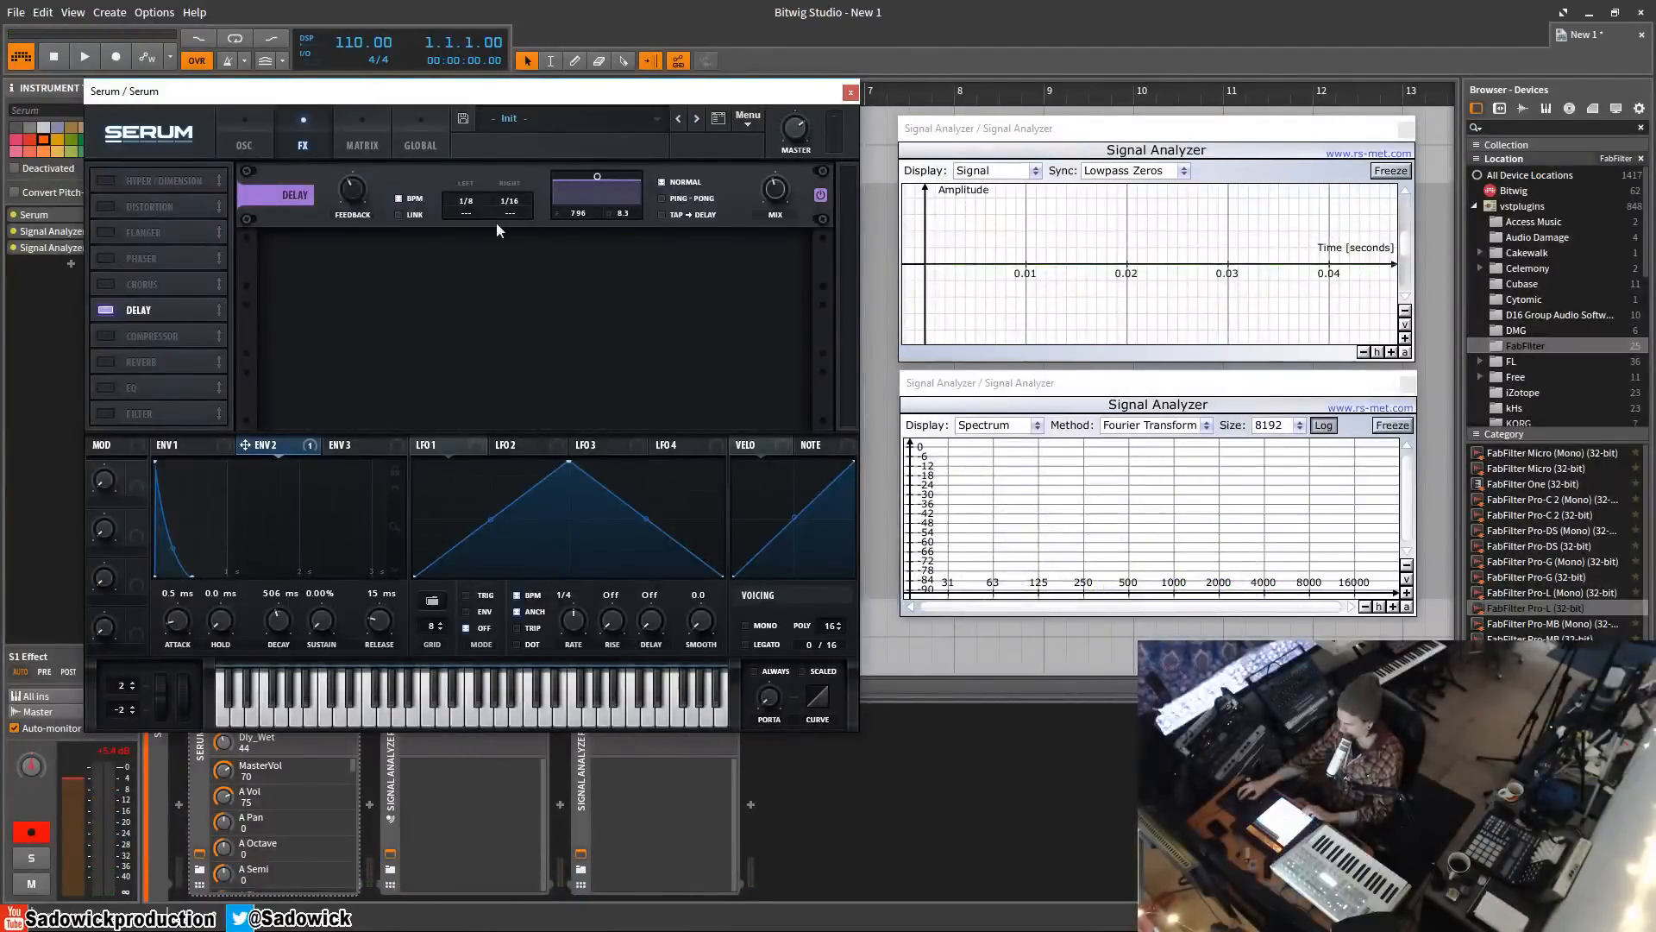
- Link the delay channels and set their time offset to 1.156
click(397, 215)
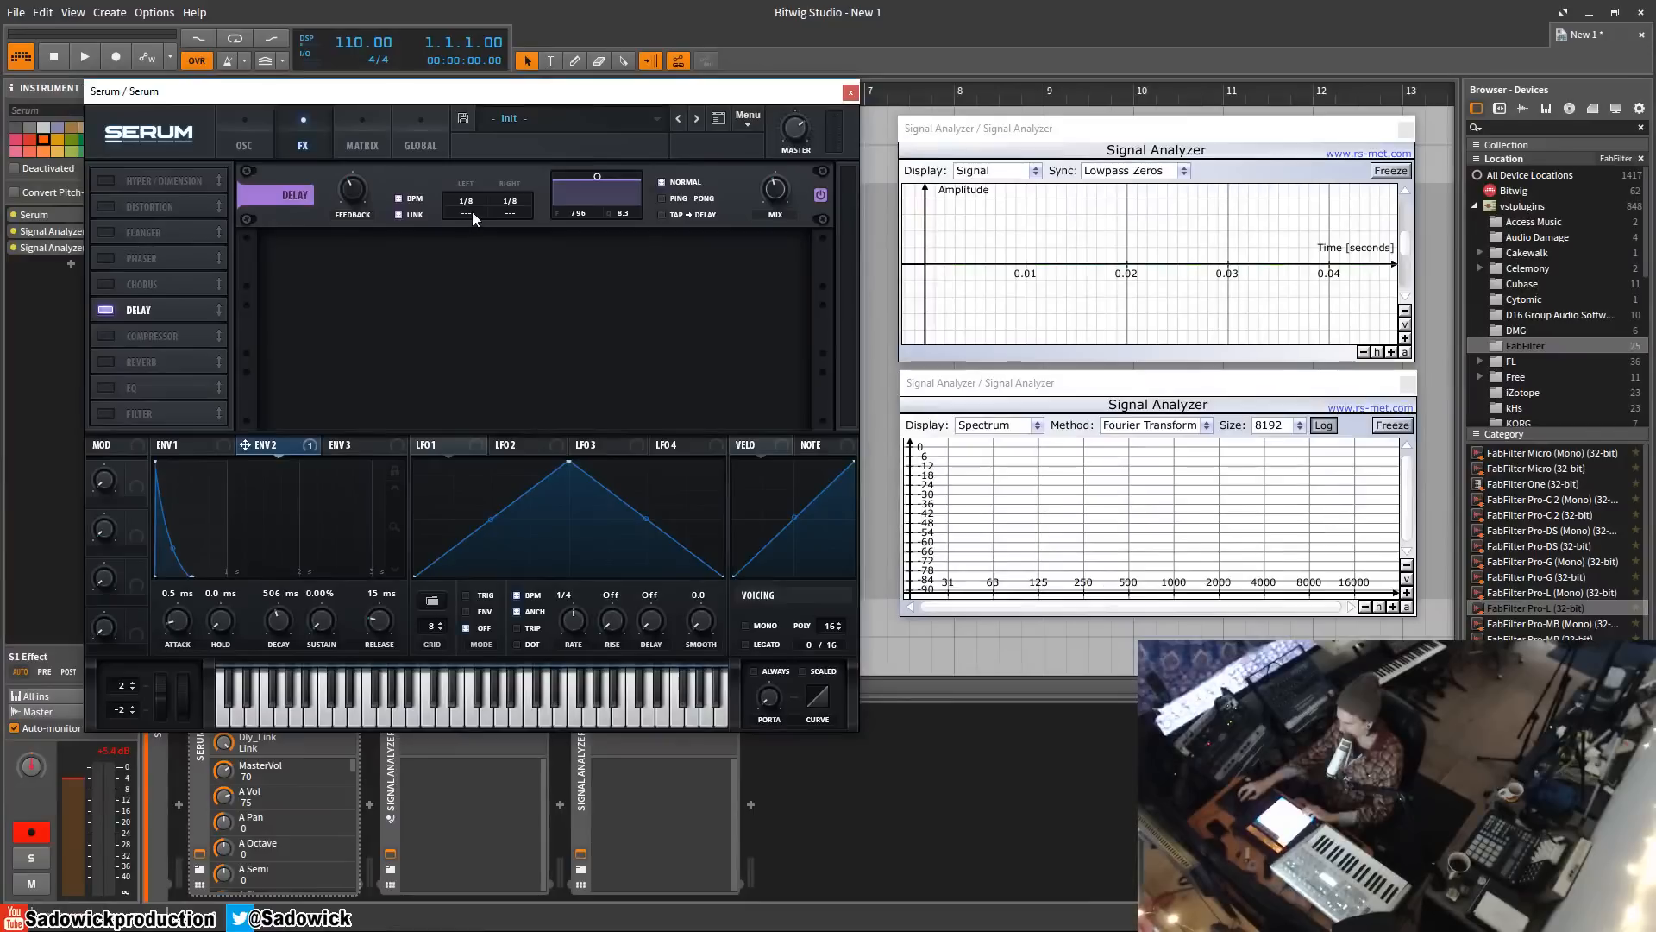
drag(473, 210, 484, 188)
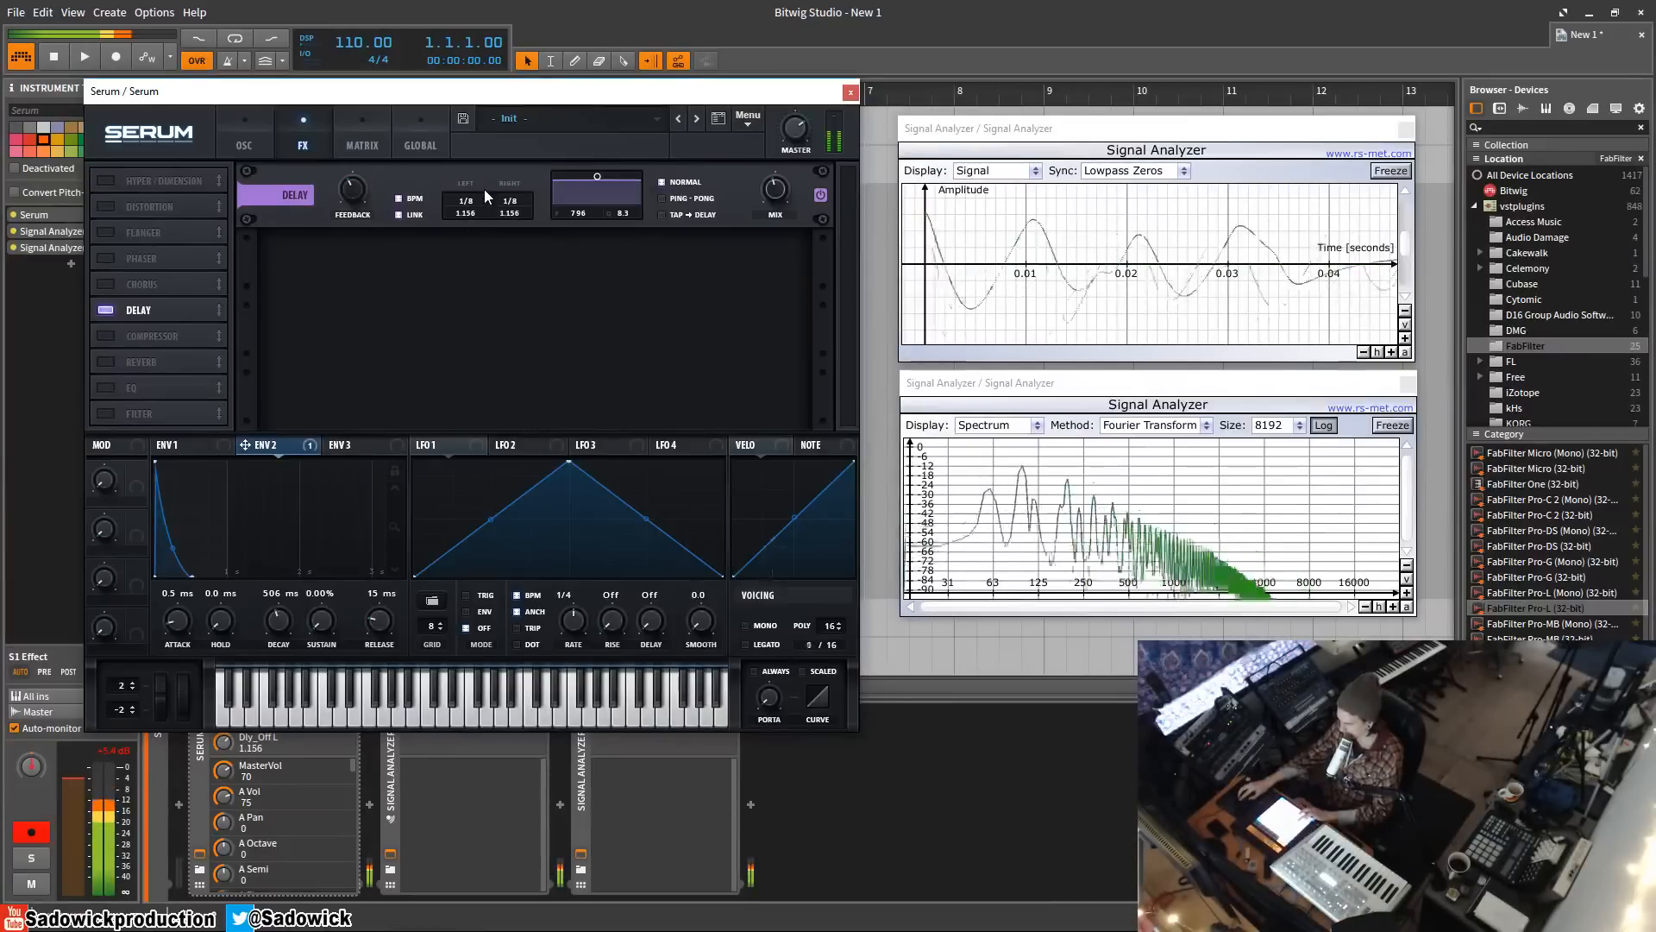
- Unlink the delay channels and set the left time offset to 0.914 and the right offset to 1.121
click(398, 198)
mouse_move(510, 219)
mouse_down()
mouse_move(515, 242)
mouse_move(514, 219)
mouse_up()
click(399, 197)
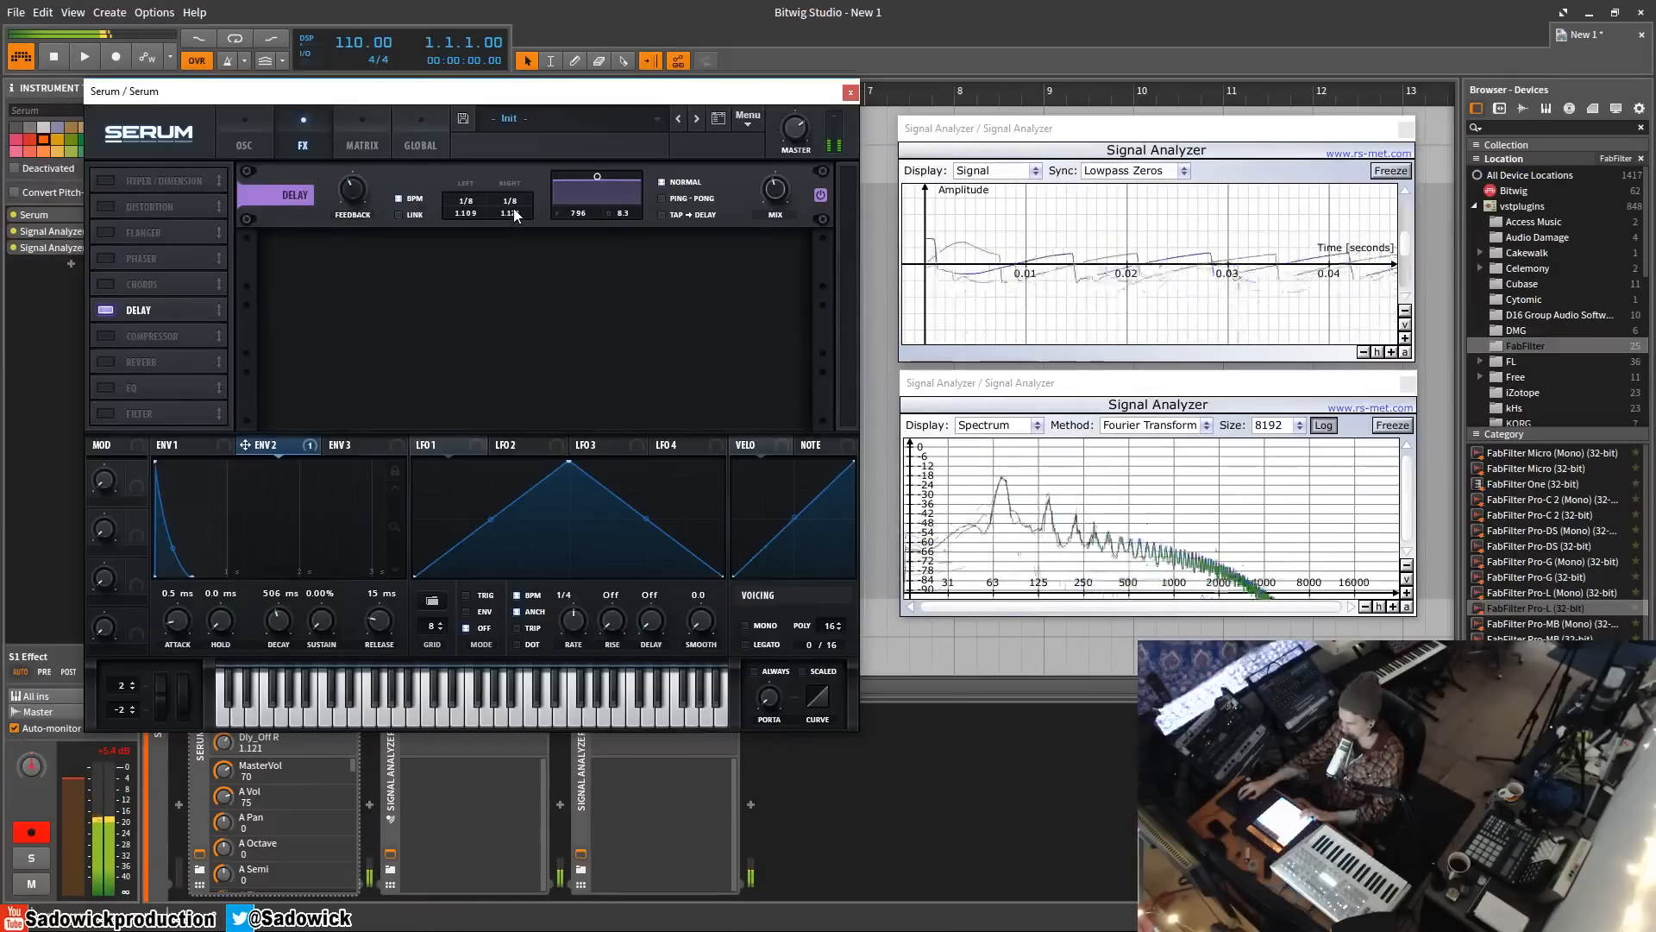
drag(451, 214, 464, 252)
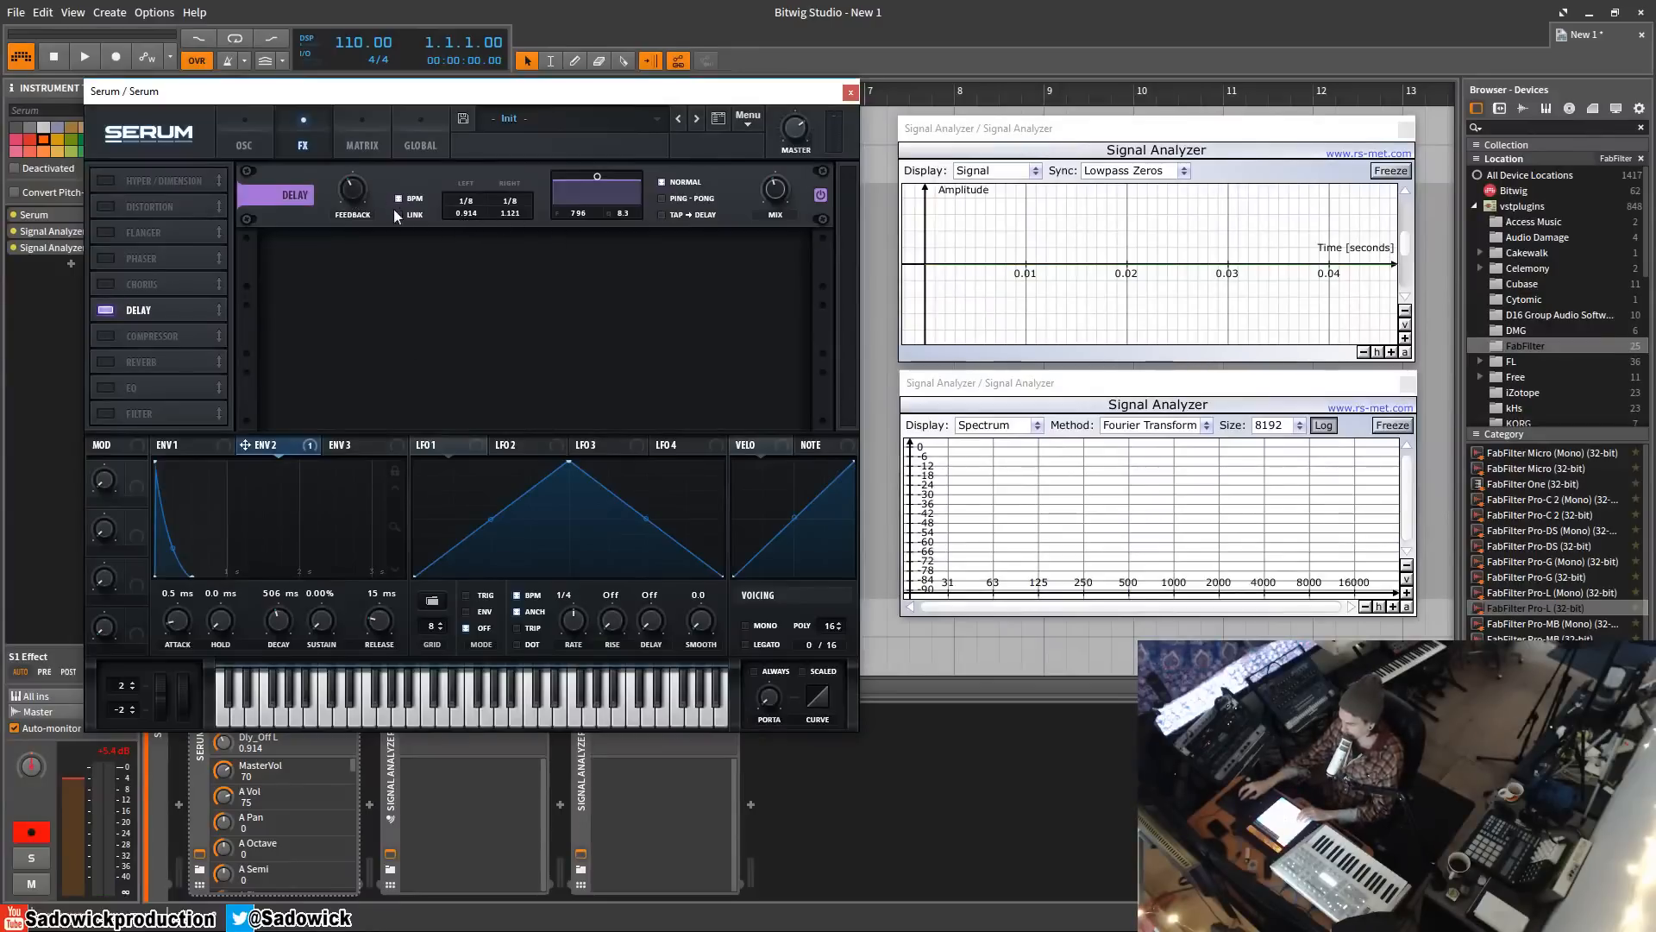
- Relink the delay channels with a triplet offset and set their delay time to 1/16
drag(469, 214, 478, 225)
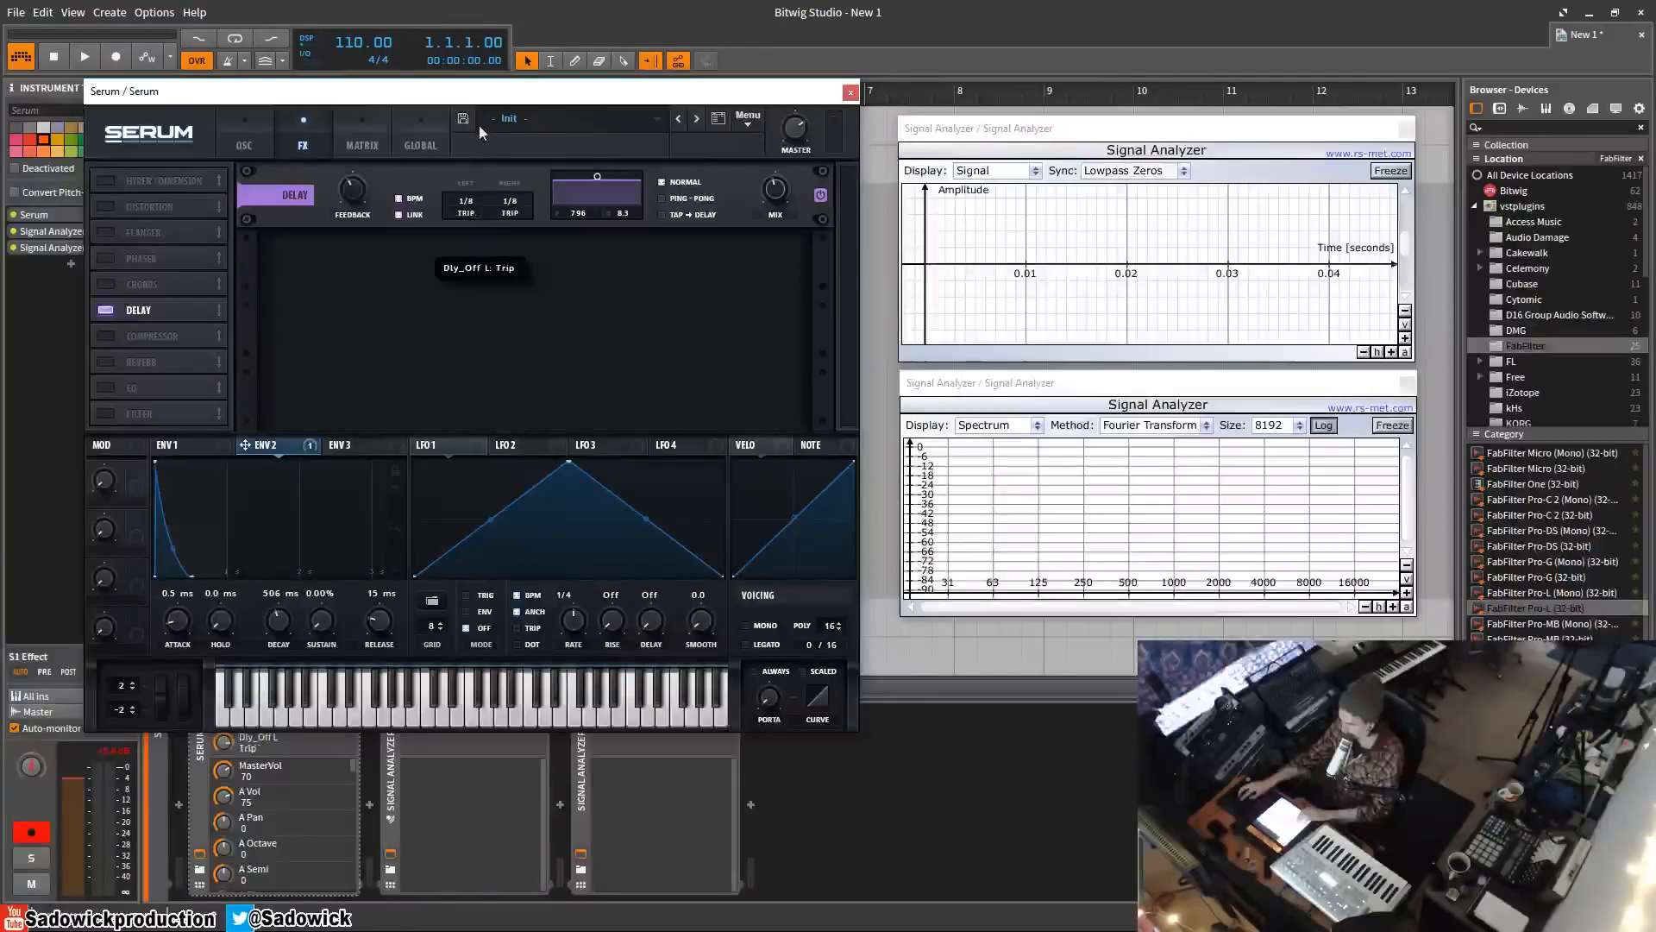
drag(478, 125, 478, 133)
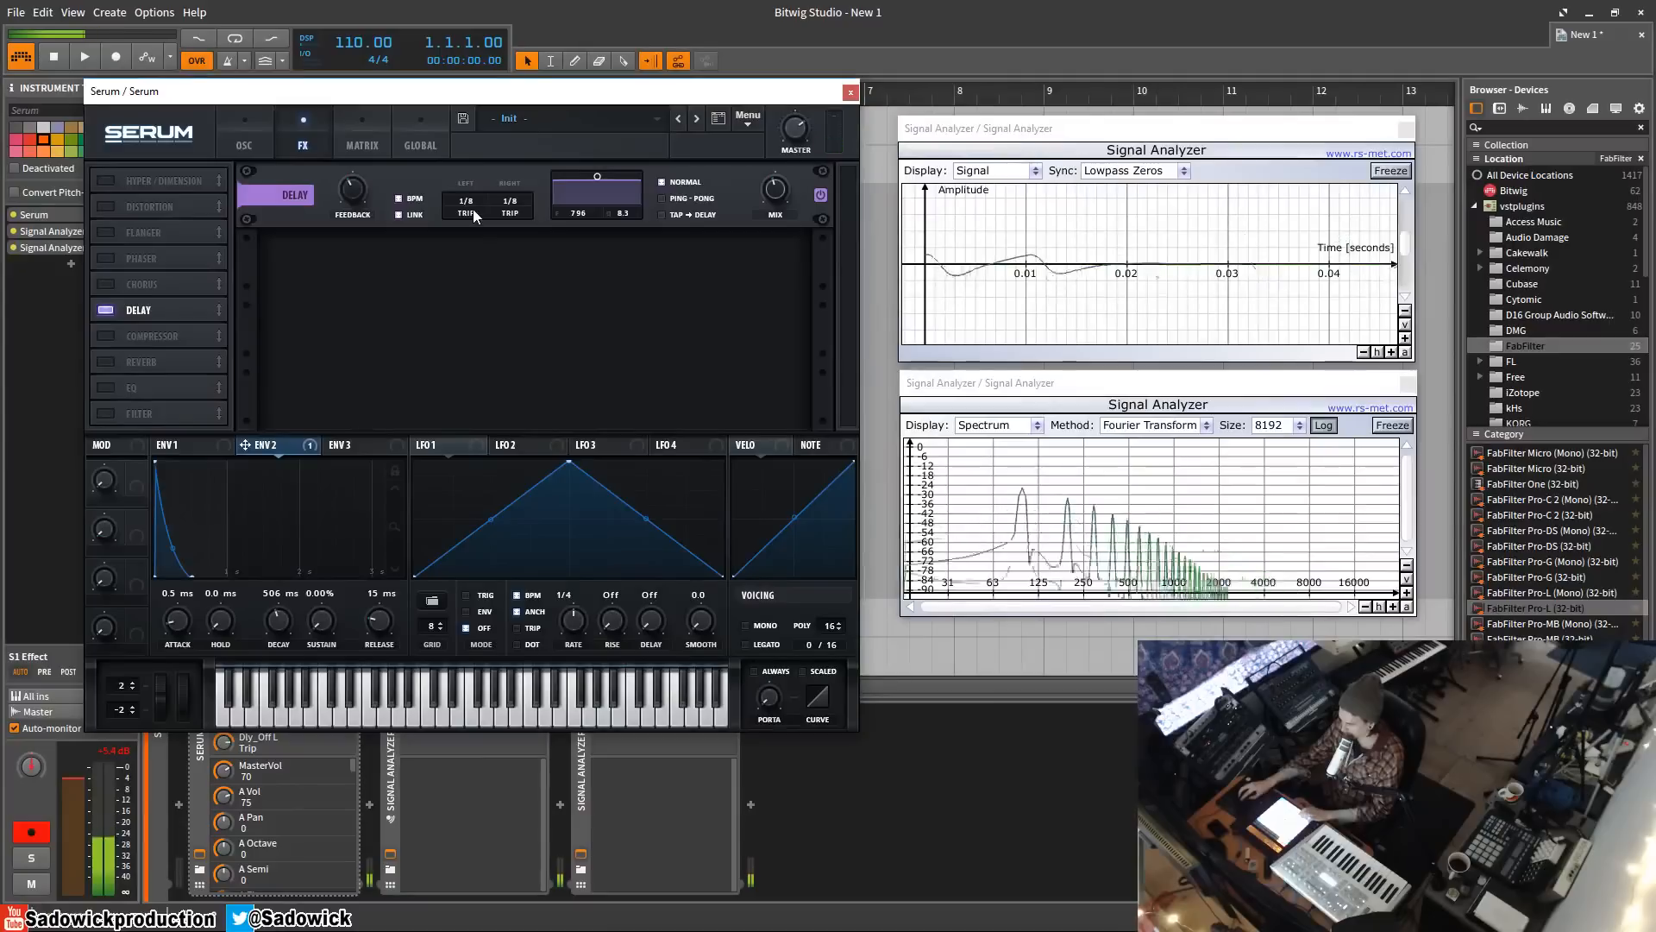
drag(476, 204, 470, 212)
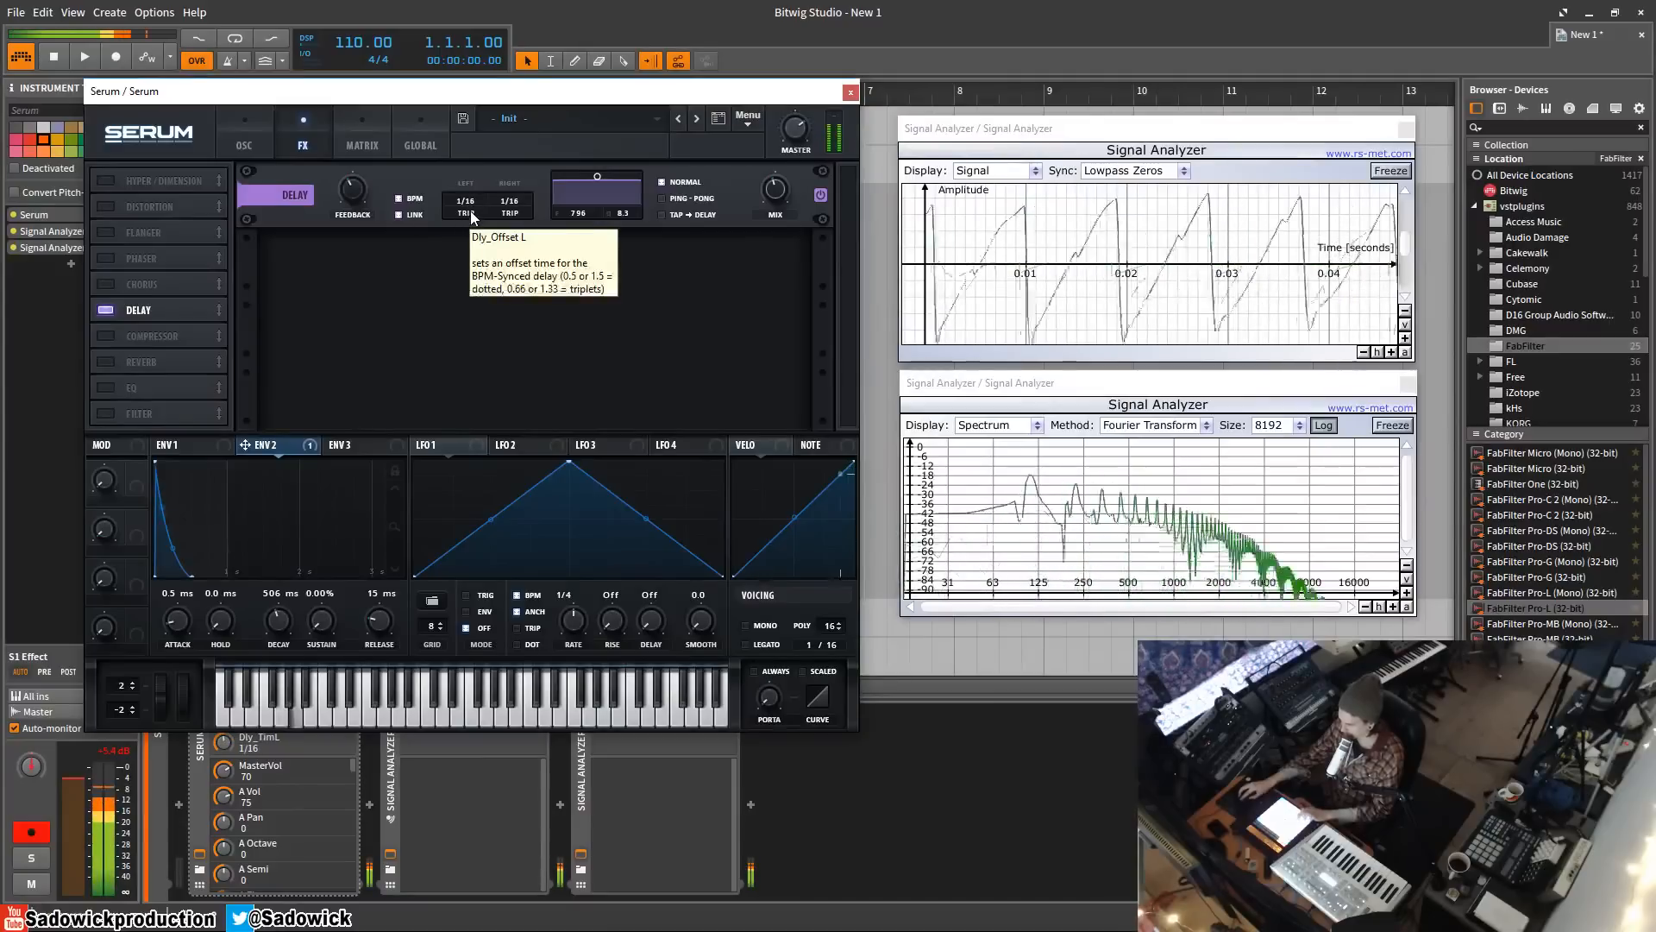
- Lower the linked delay offset to Dot 1/2, then raise it to Dot
drag(469, 211, 479, 433)
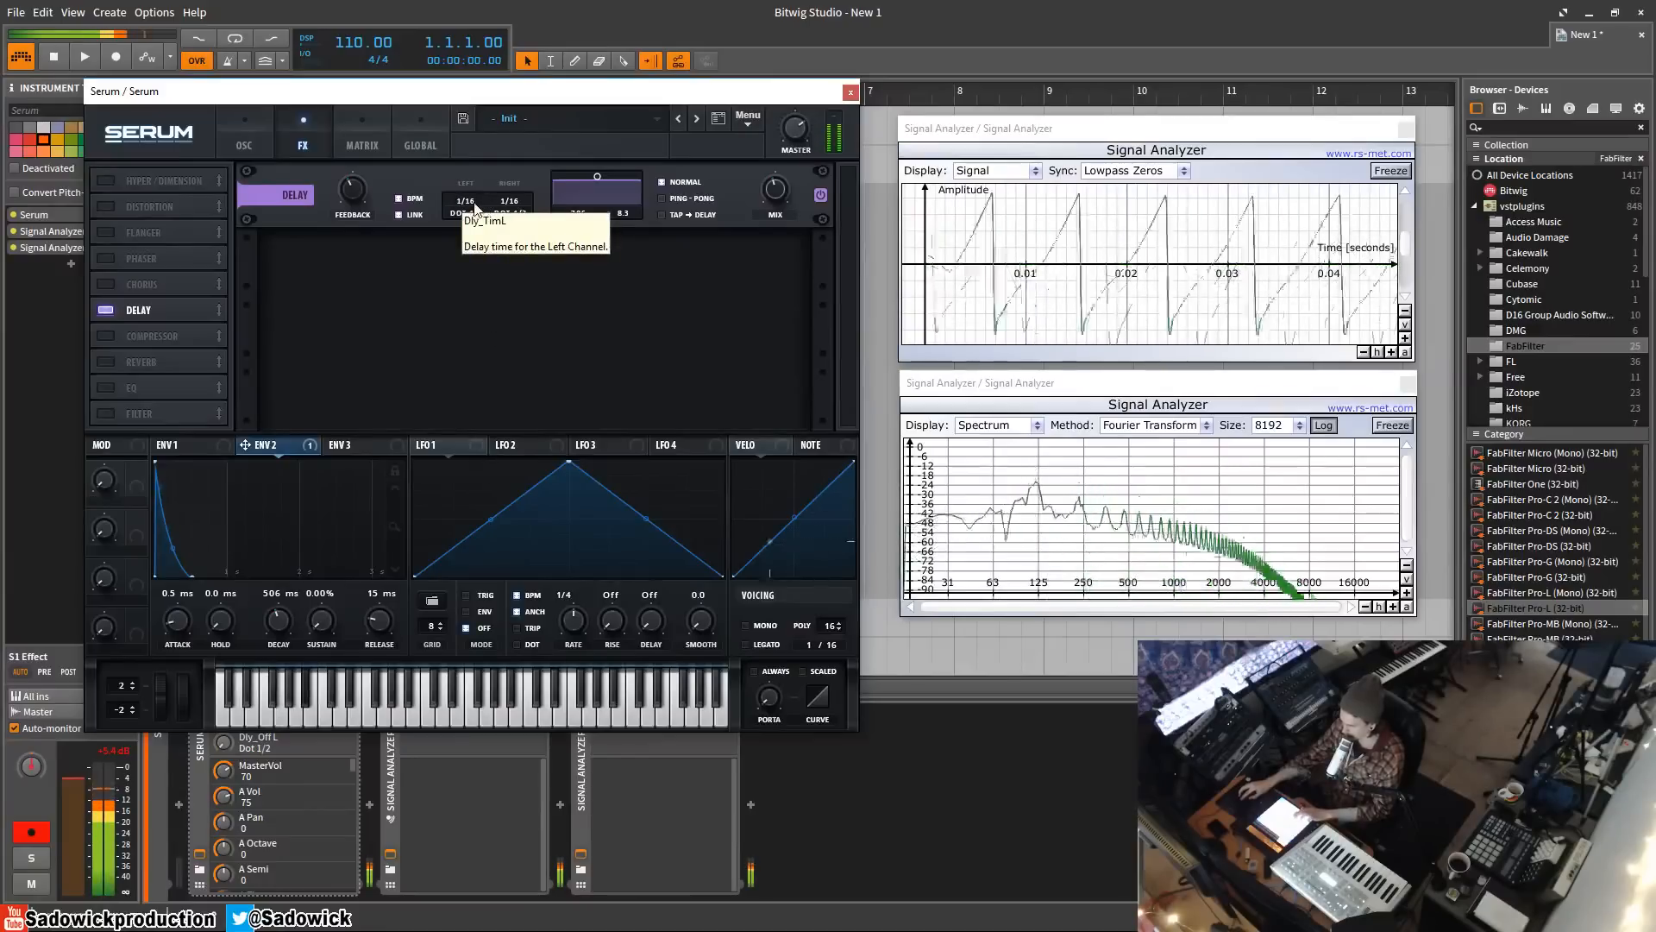
drag(467, 212, 486, 74)
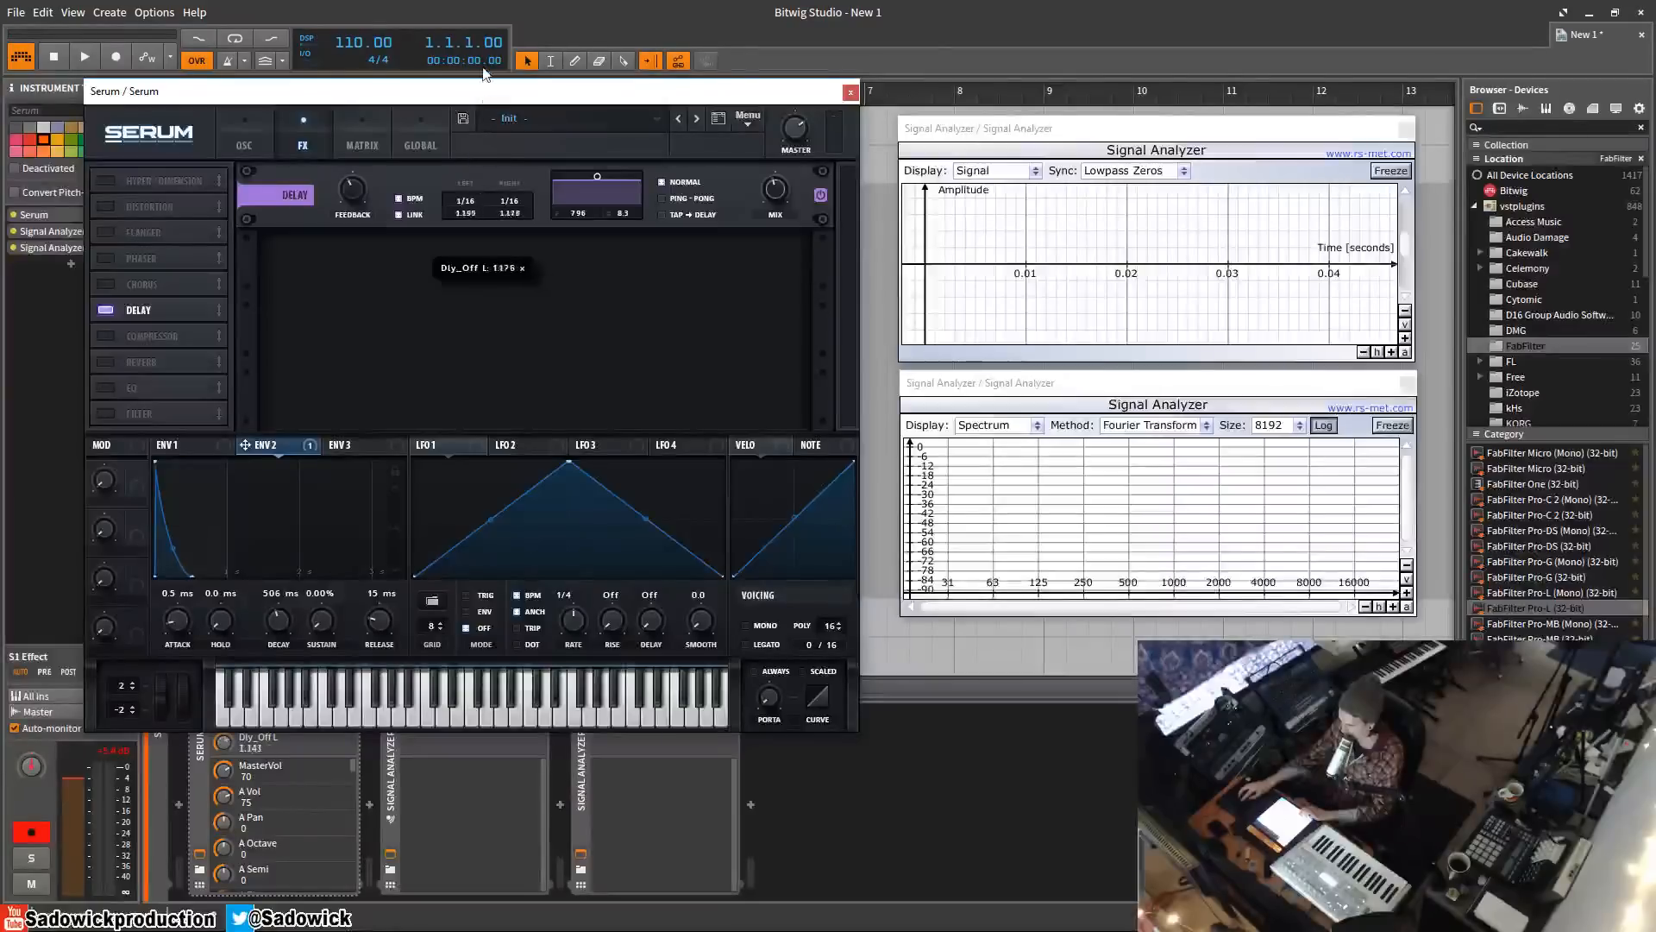
drag(485, 16, 488, 3)
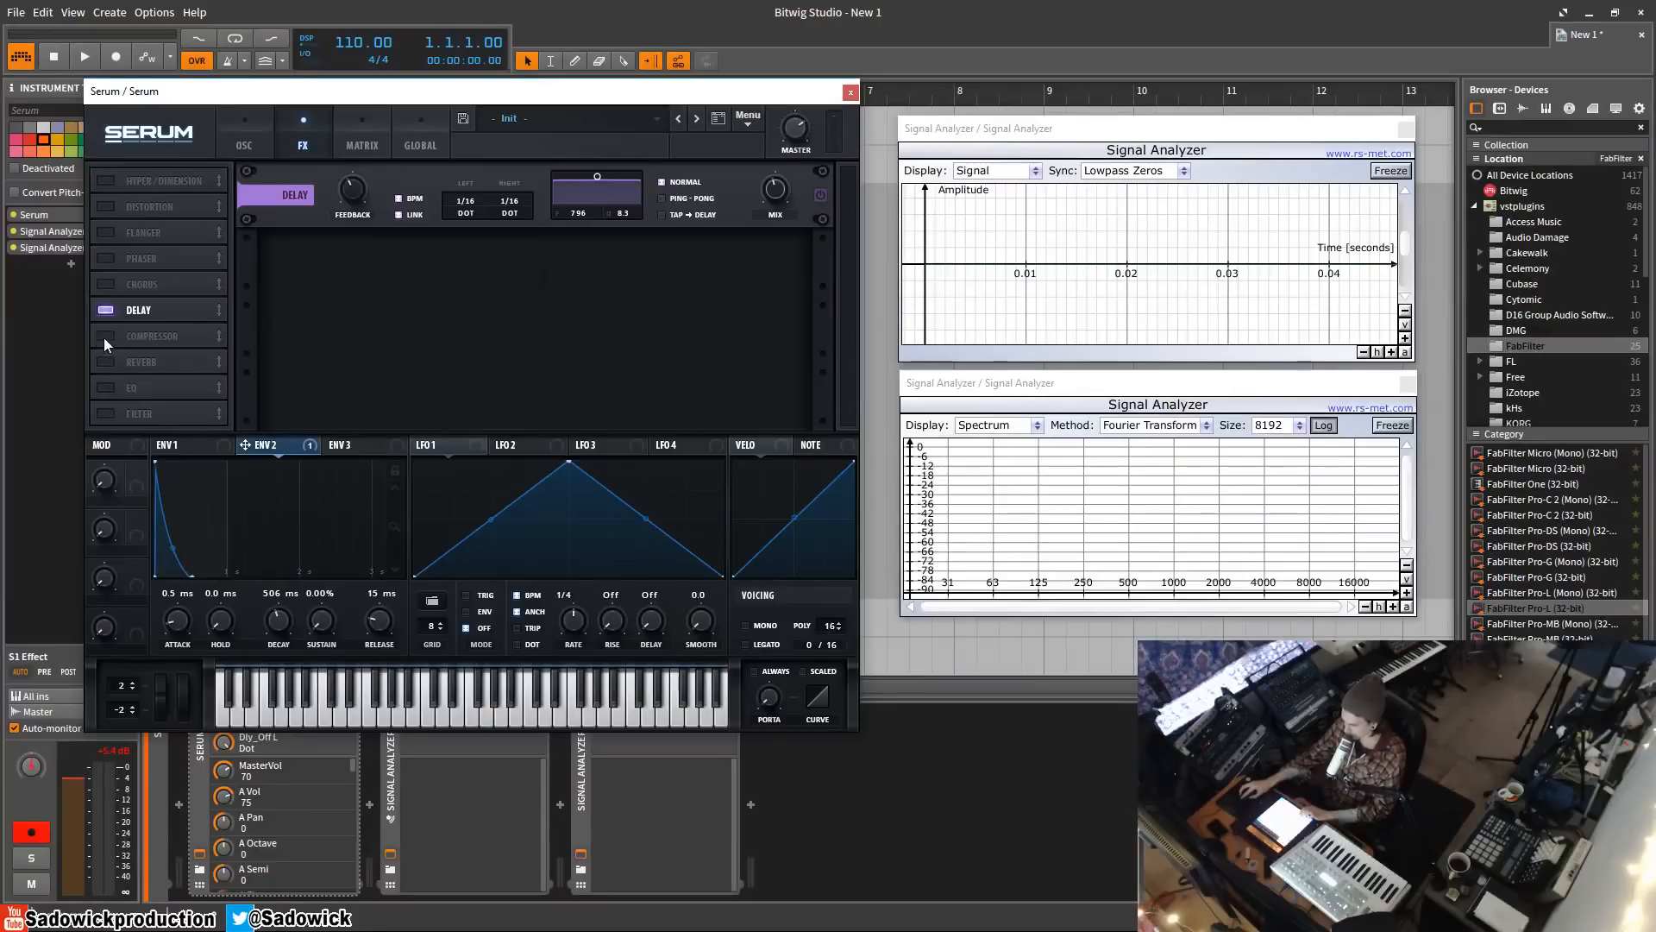
- Enable the reverb effect and reset the linked delay offset to its default
click(103, 362)
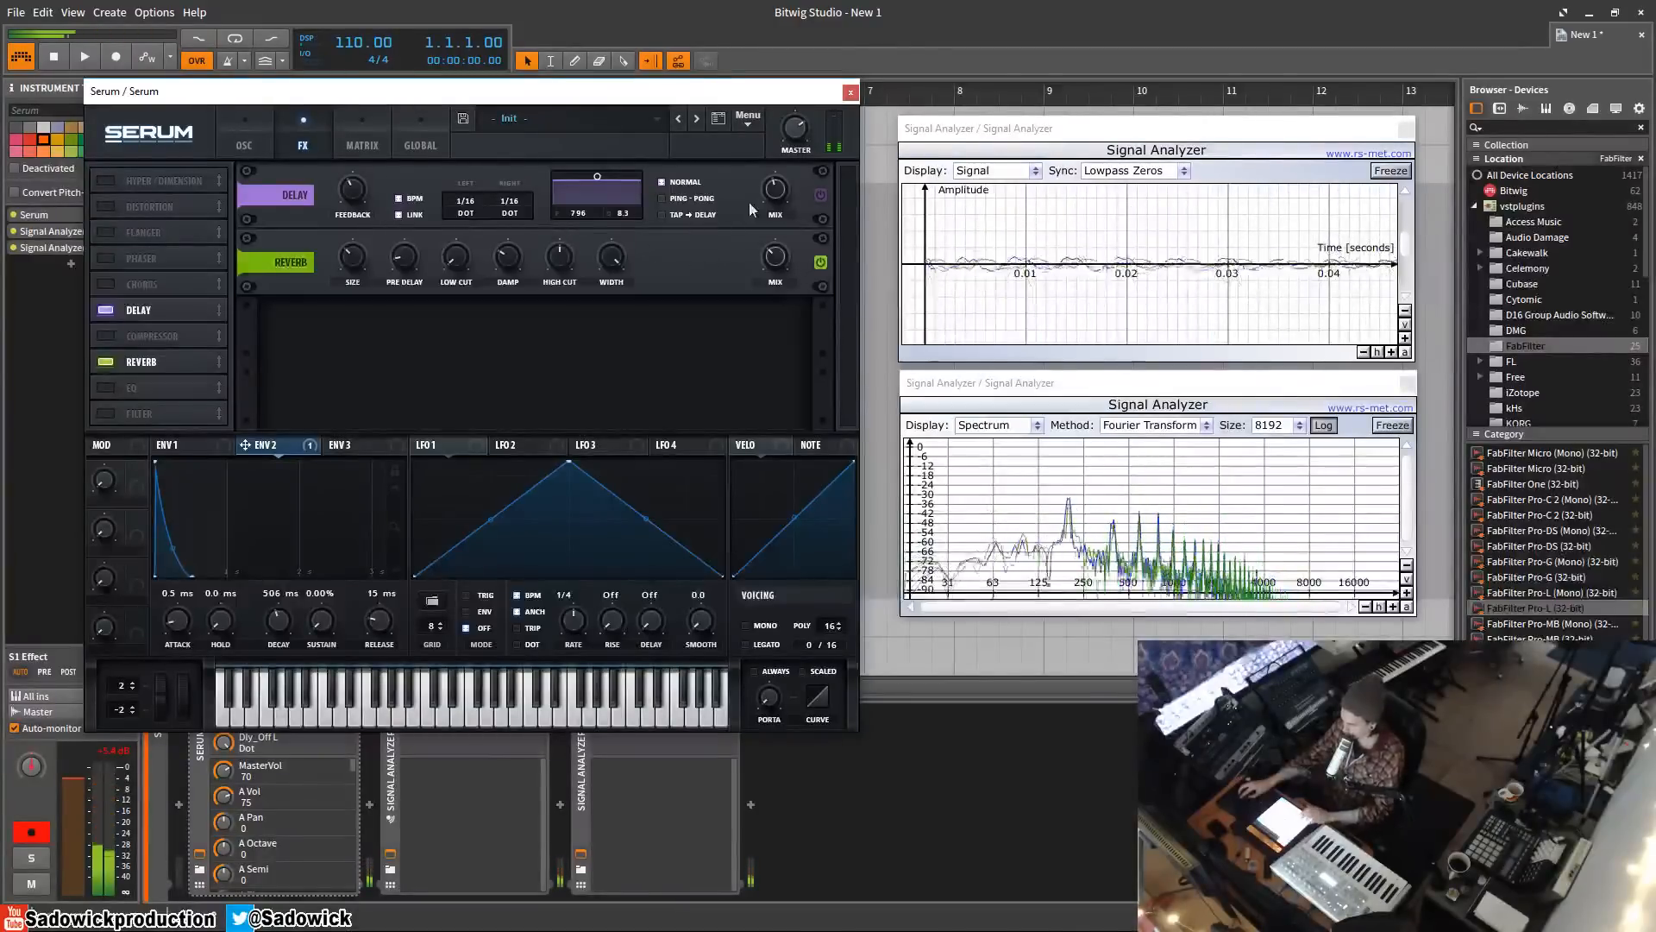
click(468, 214)
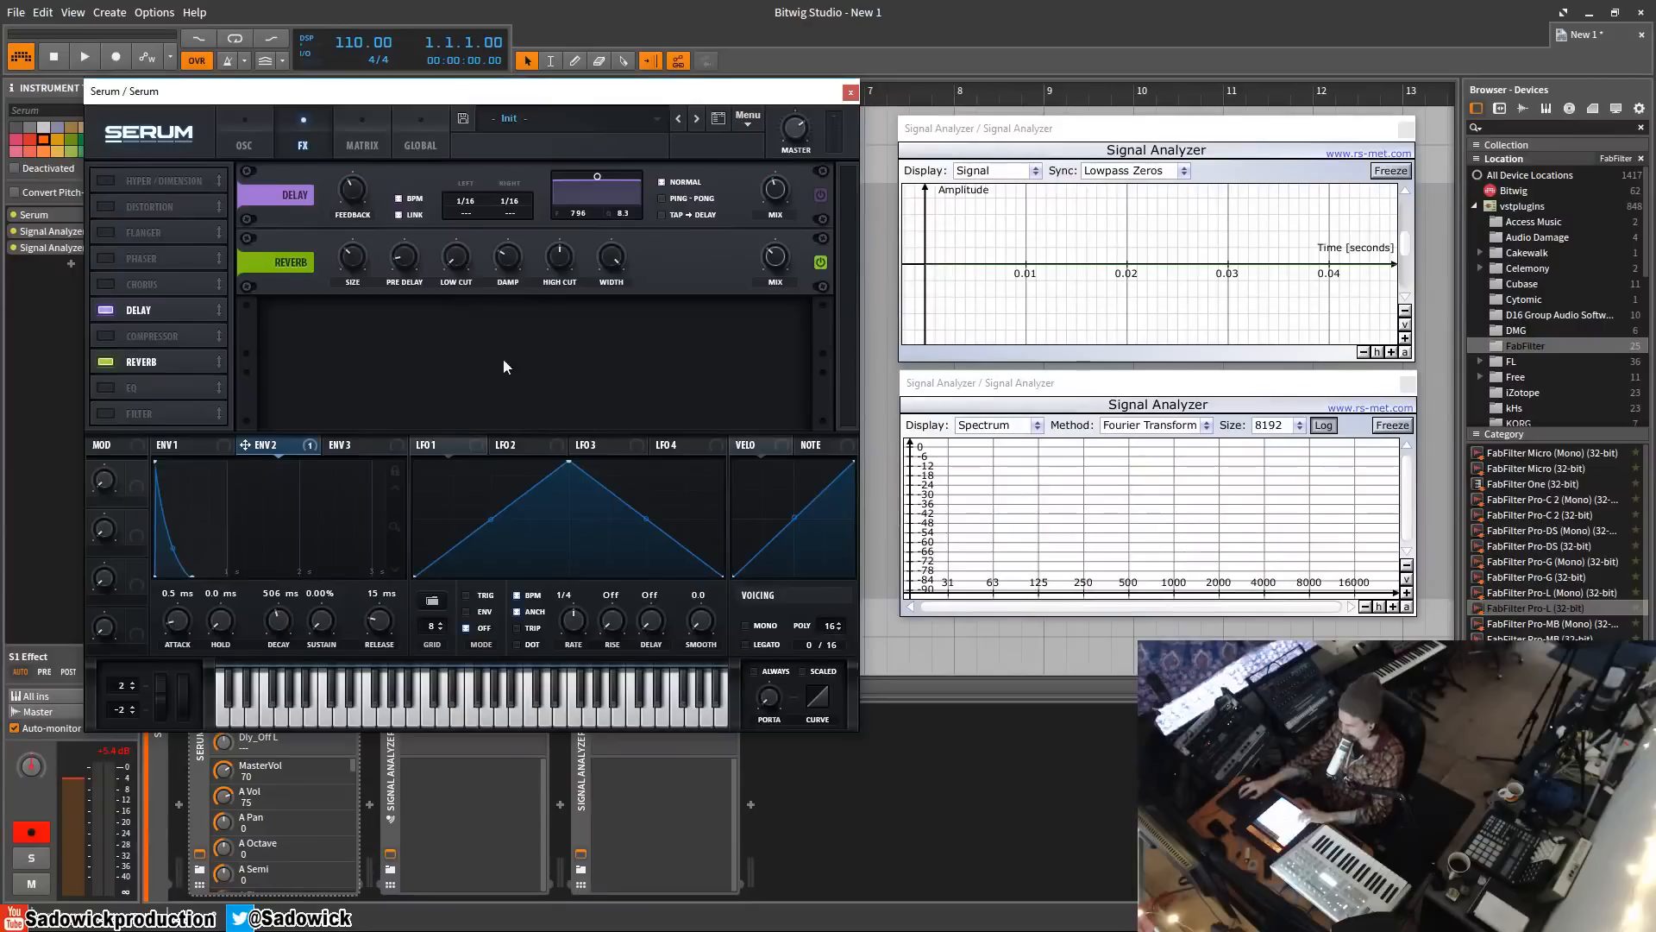
- Reduce the reverb width to 0 and bring it back up to full
click(772, 261)
drag(785, 368, 628, 426)
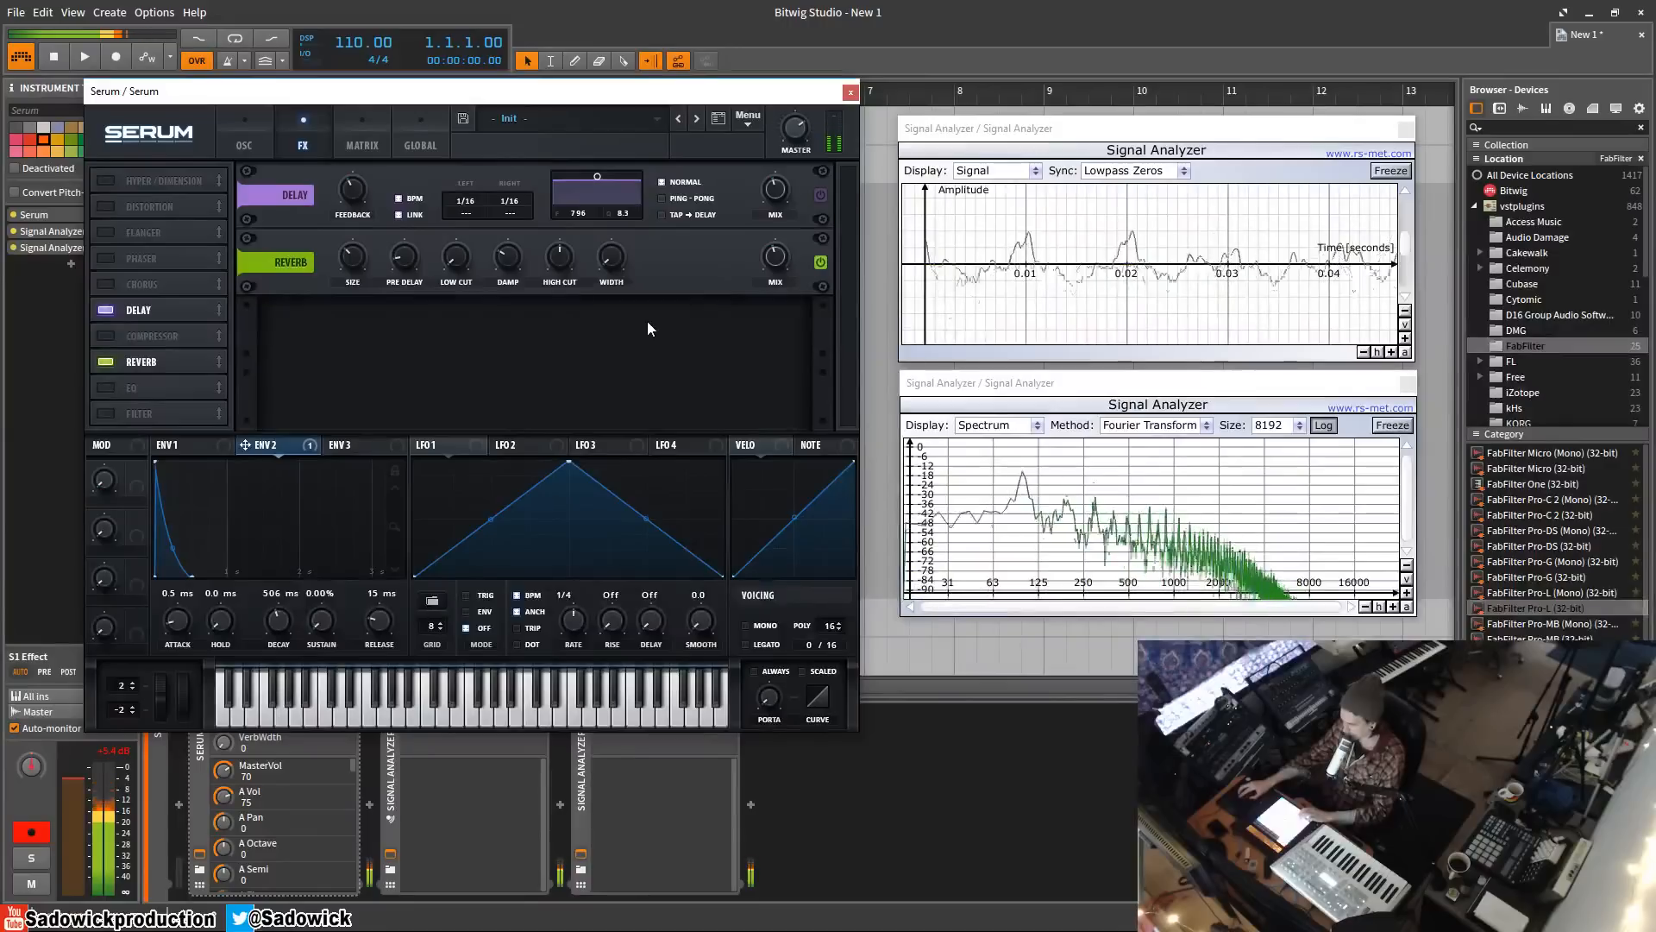
drag(609, 257, 728, 93)
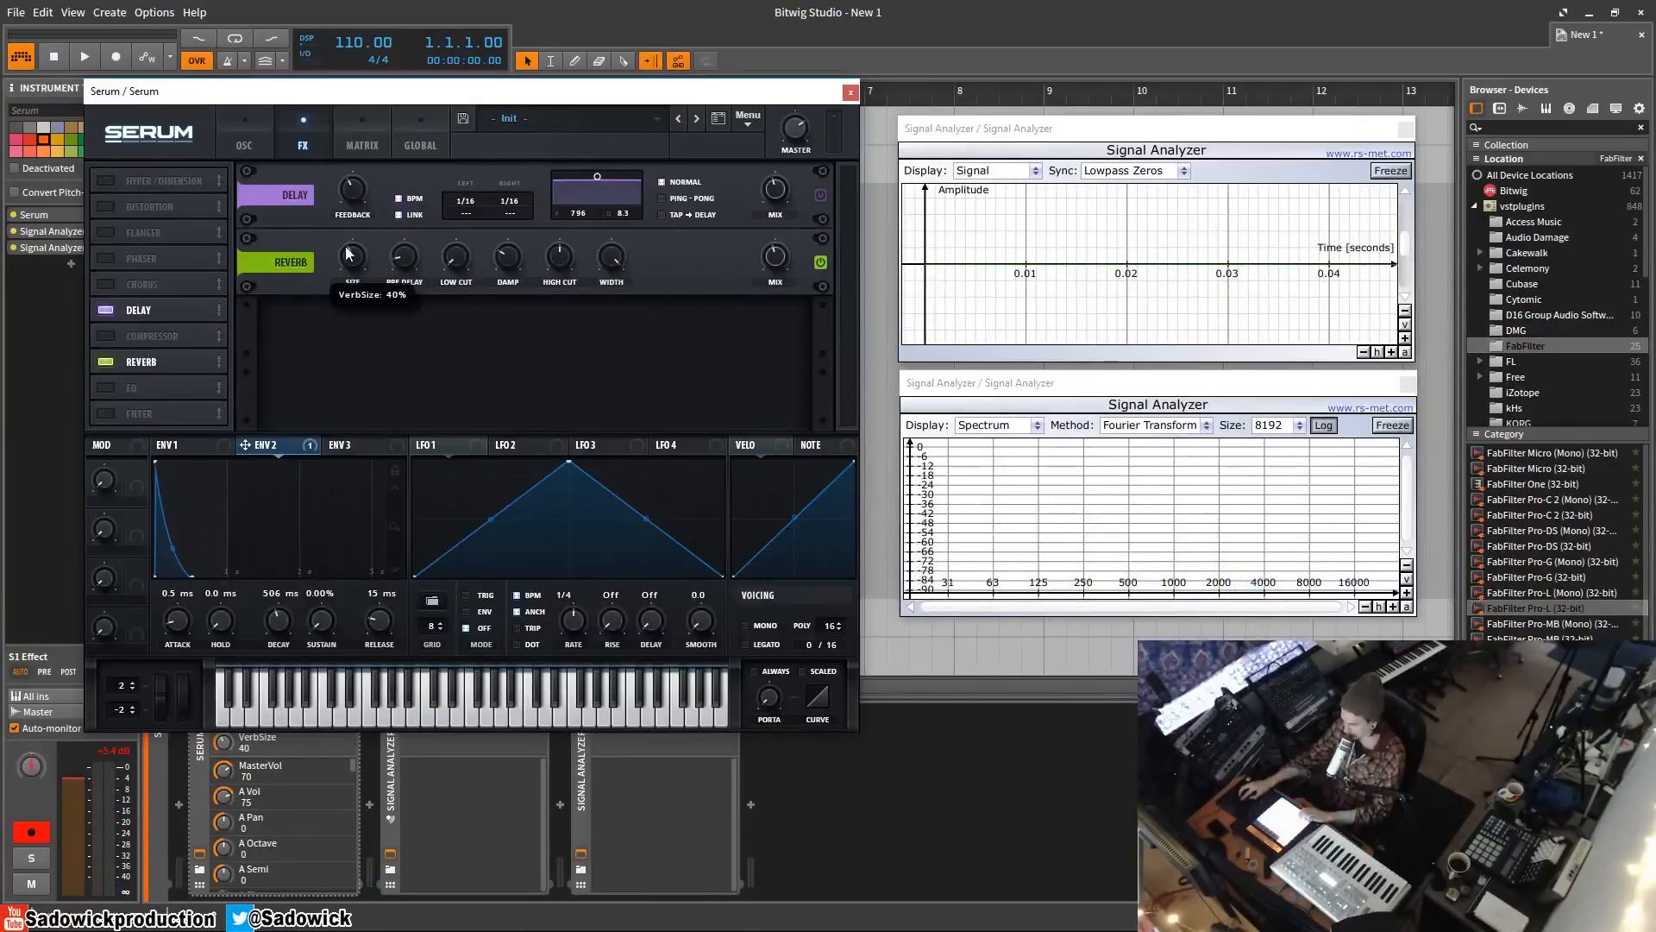
- Sweep the reverb size down, up to its maximum and back down
drag(348, 246, 352, 321)
drag(353, 257, 357, 24)
drag(358, 261, 338, 373)
- Try different reverb pre-delay amounts, dropping it to 0 and raising it through 104 to 139
drag(415, 258, 406, 263)
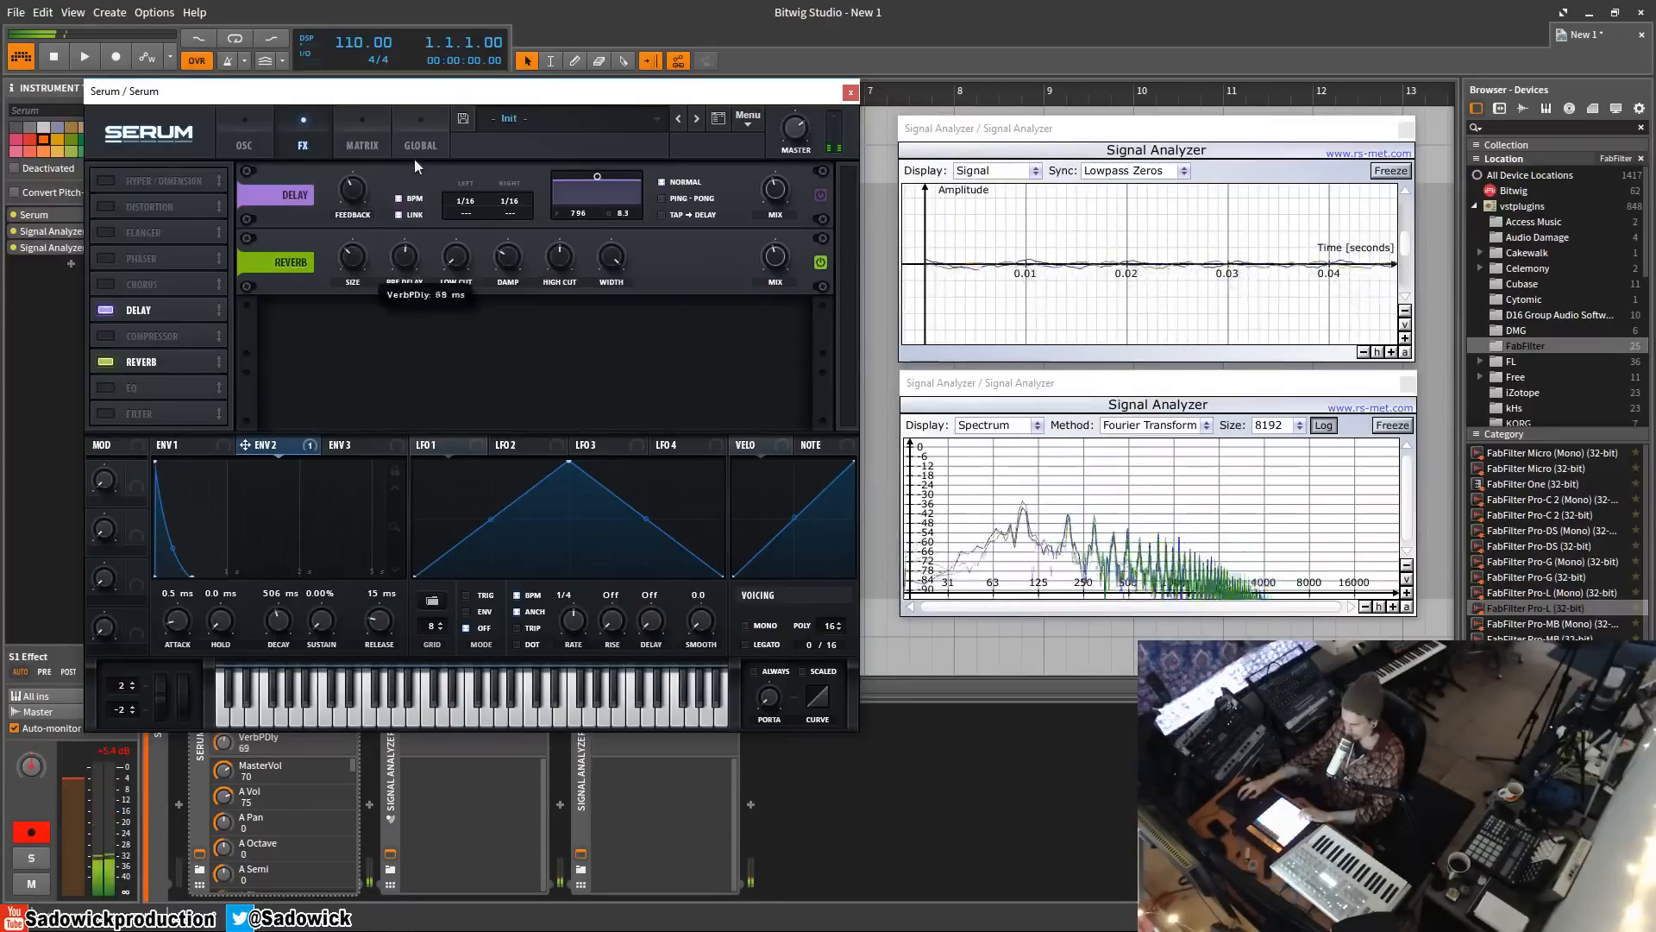
drag(415, 160, 392, 442)
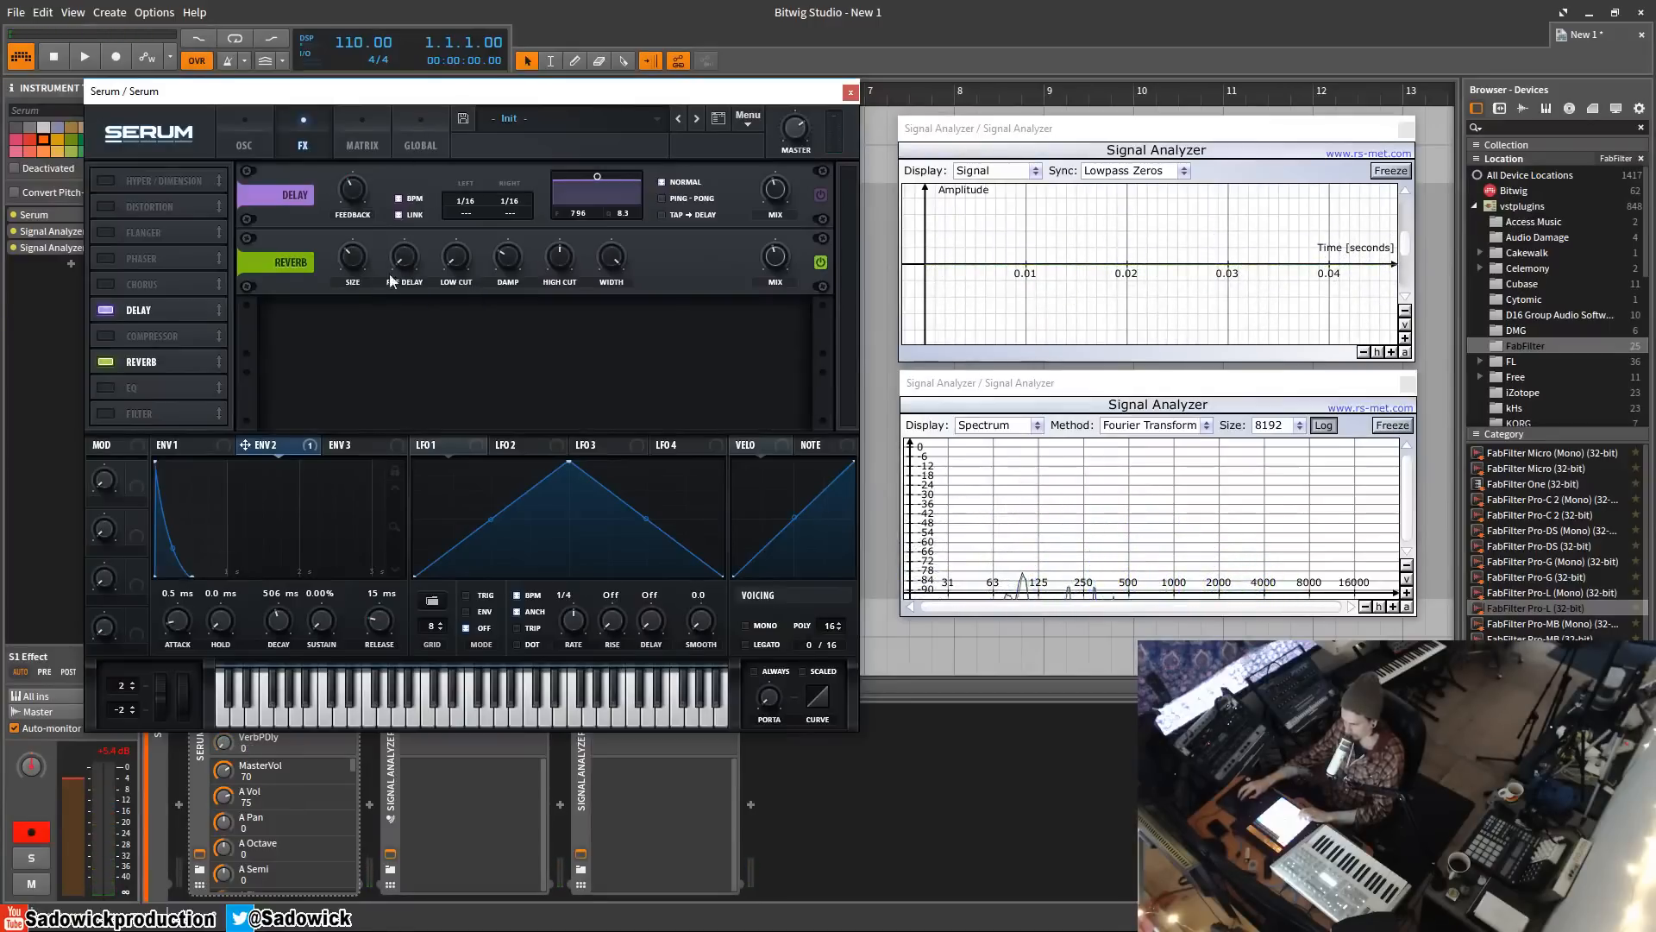
drag(399, 261, 404, 116)
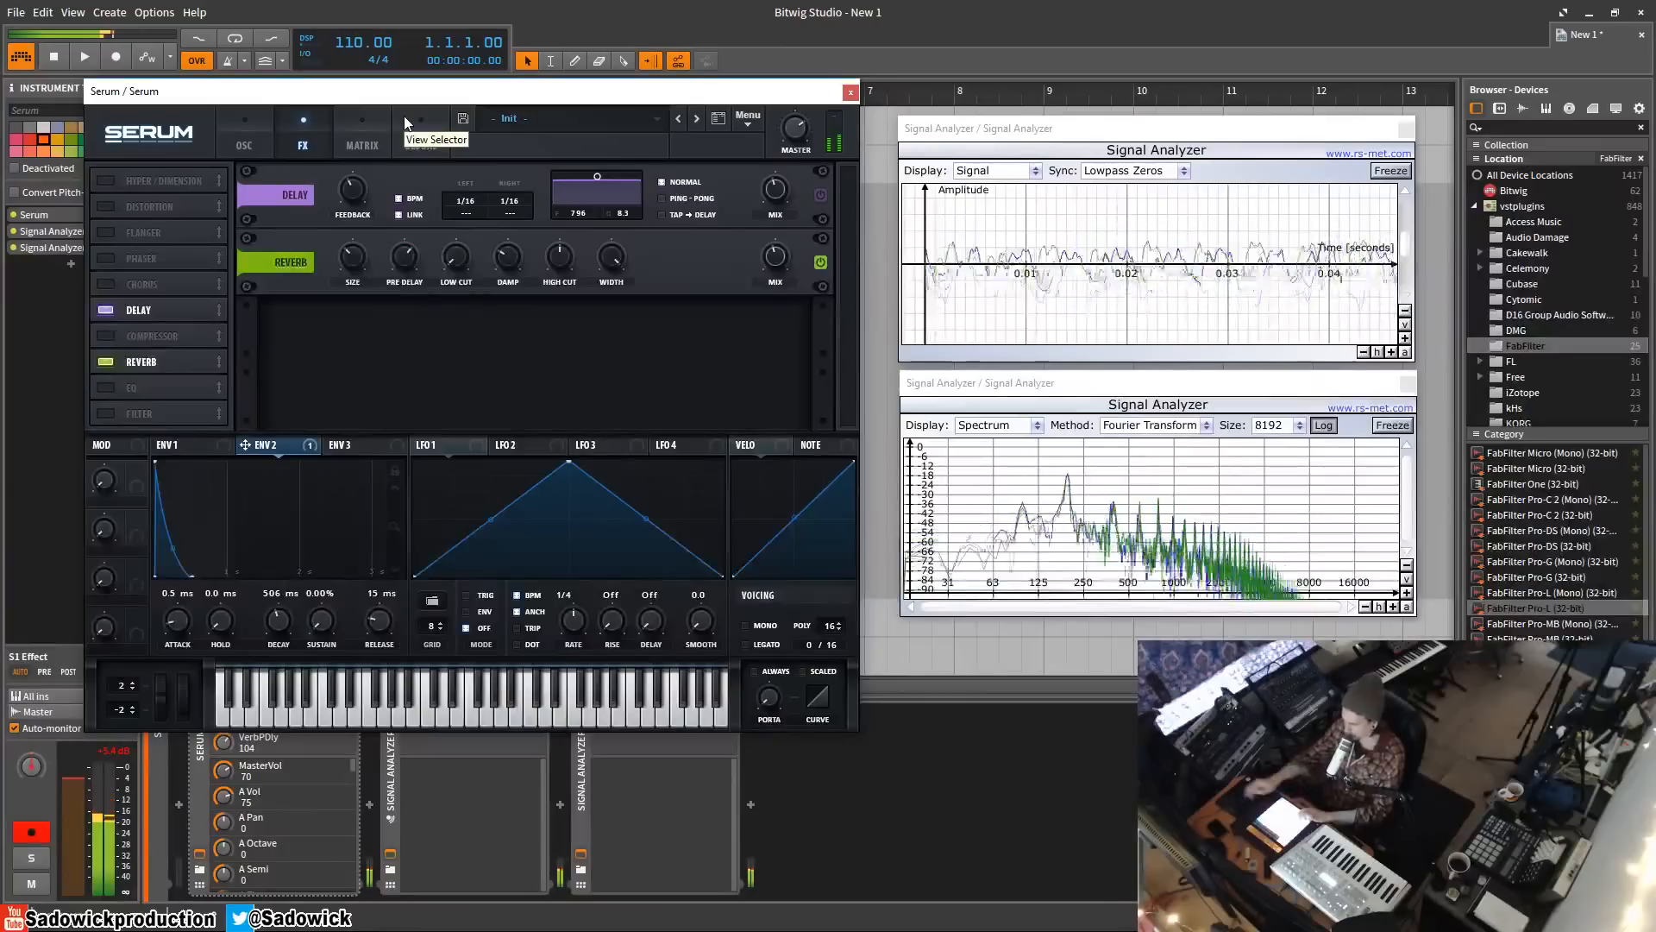
drag(411, 262, 415, 249)
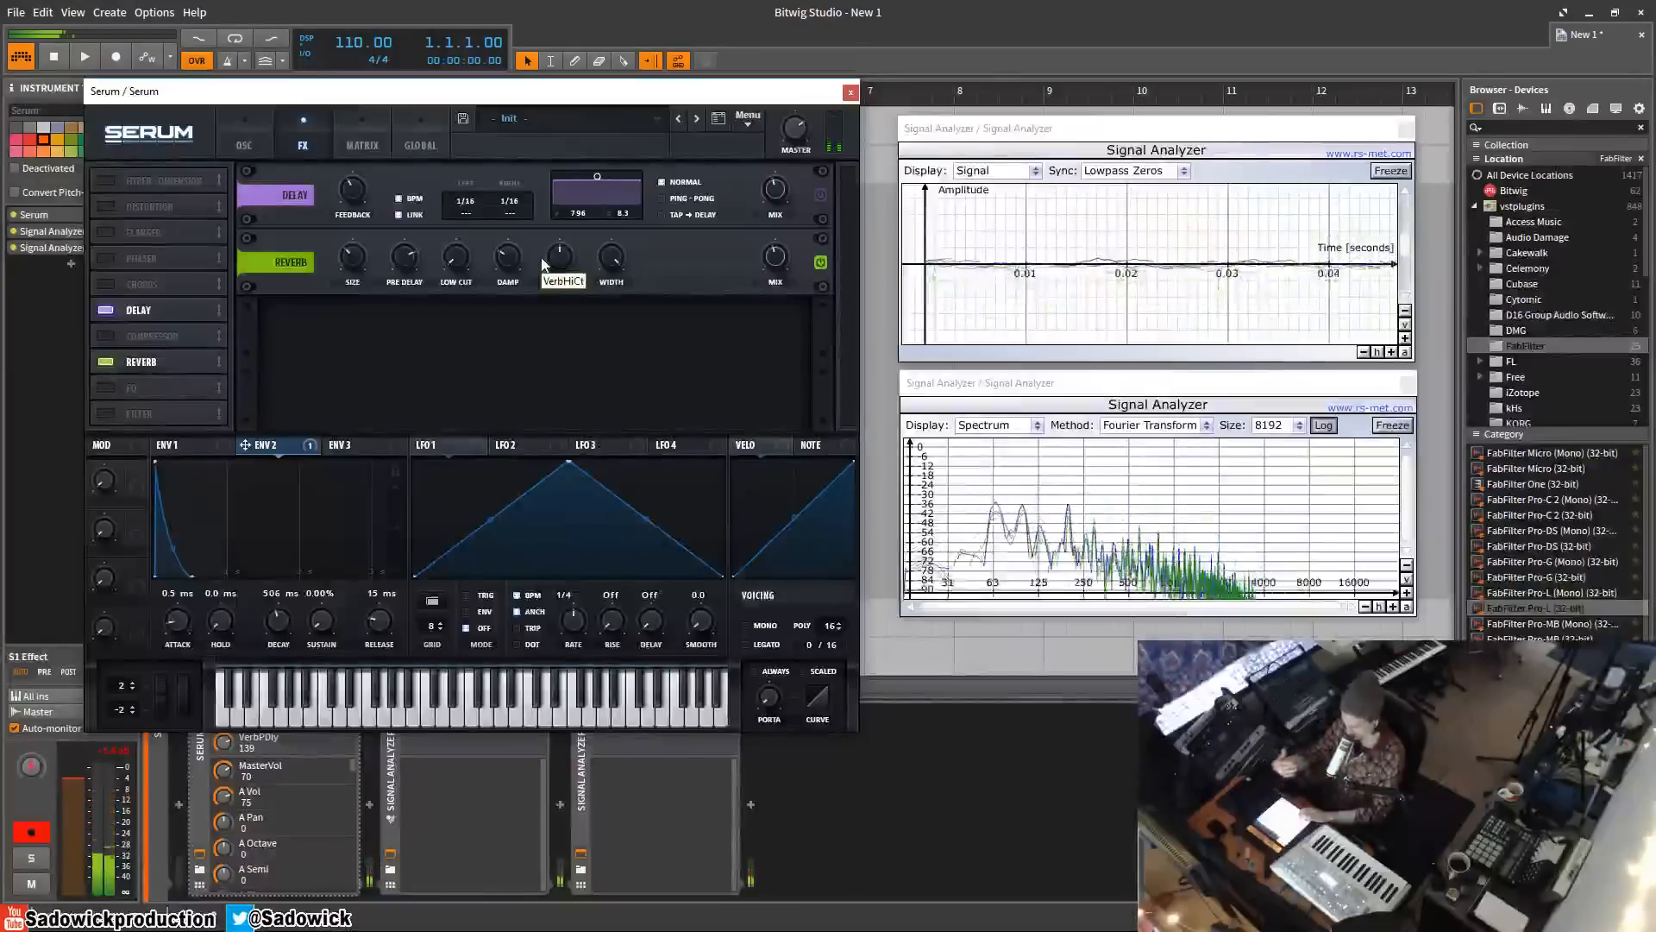
- Raise the reverb low cut to 42 and set the reverb mix to 100
click(452, 260)
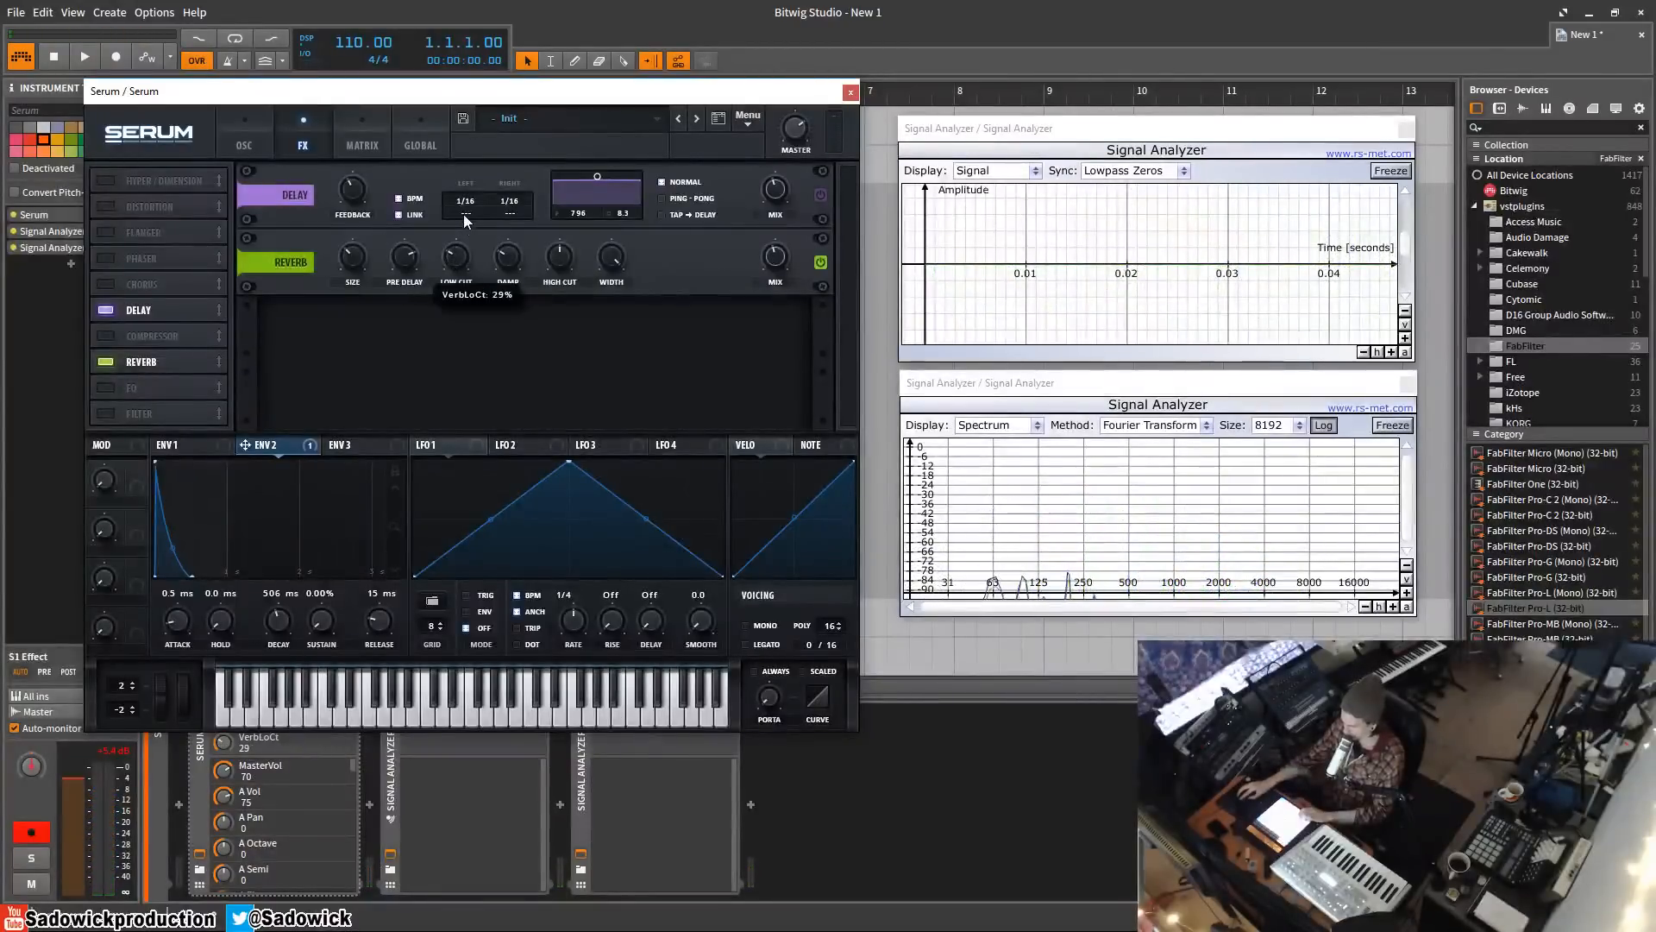
drag(463, 214, 474, 165)
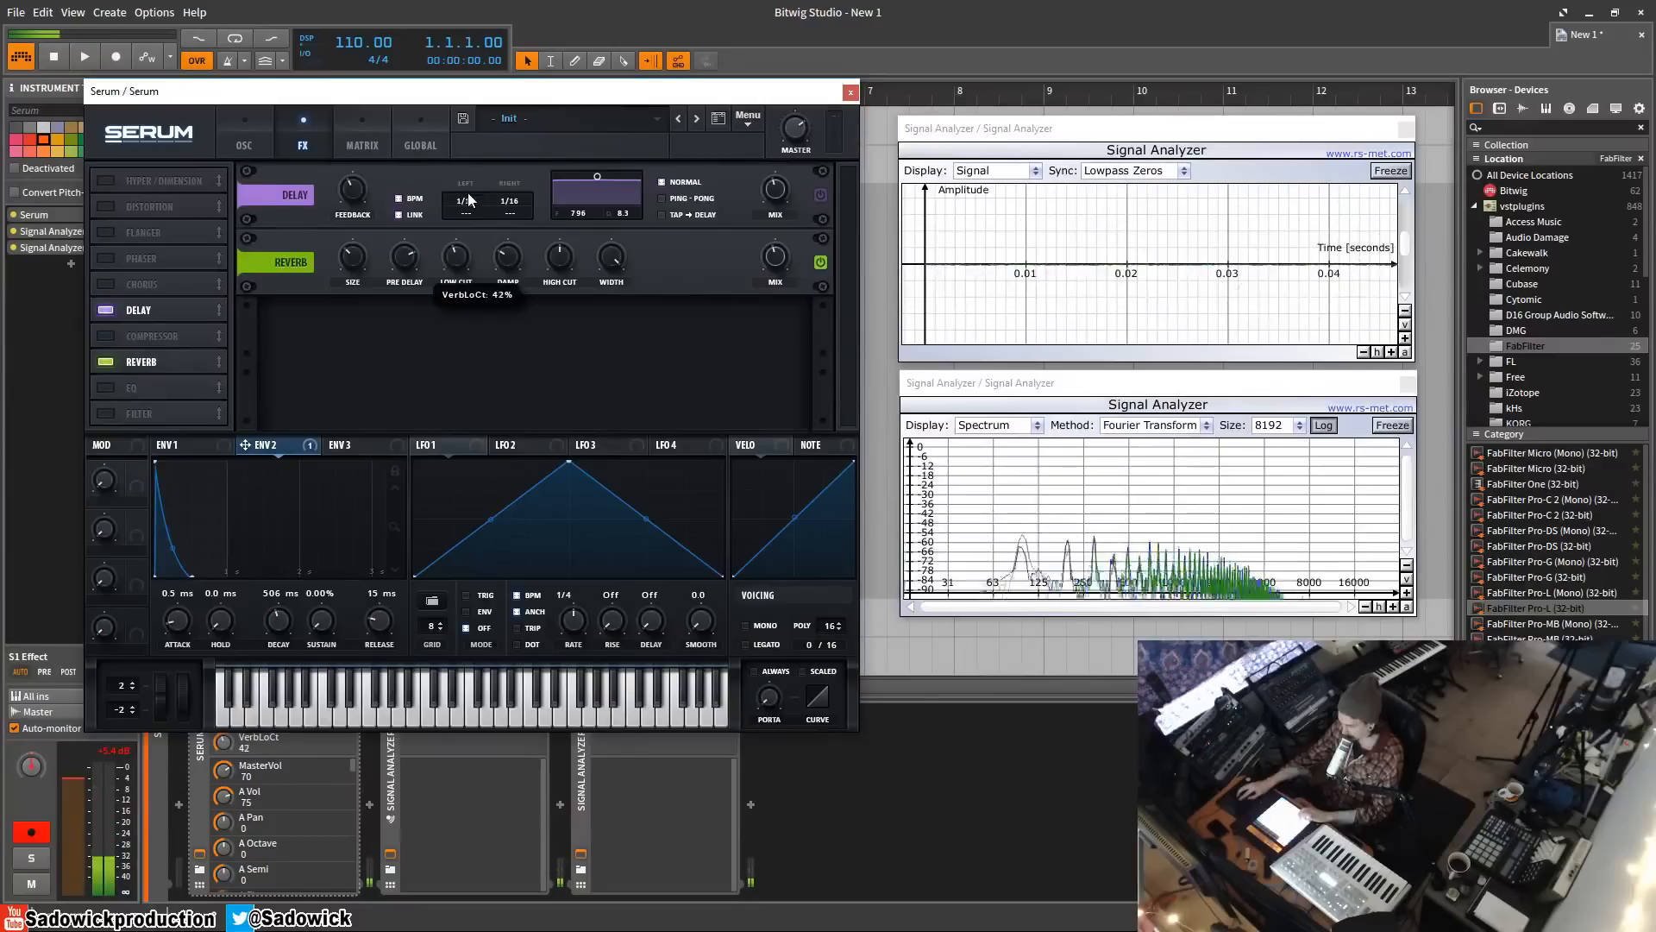
click(775, 256)
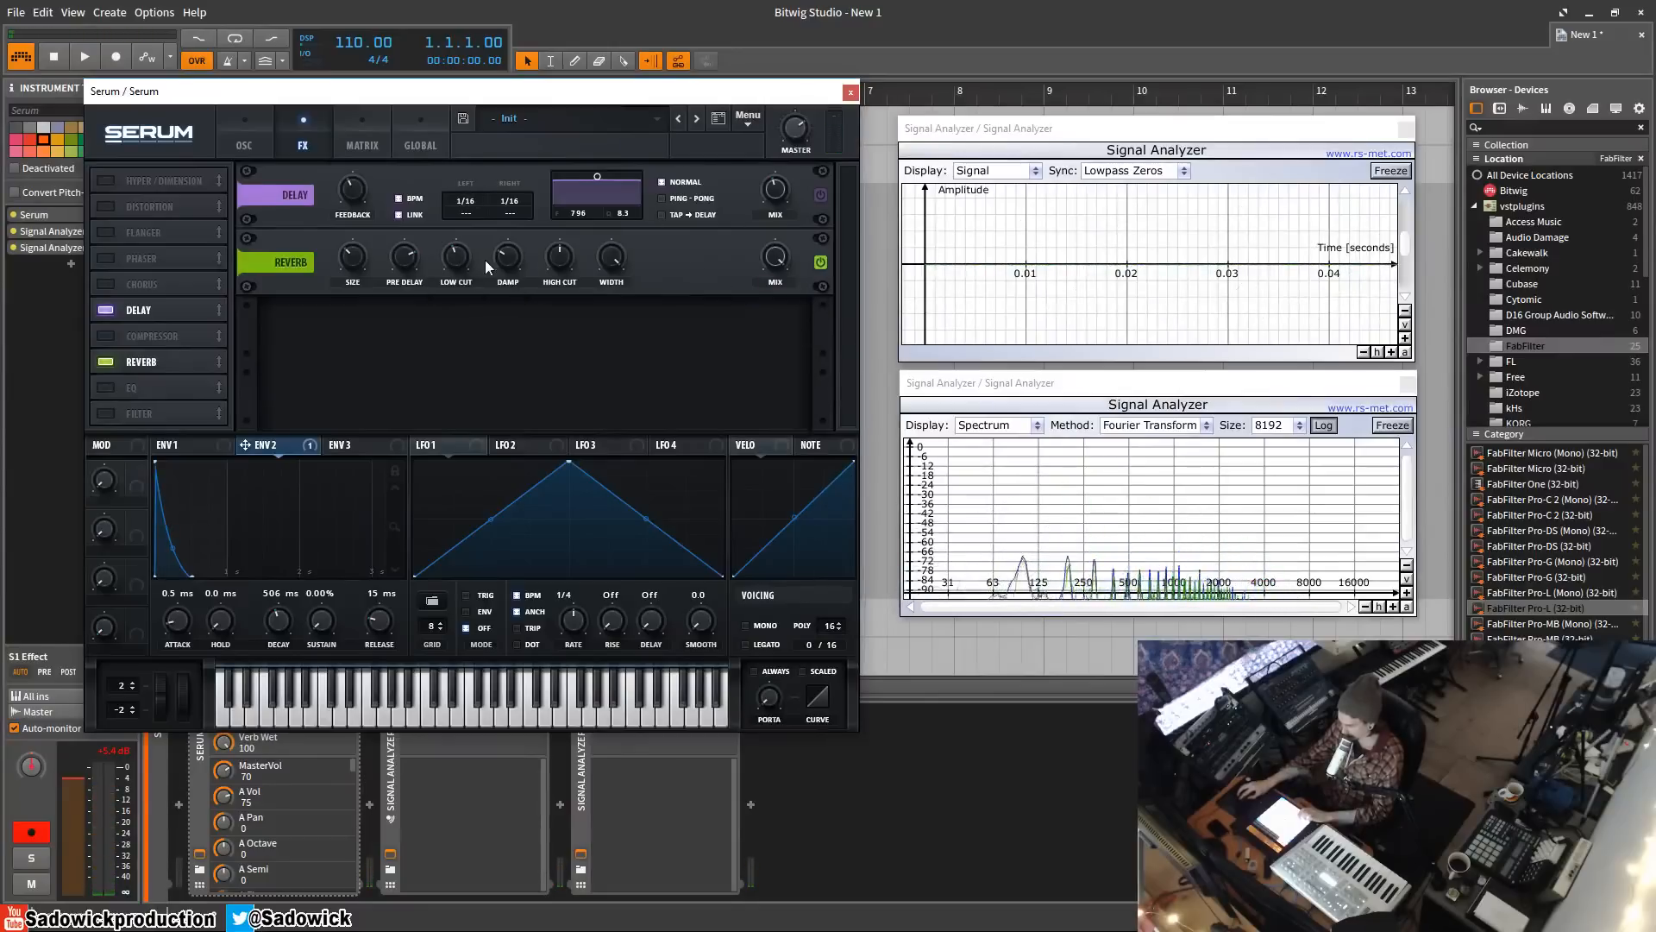
- Reset the reverb pre-delay to 0 and lower the low cut to 32
double_click(412, 263)
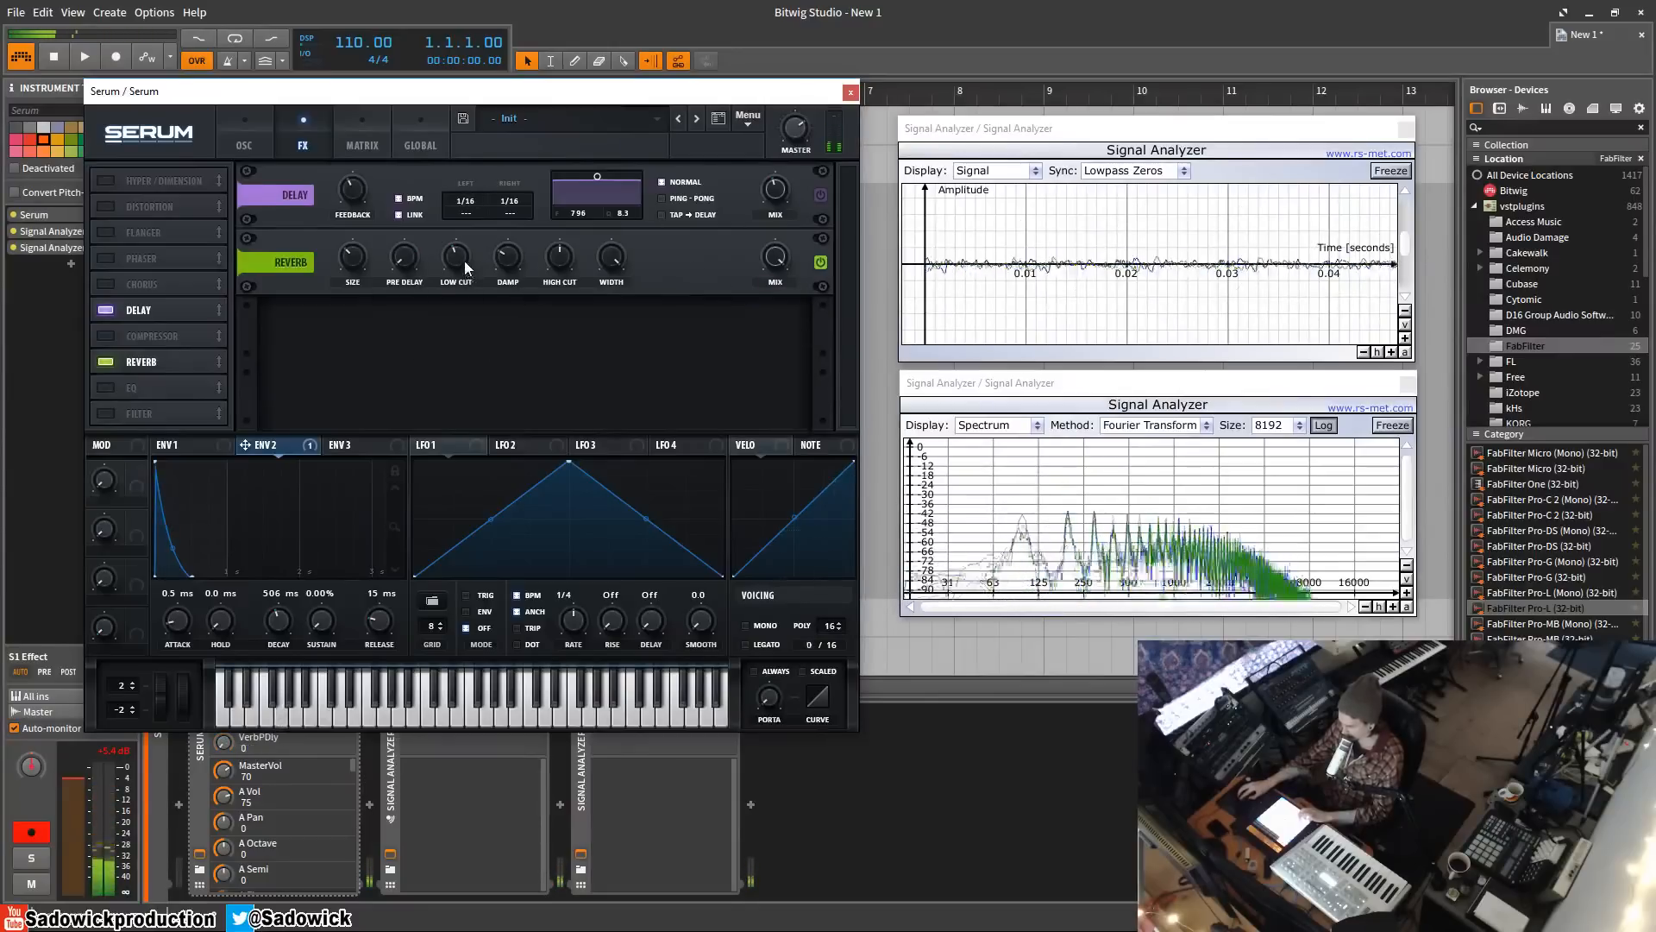
drag(464, 262, 466, 288)
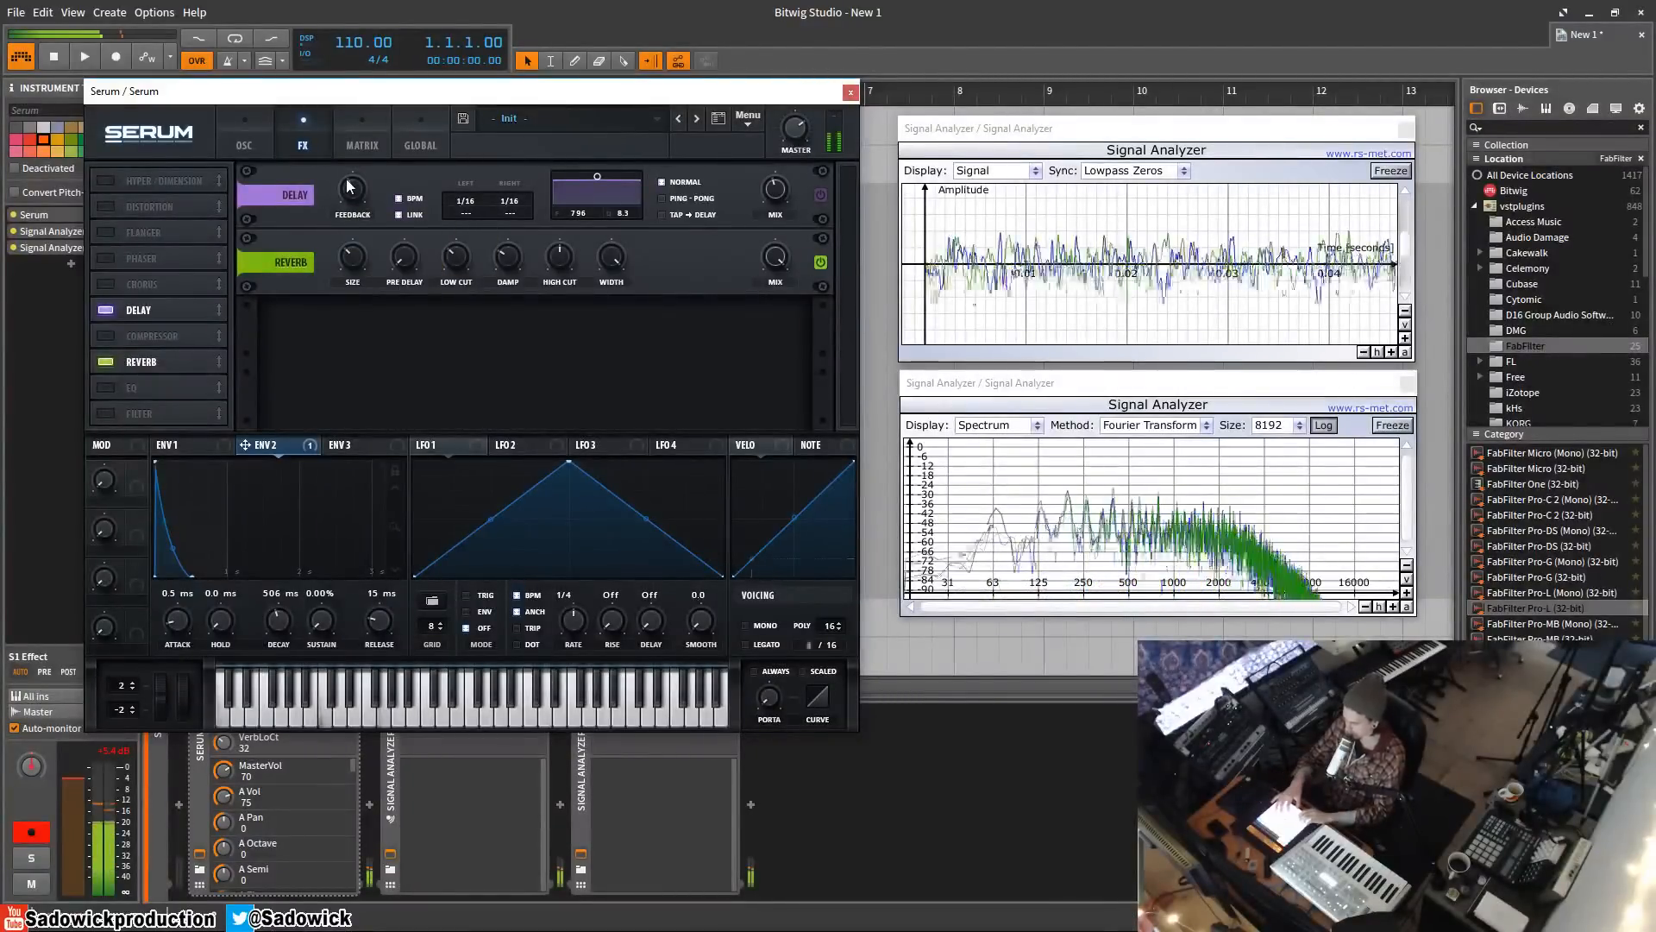
- Drop the reverb damping to 0, then raise it through 77 to 92
click(505, 256)
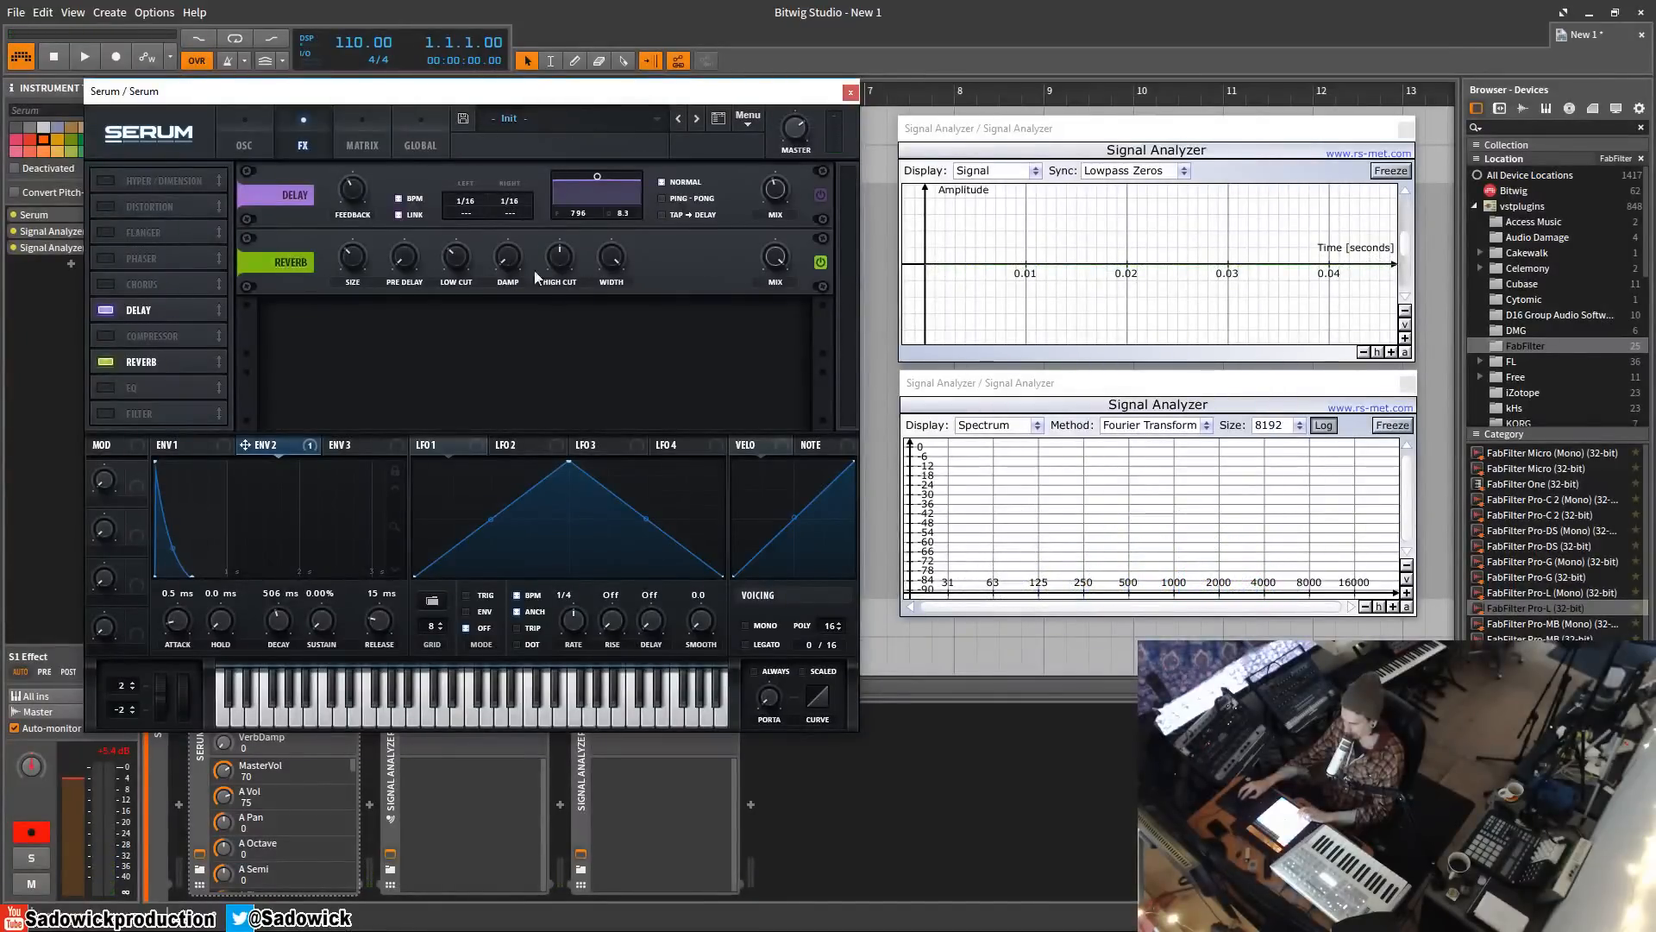
drag(510, 255, 505, 221)
drag(510, 127, 510, 117)
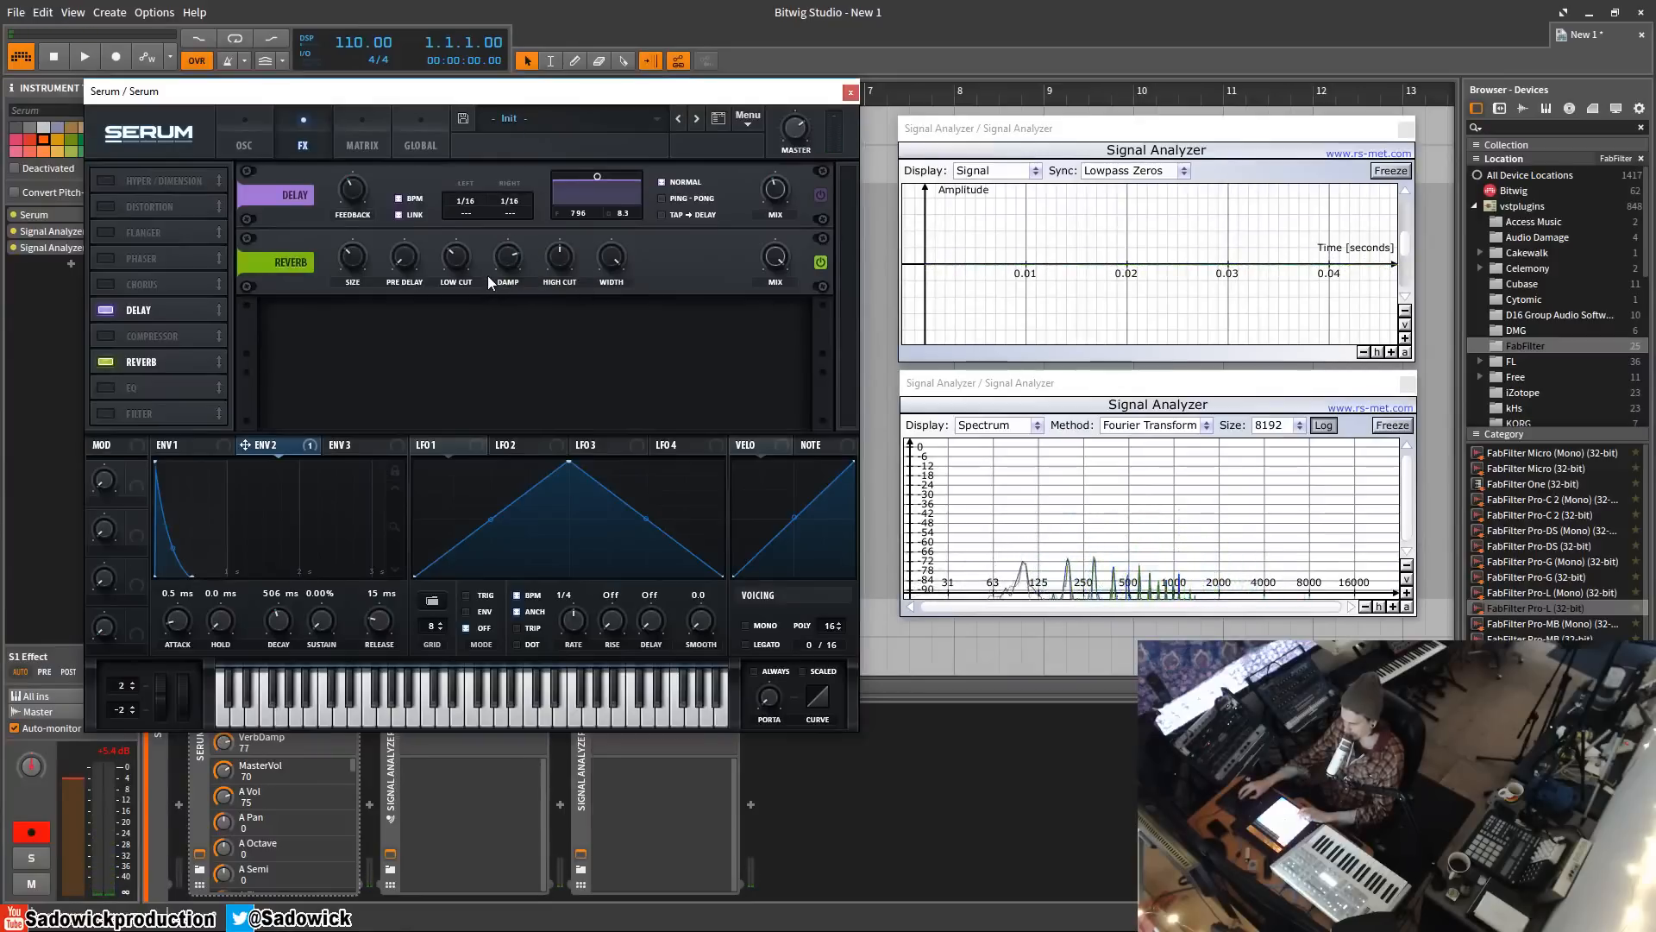
mouse_move(509, 257)
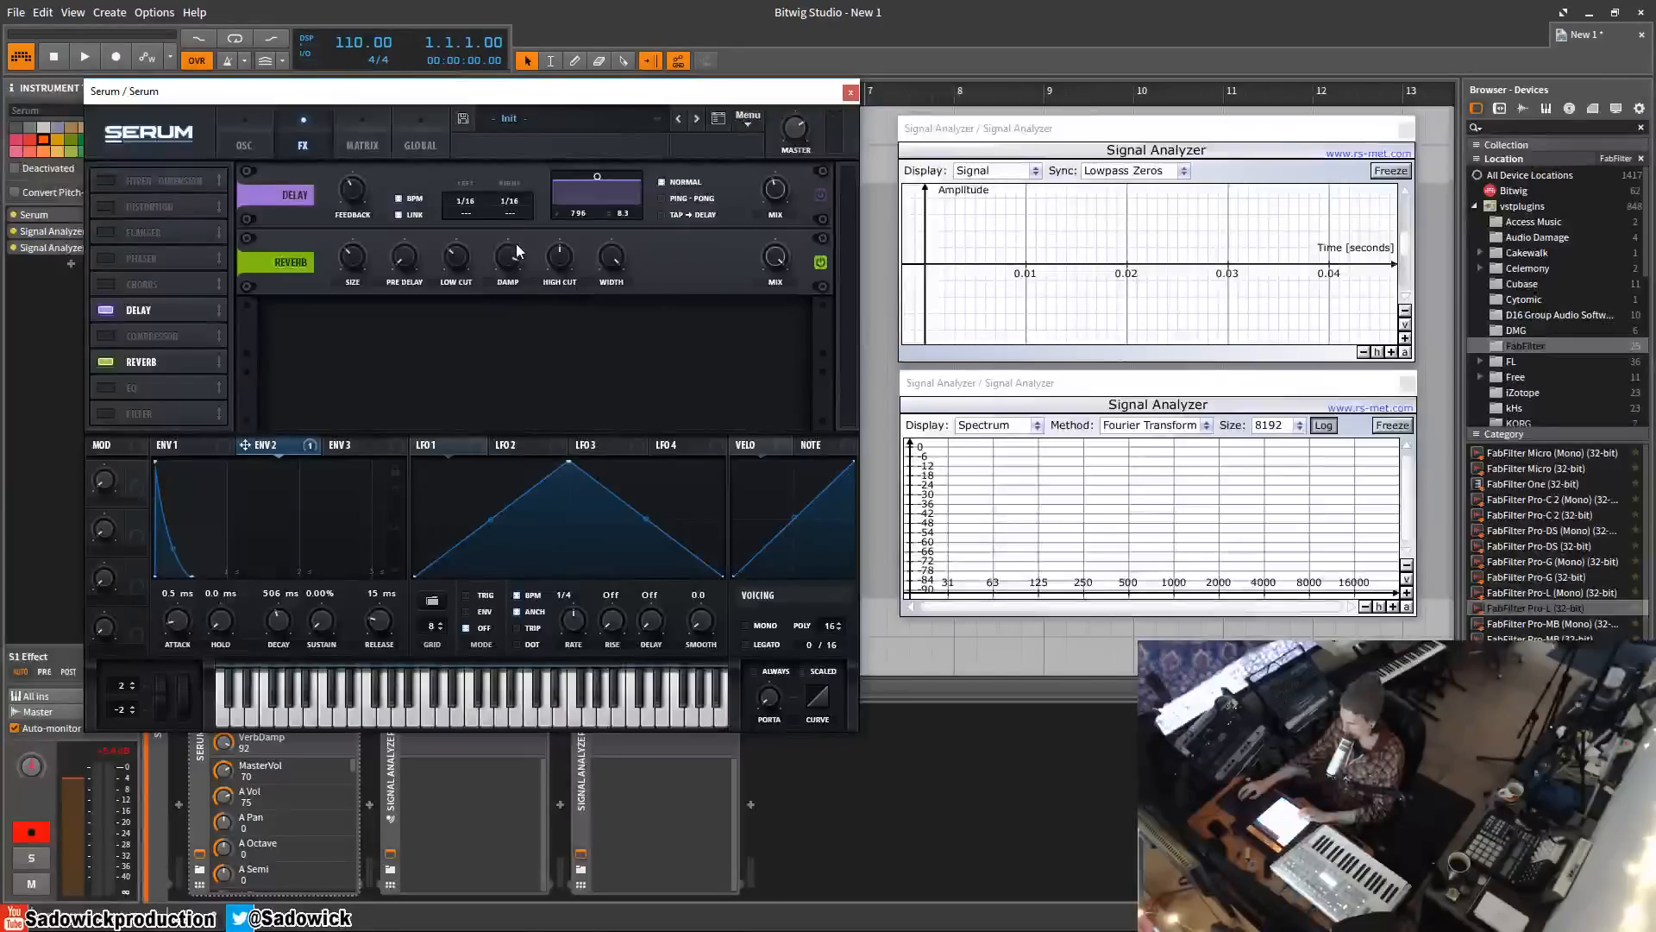
drag(516, 244, 516, 253)
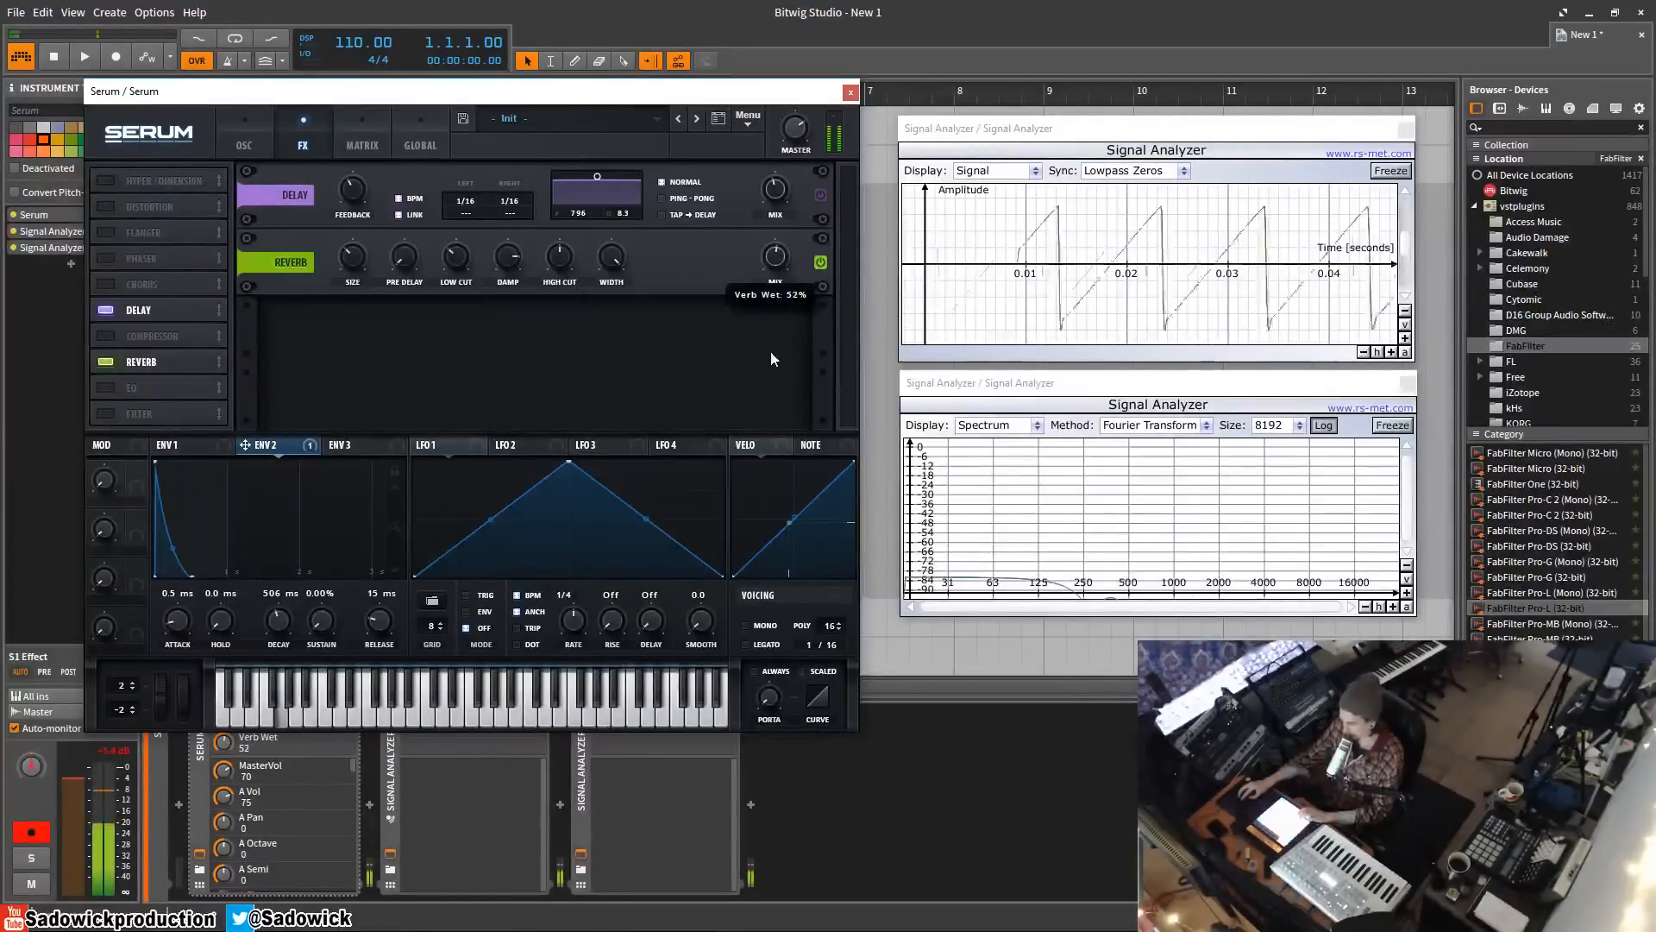
- Increase the reverb size, reduce the reverb mix to 36 and lower the low cut to 10
drag(353, 257, 358, 214)
drag(774, 257, 774, 279)
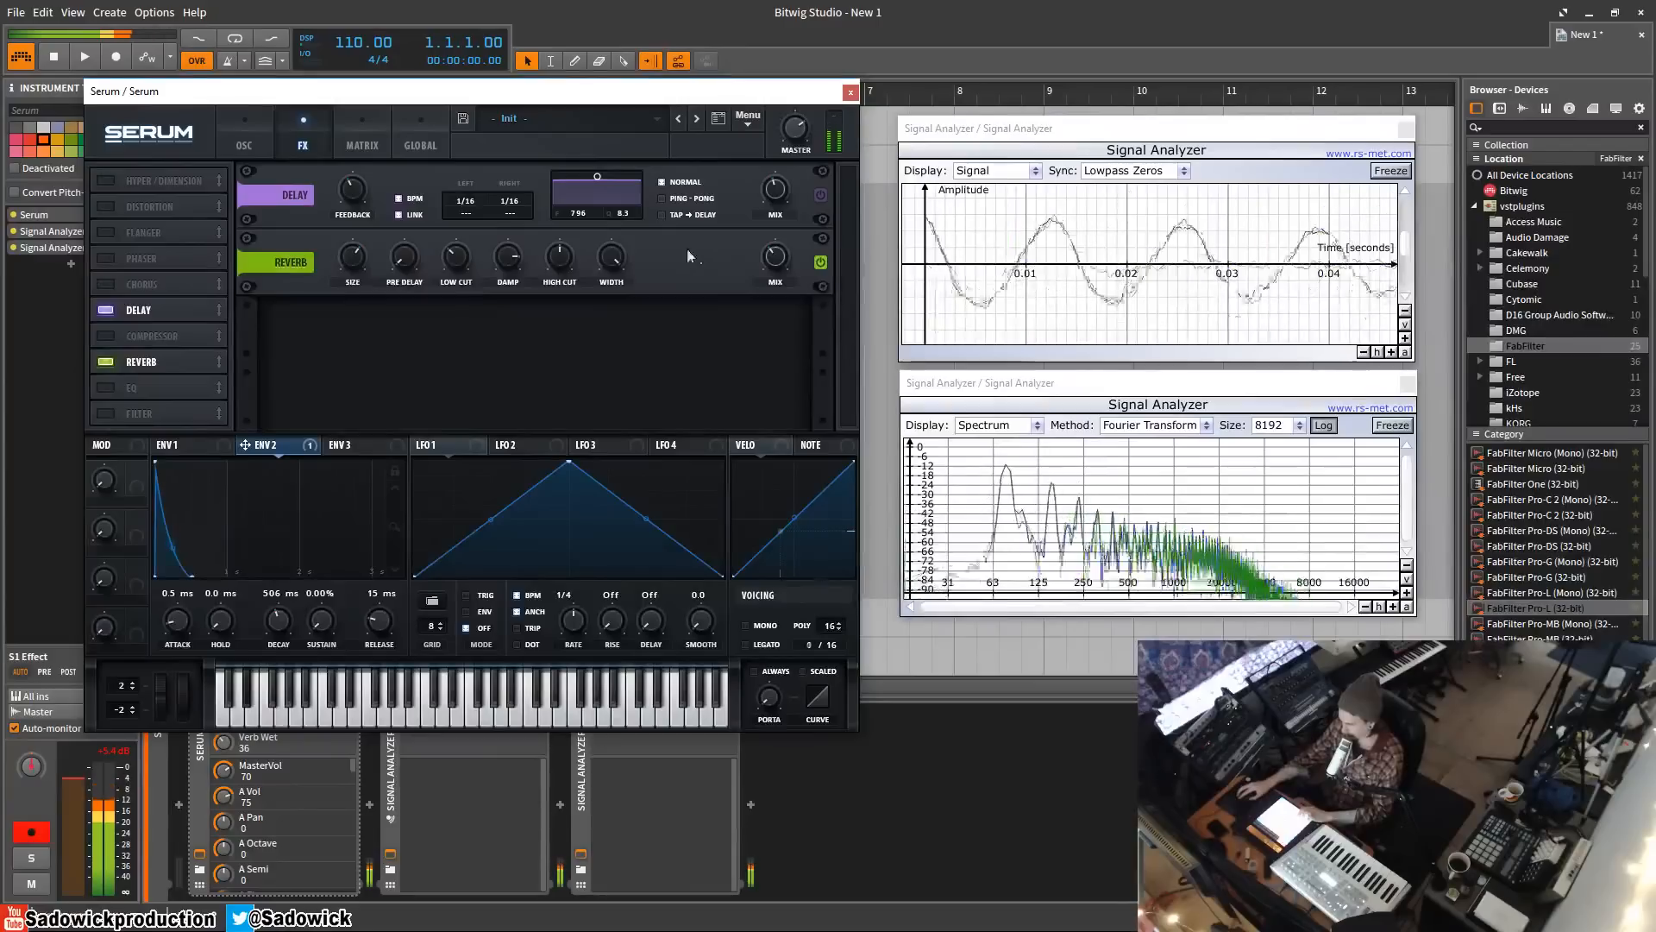
drag(456, 257, 458, 298)
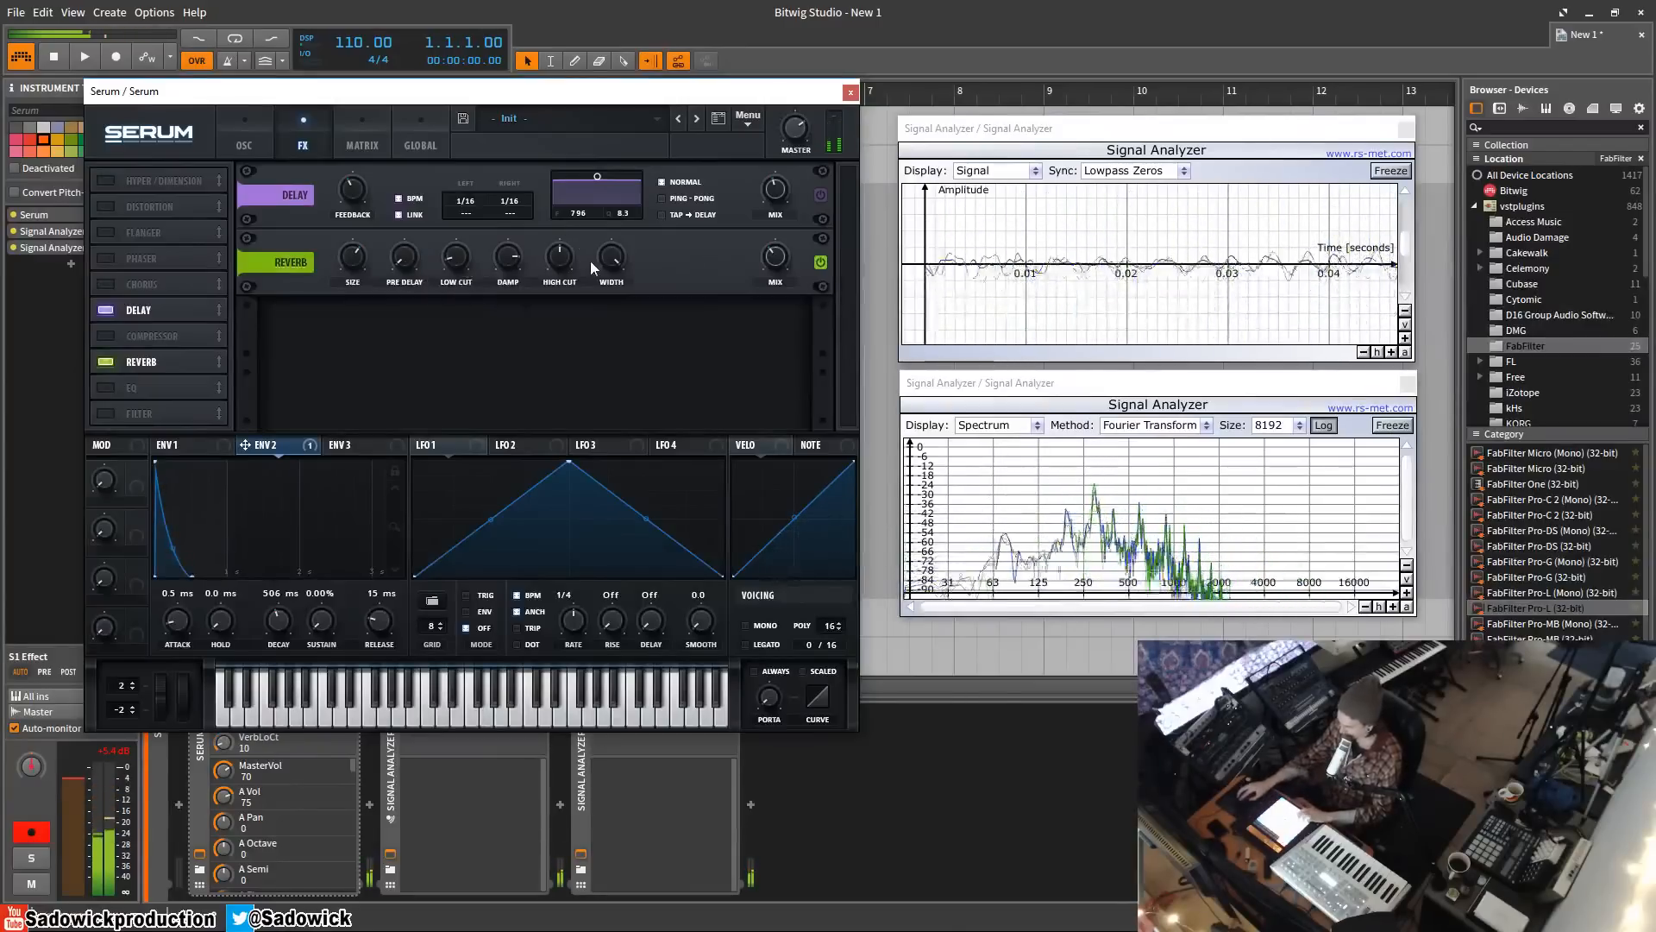
- Sweep the reverb high cut up and then down to 0, and set the reverb mix to 39
click(560, 259)
drag(561, 261, 590, 173)
drag(565, 264, 550, 428)
drag(559, 263, 566, 369)
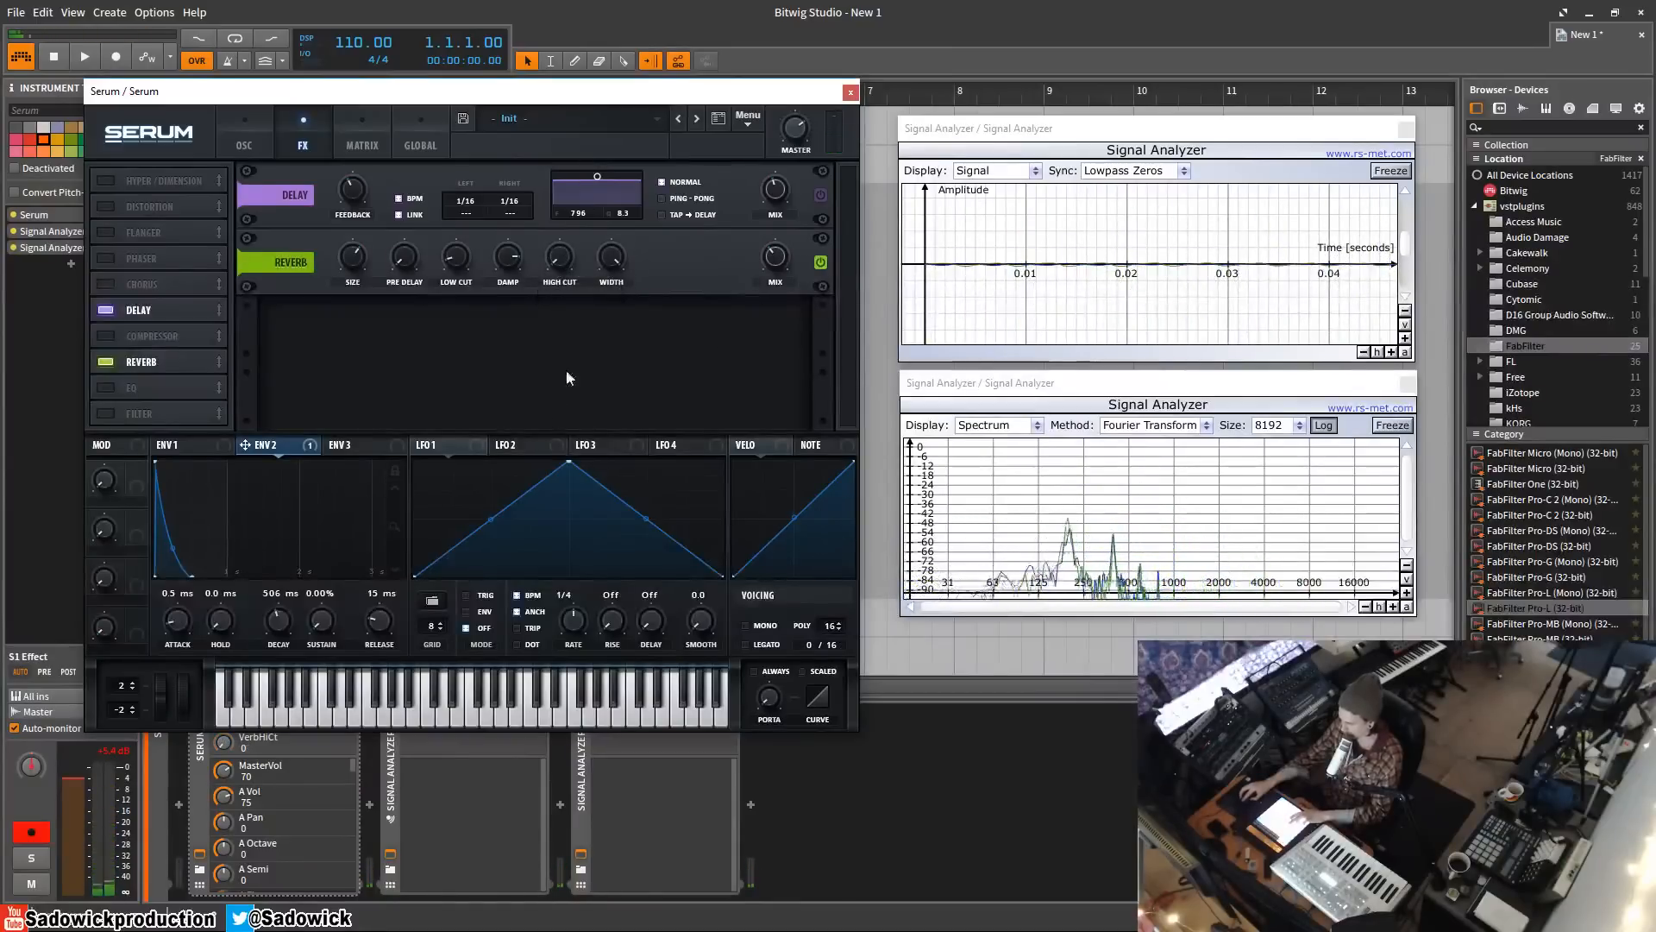
drag(773, 260, 774, 292)
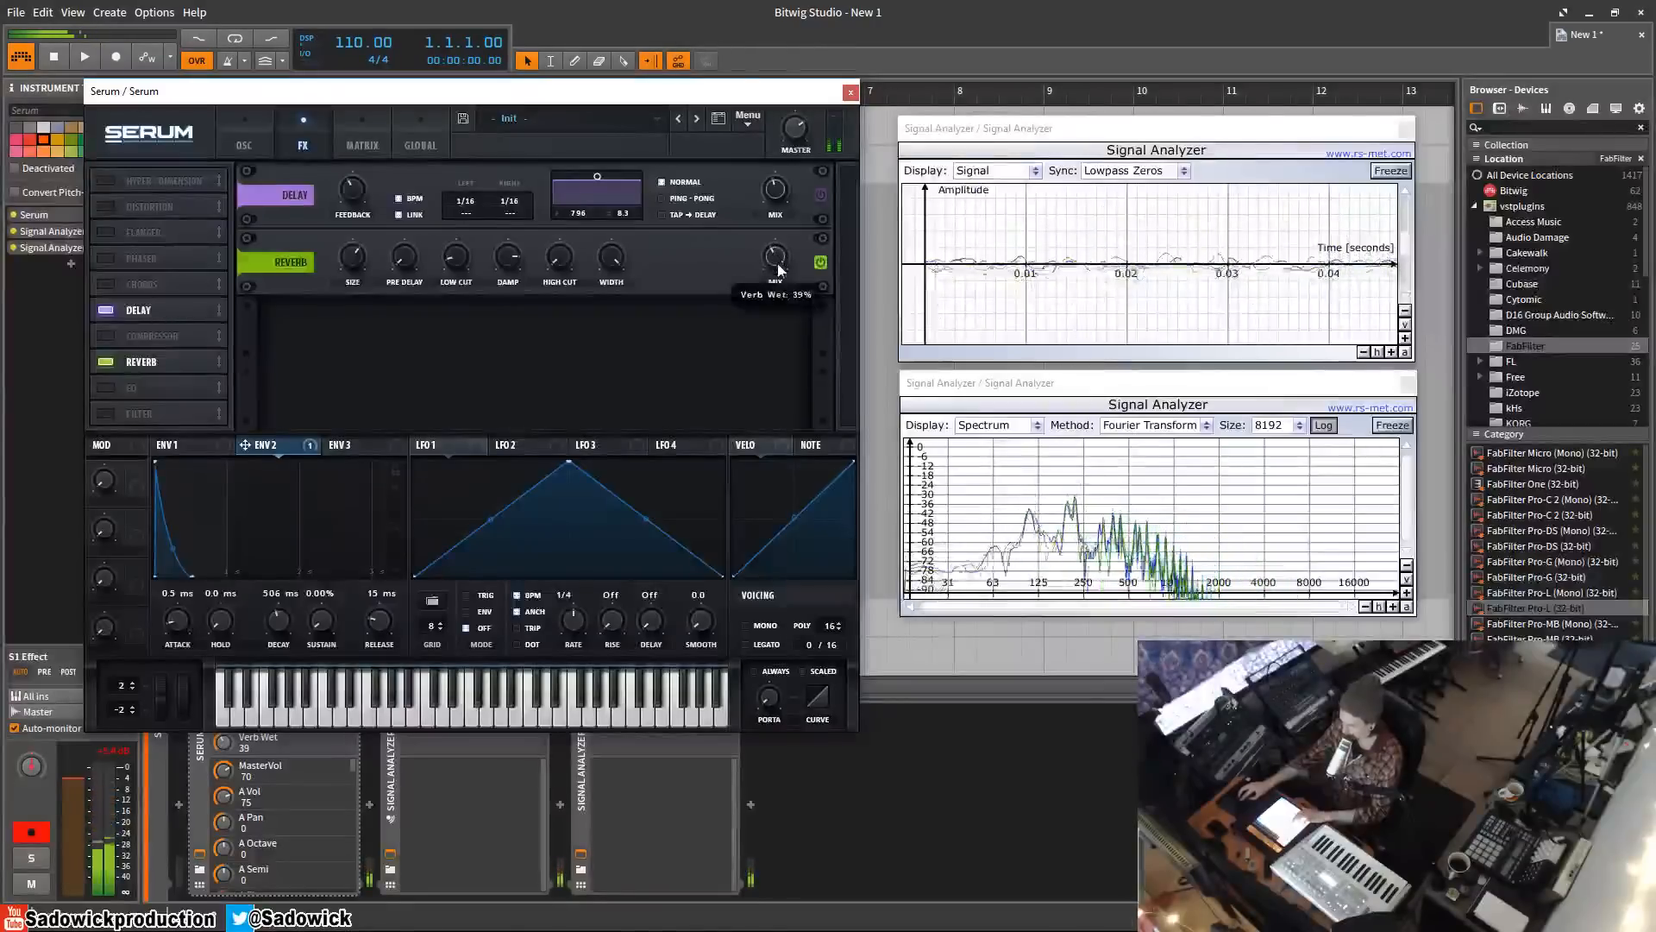
- Unlink the BPM-synced delay channels, set the right delay time to 1/32 and re-enable the delay
click(397, 198)
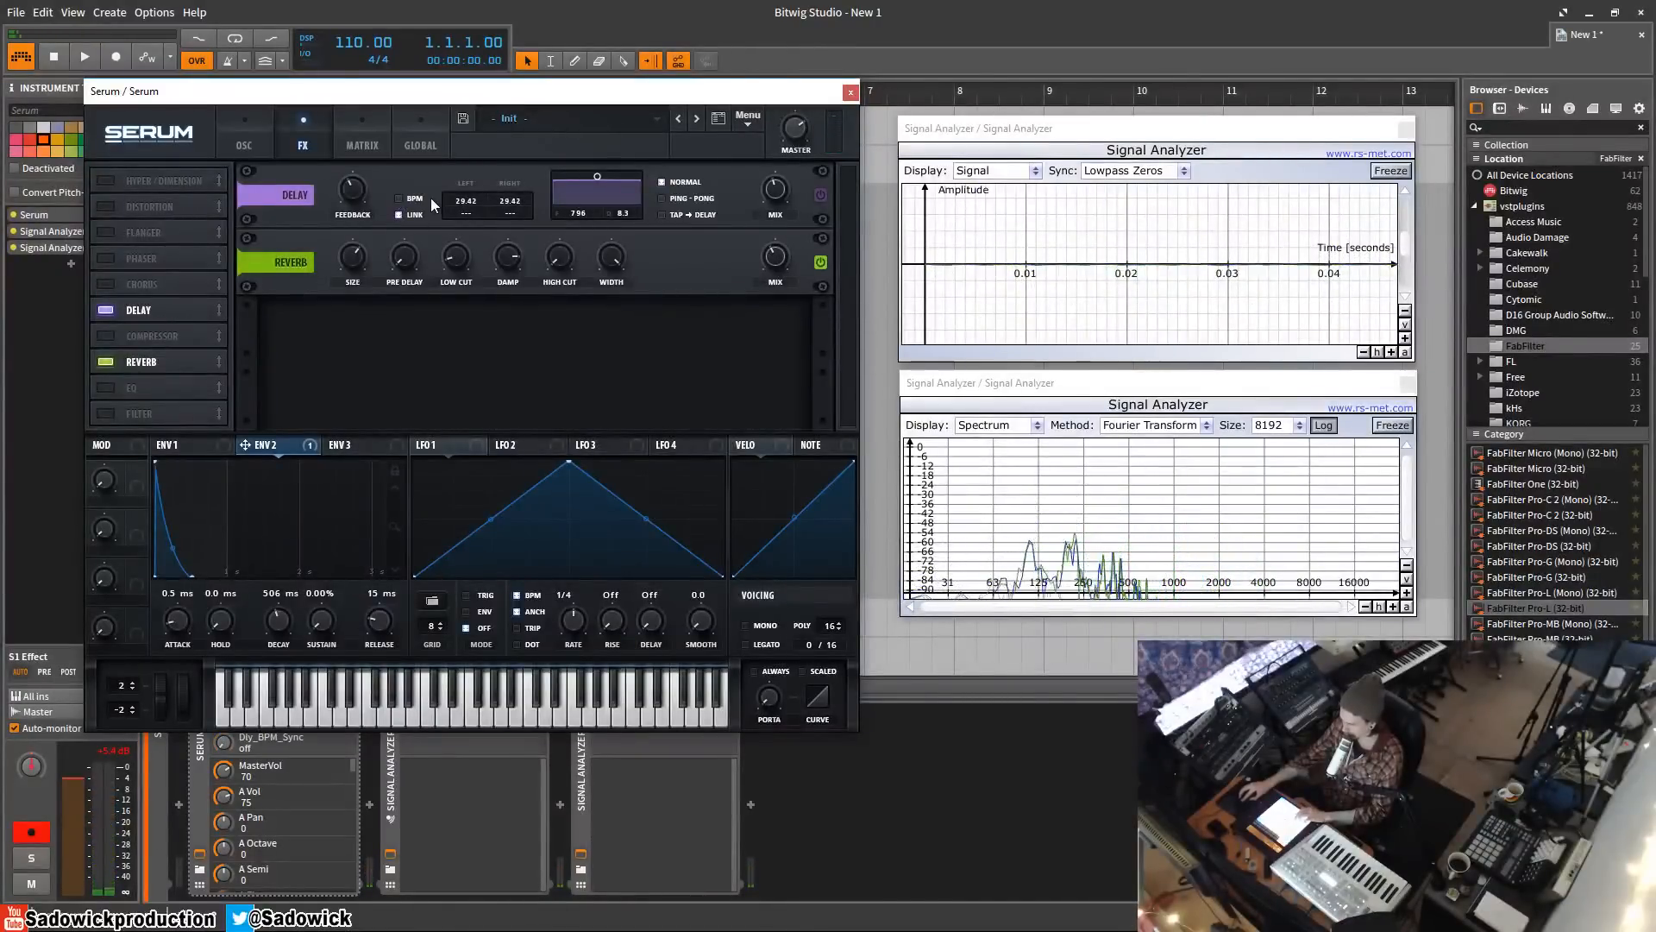
click(398, 198)
click(397, 215)
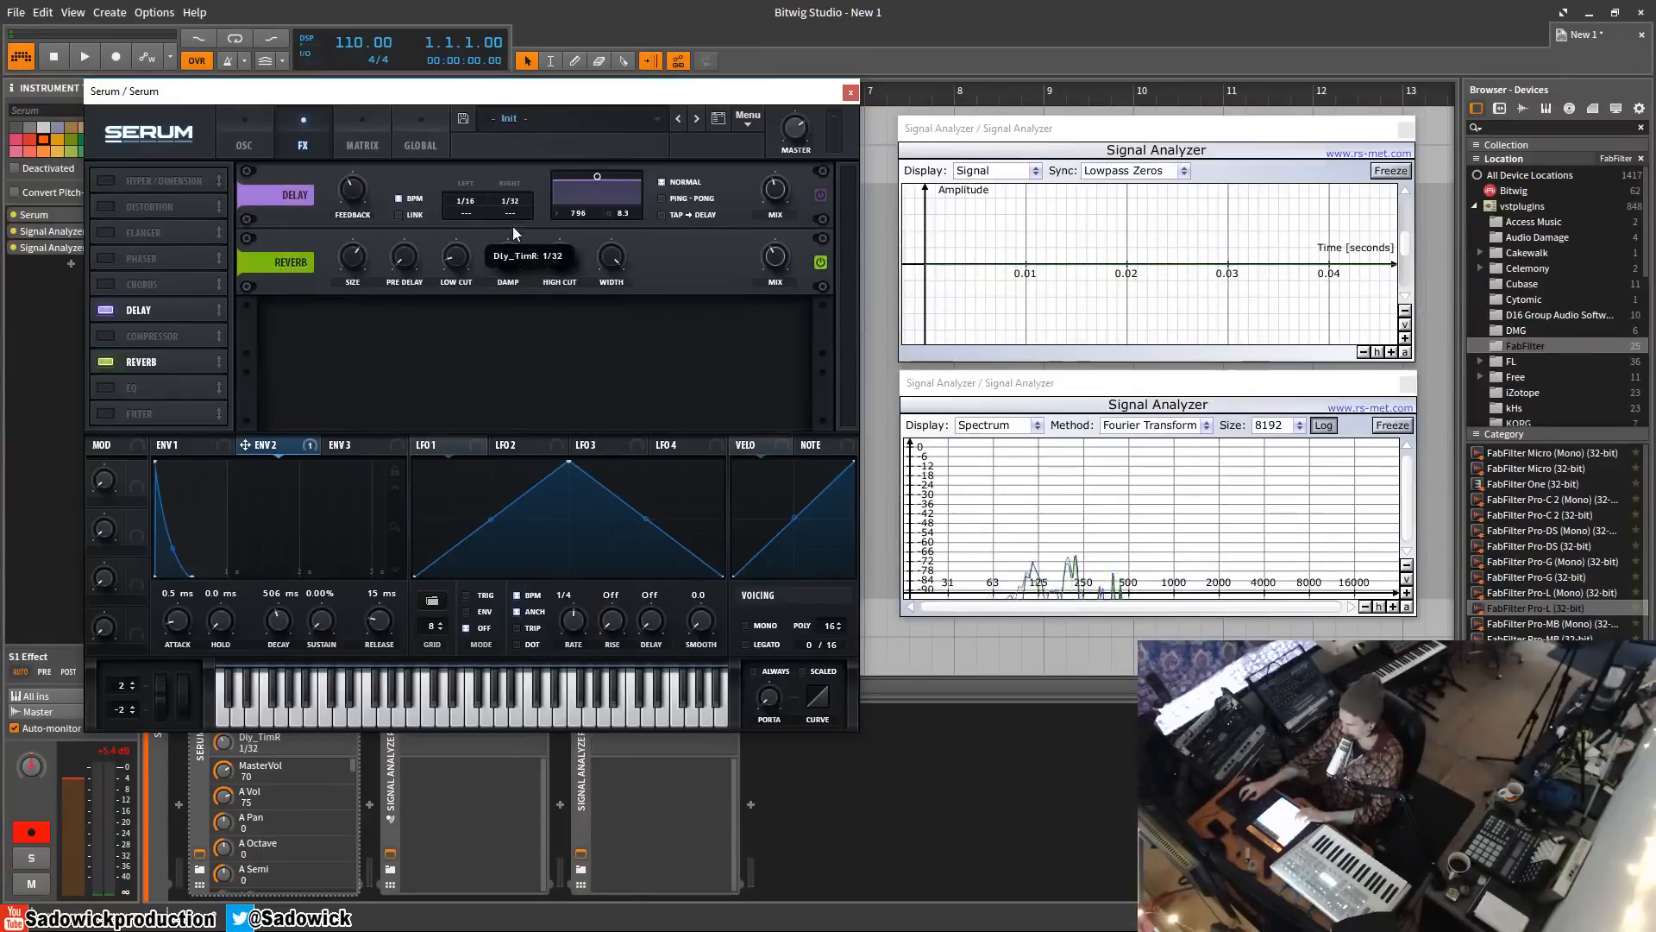
click(822, 196)
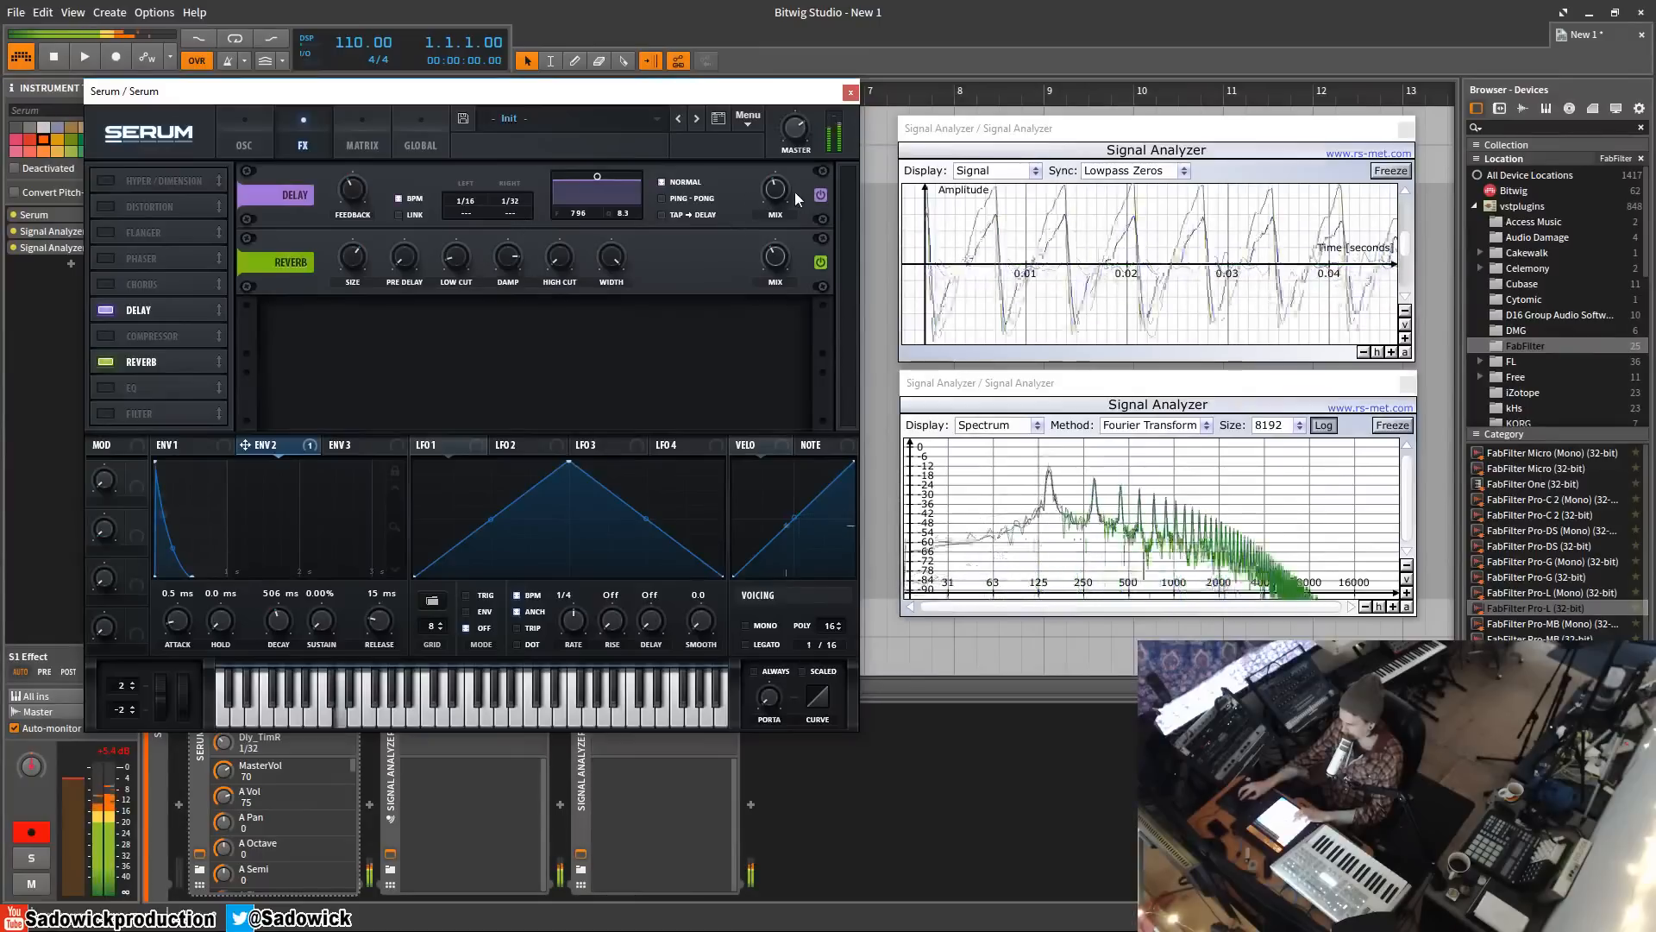
- Set the right delay time to 1/8 in Ping-Pong mode, and return to the oscillator page
drag(502, 207, 528, 177)
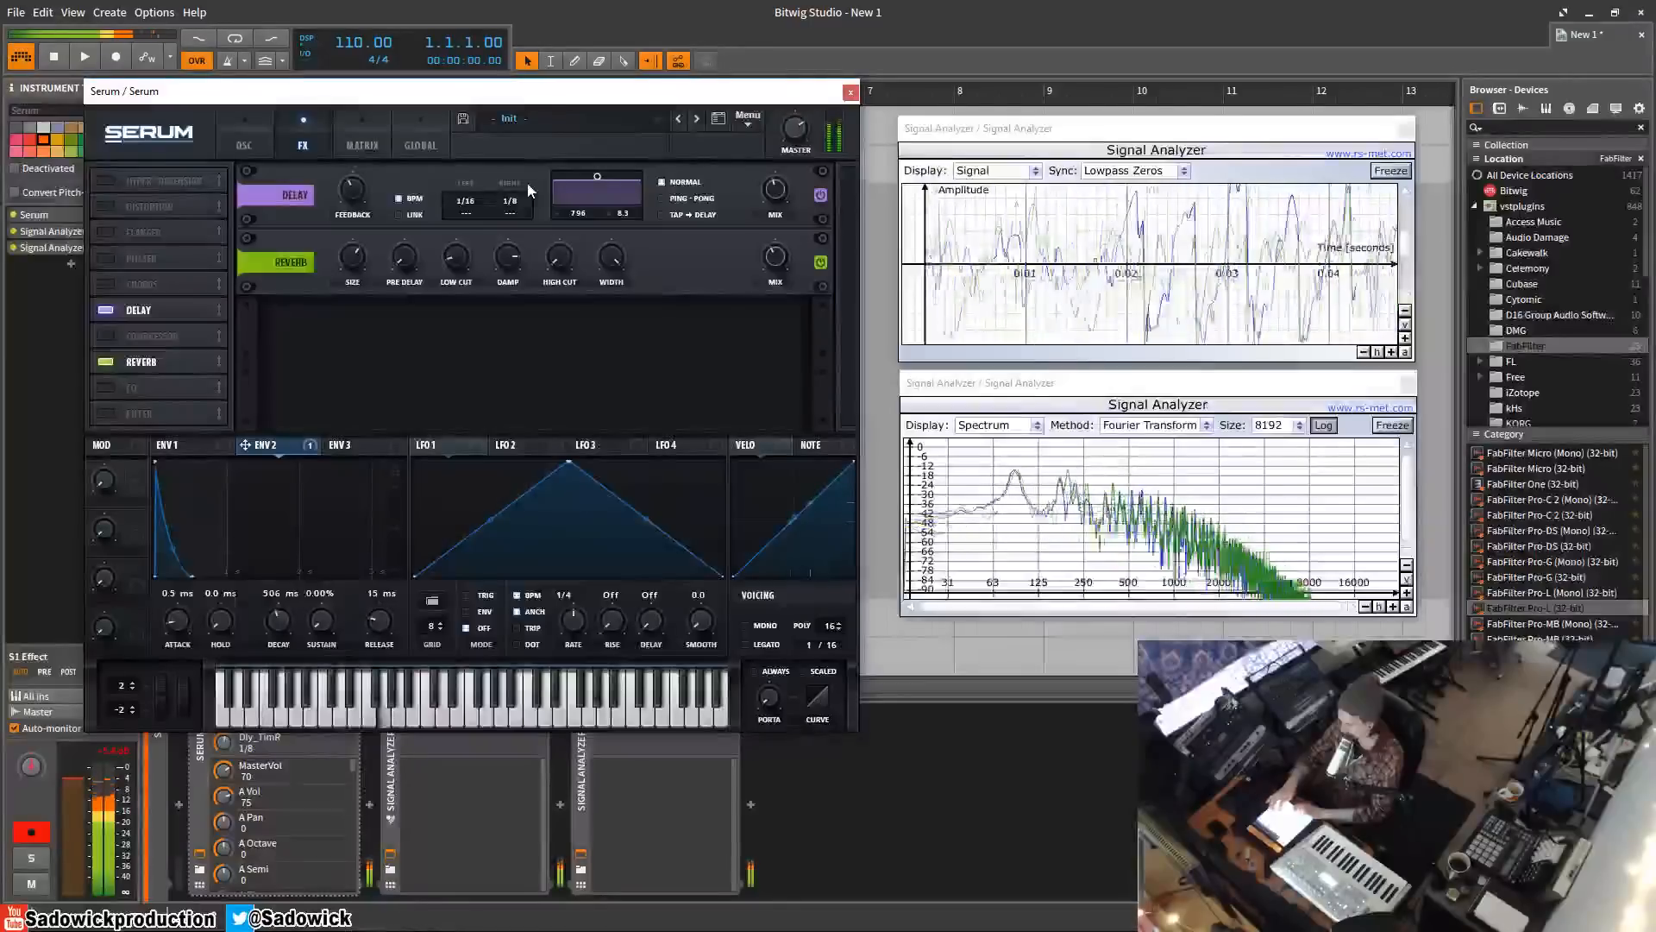
click(666, 197)
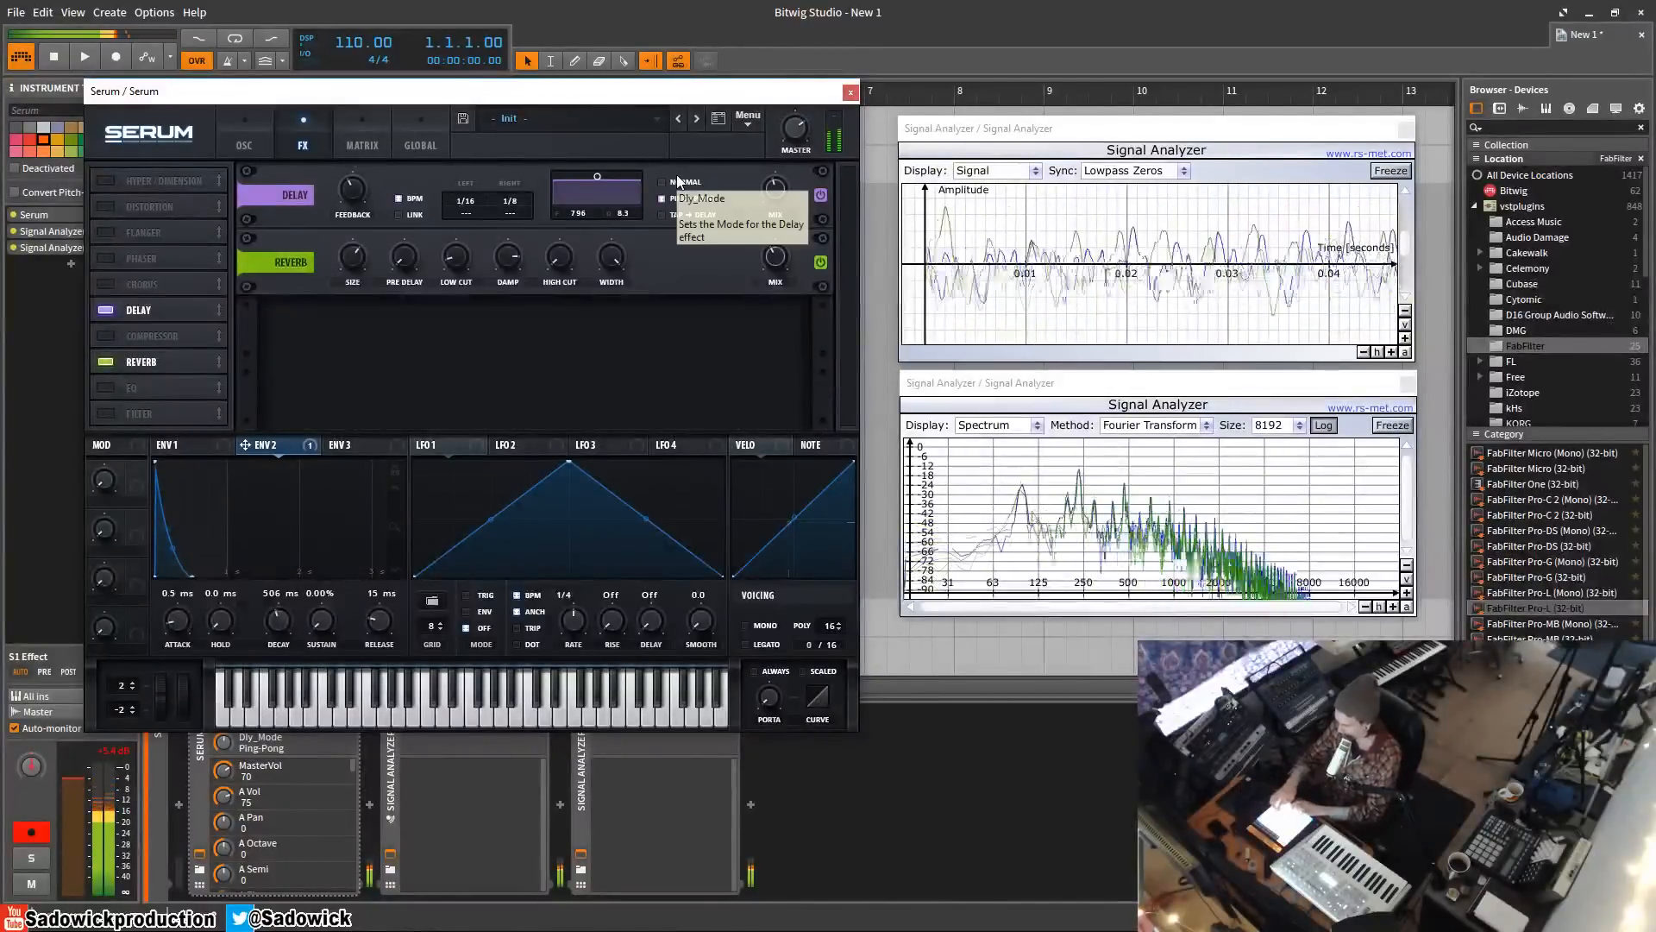
click(261, 124)
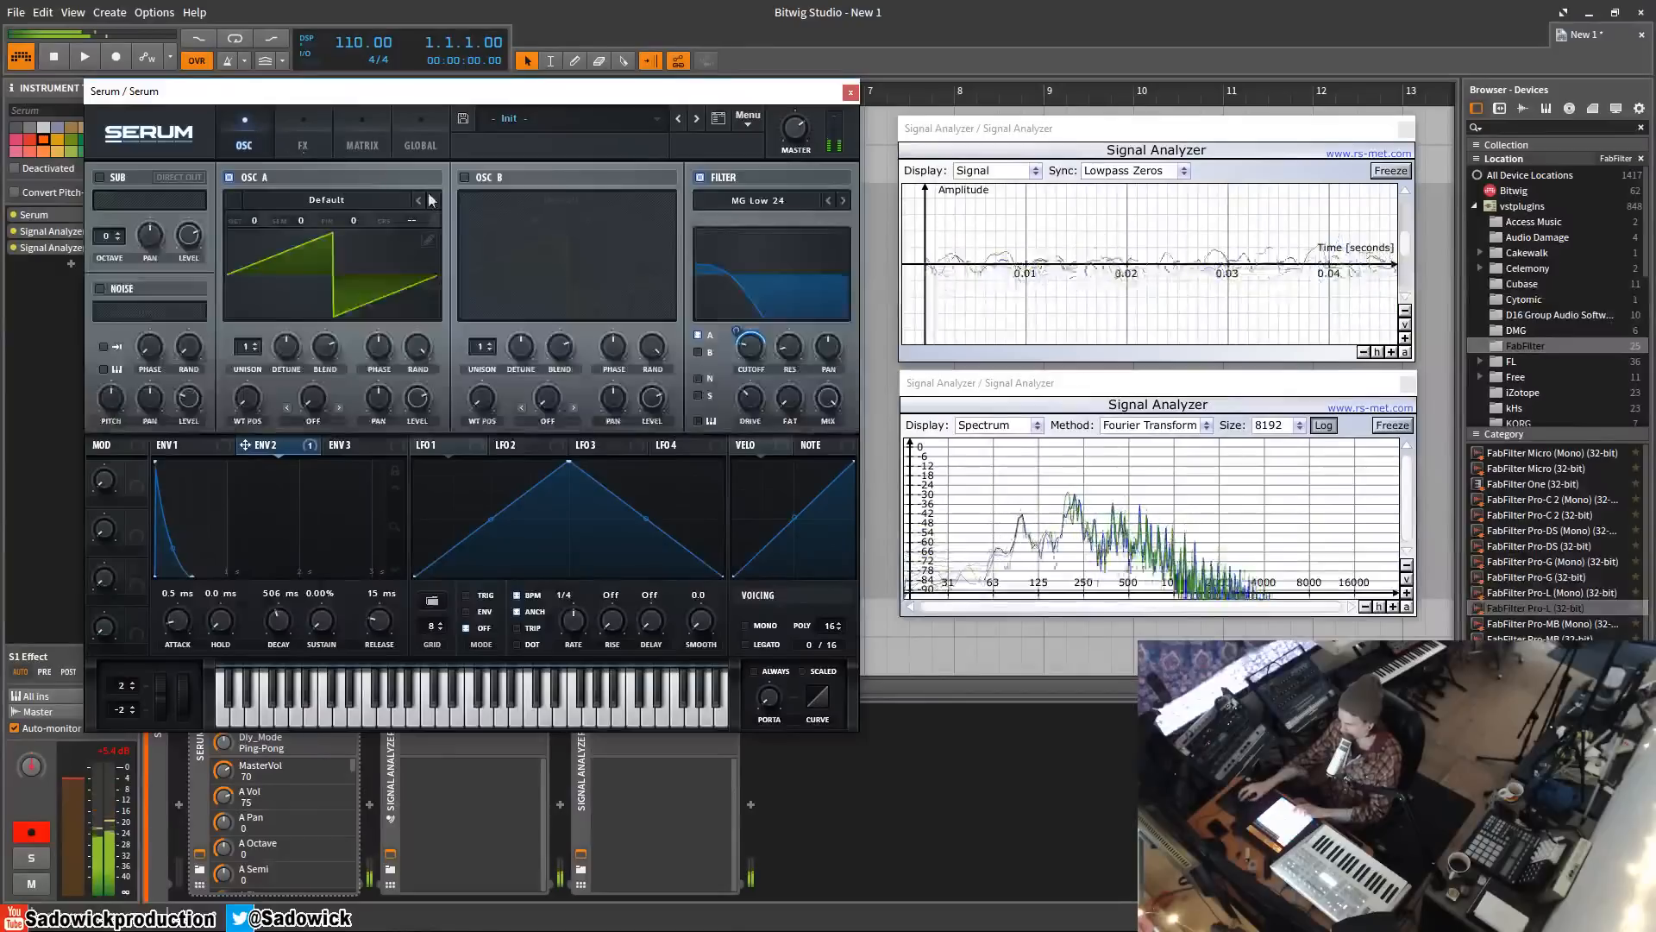
- Set oscillator A to 6 unison voices with a small detune of 0.08 and adjust the filter cutoff
mouse_move(749, 359)
mouse_down()
mouse_move(764, 288)
mouse_move(764, 371)
mouse_up()
drag(236, 345, 256, 279)
drag(304, 353, 299, 373)
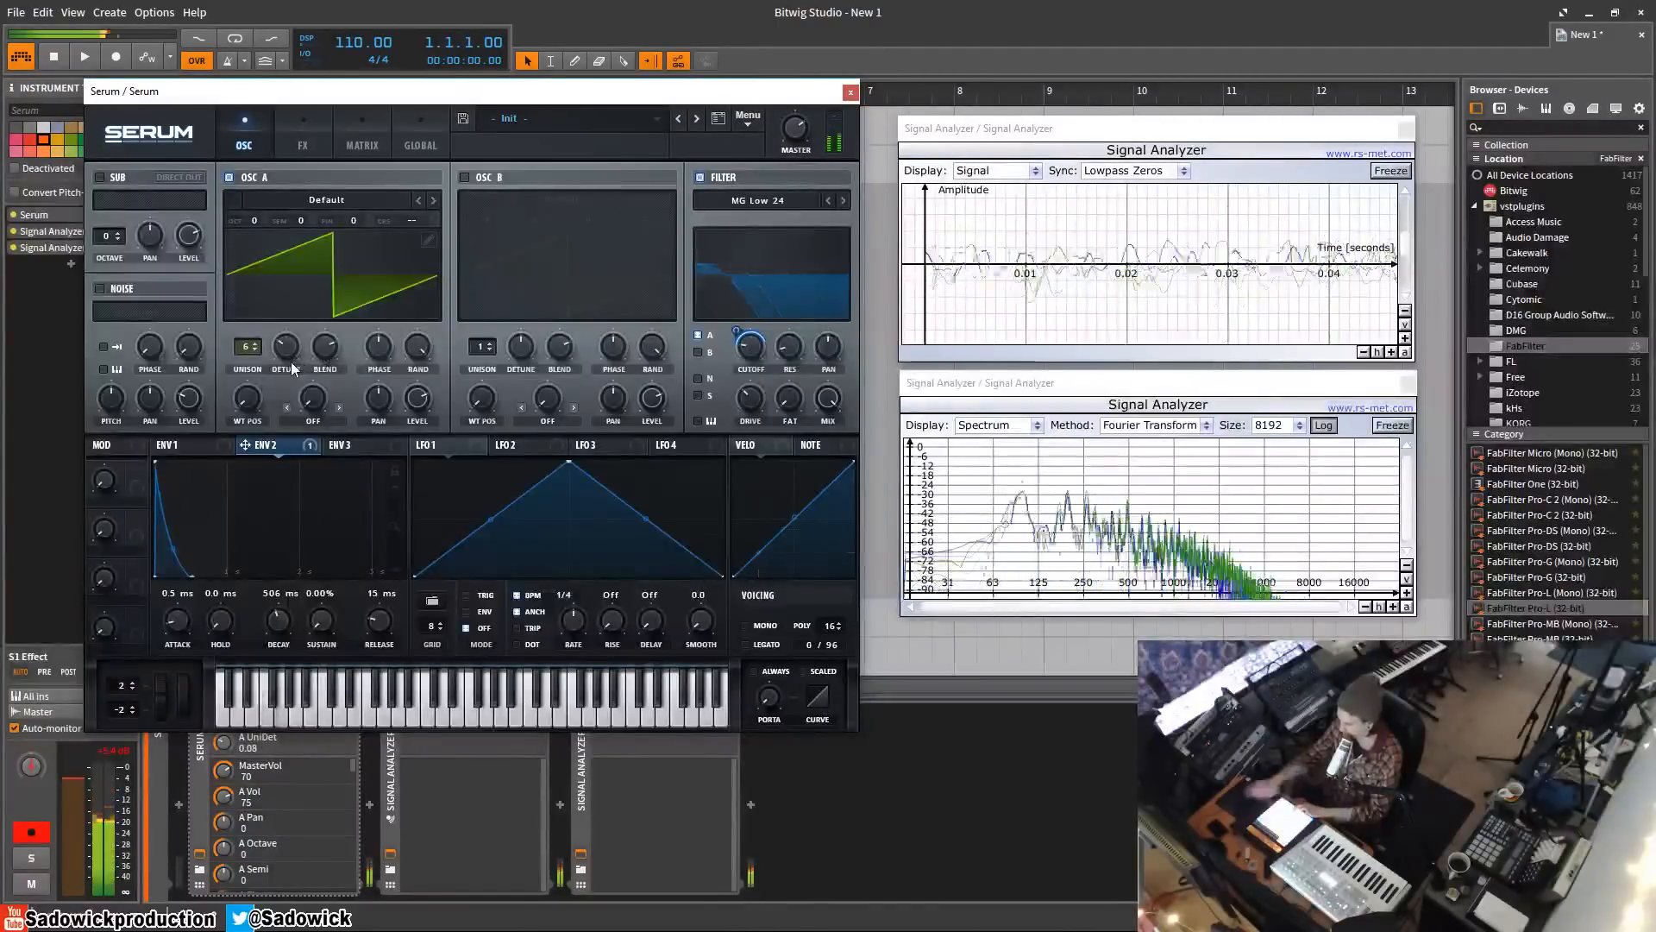
drag(759, 343, 778, 303)
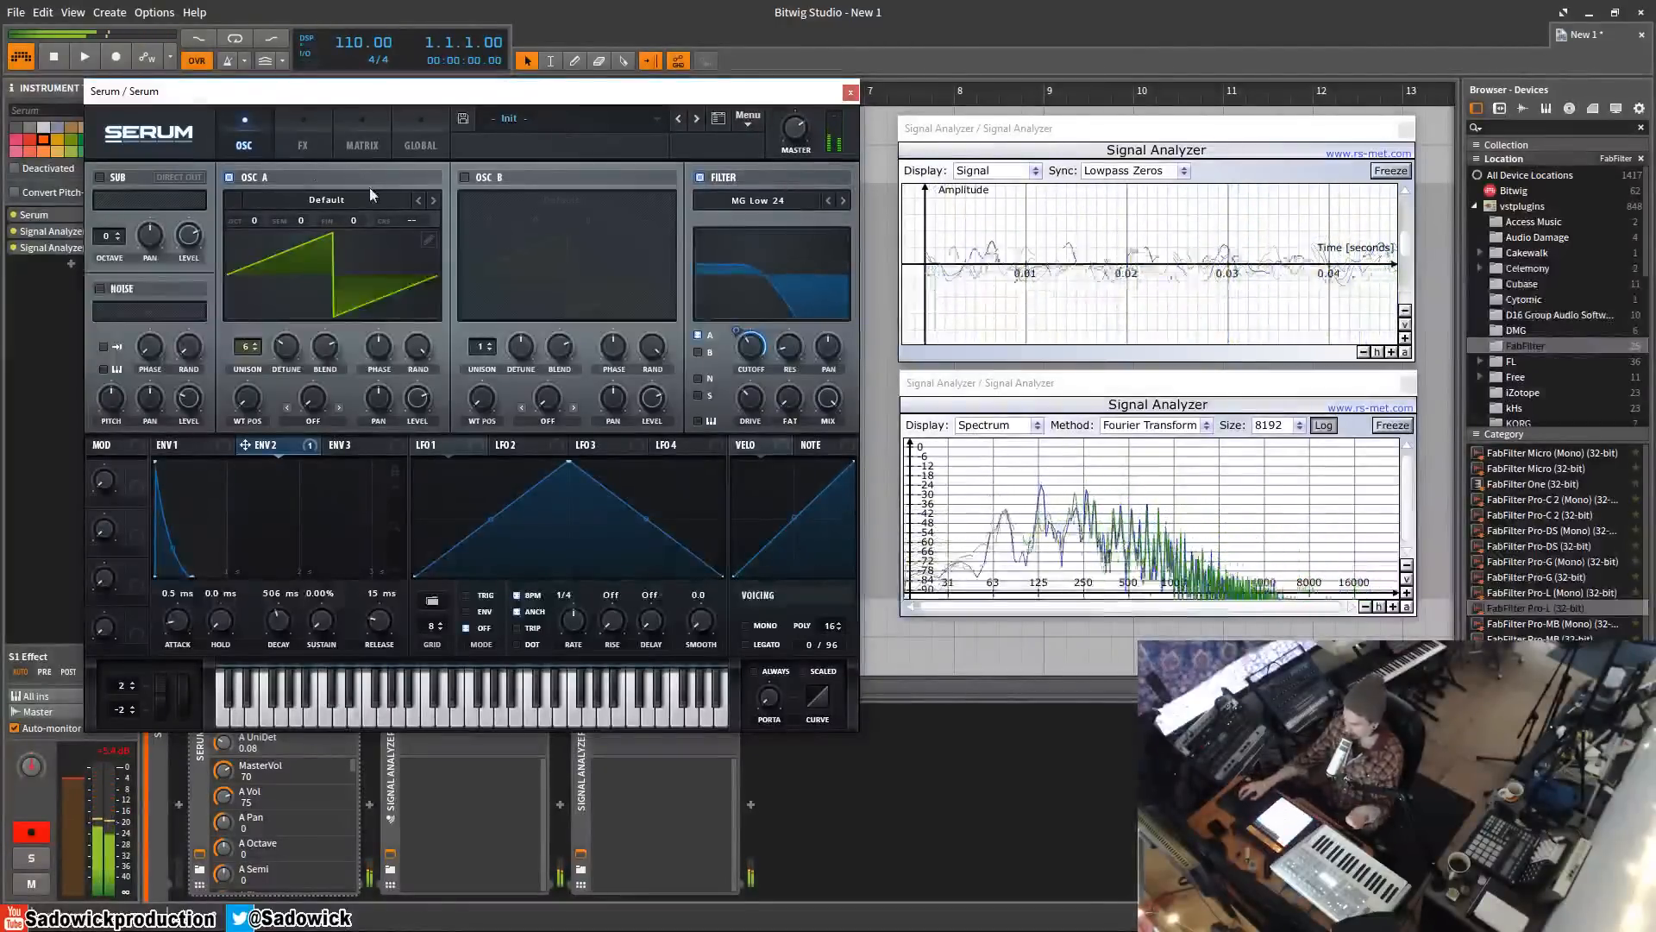
- Enable the EQ and Filter effects and move the Filter ahead of the EQ in the effects chain
click(292, 140)
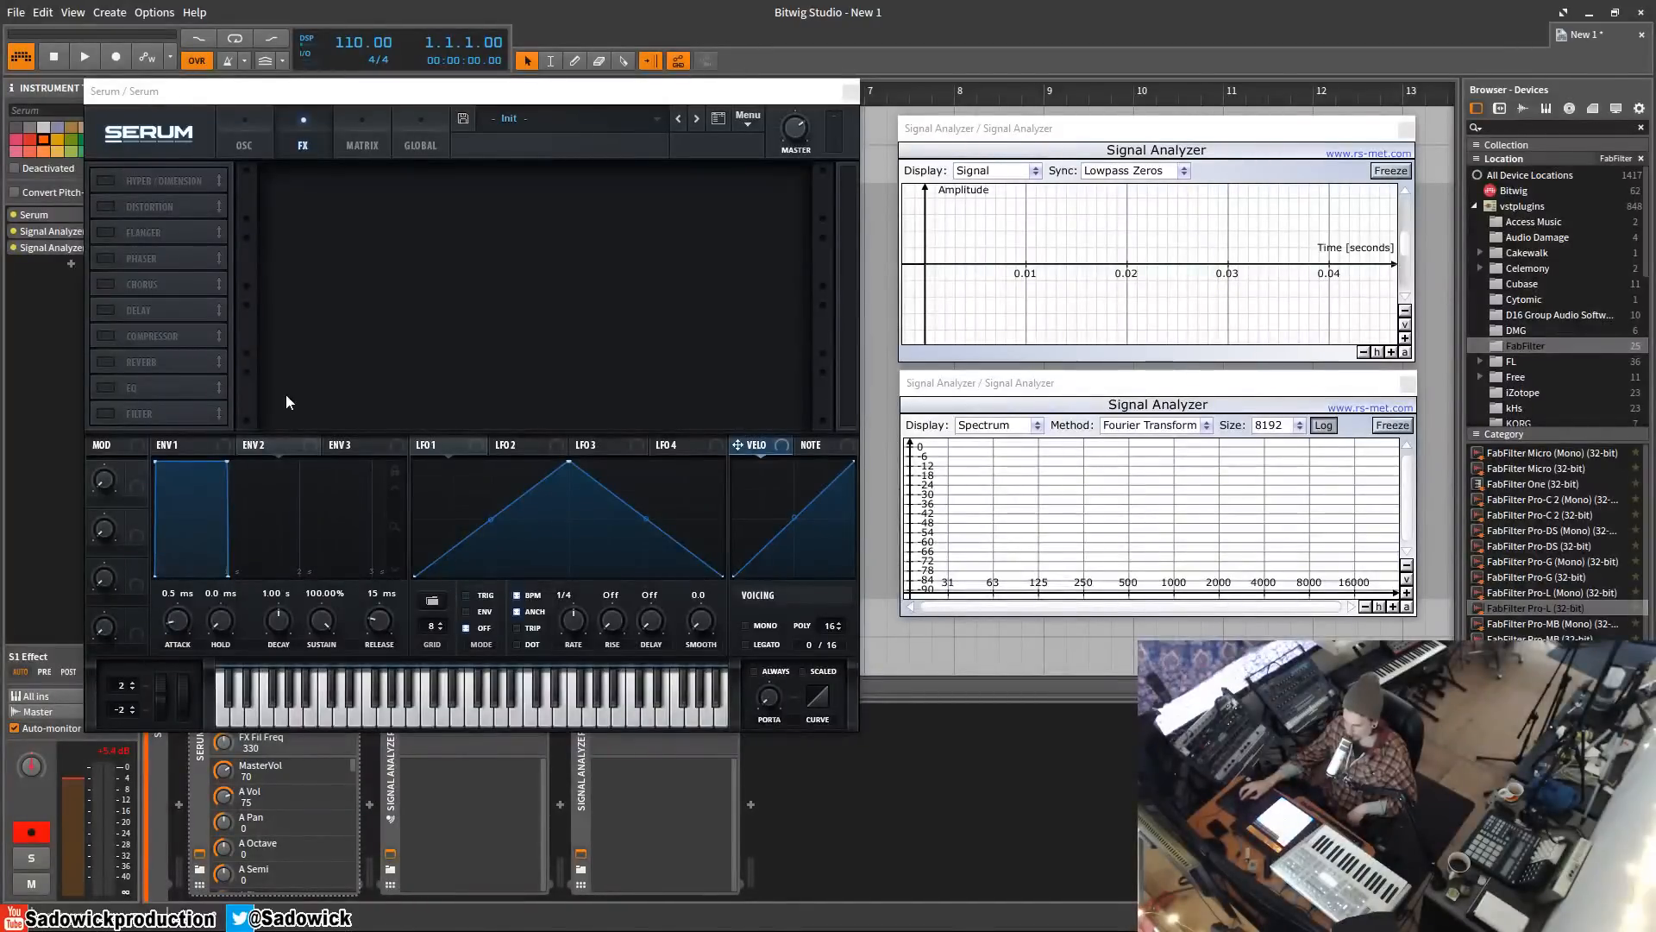
click(250, 129)
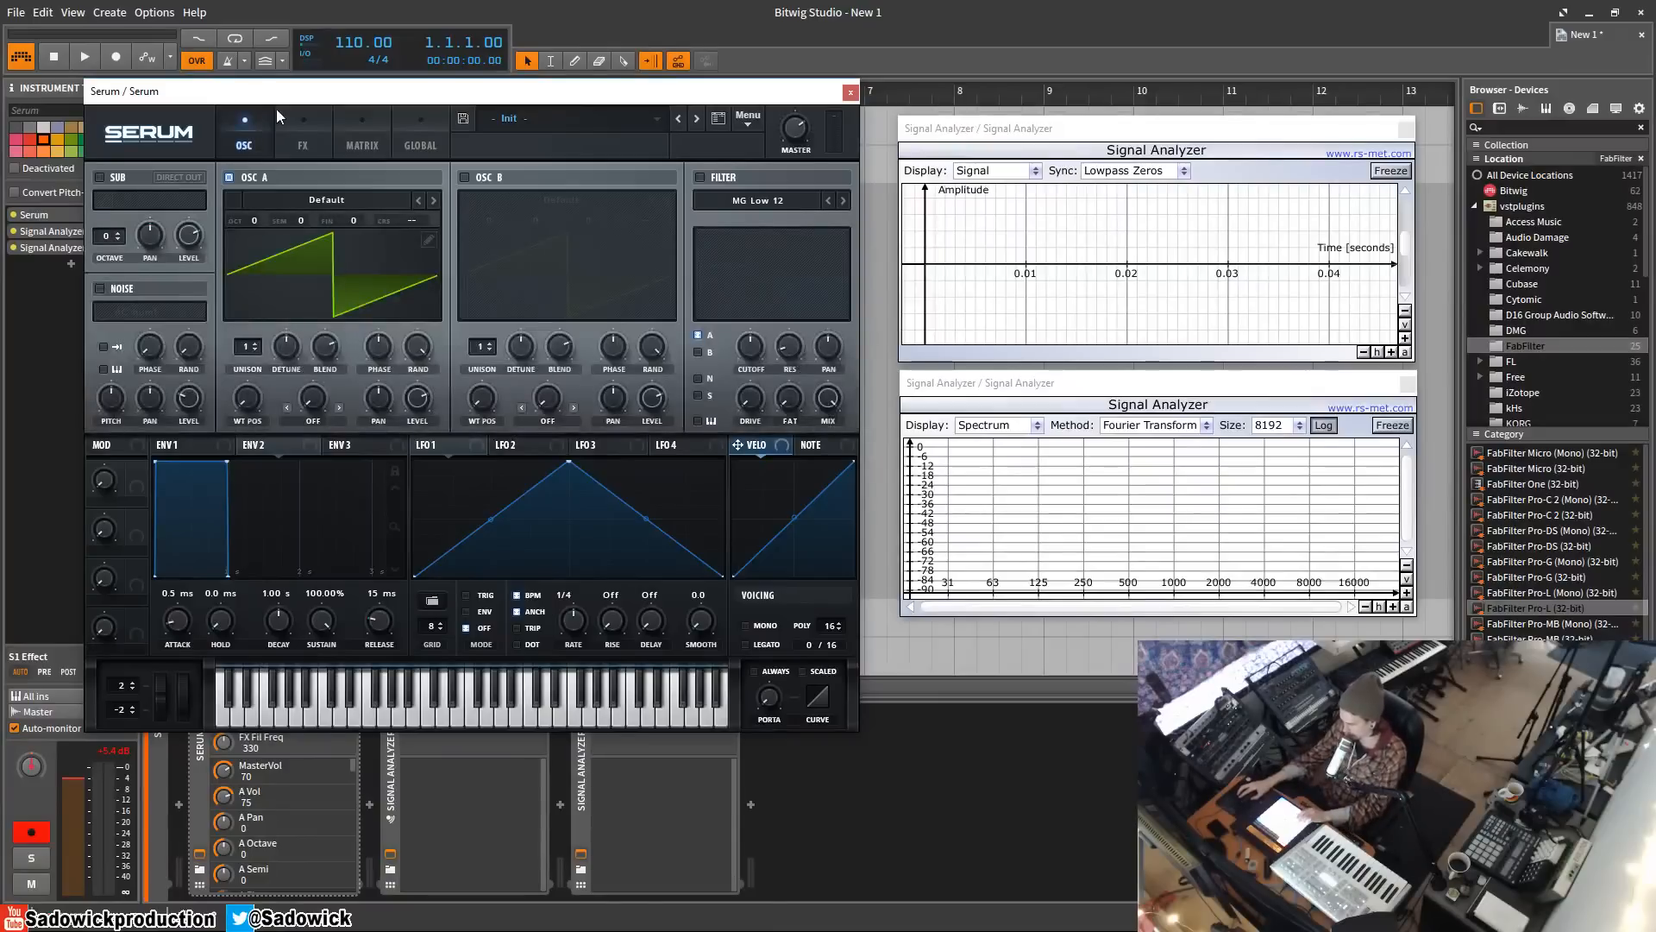
click(311, 143)
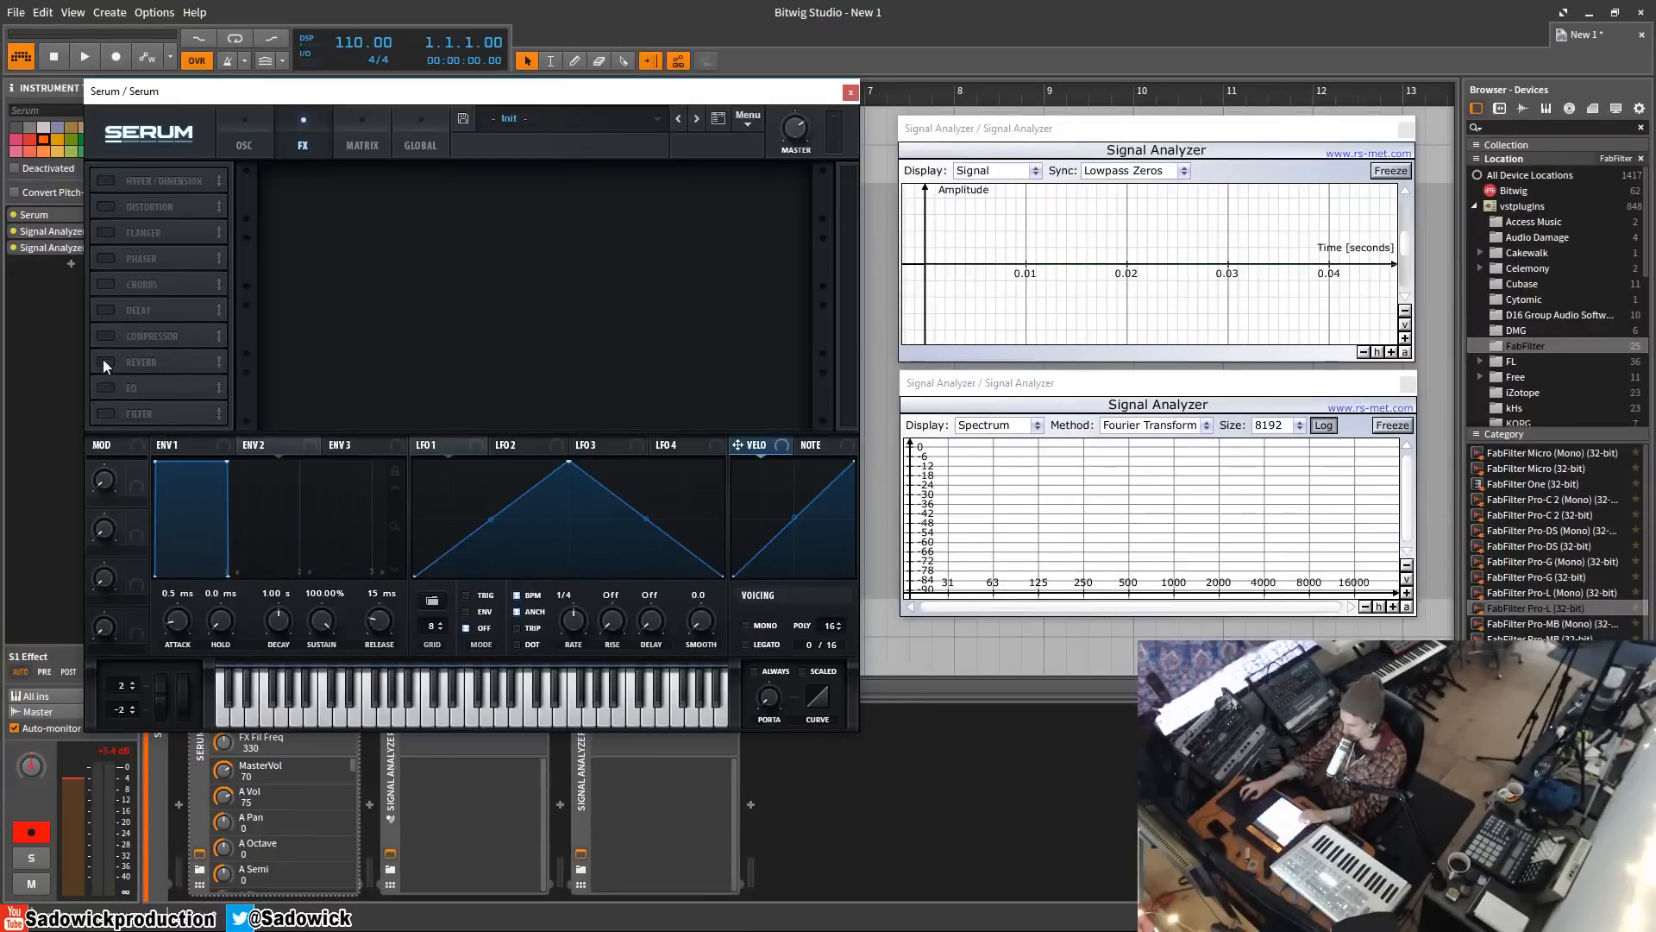
click(105, 387)
click(105, 413)
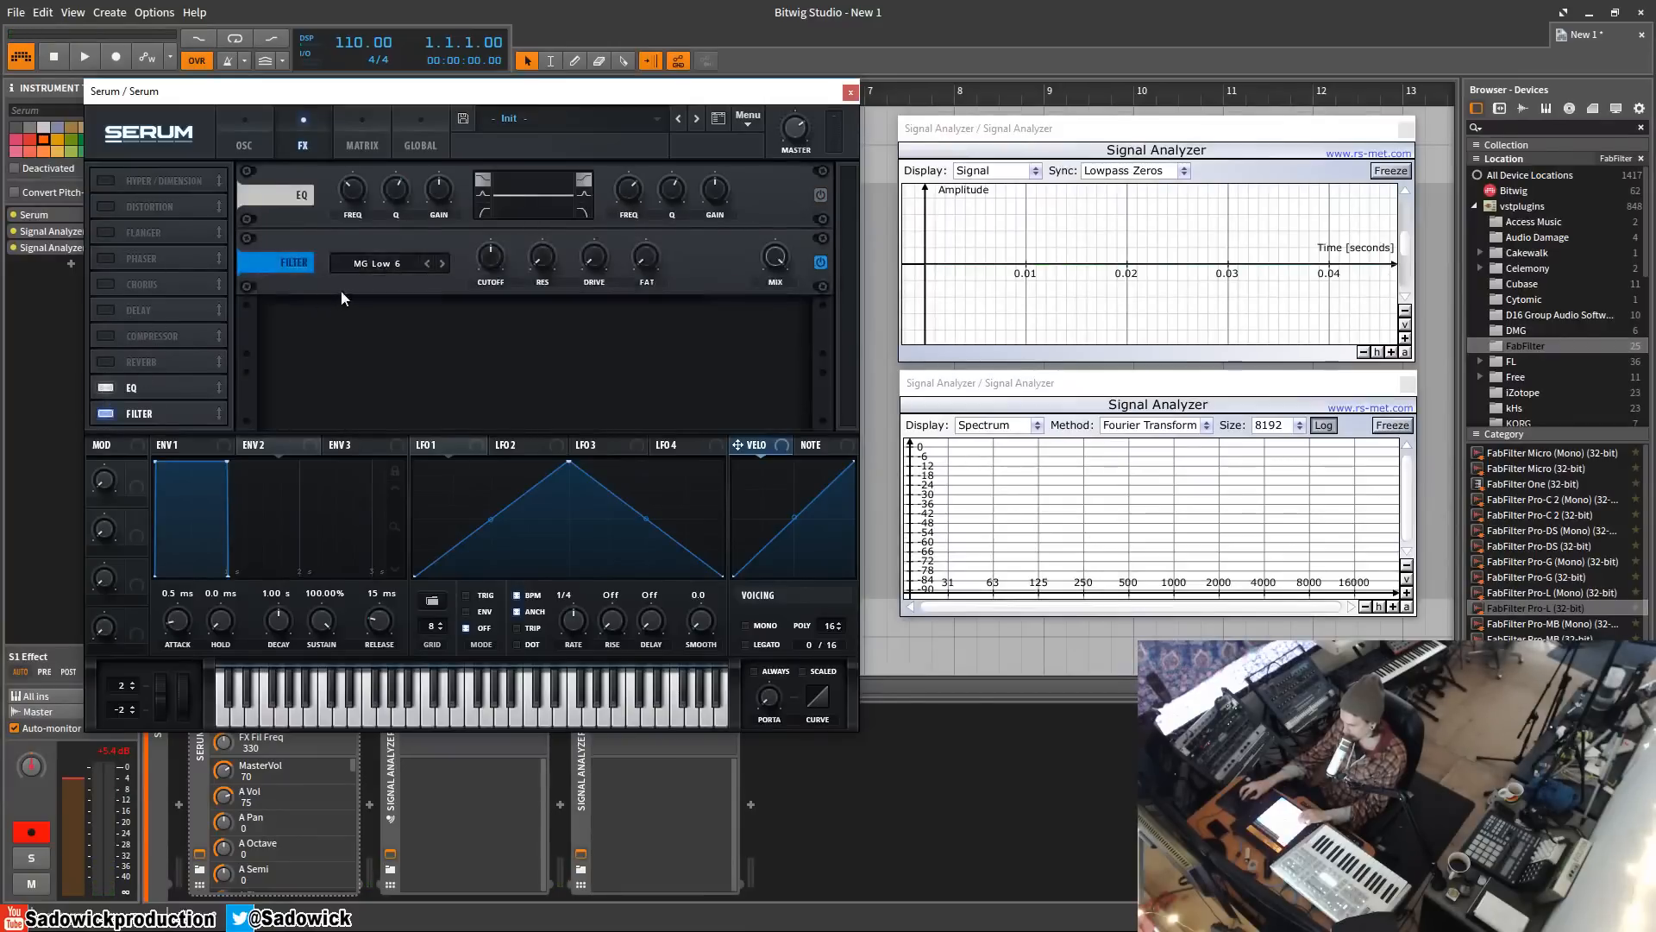
drag(169, 402, 174, 360)
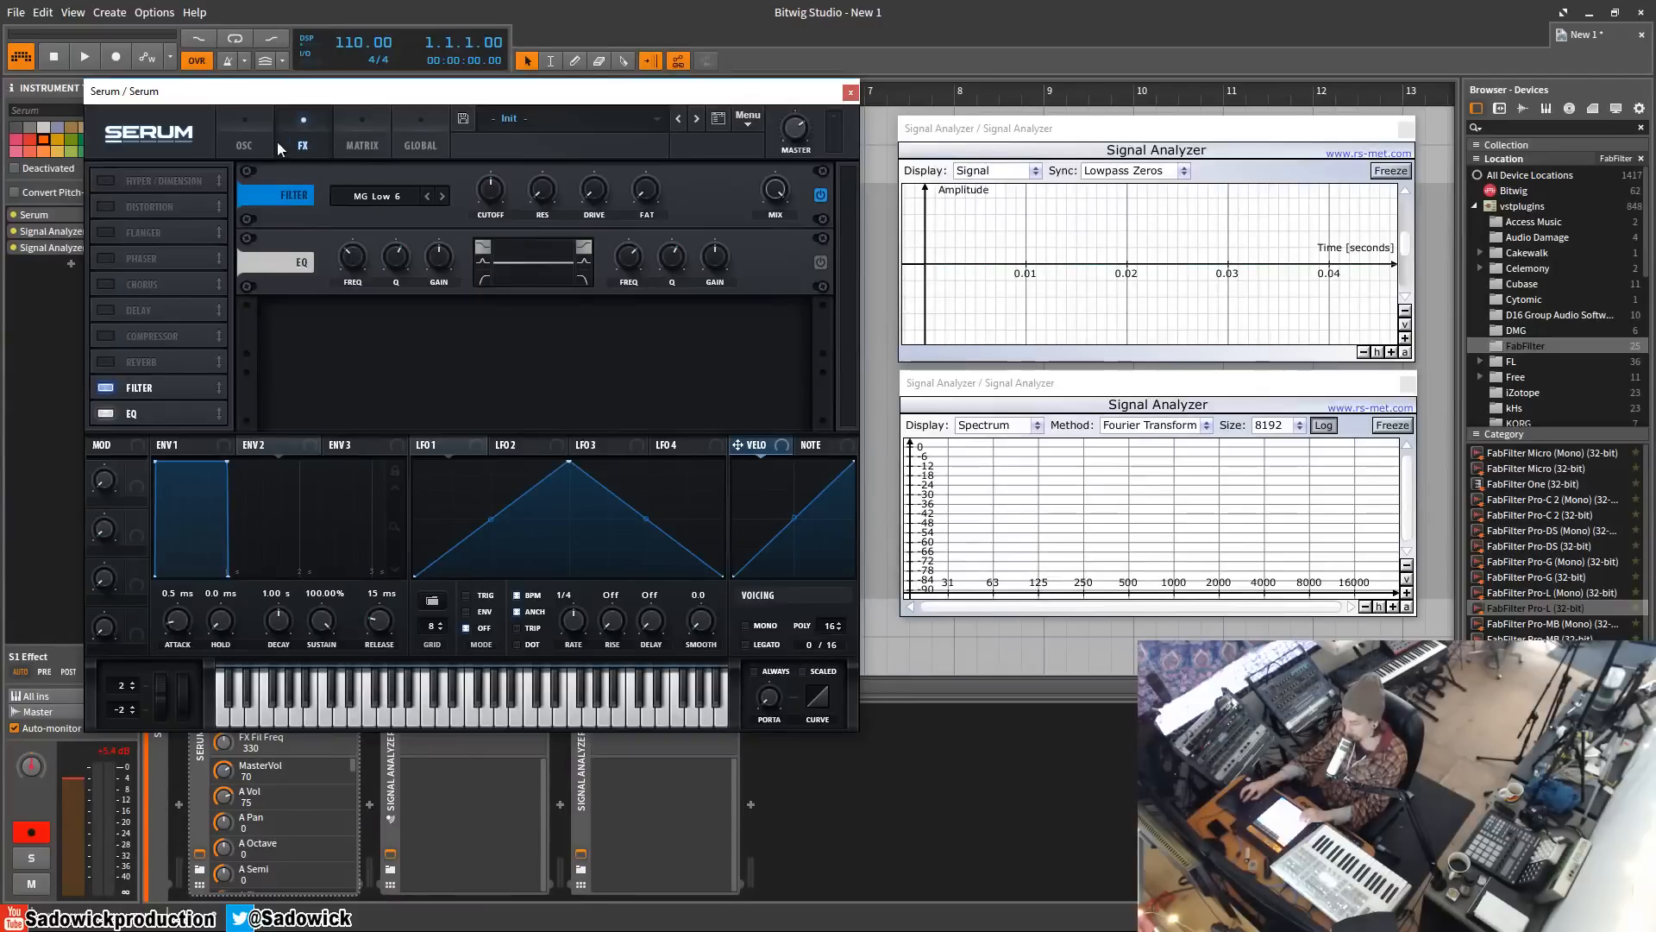
- Enable the oscillator page's filter to check its type categories, switch it off and return to the effects
click(245, 139)
click(701, 178)
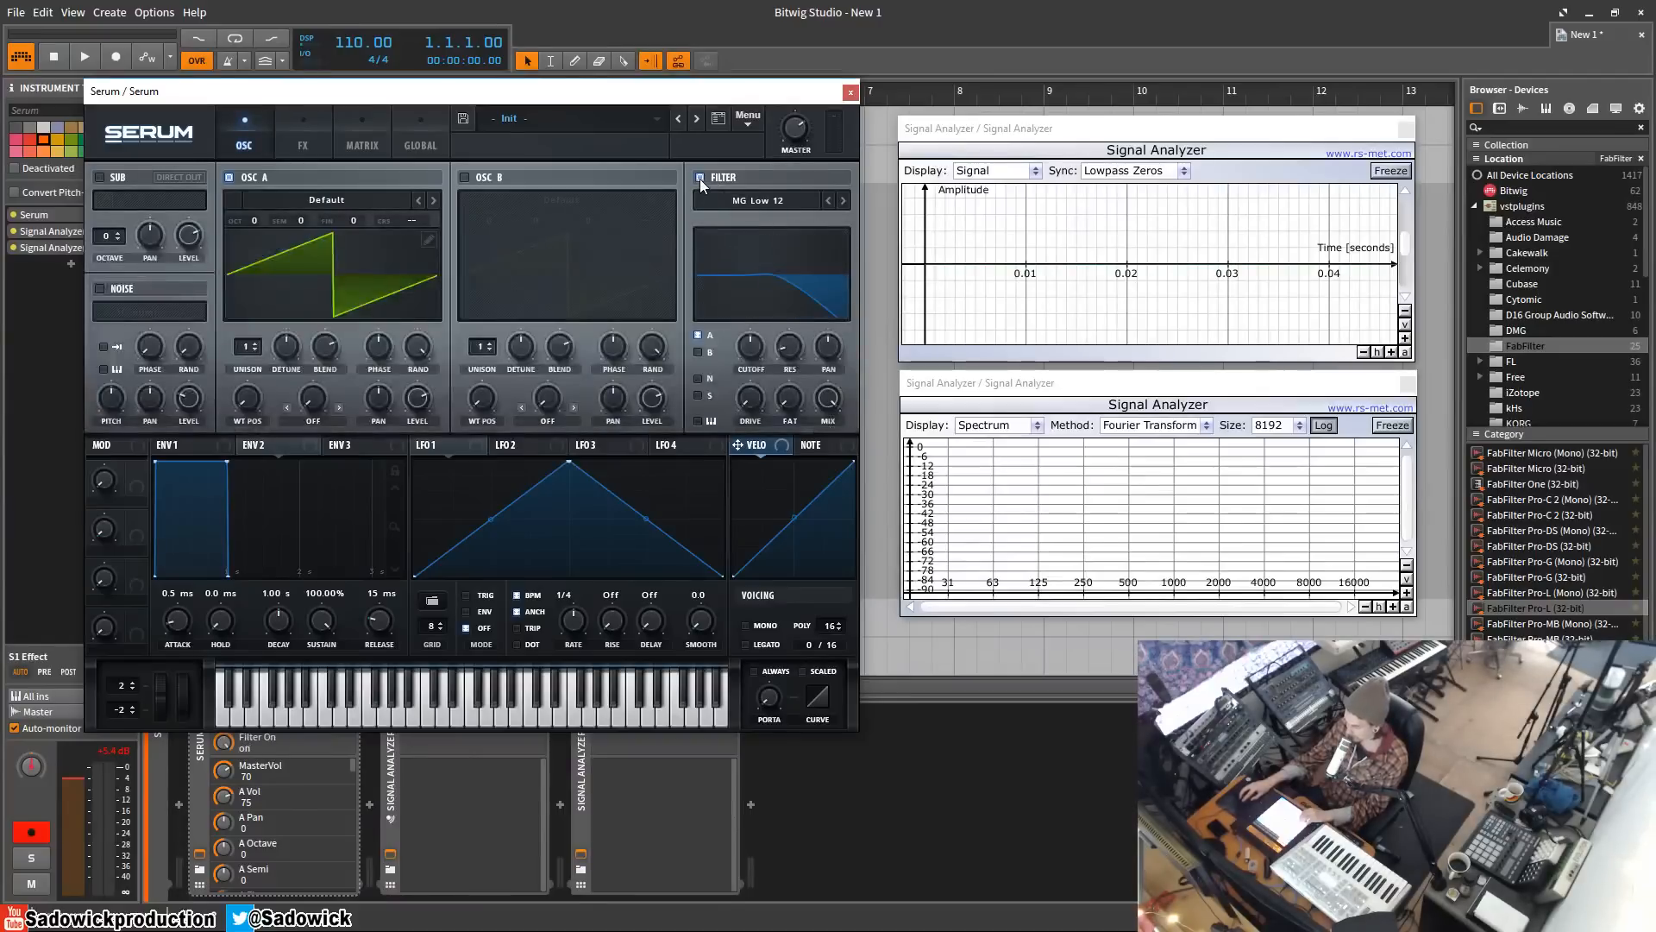
click(746, 202)
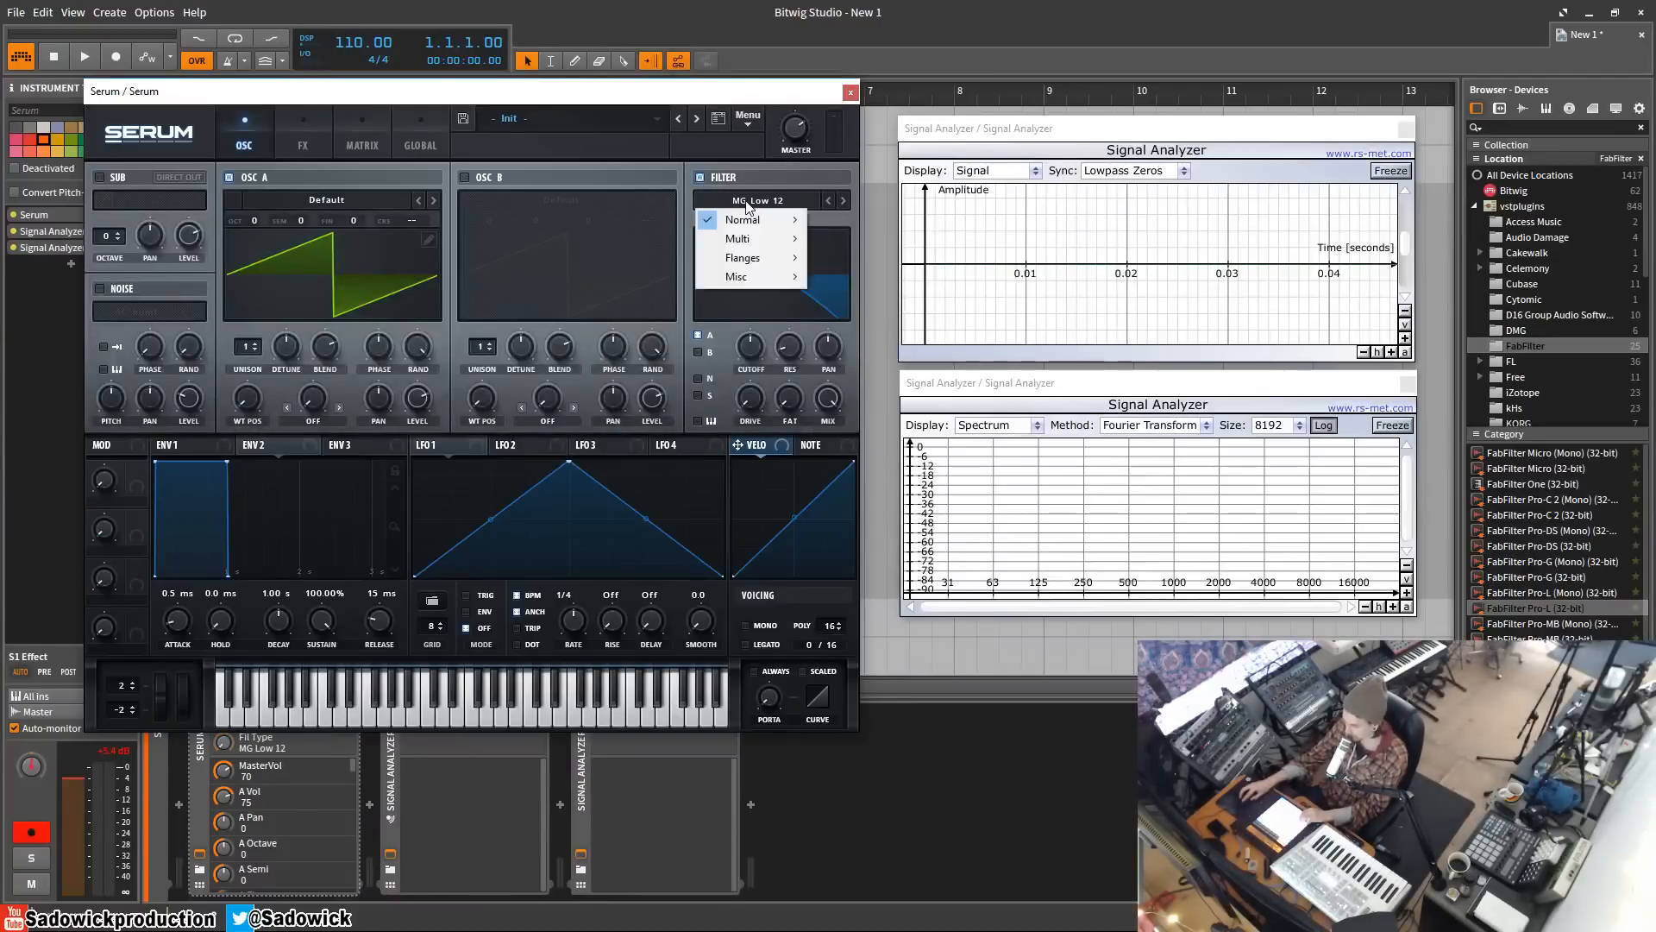
click(700, 179)
click(301, 144)
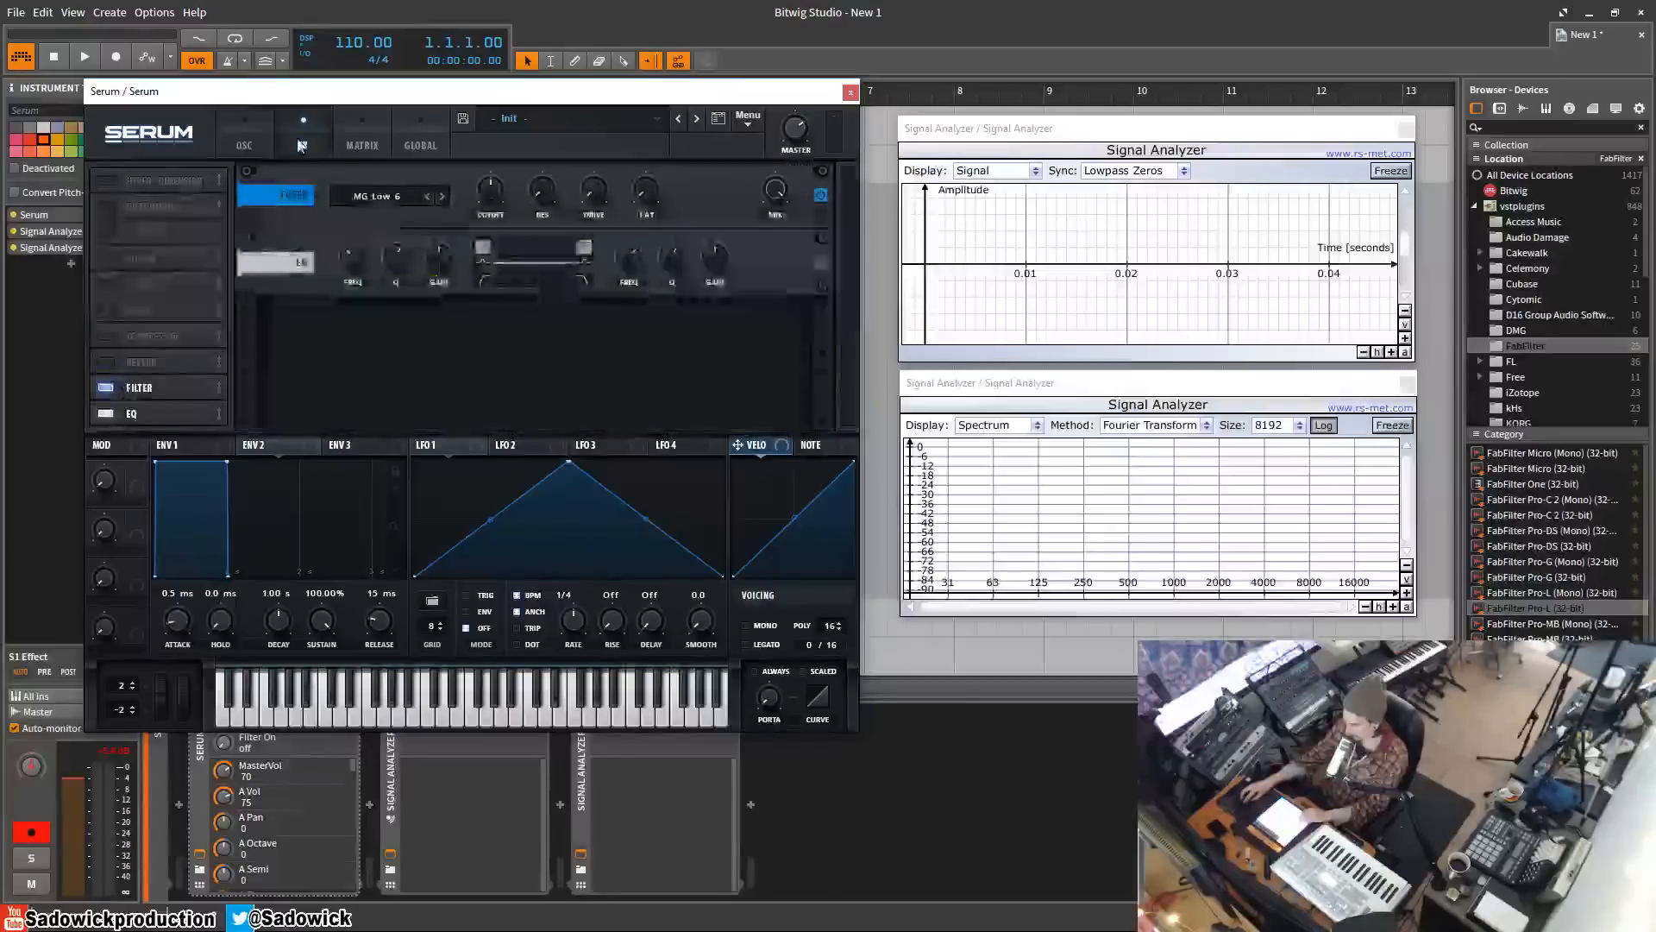
- Set the effects Filter to the flanger type Phs 24+, with drive at 22 and cutoff at 299 Hz
click(361, 197)
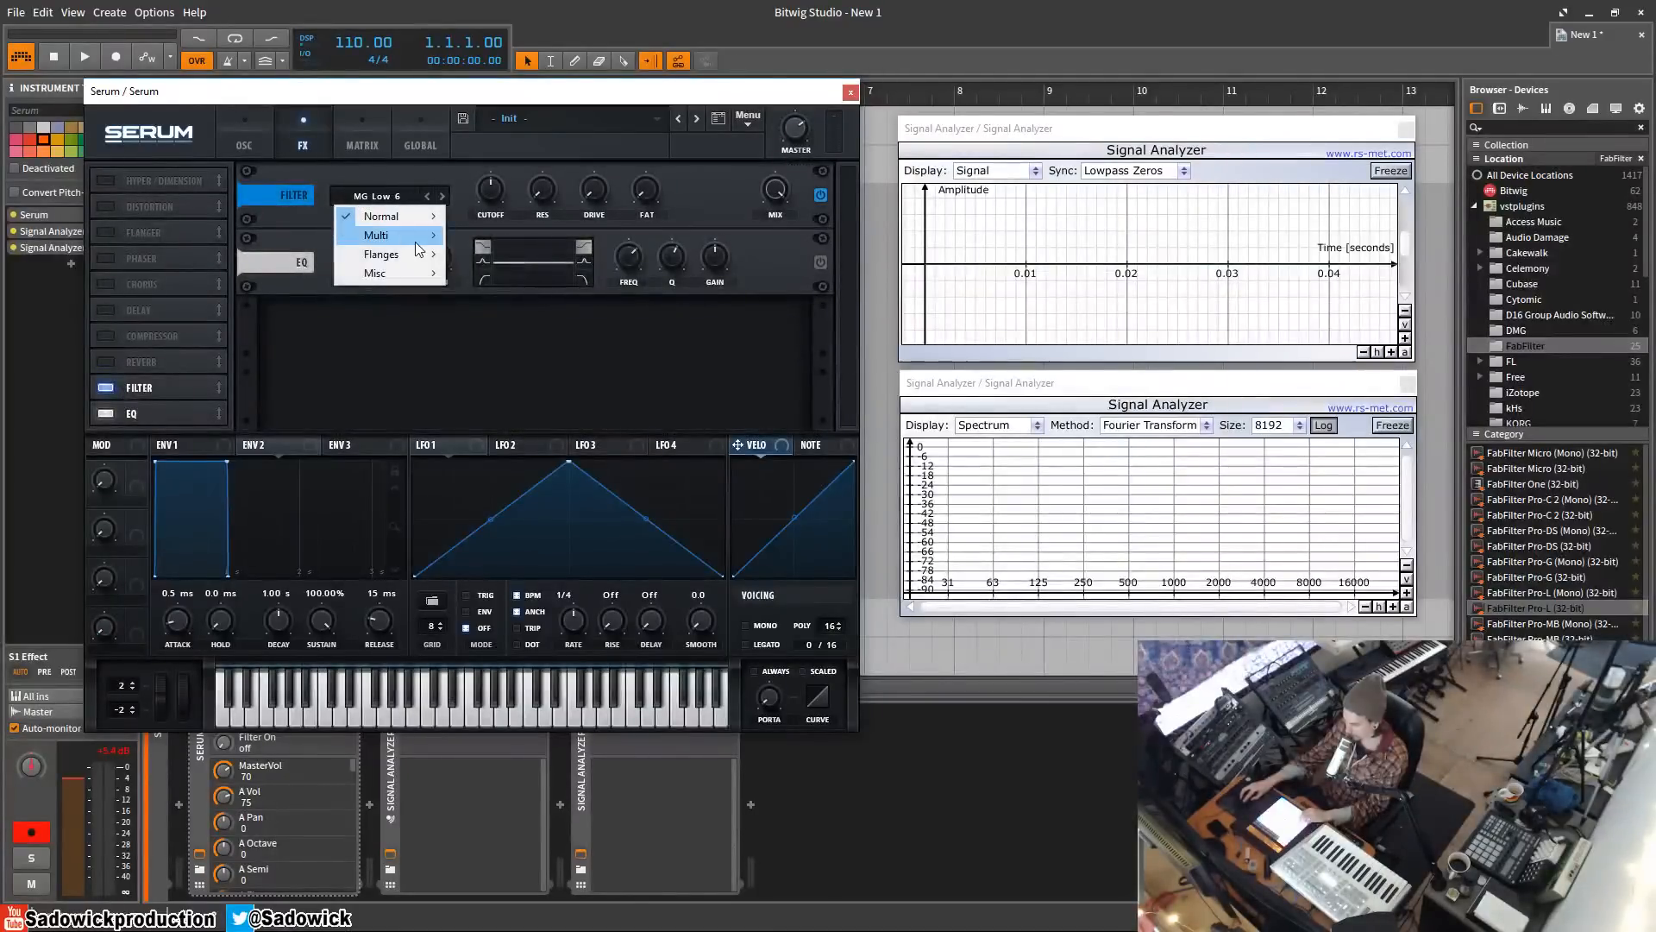
mouse_move(415, 242)
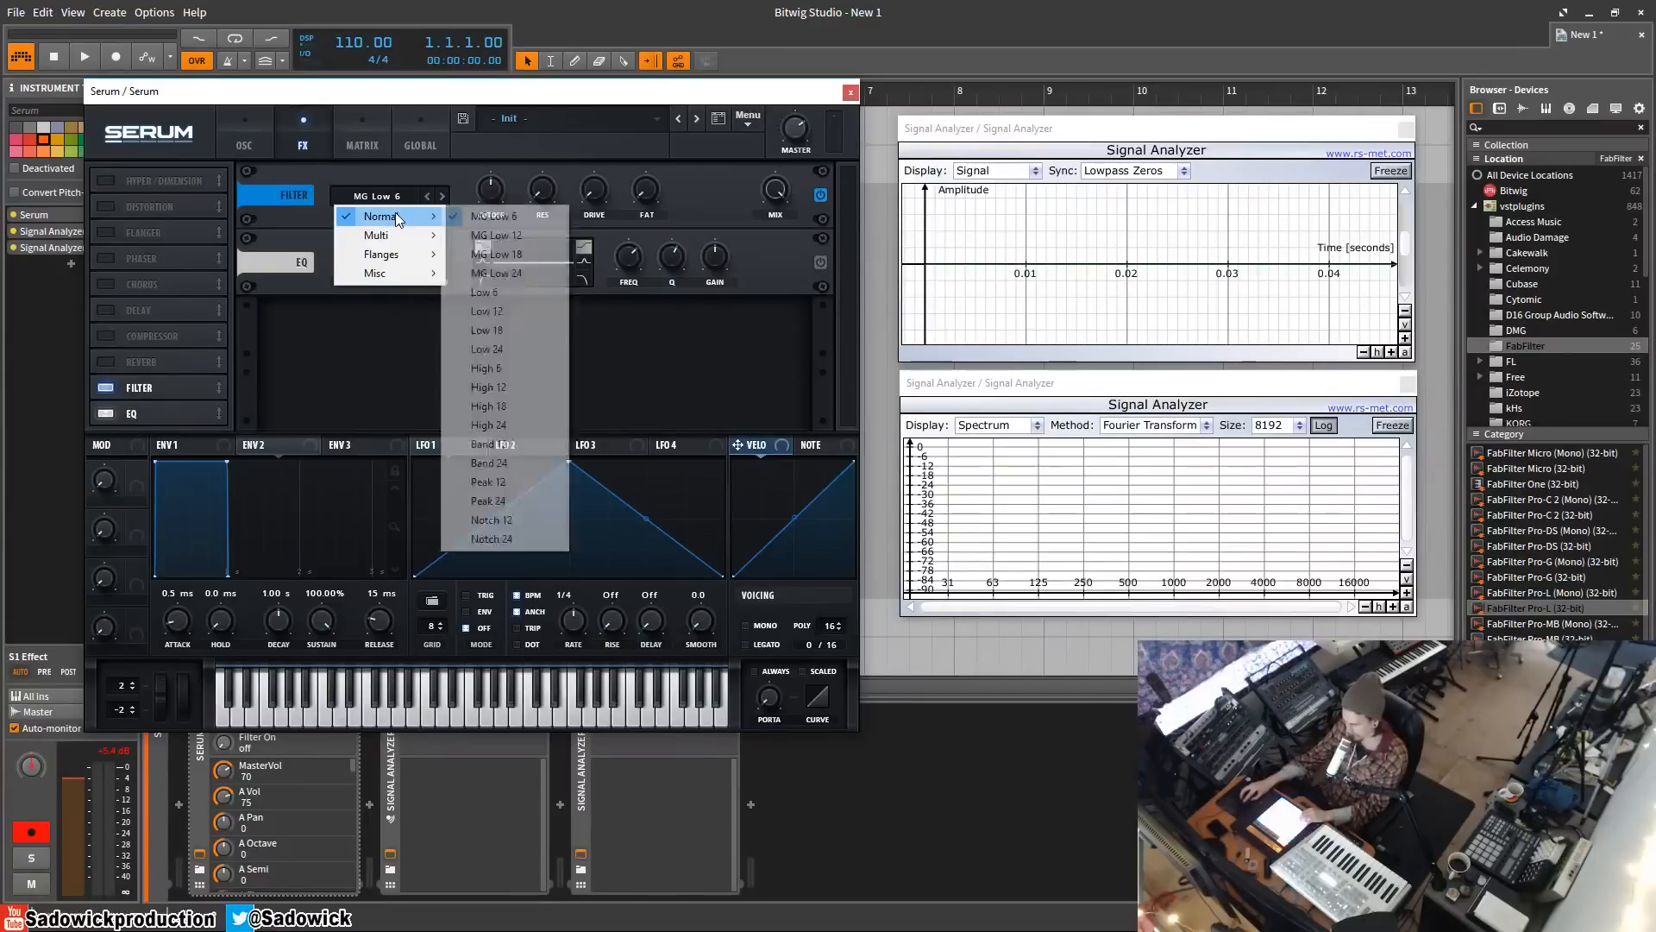
mouse_move(399, 274)
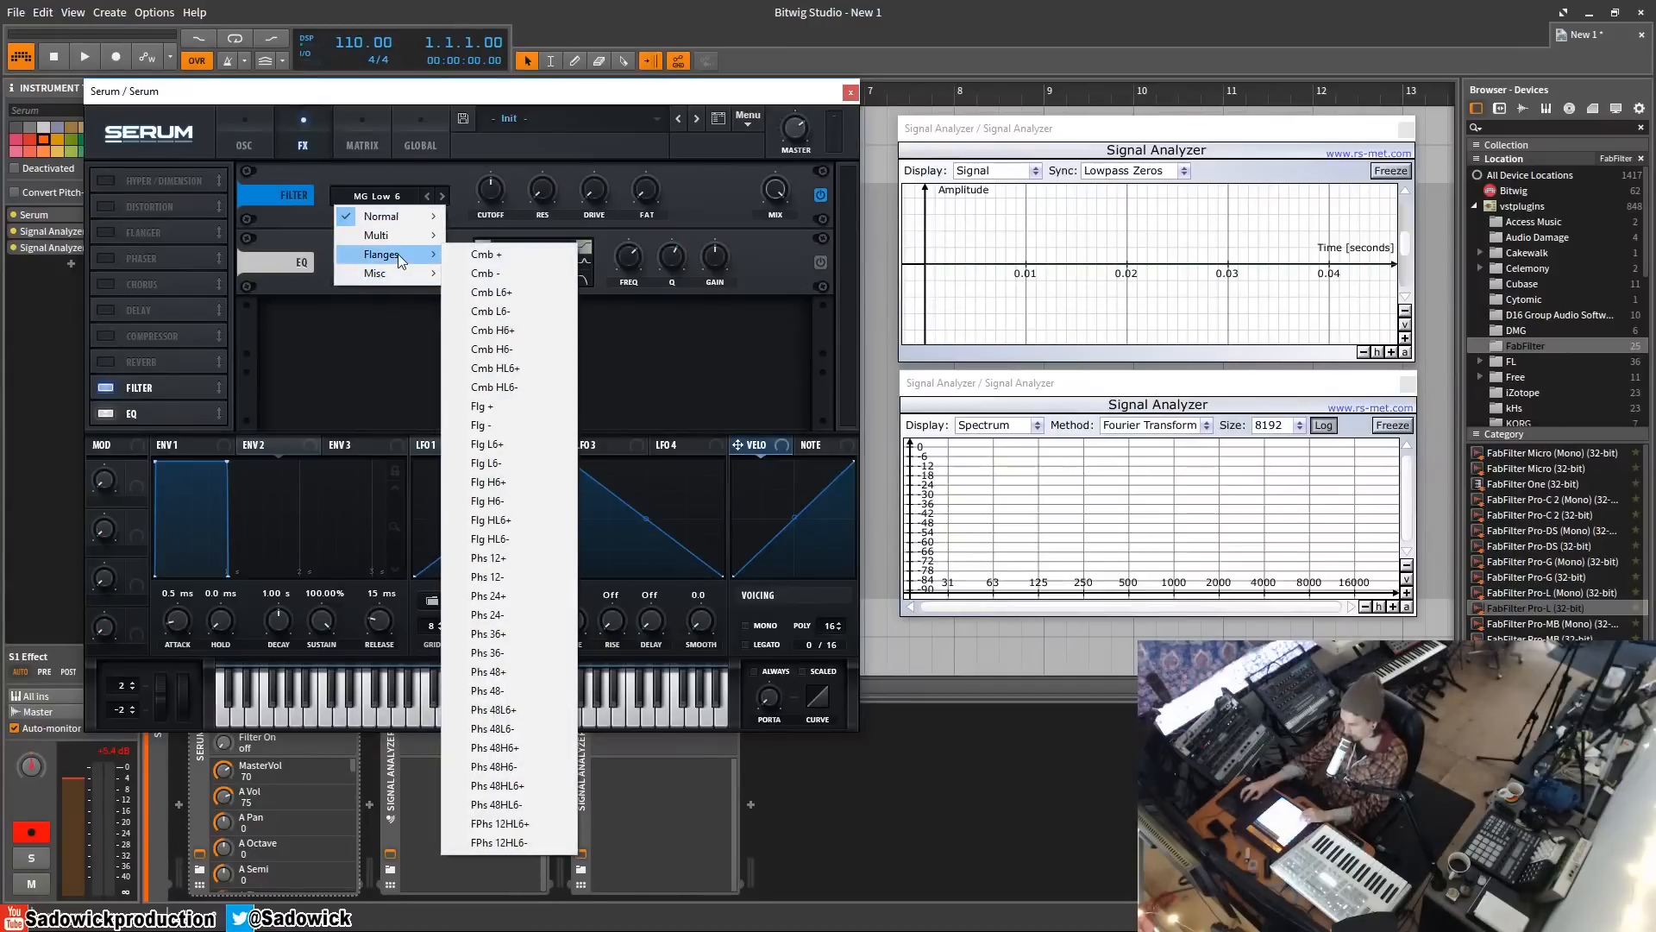
click(529, 598)
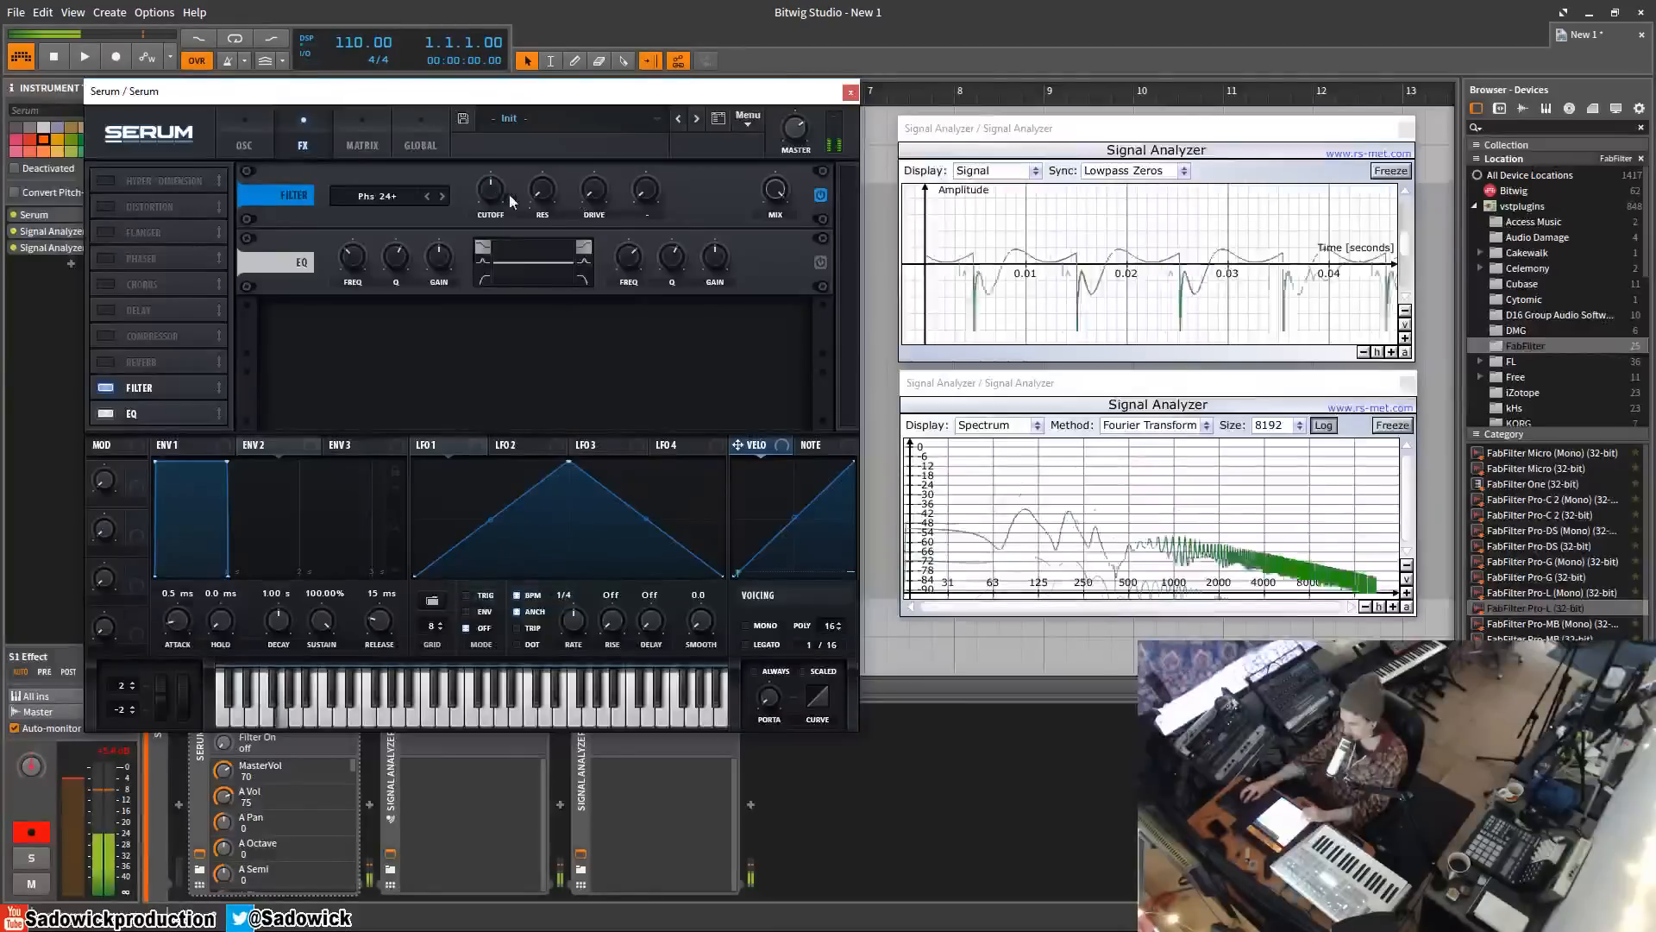
drag(493, 192, 589, 152)
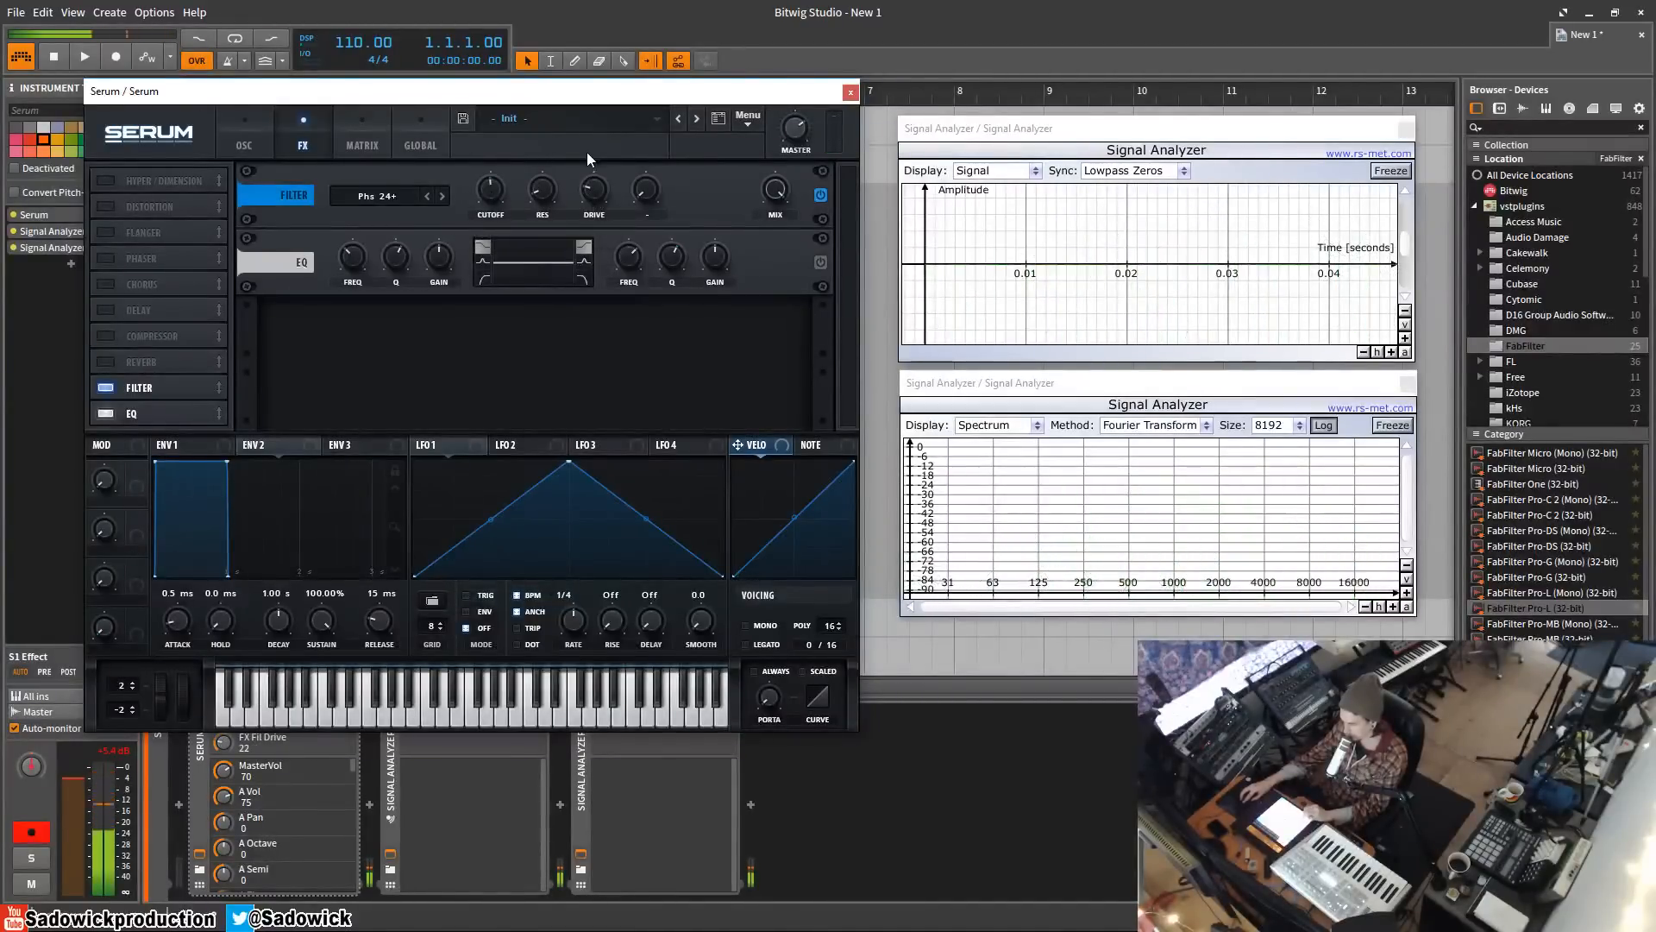
mouse_move(499, 185)
mouse_down()
mouse_move(499, 198)
mouse_move(498, 183)
mouse_up()
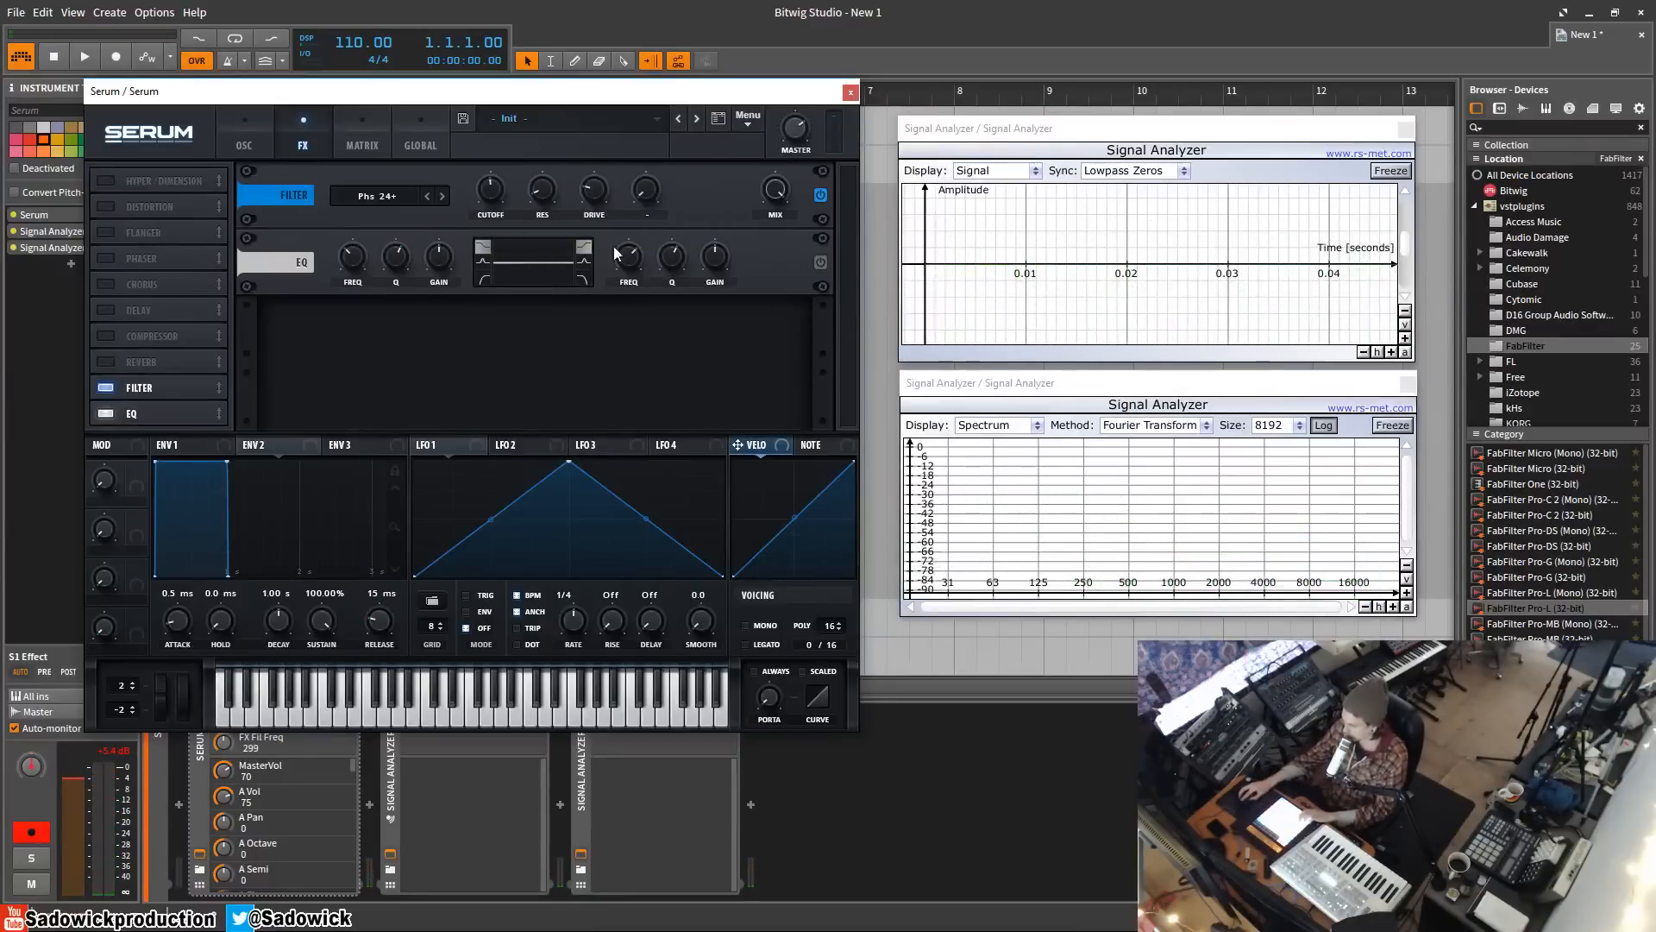
- Enable Distortion between the Filter and EQ, and set its built-in filter to frequency 3587, Q 2.8 and L/B/H blend 0
click(107, 208)
drag(131, 209, 129, 391)
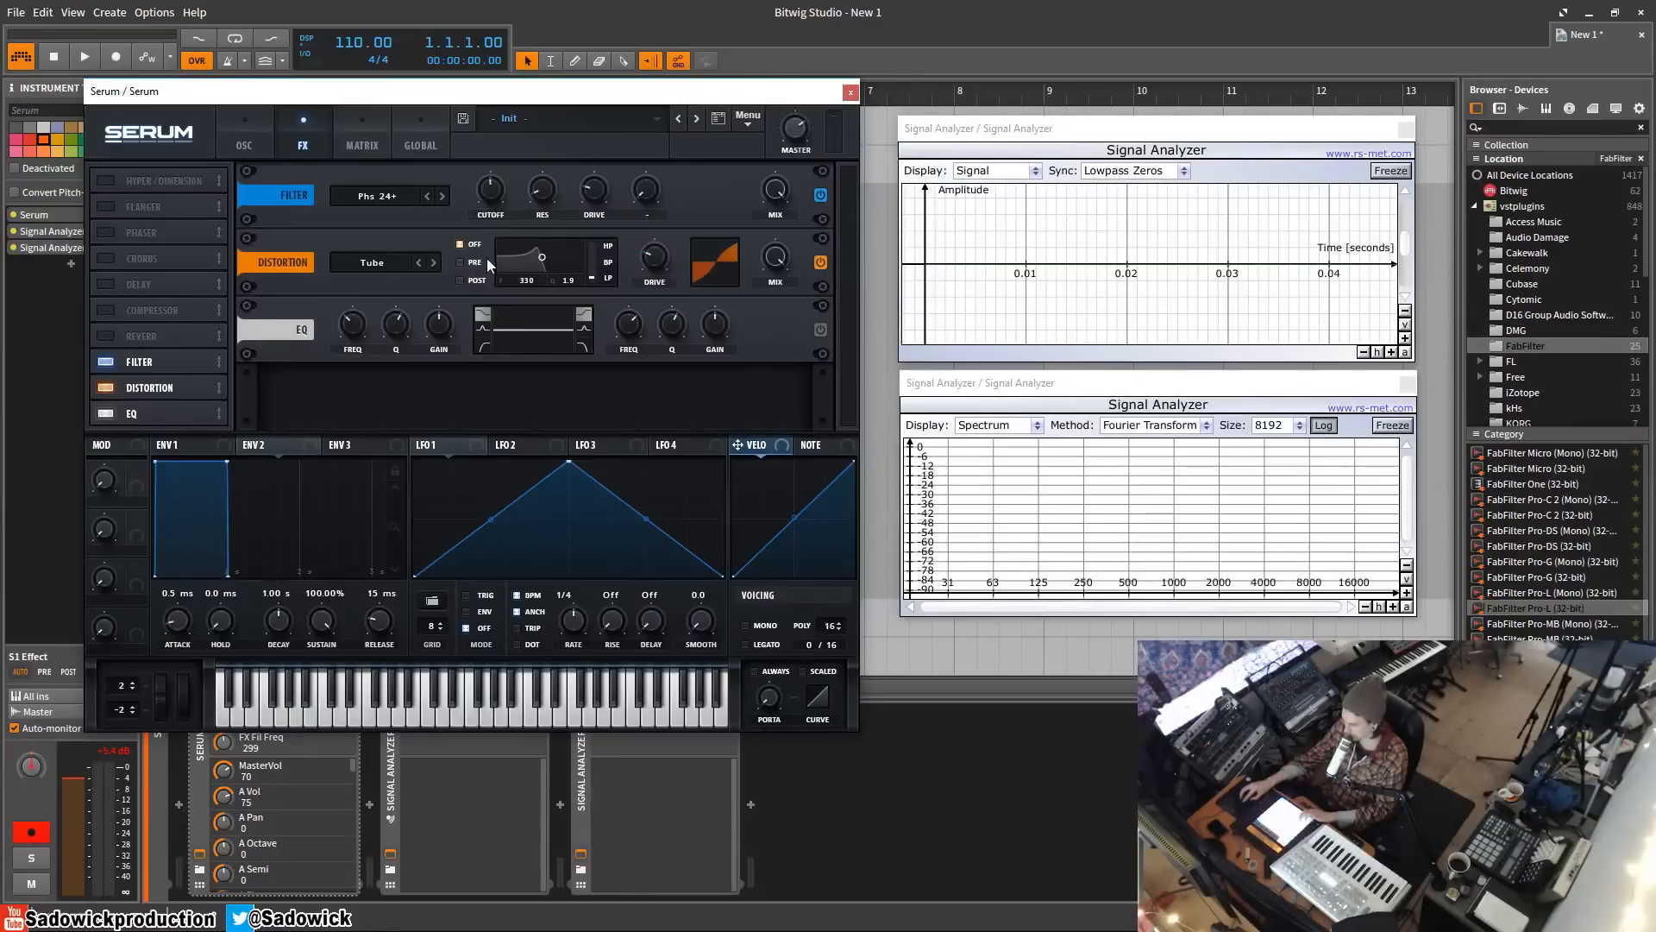
drag(540, 258, 591, 270)
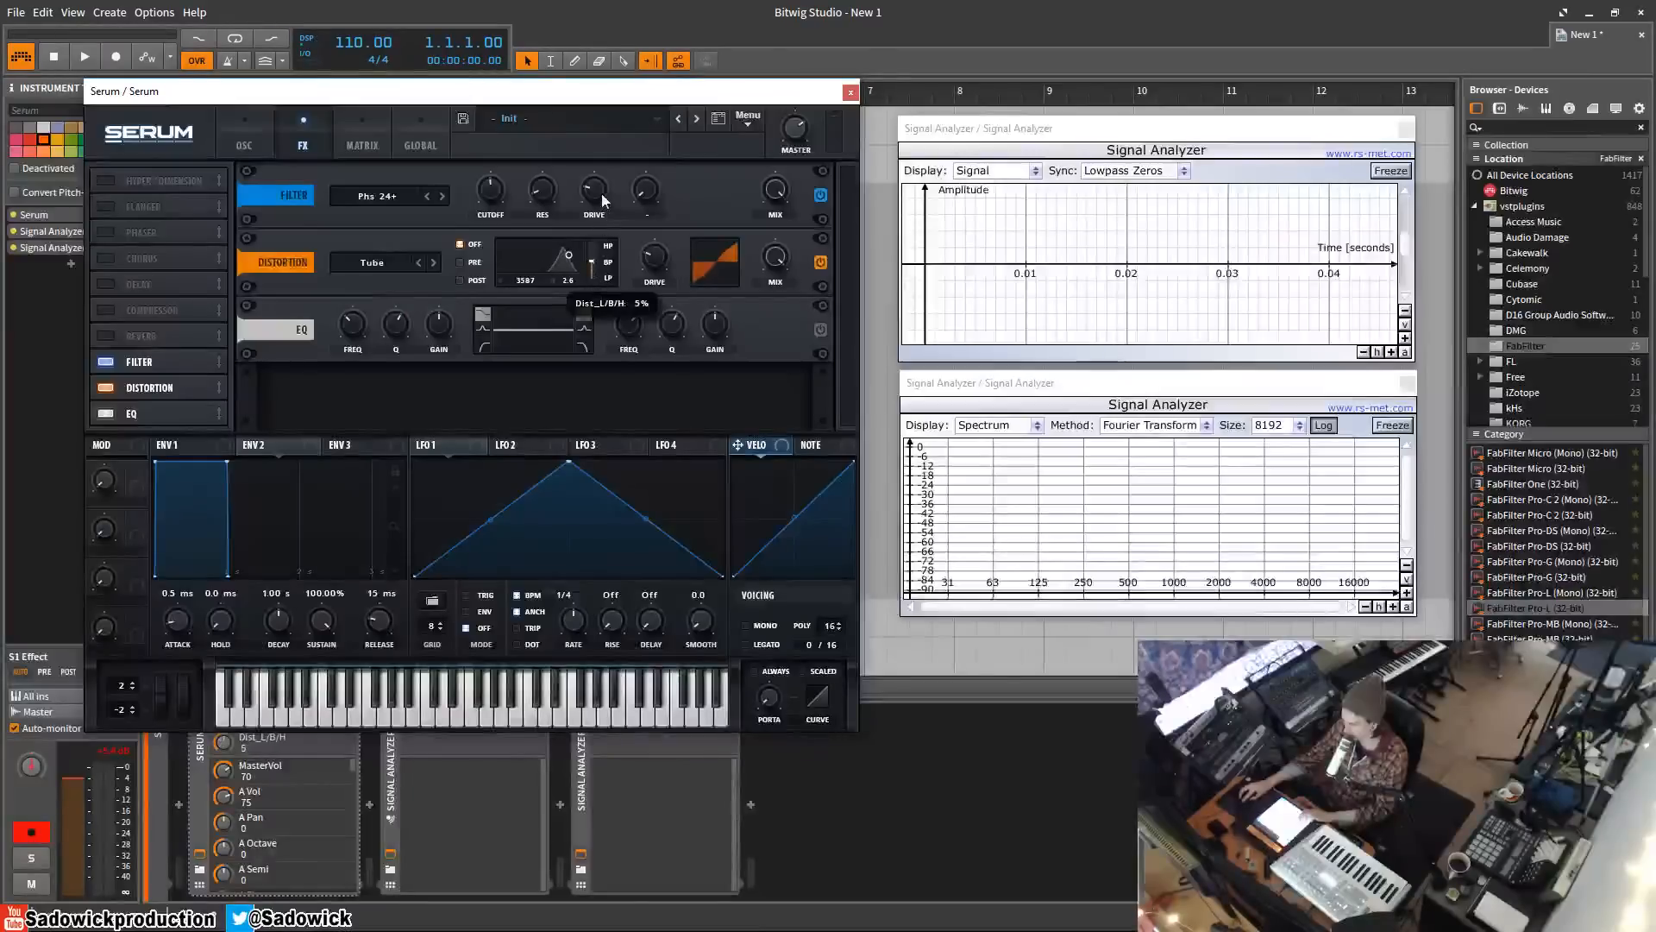
drag(602, 200, 527, 557)
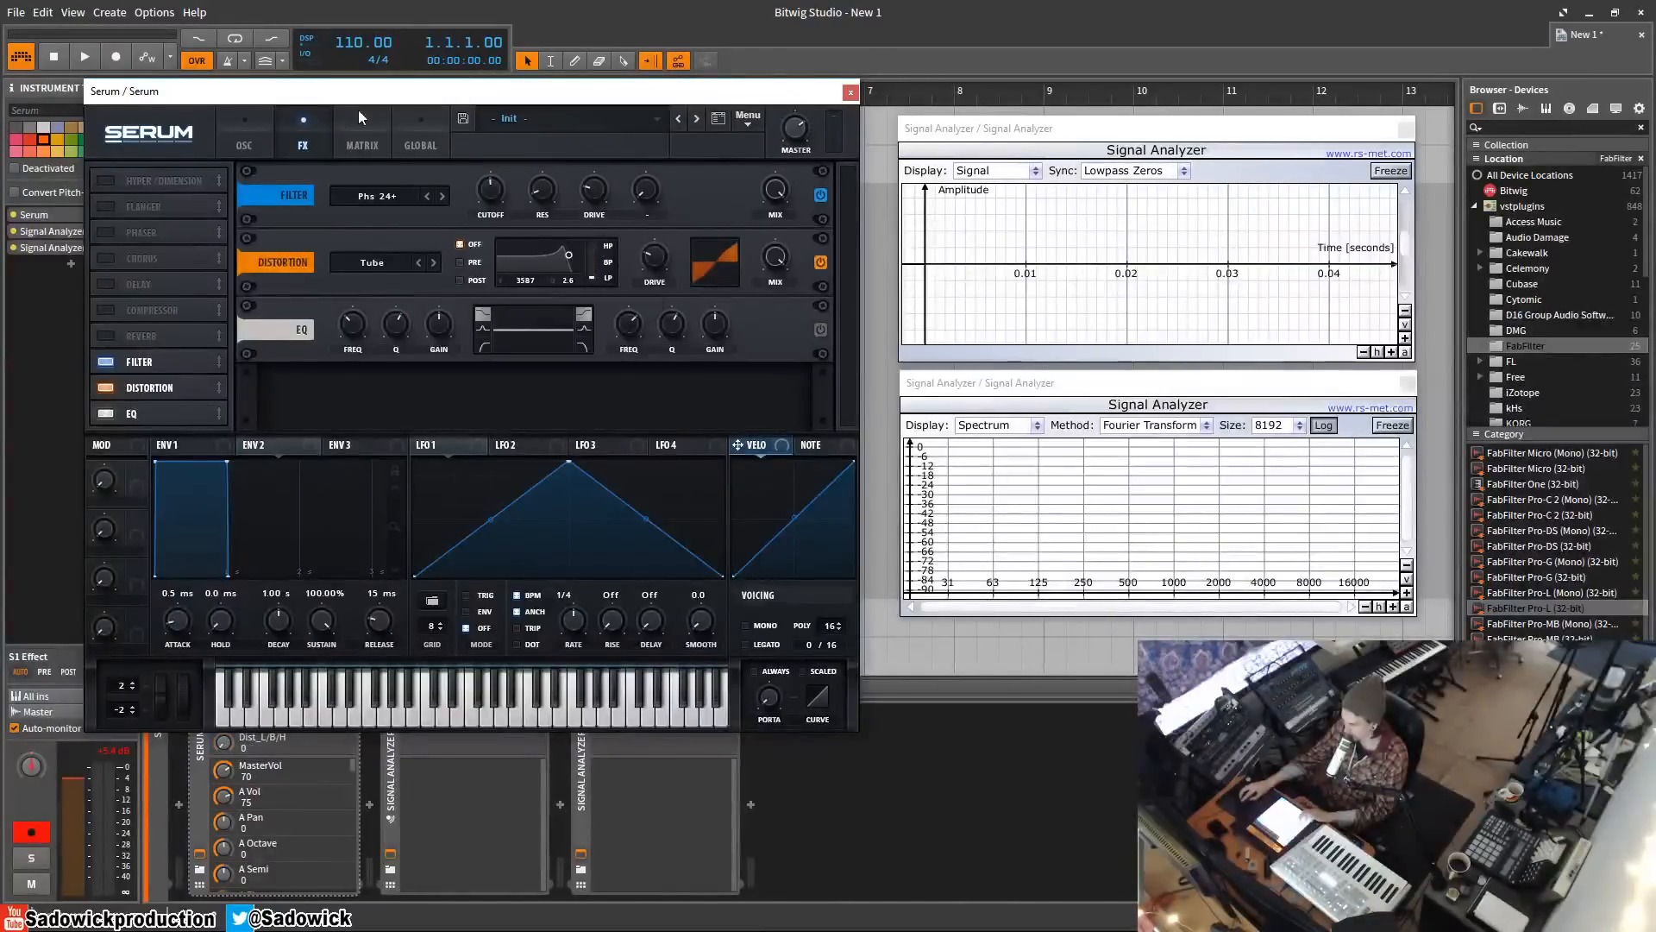
click(381, 198)
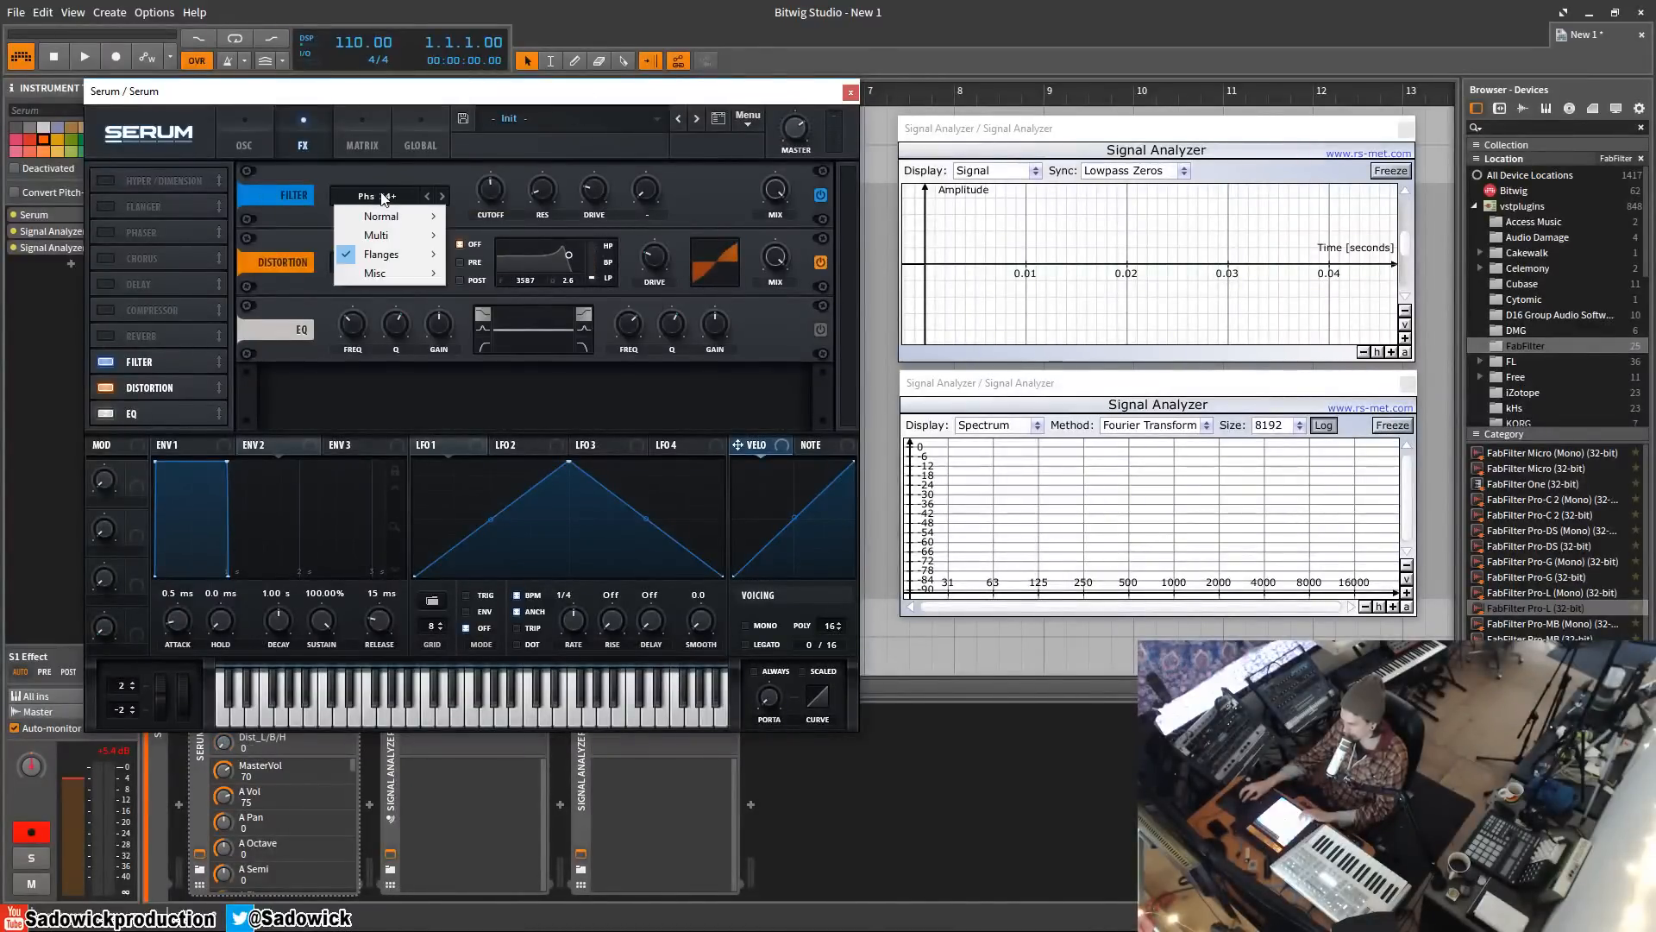
click(395, 168)
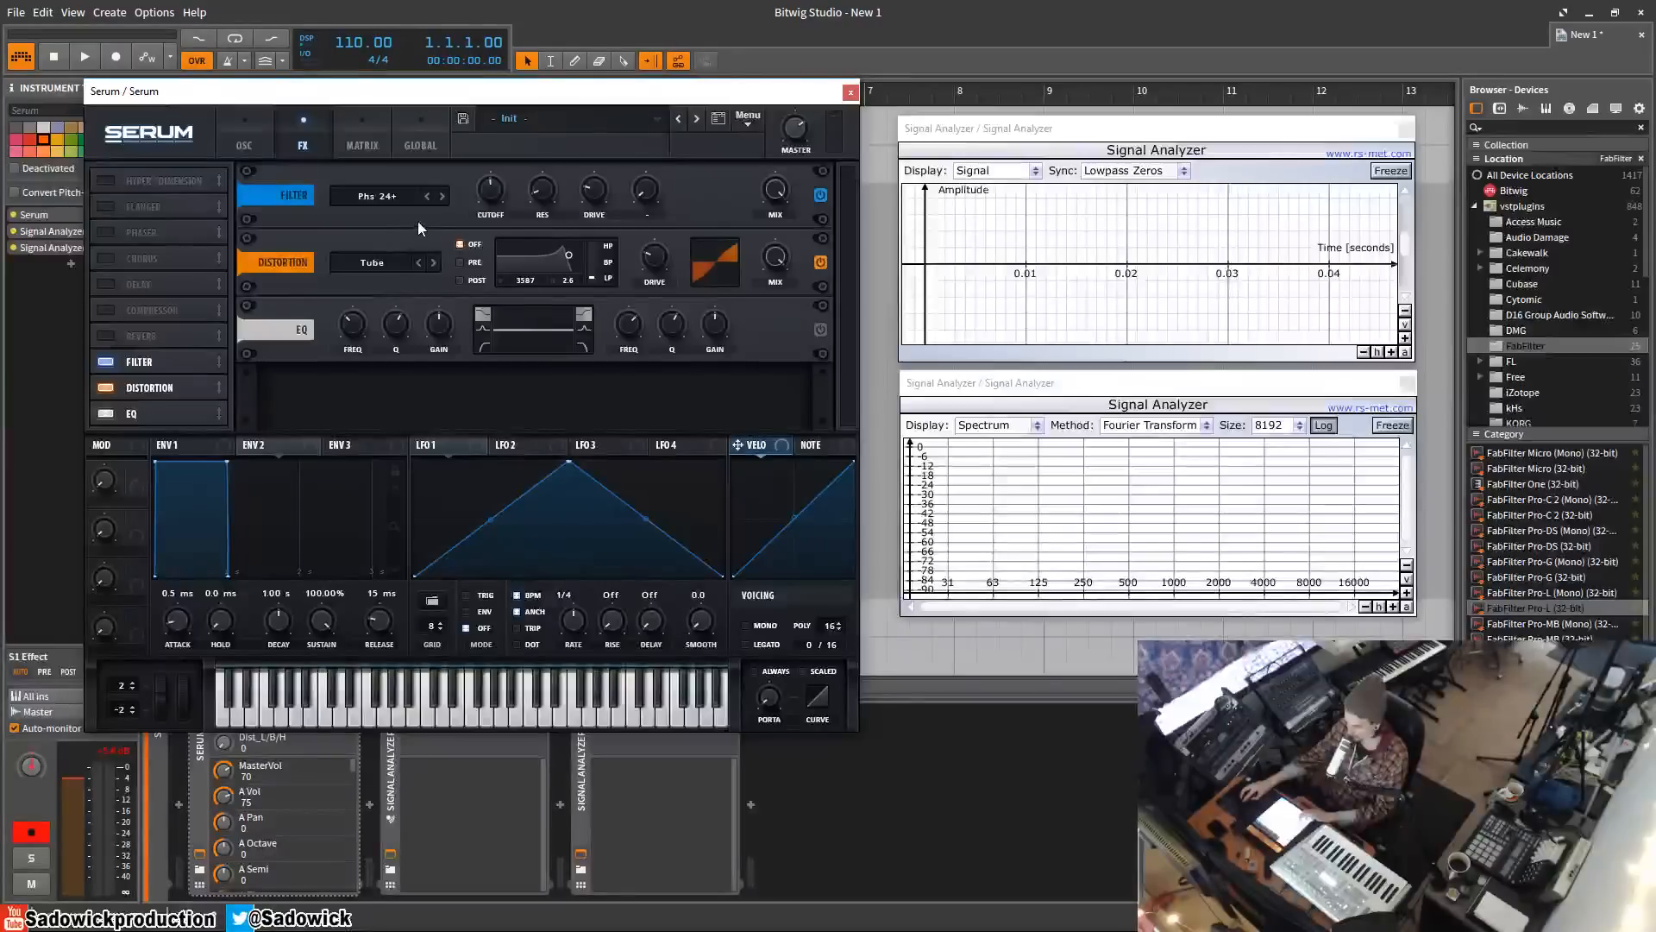
- Push the Tube distortion drive to 100 and set its filter to Pre at frequency 2260 and Q 1.0
drag(658, 256, 666, 23)
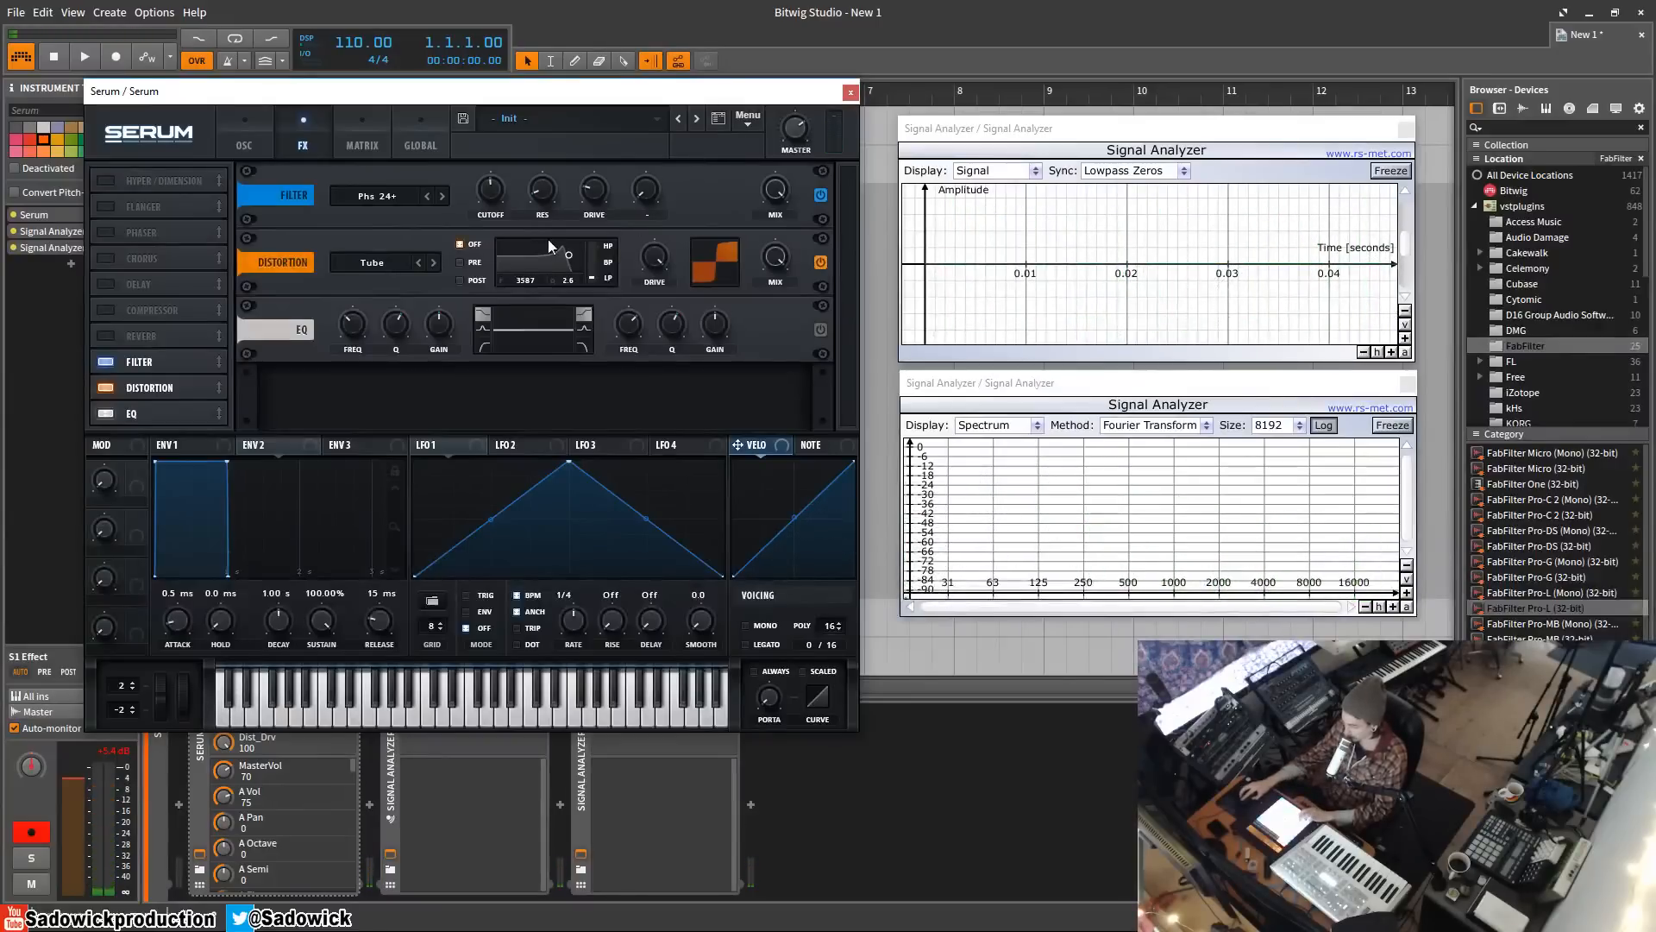
click(461, 262)
mouse_move(568, 256)
mouse_down()
mouse_move(541, 258)
mouse_move(563, 262)
mouse_up()
drag(543, 190, 509, 156)
drag(649, 251, 678, 242)
- Modulate the distortion drive with envelope 2, shaped to 587 ms decay and zero sustain, and adjust the base drive
drag(295, 447, 648, 405)
drag(640, 238, 649, 171)
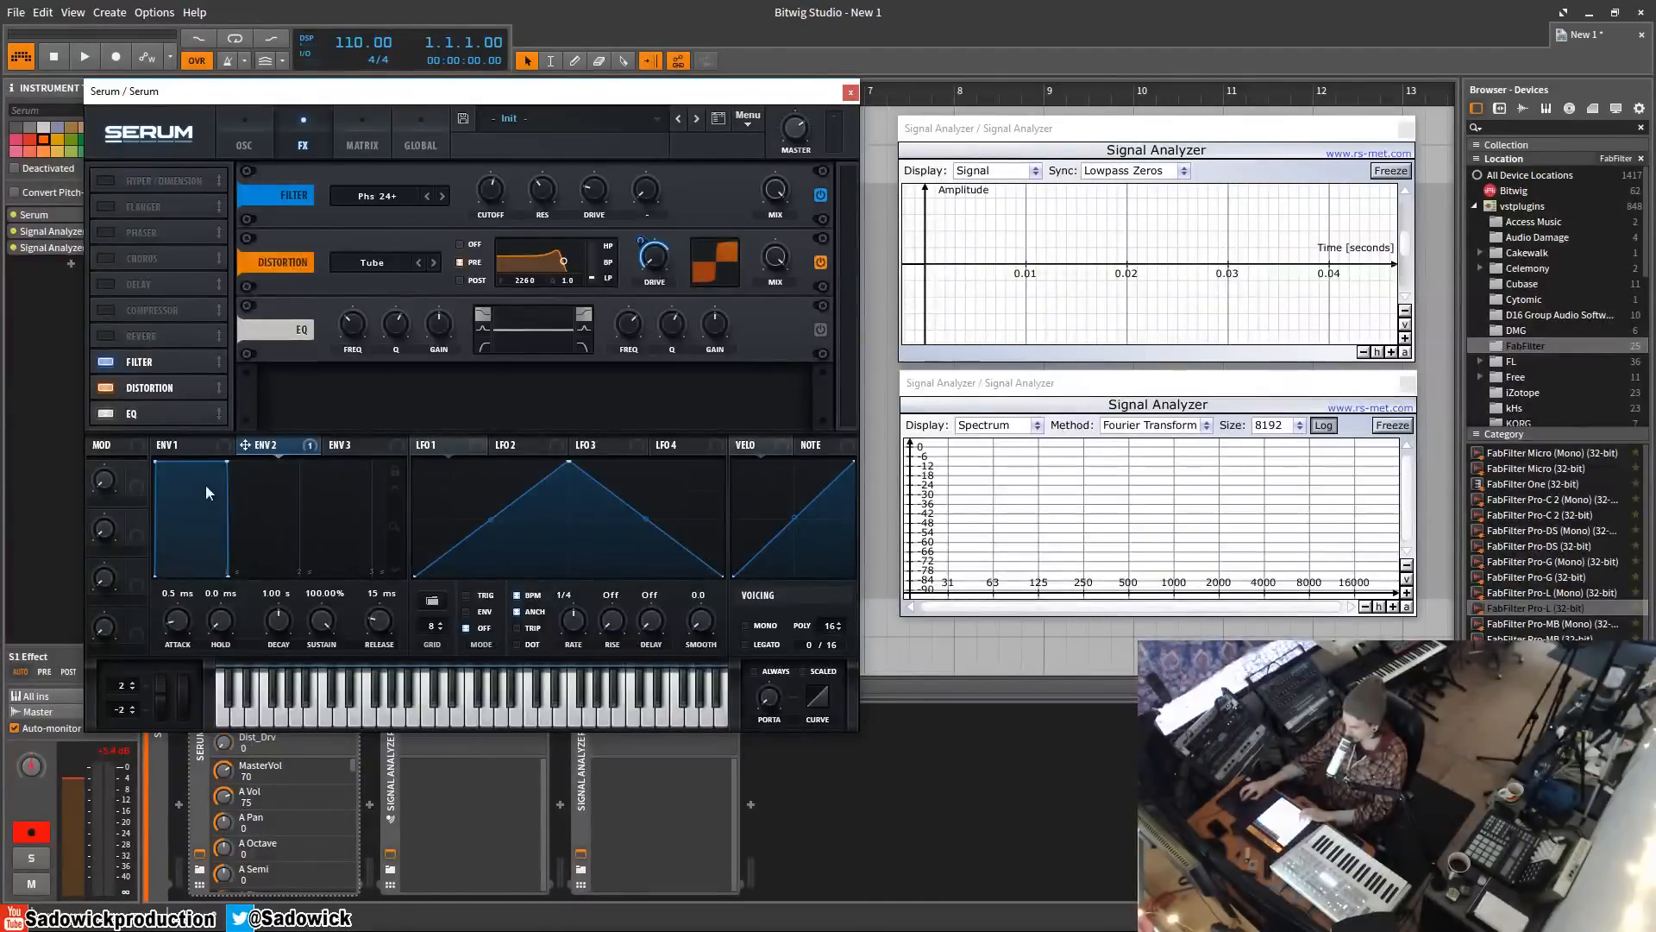
drag(227, 462, 197, 631)
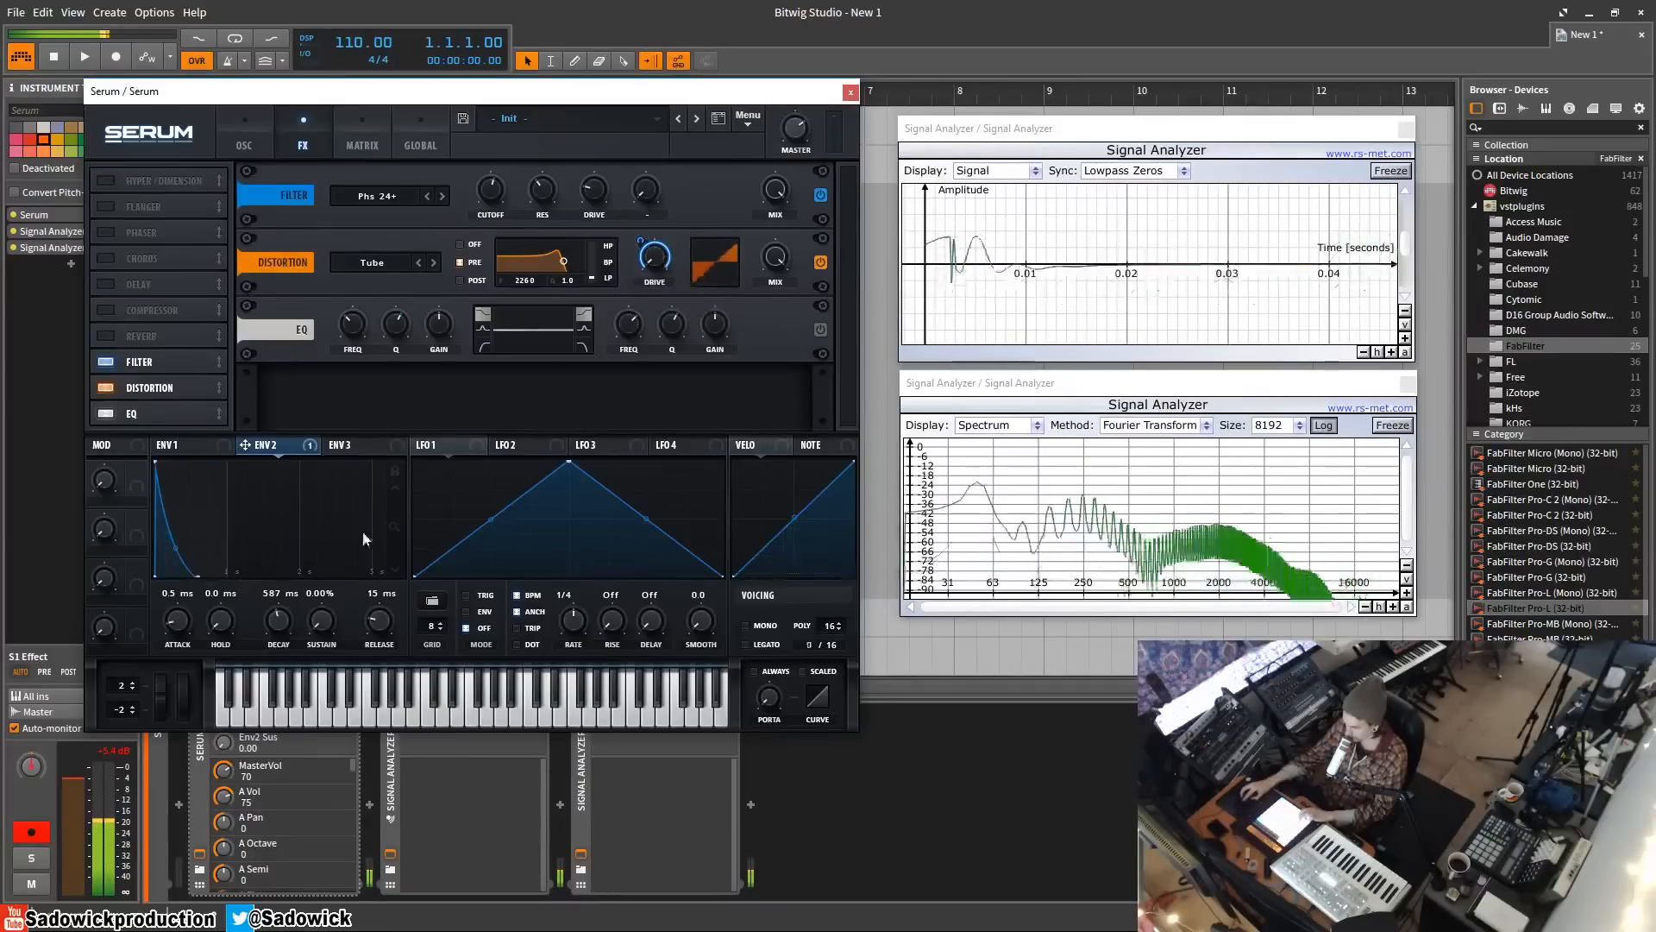
drag(658, 261, 669, 189)
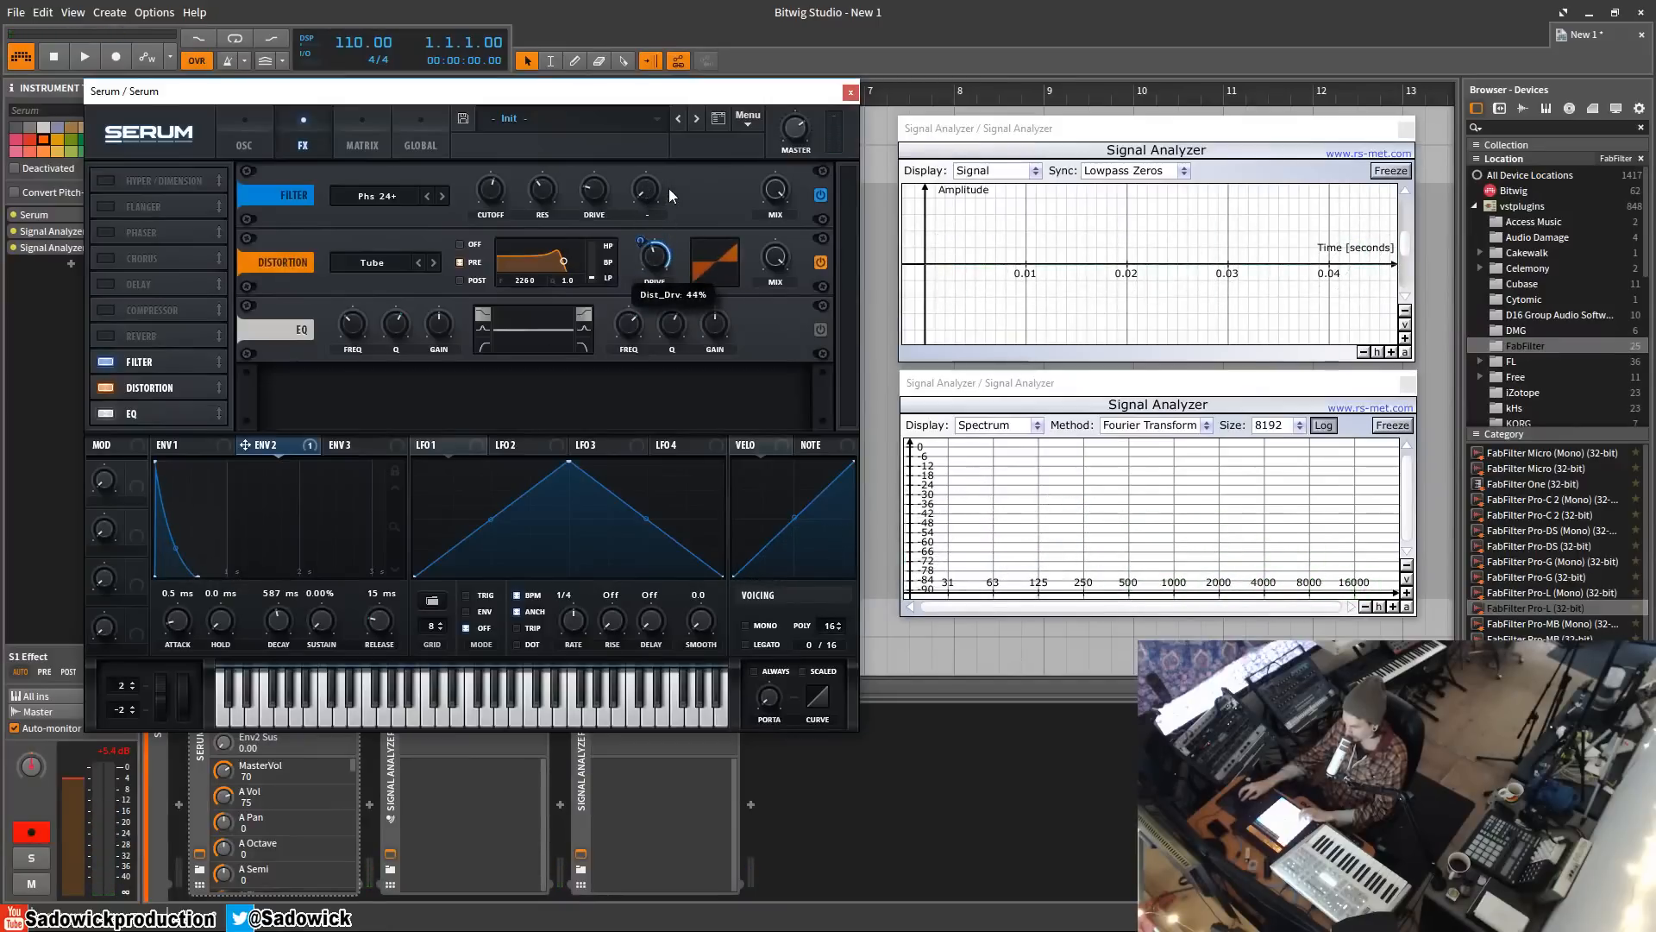
drag(662, 259, 664, 242)
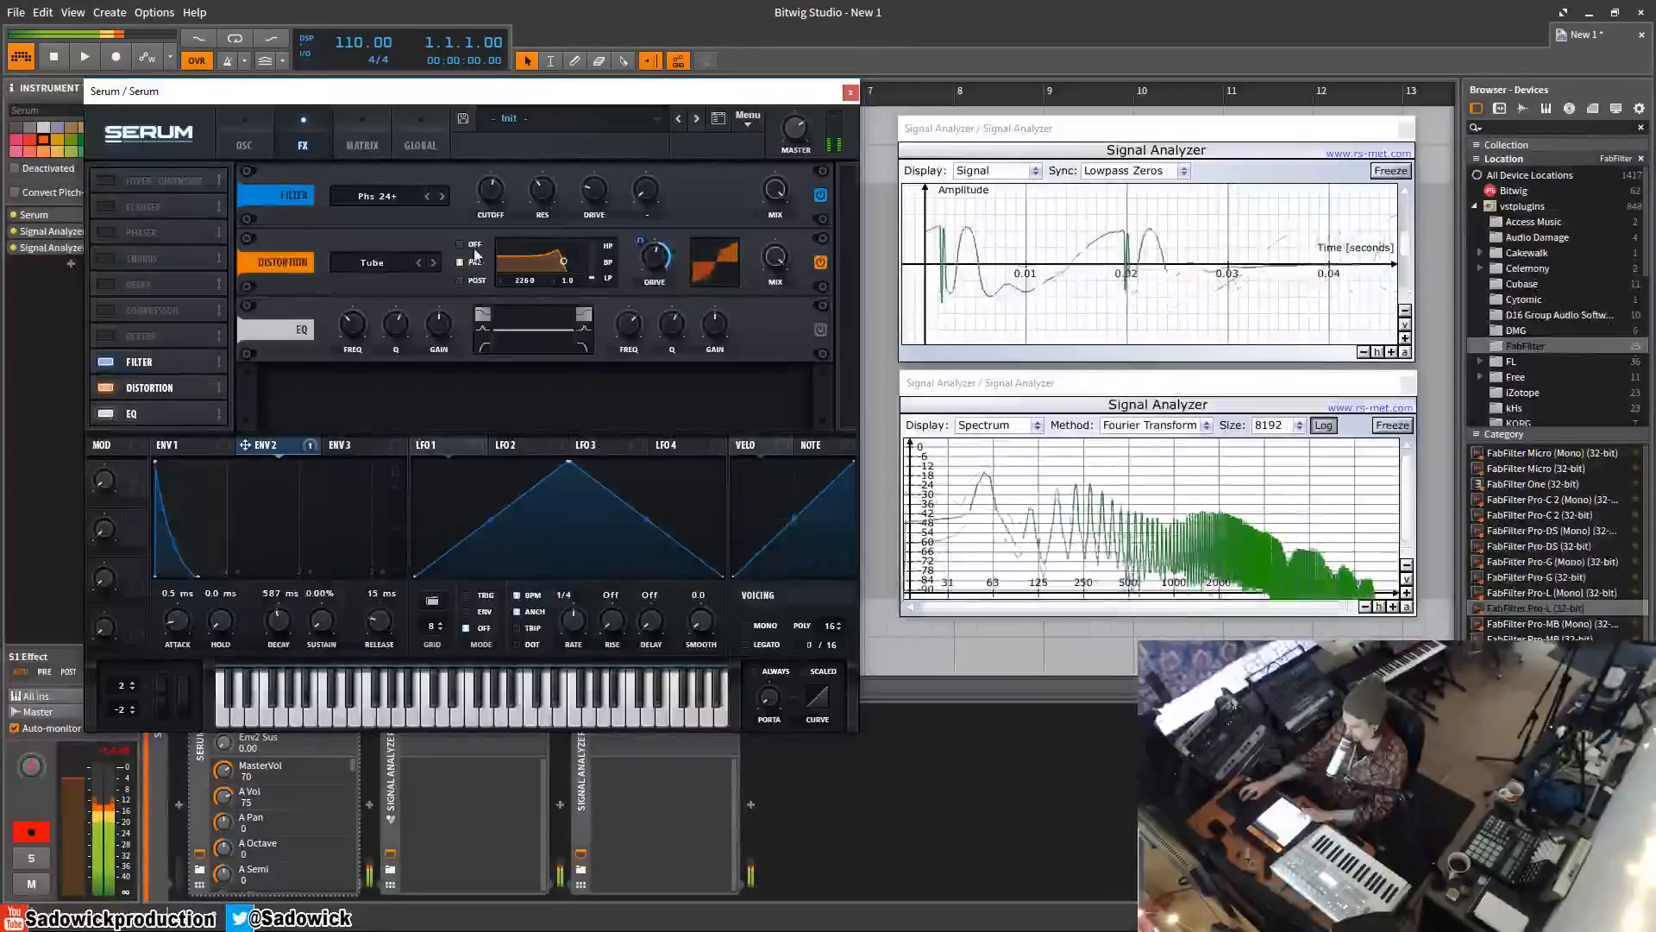
- Switch the distortion to HardClip with its filter off, lower the drive and sweep the phaser filter's resonance and cutoff, ending at 718 Hz
drag(496, 193, 604, 173)
drag(547, 195, 556, 161)
click(433, 262)
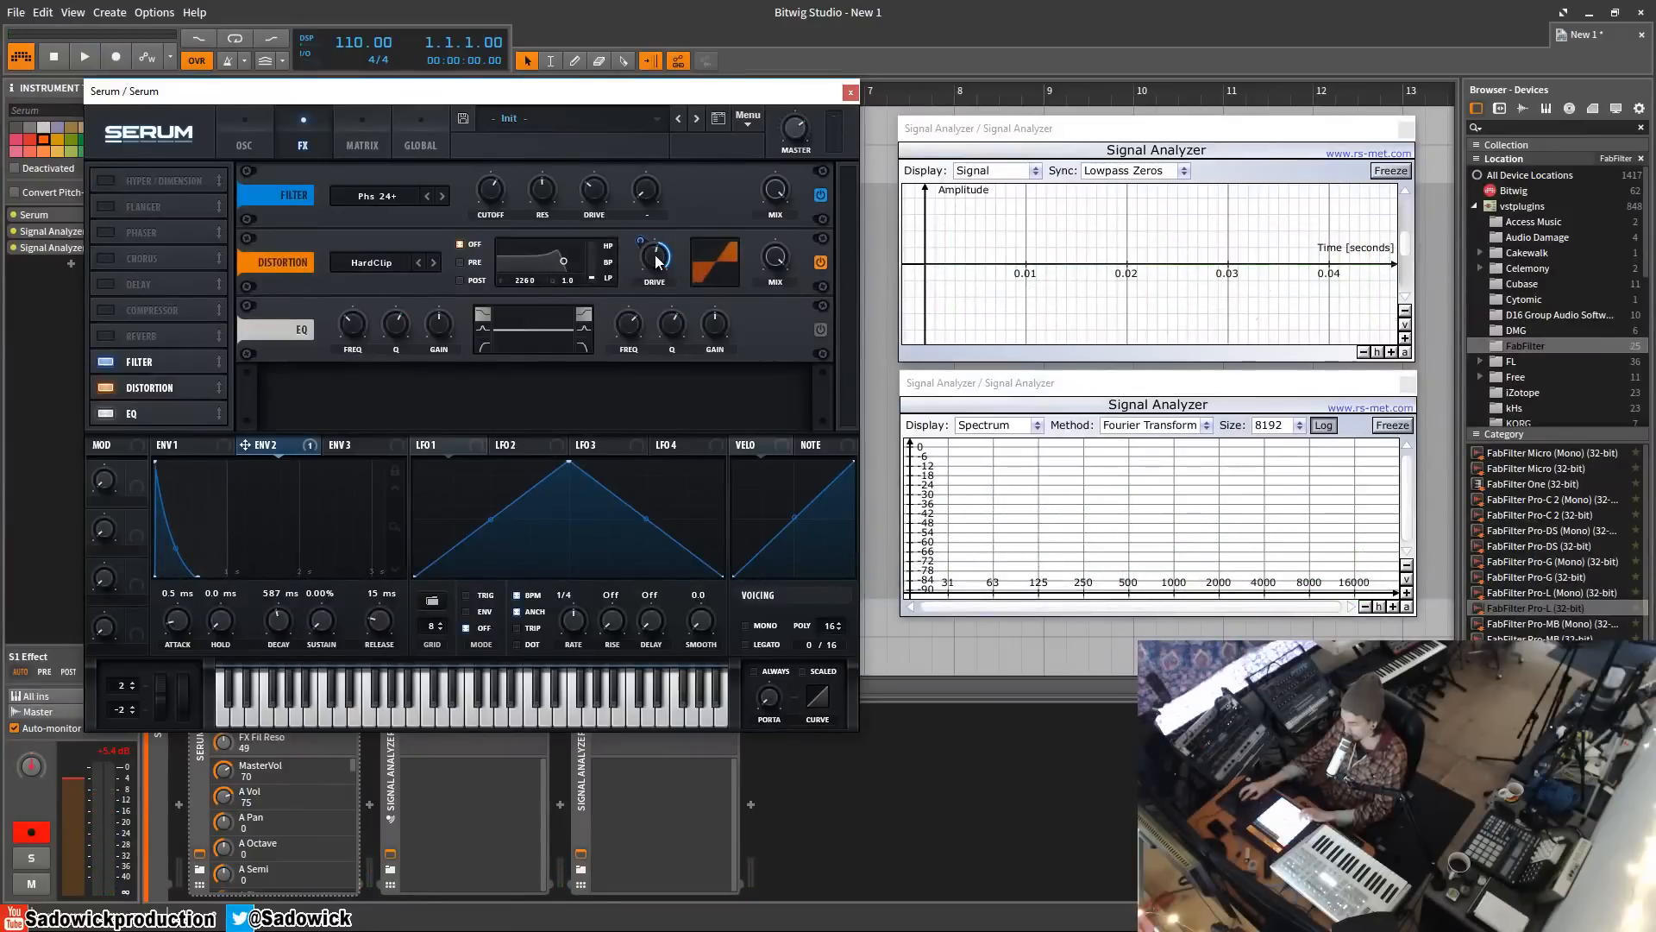
drag(656, 259, 653, 311)
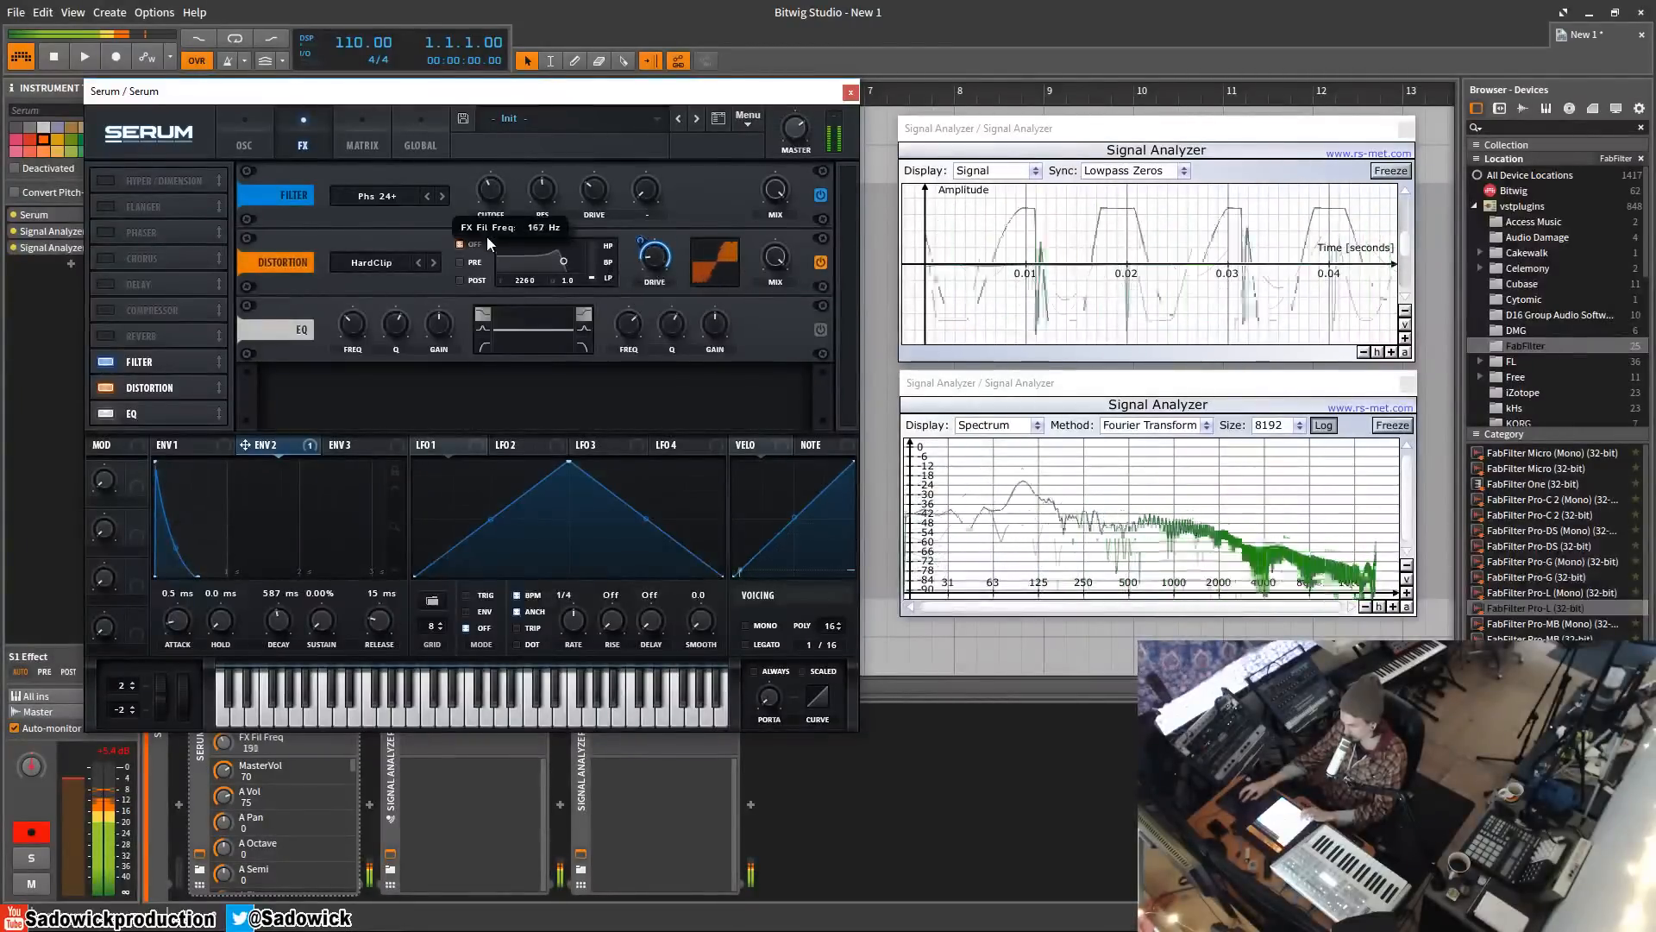
drag(545, 195, 499, 151)
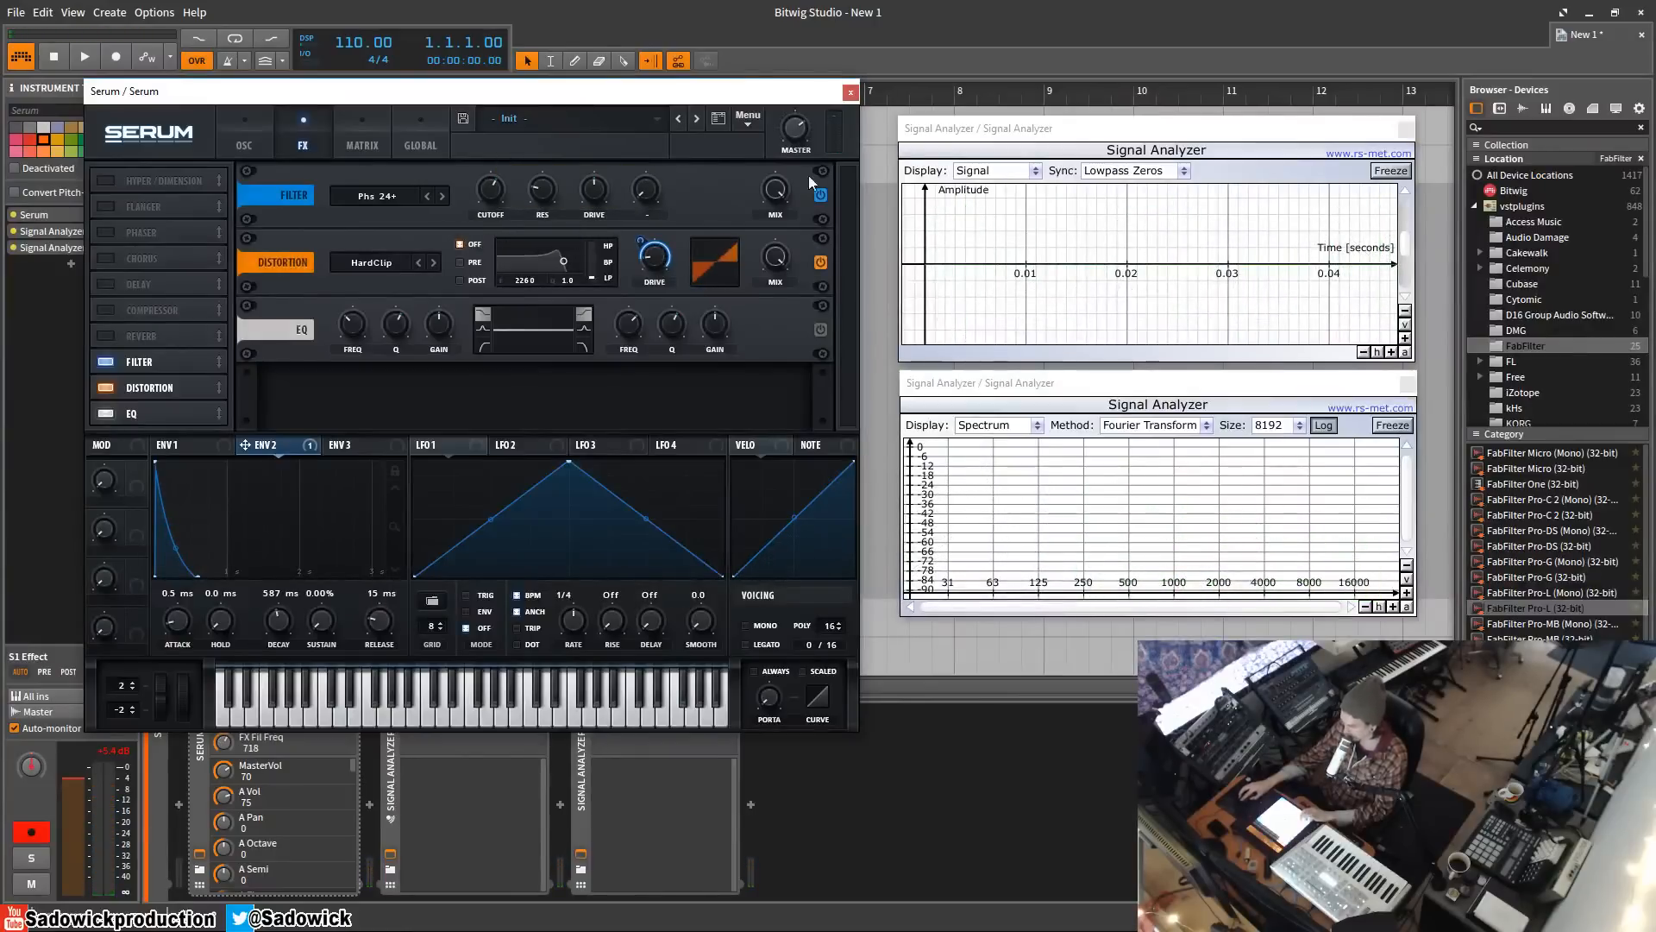
- Disable the Distortion and Filter effects, and switch the EQ's low band through the peak shape to the low-cut shape
click(106, 386)
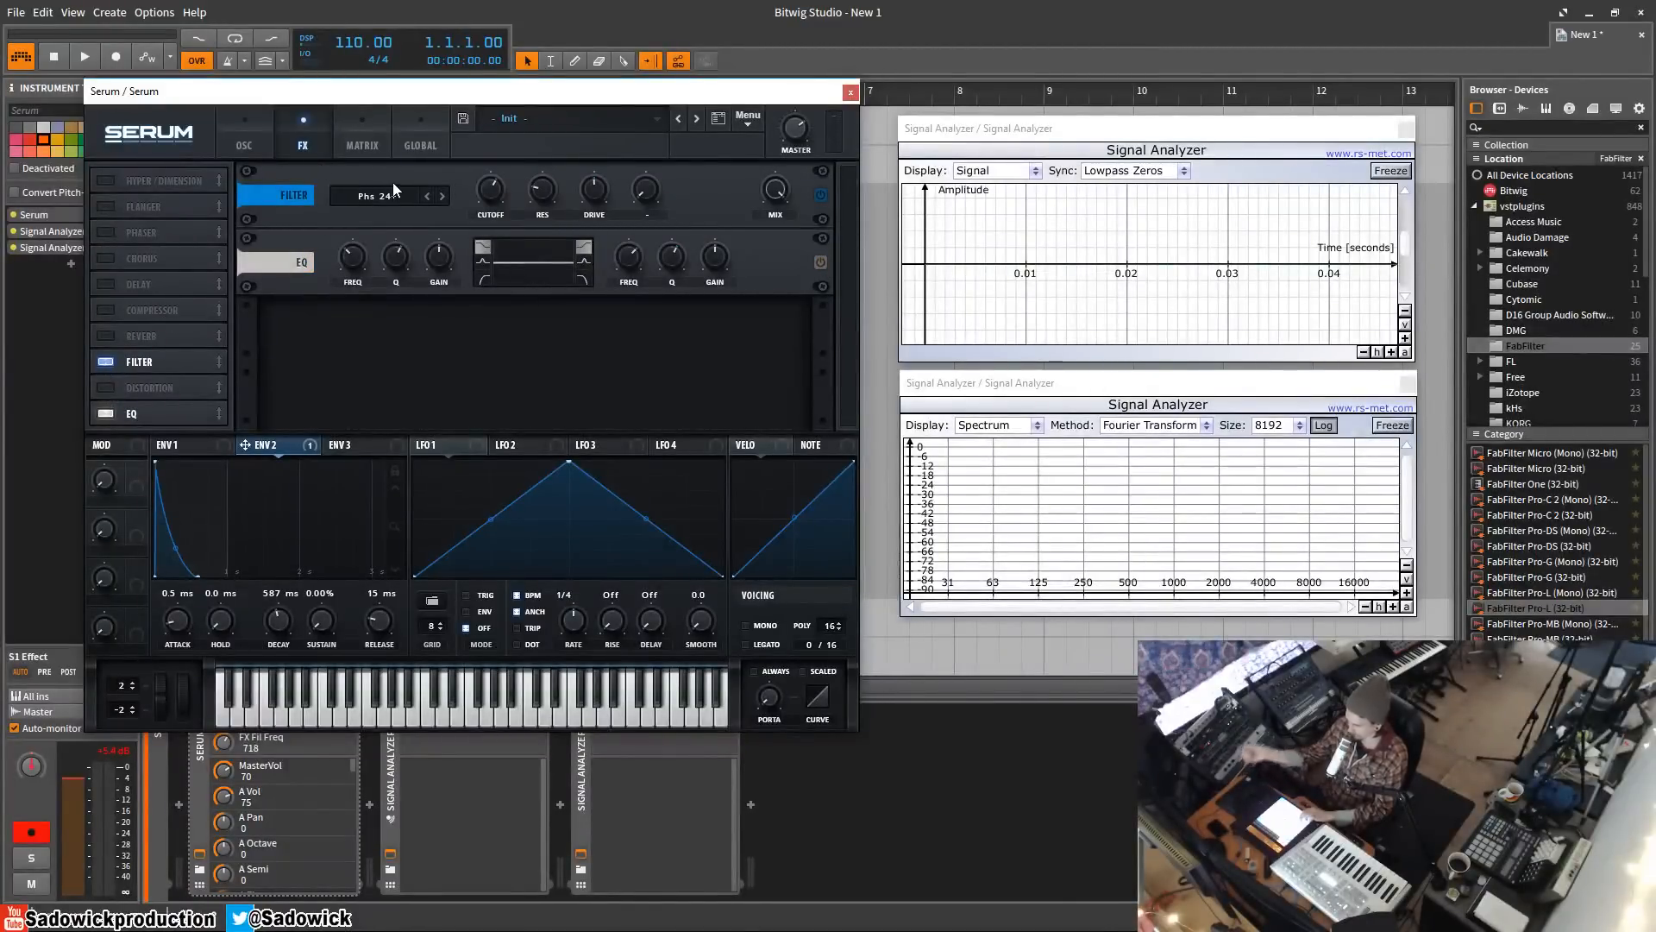
click(105, 362)
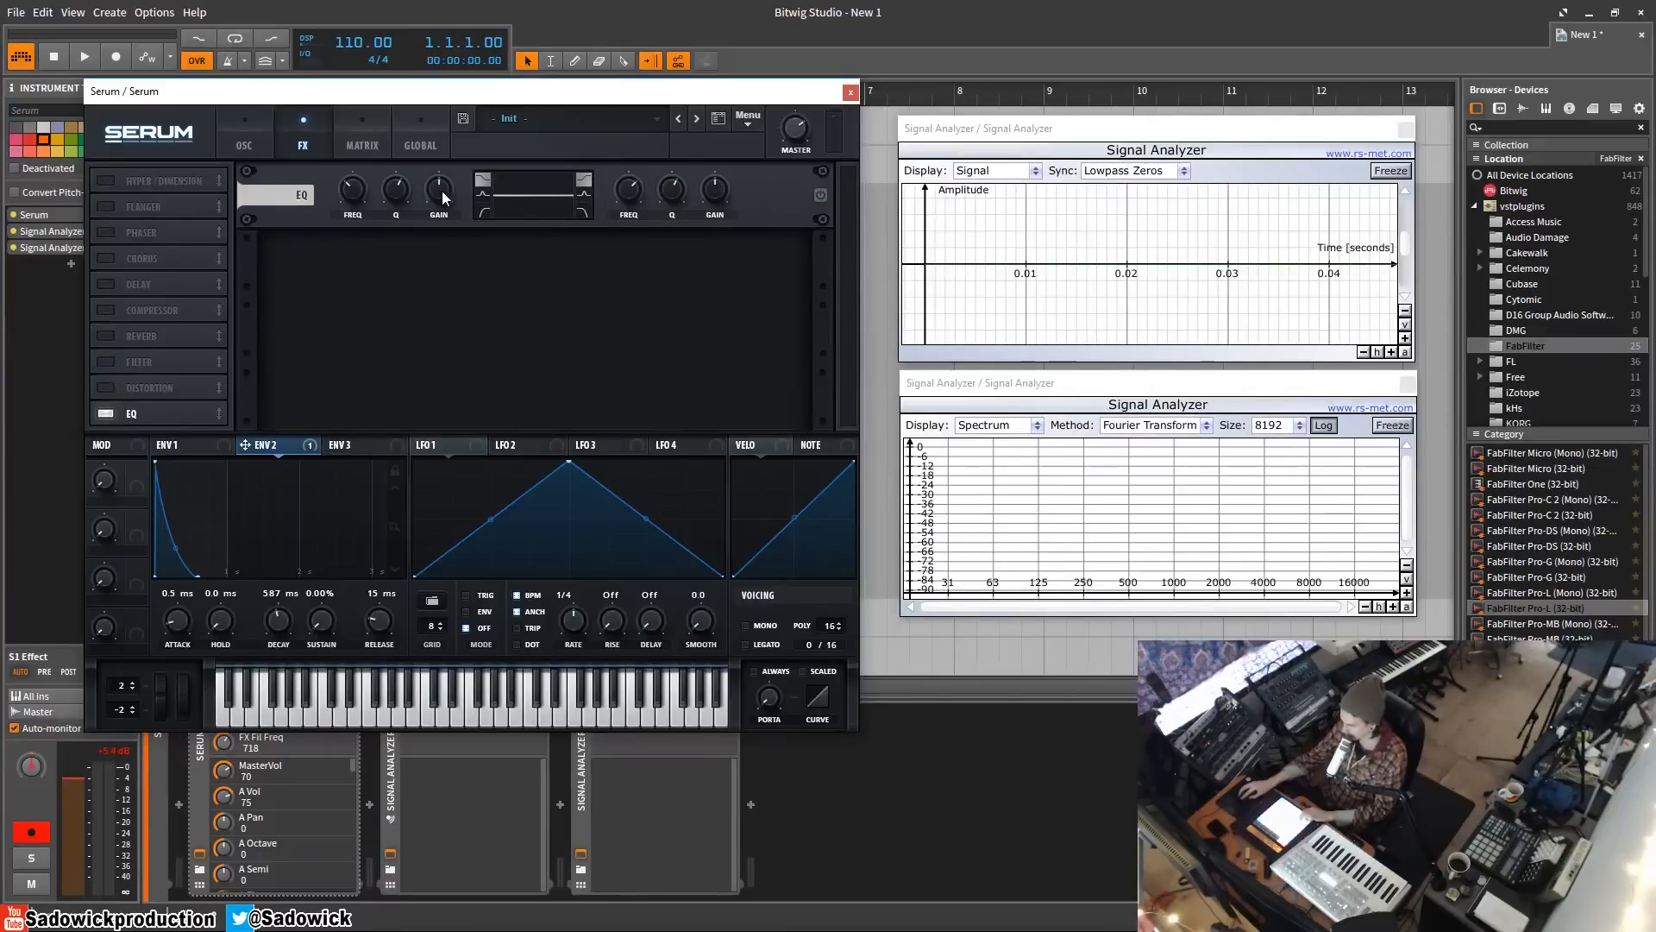
click(483, 196)
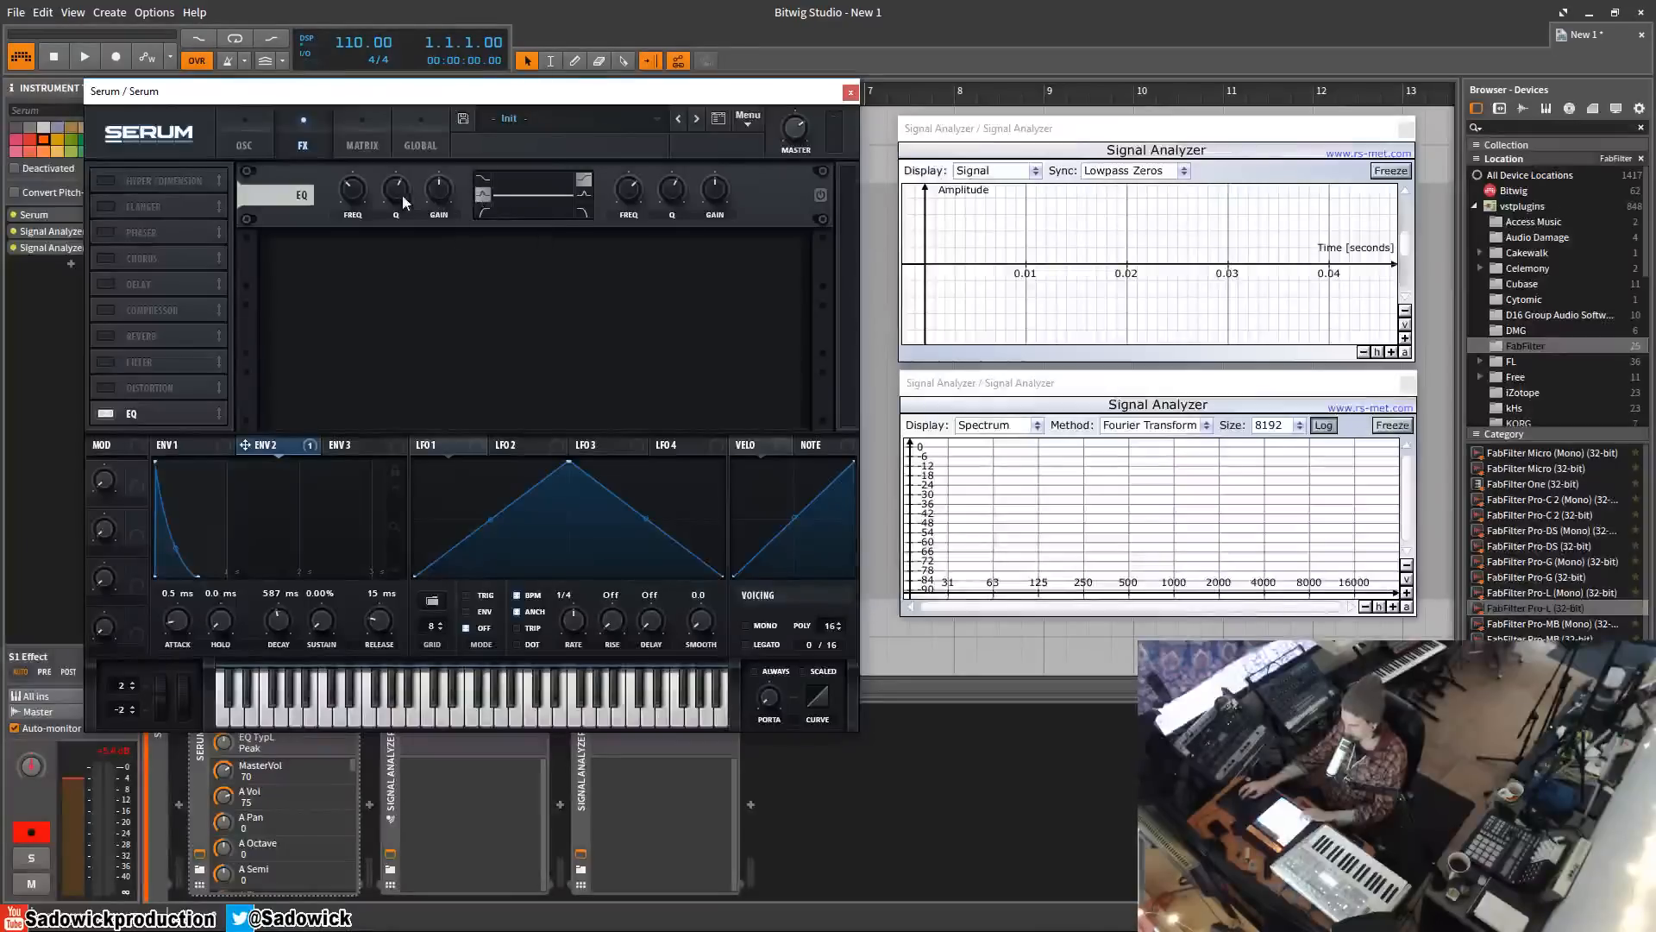
click(484, 211)
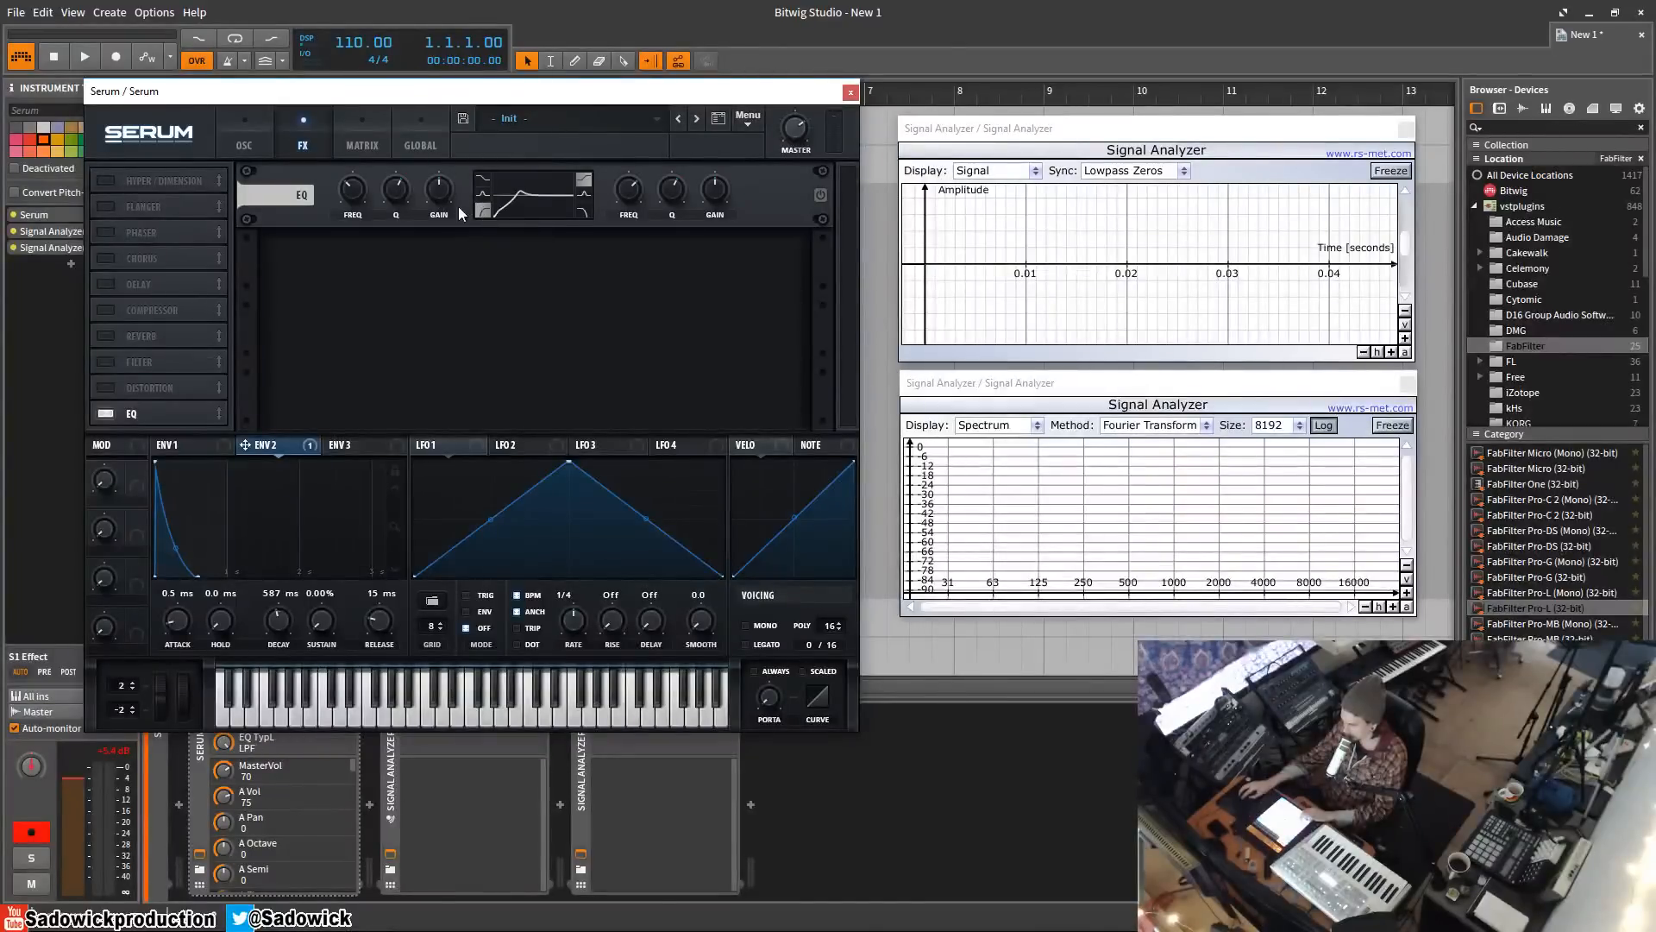
- Switch the EQ's high band to the high-cut shape and adjust both bands, raising the low band's gain to 8.4 dB
drag(443, 194, 328, 335)
click(584, 212)
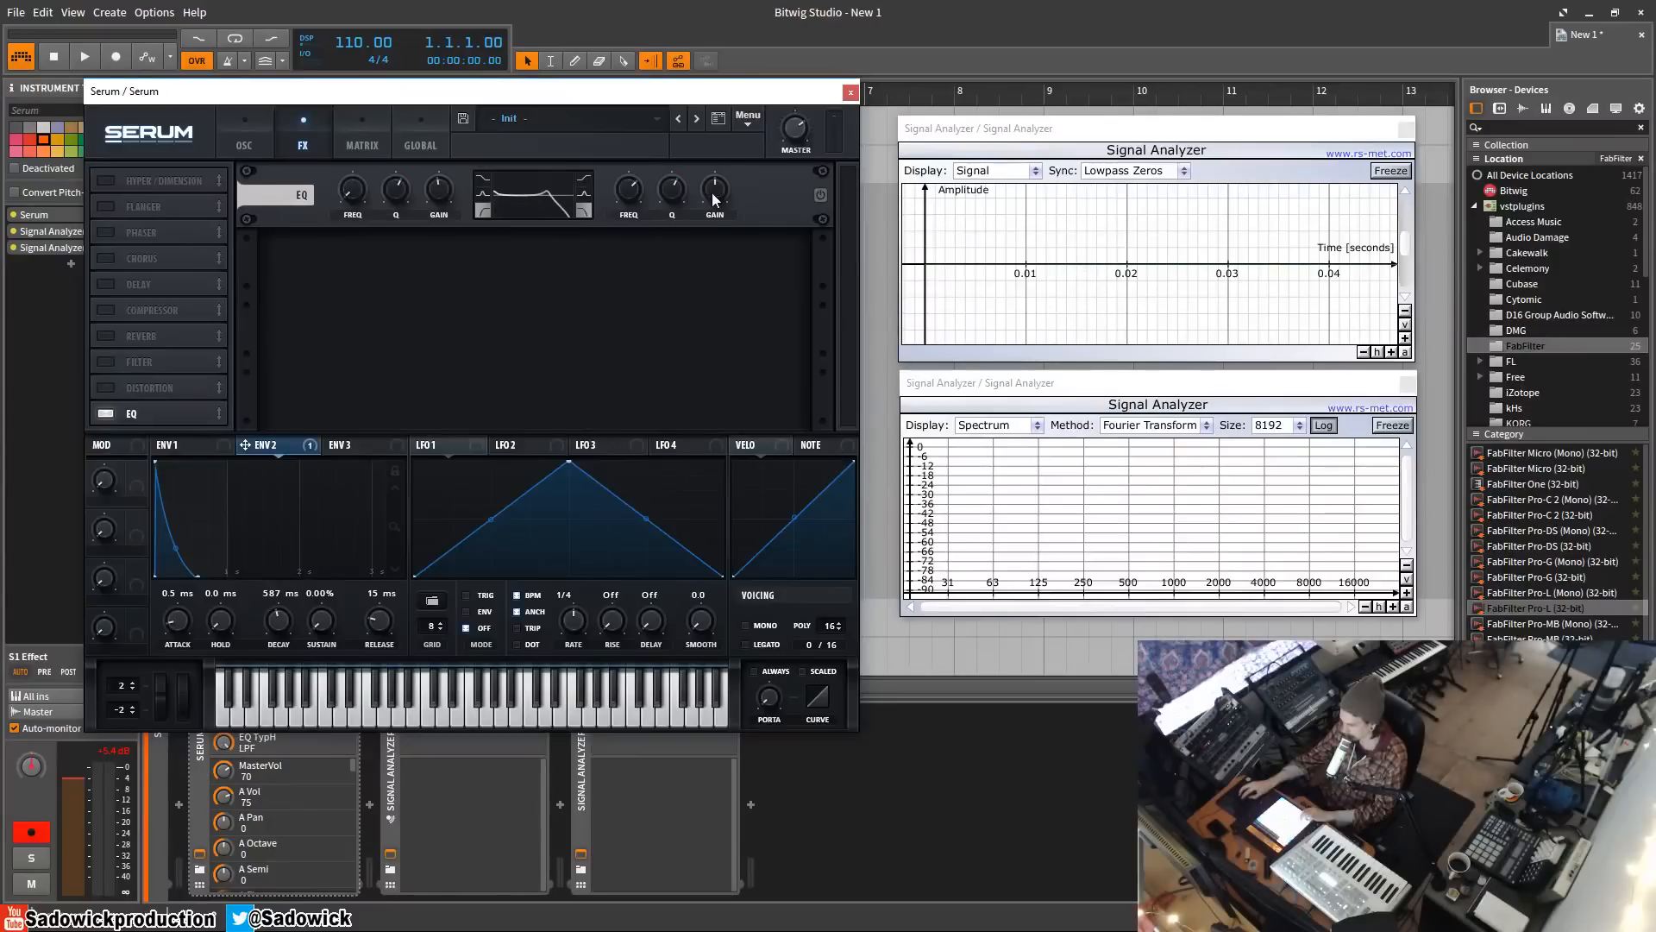
drag(713, 193, 565, 231)
drag(375, 152, 449, 276)
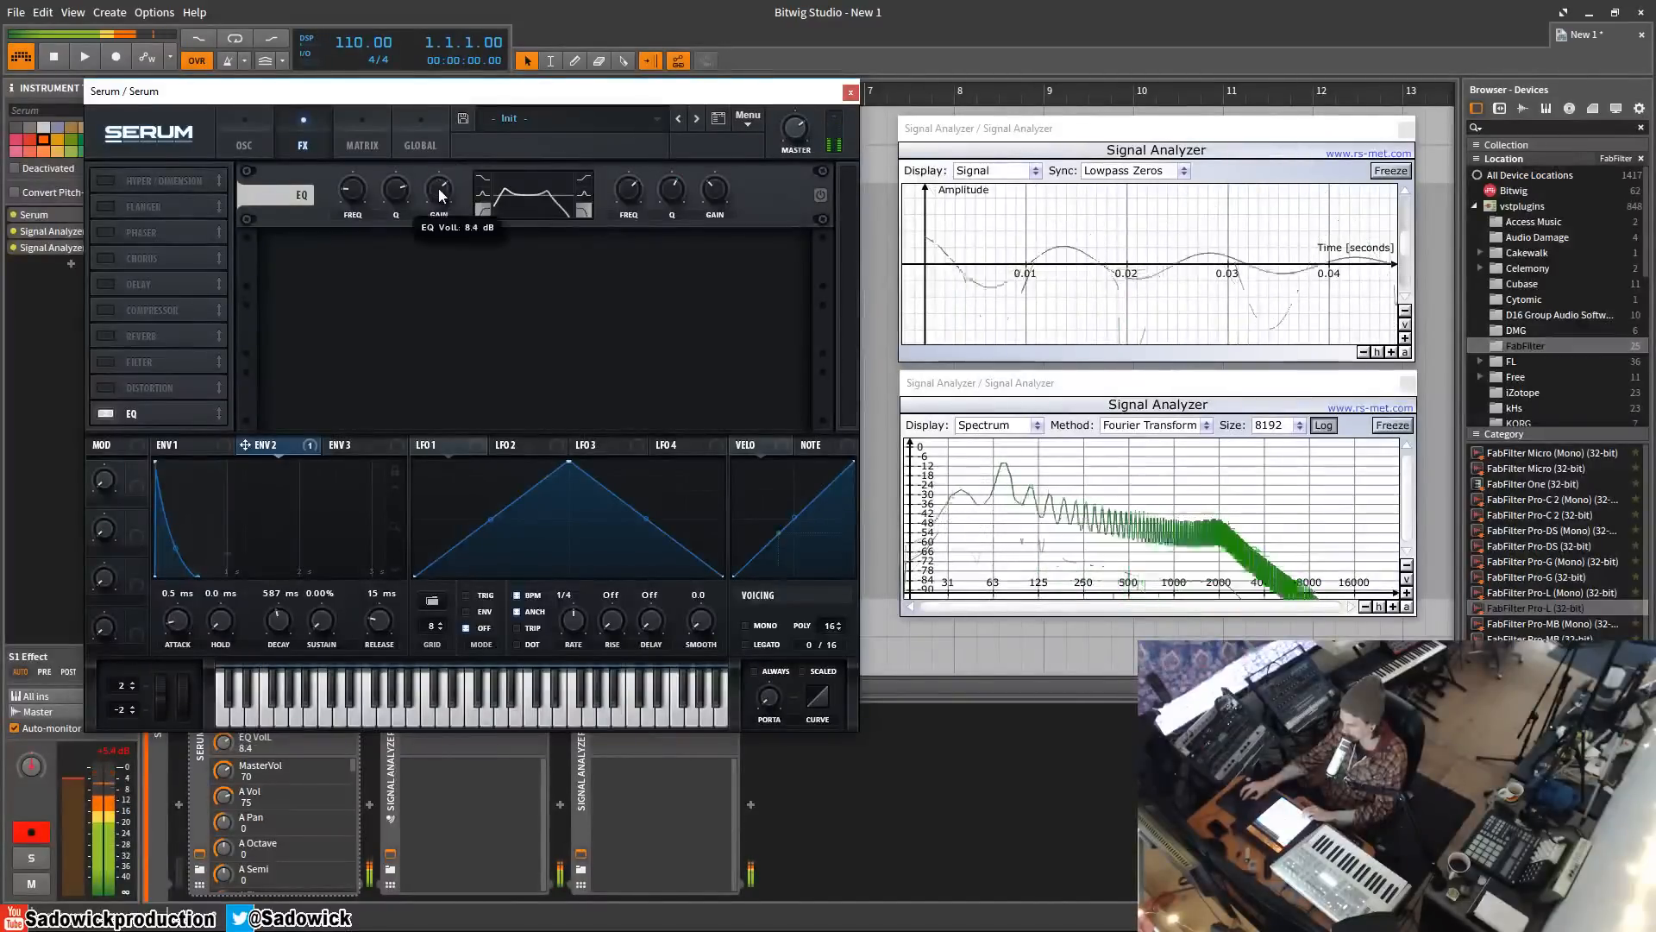
- Switch the EQ's low band to peak and the high band to shelf, adjust their gains and frequencies, and lower the high frequency to 1347 Hz
click(485, 194)
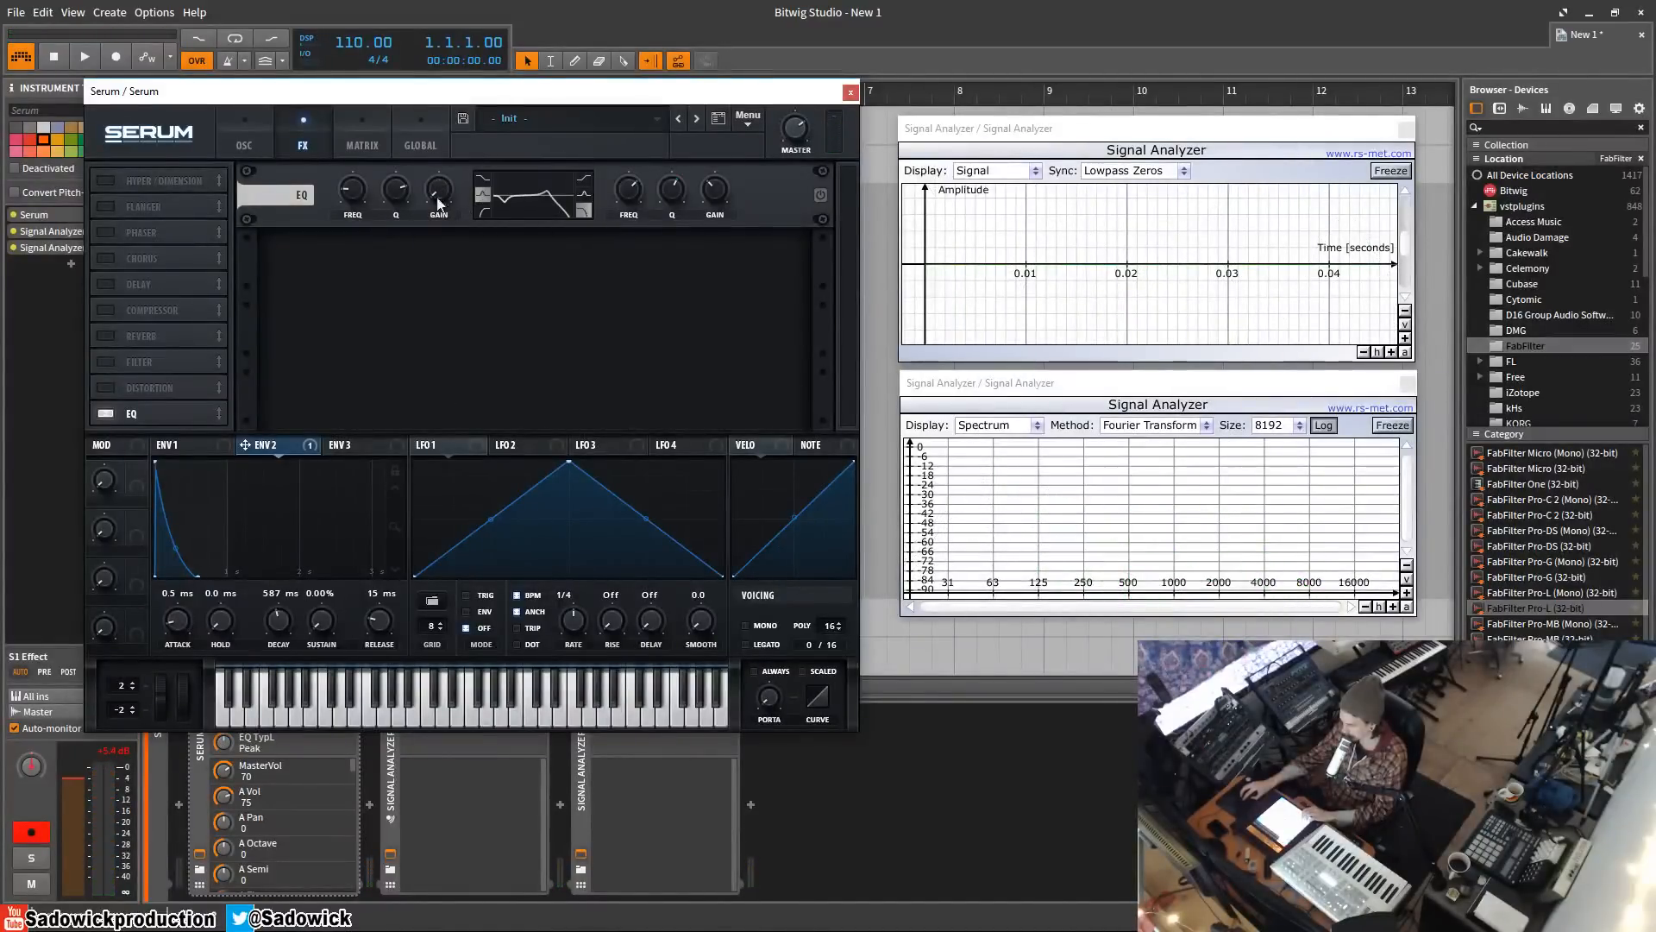
drag(439, 191, 448, 82)
drag(349, 195, 431, 341)
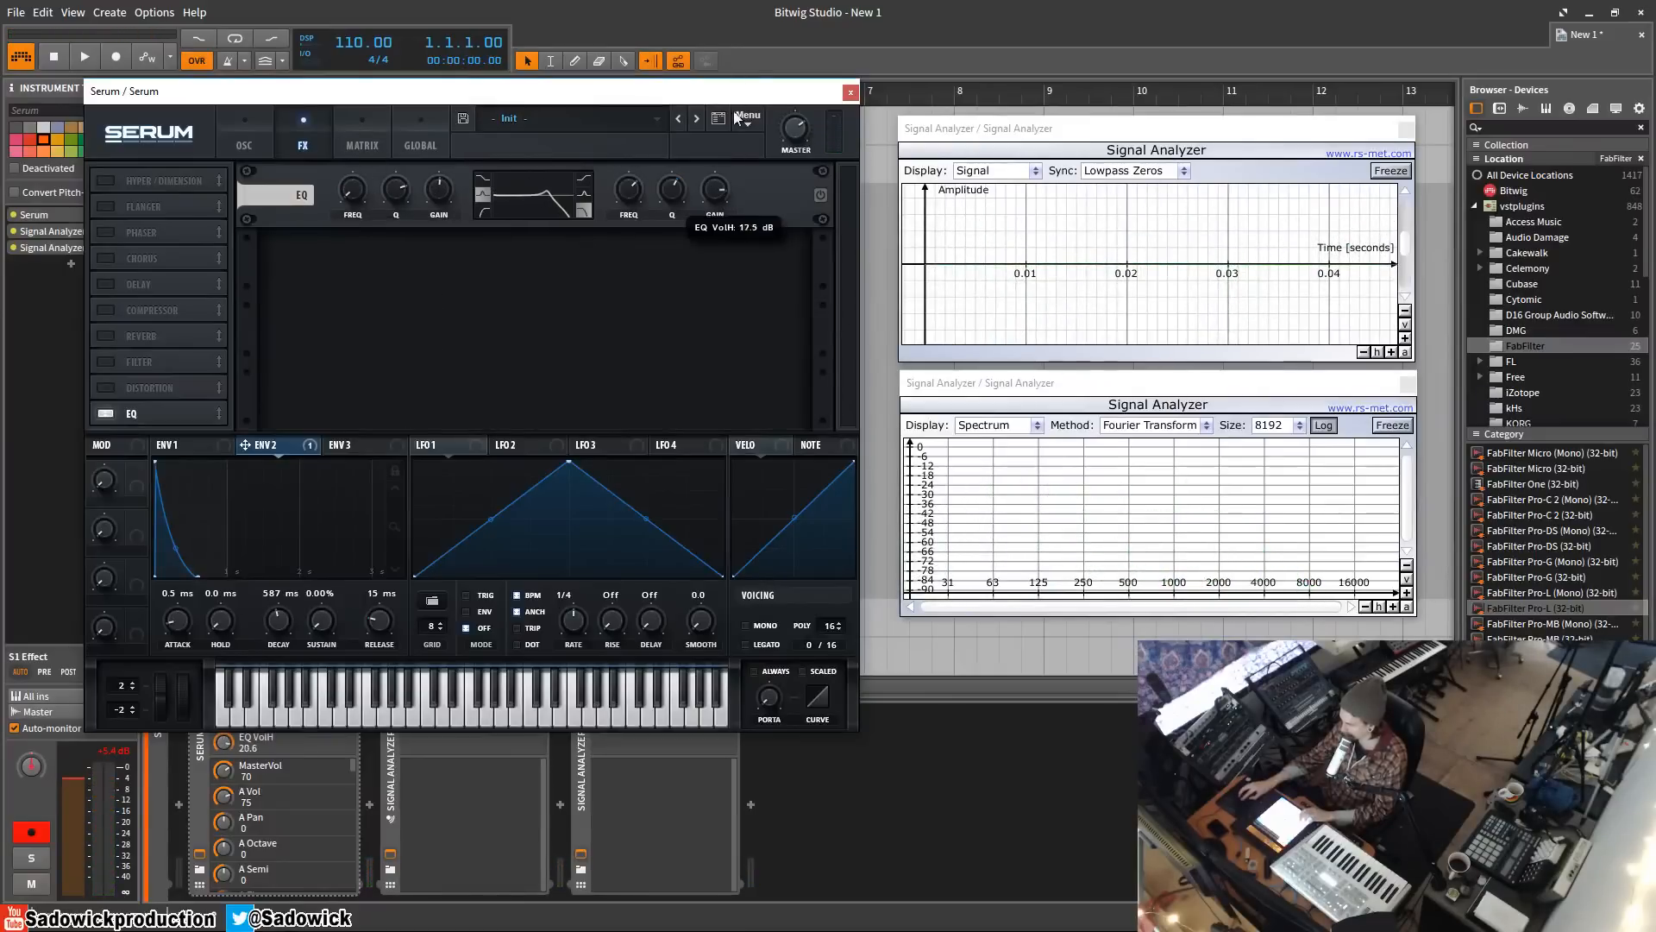
drag(625, 190, 624, 238)
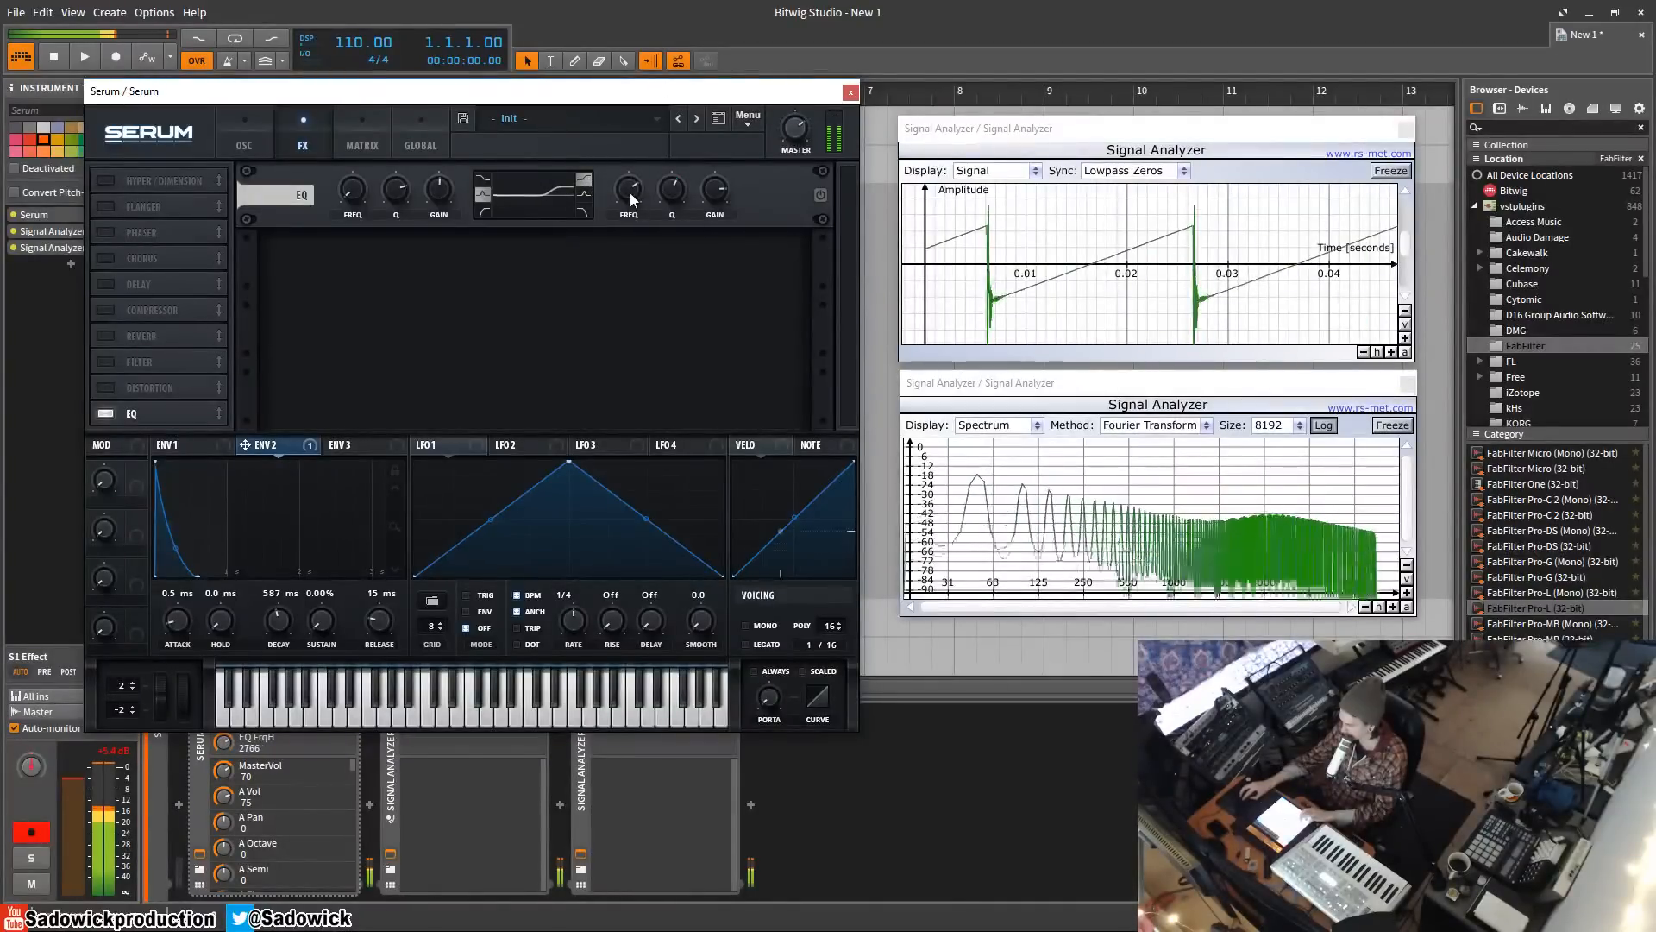
drag(631, 190, 631, 232)
- Set oscillator A to 7 unison voices with a detune of 0.08
click(246, 136)
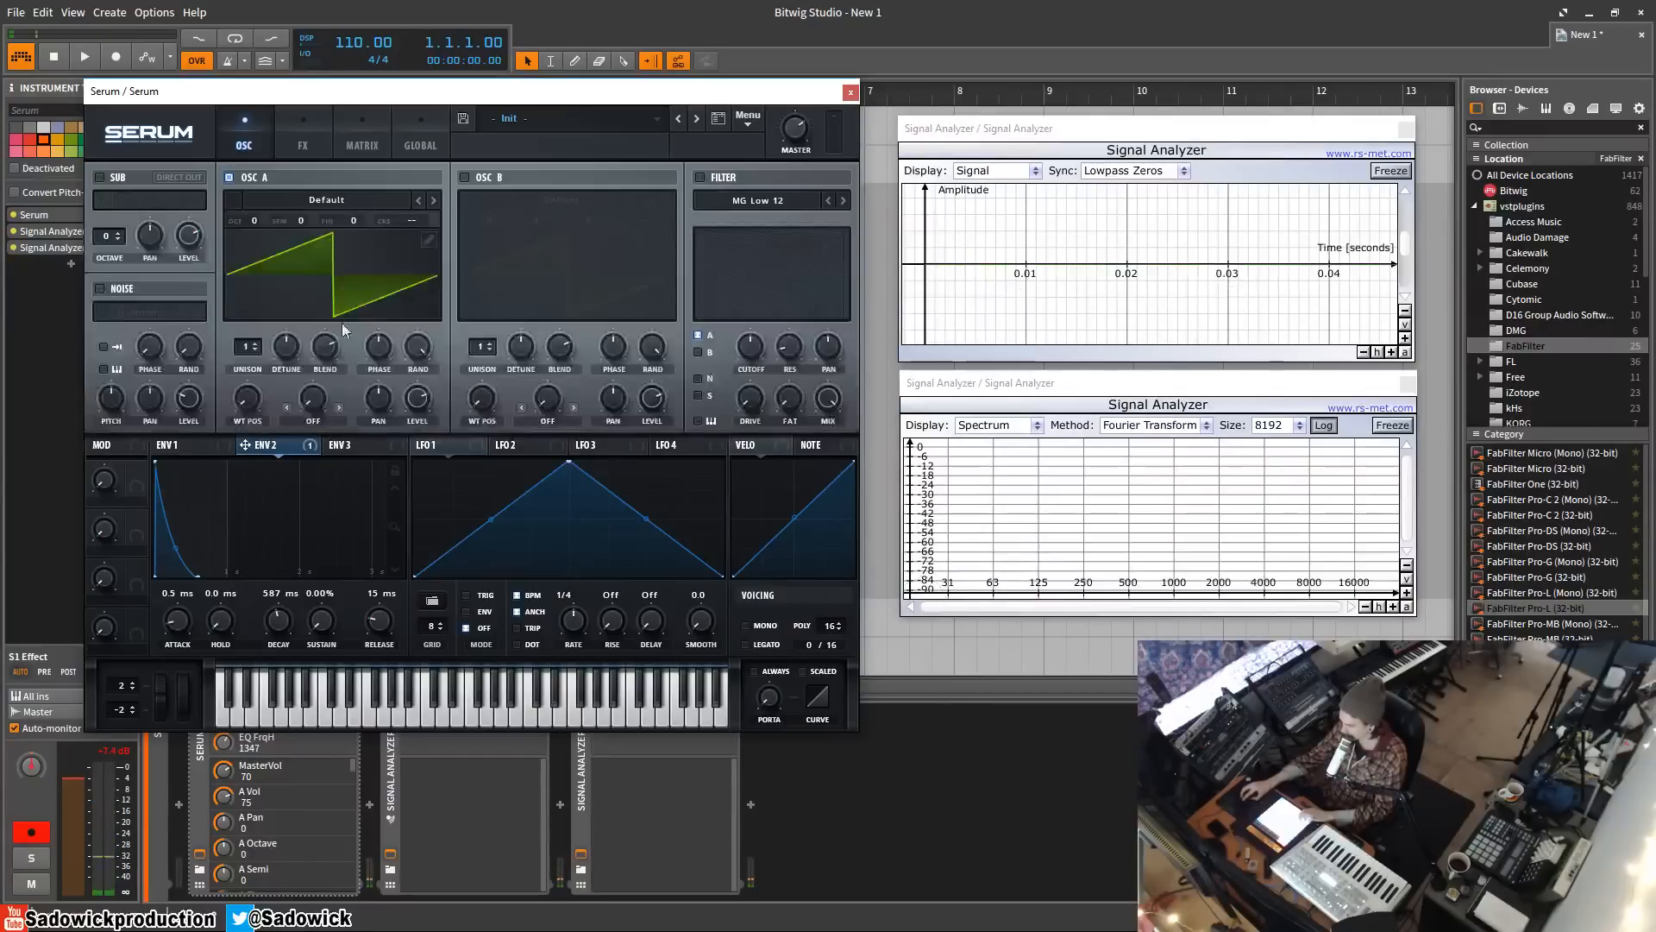
drag(246, 346, 262, 280)
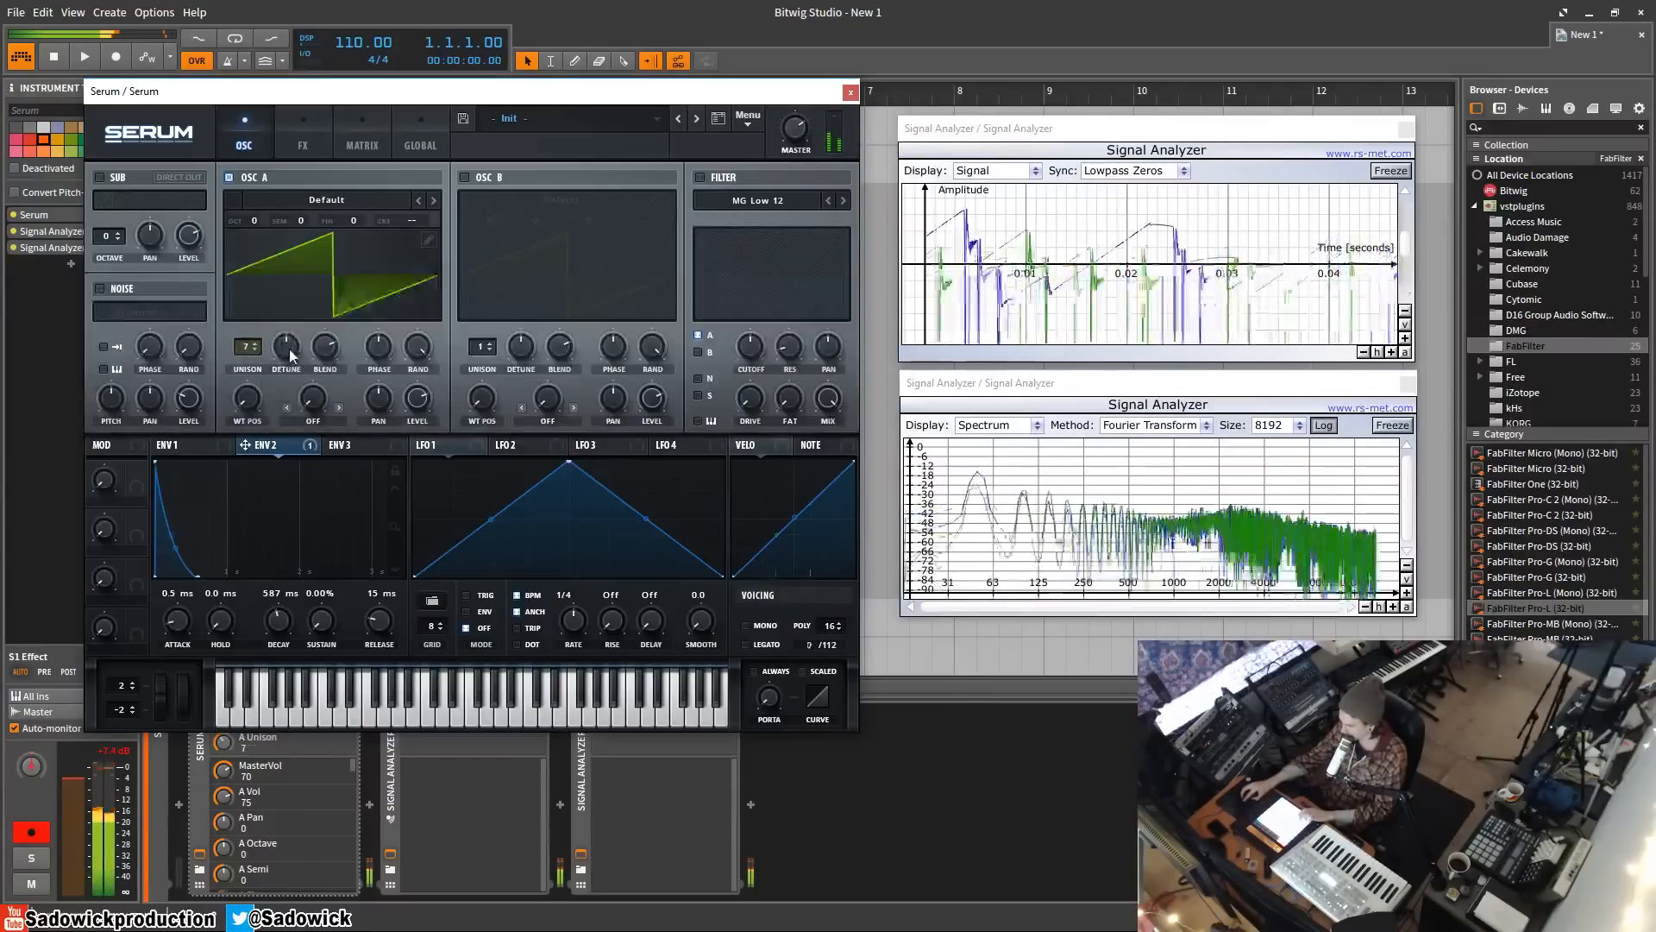
drag(286, 346, 287, 394)
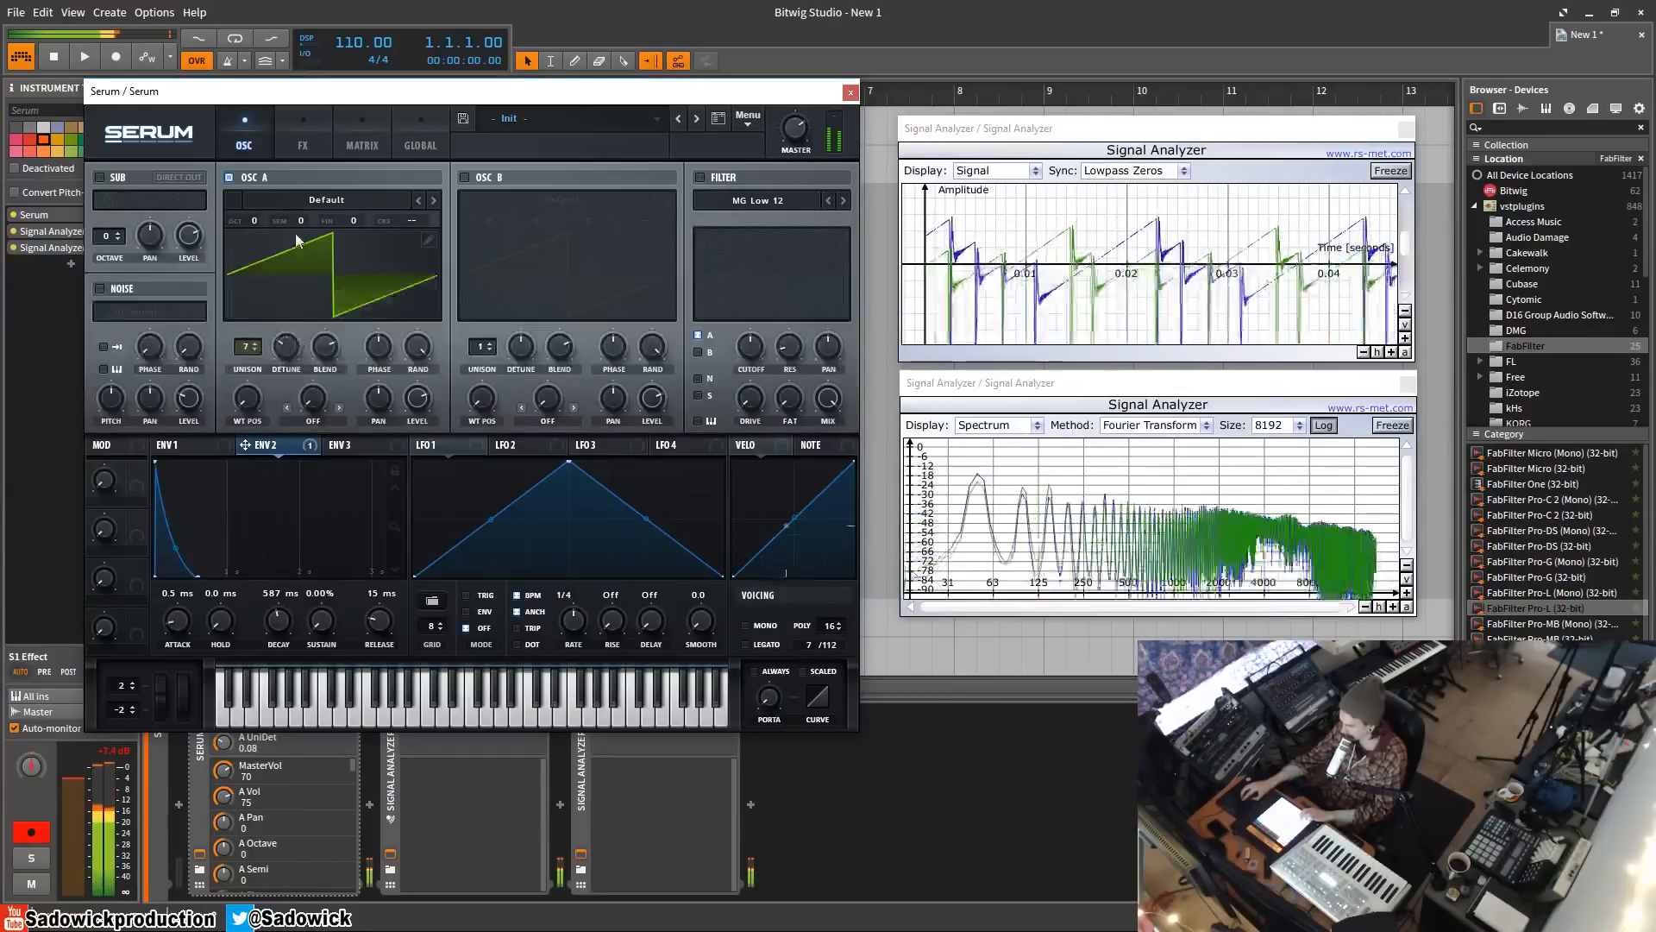
- Lower the EQ's high-band gain to 3.2 dB and enable the reverb with its mix at 41
click(303, 136)
drag(716, 189, 702, 234)
click(106, 336)
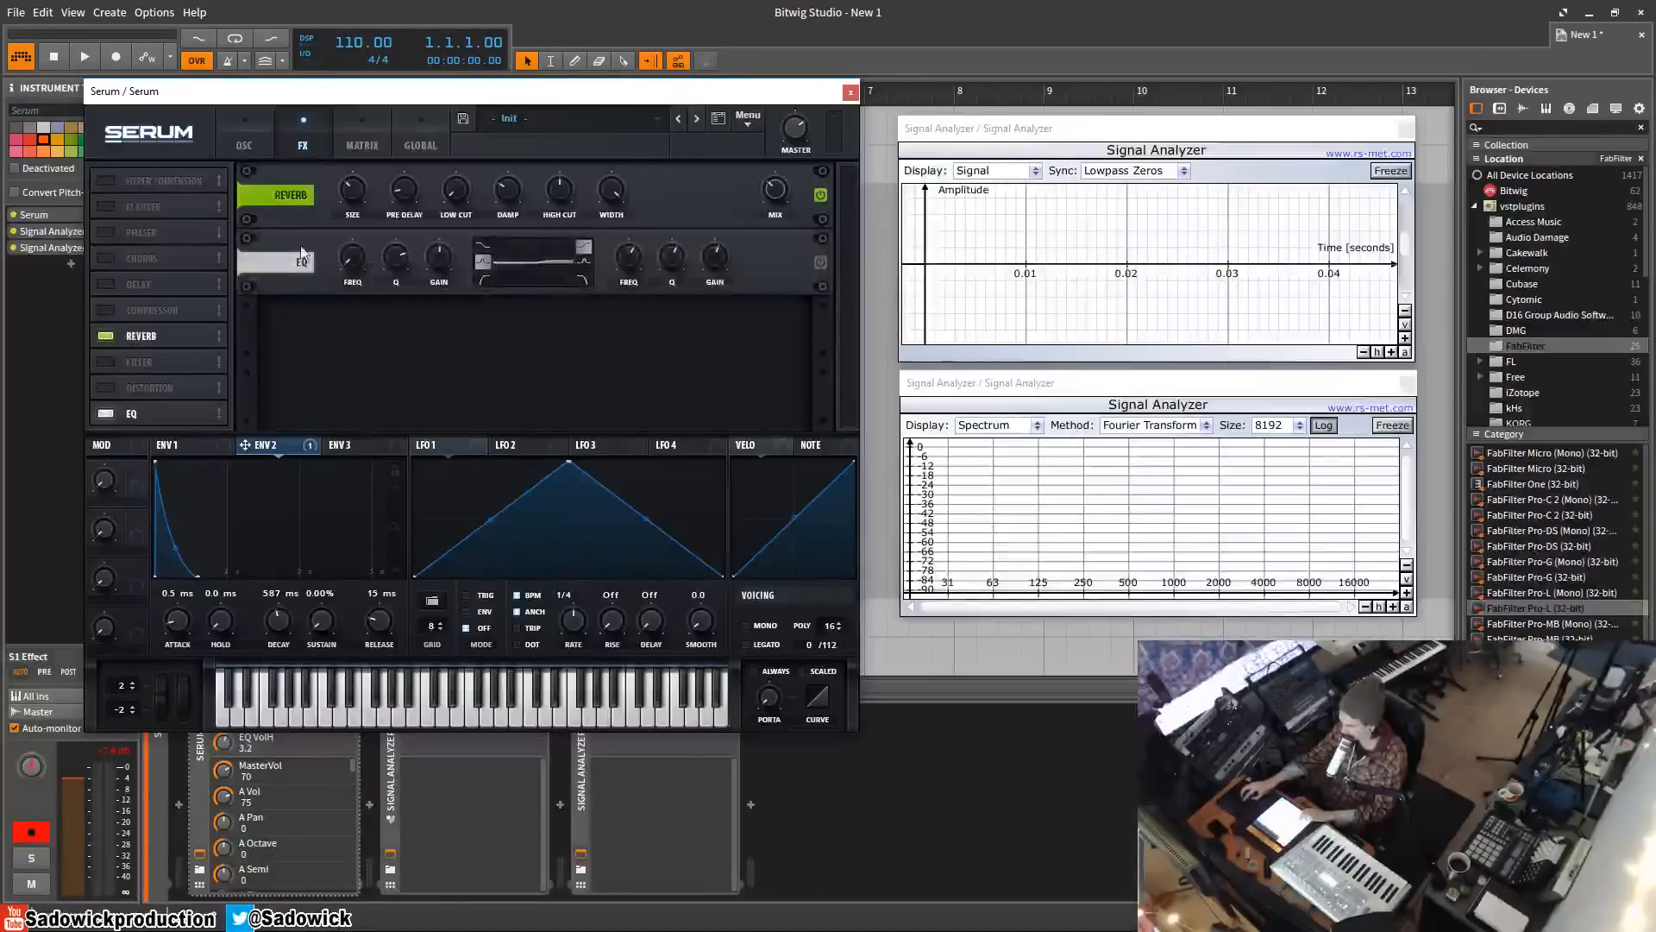
drag(777, 188, 773, 171)
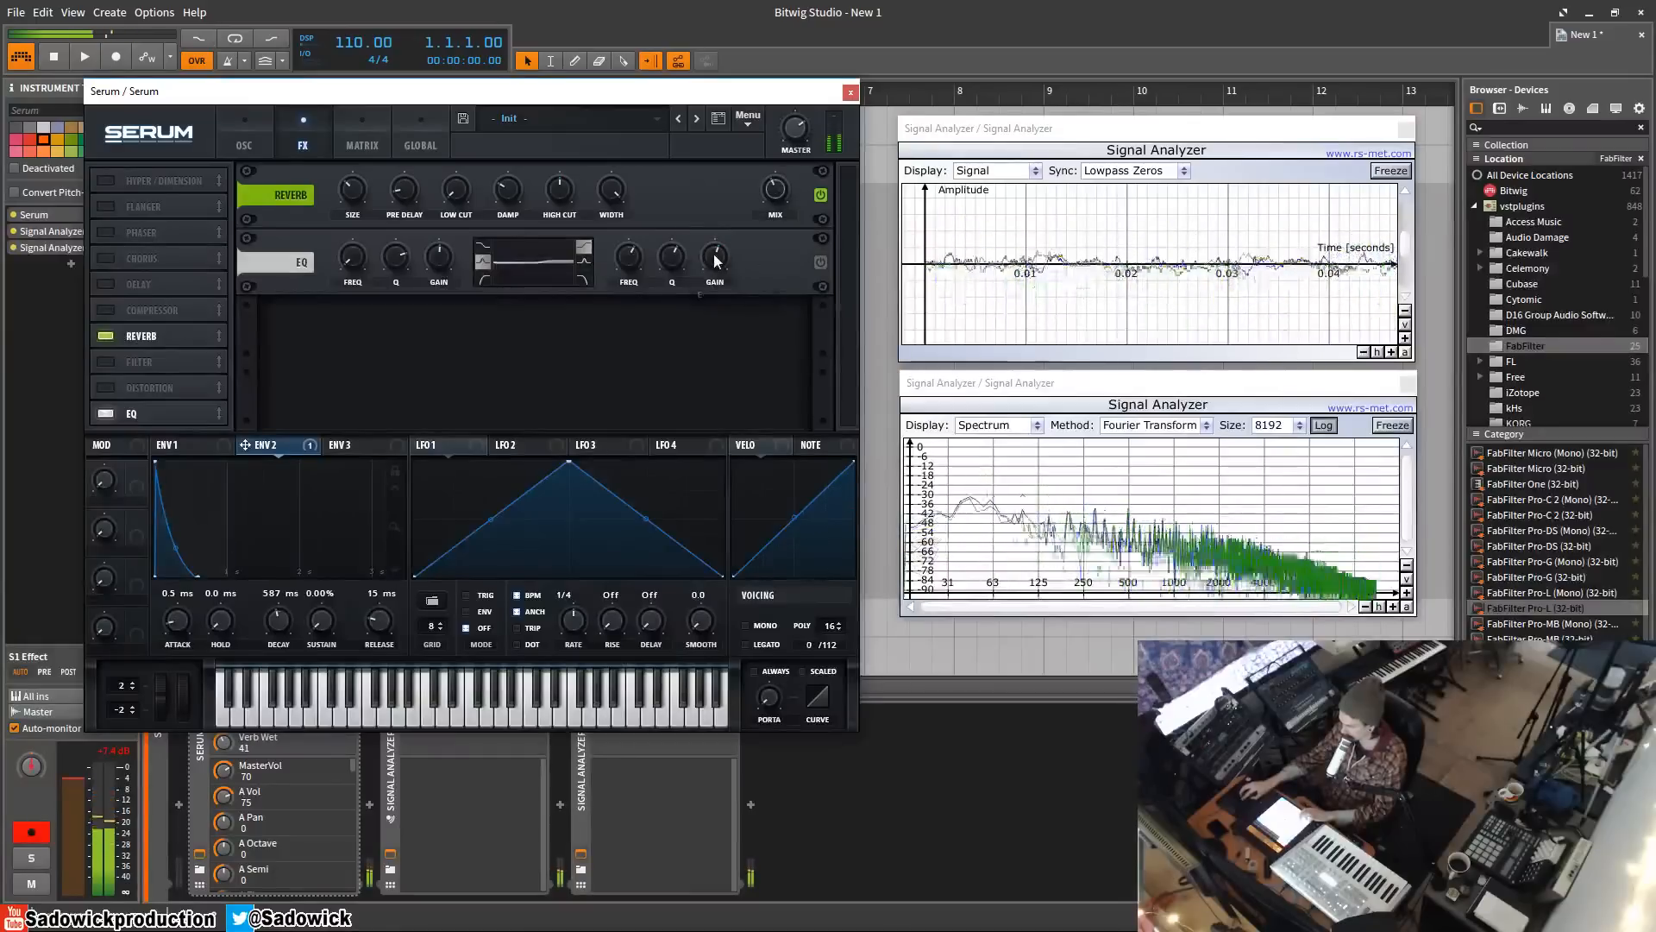
- Modulate the EQ's high-band gain with envelope 2 from a base of -0.8 dB, and set the reverb mix to 28
drag(714, 256, 715, 307)
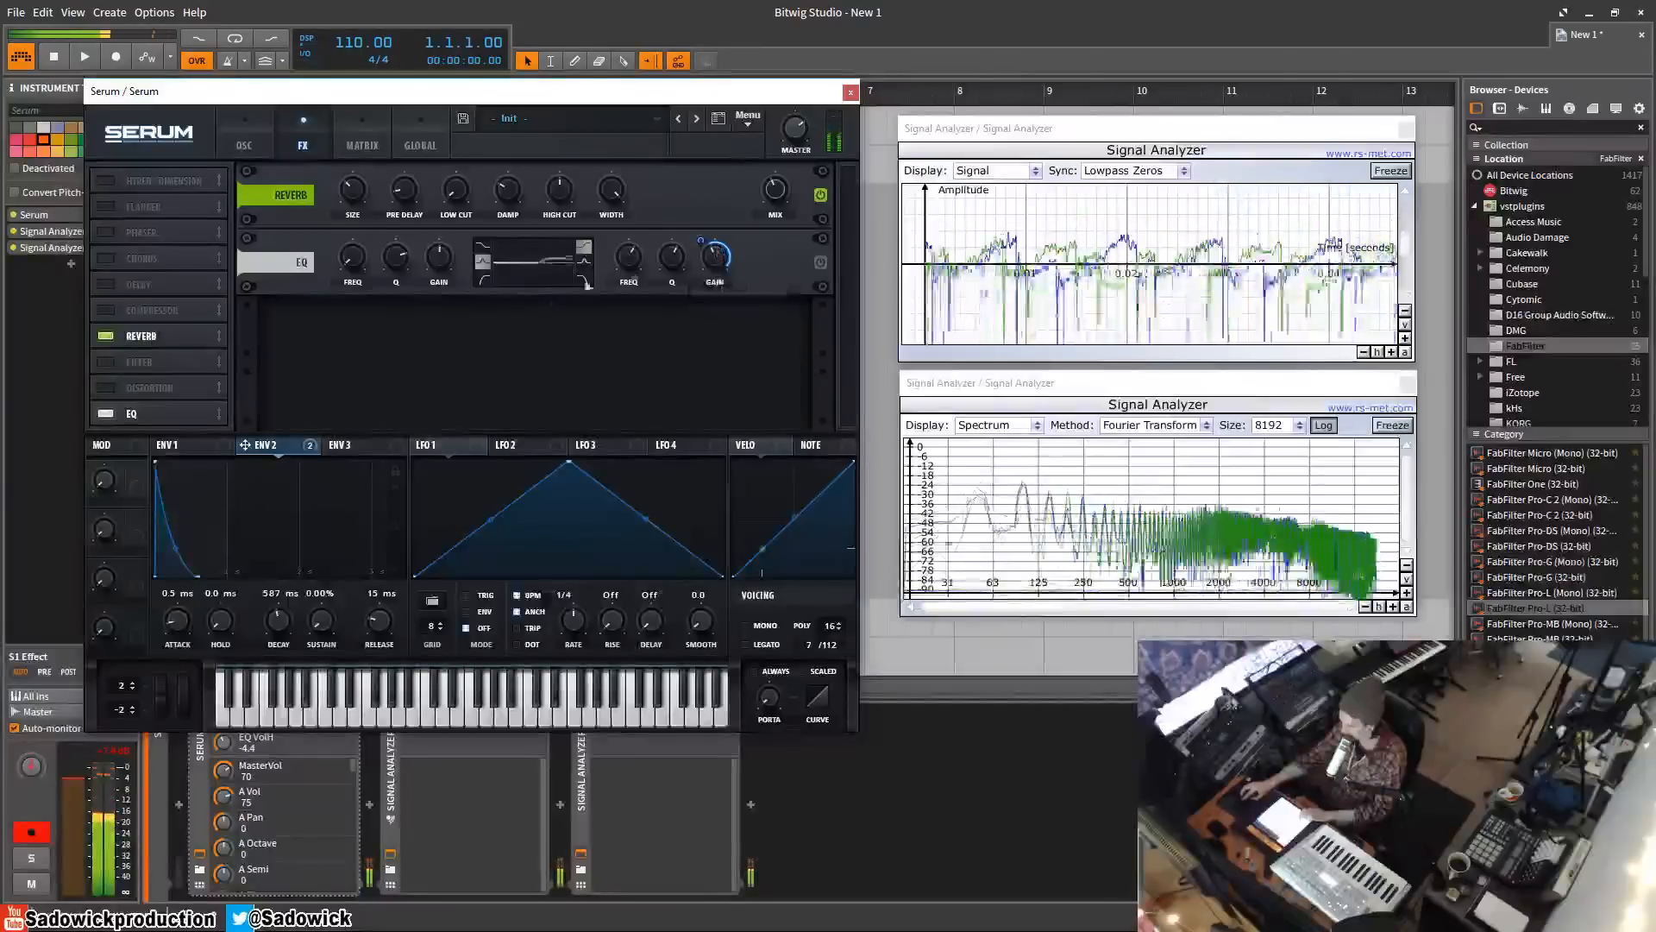
drag(710, 239, 720, 265)
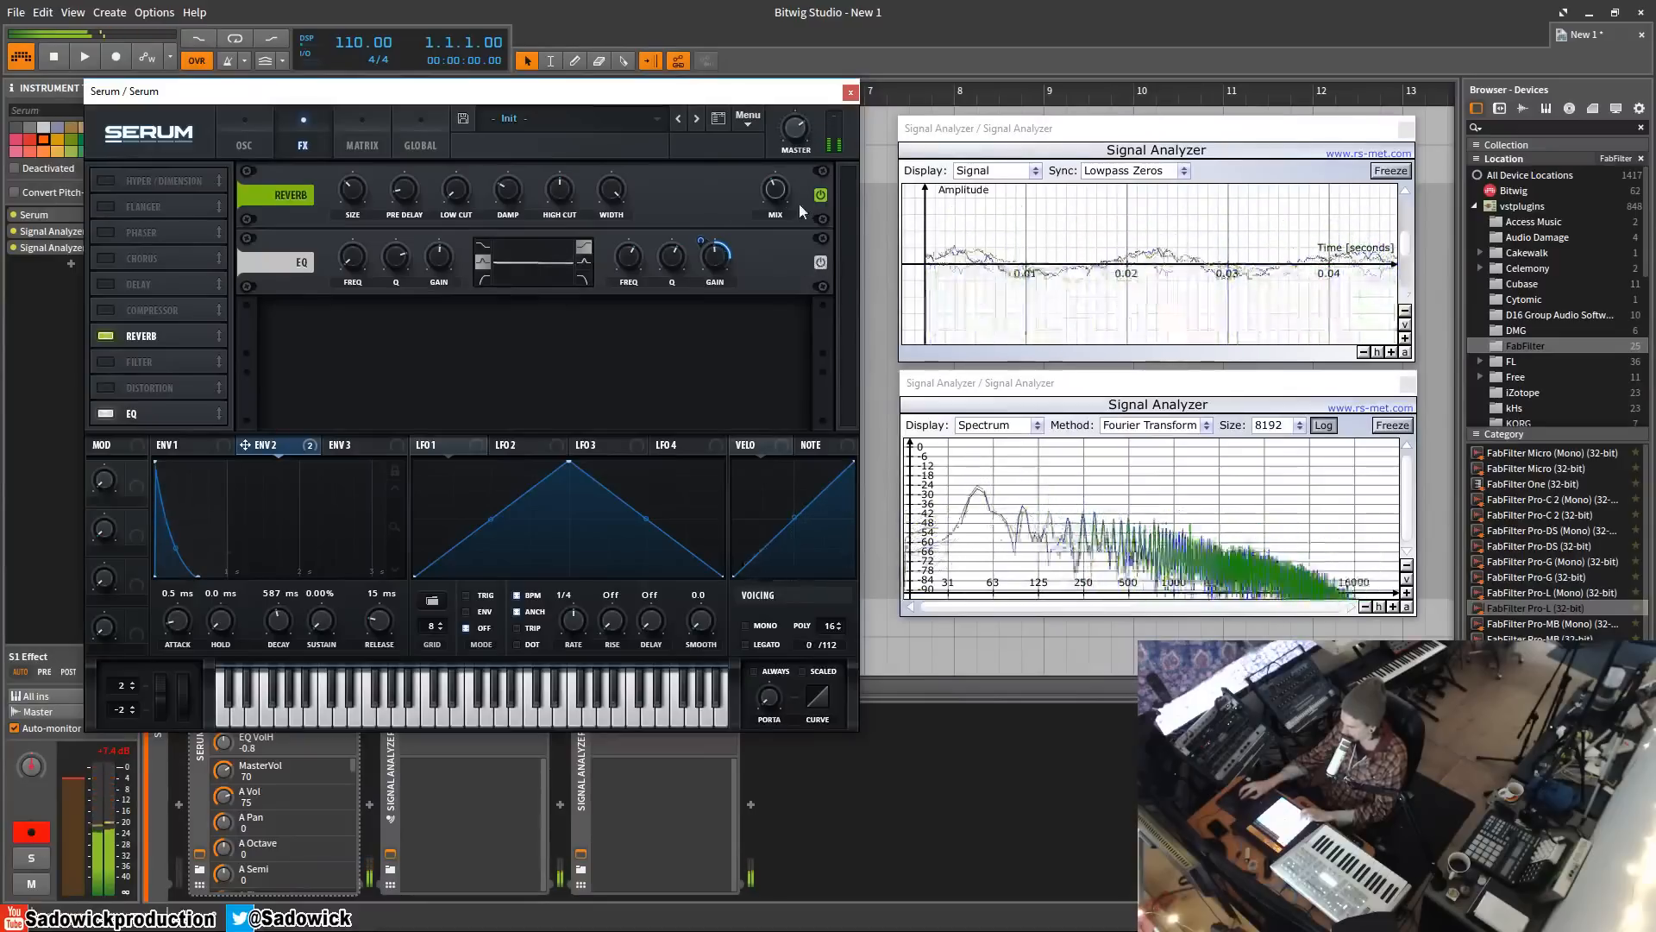
drag(779, 194, 783, 226)
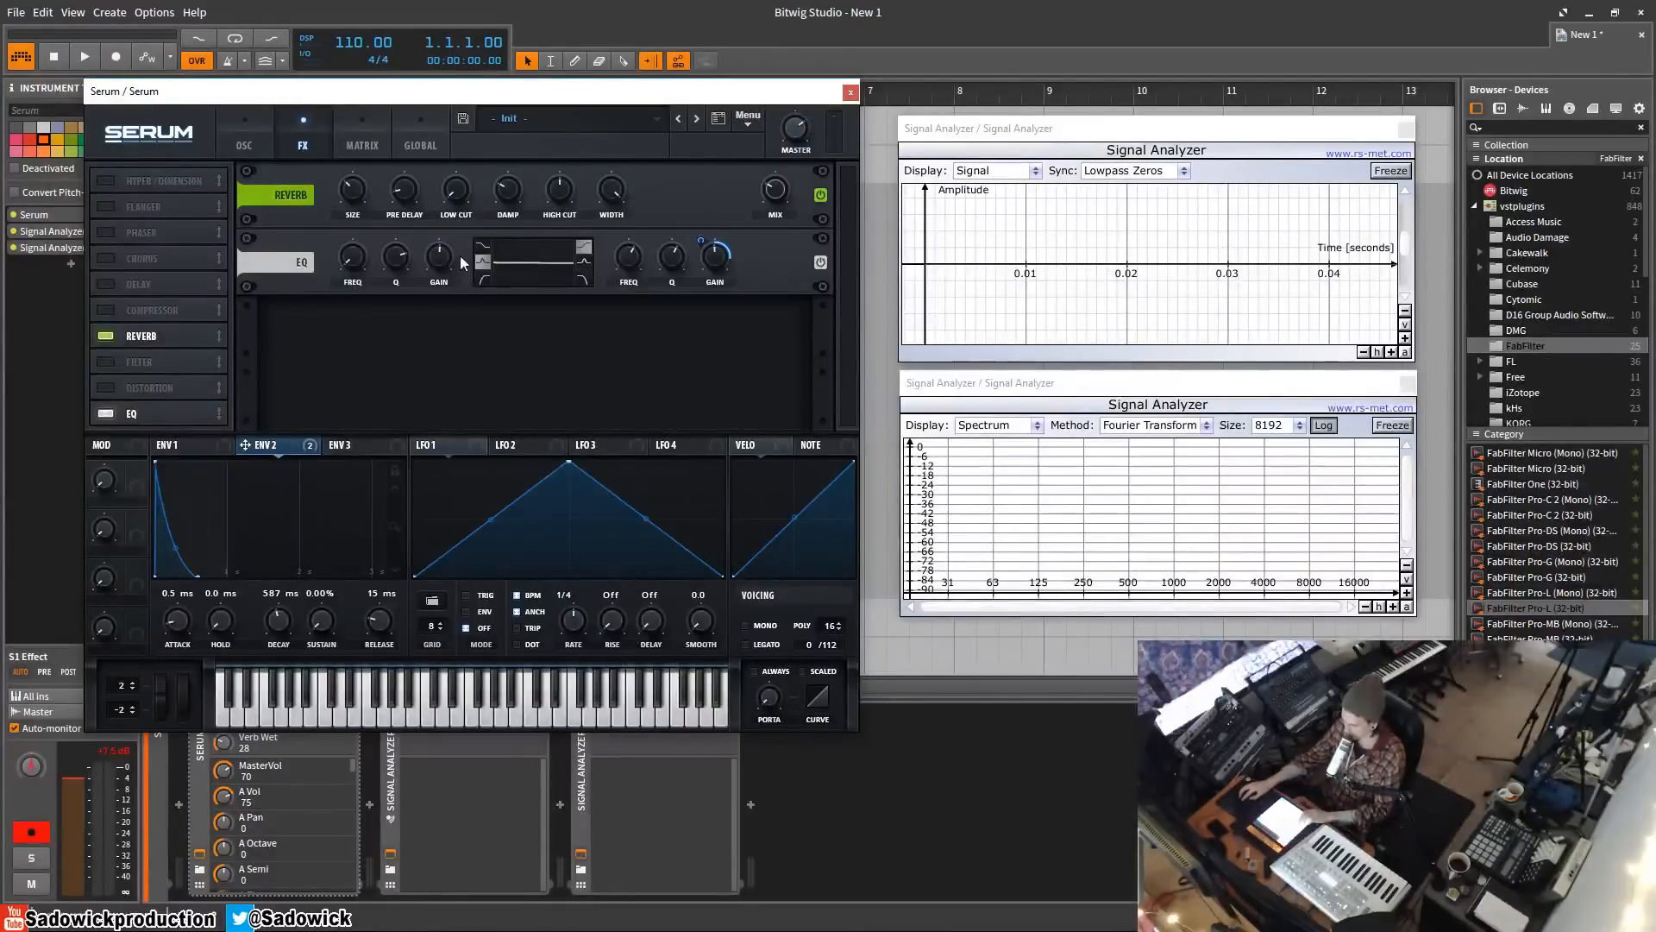
- Make the EQ's low band a 275 Hz shelf with its gain modulated by envelope 2, and shorten the envelope's decay to 237 ms
click(481, 247)
drag(441, 263, 443, 221)
drag(358, 256, 374, 199)
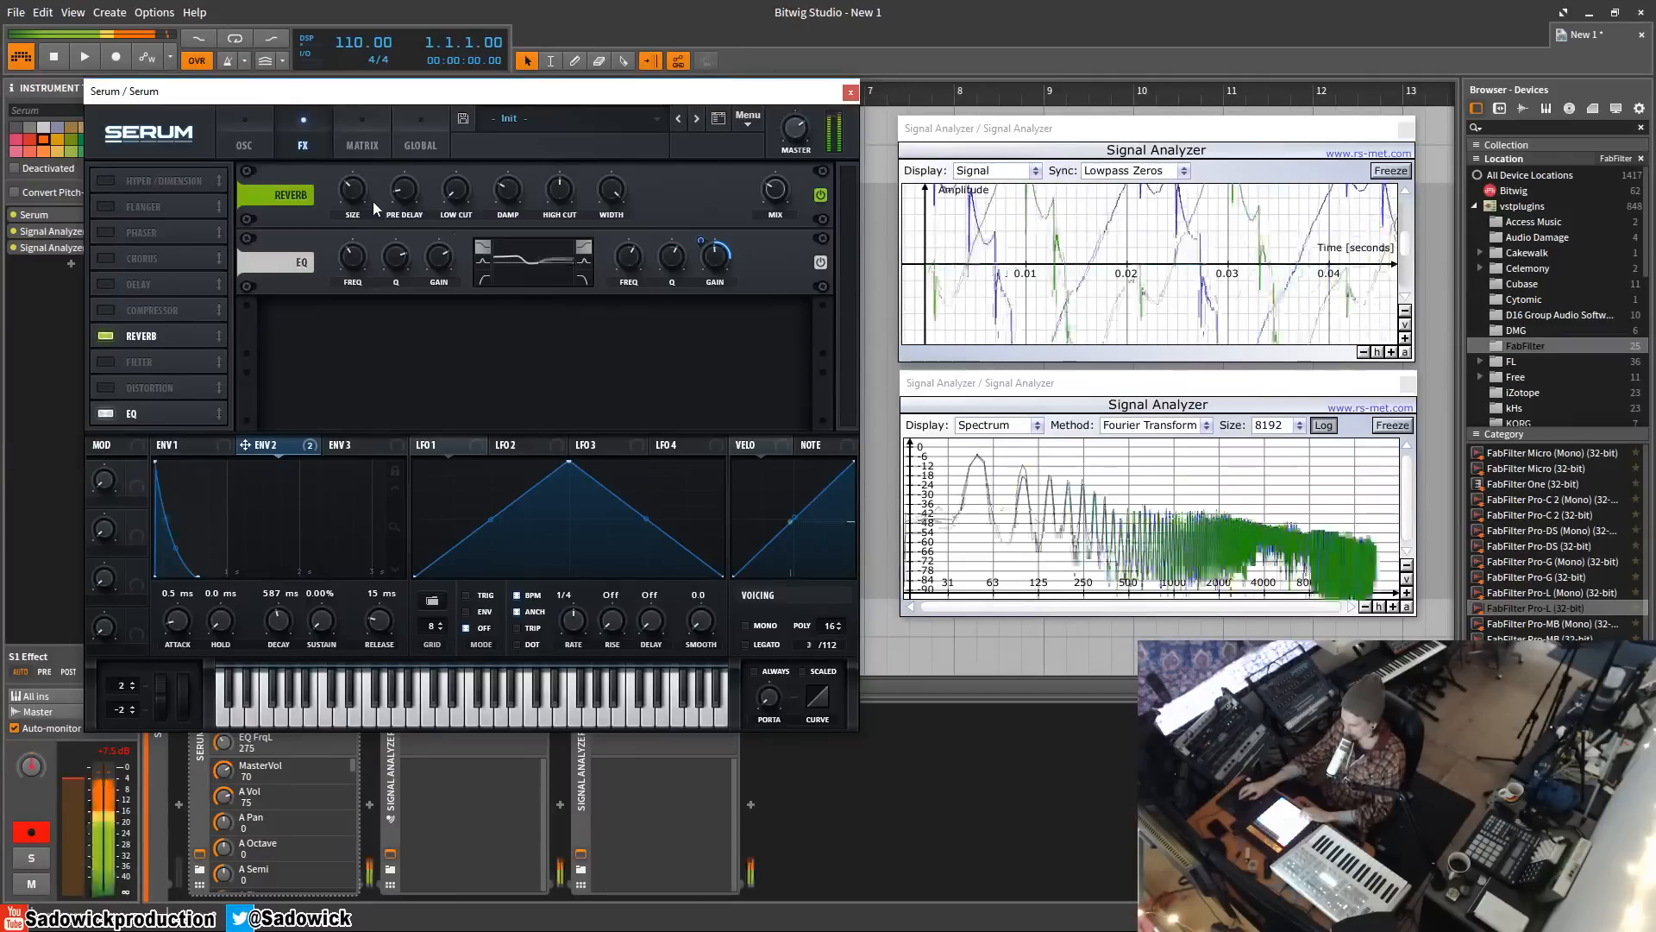
drag(439, 256, 426, 334)
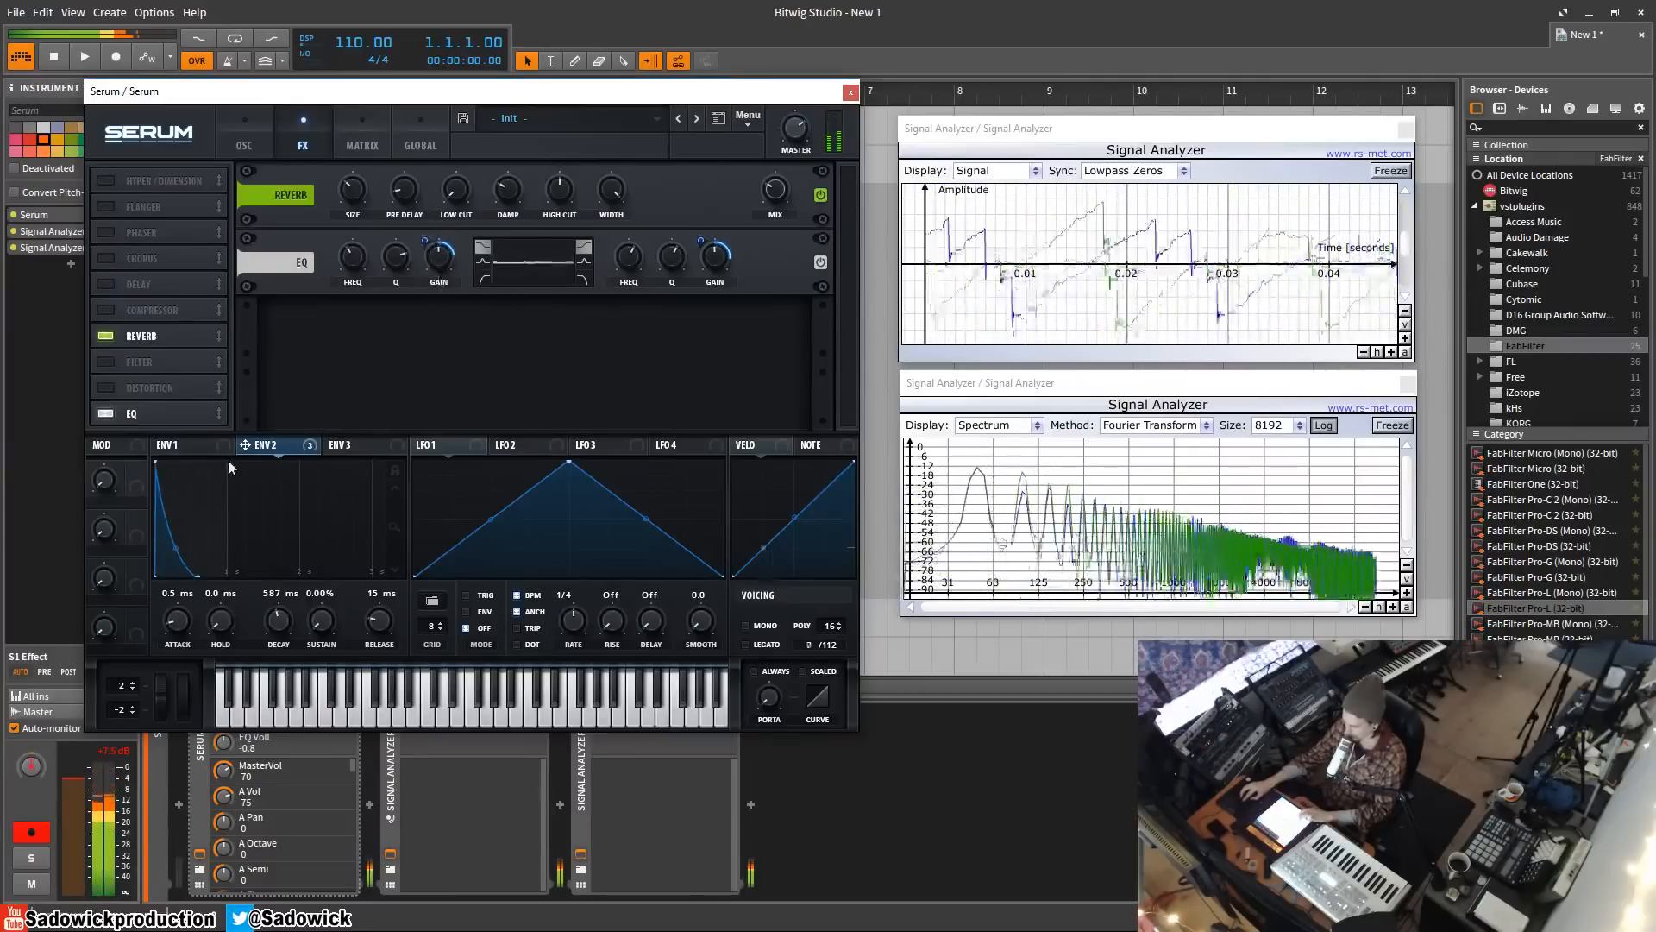
drag(277, 620, 279, 639)
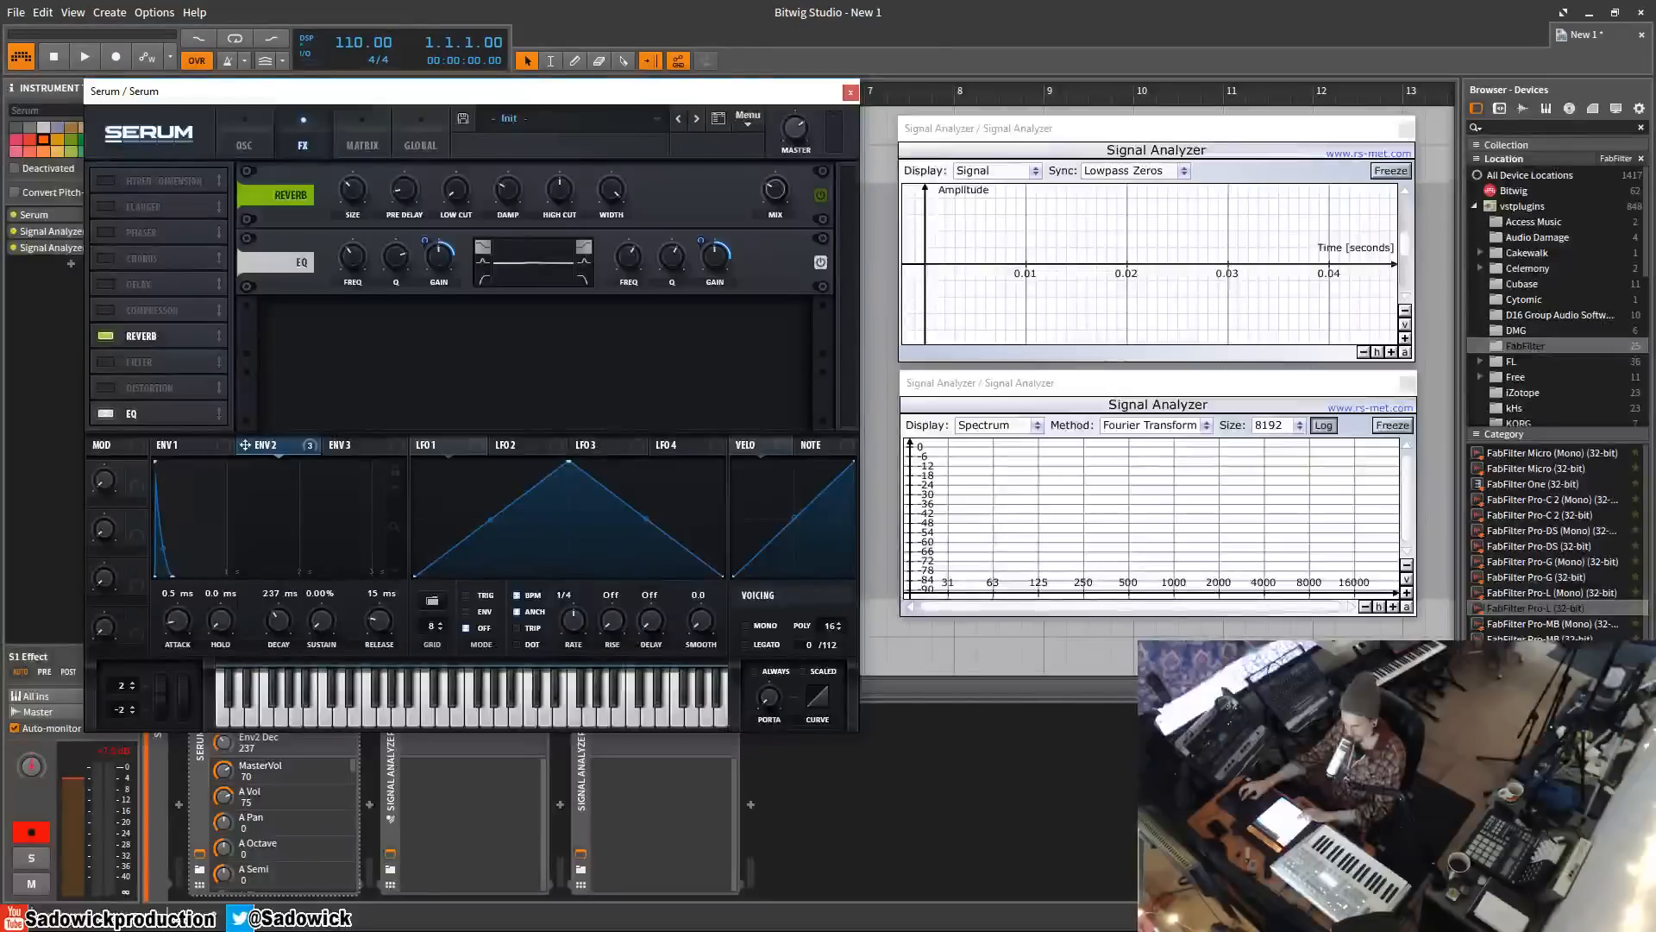
- Reset Serum to its initial patch and check the oscillator and effects pages
click(760, 446)
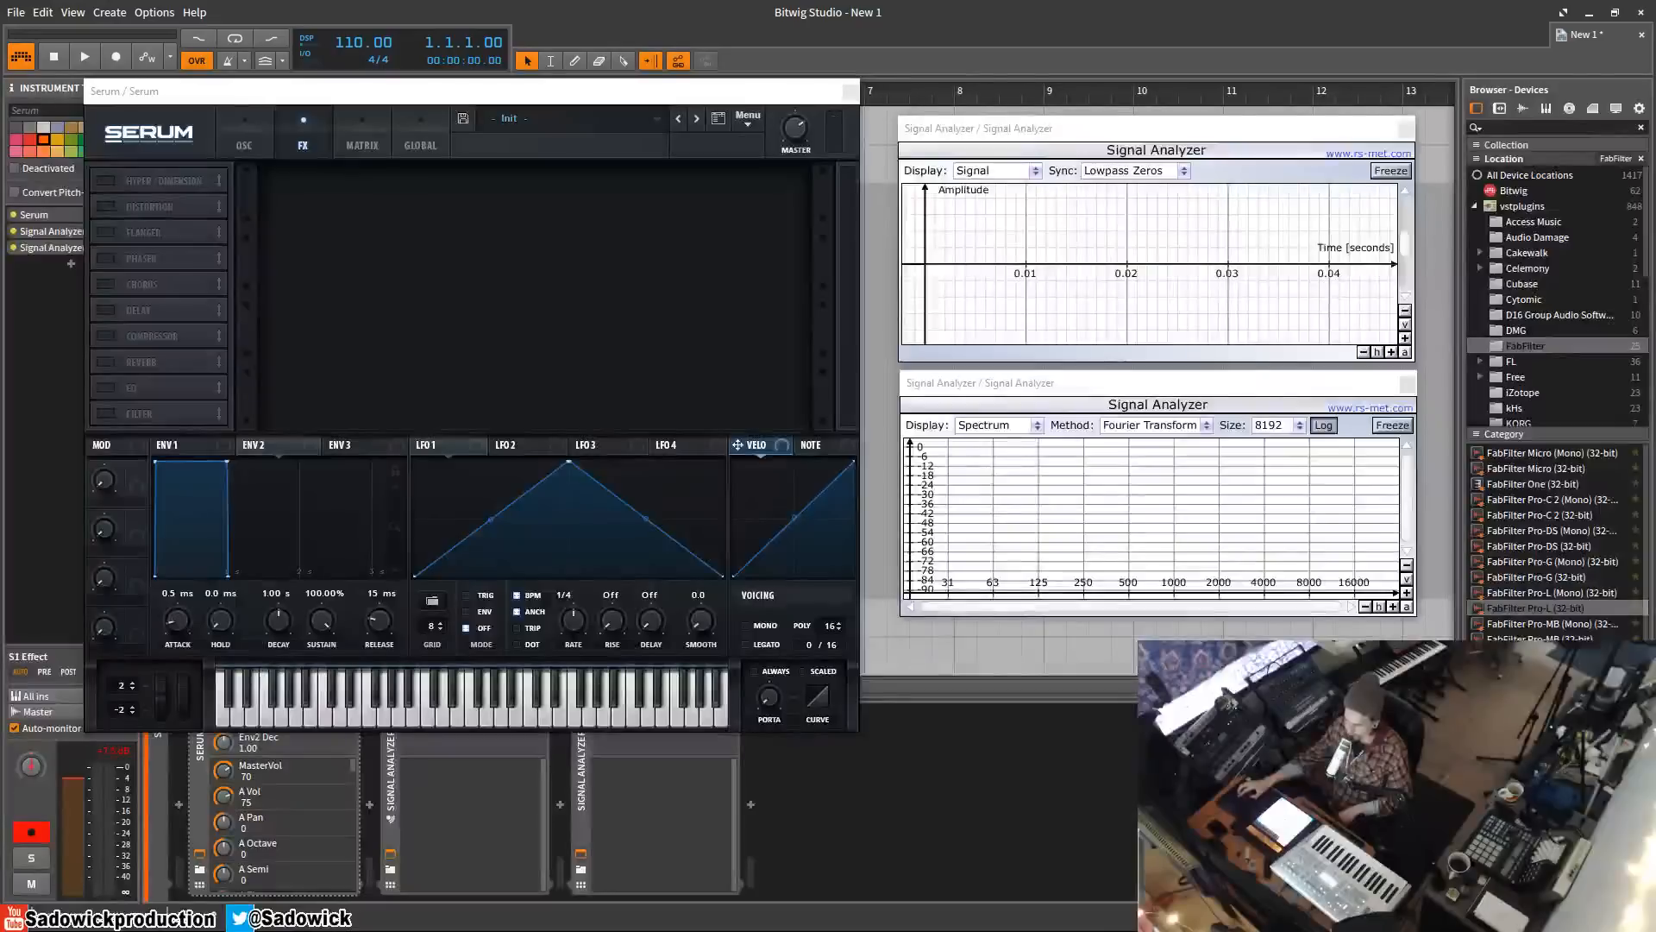
click(263, 141)
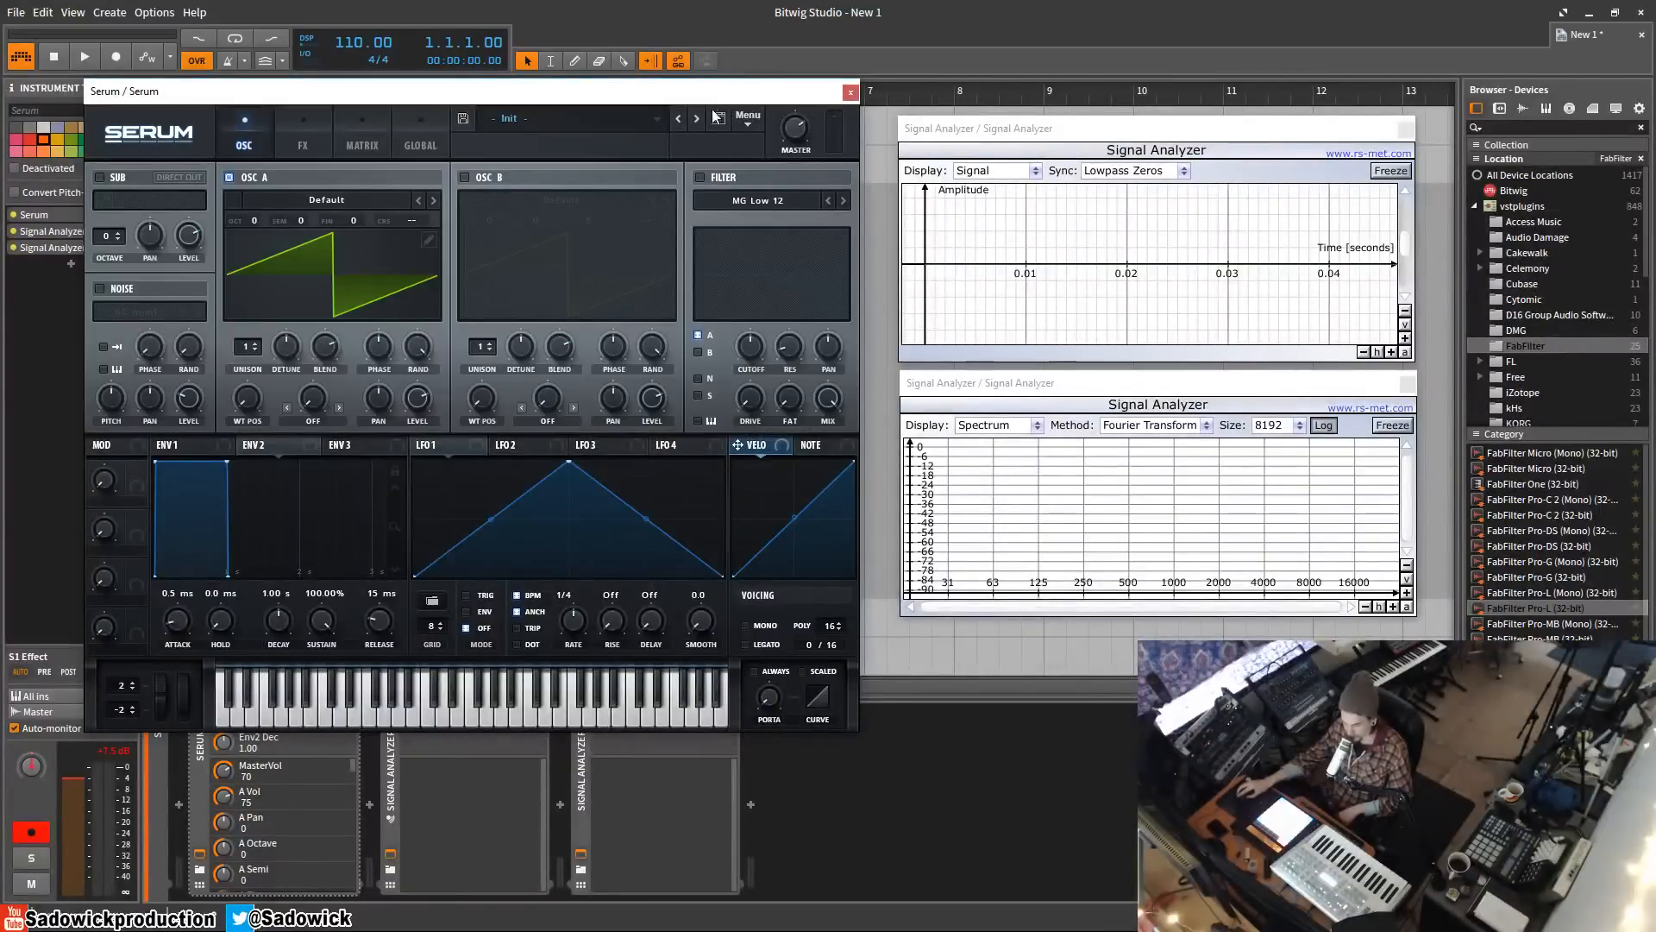
click(306, 145)
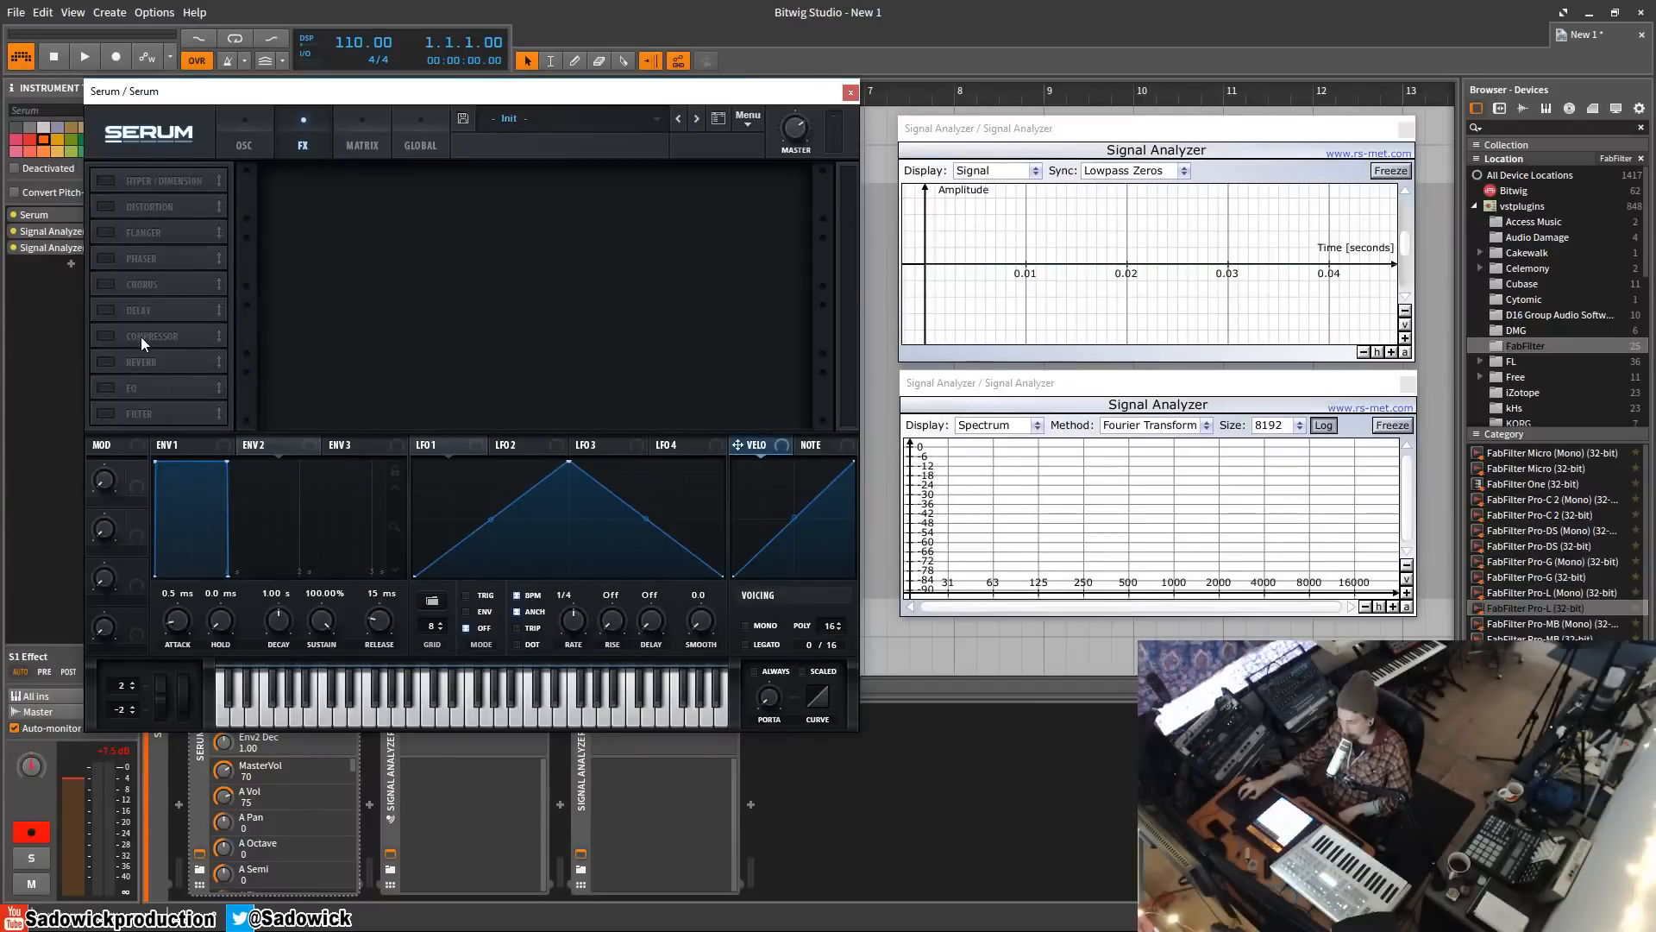
- Enable the compressor and toggle its multiband mode on and back off
click(103, 336)
click(613, 215)
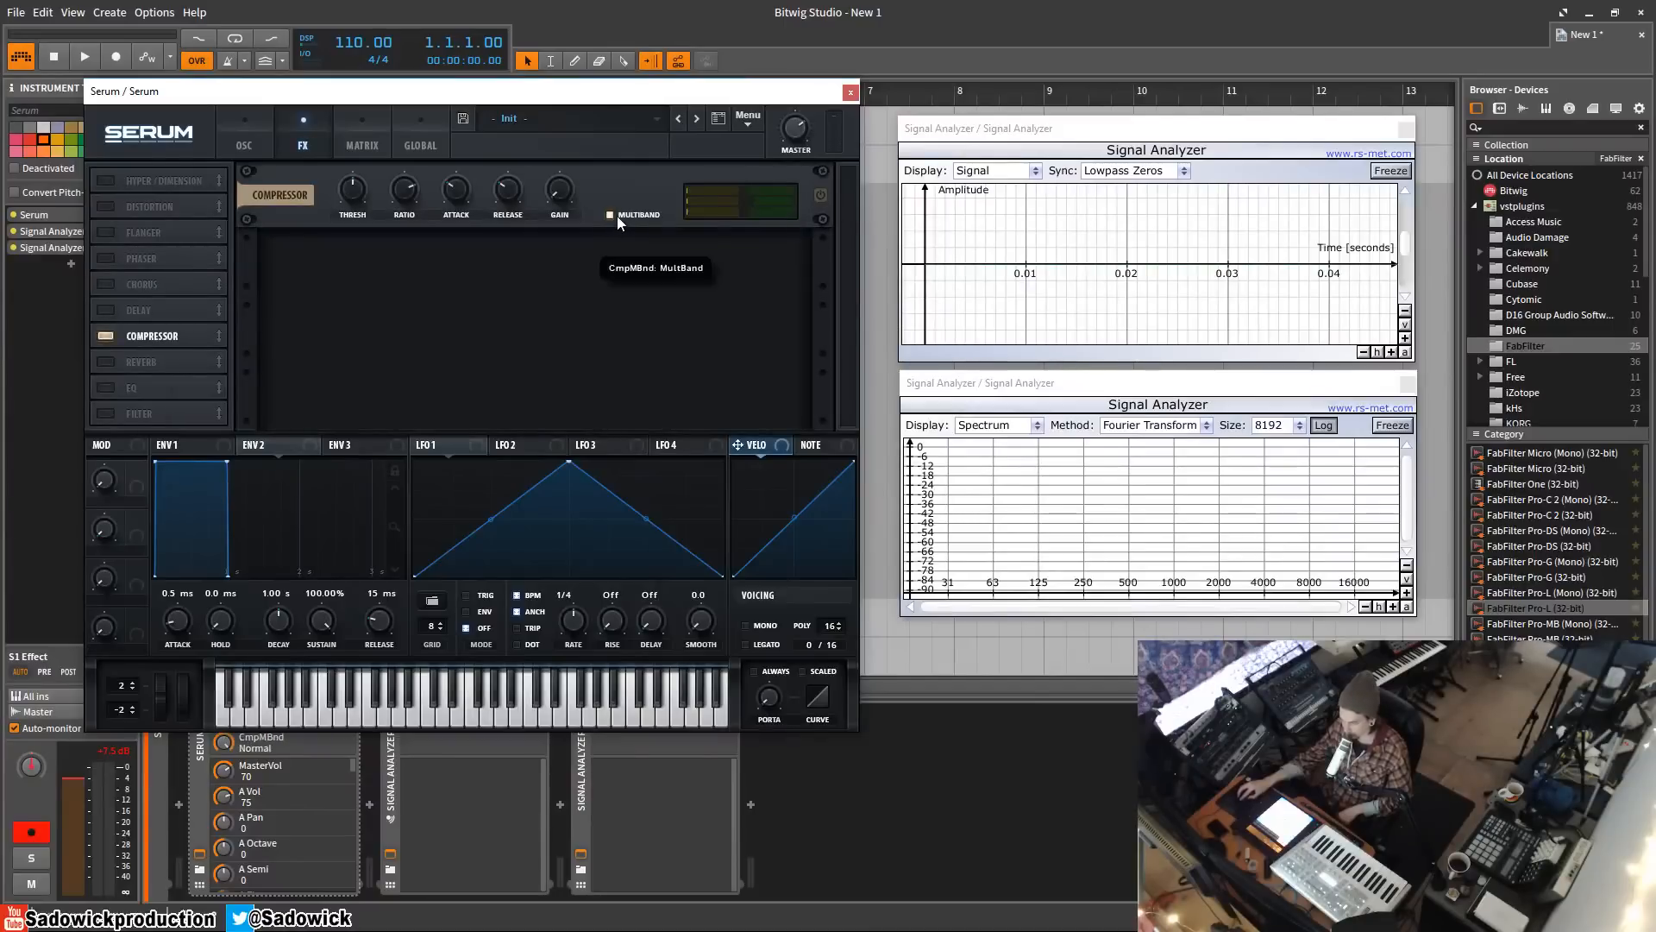
click(612, 214)
- Set oscillator A to 4 unison voices with 0.09 detune, and lengthen envelope 1's release to 141 ms
click(246, 144)
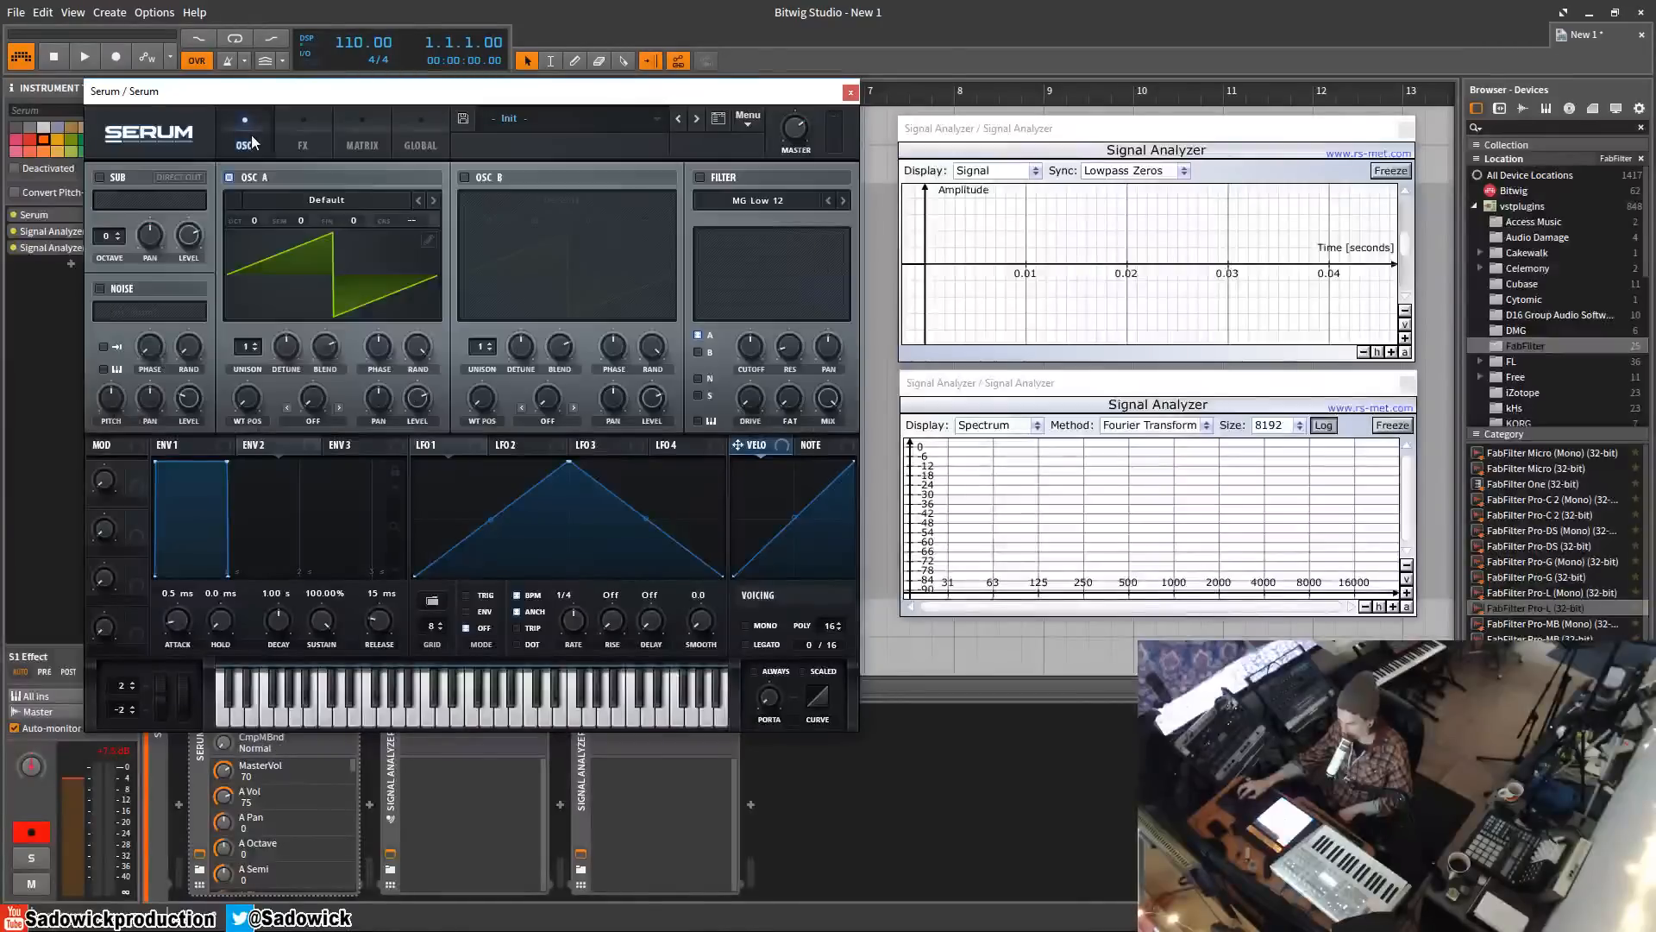
drag(253, 361, 295, 371)
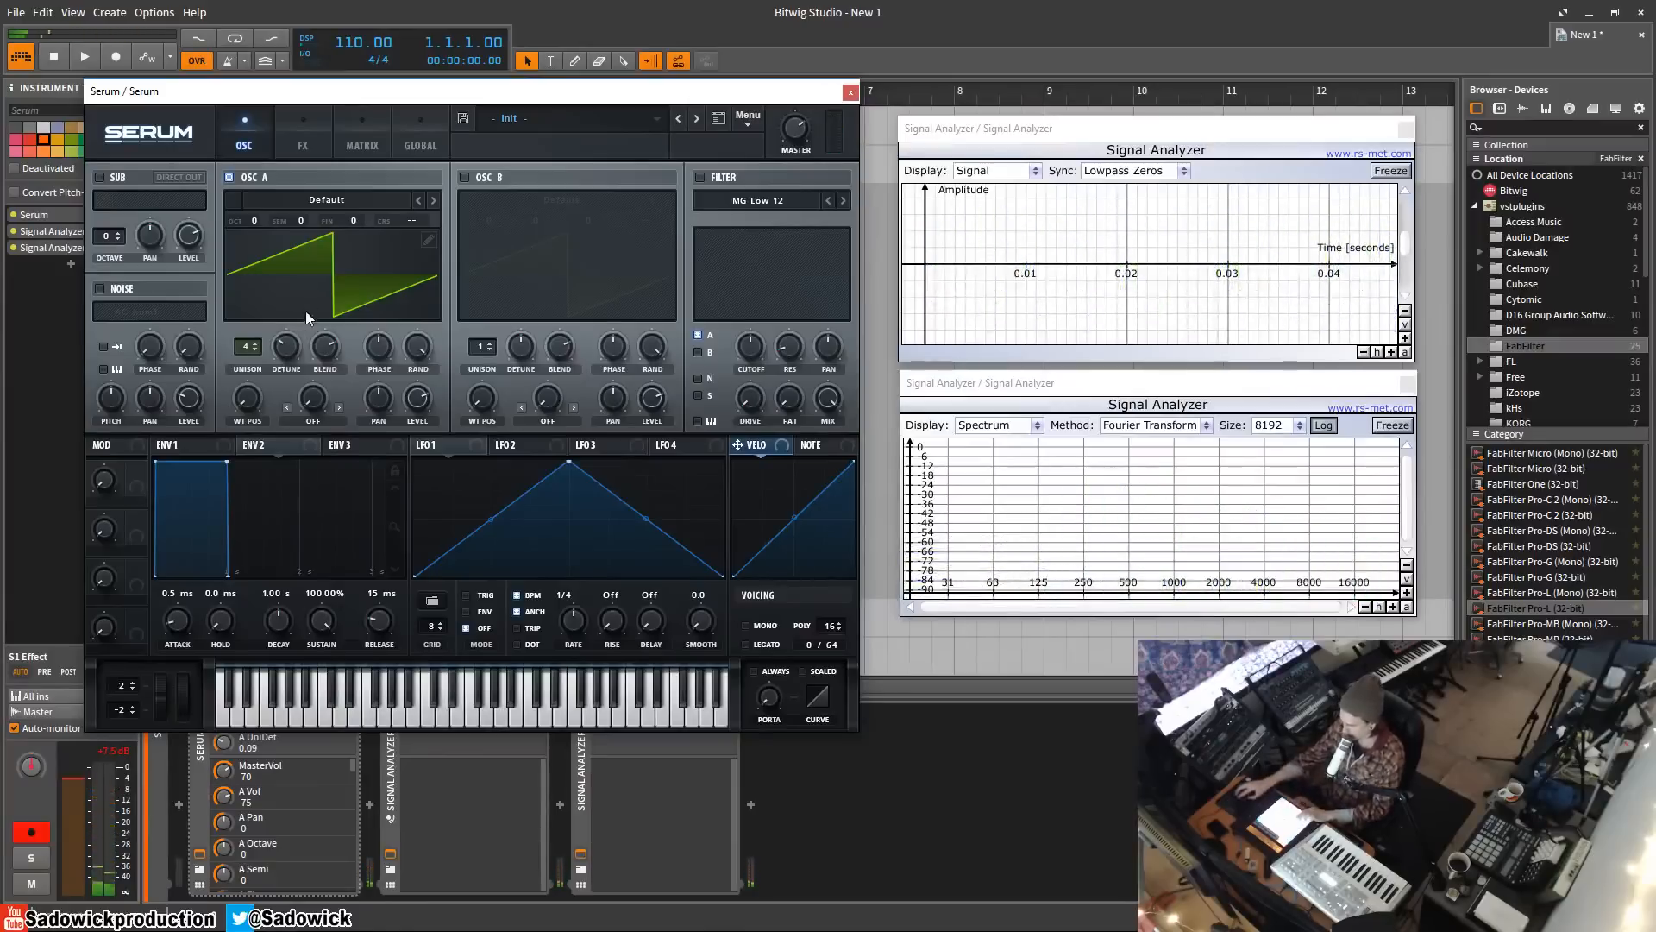
drag(386, 639, 387, 605)
click(181, 445)
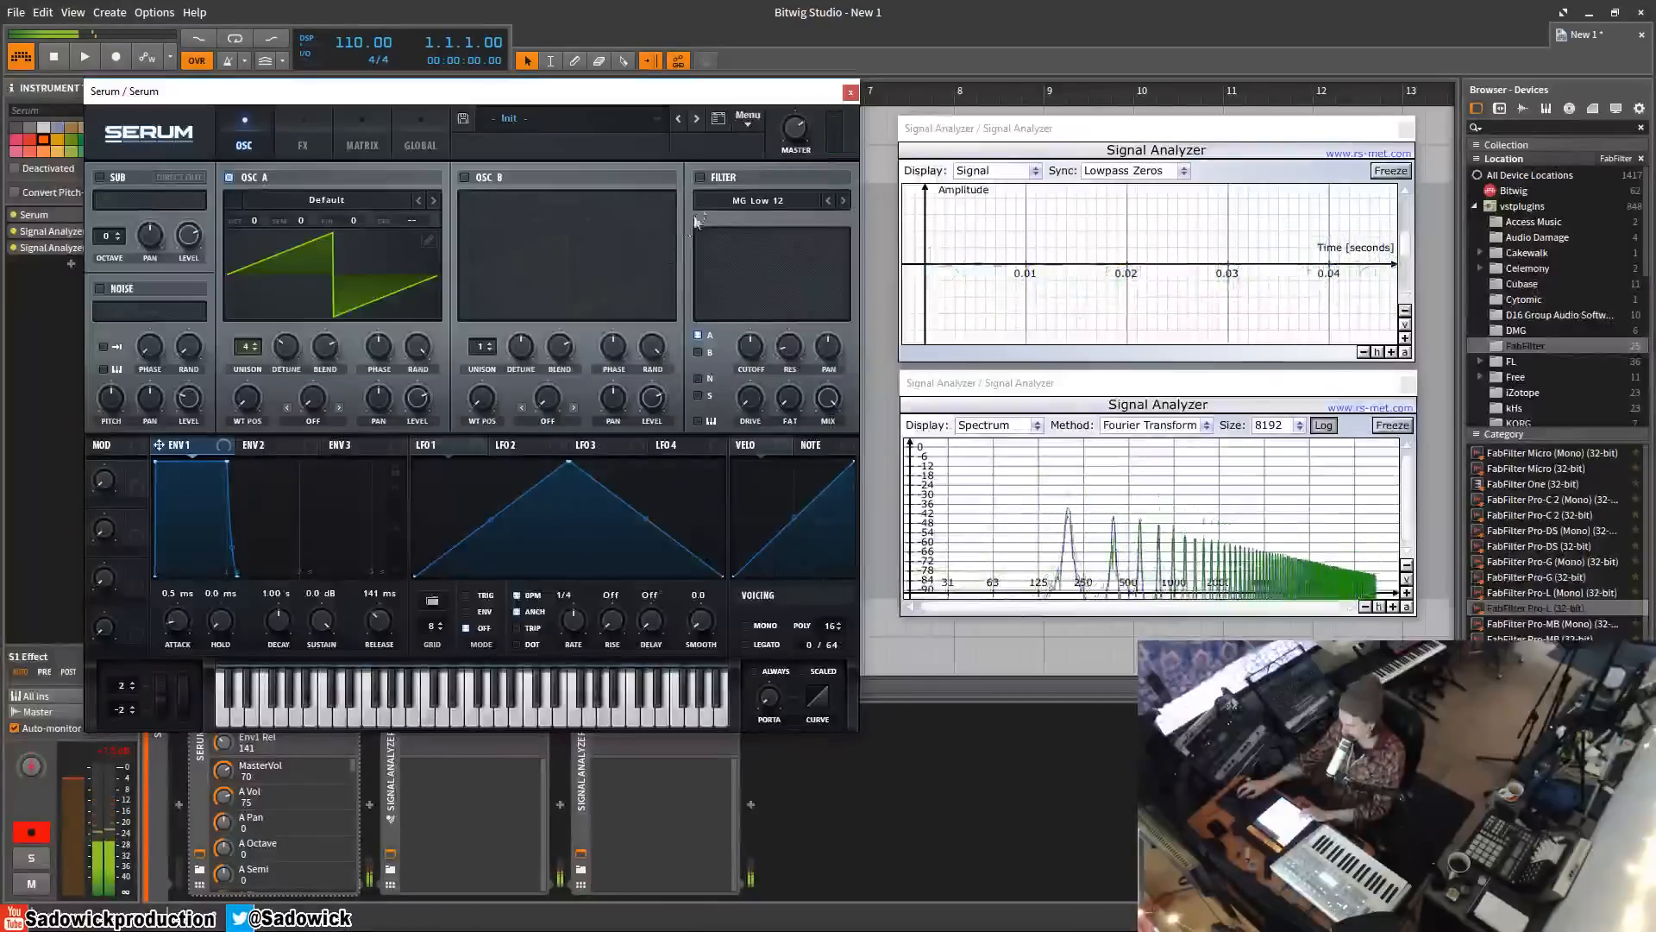
- Enable the filter on oscillator A, raise its drive to 28 and change its type to MG Low 18
click(700, 177)
drag(750, 349, 764, 330)
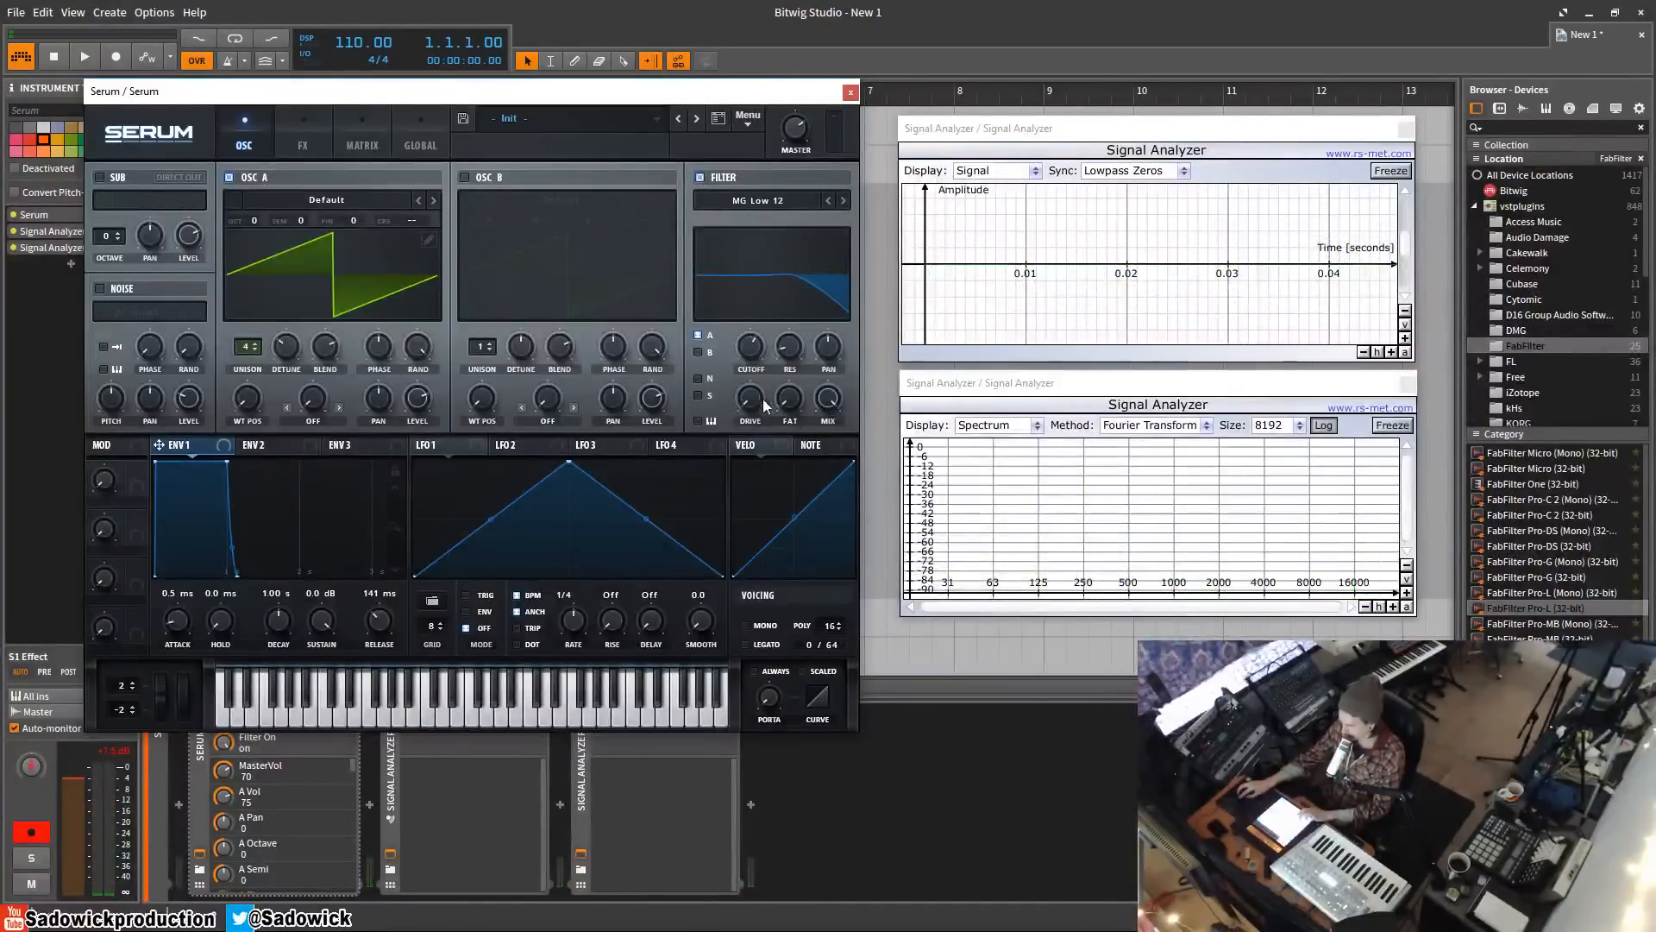
drag(759, 400, 783, 306)
click(843, 201)
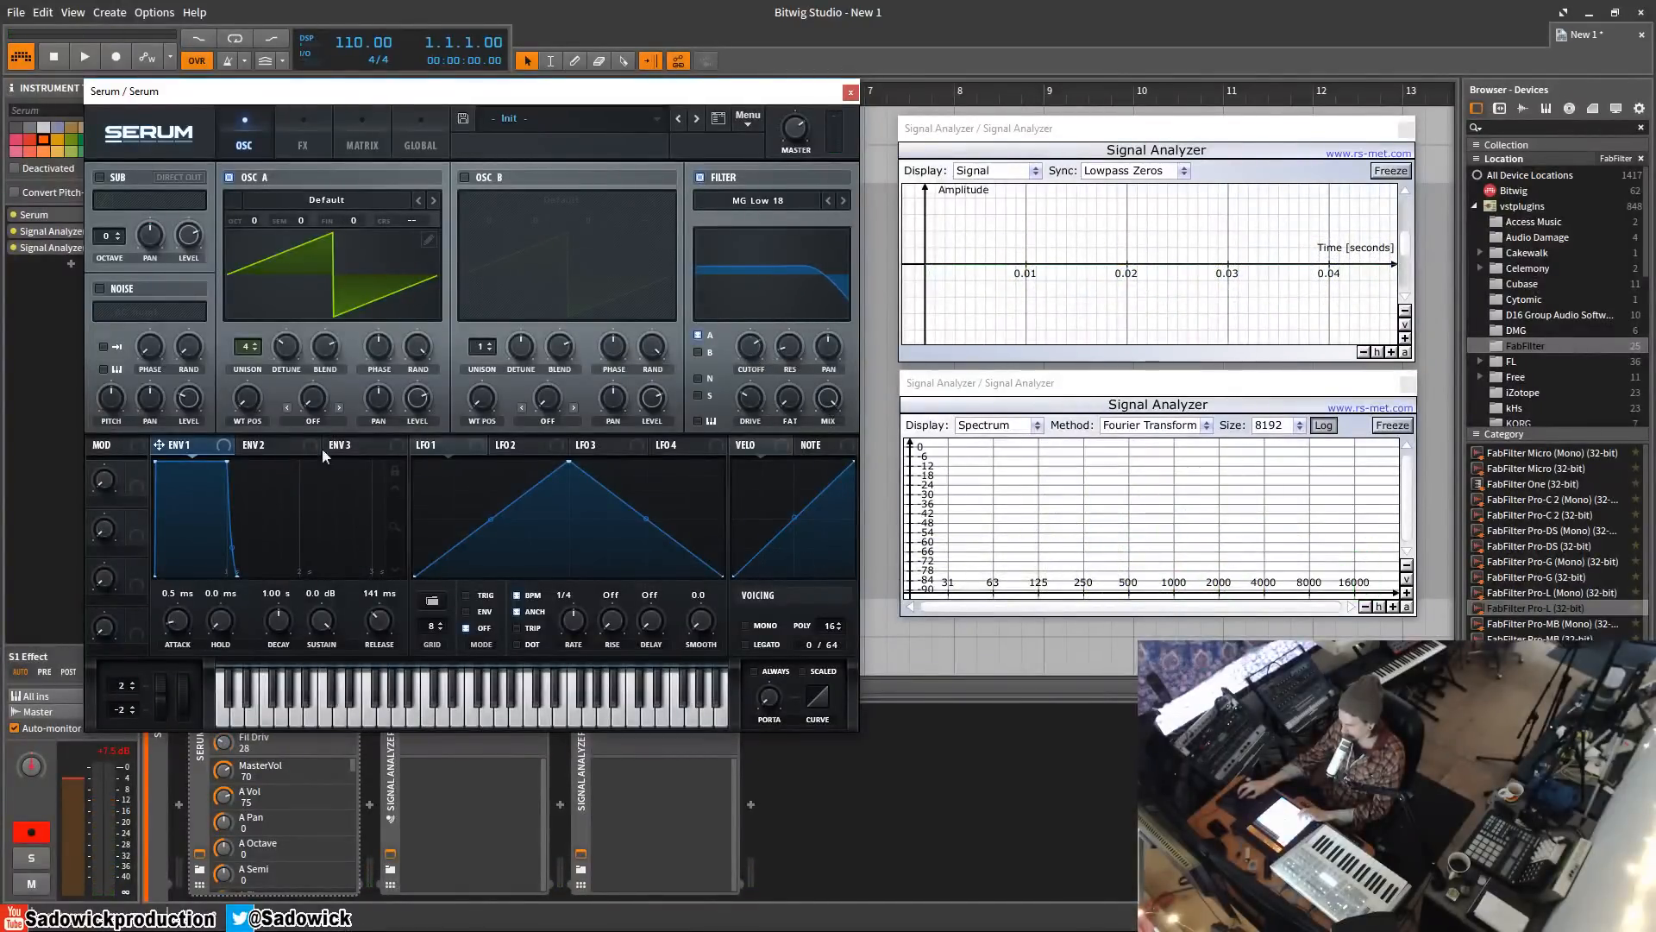
- Modulate the filter cutoff with envelope 2, shaped to 1.01 s decay, zero sustain and 87 ms release, and raise the base cutoff
click(259, 445)
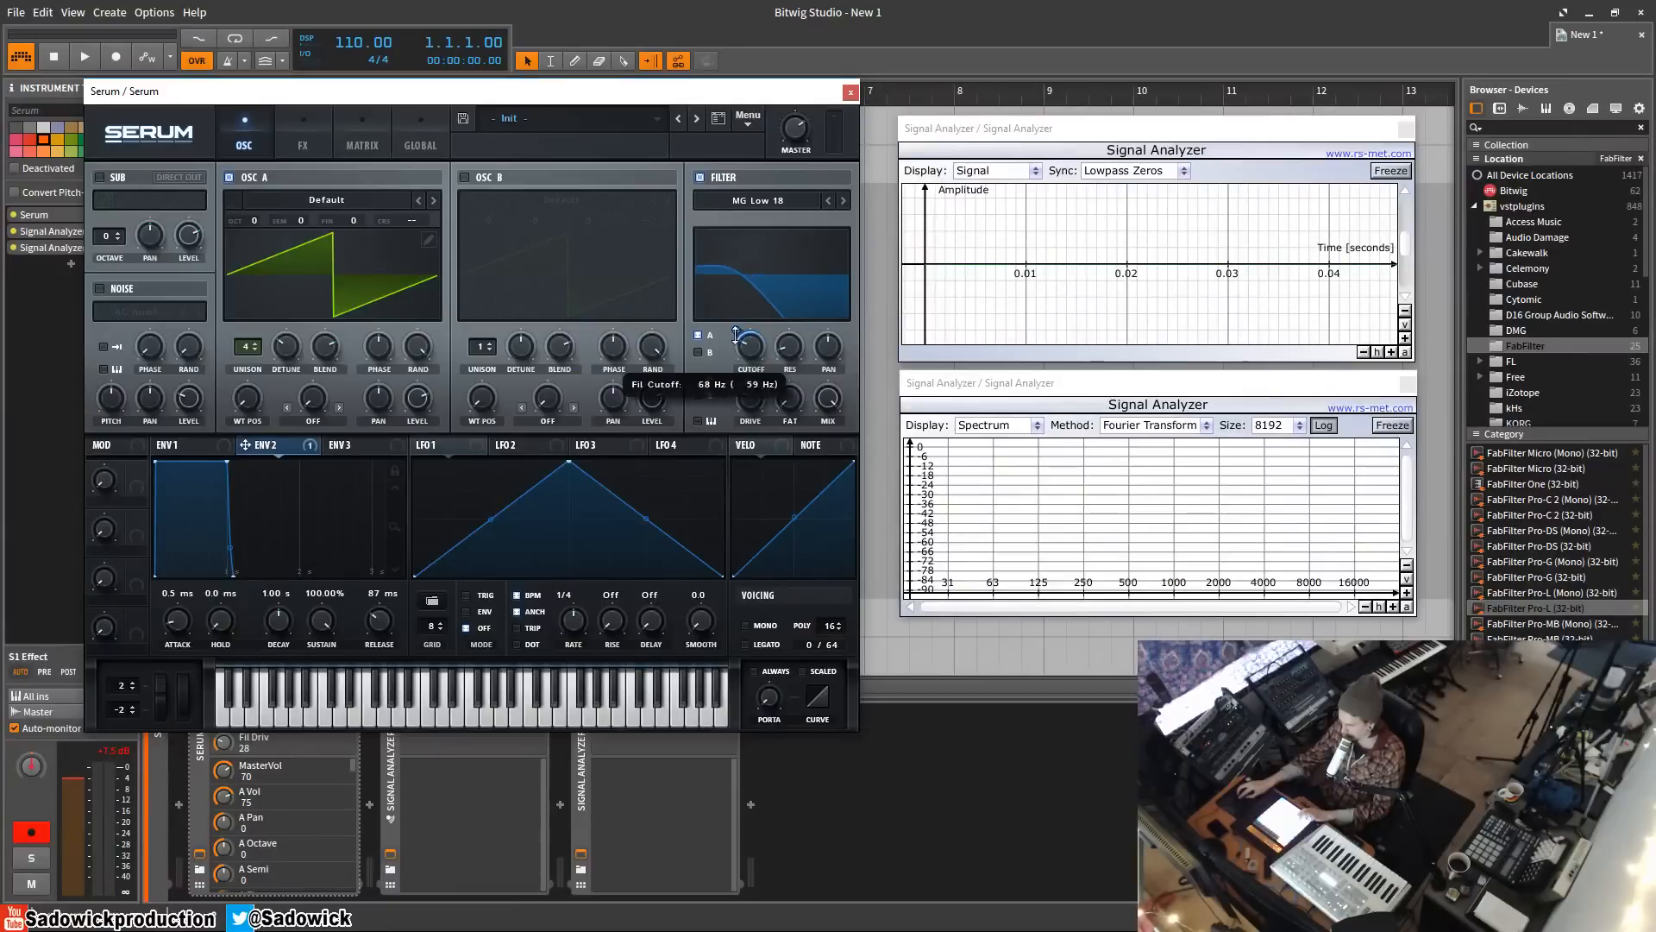
drag(236, 466, 231, 574)
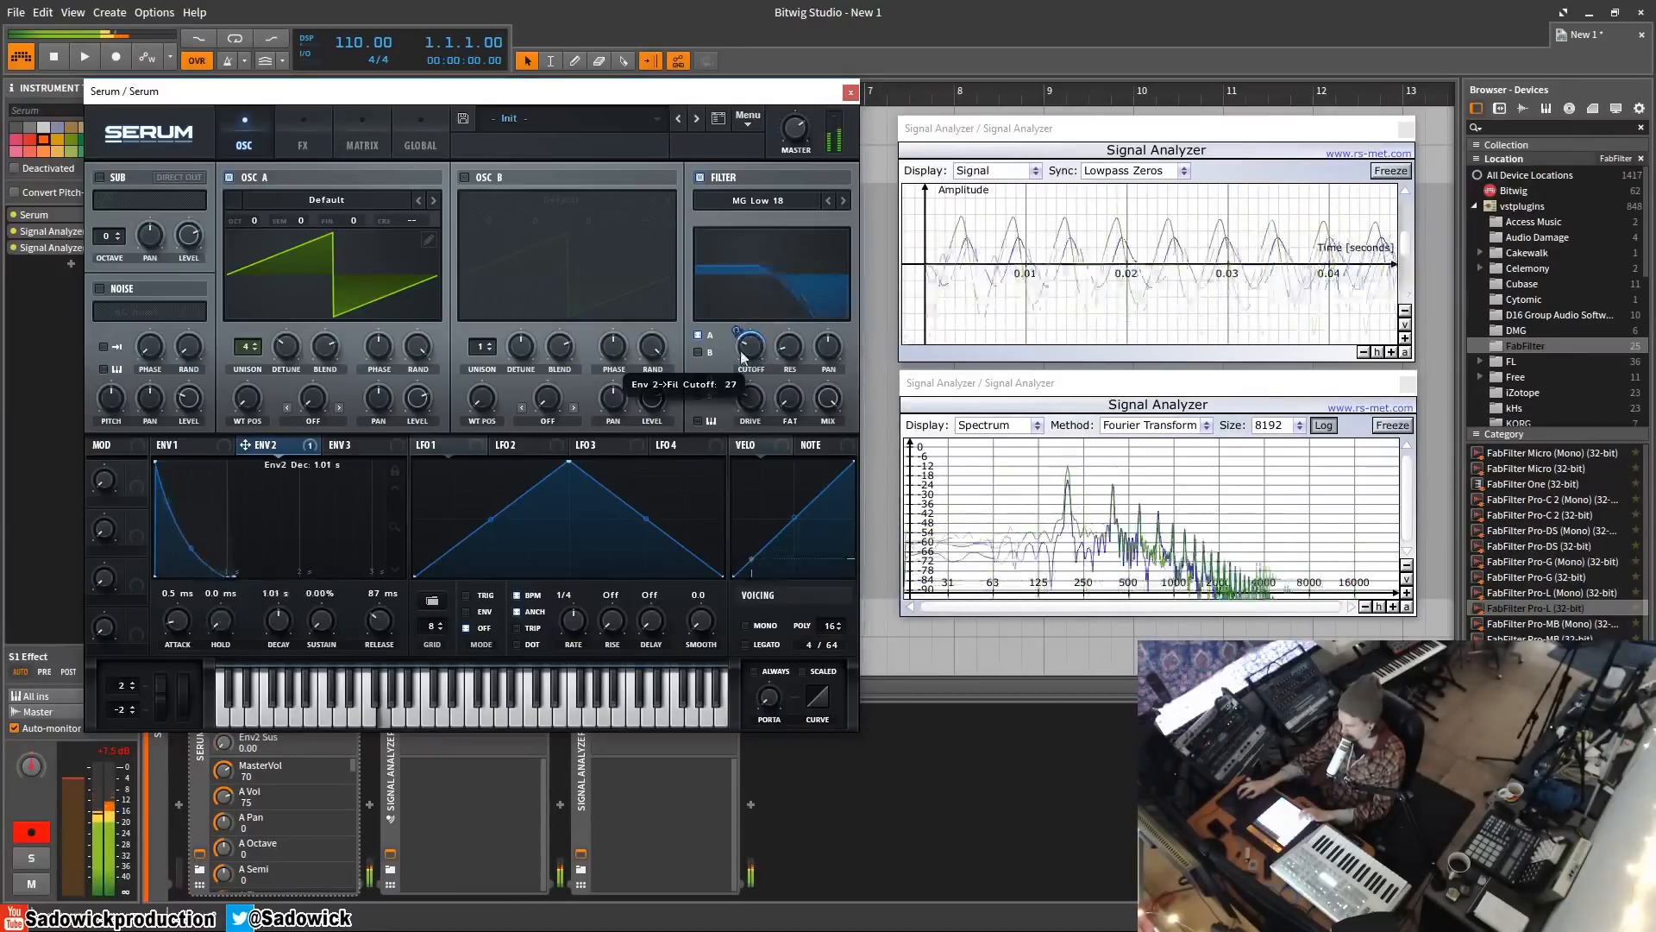
drag(753, 343, 755, 287)
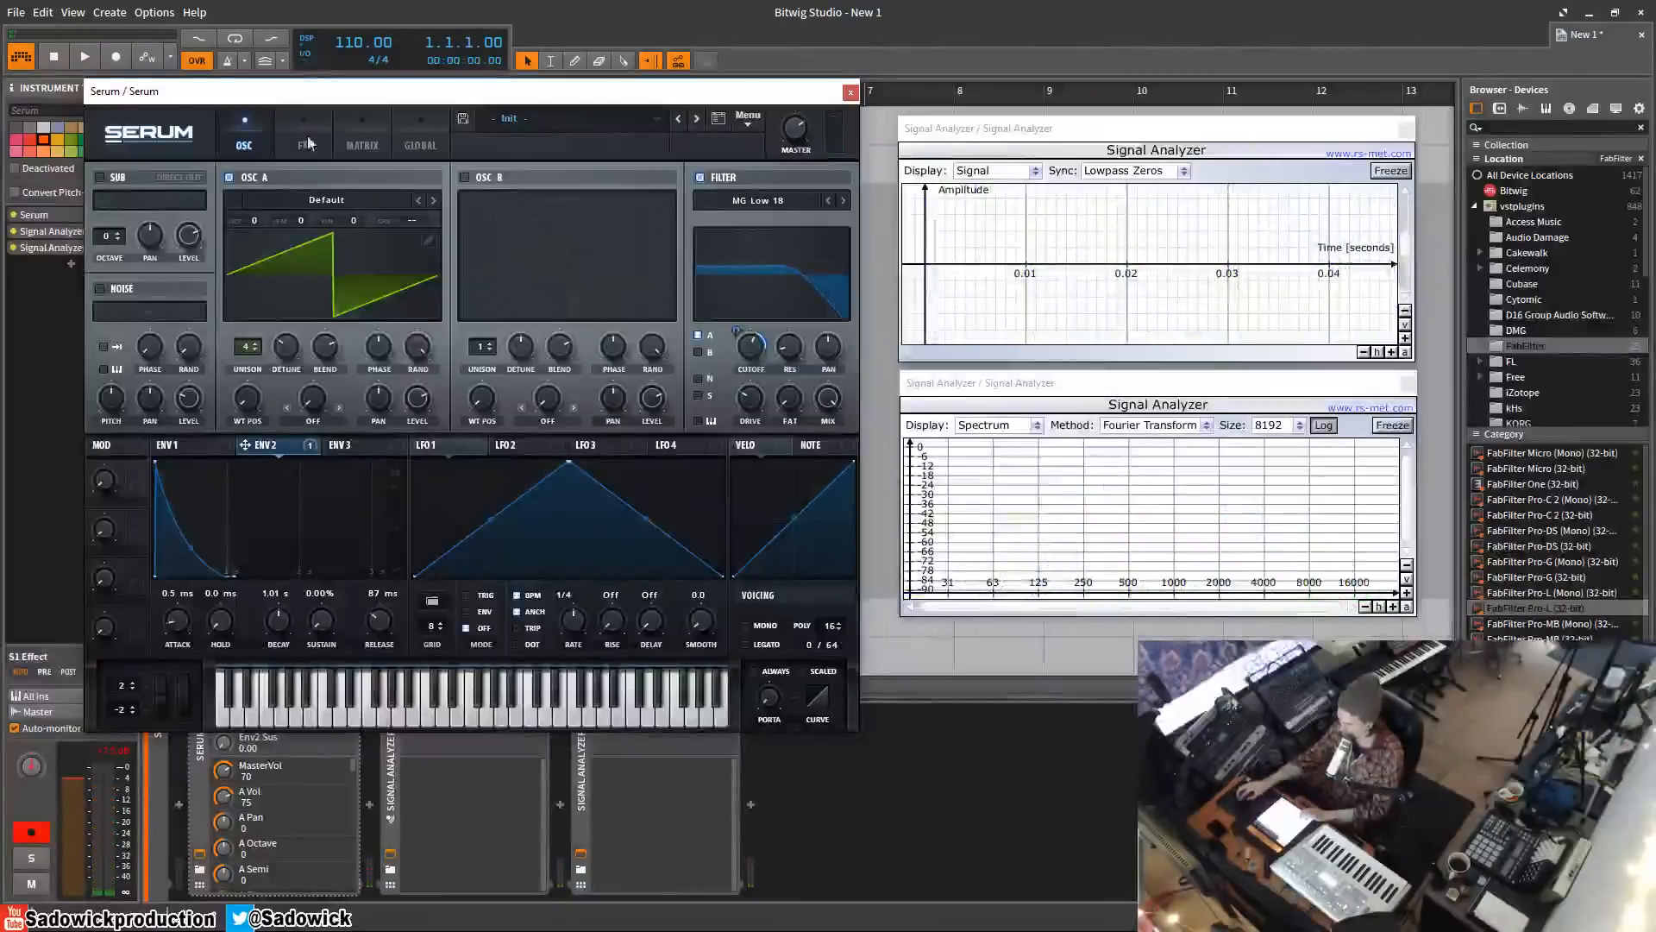
- Enable oscillator B one octave down, route it through the filter and set the filter cutoff to about 1490 Hz
click(464, 177)
drag(487, 220, 489, 242)
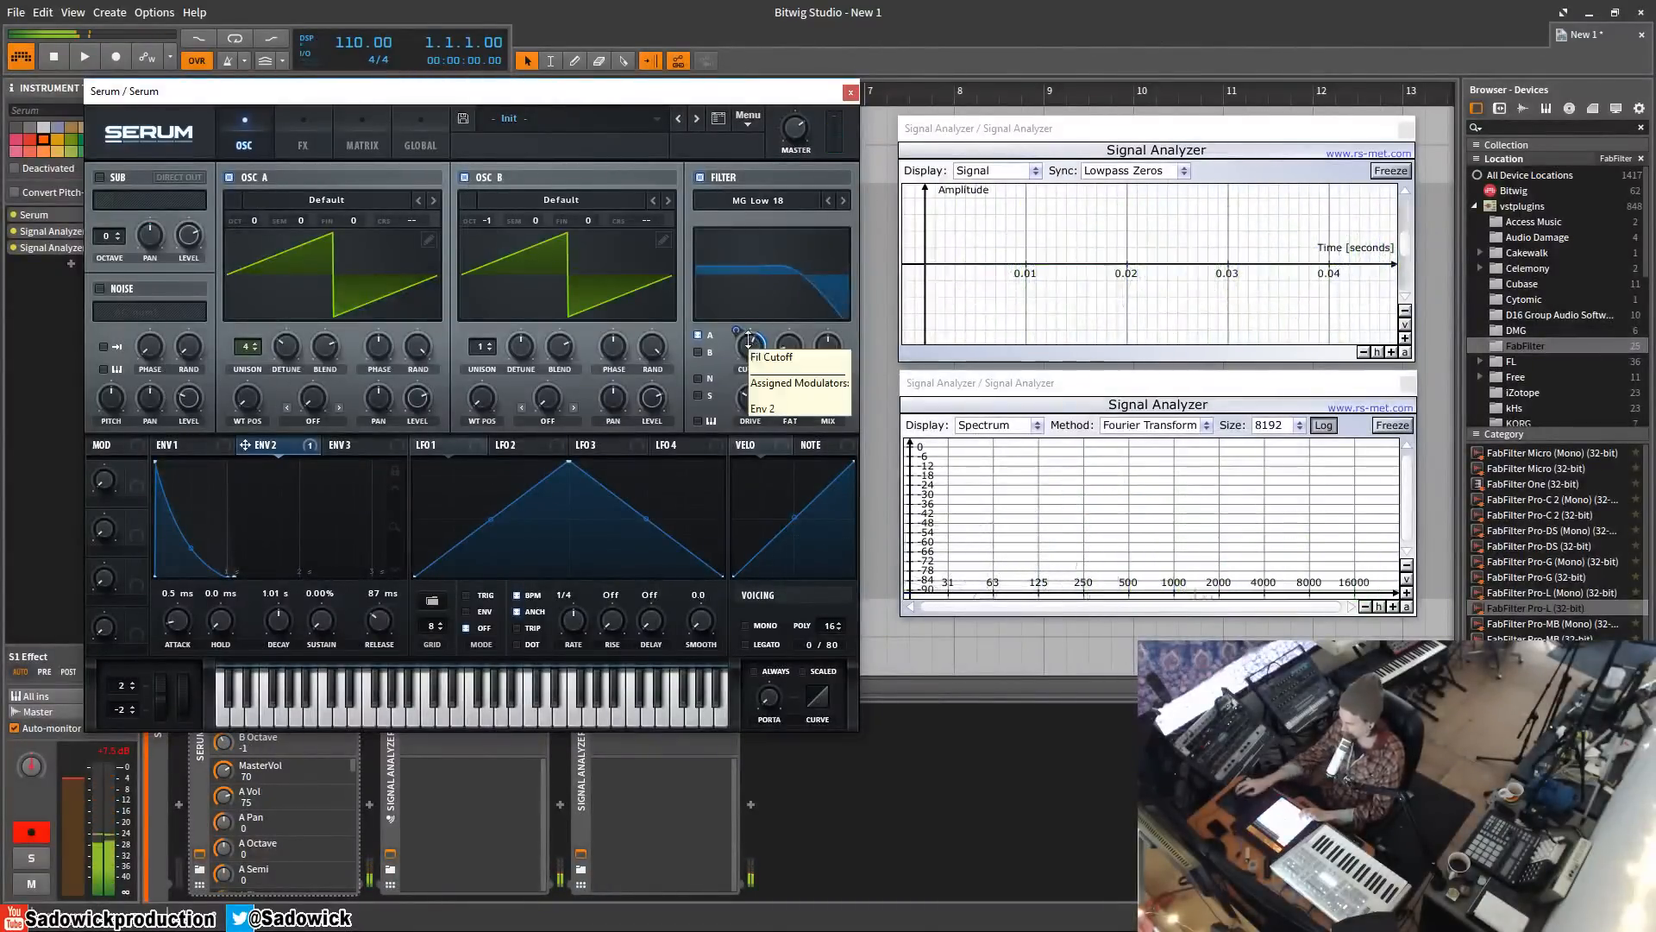
click(699, 352)
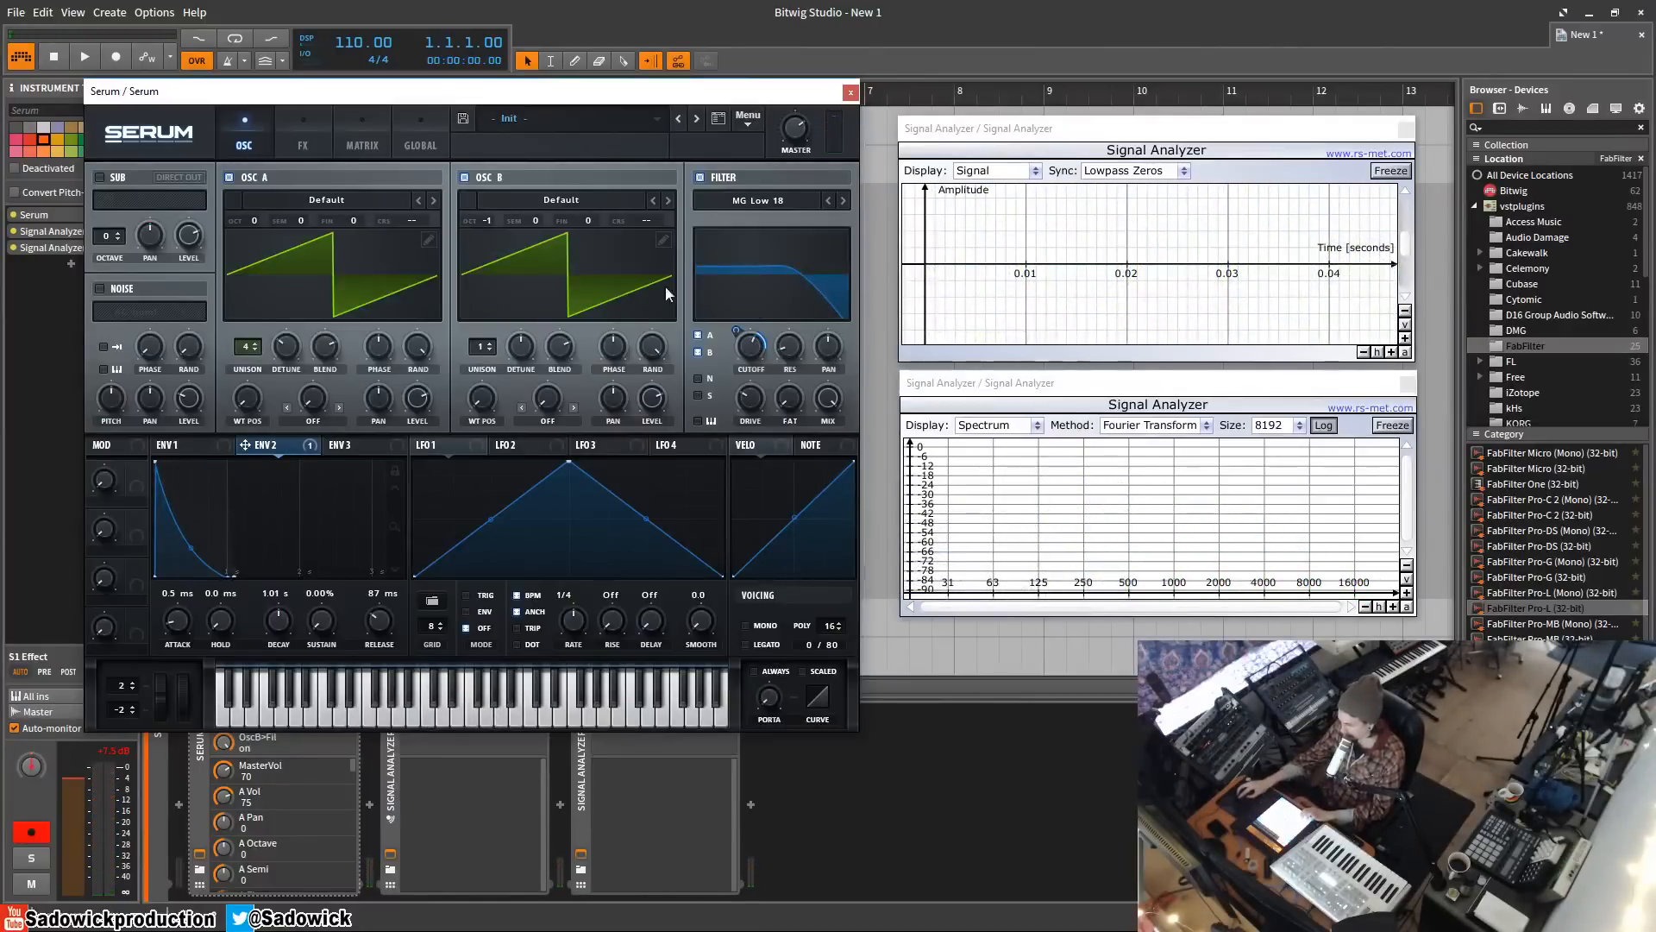
drag(751, 351, 753, 333)
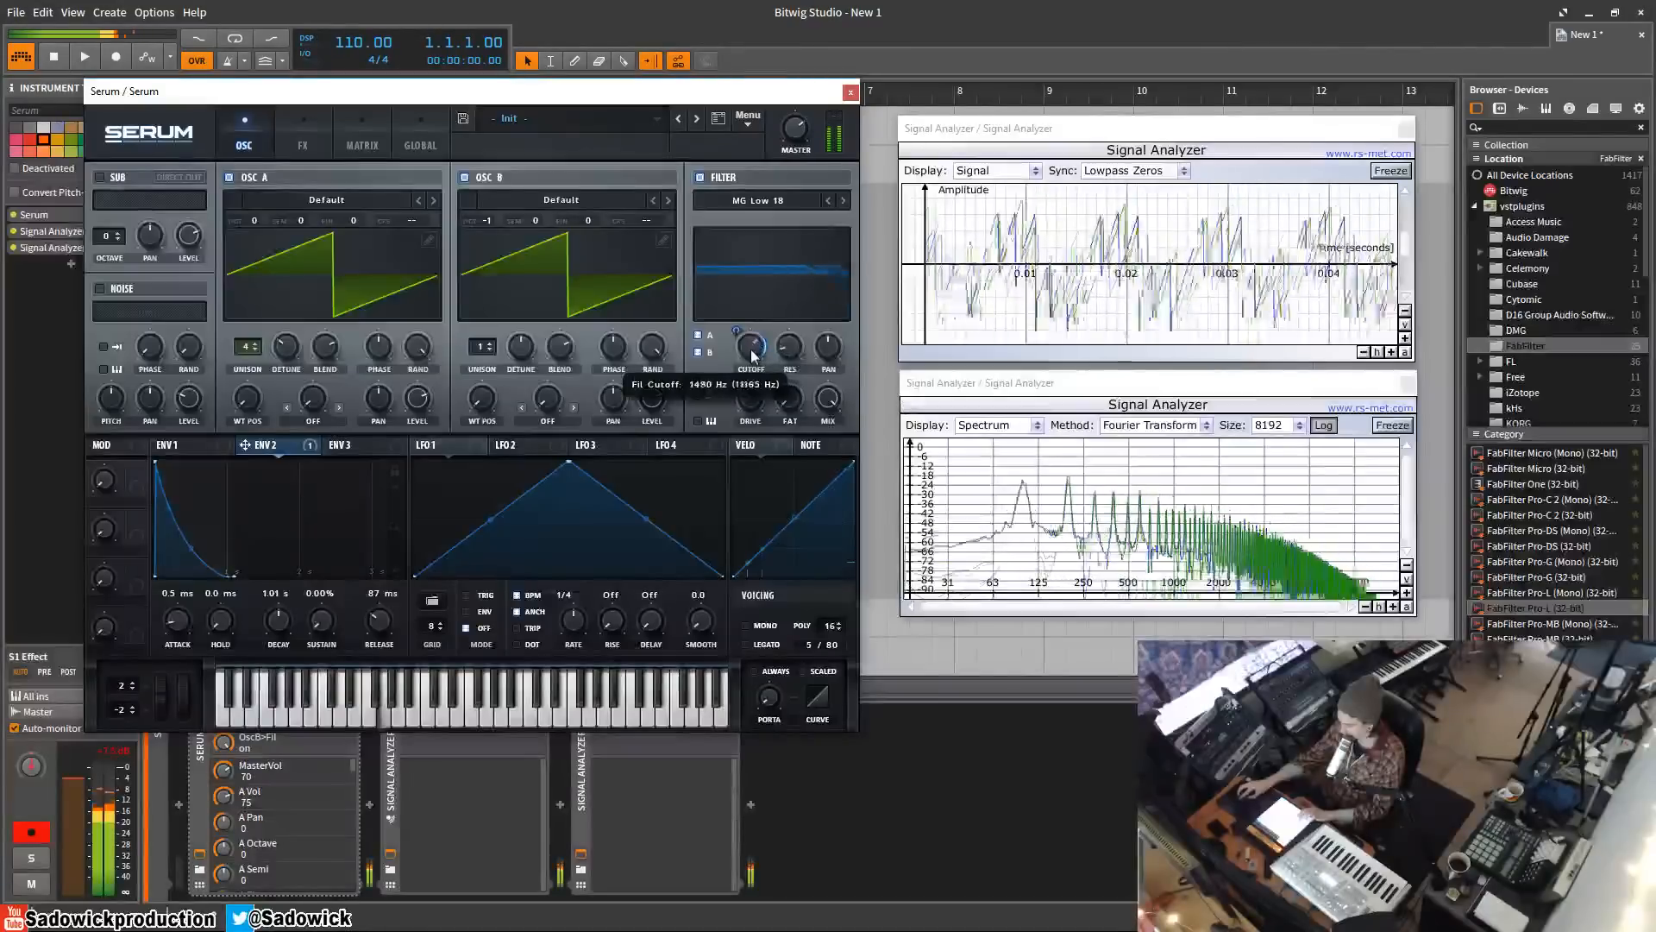
- Enable the Hyper/Dimension effect, adjust the Hyper rate and detune, and set its mix to 32
click(314, 133)
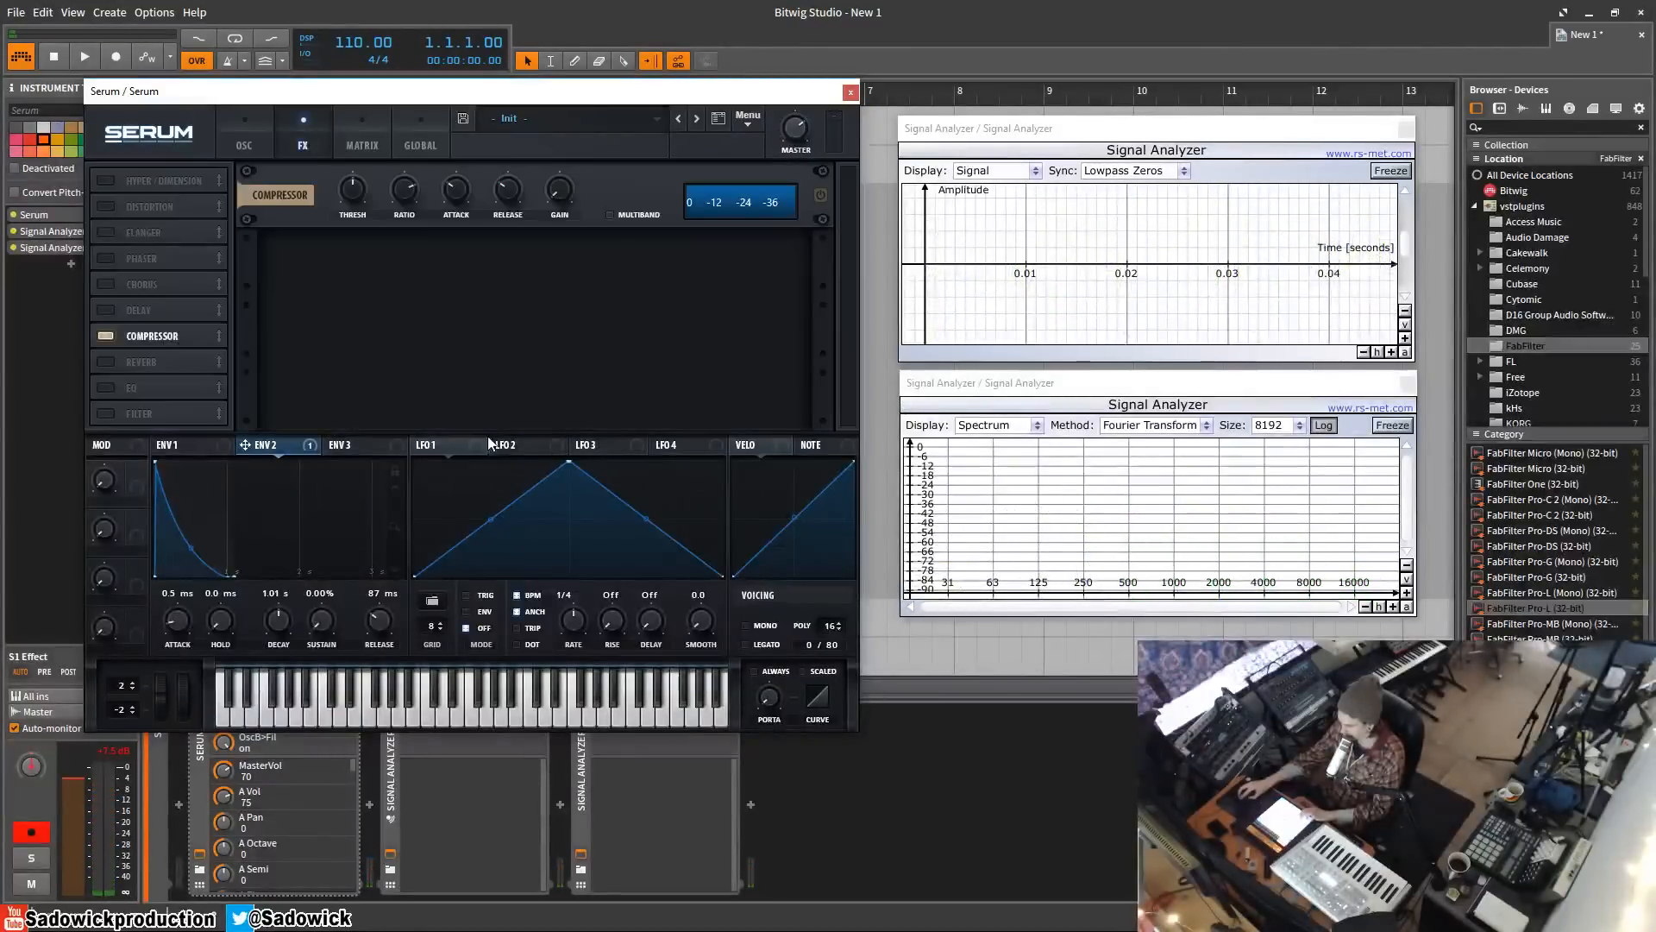
click(106, 181)
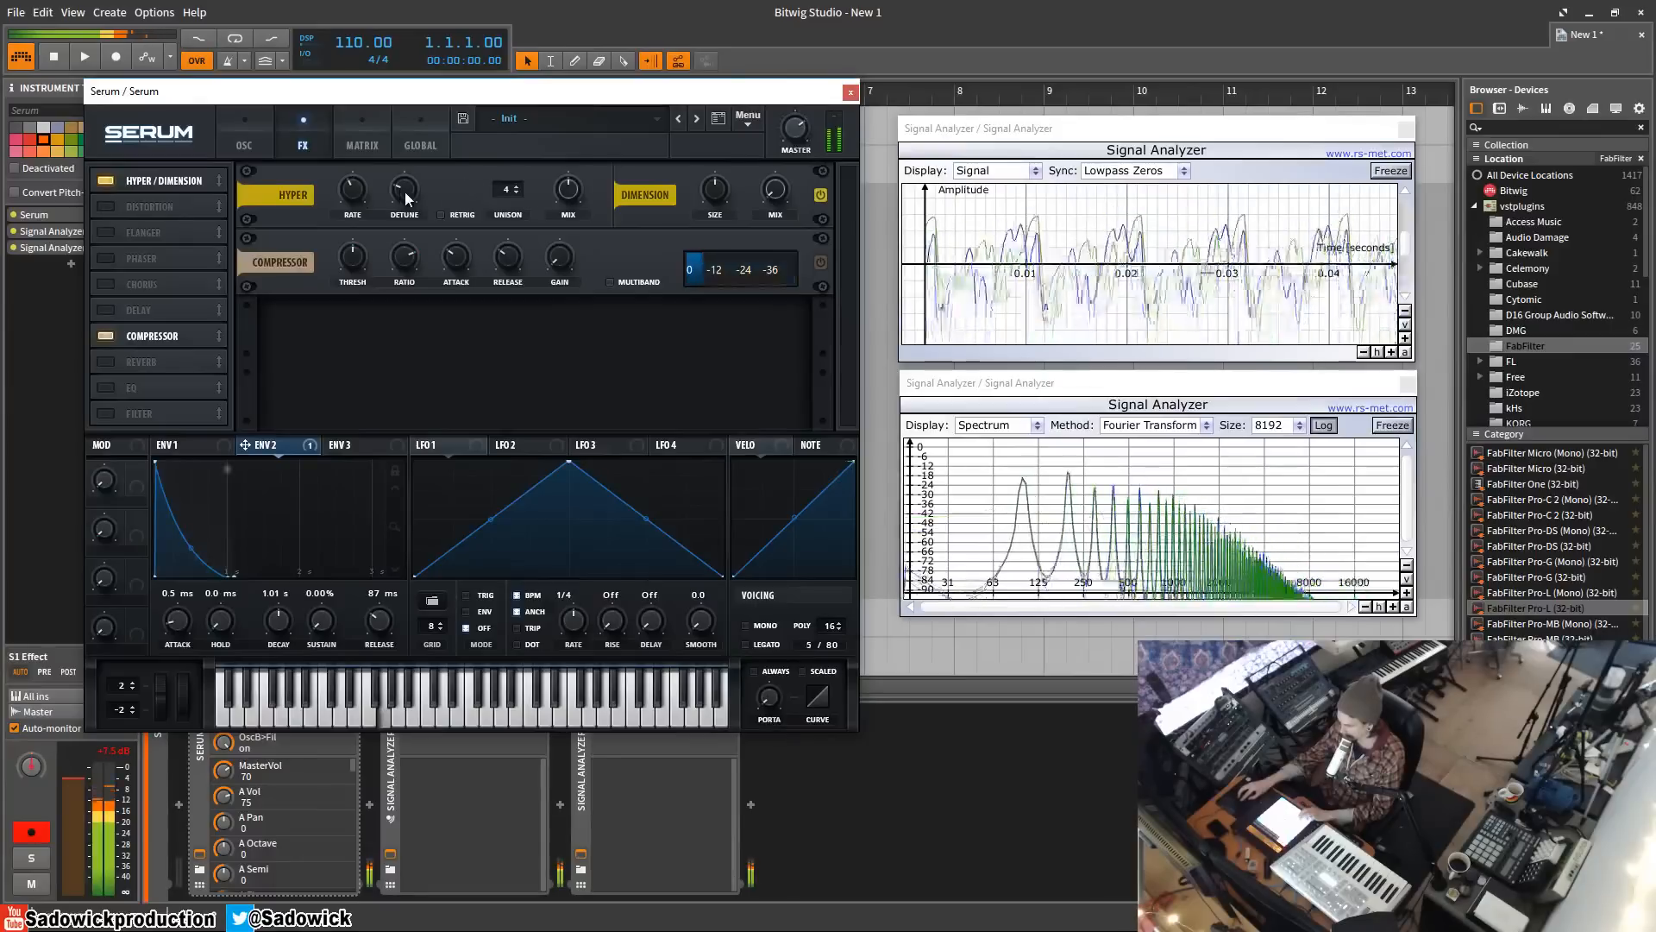
drag(356, 195, 406, 164)
drag(569, 193, 567, 228)
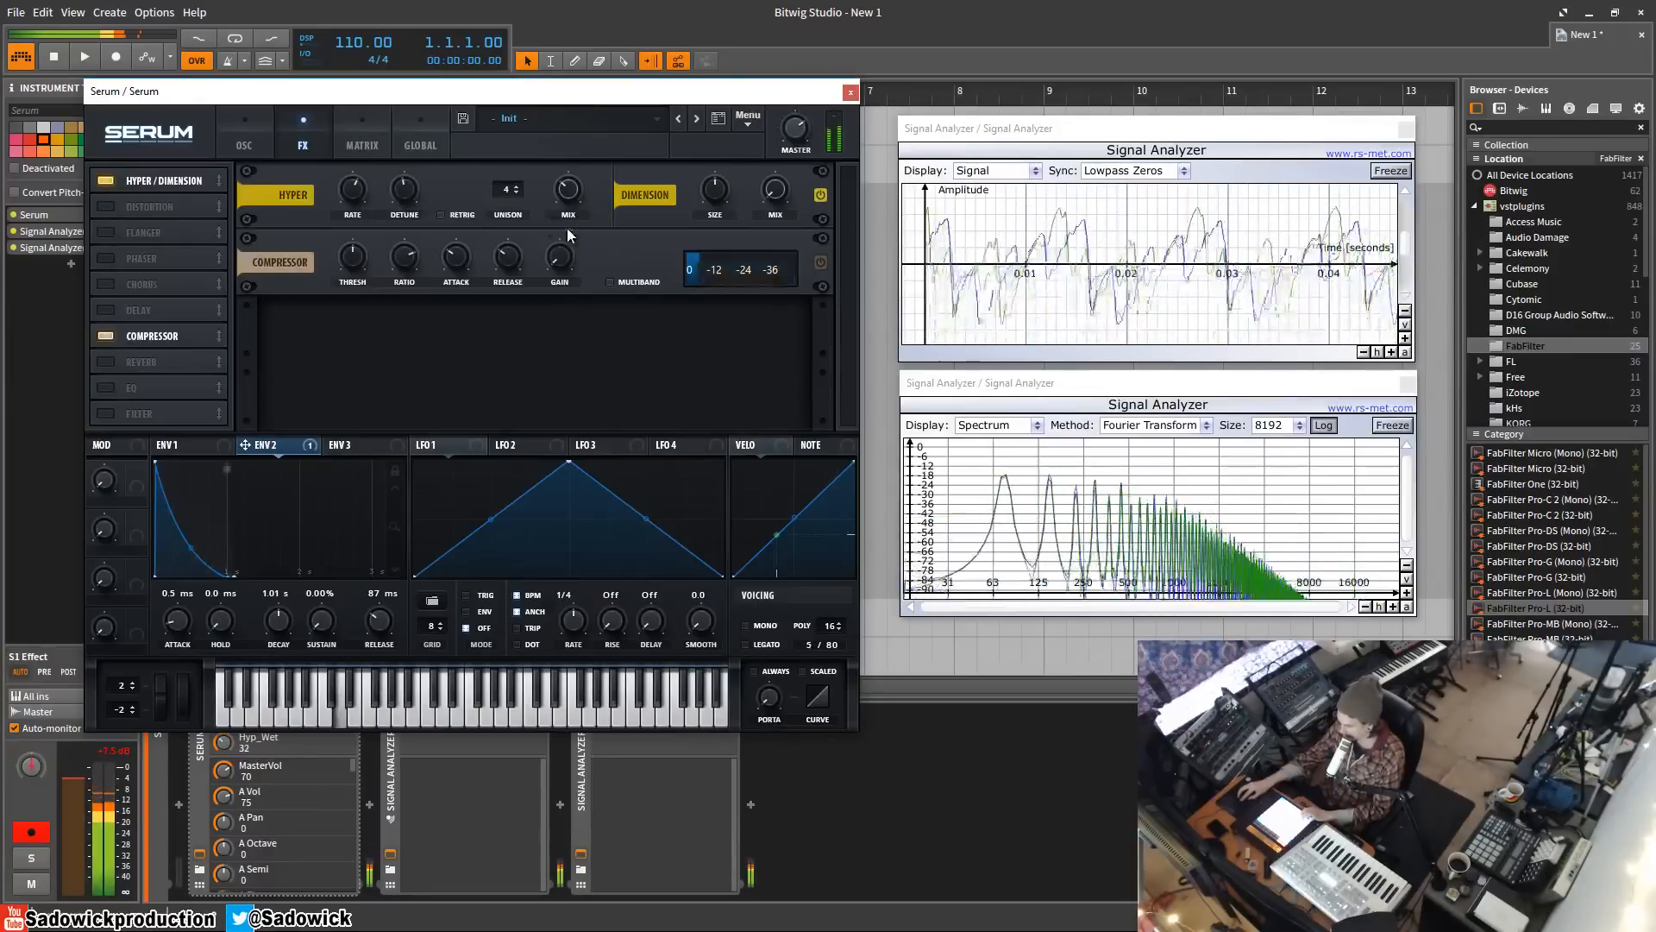
- Move the compressor to the end of the effects chain and disable it, and enable the reverb with its mix at 47
drag(155, 335, 147, 406)
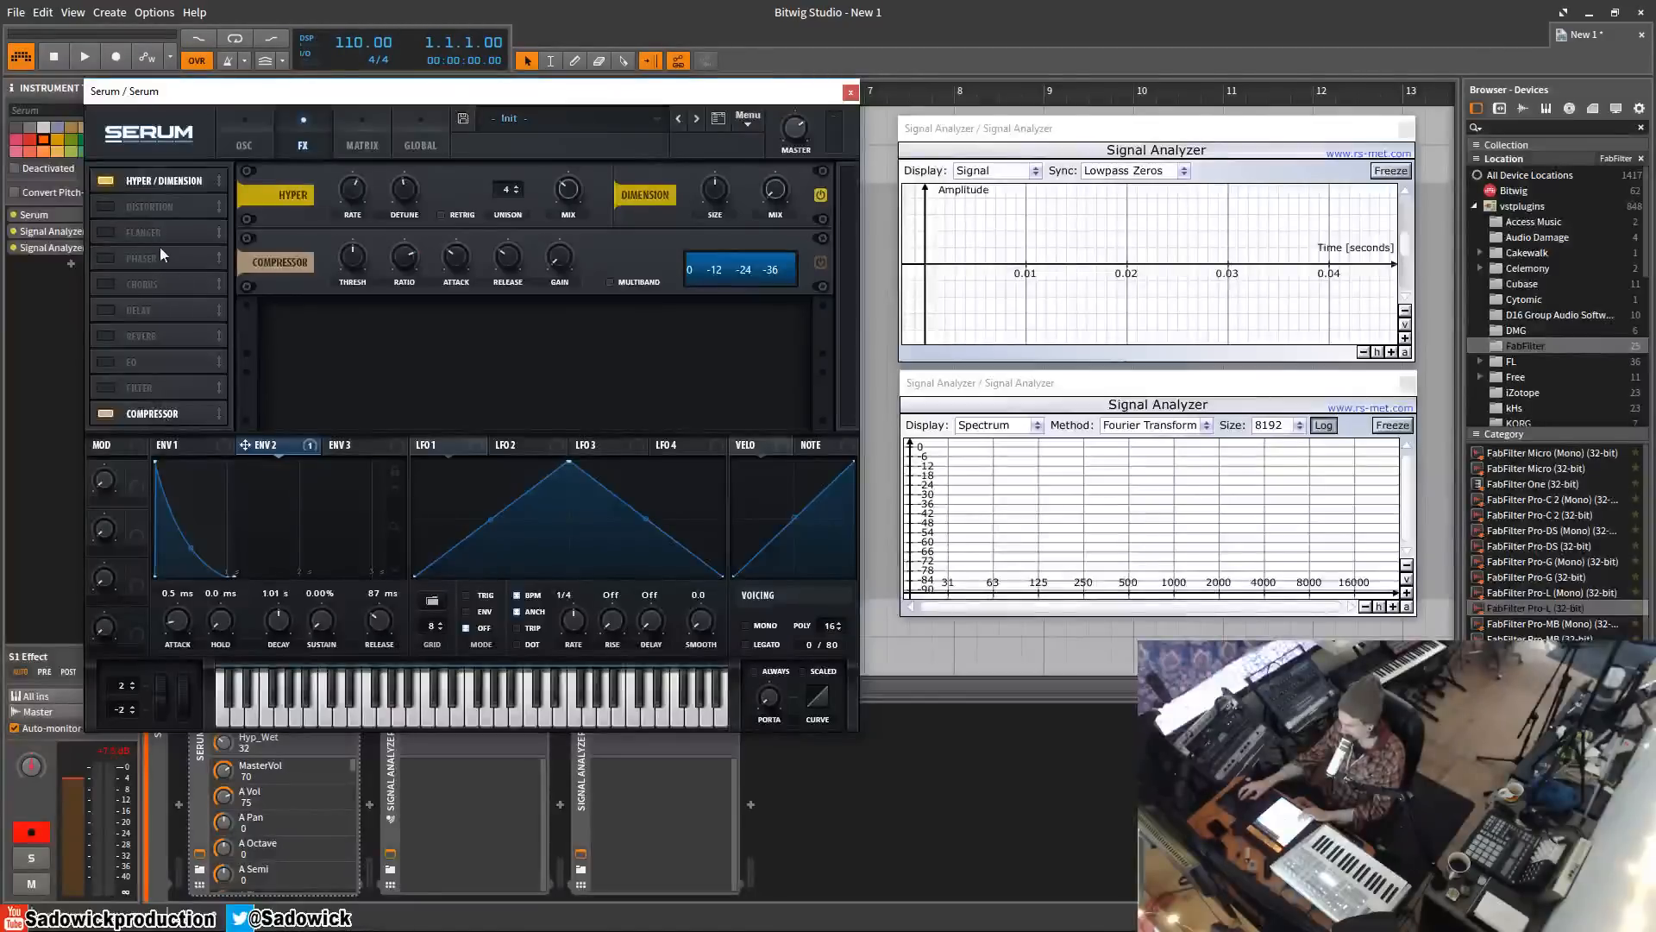
click(103, 337)
click(105, 415)
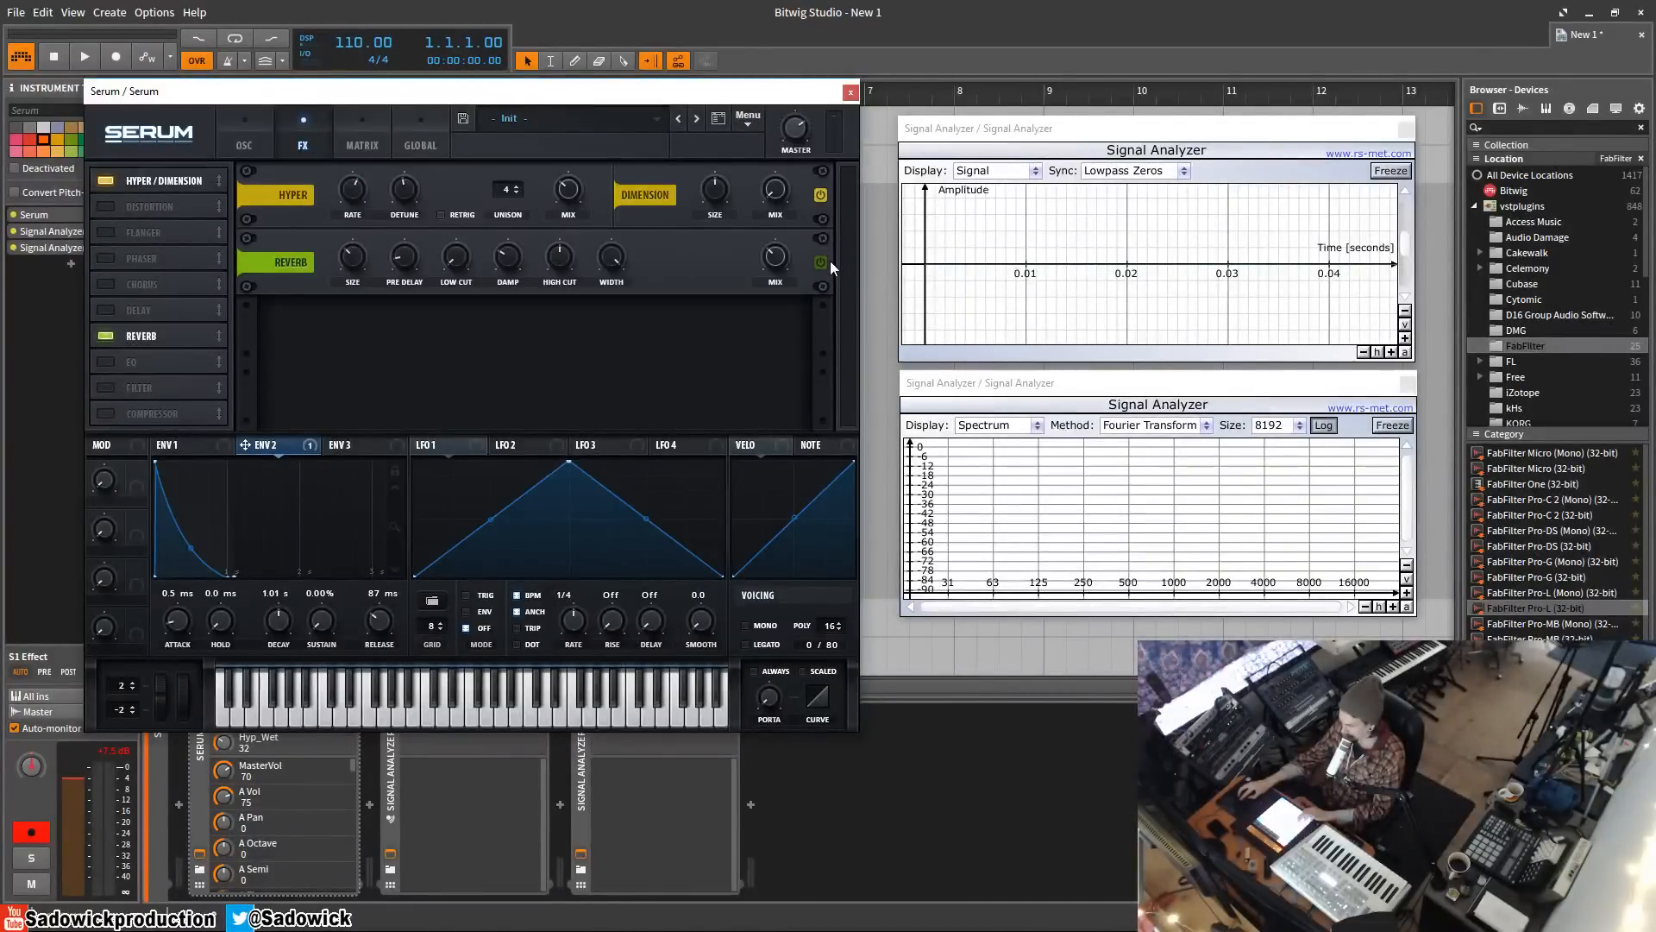
mouse_move(779, 270)
mouse_down()
mouse_move(783, 230)
mouse_move(775, 284)
mouse_move(786, 240)
mouse_up()
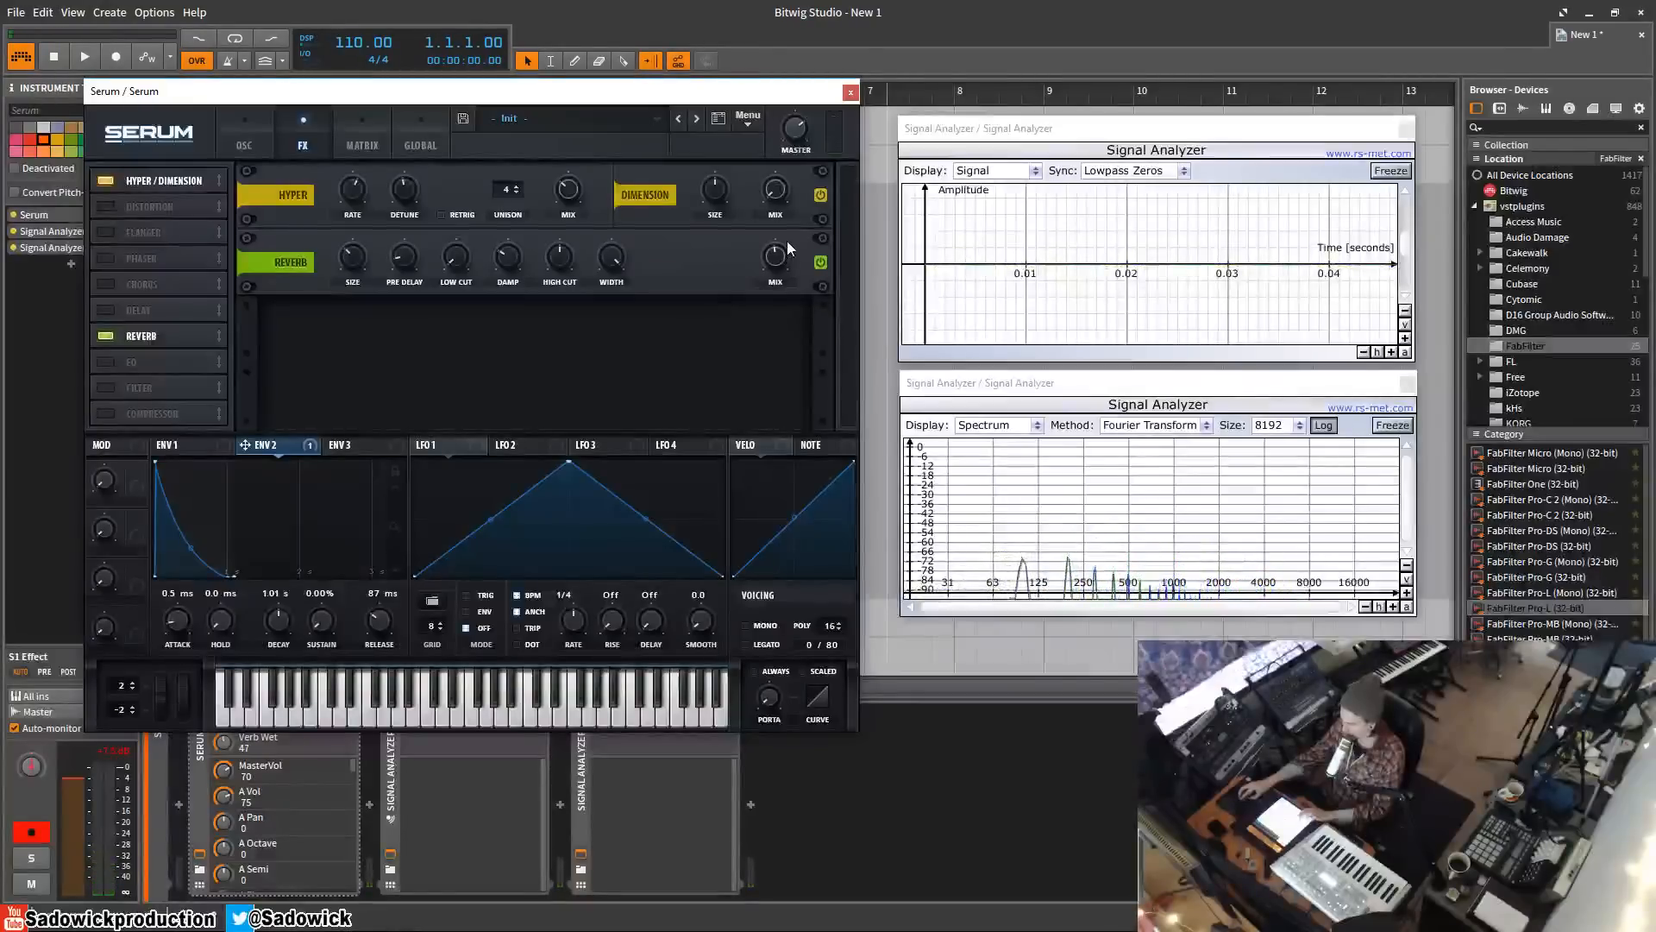
- Enable the delay, set its left time to 1/8 and raise its mix to 46
click(105, 307)
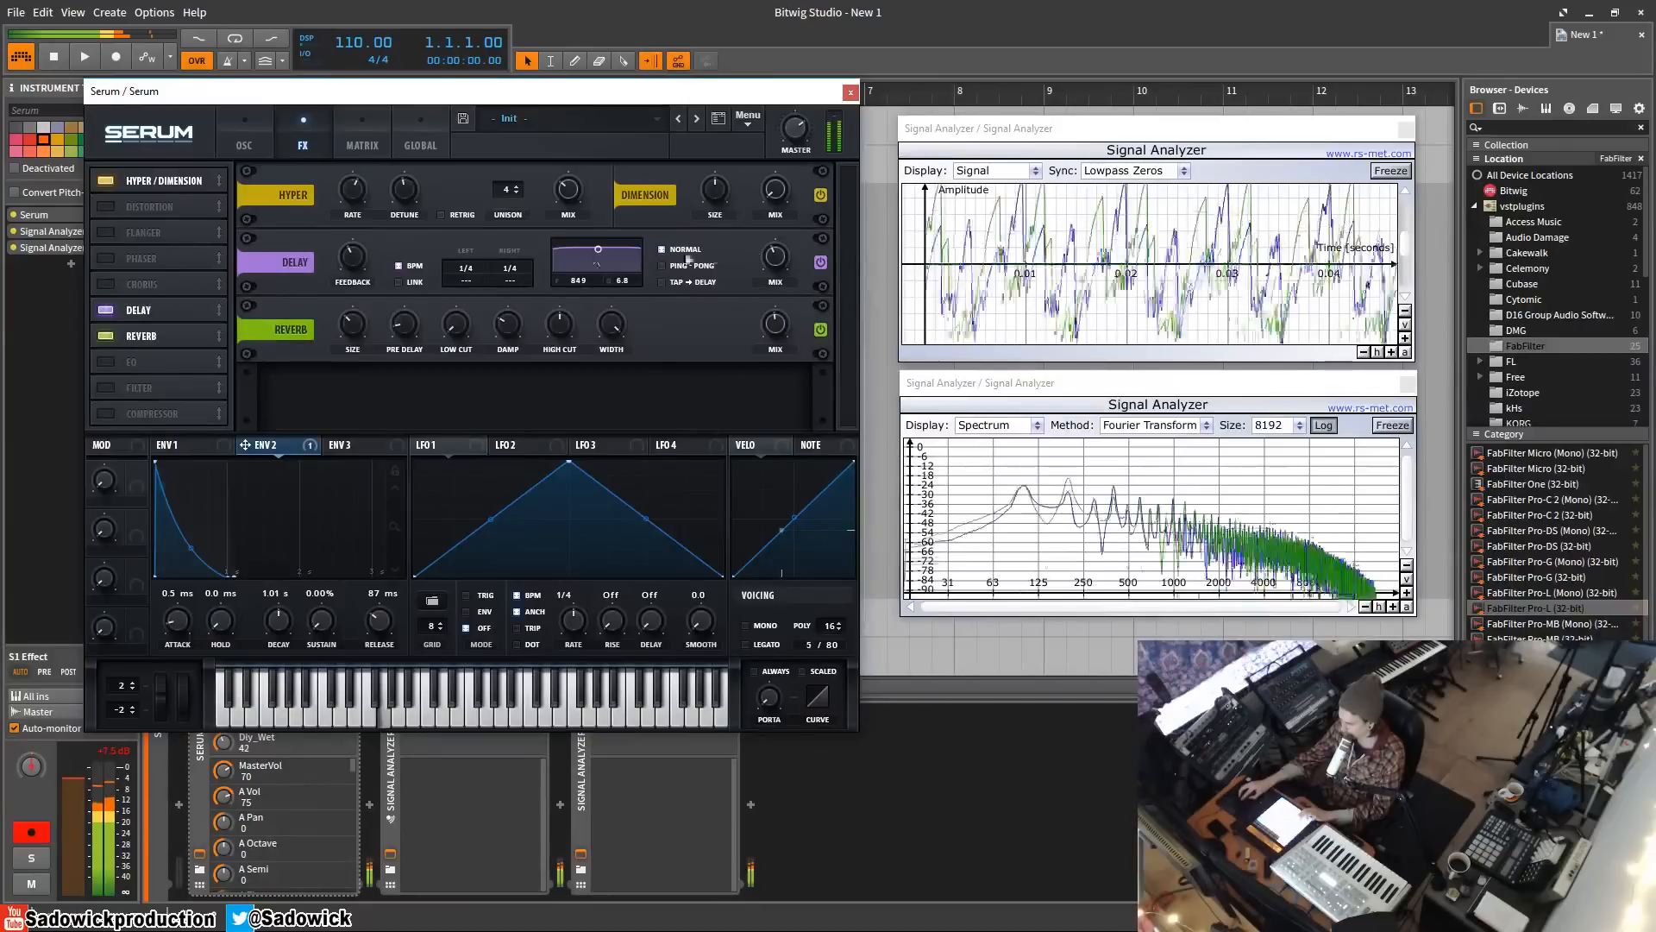
drag(467, 269, 475, 281)
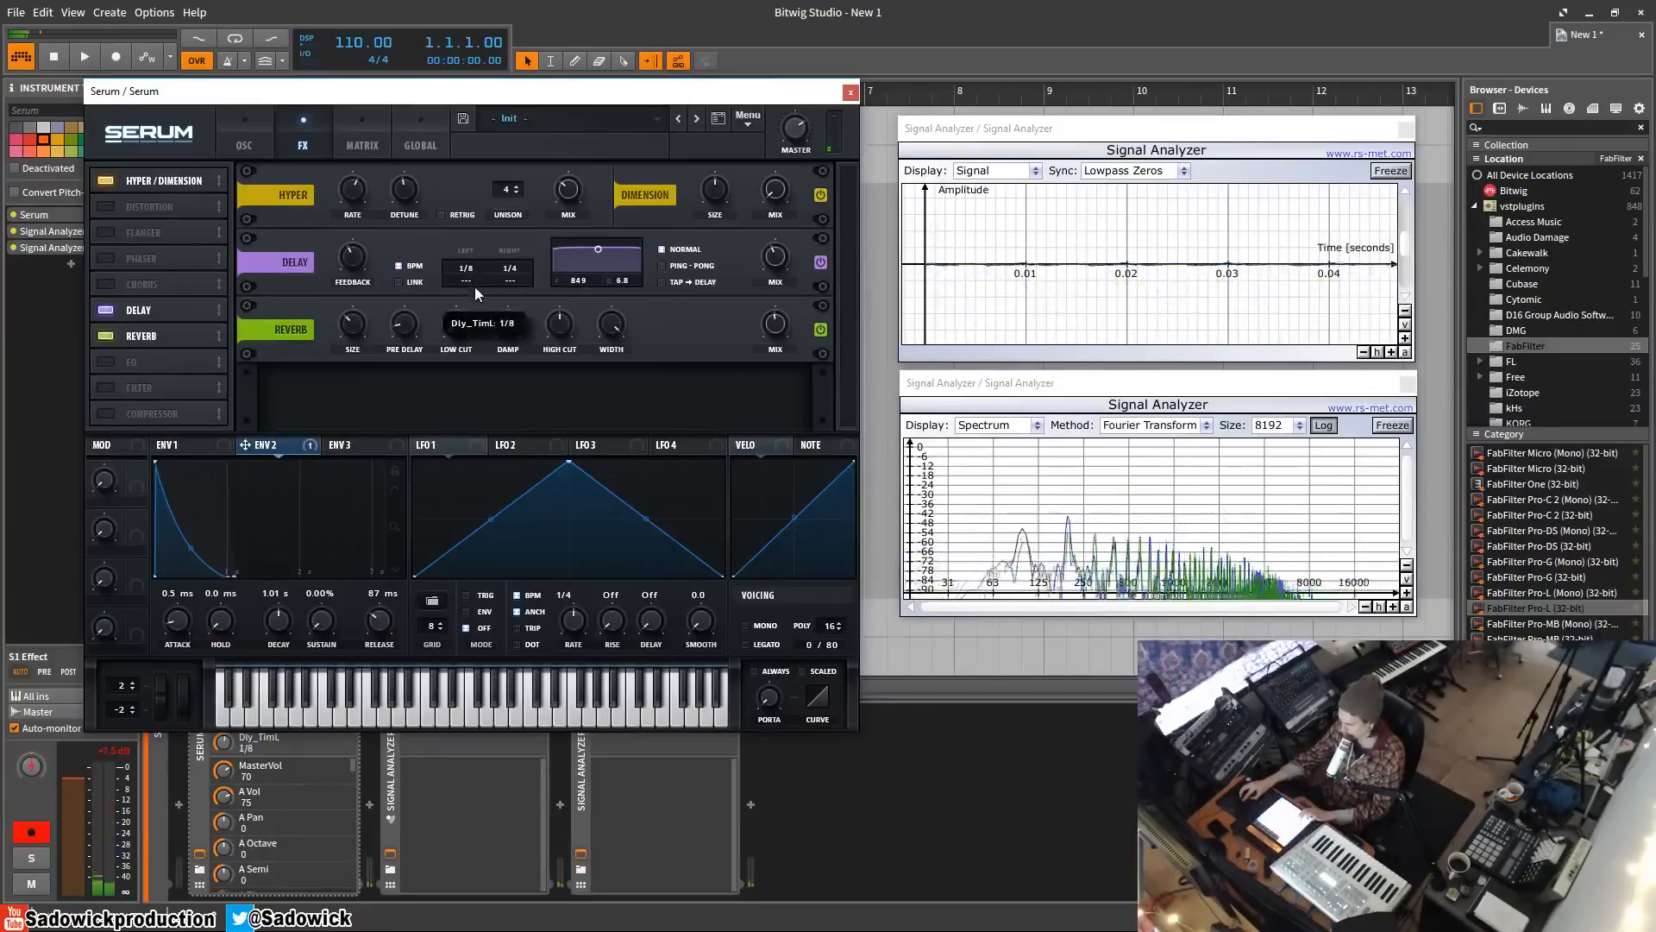
mouse_move(776, 259)
mouse_down()
mouse_move(775, 295)
mouse_move(784, 261)
mouse_up()
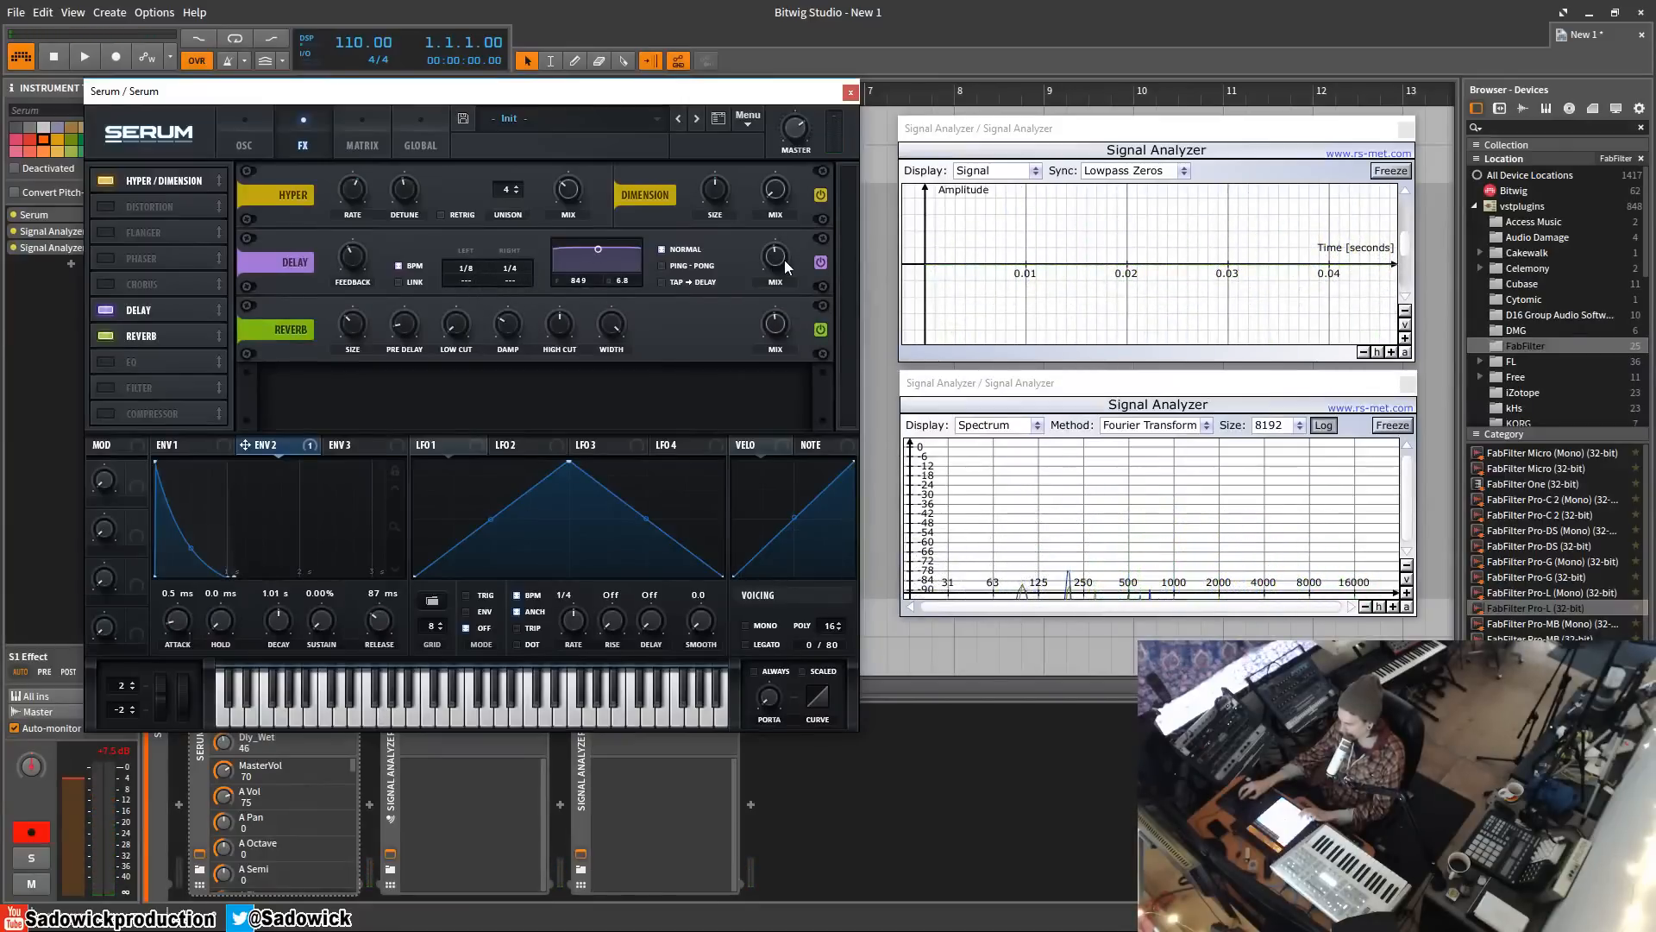
- Enable the compressor at the end of the effects chain and switch it to multiband mode
click(108, 414)
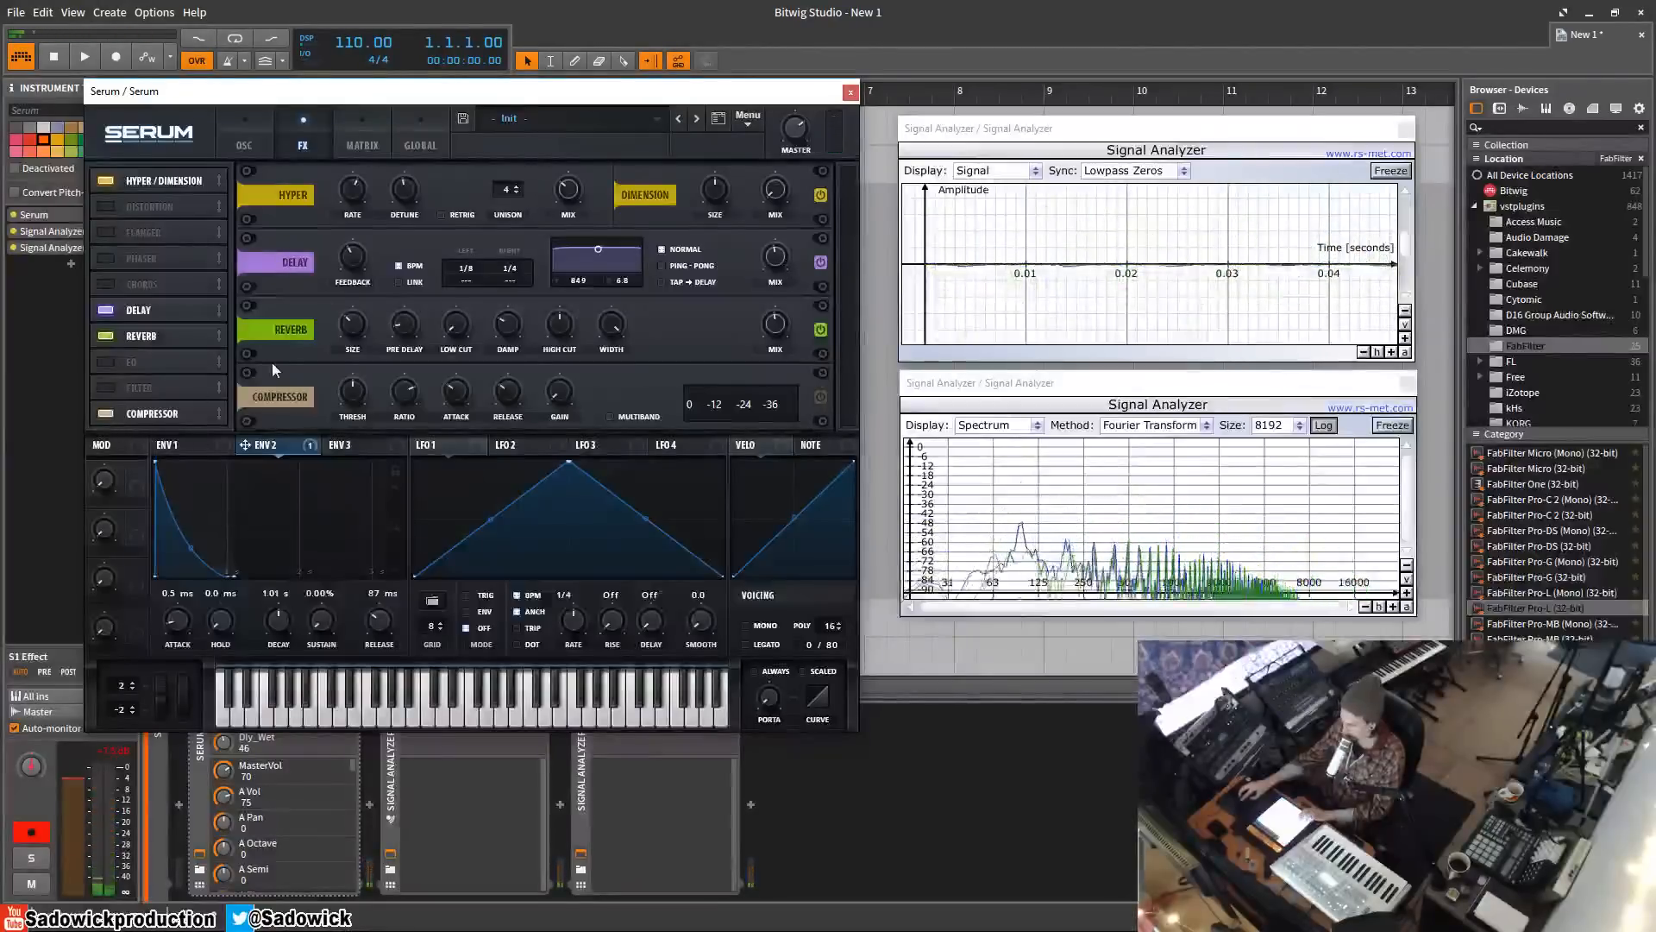
click(611, 417)
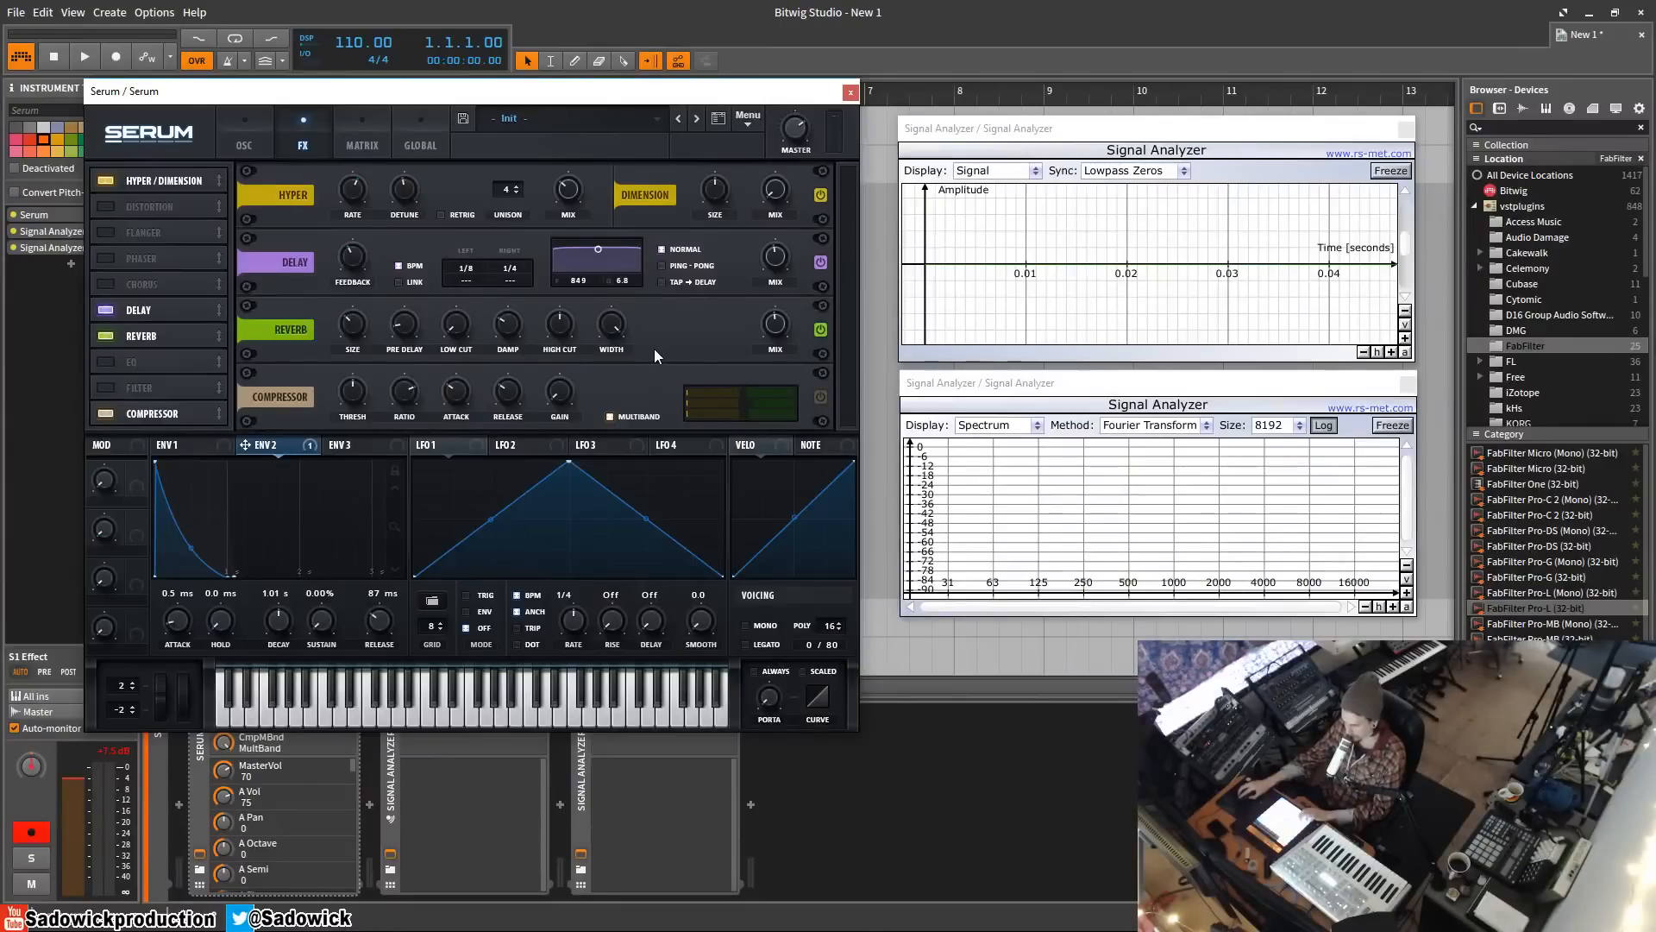
drag(654, 97, 662, 103)
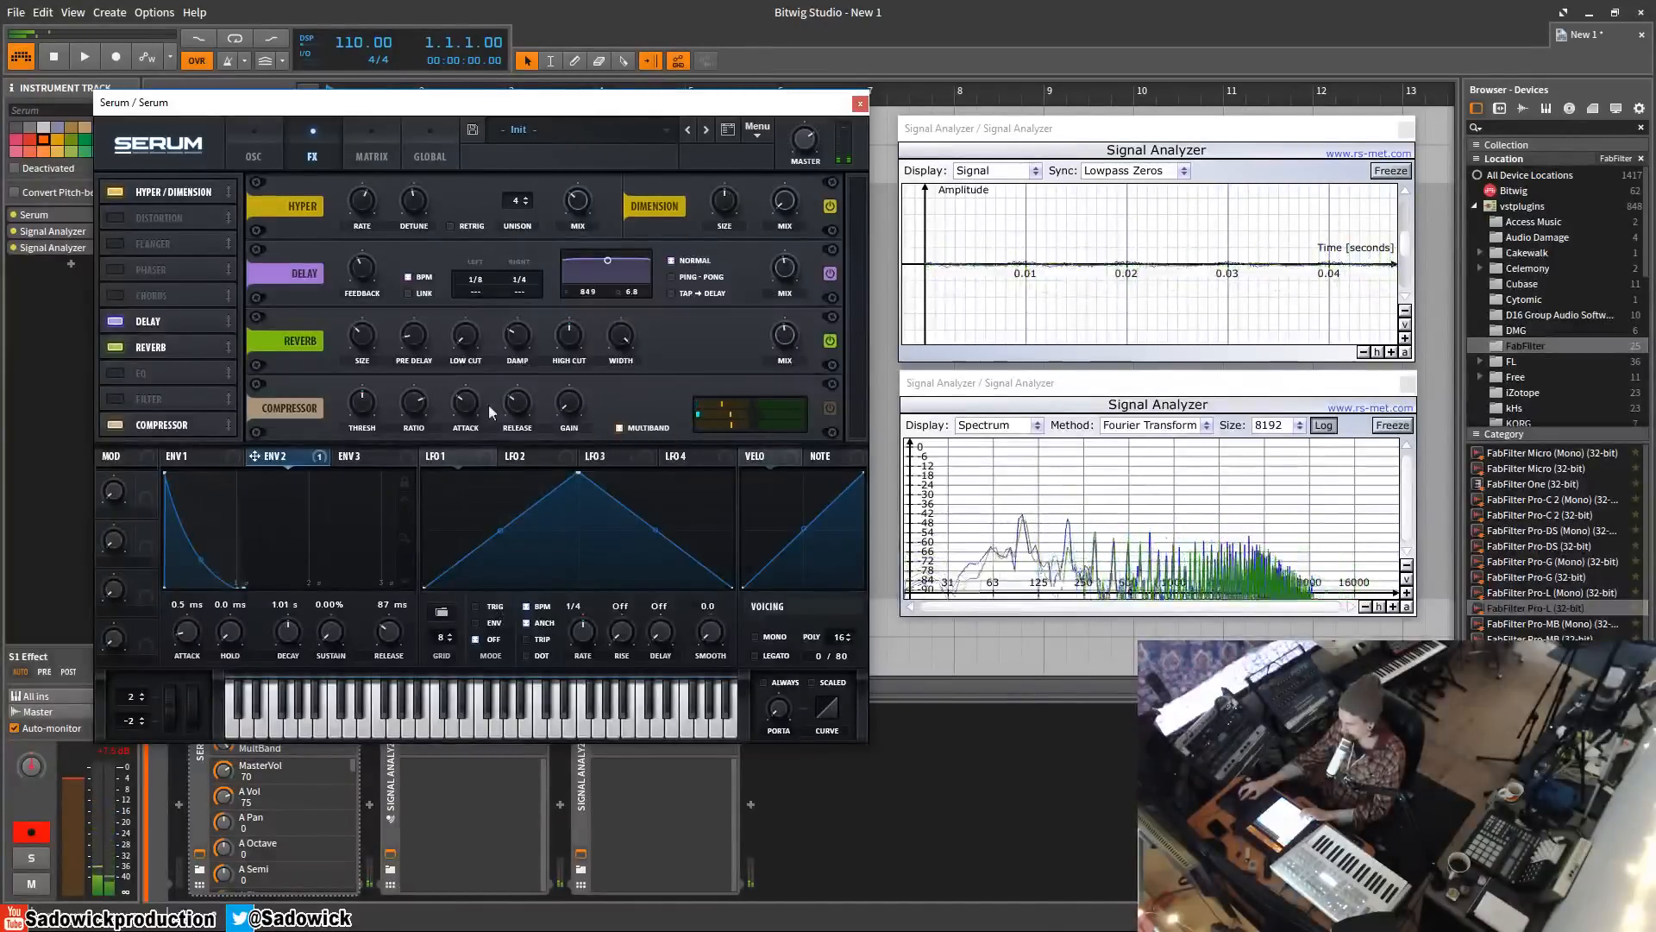
- Adjust the multiband compressor's threshold to about -22 dB and raise its gain to 16.6 dB
drag(359, 414, 377, 362)
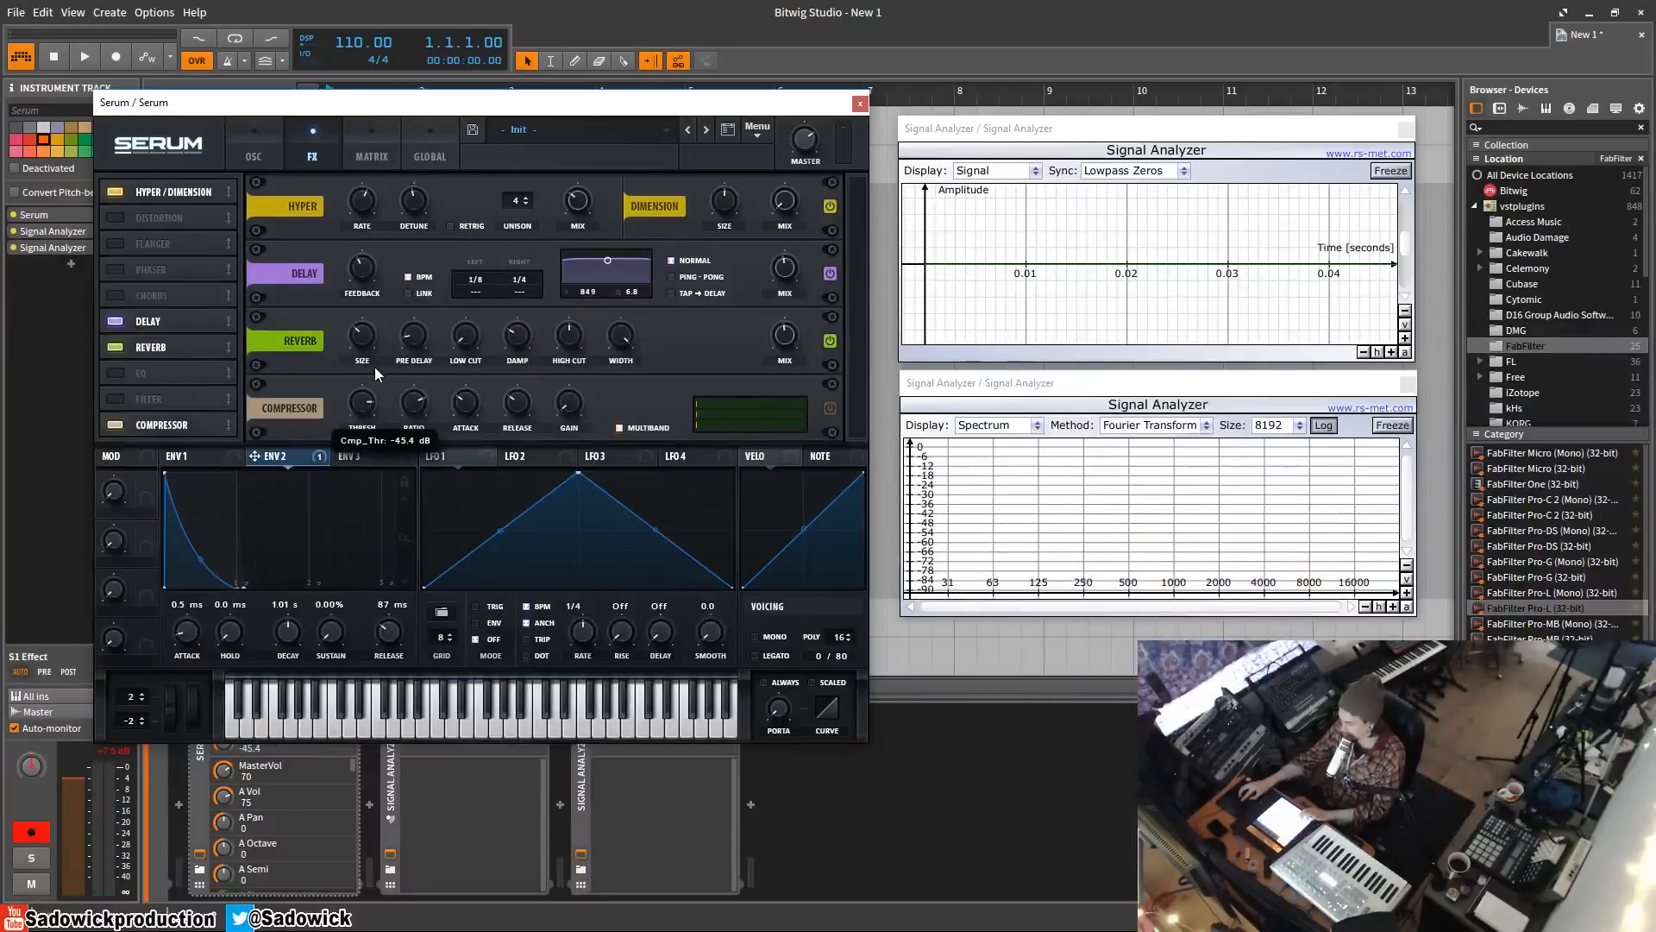
drag(375, 365, 386, 412)
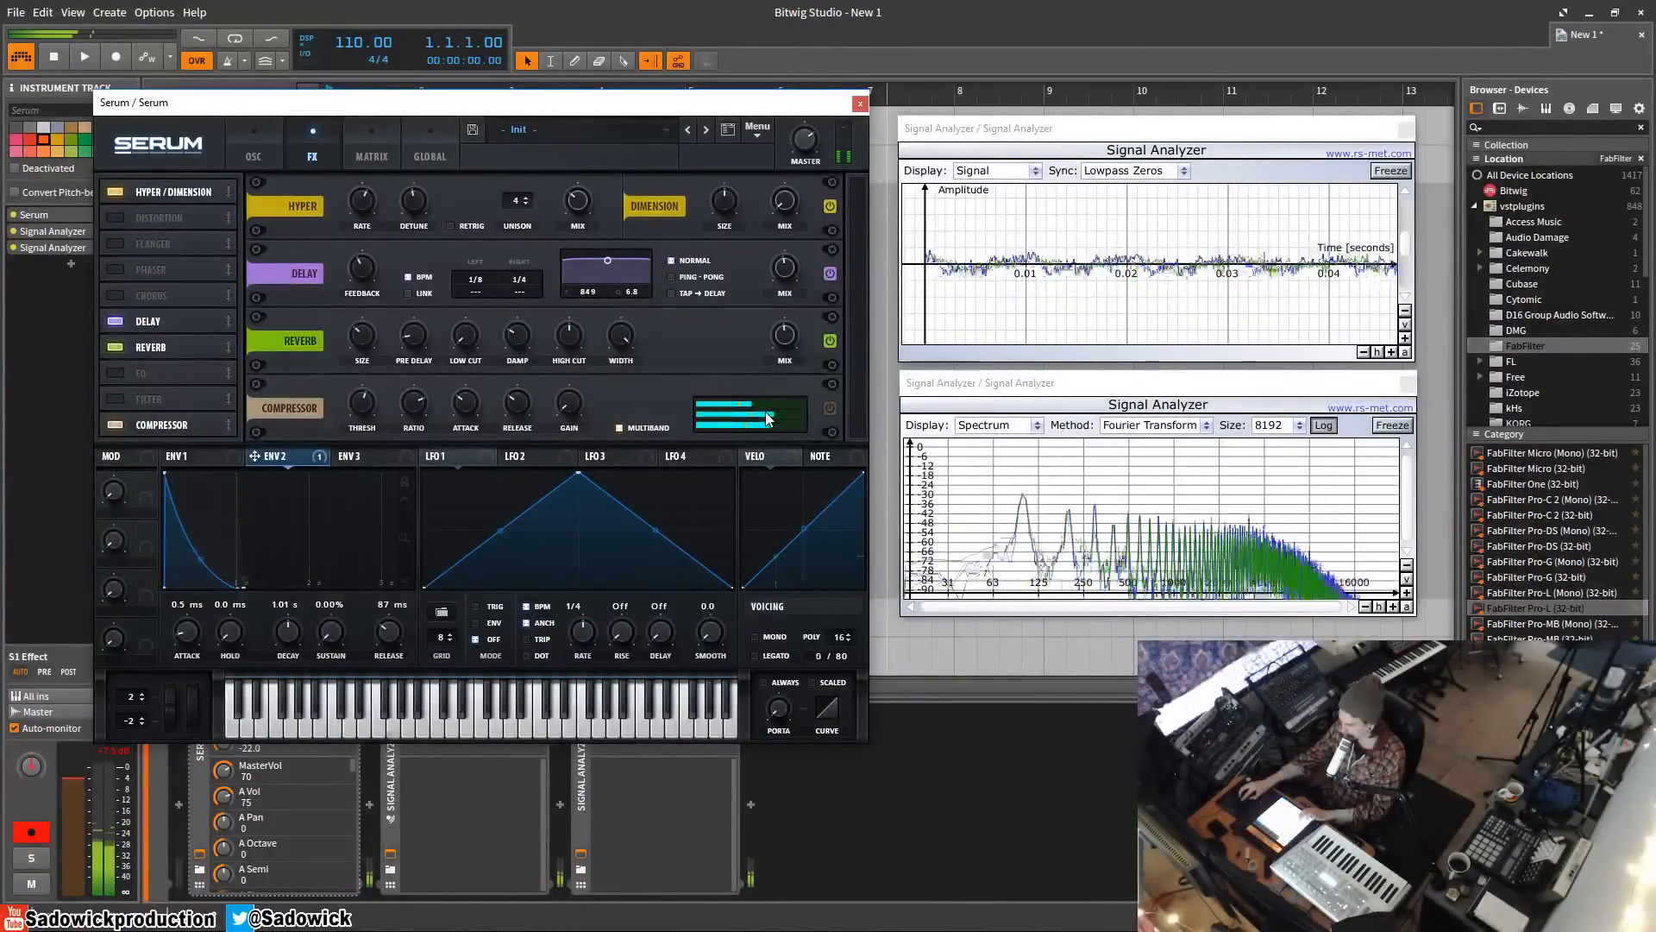
drag(359, 406, 358, 408)
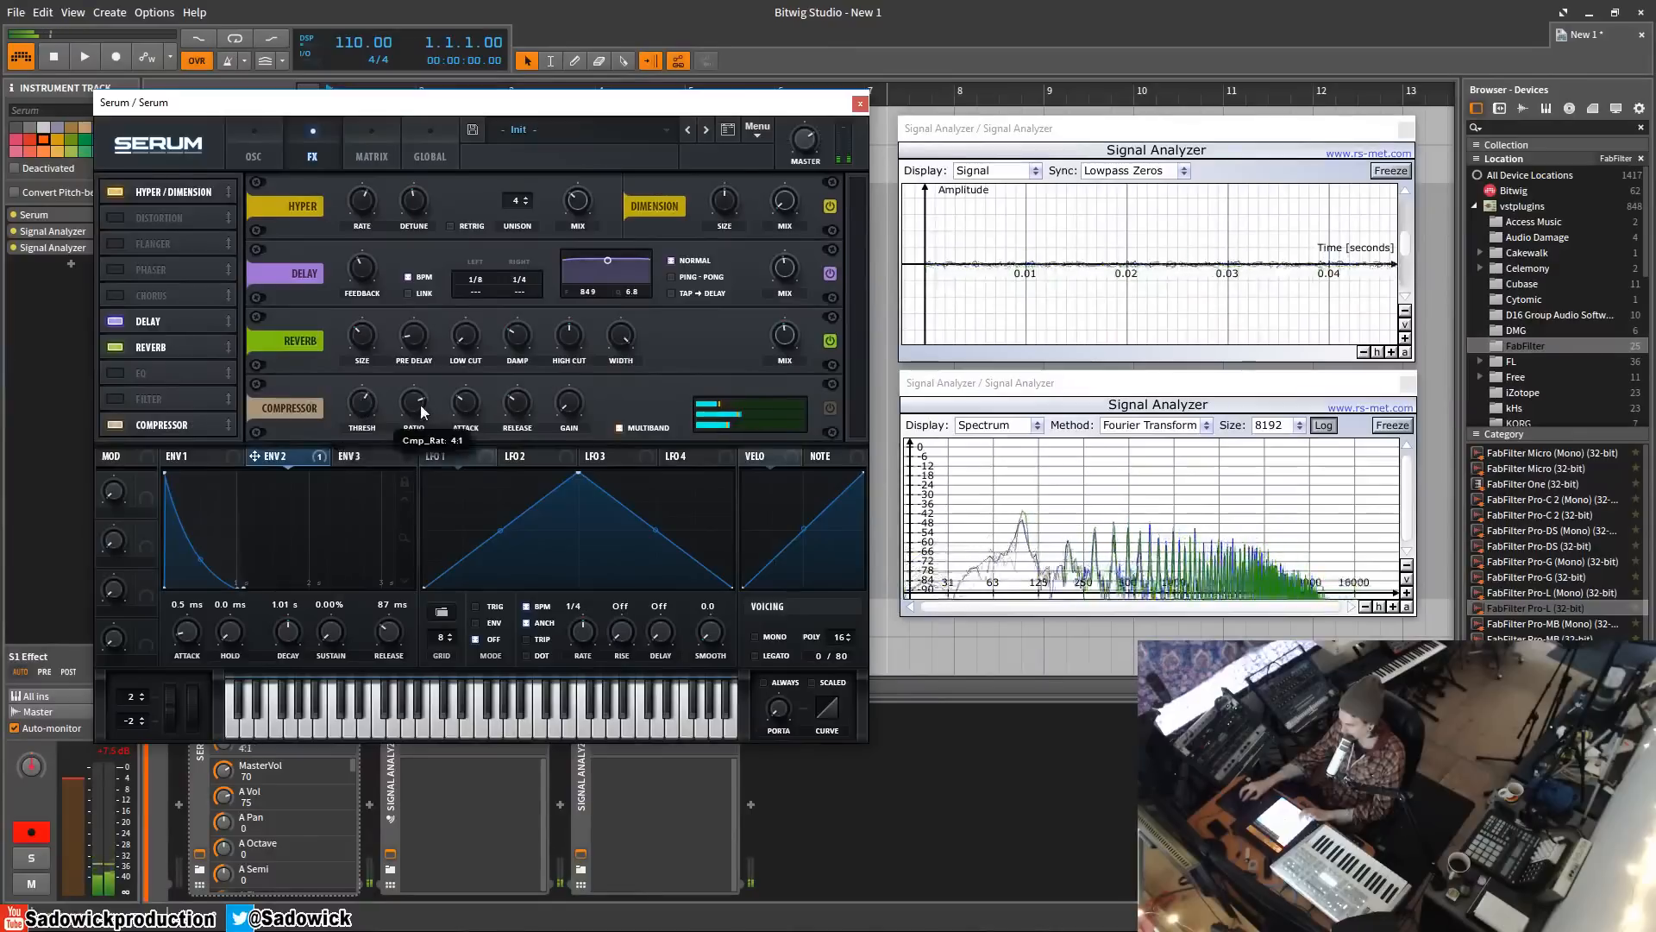
drag(569, 402, 603, 332)
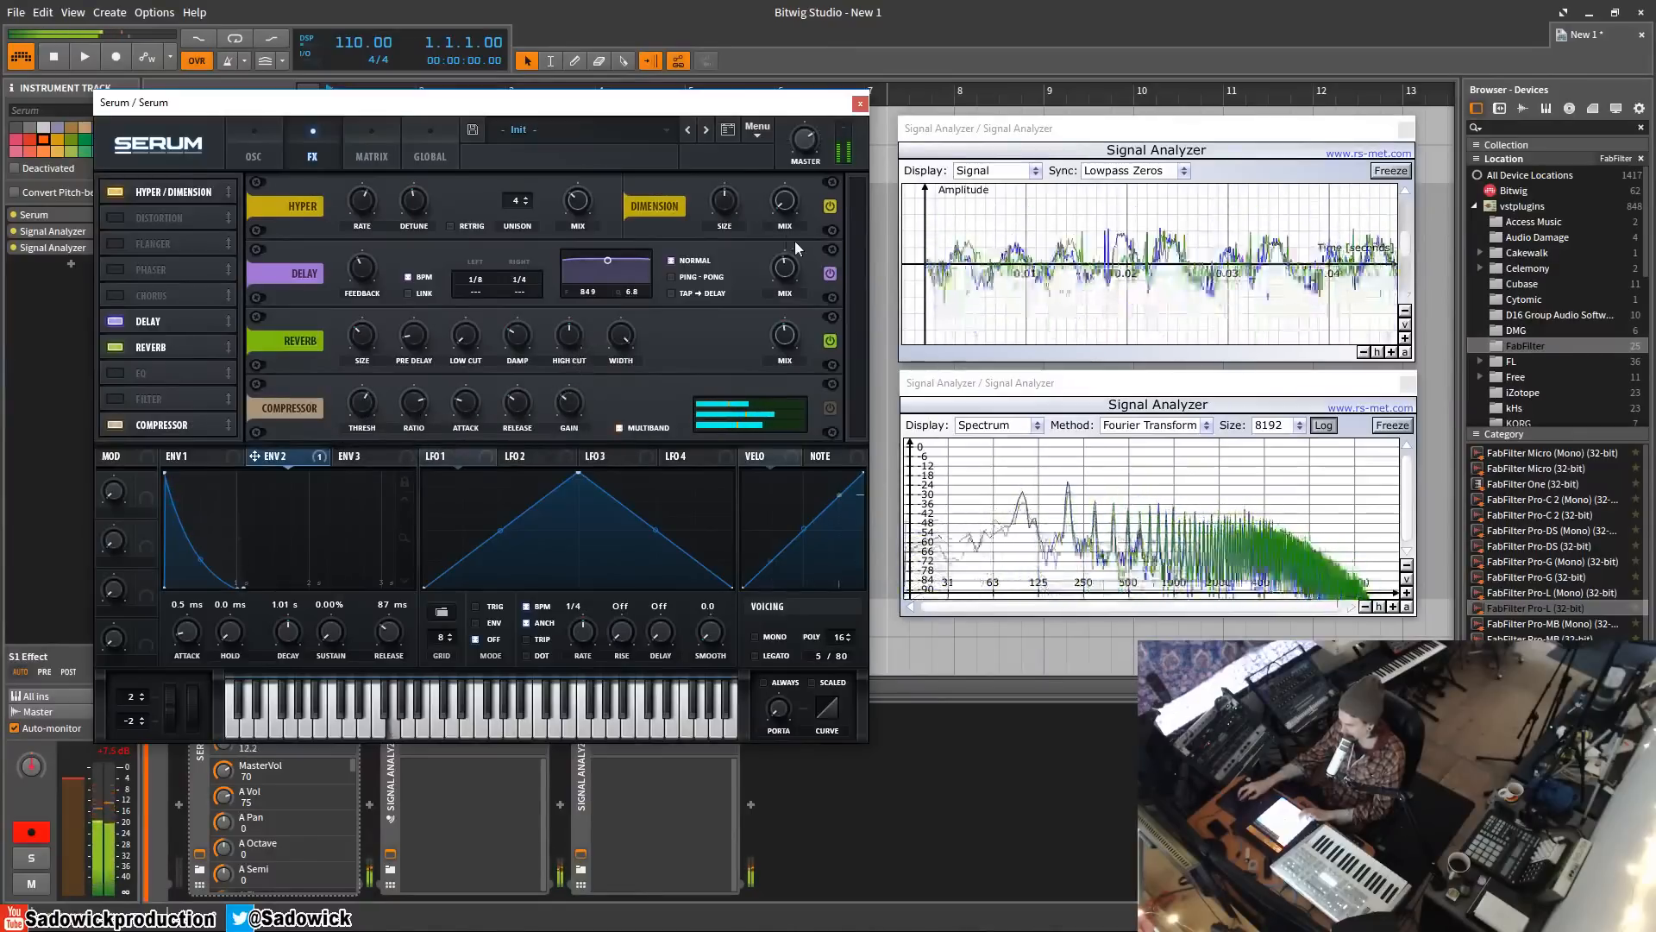
drag(570, 402, 666, 390)
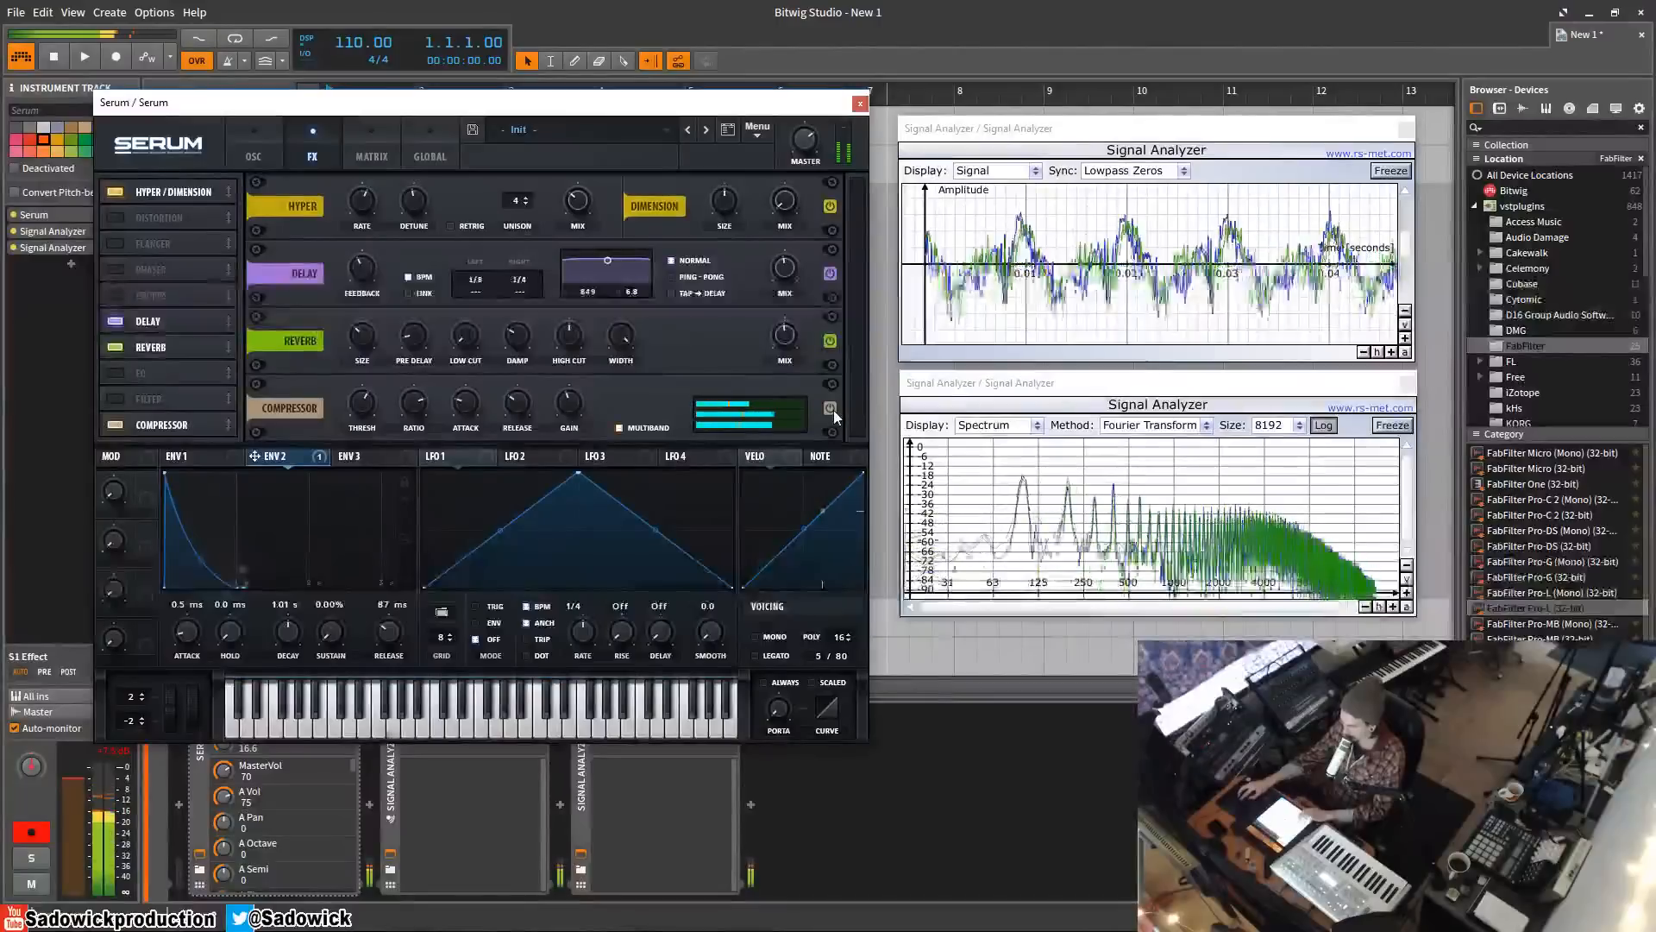
- Lower the delay mix to 30% and the reverb mix to 15
click(793, 271)
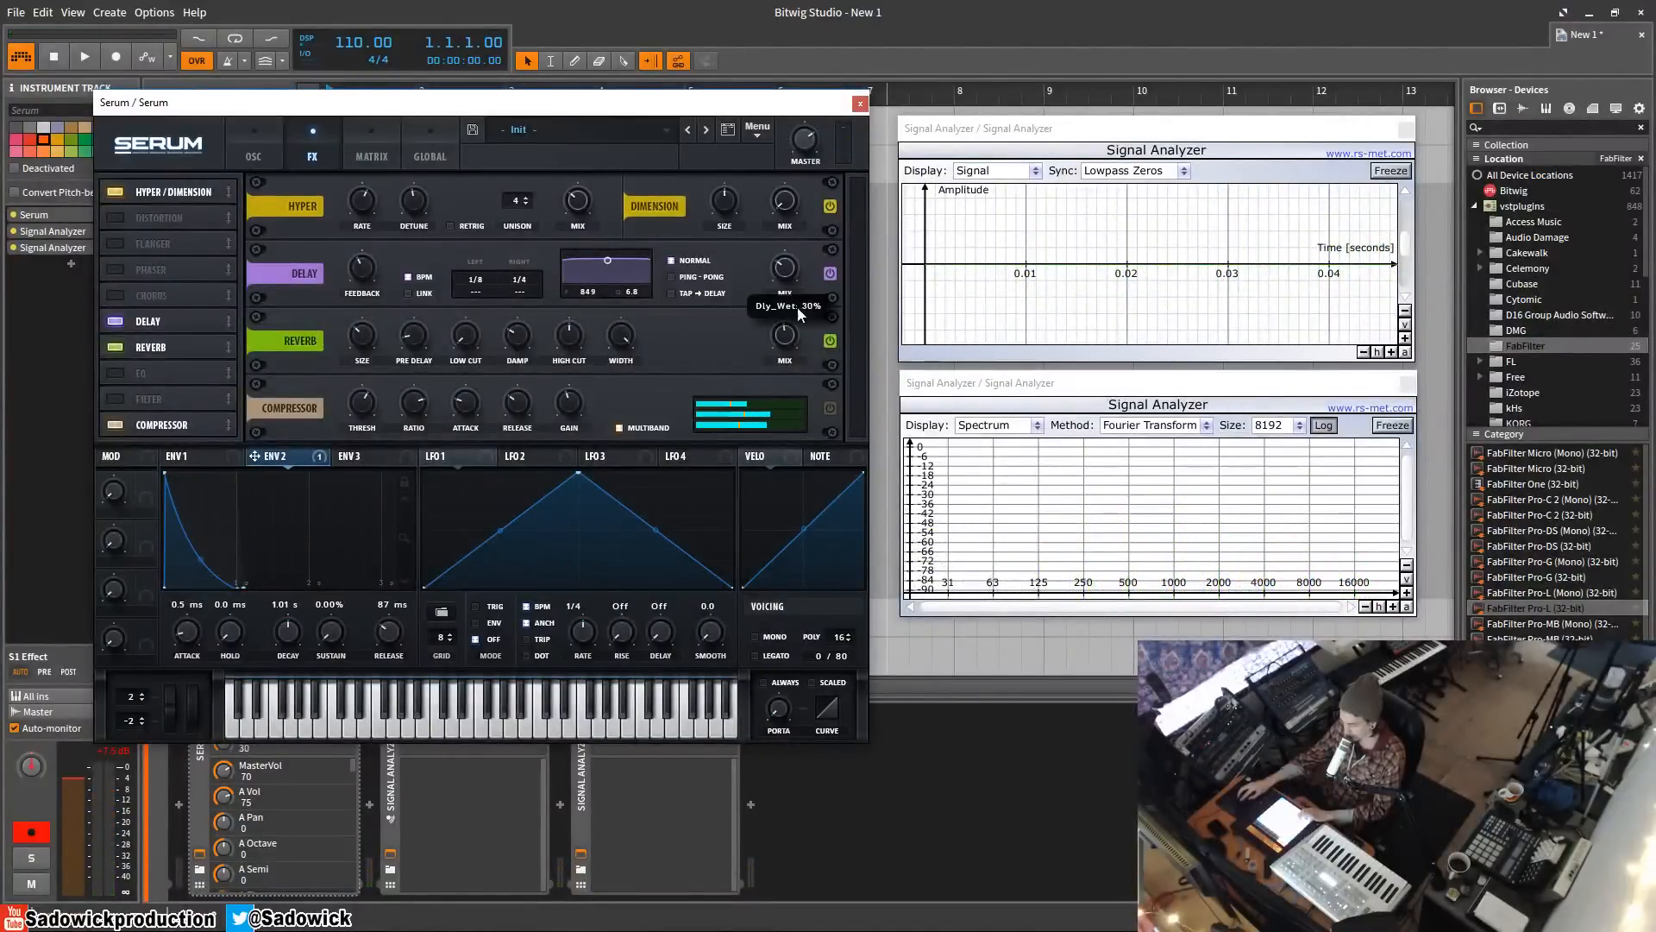
click(792, 338)
drag(795, 366, 792, 389)
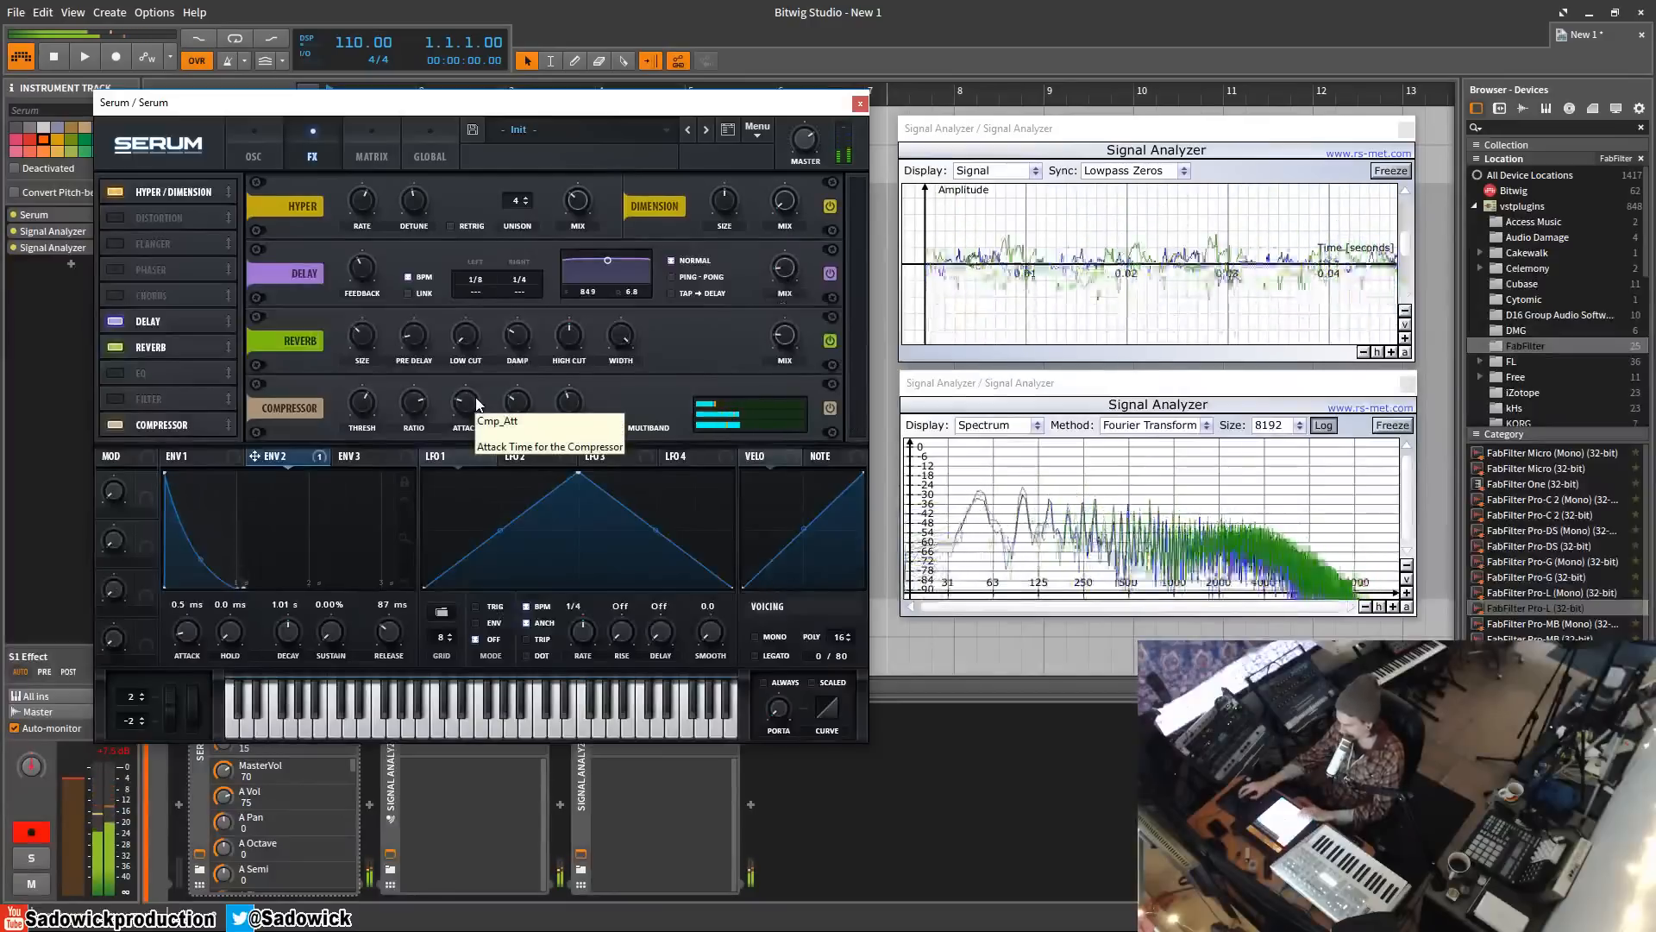
click(254, 148)
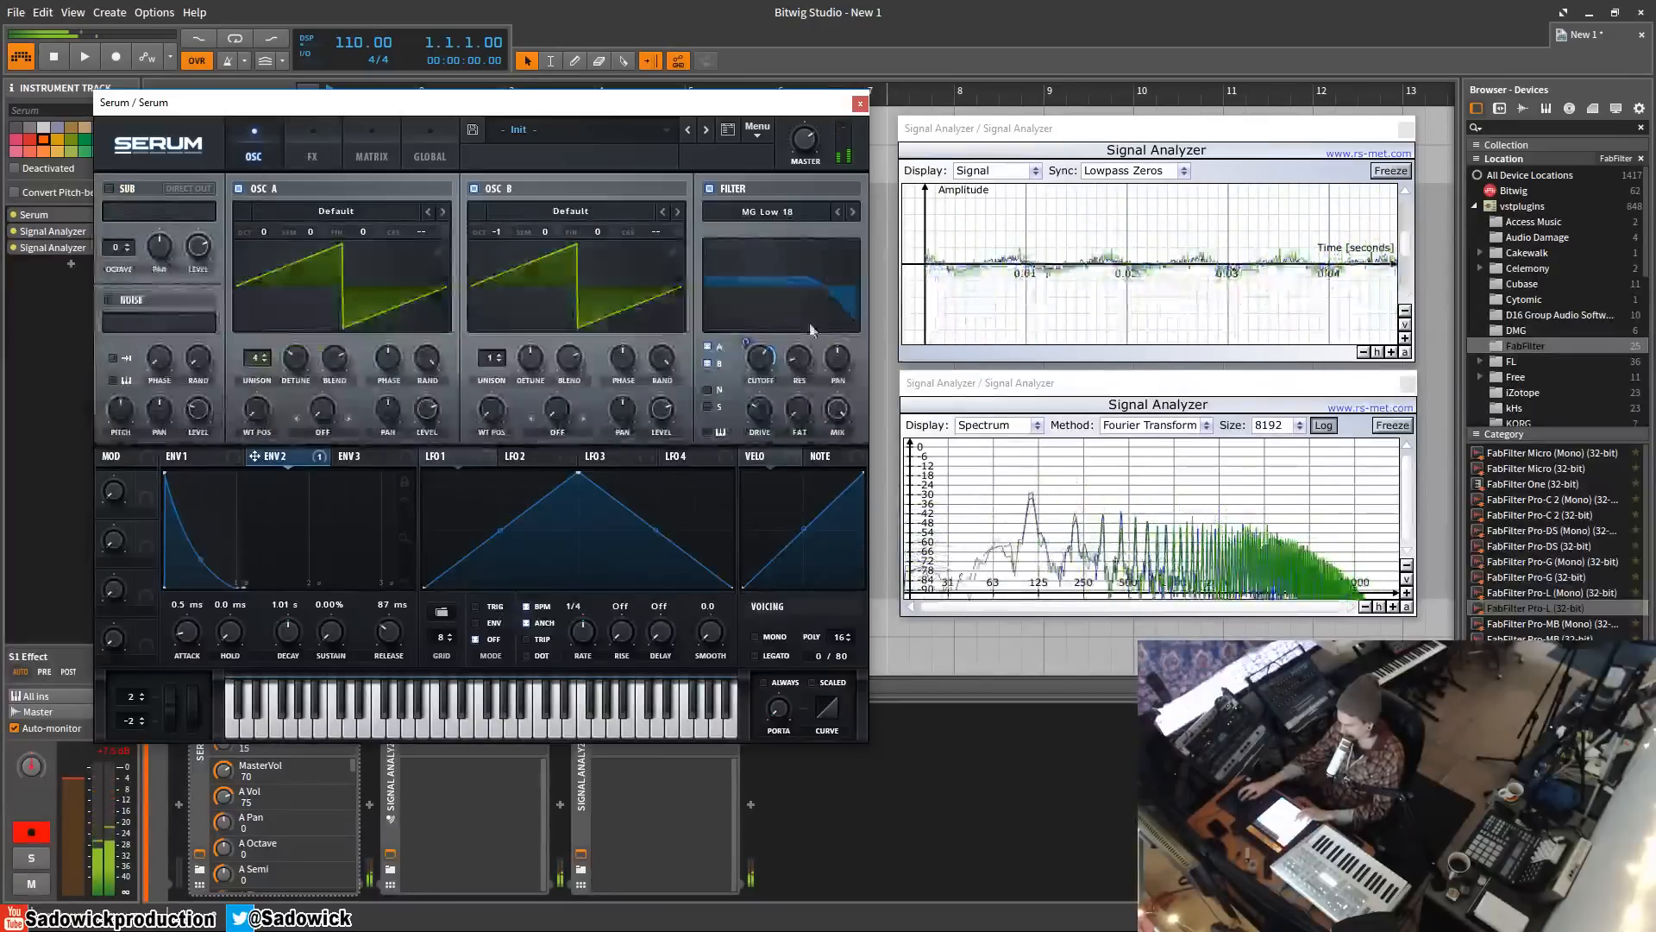
click(335, 149)
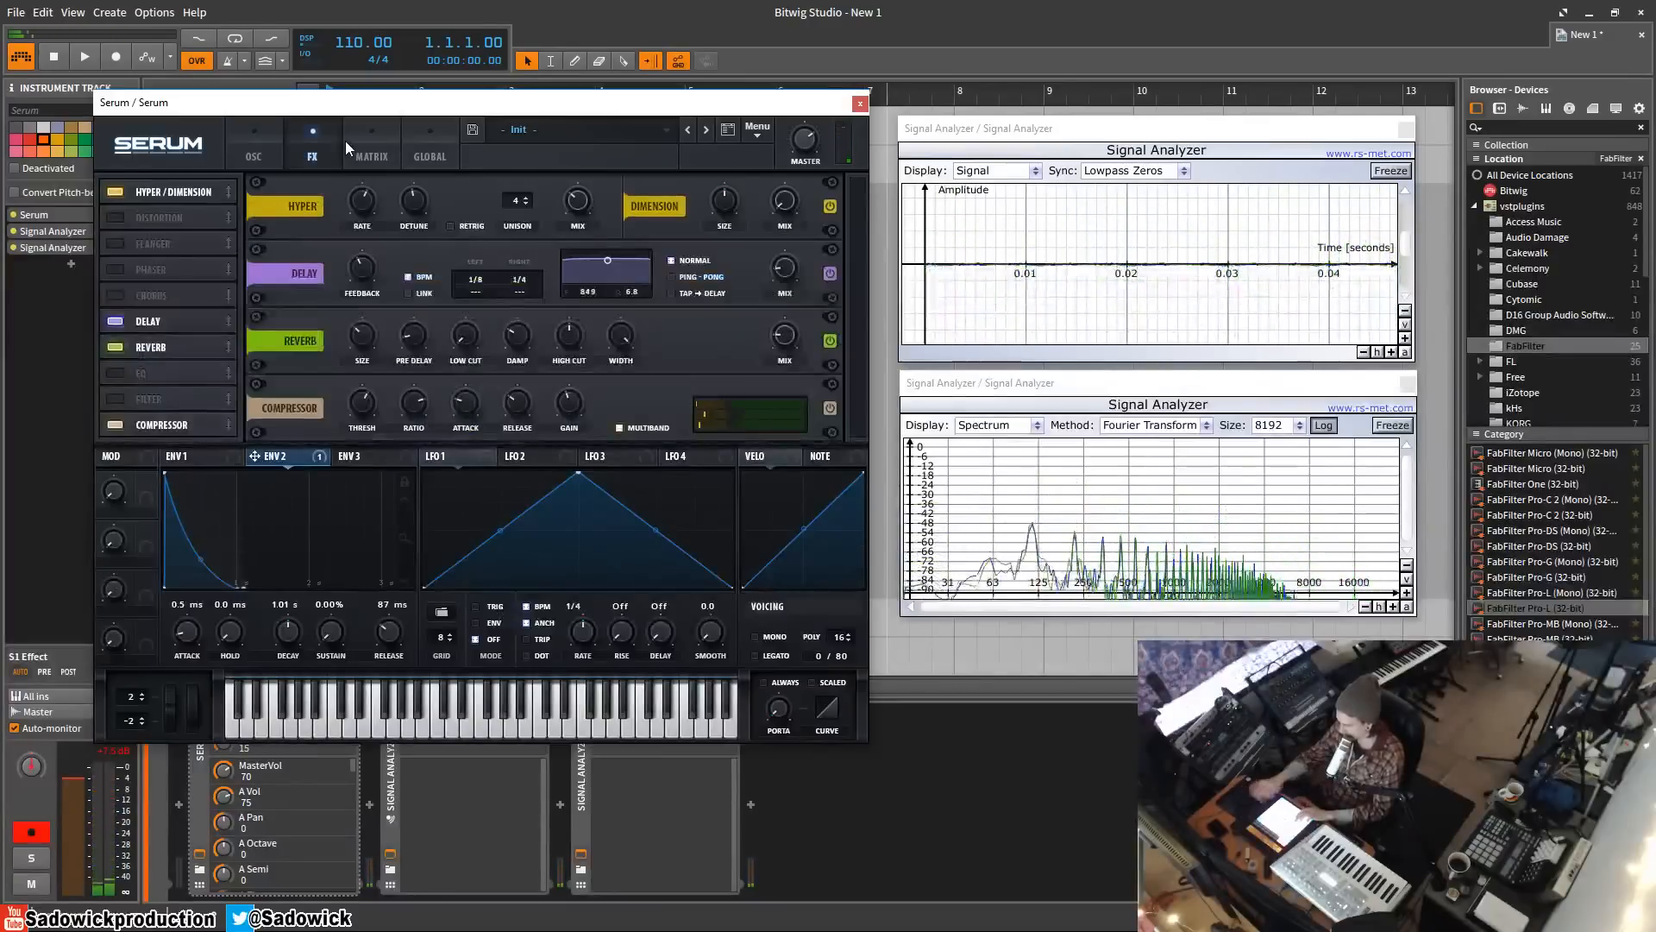
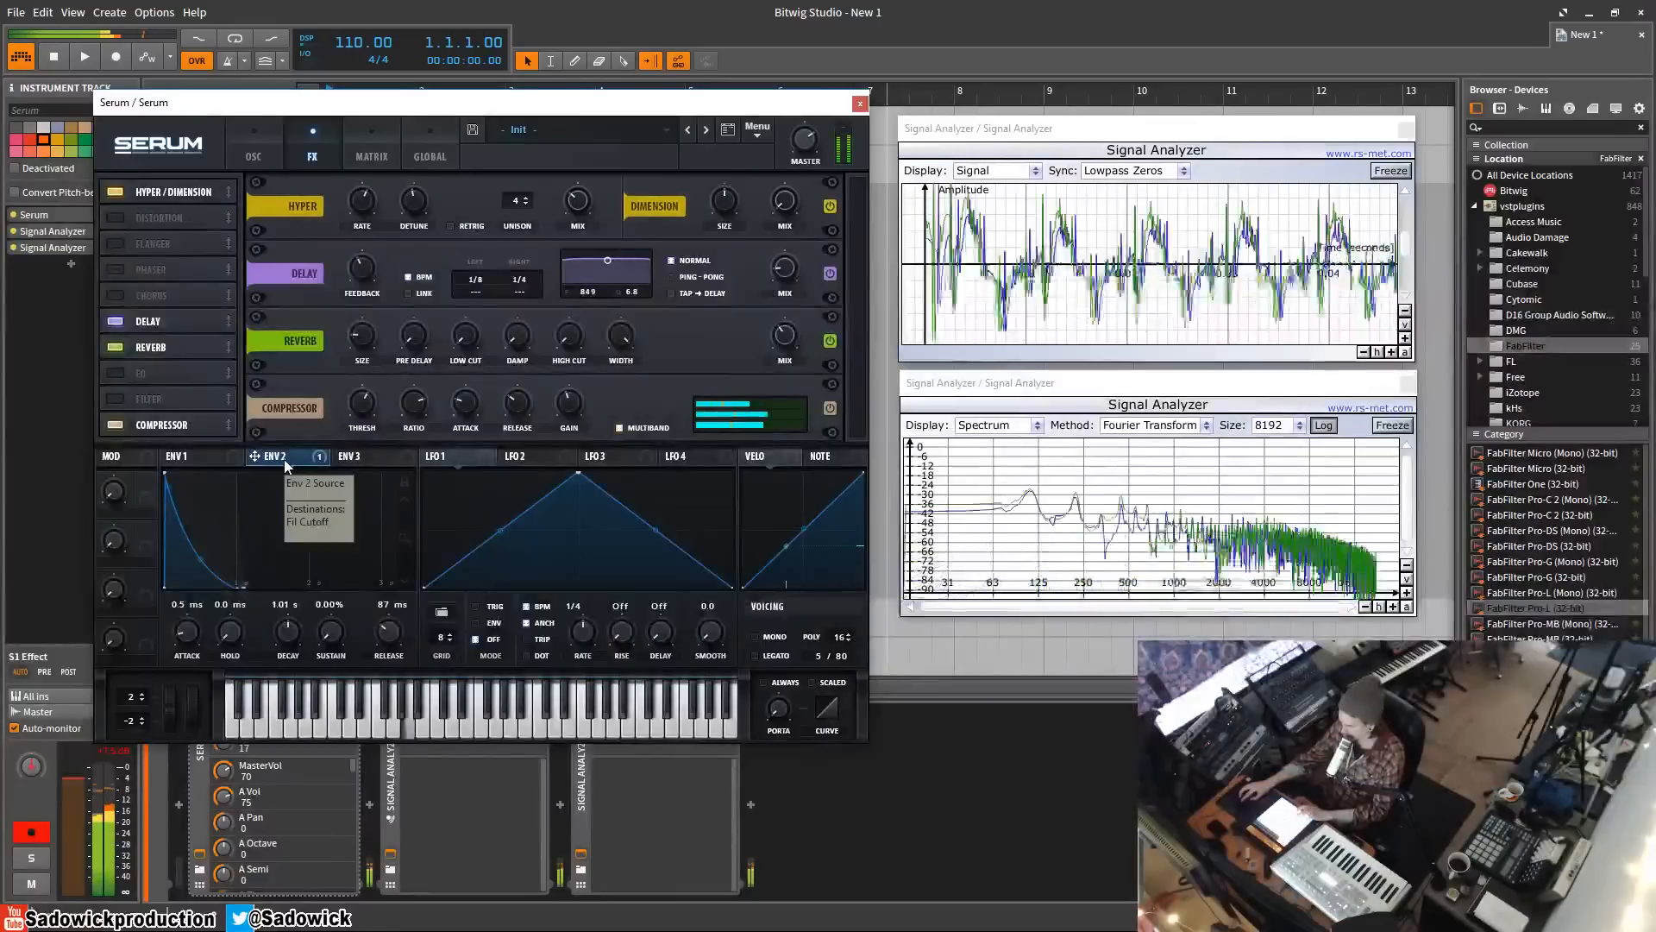
- Modulate the reverb mix with envelope 3 and set the envelope's release to 343 ms
click(378, 463)
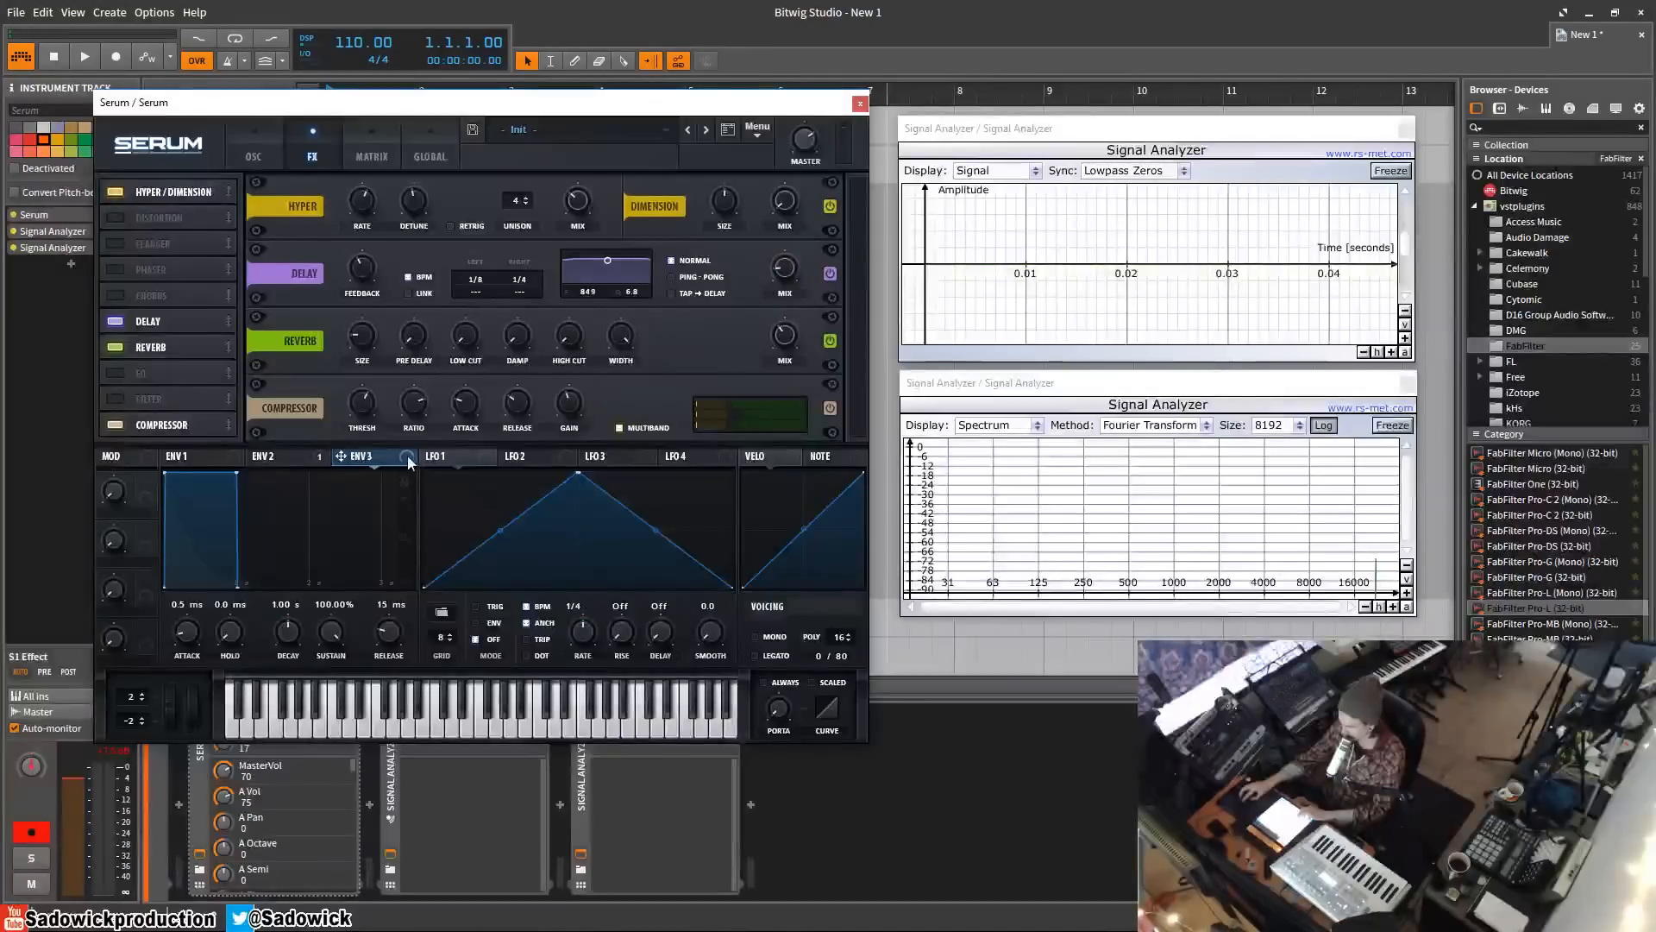
drag(789, 345, 789, 343)
mouse_move(788, 343)
mouse_down()
mouse_move(787, 392)
mouse_move(772, 330)
mouse_up()
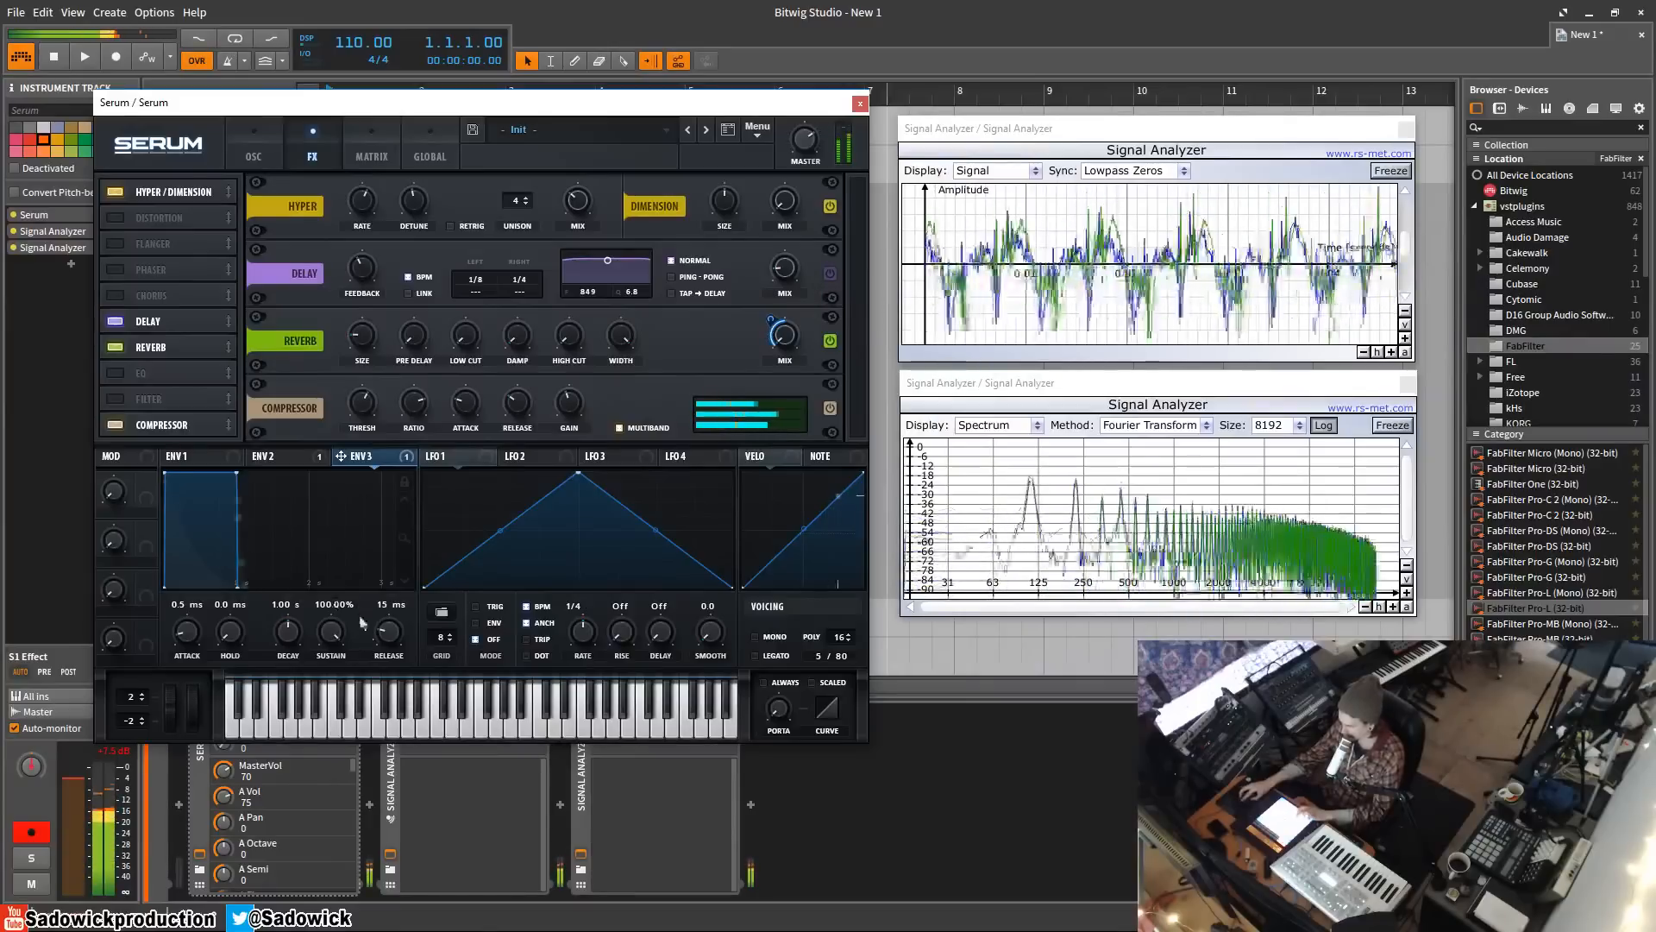
drag(389, 632, 402, 620)
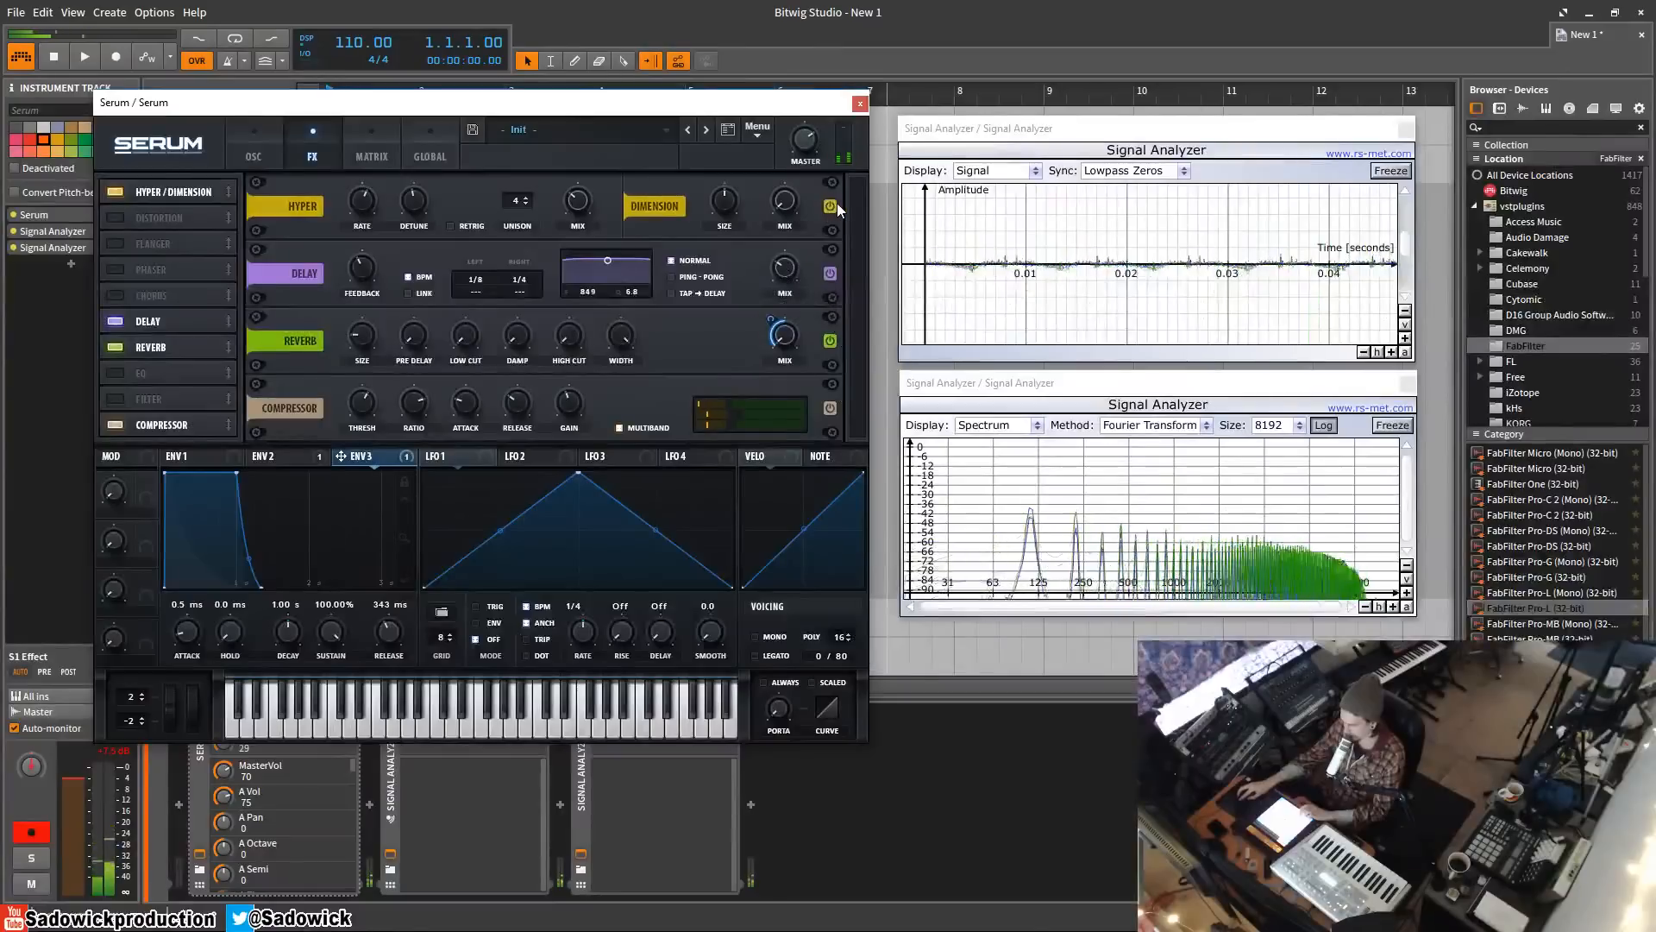
- Set the delay mix to 21 and the compressor threshold to -23.4 dB
drag(791, 265, 791, 282)
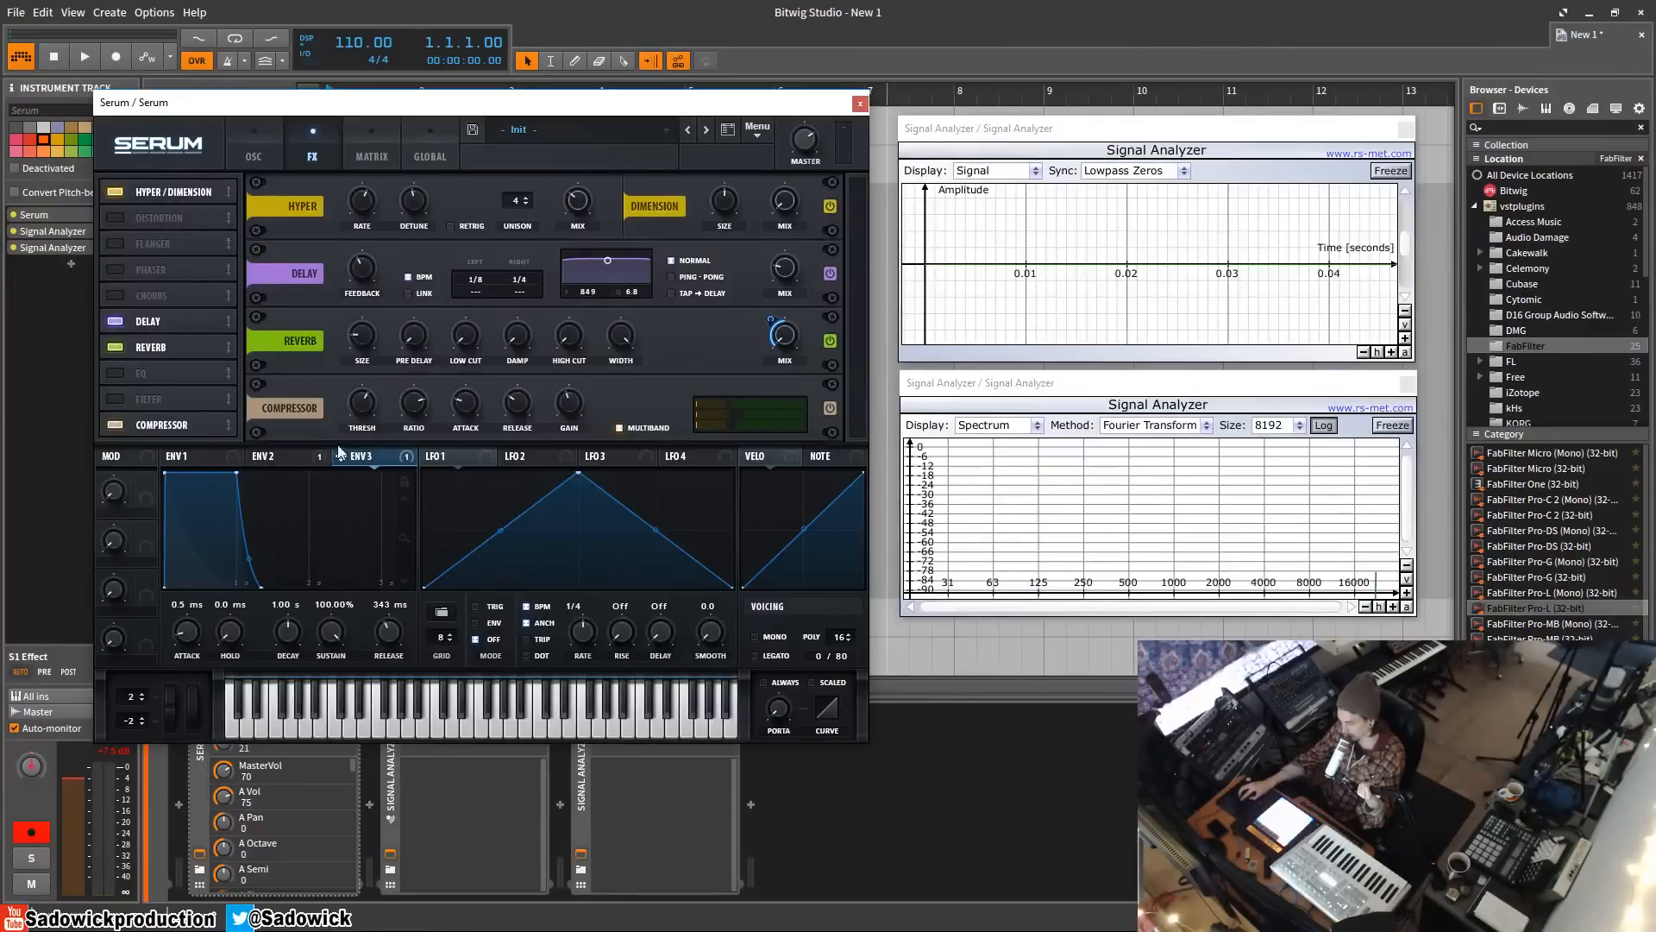
drag(364, 400, 395, 420)
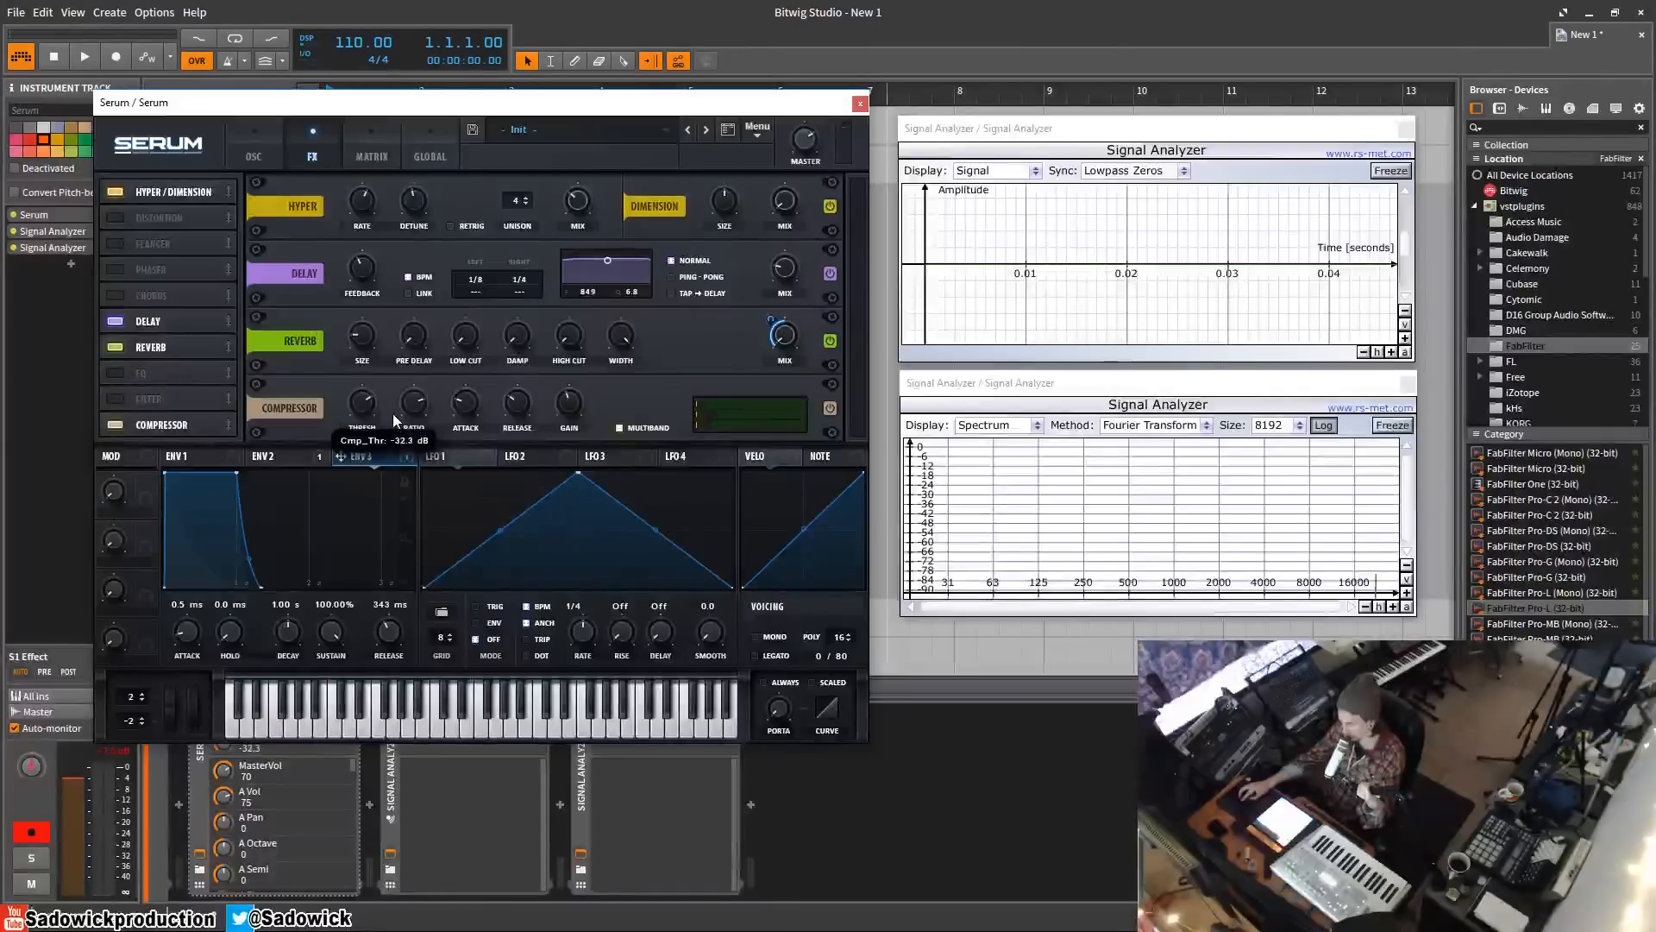
drag(386, 418, 363, 429)
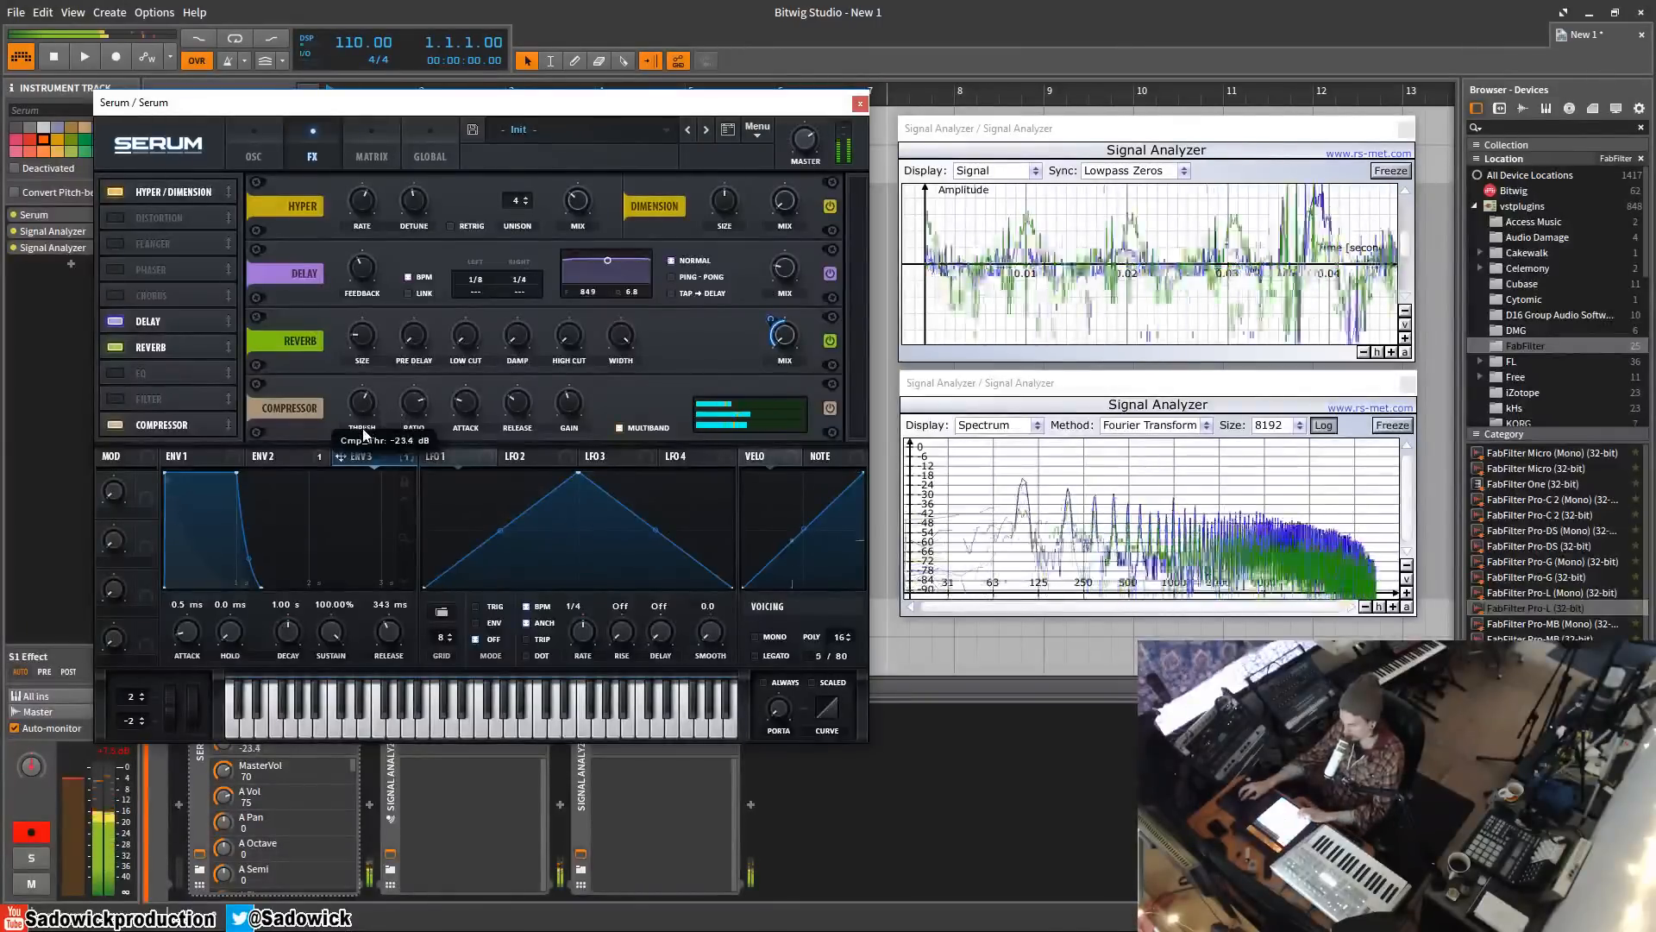
- Remove all modulators from the reverb mix
right_click(792, 339)
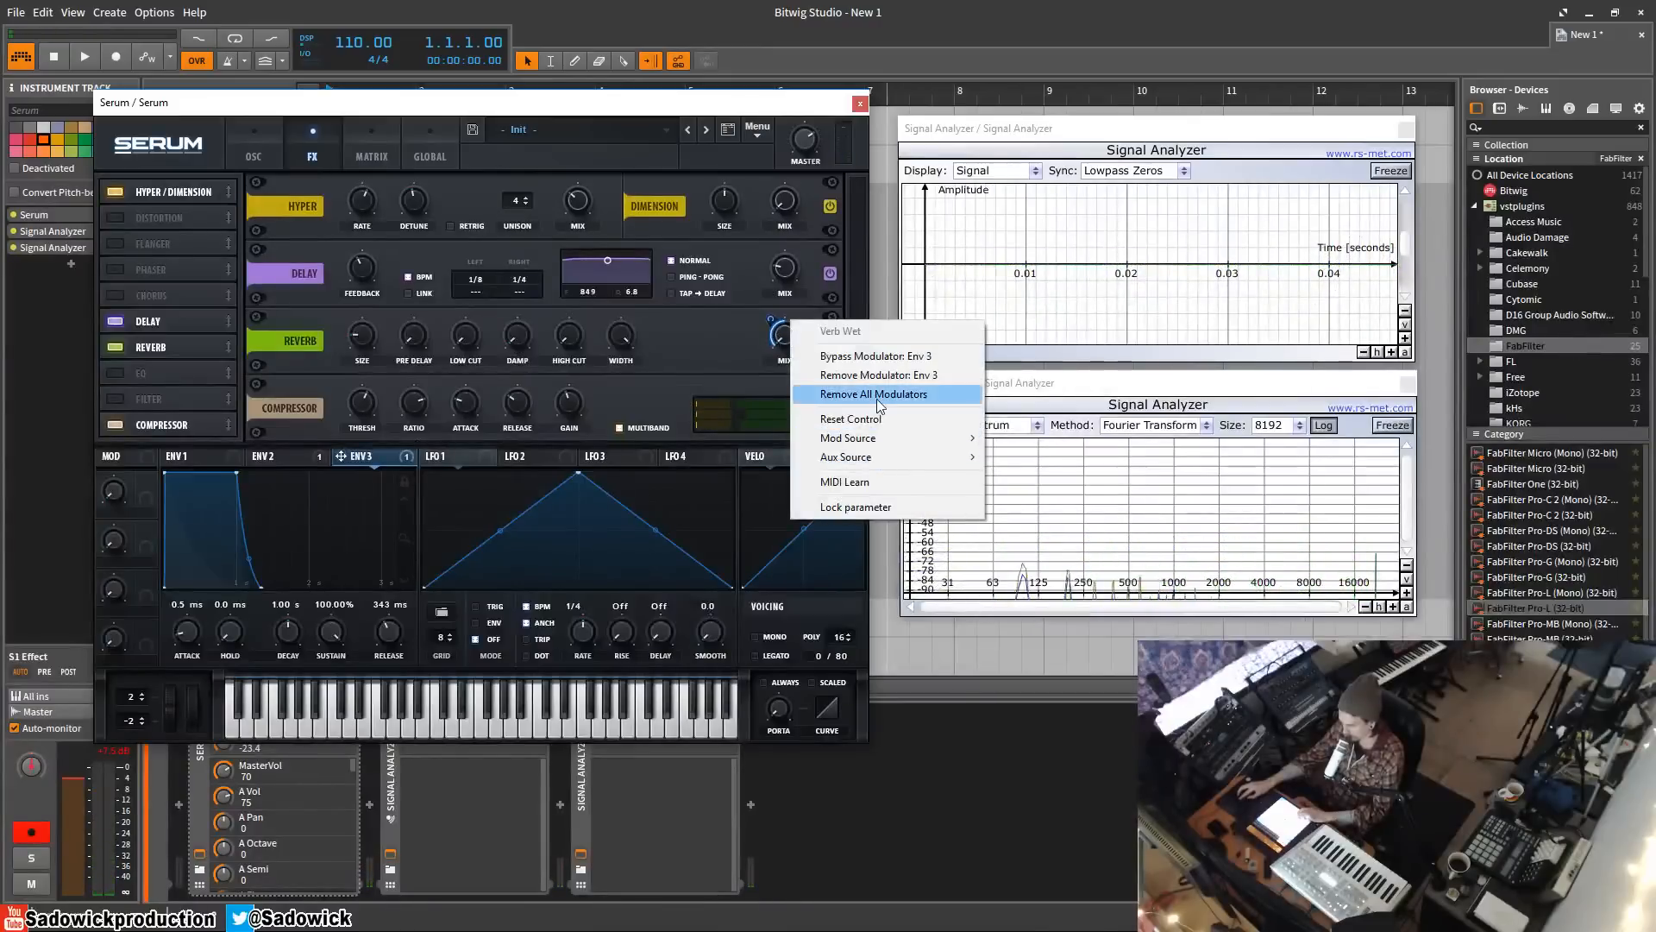
click(876, 395)
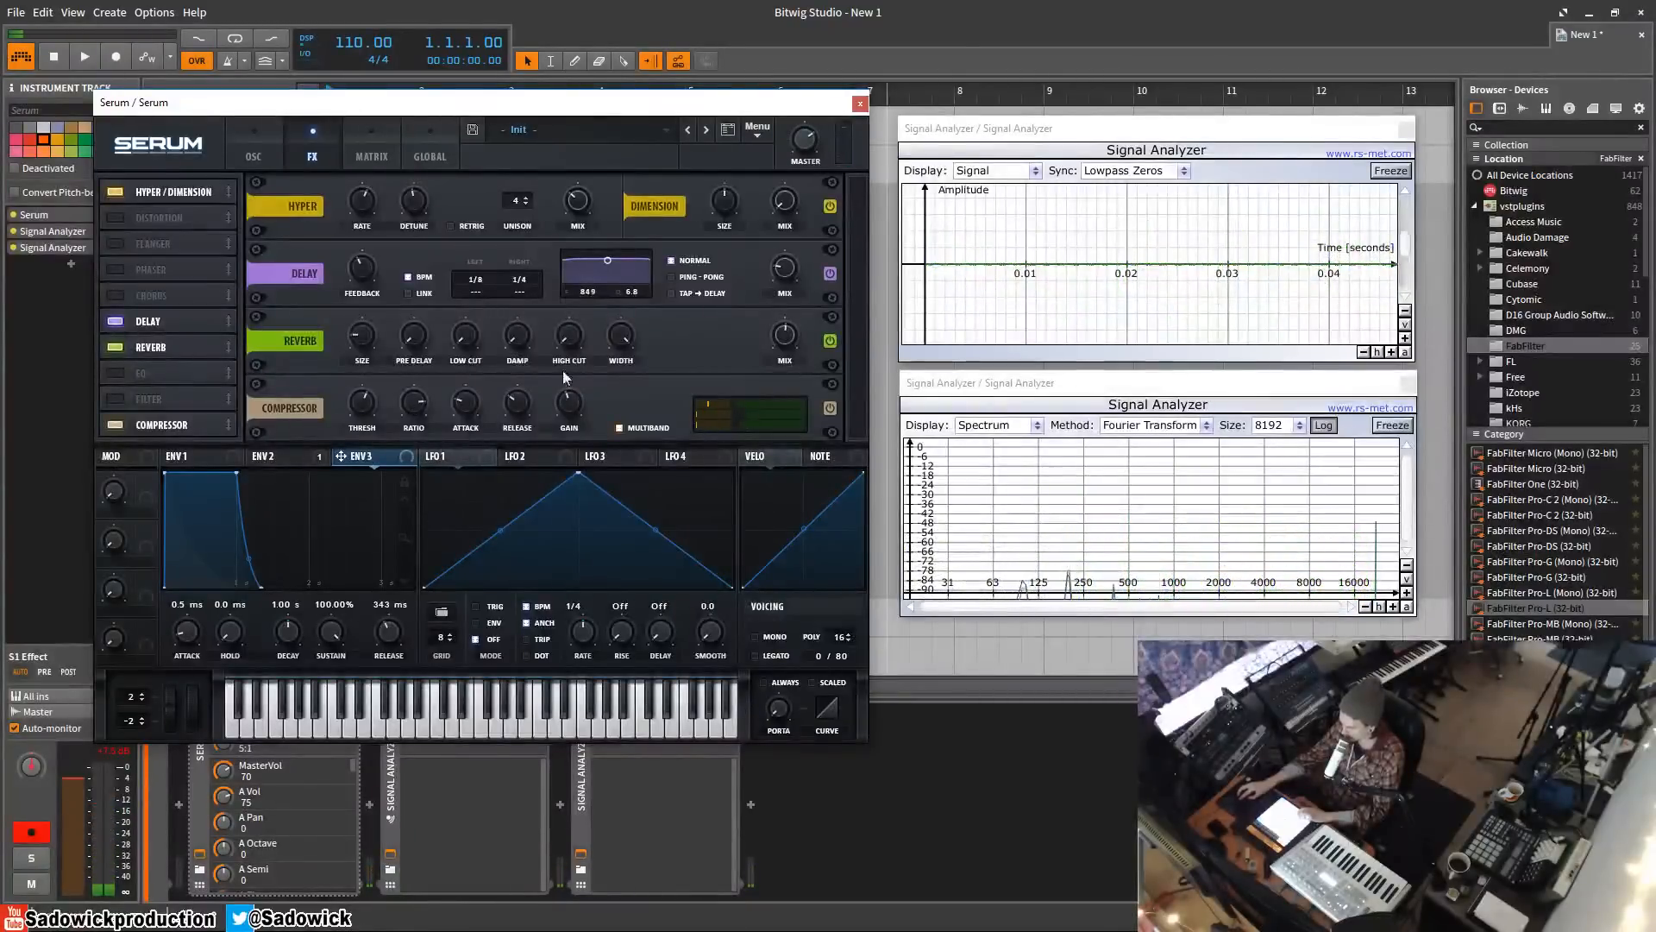
- Switch the compressor to normal single-band mode with a Limit ratio, 0.0 ms attack and the shortest release
click(620, 428)
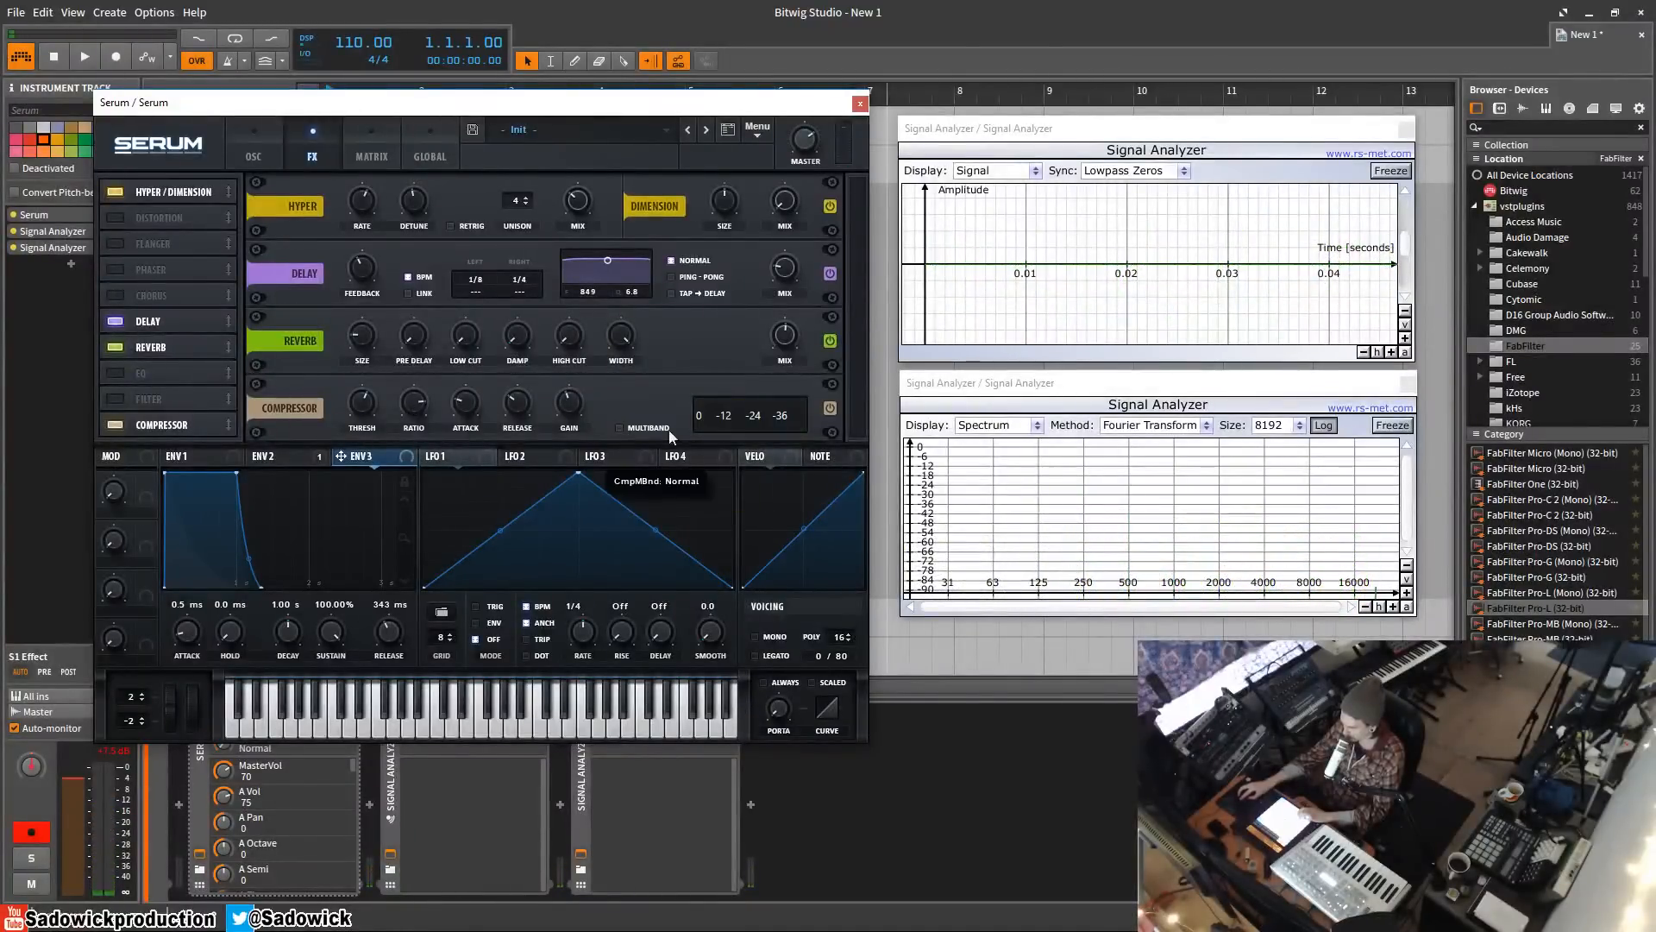
scroll(422, 397, up, 5)
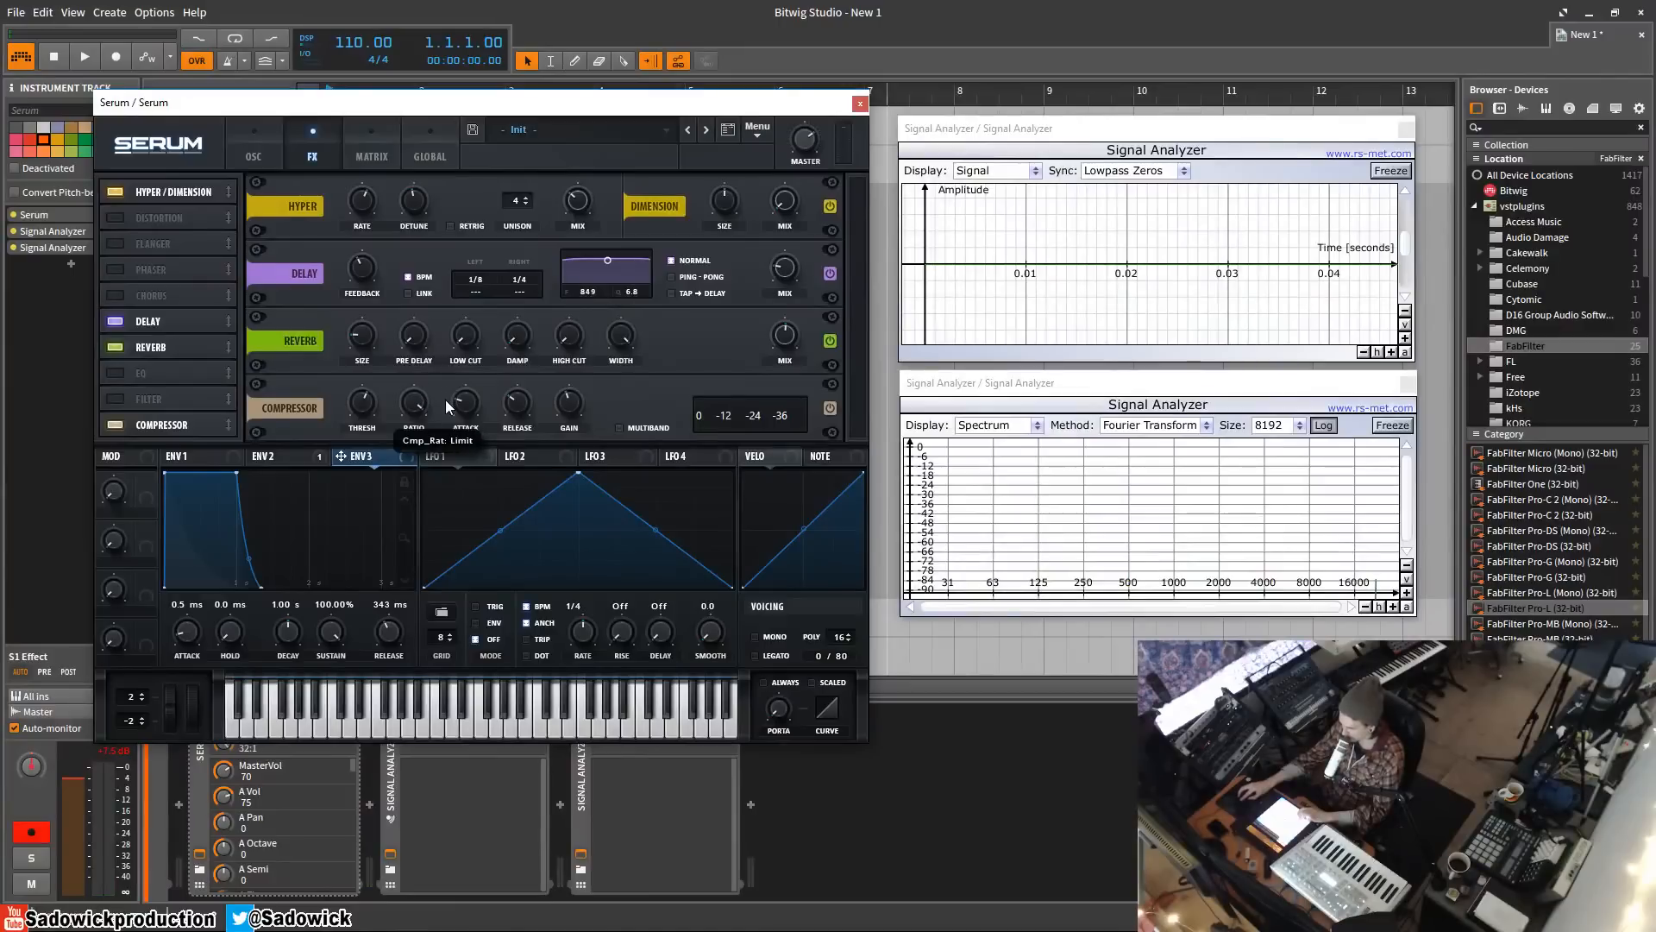
drag(465, 399, 505, 557)
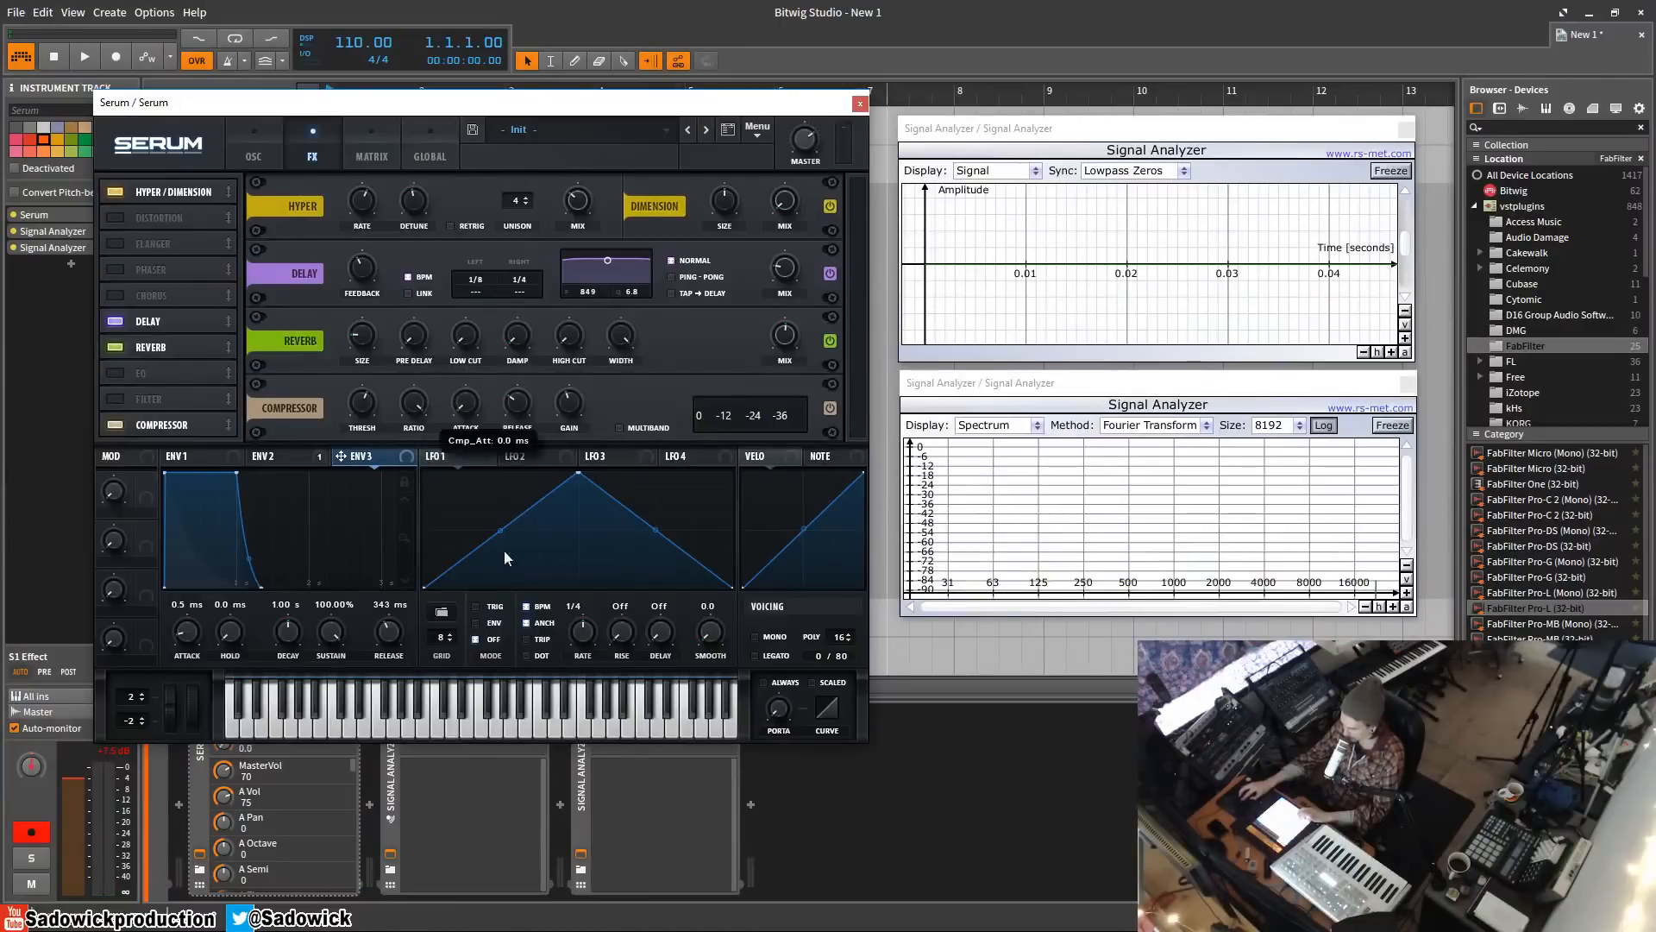
drag(525, 414, 505, 657)
- Reset the compressor gain to 0.0 dB and set its threshold to -11.3 dB
drag(371, 393, 387, 343)
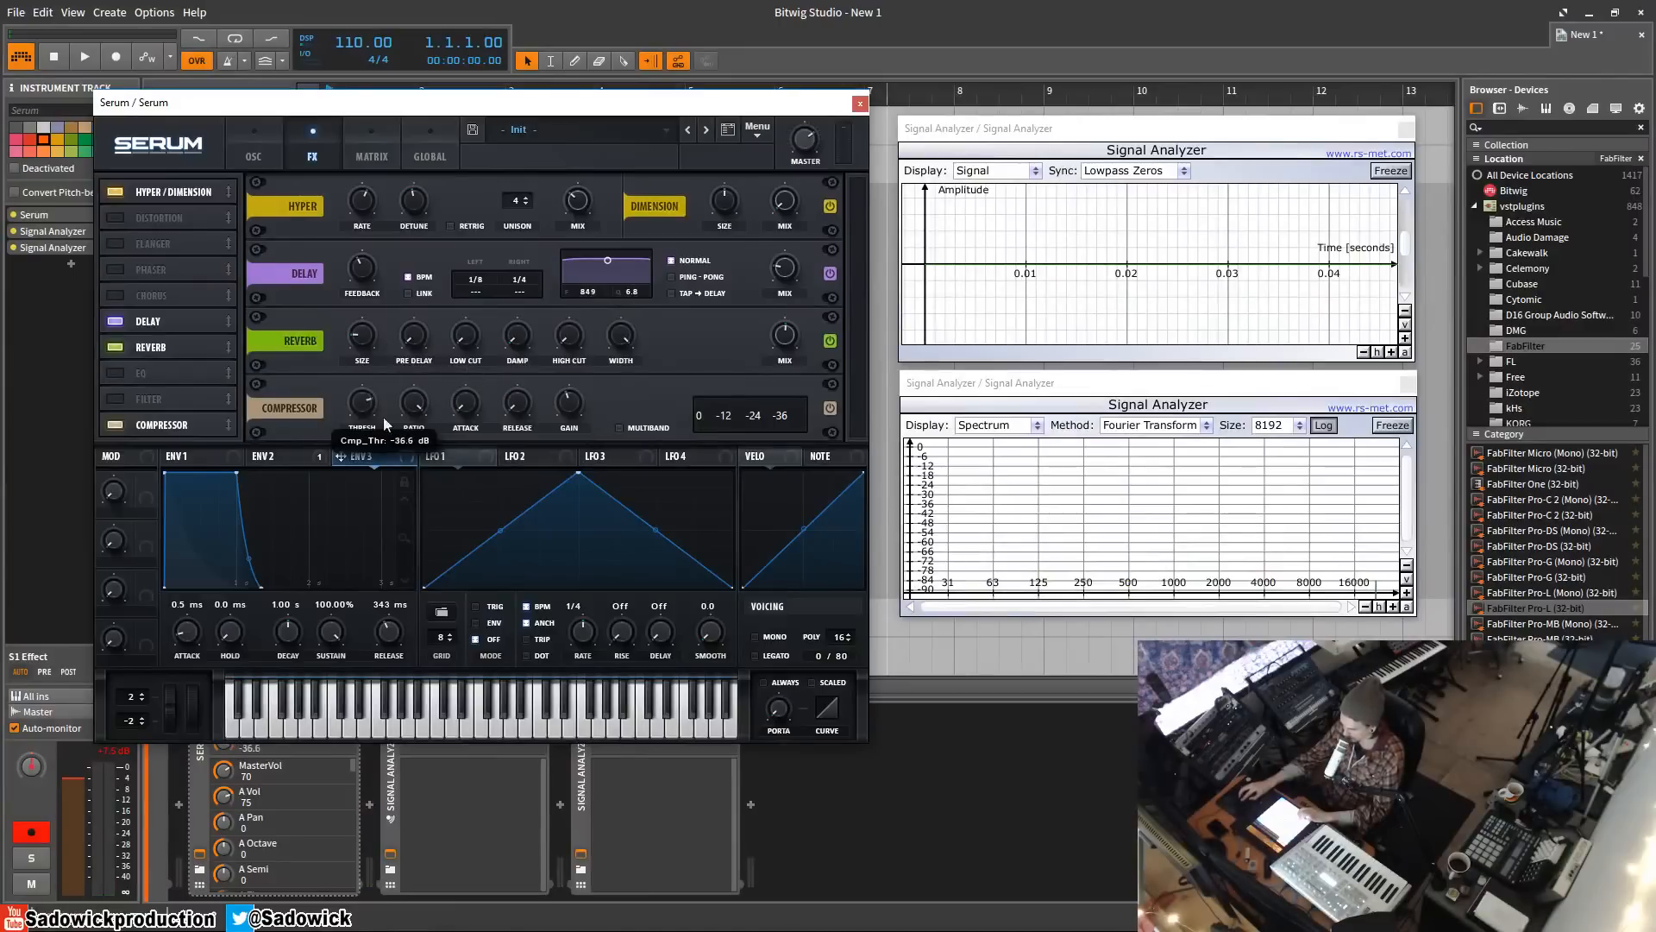
mouse_move(384, 418)
mouse_down()
mouse_move(385, 464)
mouse_move(402, 379)
mouse_move(404, 397)
mouse_up()
drag(573, 406, 544, 623)
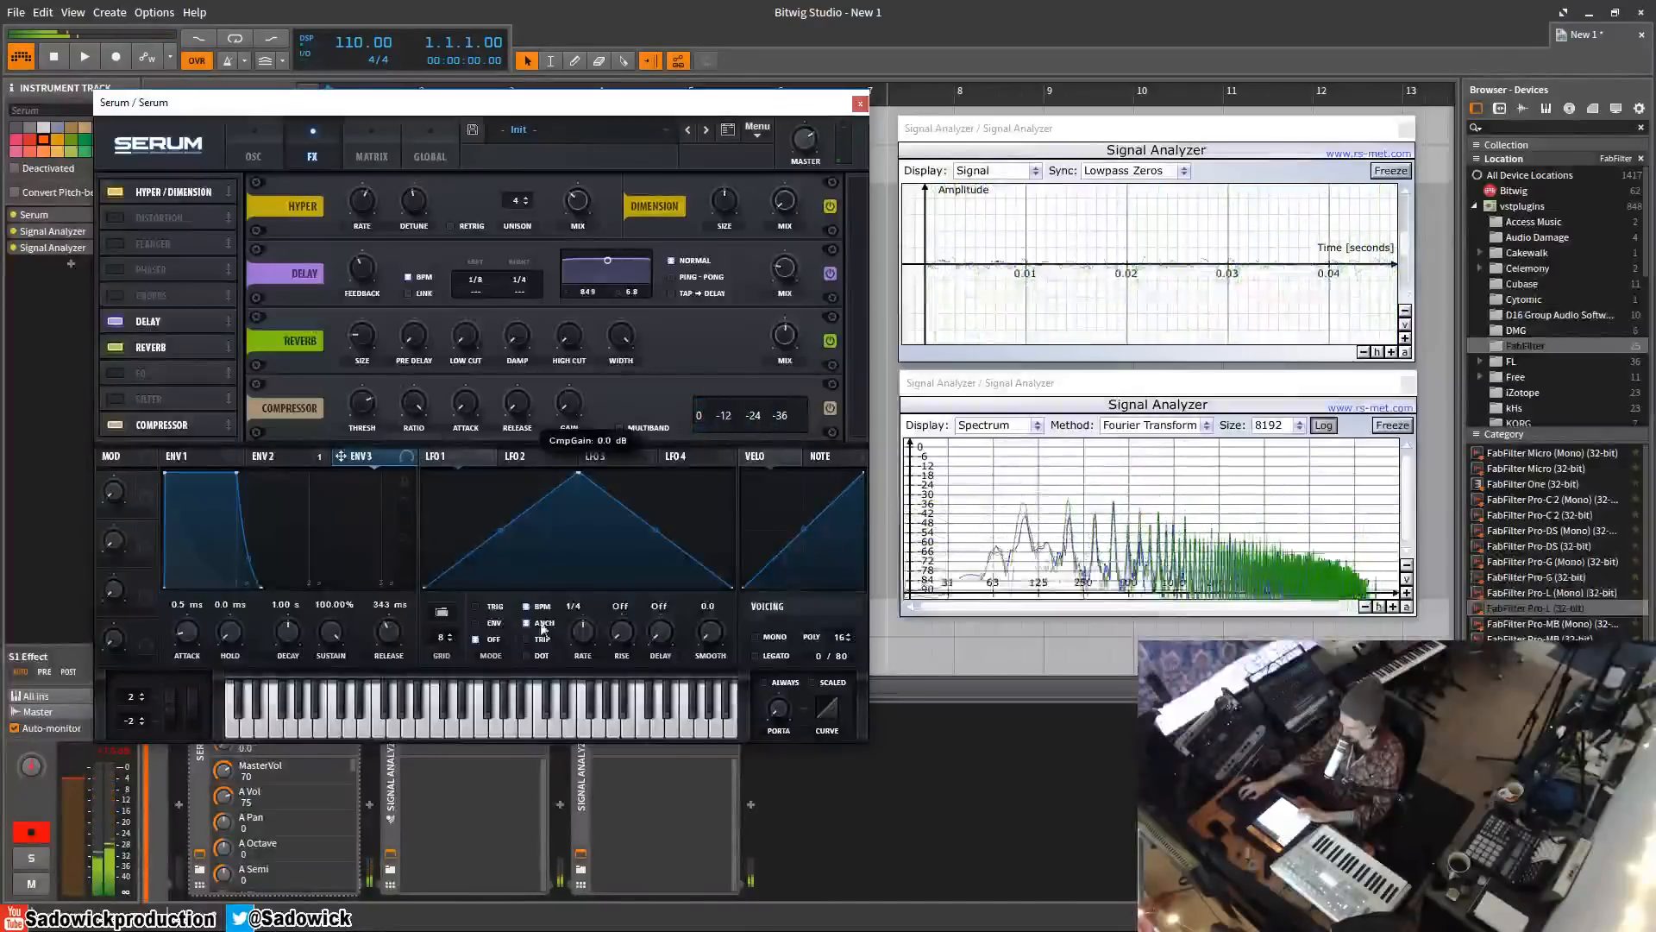
click(573, 403)
drag(367, 404, 362, 476)
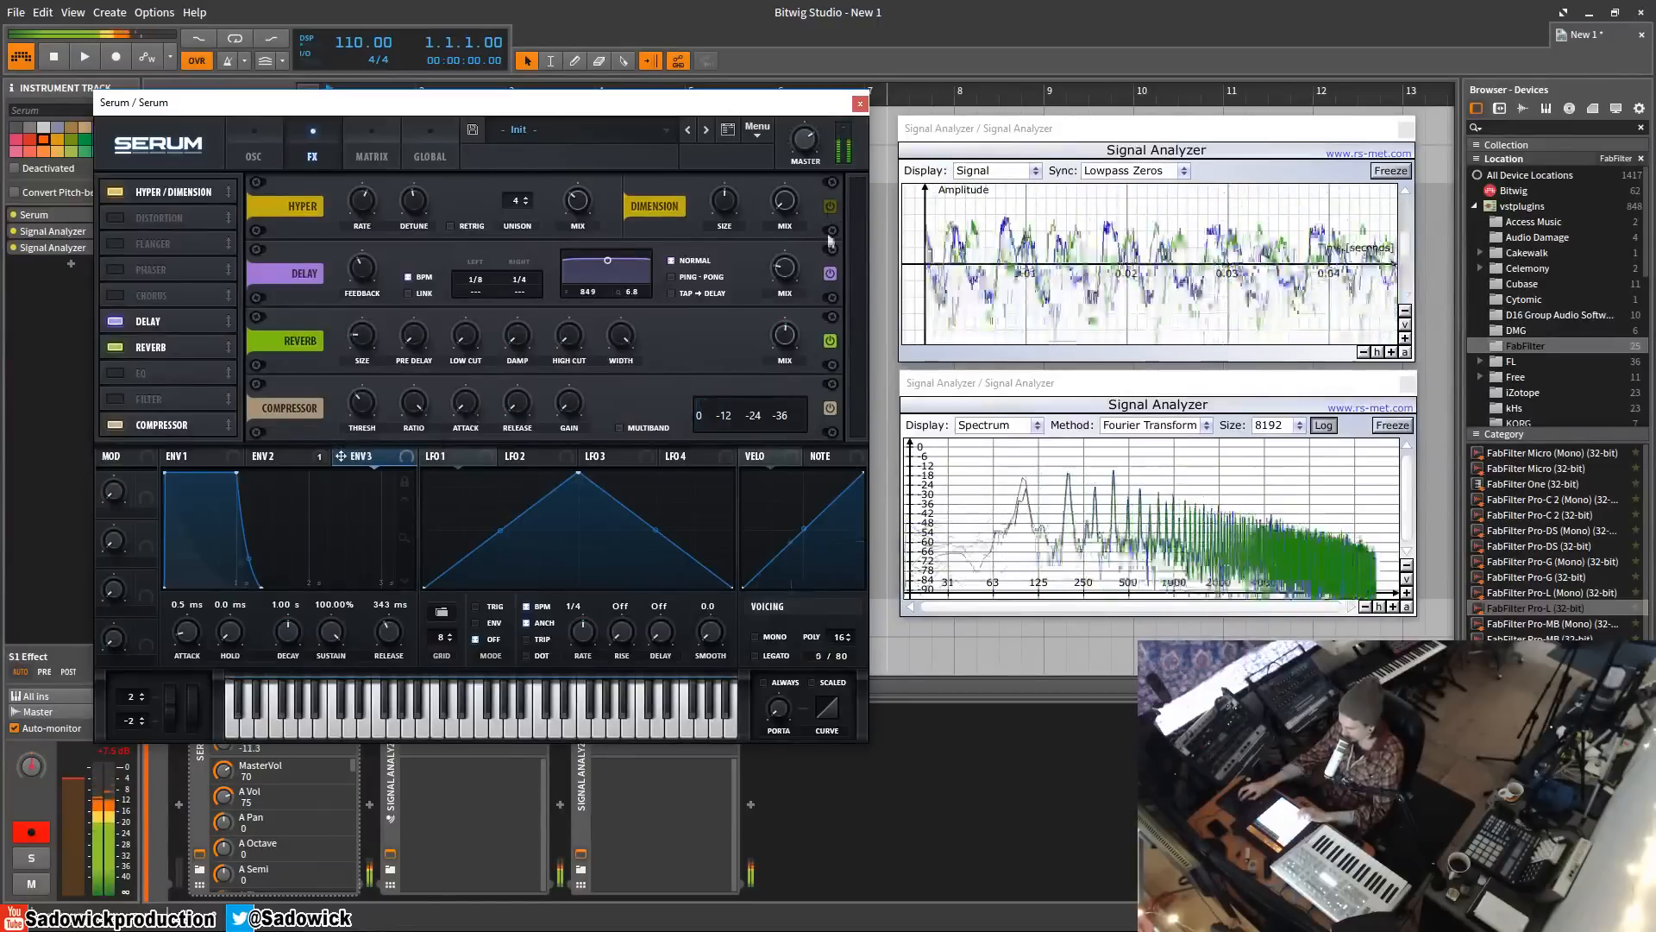
- Bypass the delay and reset the whole patch to the initial preset
click(830, 273)
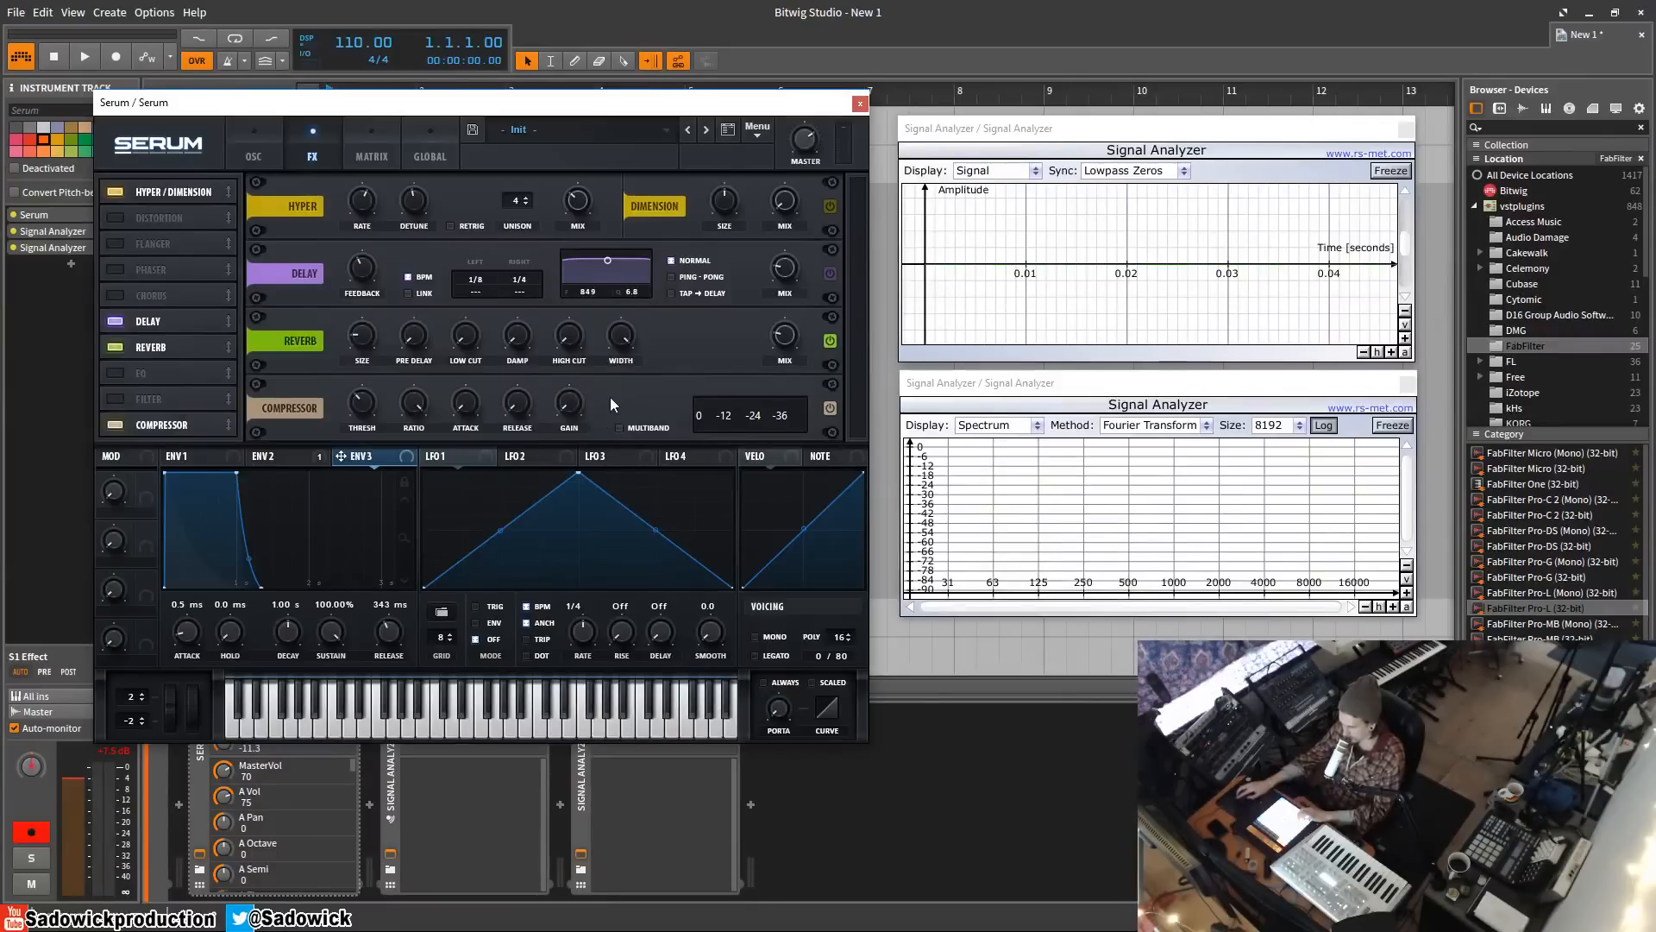
click(652, 433)
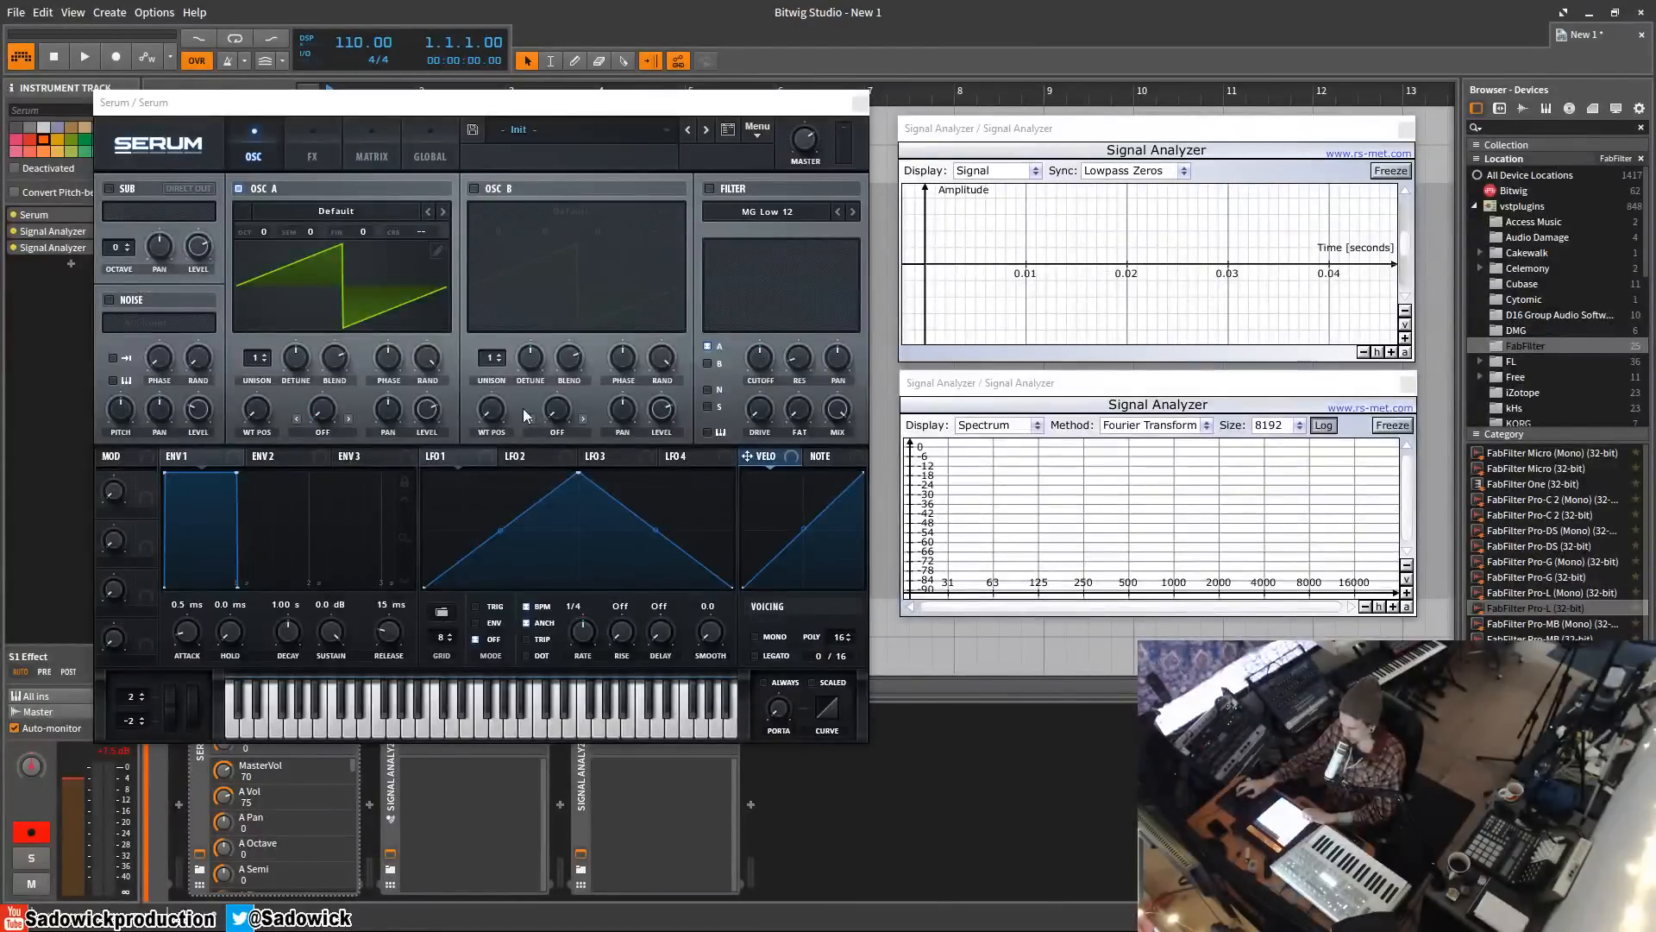
- Assign LFO 1 to oscillator A's fine tuning in the first modulation matrix slot
click(382, 148)
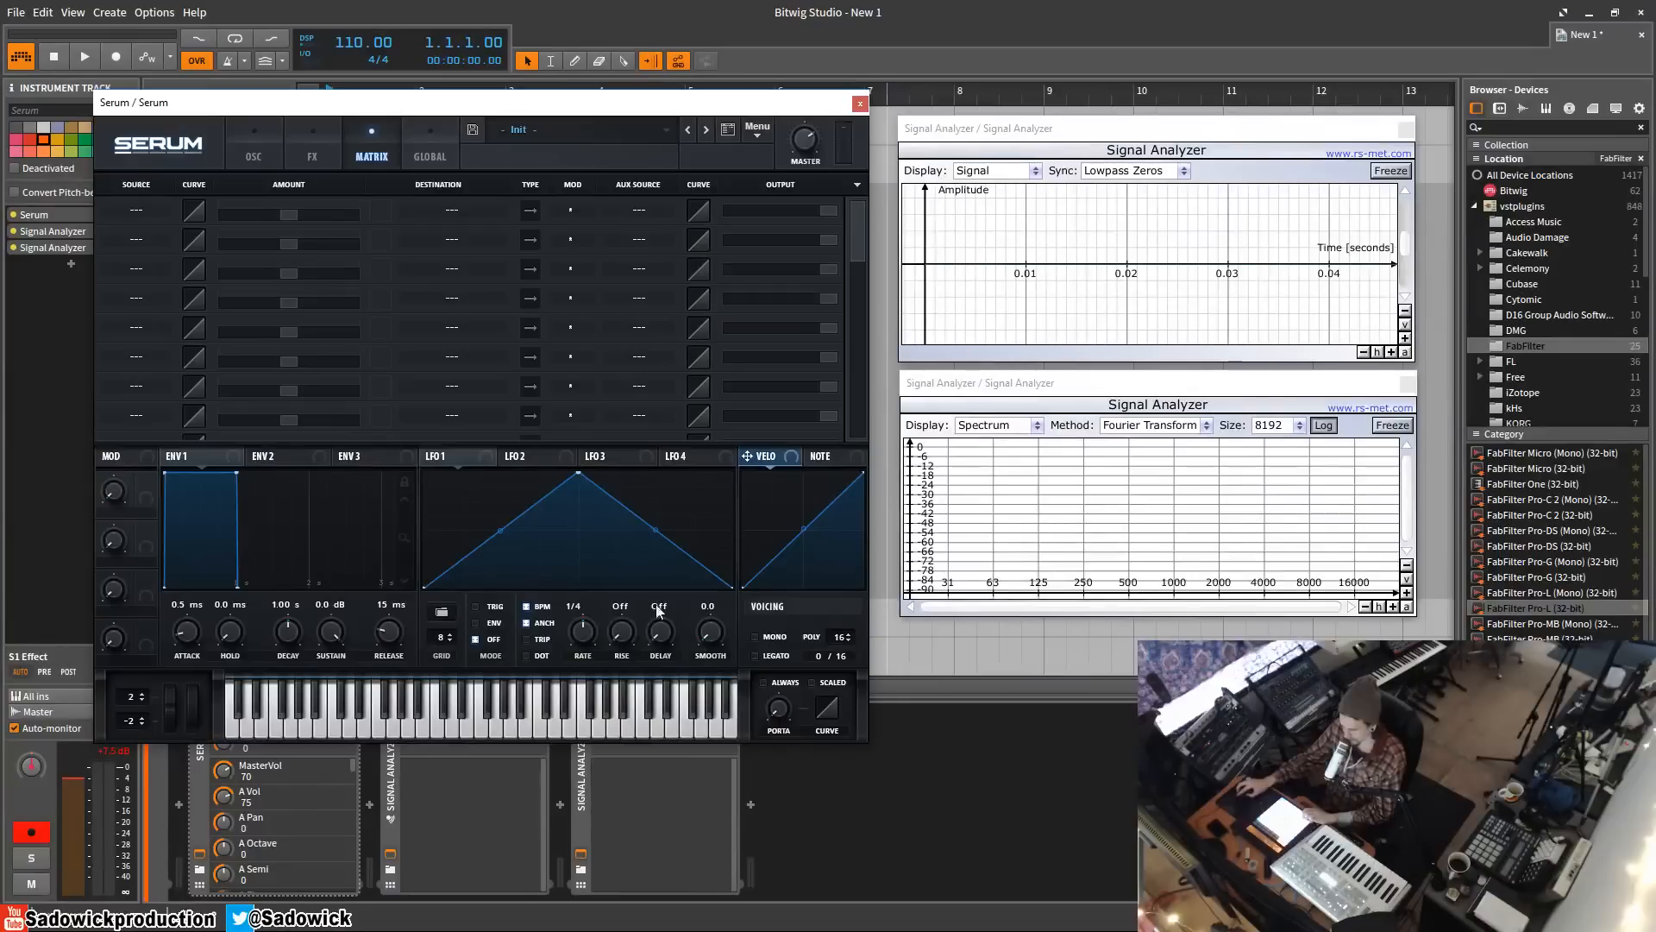
click(142, 208)
click(399, 208)
mouse_move(462, 230)
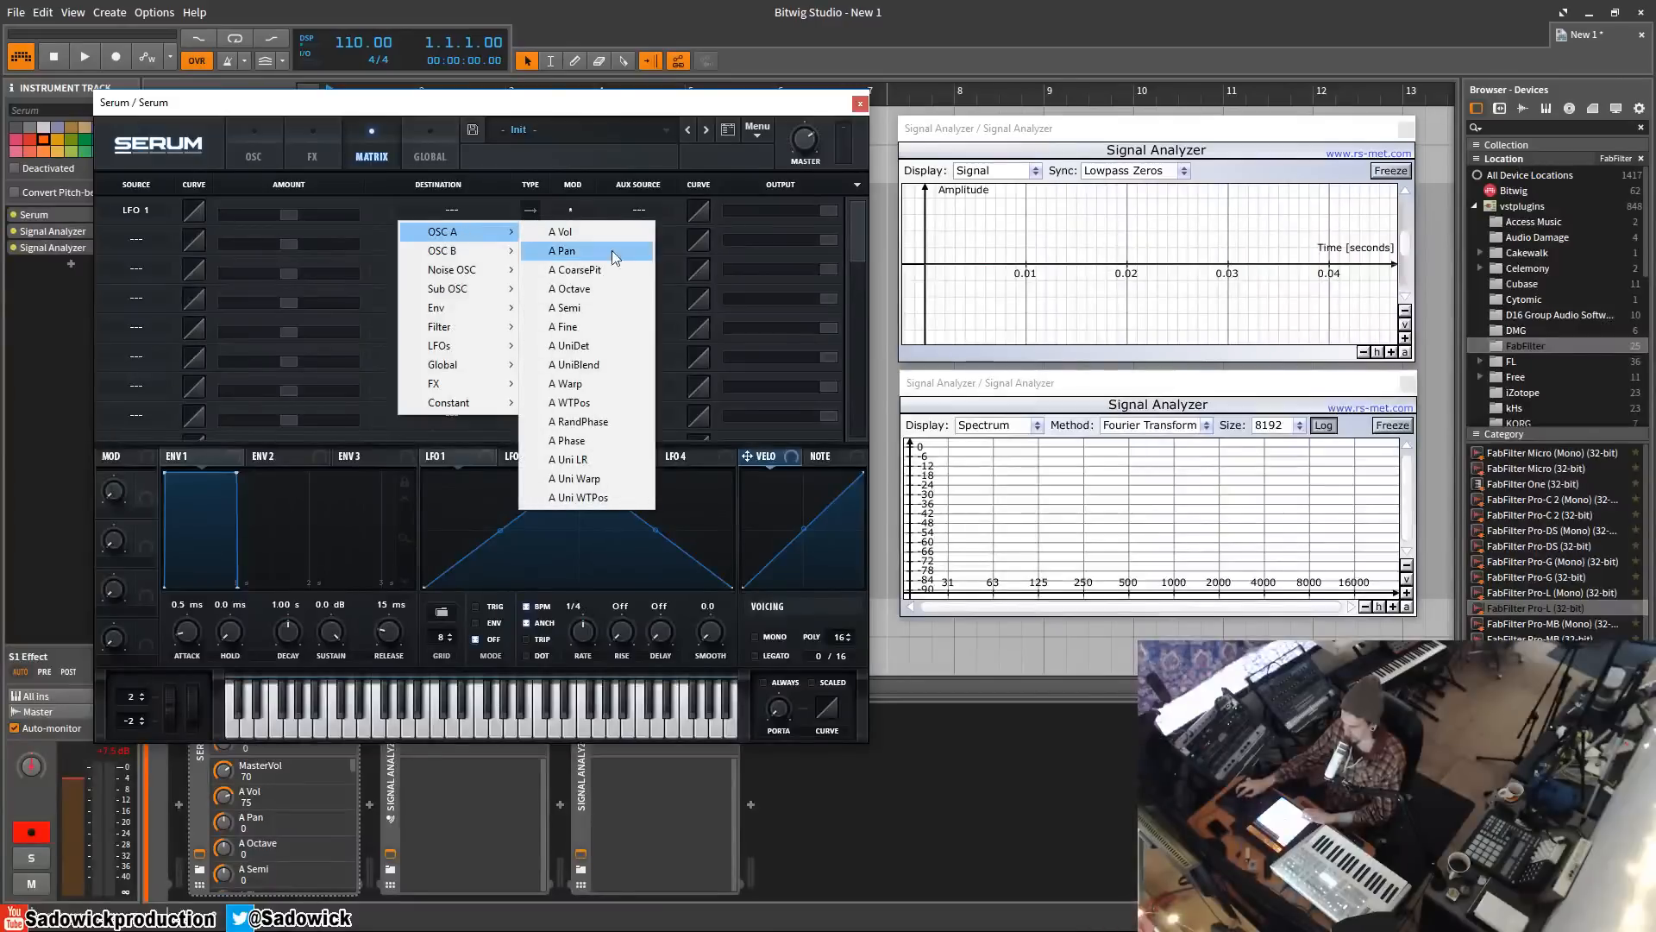
click(587, 327)
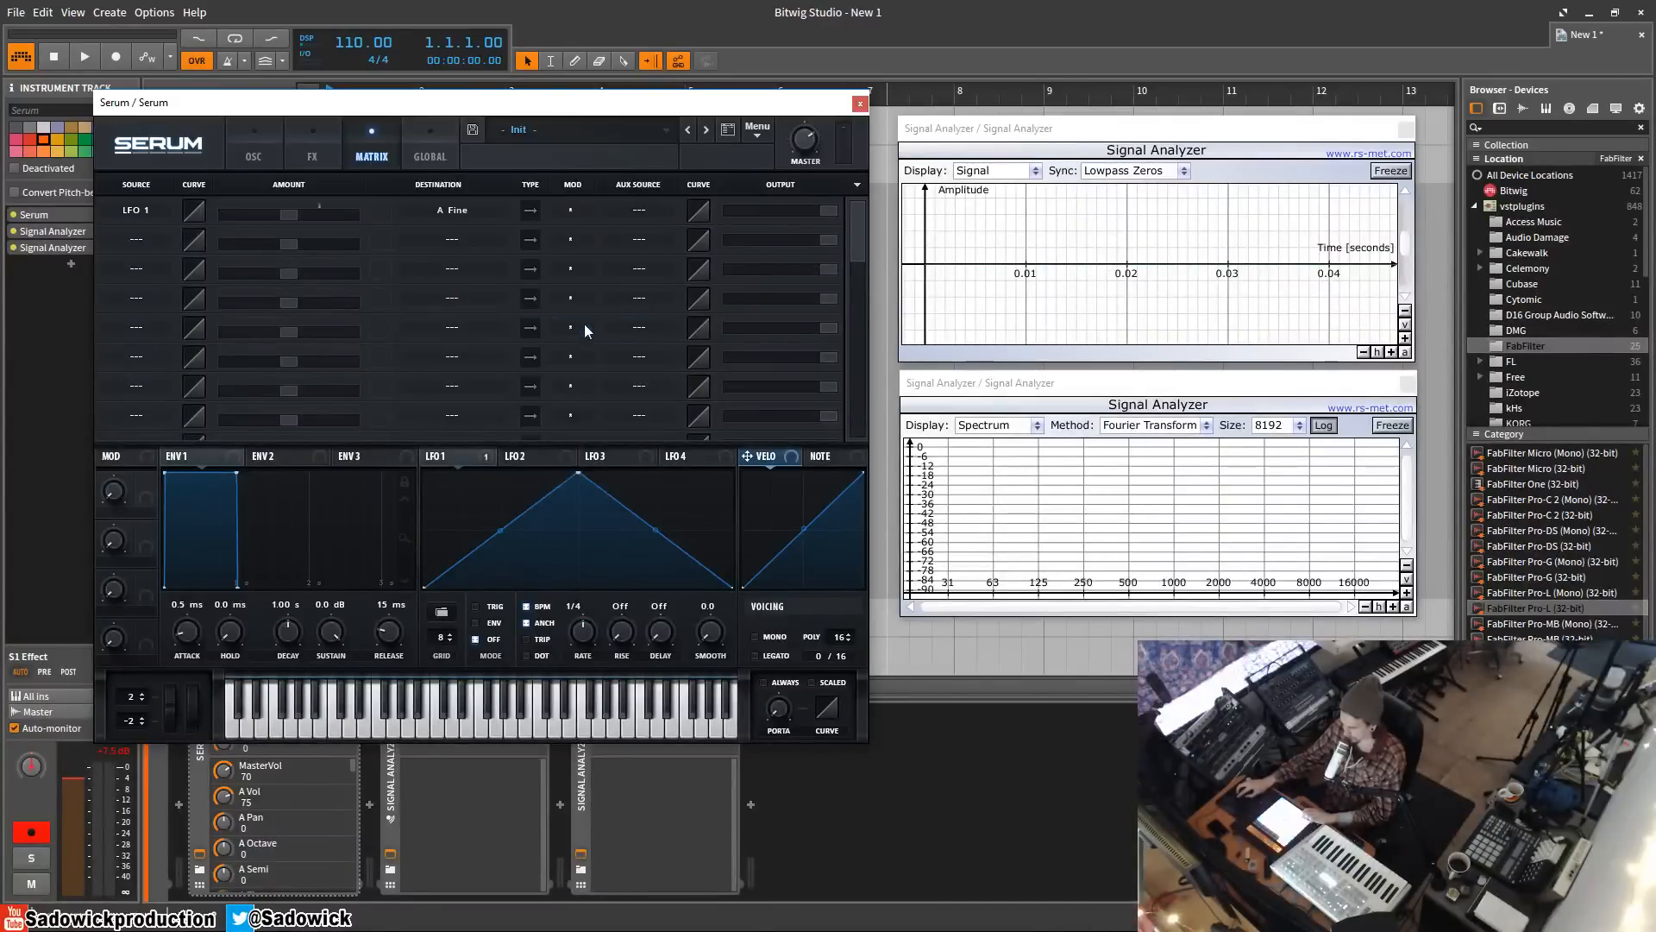
- Raise the LFO 1 amount for oscillator A's fine tuning, and reset the patch to the initial preset
drag(288, 216, 328, 223)
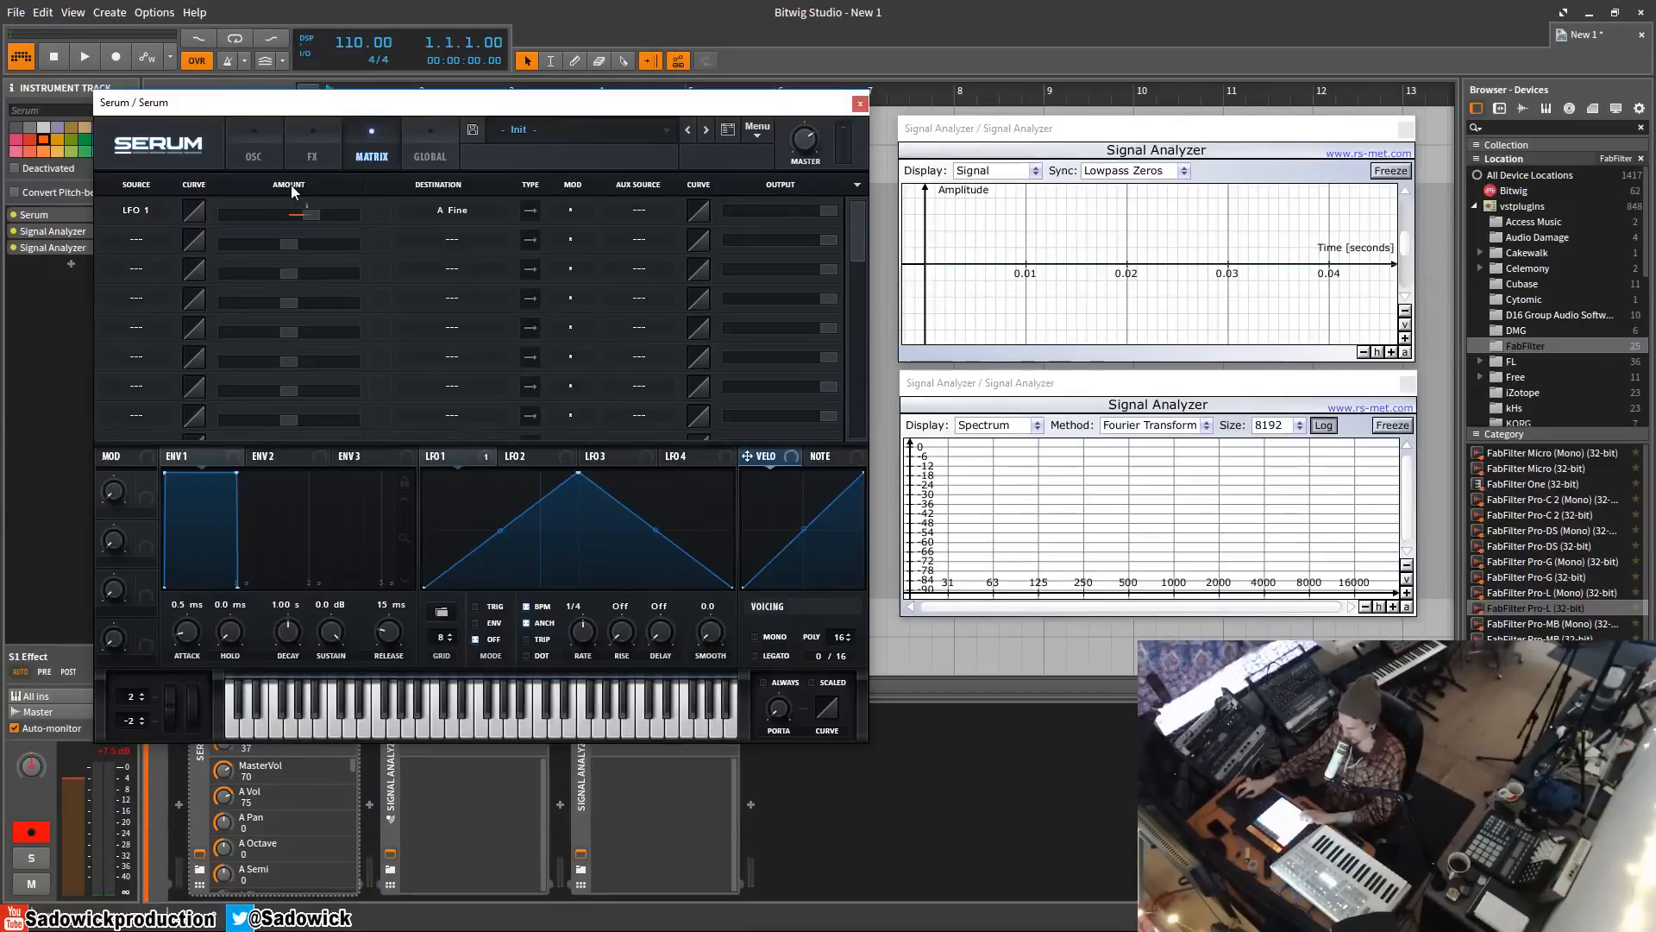
click(463, 217)
click(750, 145)
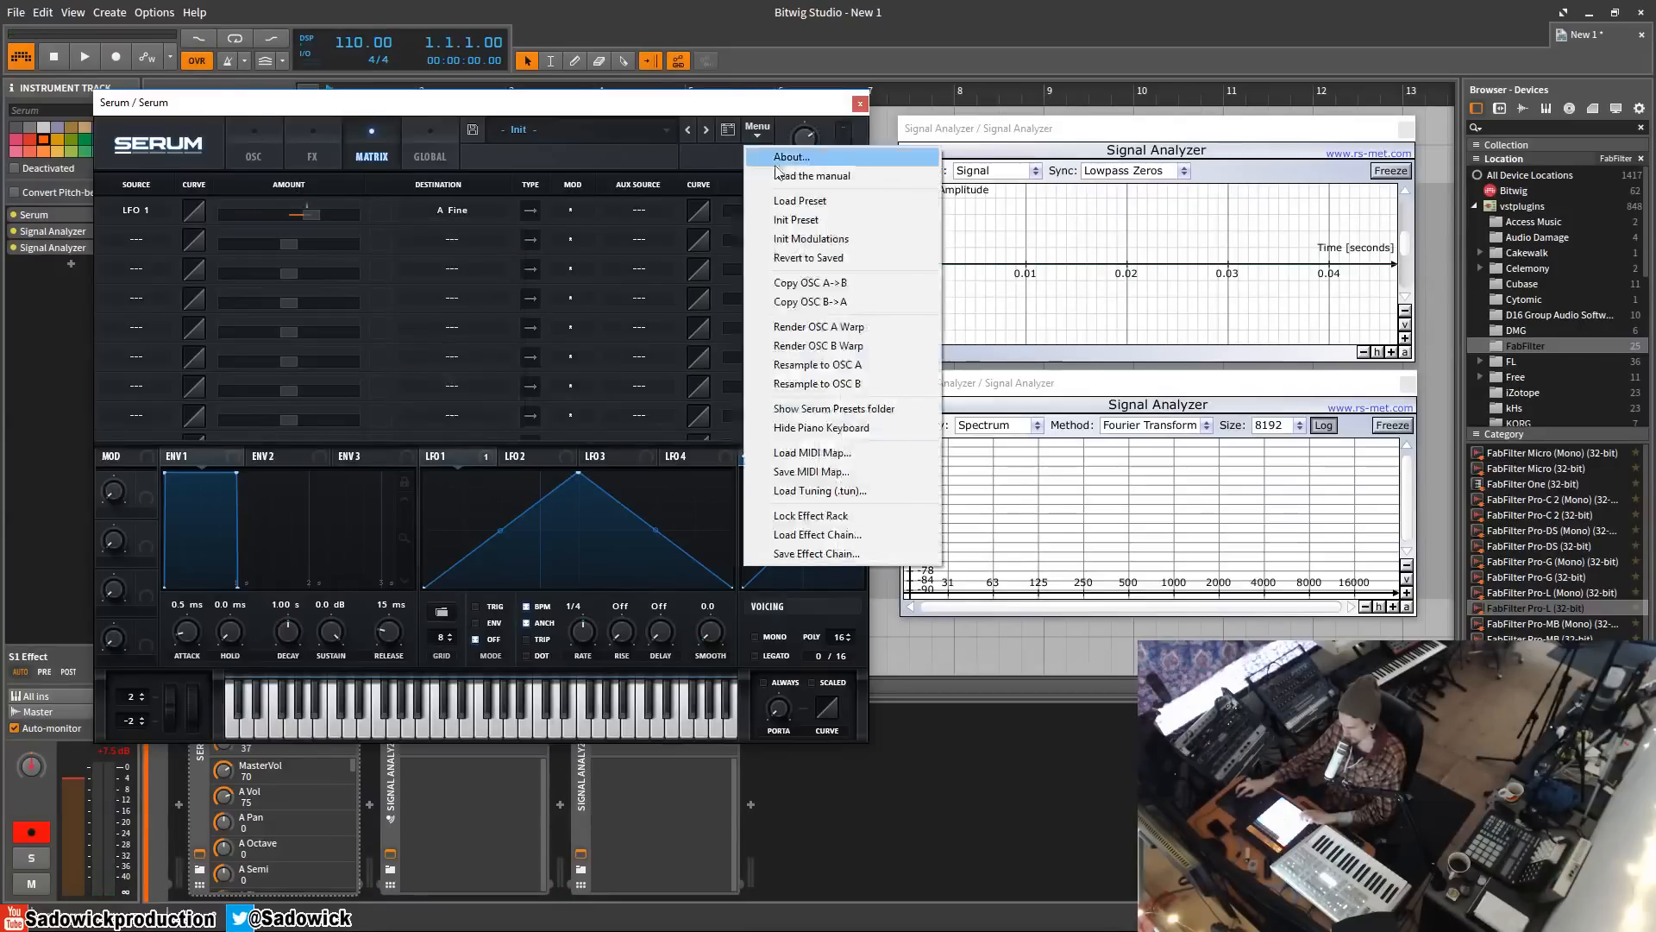
click(780, 218)
click(278, 146)
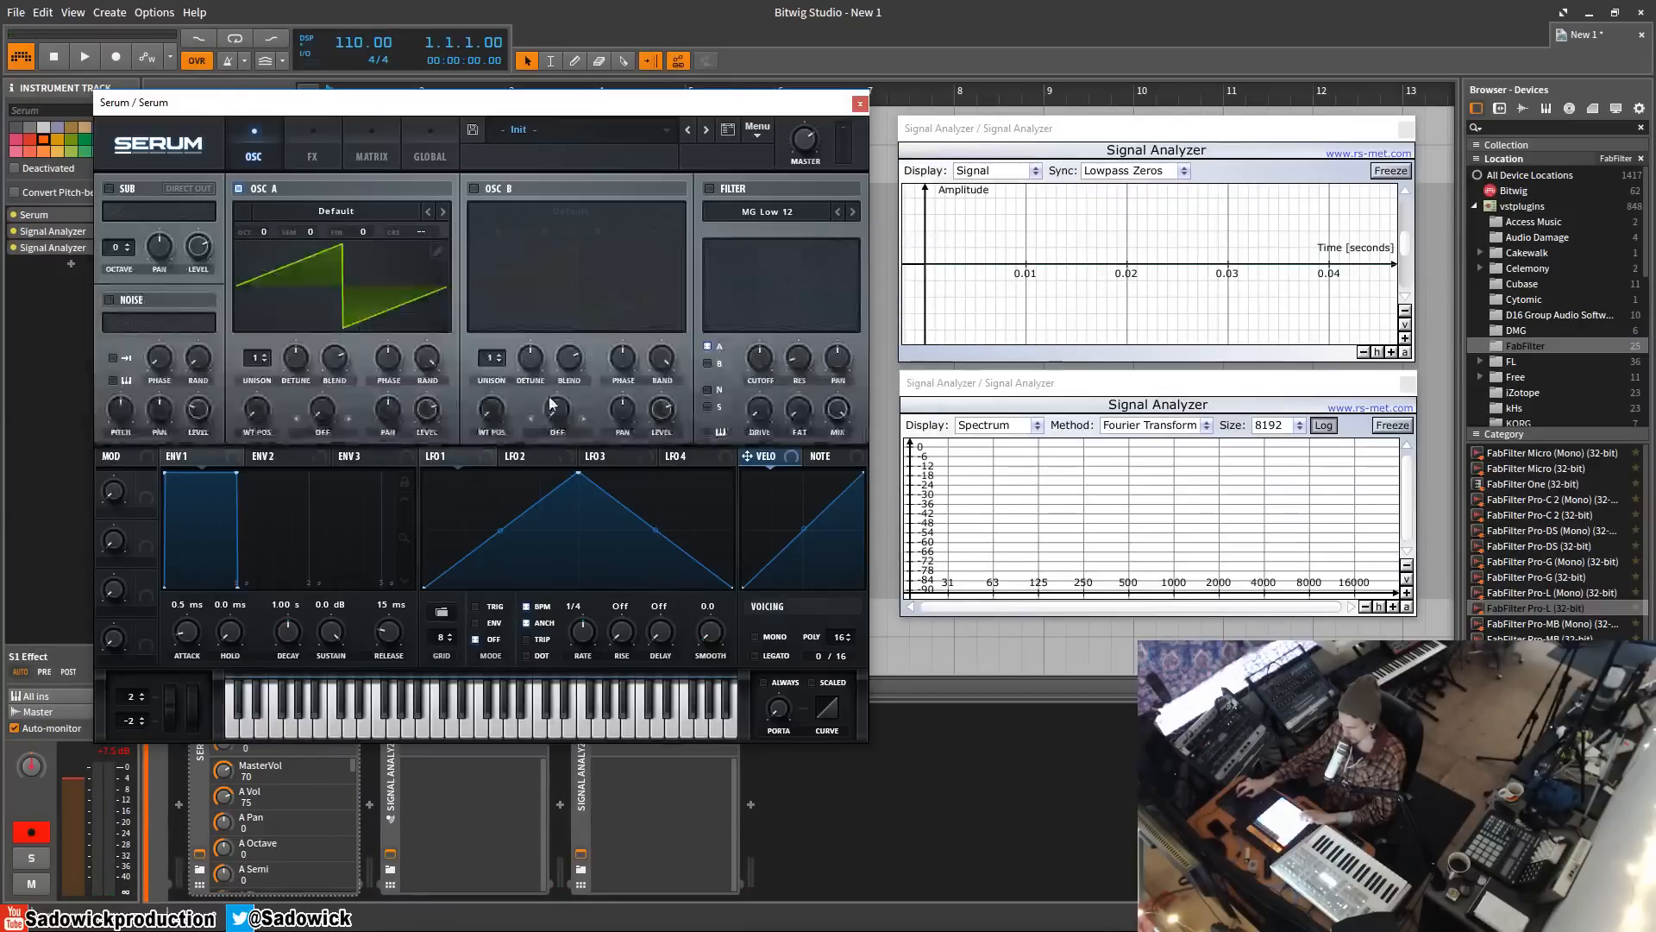
- Enable the MG Low 12 filter and assign Envelope 2 to its cutoff, lowering the base cutoff to about 34 Hz
click(285, 461)
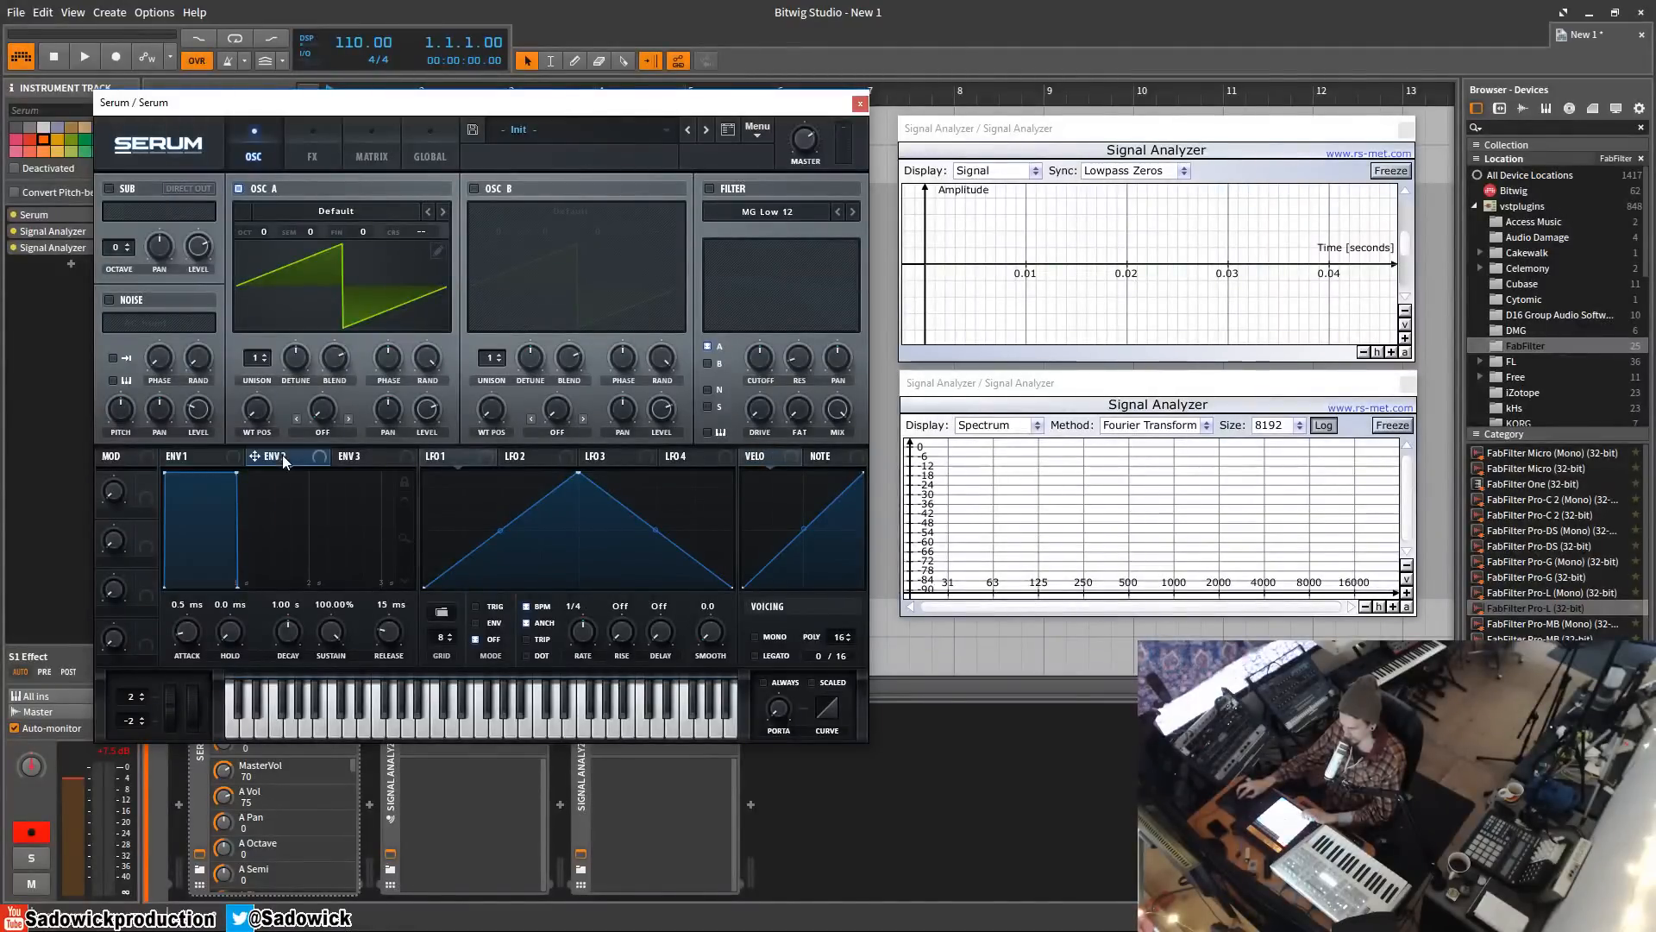
click(709, 188)
mouse_move(765, 361)
mouse_down()
mouse_move(766, 409)
mouse_move(768, 325)
mouse_move(769, 362)
mouse_up()
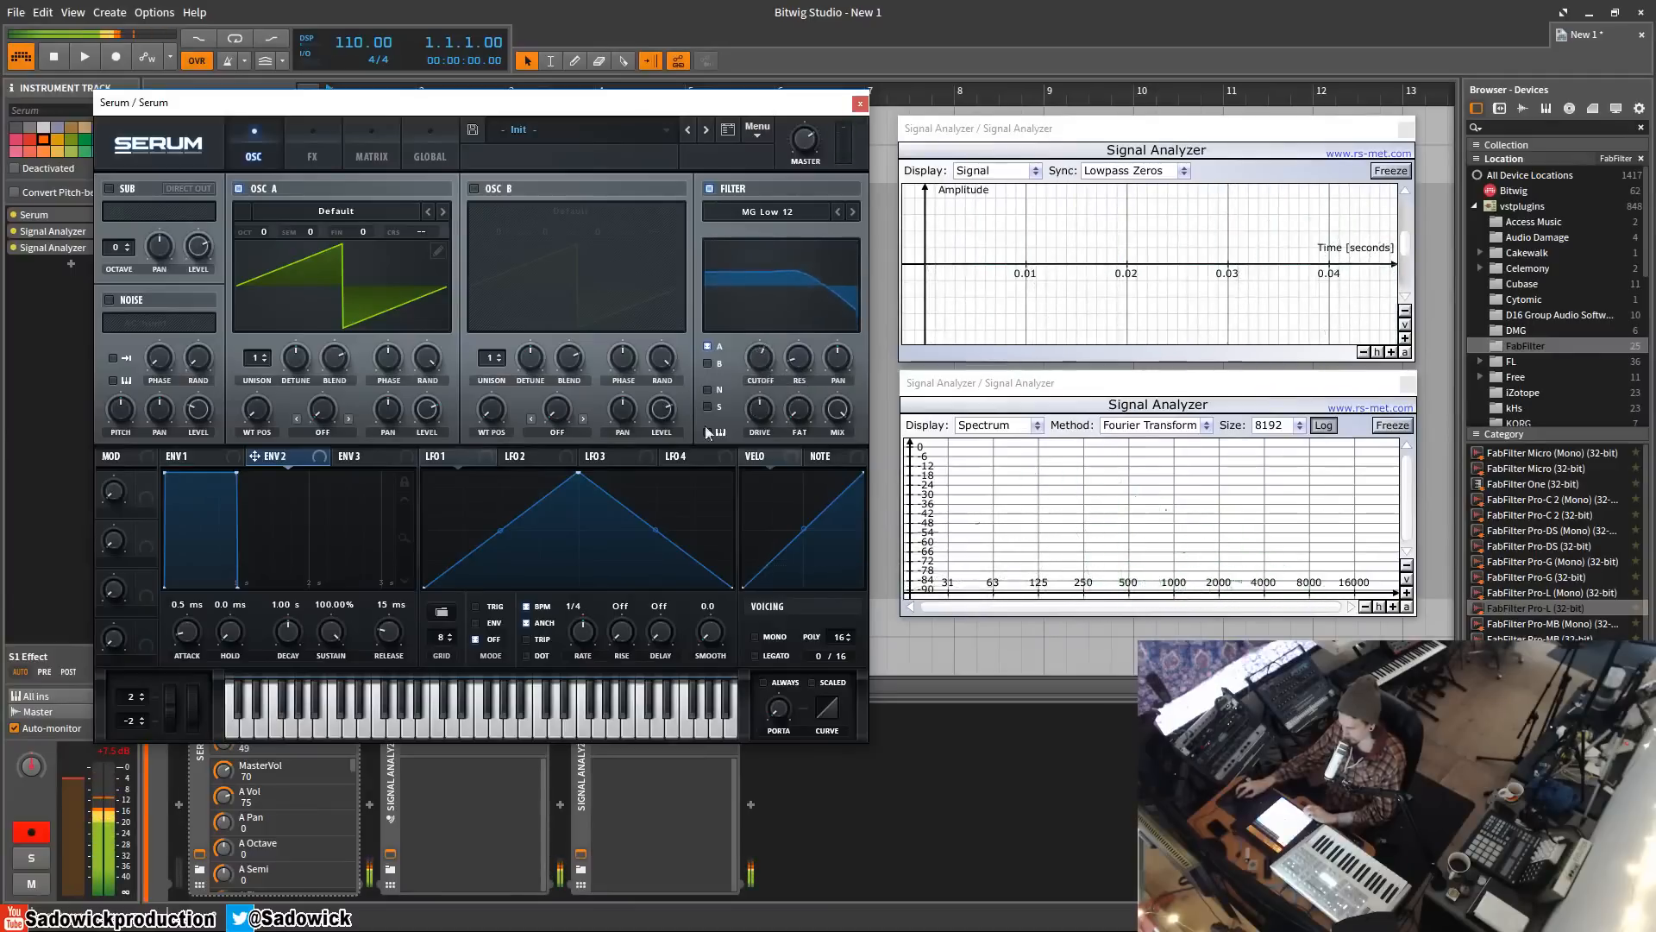
drag(316, 458, 761, 358)
drag(761, 358, 748, 426)
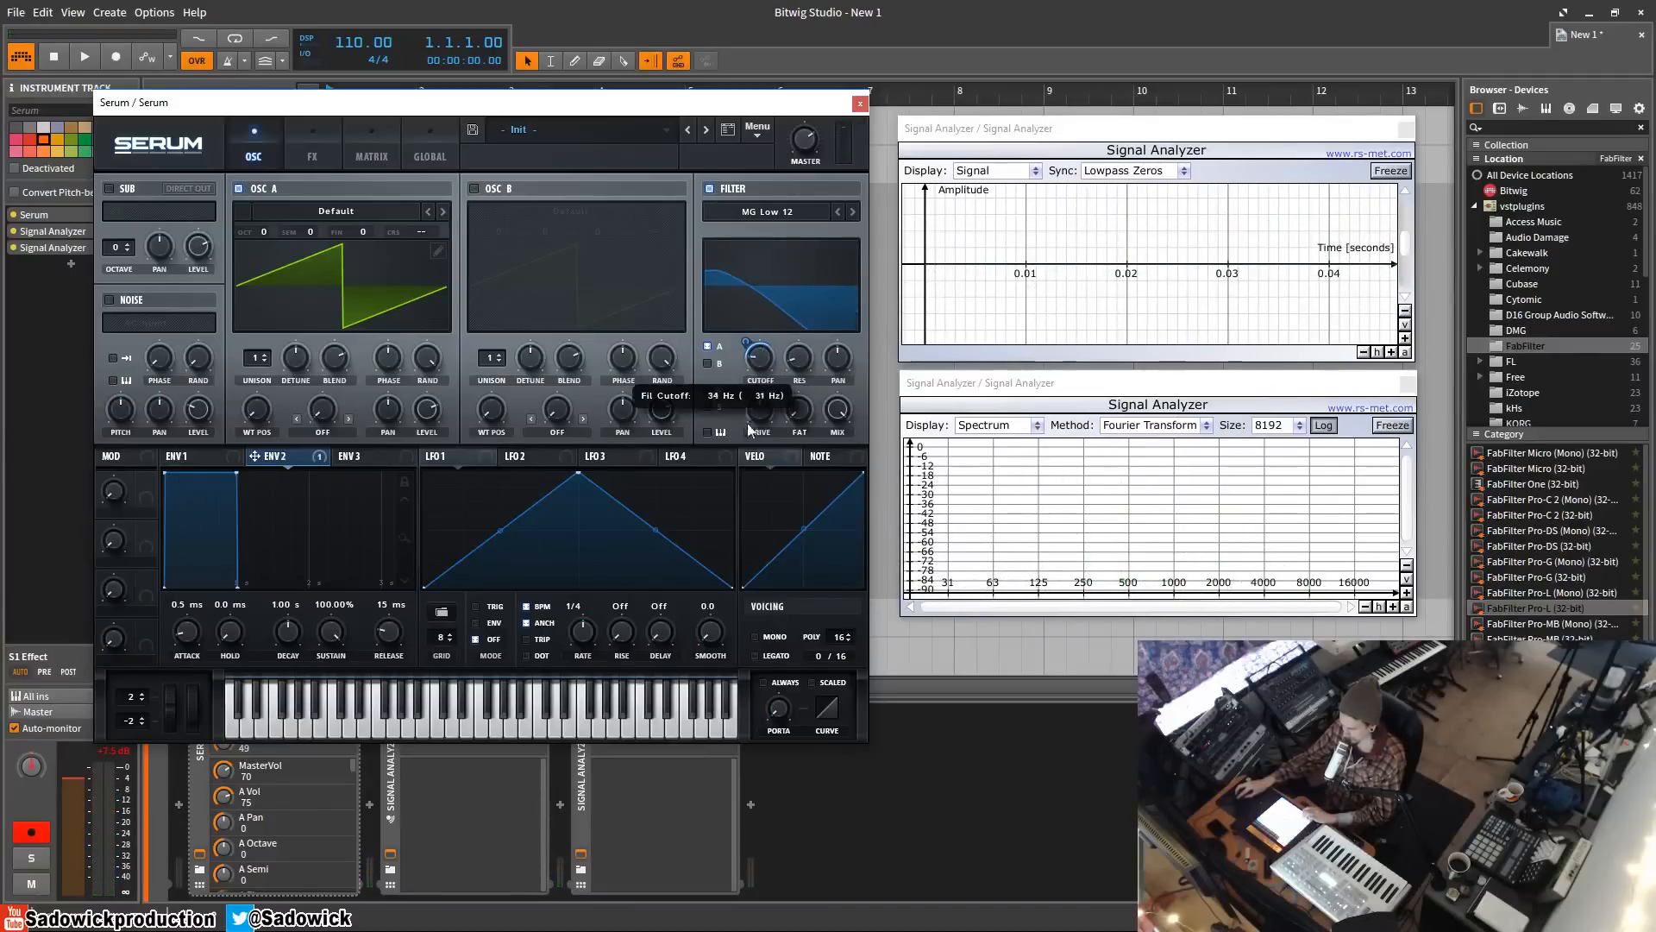
- Adjust Envelope 2's cutoff modulation depth and shape it with a 578 ms decay and 0% sustain, with filter drive at 47%
drag(748, 342, 748, 297)
drag(237, 474, 201, 615)
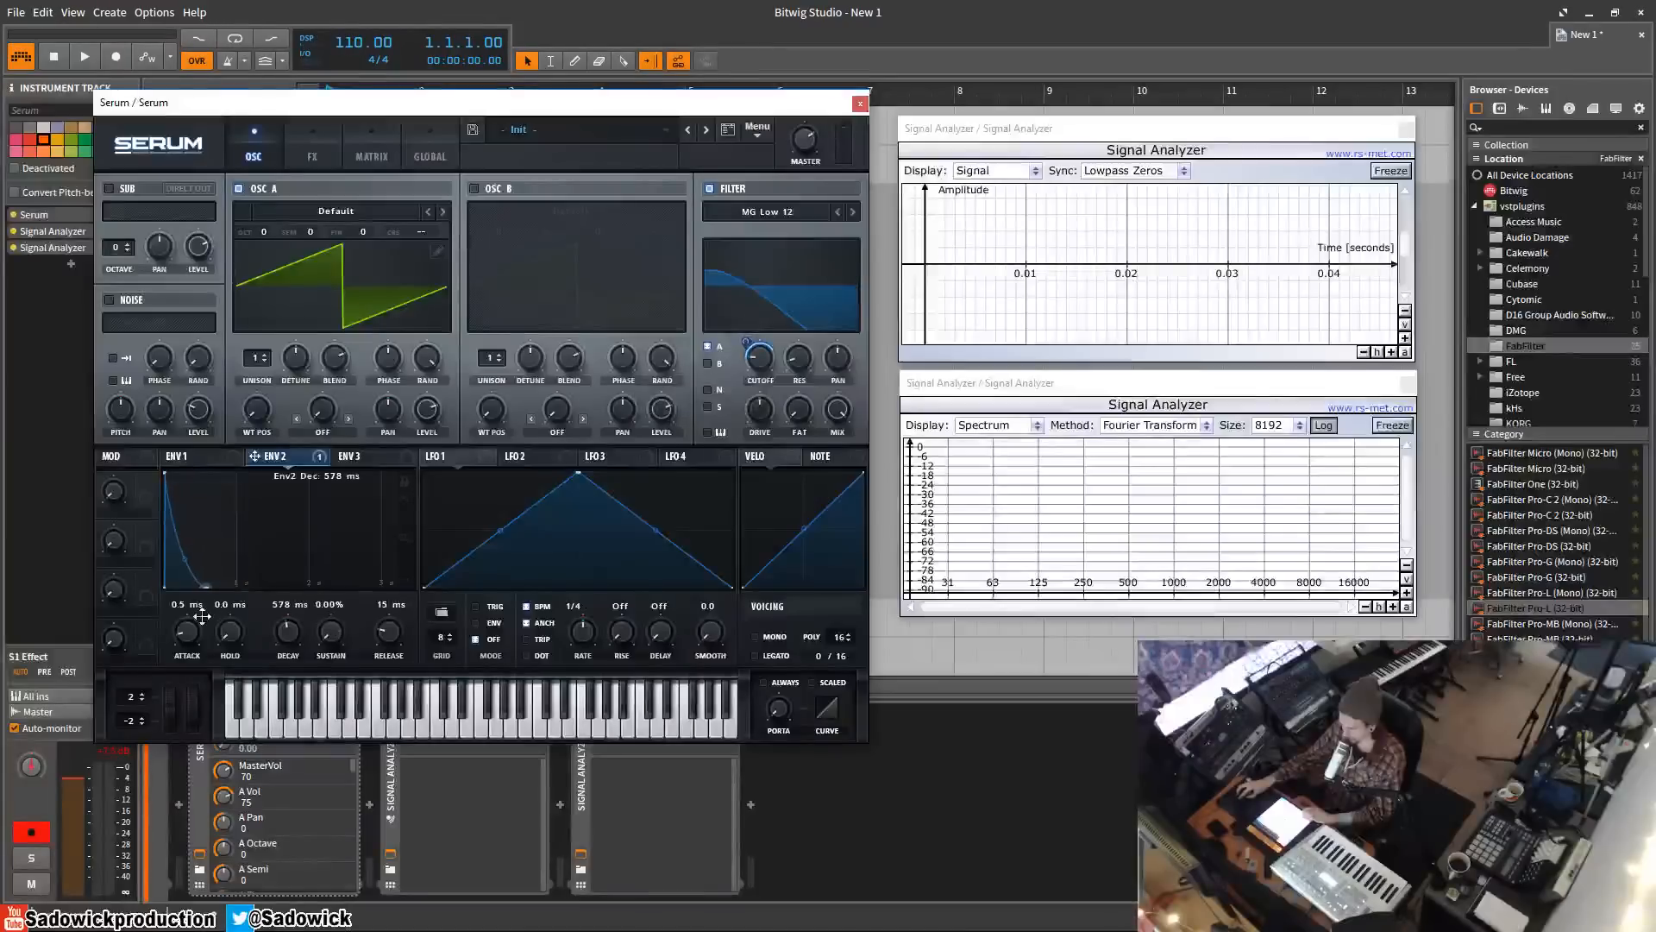
drag(763, 359, 748, 350)
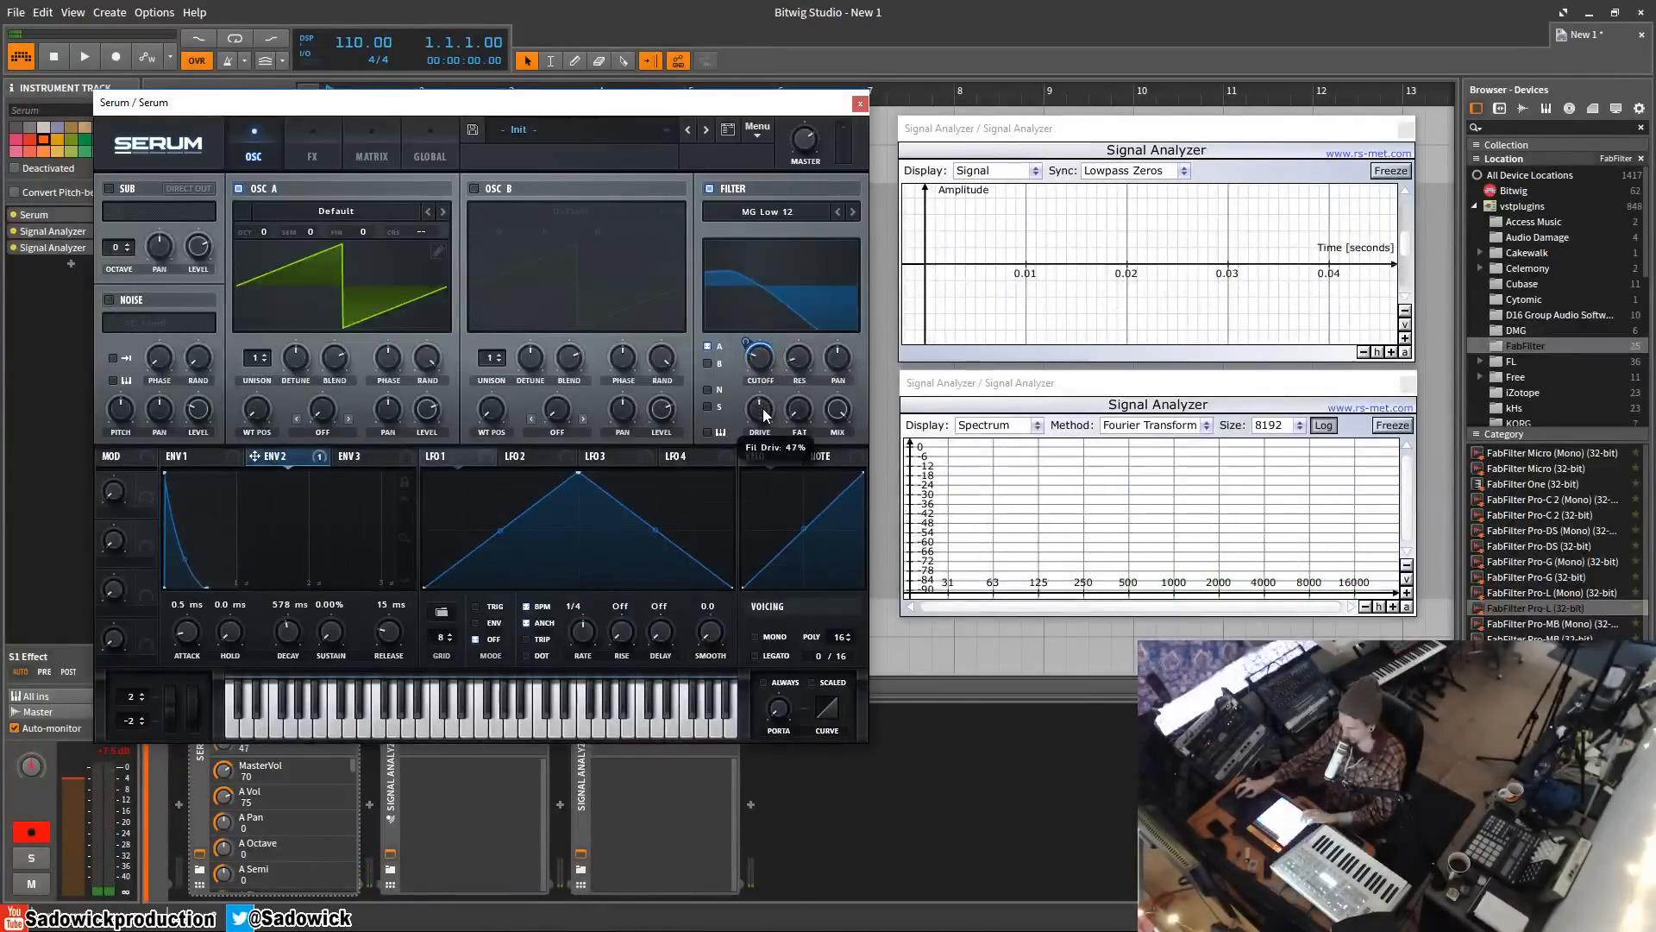
- Turn on oscillator B and tune it up one octave and seven semitones
click(475, 188)
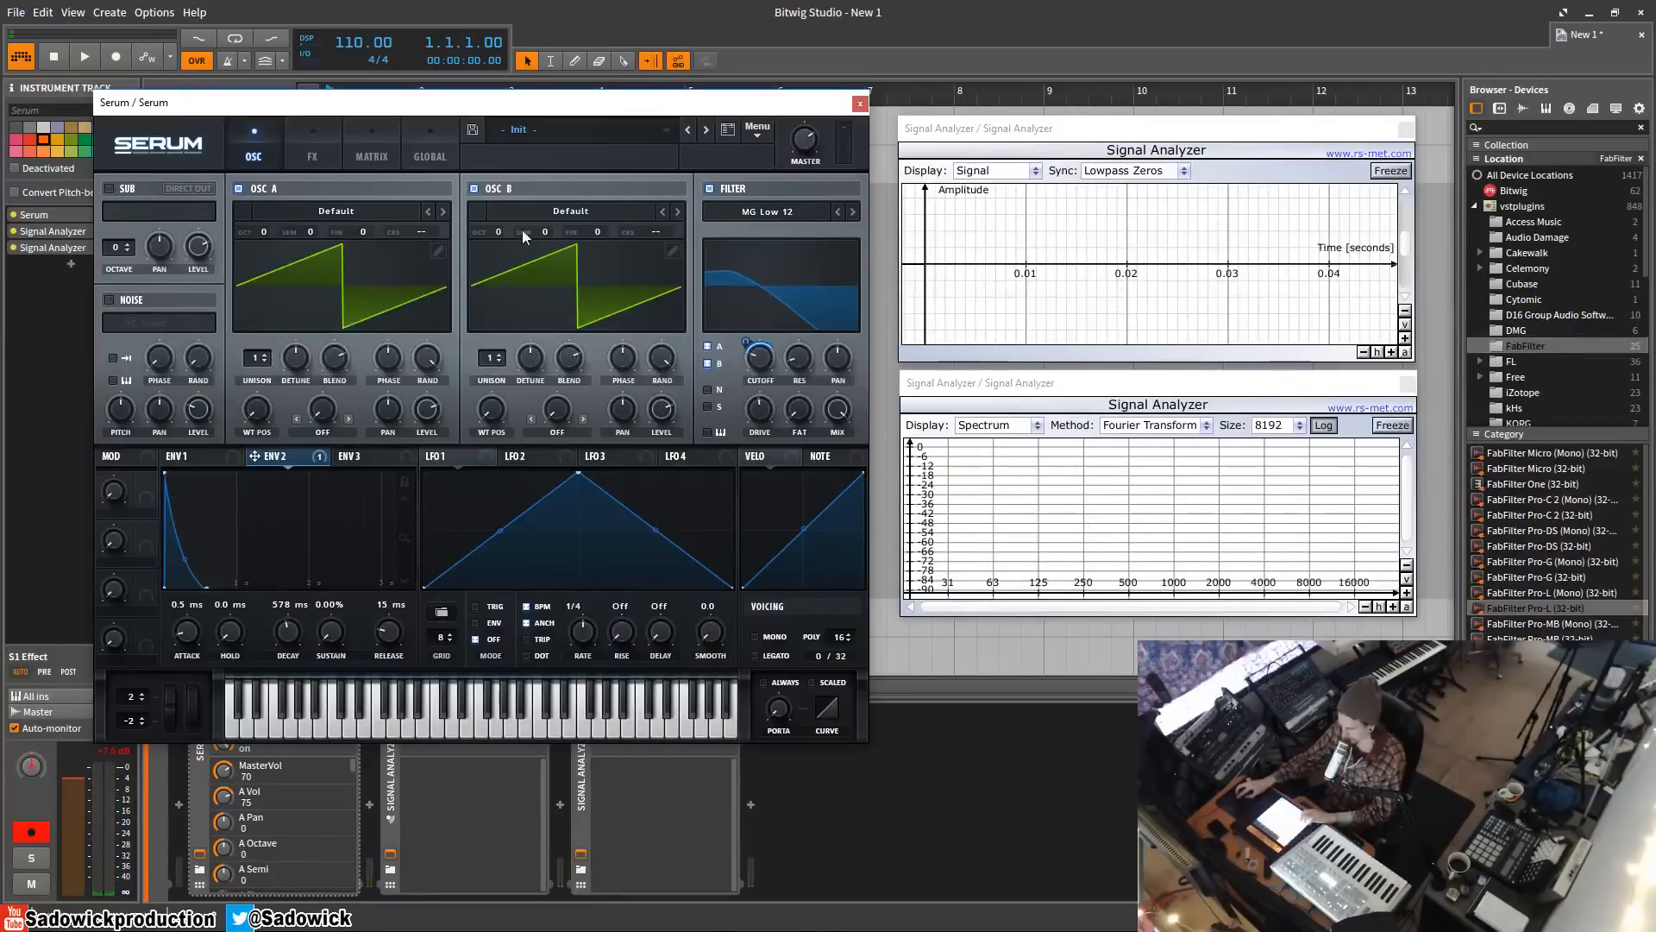
drag(521, 229, 561, 184)
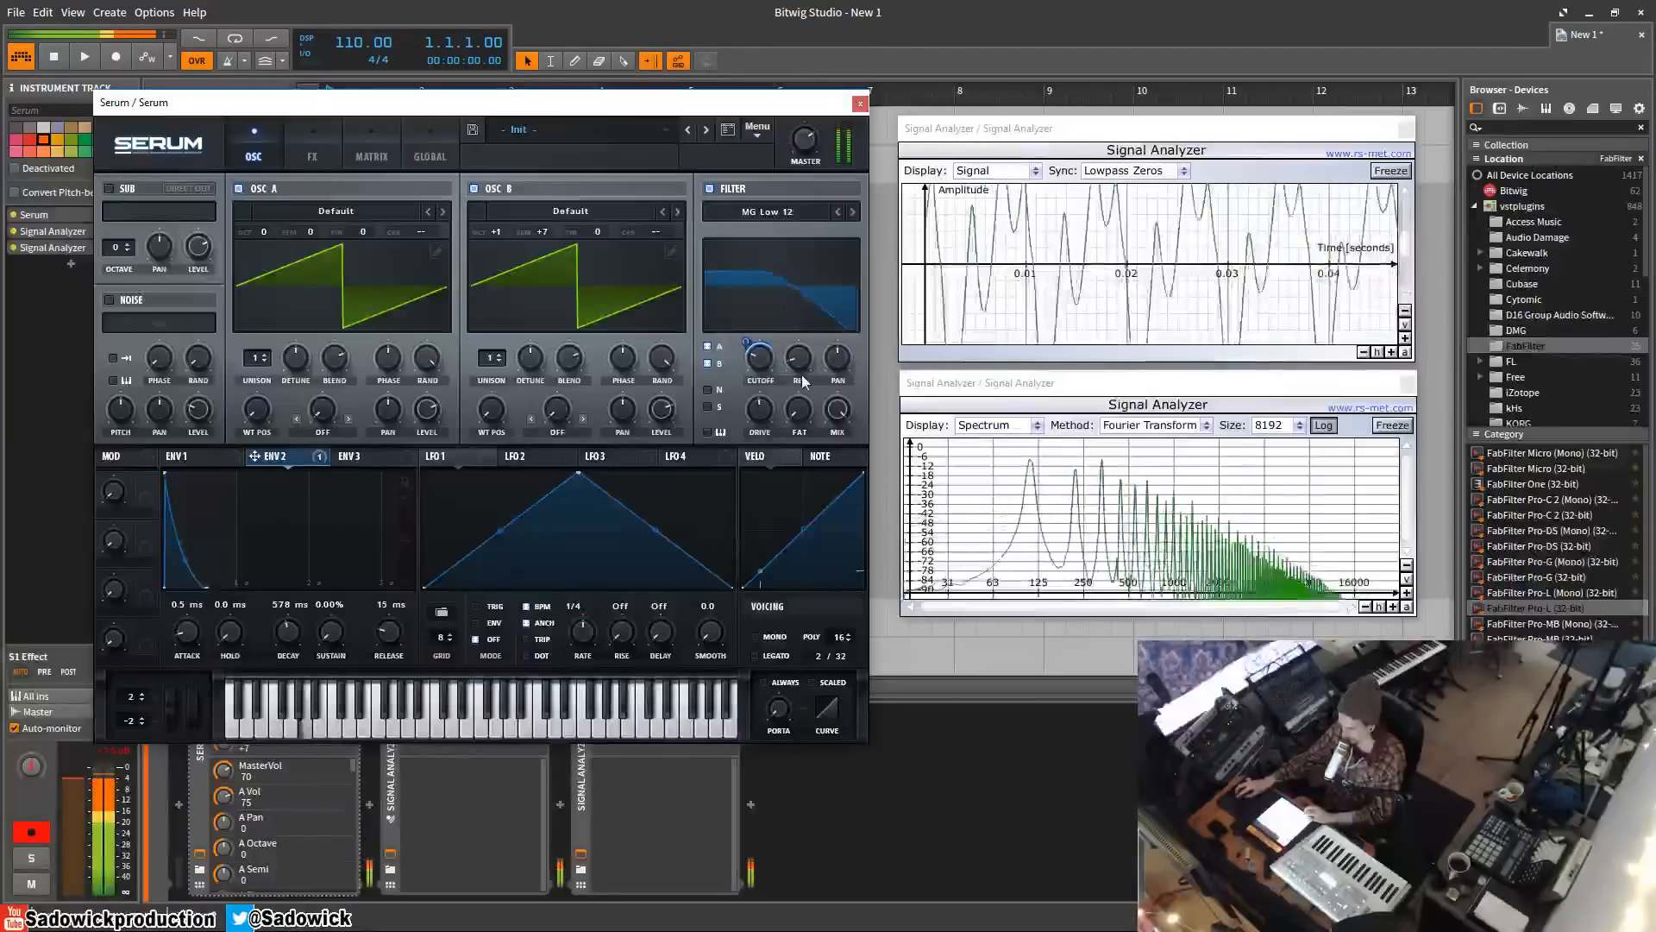
- Assign LFO 1 to oscillator B's fine tuning at a 1/32 rate, briefly muting oscillator A to audition it
click(458, 454)
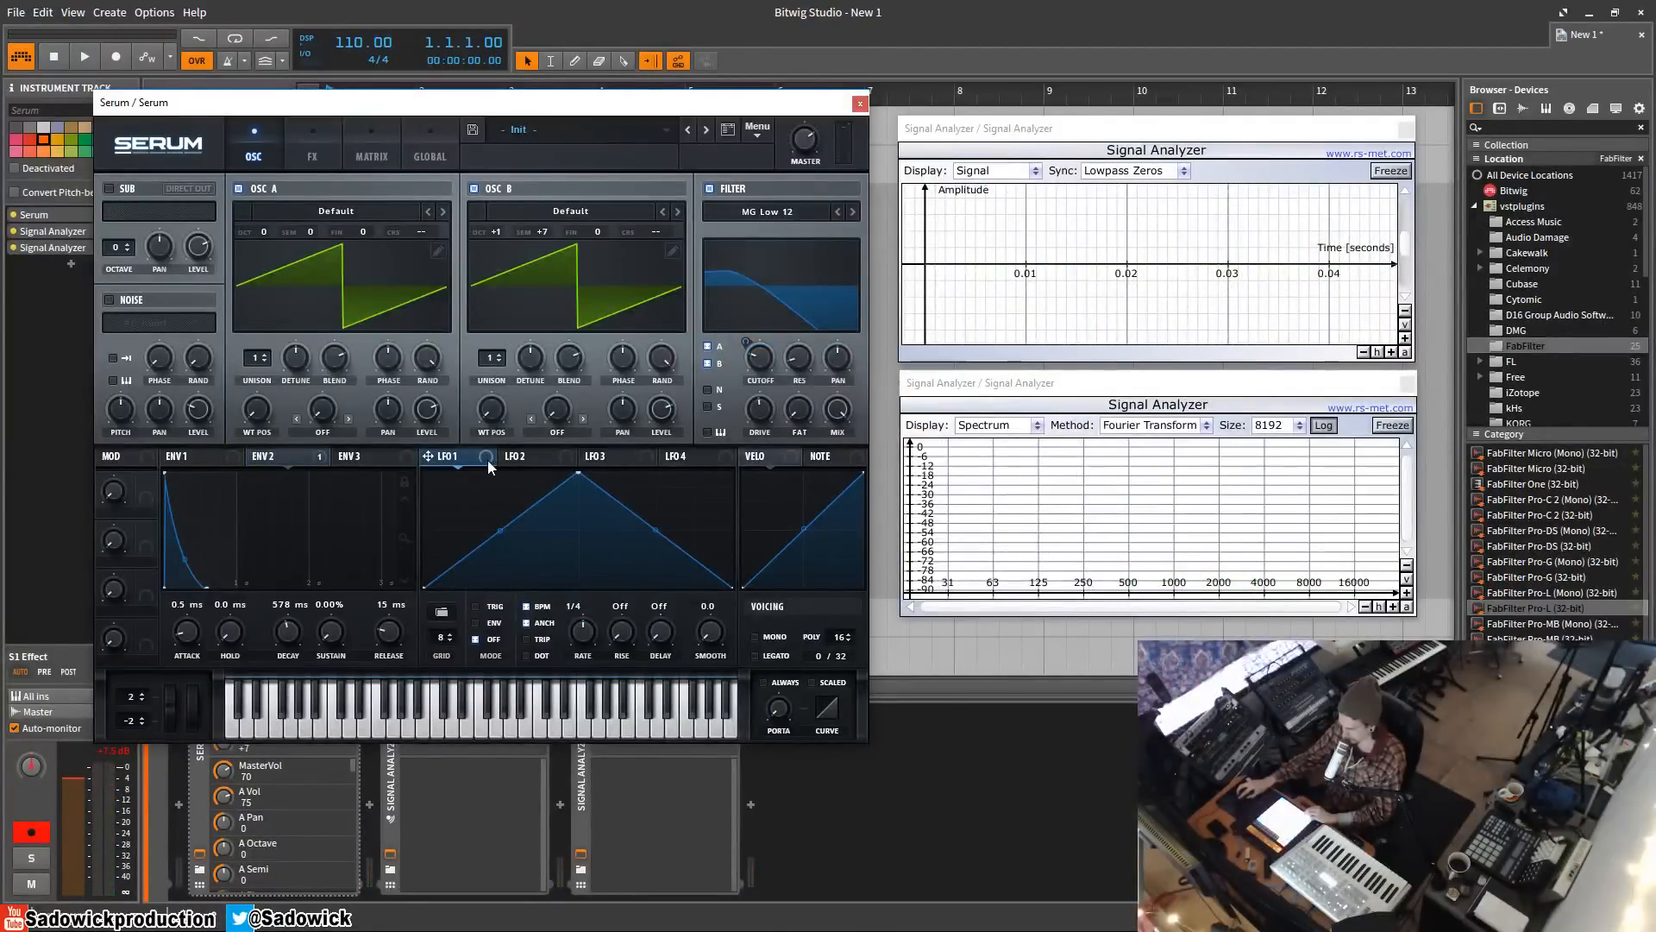
drag(601, 240, 614, 303)
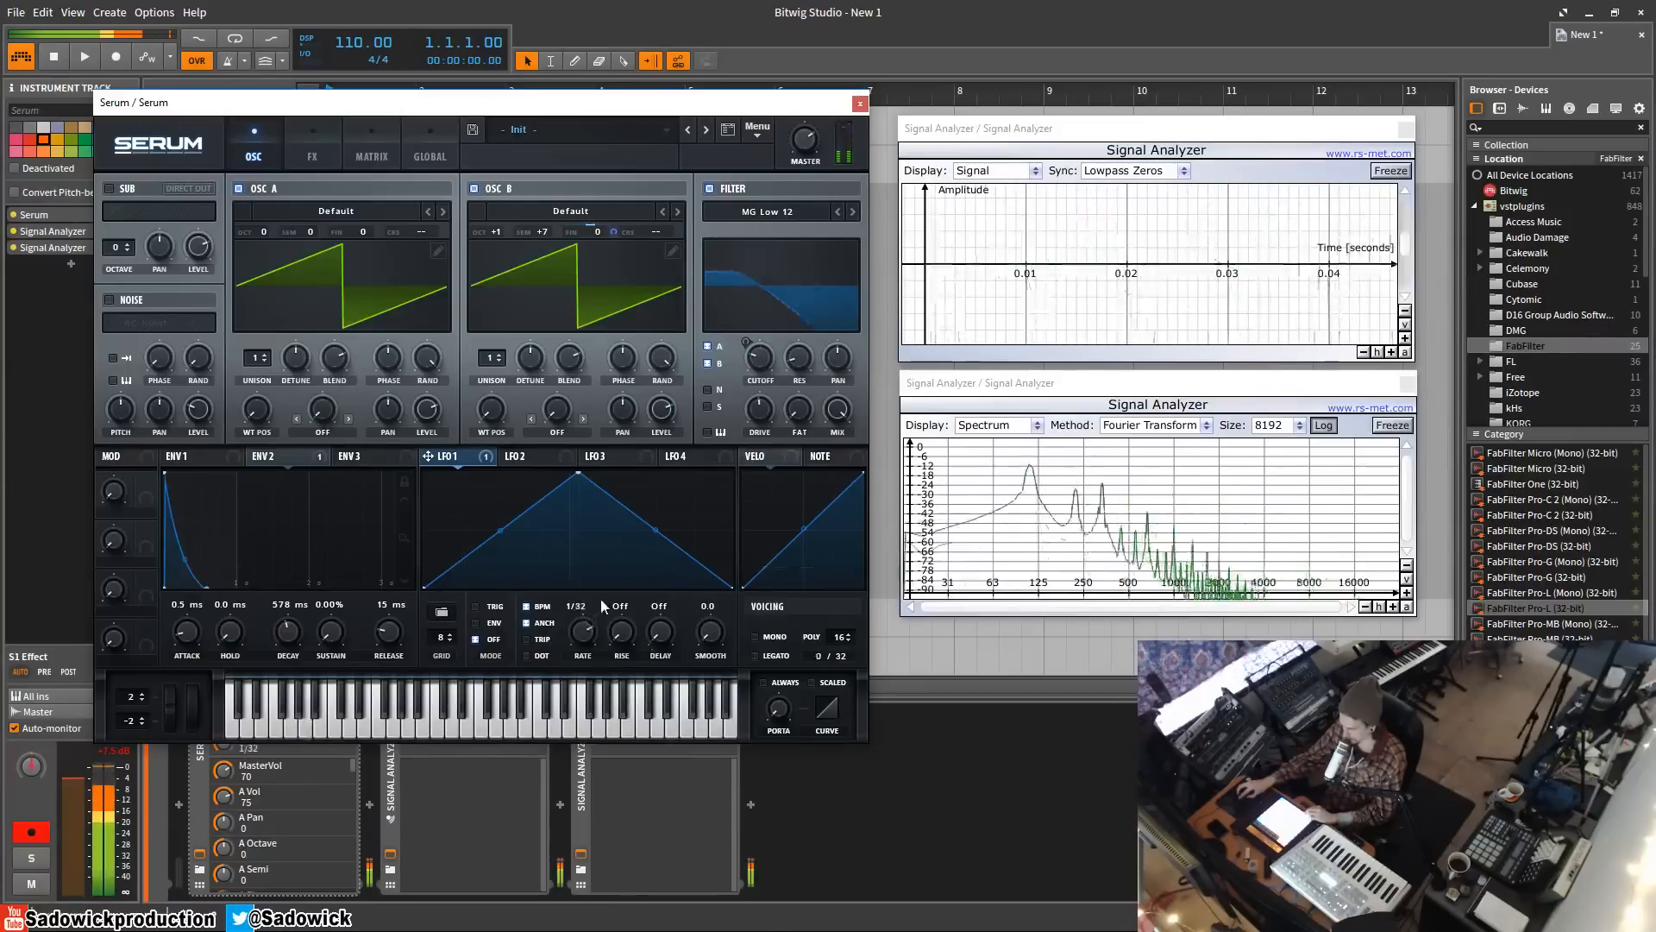
drag(600, 599, 604, 518)
drag(614, 231, 615, 222)
click(240, 188)
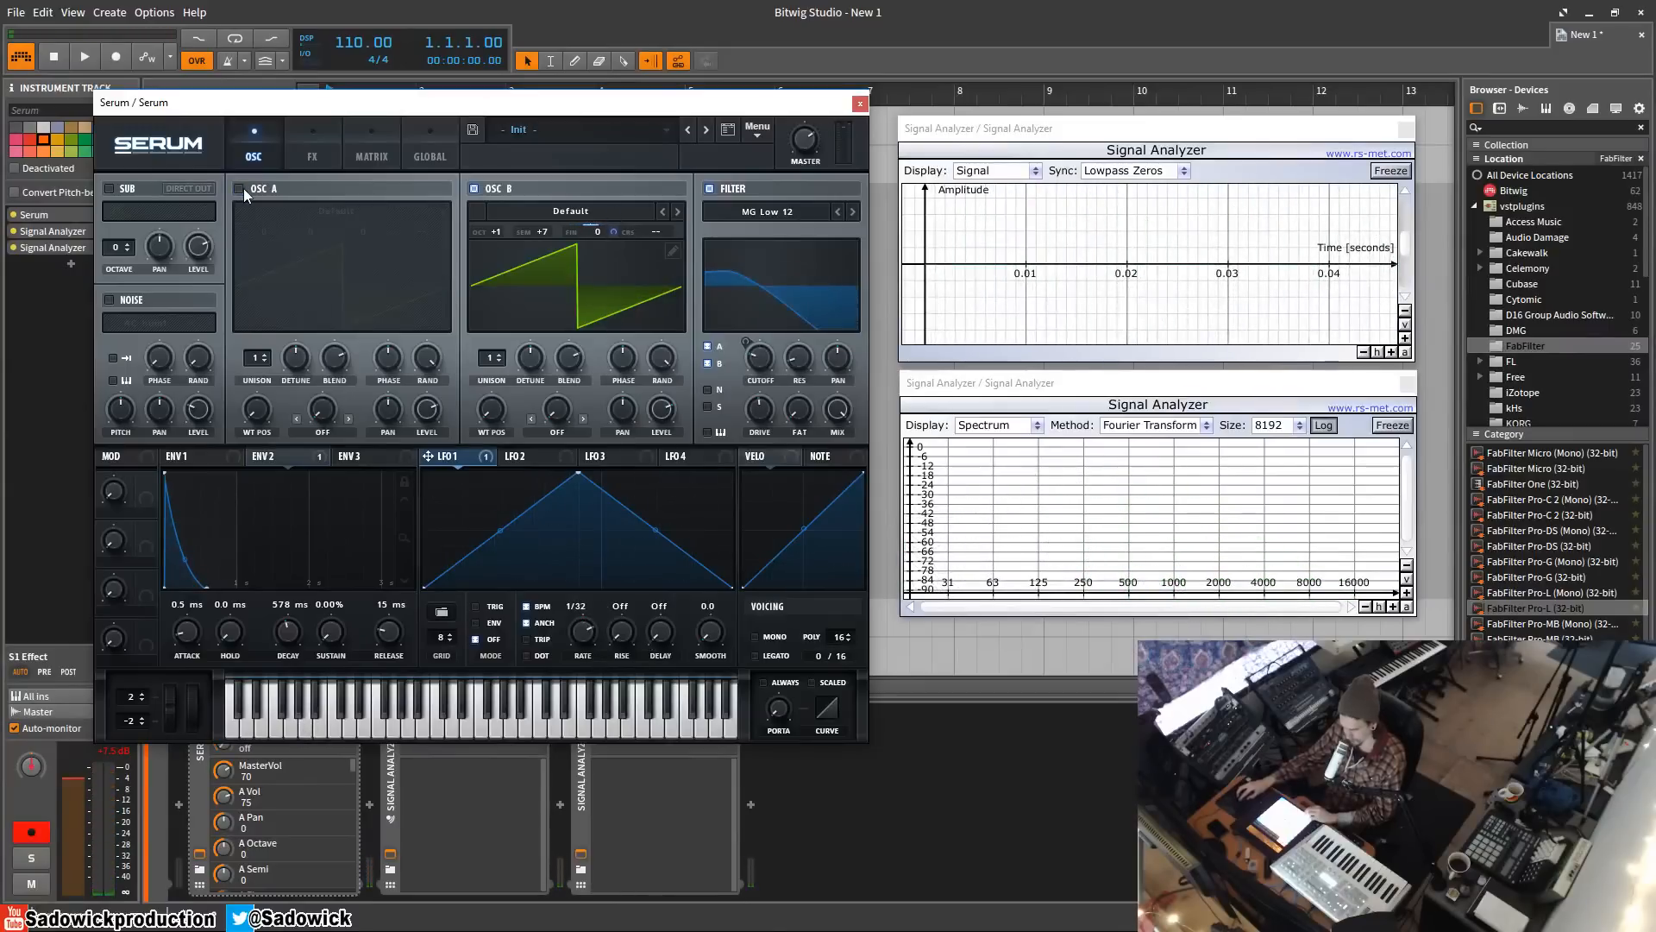
click(239, 189)
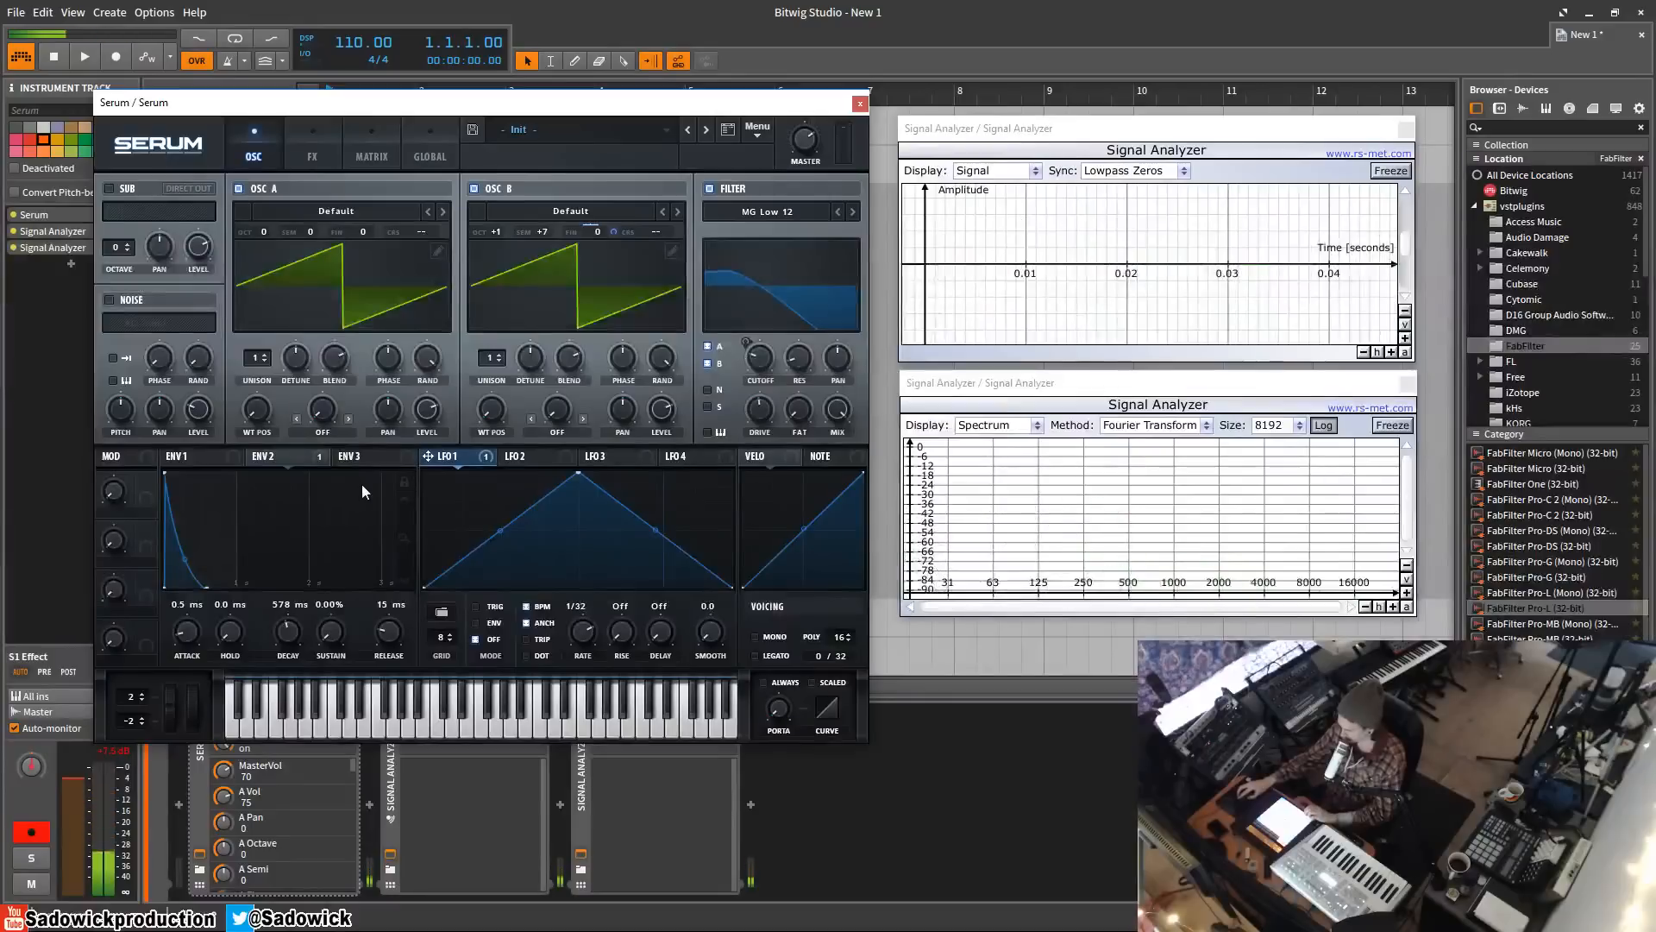
- Set oscillator B to 4 unison voices and reduce its detune to 0.02
click(537, 455)
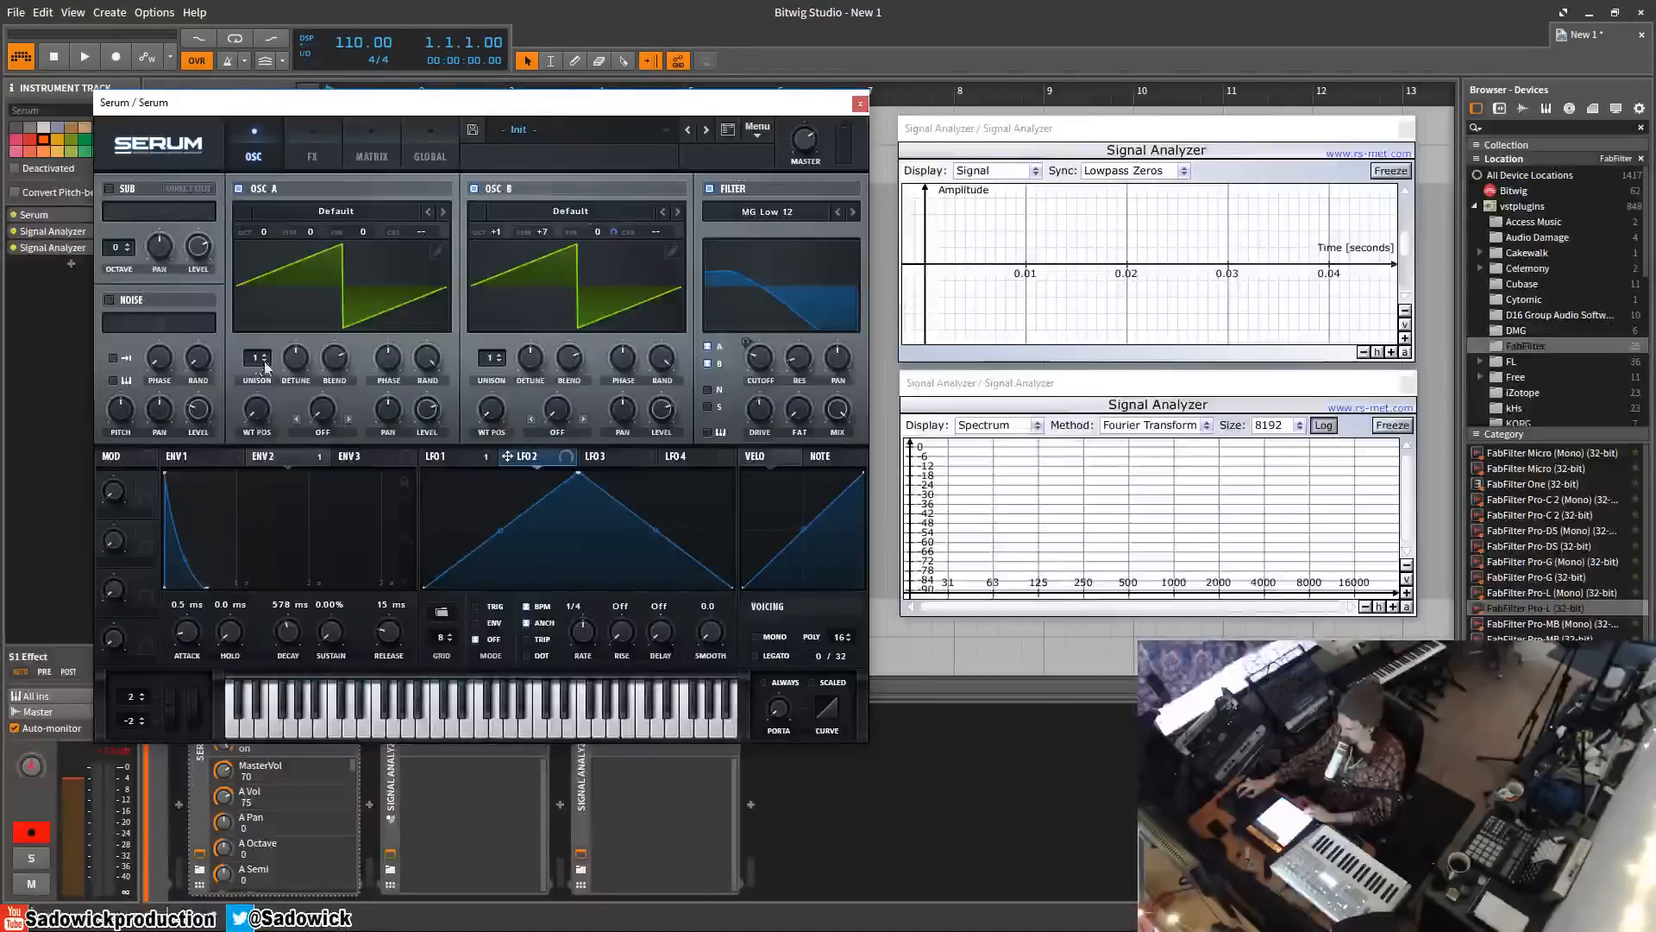
drag(494, 361, 525, 407)
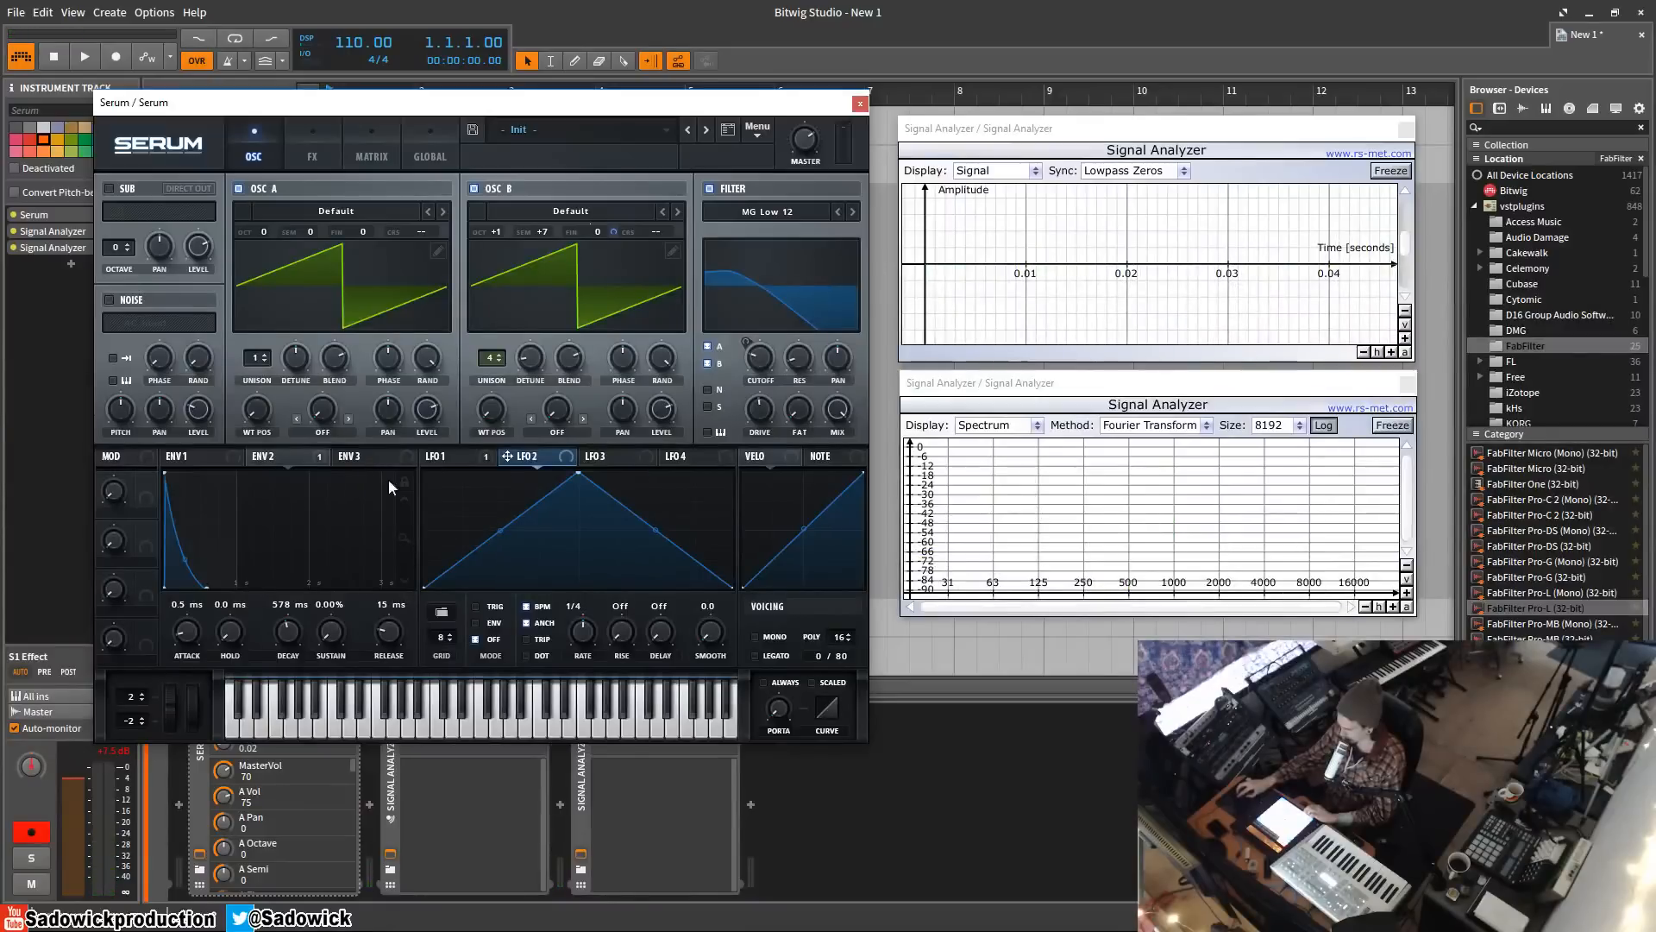
- Assign LFO 3 to the filter resonance in Trig mode, reshape it into a falling ramp and adjust its modulation depth
click(462, 453)
click(620, 457)
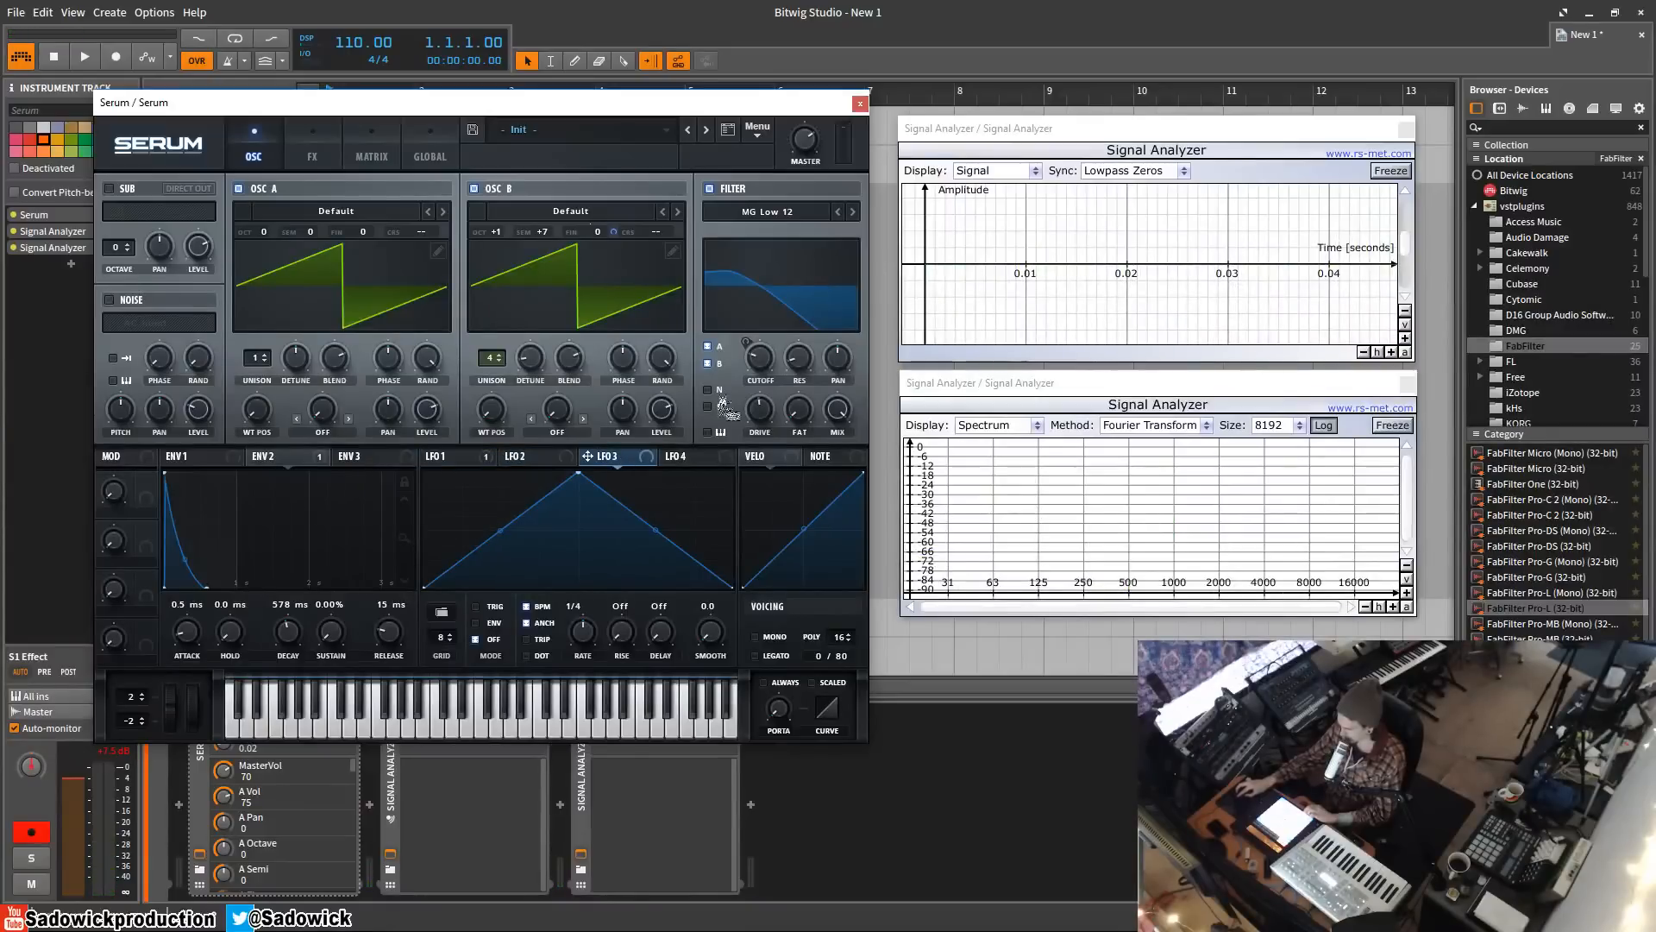
drag(800, 367, 799, 366)
click(476, 607)
drag(573, 475, 424, 473)
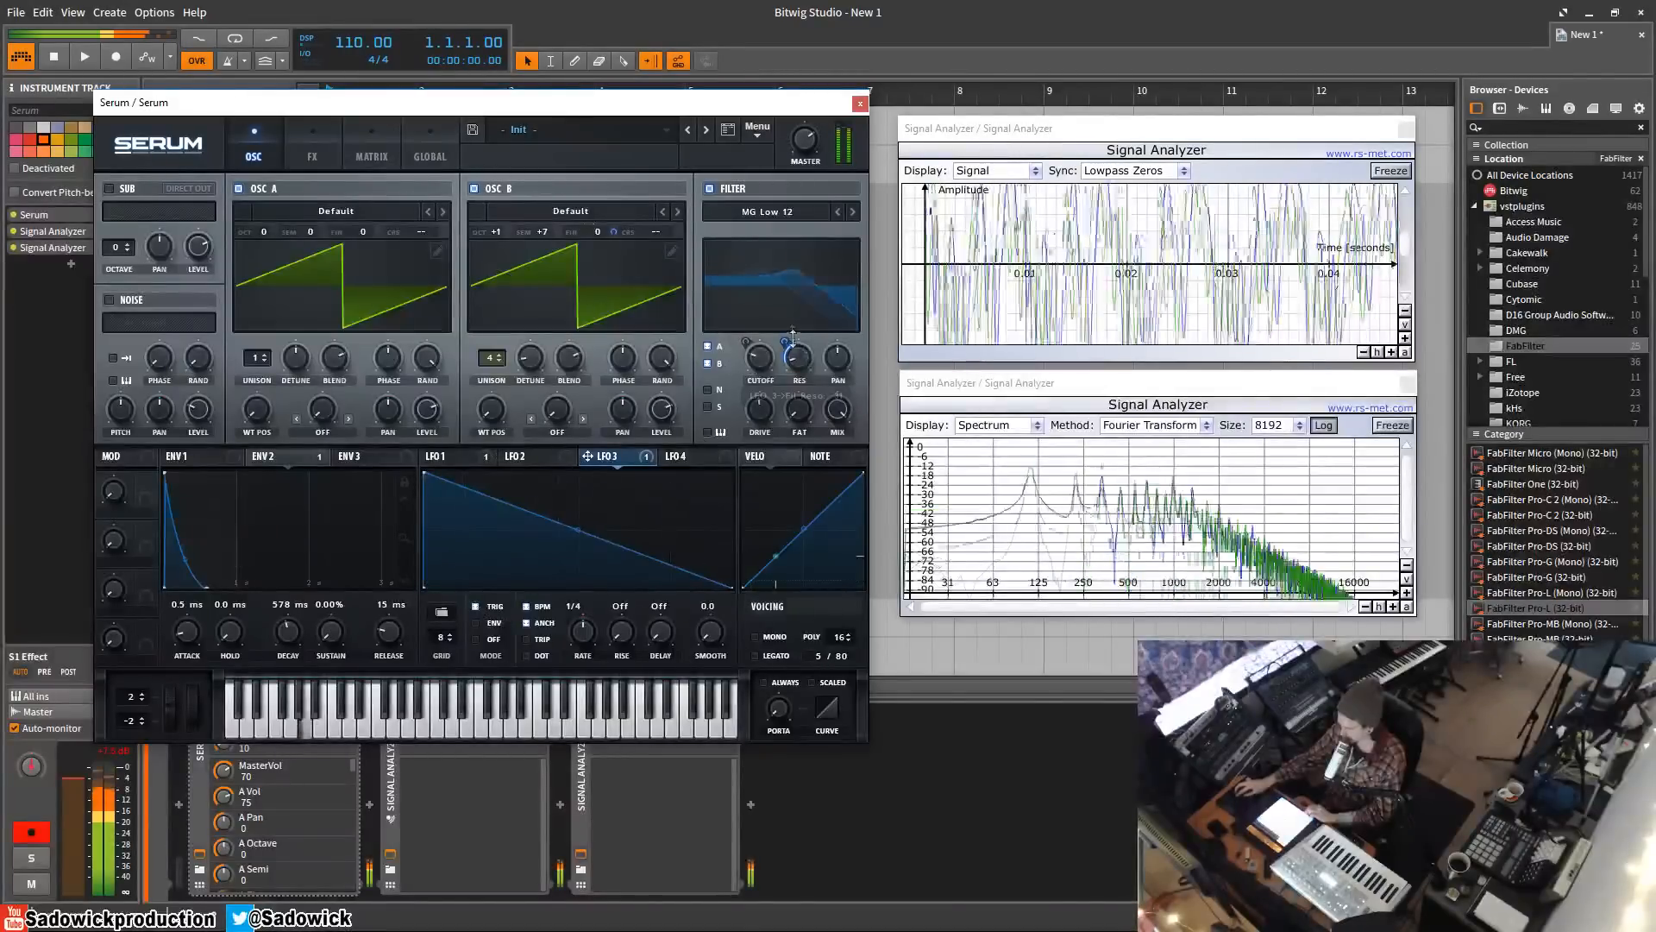
mouse_move(794, 344)
mouse_down()
mouse_move(796, 314)
mouse_move(790, 331)
mouse_up()
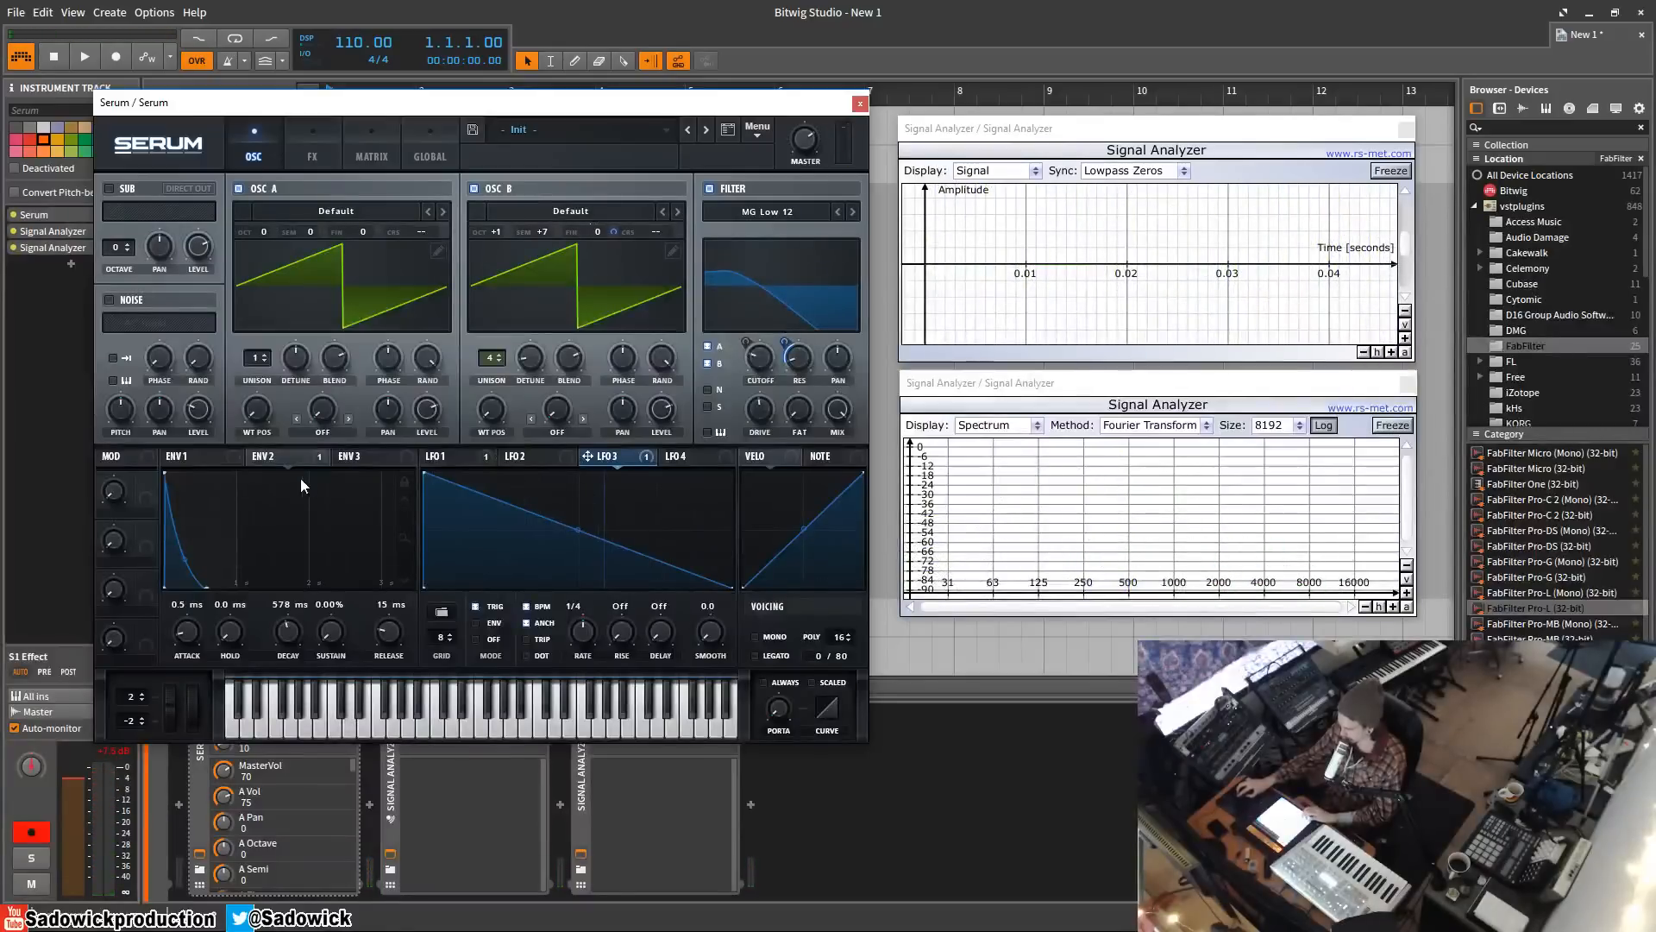
- Assign Envelope 3 to the filter drive and shape it with a 489 ms decay and 35.29% sustain
click(380, 457)
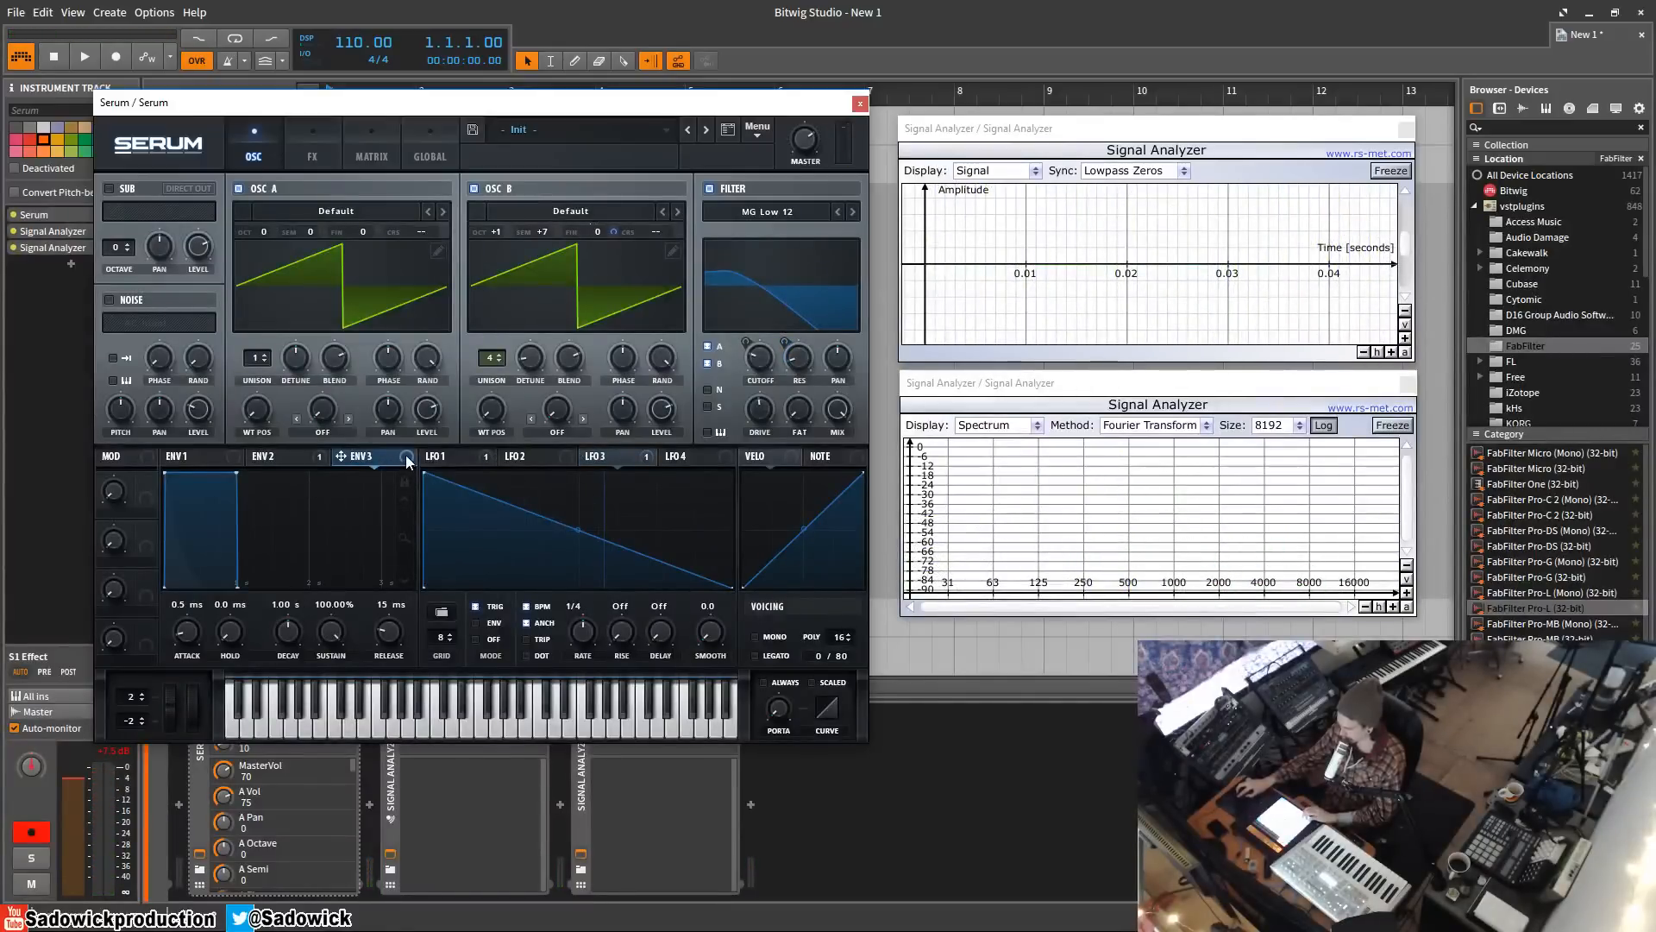
drag(409, 461, 757, 412)
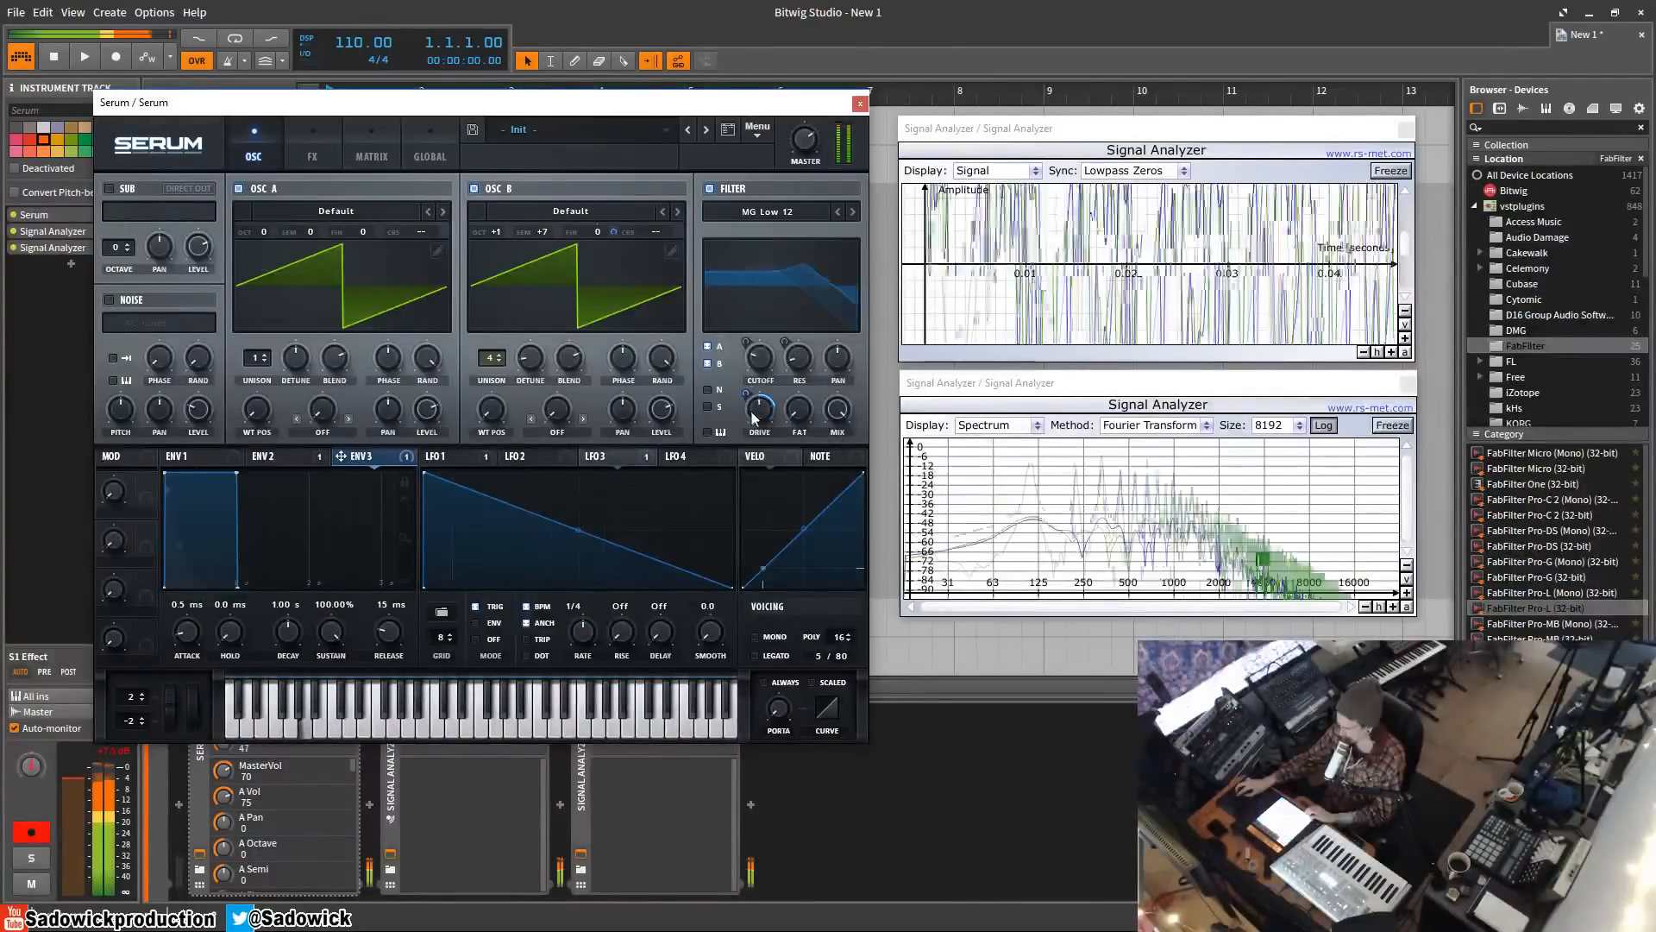
drag(236, 474, 197, 548)
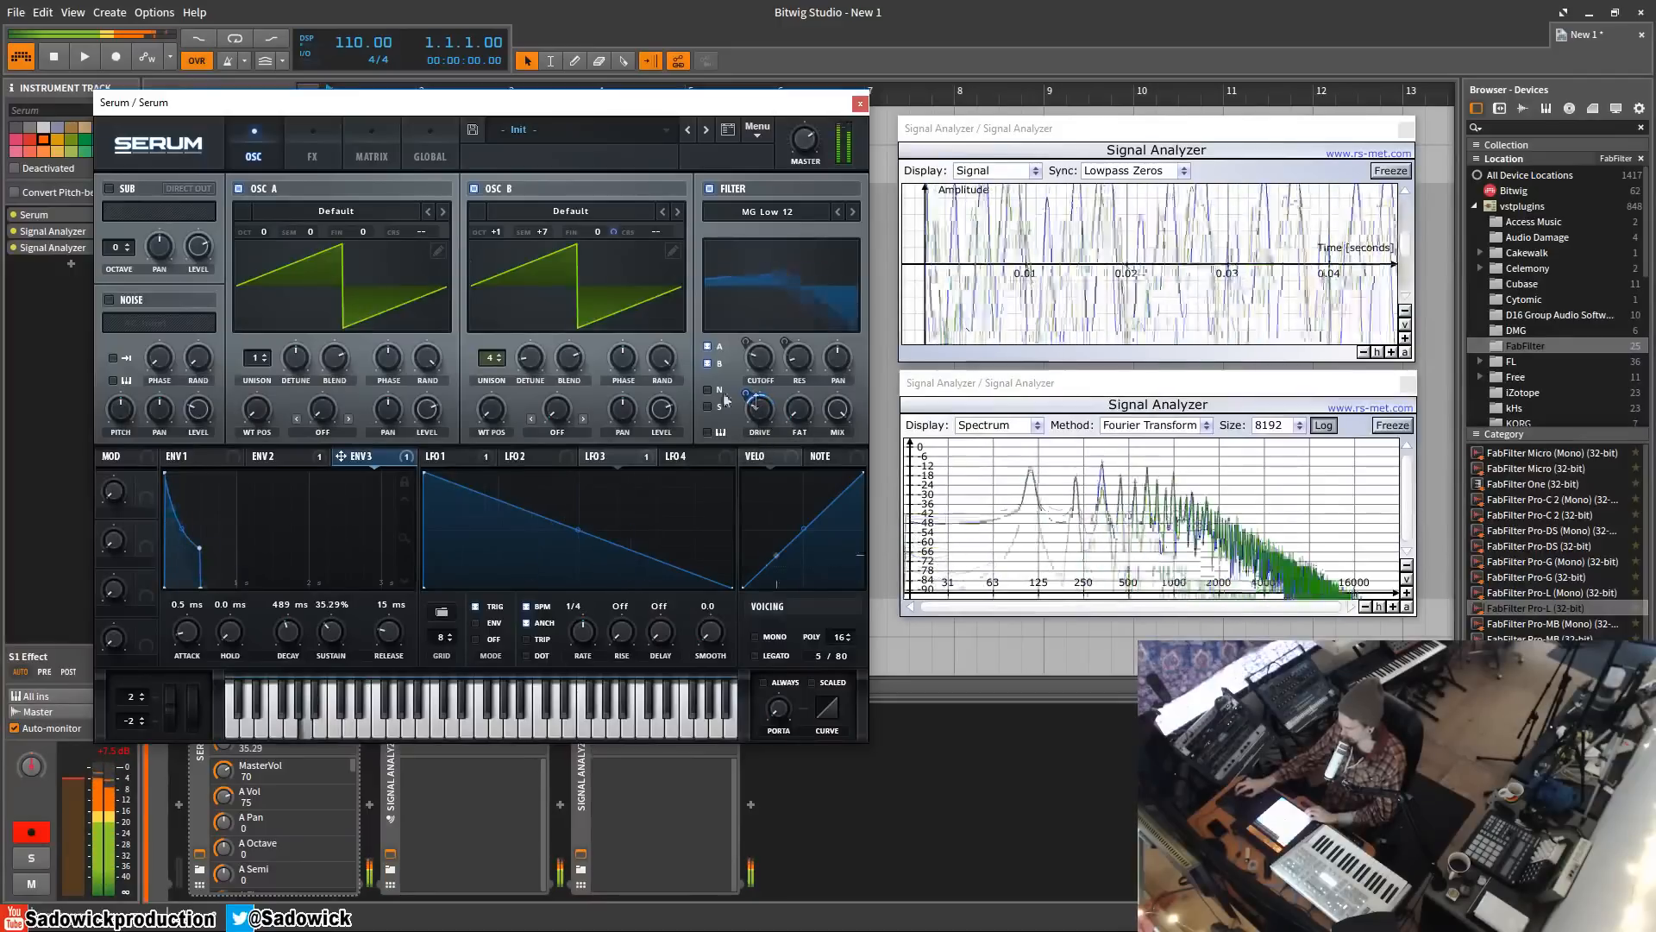
- Enable the Tube distortion effect, set its mix to 0% and raise its drive
click(340, 153)
click(115, 218)
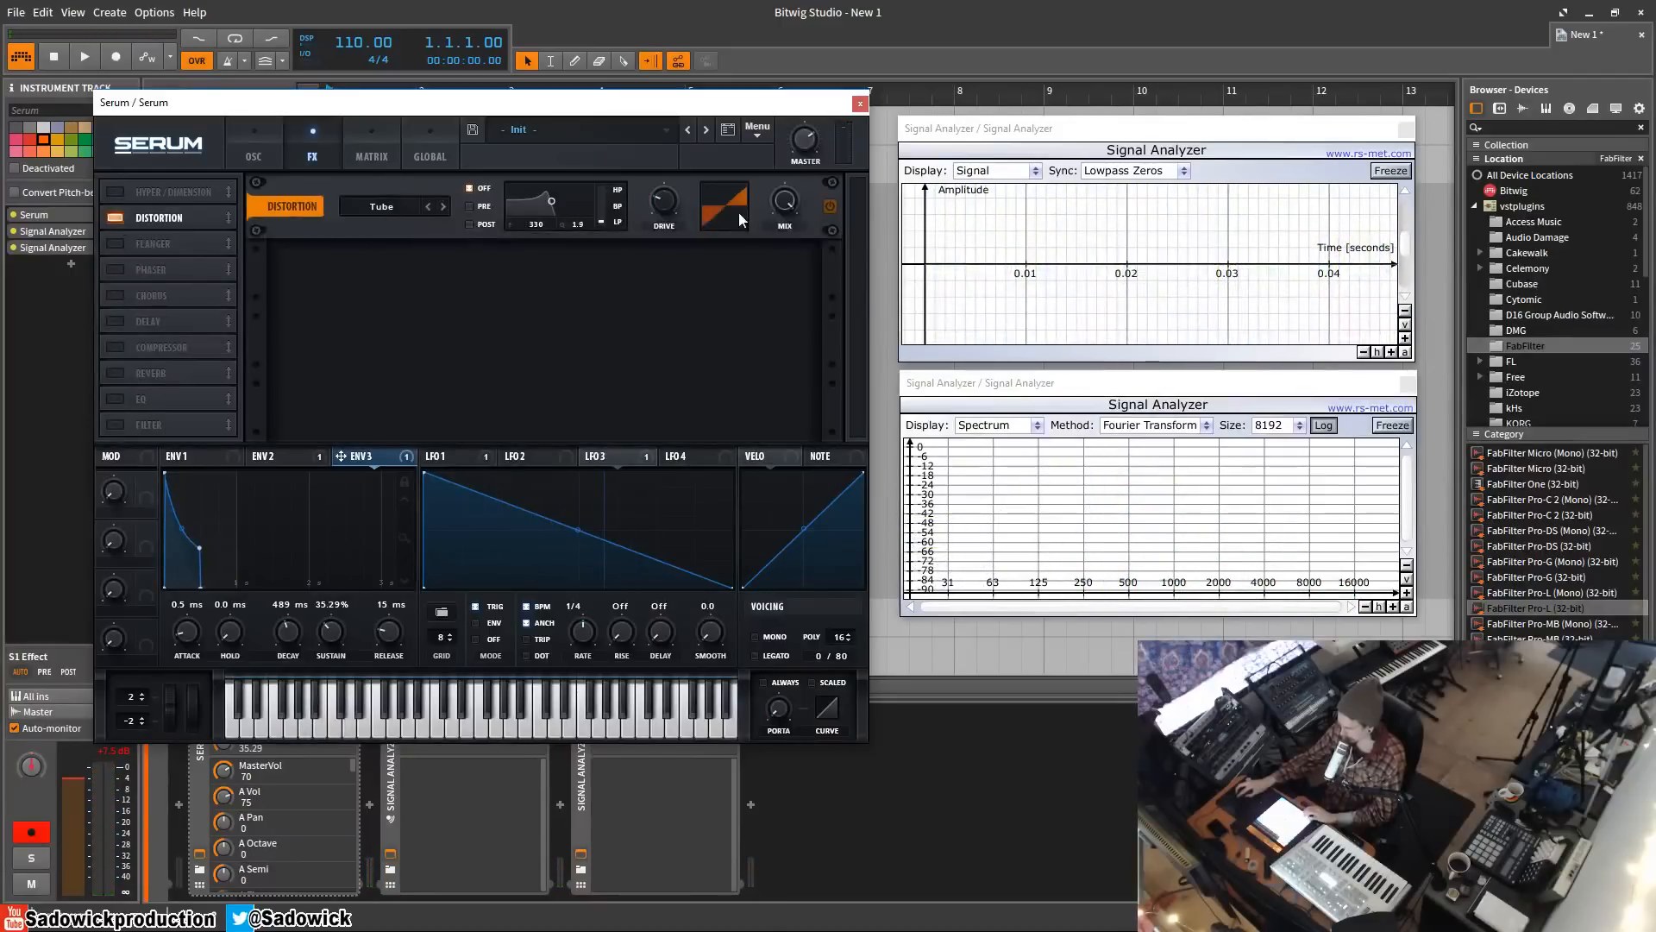
drag(789, 205, 763, 706)
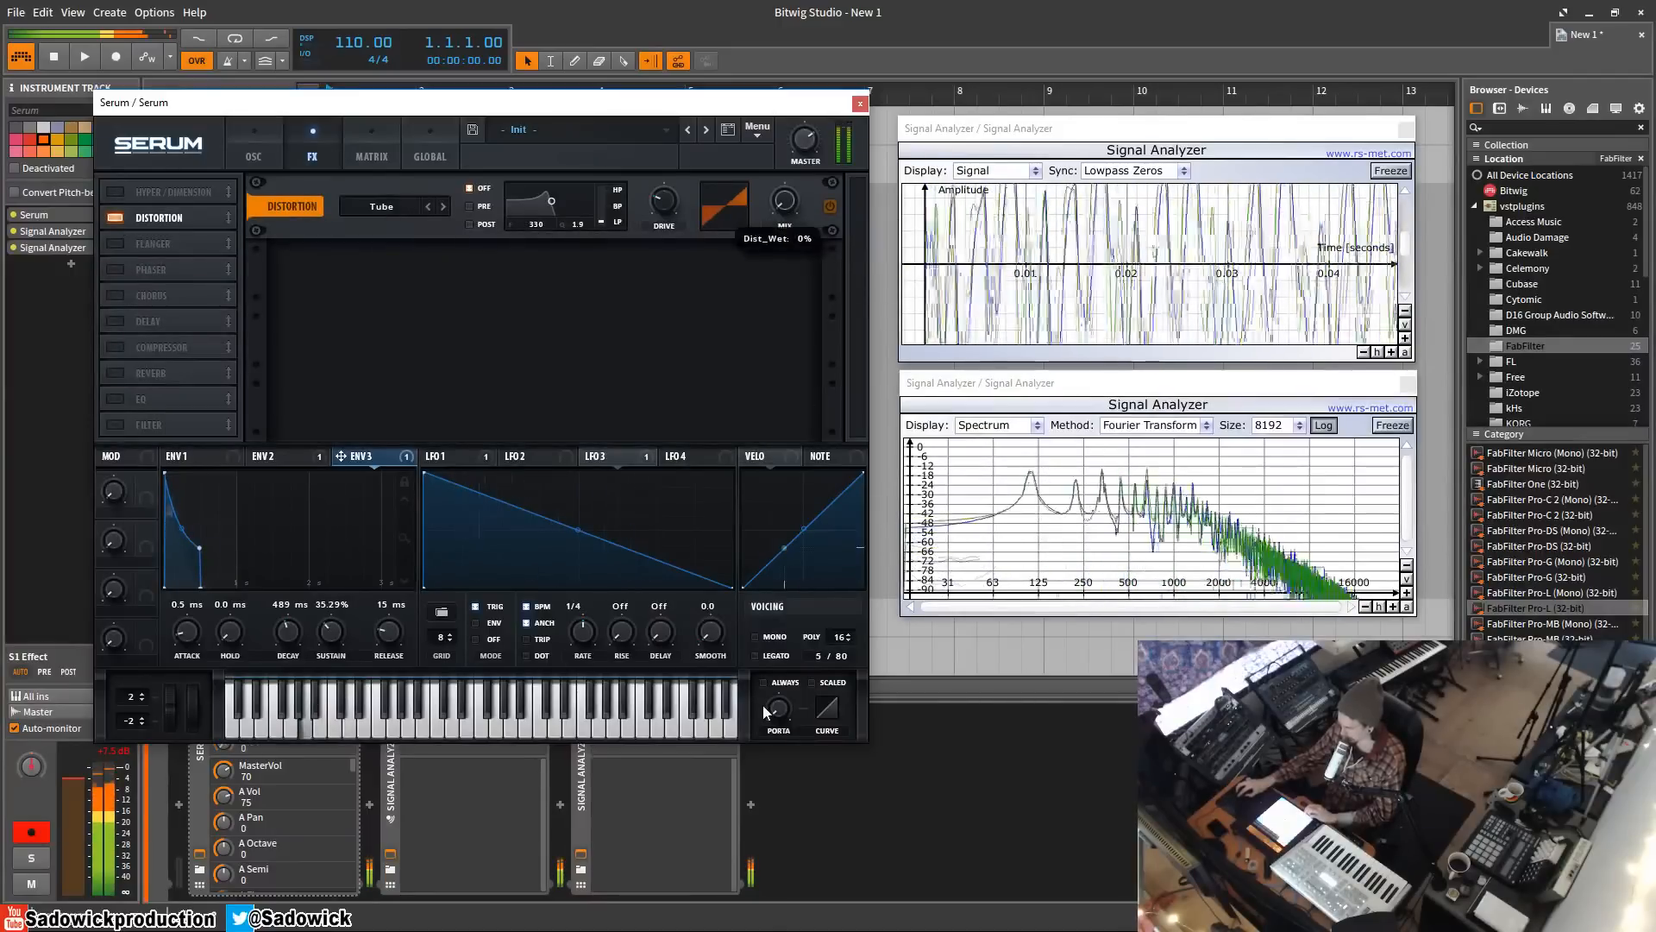
drag(663, 206, 664, 134)
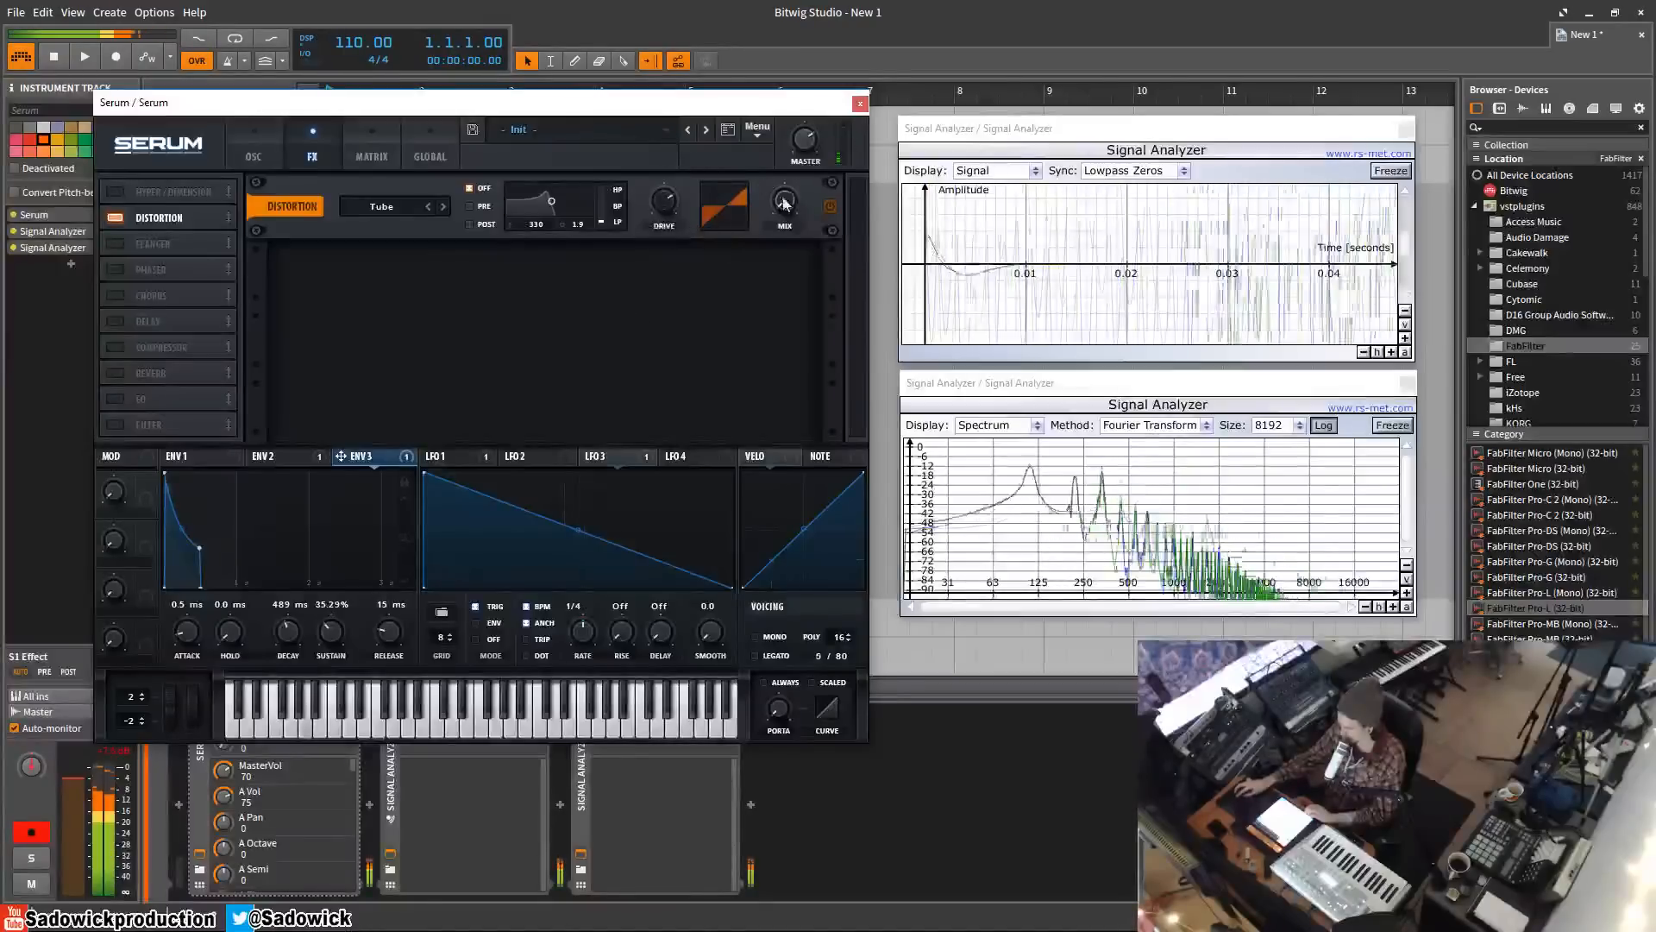
- Modulate the distortion mix with LFO 4 at full depth, using a steep falling curve in Env mode
drag(784, 202, 791, 3)
click(690, 457)
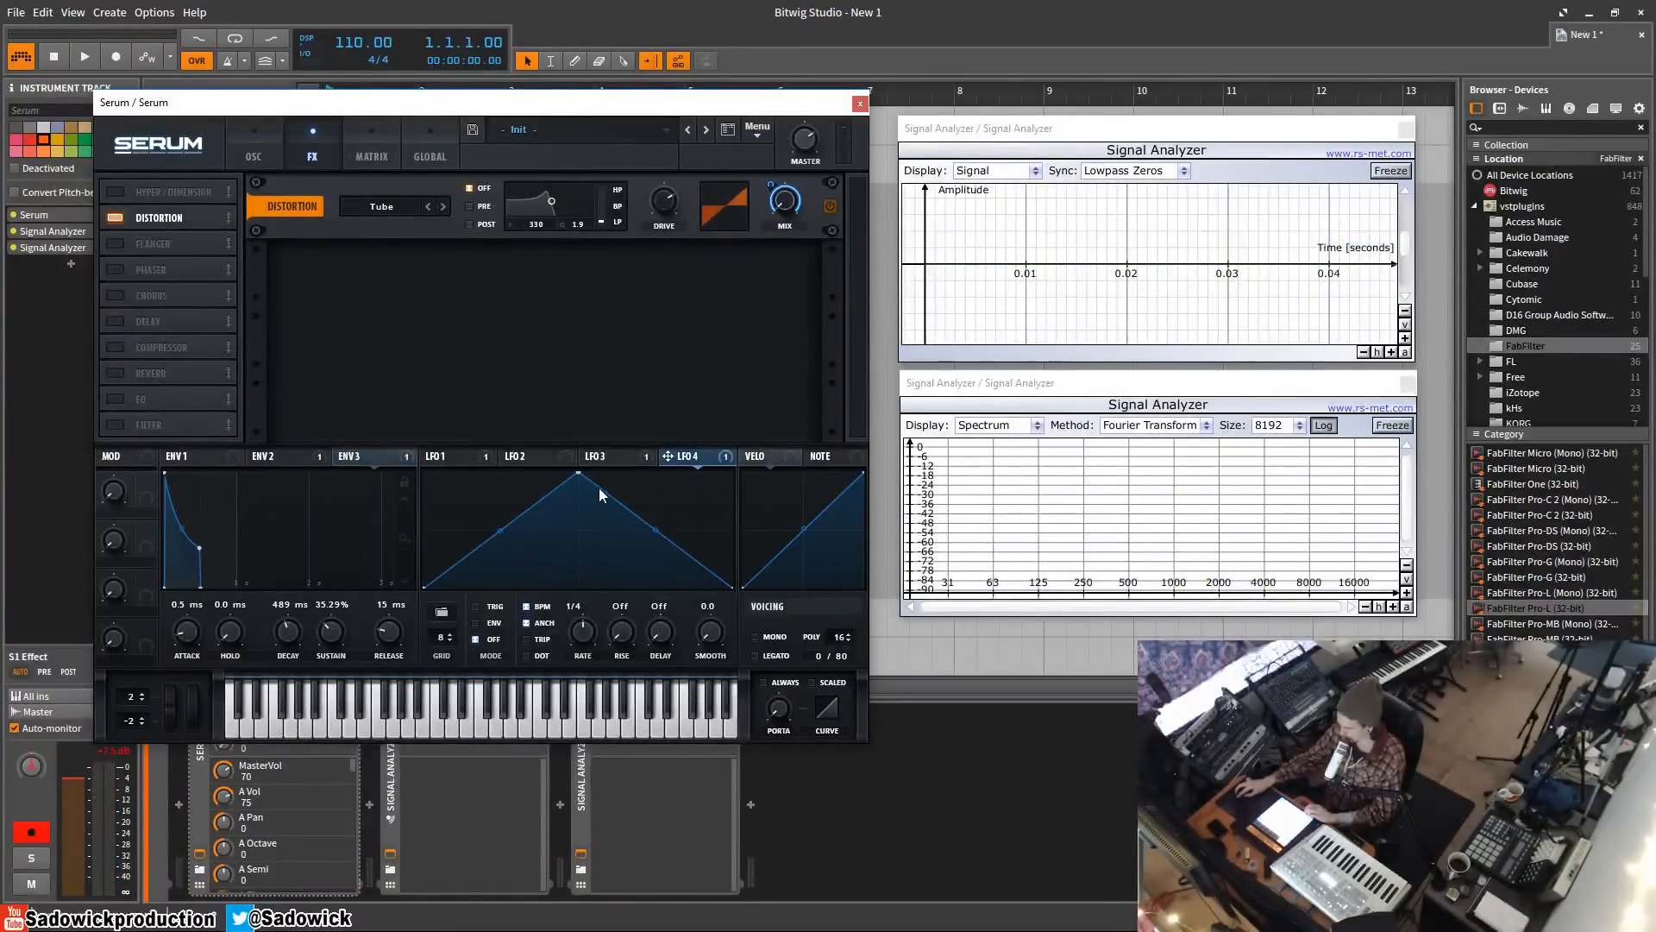
drag(578, 474, 351, 420)
drag(578, 530, 578, 559)
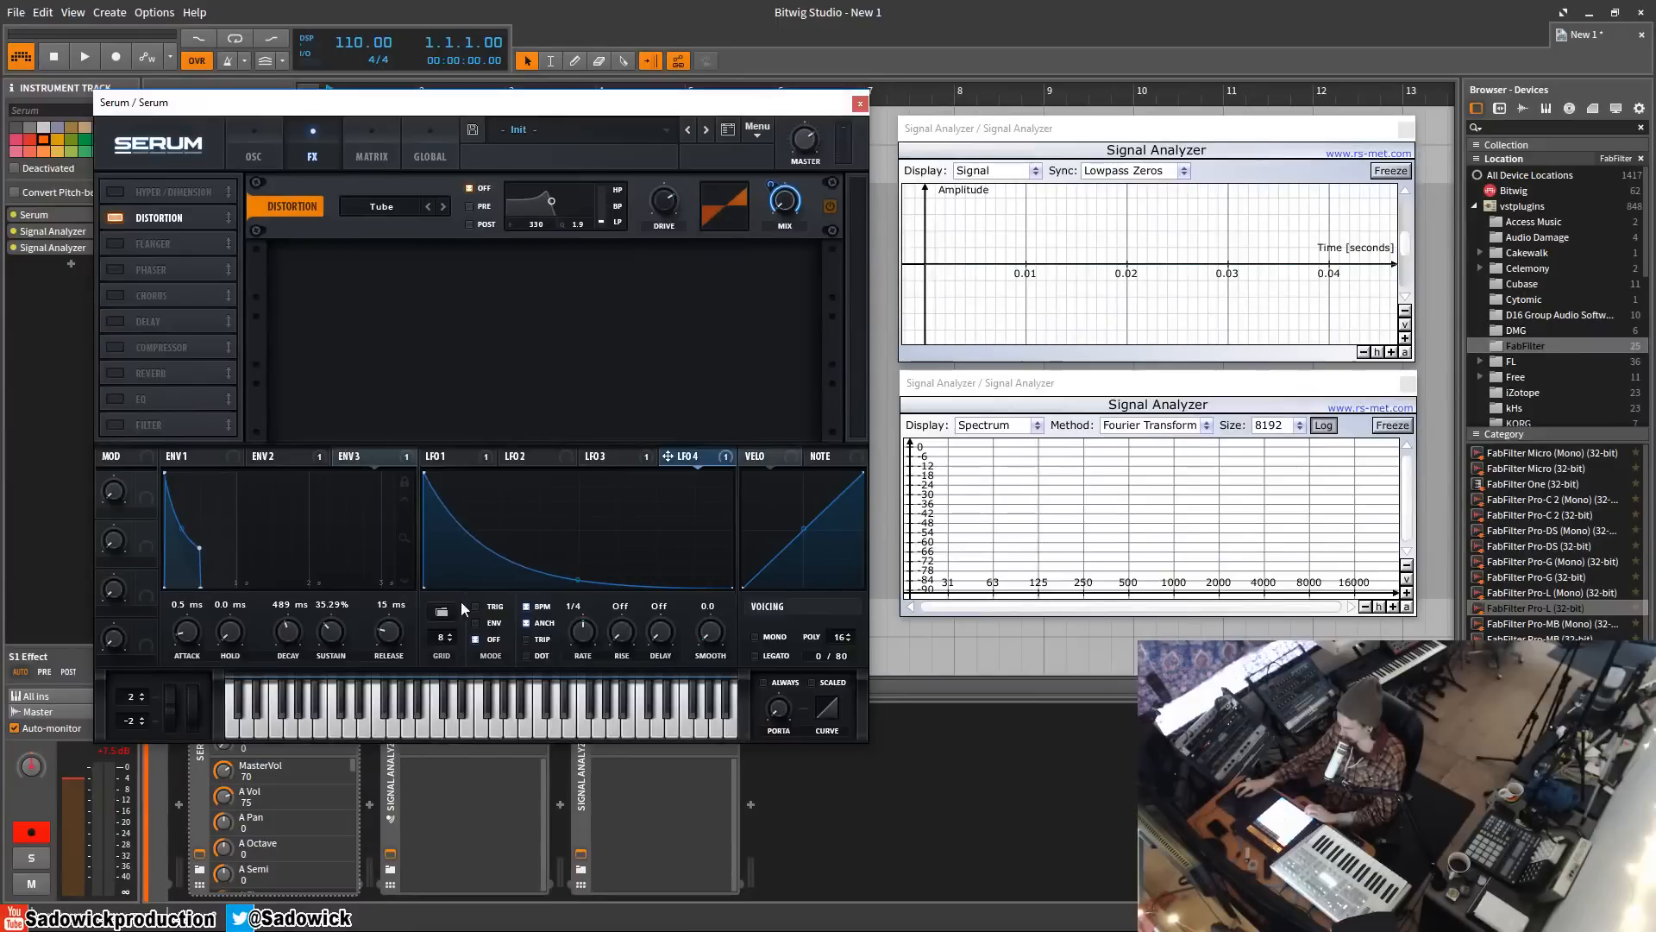
click(477, 623)
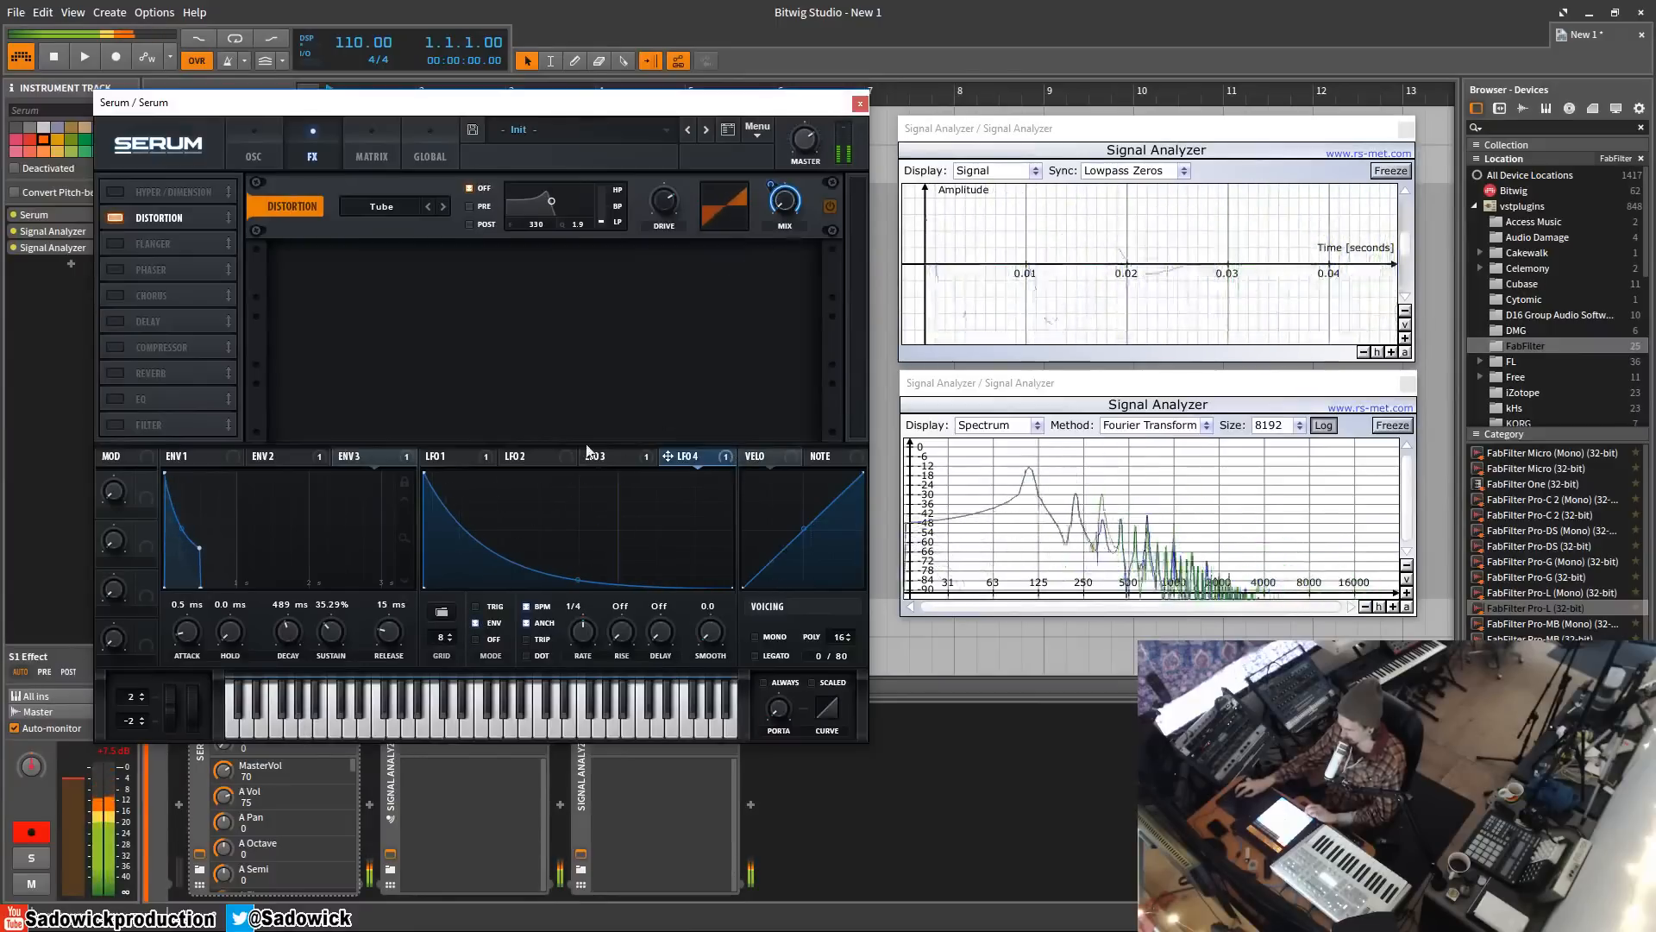
drag(580, 578, 579, 586)
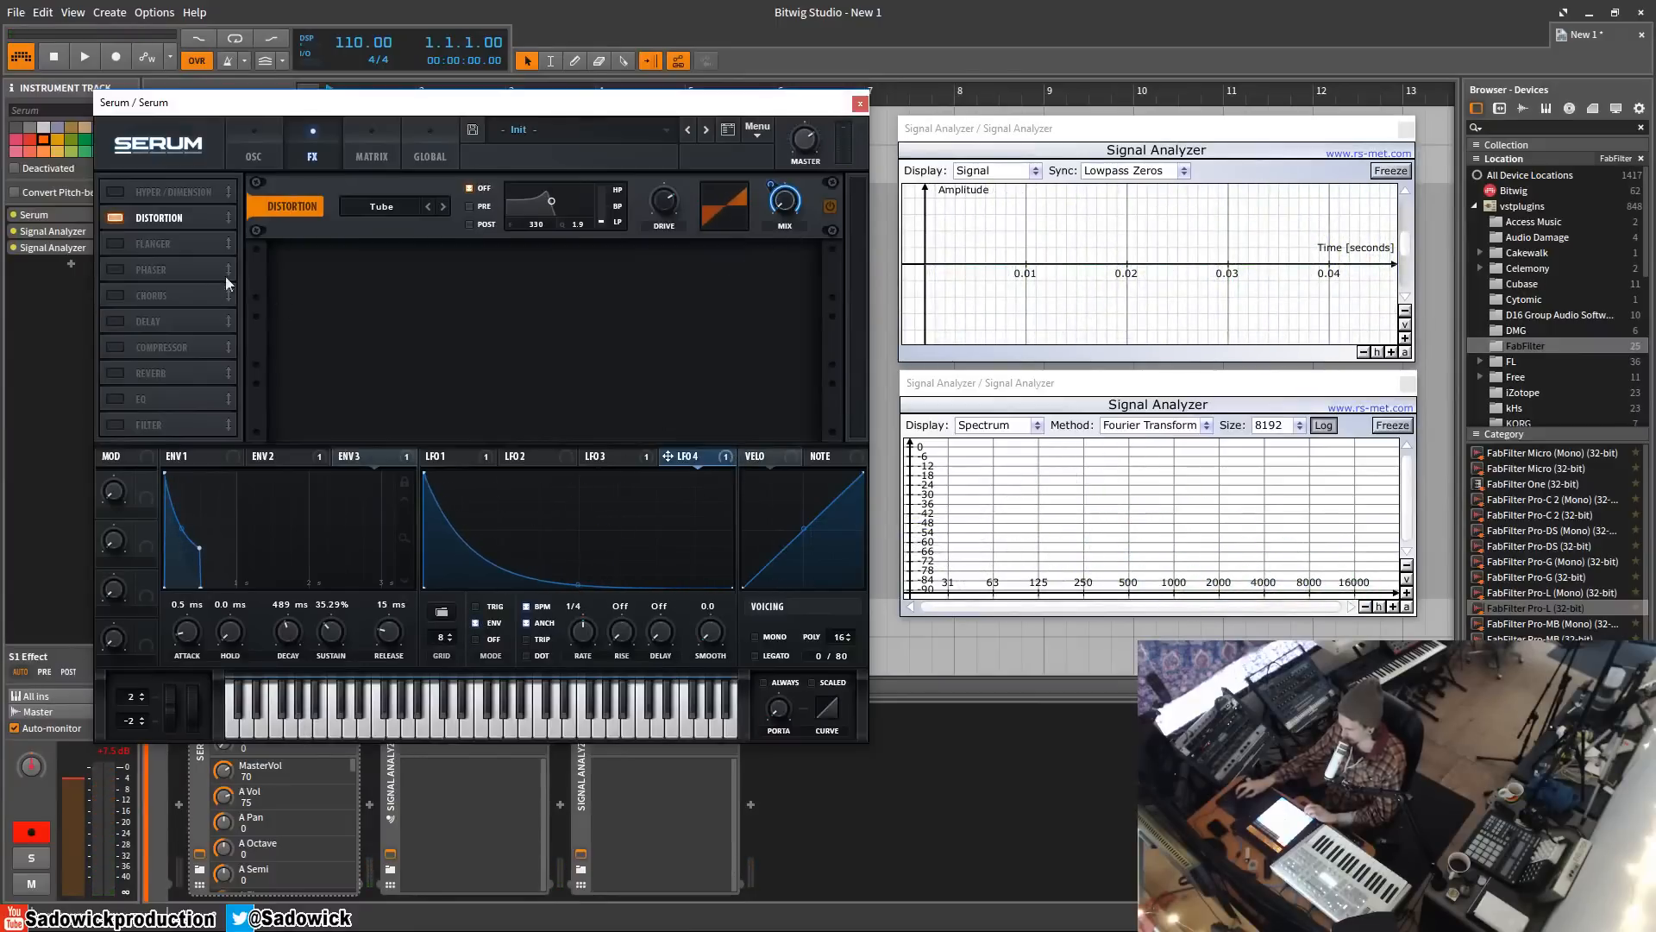
- Enable the delay with a 1/8 left time and a 1/4 right time, and lower its mix to about 15%
click(114, 321)
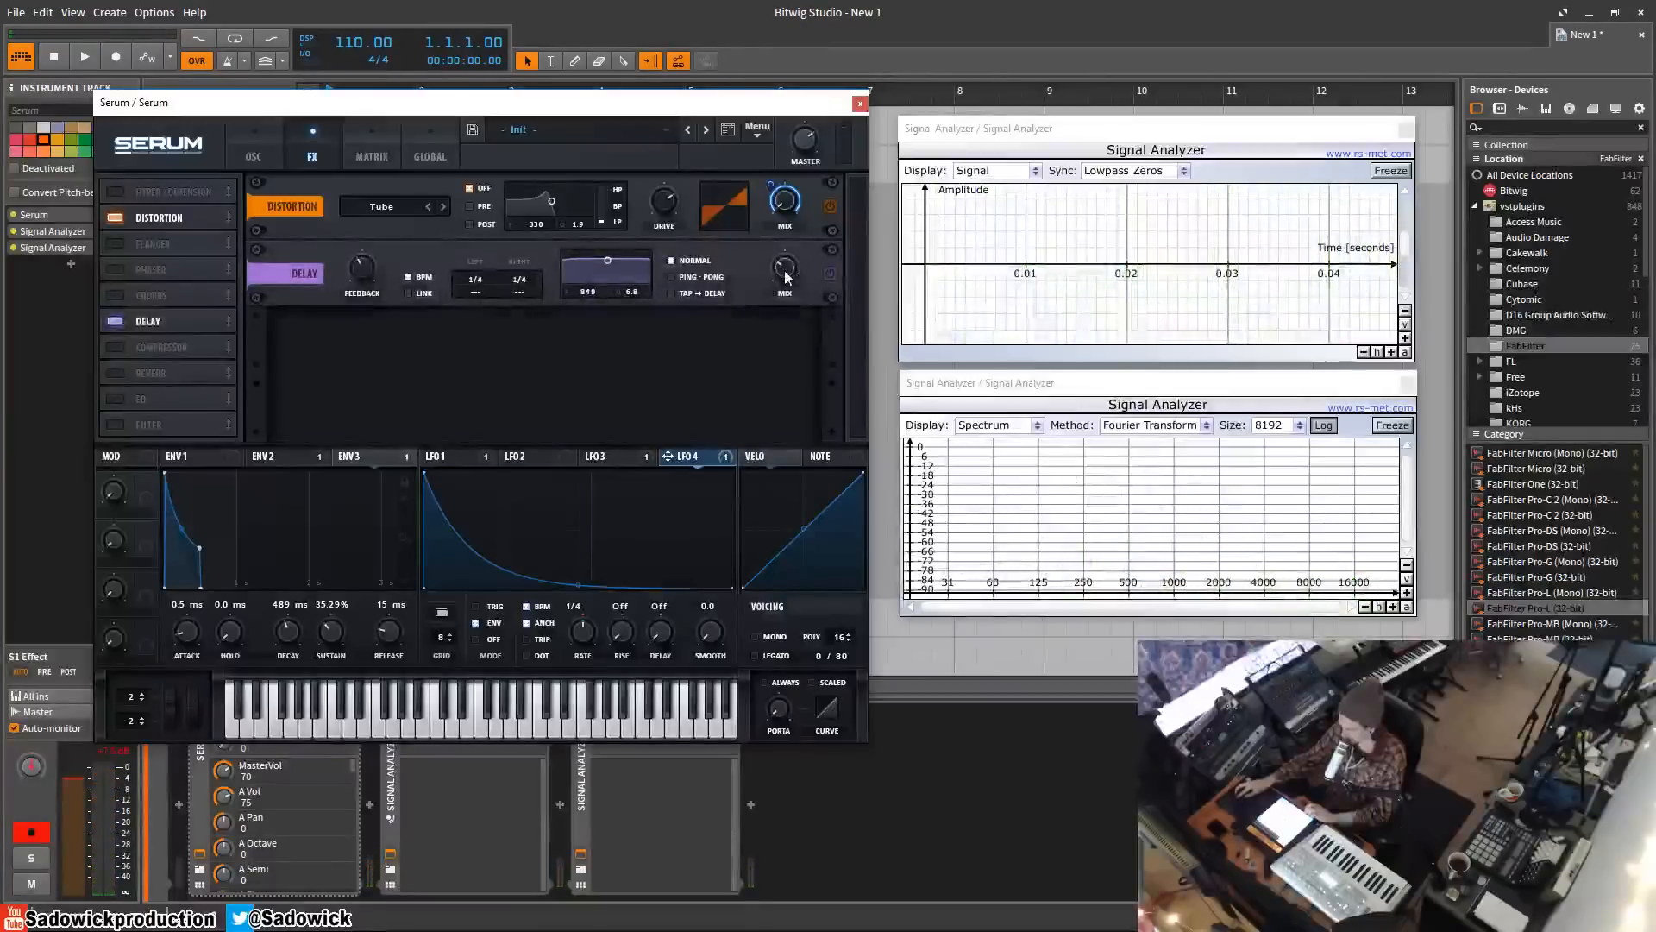
drag(474, 280, 480, 288)
drag(786, 269, 793, 283)
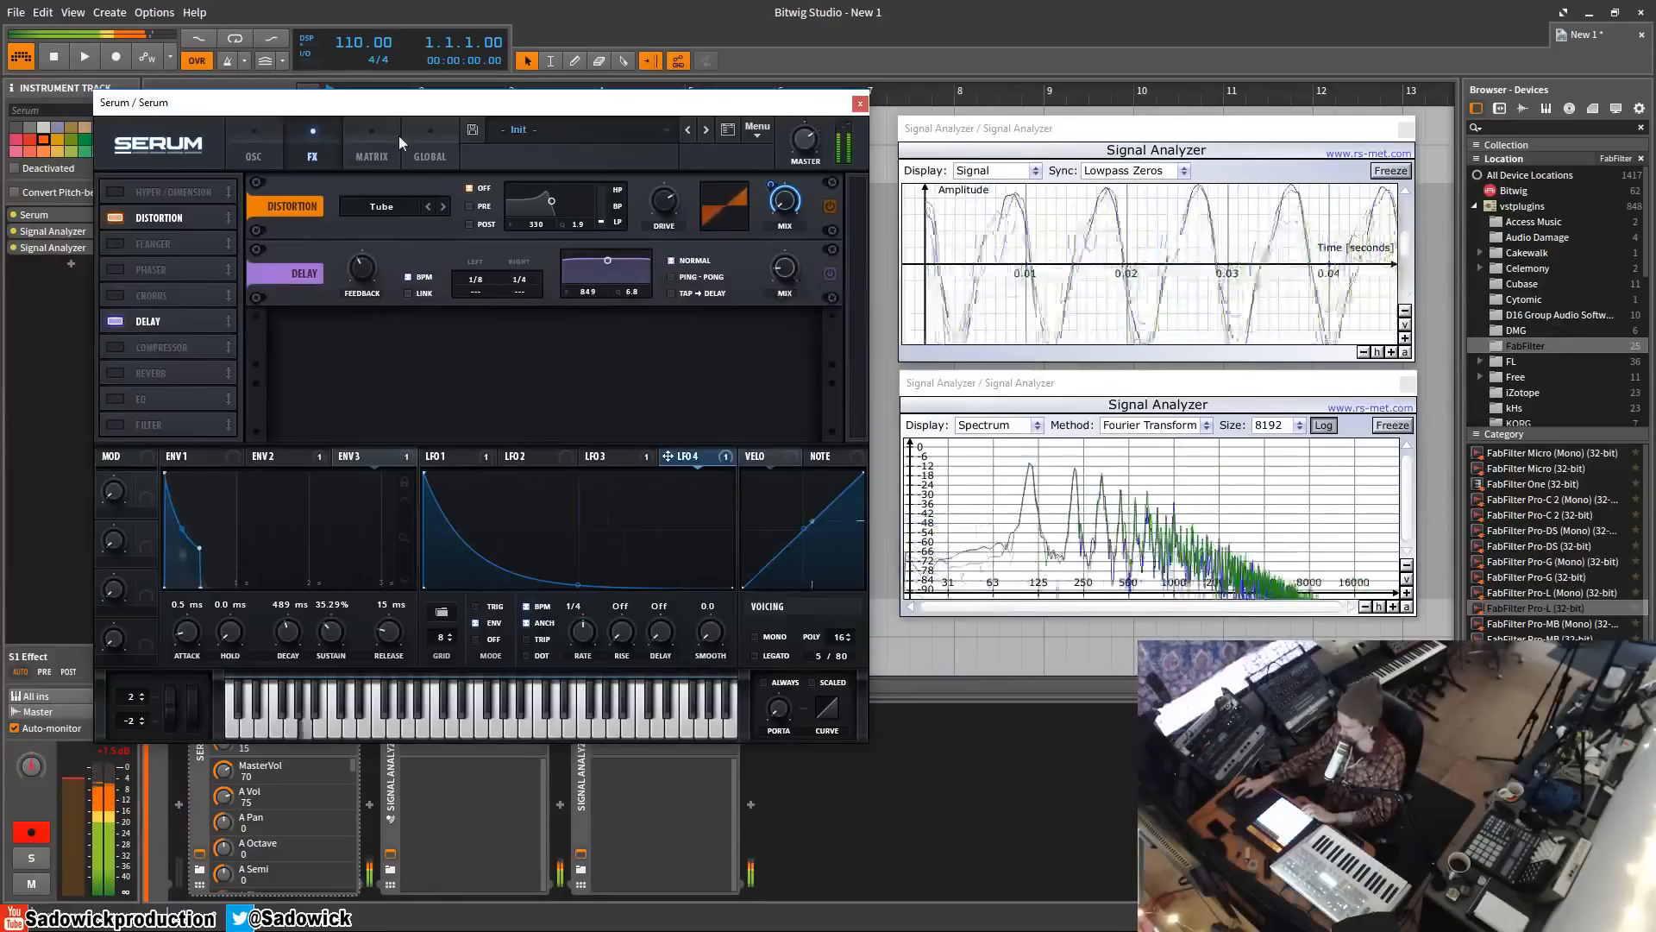
- Fine-tune the filter cutoff and open the modulation matrix to review the sources, amounts and destinations assigned
click(269, 149)
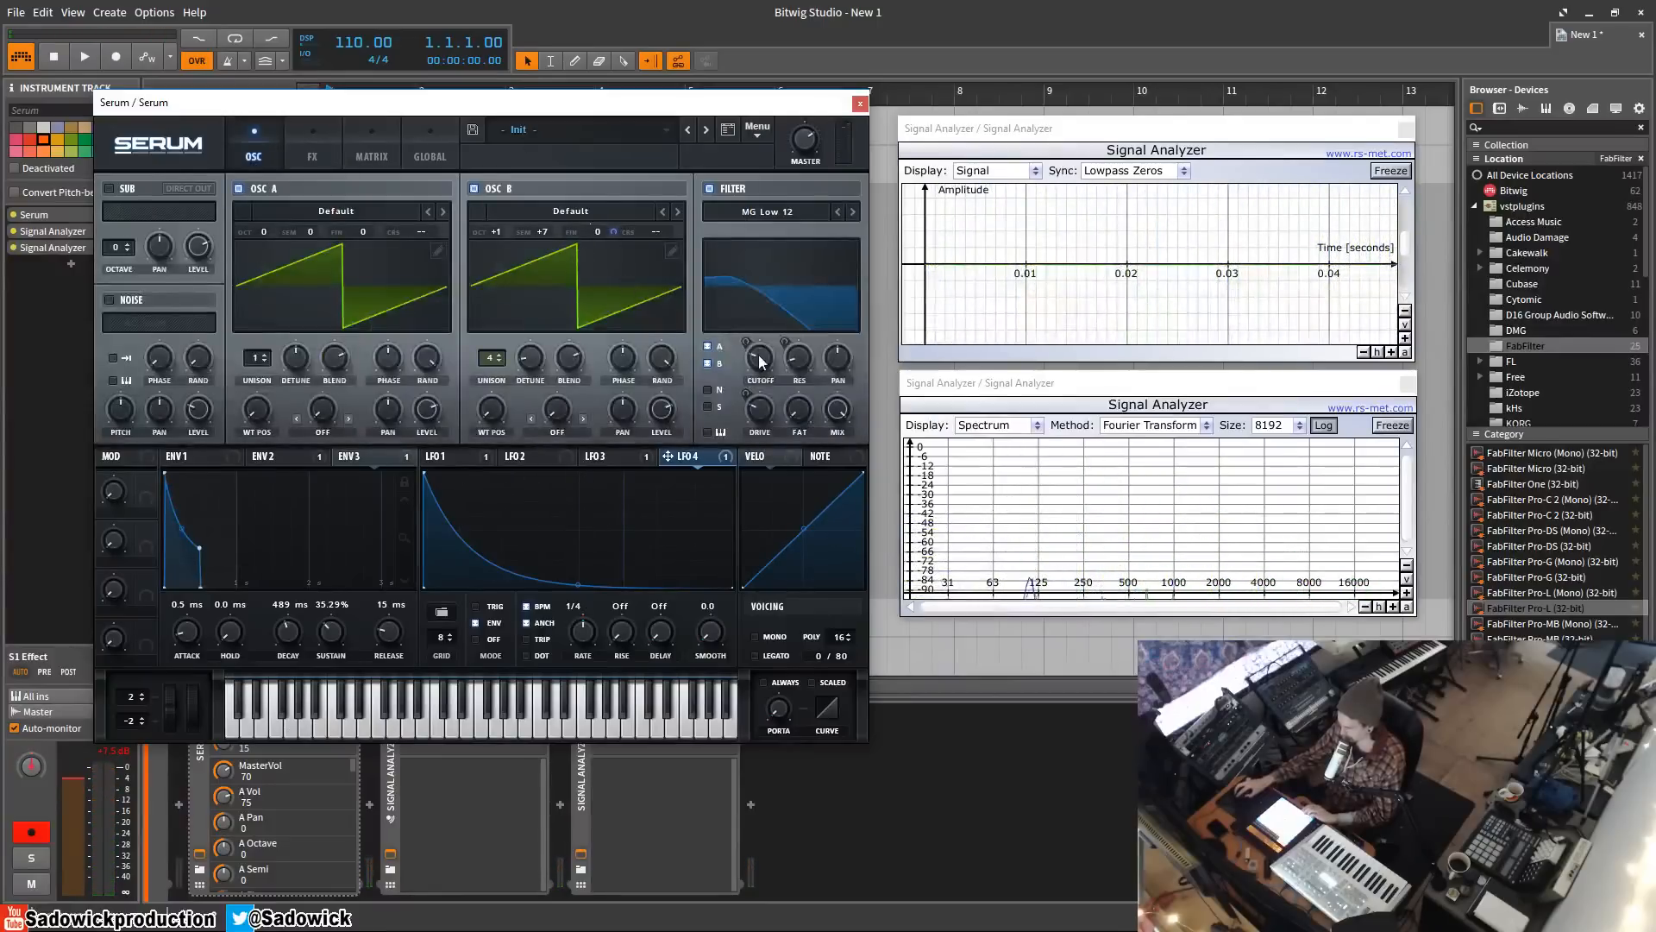
drag(760, 358, 764, 348)
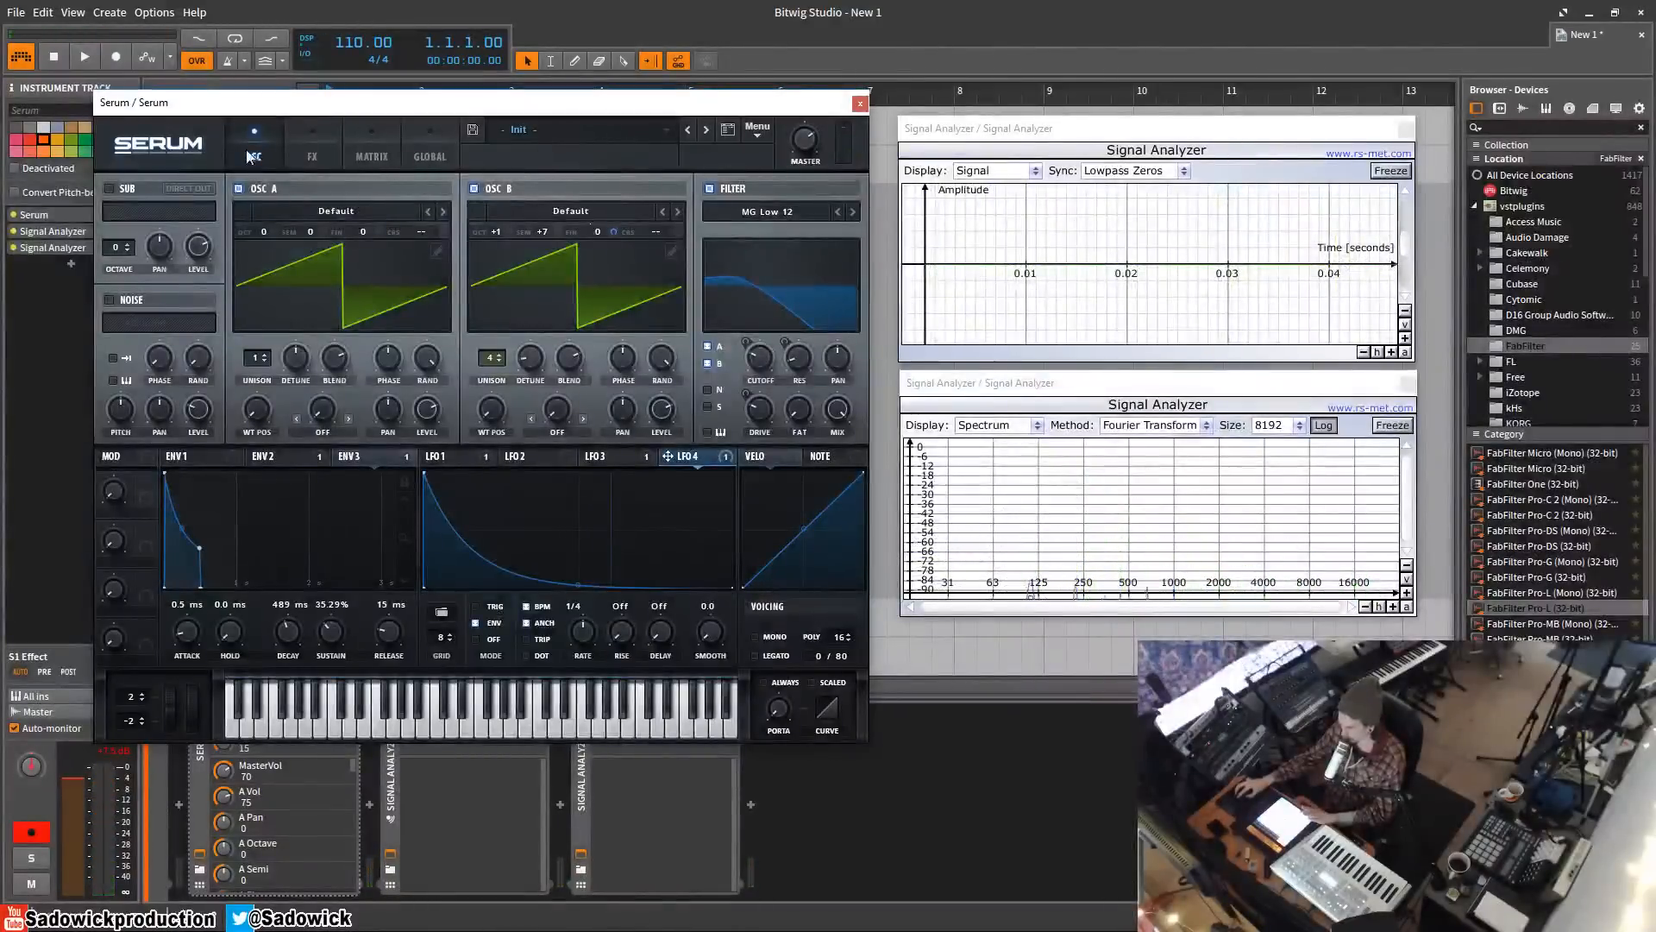
click(362, 153)
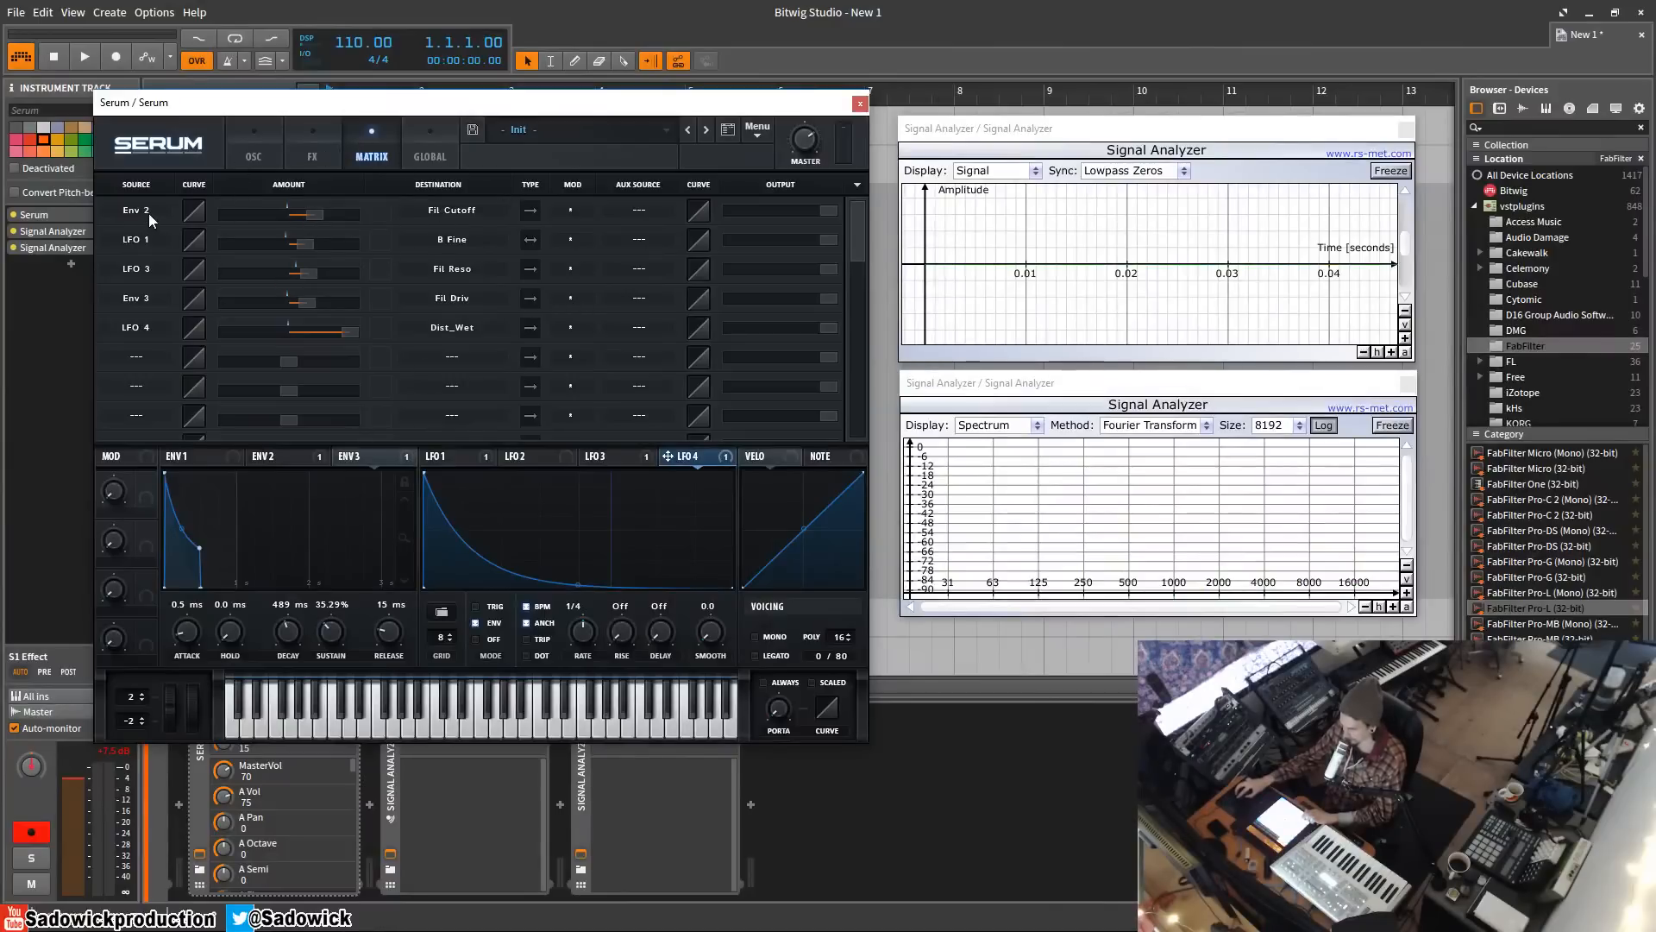
mouse_move(309, 216)
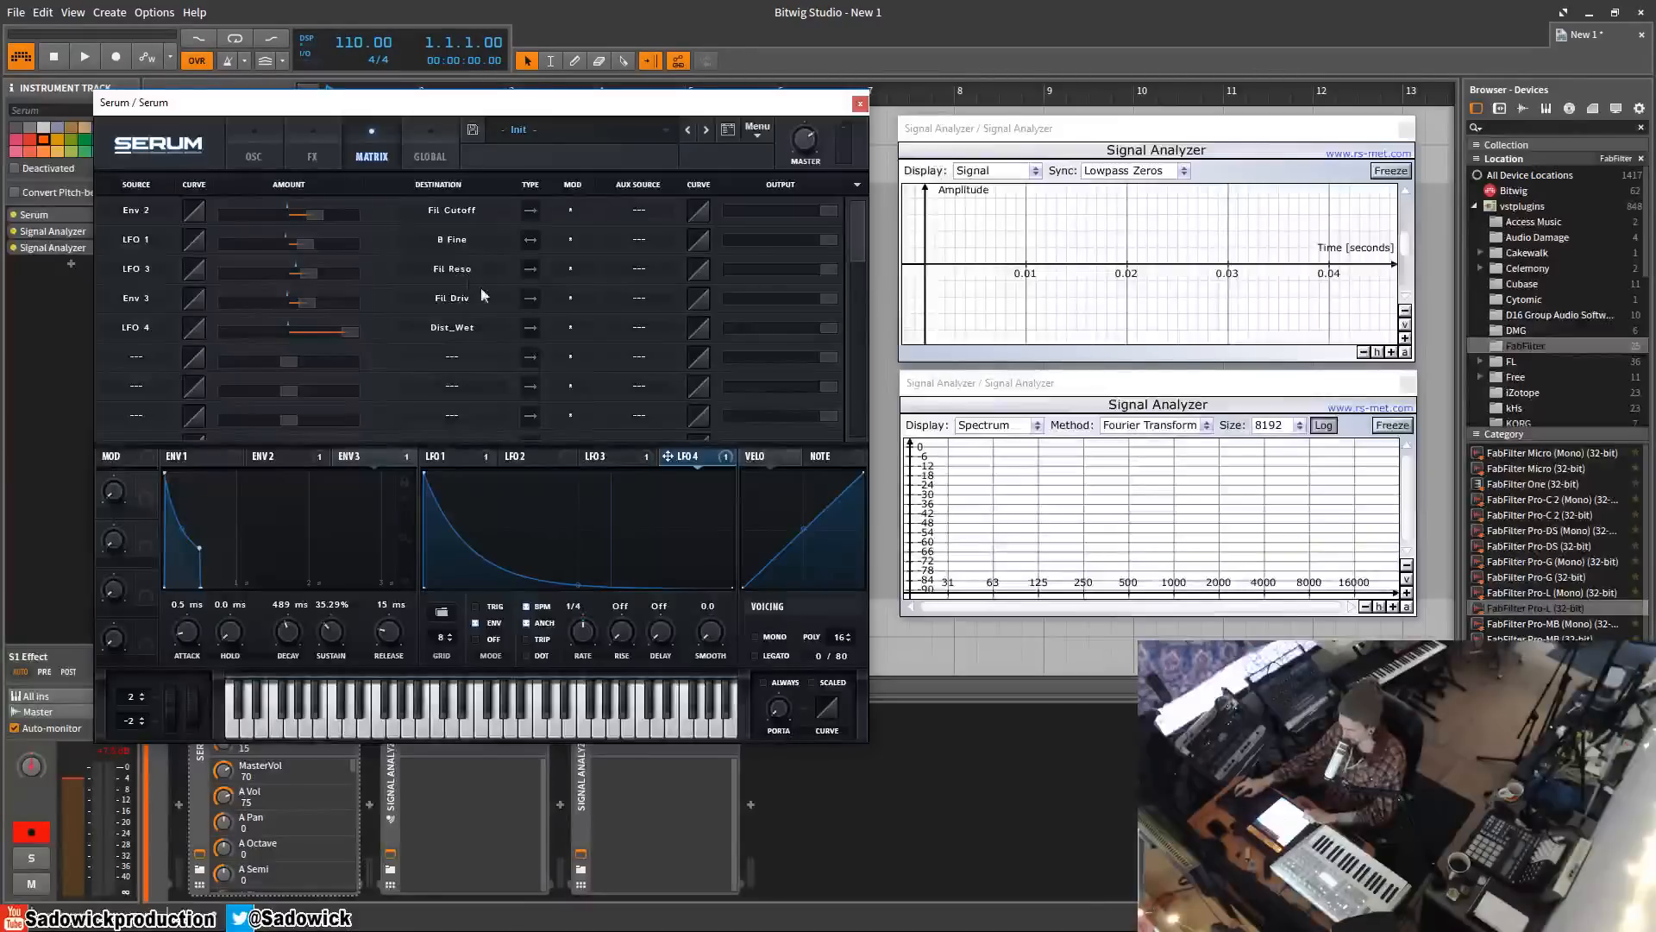
- Review the LFO 3 and LFO 4 shapes, and raise the LFO 1 modulation amount on oscillator B's fine tuning to about 44
click(608, 456)
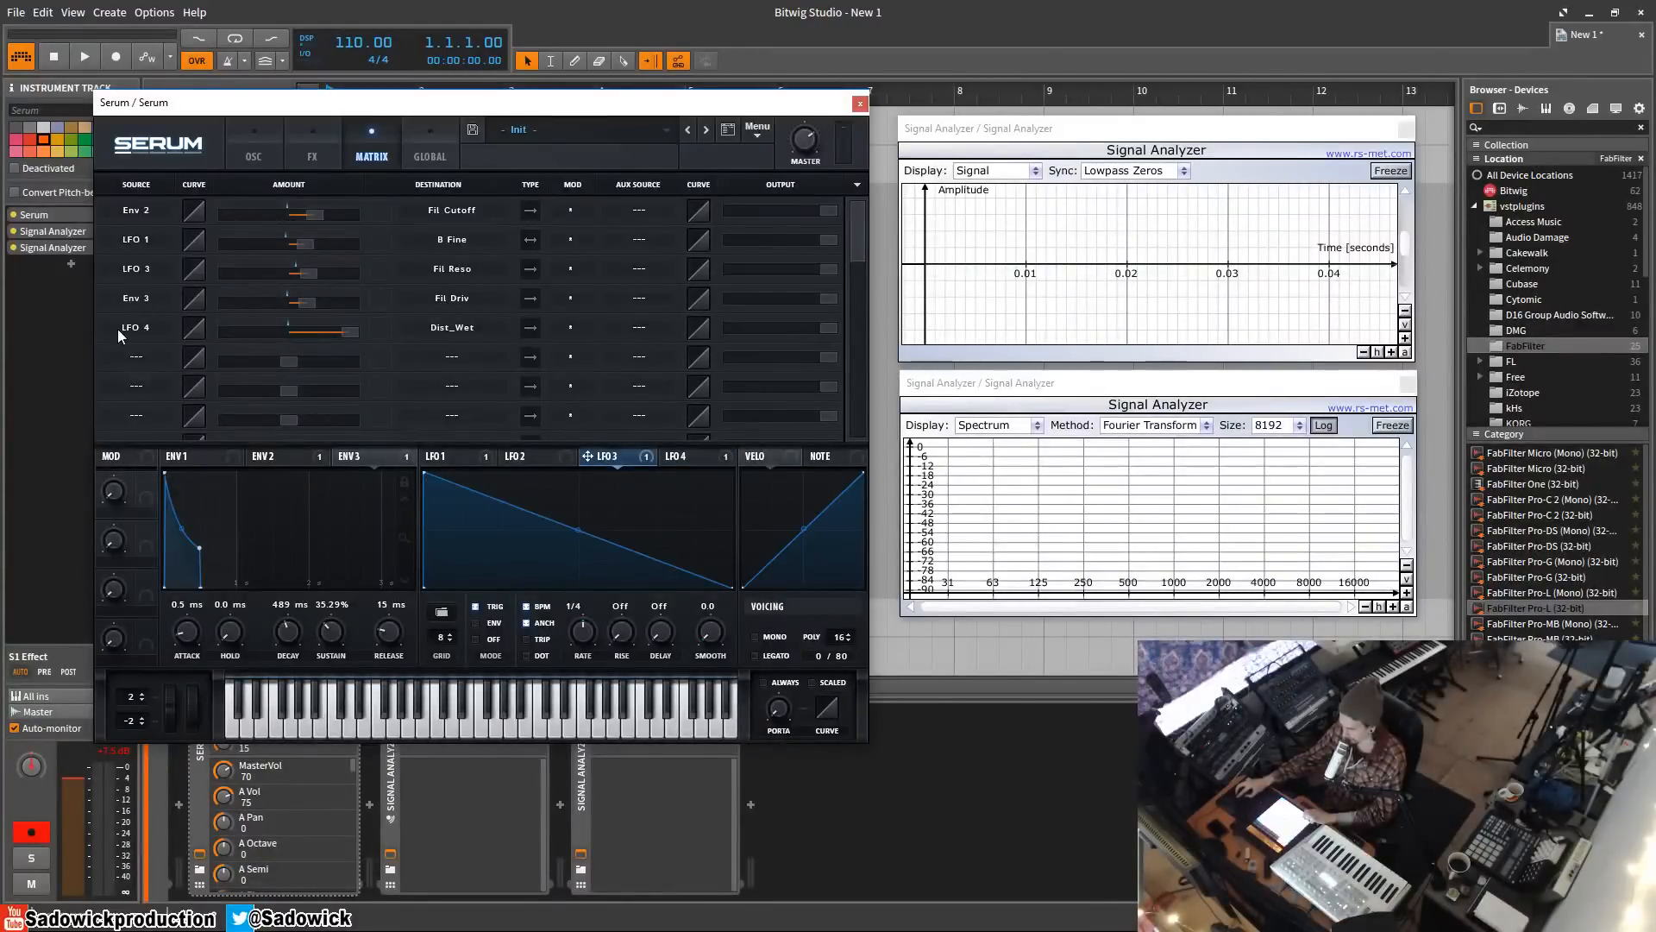
click(686, 455)
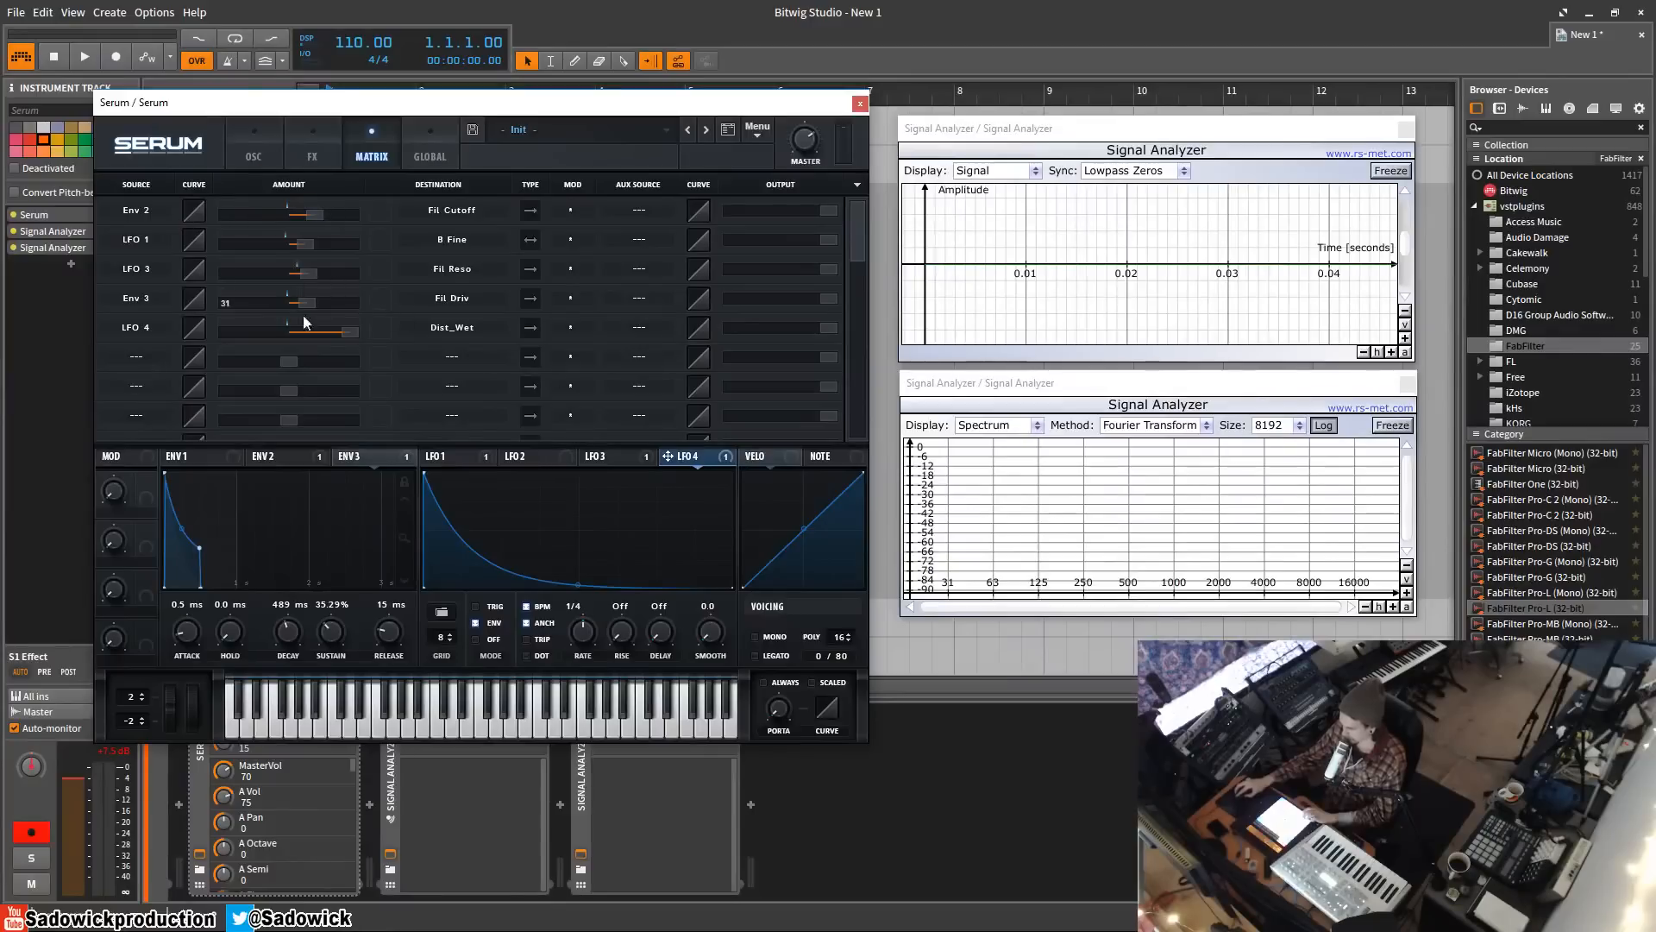
click(238, 146)
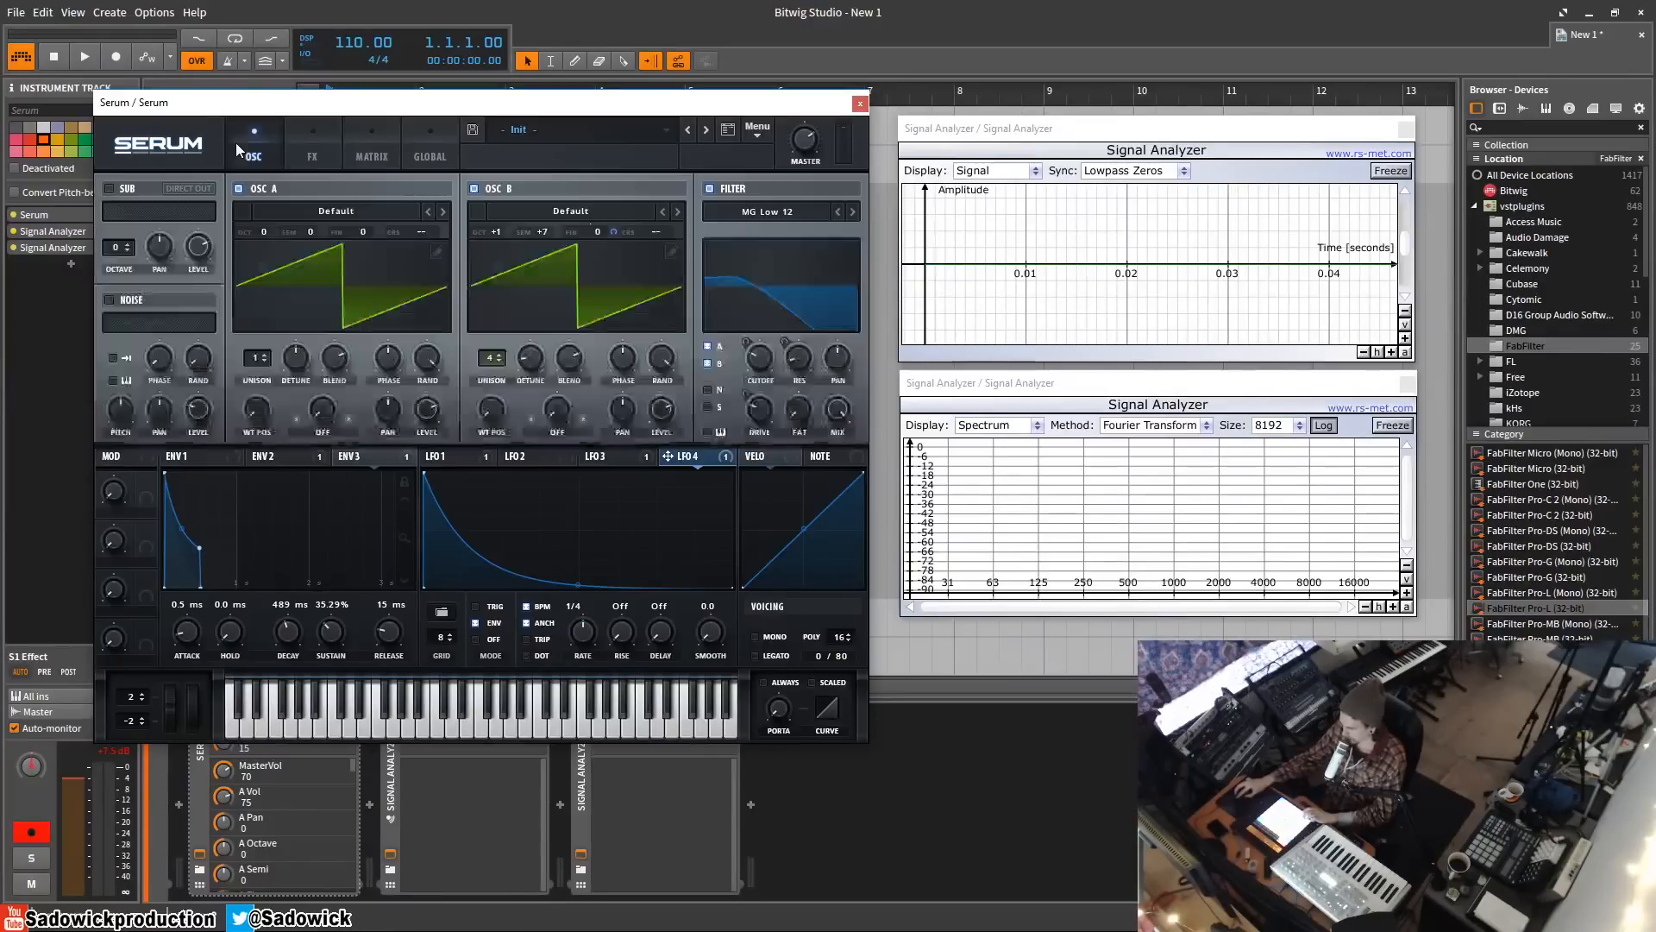
click(368, 161)
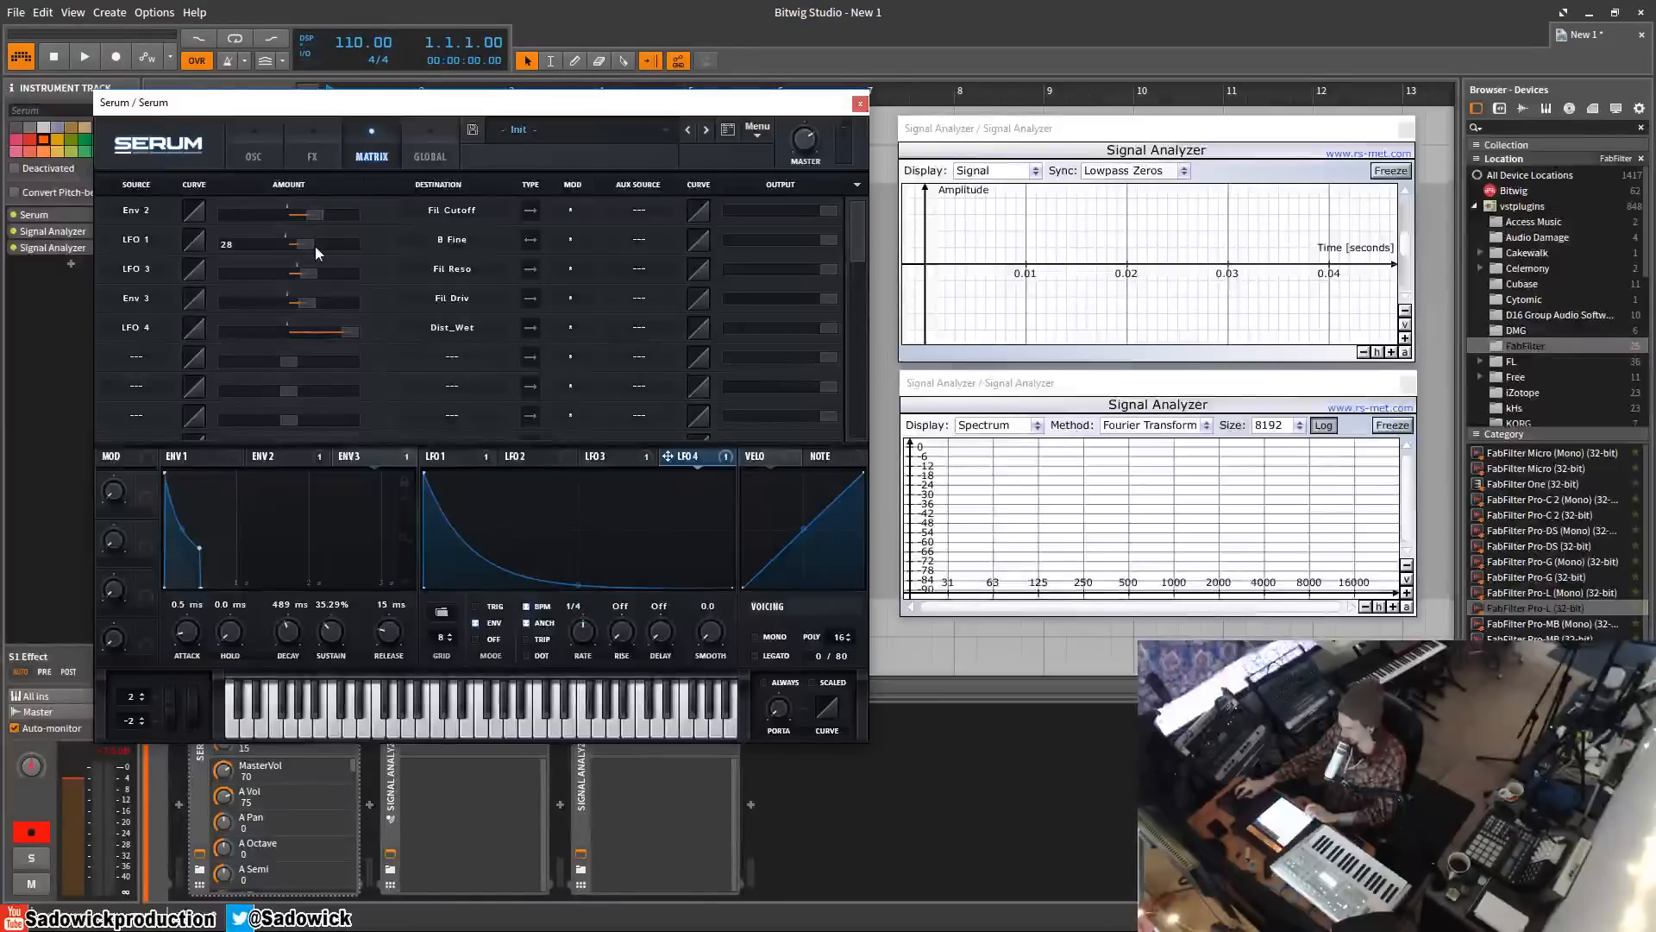
mouse_move(311, 245)
mouse_down()
mouse_move(404, 251)
mouse_move(341, 250)
mouse_up()
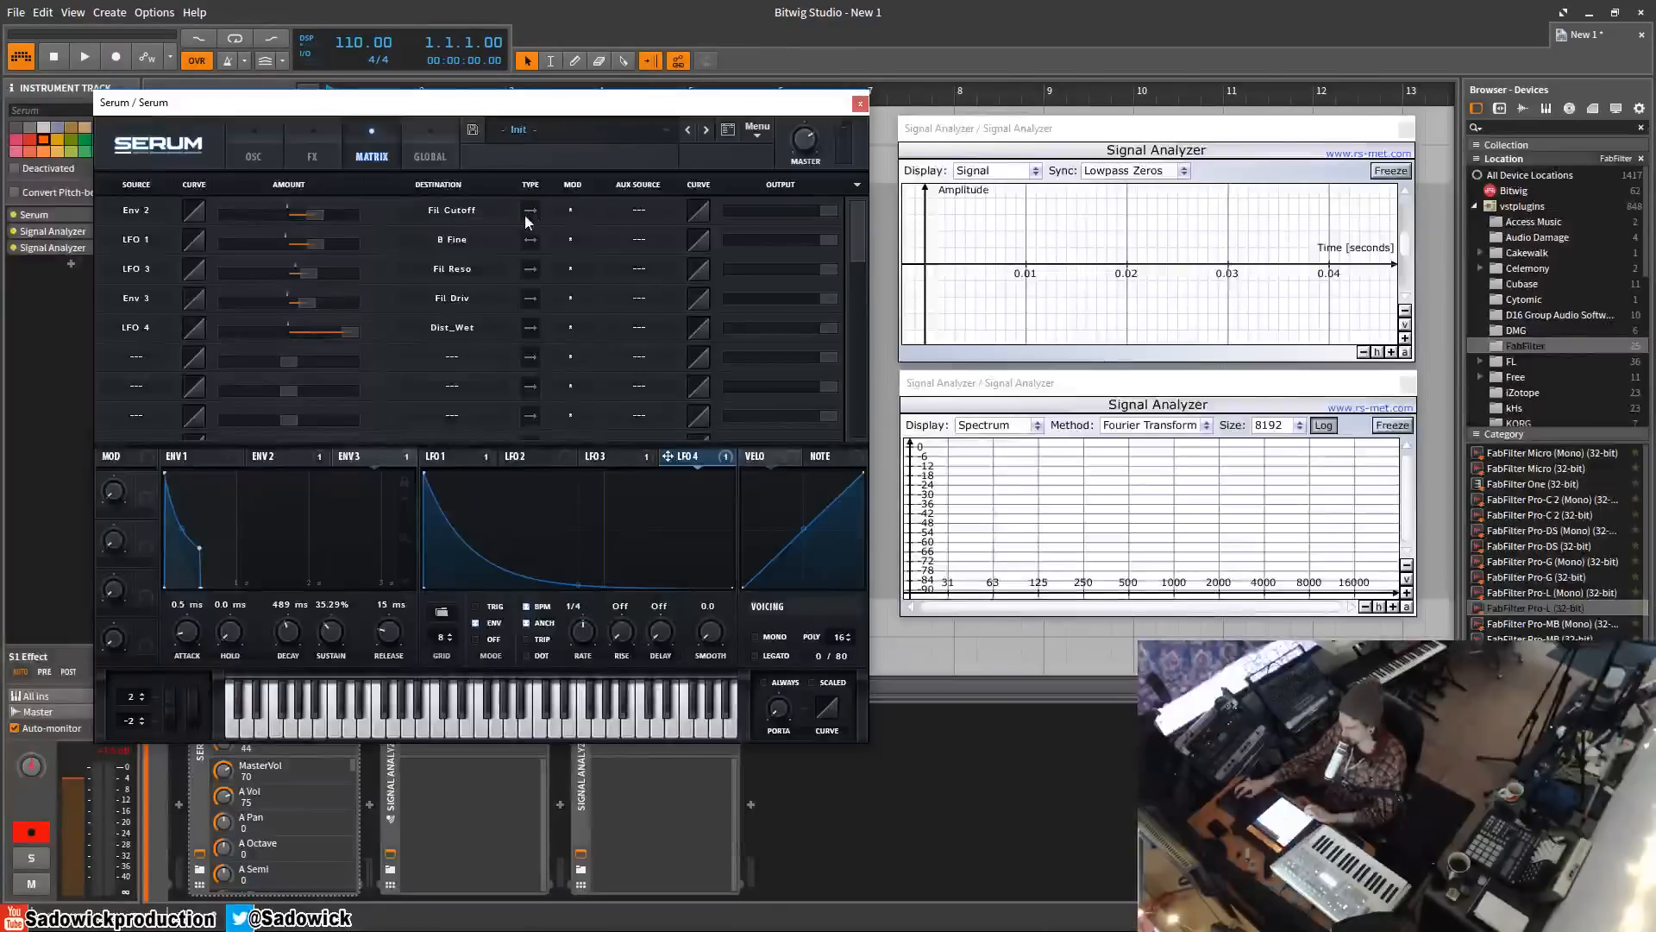
- Compare the modulation assignments shown on the filter and oscillator B controls with their rows in the modulation matrix
click(255, 150)
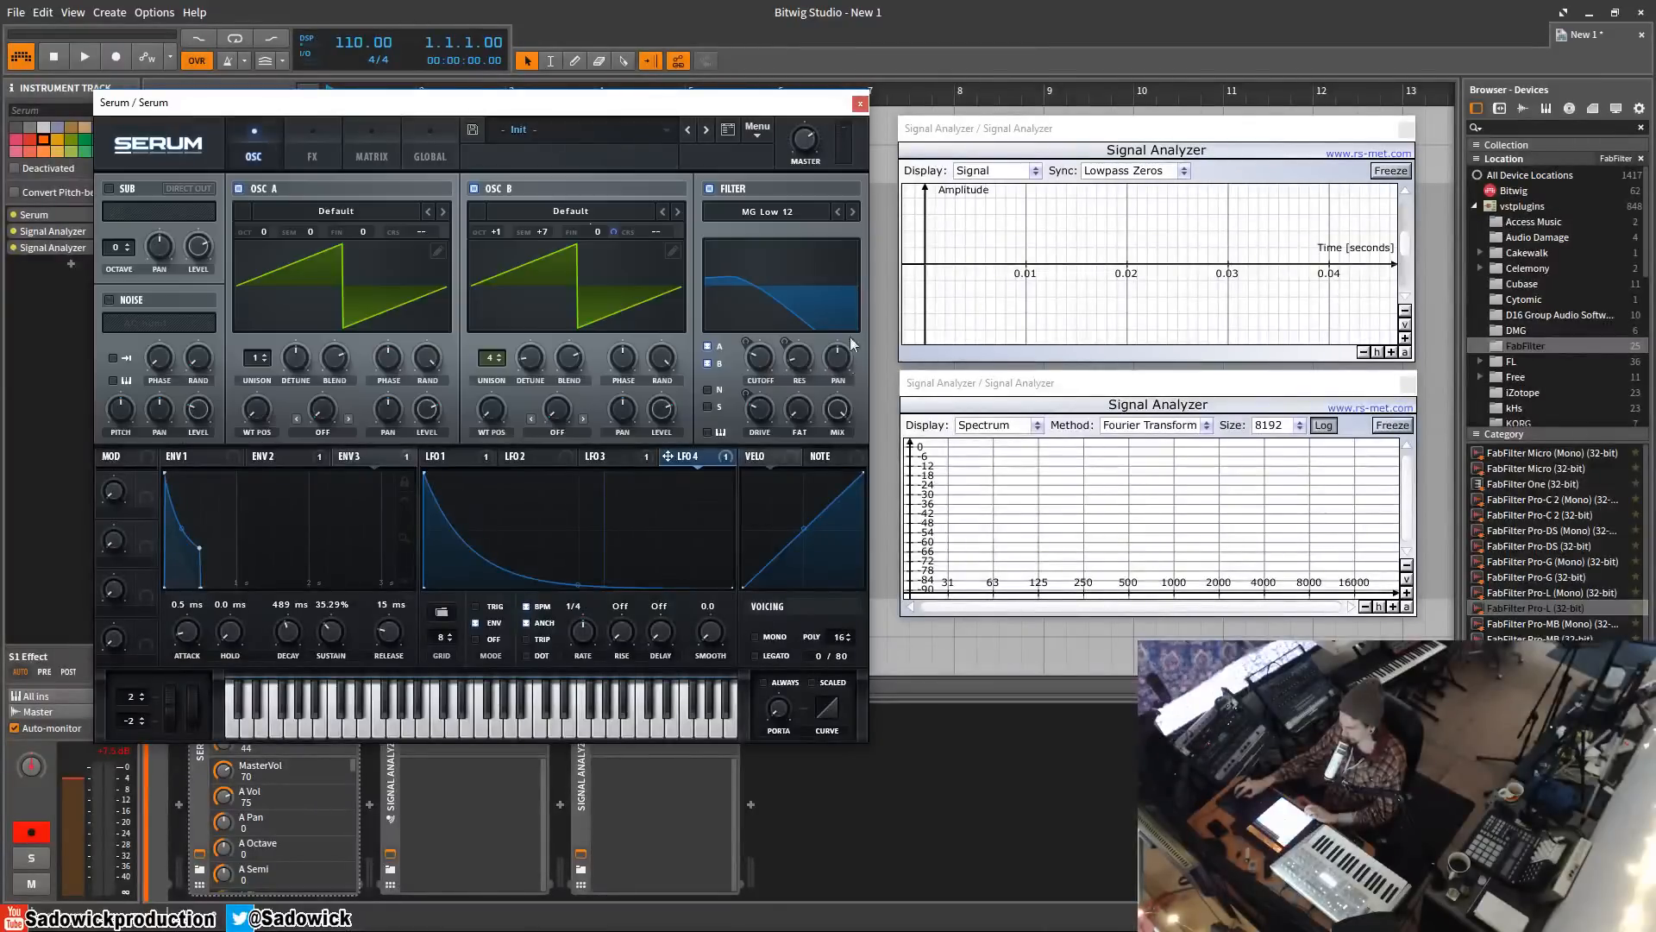
click(284, 464)
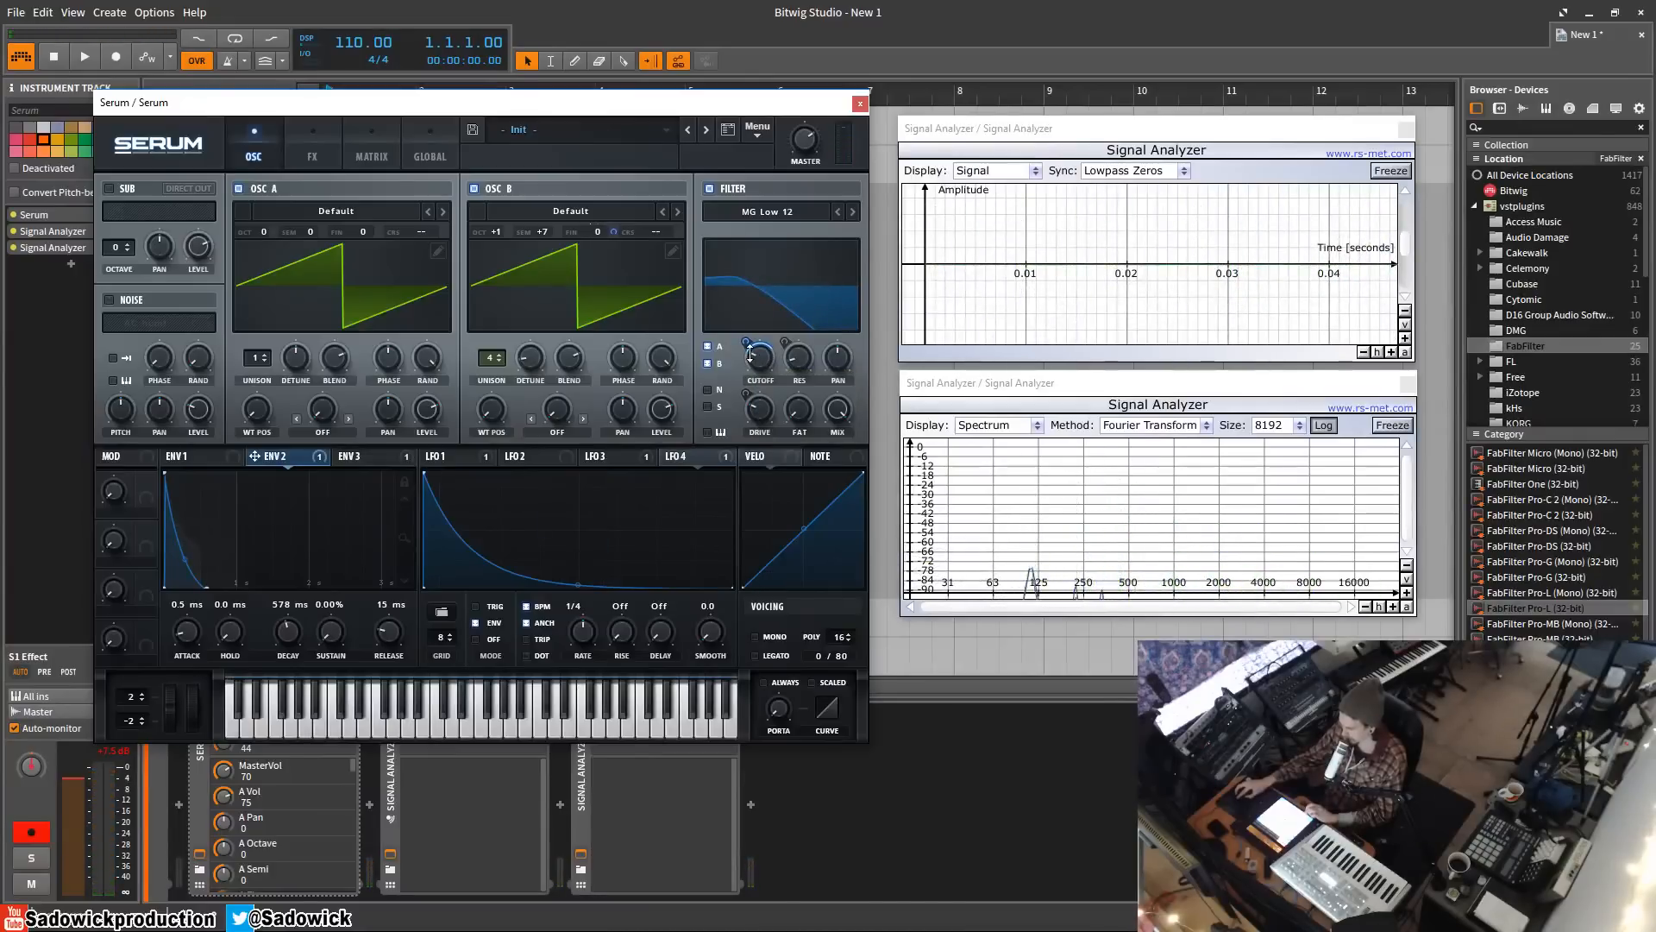
click(363, 148)
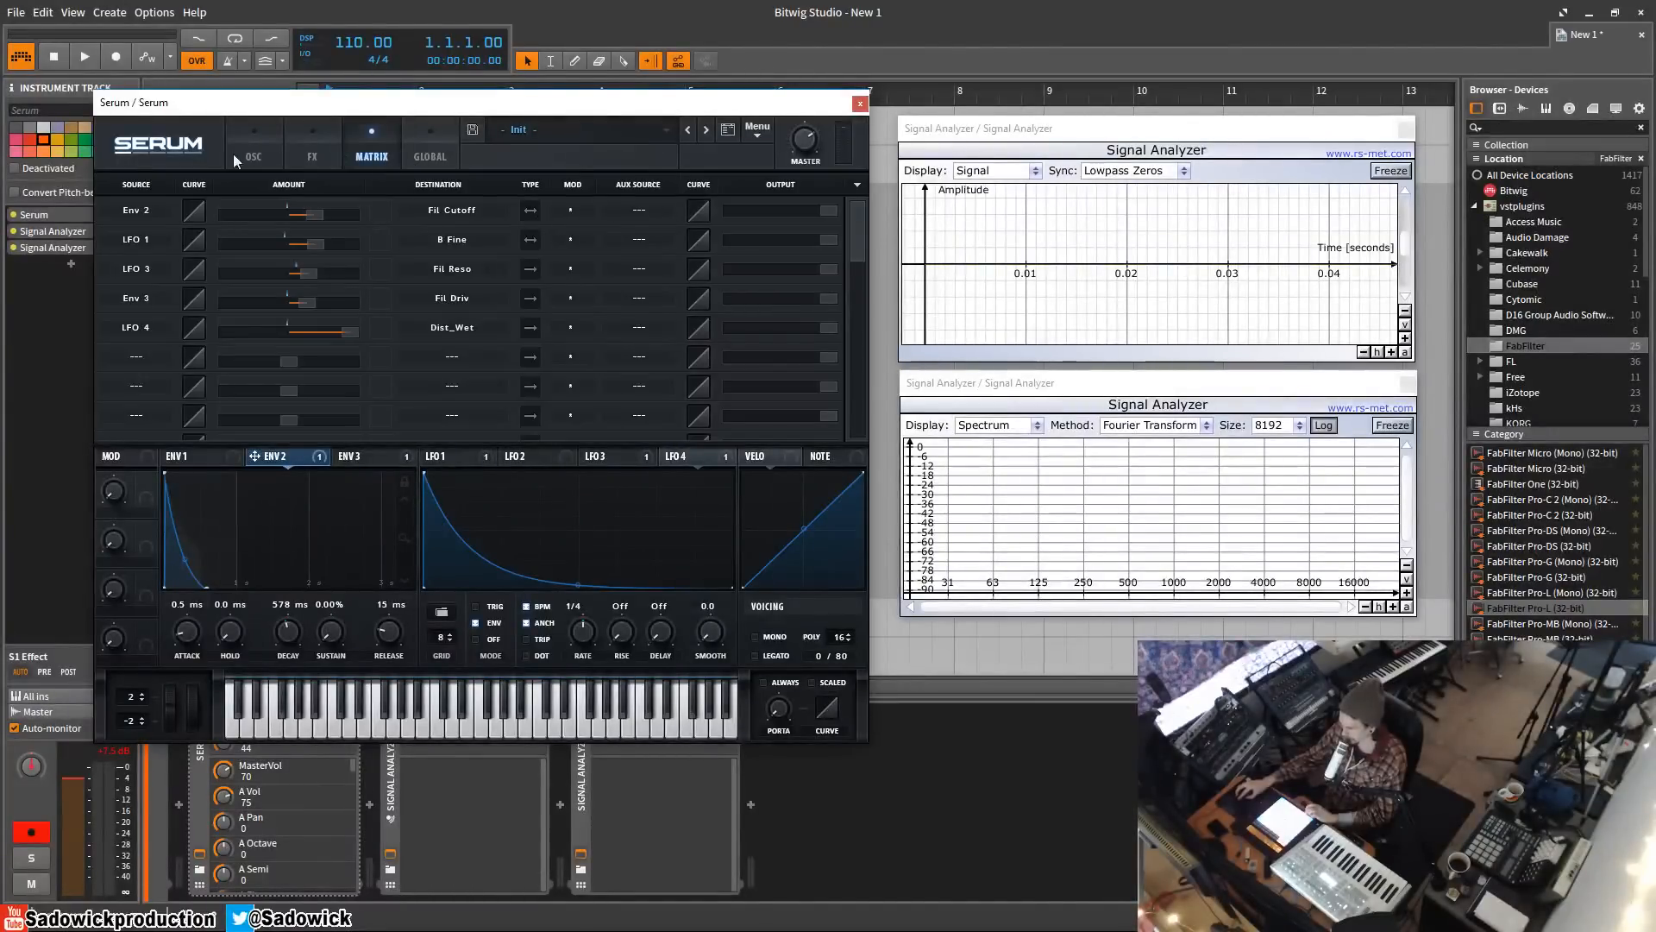
click(260, 148)
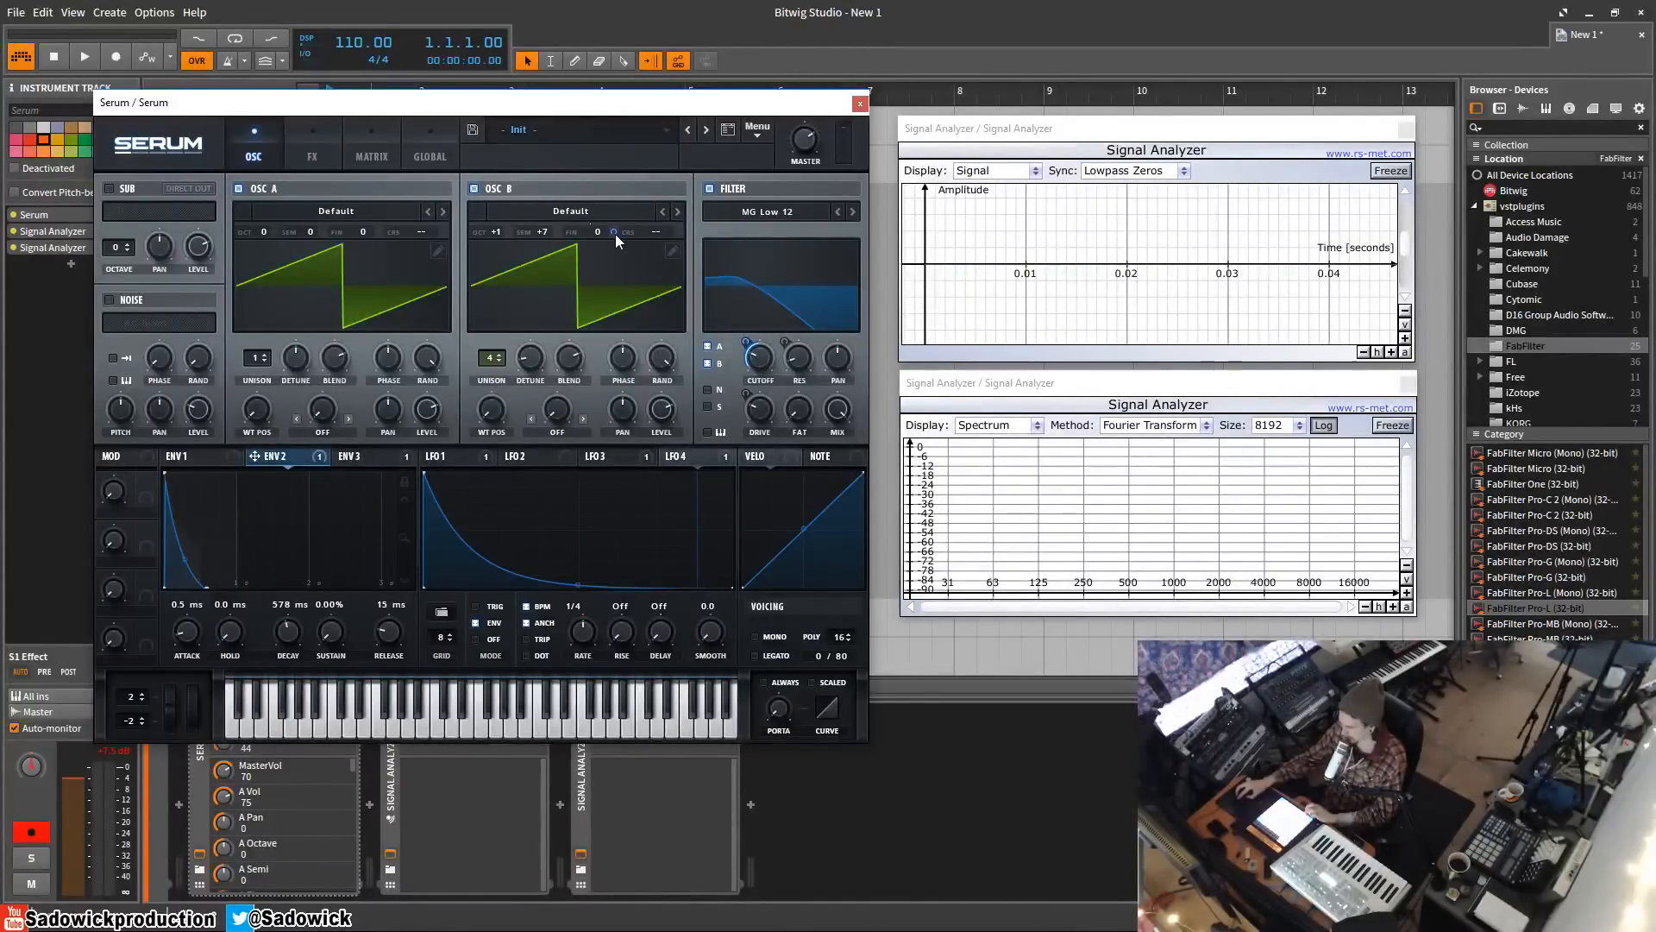
mouse_move(614, 235)
click(373, 160)
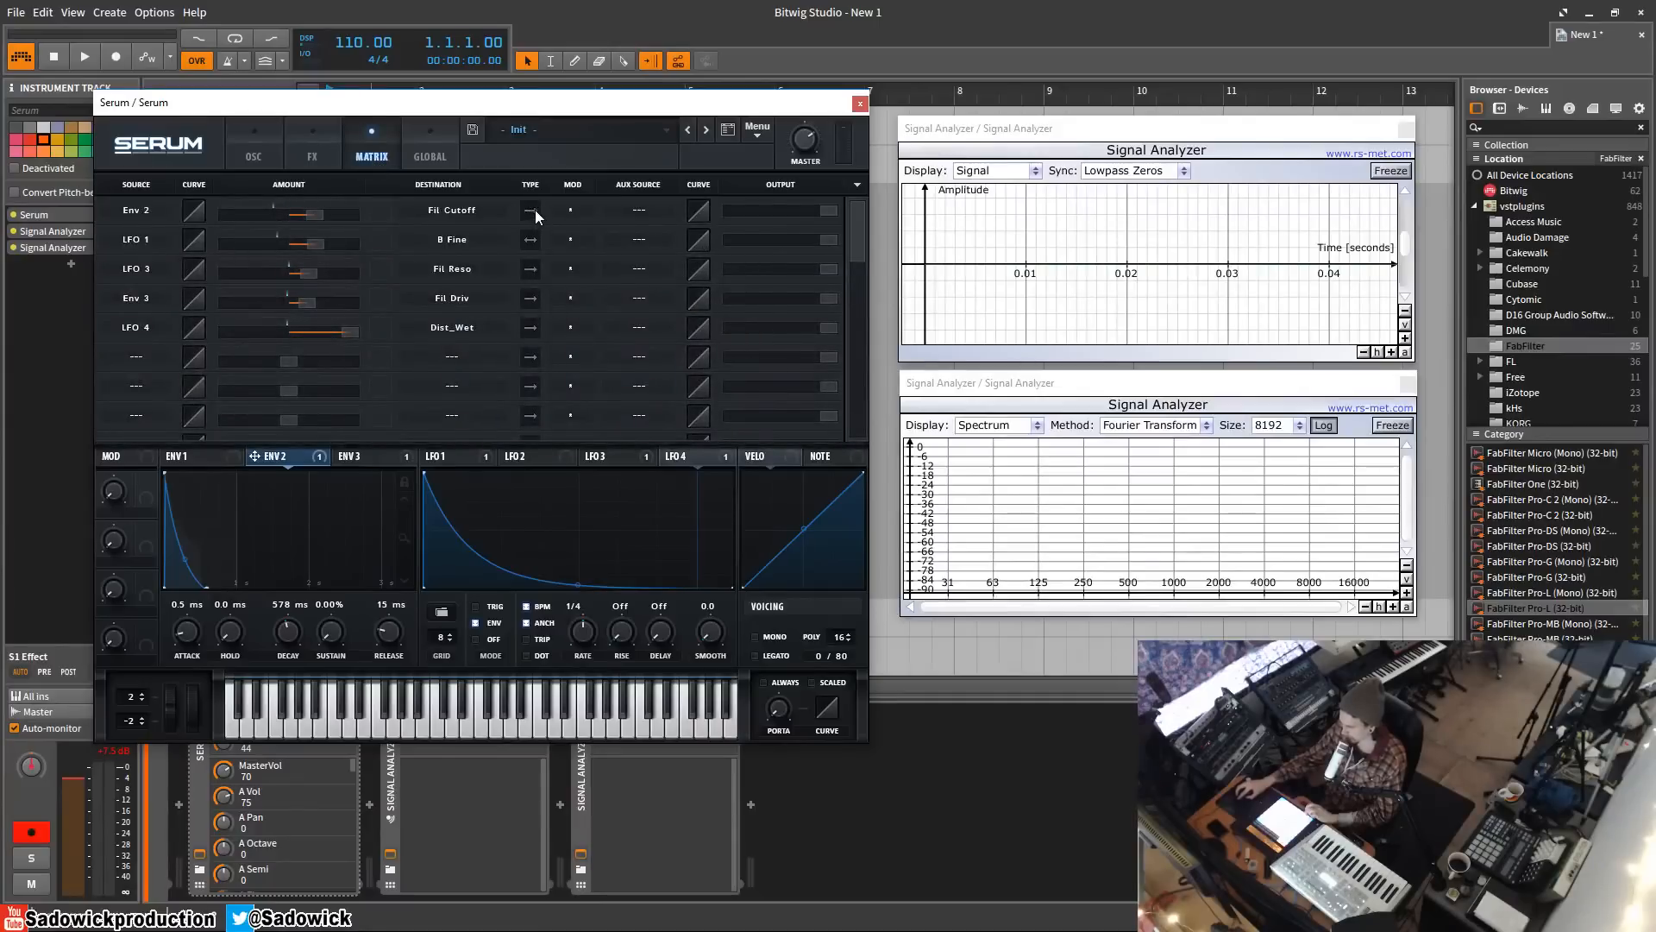
click(250, 140)
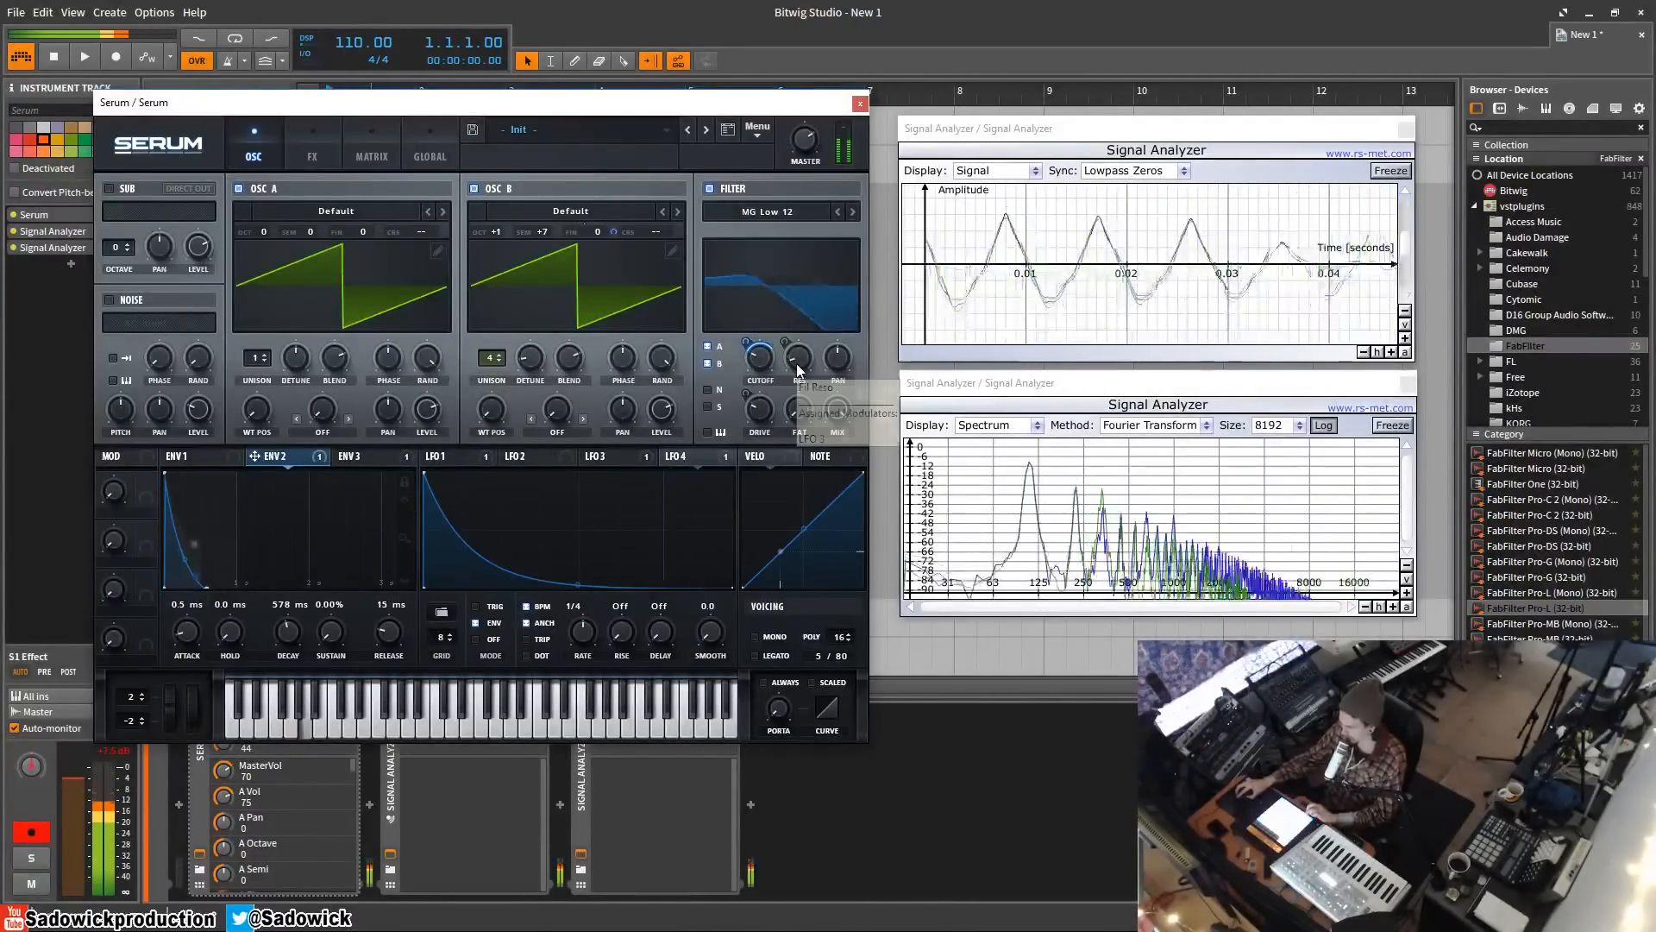
click(403, 139)
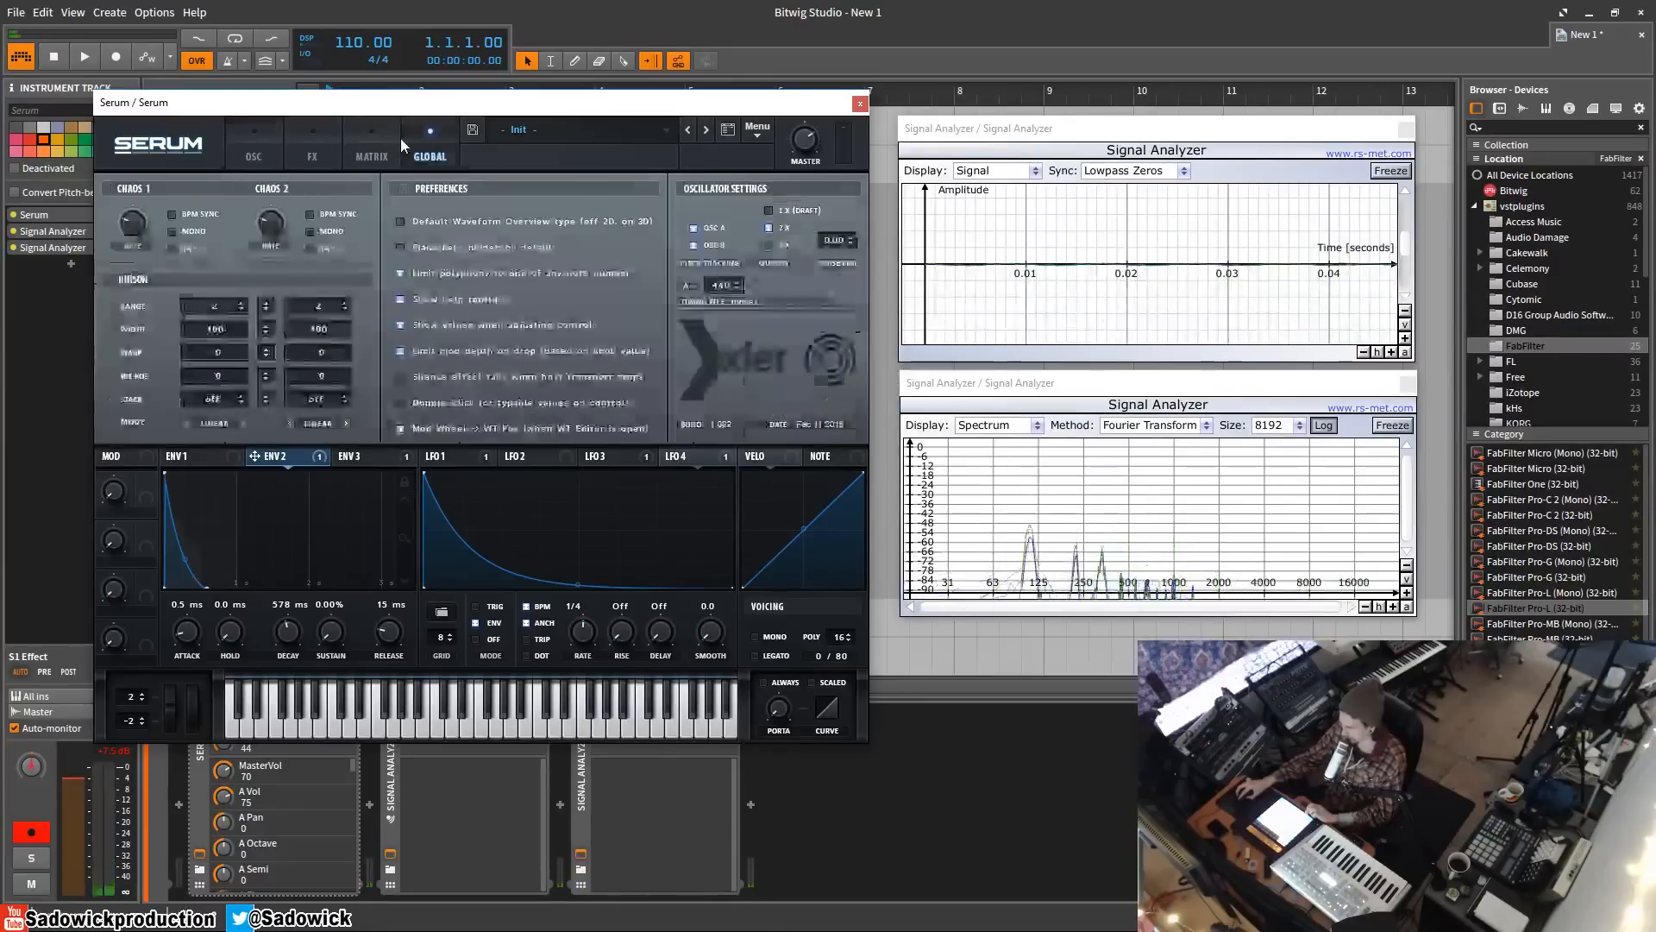
- Try different source curves on the Env 2 to filter cutoff row of the modulation matrix, and restore the curve to linear
click(393, 141)
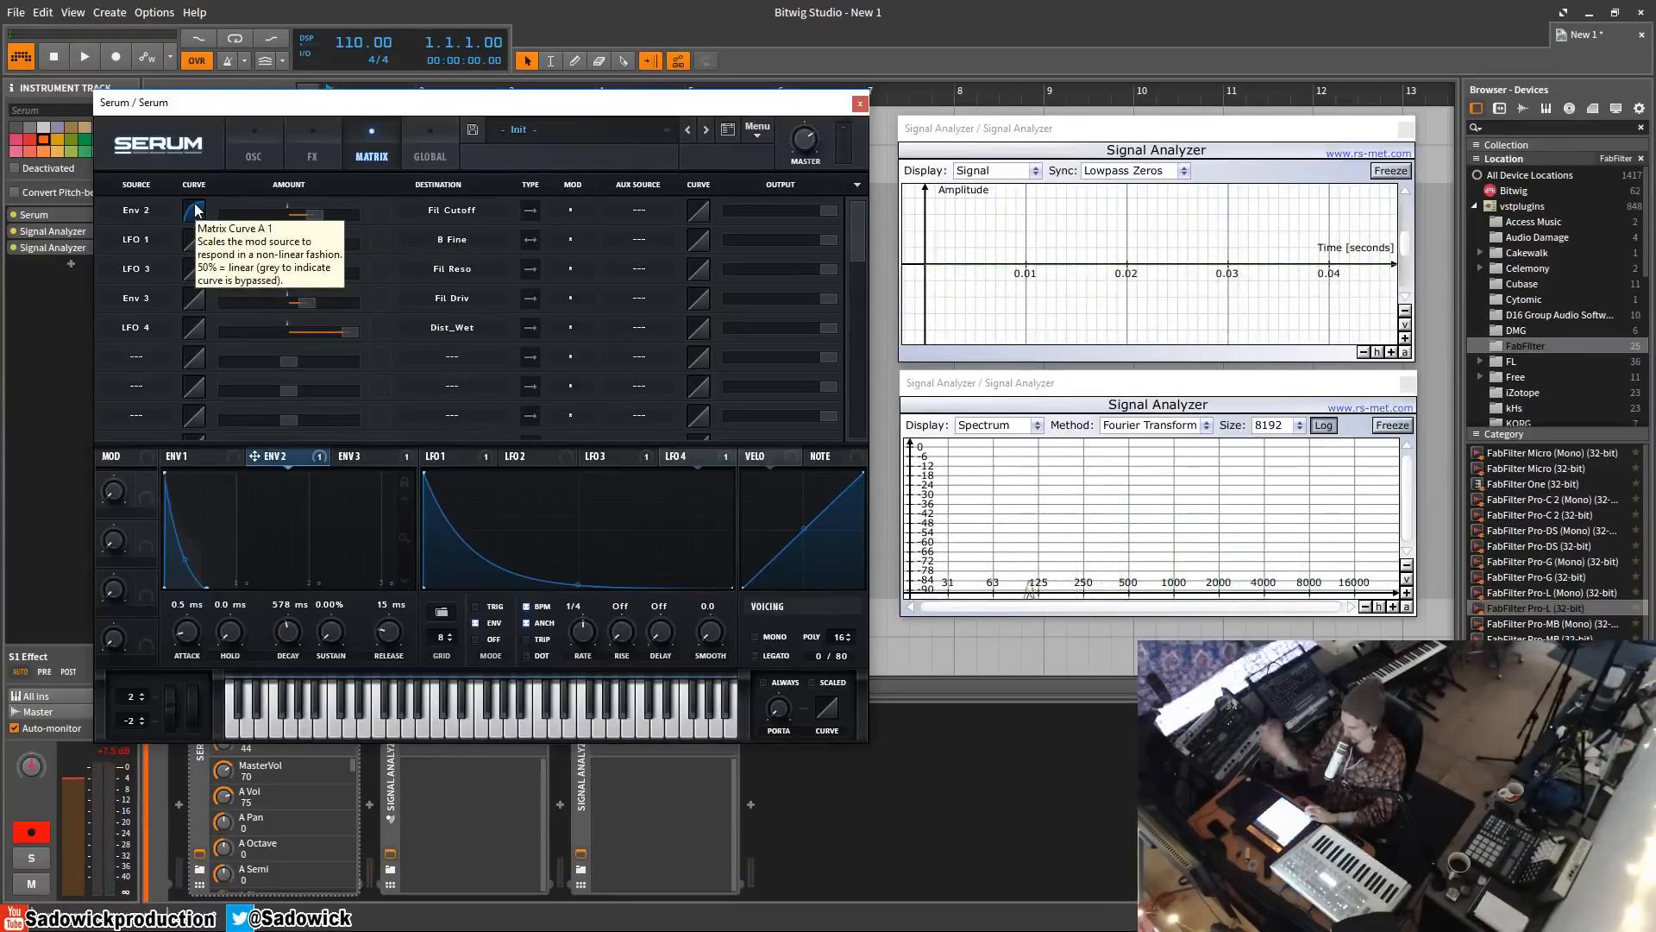
drag(195, 210, 183, 226)
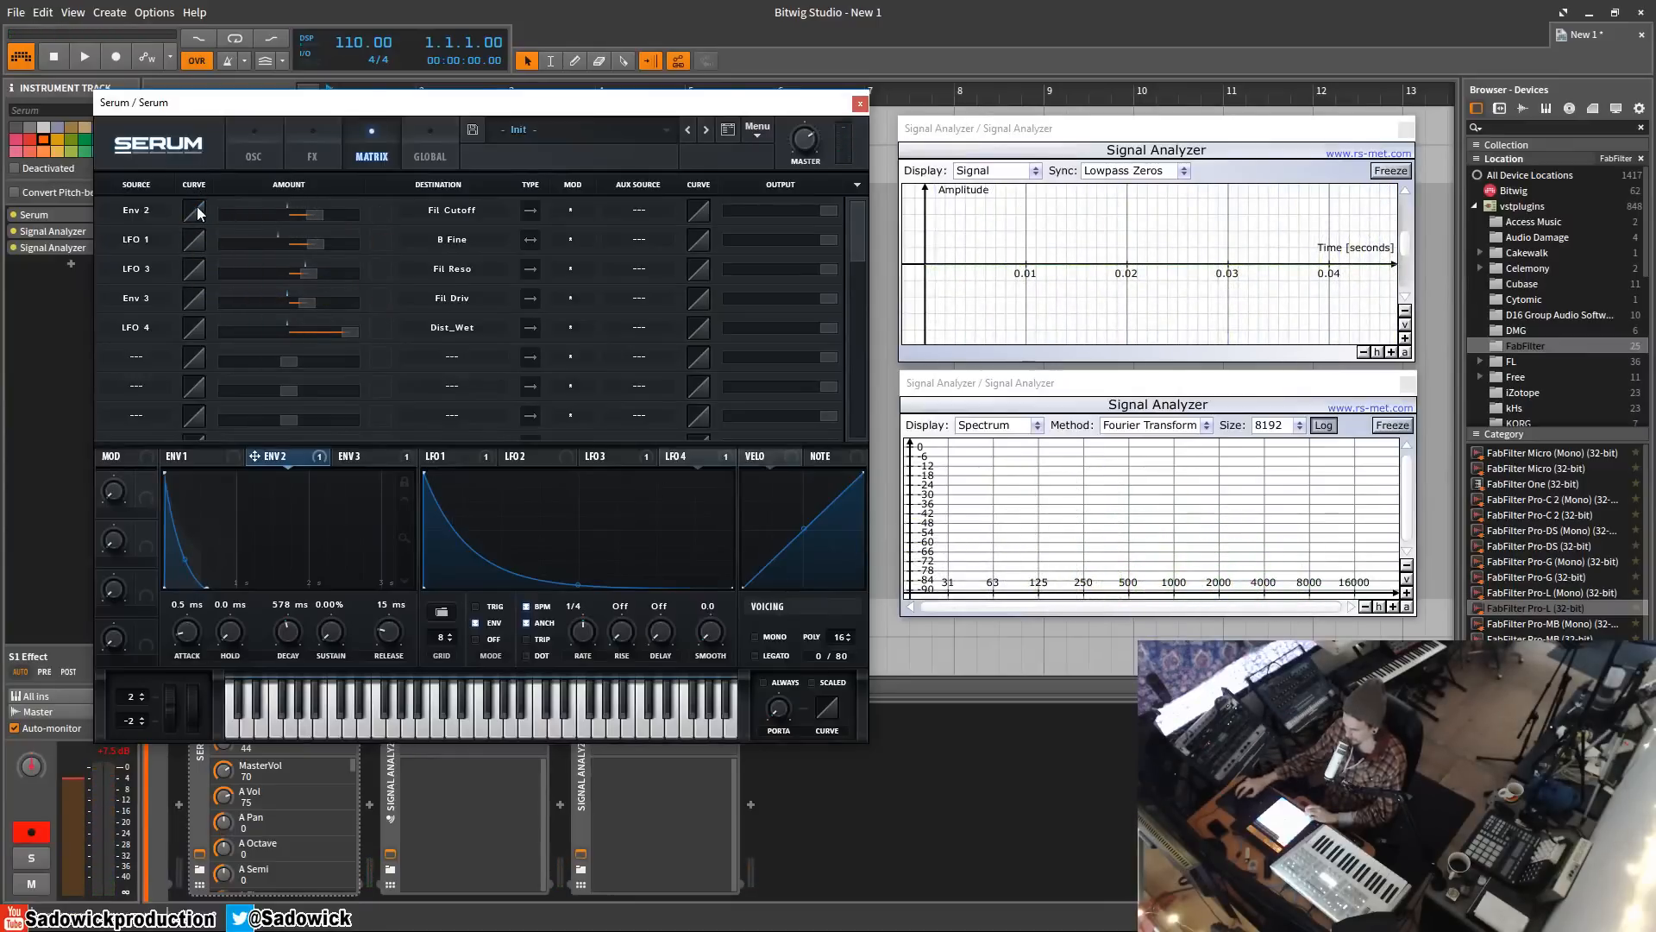
click(195, 213)
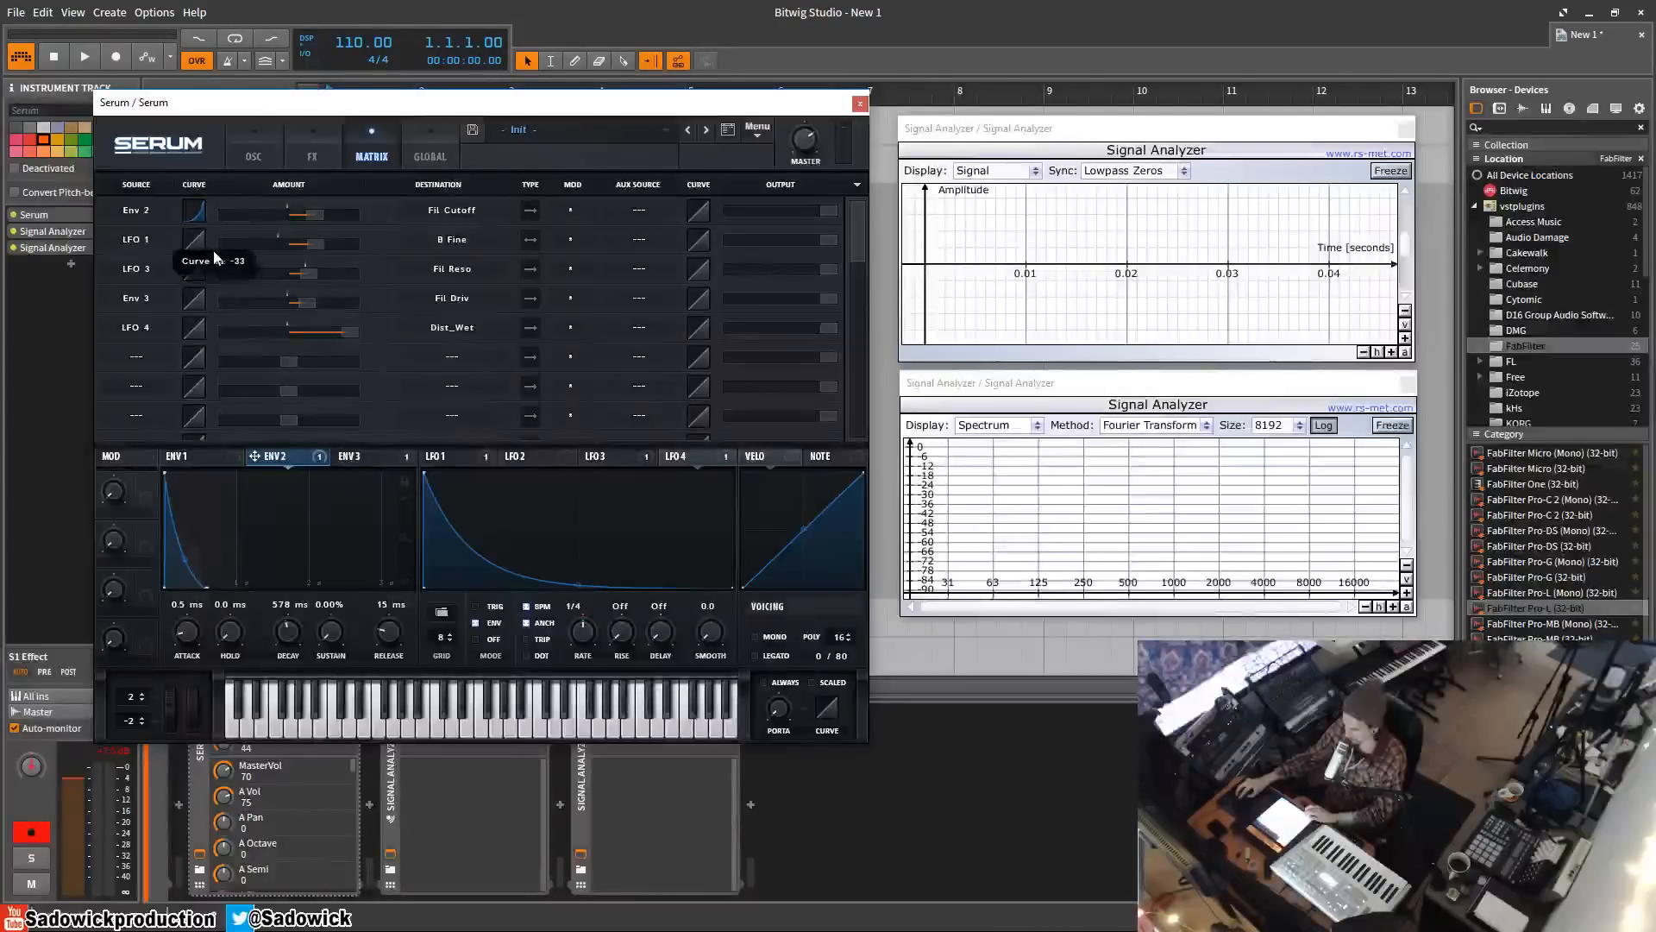
drag(214, 250, 220, 261)
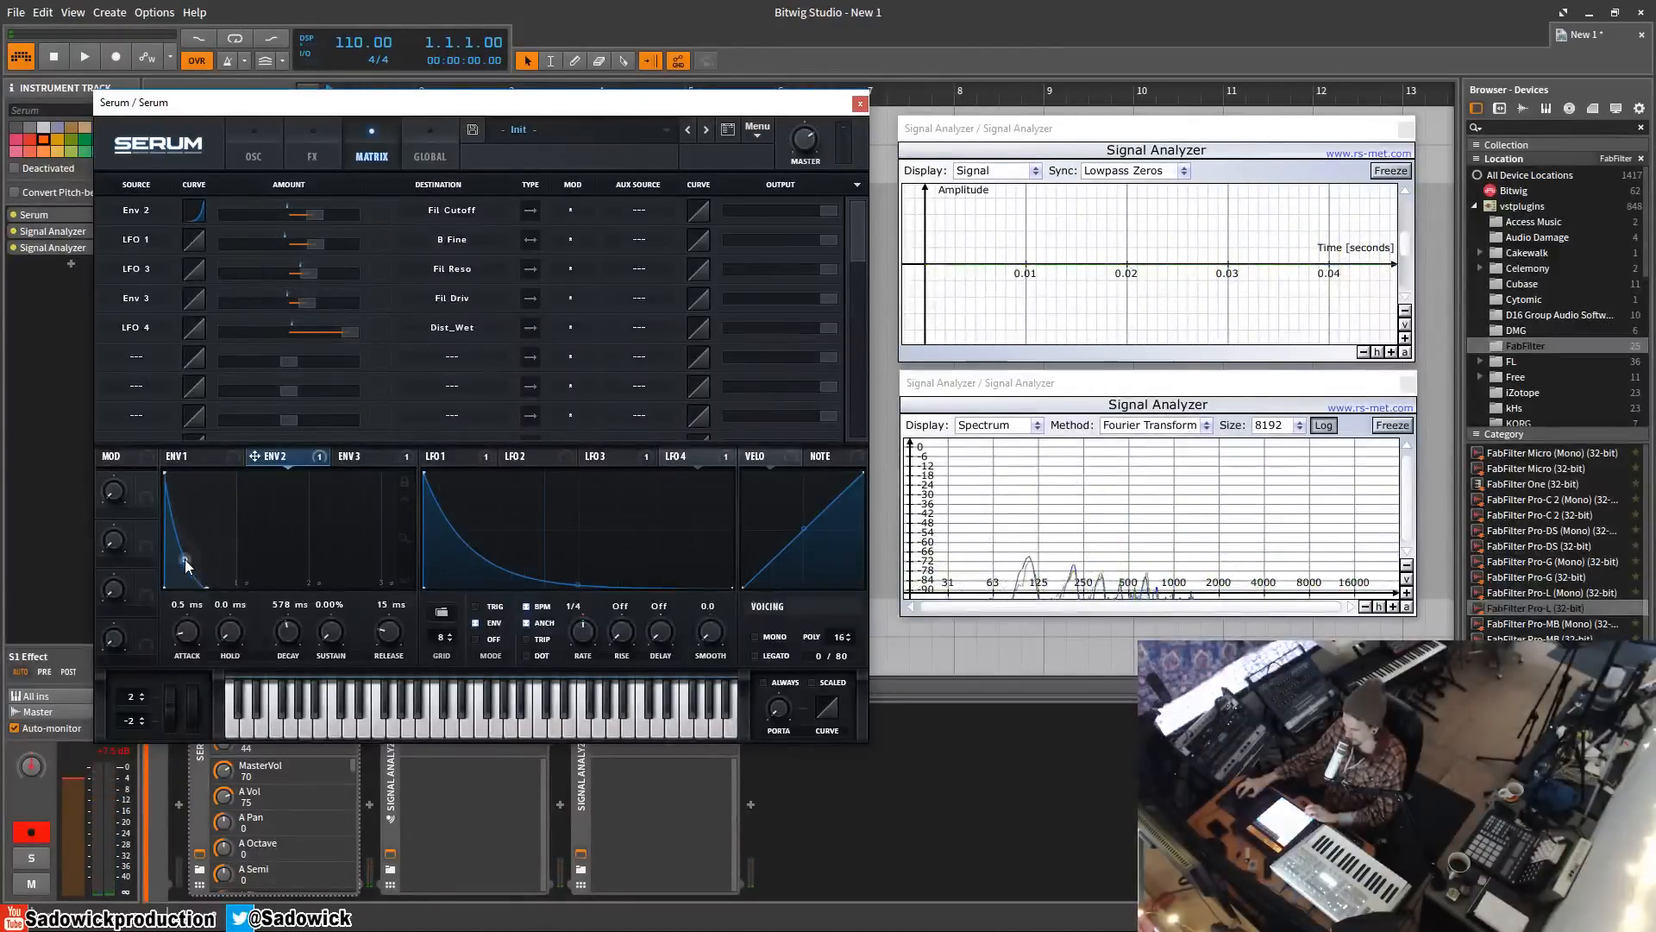
mouse_move(186, 561)
mouse_down()
mouse_move(171, 593)
mouse_move(186, 559)
mouse_up()
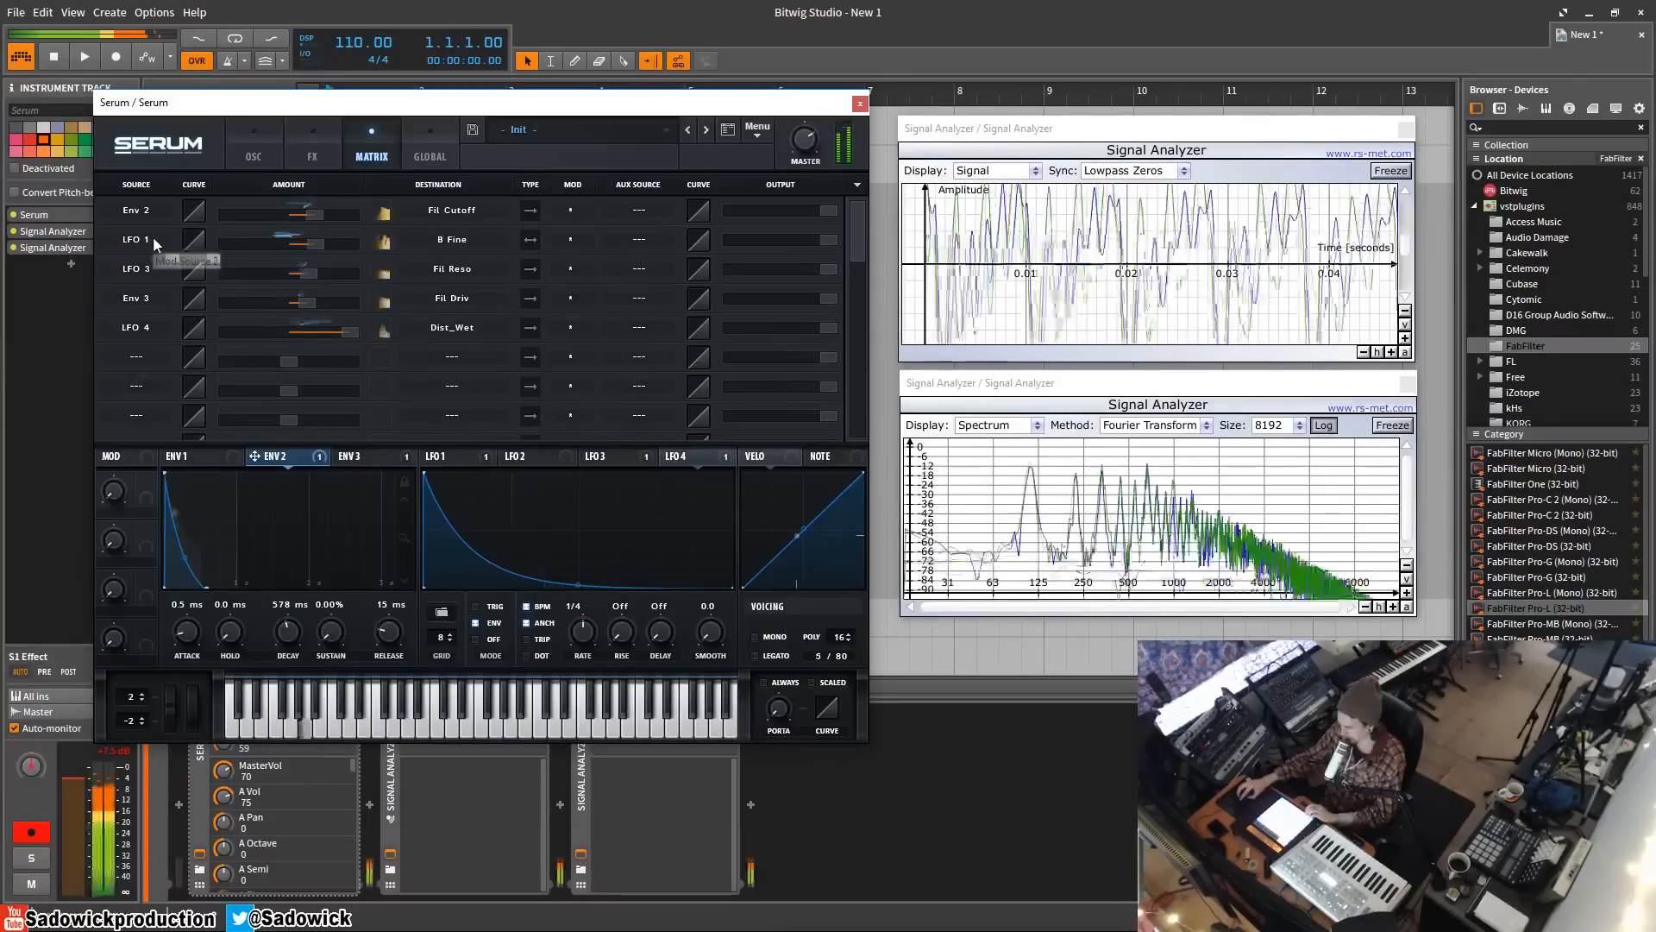
- Try LFO 1 as auxiliary source for the Env 2 filter cutoff modulation, clear it, and view the auxiliary mode options
click(648, 215)
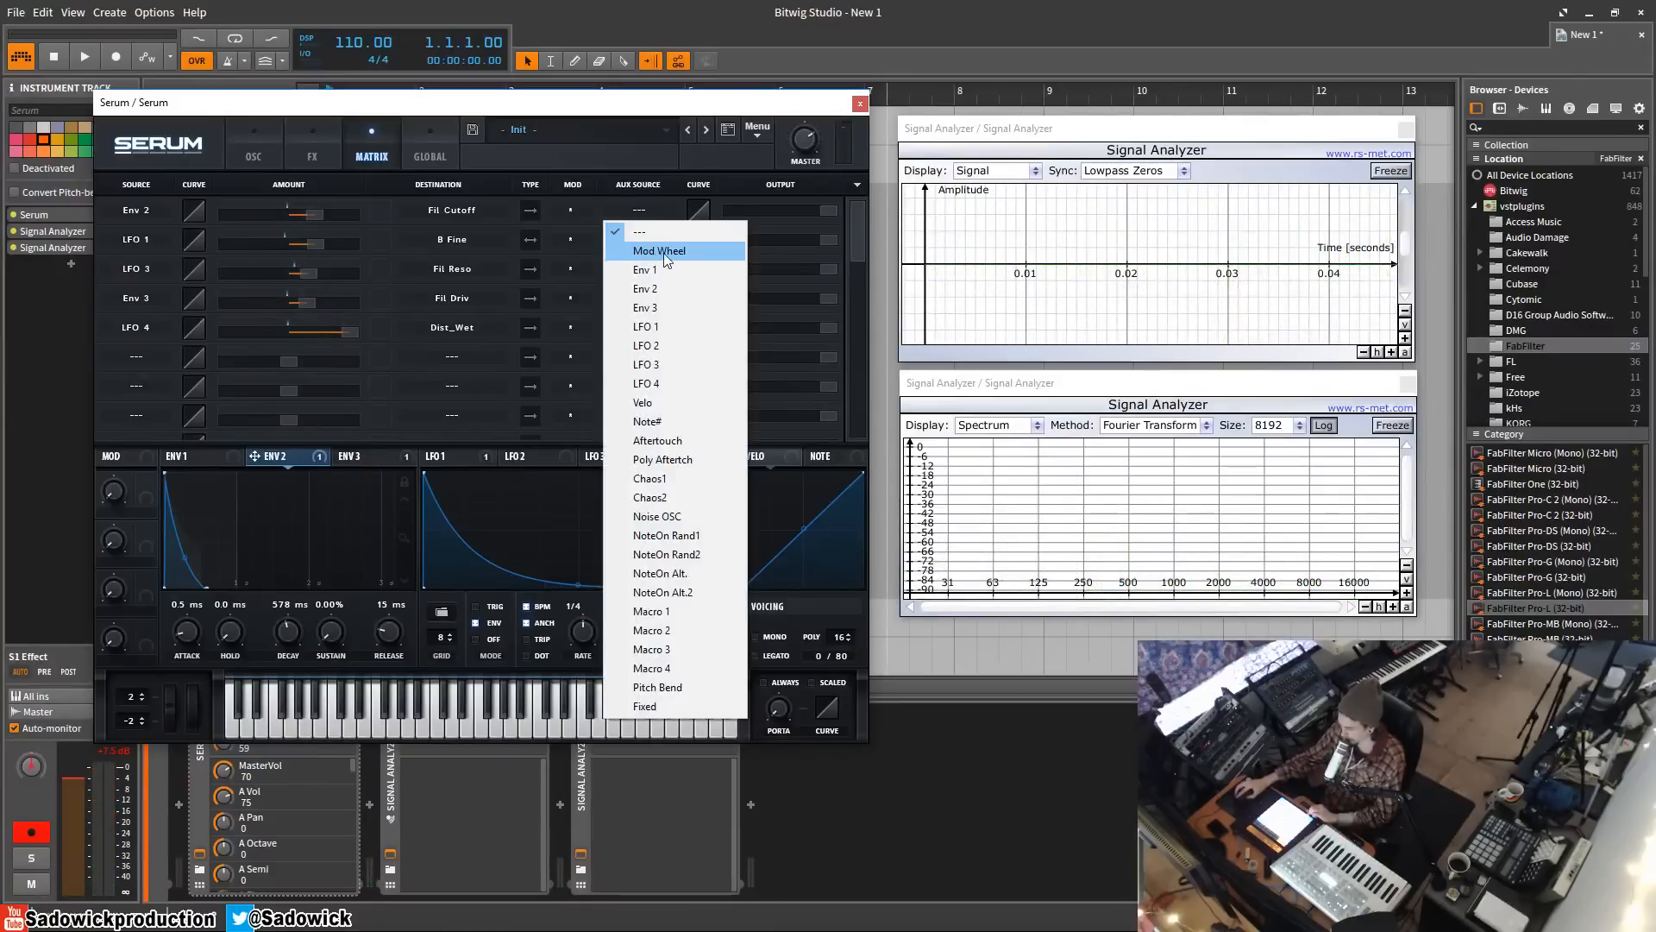
click(676, 328)
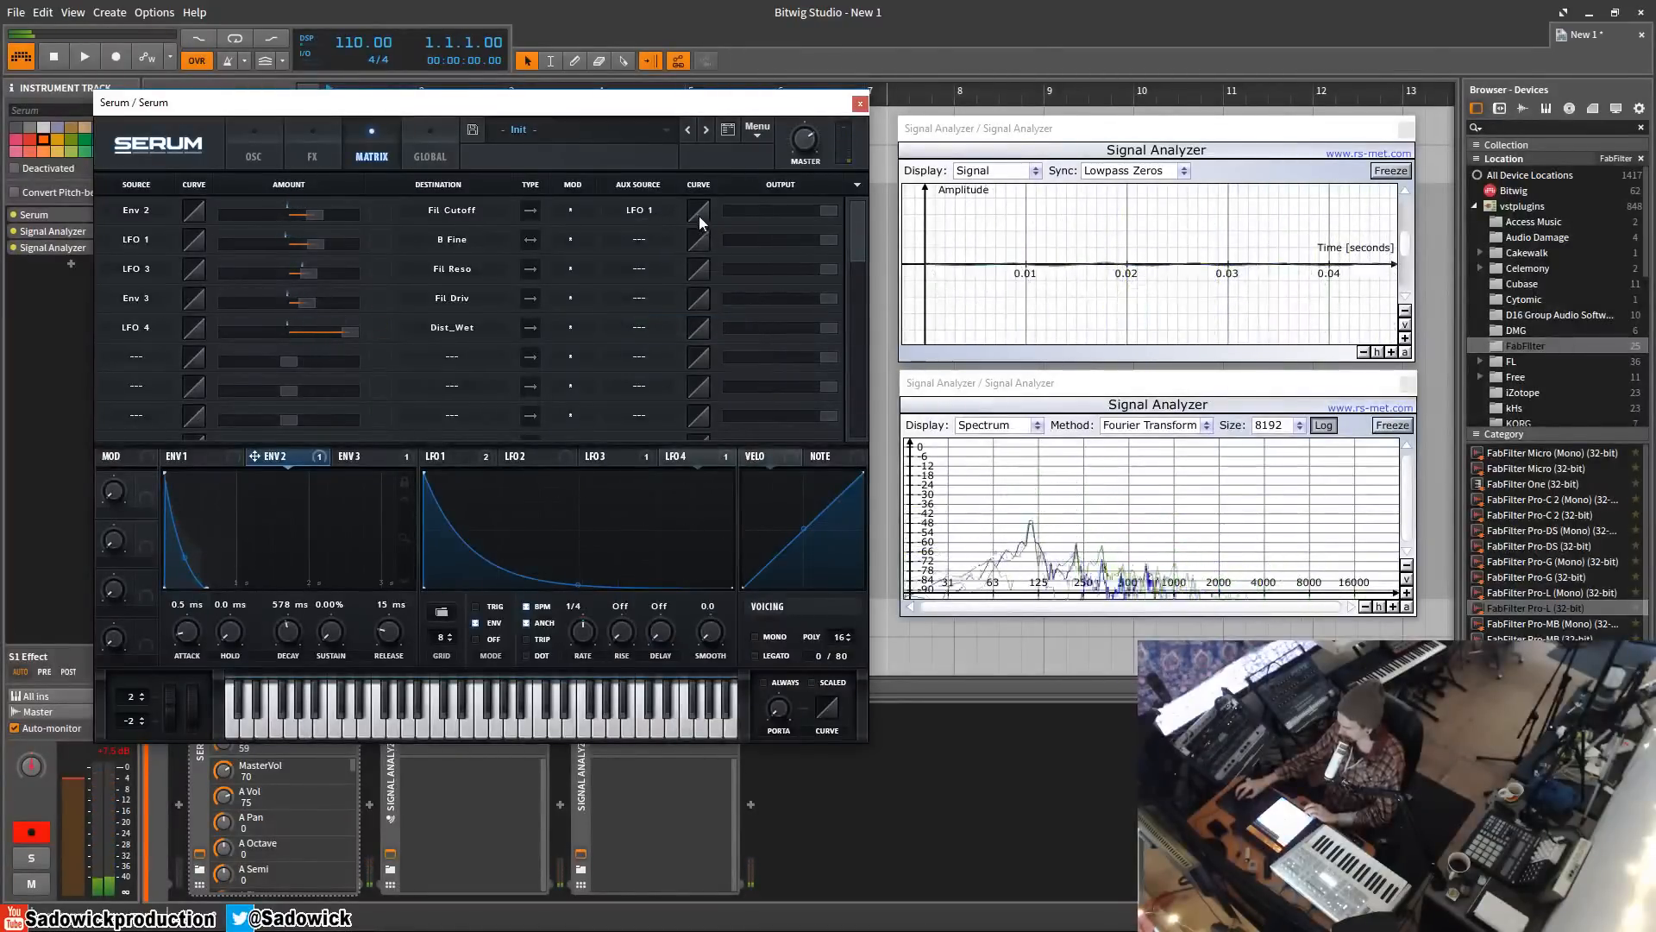
mouse_move(697, 210)
mouse_down()
mouse_move(692, 147)
mouse_move(723, 262)
mouse_move(670, 132)
mouse_move(700, 214)
mouse_up()
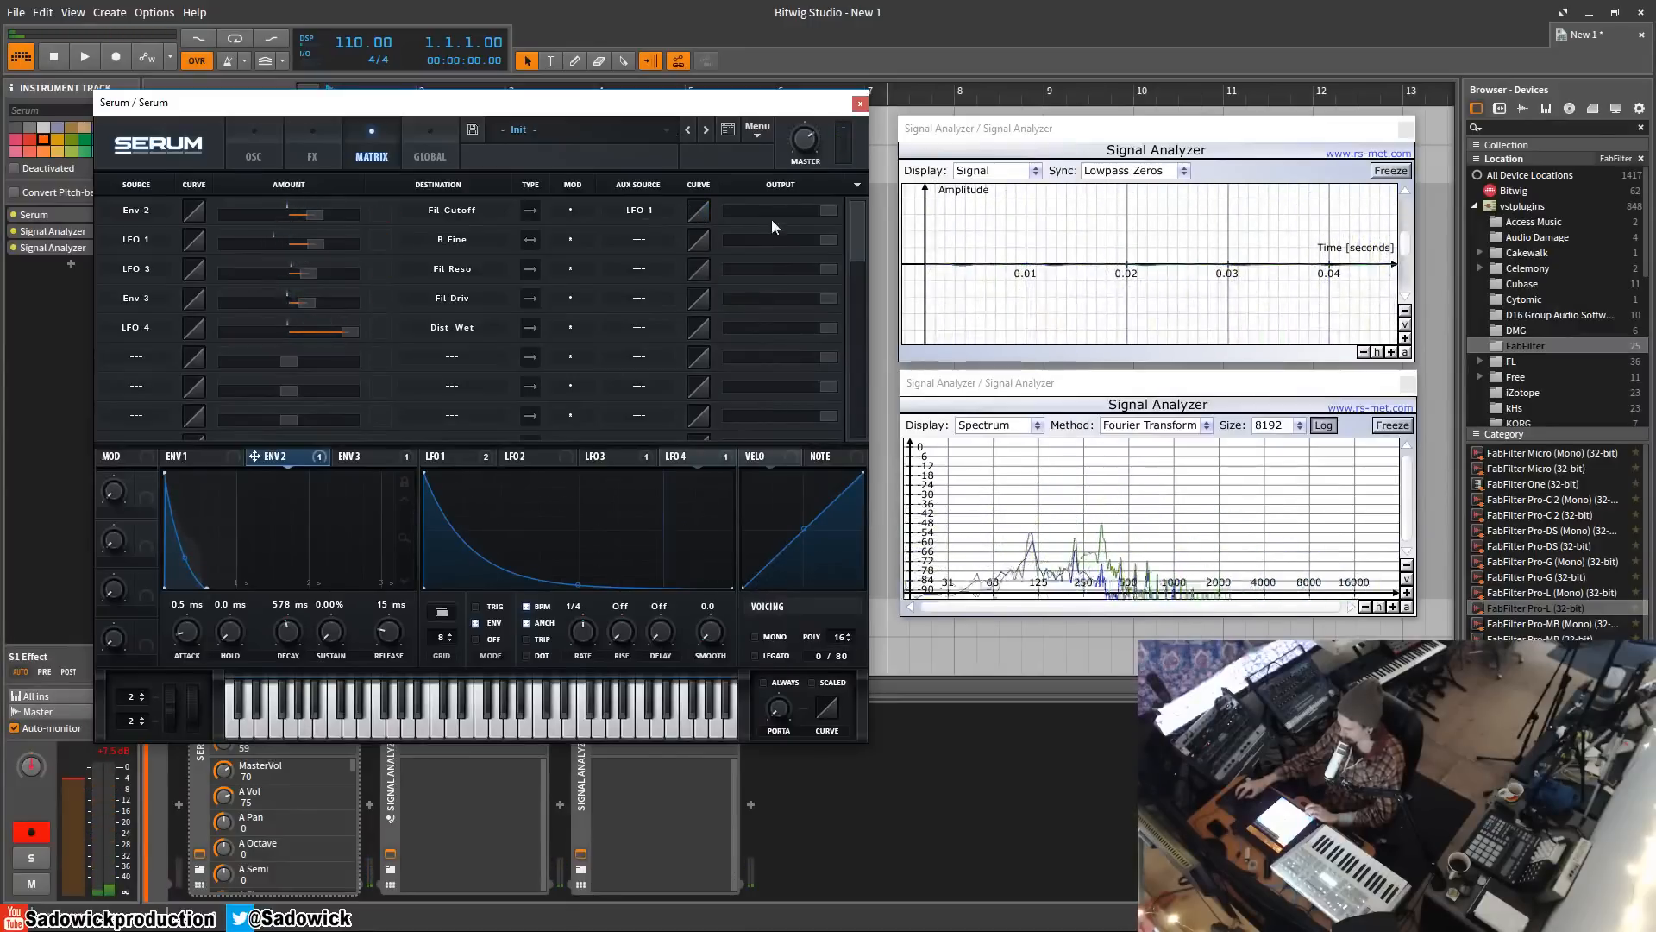
click(644, 210)
click(651, 236)
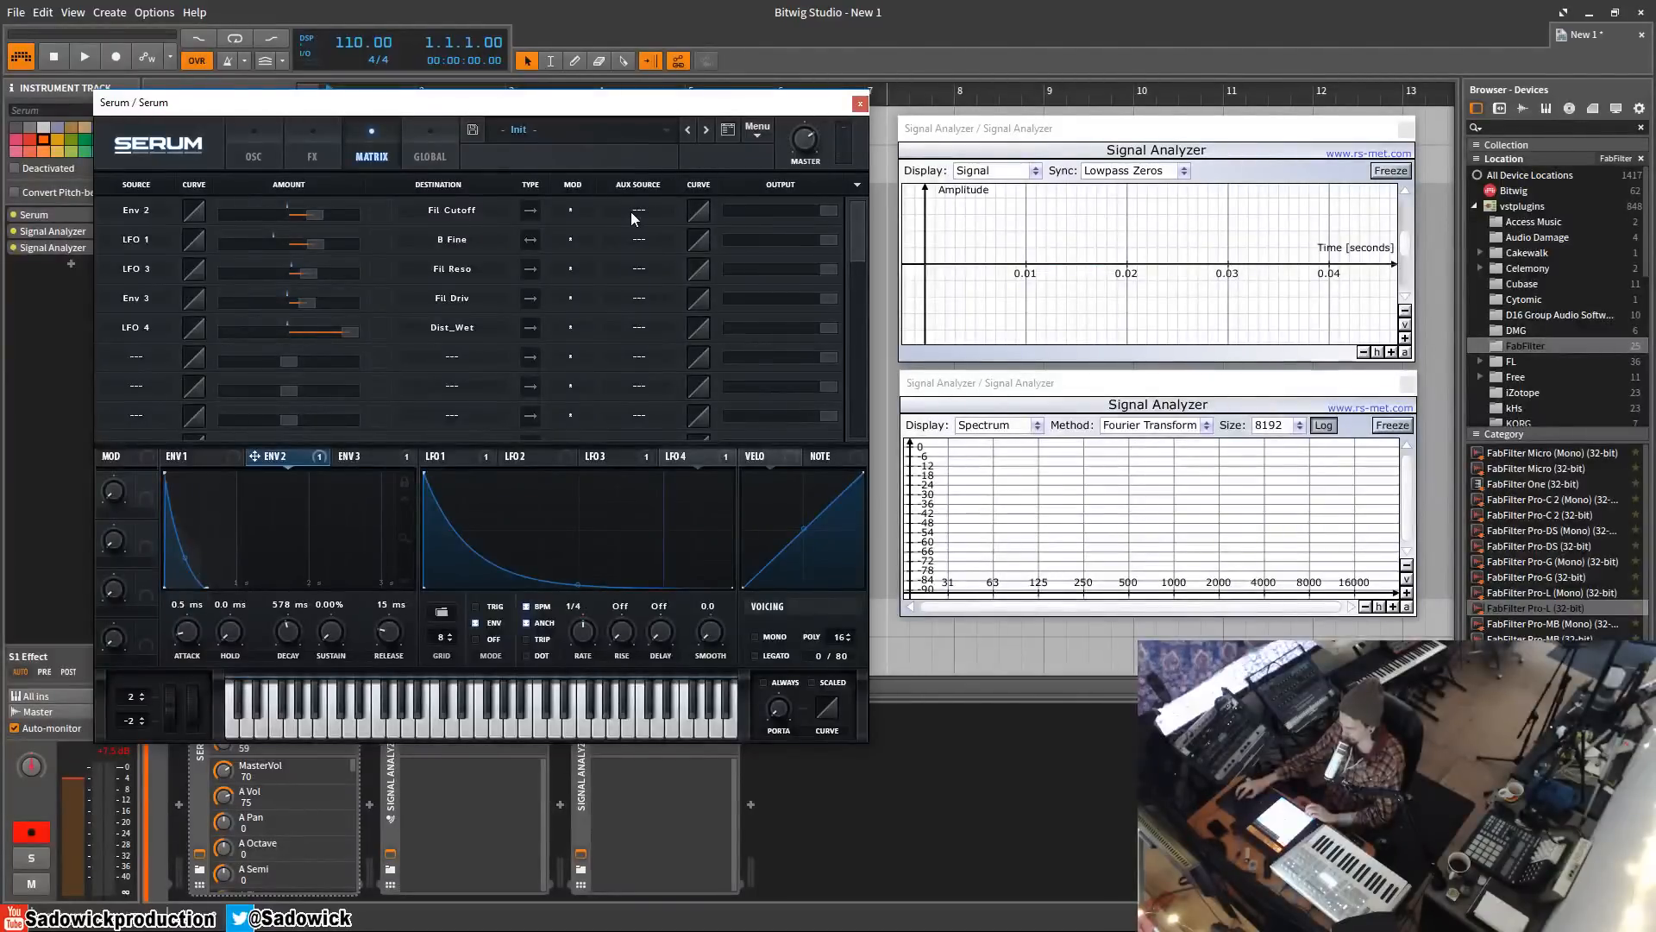
click(588, 210)
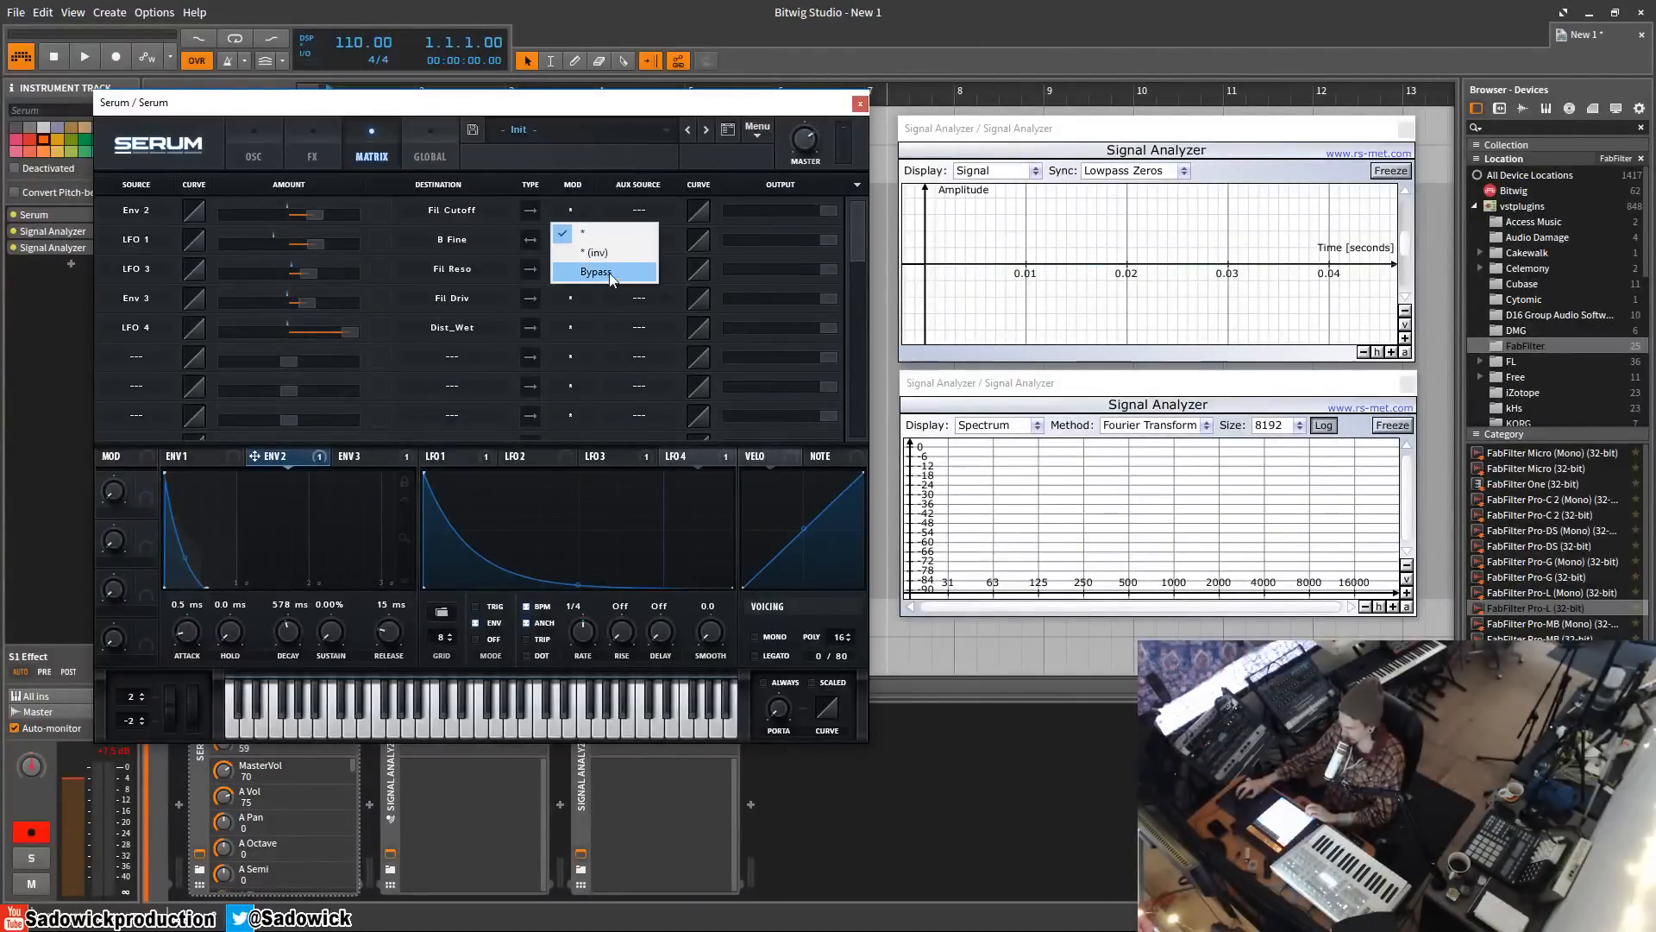
click(650, 155)
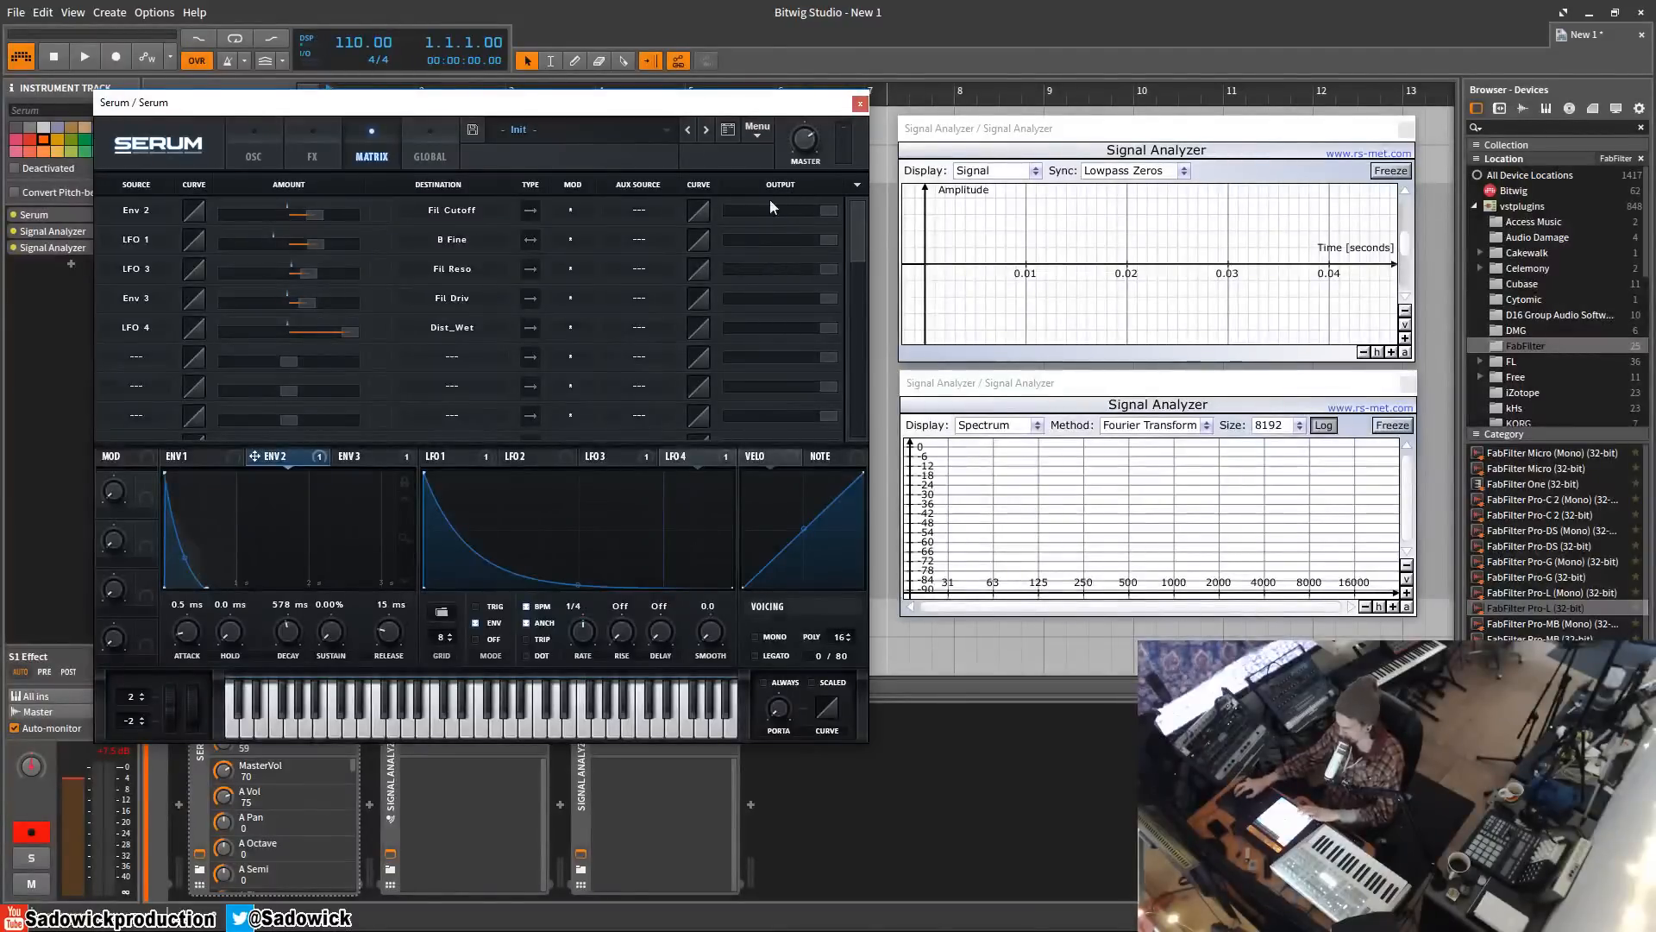
- Sort the modulation matrix by source and then by destination
click(858, 184)
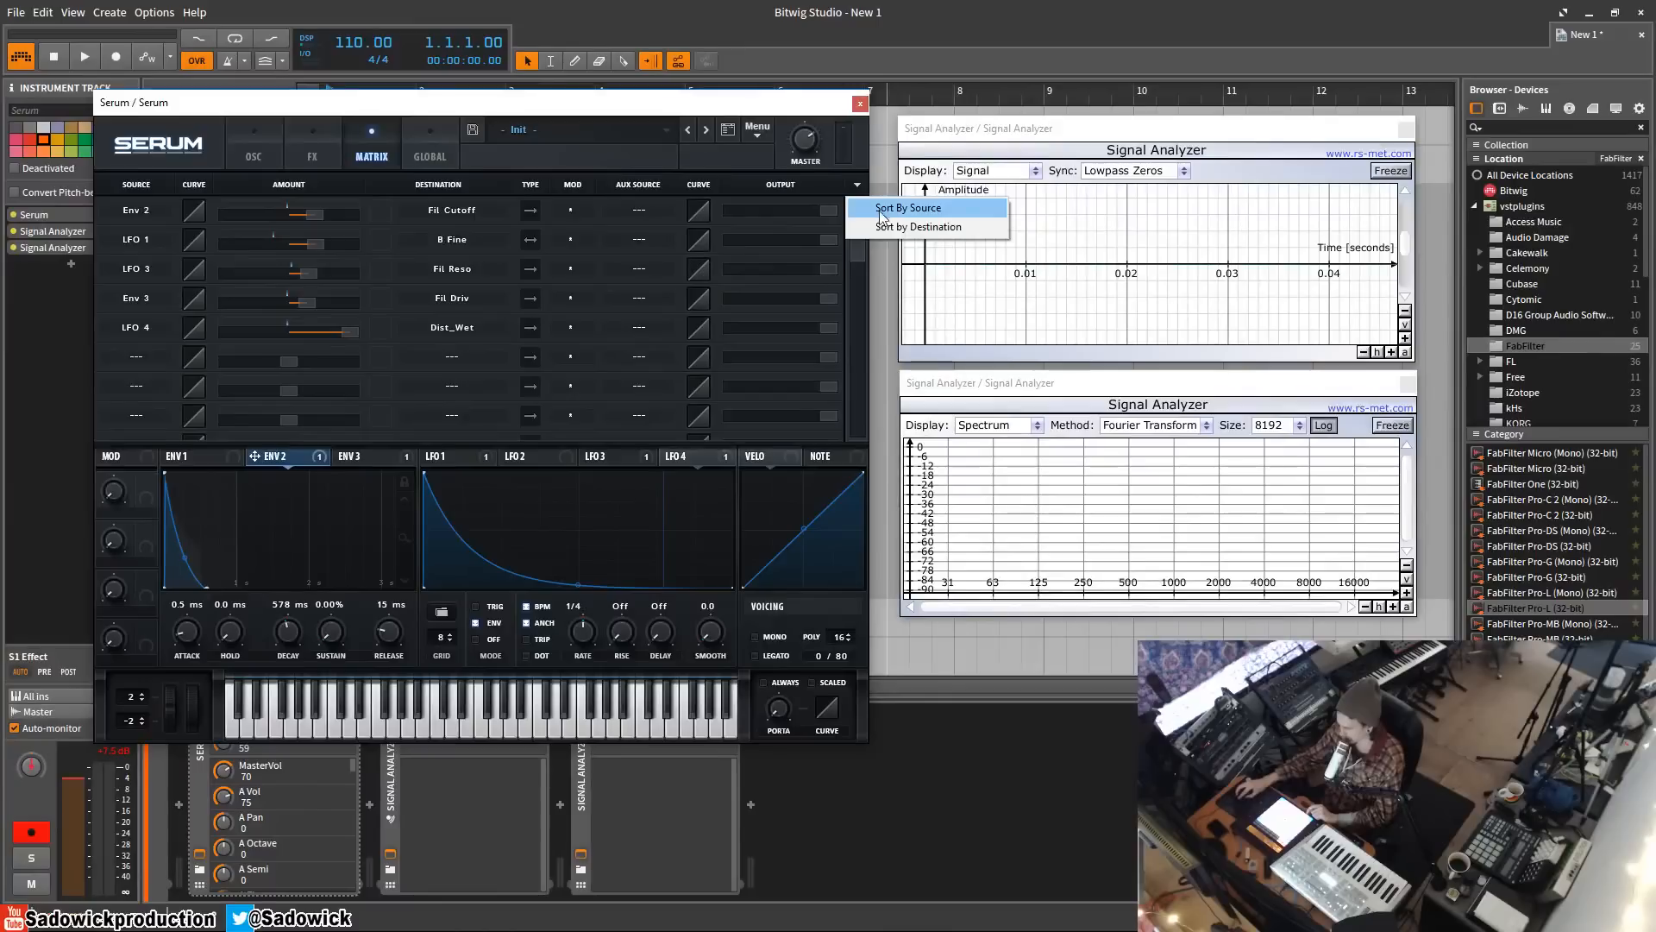
click(882, 210)
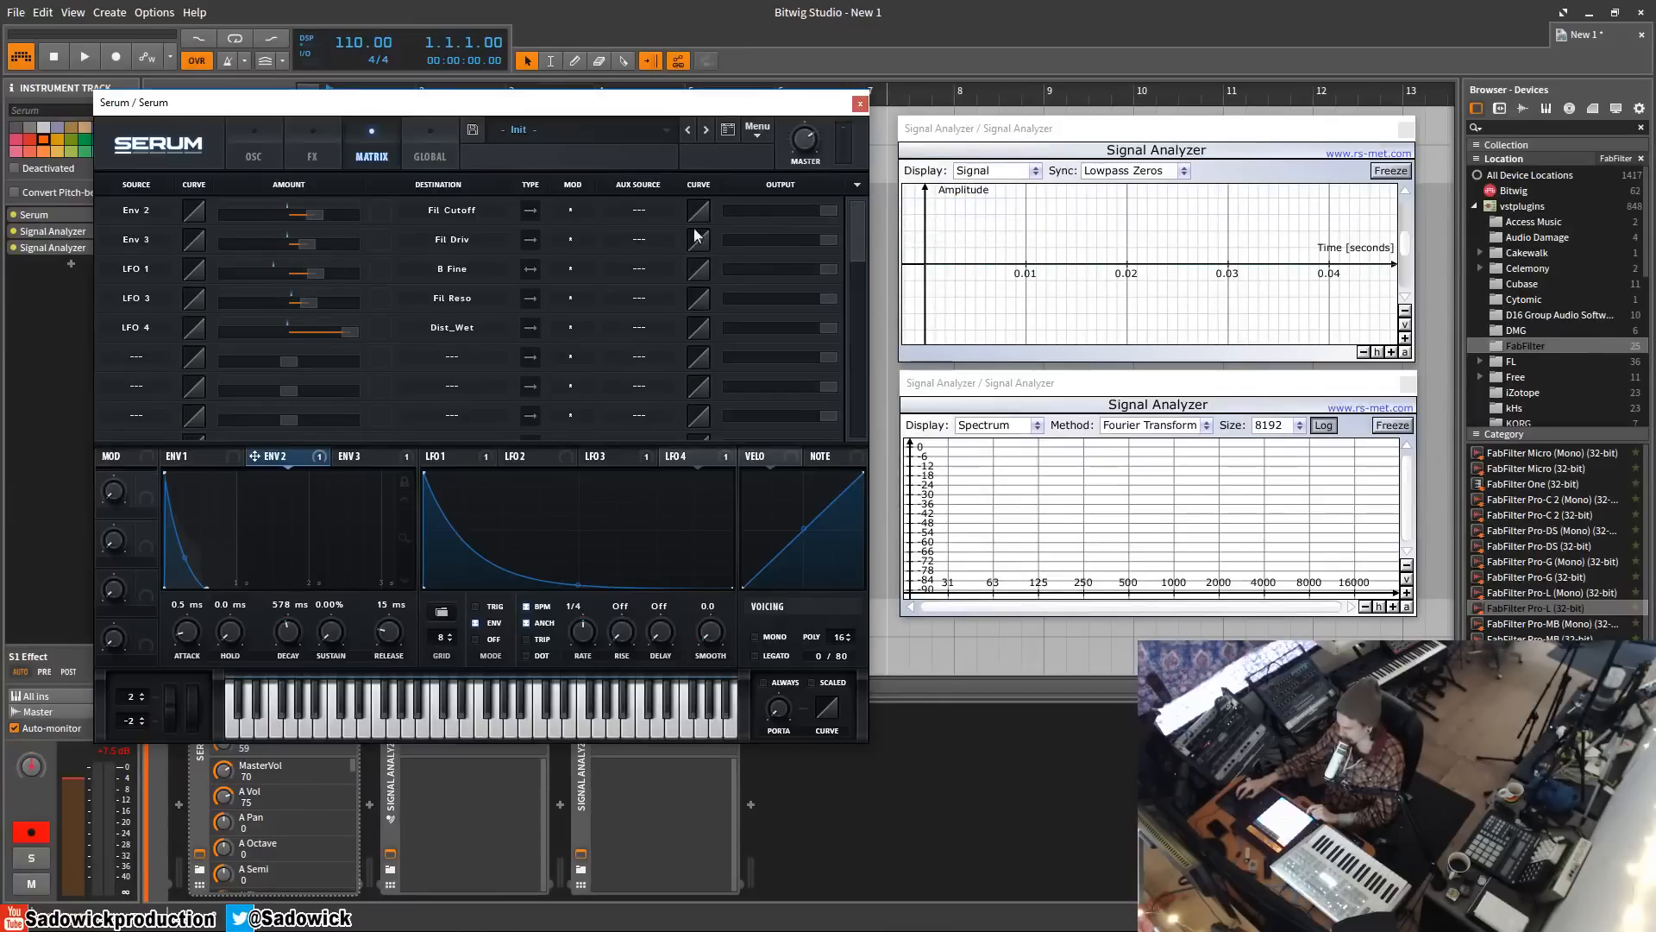
click(858, 184)
click(888, 225)
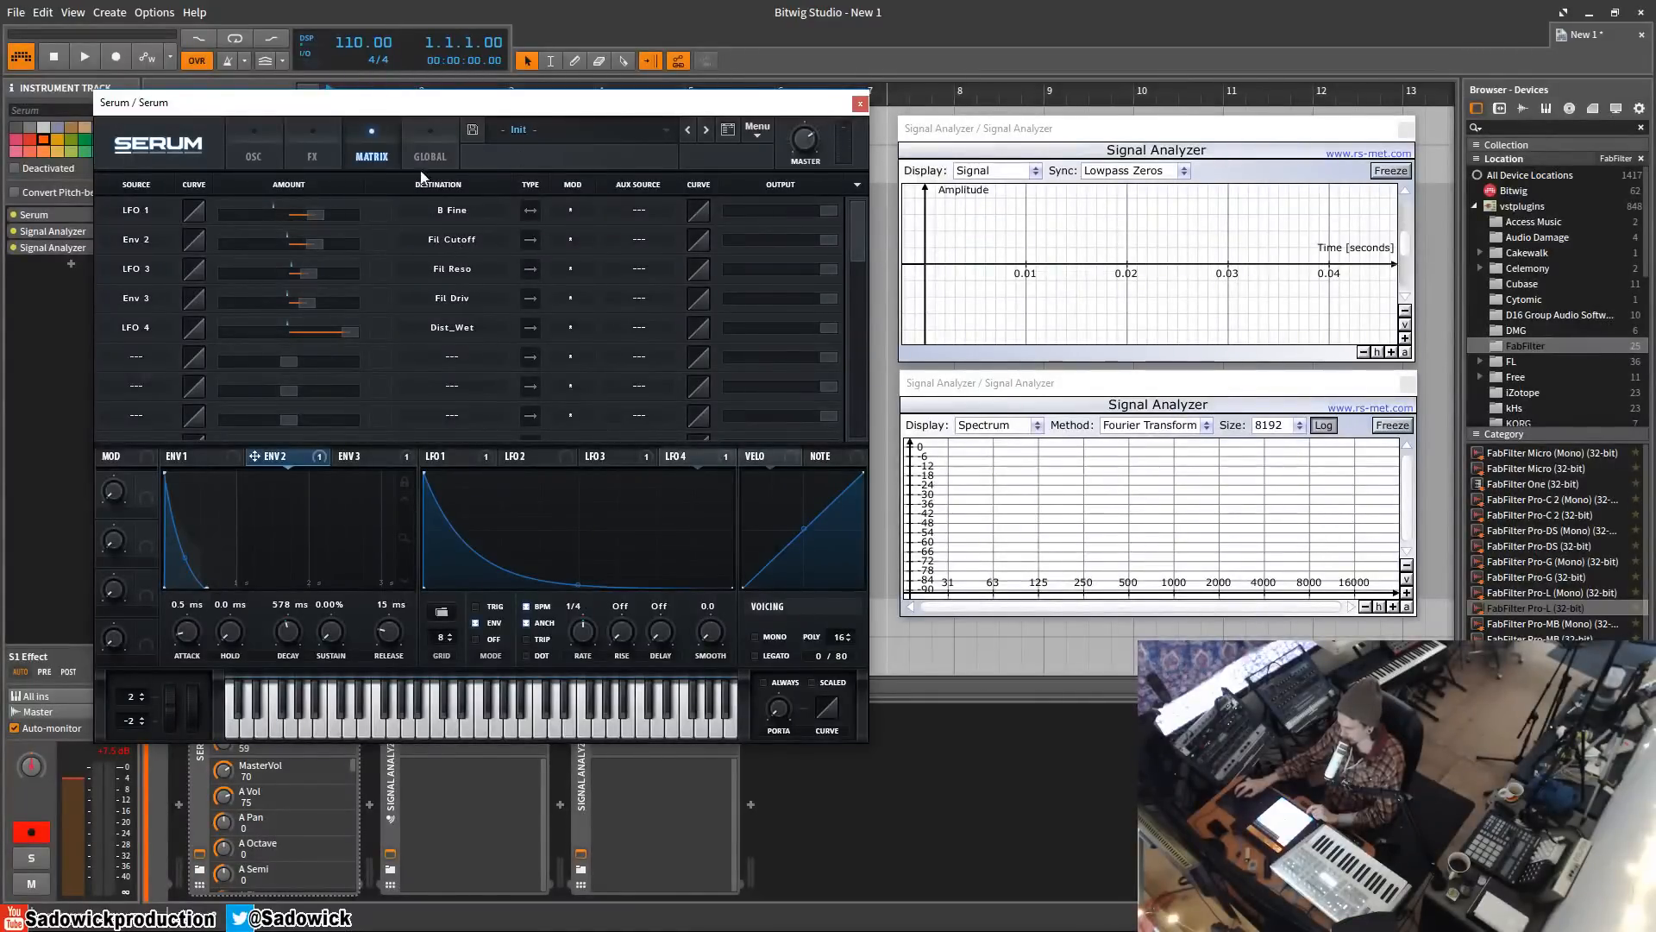
- Try the output amounts of the Env 2 filter cutoff and Env 3 filter drive modulations, and view the available auxiliary sources
click(828, 241)
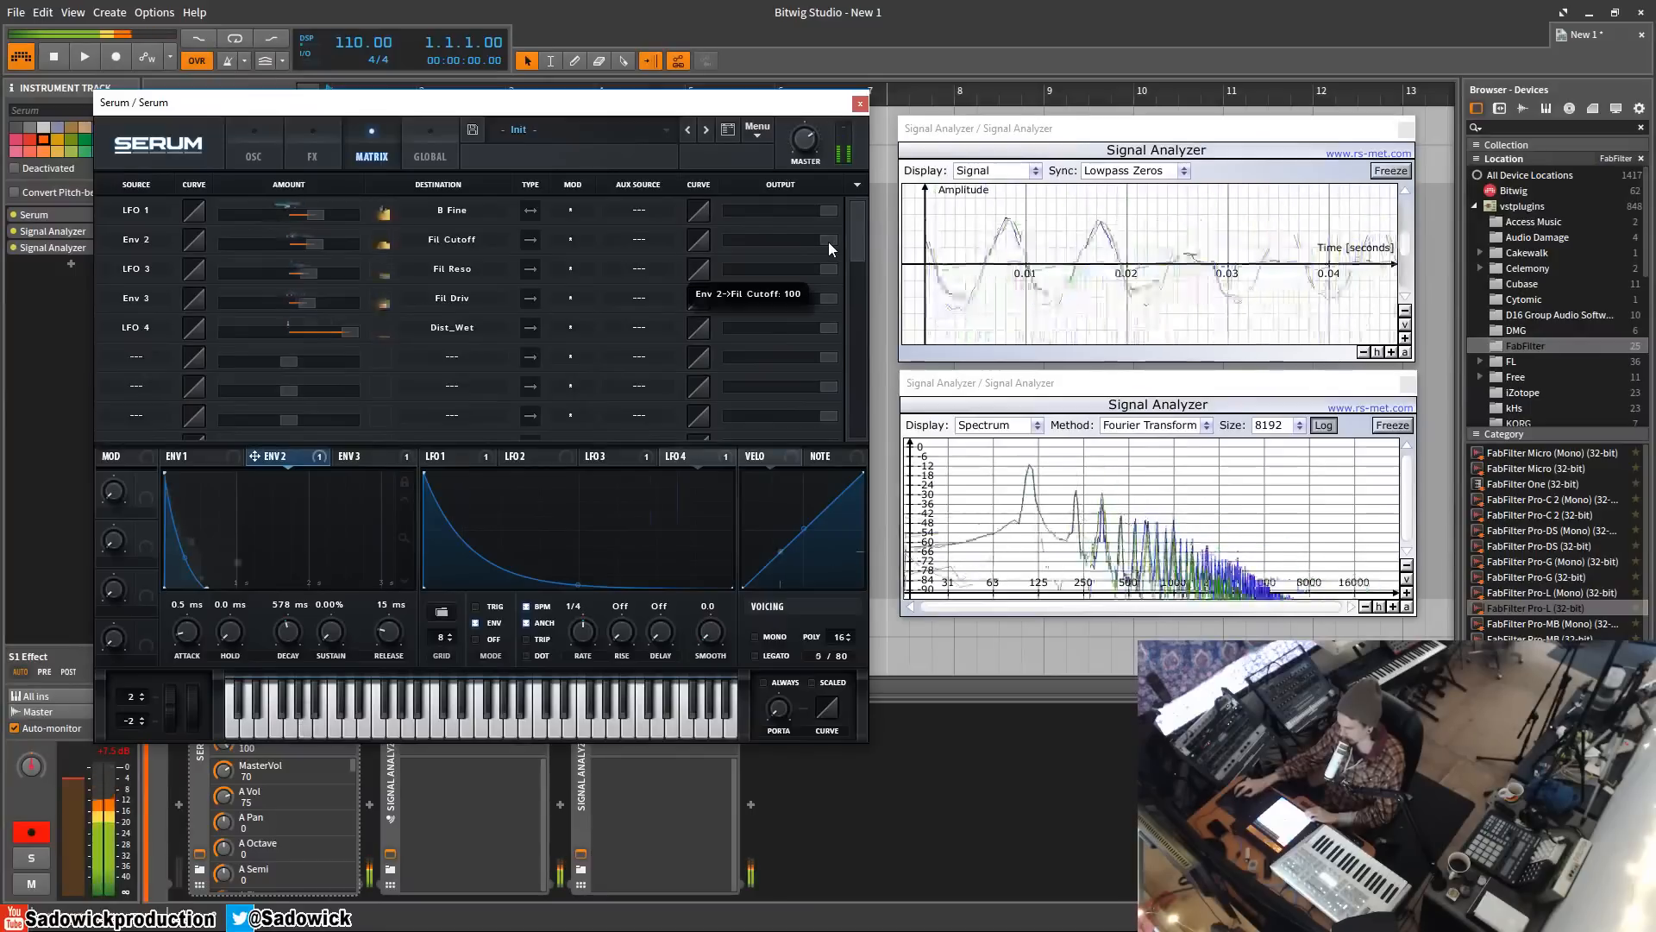
mouse_move(828, 242)
mouse_down()
mouse_move(761, 246)
mouse_move(822, 249)
mouse_up()
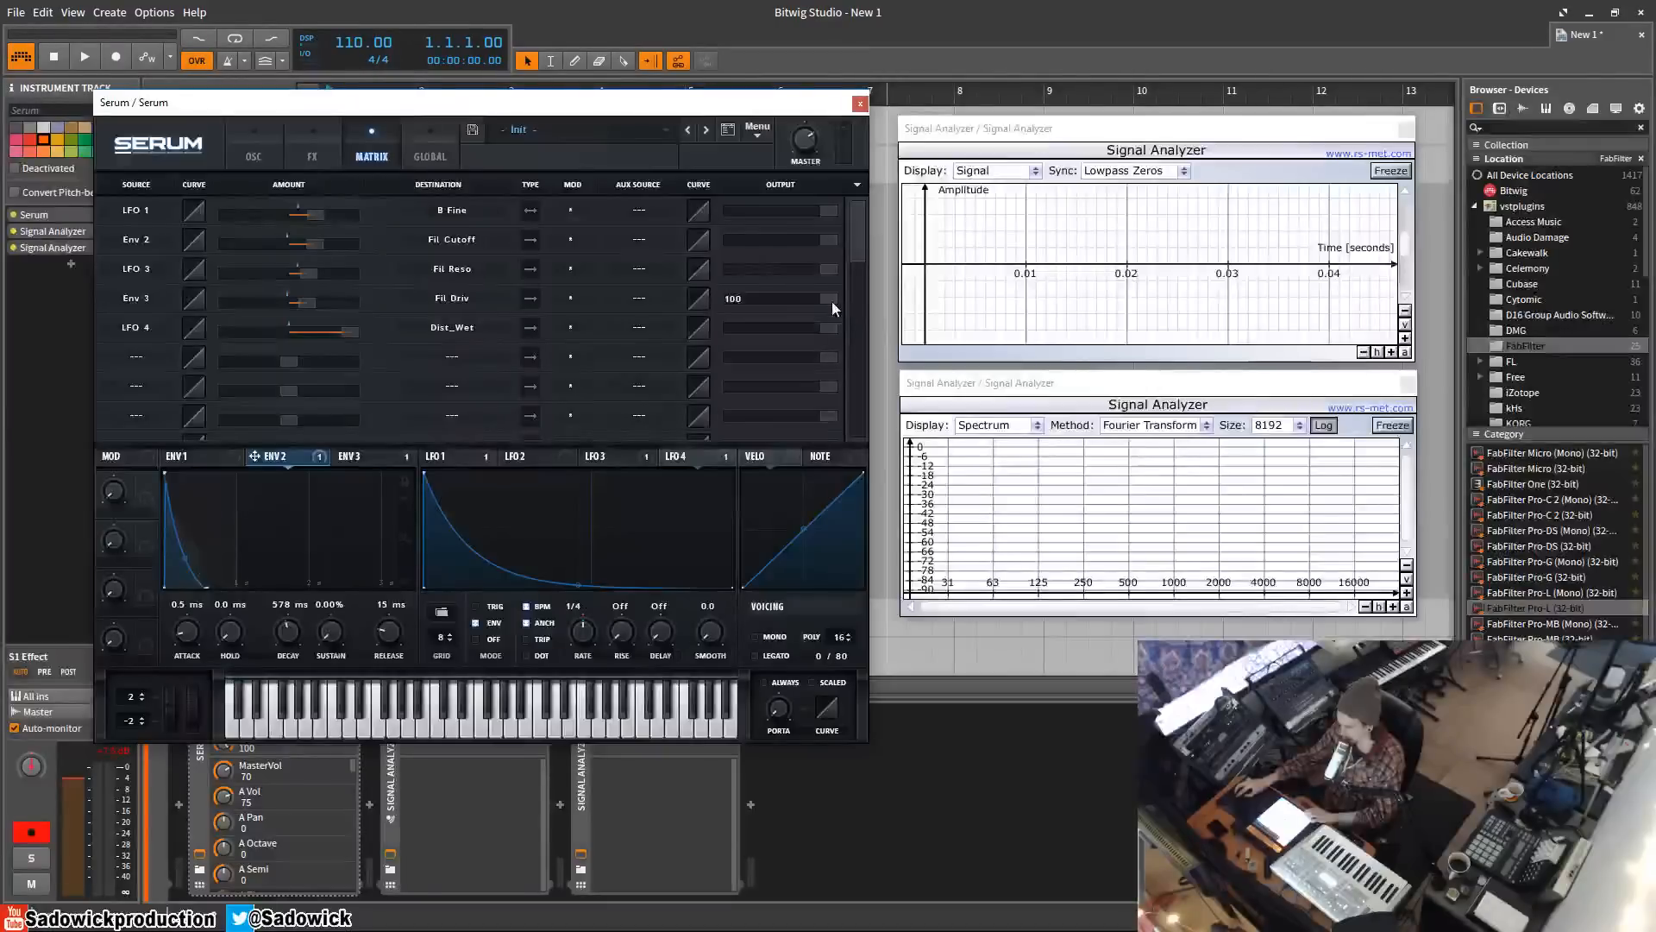
mouse_move(835, 299)
mouse_down()
mouse_move(684, 309)
mouse_move(833, 302)
mouse_up()
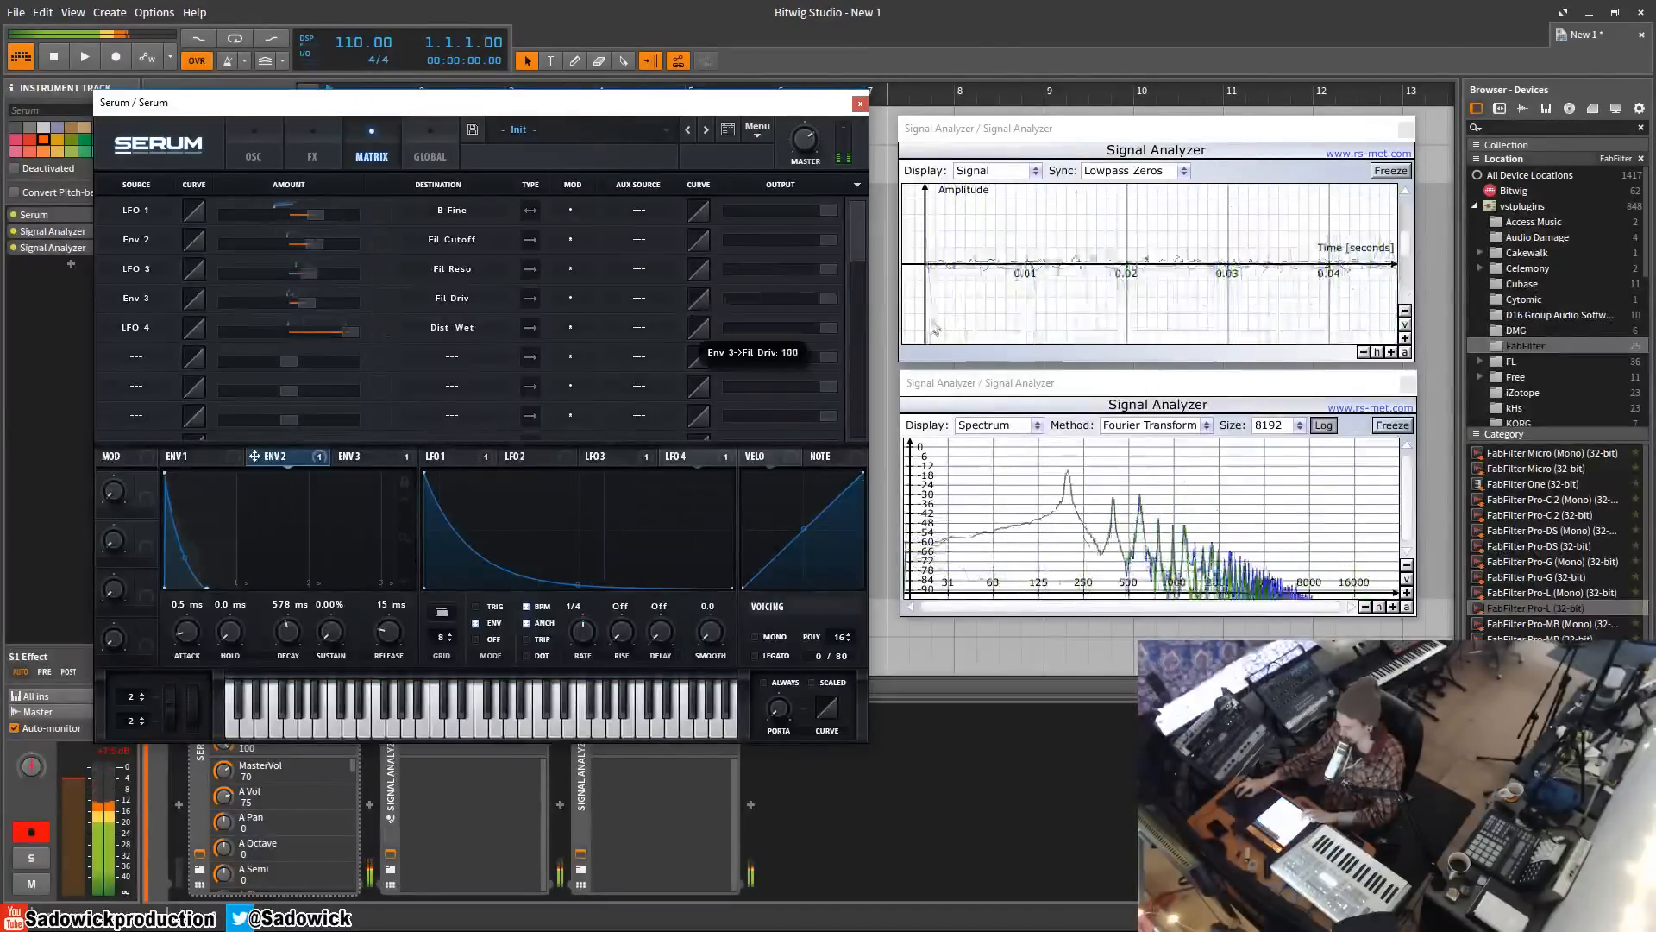
click(642, 301)
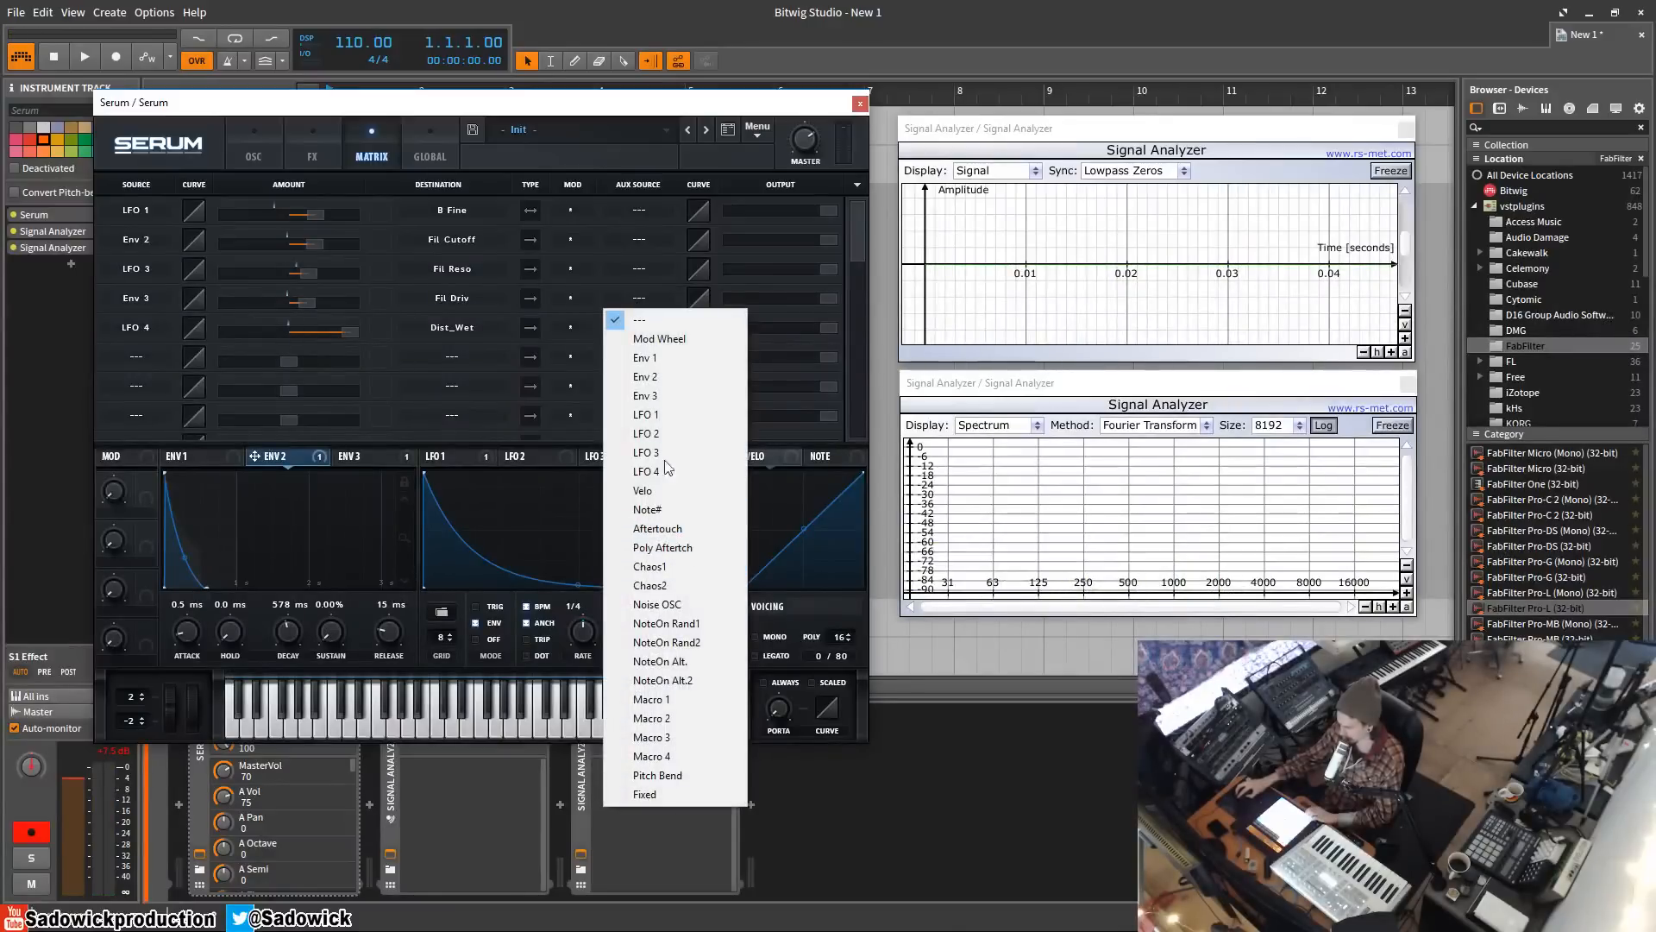
click(672, 133)
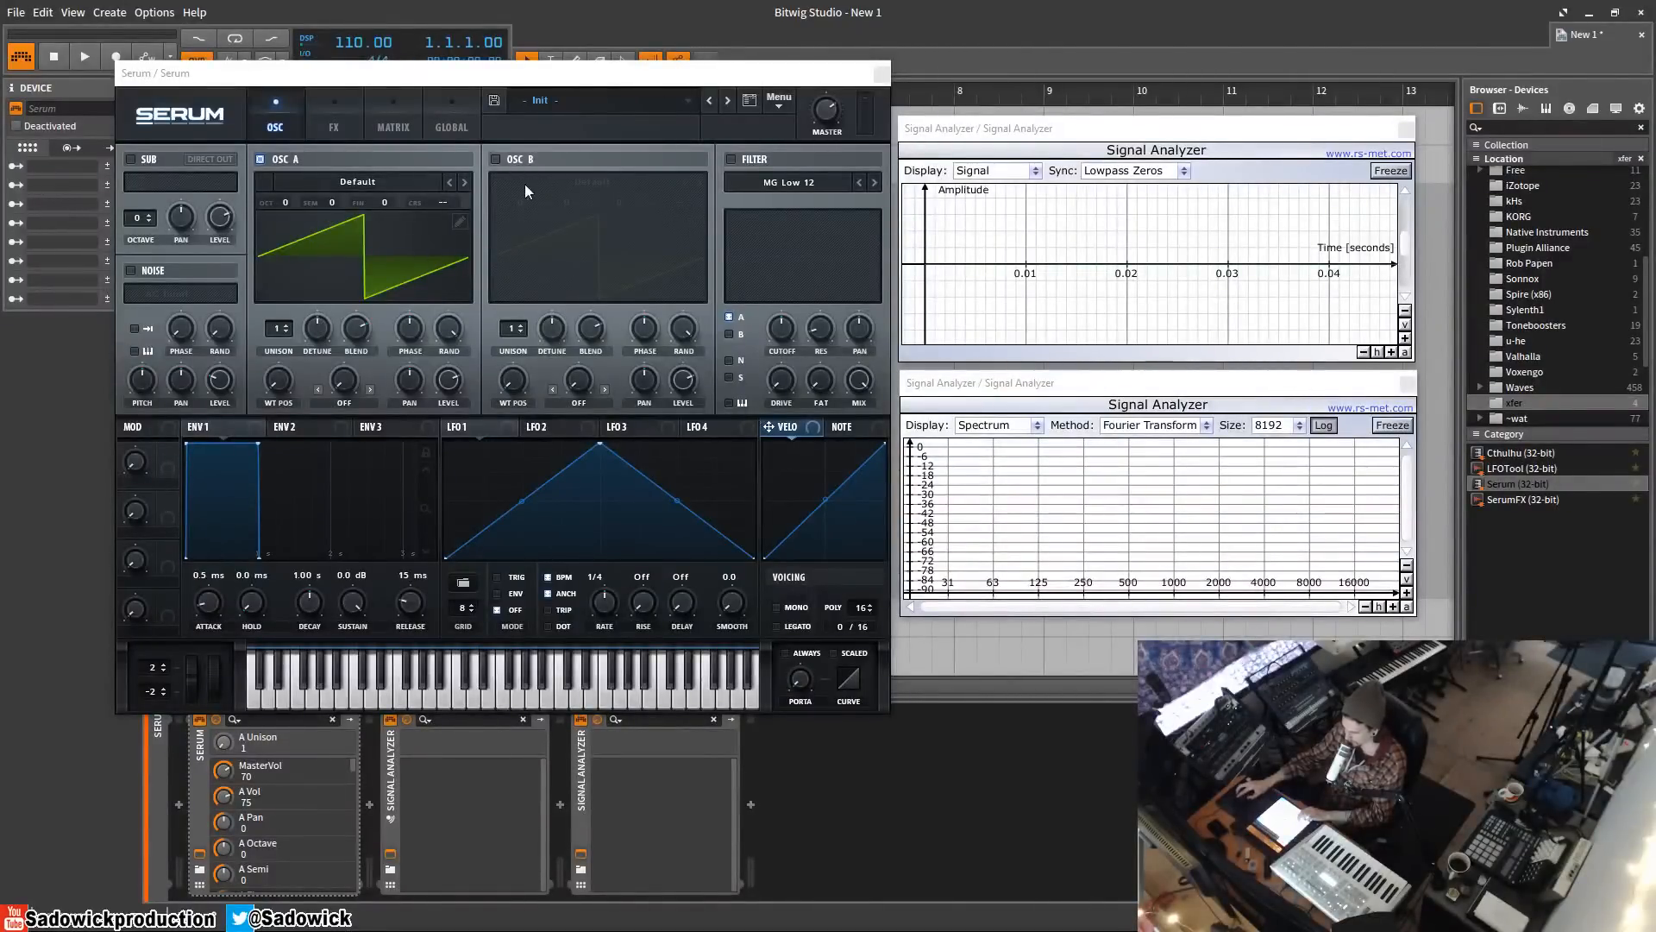
- Load the Supersaw wavetable from the User category into oscillator A of the Init patch
click(385, 183)
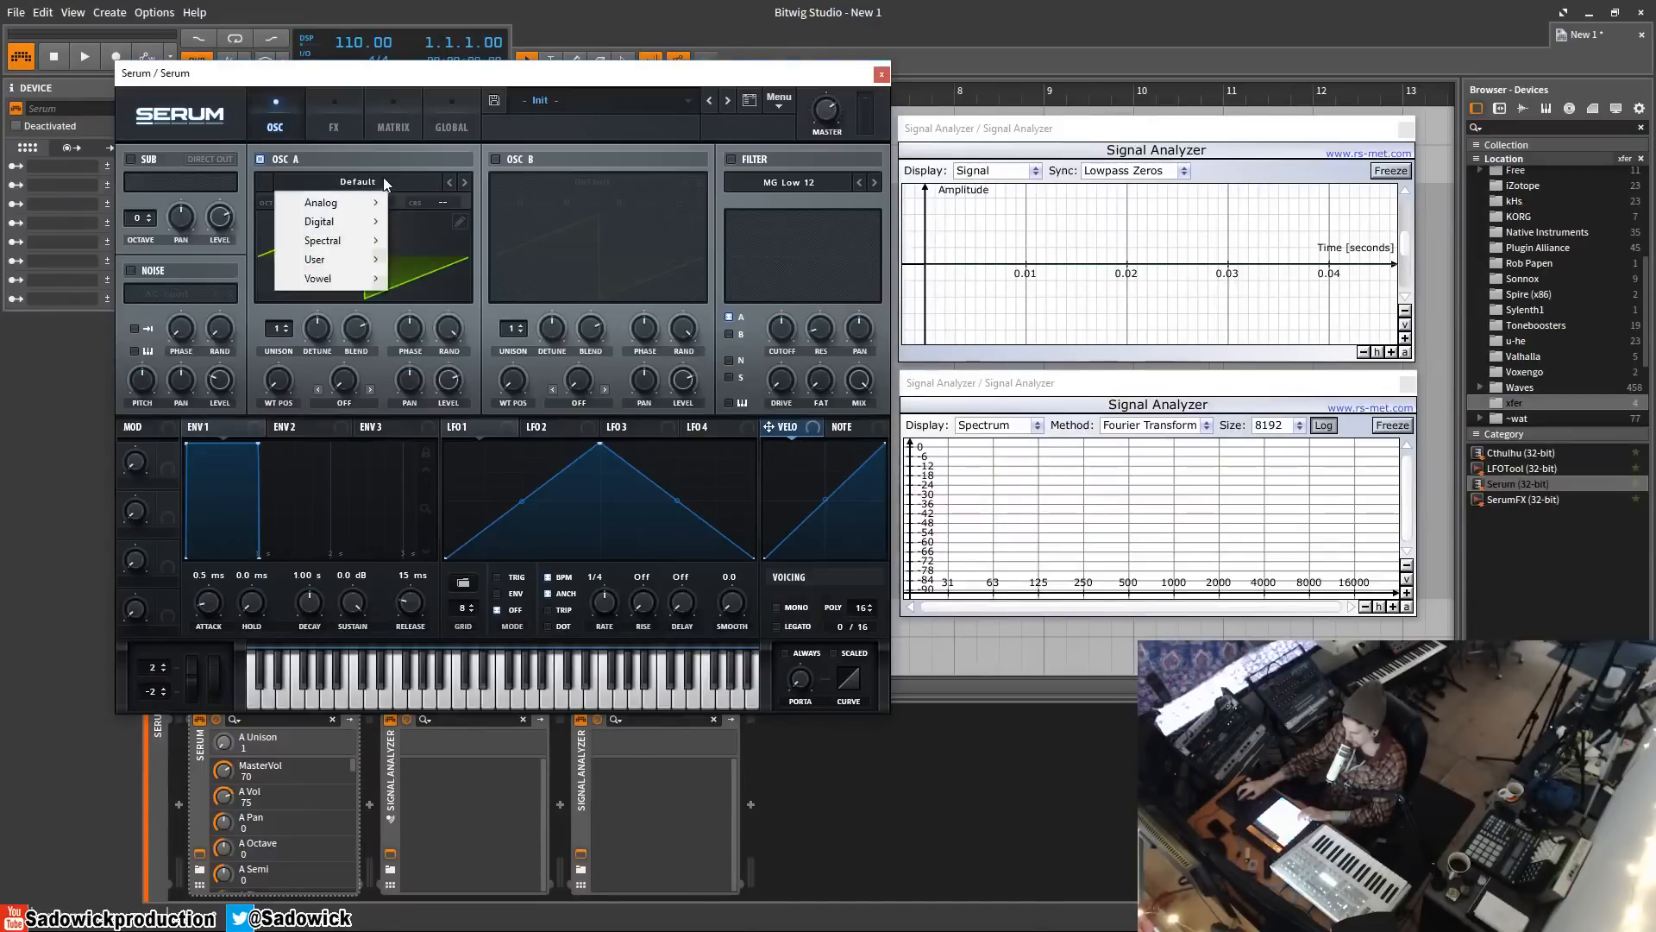
mouse_move(358, 260)
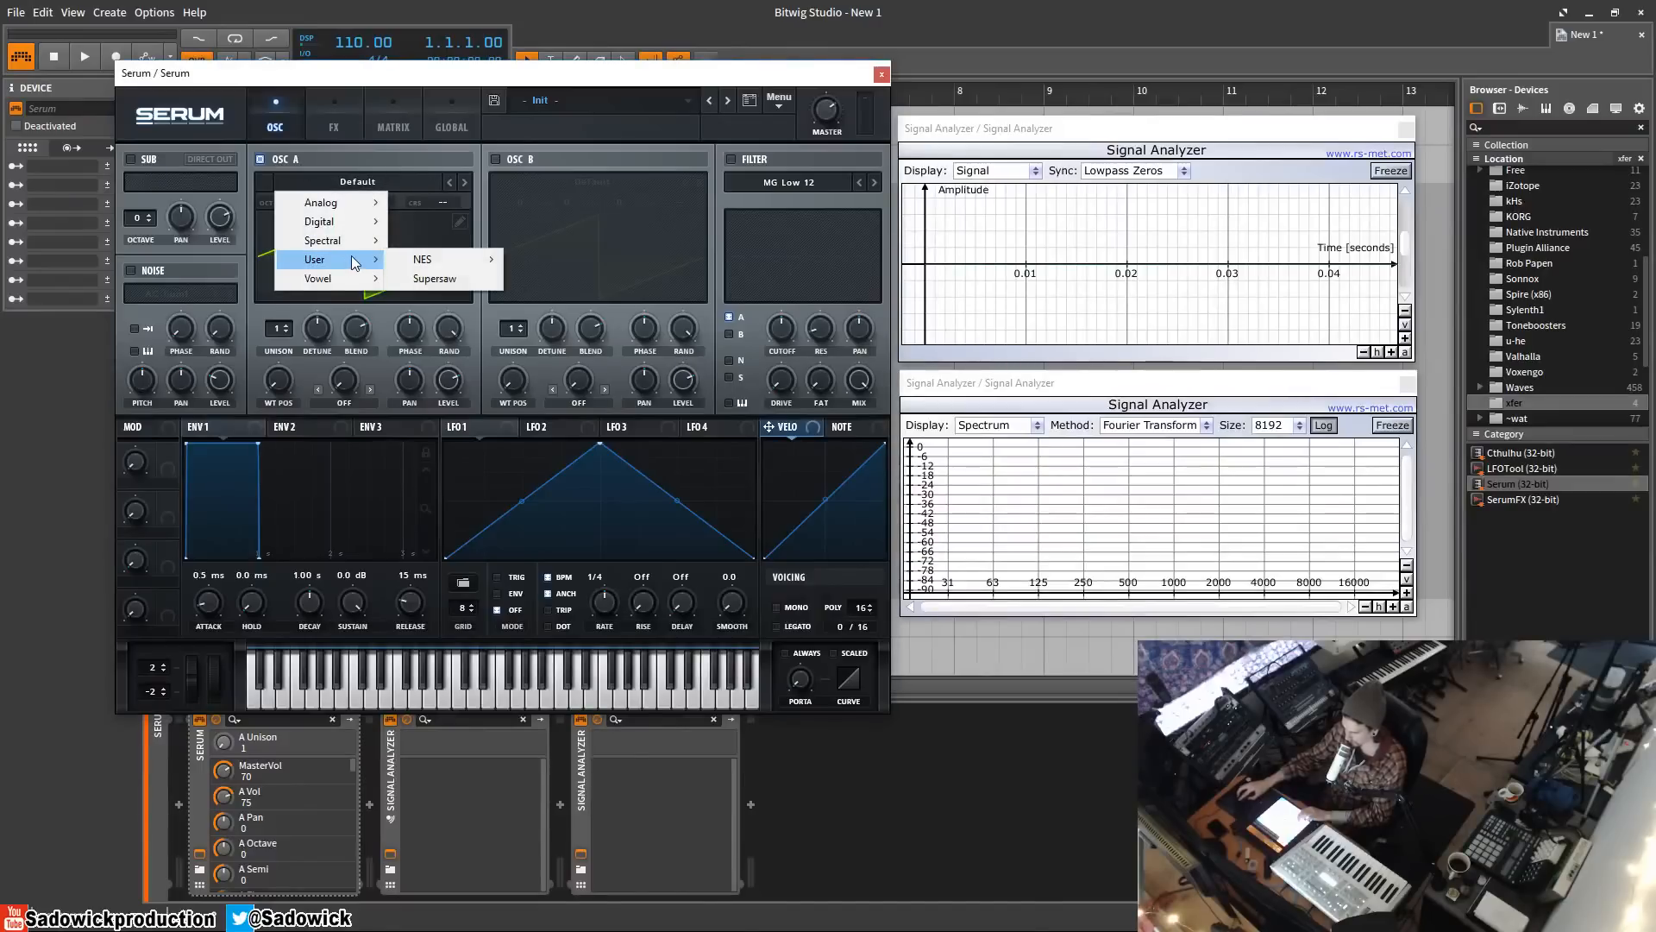
click(444, 279)
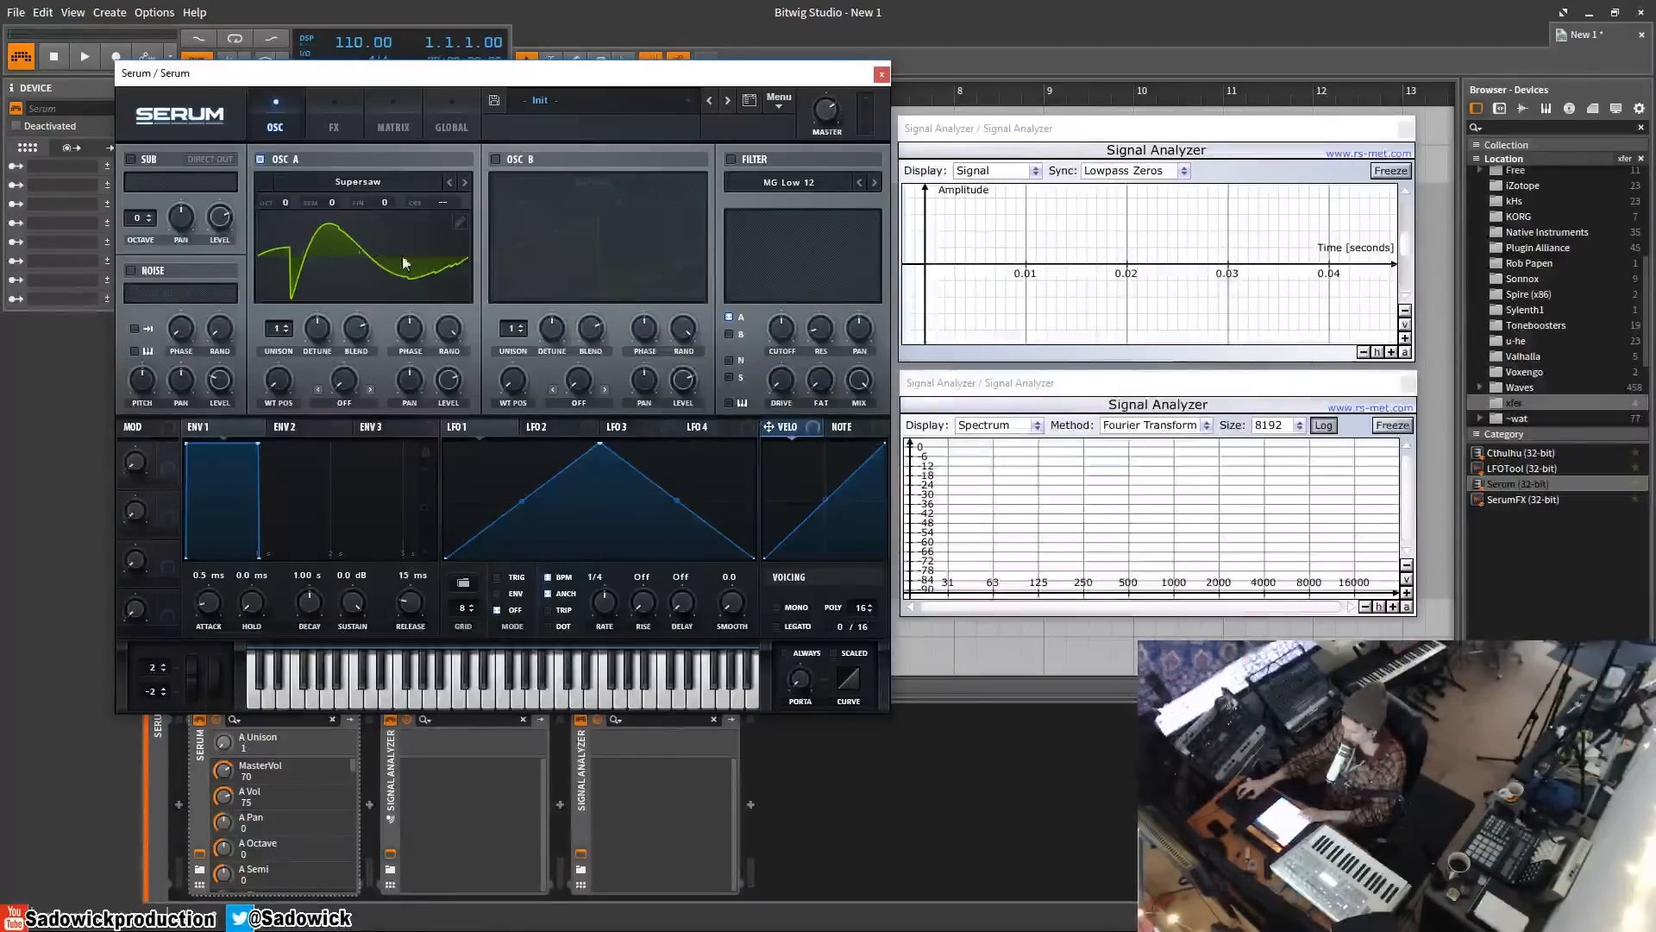
click(279, 333)
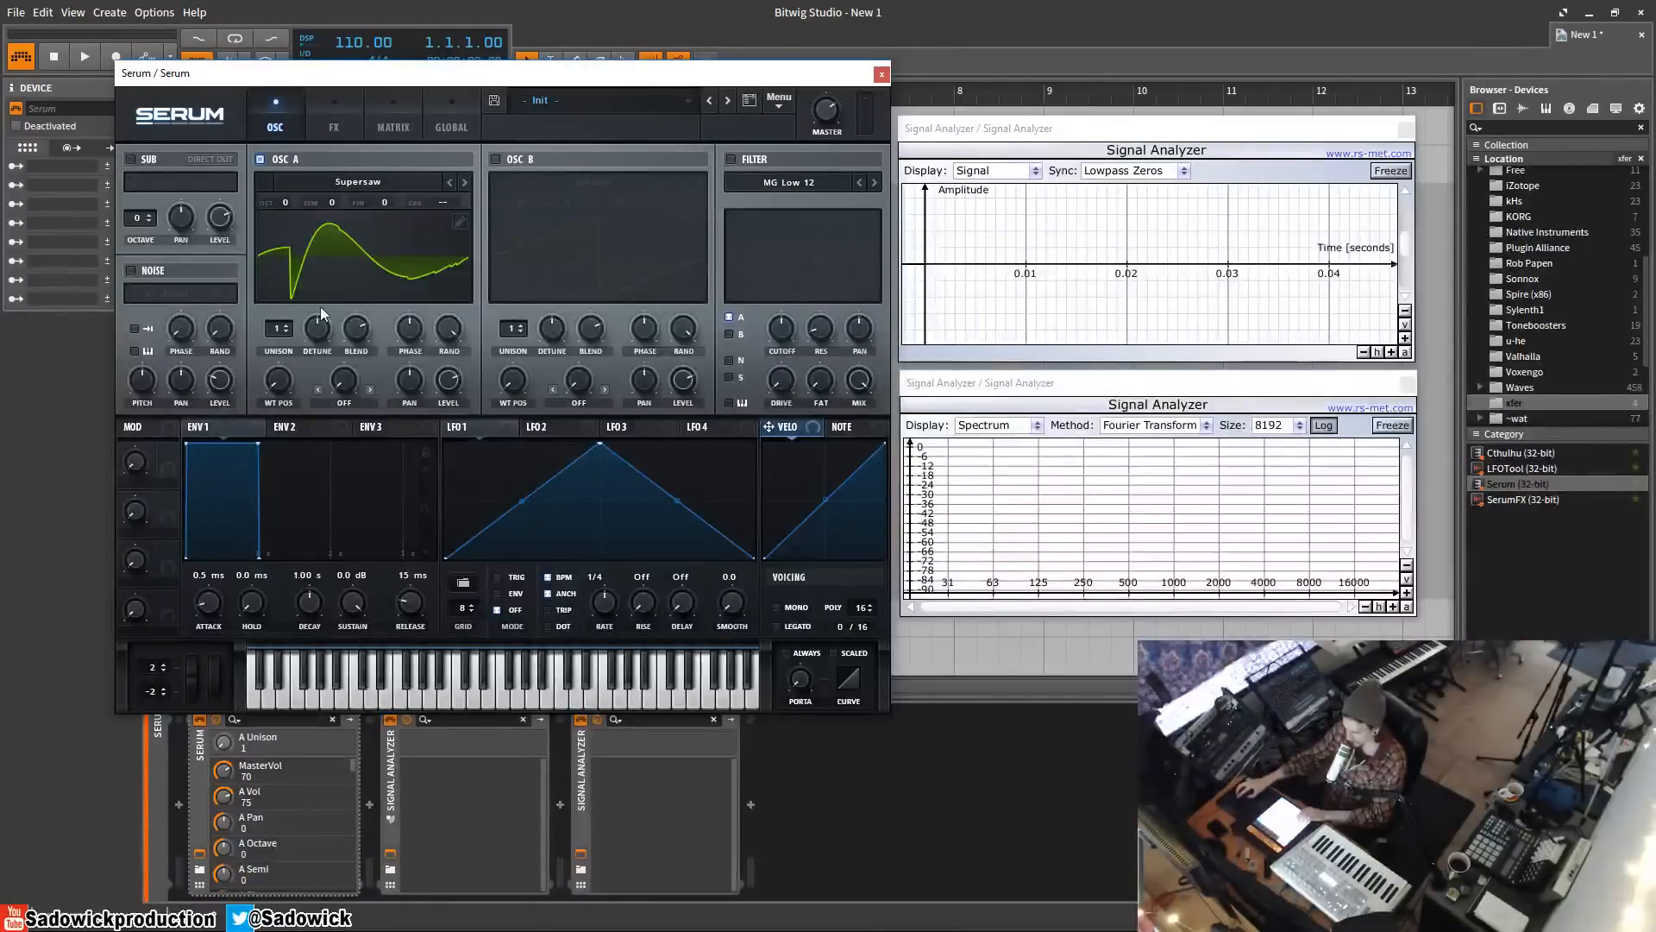
- Set oscillator A to 2 unison voices and bring its unison detune down to 0.00
click(282, 337)
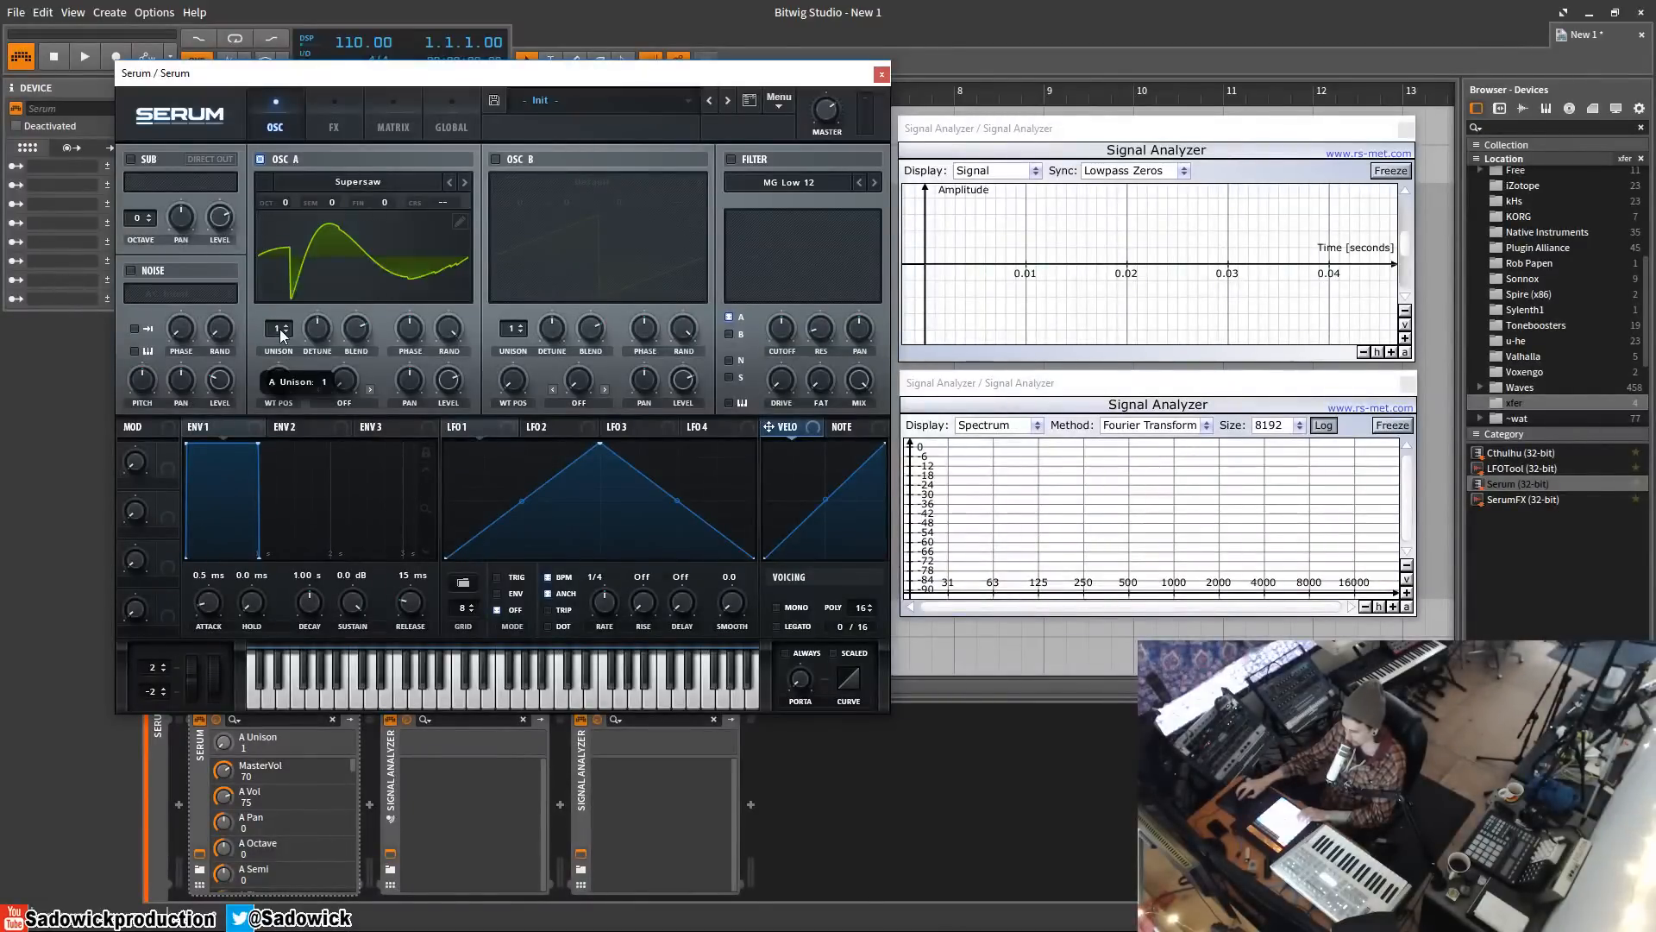
click(281, 333)
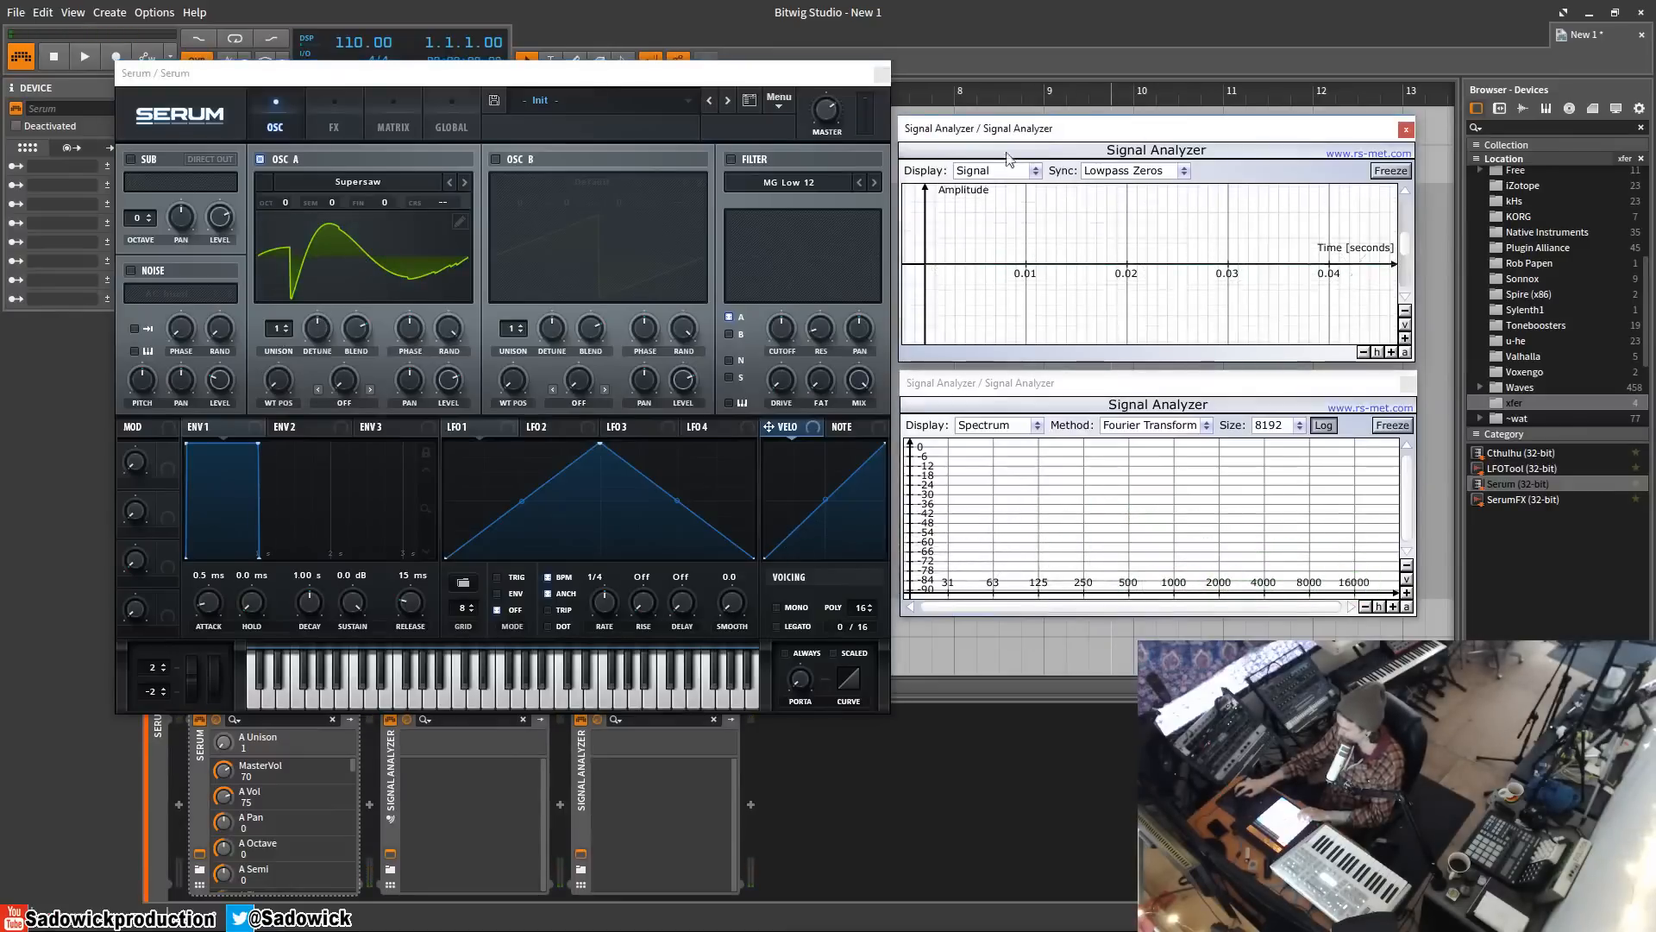
drag(826, 119, 824, 126)
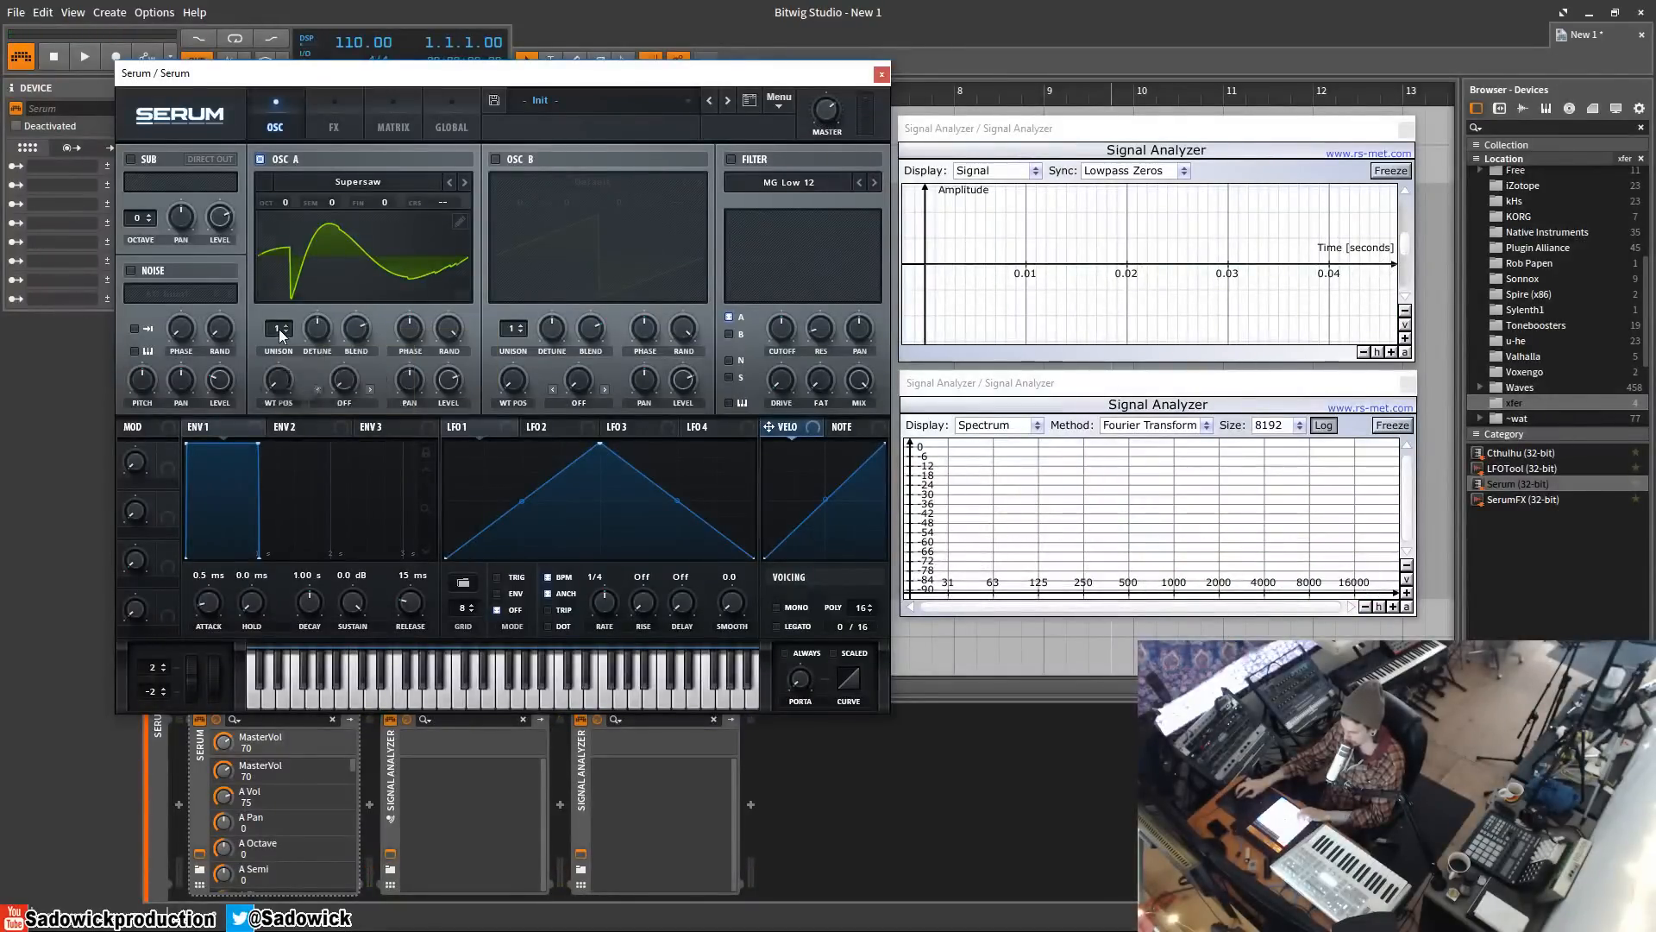
drag(280, 334, 280, 324)
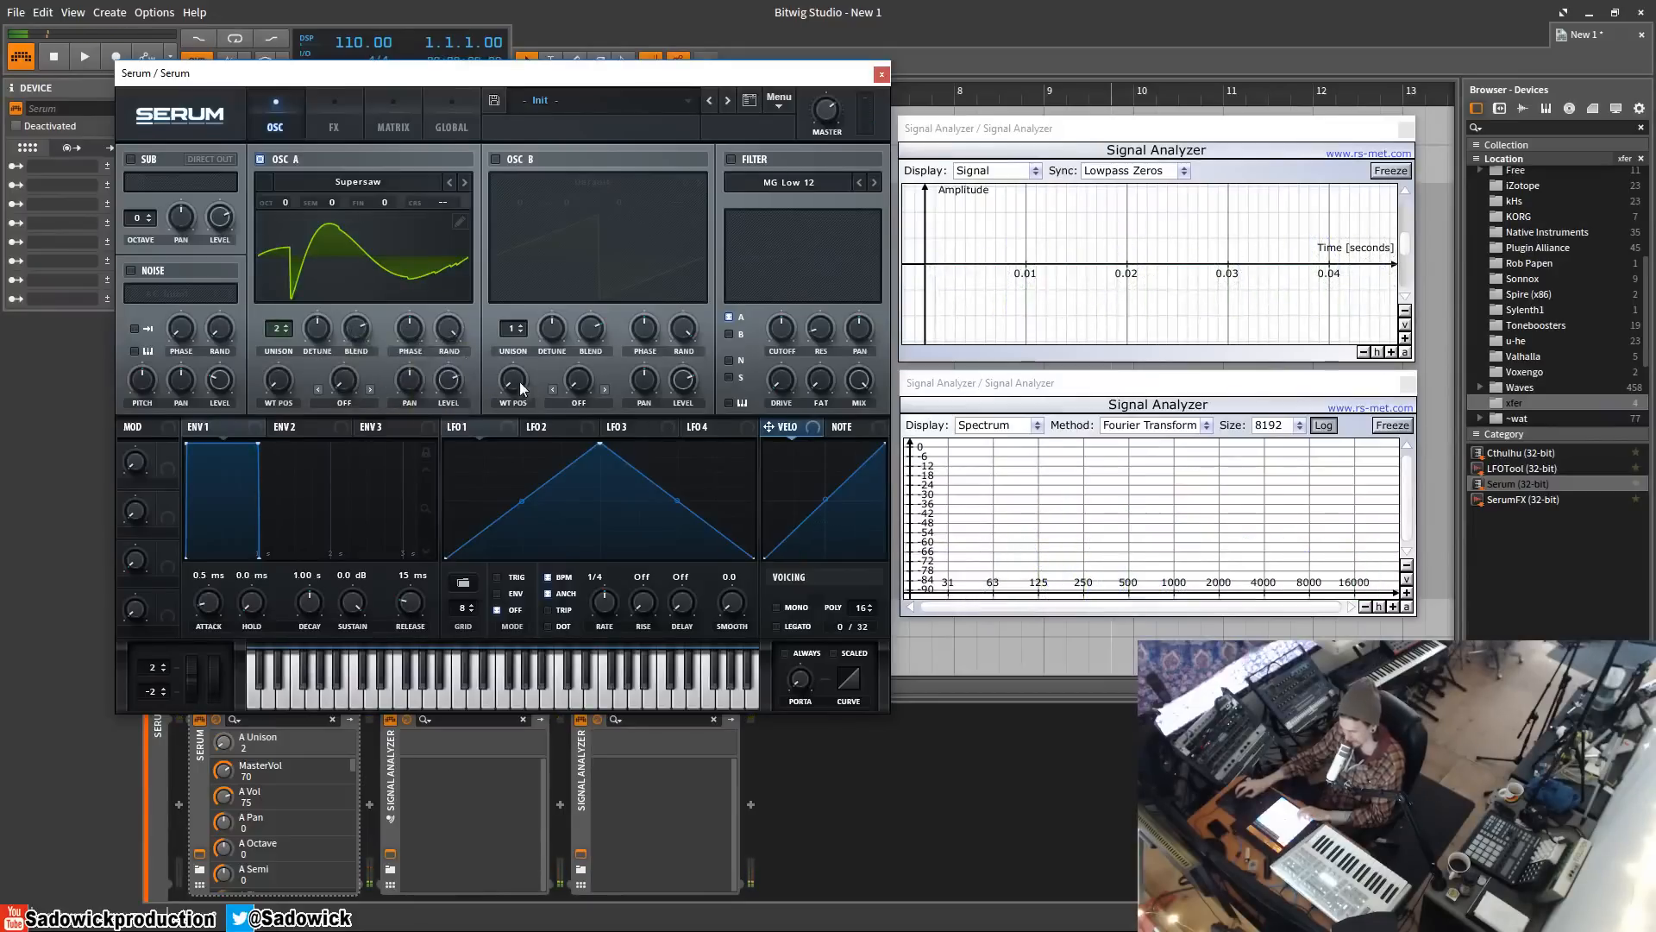
click(319, 328)
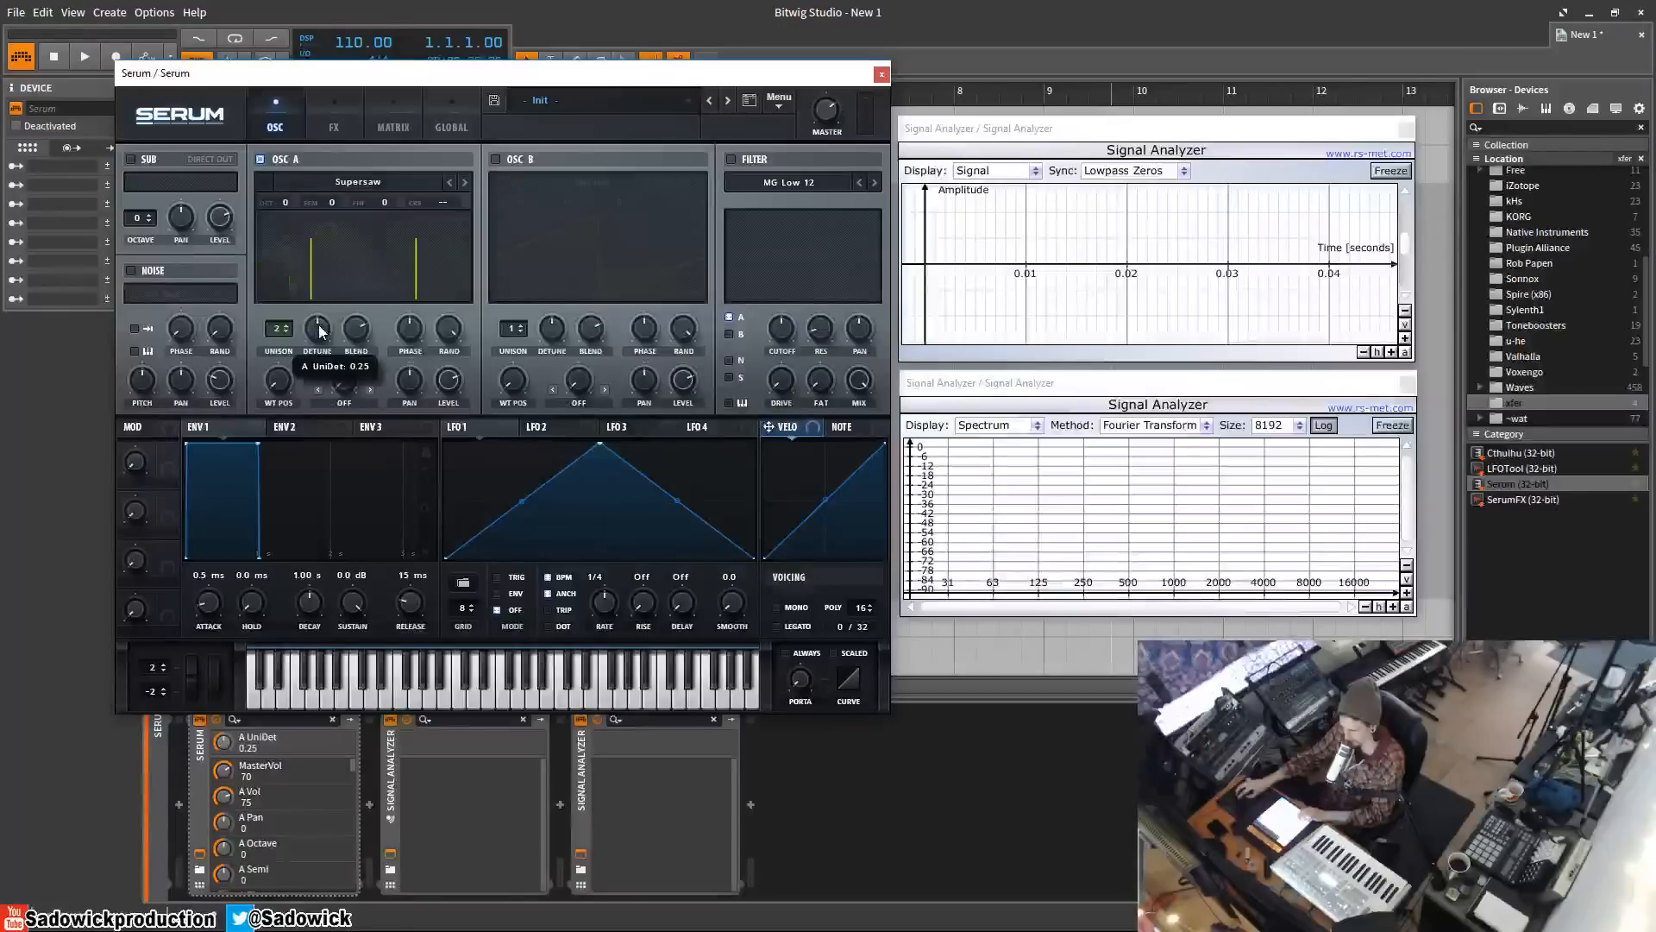
drag(318, 325, 314, 405)
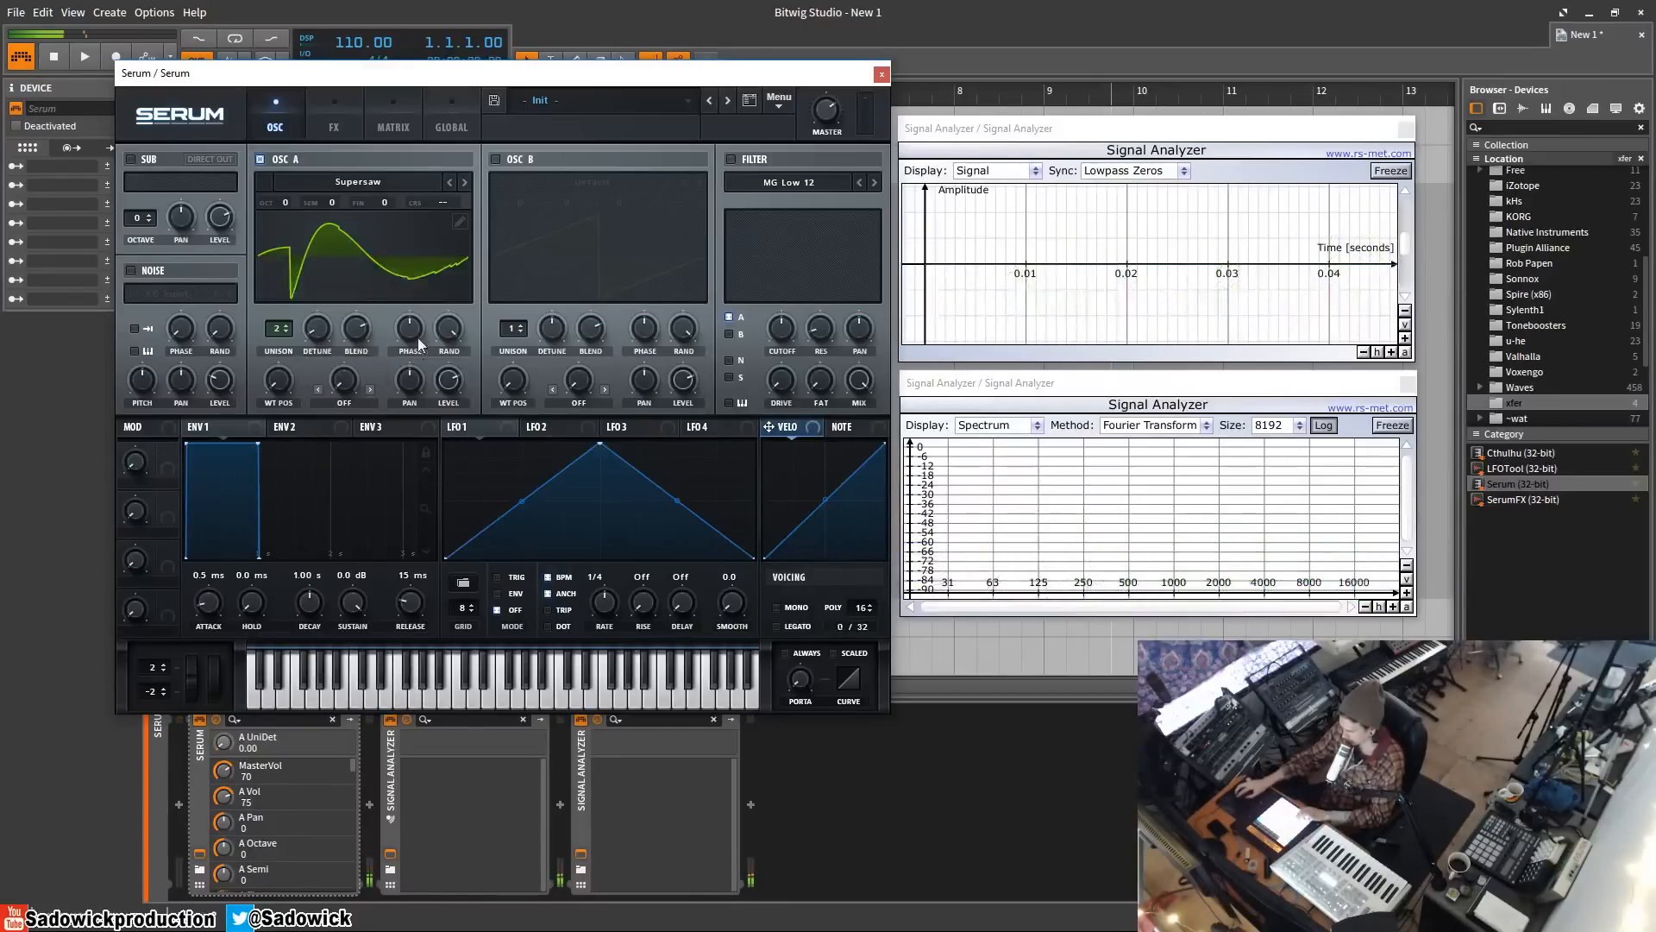
- Set oscillator A to 3 unison voices with a detune of about 0.05, and enable the MG Low 12 filter
click(350, 350)
drag(351, 350, 332, 622)
drag(278, 335, 367, 237)
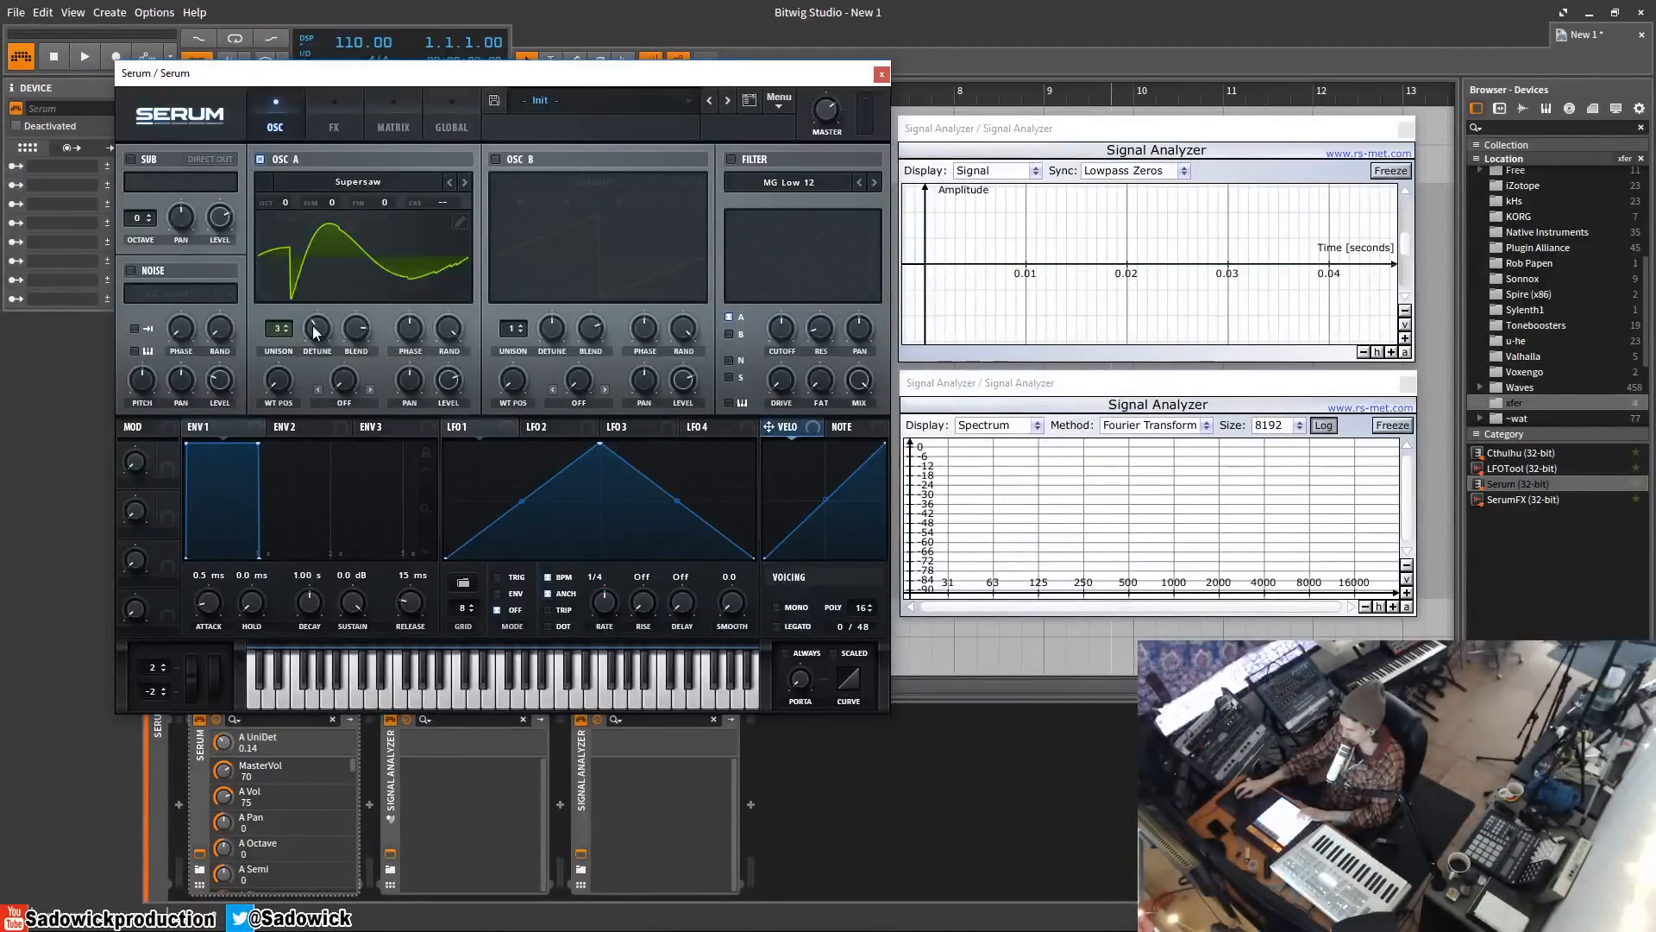
drag(317, 337, 333, 371)
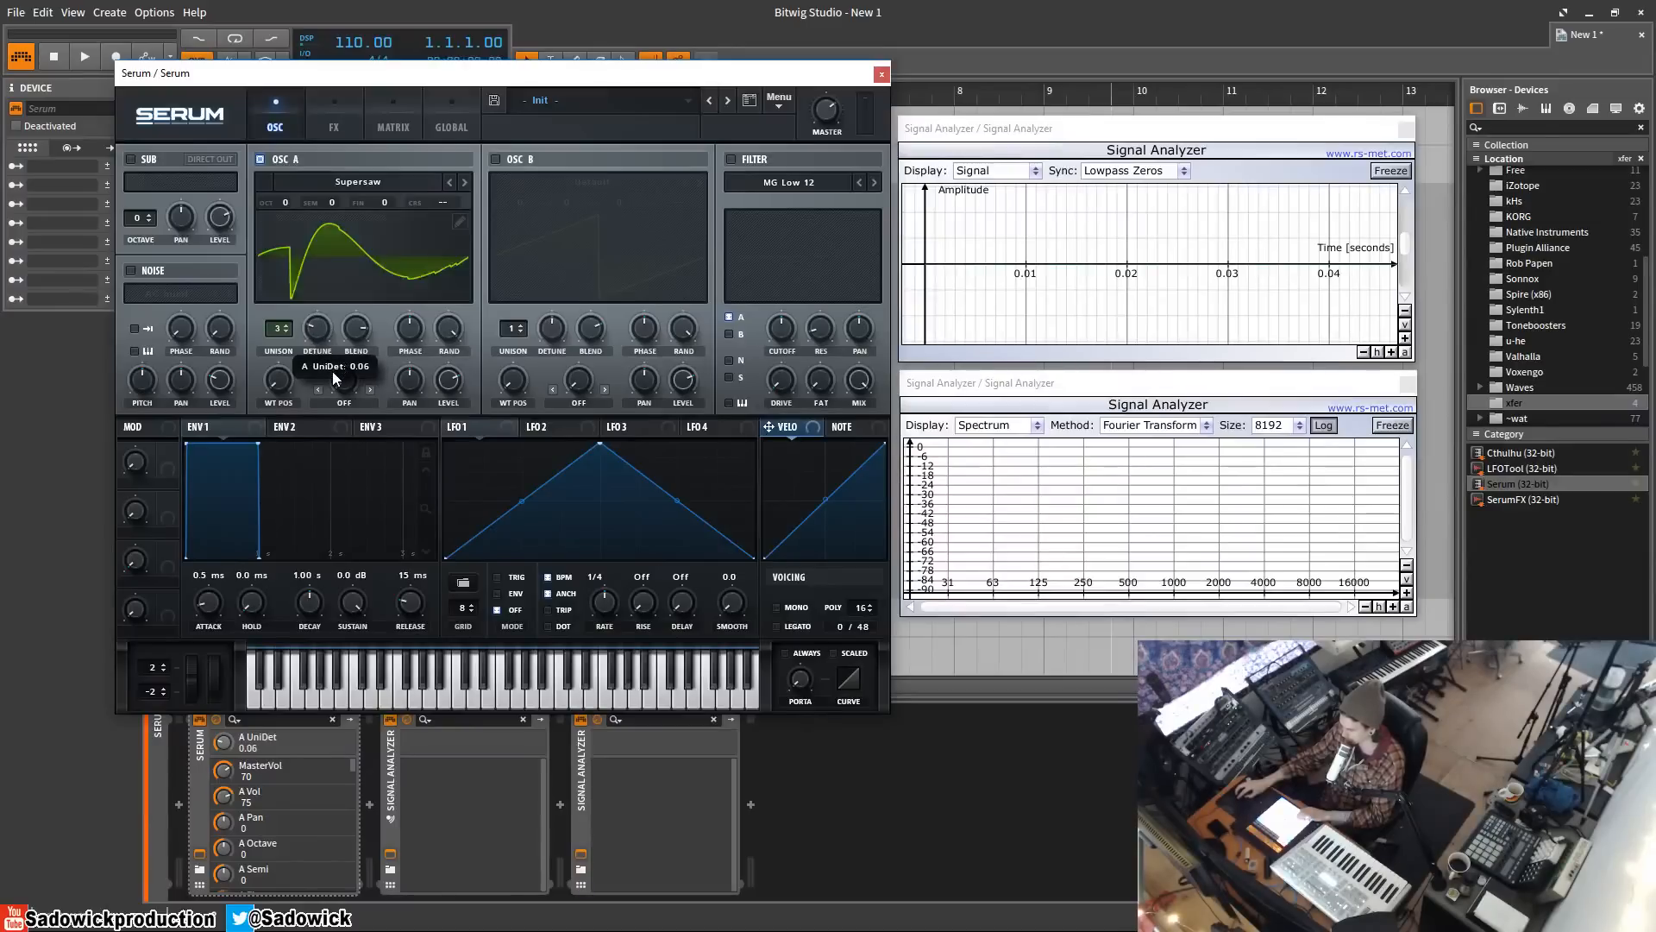
drag(333, 371, 315, 357)
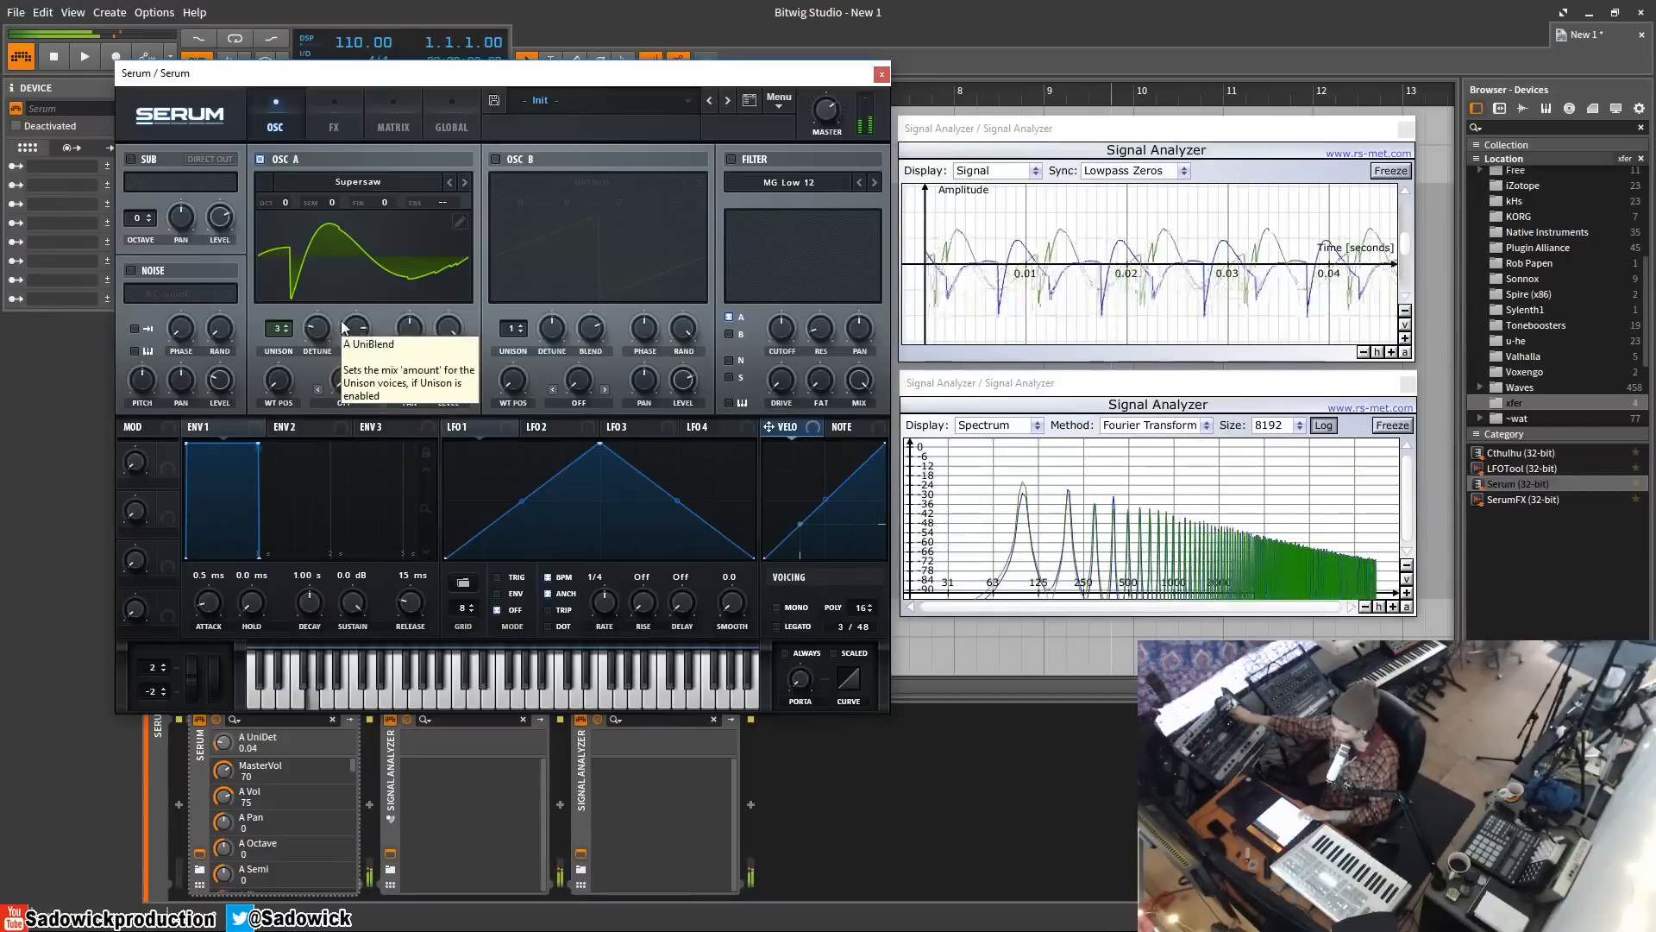
click(731, 159)
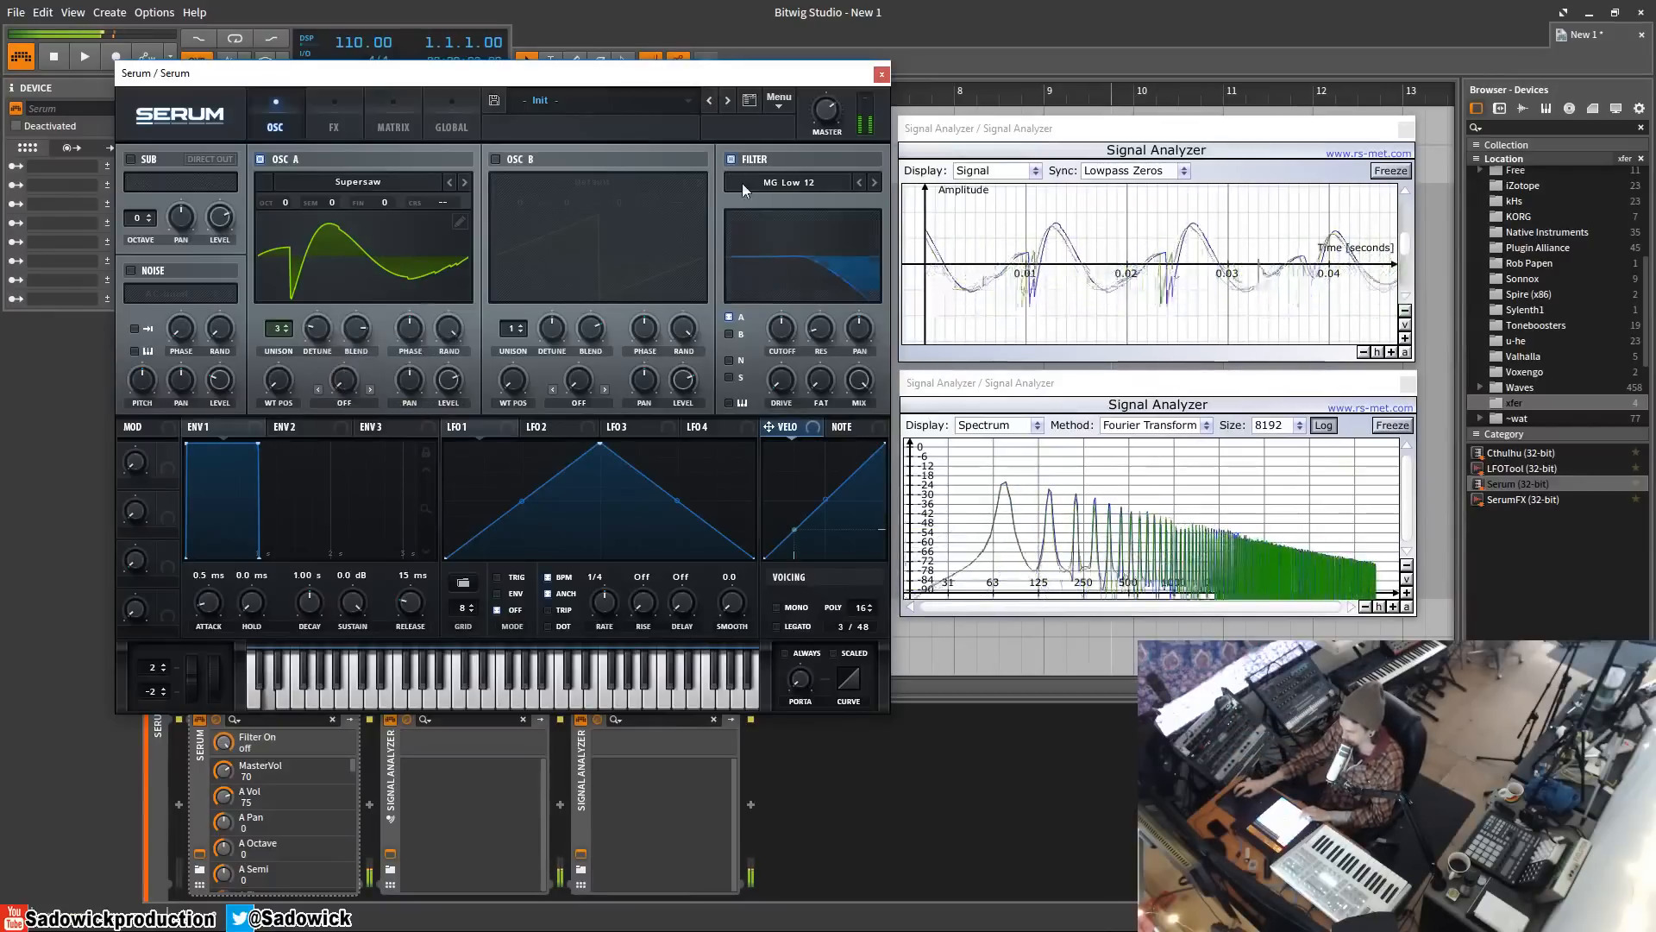
click(780, 379)
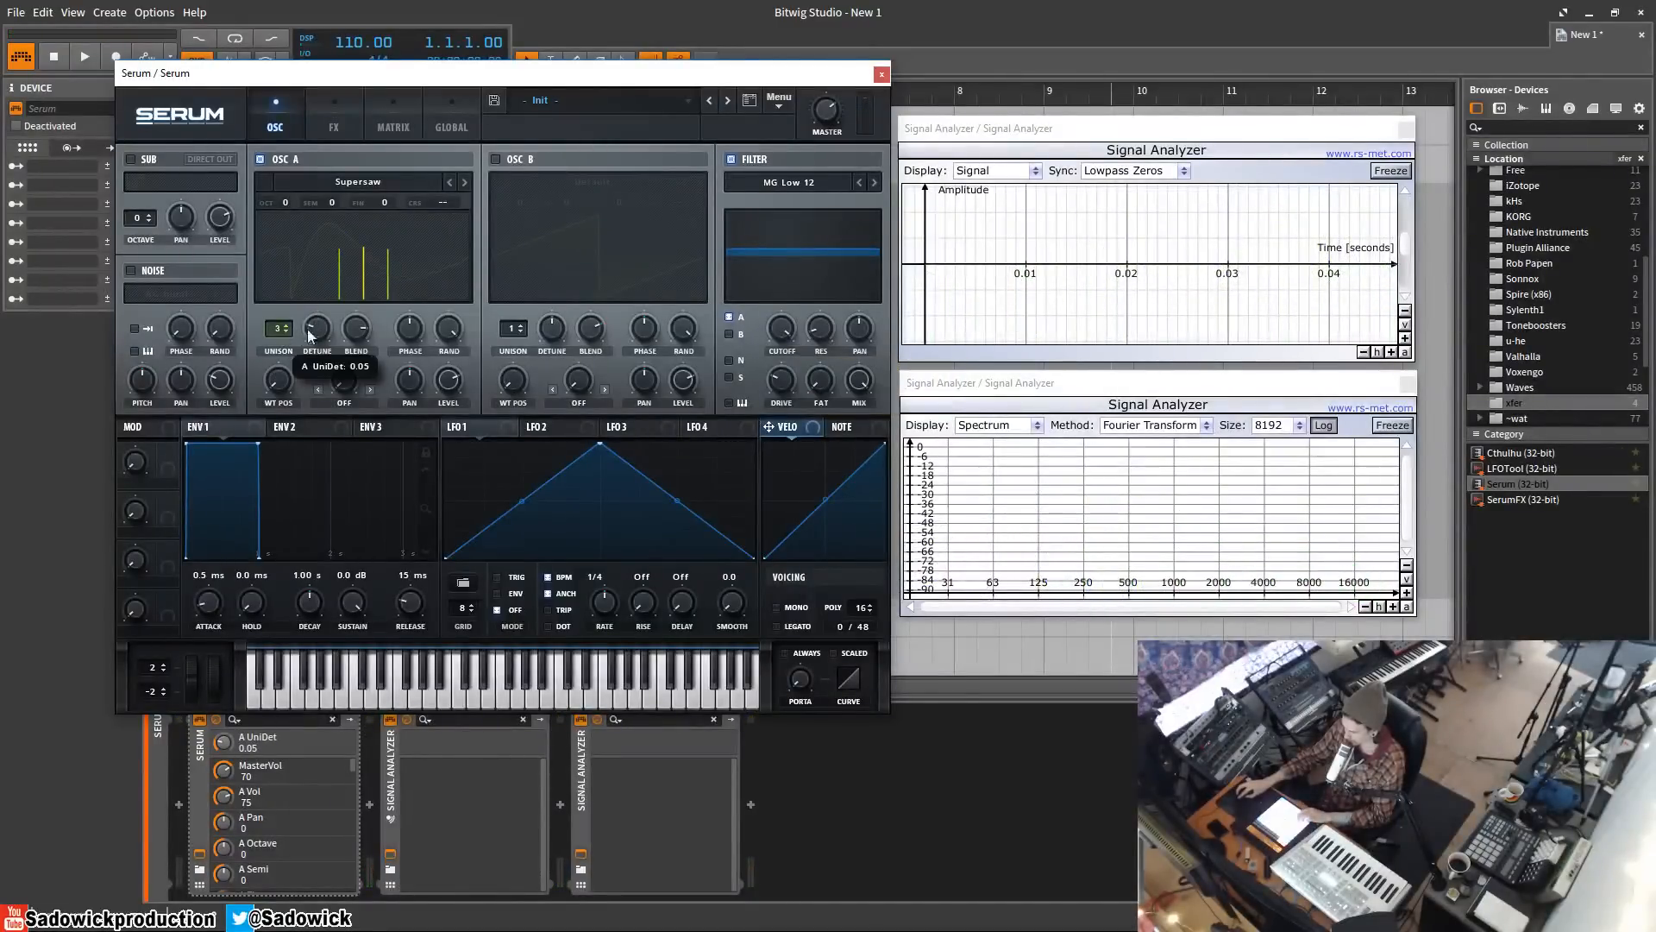
- Raise oscillator A to 7 unison voices with a detune of 0.13, and set the Env 1 release to 362 ms
click(280, 326)
drag(279, 325, 287, 272)
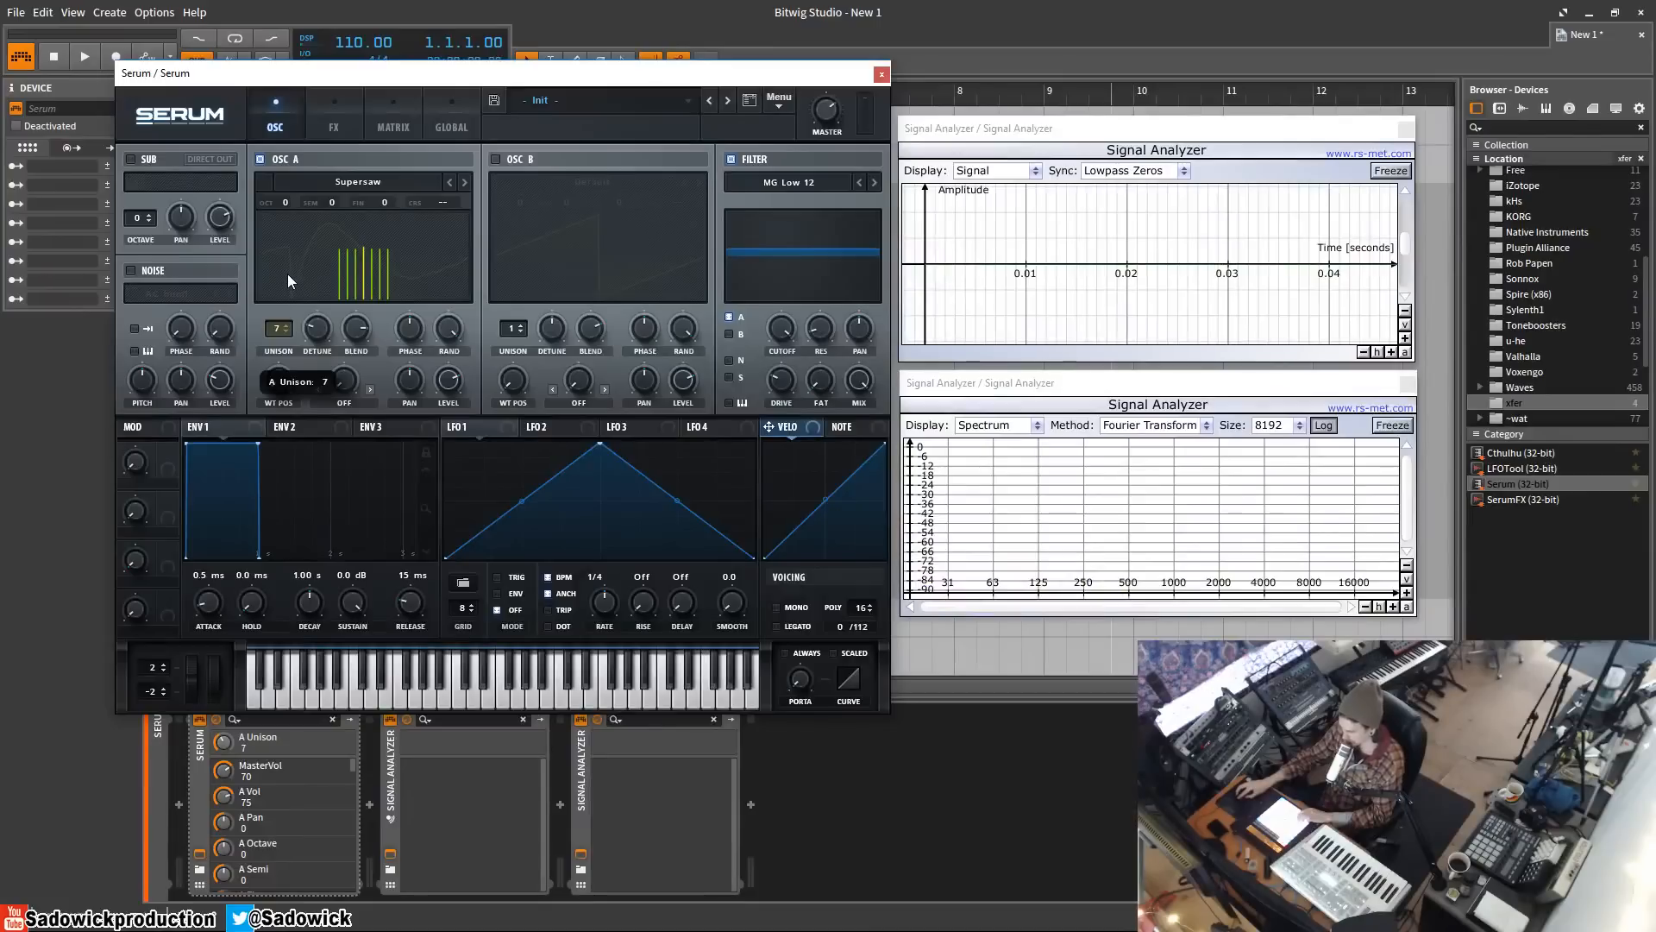
drag(278, 328, 277, 315)
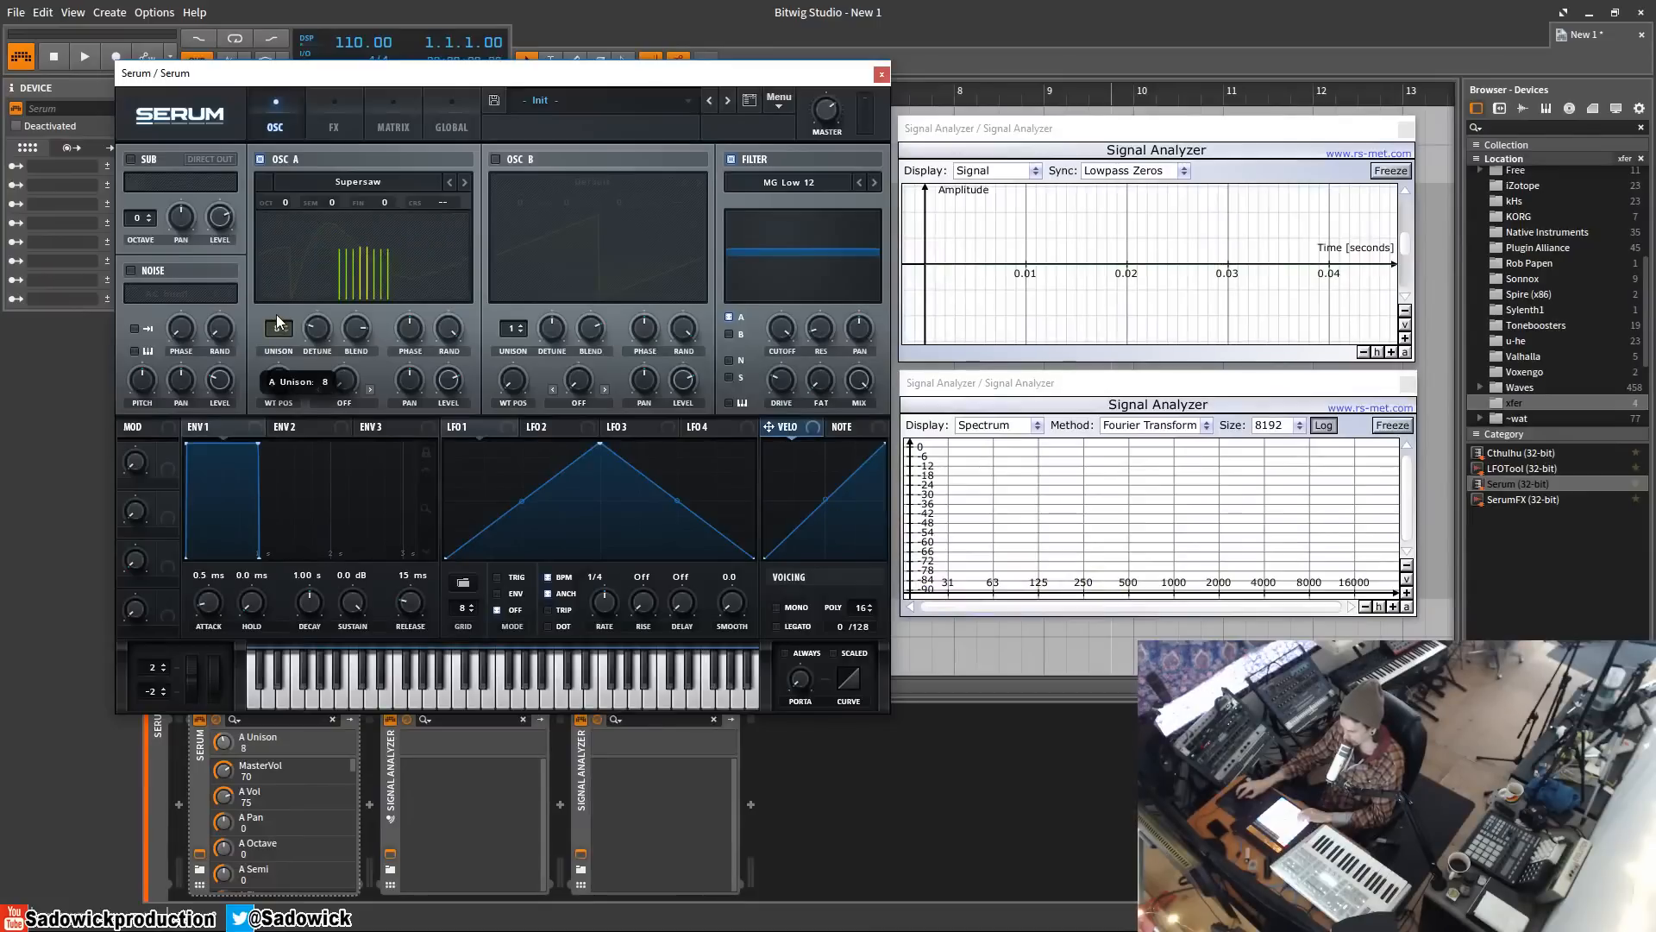
drag(276, 314, 277, 326)
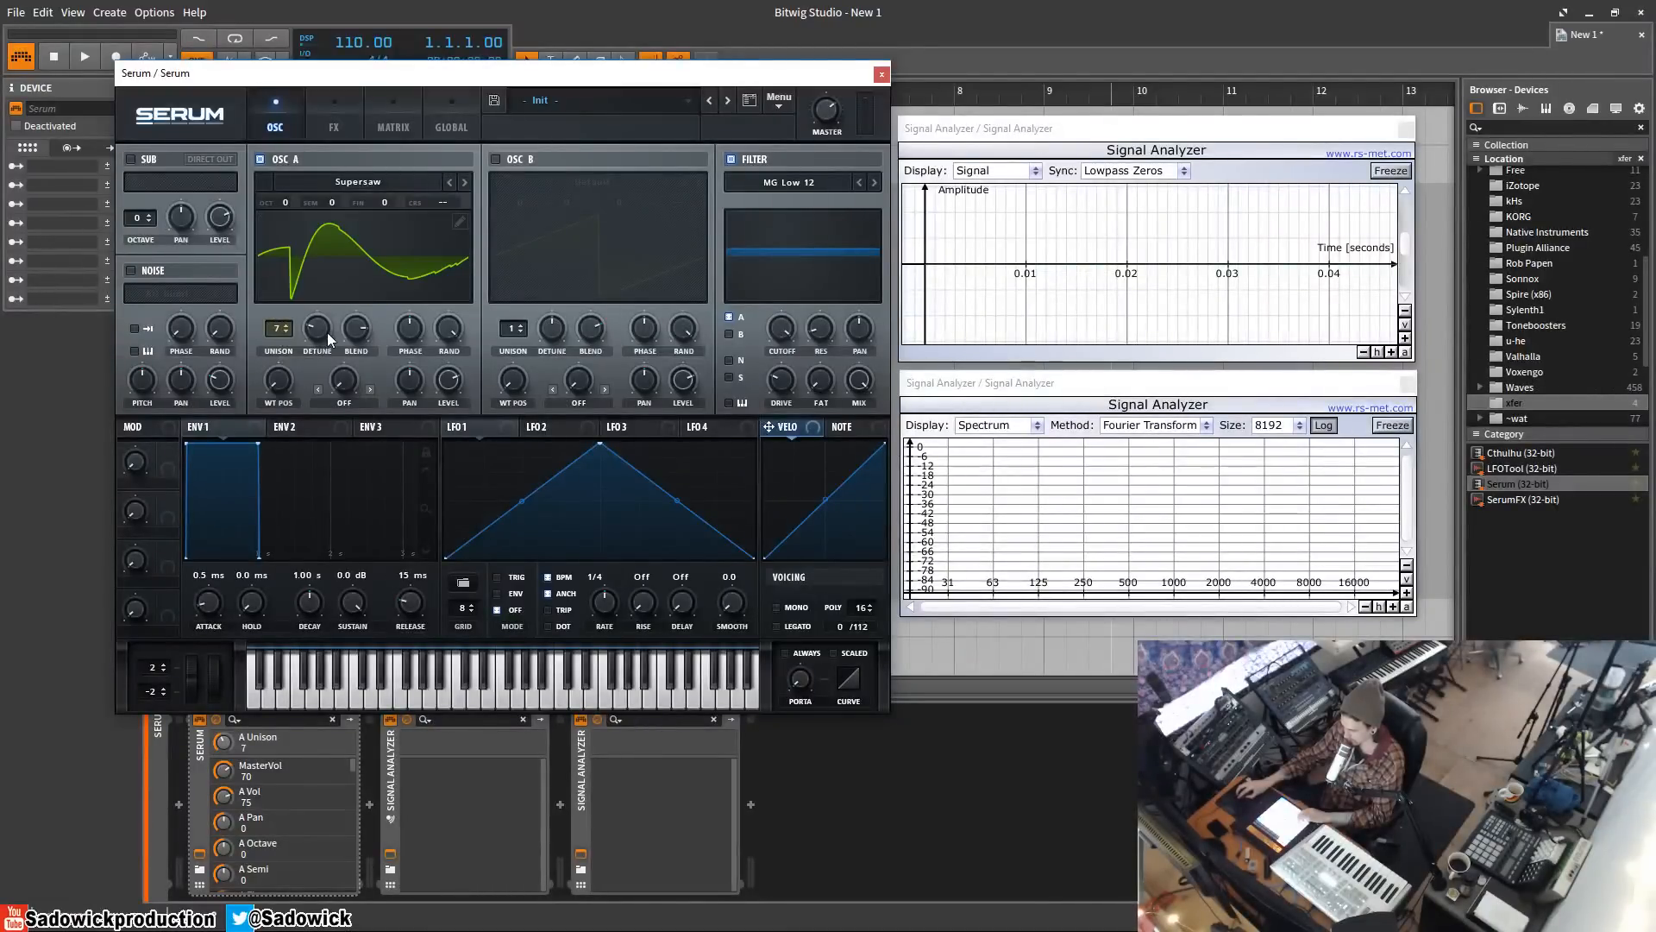
drag(328, 333, 322, 388)
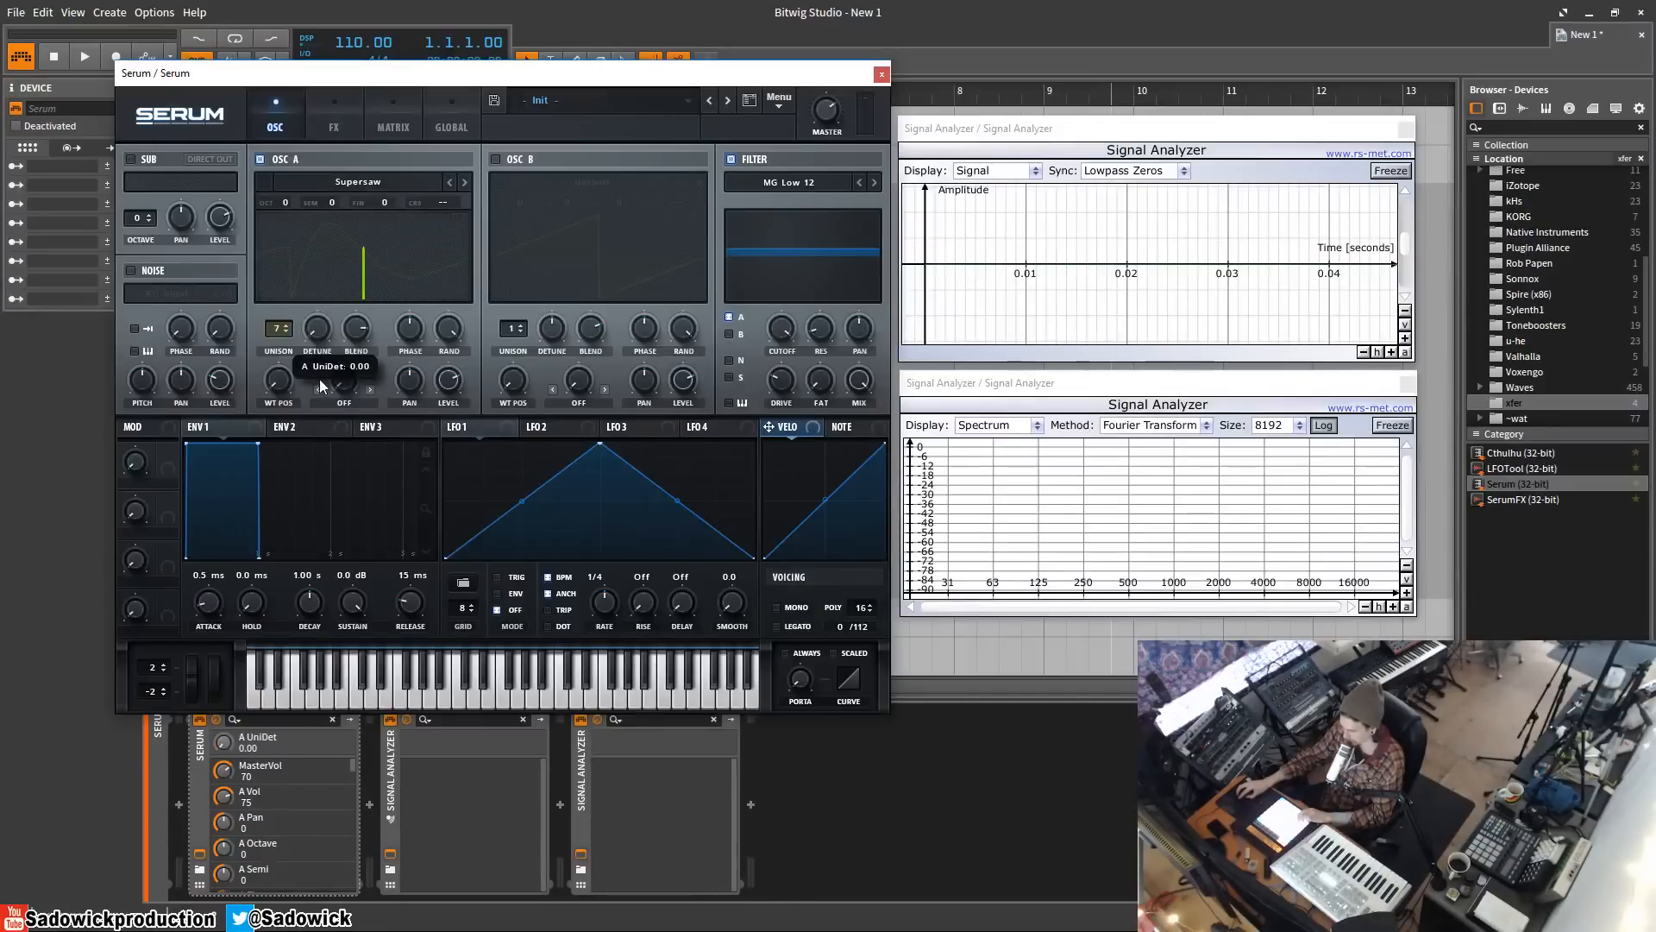
drag(321, 386, 326, 325)
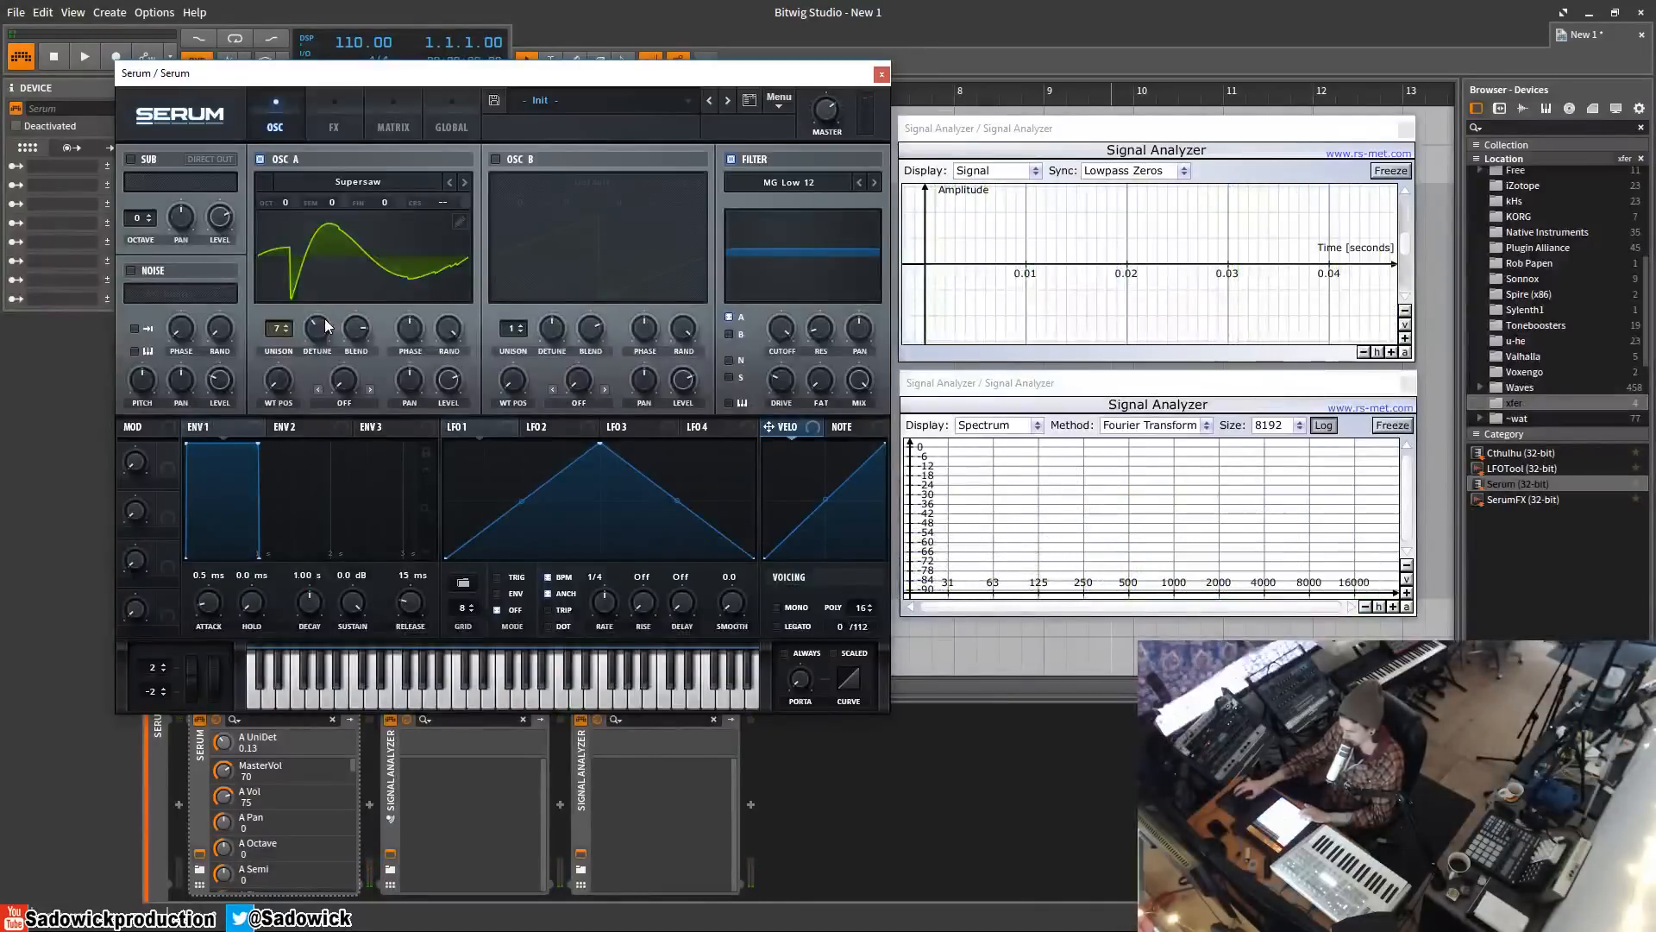
drag(411, 597, 416, 578)
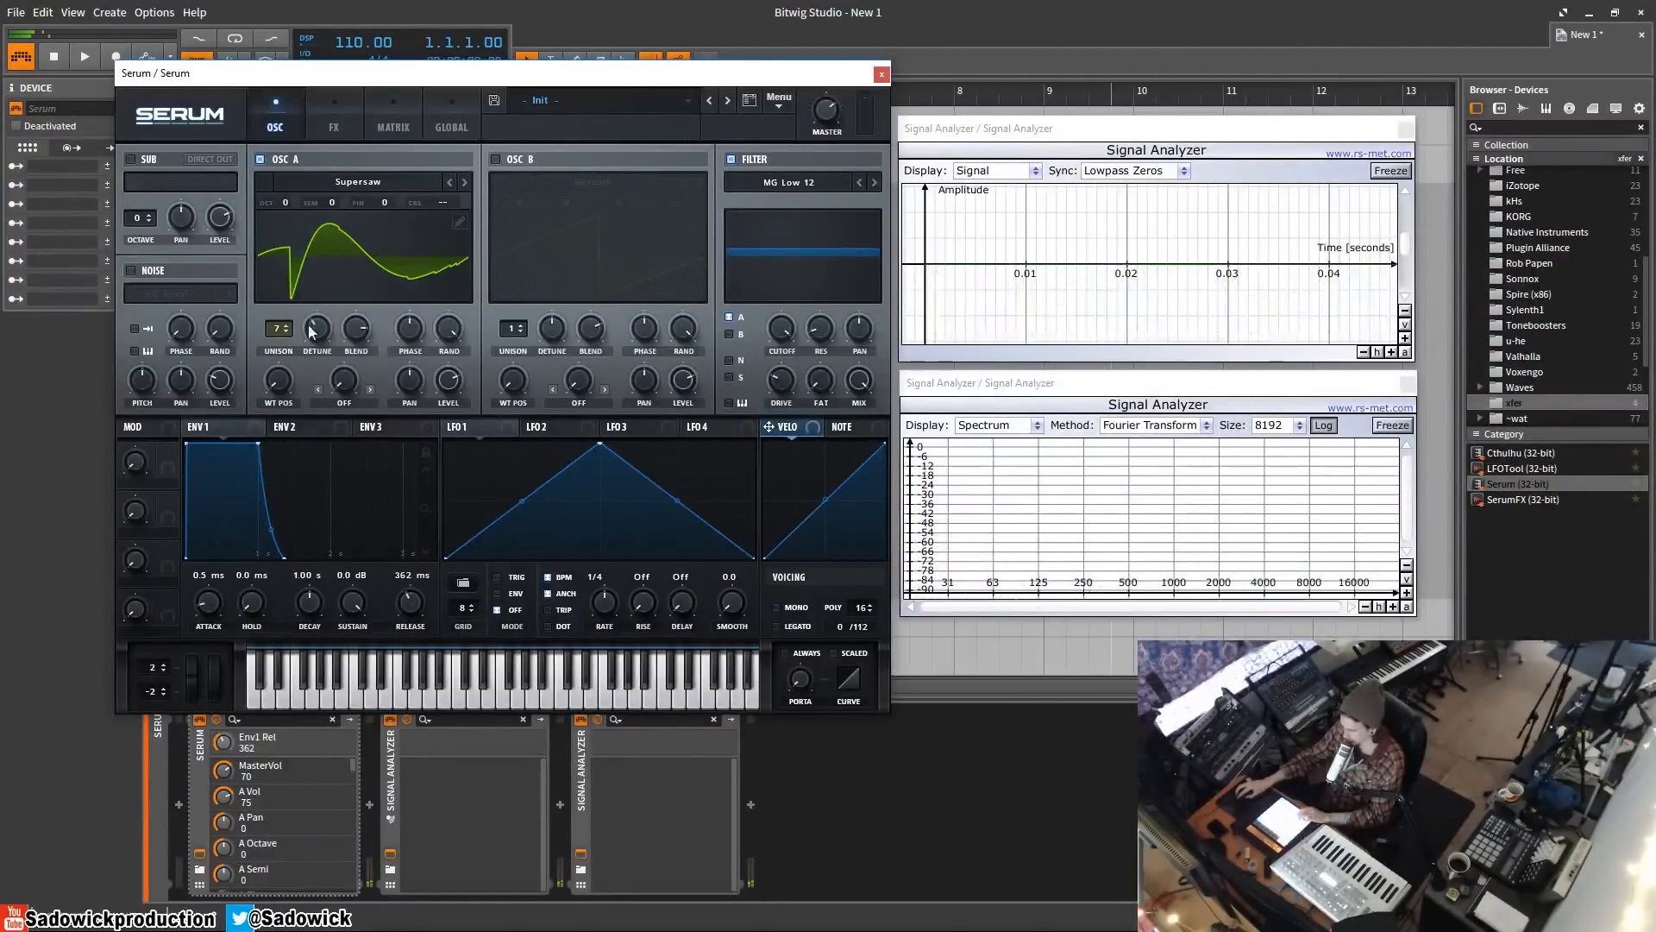
- Set oscillator A to 2 unison voices with a detune of 0.01, random phase 0% and phase 0
drag(276, 328, 279, 417)
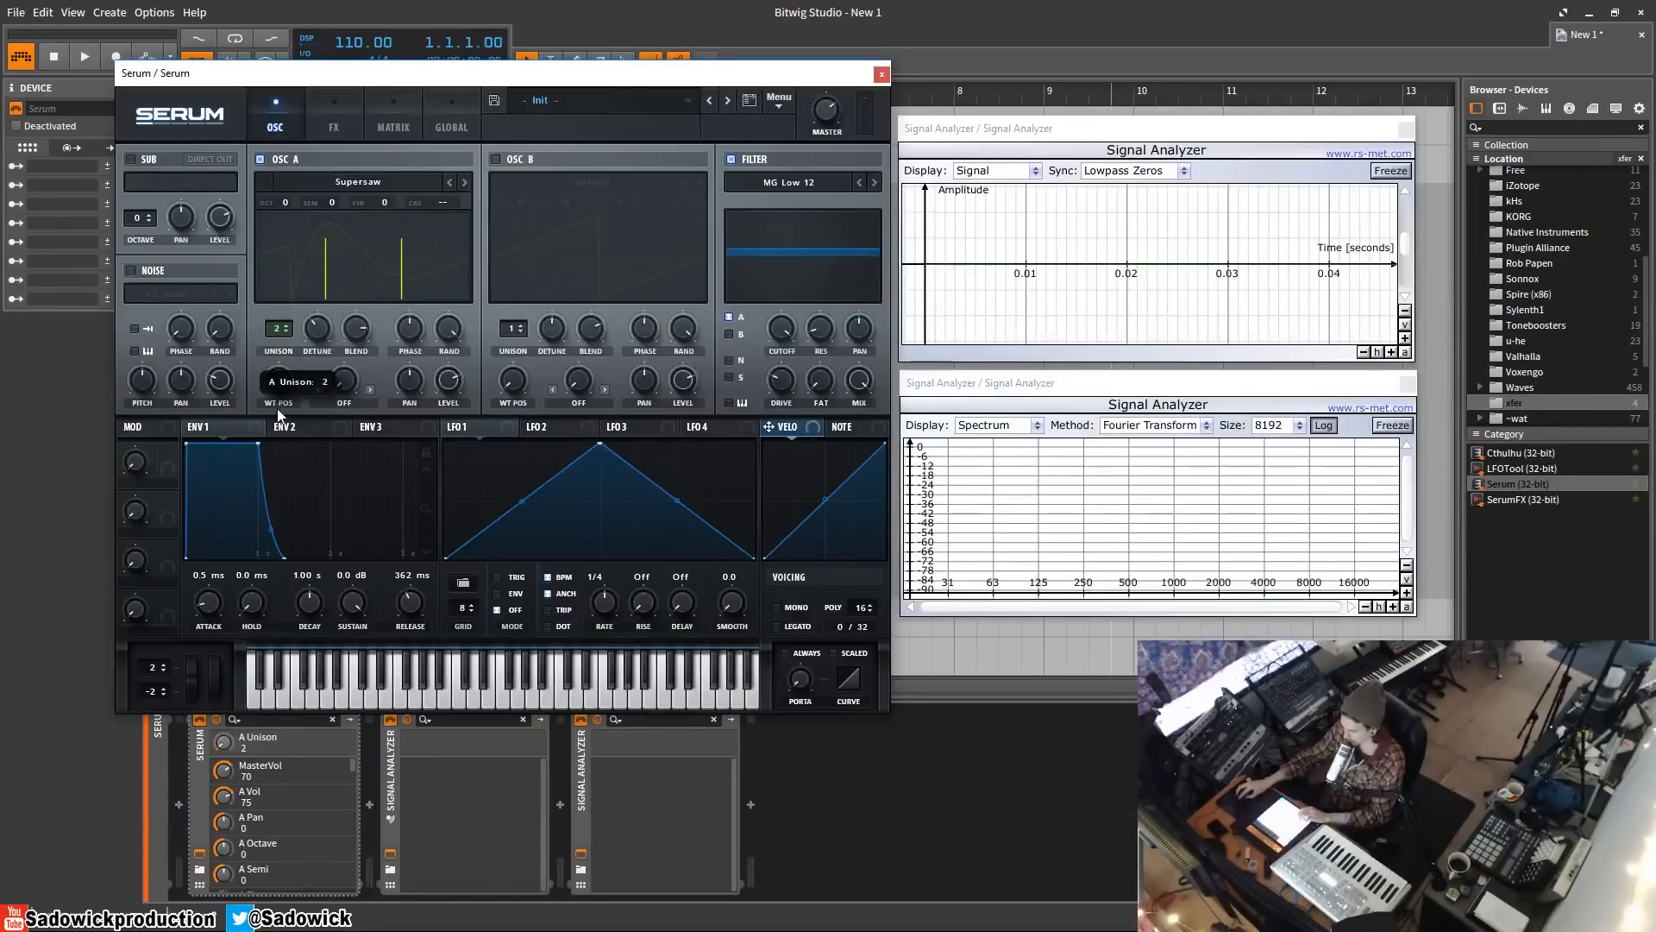
drag(317, 330, 315, 385)
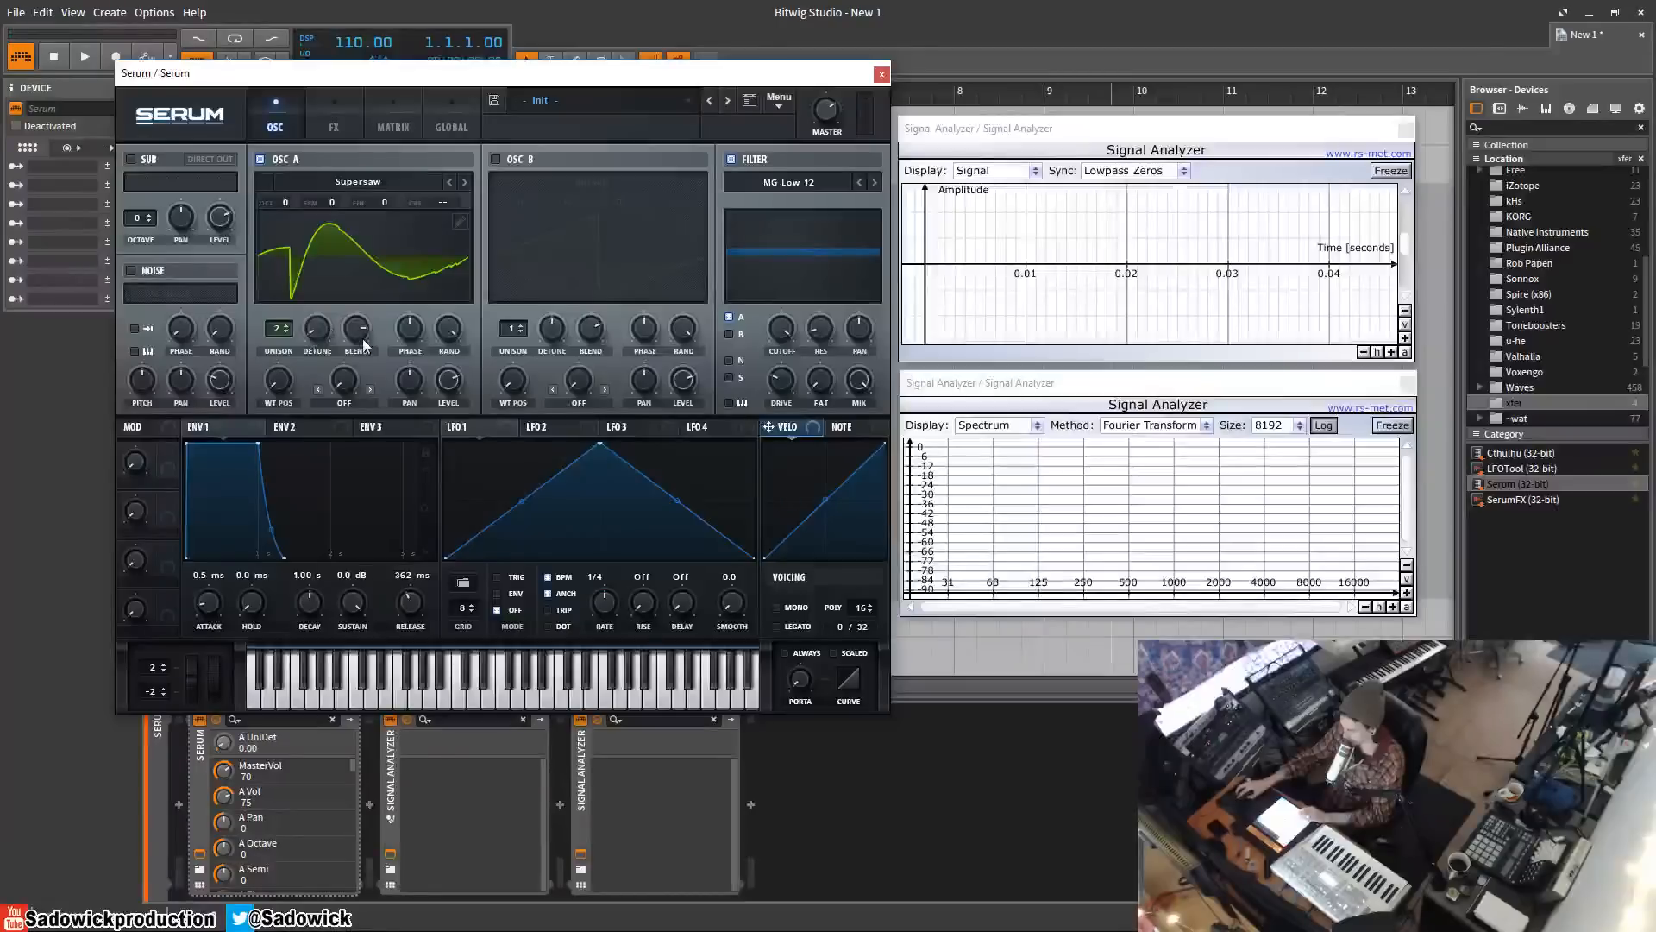
drag(360, 335, 323, 324)
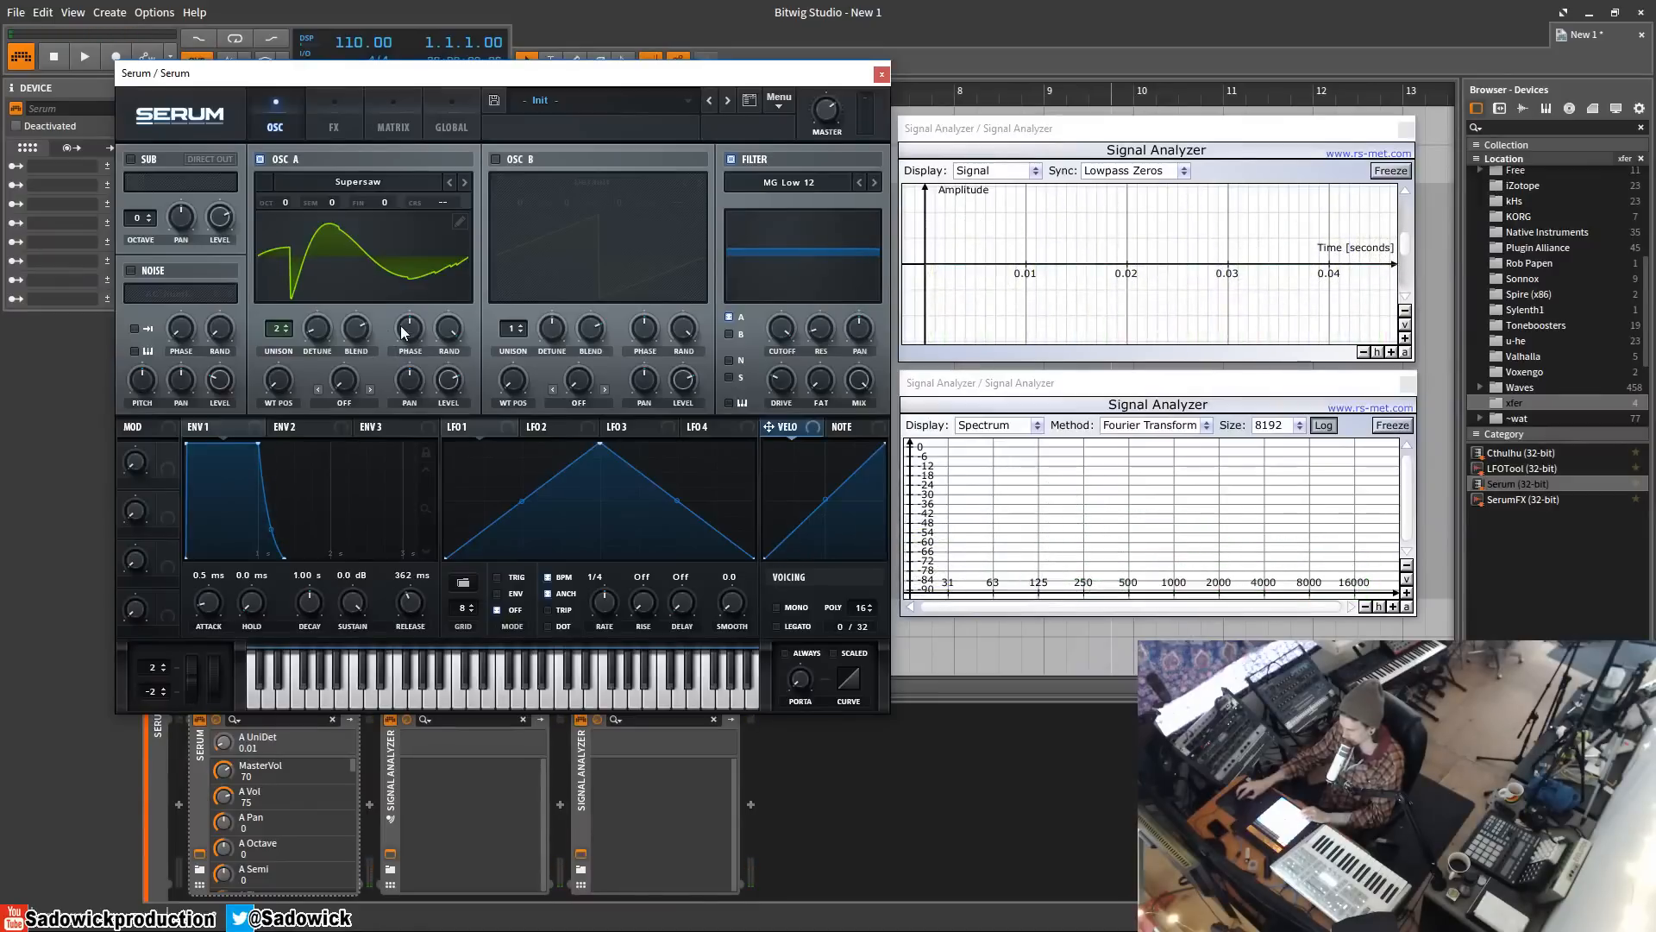
mouse_move(403, 332)
mouse_down()
mouse_move(466, 336)
mouse_move(459, 661)
mouse_up()
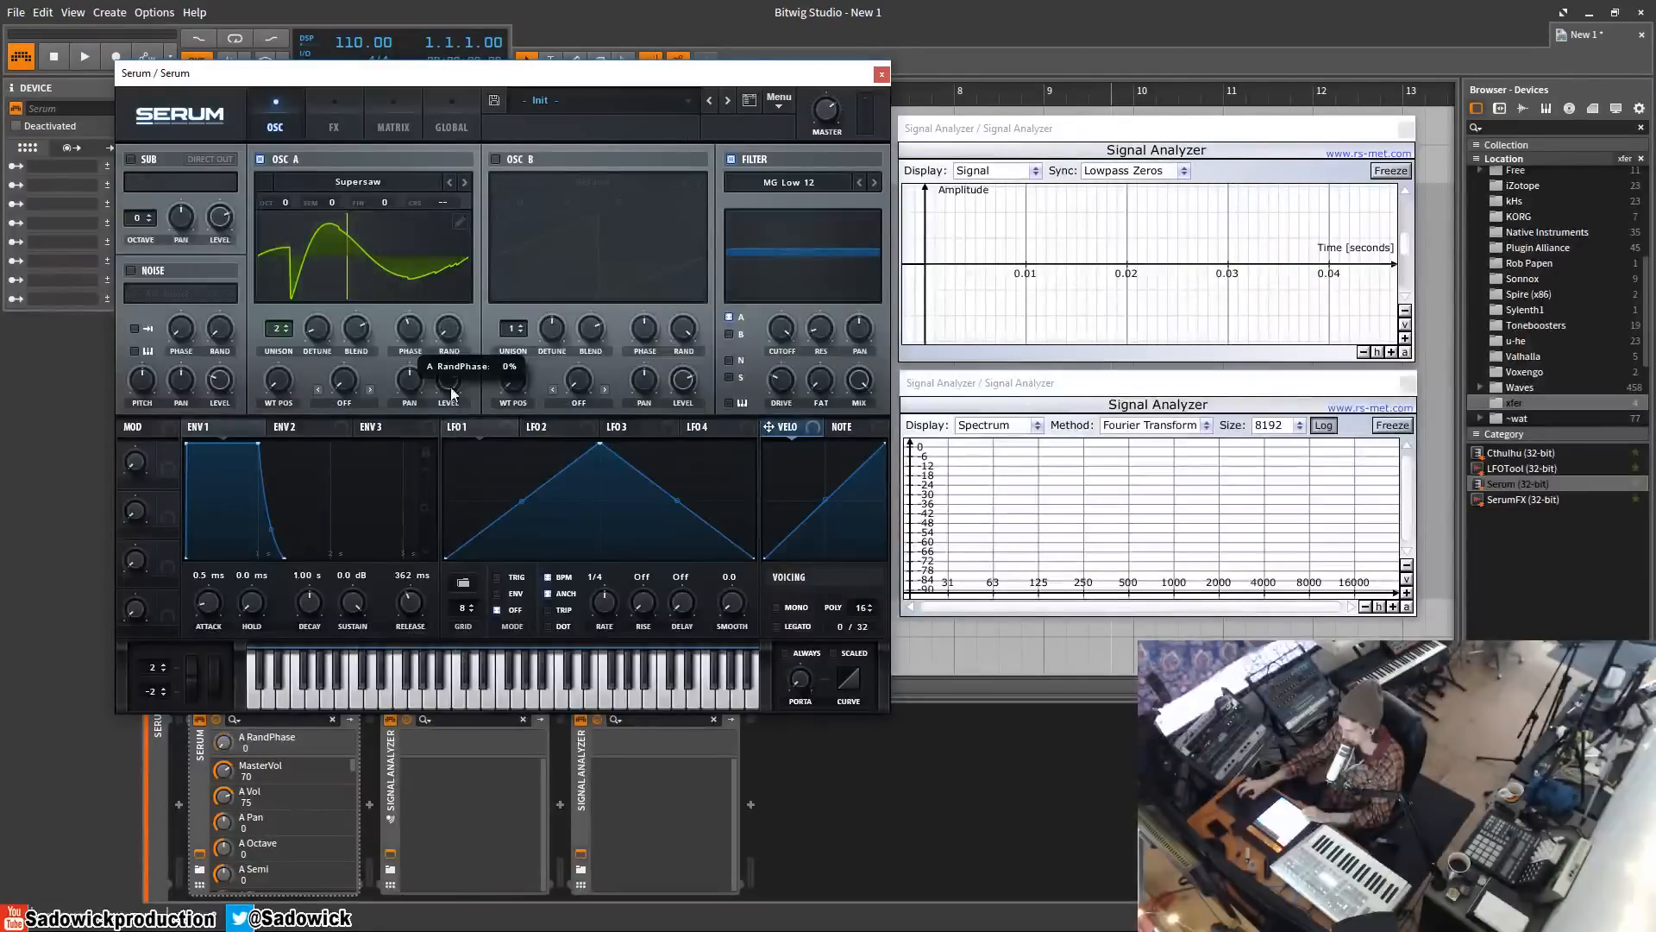
drag(414, 335, 414, 430)
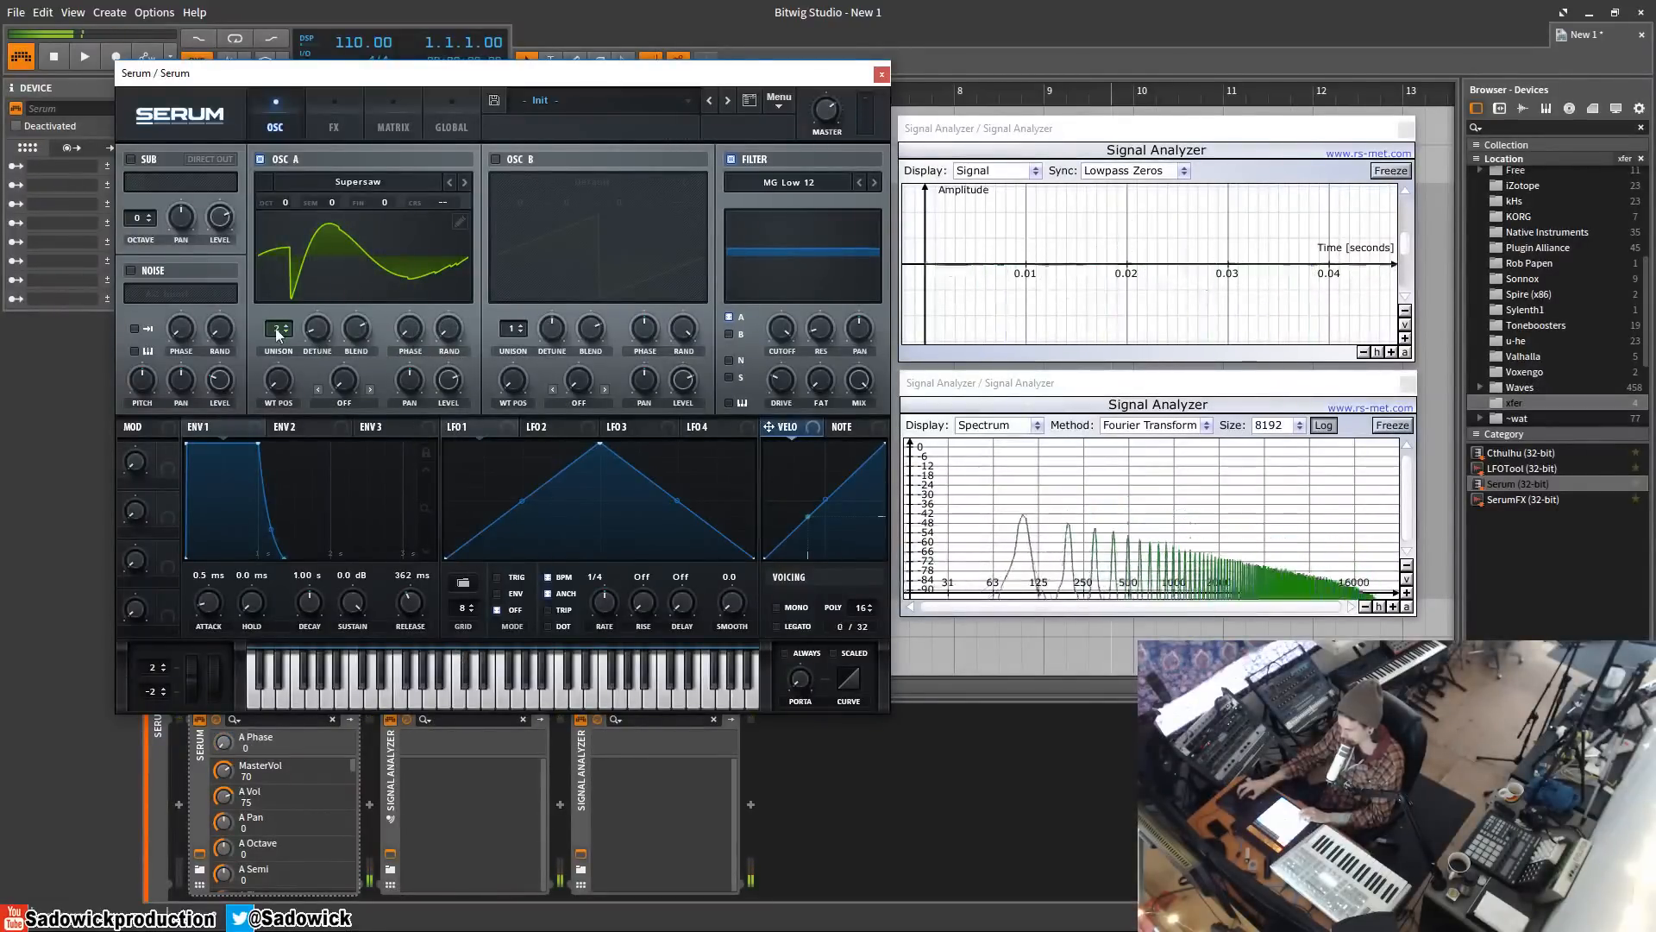
- Raise oscillator A to 7 unison voices, sweep the unison detune, and leave it at 0.09
drag(278, 335, 292, 262)
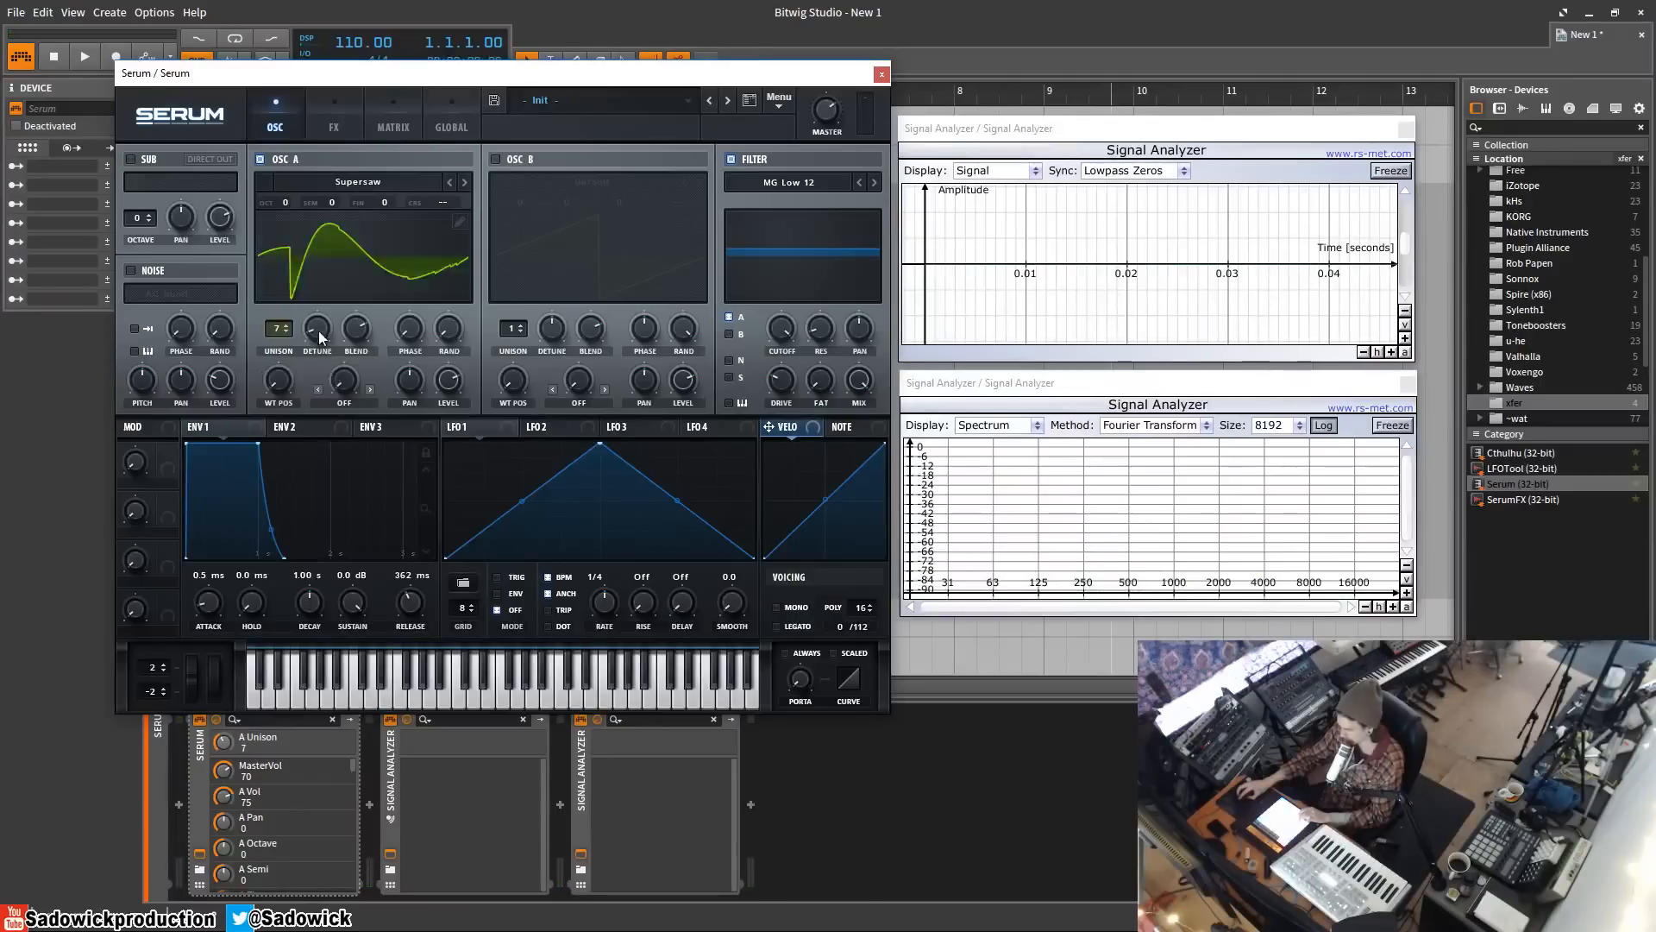
drag(319, 337, 320, 390)
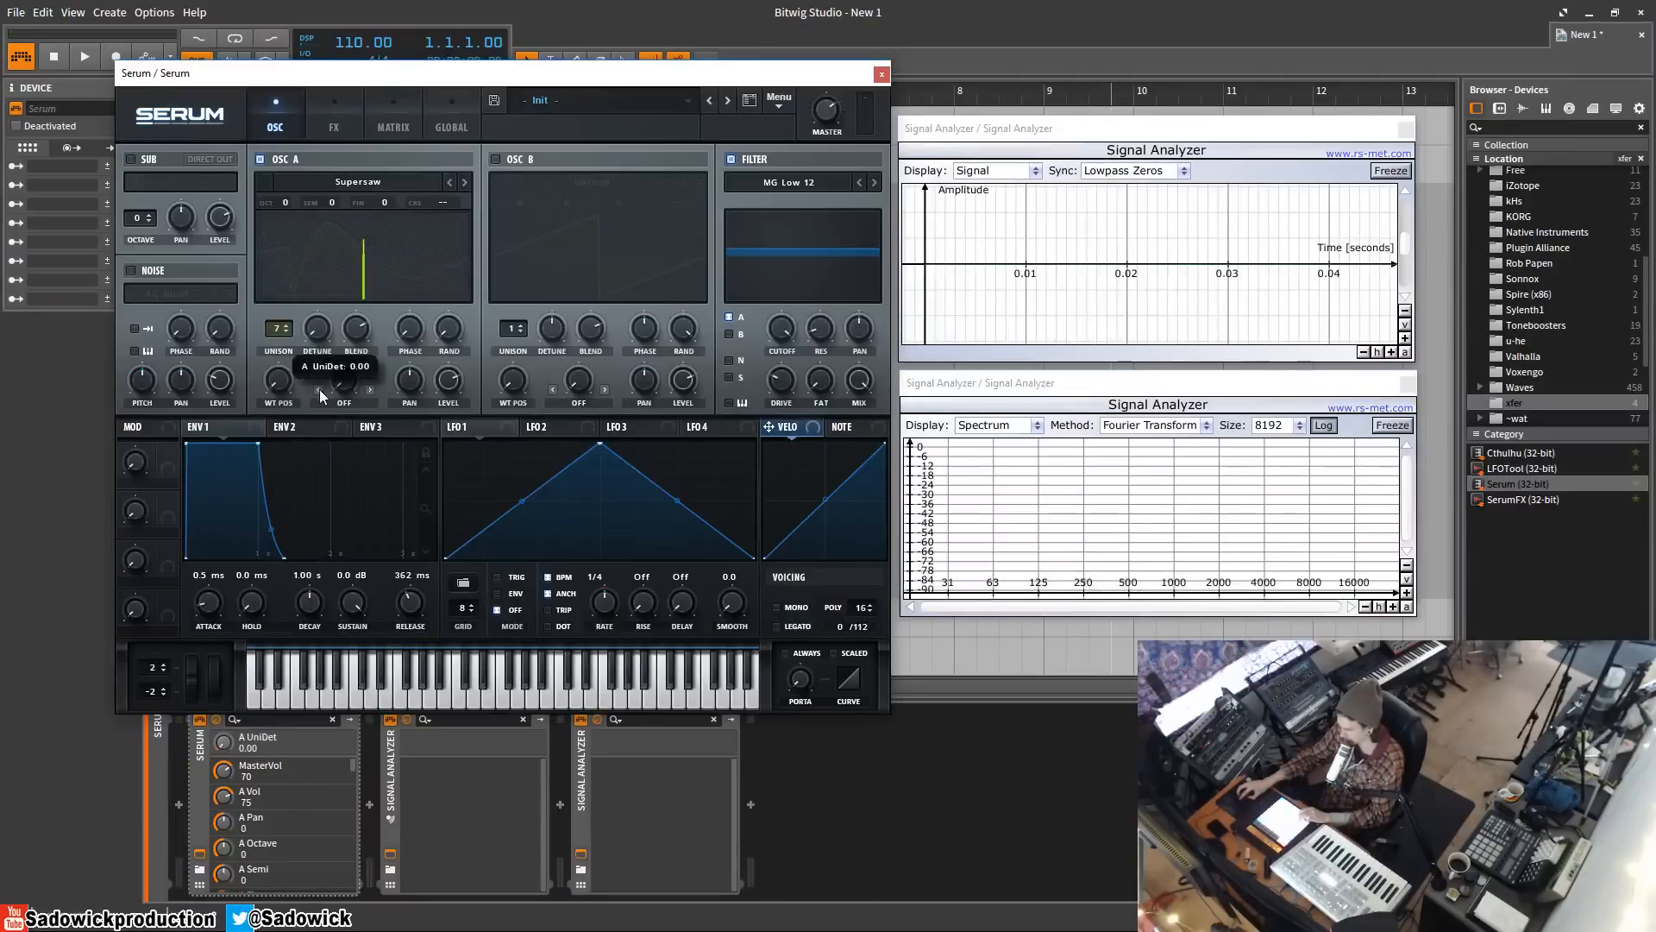
click(326, 328)
drag(326, 301, 321, 234)
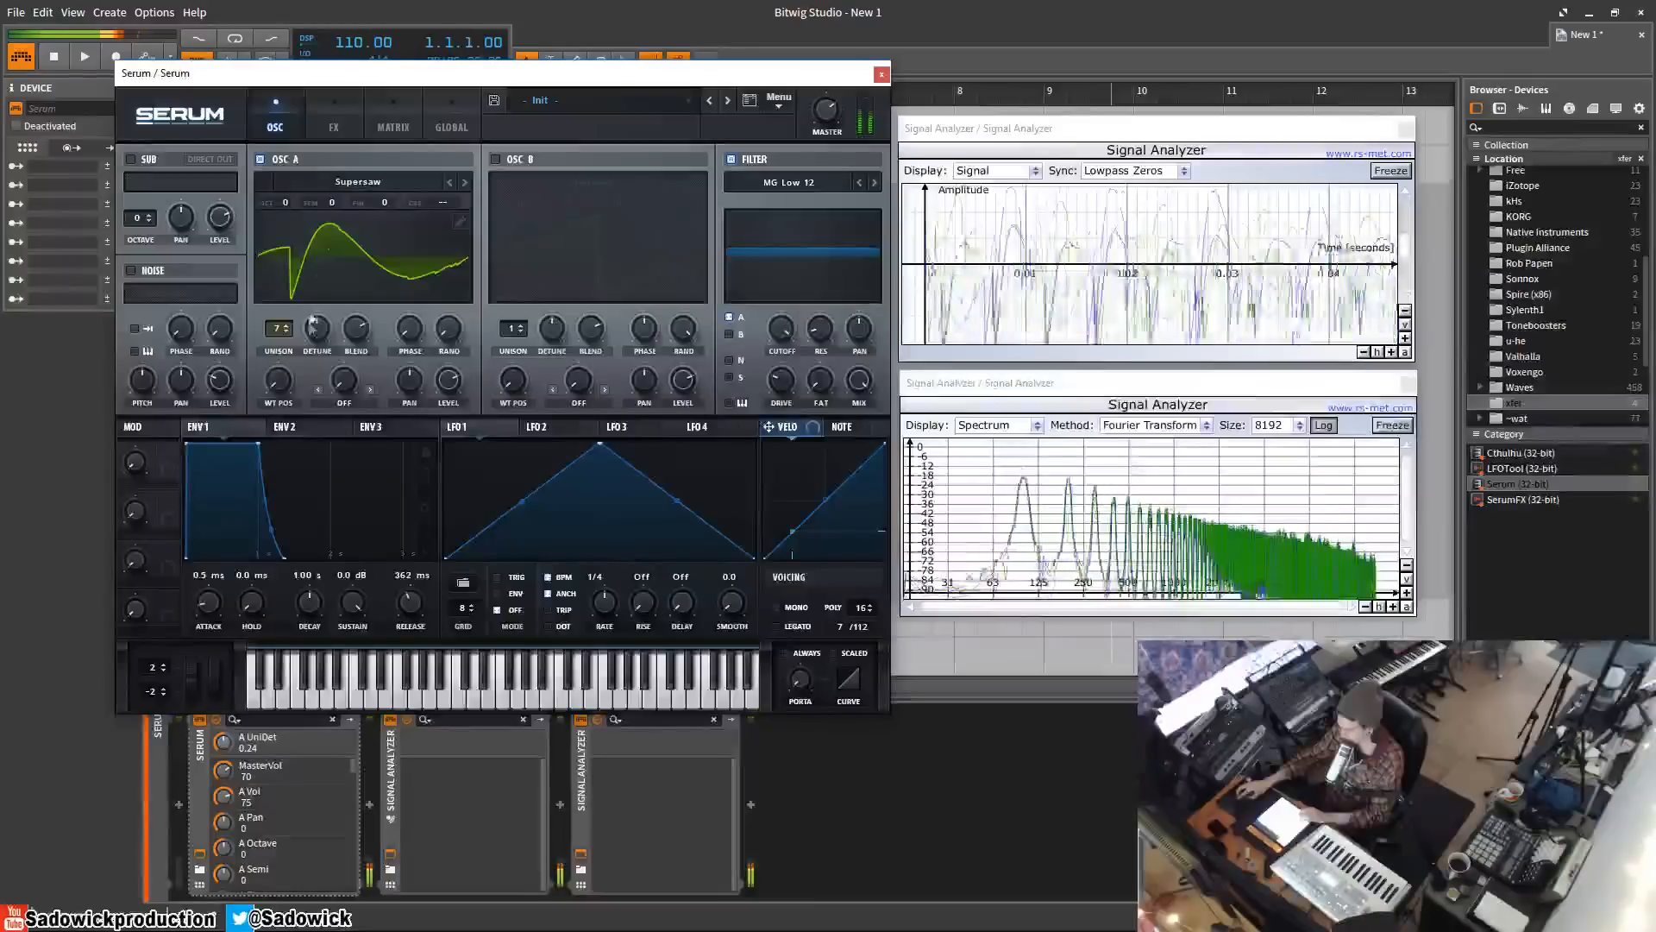
drag(314, 324, 319, 367)
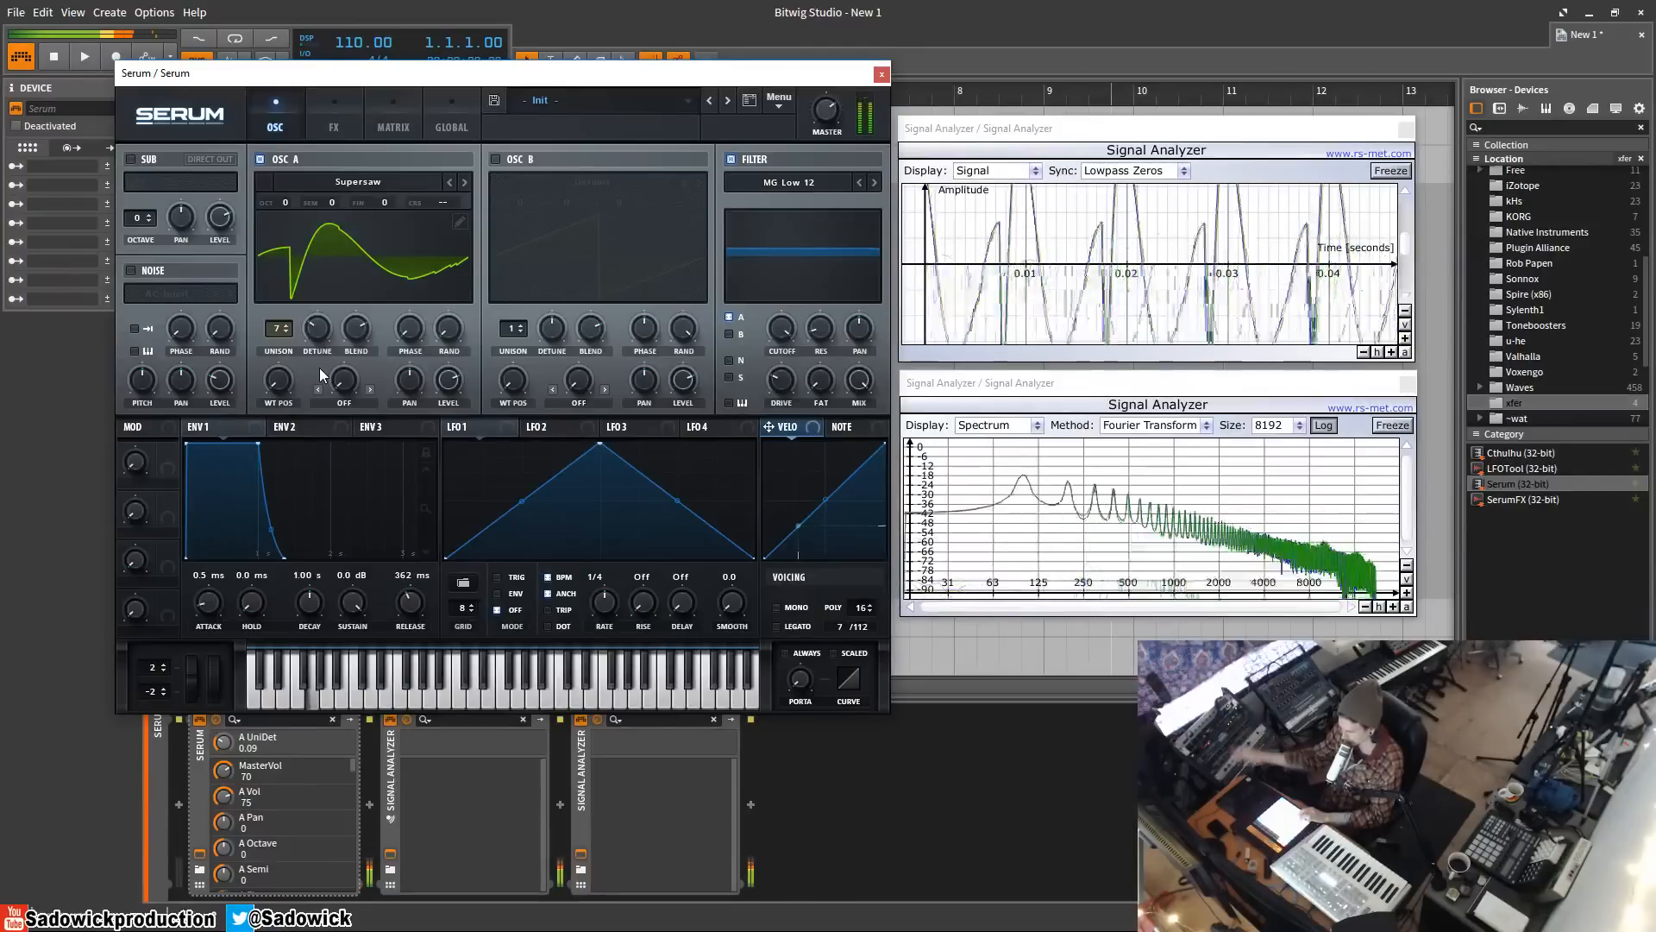
- Reduce oscillator A to 2 unison voices with a detune of 0.01 and set its random phase to 100%
drag(284, 330, 271, 389)
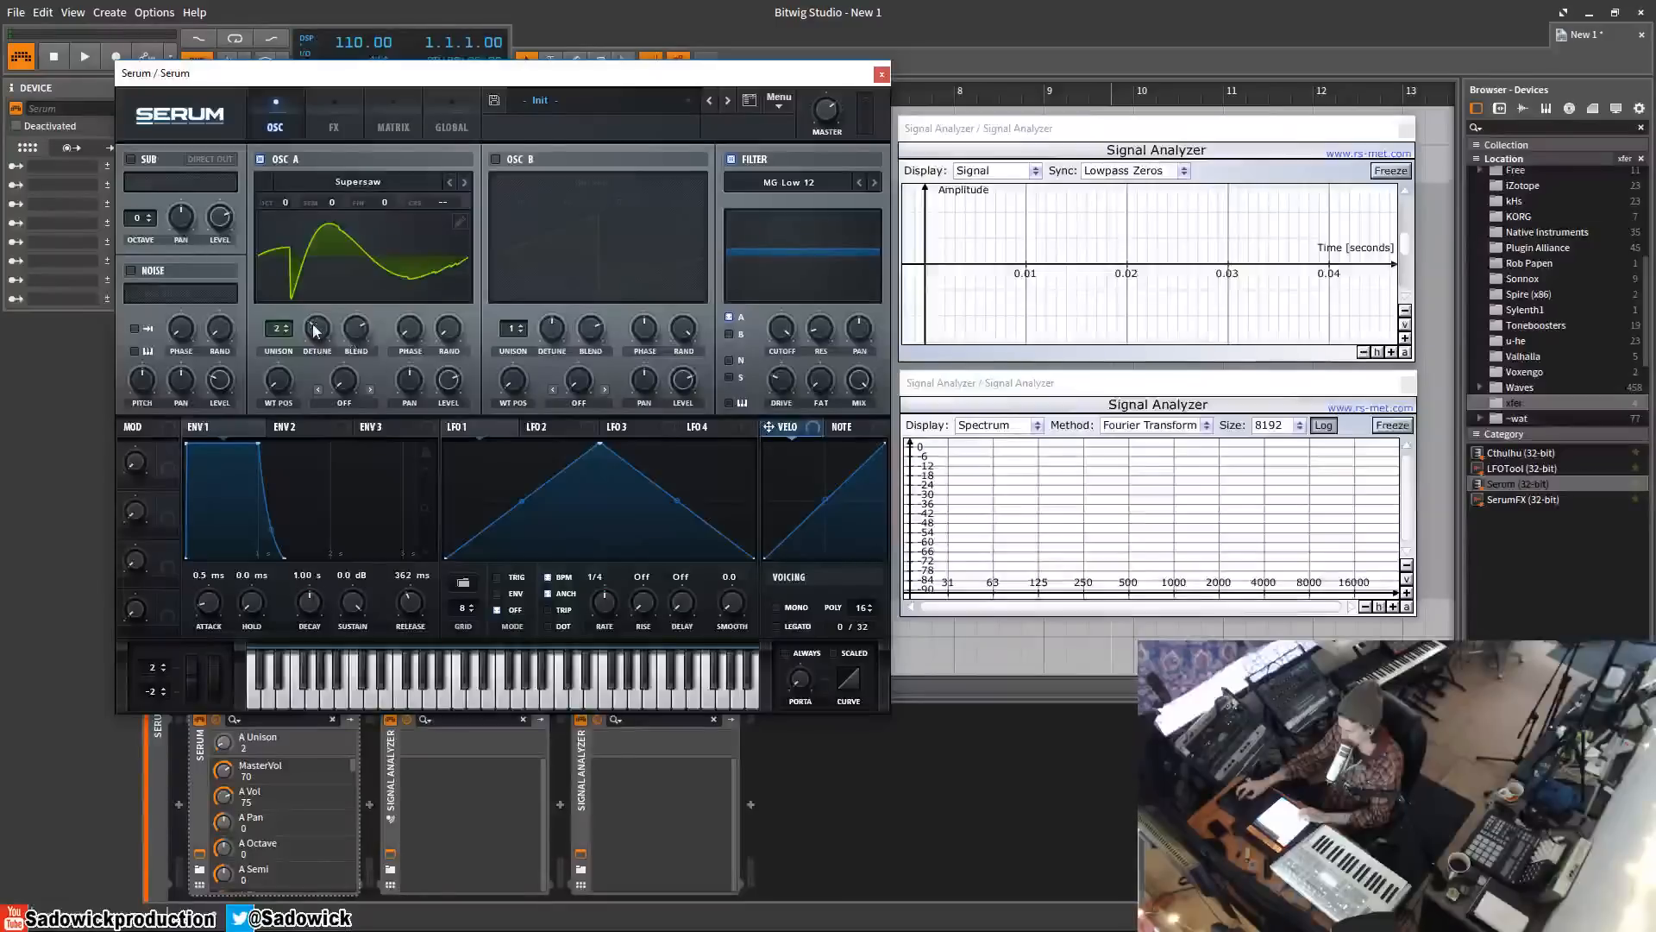
drag(316, 330, 309, 371)
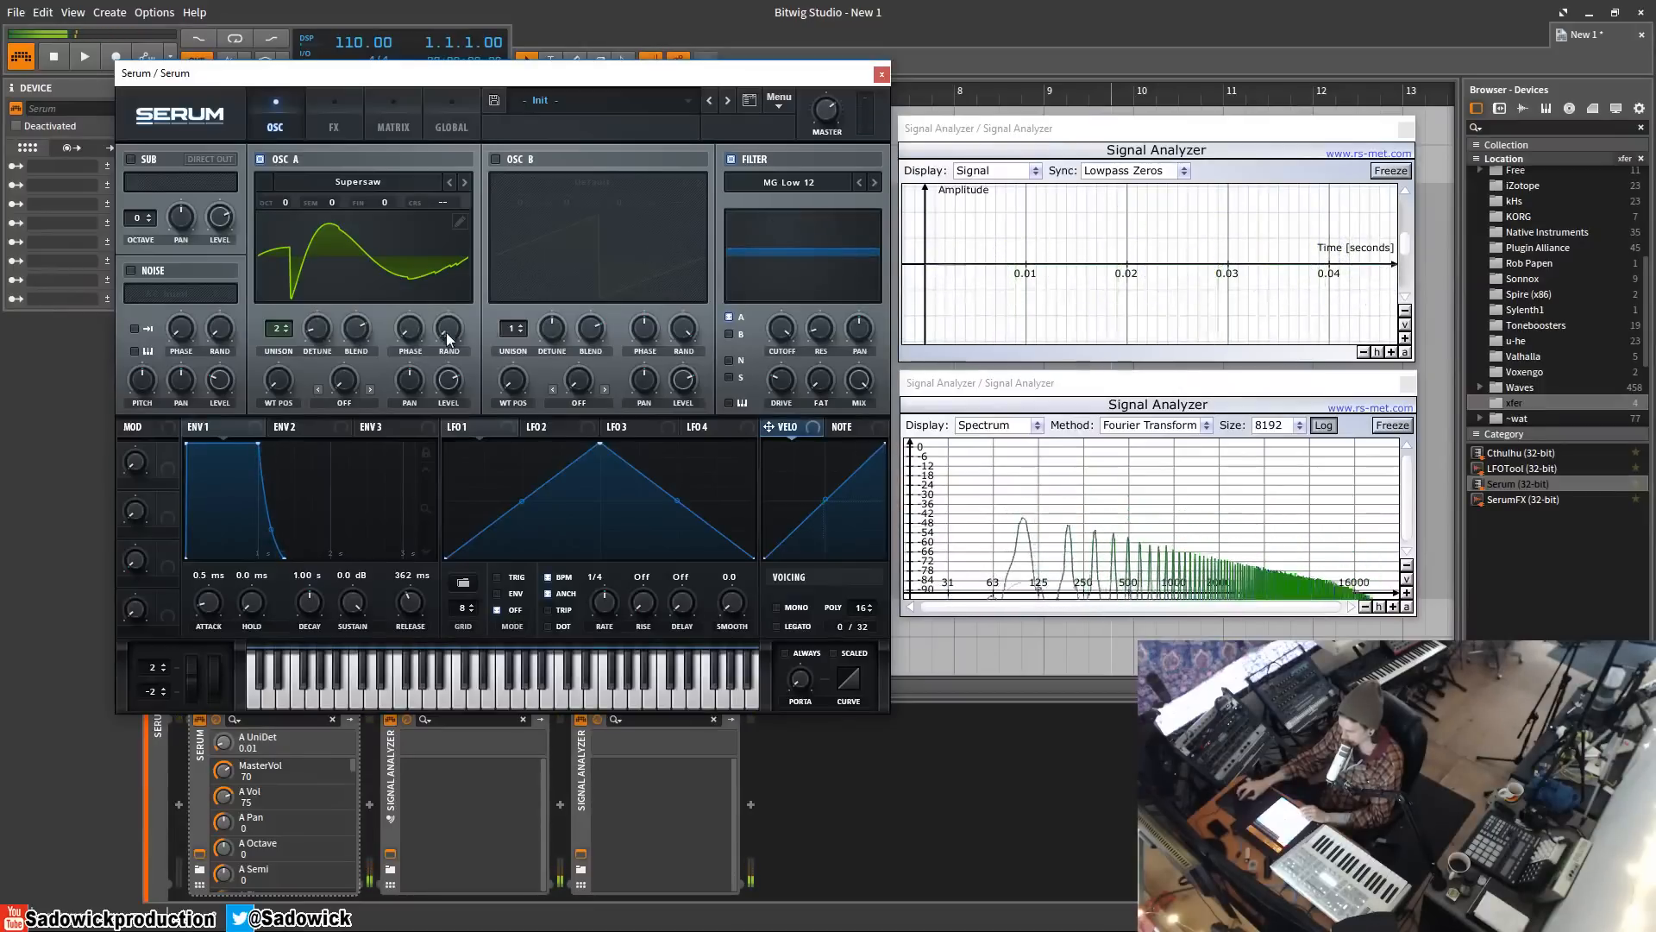
drag(447, 334, 463, 144)
mouse_move(414, 330)
mouse_down()
mouse_move(418, 245)
mouse_move(398, 325)
mouse_move(430, 251)
mouse_move(424, 286)
mouse_move(454, 347)
mouse_move(459, 328)
mouse_up()
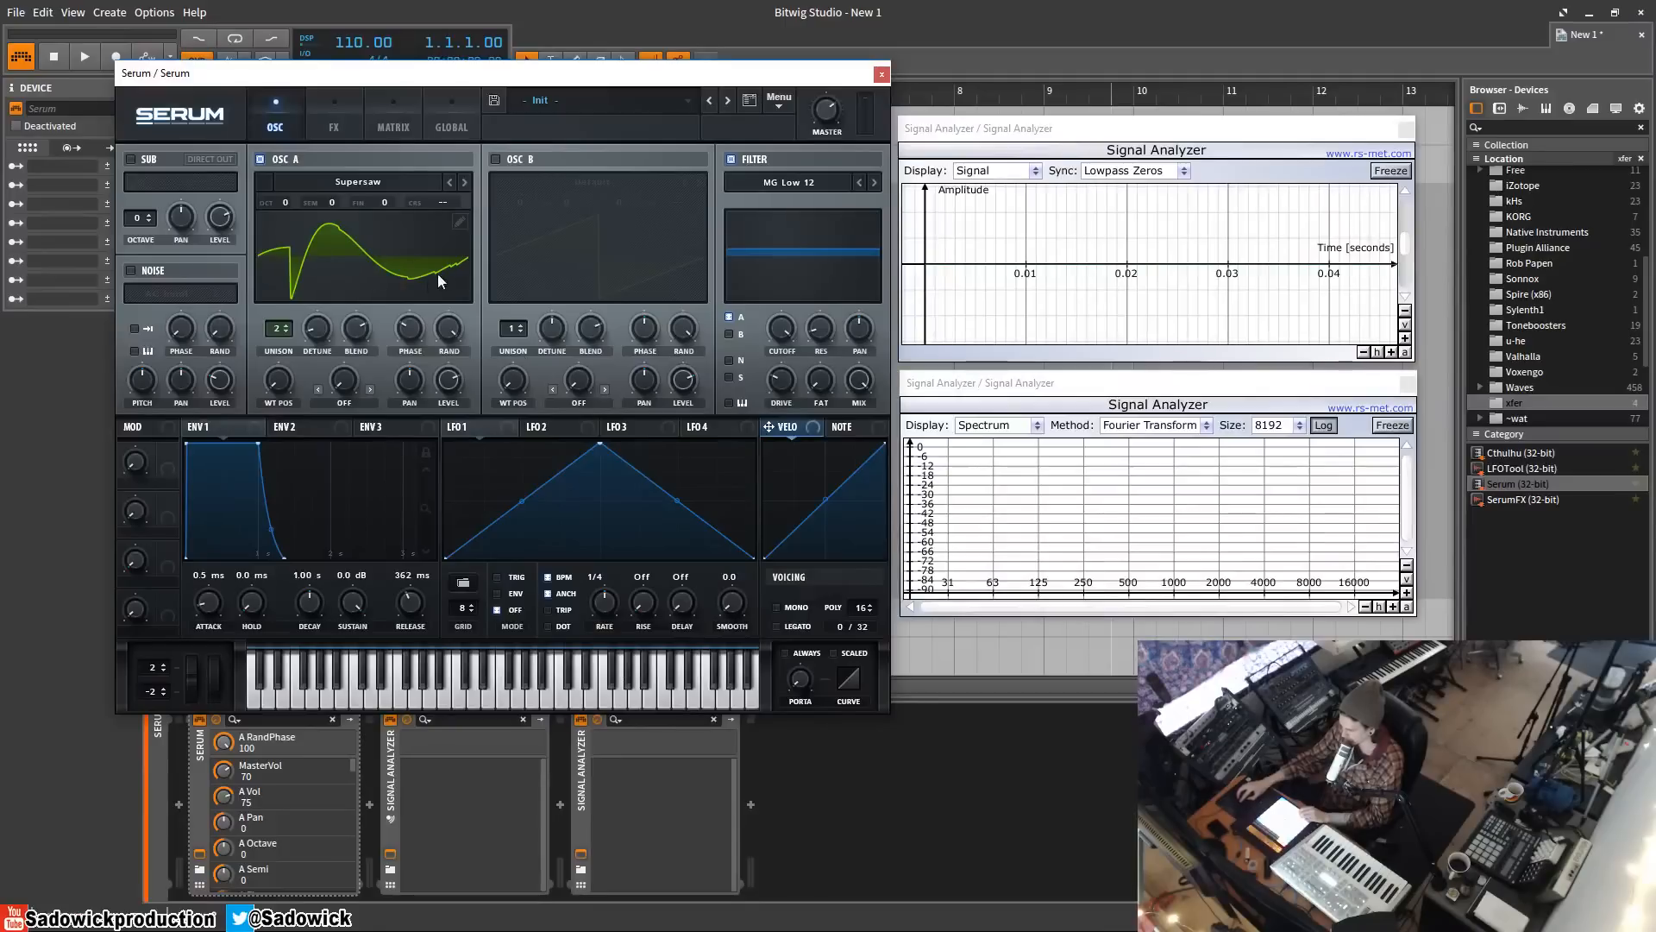
- Set oscillator A to 7 unison voices with a detune of 0.16, and inspect the Supersaw waveform in the wavetable editor
drag(280, 329, 297, 262)
drag(319, 329, 335, 287)
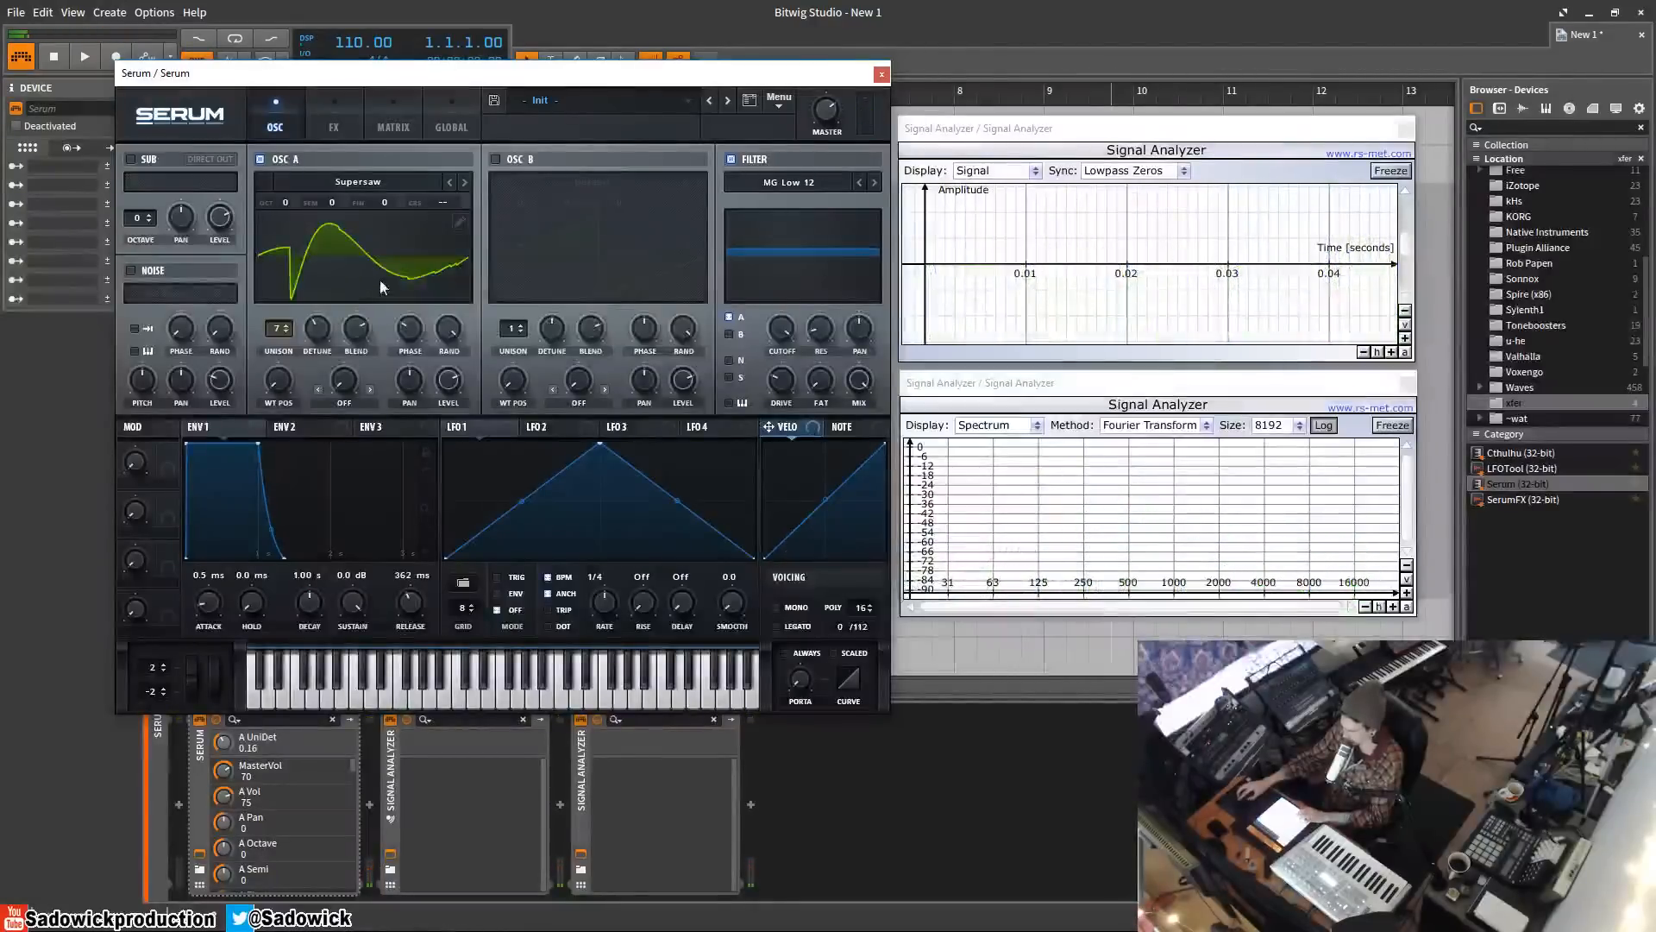
click(460, 223)
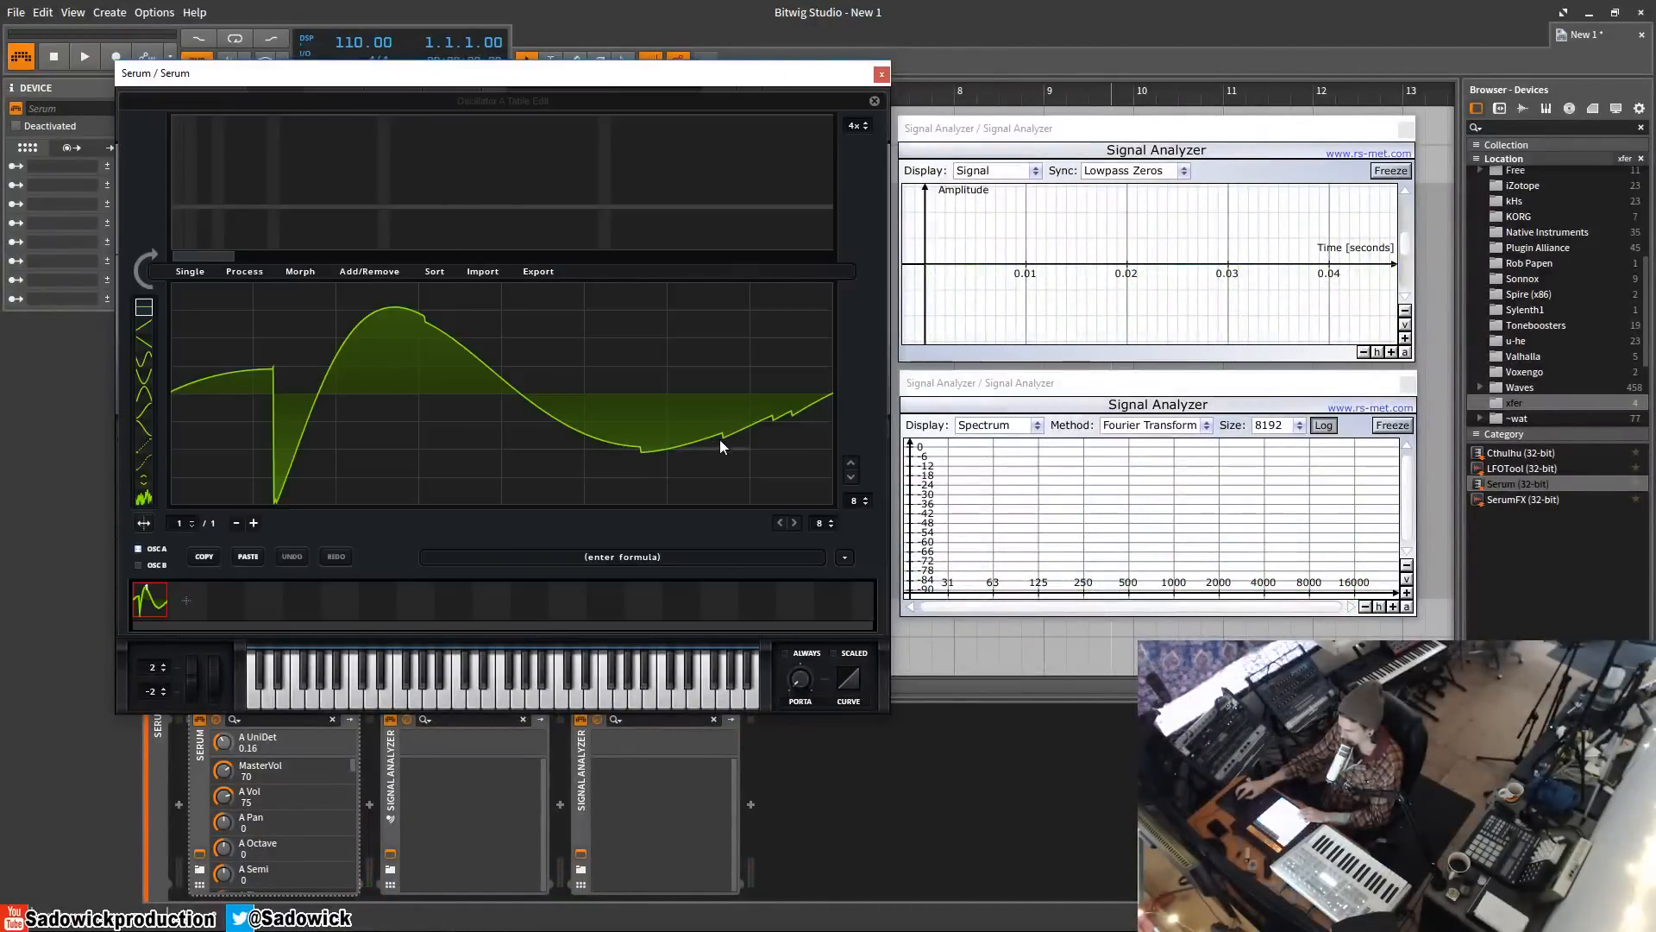
click(875, 100)
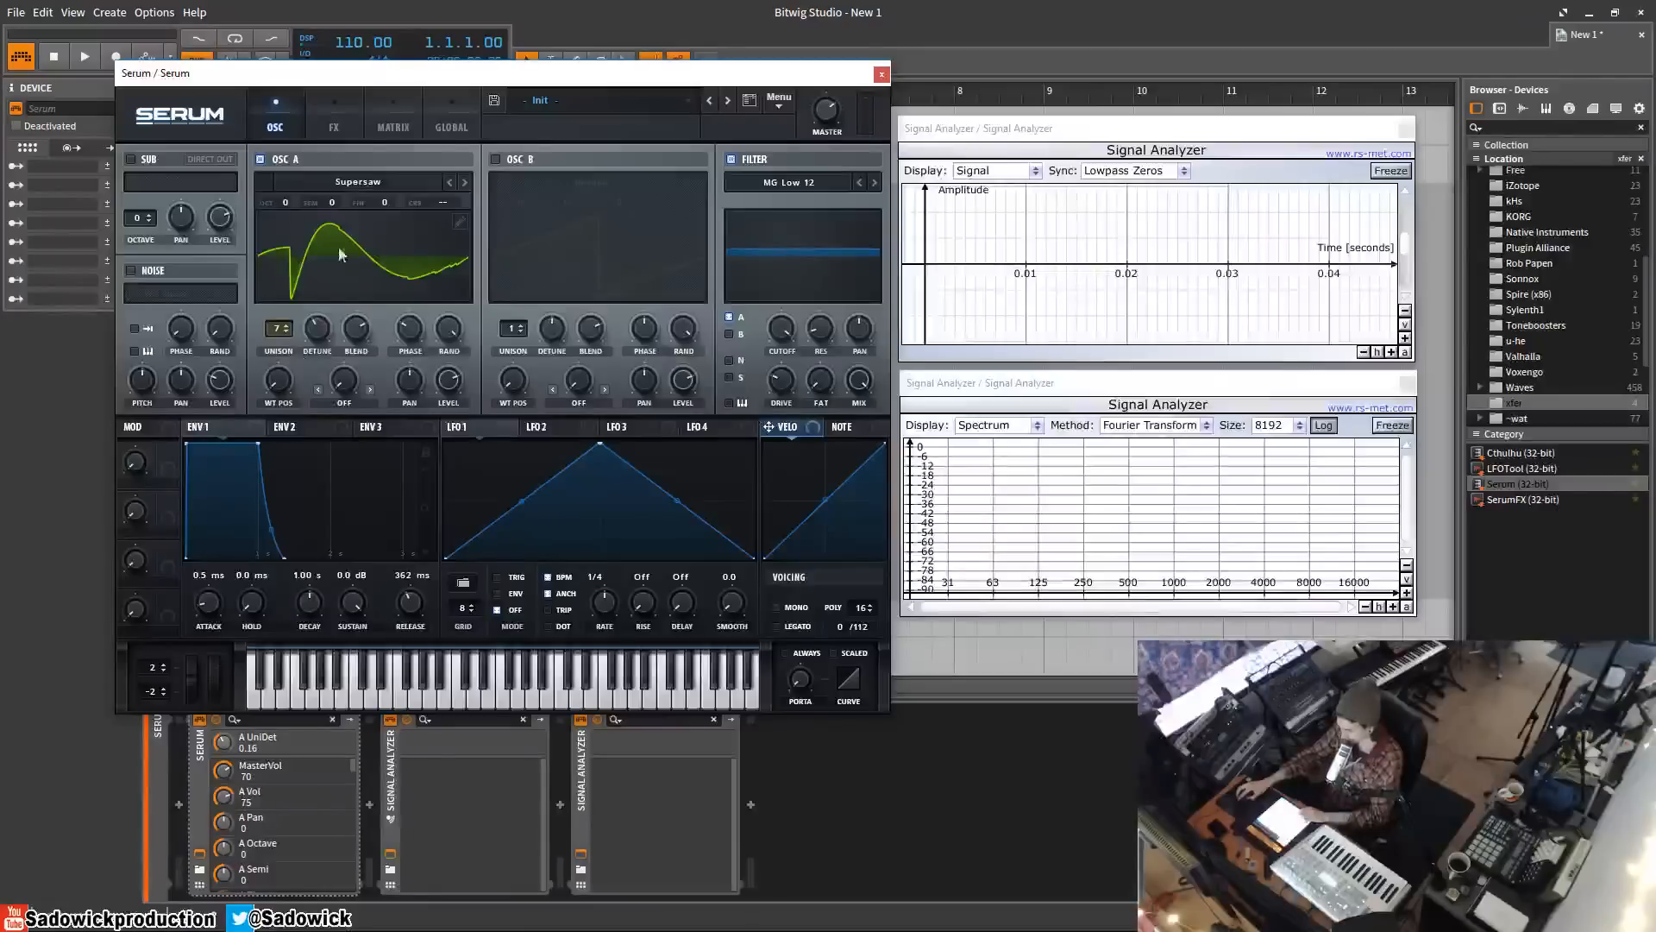
- Initialize the preset and show the global settings with the unison options
click(778, 101)
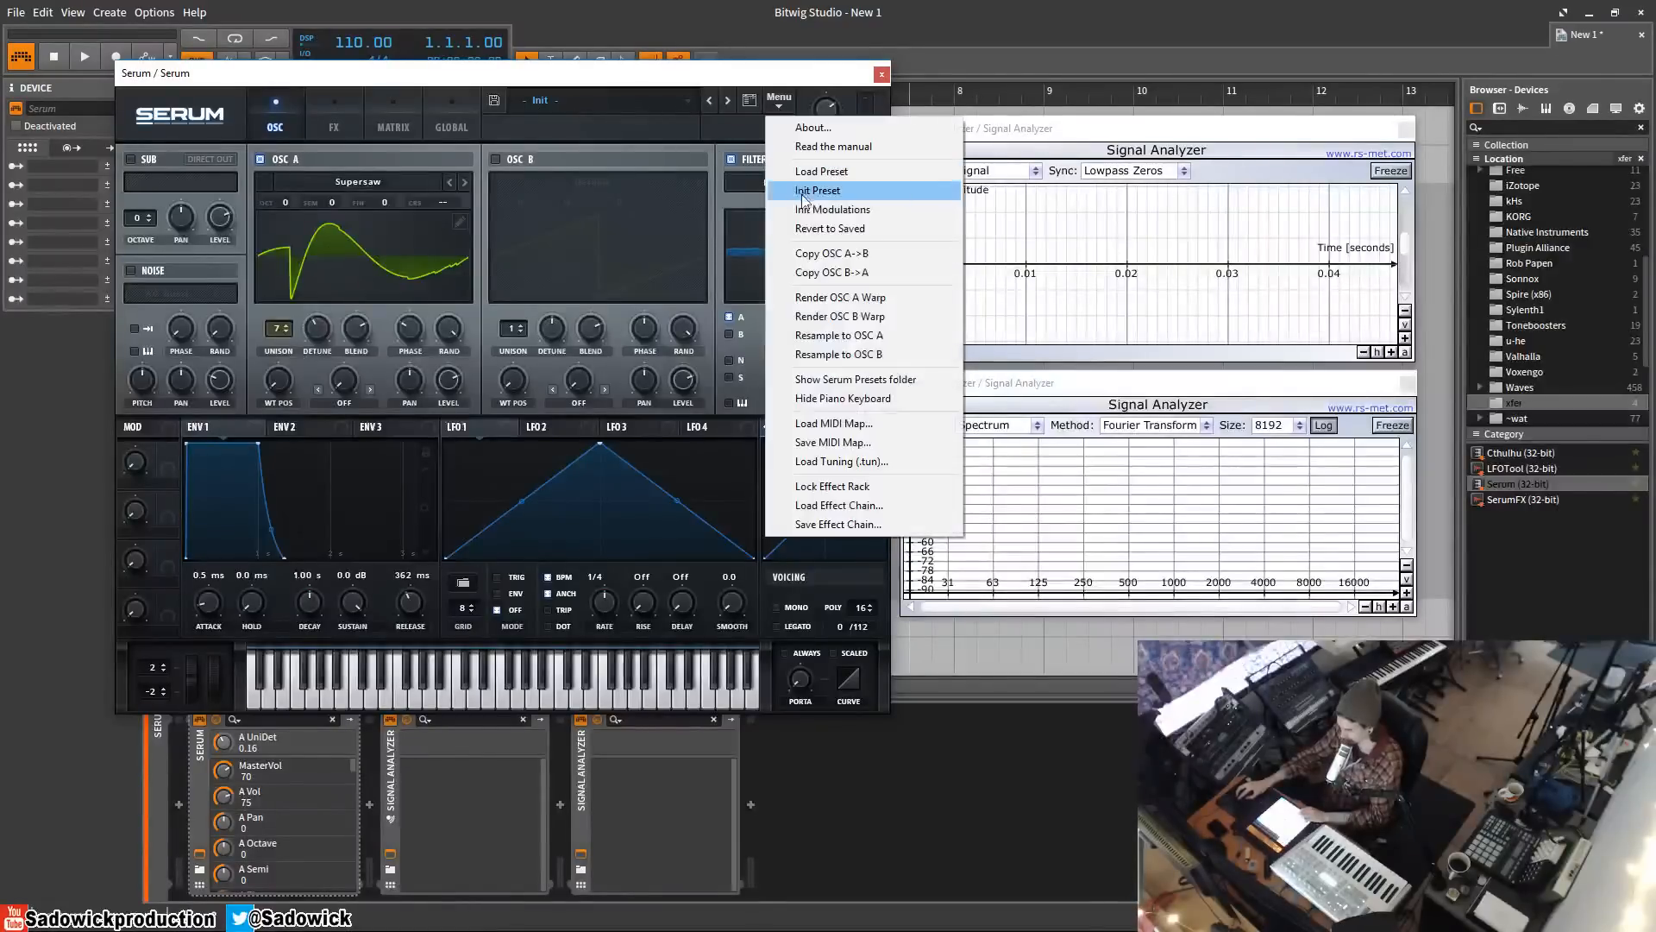
click(806, 195)
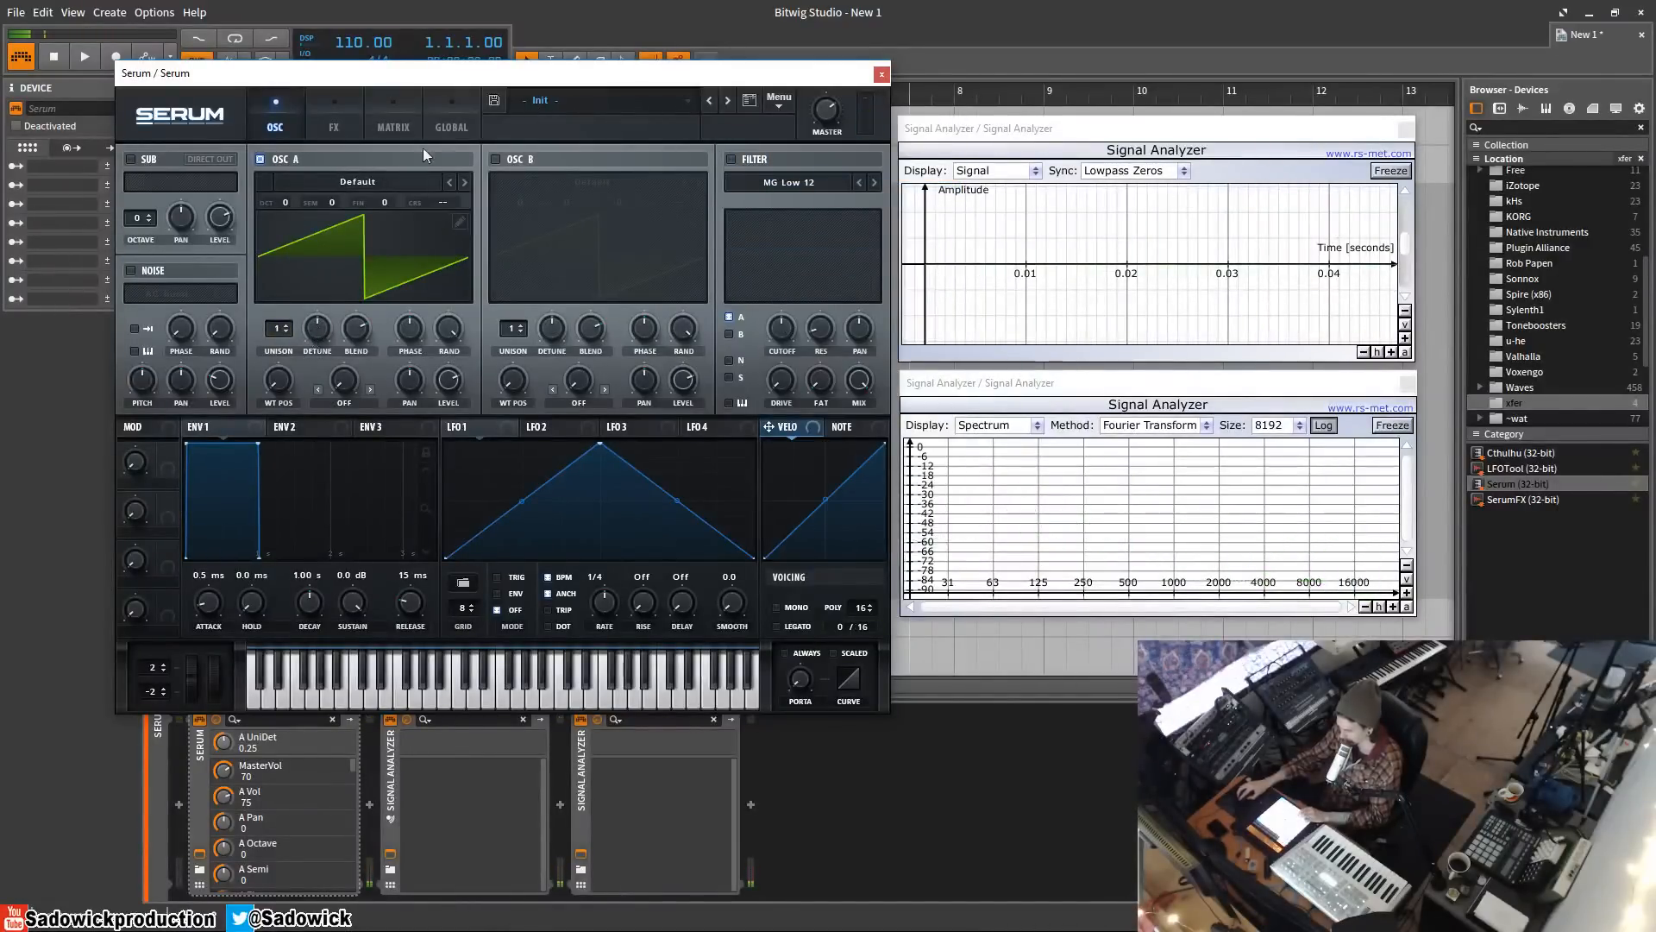
click(447, 125)
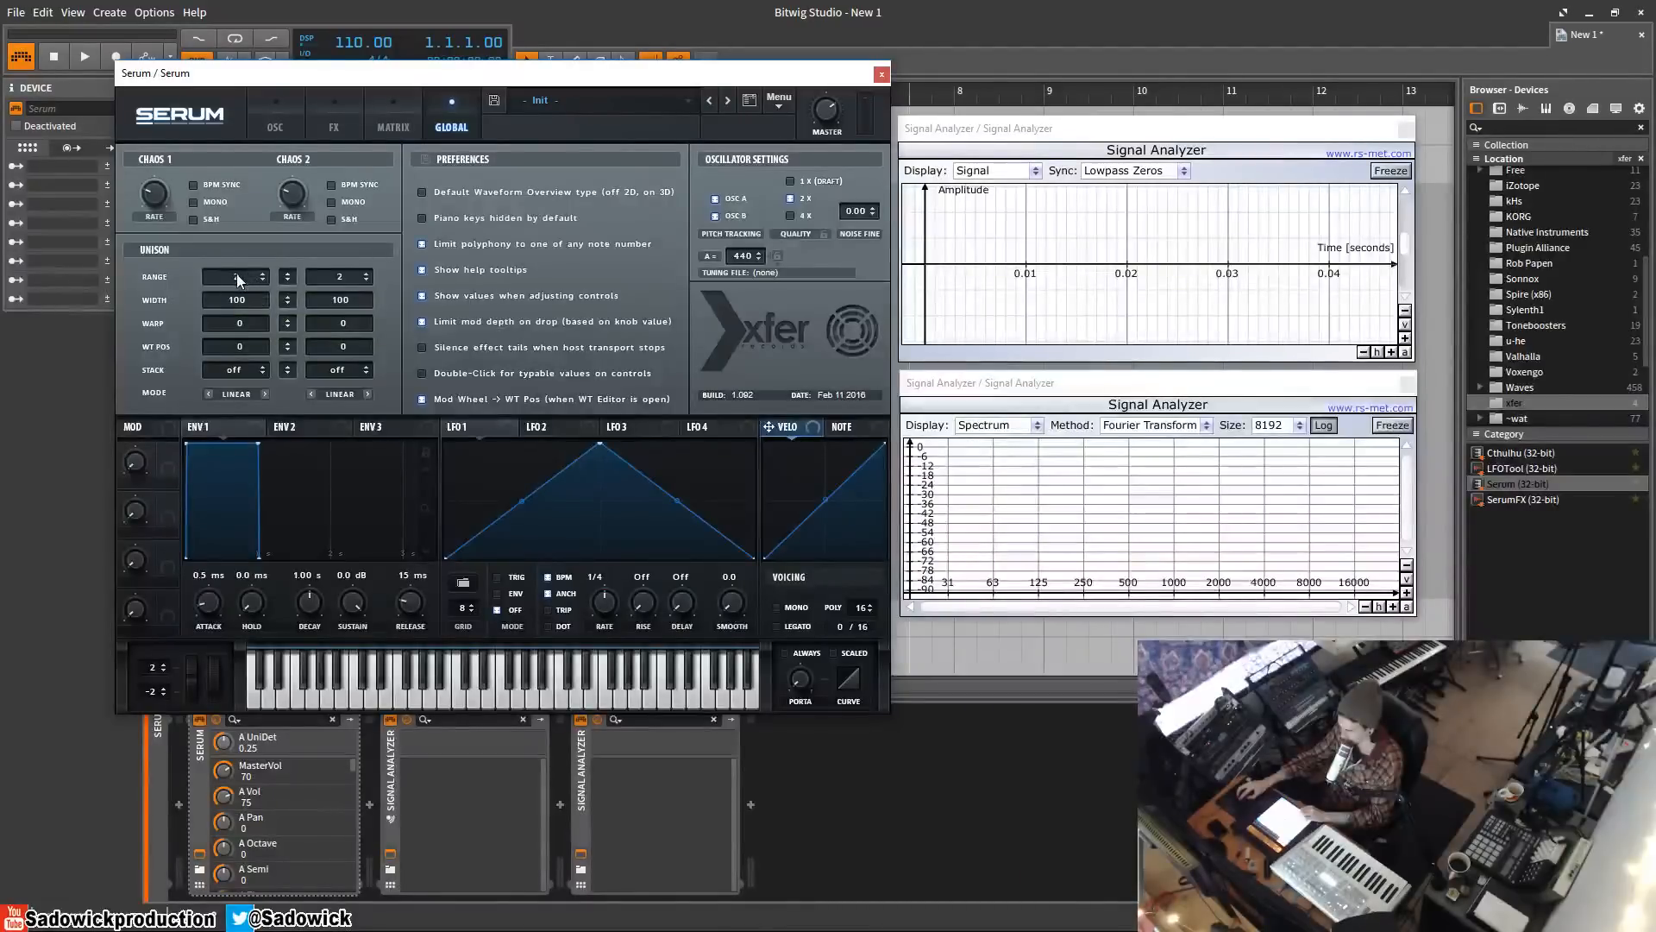
- Set oscillator A's unison warp to -2 in the global settings
click(275, 121)
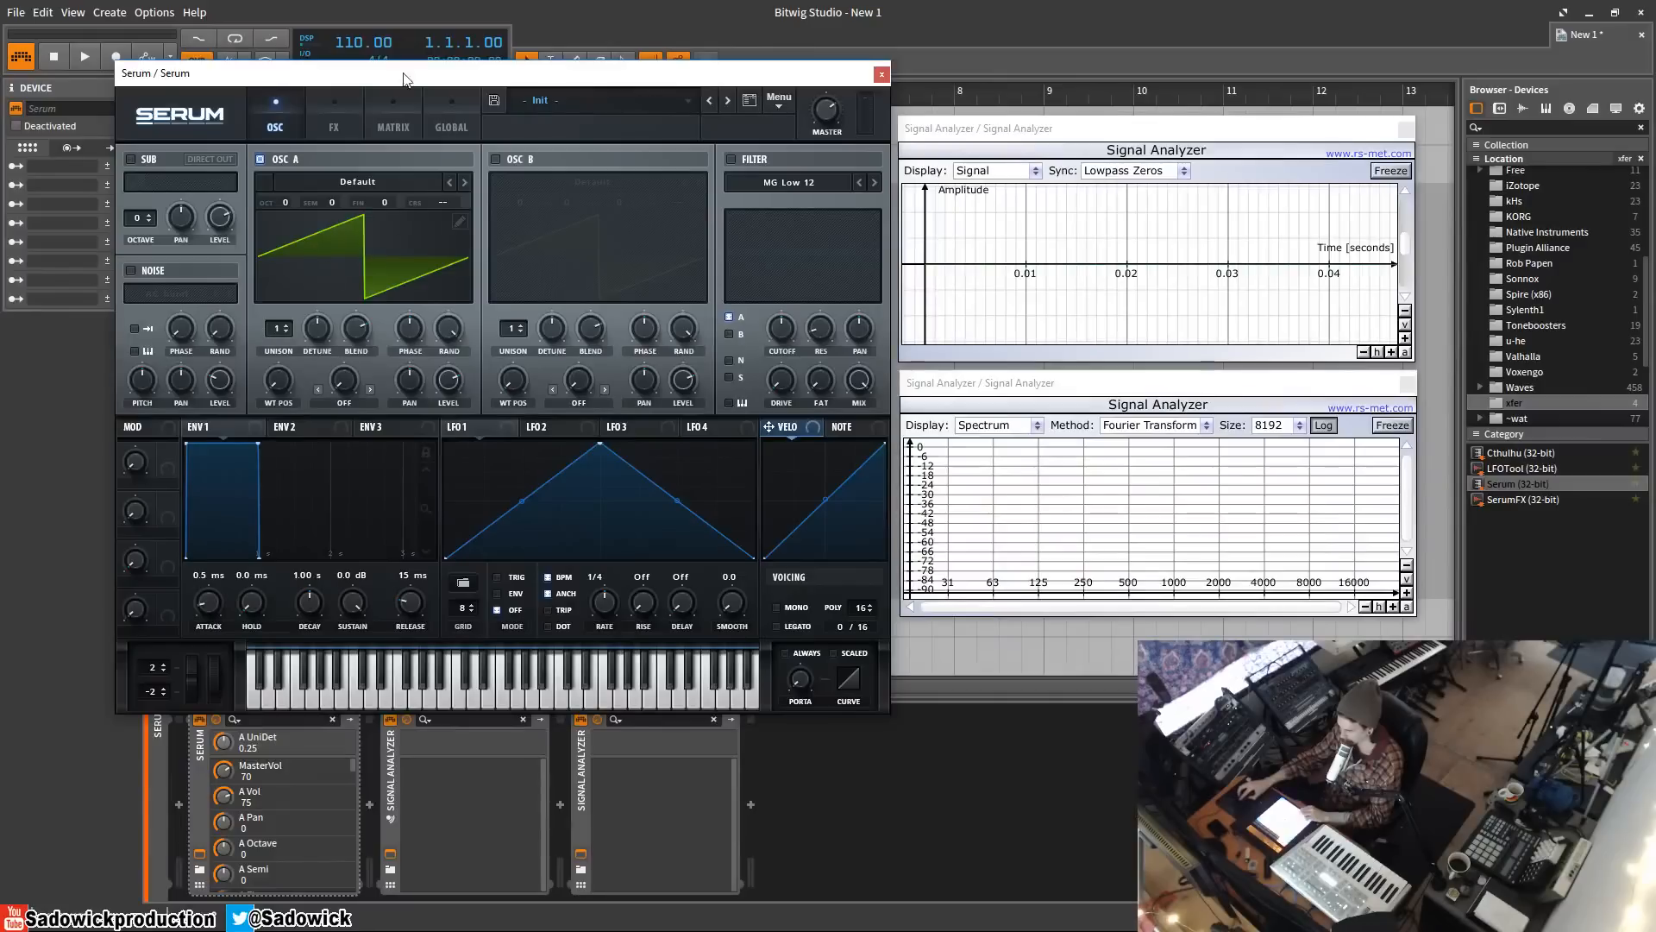
click(451, 121)
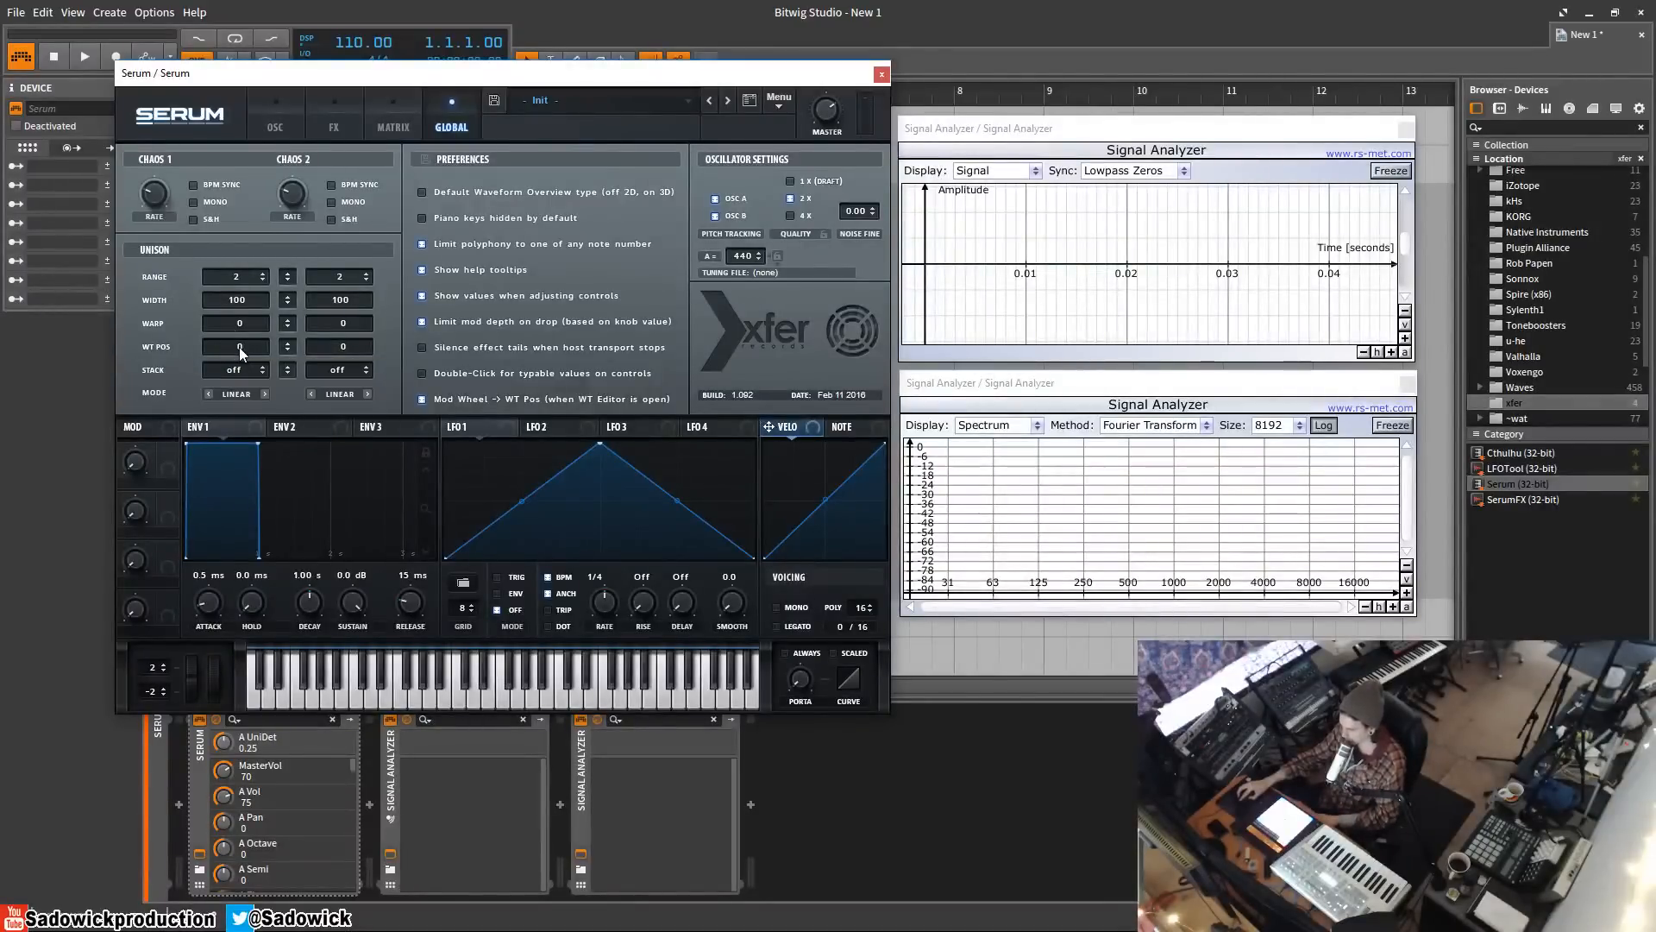
drag(241, 324, 250, 318)
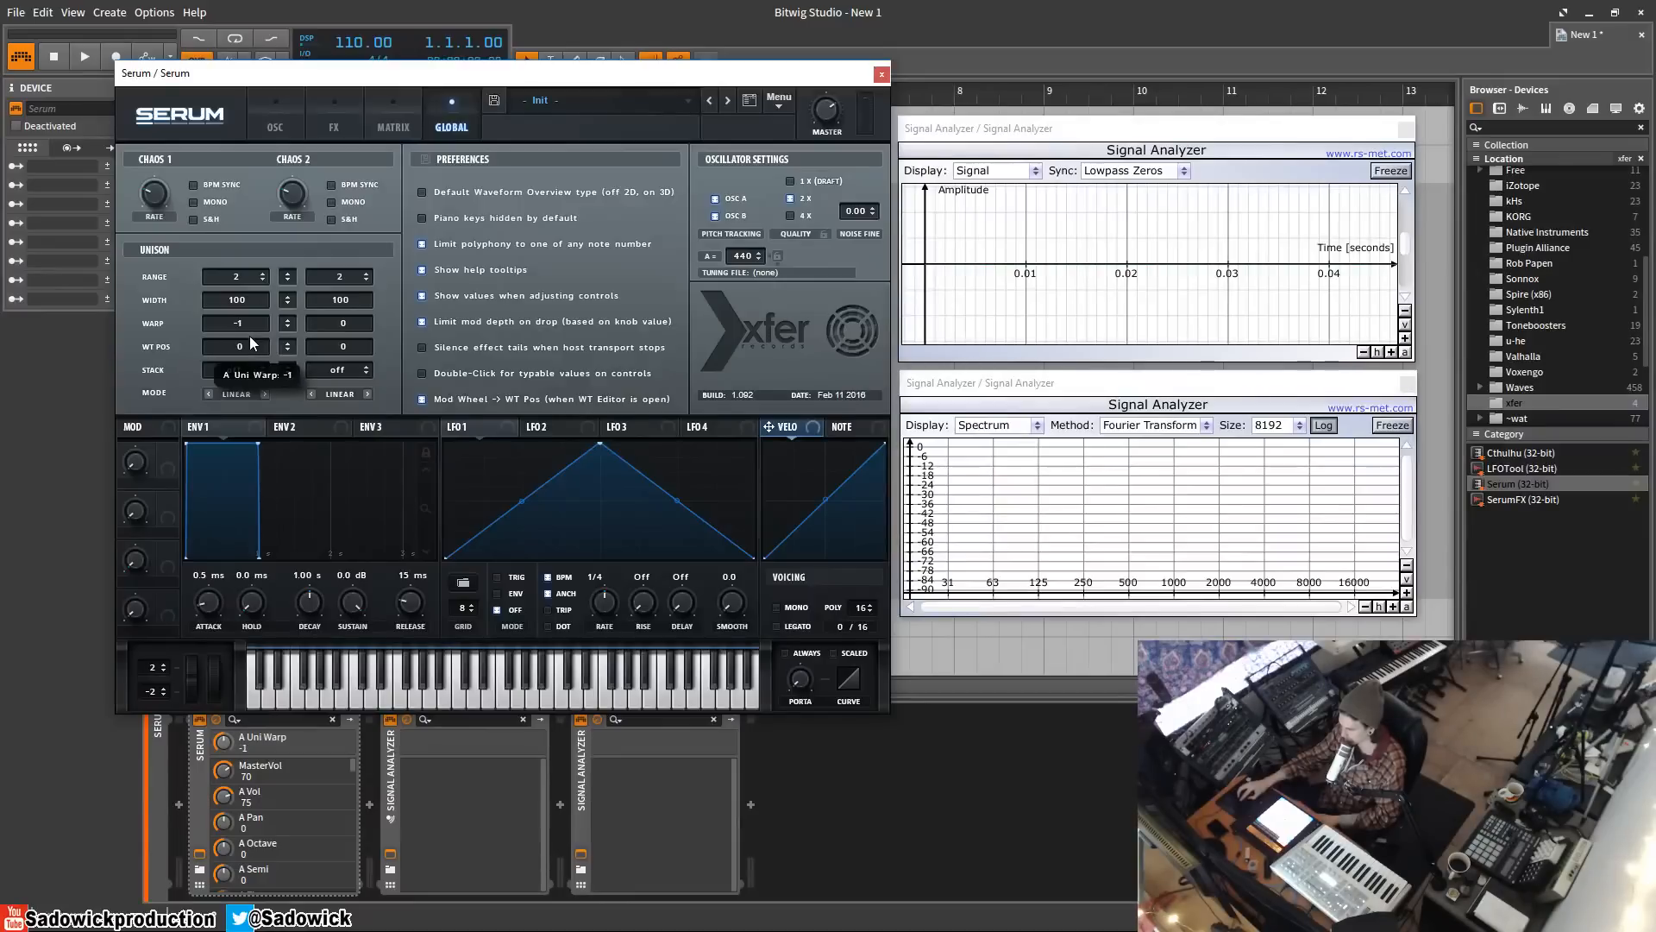
drag(250, 335, 246, 335)
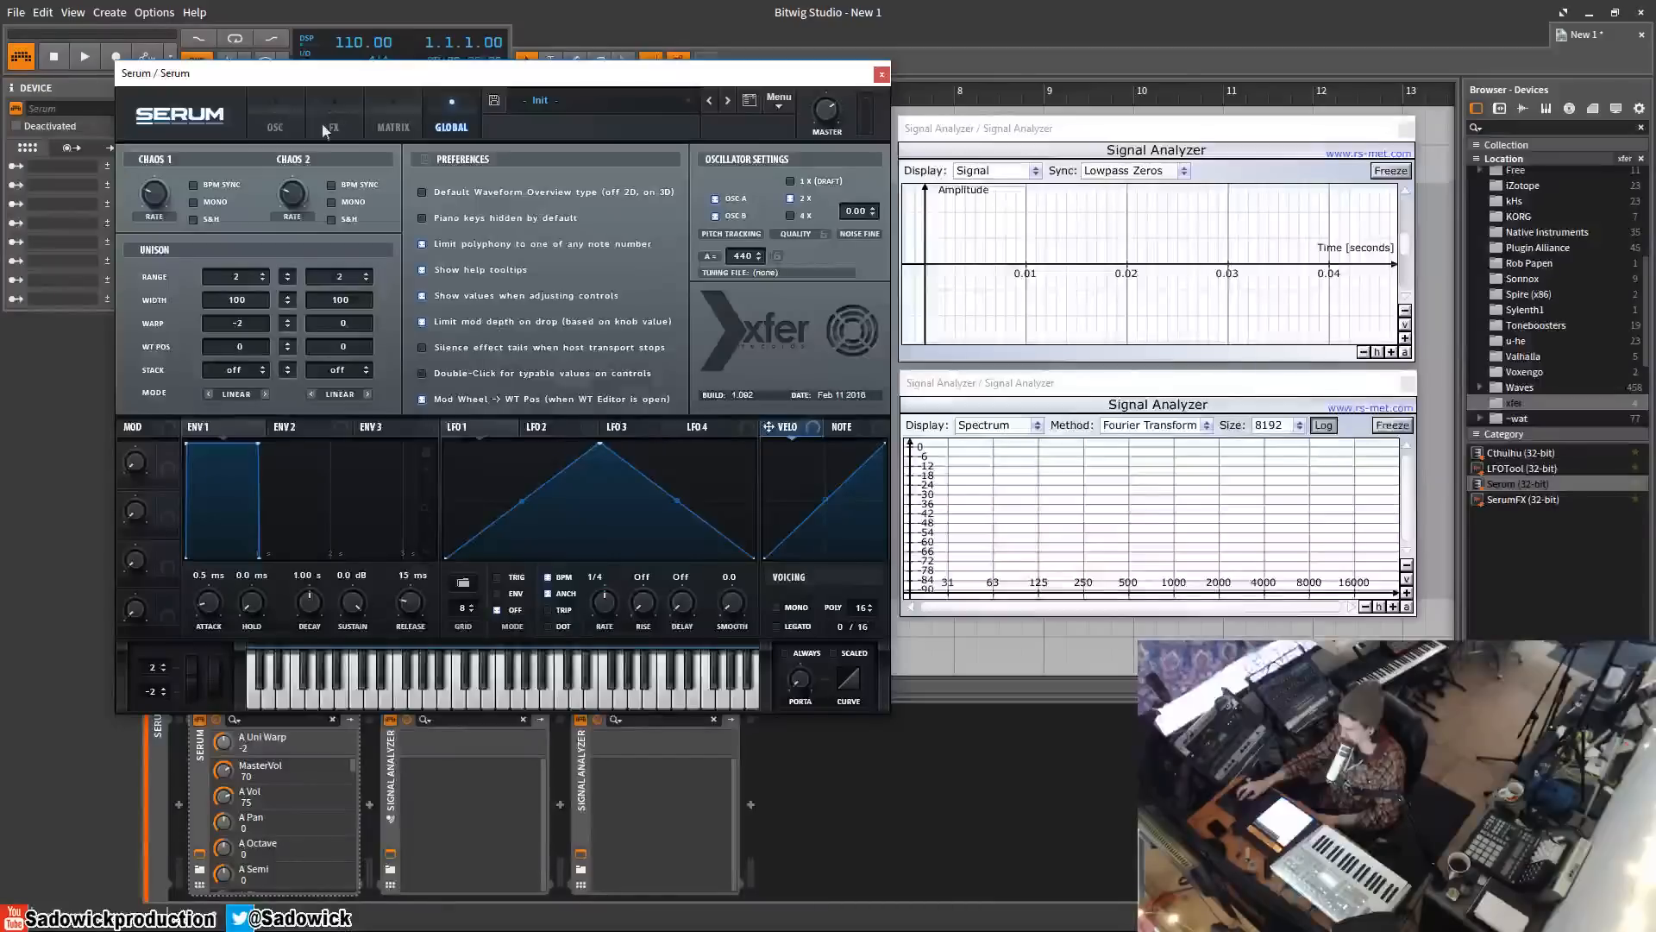
- Set oscillator A's unison stack to 12 (1x), with 2 unison voices and a detune of 0.02
click(246, 373)
mouse_move(246, 375)
mouse_down()
mouse_move(261, 370)
mouse_move(250, 352)
mouse_up()
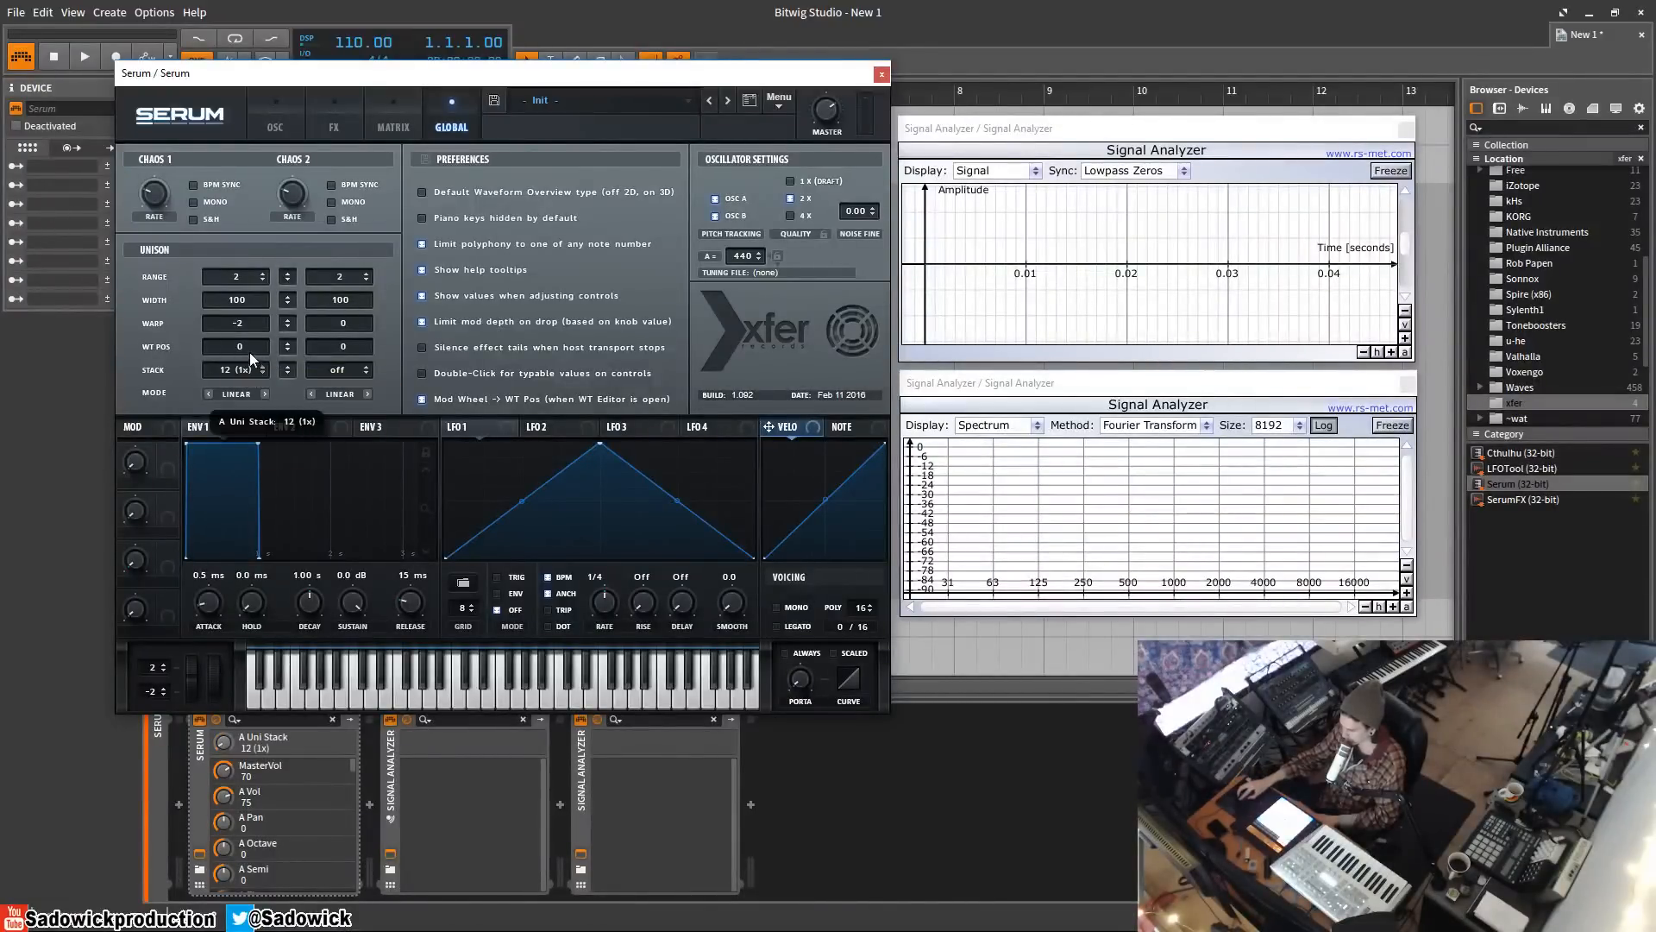
click(288, 111)
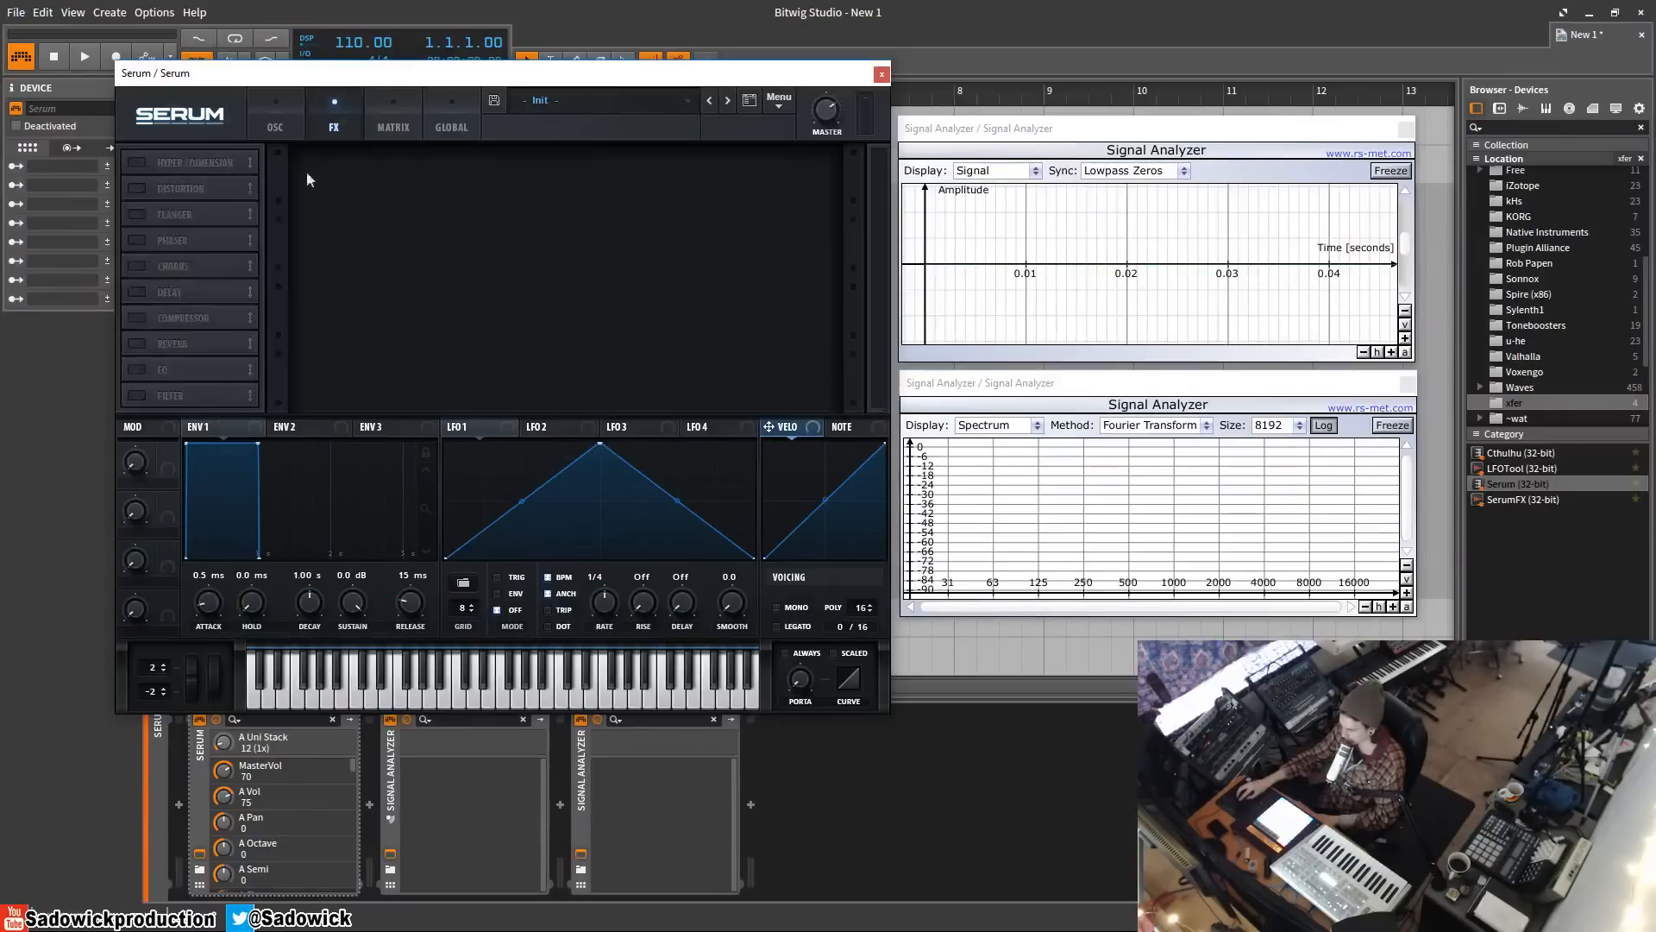
click(285, 324)
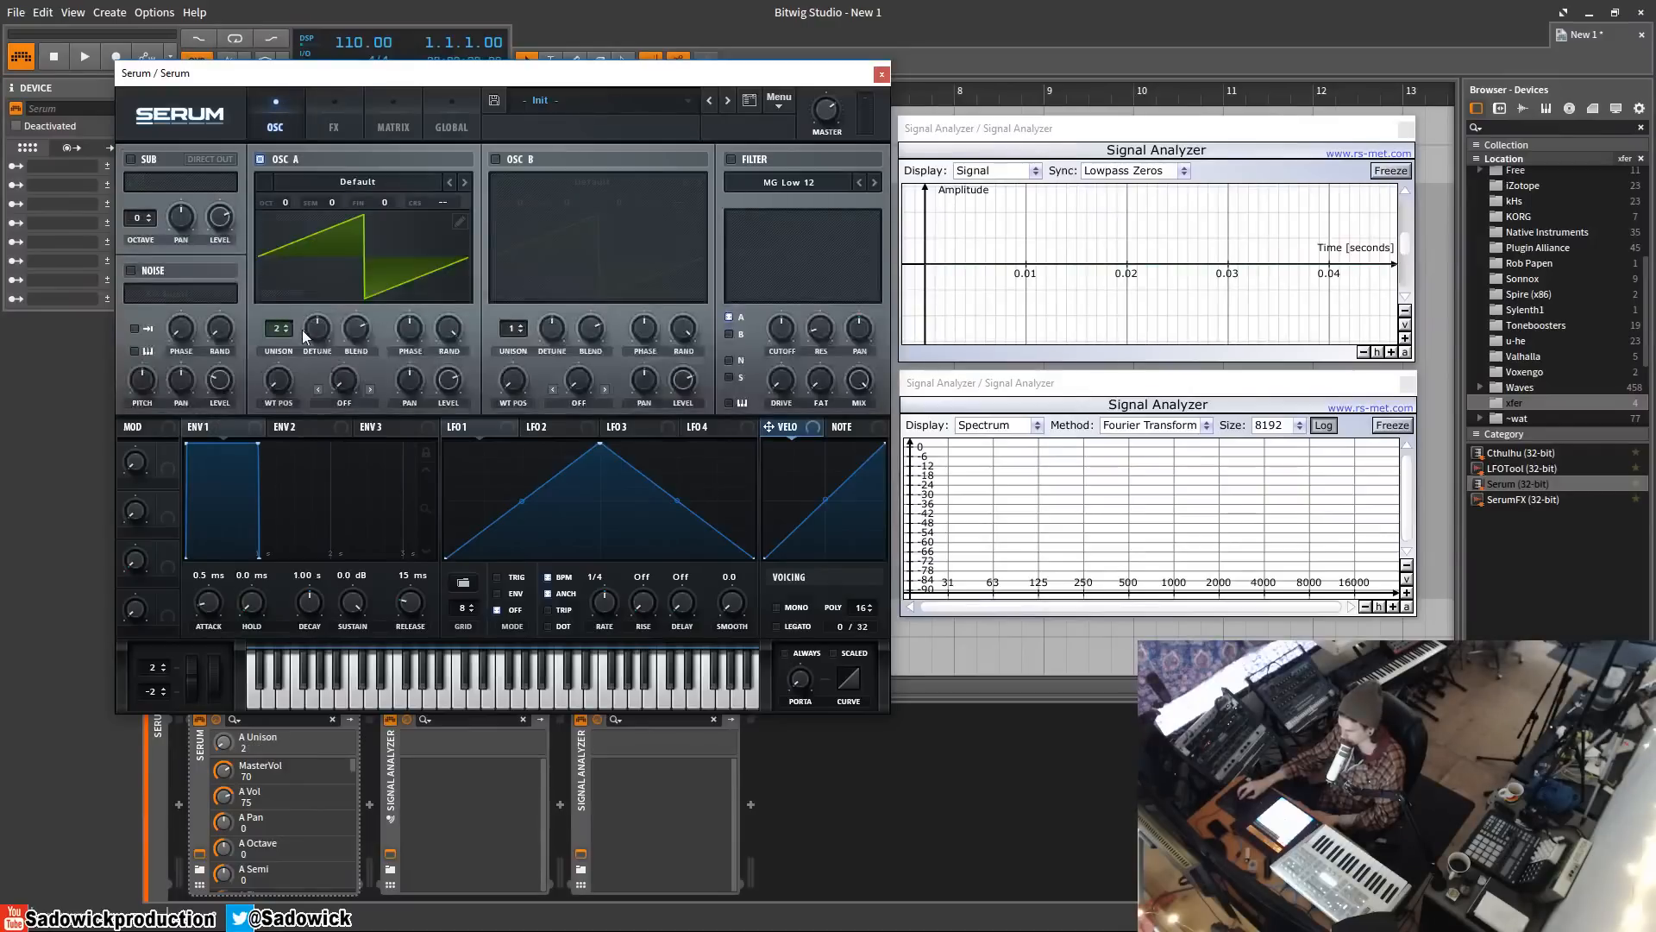
drag(314, 337, 328, 388)
- Try the 12 (2x) stack on oscillator A, return to 12 (1x), and use 5 unison voices with a detune of 0.10
click(450, 120)
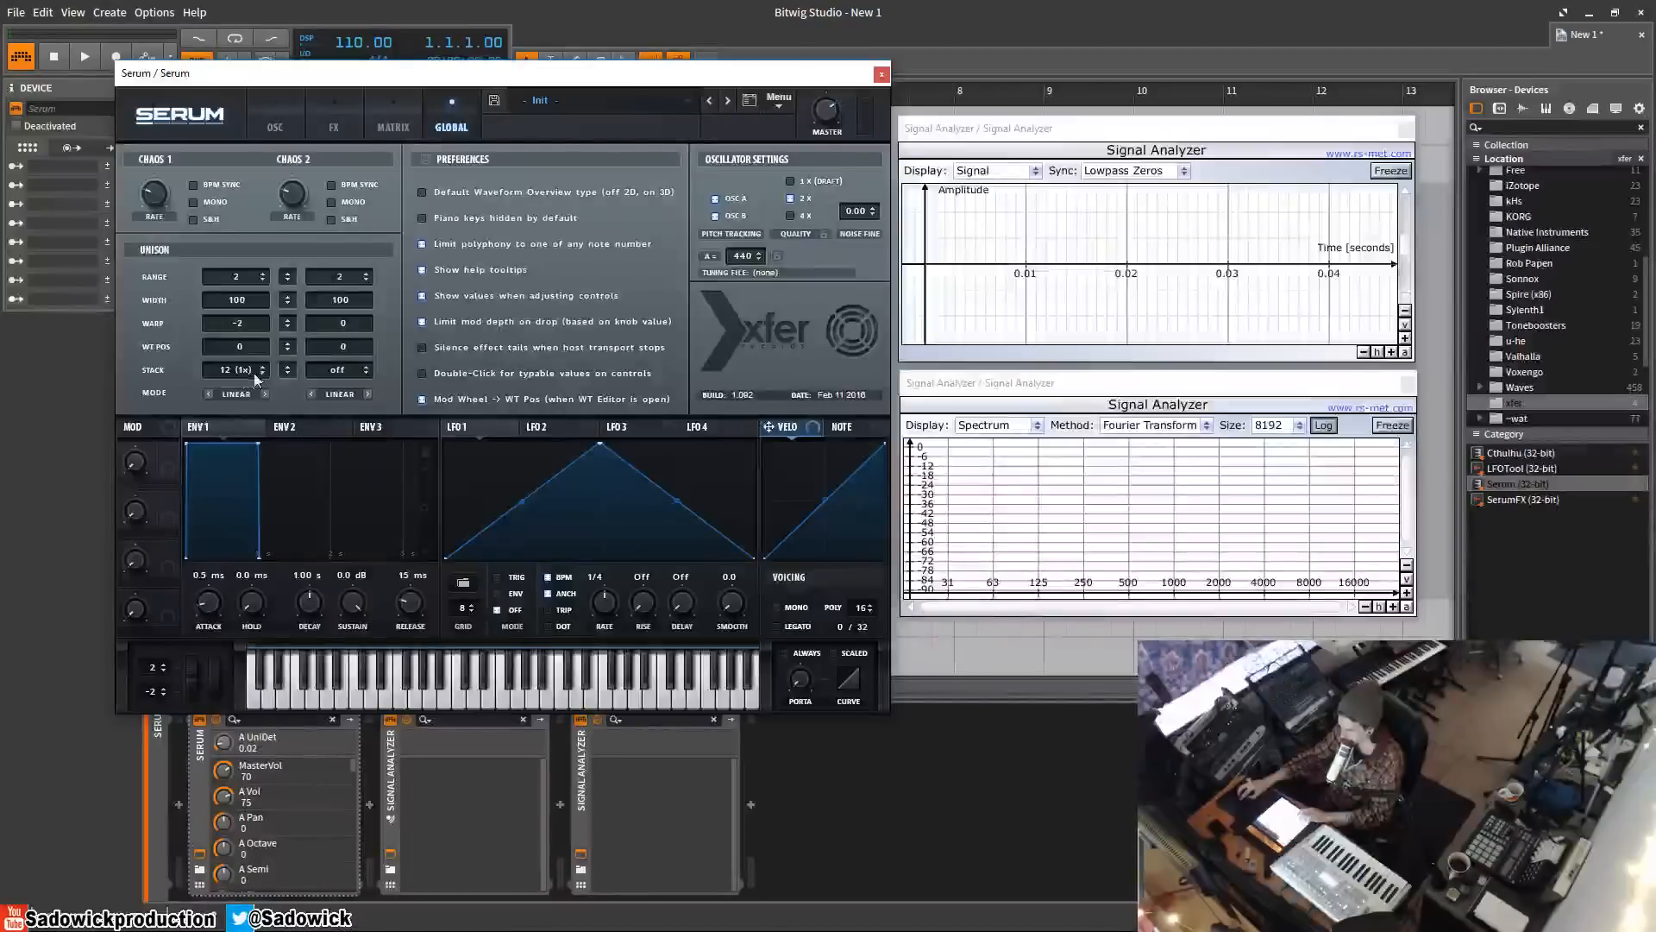
drag(238, 371, 249, 362)
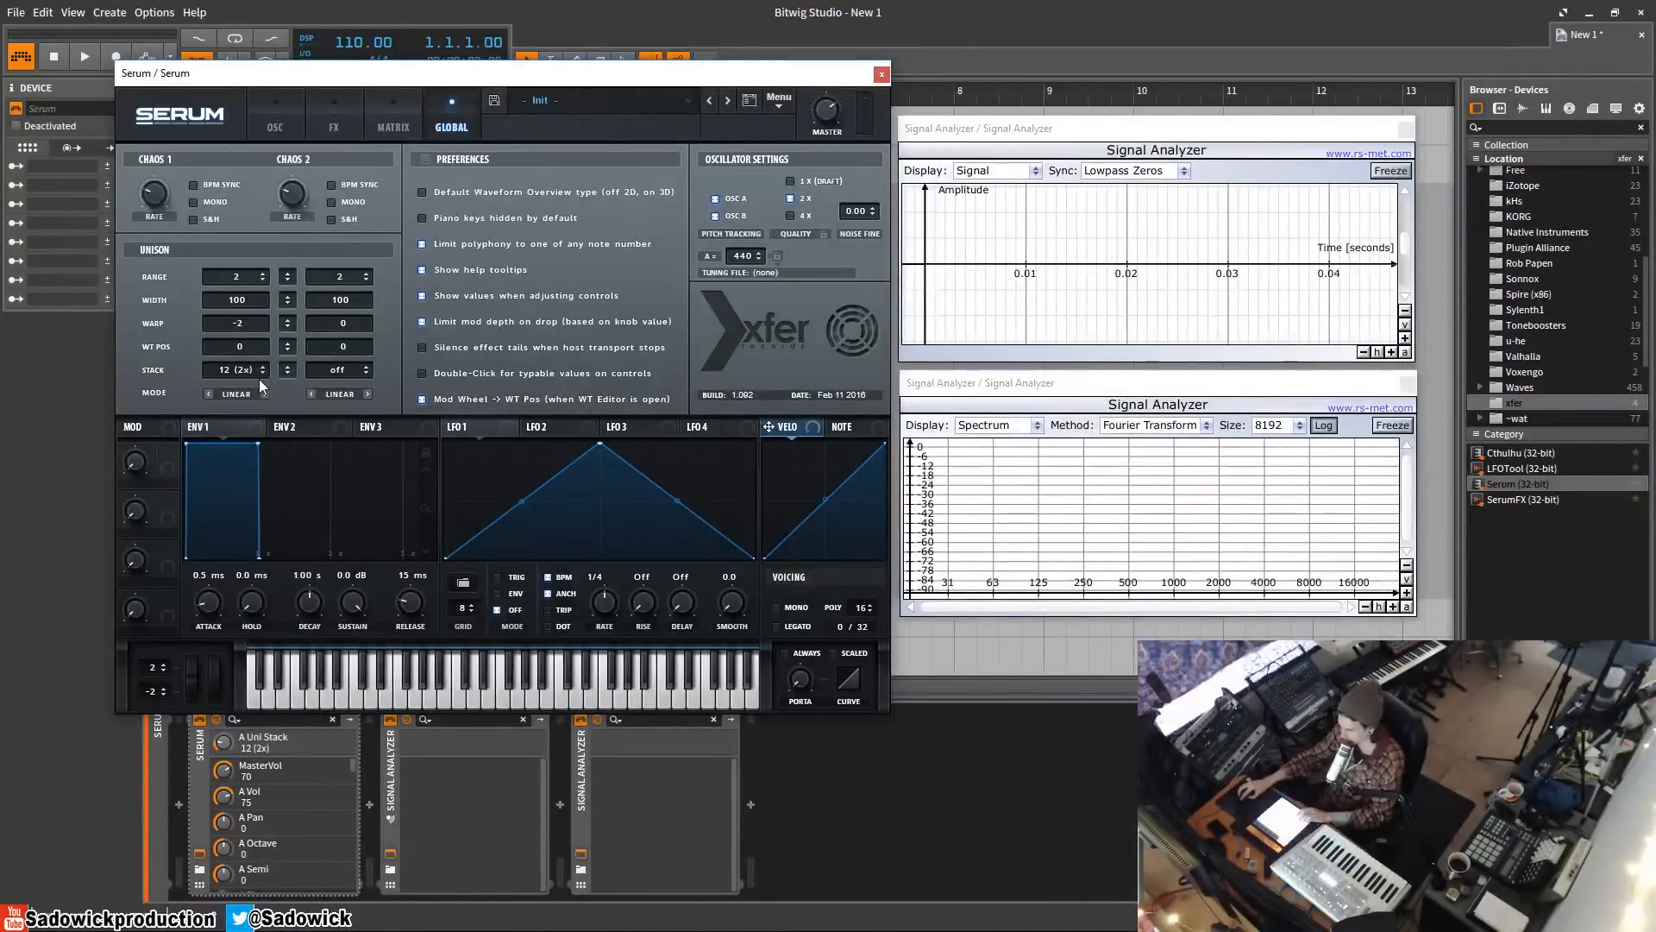
mouse_move(255, 376)
mouse_down()
mouse_move(253, 333)
mouse_move(254, 392)
mouse_up()
click(275, 121)
drag(279, 332, 319, 299)
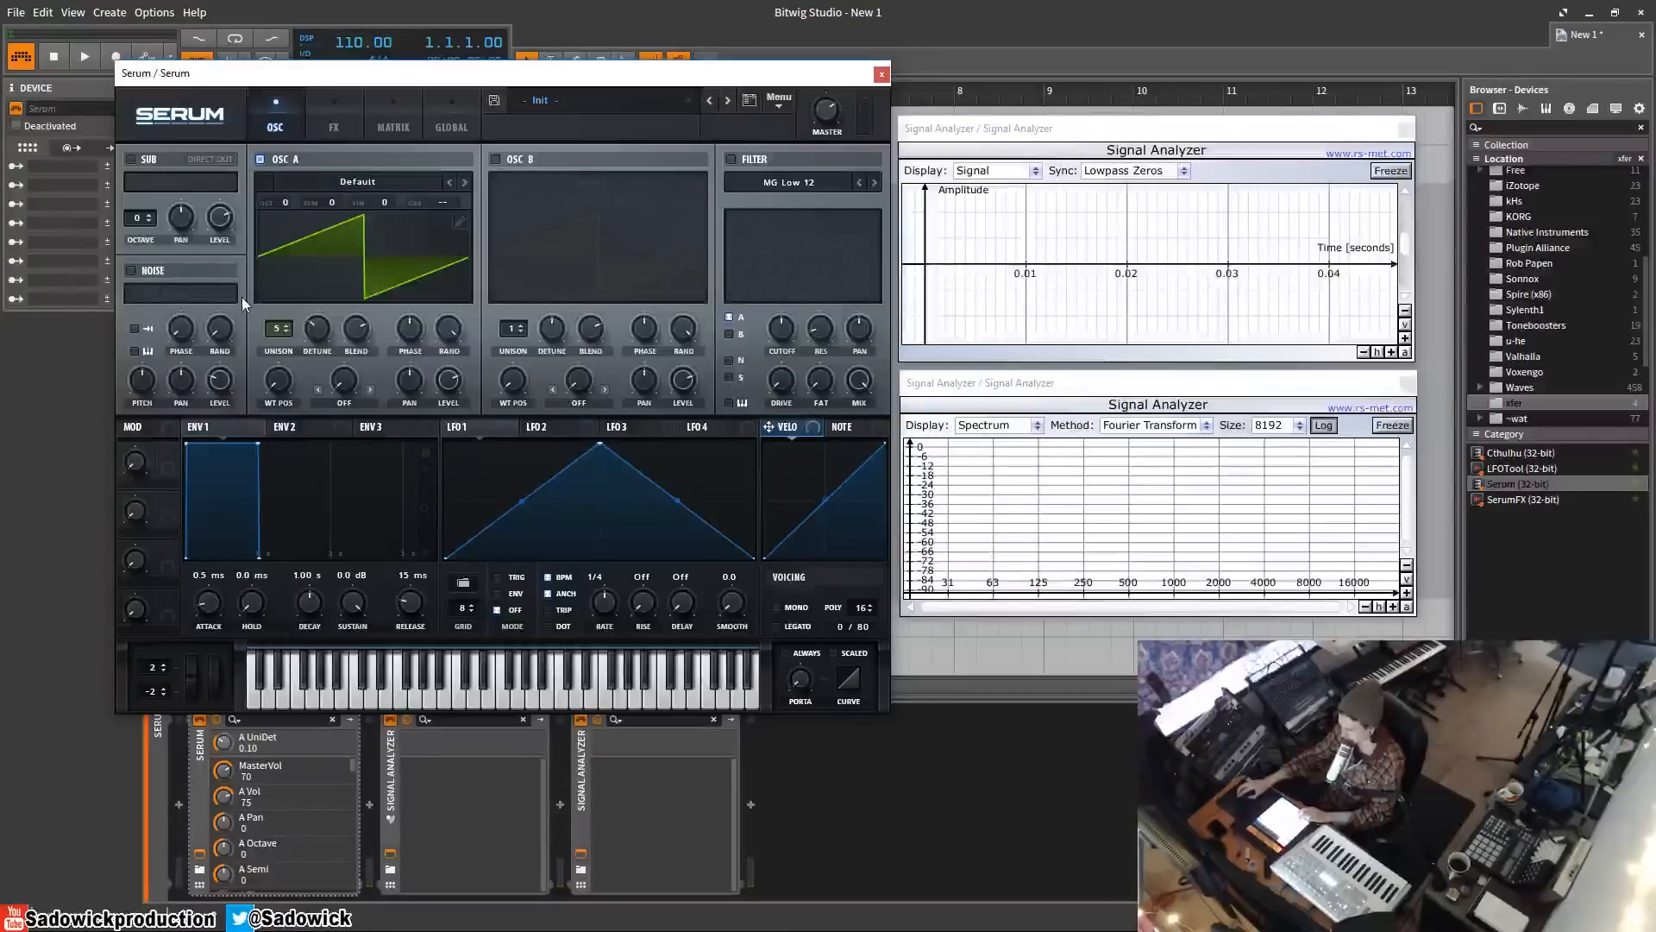
- Audition oscillator A's unison stack options, including 12+7(2x) and Center-24, and turn the stack off
click(438, 115)
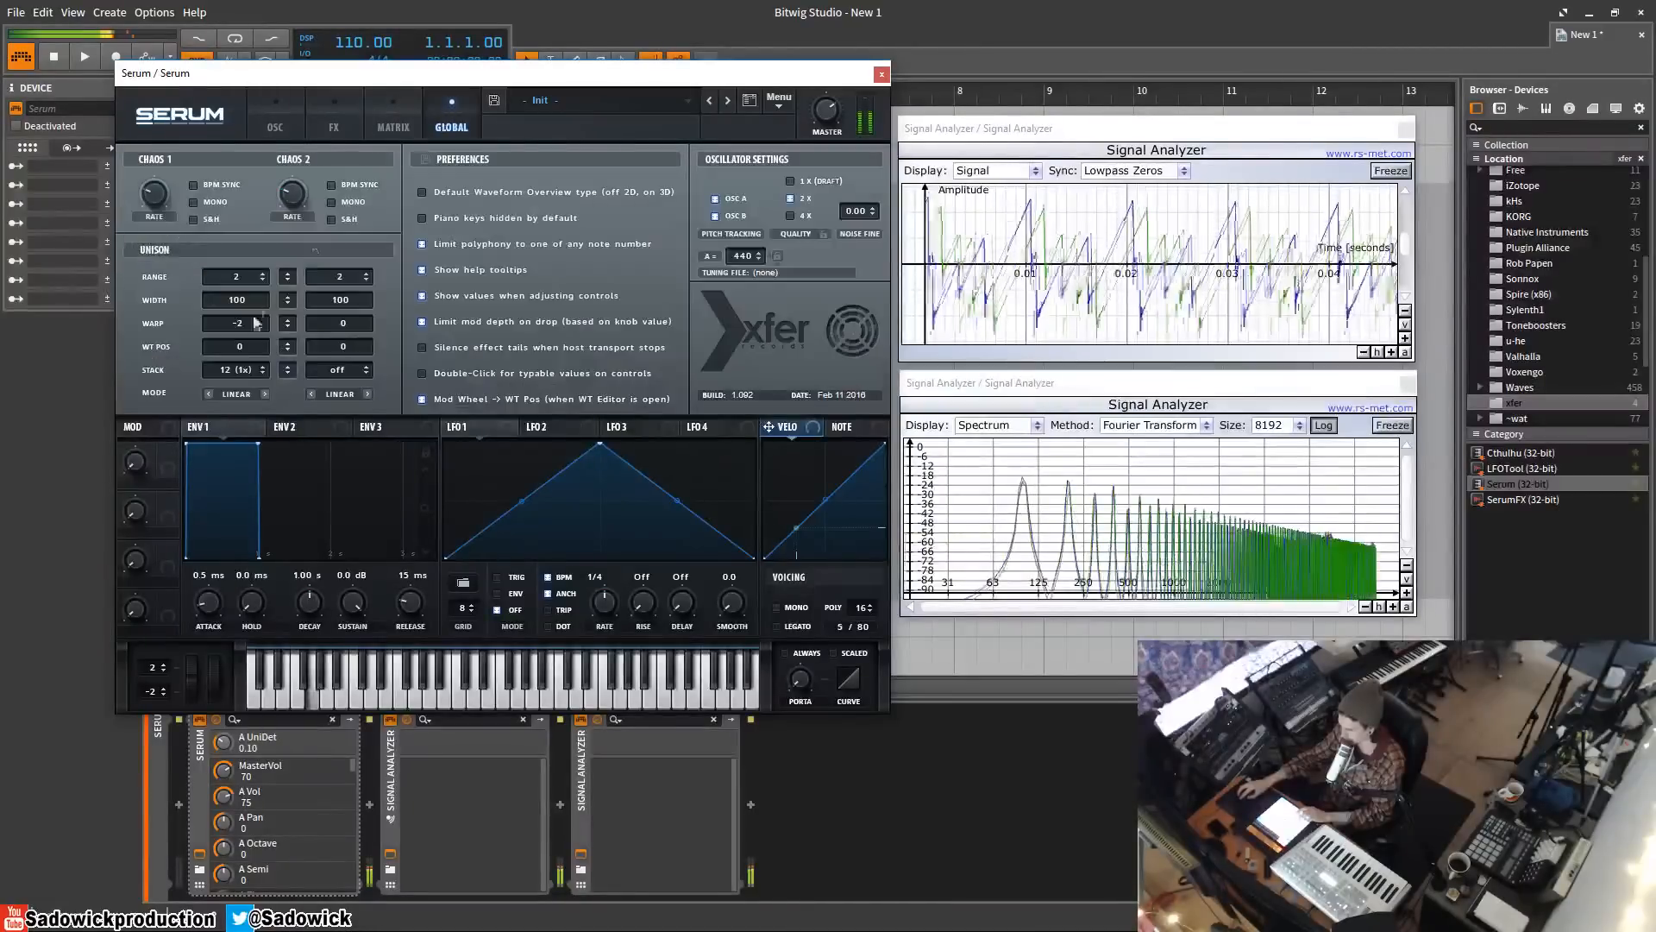
drag(242, 369, 266, 302)
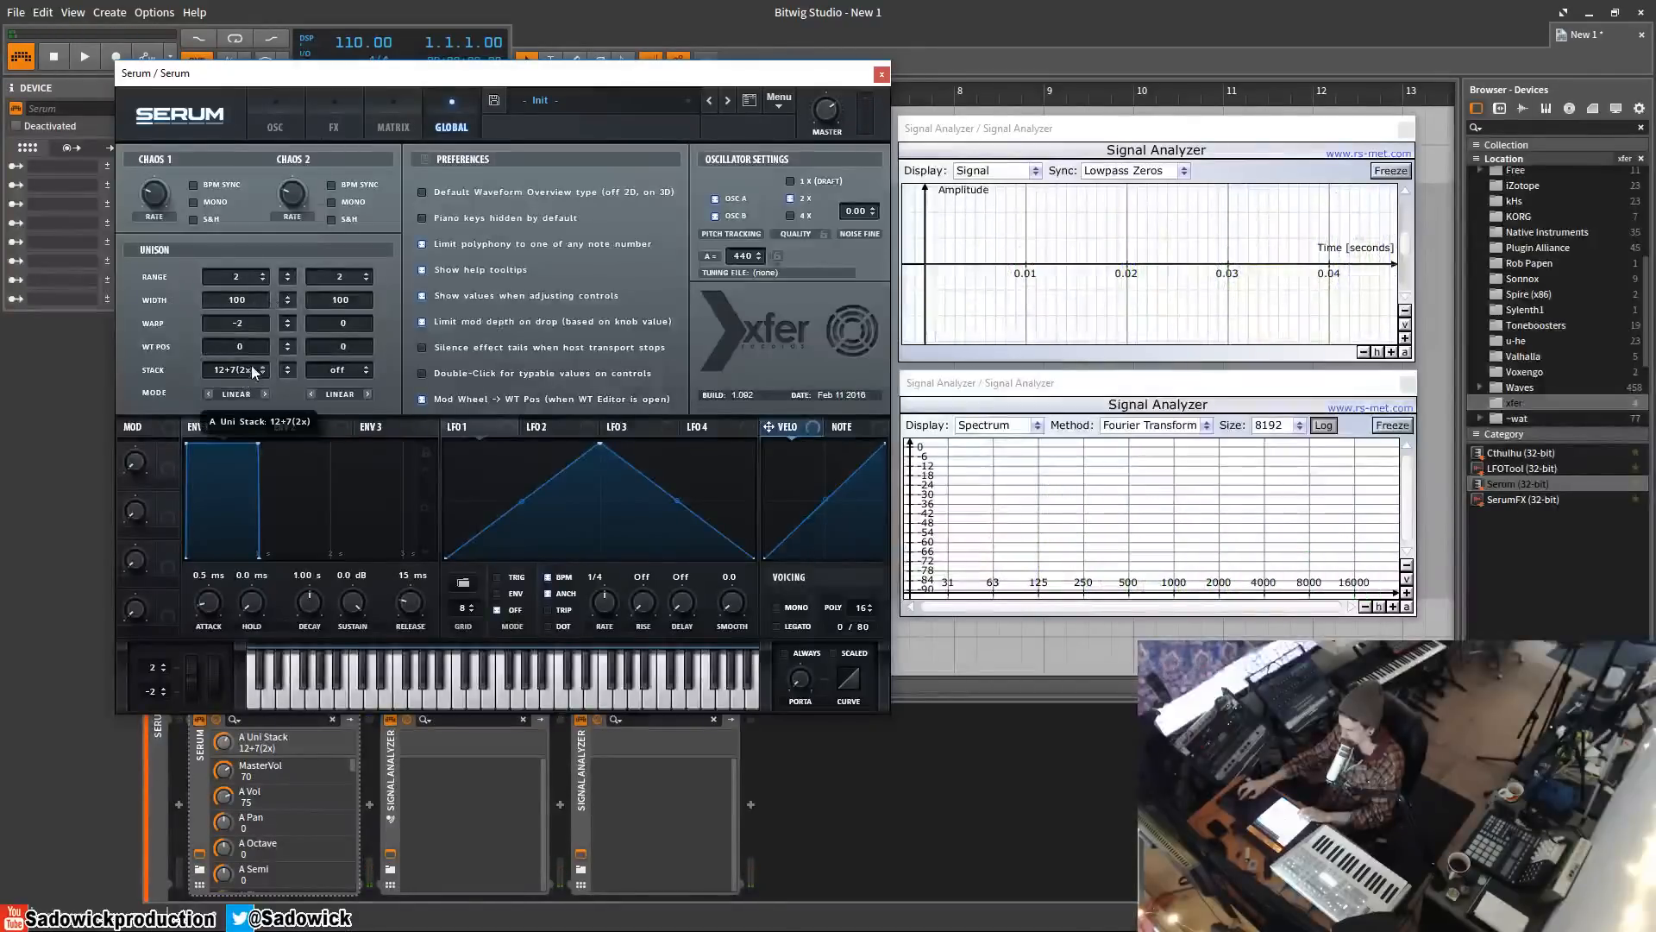
mouse_move(255, 345)
mouse_down()
mouse_move(259, 326)
mouse_move(265, 350)
mouse_up()
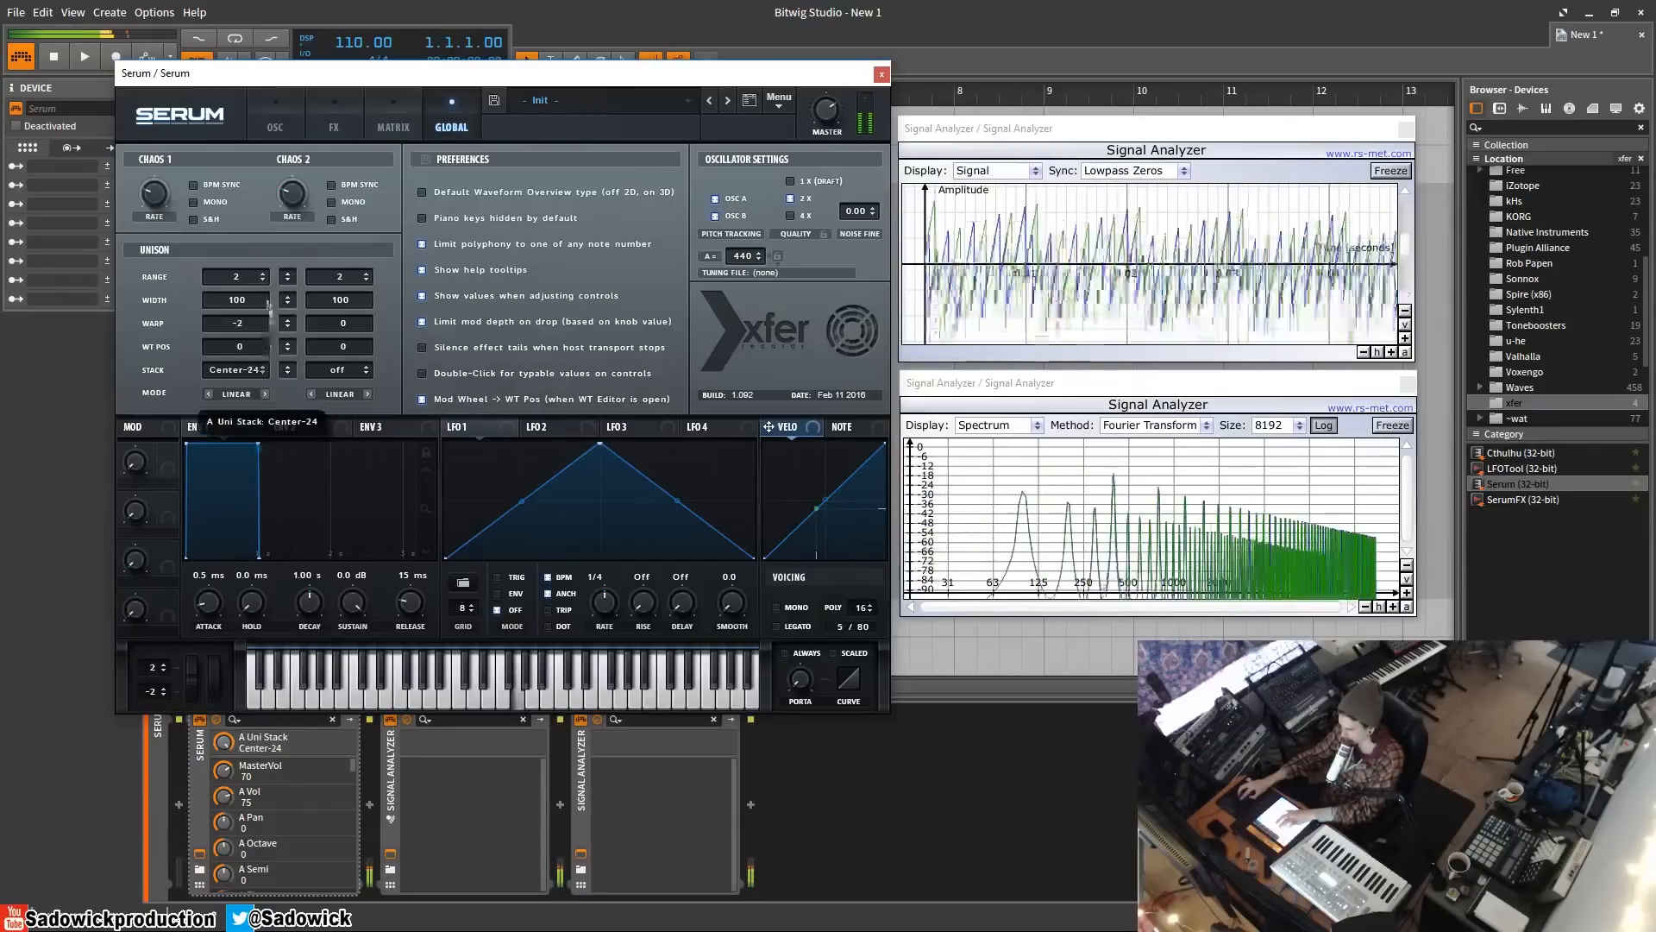
drag(229, 371, 216, 632)
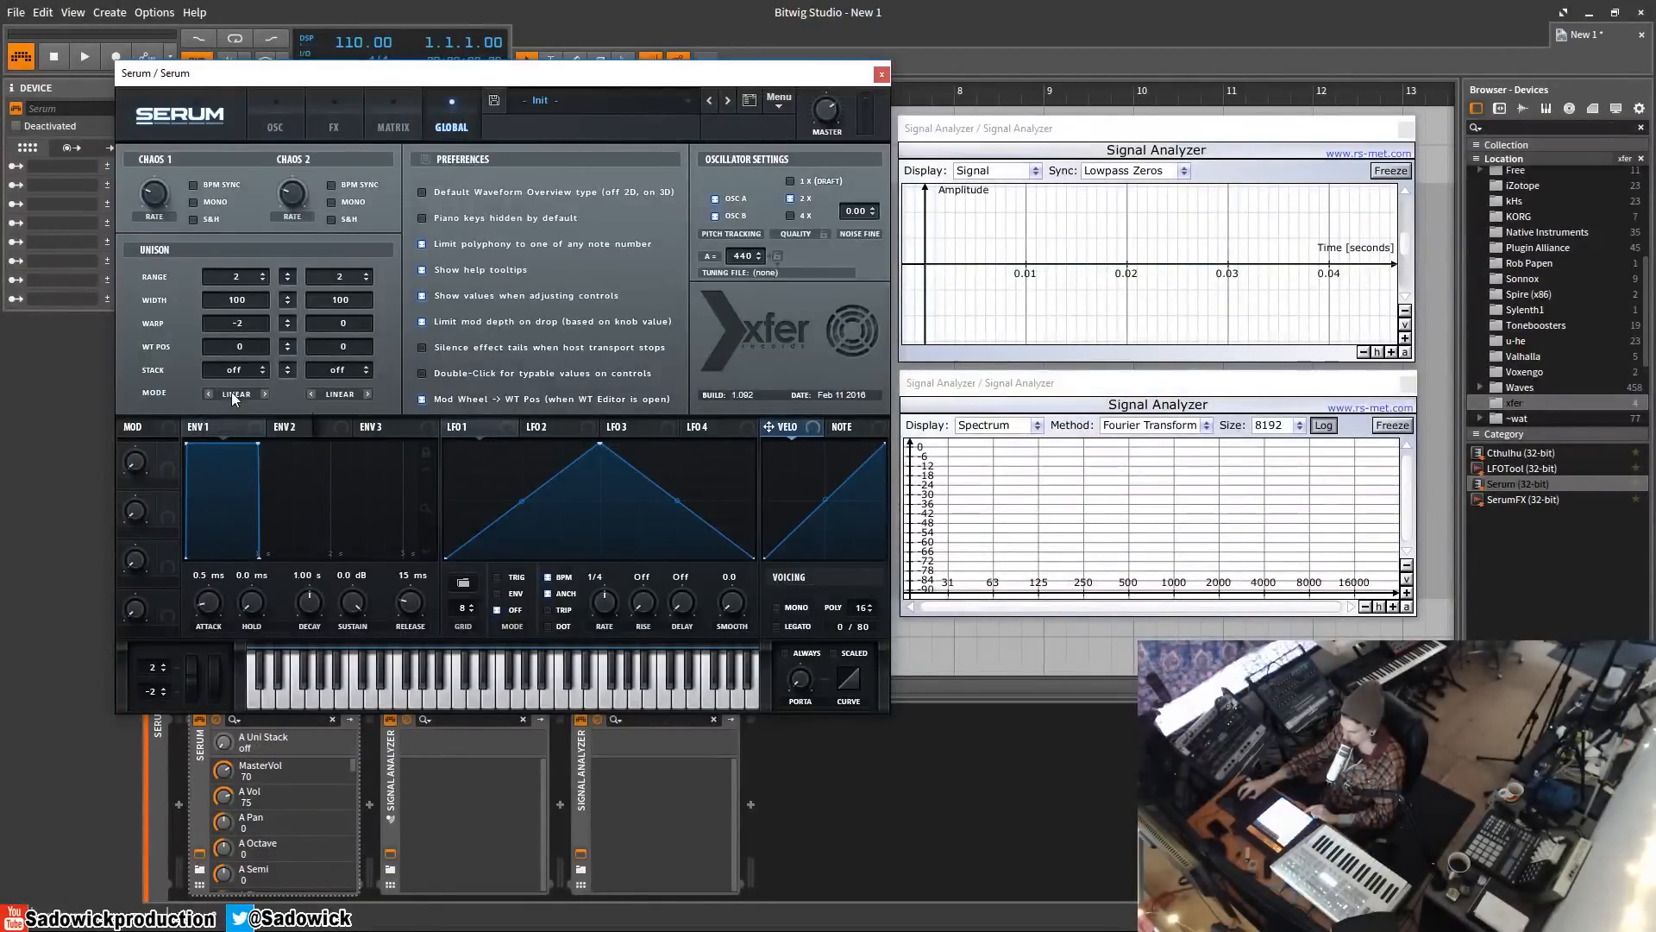
- Load the Supersaw wavetable in oscillator A with 7 unison voices and a detune of 0.11
click(286, 136)
drag(320, 355, 319, 321)
click(357, 182)
mouse_move(325, 259)
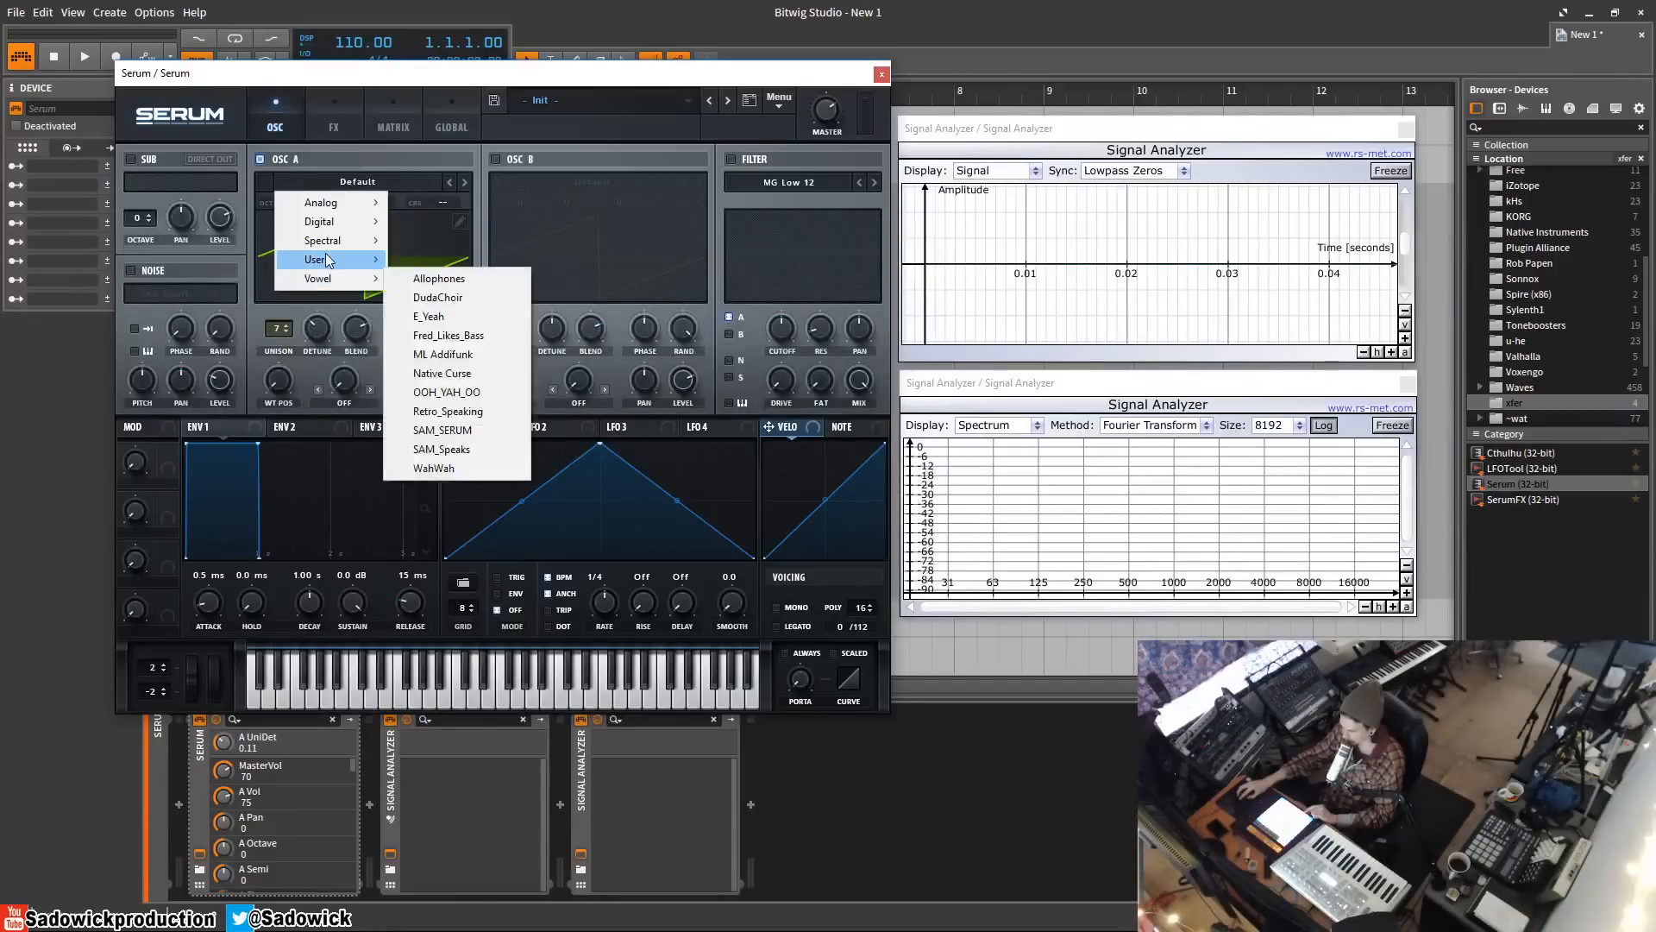
click(423, 280)
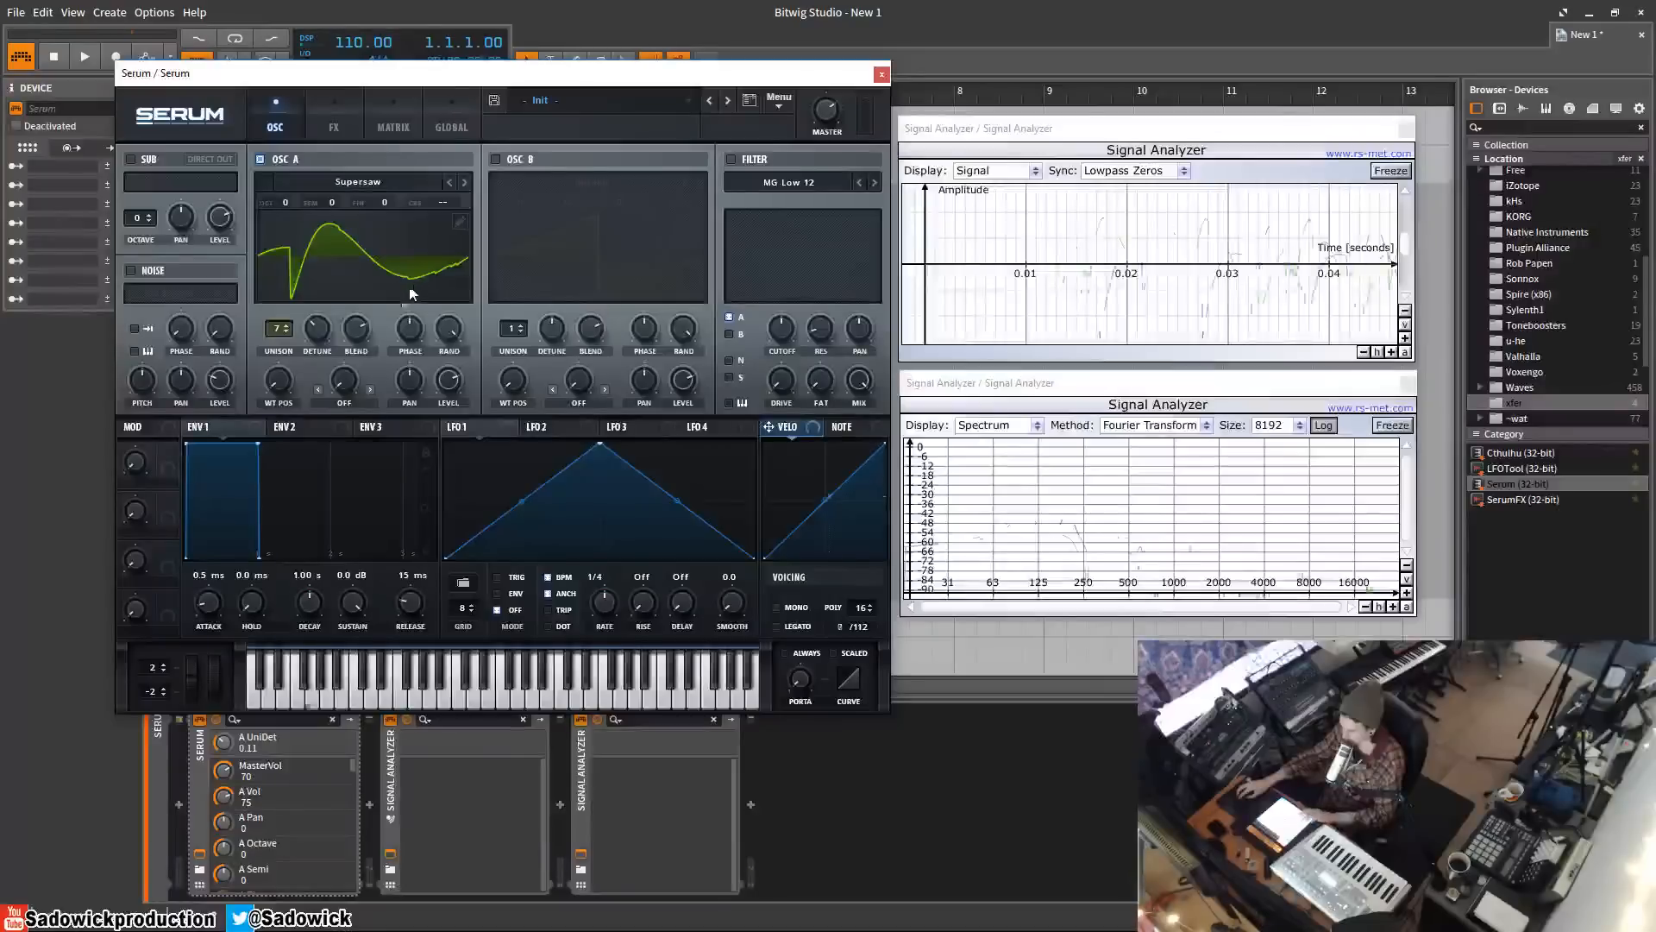
- Set the envelope 1 release to 382 ms and enable the MG Low 12 filter with a drive of 24
drag(411, 595, 418, 573)
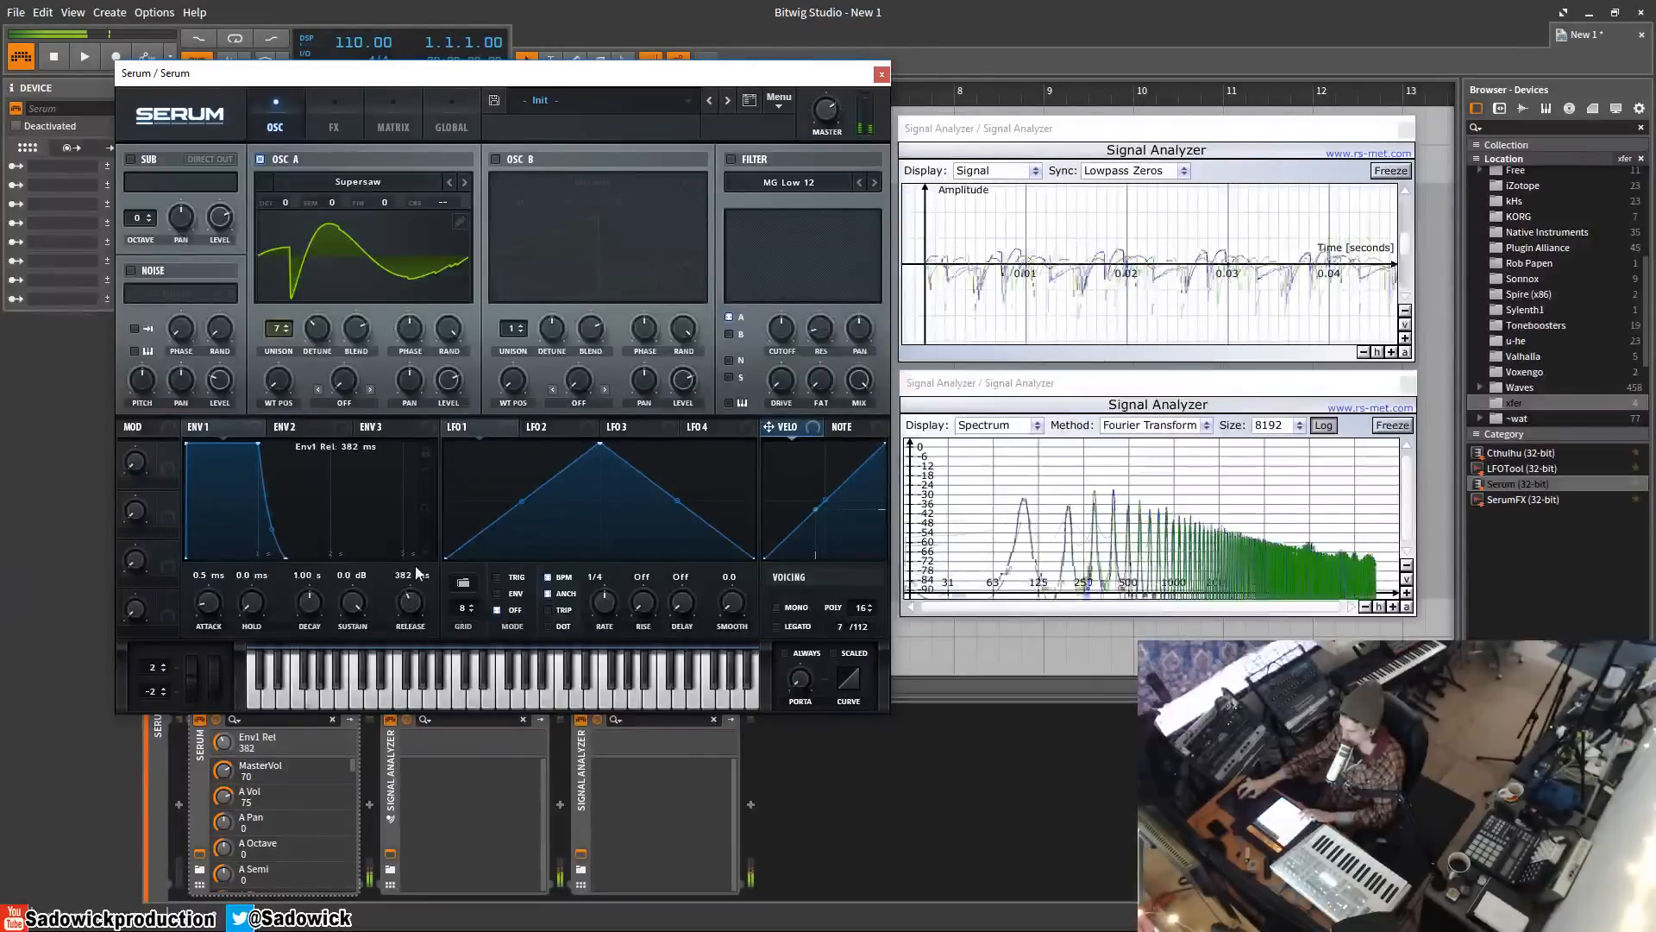
click(730, 159)
drag(780, 381, 802, 344)
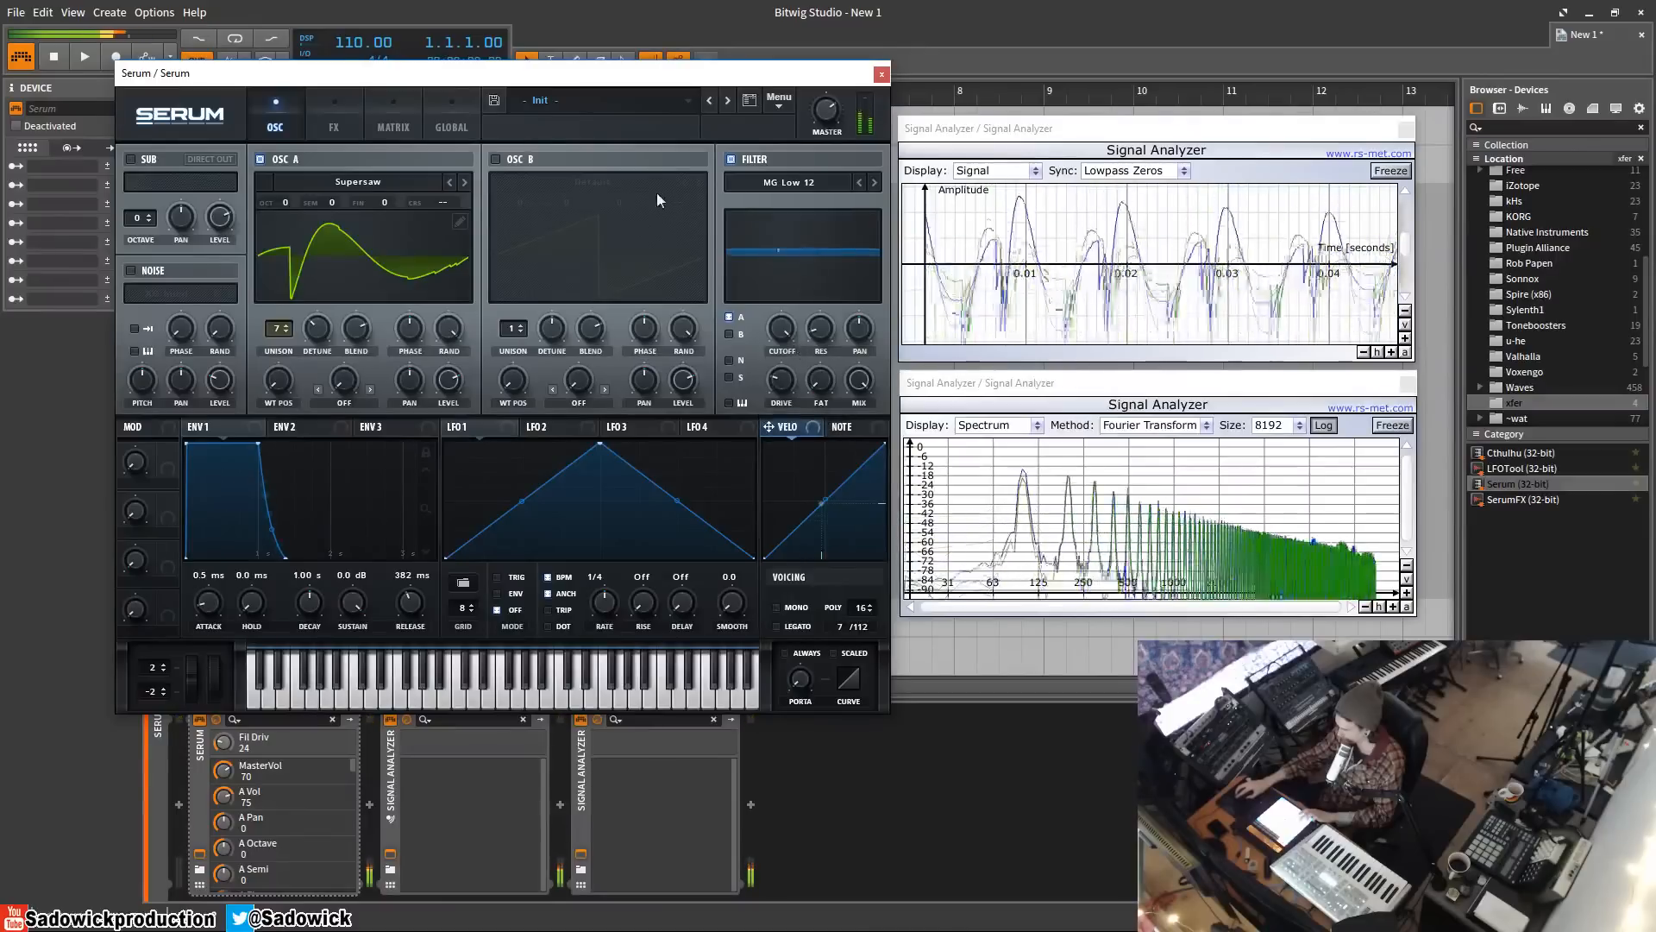
- Set oscillator A's unison mode to Super and audition the detune, leaving it at 0.14
click(394, 121)
click(331, 117)
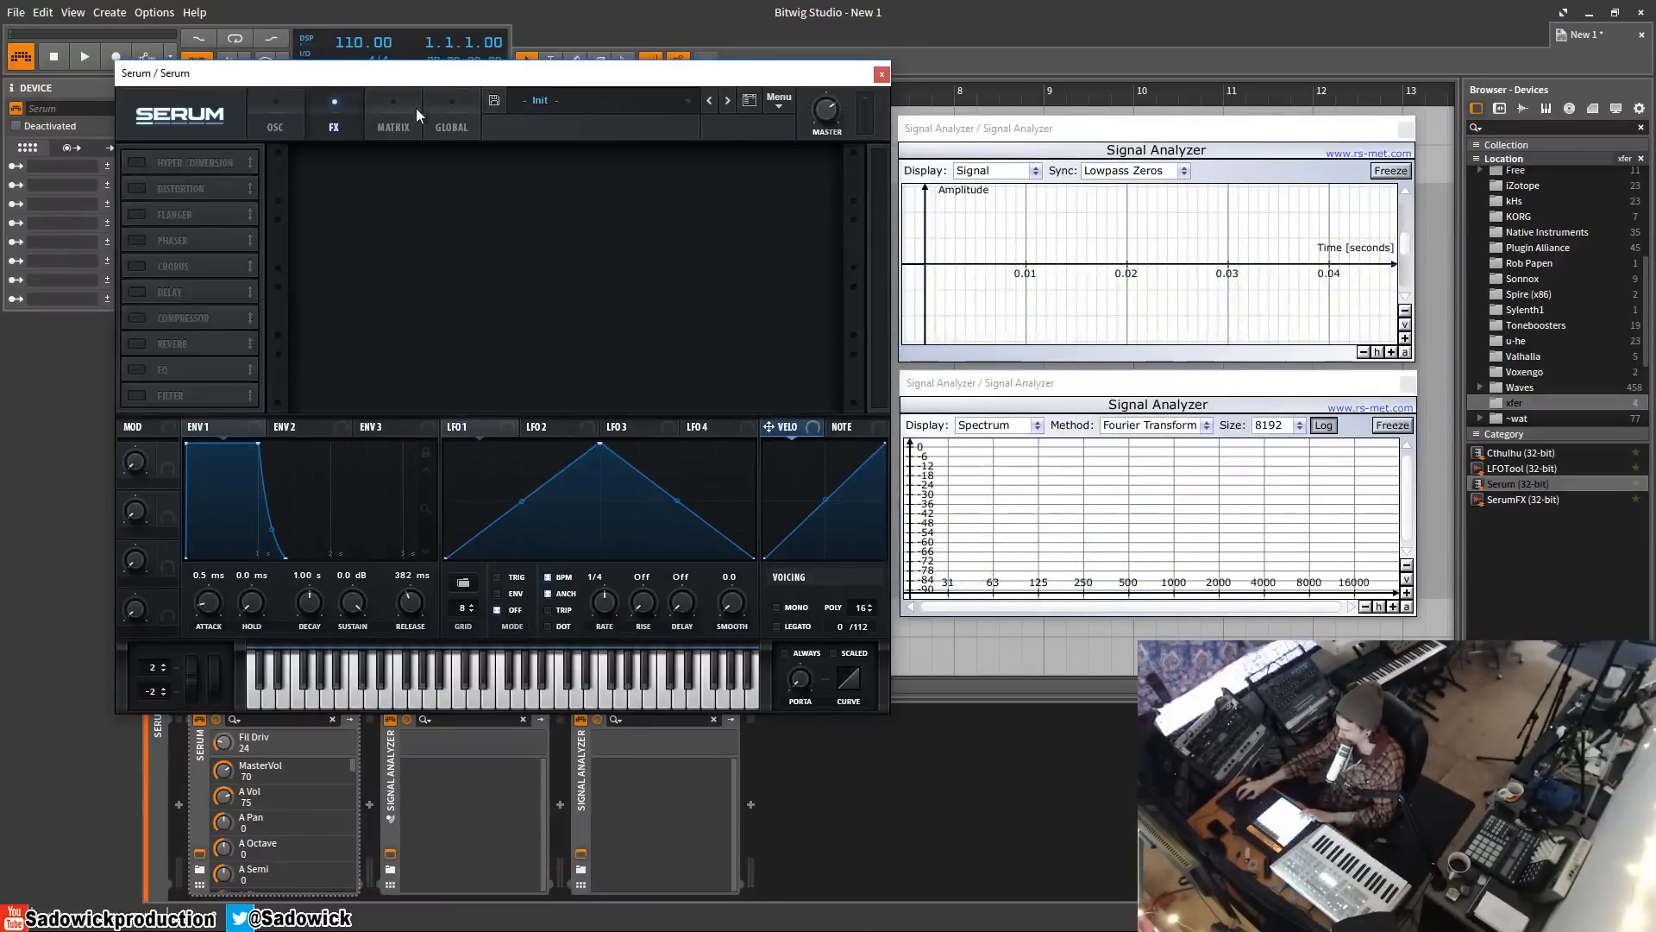
click(450, 119)
click(232, 392)
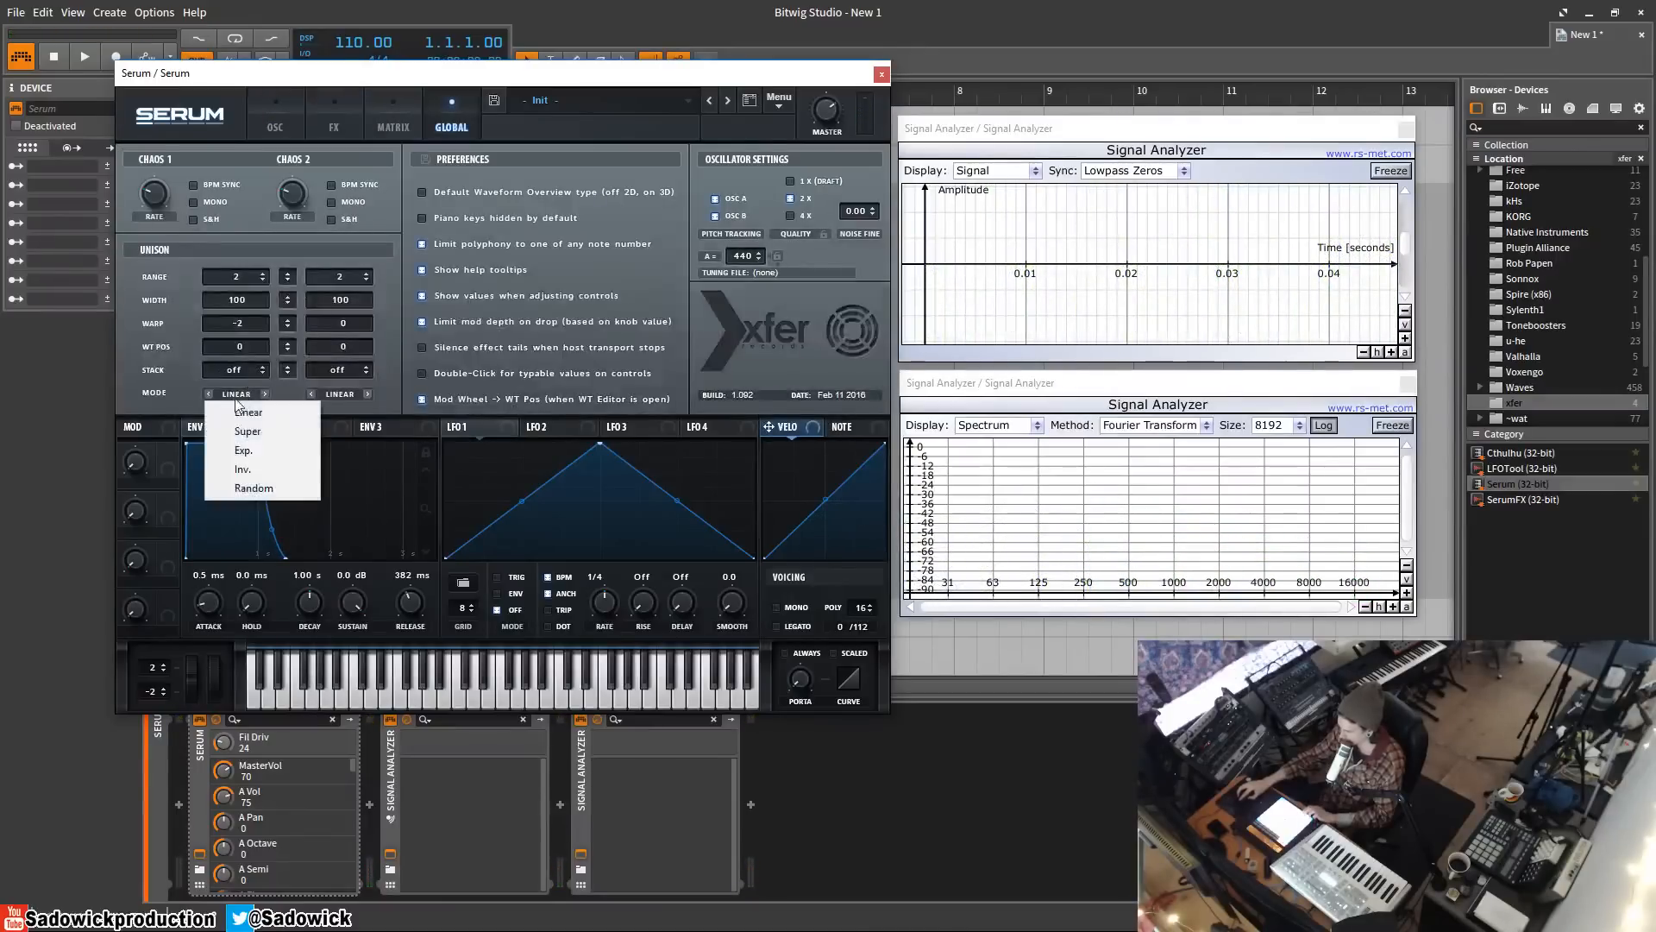
click(270, 432)
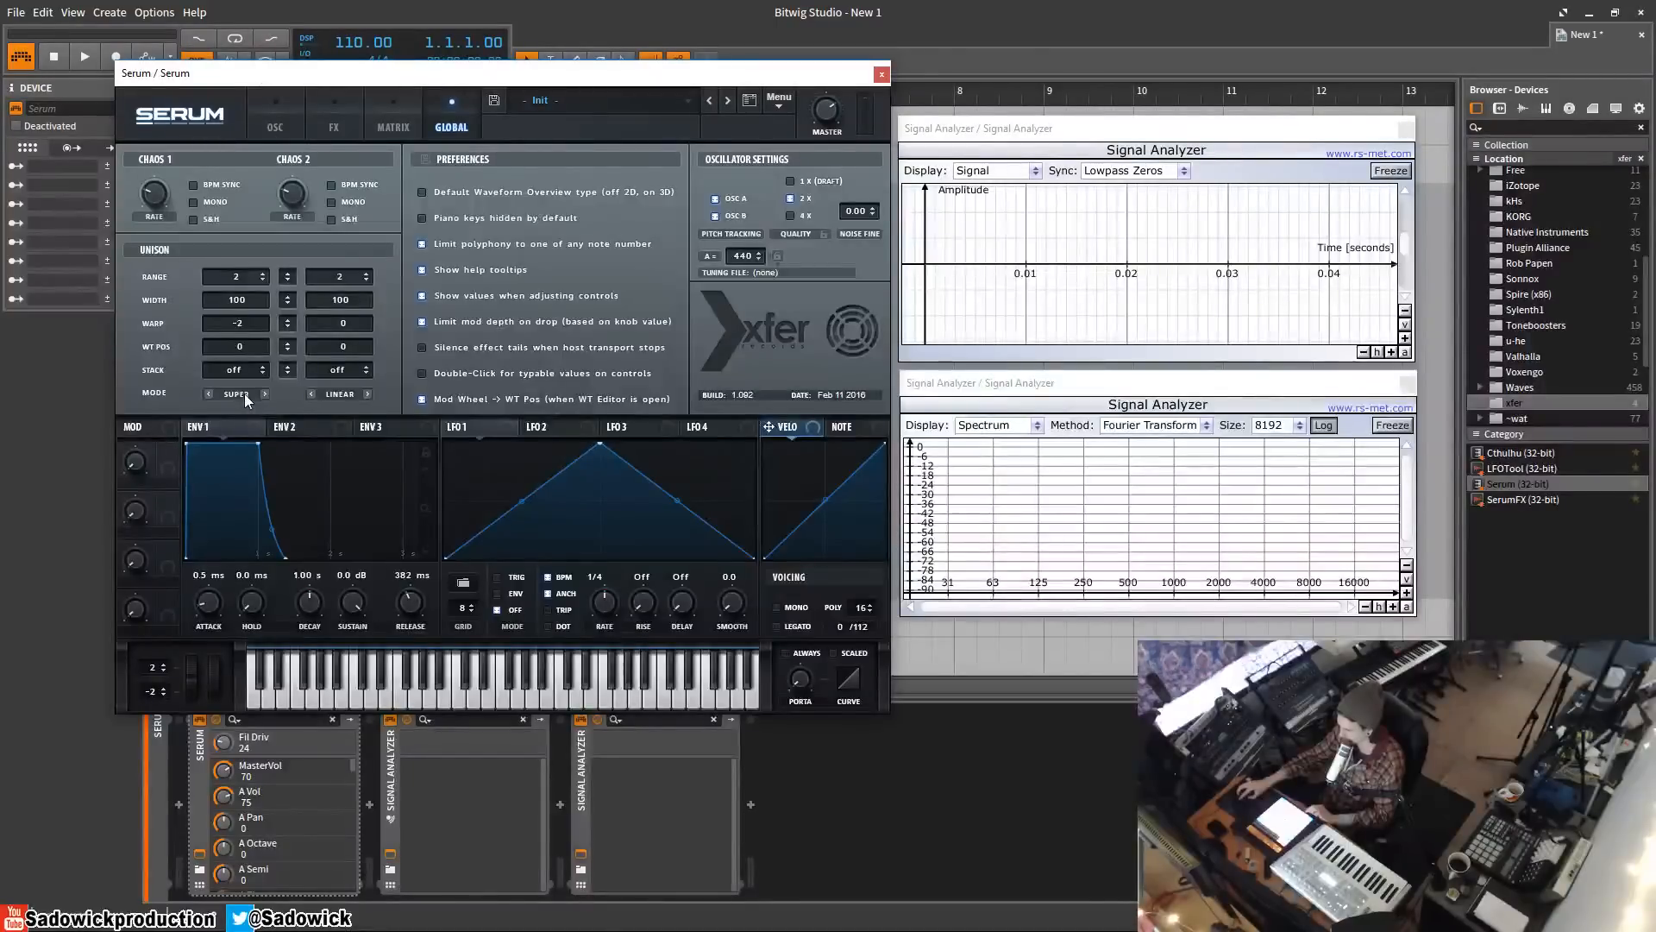
click(275, 120)
drag(300, 329, 336, 338)
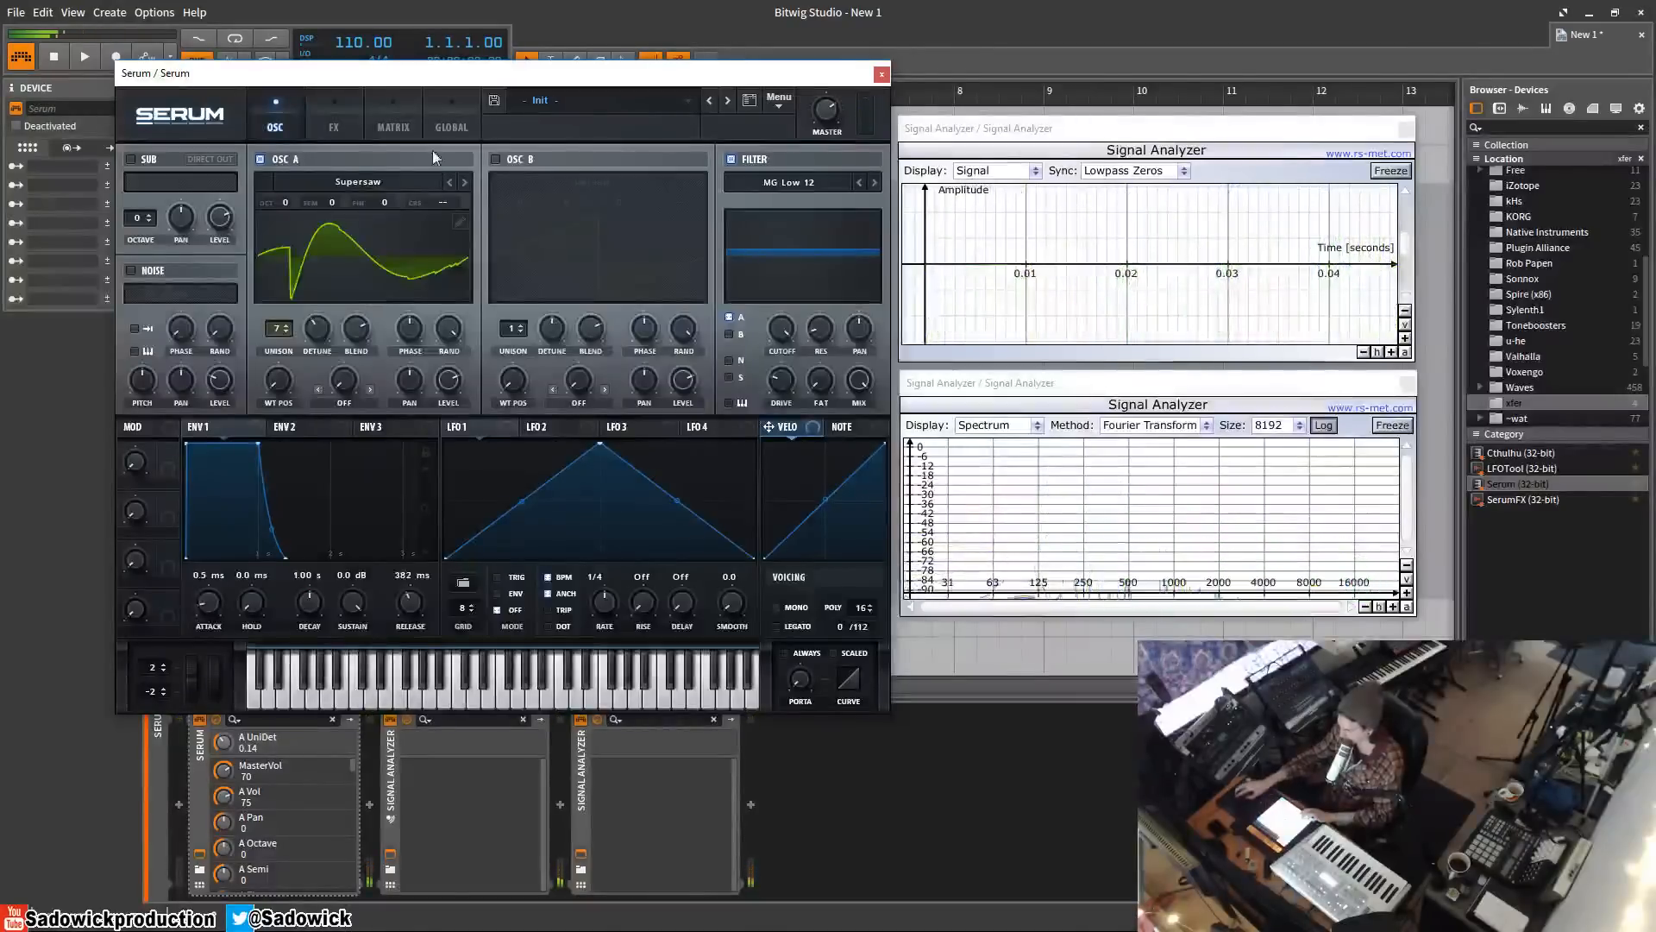
- Change oscillator A's unison mode to Exp. and sweep the detune, leaving it at 0.23
click(450, 125)
click(232, 396)
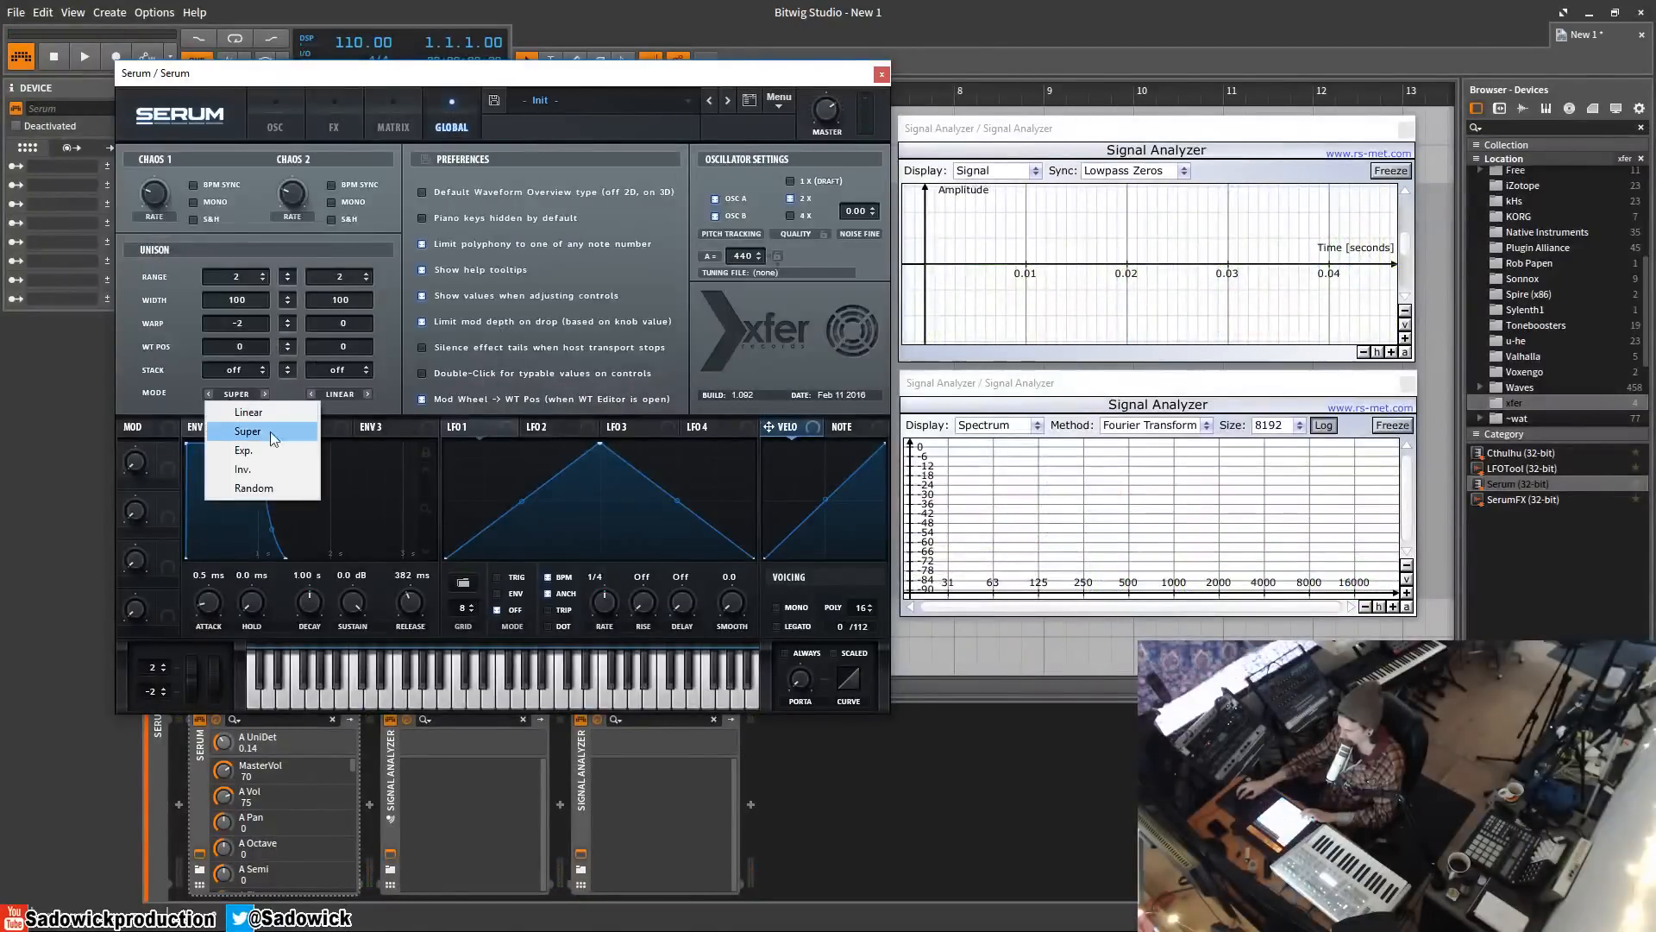
click(276, 450)
click(275, 121)
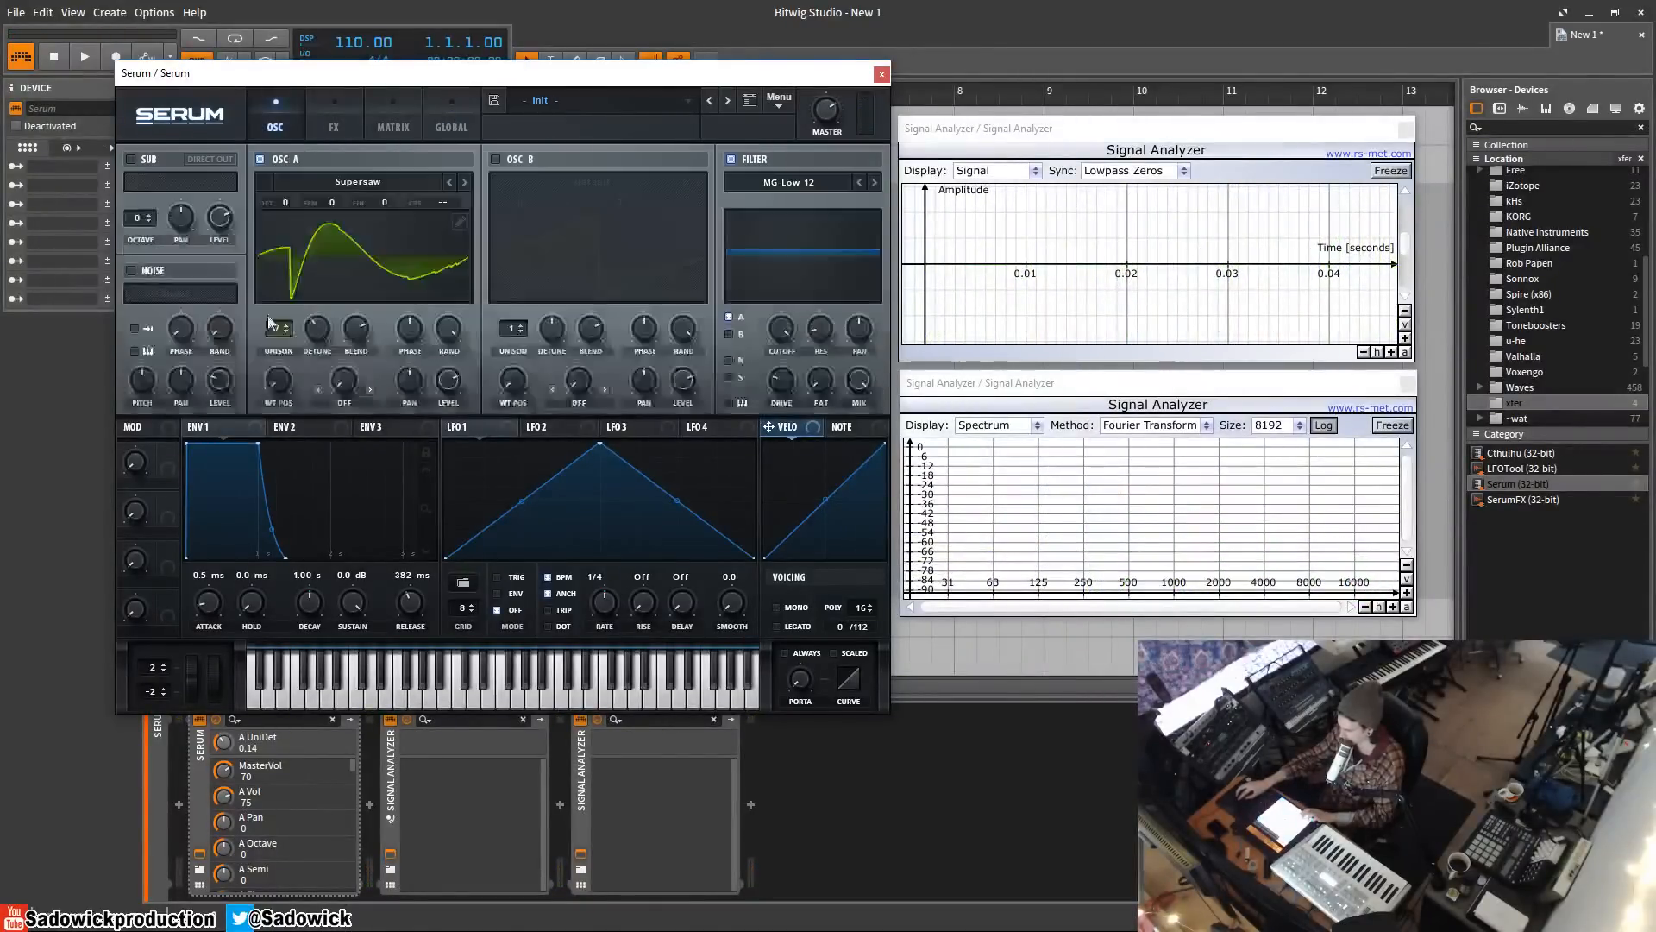
drag(350, 391, 304, 395)
- Change oscillator A's unison mode to Random and raise the detune to 0.37
click(451, 121)
click(237, 393)
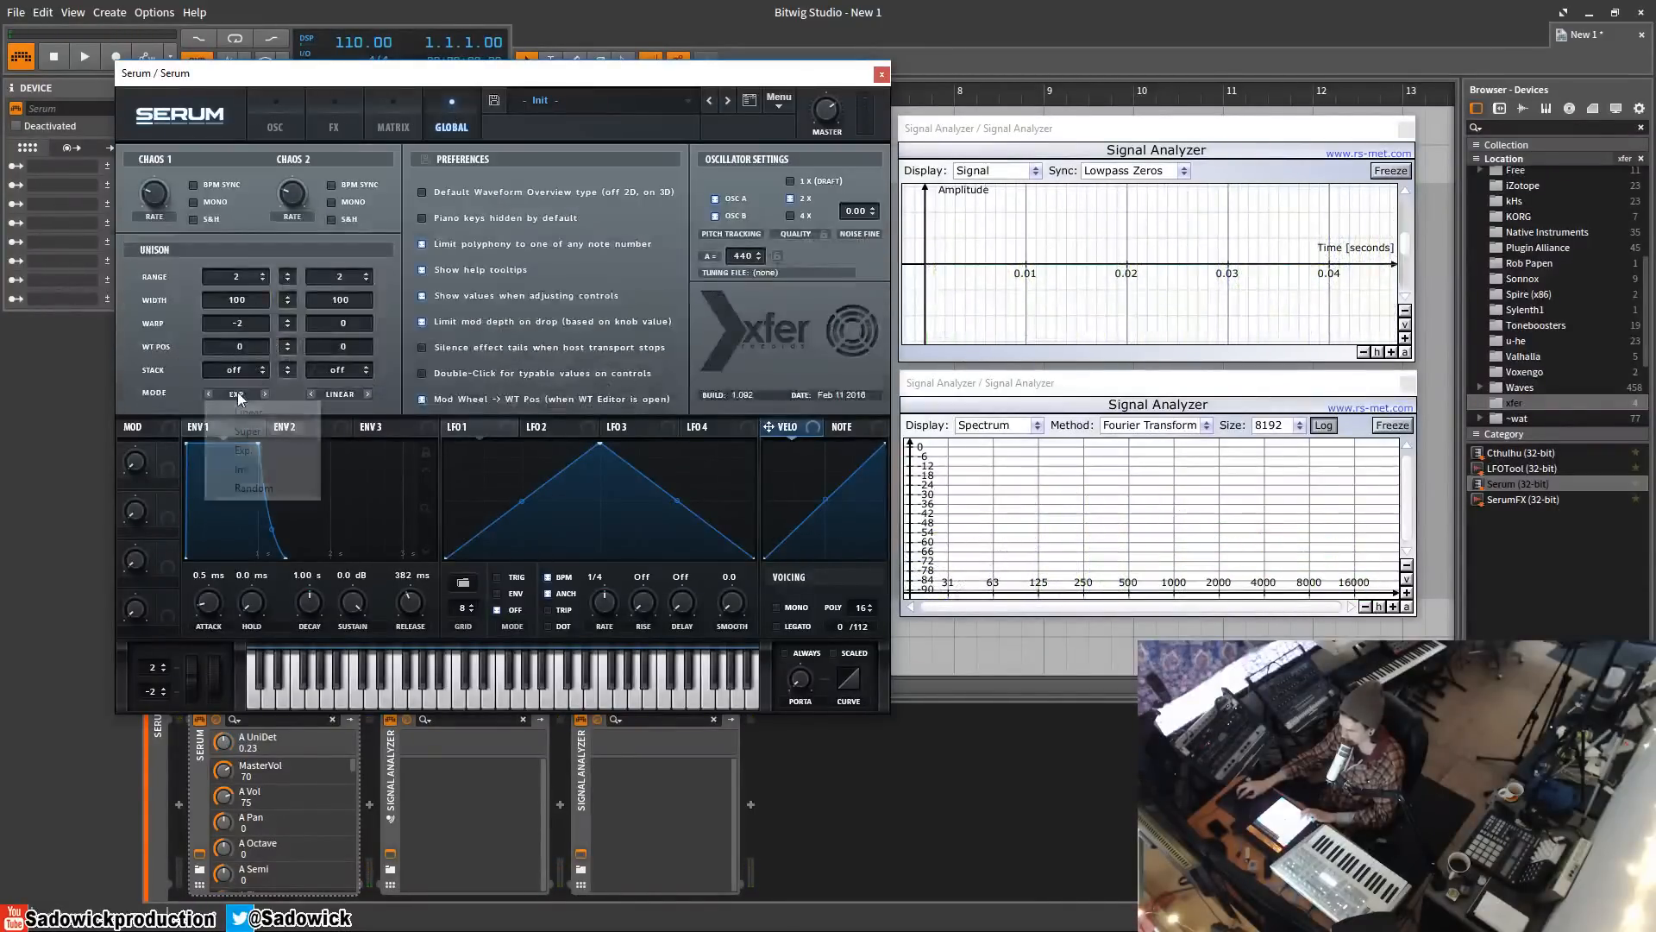
click(252, 488)
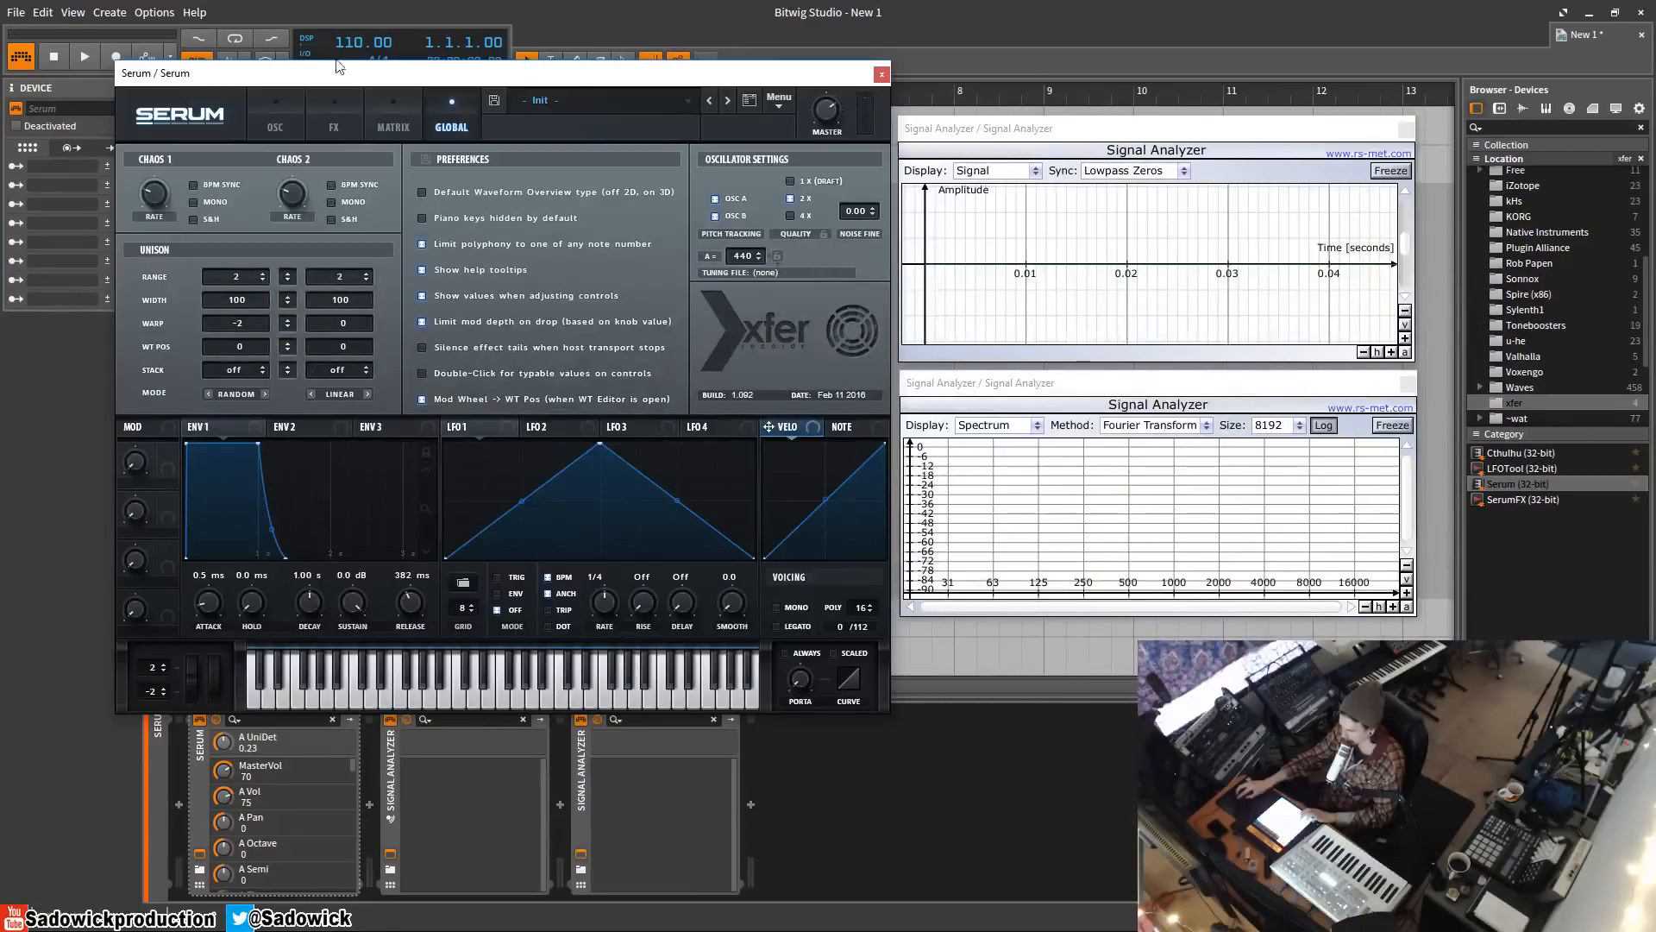
click(276, 121)
drag(317, 330, 329, 278)
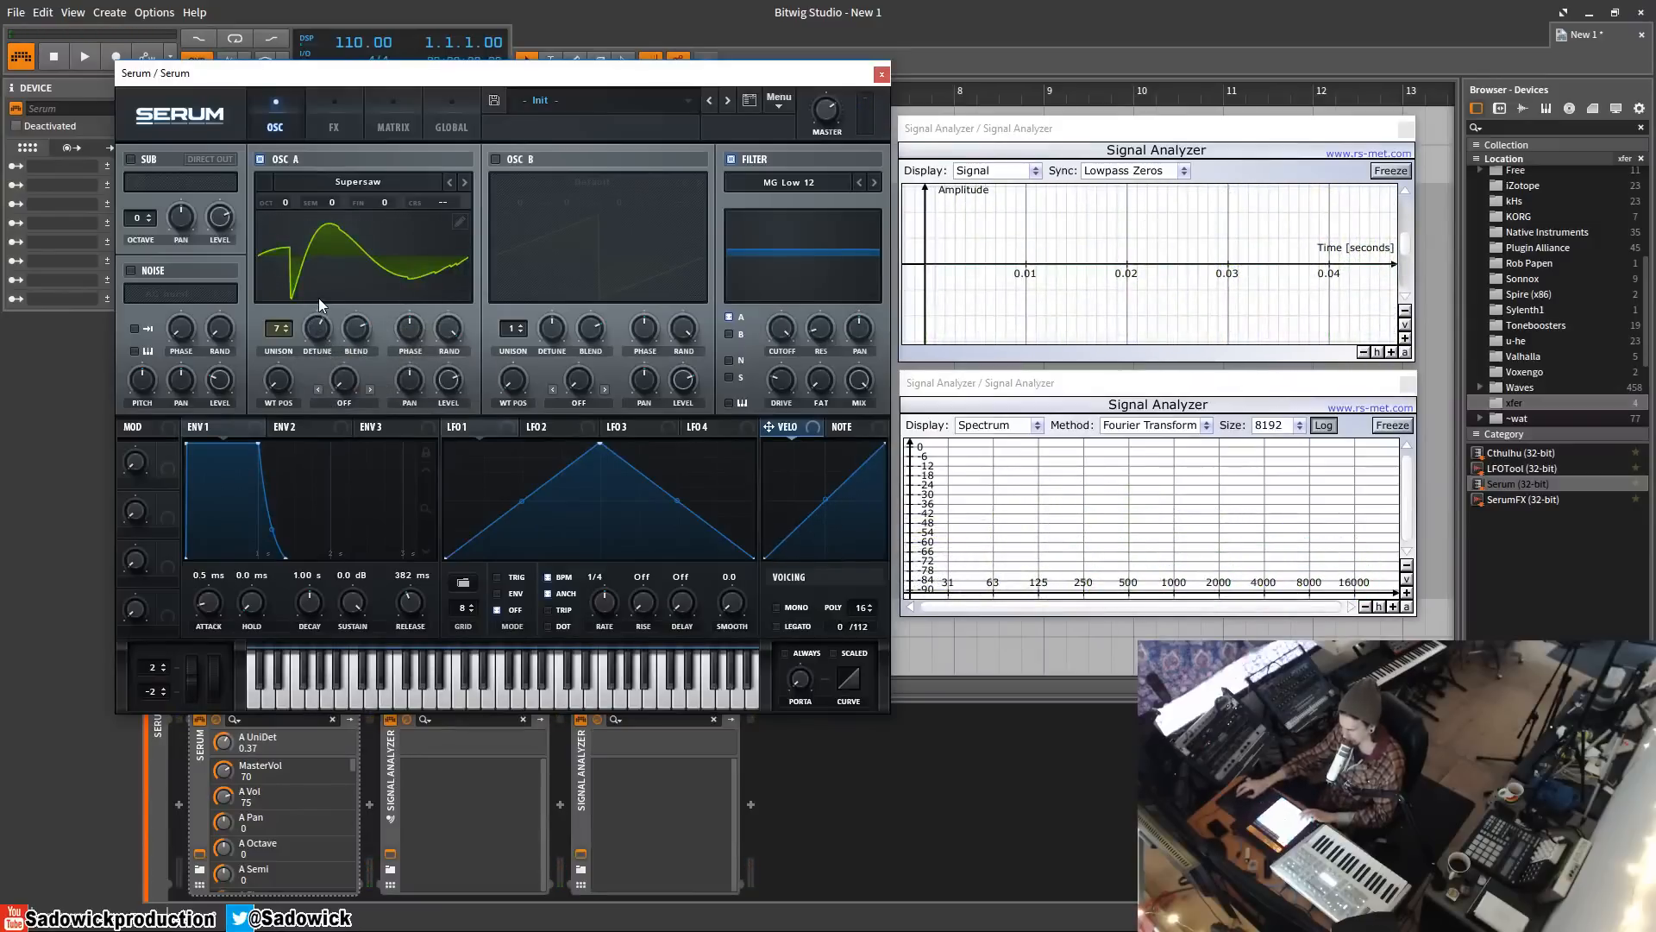
- Set oscillator A's unison mode back to Super and choose a unison mode for oscillator B as well
click(444, 134)
click(240, 396)
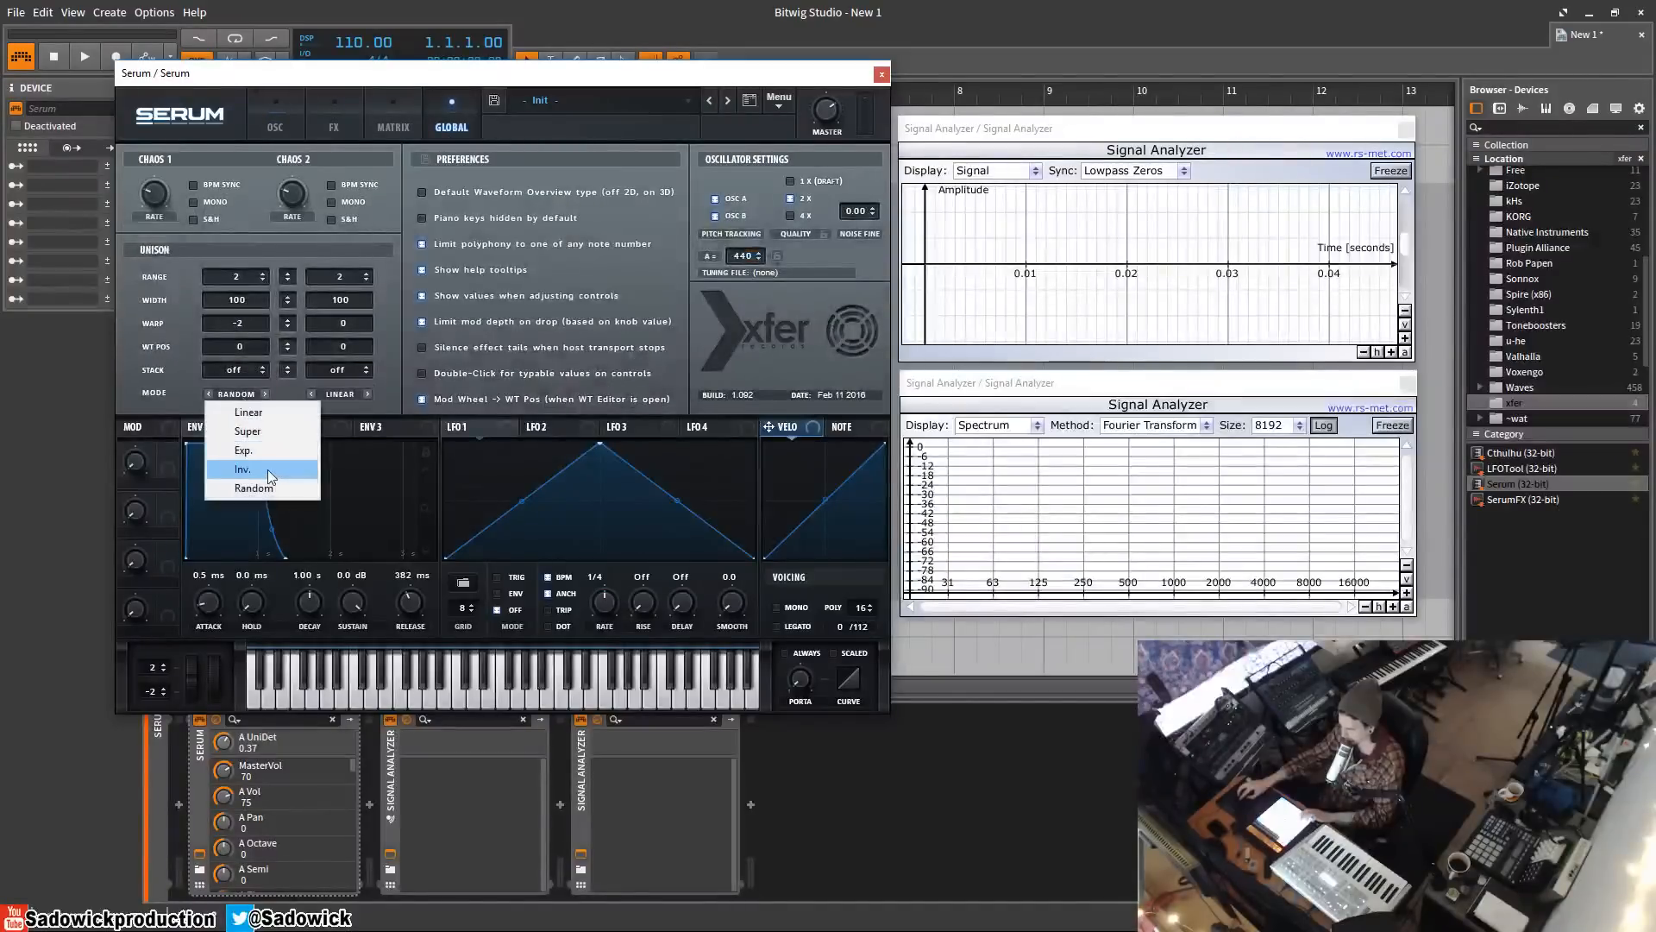
click(270, 433)
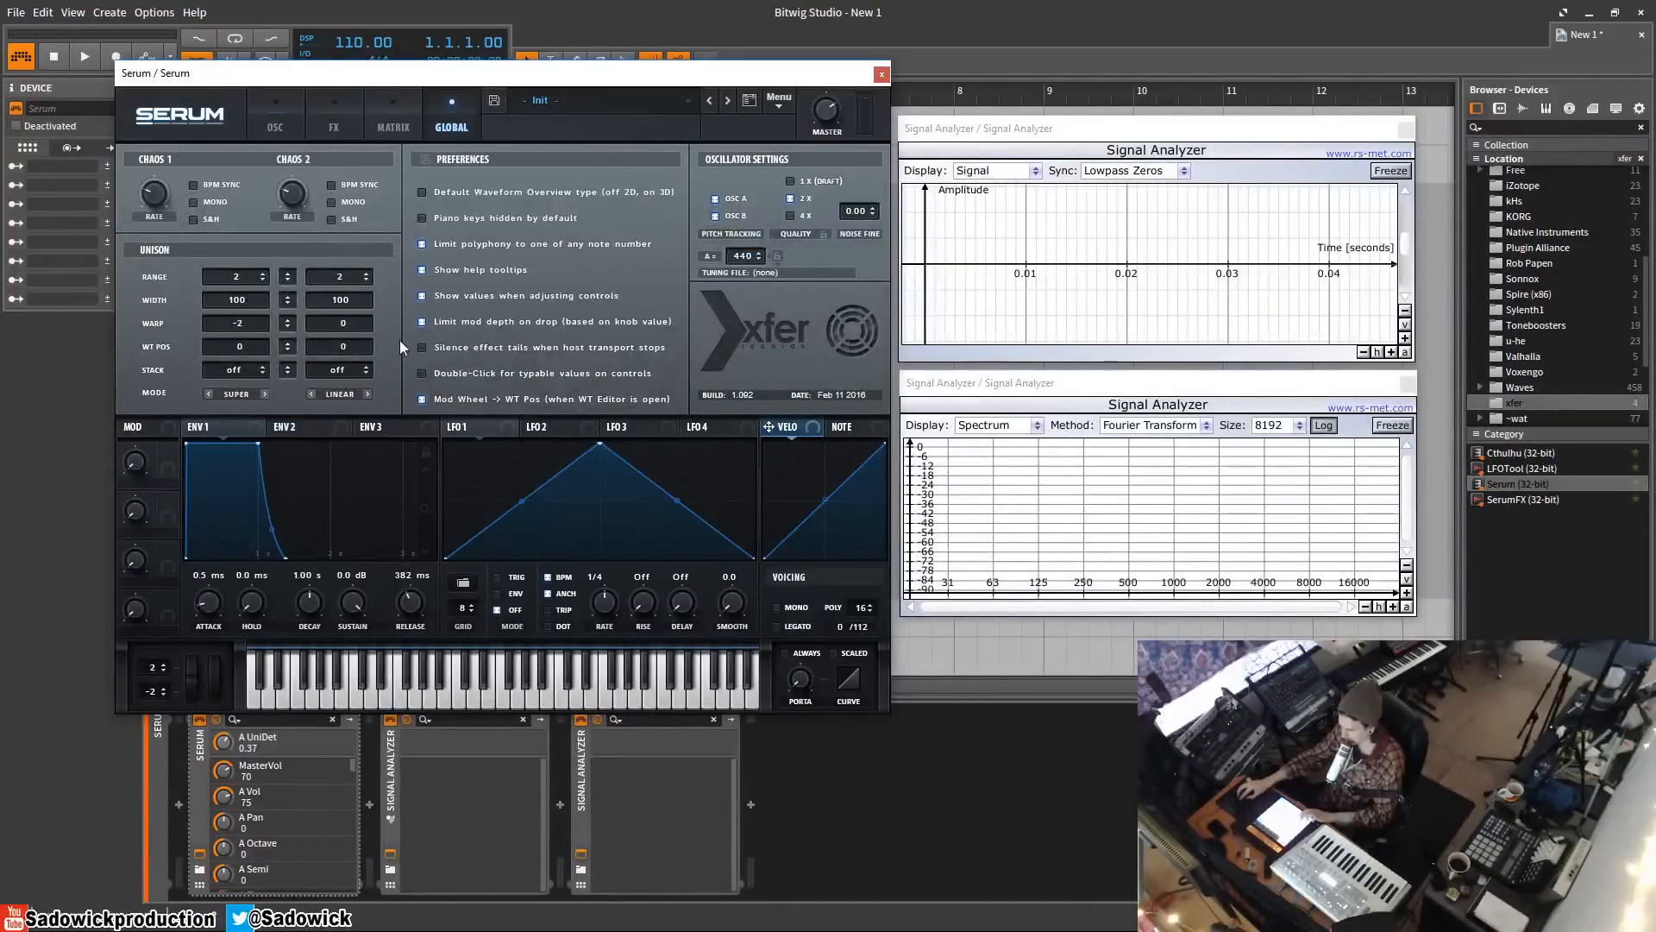
click(346, 396)
click(378, 435)
- Try the linked unison width and warp controls for both oscillators and adjust oscillator A's unison detune
drag(289, 301, 290, 323)
drag(288, 325, 312, 286)
click(276, 127)
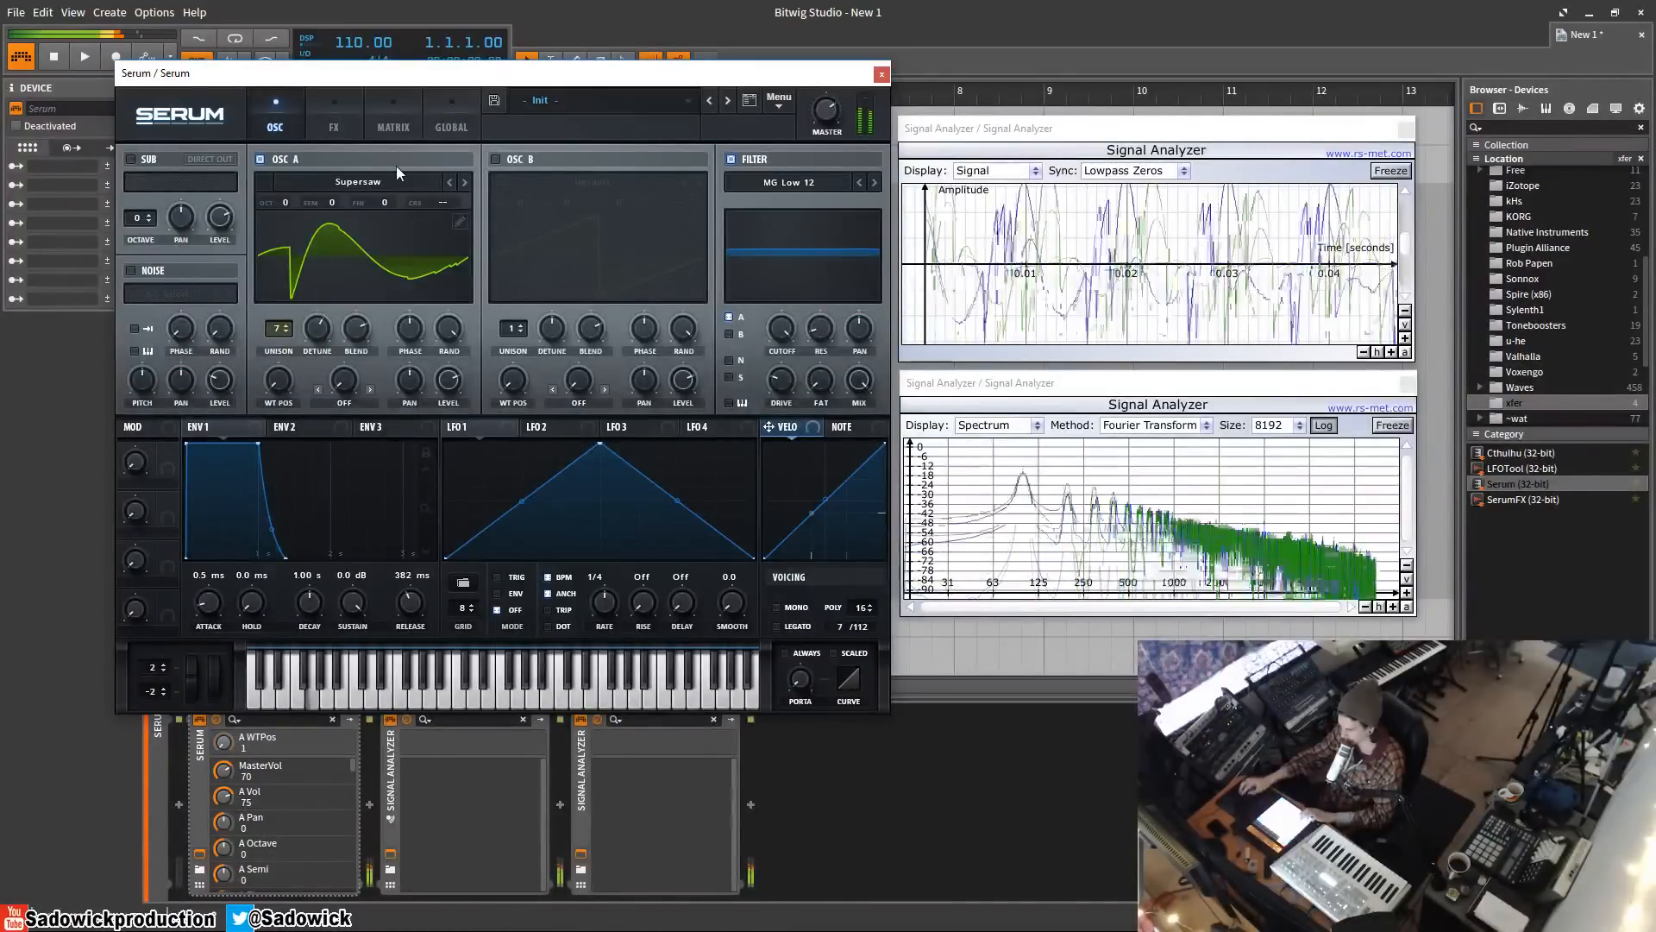
drag(323, 326, 326, 292)
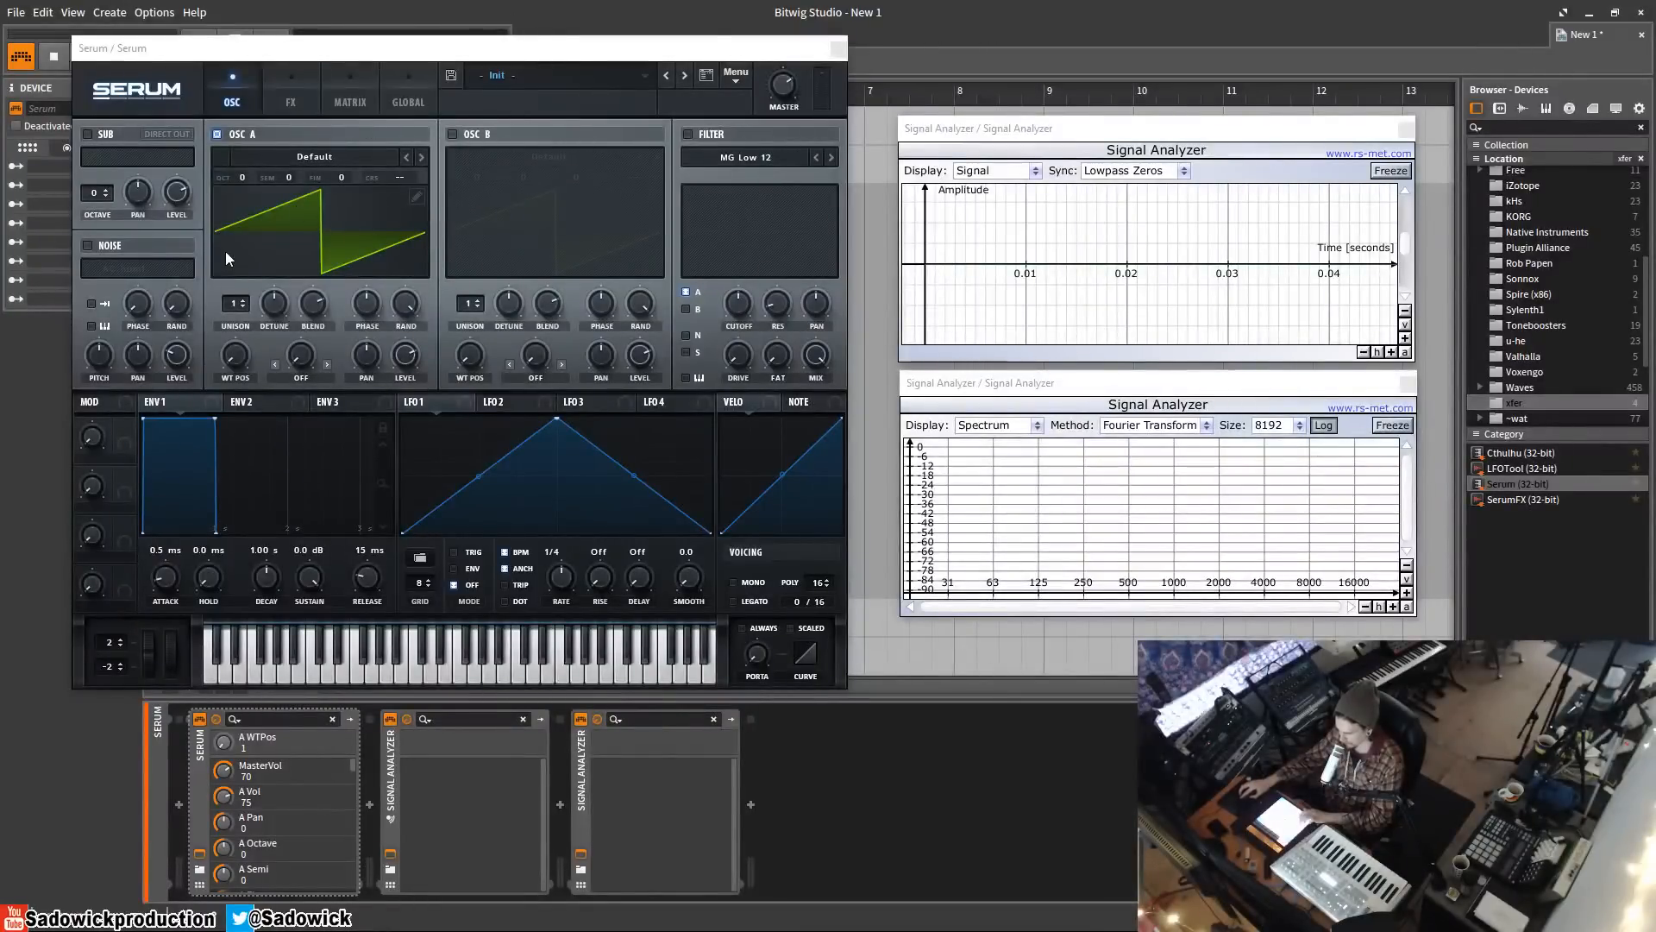
- Initialize the preset and redraw the first half of oscillator A's waveform flat at maximum level in the wavetable editor
click(739, 78)
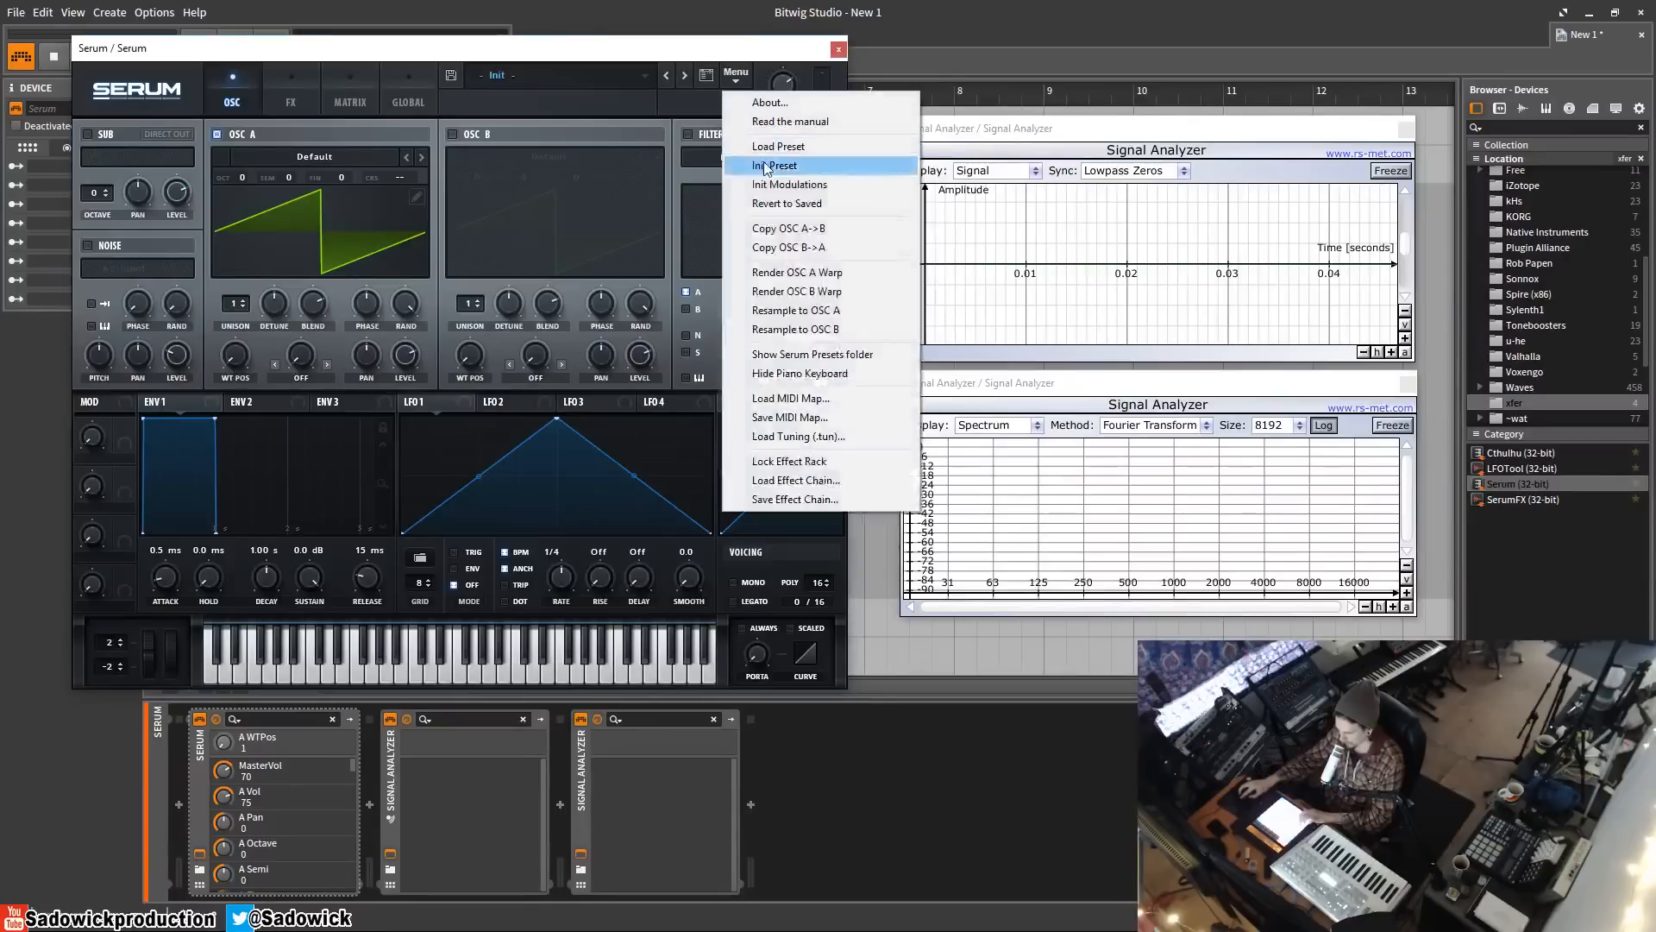
click(759, 164)
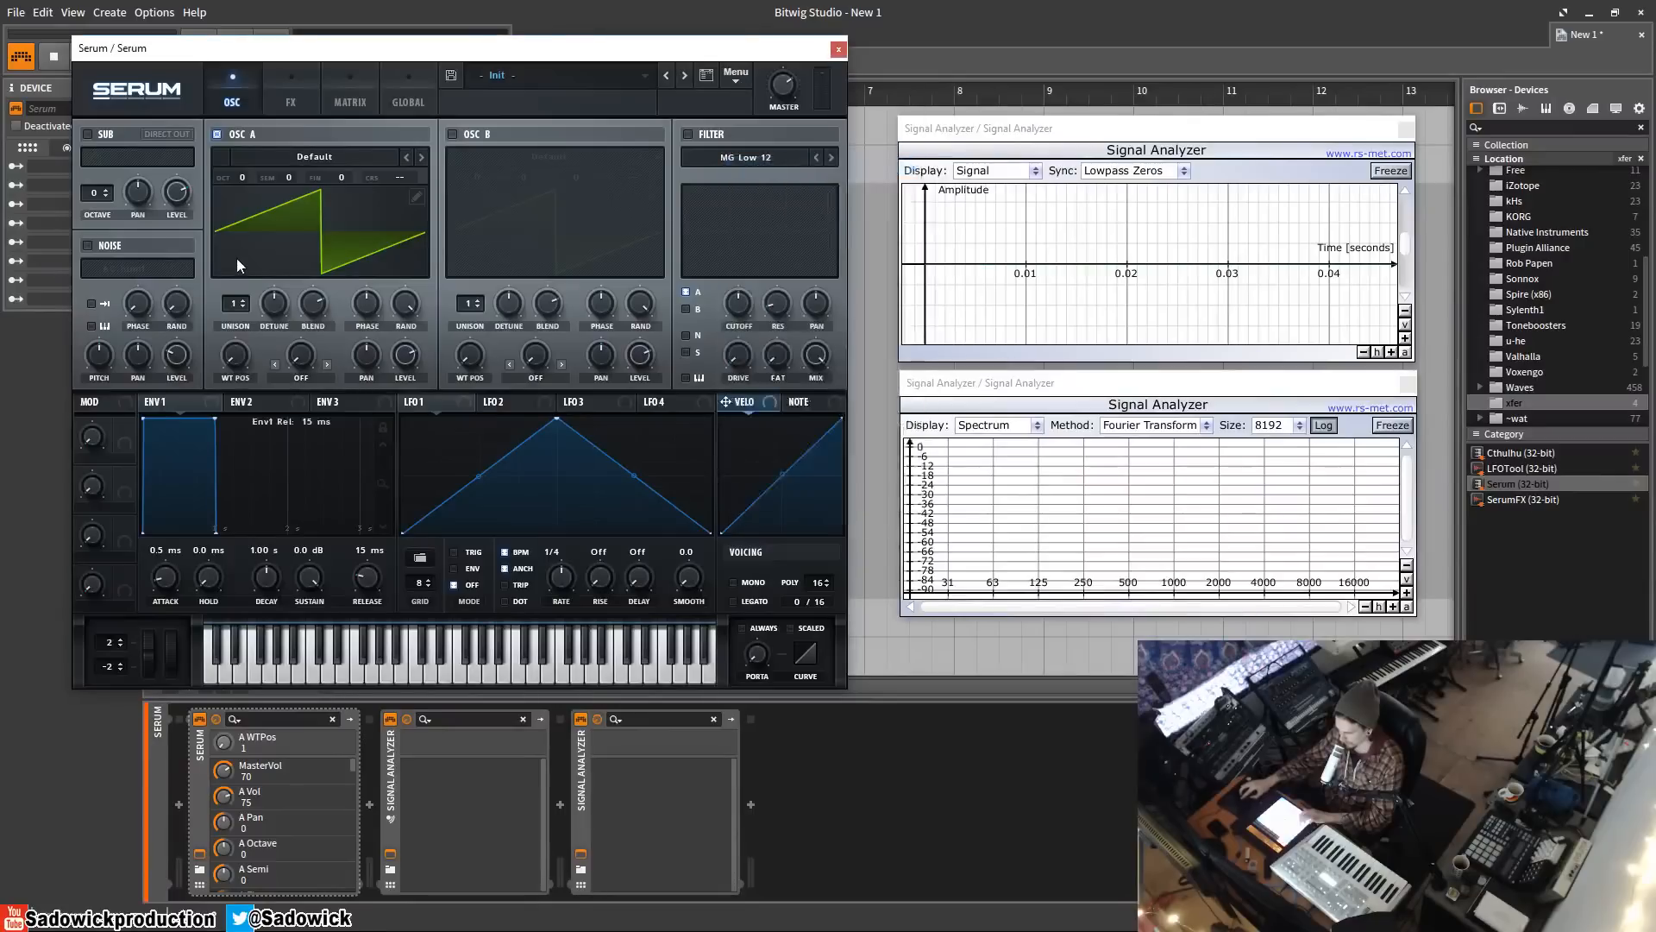
click(417, 198)
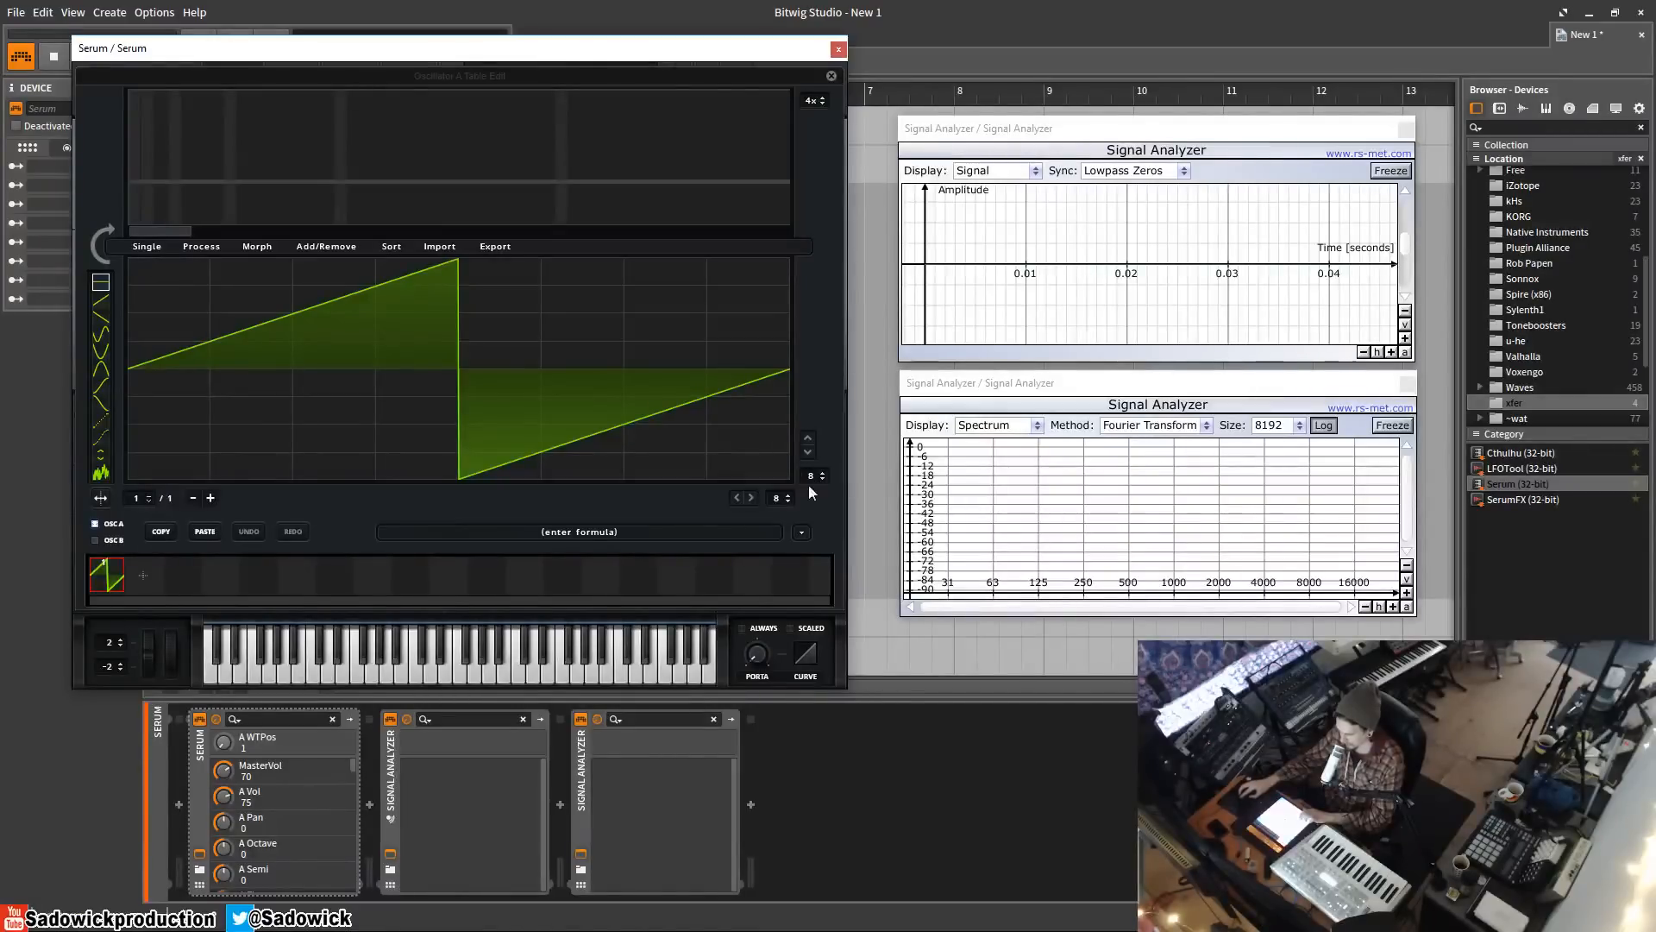
mouse_move(150, 283)
mouse_down()
mouse_move(153, 248)
mouse_move(326, 250)
mouse_up()
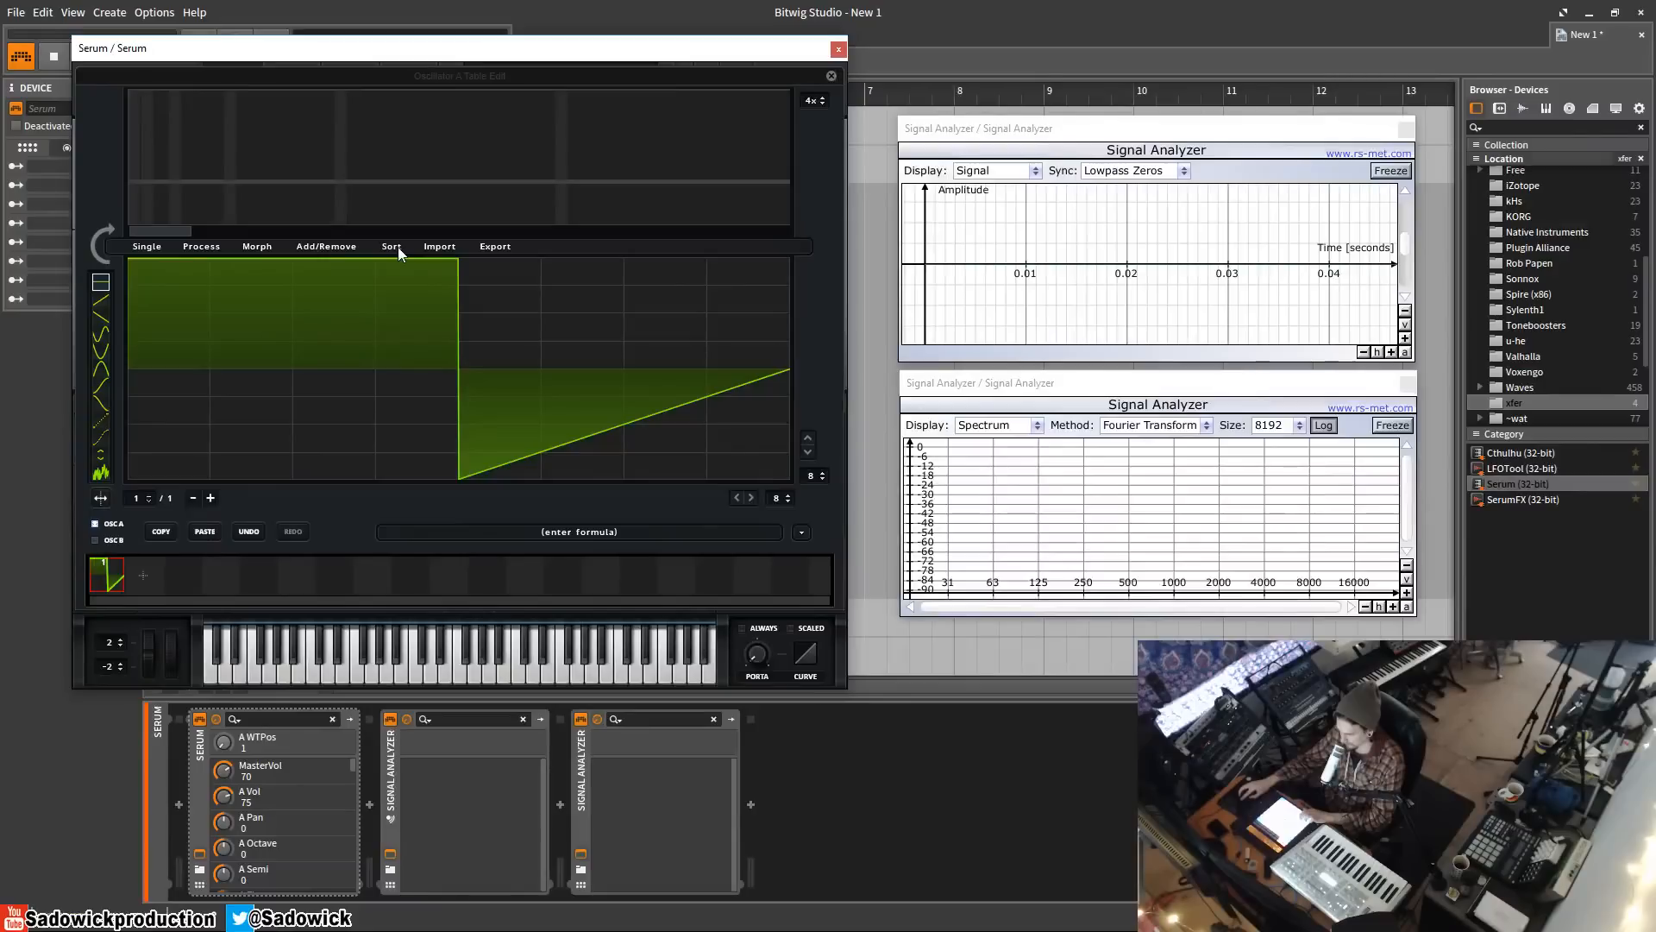
- Redraw the second half of oscillator A's waveform flat at minimum level to form a square wave, and close the wavetable editor
drag(539, 483, 785, 540)
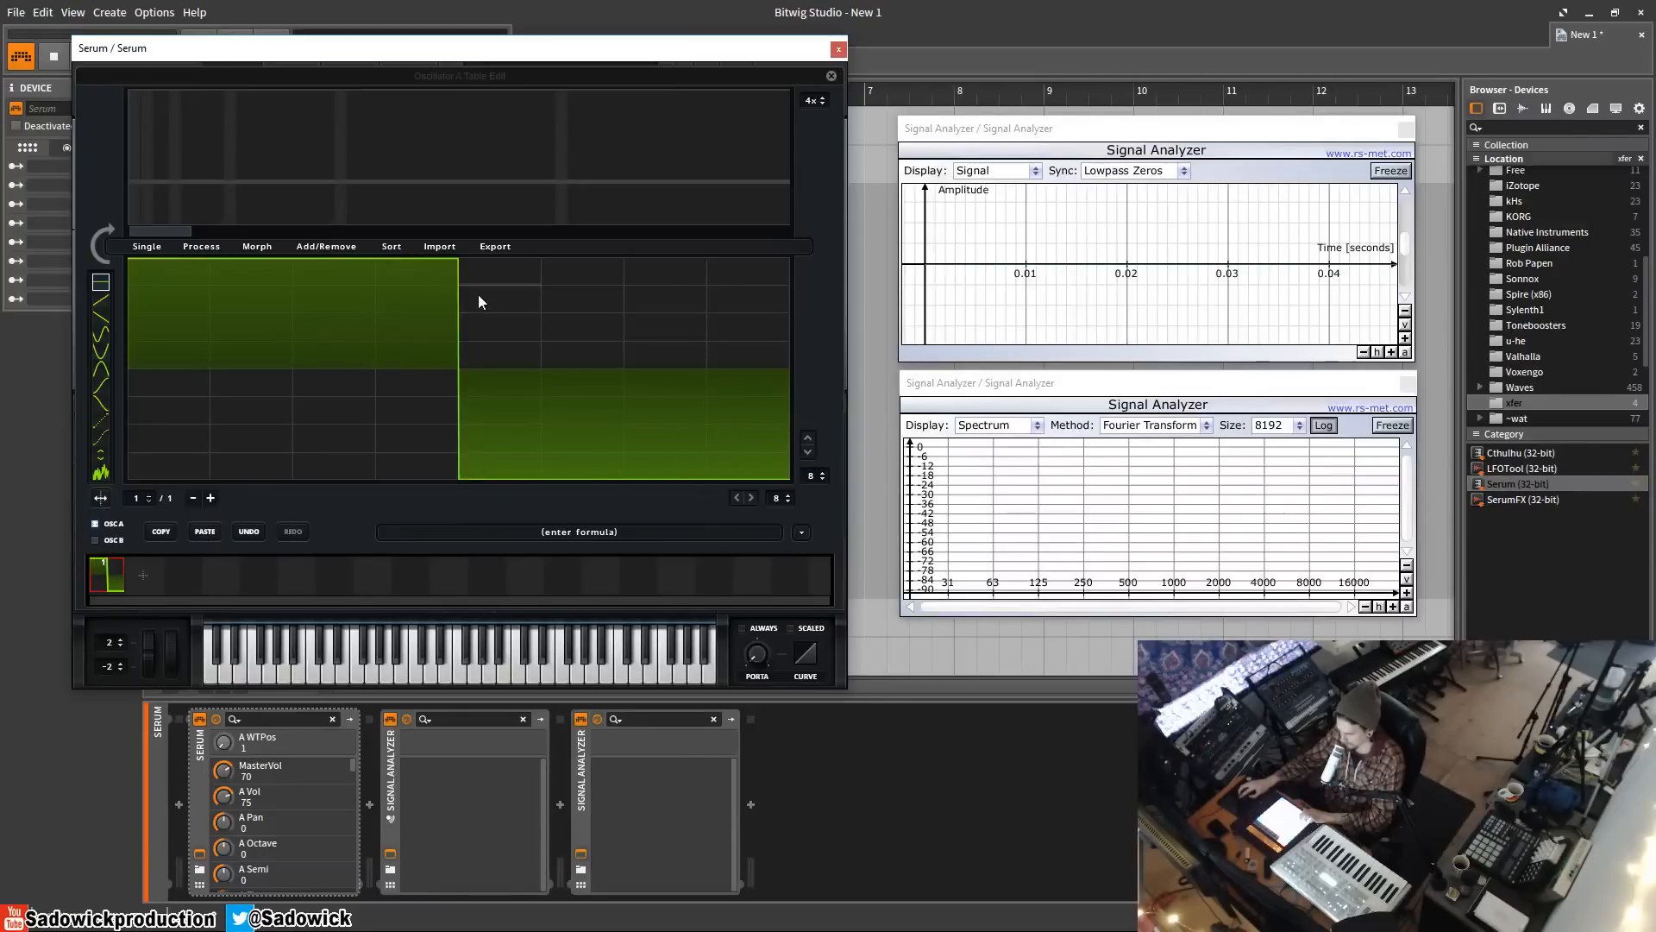
mouse_move(414, 269)
mouse_down()
mouse_move(414, 480)
mouse_move(416, 257)
mouse_up()
click(831, 76)
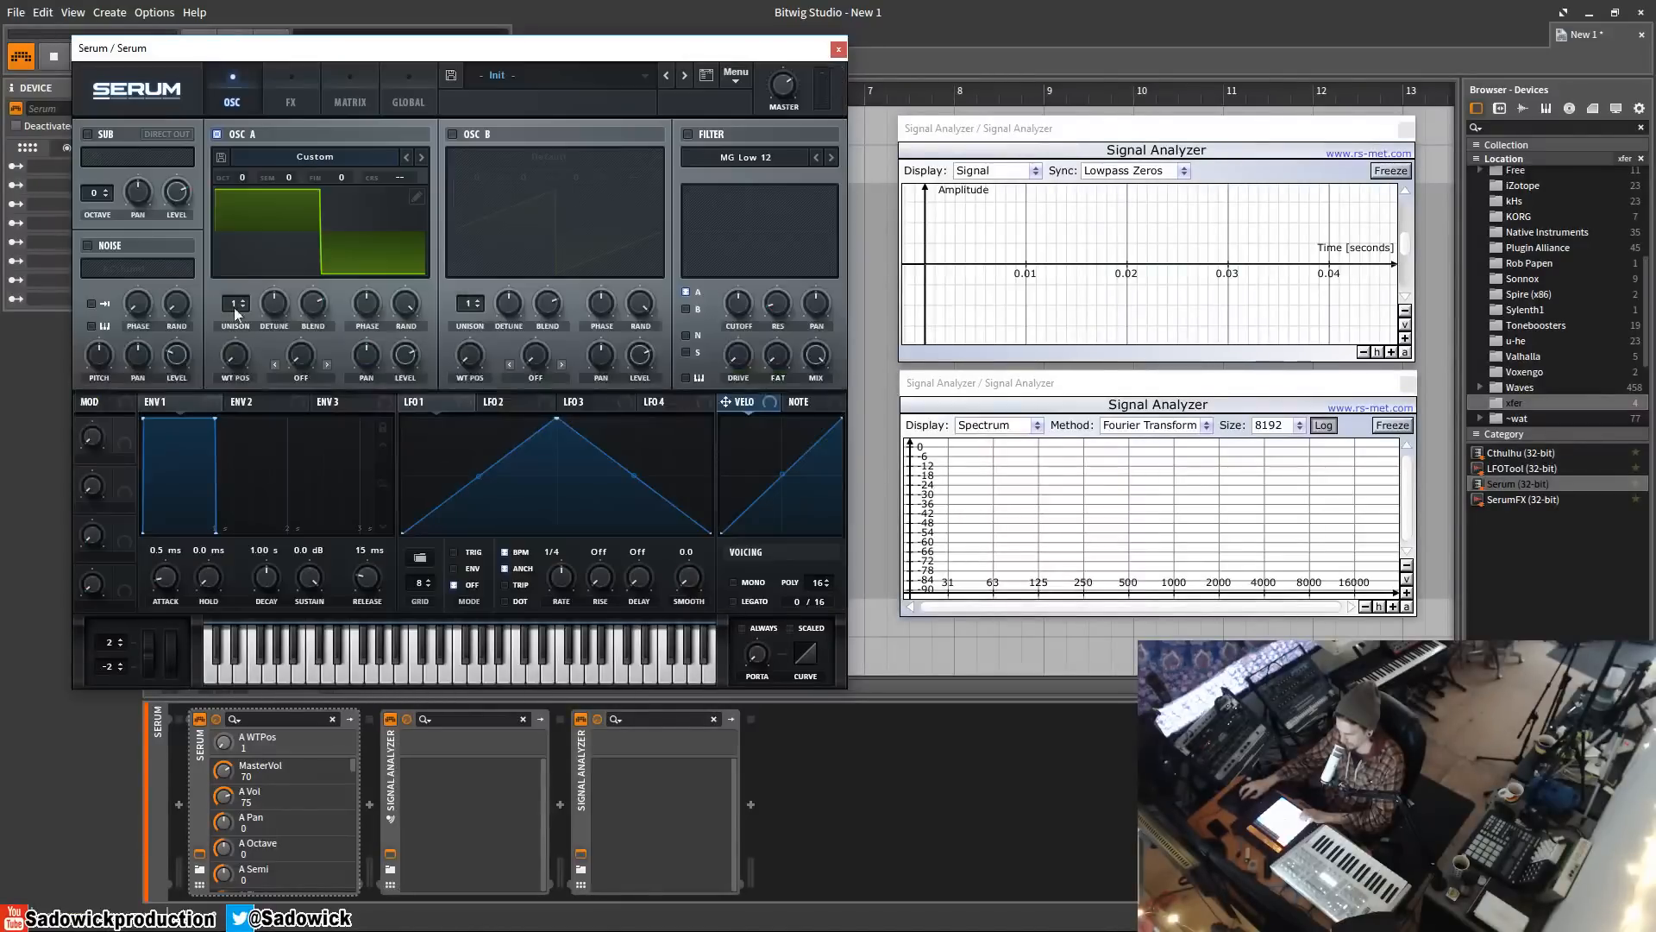
- Reopen oscillator A's wavetable editor, set both grid sizes to 0 and draw an irregular freehand waveform across the frame
click(416, 197)
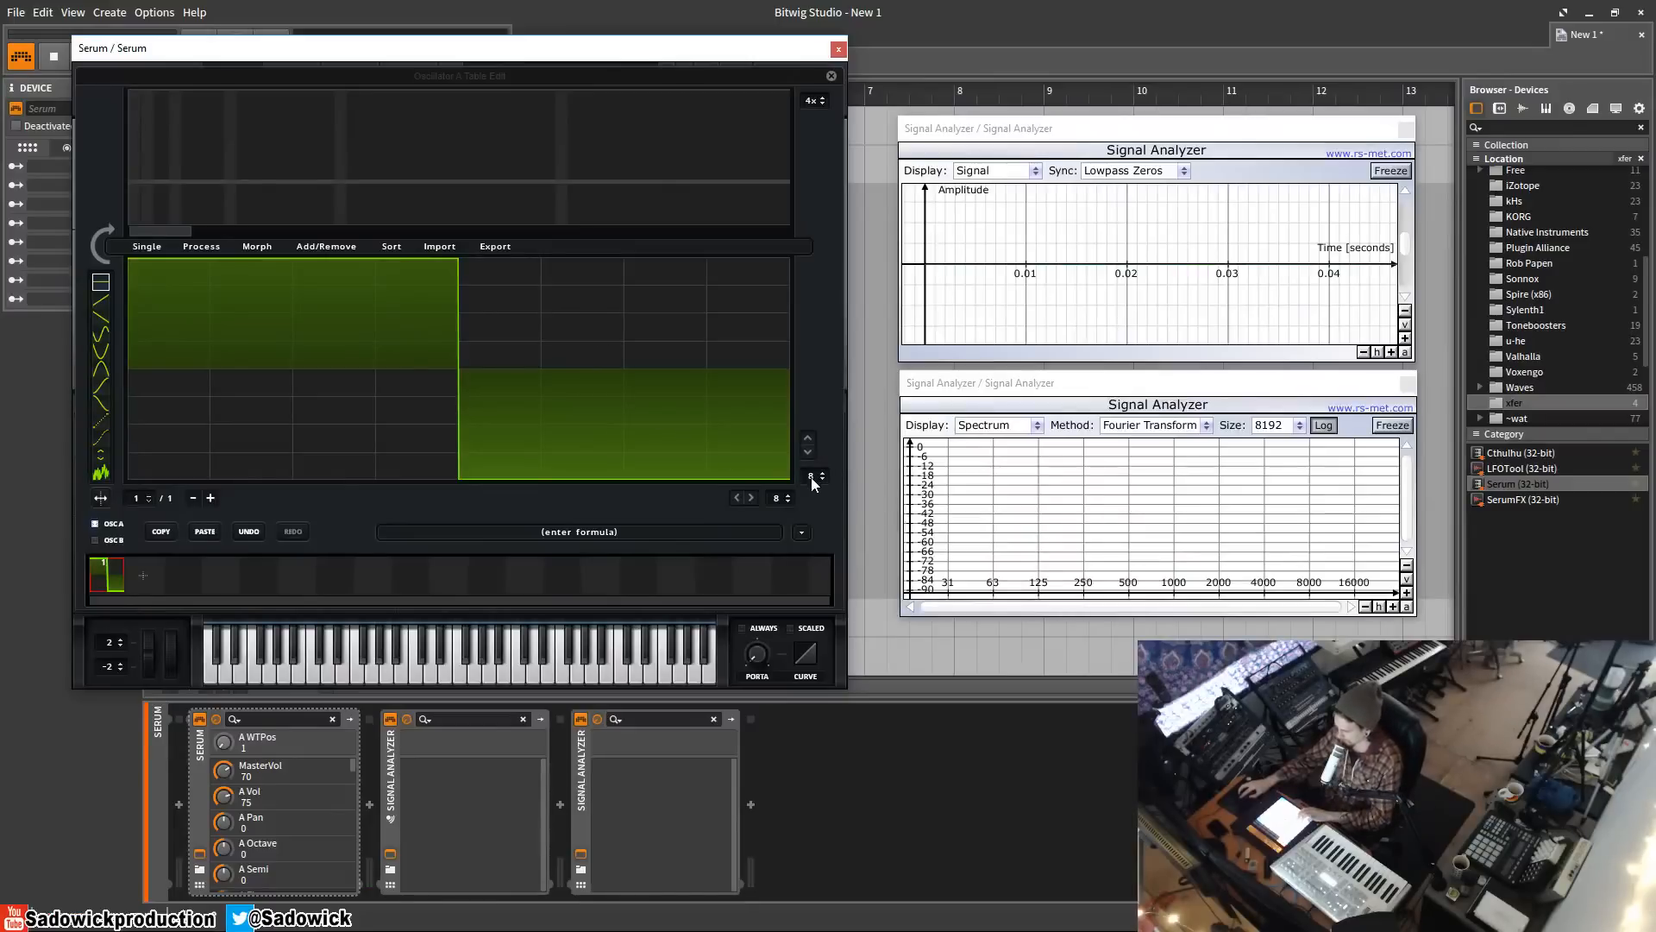
drag(812, 479, 801, 564)
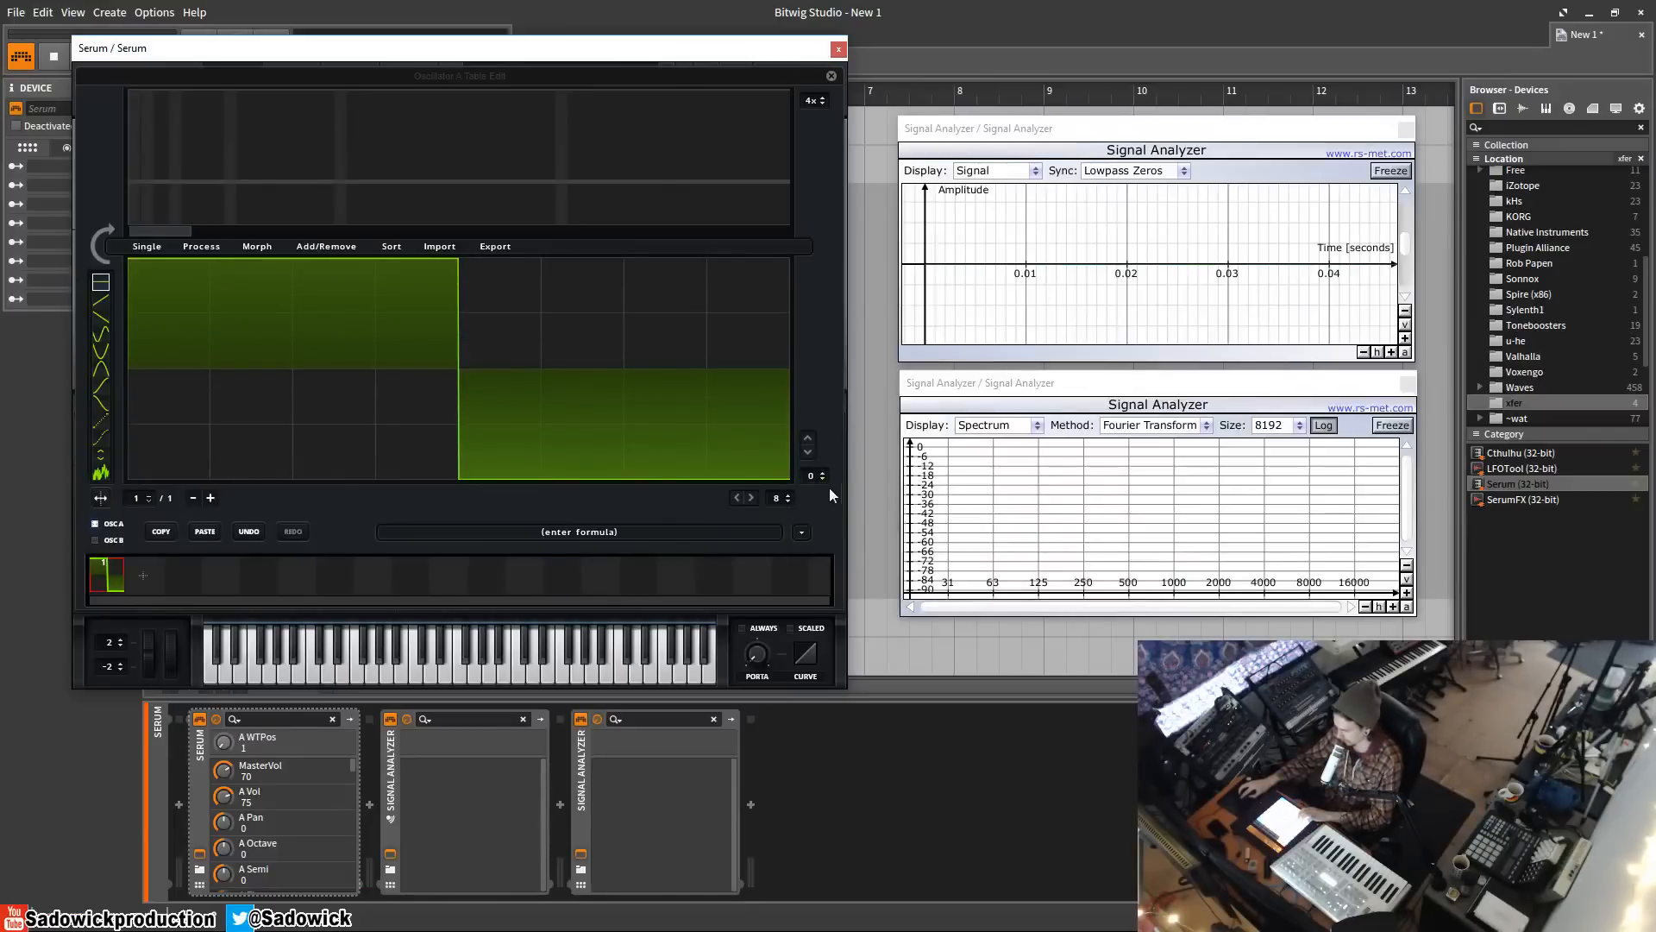
drag(818, 479, 774, 536)
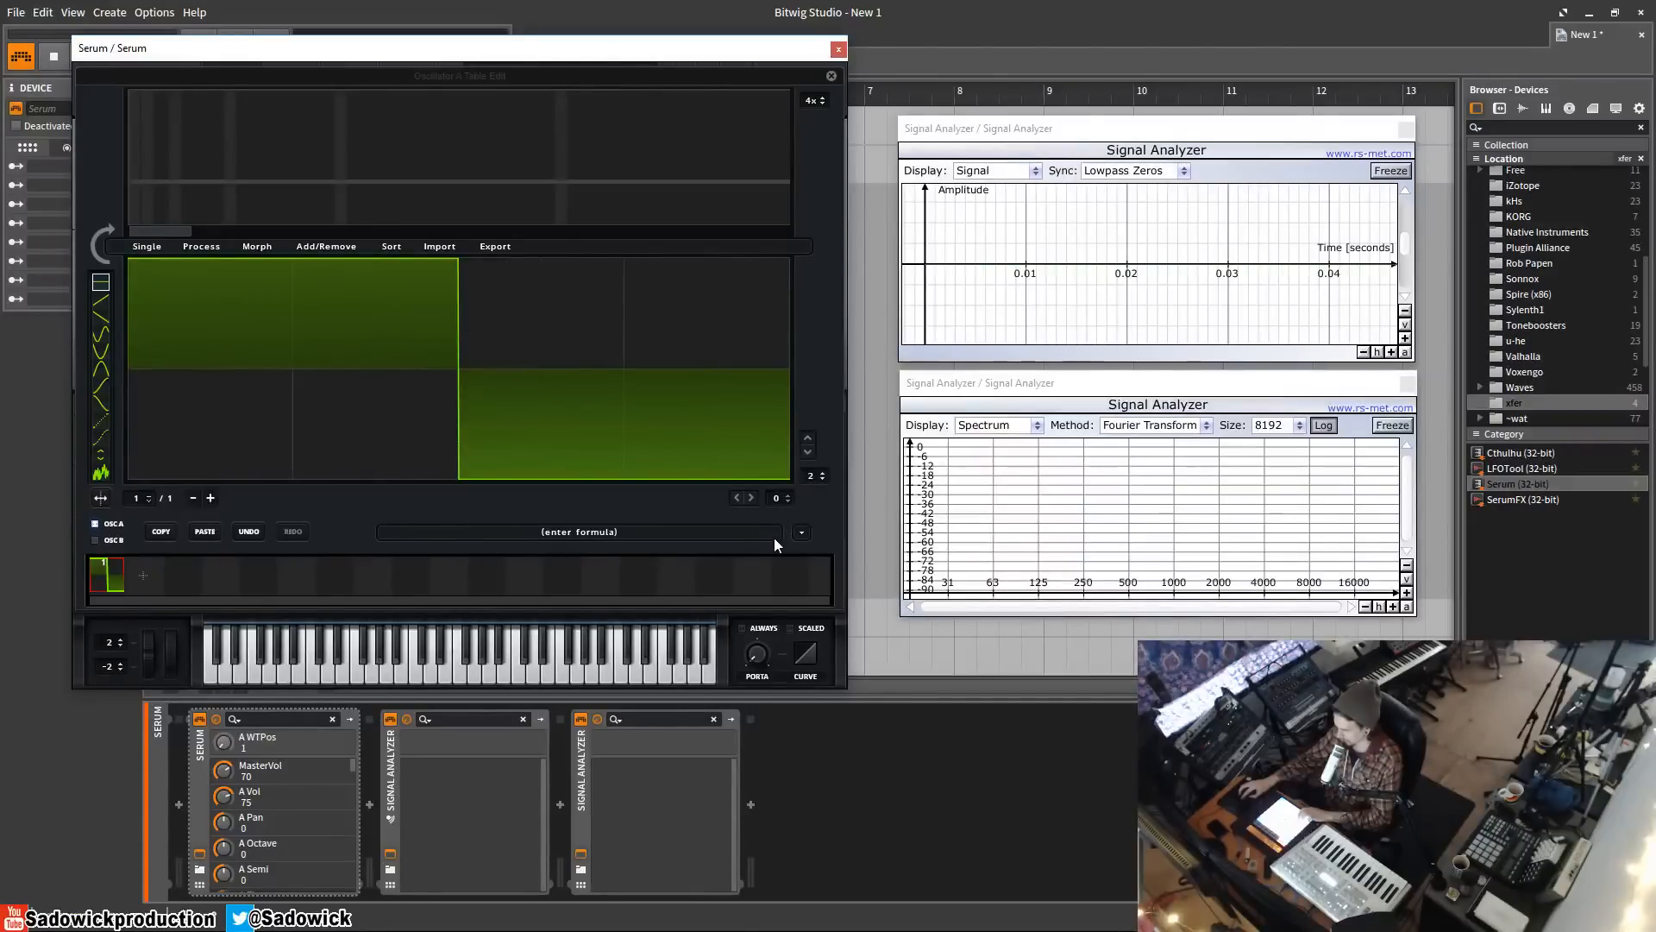
drag(811, 477, 805, 542)
mouse_move(131, 261)
mouse_down()
mouse_move(148, 304)
mouse_move(231, 342)
mouse_move(365, 282)
mouse_up()
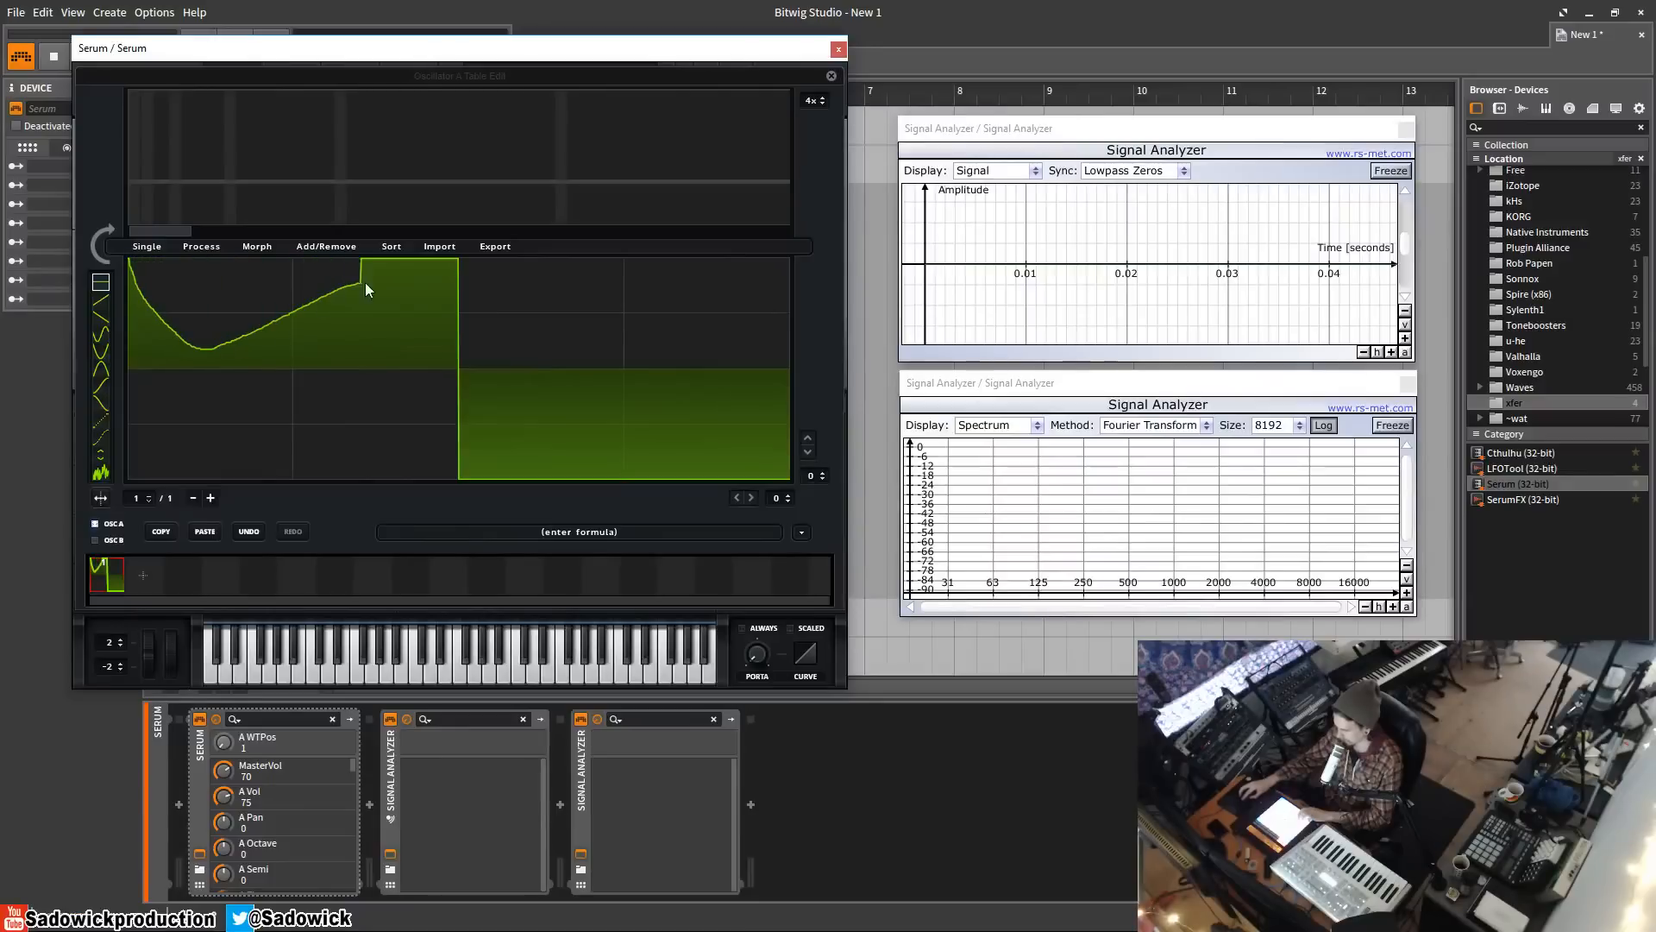
mouse_move(422, 348)
mouse_down()
mouse_move(471, 449)
mouse_move(684, 359)
mouse_move(729, 431)
mouse_move(832, 503)
mouse_move(647, 328)
mouse_move(326, 413)
mouse_up()
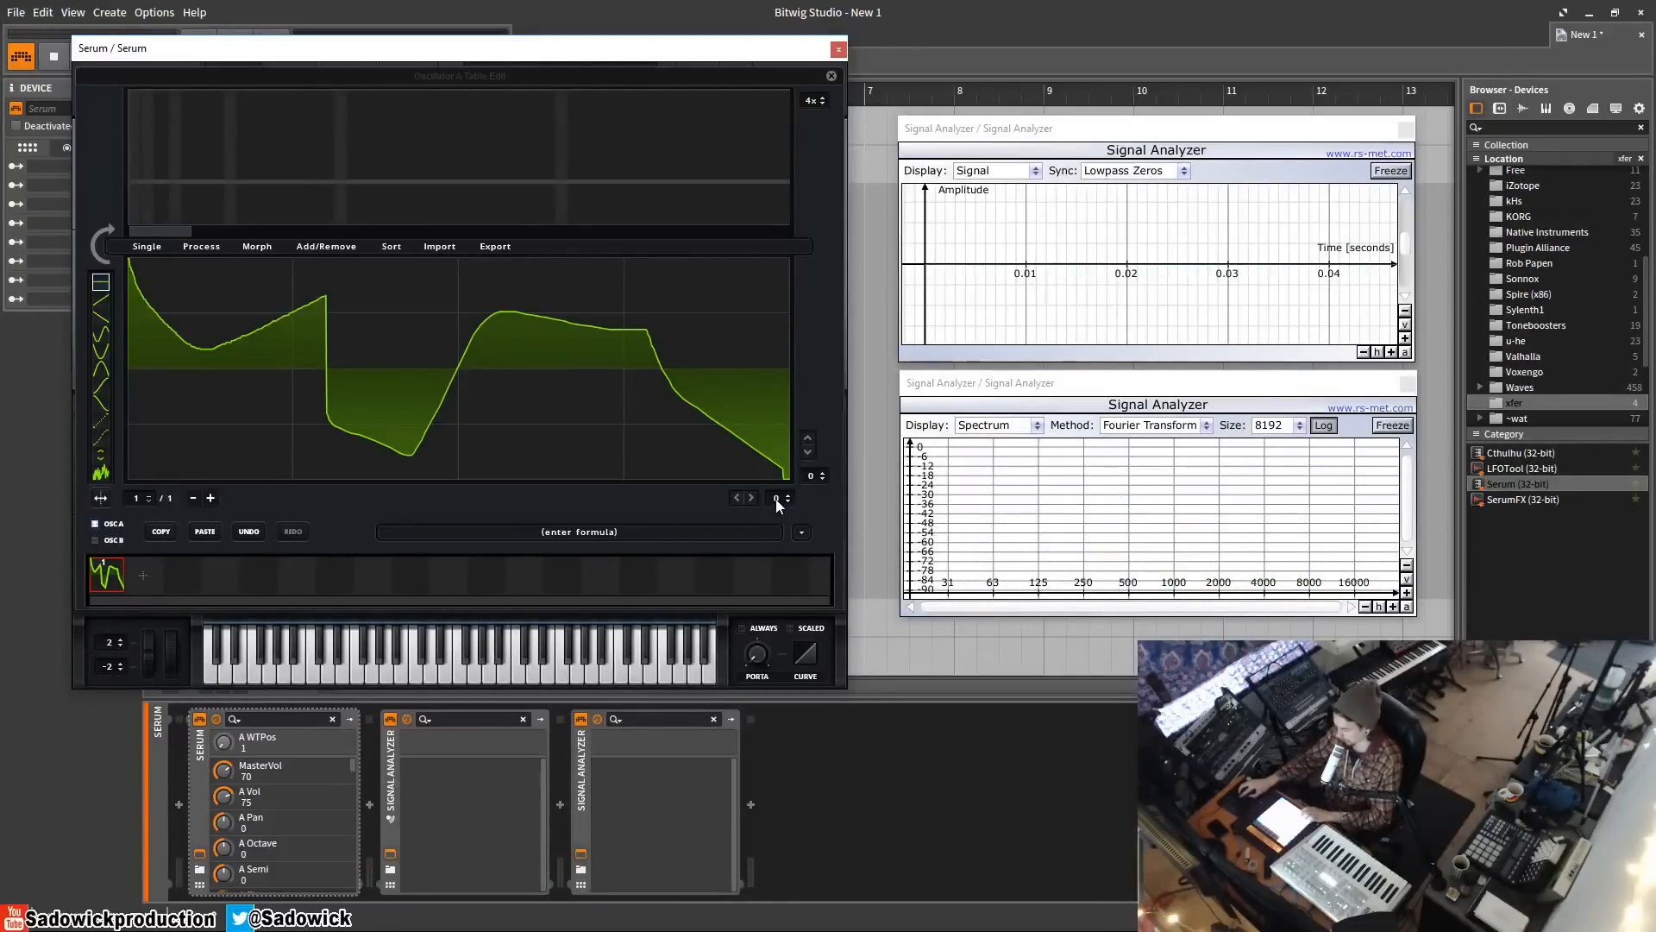
- Set the horizontal grid to 7, draw the first division flat at maximum level, and return the horizontal grid to 0
drag(775, 500, 783, 484)
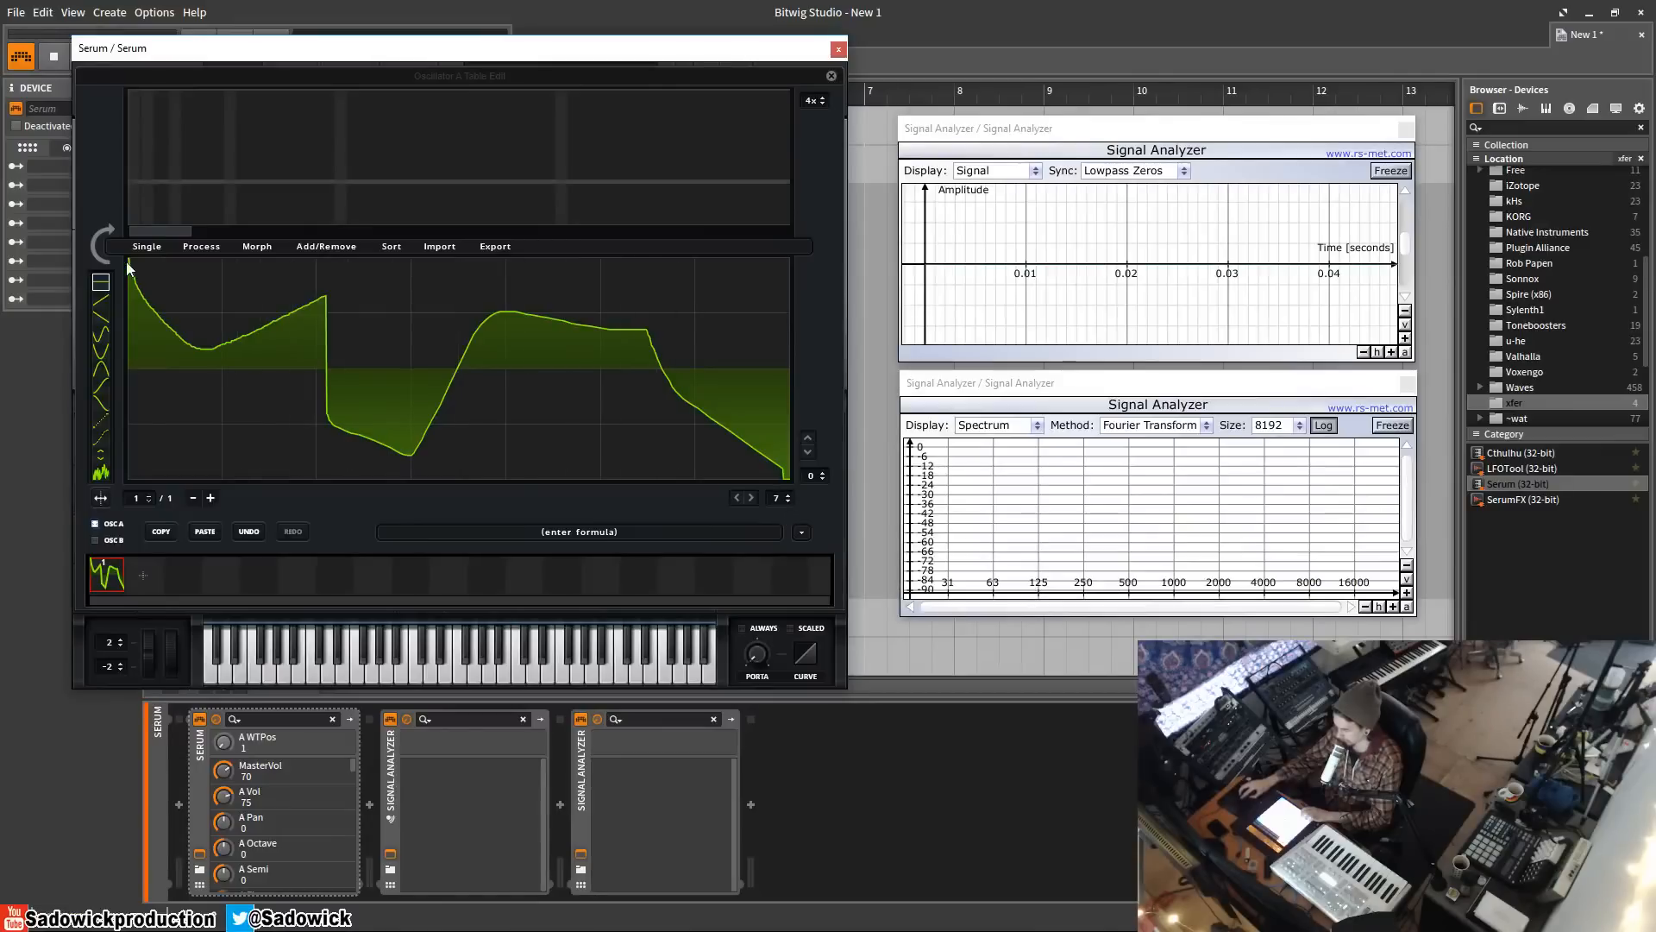
drag(200, 329, 198, 254)
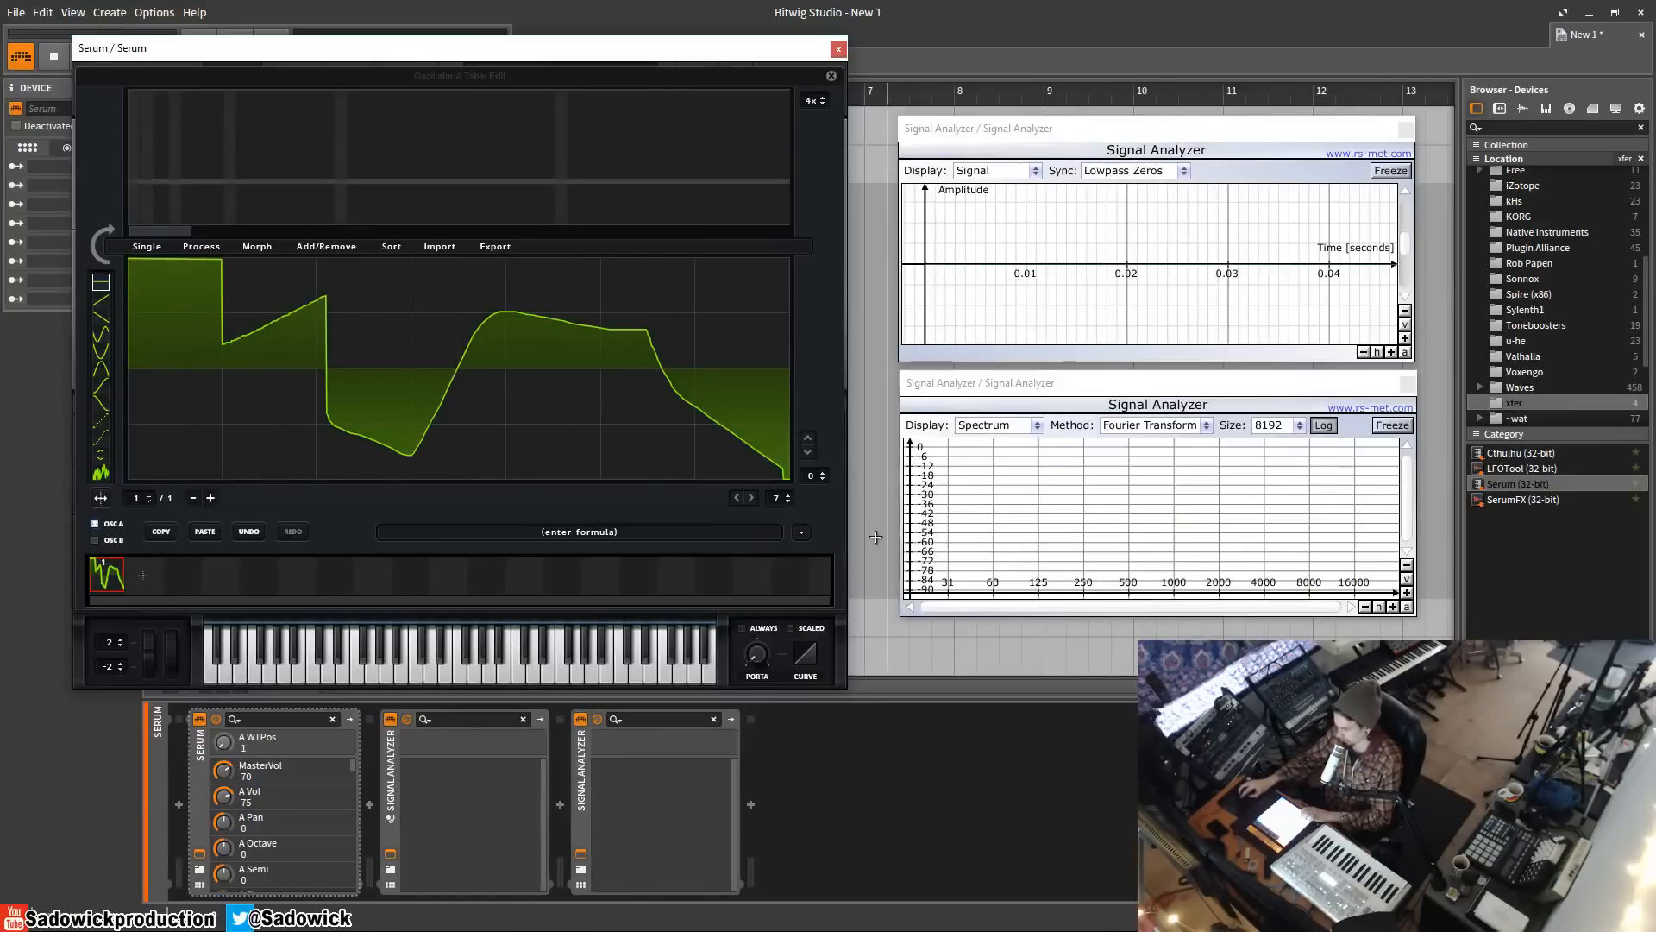
drag(777, 497, 780, 537)
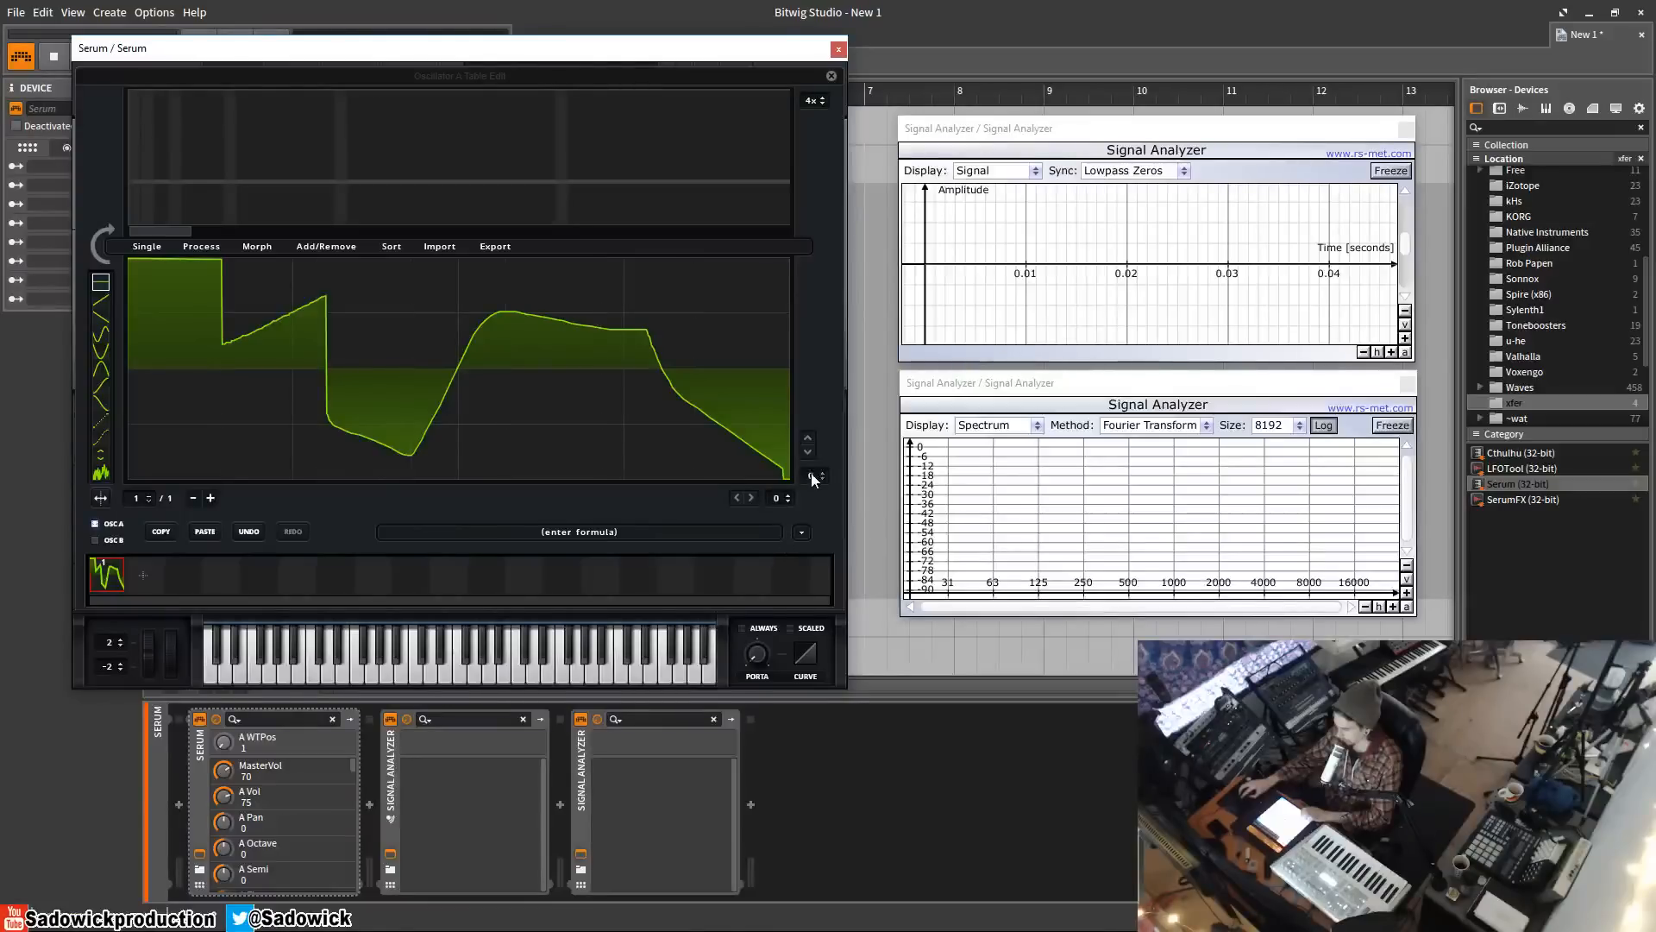
- Set both the vertical and horizontal grid sizes to 1 and fill the whole frame with the rising ramp shape
mouse_move(812, 474)
mouse_down()
mouse_move(816, 460)
mouse_move(785, 496)
mouse_up()
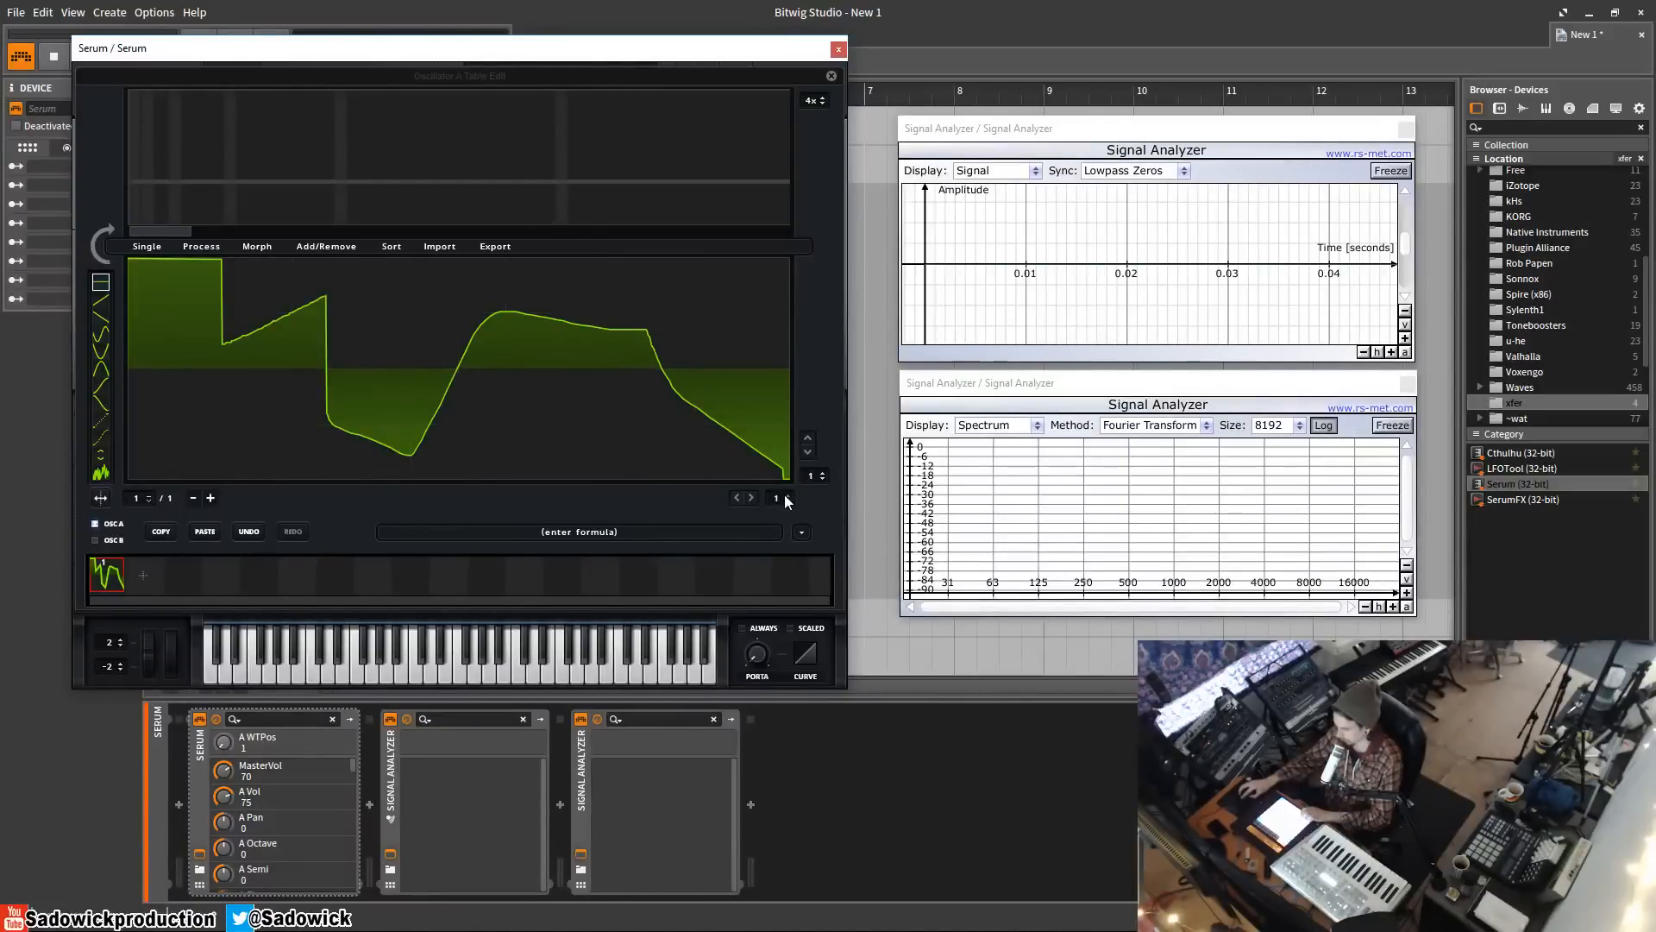
click(101, 300)
click(319, 377)
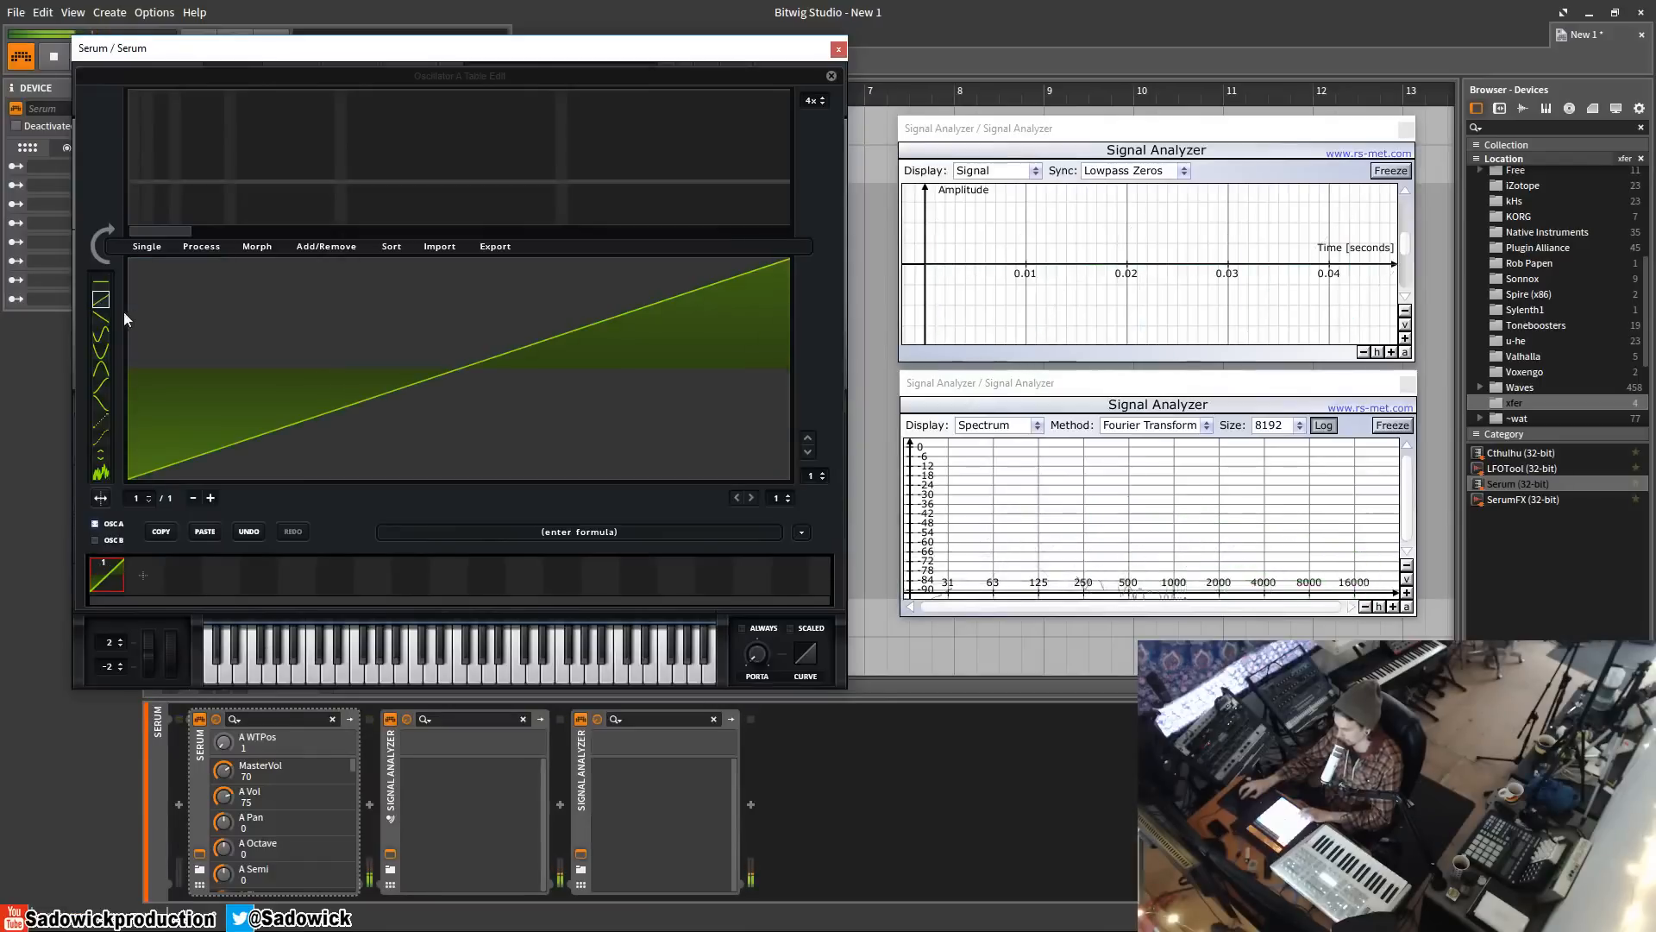
- Fill the whole frame with the falling ramp shape, and replace it with the full-cycle sine shape
click(102, 318)
click(262, 319)
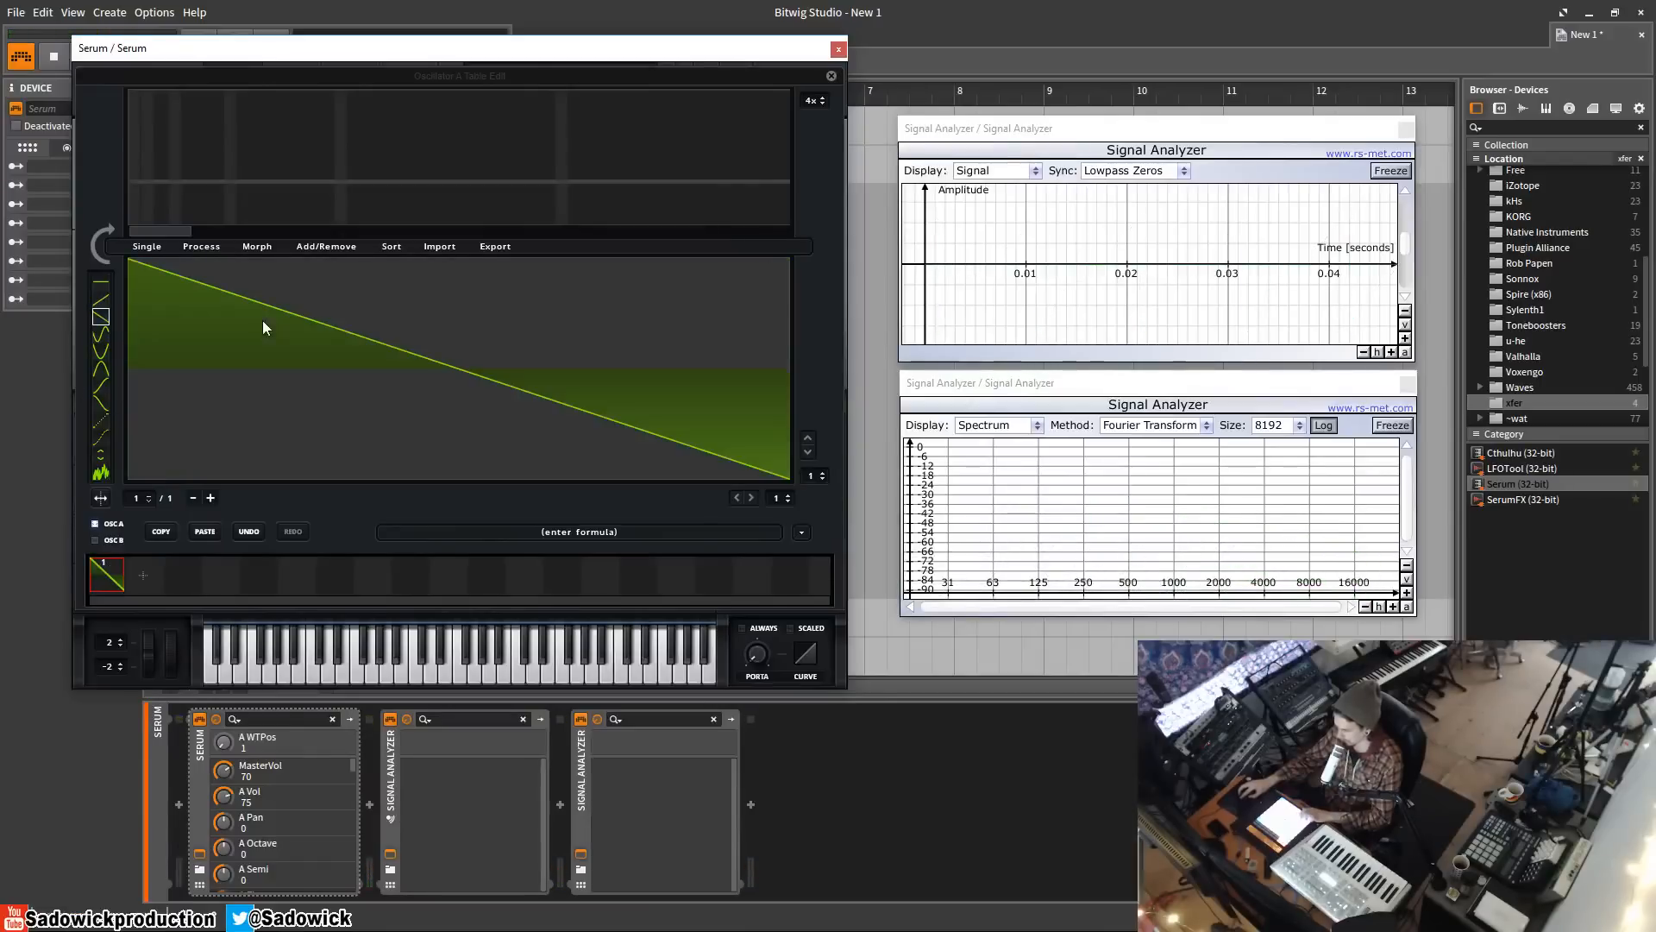
click(101, 334)
click(397, 380)
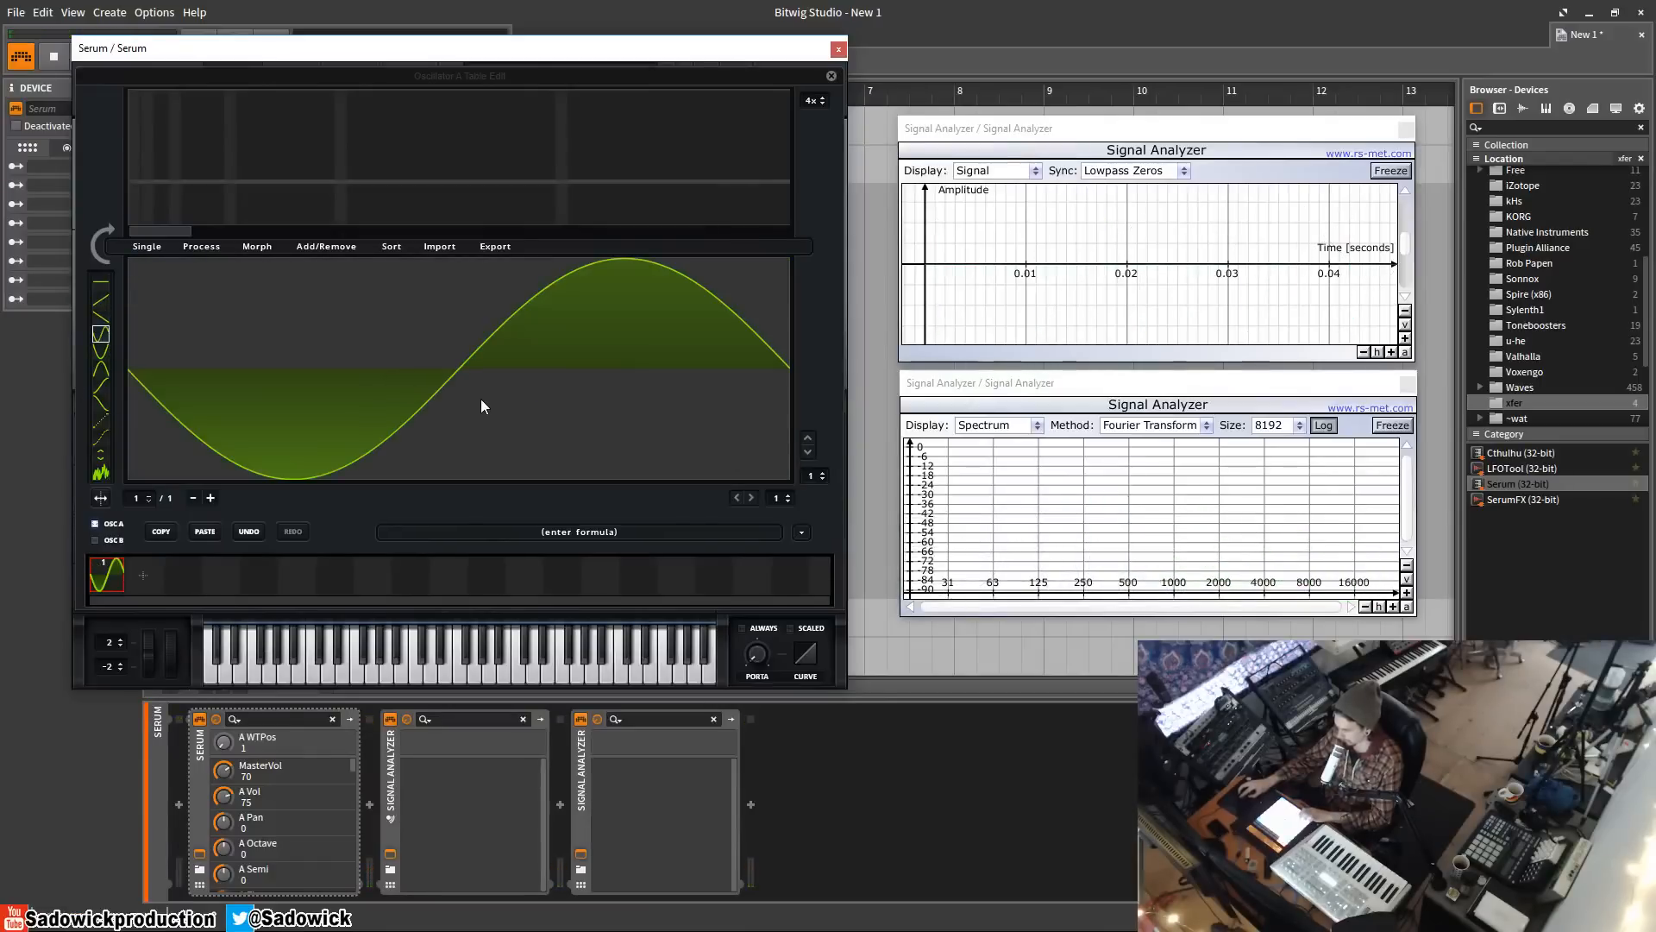
- View the Singles formula presets, and fill the whole frame with the U-shaped half-sine curve
click(801, 533)
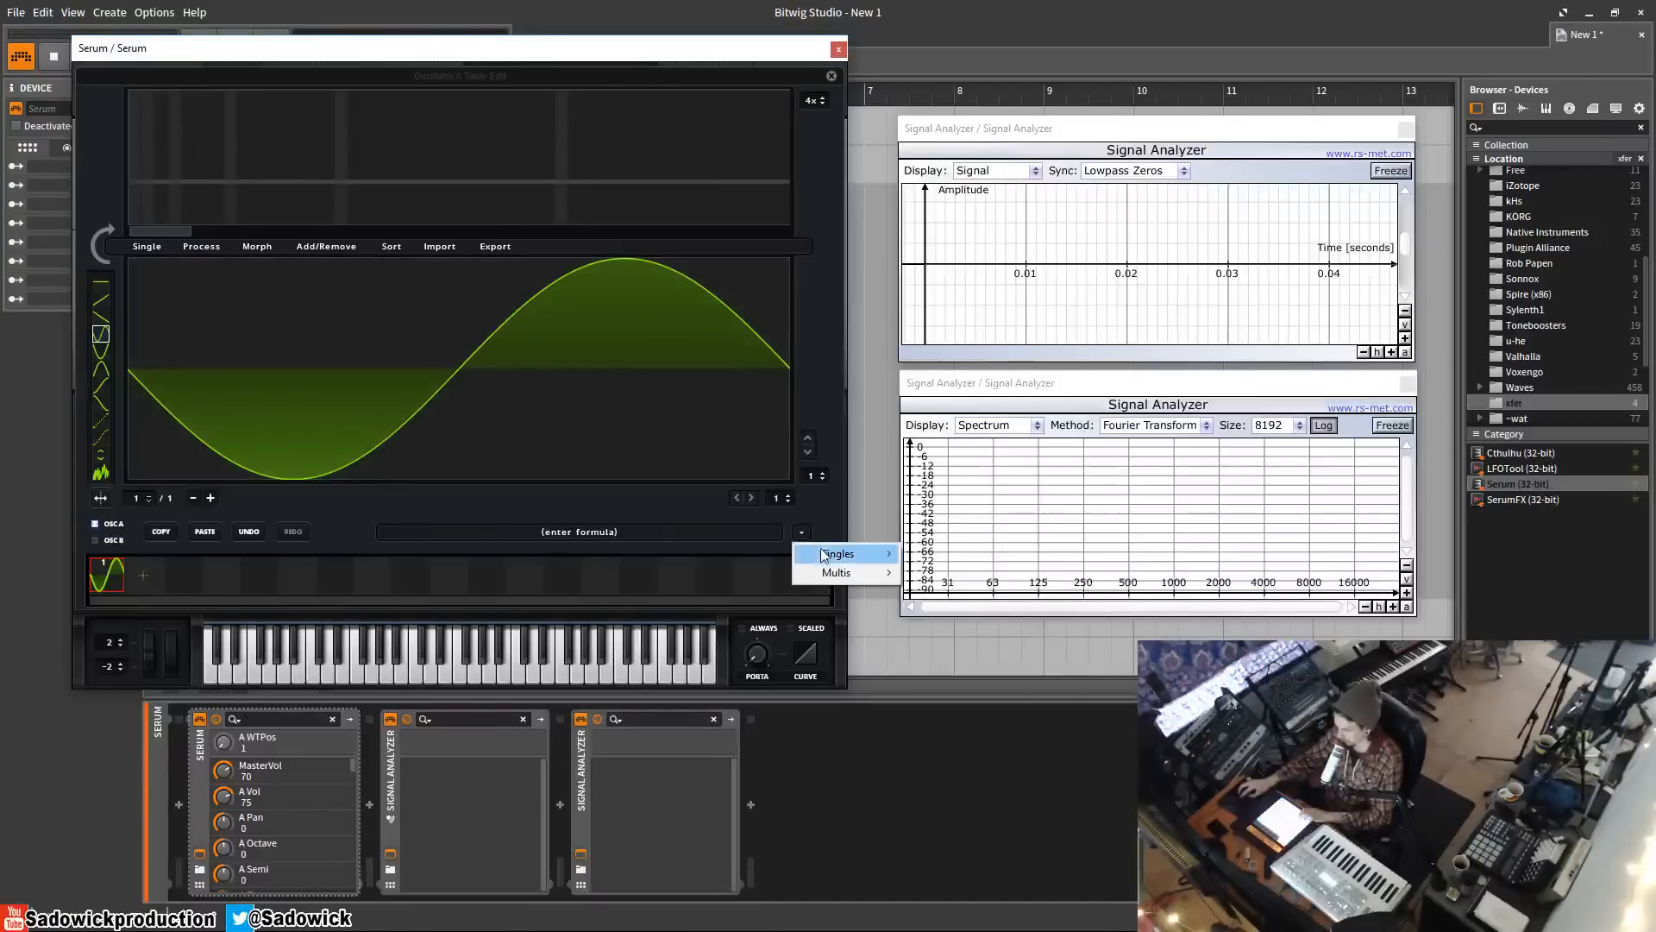
mouse_move(827, 554)
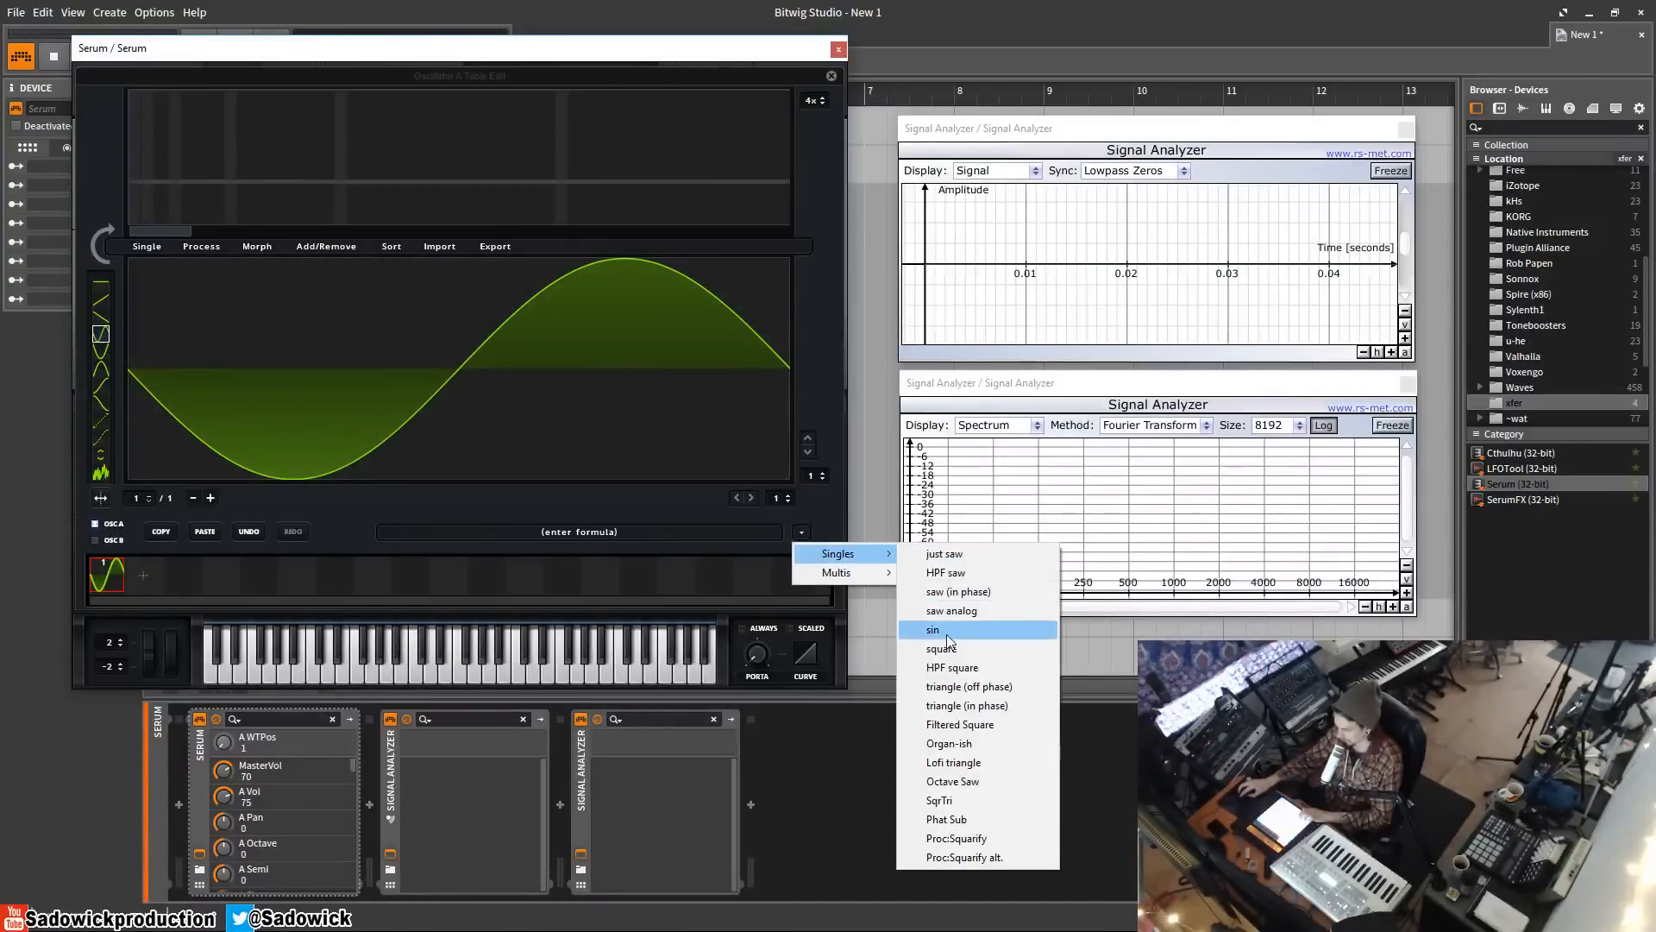
click(101, 351)
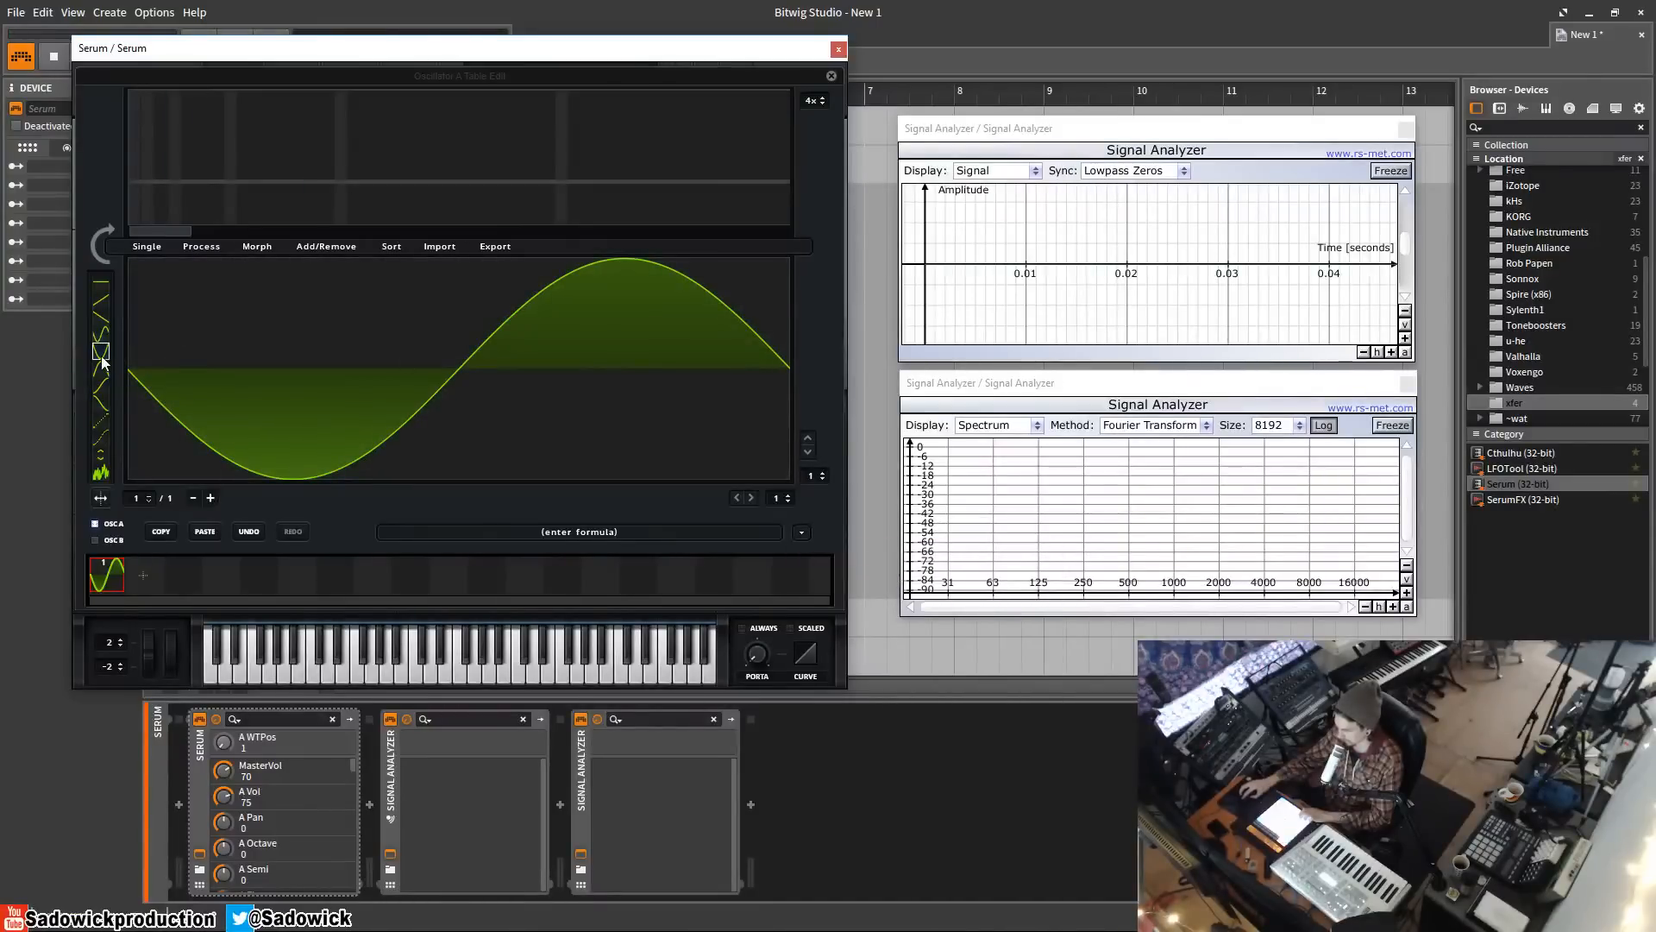
click(368, 356)
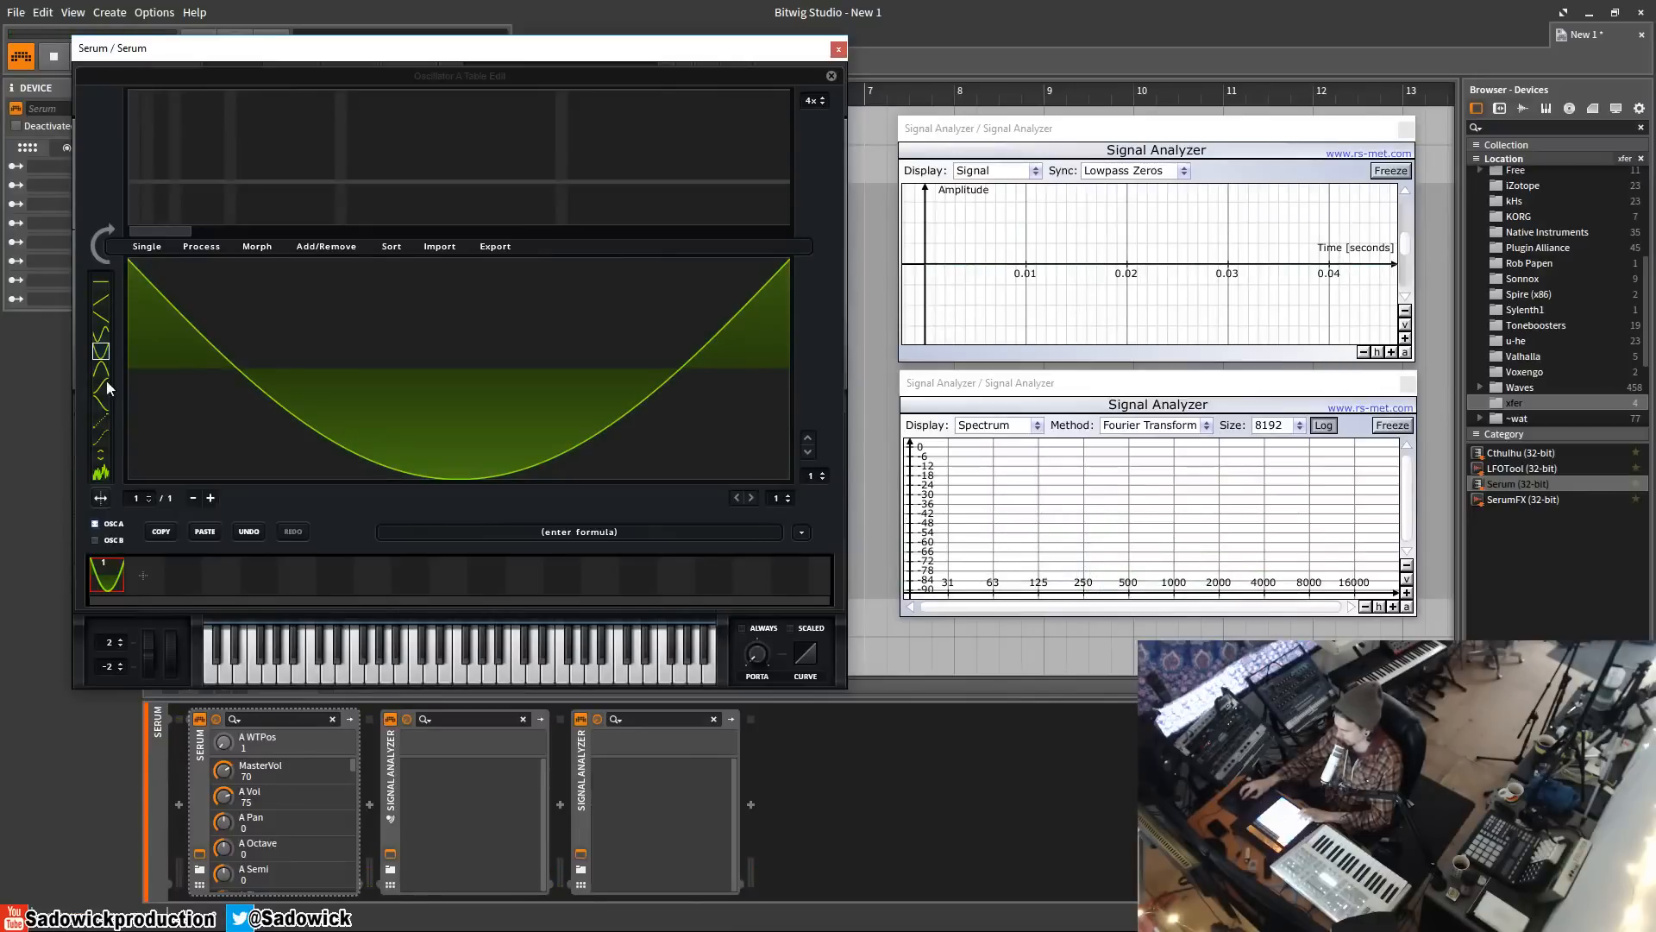
- Fill the whole frame with the arch-shaped half-sine curve, and replace it with the rising S-curve
click(107, 374)
click(423, 387)
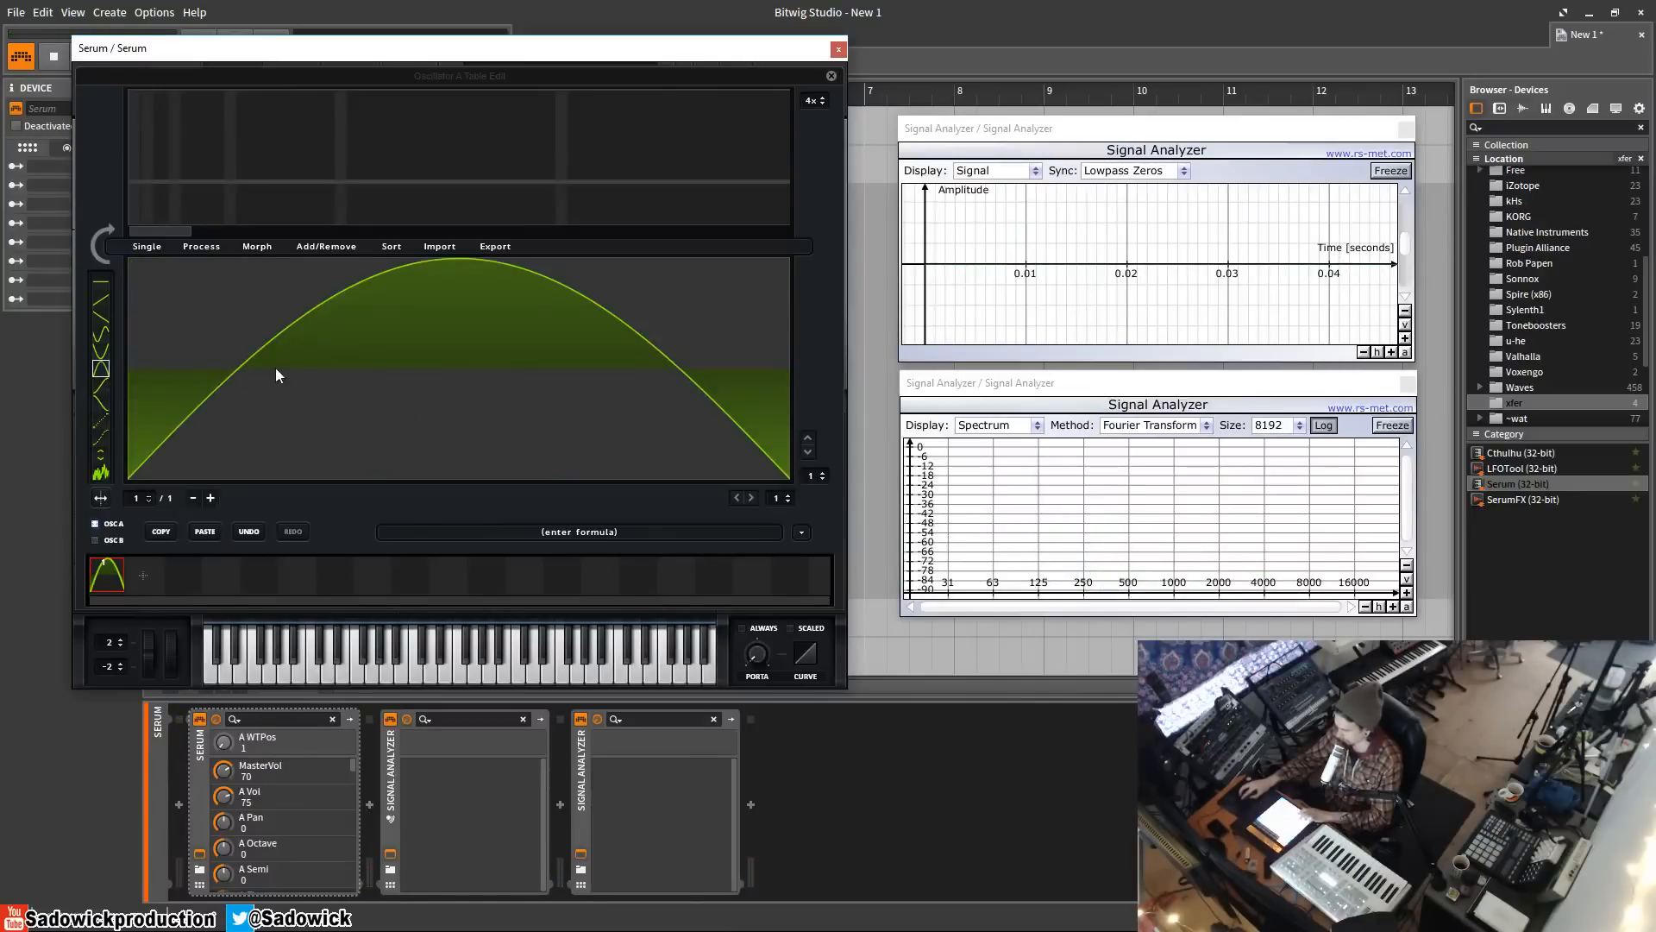
click(102, 386)
click(550, 407)
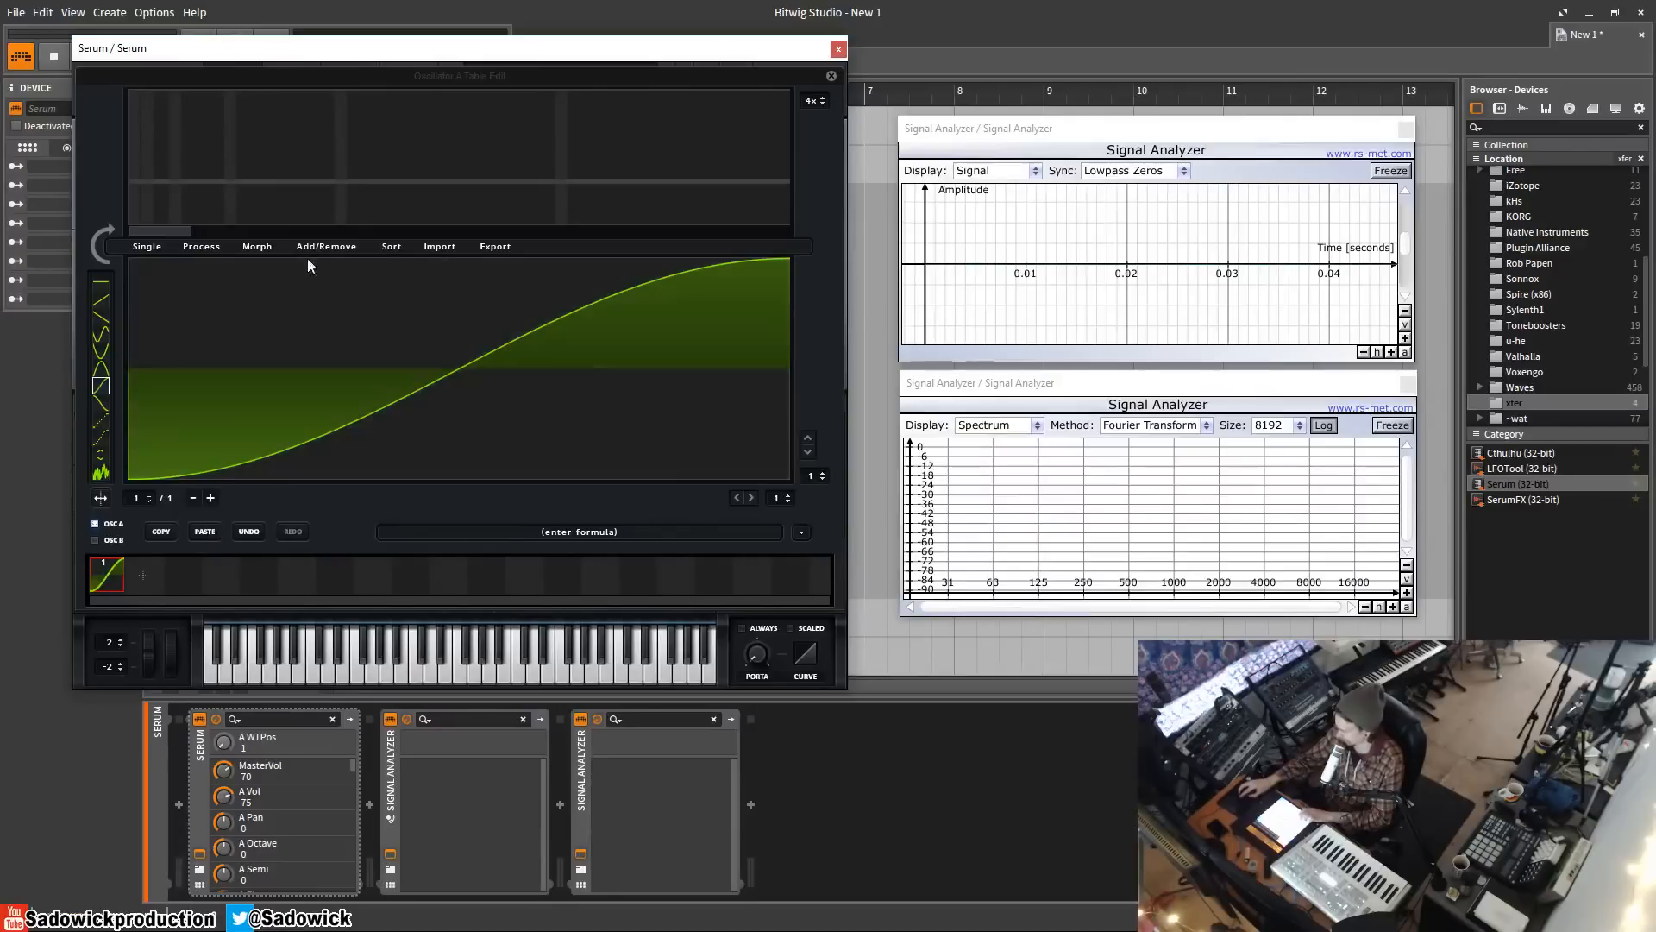
- Apply noise across the S-curve, and with both grid sizes at 0 sweep a reduced noise amount over most of the frame
click(101, 472)
click(255, 462)
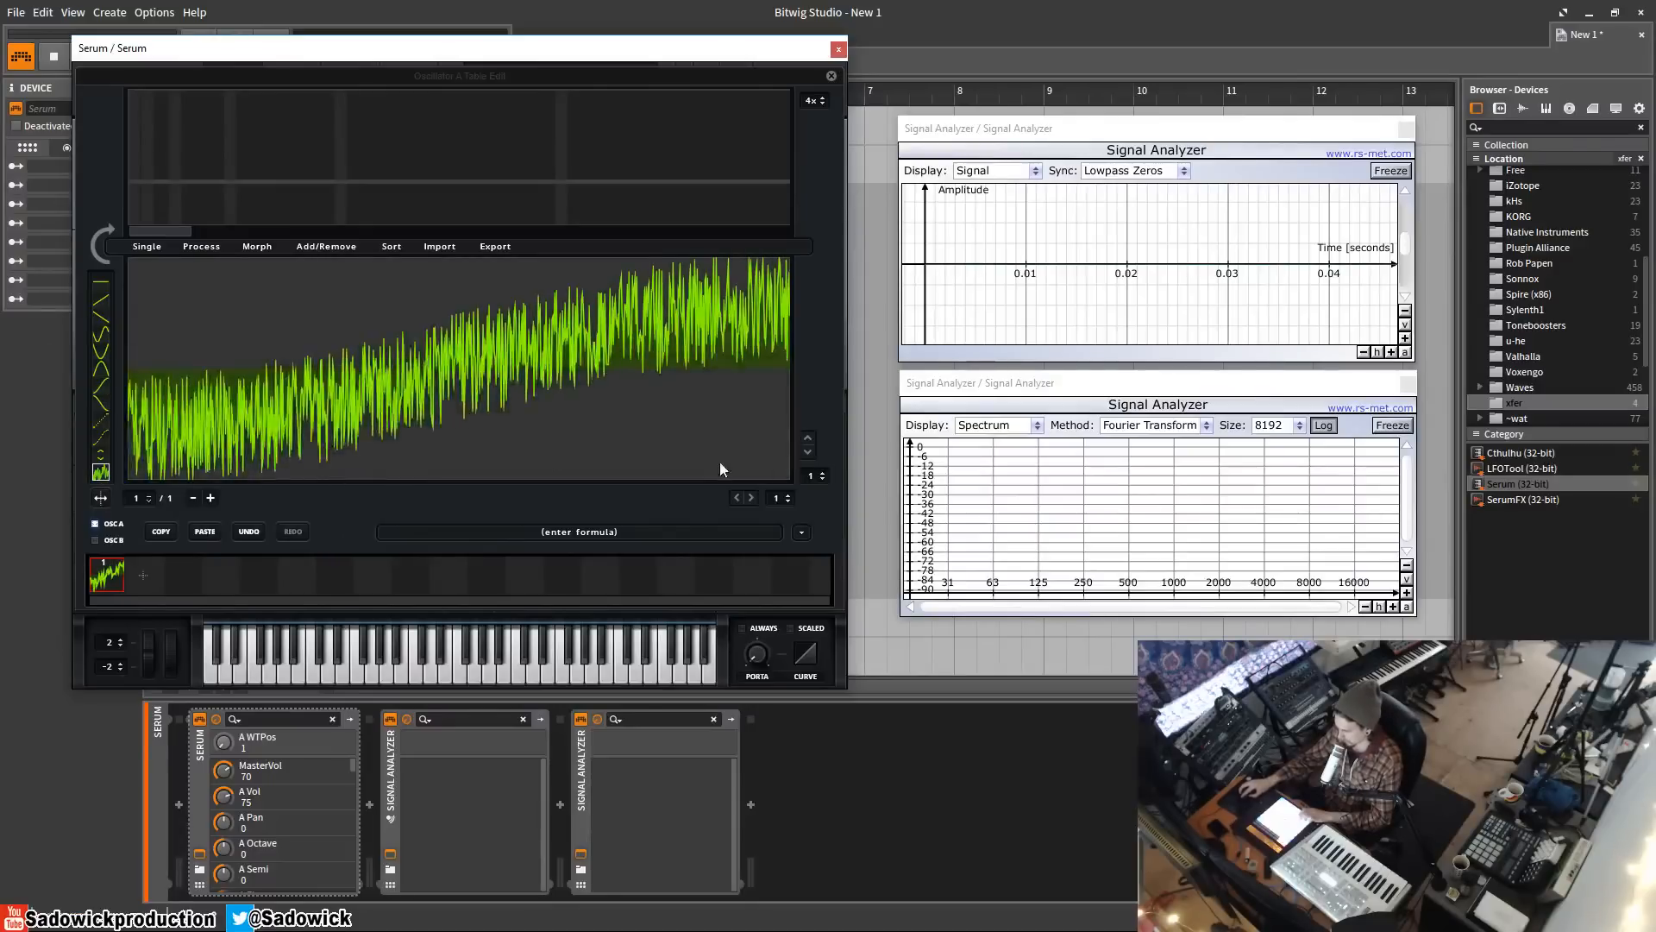
drag(806, 474, 775, 527)
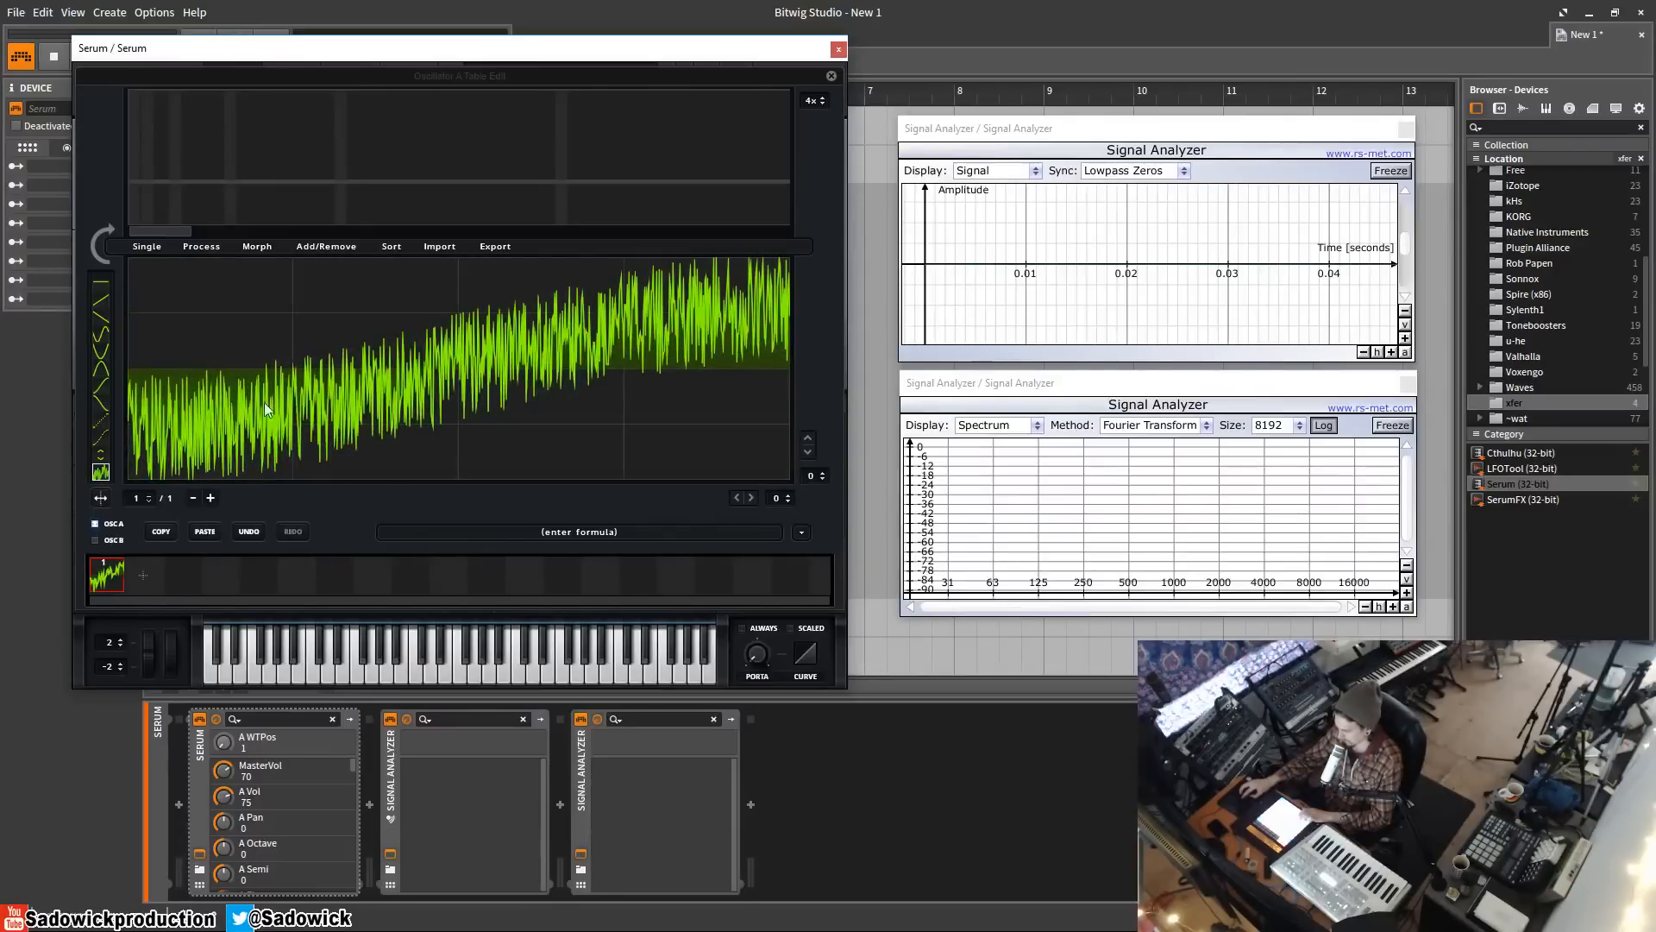
mouse_move(131, 476)
mouse_down()
mouse_move(359, 530)
mouse_move(695, 466)
mouse_up()
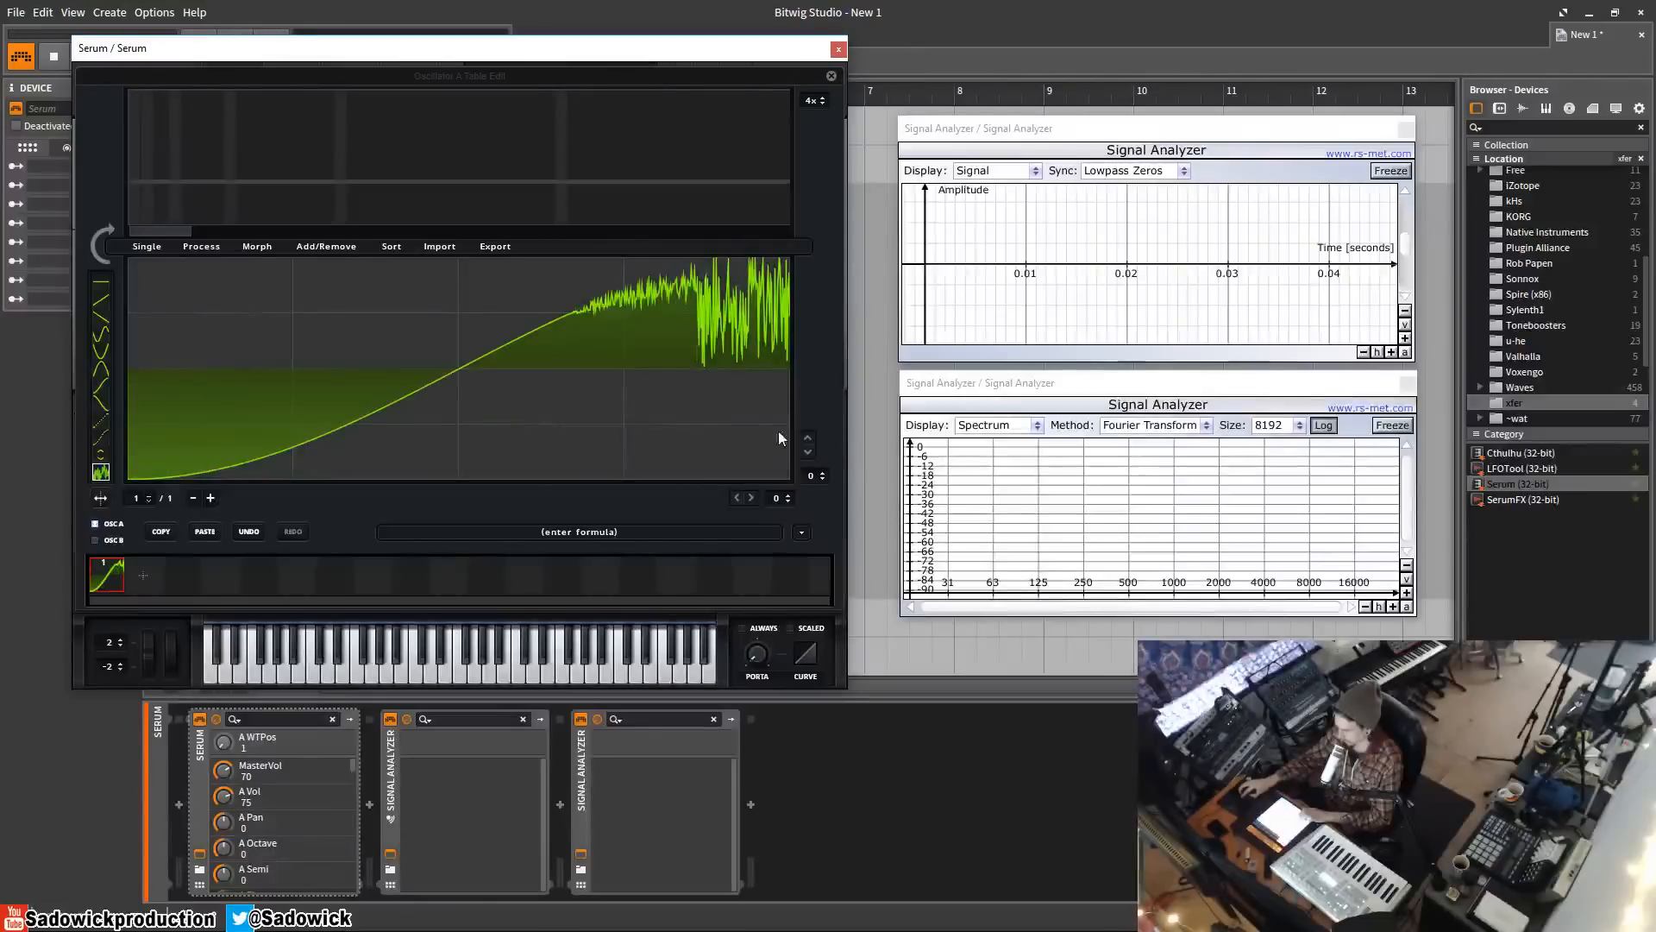
- Roughen the smooth rising waveform by drawing freehand noise along its slope
mouse_move(778, 432)
mouse_down()
mouse_move(642, 340)
mouse_move(550, 159)
mouse_move(643, 307)
mouse_move(706, 321)
mouse_move(693, 500)
mouse_move(783, 514)
mouse_move(790, 481)
mouse_up()
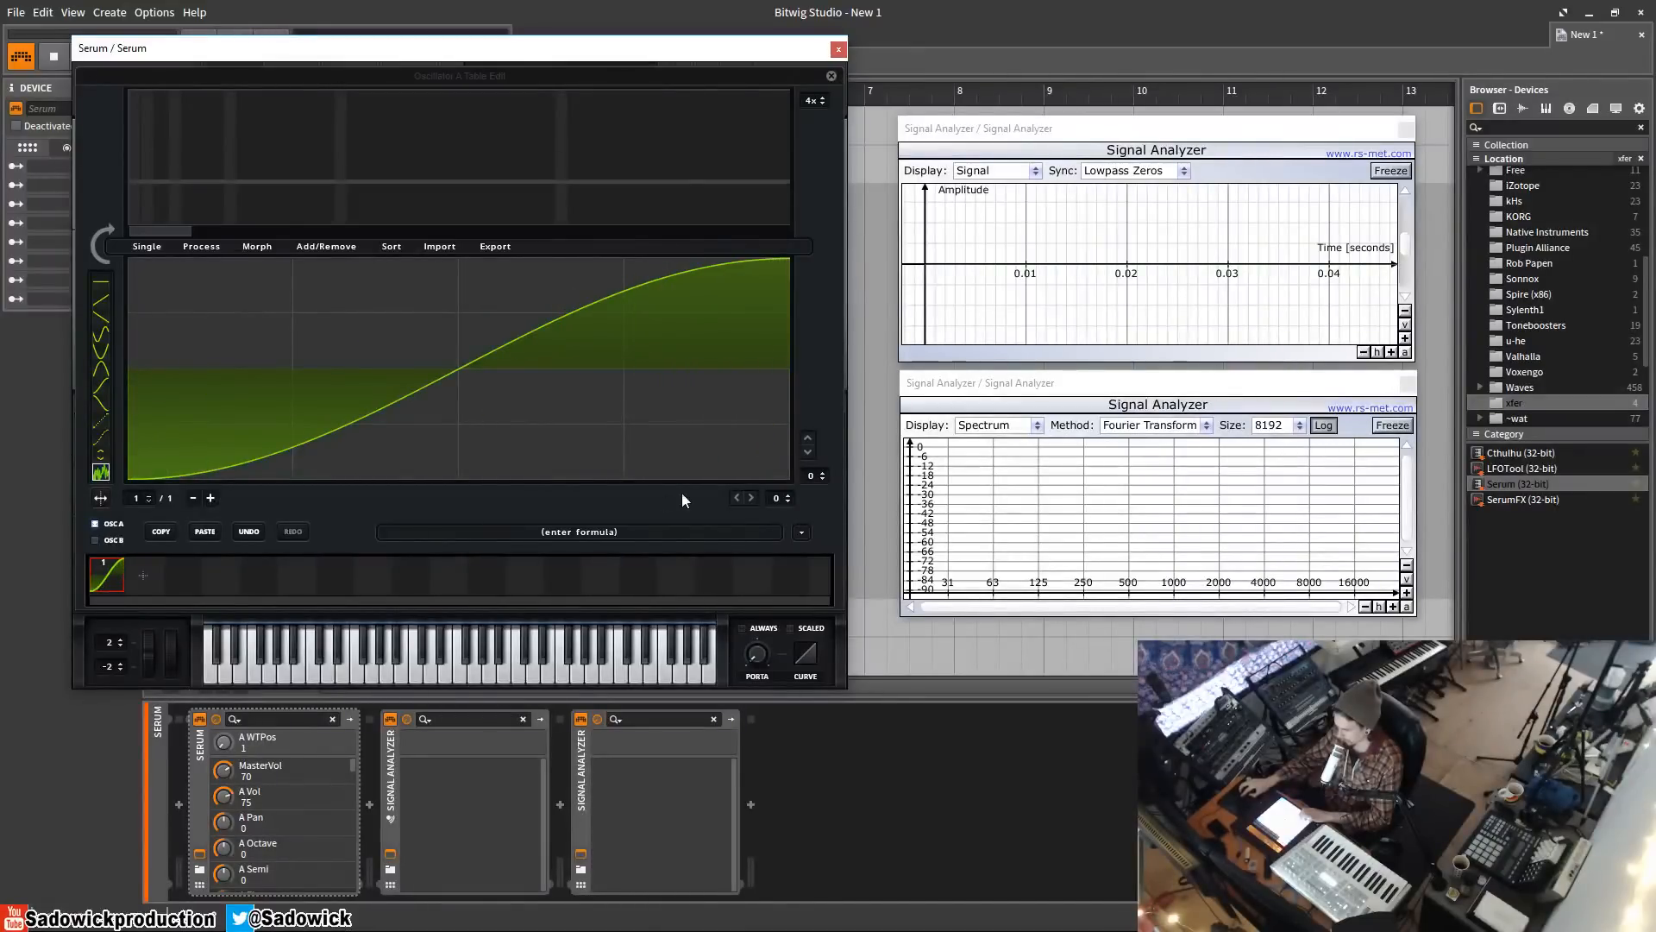
mouse_move(614, 289)
mouse_down()
mouse_move(603, 350)
mouse_move(488, 362)
mouse_move(401, 444)
mouse_up()
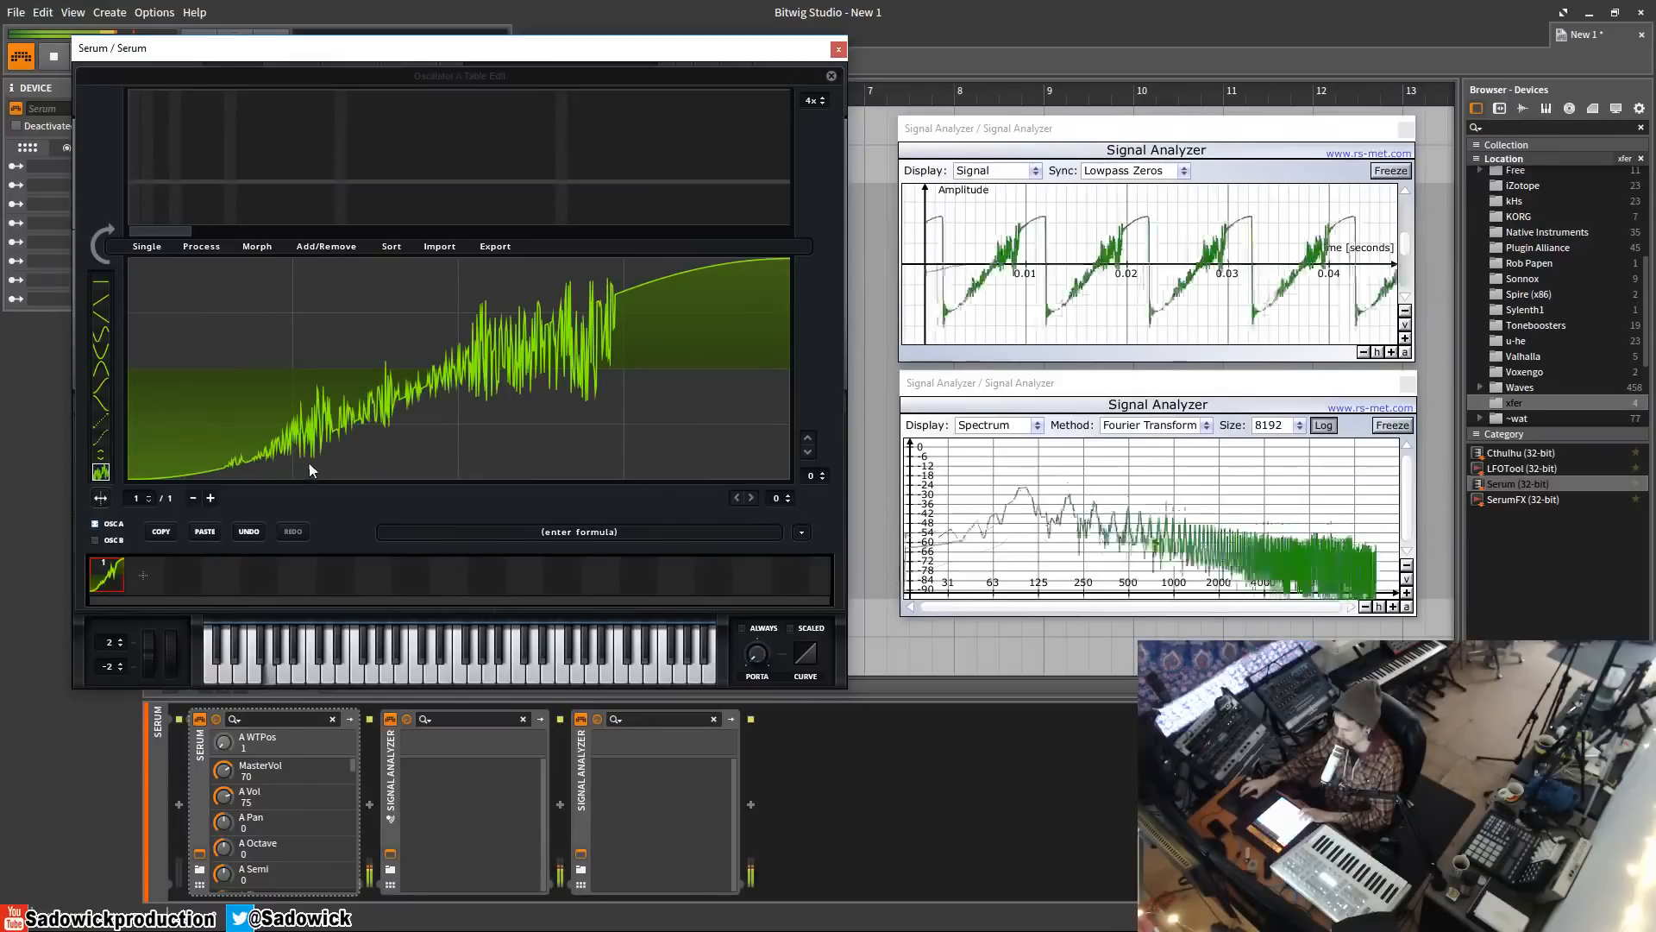
mouse_move(621, 285)
mouse_down()
mouse_move(726, 318)
mouse_move(644, 452)
mouse_move(733, 521)
mouse_move(640, 490)
mouse_move(565, 395)
mouse_move(345, 406)
mouse_move(742, 436)
mouse_move(392, 425)
mouse_up()
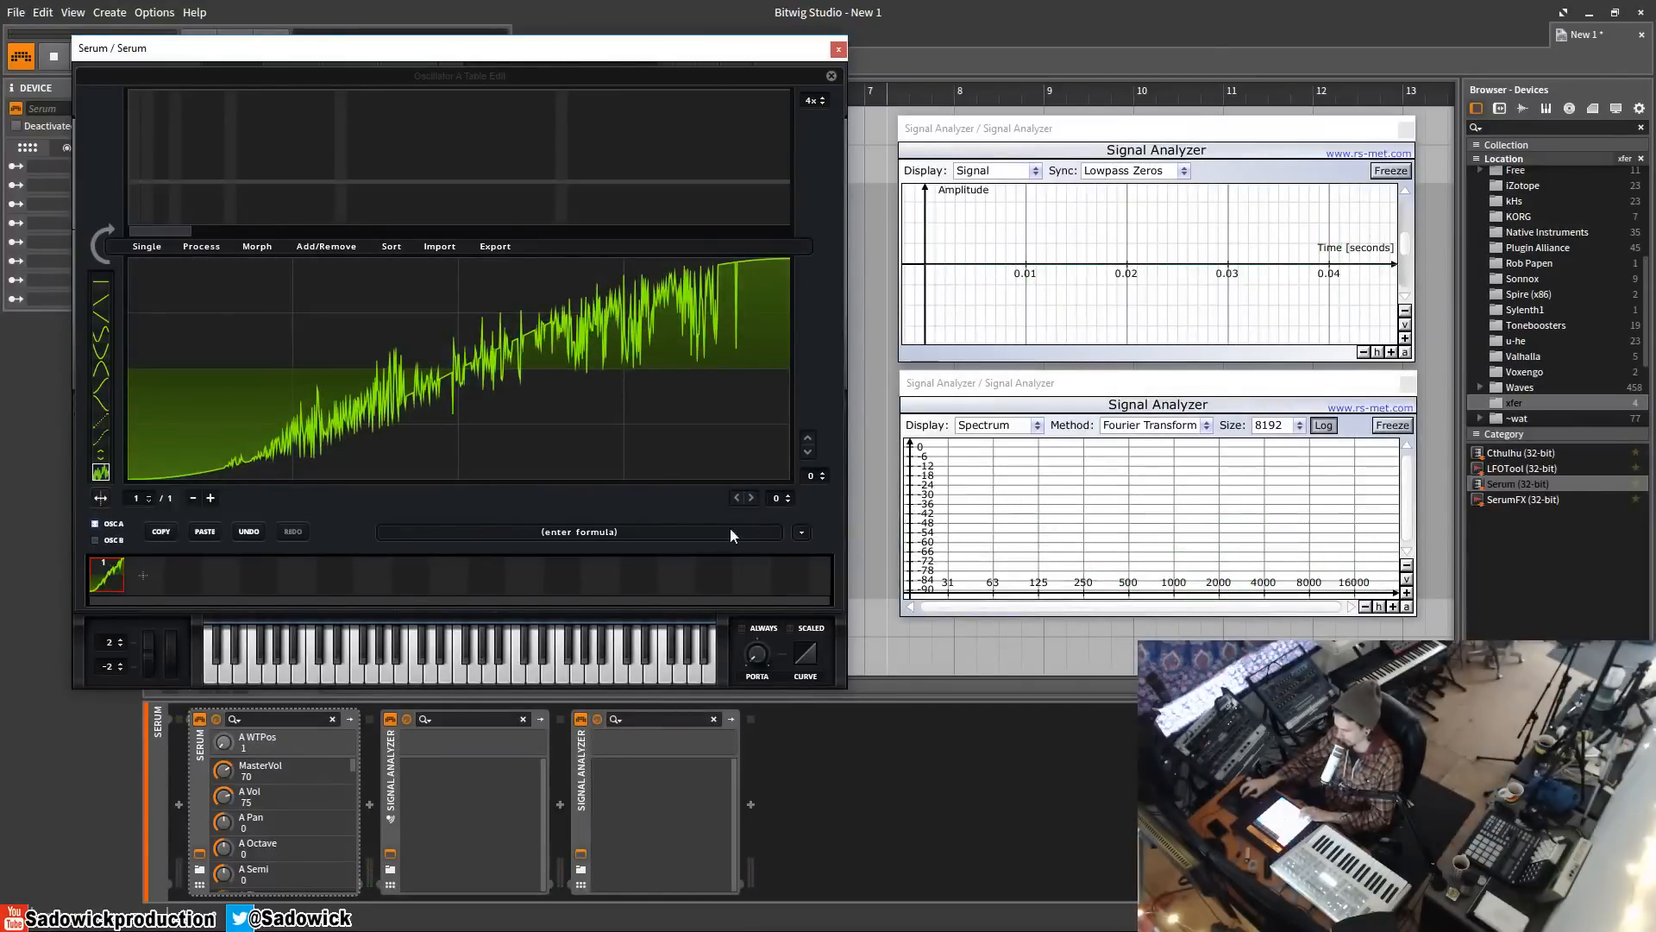
- Replace the drawn waveform with the single-cycle formula preset "just saw" and close the wavetable editor
click(801, 533)
mouse_move(873, 559)
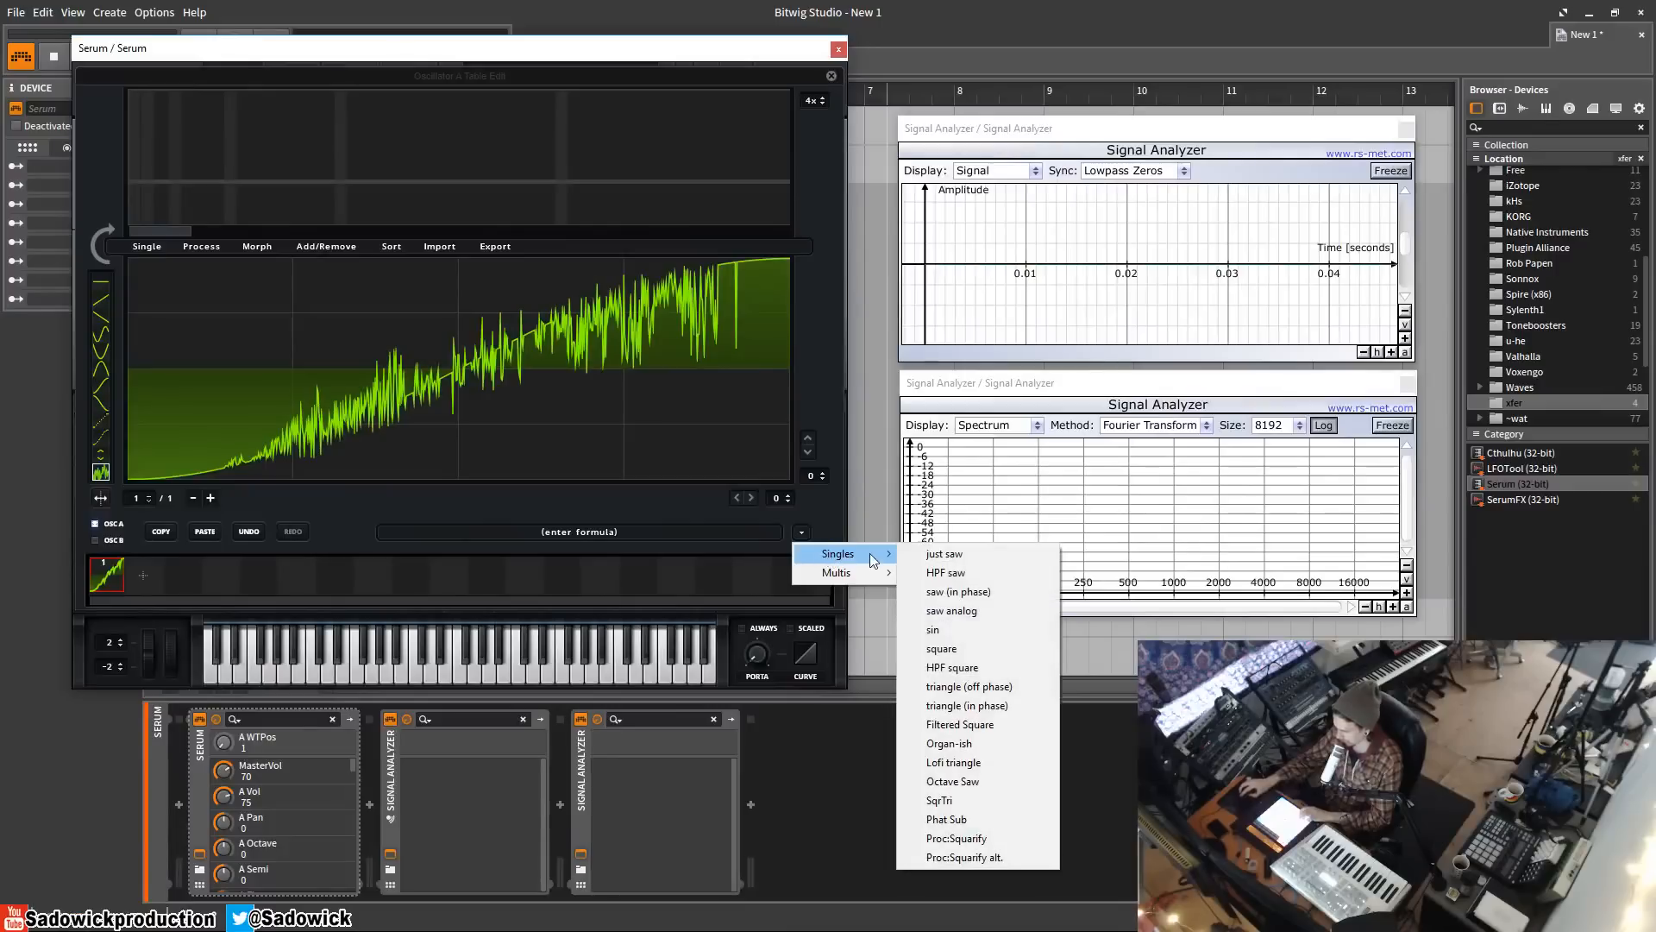
click(946, 559)
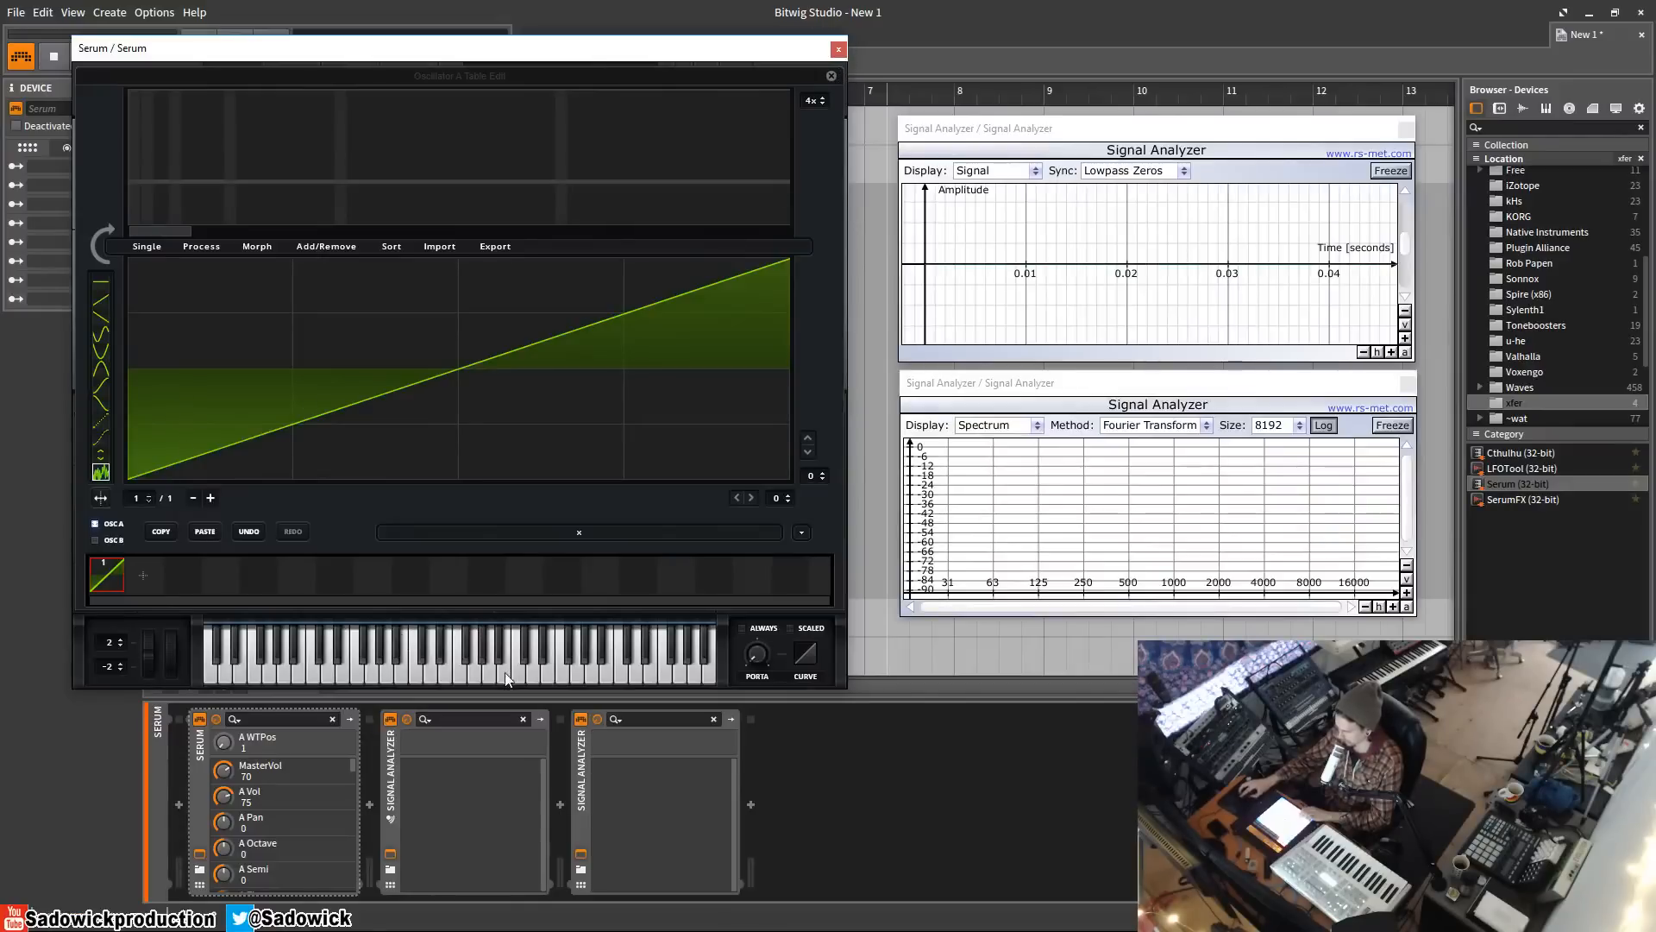
click(831, 76)
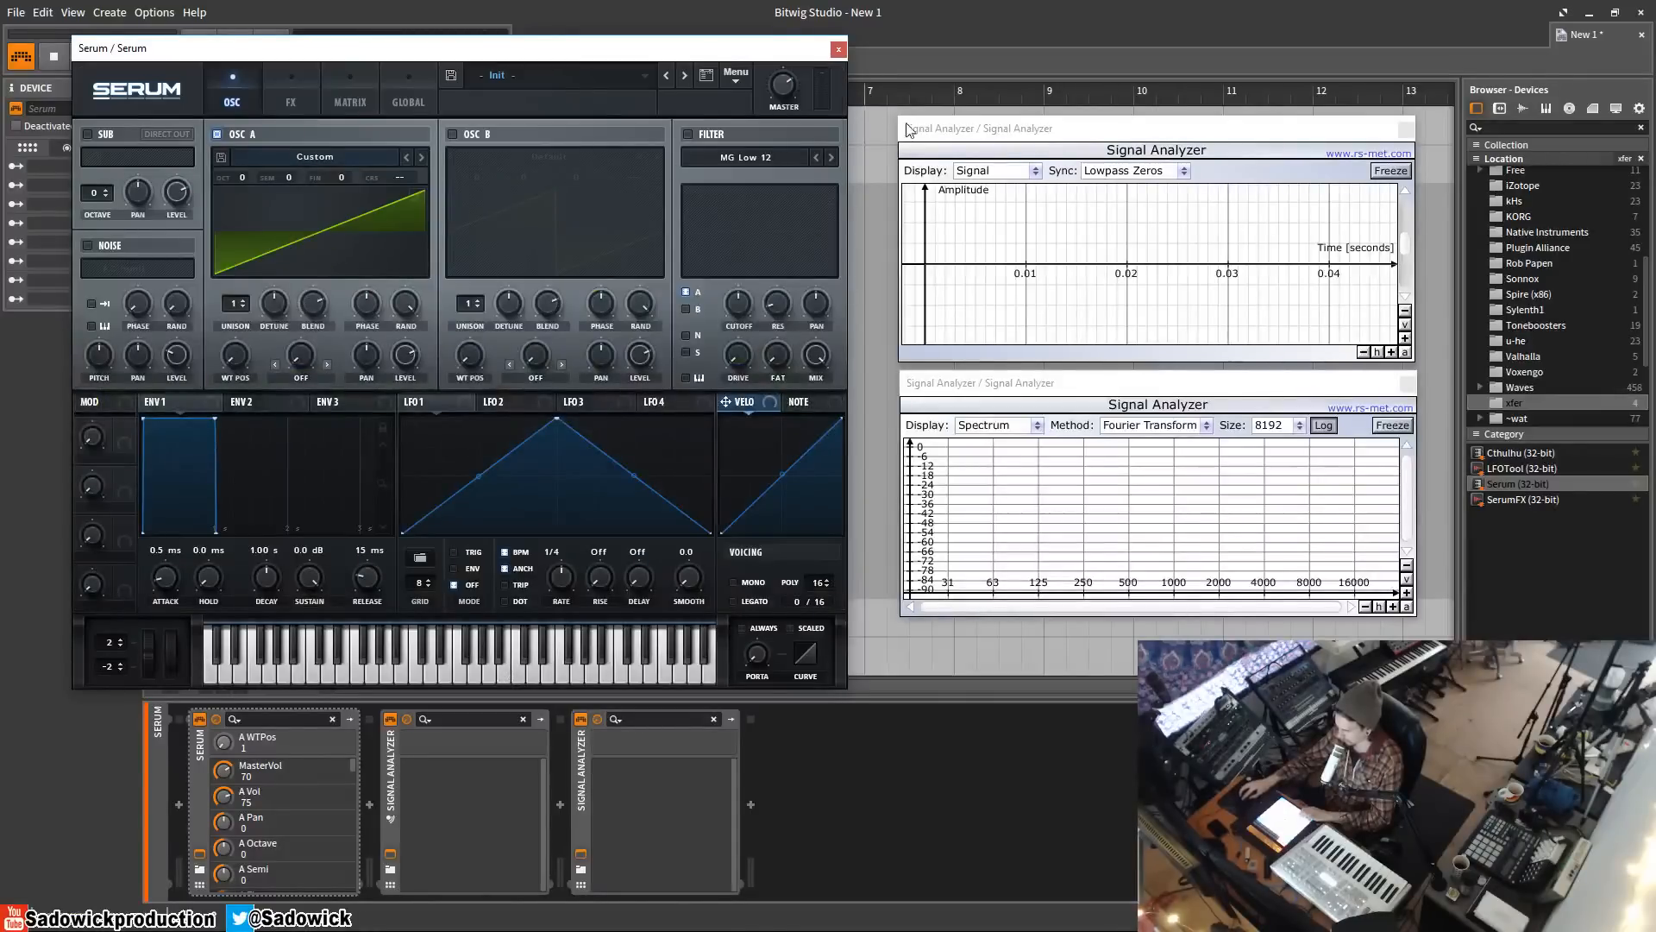
- Add a second frame to oscillator A's wavetable and draw a high-to-low step in it with the flat shape tool
click(414, 197)
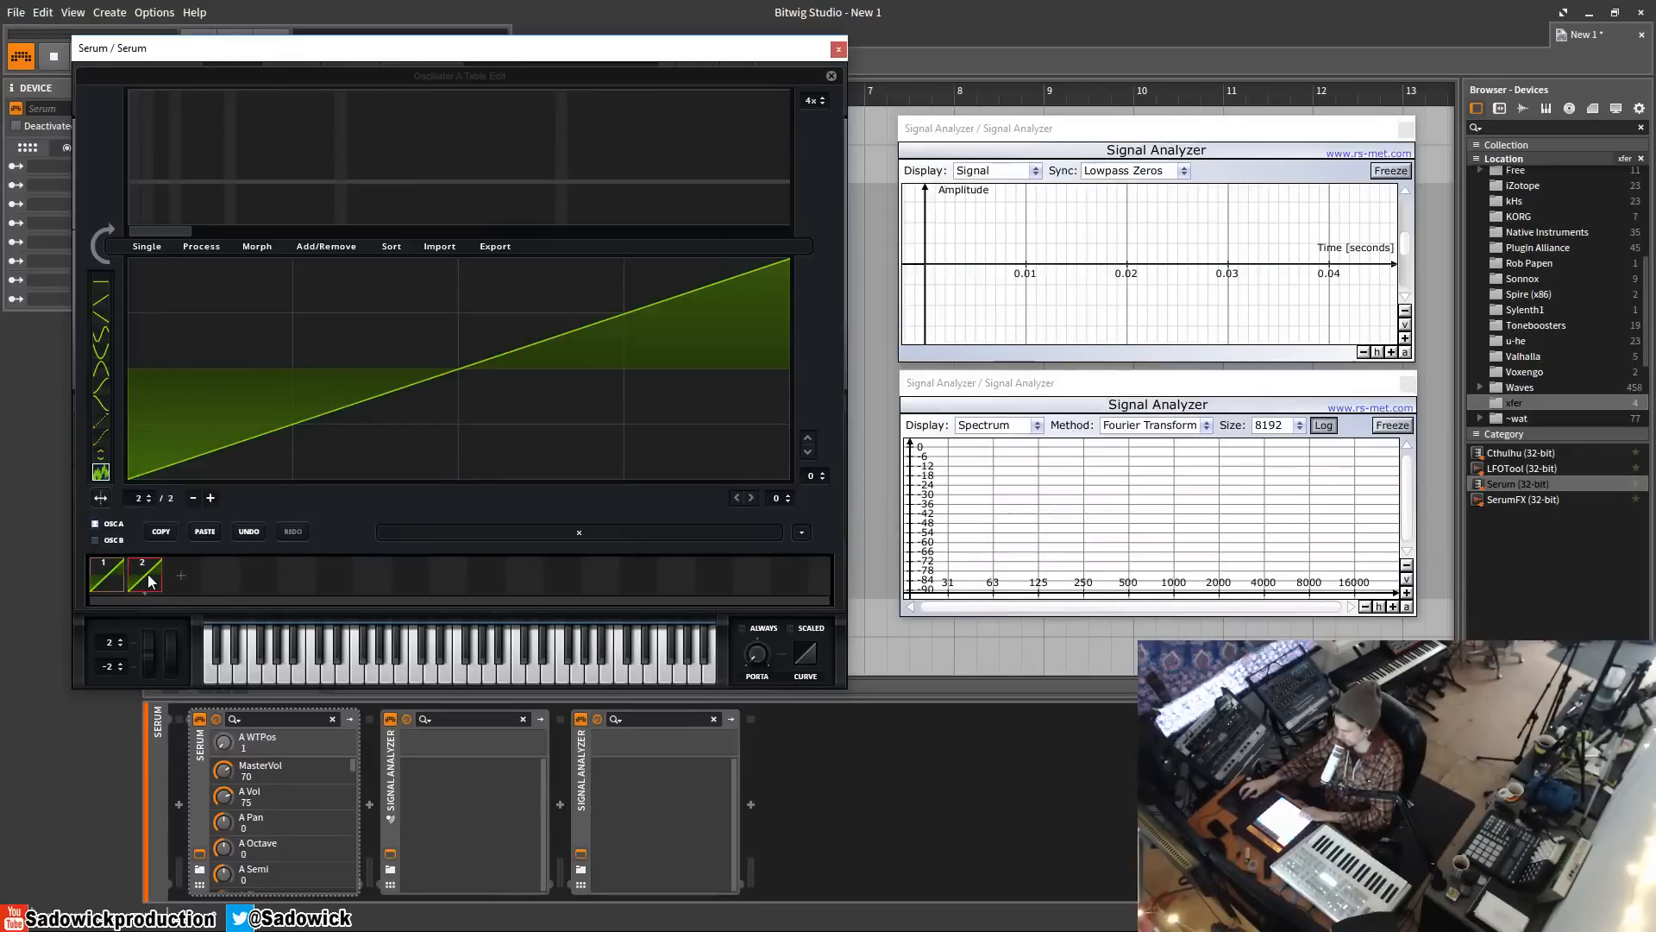
drag(180, 315, 235, 223)
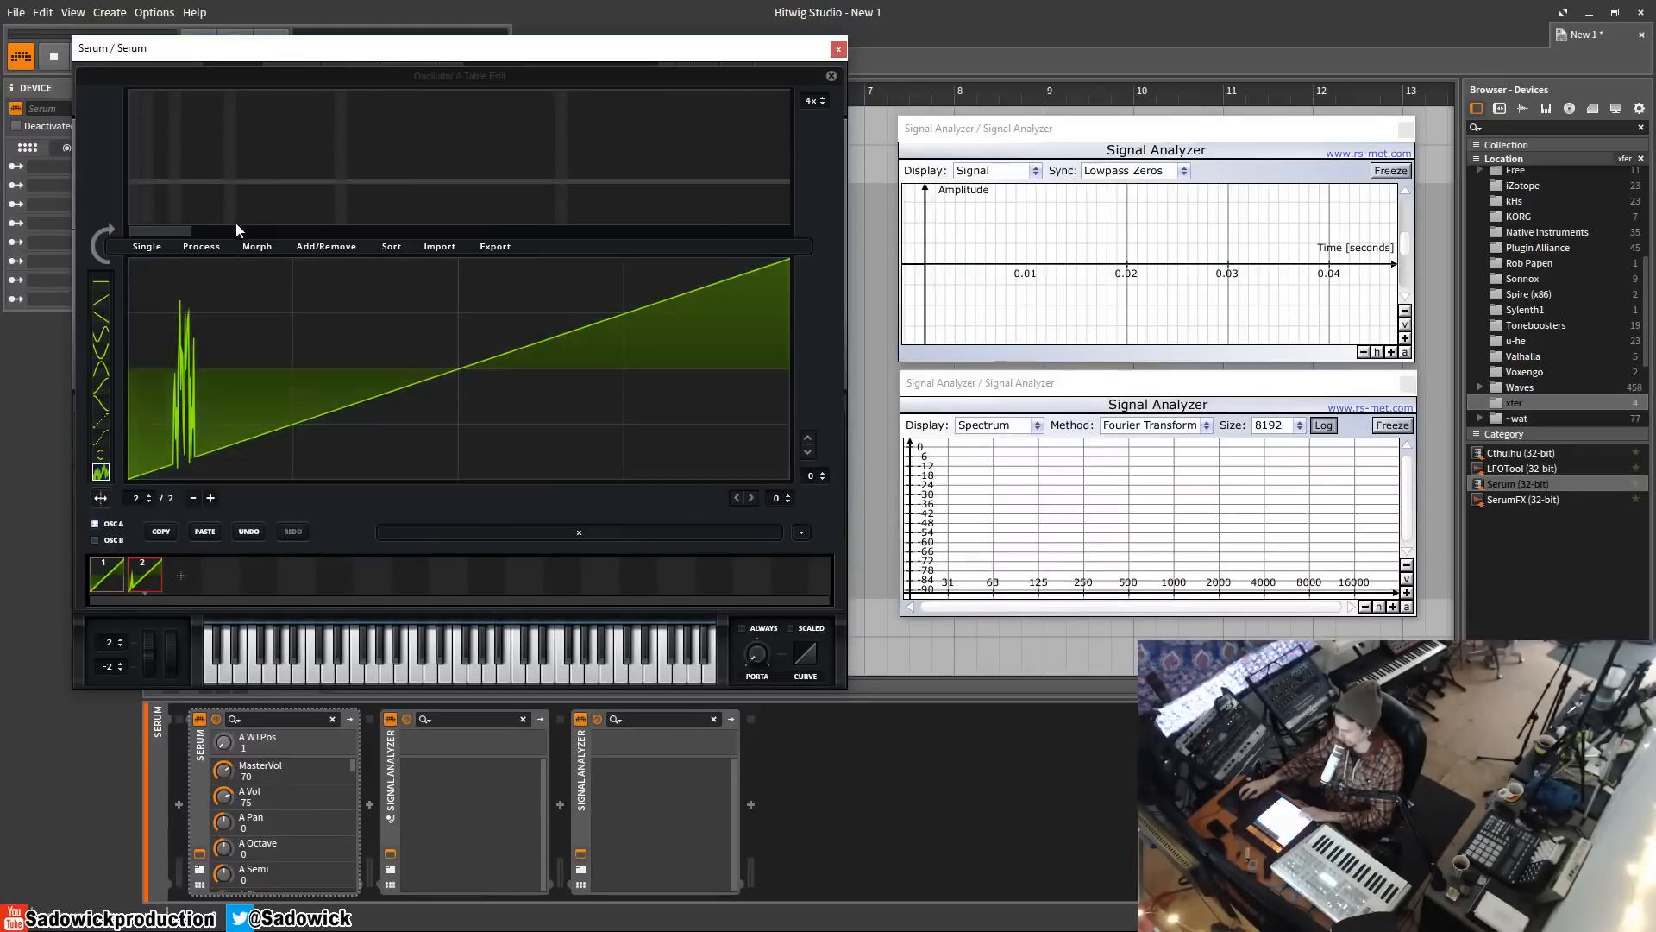
click(102, 283)
mouse_move(145, 269)
mouse_down()
mouse_move(291, 232)
mouse_move(443, 240)
mouse_move(466, 259)
mouse_move(472, 487)
mouse_move(728, 597)
mouse_move(857, 626)
mouse_up()
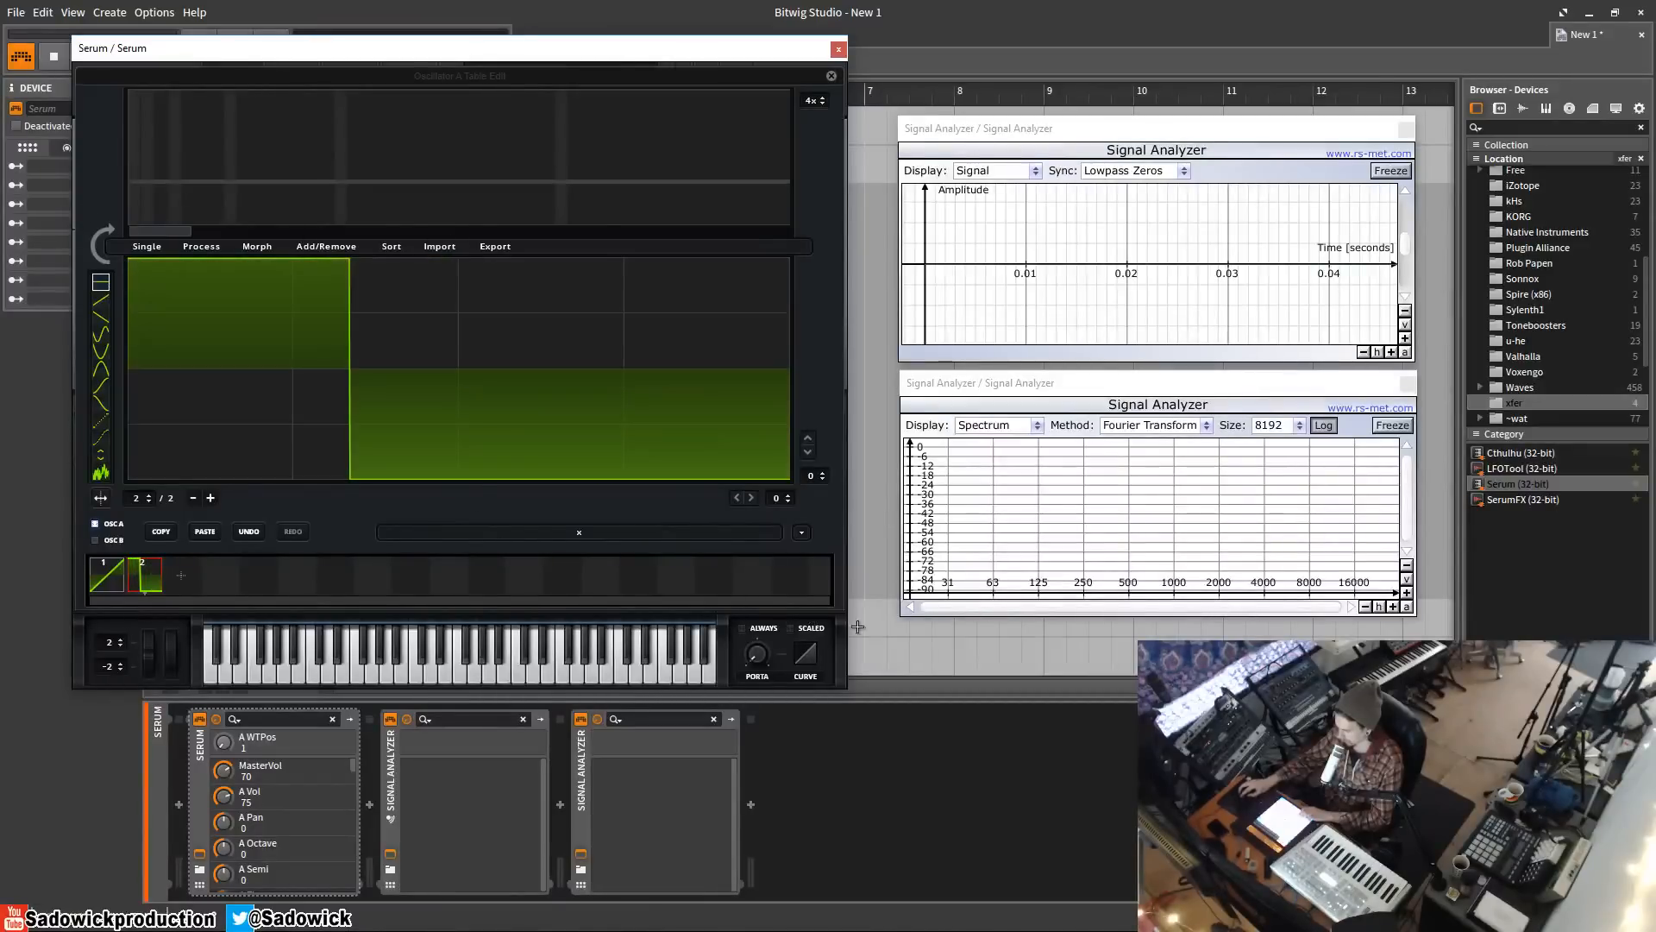
- Set the drawing grid to 2 horizontal and 3 vertical divisions and draw a square wave in frame 2, high in the first half
scroll(812, 475, up, 3)
scroll(780, 496, up, 2)
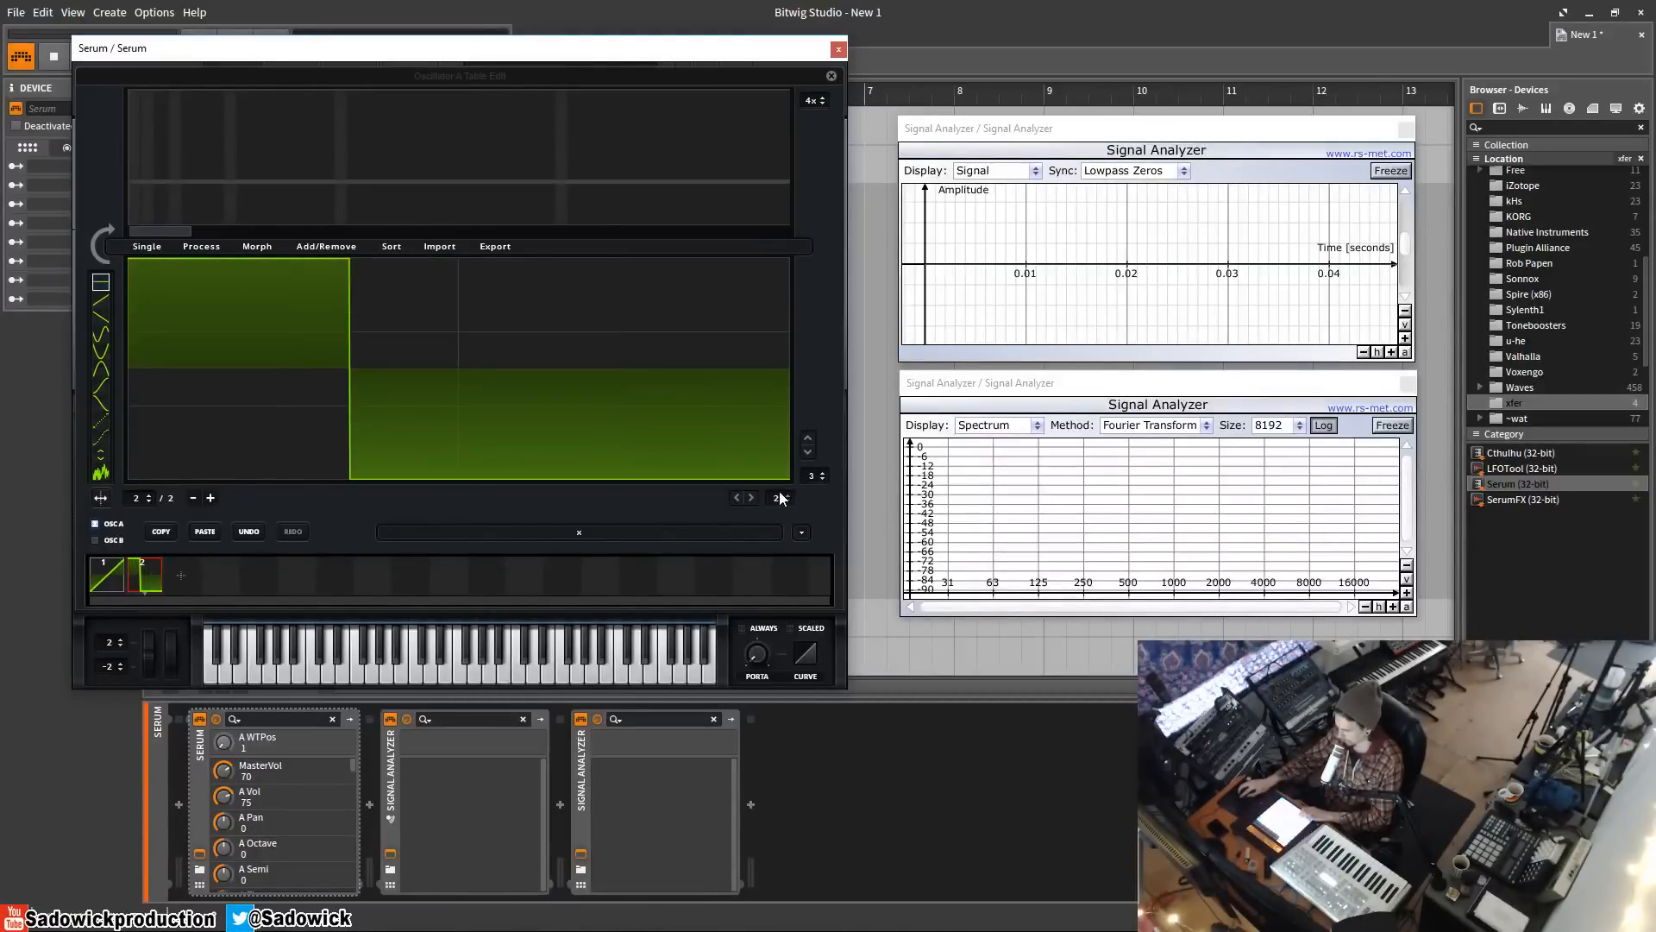
drag(345, 275, 326, 240)
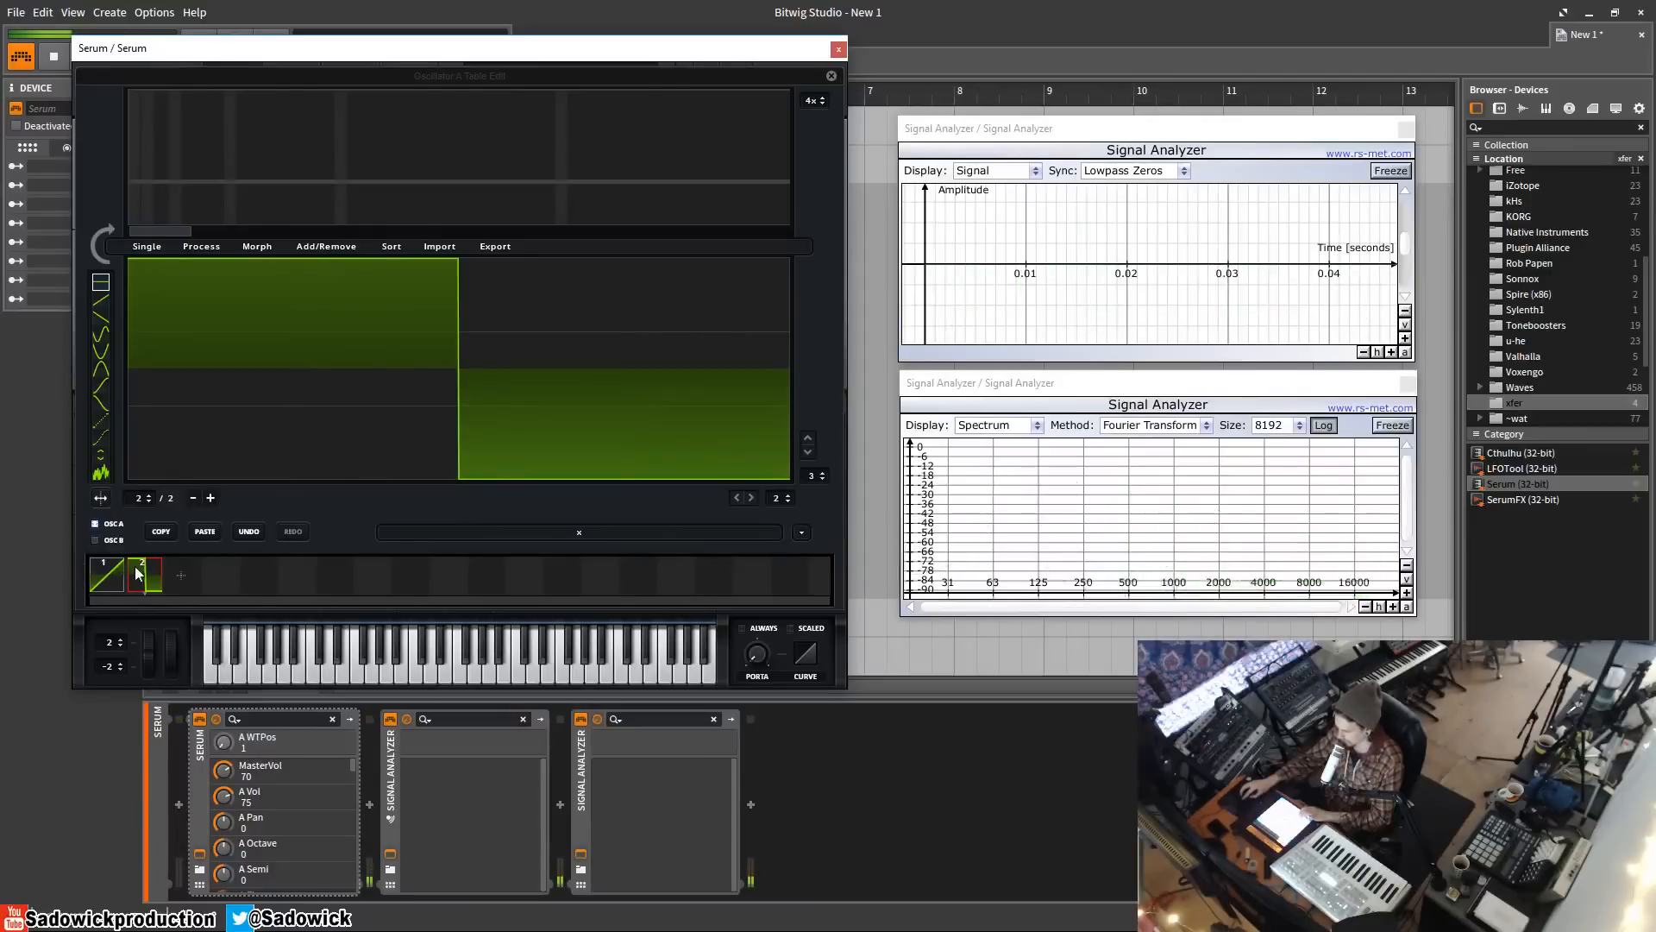
- Compare the saw in frame 1 with the square in frame 2, both in the wavetable editor and in oscillator A's display
click(109, 579)
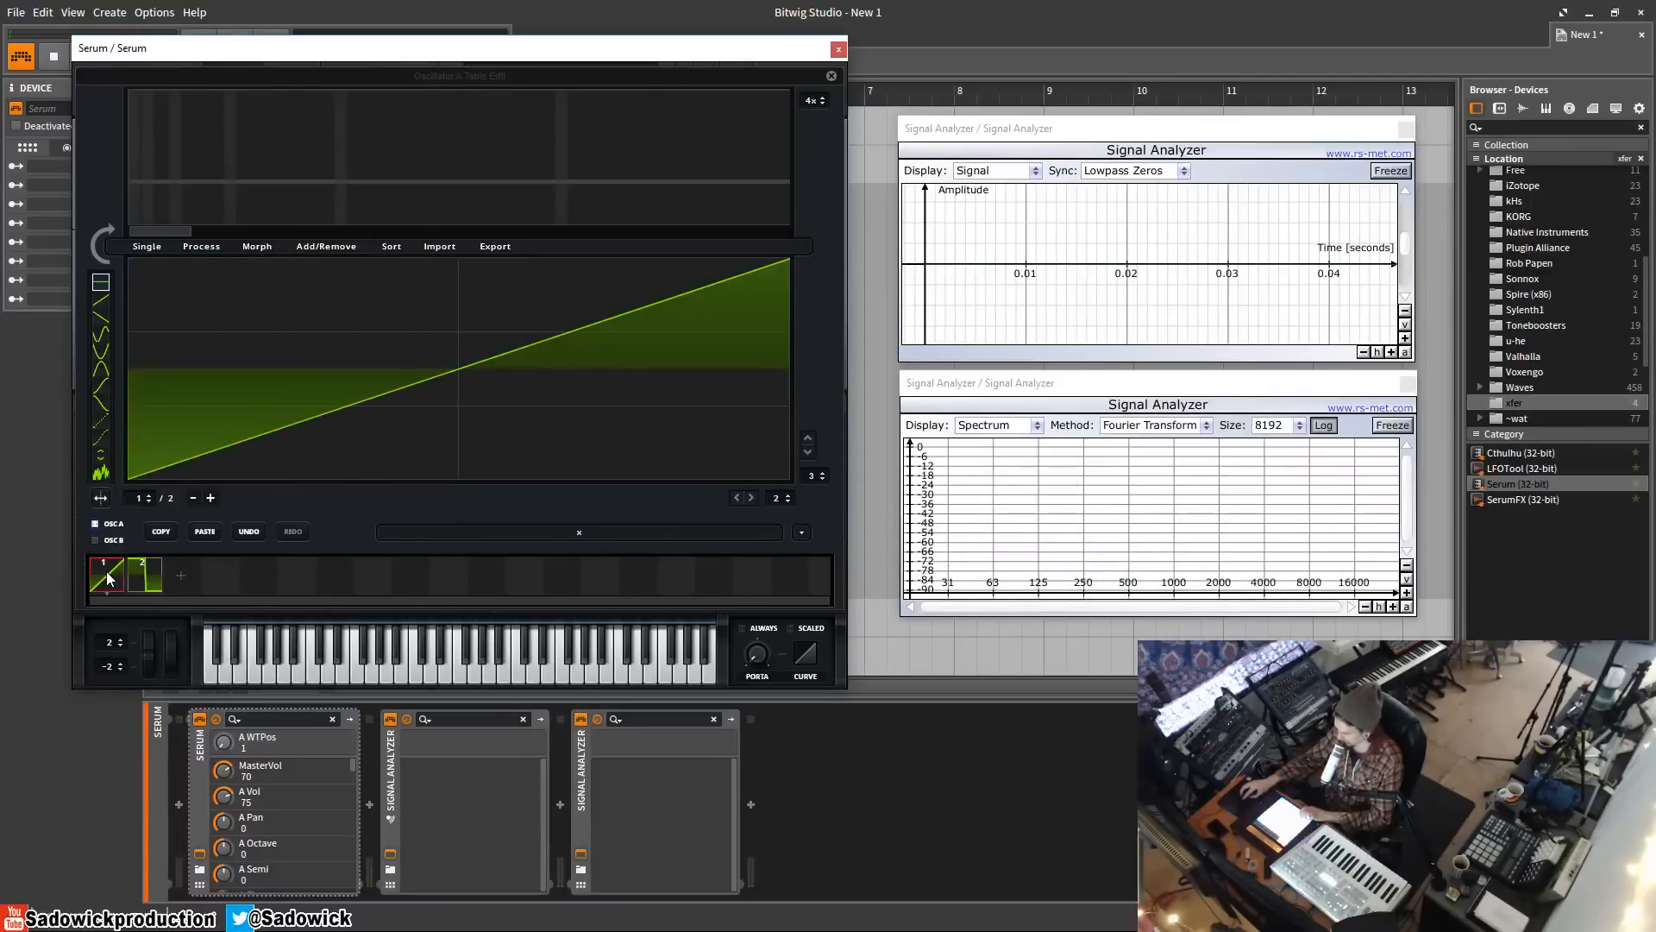
click(144, 576)
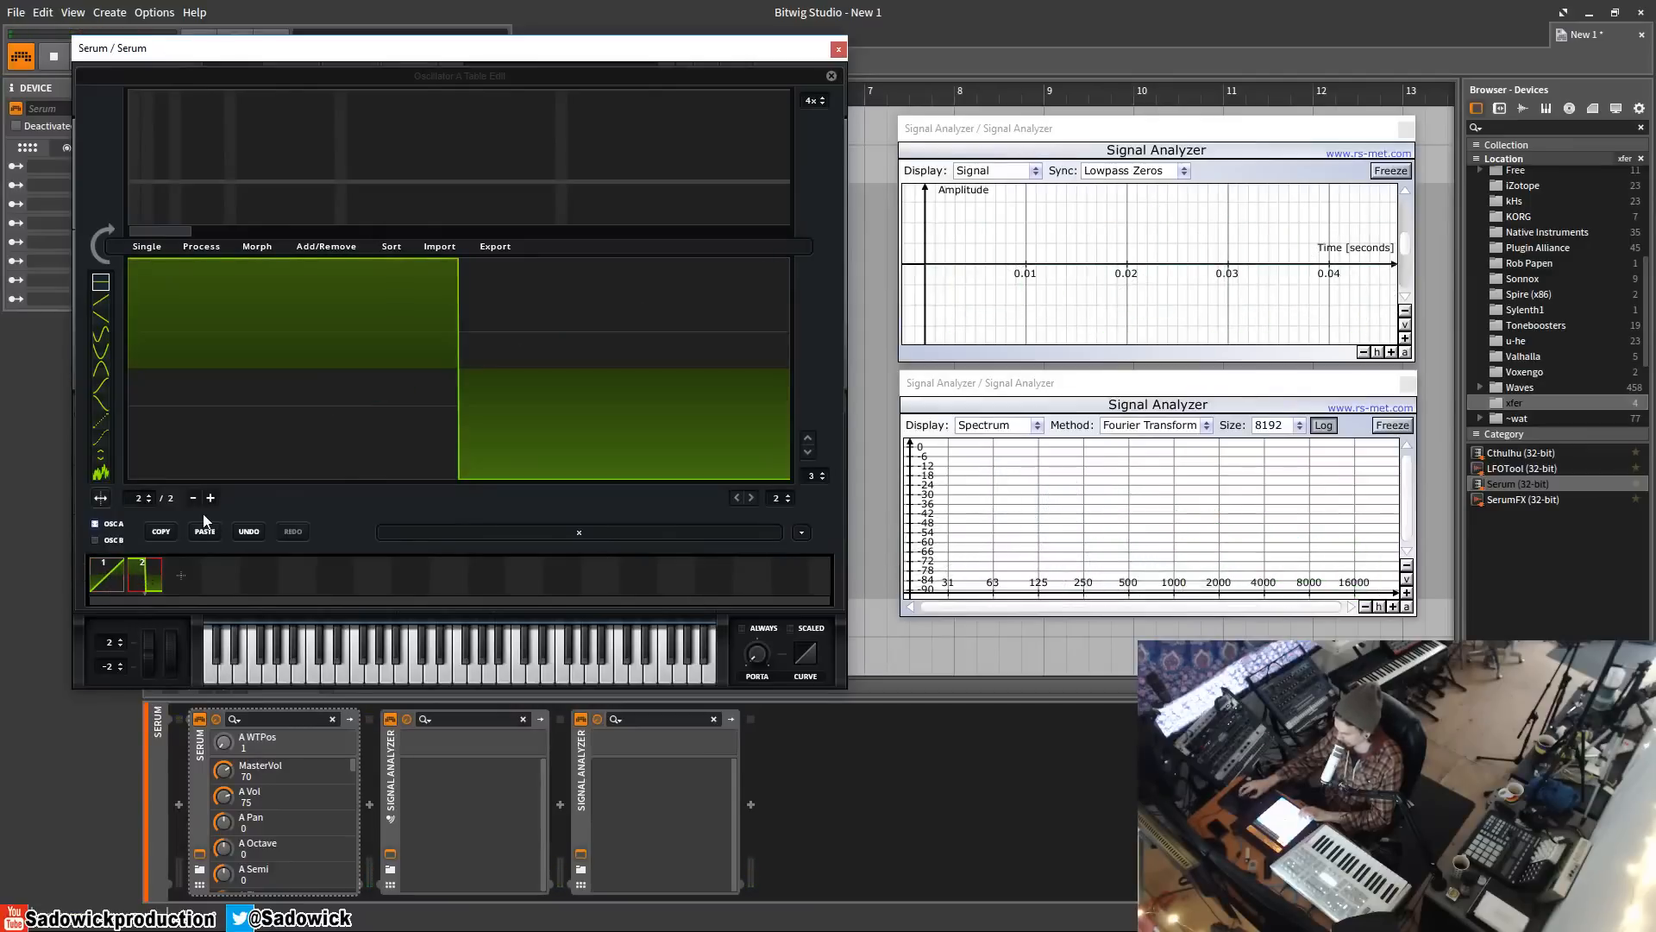
click(832, 77)
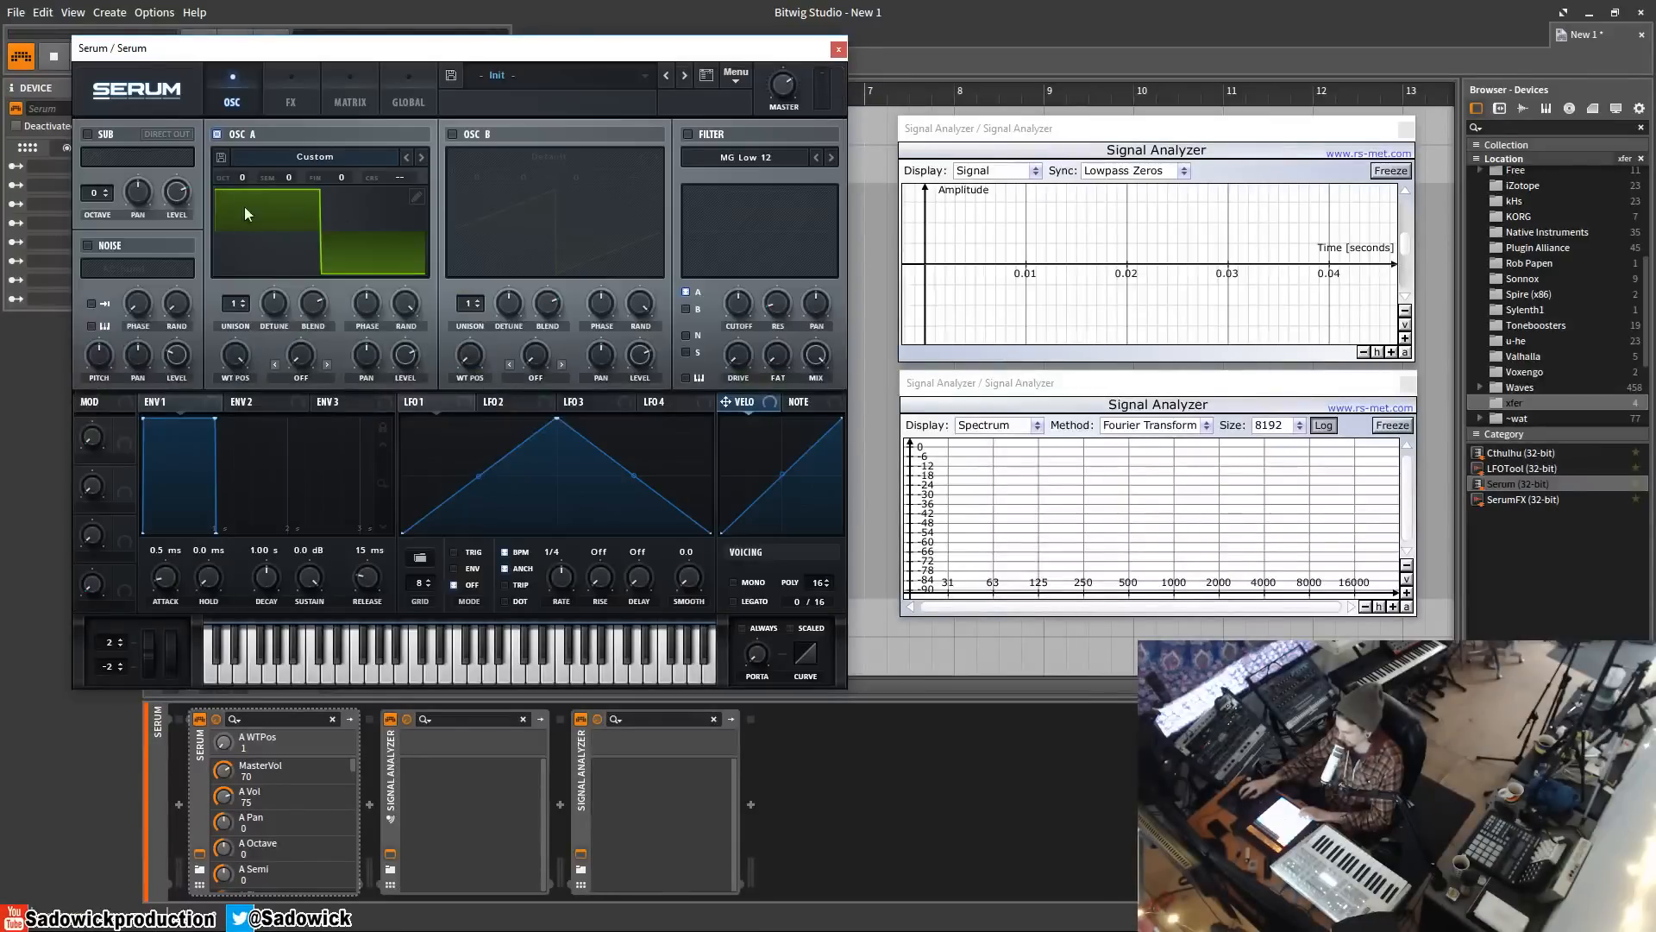
click(417, 197)
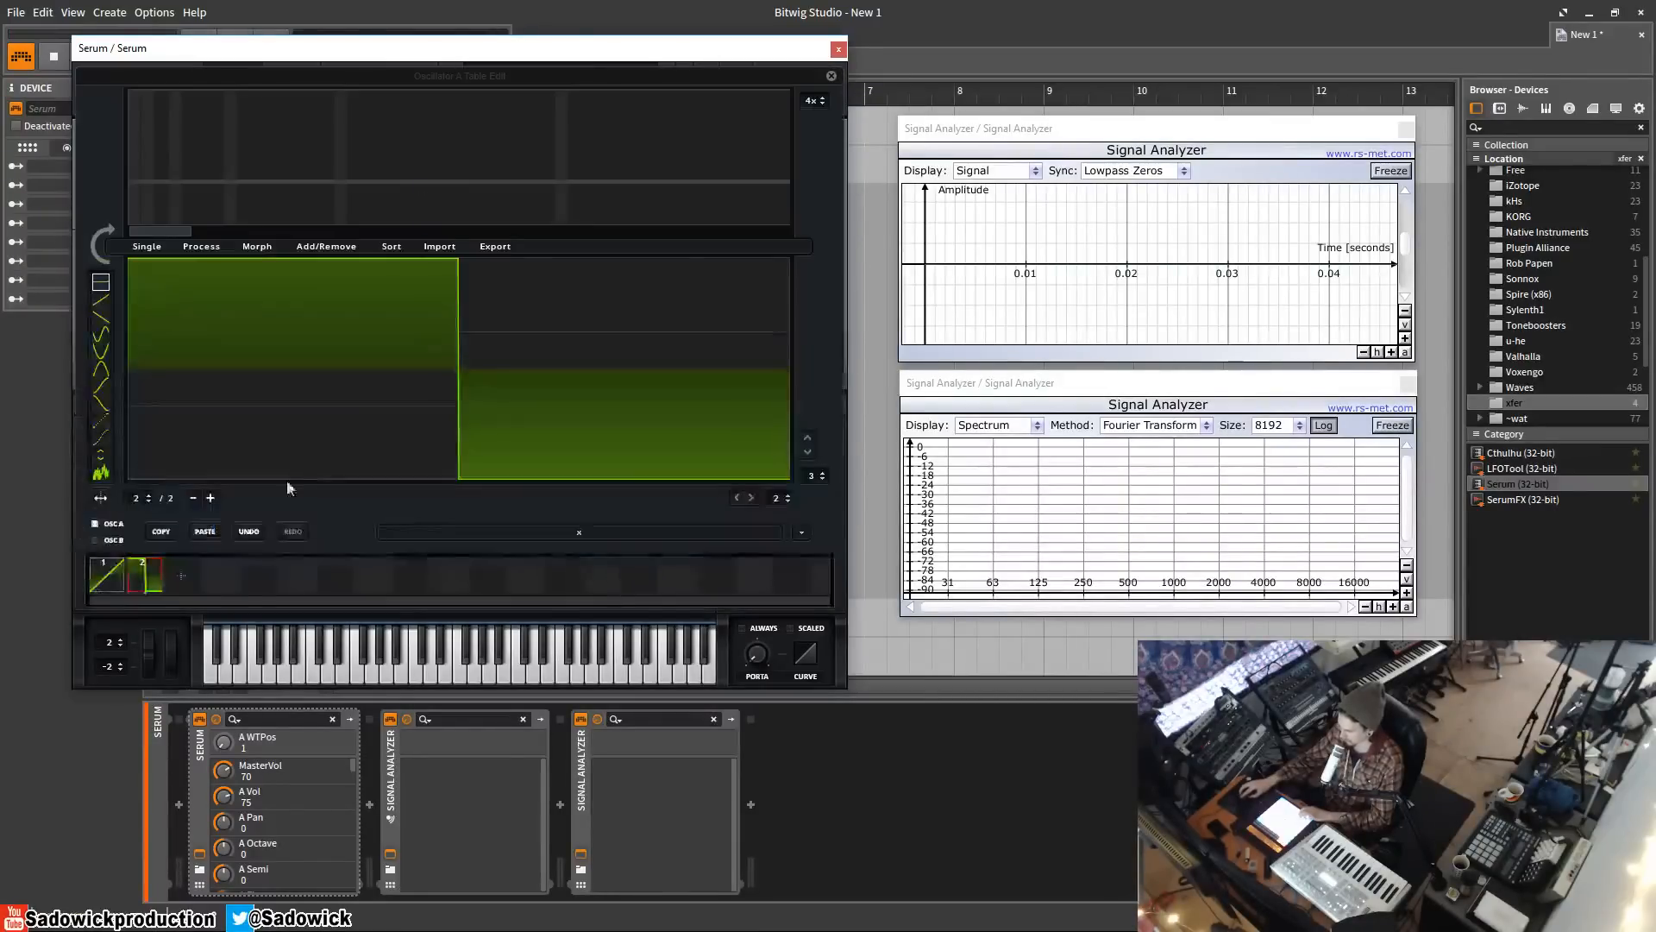
click(105, 579)
click(135, 575)
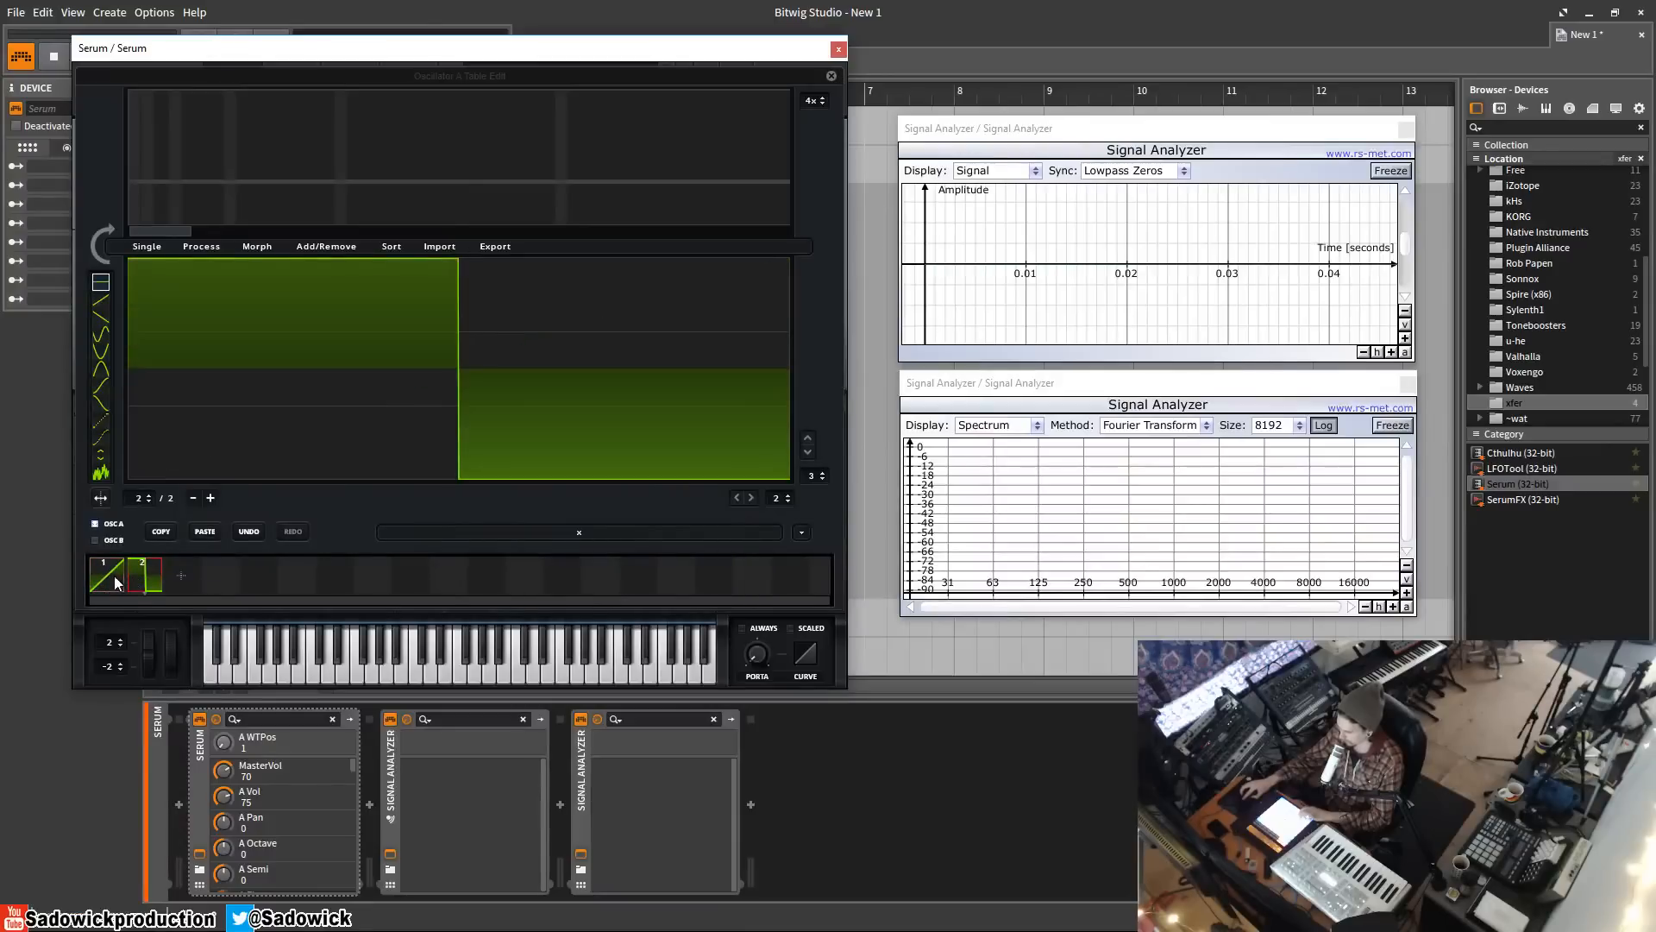
click(114, 576)
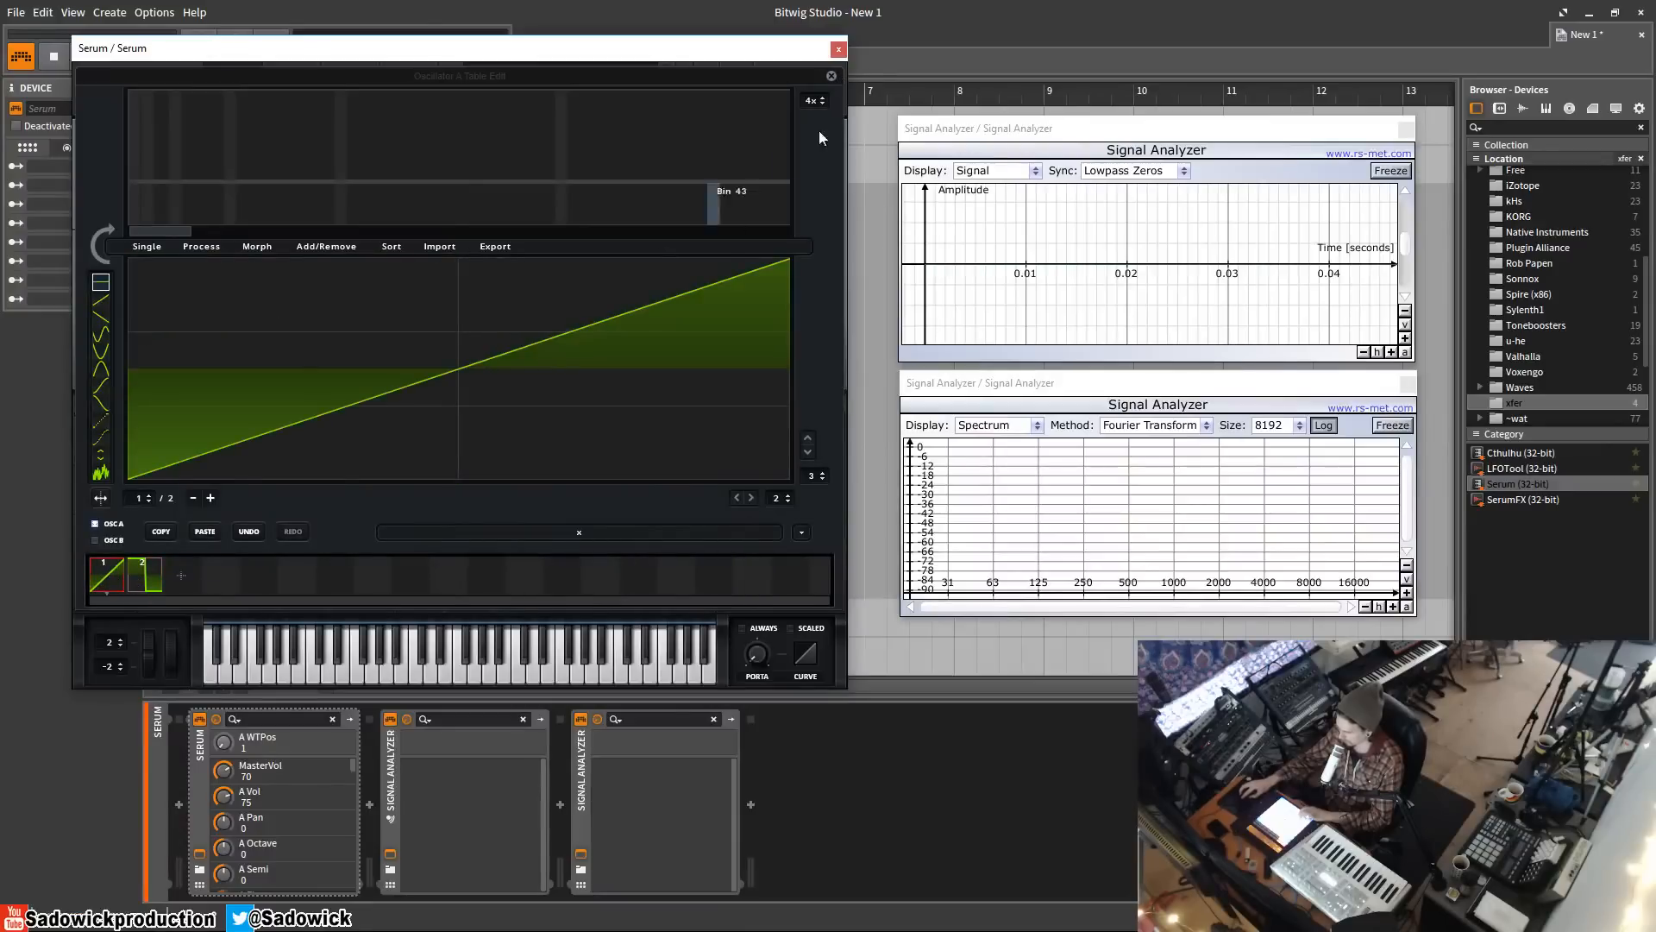
click(154, 579)
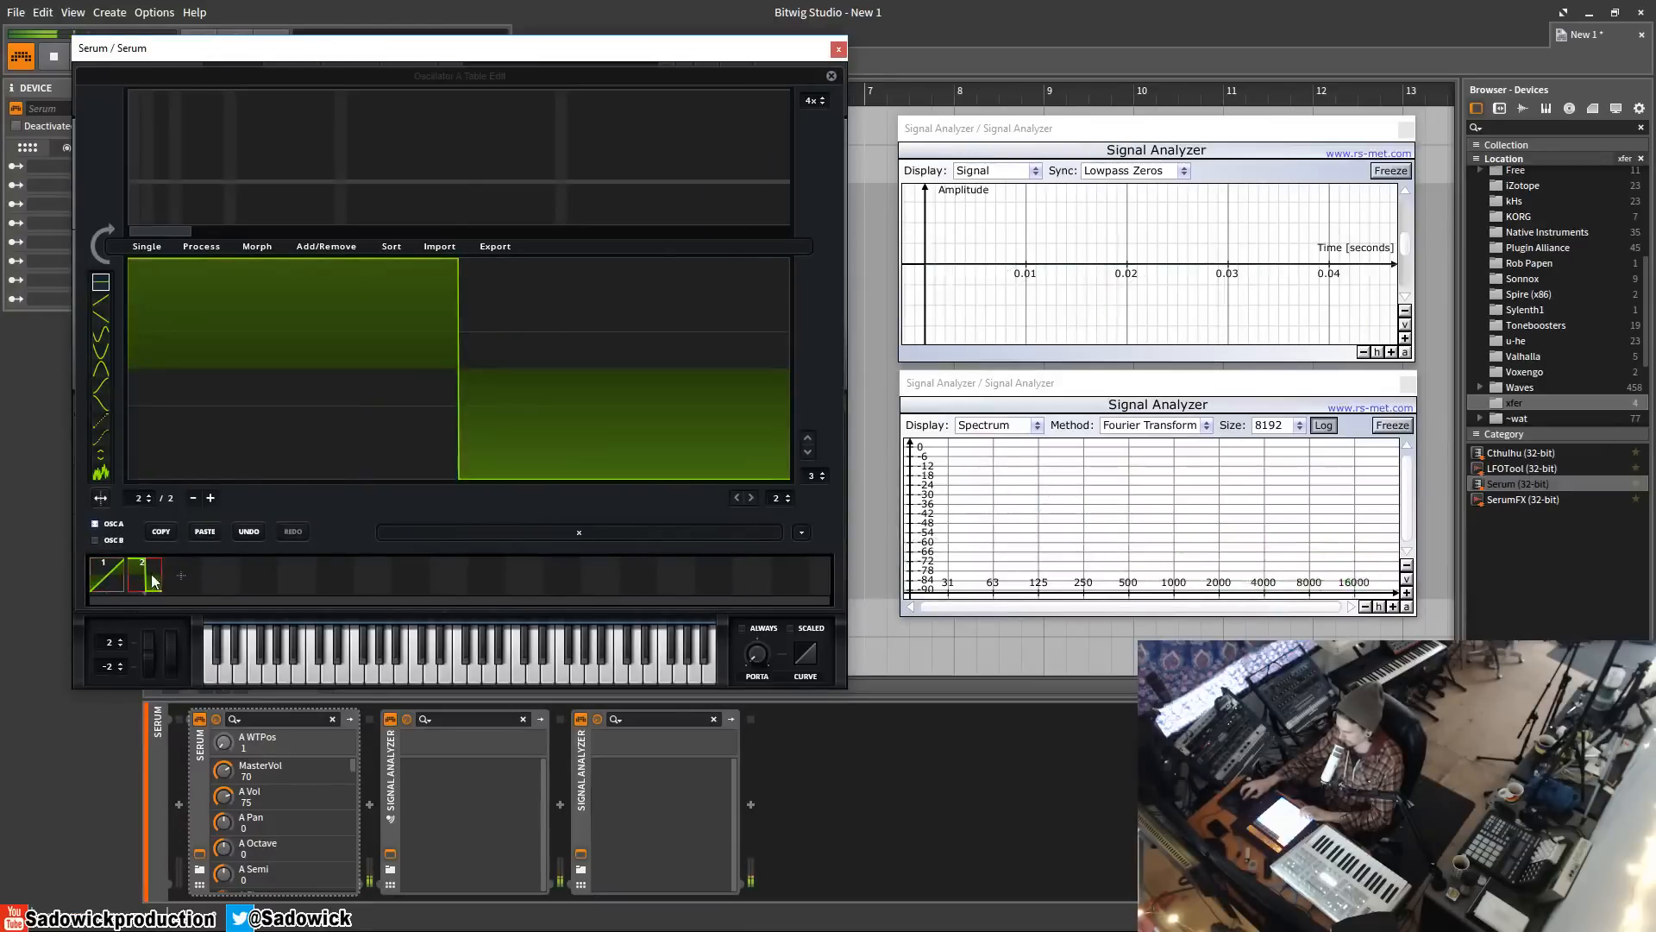
click(105, 577)
- Close the wavetable editor and sweep oscillator A's wavetable position to 2 and back to 1 to hear both frames
click(832, 77)
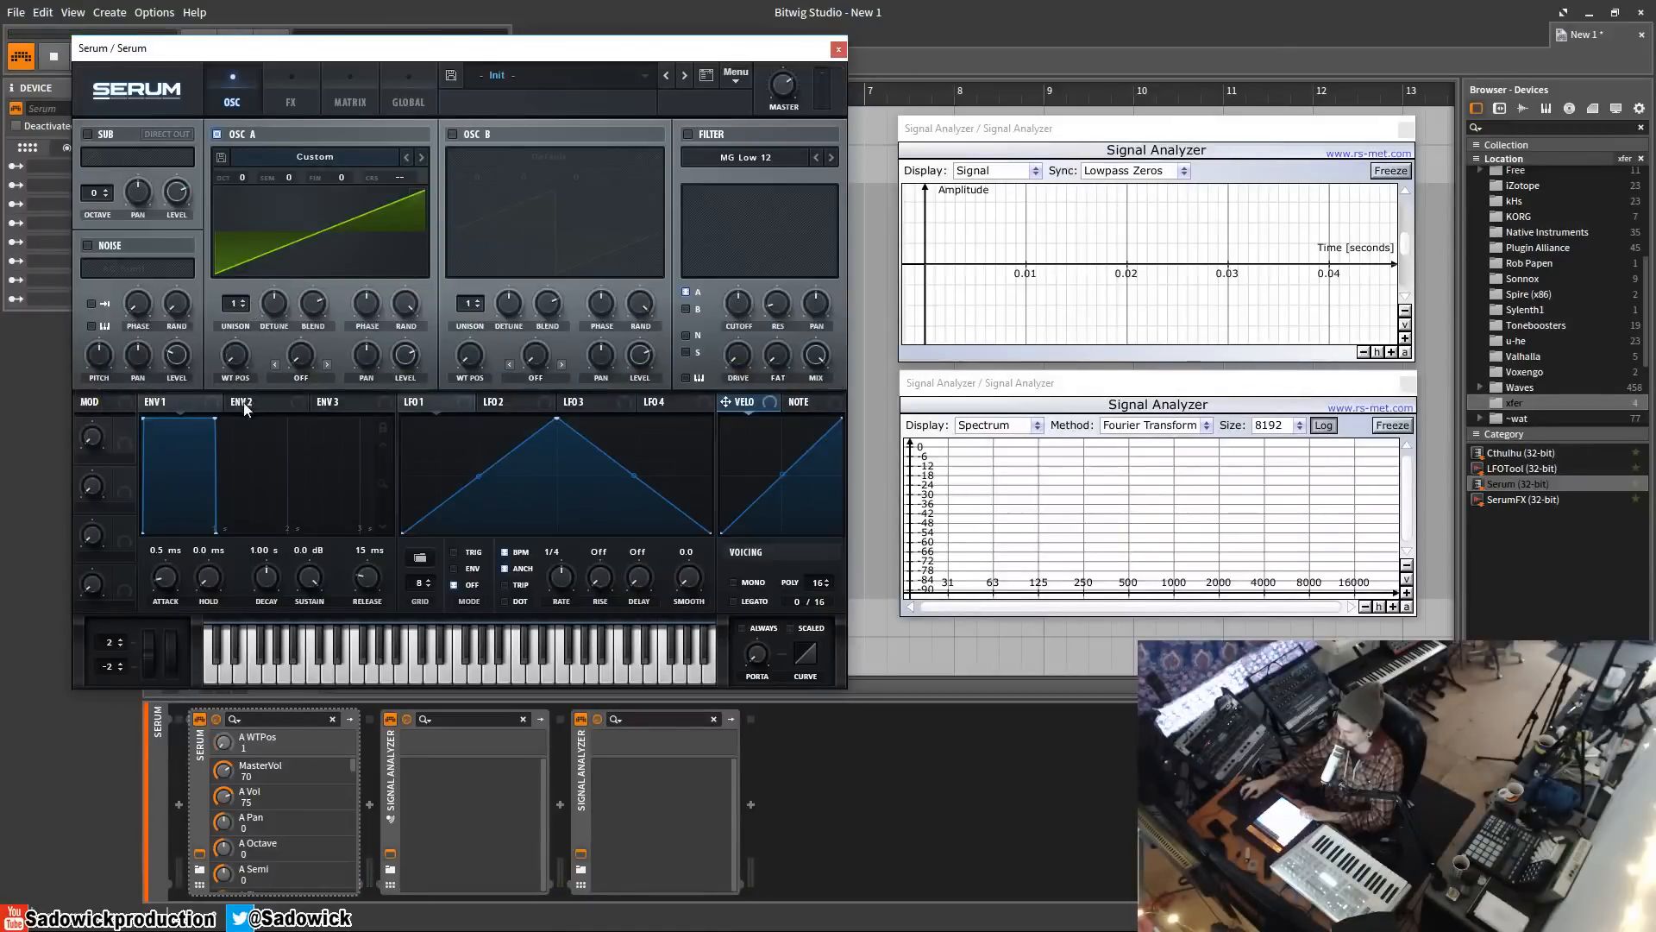
drag(241, 369, 258, 260)
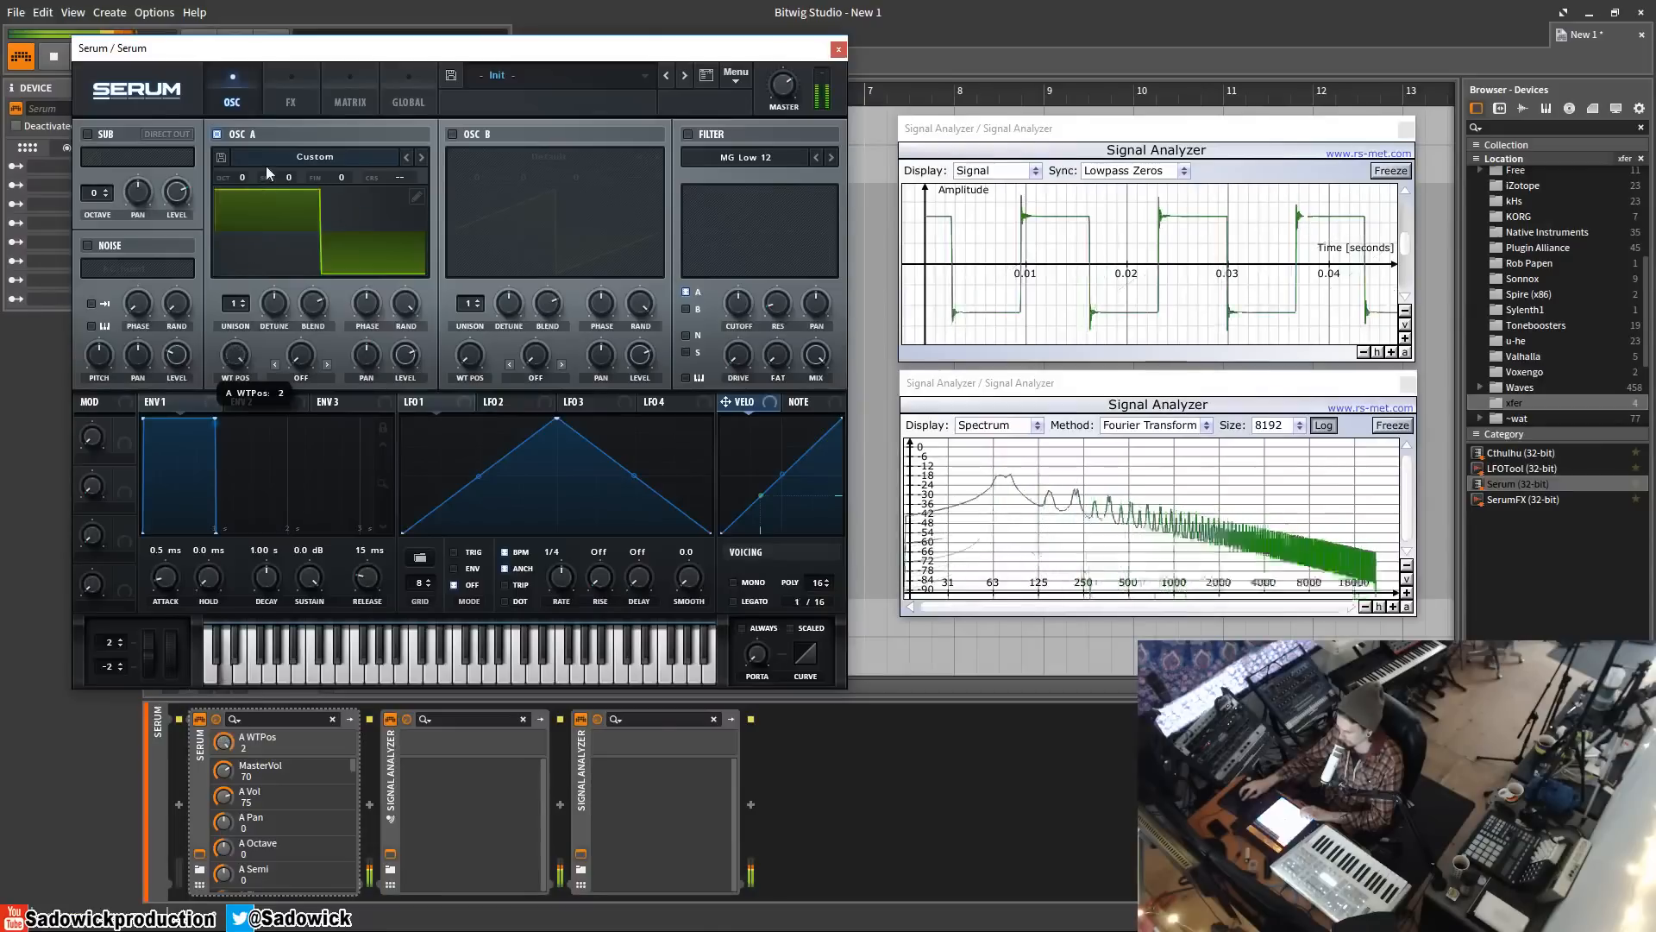
drag(266, 174, 204, 598)
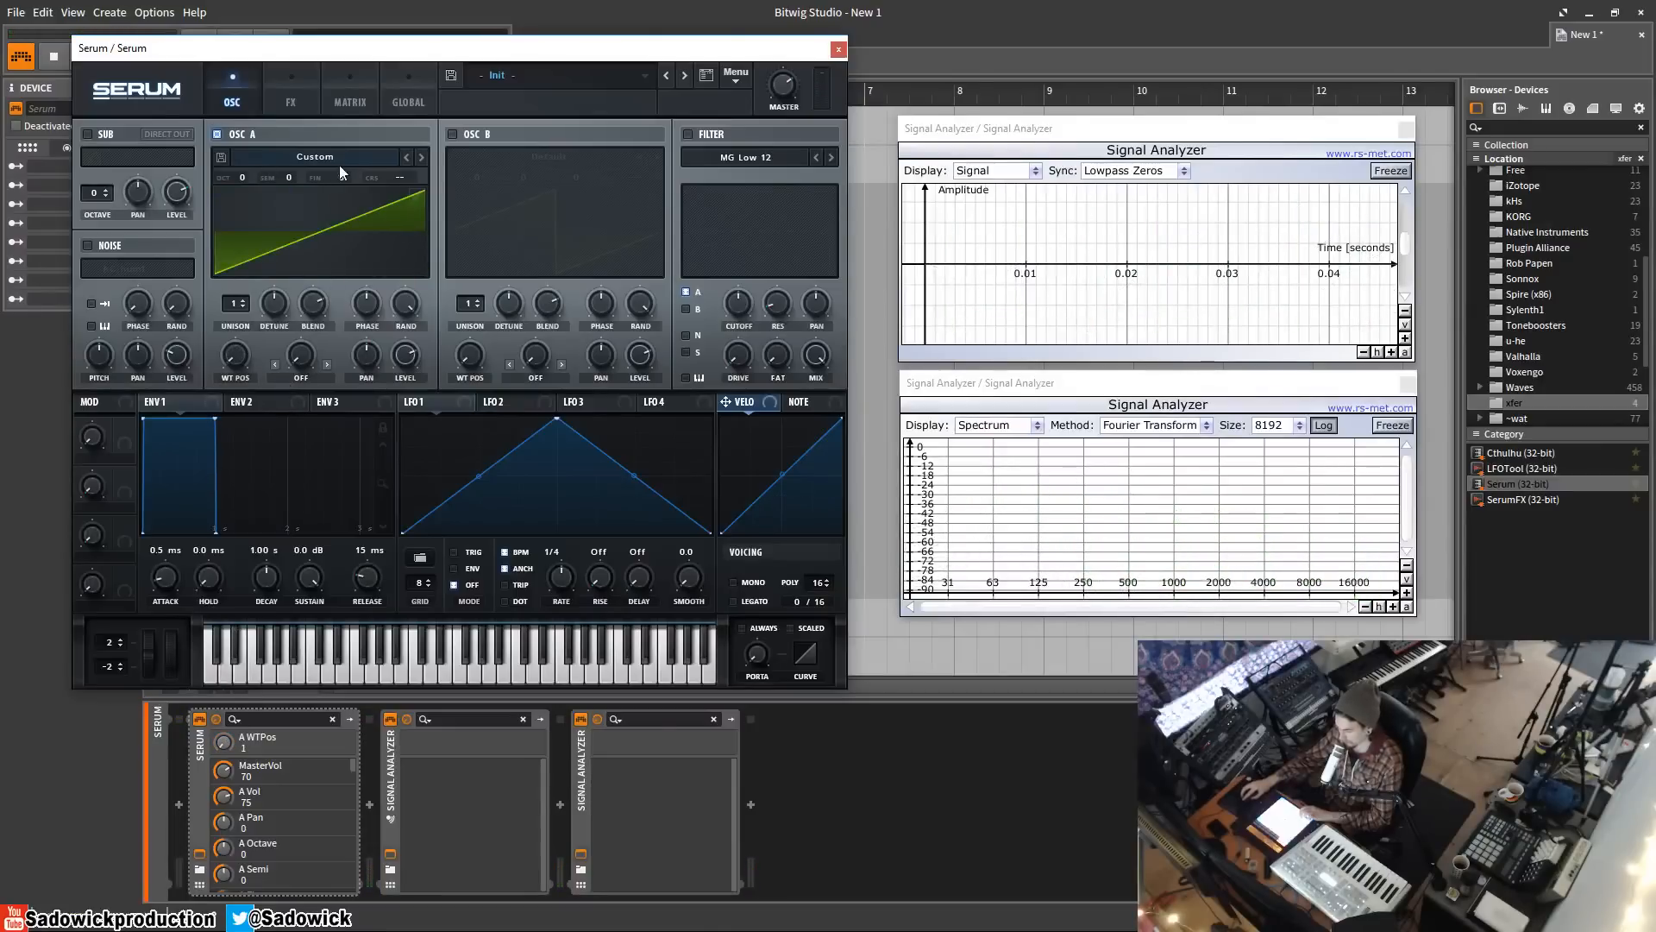
- Fill the wavetable between the saw and square frames using the Spectral morph
click(416, 195)
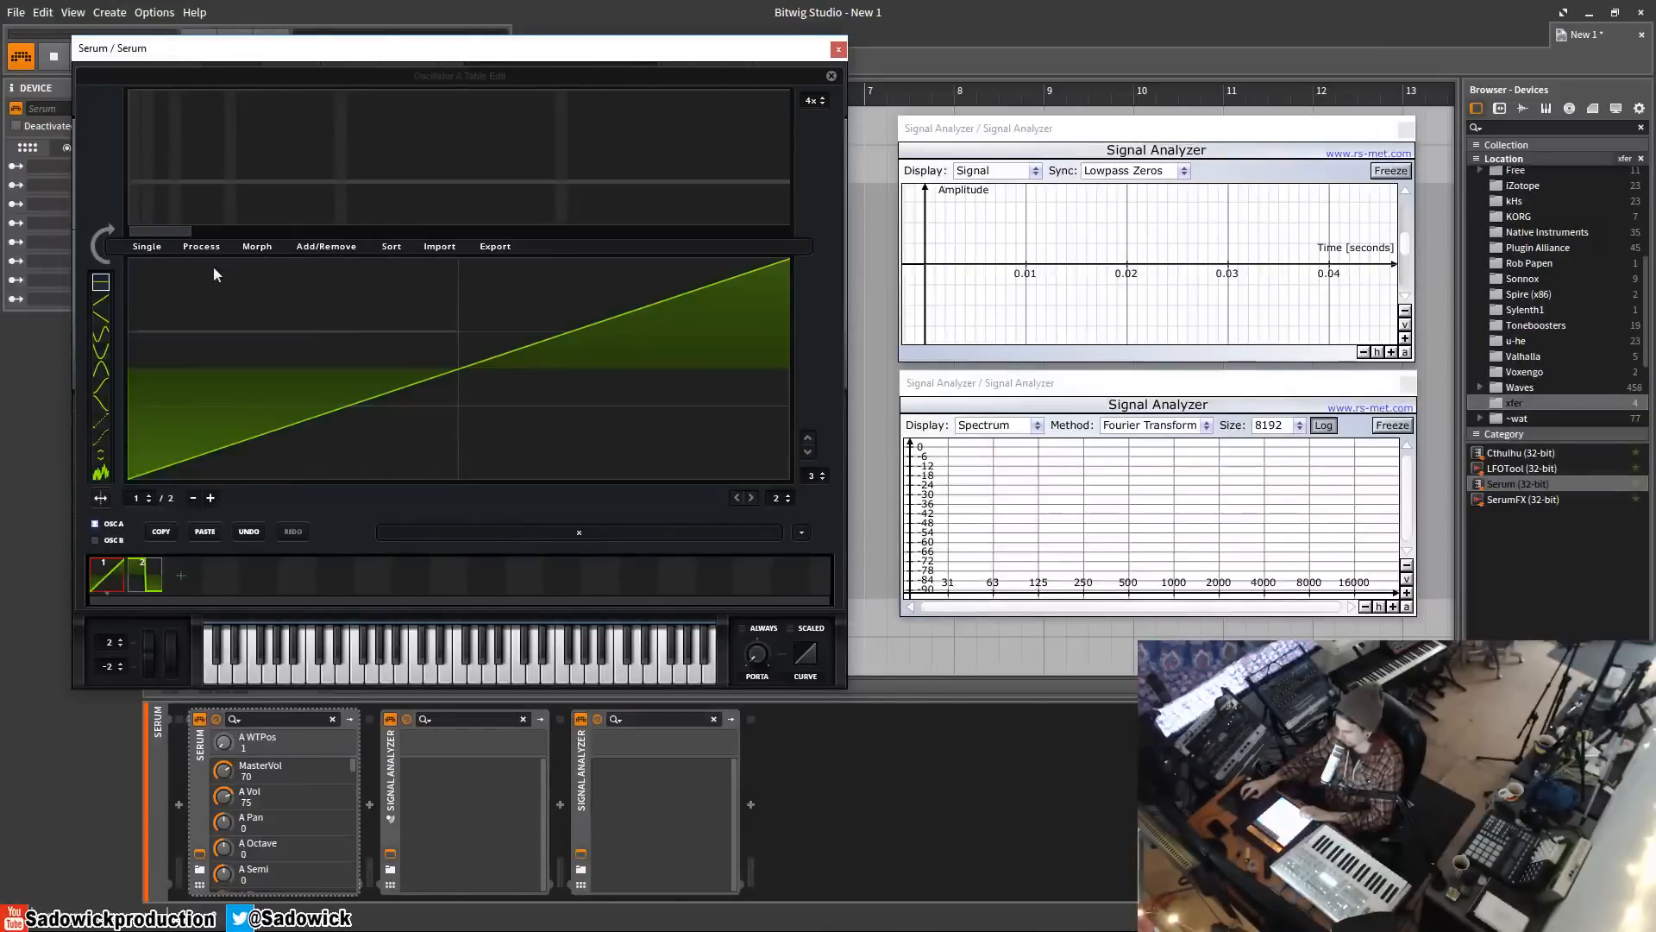
click(260, 247)
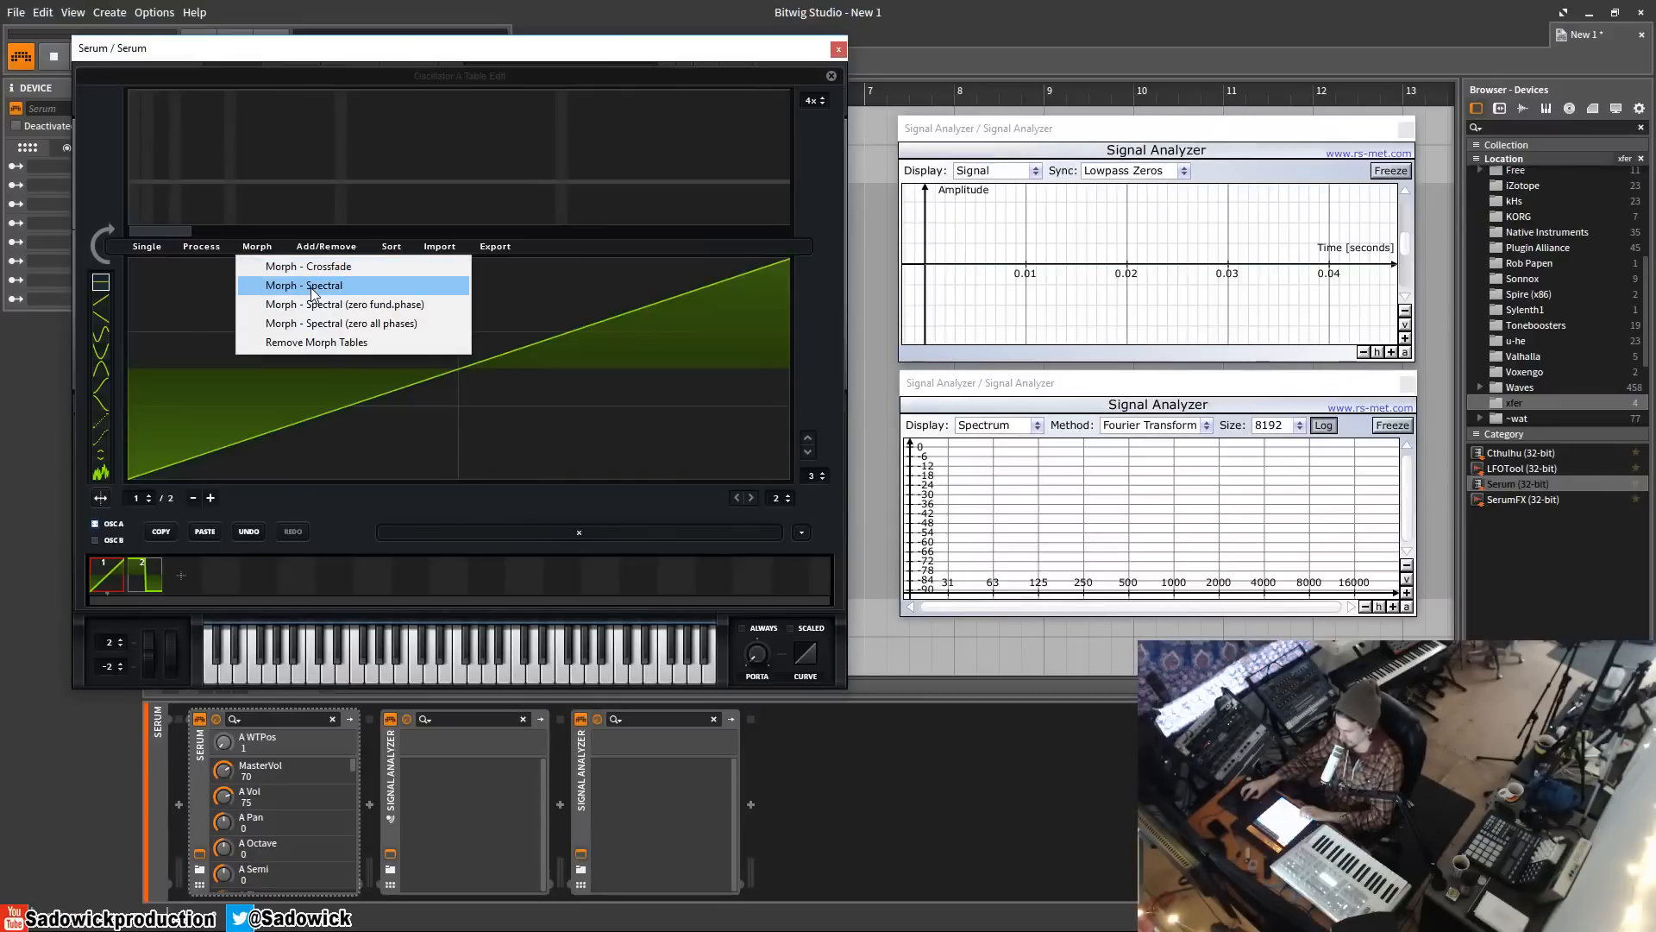
click(313, 287)
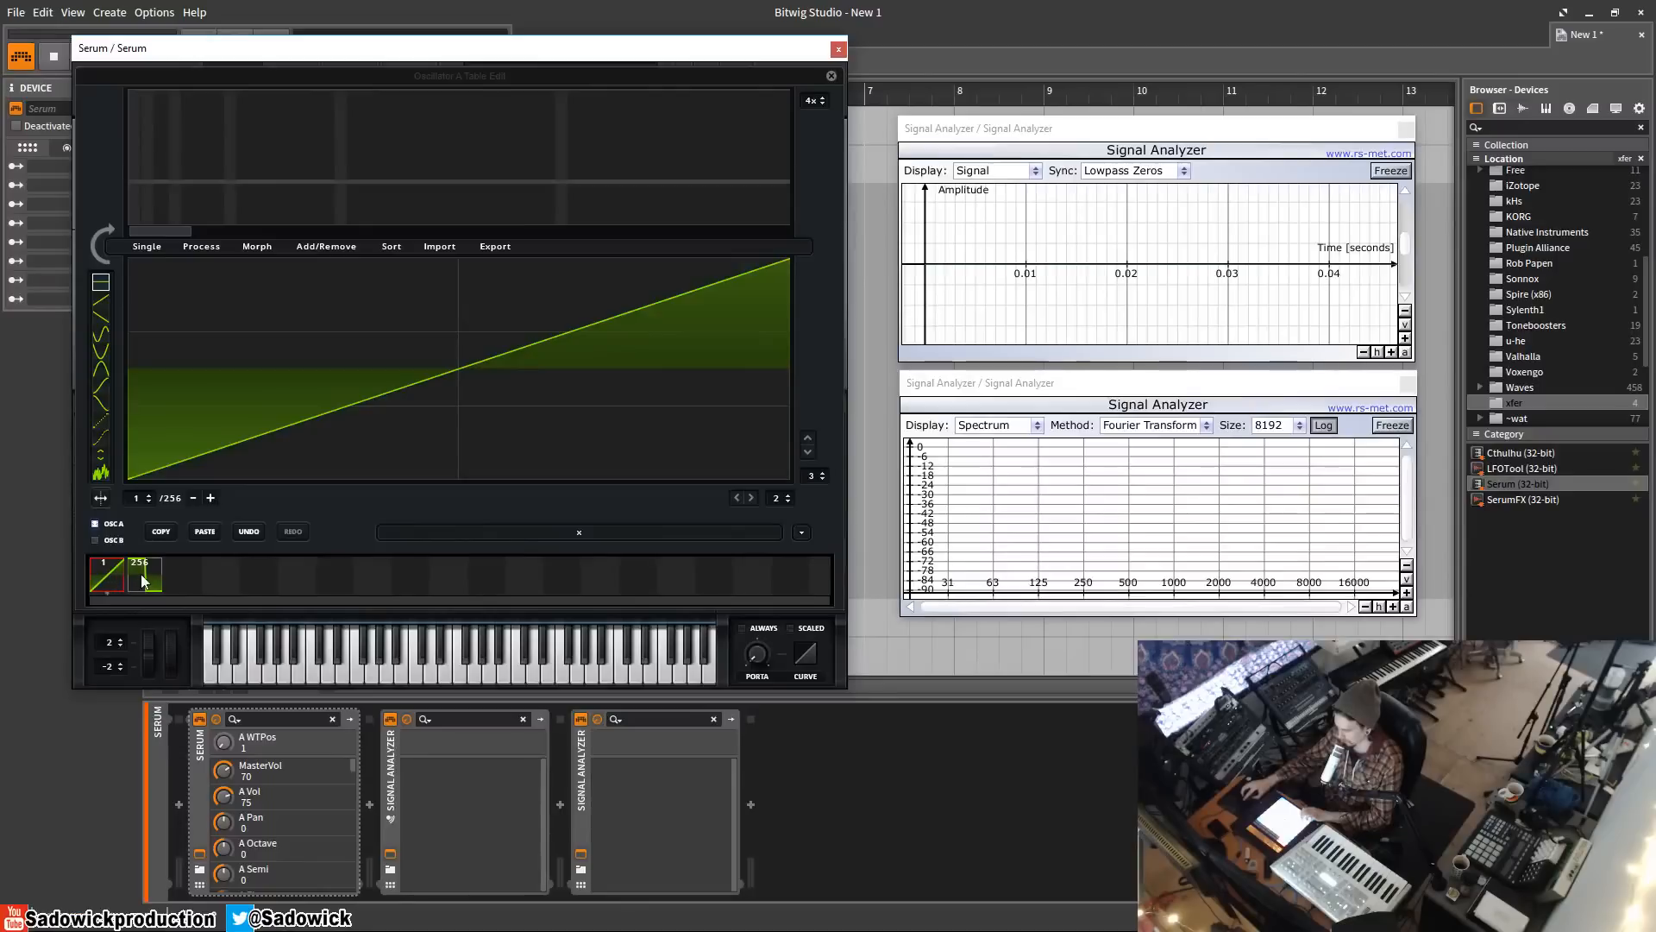
- Close the wavetable editor and sweep oscillator A's wavetable position through the morphed frames, returning it to 1
click(830, 76)
drag(241, 381, 236, 466)
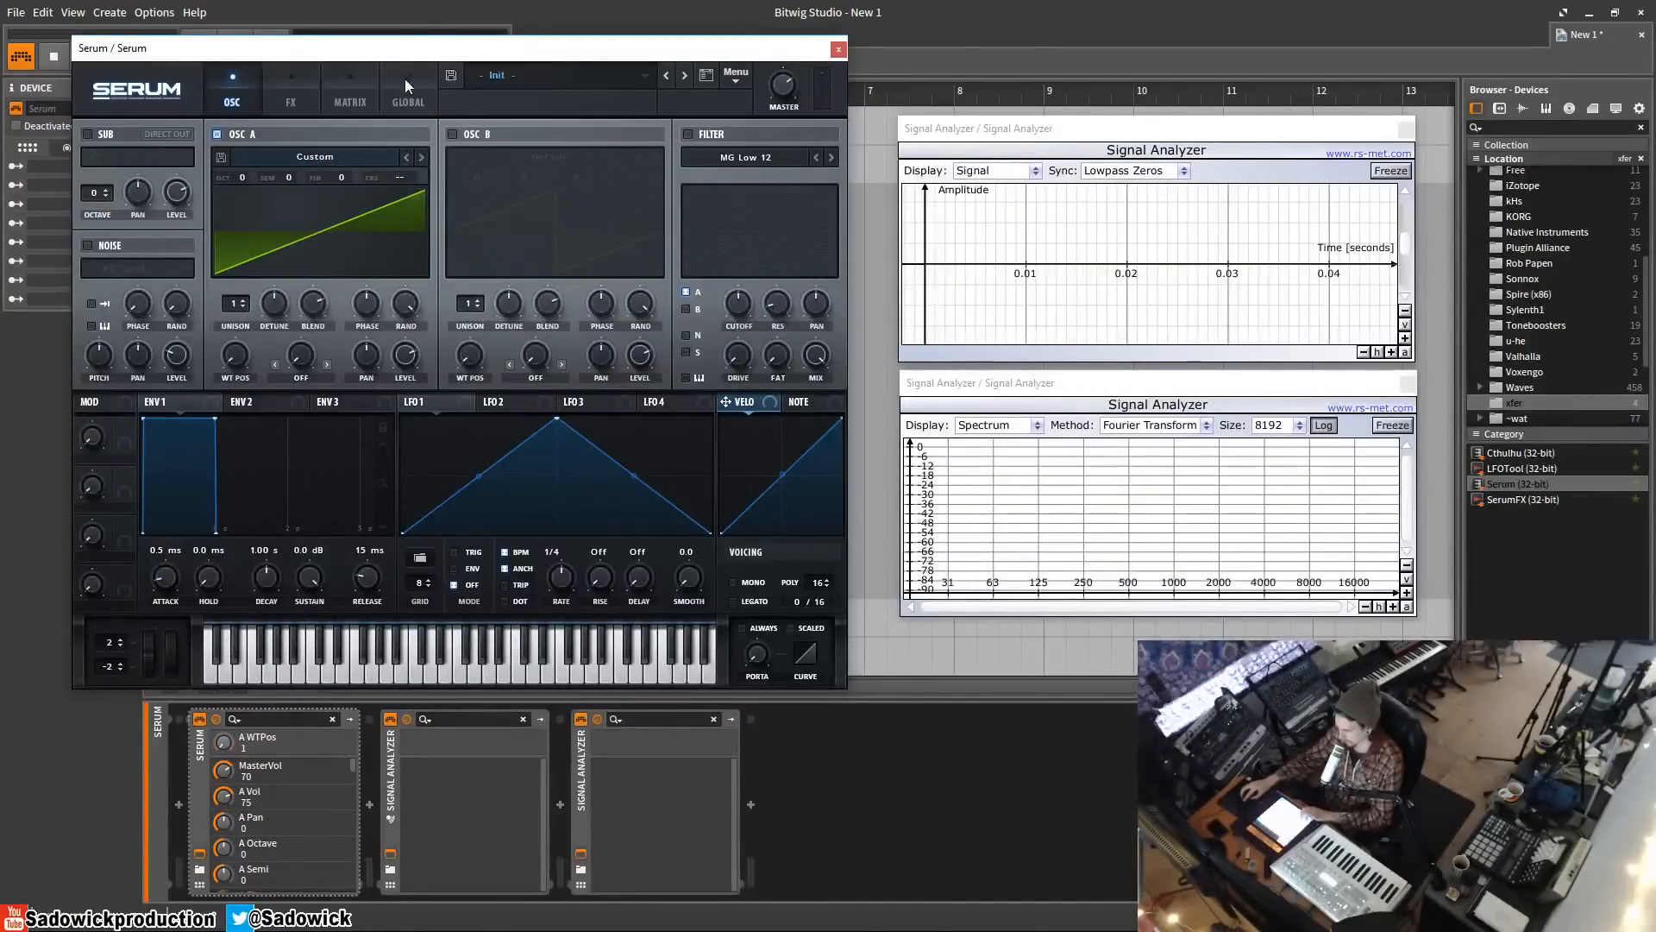
mouse_move(235, 357)
mouse_down()
mouse_move(256, 245)
mouse_move(238, 379)
mouse_up()
- Redraw the last wavetable frame, 256, as an inverted square wave with a low first half and high second half
click(425, 179)
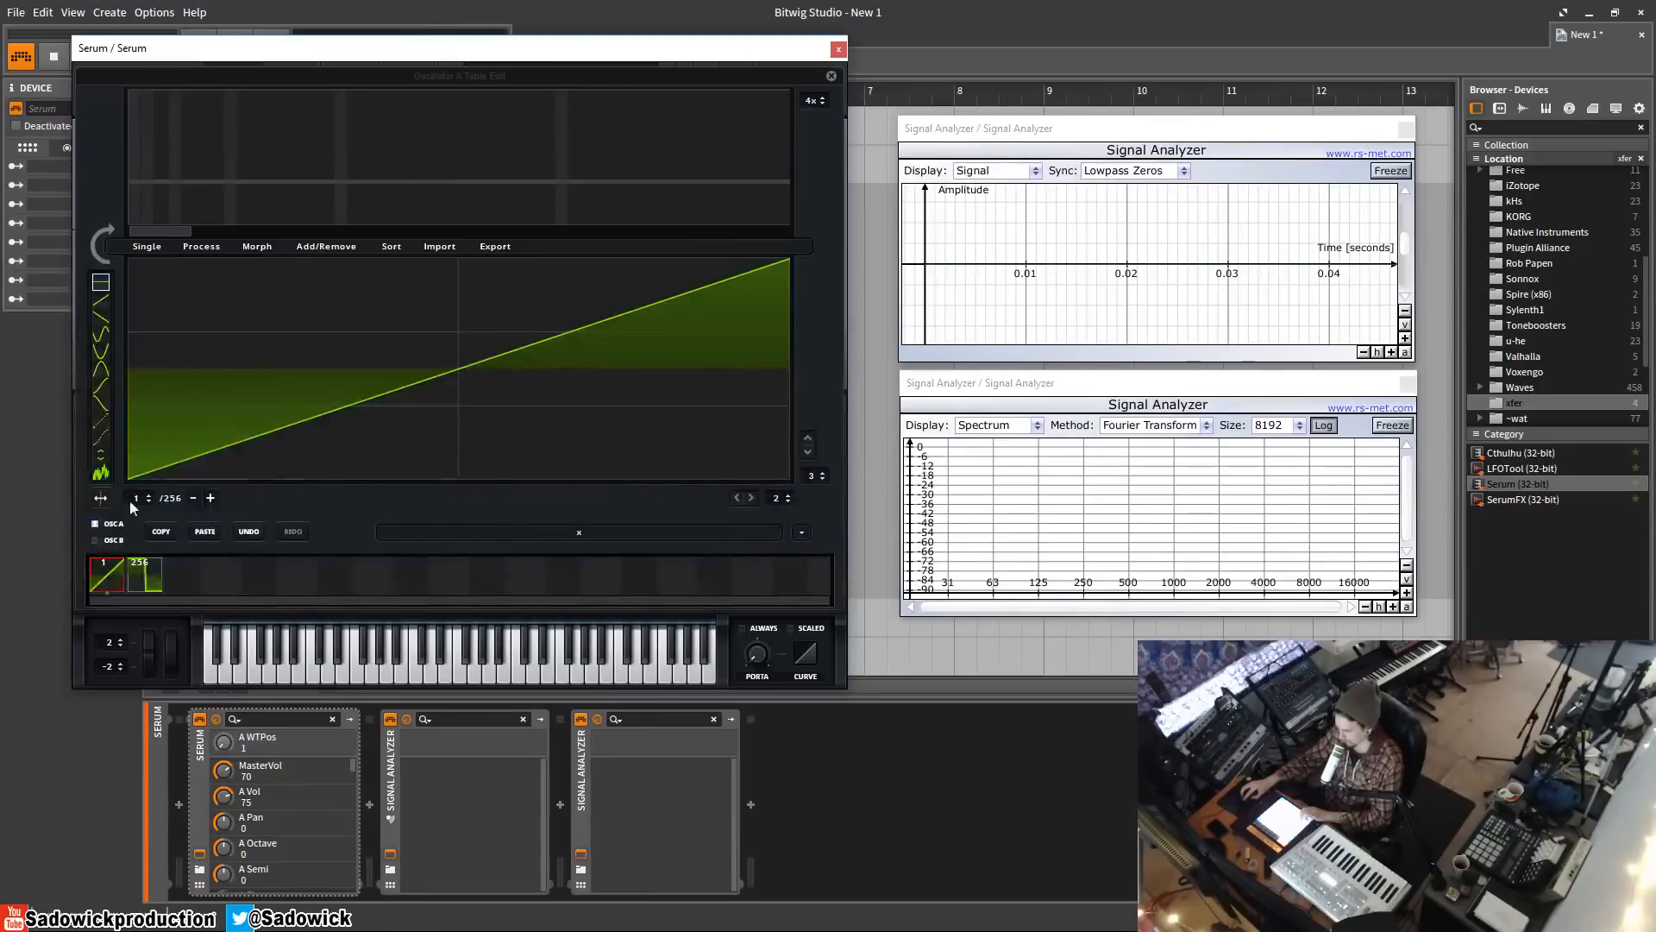
click(144, 576)
drag(397, 372, 425, 528)
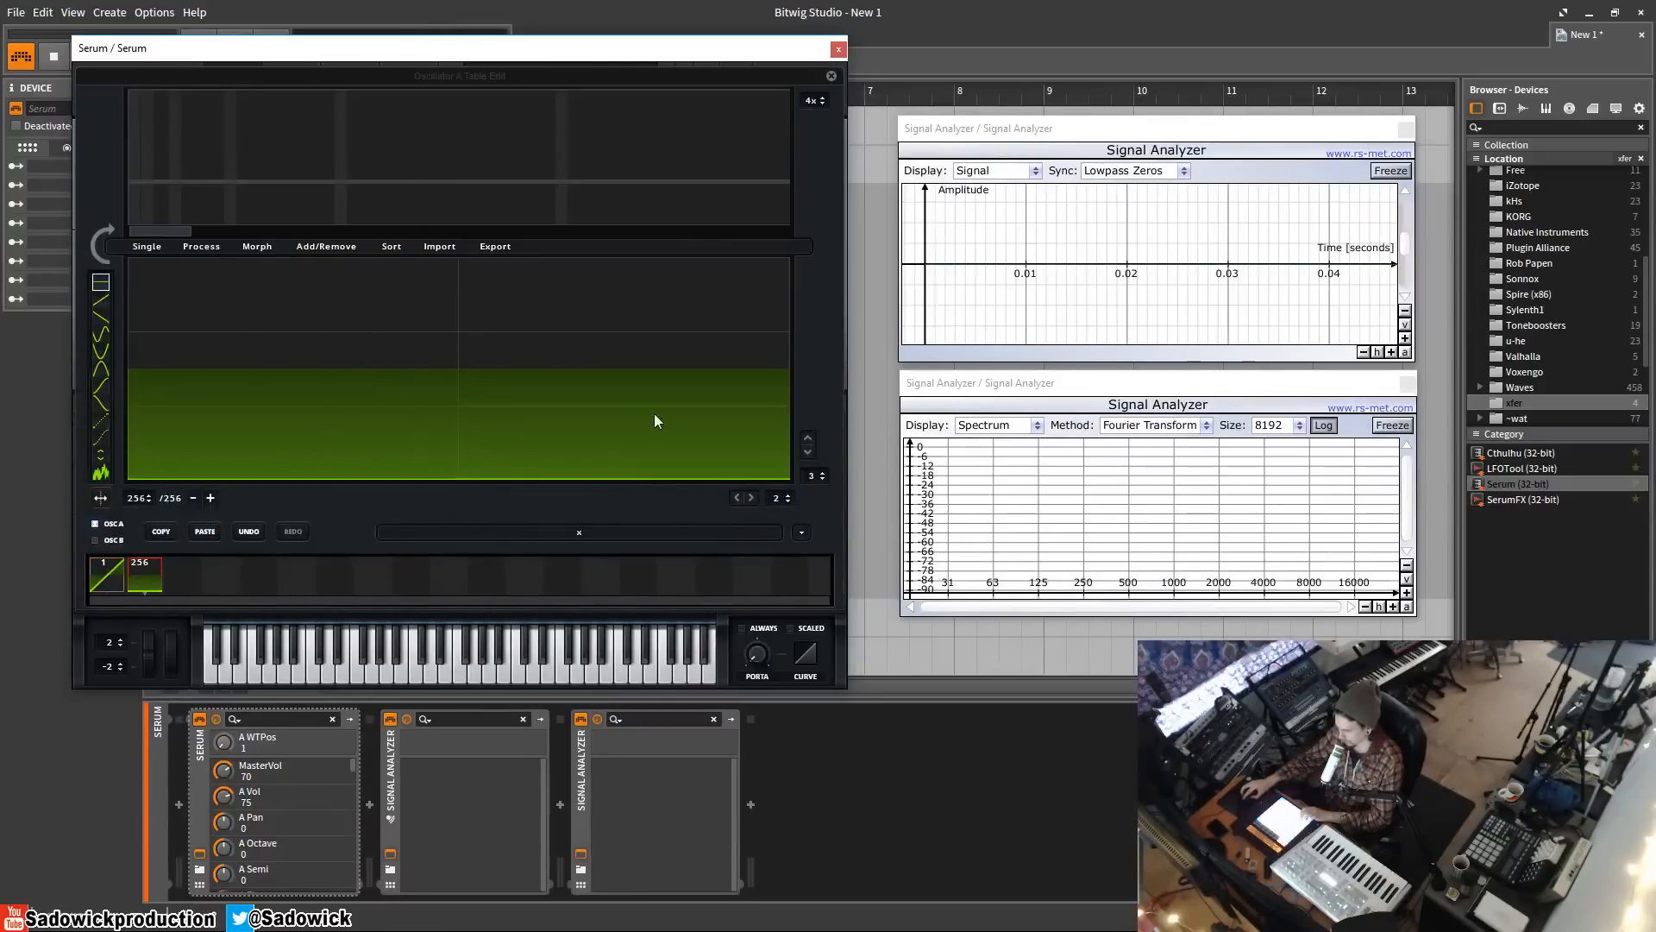
drag(654, 414, 486, 183)
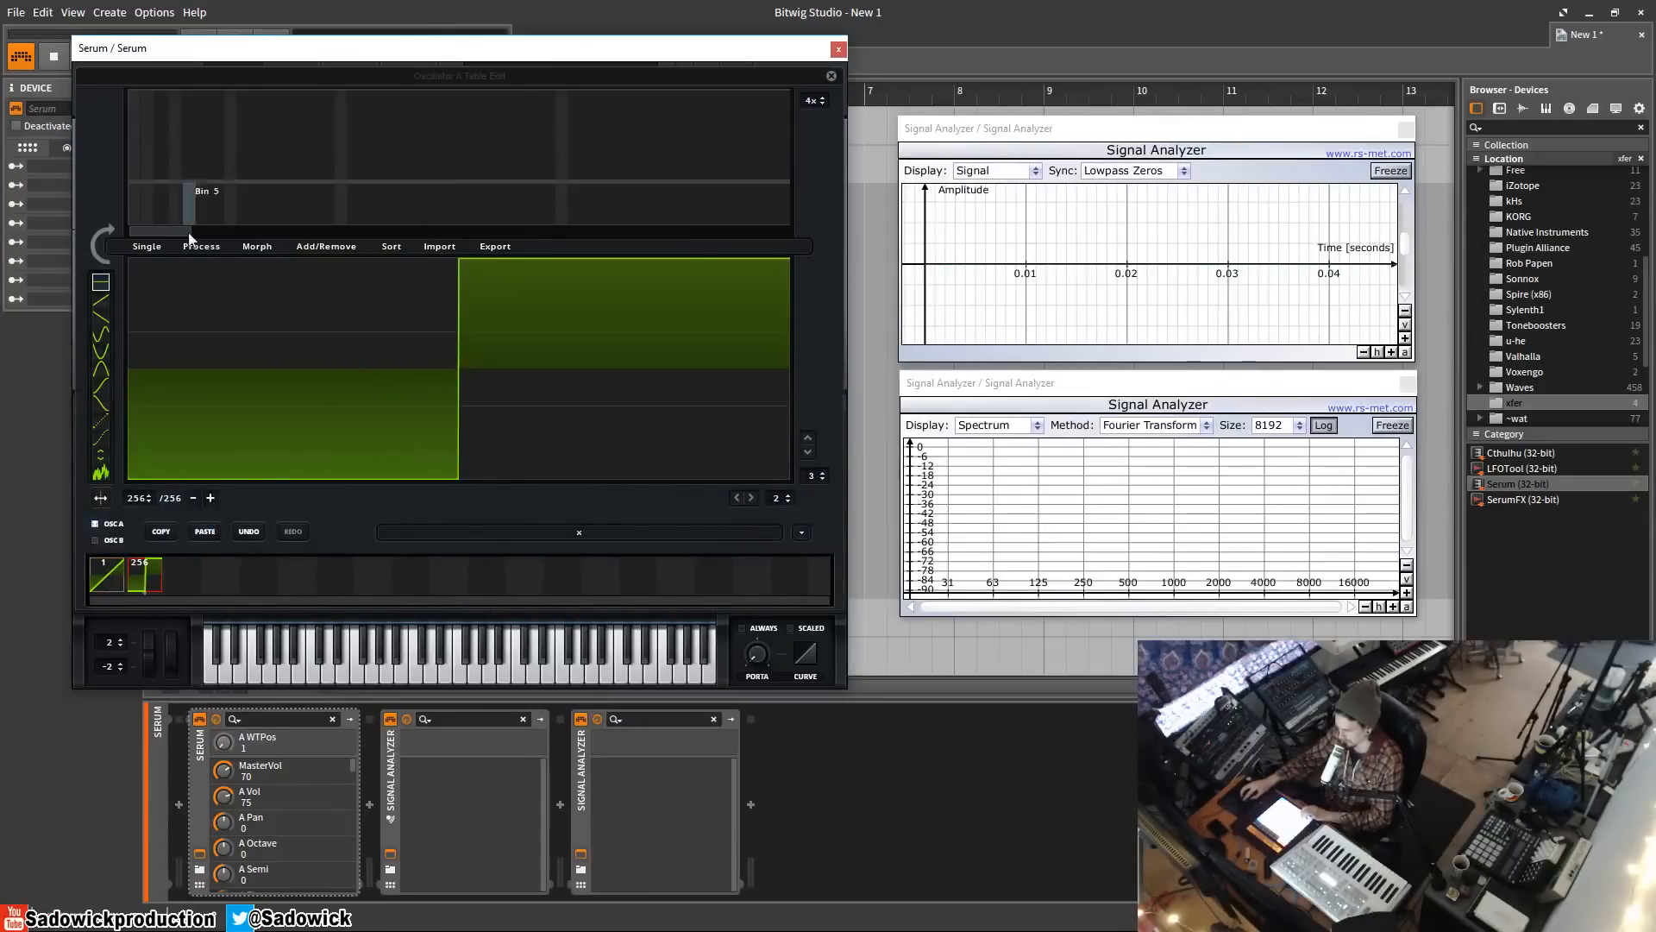
- Apply the Spectral morph again to the edited wavetable and raise oscillator A's wavetable position to 256
click(257, 247)
click(289, 291)
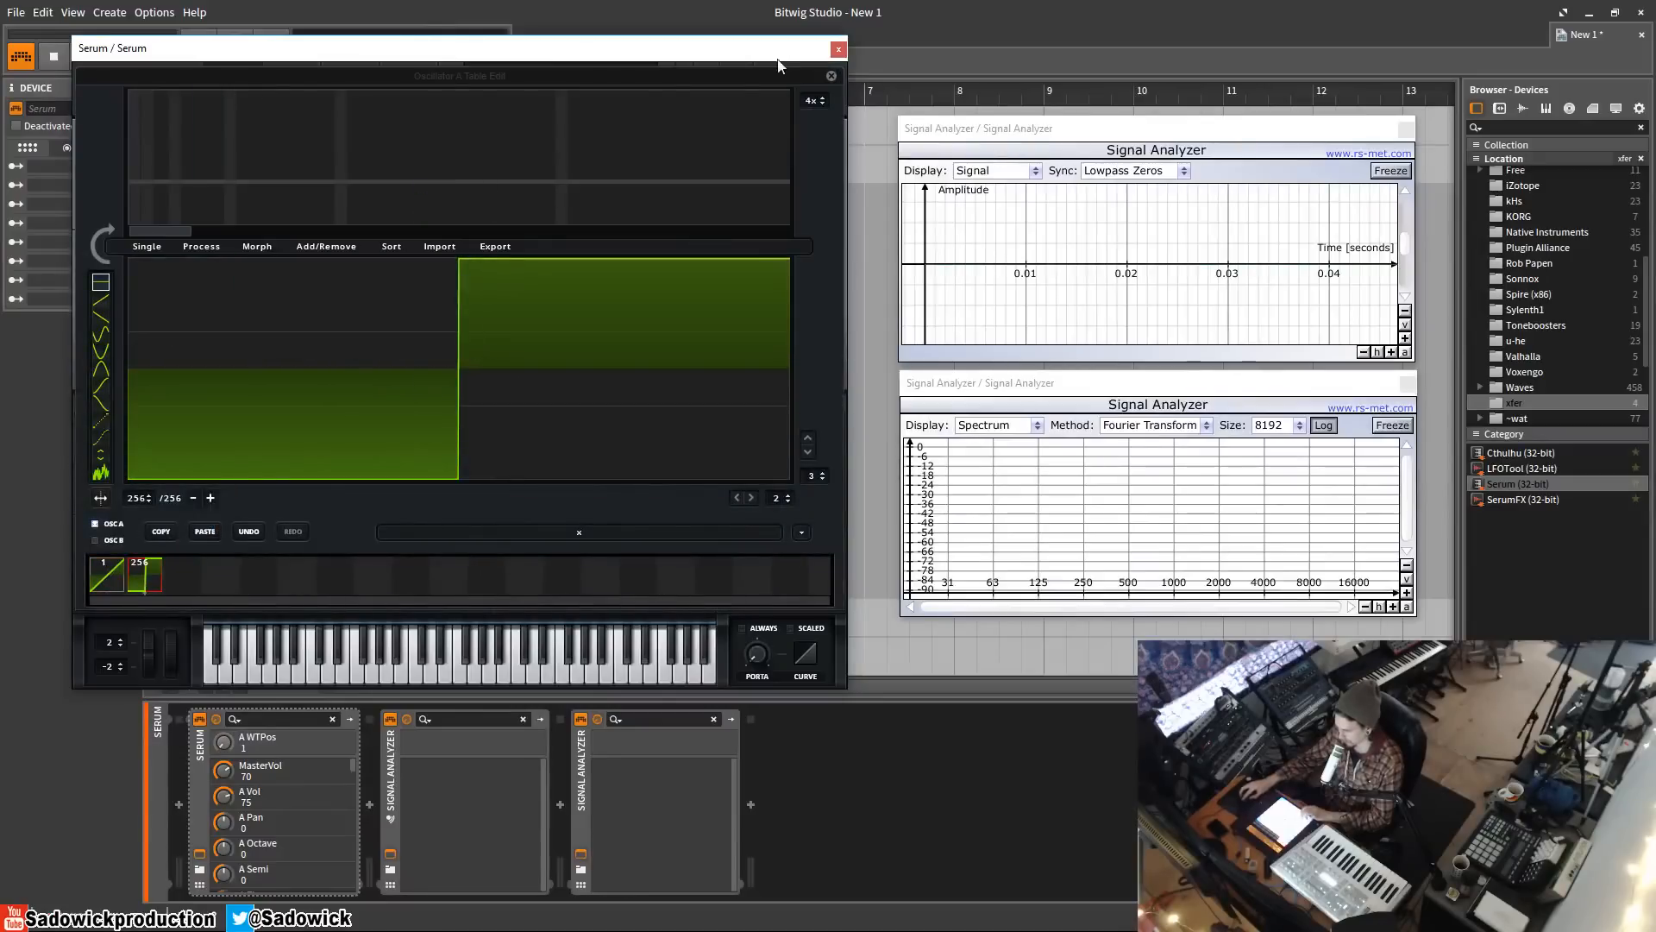
click(832, 76)
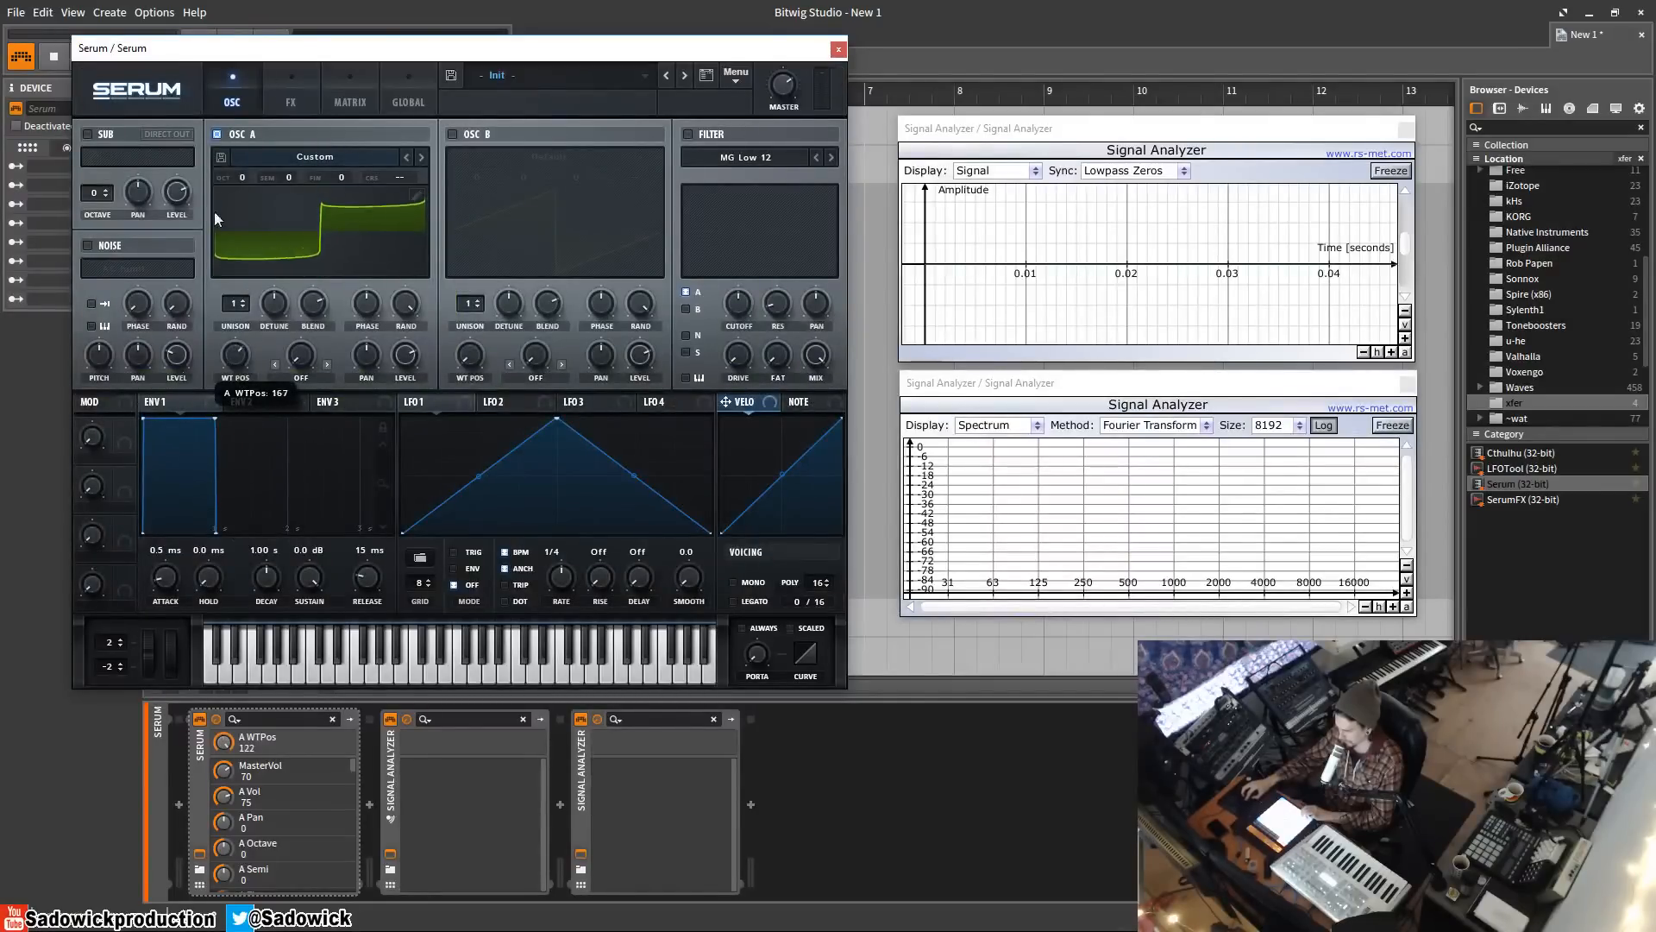
- Apply the Crossfade morph to the wavetable and step through its frames from 256 back to 1 before closing the editor
click(419, 198)
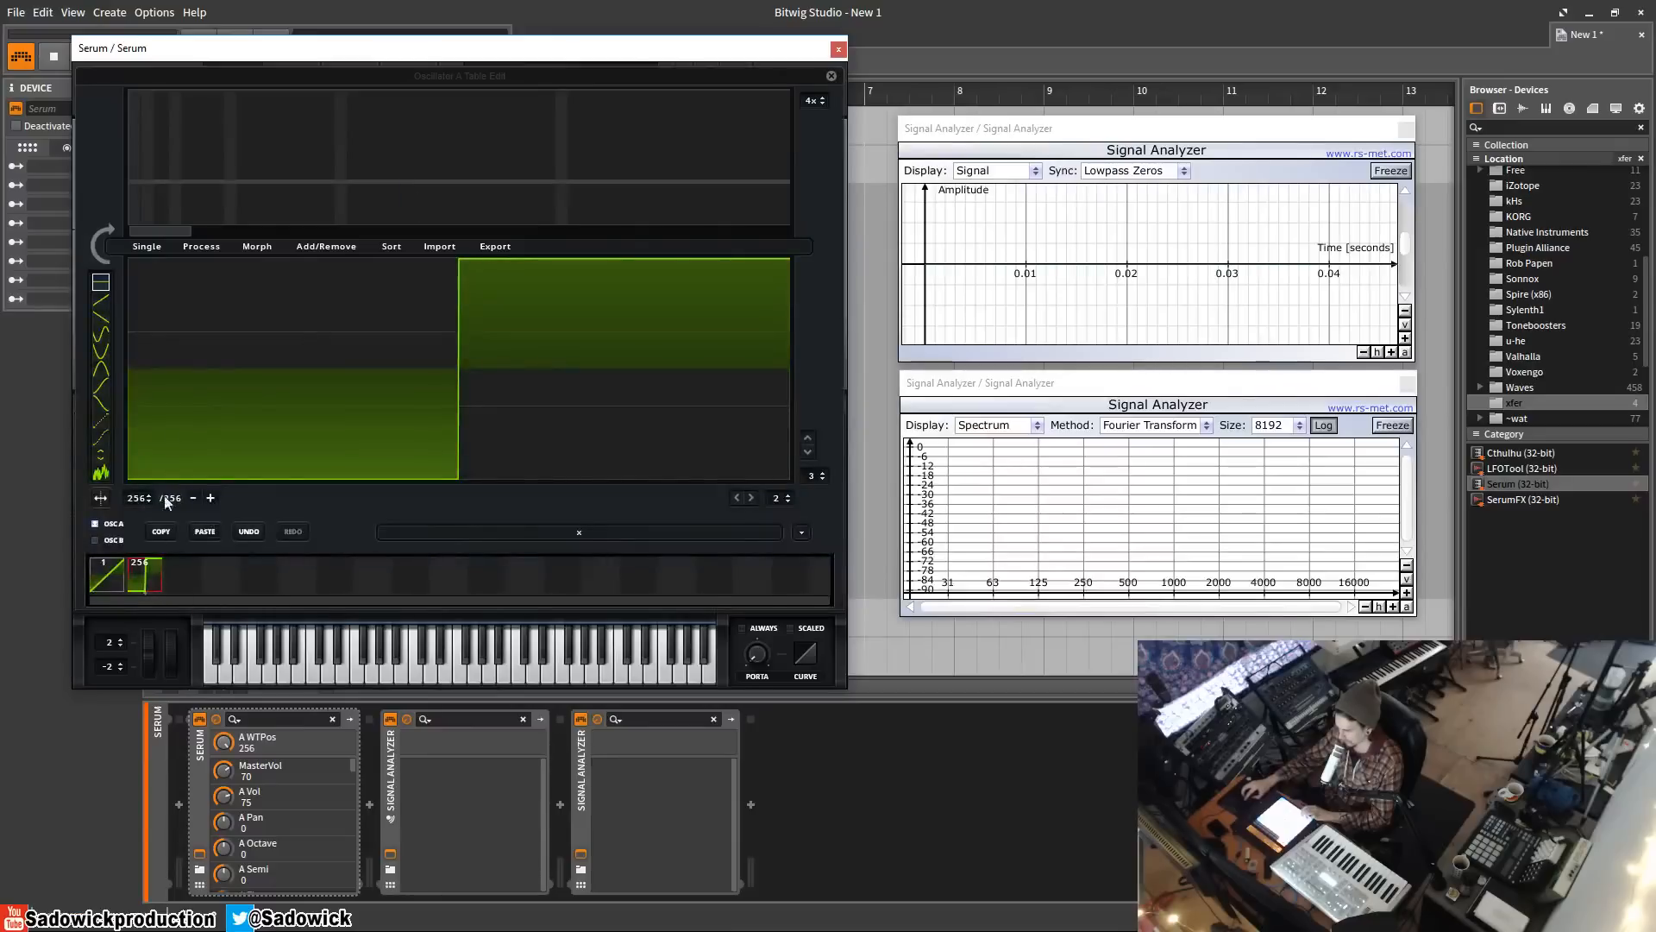
click(255, 248)
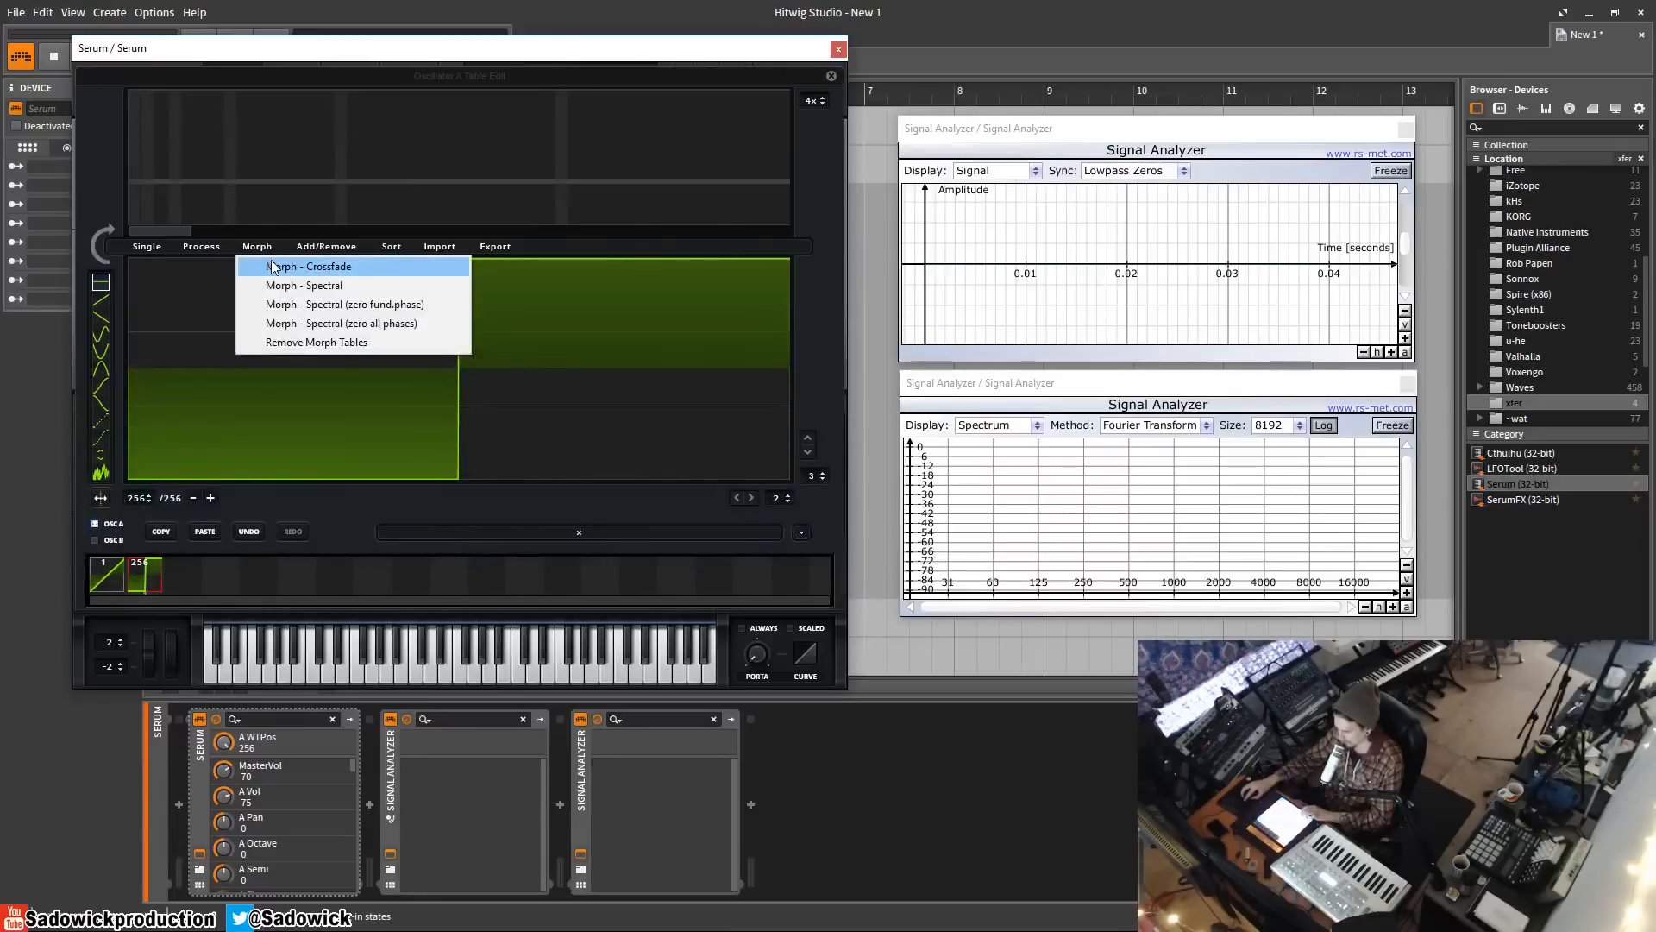
click(273, 267)
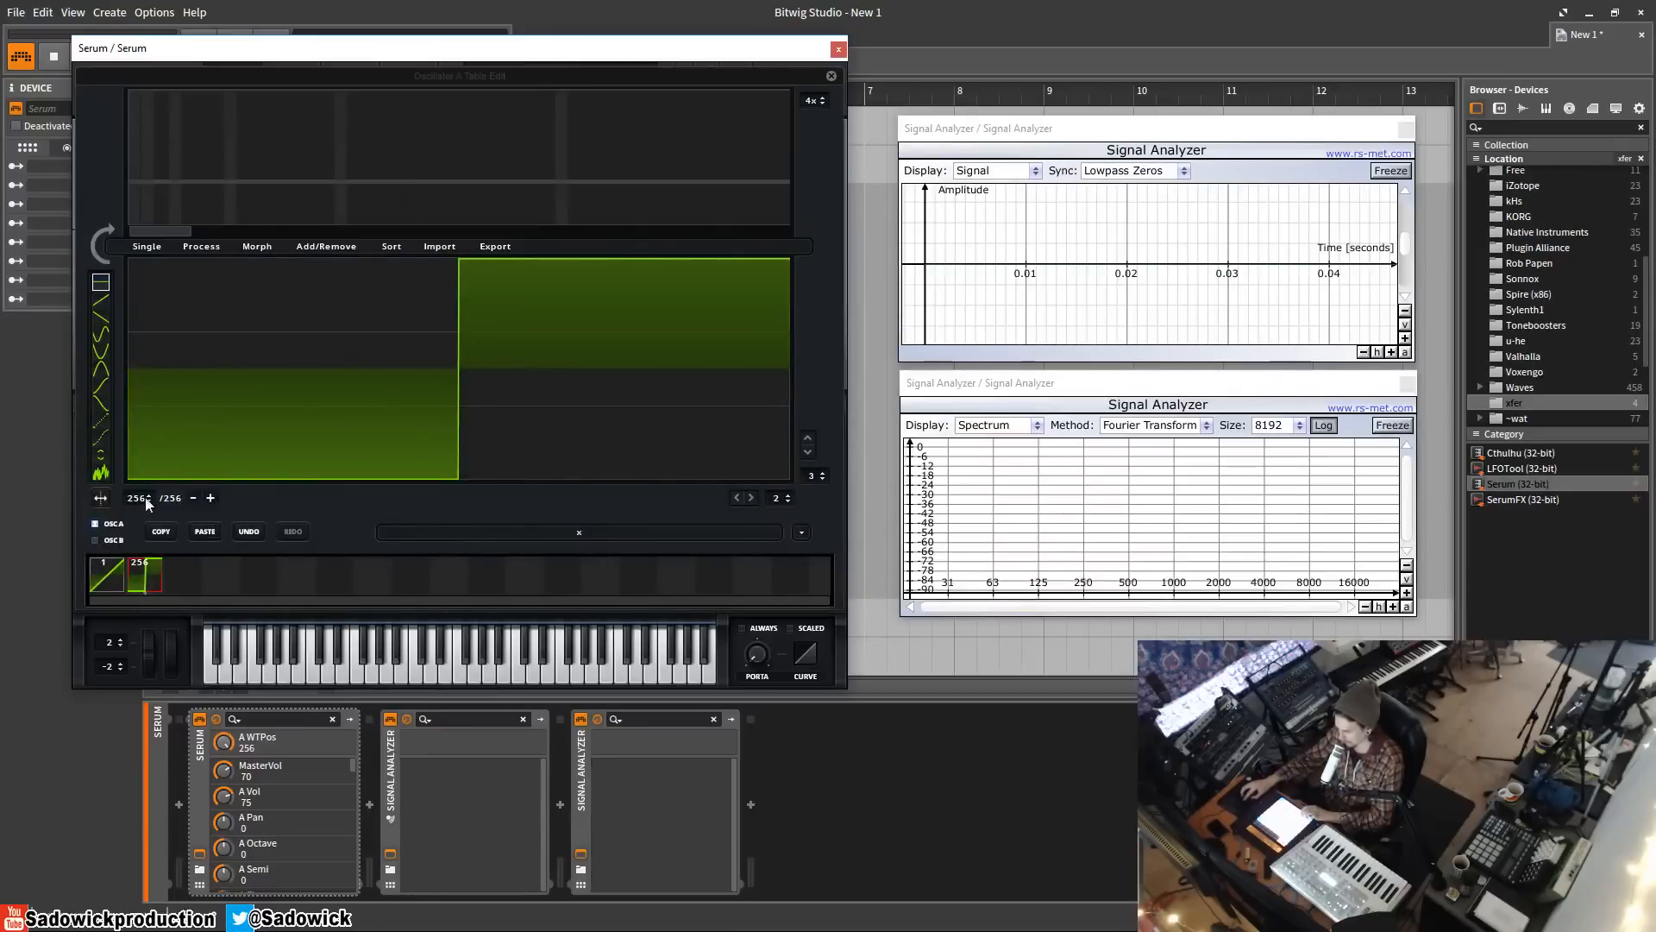
drag(146, 505, 147, 656)
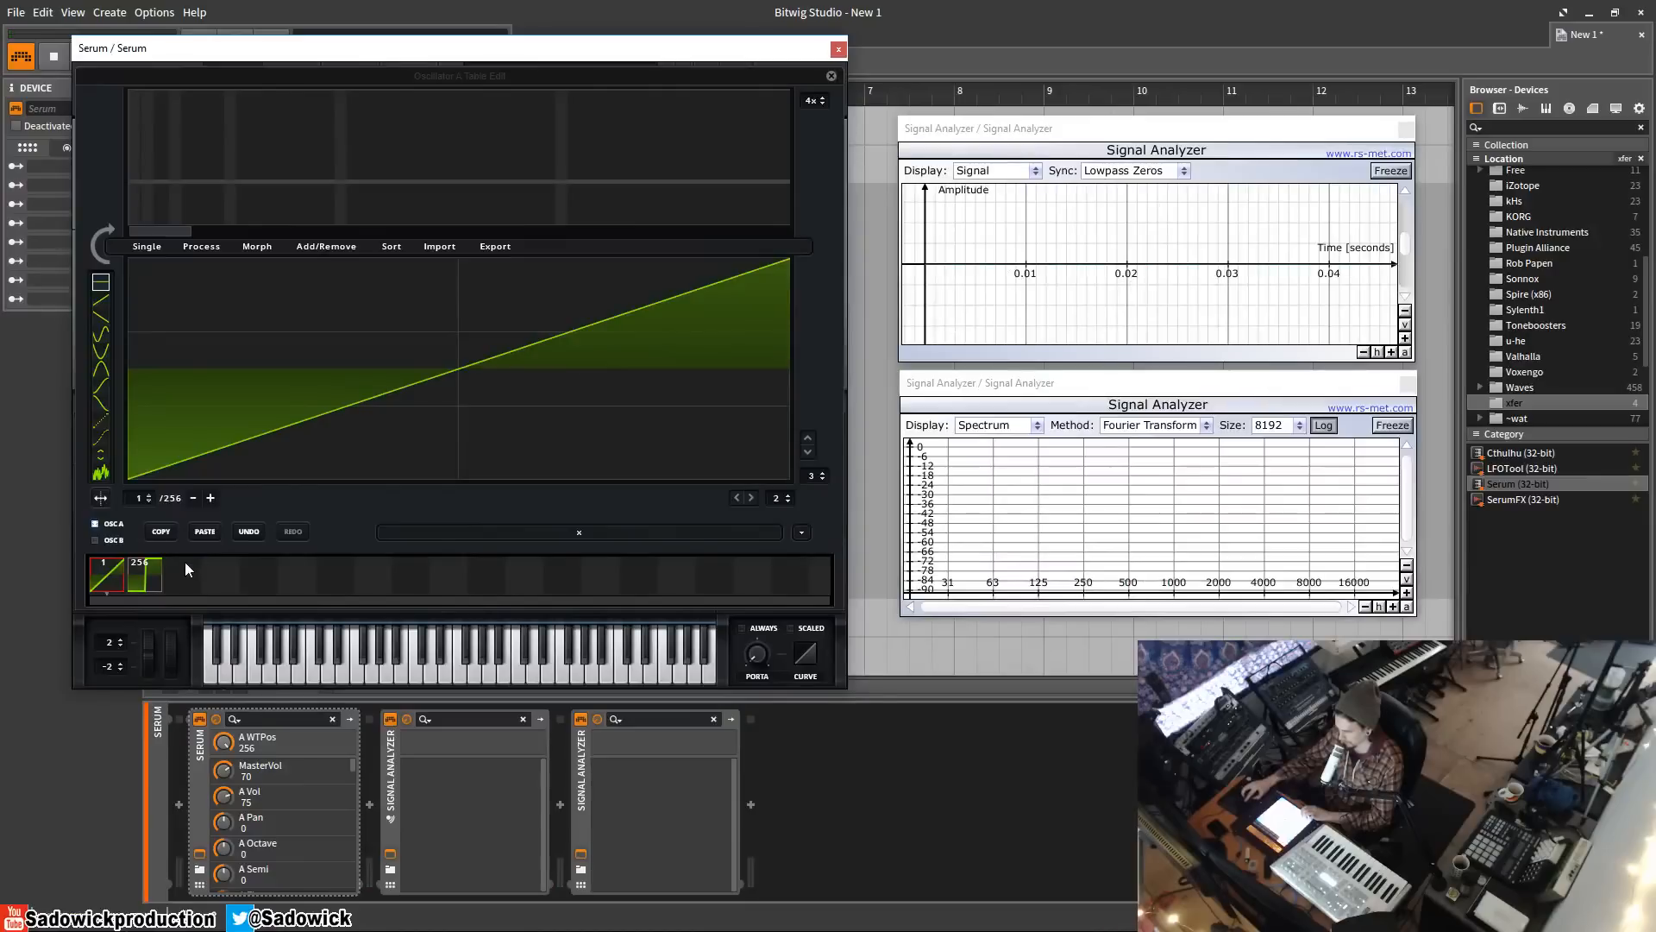
click(829, 76)
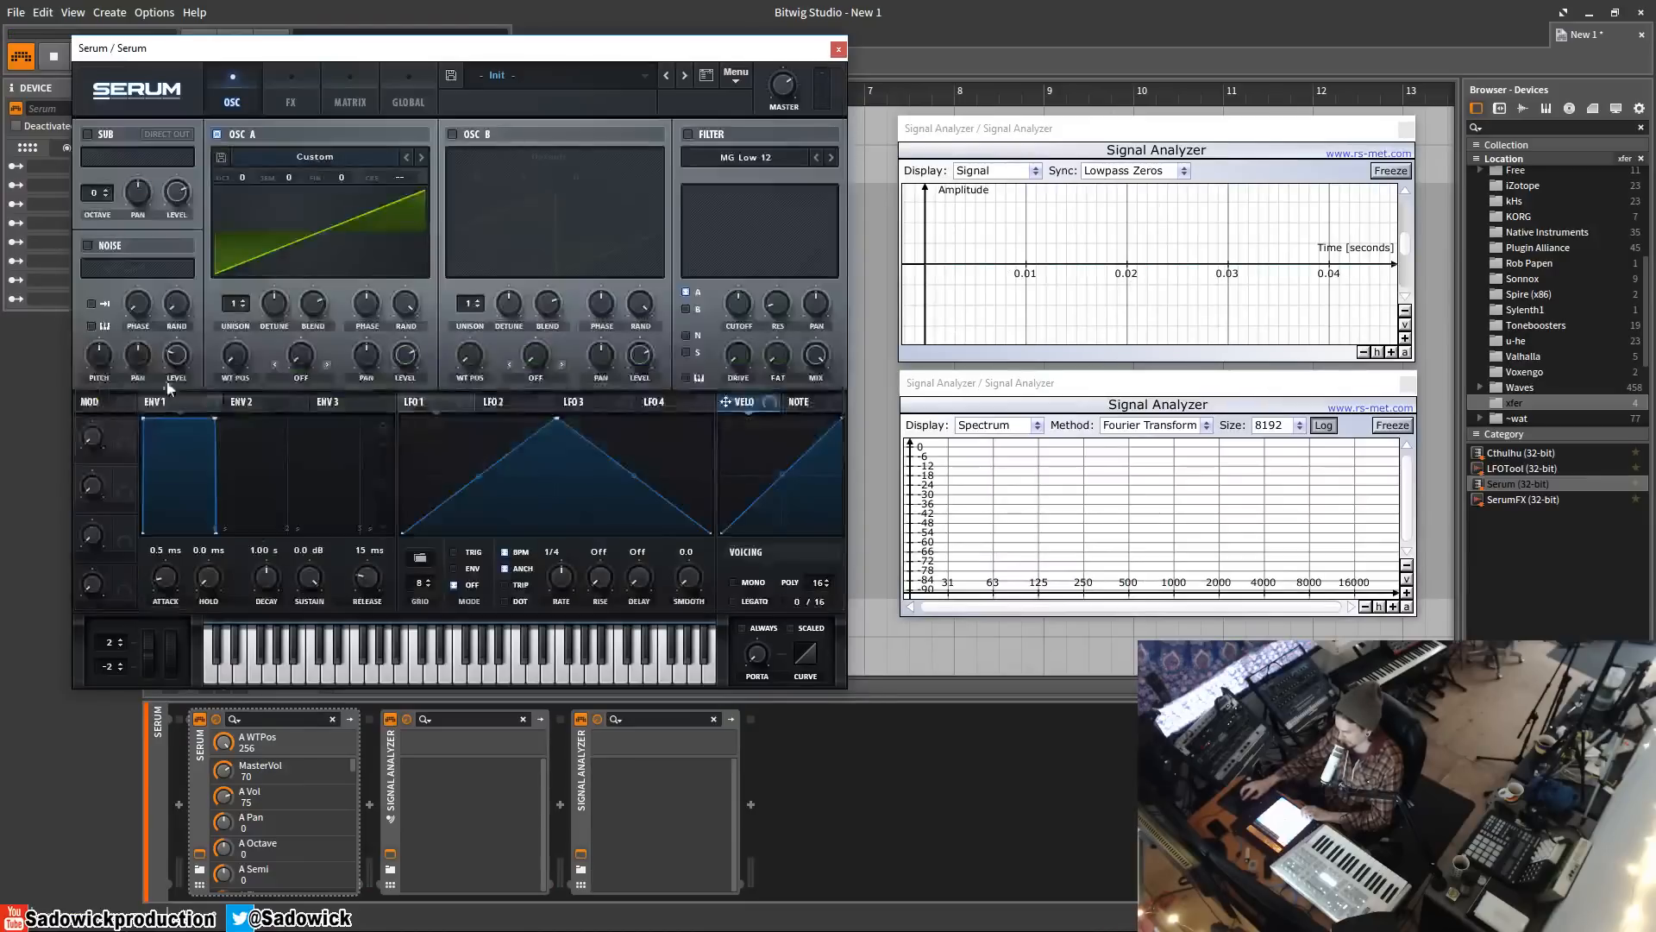
- Return oscillator A's wavetable position to 1, then compare frames 256 and 1 in the wavetable editor
drag(246, 353, 267, 483)
click(313, 217)
drag(238, 356, 243, 311)
click(416, 197)
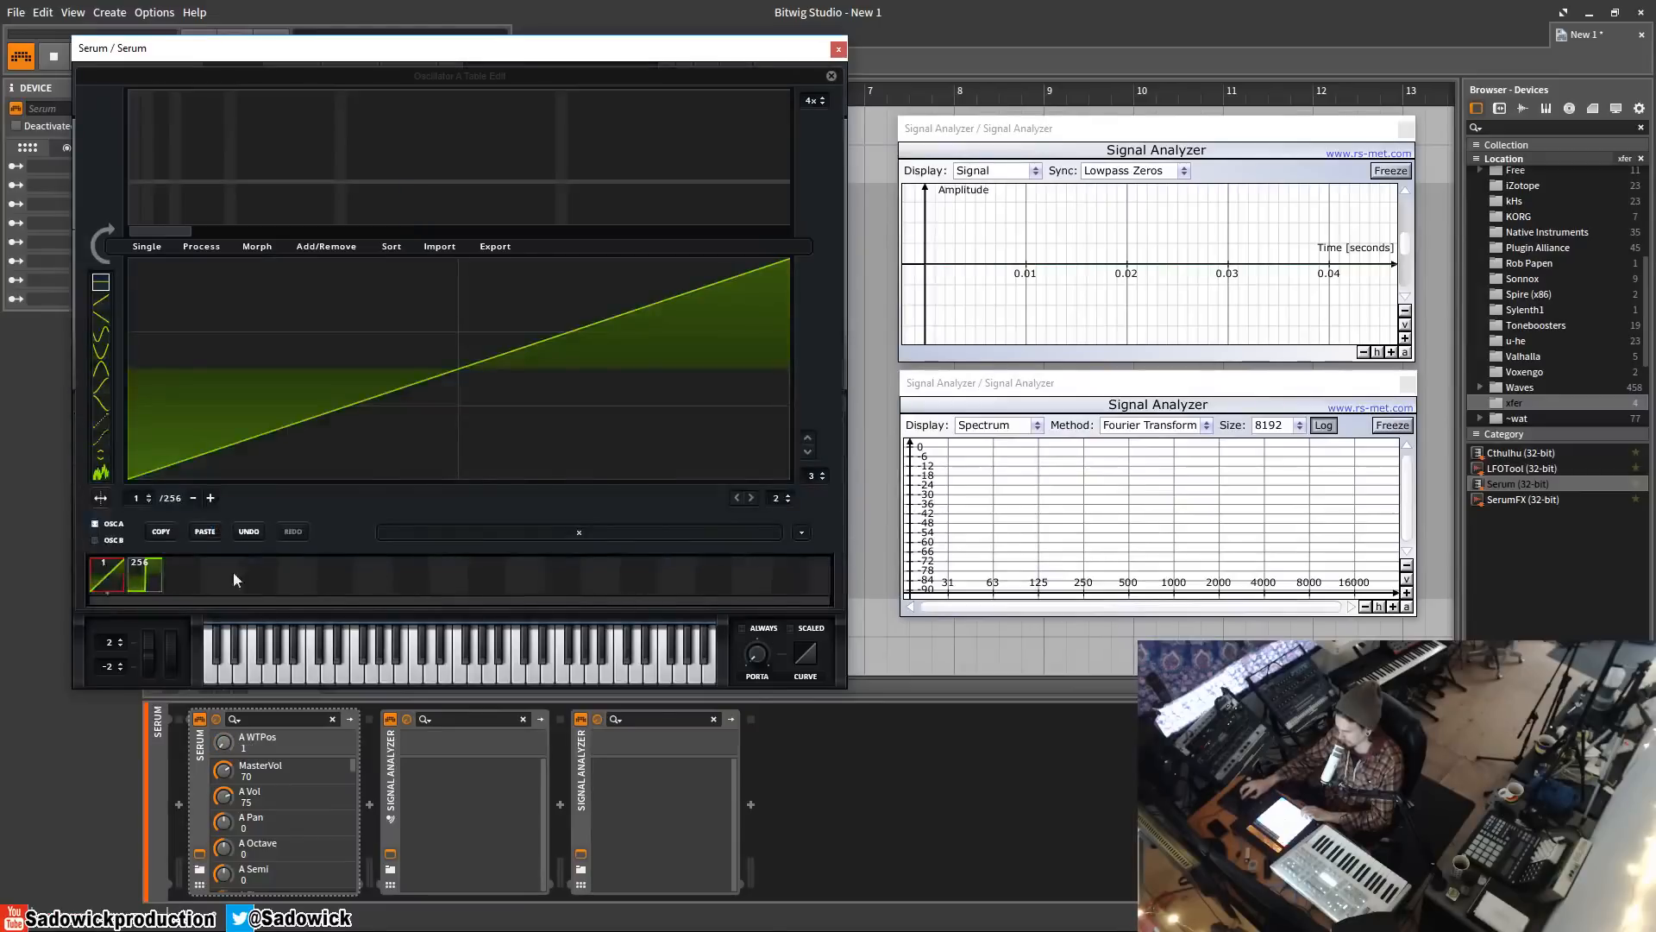
click(180, 570)
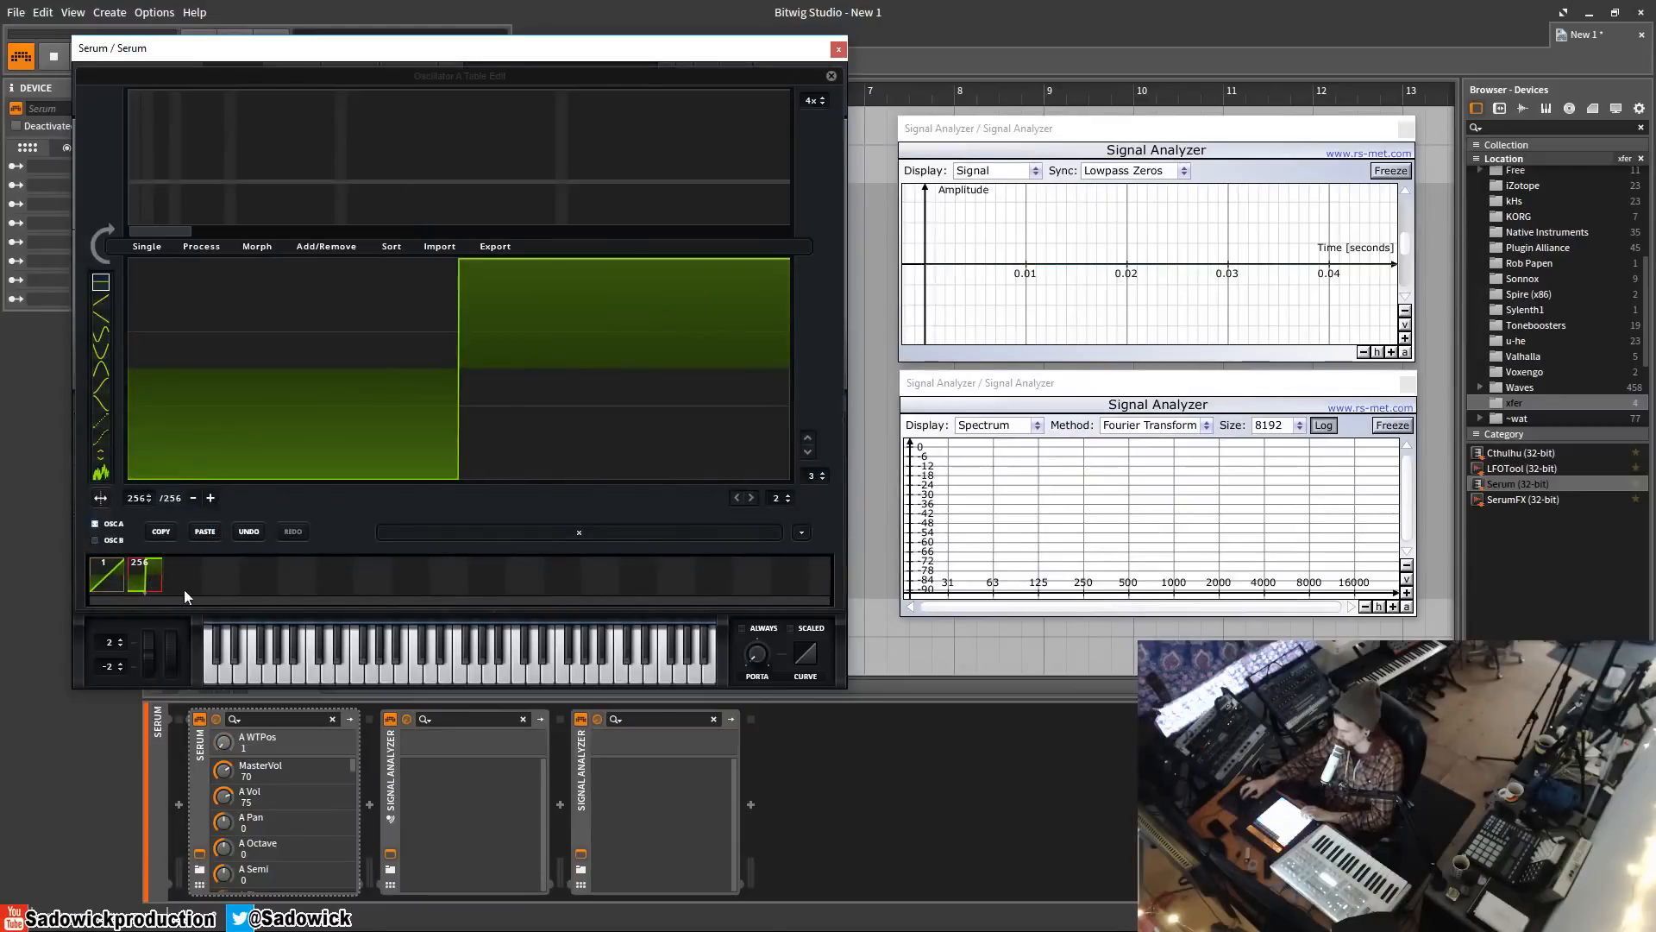
click(117, 579)
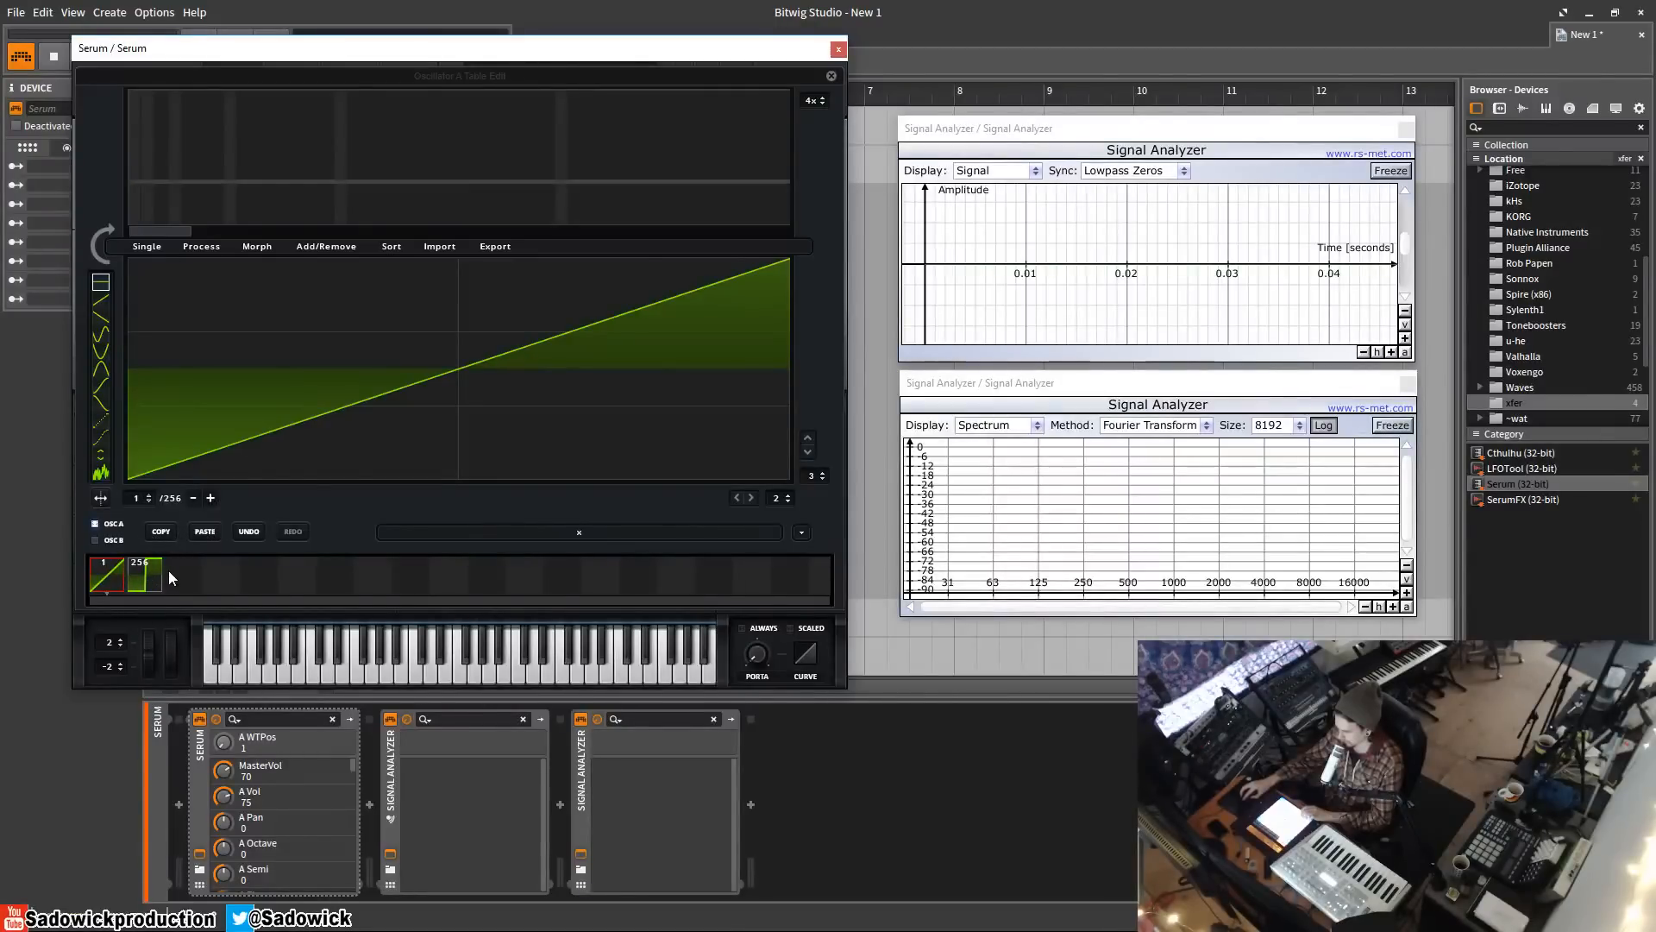
- Reinitialize oscillator A's whole wavetable to the default and add two more saw frames for three in total
click(316, 234)
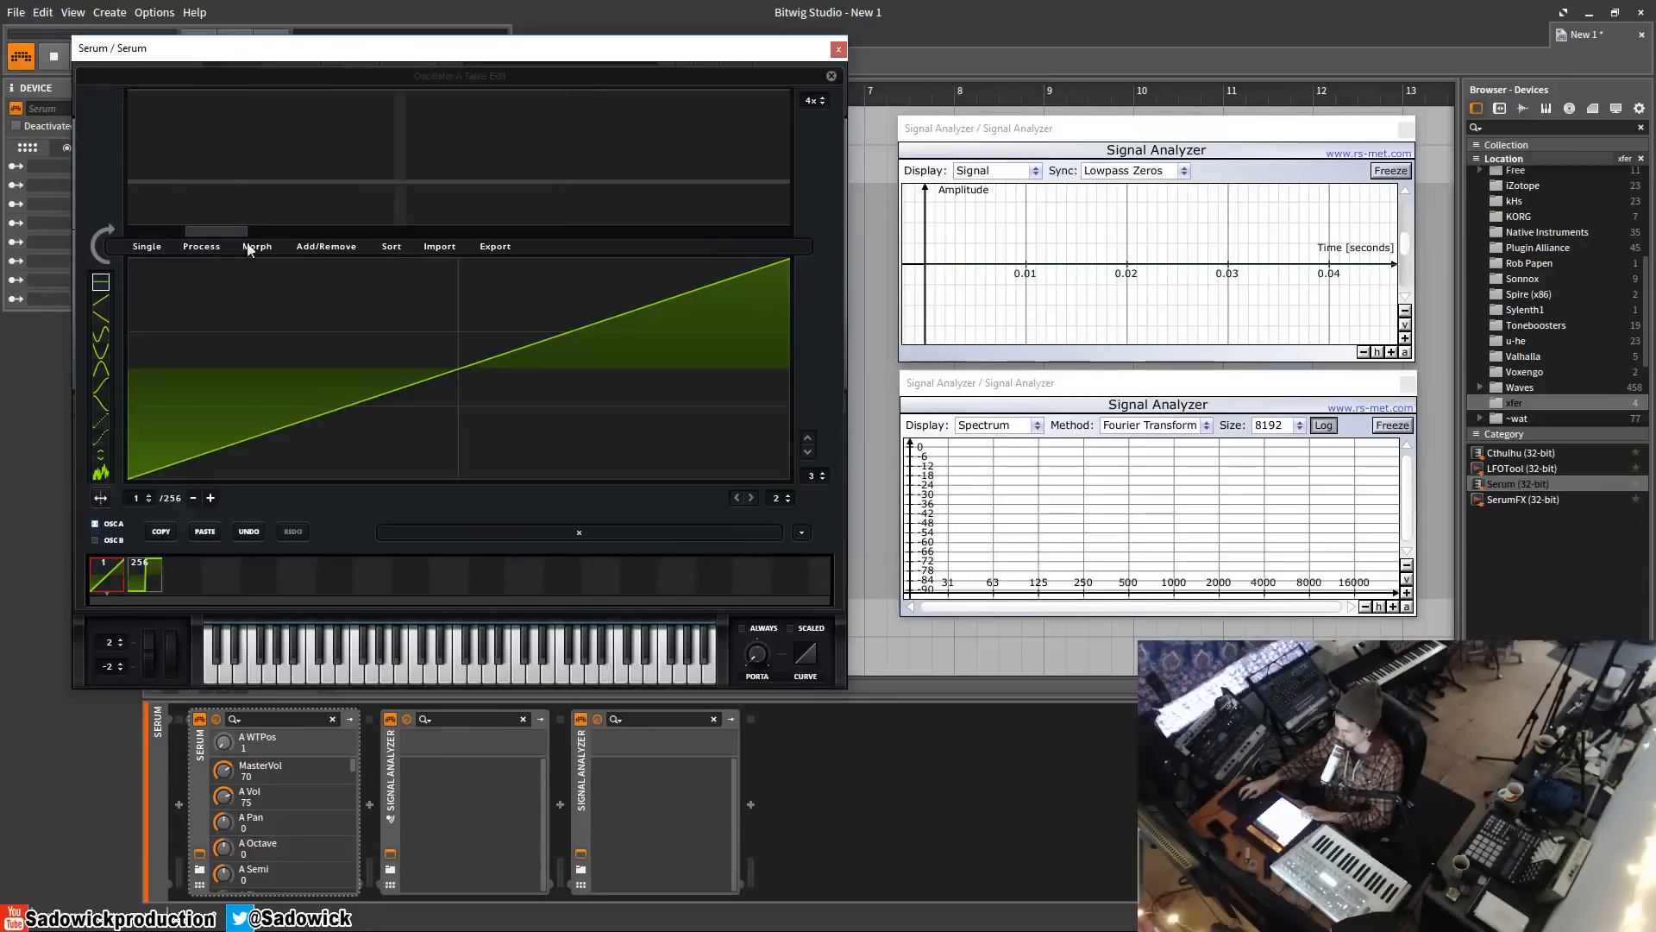
click(328, 247)
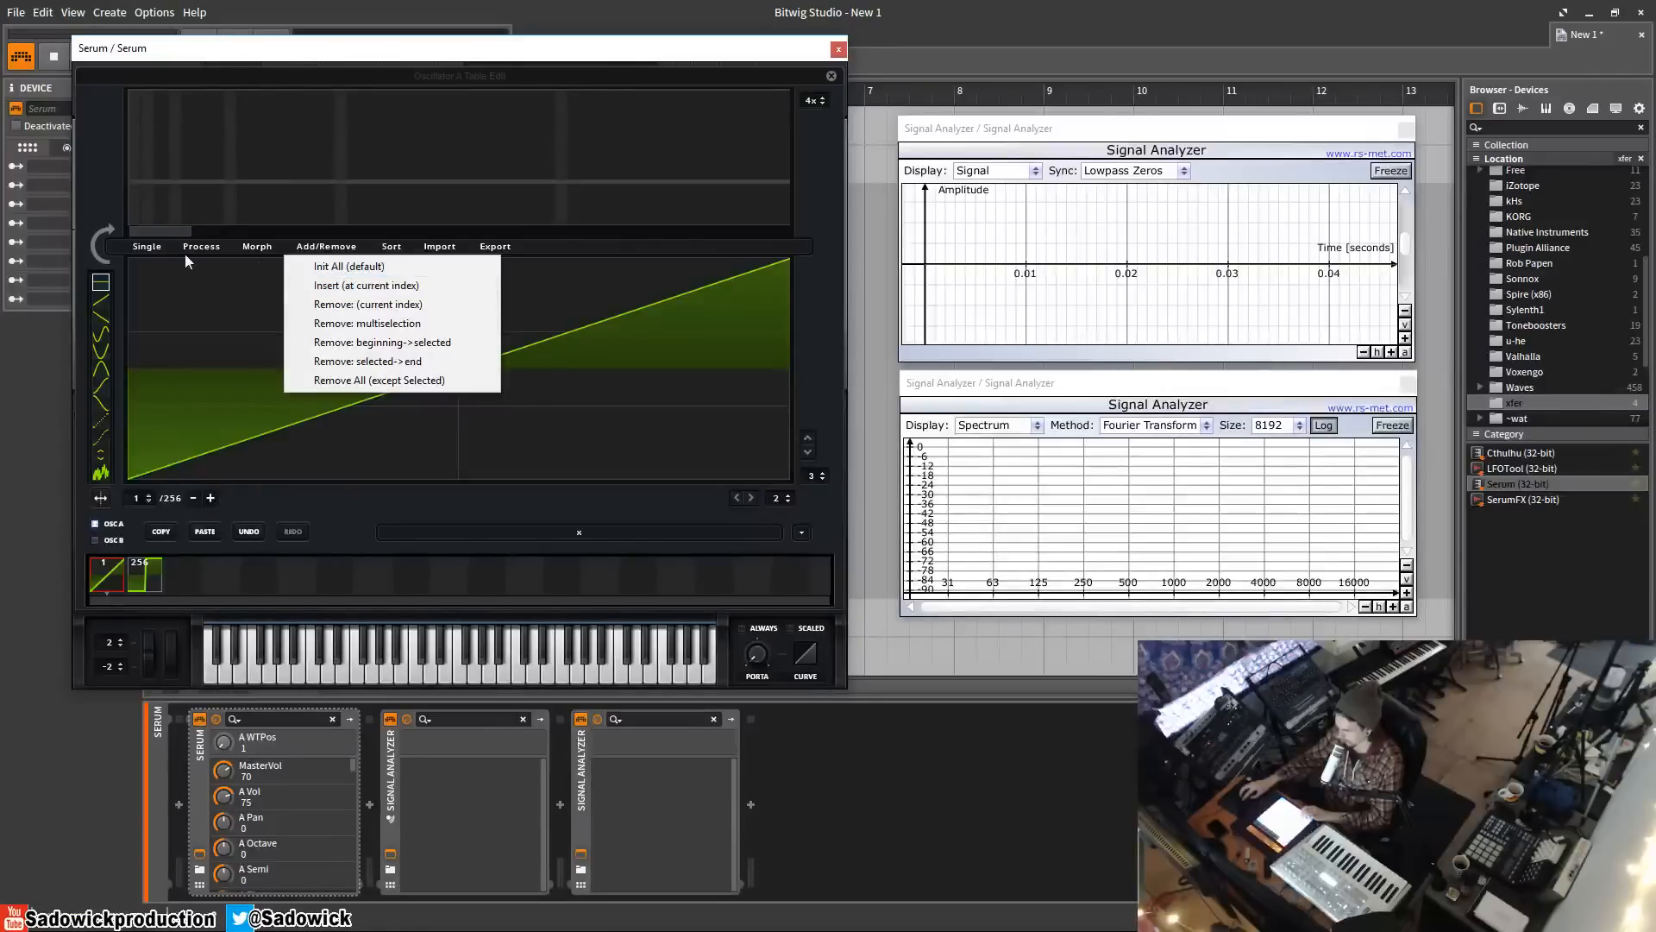
click(136, 248)
click(326, 247)
click(374, 285)
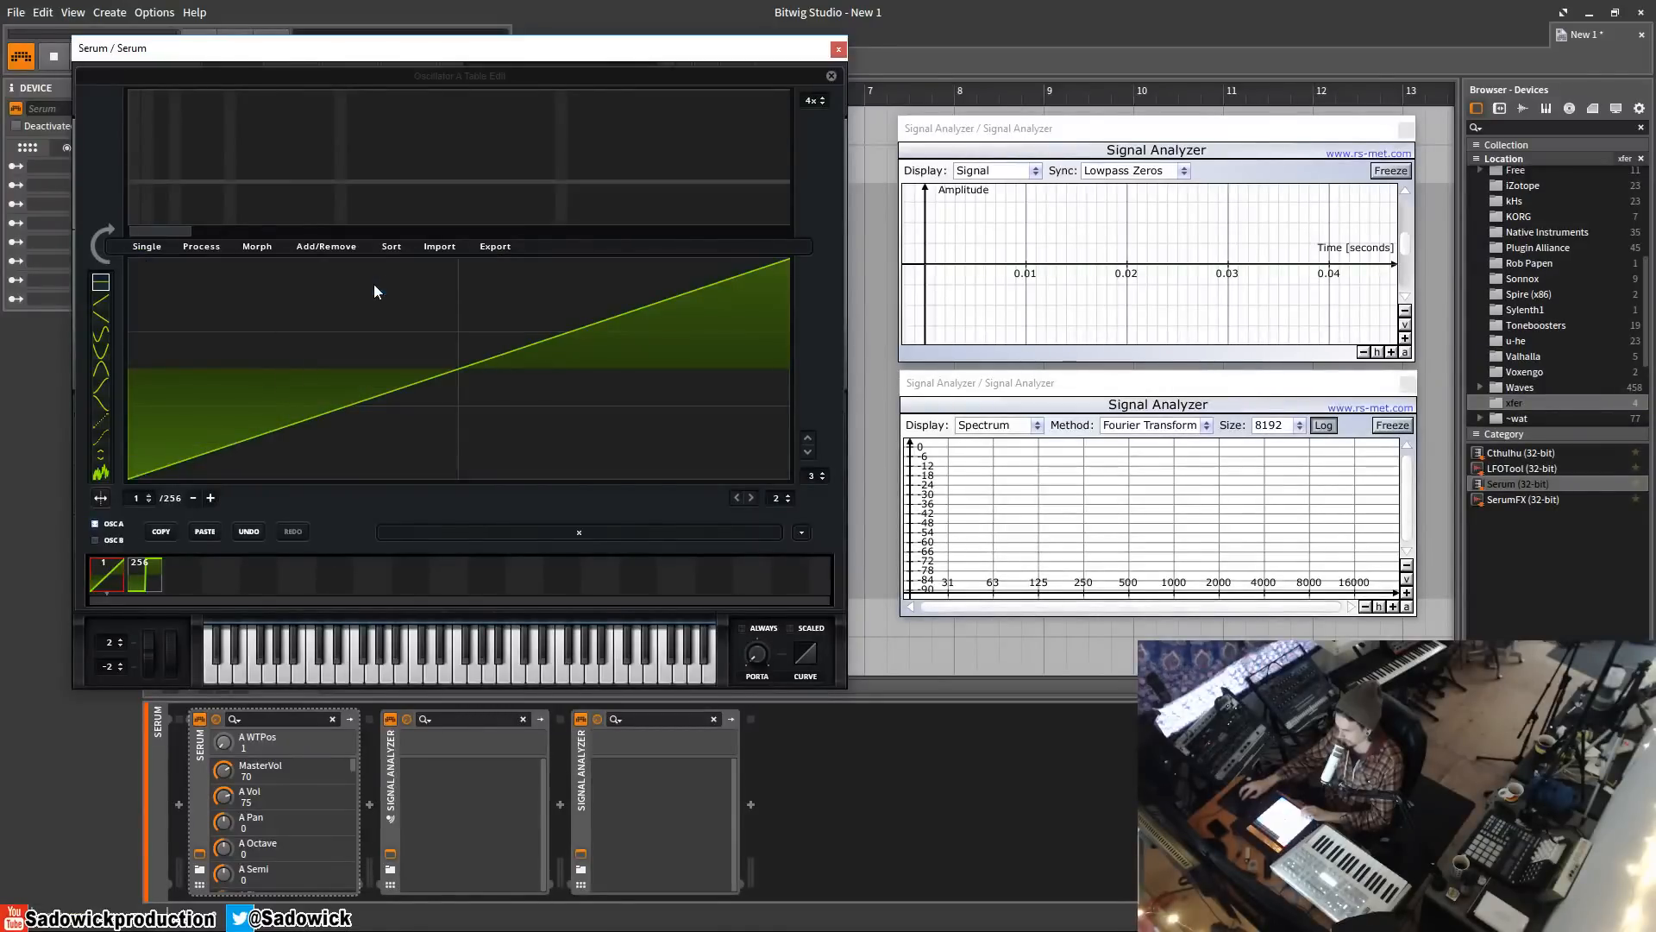
click(321, 247)
click(266, 245)
click(326, 247)
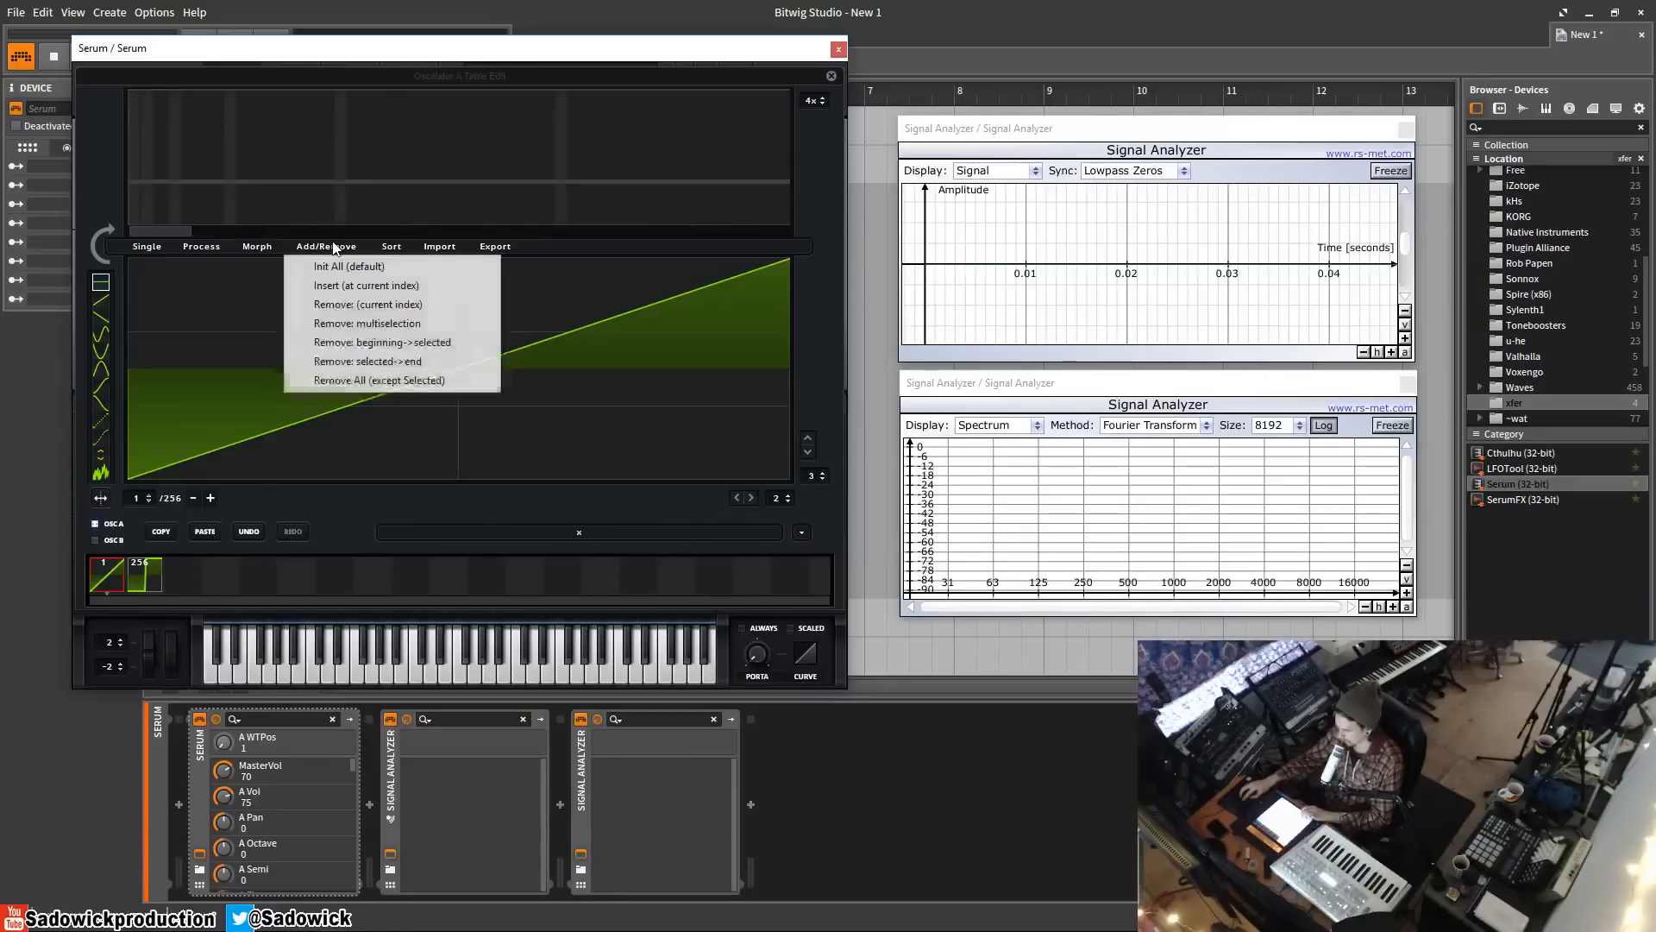
click(354, 267)
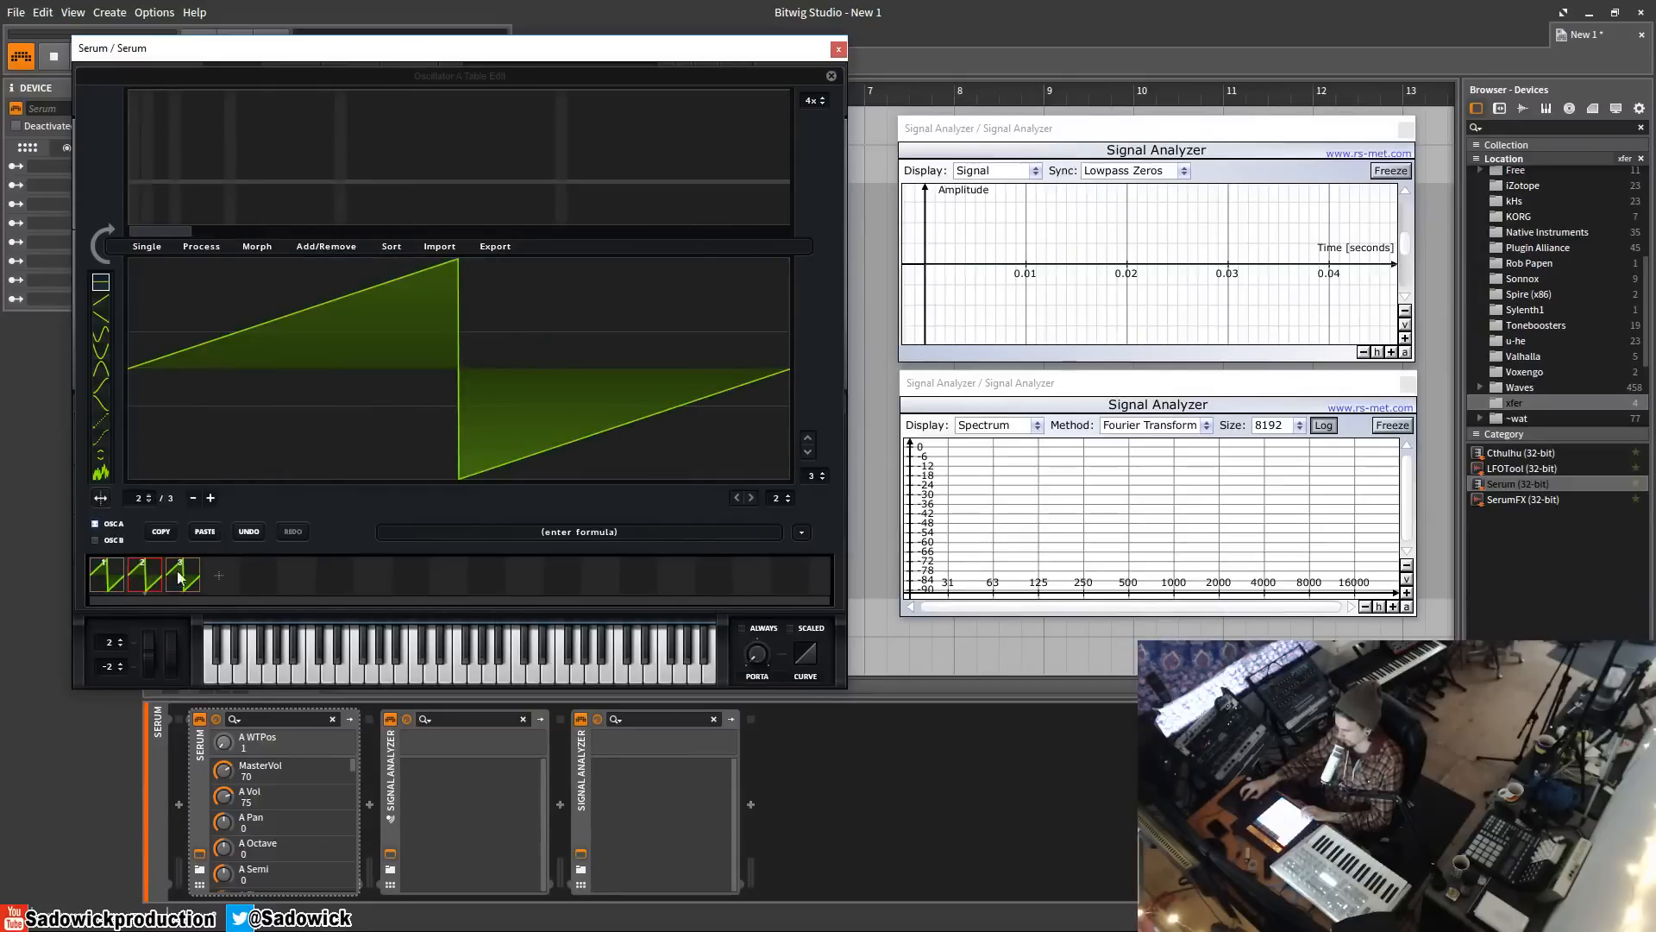
- Redraw frame 2 as an inverted square wave with a low first half and high second half
drag(214, 332, 199, 214)
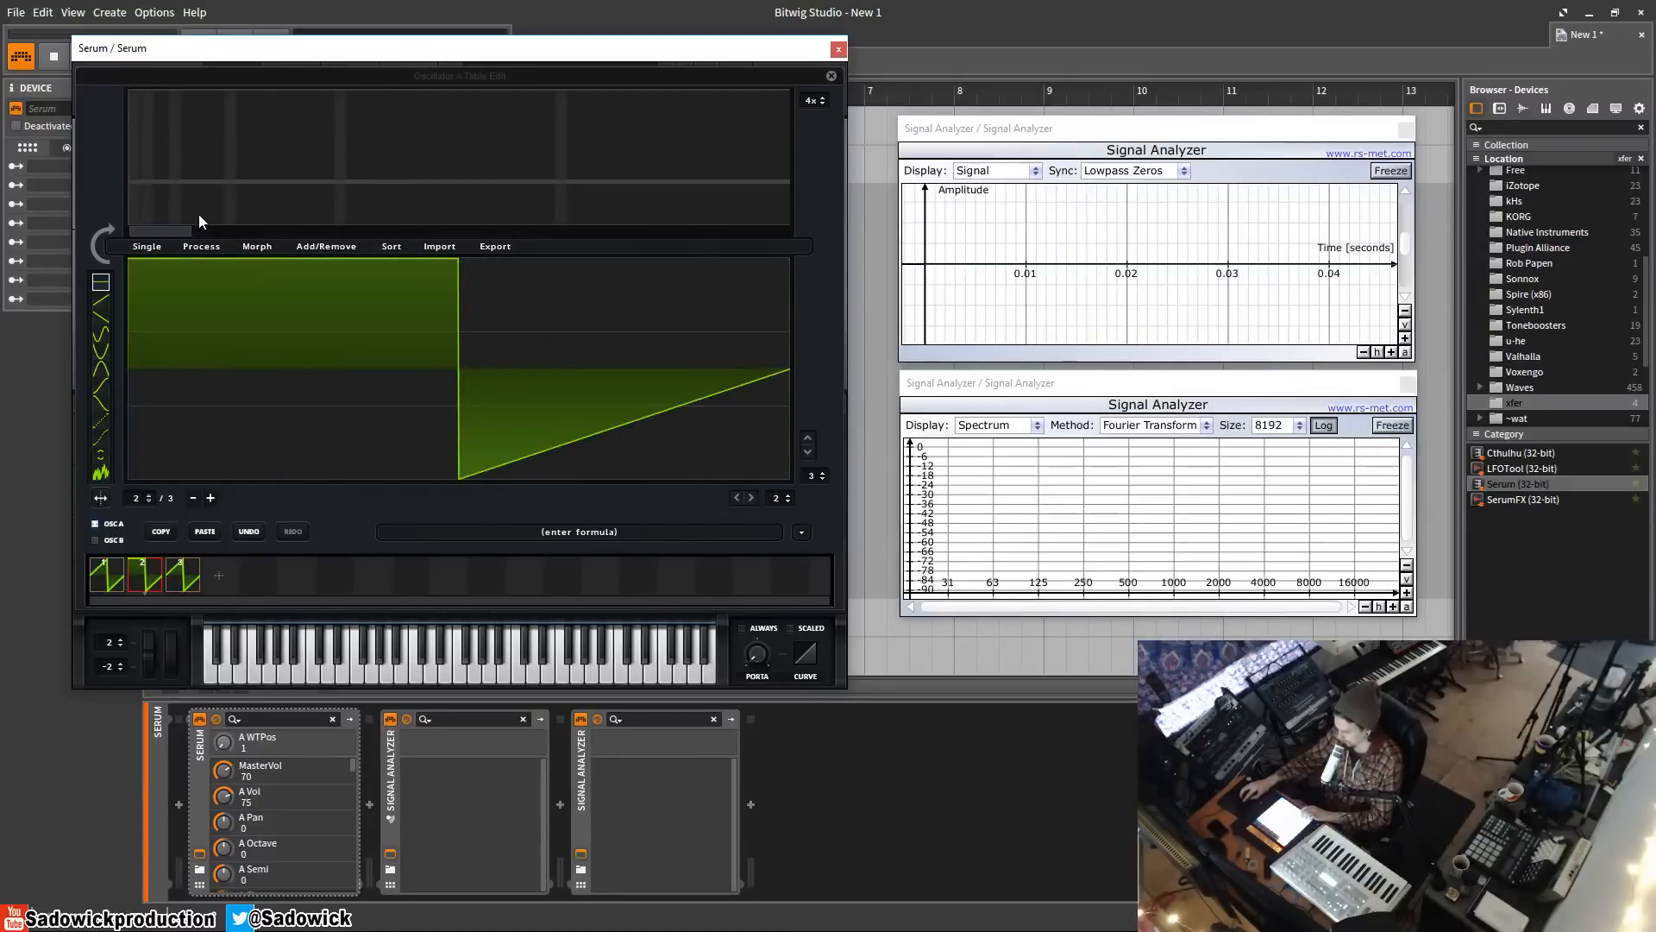
mouse_move(353, 375)
mouse_down()
mouse_move(255, 371)
mouse_move(872, 624)
mouse_up()
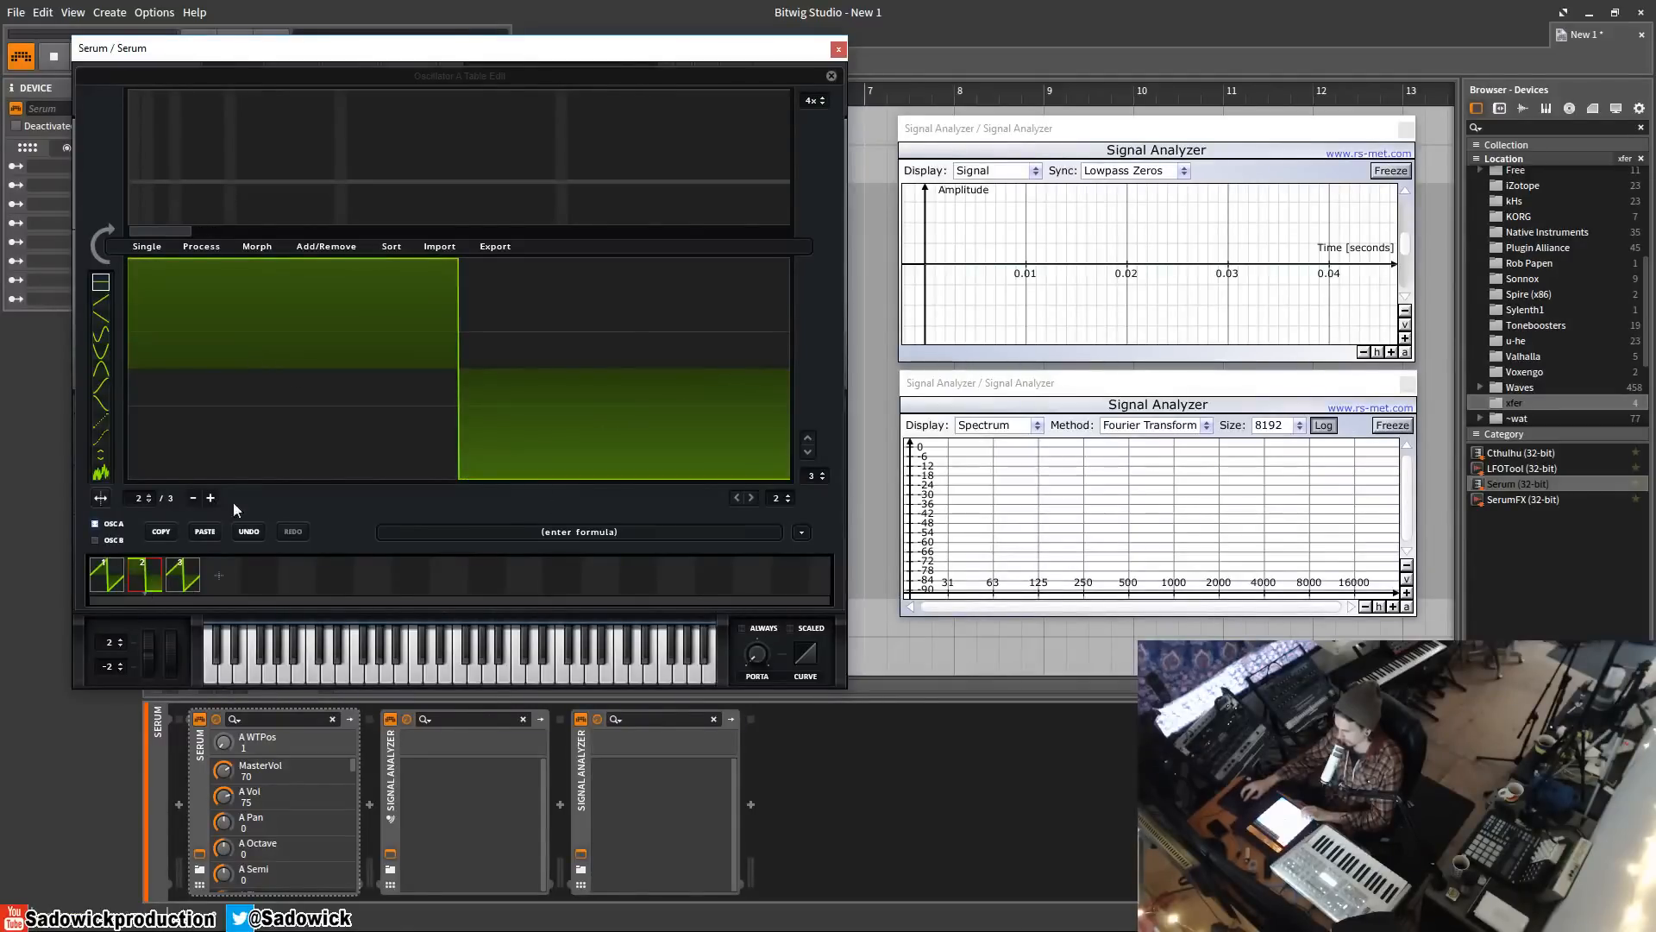
mouse_move(233, 502)
mouse_down()
mouse_move(444, 451)
mouse_move(562, 183)
mouse_up()
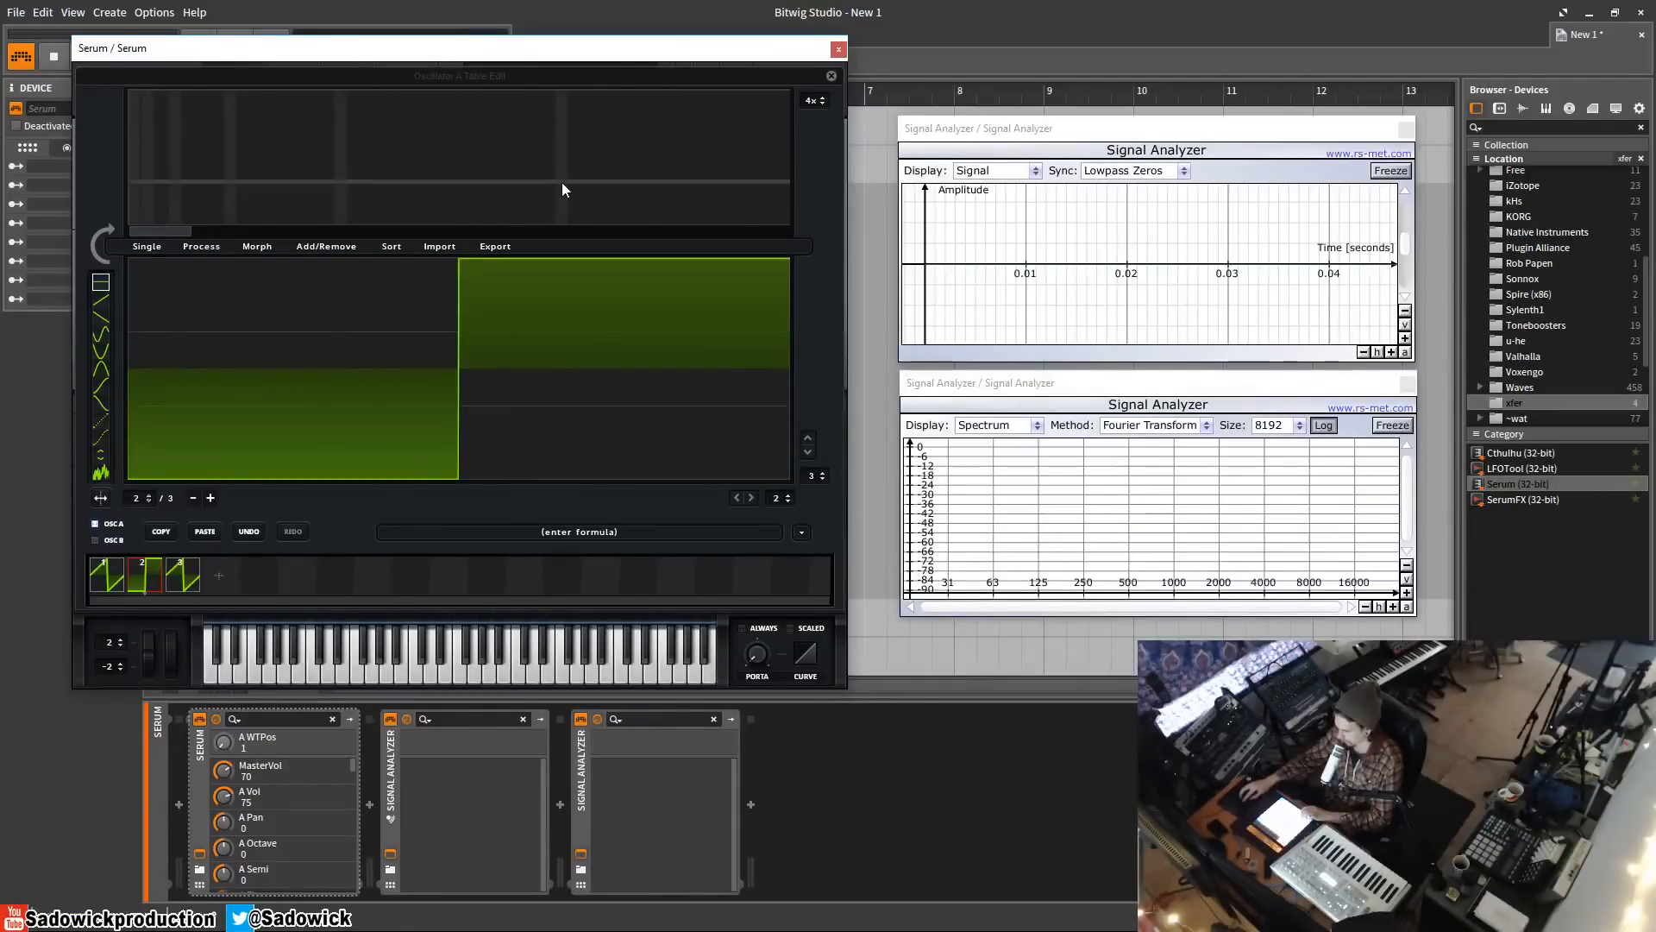
- Fill frame 3 with the single sin formula preset, then leave the editor and lower oscillator A's wavetable position to 1
click(185, 578)
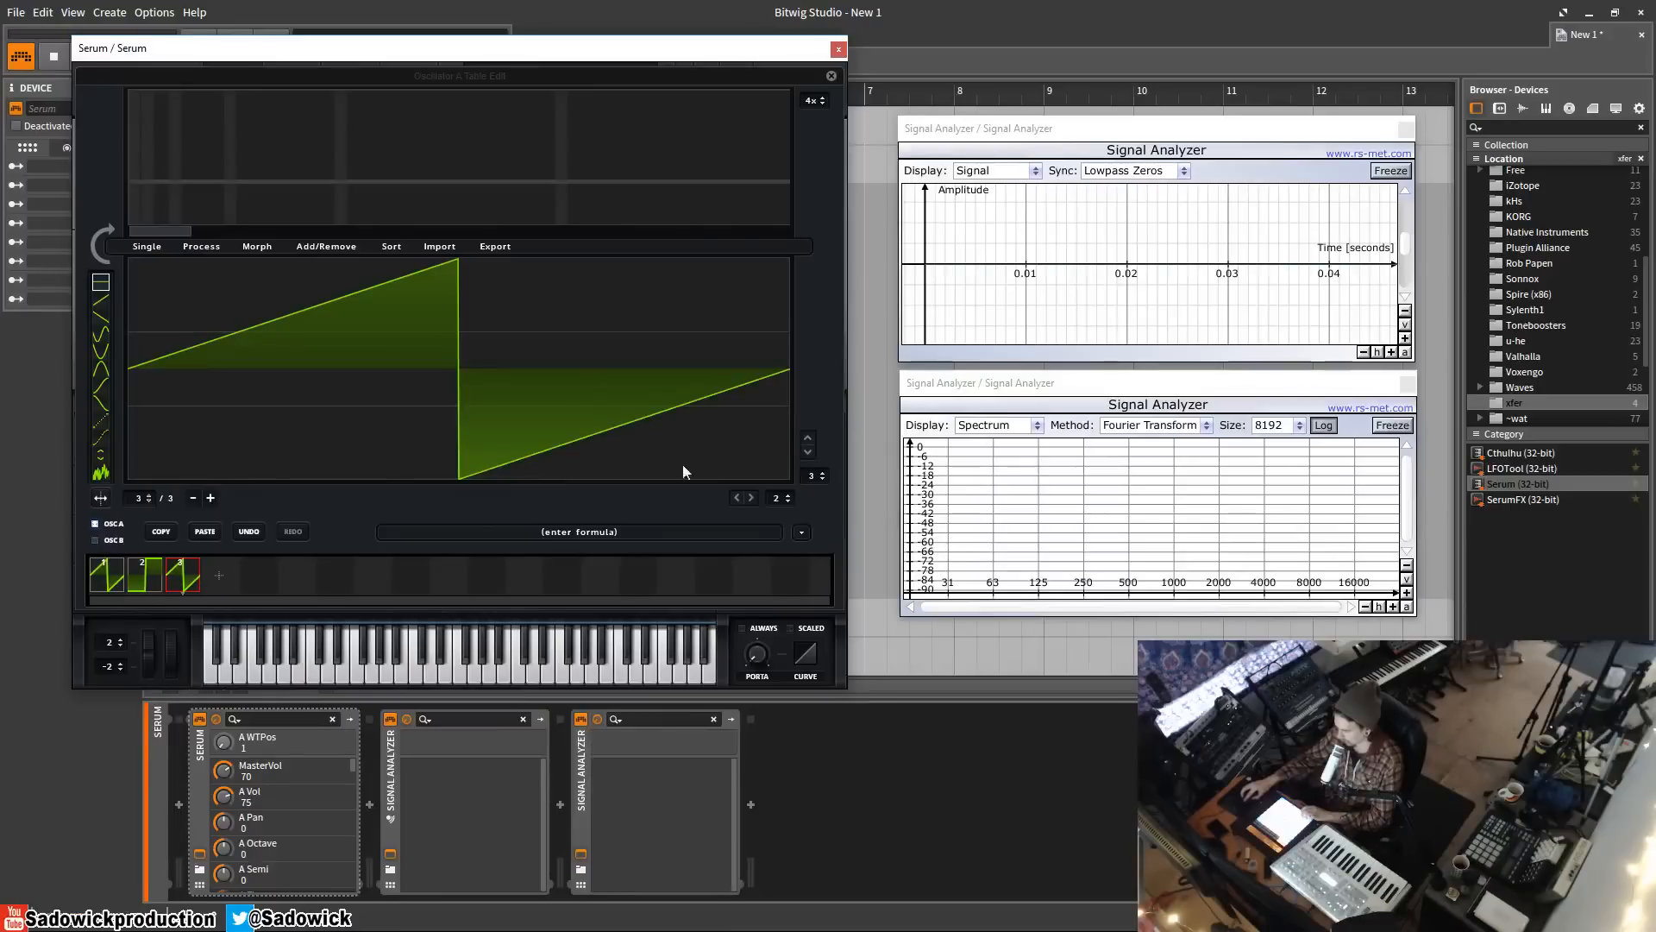
click(804, 534)
mouse_move(832, 548)
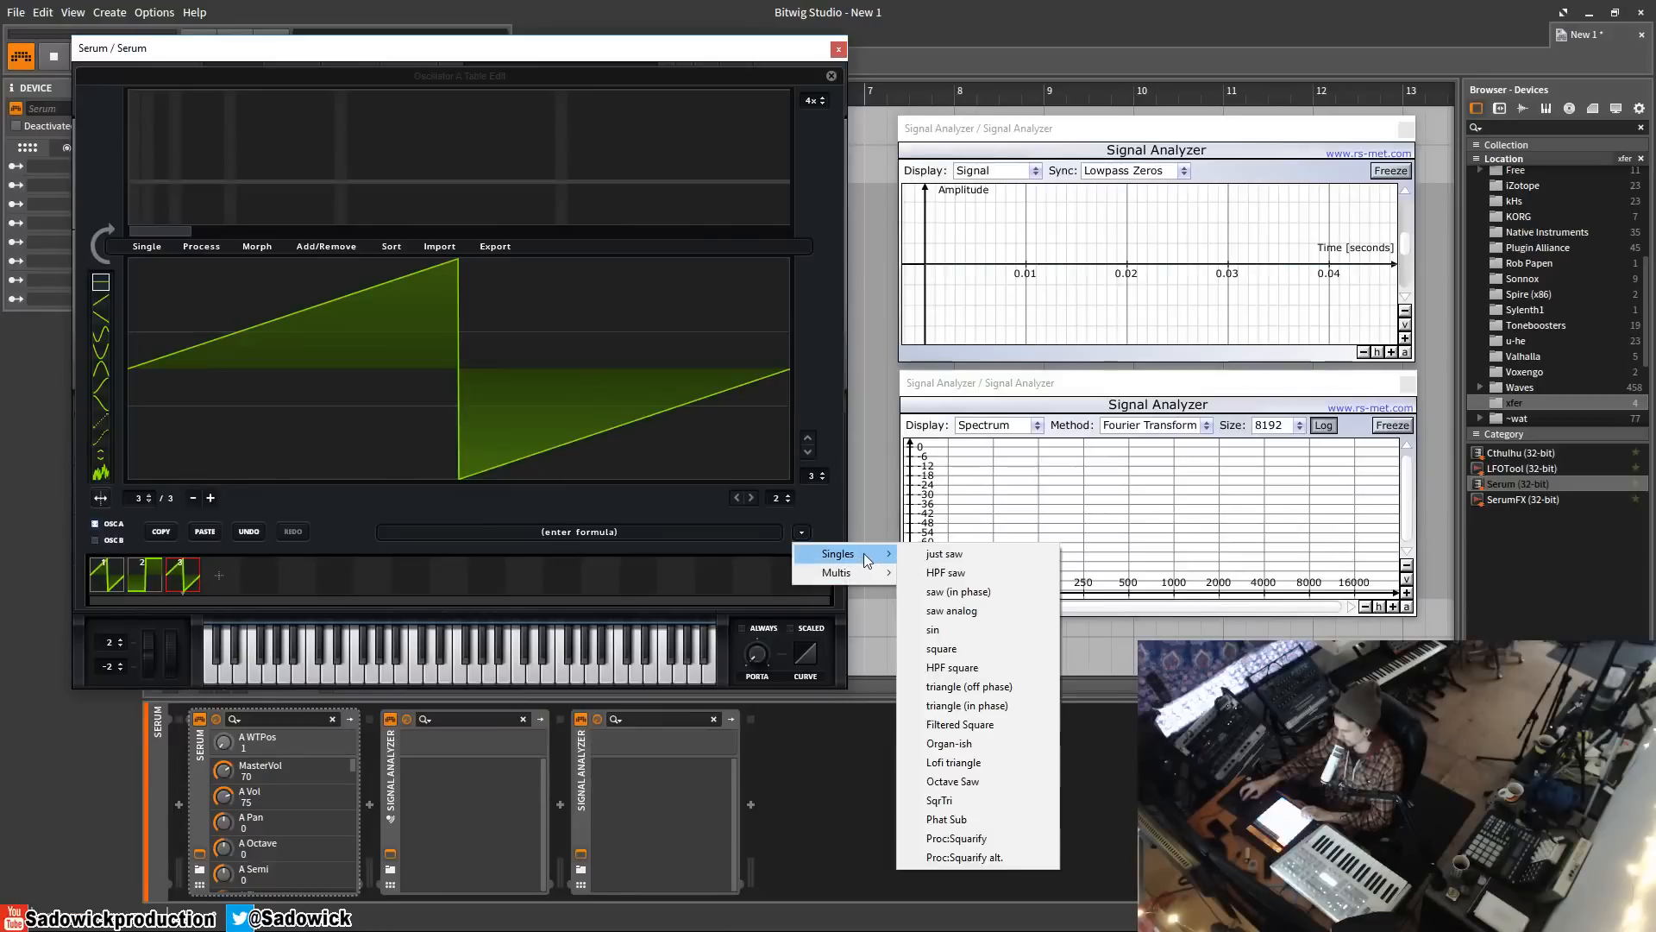
click(949, 629)
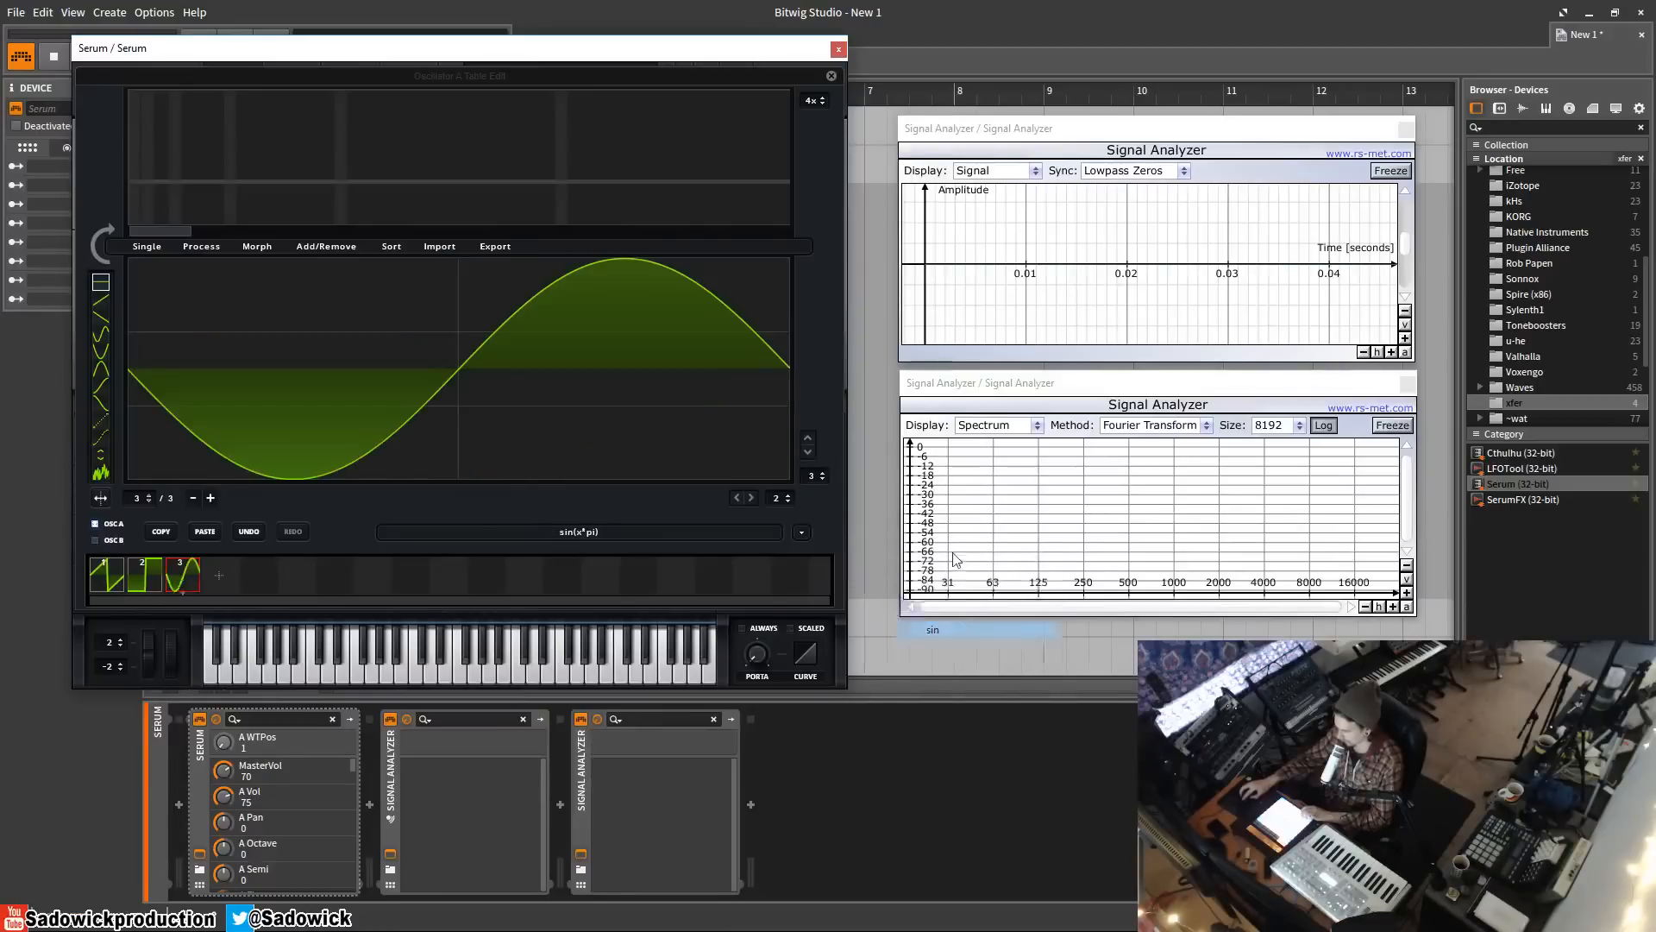
click(833, 79)
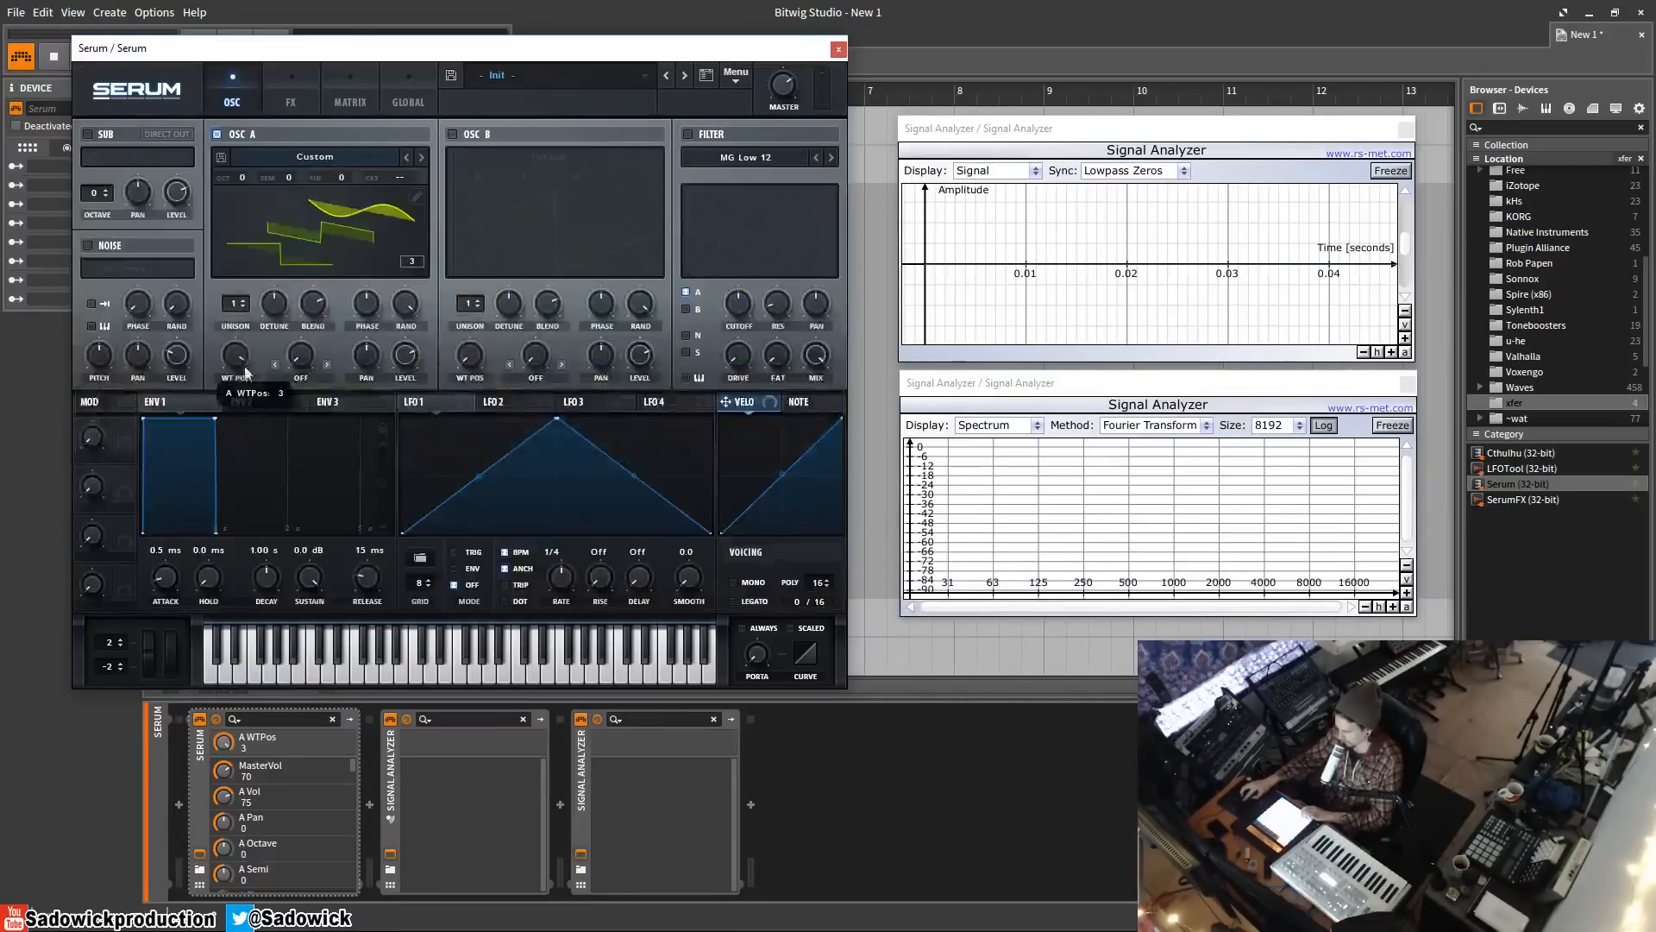
drag(240, 367, 150, 595)
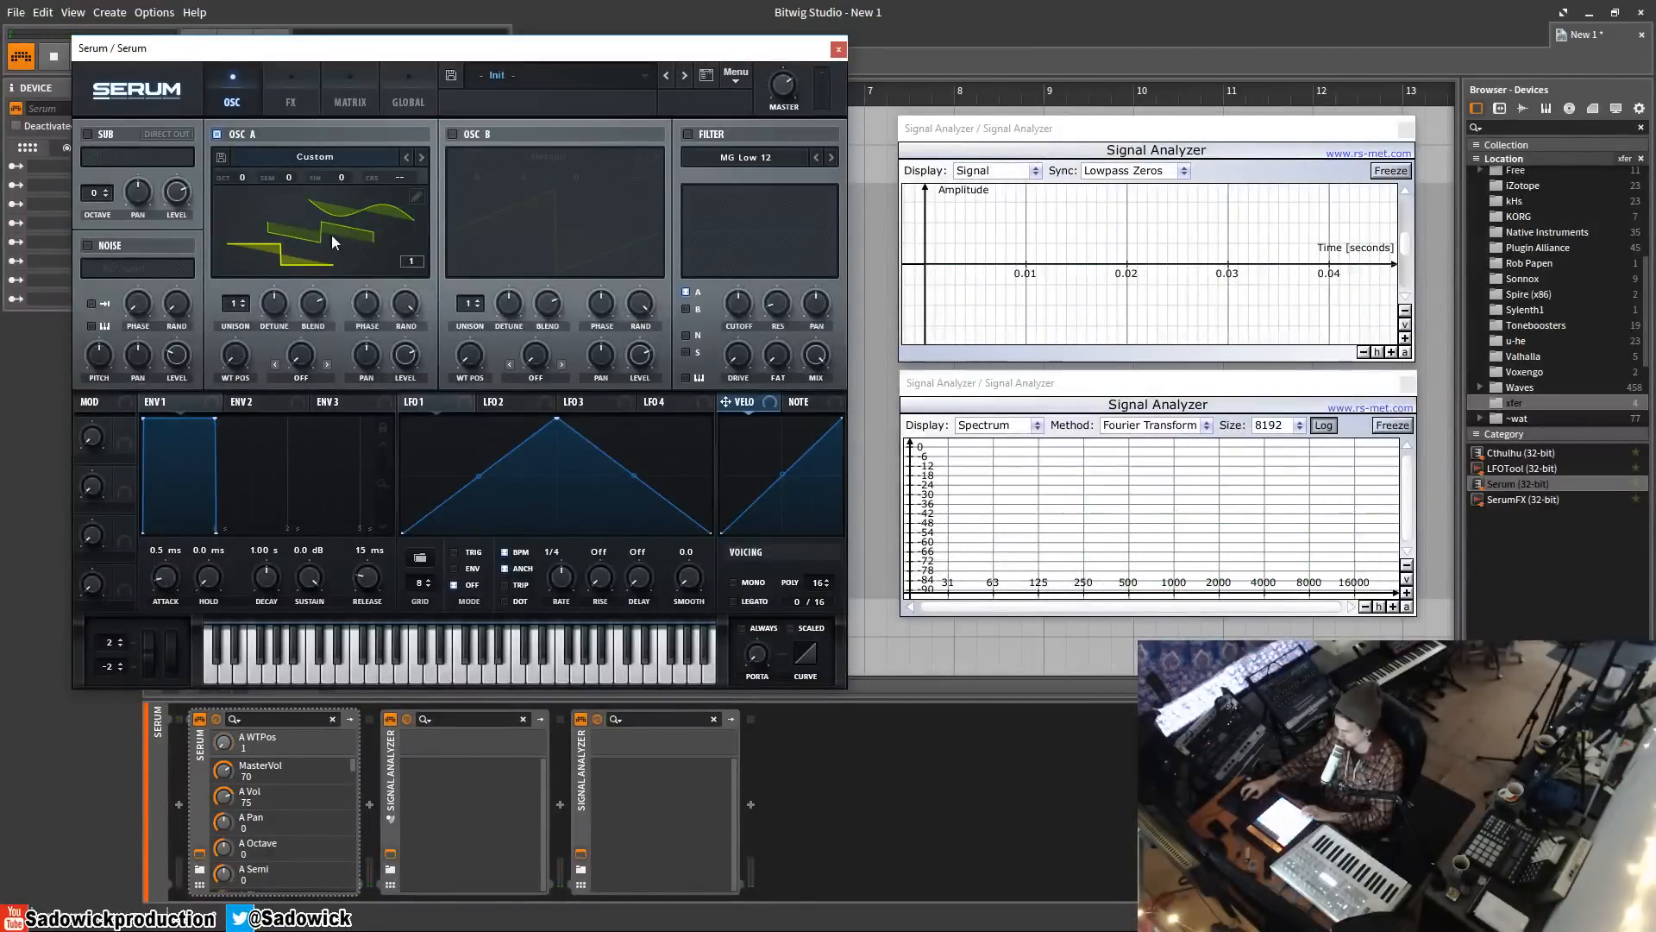
- Apply the Crossfade morph to the three-frame saw, square and sine wavetable
click(417, 197)
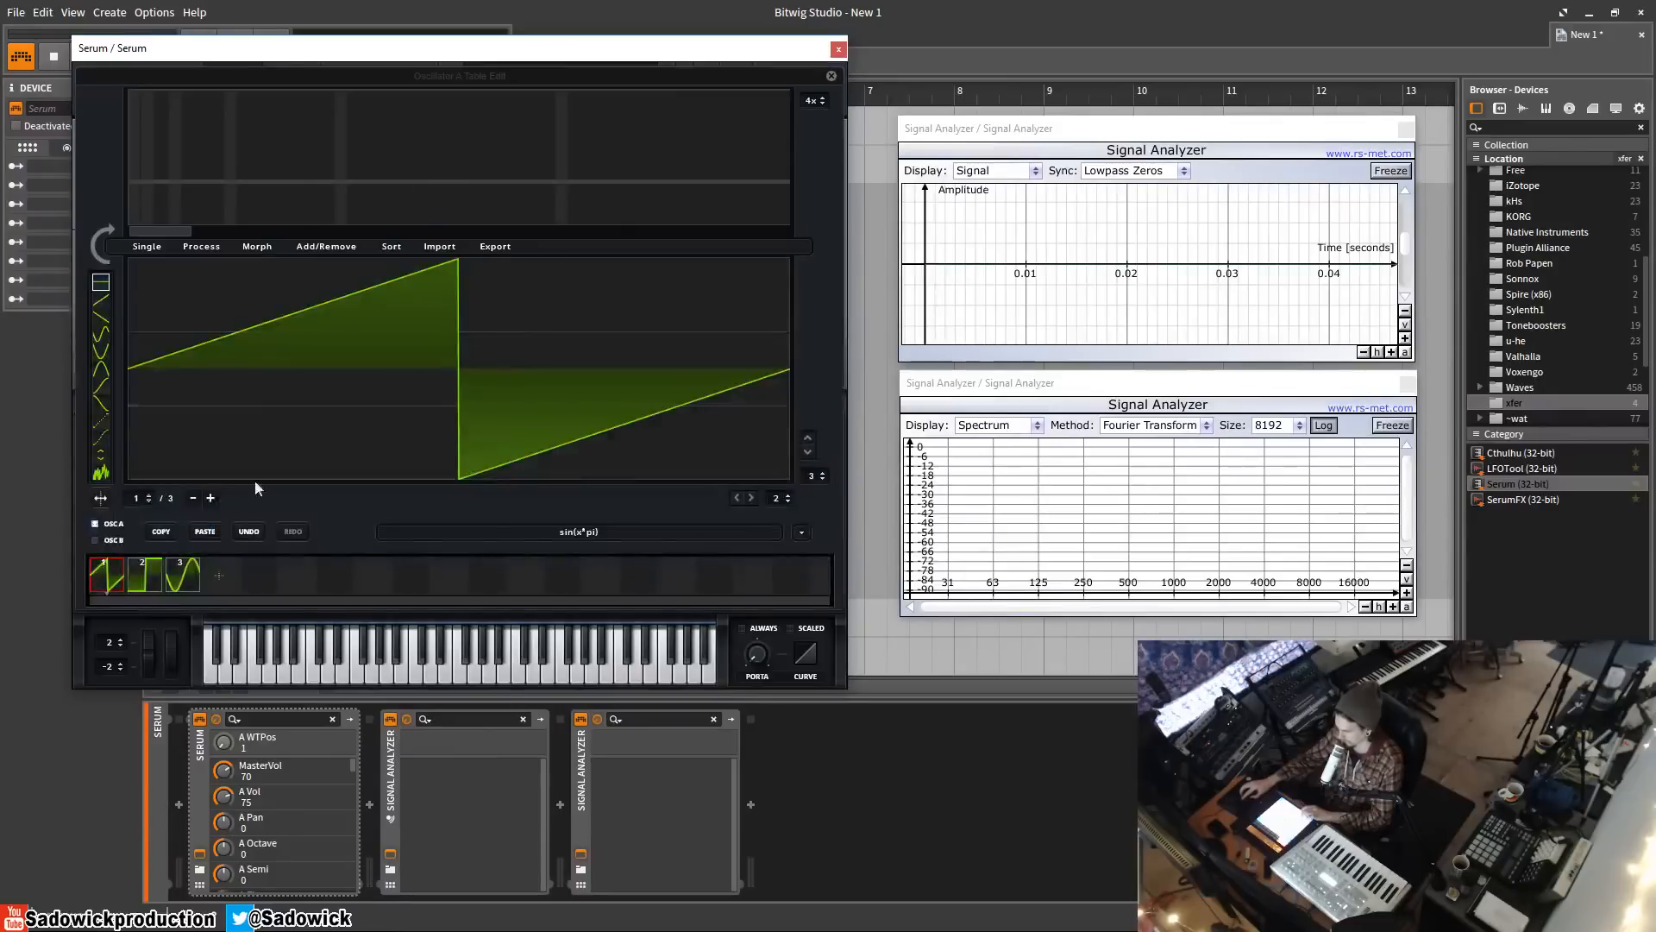
click(212, 249)
click(257, 246)
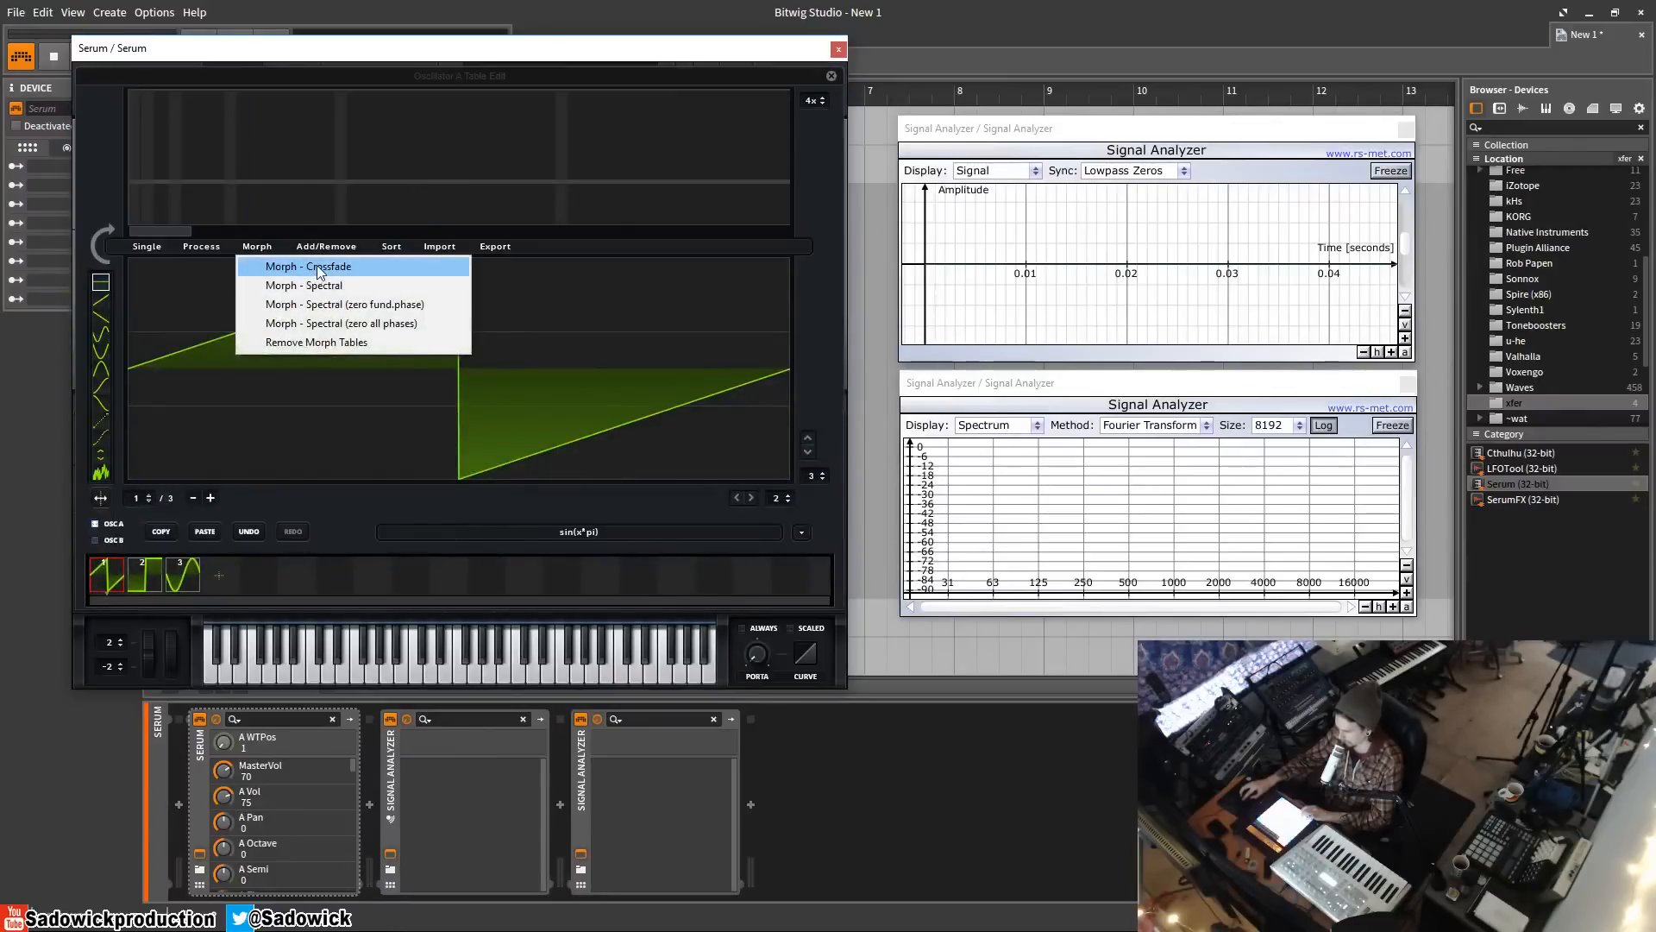
click(320, 268)
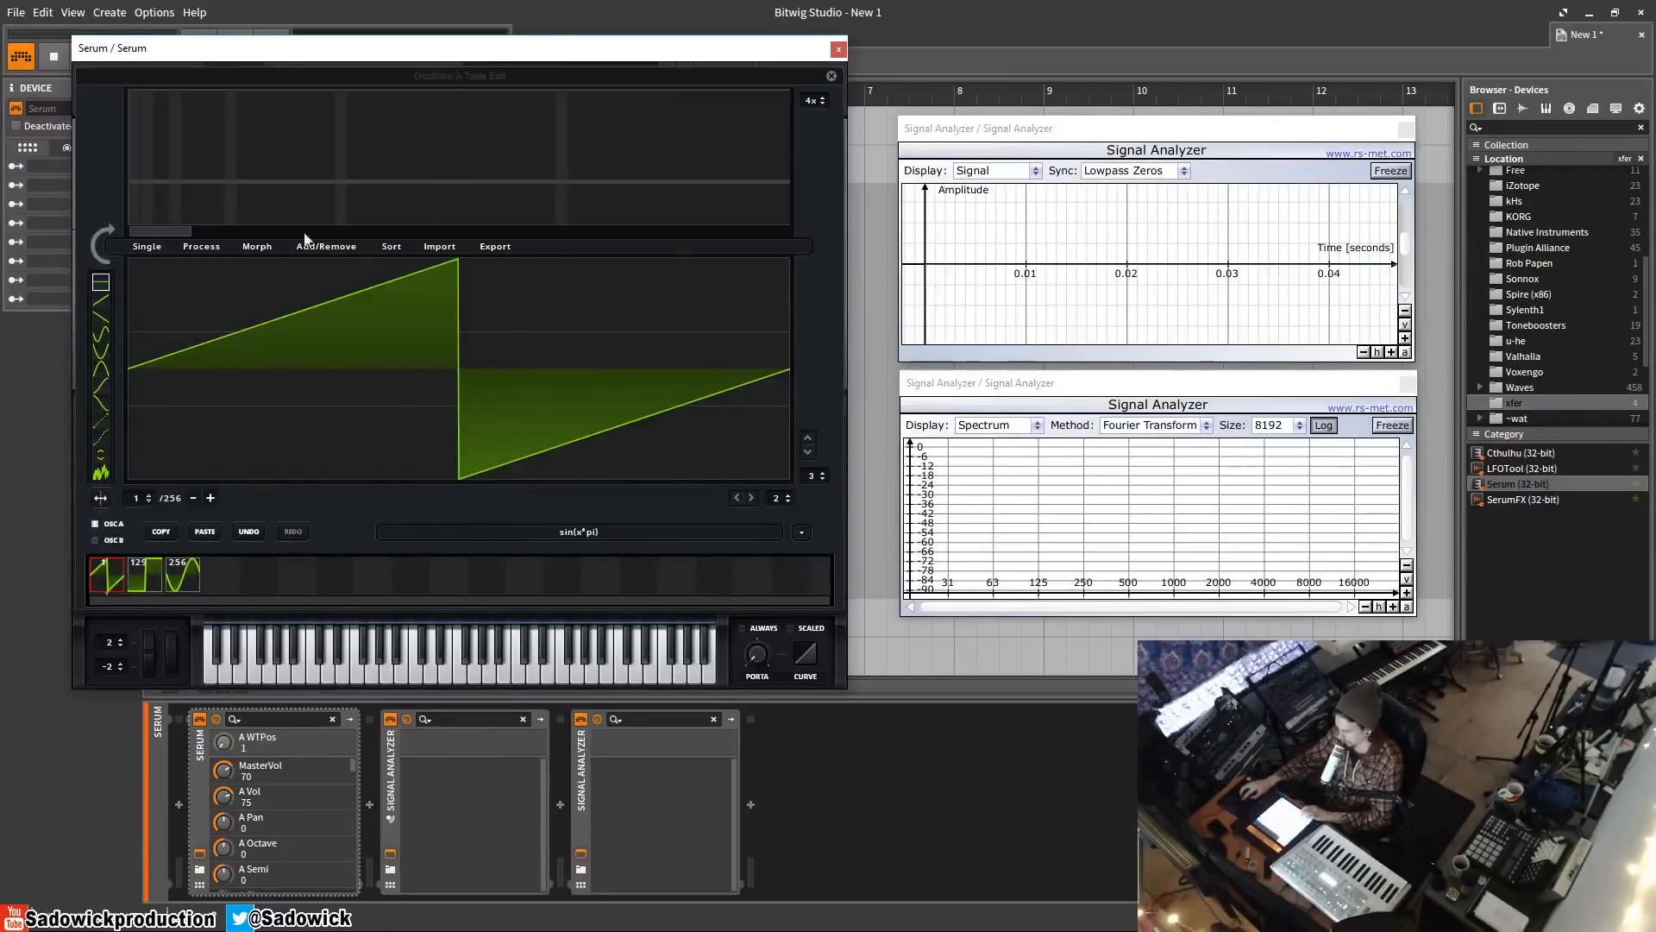
- Switch oscillator A to the 2D waveform display, sweep its wavetable position through the morphed frames, and check frame 1 in the editor
click(831, 76)
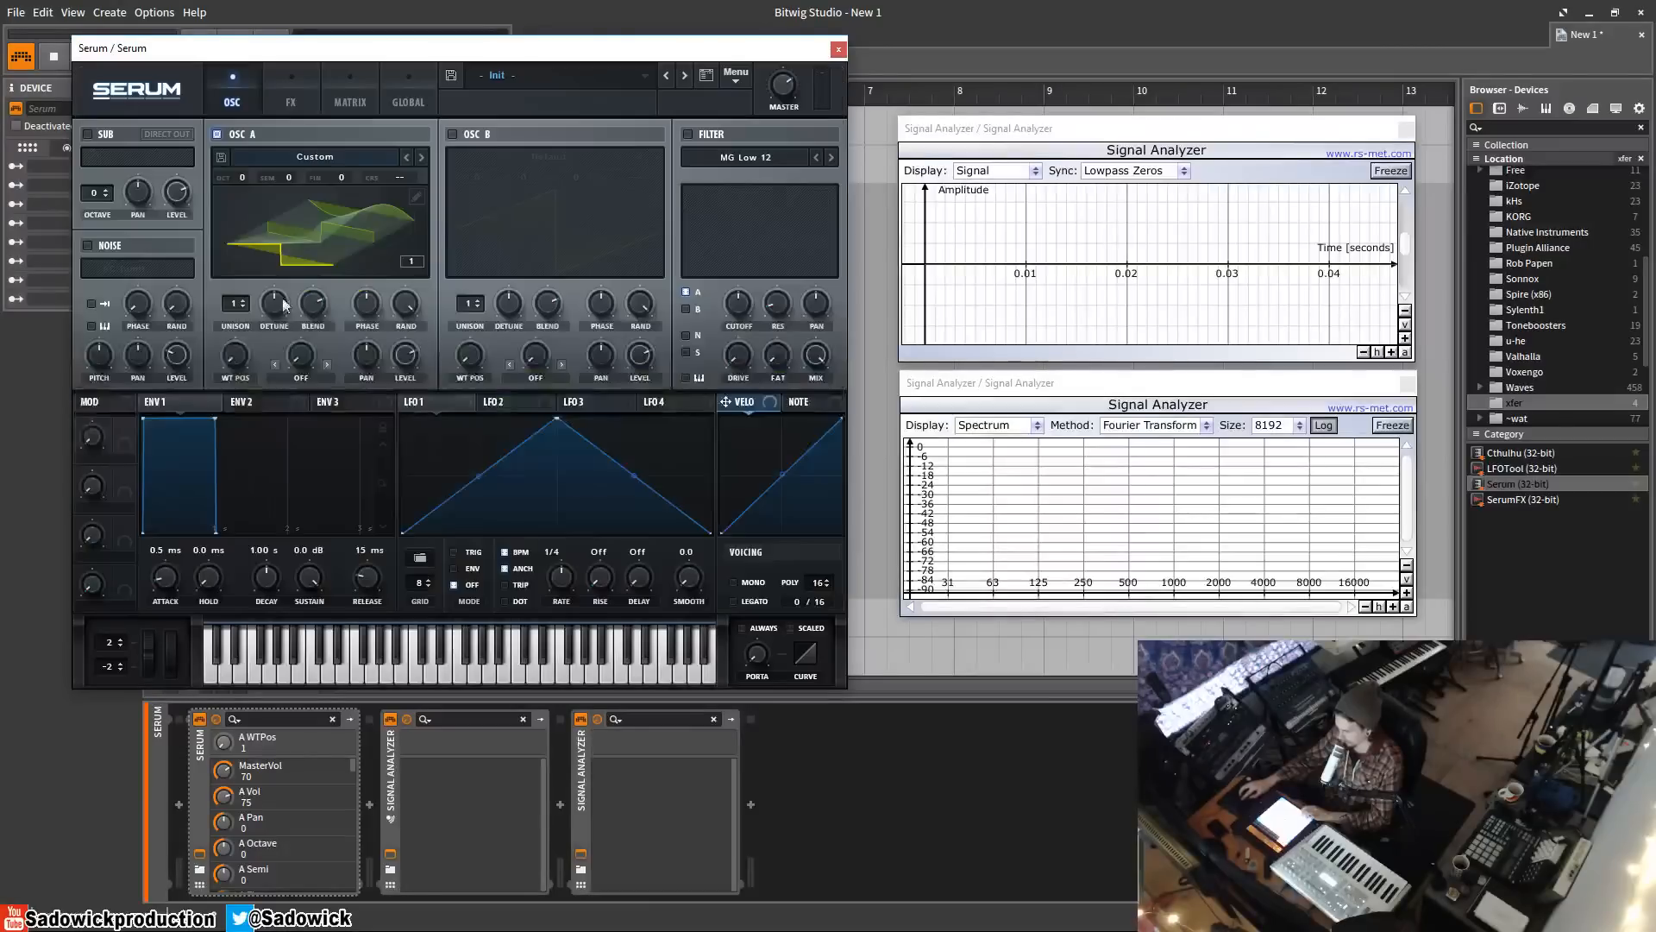
click(343, 222)
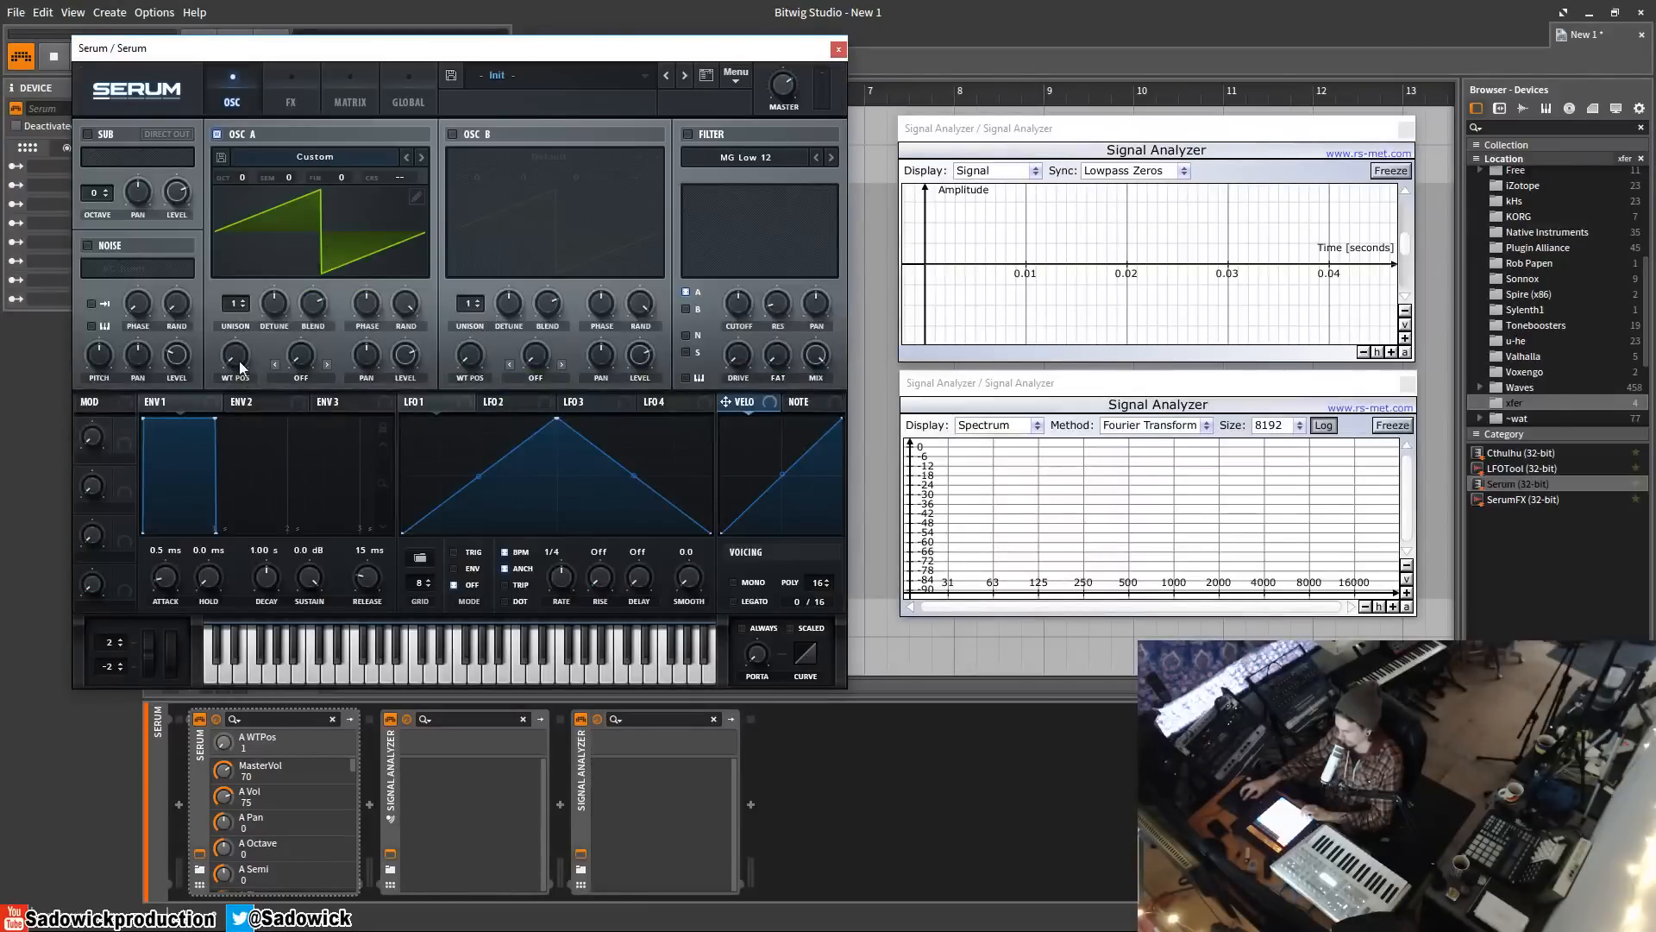
drag(240, 361, 390, 318)
click(416, 197)
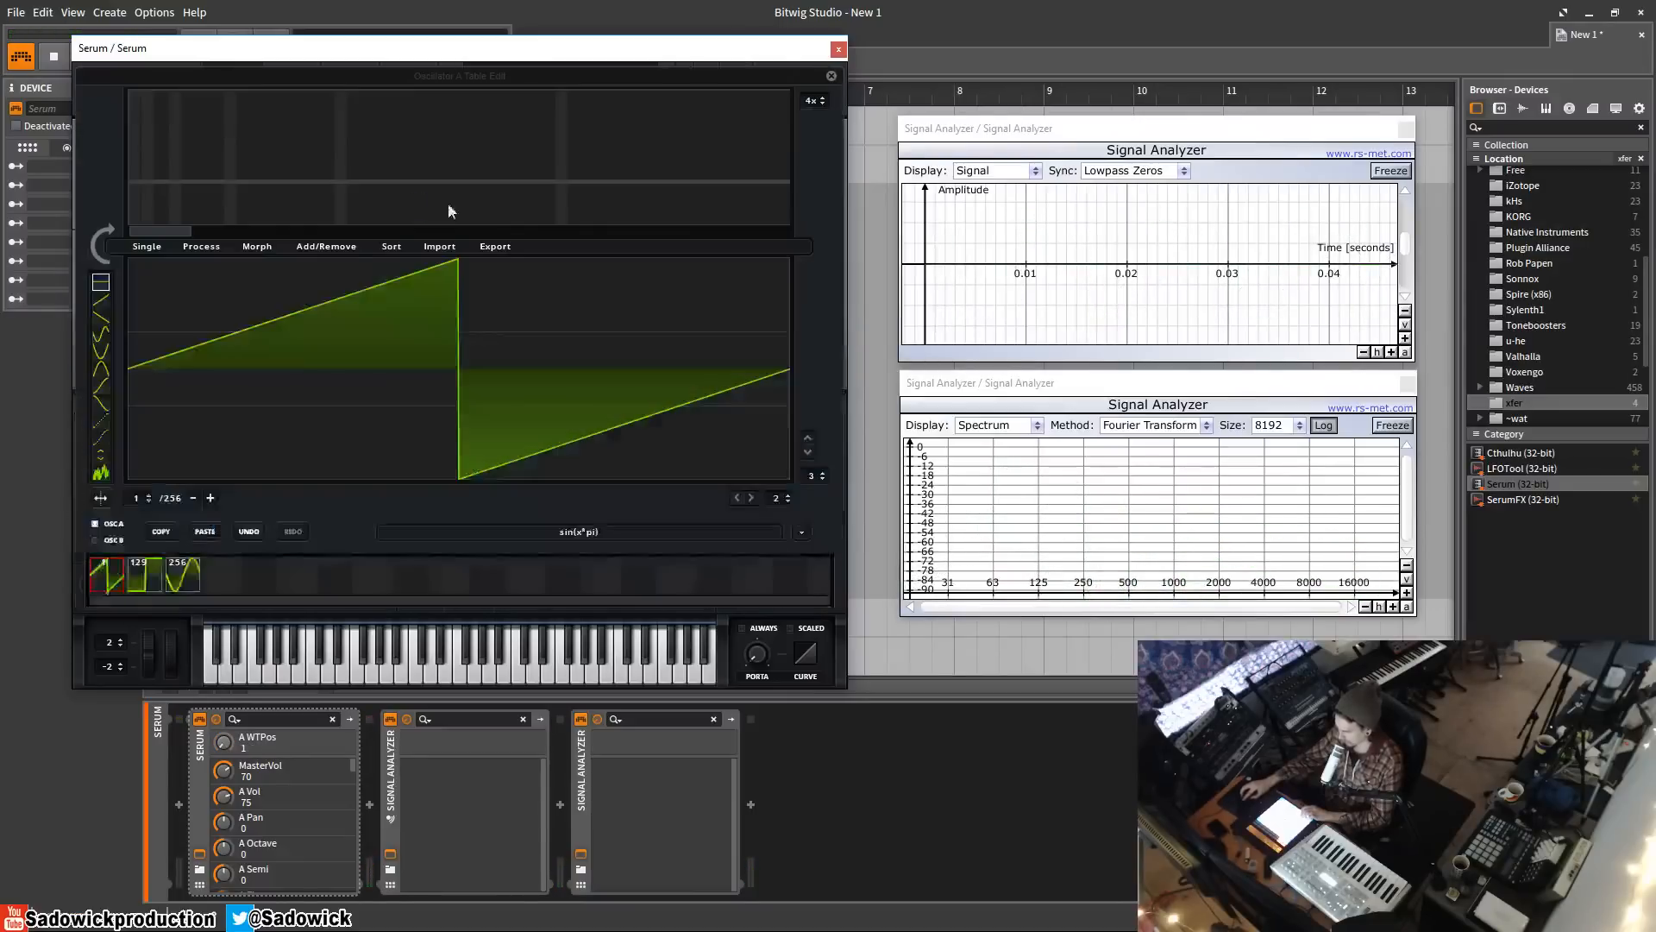
click(831, 76)
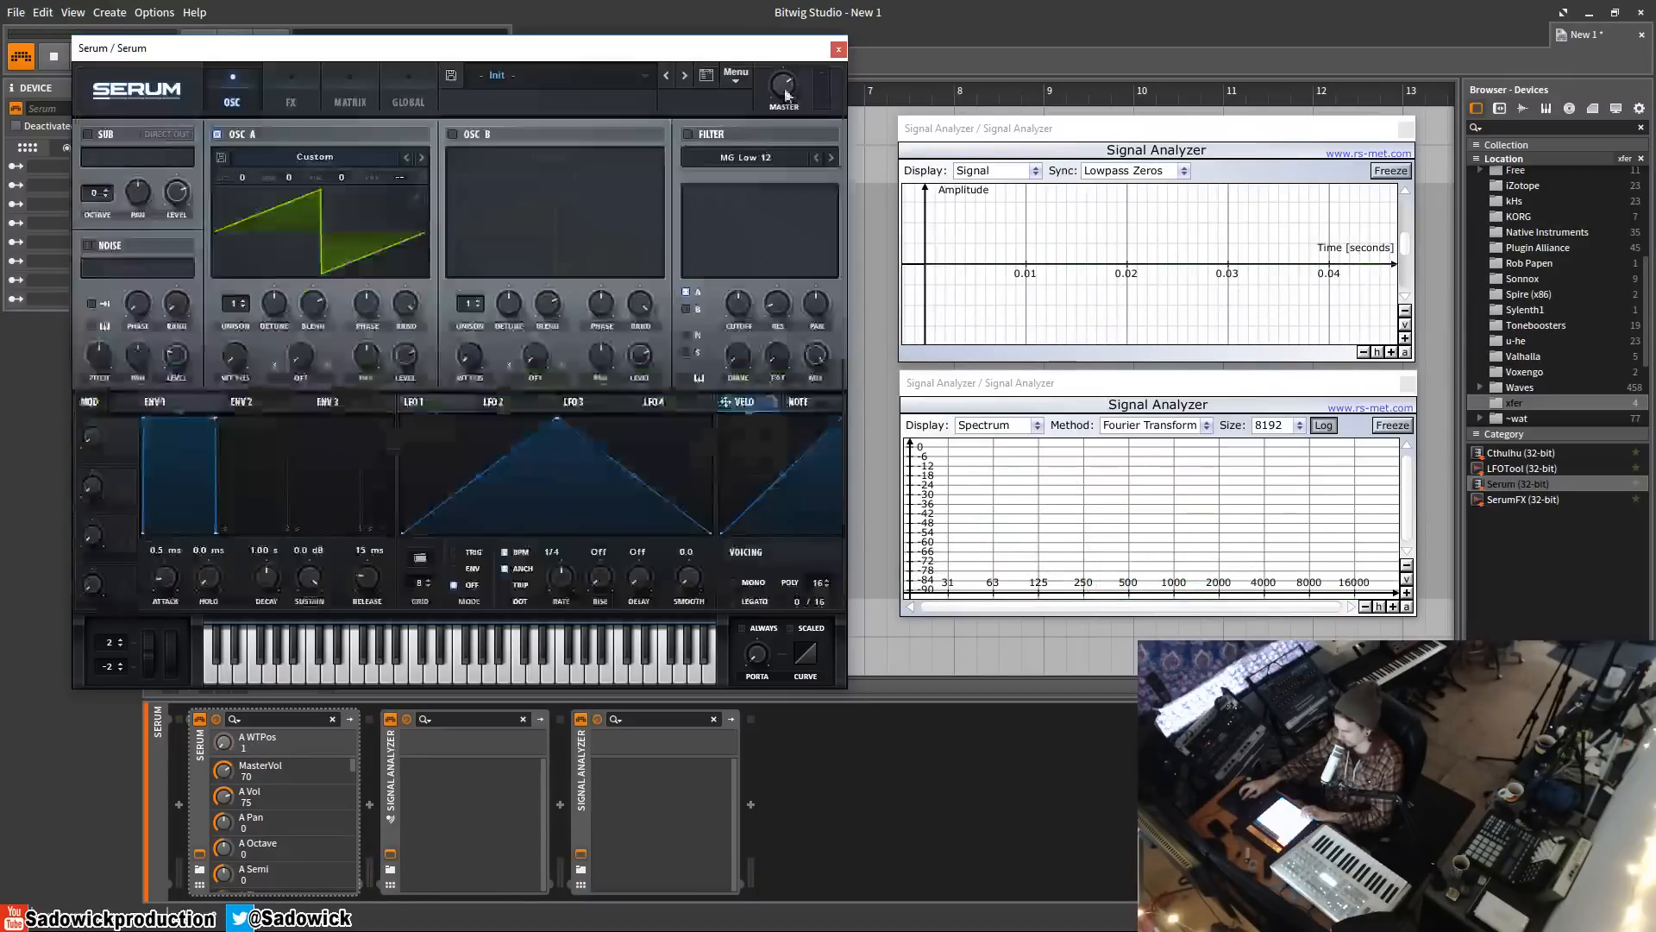
- Initialize the Serum preset to restore oscillator A's default wavetable
click(735, 74)
click(774, 166)
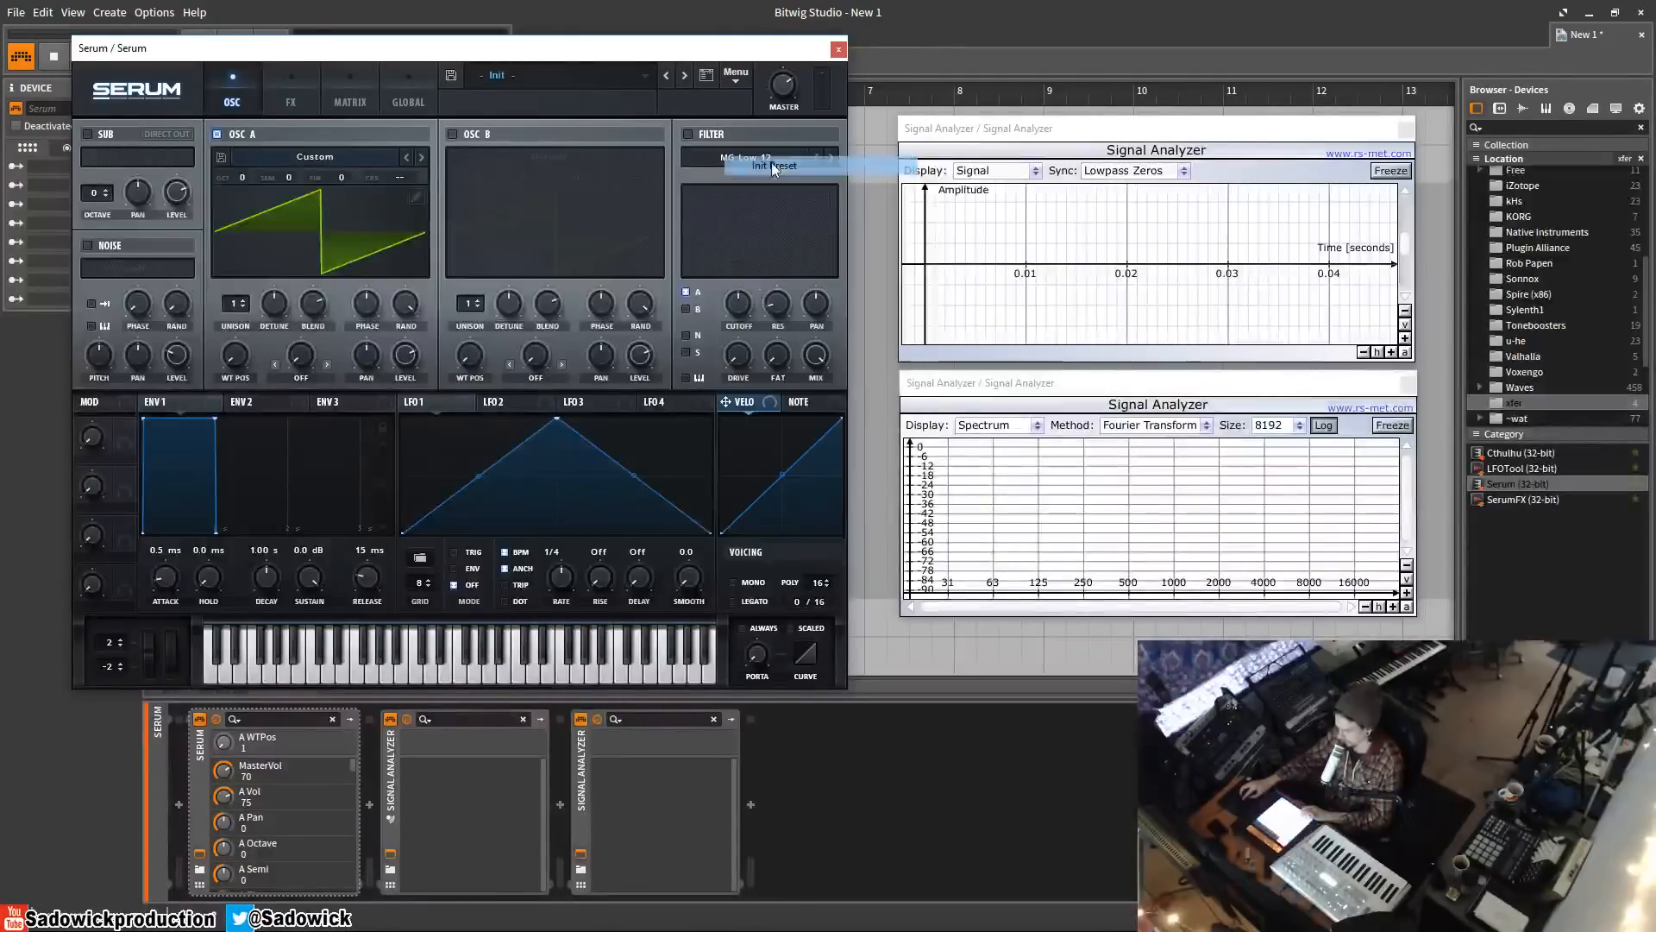
click(290, 155)
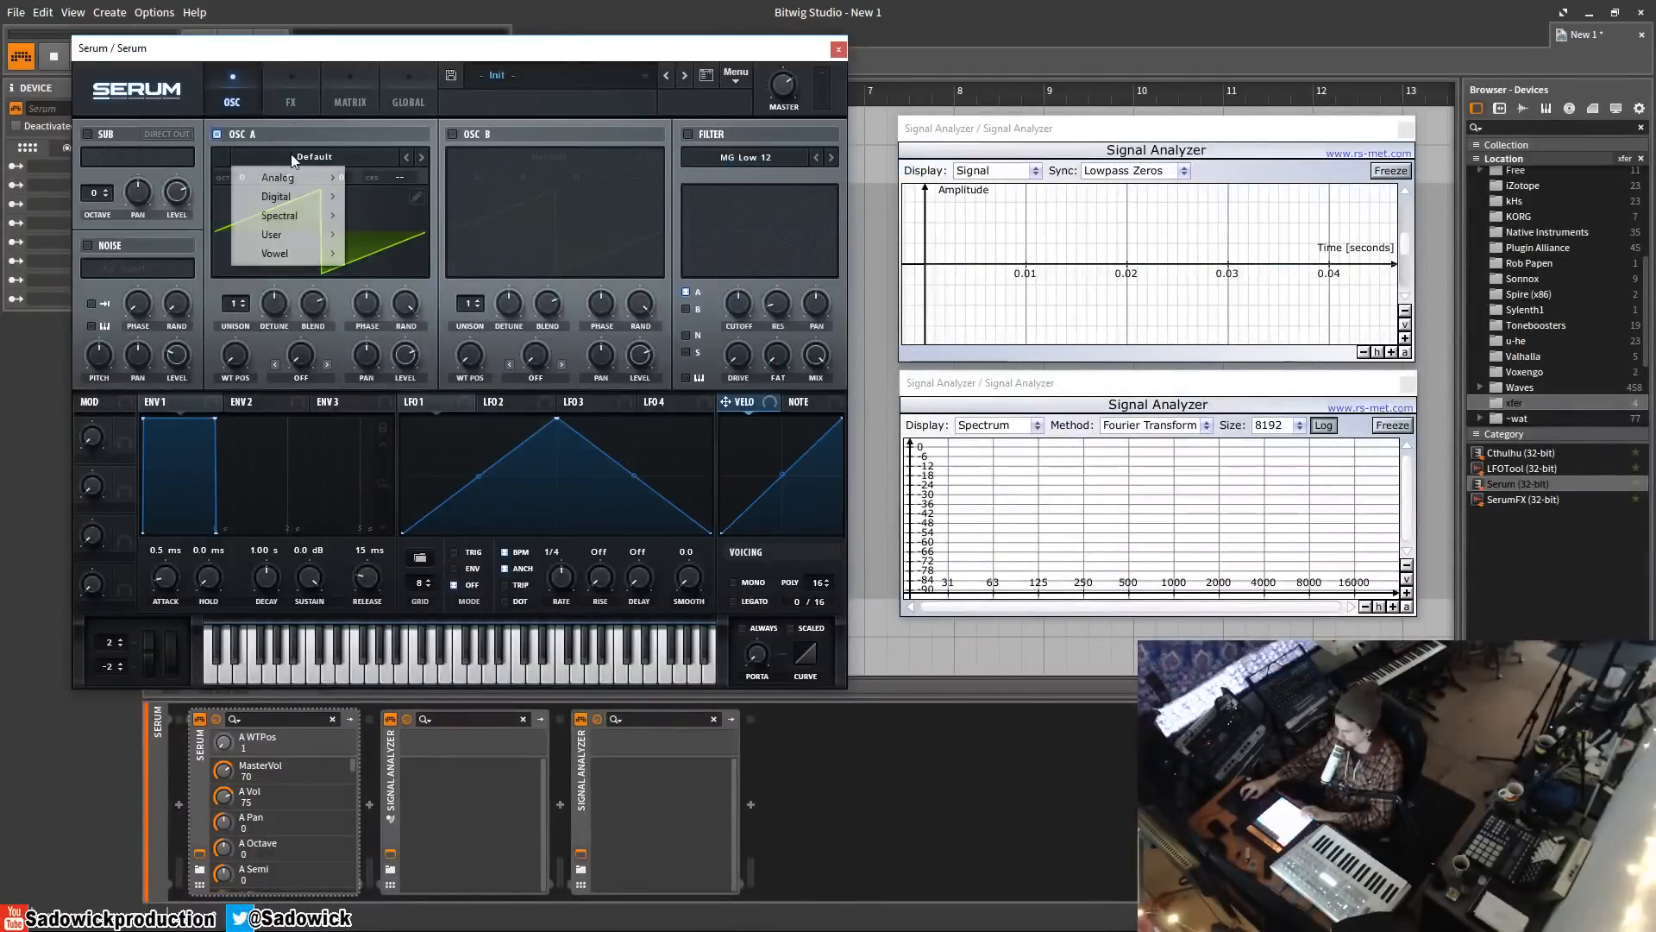
- Set both wavetable editor grid sizes to 0 and draw an irregular freehand waveform across oscillator A's only frame
click(414, 194)
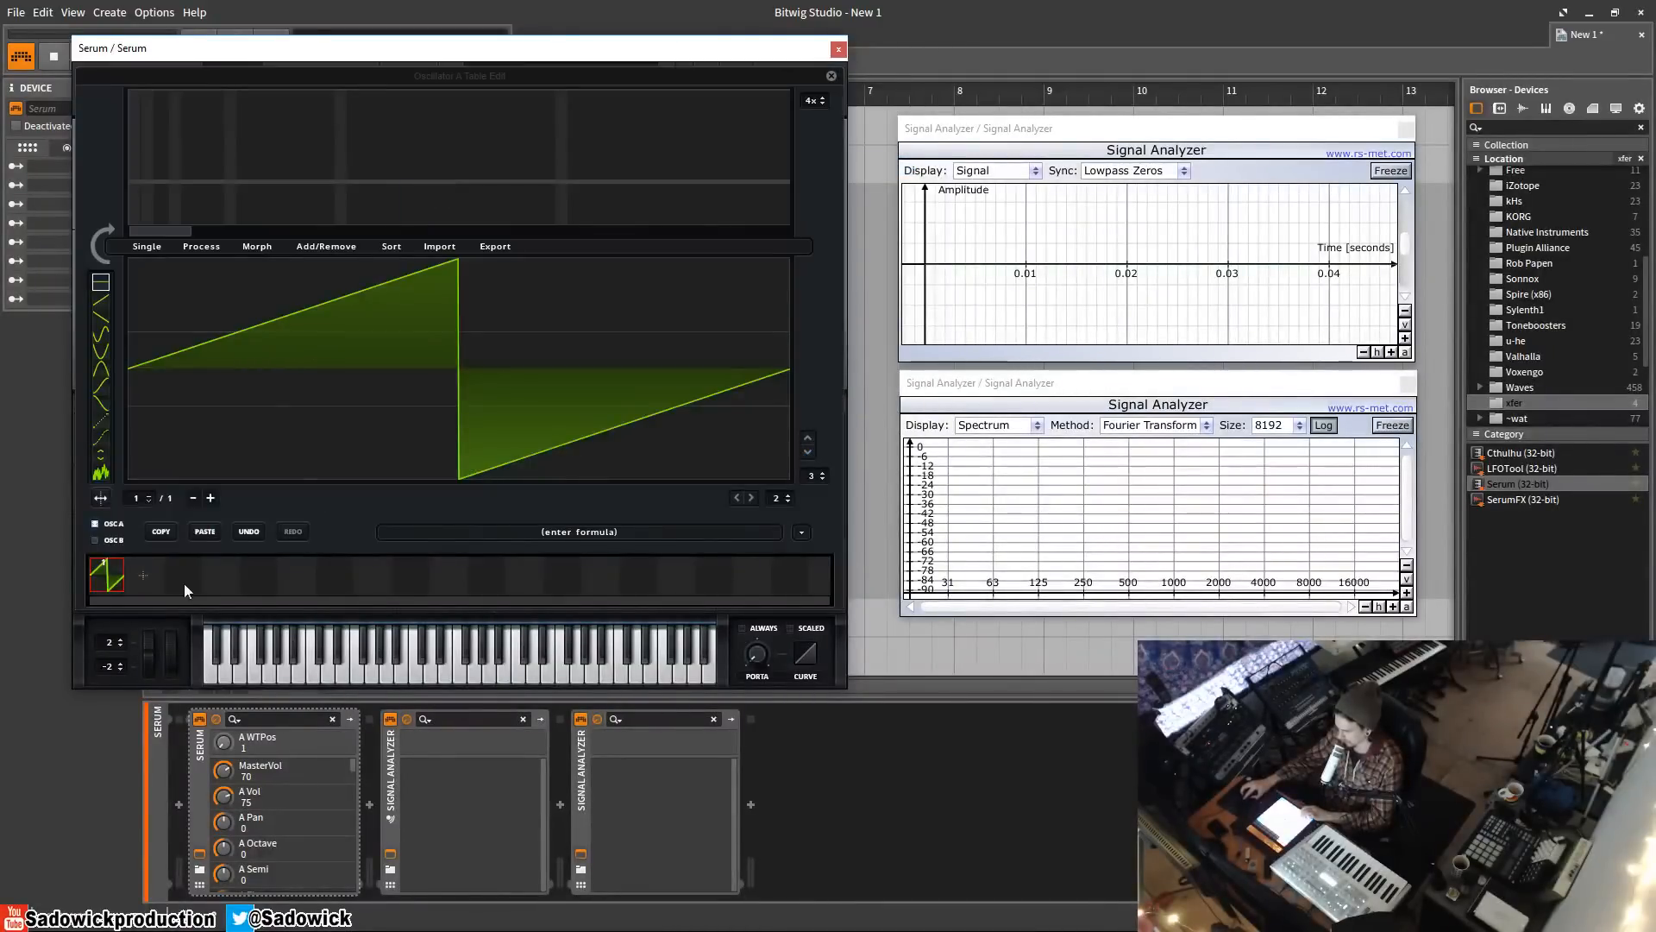
click(102, 302)
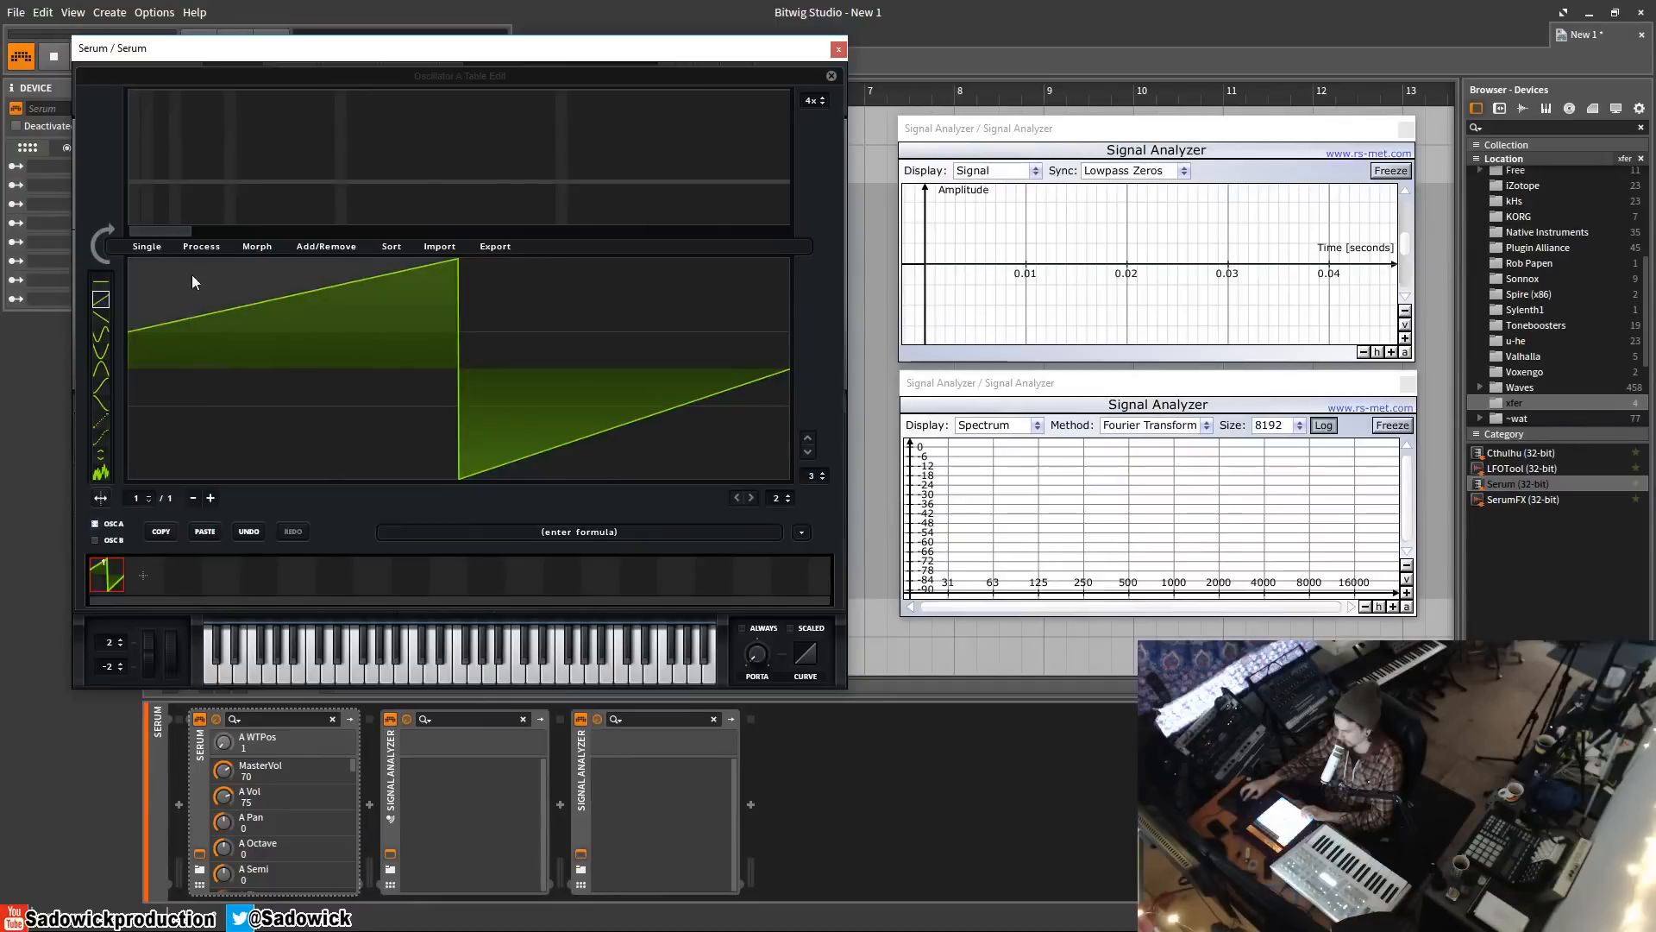
drag(833, 495, 789, 600)
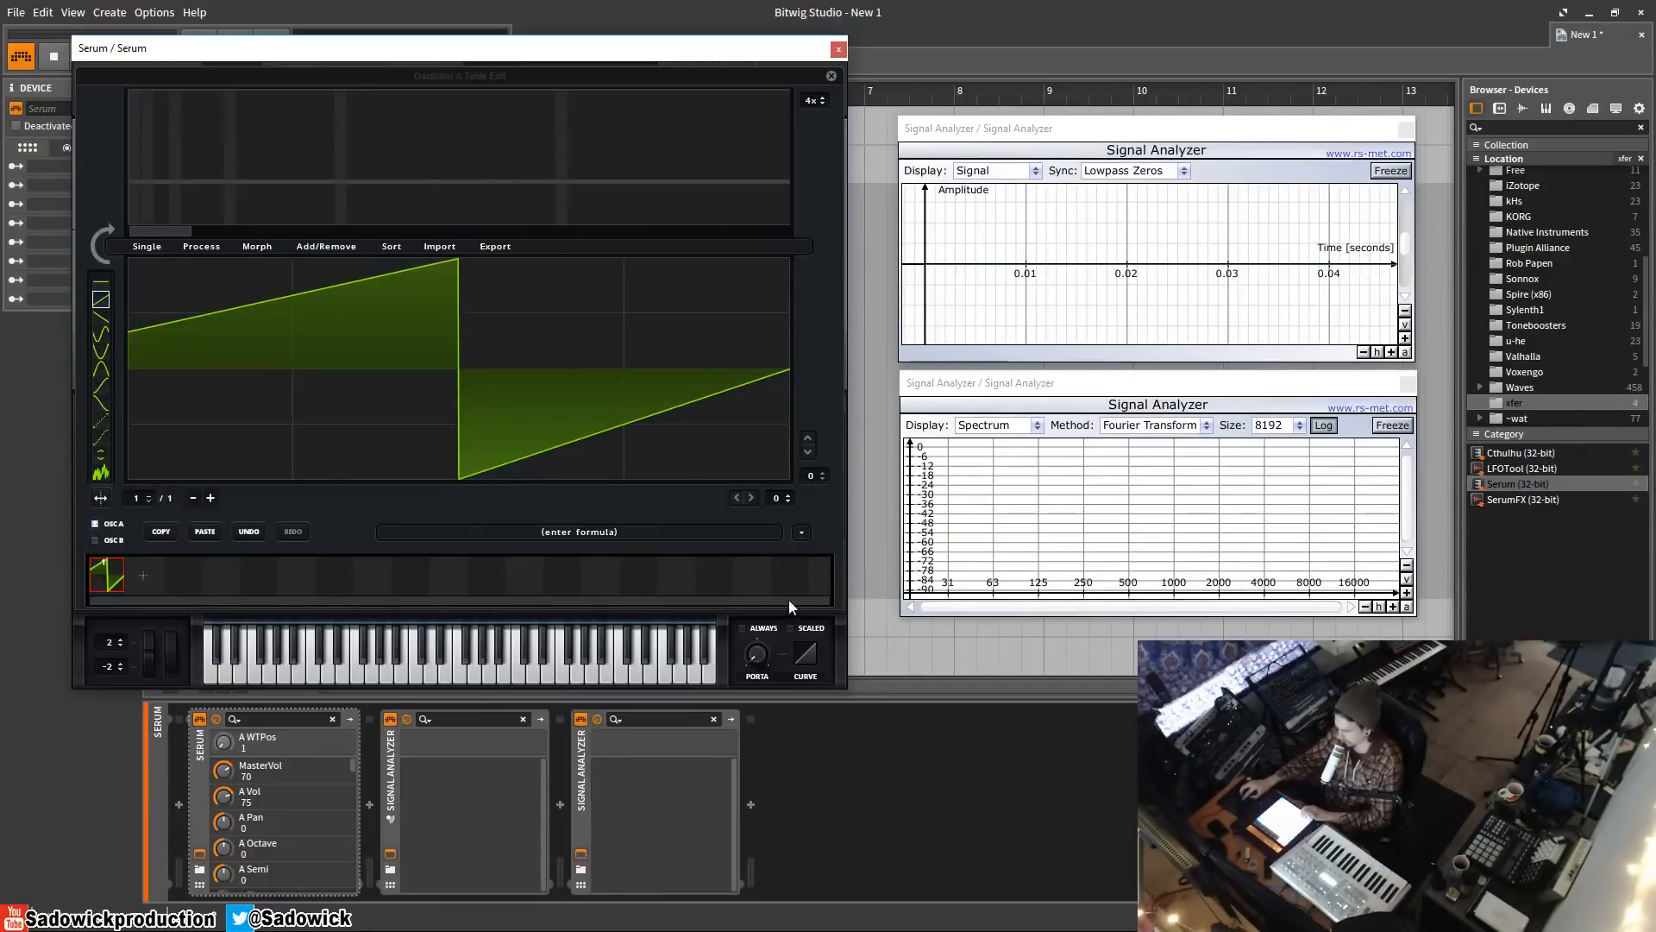
mouse_move(135, 299)
mouse_down()
mouse_move(328, 352)
mouse_move(250, 279)
mouse_move(307, 287)
mouse_move(112, 235)
mouse_move(290, 299)
mouse_up()
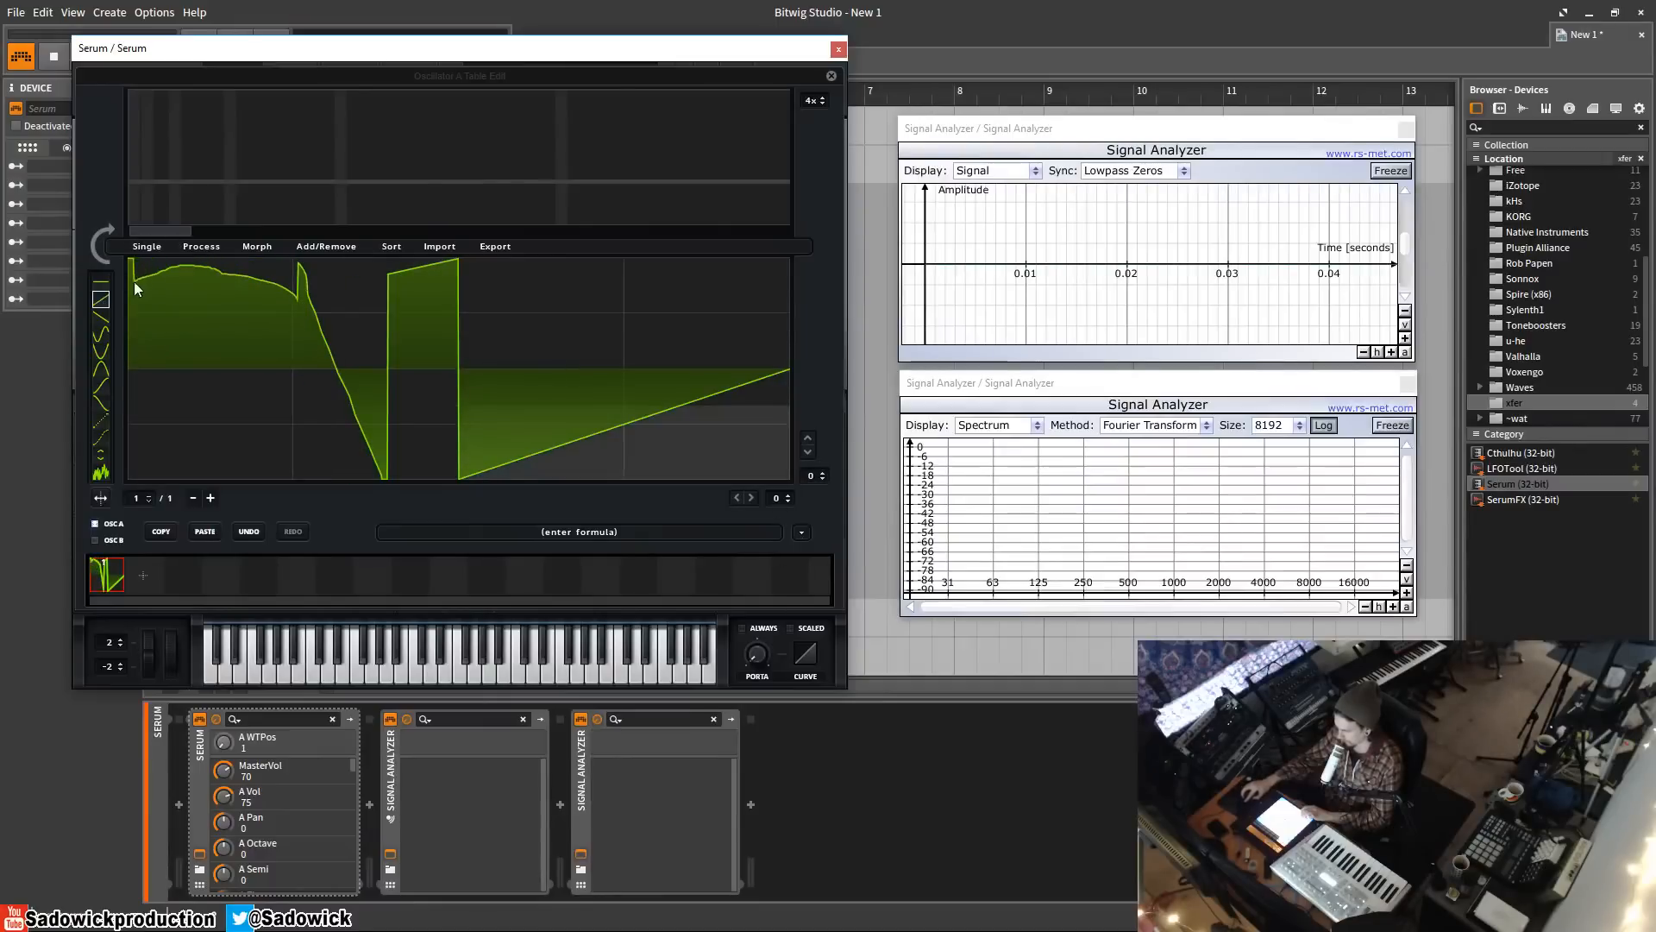
mouse_move(124, 292)
mouse_down()
mouse_move(288, 295)
mouse_move(393, 423)
mouse_move(462, 472)
mouse_move(492, 402)
mouse_move(557, 452)
mouse_move(703, 296)
mouse_up()
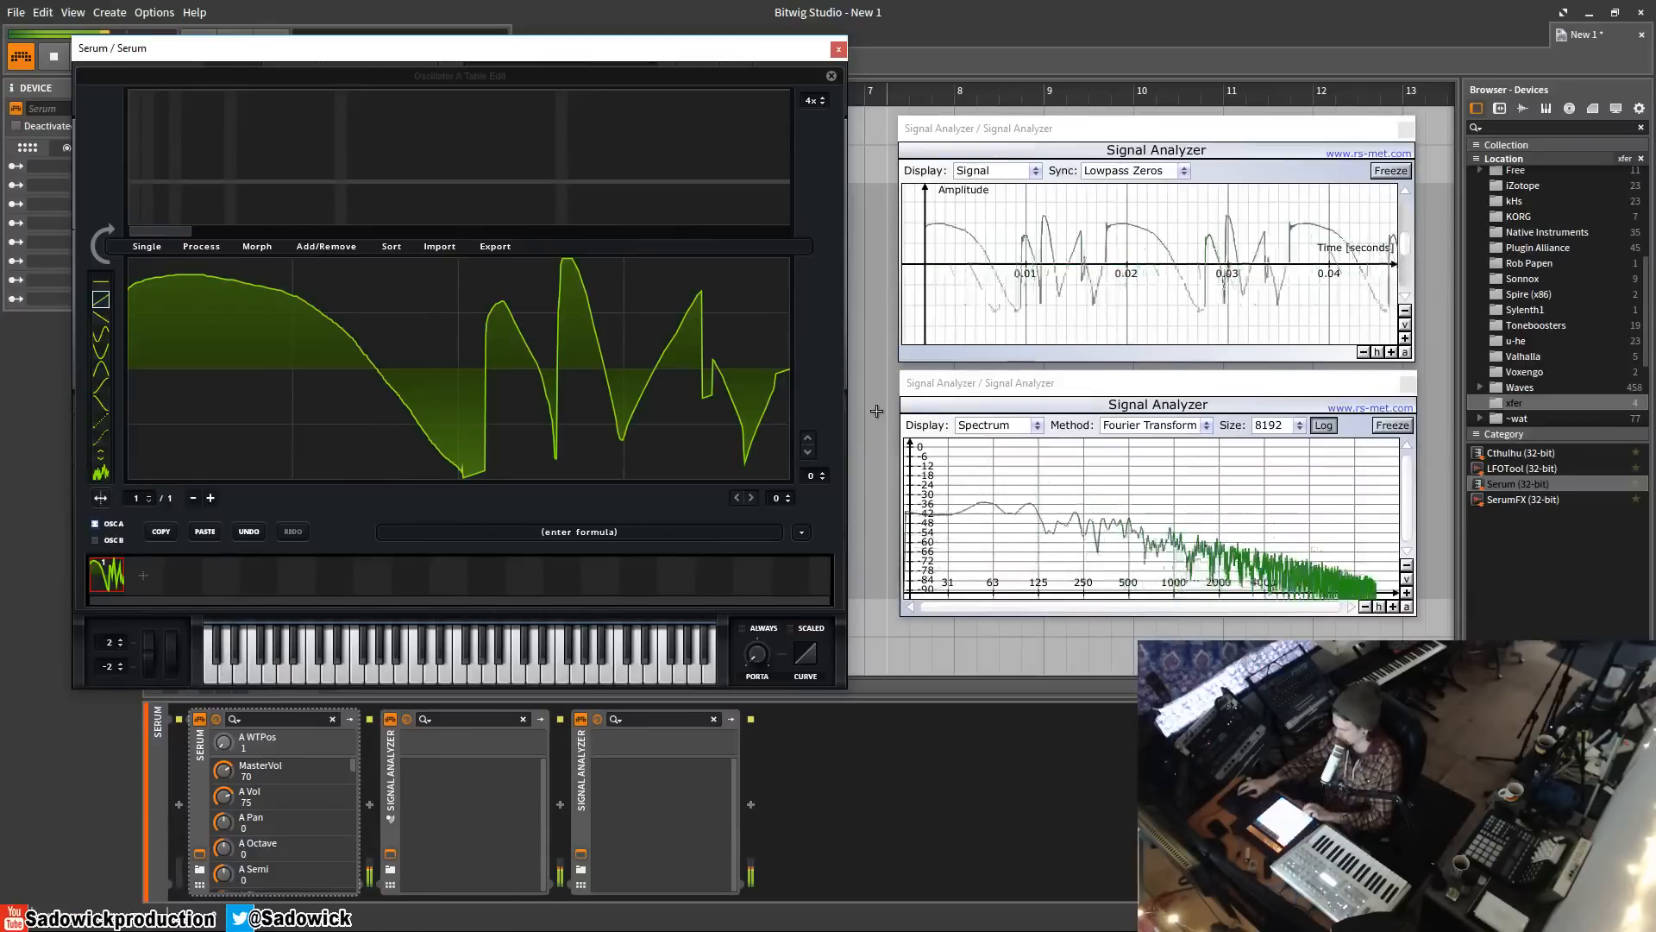
- Add a second frame to the wavetable and fill it with the single sin formula preset
click(152, 574)
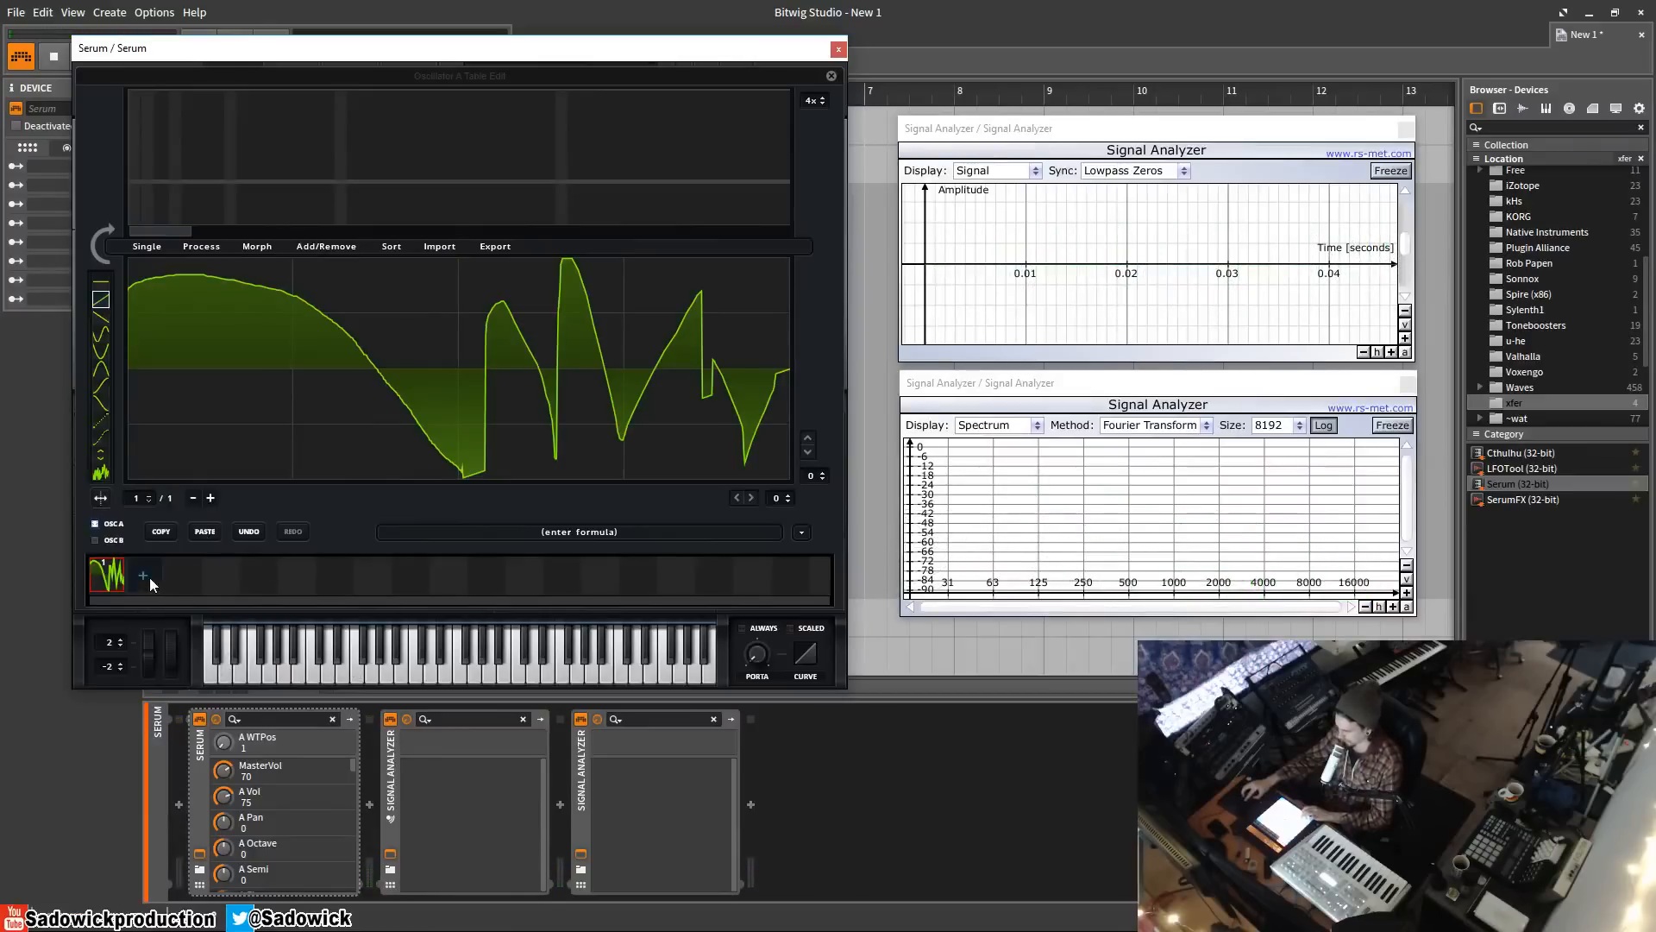
click(802, 531)
mouse_move(863, 551)
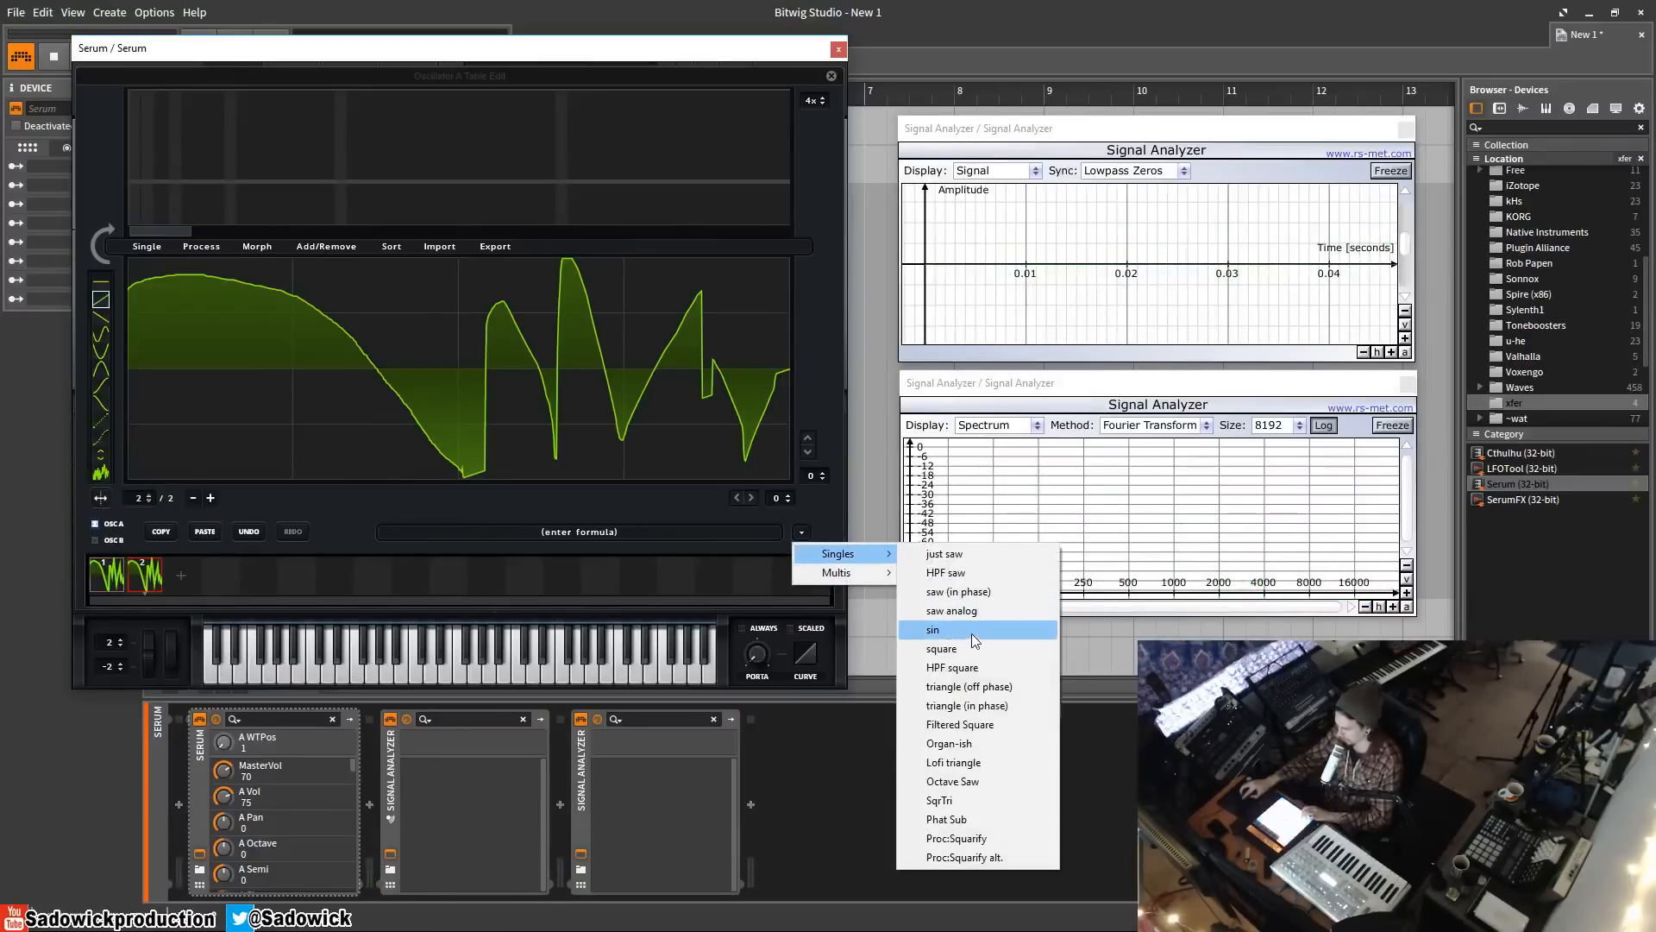
click(971, 633)
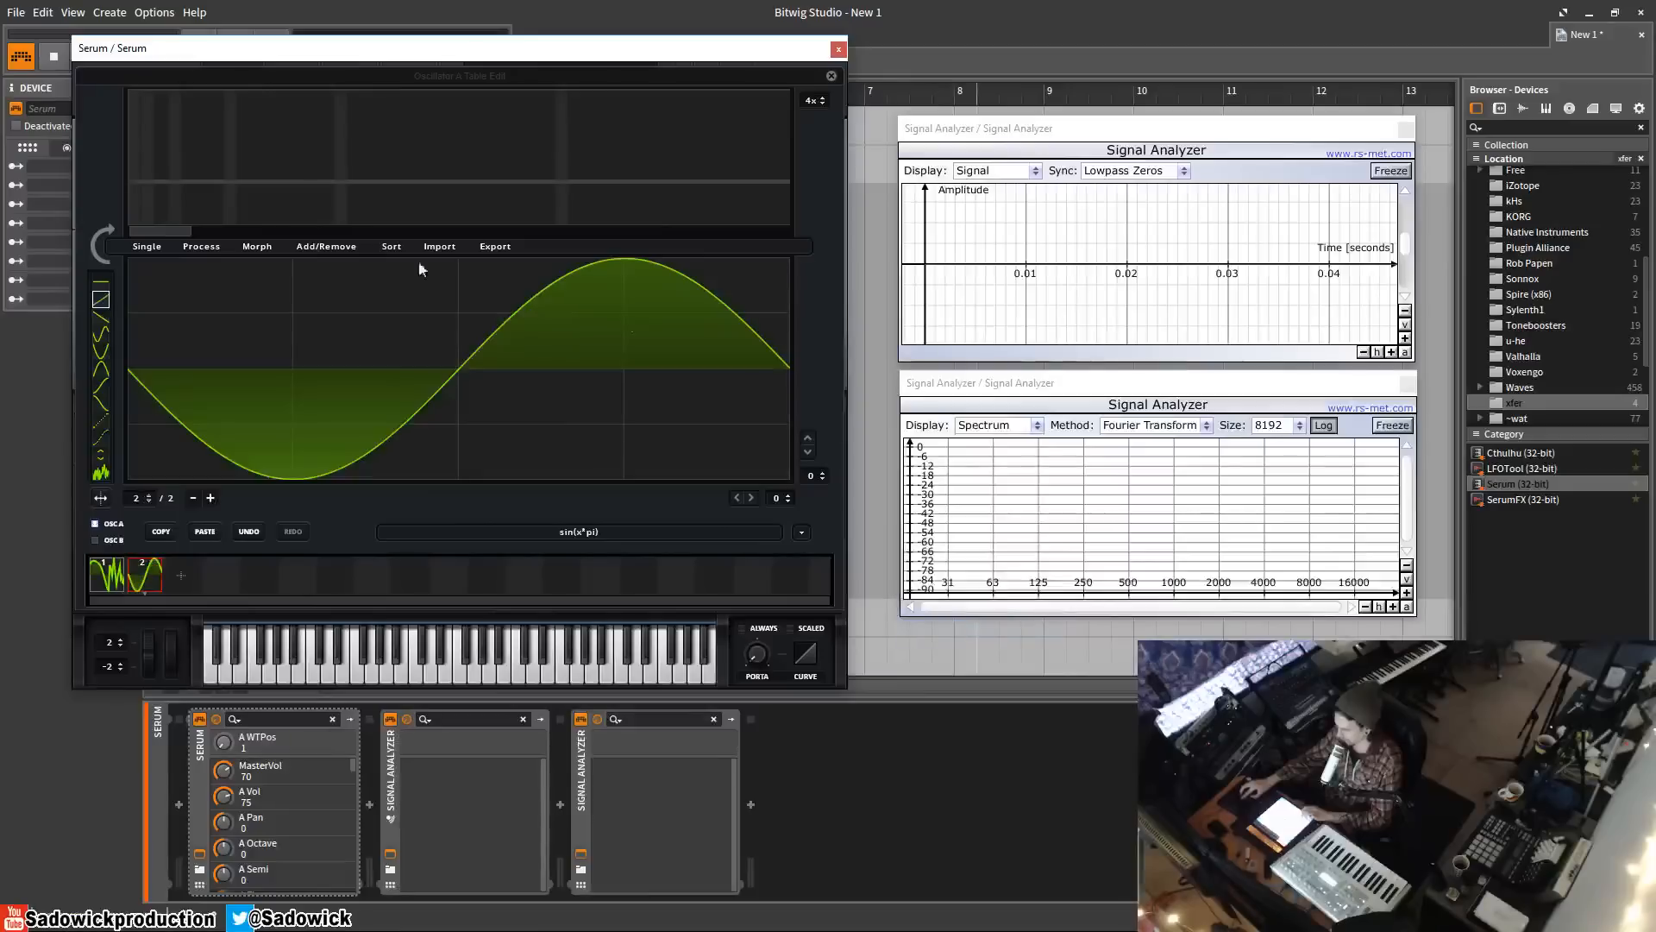
- Apply the Spectral morph between the hand-drawn frame and the sine frame, then close the wavetable editor
click(259, 248)
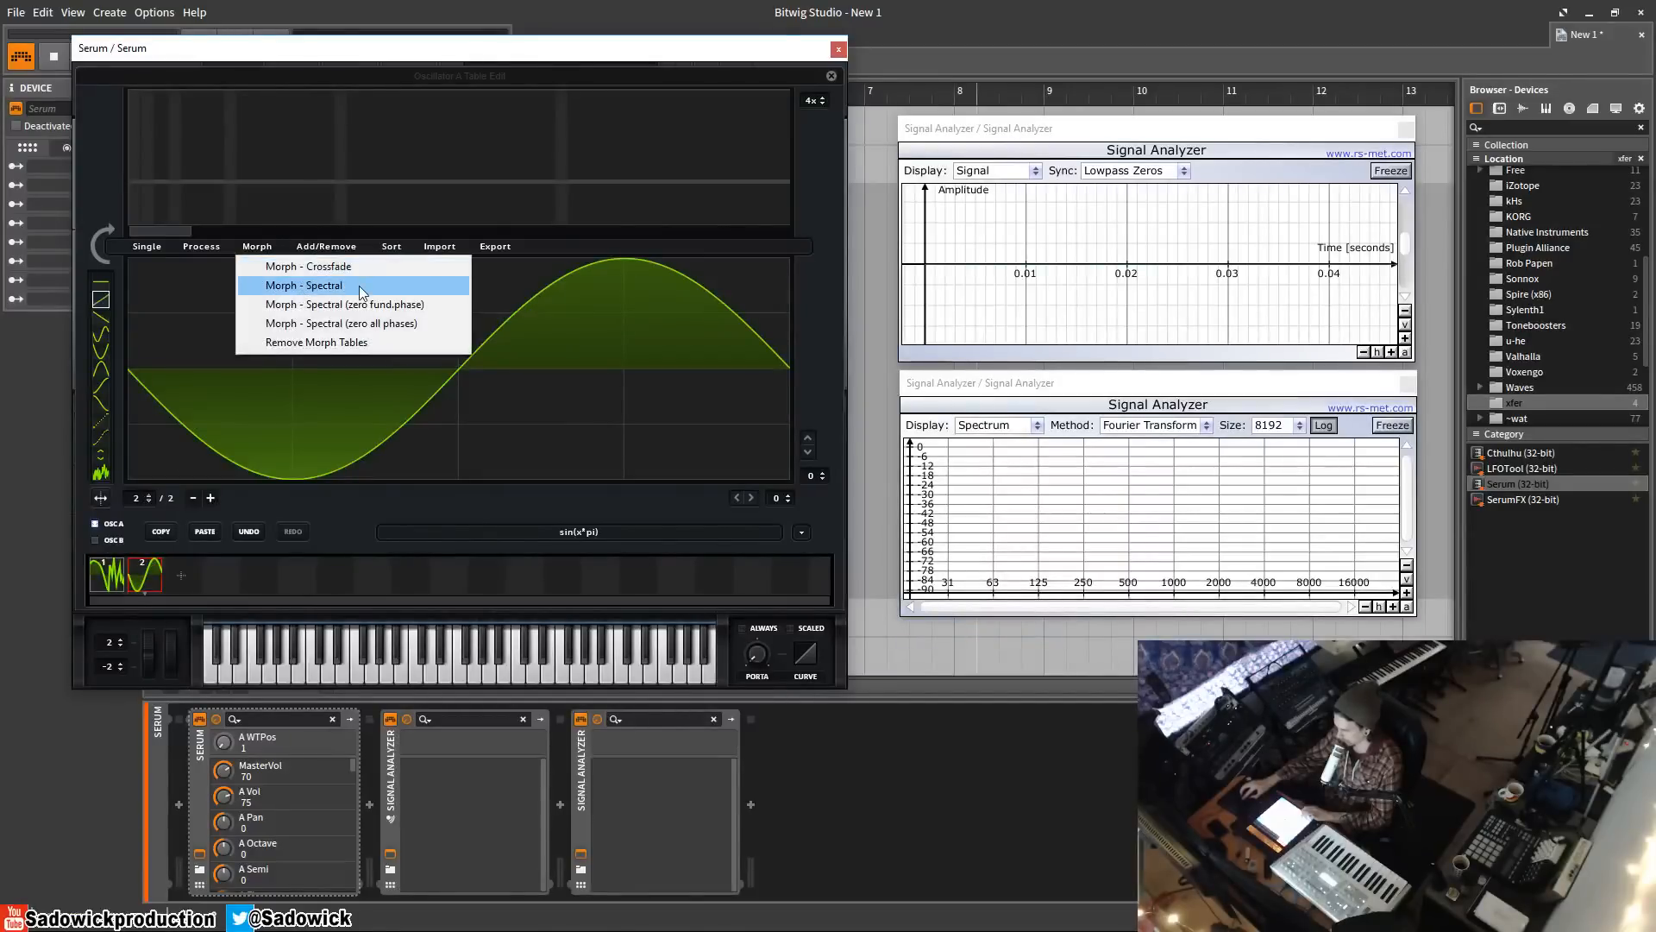
click(359, 285)
click(831, 75)
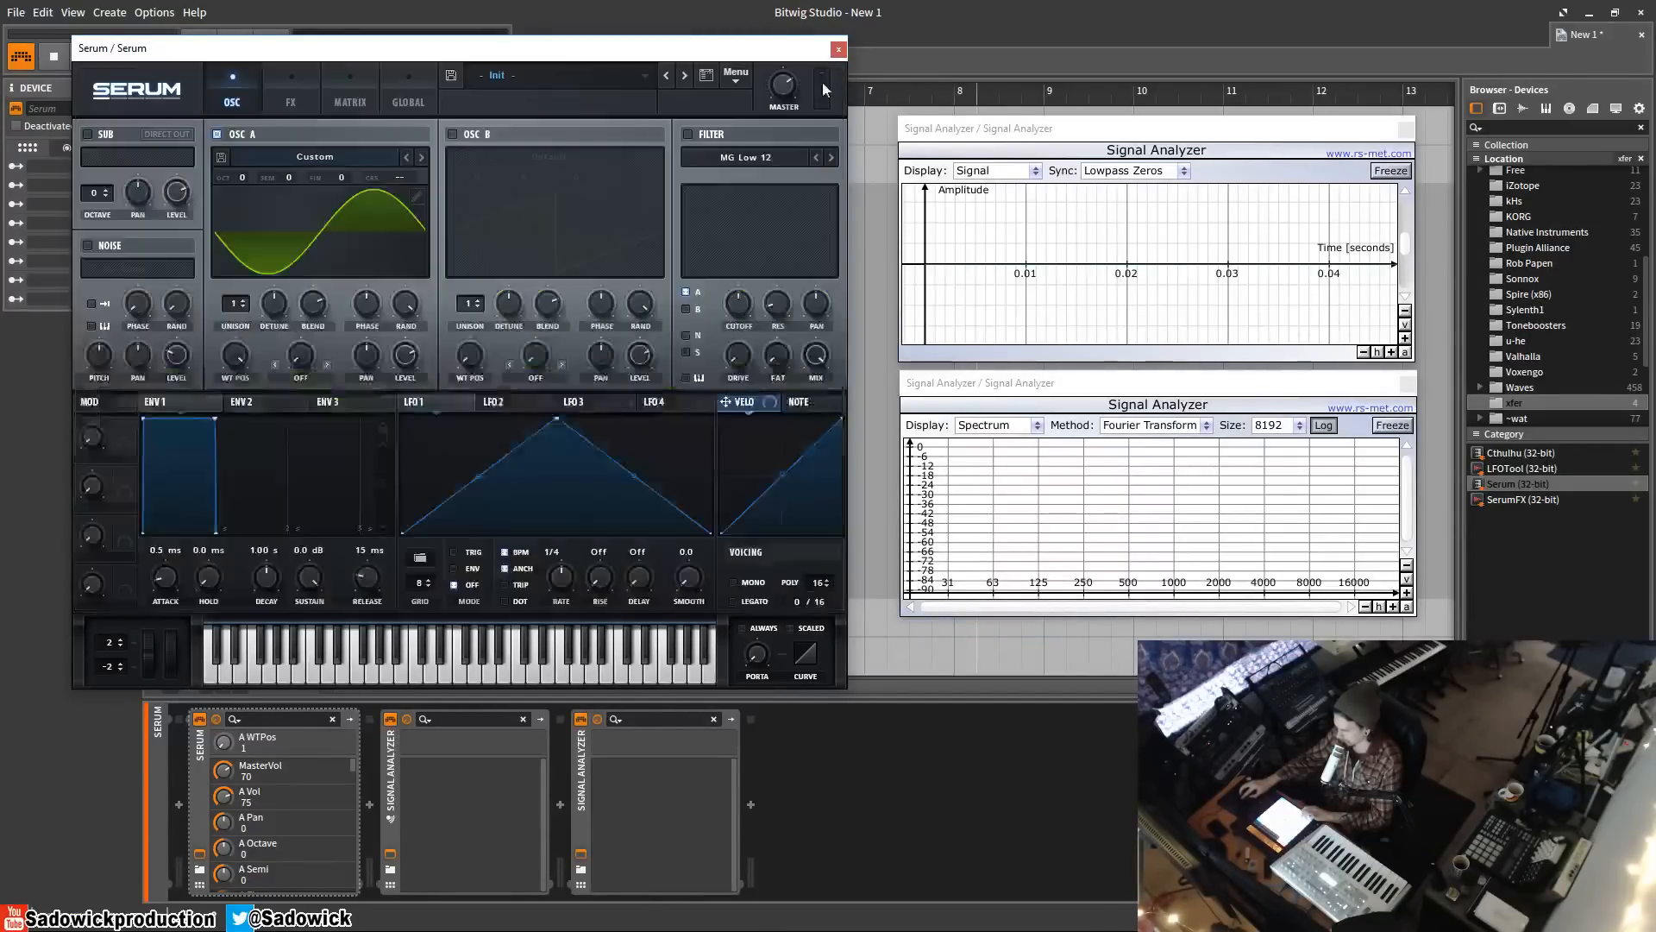
- Sweep oscillator A's wavetable position through the morphed frames and switch its waveform display to the 3D view
drag(235, 355, 226, 438)
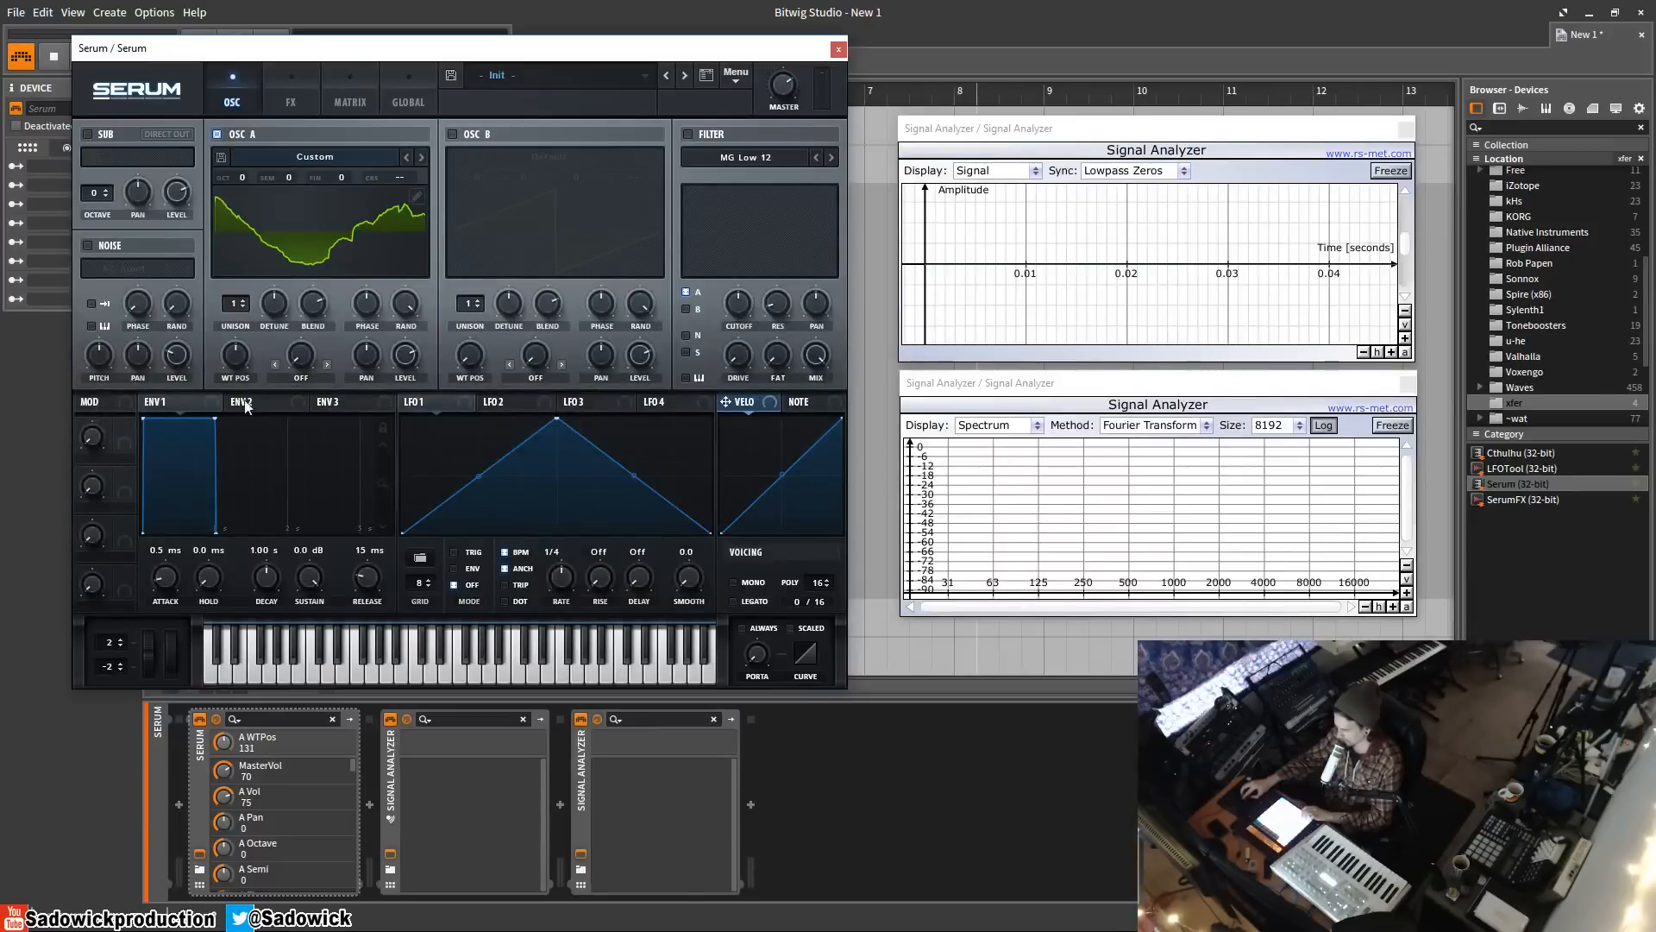
drag(234, 355, 179, 243)
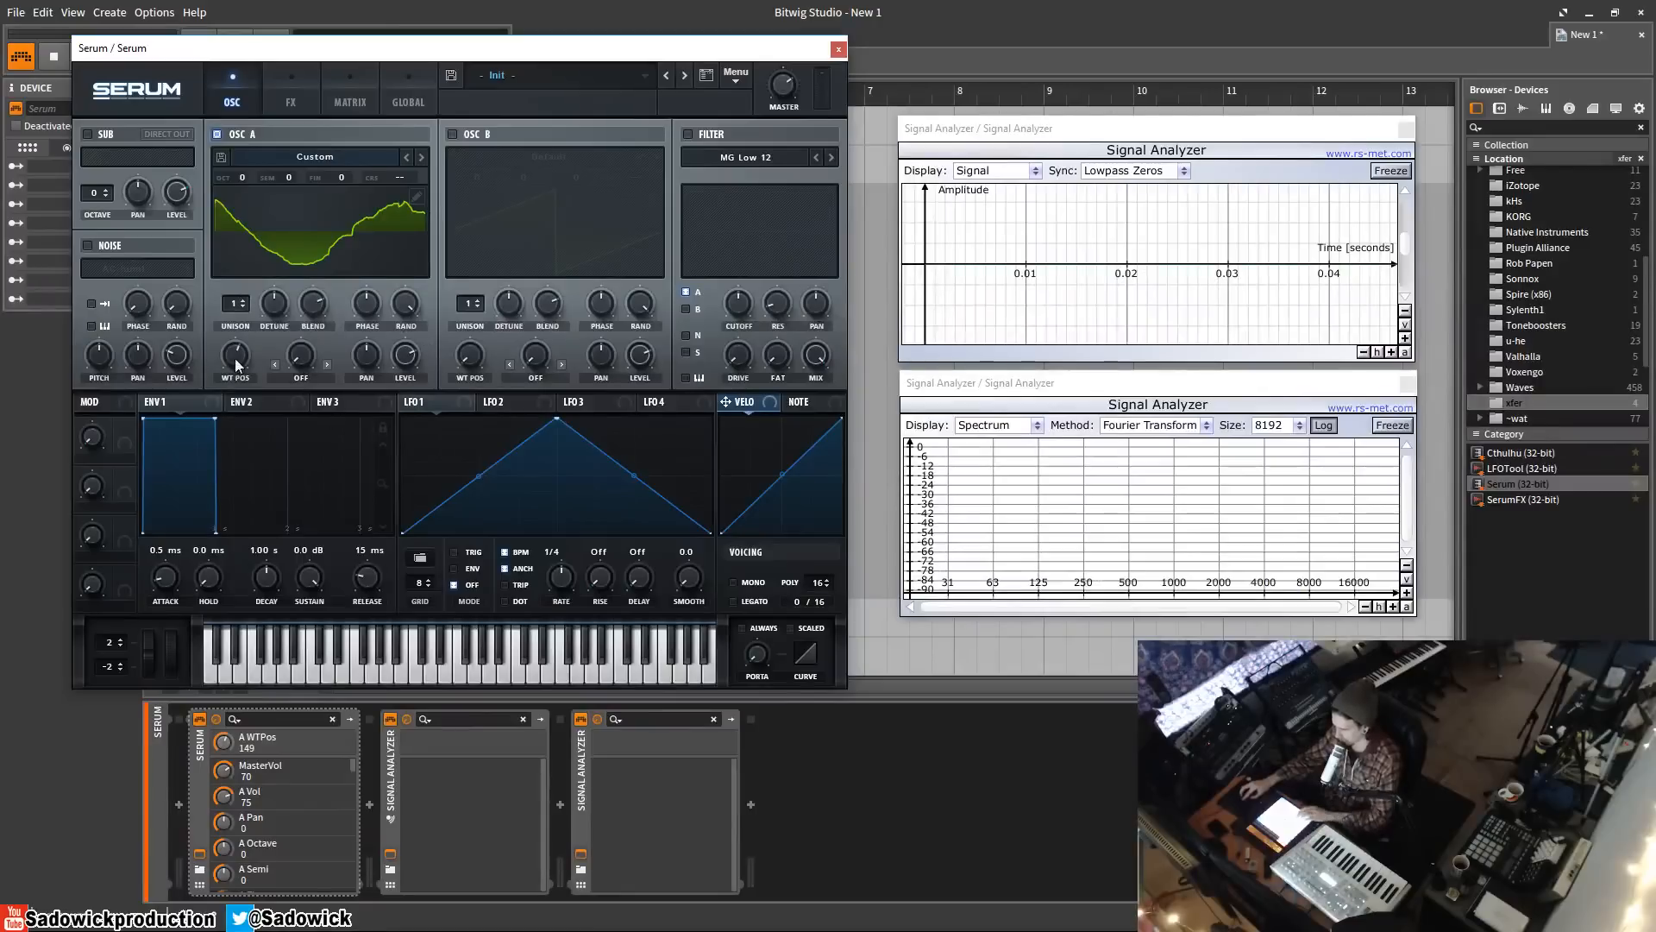
drag(237, 355, 319, 219)
click(321, 219)
- Modulate oscillator A's wavetable position with LFO 1 at an amount of 74 and set the LFO rate to 1/8
drag(238, 355, 461, 398)
drag(212, 354, 233, 357)
drag(234, 356, 231, 418)
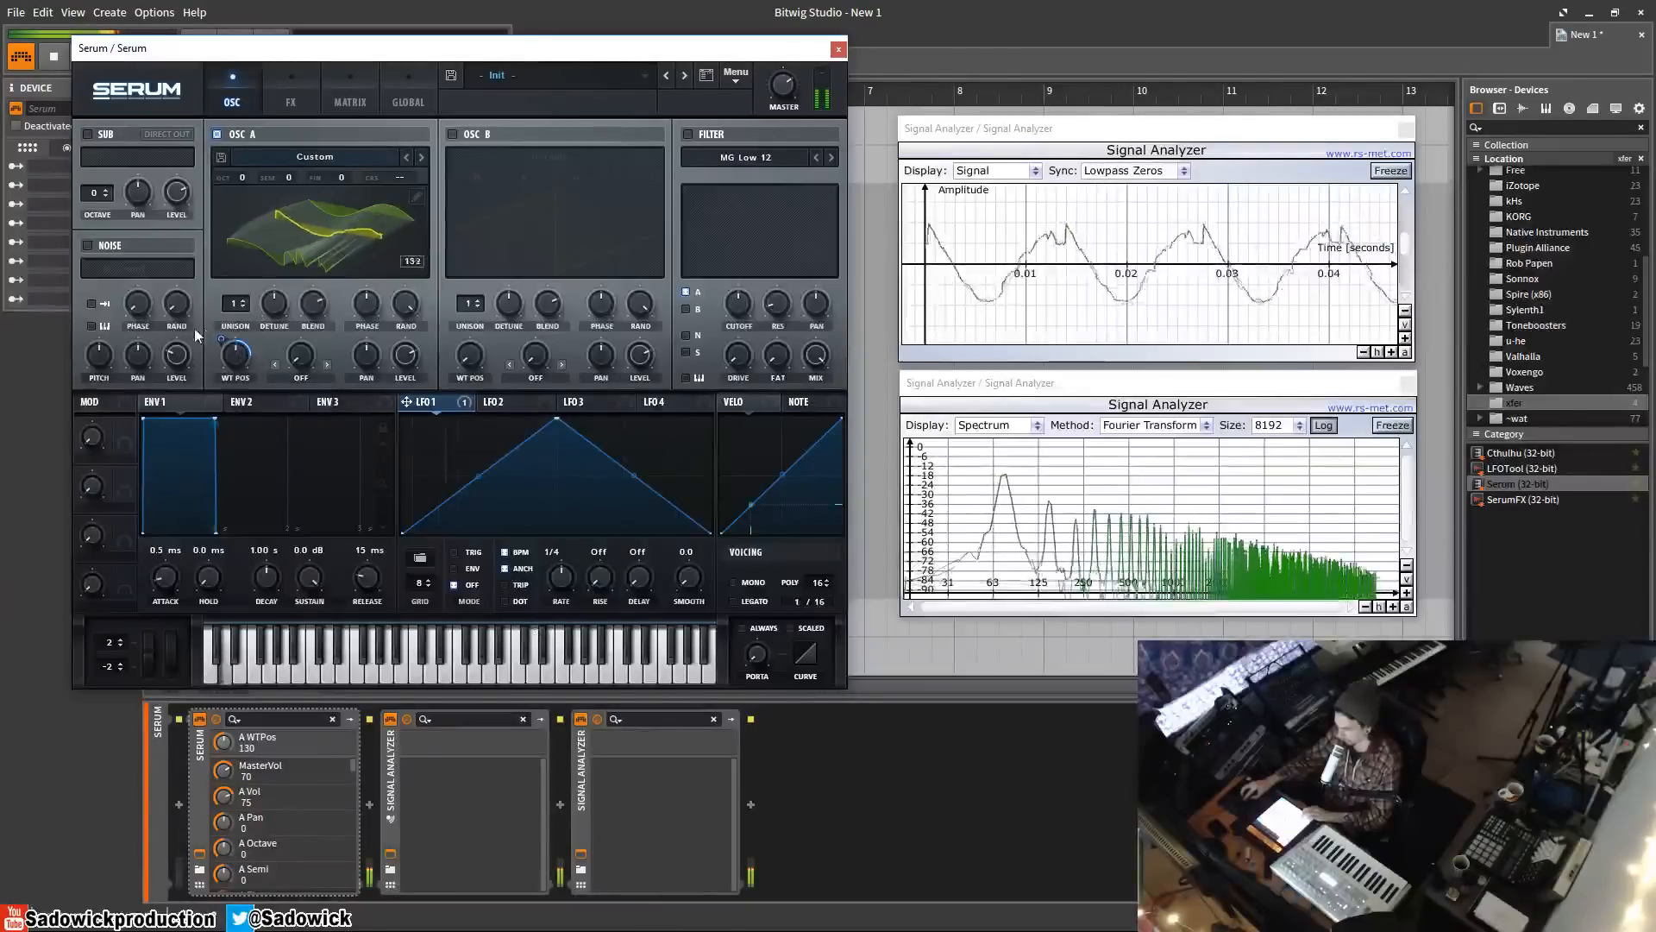
drag(221, 340, 224, 303)
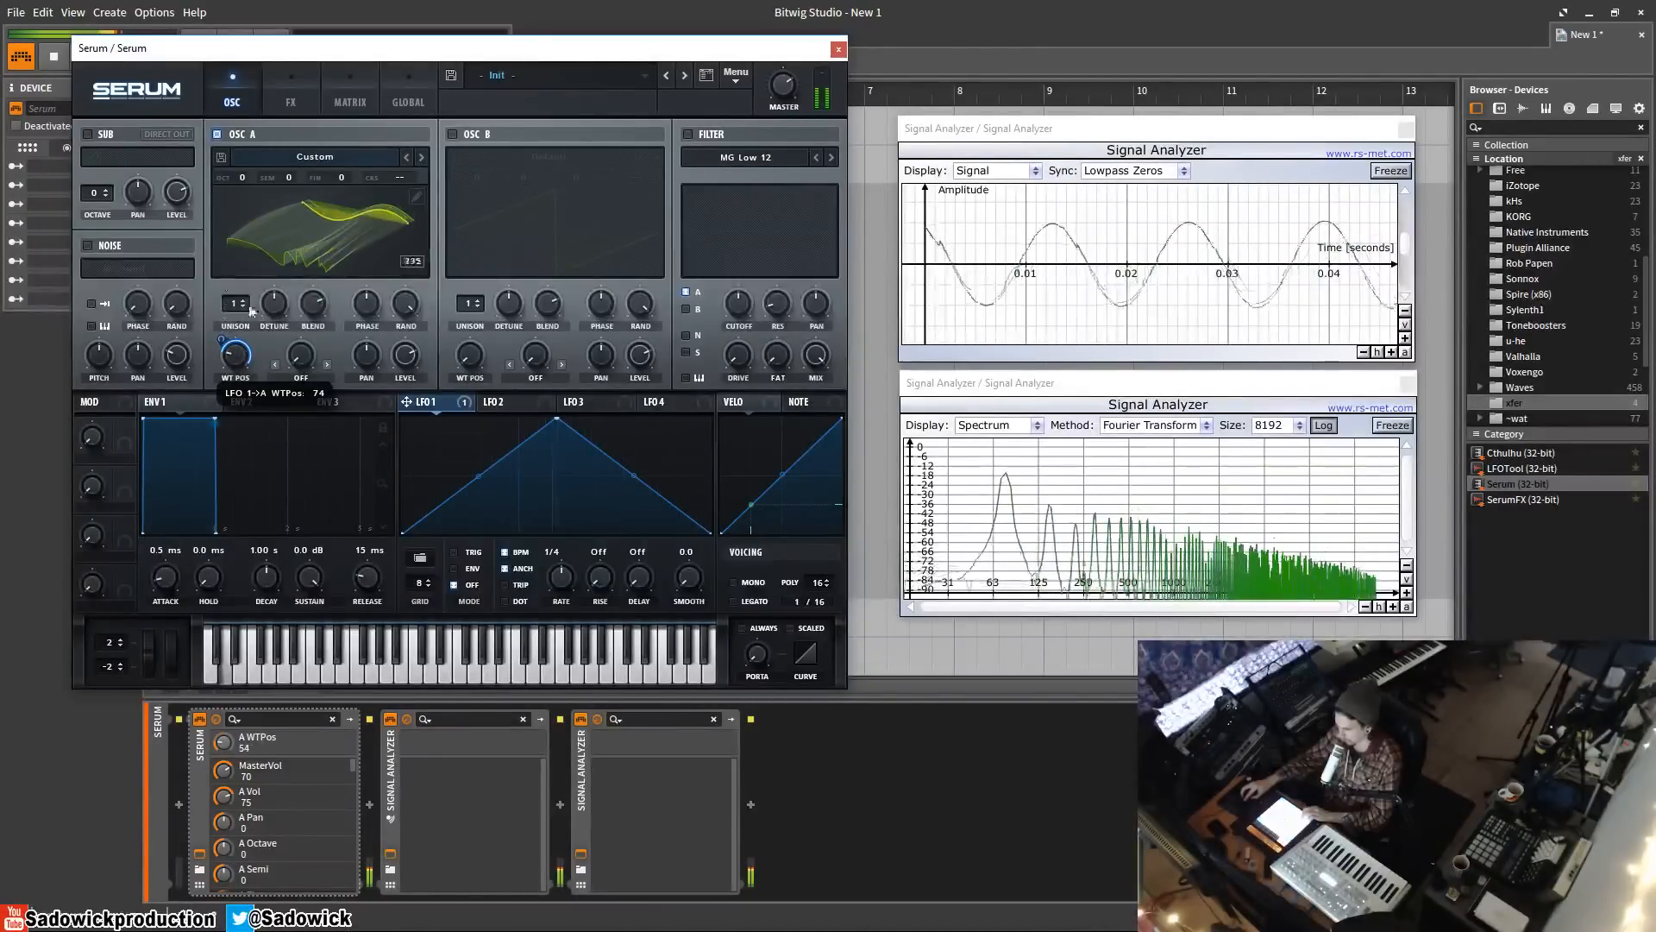
click(562, 575)
drag(567, 573, 550, 539)
- Leave the wavetable editor and initialize the Serum preset to restore the default wavetable
click(418, 196)
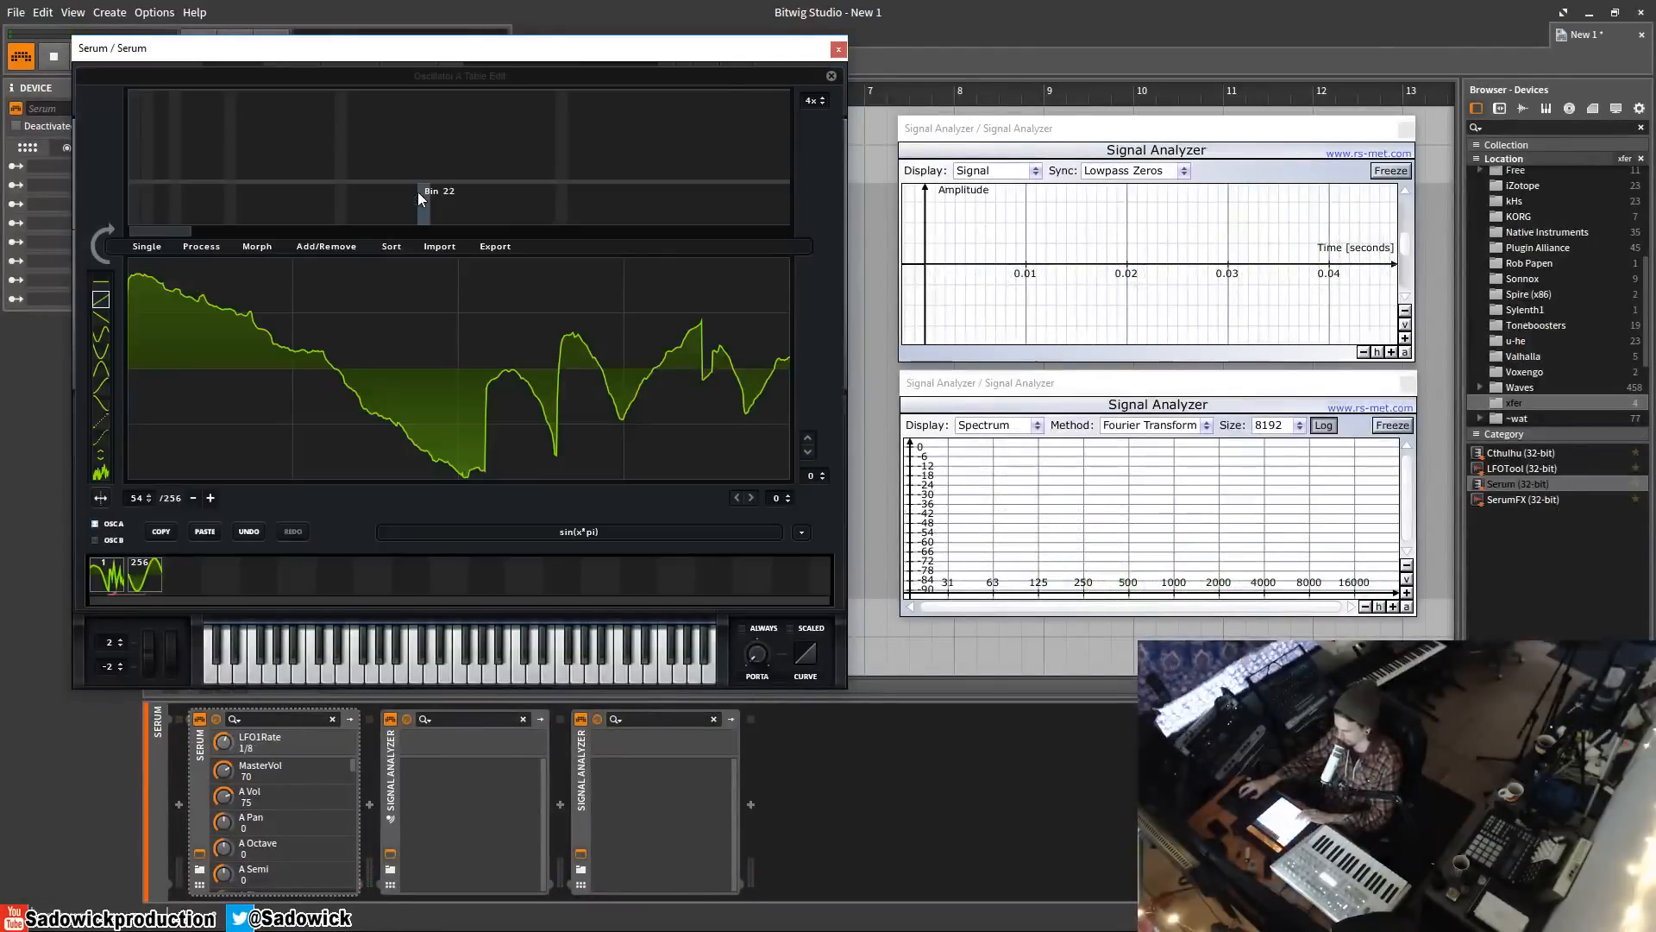
click(831, 77)
click(735, 76)
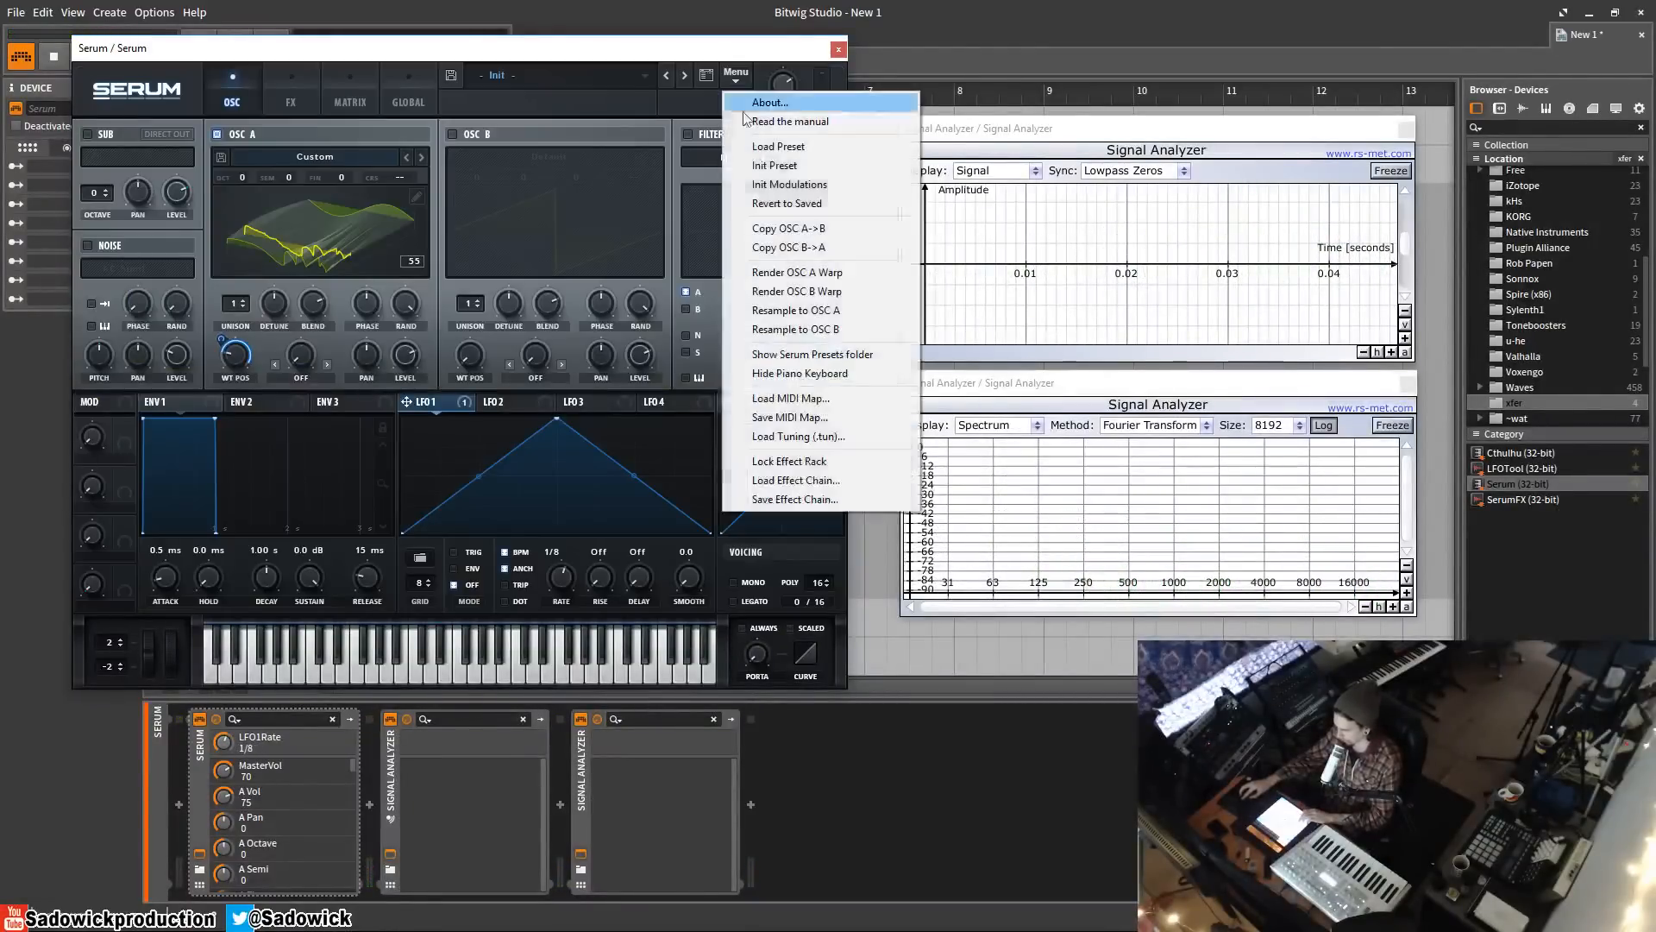
click(775, 165)
click(735, 76)
click(790, 163)
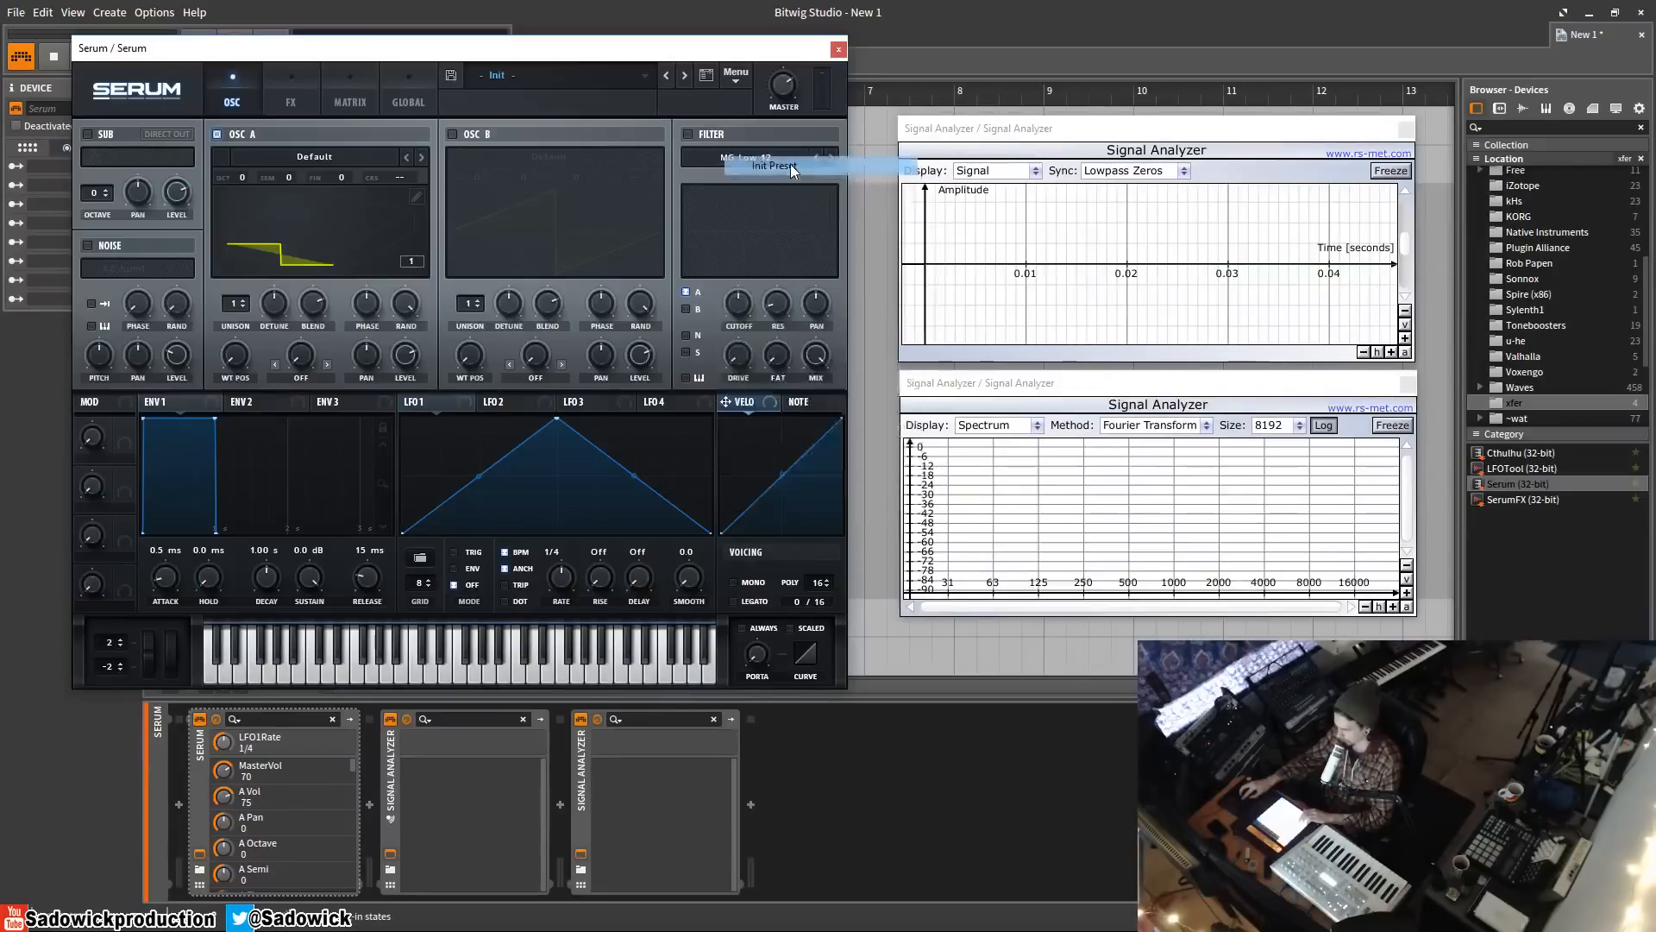
- Draw an irregular stepped and curved waveform over oscillator A's default saw frame, then close the wavetable editor
click(416, 195)
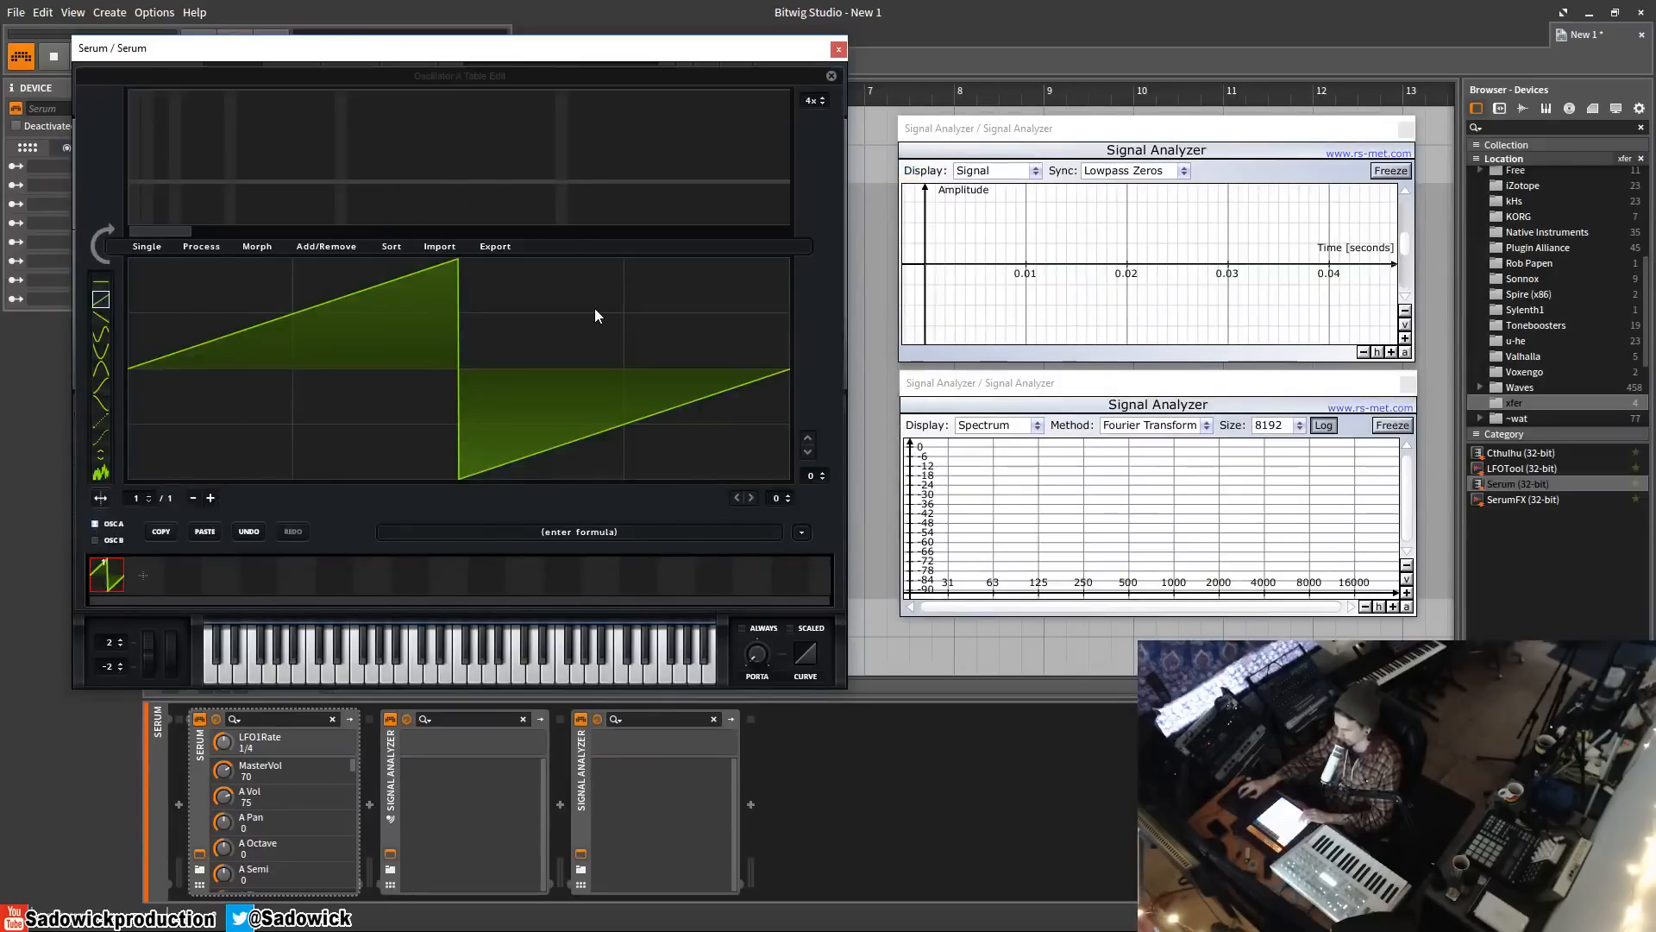
mouse_move(141, 299)
mouse_down()
mouse_move(145, 357)
mouse_move(332, 327)
mouse_move(688, 340)
mouse_up()
mouse_move(587, 245)
mouse_down()
mouse_move(478, 330)
mouse_move(918, 426)
mouse_up()
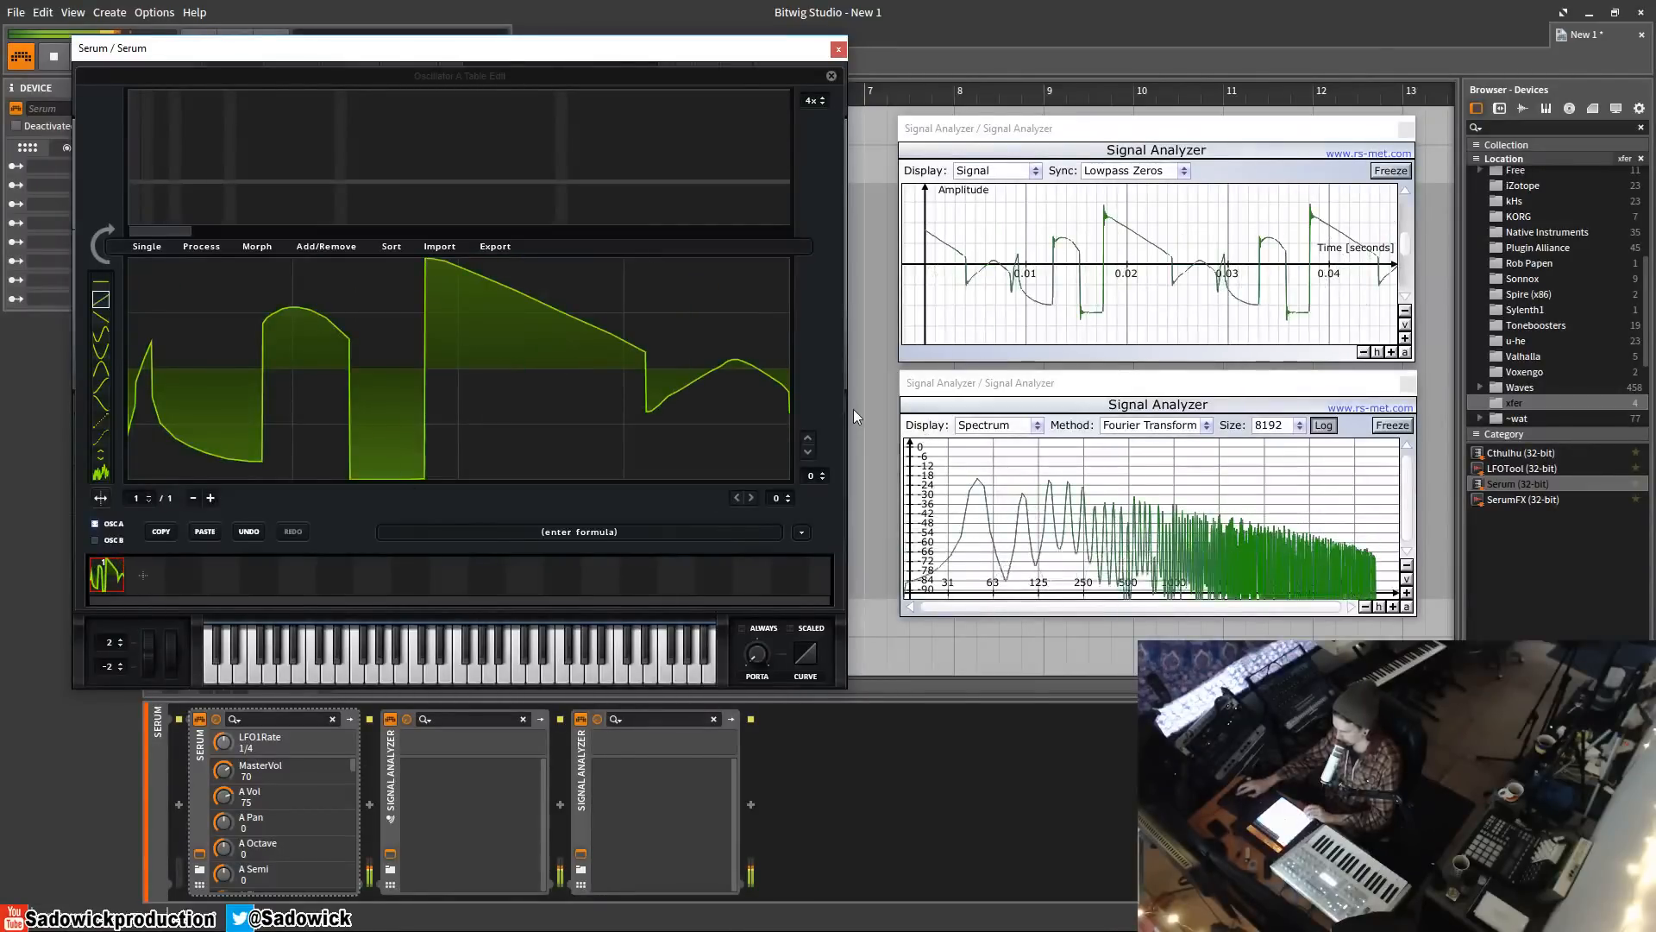
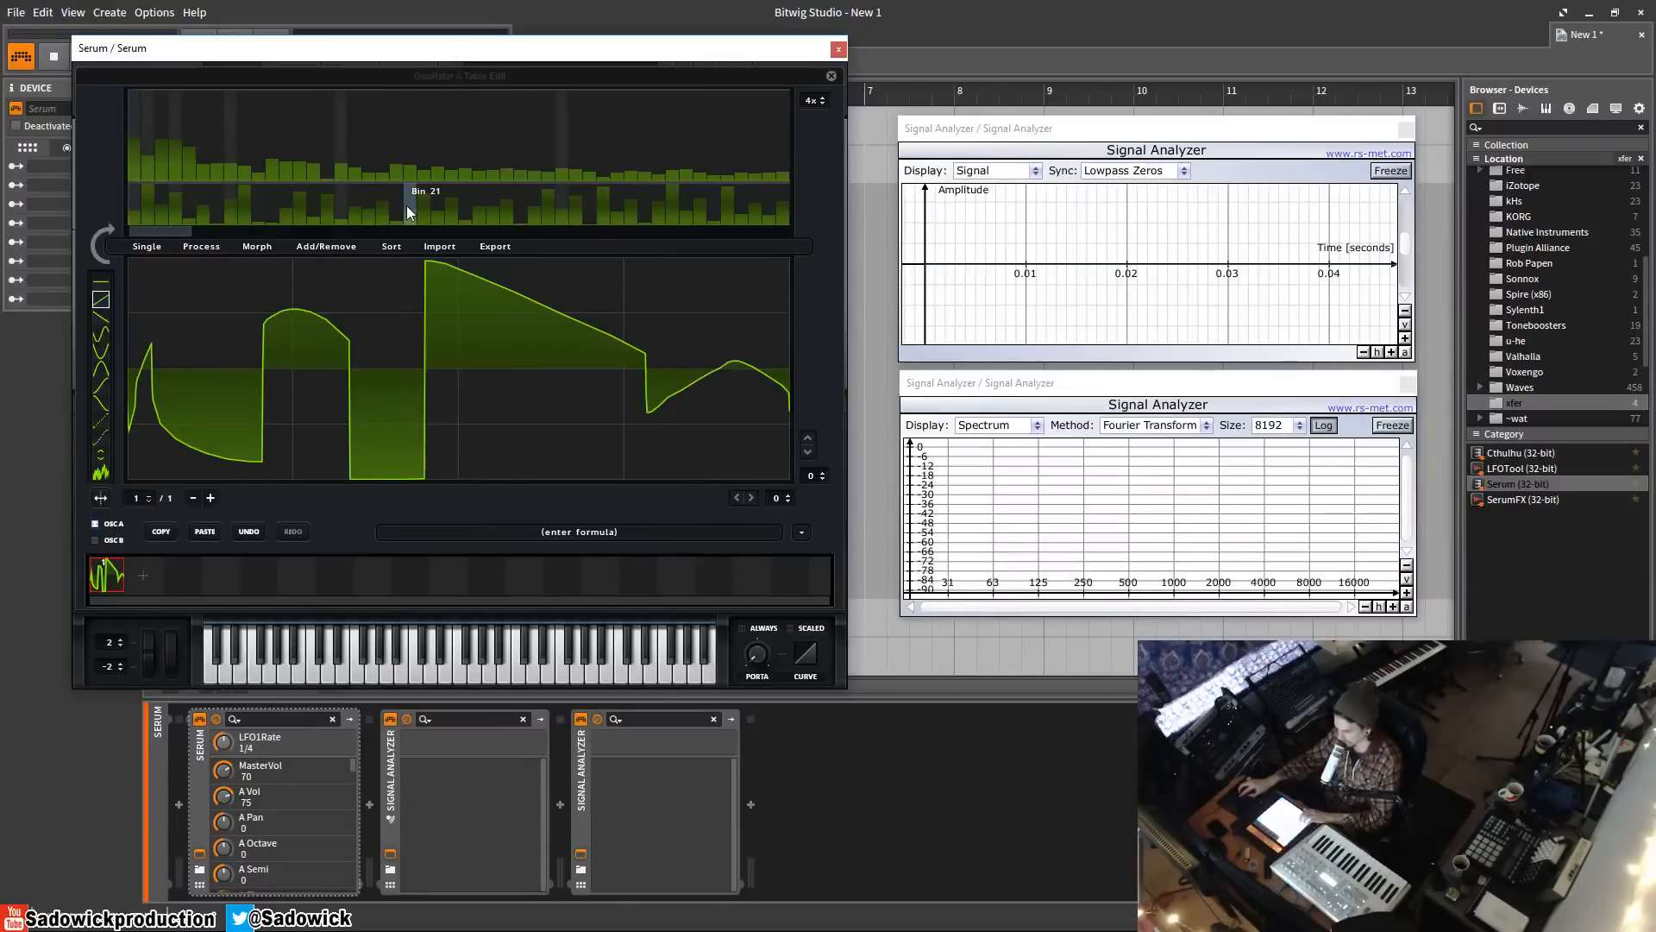
click(831, 76)
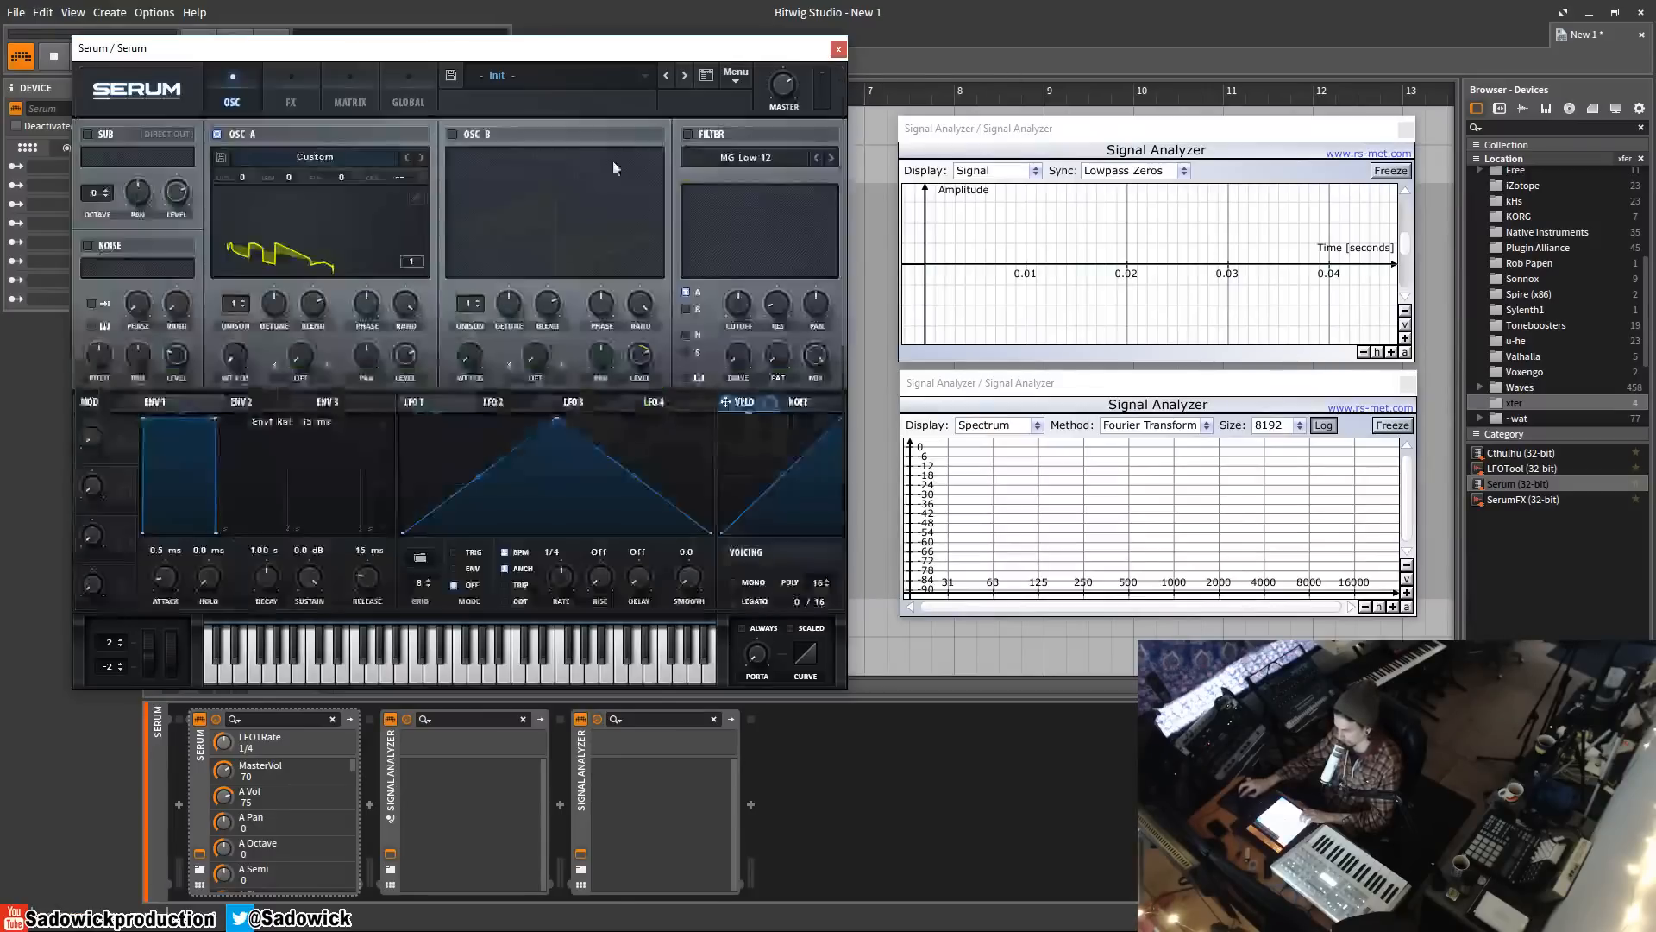
click(421, 197)
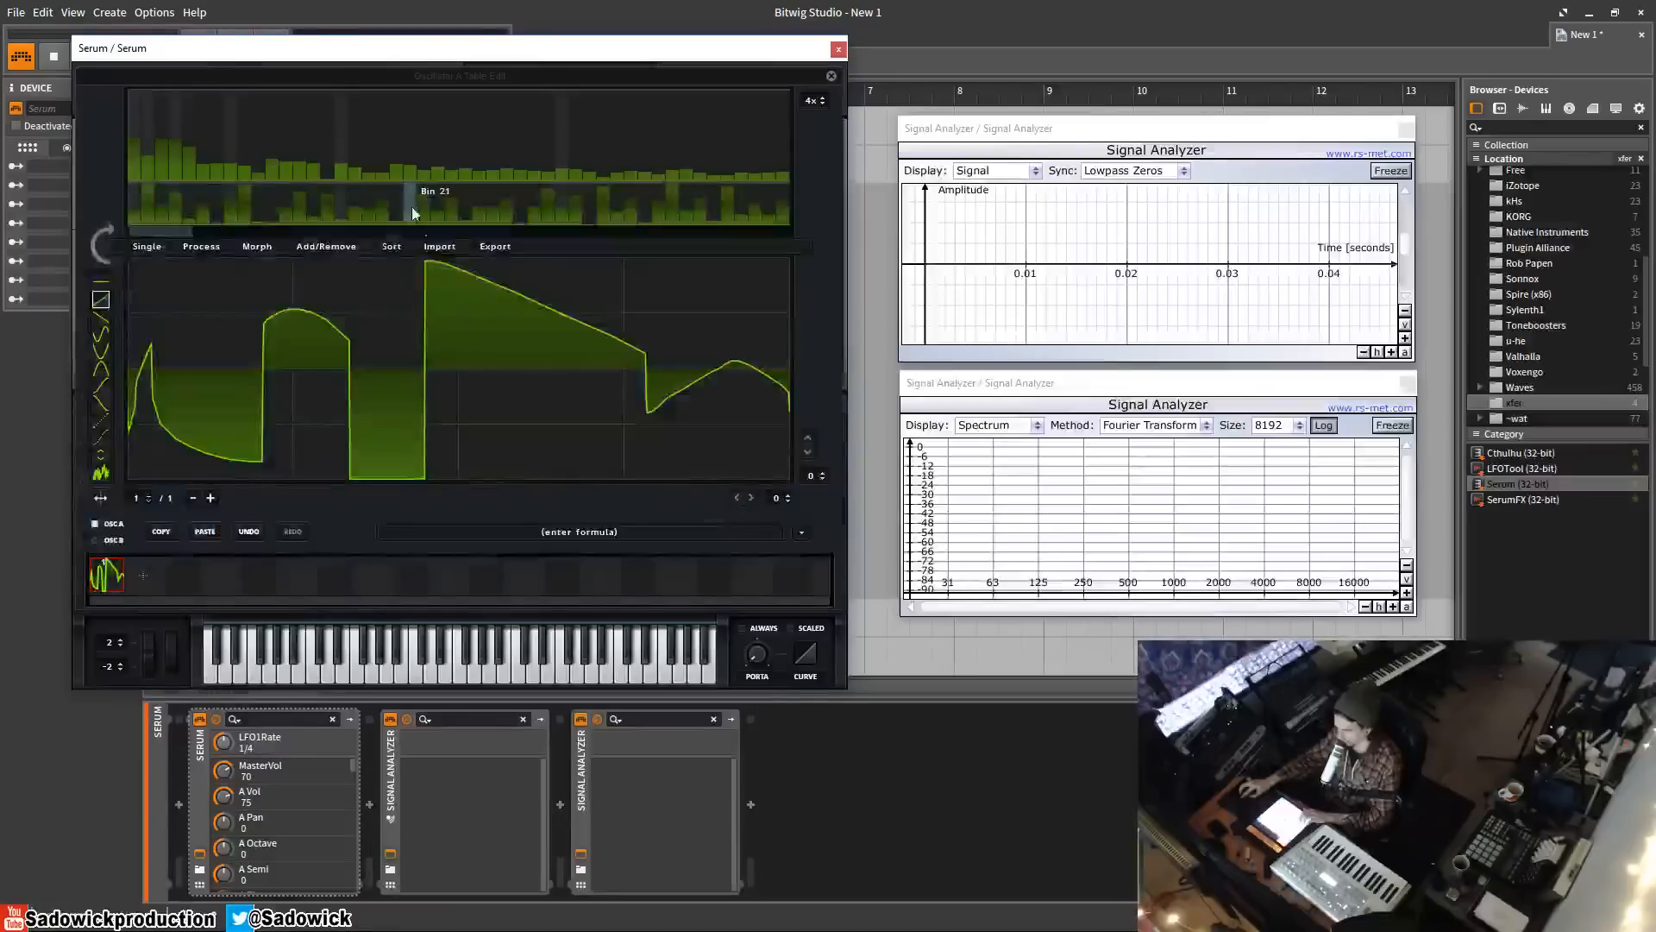
click(834, 75)
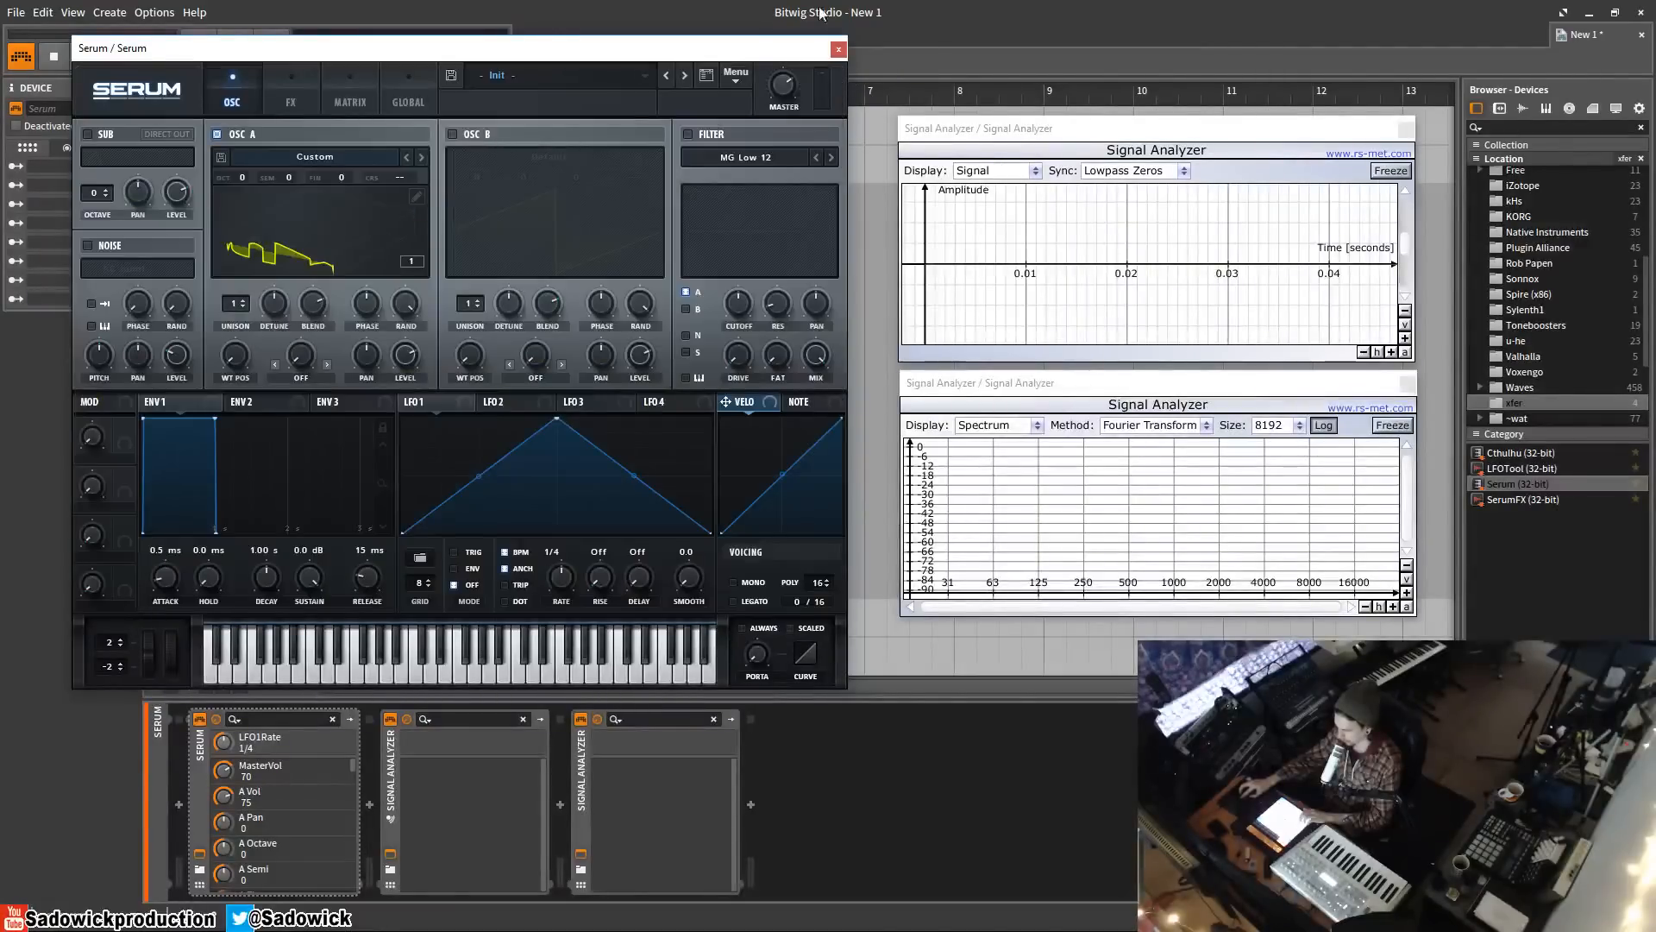
- Initialize the Serum preset again and recalculate the harmonic bins of oscillator A's default saw in the wavetable editor
click(736, 75)
click(759, 165)
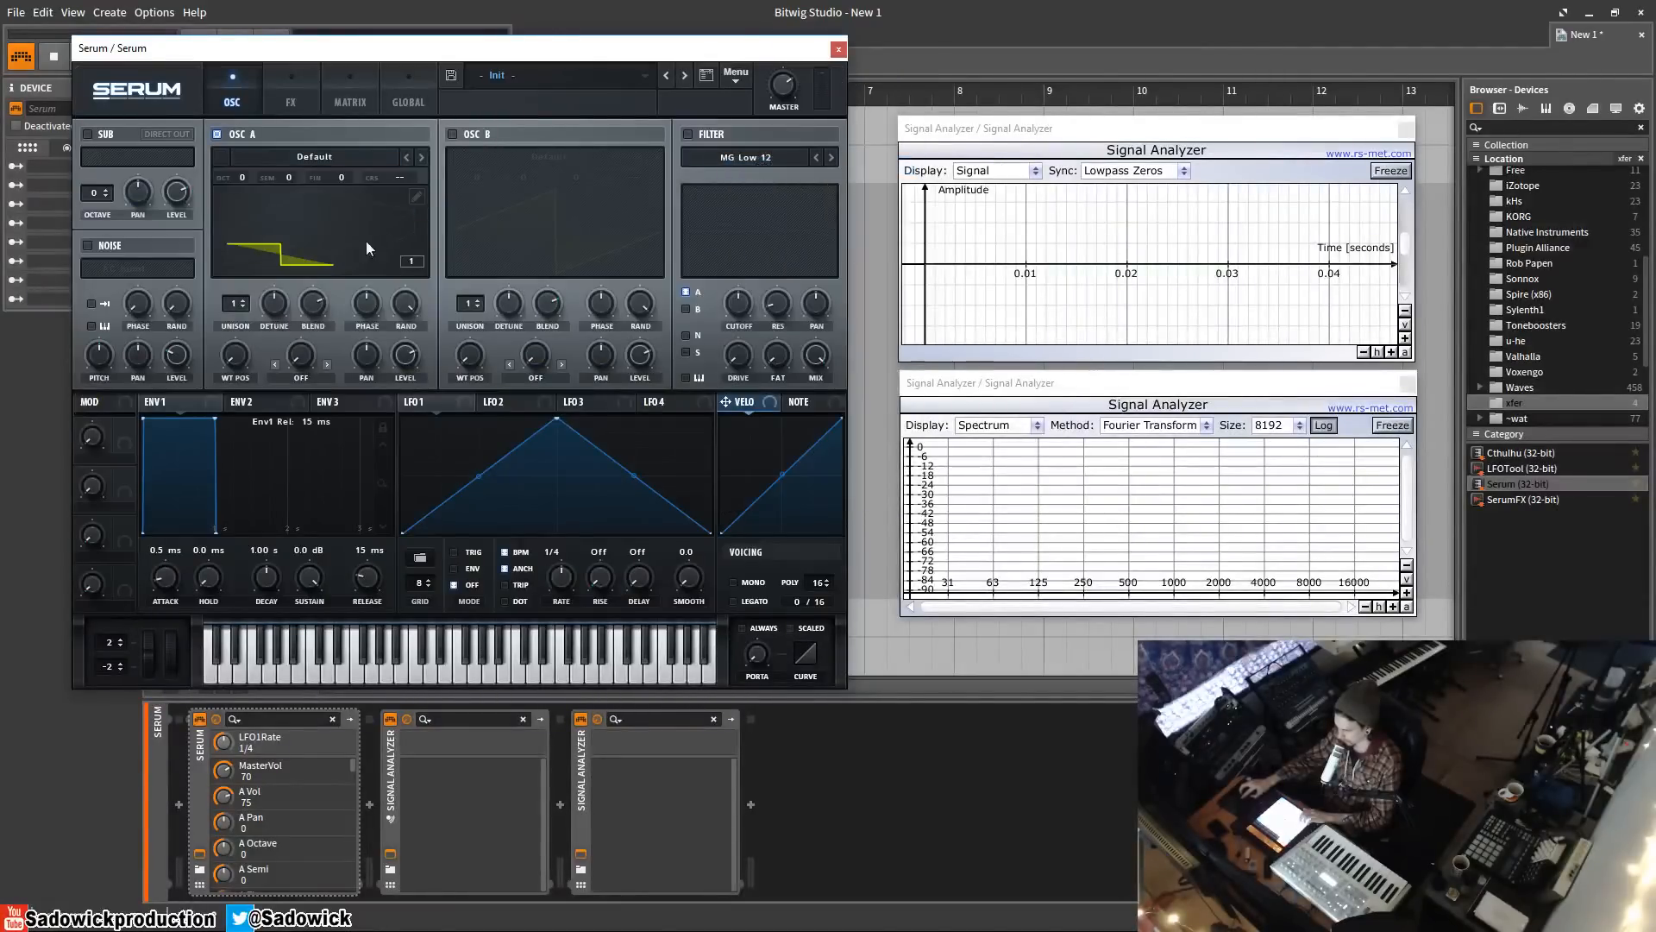
click(416, 197)
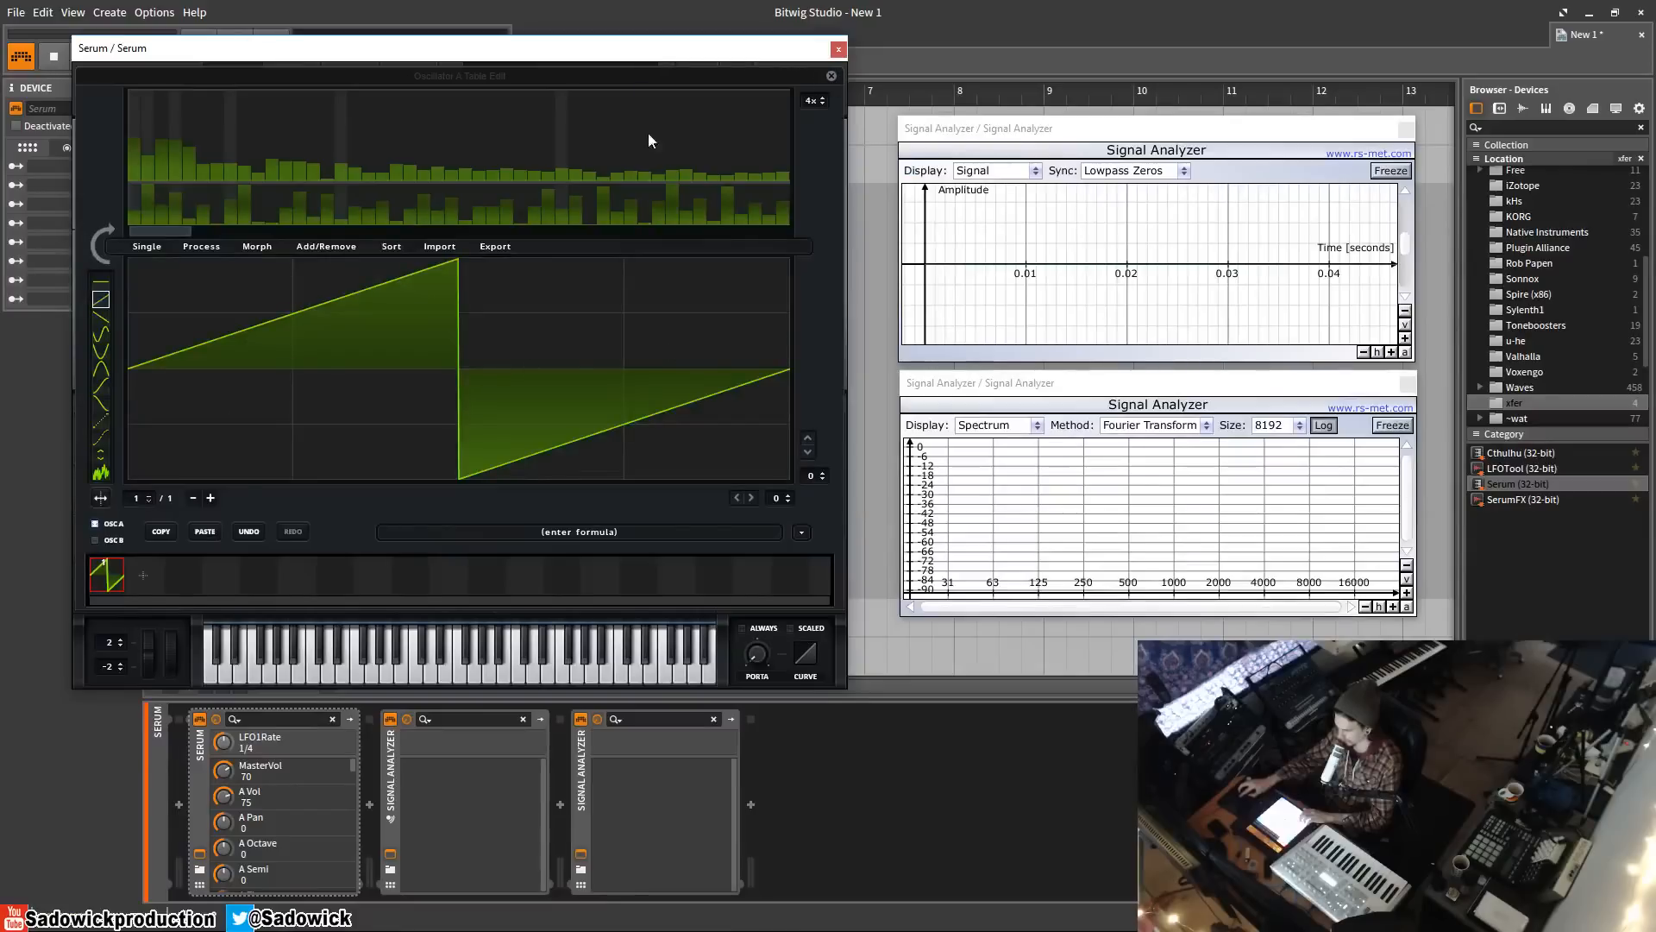
click(97, 250)
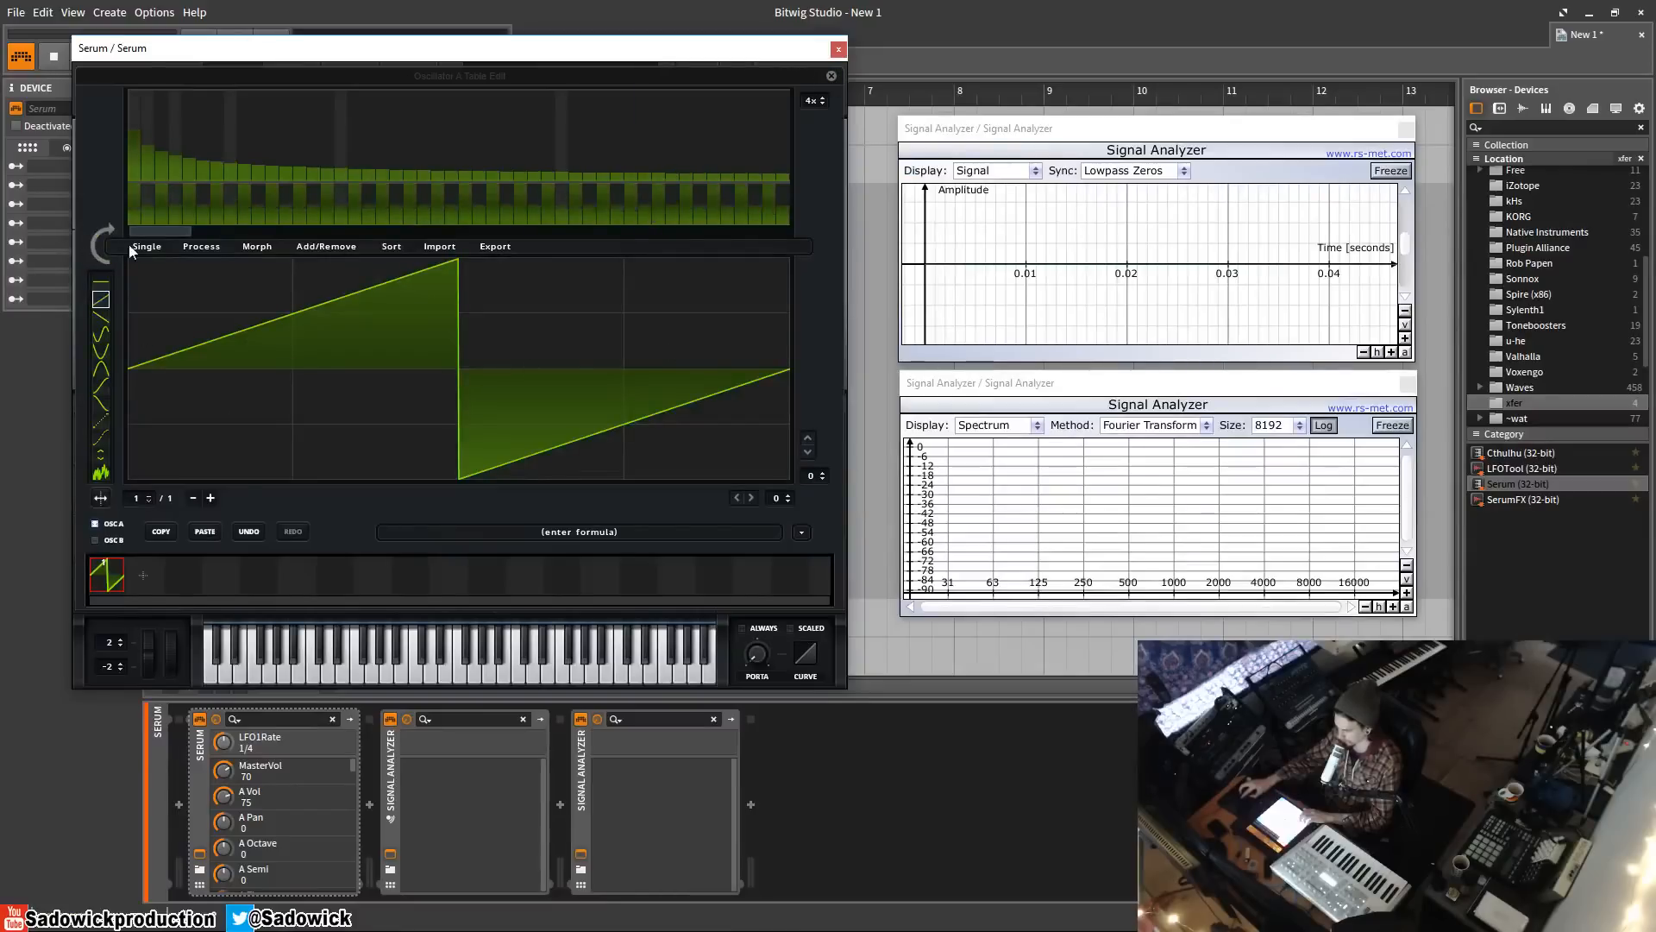
- Fill the frame with the single sin formula preset and recalculate its harmonic bins
click(801, 532)
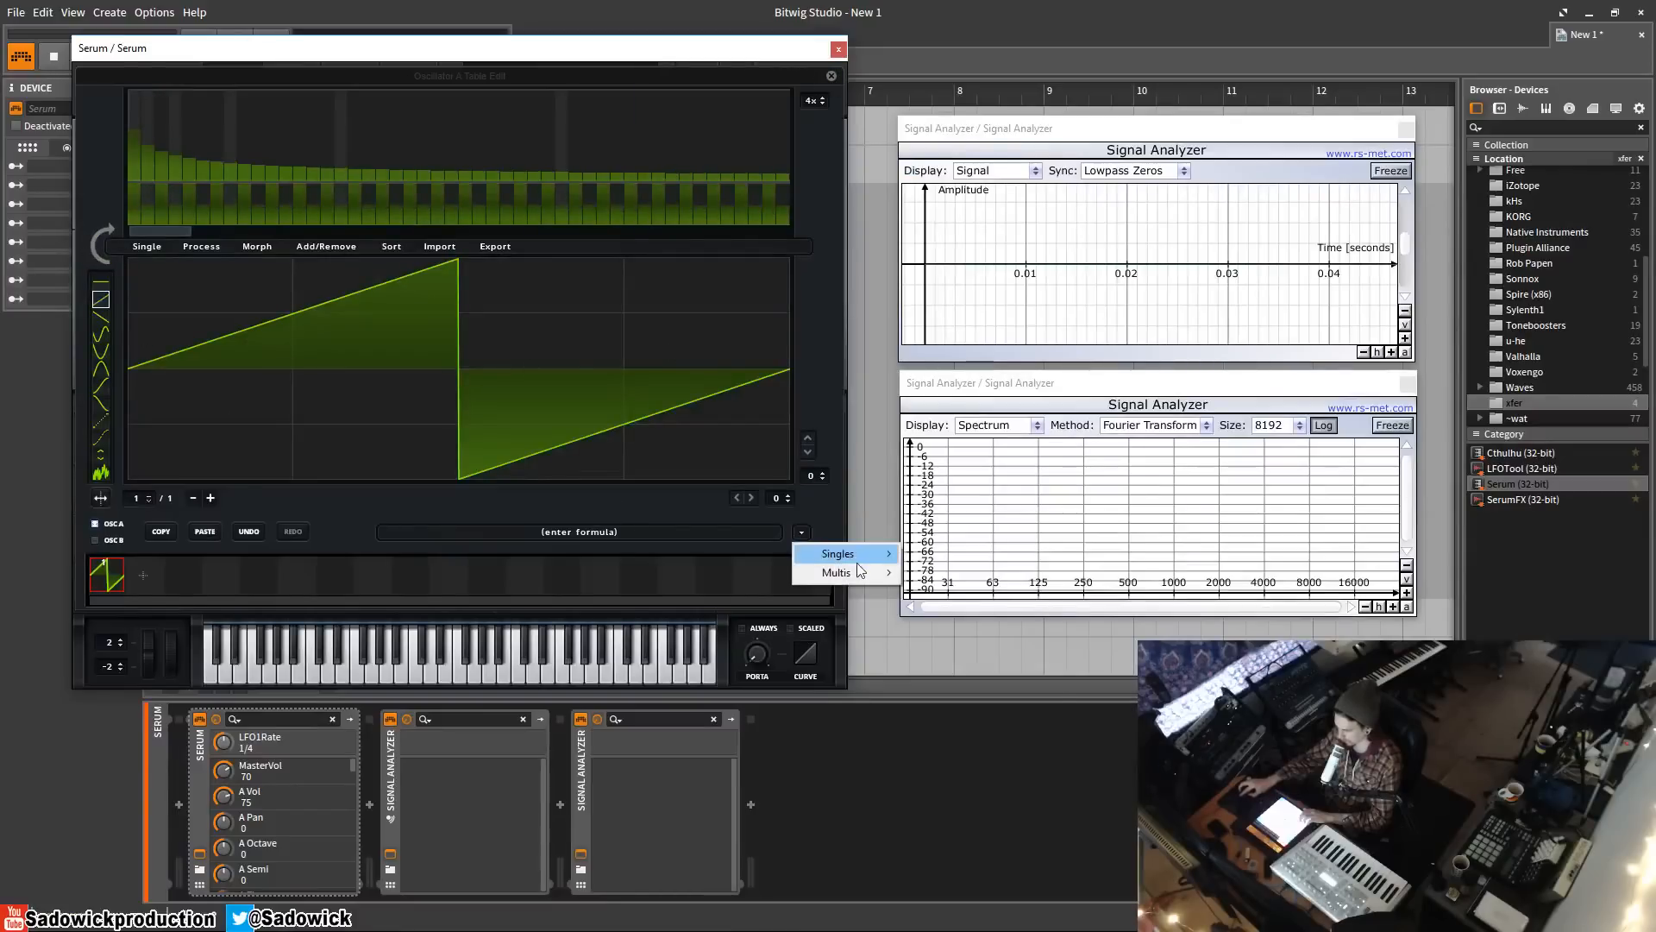
mouse_move(865, 556)
click(1019, 630)
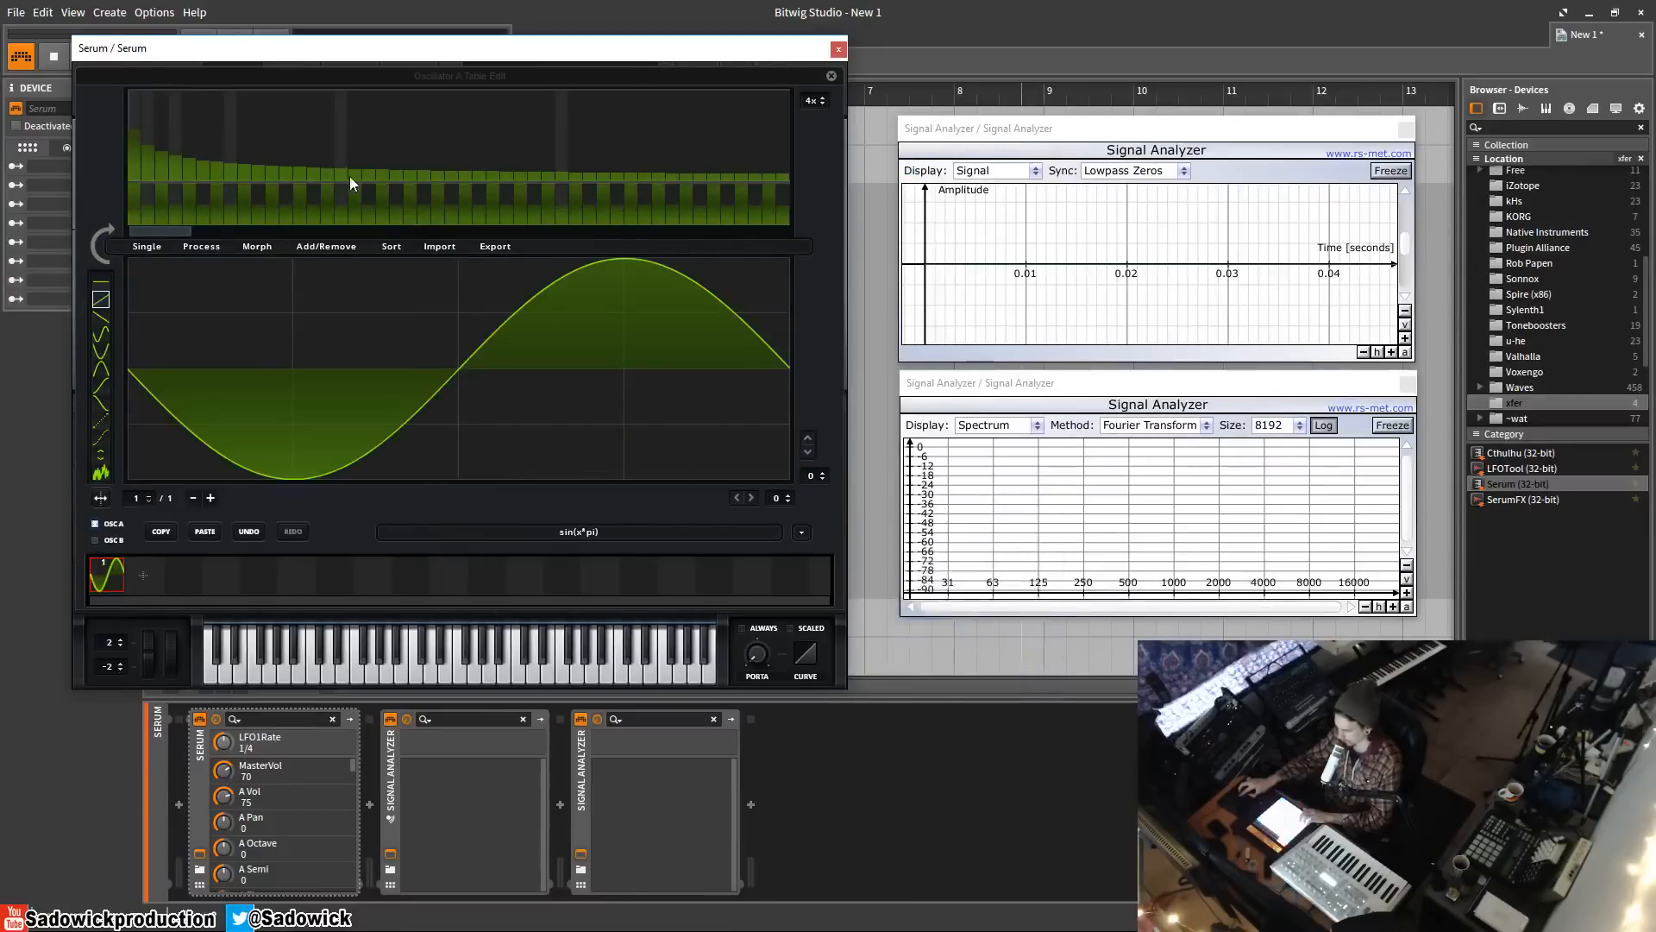
click(102, 238)
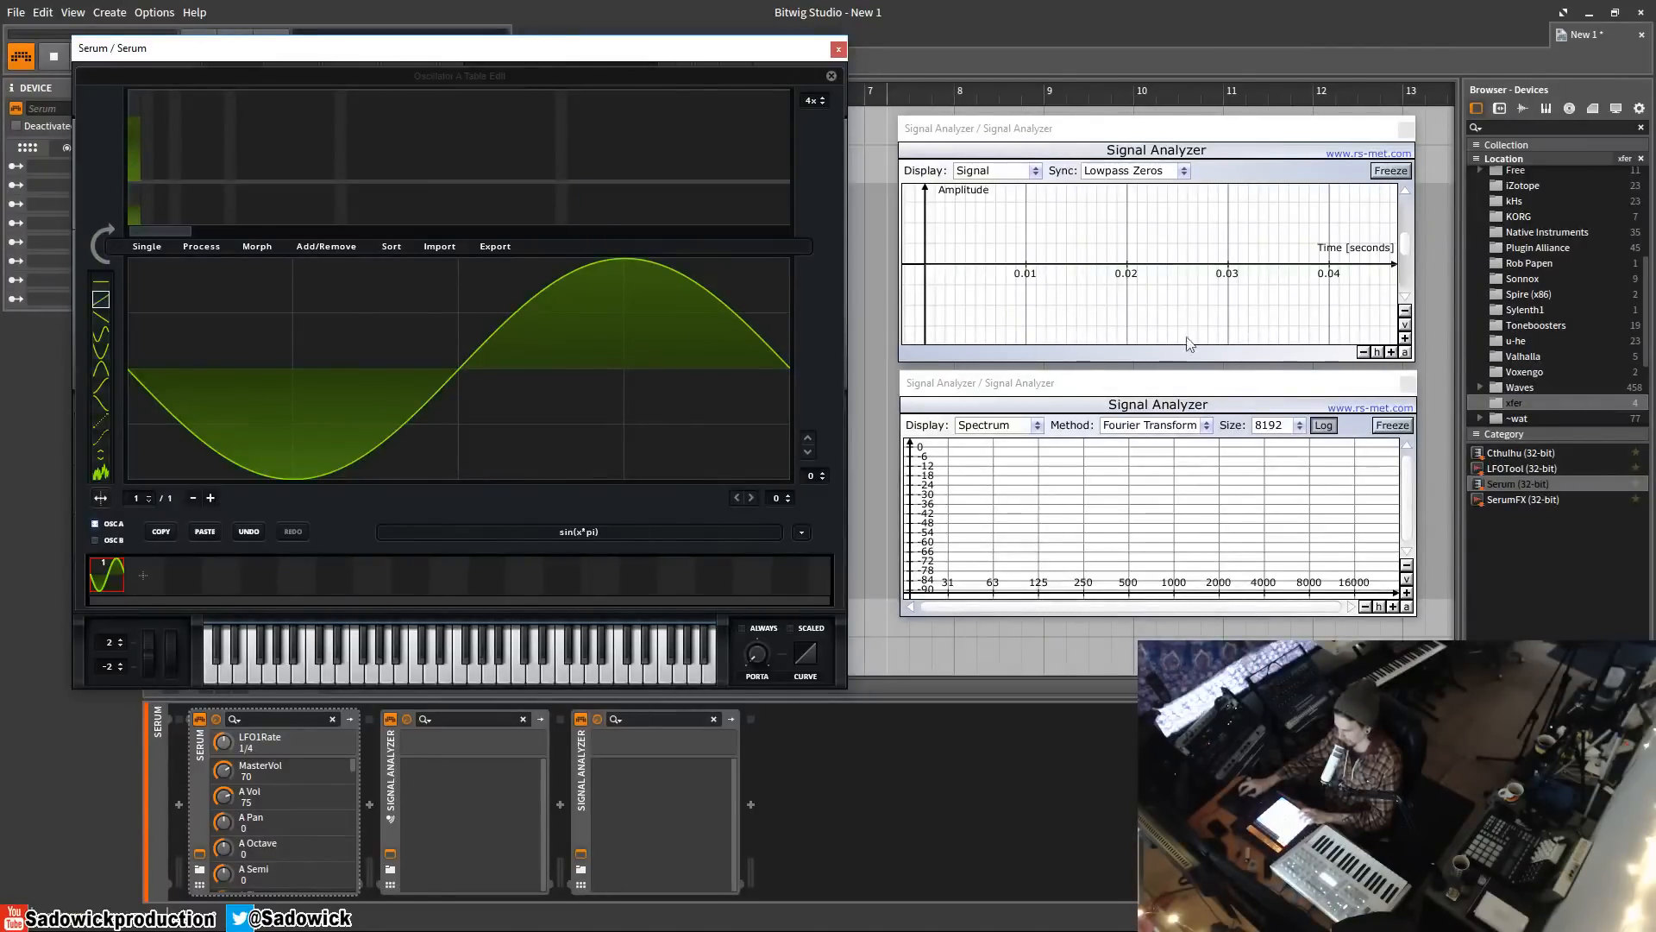
- Lower harmonic bin 1's amplitude to zero to flatten the waveform, then raise it to full
mouse_move(1062, 507)
drag(167, 228, 65, 245)
drag(133, 116, 145, 245)
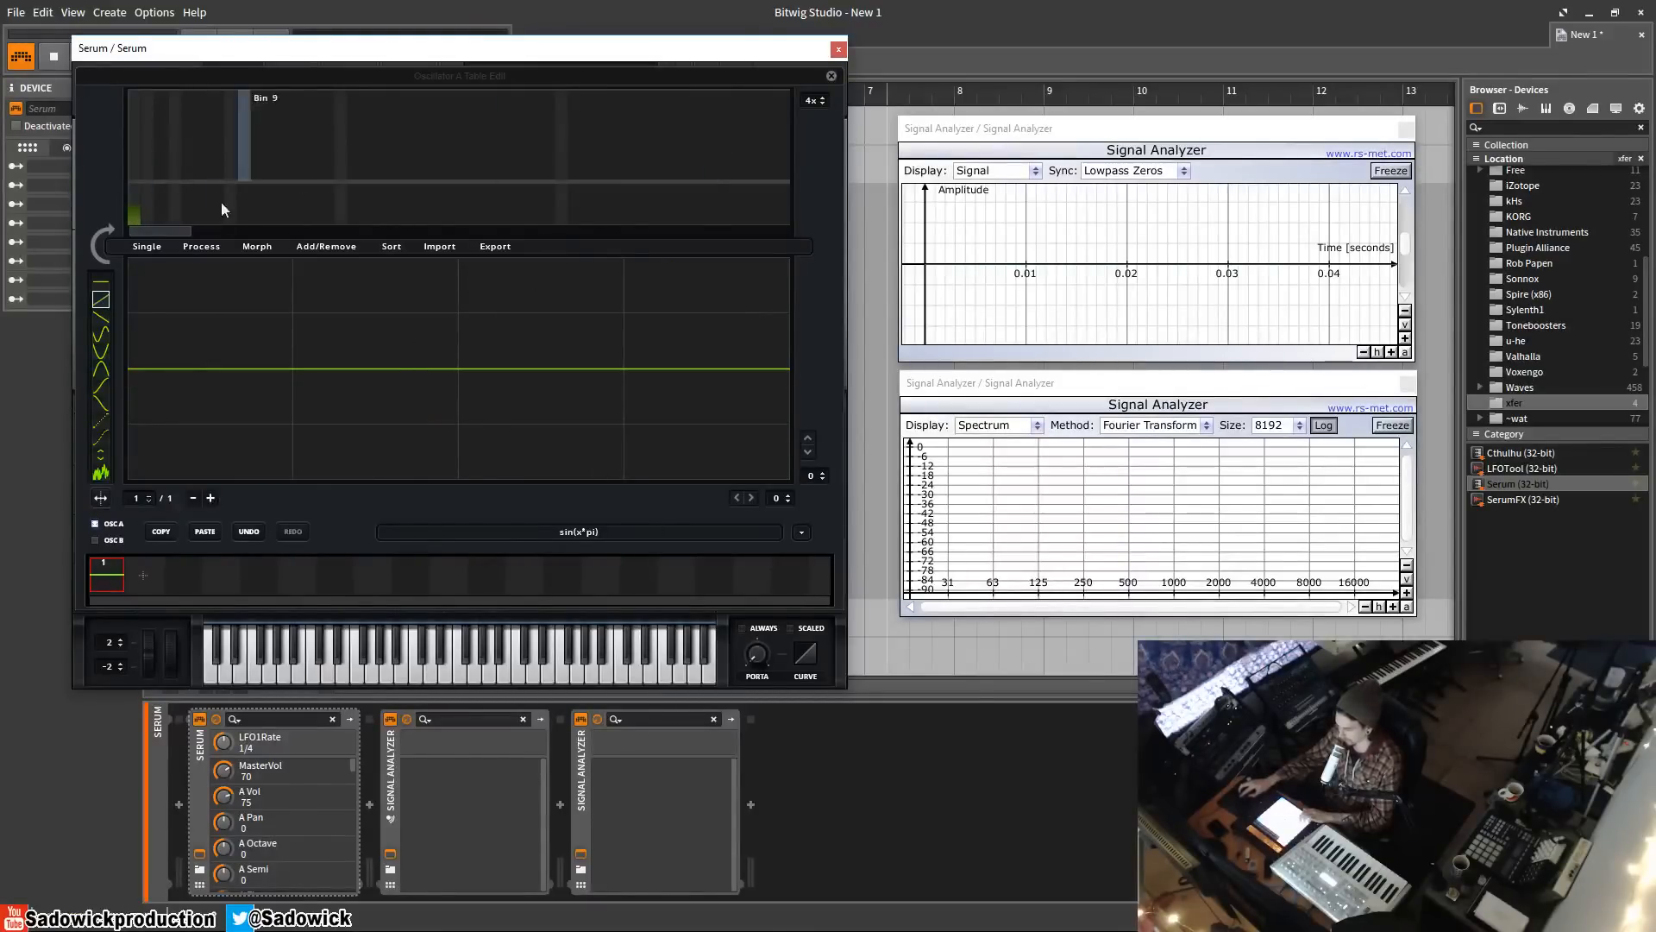
drag(140, 158, 127, 61)
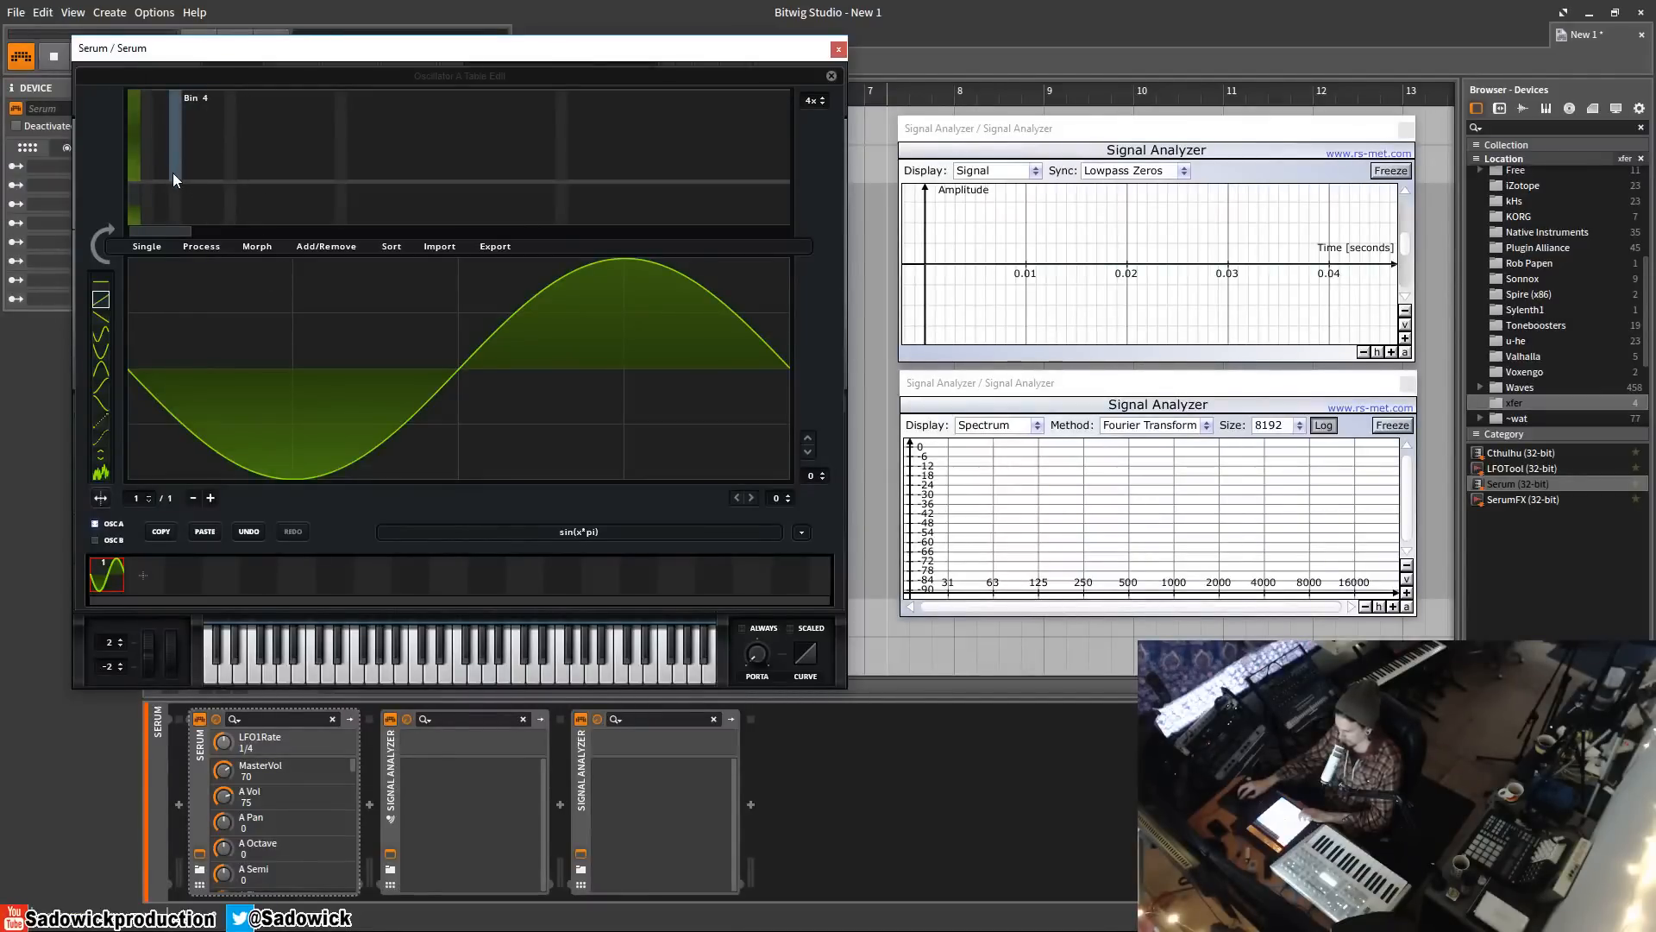
- Add amplitude to harmonic bins 4, 8, 16 and 32 on top of the sine's fundamental
click(172, 126)
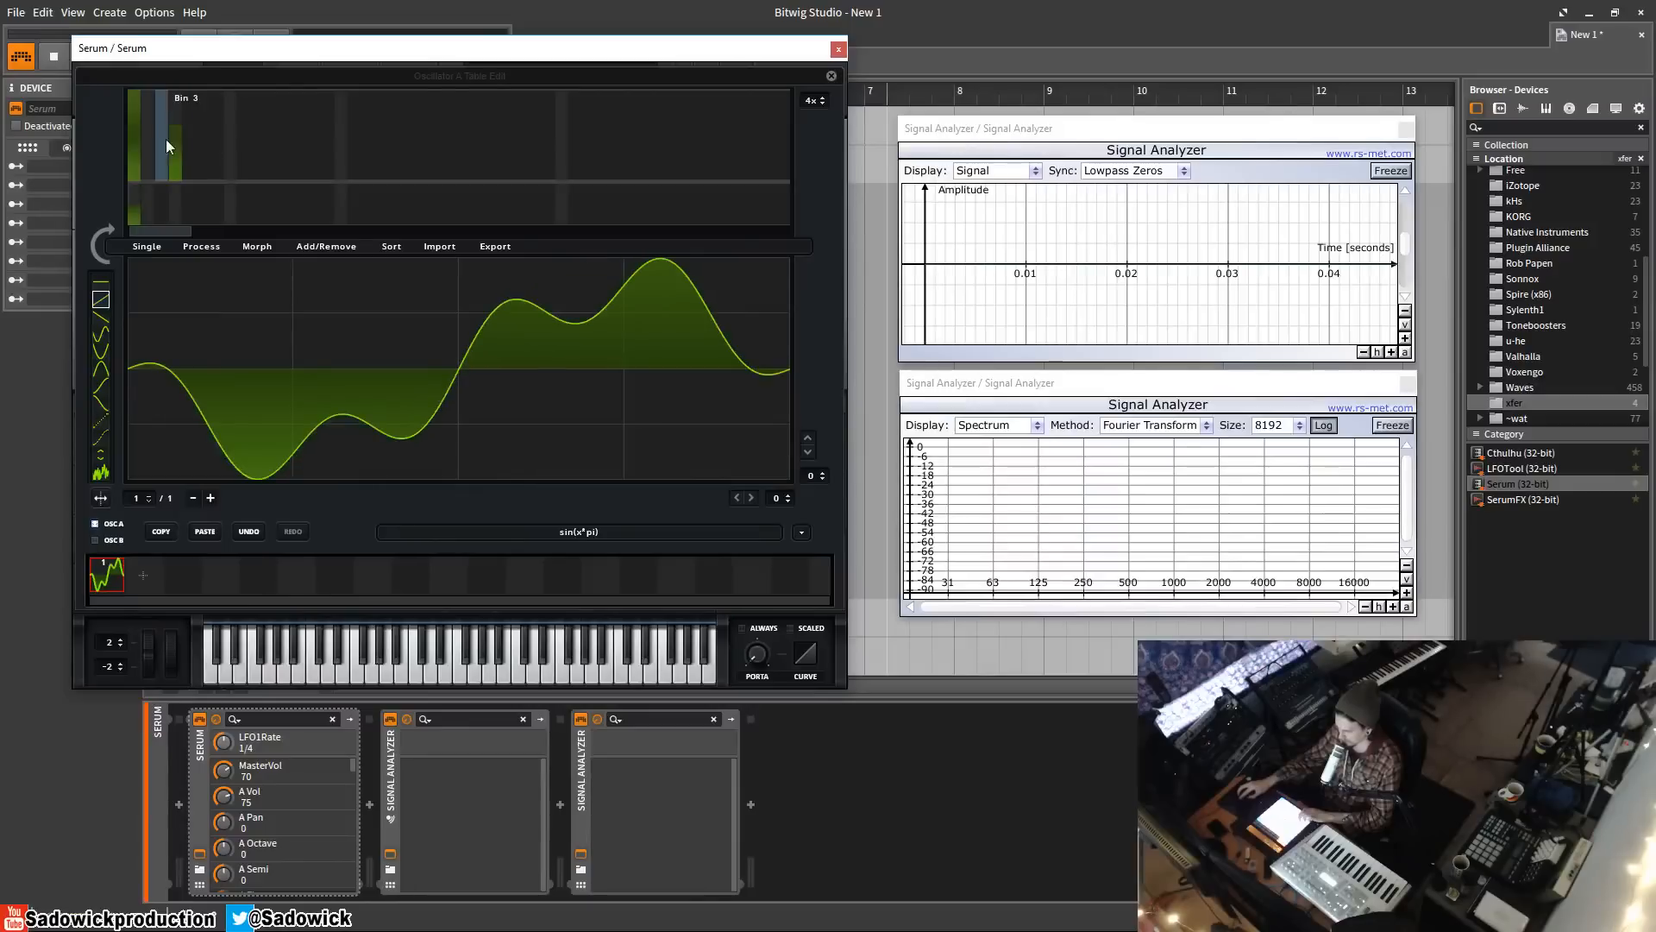
click(176, 145)
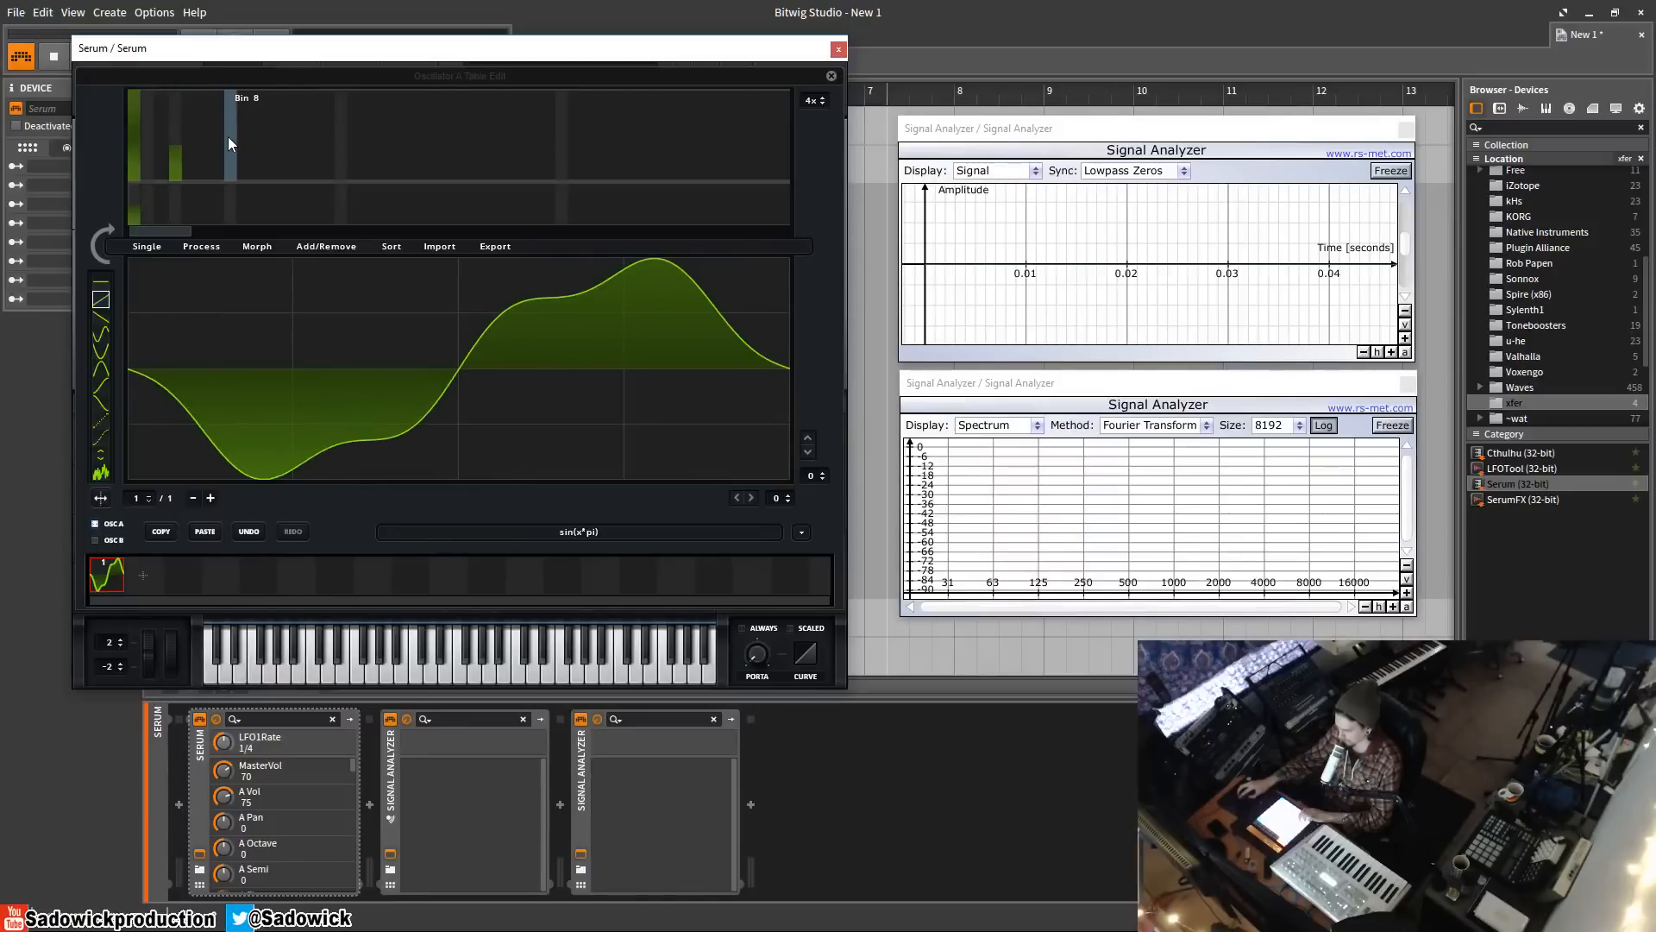
click(174, 129)
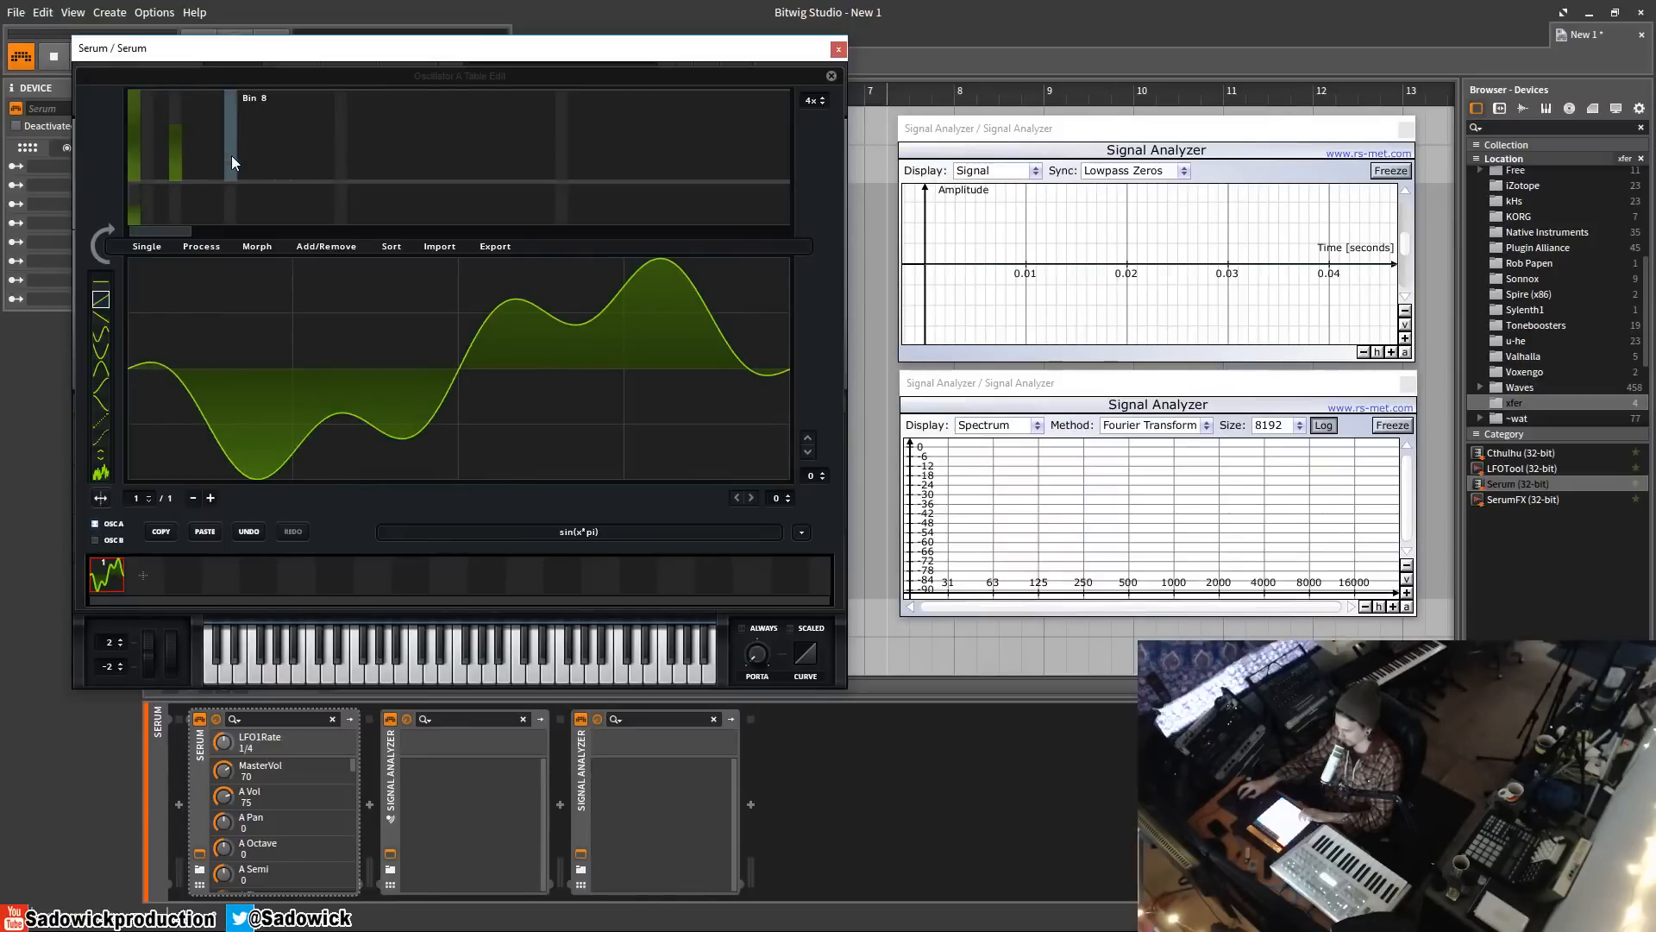
click(230, 157)
click(343, 170)
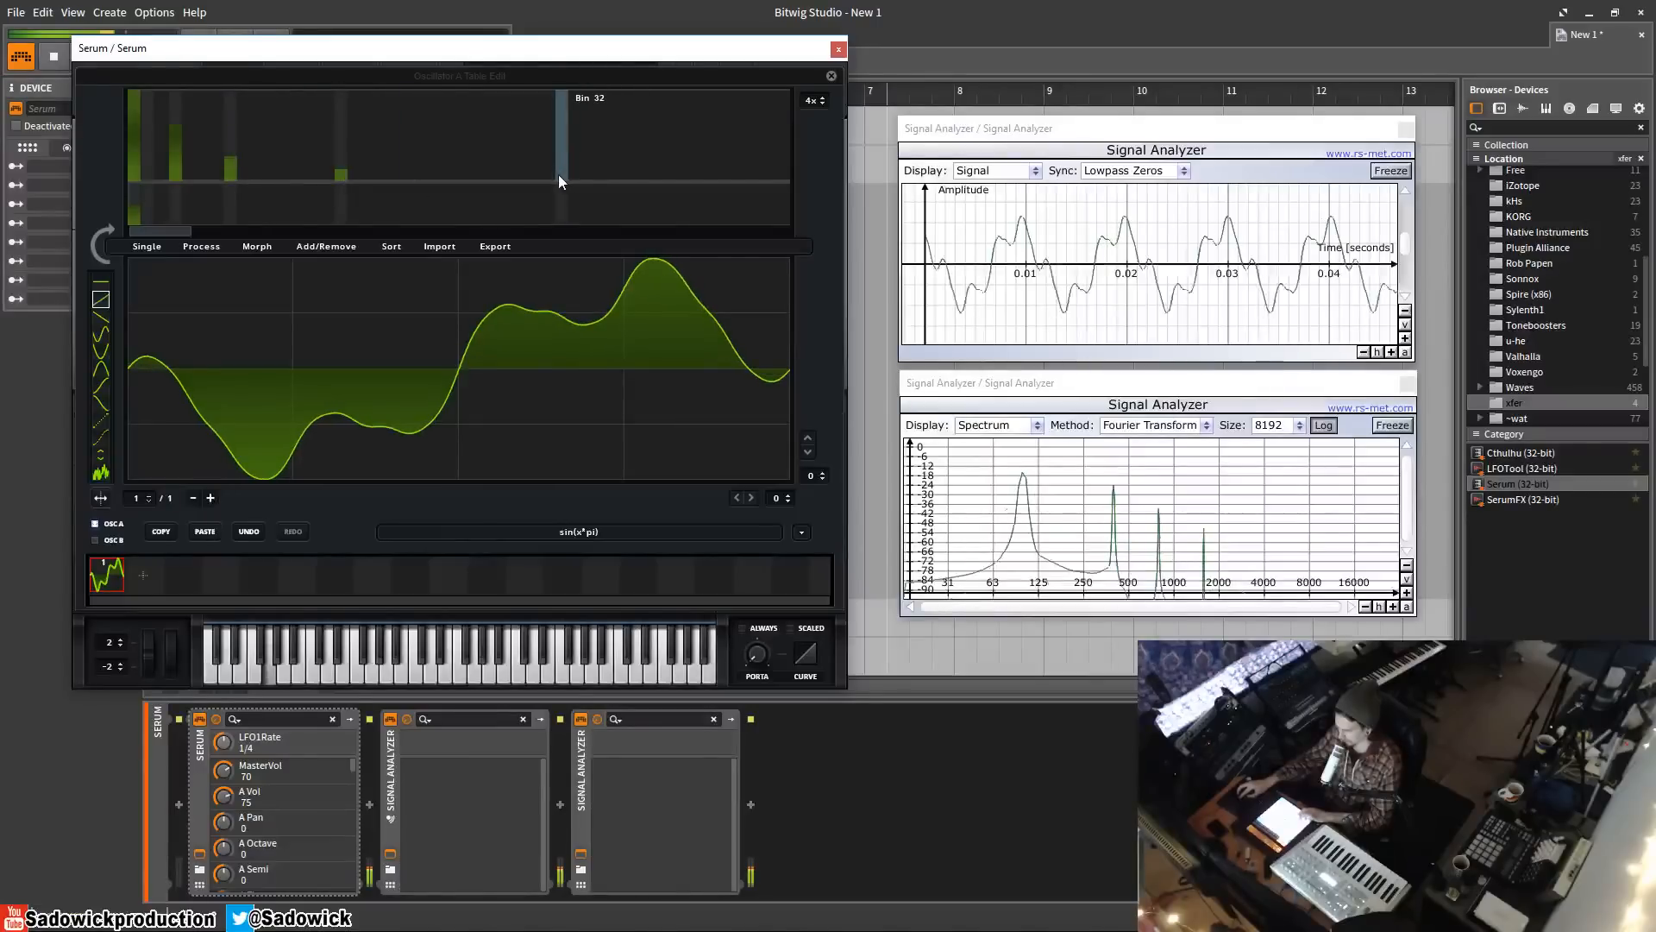
mouse_move(561, 173)
mouse_down()
mouse_move(562, 101)
mouse_move(561, 163)
mouse_move(557, 147)
mouse_up()
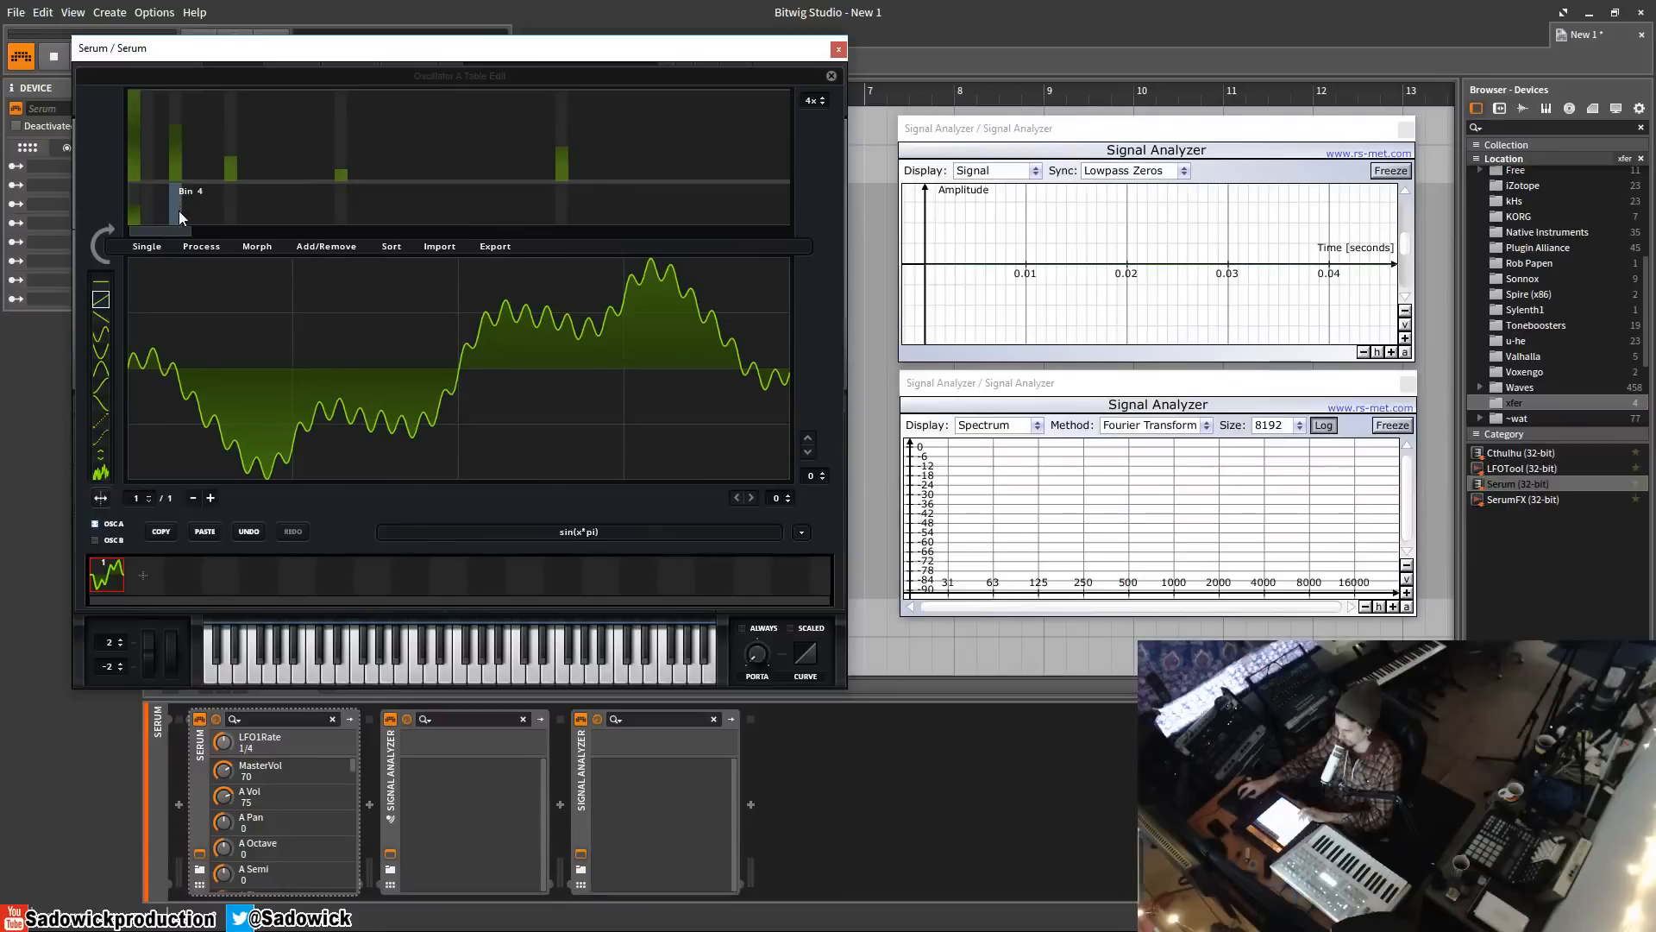
- Clear the added harmonic bins and set bin 1's phase to its minimum to invert the sine
drag(230, 176, 717, 326)
mouse_move(179, 213)
mouse_down()
mouse_move(174, 173)
mouse_move(177, 198)
mouse_up()
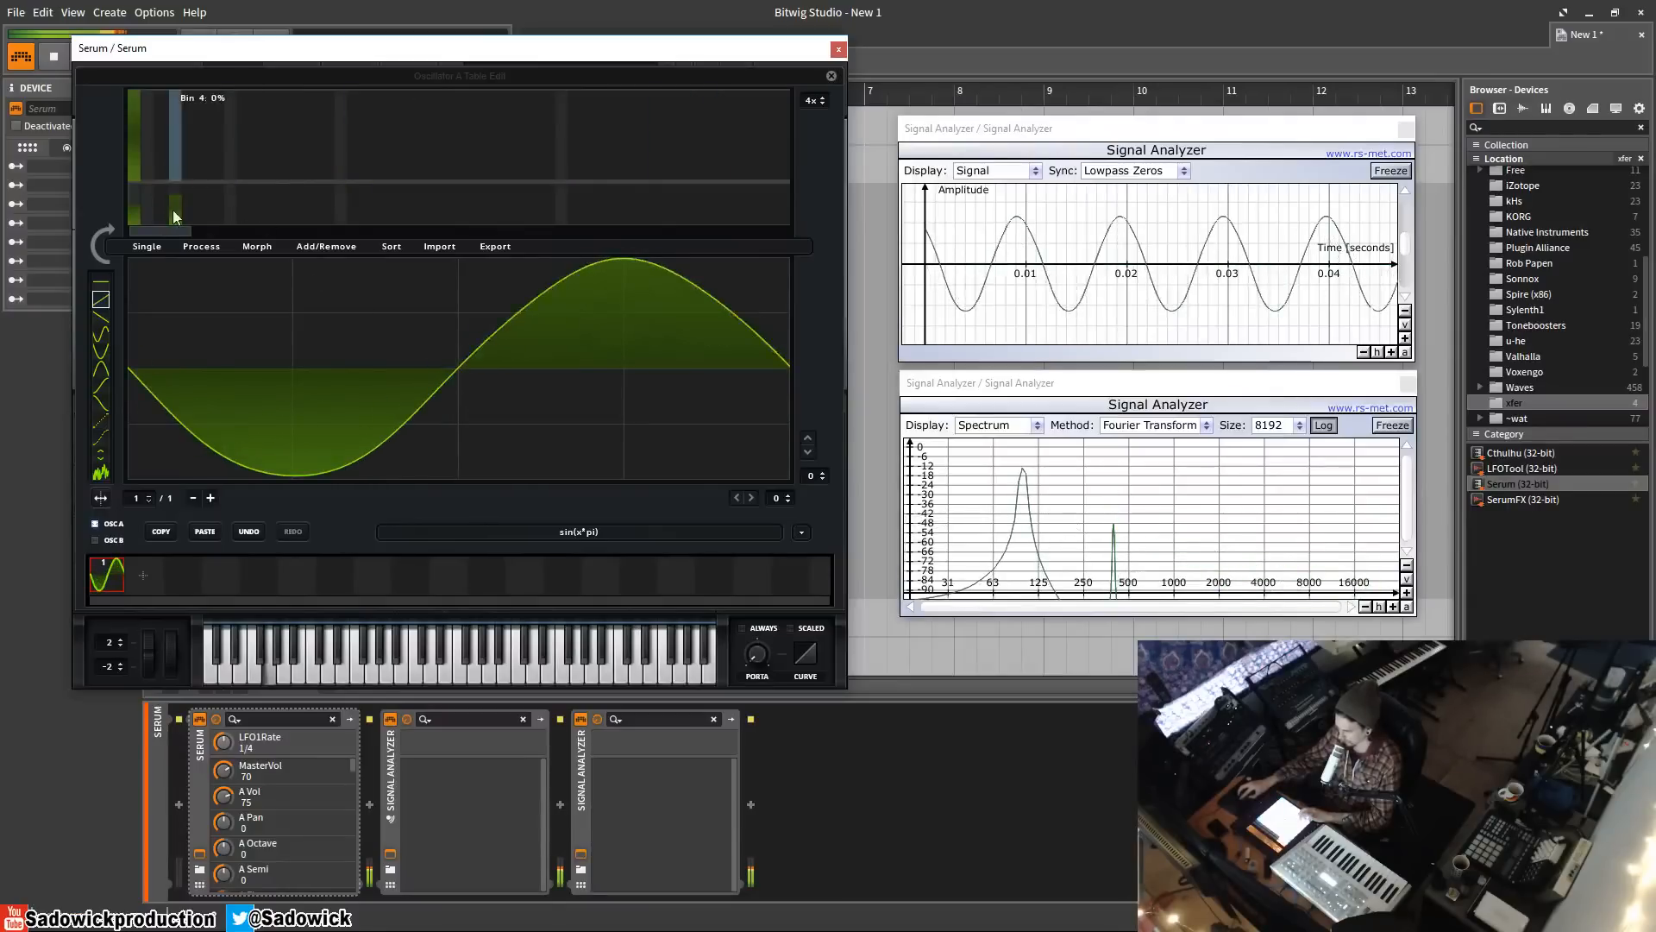
click(147, 111)
drag(150, 116, 178, 267)
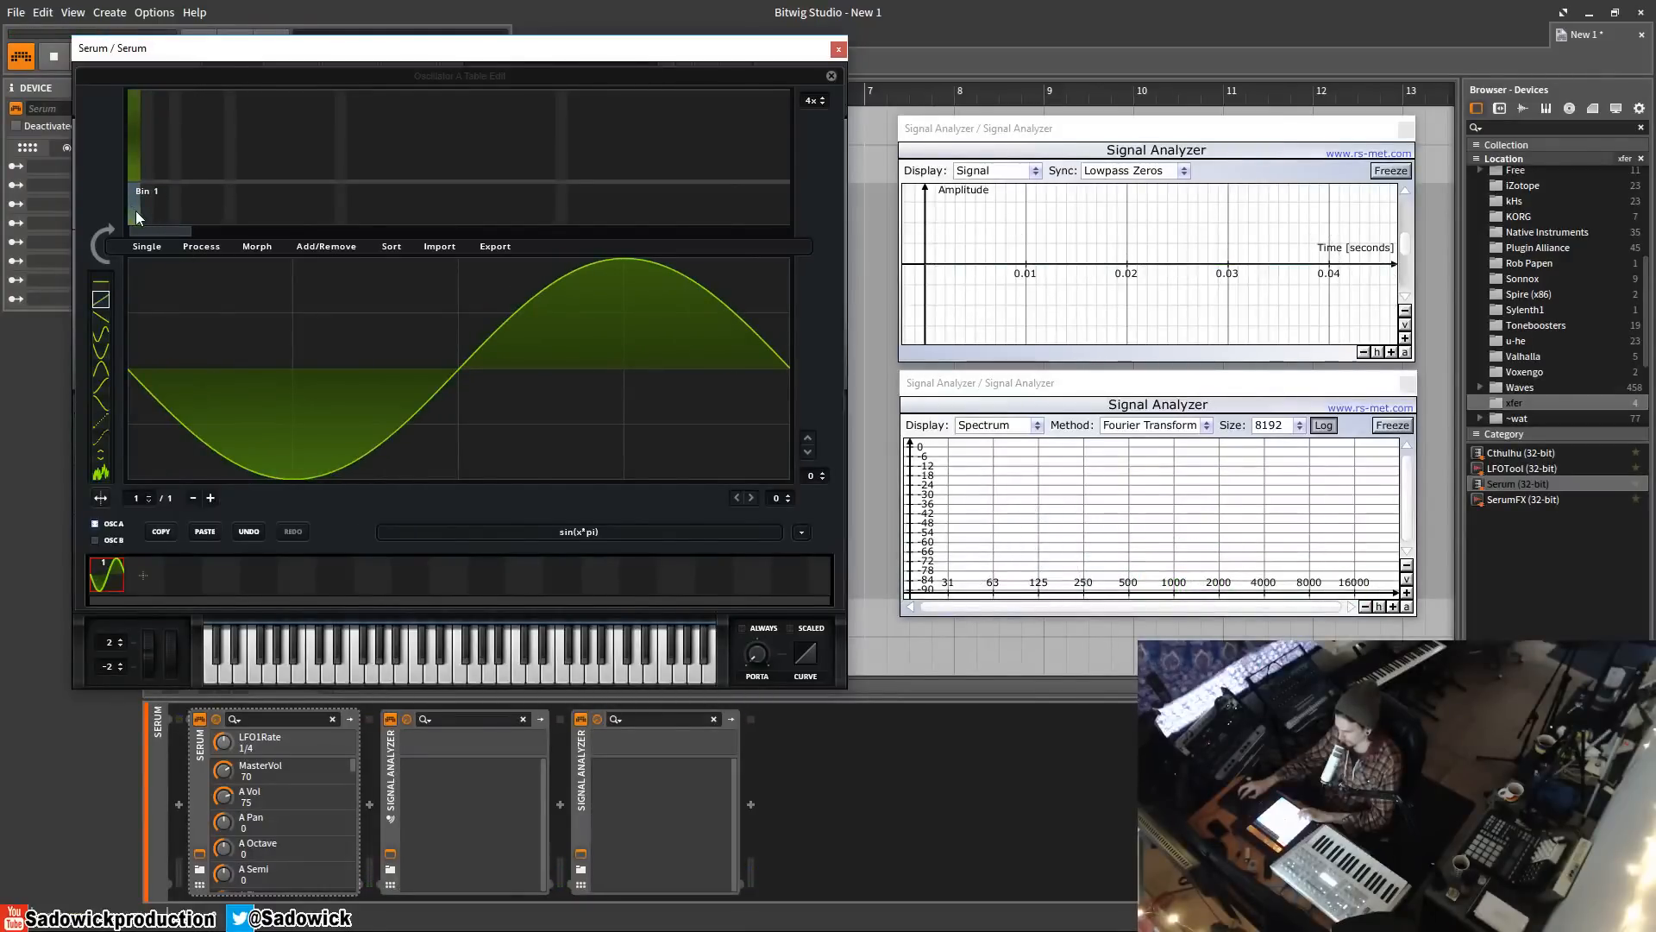
drag(134, 202, 136, 241)
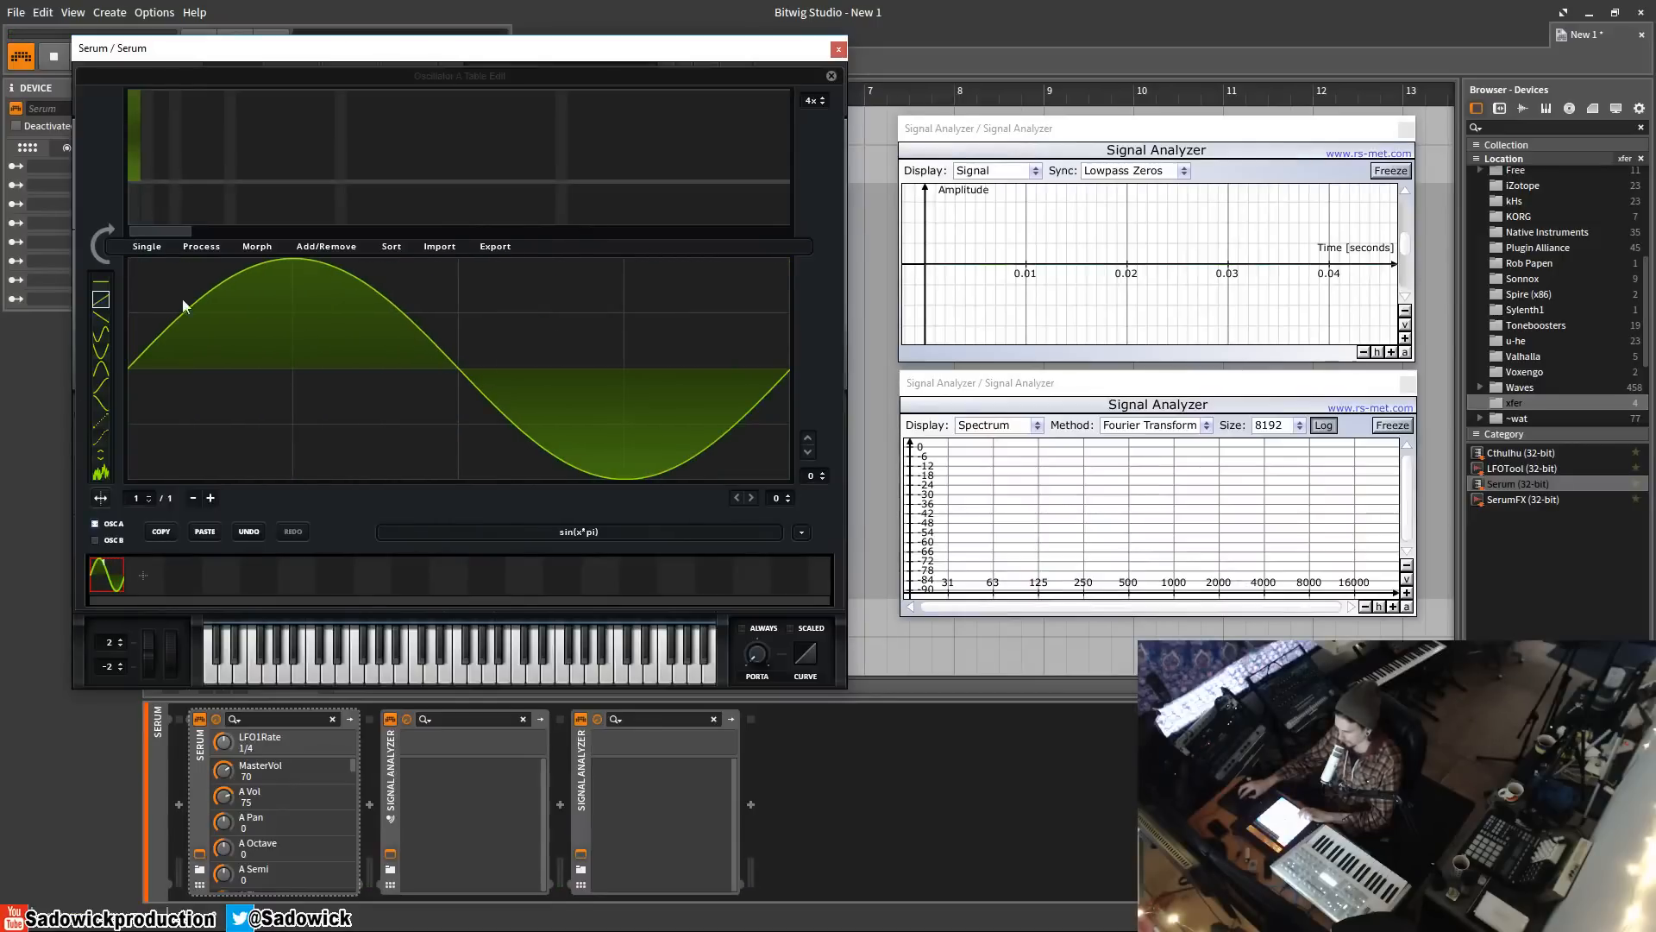
- Choose the flat drawing shape and draw an irregular waveform of steps and curves across the sine frame
click(100, 282)
mouse_move(167, 367)
mouse_down()
mouse_move(168, 226)
mouse_move(416, 333)
mouse_move(377, 336)
mouse_move(569, 438)
mouse_move(664, 360)
mouse_move(691, 230)
mouse_move(671, 403)
mouse_up()
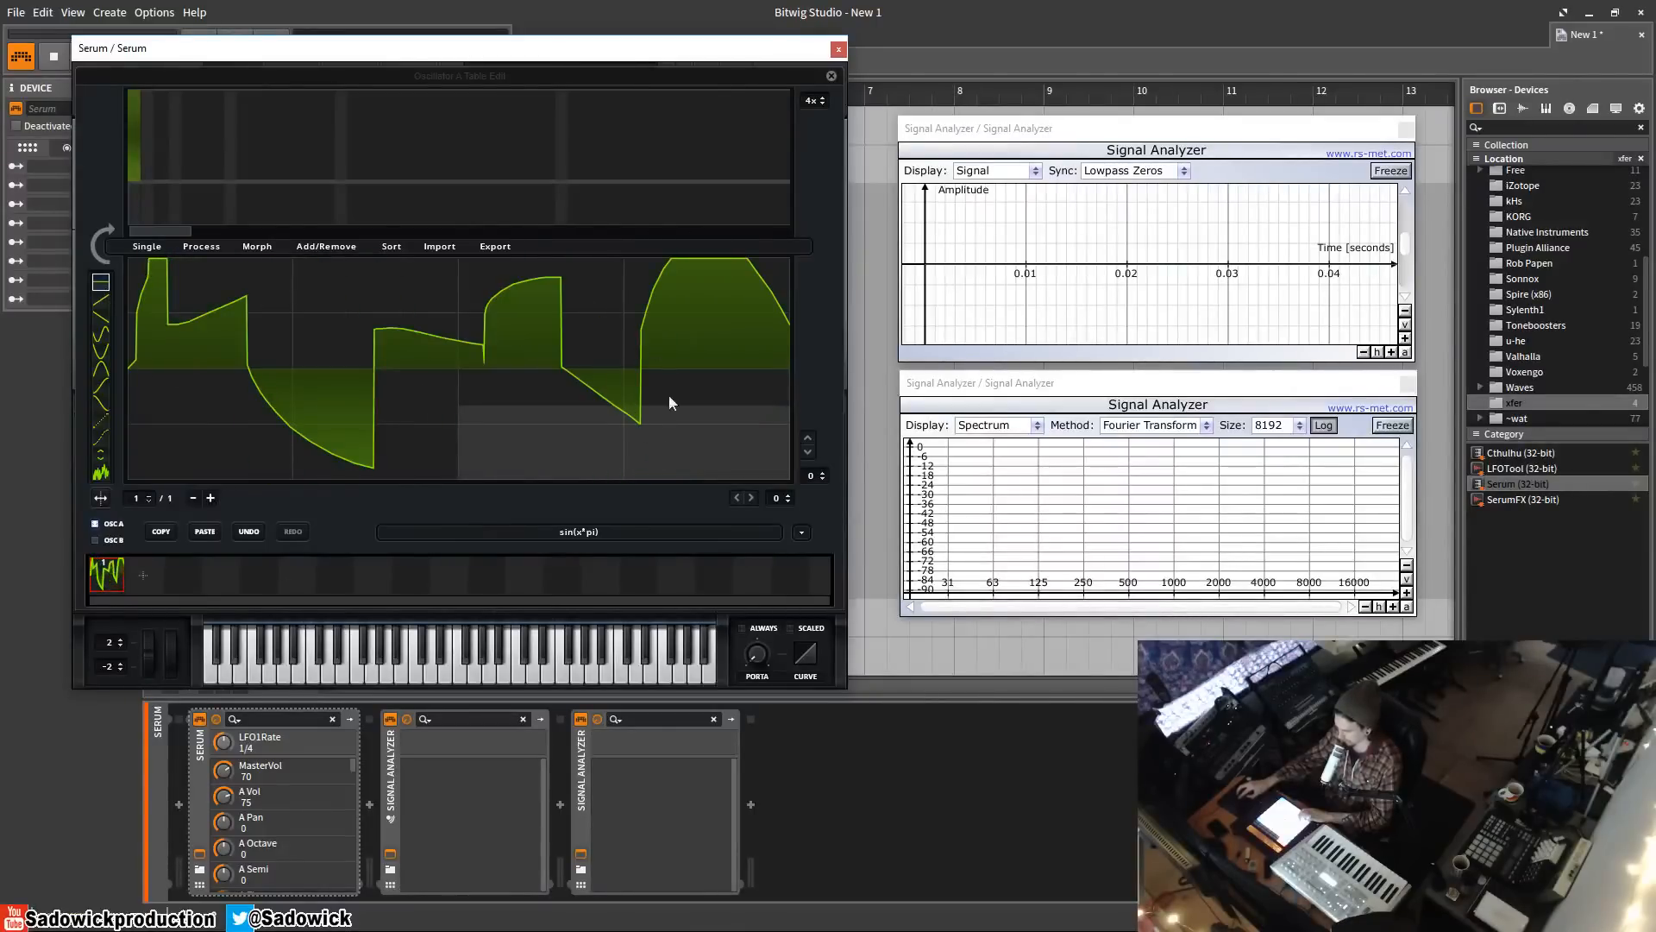
mouse_move(552, 410)
mouse_down()
mouse_move(473, 418)
mouse_move(458, 455)
mouse_up()
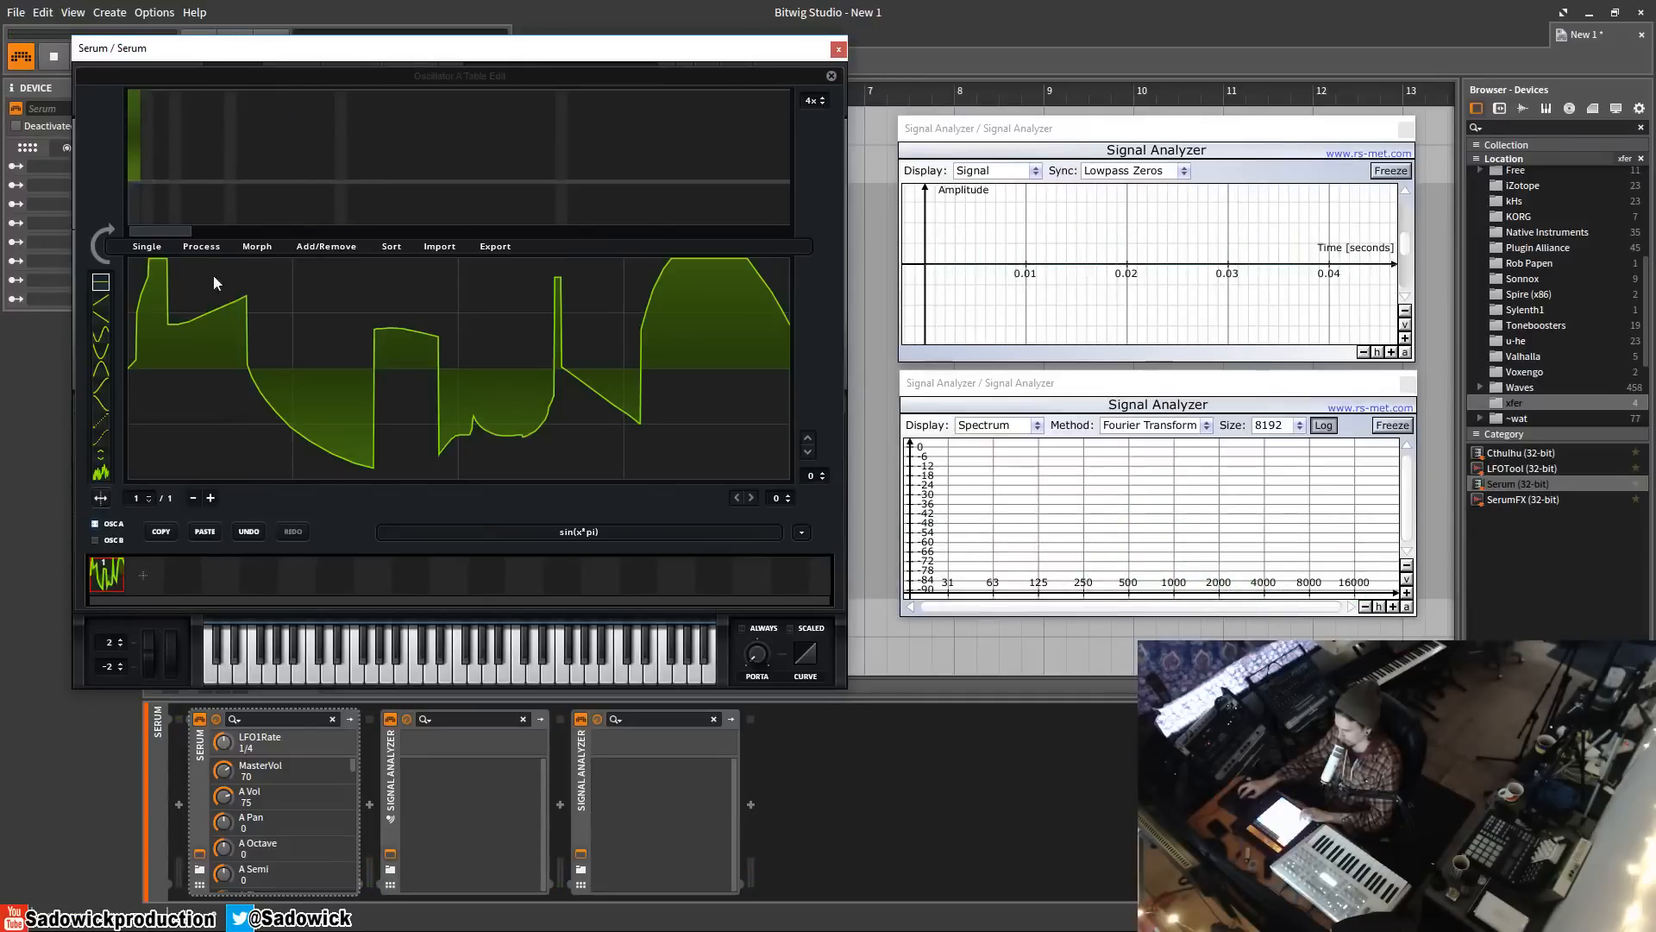
- Recalculate the drawn waveform's harmonic bins, cut bin 1's amplitude to zero, then raise it well above the other harmonics
click(95, 250)
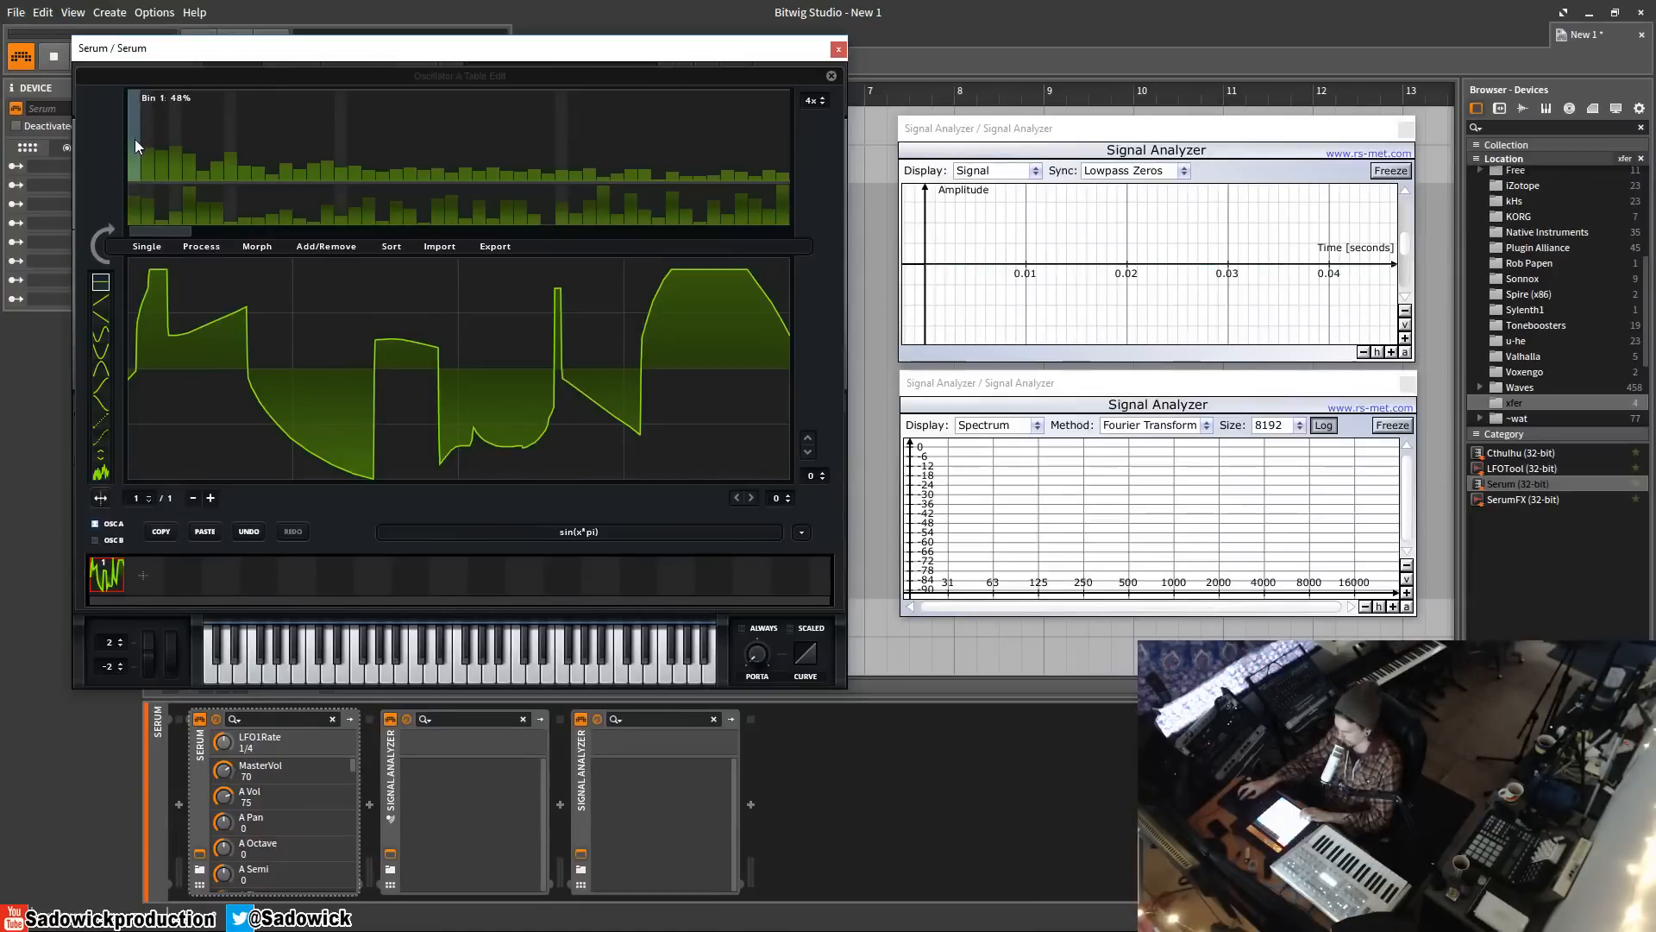
drag(135, 138, 132, 184)
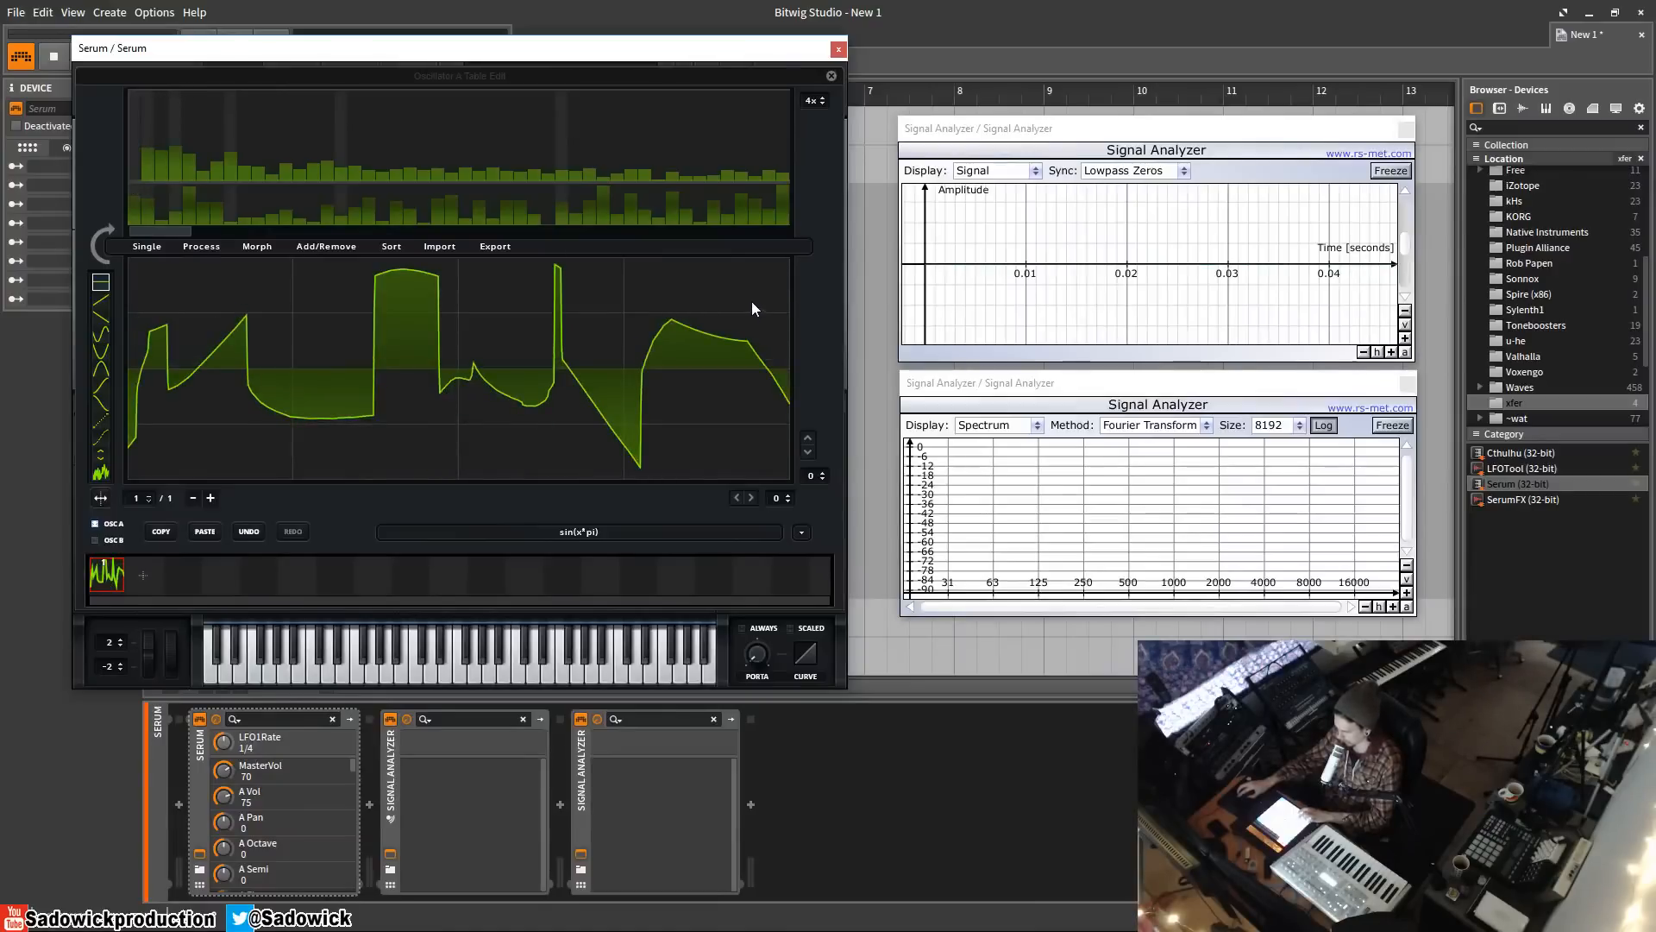
mouse_move(143, 150)
mouse_down()
mouse_move(138, 100)
mouse_move(144, 153)
mouse_move(141, 119)
mouse_up()
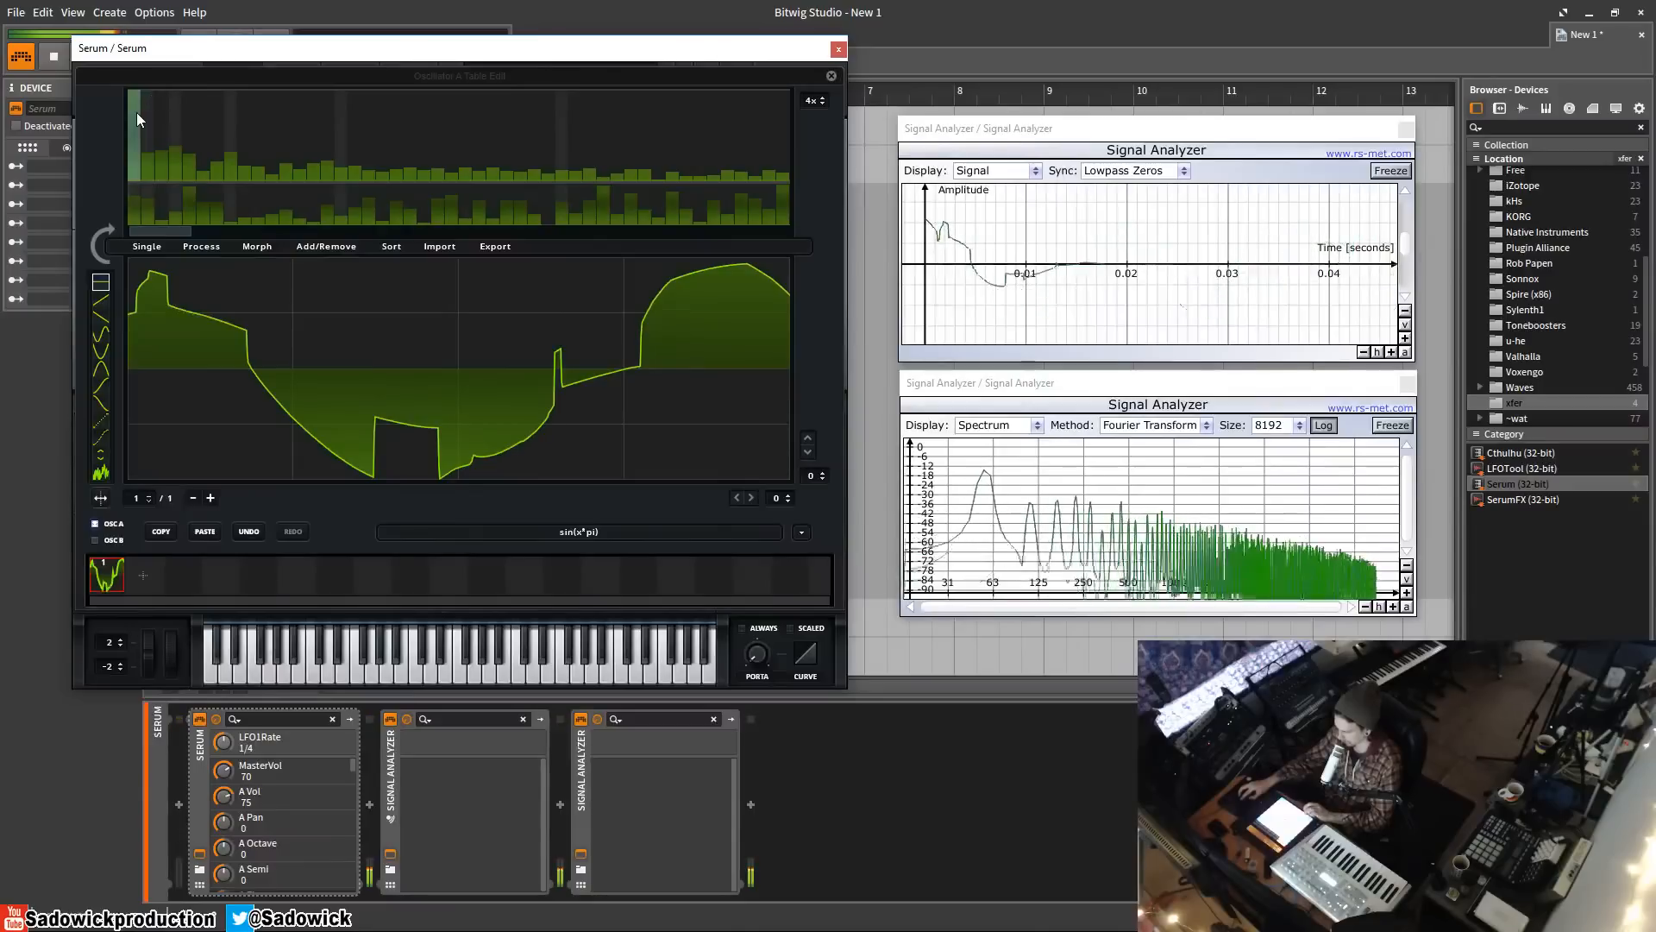
click(136, 107)
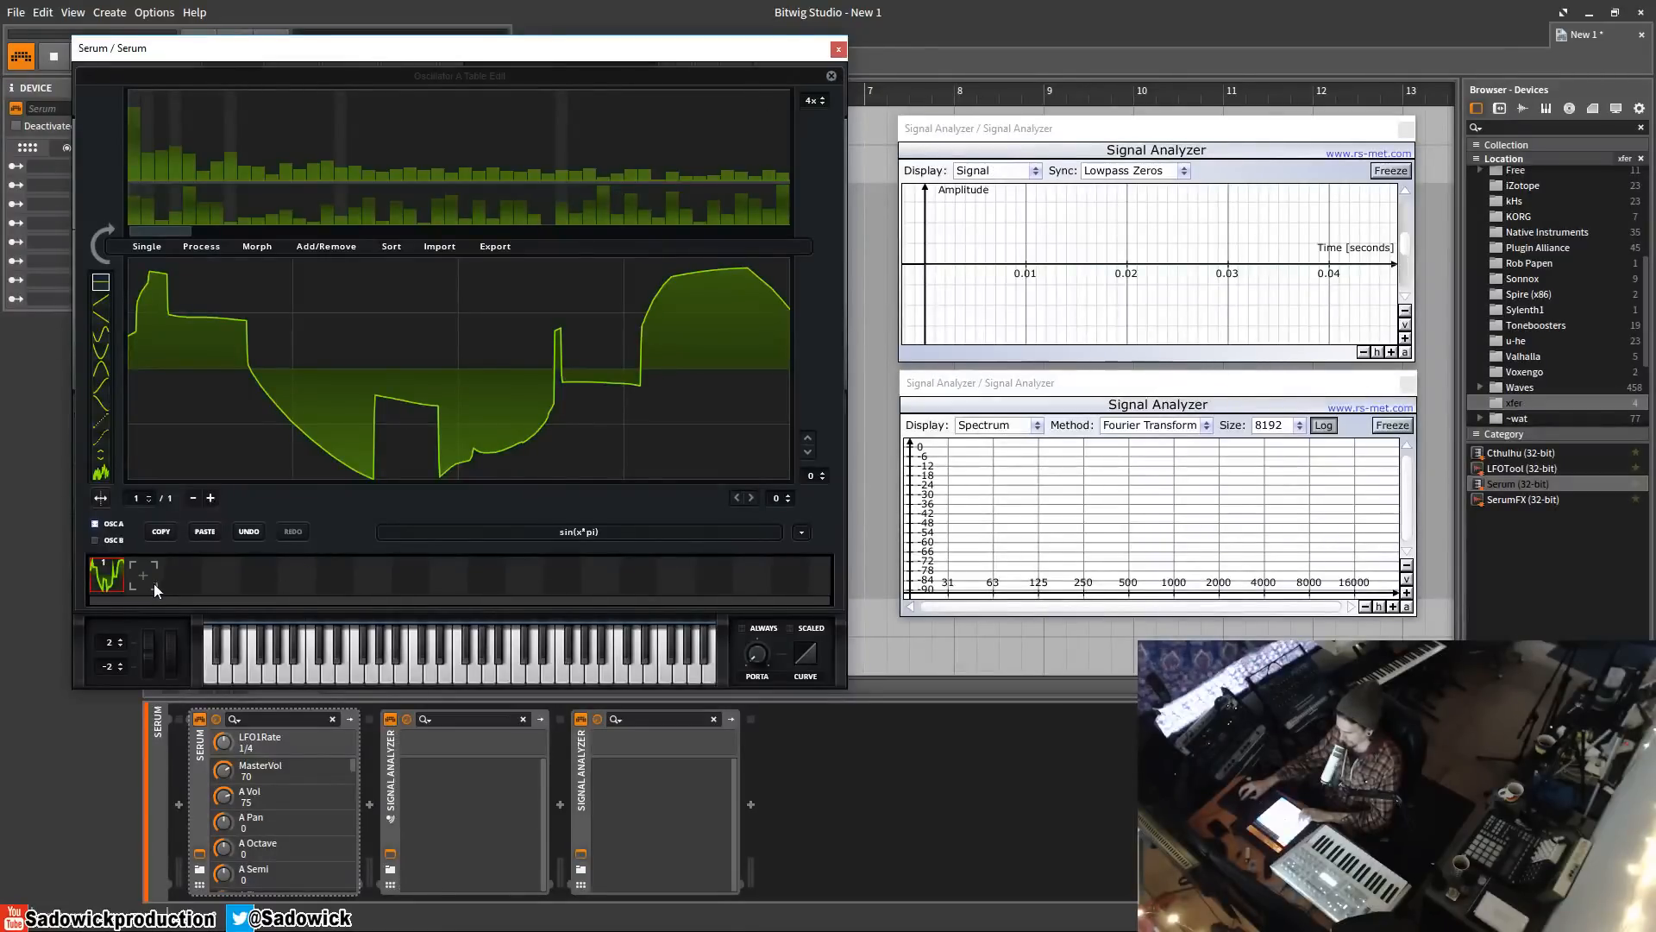
- Load the Spectral wavetable Monster 1 [SL] into oscillator A
click(831, 75)
click(328, 160)
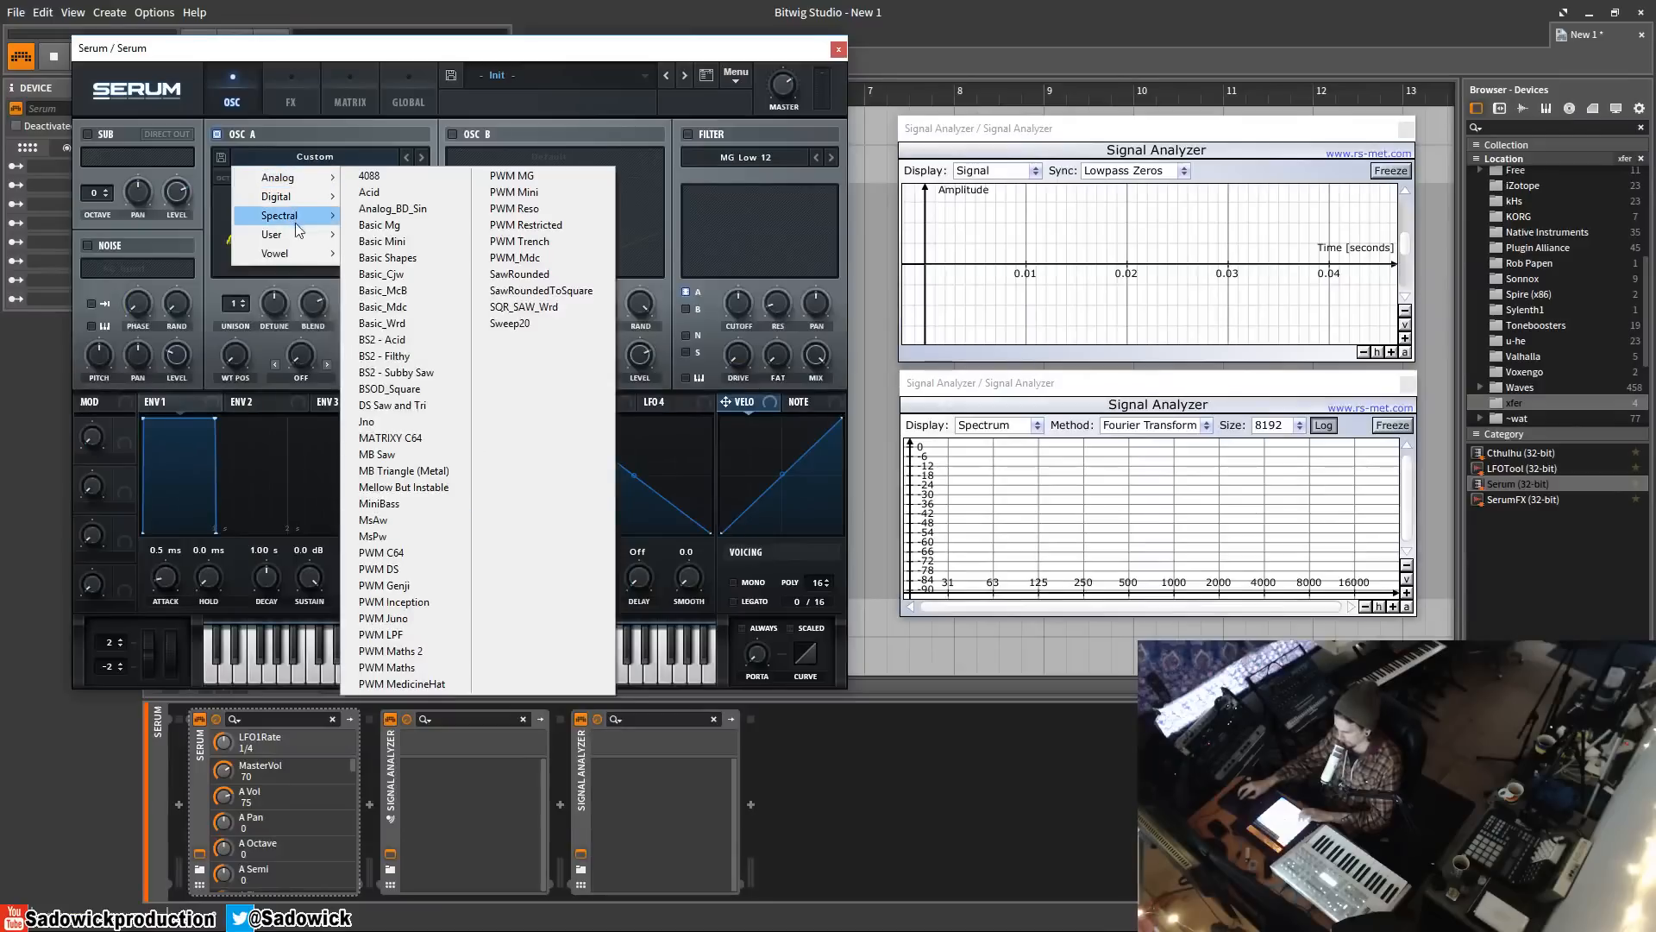
mouse_move(297, 226)
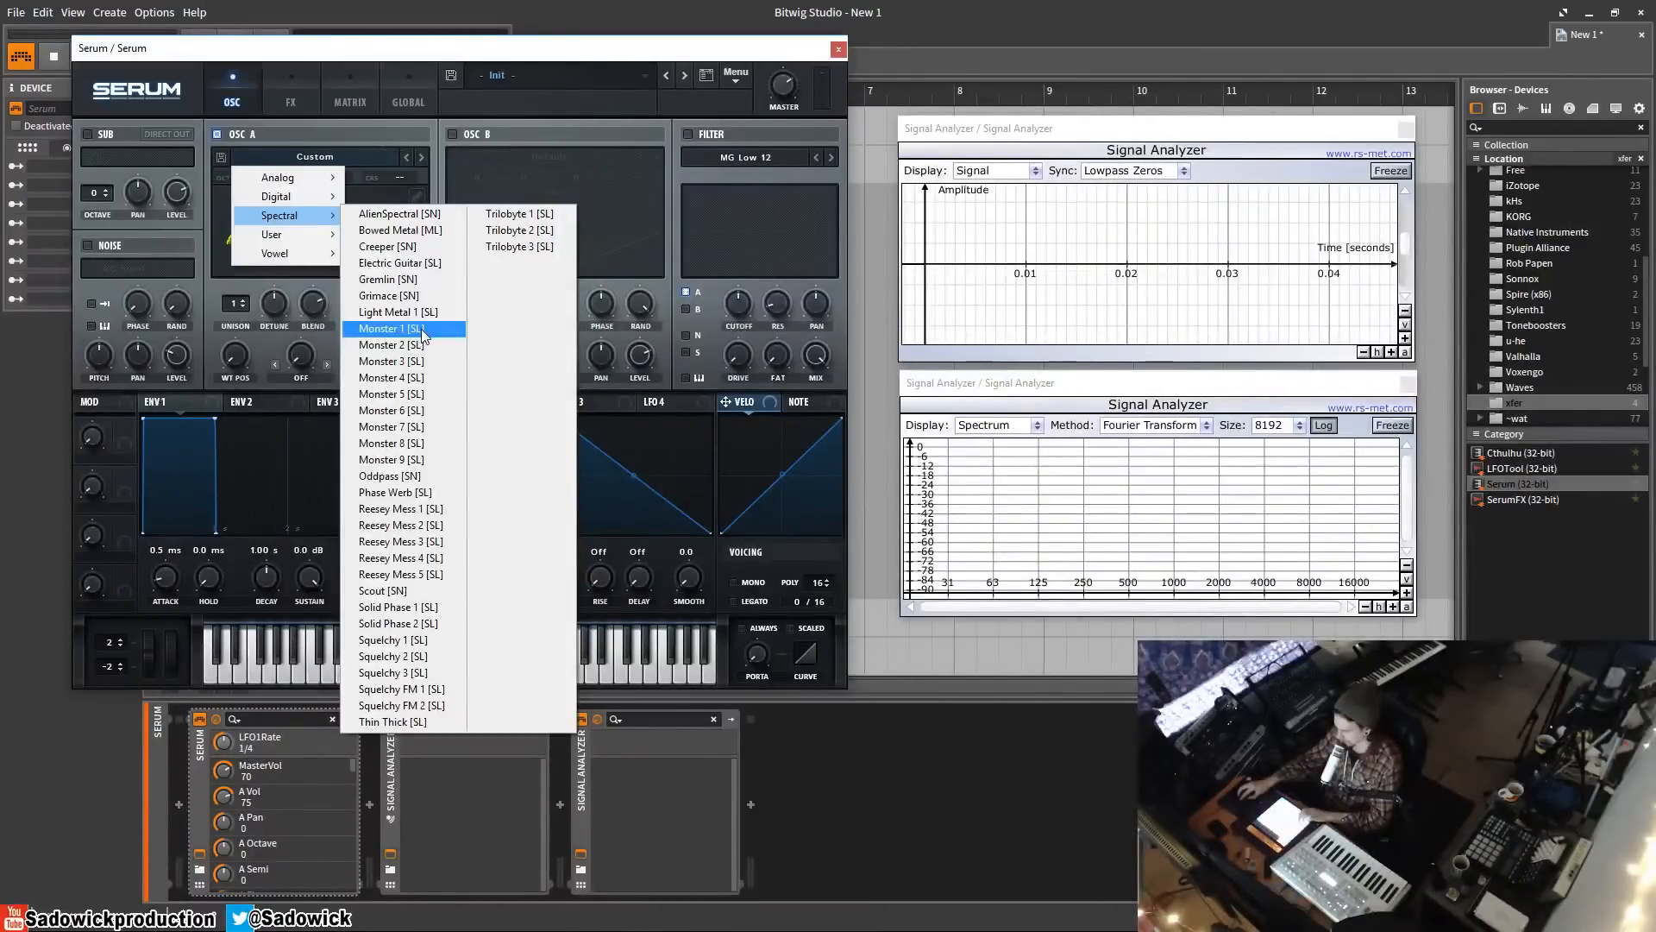
click(423, 332)
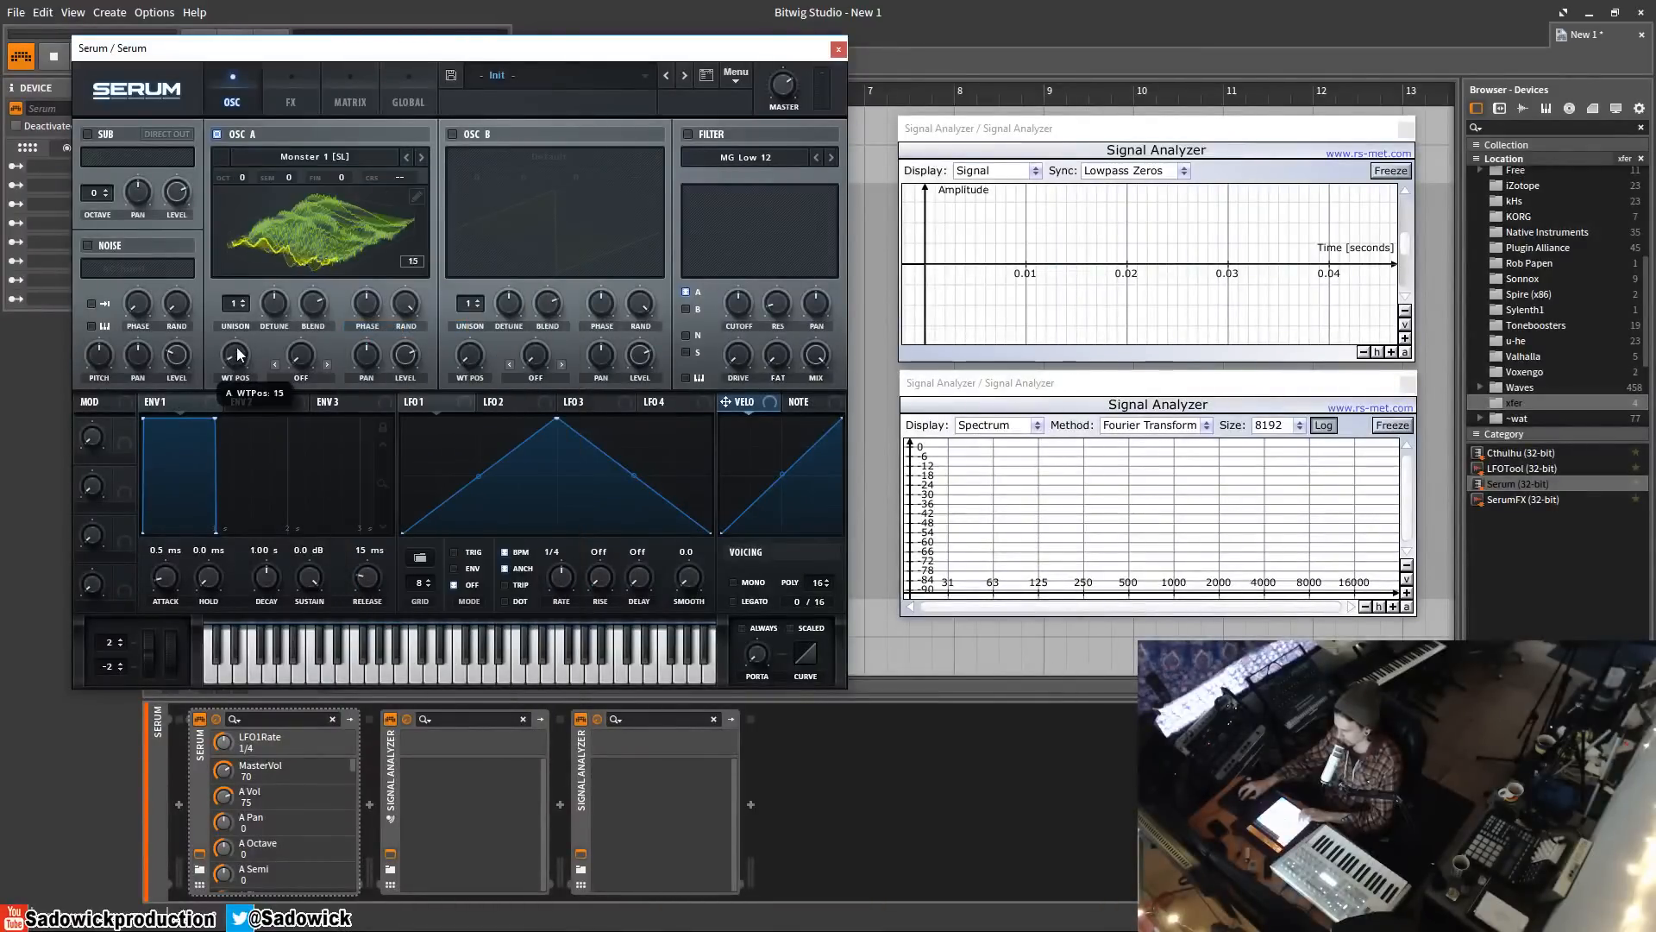
- Examine how the Monster 1 [SL] waveforms change across the wavetable editor's frames, up to frame 256
click(418, 195)
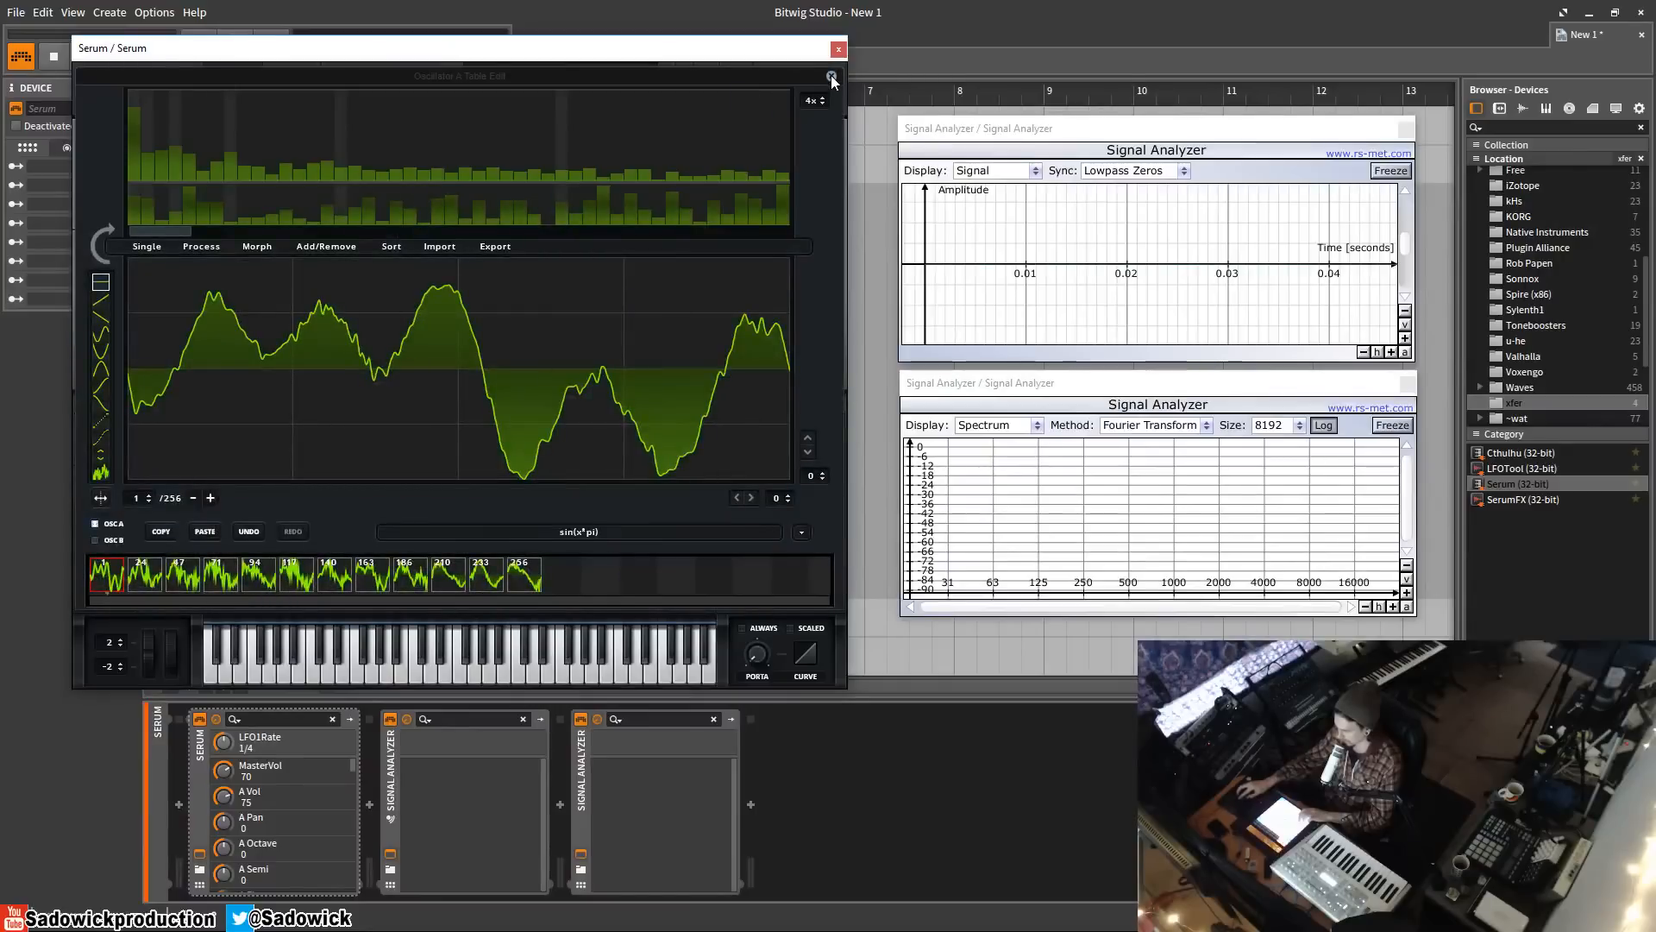
click(145, 576)
click(185, 576)
click(222, 577)
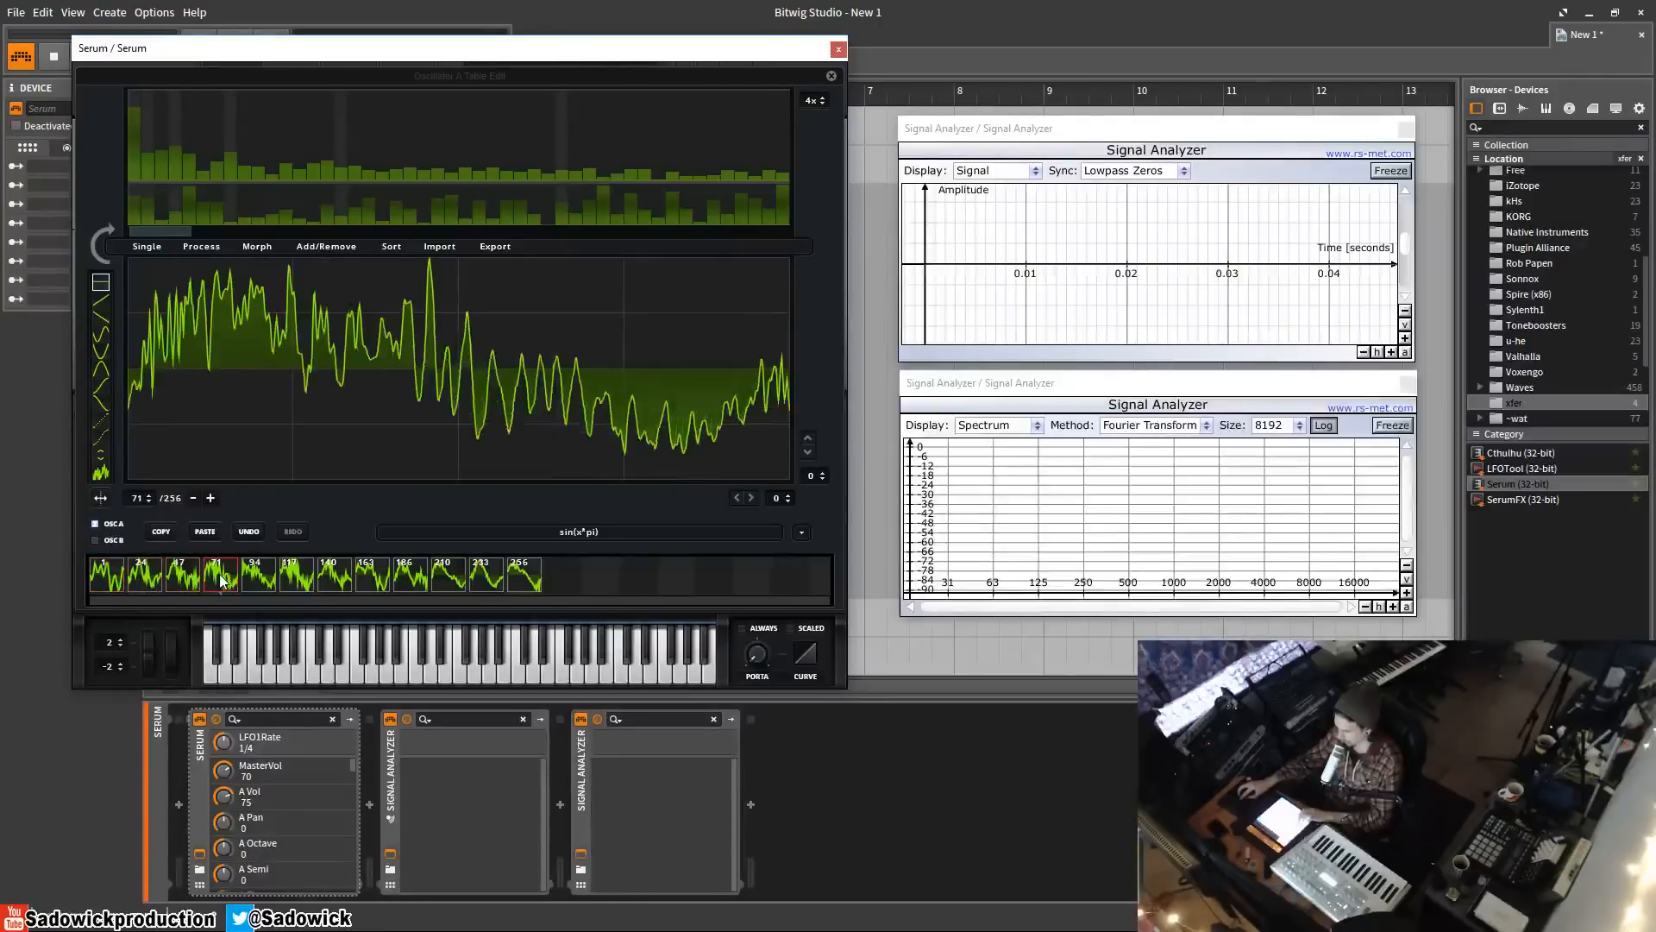
click(268, 577)
click(295, 576)
click(332, 576)
click(390, 576)
click(421, 576)
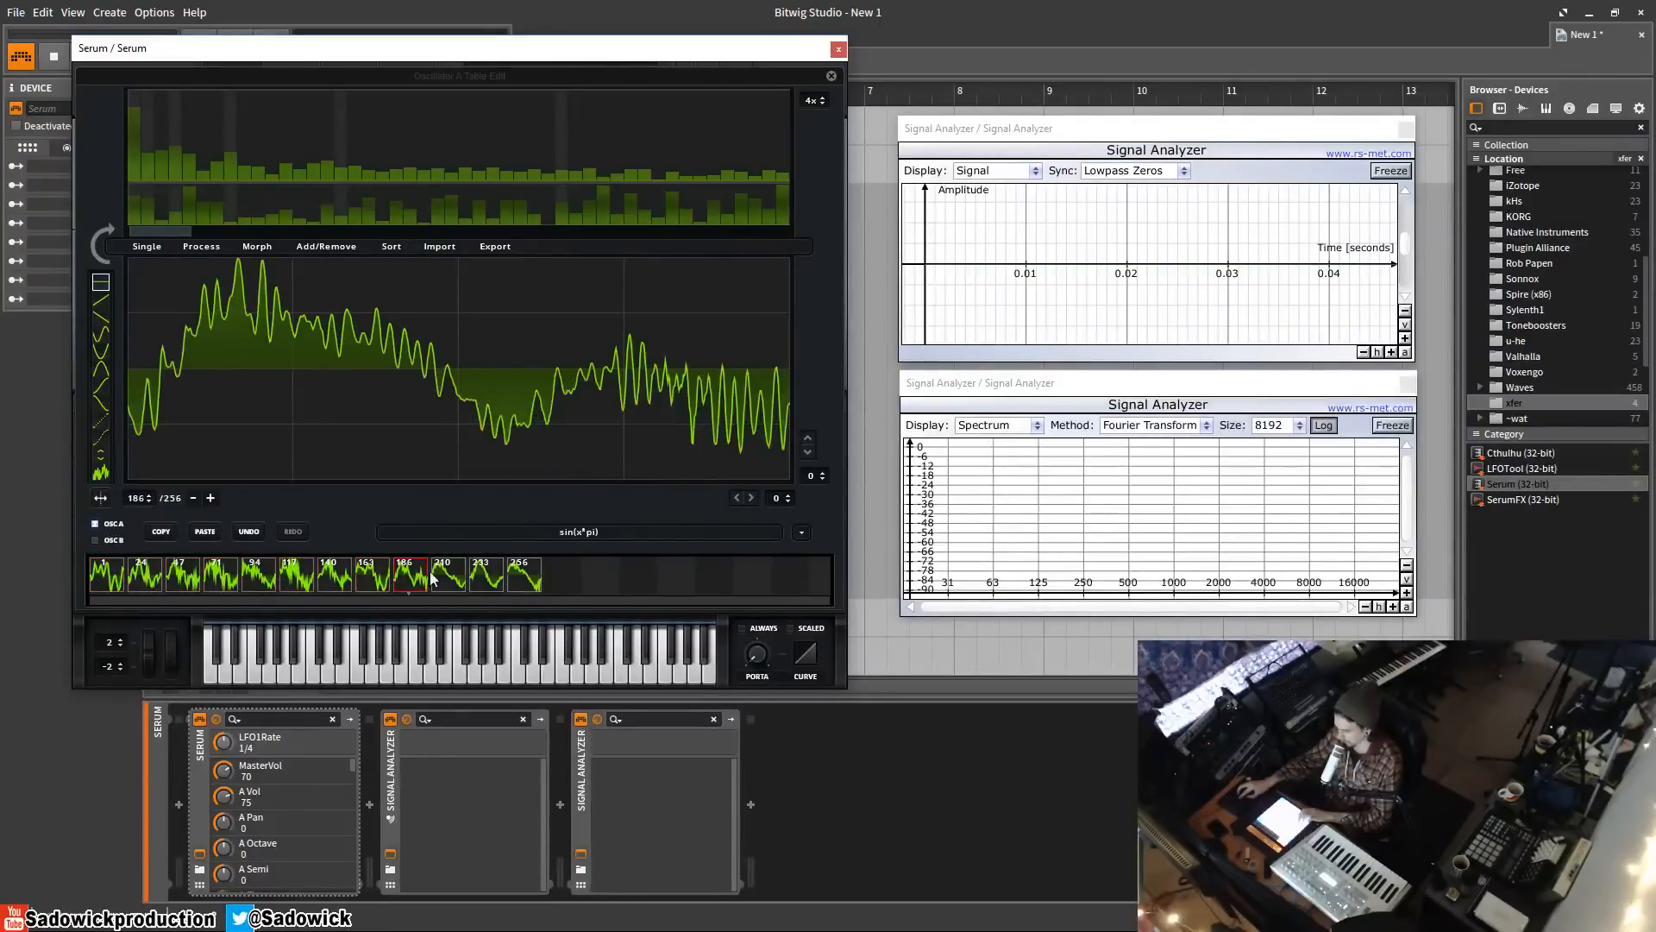
click(449, 576)
click(486, 576)
click(526, 576)
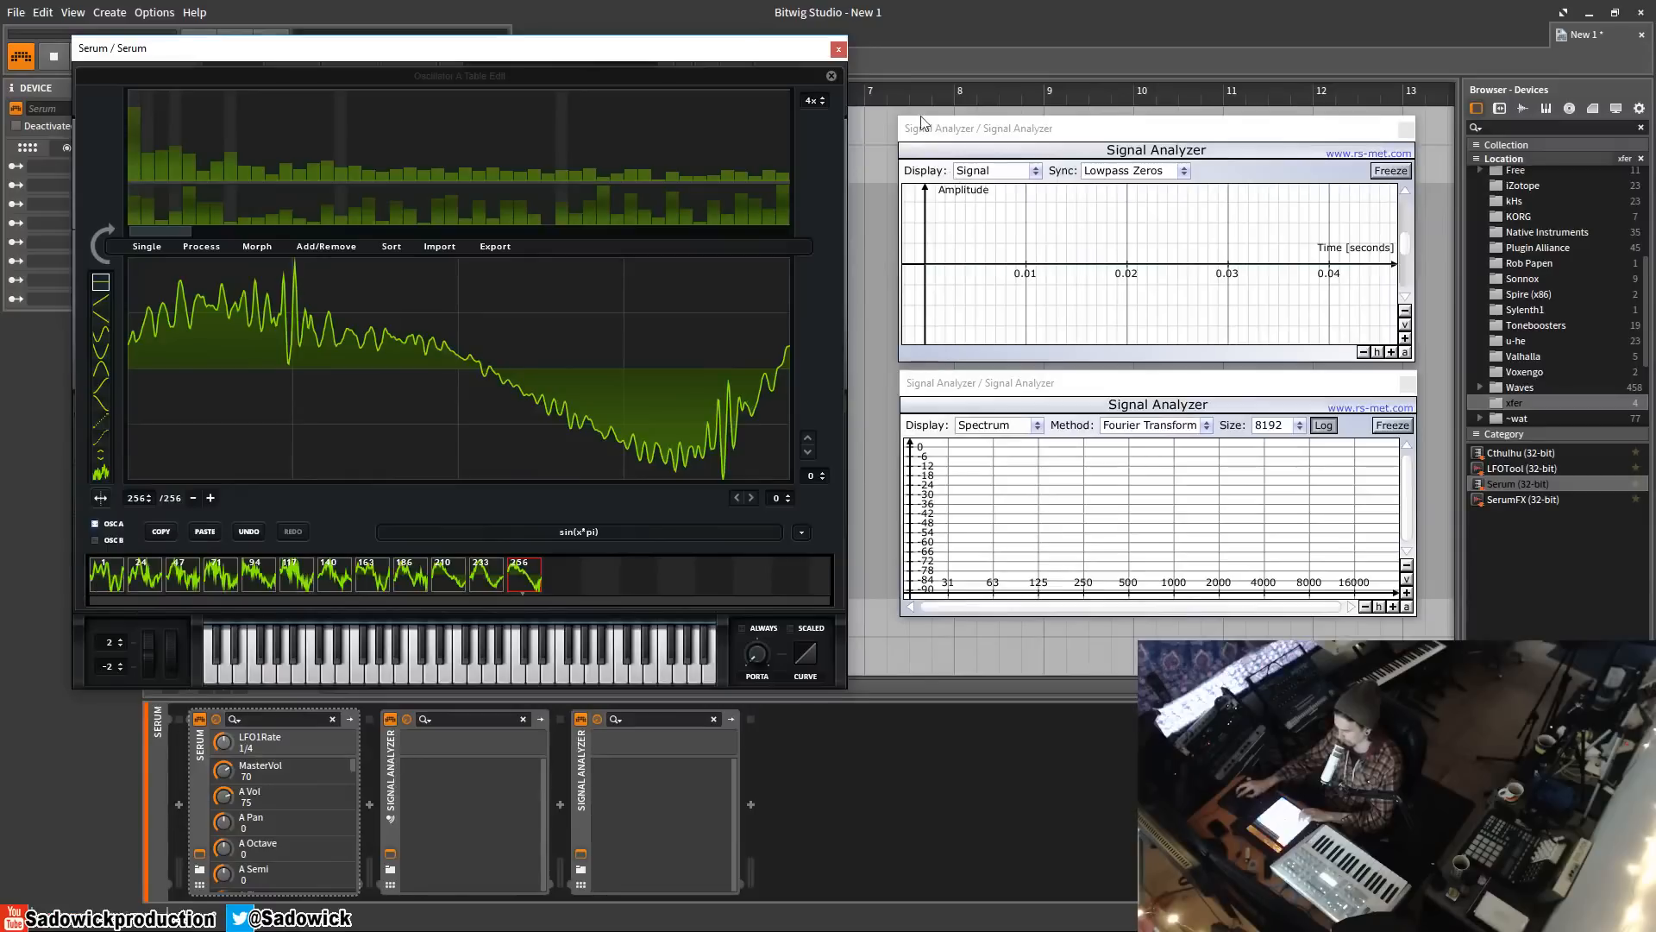
- Set oscillator A's wavetable position to 49 in the 3D view and inspect the corresponding frame in the wavetable editor
click(831, 76)
click(317, 241)
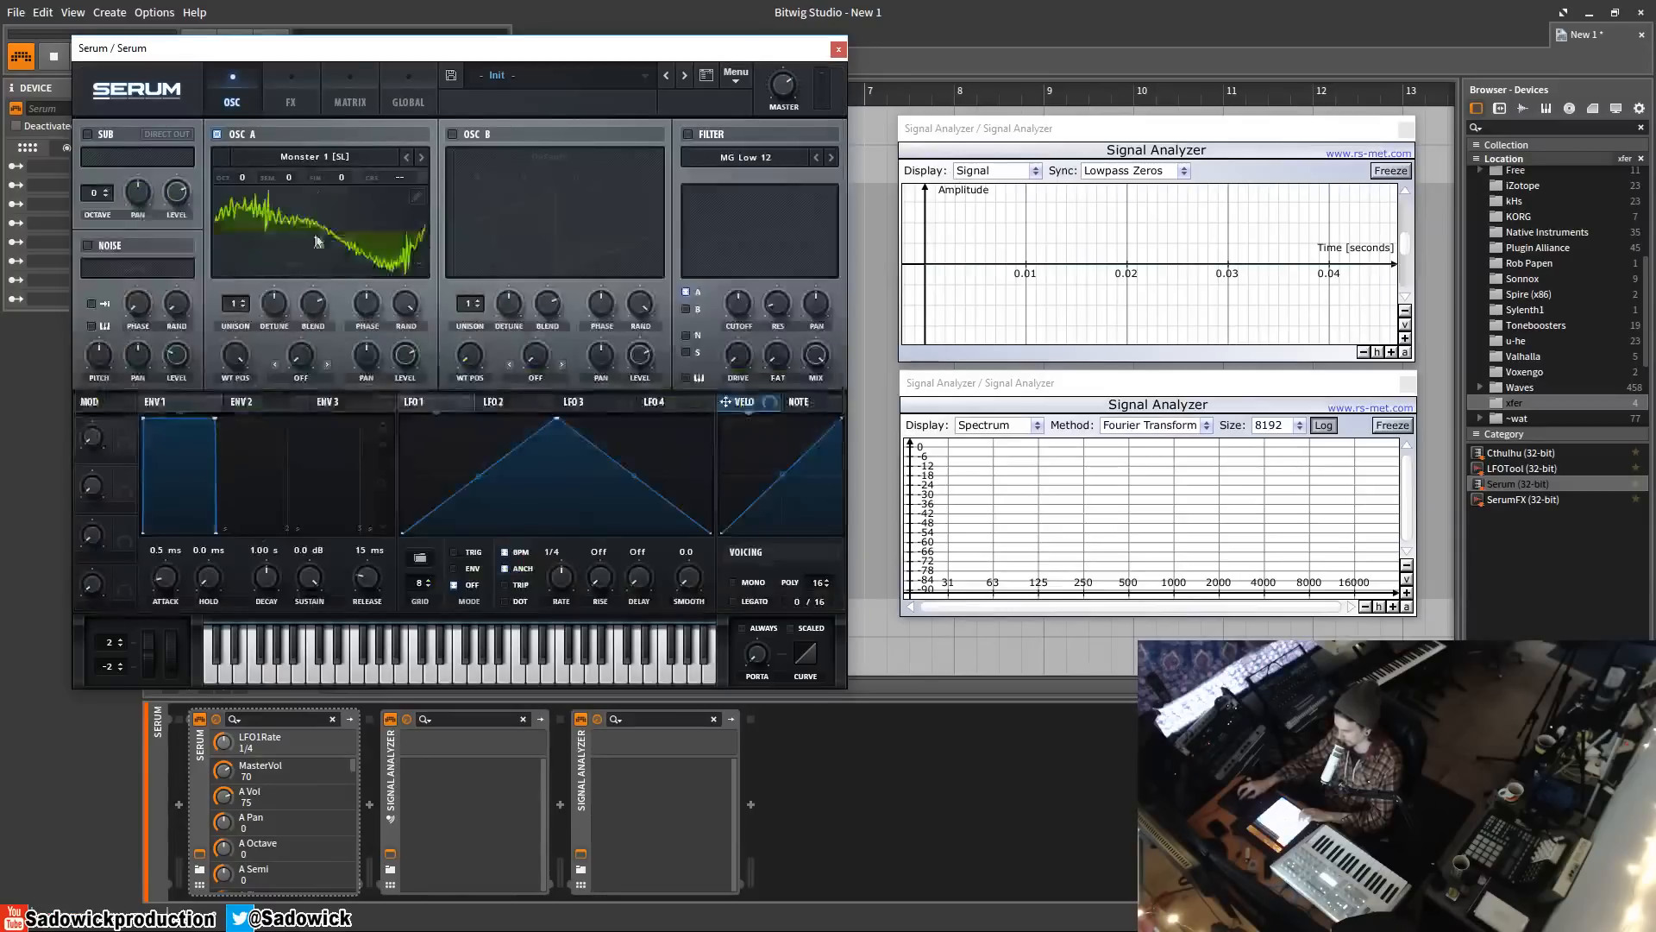
drag(244, 371, 255, 290)
click(376, 216)
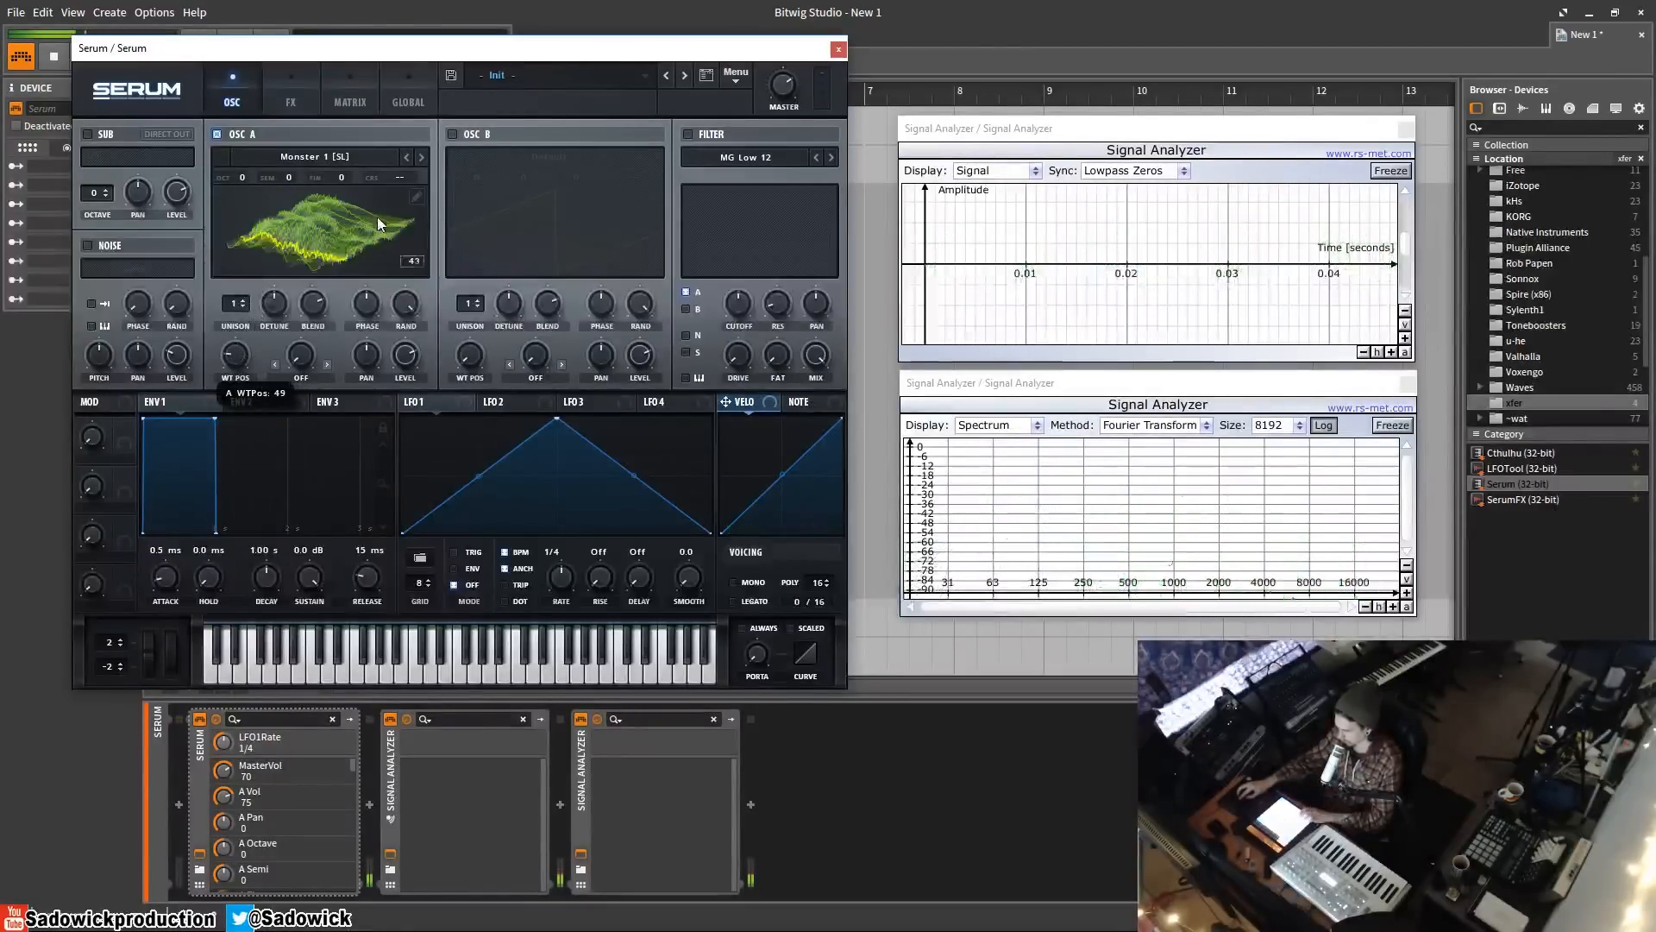
click(416, 197)
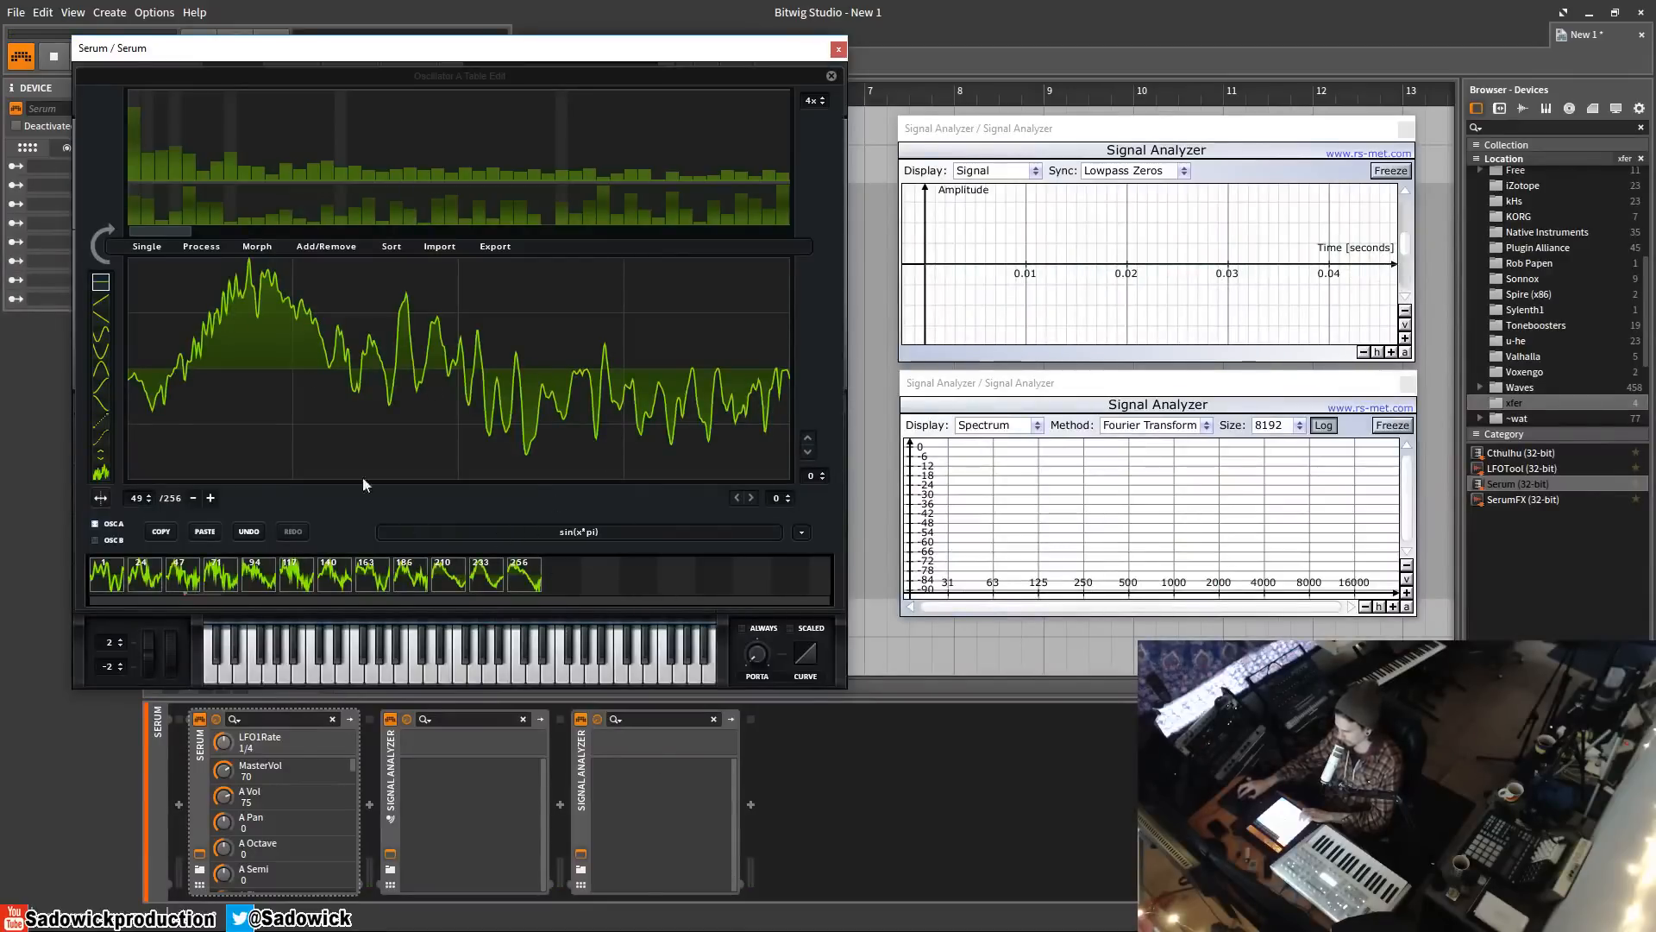
click(832, 79)
- Reinitialise the preset and draw an irregular freehand waveform over oscillator A's default saw frame
click(736, 74)
click(773, 166)
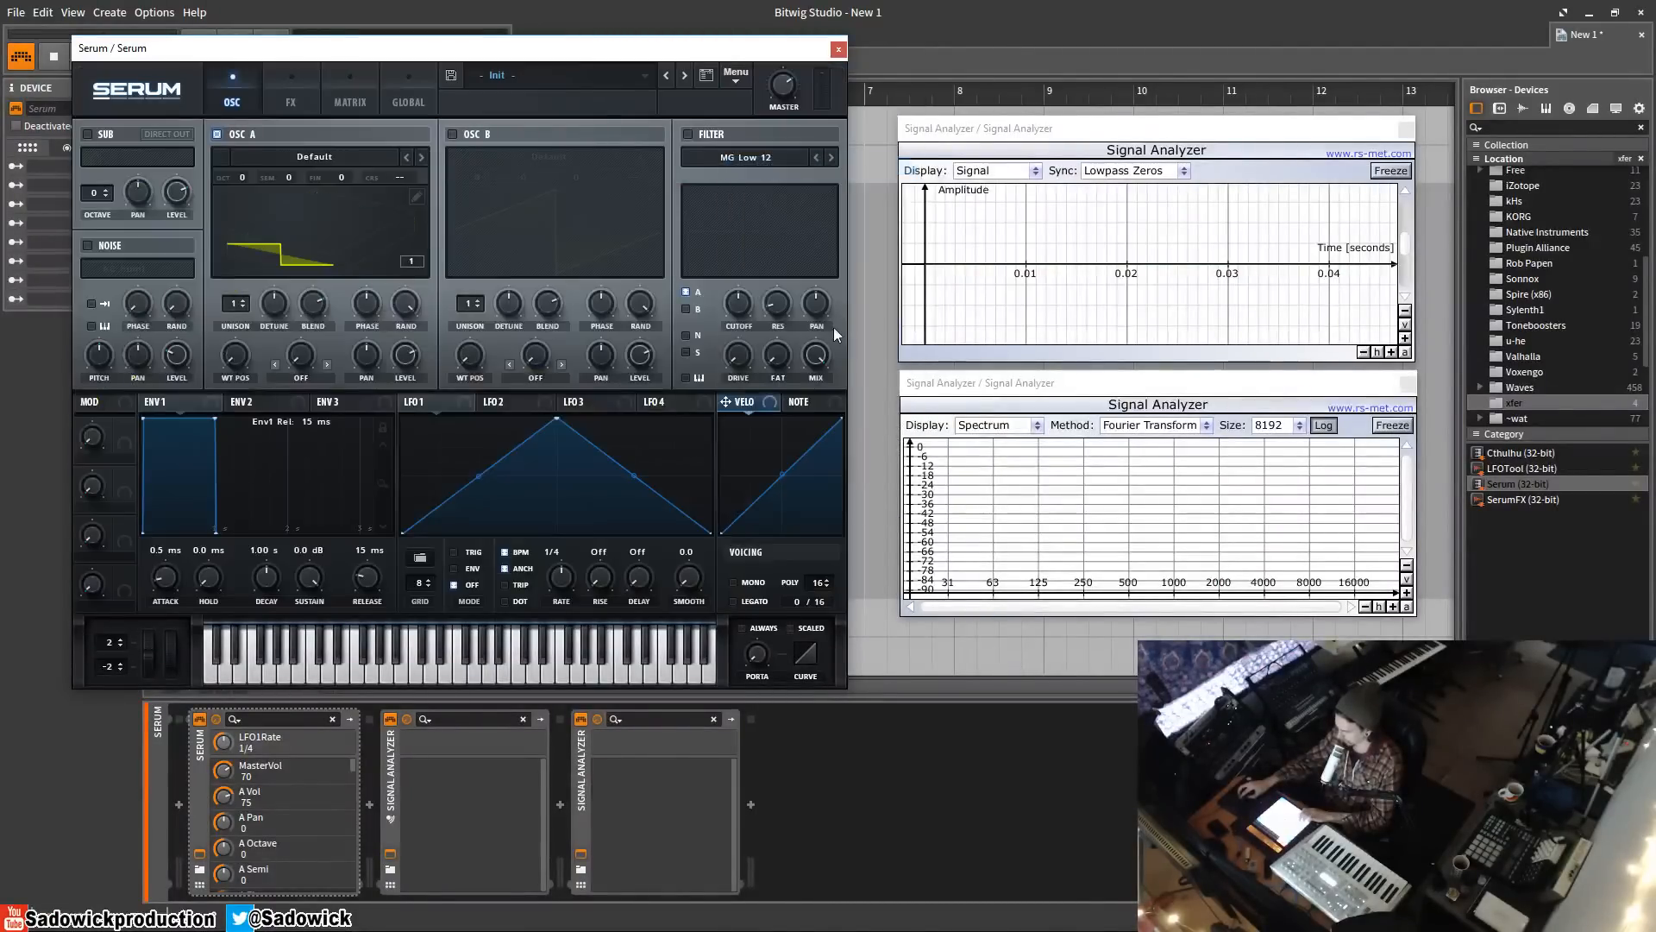
click(416, 197)
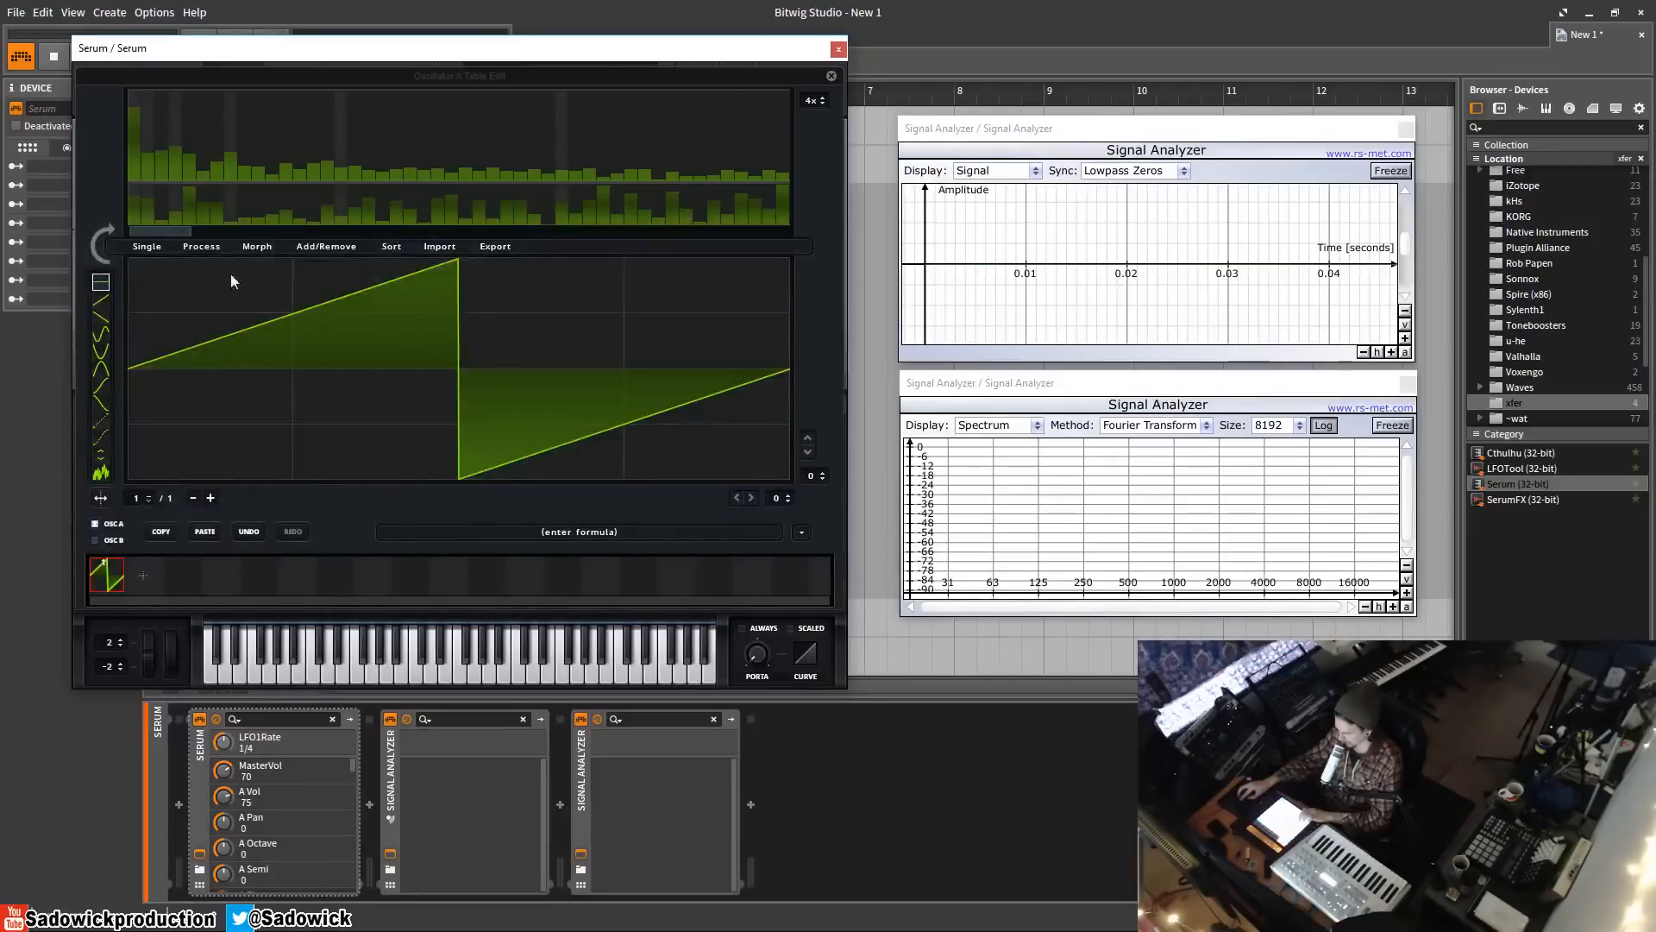
mouse_move(208, 285)
mouse_down()
mouse_move(533, 241)
mouse_move(423, 316)
mouse_move(787, 302)
mouse_up()
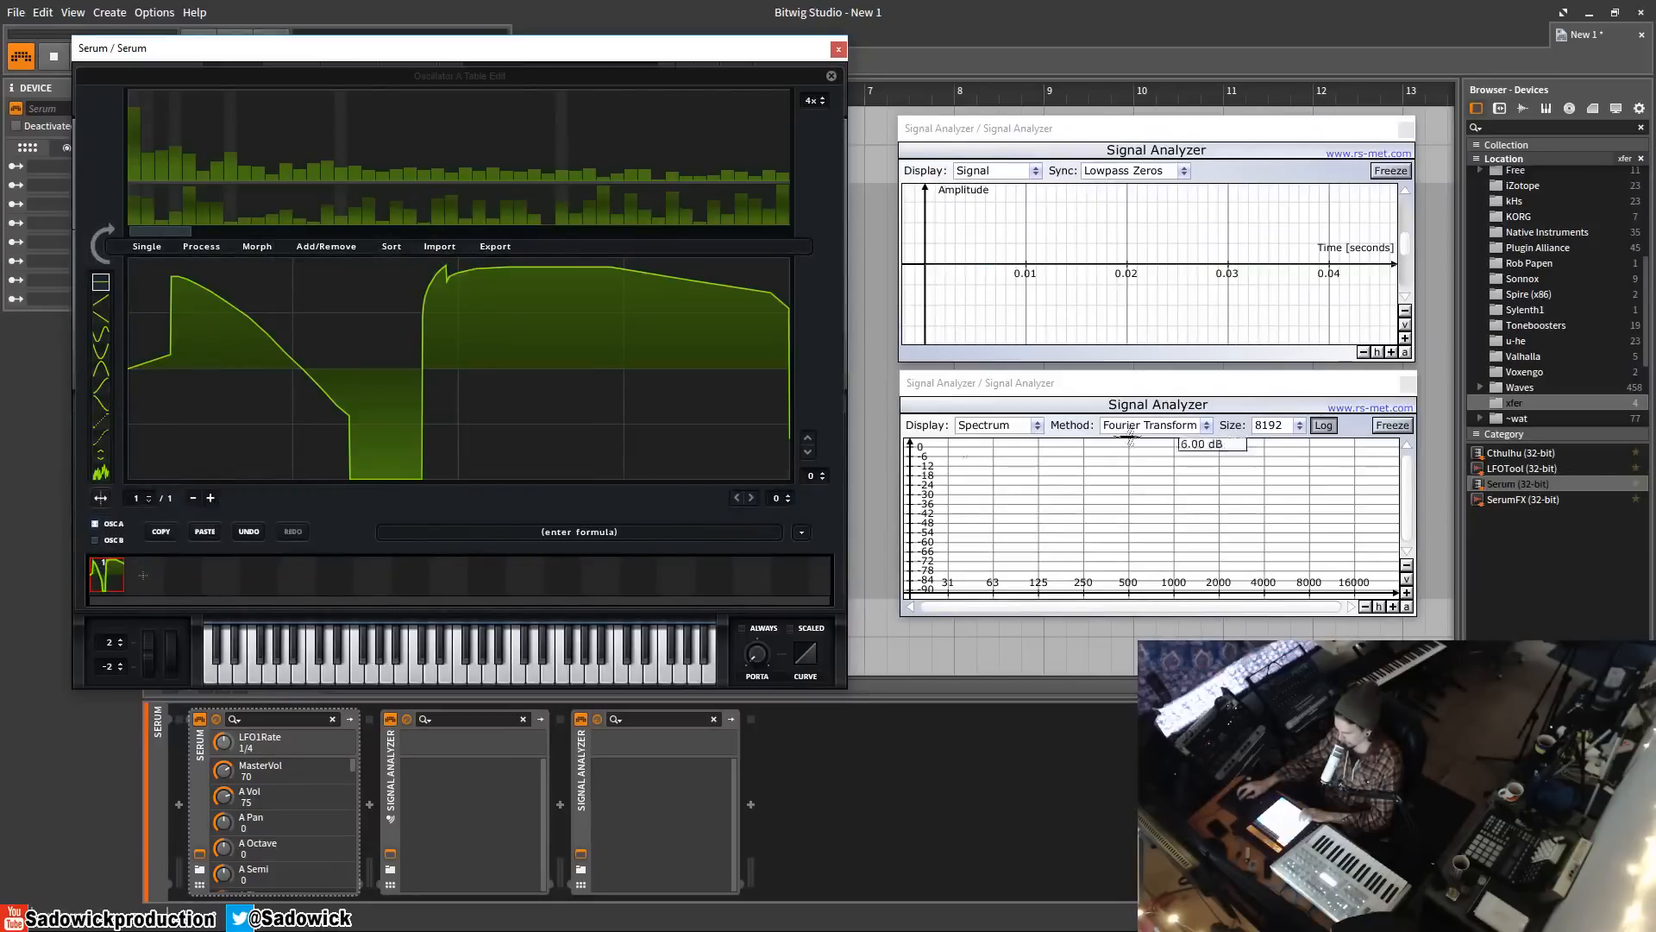
- Set the drawing grid to 11 vertically and 2 horizontally, and draw a full-height square waveform across the frame
scroll(806, 476, up, 11)
scroll(776, 497, up, 19)
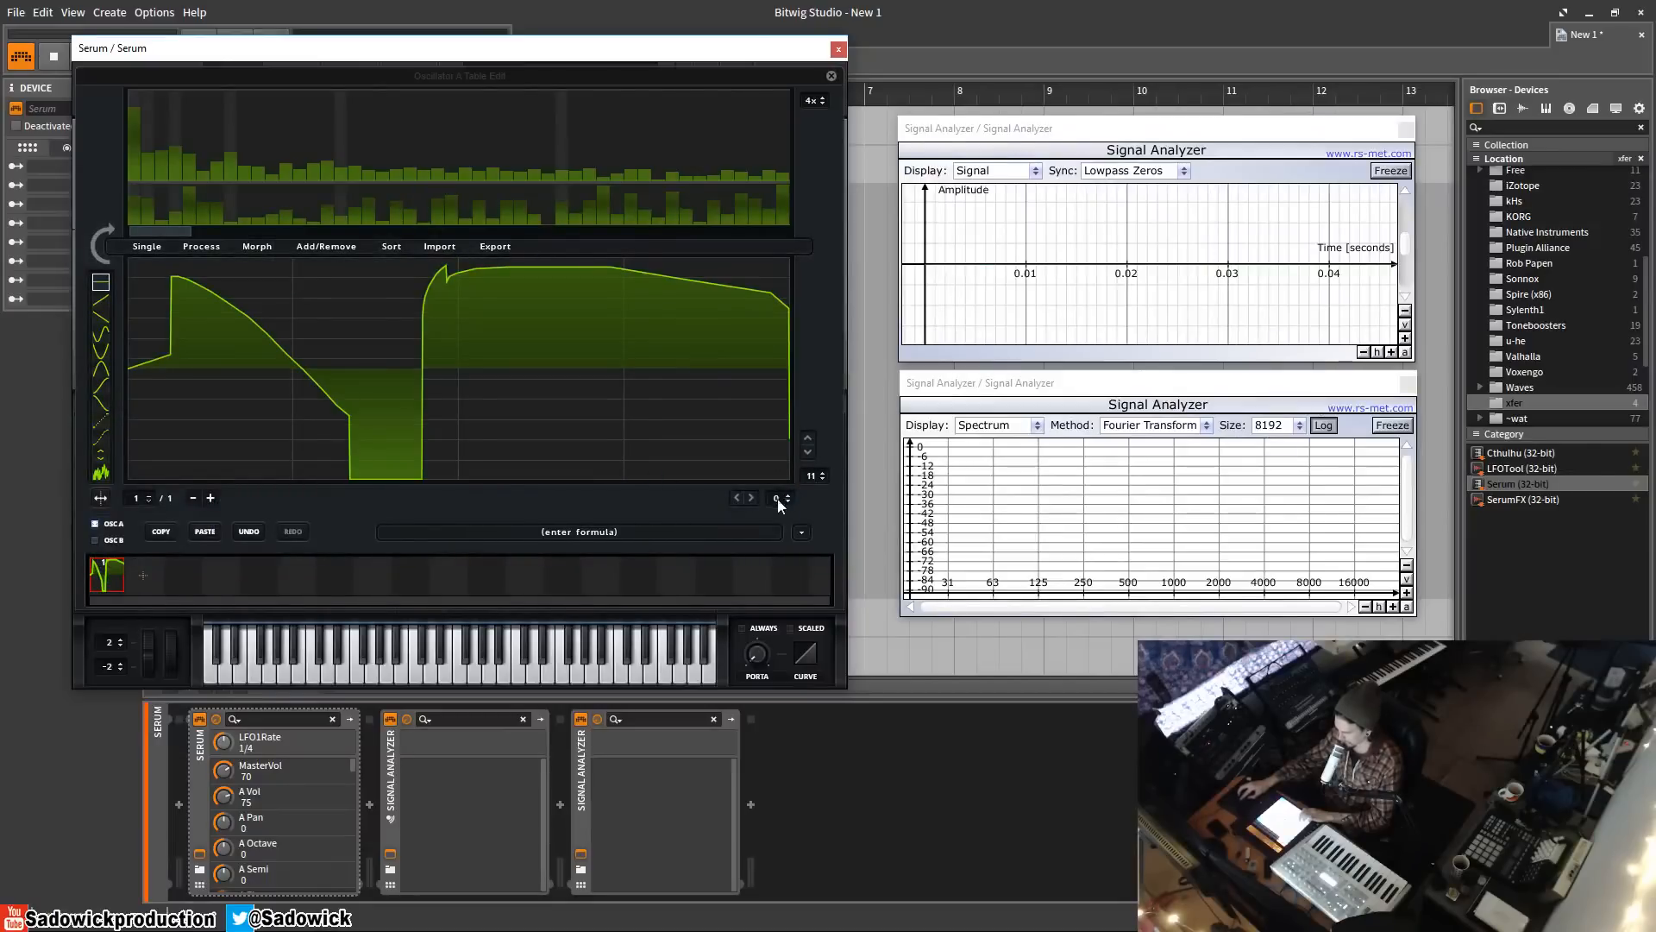
drag(797, 454, 791, 506)
scroll(792, 504, down, 1)
drag(453, 345, 294, 203)
drag(483, 479, 811, 499)
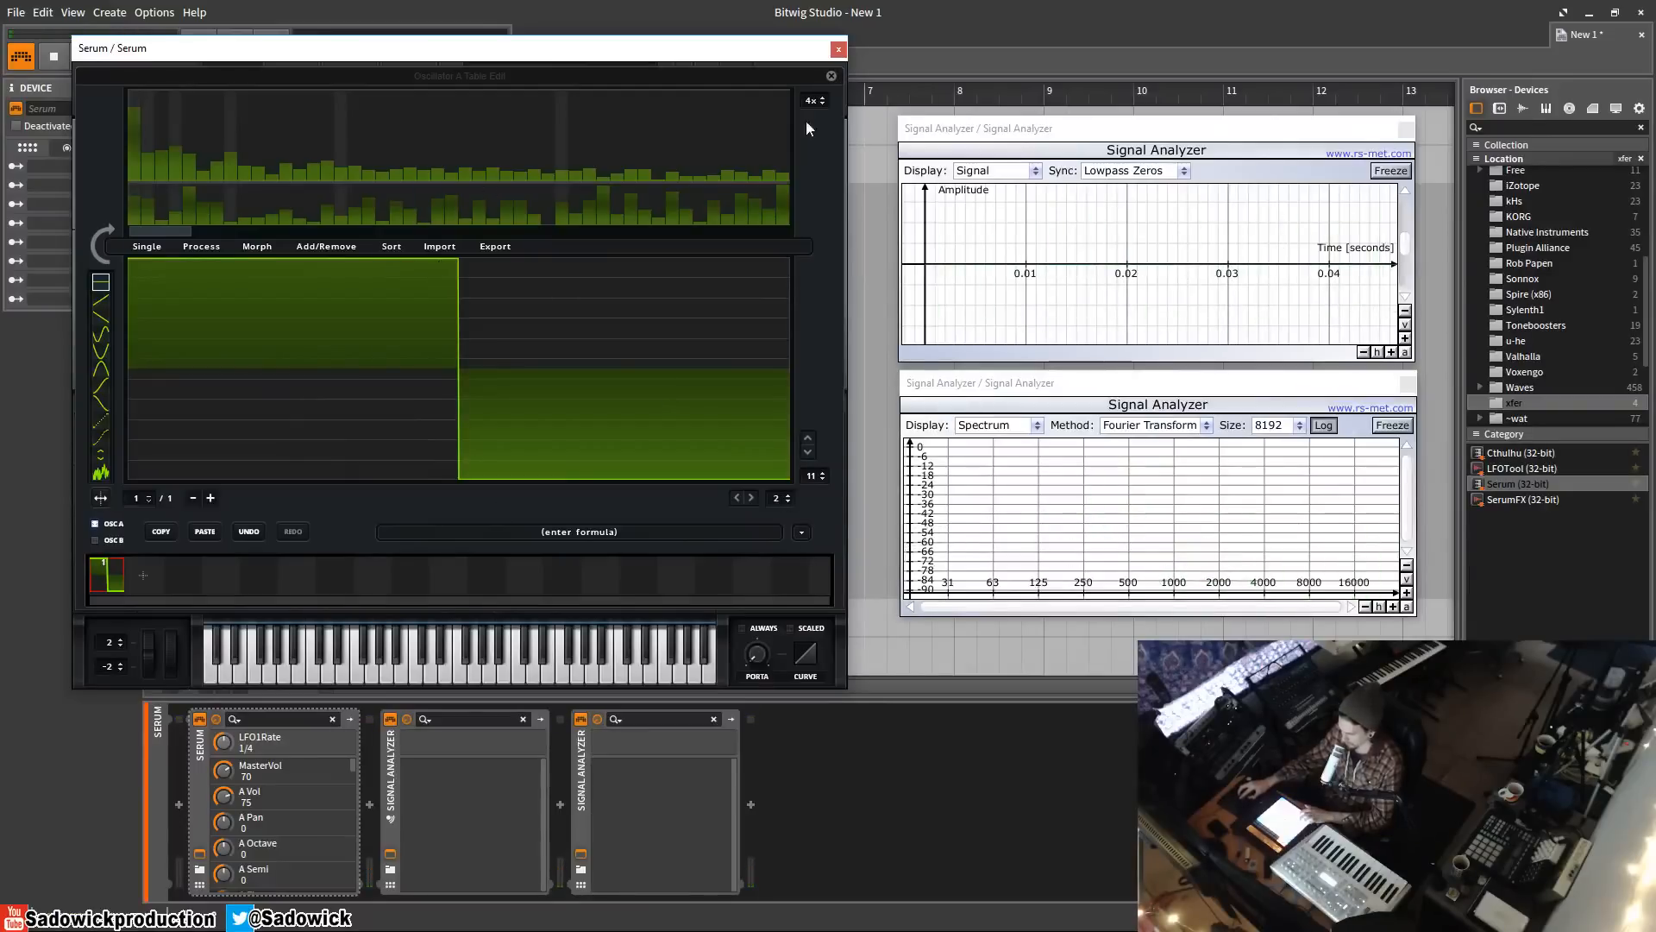
click(832, 76)
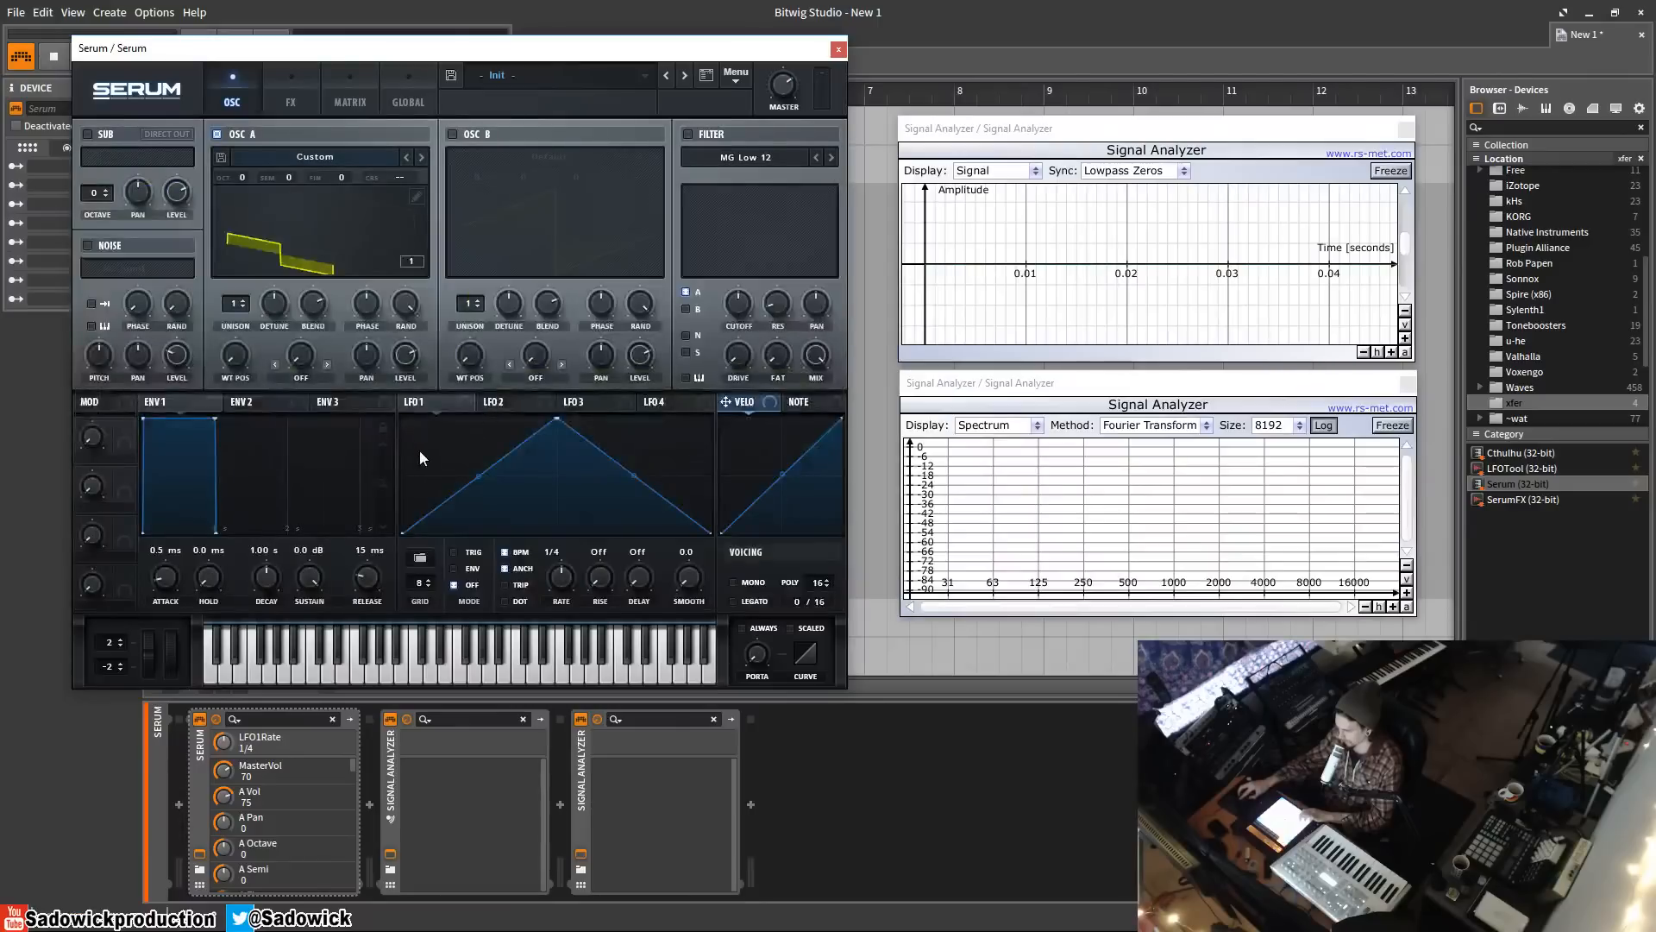
- Raise LFO 1's endpoints to mid-height, add a low point after the peak and curve the falling segment
drag(477, 477, 401, 478)
double_click(565, 486)
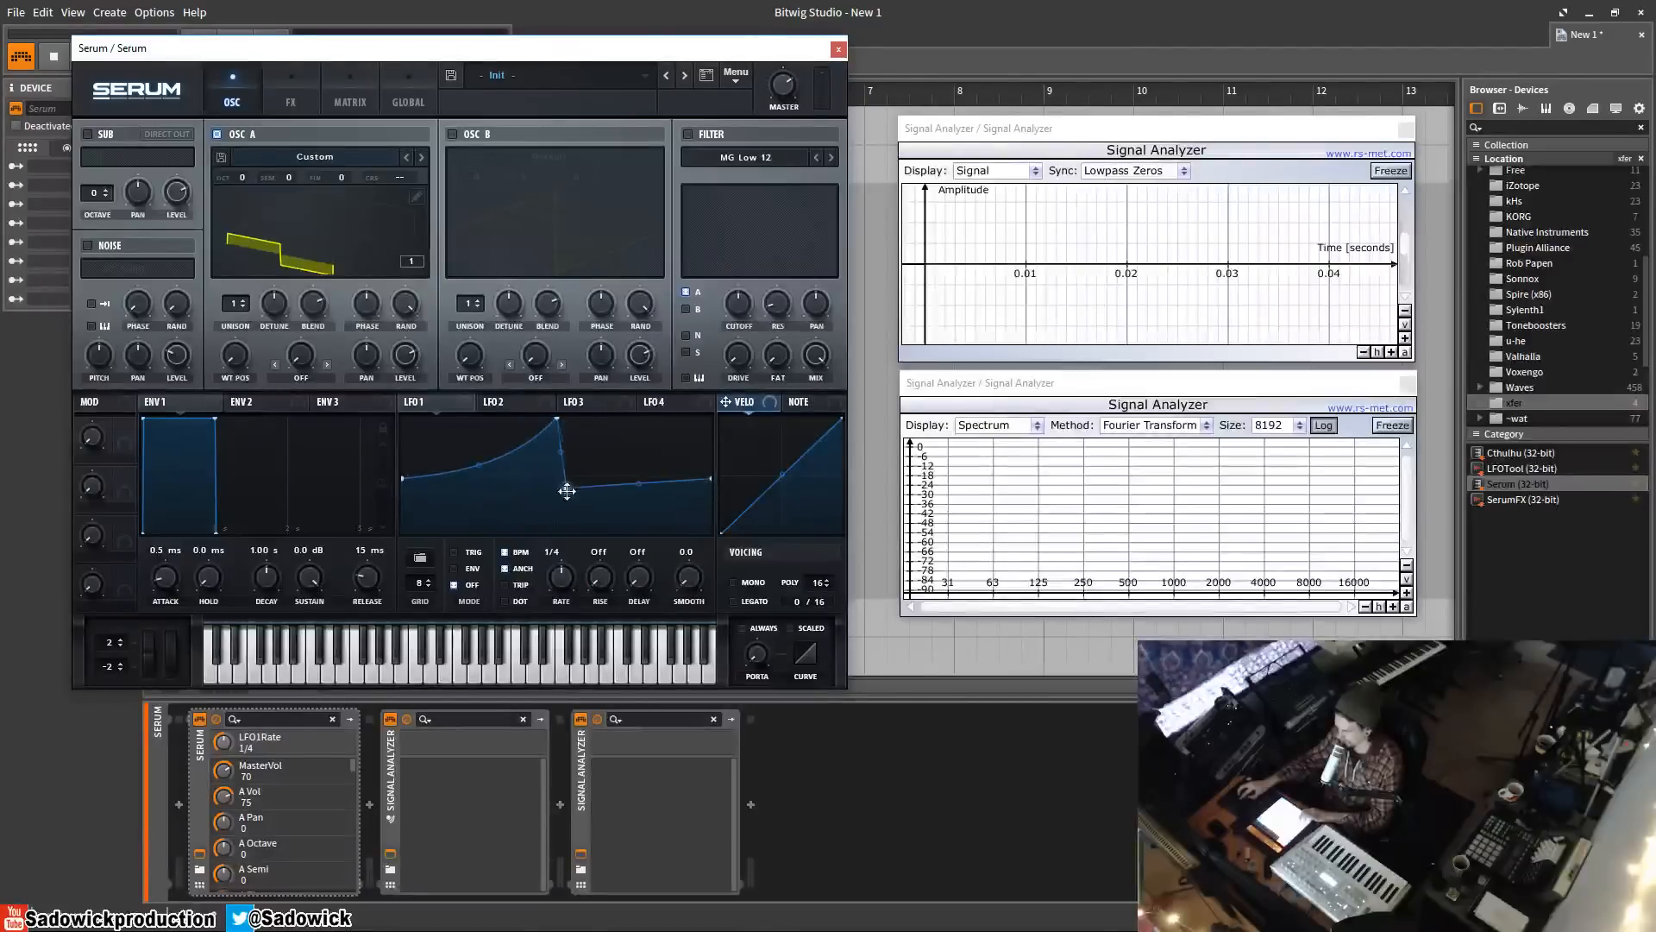
drag(567, 491, 636, 547)
drag(599, 480, 590, 498)
drag(402, 477, 344, 480)
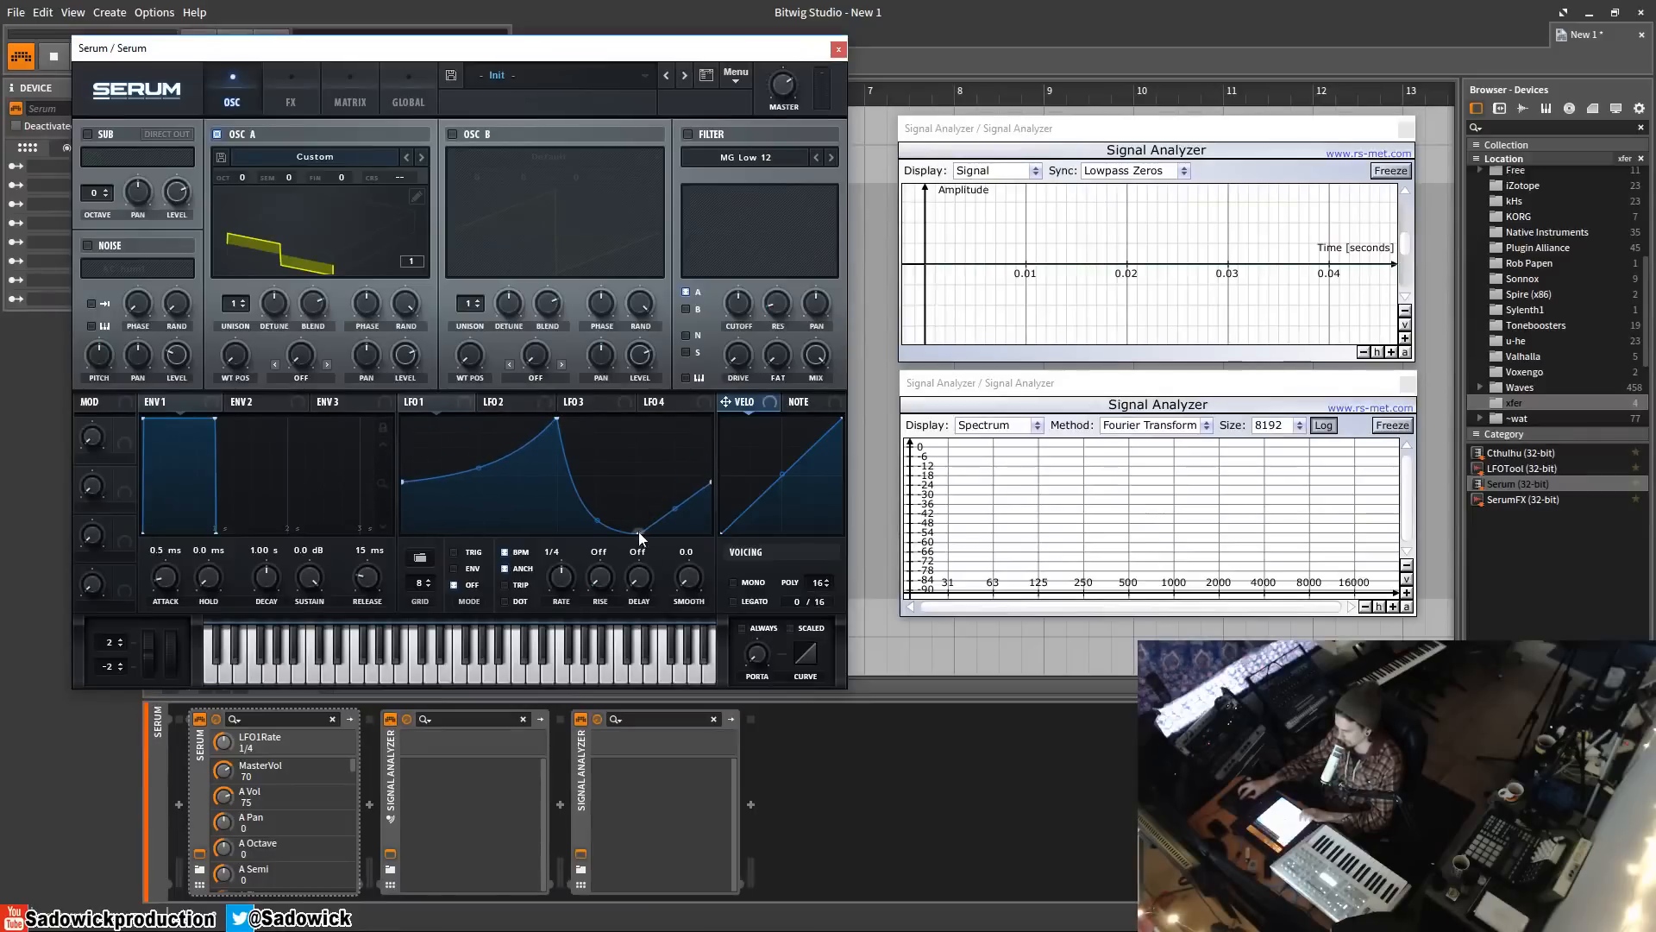
- Shift LFO 1's peak and low point earlier, add another dip and second peak between them, and bend the rising segment
drag(639, 530, 613, 524)
drag(556, 418, 499, 536)
double_click(584, 445)
double_click(561, 441)
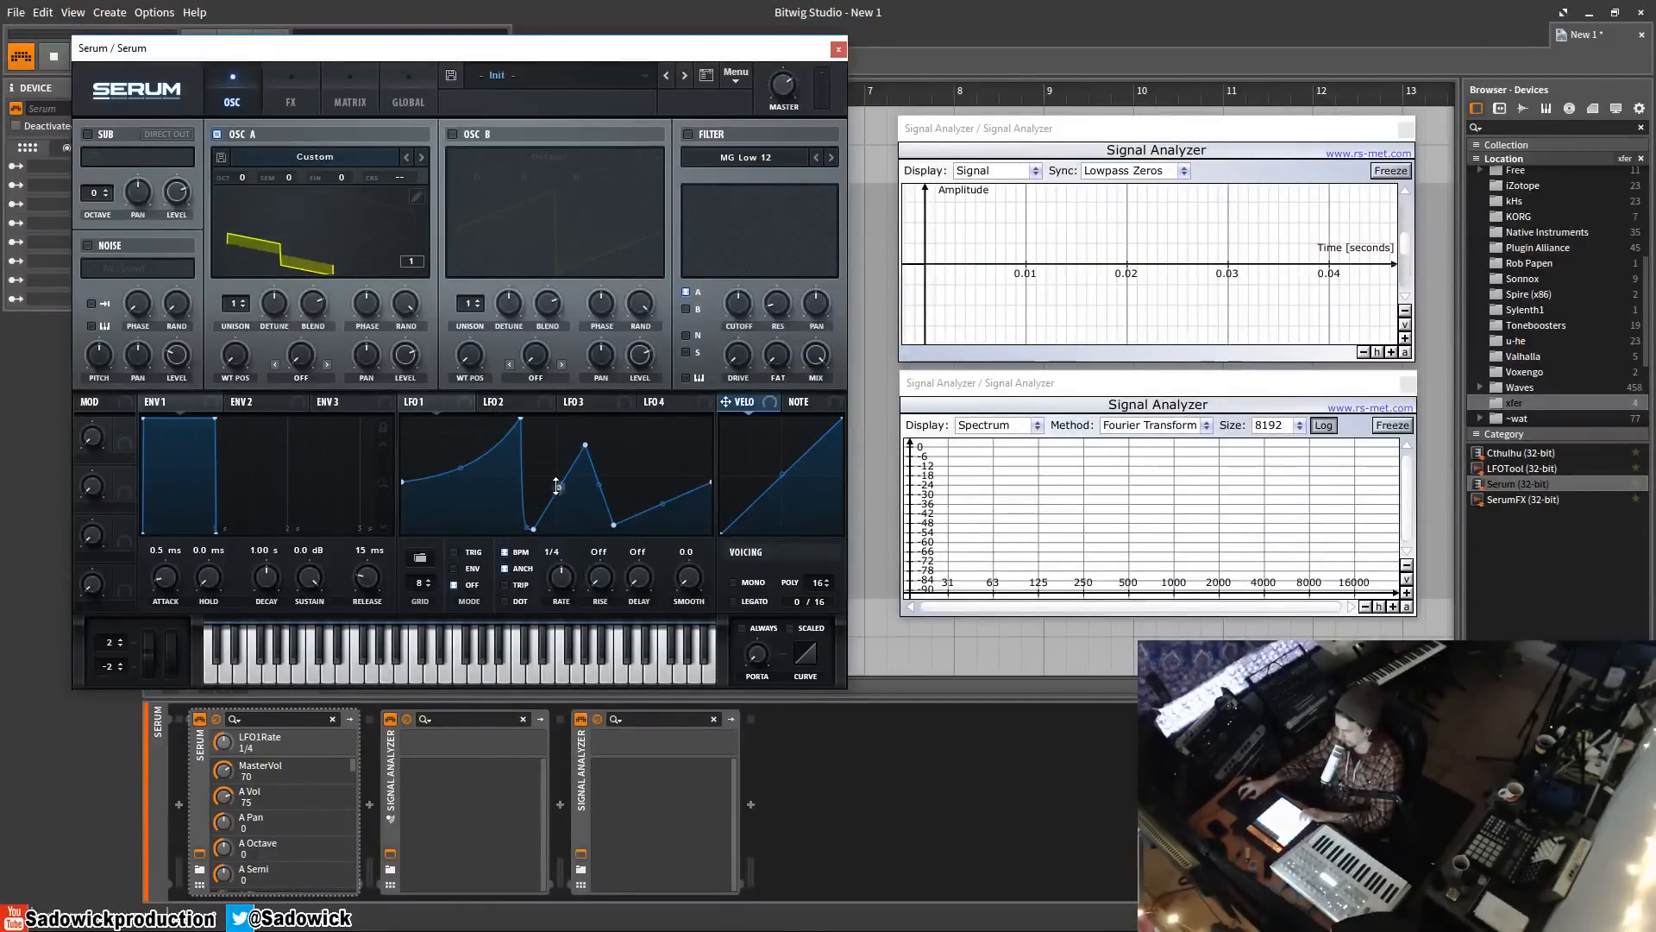
drag(556, 486, 567, 502)
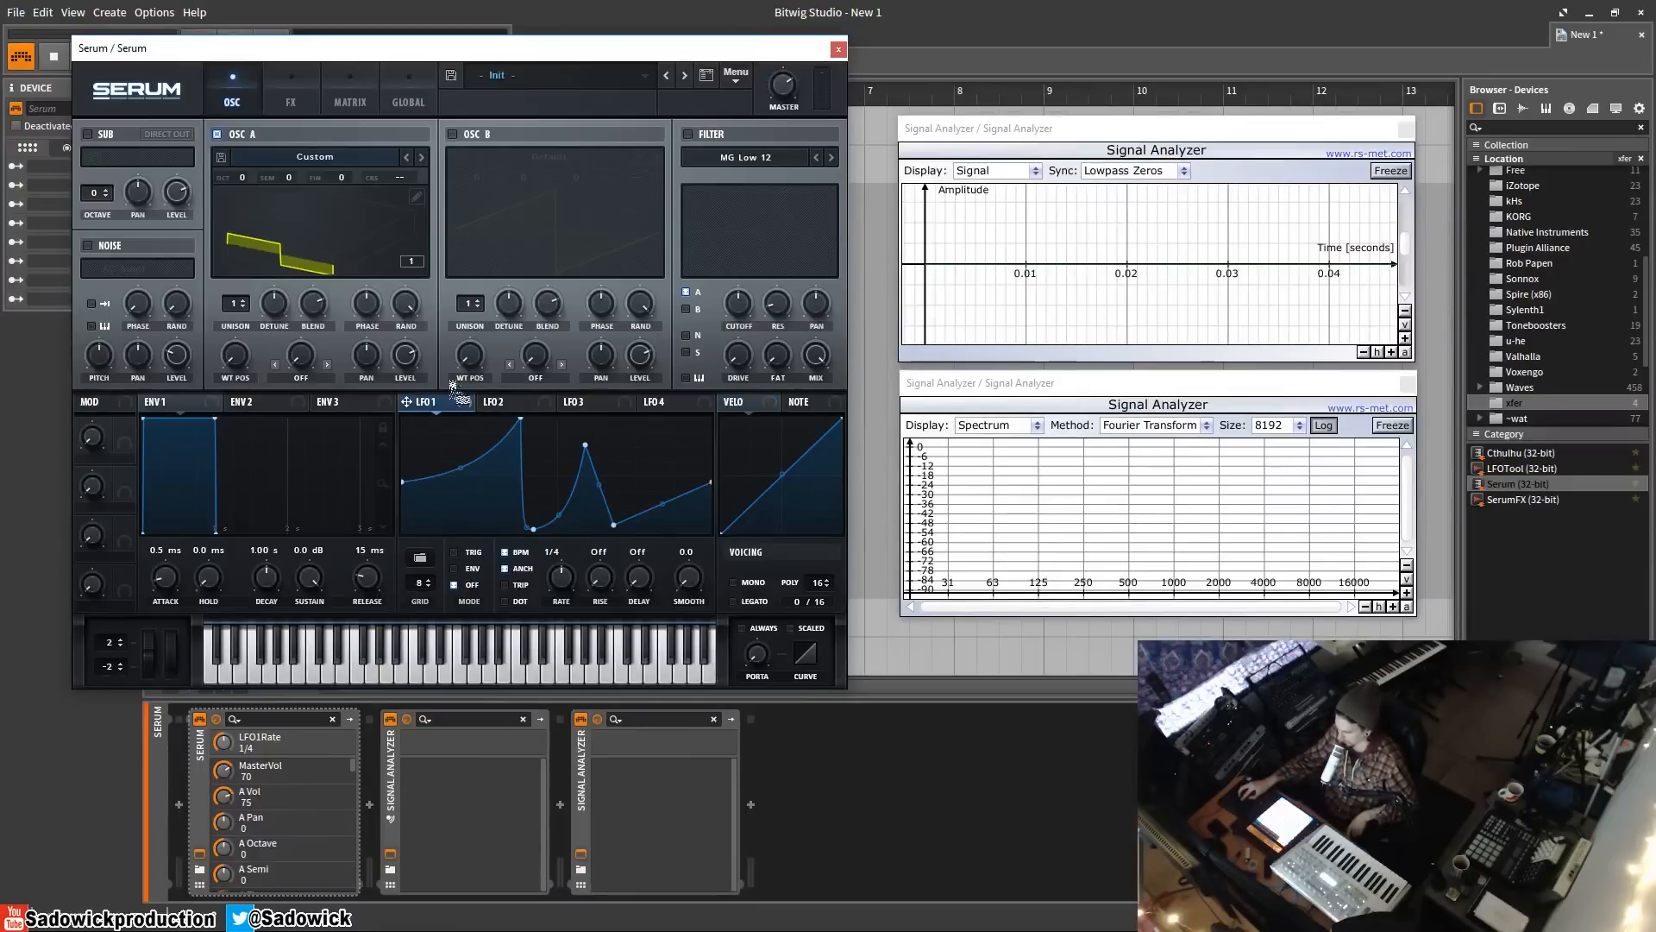
- Copy LFO 1's shape into oscillator A's wavetable frame as its waveform
click(418, 197)
click(832, 75)
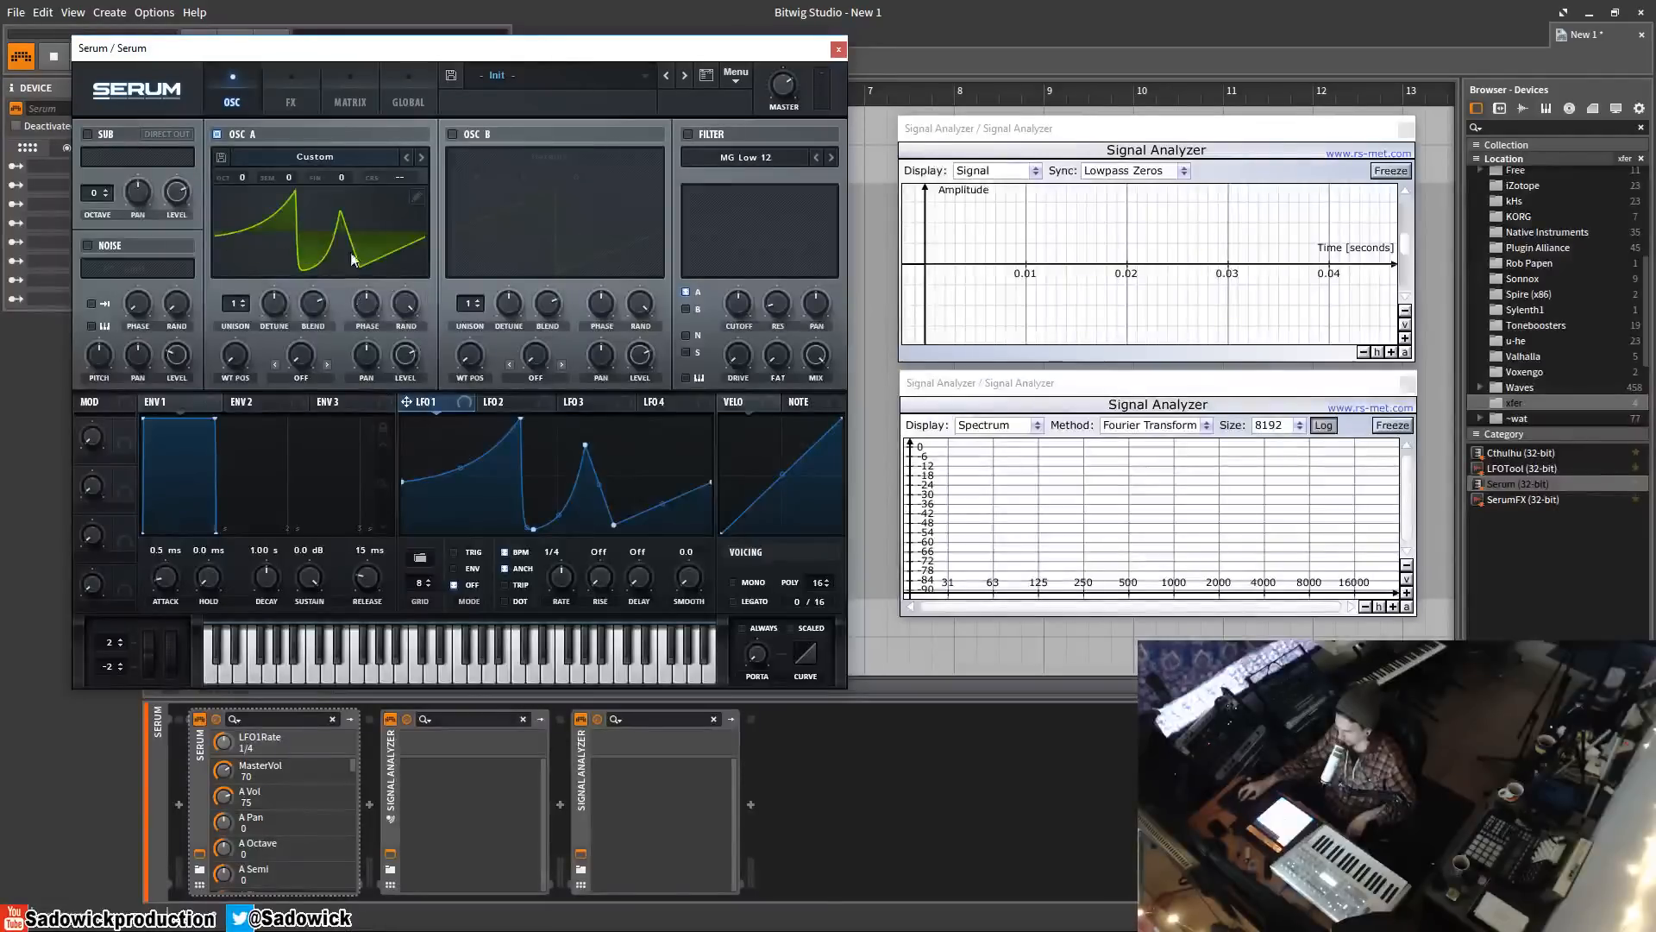
- Load the Analog wavetable 4088 into oscillator A and replace its first frame with LFO 1's shape
click(292, 153)
mouse_move(302, 177)
click(380, 182)
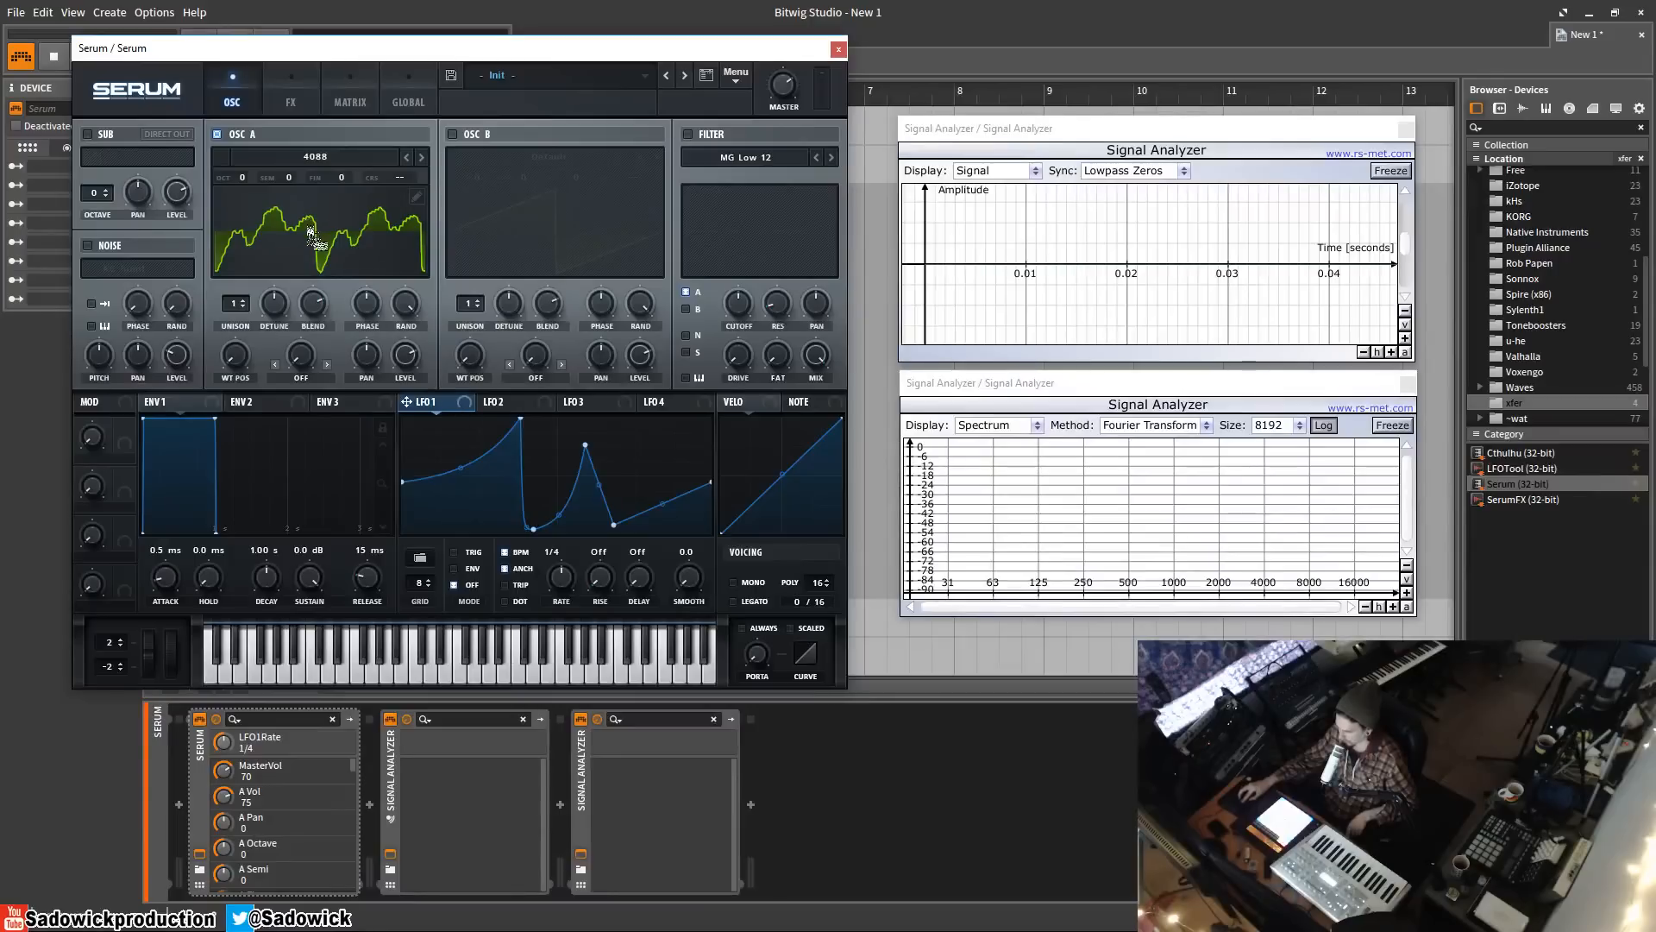
drag(309, 229, 307, 224)
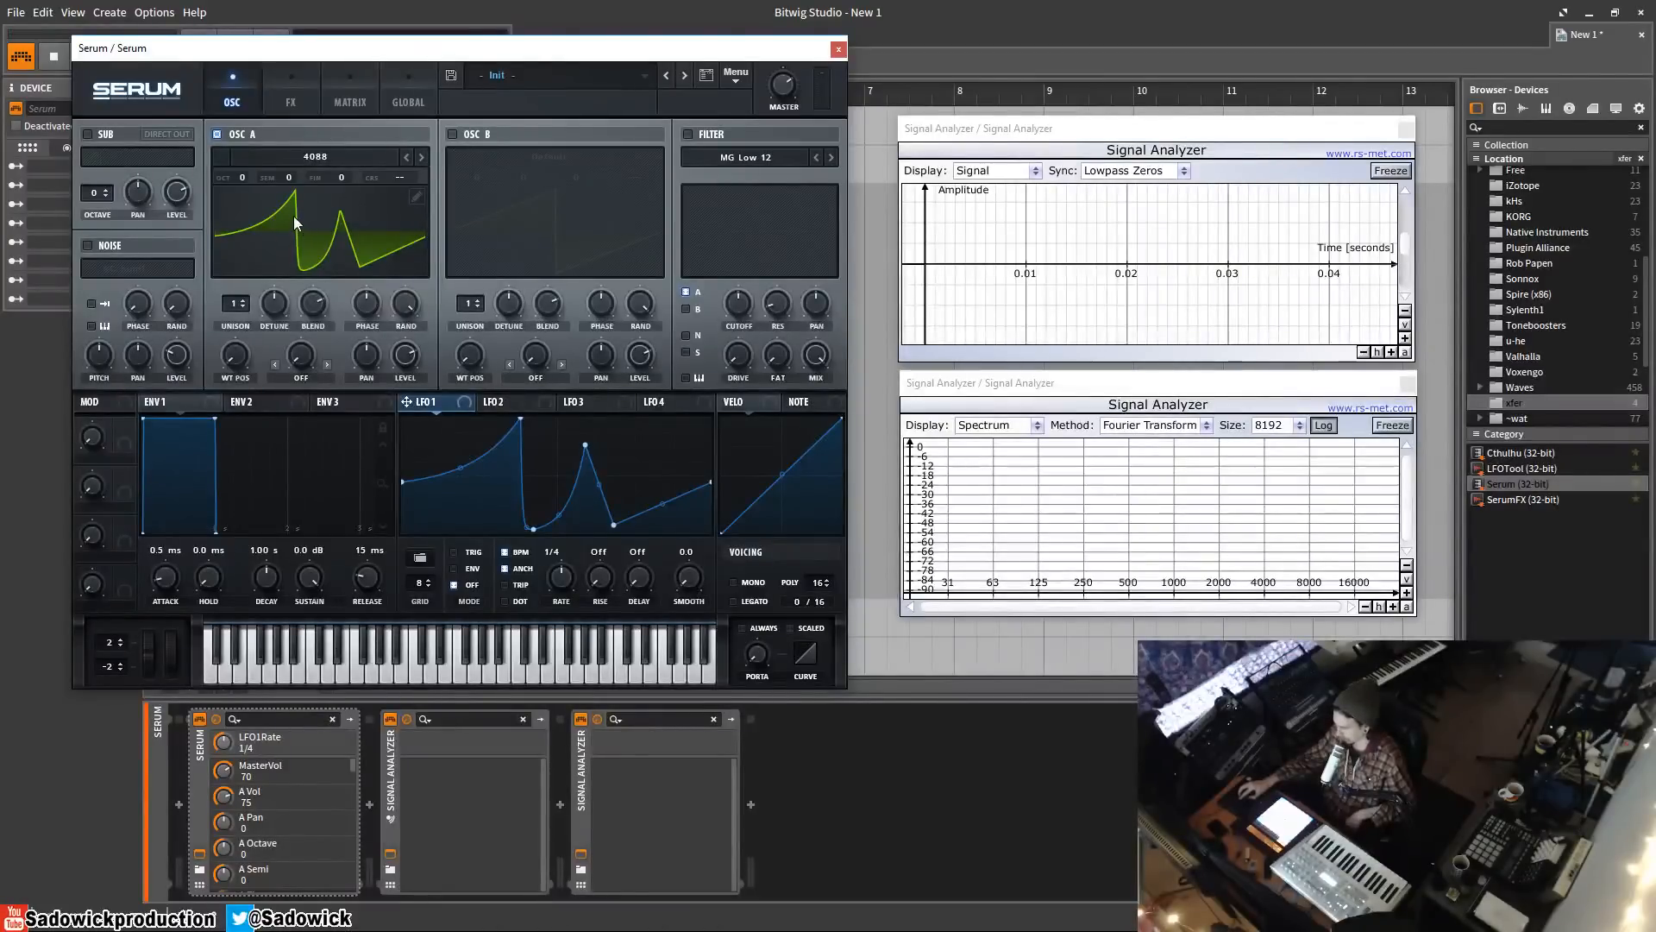
- Review the wavetable editor's sorting, export, import and whole-table processing options
click(321, 157)
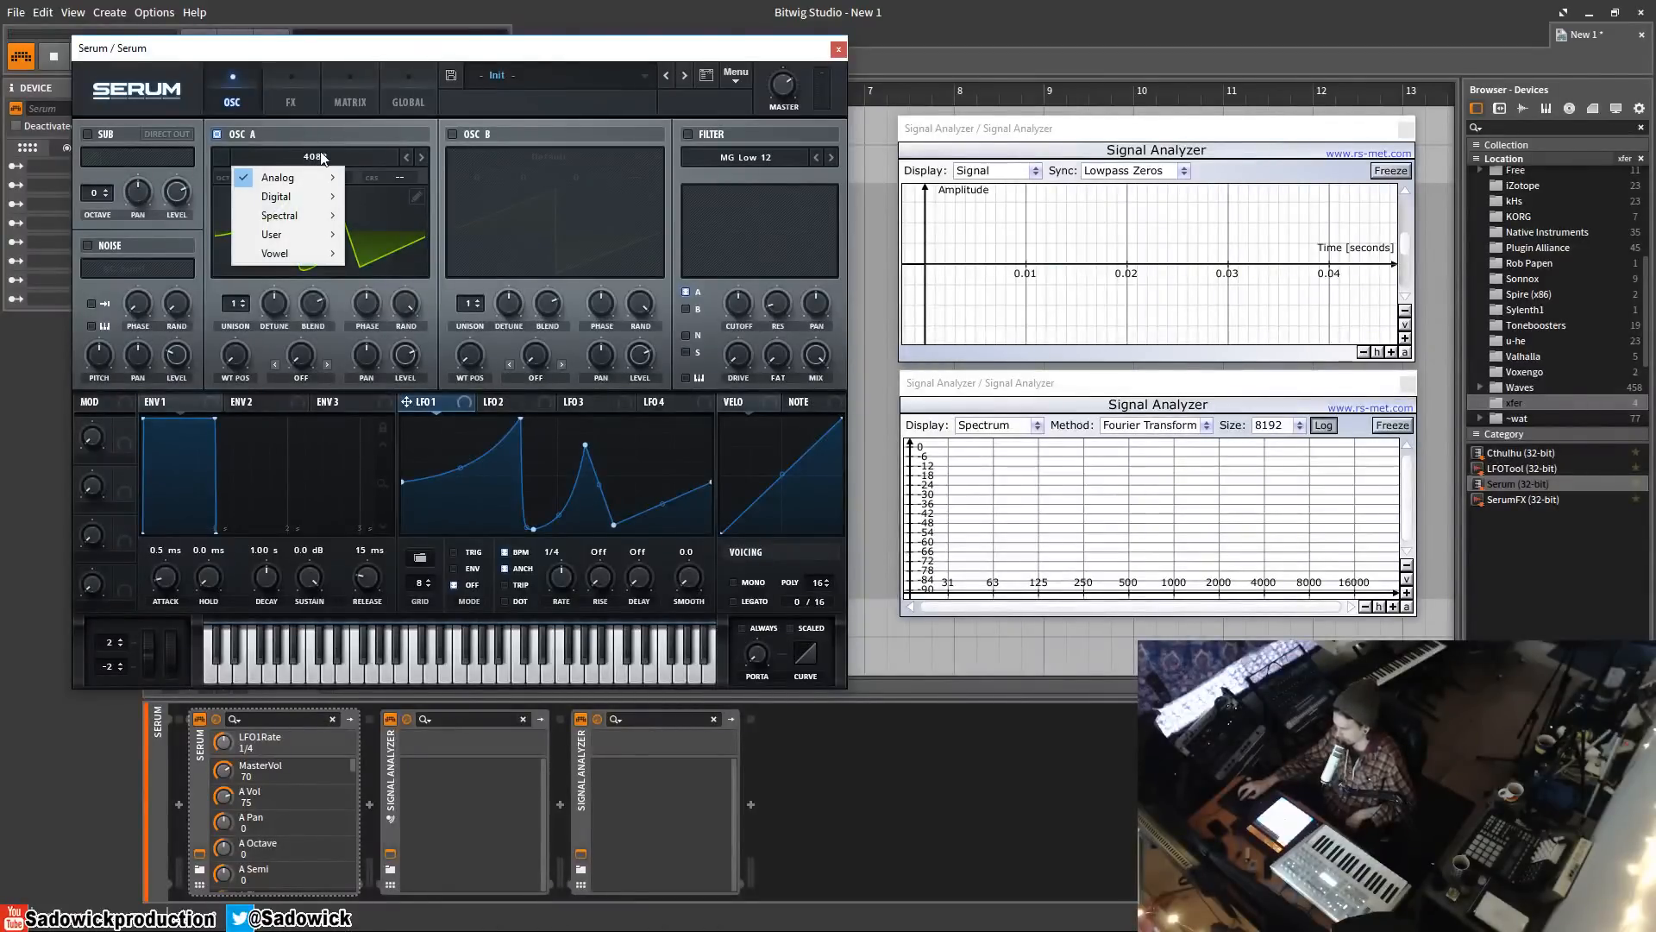
click(411, 194)
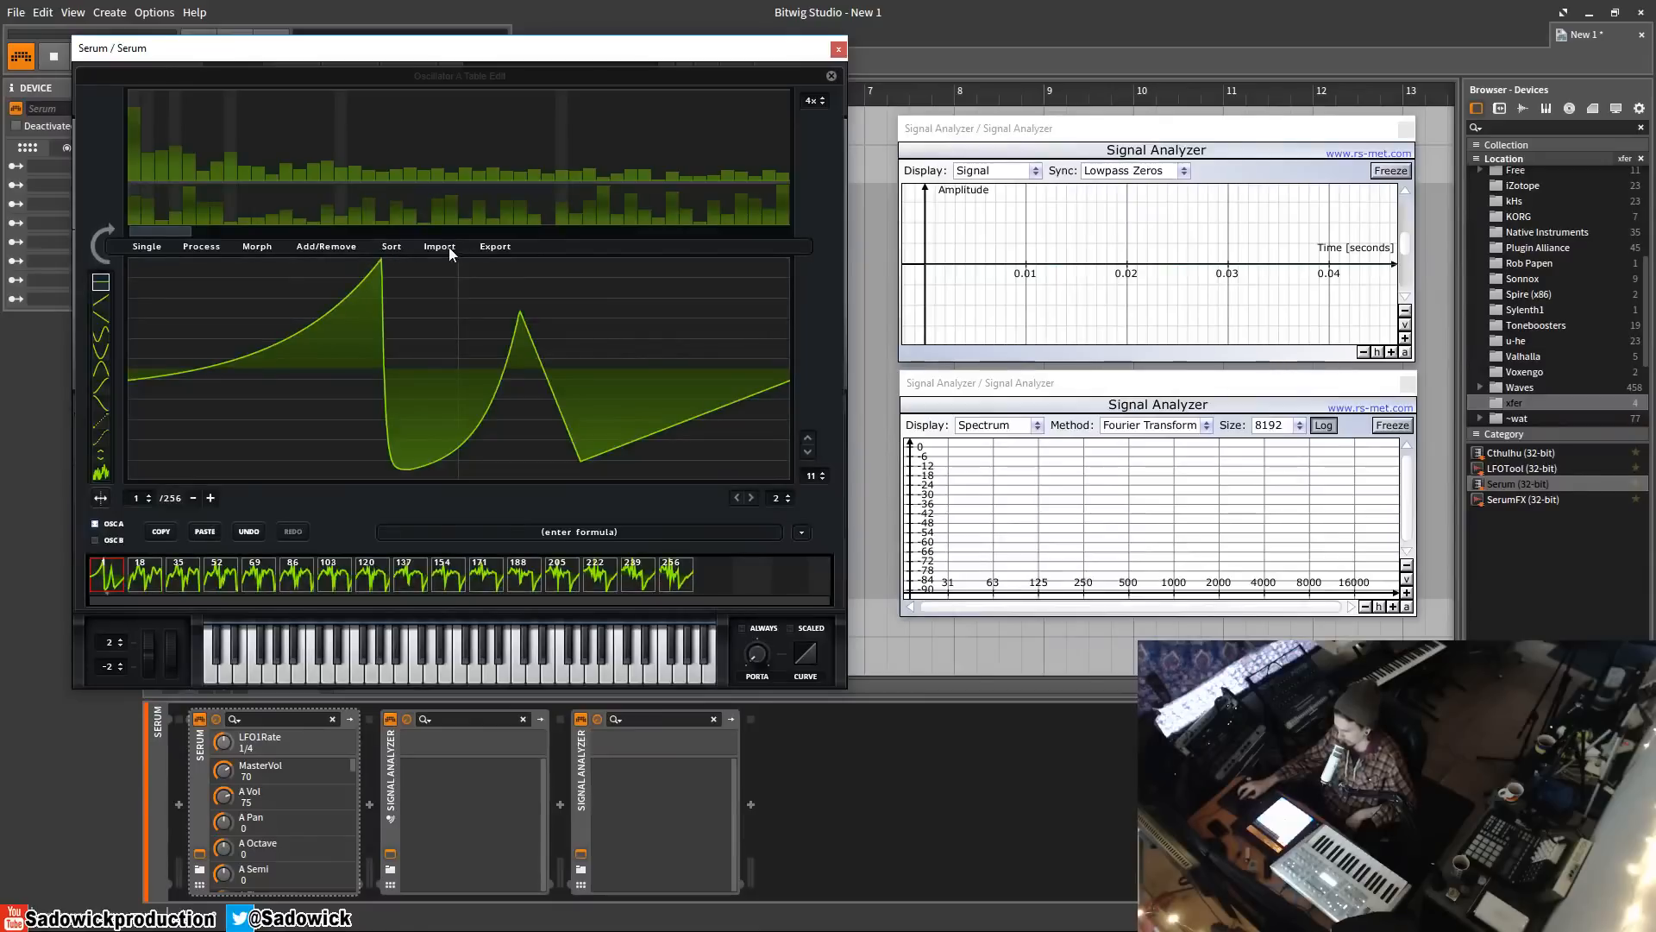
click(398, 247)
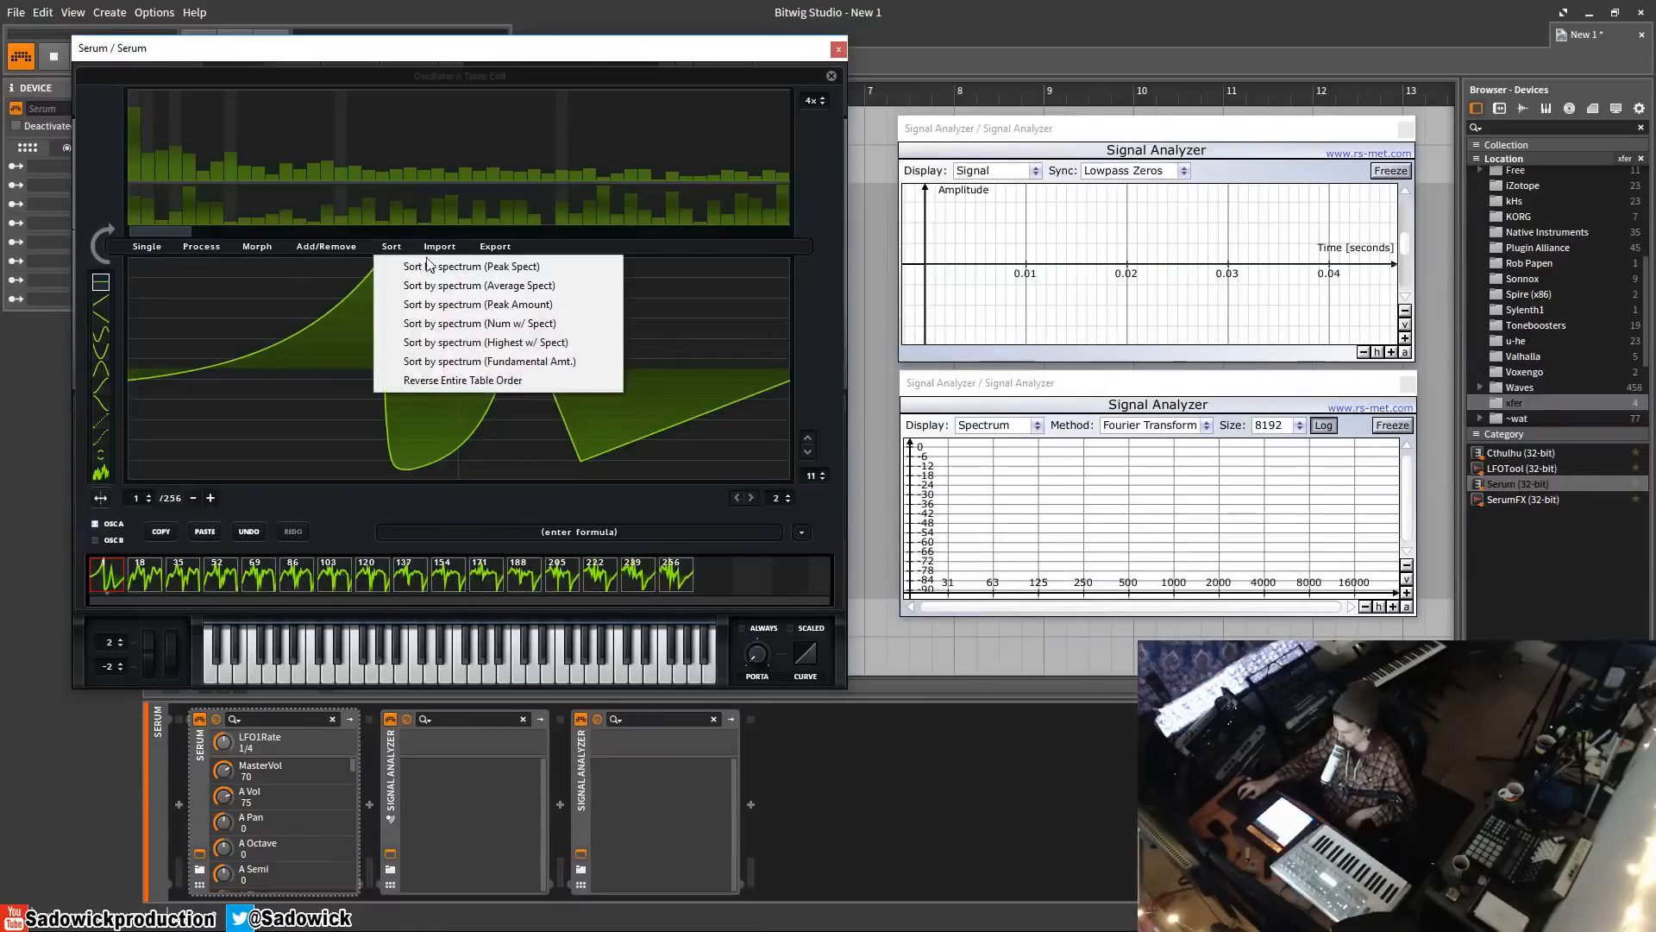
click(496, 247)
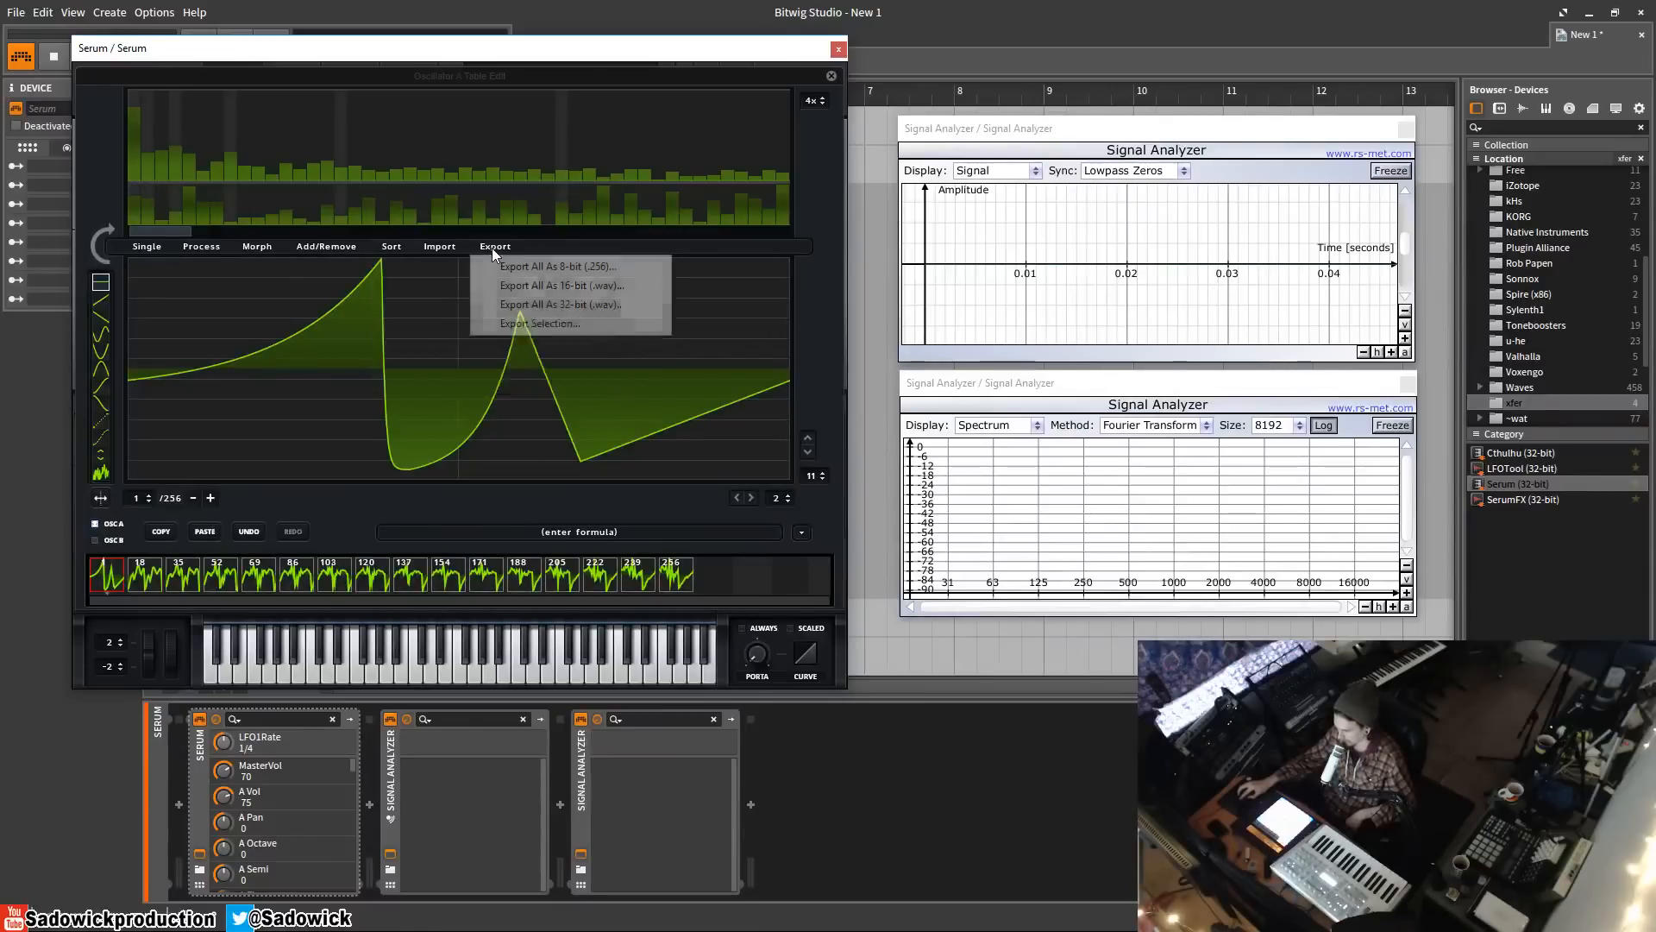
click(463, 251)
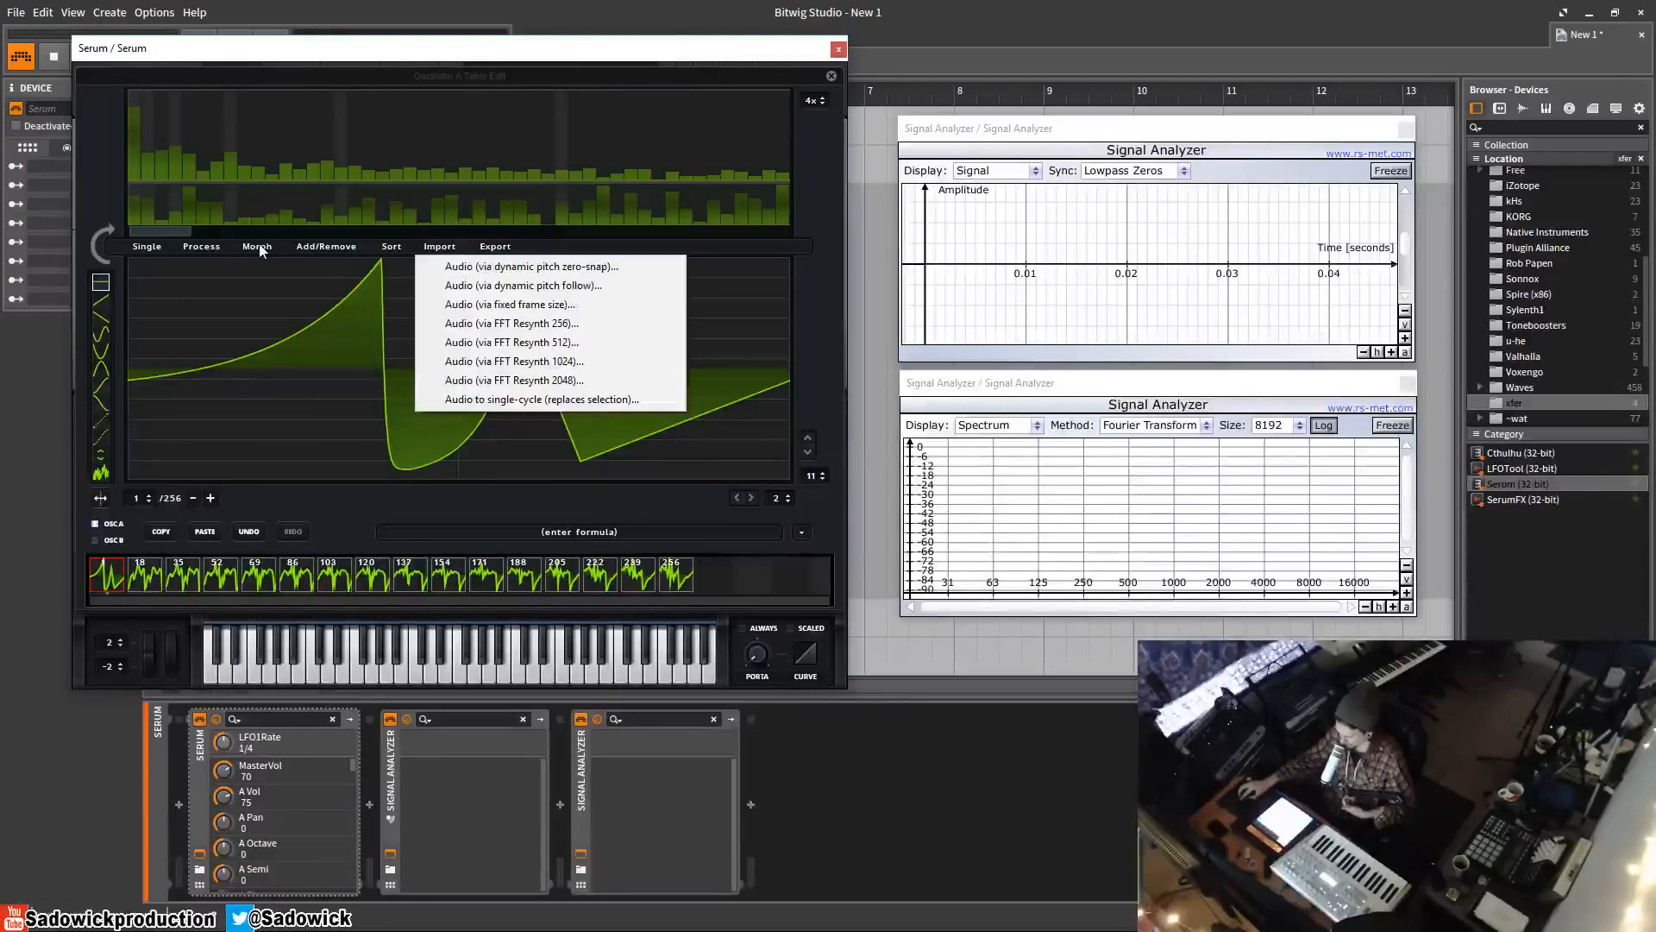
click(205, 249)
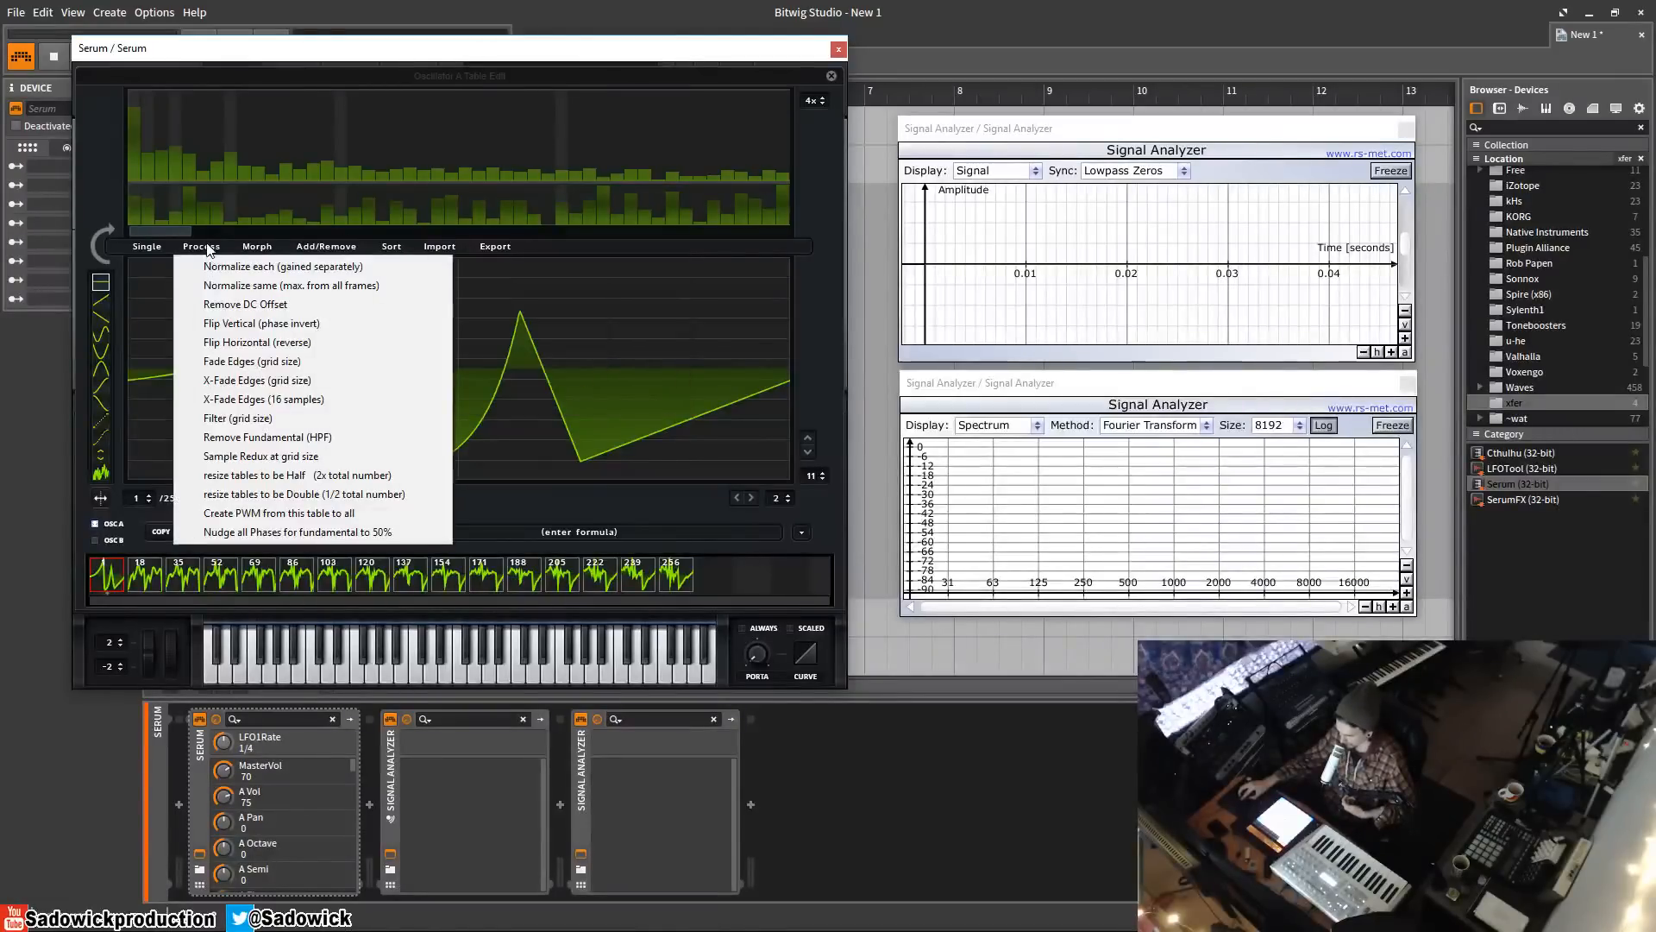
- Initialise the wavetable's first frame to silence and check it in oscillator A's display
click(146, 248)
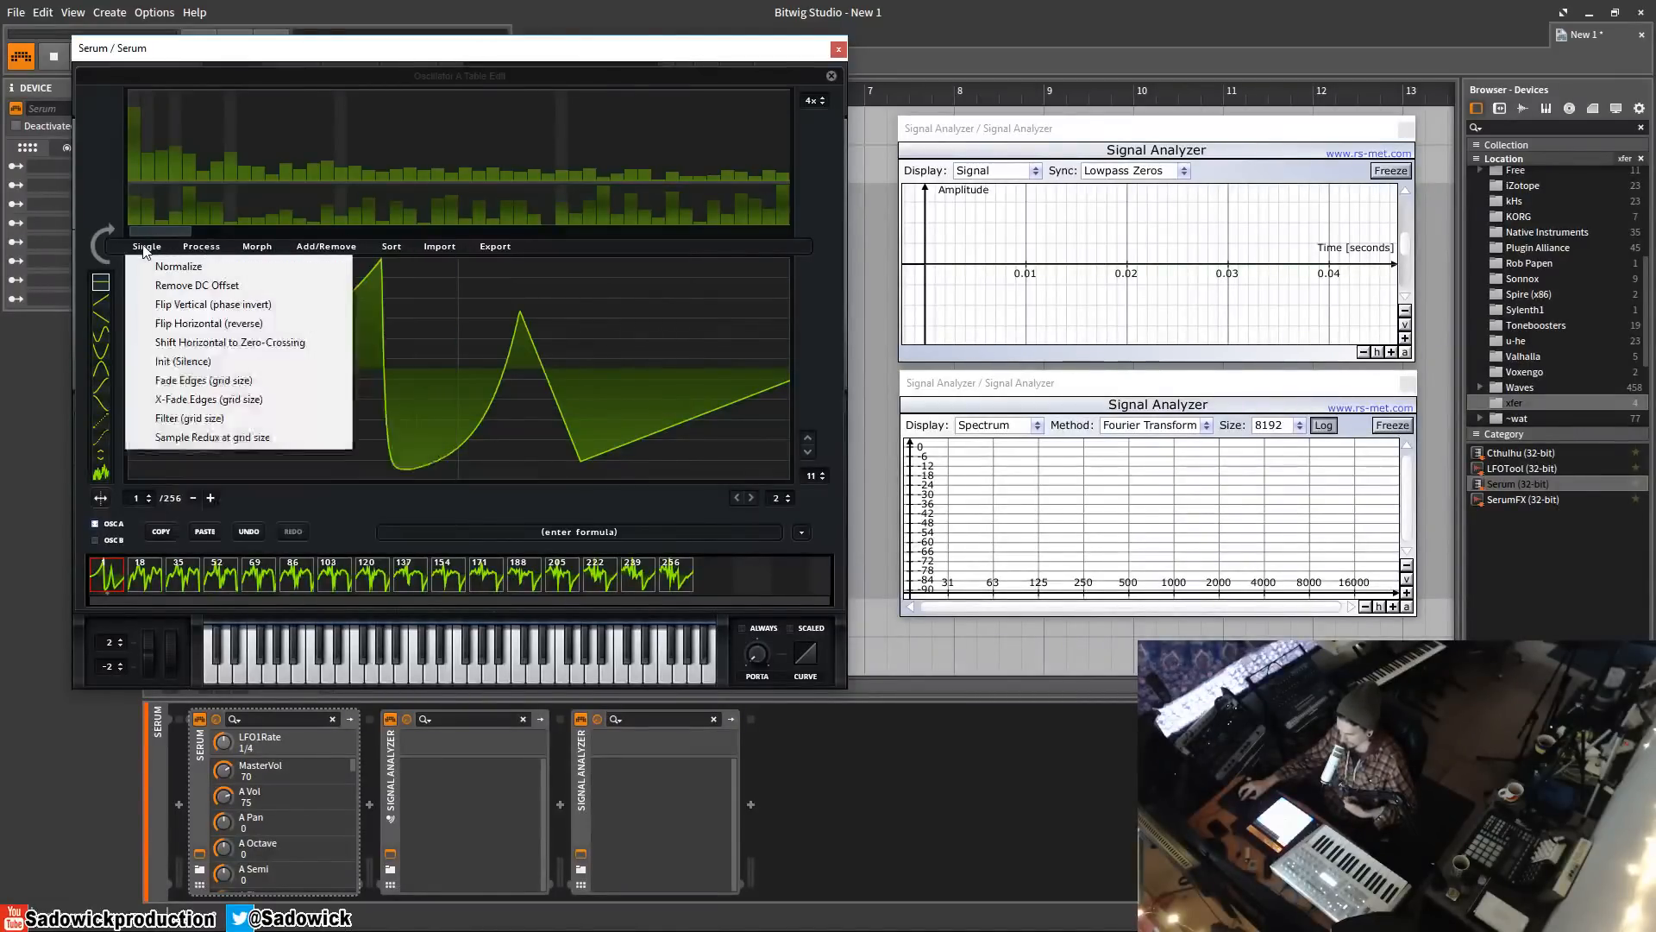
click(181, 362)
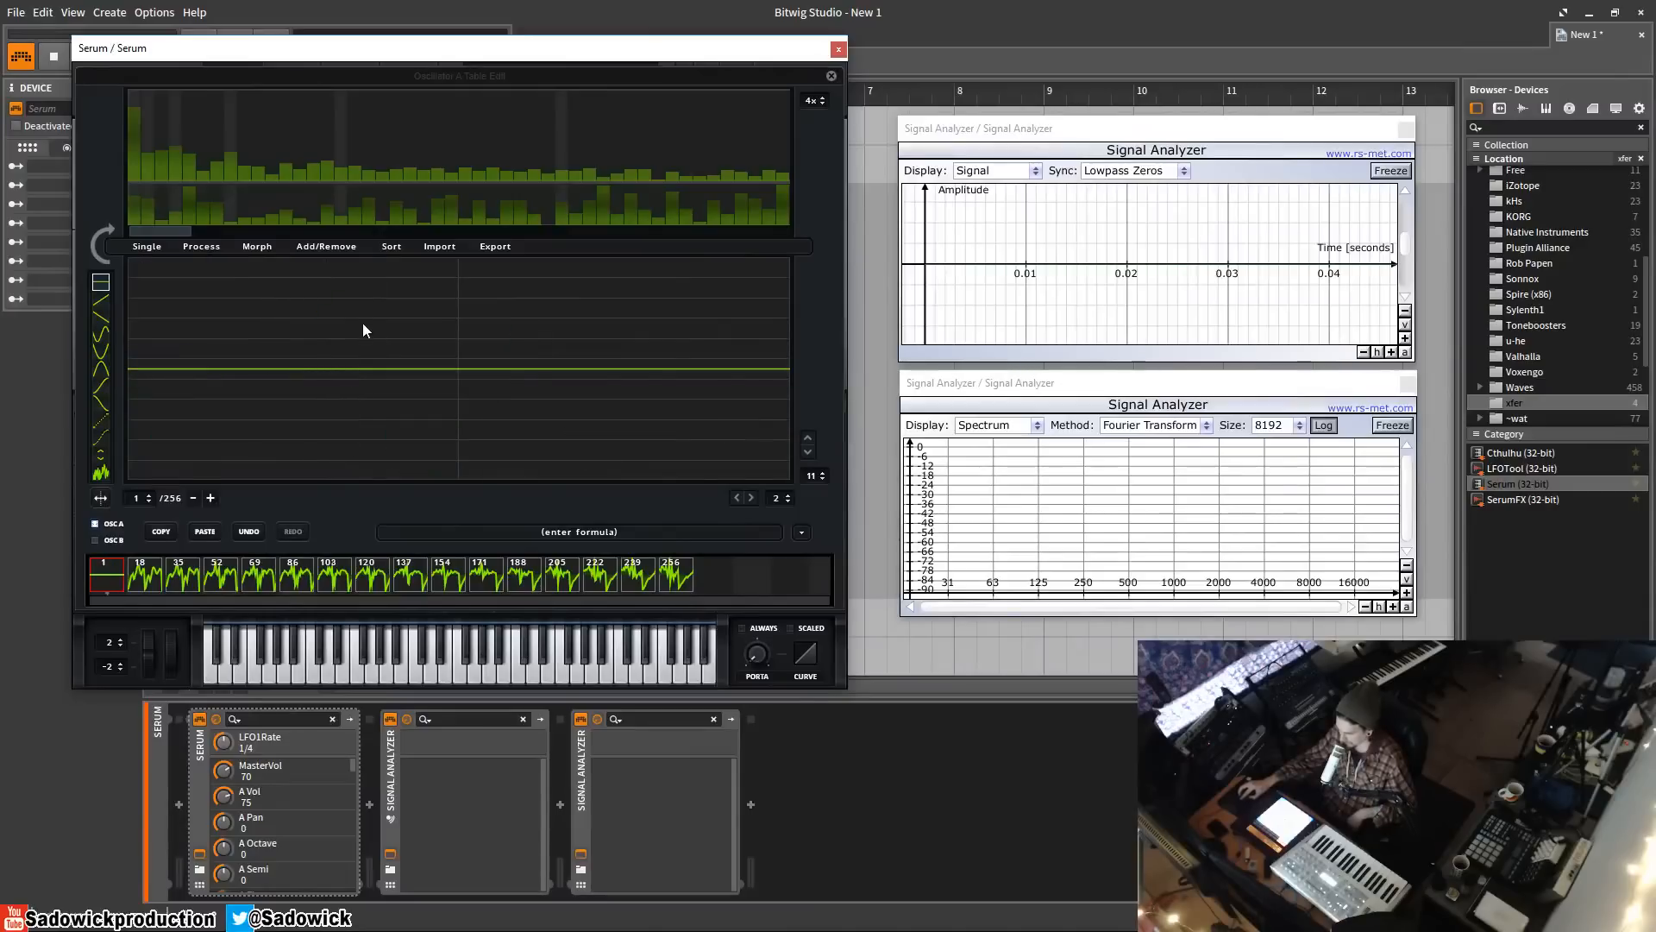
click(831, 76)
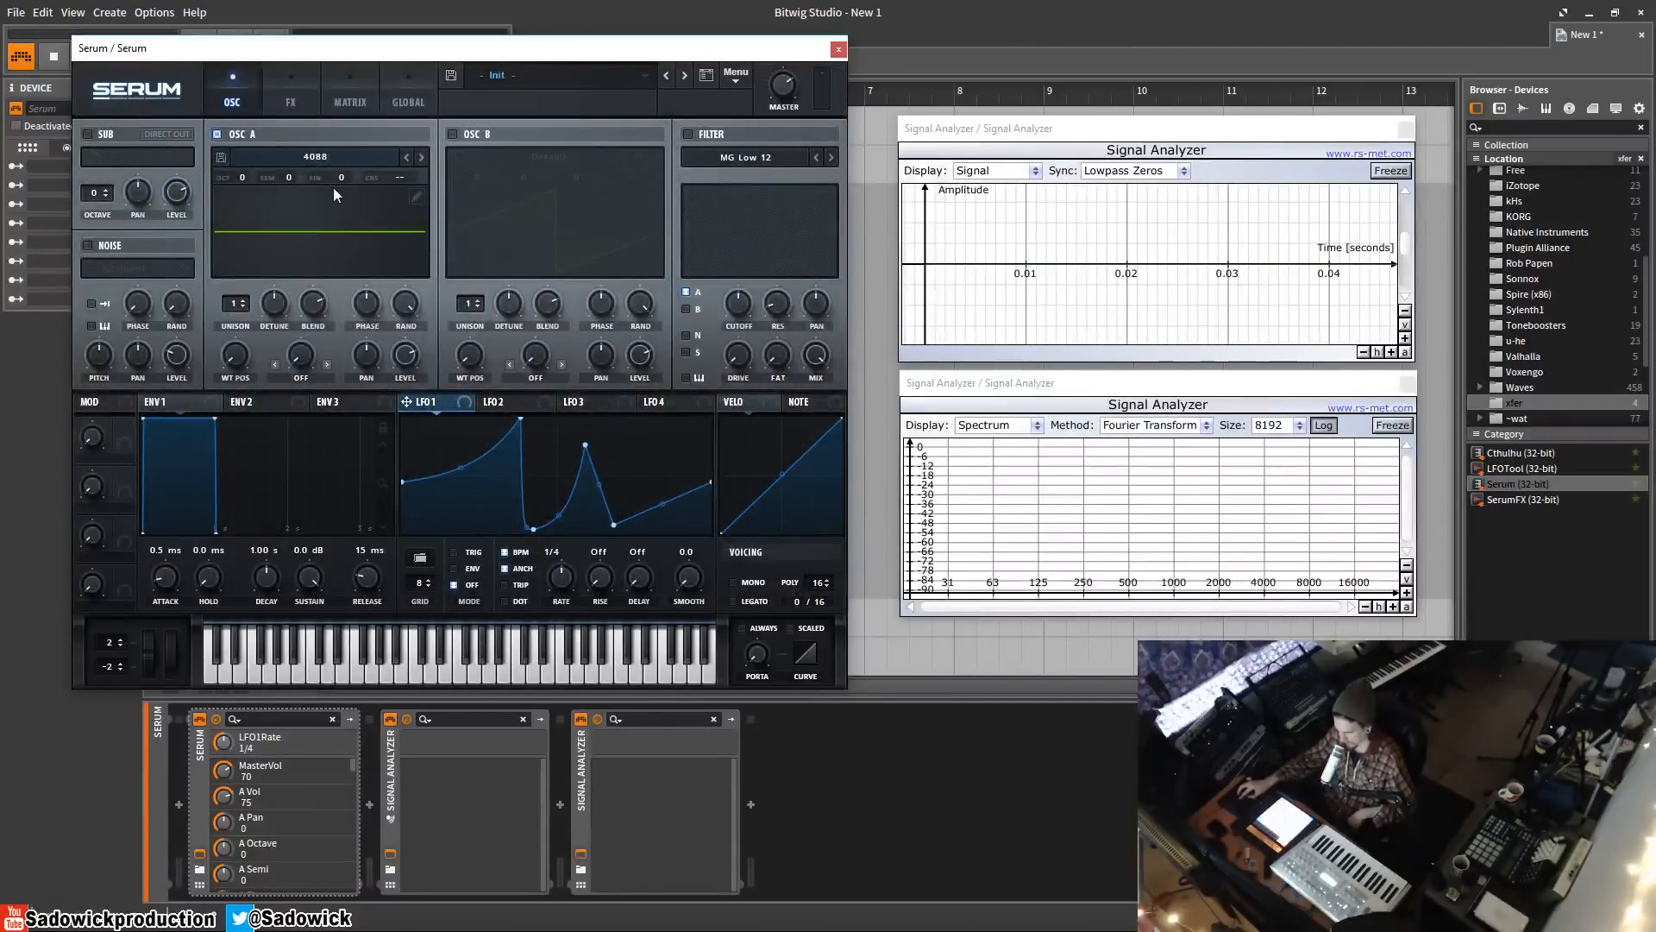
click(291, 247)
click(417, 197)
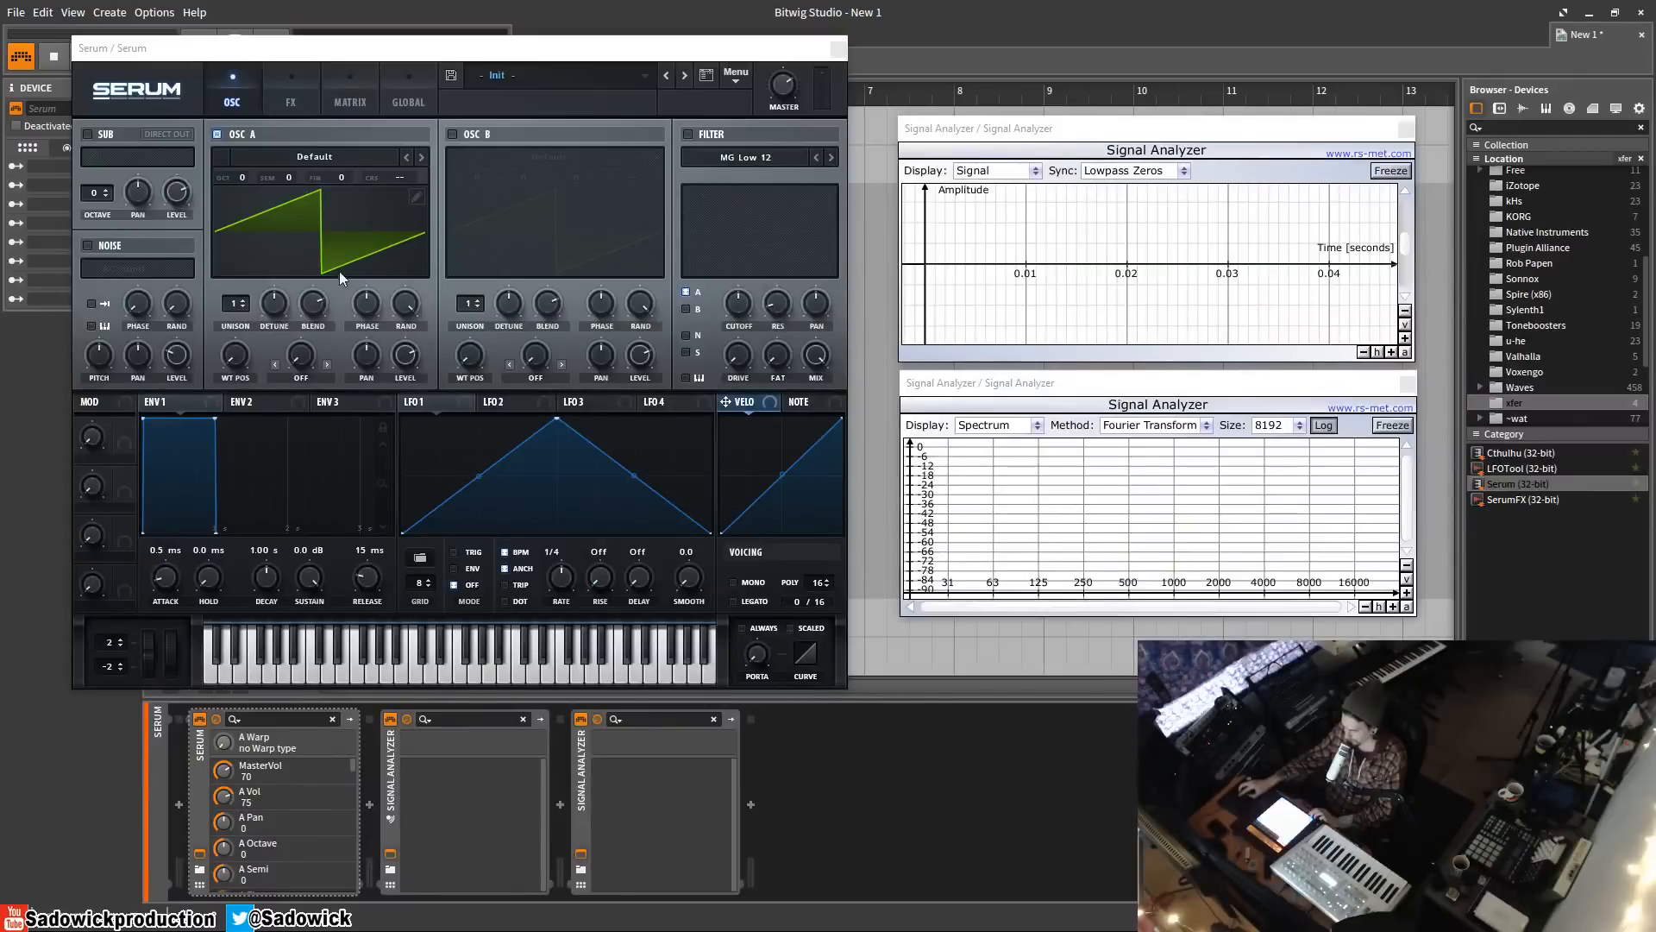
- Set oscillator A's warp mode to Sync (No Window)
click(302, 377)
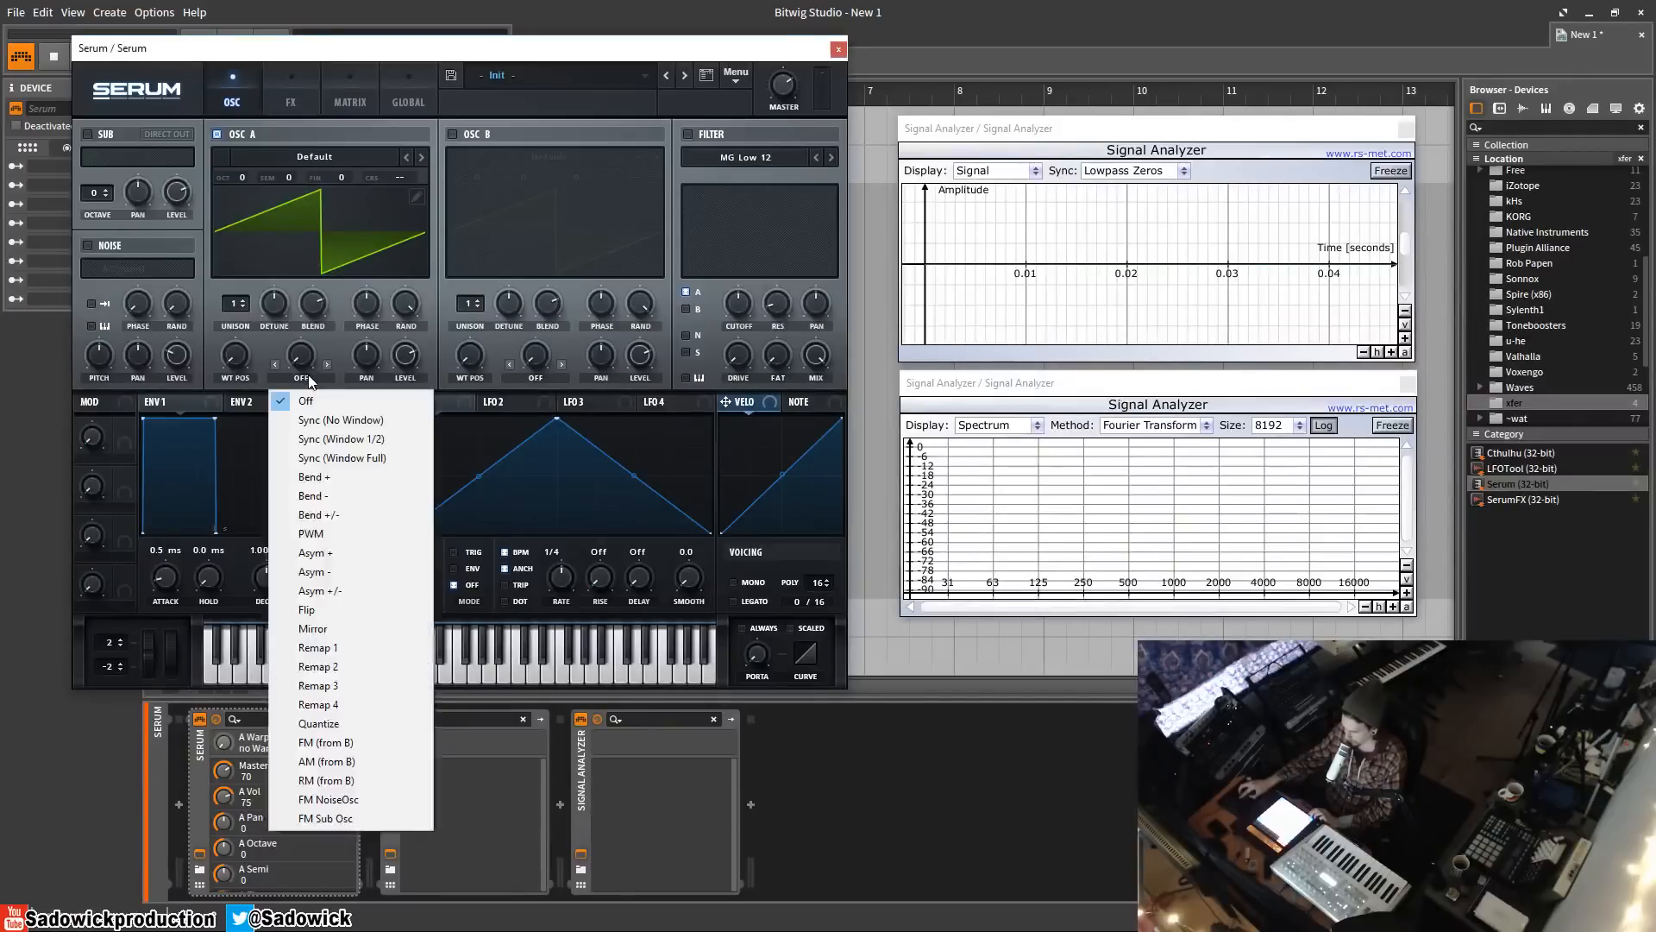
click(396, 421)
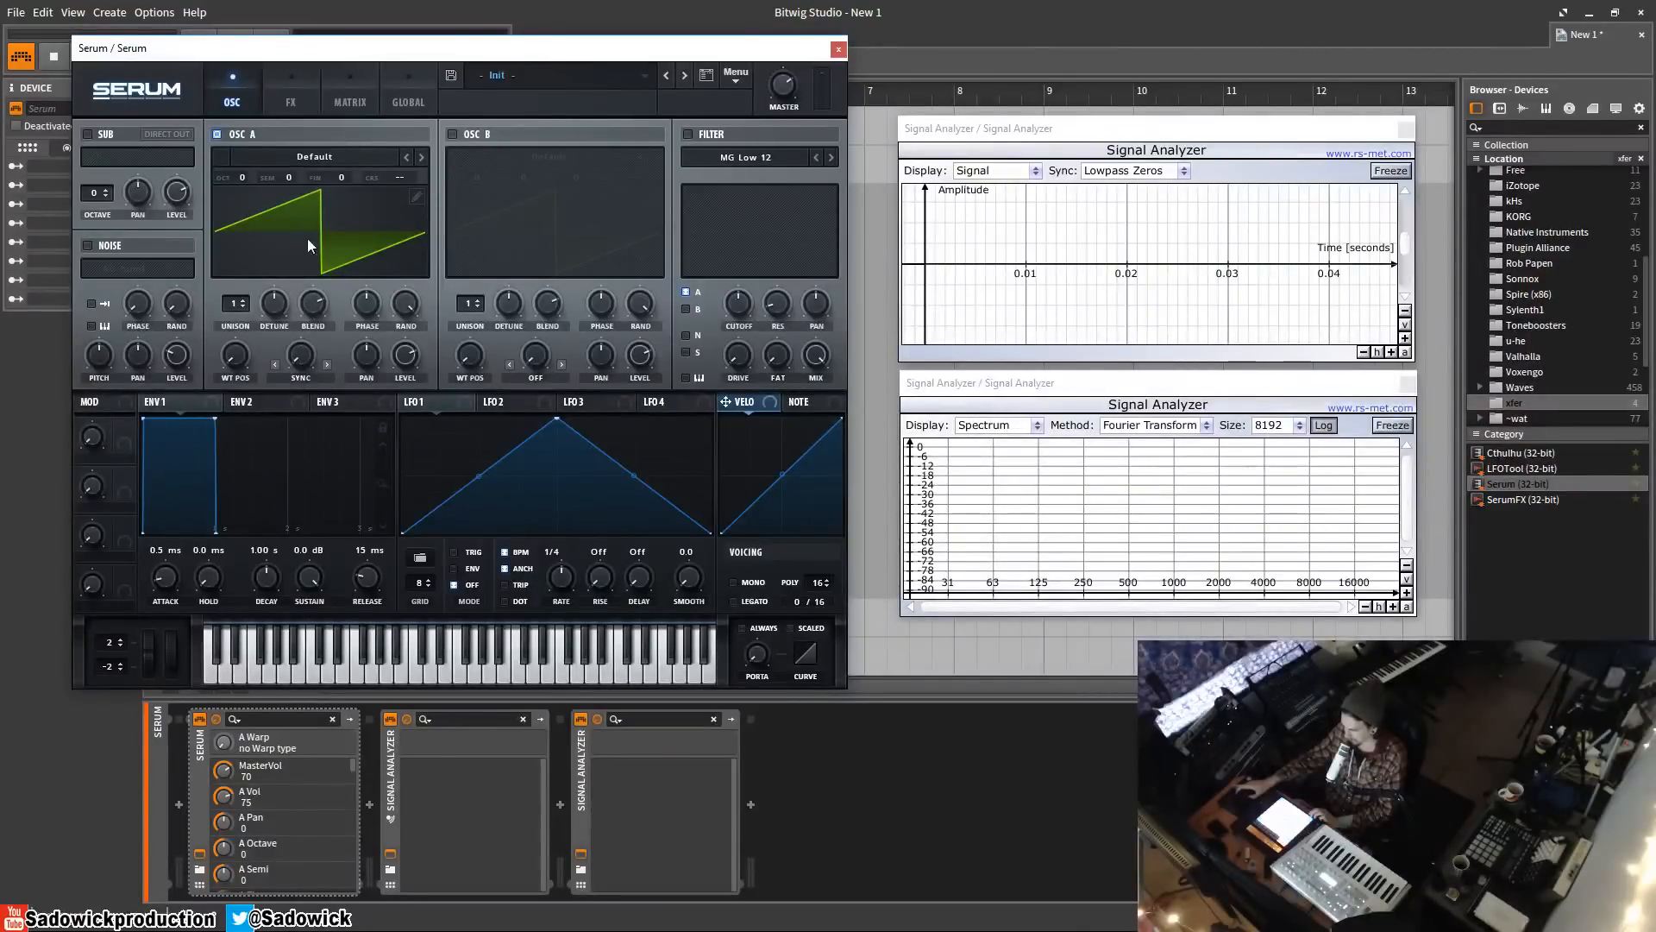
- Sweep oscillator A's warp amount in Sync (No Window) mode and leave it at 3.13
mouse_move(294, 362)
mouse_down()
mouse_move(293, 317)
mouse_move(293, 359)
mouse_up()
drag(302, 355, 330, 254)
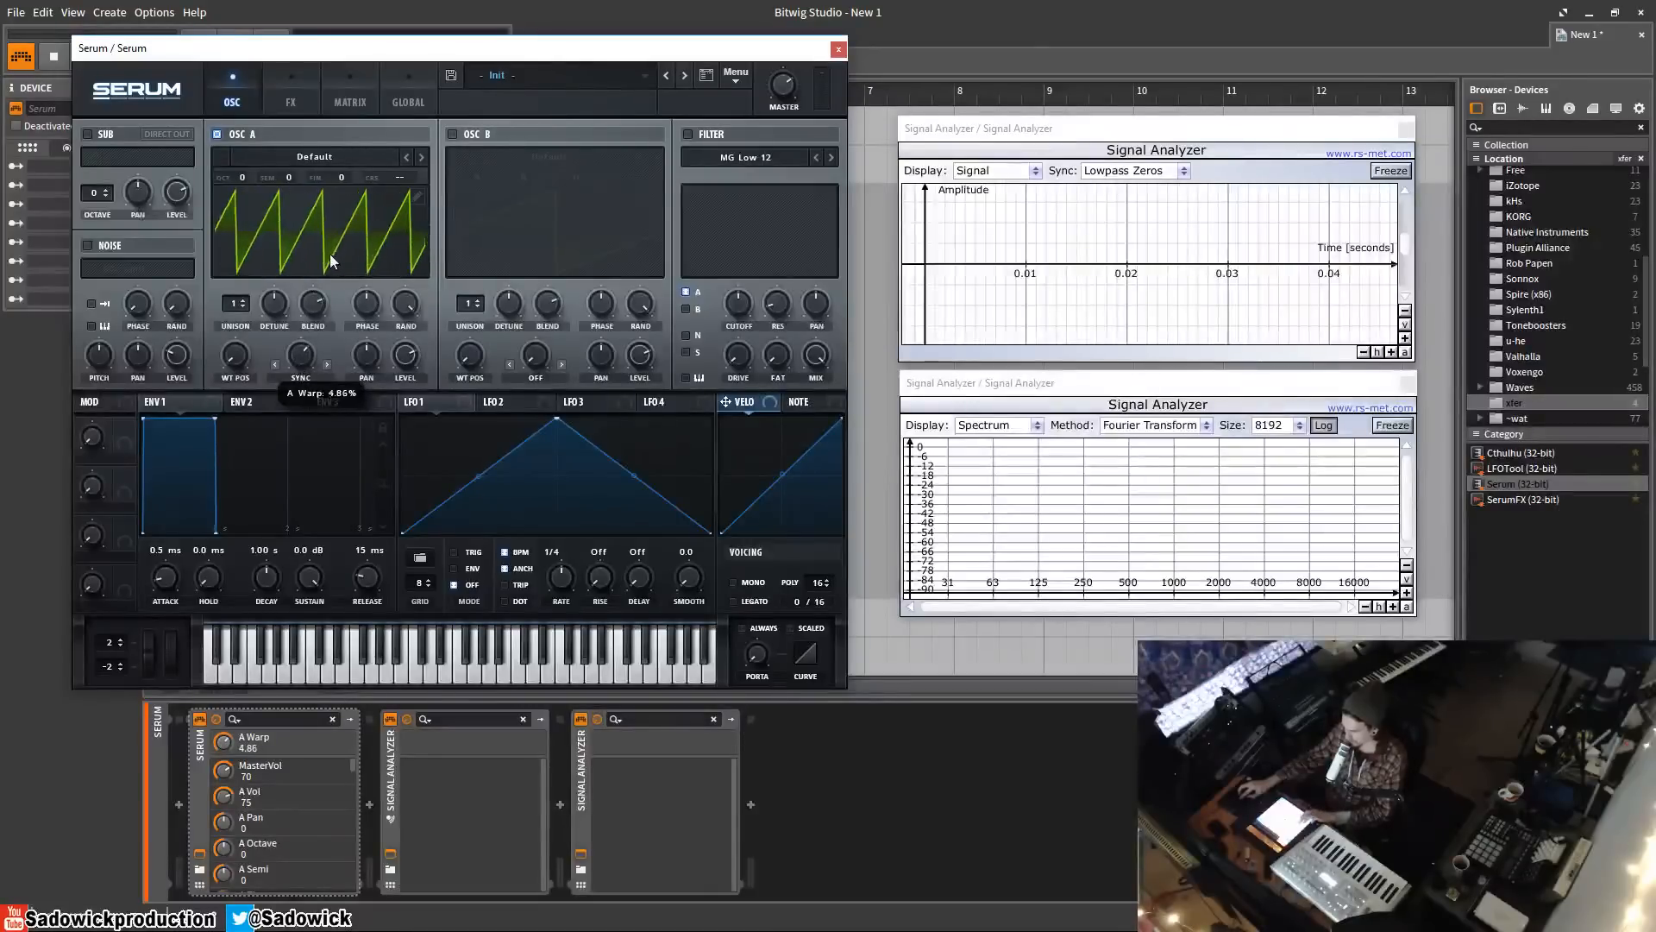
drag(294, 359, 311, 398)
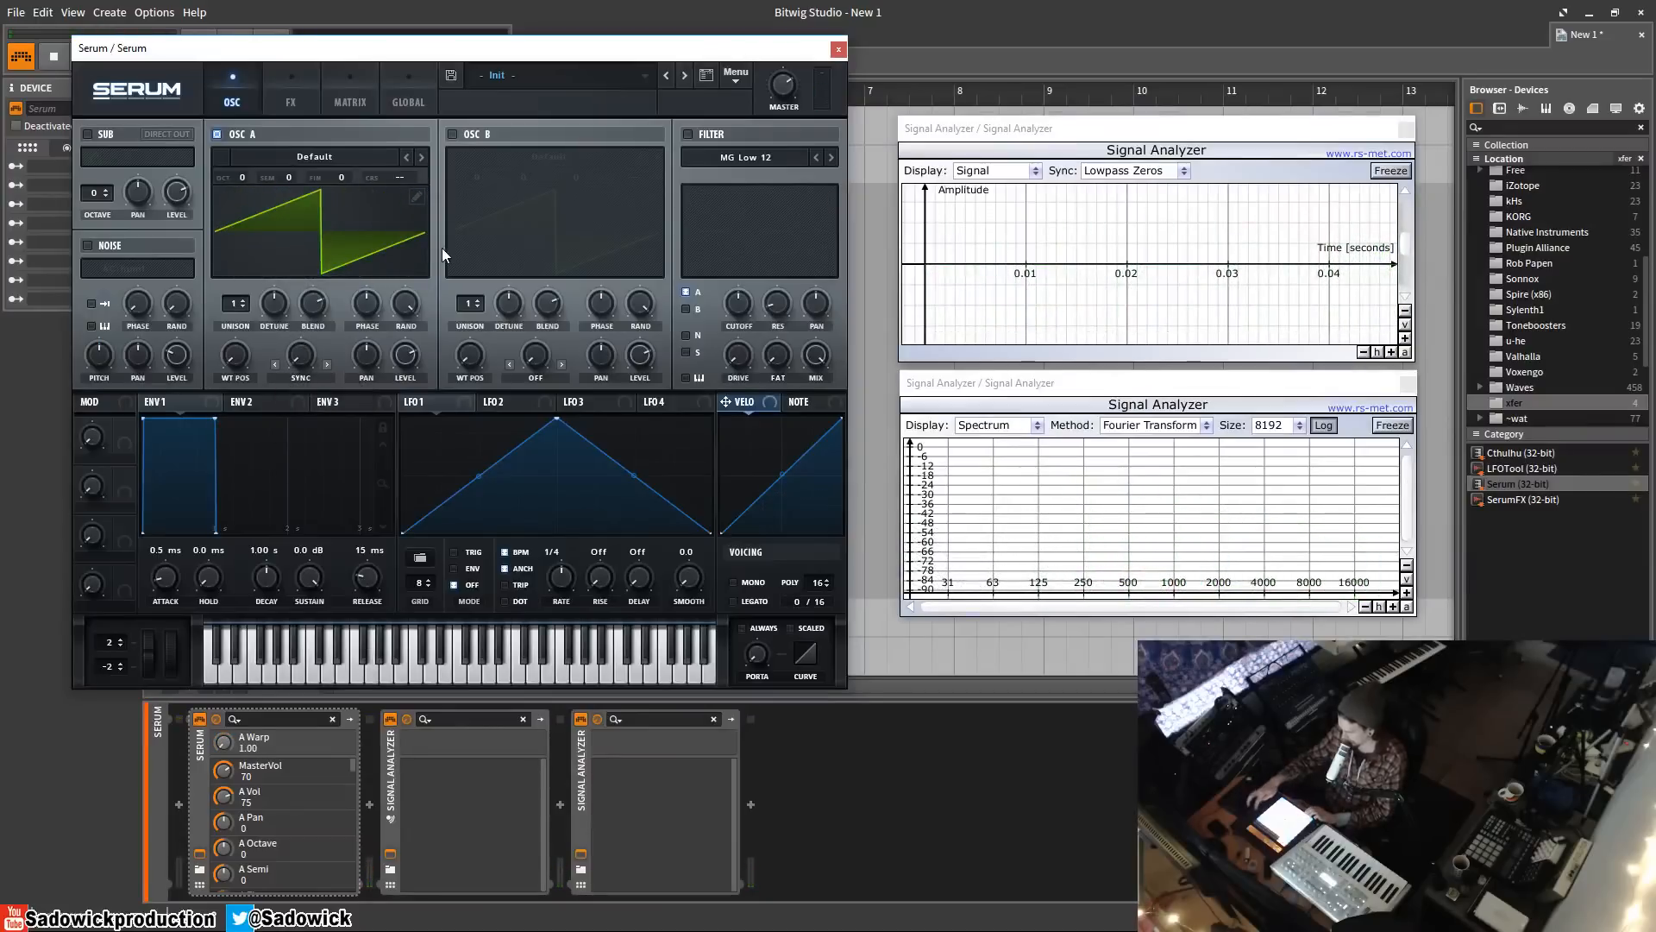
drag(307, 349, 238, 226)
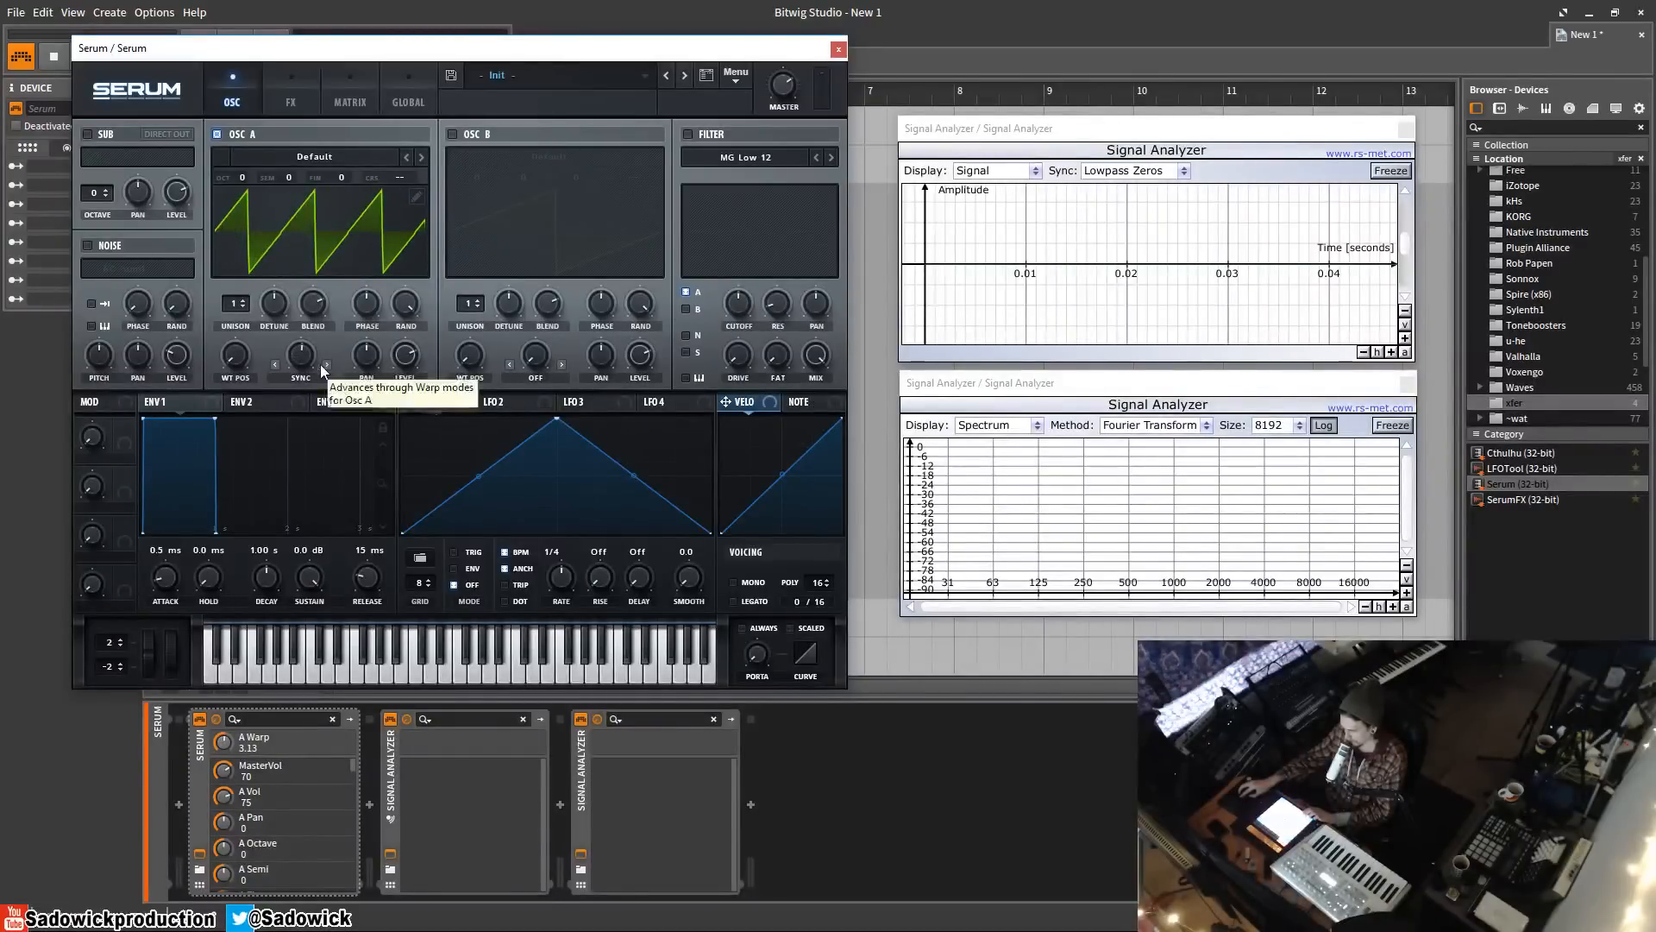
- Switch oscillator A's warp mode to Sync (Window 1/2) and raise the warp amount to 7.44
click(303, 377)
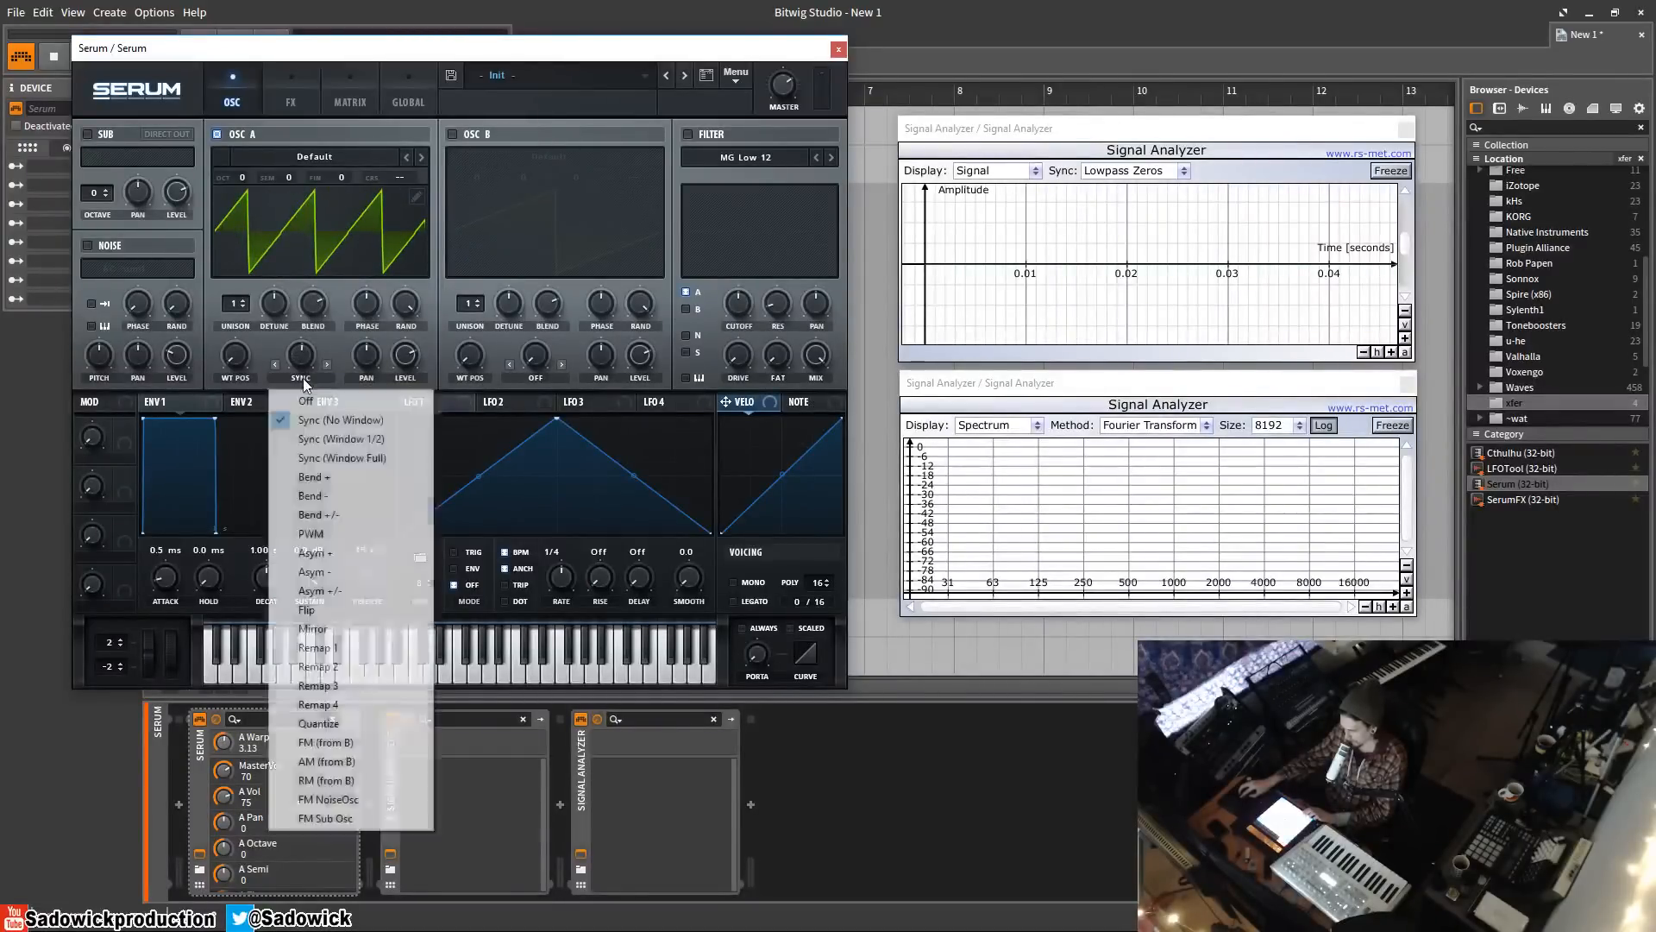
click(345, 439)
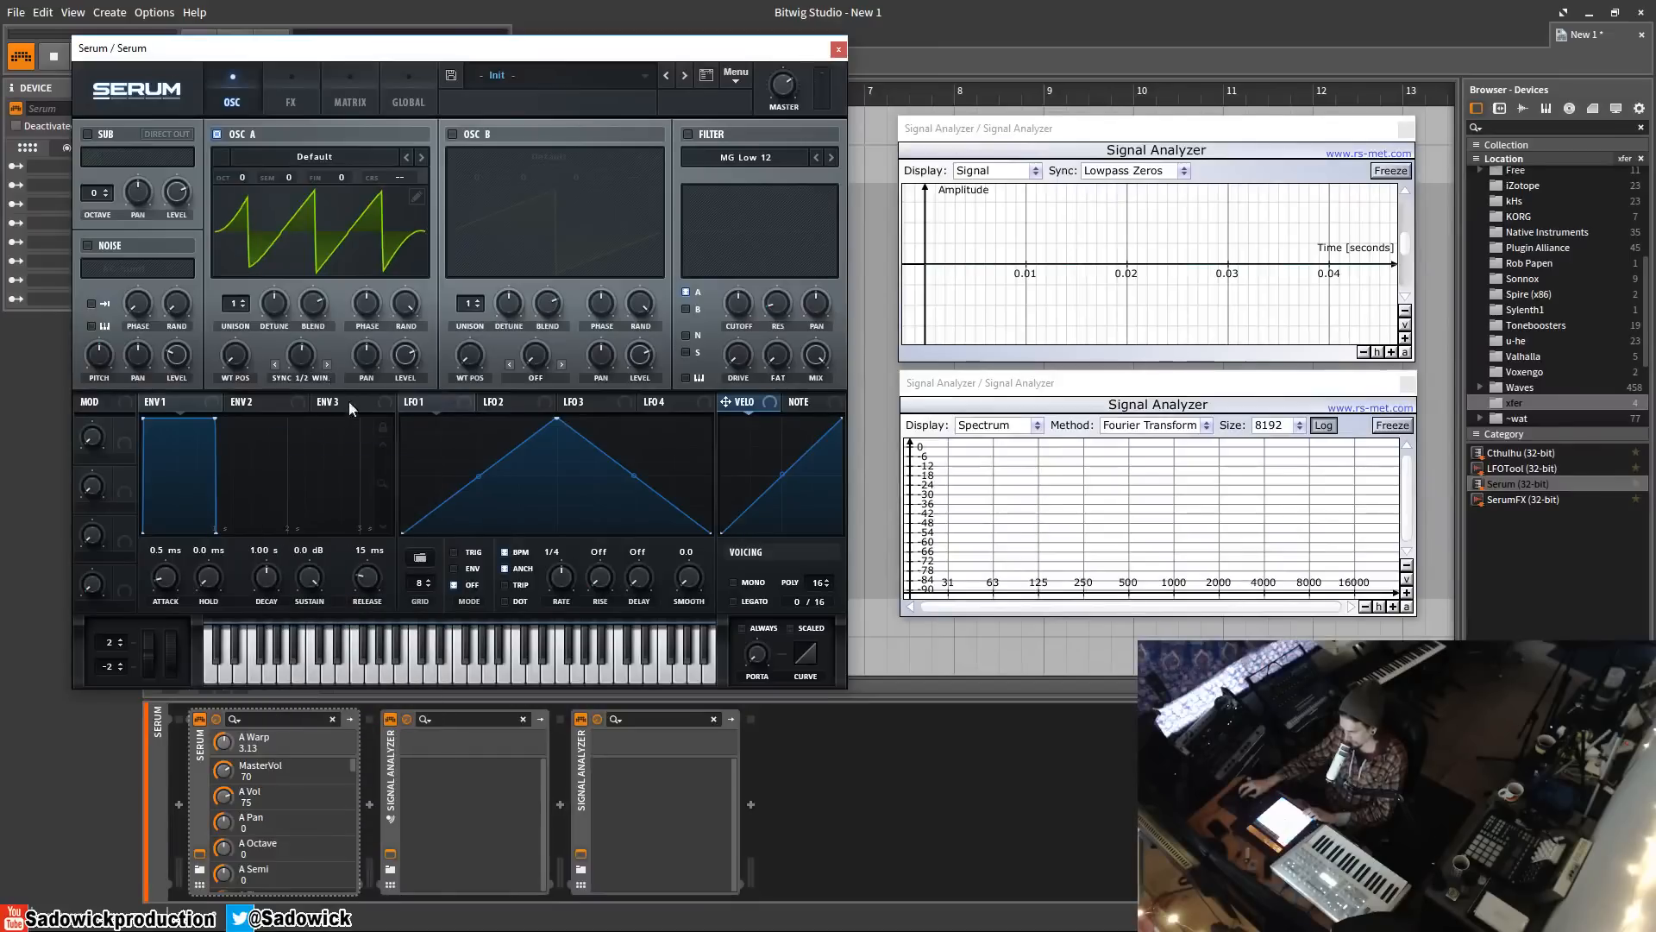
drag(302, 357, 312, 327)
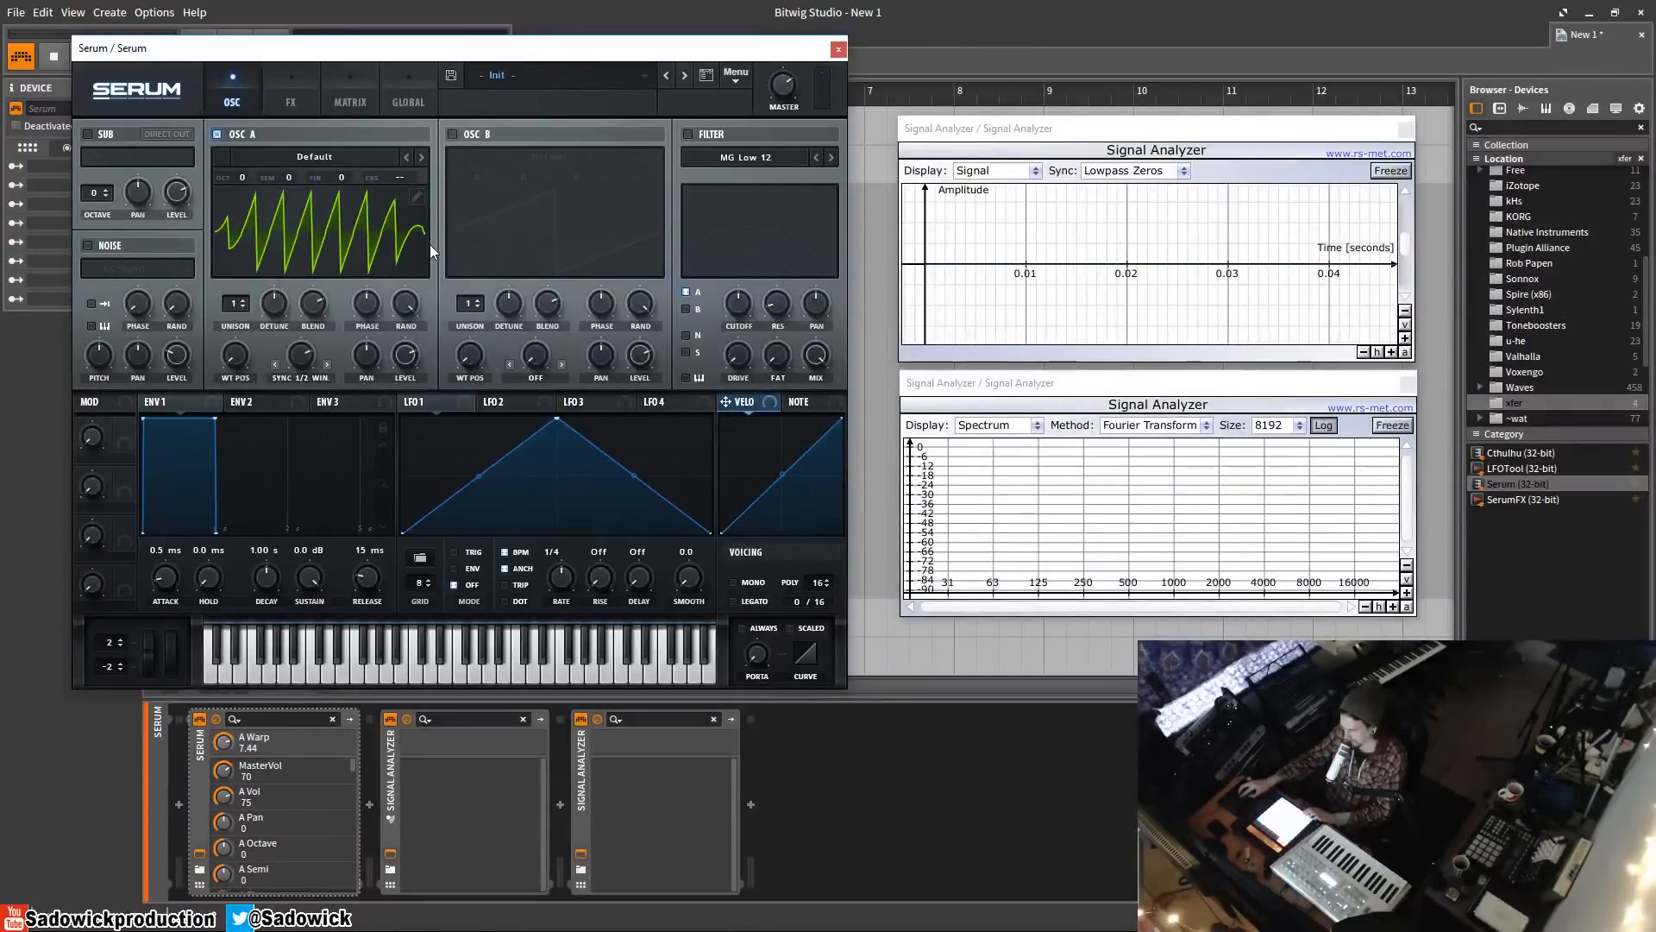
- Switch oscillator A's warp mode to Sync (Window Full), raise the amount to 8.14, and return it to 1.00
click(329, 367)
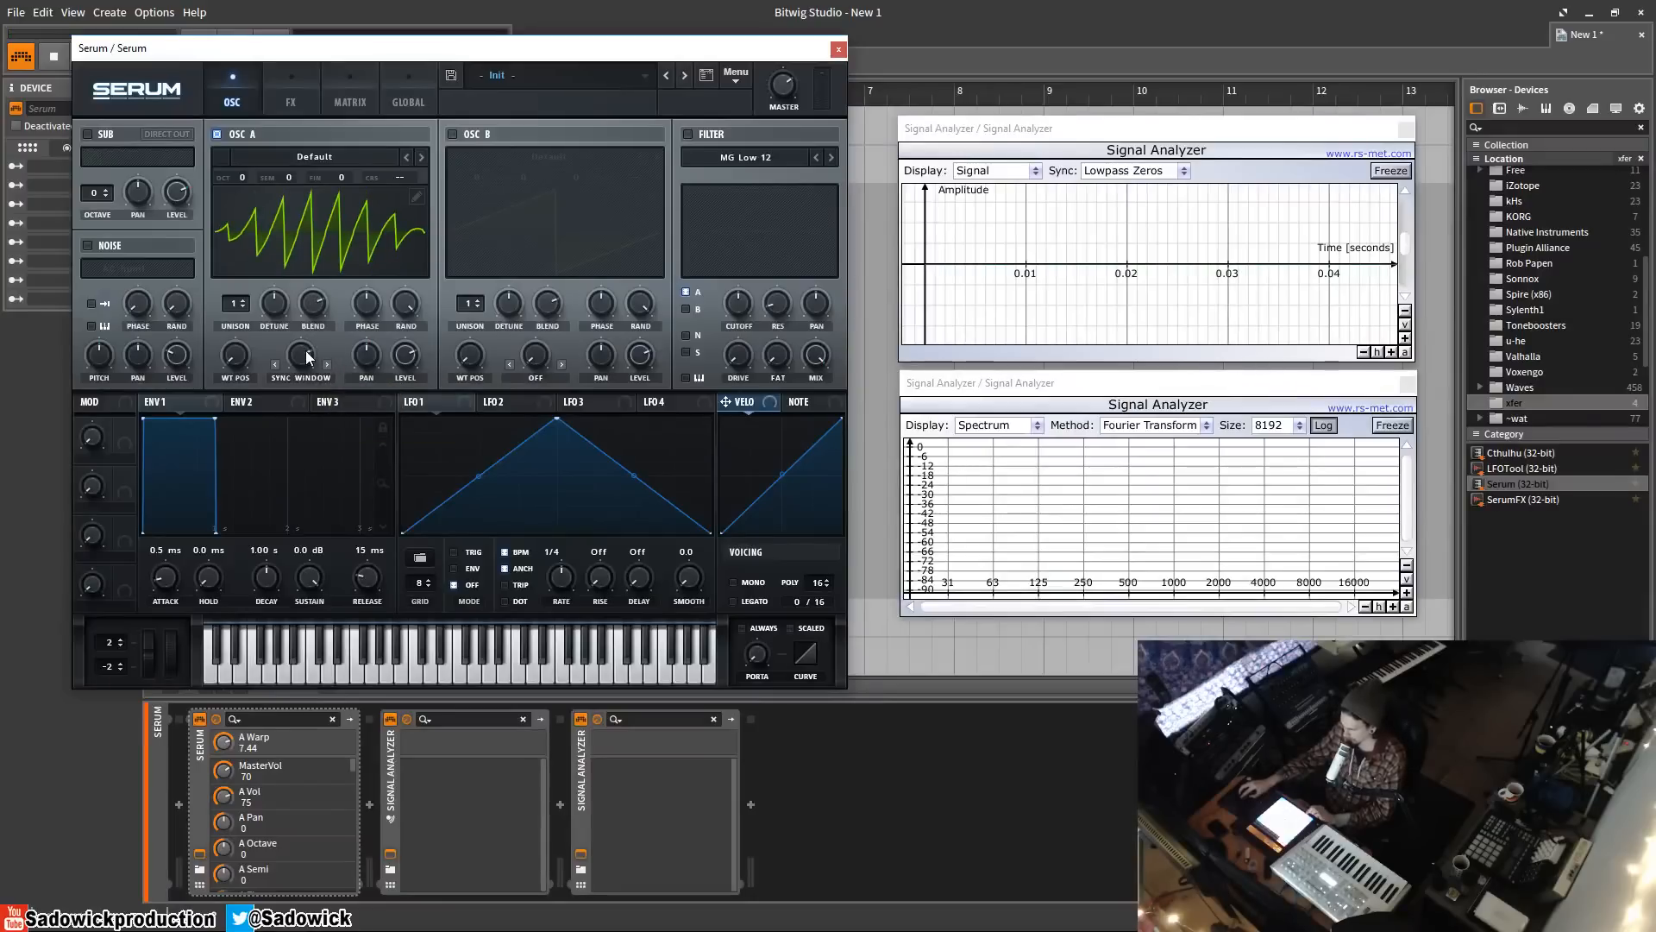
scroll(312, 364, up, 1)
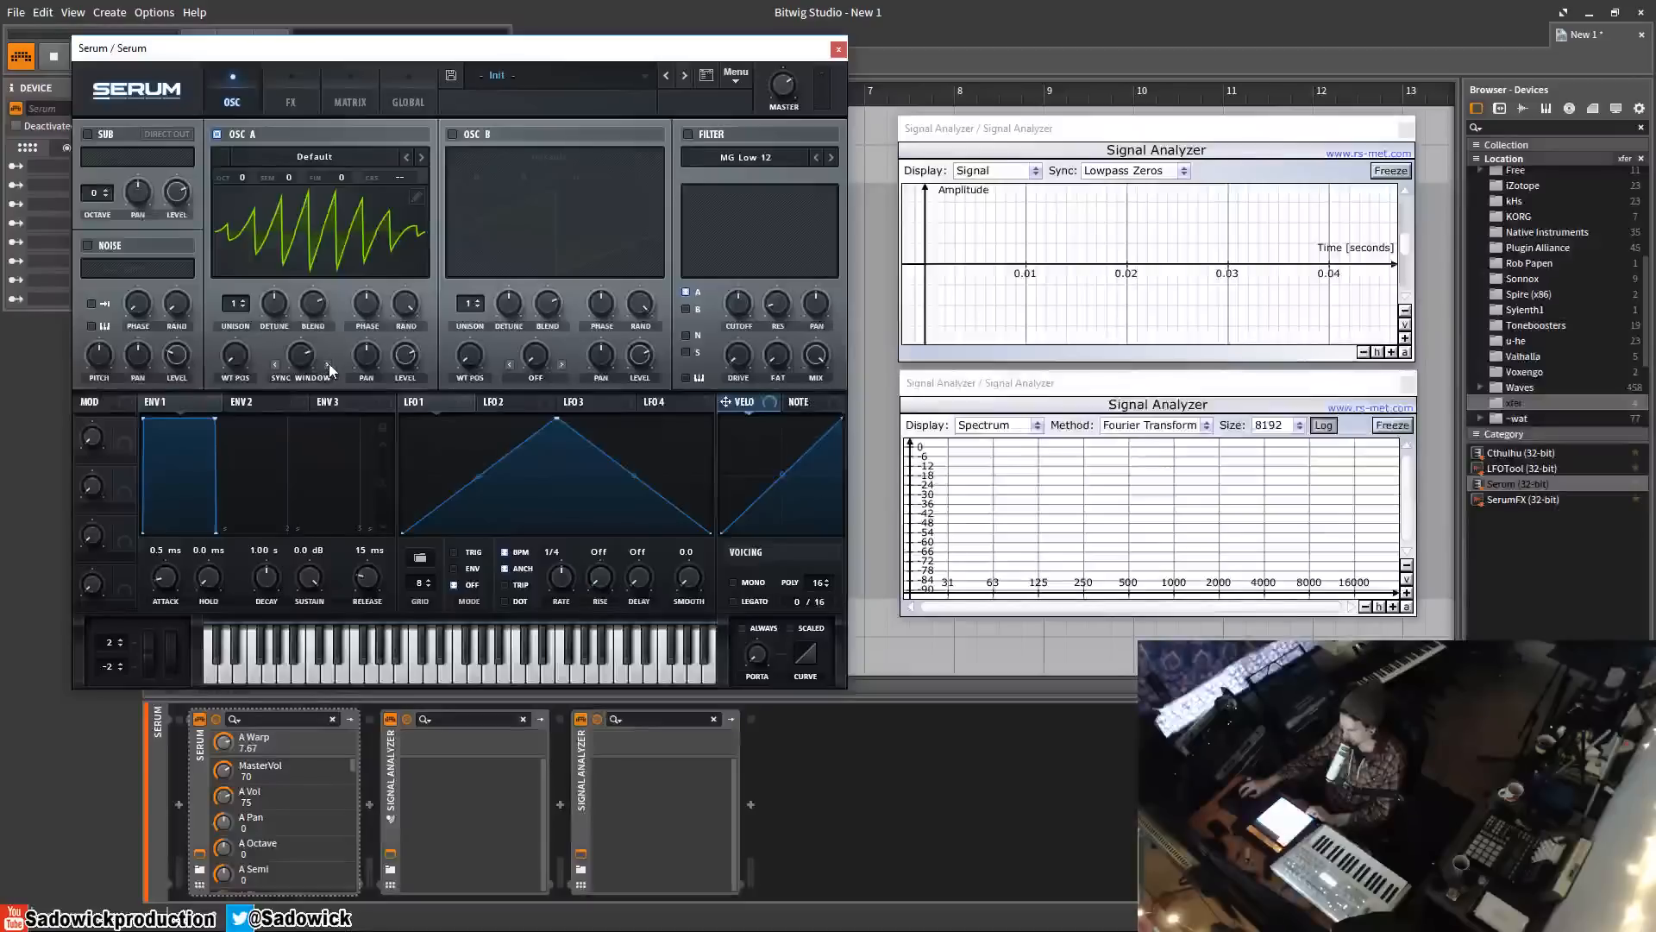
scroll(316, 362, up, 2)
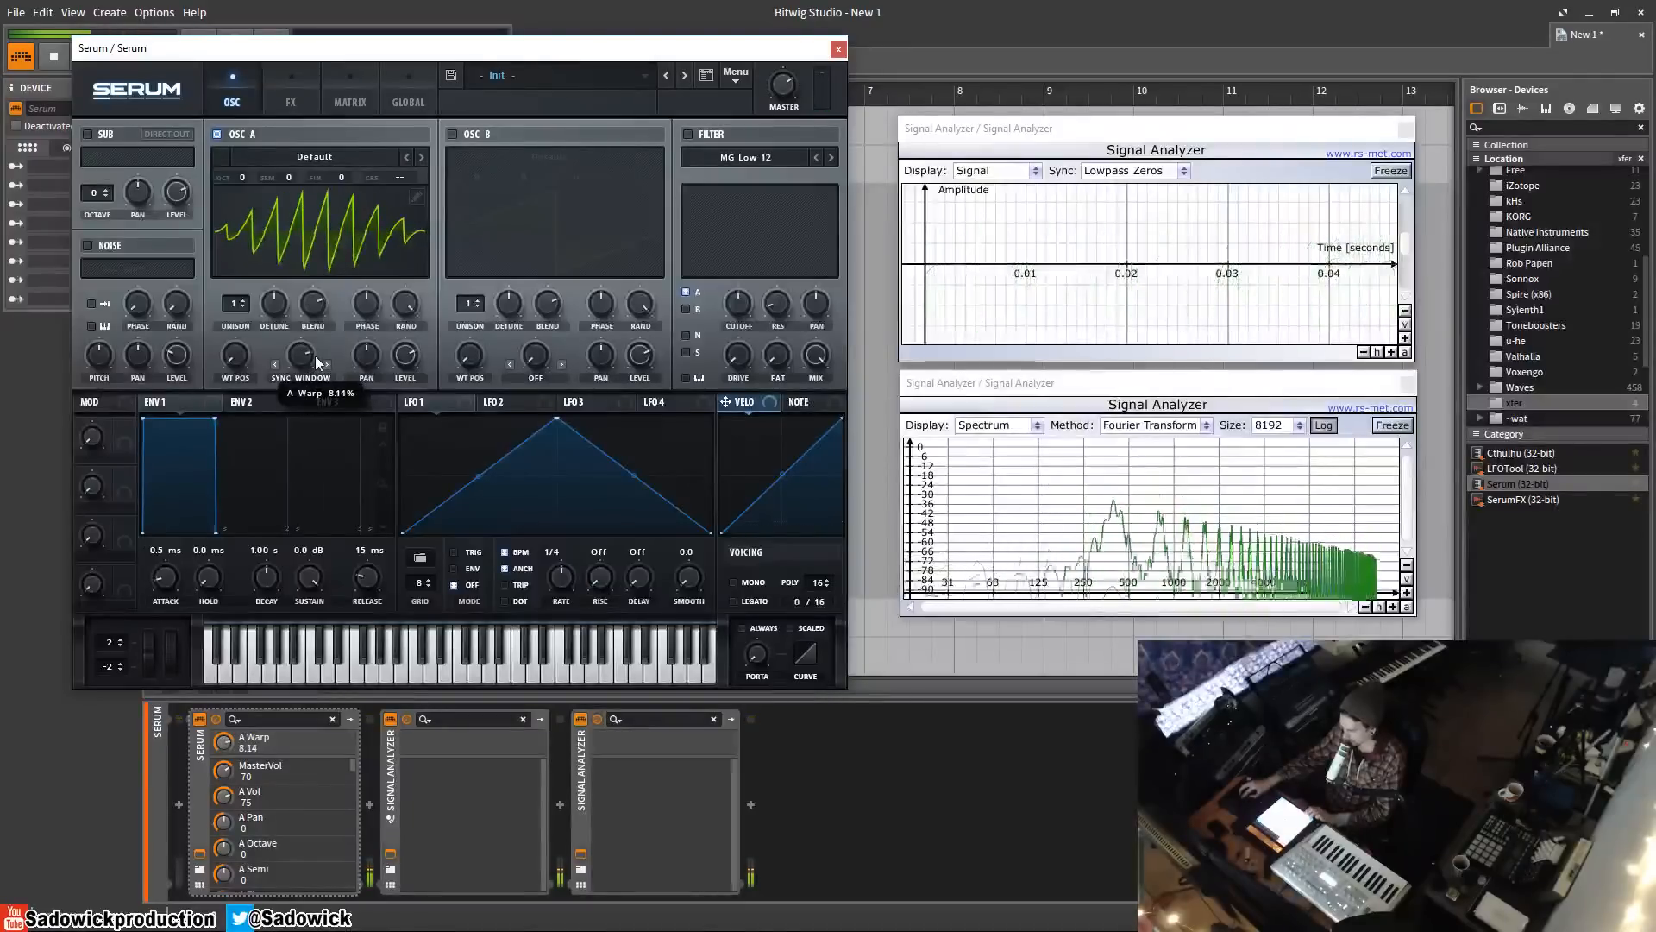
drag(316, 357, 296, 423)
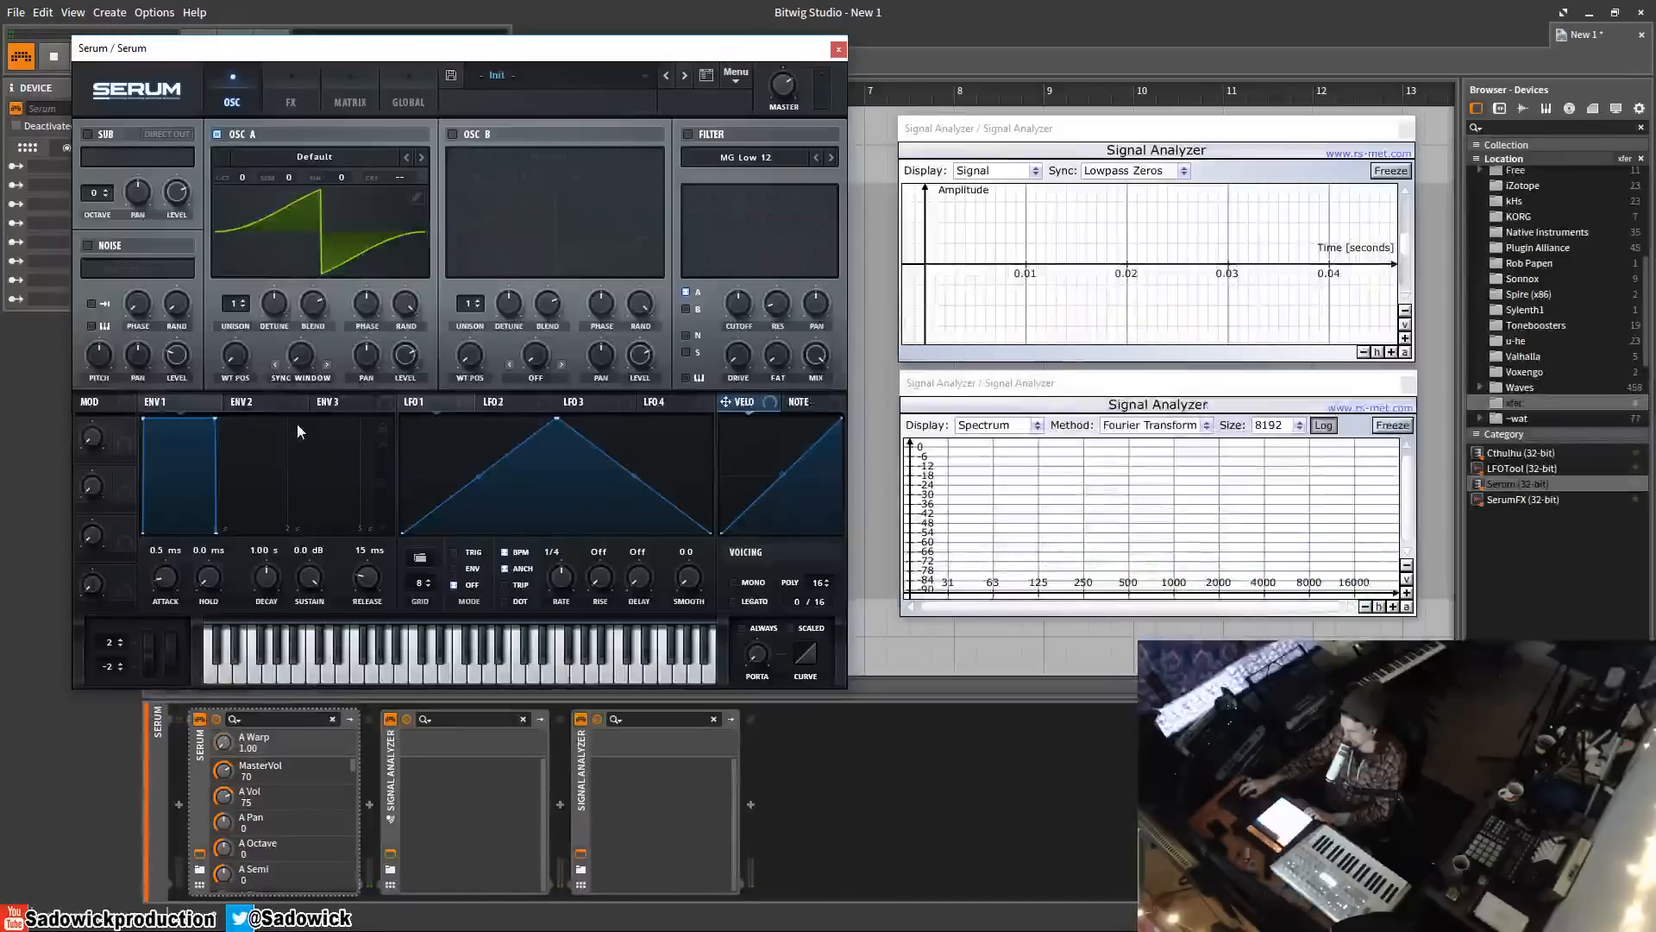
- Set oscillator A's warp mode to Bend + and sweep the amount up to 100% and back to 0
click(327, 370)
click(326, 354)
click(326, 365)
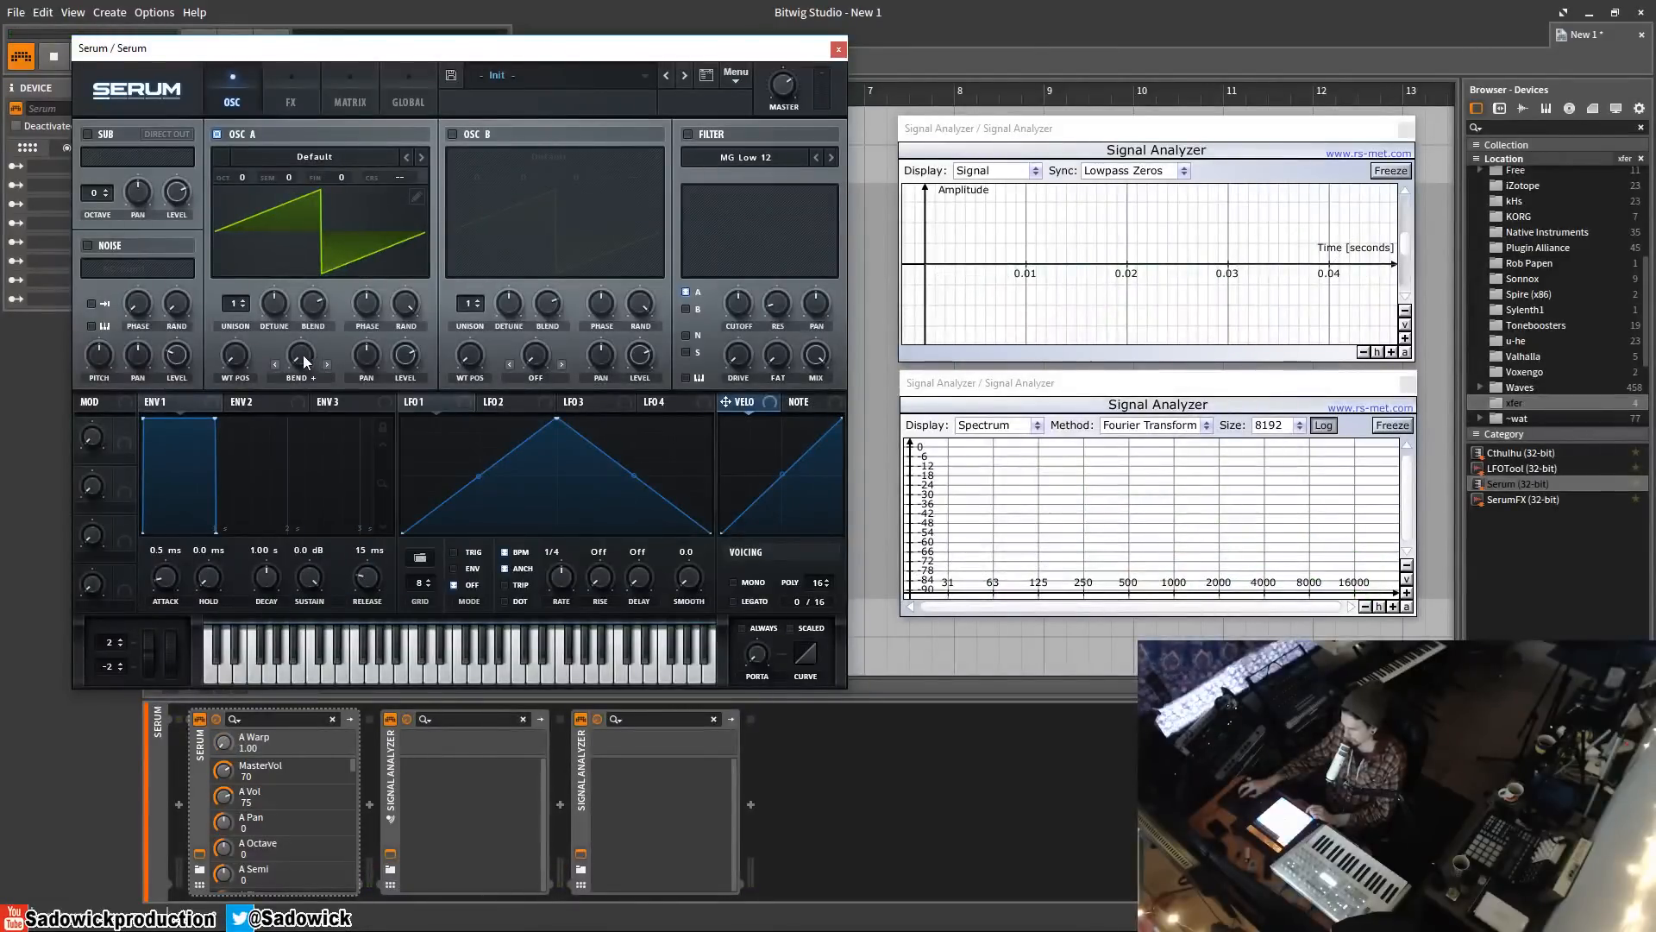
double_click(308, 358)
drag(309, 353, 340, 86)
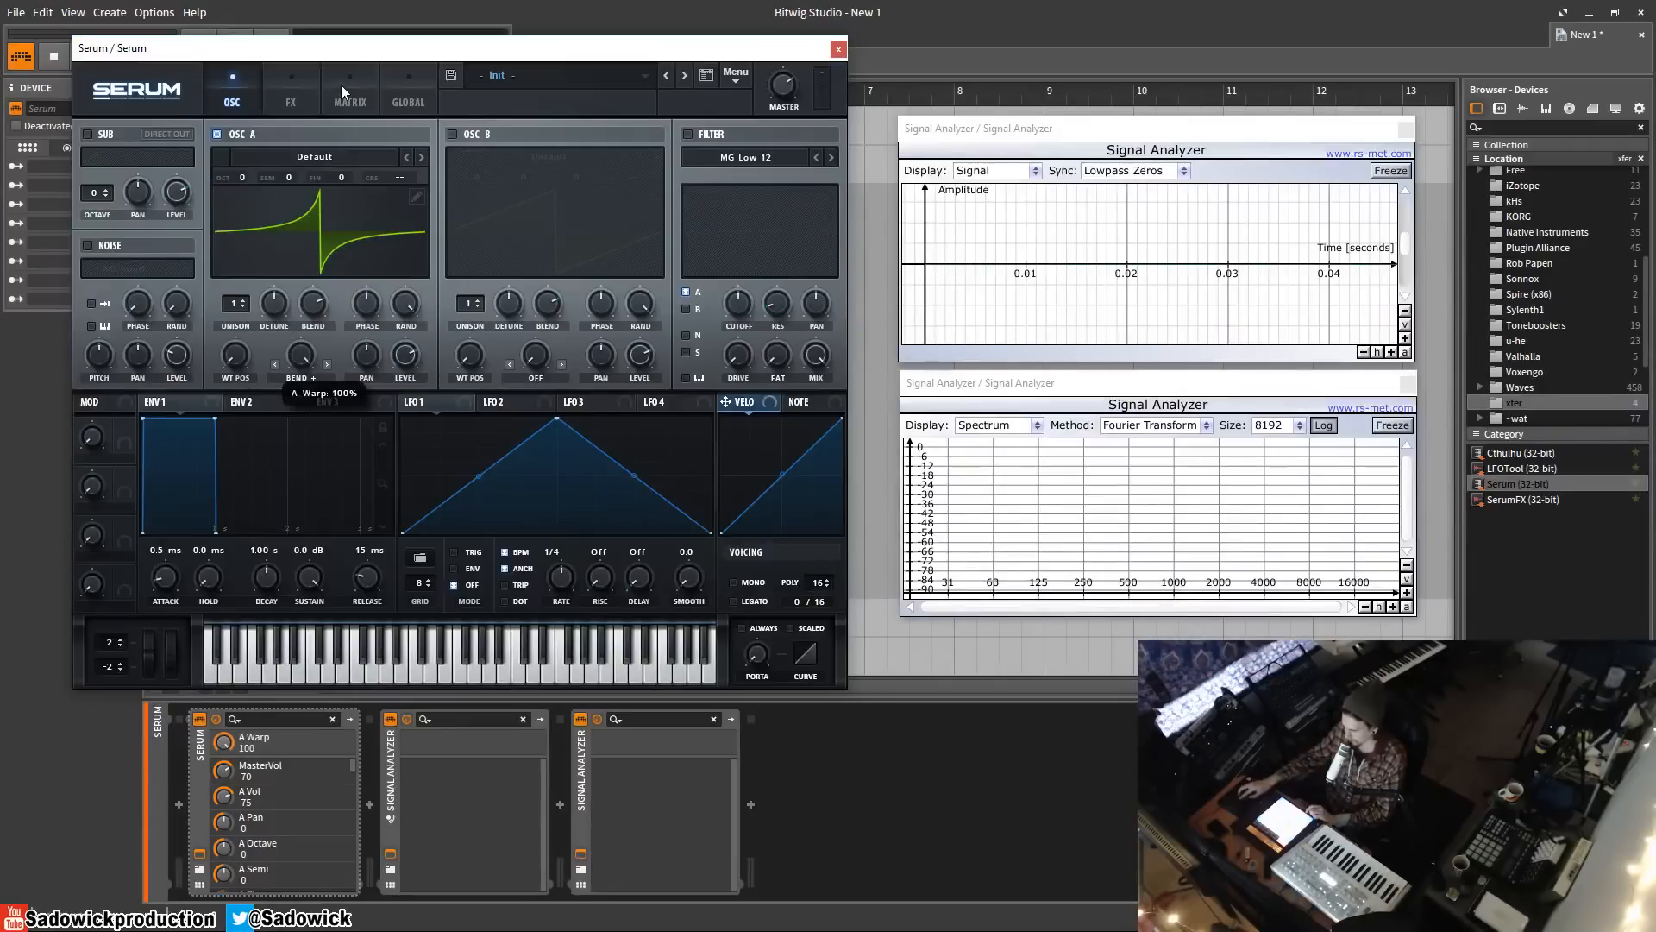
drag(340, 84, 259, 375)
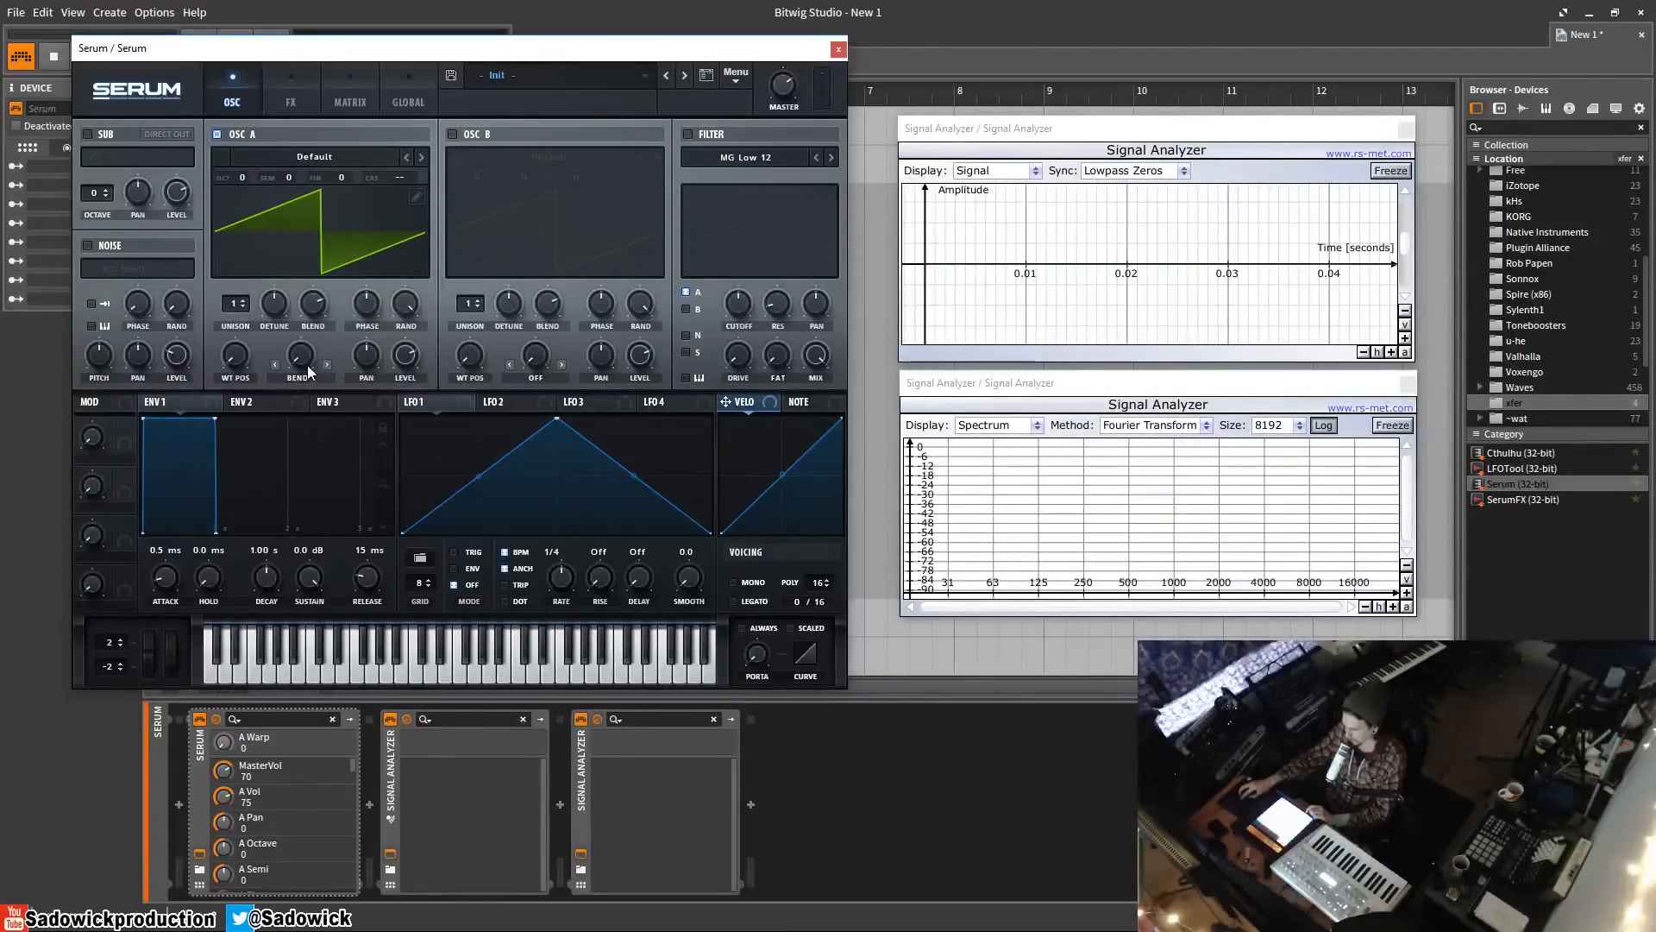
- Sweep oscillator A's warp amount in Bend - mode and return it to 0
mouse_move(307, 370)
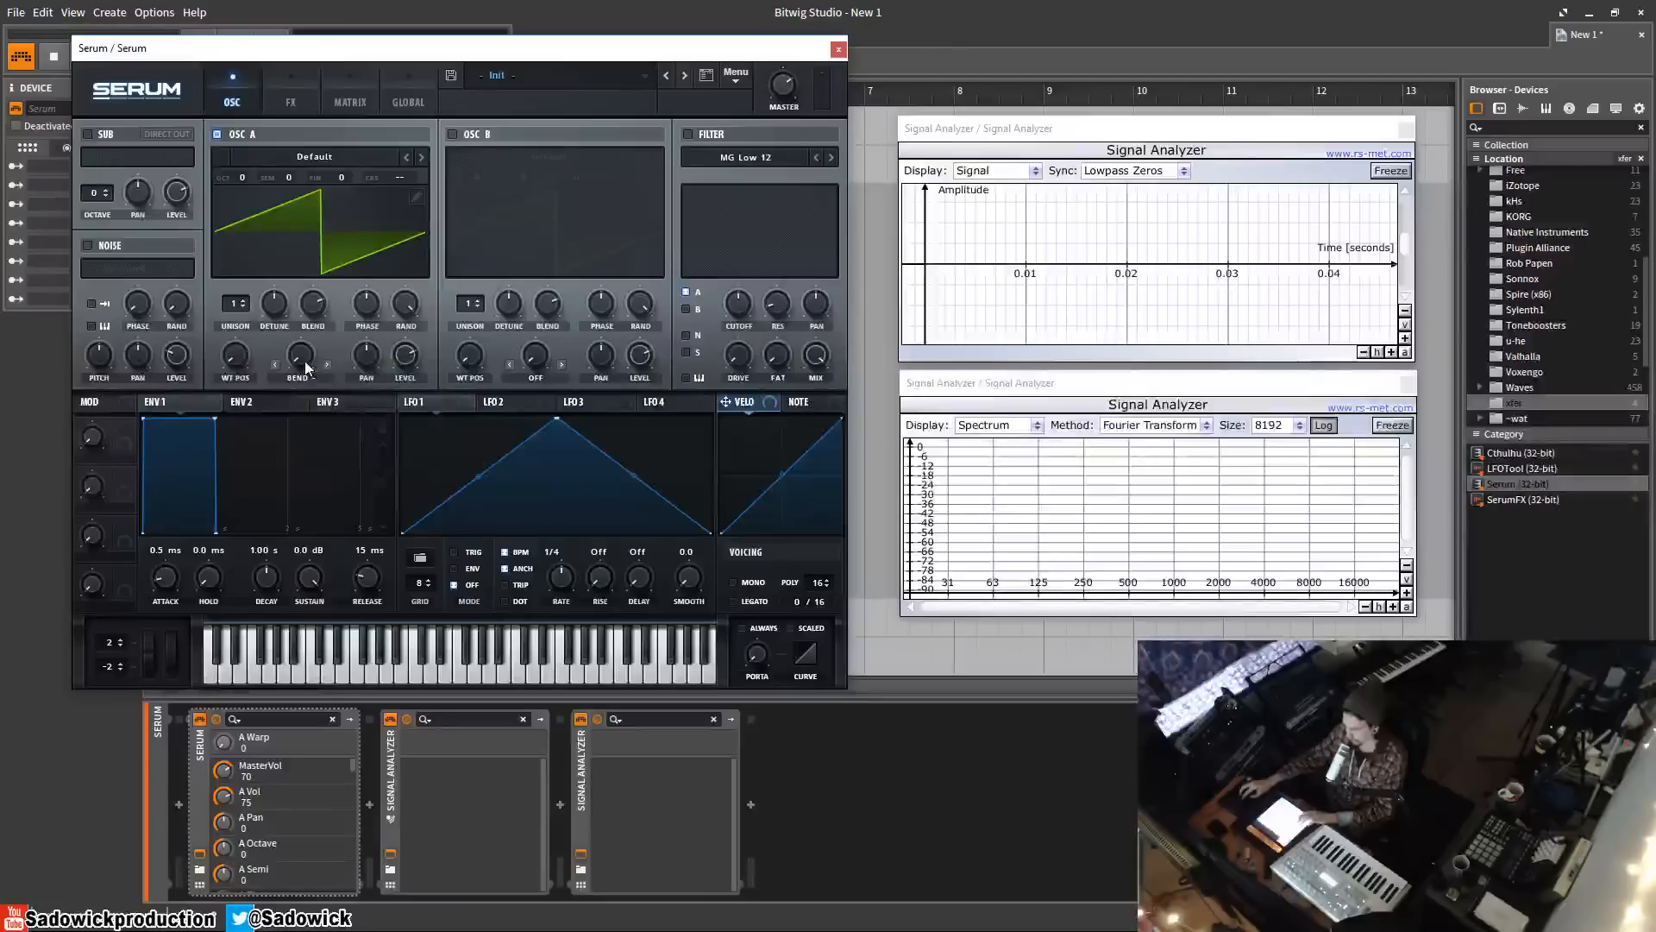
drag(303, 361, 350, 685)
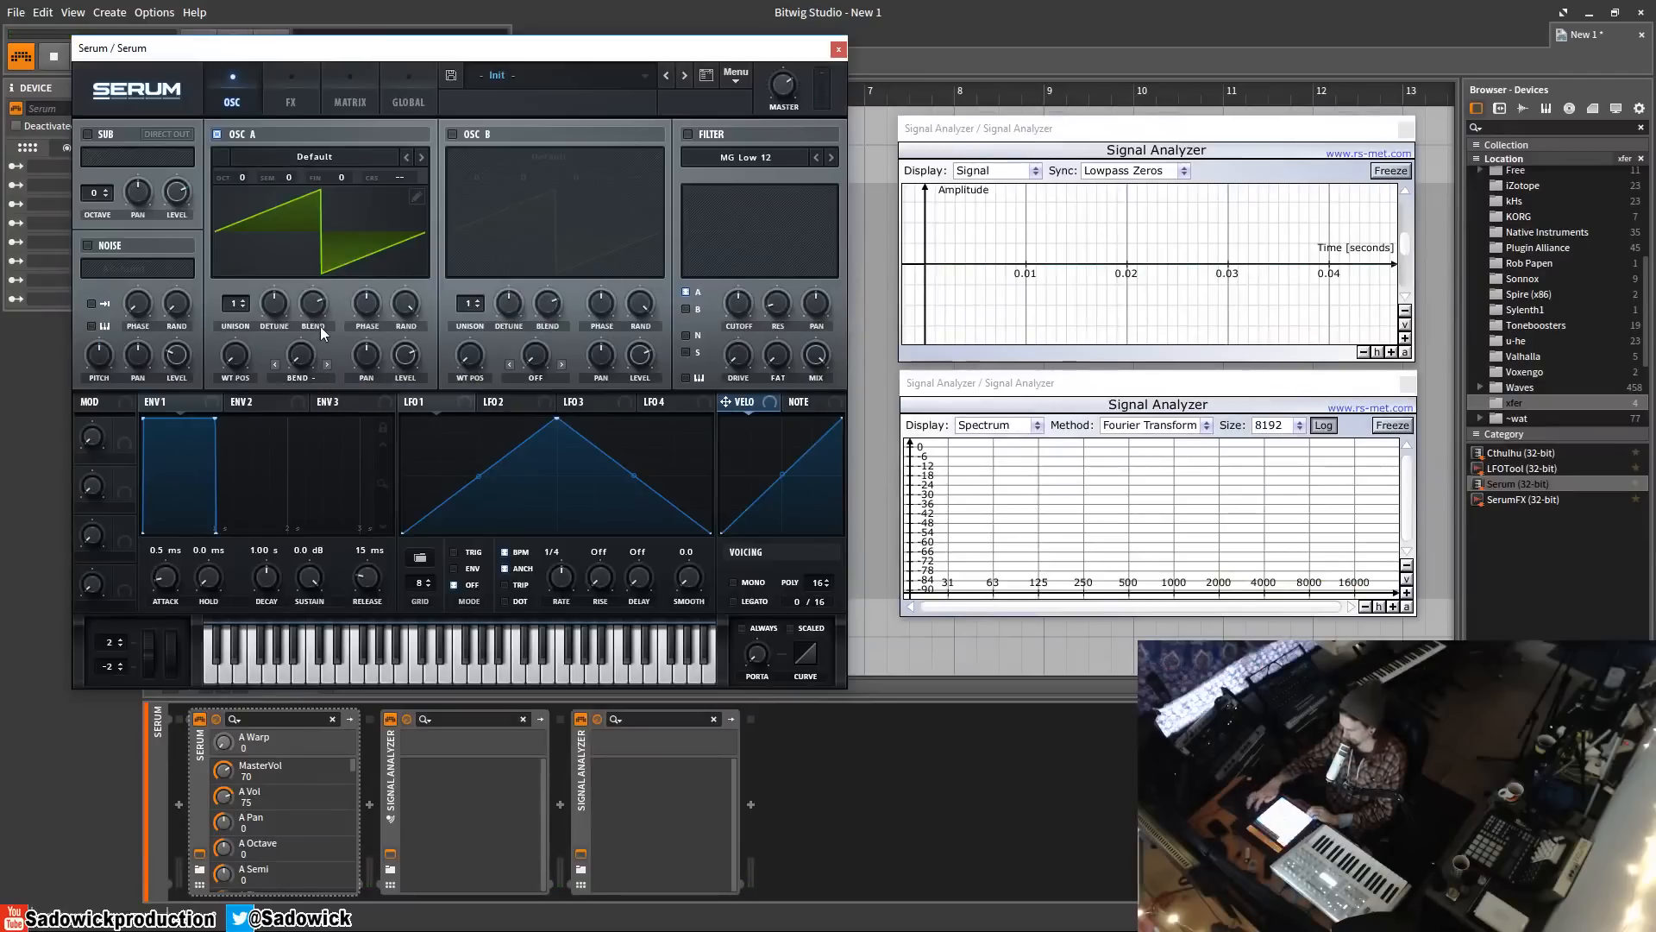
drag(300, 354, 299, 466)
drag(321, 176, 321, 352)
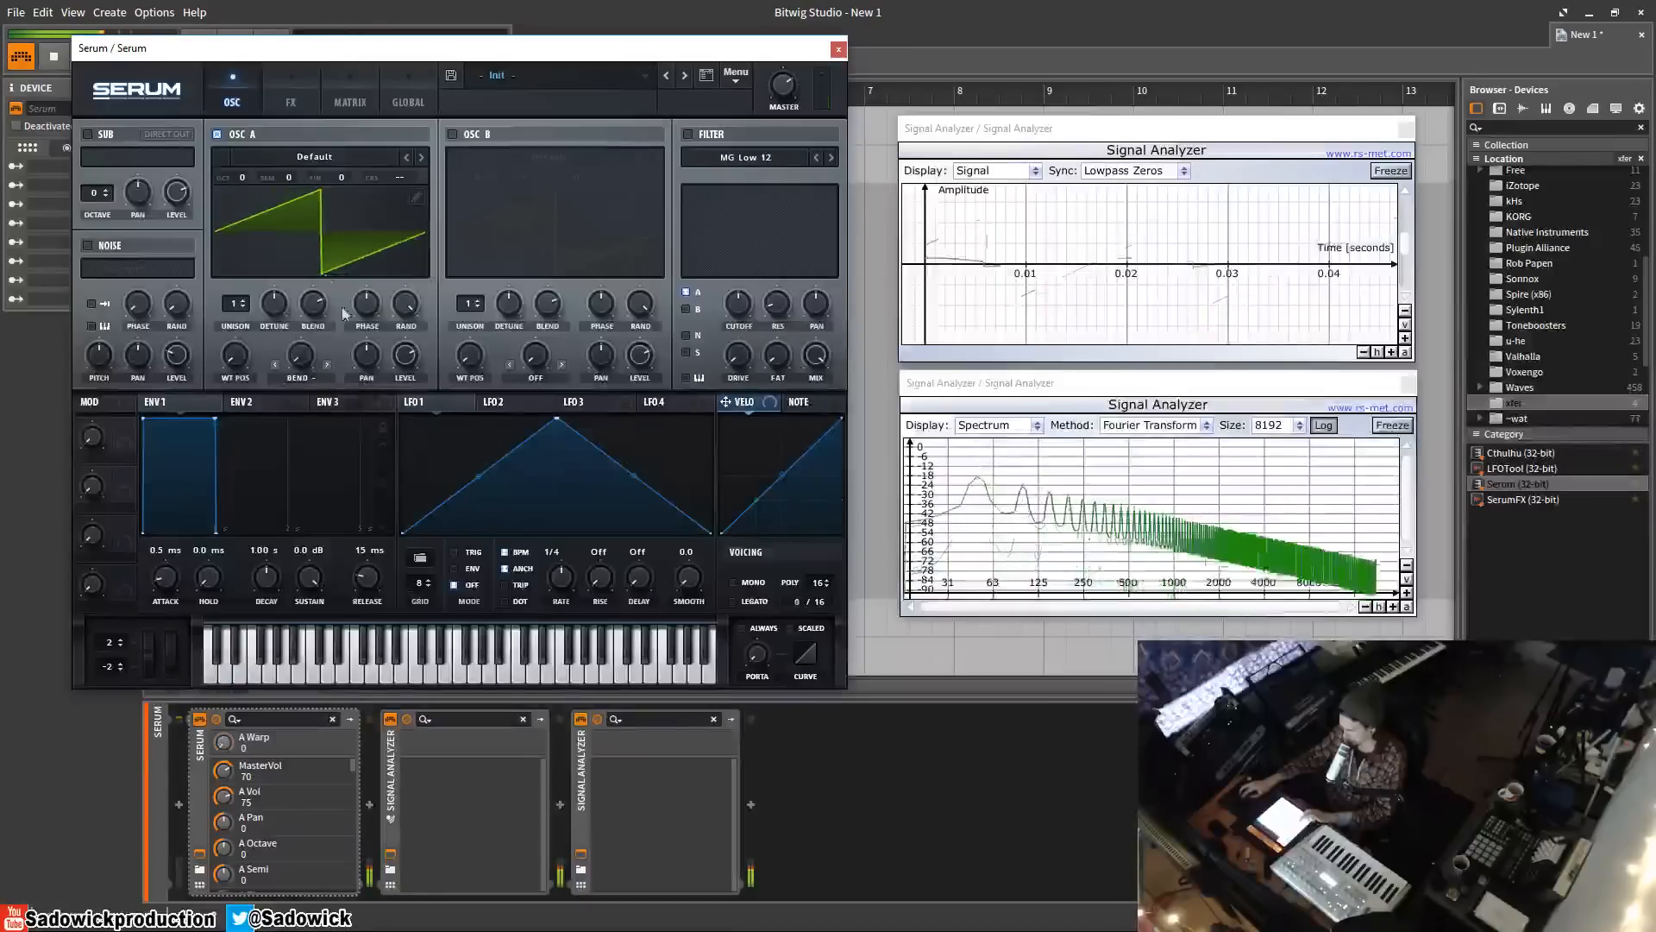
- Switch oscillator A's warp mode to Bend +/- and sweep the amount through 0% to -99
click(328, 364)
drag(299, 354, 307, 261)
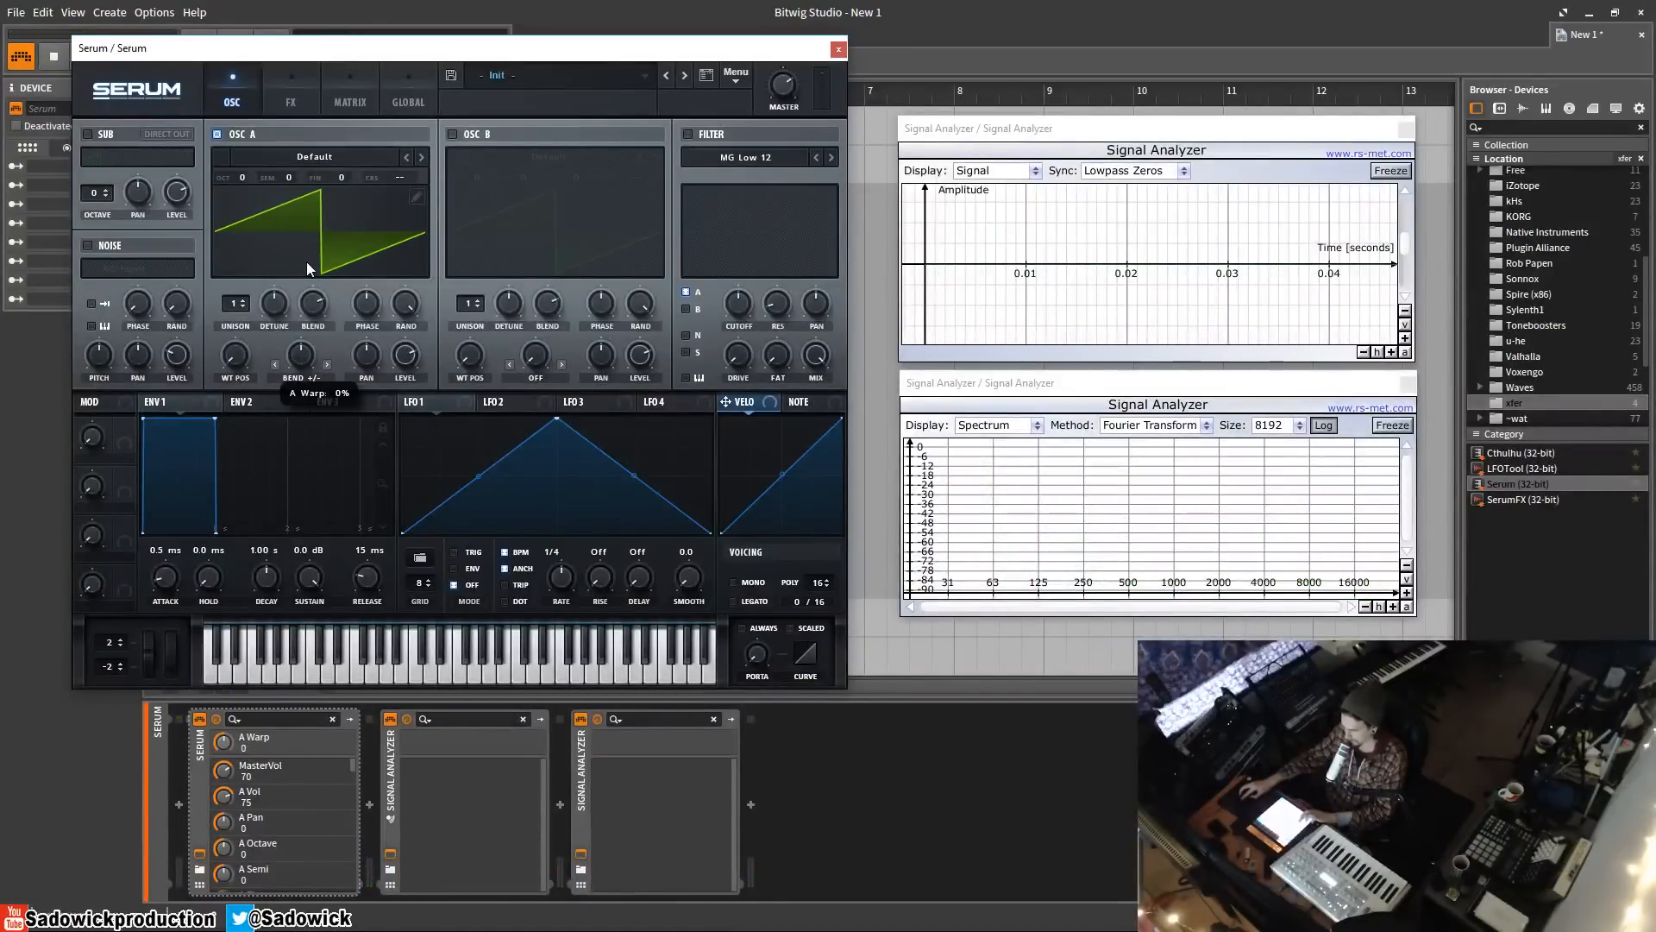
drag(312, 360, 277, 552)
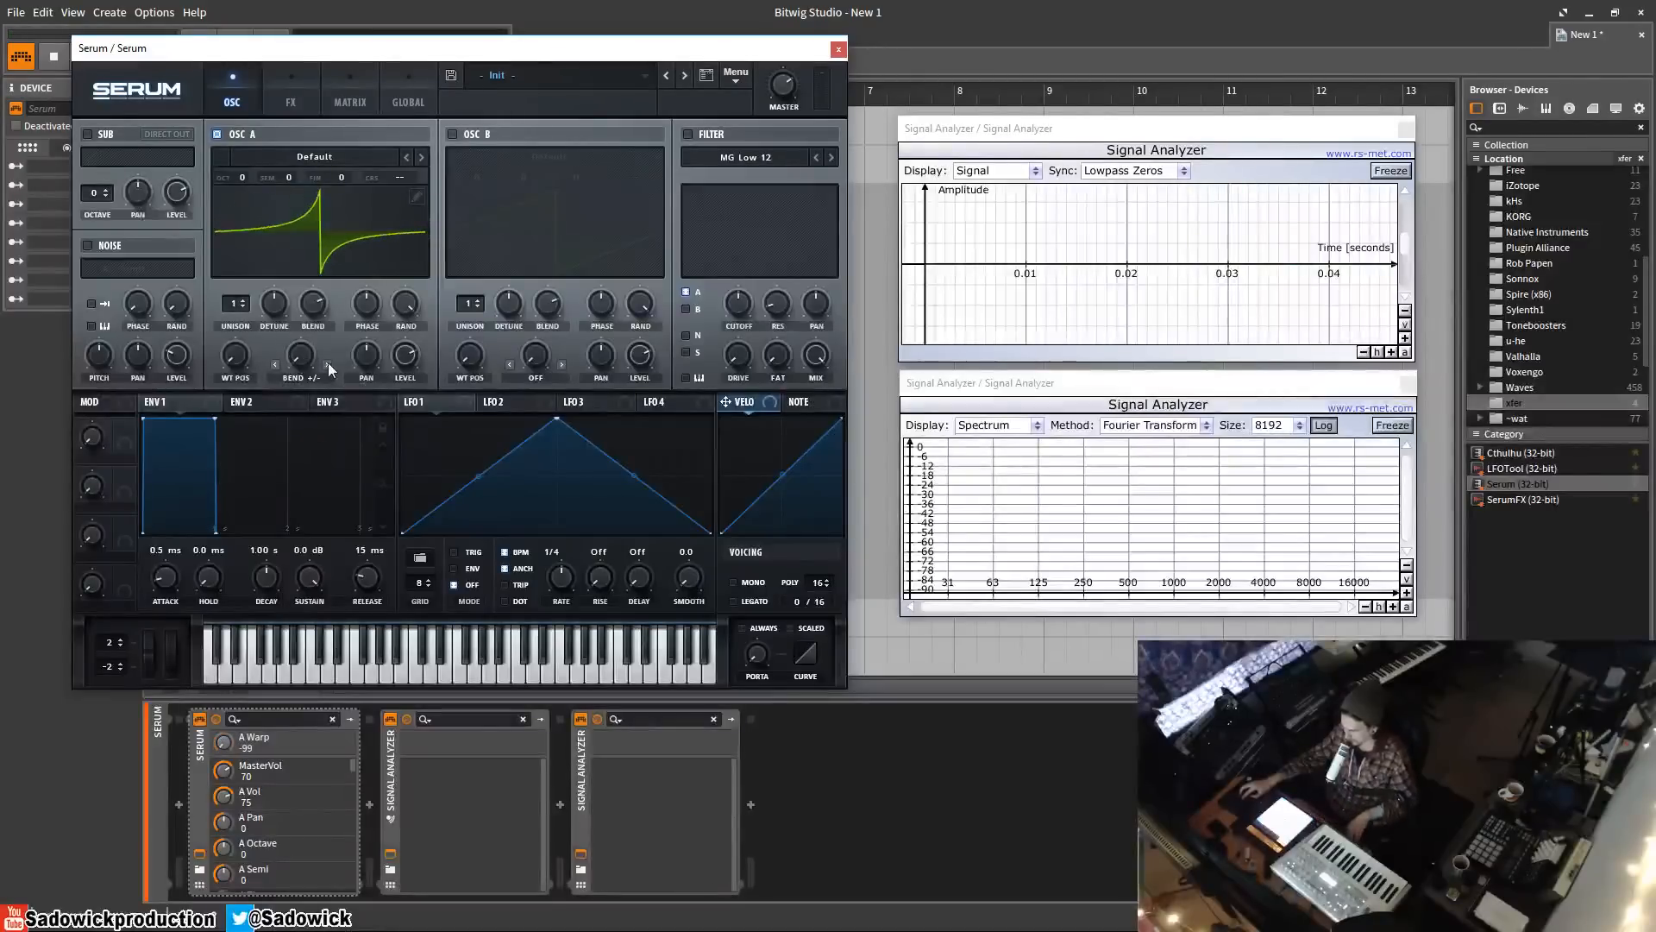
- Set oscillator A's warp mode to PWM and sweep the warp amount
click(316, 376)
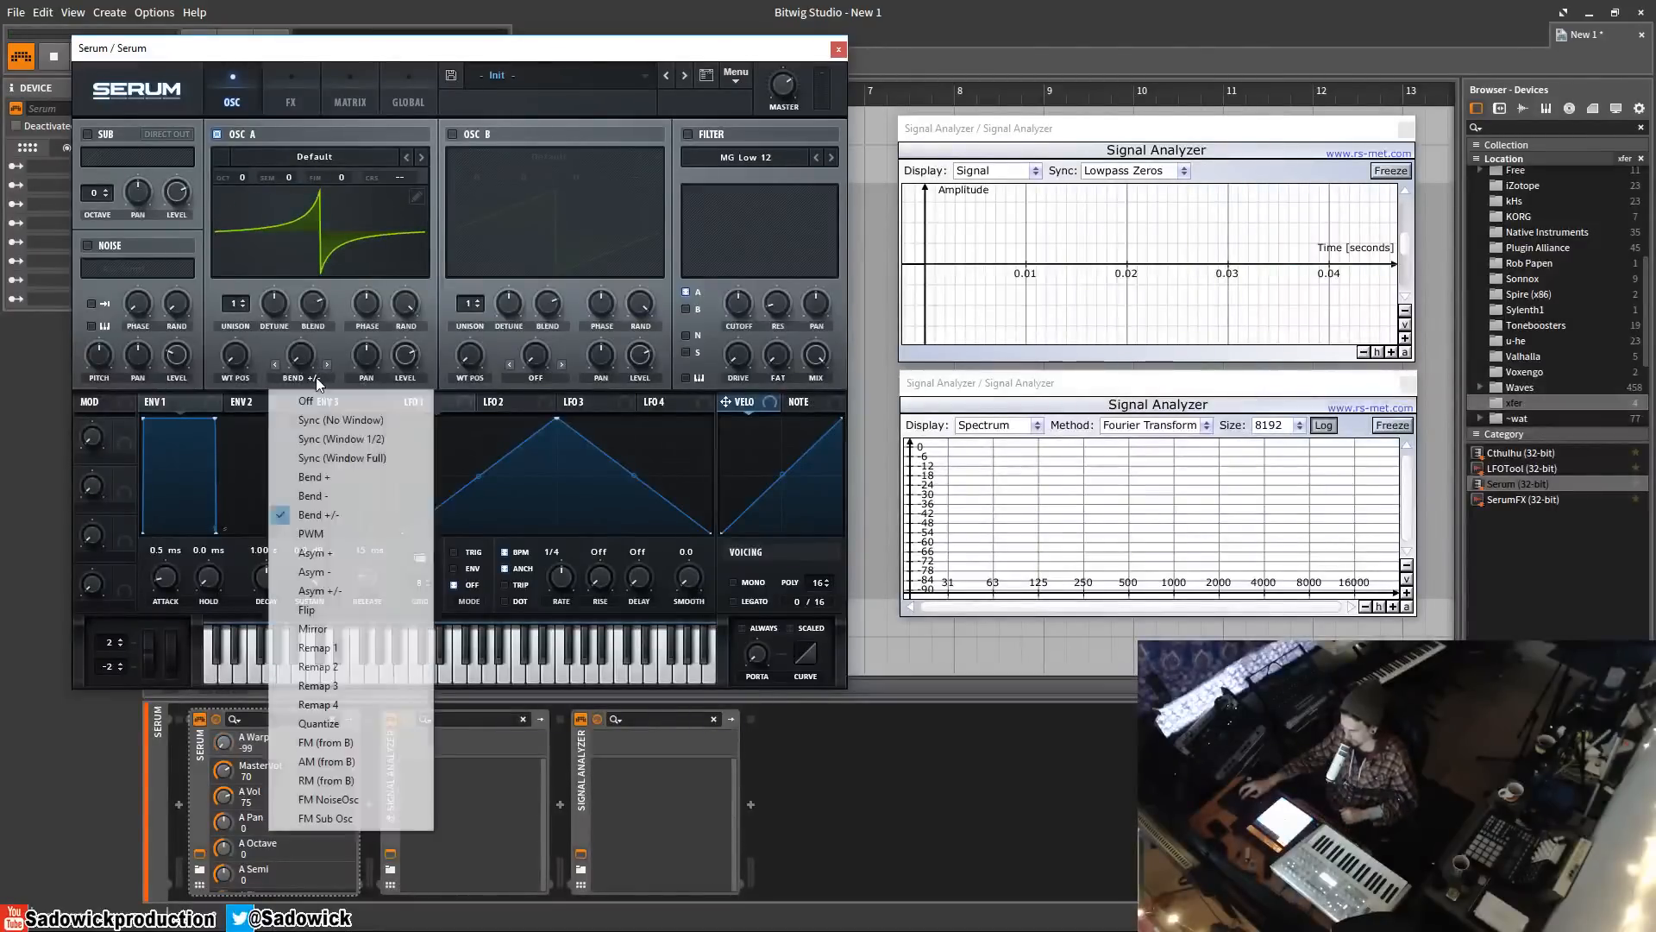
click(354, 535)
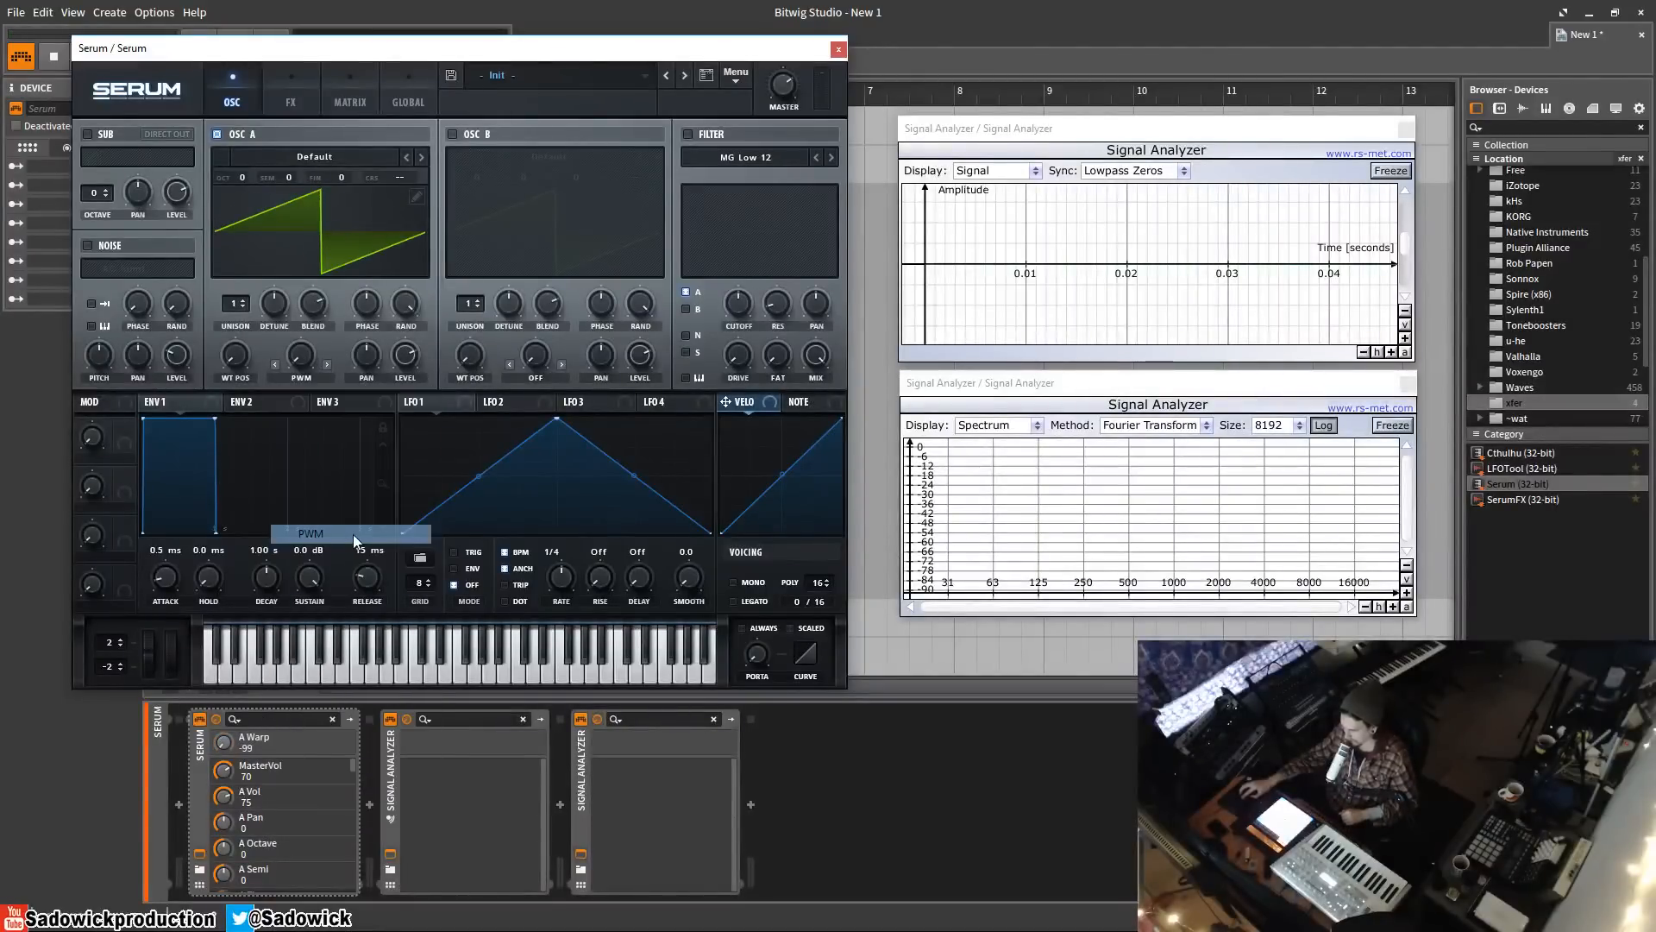
click(305, 380)
click(335, 338)
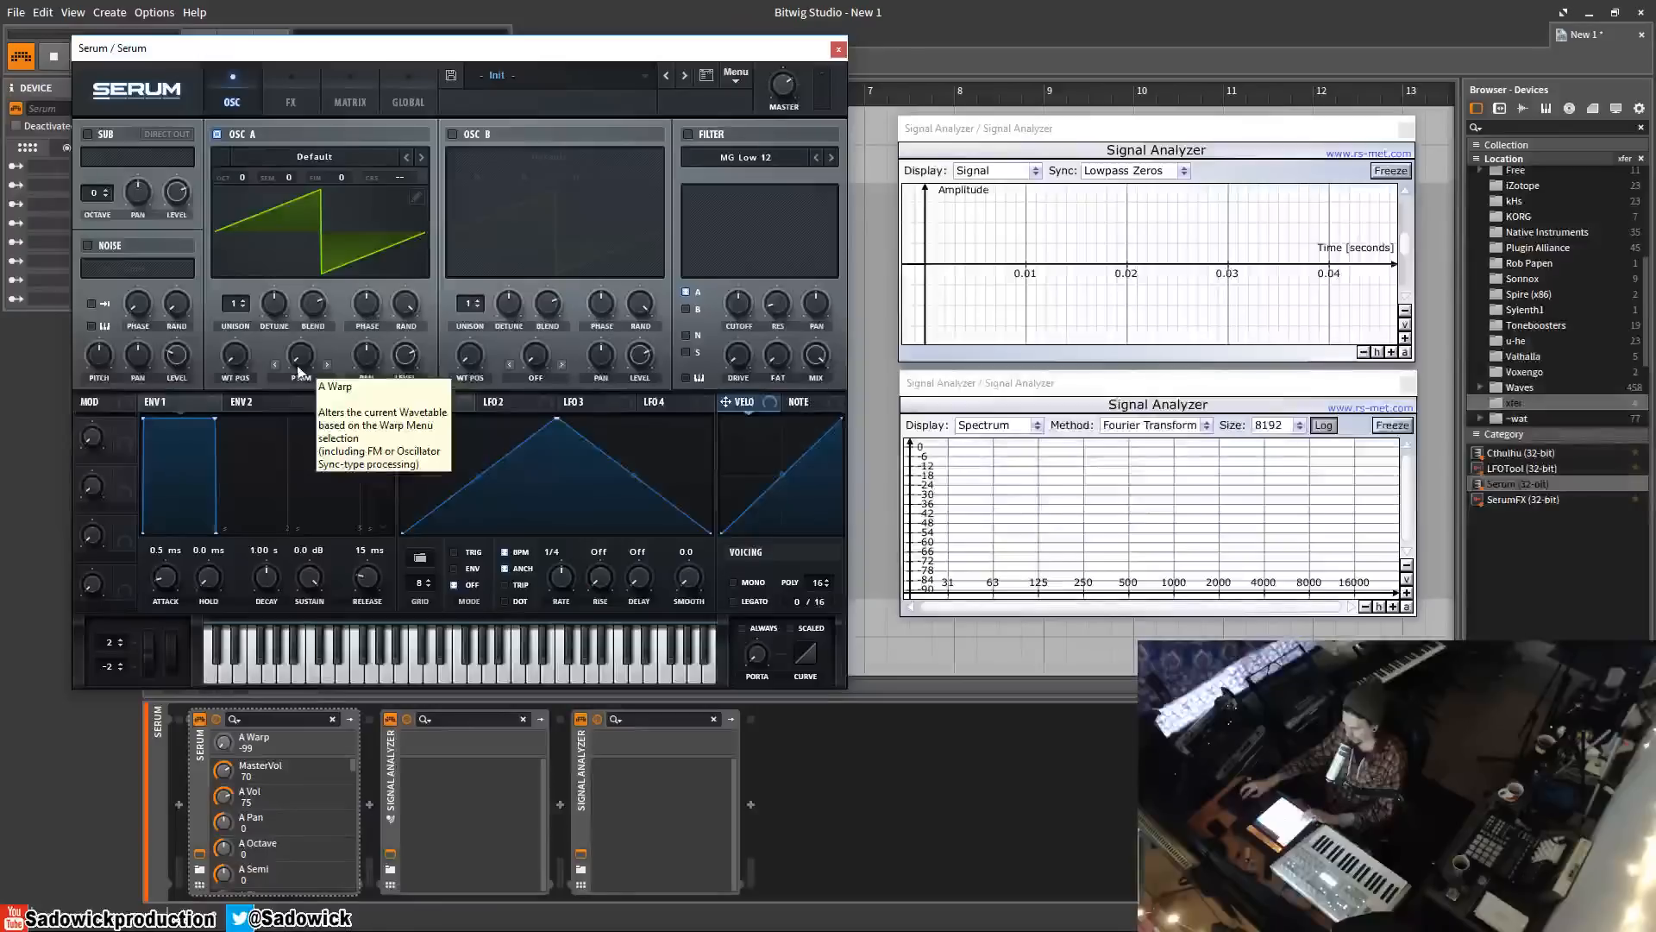
drag(297, 365, 266, 473)
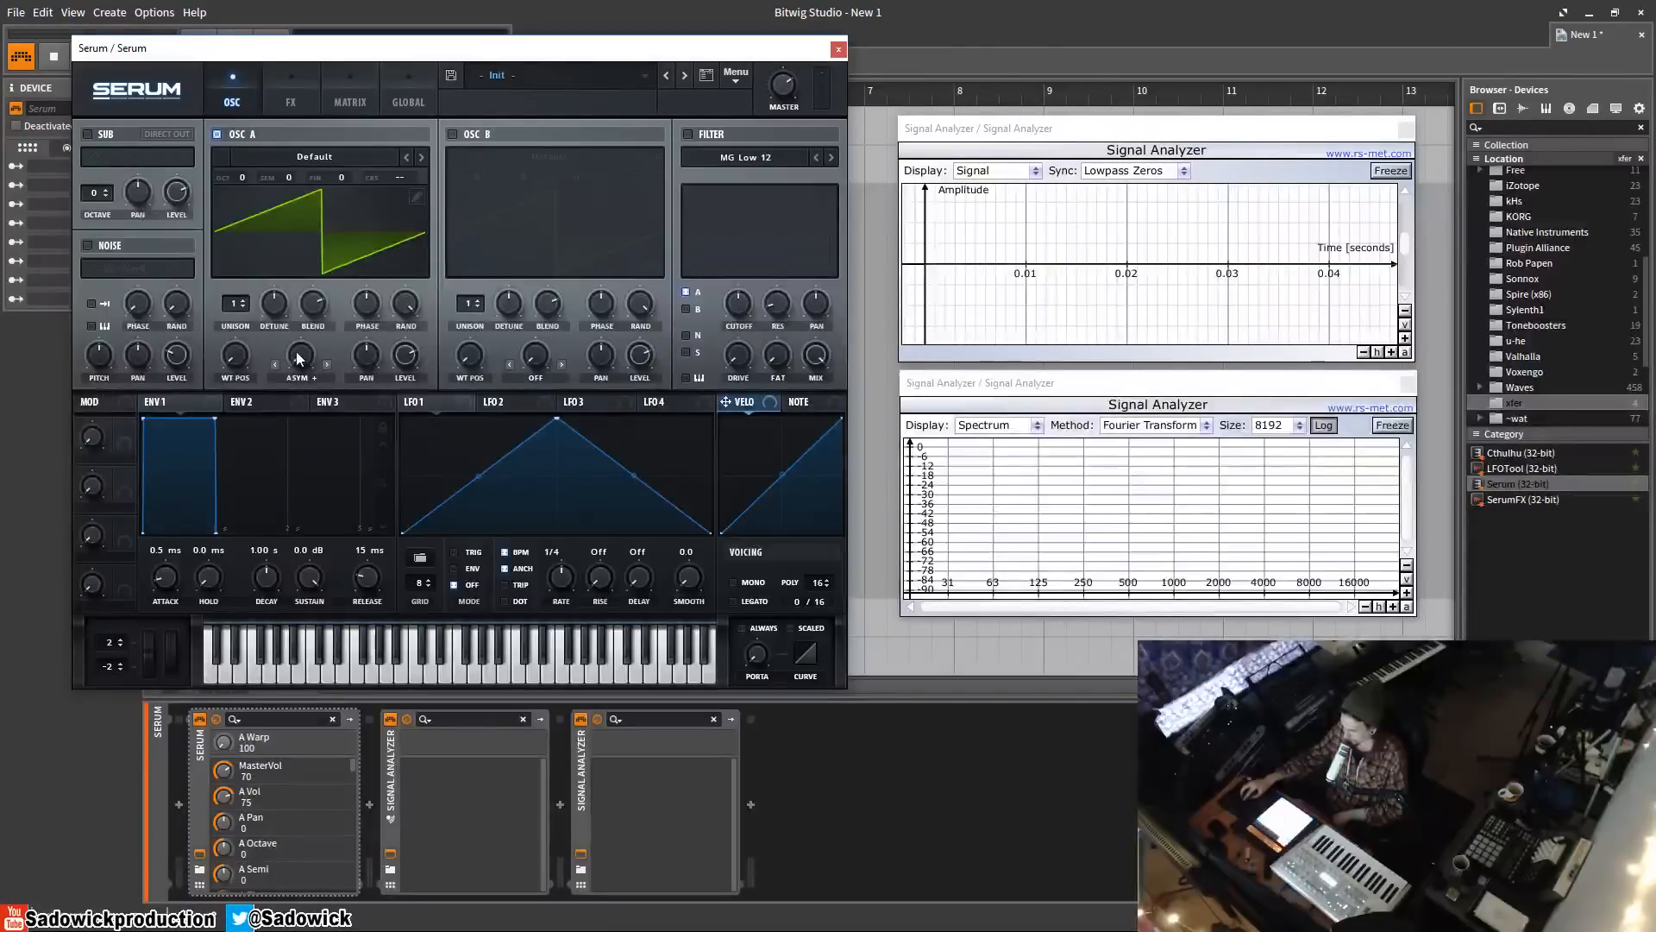
- Sweep oscillator A's warp amount in Asym + mode, returning it to 0 and raising it to about 97
drag(298, 359, 299, 372)
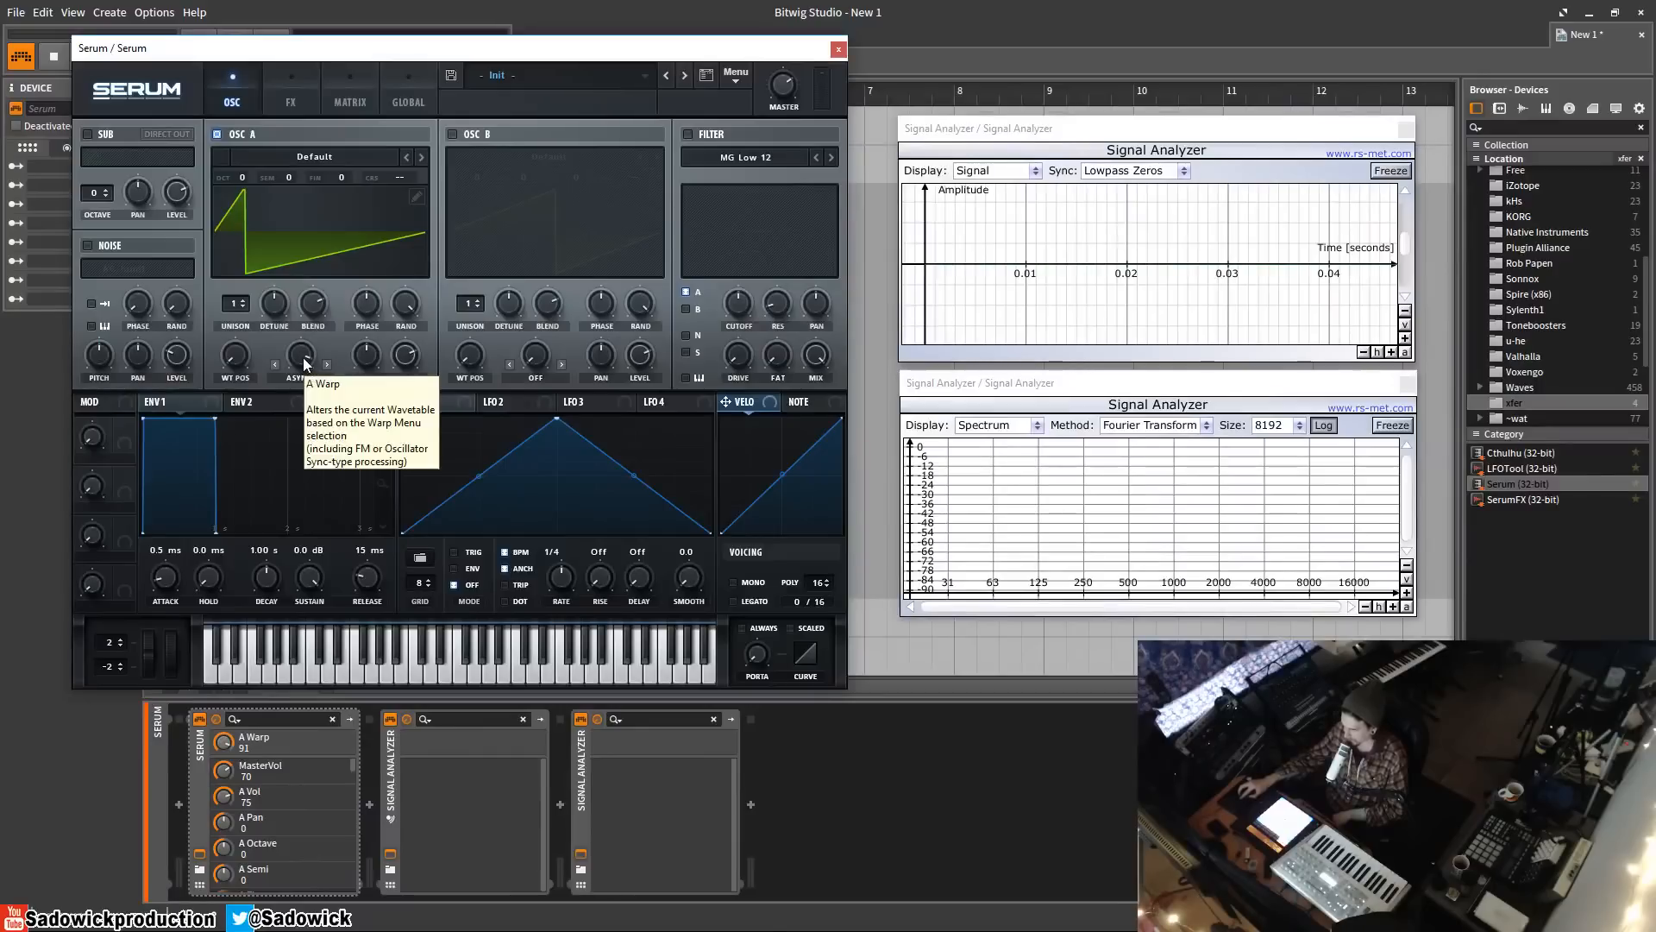
drag(303, 359, 328, 621)
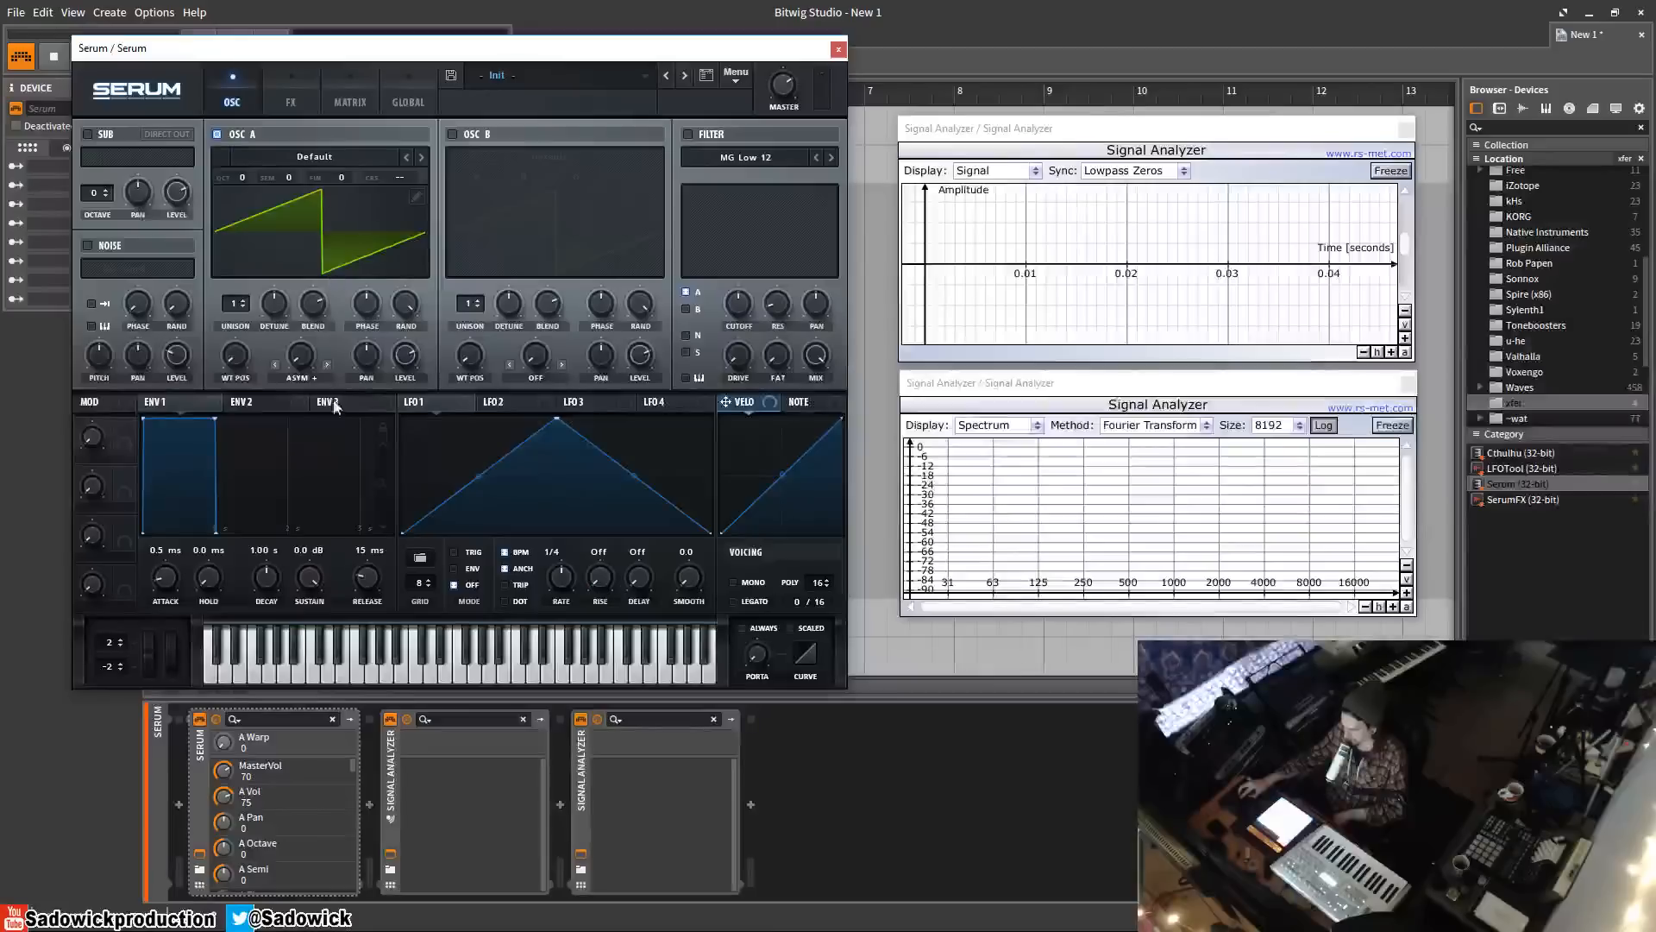
drag(307, 357, 397, 241)
- Step oscillator A's warp mode through Asym - and Asym +/-, sweeping the warp amount in each
click(327, 364)
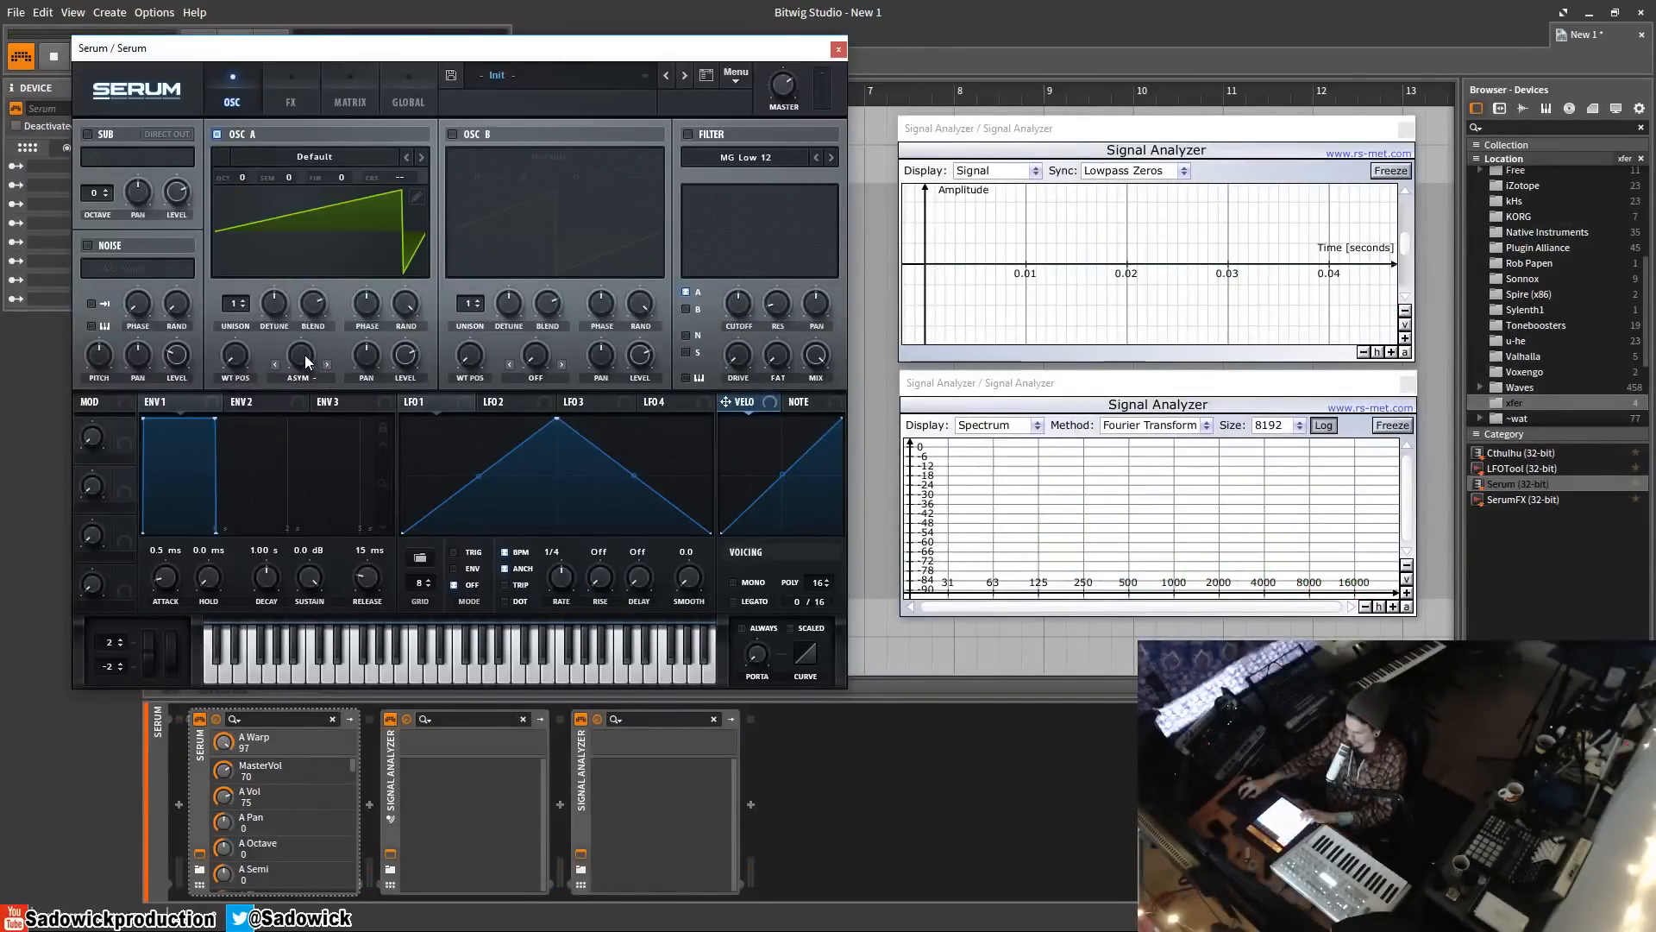
drag(308, 361, 295, 645)
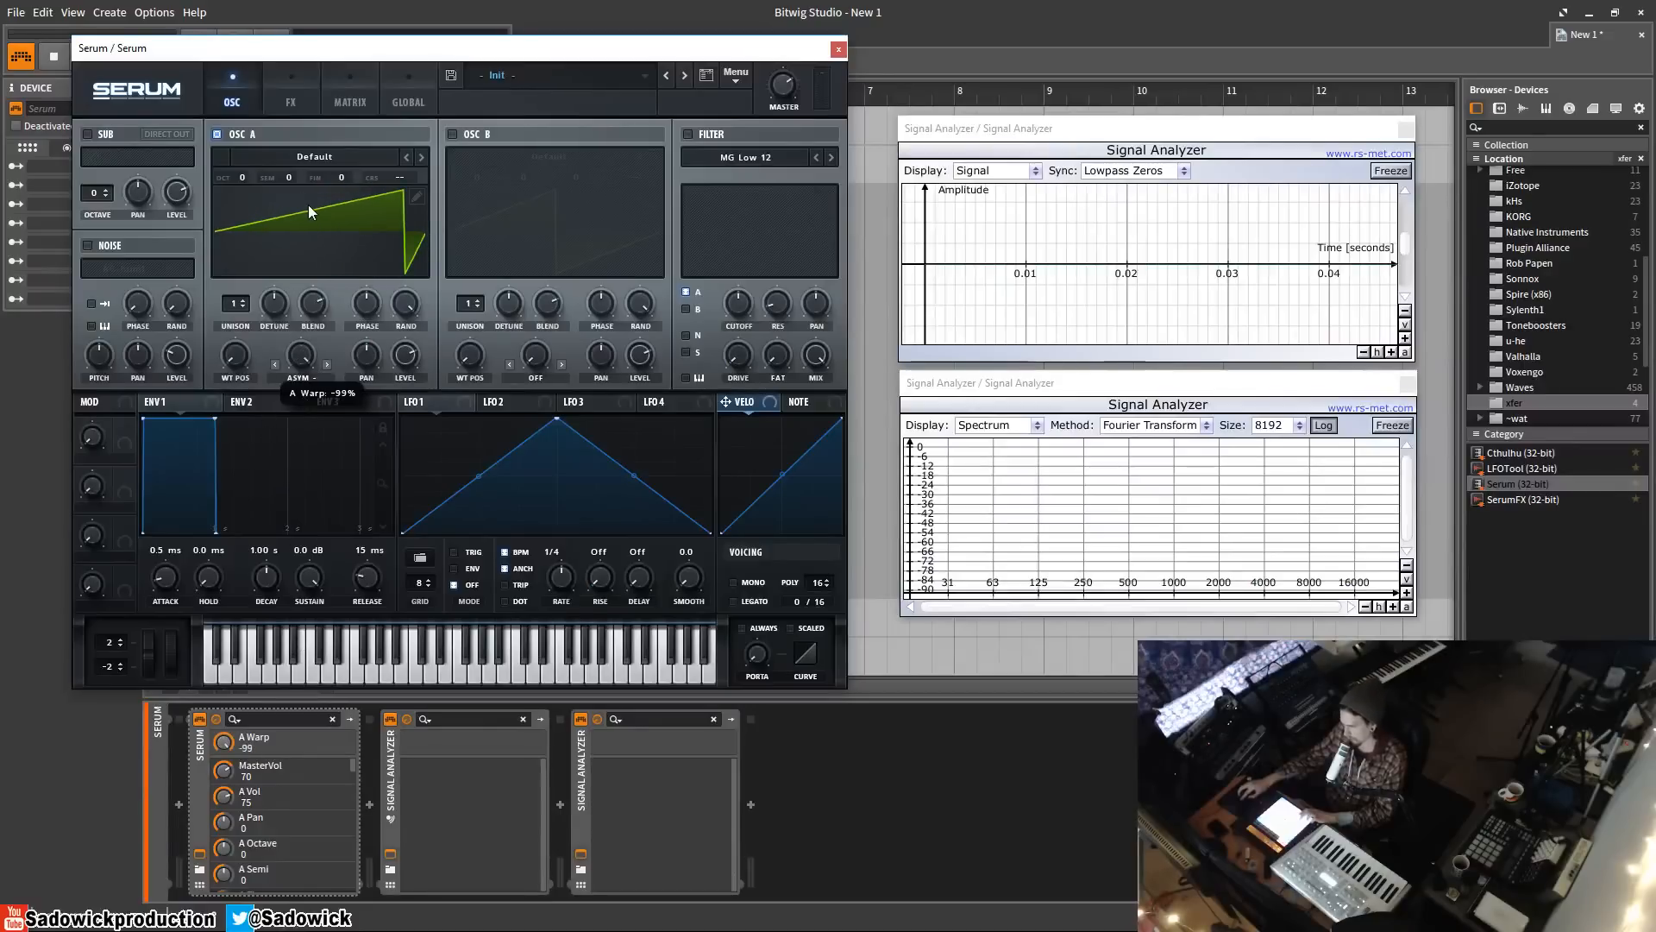
click(327, 364)
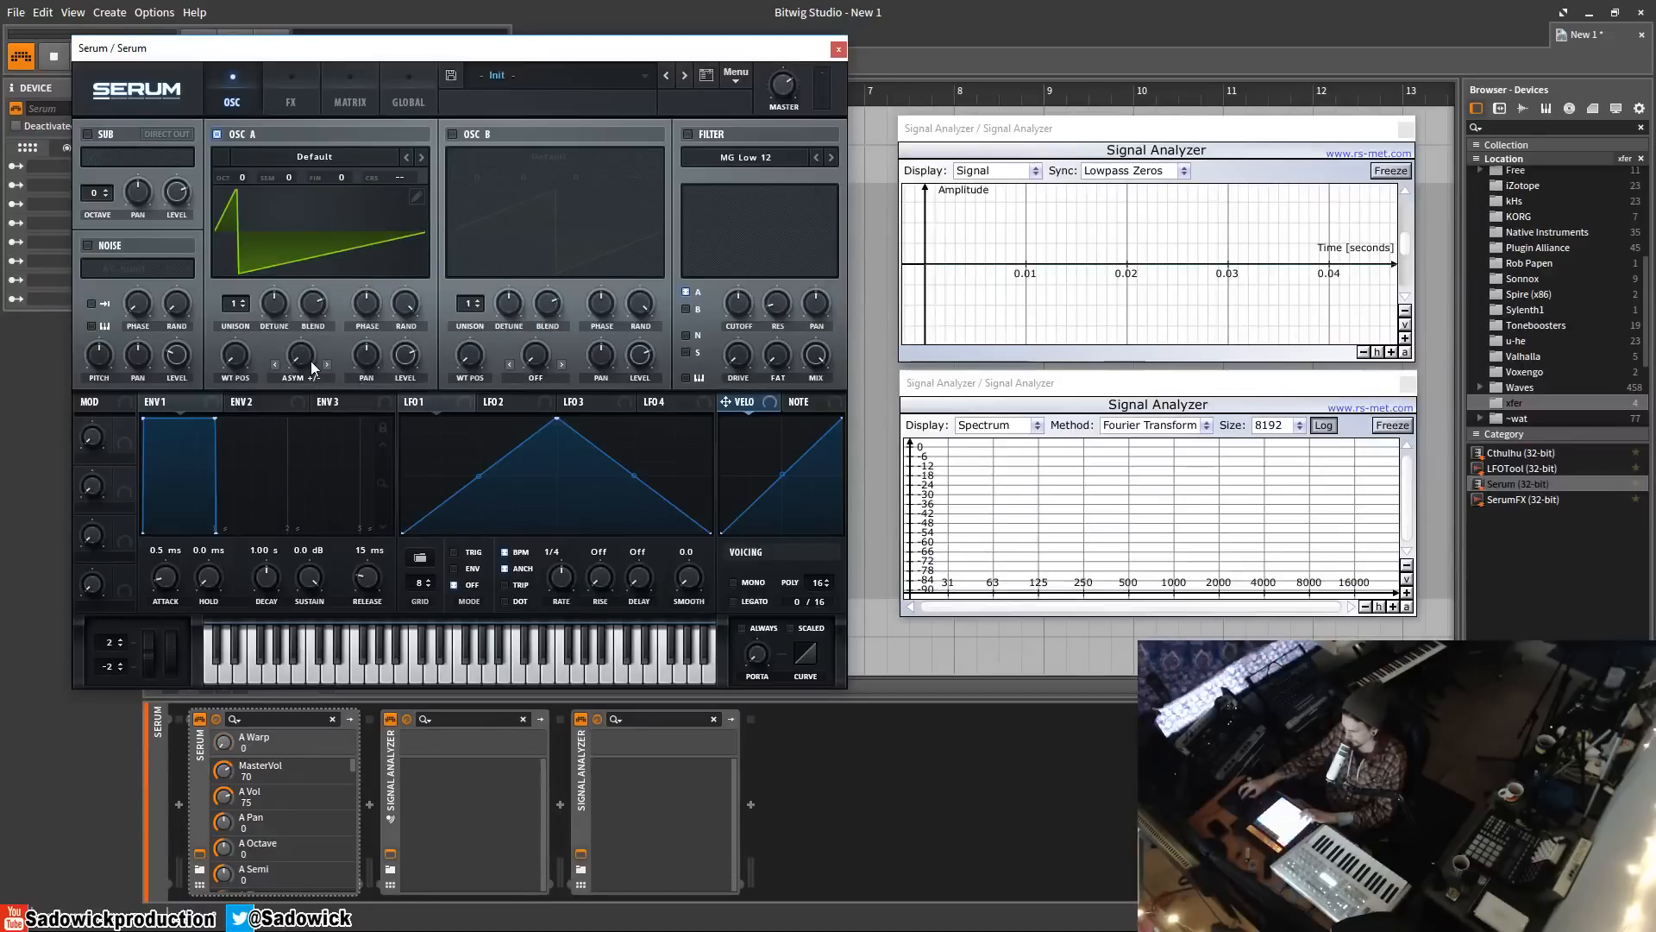
drag(310, 361, 333, 288)
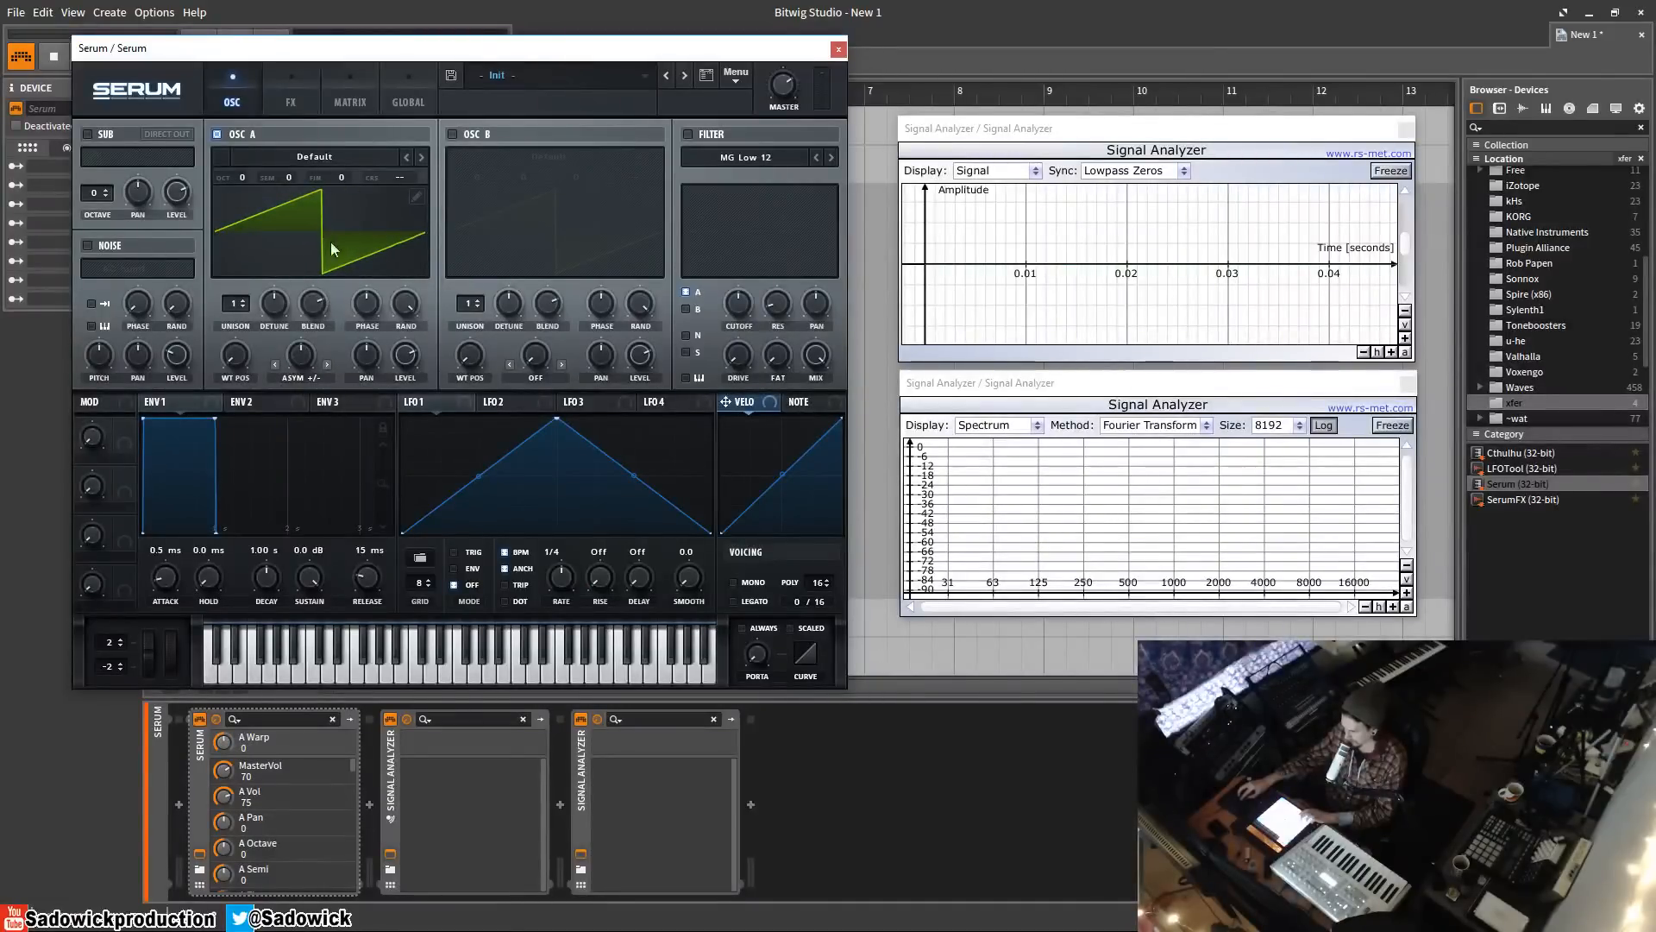
mouse_move(305, 355)
mouse_down()
mouse_move(302, 428)
mouse_move(318, 246)
mouse_move(287, 447)
mouse_move(304, 357)
mouse_move(303, 409)
mouse_move(327, 366)
mouse_up()
- Step oscillator A's warp mode through Flip and Mirror, sweeping the warp amount in each
click(327, 364)
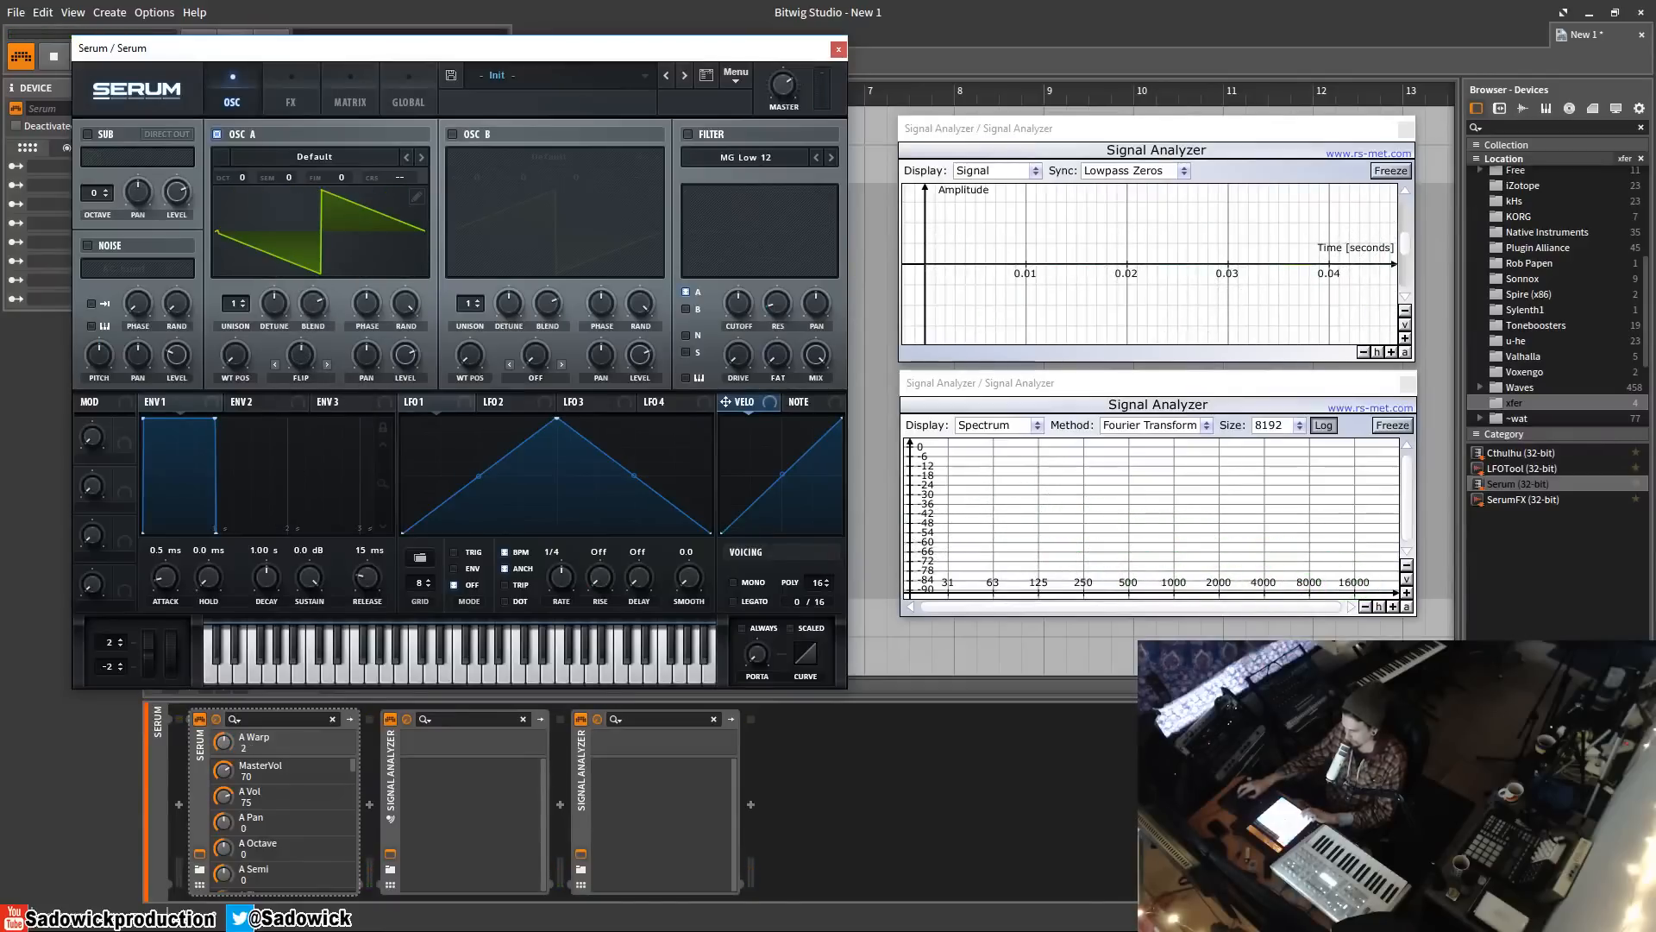
drag(304, 355, 293, 462)
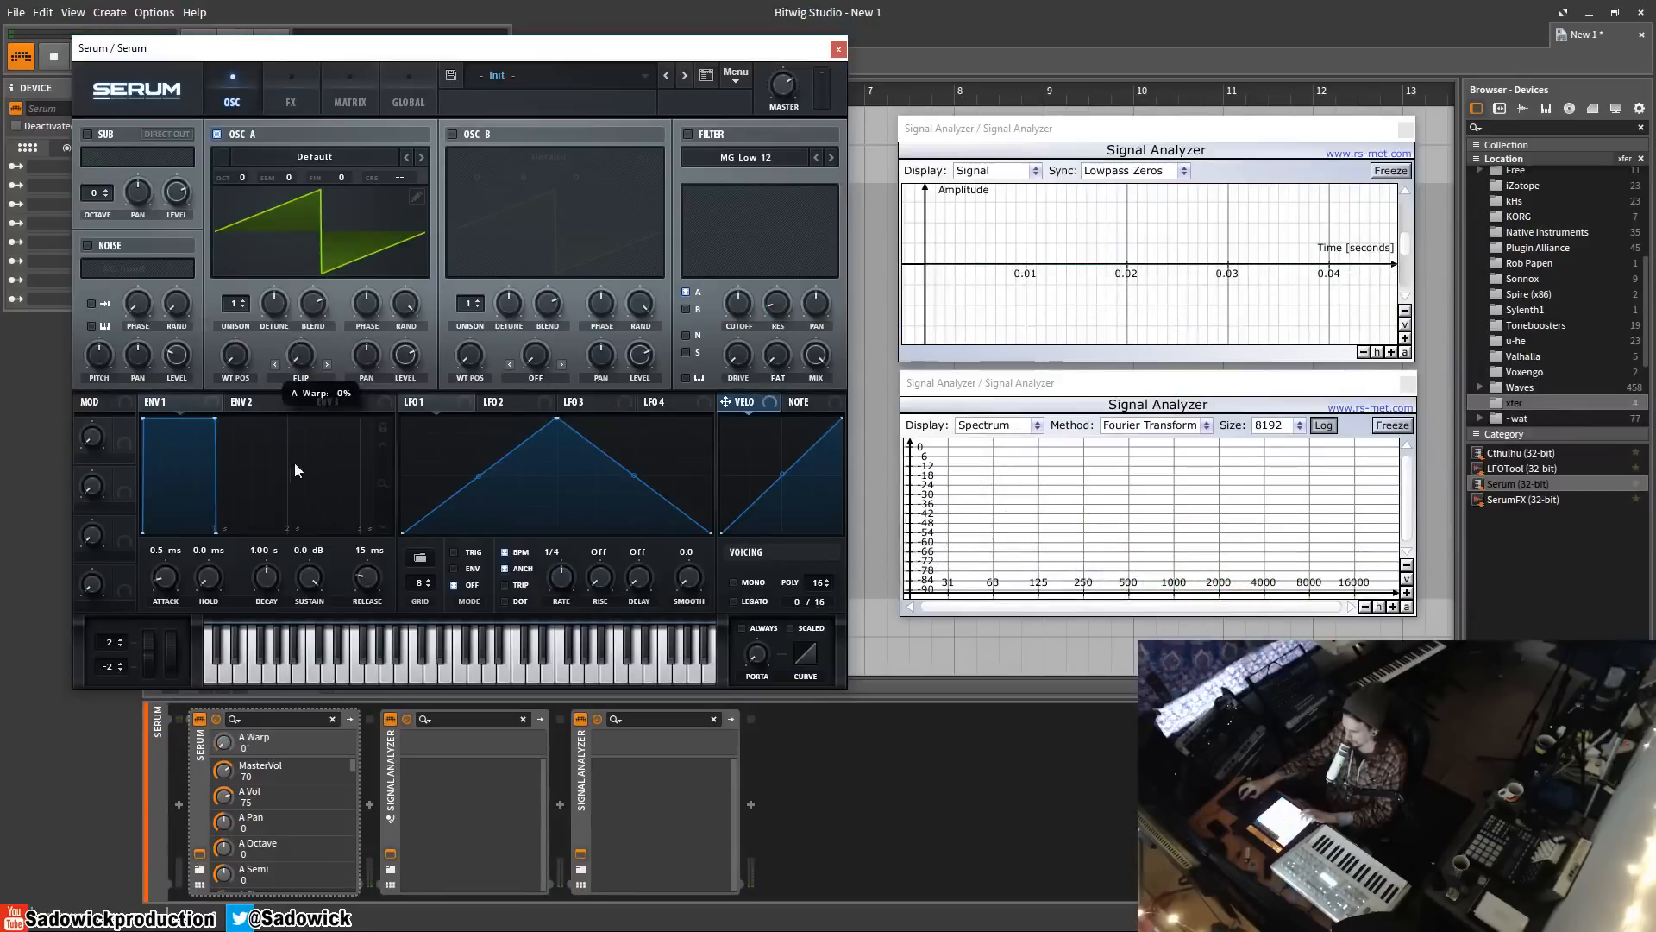
click(328, 364)
drag(286, 360, 343, 331)
- Set oscillator A's warp mode to Remap 1 and open its remap curve for editing
click(327, 365)
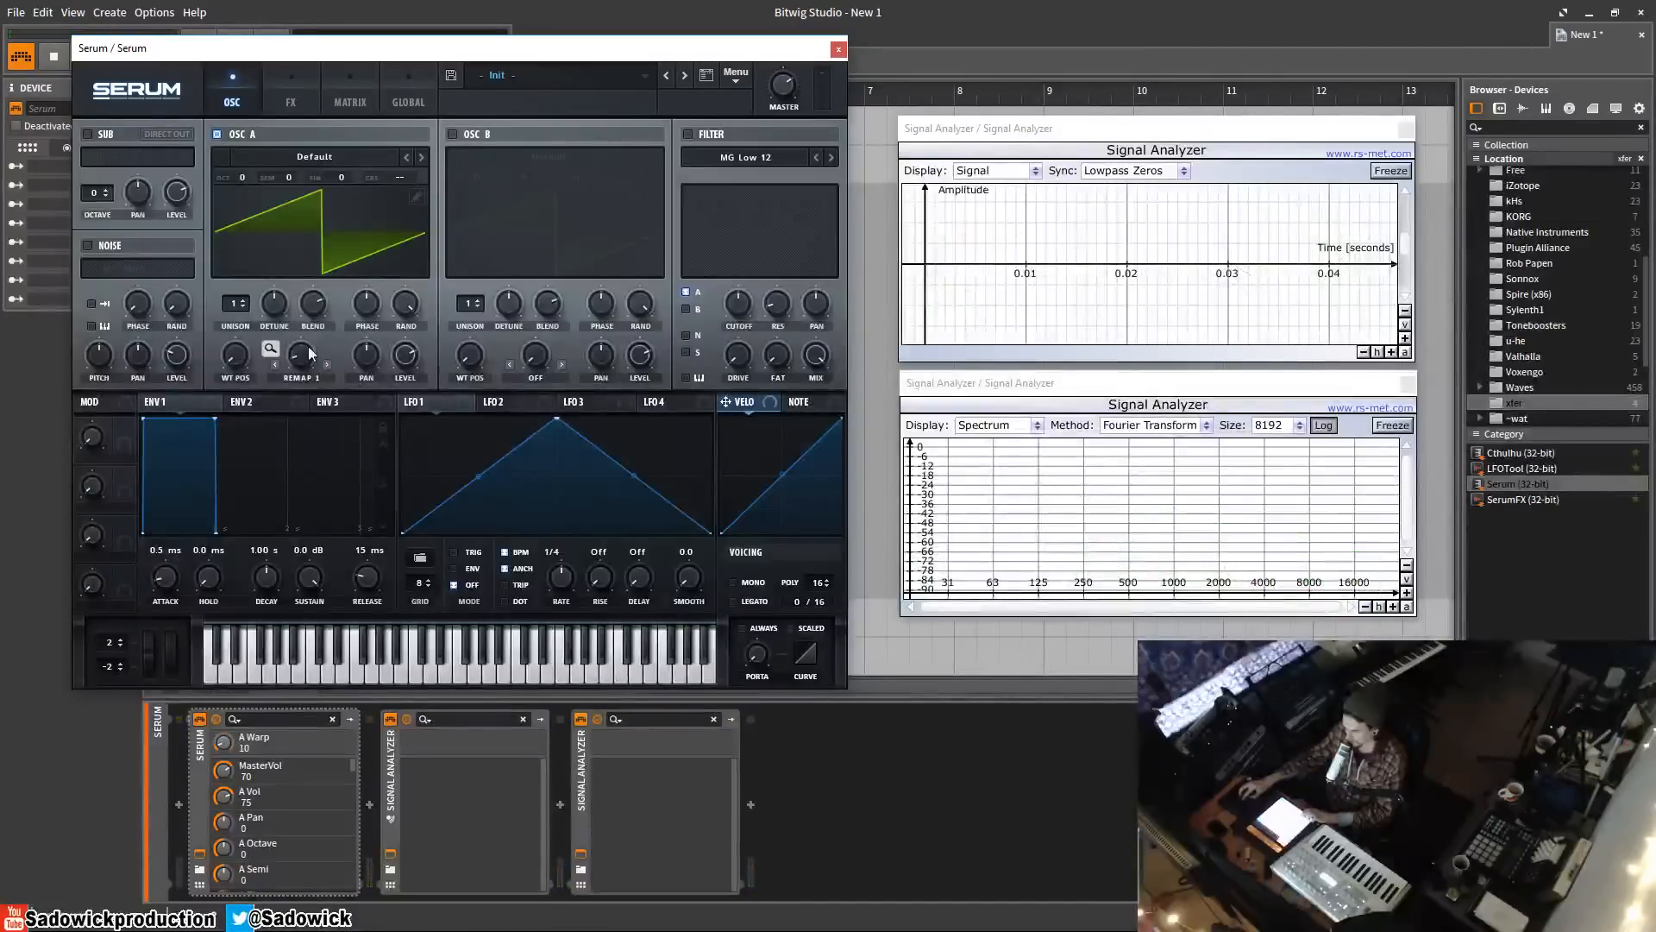
click(321, 379)
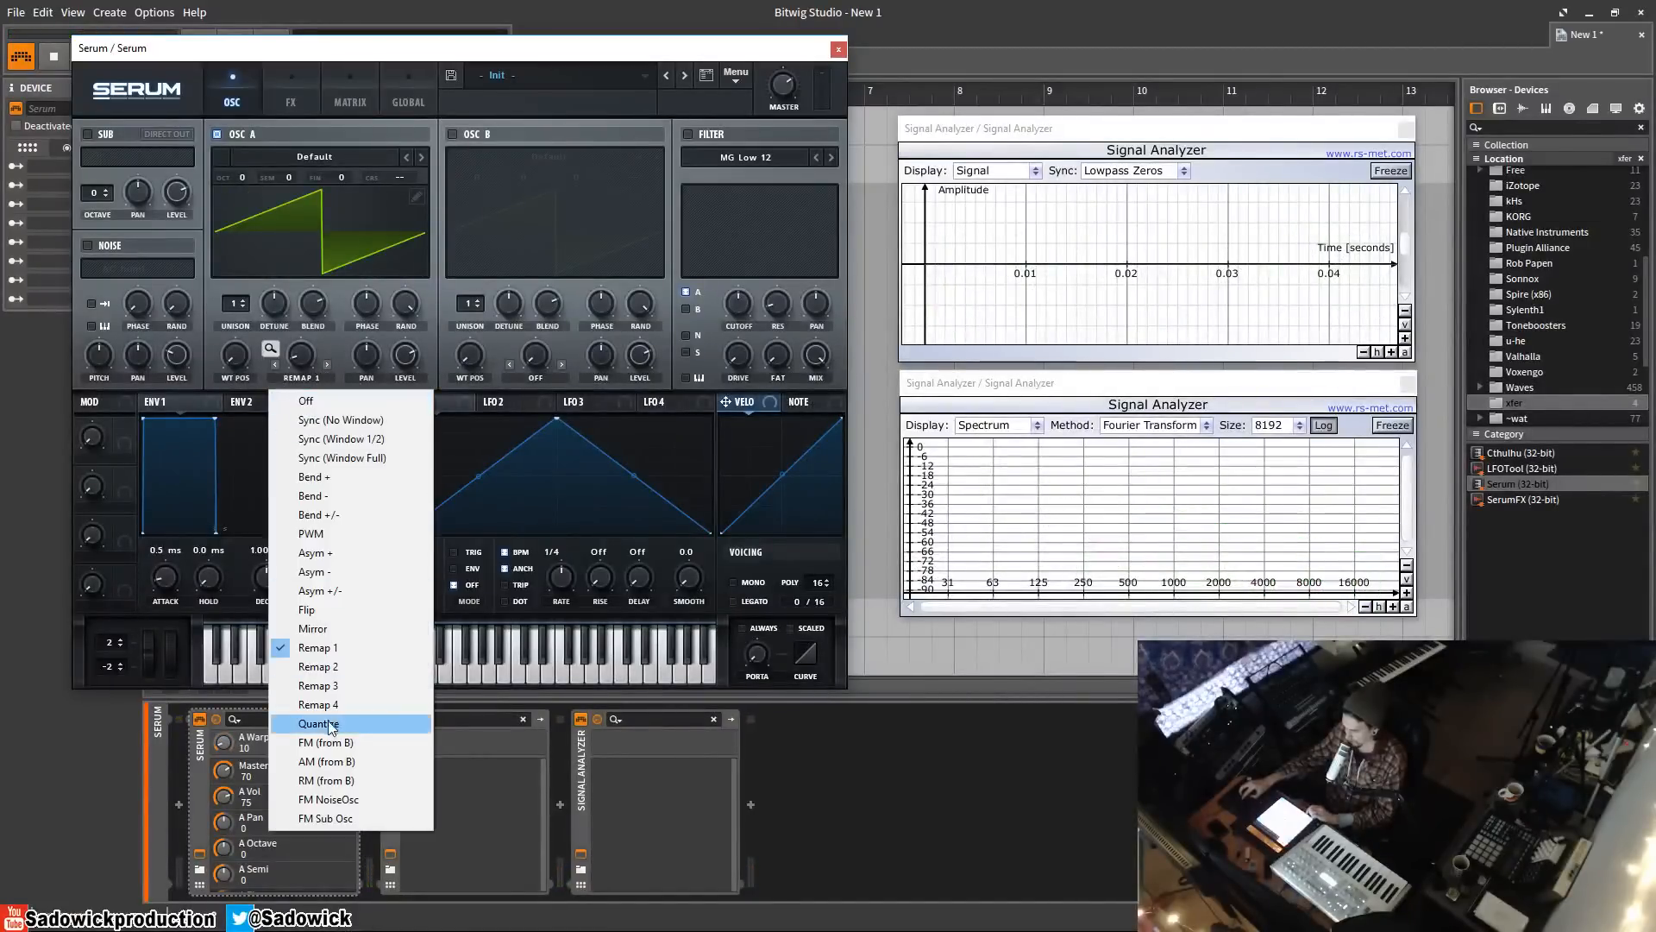
click(333, 648)
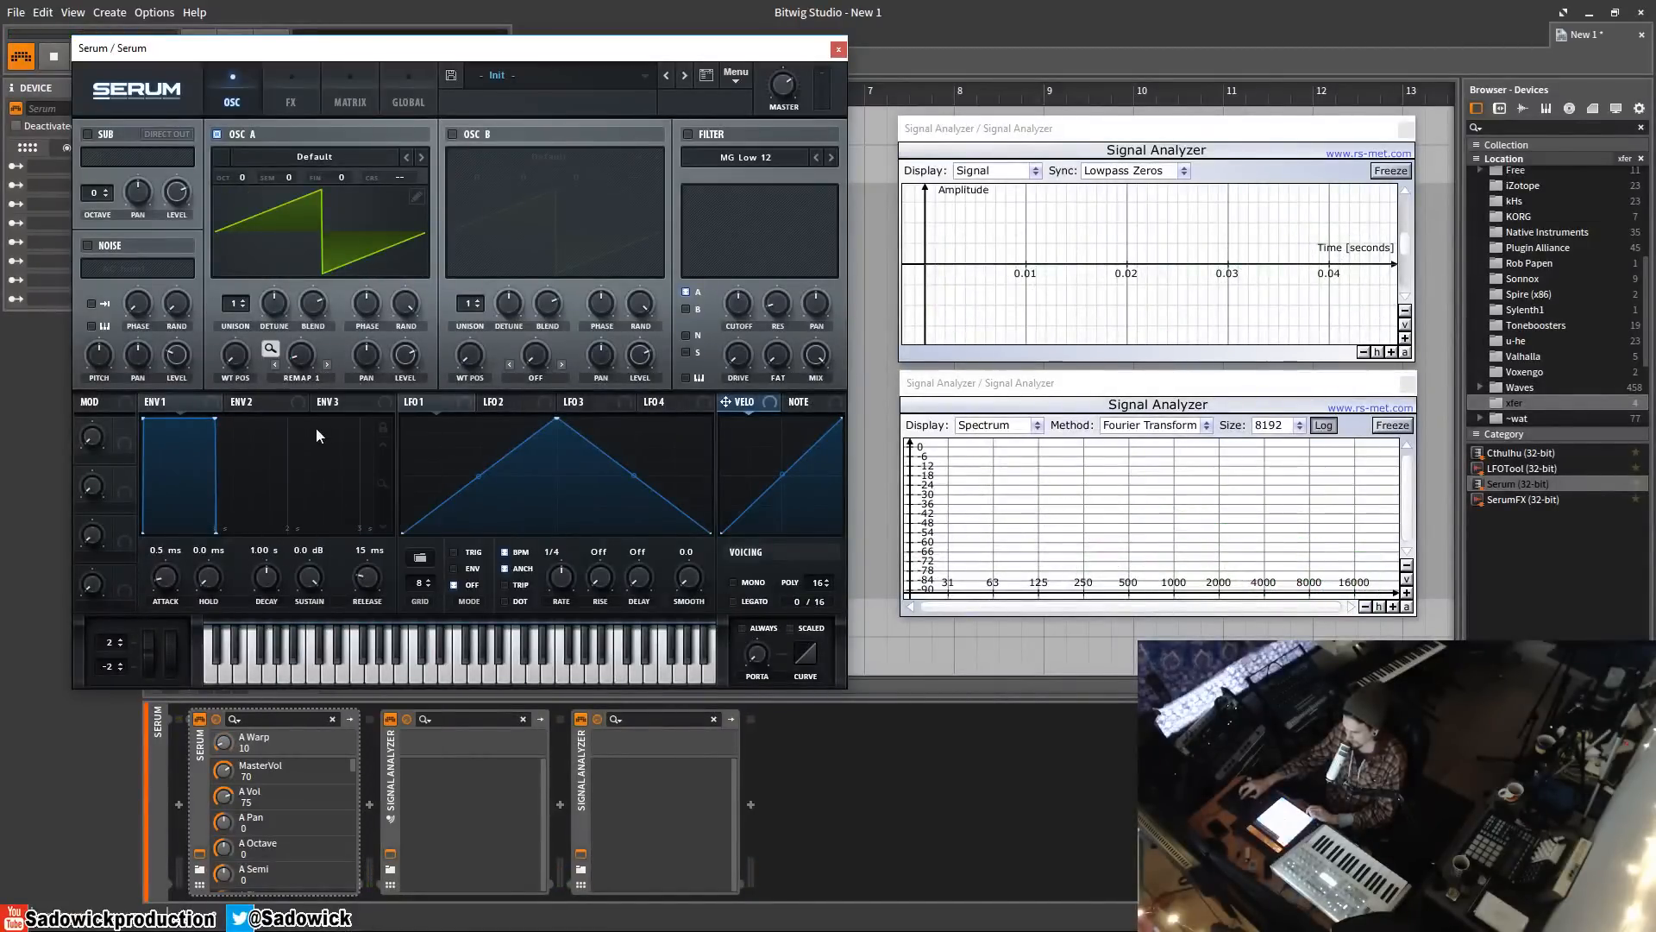
click(270, 349)
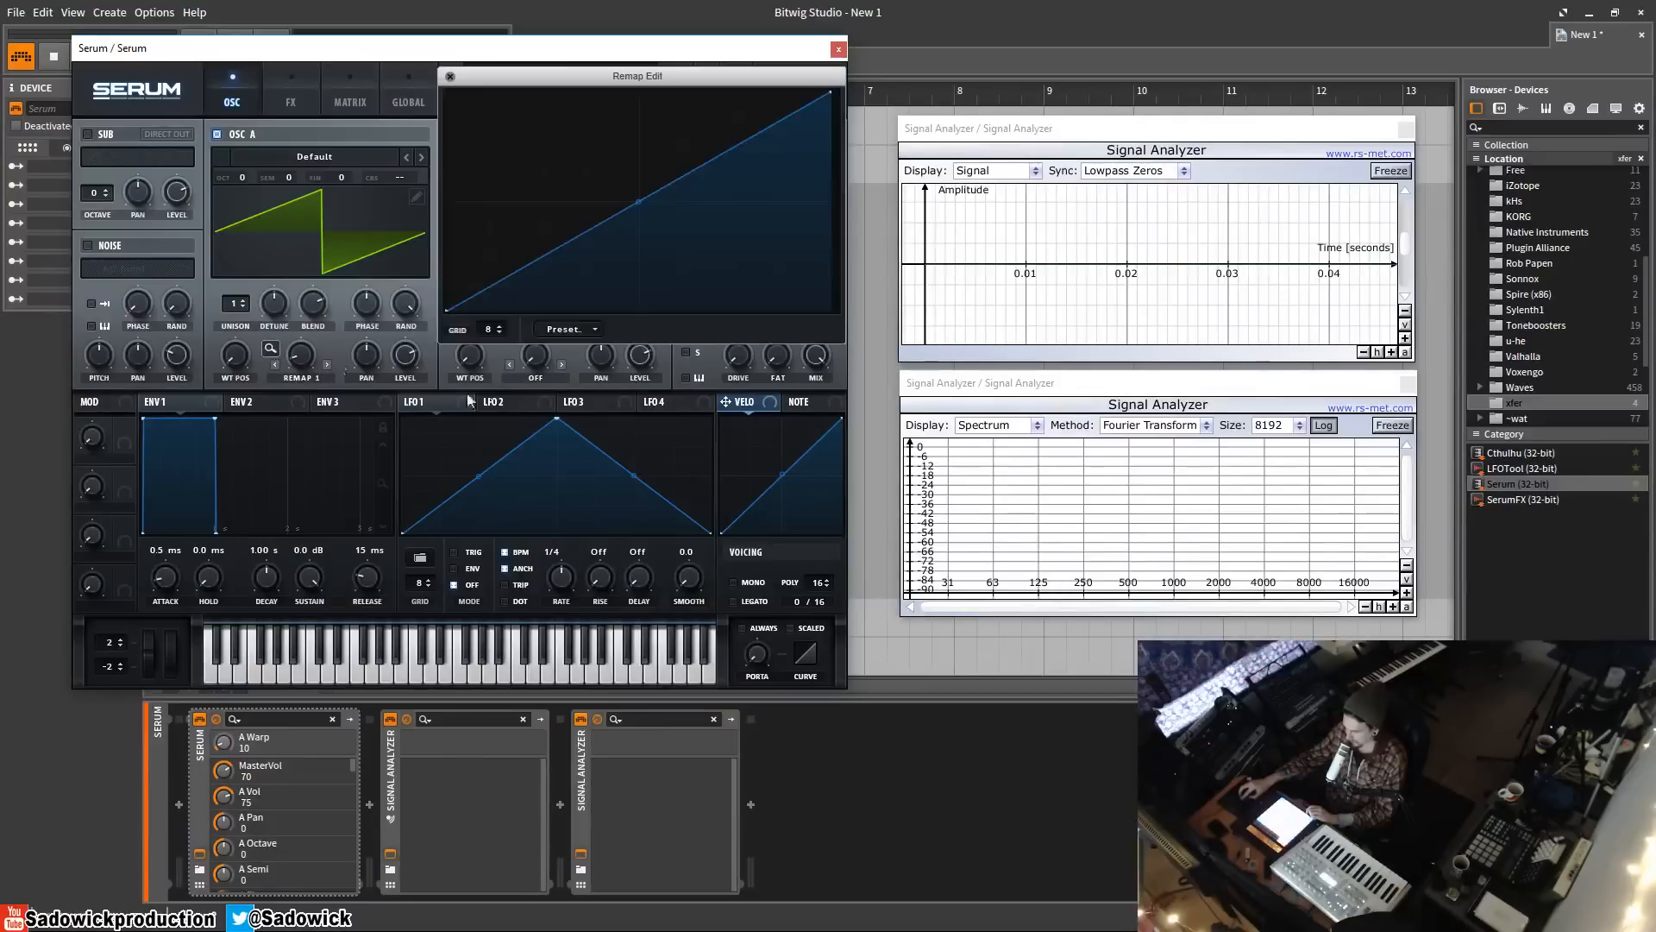
- Add four points to the straight remap curve, forming an early peak, a long valley and a steep late rise
double_click(501, 115)
double_click(553, 244)
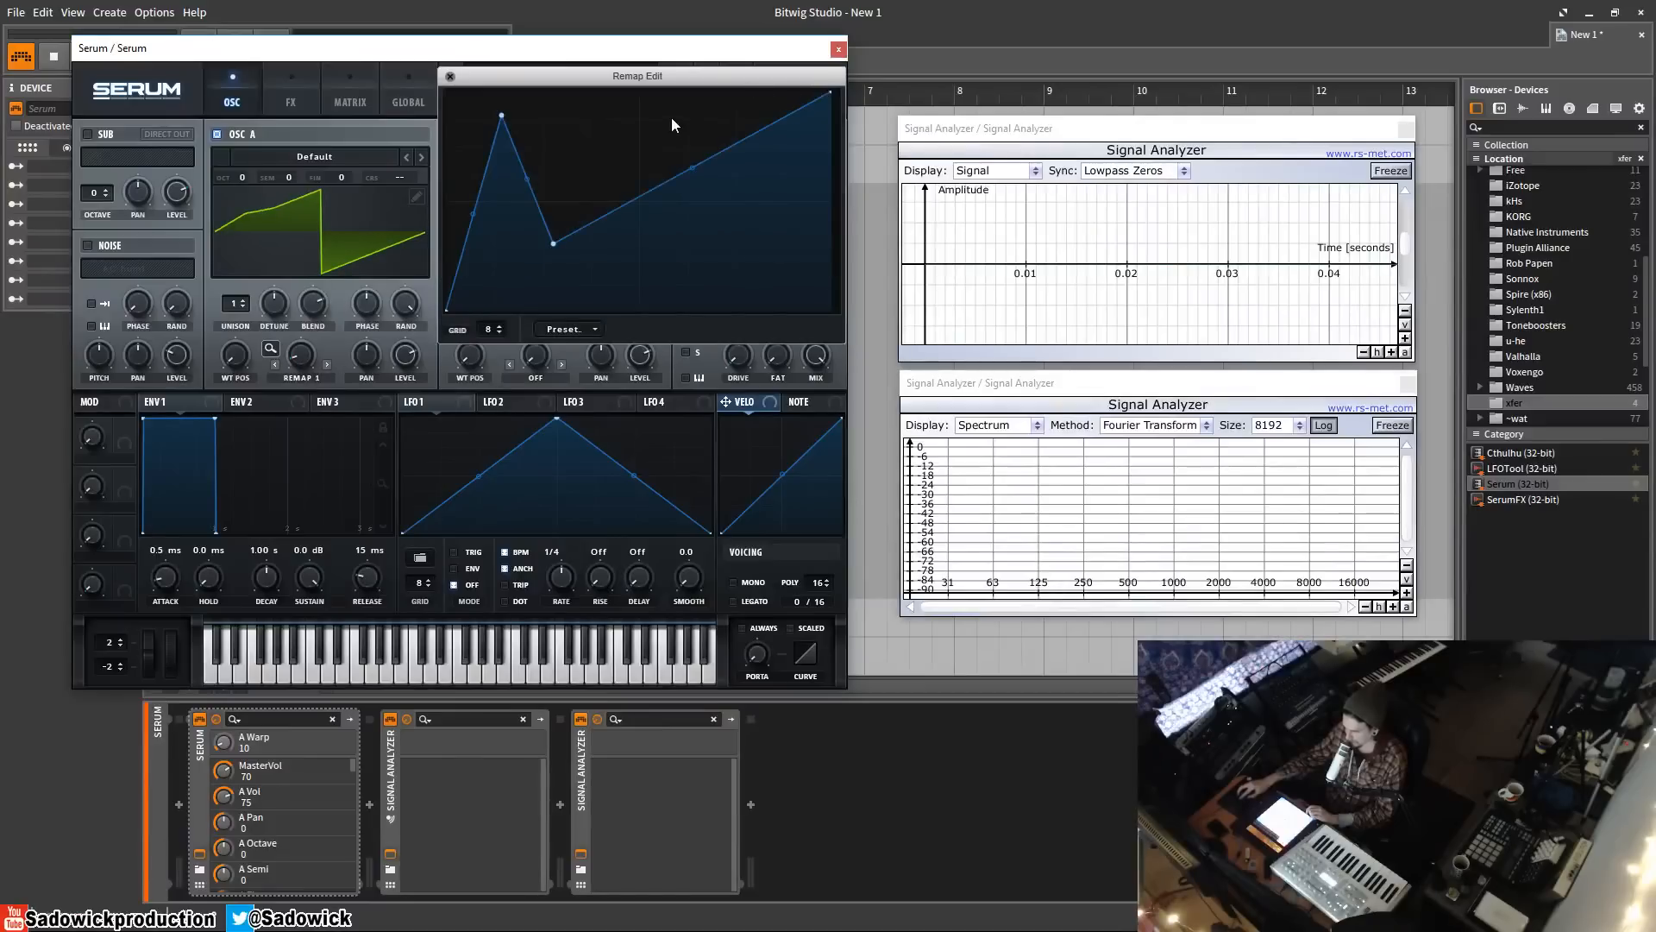
double_click(676, 183)
drag(677, 183, 732, 272)
double_click(780, 183)
drag(781, 184, 744, 113)
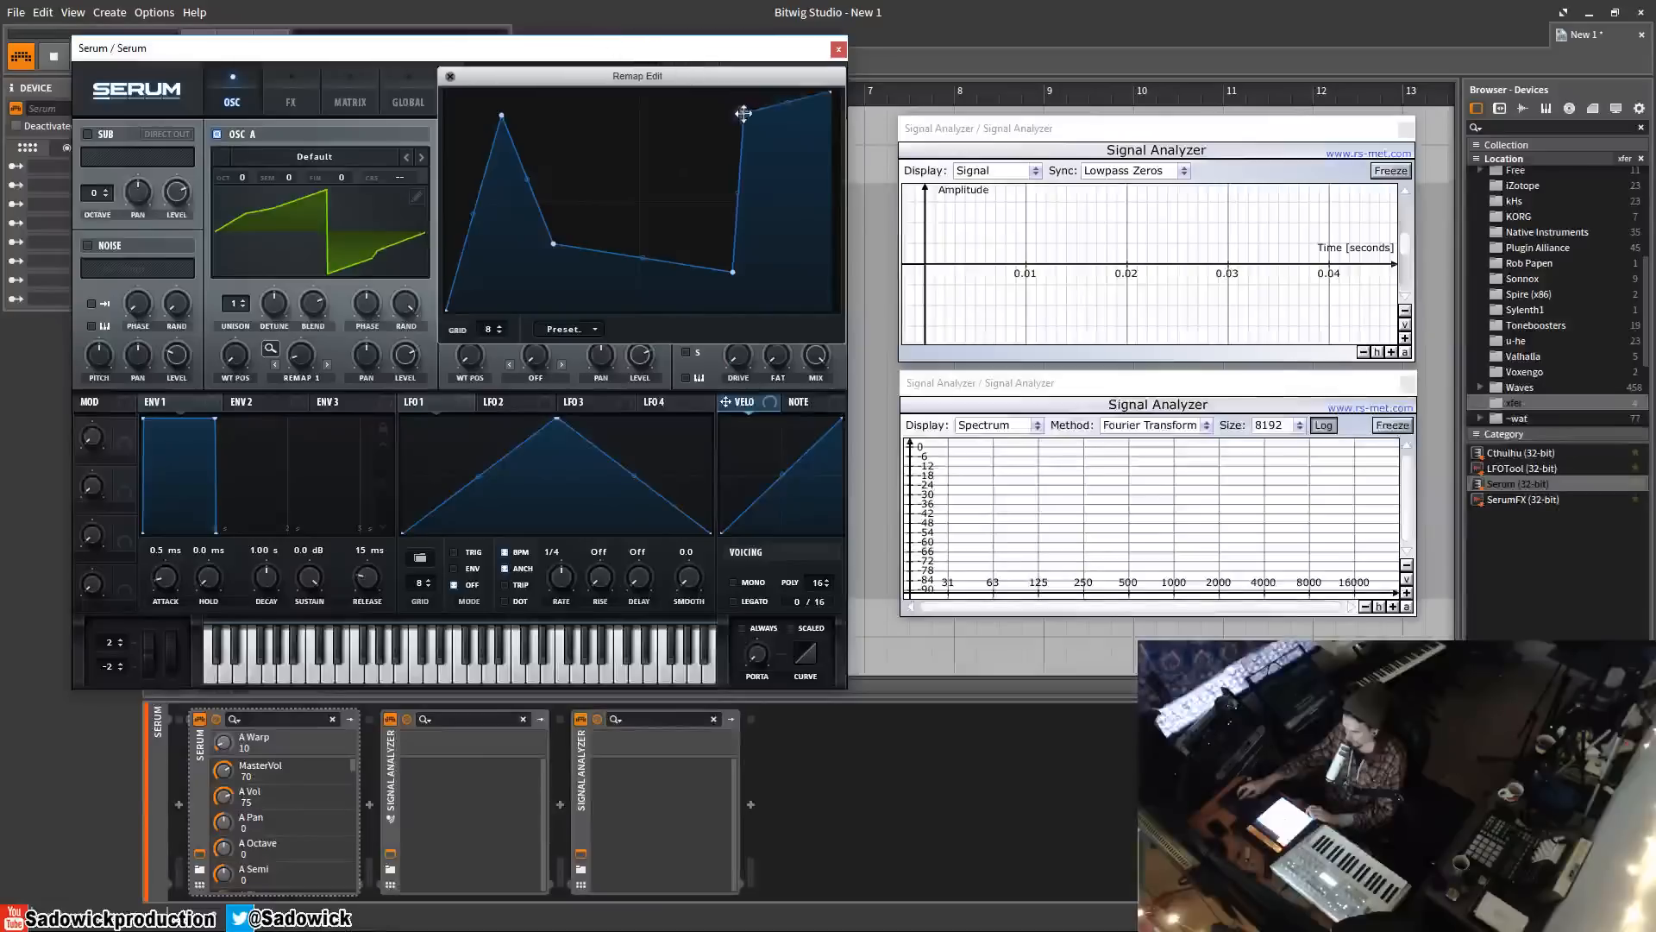
- Reshape the remap curve into a jagged zigzag by moving existing points and adding more alternating peaks and valleys
drag(732, 272, 675, 275)
double_click(559, 126)
drag(559, 126, 601, 96)
drag(502, 116, 475, 92)
drag(553, 244, 518, 279)
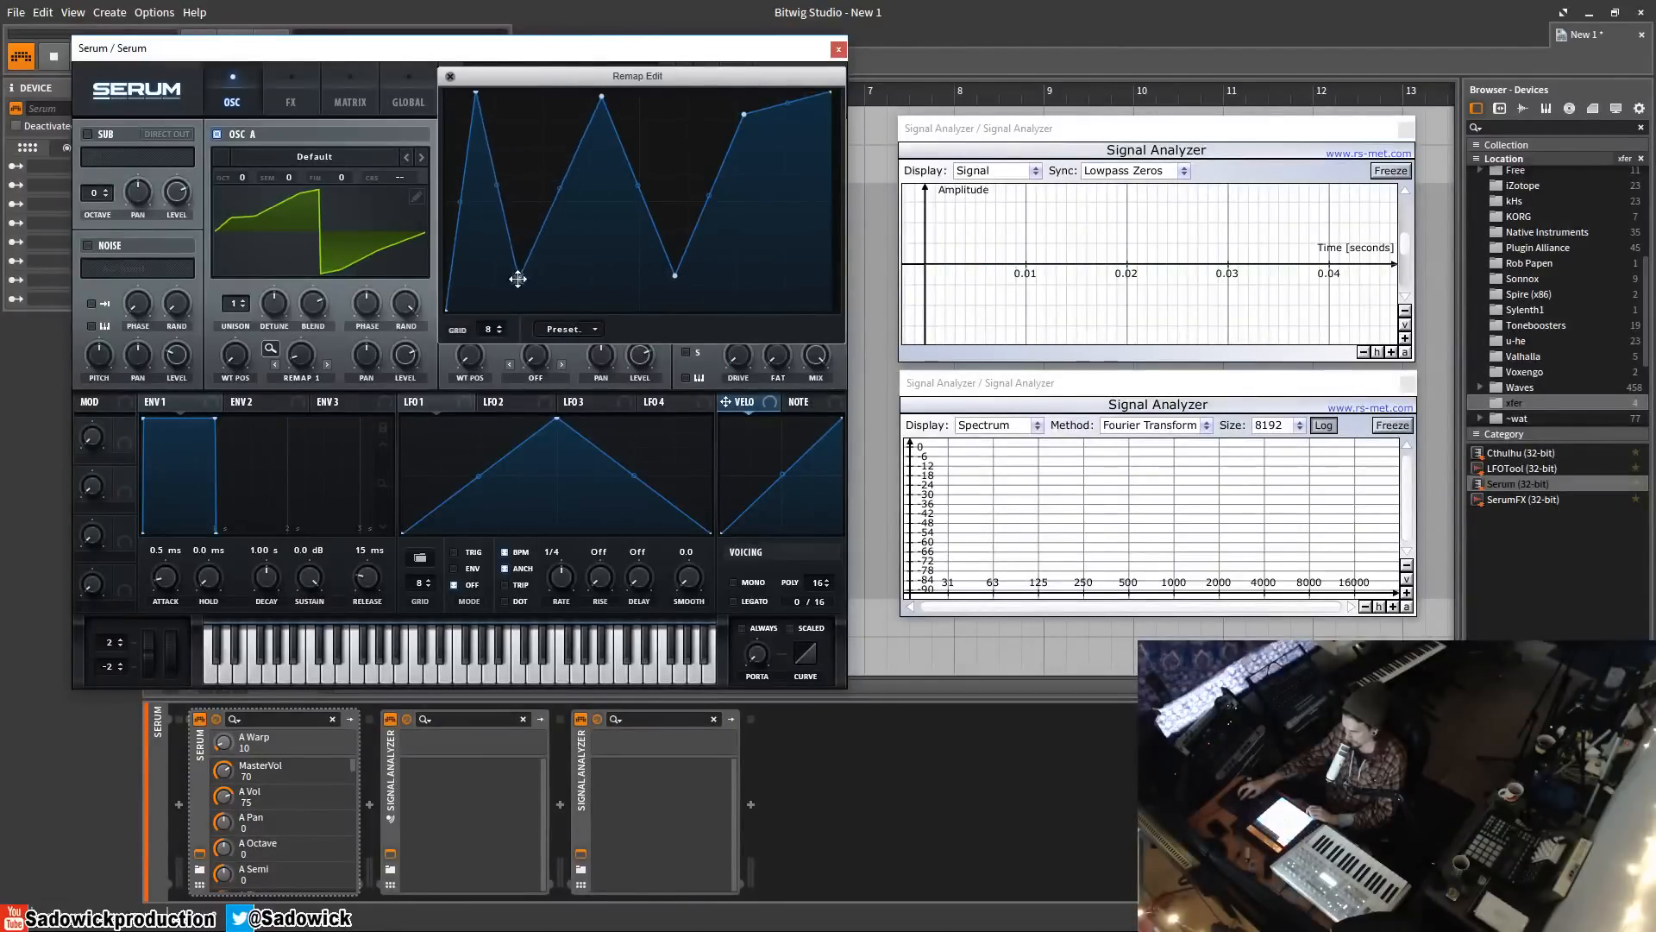
double_click(587, 243)
double_click(685, 100)
double_click(788, 278)
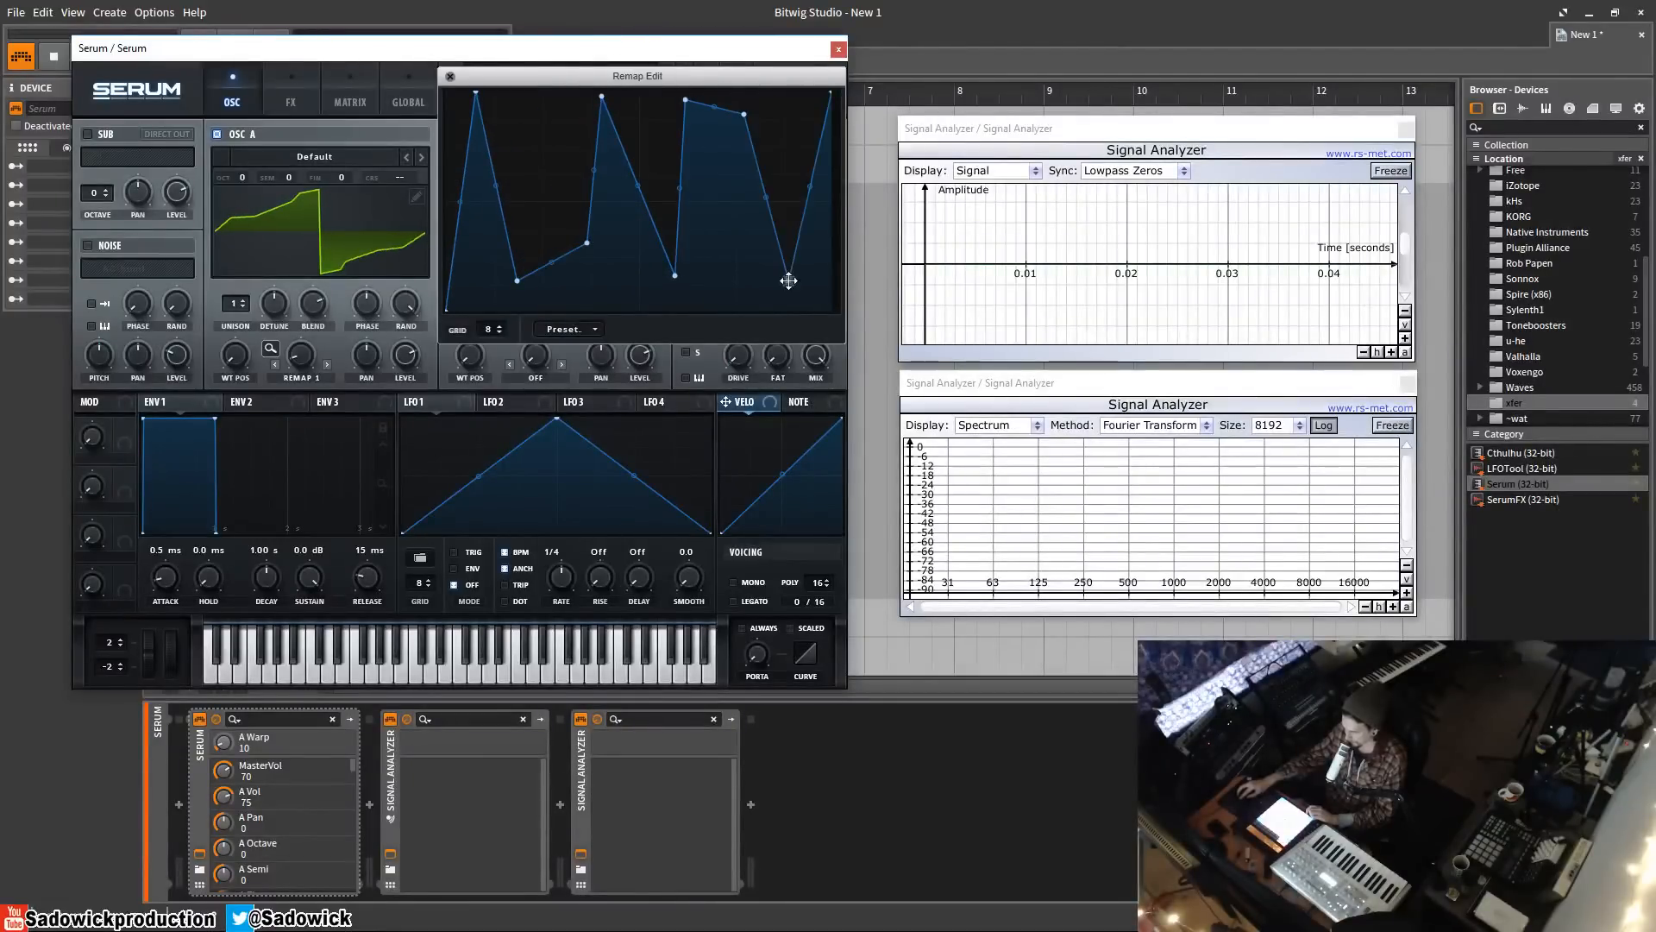
- Sweep oscillator A's warp amount in Remap 1 mode and return it to 0%
drag(301, 363, 305, 486)
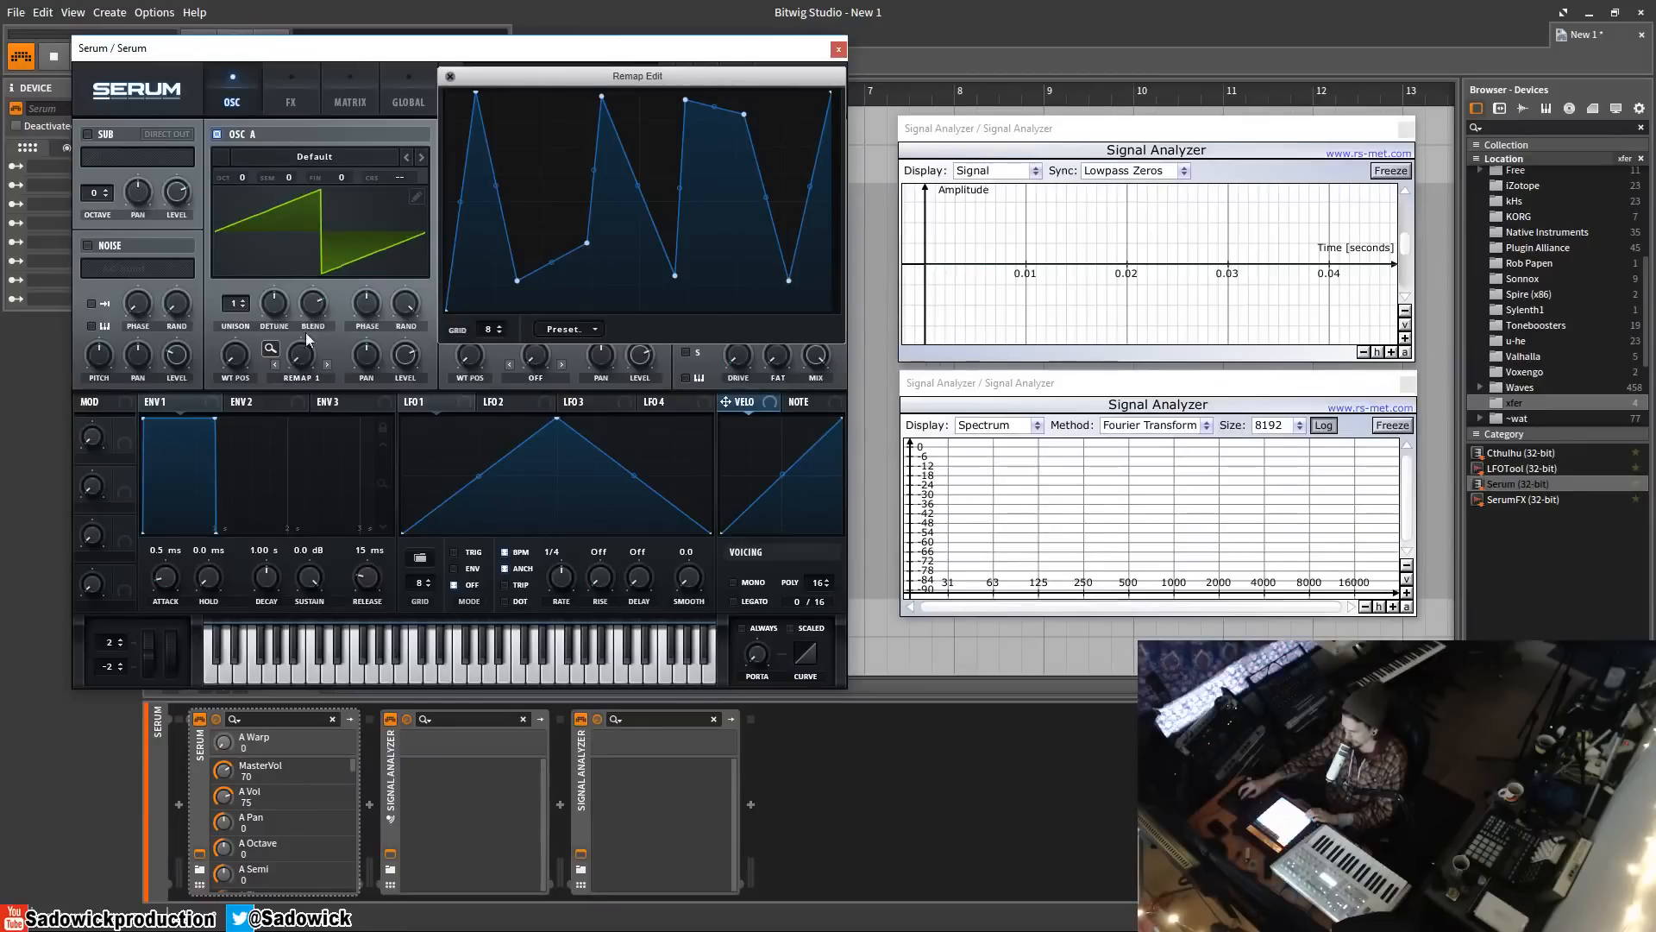
mouse_move(305, 352)
mouse_down()
mouse_move(312, 298)
mouse_move(298, 409)
mouse_move(319, 177)
mouse_move(296, 418)
mouse_move(302, 161)
mouse_move(292, 354)
mouse_move(247, 126)
mouse_move(229, 244)
mouse_move(230, 168)
mouse_move(262, 99)
mouse_move(310, 349)
mouse_move(325, 343)
mouse_up()
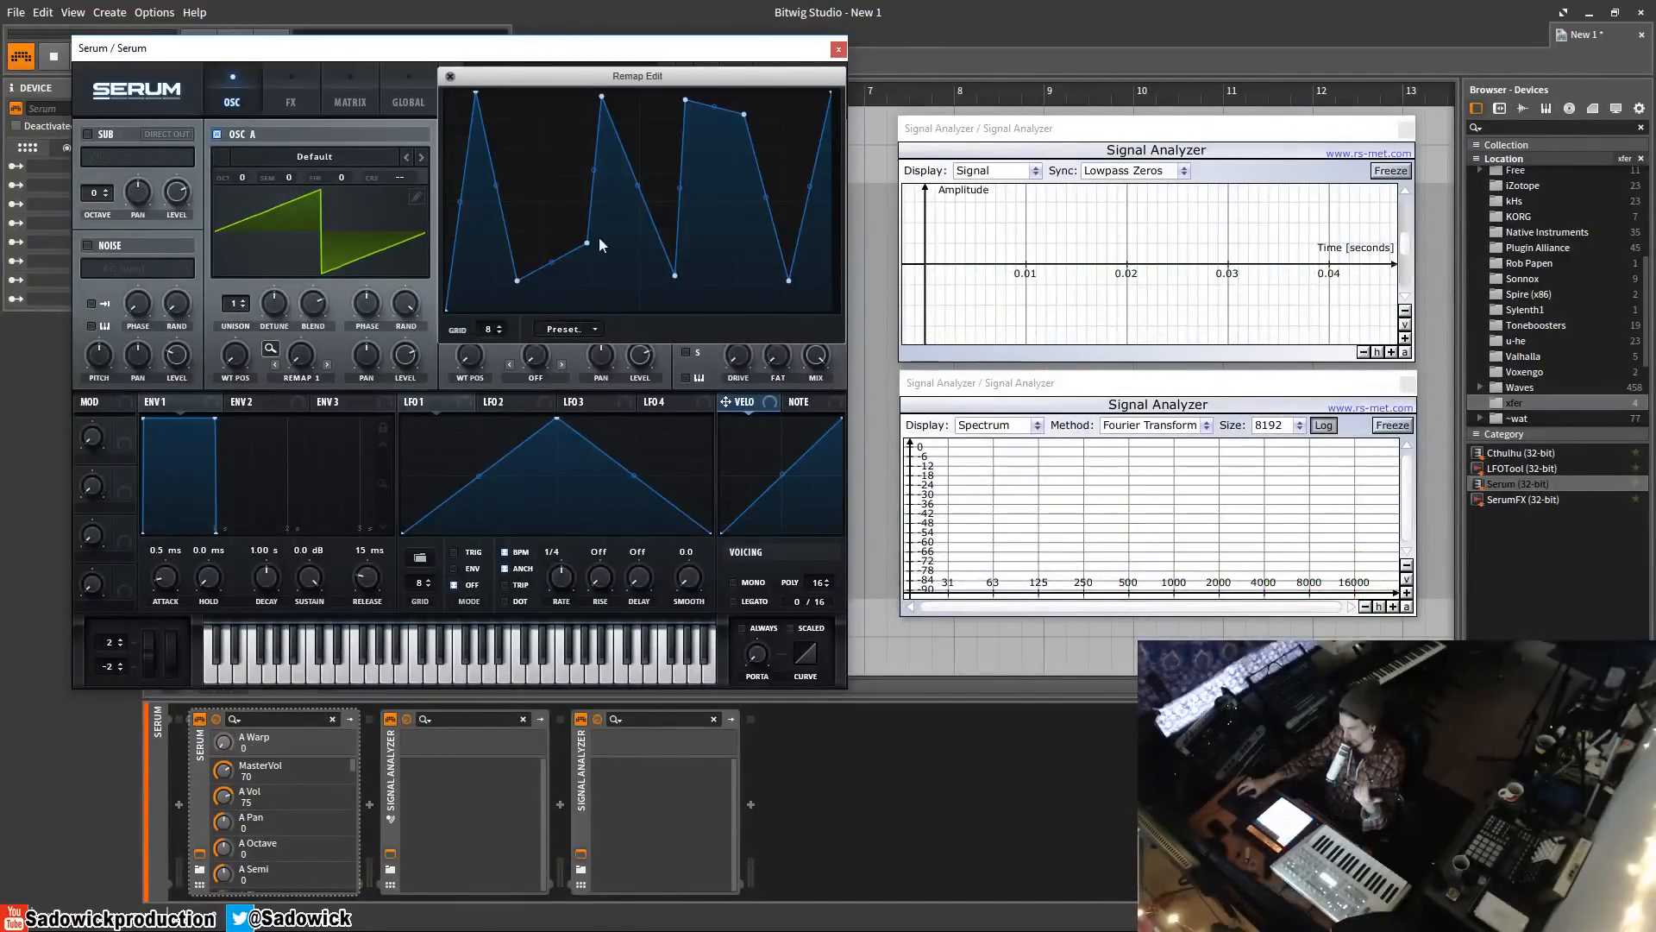
drag(301, 354, 308, 420)
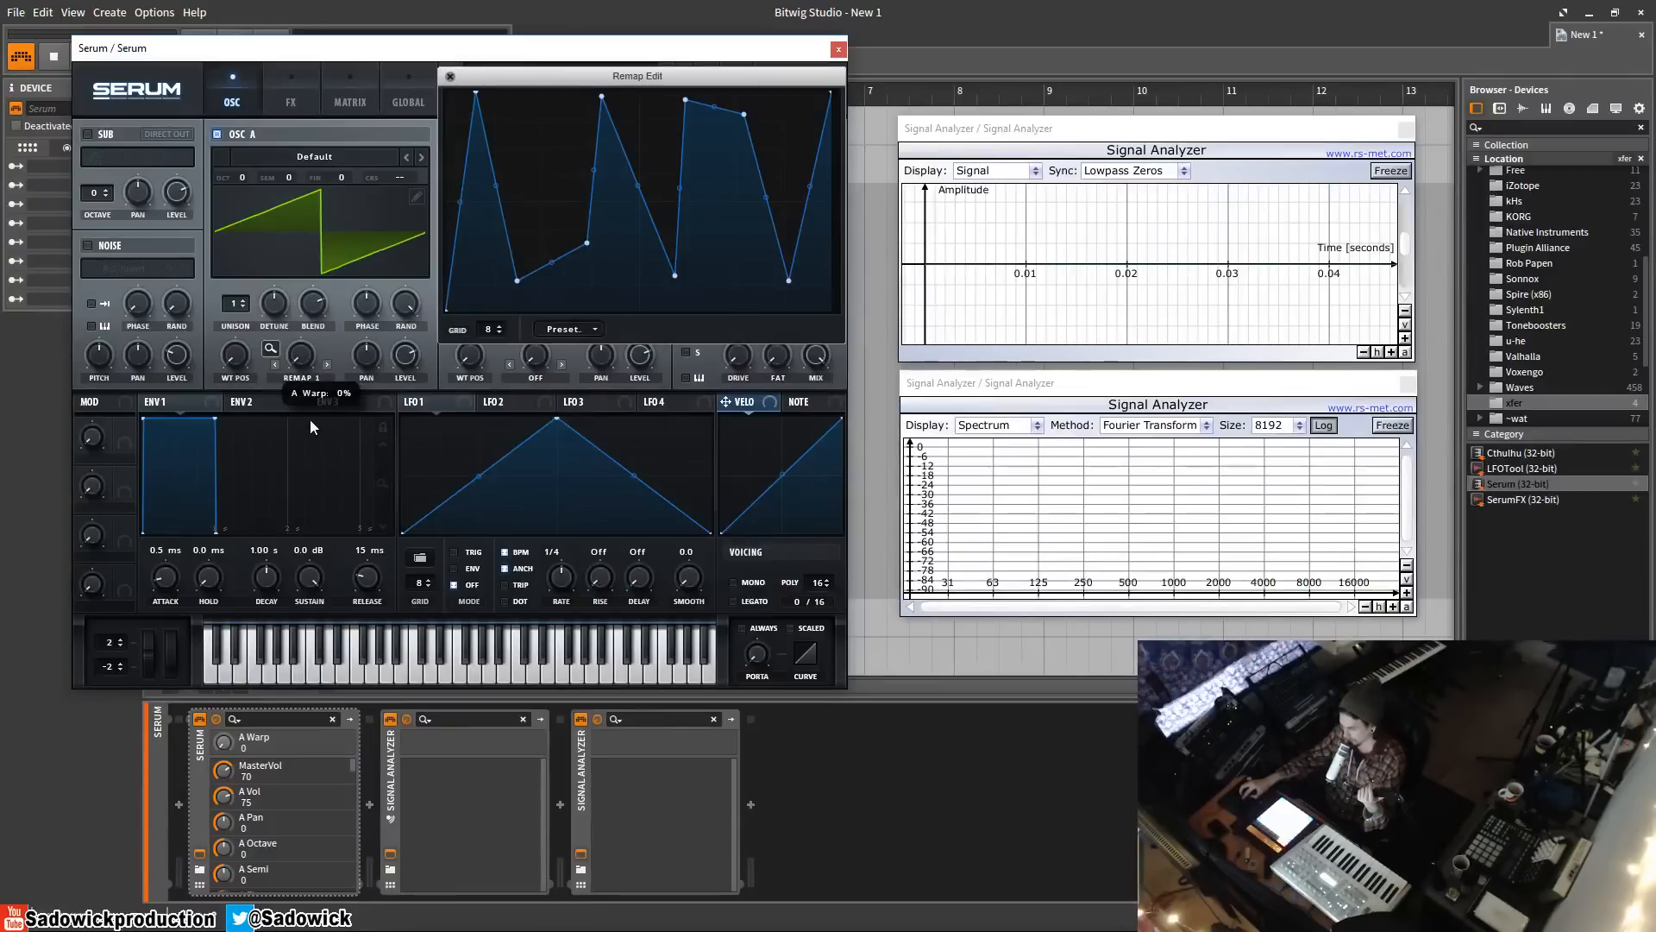
- Delete several points from the remap curve and move the remaining ones to form a vertical jump to maximum near the middle
double_click(602, 97)
double_click(686, 100)
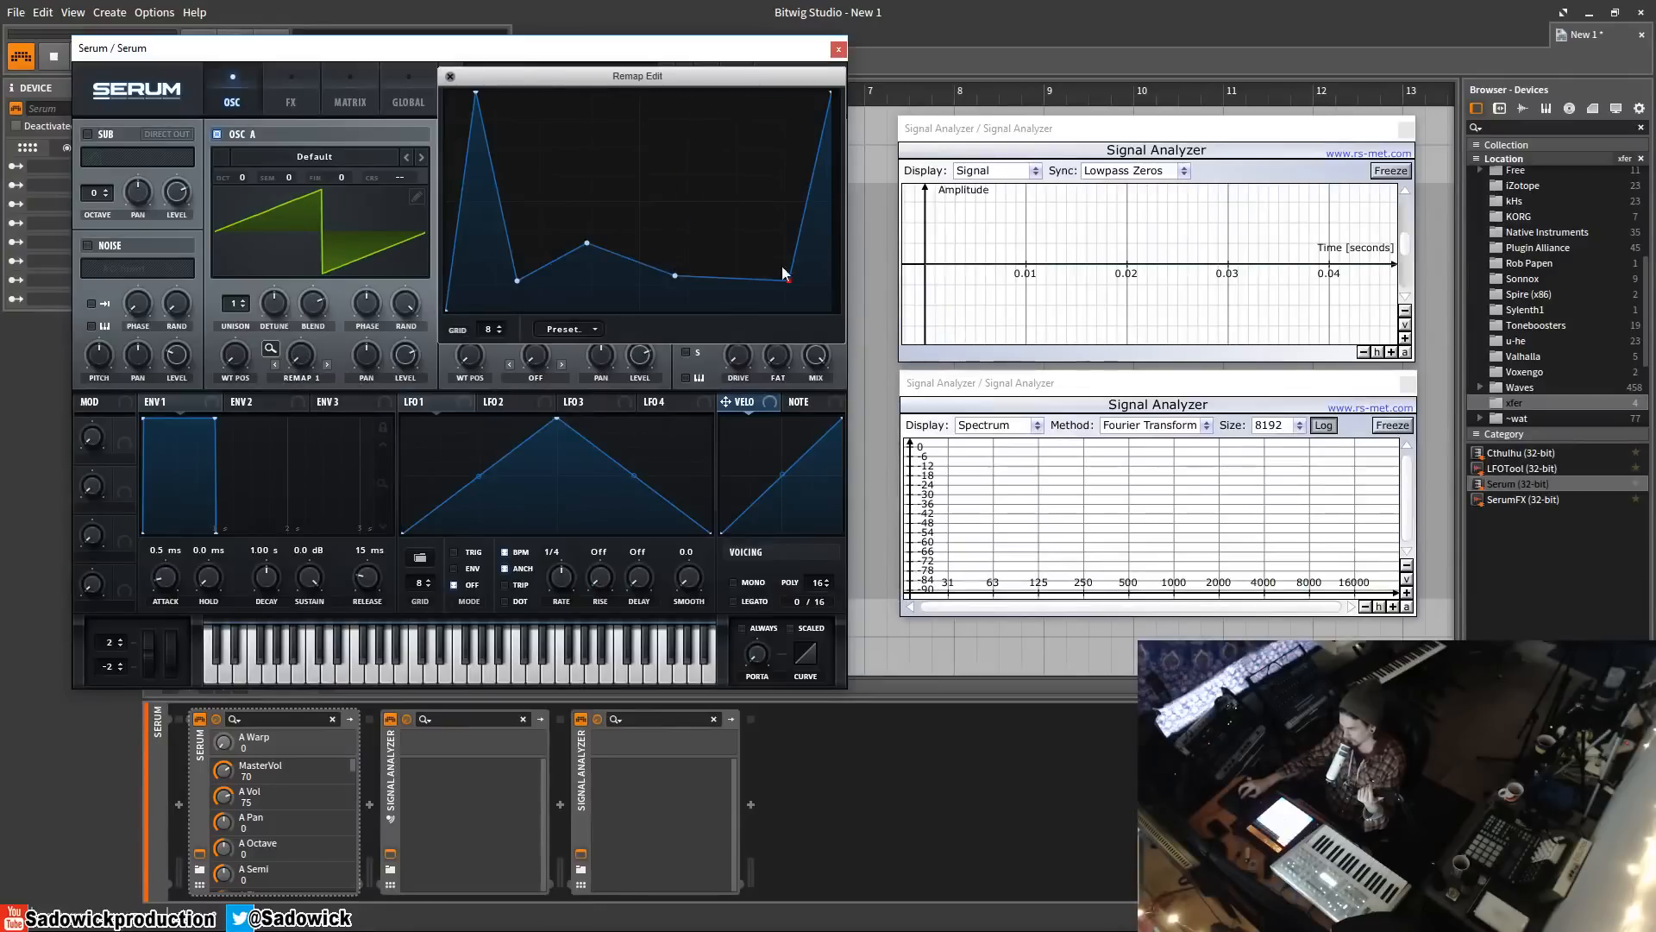
double_click(791, 281)
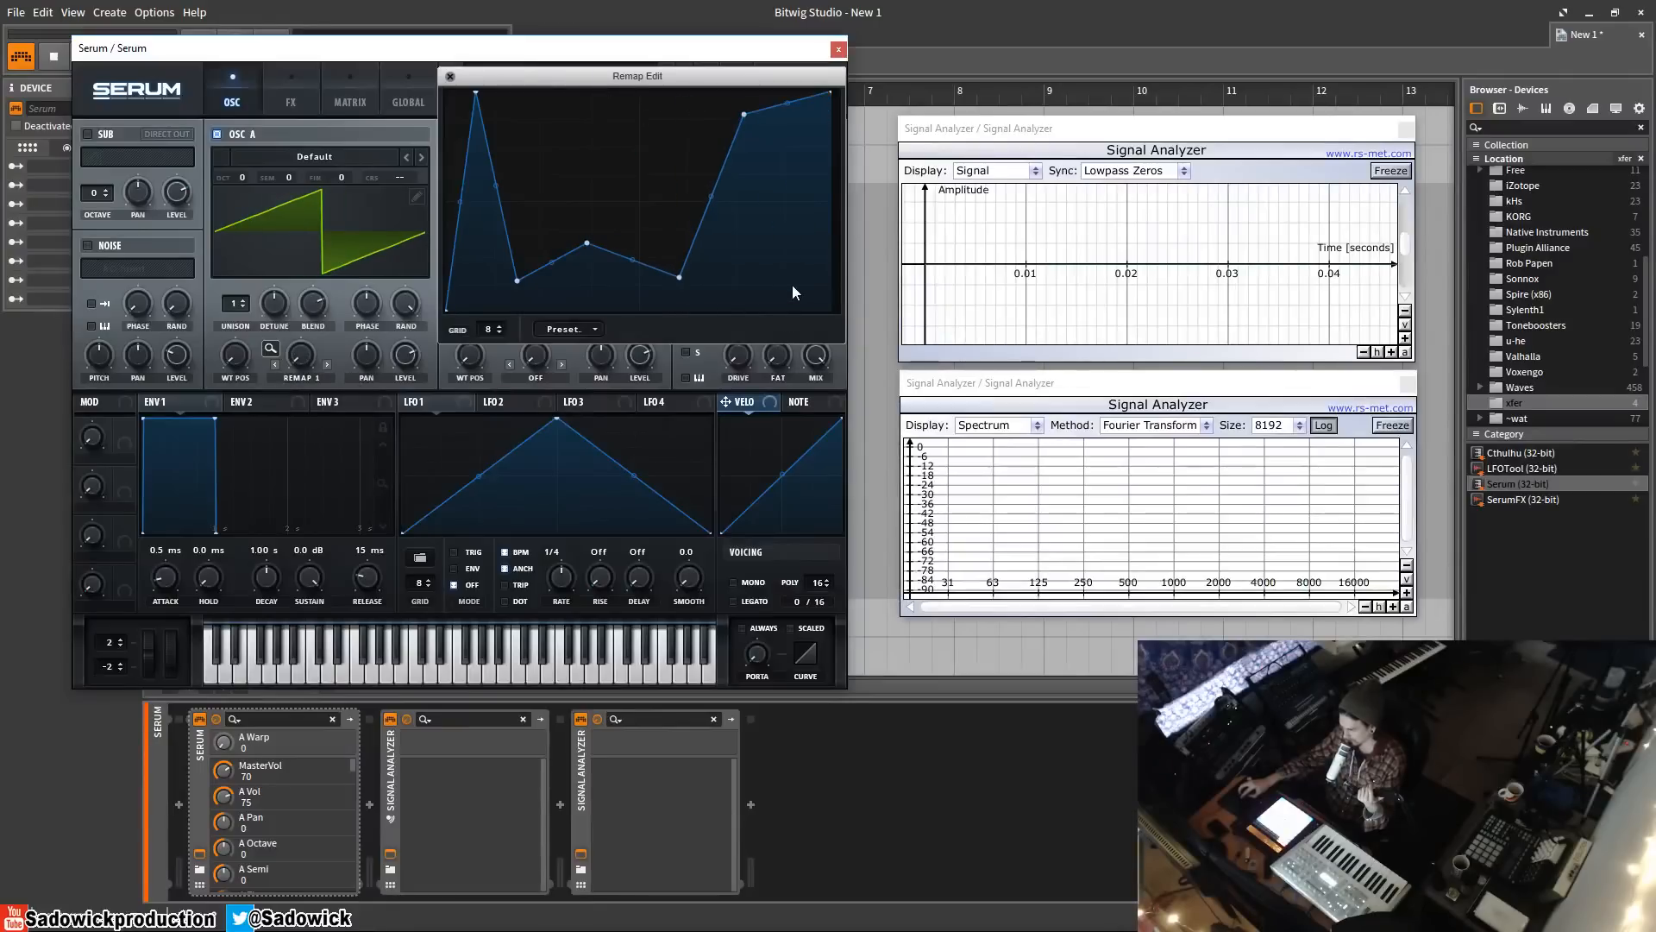
drag(744, 114, 604, 47)
drag(679, 276, 642, 278)
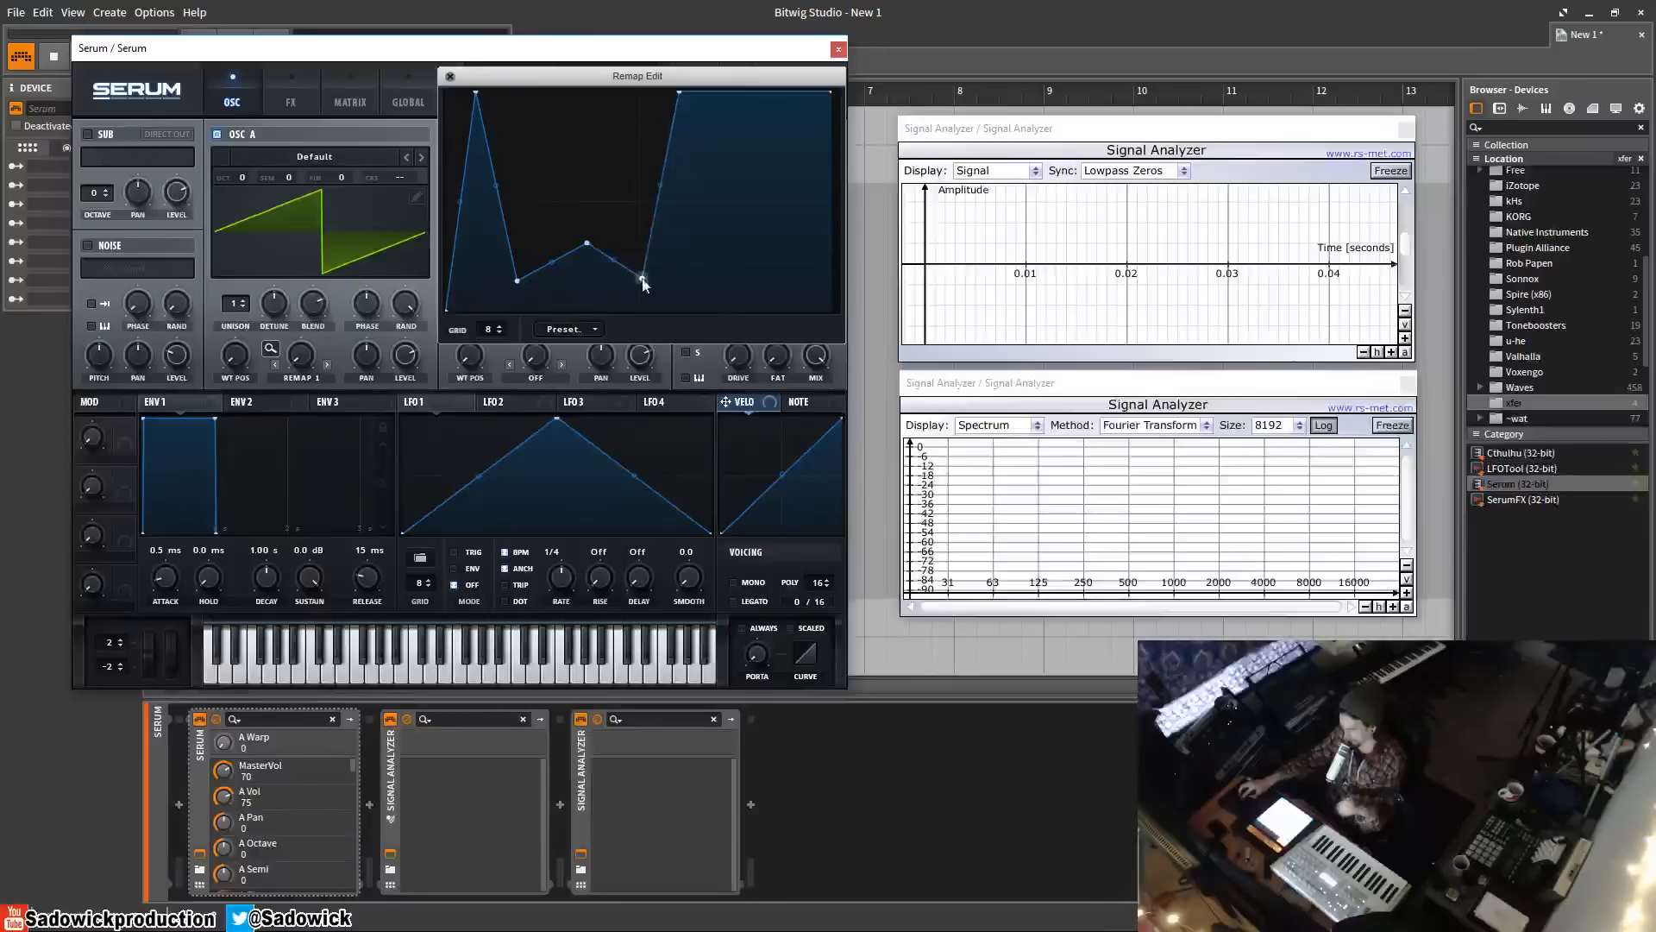
drag(680, 92, 641, 92)
double_click(477, 92)
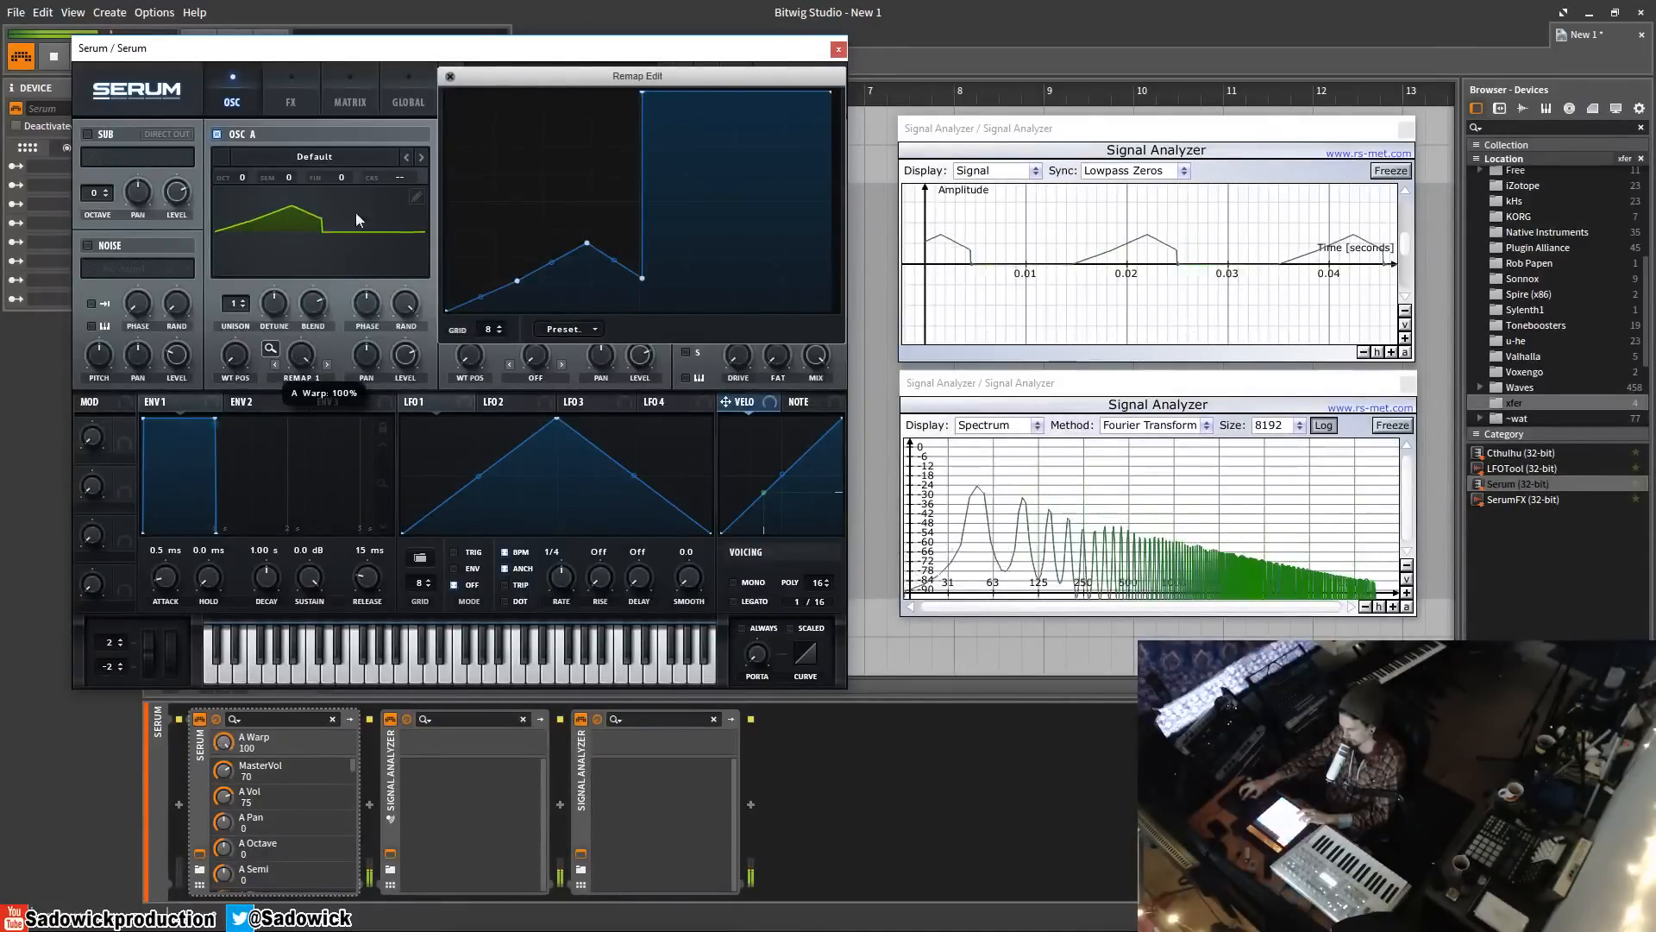
- Reshape the remap curve with a tall peak before the middle and a bent rise after it, and sweep oscillator A's warp amount
drag(644, 93, 647, 201)
drag(727, 157, 697, 124)
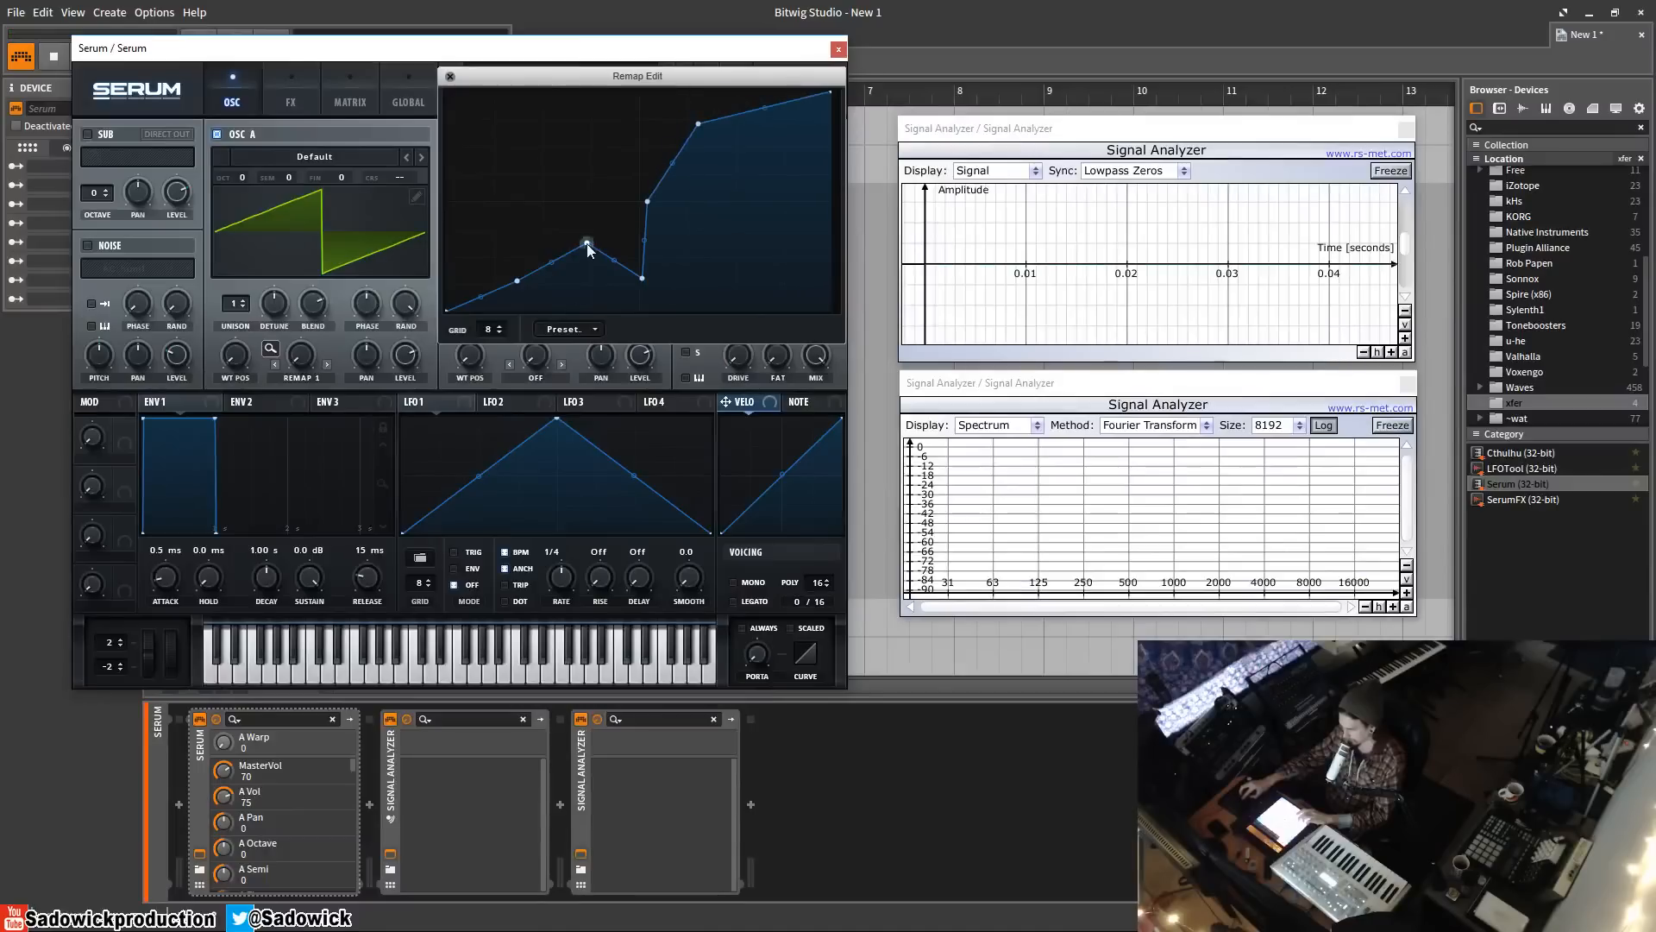
drag(586, 244, 543, 101)
drag(302, 349, 294, 315)
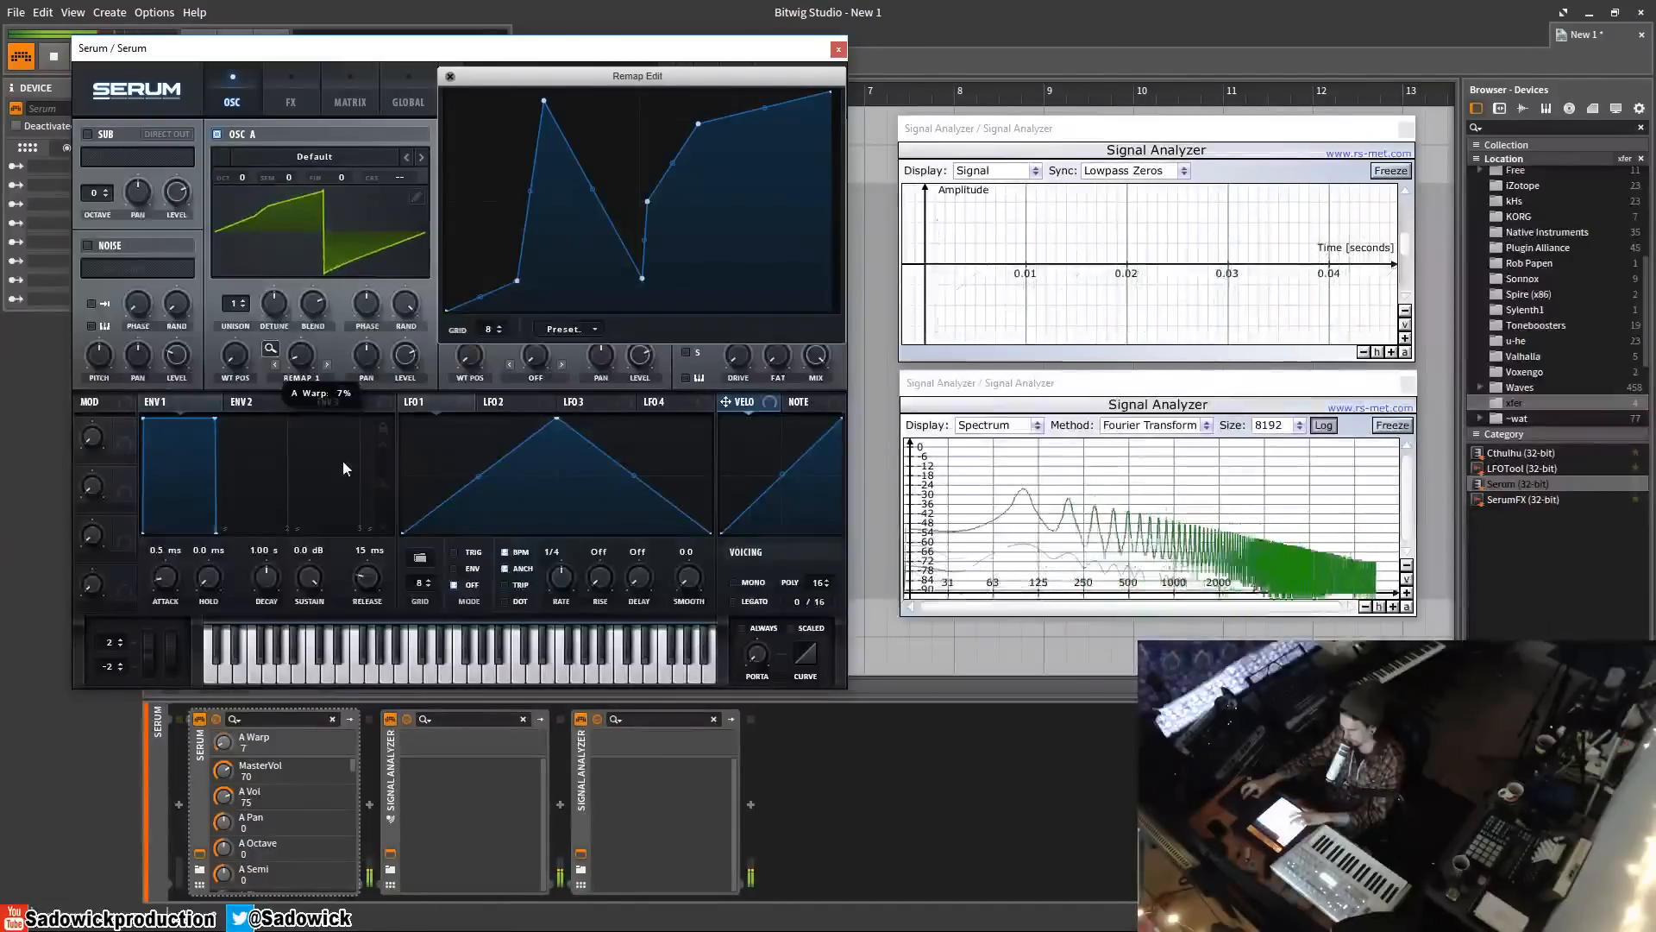
- Set oscillator A's warp mode to Quantize, reset the warp amount to 0 and close the remap editor
click(308, 378)
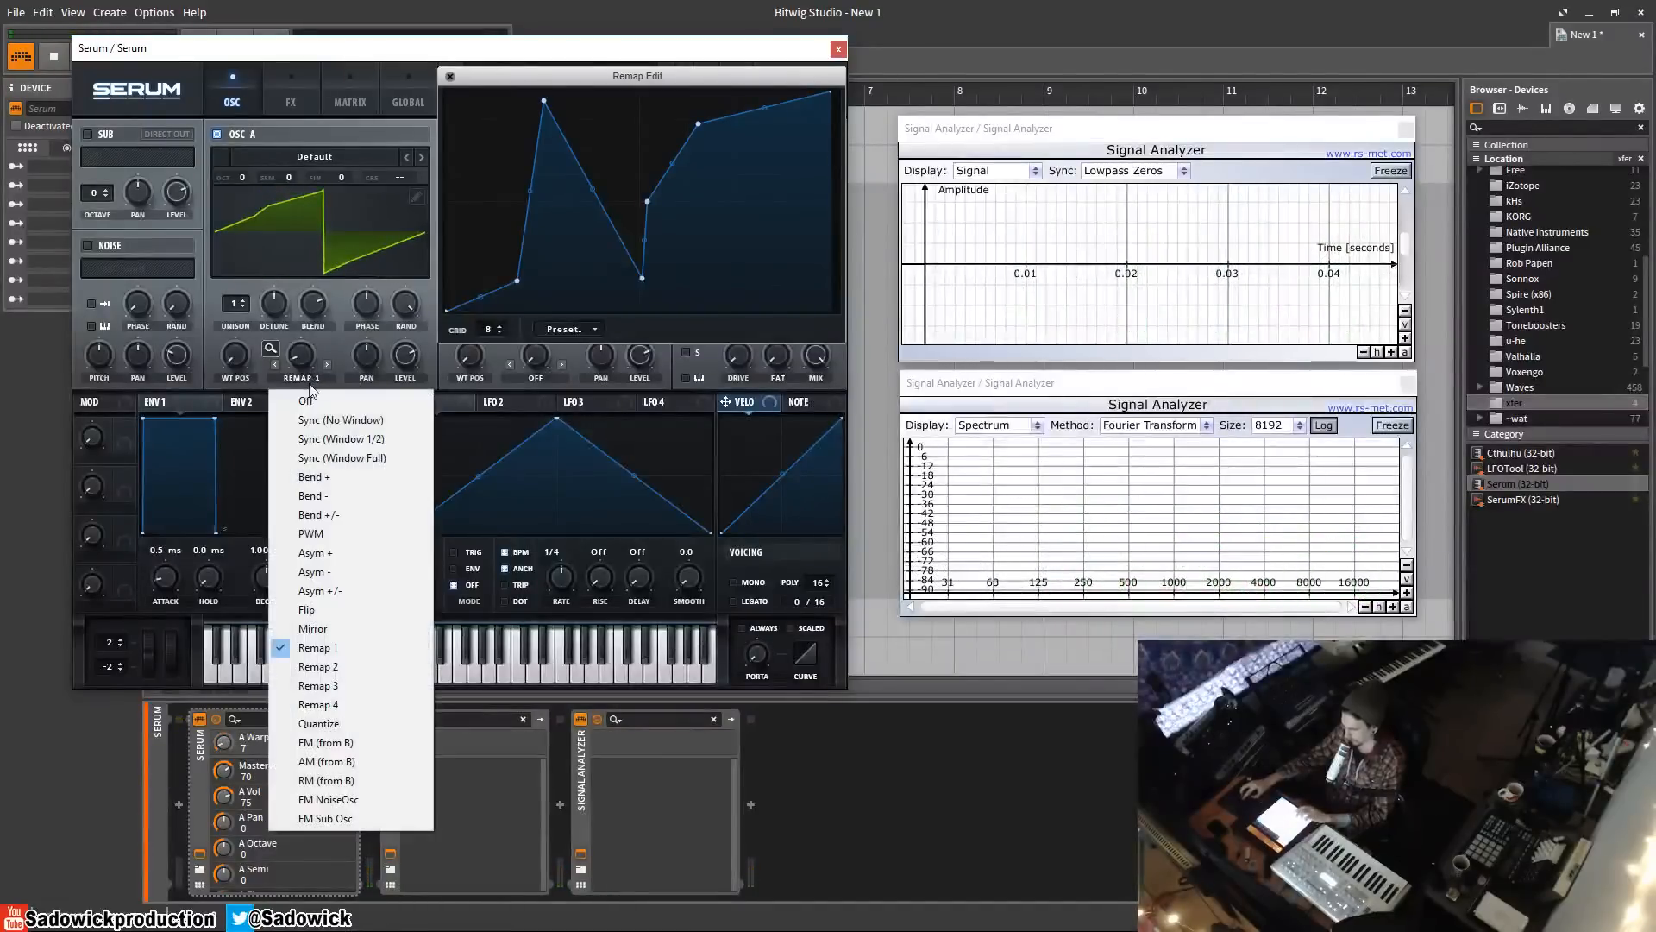
click(350, 723)
double_click(299, 352)
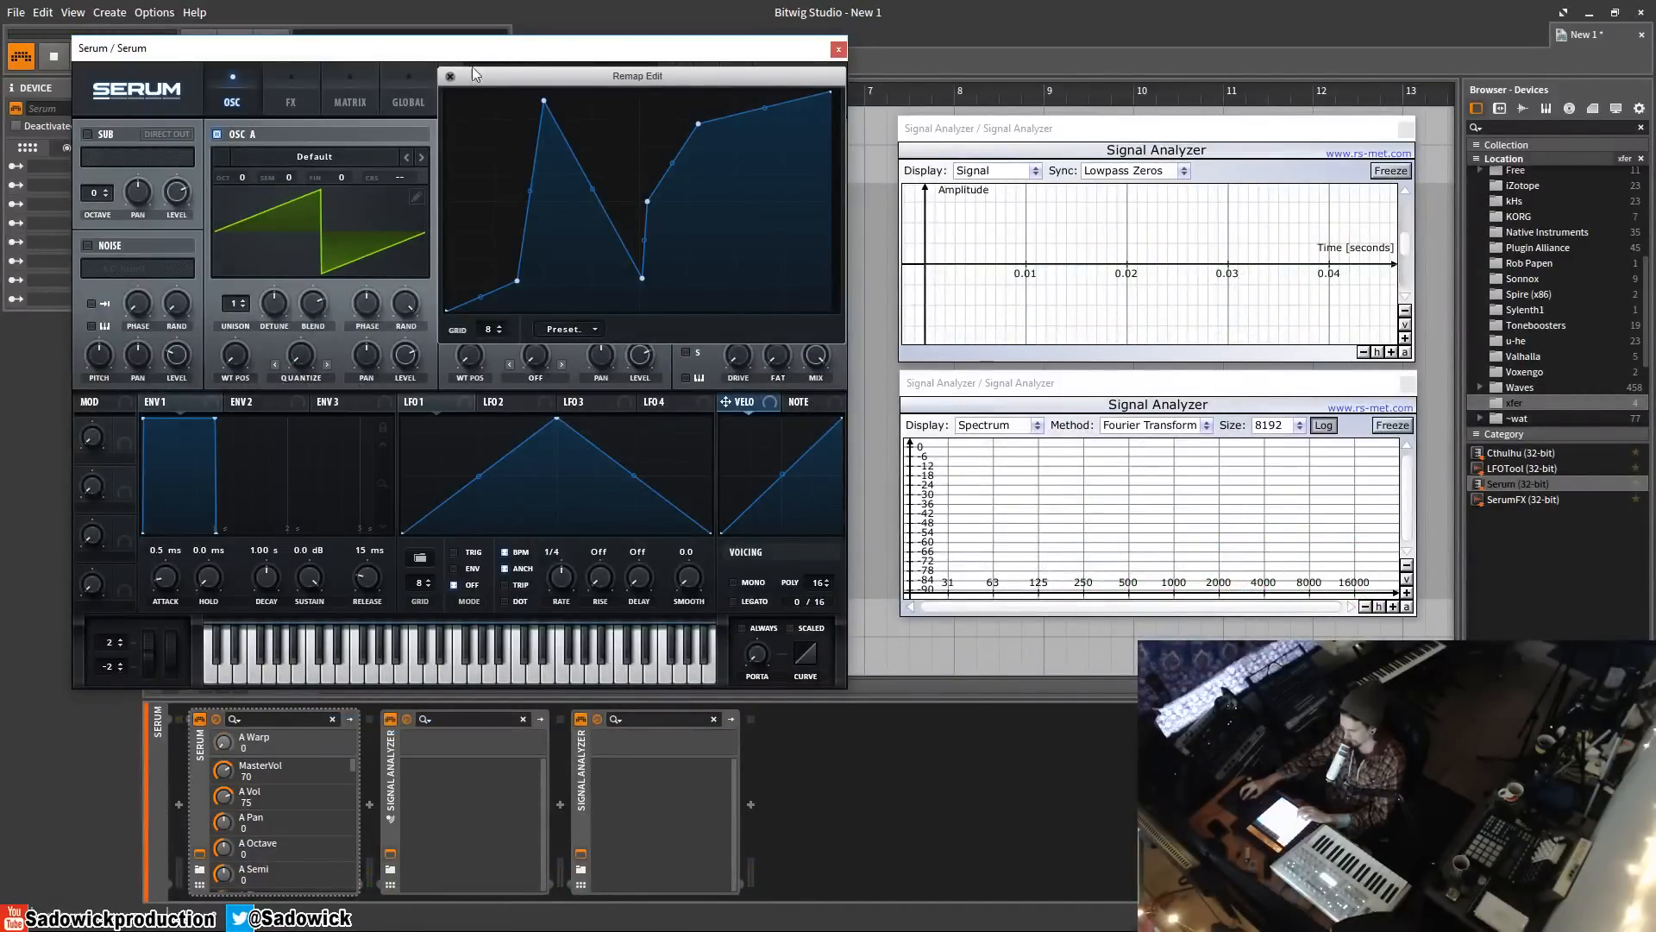
click(450, 76)
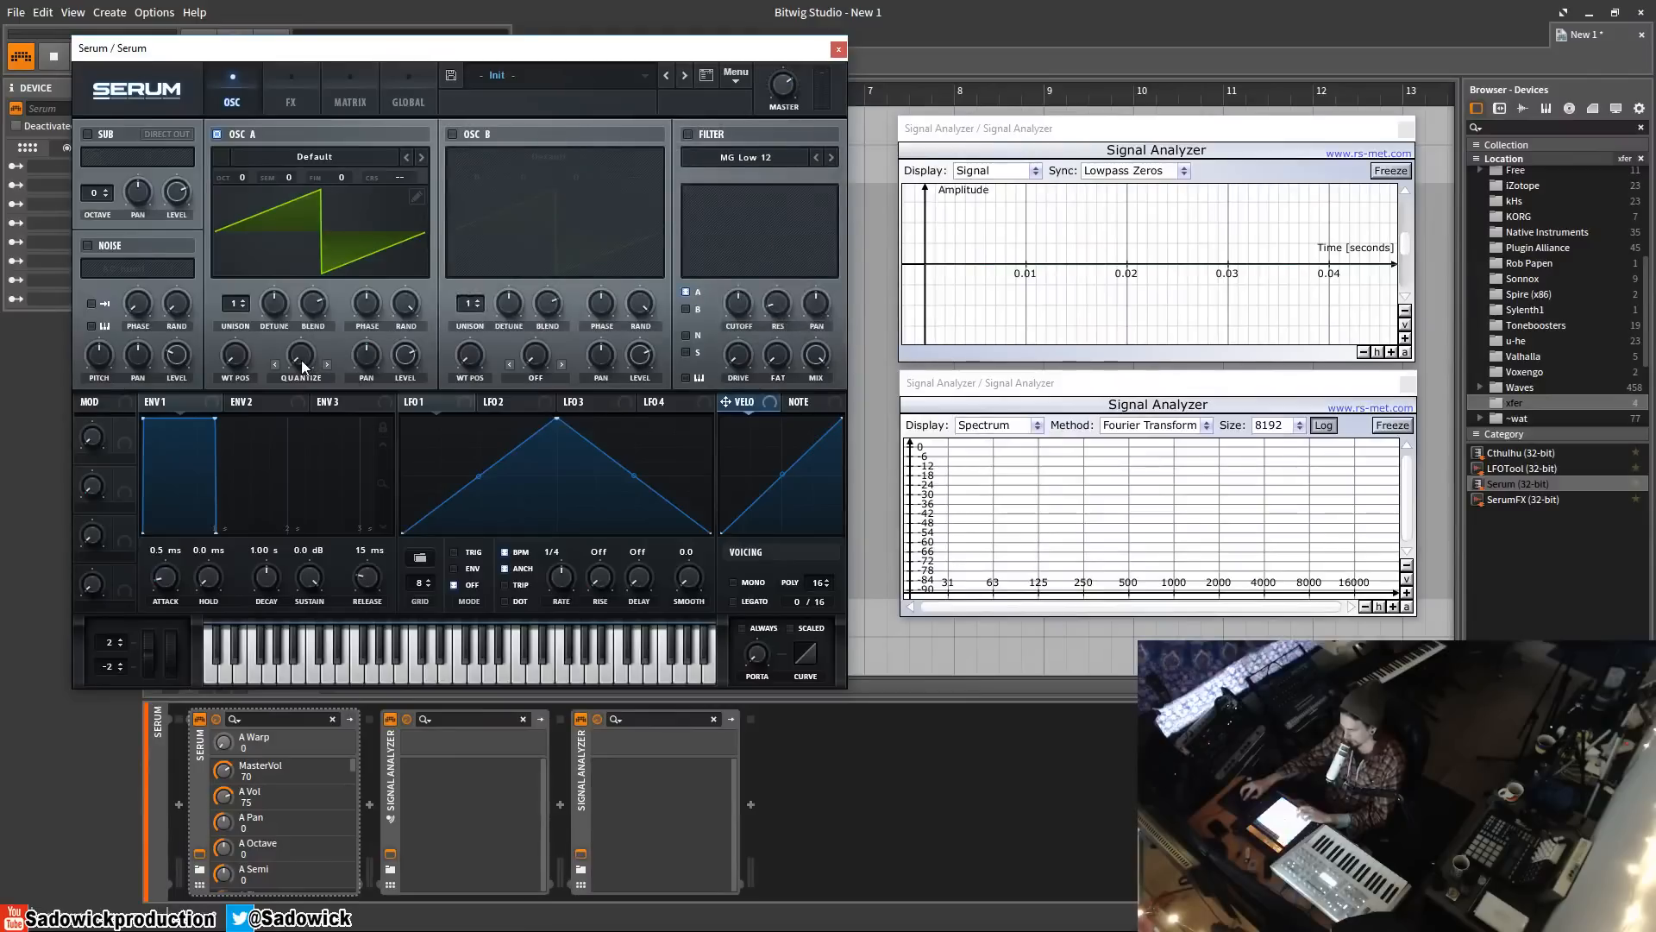
- Sweep oscillator A's warp amount in Quantize mode, return it to 0 and switch the mode to FM (from B)
drag(298, 361, 299, 361)
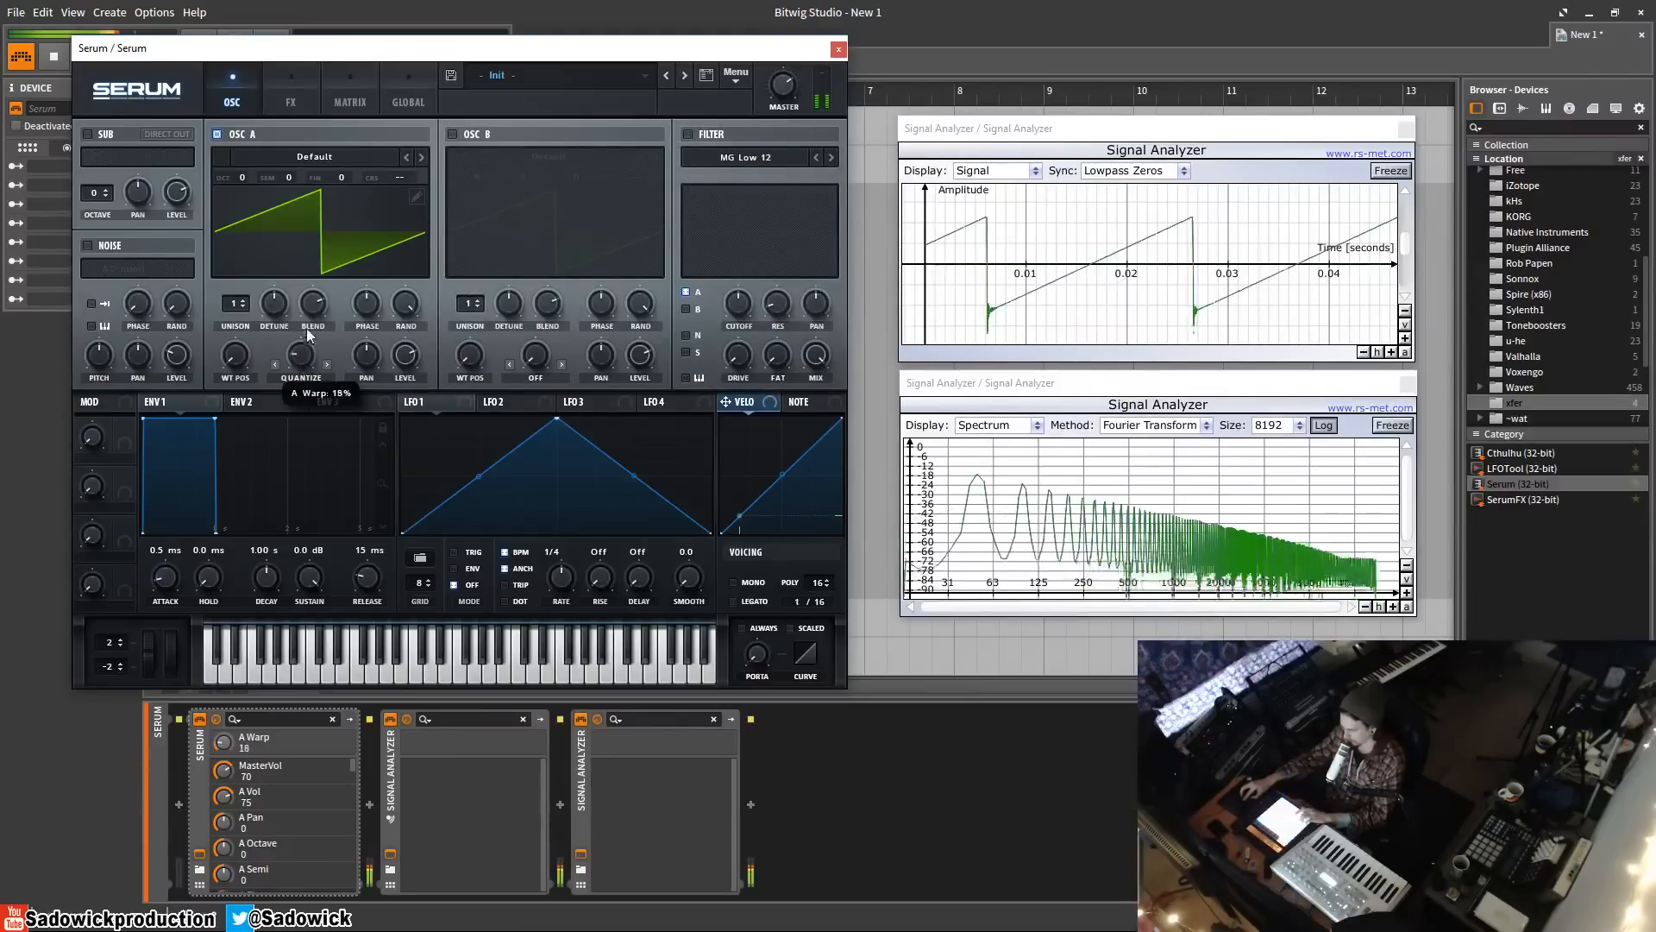
drag(315, 303, 304, 247)
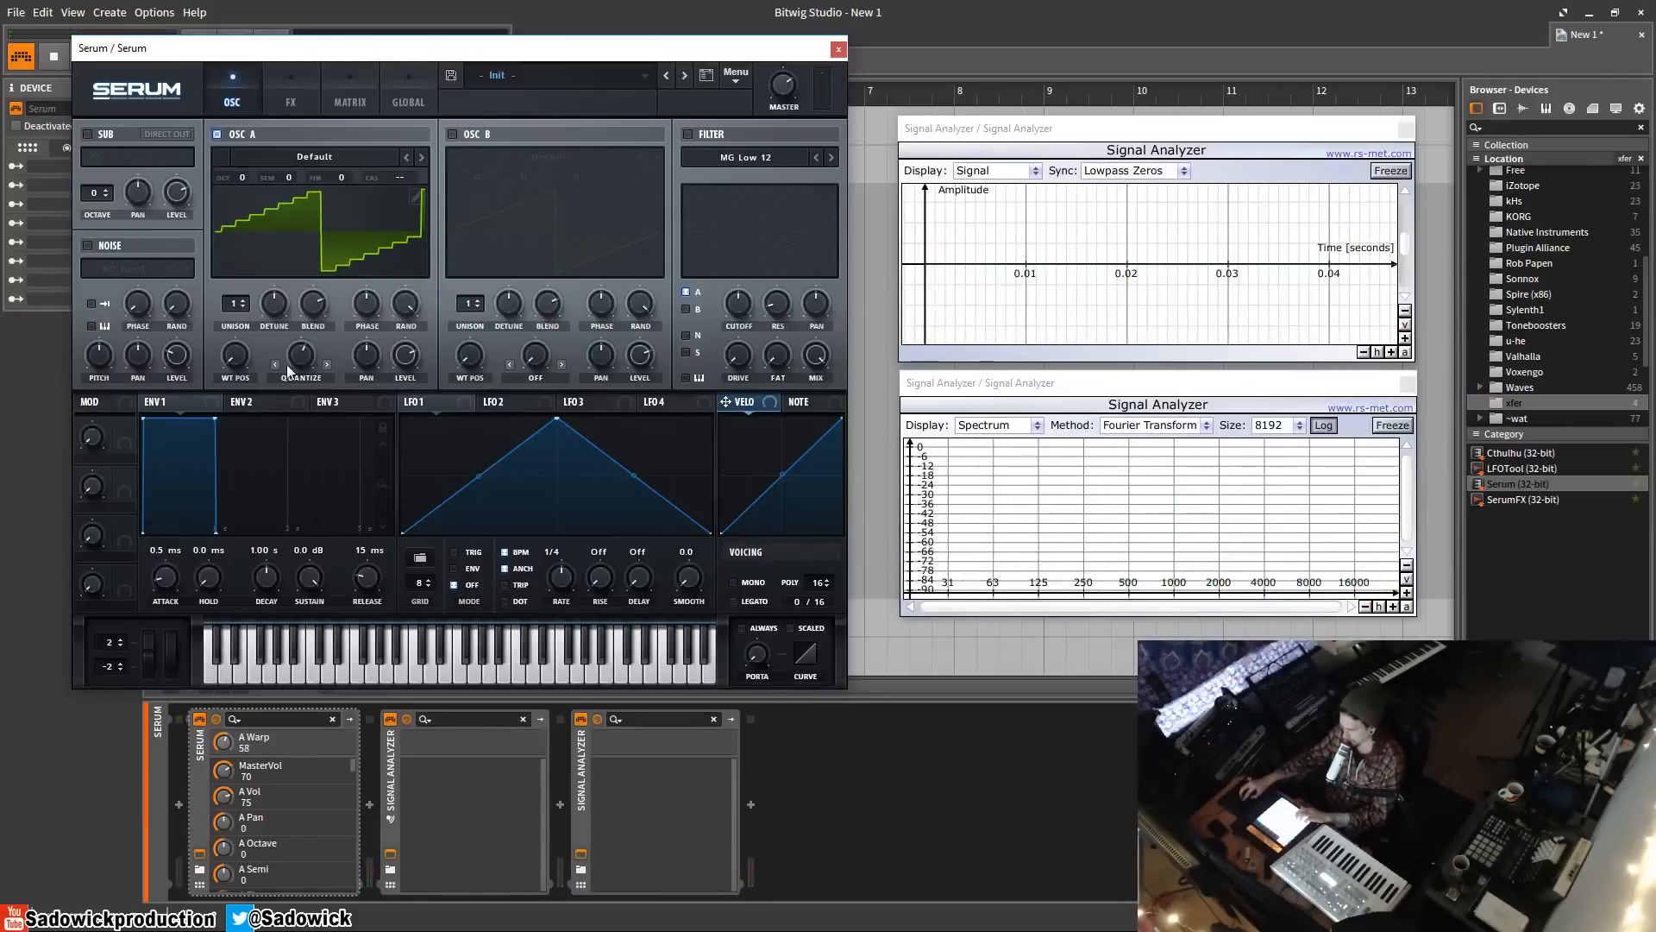
double_click(305, 358)
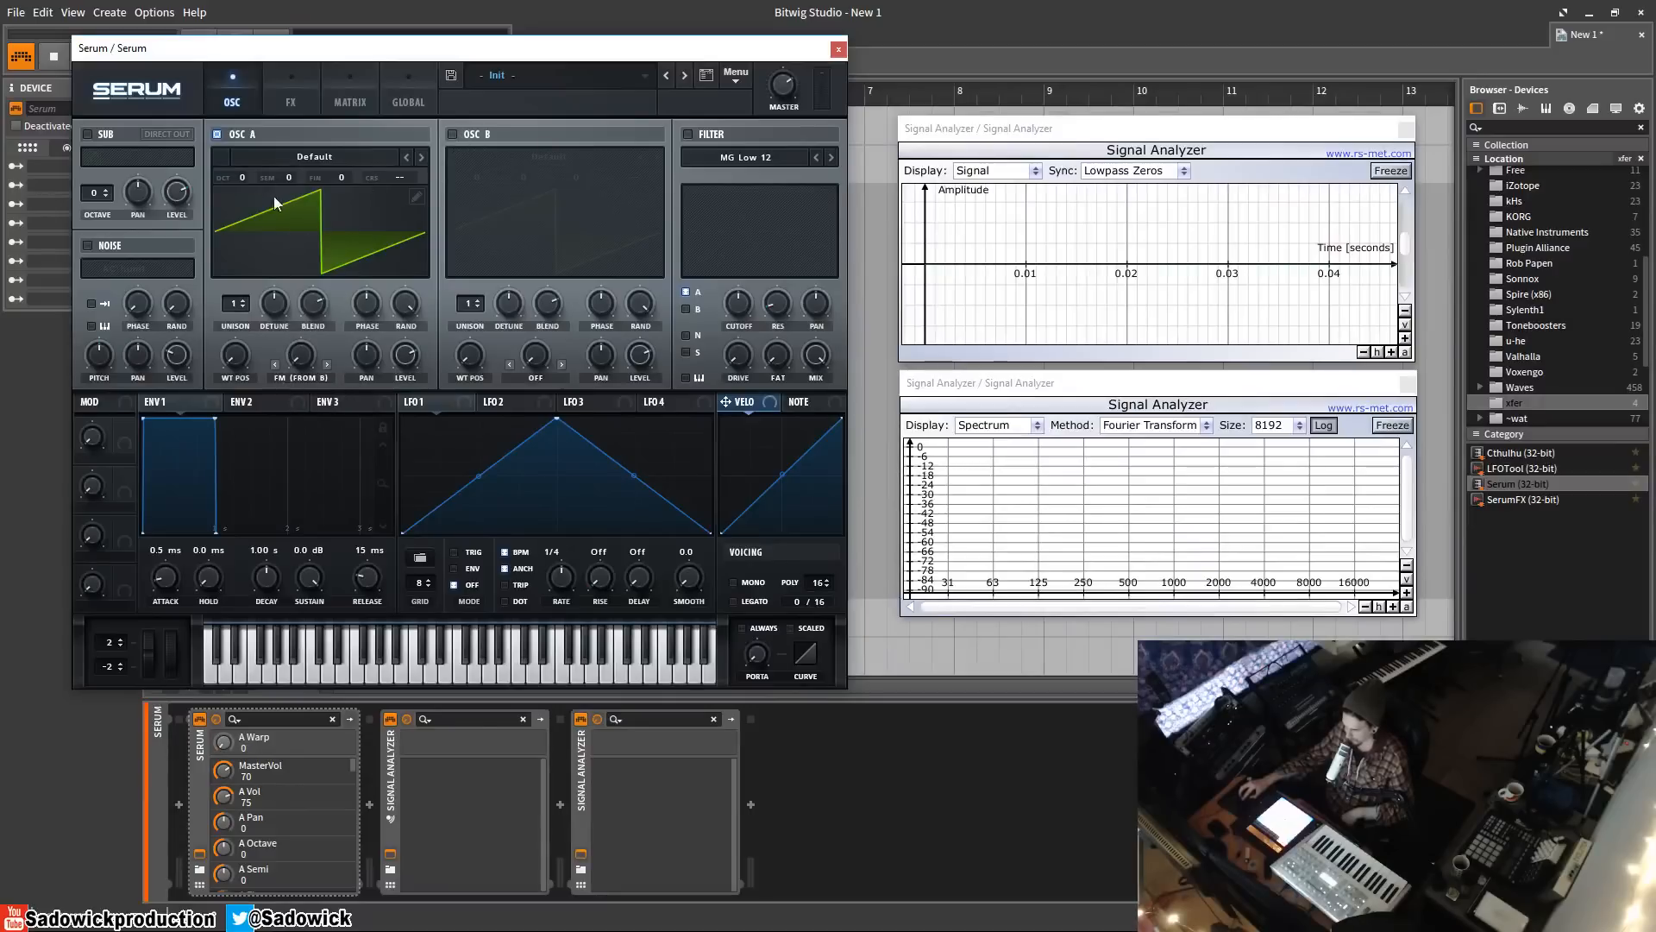
- Enable oscillator B and set its level to 0%
click(452, 134)
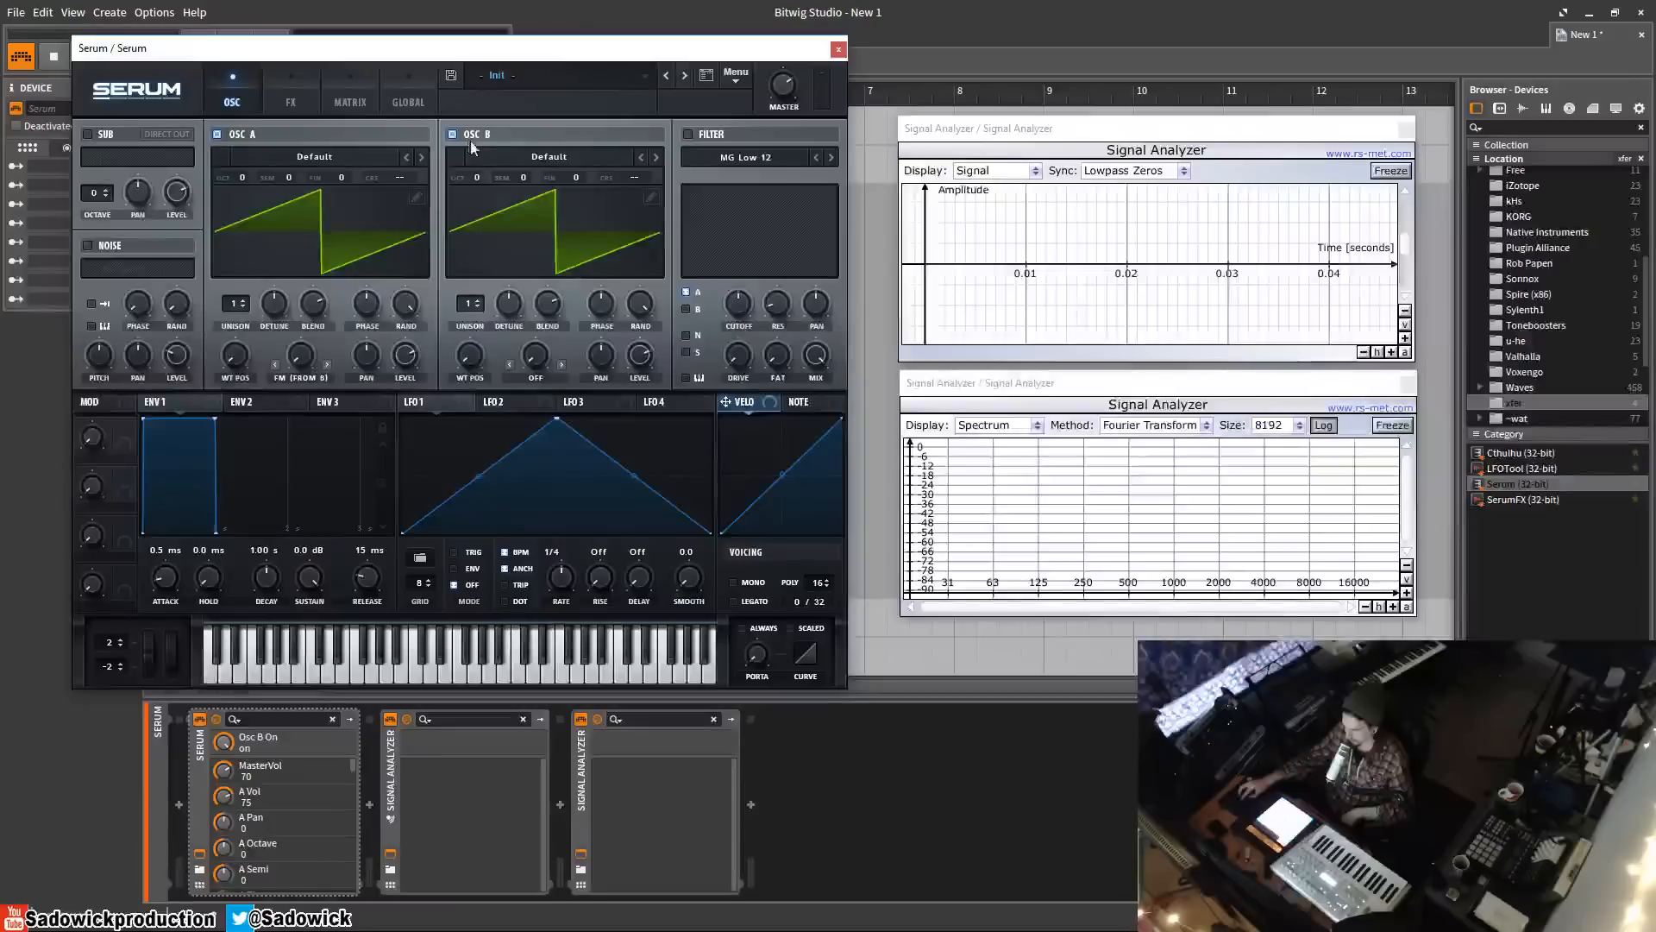
click(642, 364)
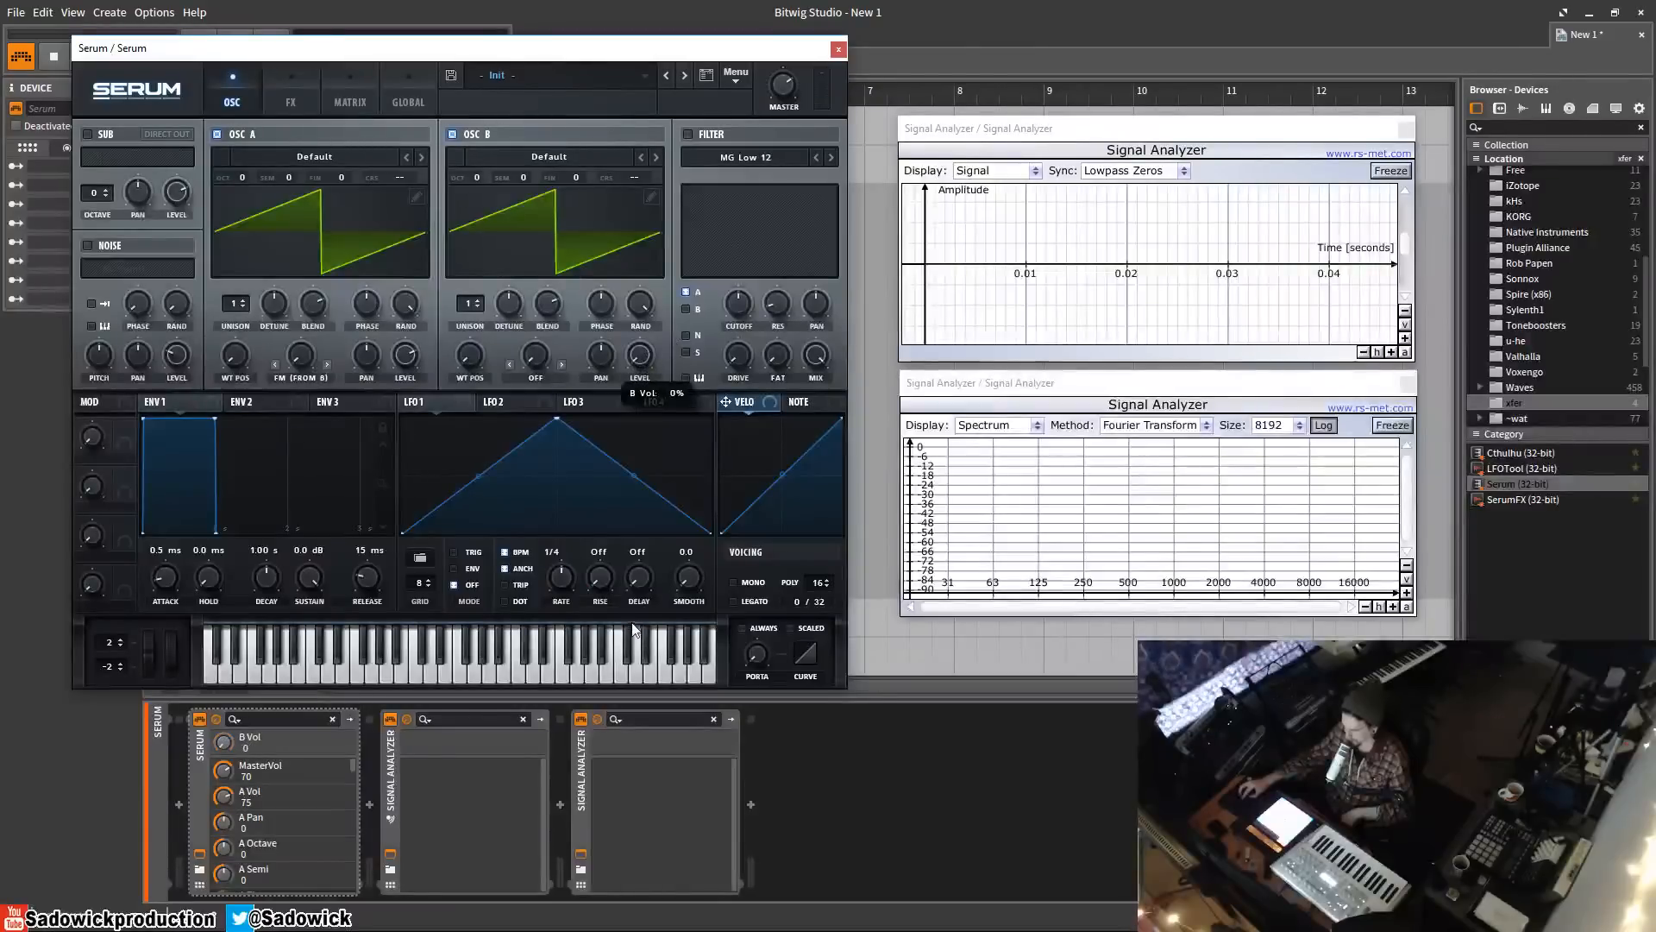
- Replace oscillator B's waveform with the single sin formula preset and raise oscillator A's FM (from B) warp amount to about 55%
click(652, 197)
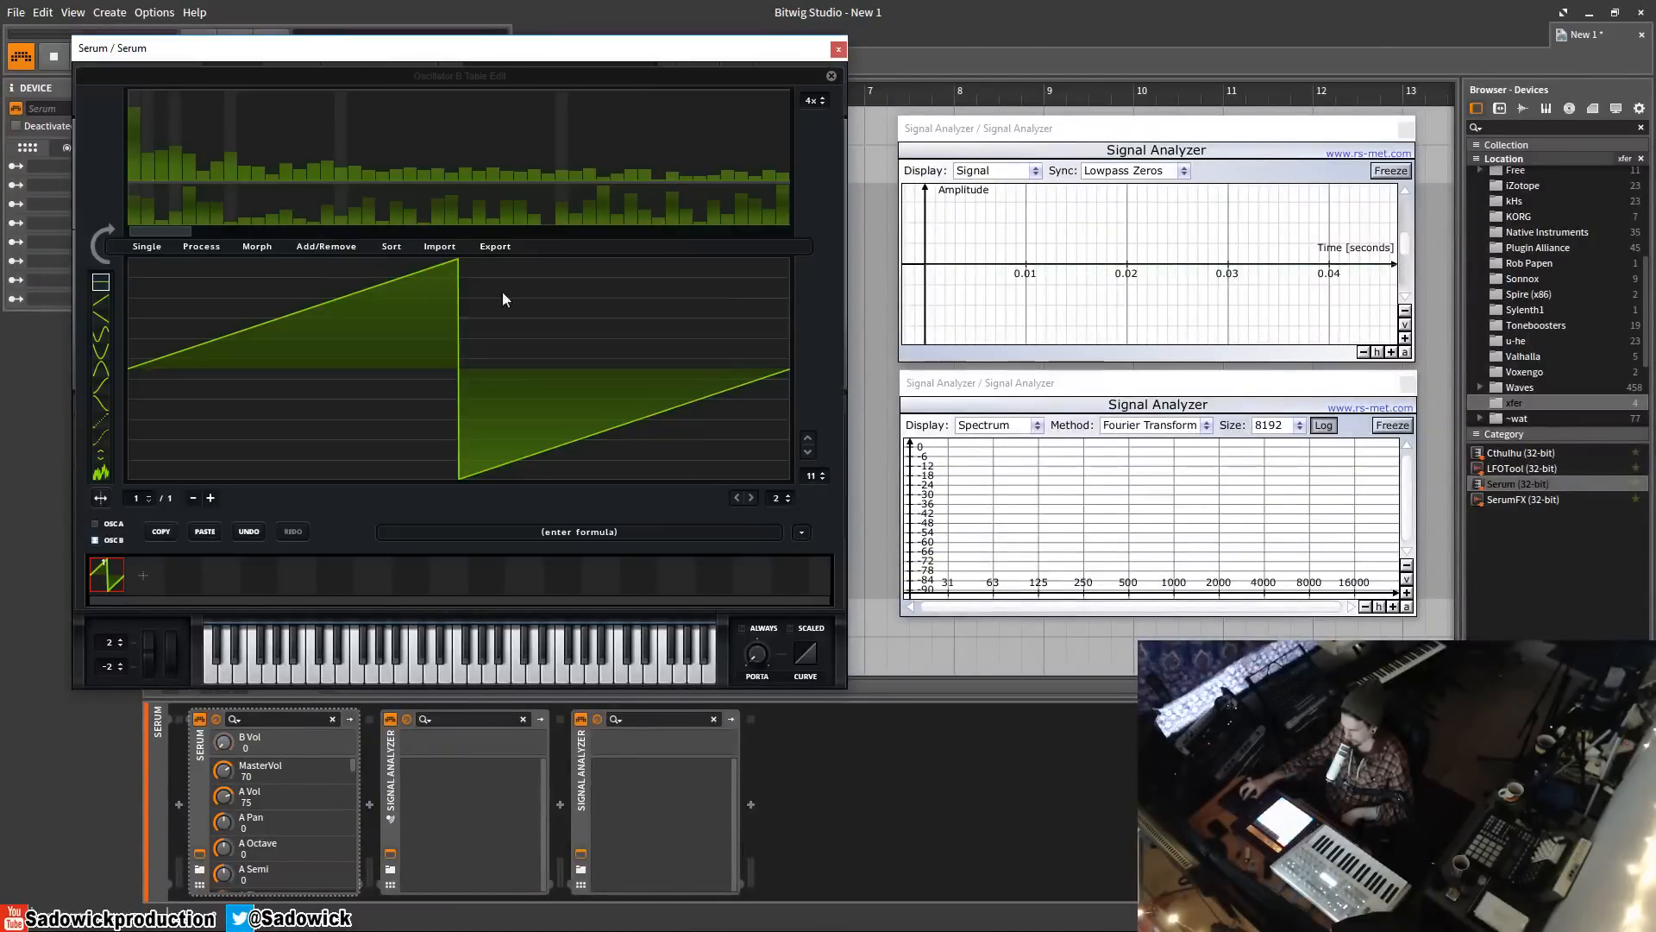
click(801, 532)
mouse_move(841, 554)
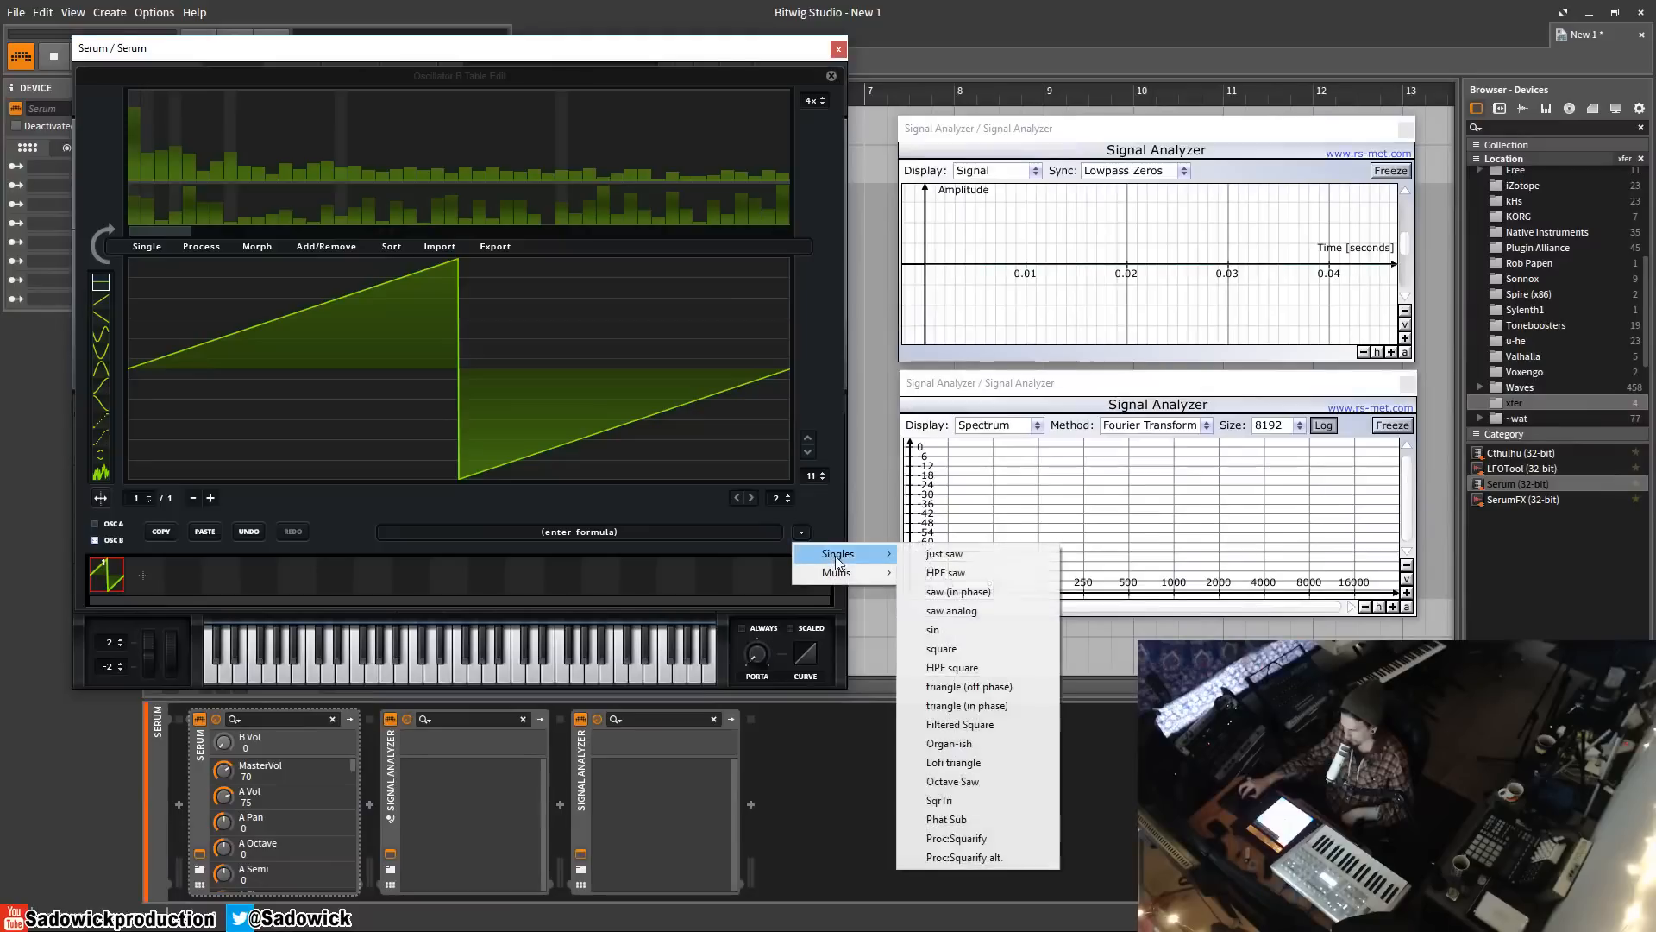
click(980, 629)
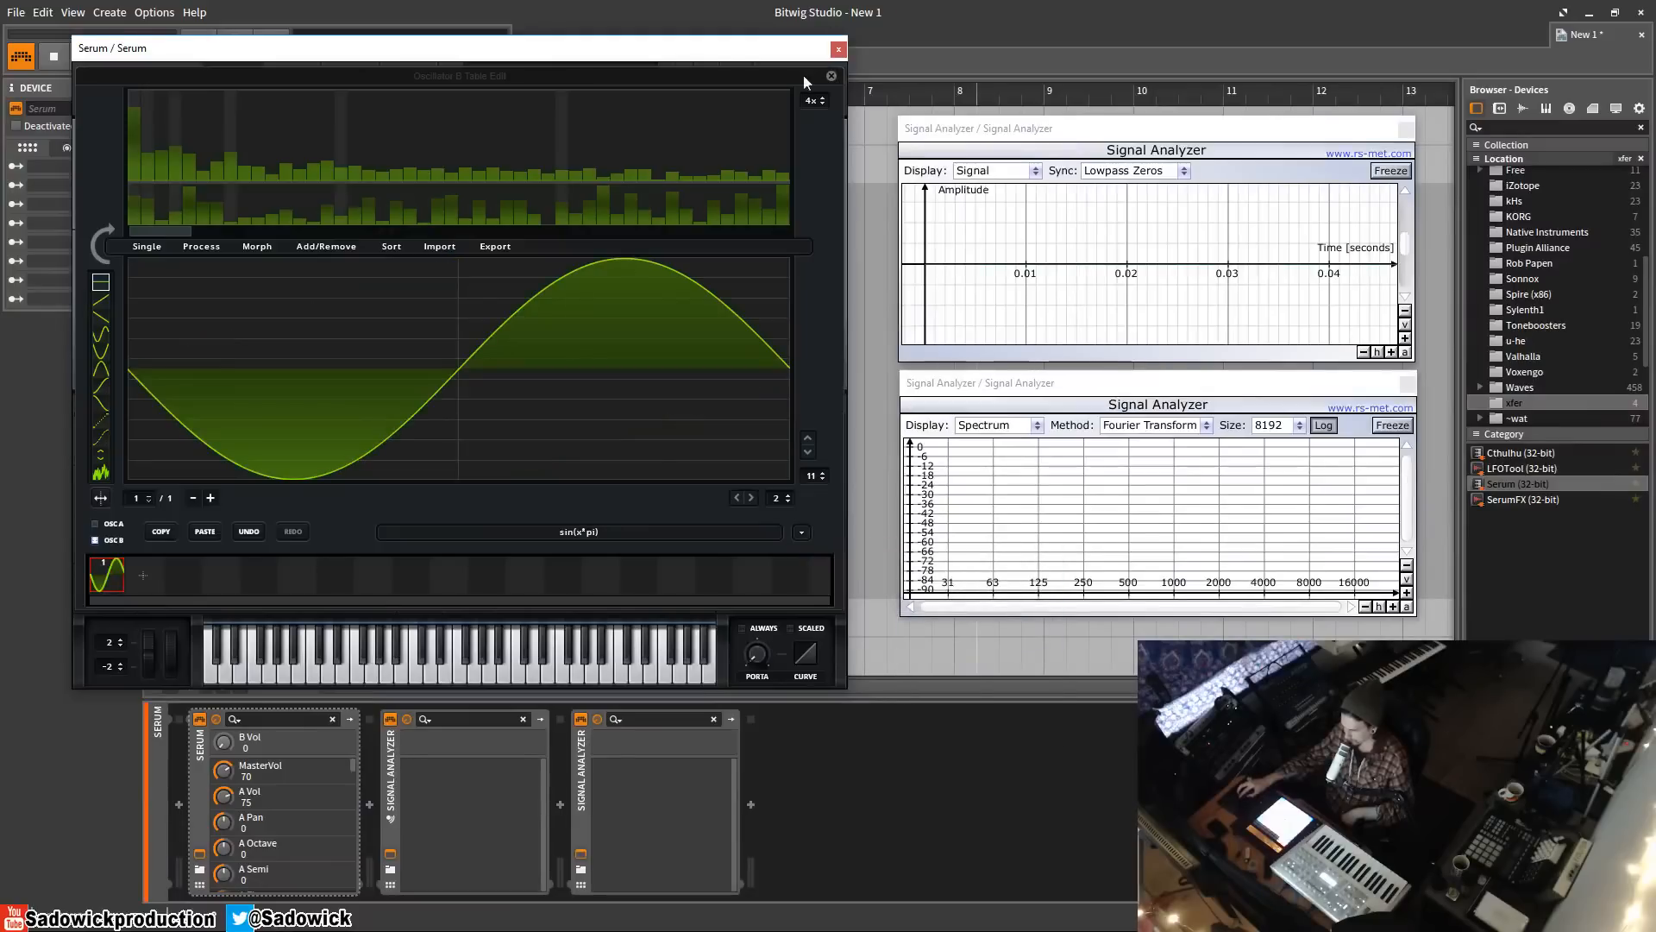
click(832, 78)
mouse_move(648, 364)
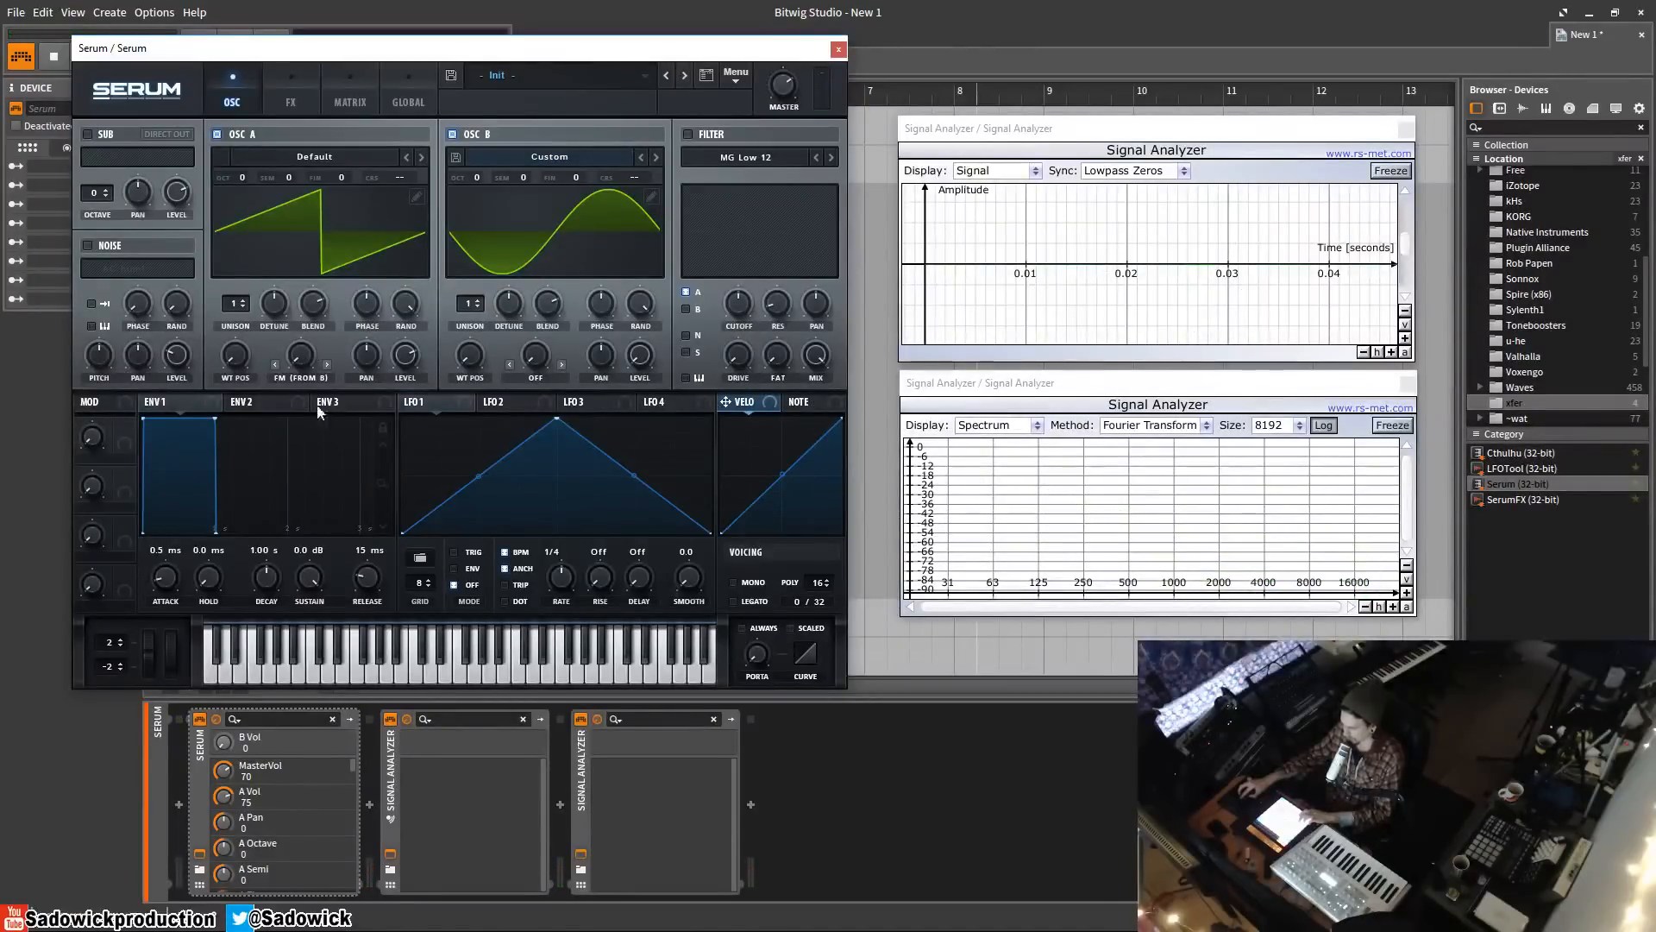
drag(299, 356, 309, 278)
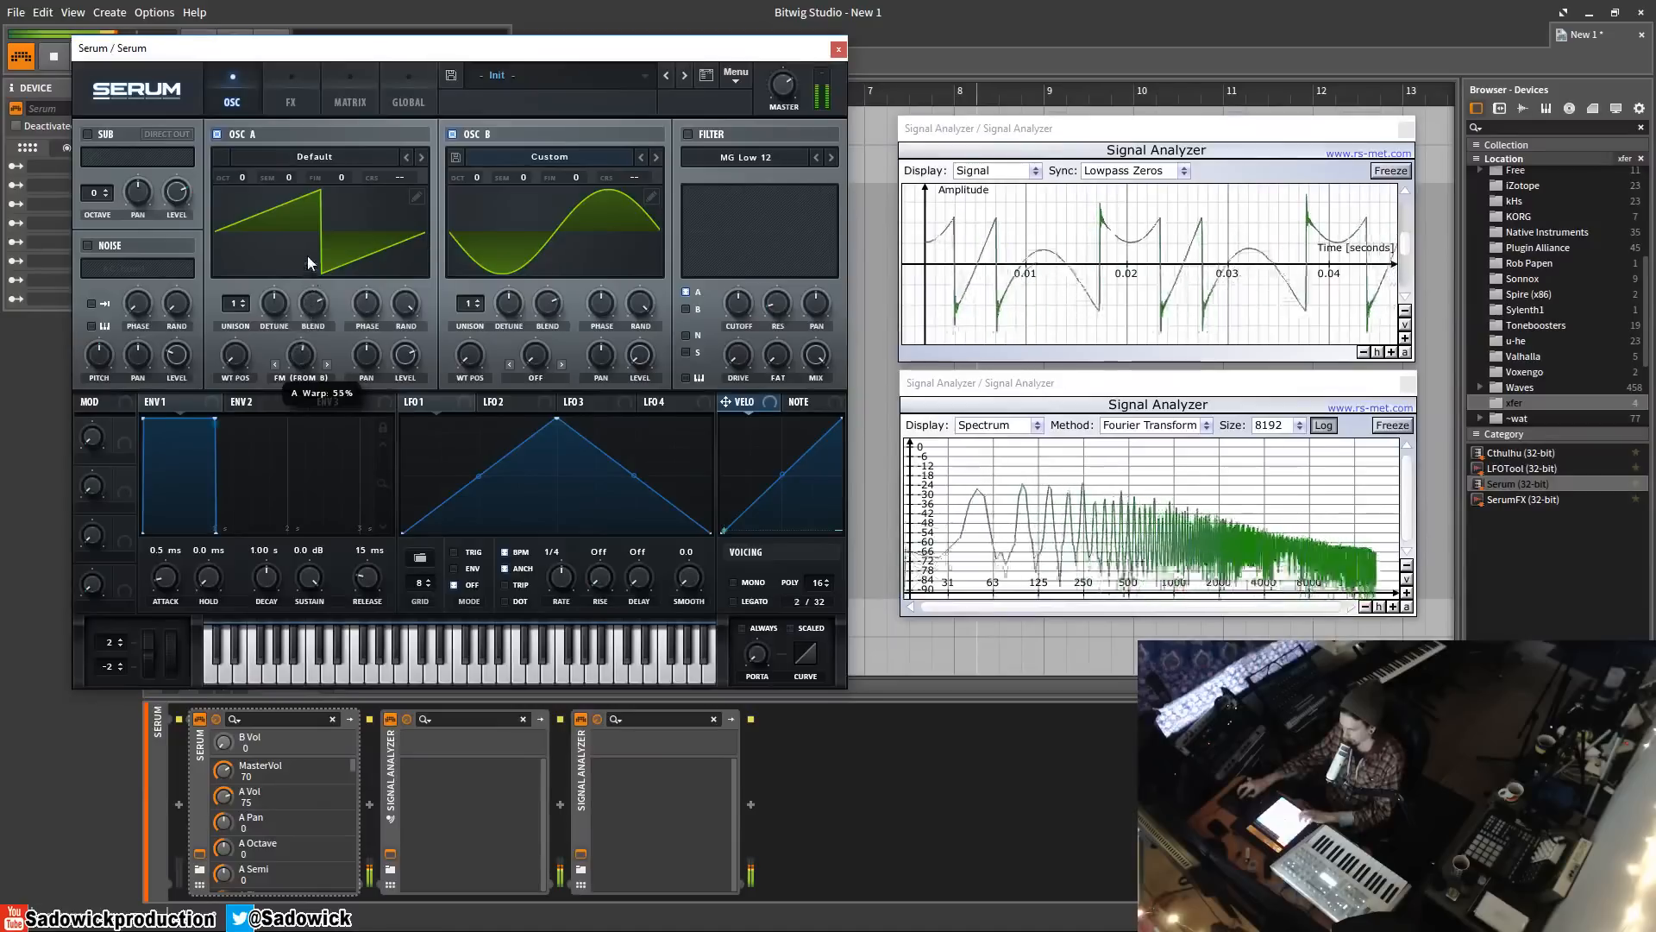
- Replace oscillator A's saw waveform with the single sin formula preset and sweep its FM (from B) warp amount
click(415, 196)
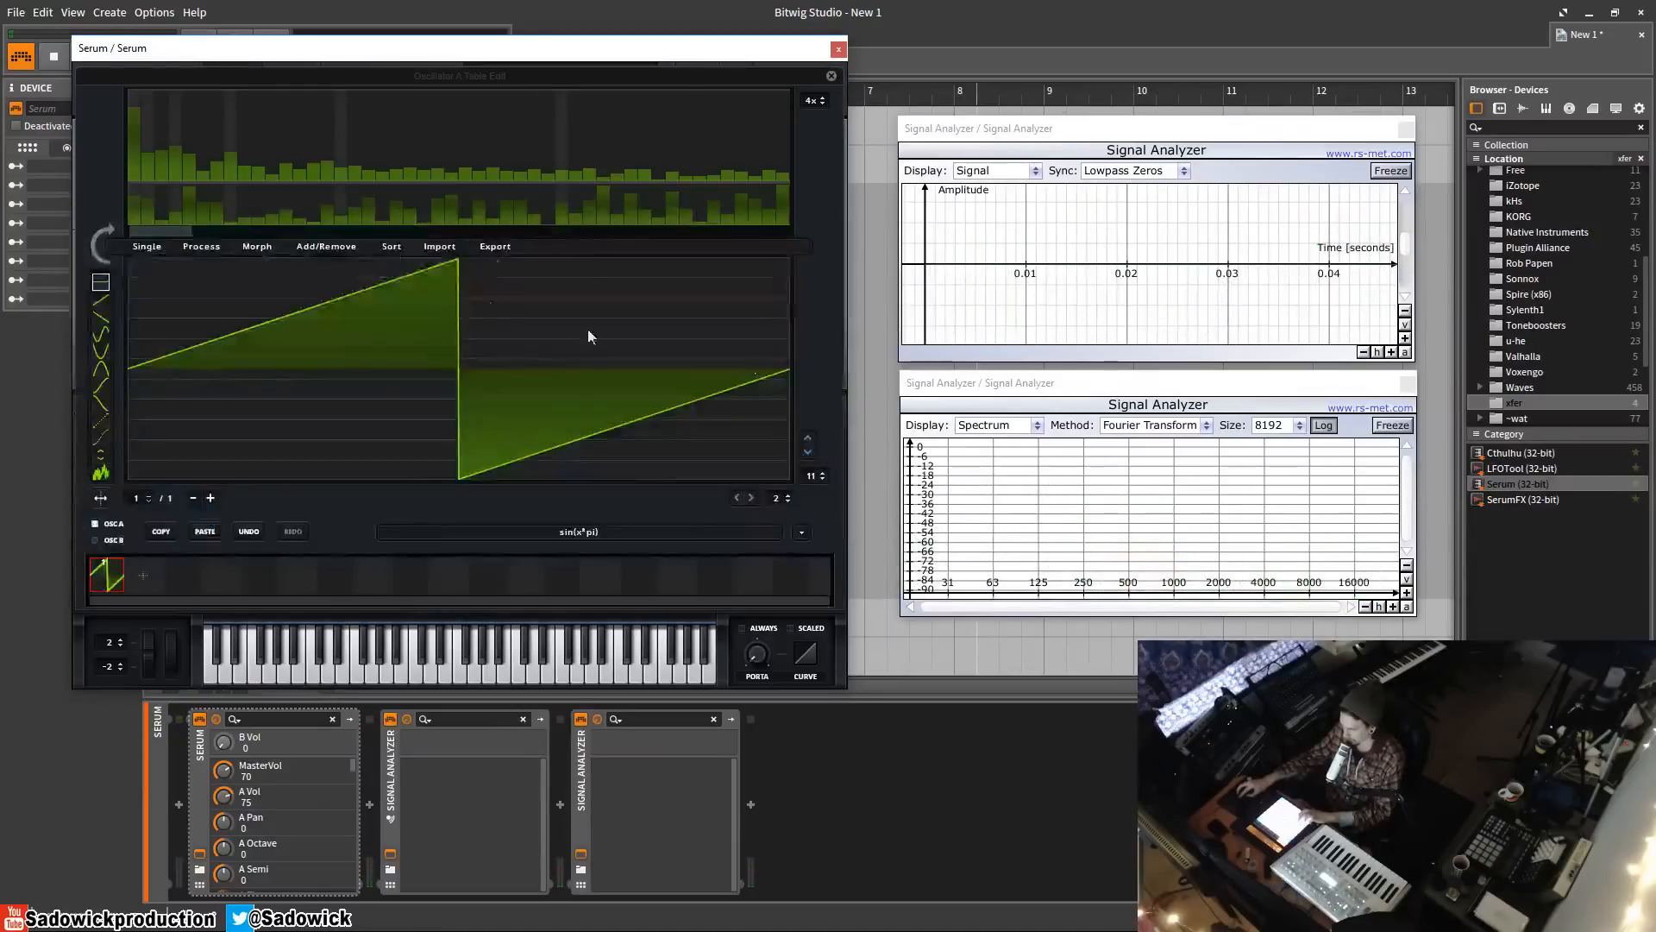
click(801, 531)
mouse_move(830, 559)
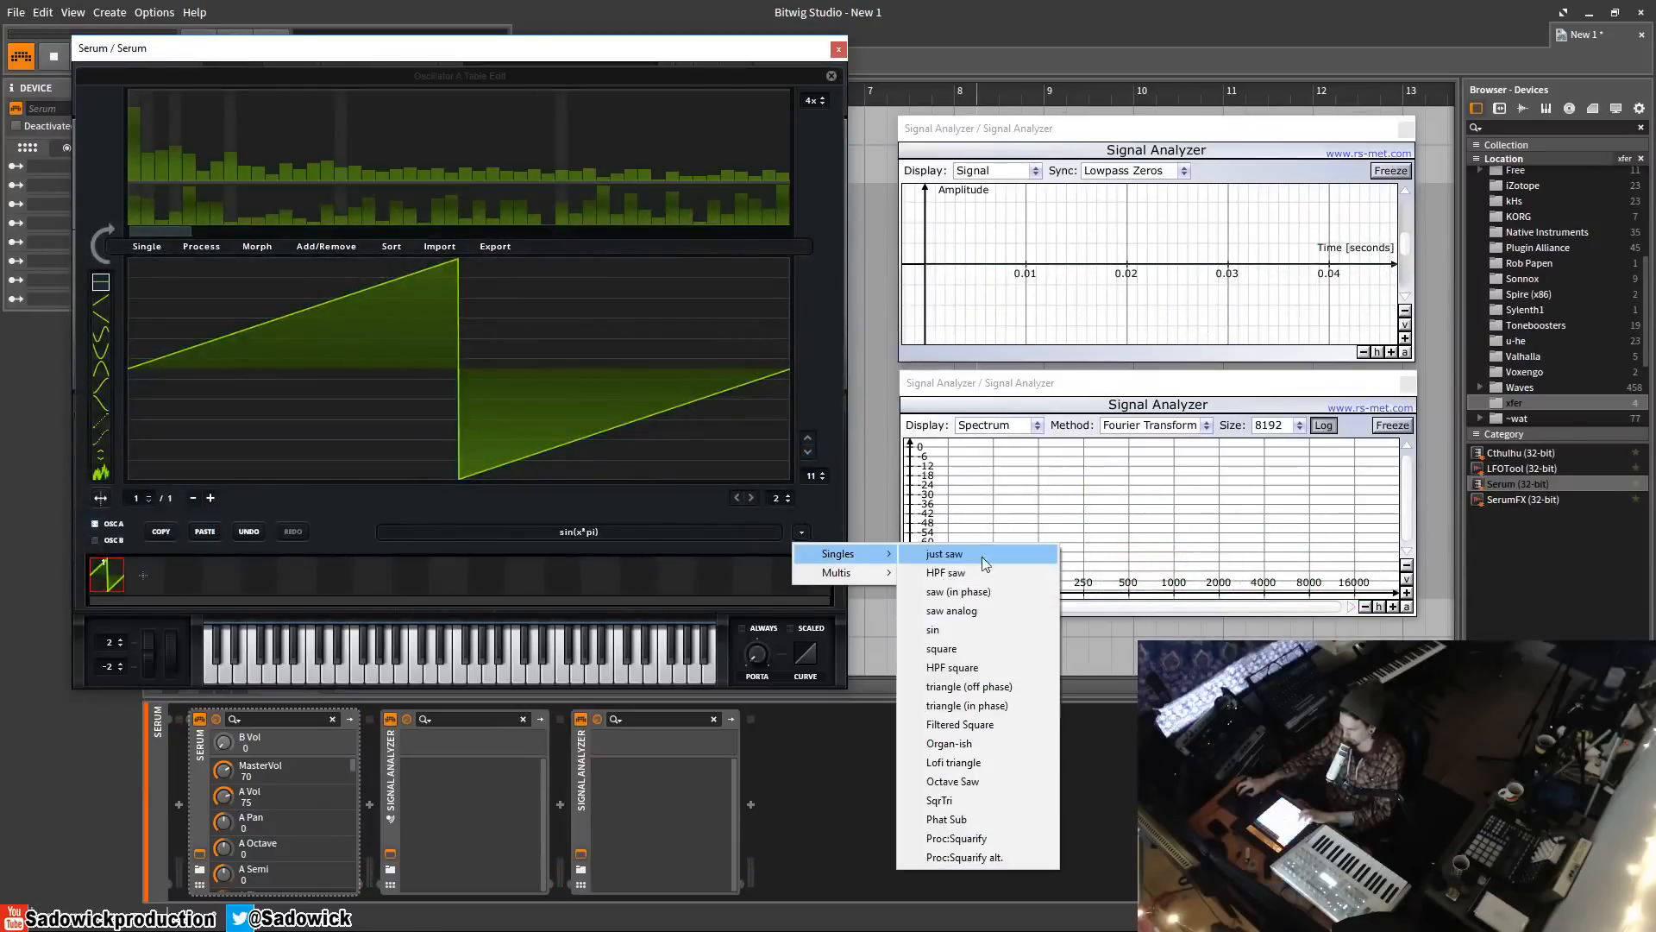
click(966, 635)
click(832, 76)
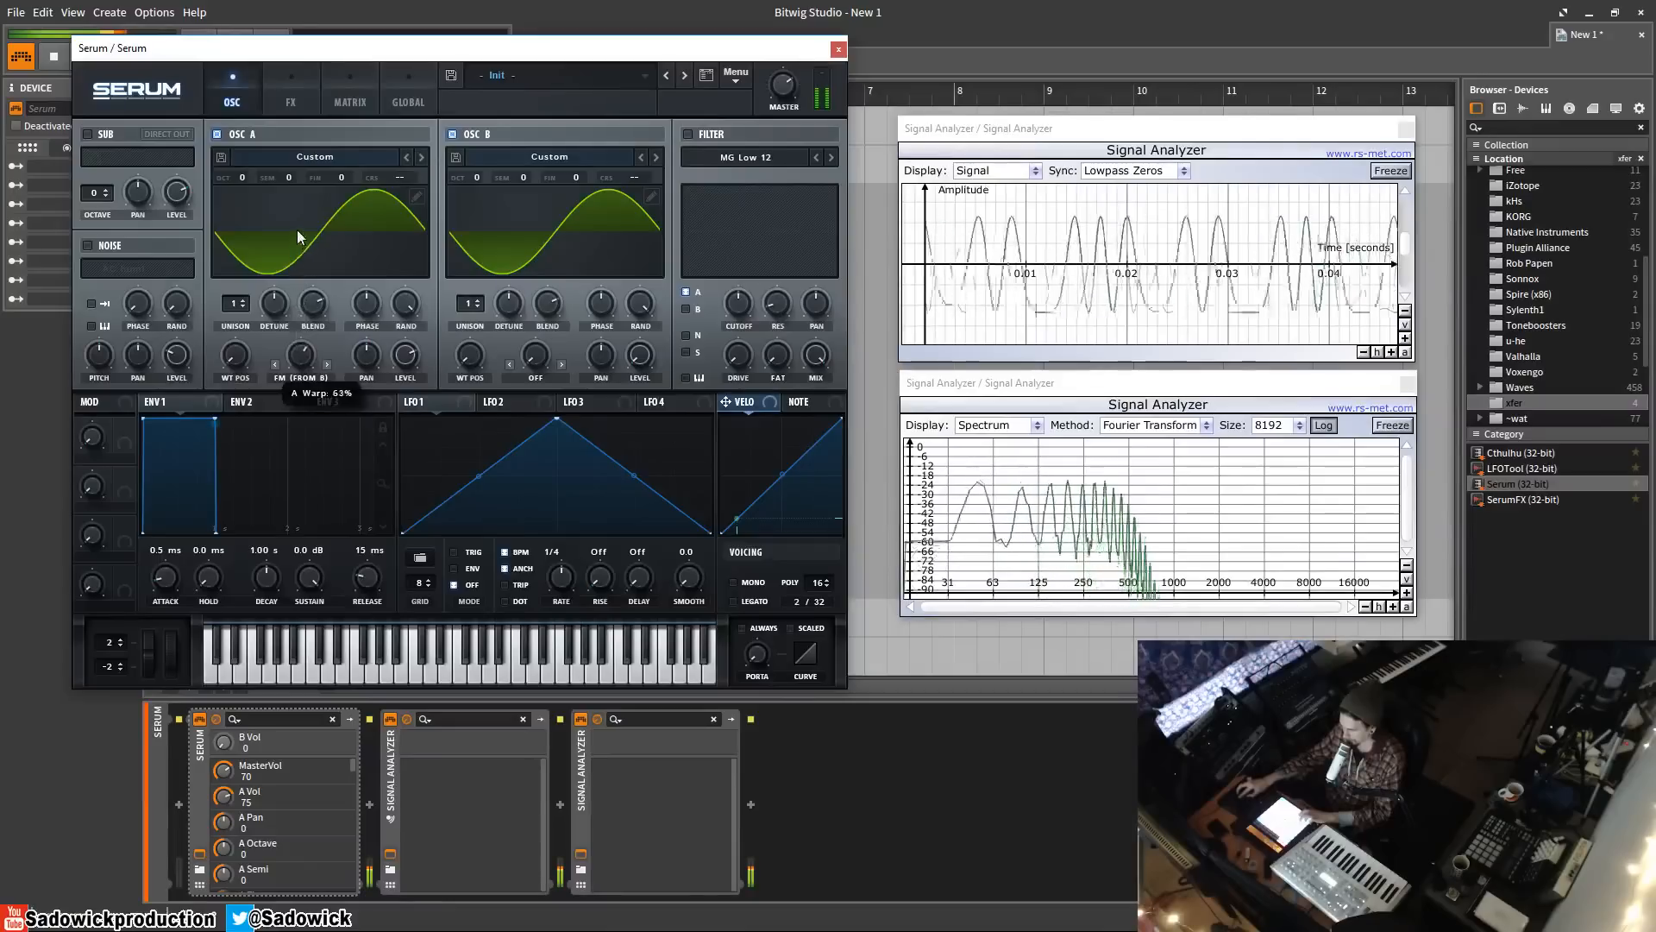
drag(298, 236, 308, 353)
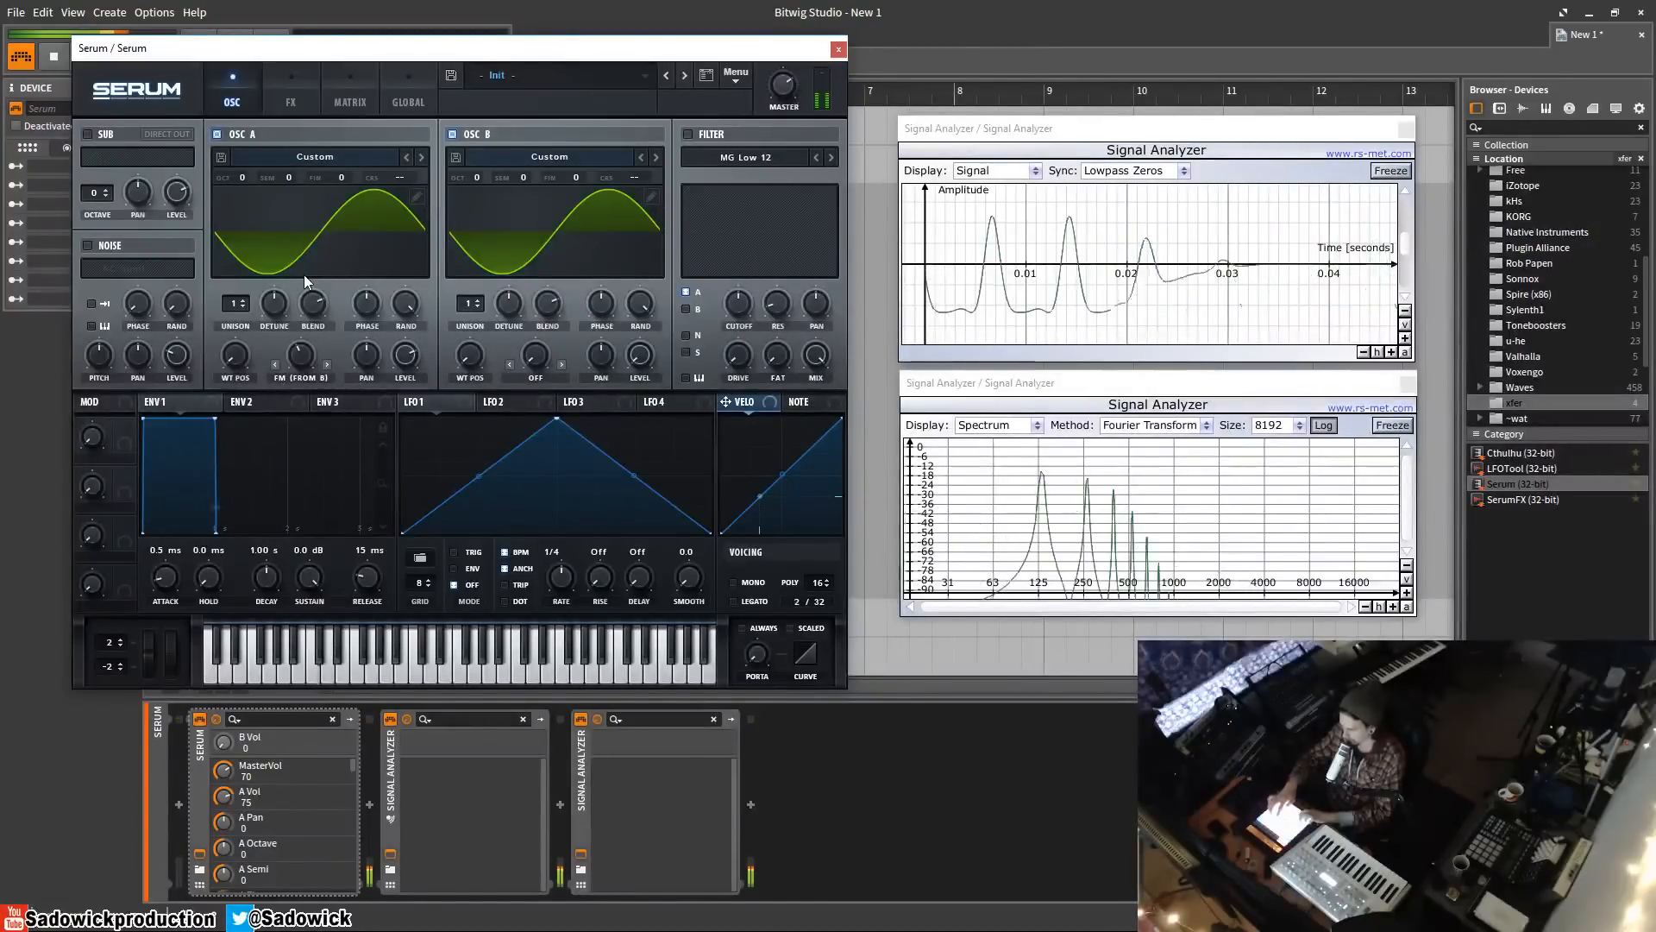
drag(305, 355, 320, 317)
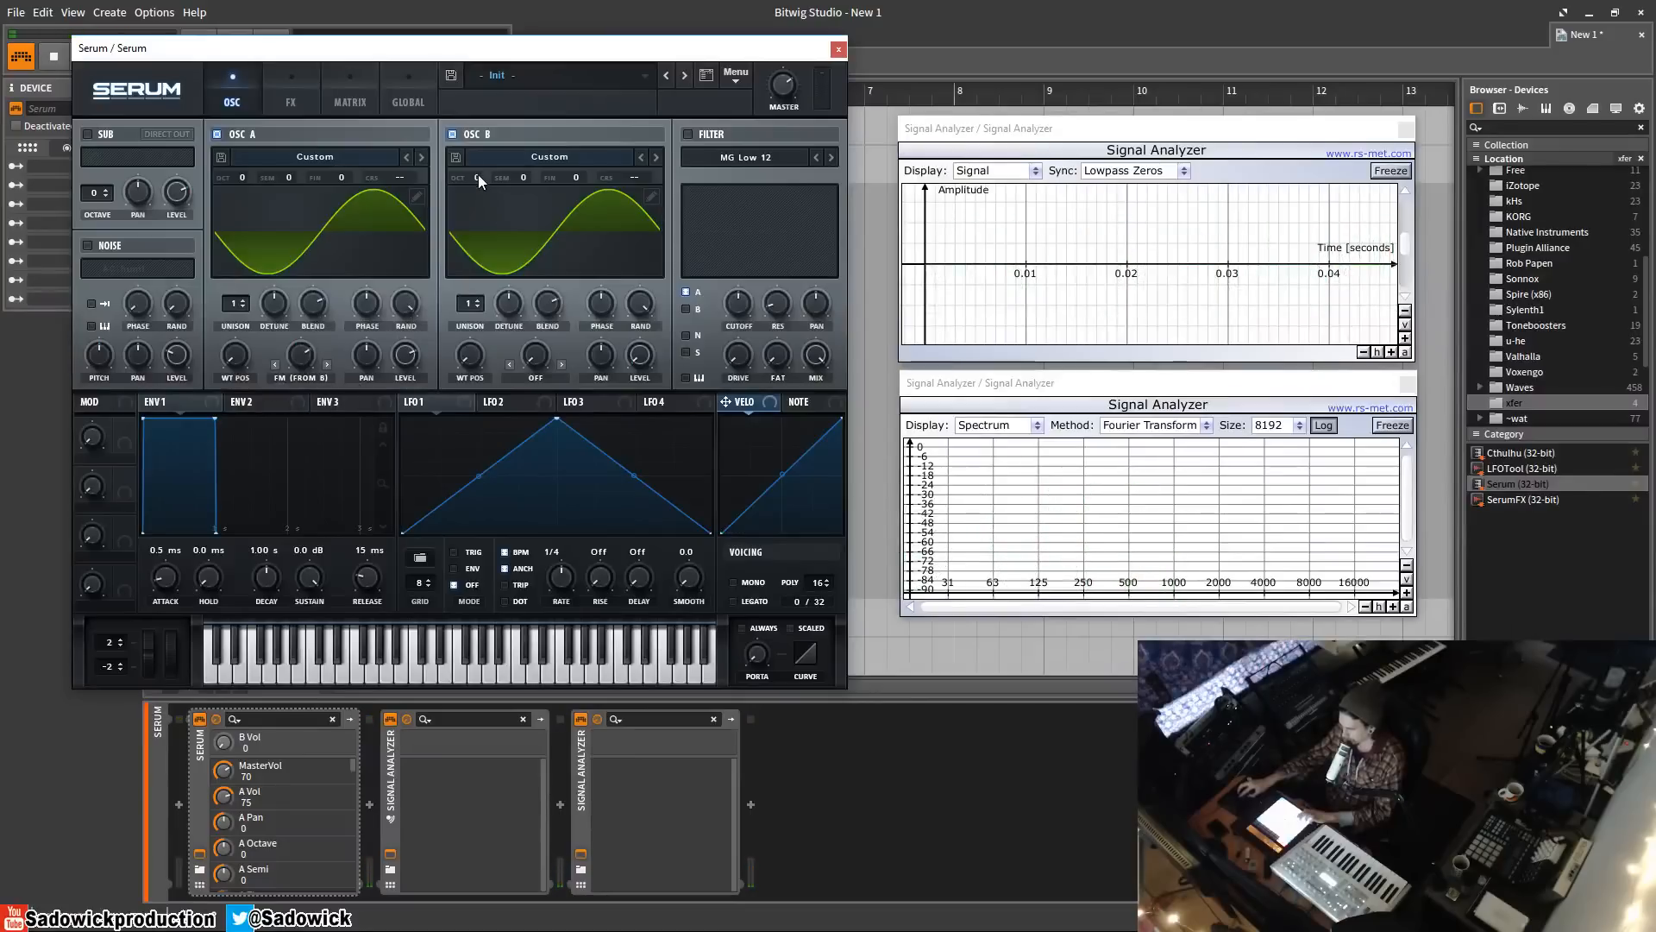
- Set oscillator B's octave to +1 and sweep oscillator A's FM (from B) warp amount
drag(478, 176, 478, 164)
drag(300, 360, 350, 381)
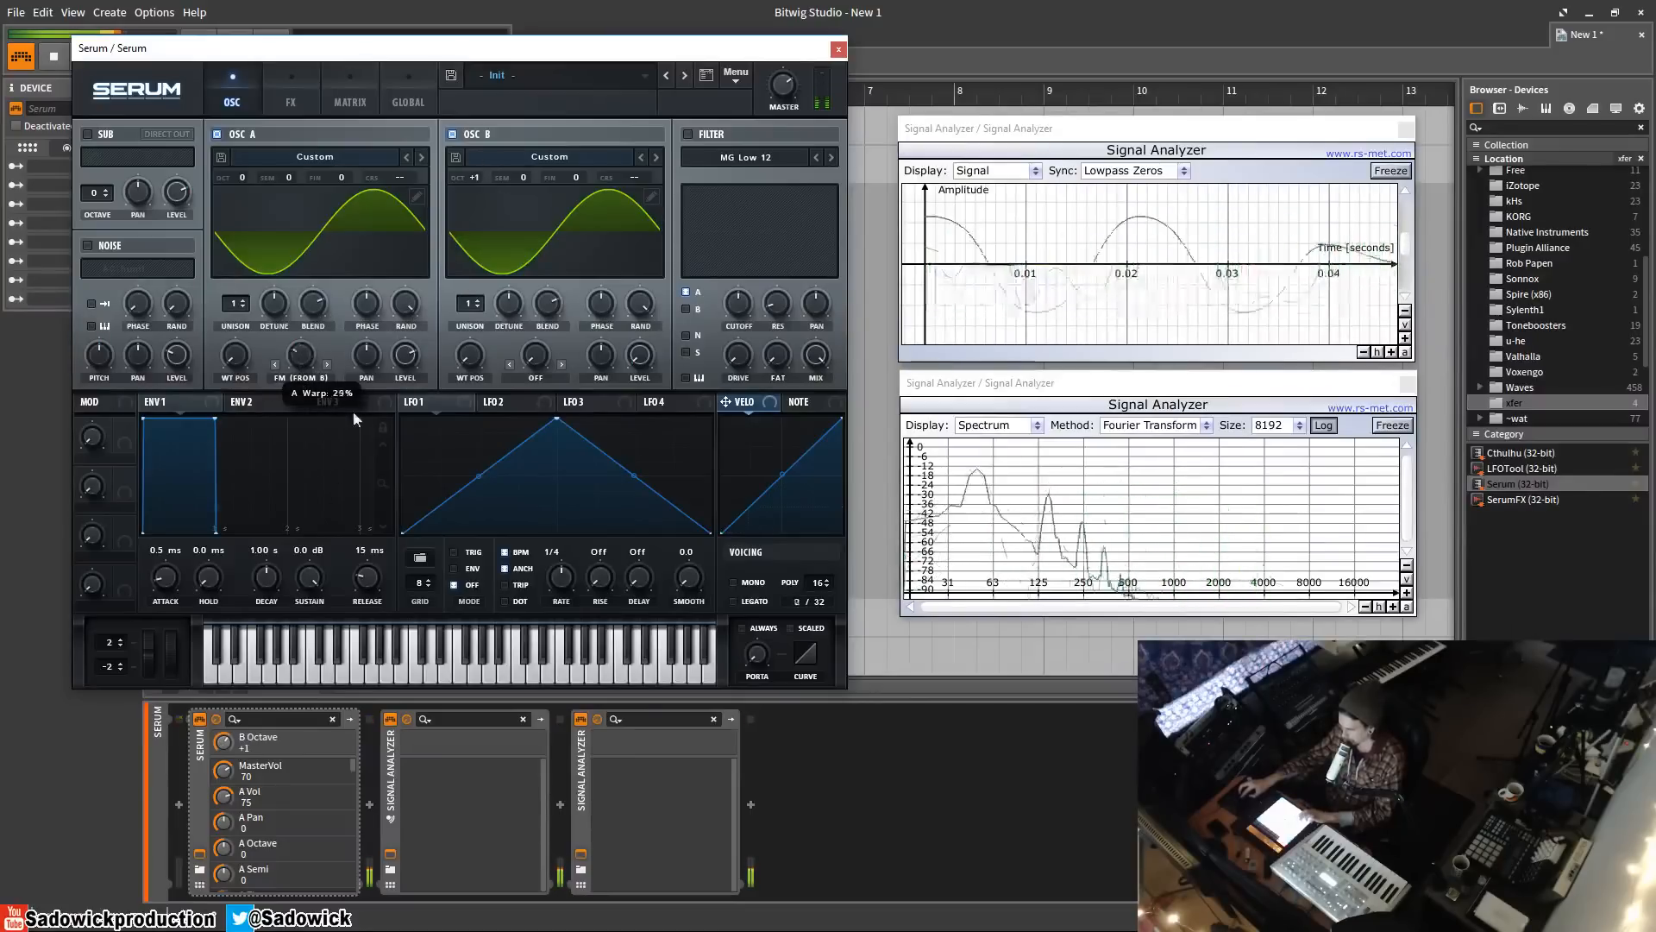
- Modulate oscillator A's FM (from B) warp amount with Envelope 2, setting the envelope's decay to 542 ms and its sustain to 0%
click(302, 407)
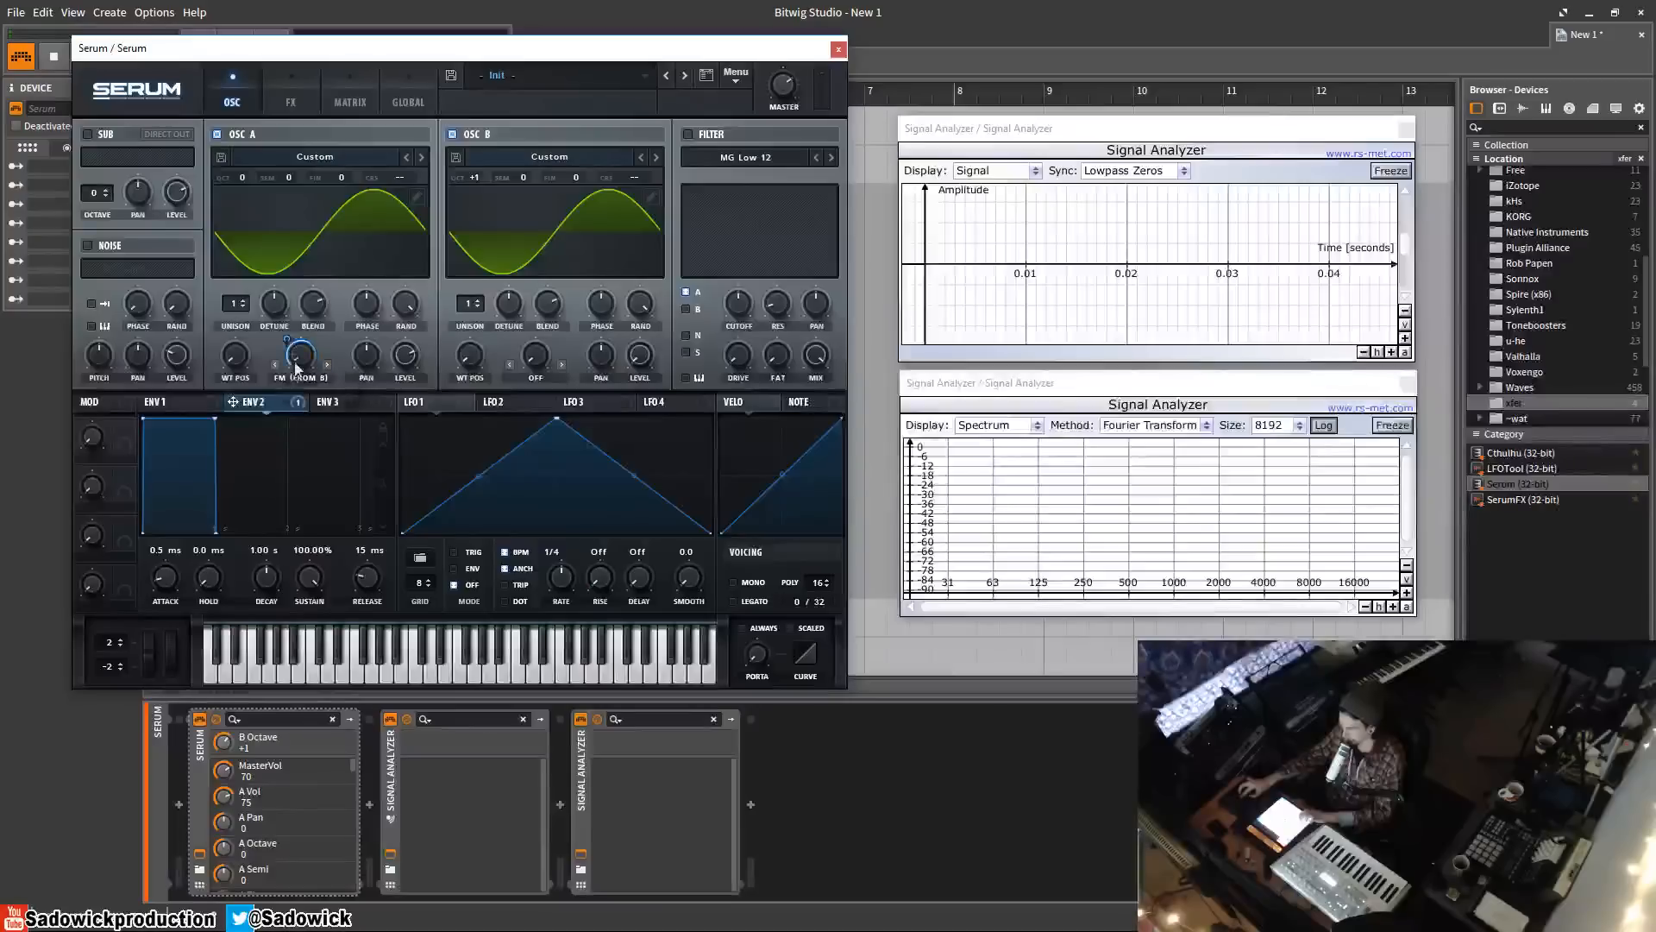
drag(297, 334, 297, 333)
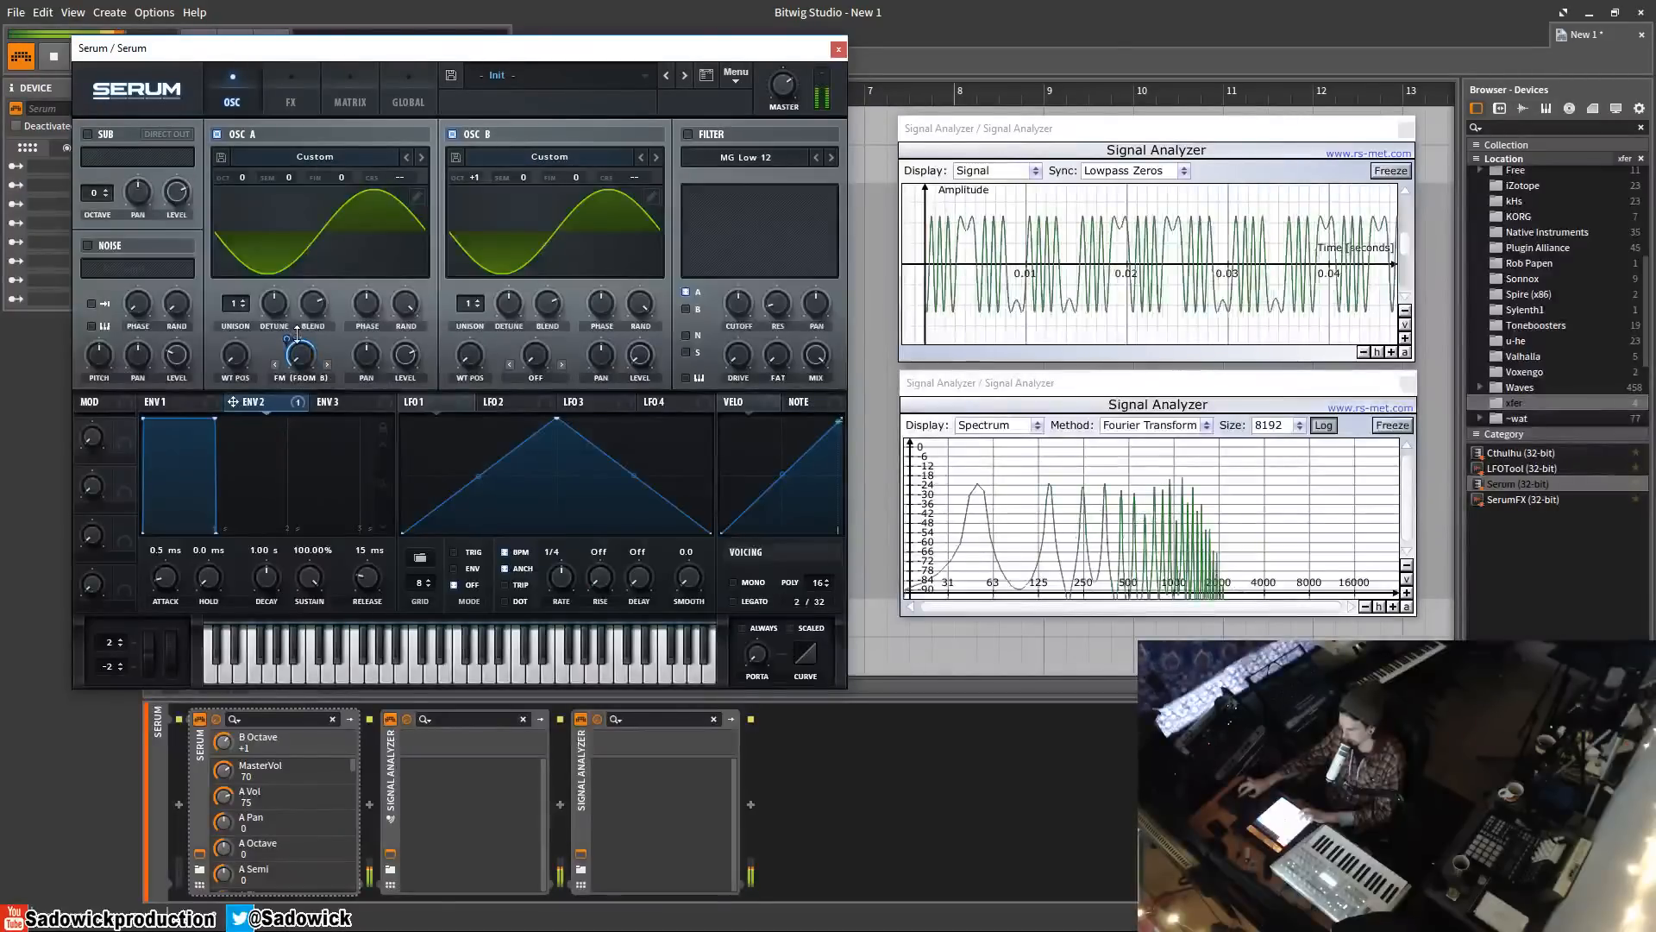
drag(217, 422, 176, 584)
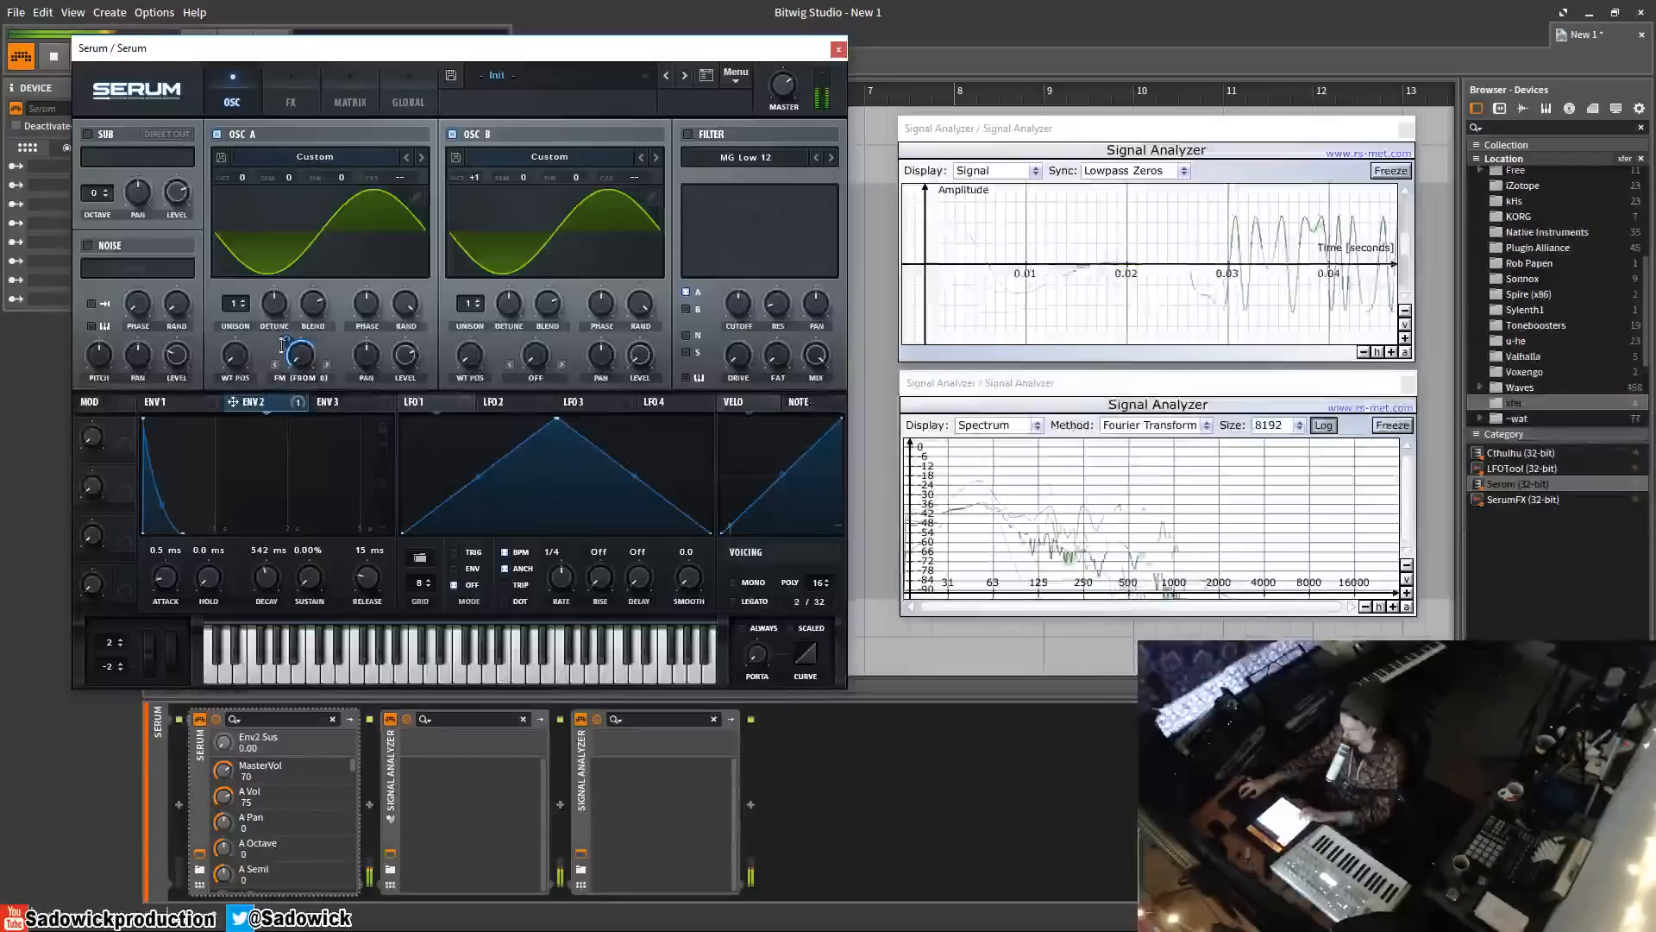
- Try oscillator B at octave +2 with its level raised to 66, and return the octave to +1
drag(466, 178, 483, 163)
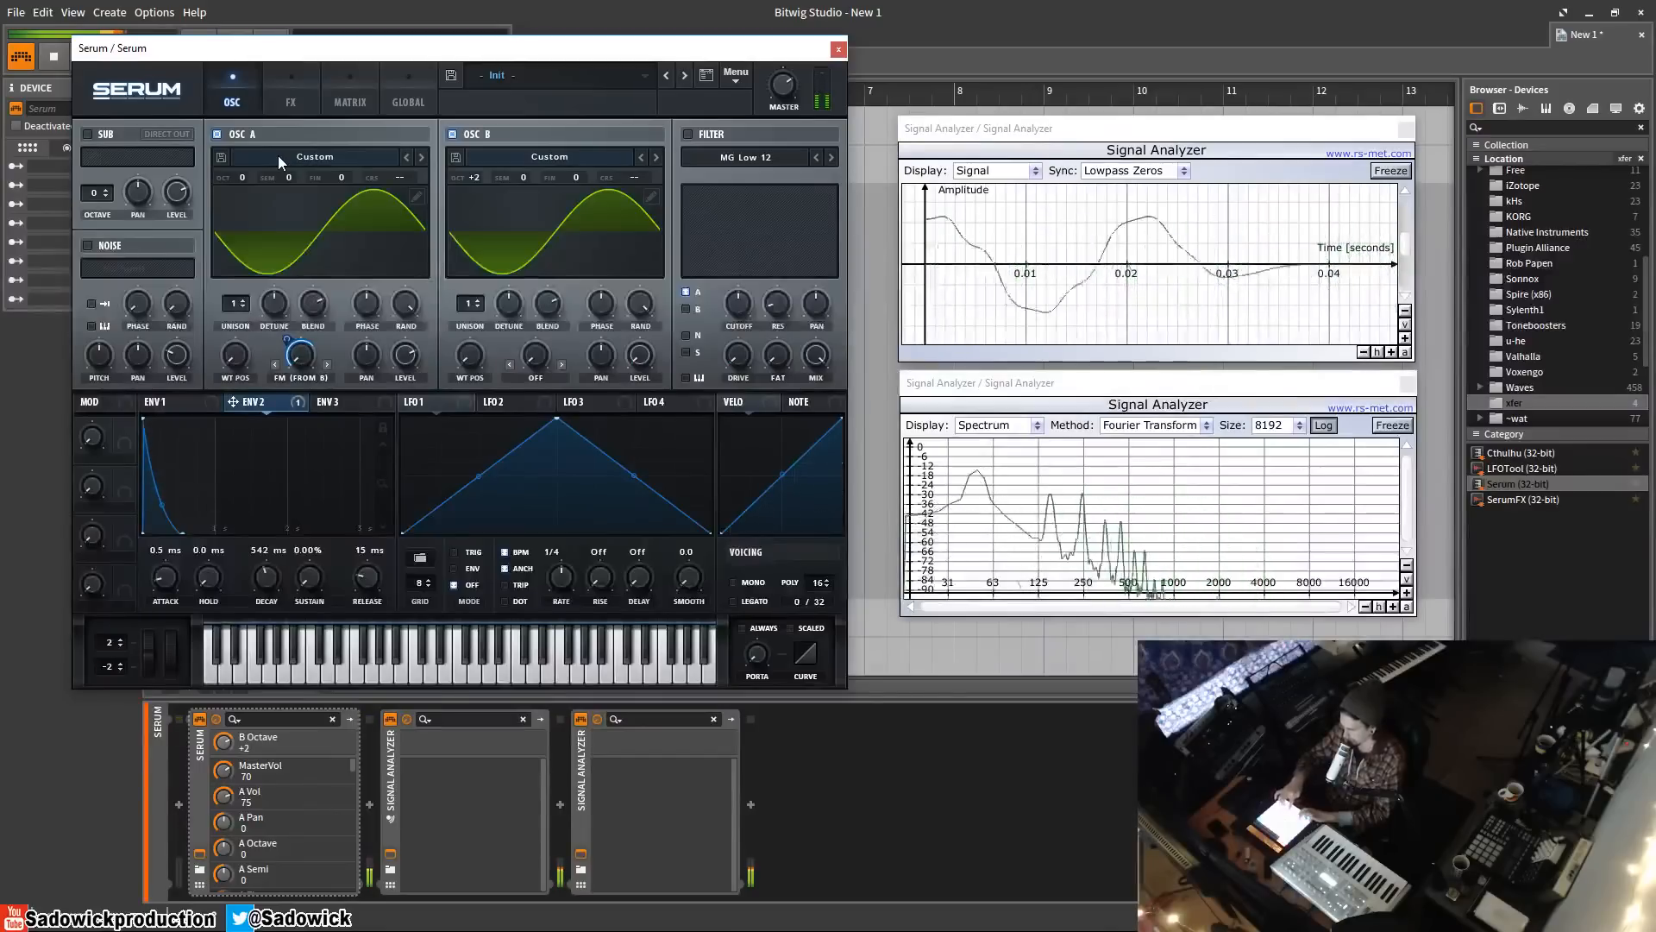
drag(629, 383, 668, 248)
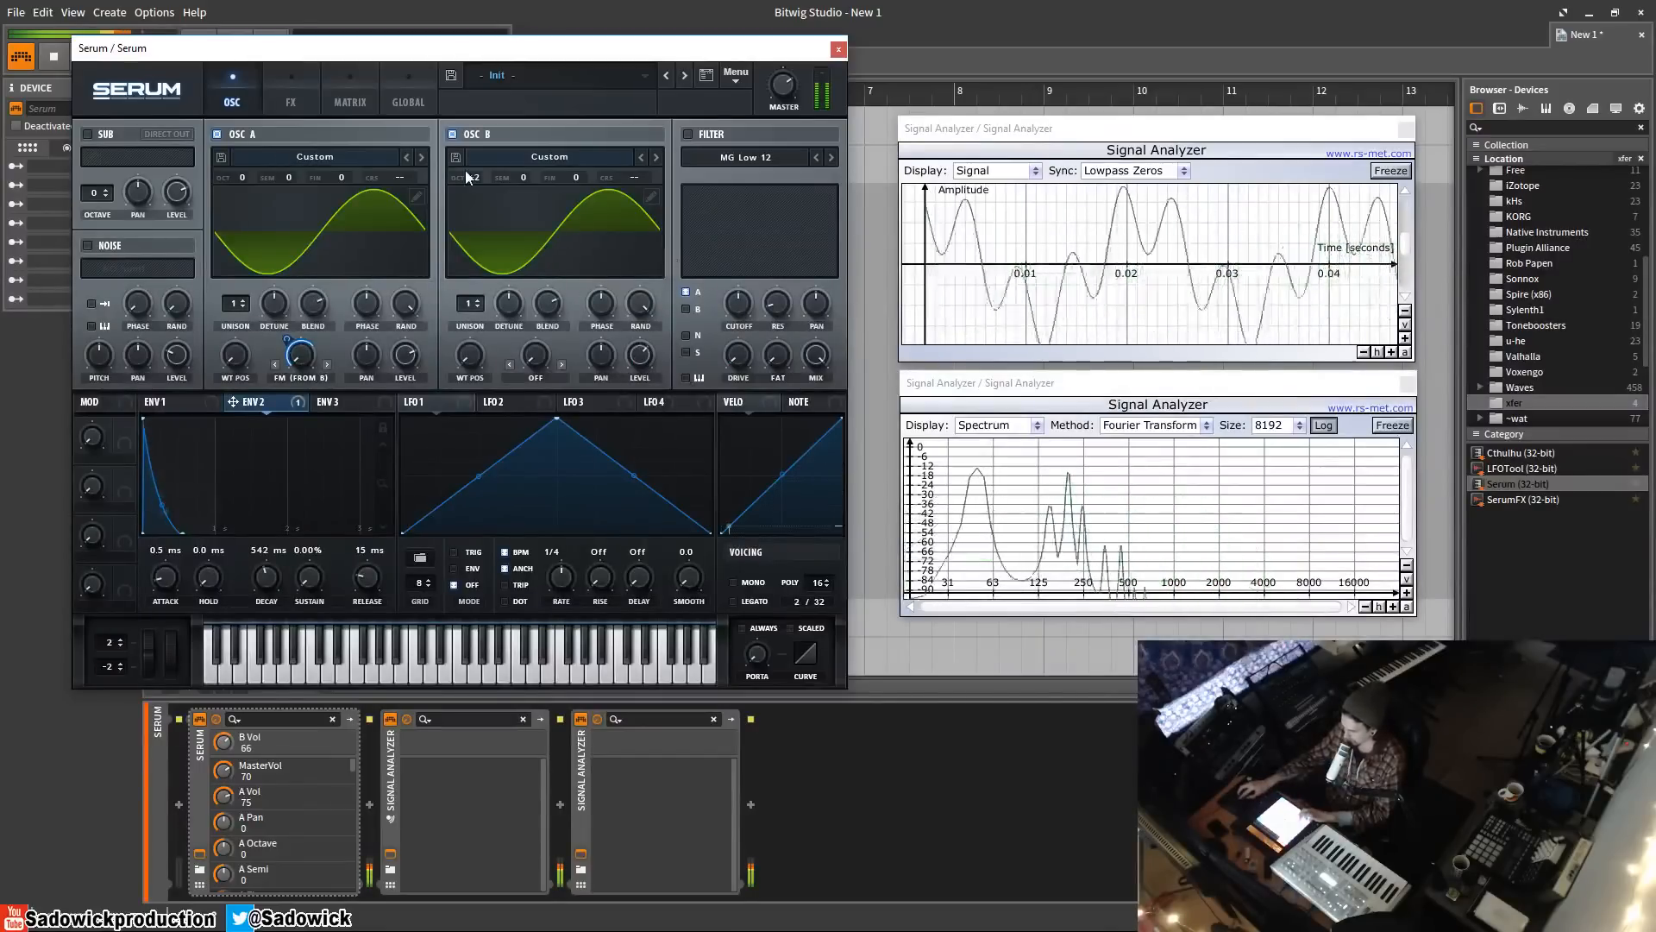
drag(467, 177, 479, 197)
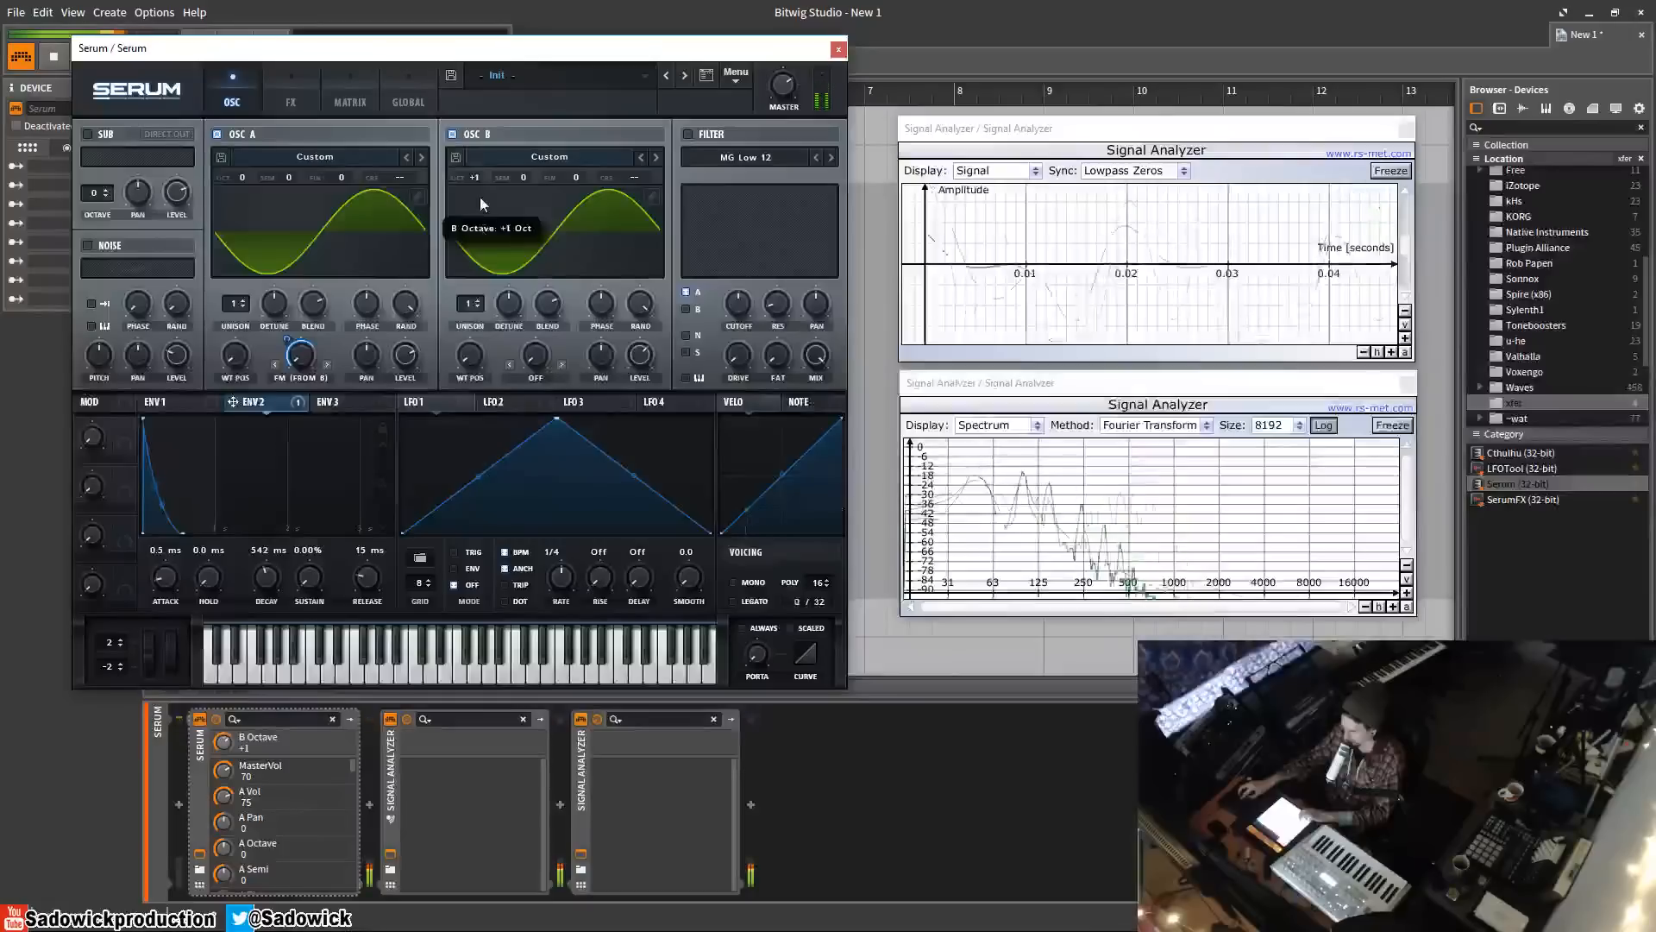
- Remove all modulators from oscillator A's warp amount and switch its warp mode to AM (from B)
right_click(300, 352)
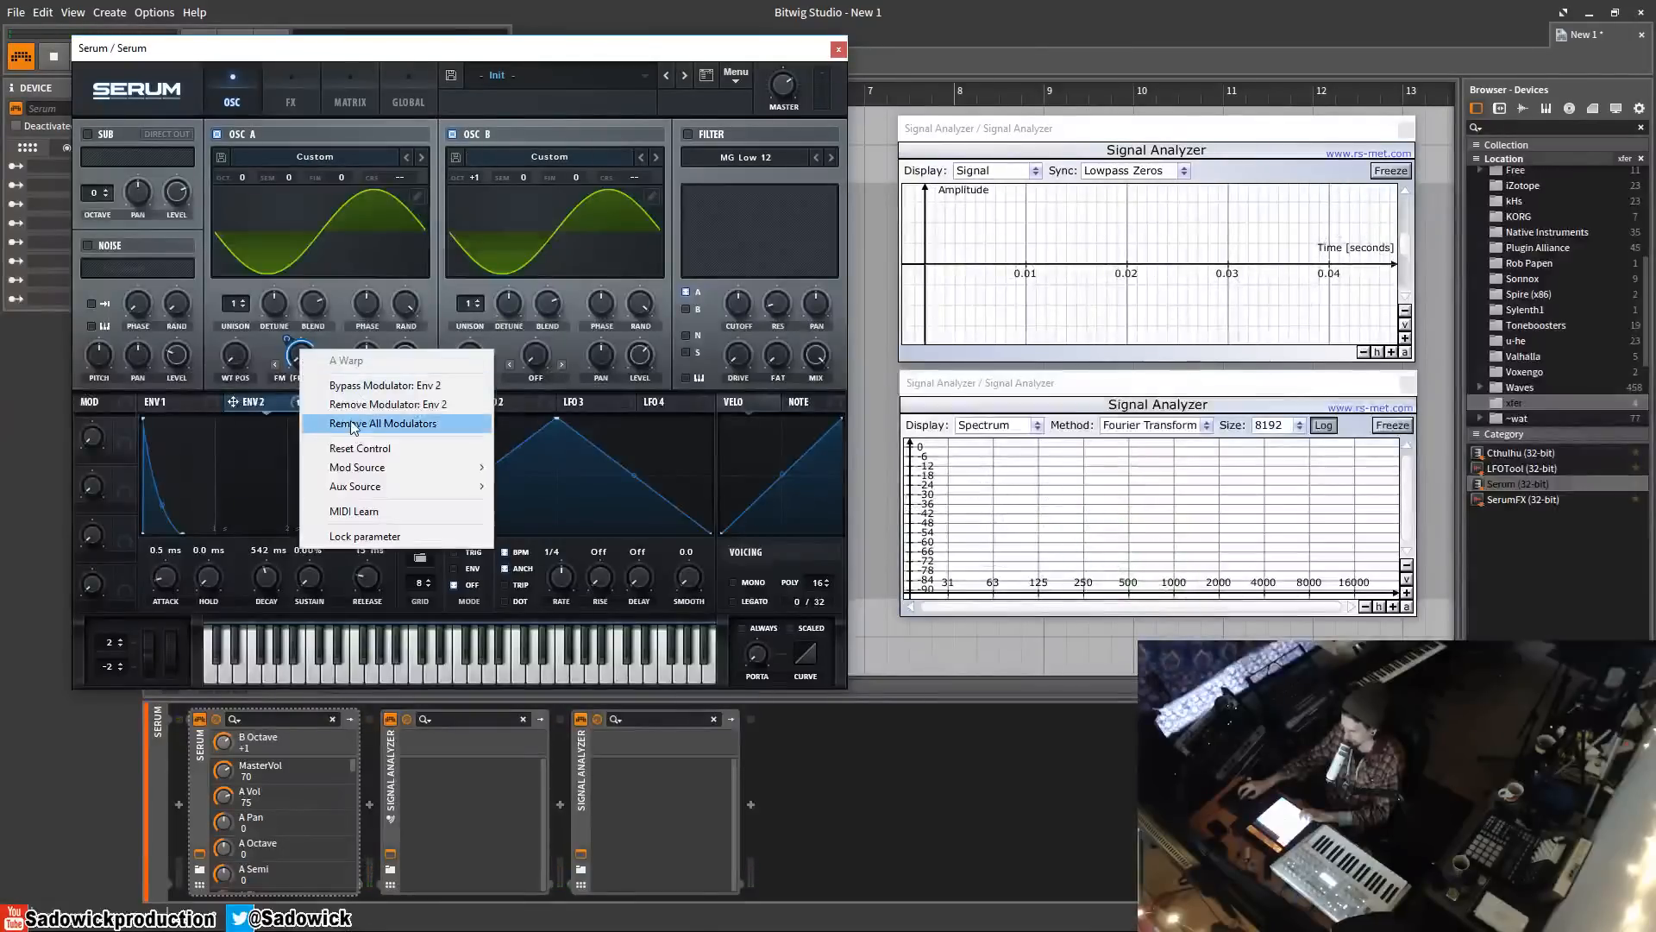
click(353, 423)
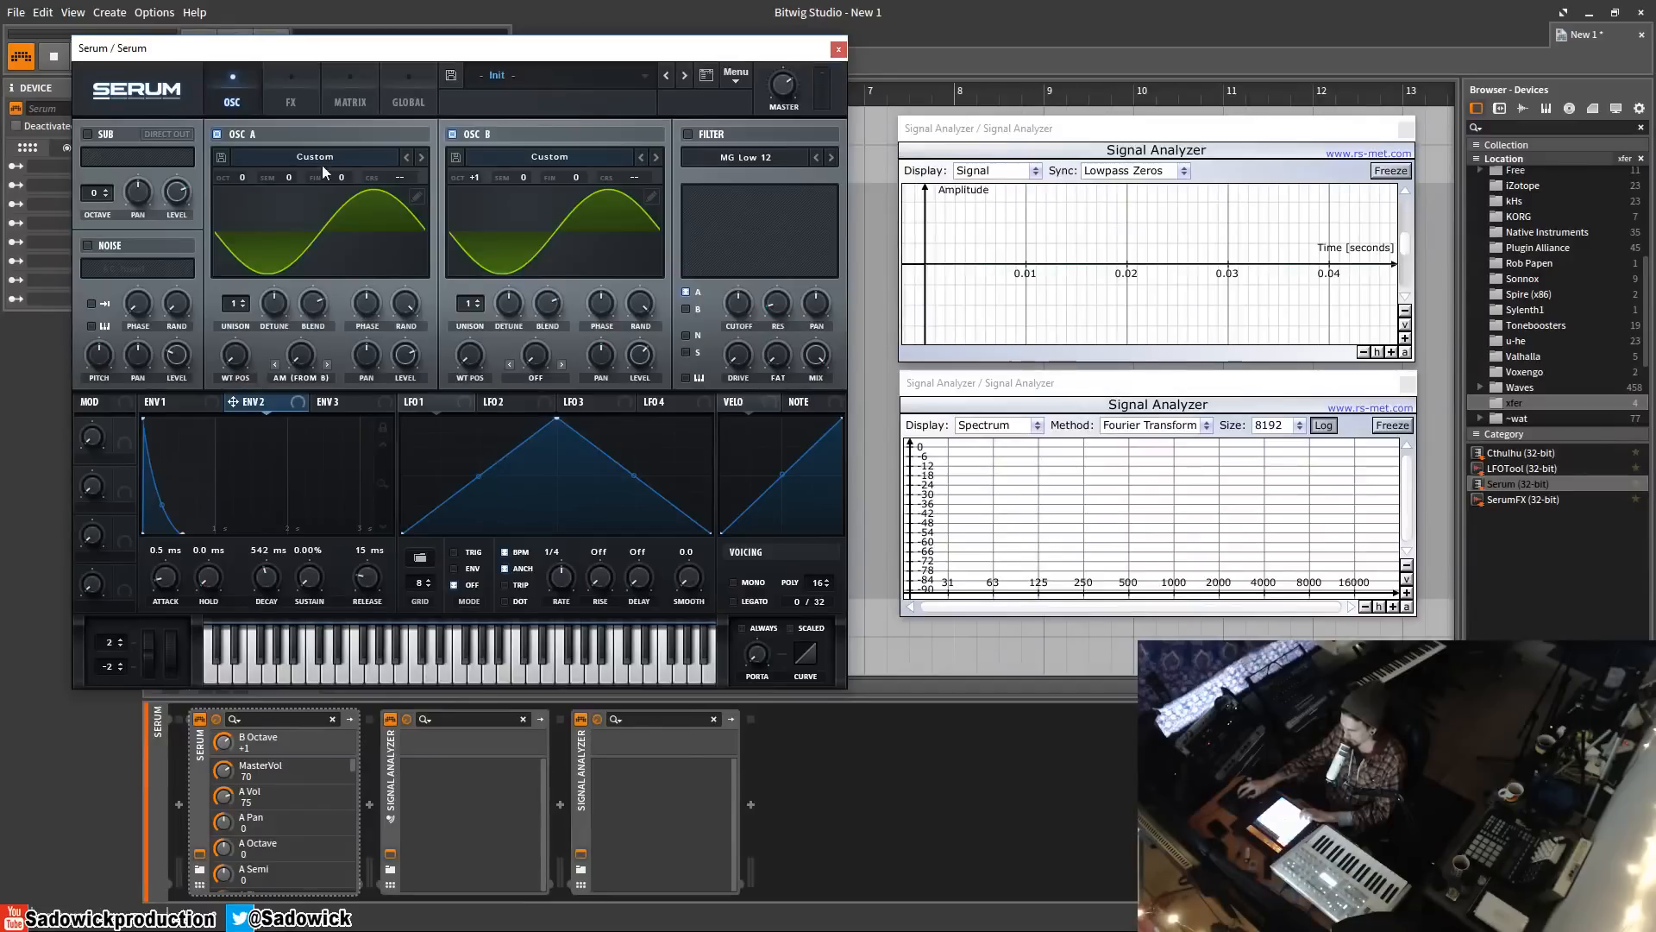
- Replace oscillator A's sine waveform with the single saw formula preset and return to the oscillator view
click(417, 196)
click(801, 531)
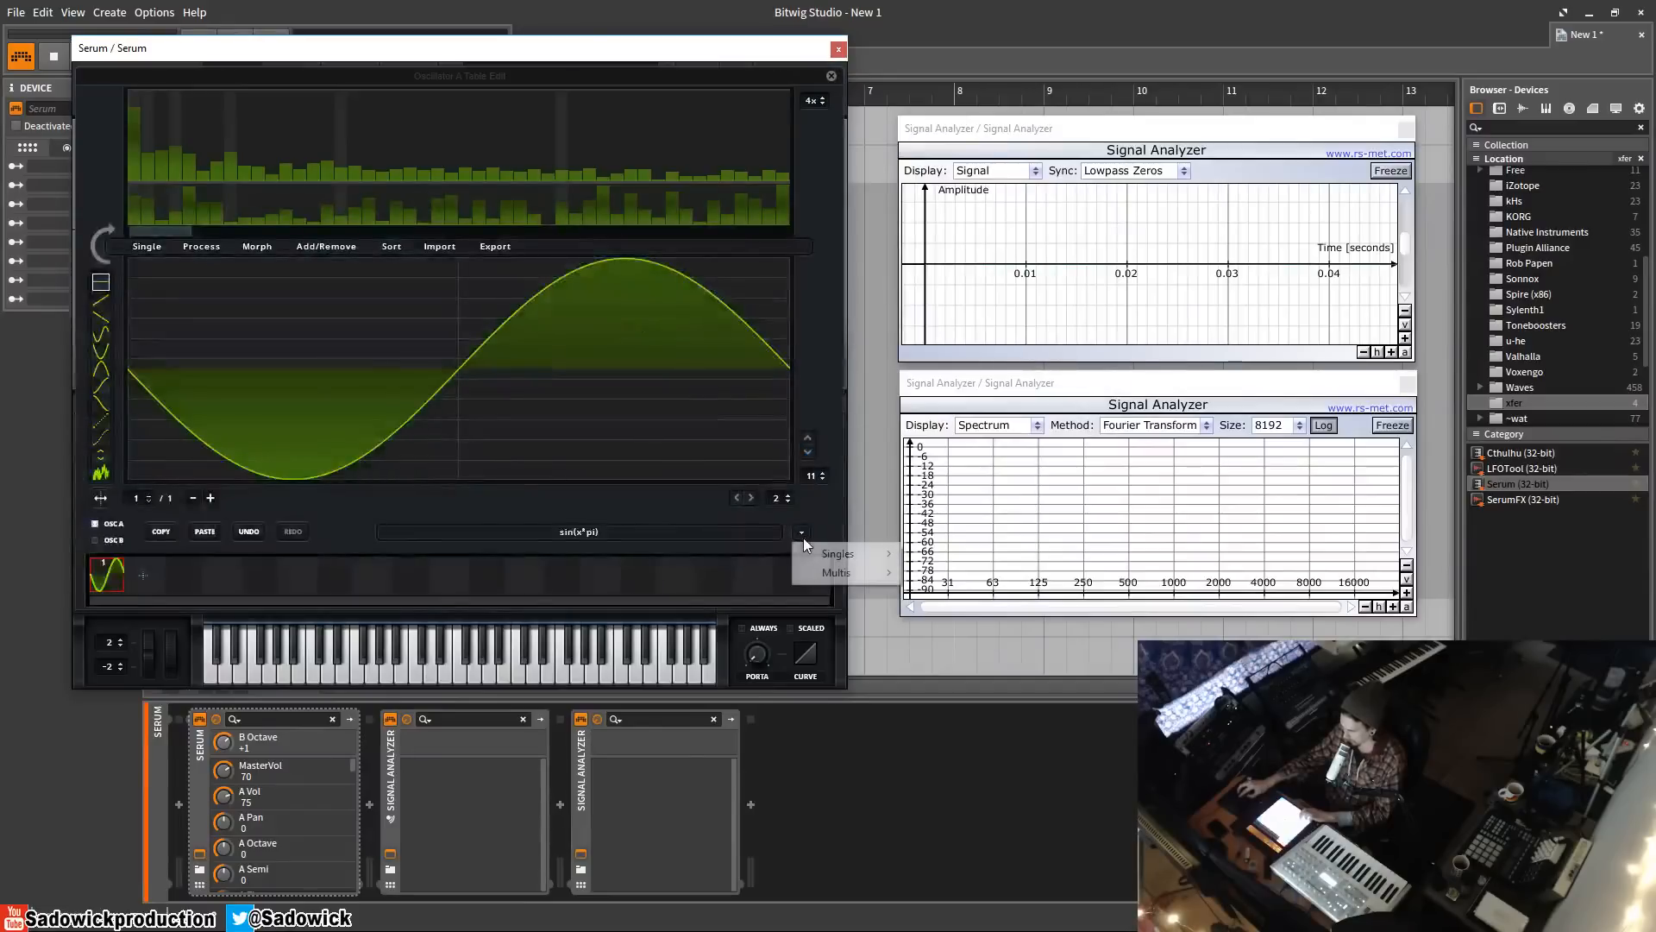
mouse_move(823, 562)
click(957, 571)
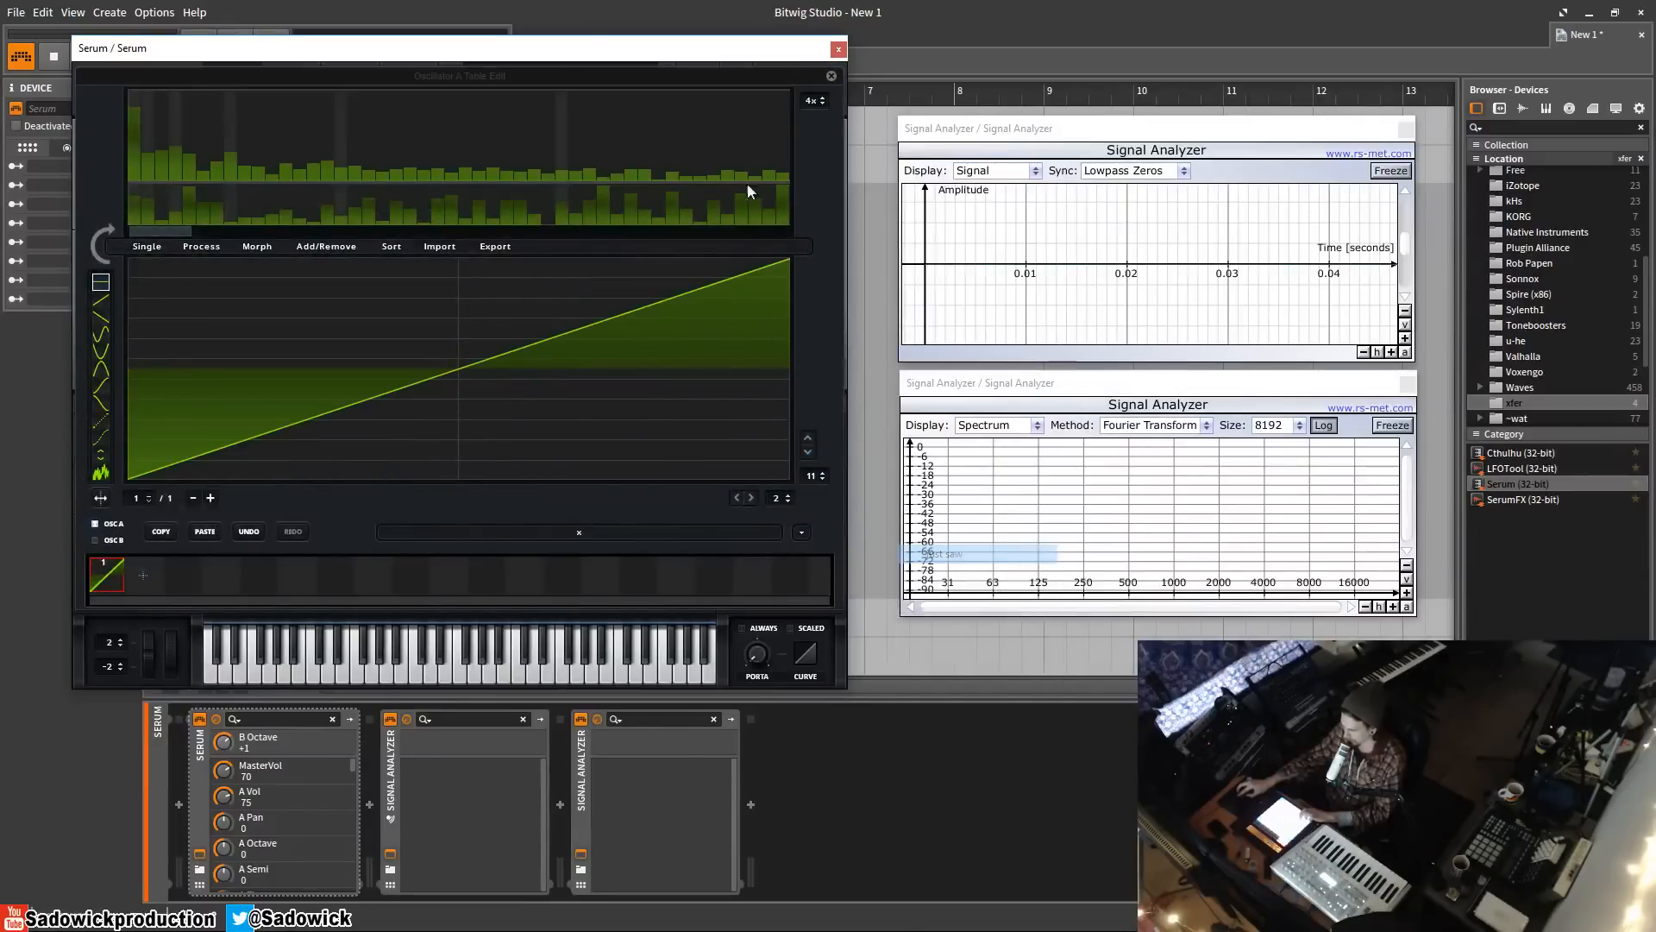
click(832, 76)
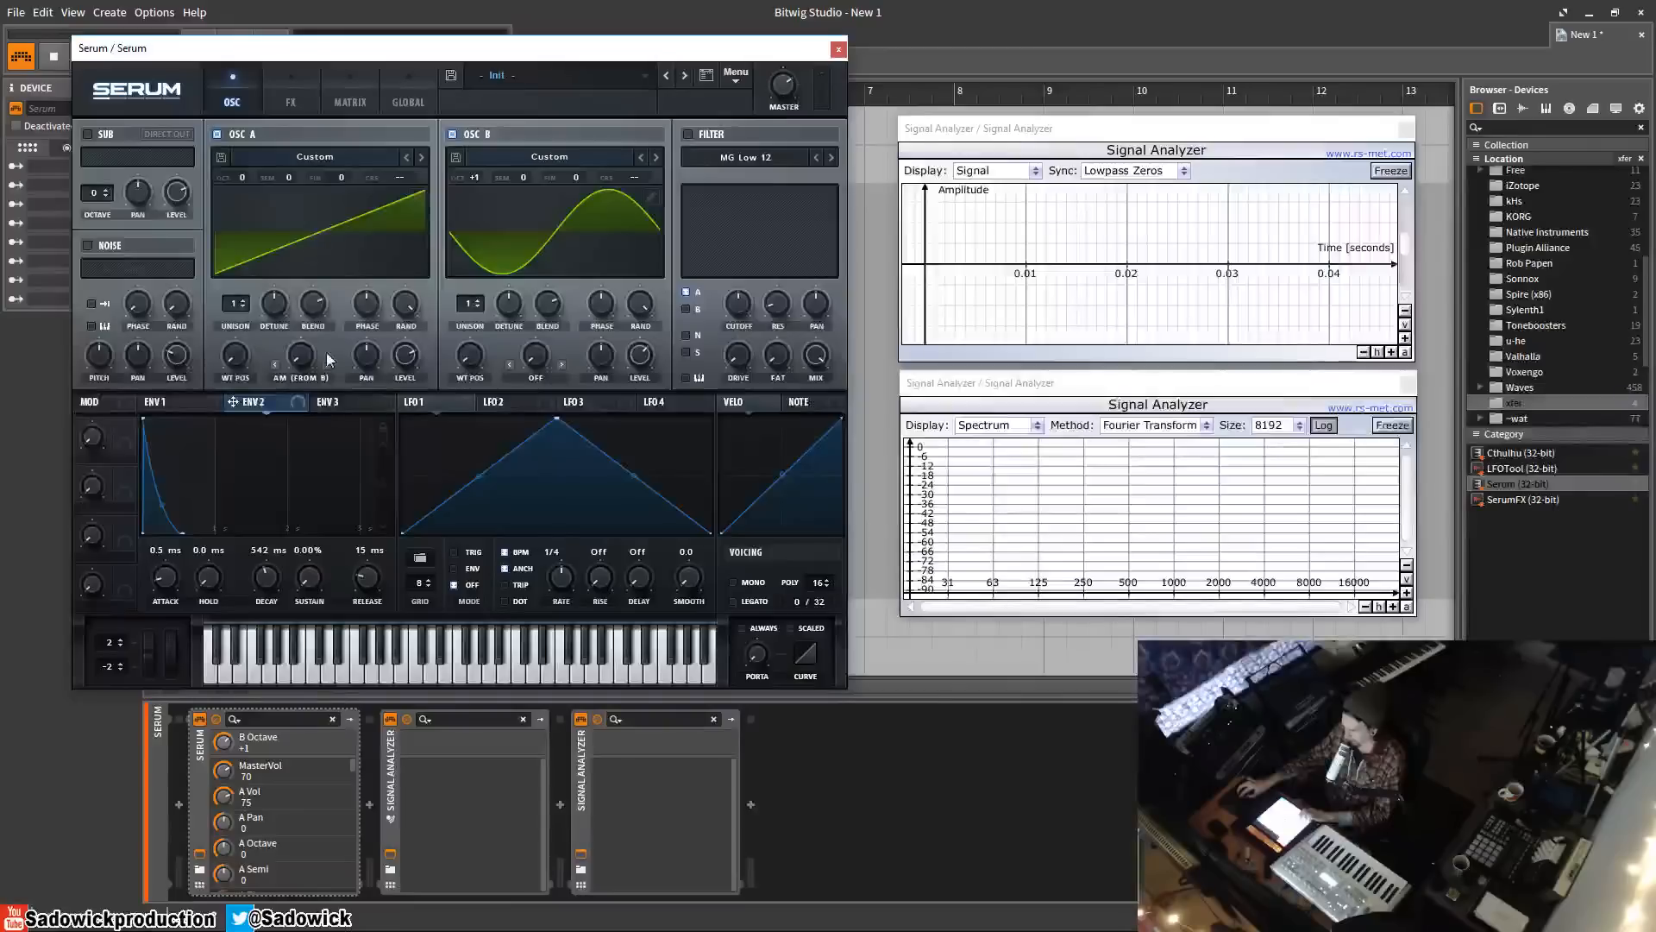
- Sweep oscillator A's AM (from B) warp amount while trying oscillator B at octave -3 and octave +4
drag(307, 360, 369, 131)
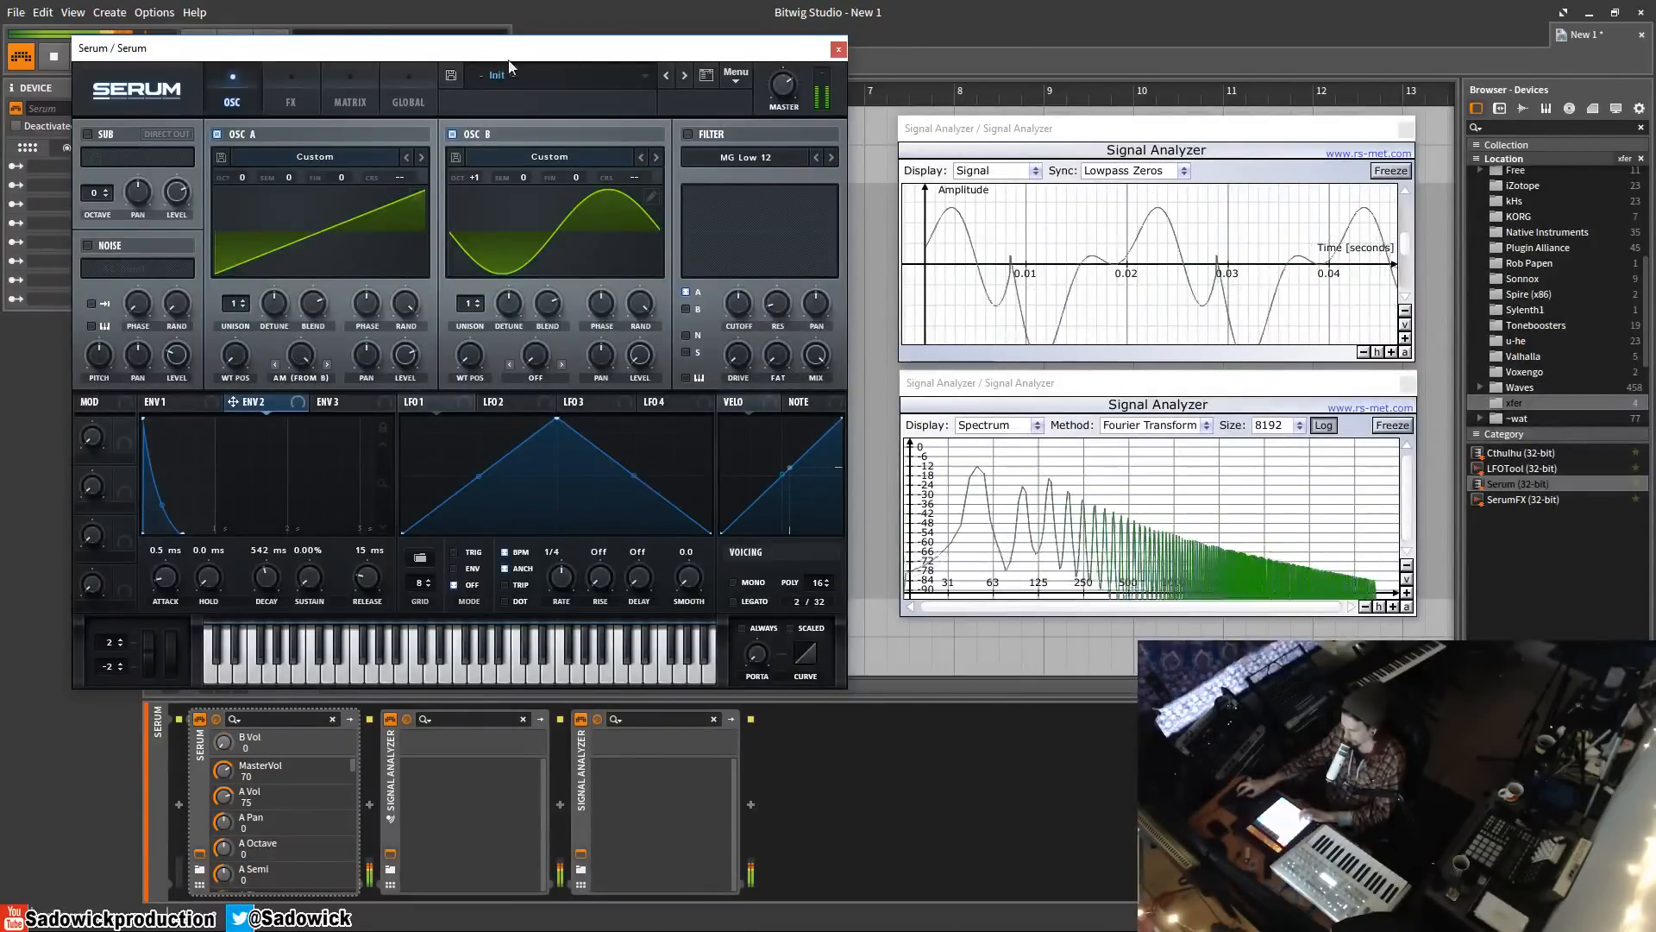
drag(474, 177, 481, 302)
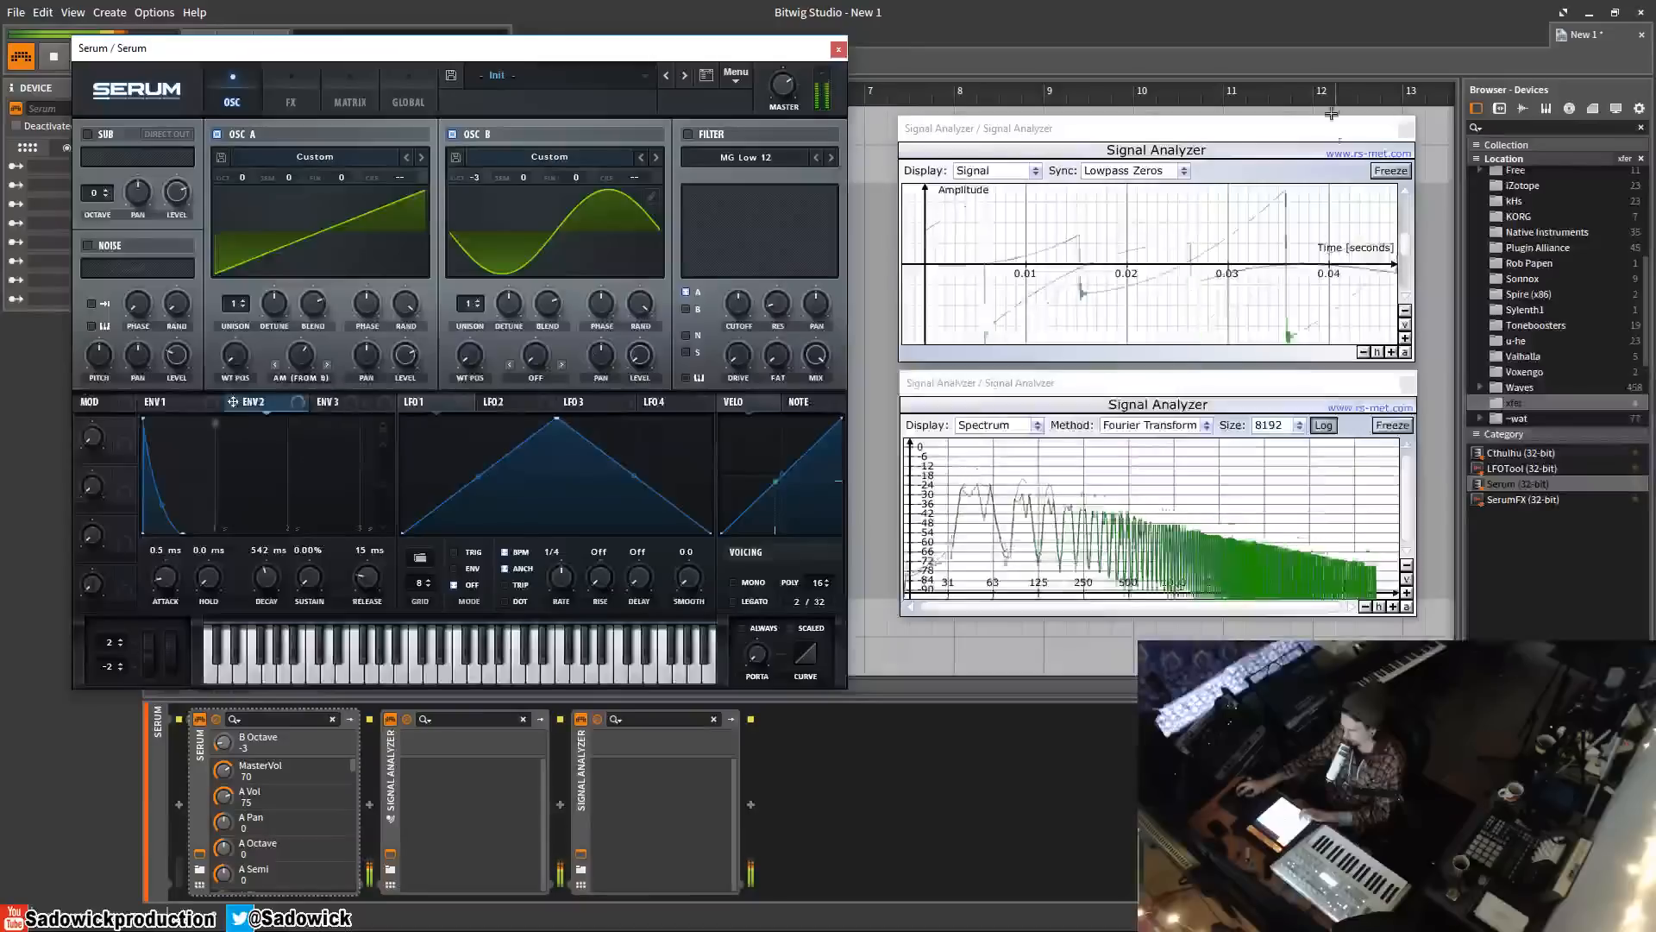
click(1407, 321)
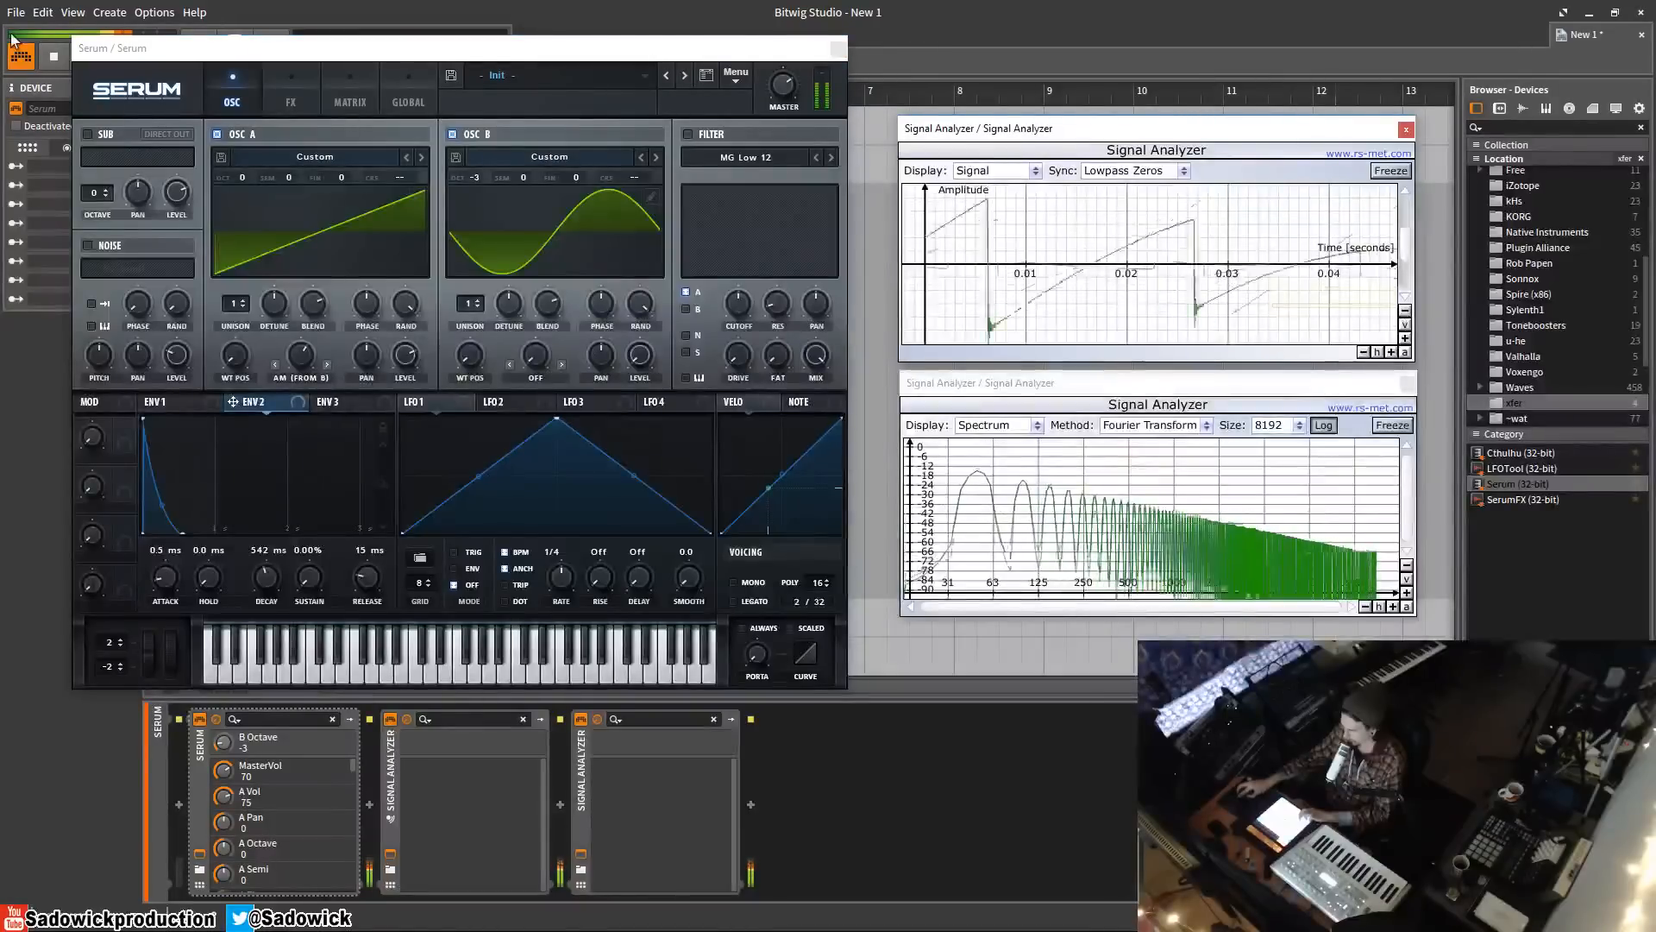
drag(480, 178, 484, 159)
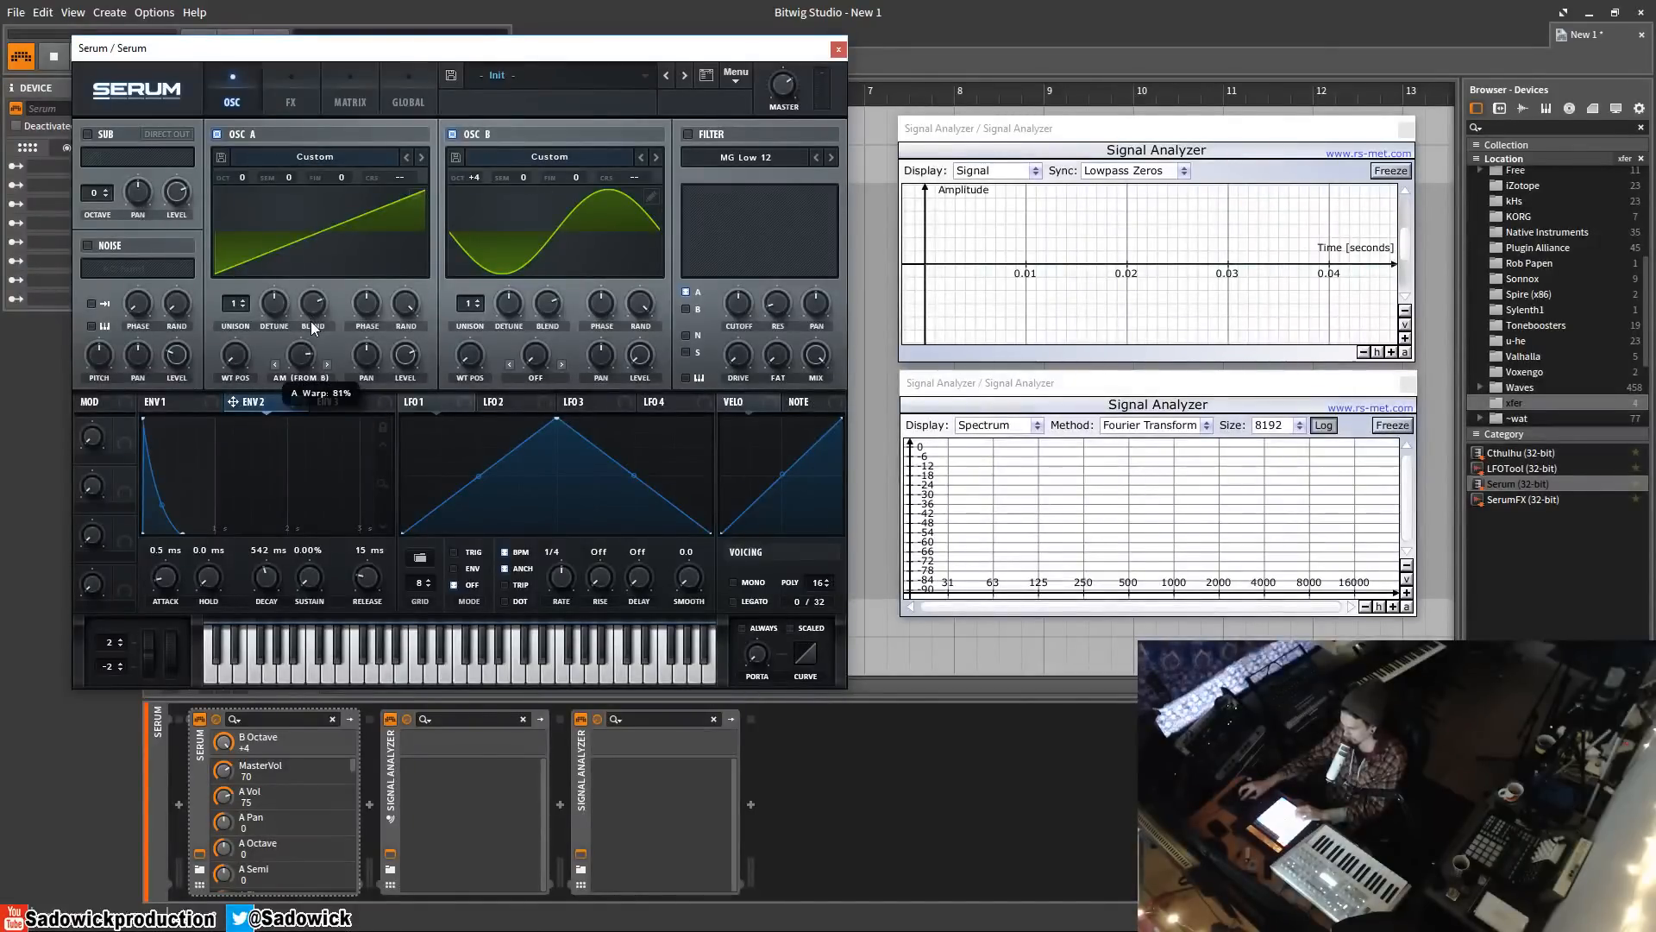
drag(312, 322, 312, 418)
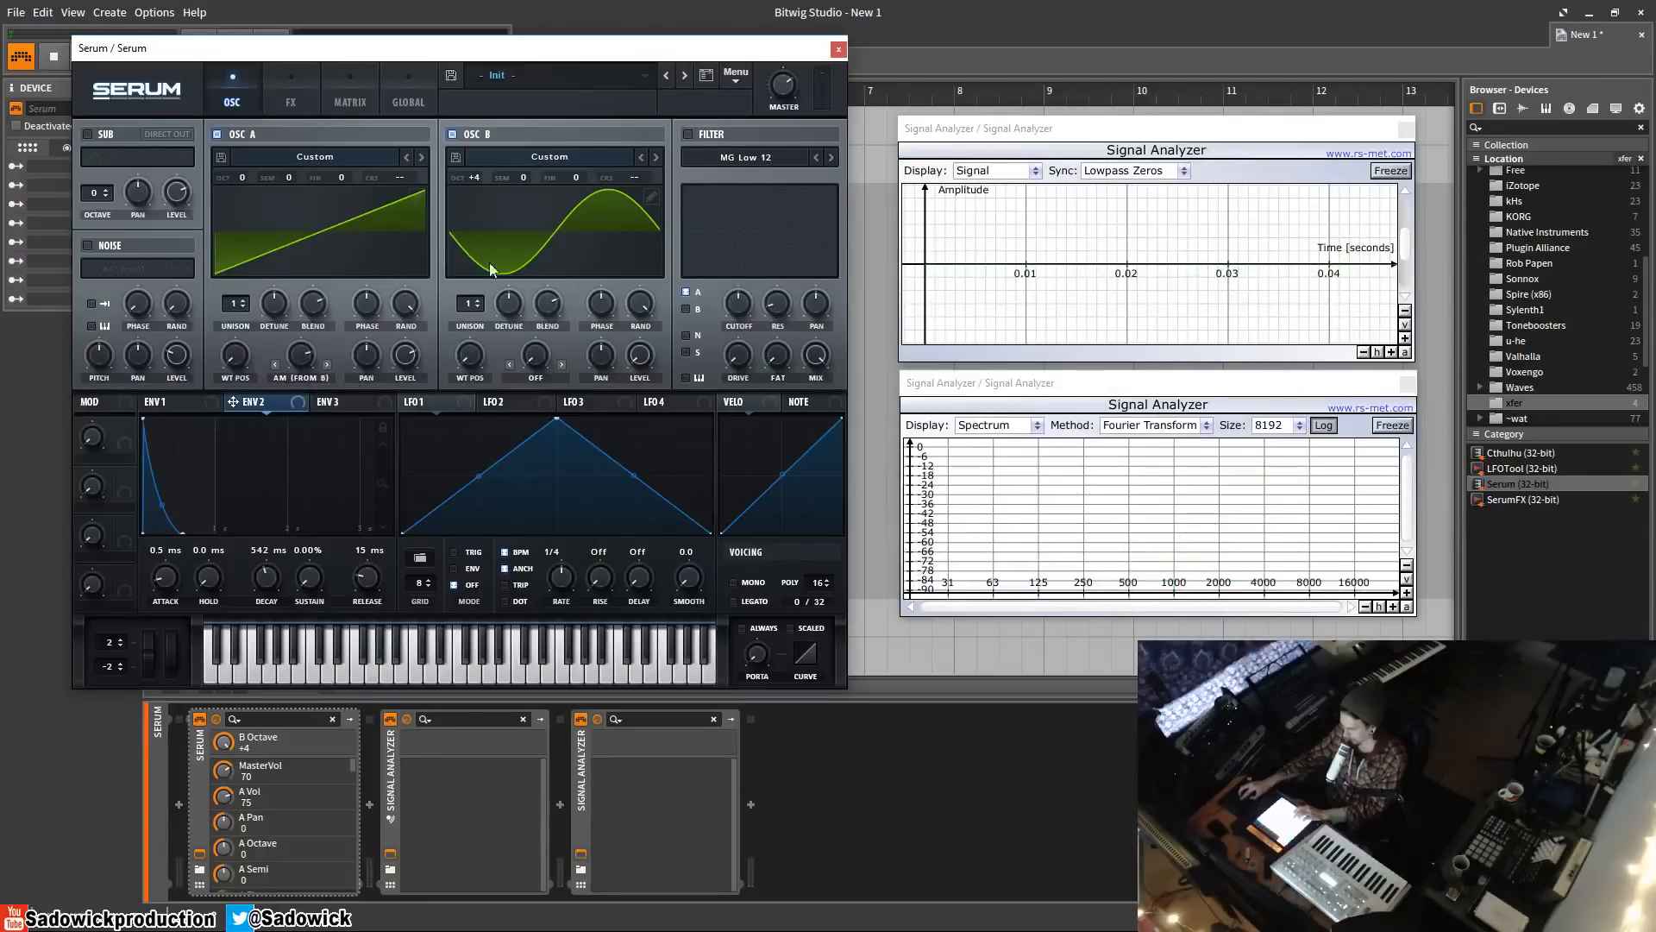
- Try the 4X oscillator quality in the global settings, restore 2X and return to the oscillator view
click(408, 96)
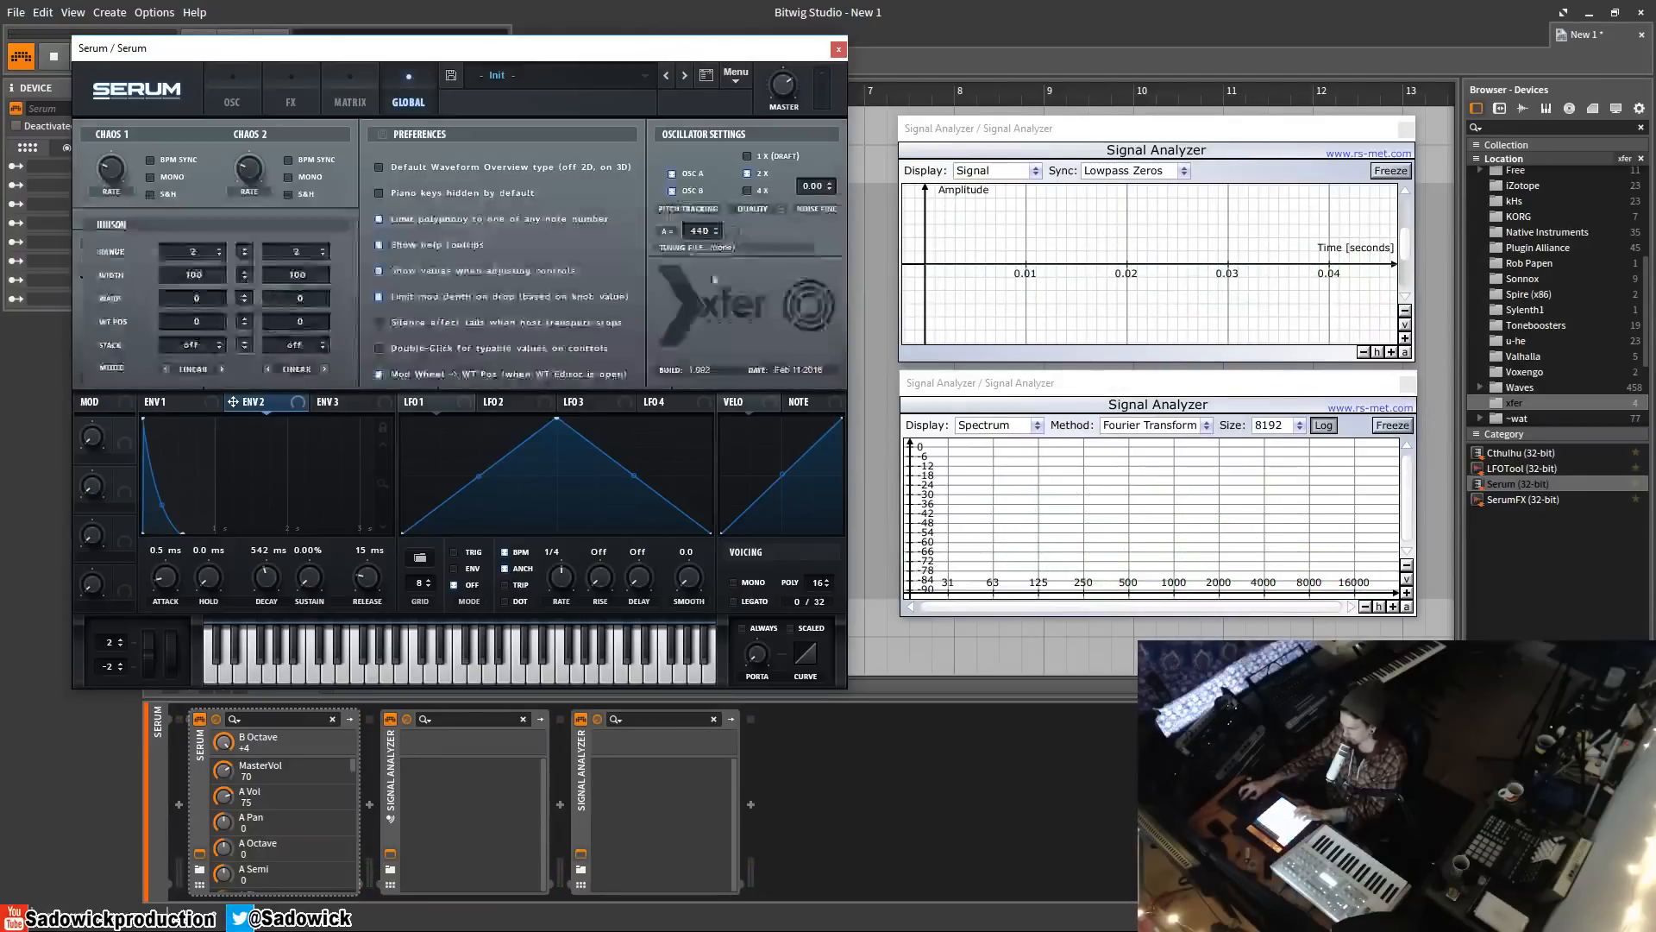
click(749, 190)
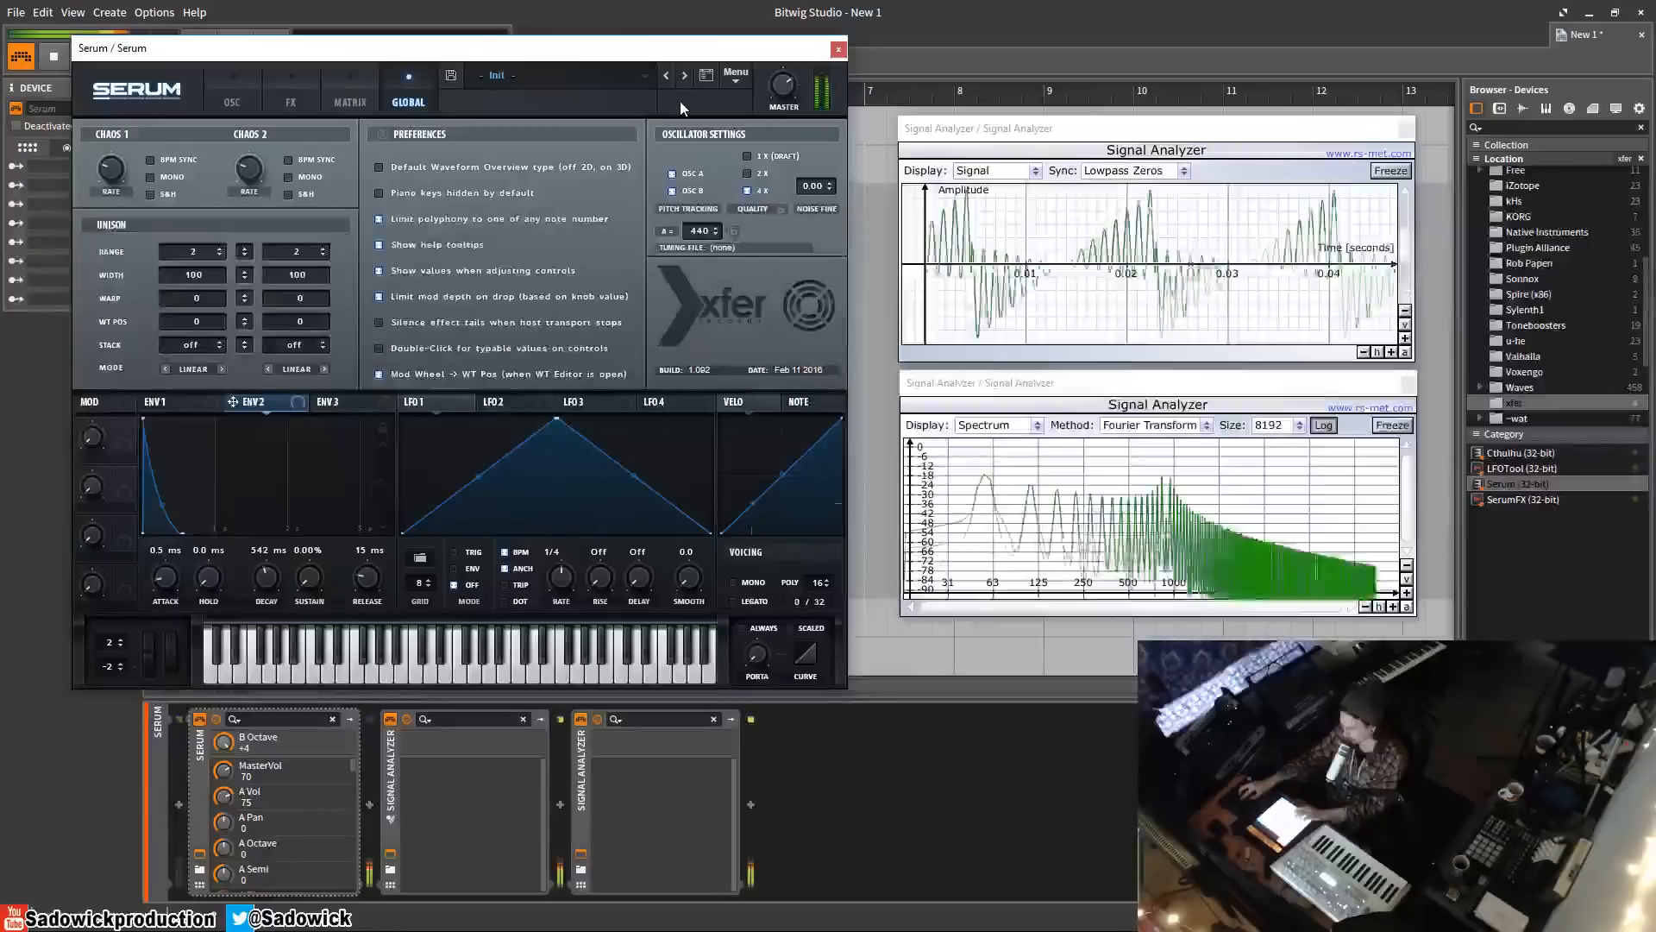
click(747, 174)
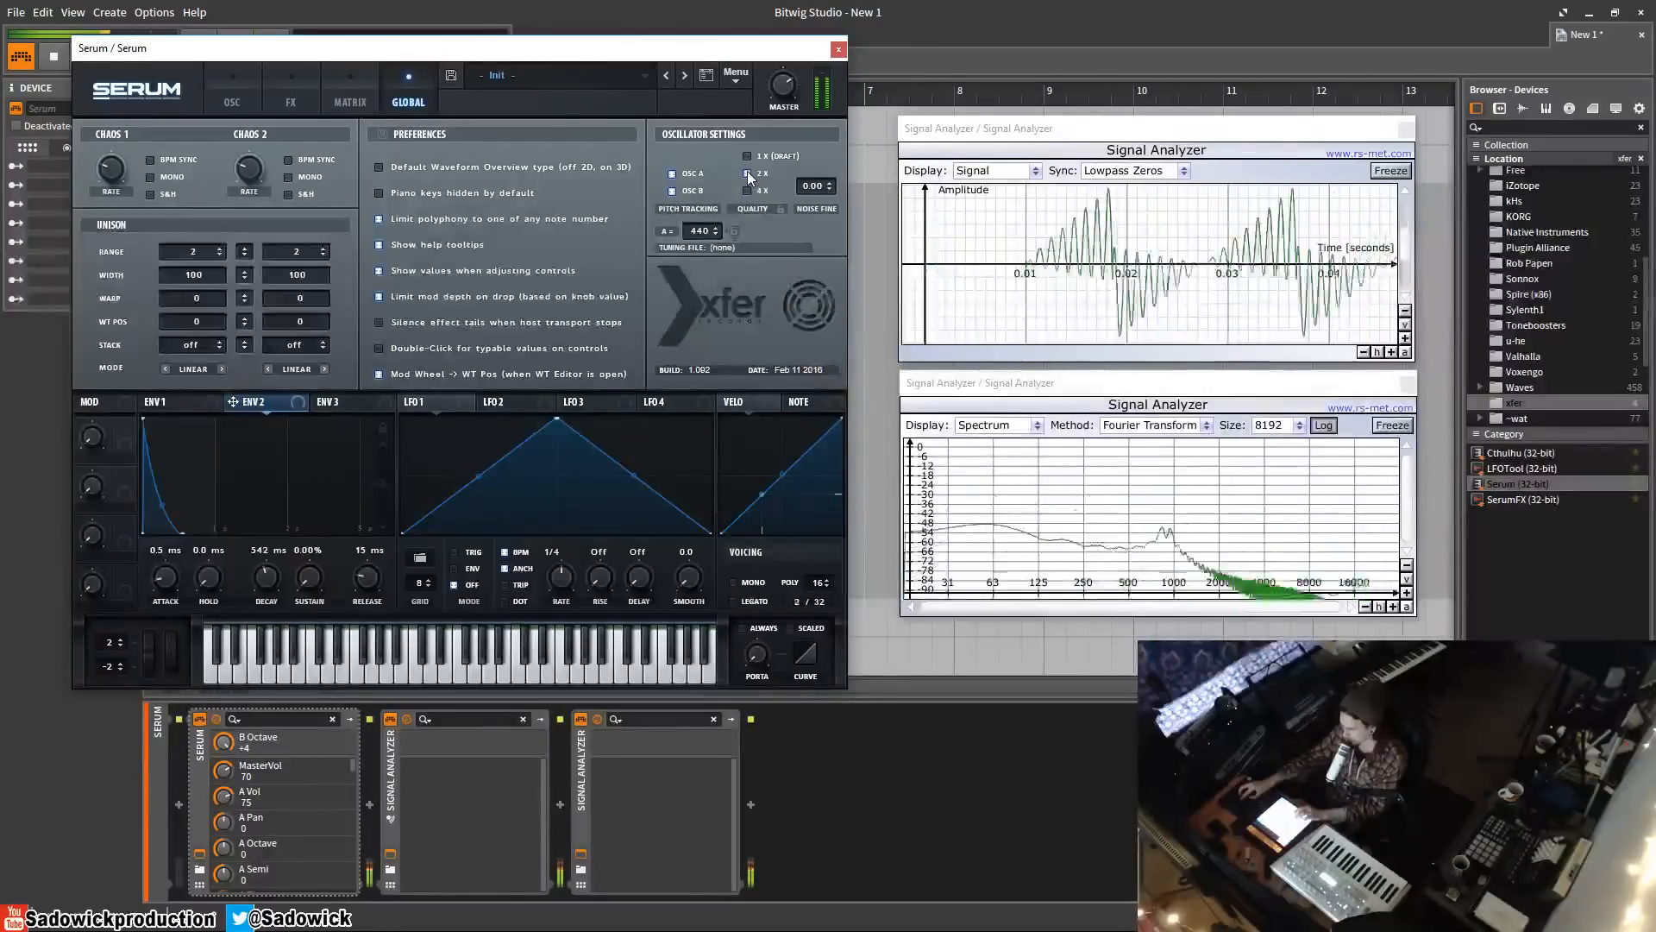
click(229, 101)
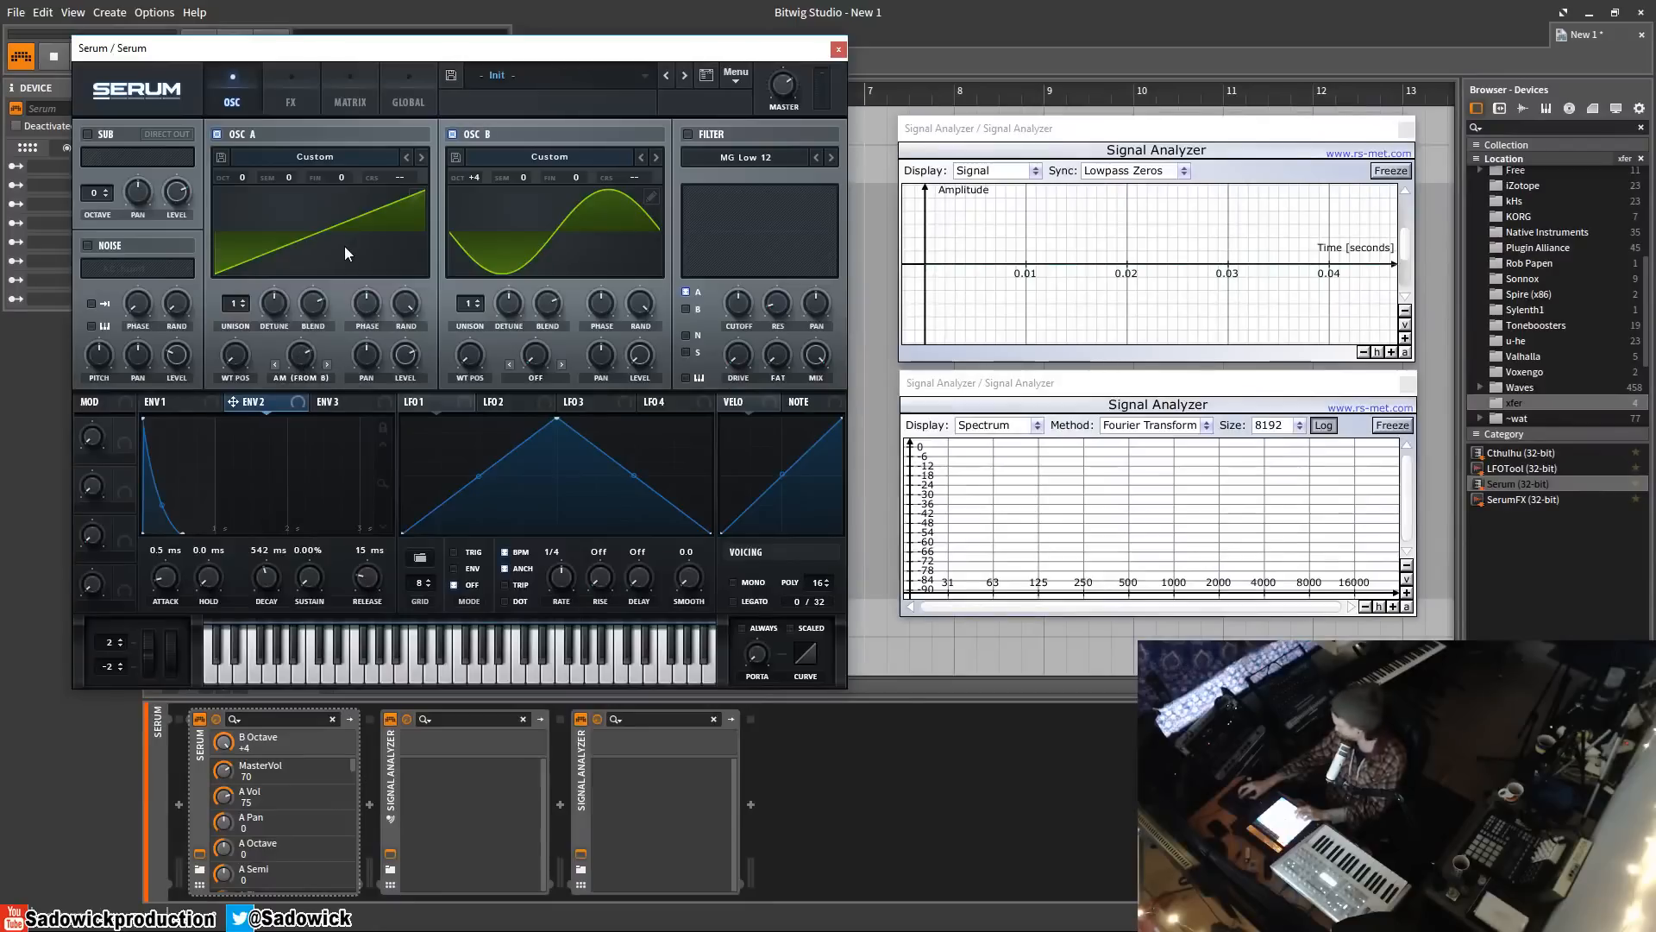
- Switch oscillator A's warp mode to RM (from B), adjust its amount and set oscillator B's octave to +1
click(313, 381)
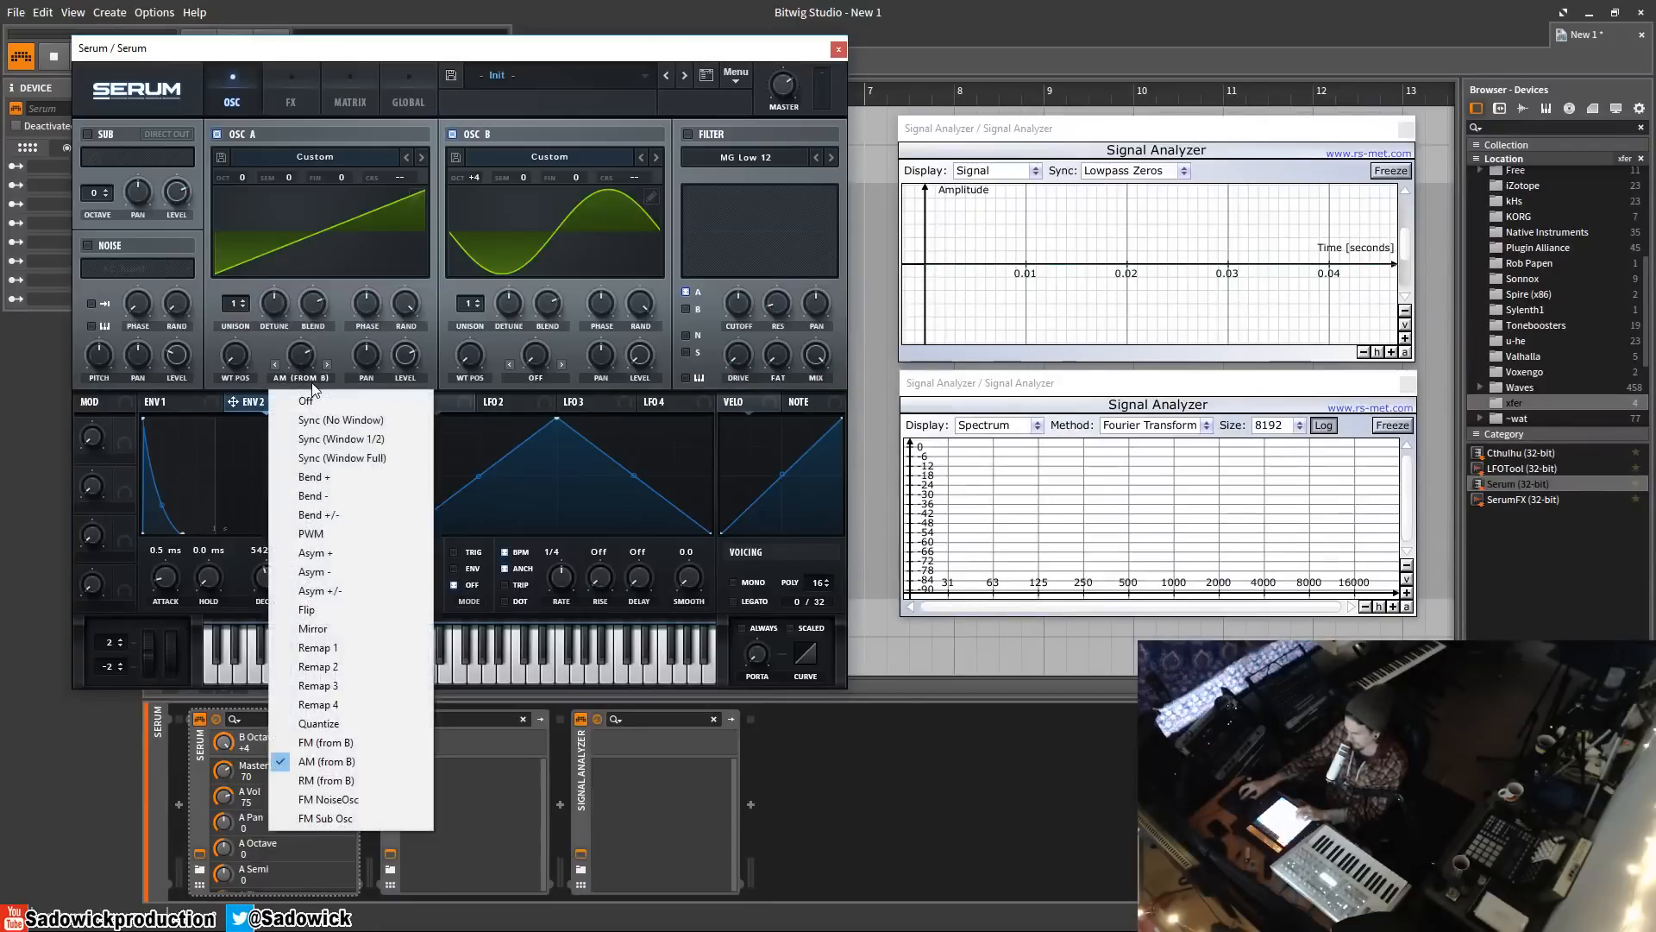
click(369, 781)
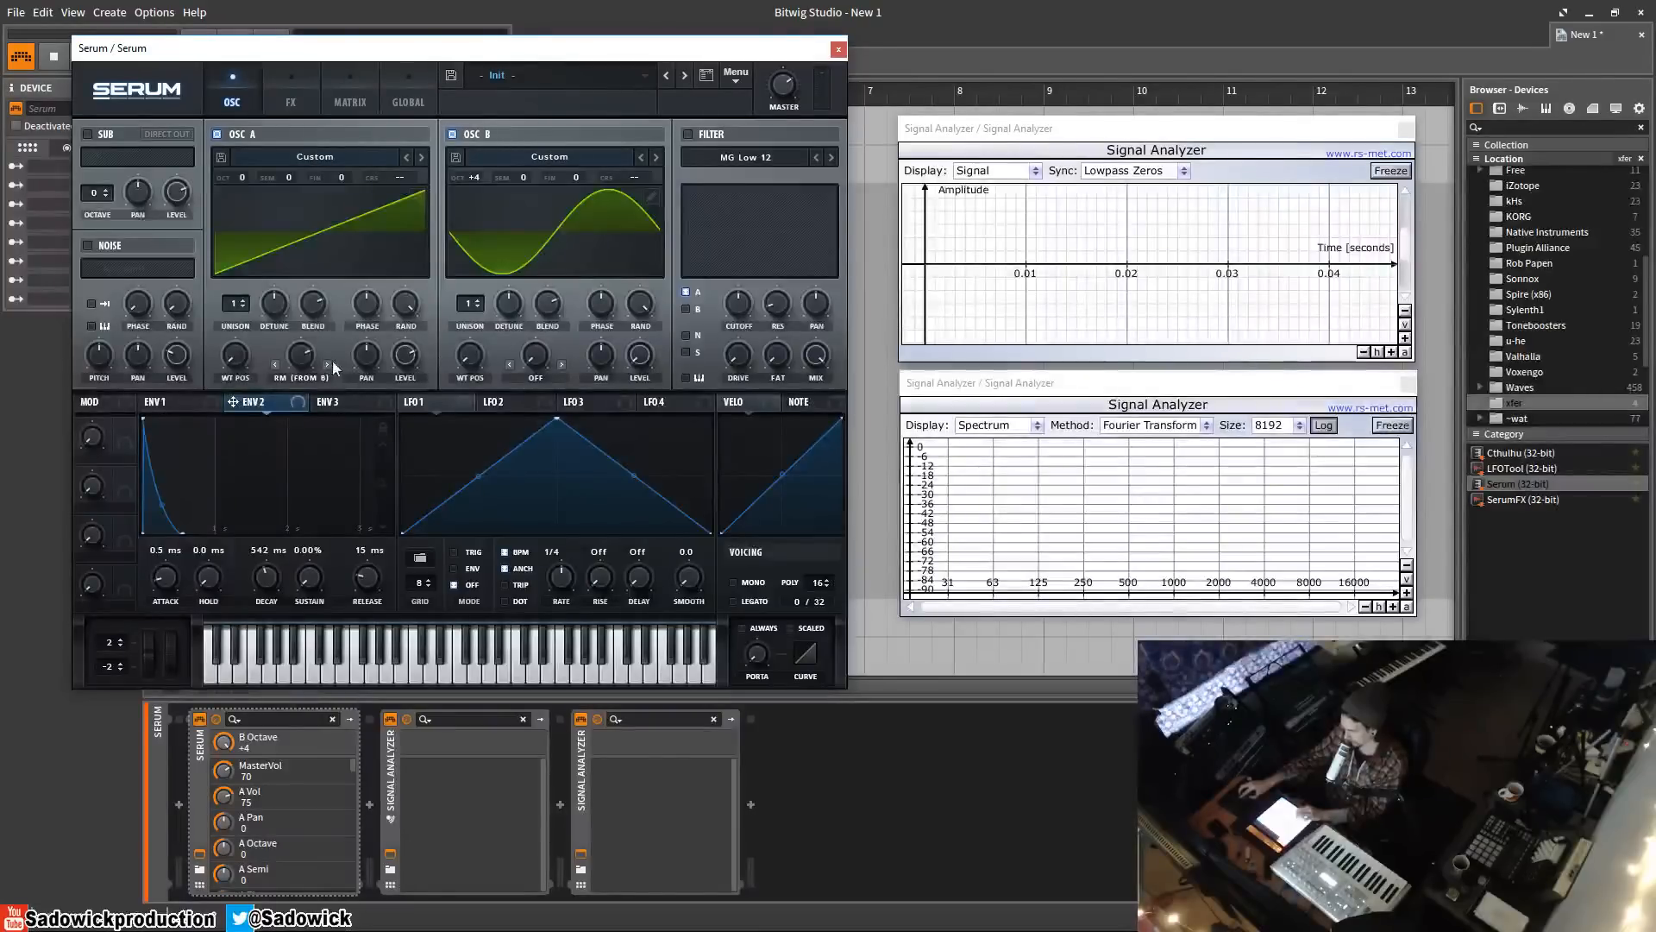
mouse_move(302, 358)
mouse_down()
mouse_move(304, 395)
mouse_move(303, 355)
mouse_move(302, 371)
mouse_up()
drag(475, 177, 478, 248)
- Set oscillator A's warp mode to FM Sub Osc, with the sub oscillator enabled at level 0 and oscillator B turned off
click(301, 377)
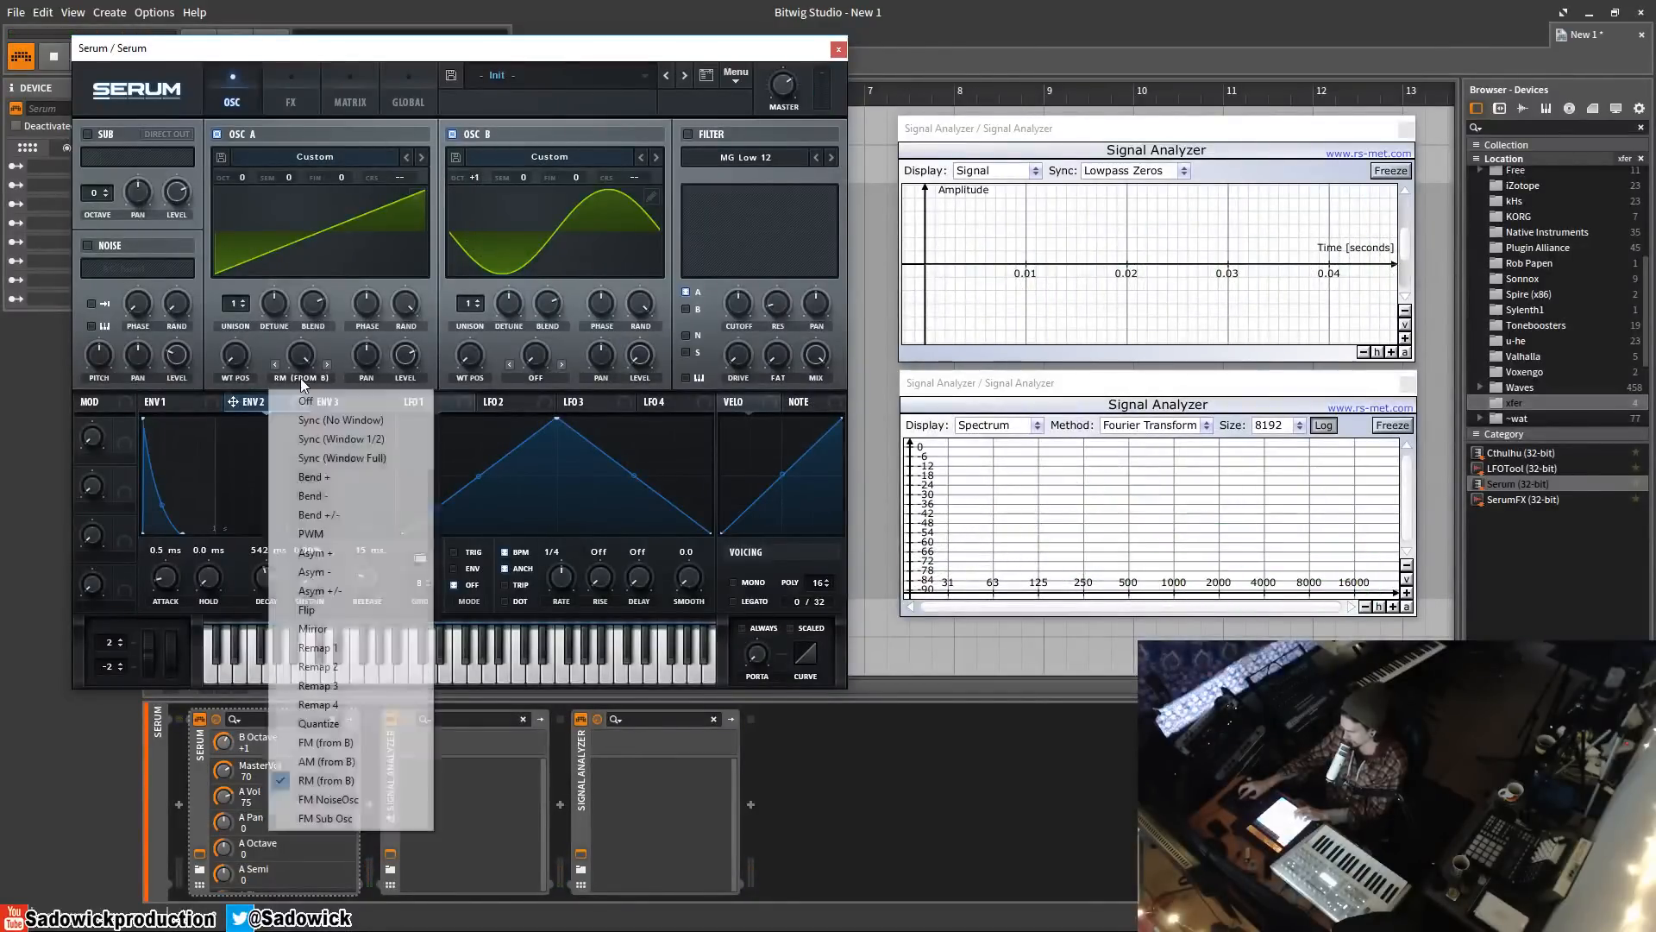
click(363, 820)
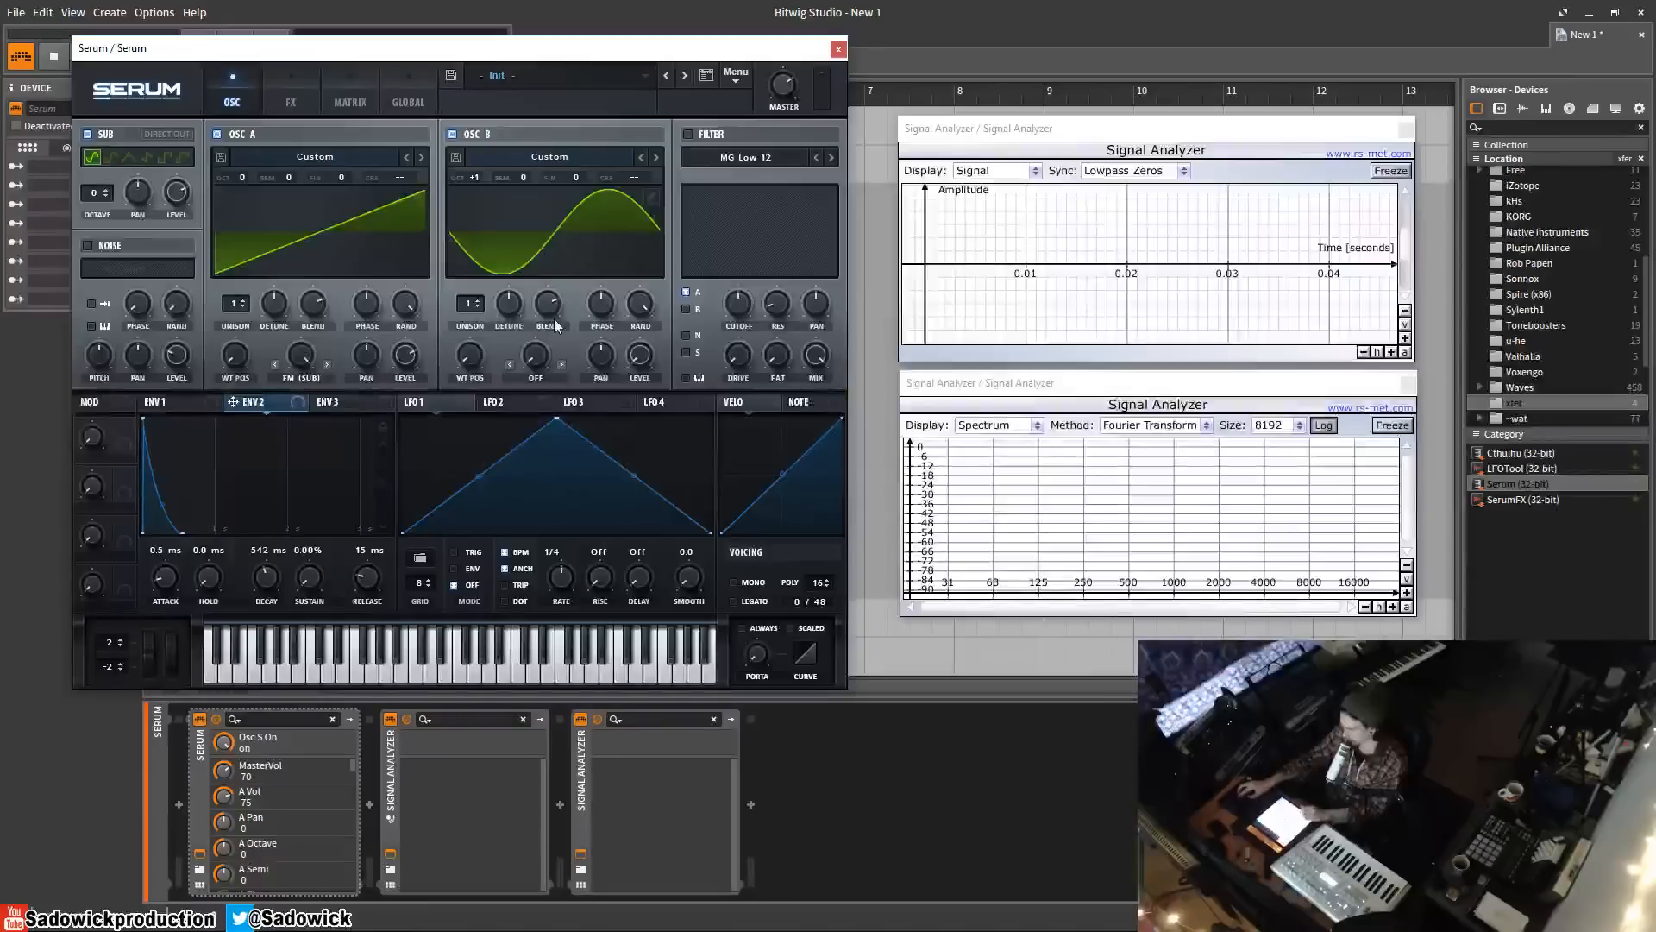
click(452, 134)
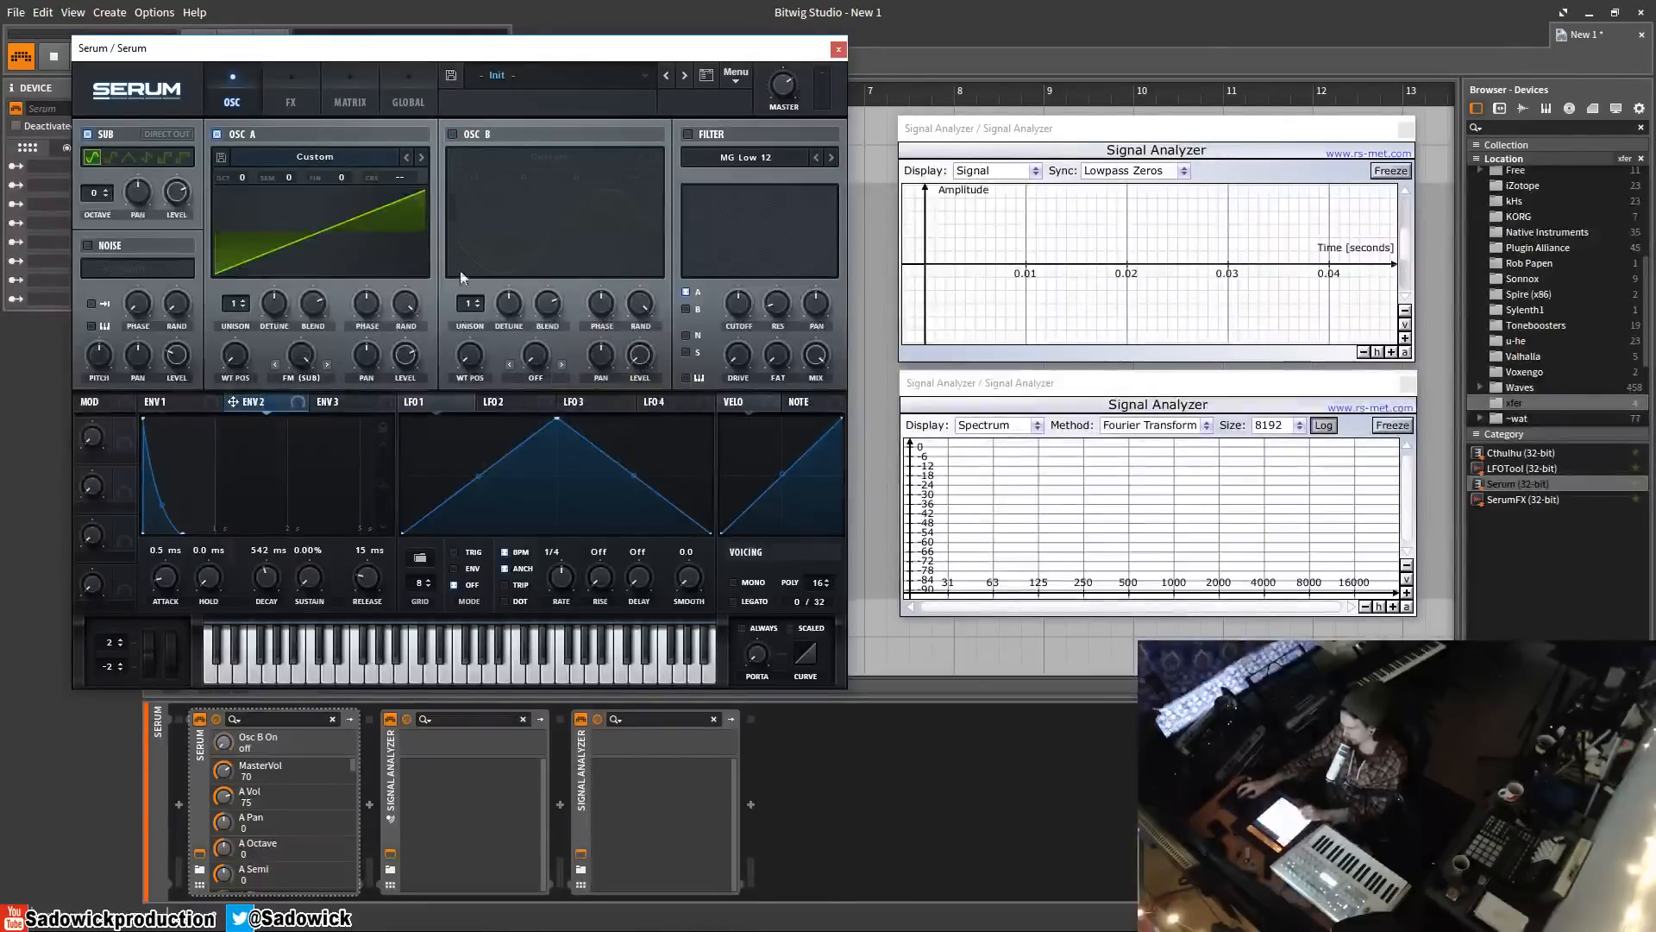
drag(181, 198, 179, 371)
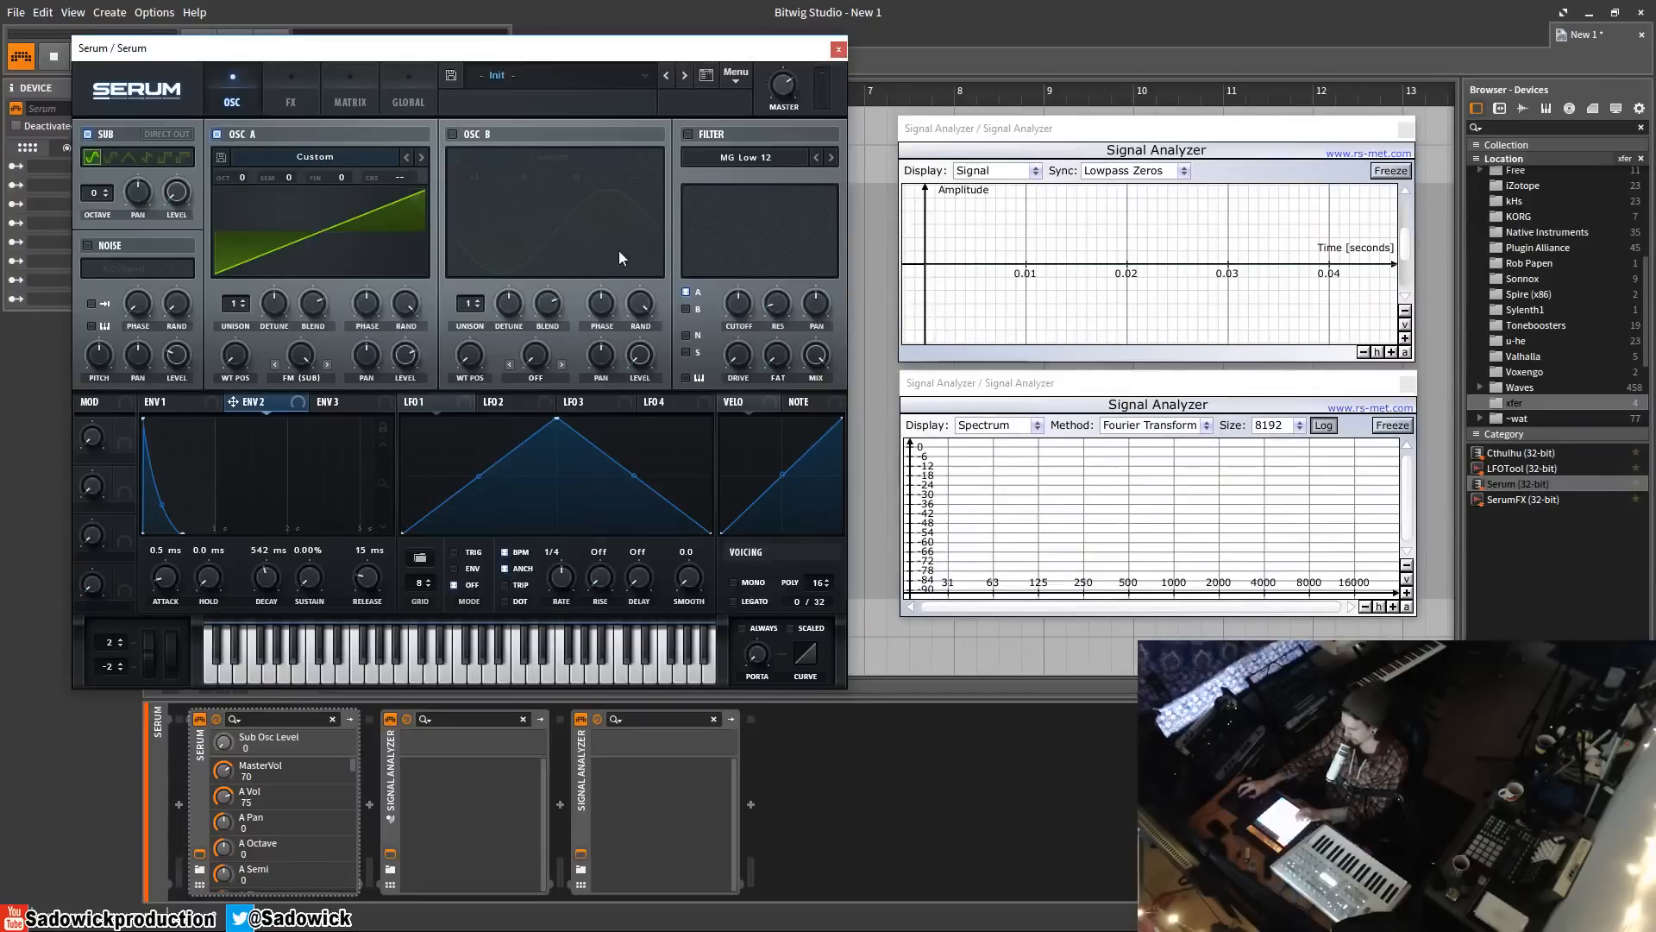
- Sweep oscillator A's FM (Sub) warp amount with the sub oscillator's octave at -1, at -3 and back at -1
drag(303, 349, 303, 498)
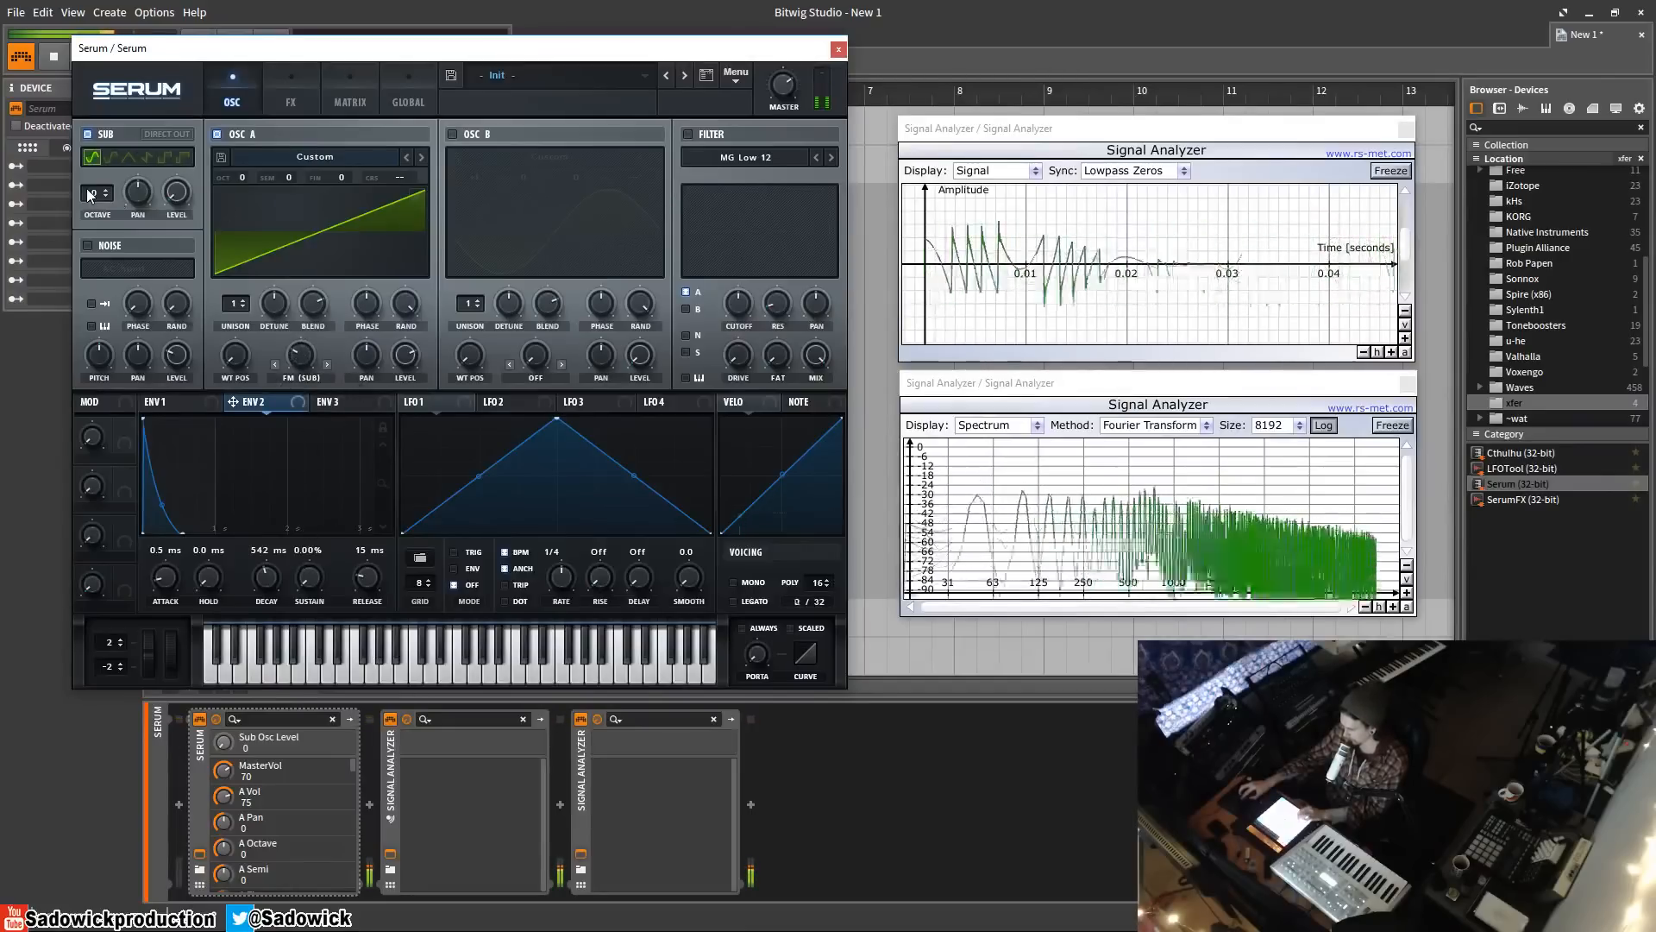
mouse_move(95, 192)
mouse_down()
mouse_move(93, 218)
mouse_move(95, 203)
mouse_up()
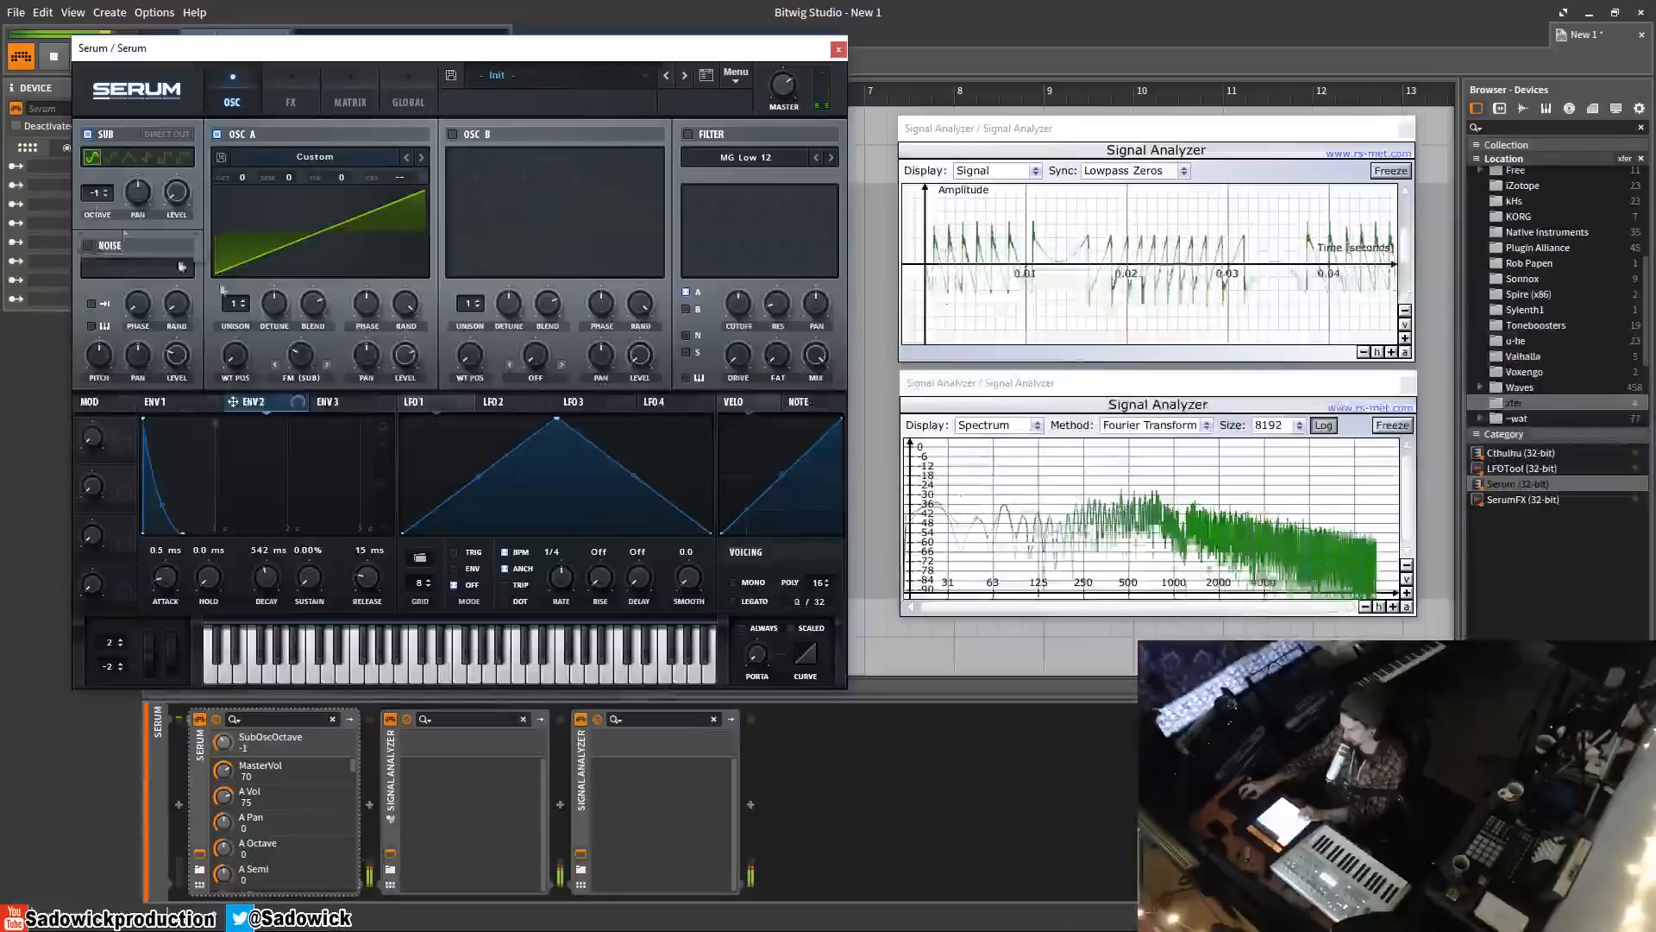
drag(316, 220, 292, 364)
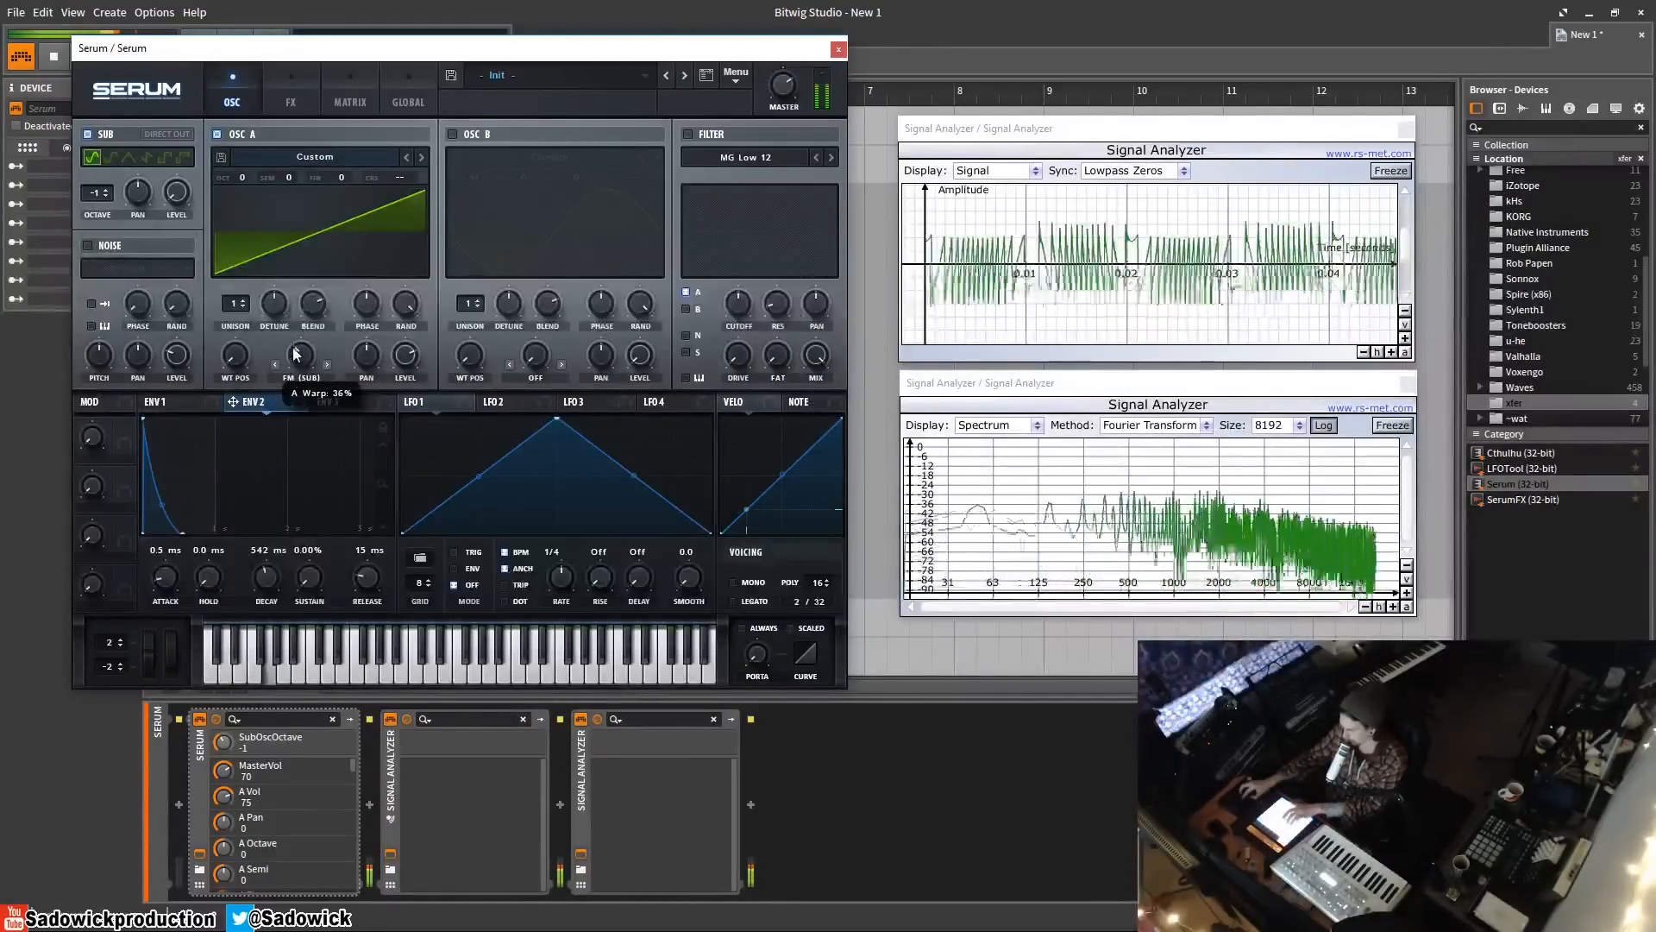
drag(99, 210, 267, 283)
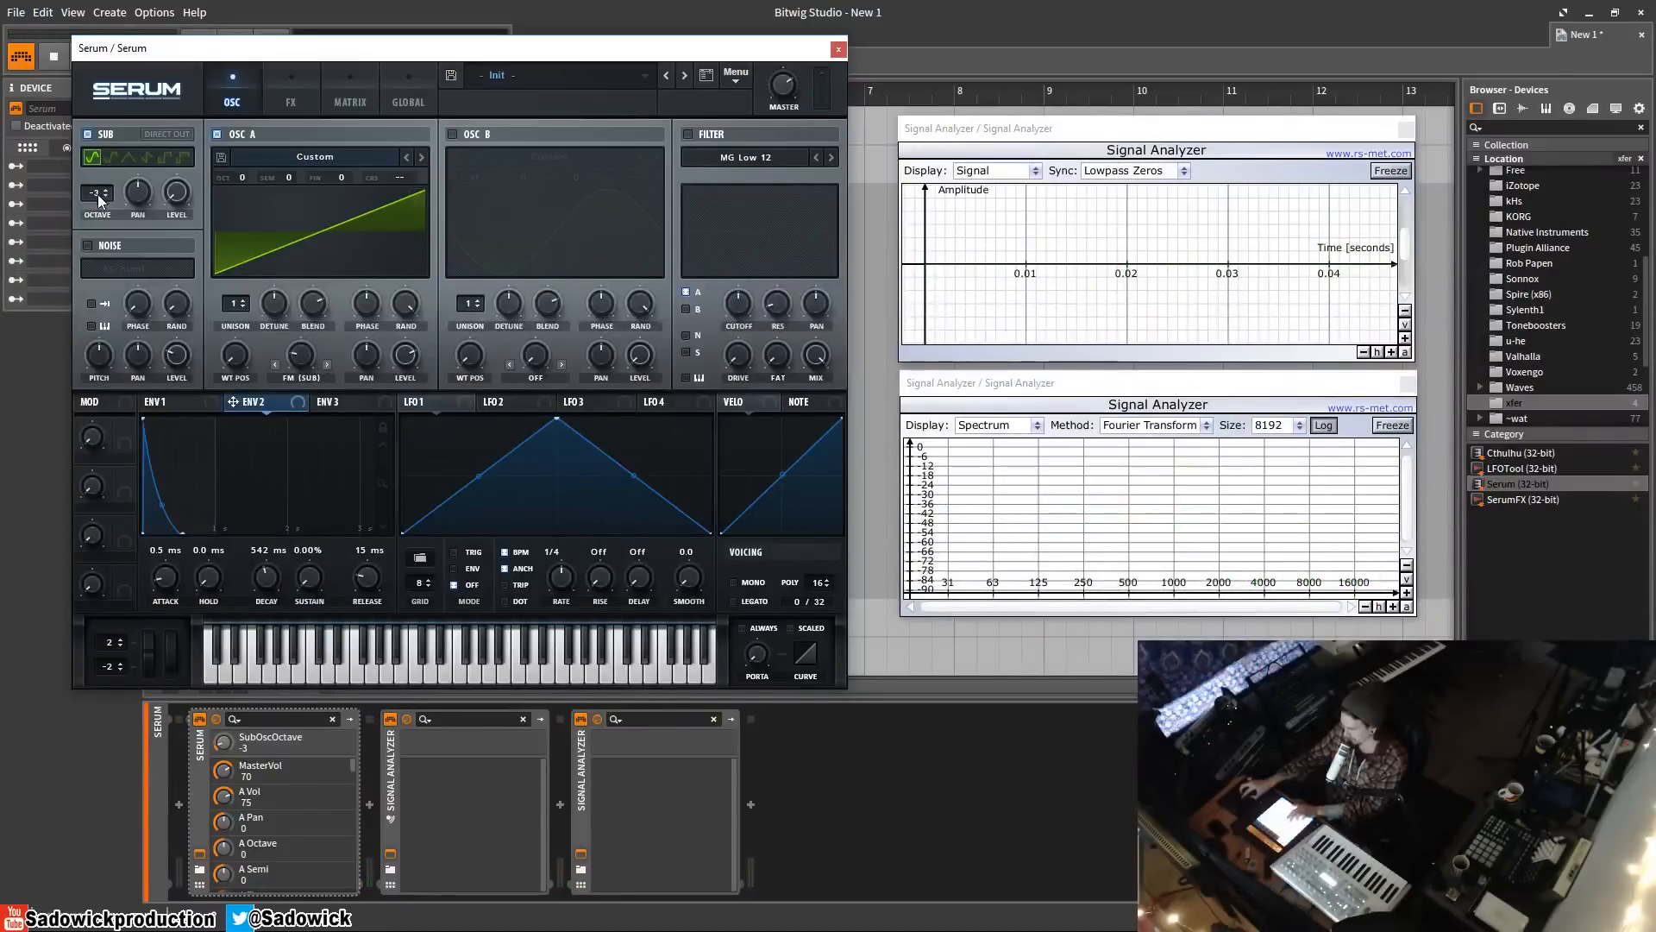
mouse_move(100, 198)
mouse_down()
mouse_move(100, 214)
mouse_move(105, 180)
mouse_up()
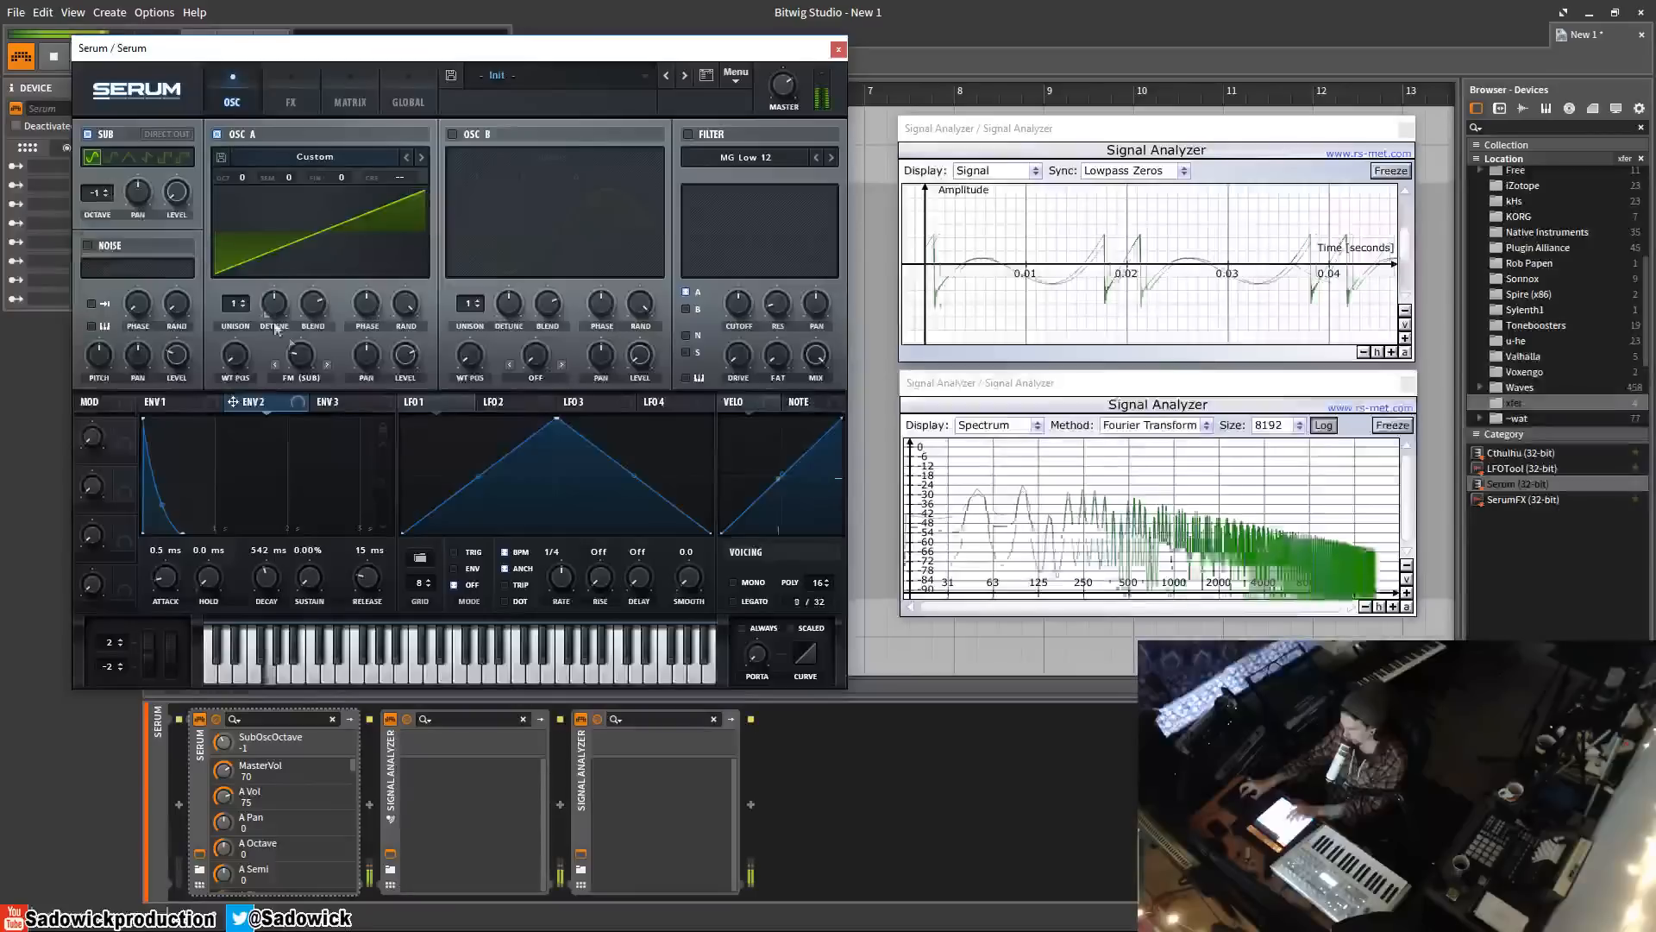
drag(302, 341, 307, 359)
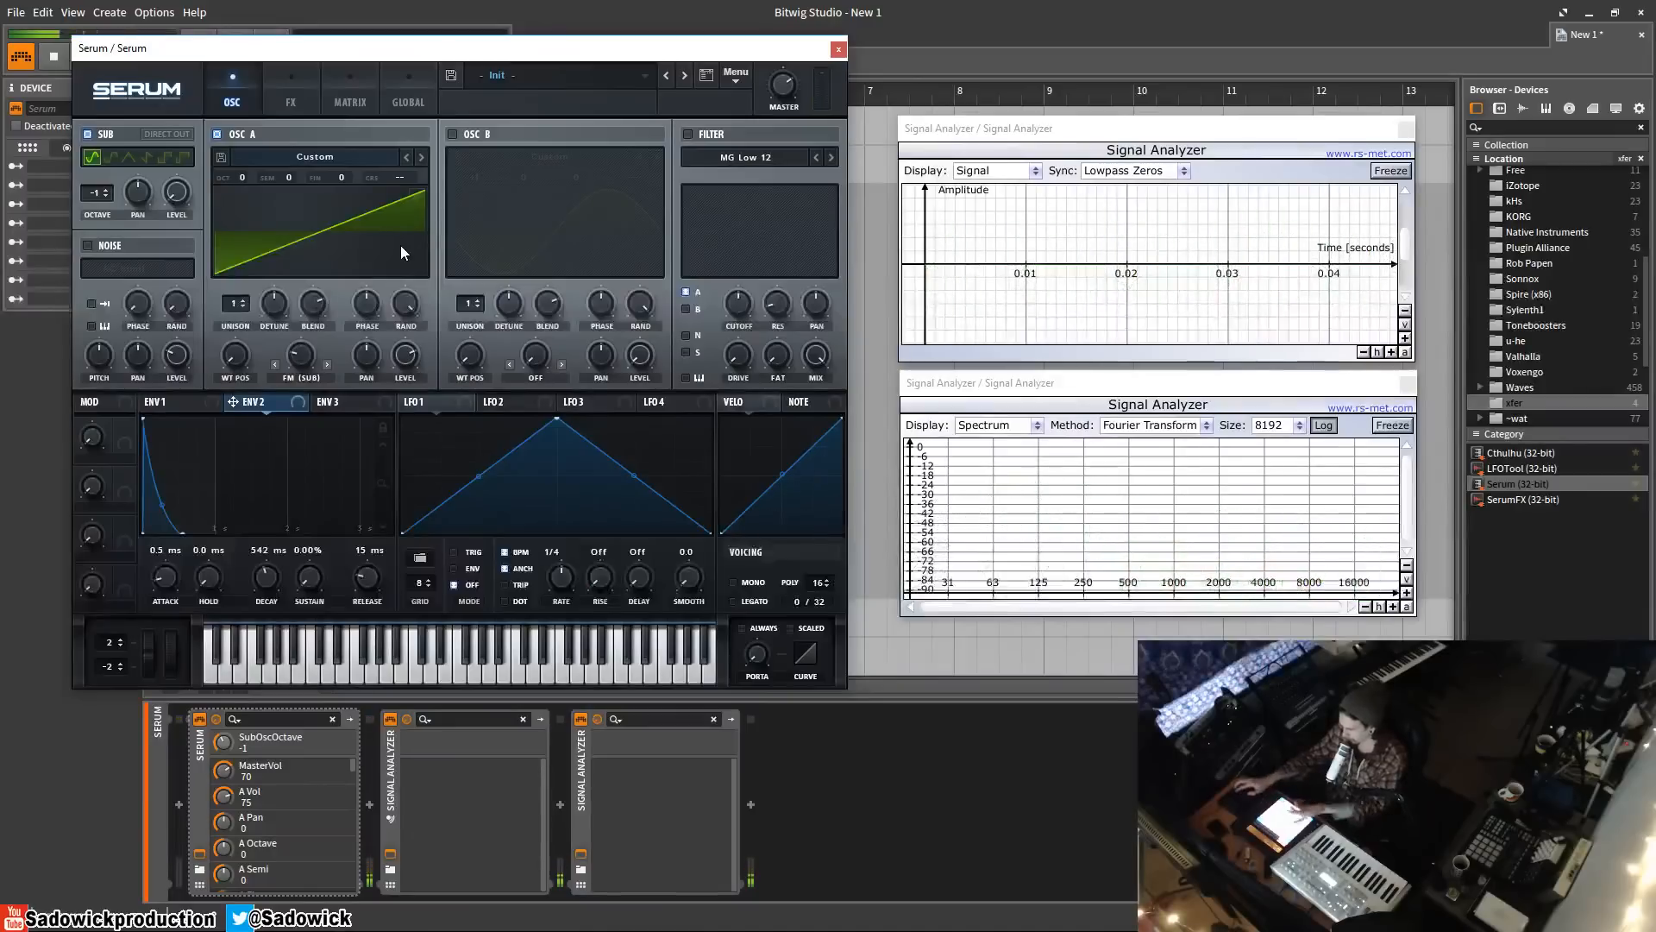
click(303, 378)
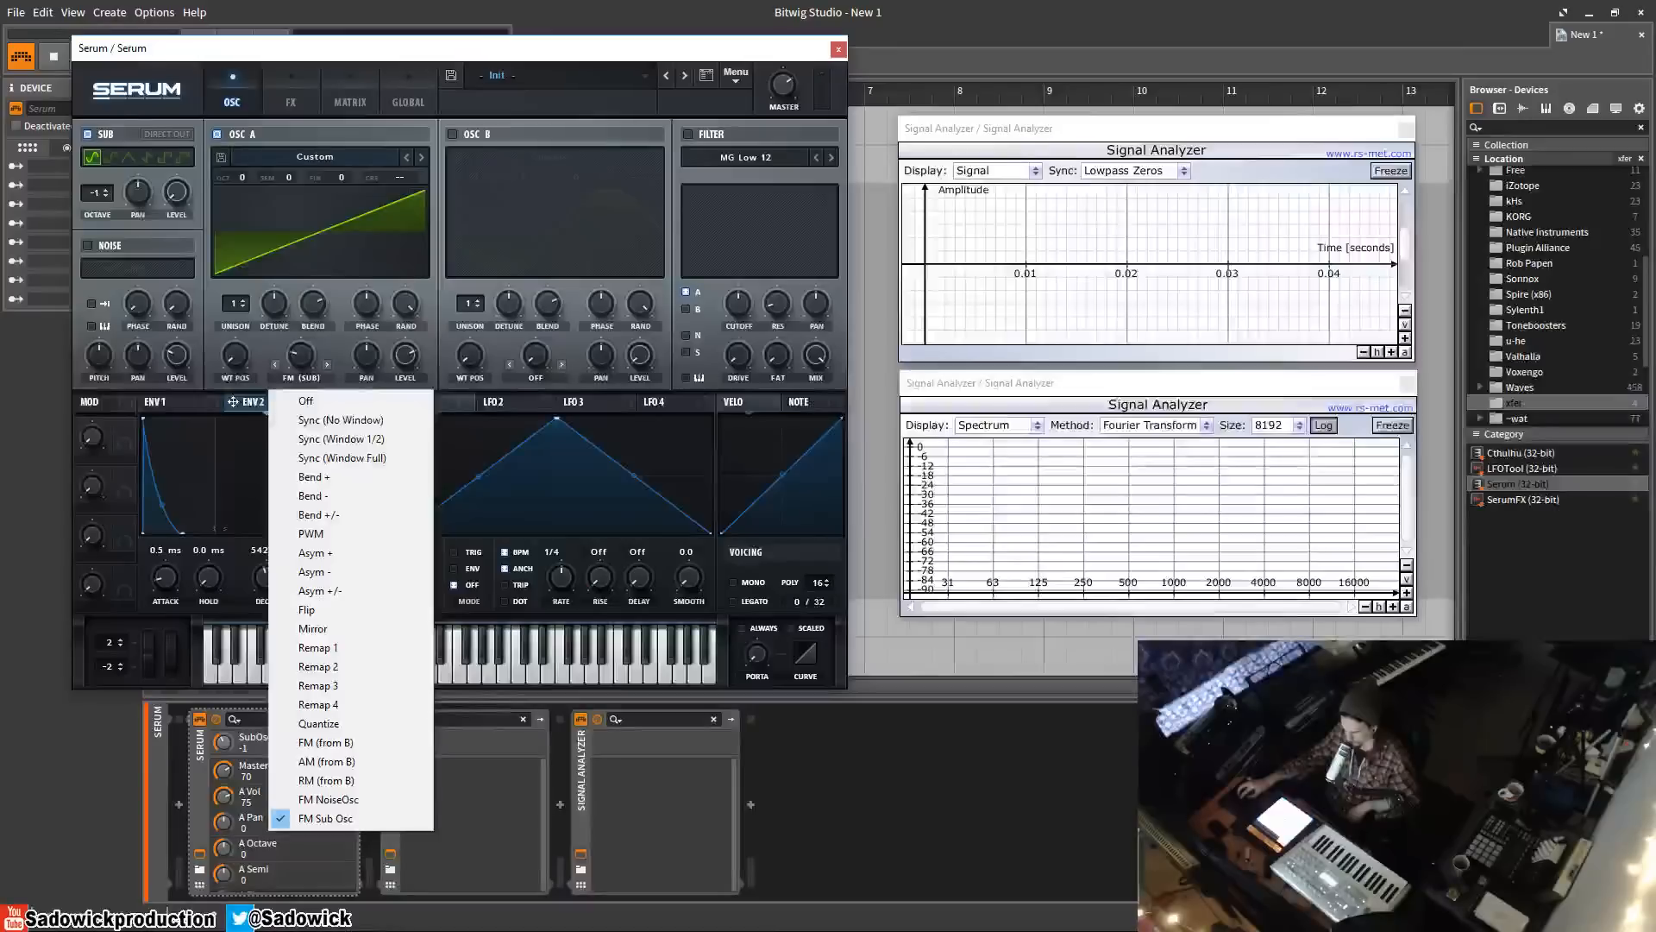
key(Escape)
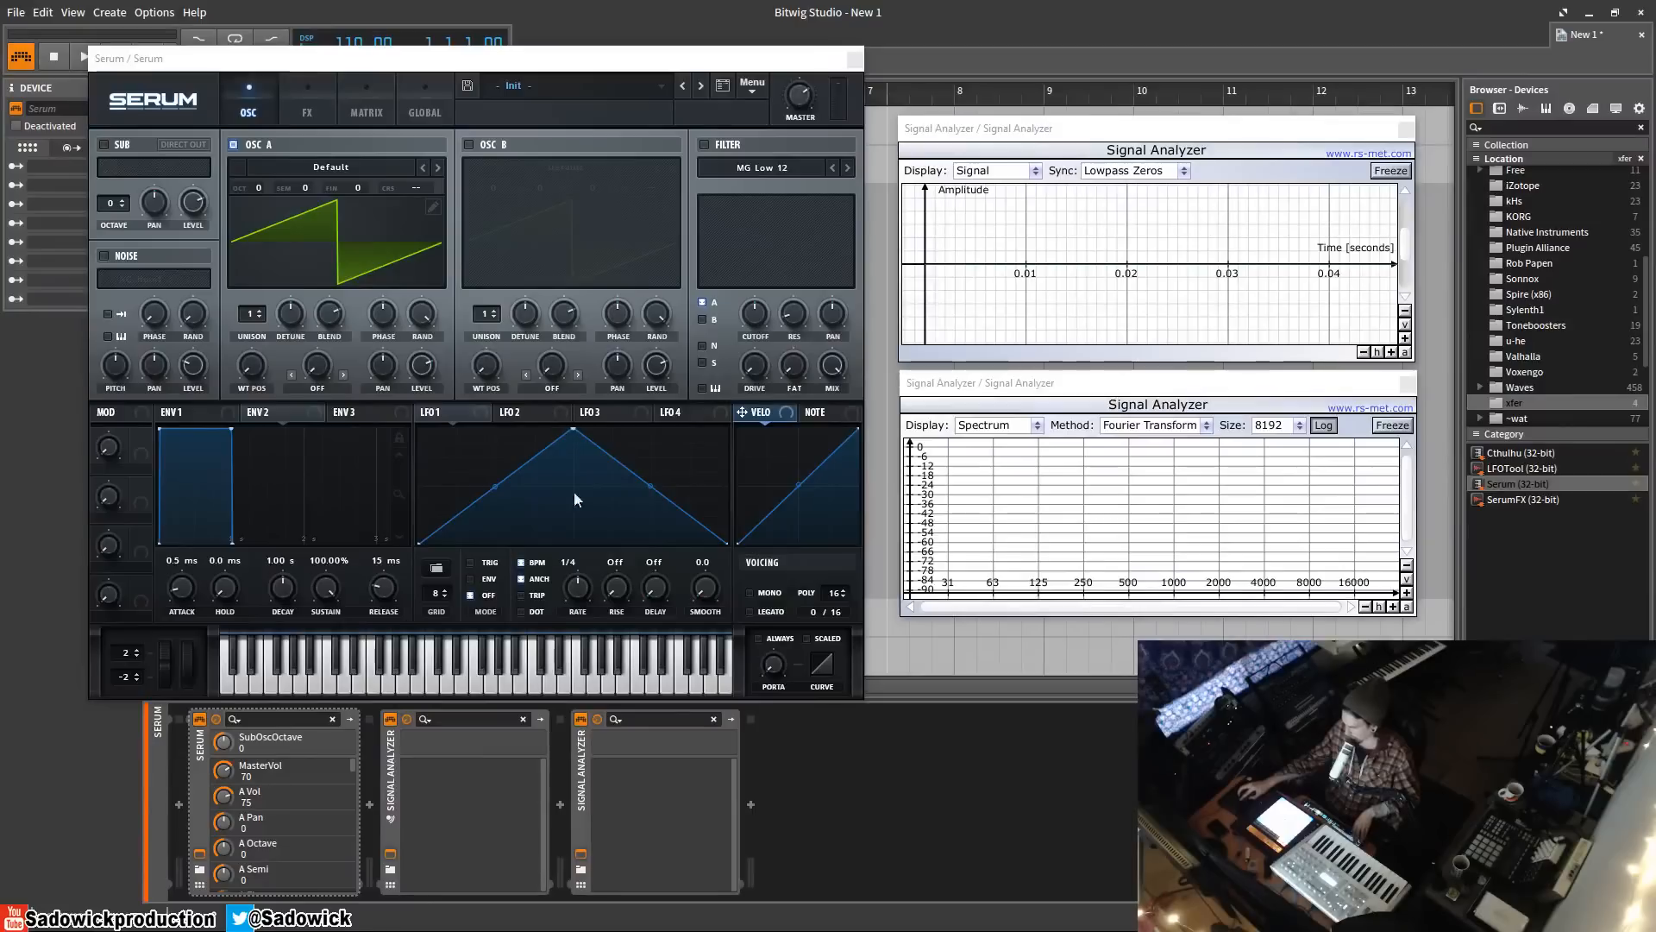
- Draw a stepped pattern in LFO 1's shape on the 8-column grid, discarding the test point added near its start
double_click(447, 443)
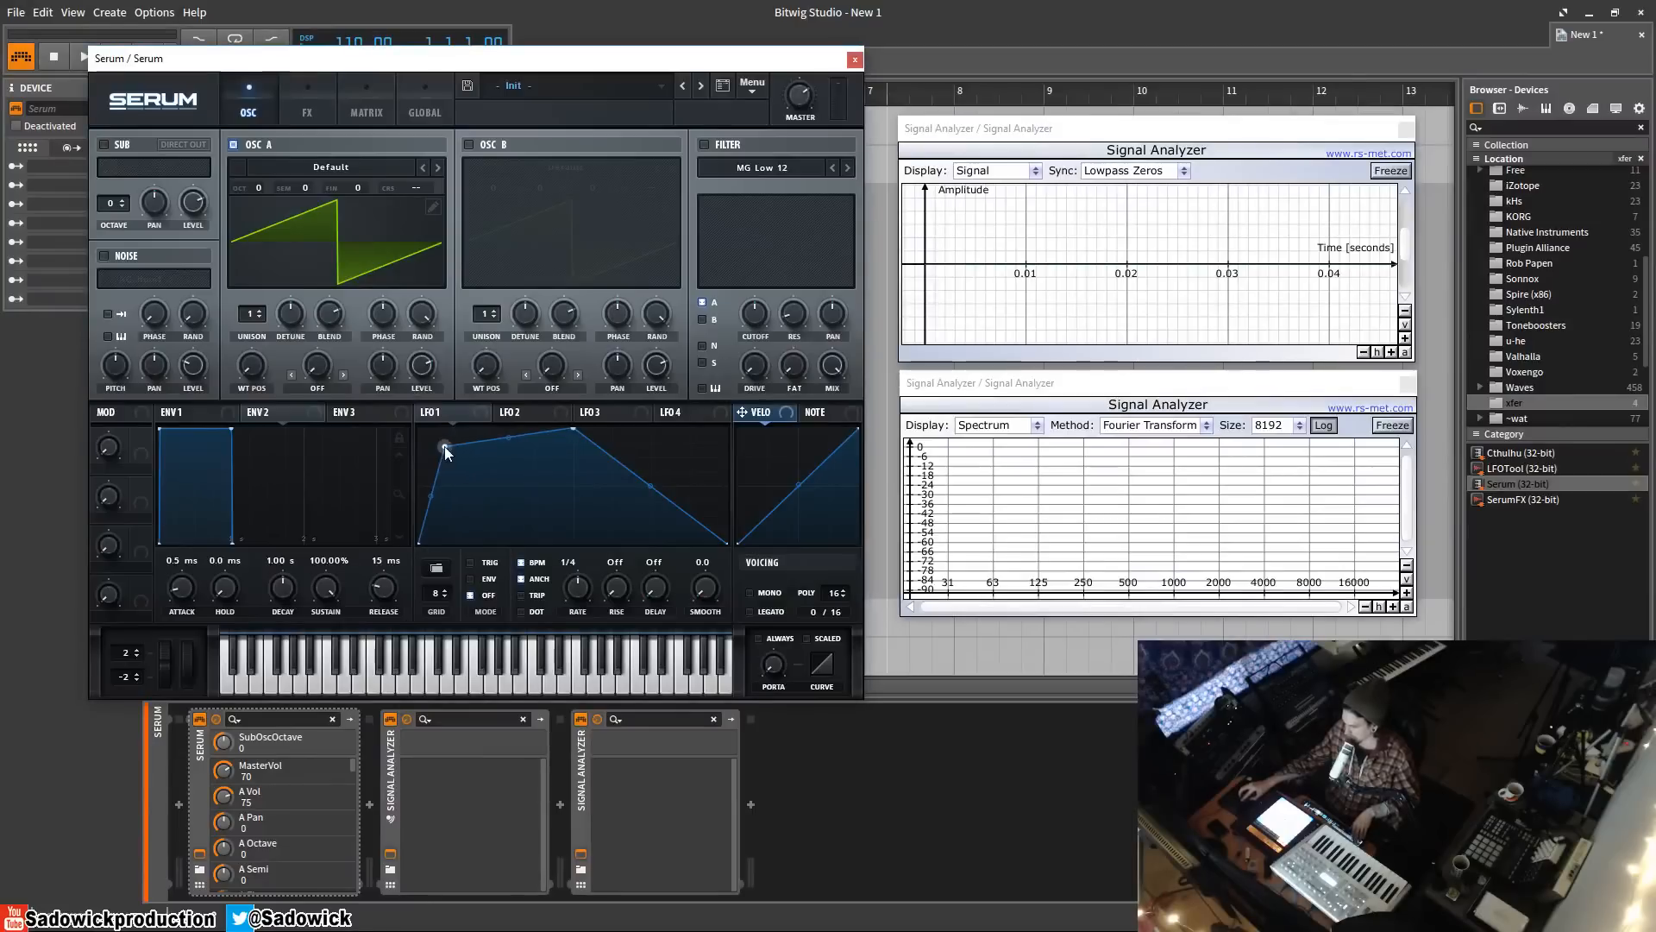
double_click(445, 446)
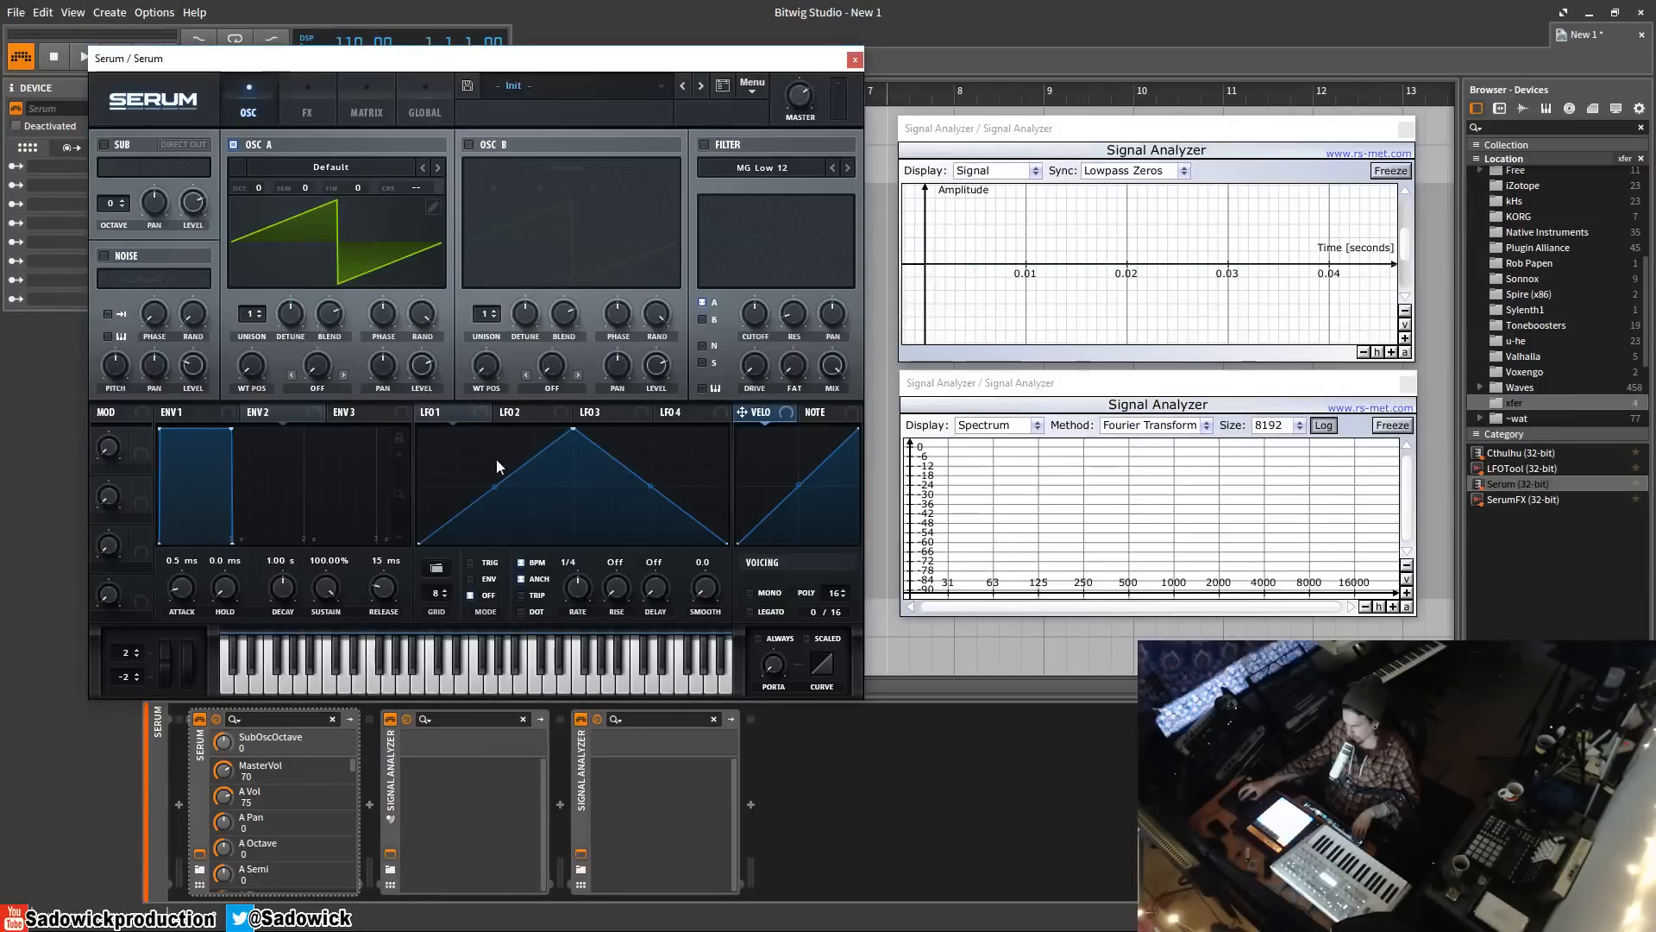
shift+click(437, 457)
mouse_move(517, 461)
mouse_down()
mouse_move(695, 455)
mouse_move(566, 510)
mouse_up()
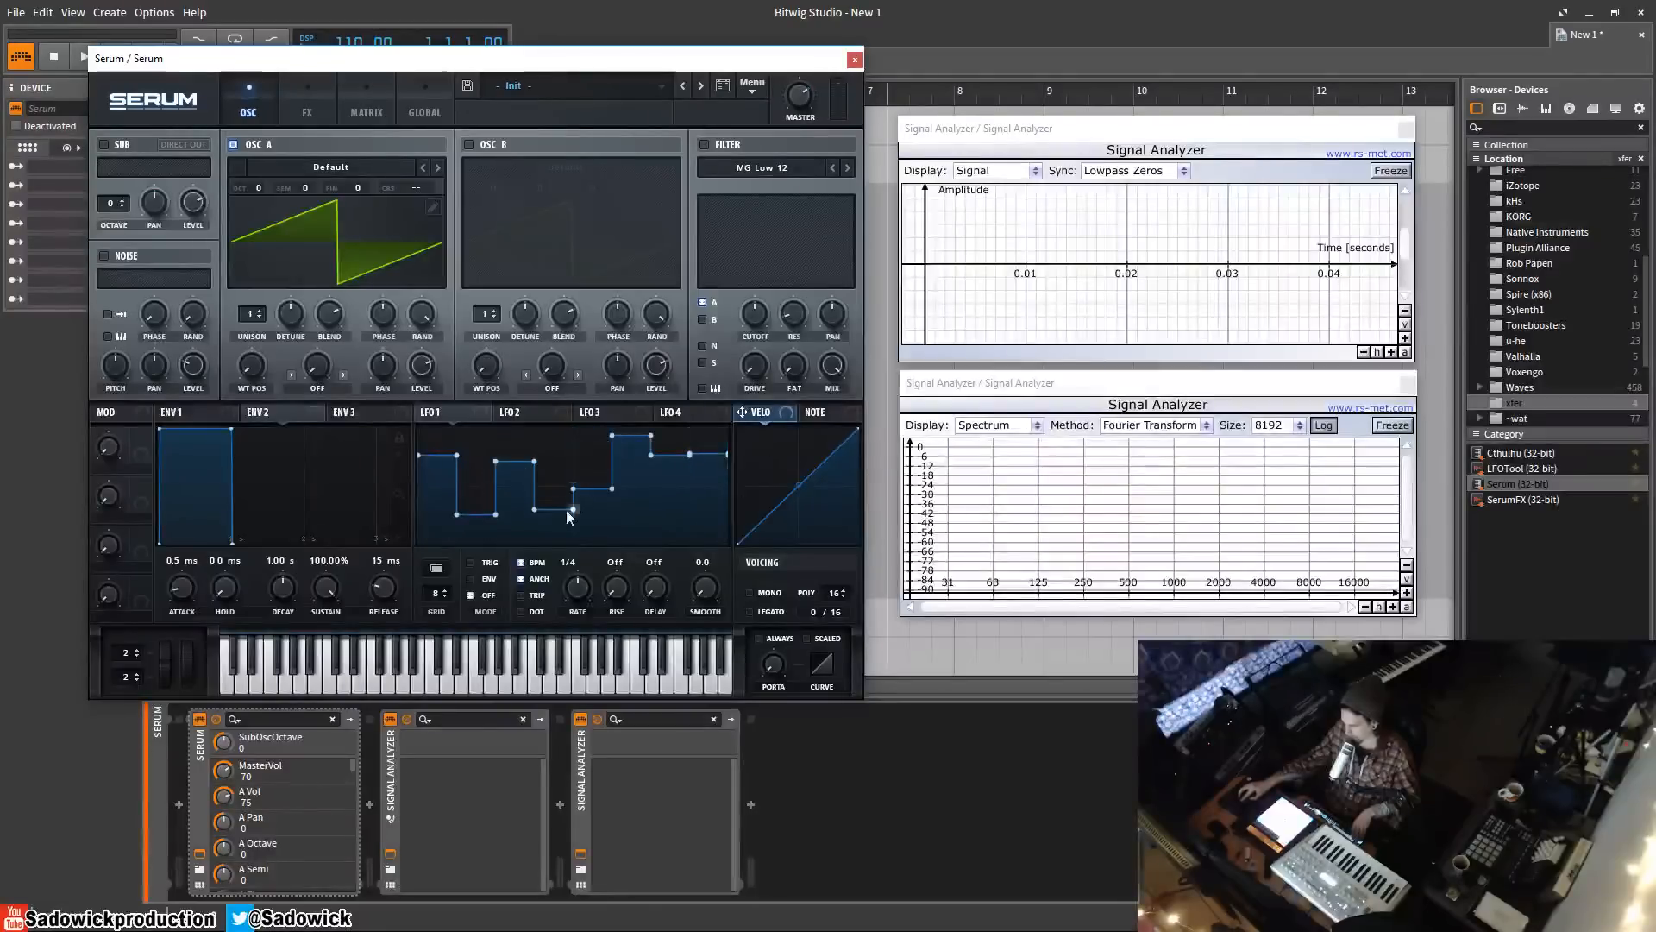
- Enable the MG Low 12 filter with resonance 68 and modulate its cutoff from LFO 1 at a rate of one bar
click(707, 146)
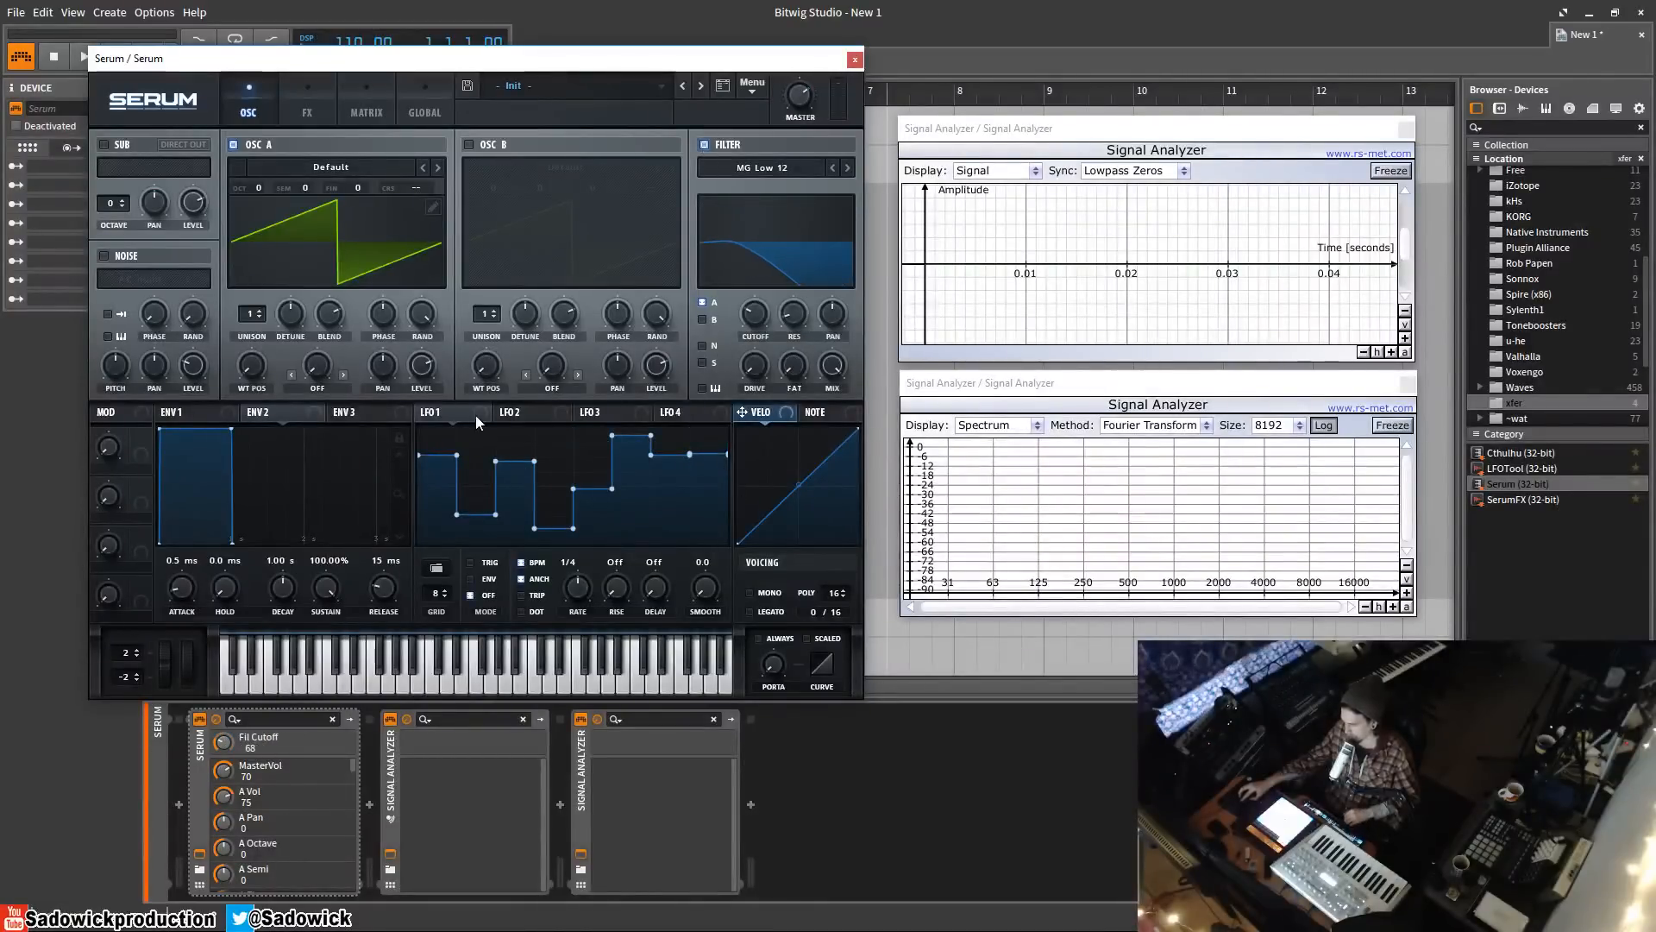
drag(476, 417, 752, 313)
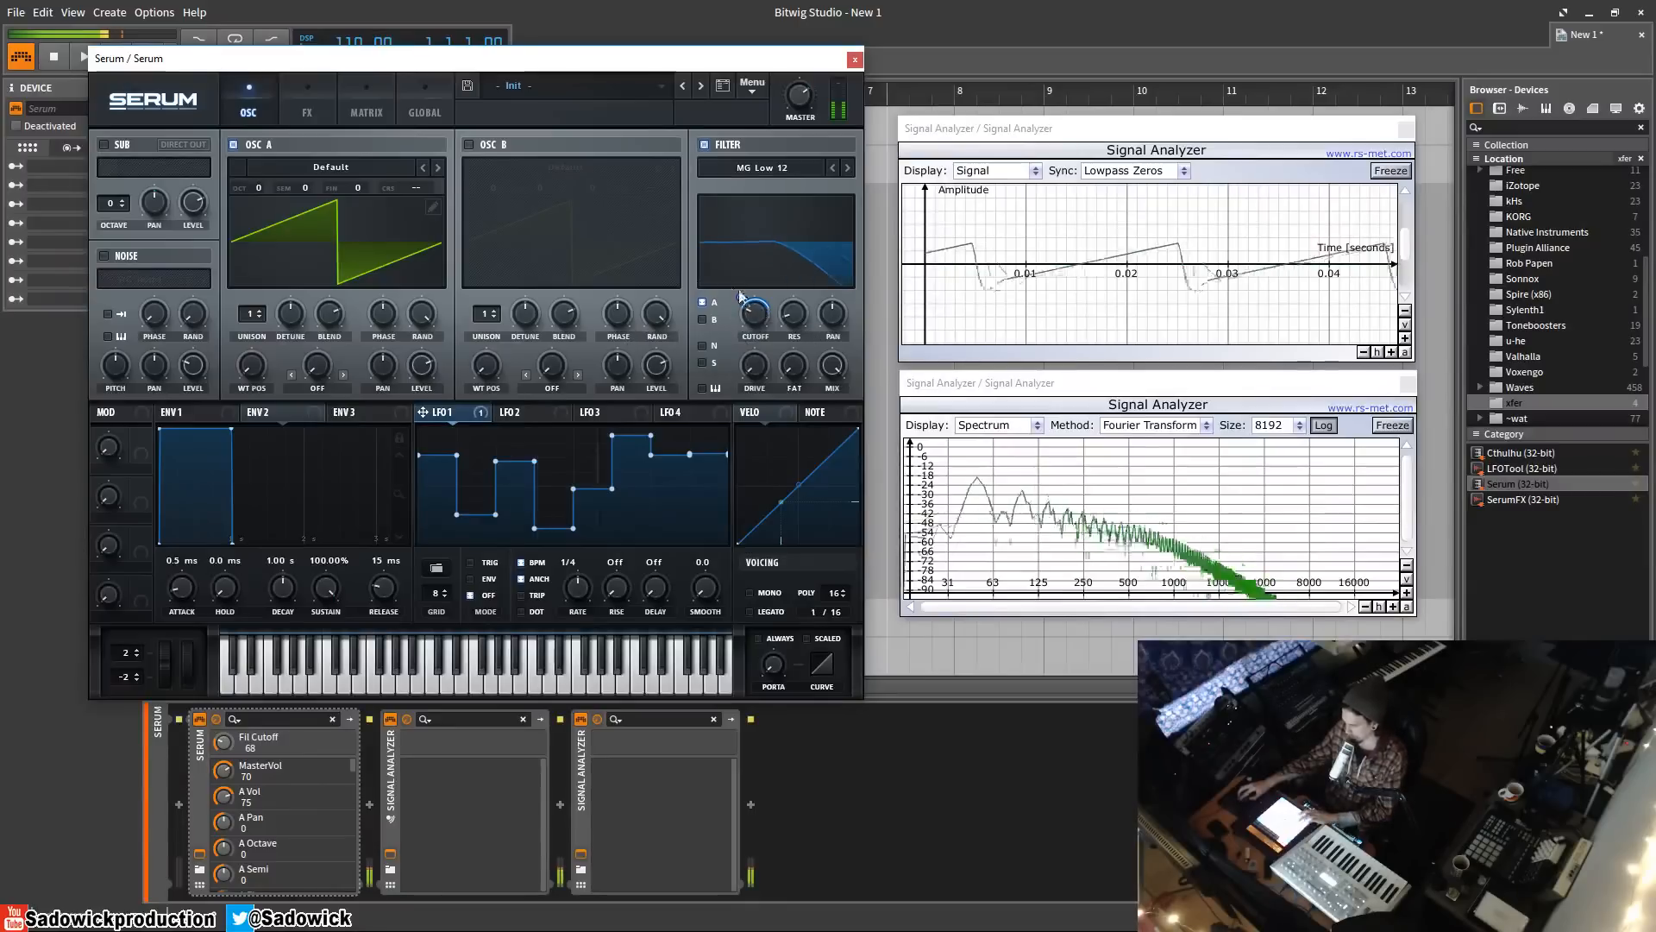
drag(581, 589, 583, 612)
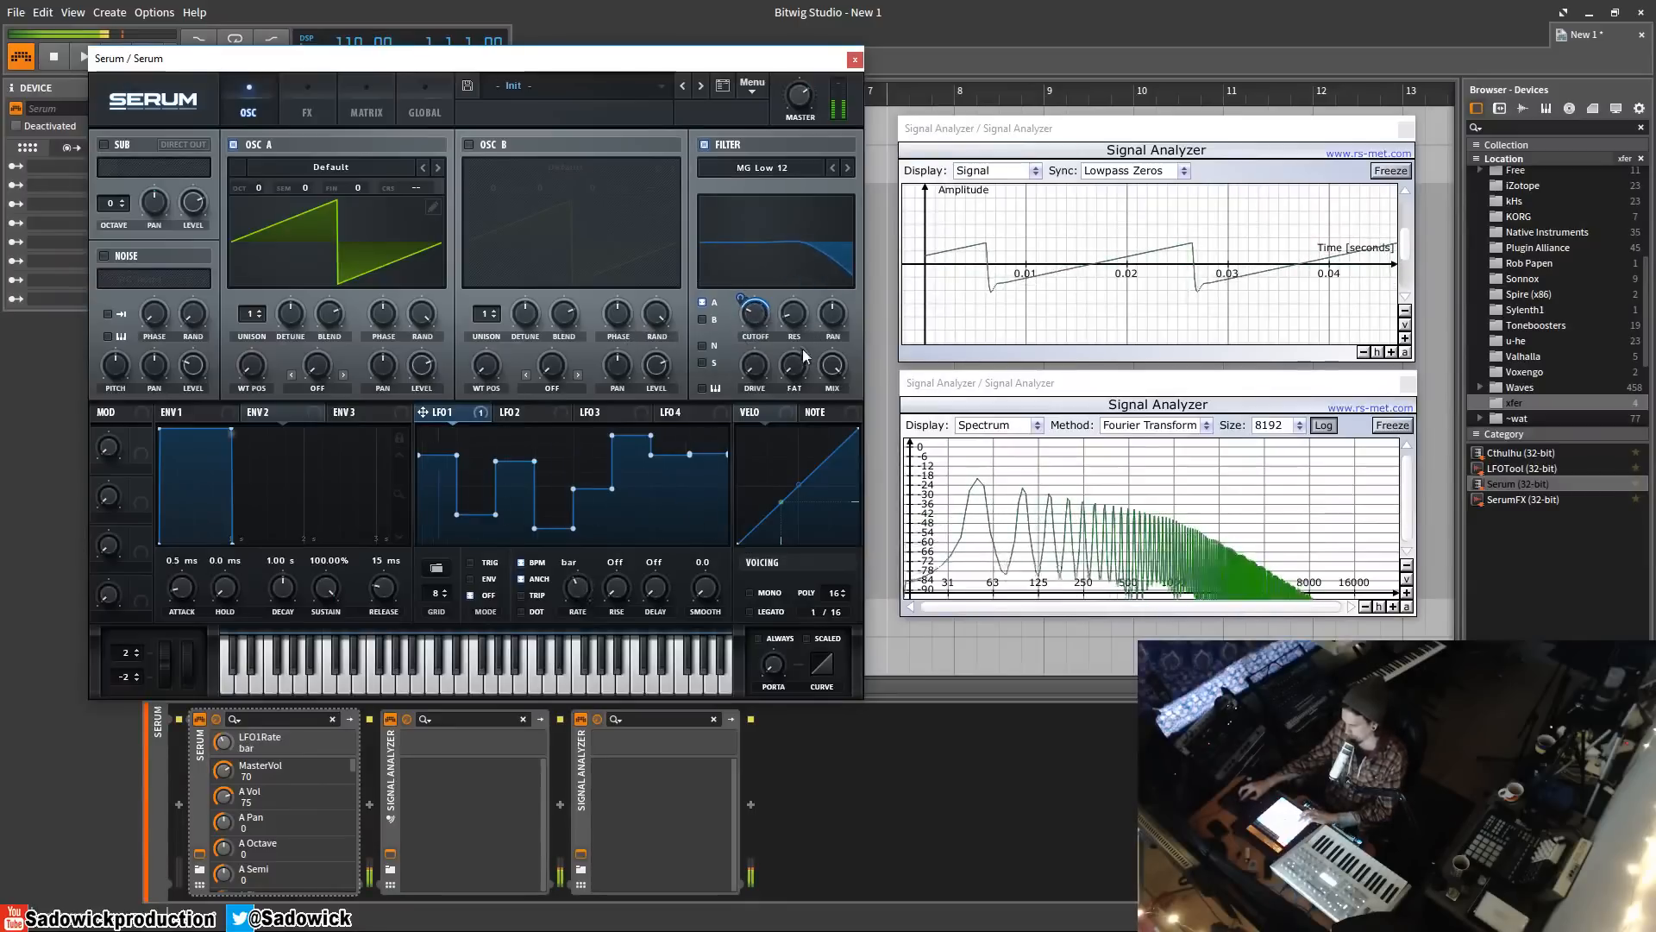
drag(795, 320, 747, 330)
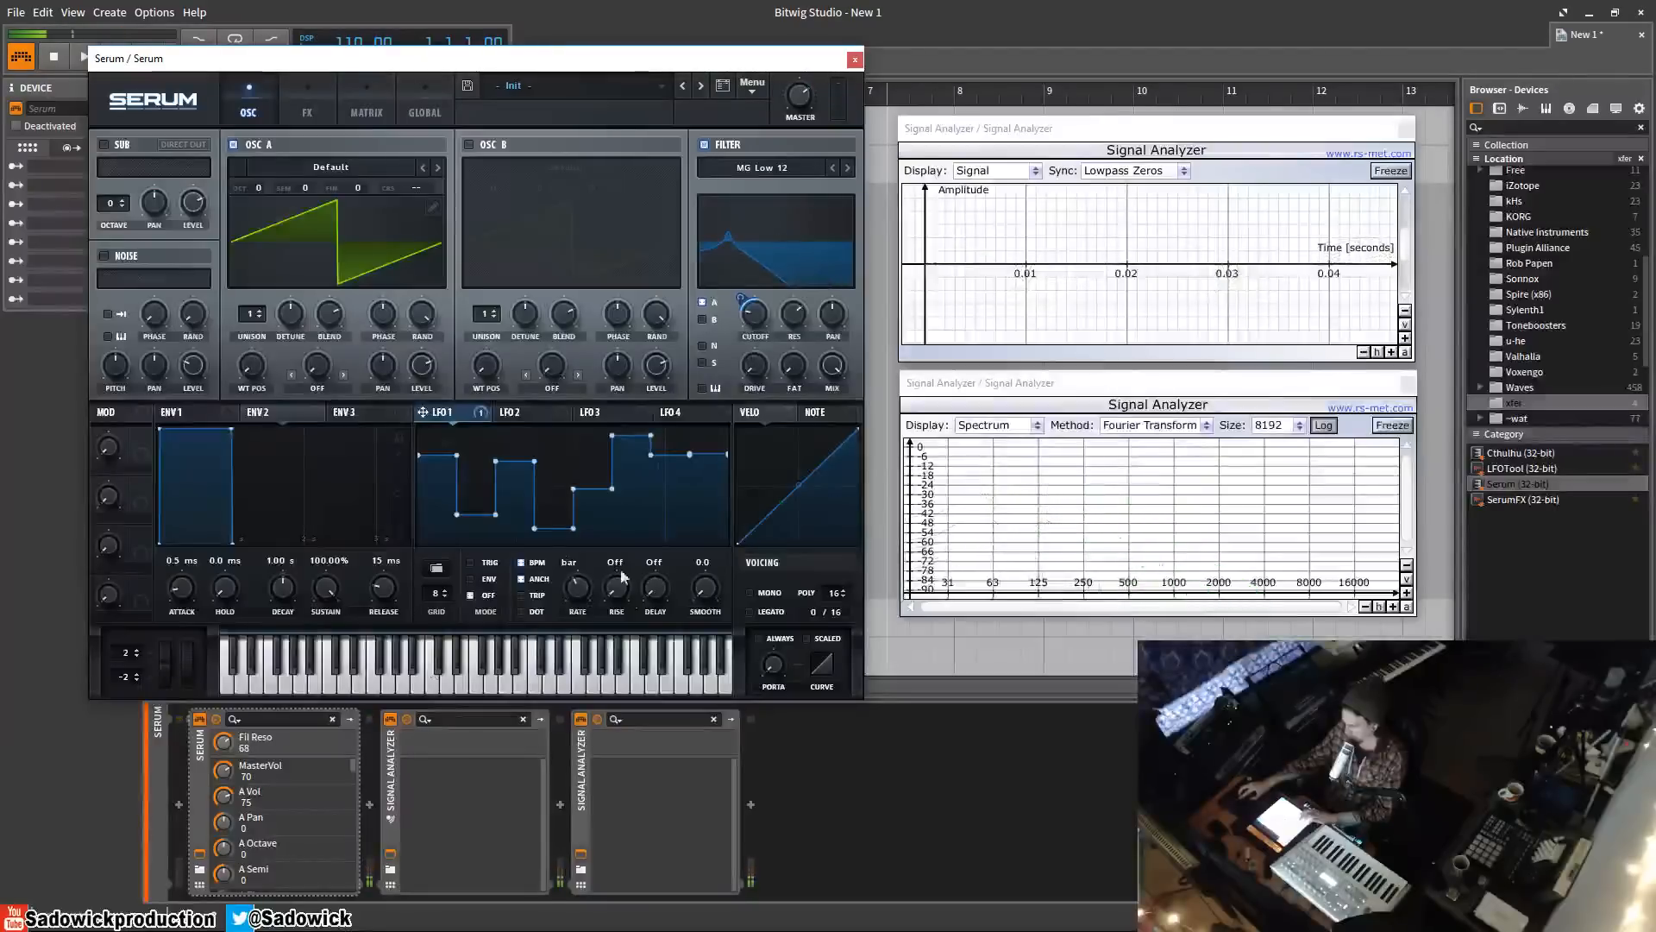
- Try LFO 1's rate at 1/2, switch its BPM sync off, set 0.9 Hz and raise the filter drive to 23
drag(583, 589, 585, 578)
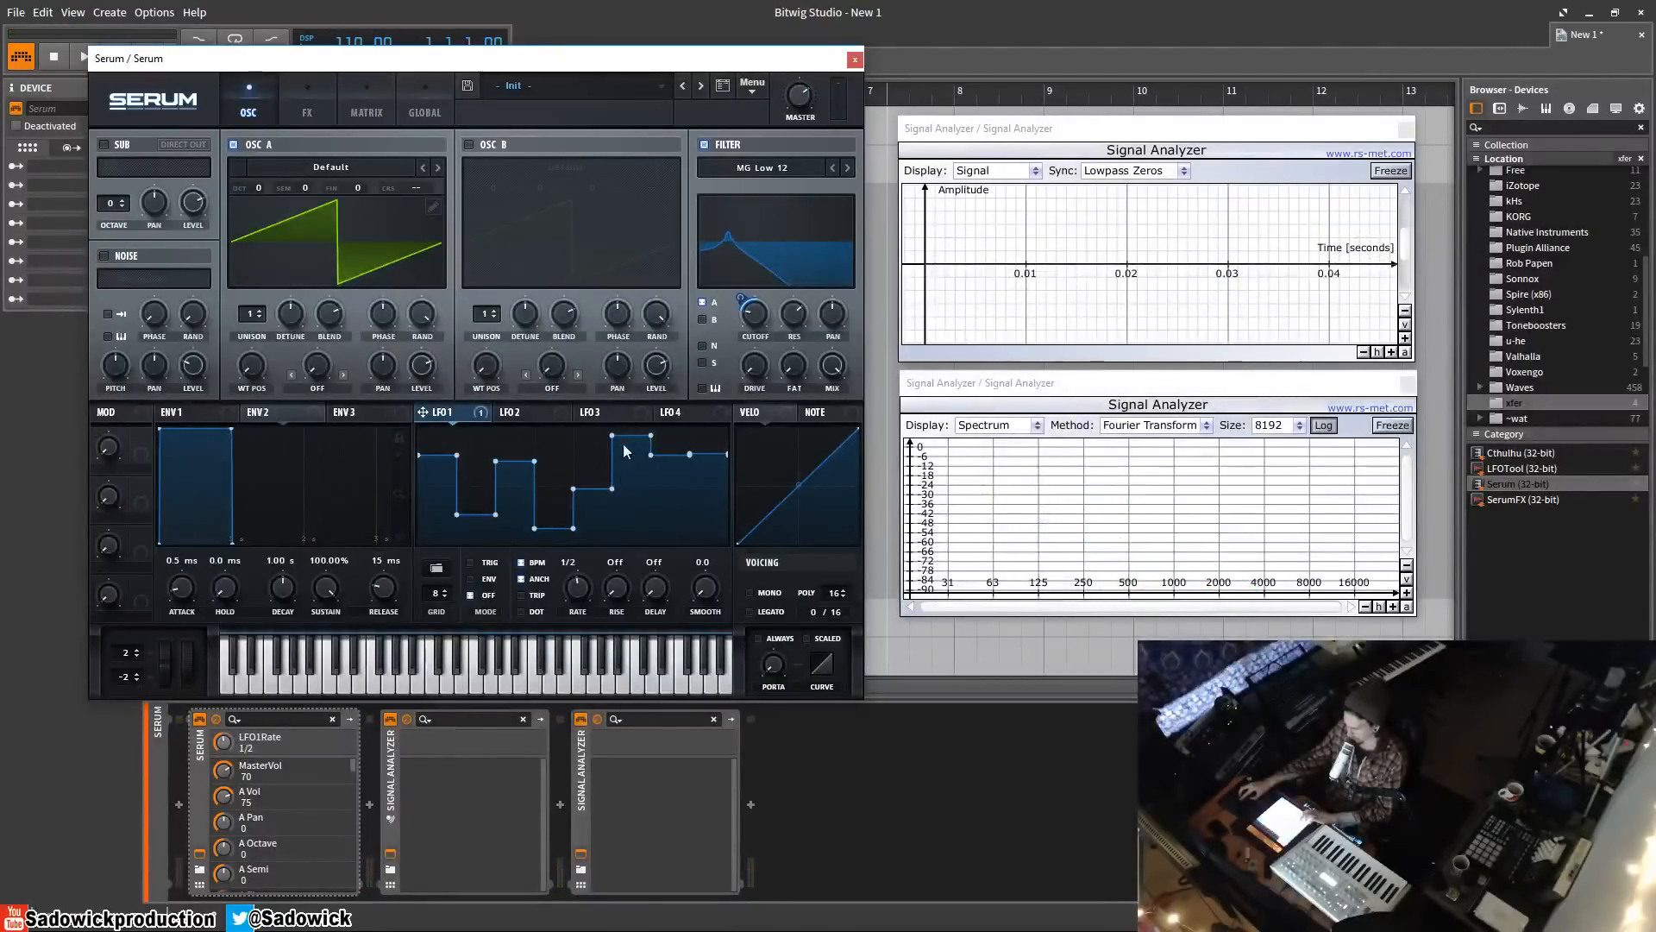
click(522, 563)
drag(583, 587, 583, 601)
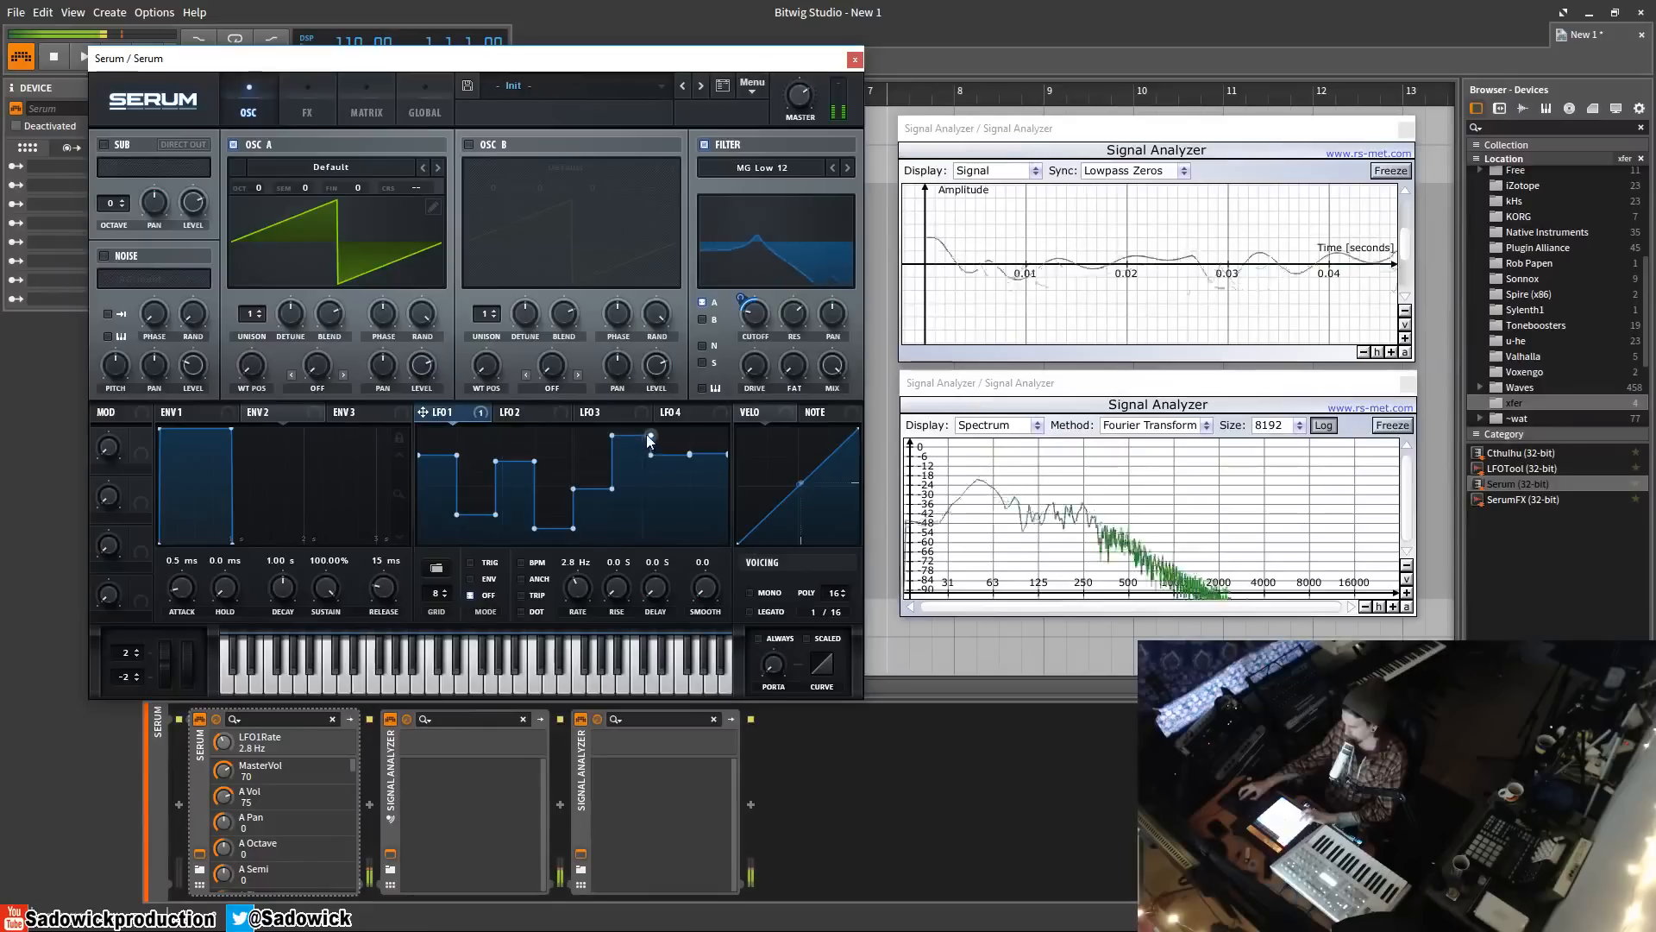
drag(578, 591, 580, 610)
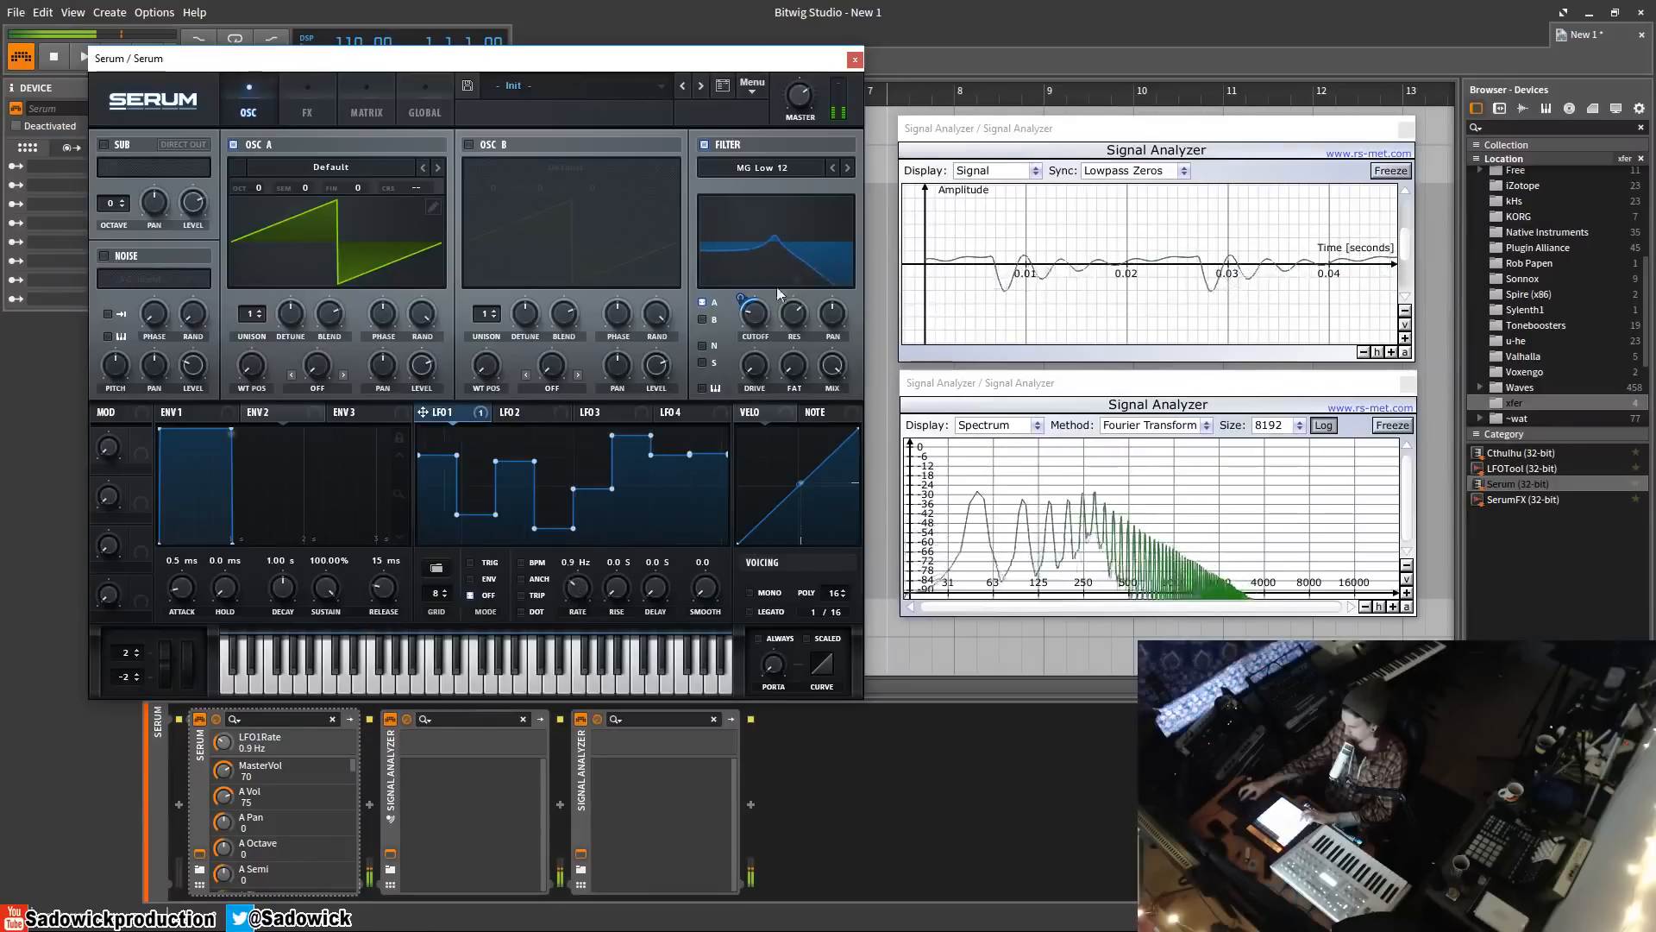
drag(754, 371, 763, 324)
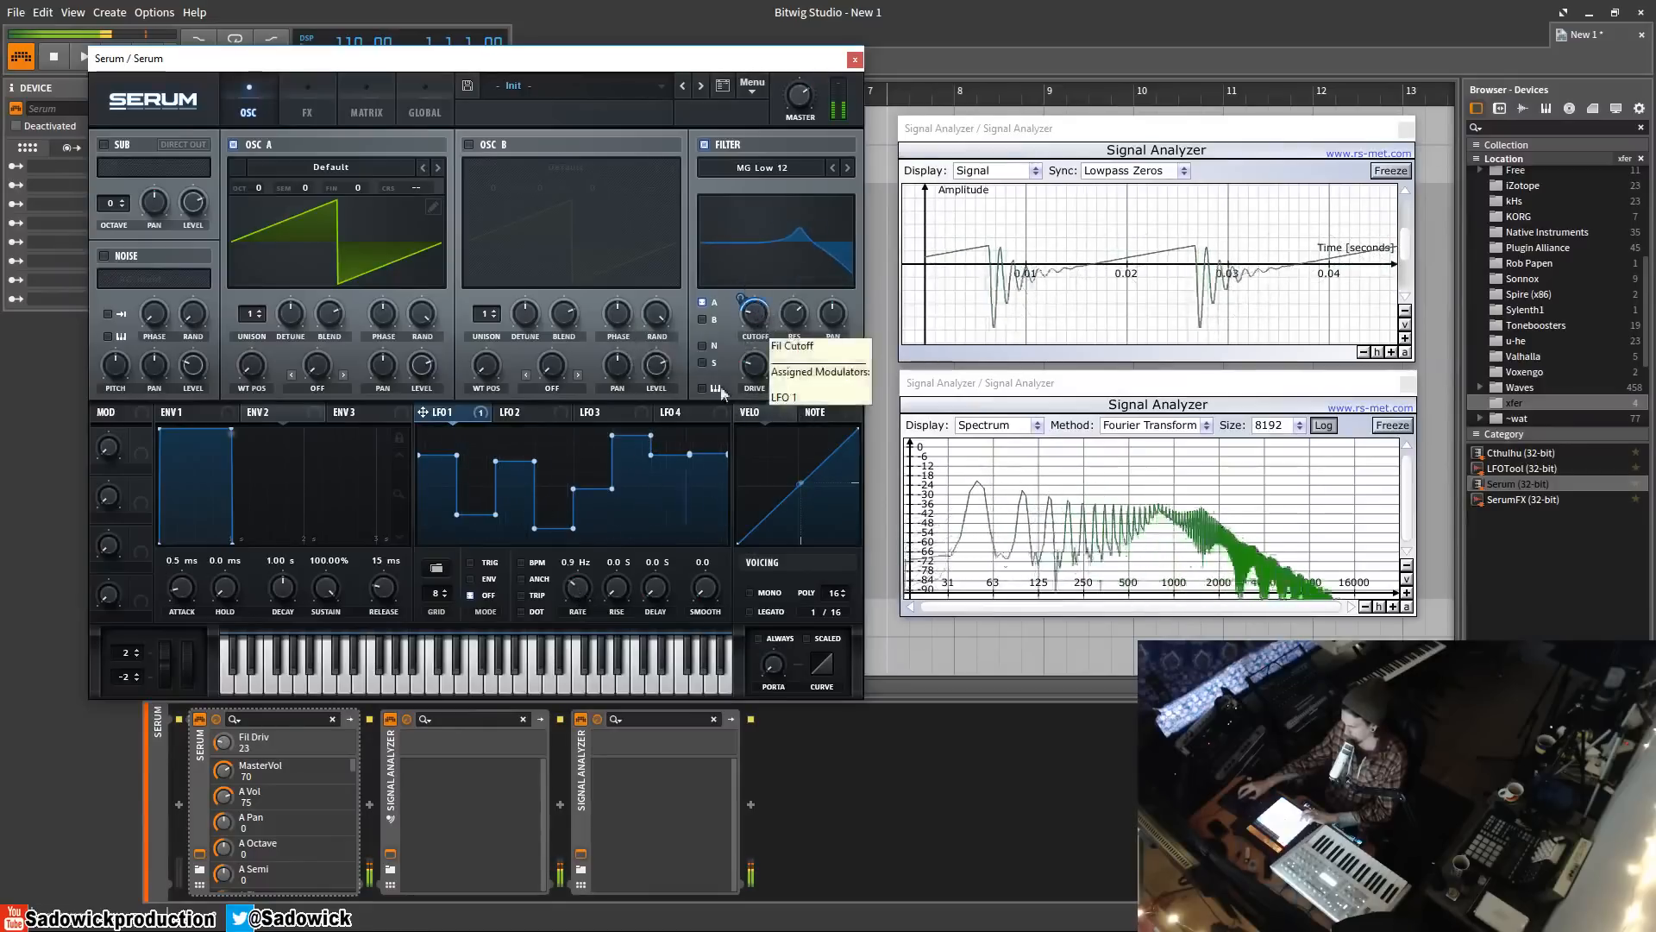
- Remove all modulators from the filter cutoff and assign Chaos1 as its modulation source
right_click(748, 323)
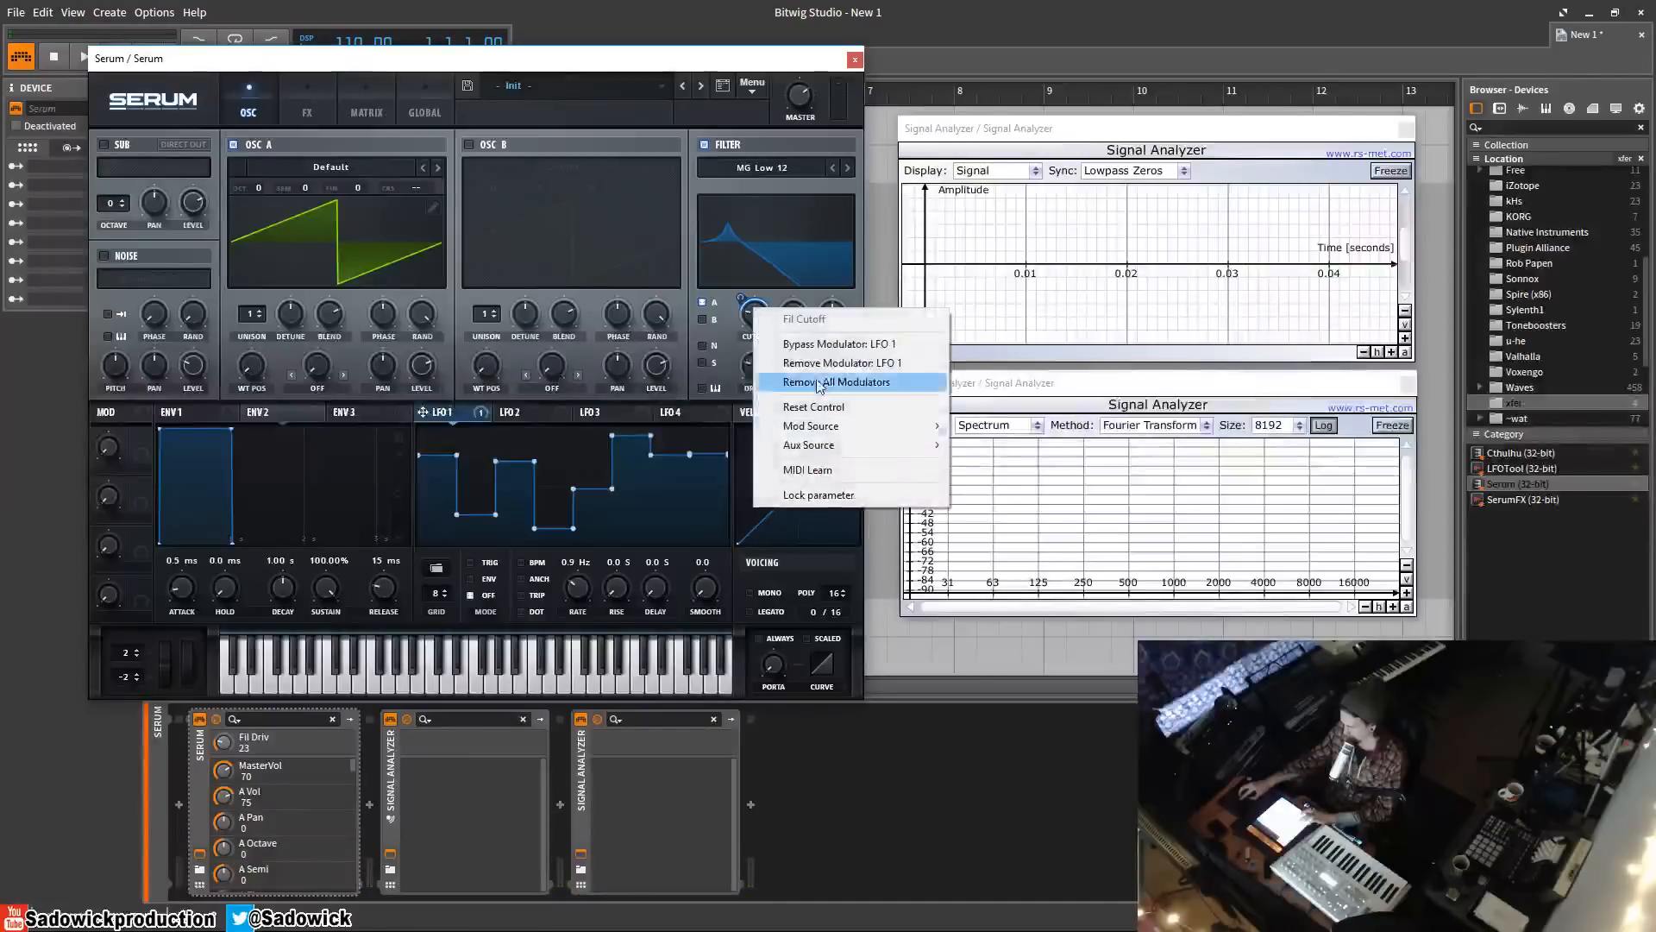
click(826, 384)
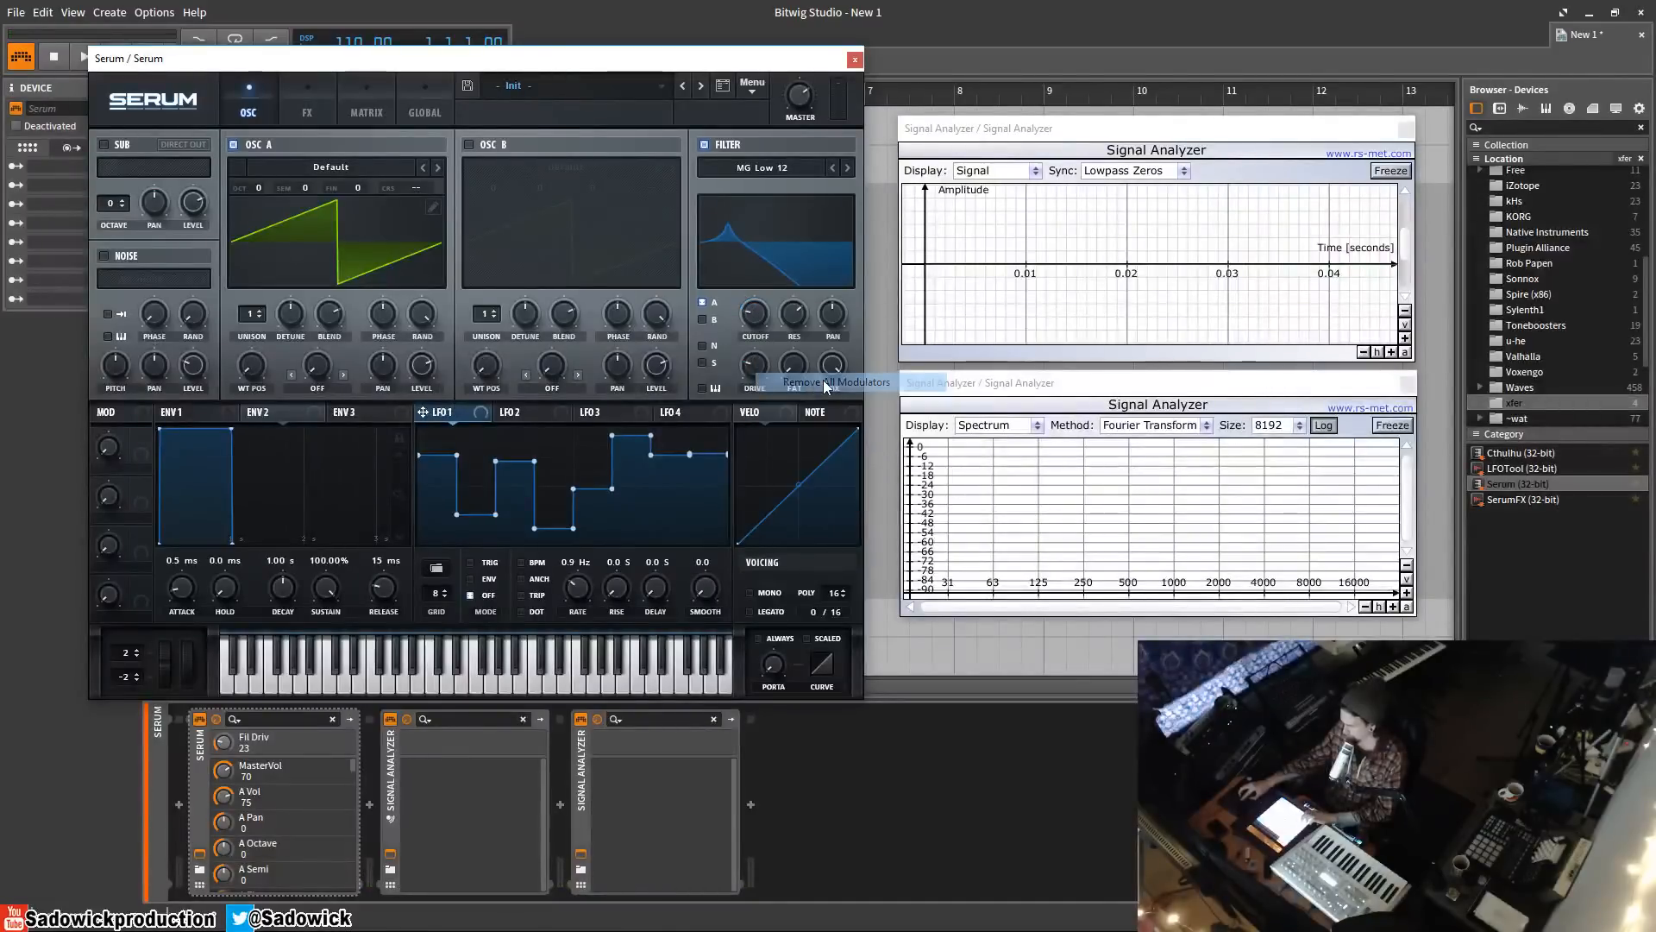
right_click(755, 311)
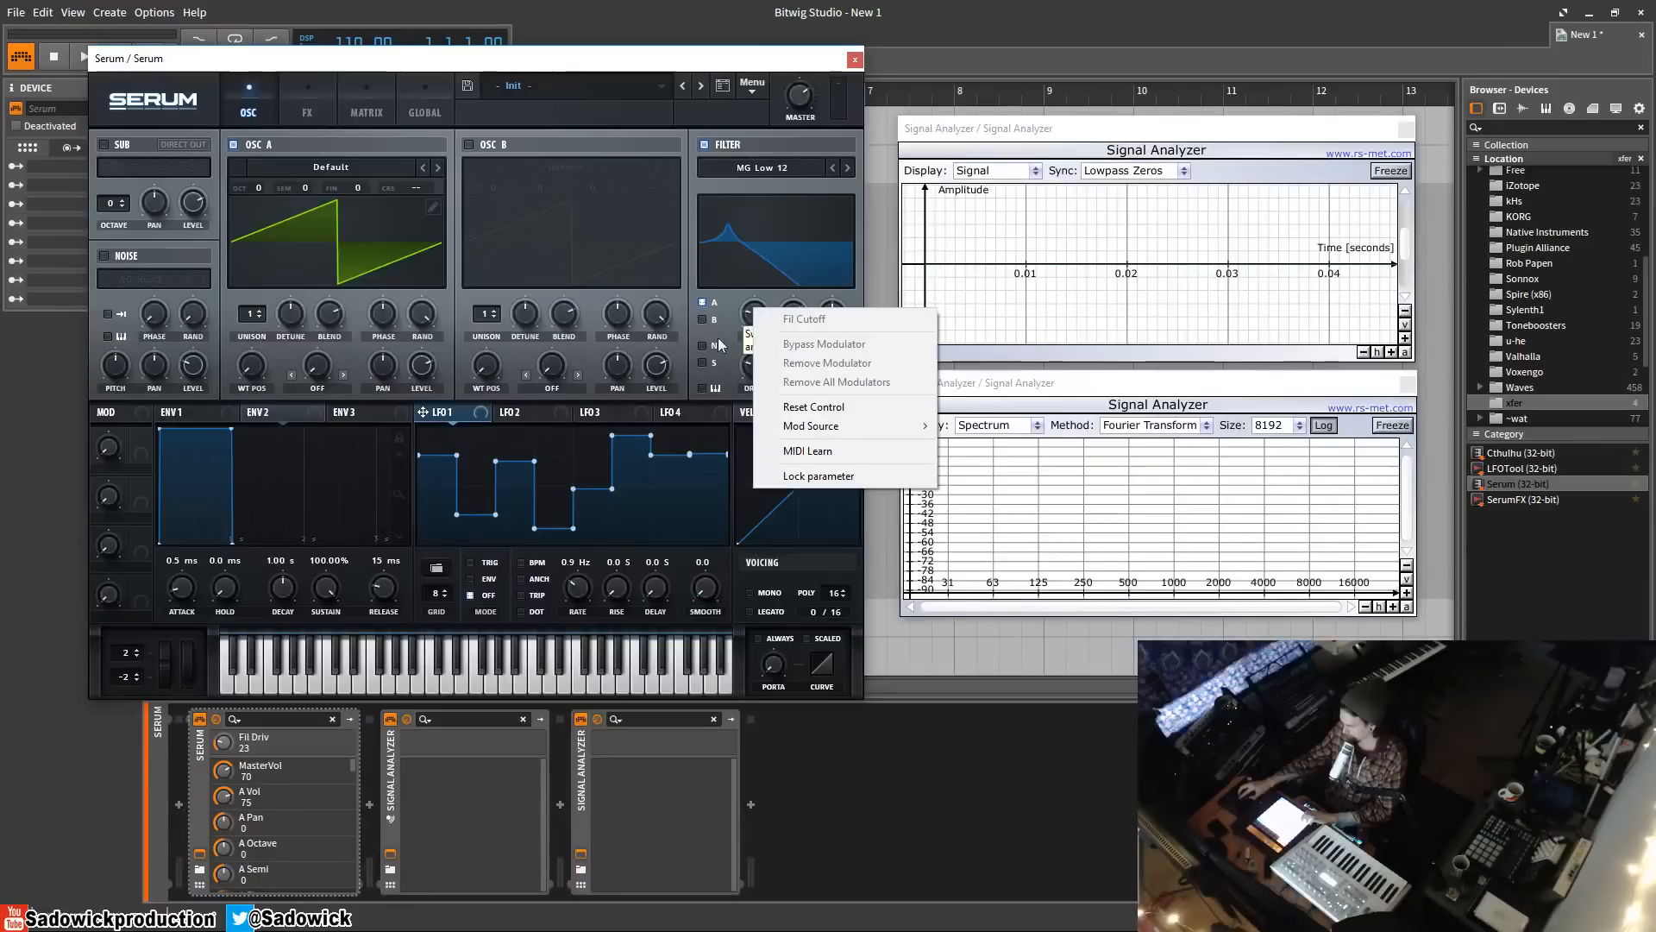
mouse_move(857, 417)
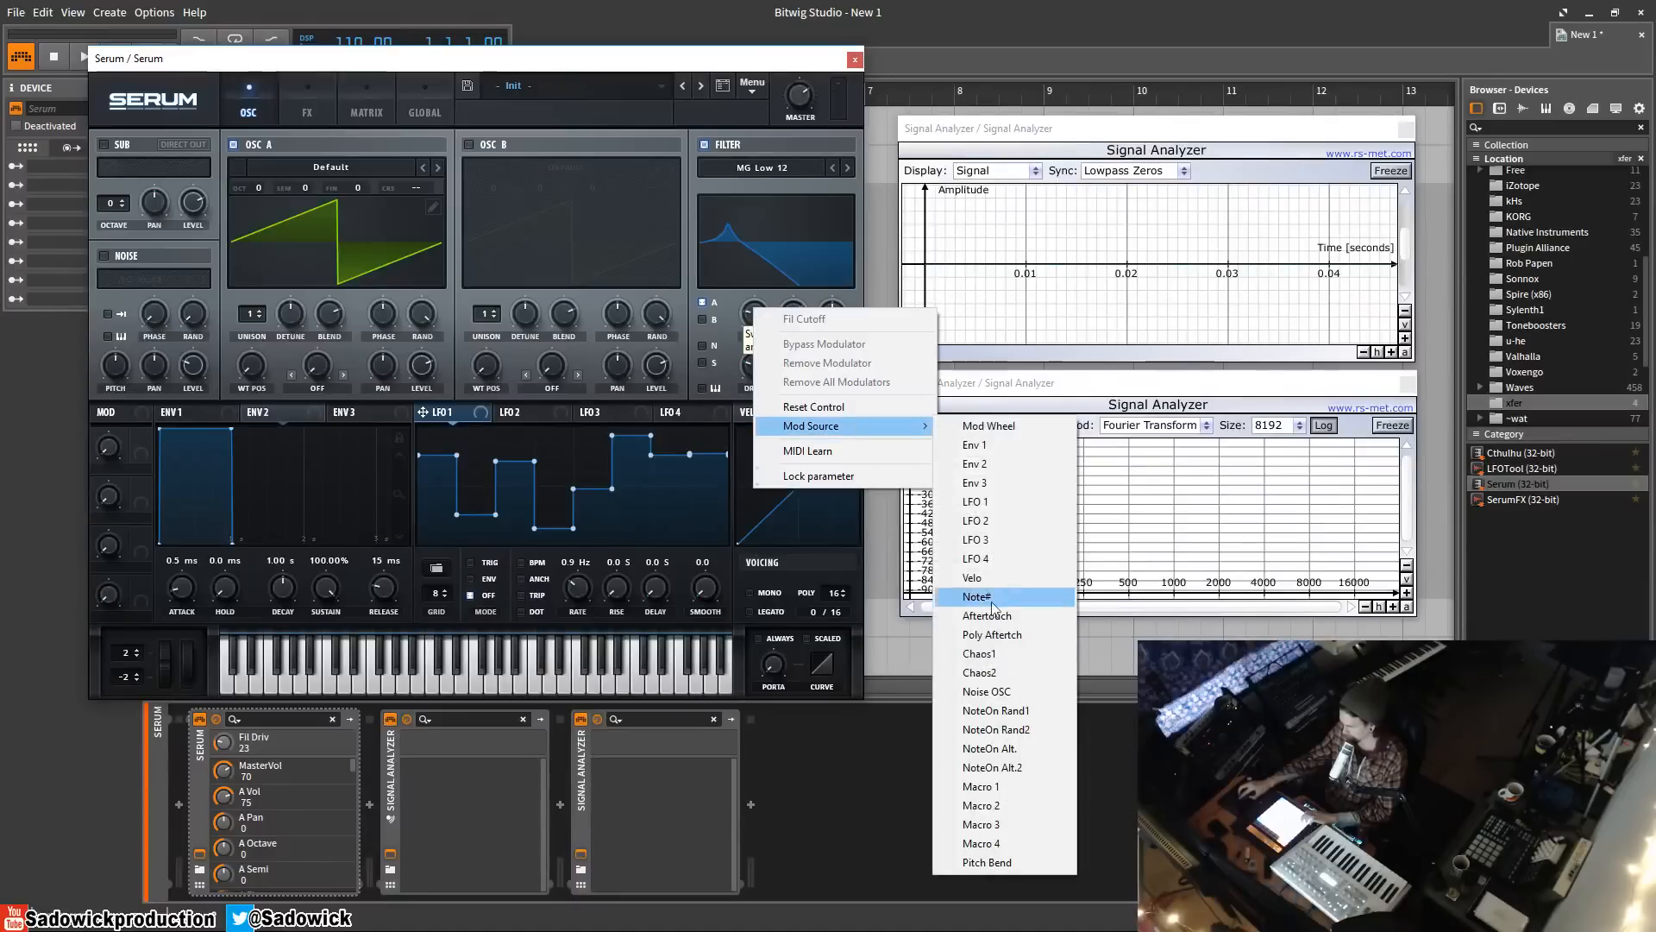
click(993, 658)
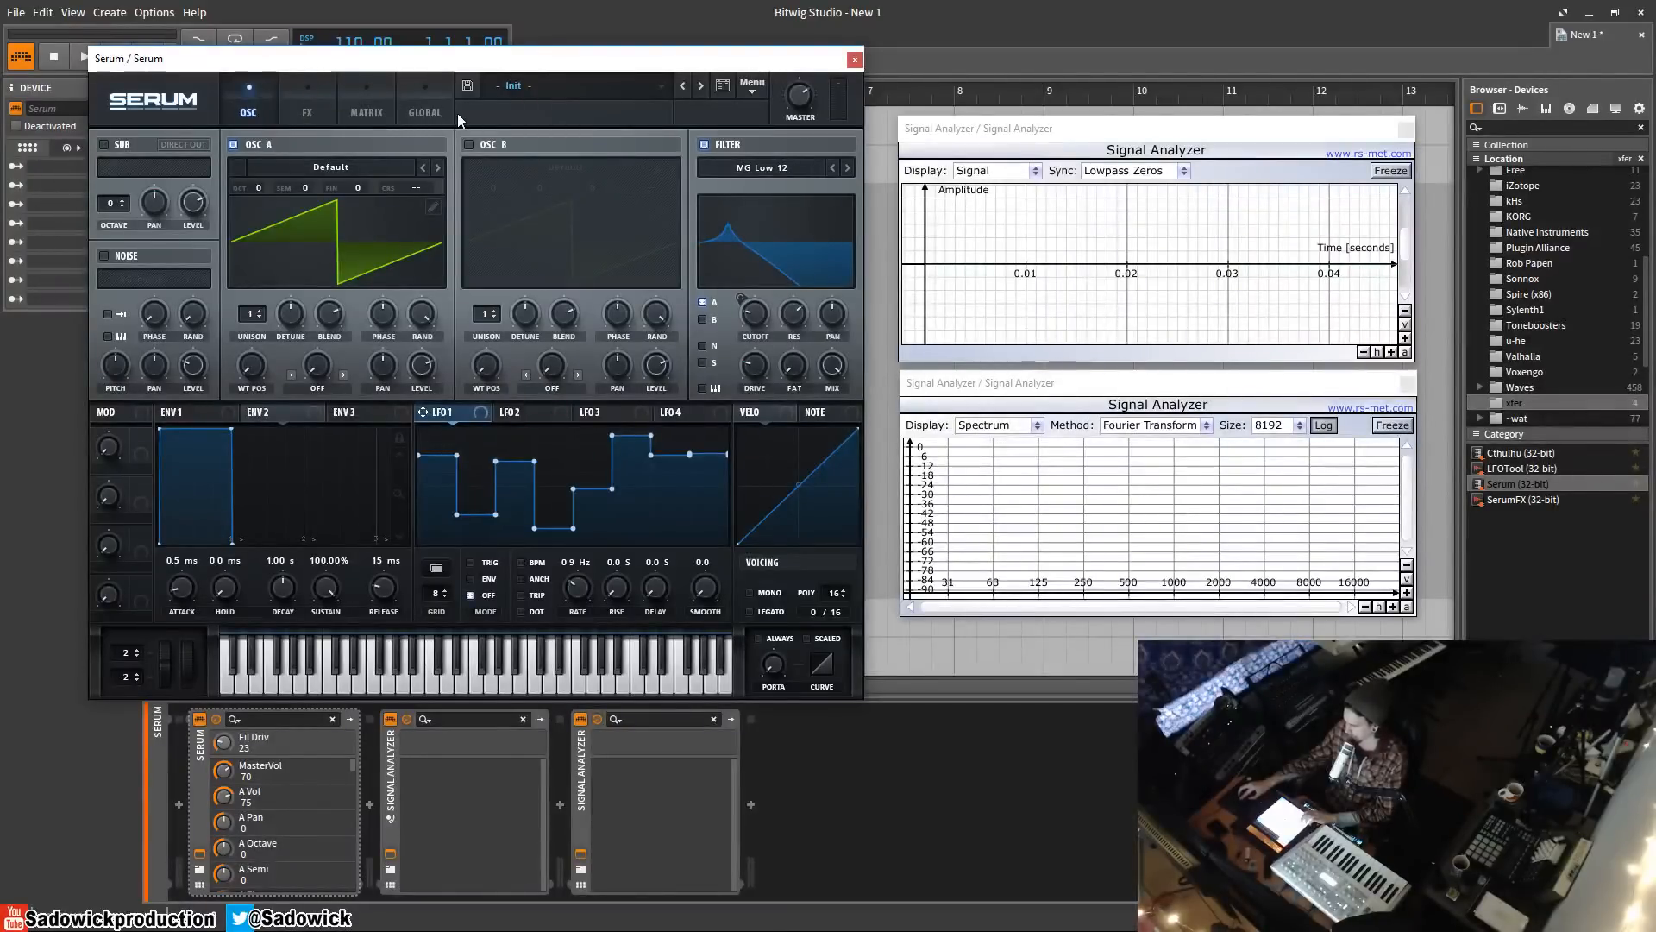
- In the global settings, try Chaos 1 at rates of 1.187 and 1.923, and at 6.898 with S&H enabled
click(433, 107)
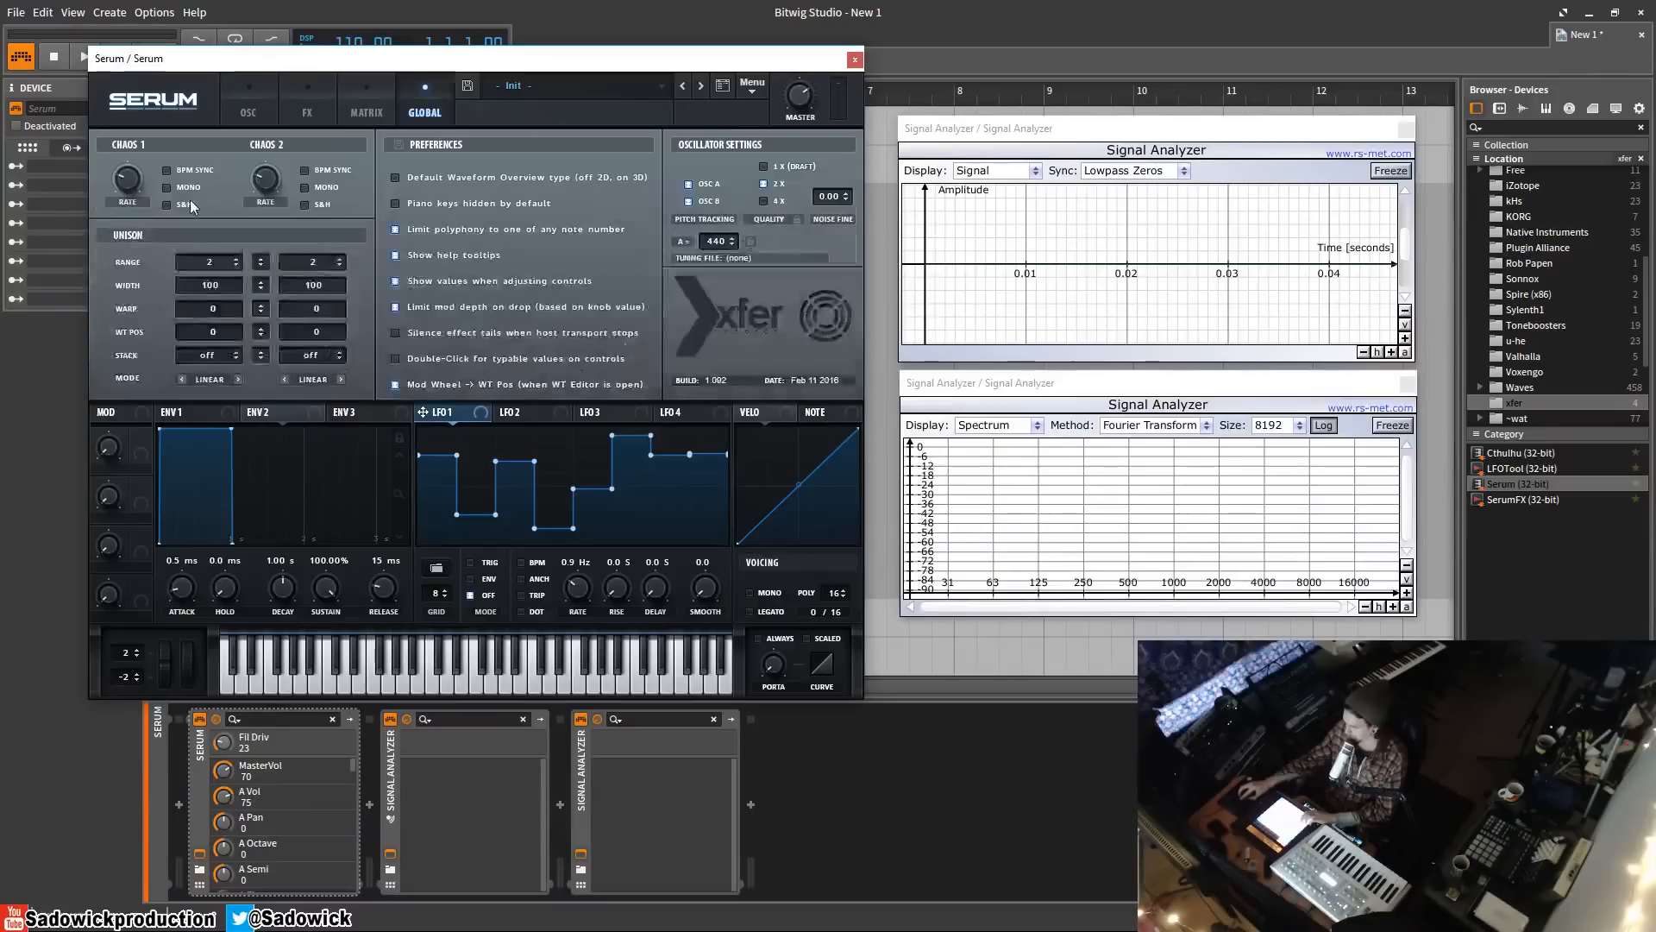
drag(131, 191, 171, 173)
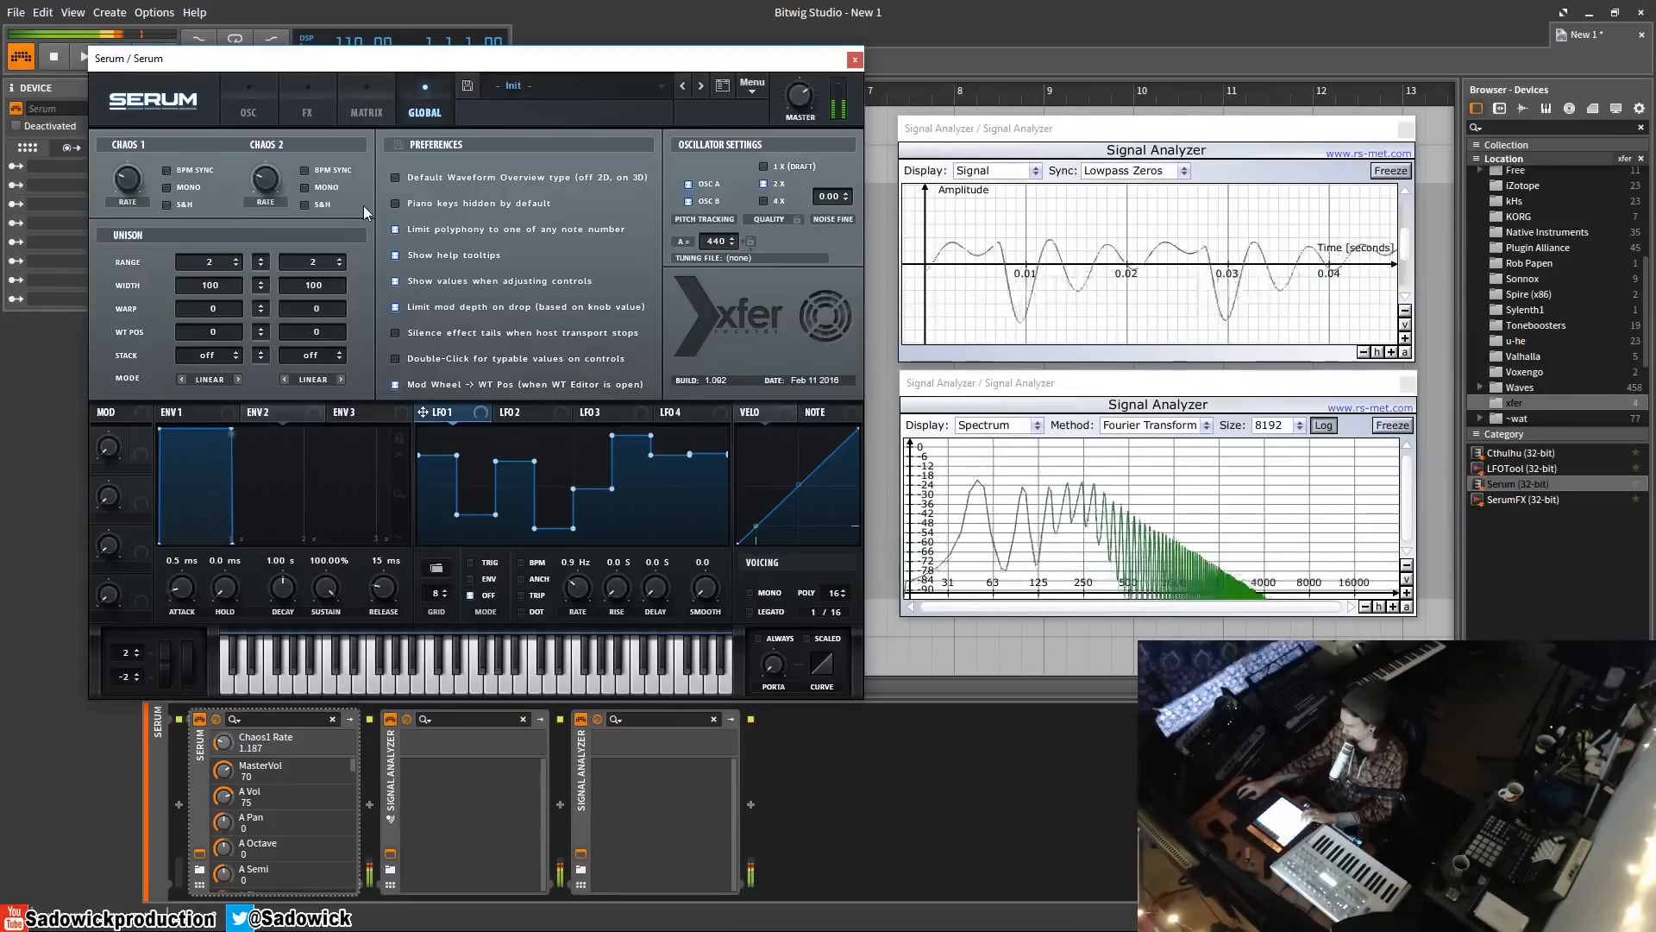
drag(126, 186, 125, 170)
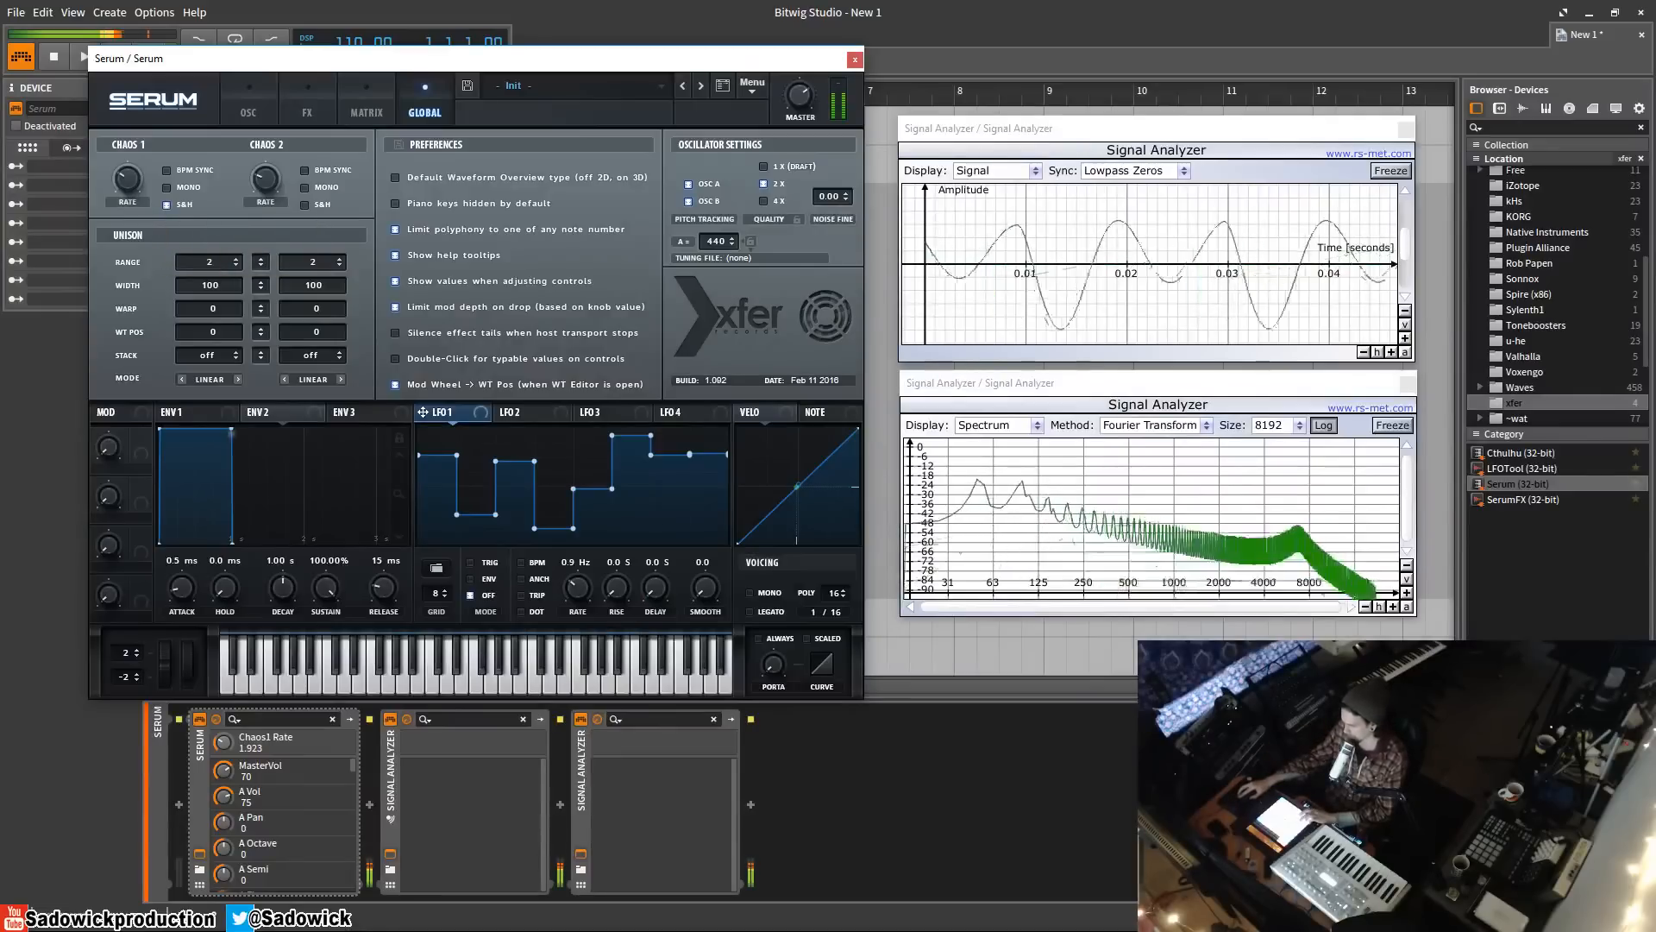
drag(127, 179, 127, 163)
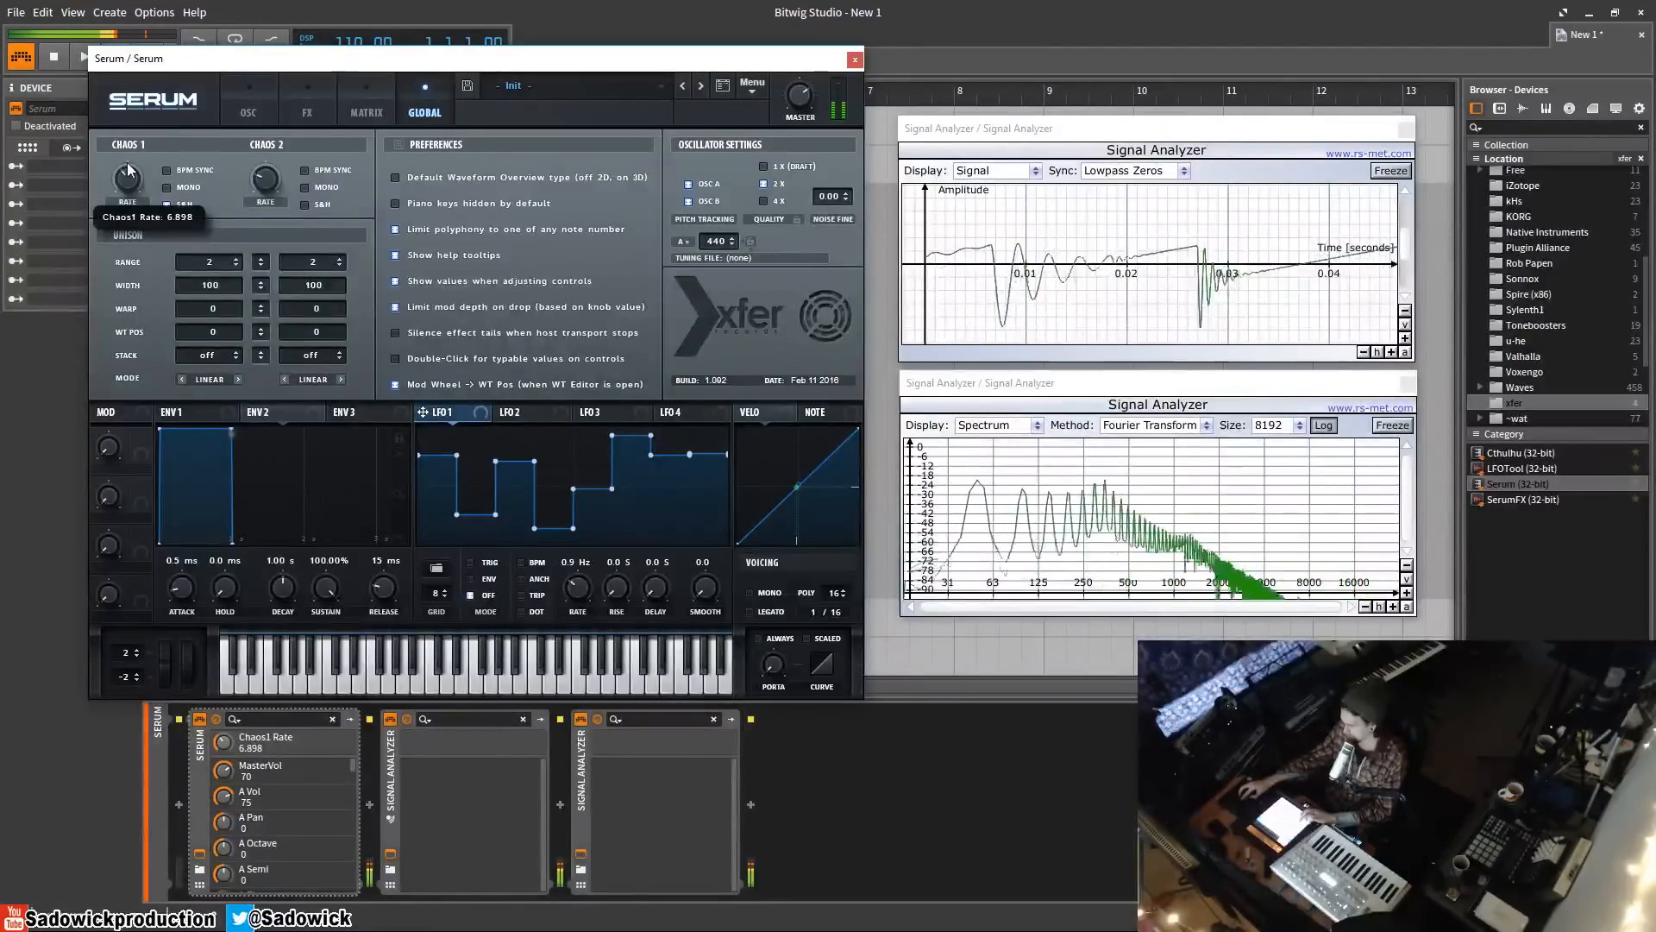
click(181, 205)
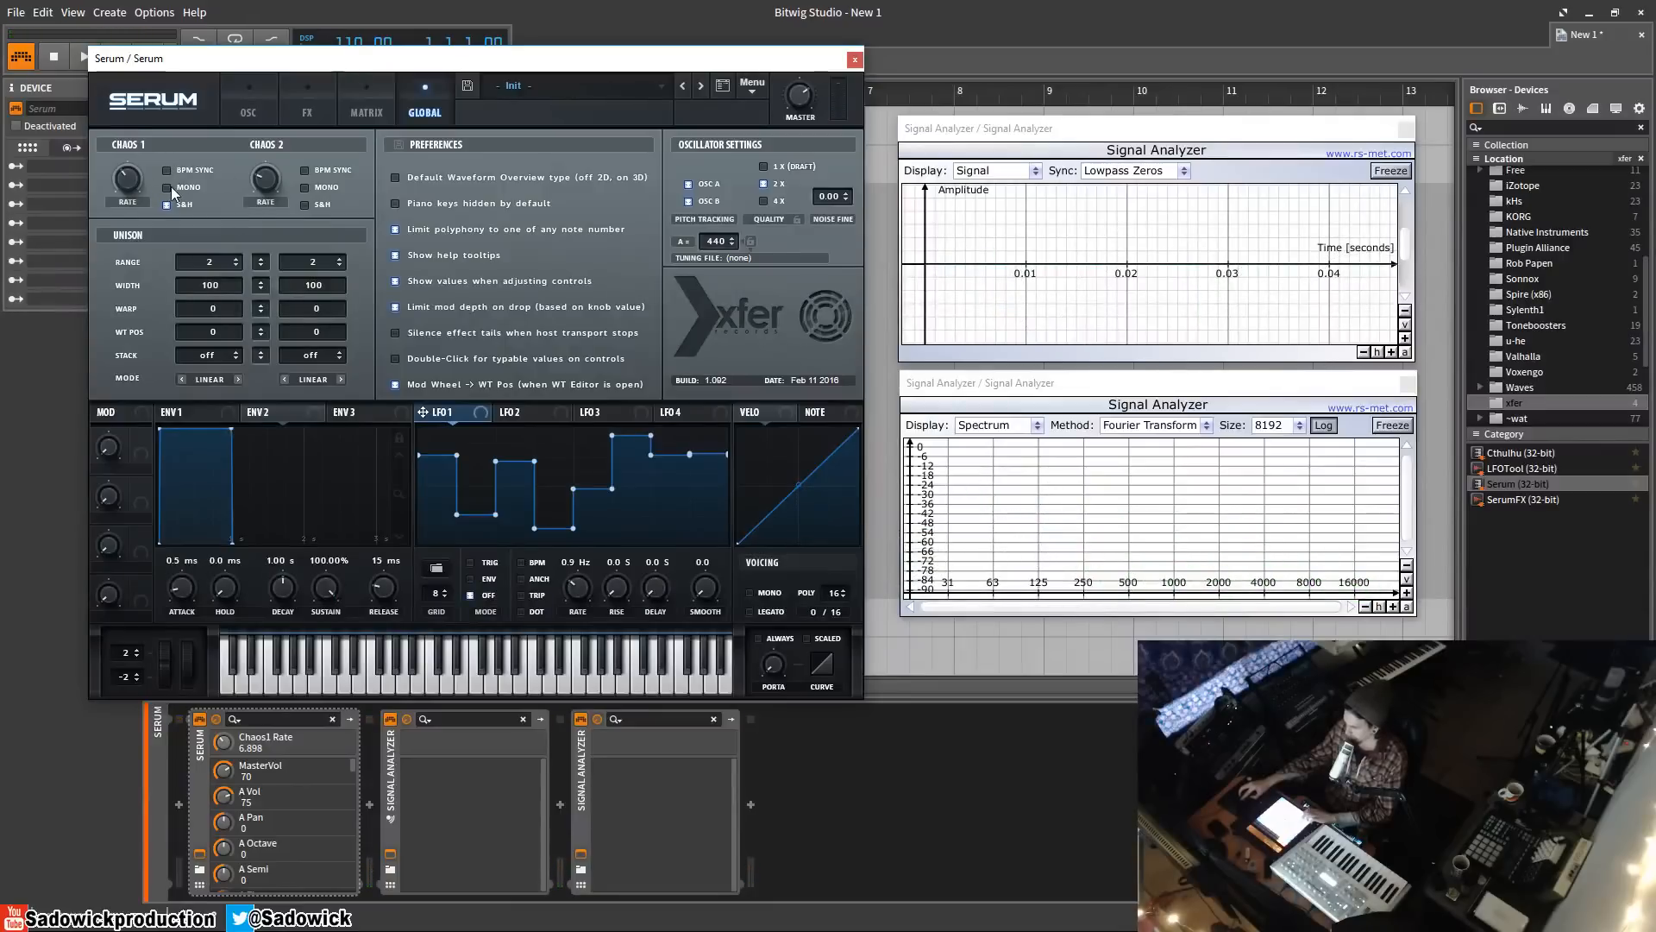
- Enable BPM Sync and Mono for Chaos 1 and change its rate from bar to 1/16
click(167, 170)
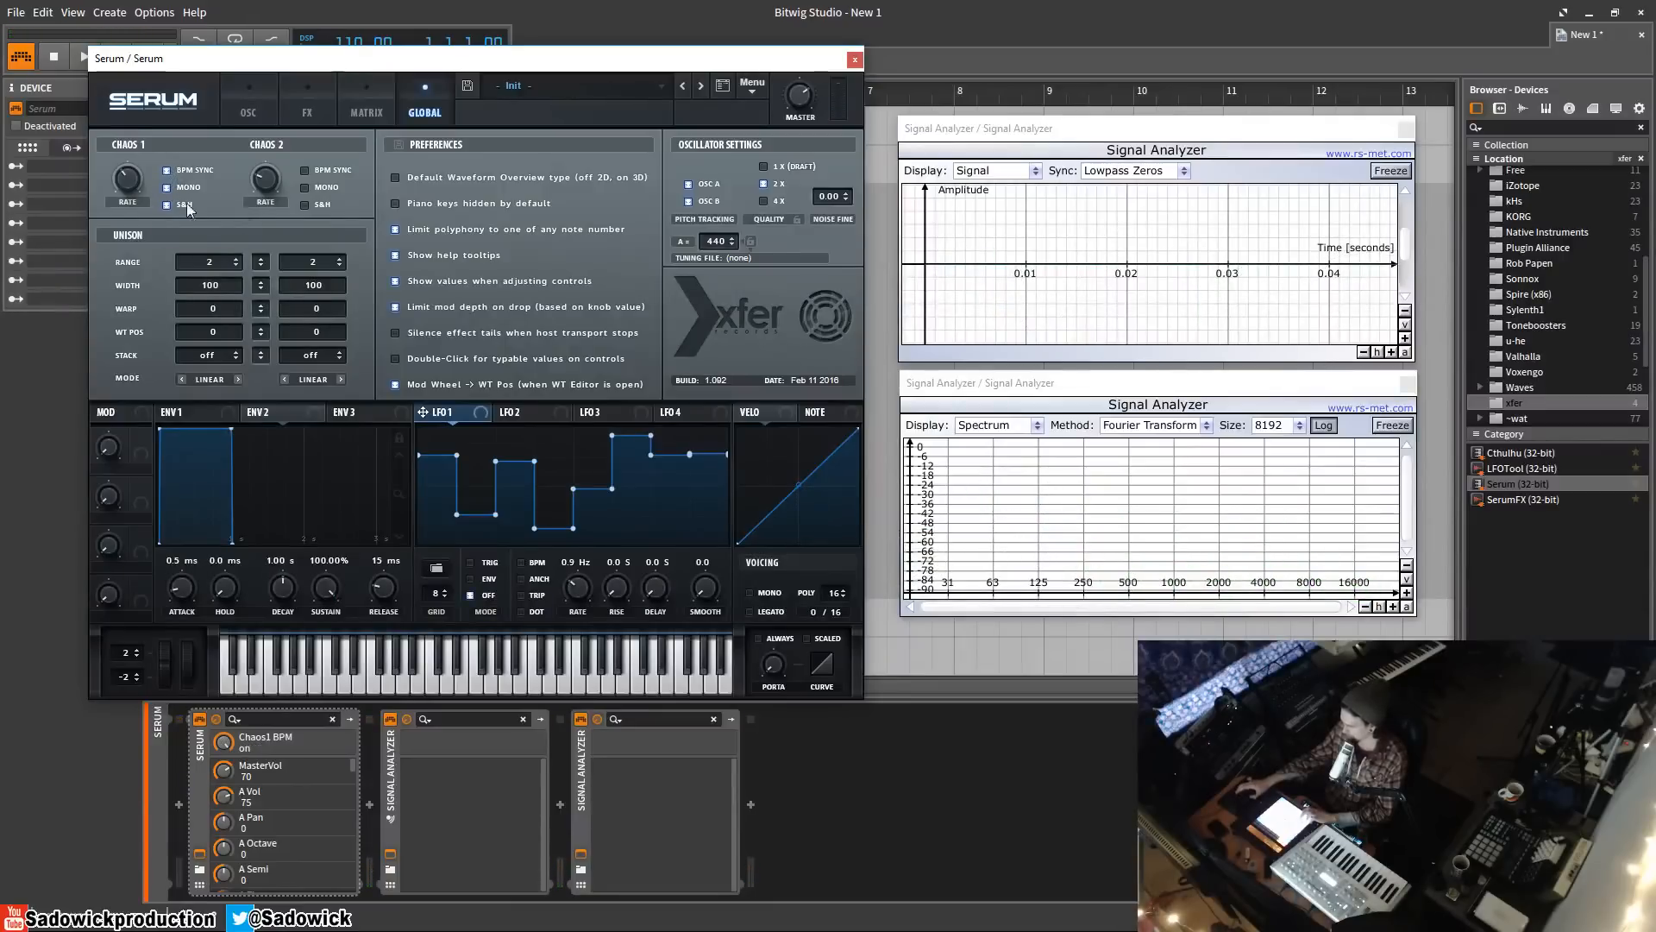
click(130, 175)
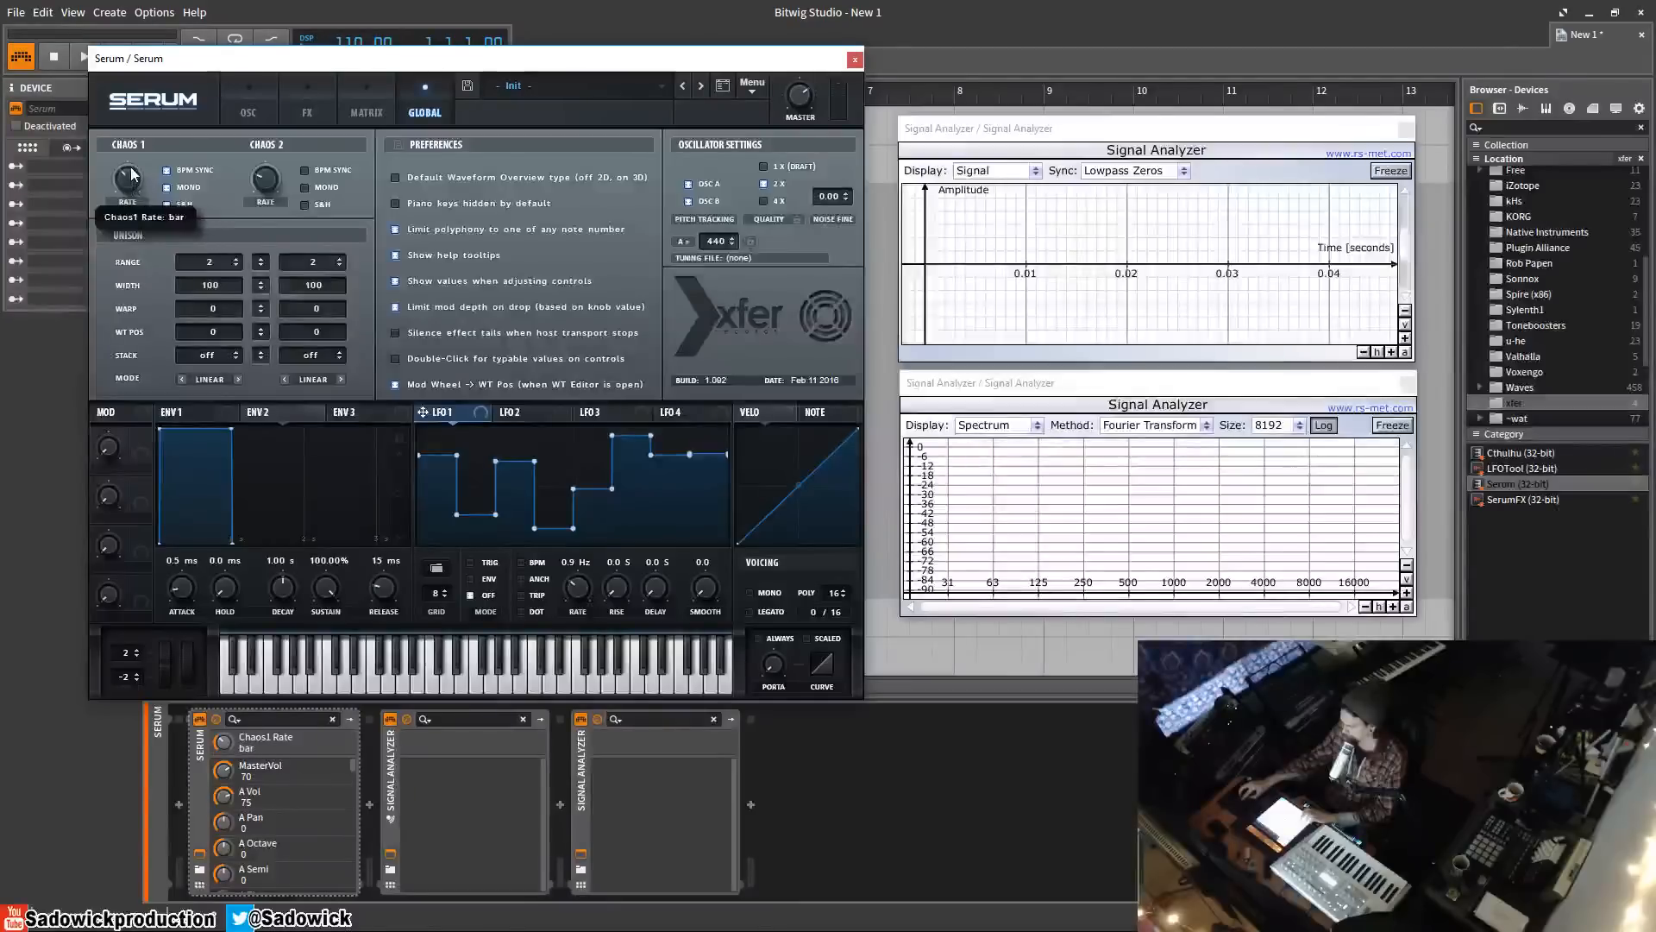
drag(131, 173, 143, 125)
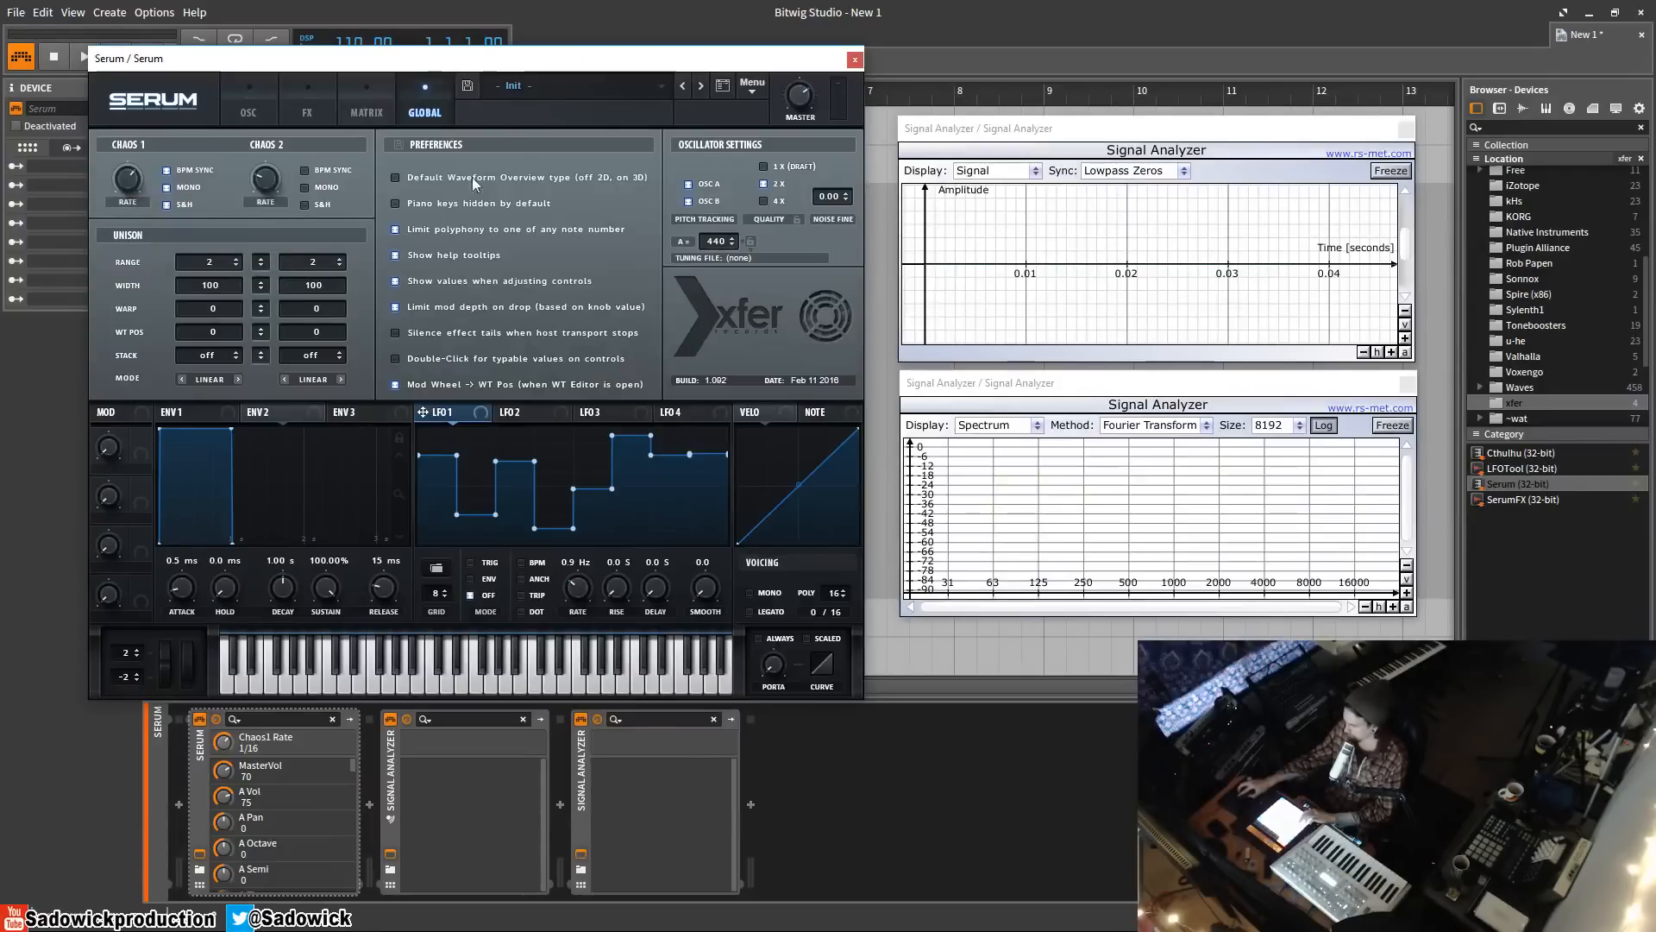
- Turn off BPM Sync, Mono and S&H for Chaos 1 and return to the oscillator view
click(168, 172)
click(166, 188)
click(166, 205)
click(259, 110)
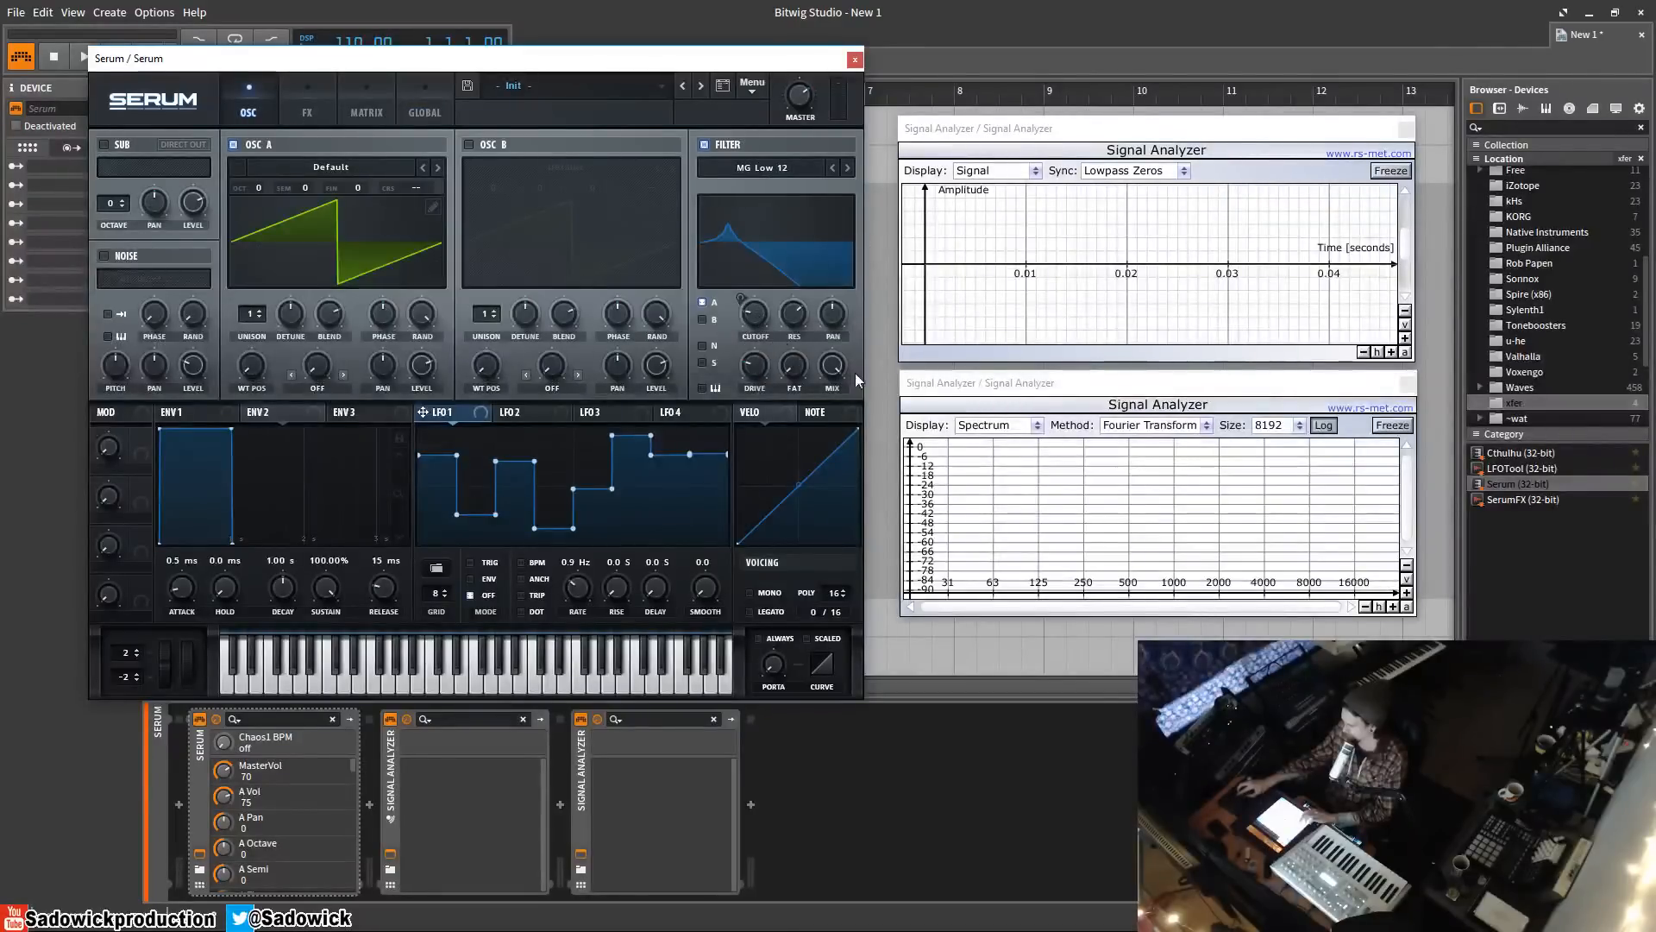
- Replace the filter cutoff's Chaos1 modulation with Chaos2 as the modulation source
right_click(756, 314)
click(835, 382)
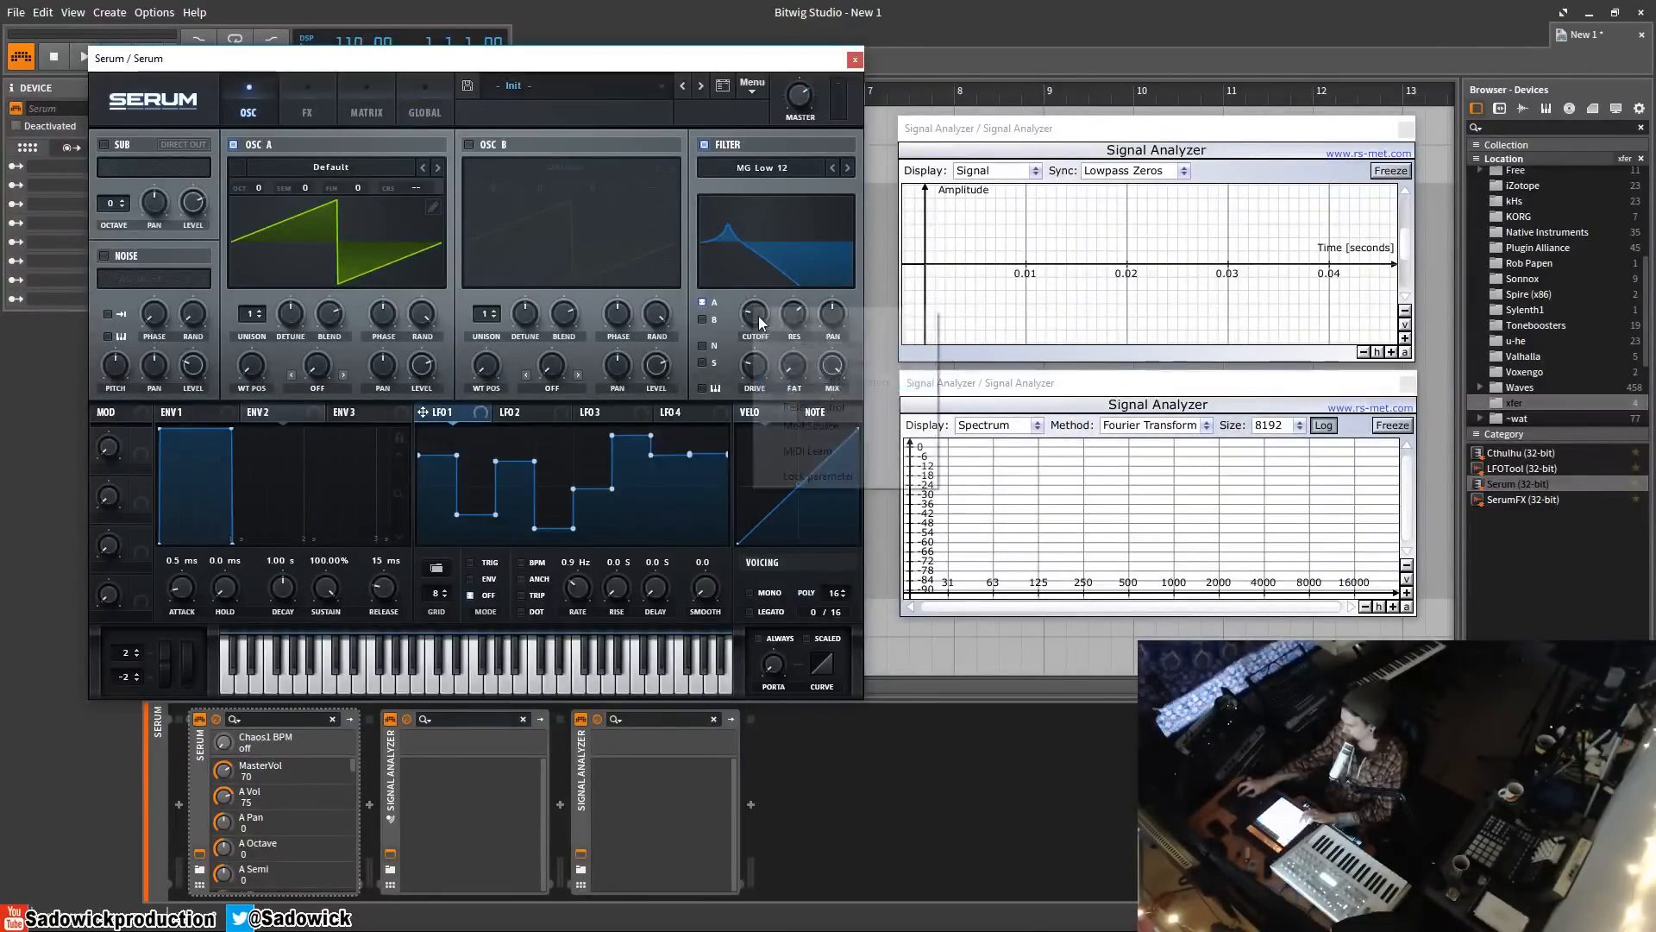
right_click(759, 316)
mouse_move(897, 426)
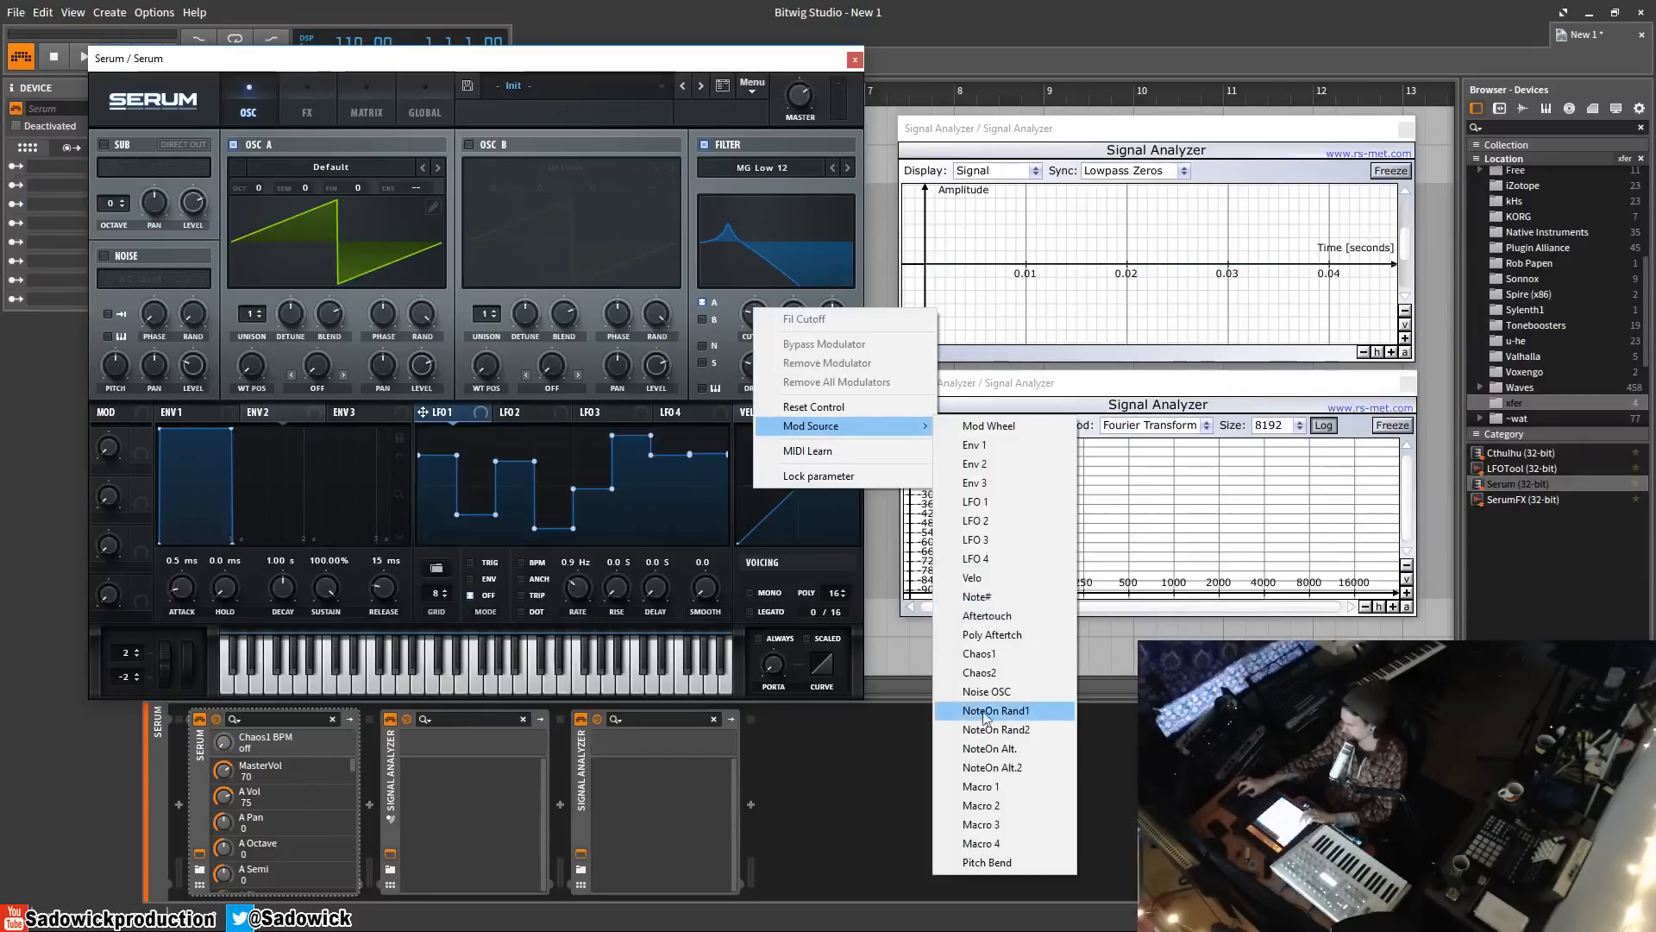
click(1033, 676)
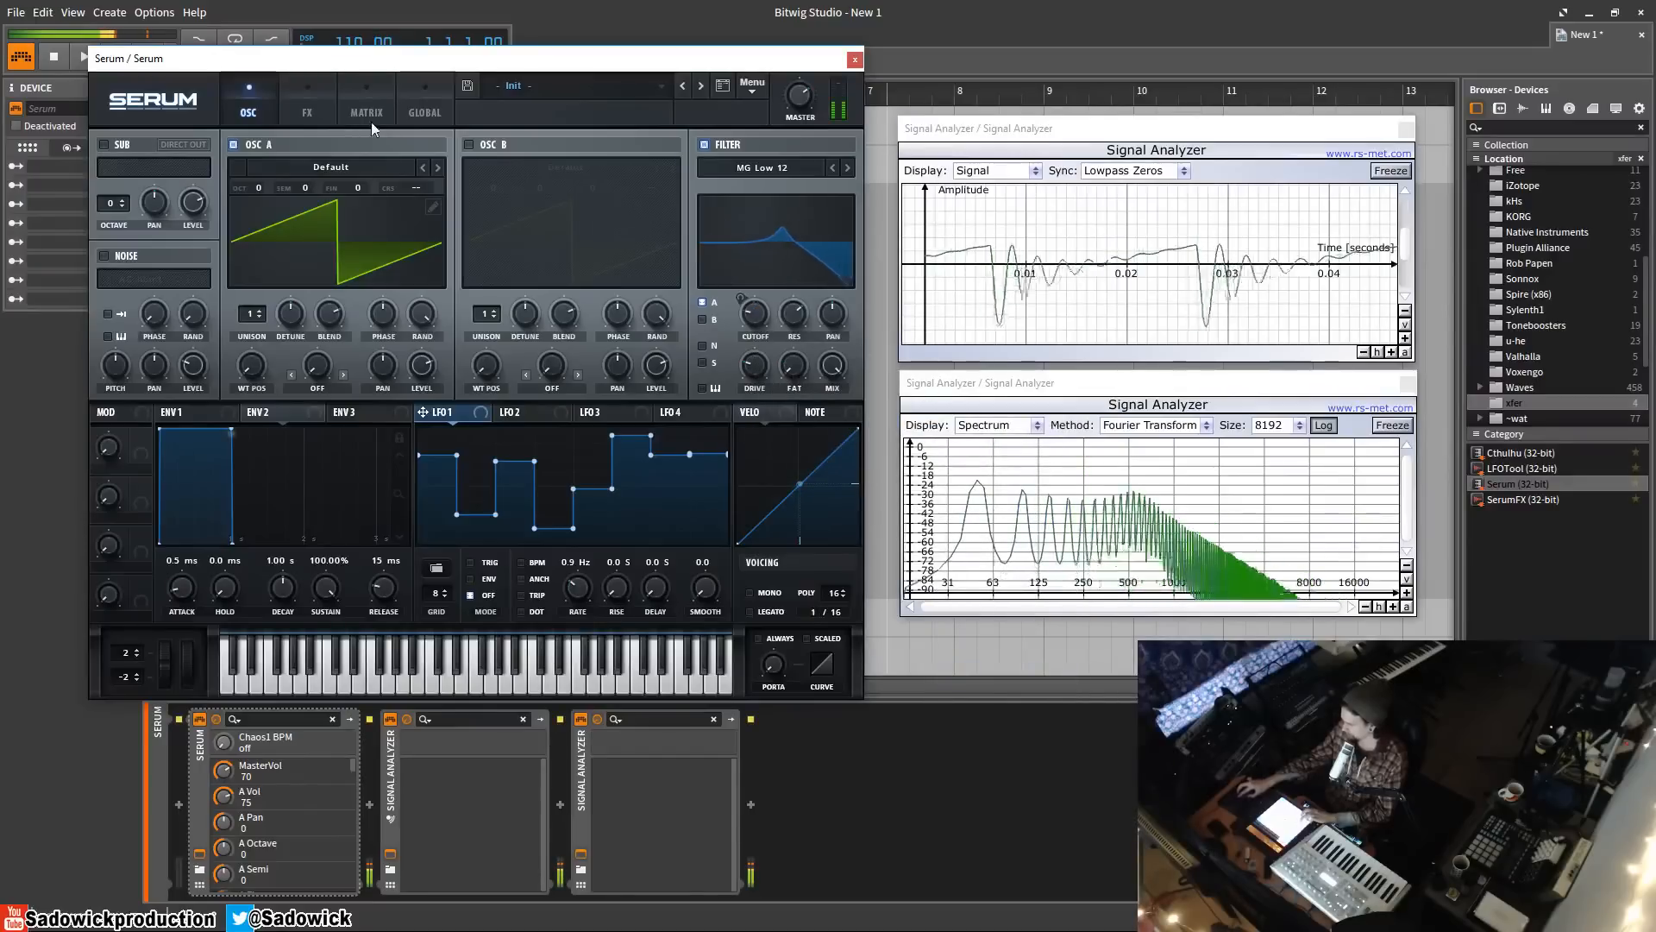
- In the global settings, enable S&H for Chaos 2, set its rate to 8.216 and return to the oscillator view
click(438, 110)
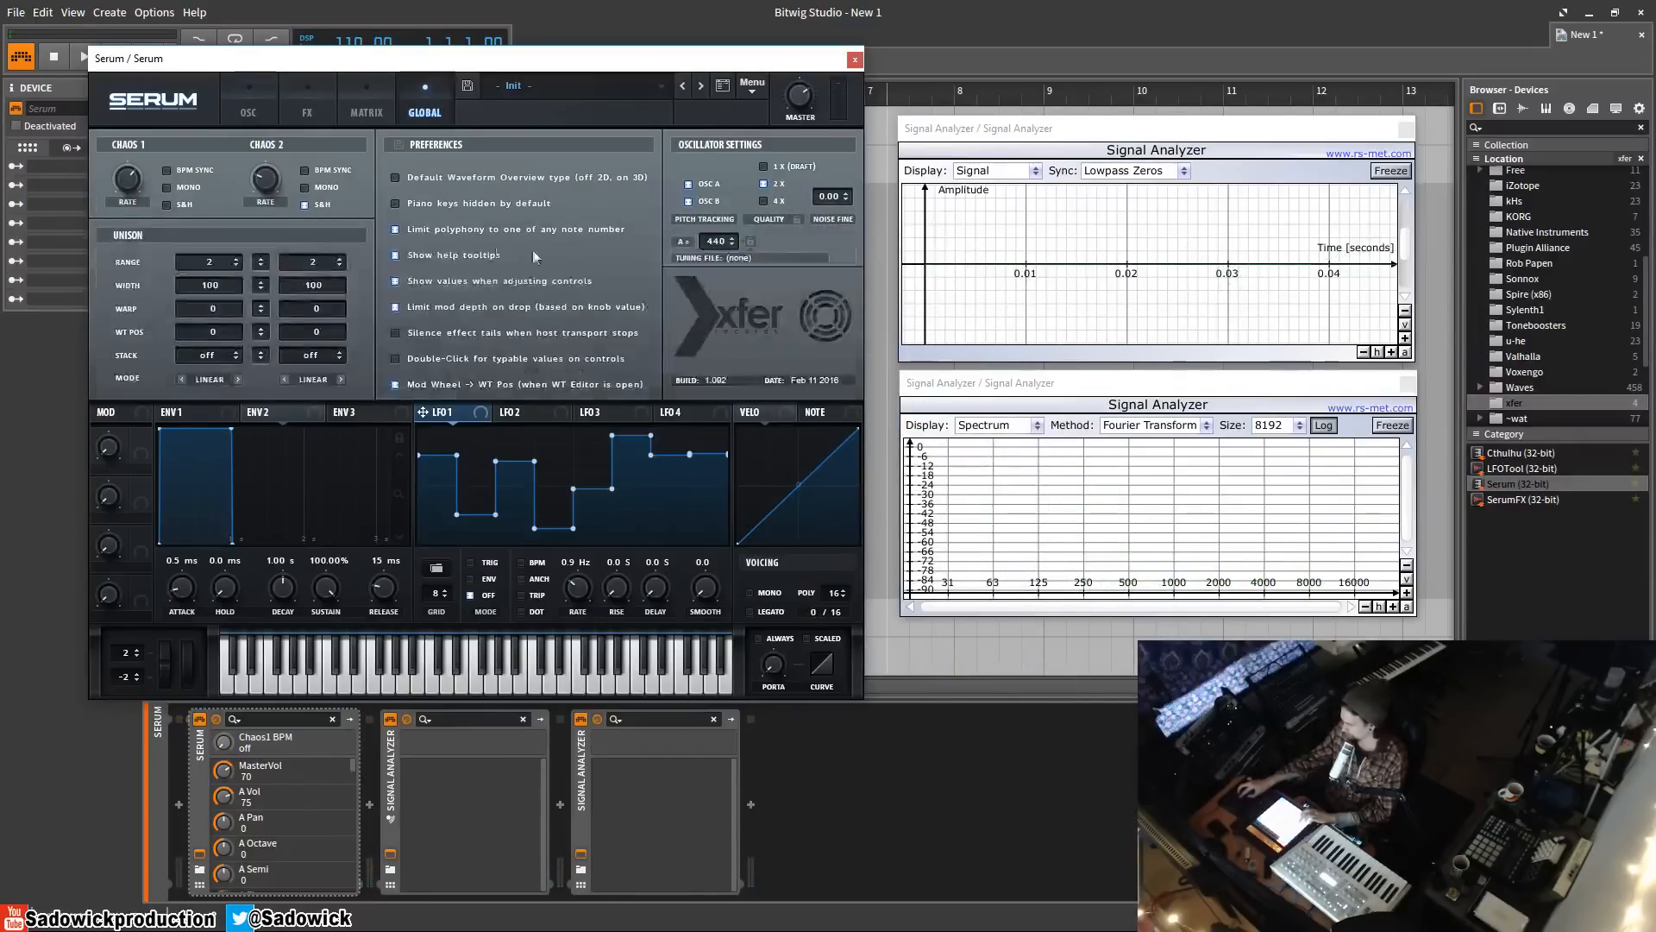
mouse_move(266, 179)
mouse_down()
mouse_move(267, 152)
mouse_move(268, 183)
mouse_up()
scroll(265, 179, down, 5)
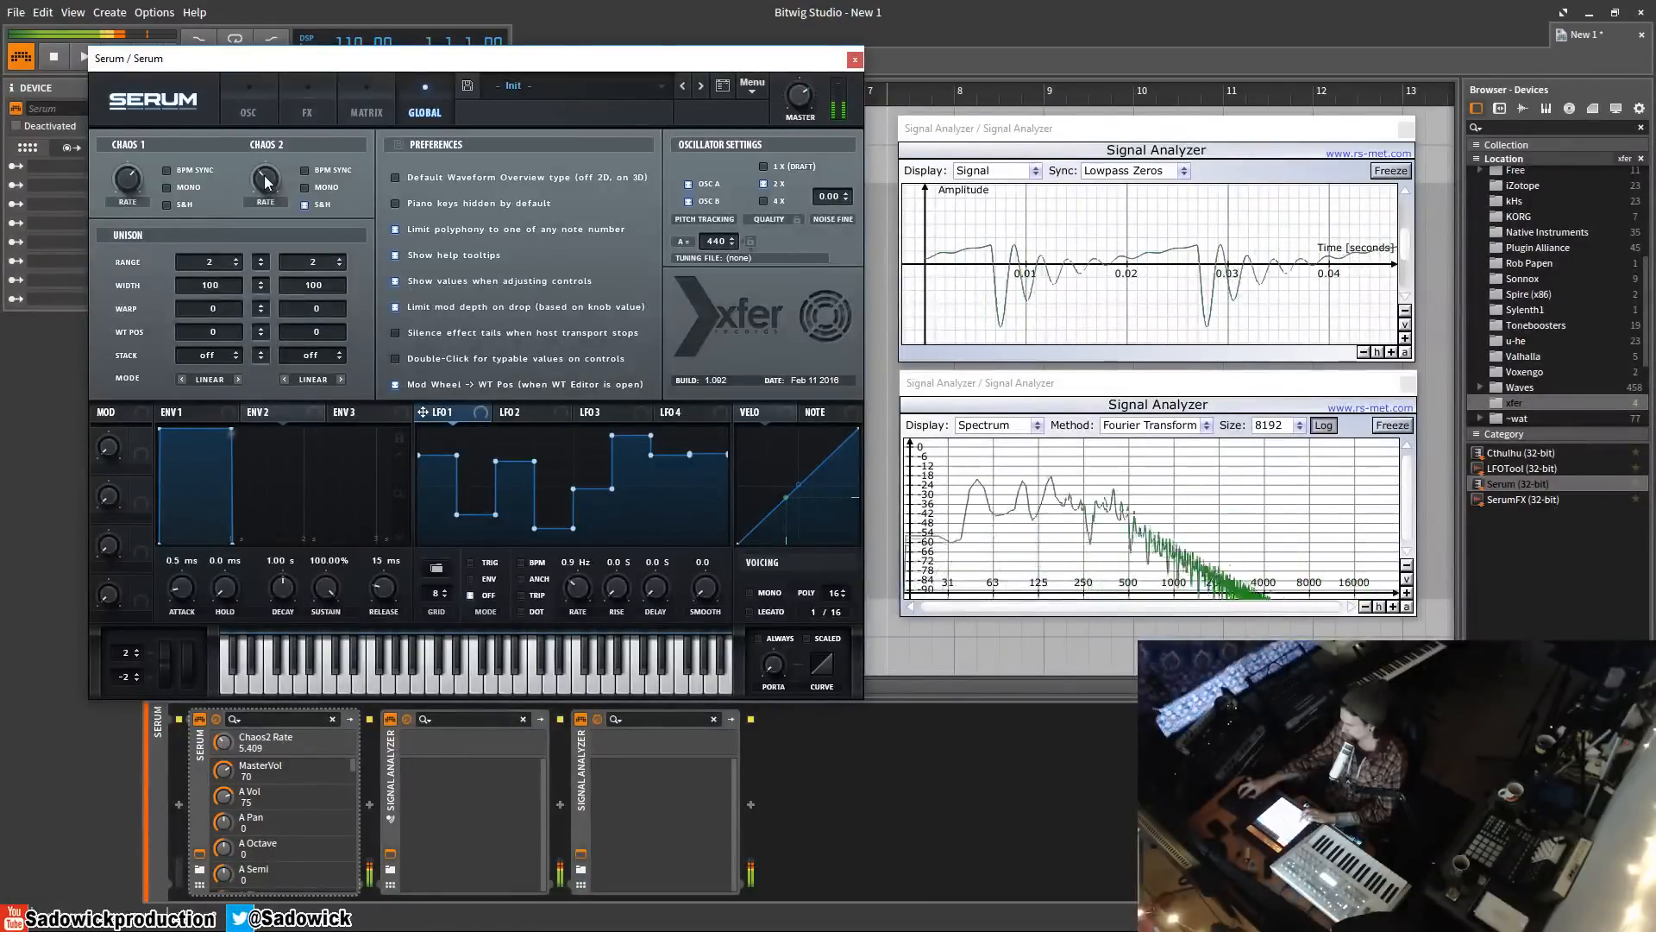
scroll(265, 180, up, 3)
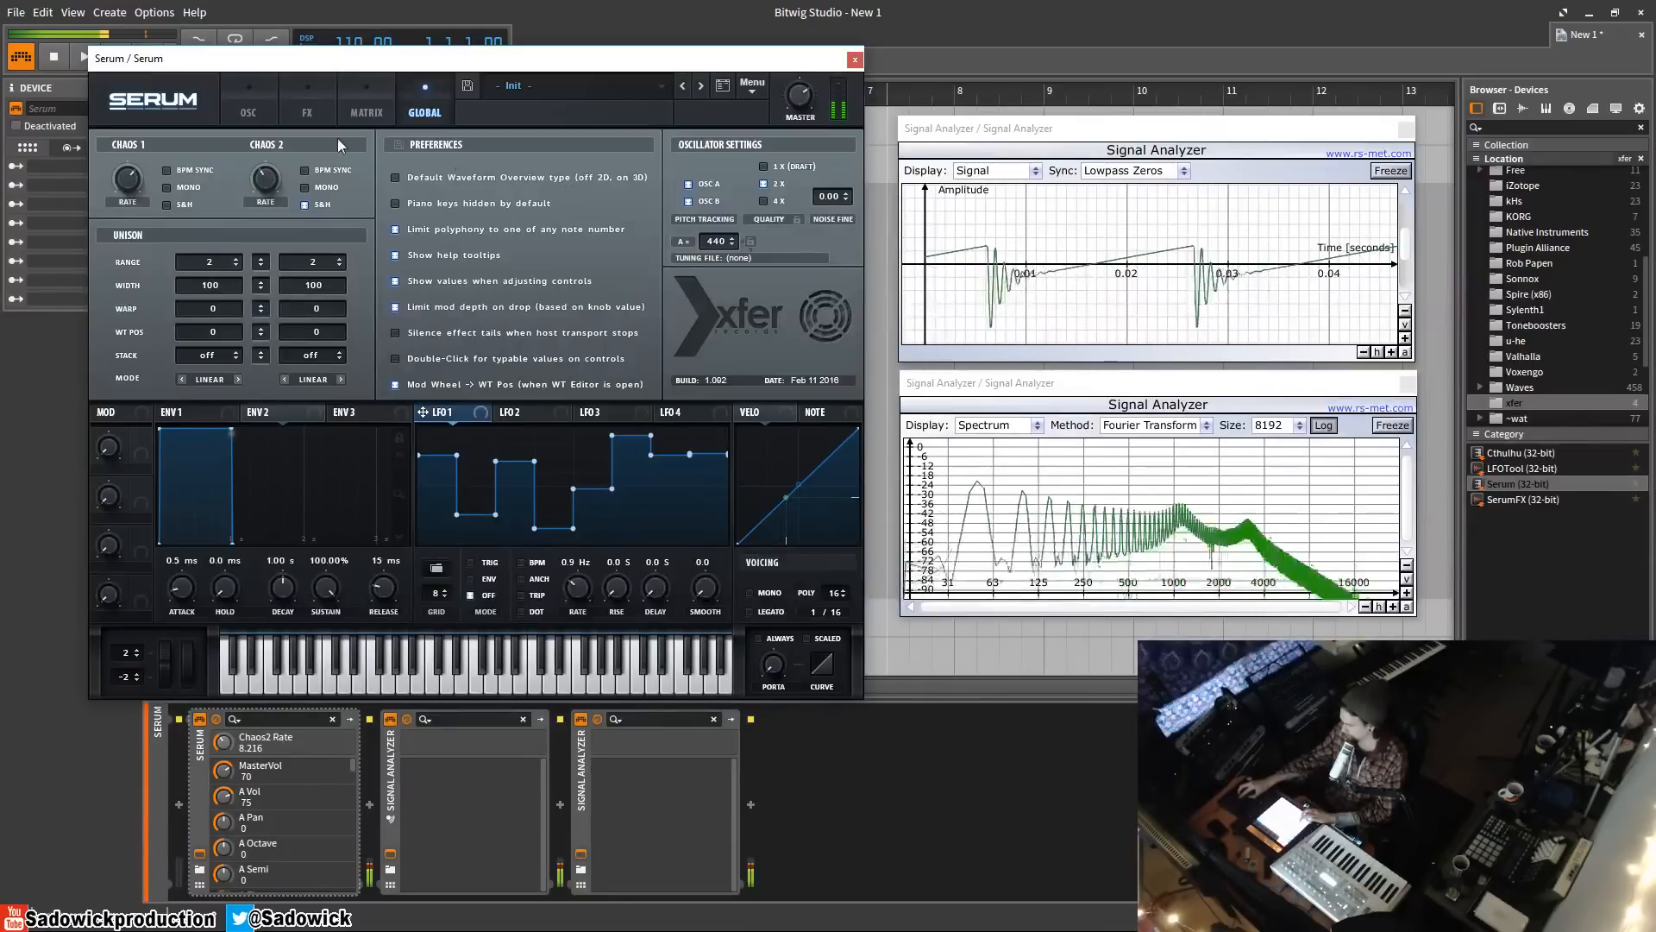
click(249, 102)
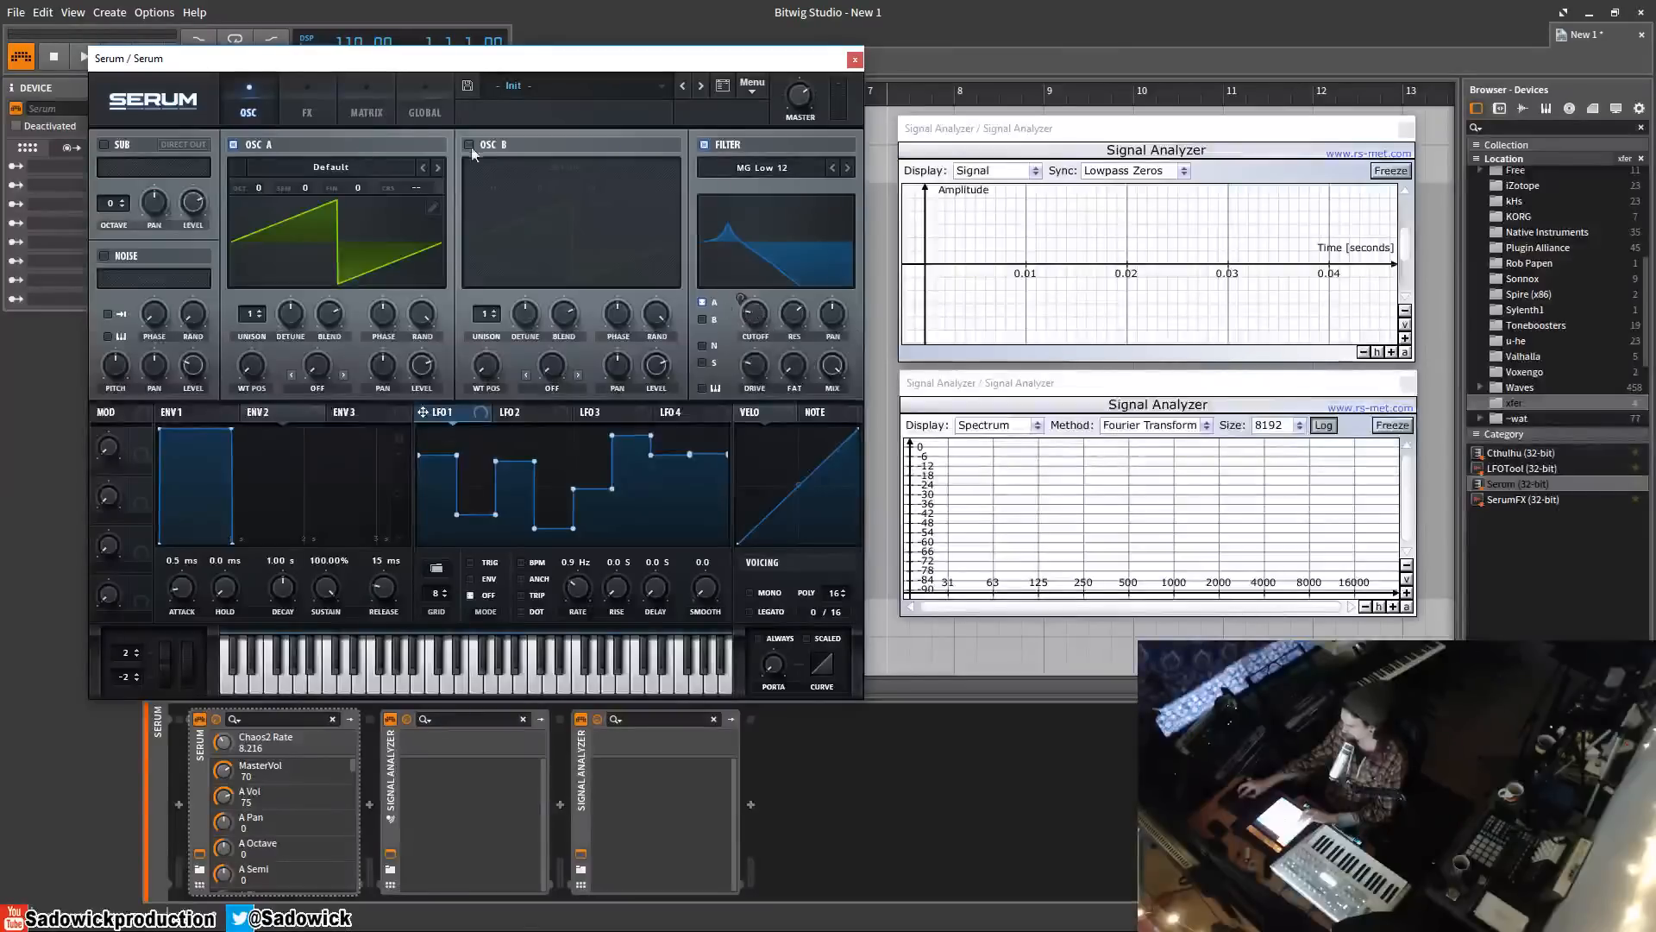
- Set the Chaos2-to-filter-cutoff amount to 69 in the modulation matrix and return to the oscillator view
click(372, 110)
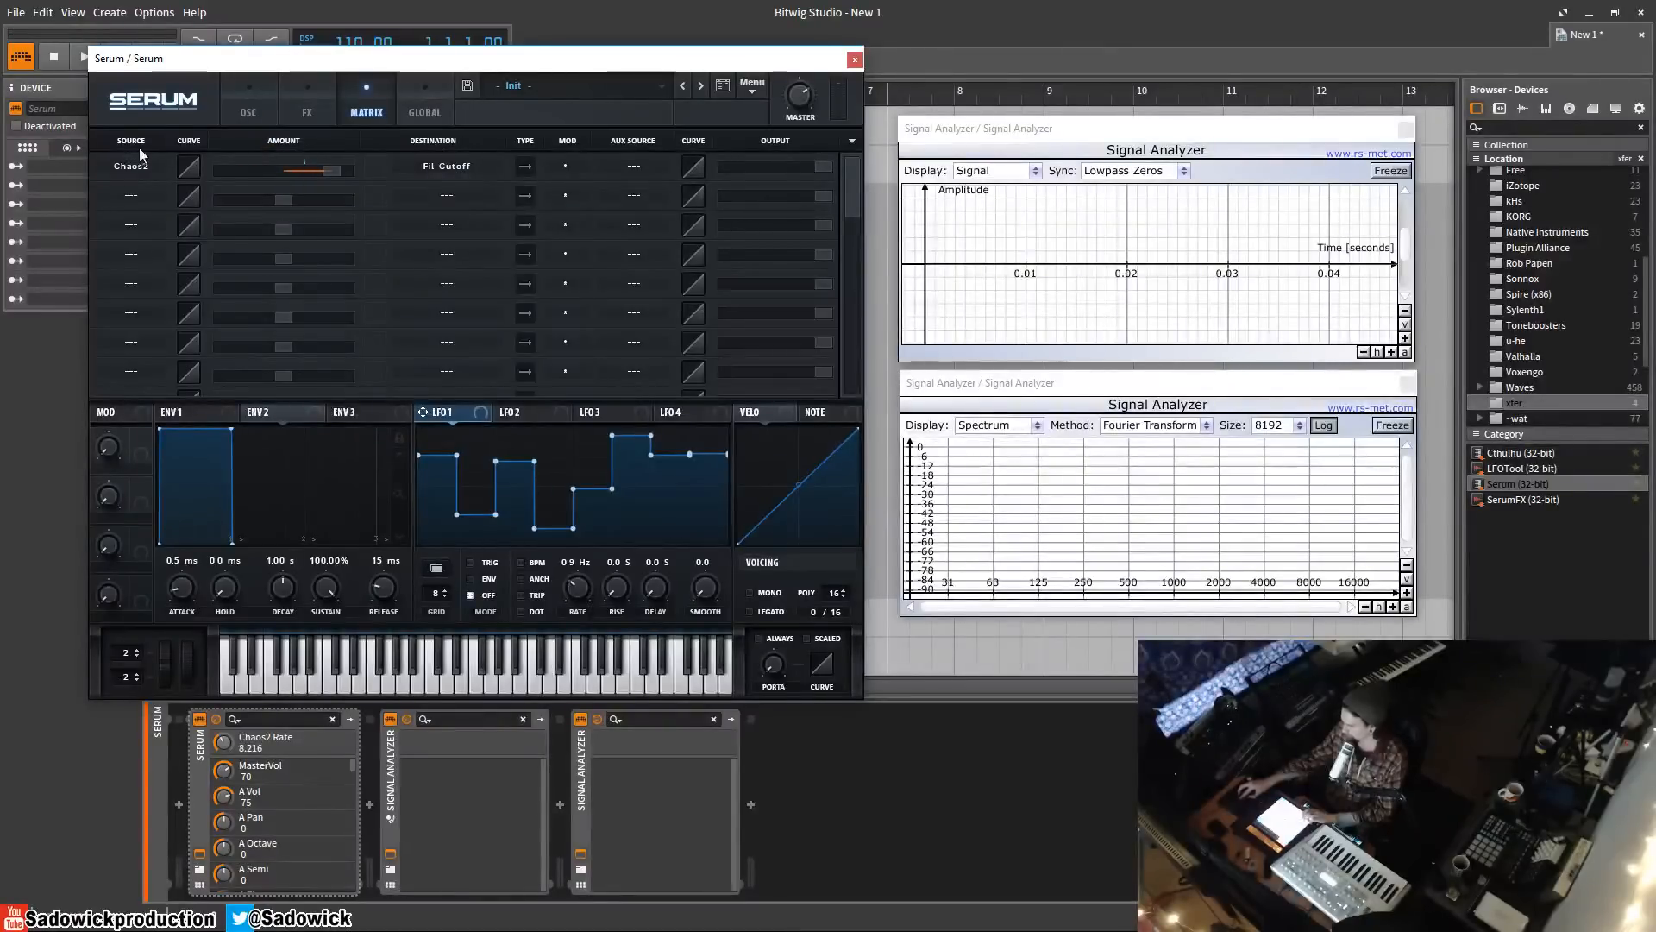
mouse_move(341, 165)
mouse_down()
mouse_move(319, 175)
mouse_move(383, 188)
mouse_move(326, 174)
mouse_up()
click(525, 167)
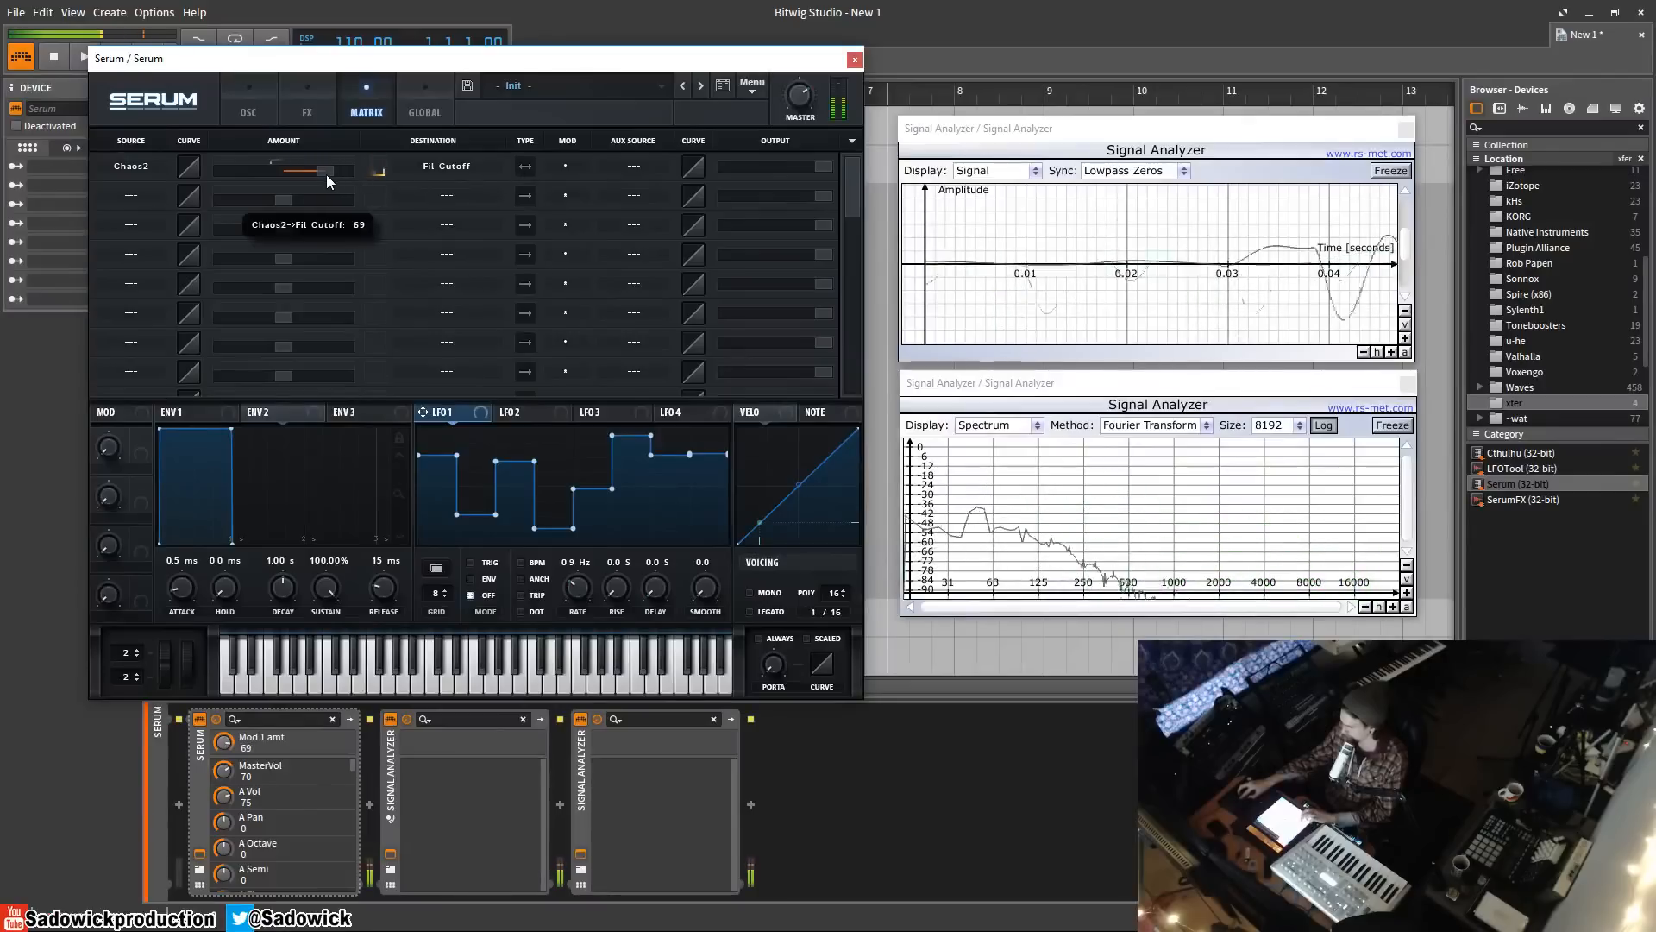
click(249, 102)
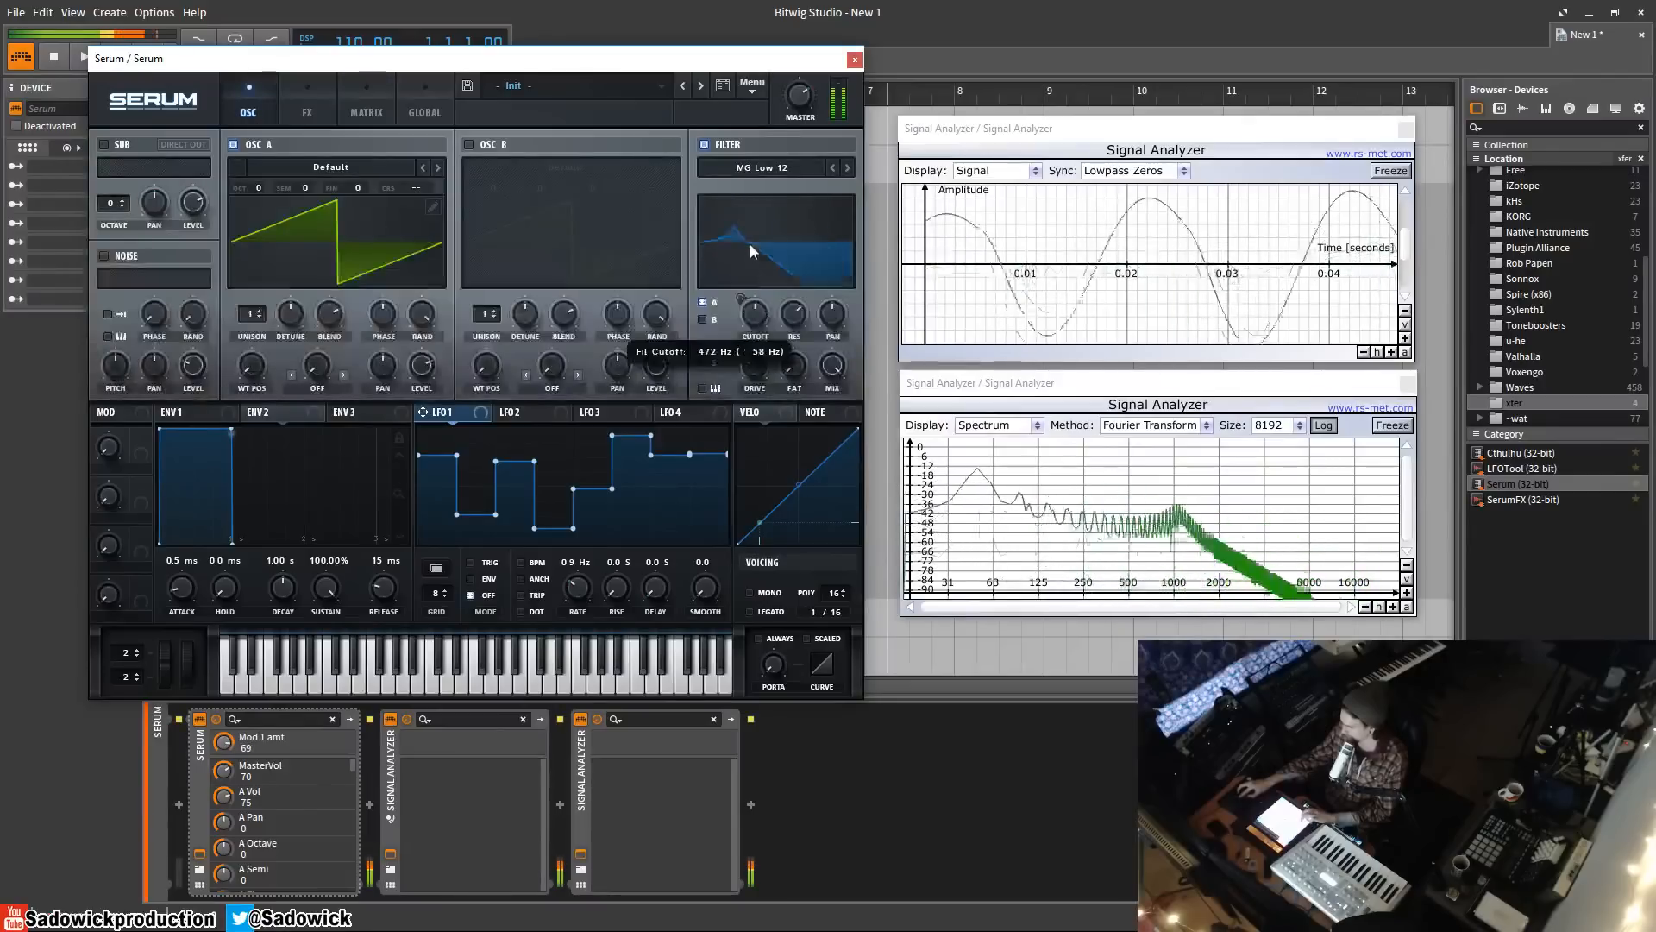
- Set the Chaos2-to-filter-cutoff amount to 83 in the modulation matrix, check the global chaos settings and return to the oscillator view
click(301, 103)
click(366, 102)
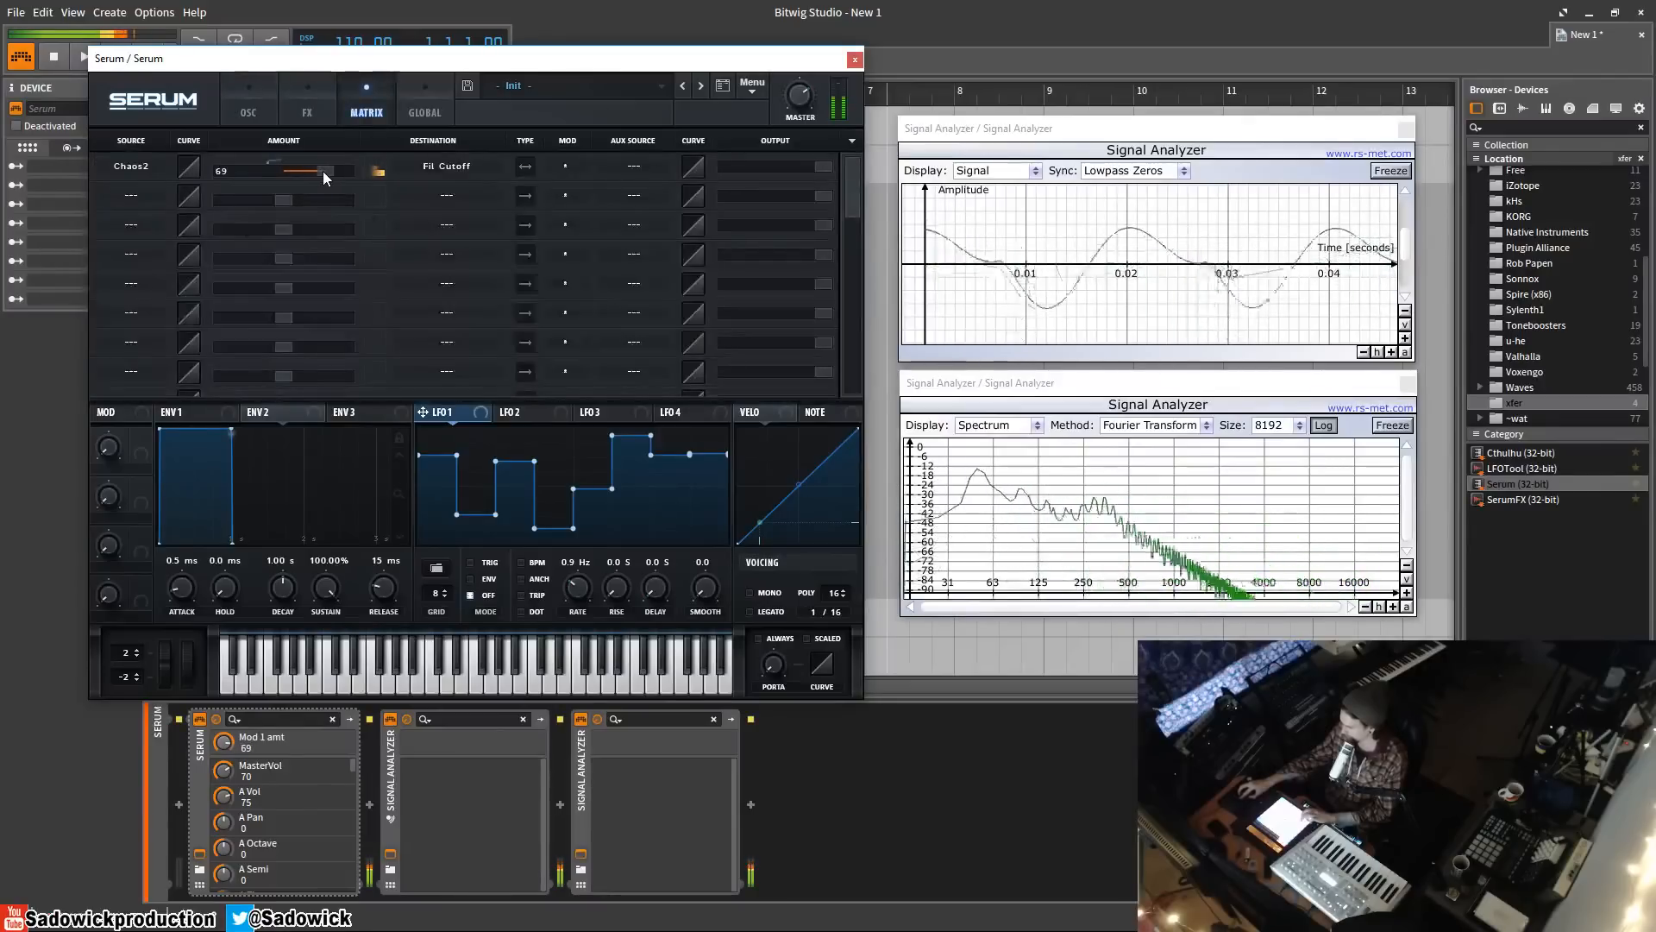
drag(323, 171, 336, 169)
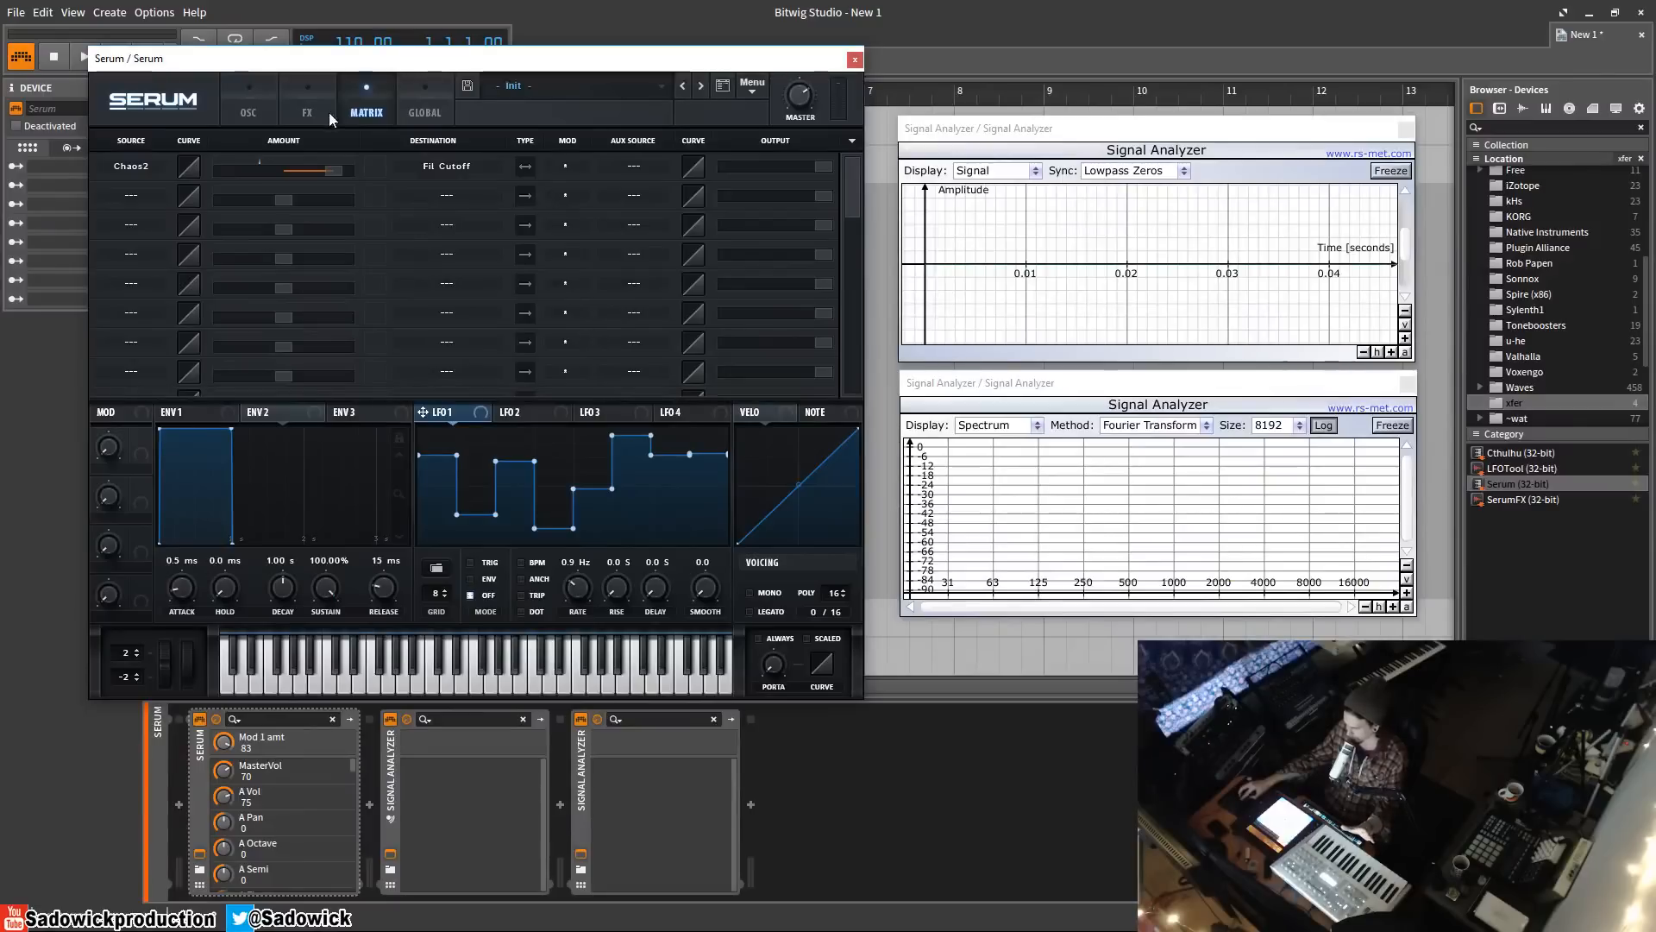
click(256, 102)
click(421, 114)
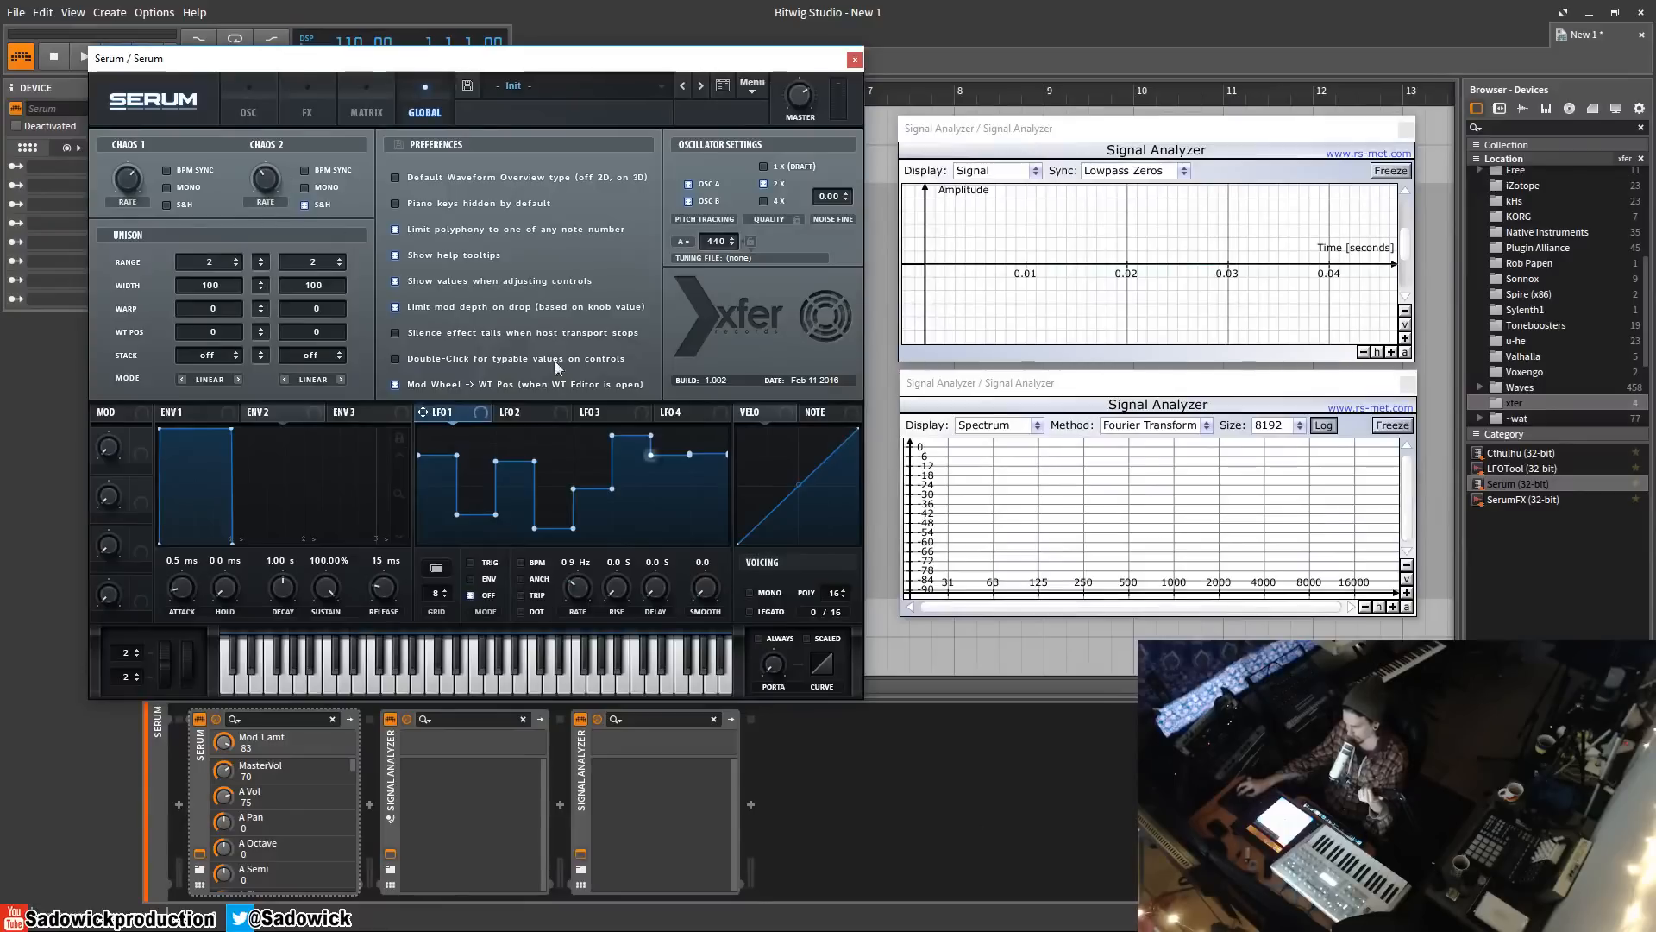
click(249, 94)
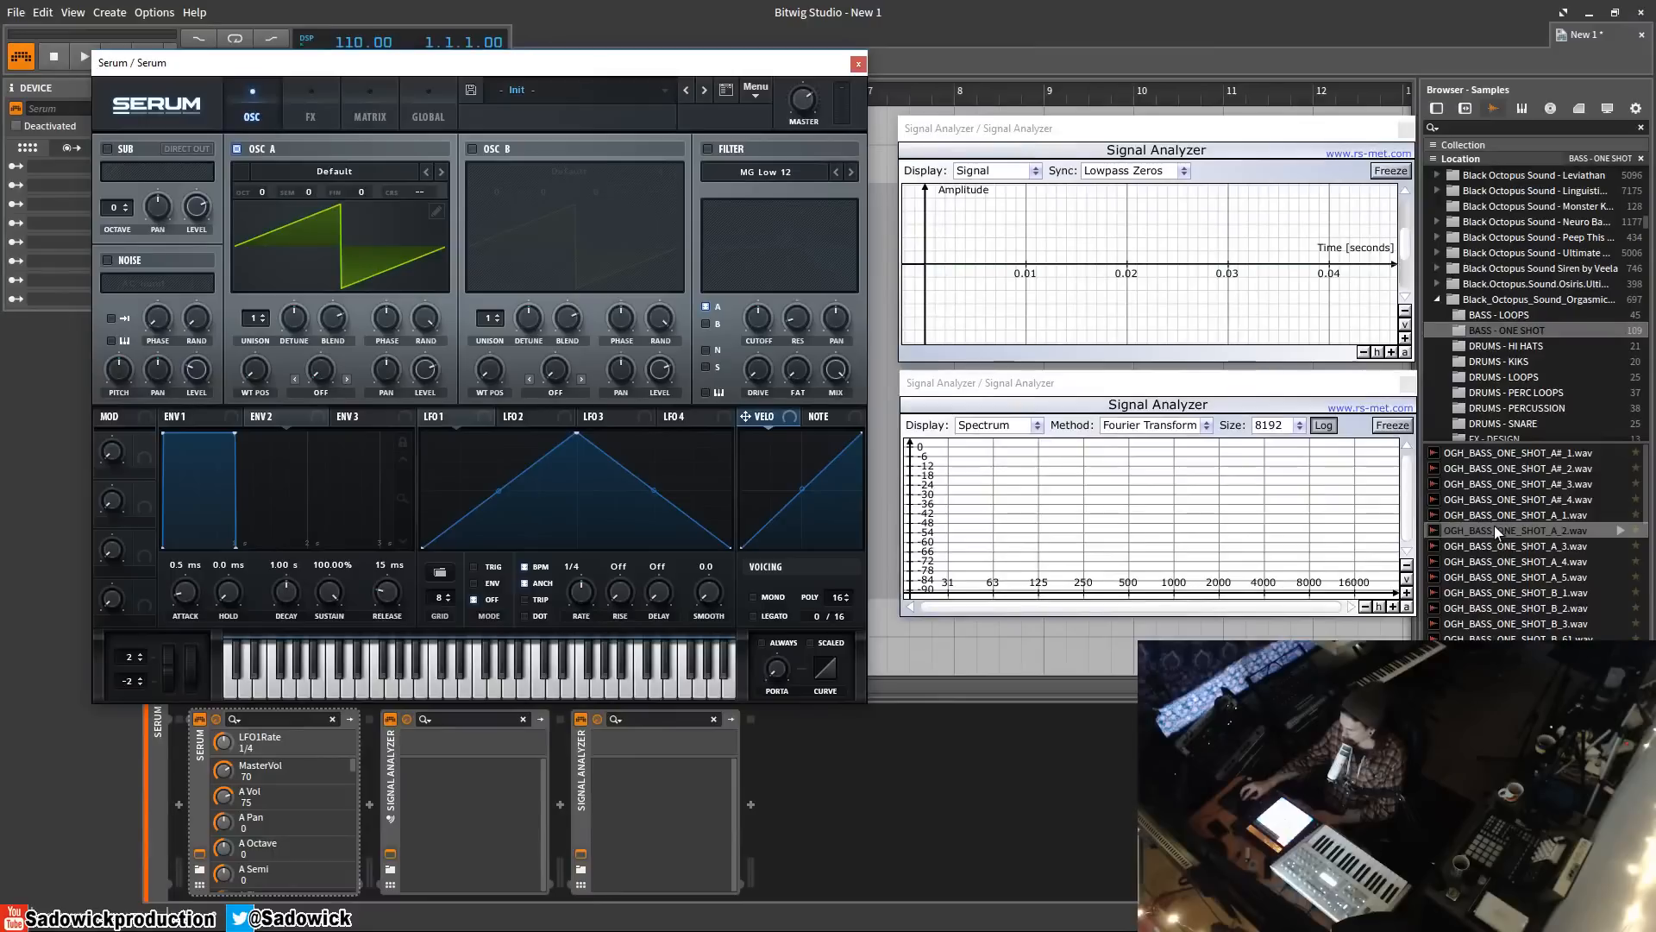
- Import OGH_BASS_ONE_SHOT_A_2.wav into oscillator A with a normal dynamic pitch import and show the wavetable in 3D at position 21
click(1498, 527)
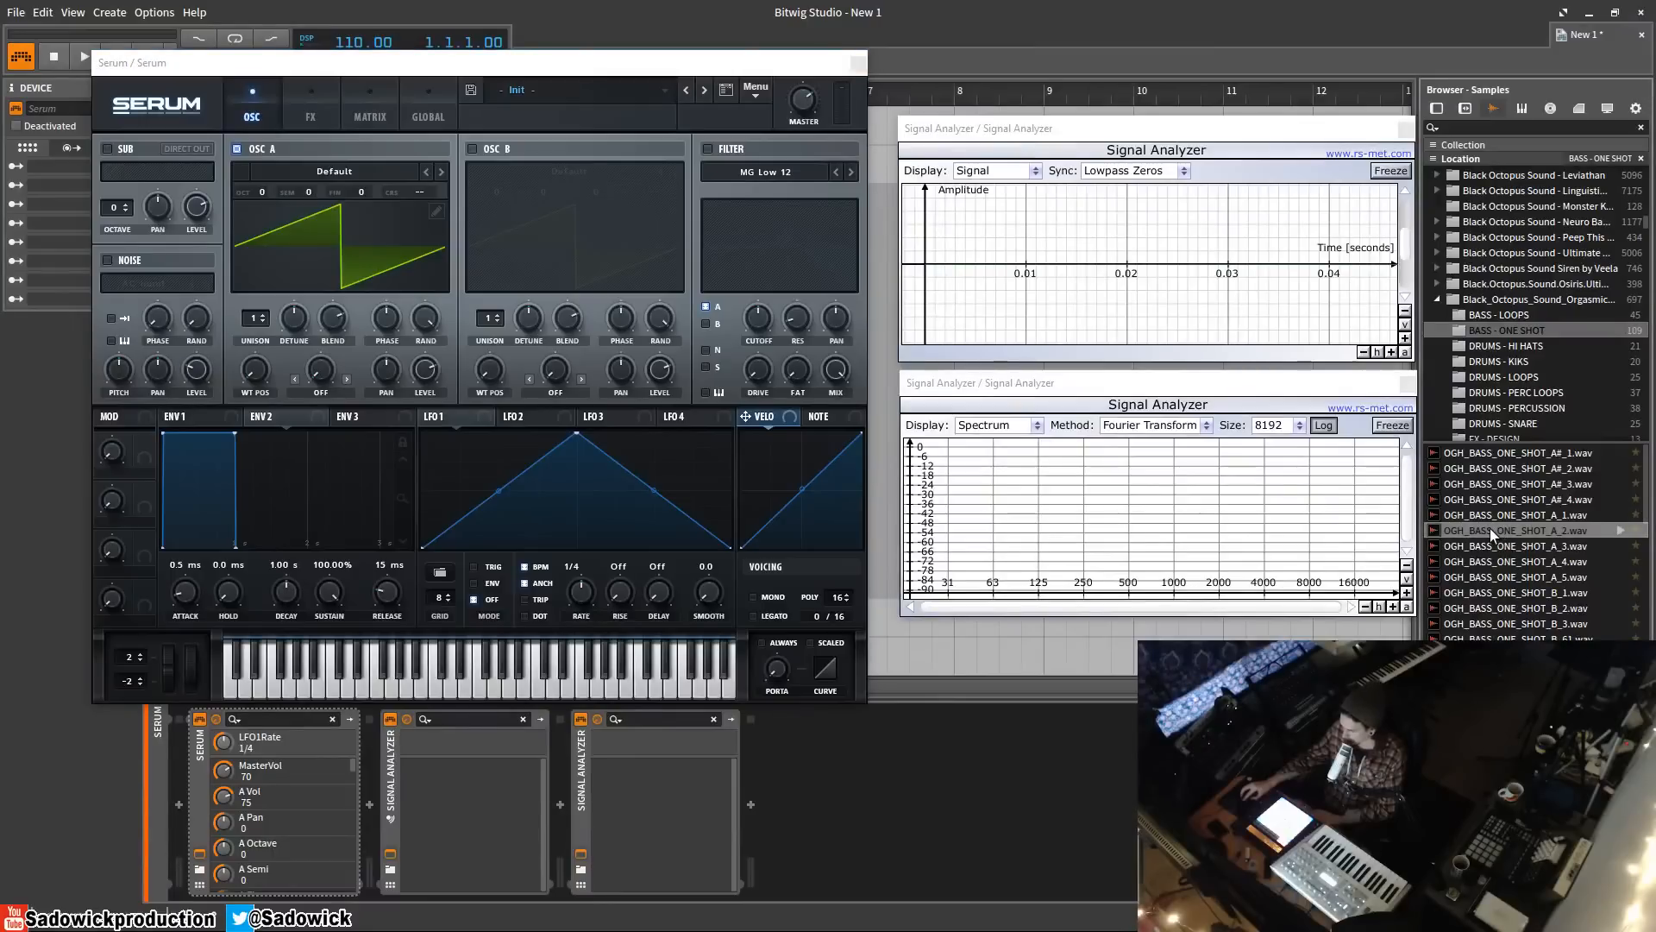
drag(1489, 528, 377, 221)
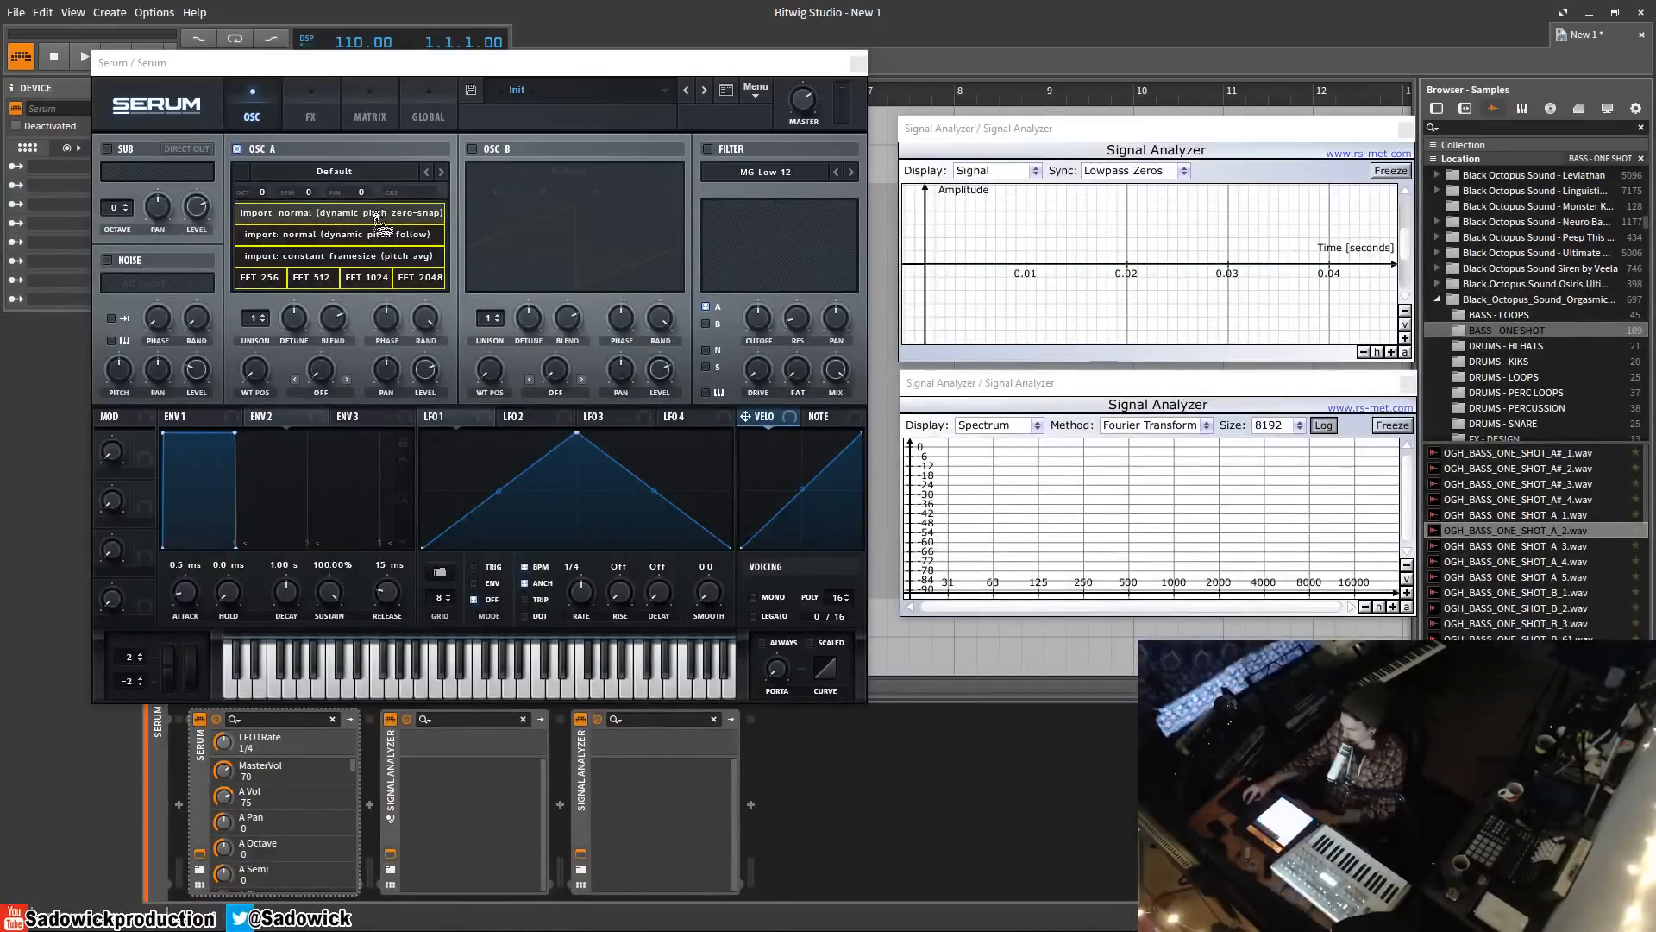
drag(377, 223, 379, 225)
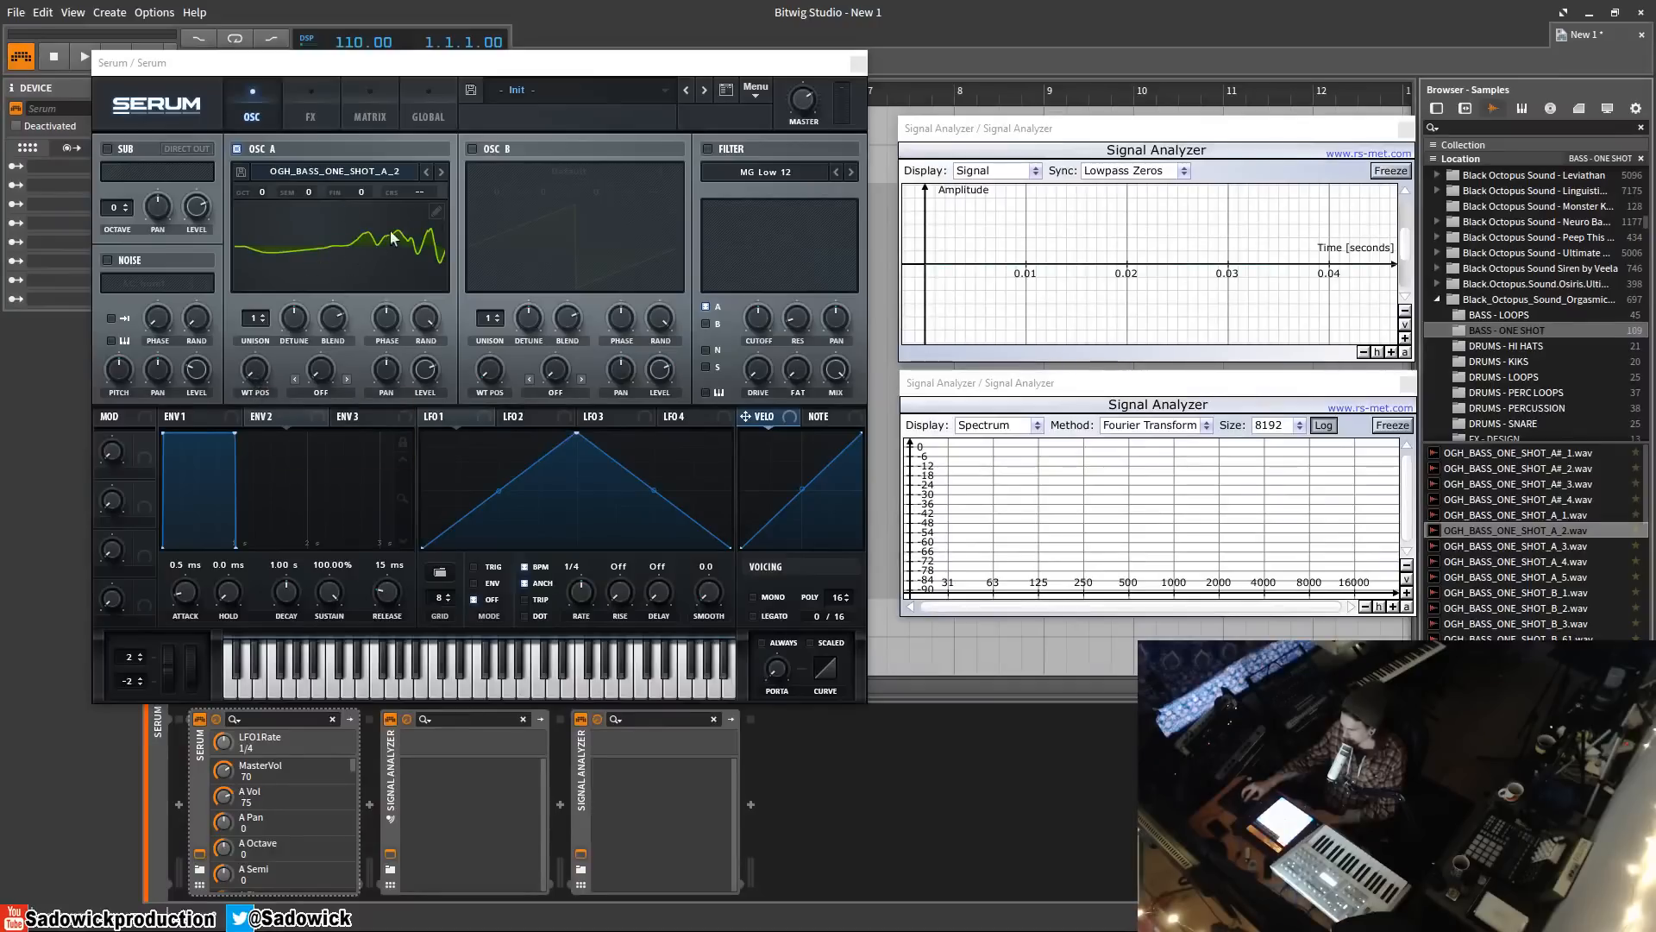
mouse_move(256, 370)
mouse_down()
mouse_move(268, 311)
mouse_move(255, 347)
mouse_up()
click(304, 272)
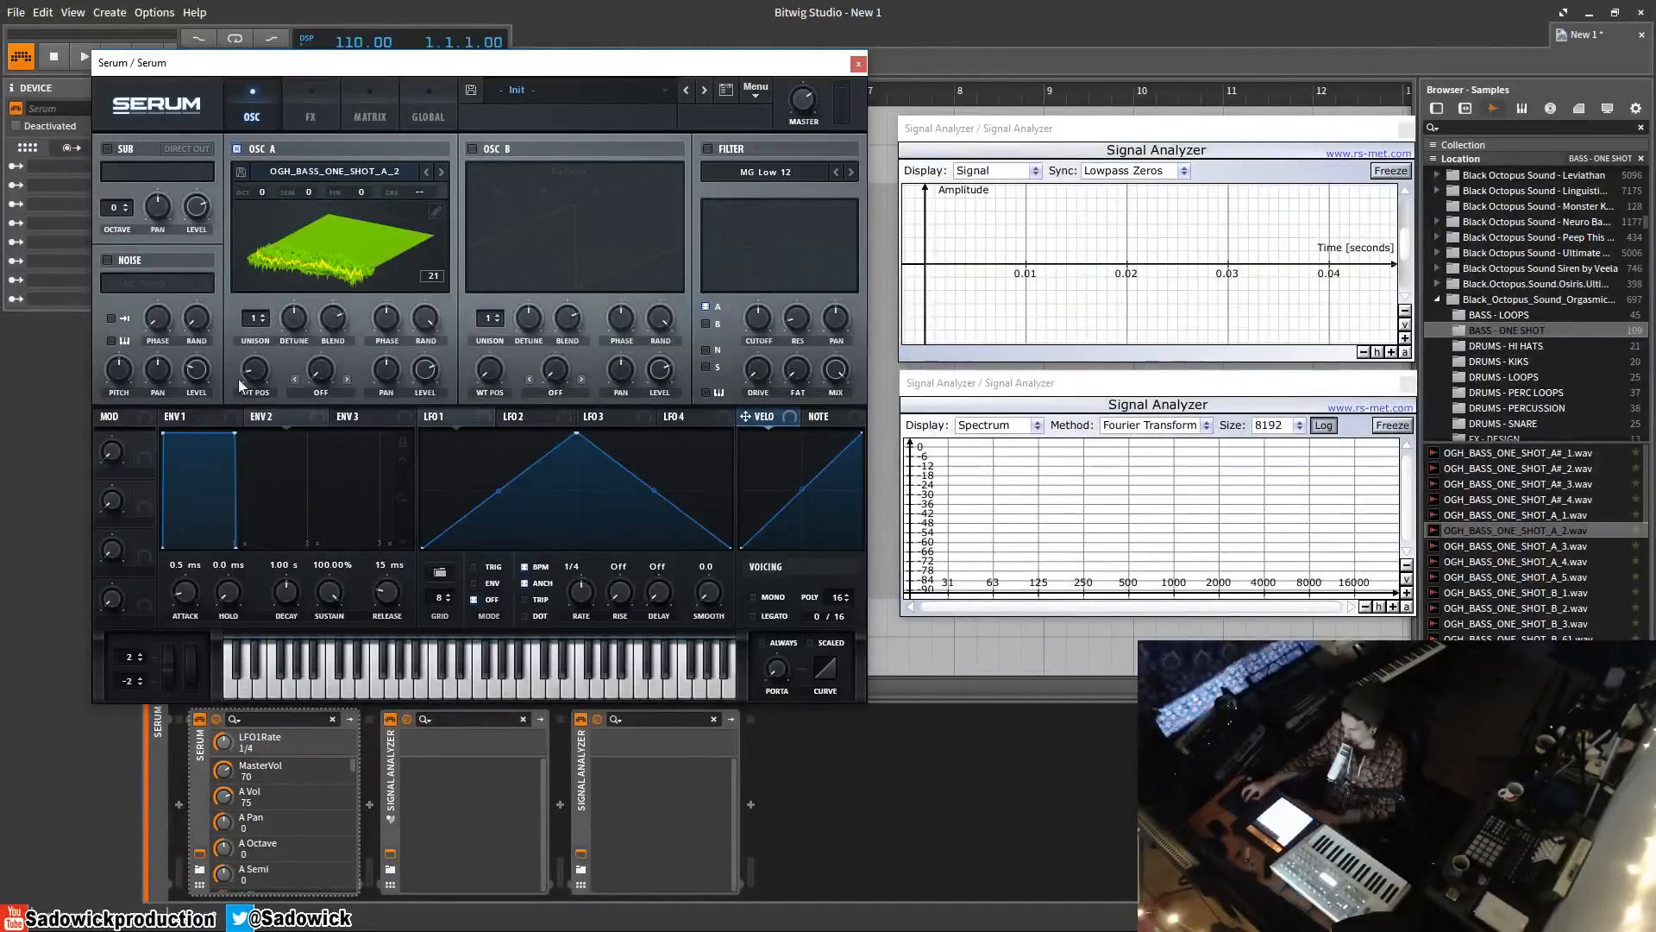
- In oscillator A's wavetable editor, remove the empty frames from frame 50 to the end
click(436, 211)
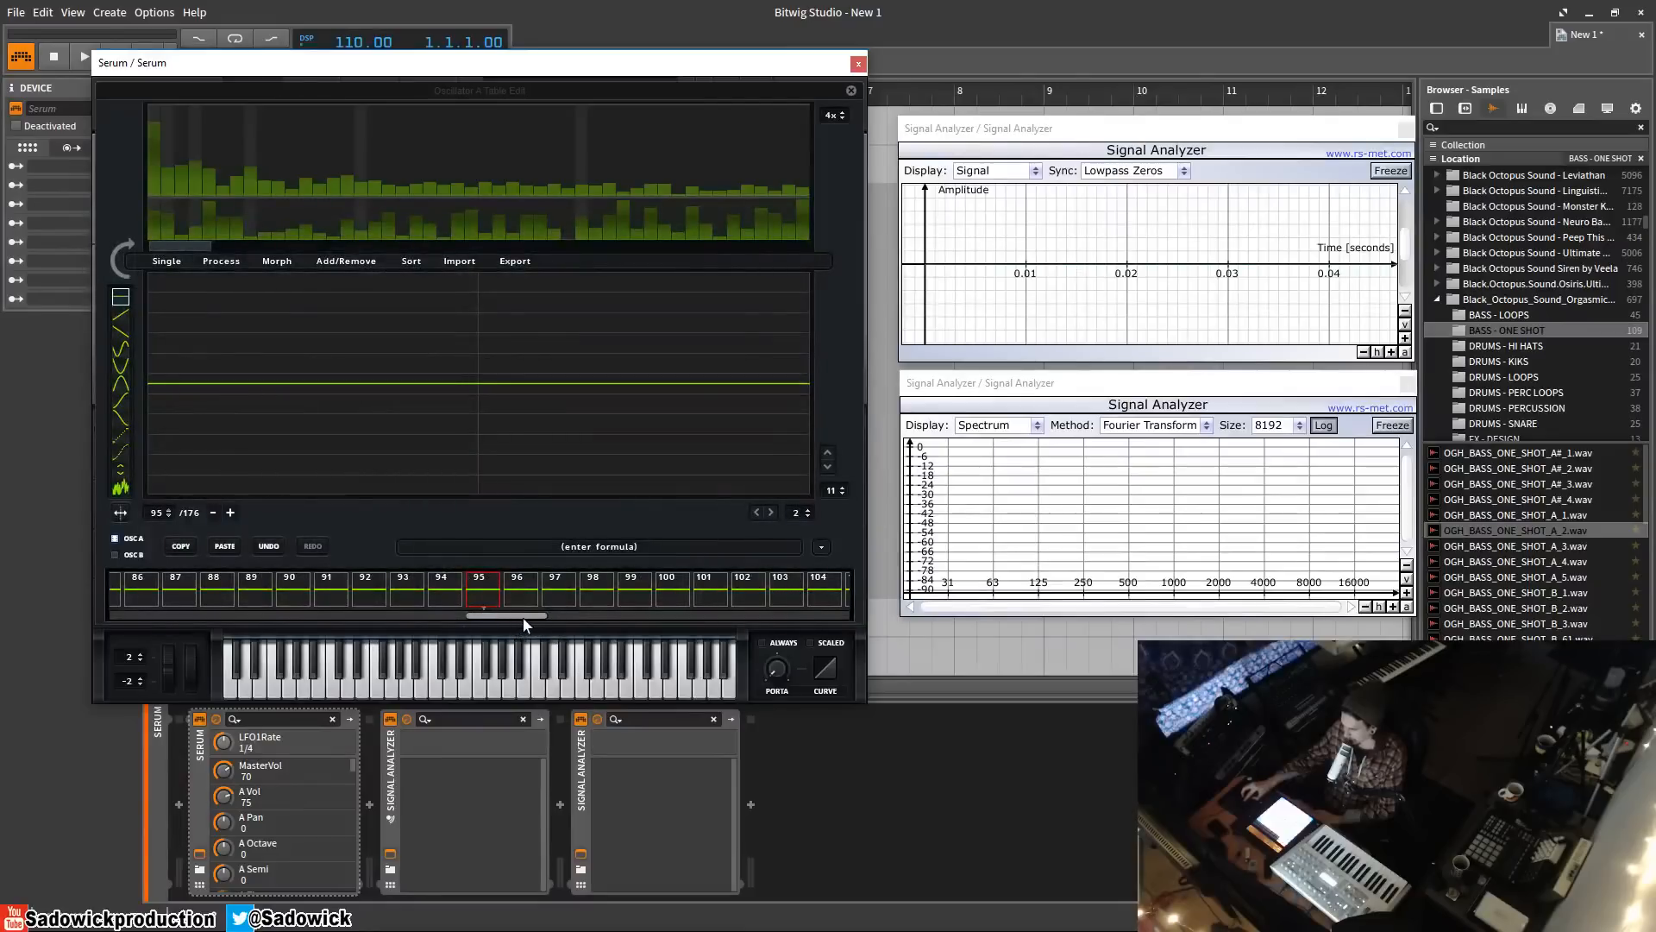
drag(524, 617, 311, 629)
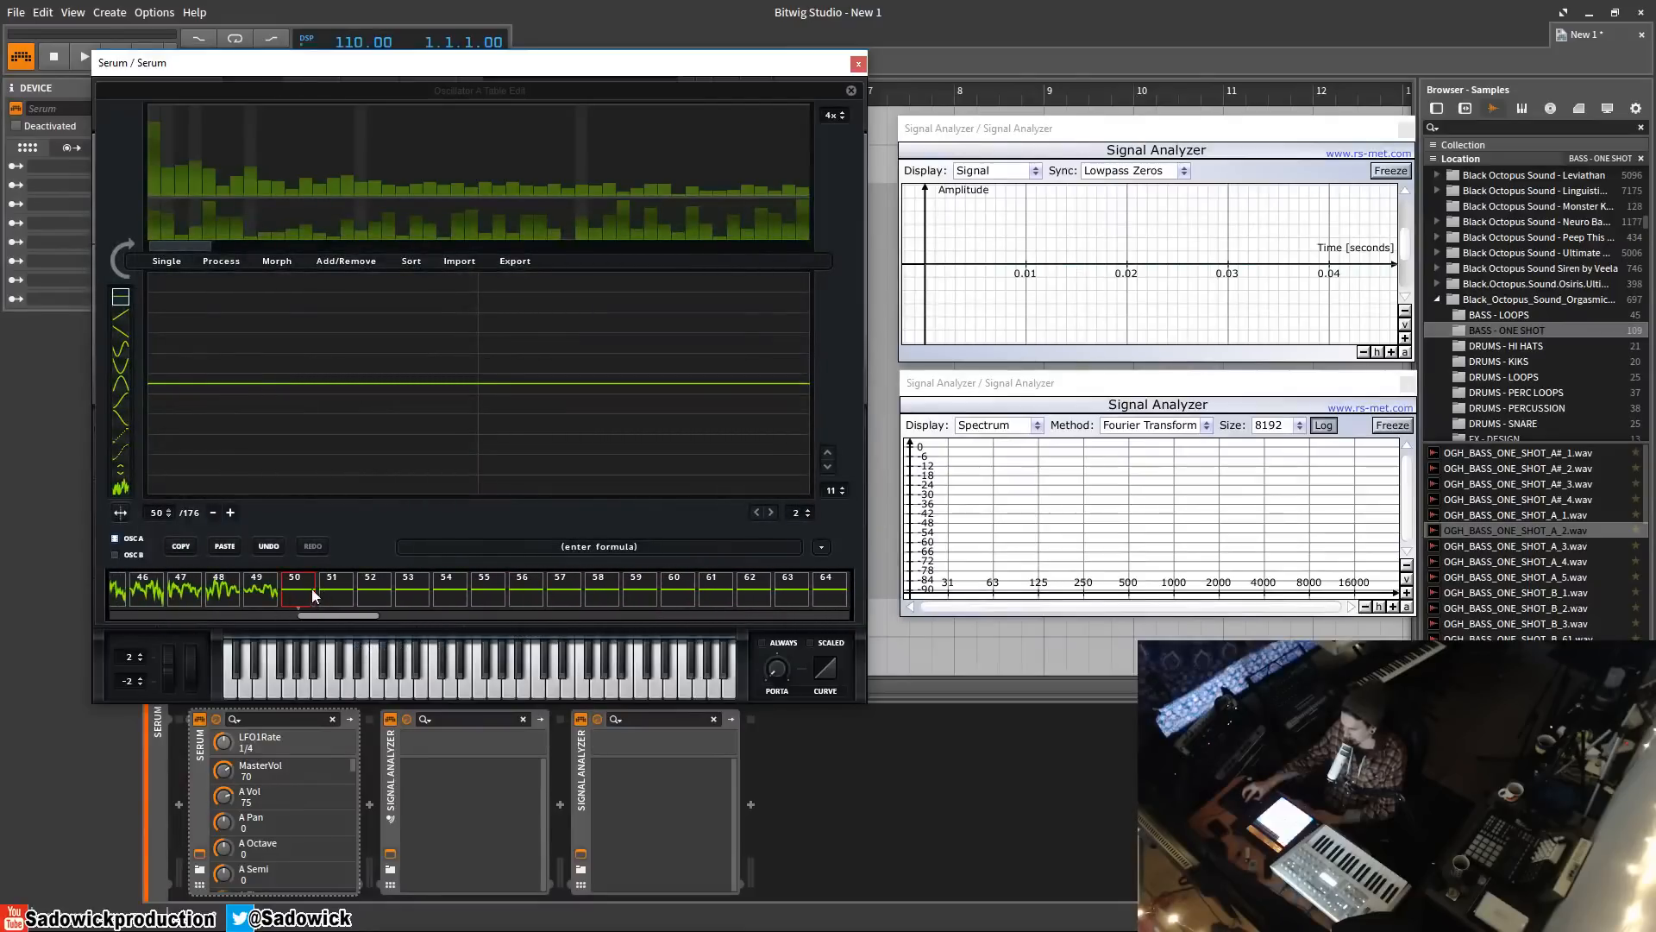
click(339, 262)
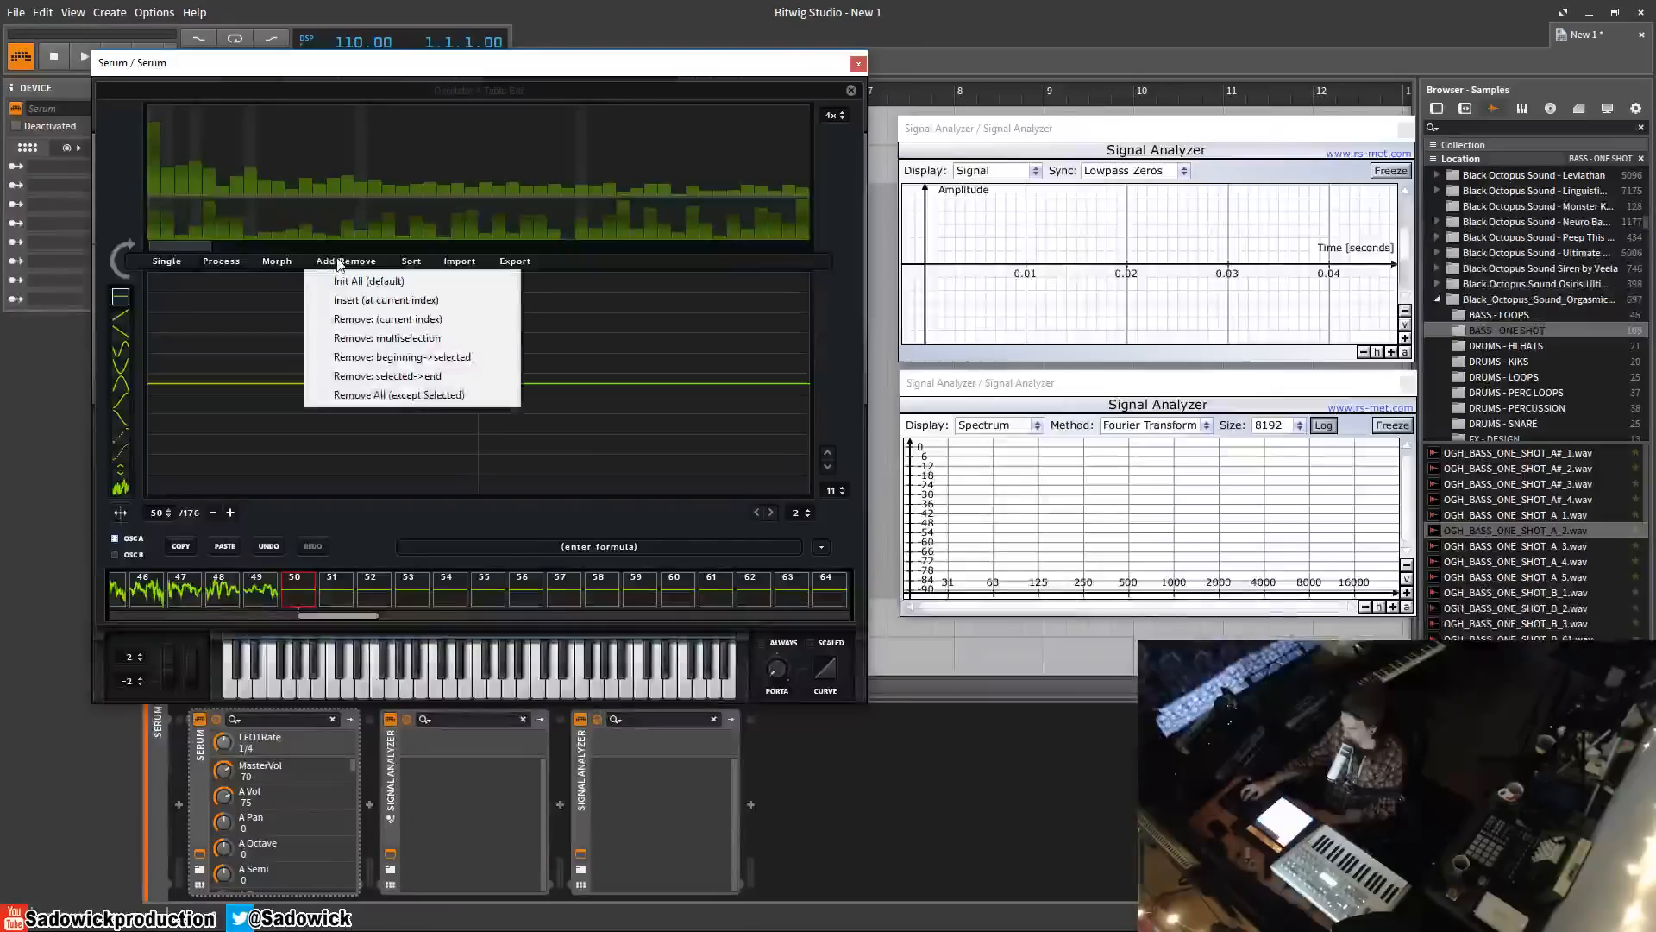
click(436, 377)
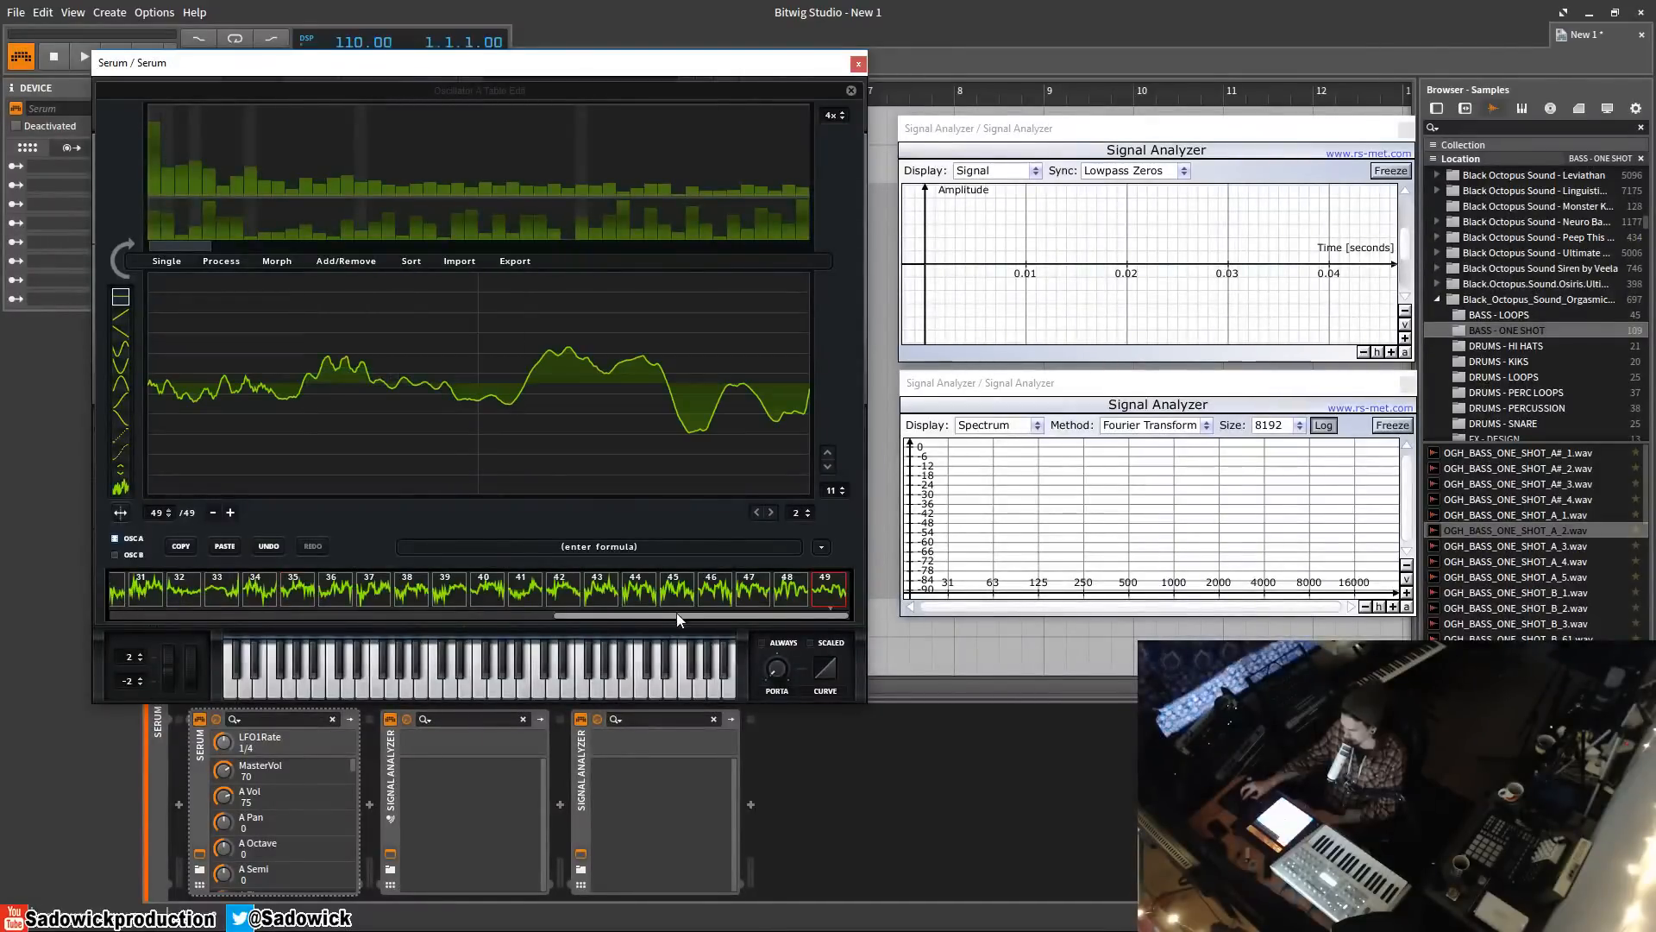
- Remove the first frame of the wavetable with the beginning-to-selected removal and close the wavetable editor
drag(676, 616, 441, 628)
drag(304, 644, 207, 653)
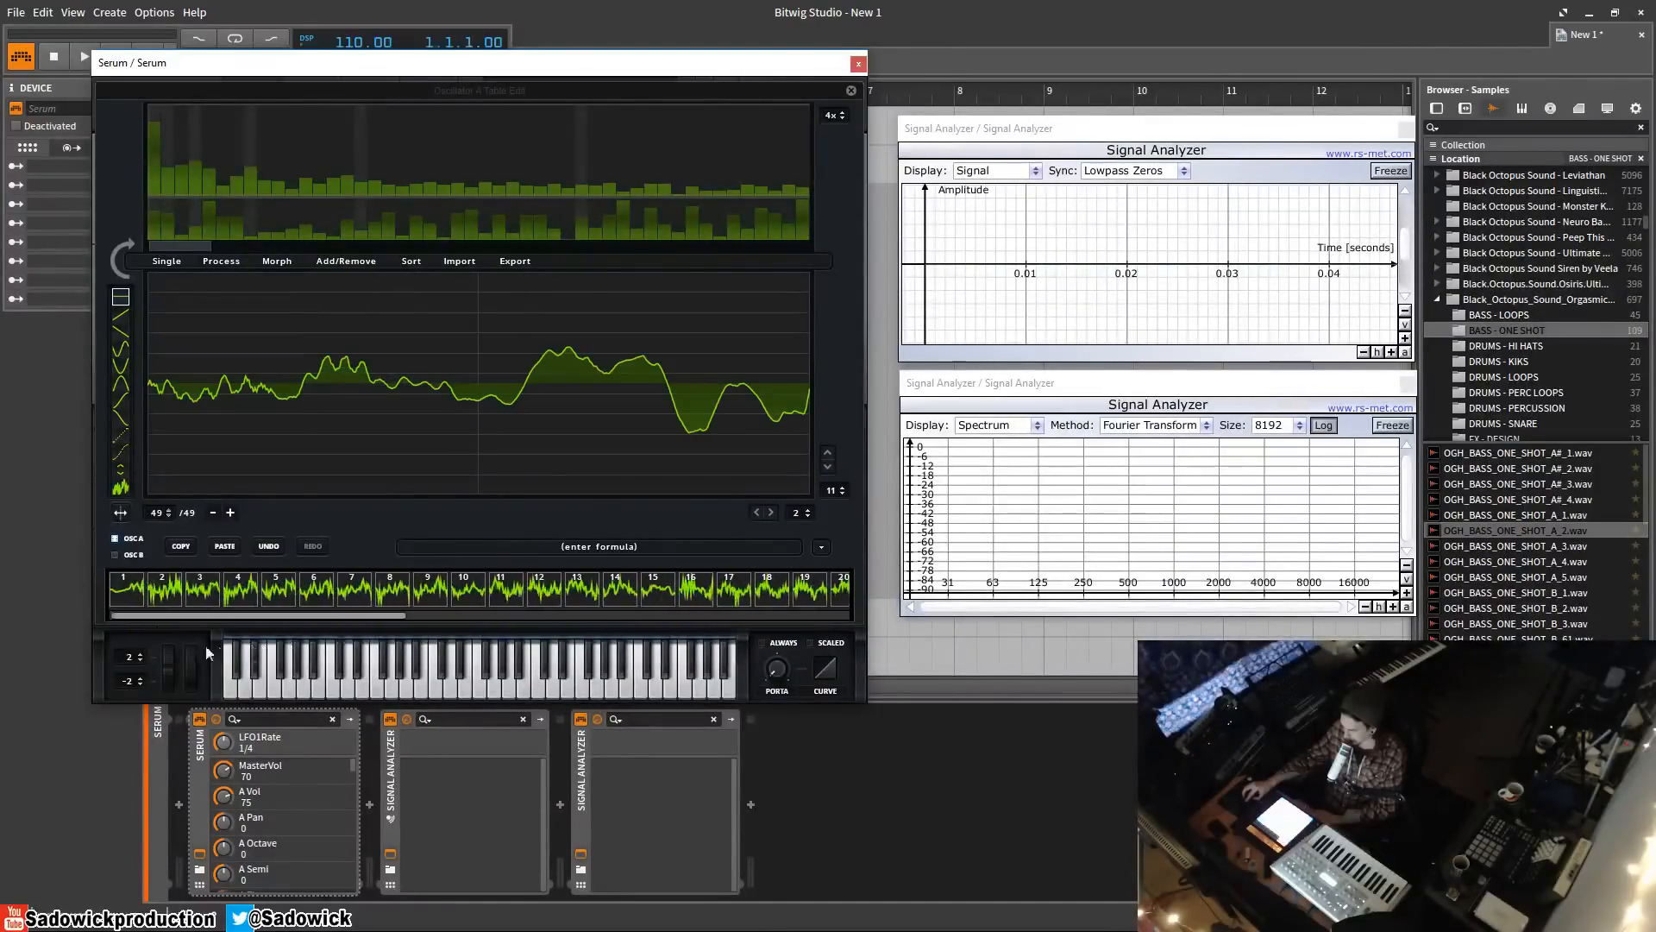
click(138, 592)
click(354, 260)
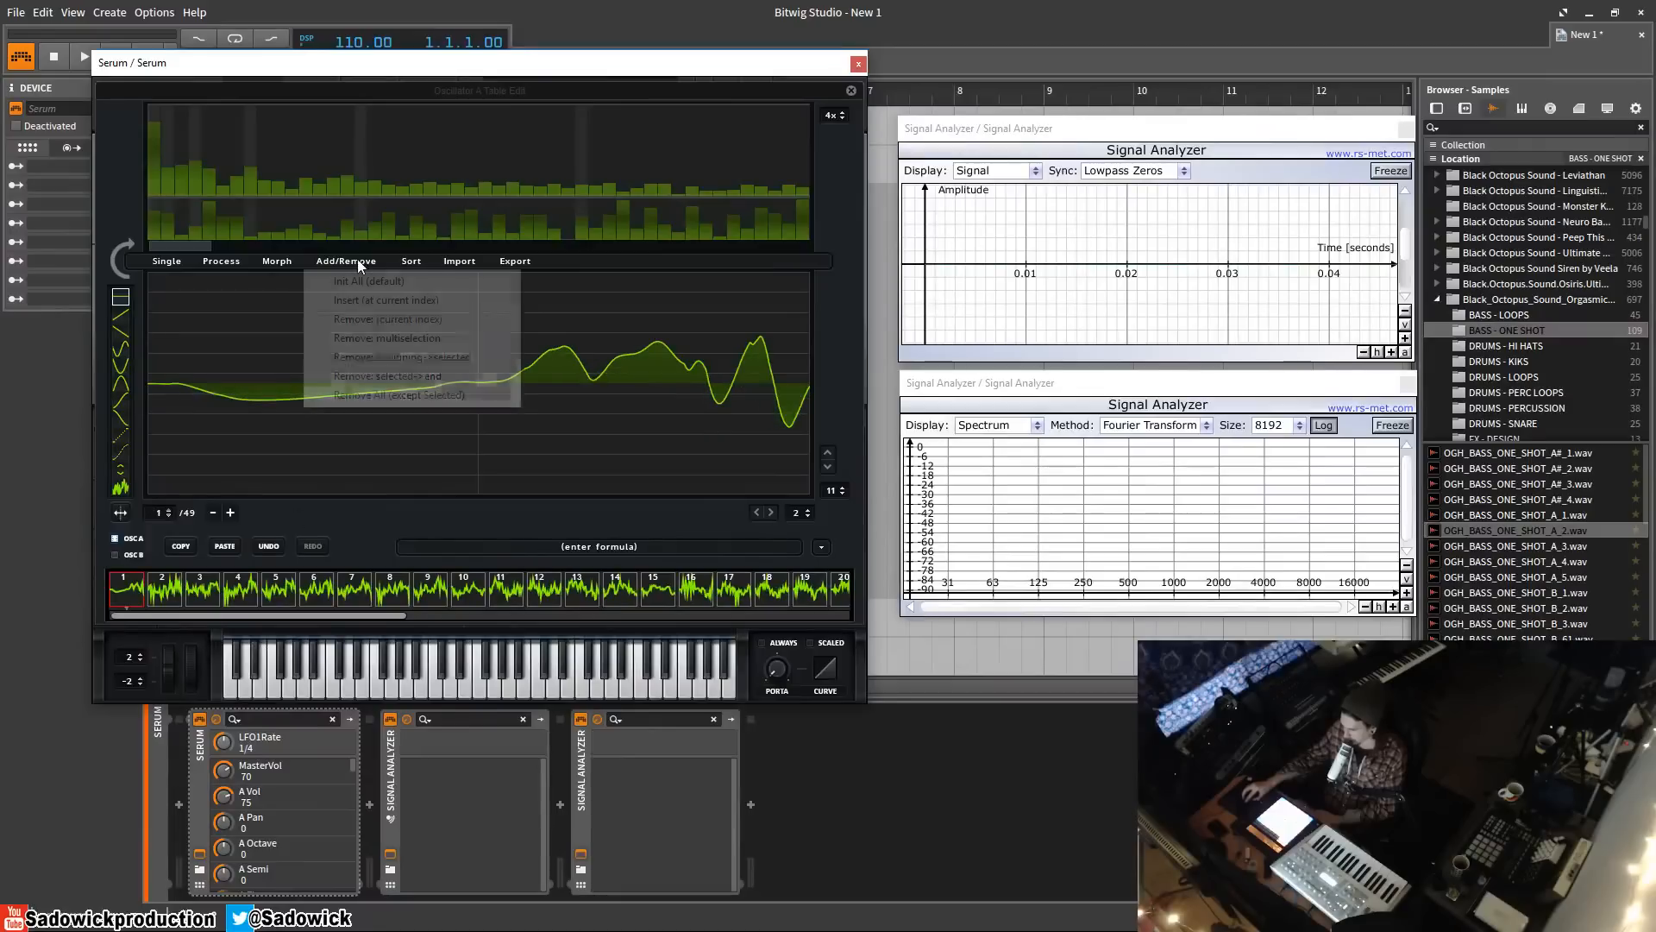
click(443, 357)
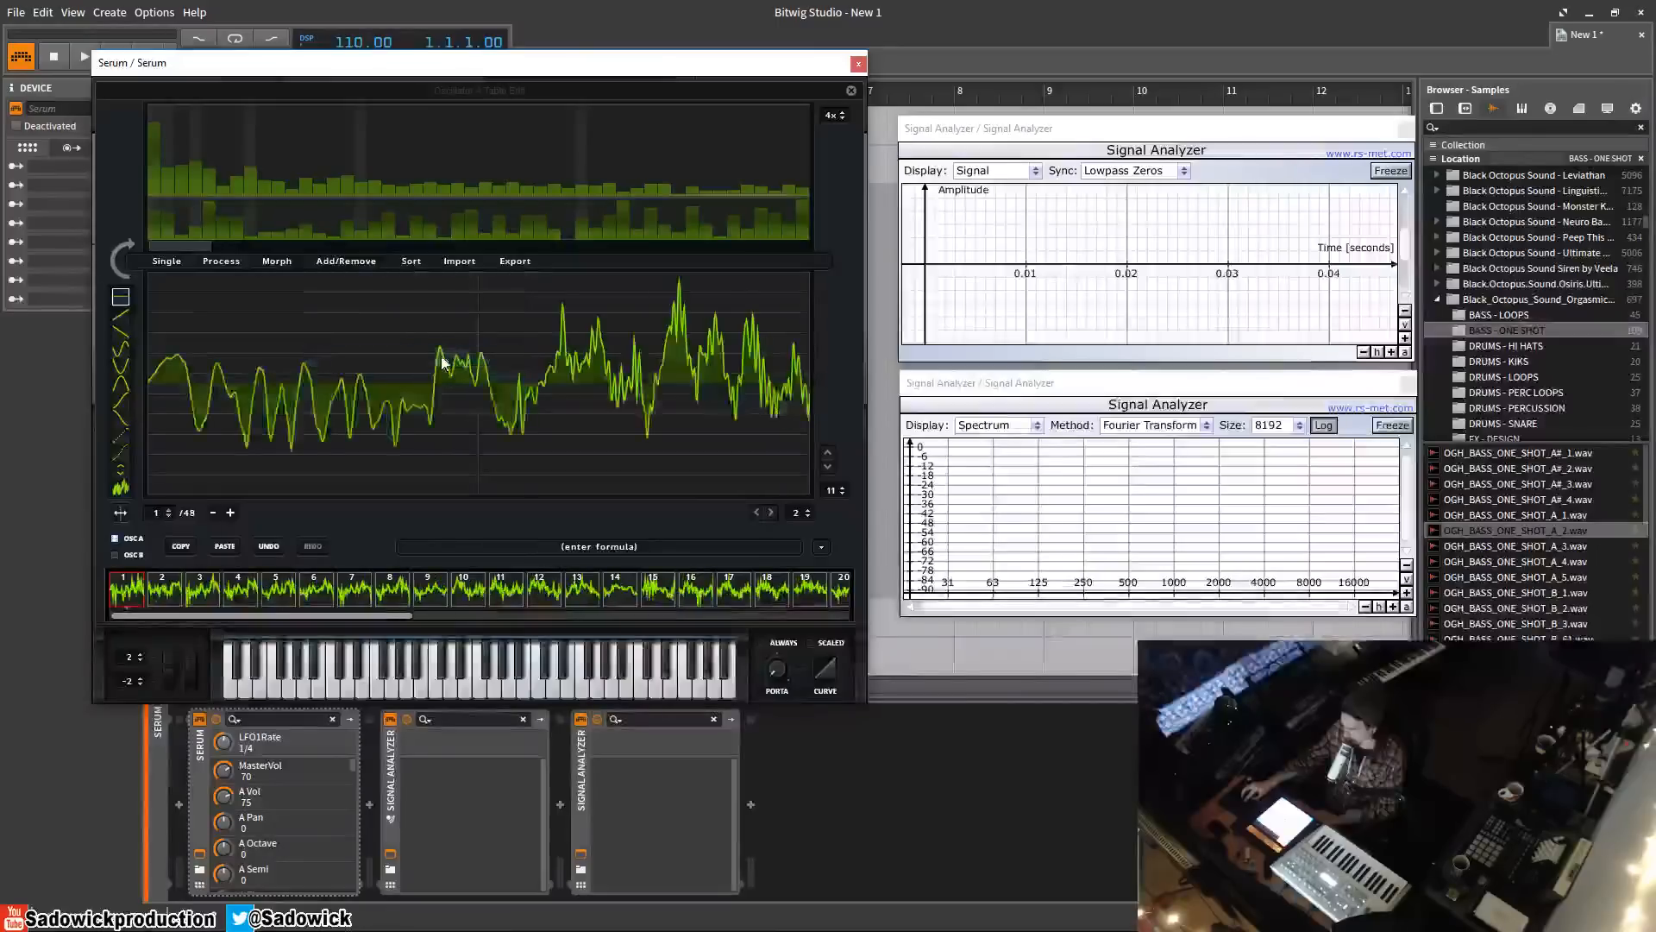
click(852, 91)
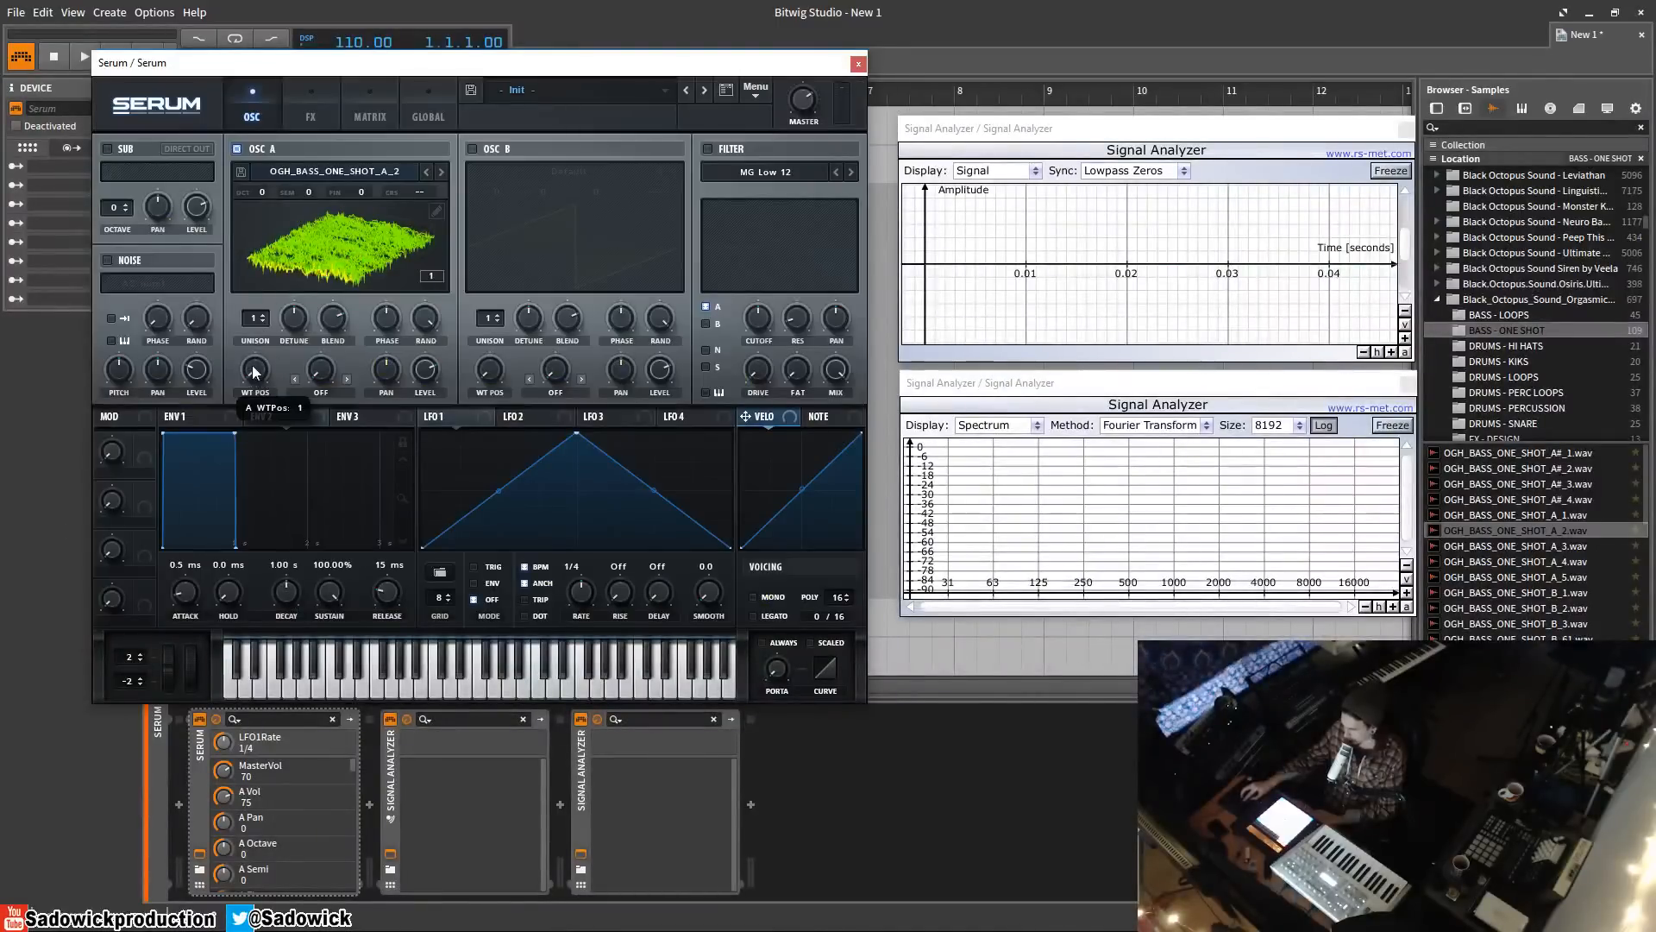
- Sweep oscillator A's wavetable position, settle on frame 9 and inspect that frame in the wavetable editor
drag(255, 372, 308, 234)
mouse_move(248, 371)
mouse_down()
mouse_move(247, 426)
mouse_move(289, 273)
mouse_move(231, 459)
mouse_move(273, 311)
mouse_move(252, 395)
mouse_up()
click(435, 212)
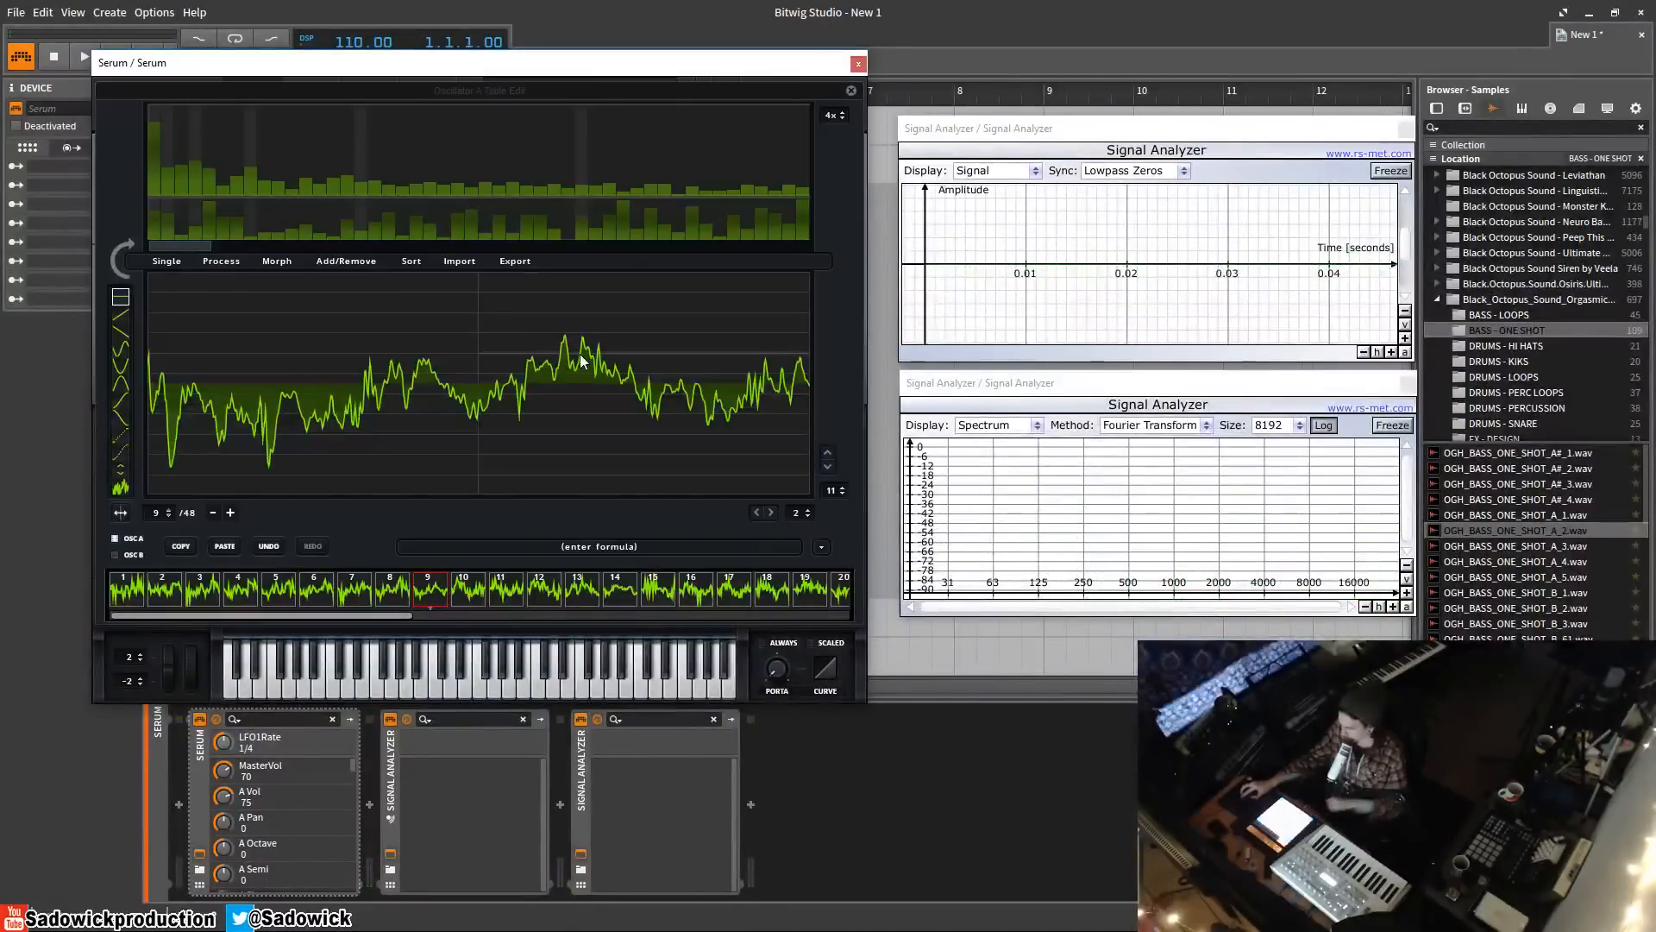
click(852, 91)
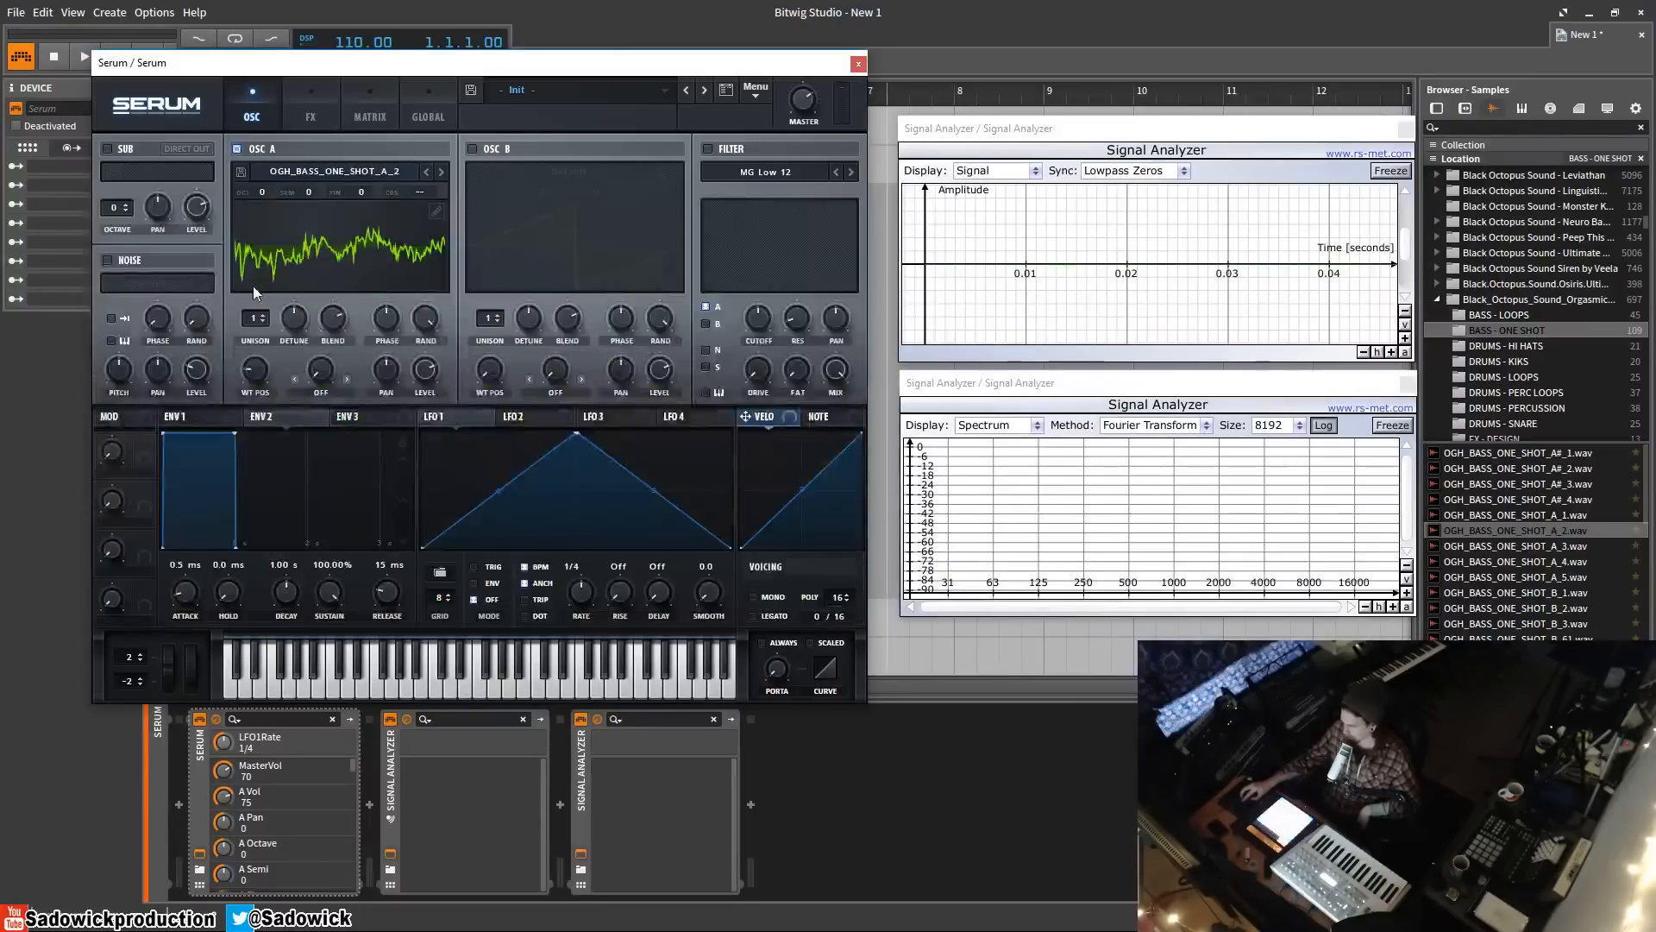
- Copy oscillator A to oscillator B and leave oscillator B switched off
click(759, 91)
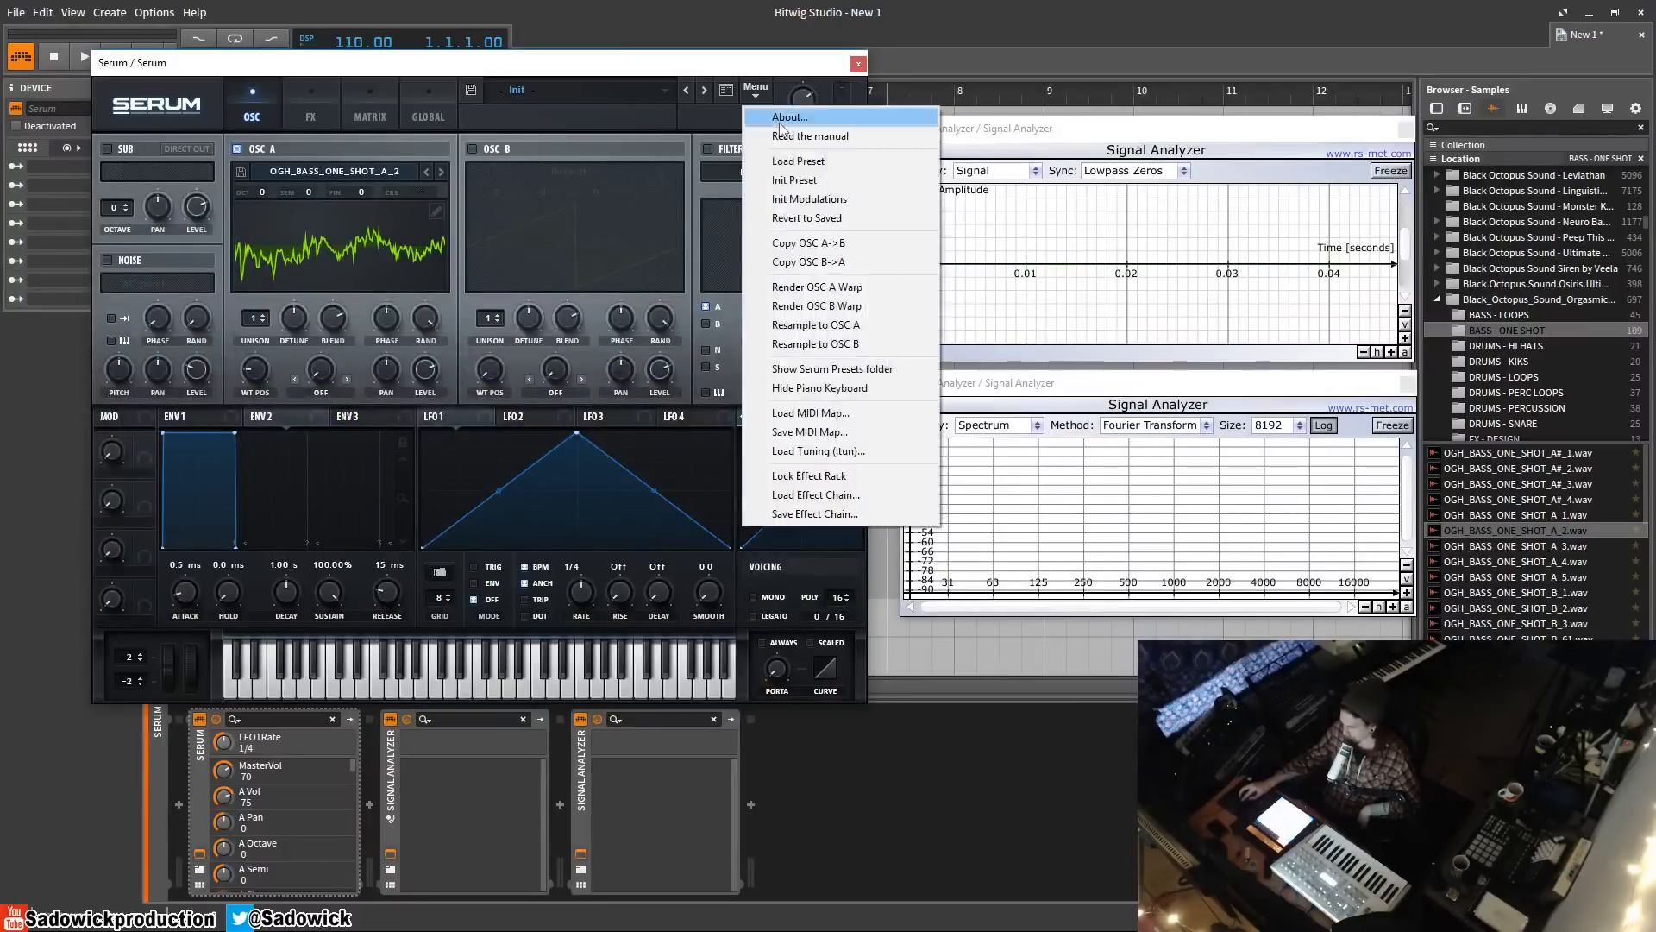
click(834, 245)
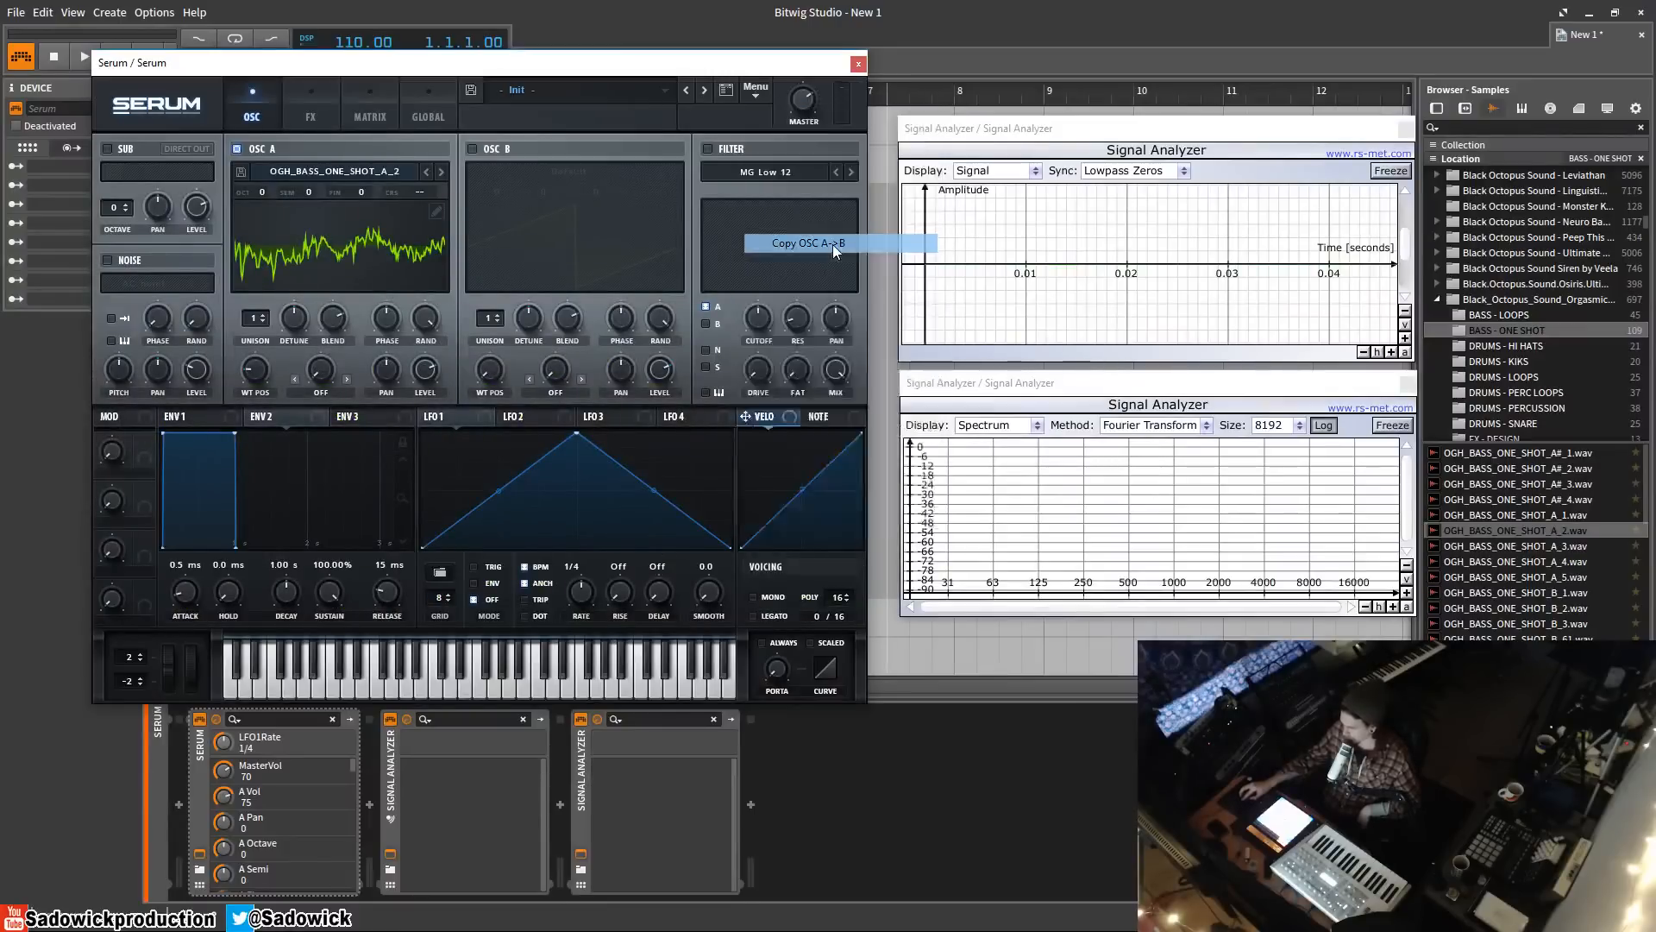
click(472, 151)
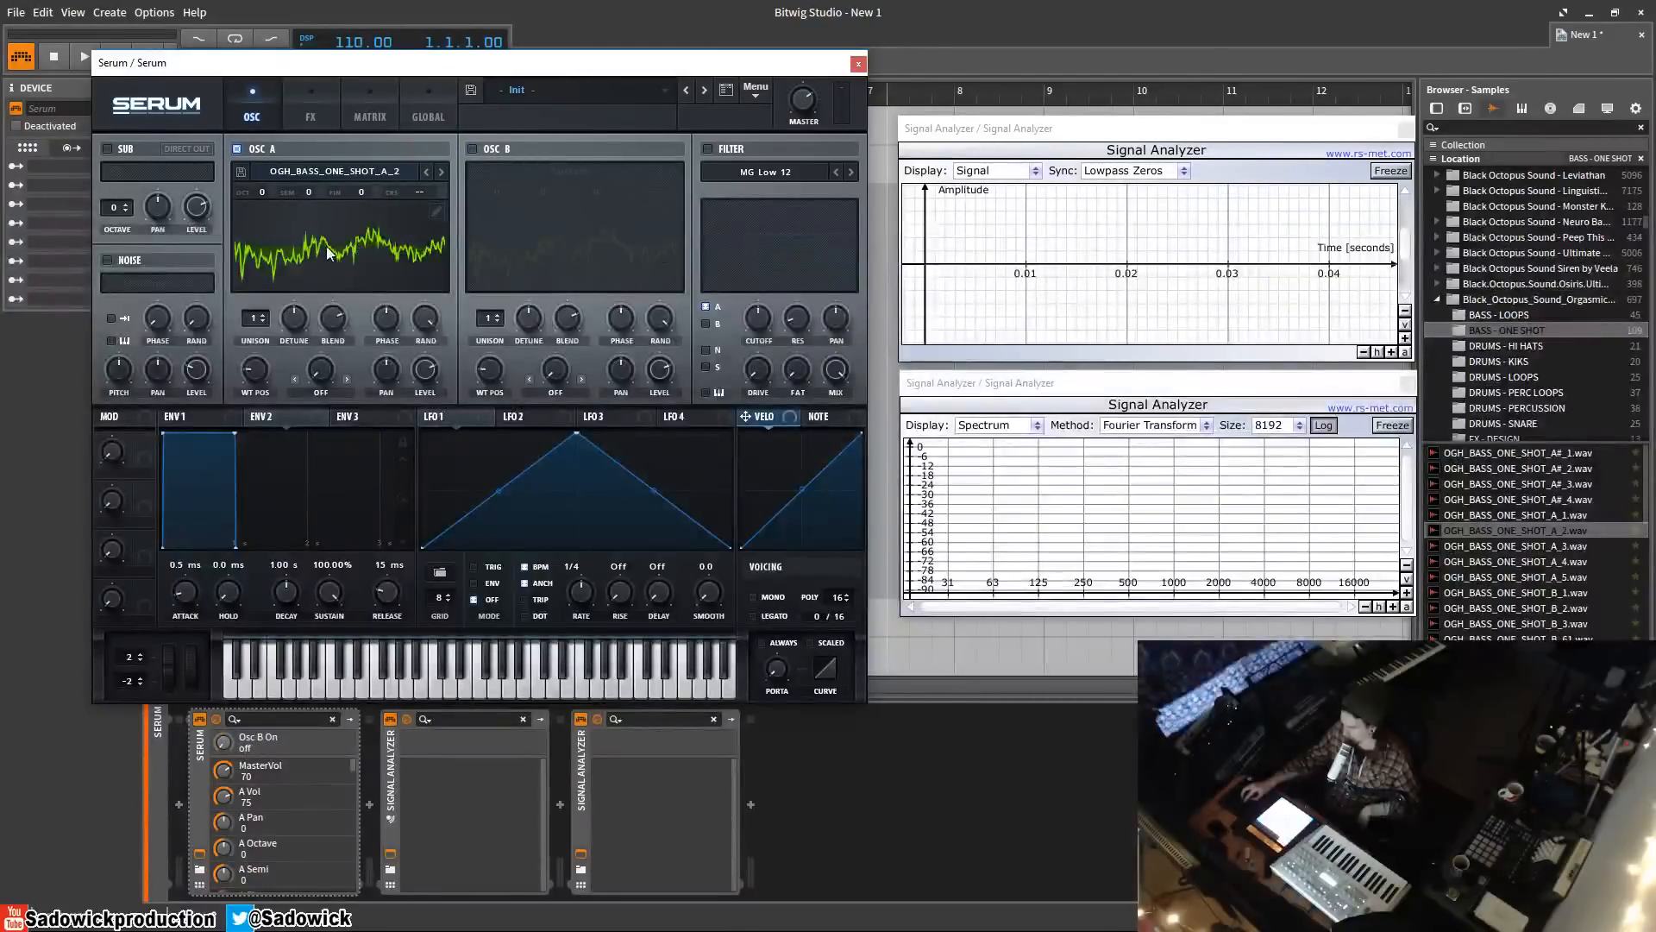
- Sort oscillator A's wavetable frames by spectrum (Peak Spect) and audition the result by sweeping the wavetable position
click(434, 211)
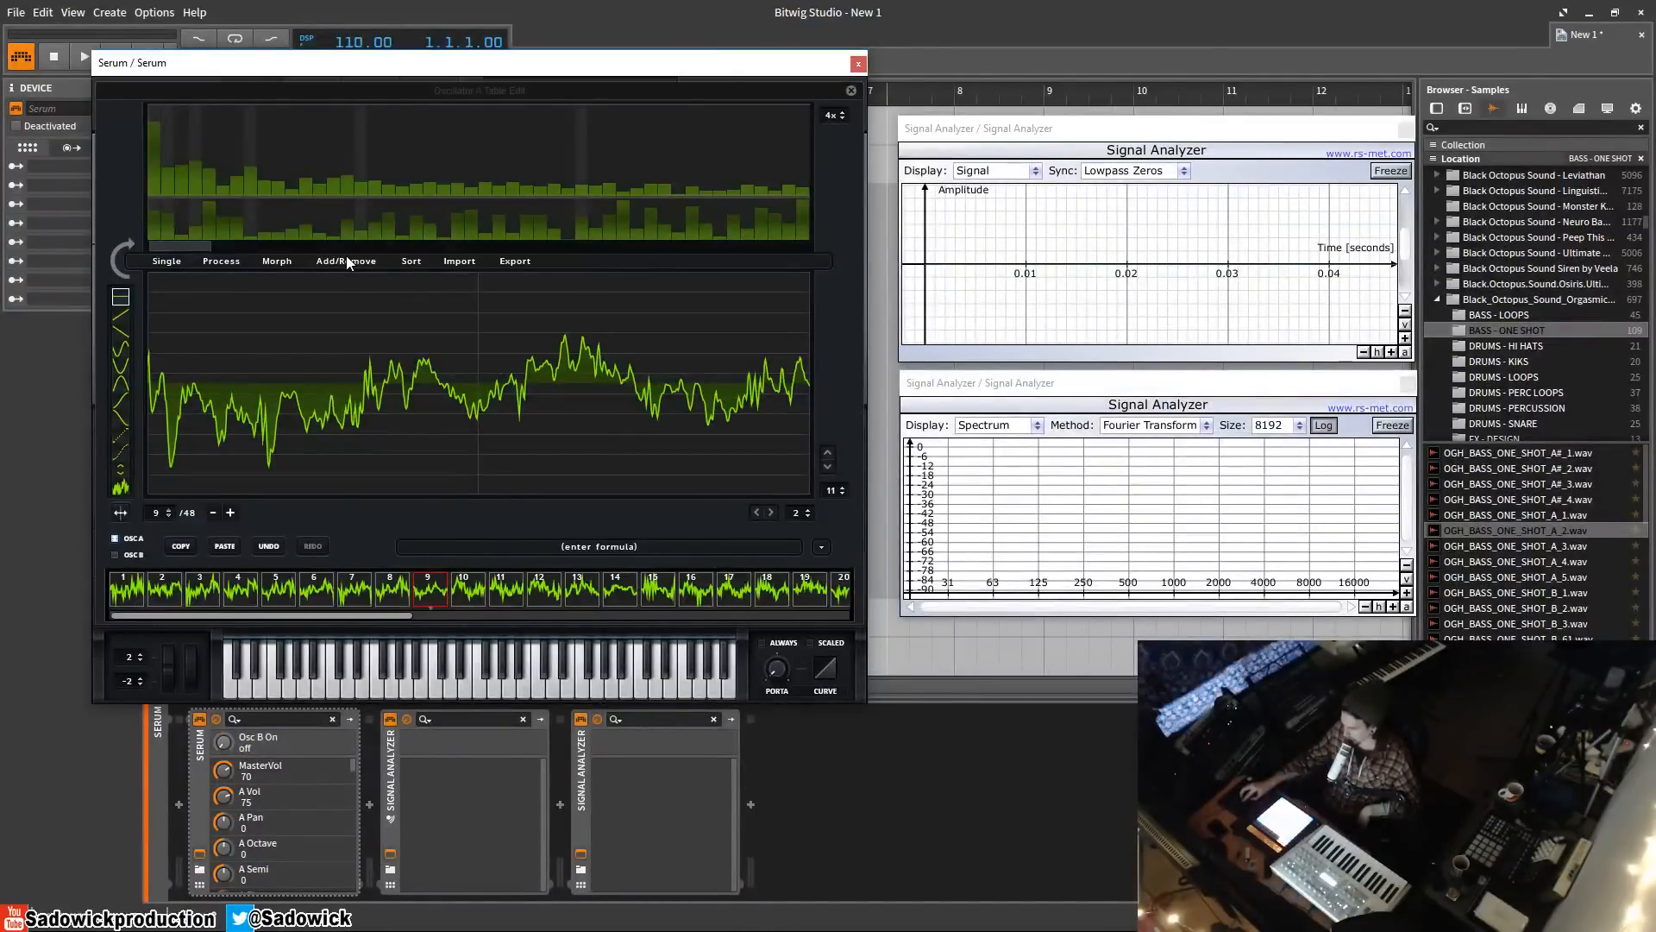
click(411, 260)
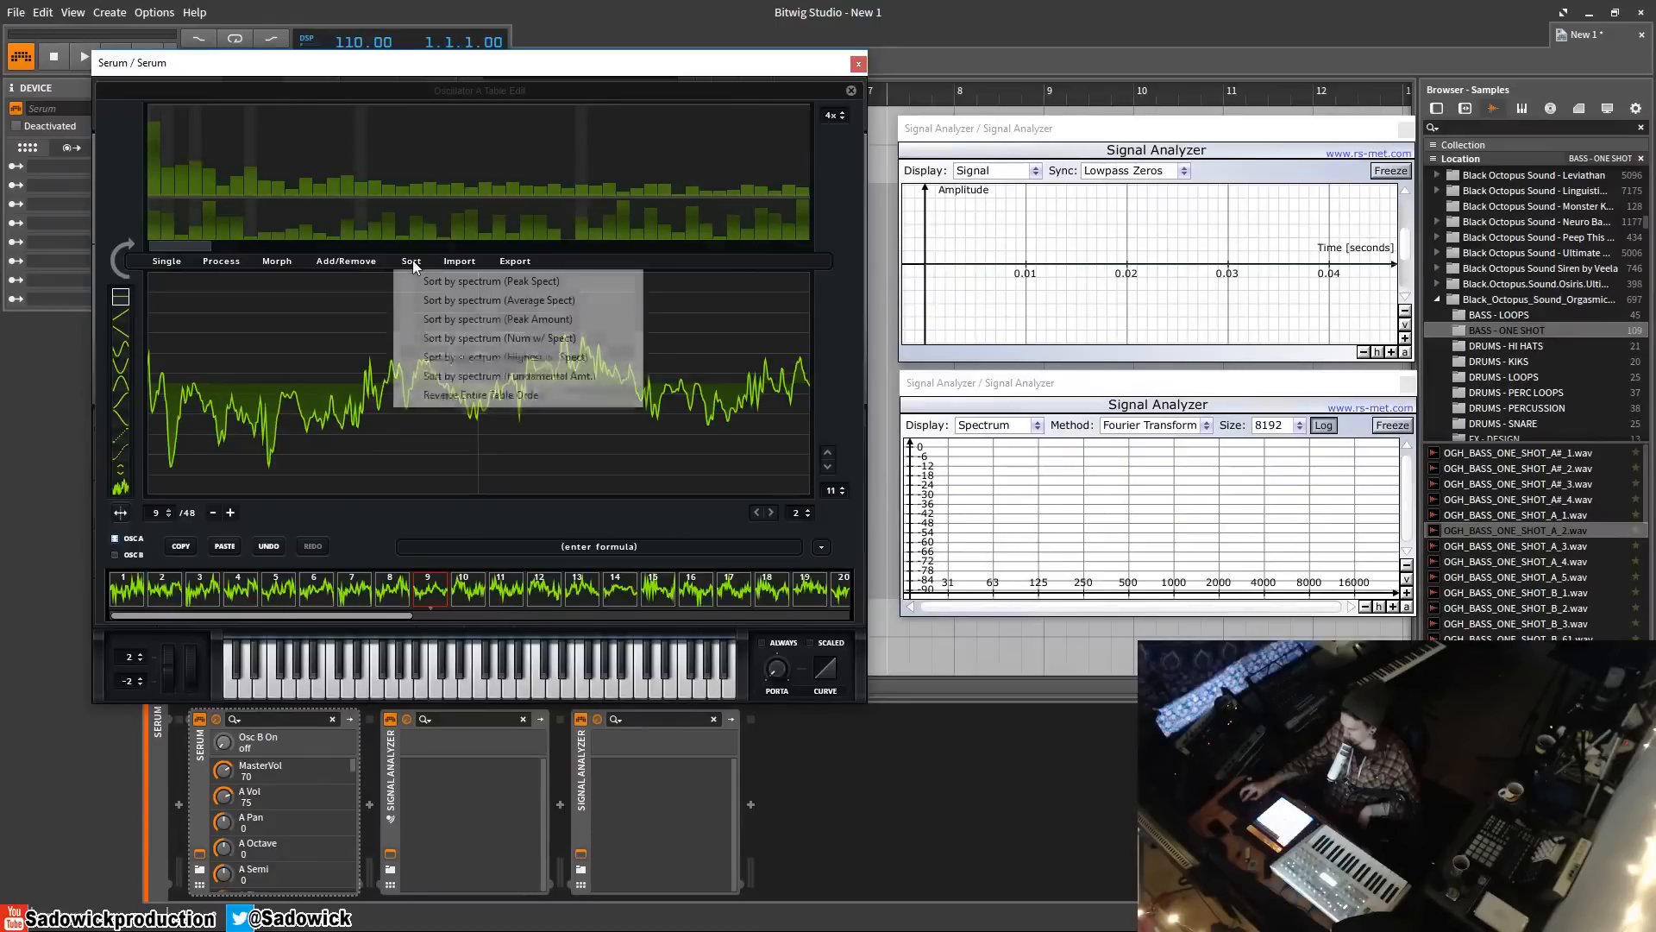
click(493, 283)
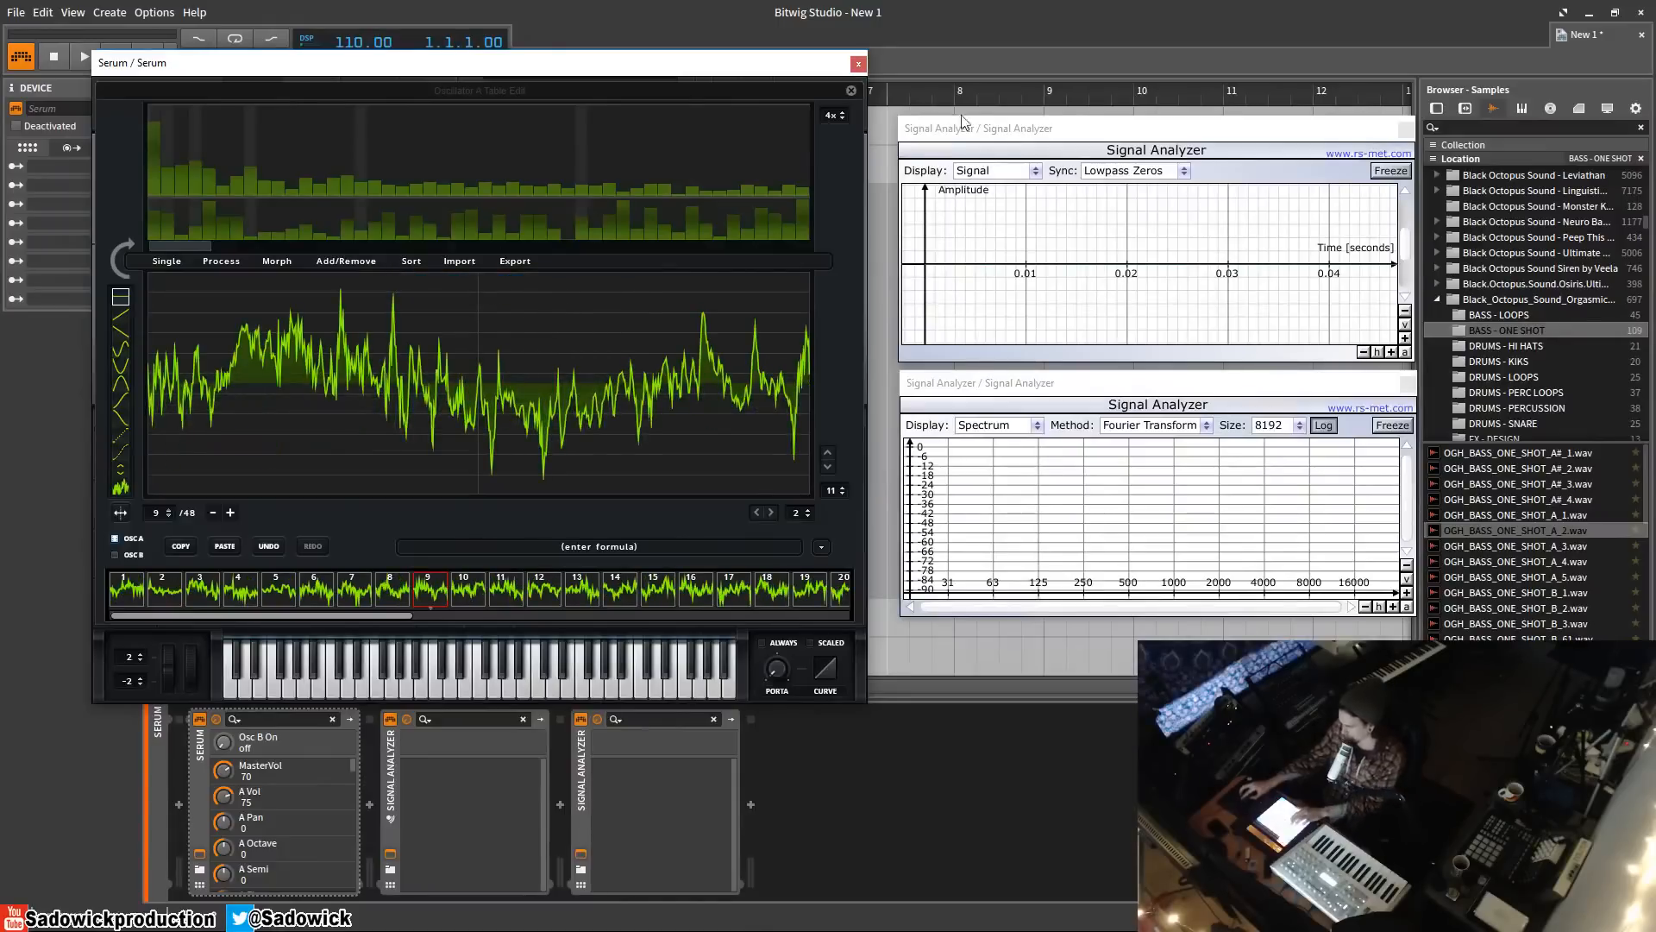
click(851, 91)
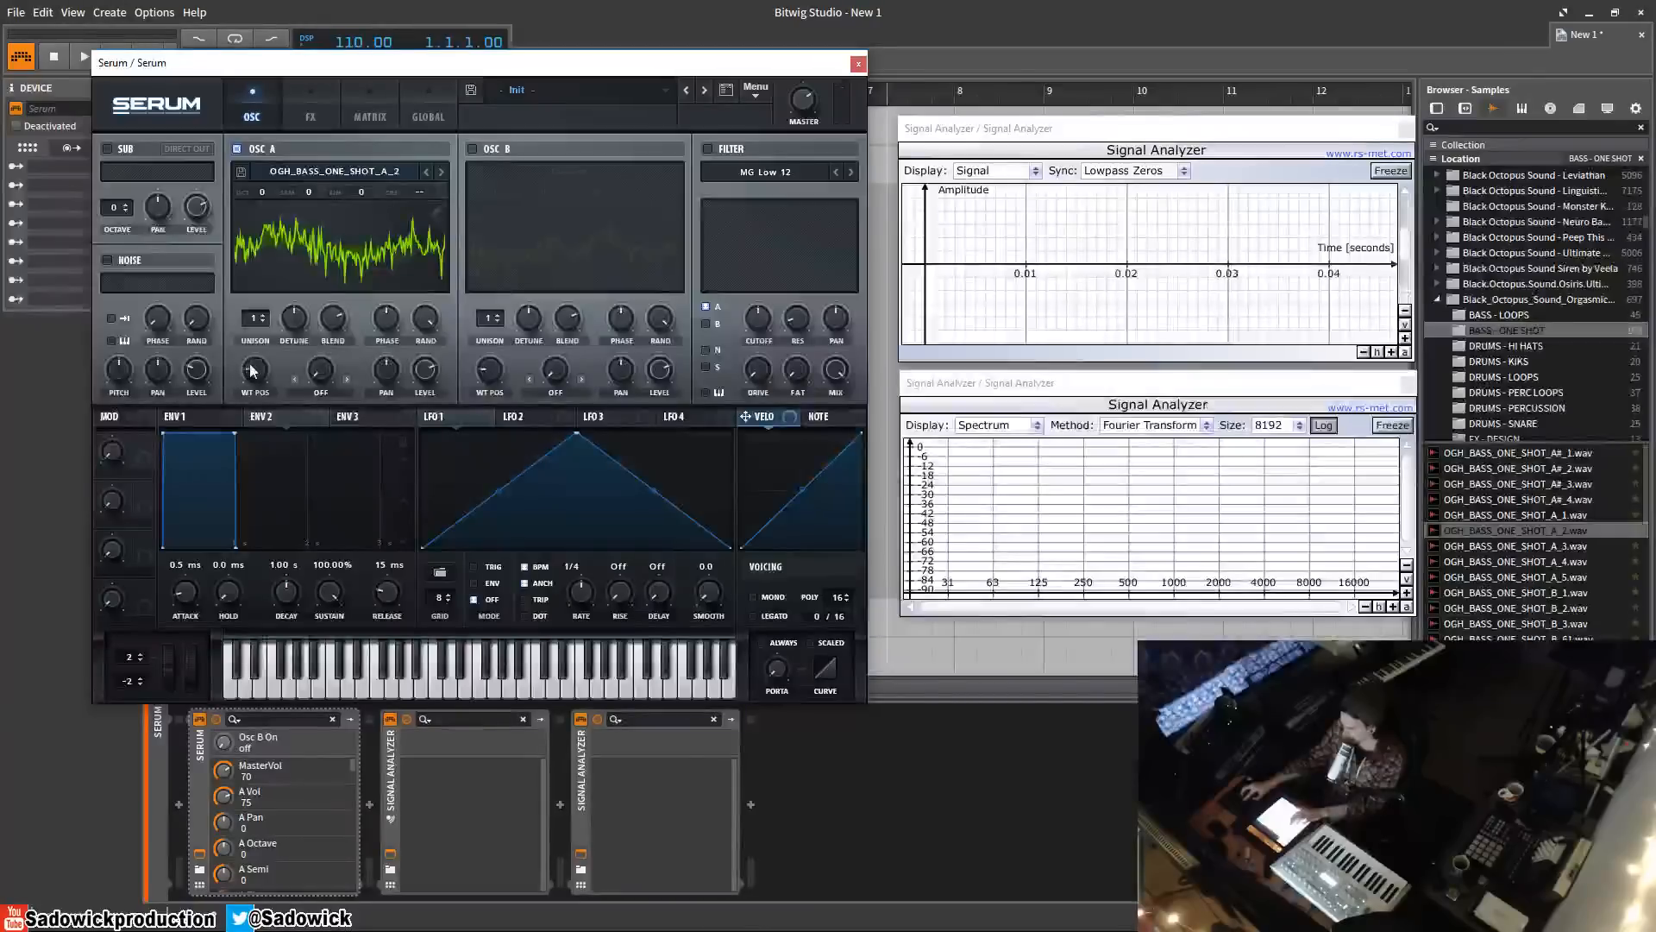
drag(261, 369, 245, 300)
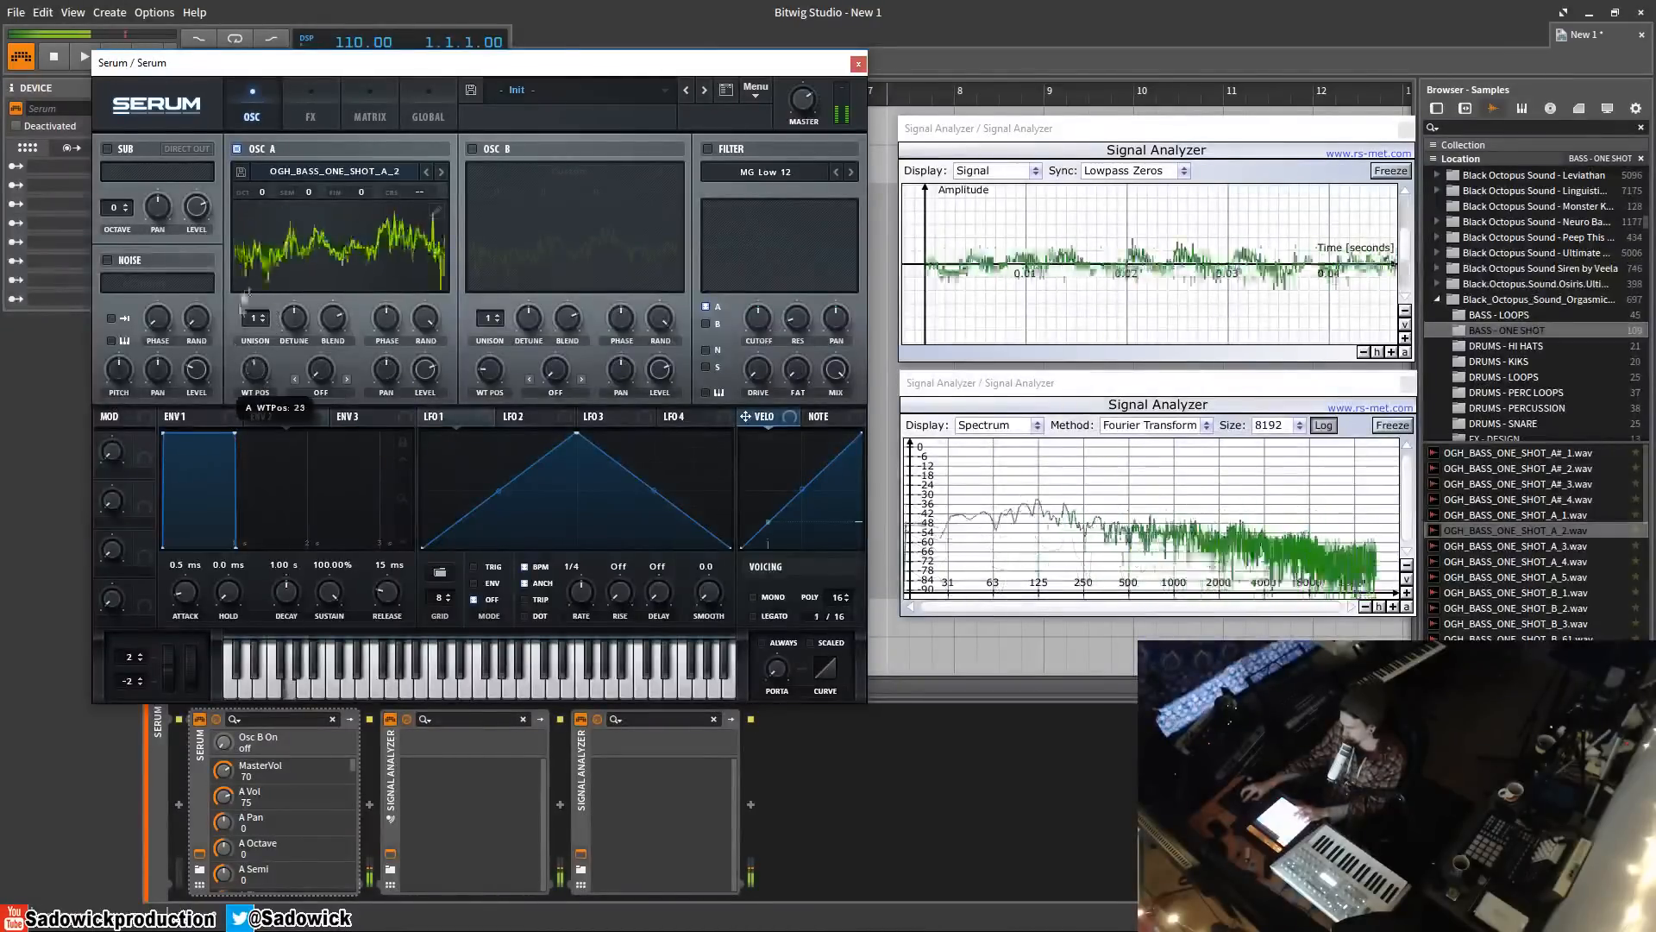
- Apply Morph - Spectral to oscillator A's wavetable and sweep the wavetable position, settling on 139
click(436, 209)
click(223, 260)
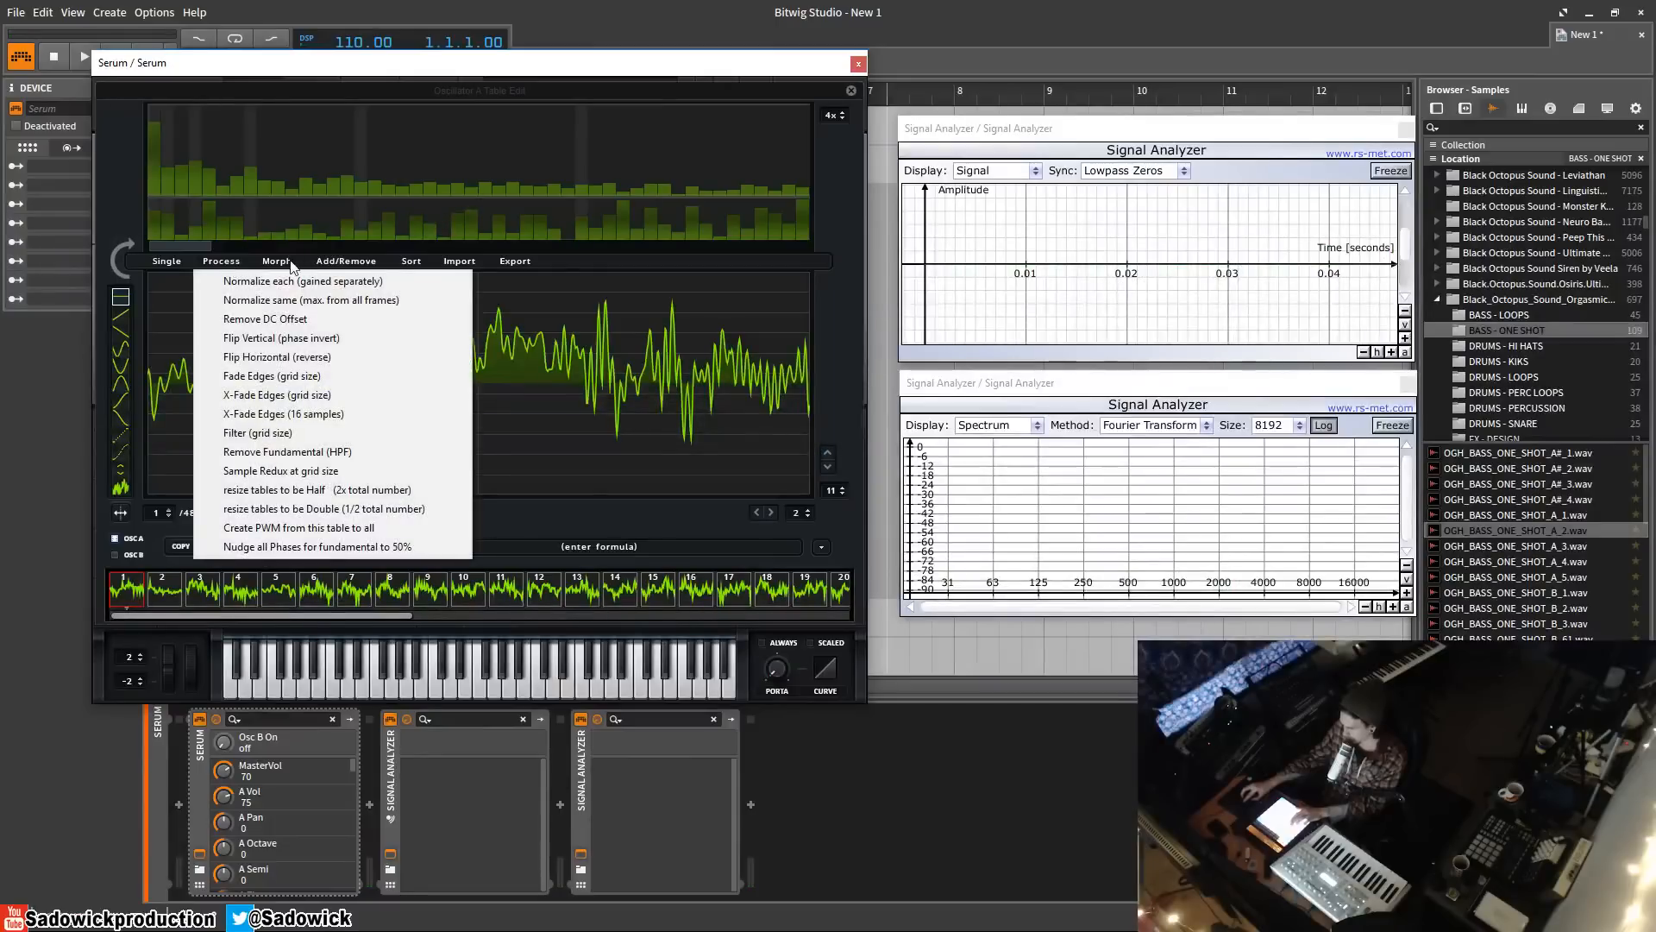
click(291, 262)
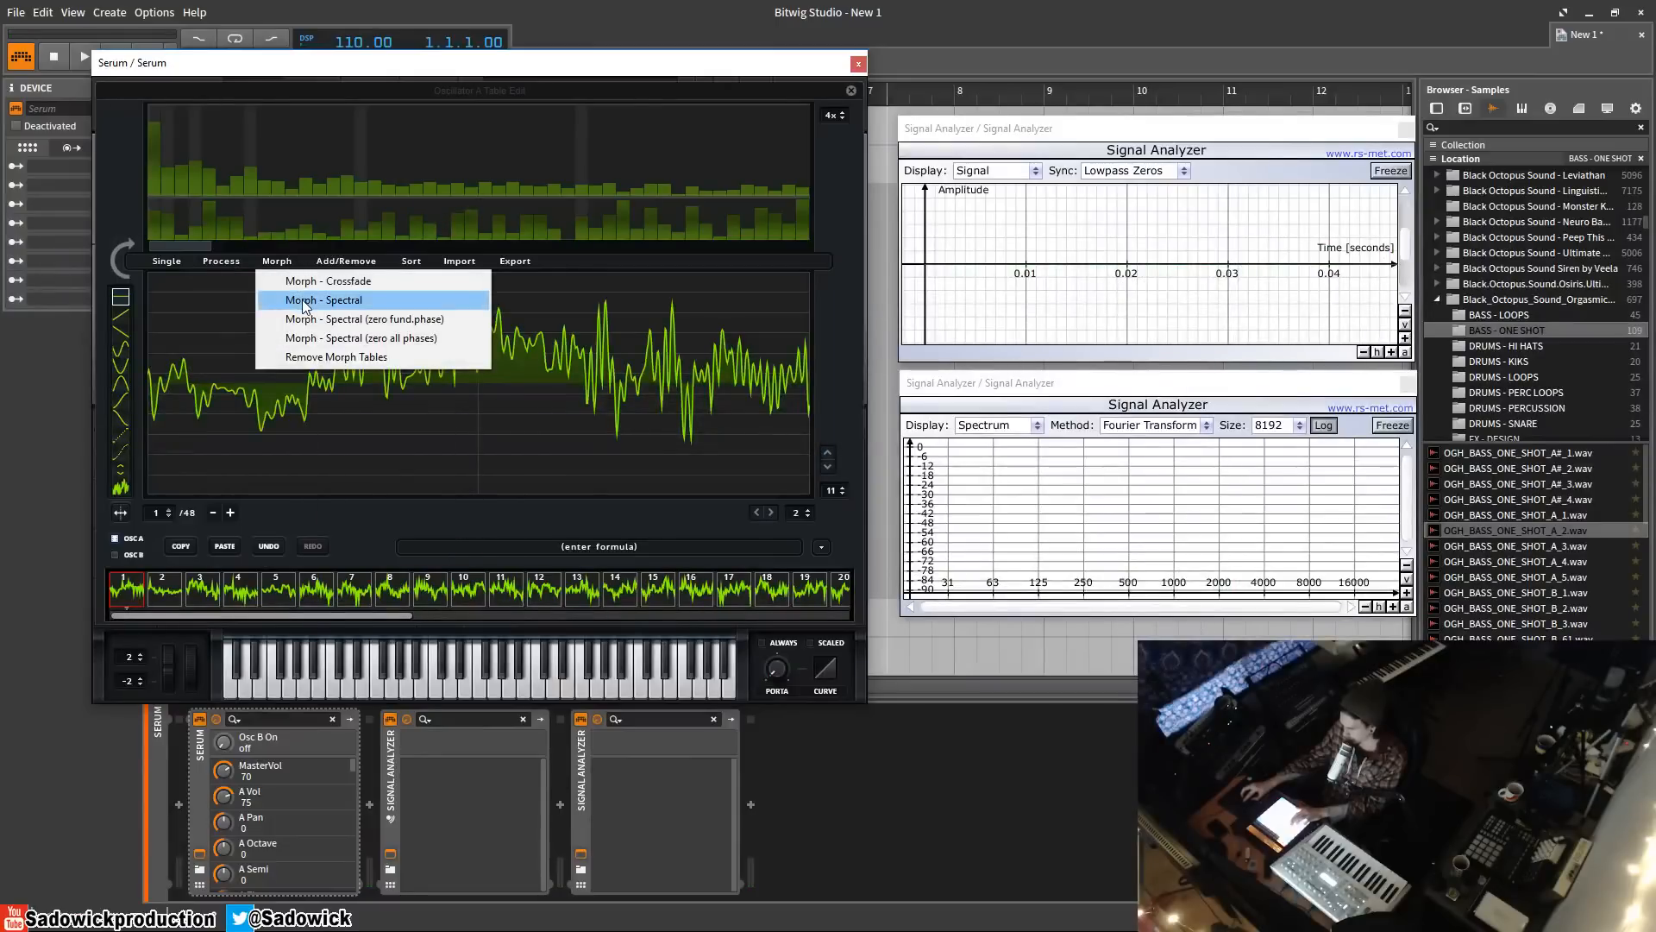
click(304, 301)
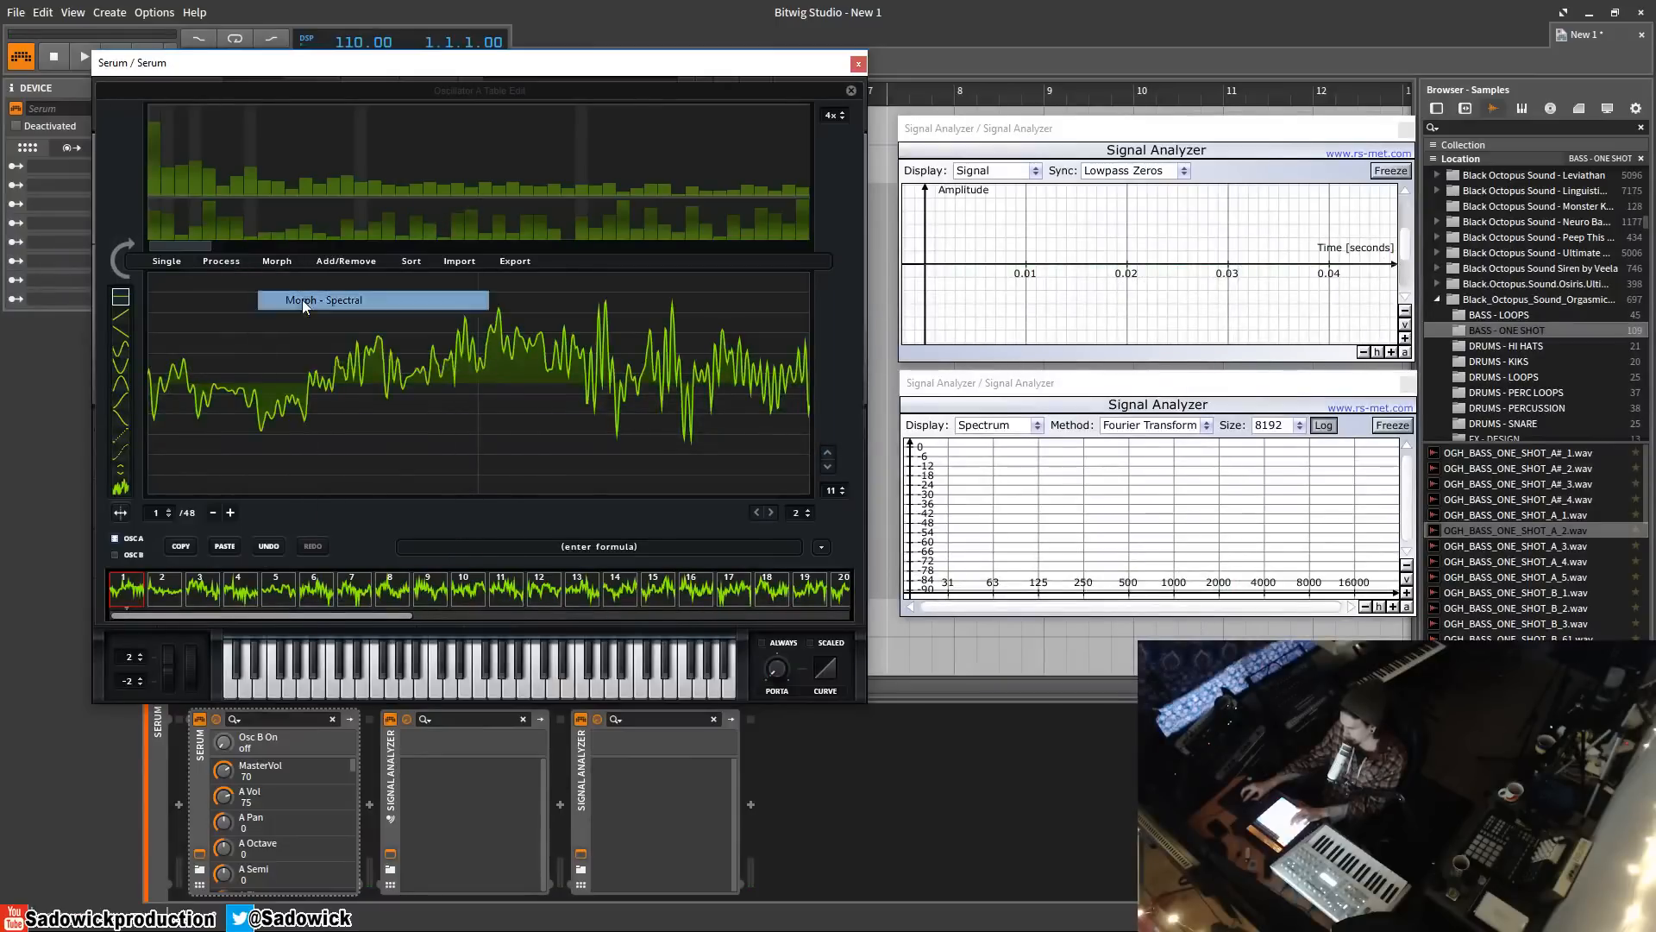
click(851, 92)
drag(255, 369, 304, 310)
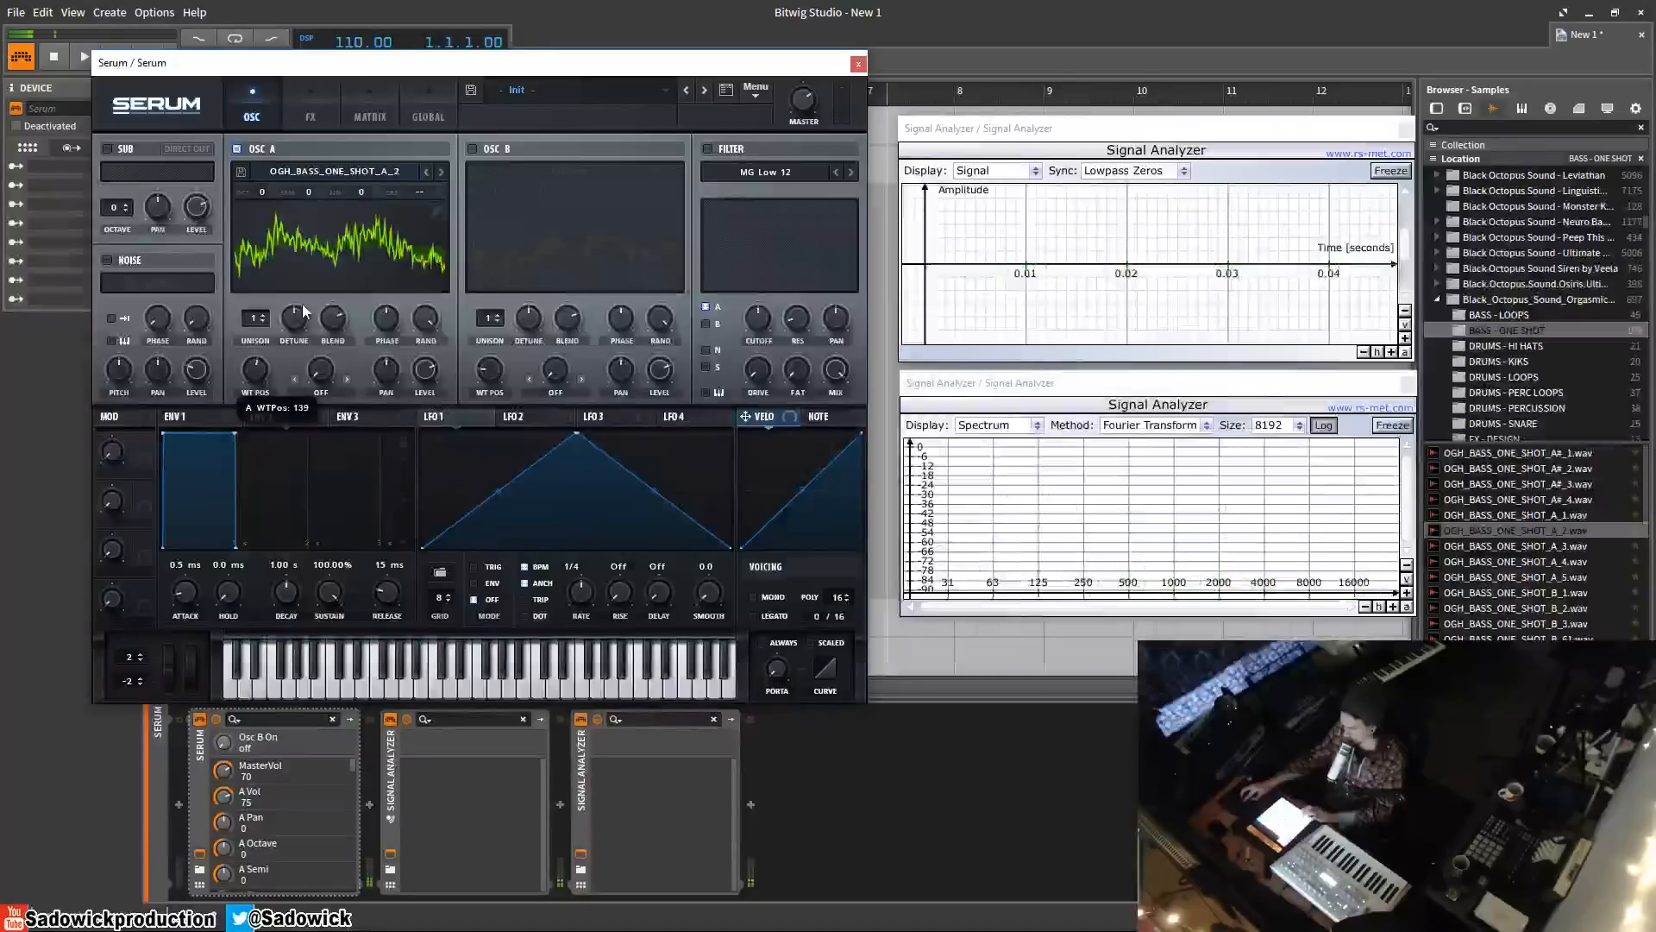
- In the morphed wavetable, select frame 135 and remove all frames from the beginning up to it
click(436, 214)
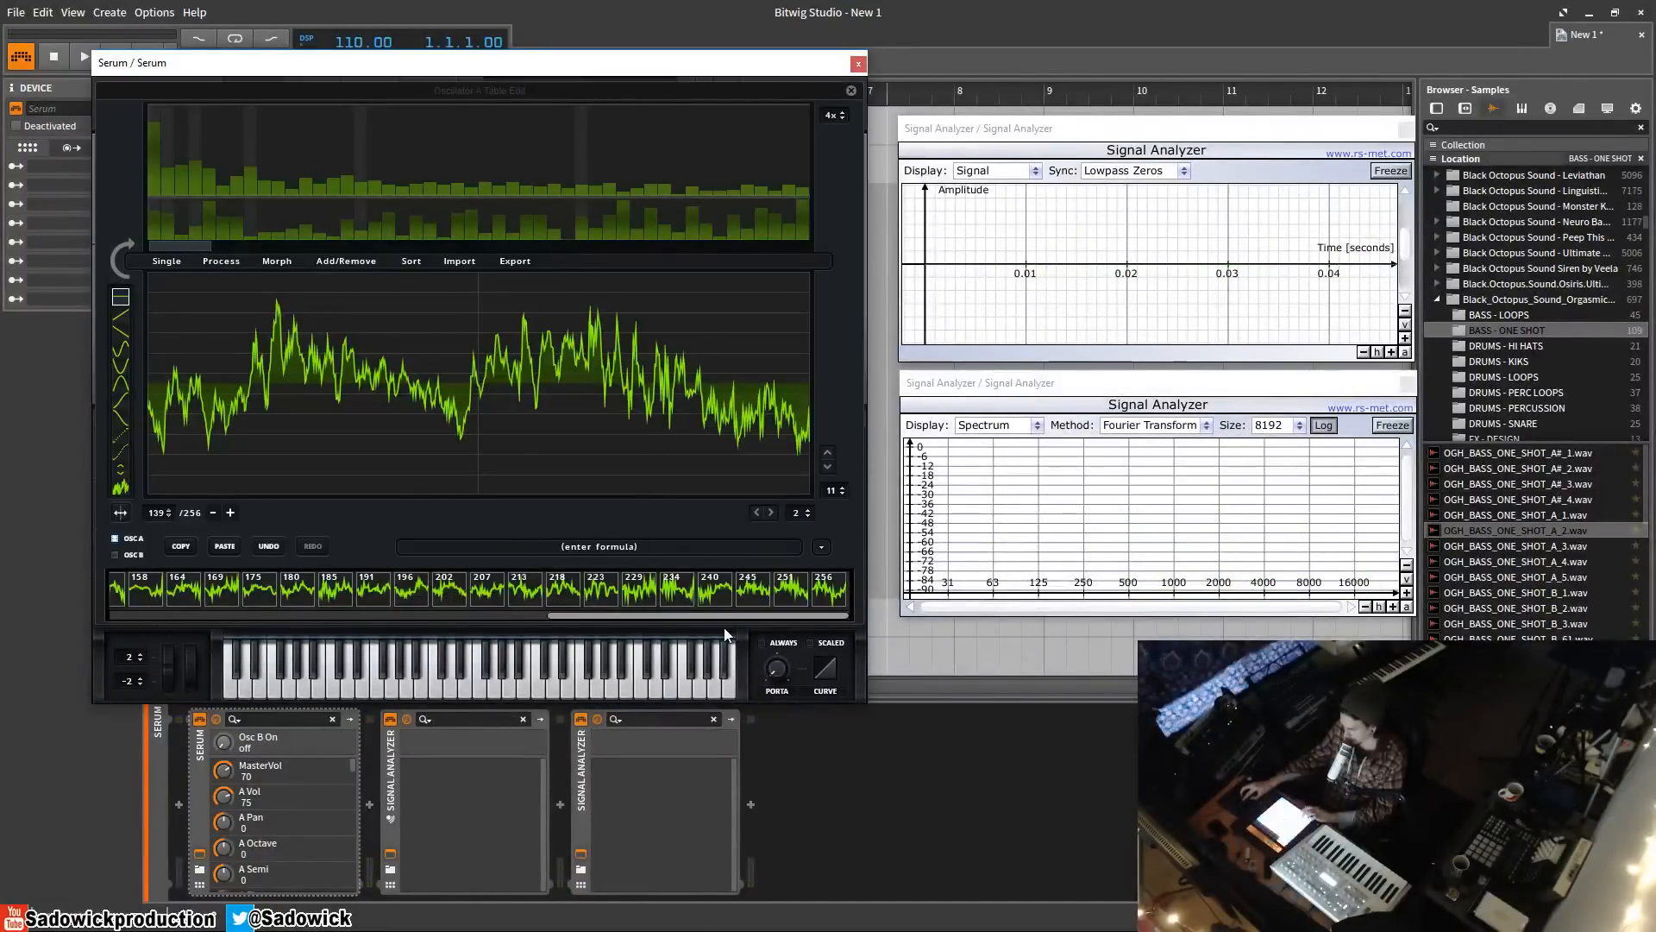
drag(681, 616, 483, 615)
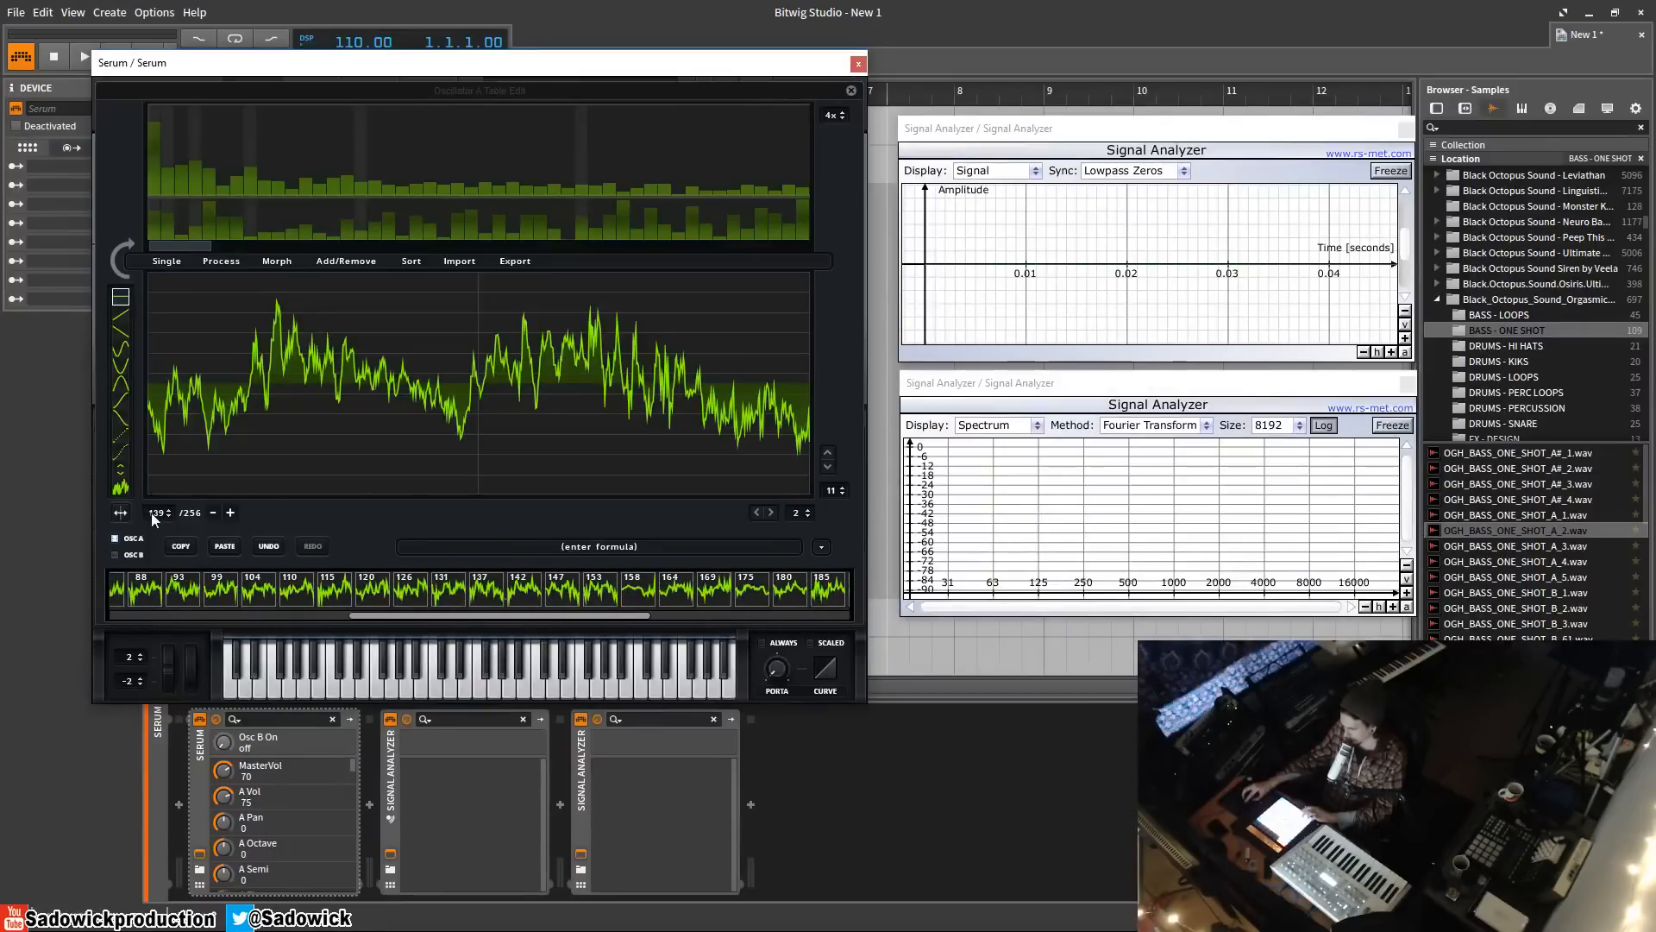
drag(152, 512, 154, 517)
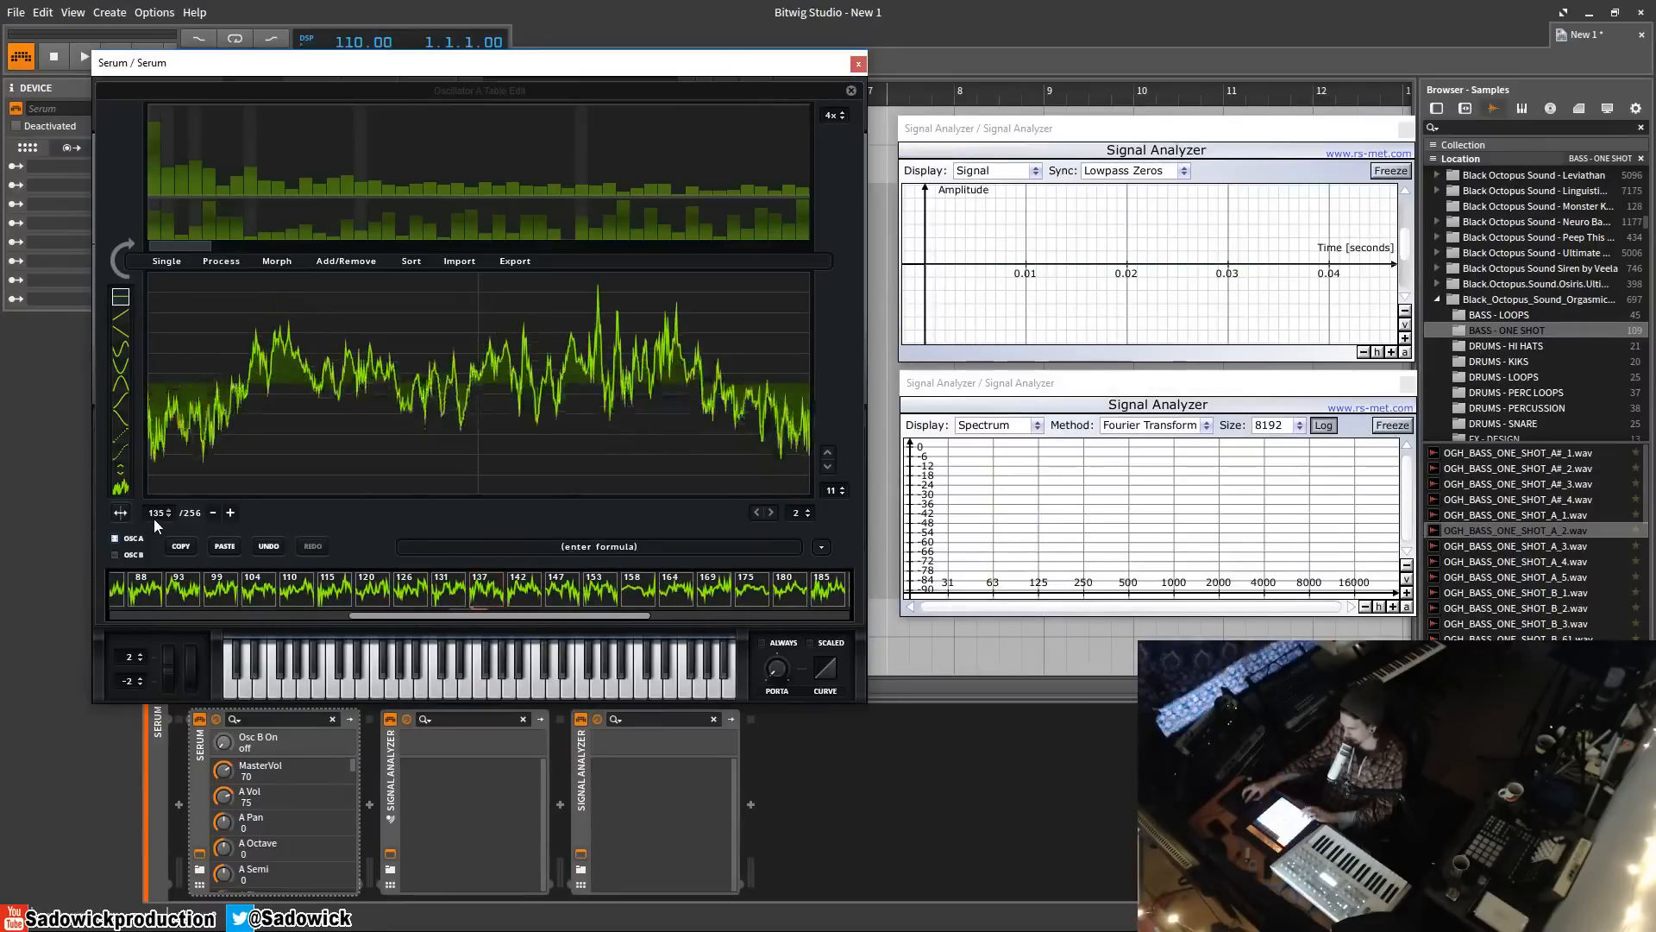
click(353, 261)
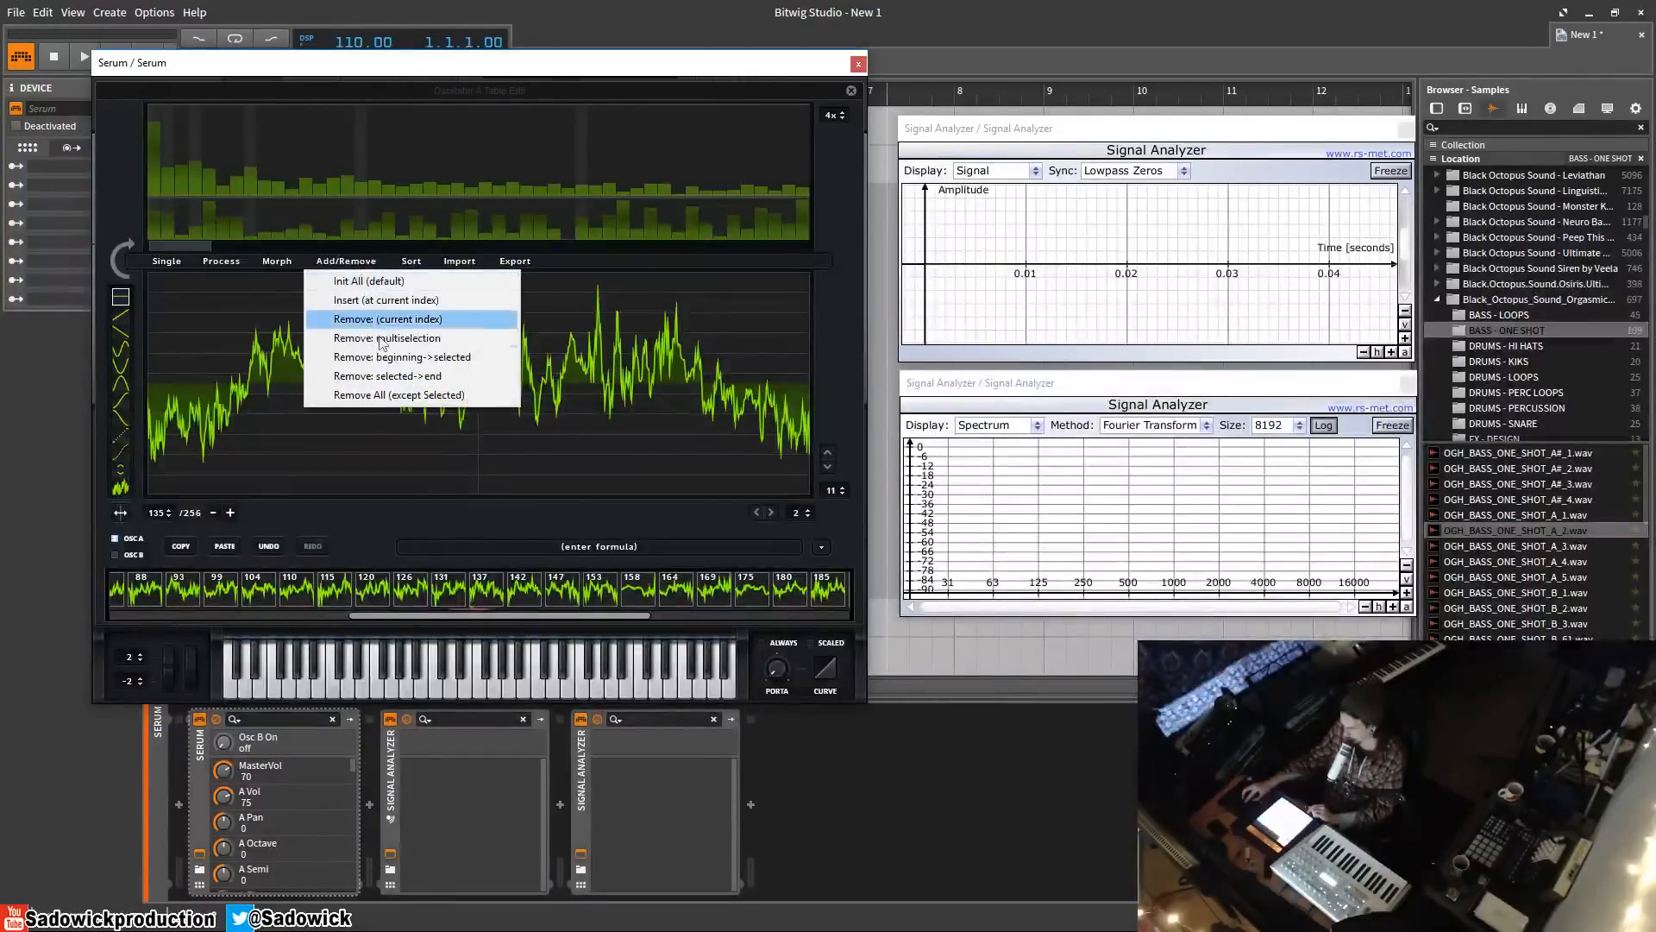
click(419, 366)
drag(597, 614, 762, 624)
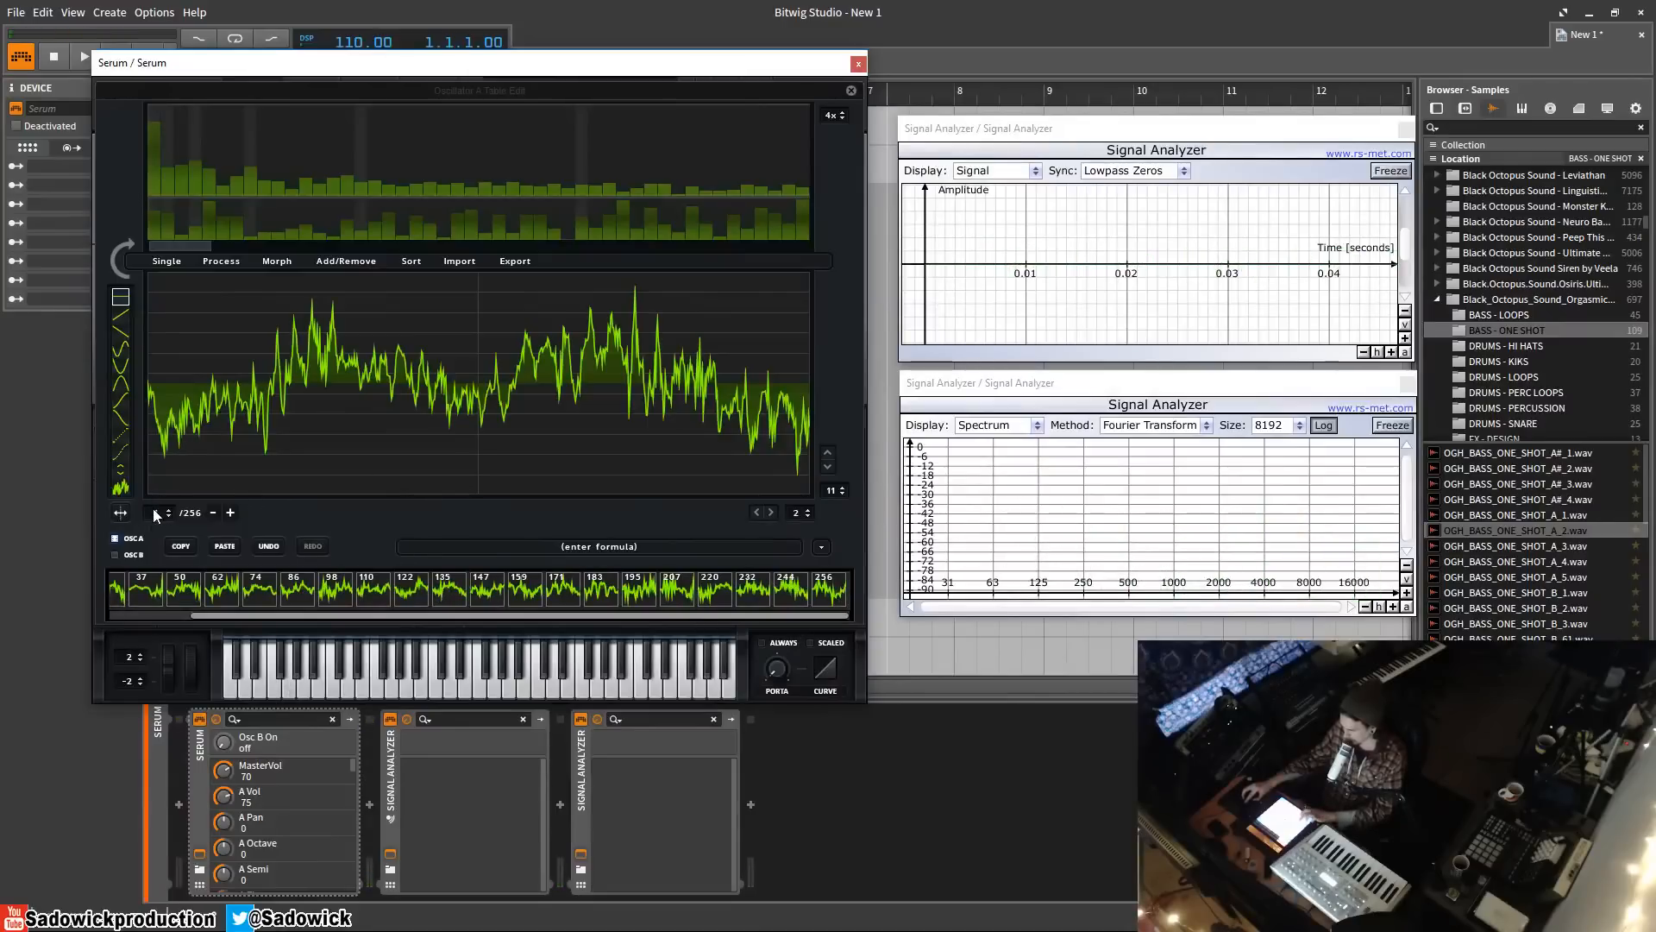
- Select frame 135 of the wavetable and remove all frames from it to the end
drag(158, 515, 193, 437)
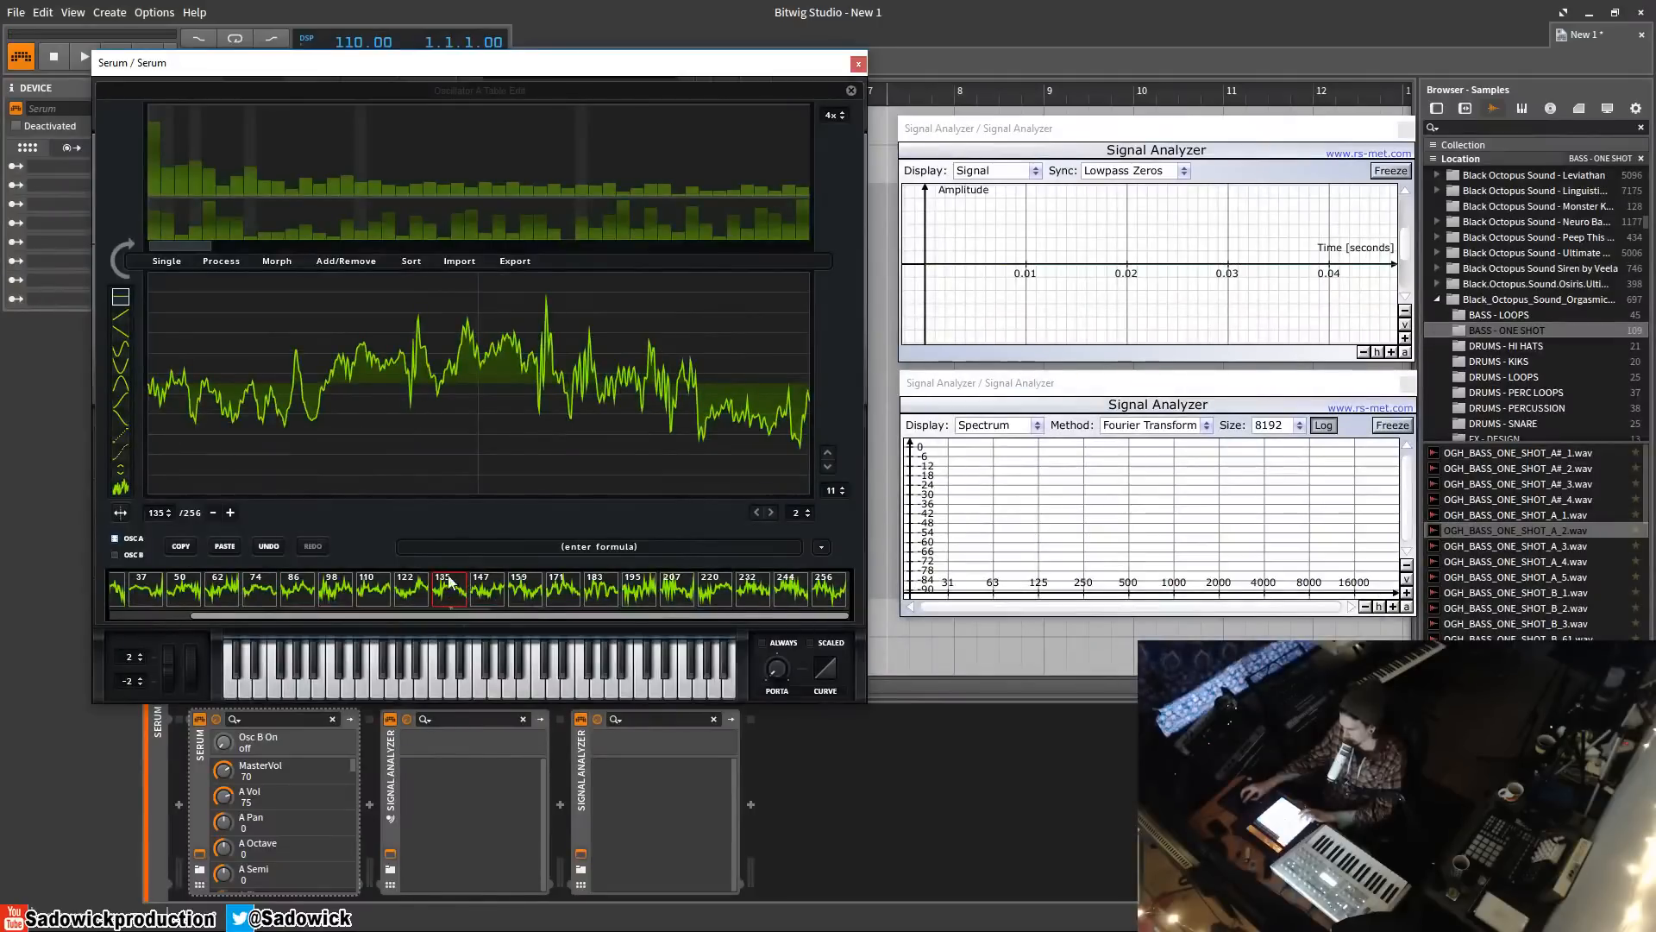
click(349, 260)
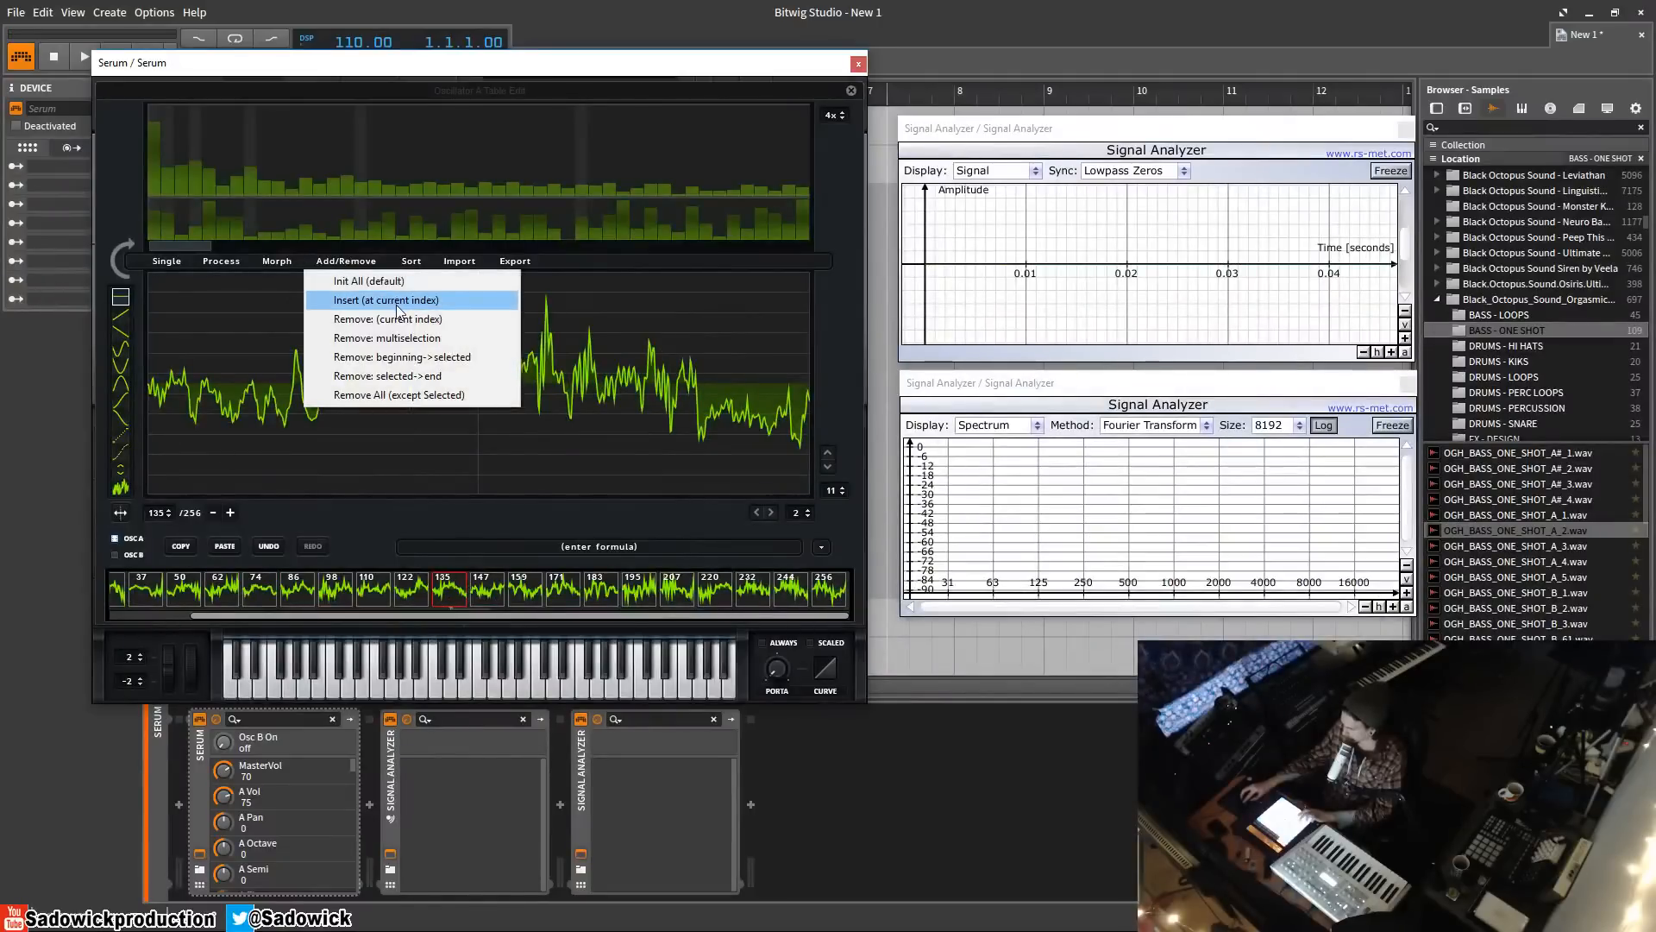
click(432, 383)
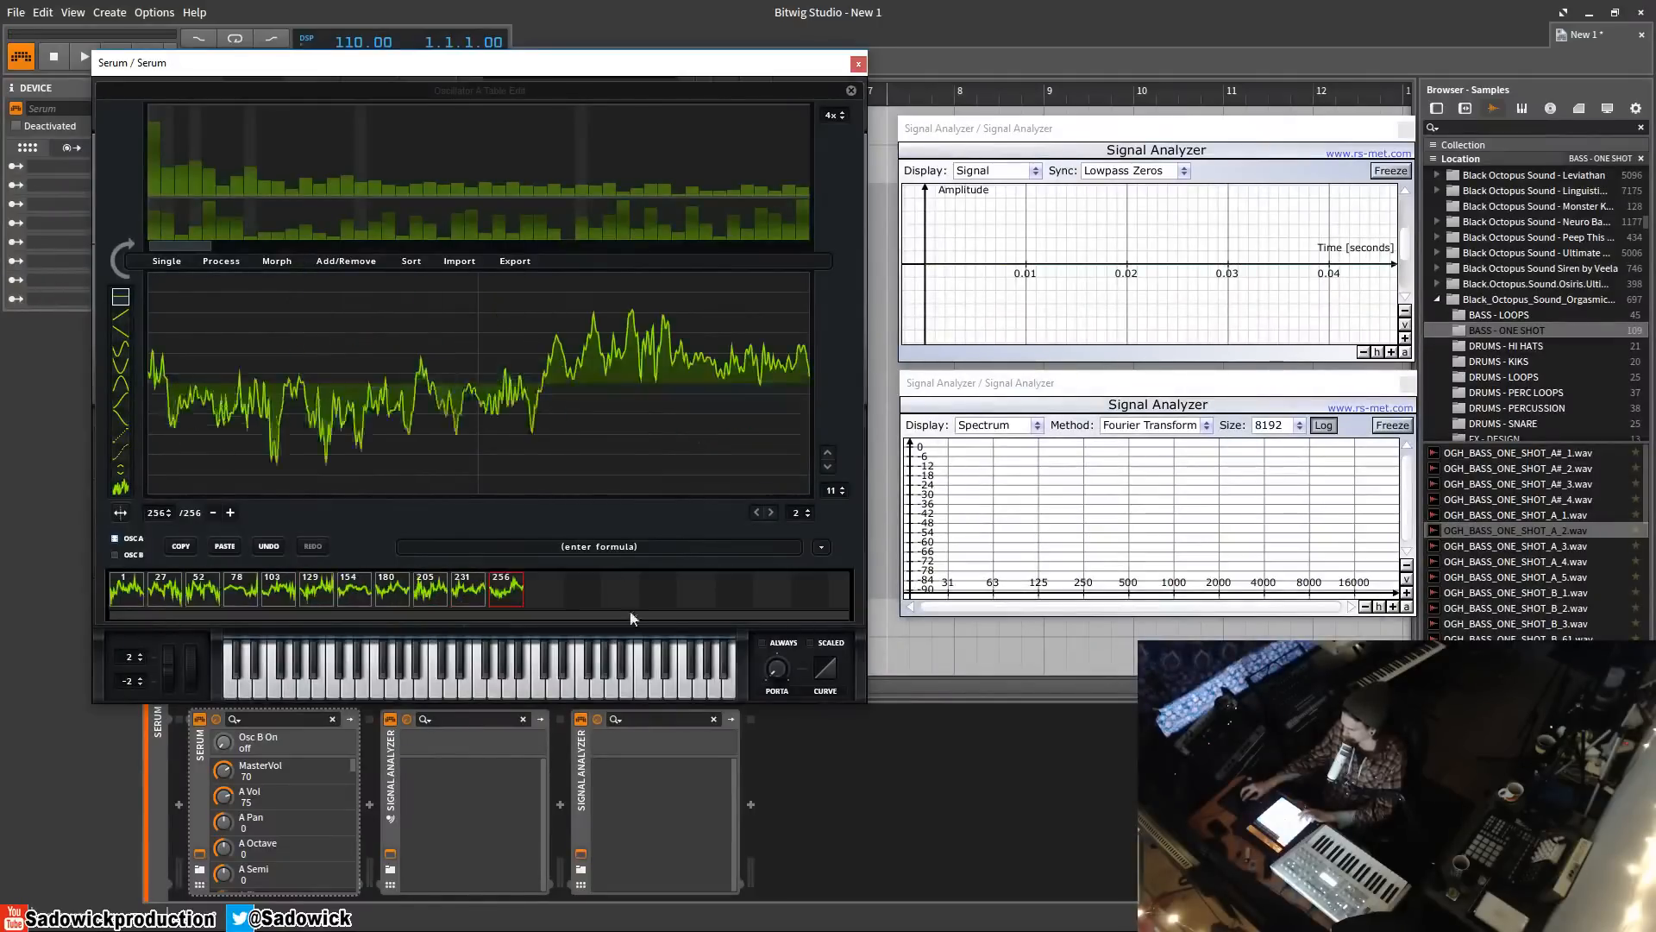
- Apply Morph - Spectral to the shortened wavetable and audition it by sweeping oscillator A's wavetable position
click(325, 263)
click(277, 261)
click(295, 301)
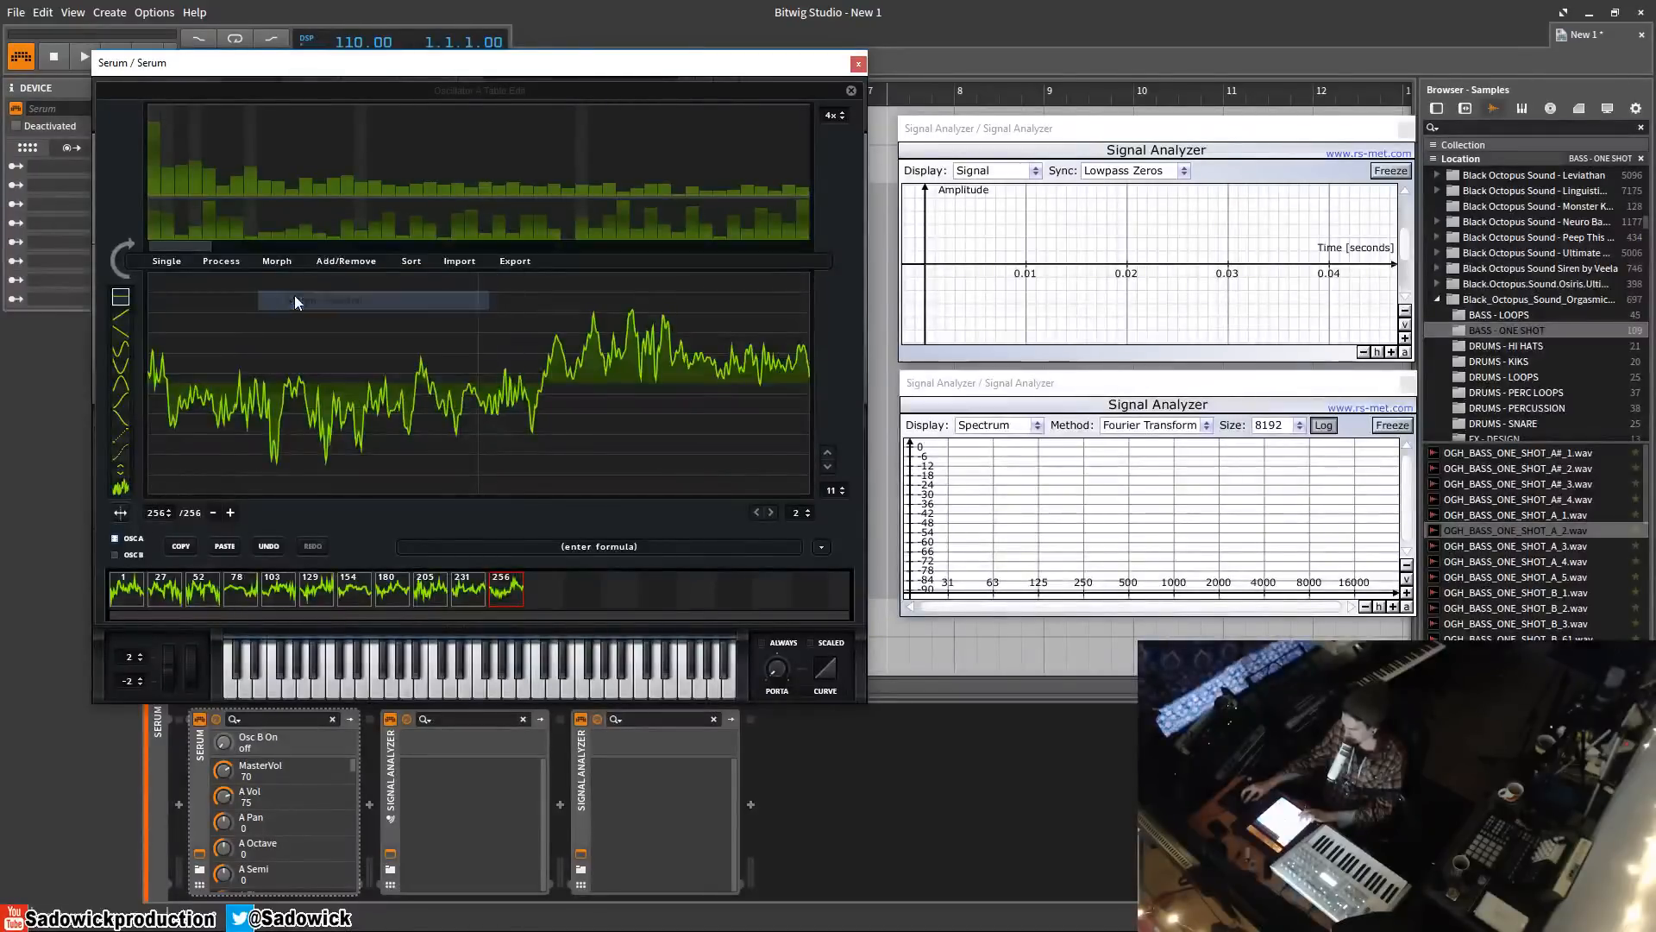
click(851, 91)
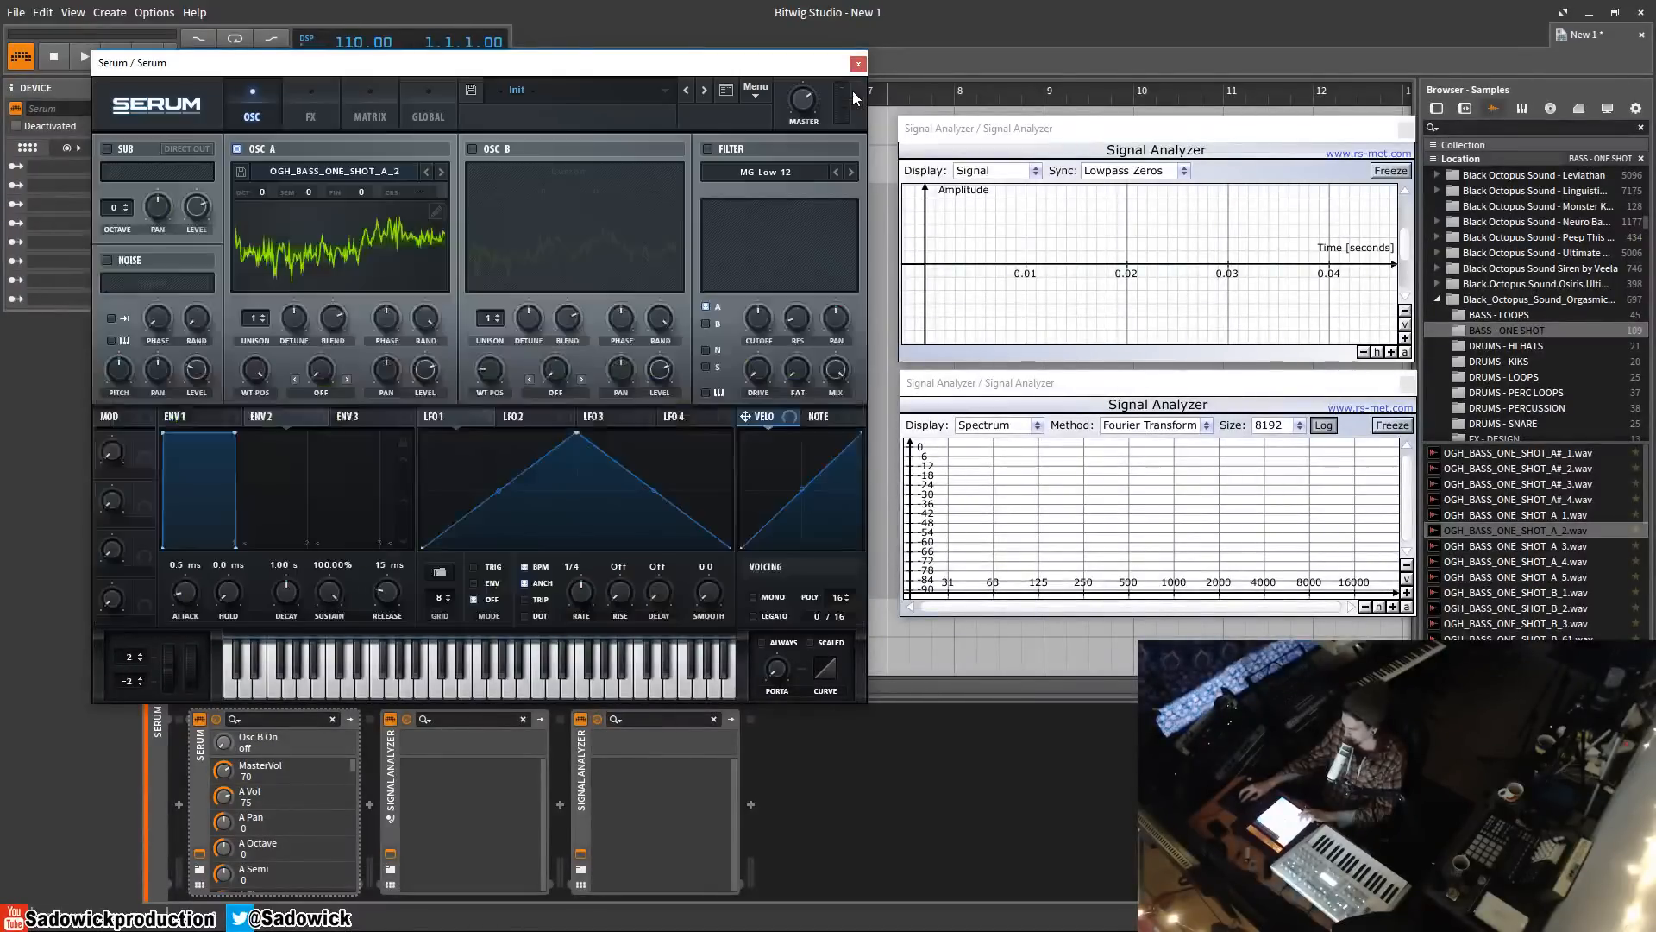
drag(257, 373, 321, 371)
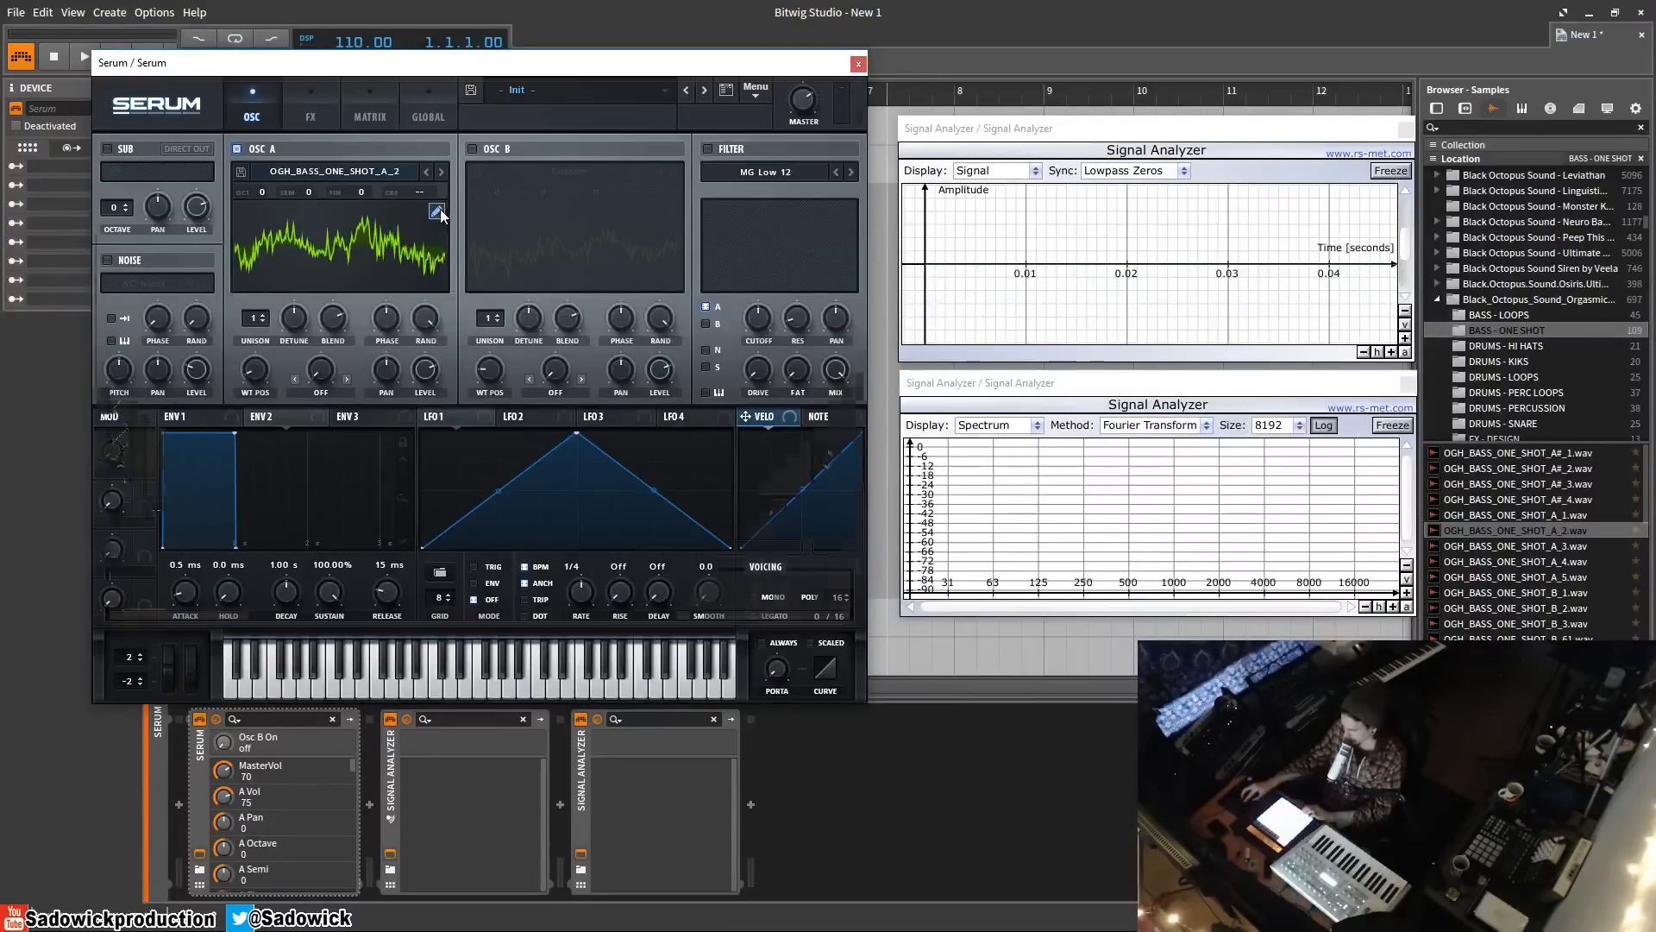
- Normalize each frame of oscillator A's wavetable separately, select frame 1 and return to the oscillator view
double_click(390, 229)
click(238, 262)
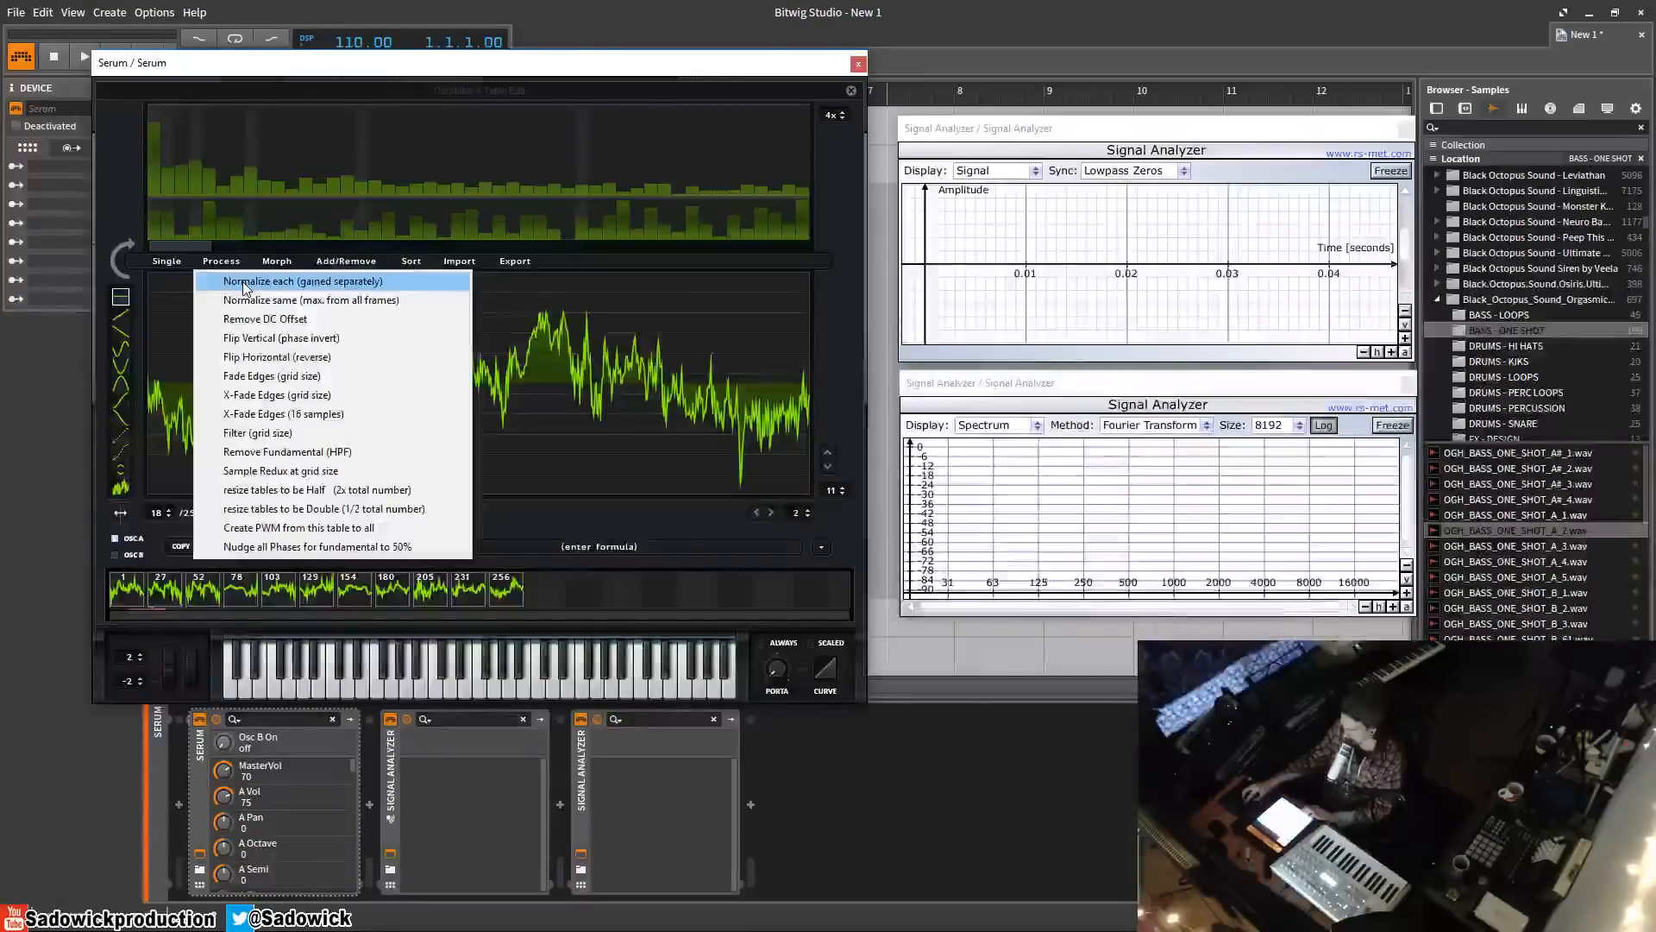
click(244, 283)
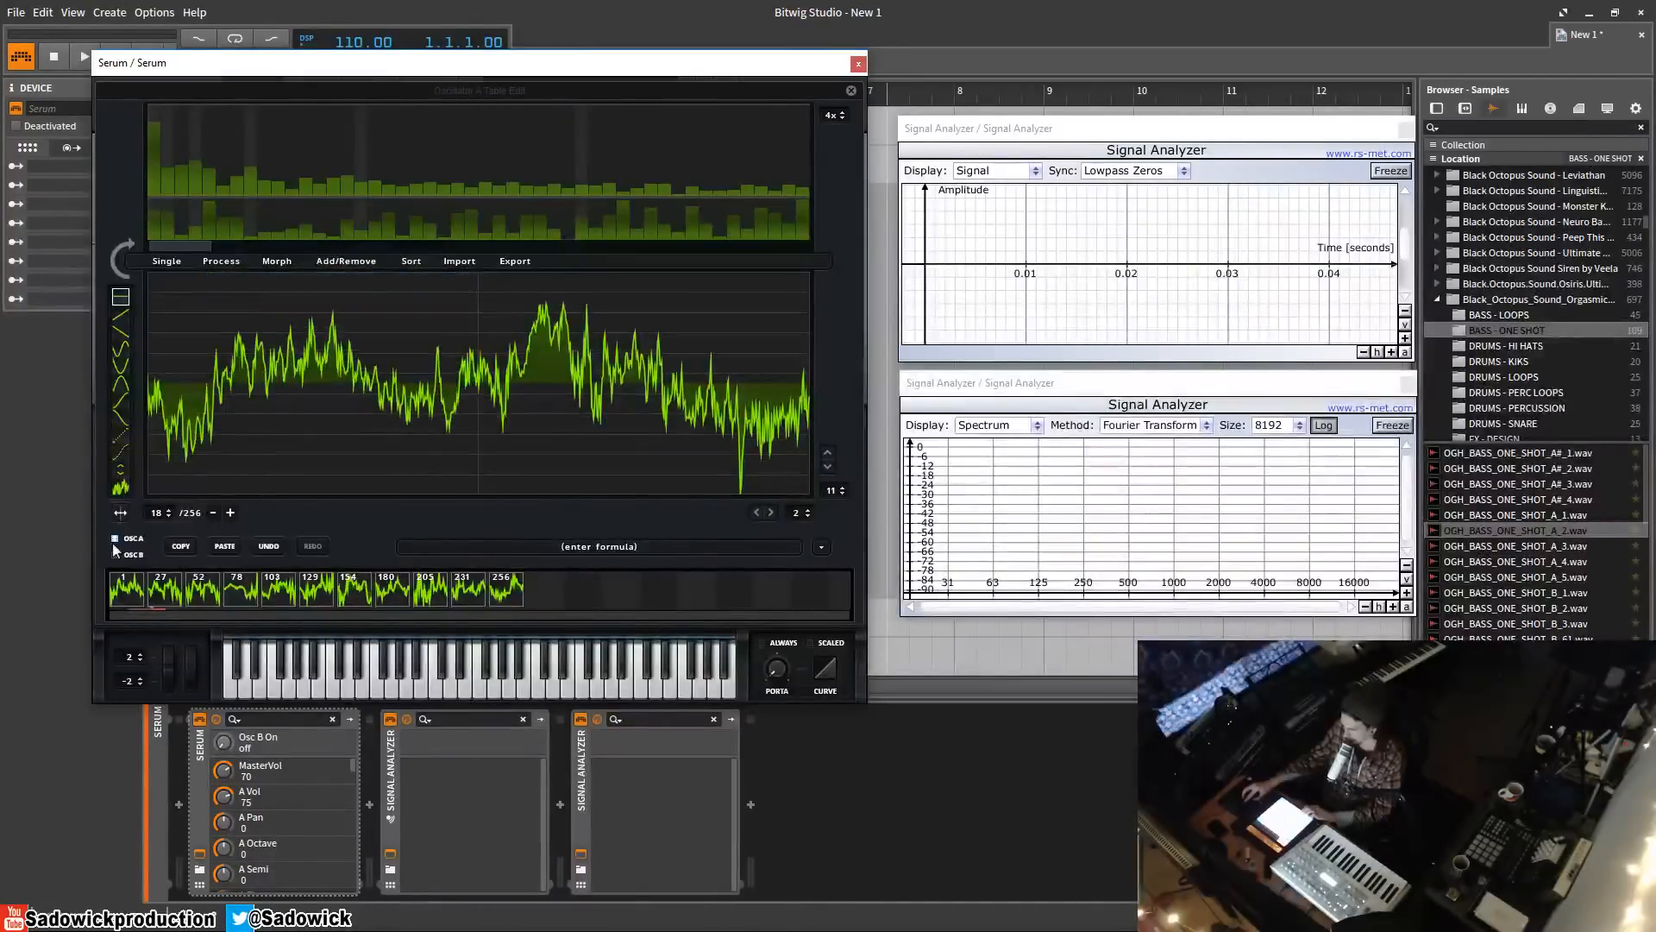
click(131, 595)
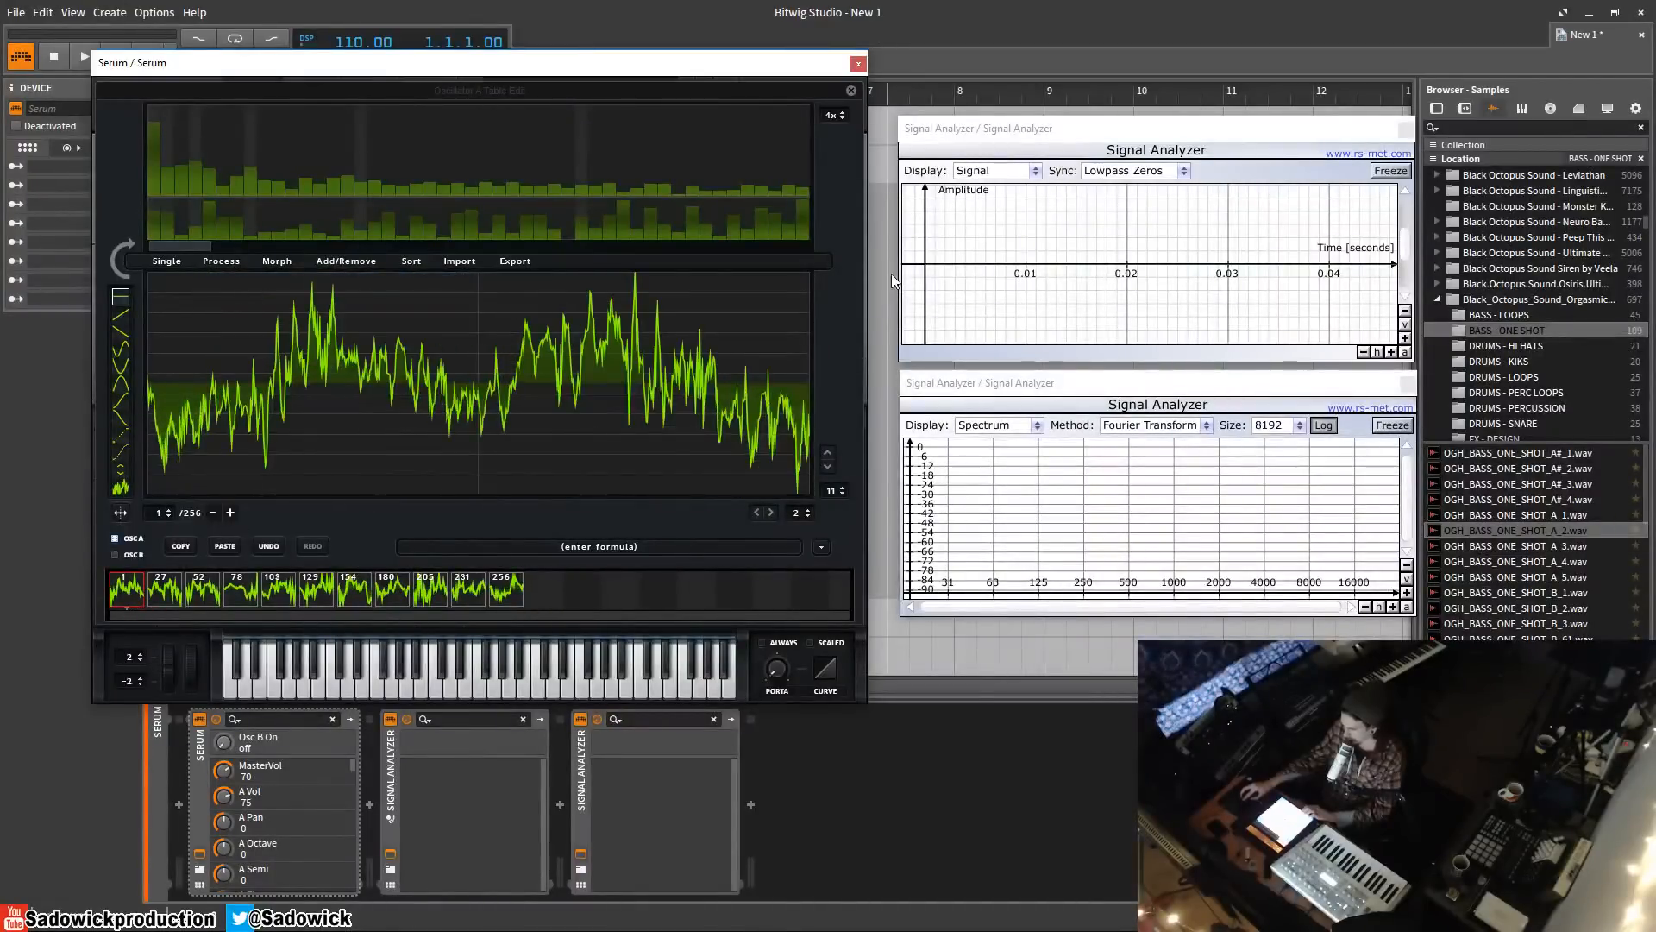
click(851, 90)
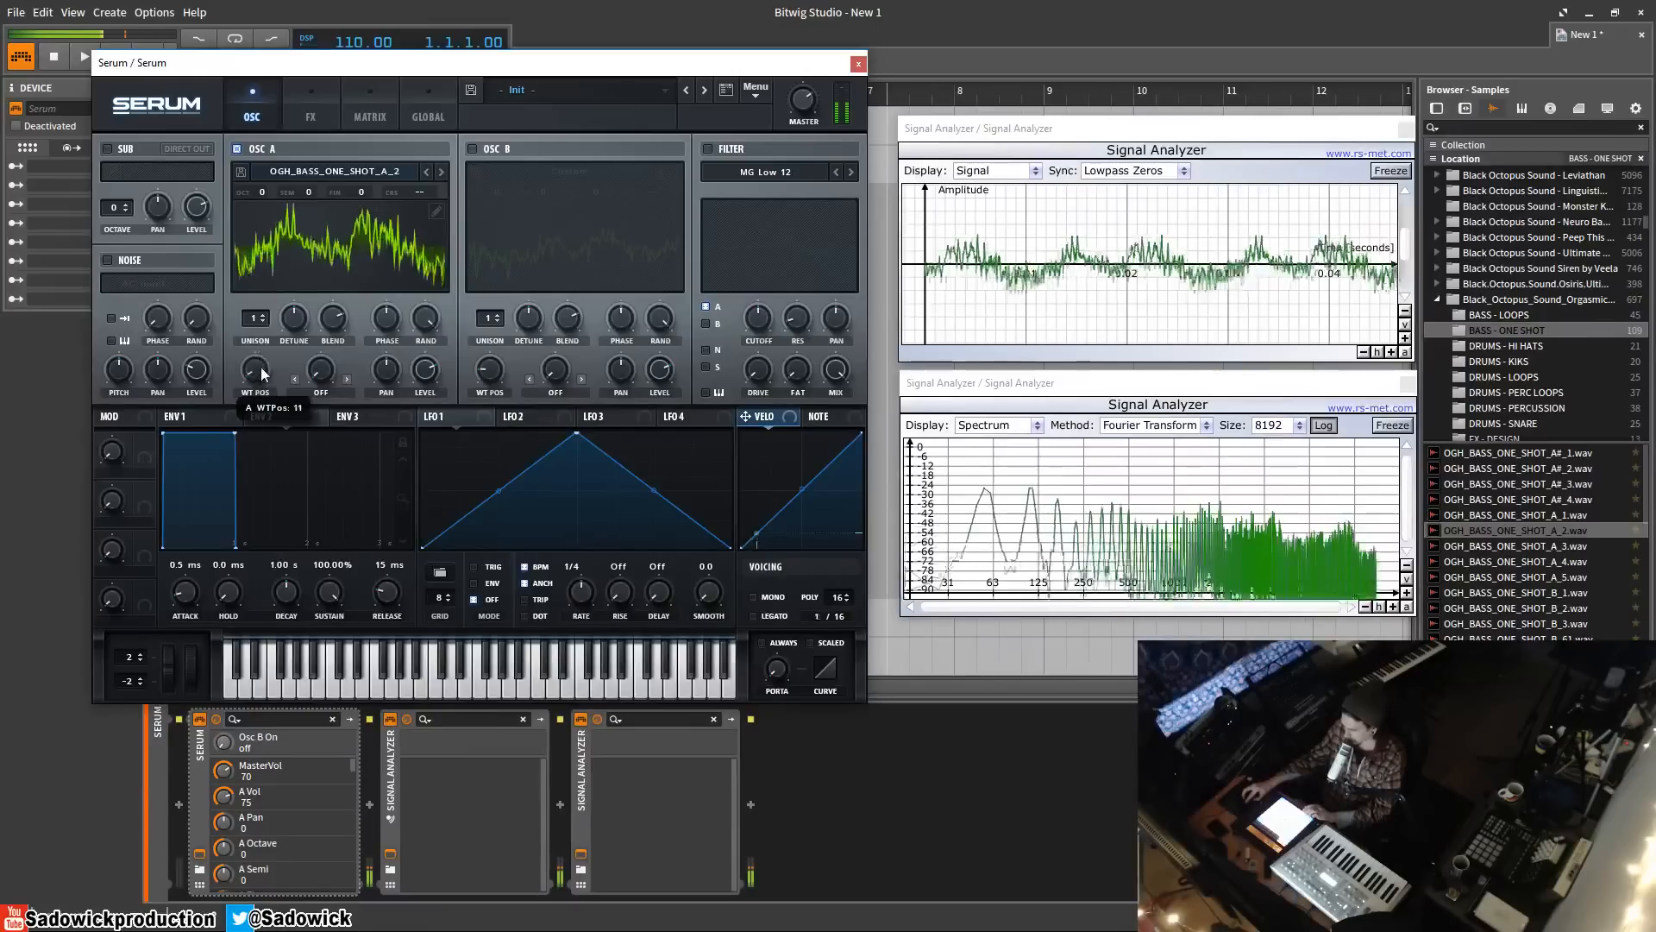
- Lower oscillator A's wavetable position, modulate it with LFO 1 and set the LFO rate to 1/8
drag(256, 378, 233, 411)
drag(241, 354, 240, 359)
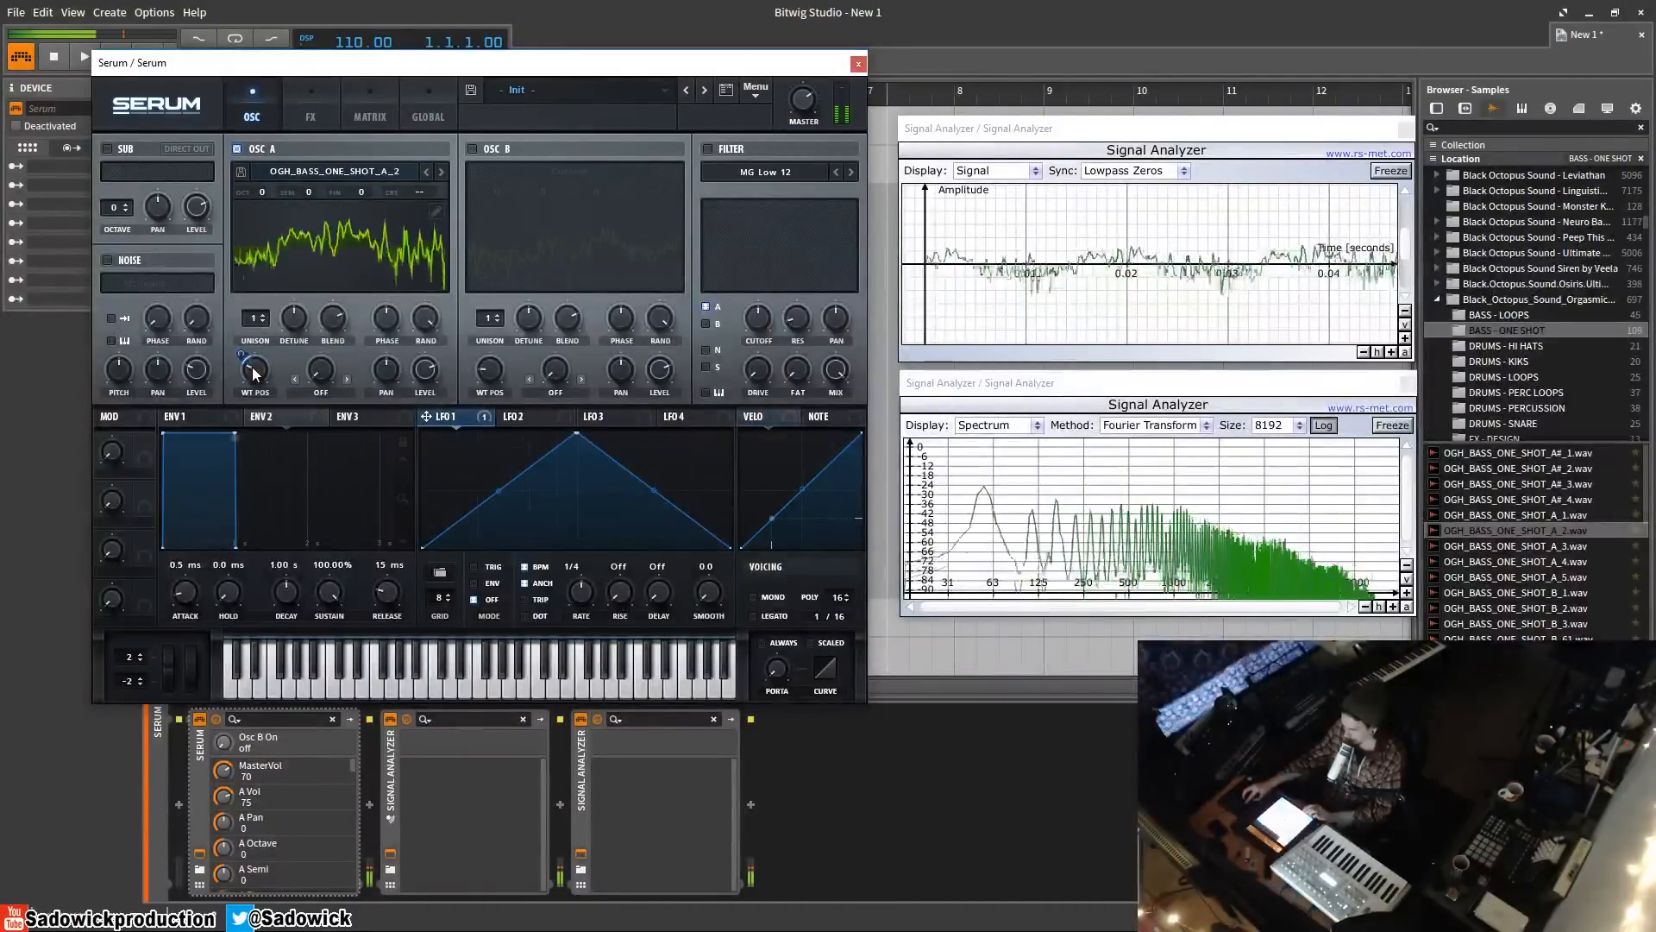
click(585, 588)
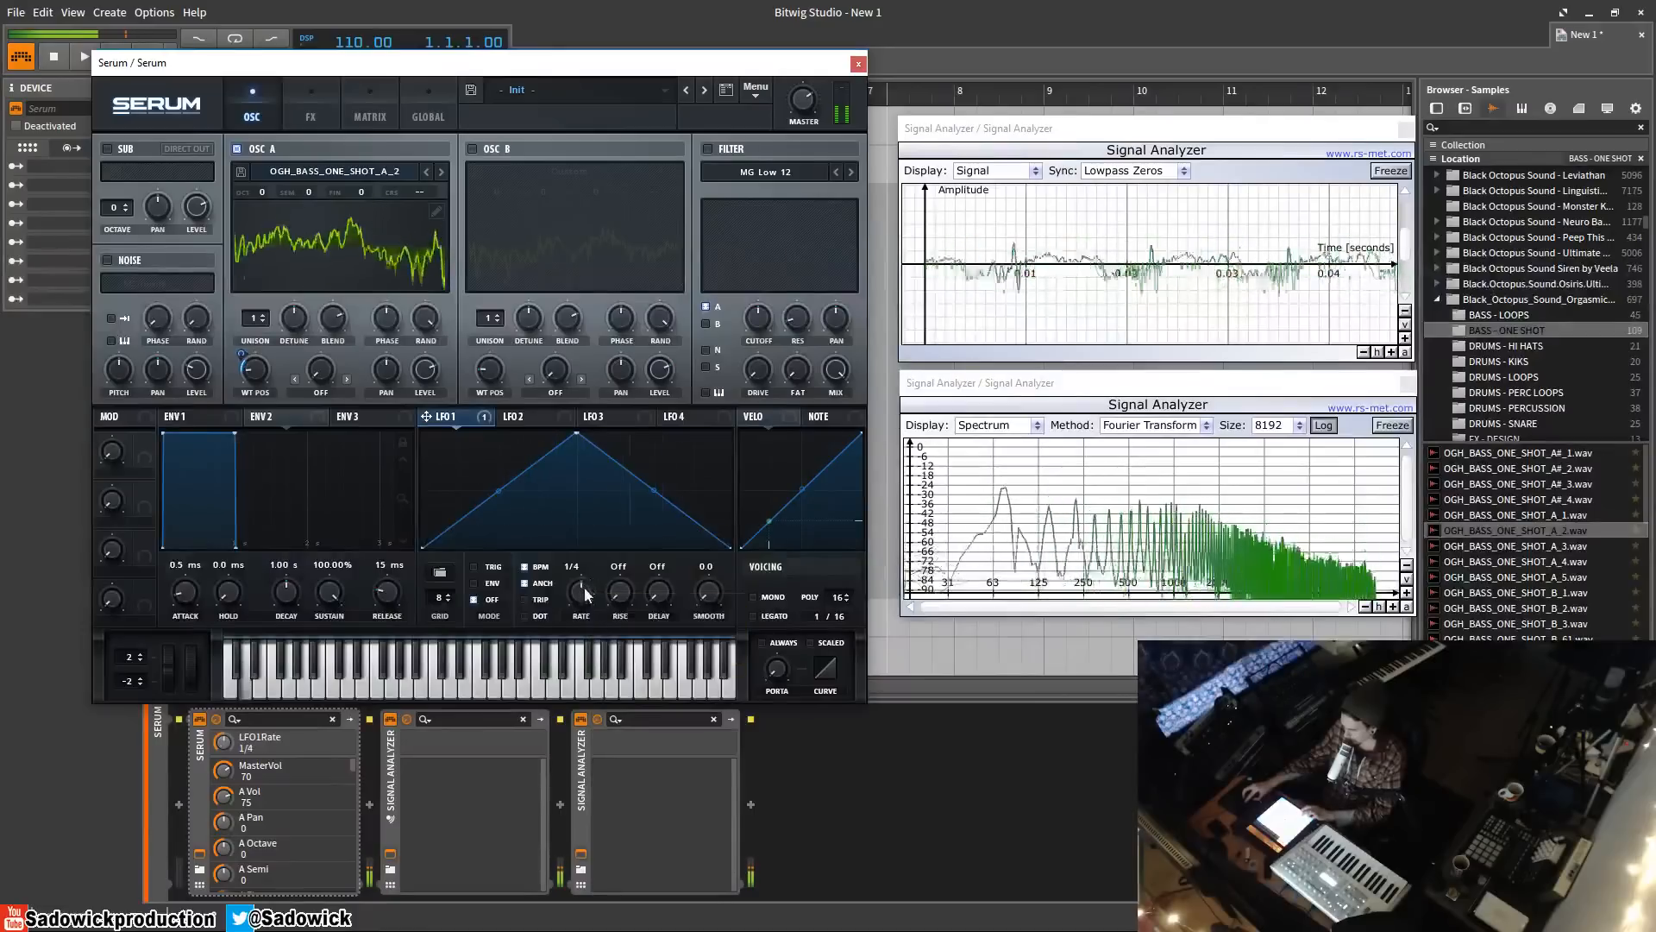
drag(583, 587, 590, 573)
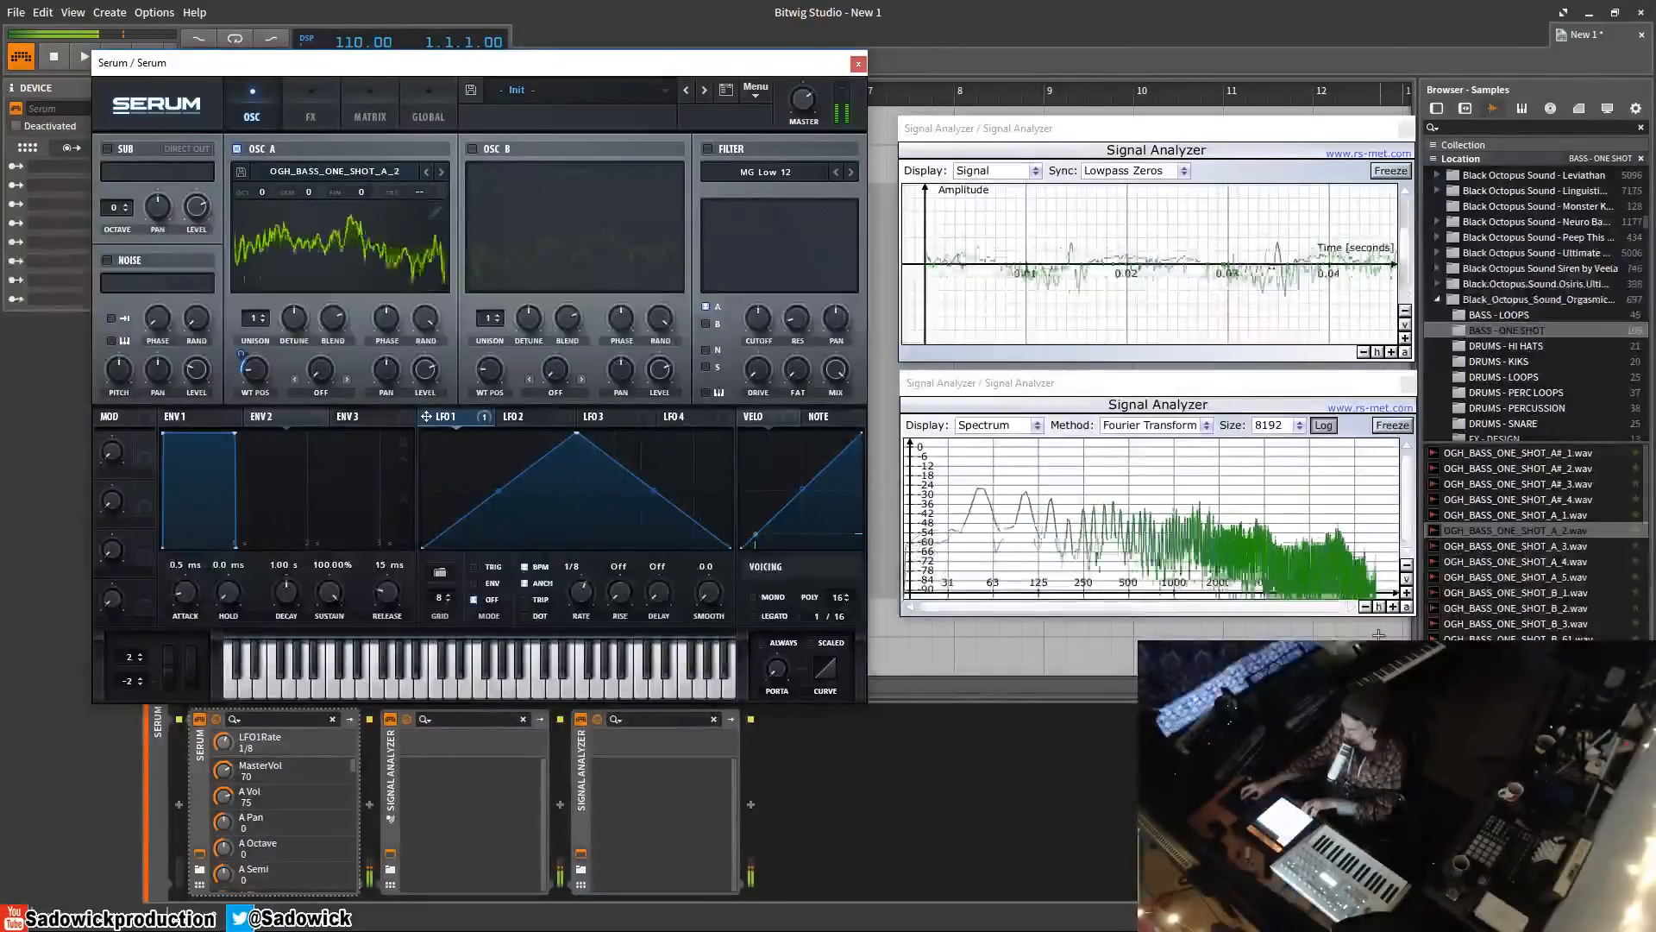
- Switch on oscillator B and audition the source sample OGH_BASS_ONE_SHOT_A_2.wav to compare the sounds
click(473, 148)
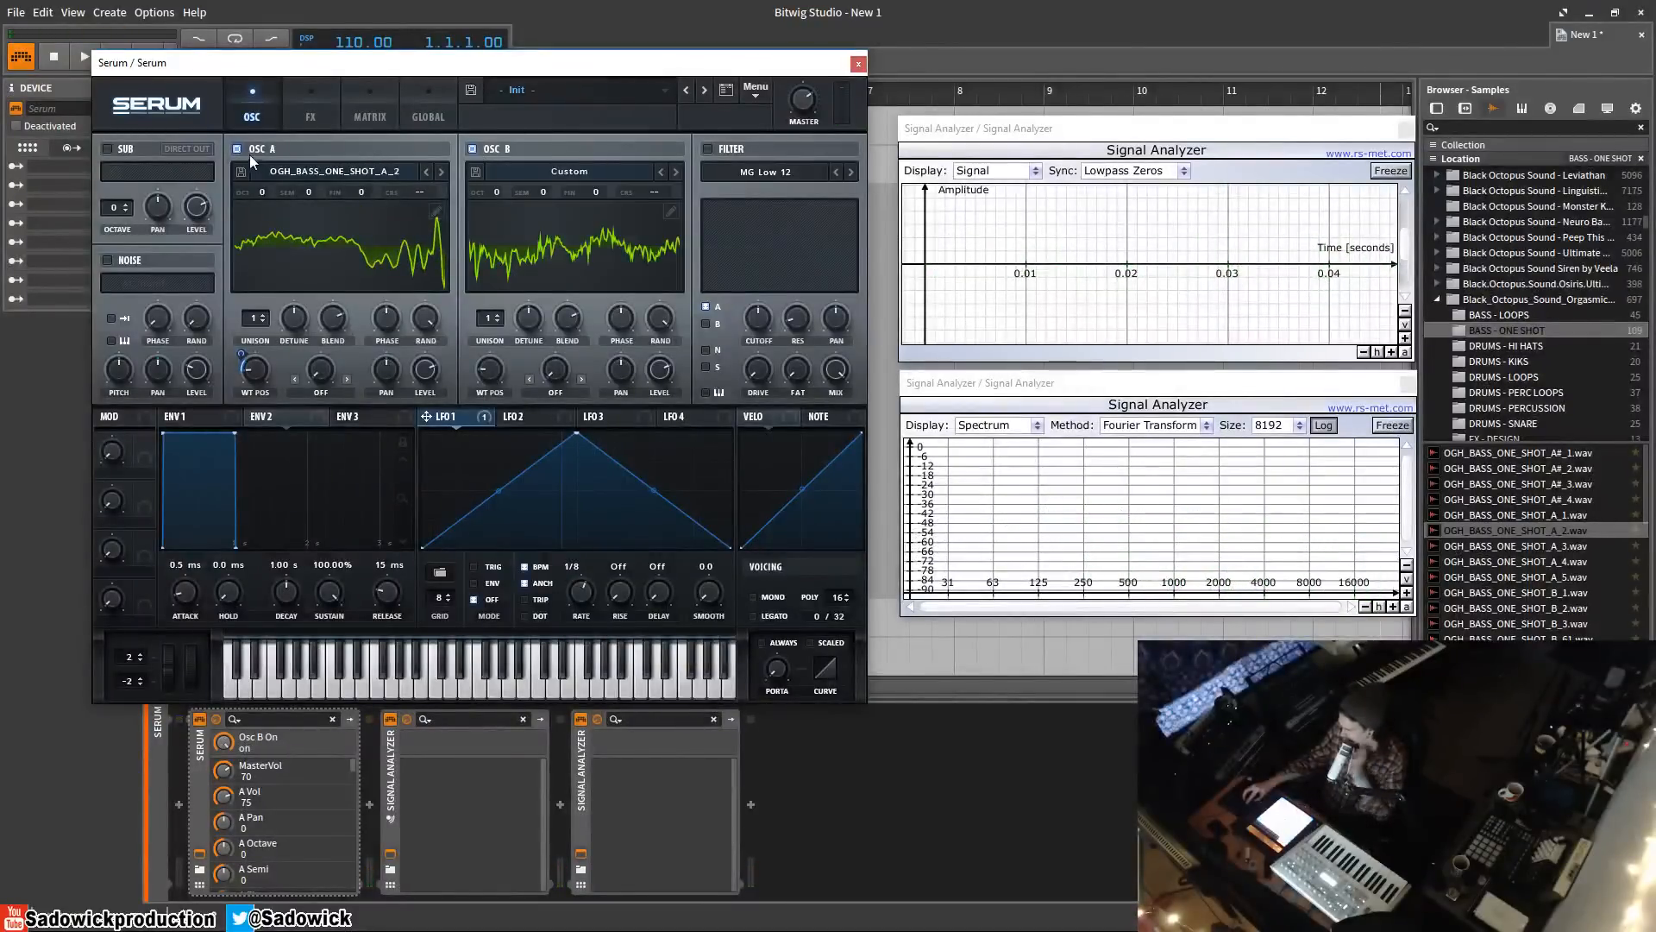
click(1523, 531)
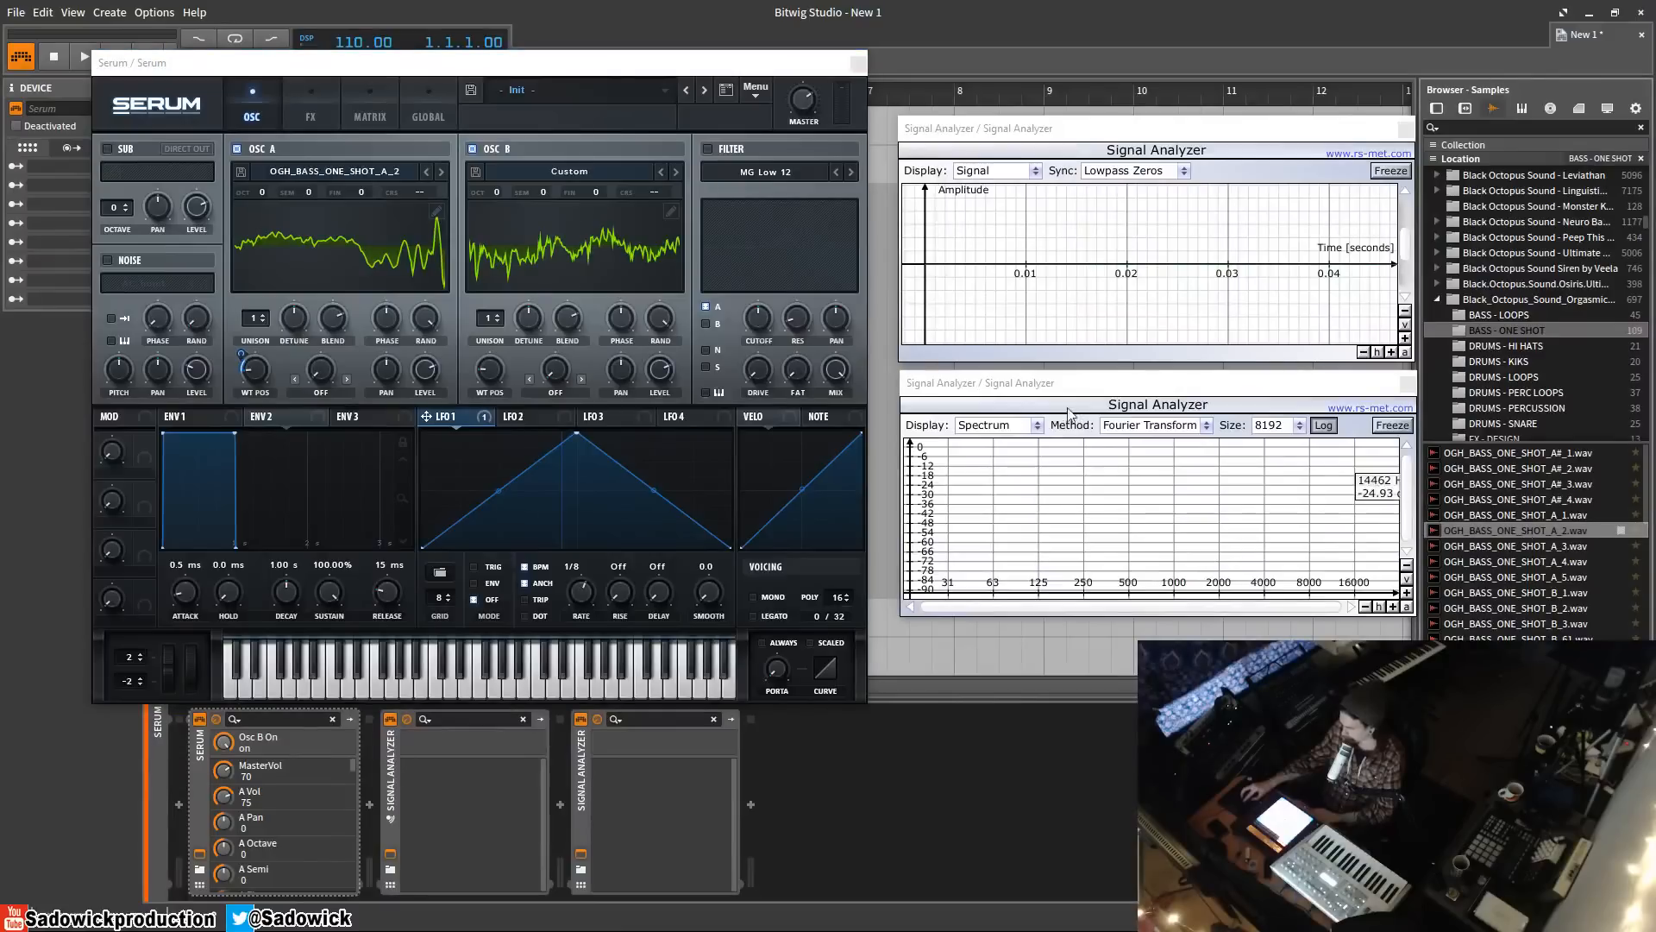
click(353, 68)
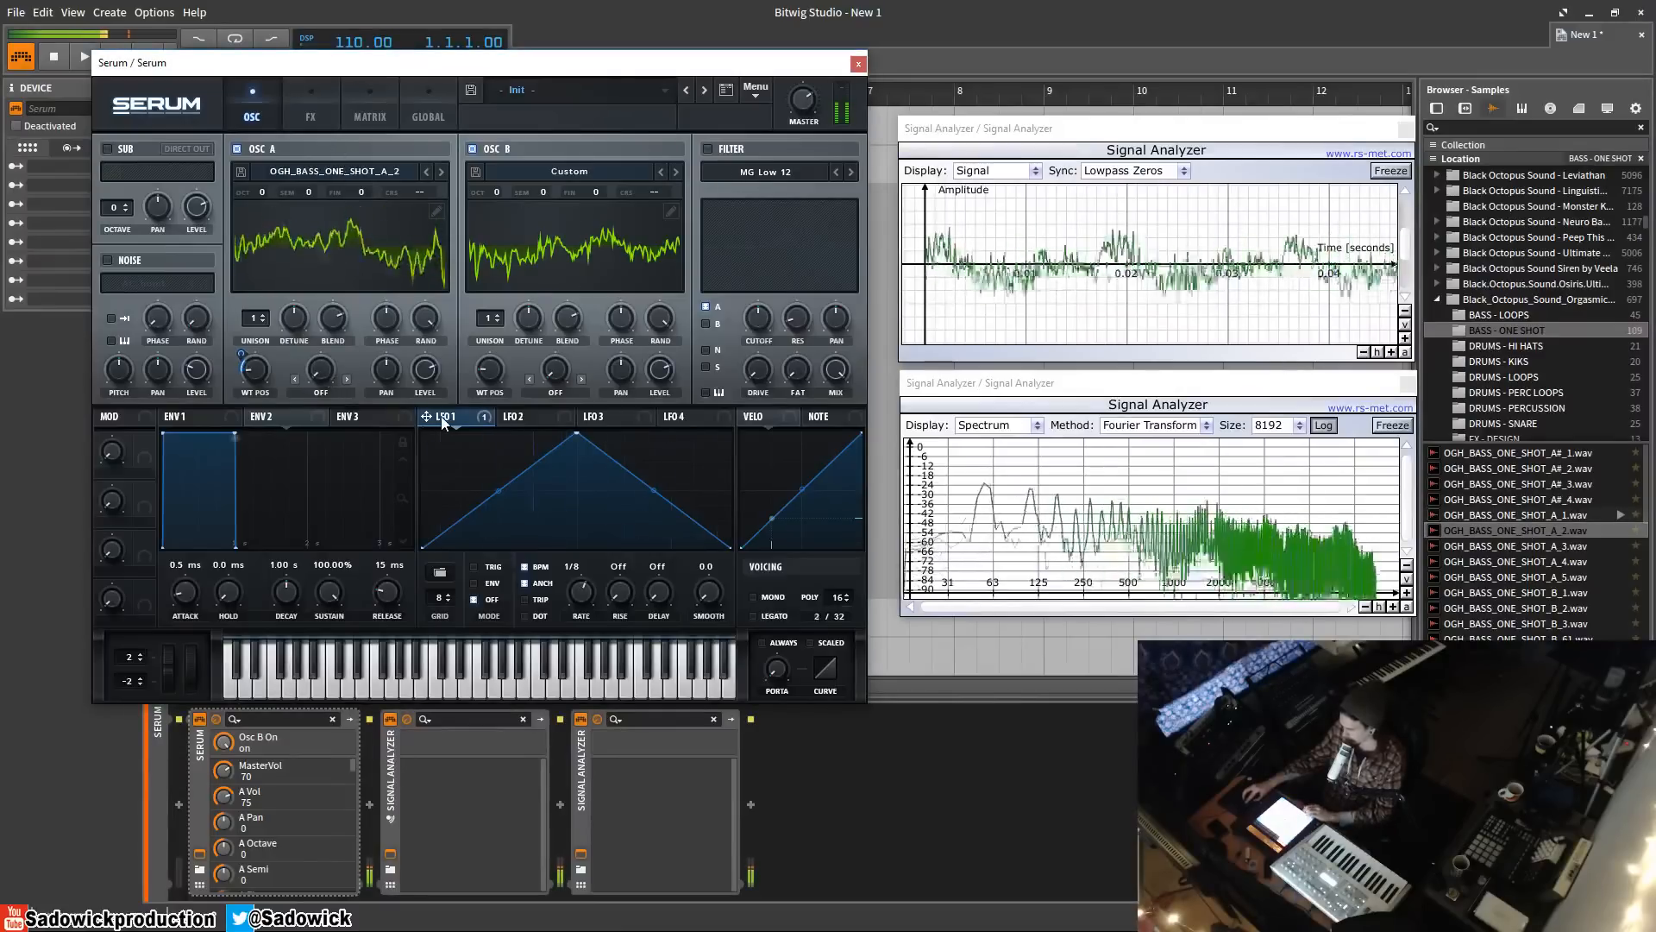
- Set LFO 1's rate to 1/4 and, with oscillator B switched off, sweep oscillator A's wavetable position, ending at 54
drag(581, 594, 578, 607)
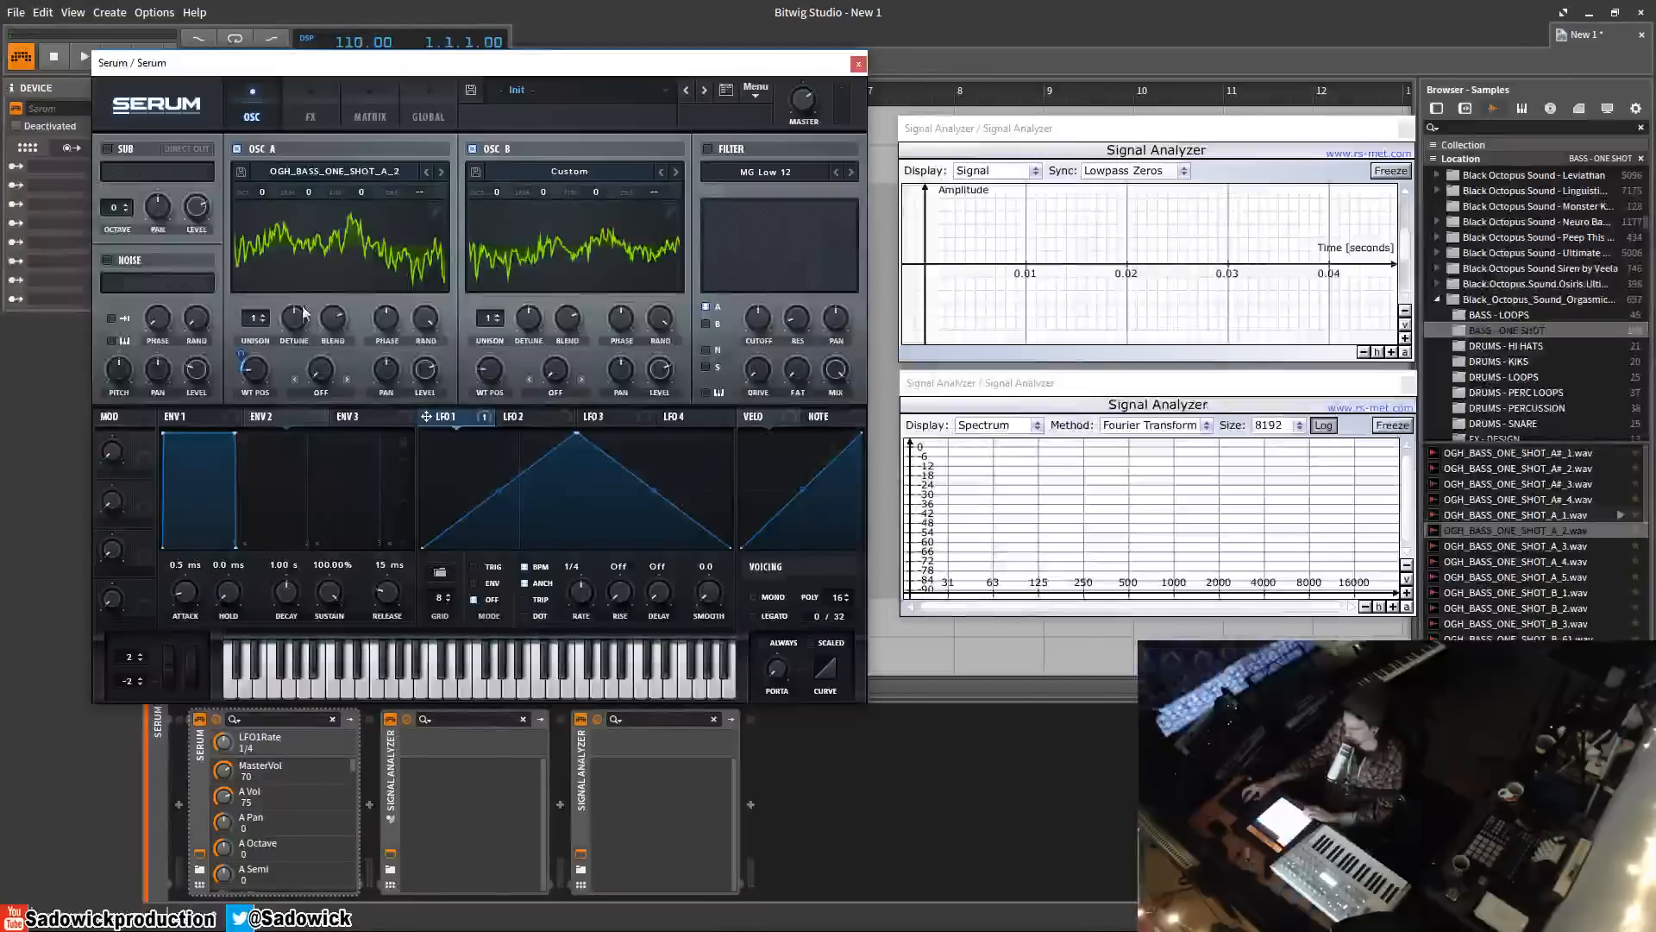
drag(253, 367, 255, 341)
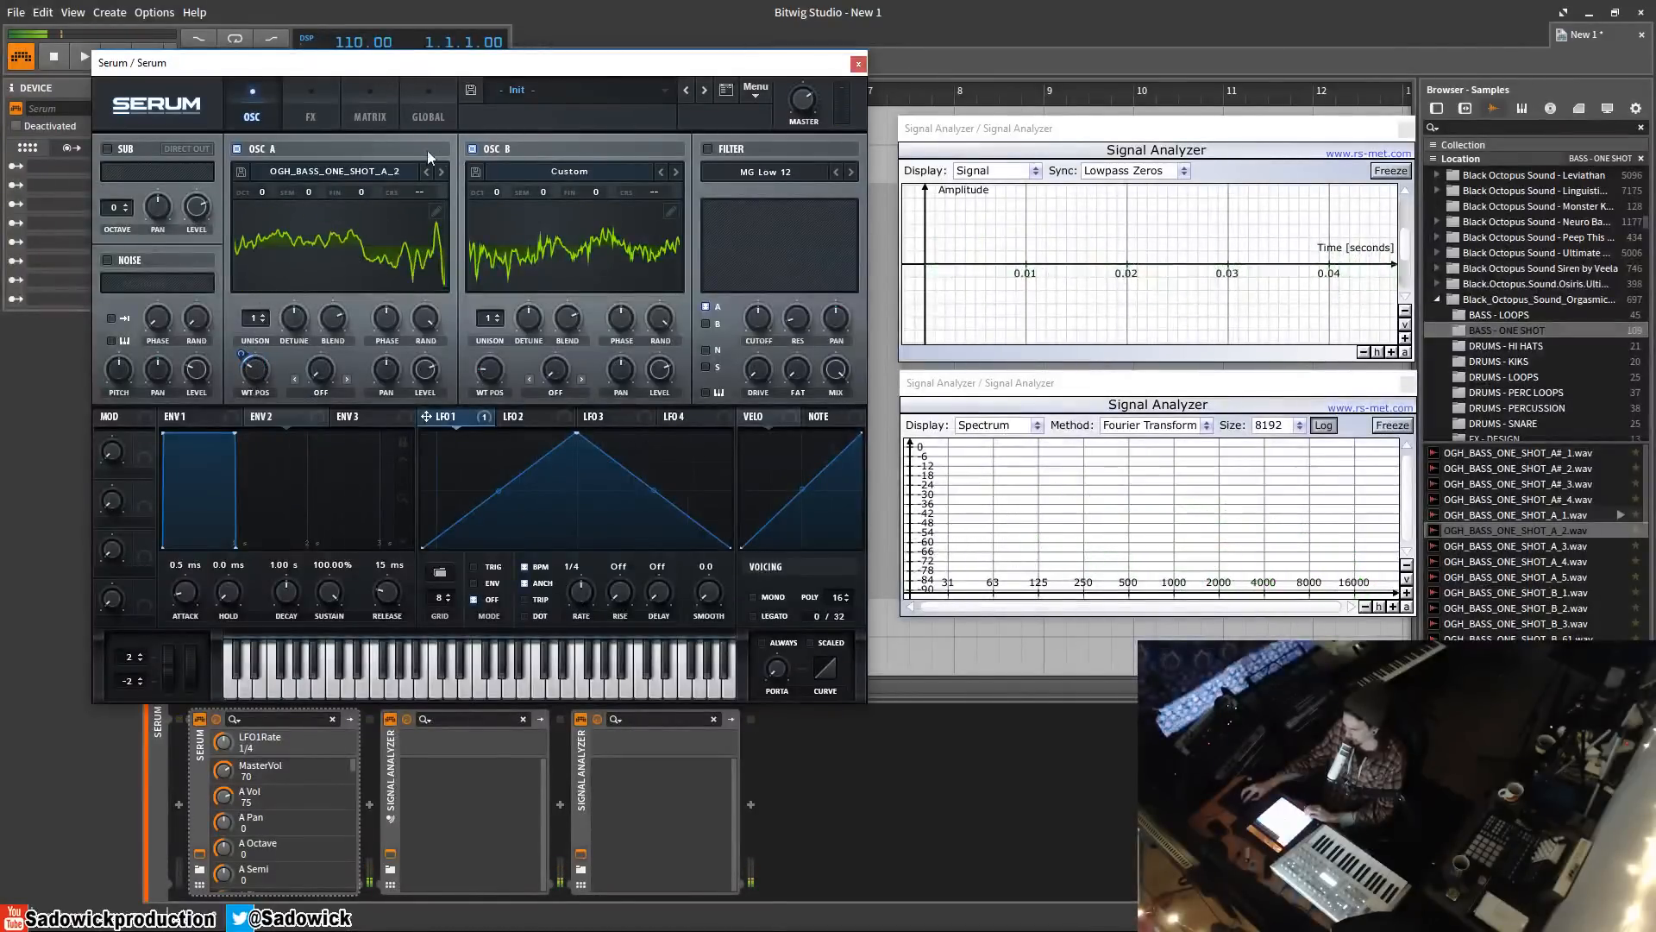
click(471, 149)
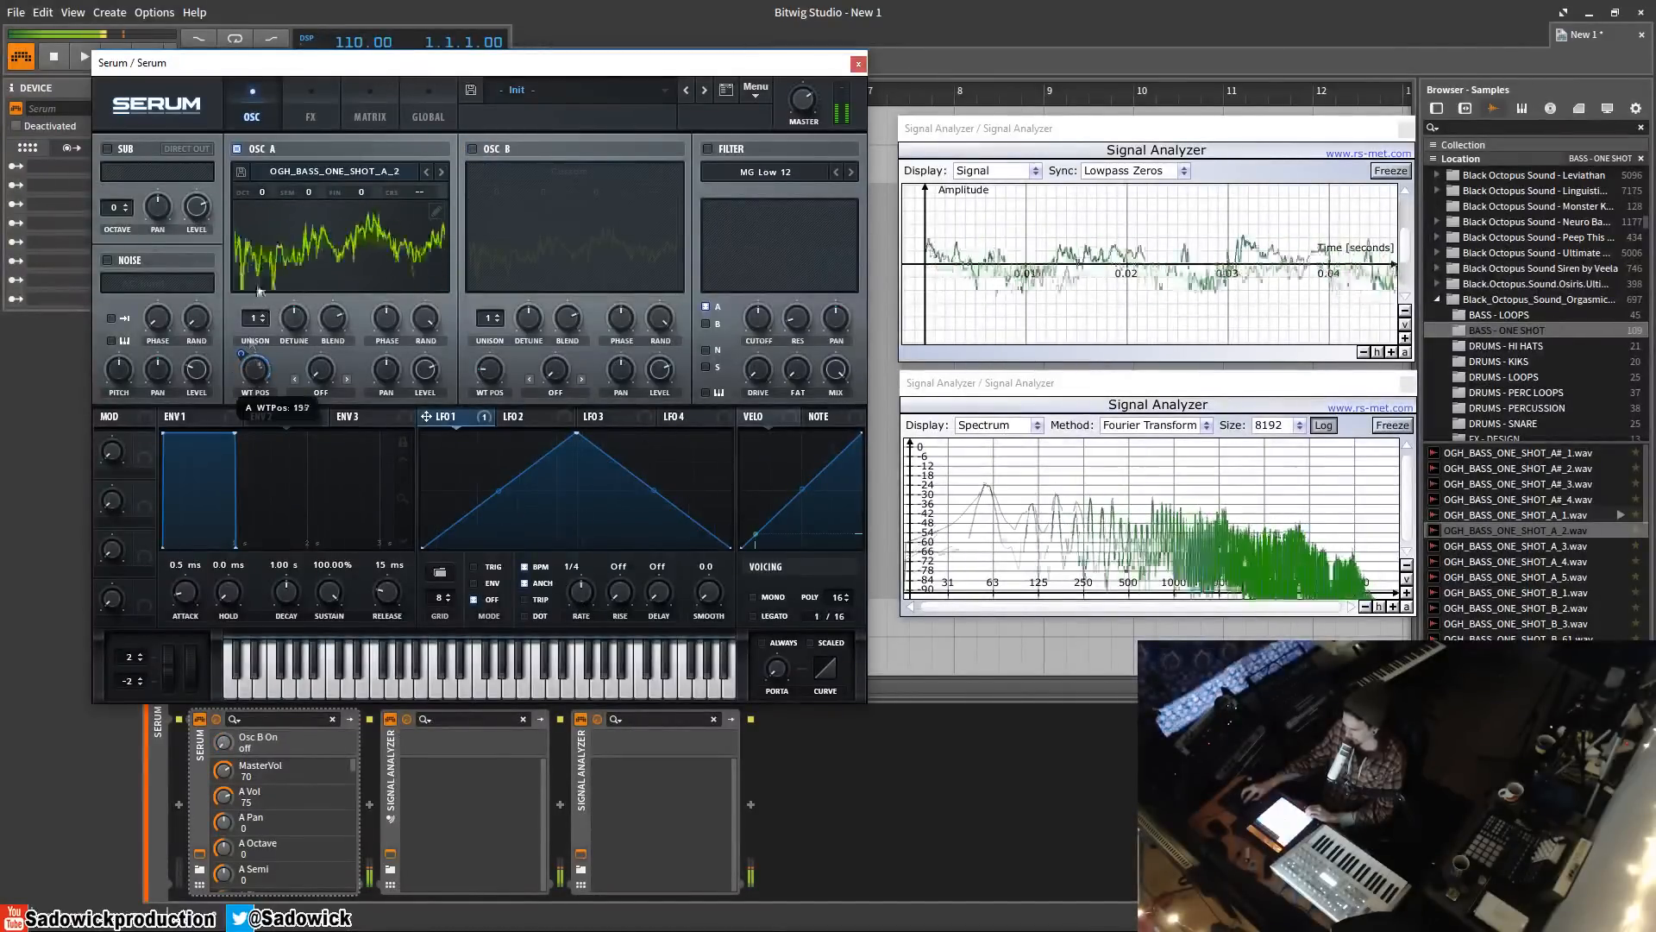
drag(243, 366, 227, 409)
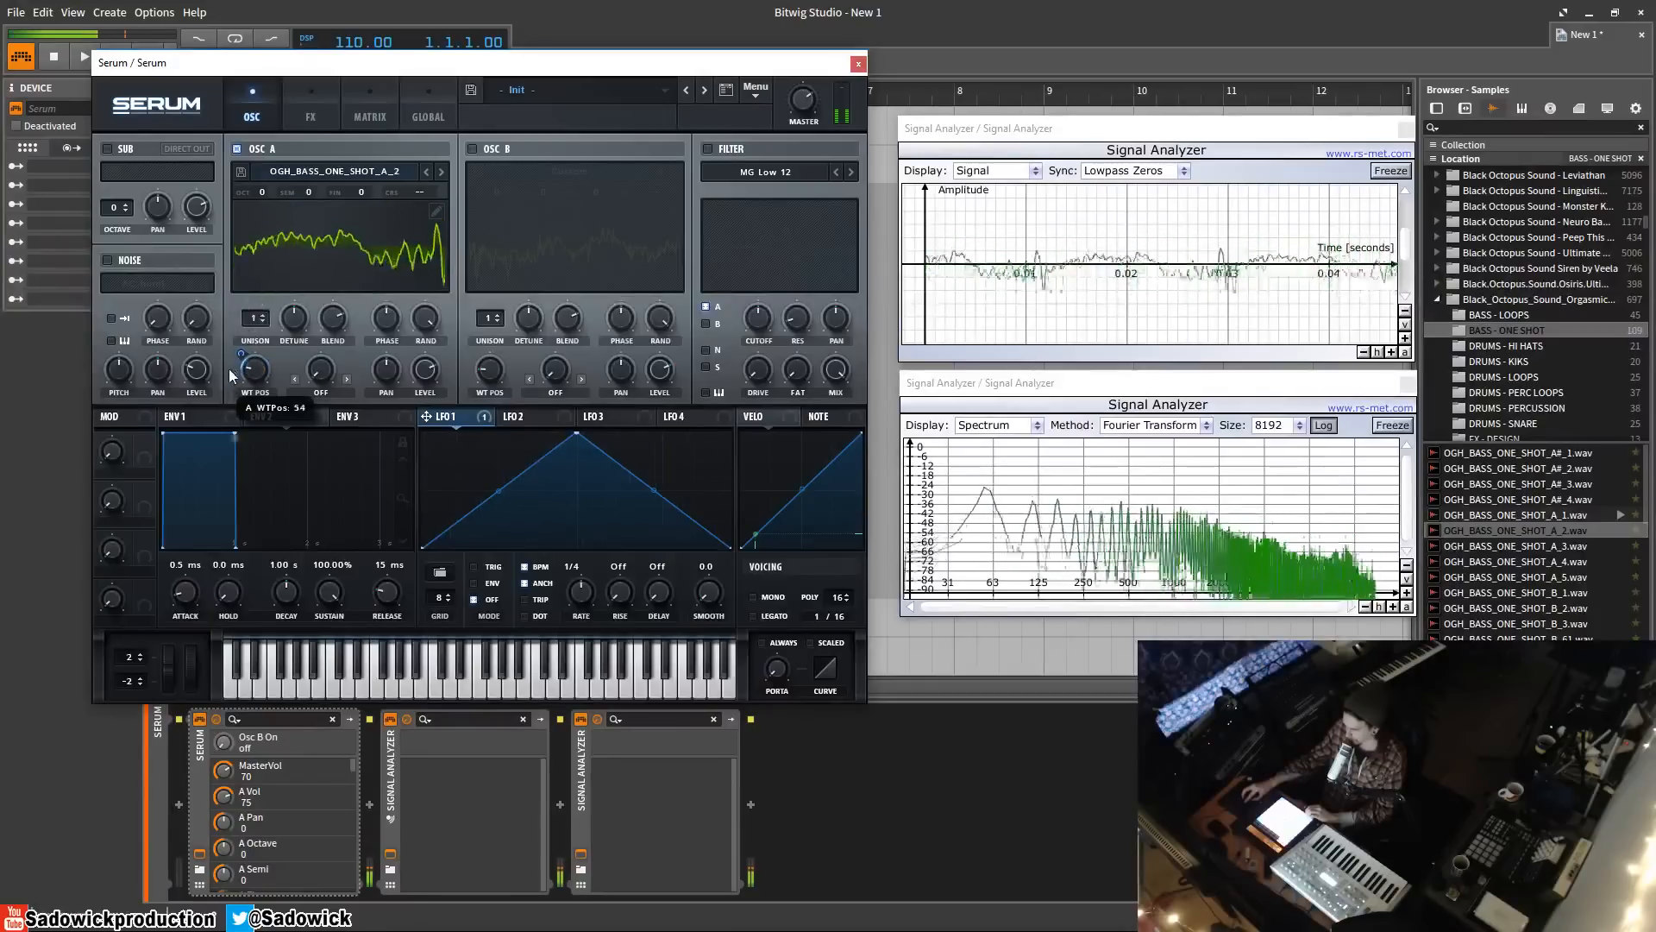
- In oscillator A's wavetable, select frame 78 and remove all frames from it to the end
click(436, 211)
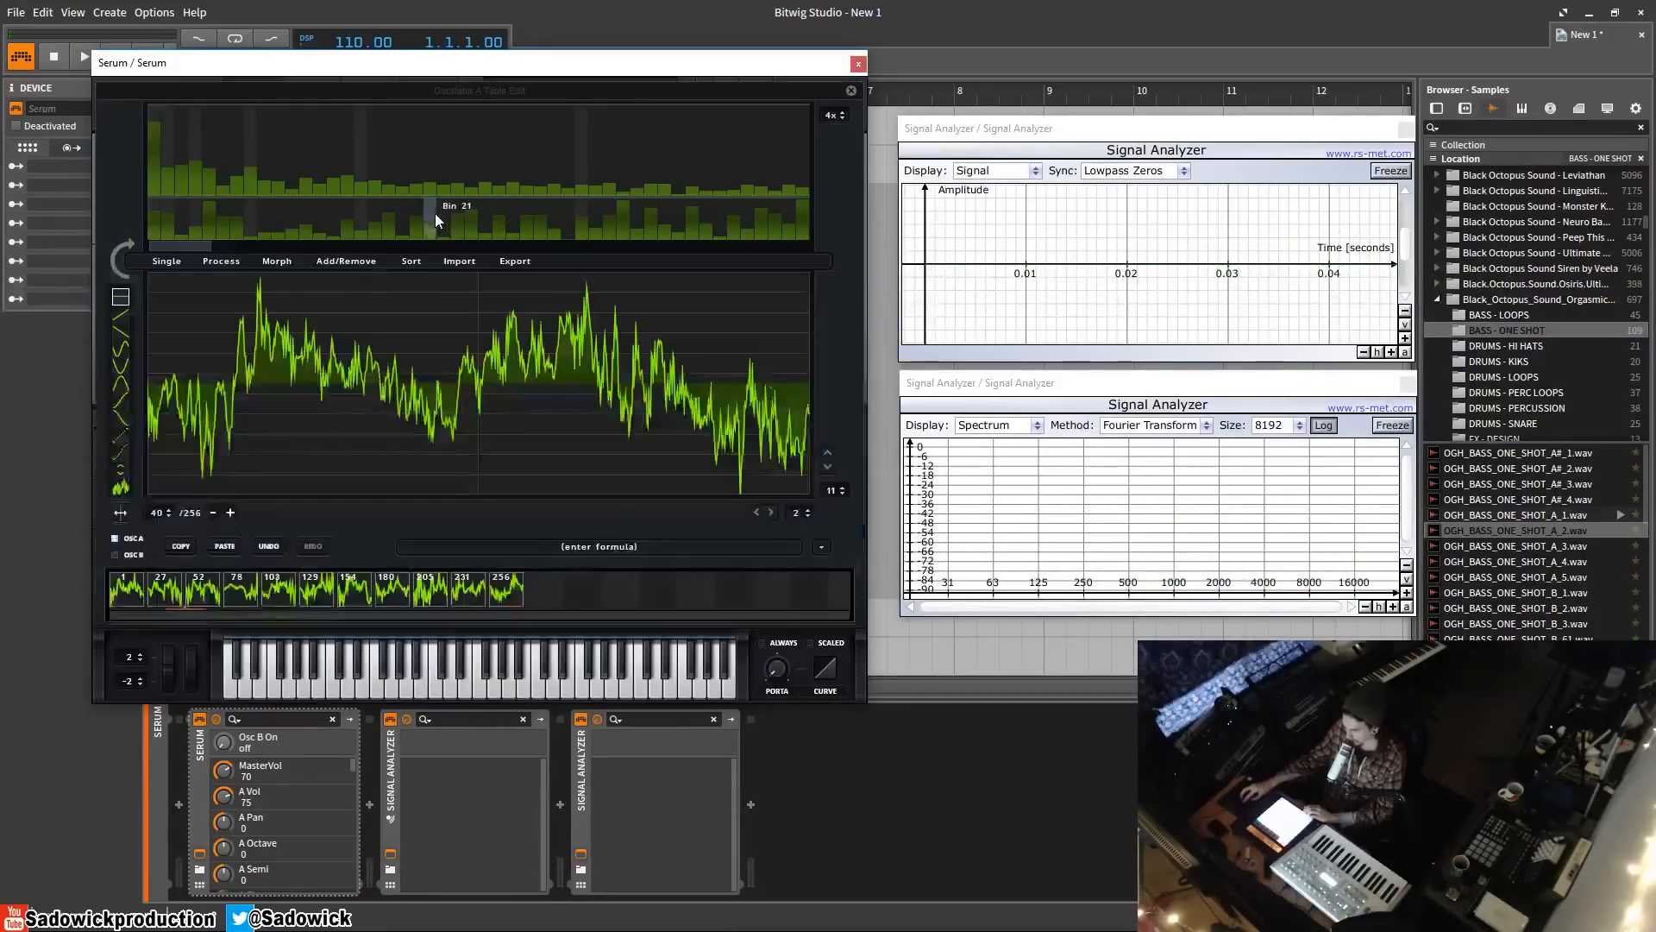
click(346, 261)
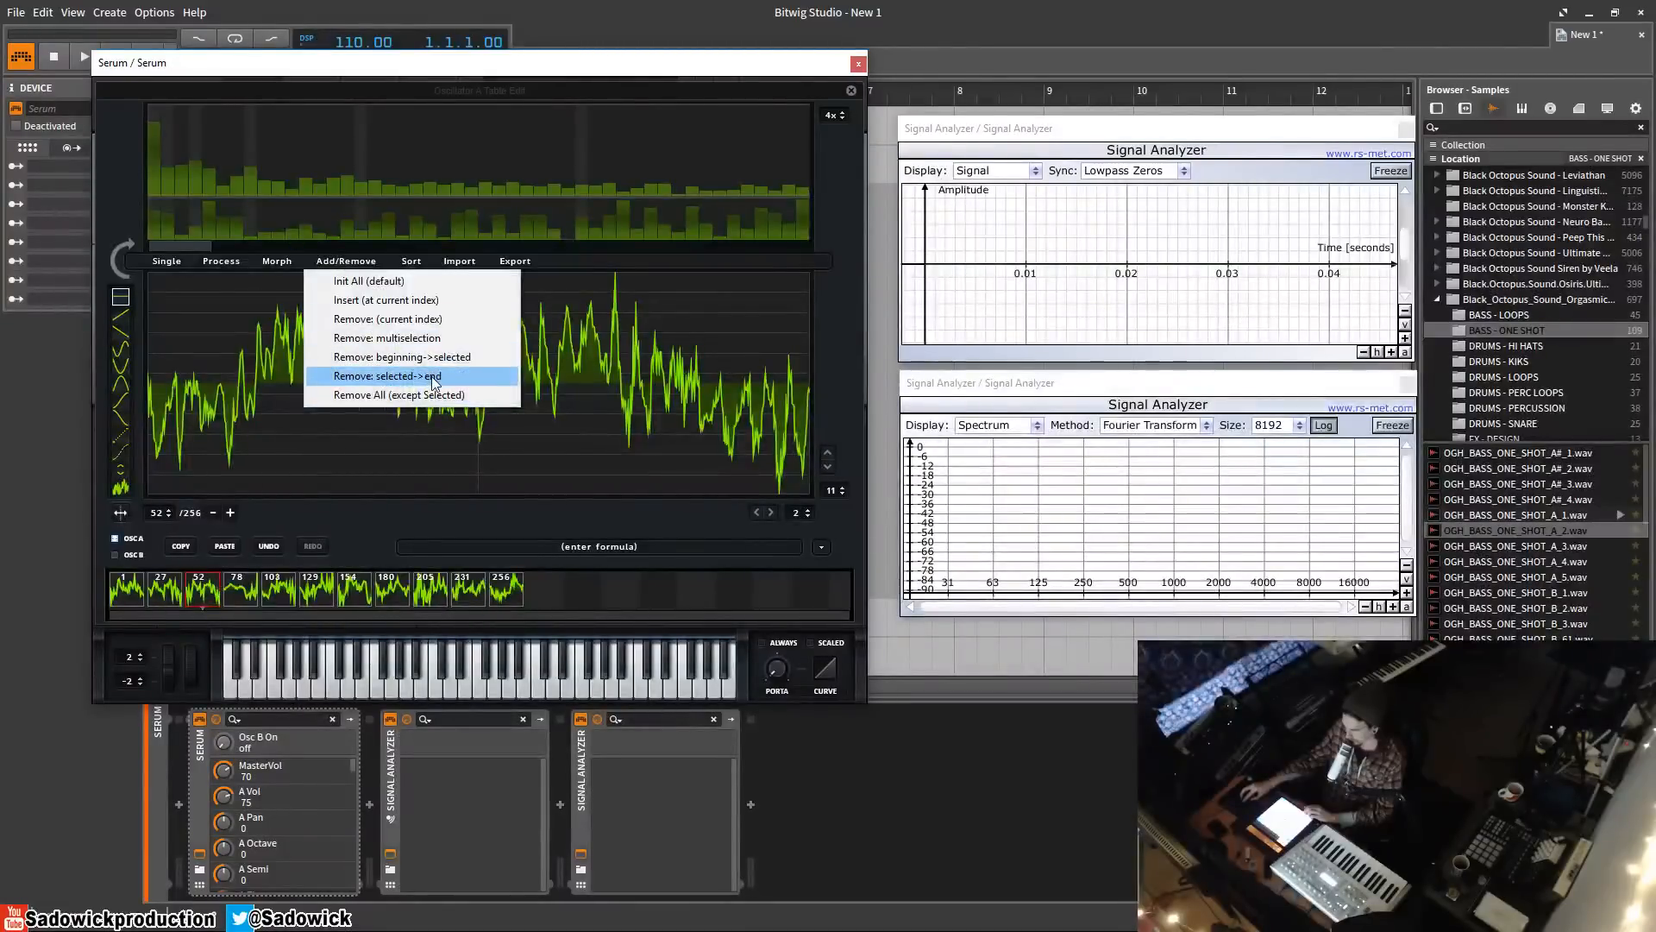
click(239, 589)
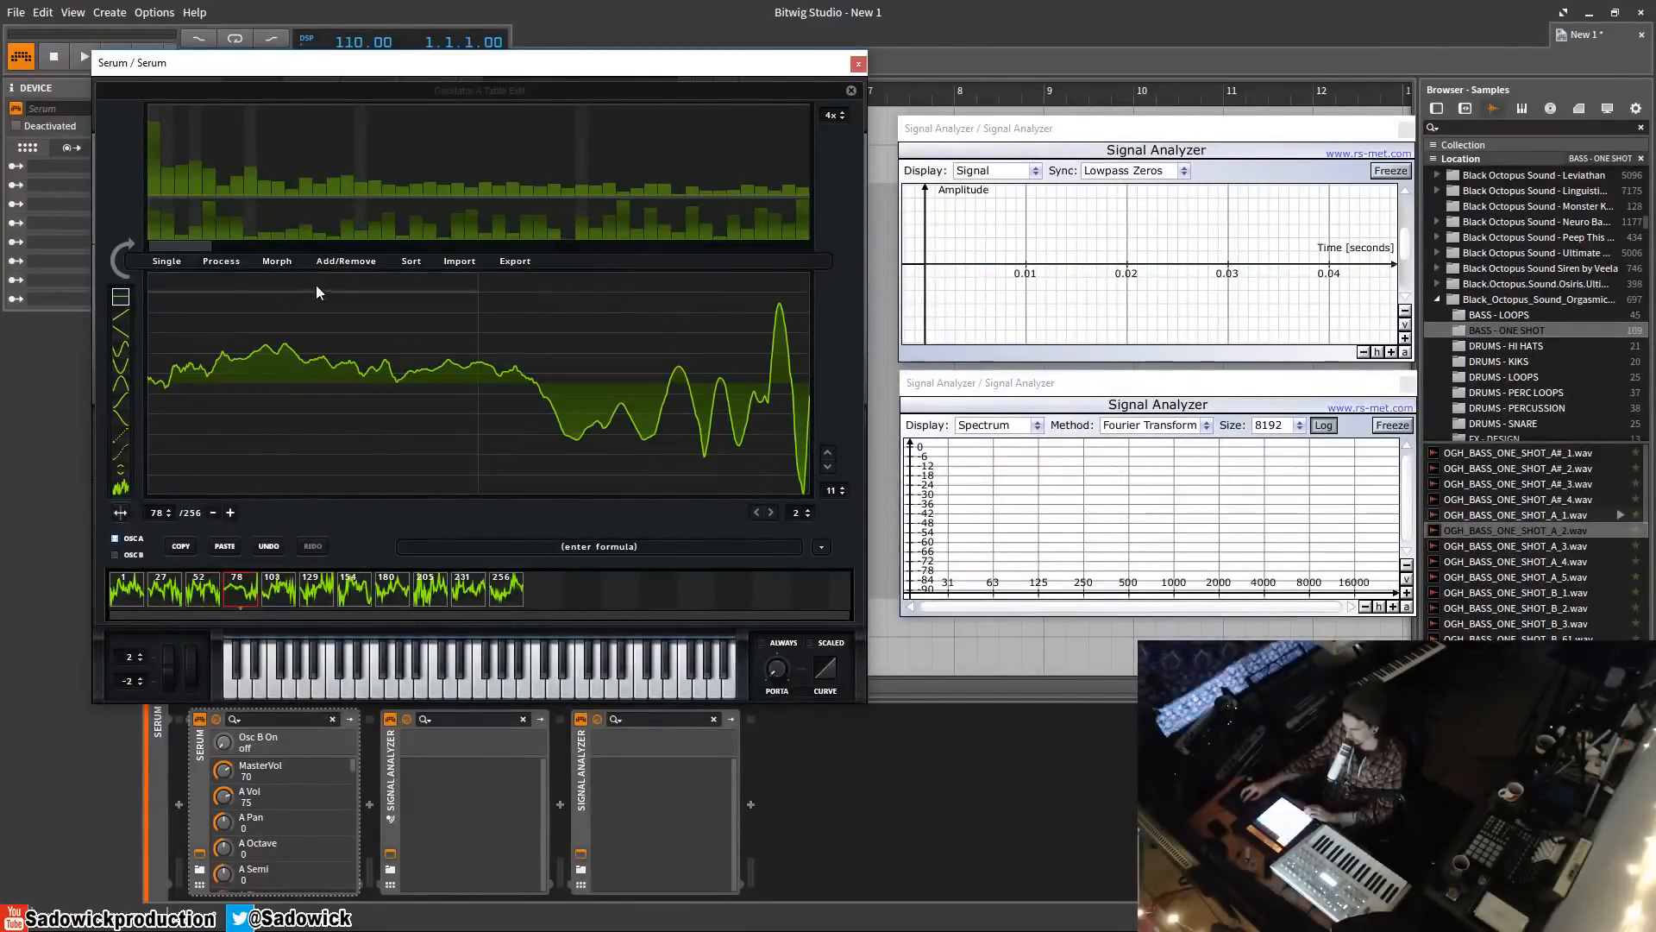
click(346, 260)
click(350, 411)
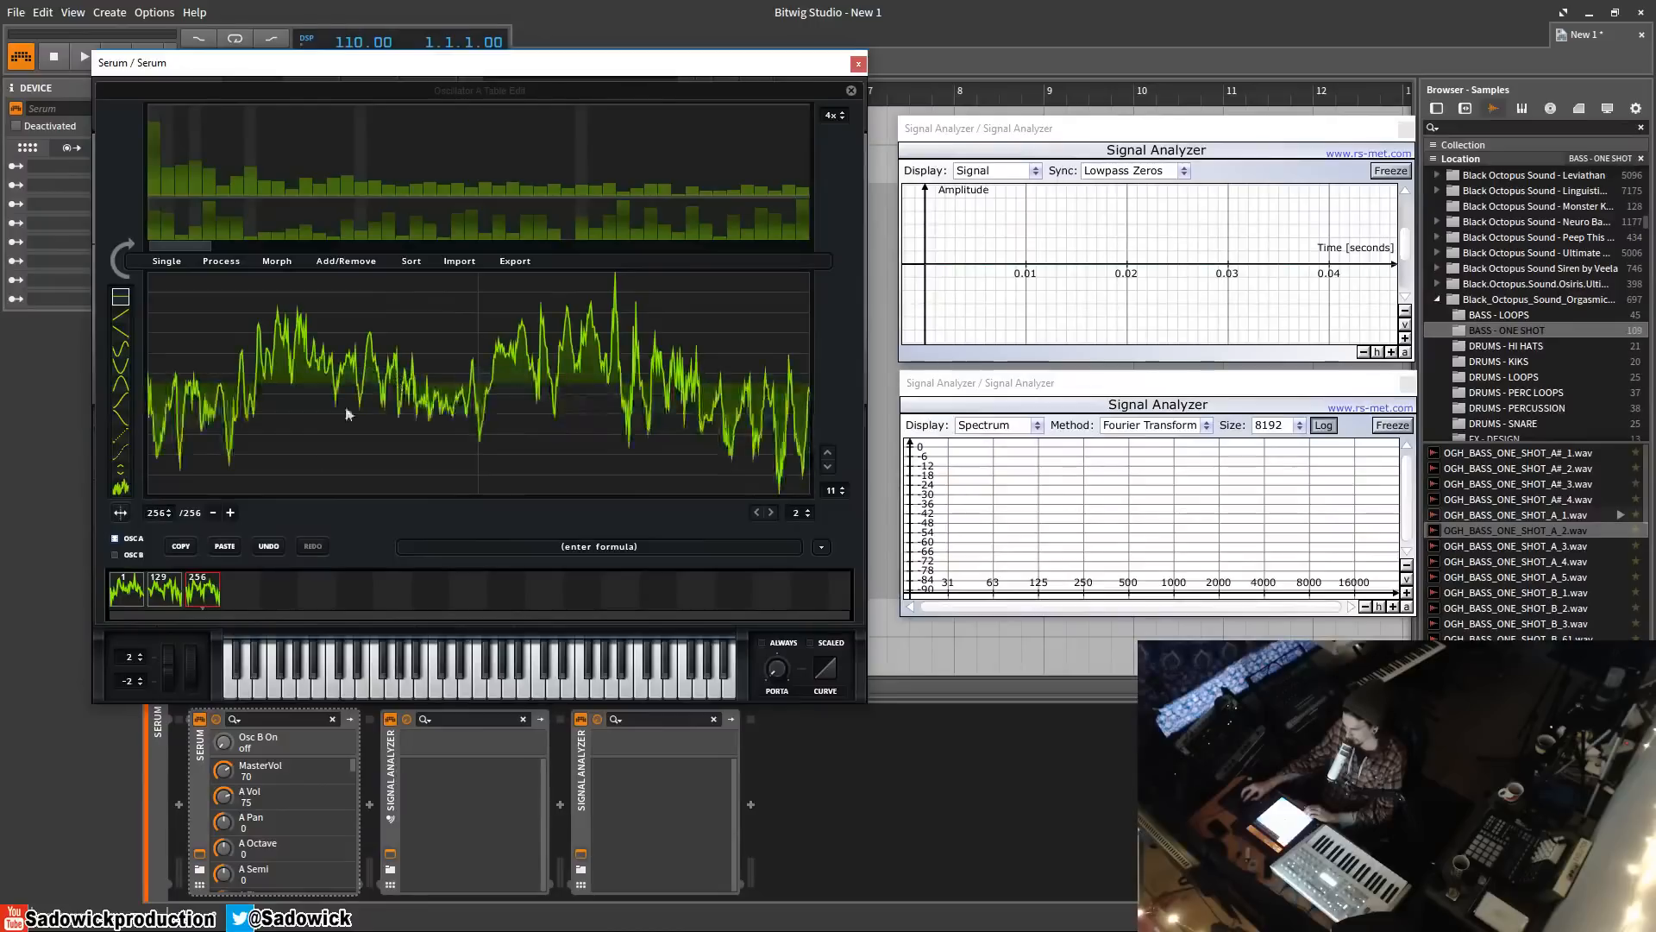
- Inspect the remaining frames 1 and 129 of the wavetable and return to the oscillator view
click(137, 591)
click(177, 591)
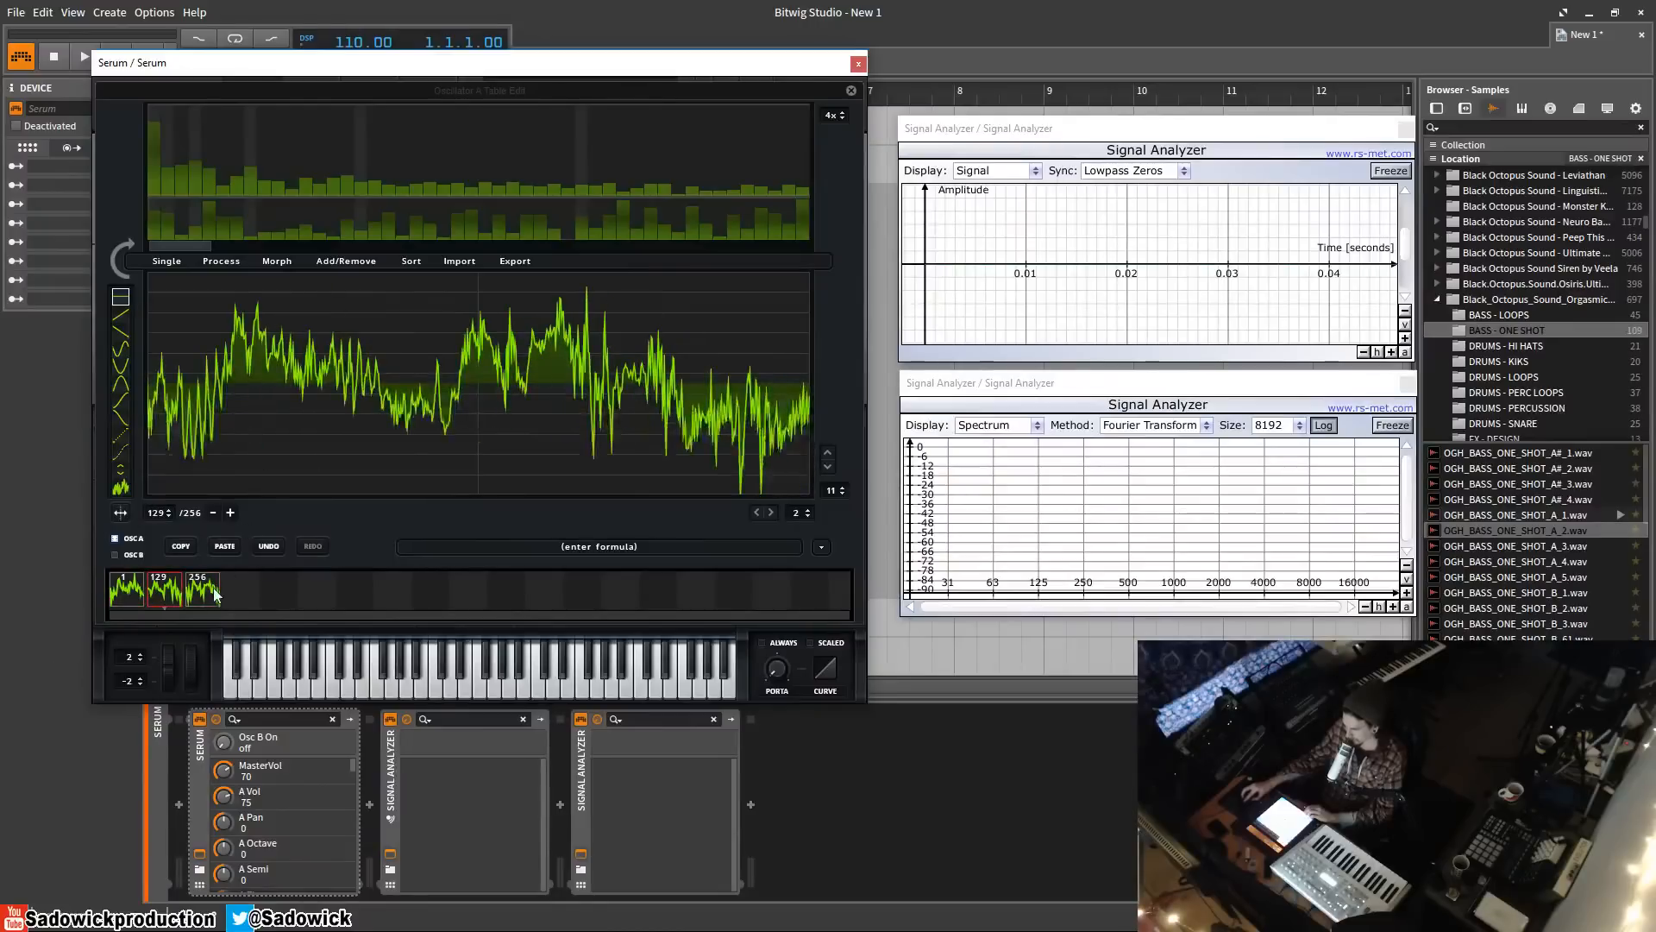
click(126, 592)
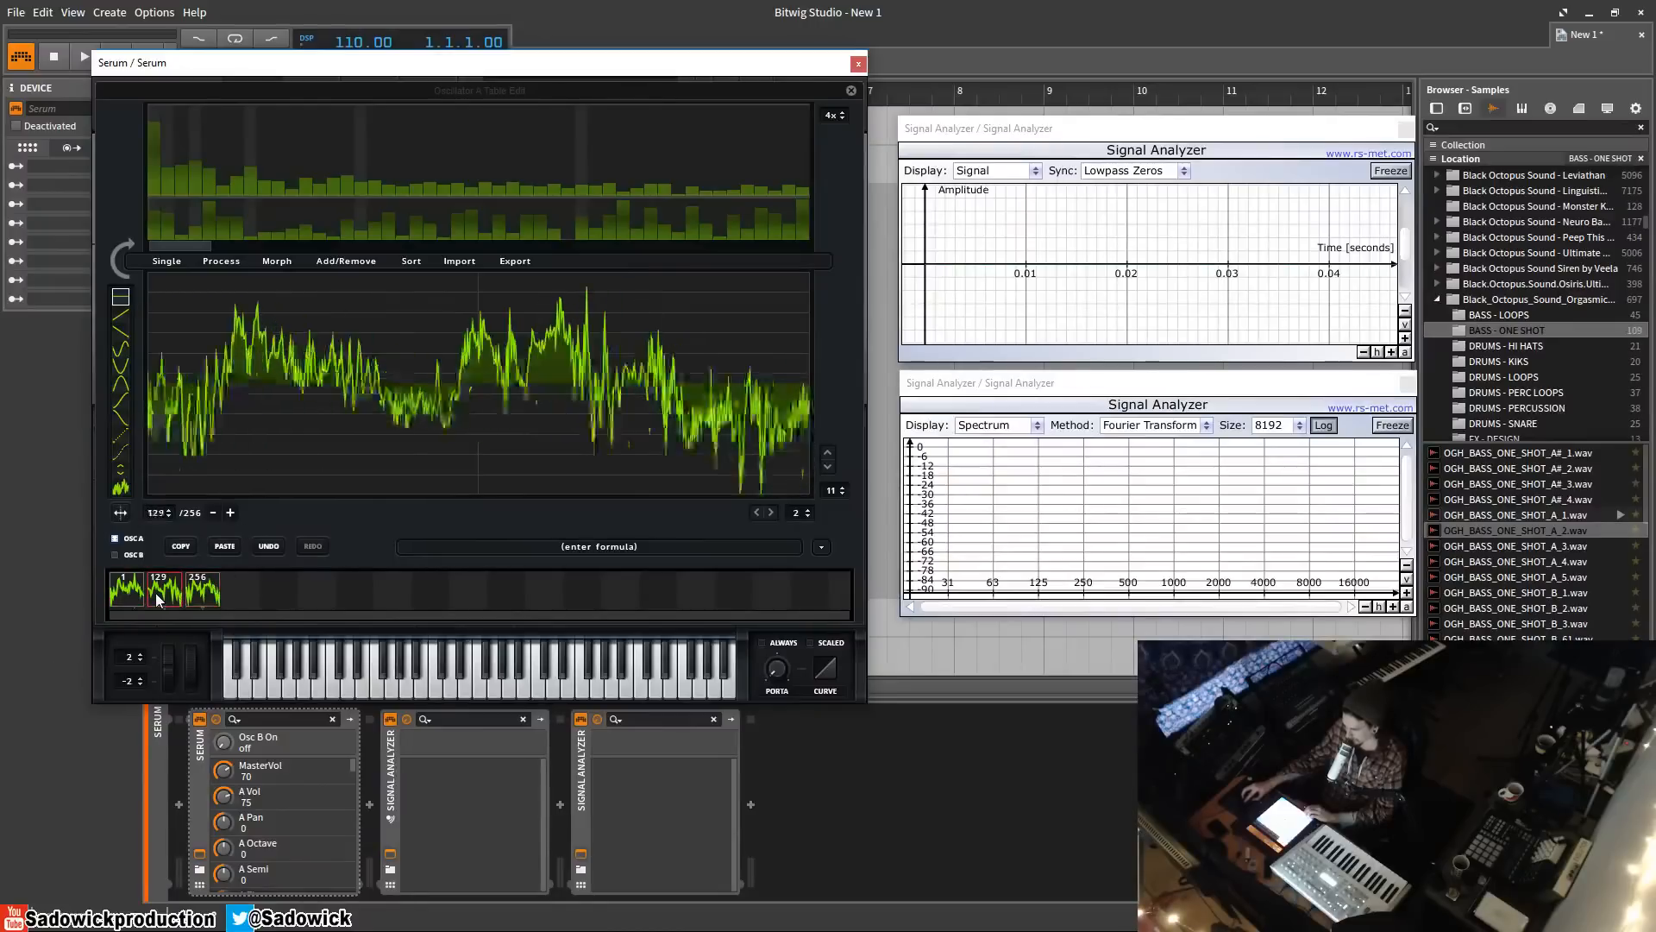
click(849, 92)
- Sweep oscillator A's wavetable position, give it 2 unison voices with 0.01 detune, and set LFO 1's rate to 8 bar
drag(261, 374, 293, 417)
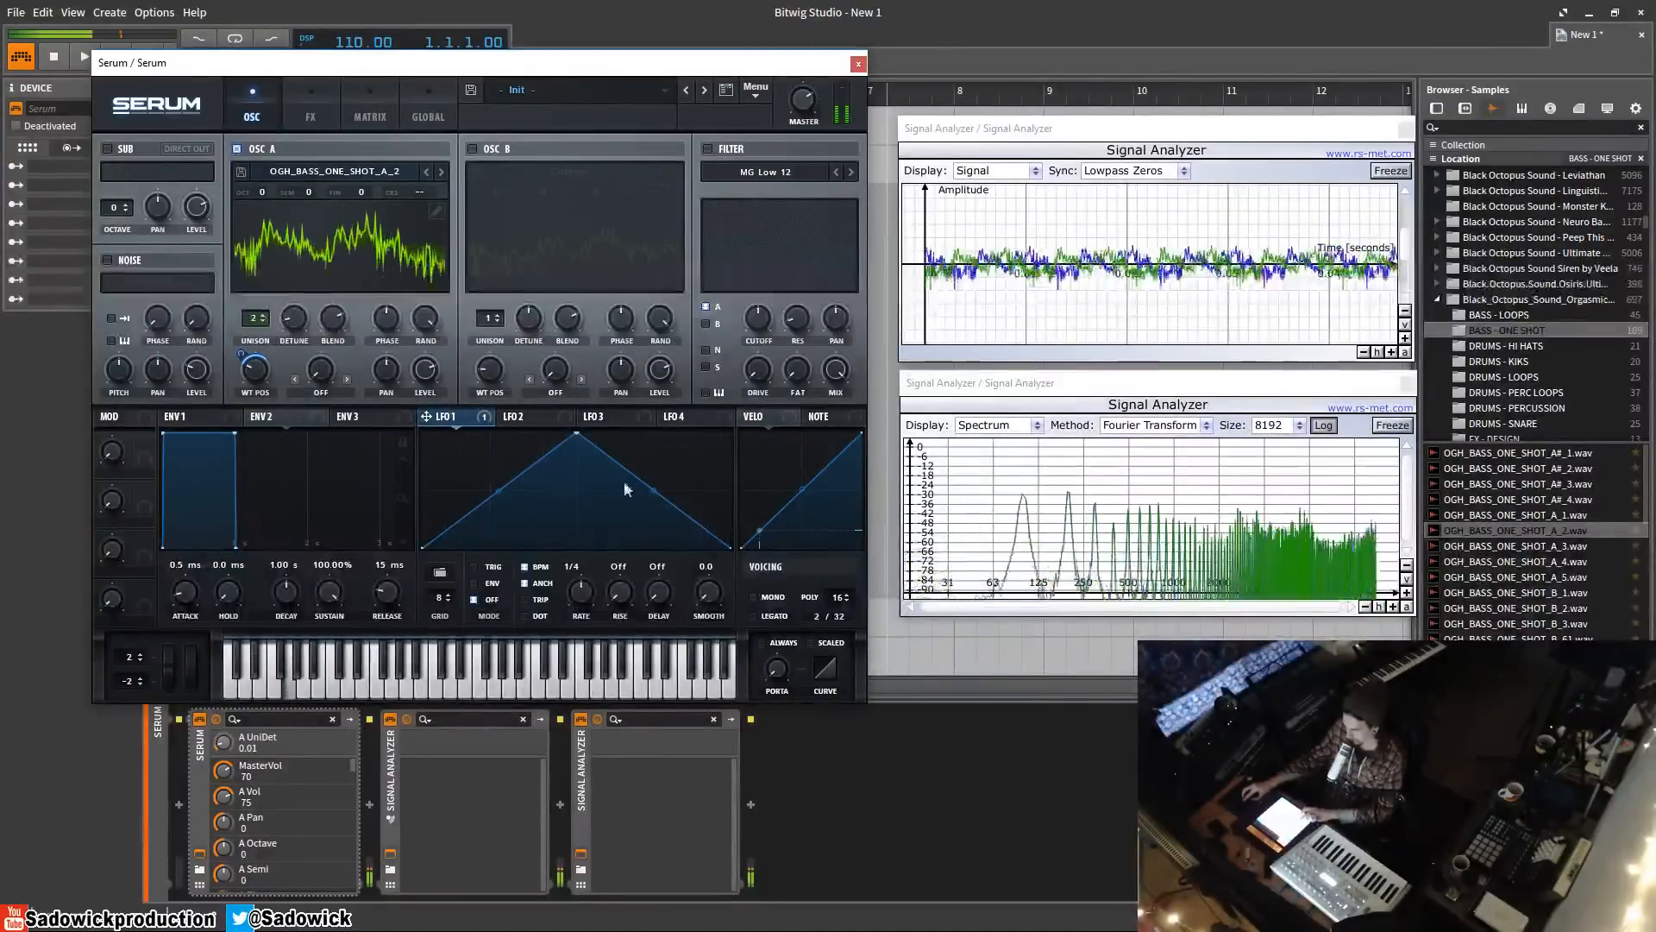
drag(592, 571, 576, 633)
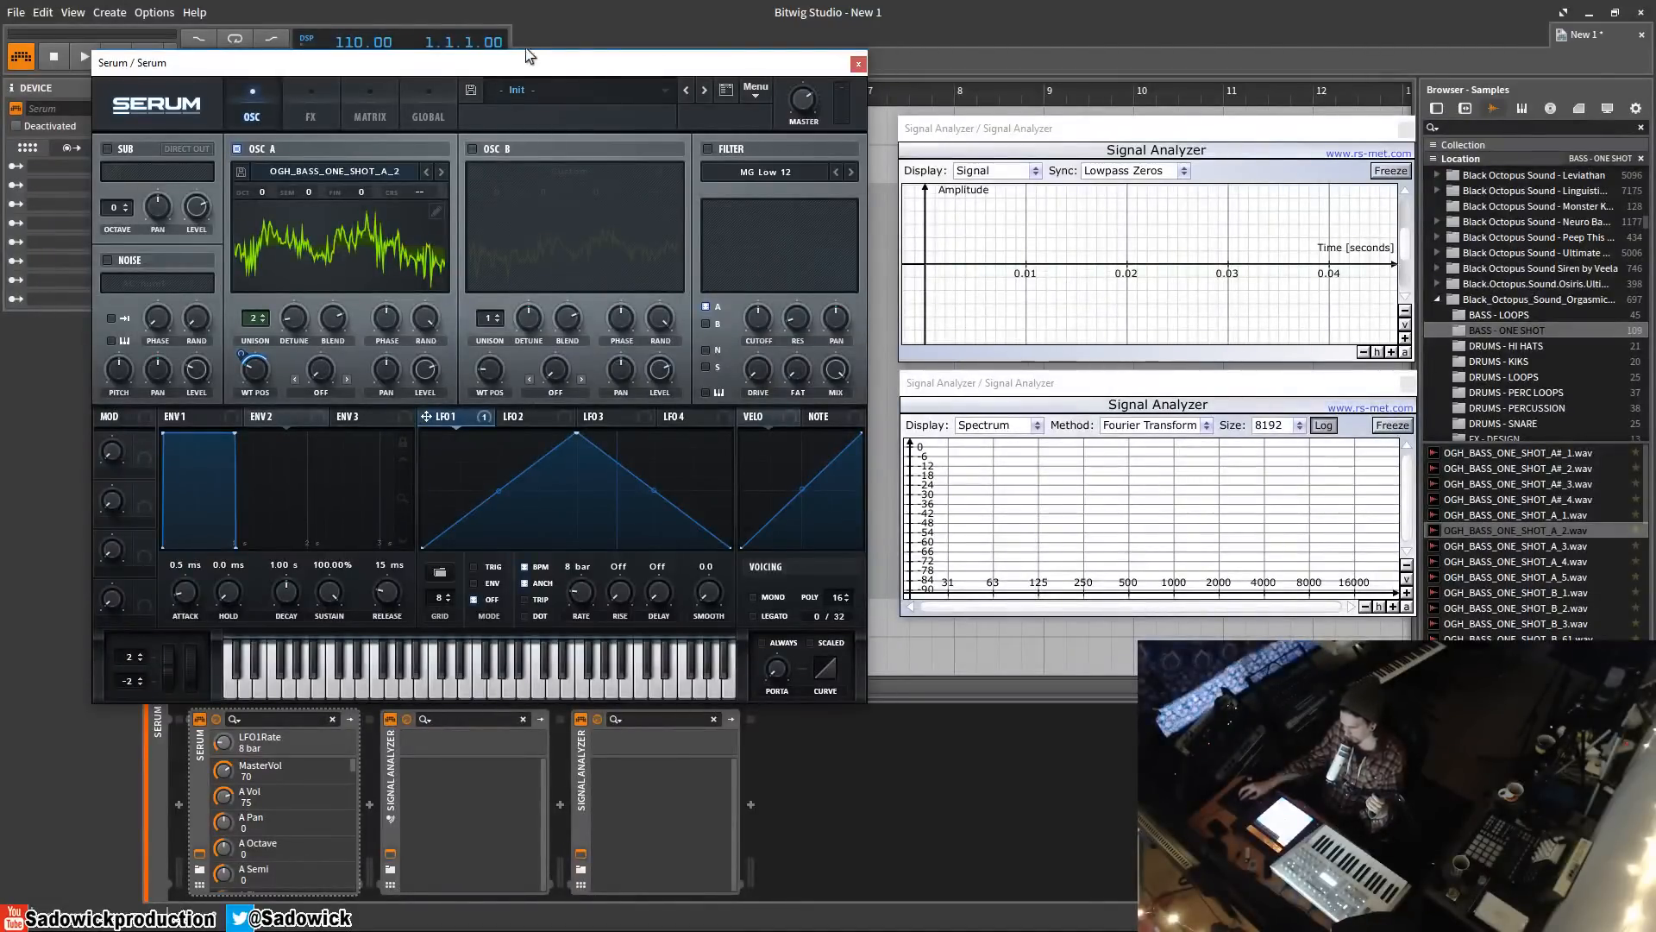
- Audition the sample OGH_BASS_ONE_SHOT_A_5.wav from the BASS - ONE SHOT folder
click(1513, 578)
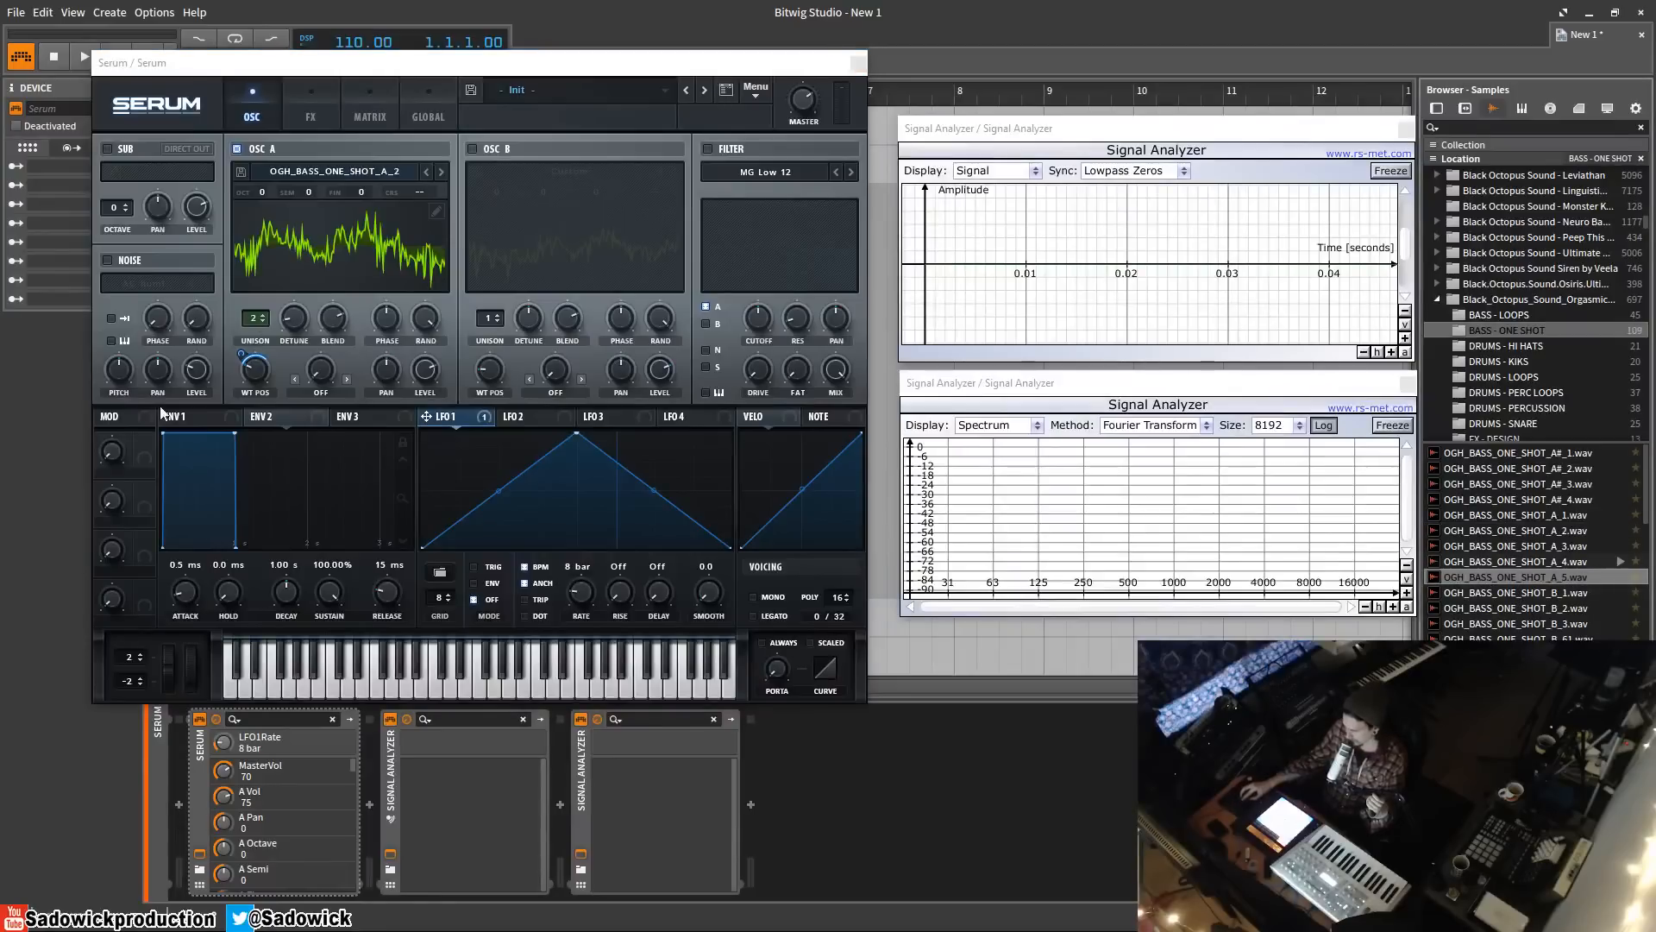